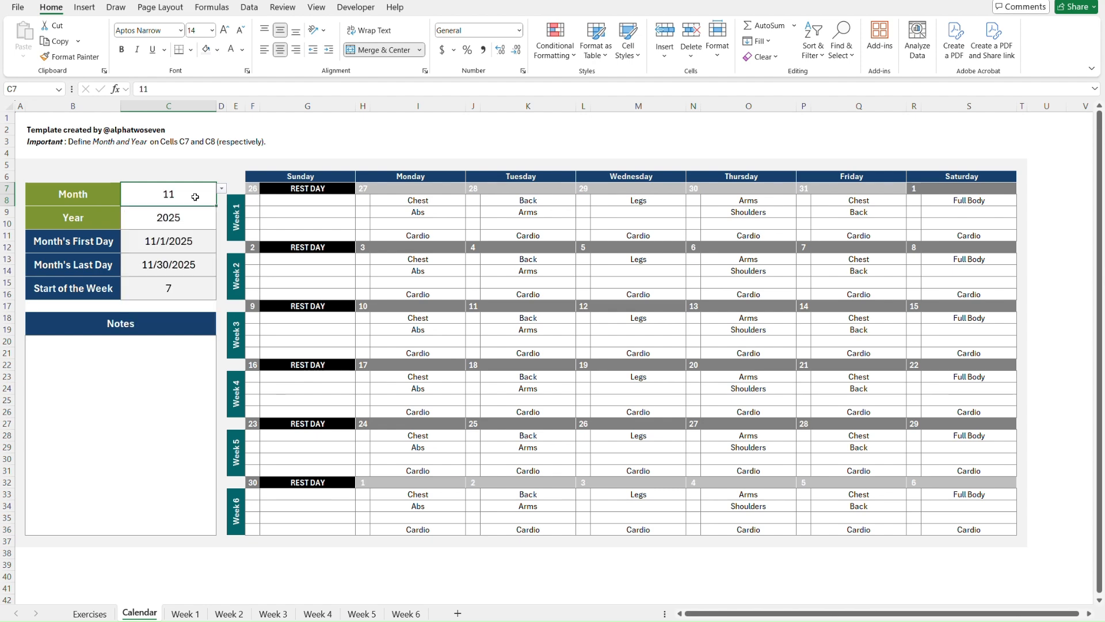
Step: Set the Calendar month to 1 and enter "Optional Notes go here" in the Notes box
type("1")
key("Return")
left_click(145, 407)
type("Optinnal Notes go here")
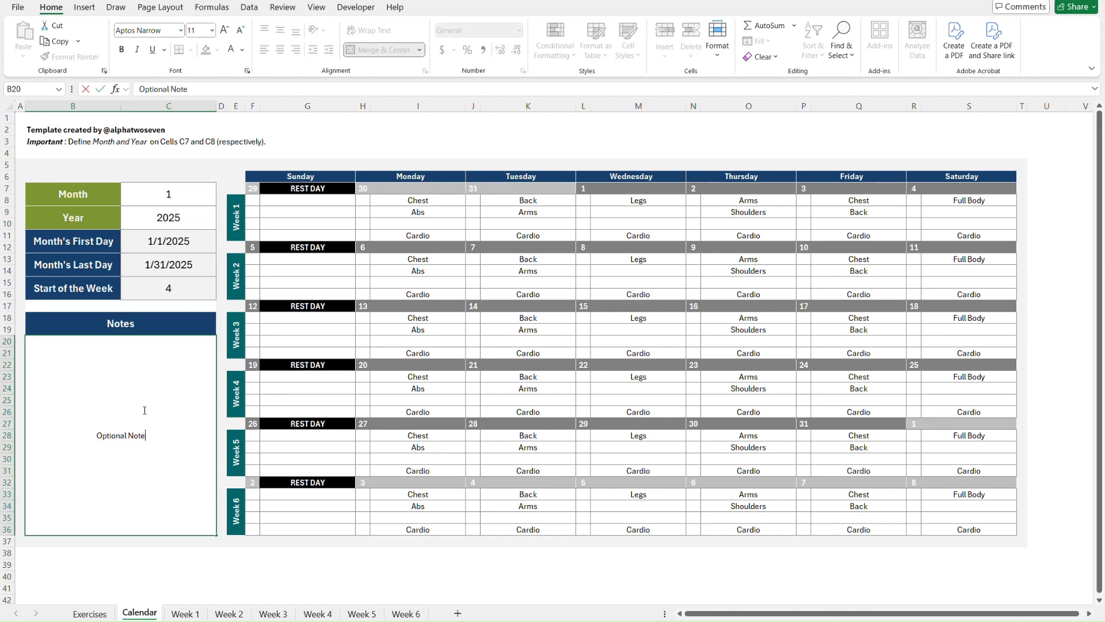
key("Return")
Step: Look through the Week 1 to Week 6 sheets, examining each day's rest day, muscle group, strength and cardio tables
key("ctrl+Page_Down")
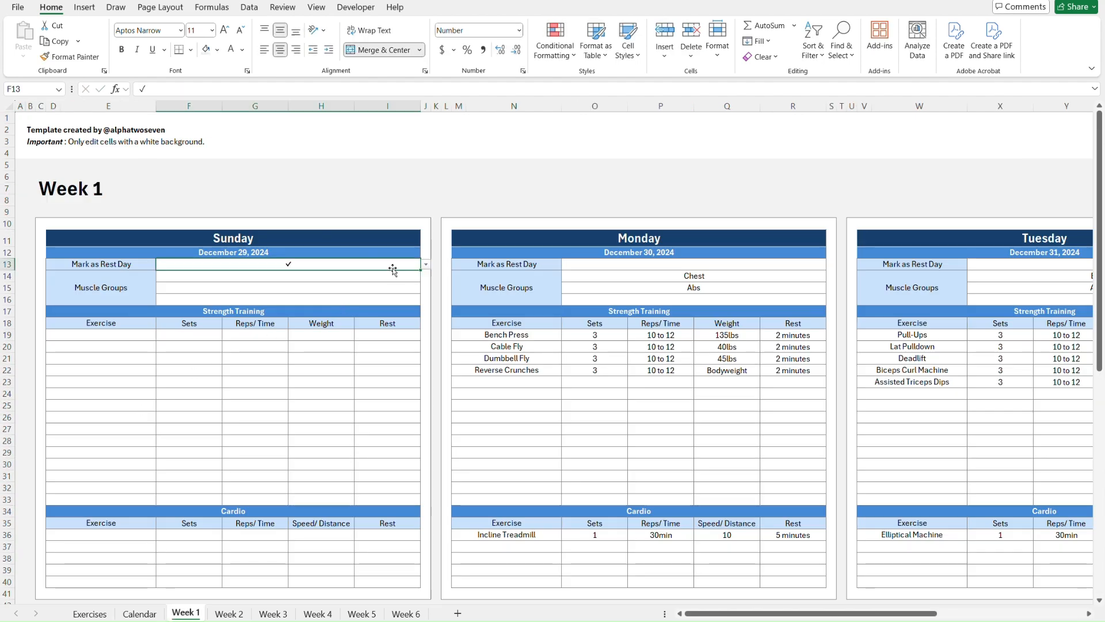
scroll(907, 431, "down", 5, "ctrl")
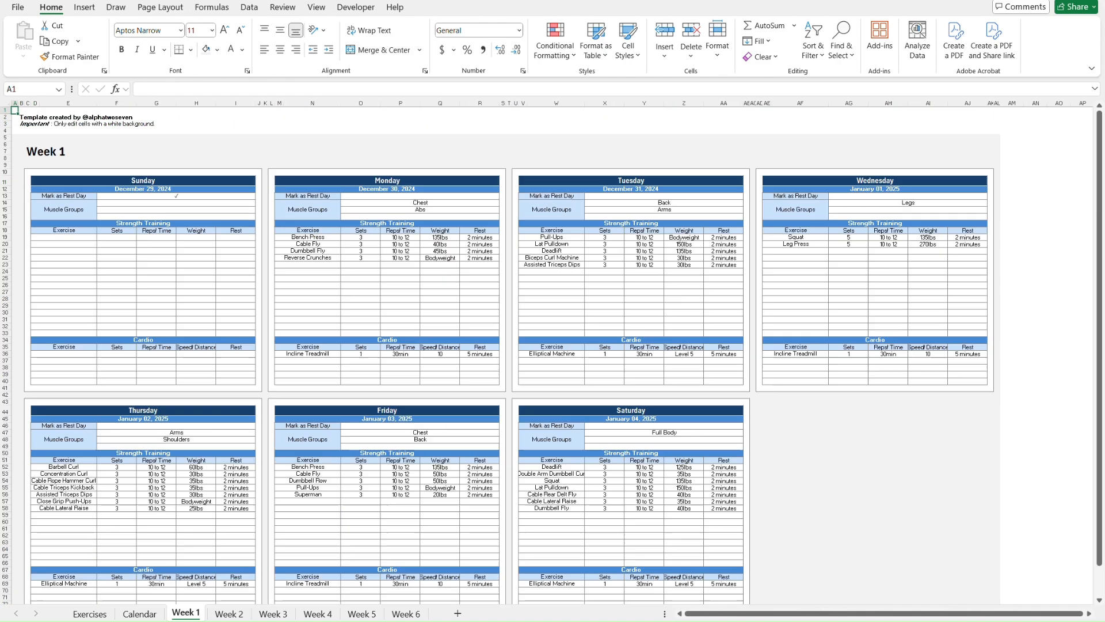
scroll(908, 431, "up", 5, "ctrl")
key("ctrl+Page_Down")
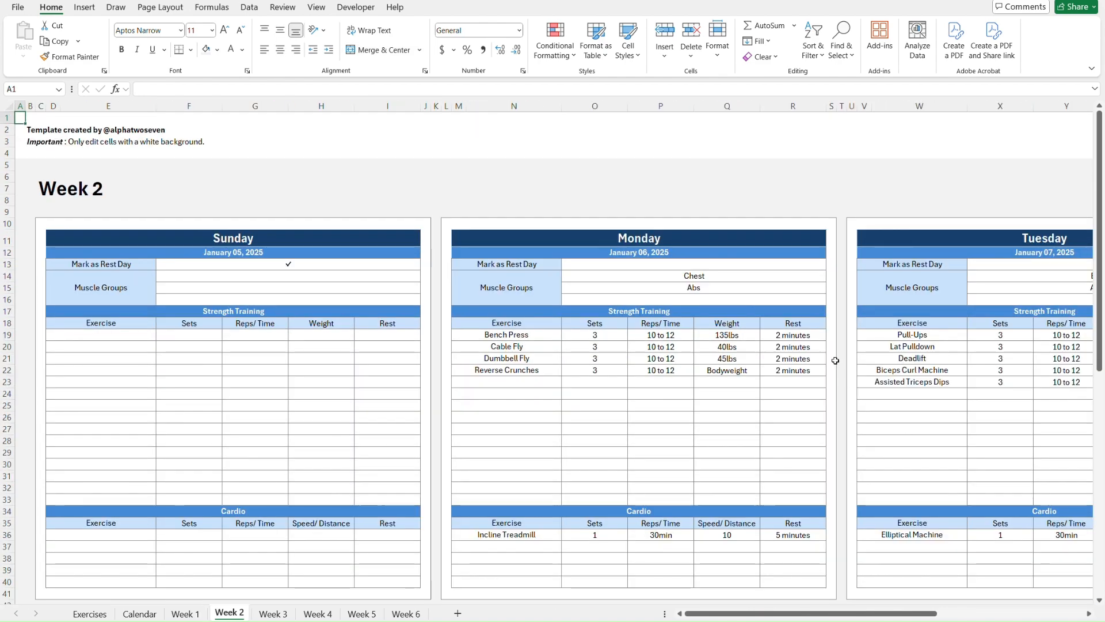
scroll(836, 360, "right", 6)
key("ctrl+Page_Down")
key("ctrl+Page_Down")
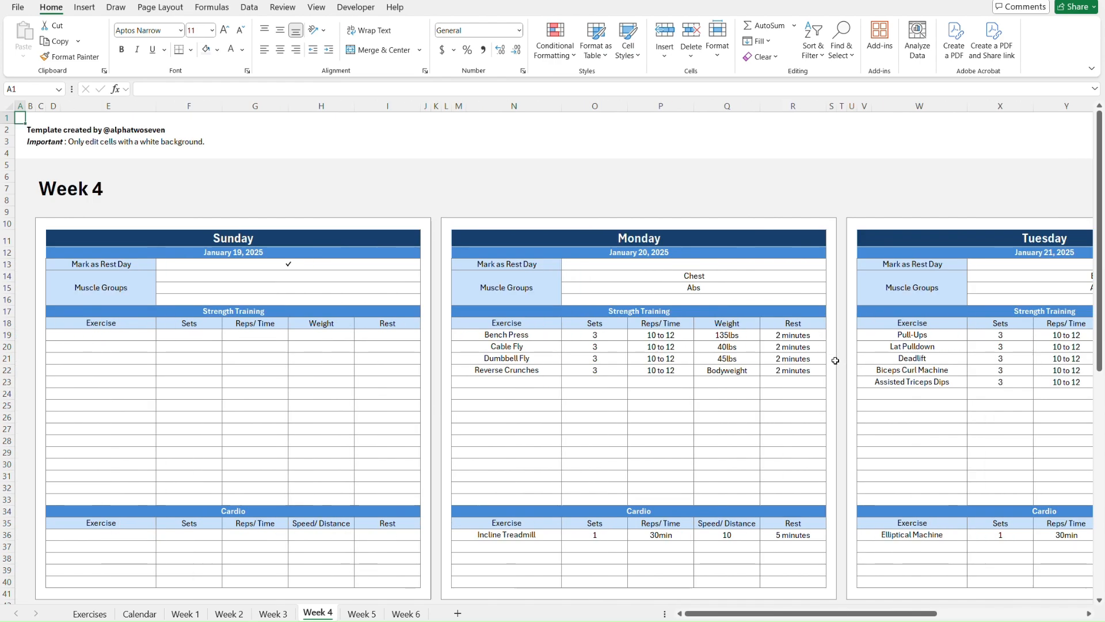
scroll(835, 360, "right", 6)
key("ctrl+Page_Down")
scroll(835, 360, "right", 2)
scroll(835, 360, "left", 8)
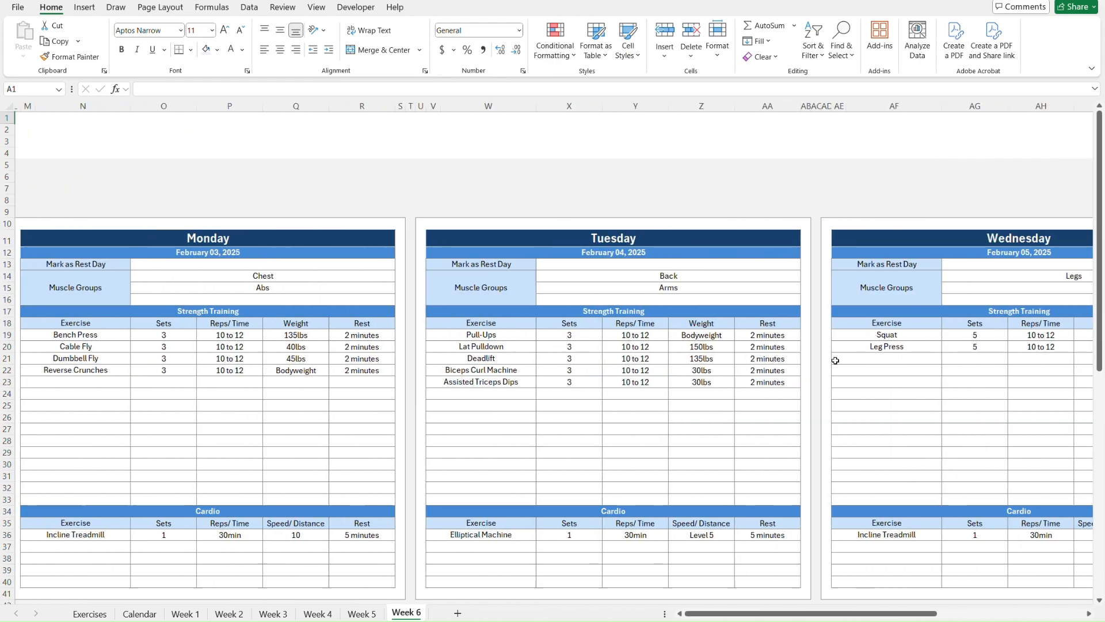
key("ctrl+Page_Up")
key("ctrl+Page_Up")
key("ctrl+Page_Up")
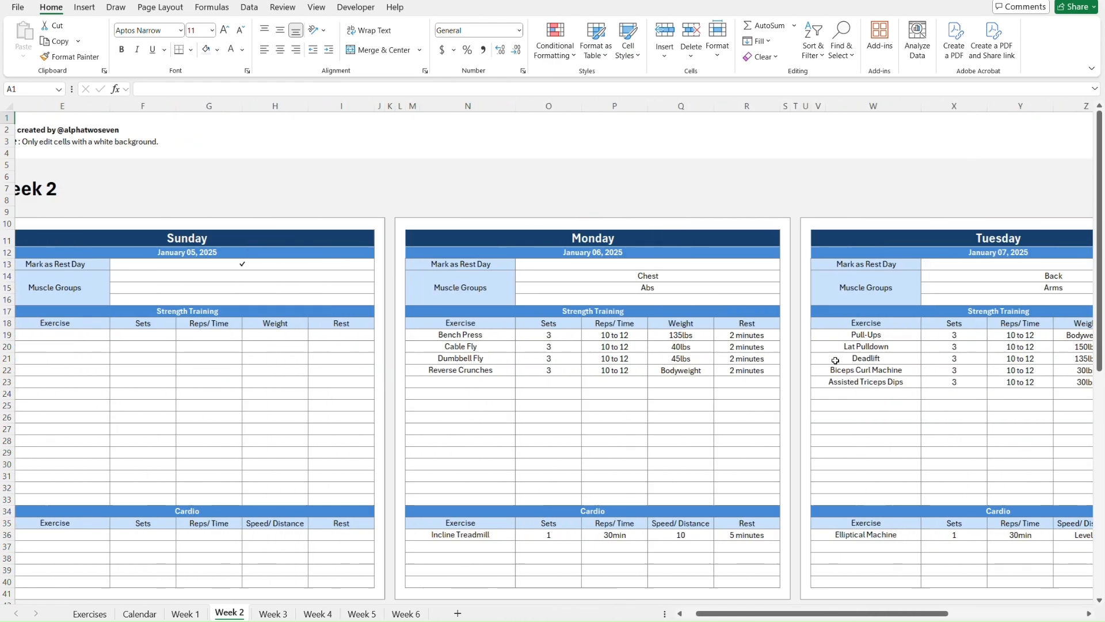
Step: Browse the exercise choices for Monday's first empty Strength Training row on the Week 1 sheet
key("ctrl+Page_Up")
left_click(539, 380)
key("alt+Down")
scroll(538, 414, "up", 15)
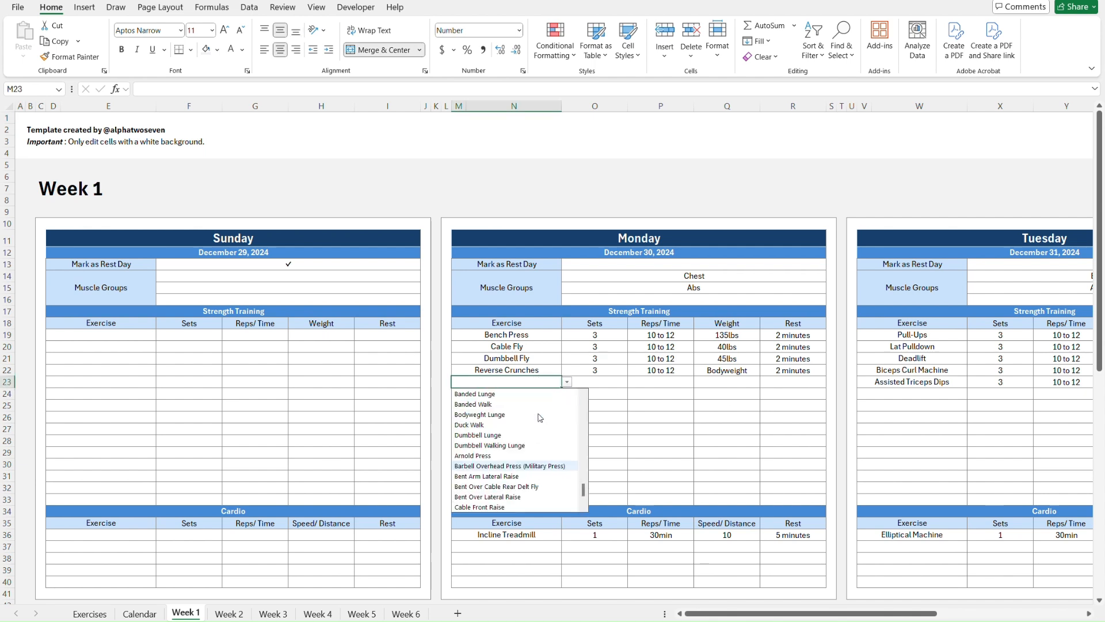
key("Escape")
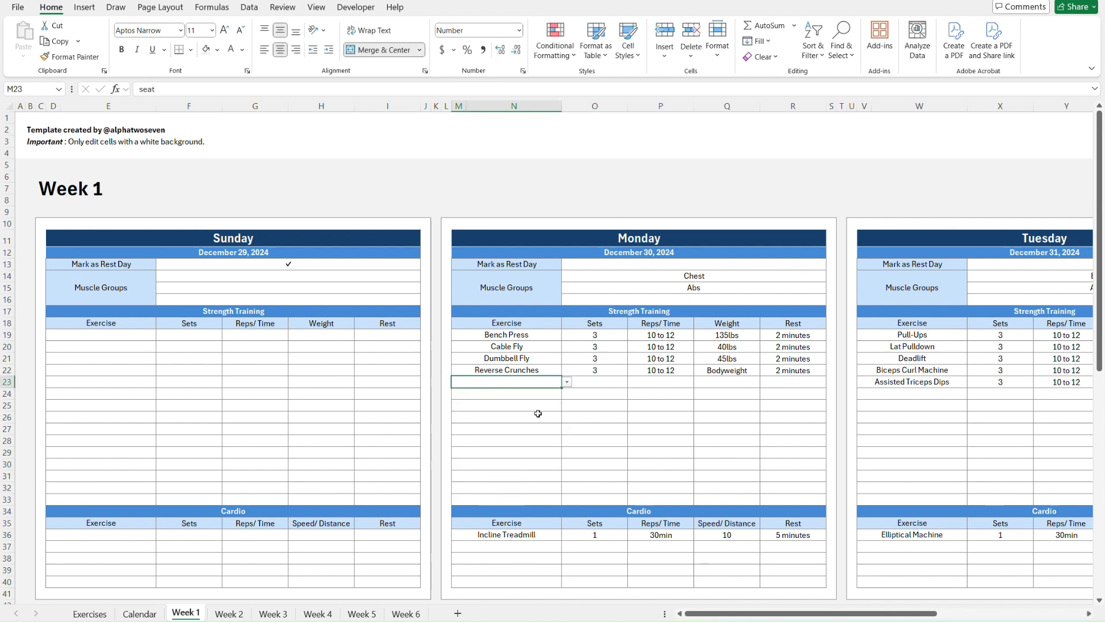
Step: Search that row's exercise list by partial names such as "seat" and "t", clear the typed text, and select the row's Sets cell
type("tric")
key("BackSpace")
key("BackSpace")
key("BackSpace")
key("BackSpace")
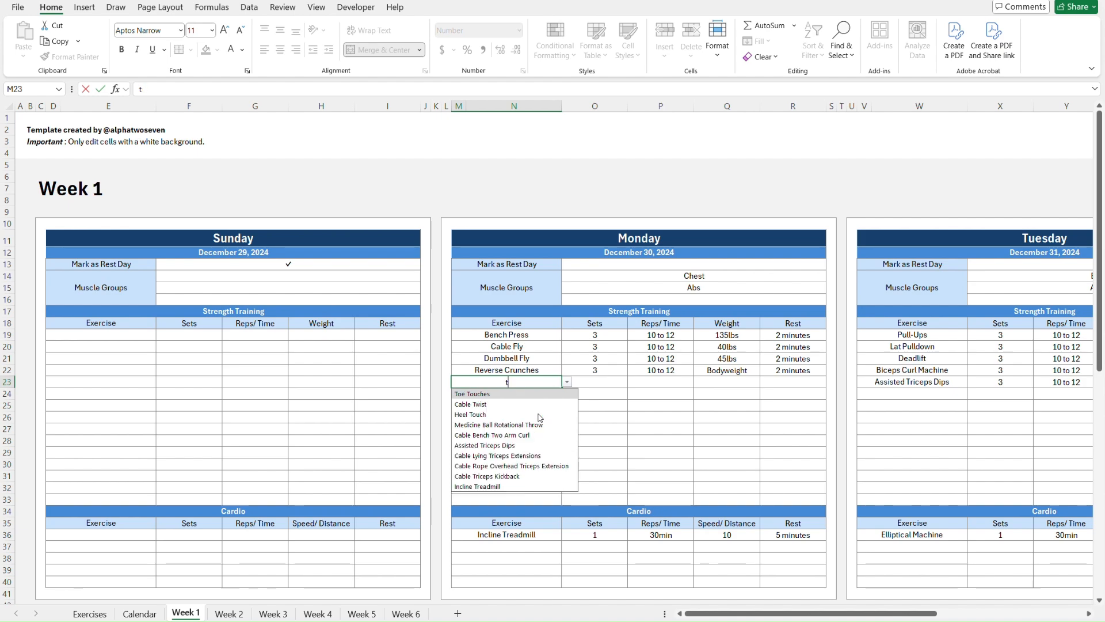
type("ro")
key("BackSpace")
key("BackSpace")
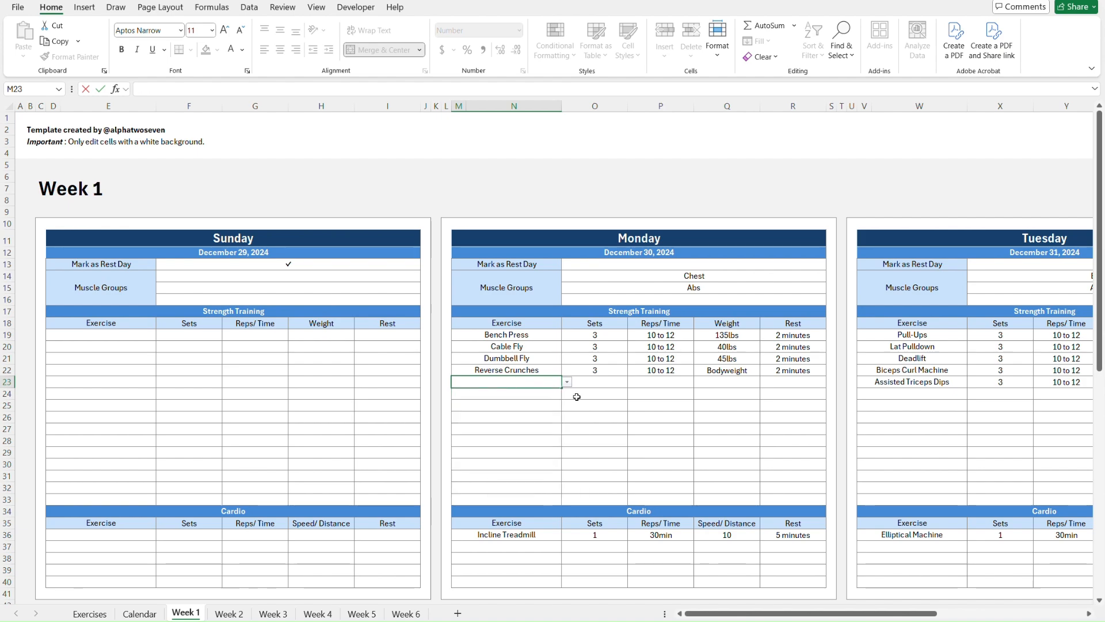
left_click(599, 381)
scroll(599, 381, "down", 13)
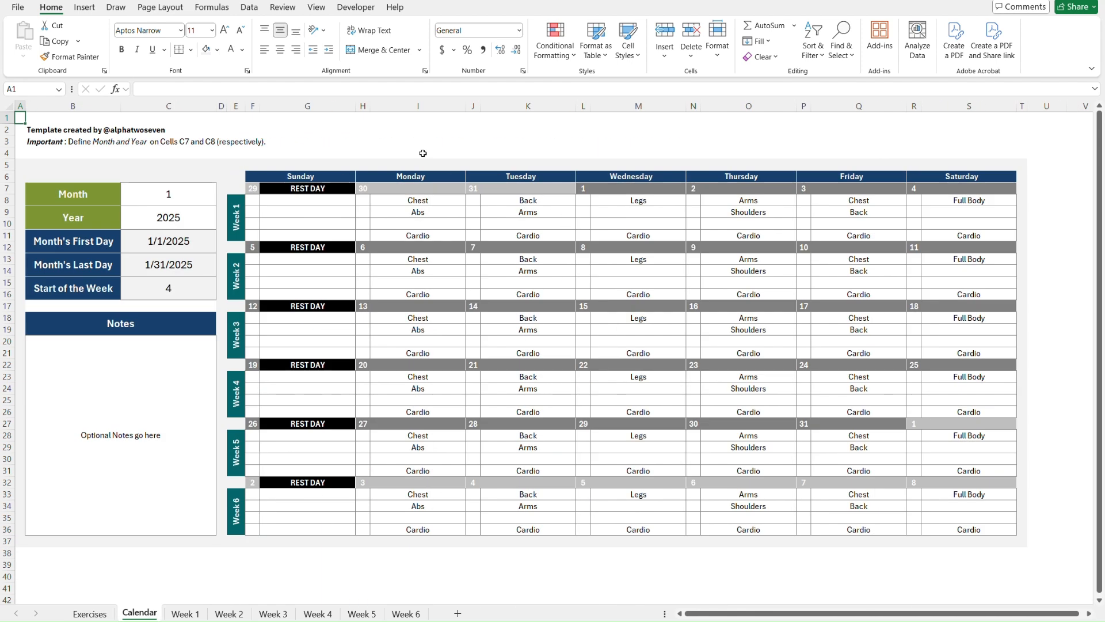
Step: Page forward and back through the weekly workout sheets and return to the Calendar sheet
key("ctrl+Page_Down")
key("ctrl+Page_Down")
key("ctrl+Page_Down")
key("ctrl+Page_Down")
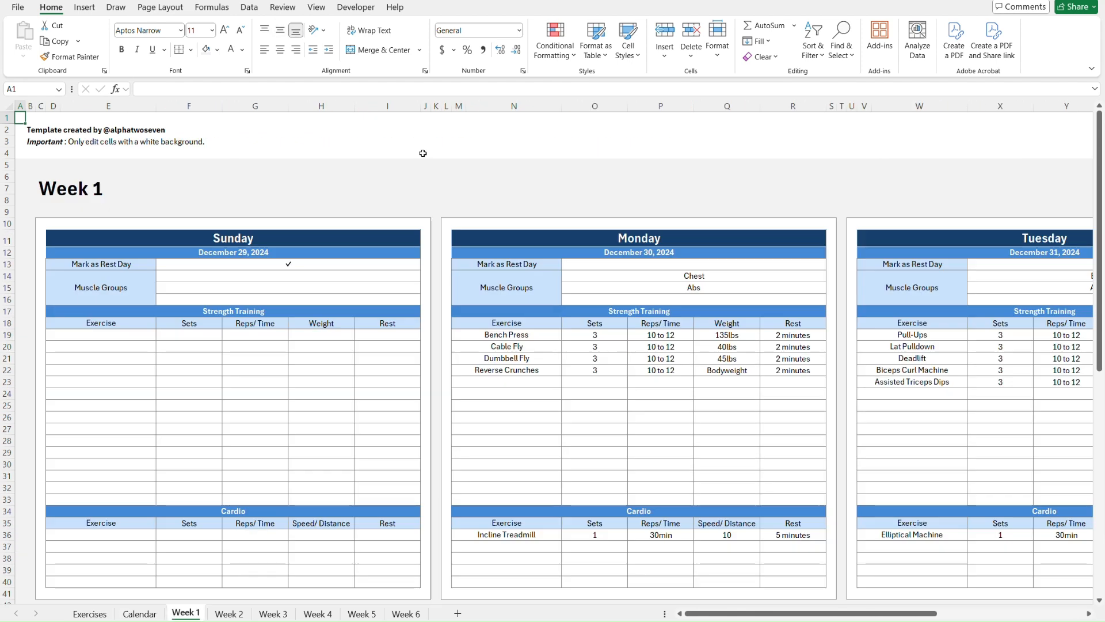
key("ctrl+Page_Down")
key("ctrl+Page_Down")
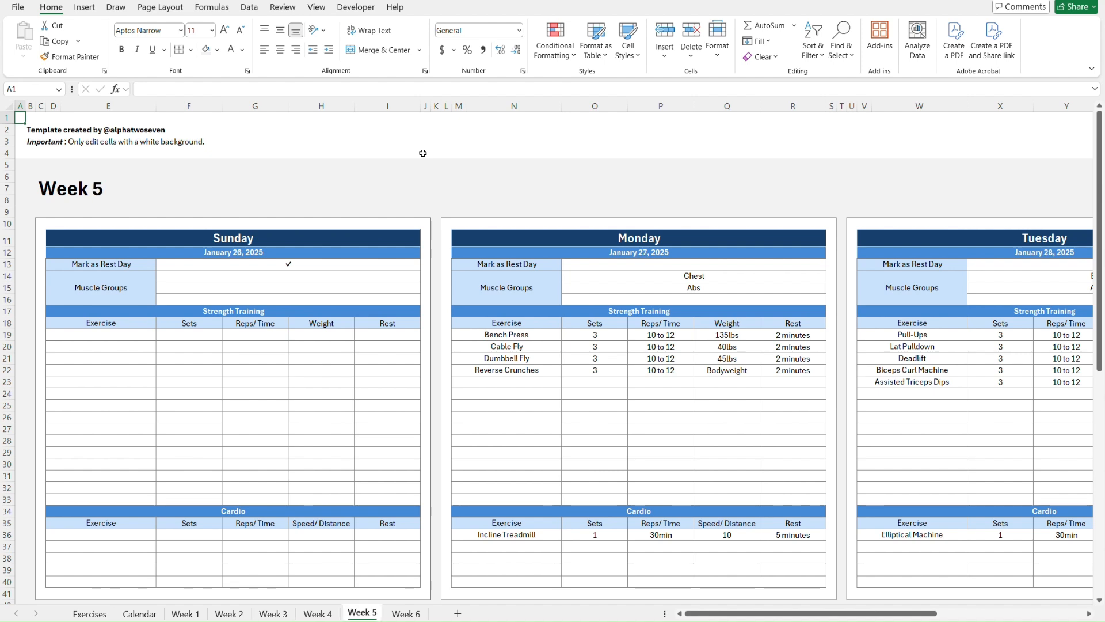
key("ctrl+Page_Up")
key("ctrl+Page_Up")
key("ctrl+Page_Up")
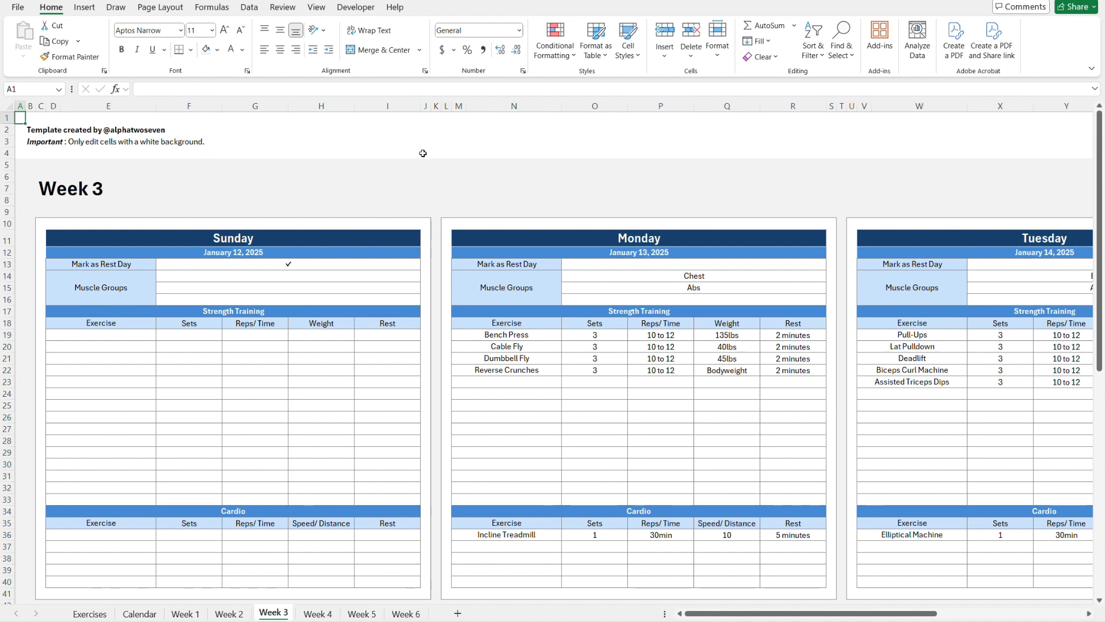
key("ctrl+Page_Up")
key("ctrl+Page_Up")
key("ctrl+Page_Up")
key("ctrl+Page_Up")
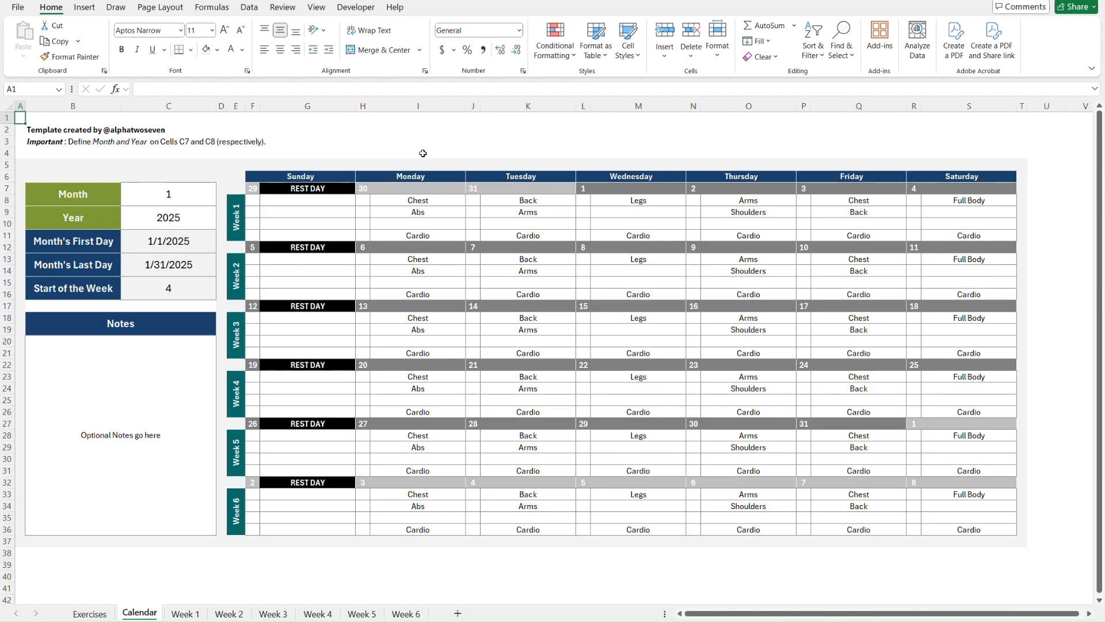
Step: Examine the Week 1 sheet's daily workout tables from Sunday to Saturday and compare them with the Calendar sheet
key("ctrl+Page_Down")
key("ctrl+Page_Down")
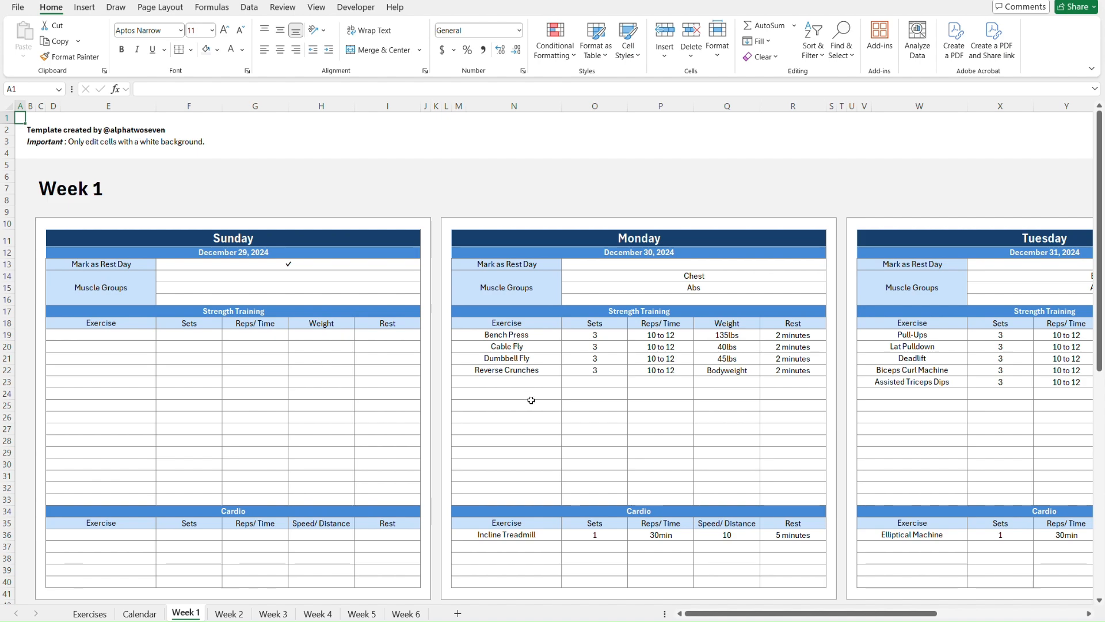
scroll(533, 396, "down", 4)
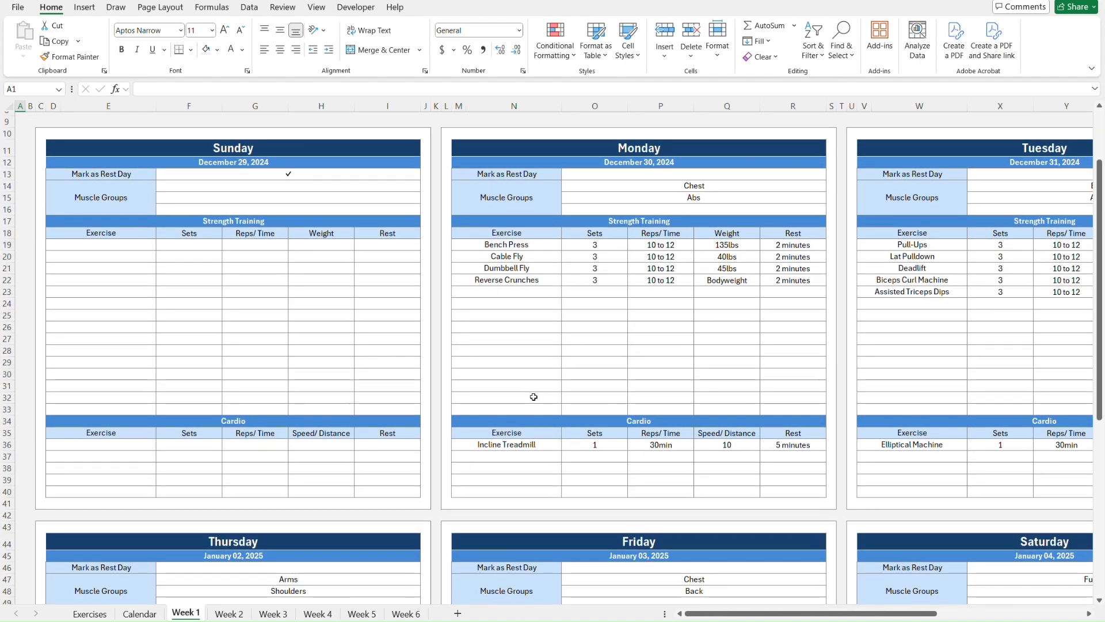
scroll(534, 397, "down", 3)
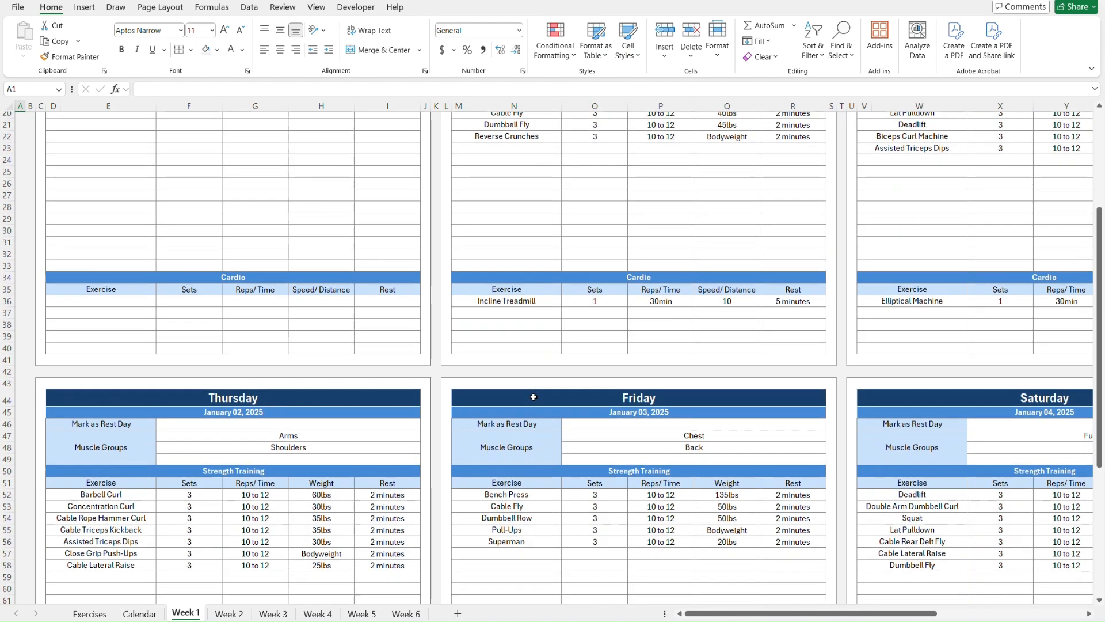
scroll(534, 397, "down", 1)
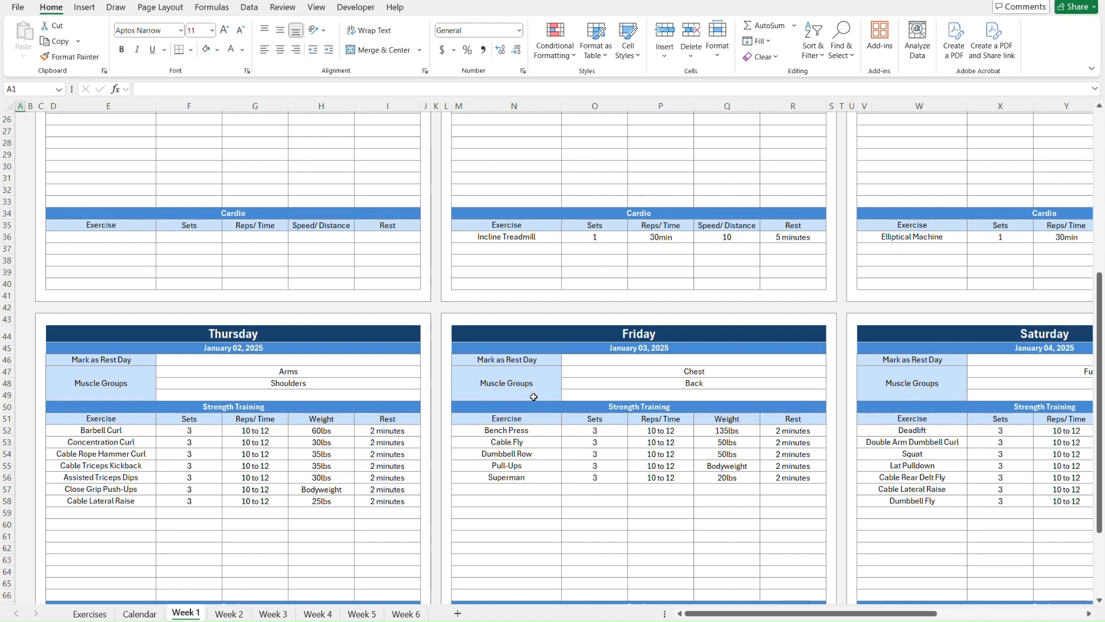
scroll(534, 396, "up", 8)
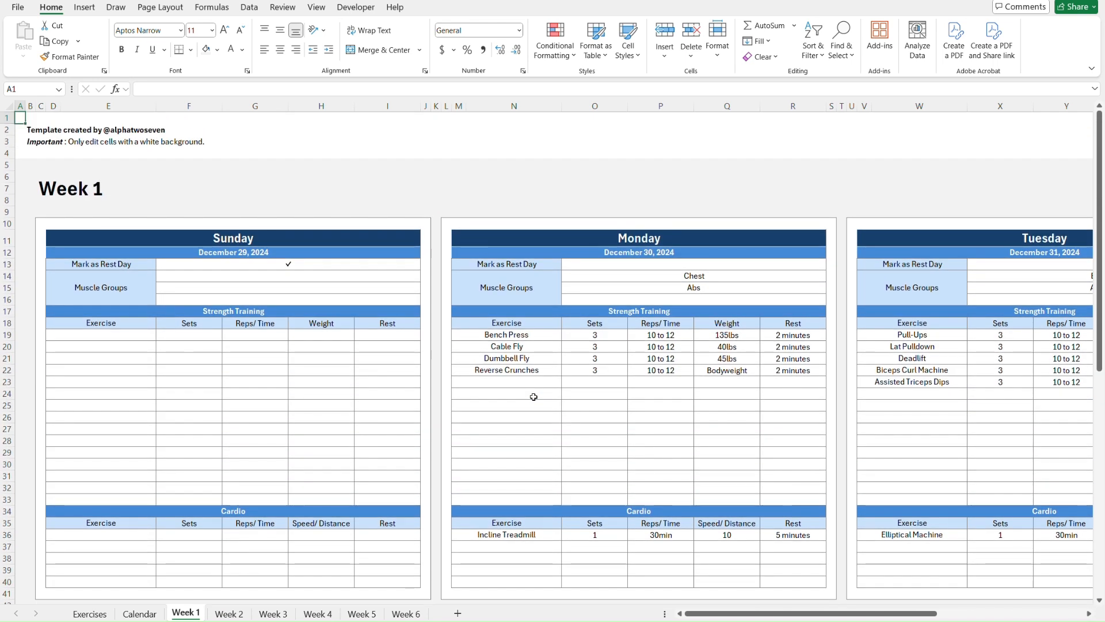
key("ctrl+Page_Up")
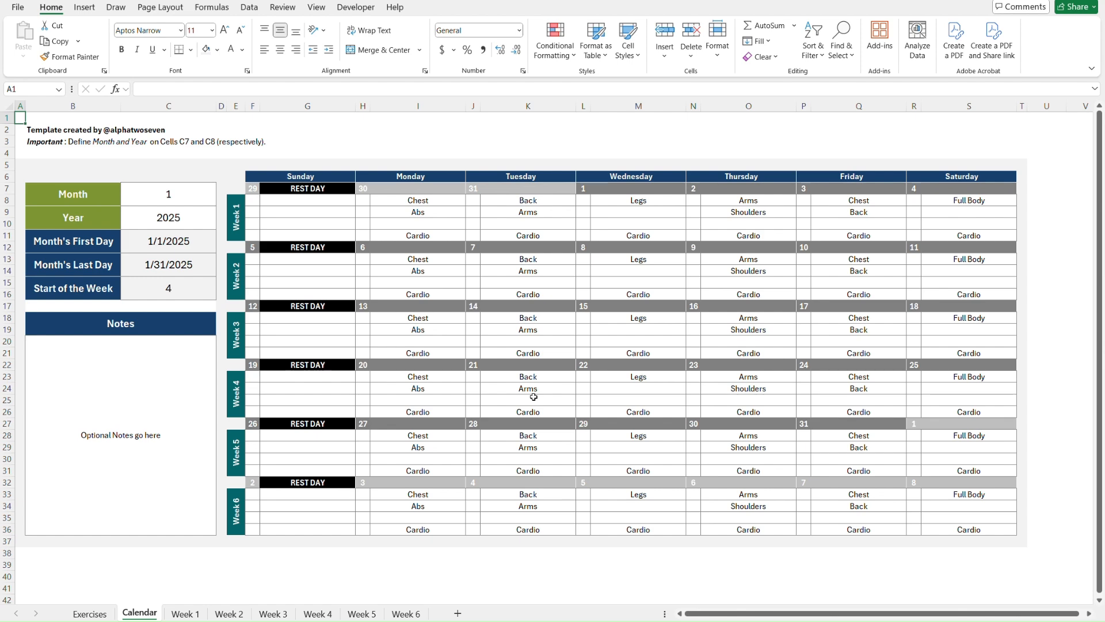
key("ctrl+Page_Down")
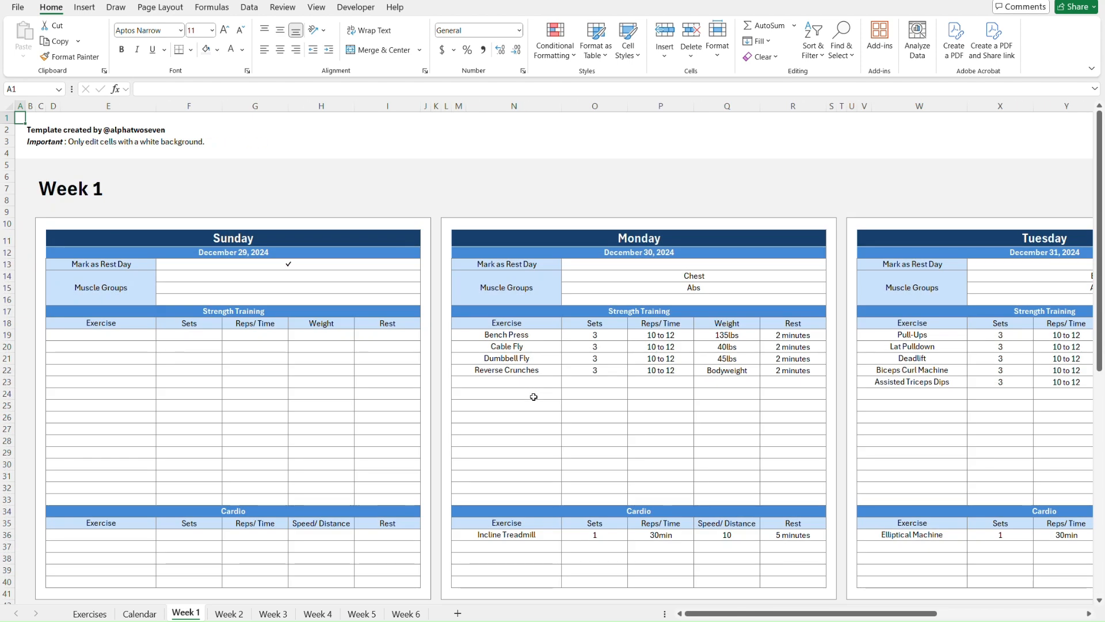
key("ctrl+Page_Up")
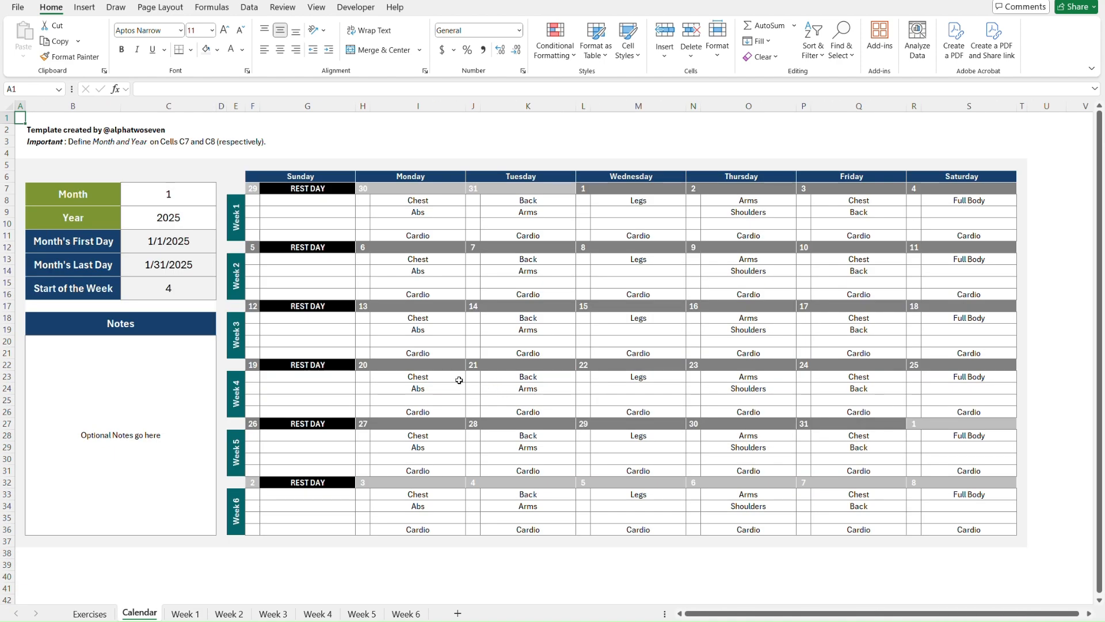
Step: Try marking the small box beside Chest on the Calendar's Week 1 Monday with its list option, and clear it again
left_click(366, 203)
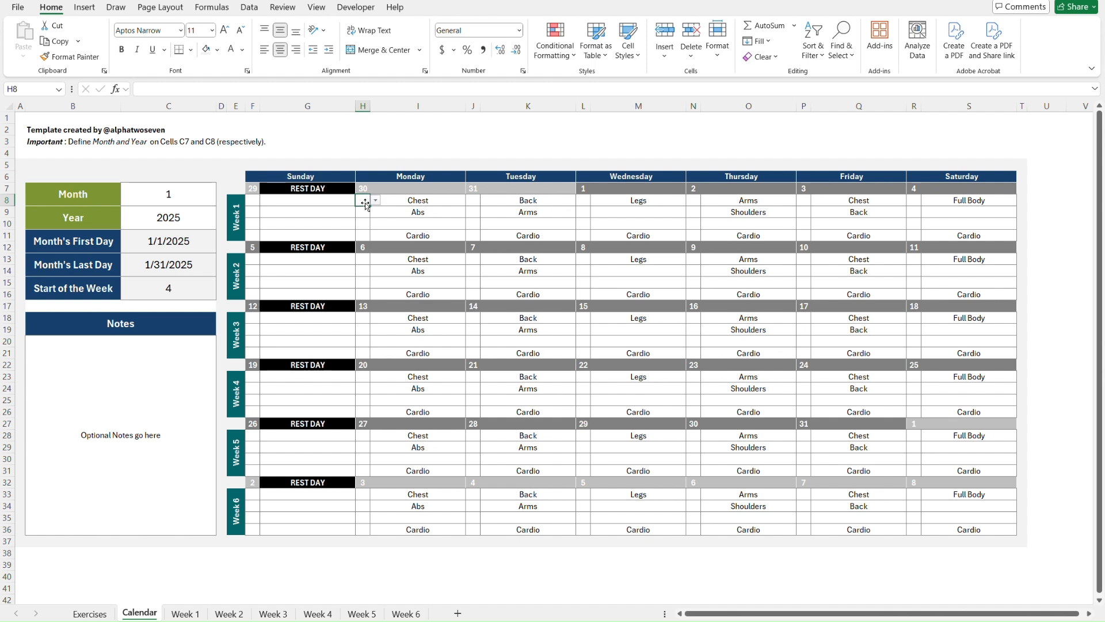
key("alt+Down")
left_click(364, 211)
key("Delete")
key("ctrl+Home")
Step: Review the muscle group, equipment and exercise tables on the Exercises sheet and return to the Calendar sheet
key("ctrl+Page_Up")
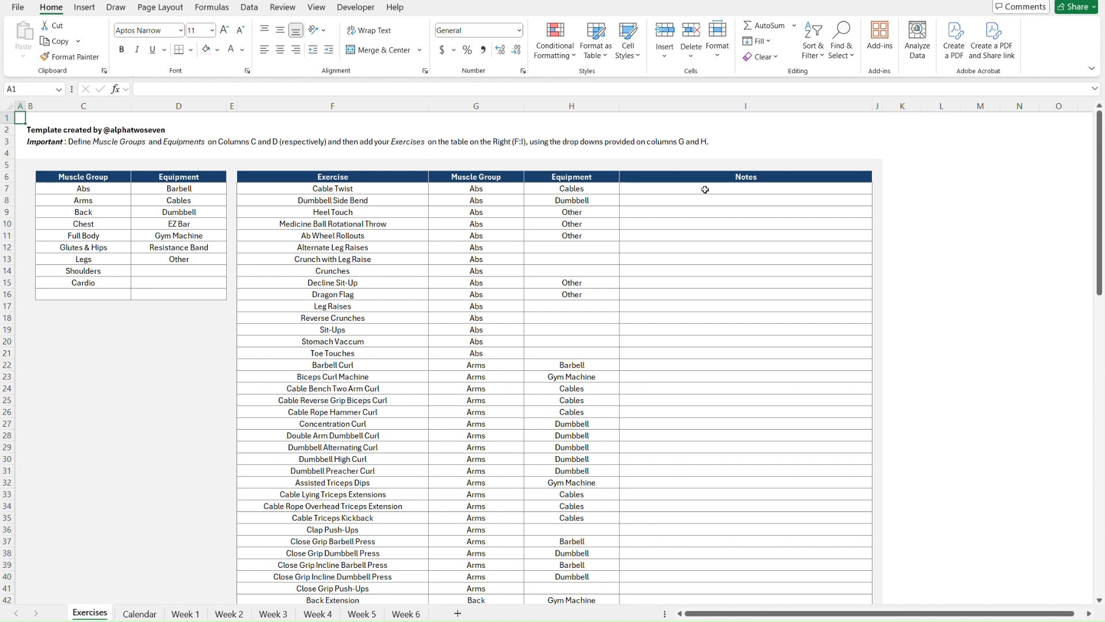
key("ctrl+Page_Down")
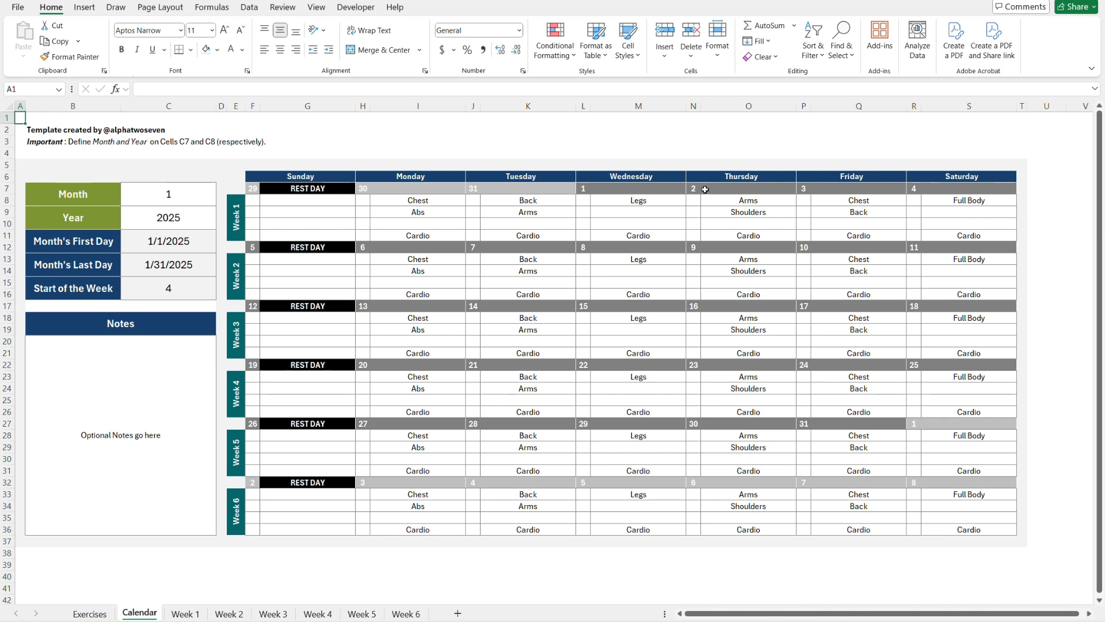
key("ctrl+Page_Up")
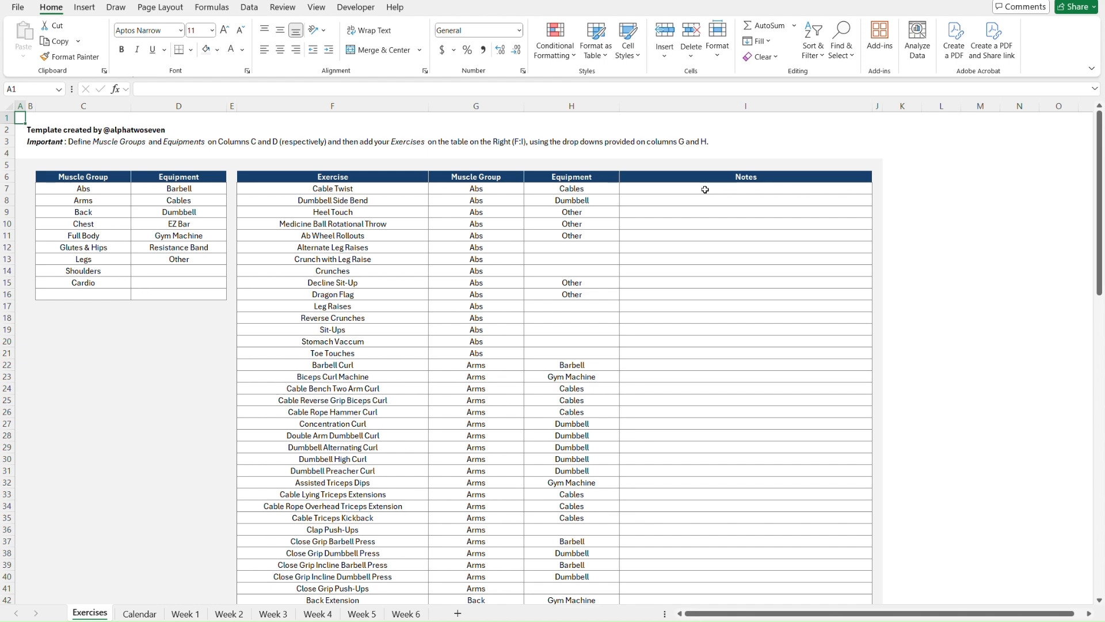
key("ctrl+Page_Down")
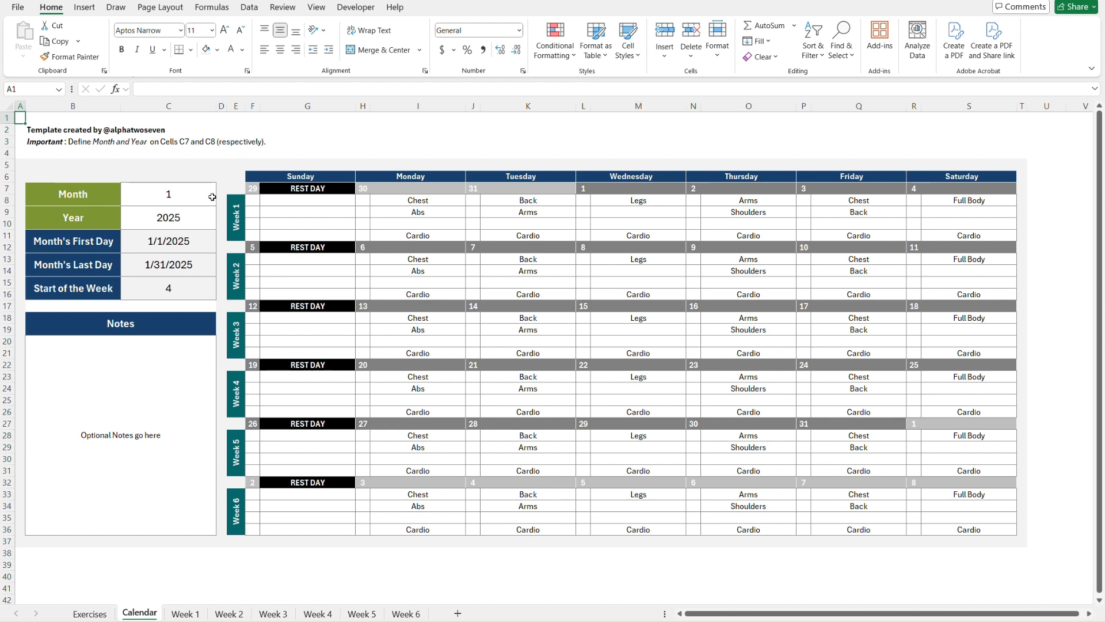
Step: Set the Calendar's Month to 3 from its list of months and return to cell A1
left_click(196, 193)
key("Down")
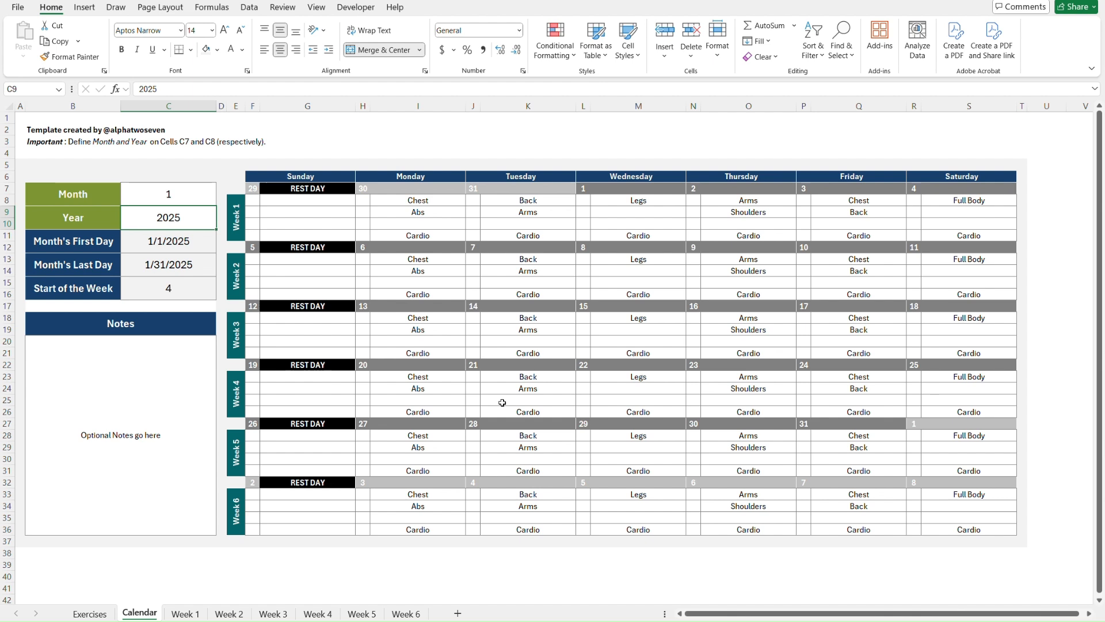
left_click(181, 193)
key("alt+Down")
key("Down")
key("Down")
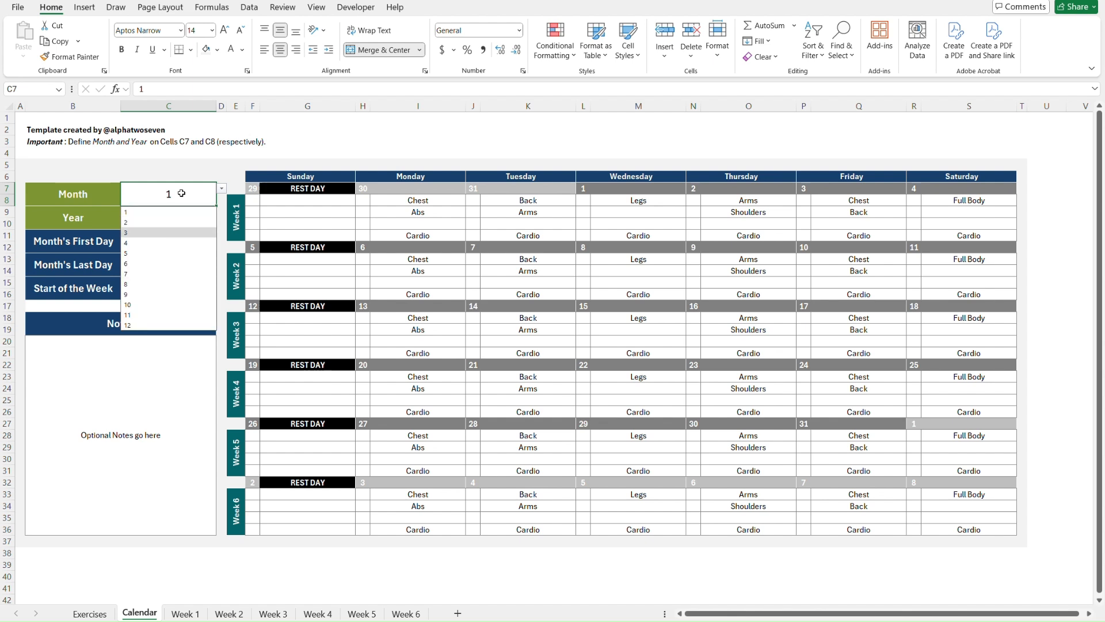
key("Return")
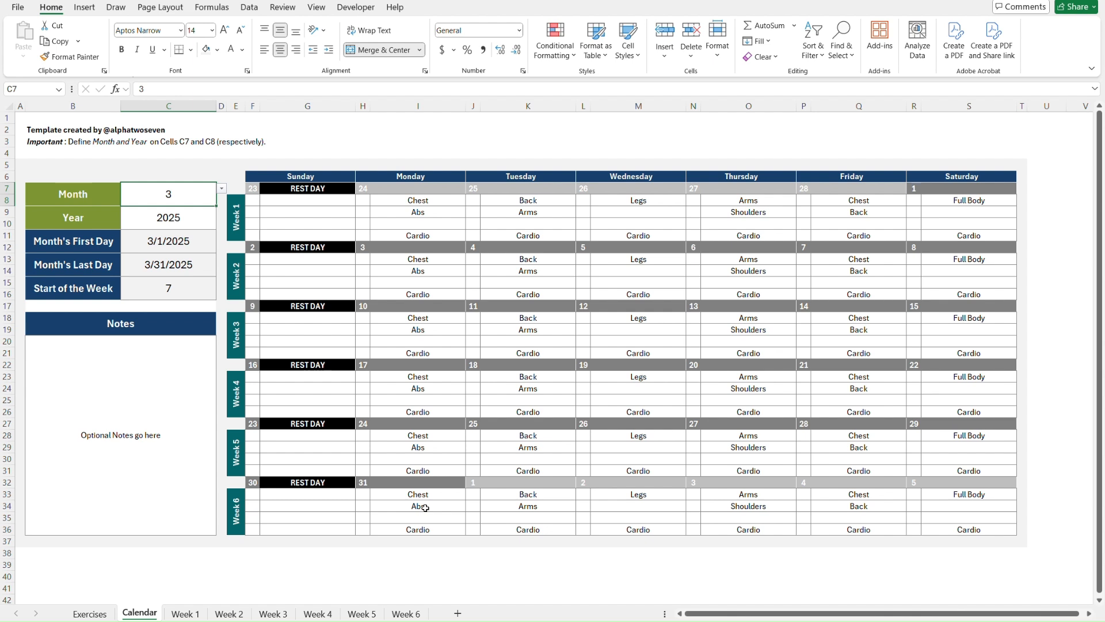
key("ctrl+Home")
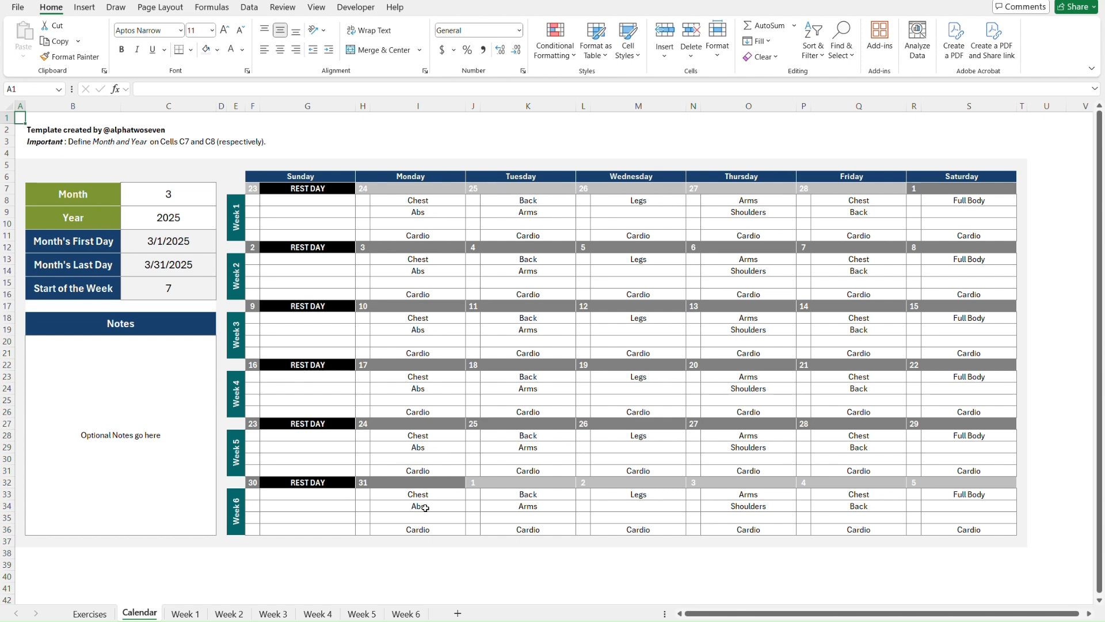
Step: Examine the Week 1 sheet's daily strength training and cardio tables, from Sunday through Saturday
key("ctrl+Page_Down")
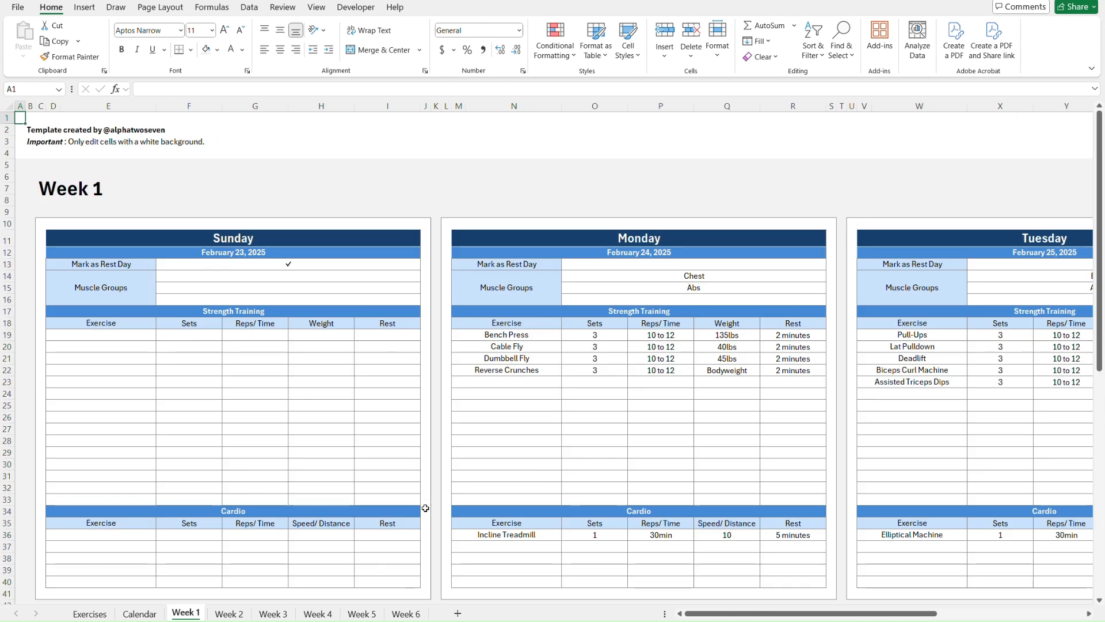
scroll(425, 507, "down", 2)
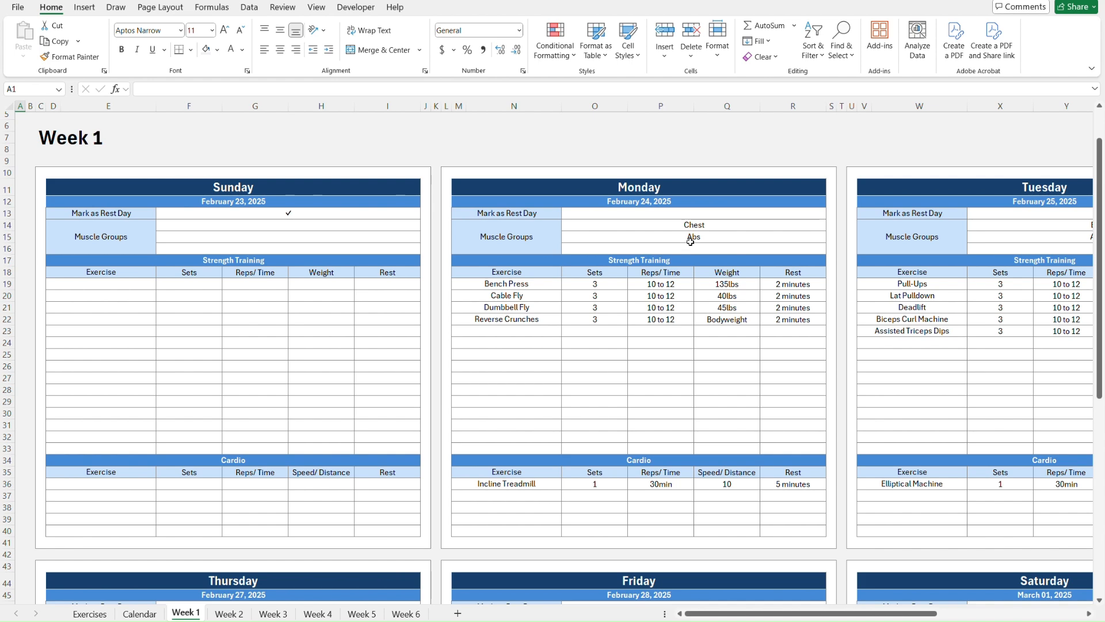
scroll(691, 241, "down", 1)
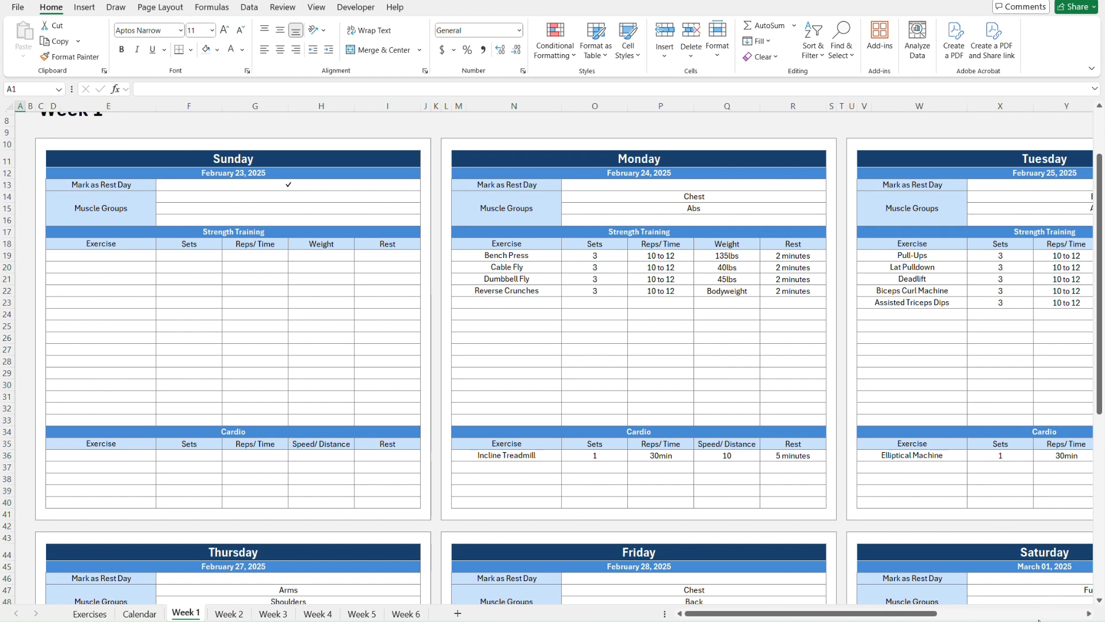
scroll(553, 351, "down", 5)
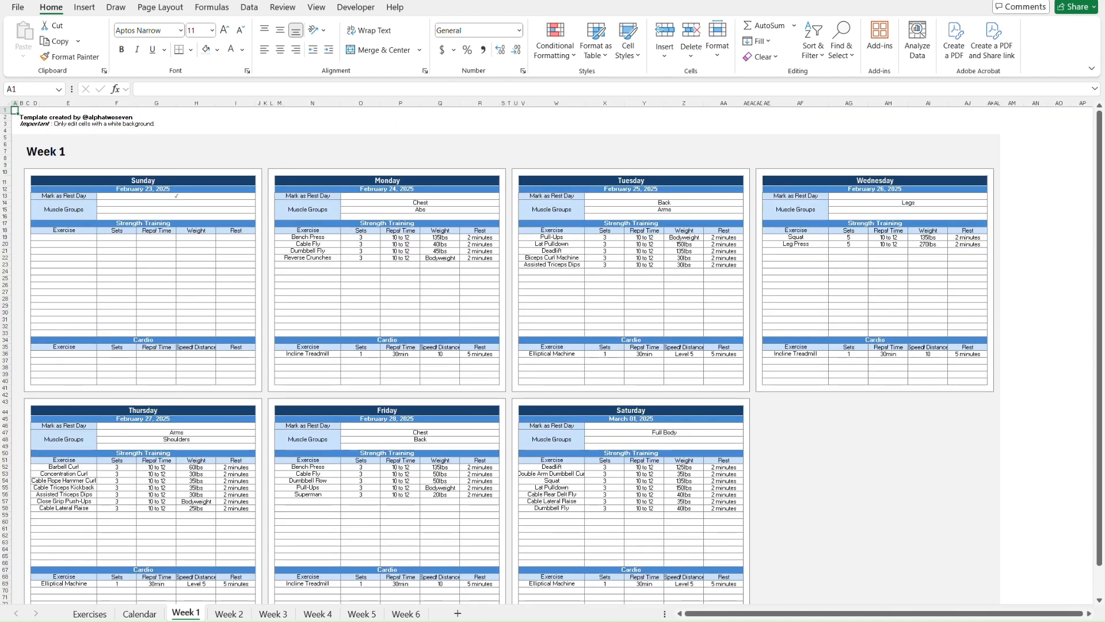
scroll(867, 513, "down", 2)
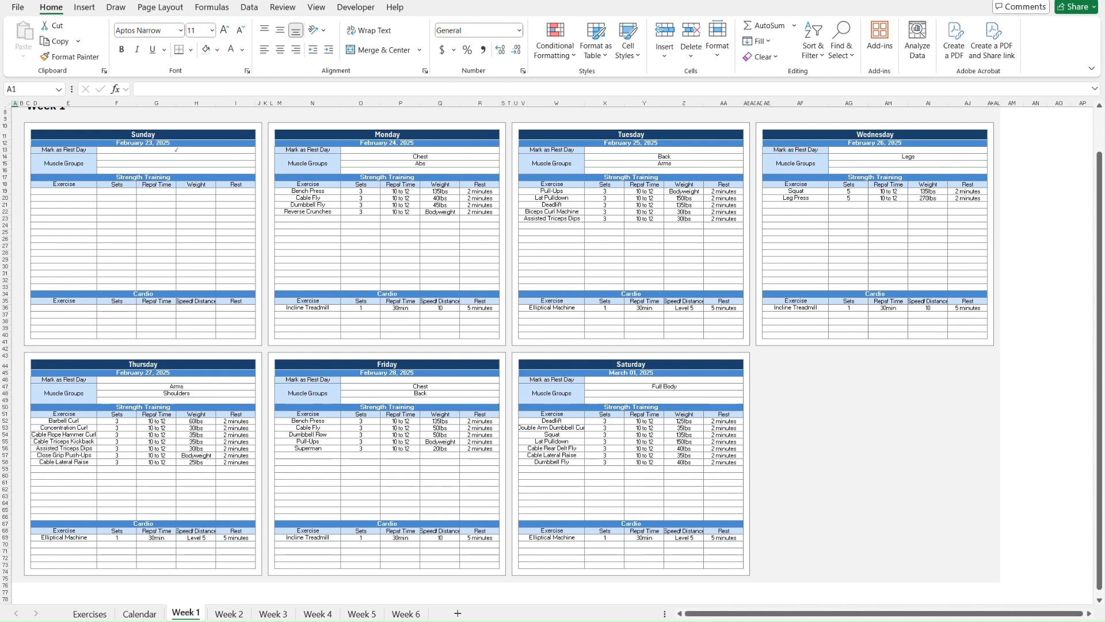
scroll(507, 351, "up", 5)
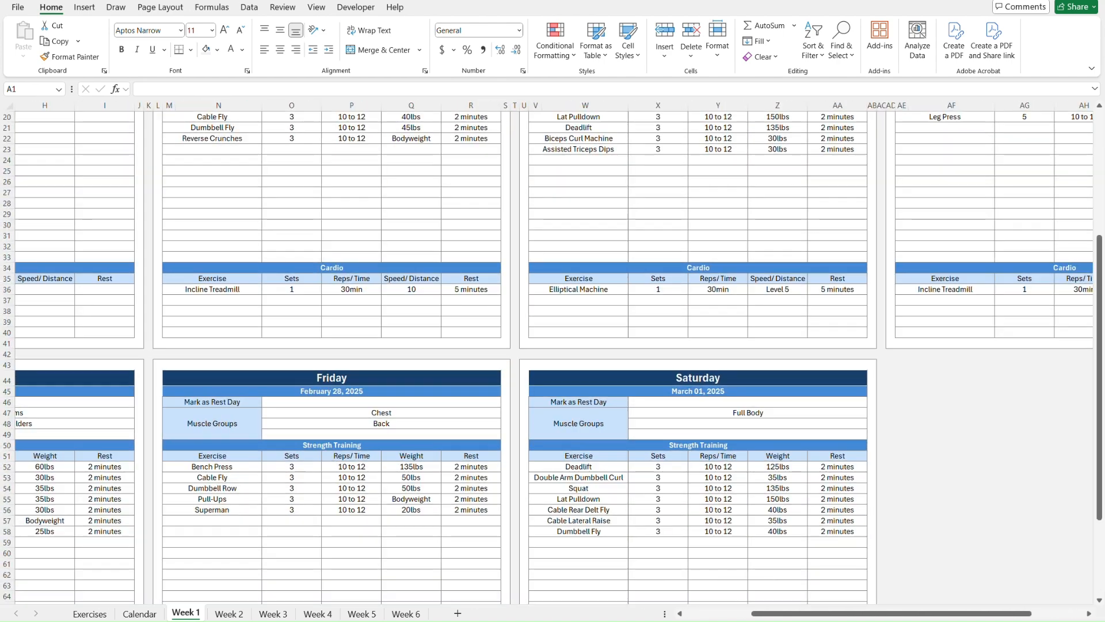
scroll(960, 455, "up", 3)
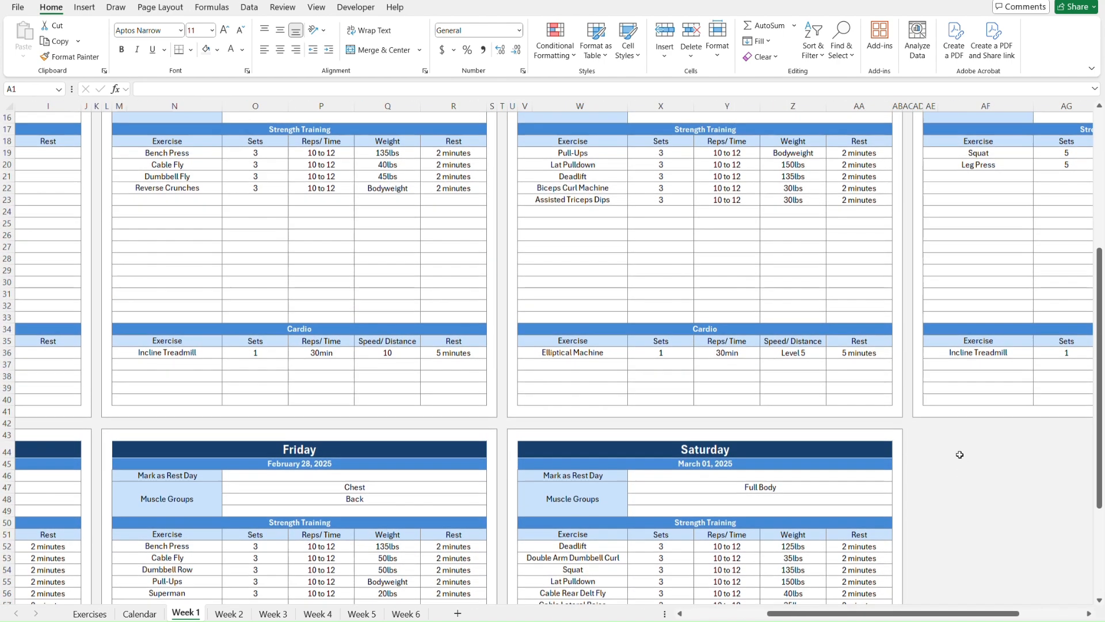
scroll(778, 413, "up", 1)
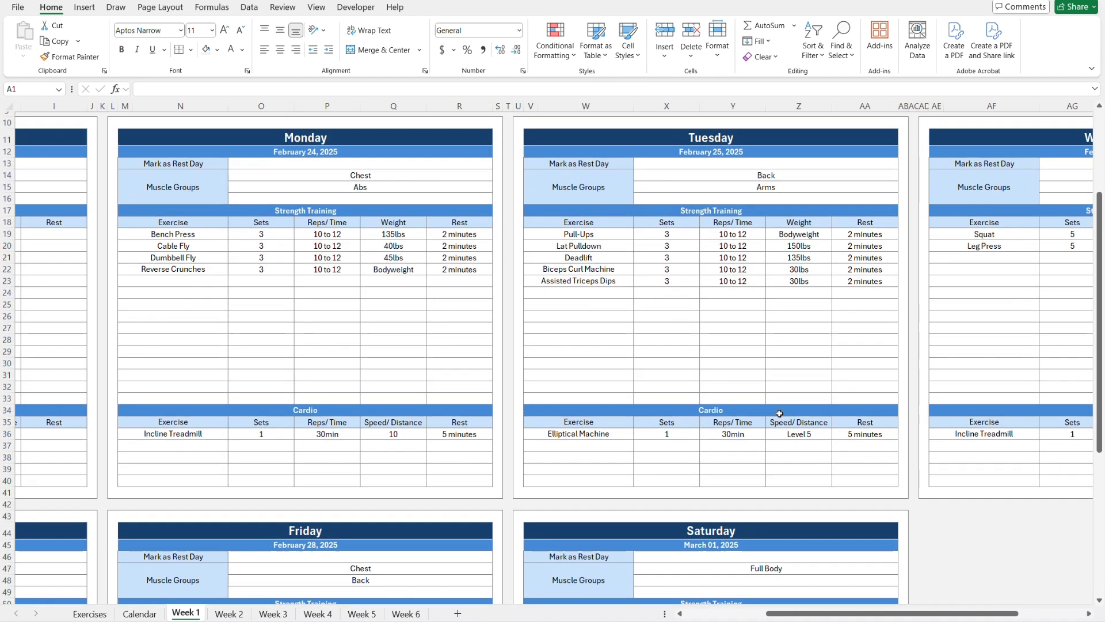
scroll(282, 261, "left", 3)
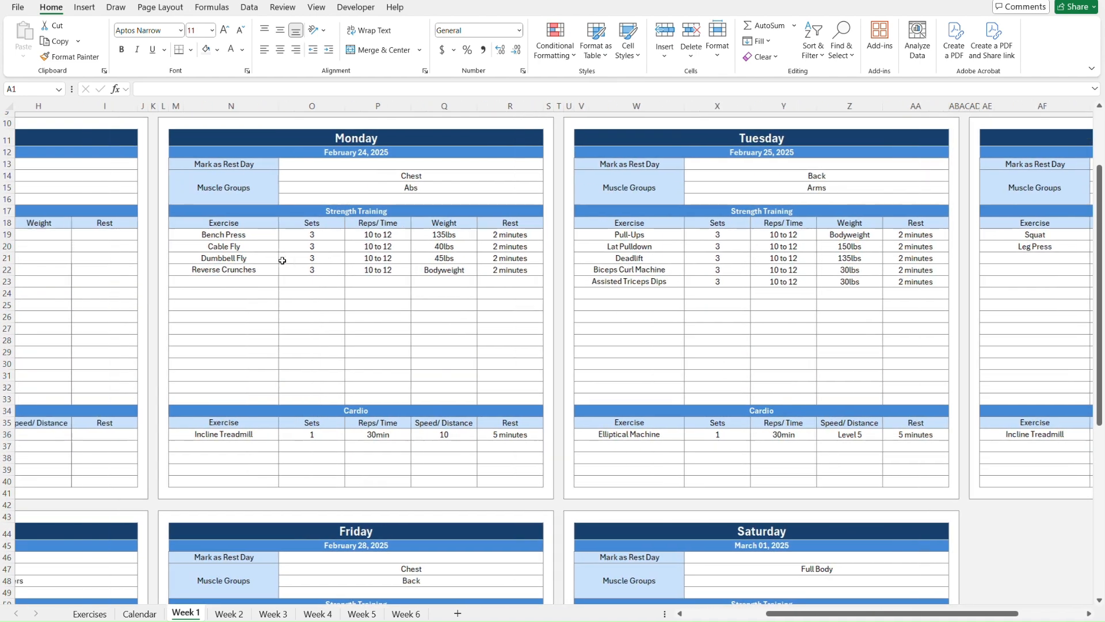
scroll(282, 261, "left", 3)
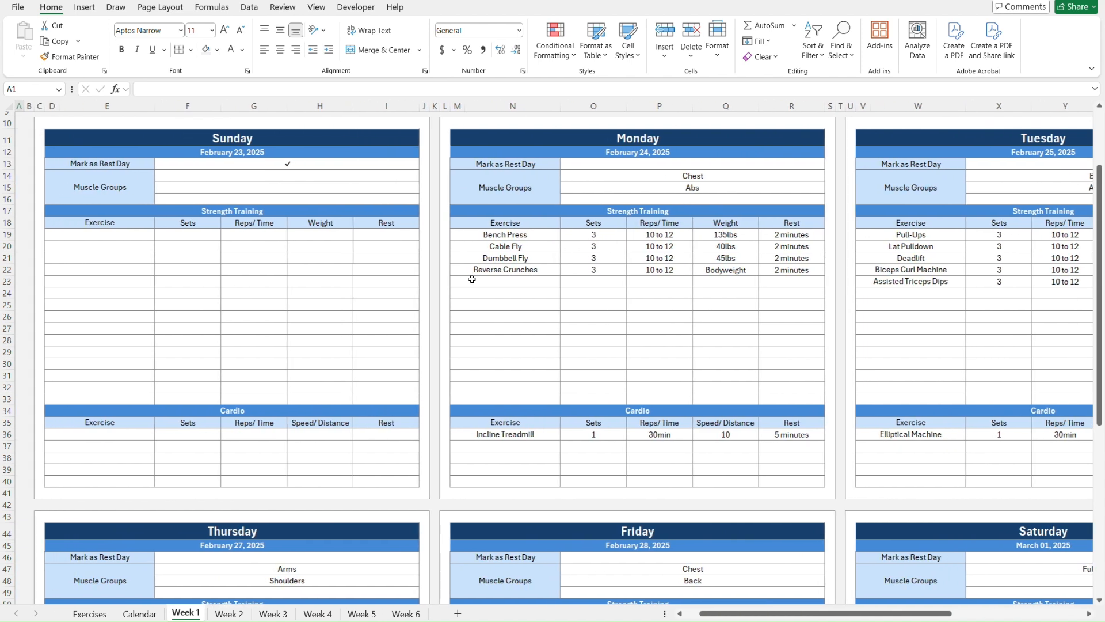
Step: Inspect the exercise choices for Monday's Bench Press entry and its Sets, Reps/Time, Weight and Rest cells on the Week 1 sheet
left_click(472, 236)
key("alt+Down")
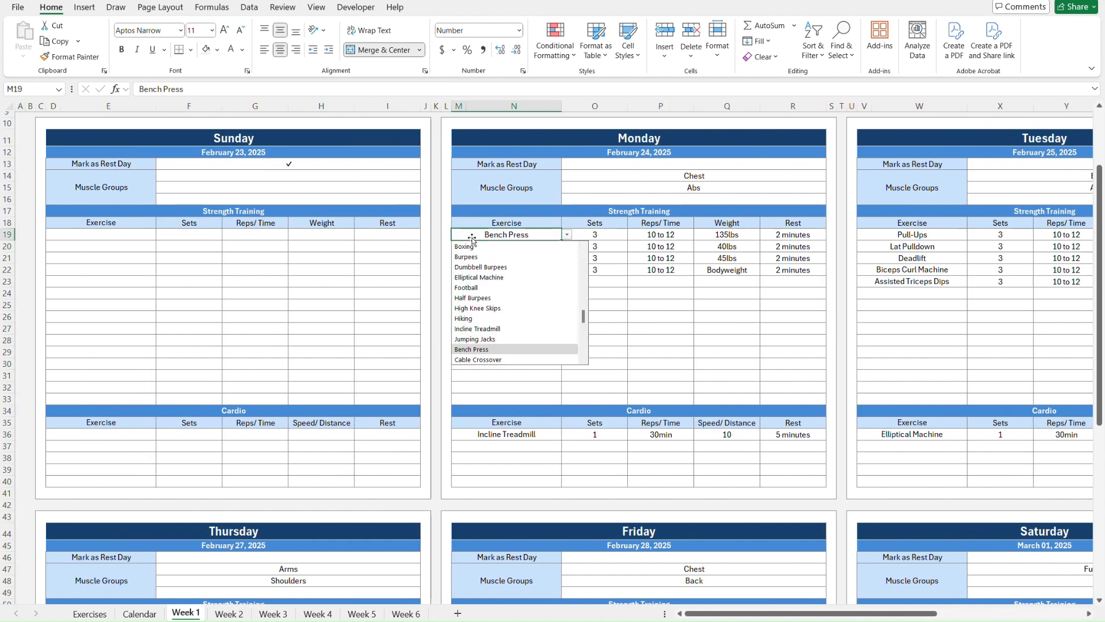
scroll(501, 278, "up", 6)
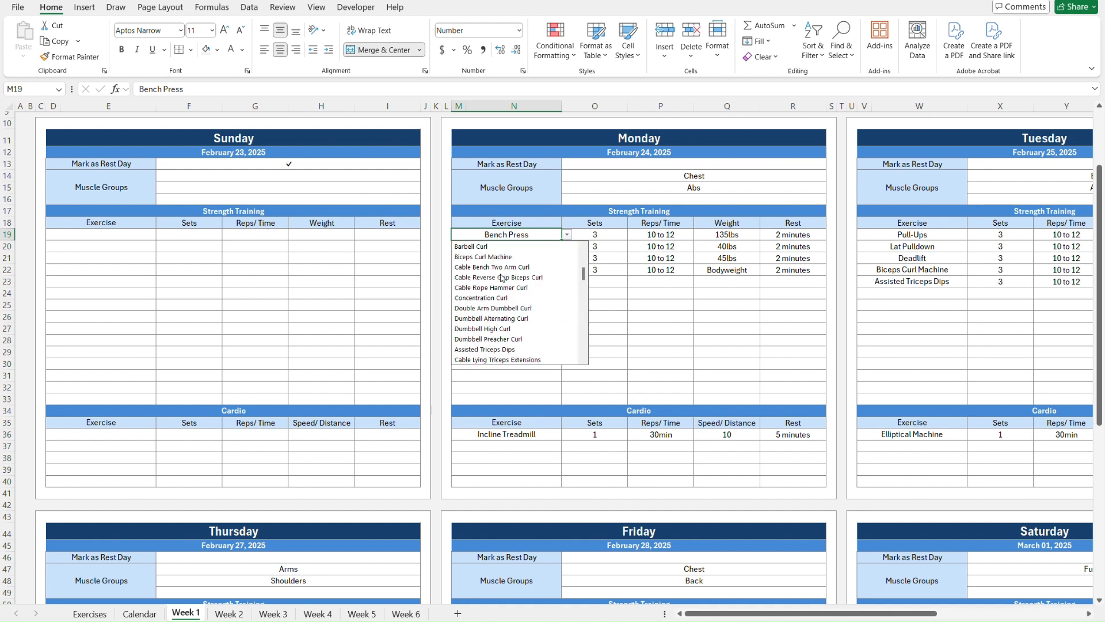
key("Escape")
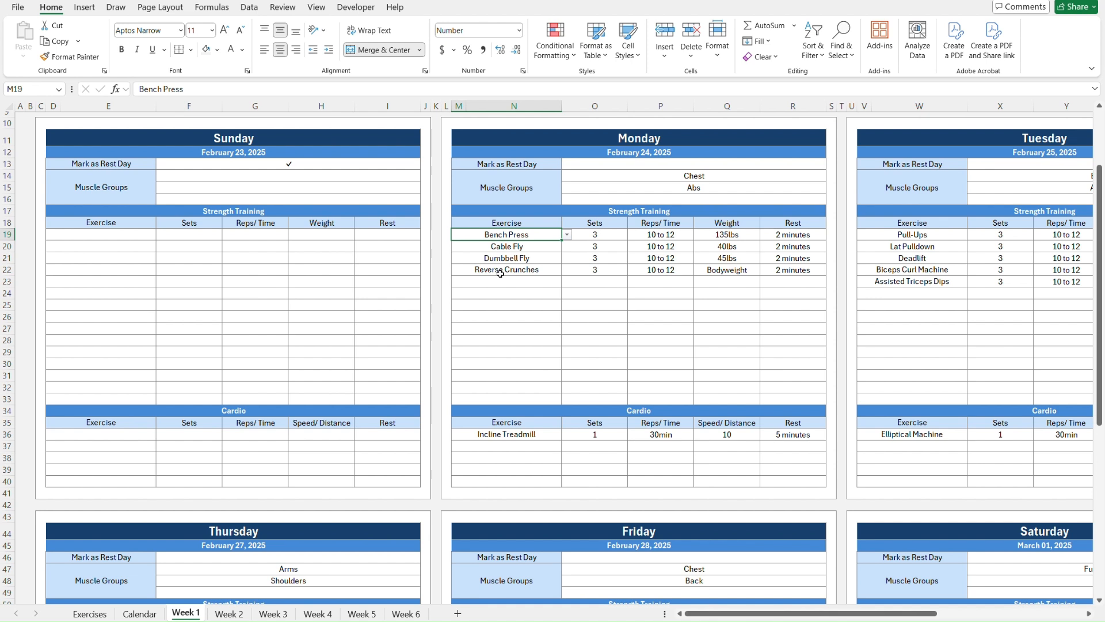
key("Right")
key("Right")
key("Right")
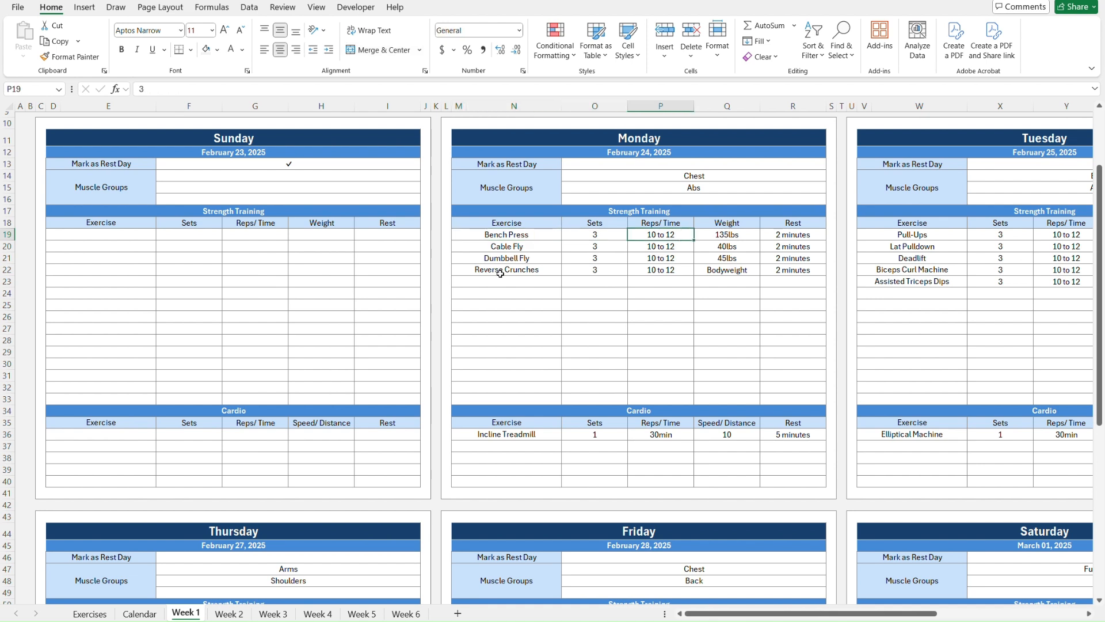
key("Right")
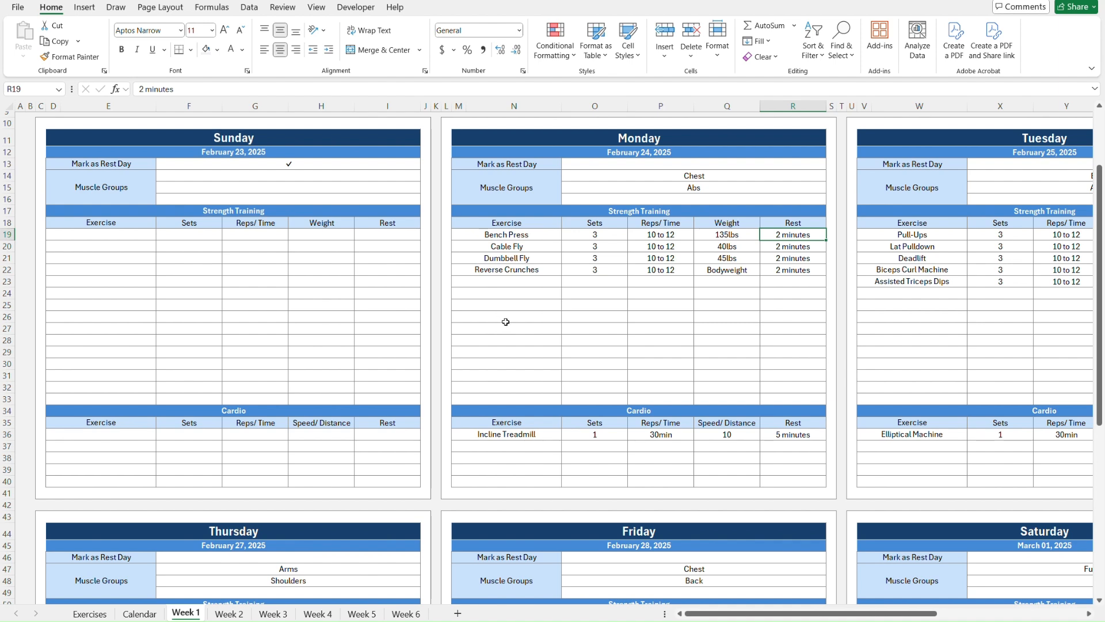
Step: Look over the Tuesday and Wednesday workout tables on the Week 1 sheet and return to cell A1
scroll(506, 322, "right", 3)
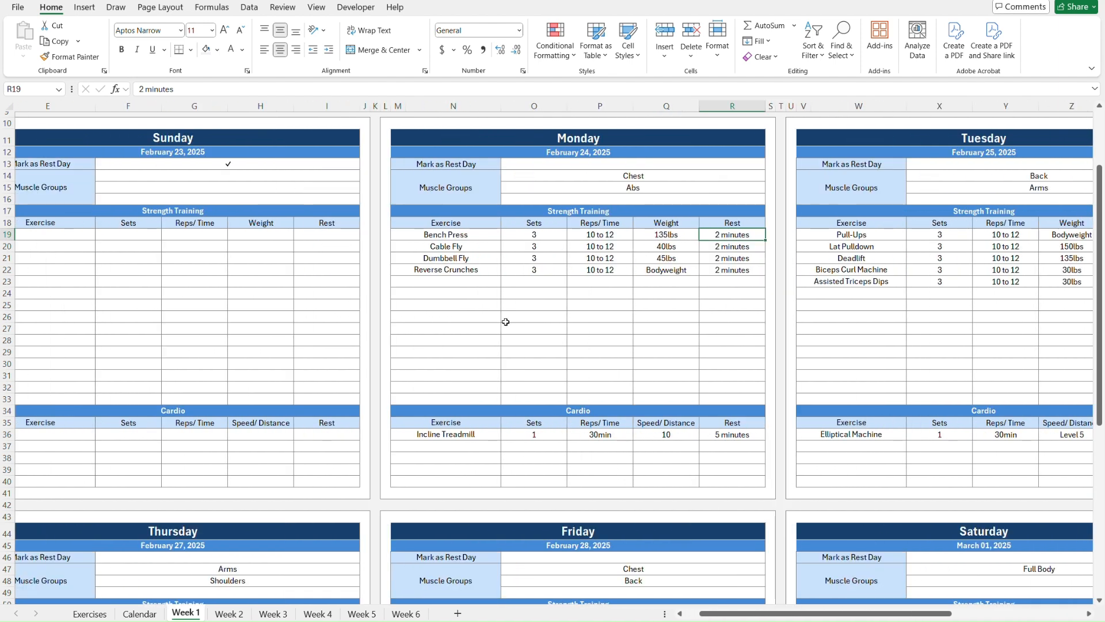
scroll(505, 322, "right", 5)
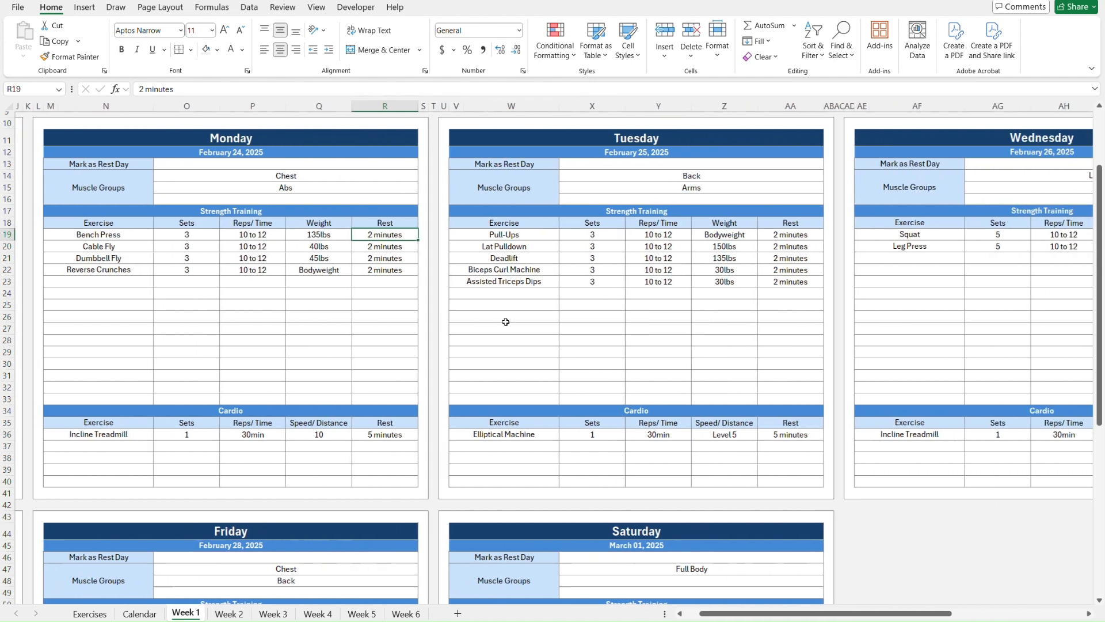
scroll(505, 322, "right", 4)
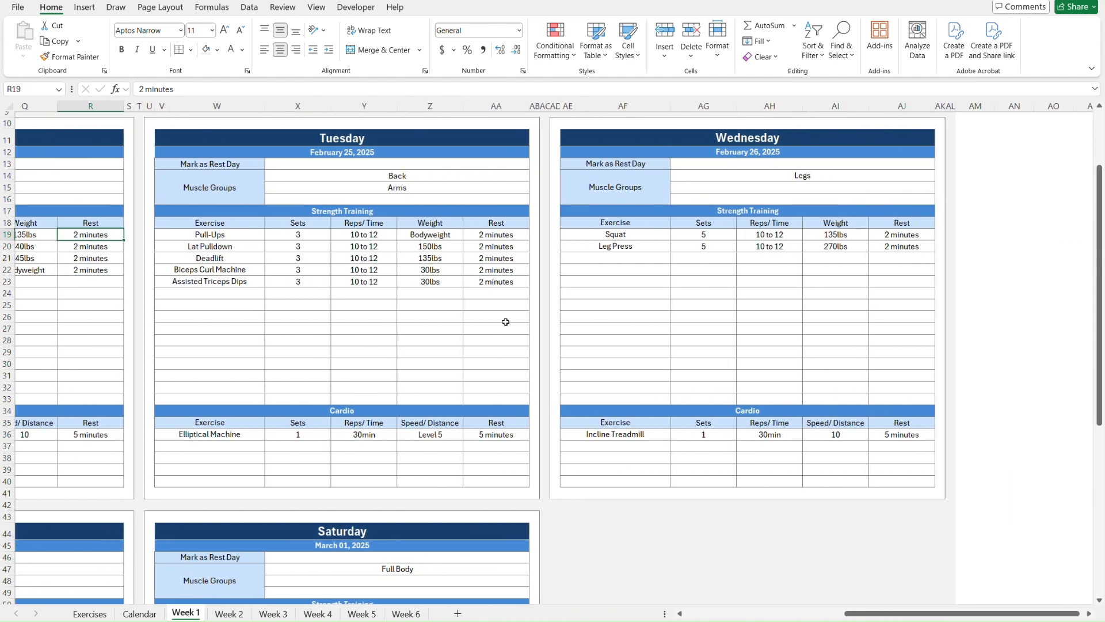
key("ctrl+Home")
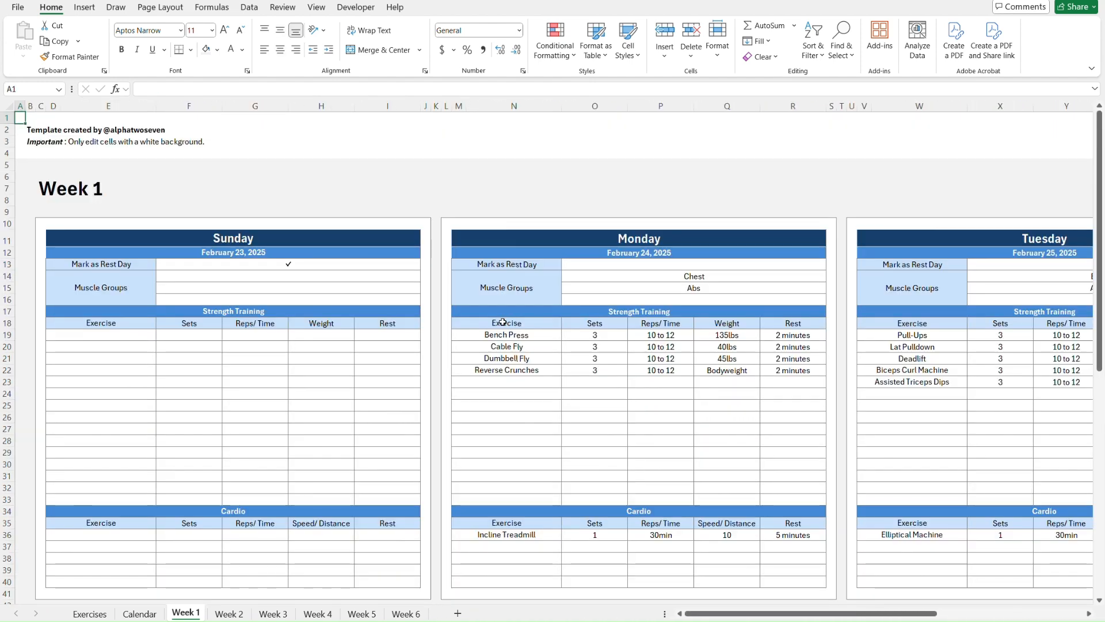
Step: Check the options for Sunday's Mark as Rest Day cell on the Week 1 sheet and return to the Calendar sheet
left_click(307, 265)
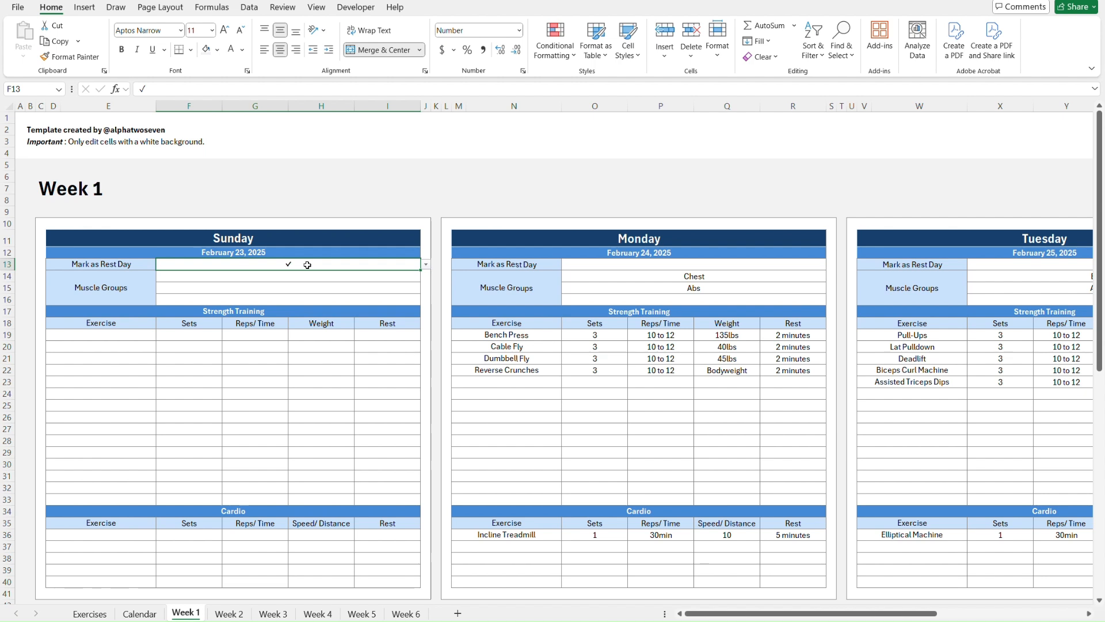
key("alt+Down")
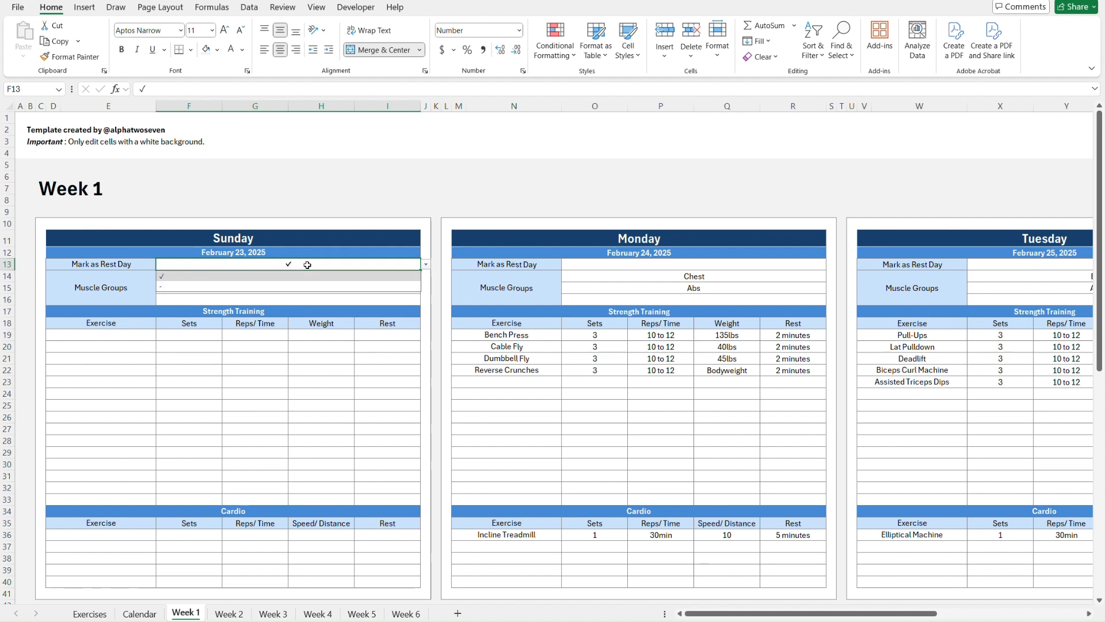
key("Escape")
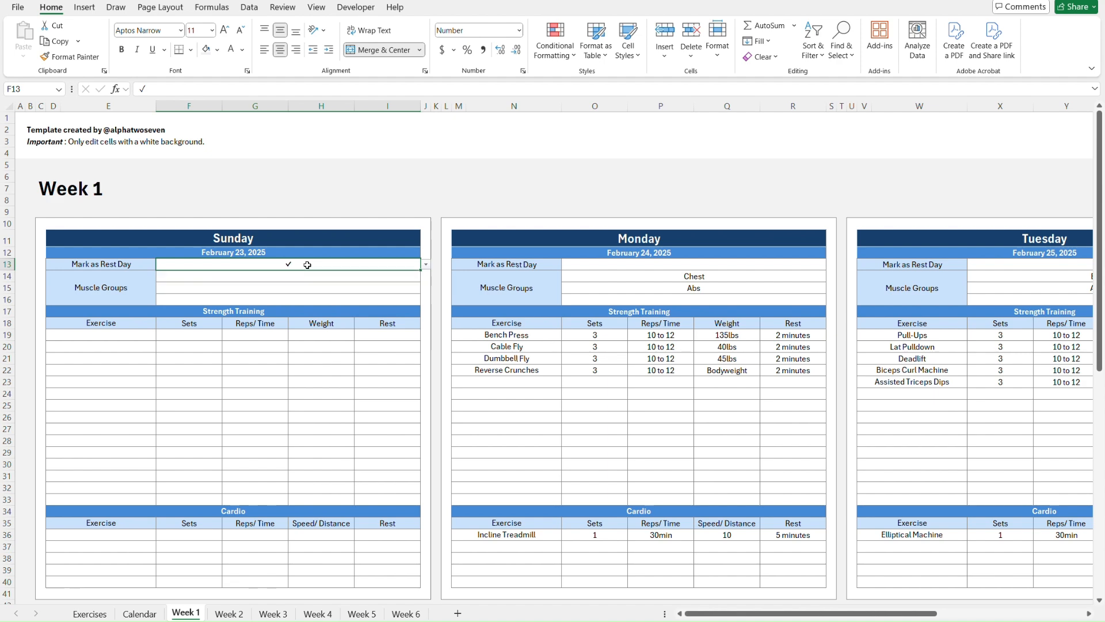
key("ctrl+Home")
key("ctrl+Page_Up")
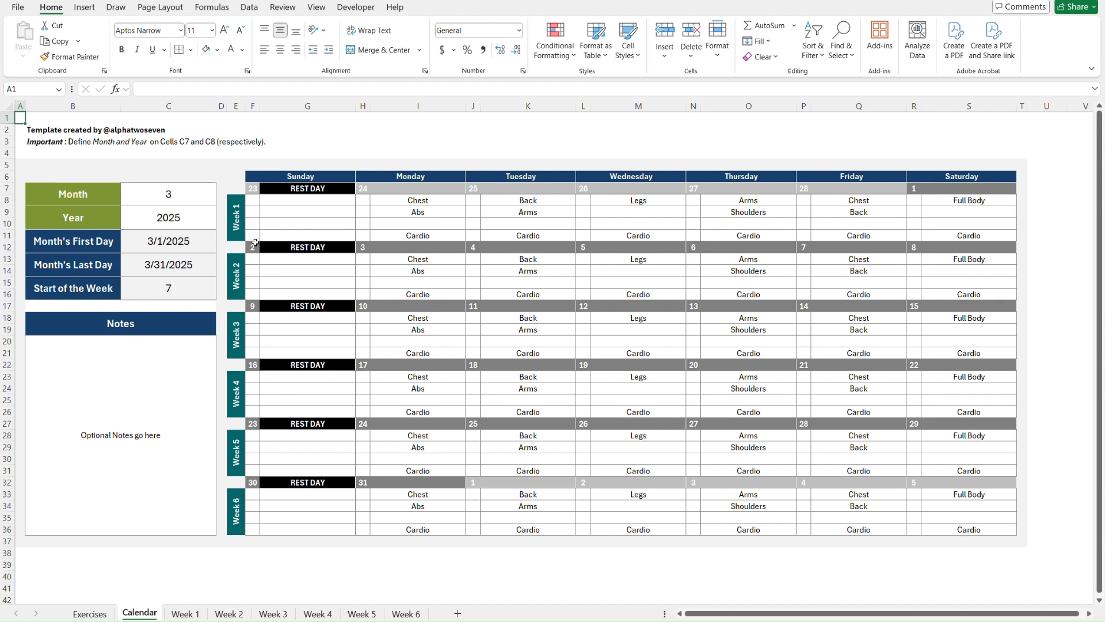
Step: Tick off Chest on the Calendar's Week 1 Monday with a check mark, then remove the mark and return to cell A1
left_click(365, 202)
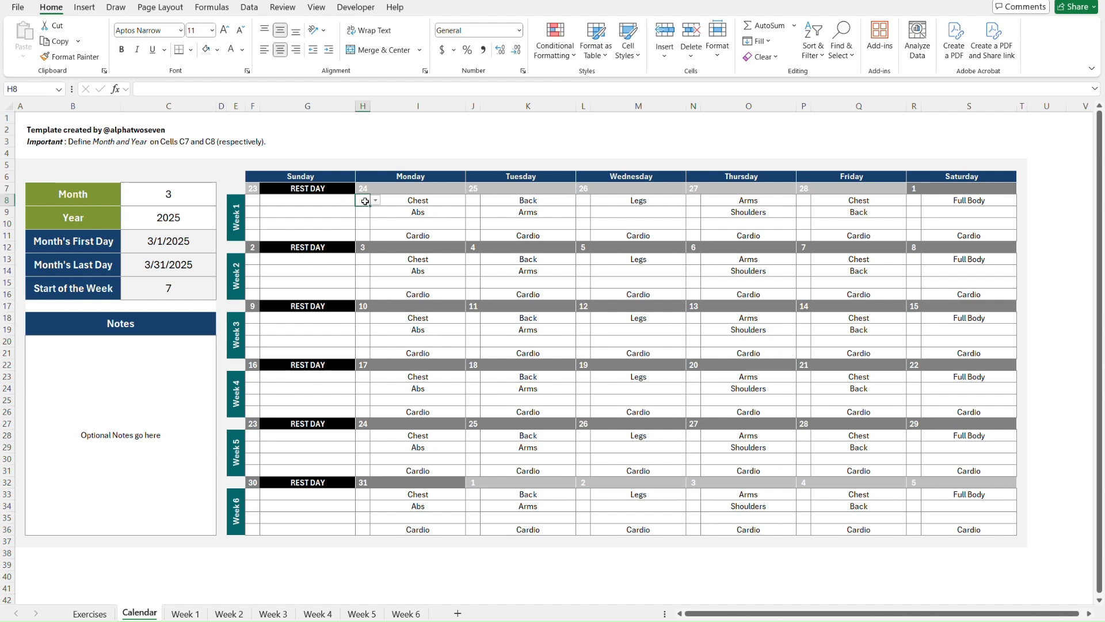
key("alt+Down")
left_click(363, 212)
left_click(332, 214)
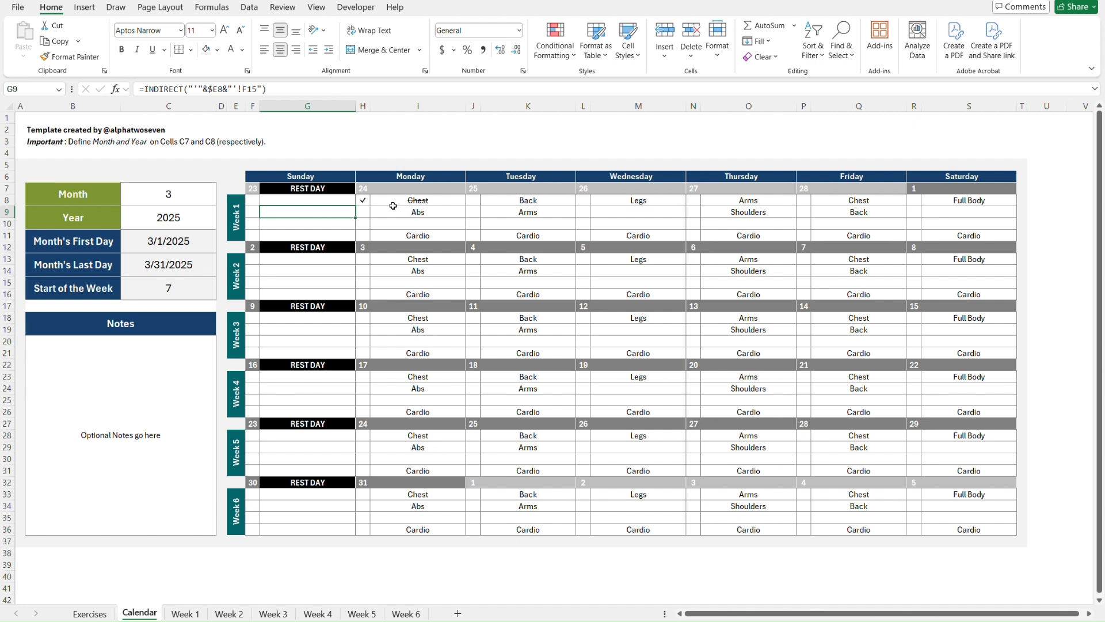
left_click(365, 201)
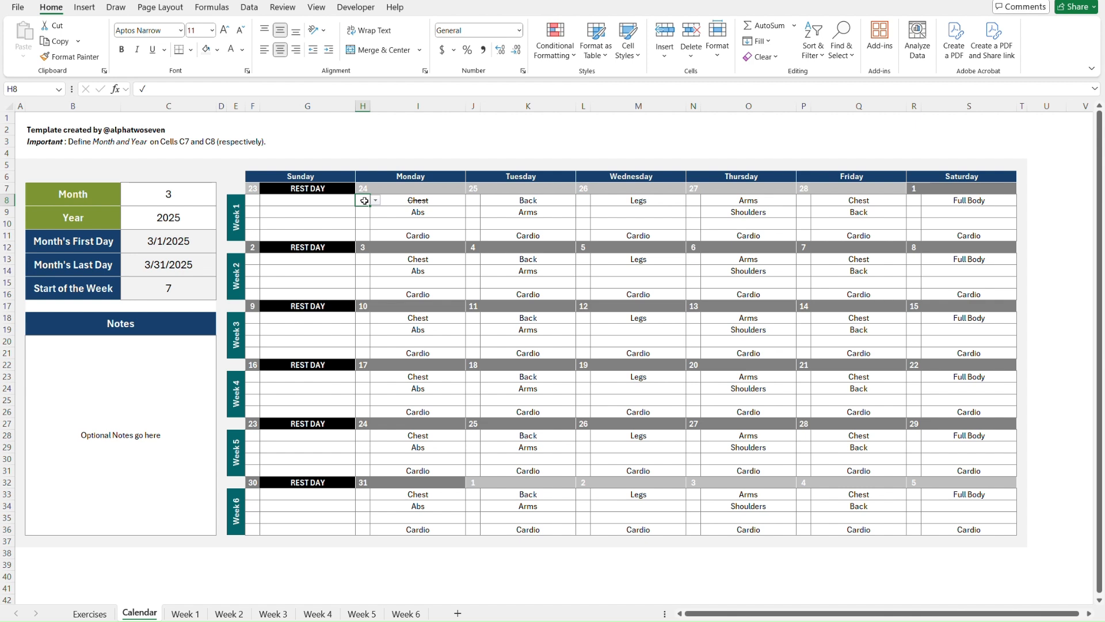
key("Delete")
key("ctrl+Home")
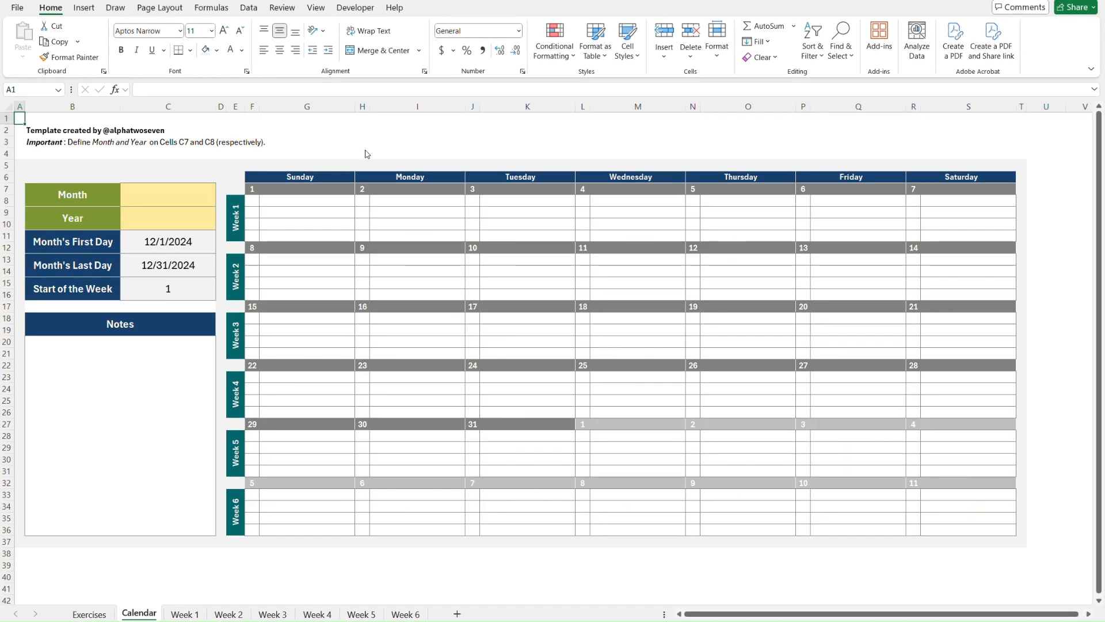
Step: Review the blank template's sheets in order, from Exercises and Calendar through Week 1 to Week 6
key("ctrl+Page_Up")
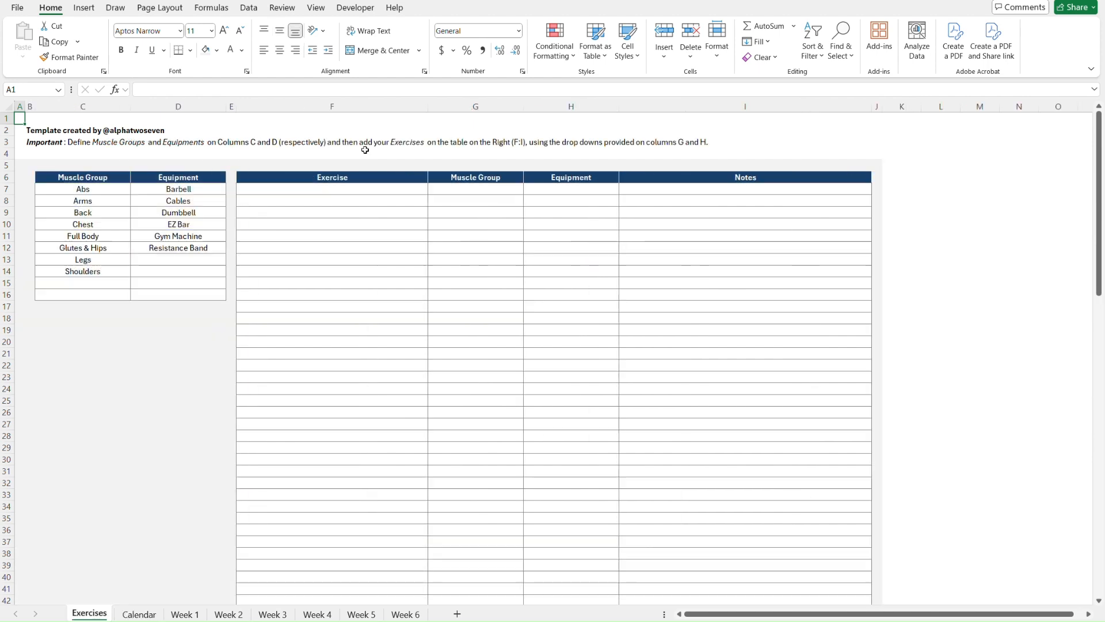
key("ctrl+Page_Down")
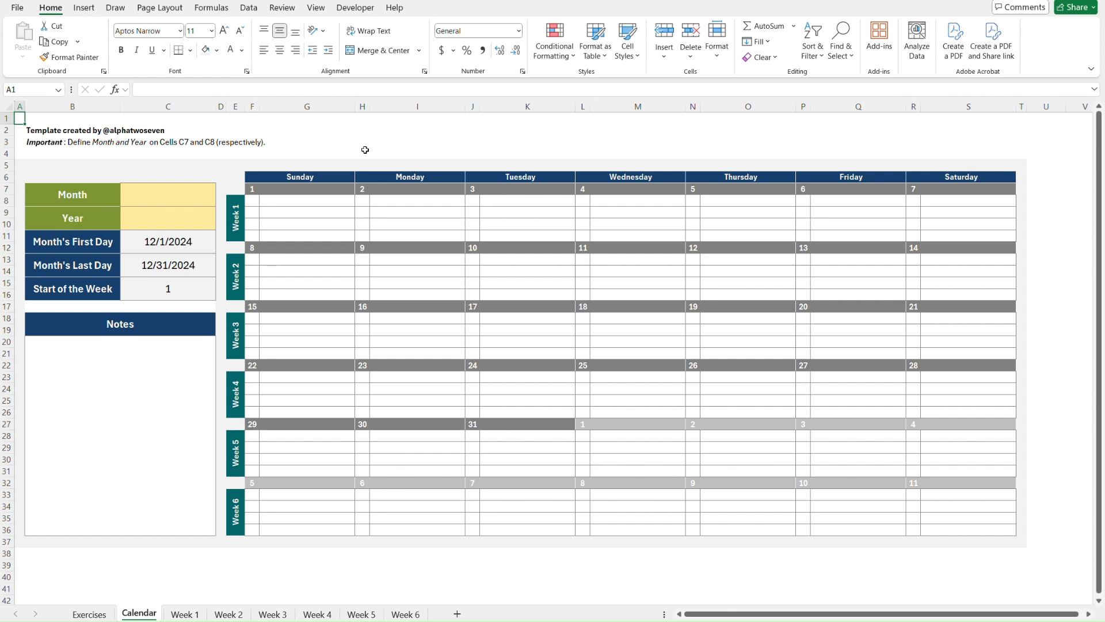
key("ctrl+Page_Down")
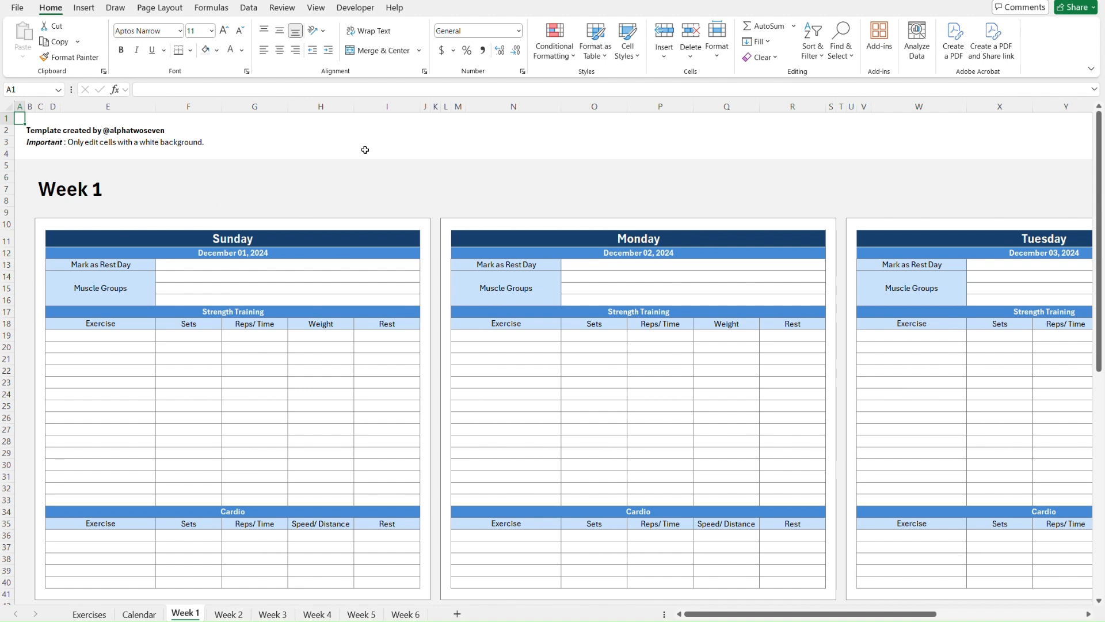
key("ctrl+Page_Down")
key("ctrl+Page_Down")
key("ctrl+Page_Down")
key("ctrl+Page_Down")
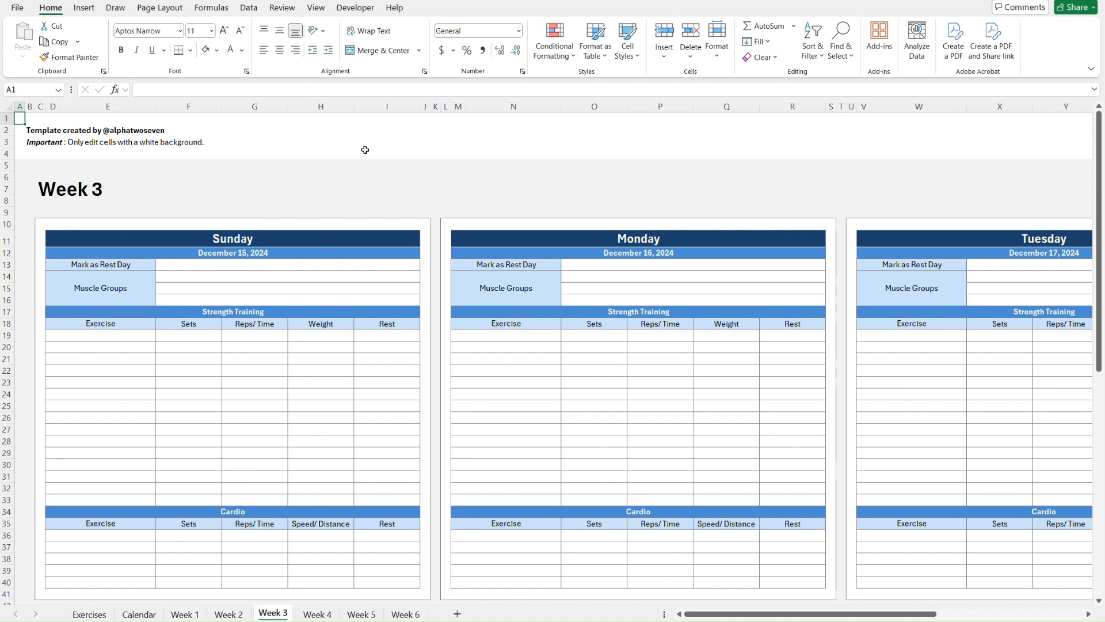
key("ctrl+Page_Down")
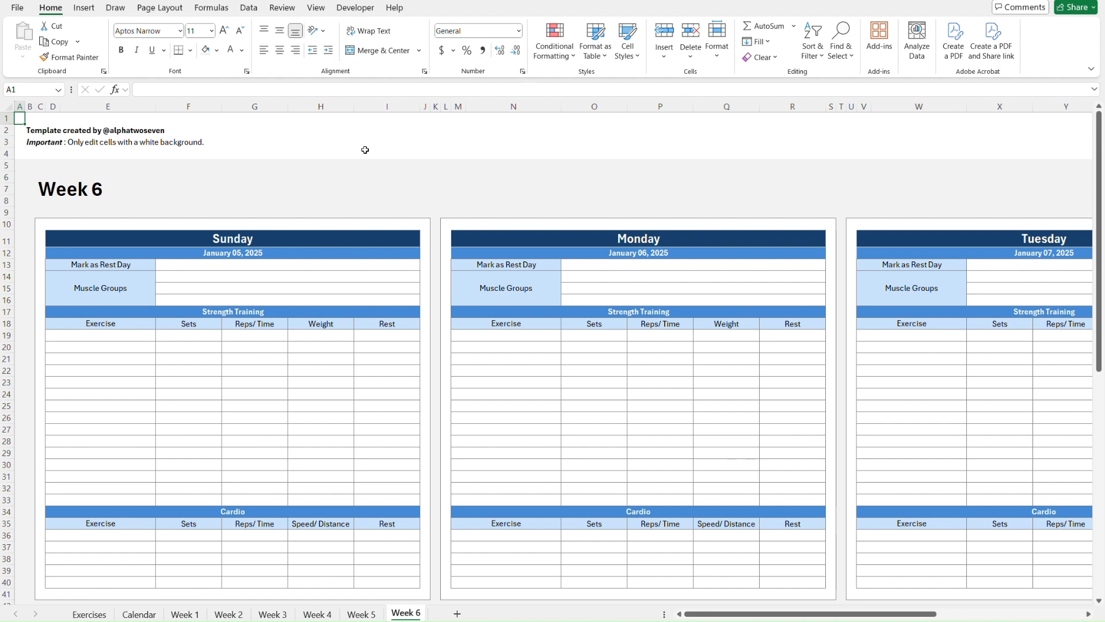
Step: Go back through the blank template's weekly sheets and Calendar to the Exercises sheet
key("ctrl+Page_Up")
key("ctrl+Page_Up")
key("ctrl+Page_Up")
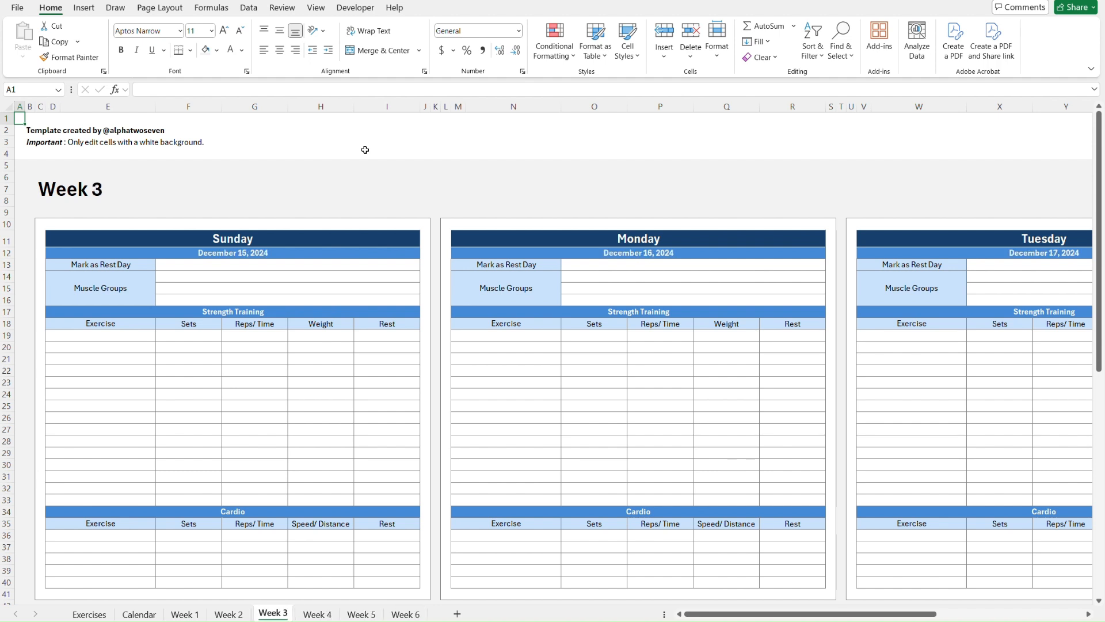
key("ctrl+Page_Up")
key("ctrl+Page_Up")
key("ctrl+Page_Up")
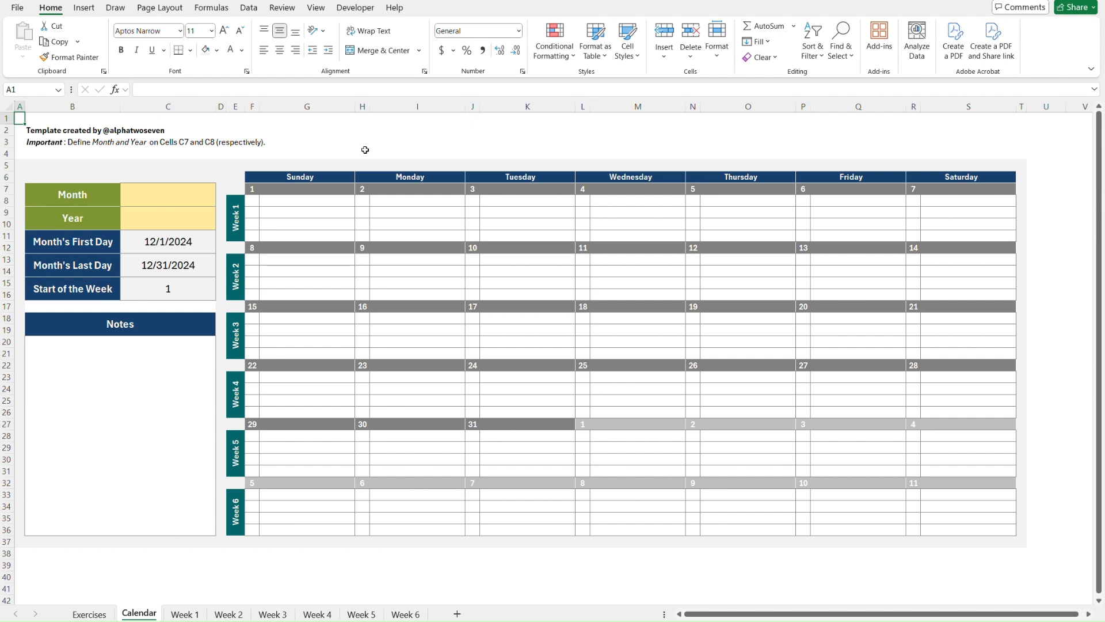
key("ctrl+Page_Up")
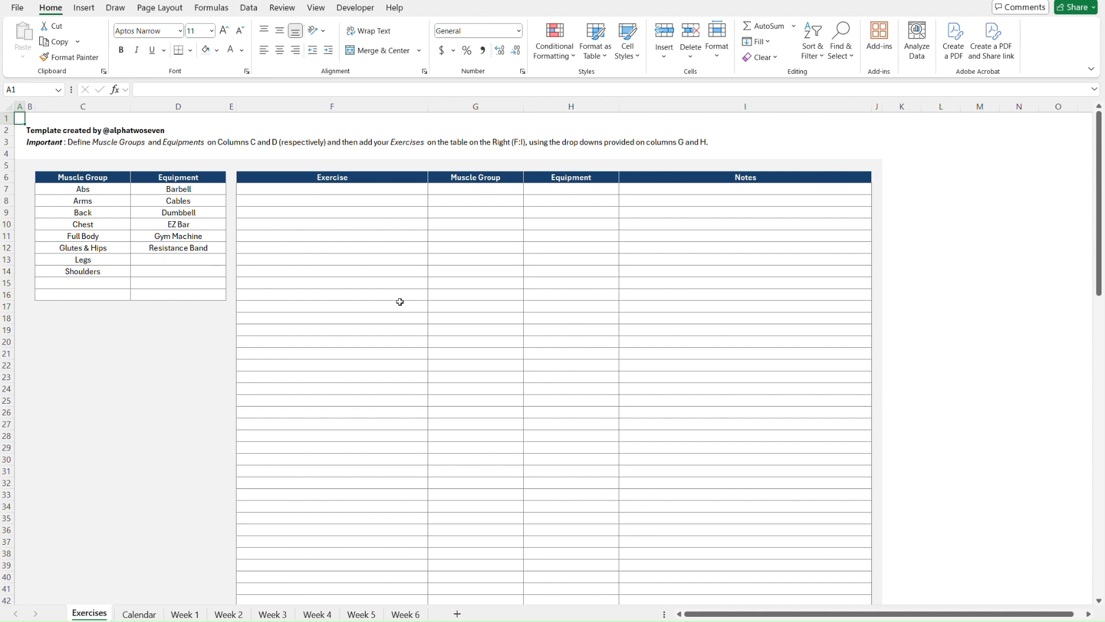
Step: Add a new worksheet right after Exercises, name it "Exercises - T", and glance at the Exercises sheet before returning to it
left_click(457, 614)
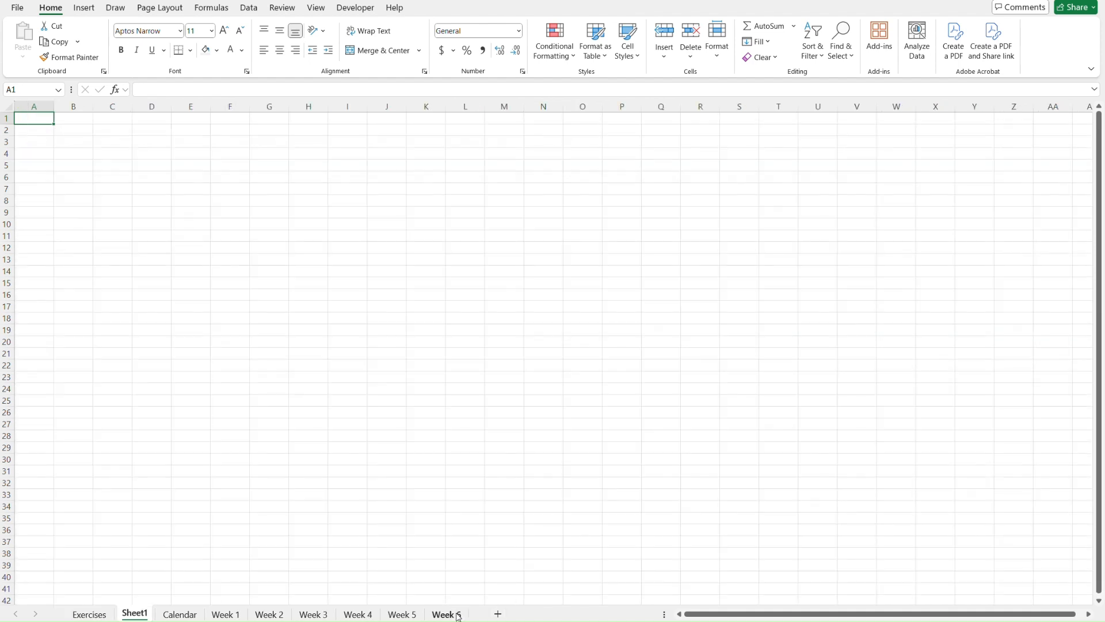
double_click(141, 613)
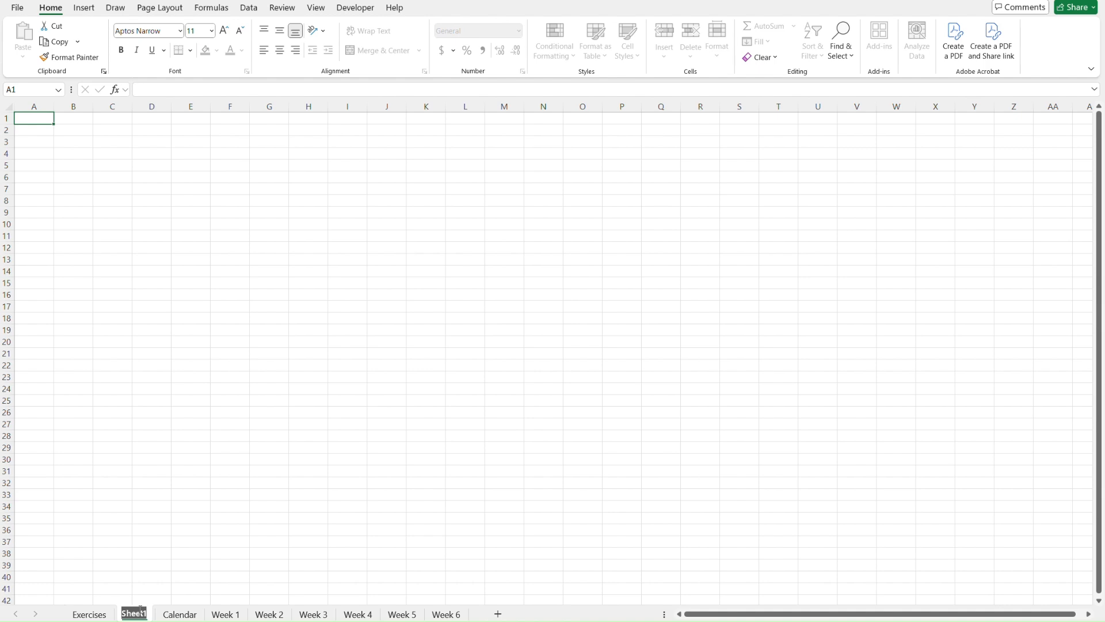
type("Exerci")
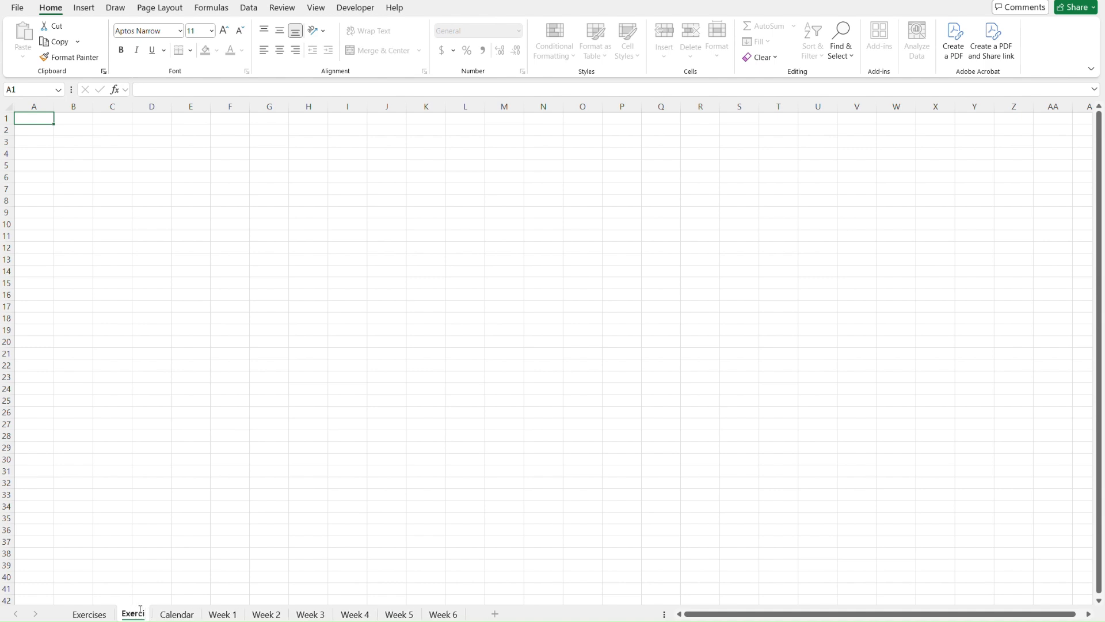
type("ses - T")
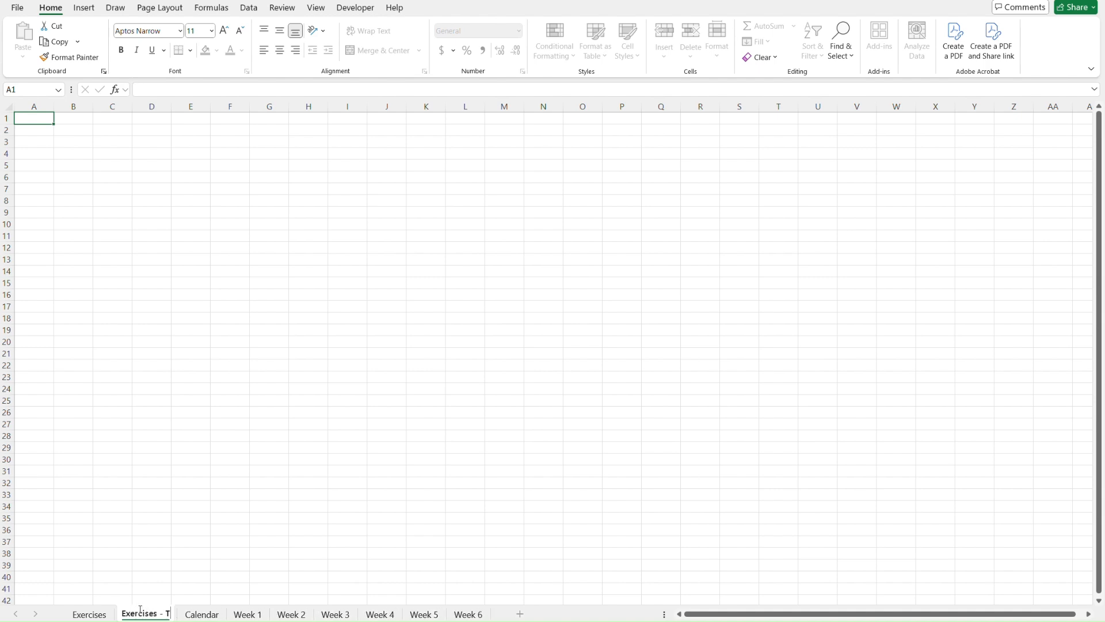
key("Return")
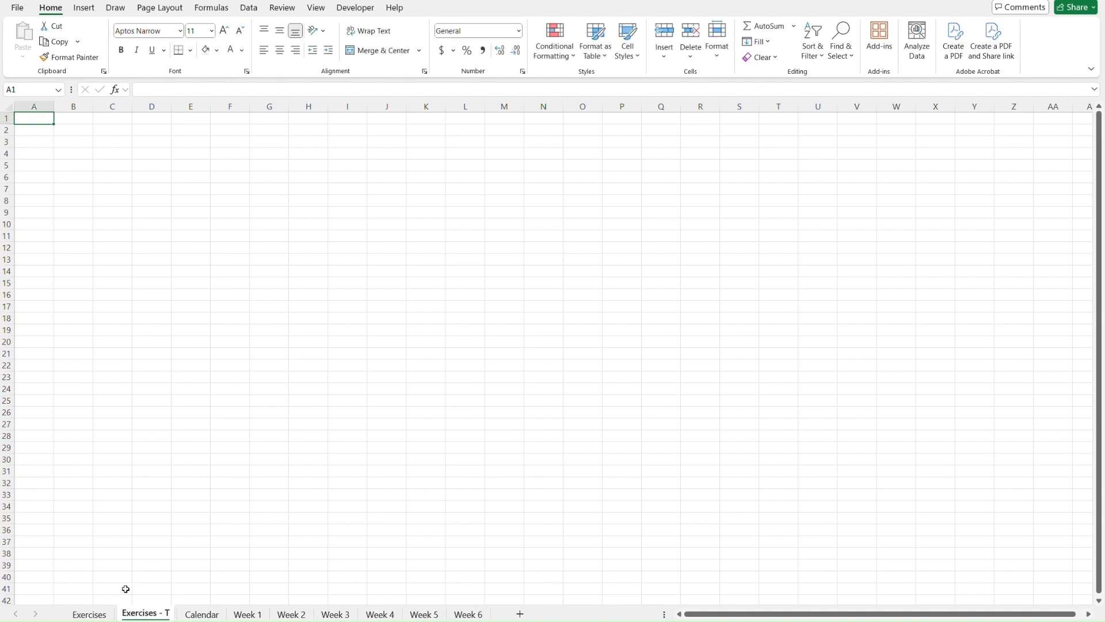
left_click(86, 614)
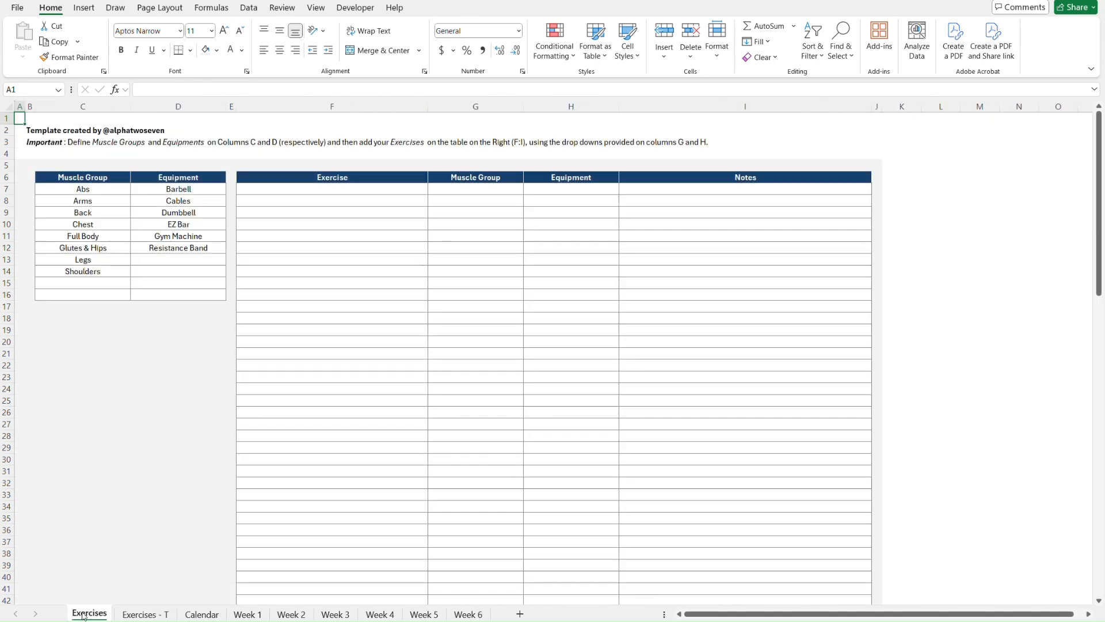
left_click(149, 614)
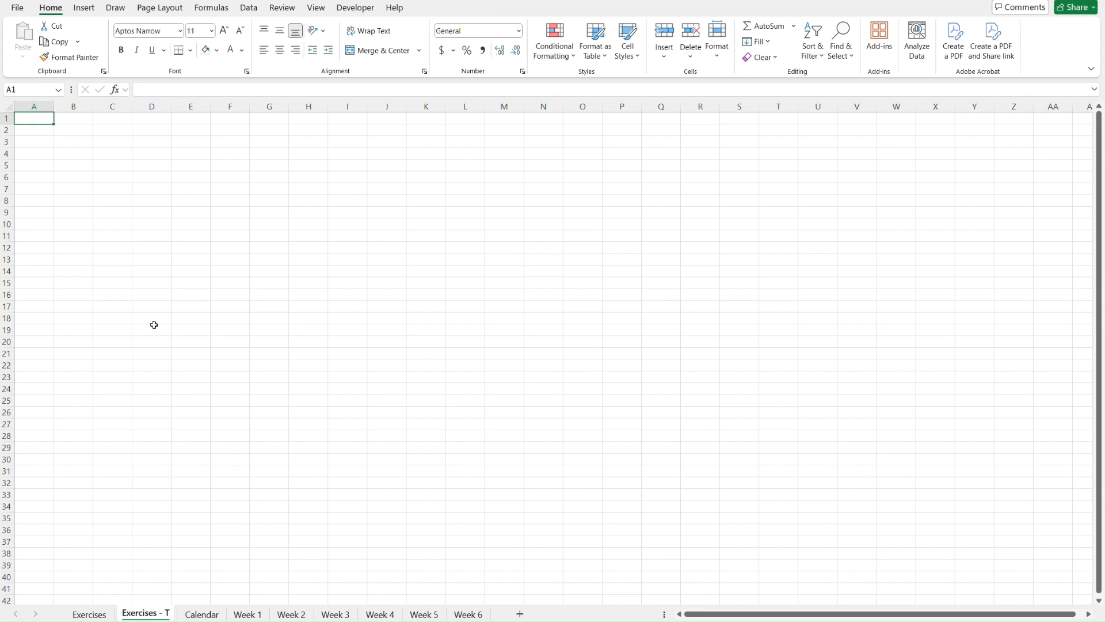
Step: Apply the built-in Blue color scheme as the workbook's theme colors
left_click(162, 7)
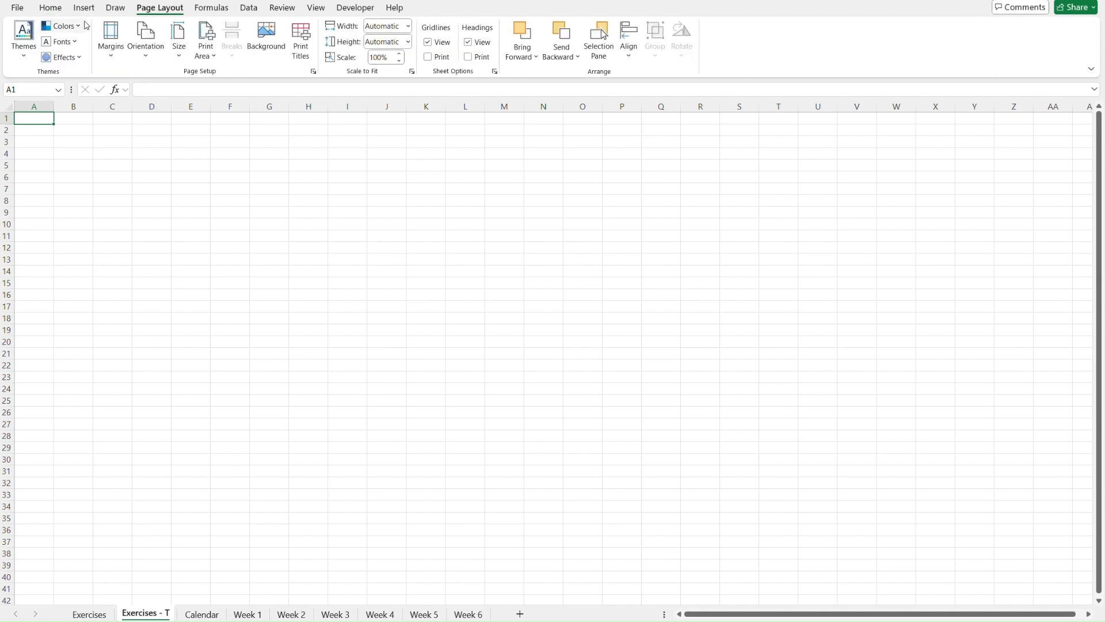
left_click(60, 26)
scroll(112, 177, "down", 2)
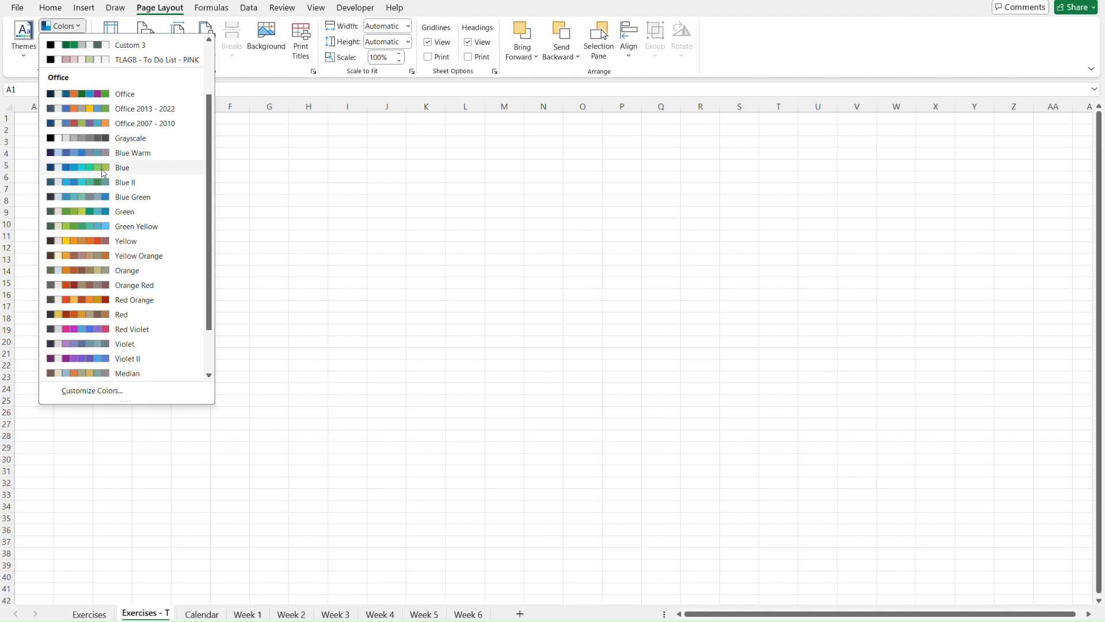
left_click(162, 168)
Step: Check the theme colors offered for cell fill and font, without applying any
left_click(50, 8)
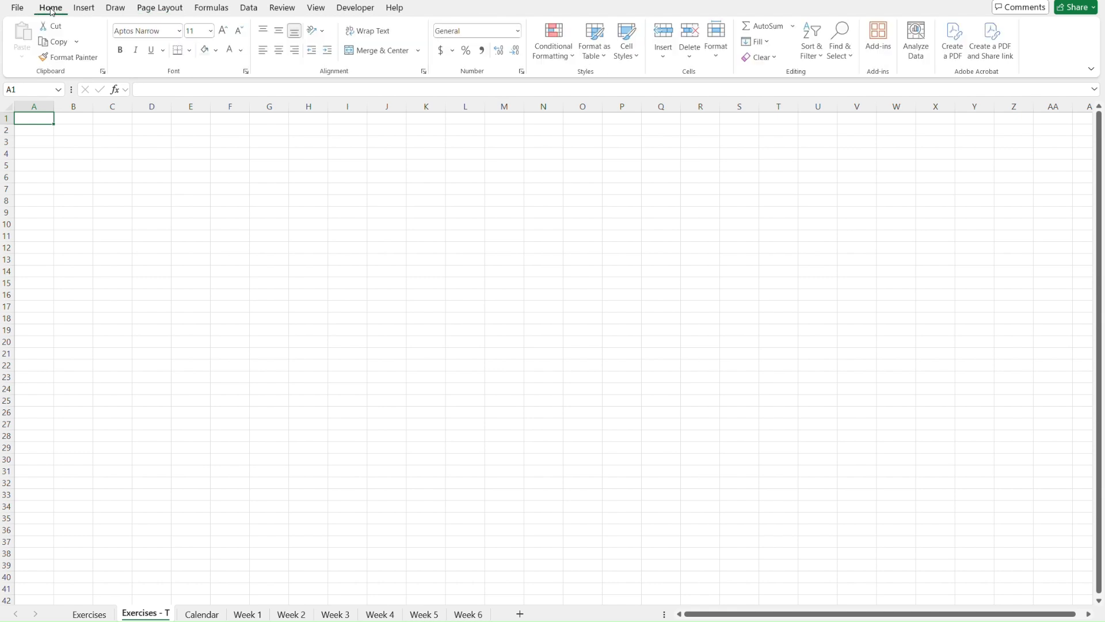
left_click(218, 51)
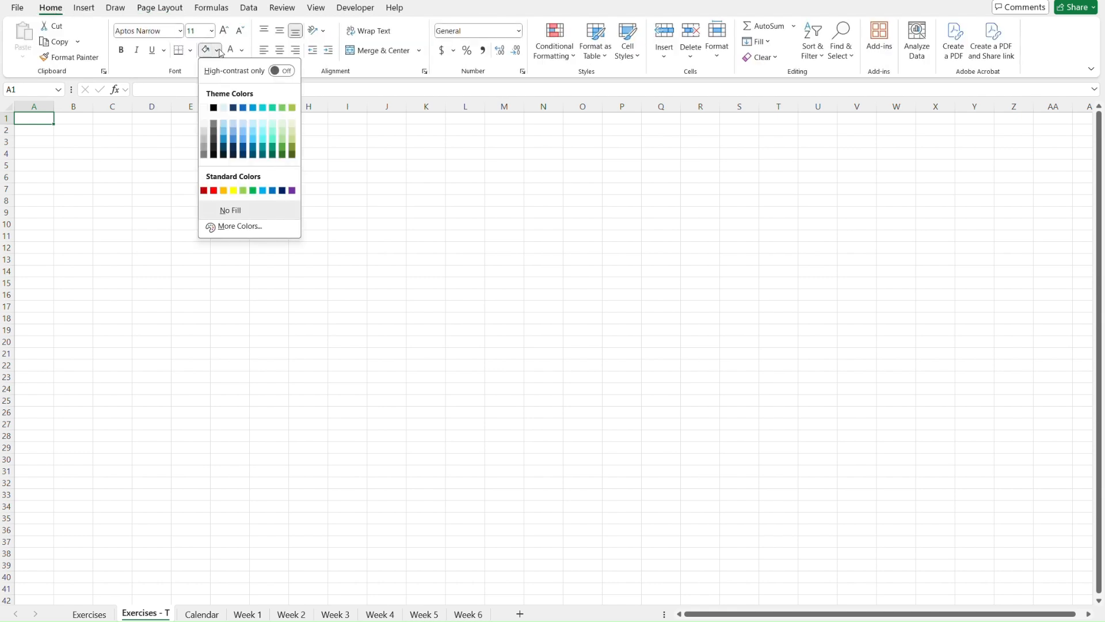
left_click(233, 52)
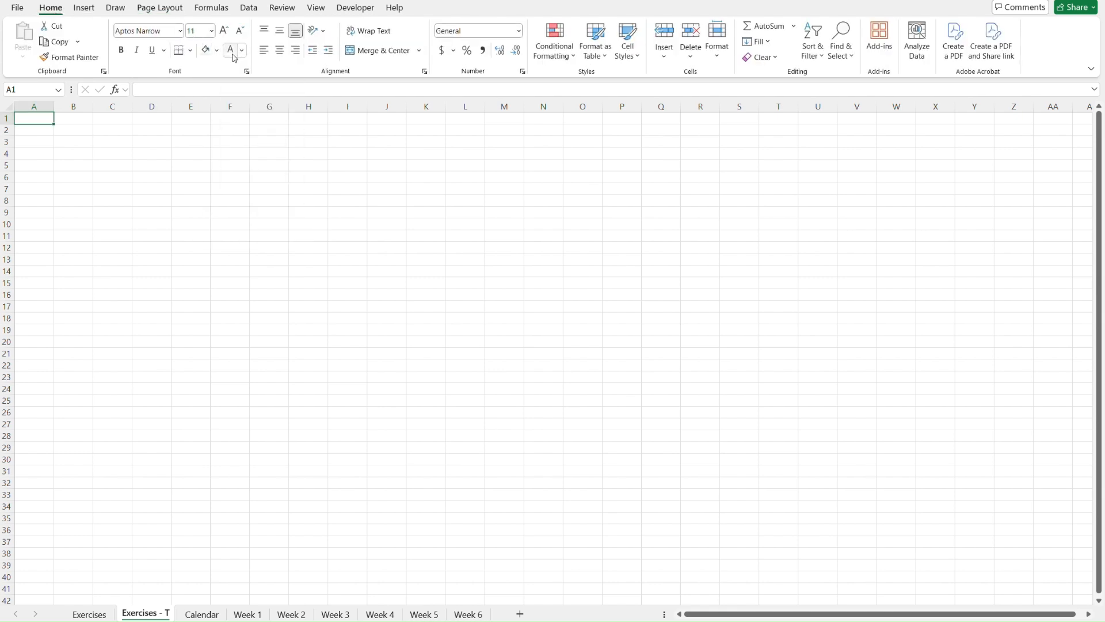
left_click(244, 51)
key("Escape")
Step: Look through the other Office theme color schemes available for the workbook
left_click(164, 9)
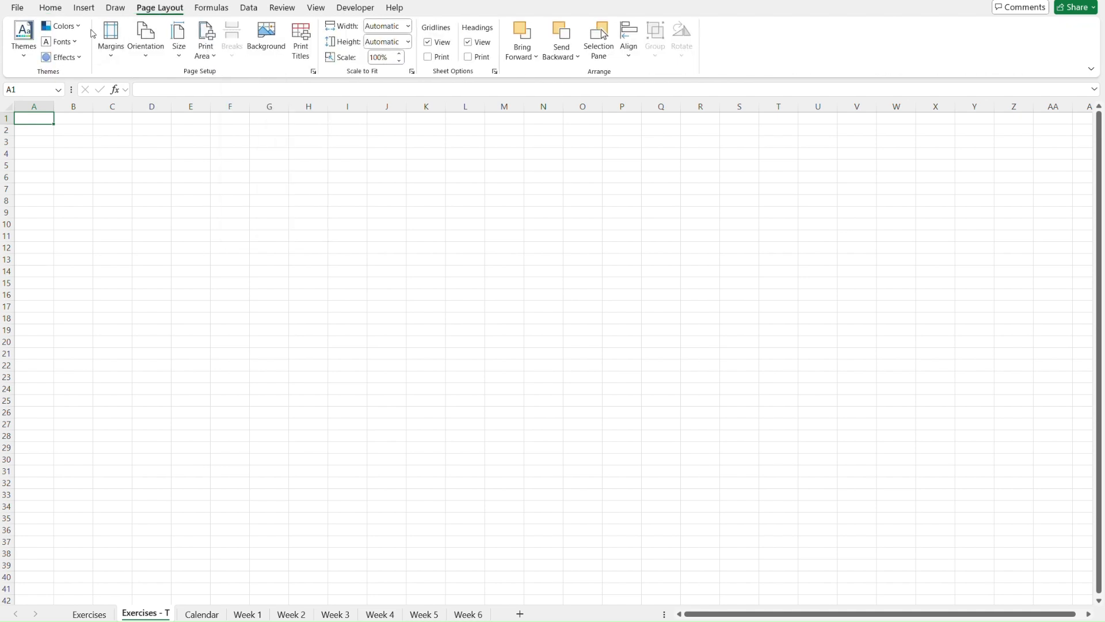
left_click(61, 26)
scroll(115, 173, "down", 3)
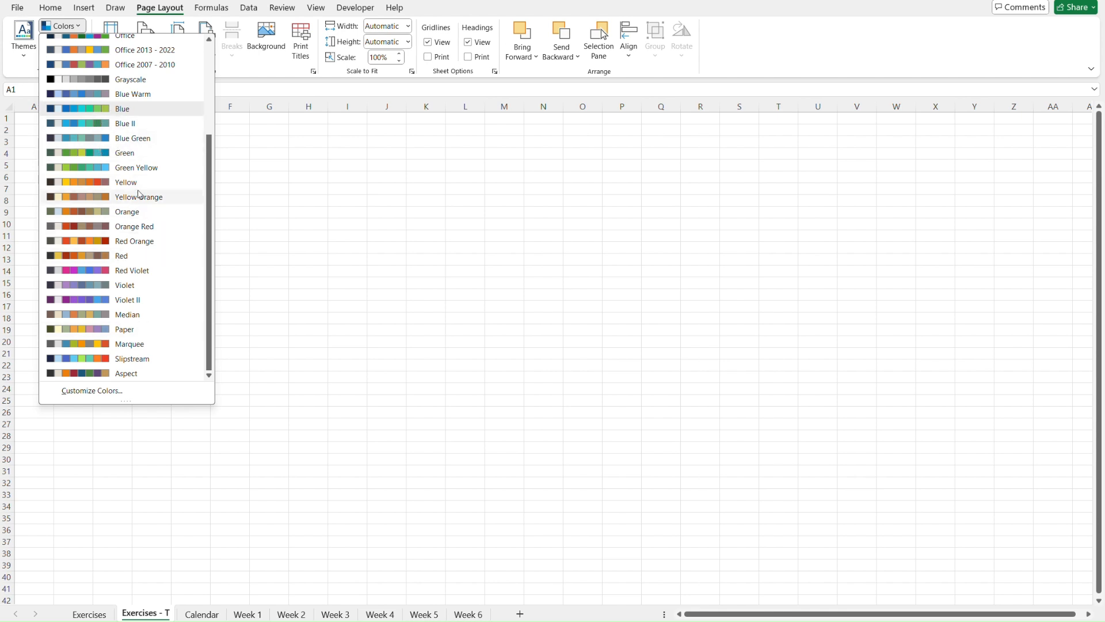
left_click(163, 258)
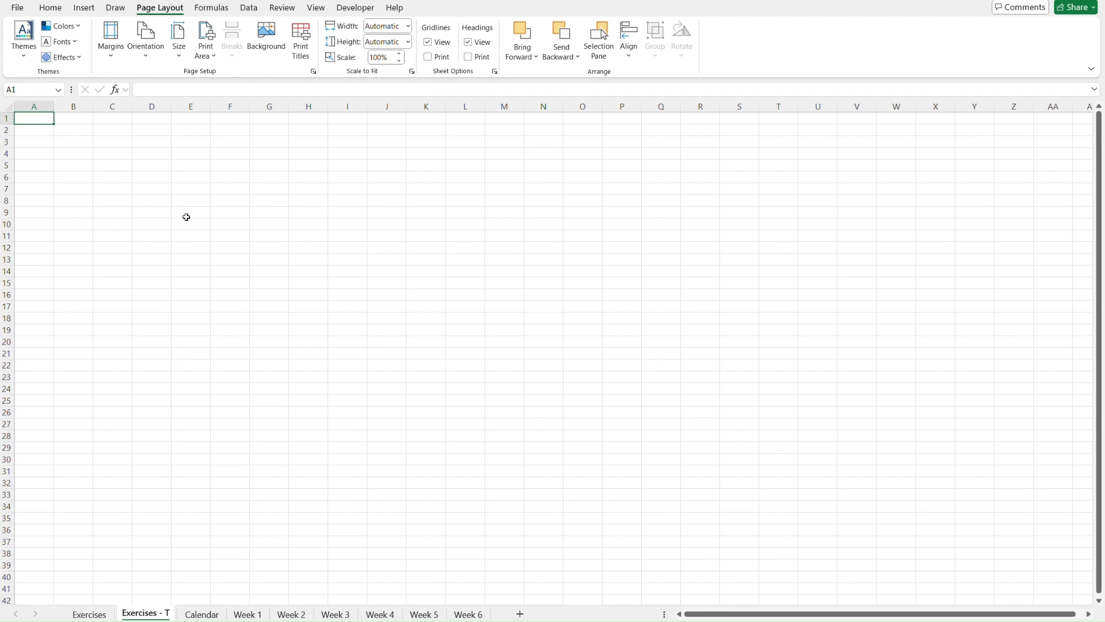
Step: Copy the template credit line and the Important note from Exercises B2:B3 into the same cells of Exercises - T
key("ctrl+Page_Up")
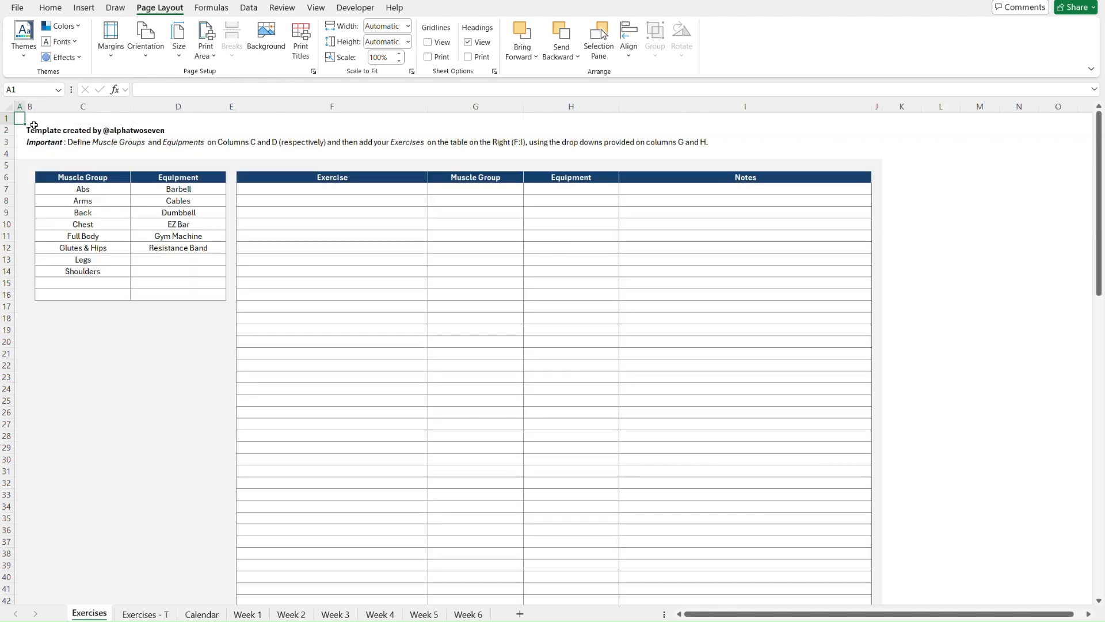
left_click_drag(31, 129, 30, 142)
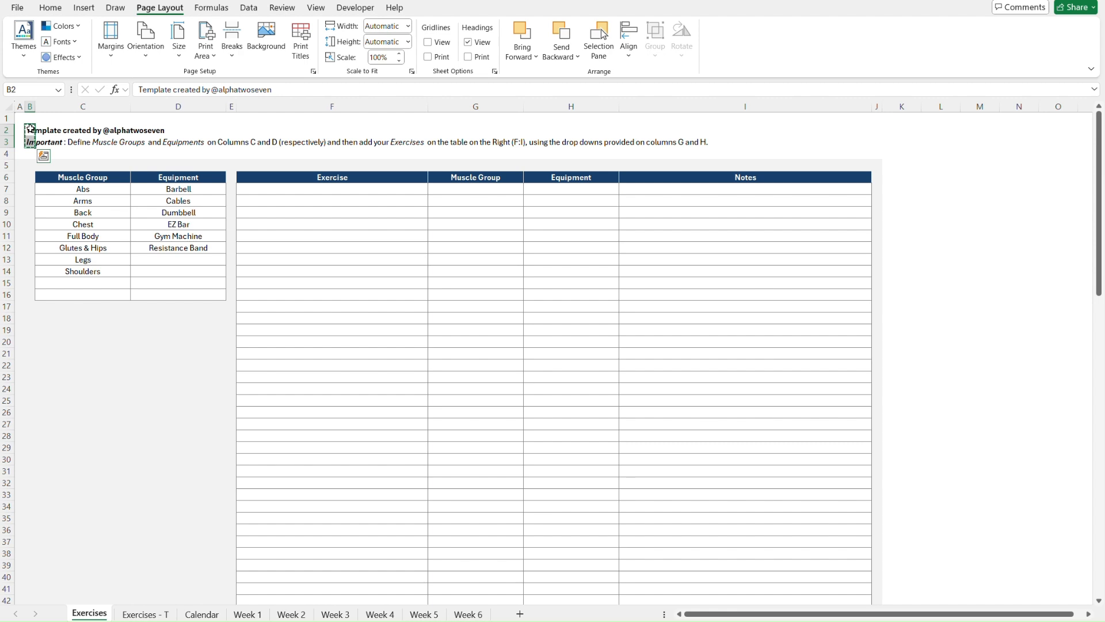
key("ctrl+Page_Down")
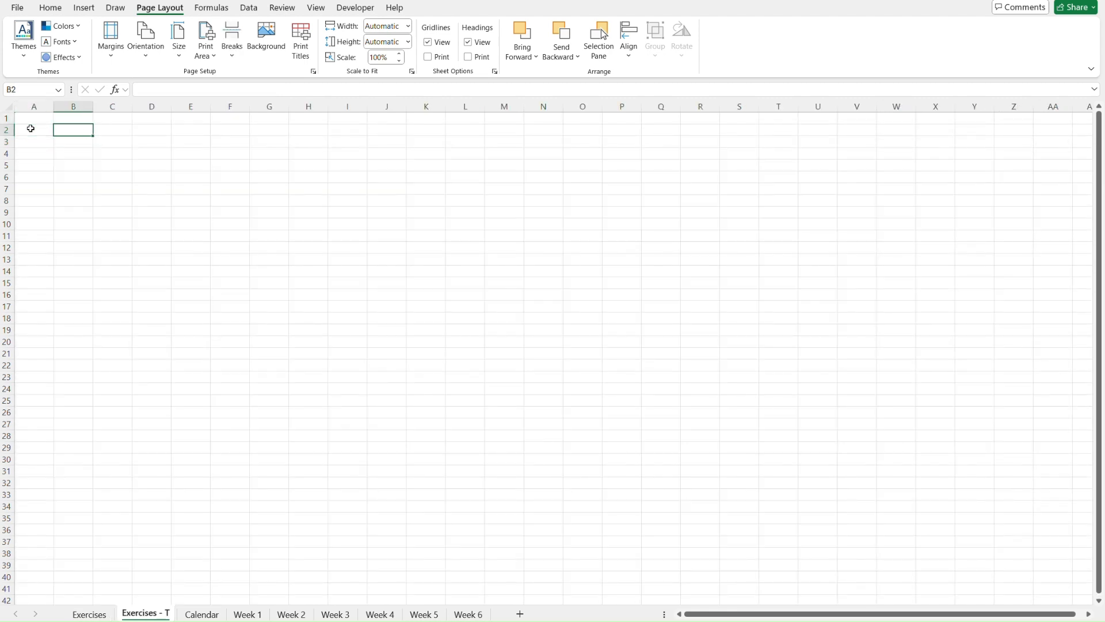
type("Template created by @alphatwoseven Important: Define Muscle Groups and Equipments on Columns C and D (respectively) and then add your Exercises on the table on the Right (F:I), using the drop downs provided on columns G and H.")
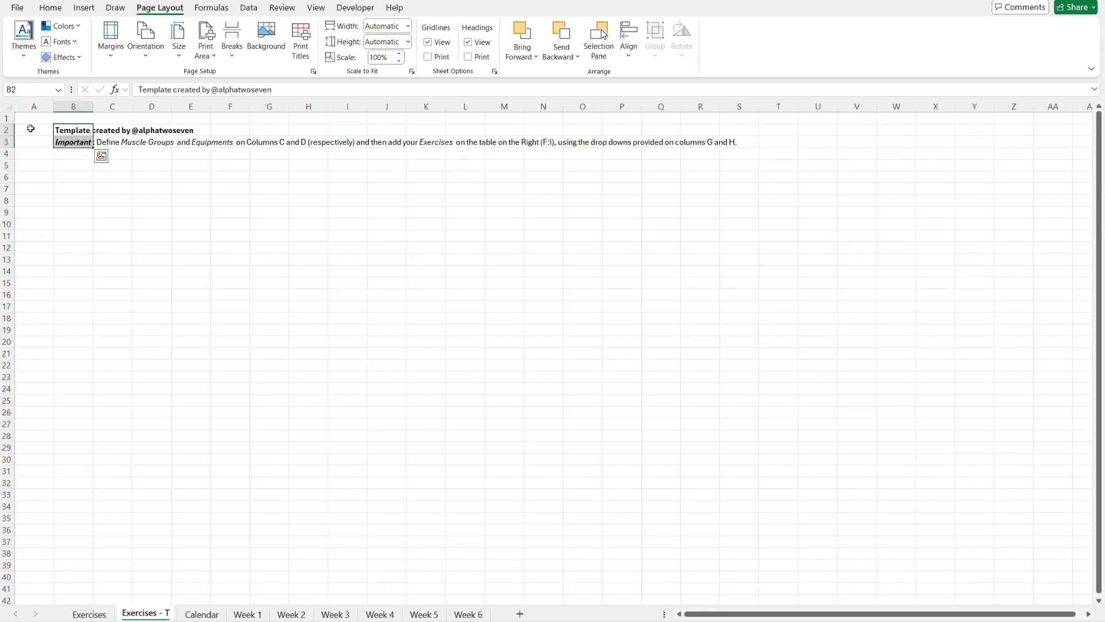
key("ctrl+Home")
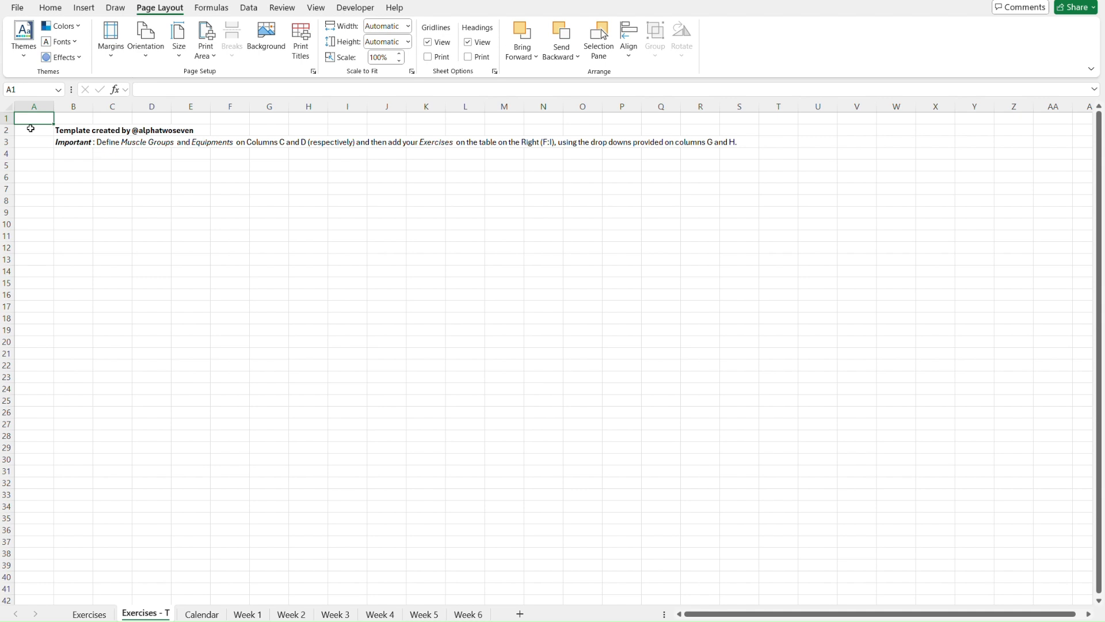
Step: Copy the header row C6:I6, from Muscle Group to Notes, on the Exercises sheet
key("ctrl+Page_Up")
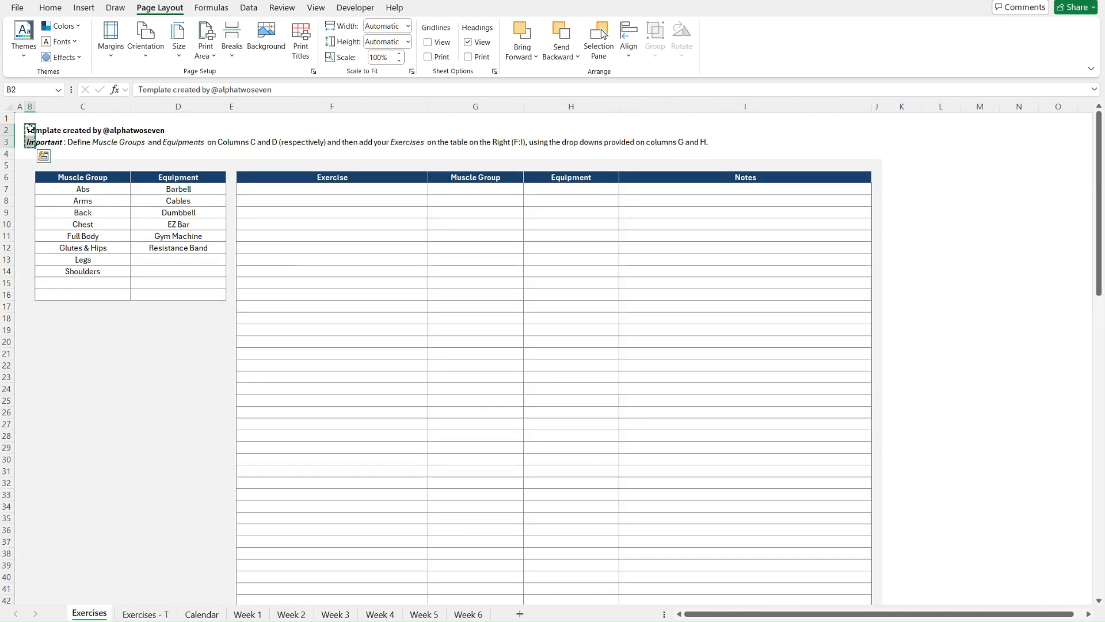
key("ctrl+Home")
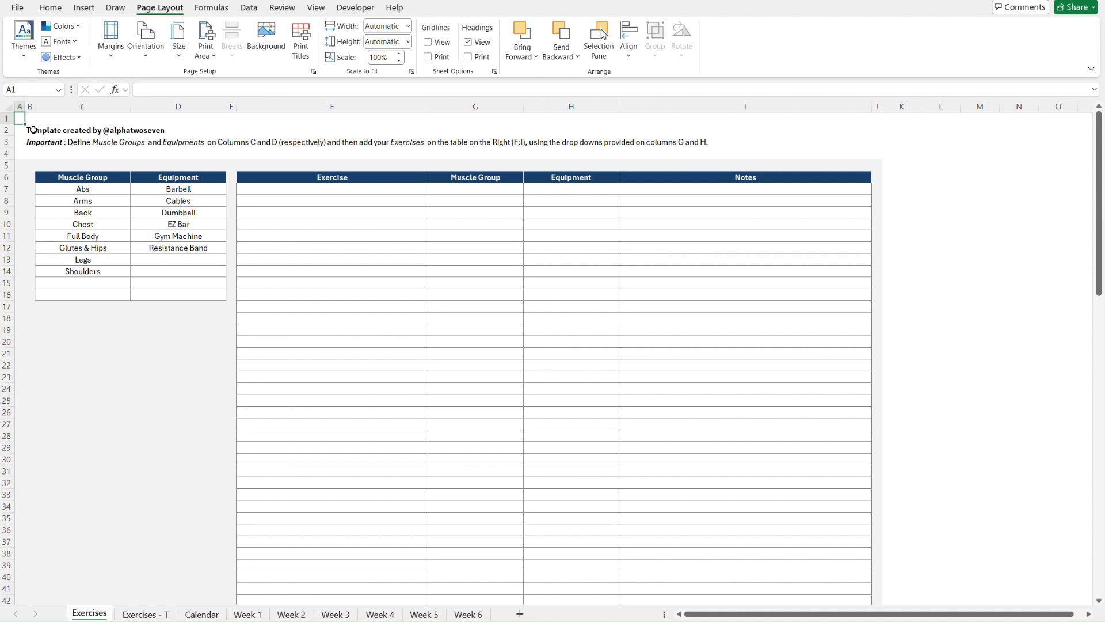
left_click(65, 176)
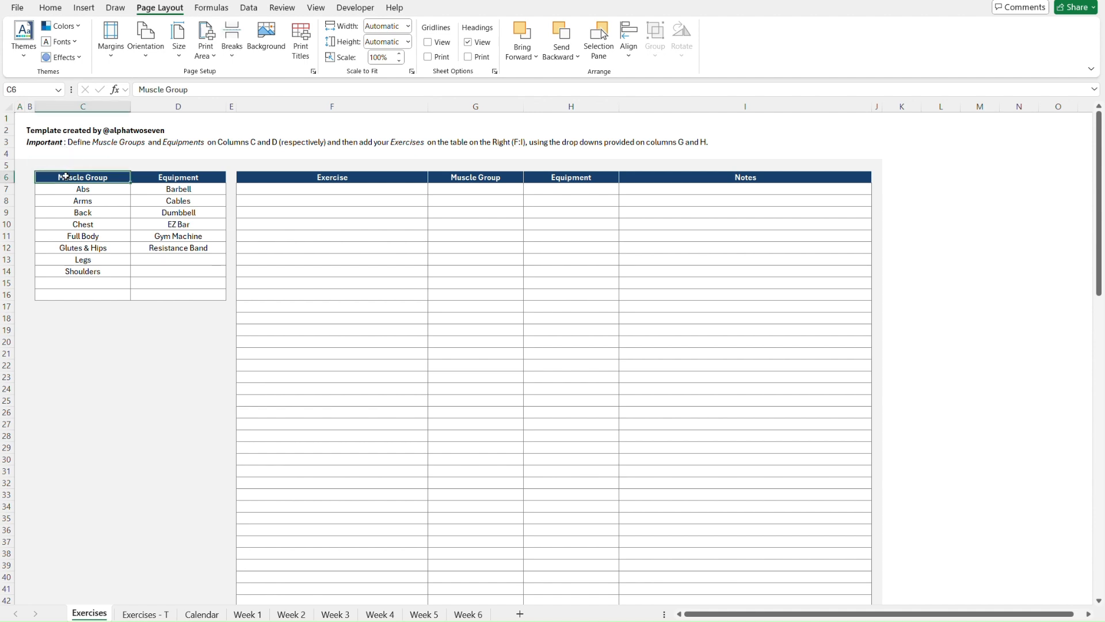
left_click(861, 178, "shift")
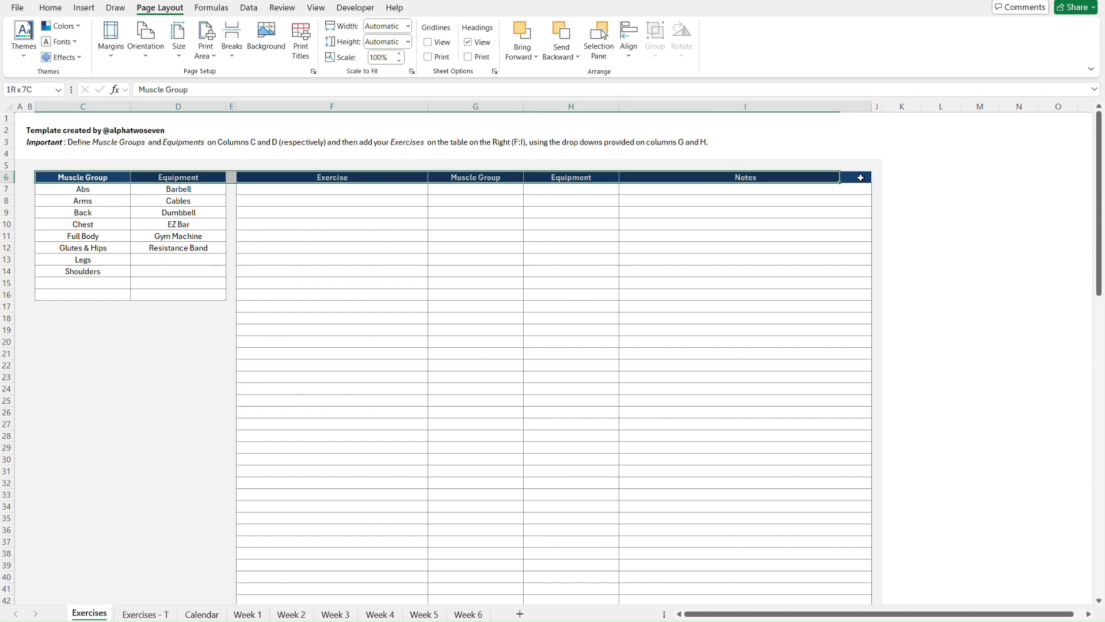
key("ctrl+c")
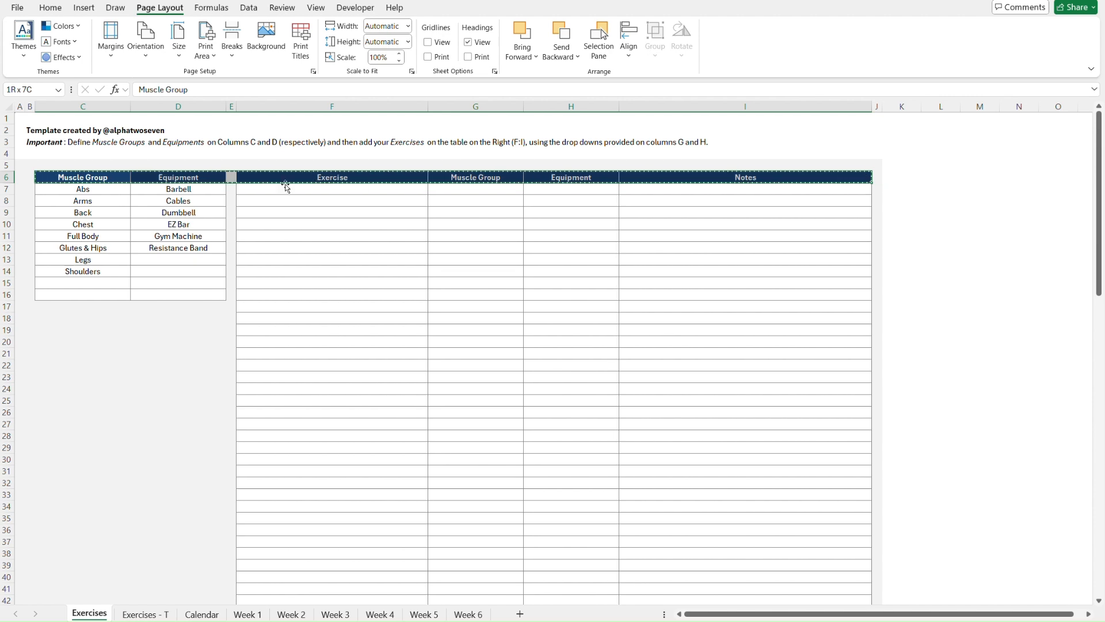
left_click(89, 167)
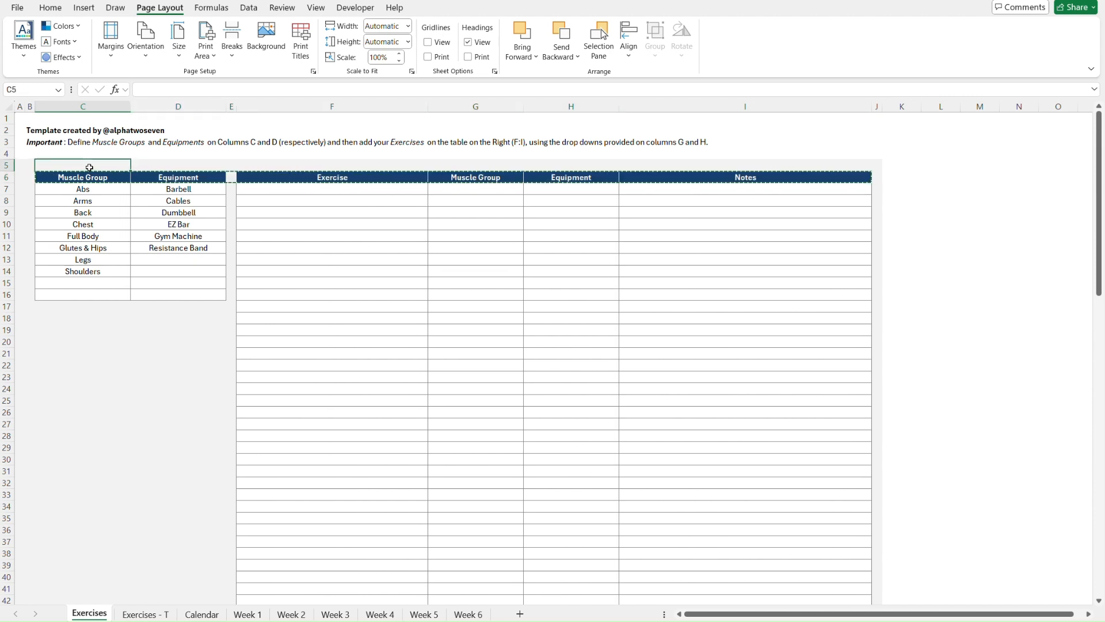
key("Down")
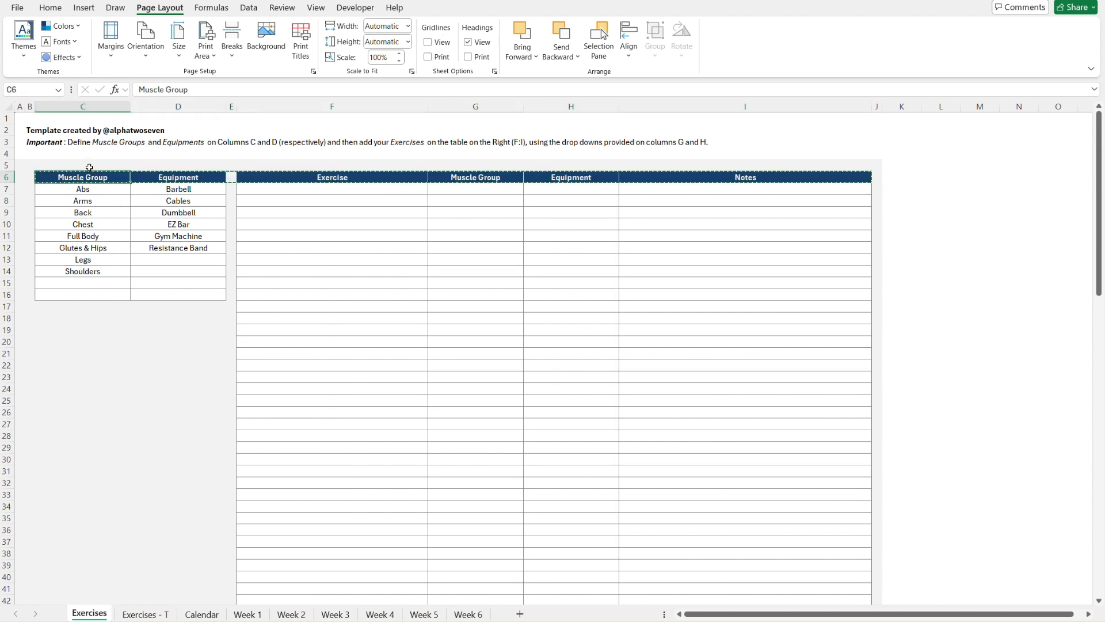
Step: Paste the copied headers as values only into Exercises - T, starting at cell B6
key("ctrl+Page_Down")
left_click(89, 166)
key("Down")
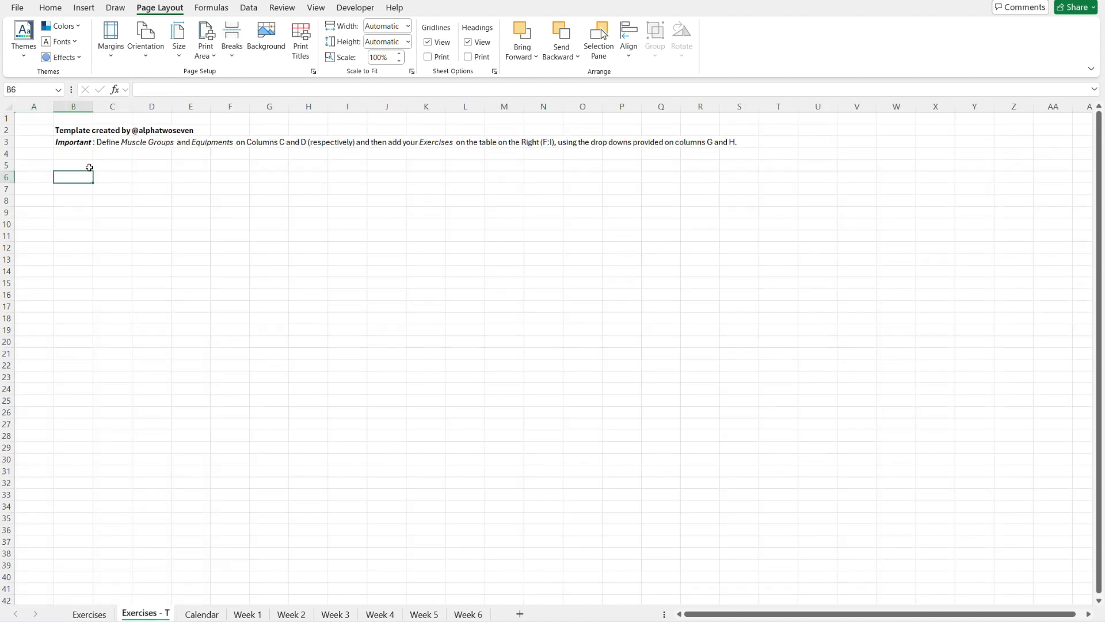
key("ctrl+alt+v")
key("v")
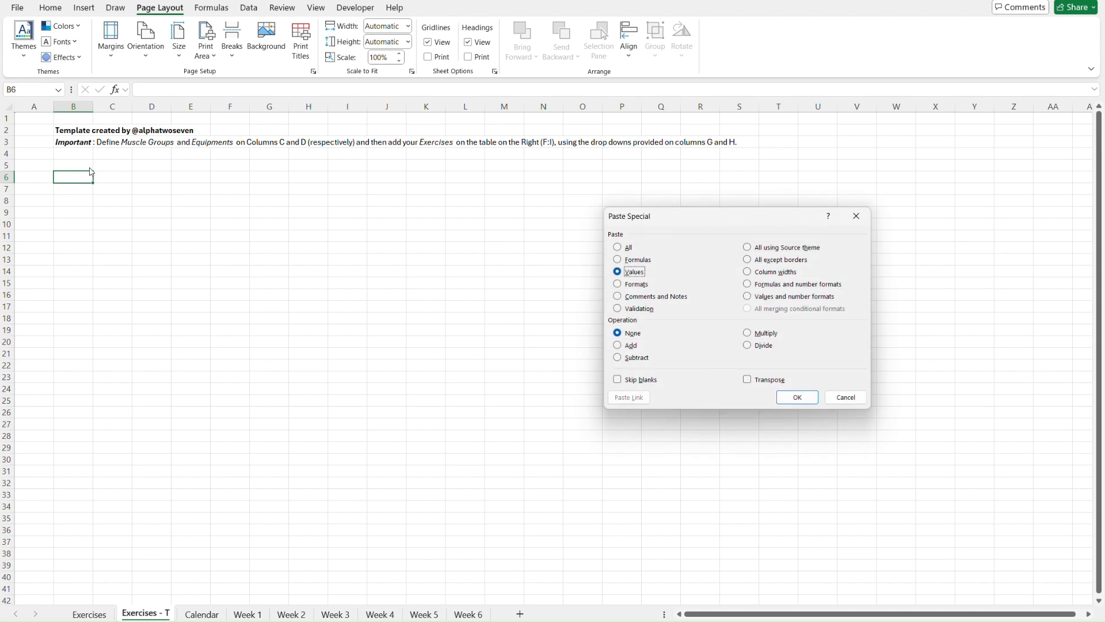
key("Return")
key("Down")
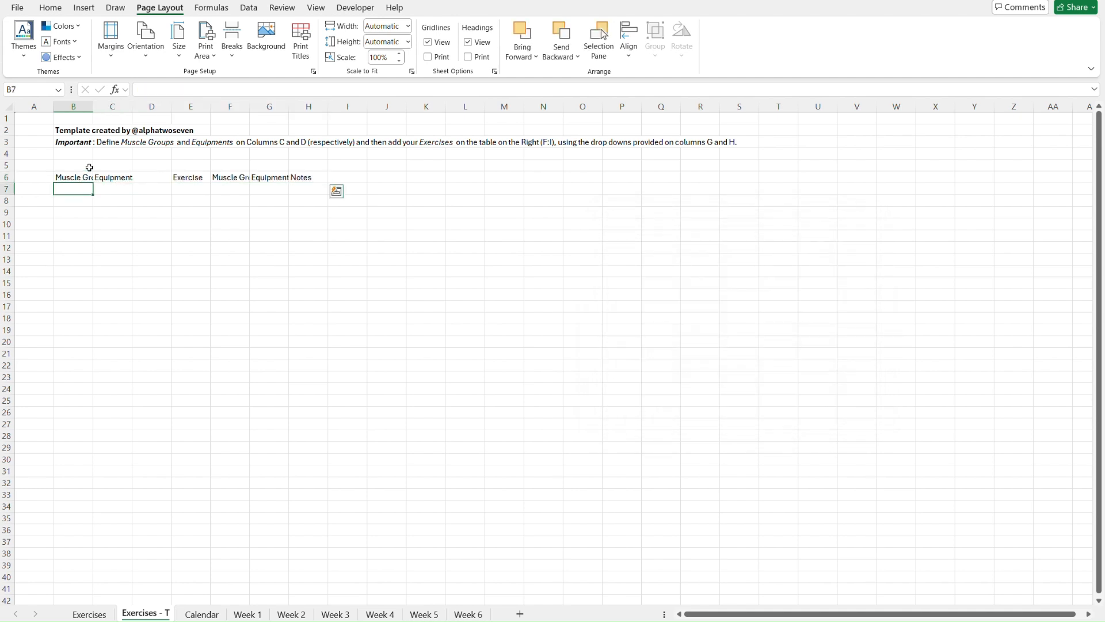
Step: Examine the pasted headers across row 6 of Exercises - T and return to cell B6
key("Up")
key("Right")
key("Right")
key("Right")
key("Right")
key("Right")
key("Right")
key("Right")
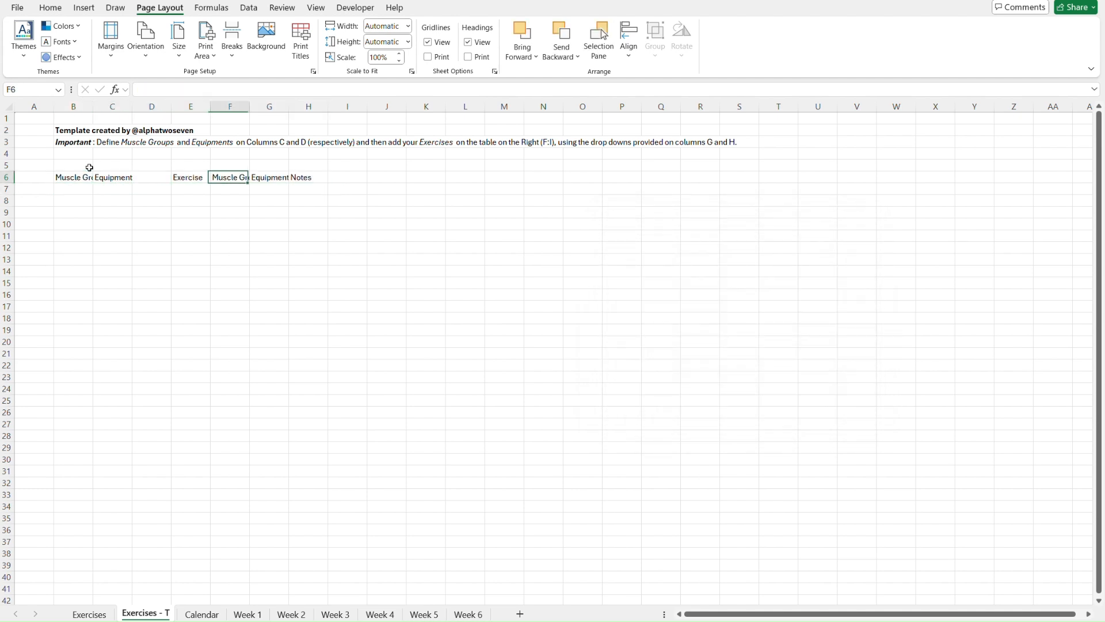
key("Left")
key("Left")
key("Left")
key("Left")
key("Left")
key("Left")
key("Left")
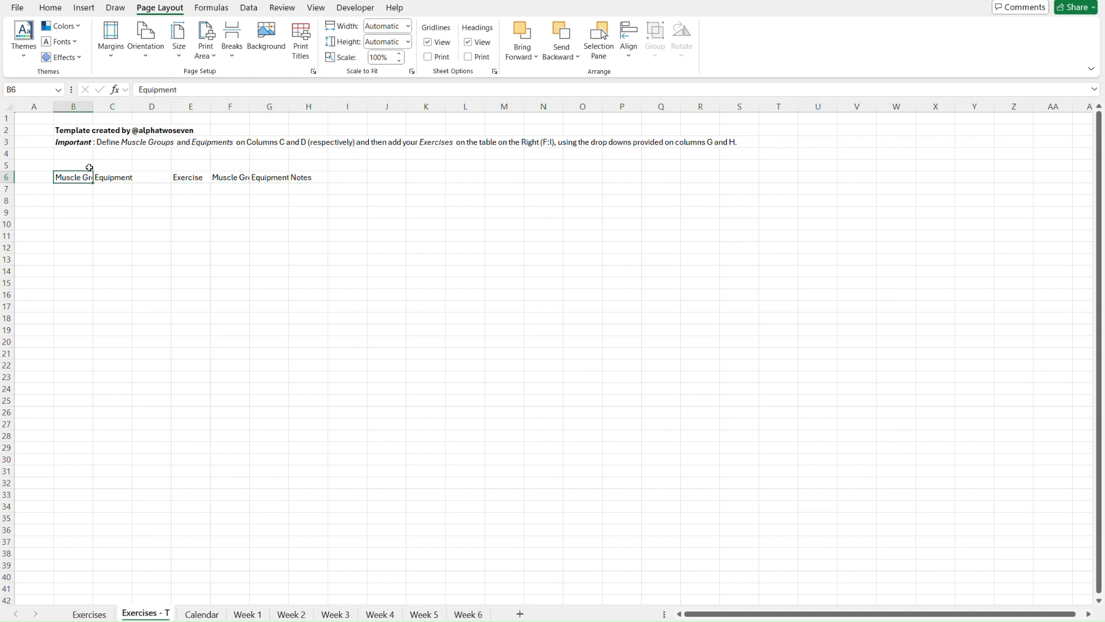
Step: Check the column widths of columns A and B on the Exercises sheet
key("ctrl+Page_Up")
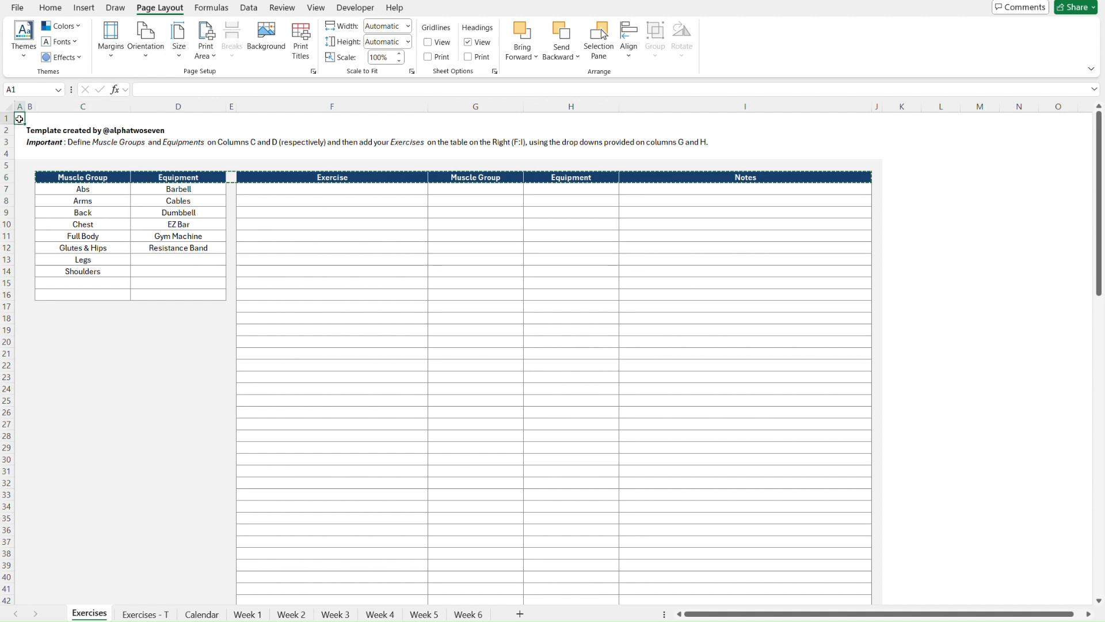
left_click(19, 107)
right_click(20, 108)
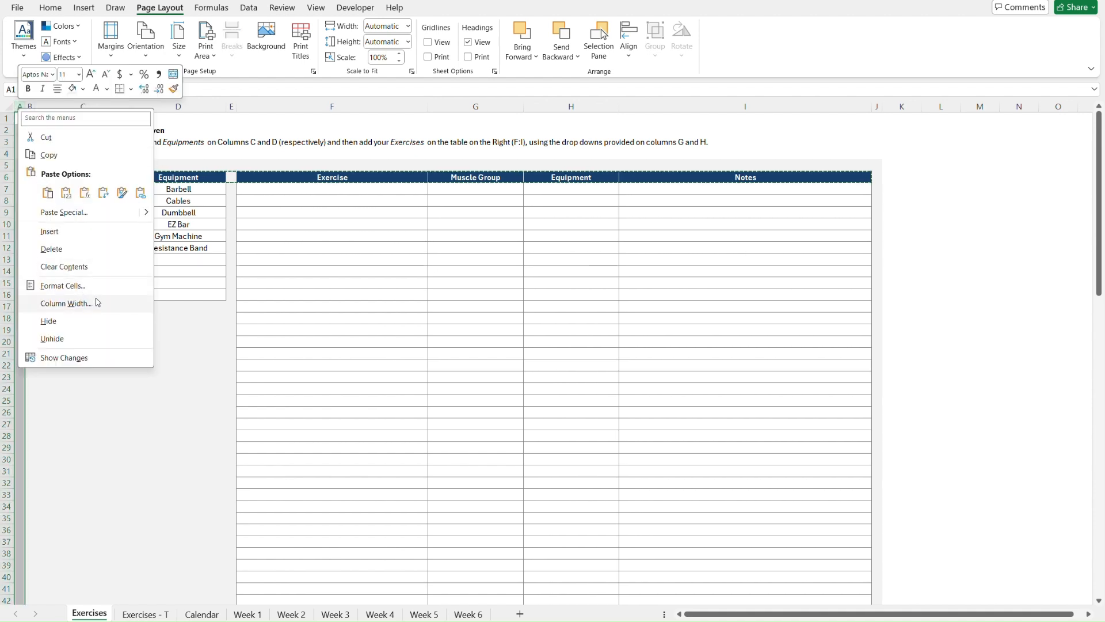
left_click(65, 303)
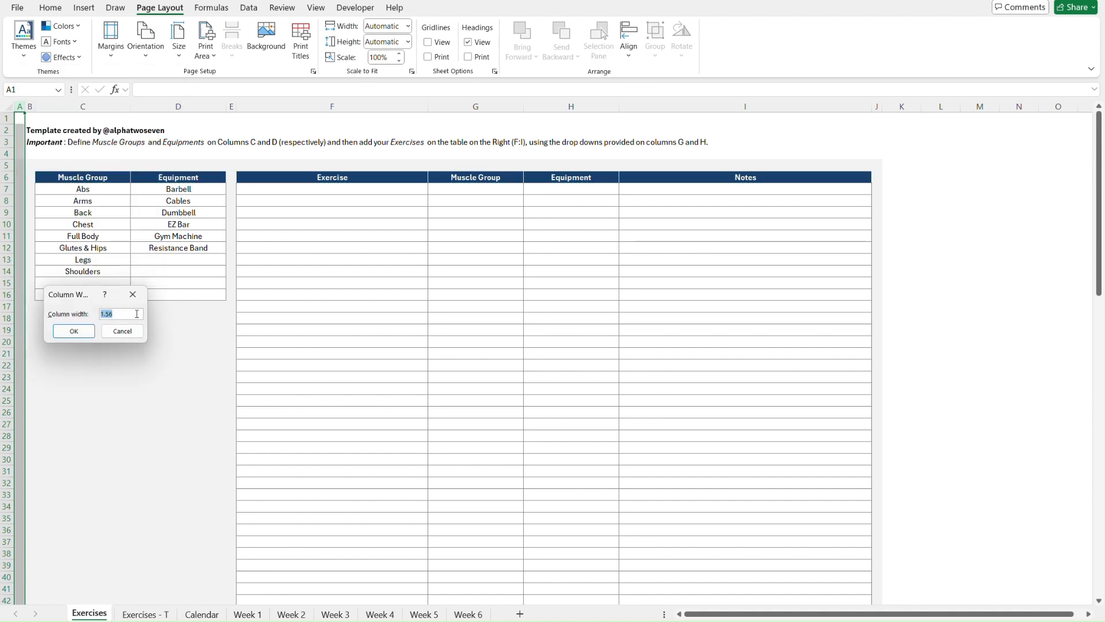
key("Return")
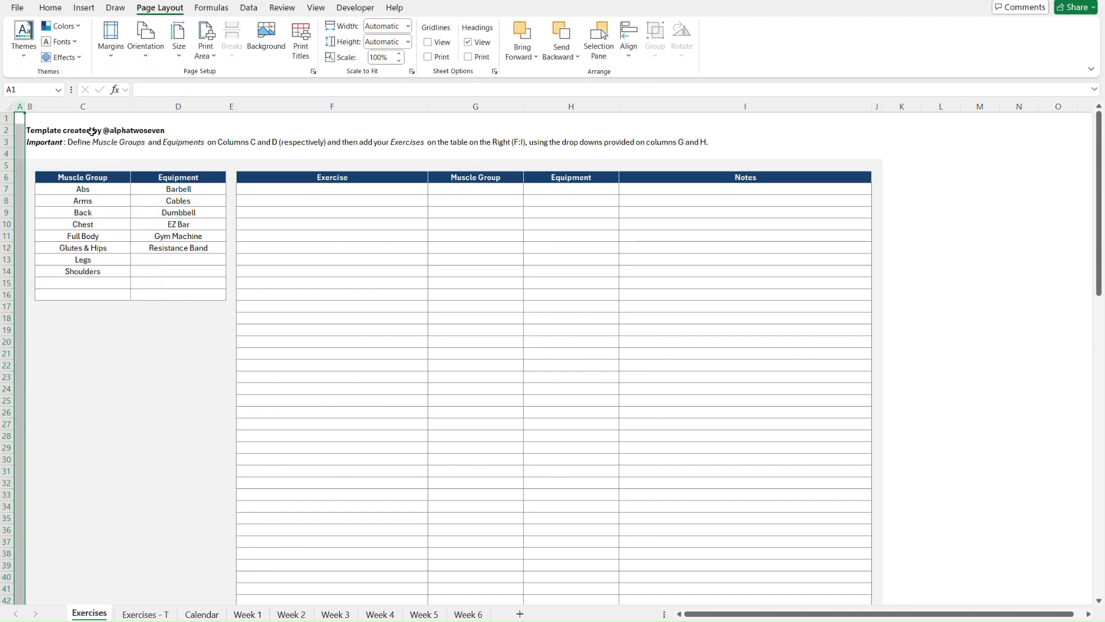
left_click(31, 107)
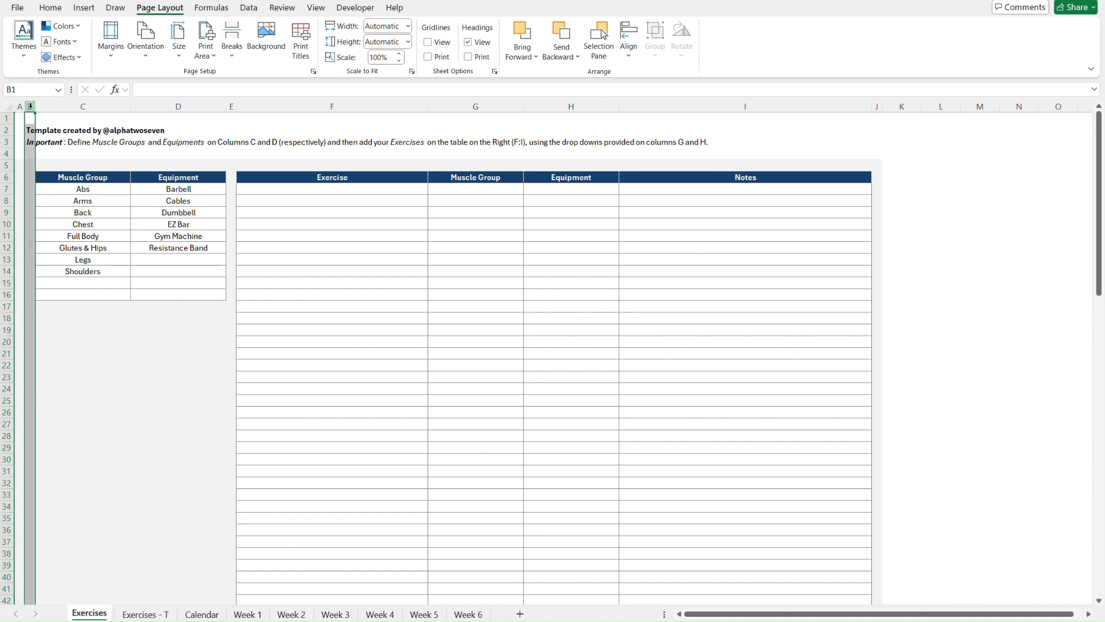
right_click(31, 106)
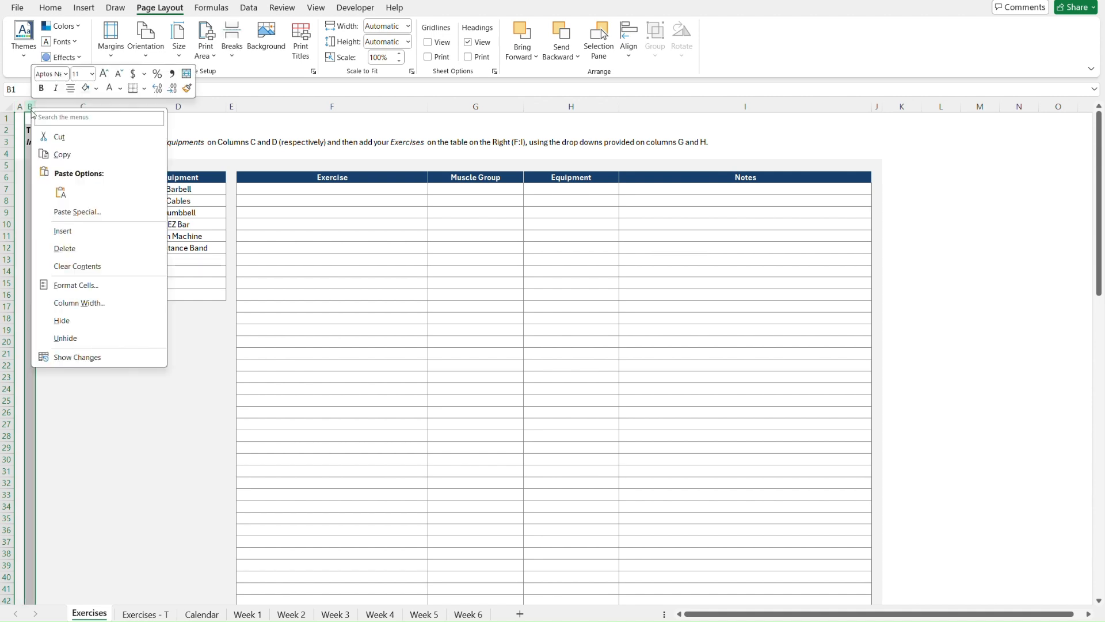
left_click(118, 302)
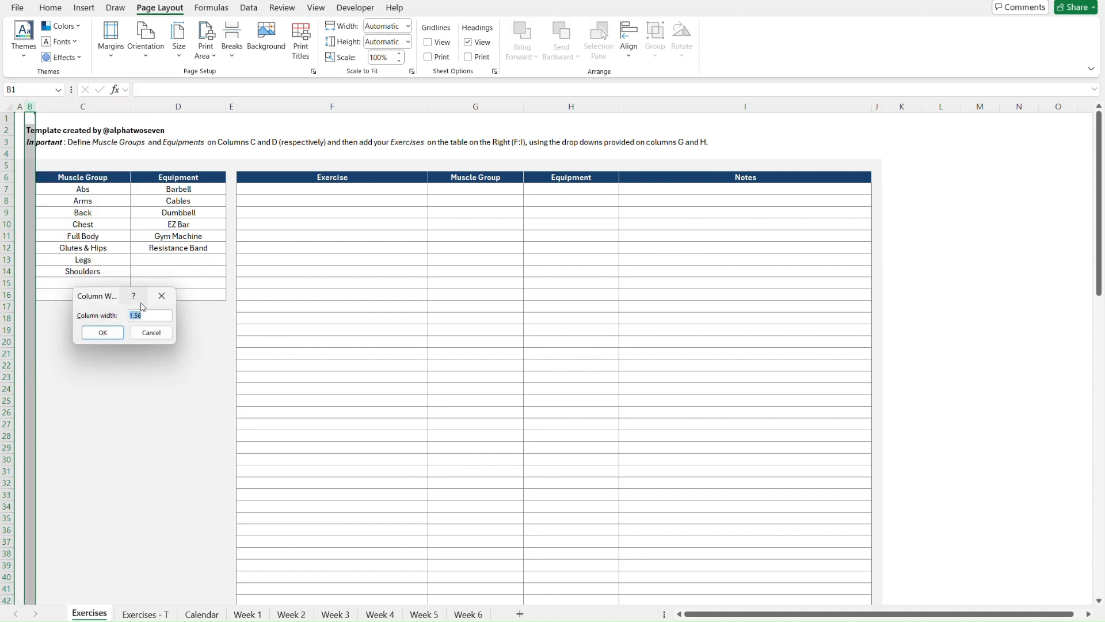
left_click(162, 296)
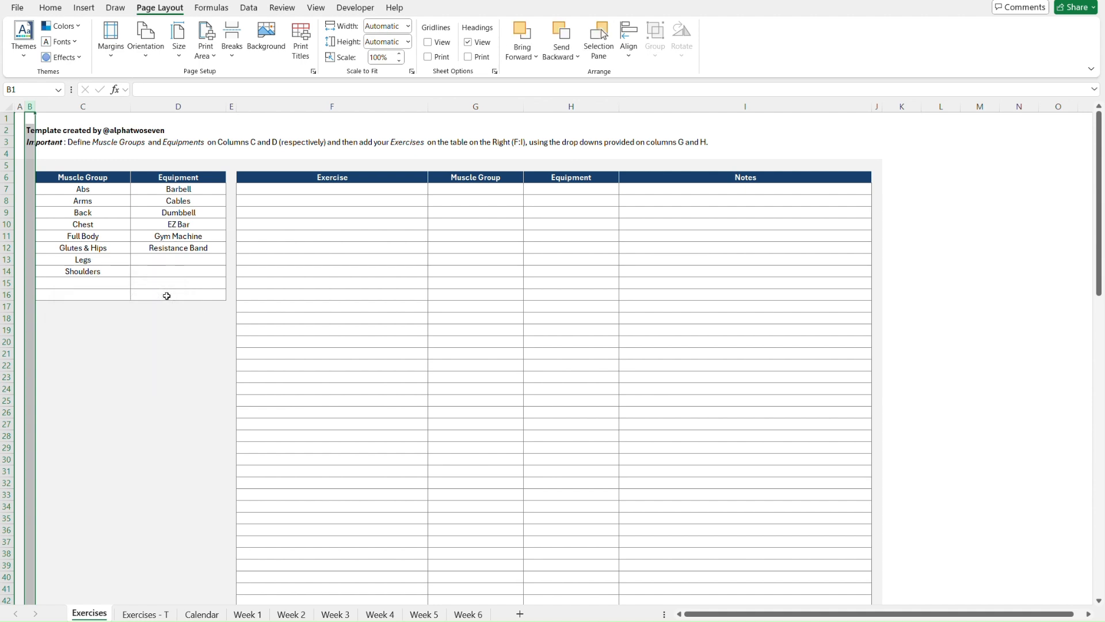
Step: Set the width of columns A and B on Exercises - T to 1.56
key("ctrl+Page_Down")
left_click_drag(33, 106, 74, 106)
right_click(74, 106)
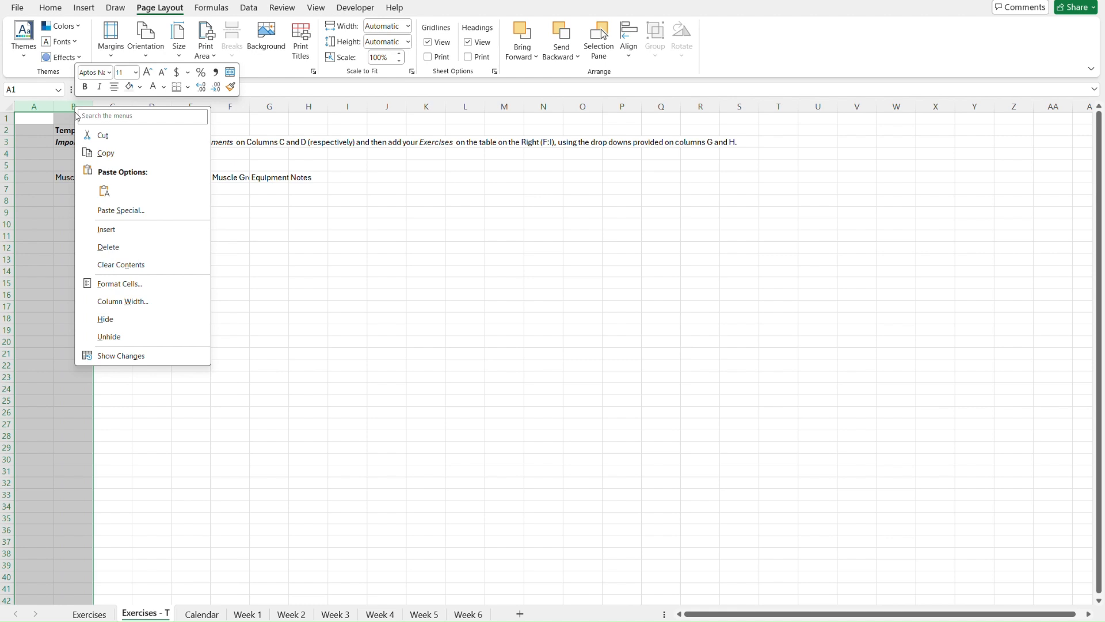
left_click(150, 305)
type("1.56")
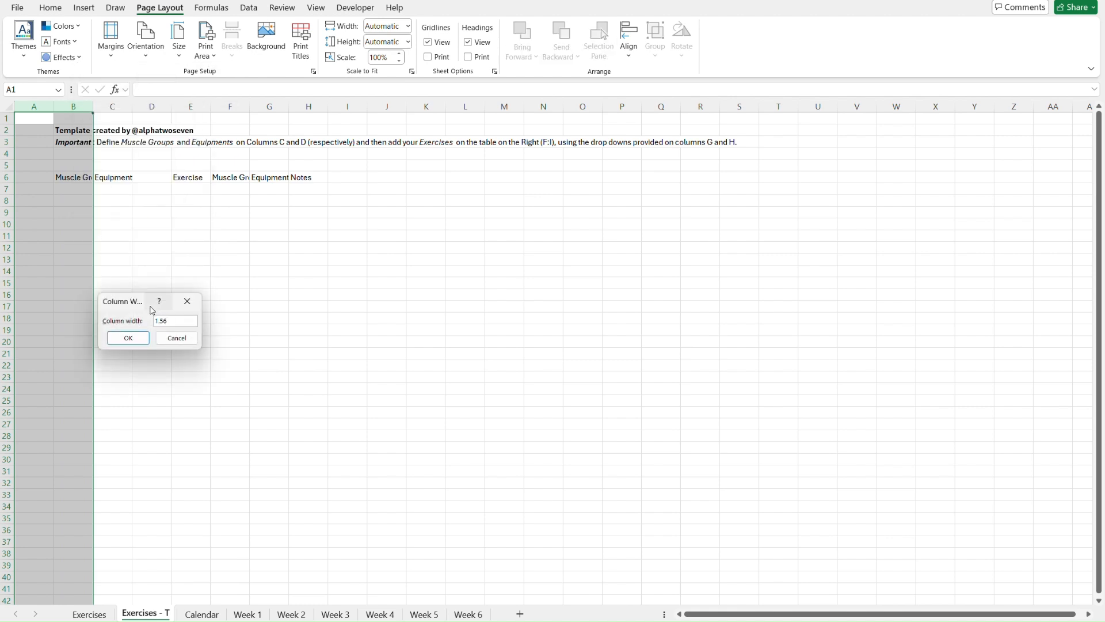
left_click(128, 338)
left_click(138, 283)
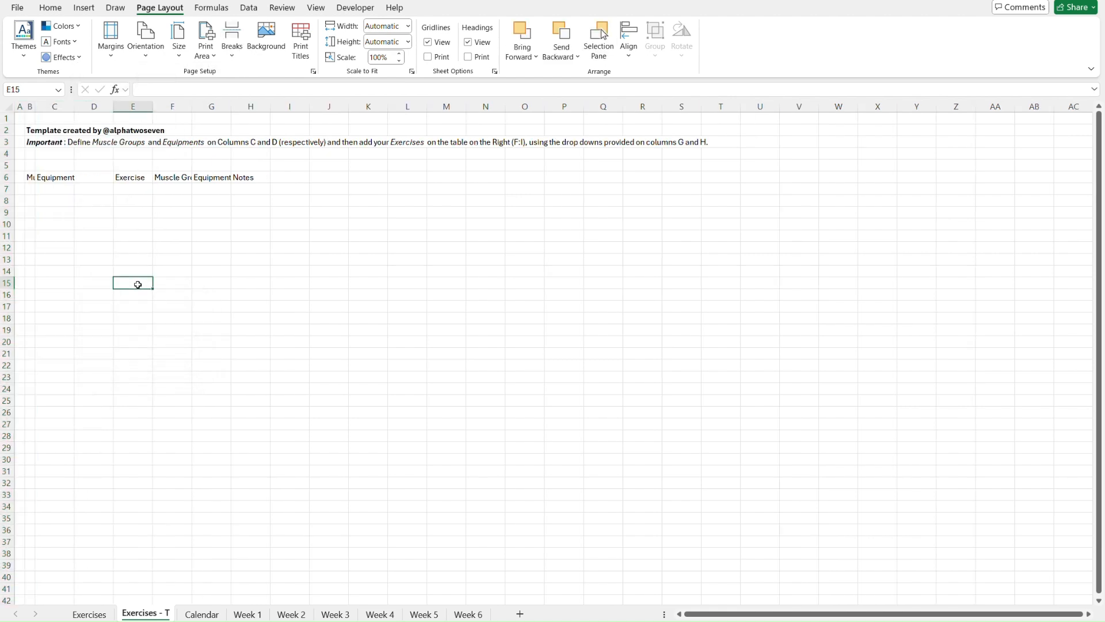
Step: Check the shared column width of columns C and D on the Exercises sheet
key("ctrl+Page_Up")
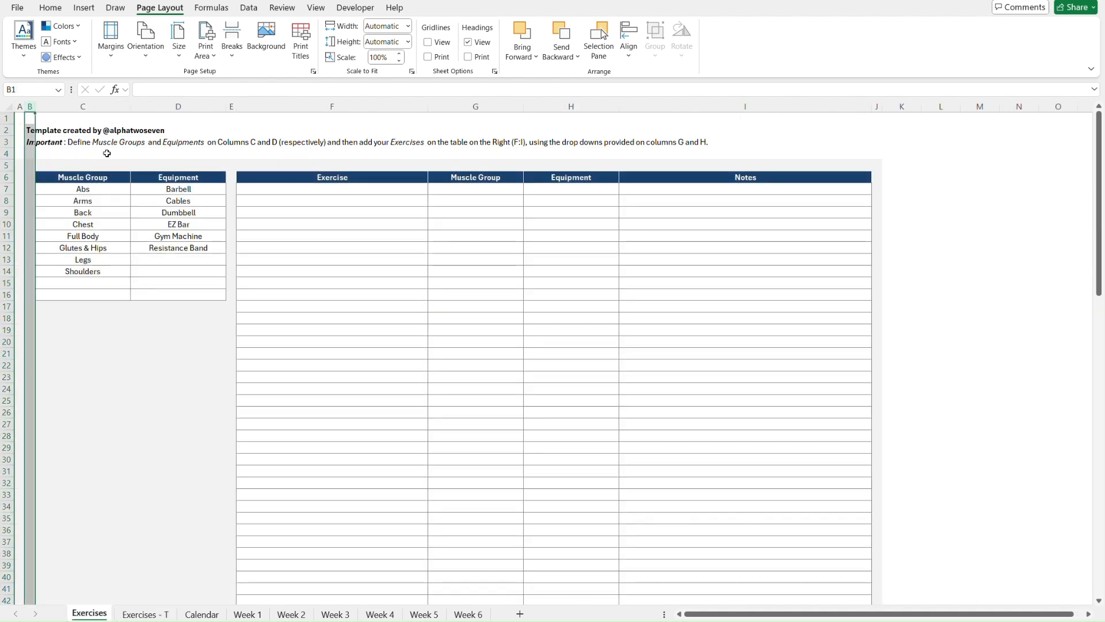
left_click(106, 105)
left_click_drag(106, 105, 179, 106)
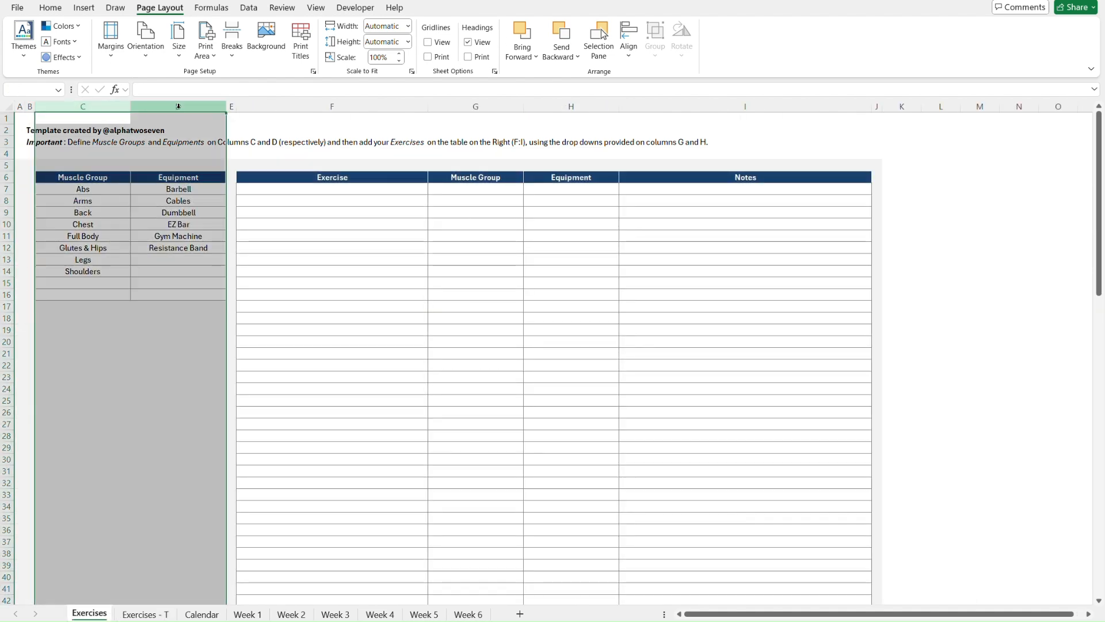
right_click(180, 107)
left_click(236, 303)
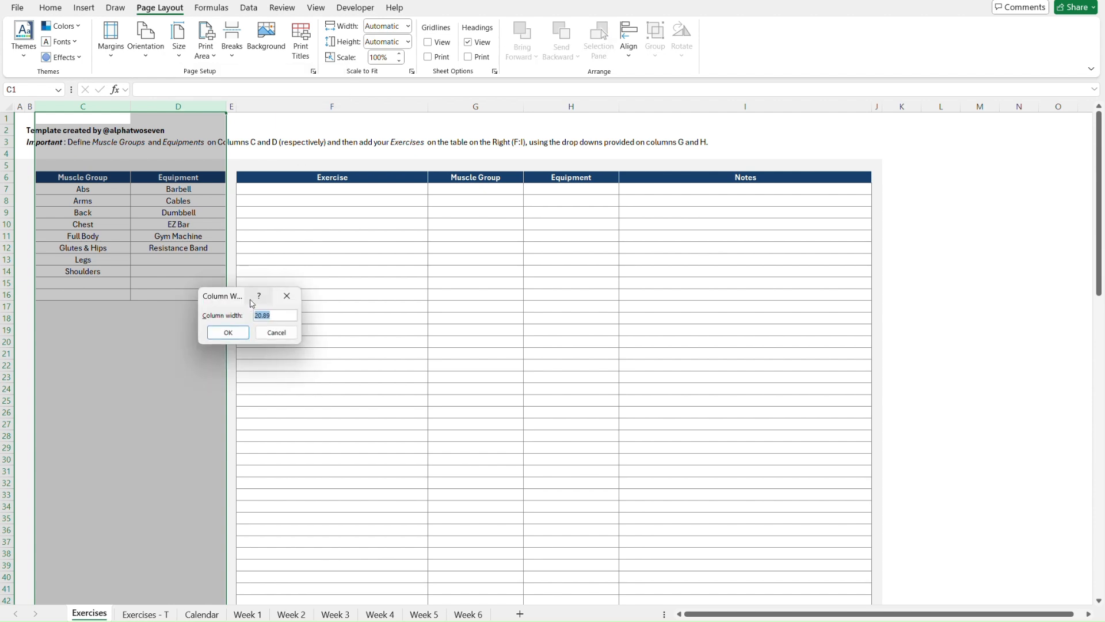
key("Escape")
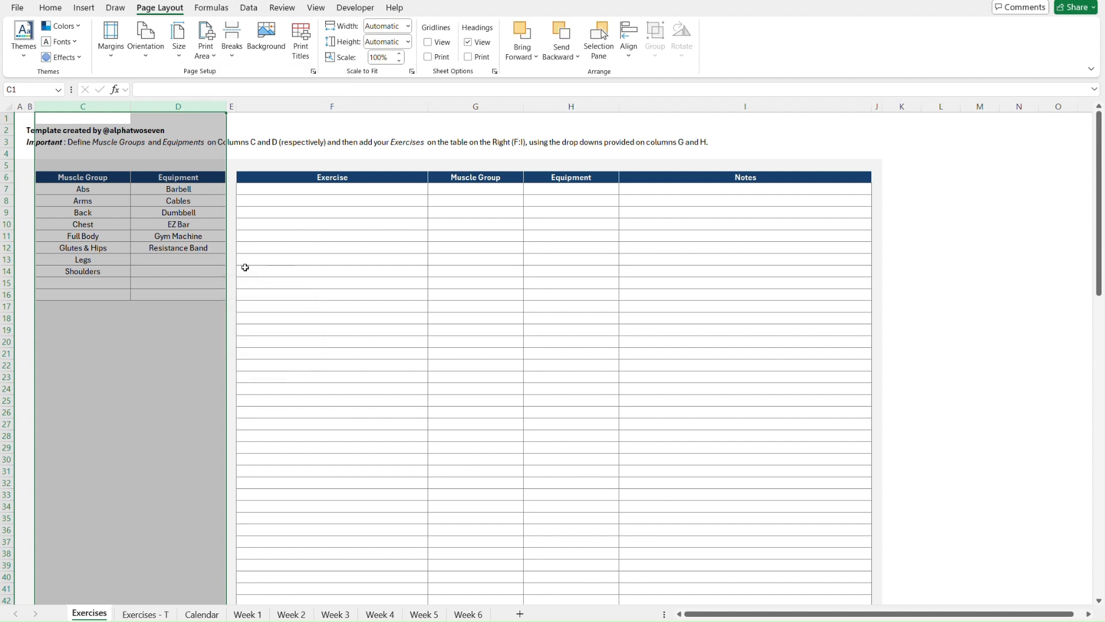
Step: Set the width of columns C and D on Exercises - T to 20.89
key("ctrl+Page_Down")
left_click_drag(58, 102, 97, 107)
right_click(97, 107)
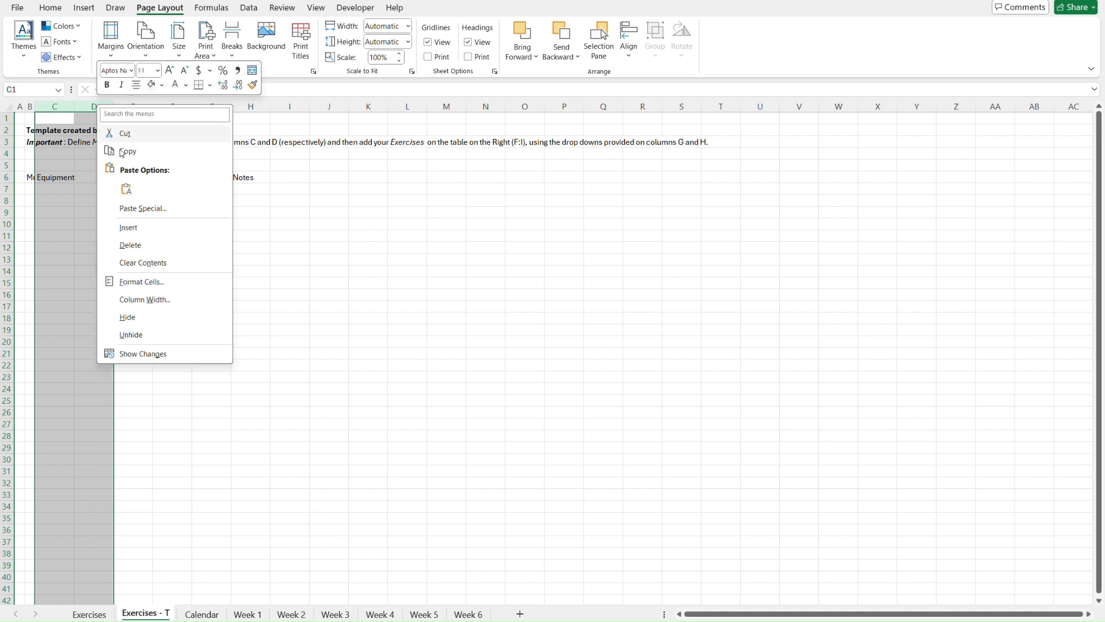
left_click(183, 299)
key("Return")
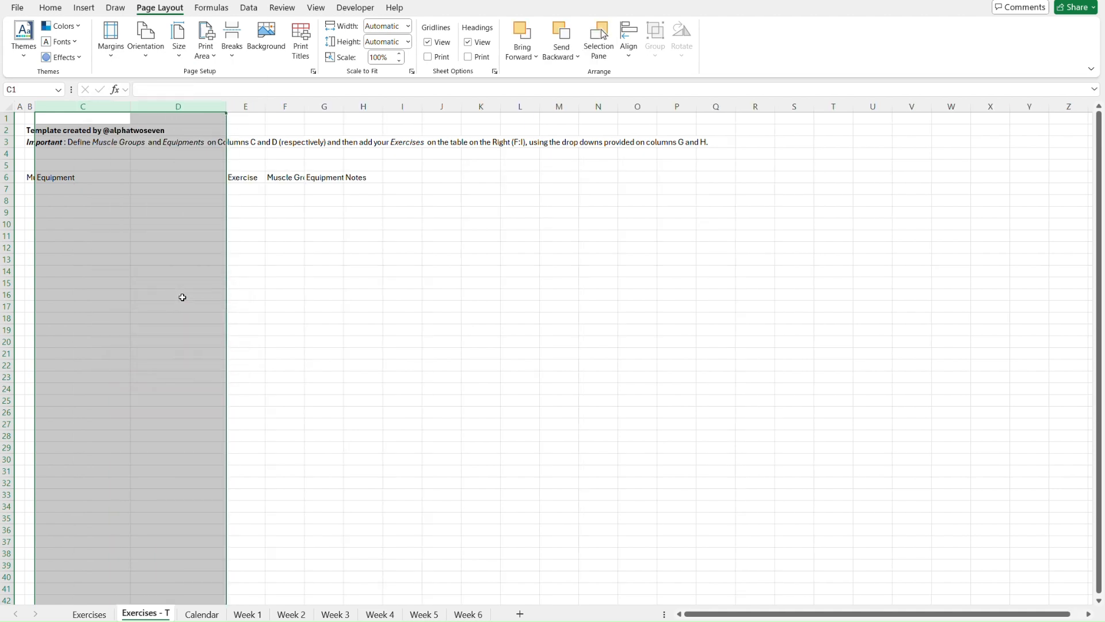
Step: Apply column A's width to column E on Exercises - T by copying A1 and pasting only column widths into E1
key("ctrl+Home")
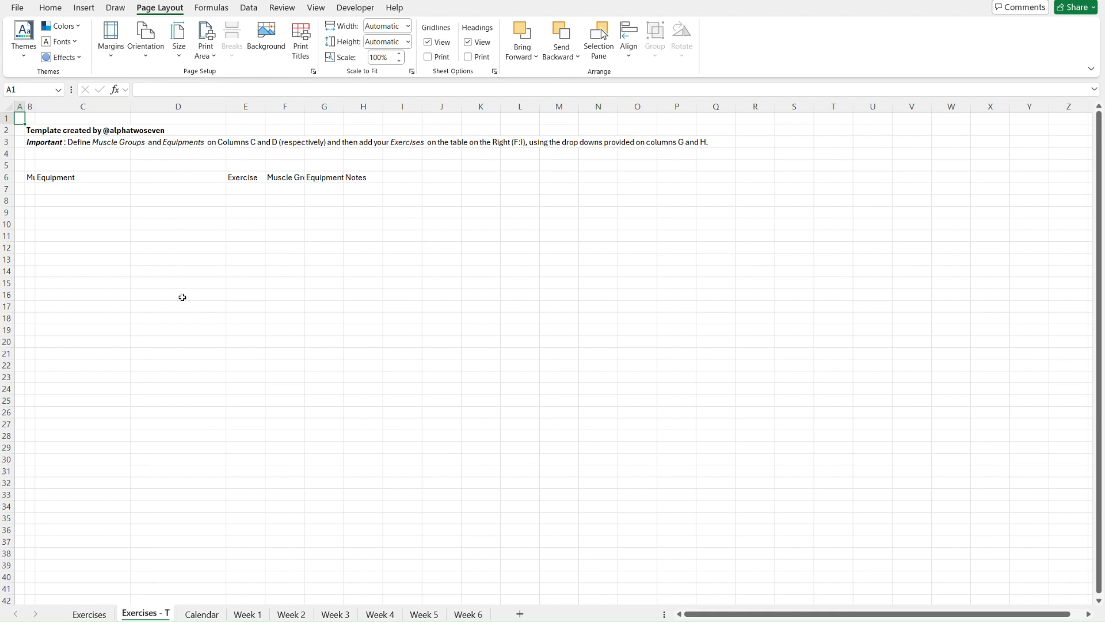
key("ctrl+c")
key("Right")
key("Right")
key("Right")
key("Right")
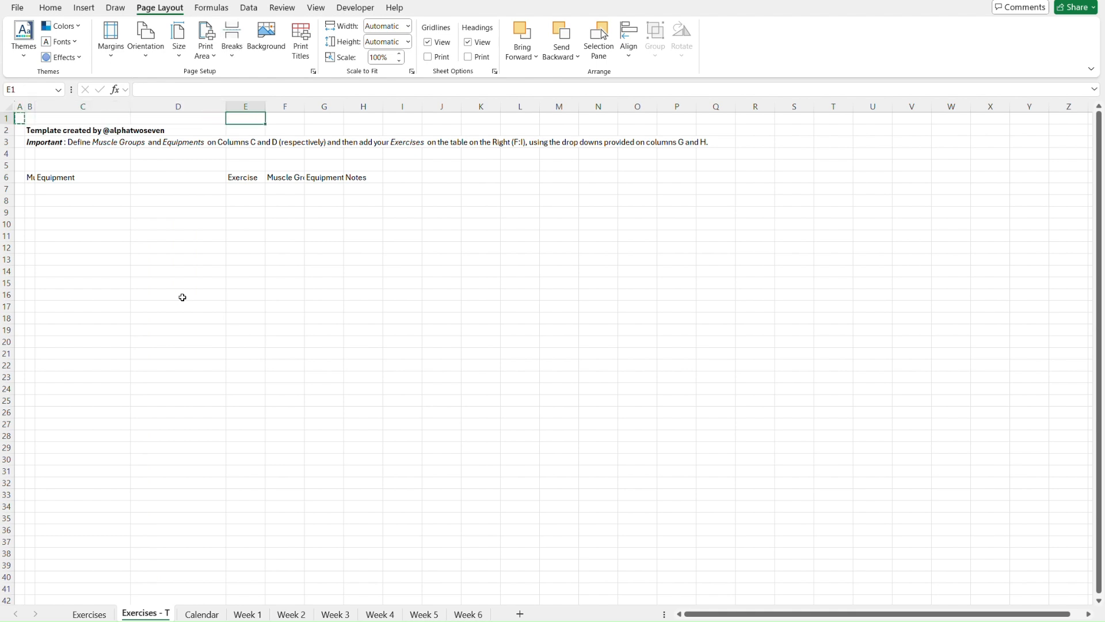
key("ctrl+alt+v")
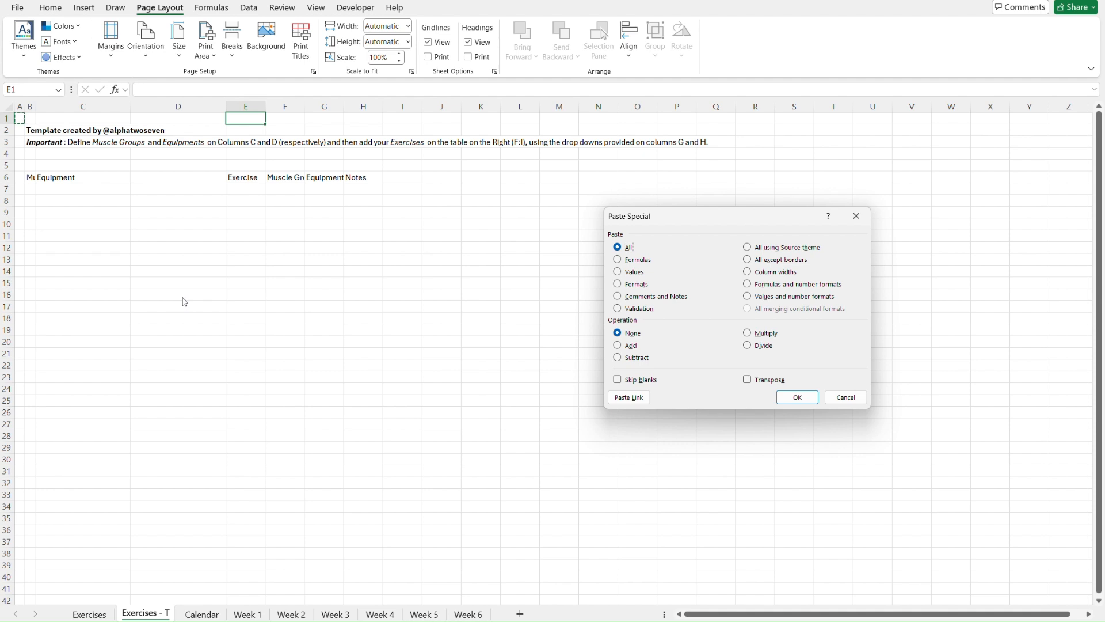
key("alt+w")
key("Return")
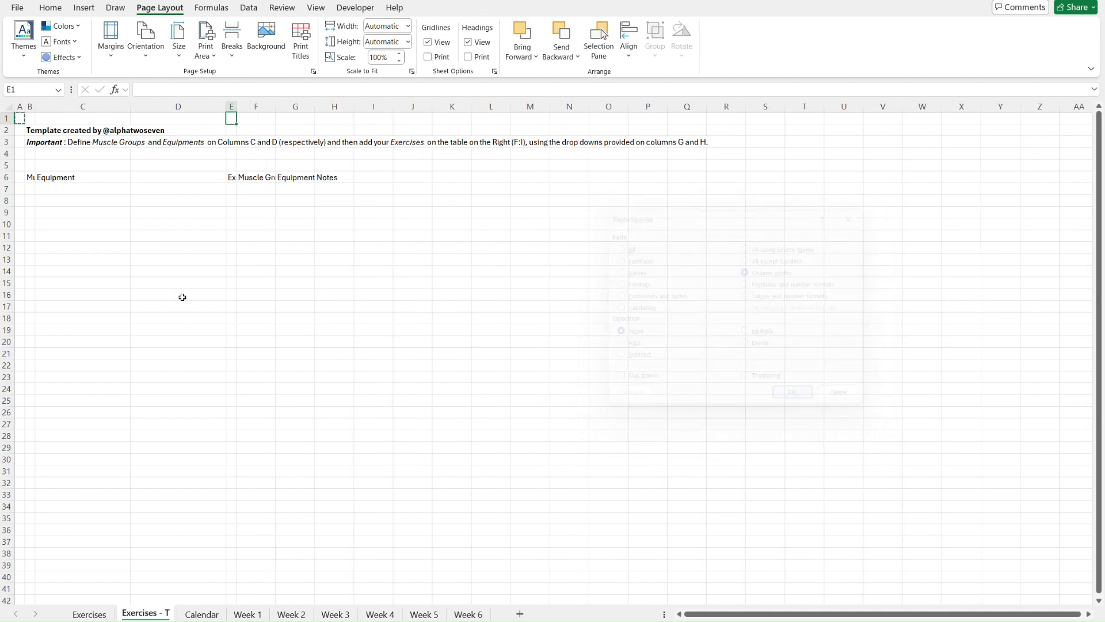
Step: Check the width of the Exercise column F on the Exercises sheet
key("ctrl+Page_Up")
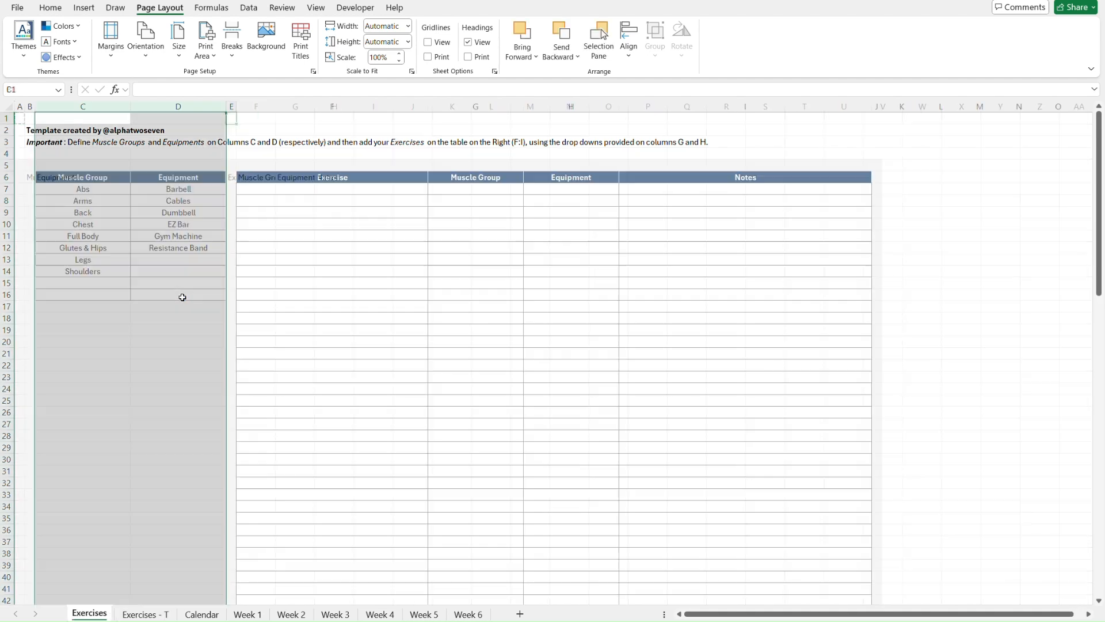
key("Right")
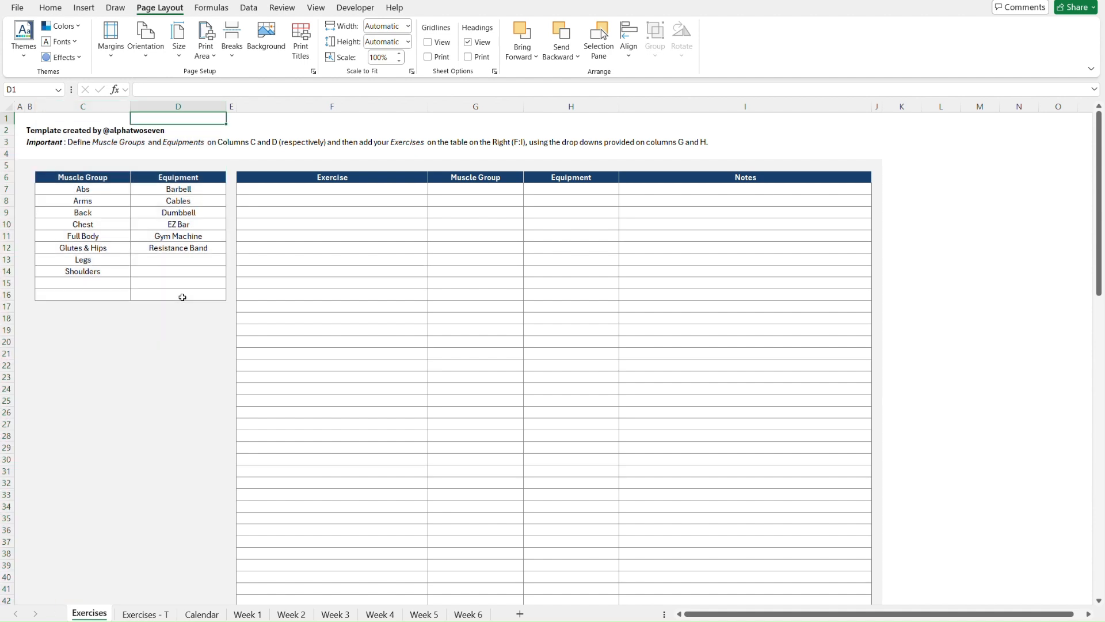
key("Down")
key("Down")
key("Down")
key("Down")
key("Right")
key("Right")
key("Down")
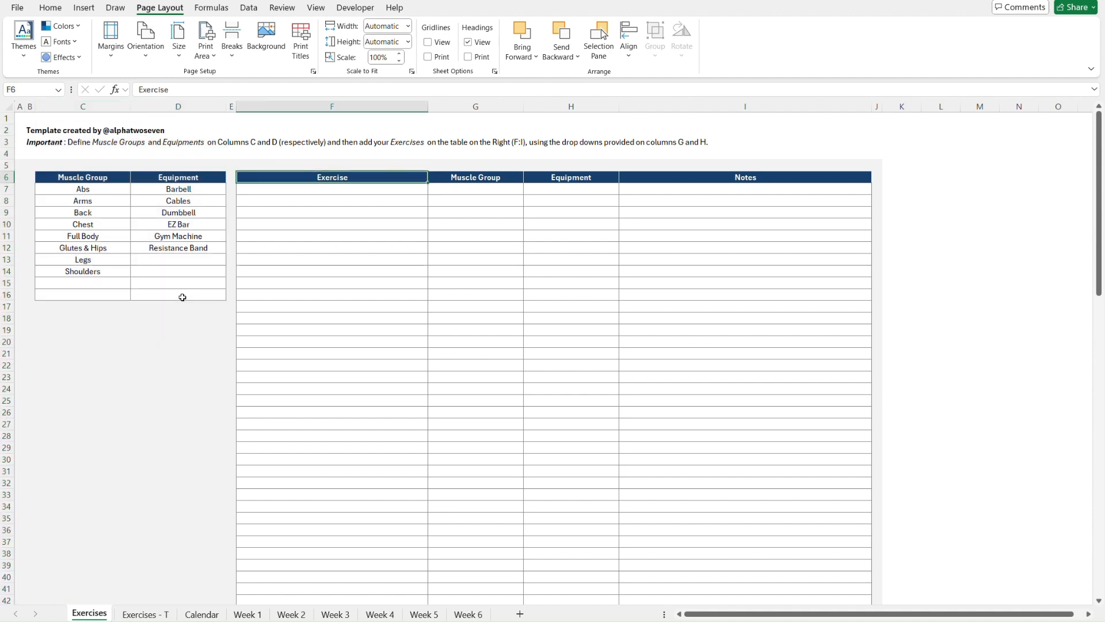
left_click(350, 106)
right_click(352, 106)
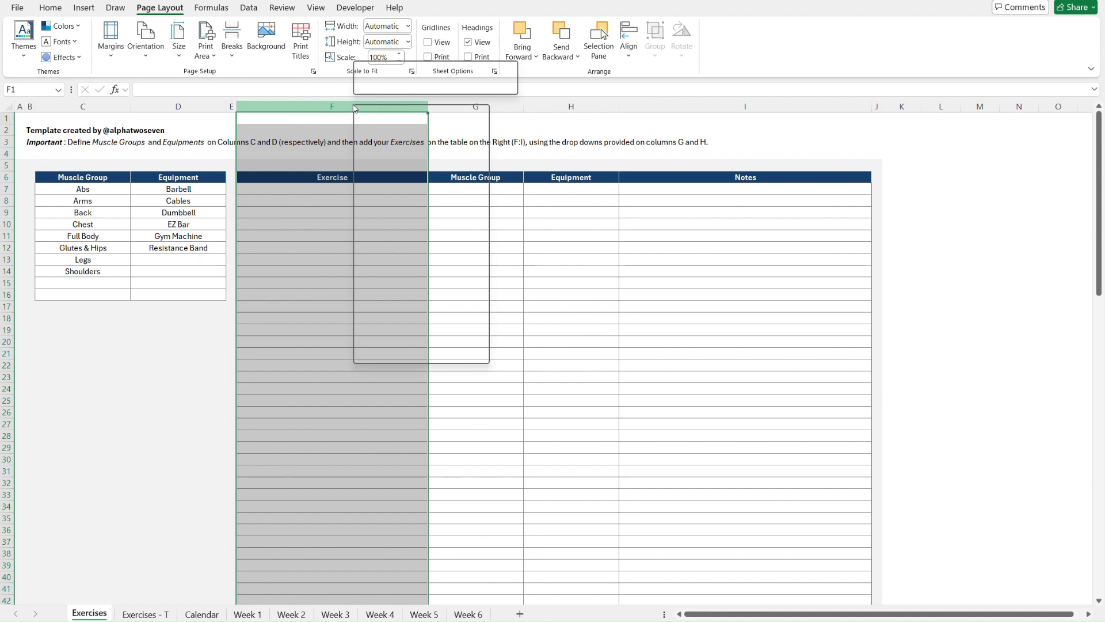
left_click(430, 296)
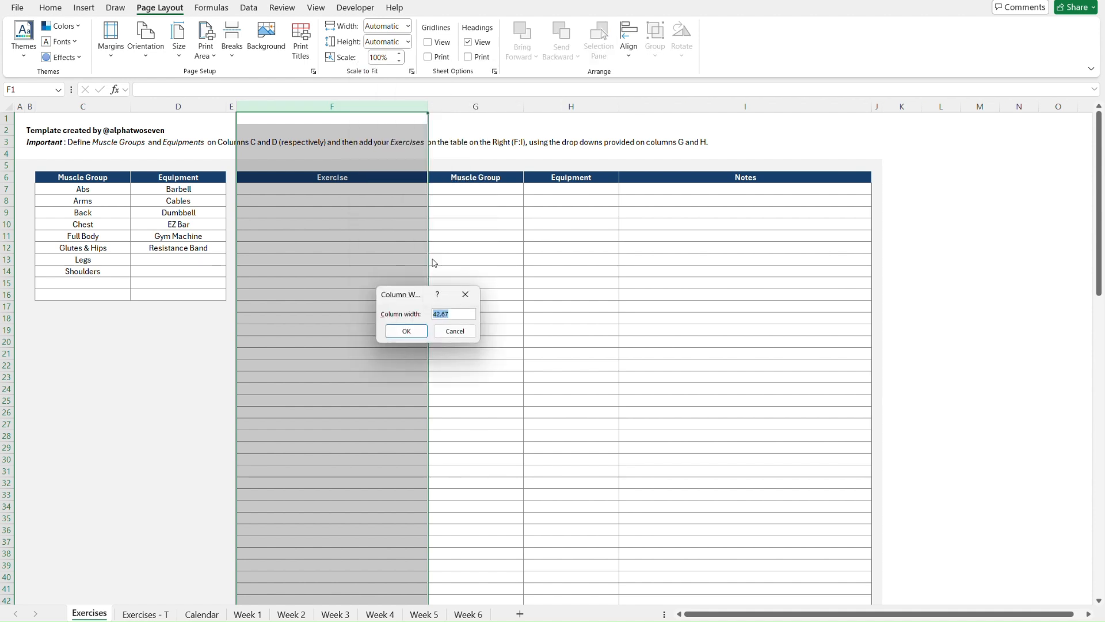
key("Escape")
Step: Set the width of column F on Exercises - T to 42.67
key("ctrl+Page_Down")
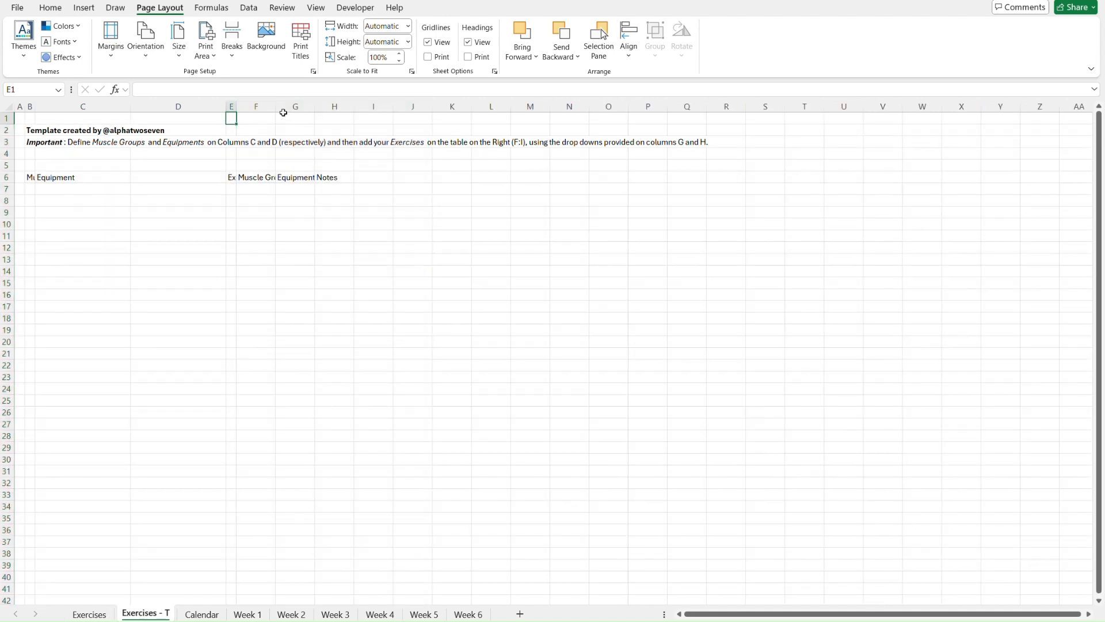
left_click(256, 106)
right_click(256, 108)
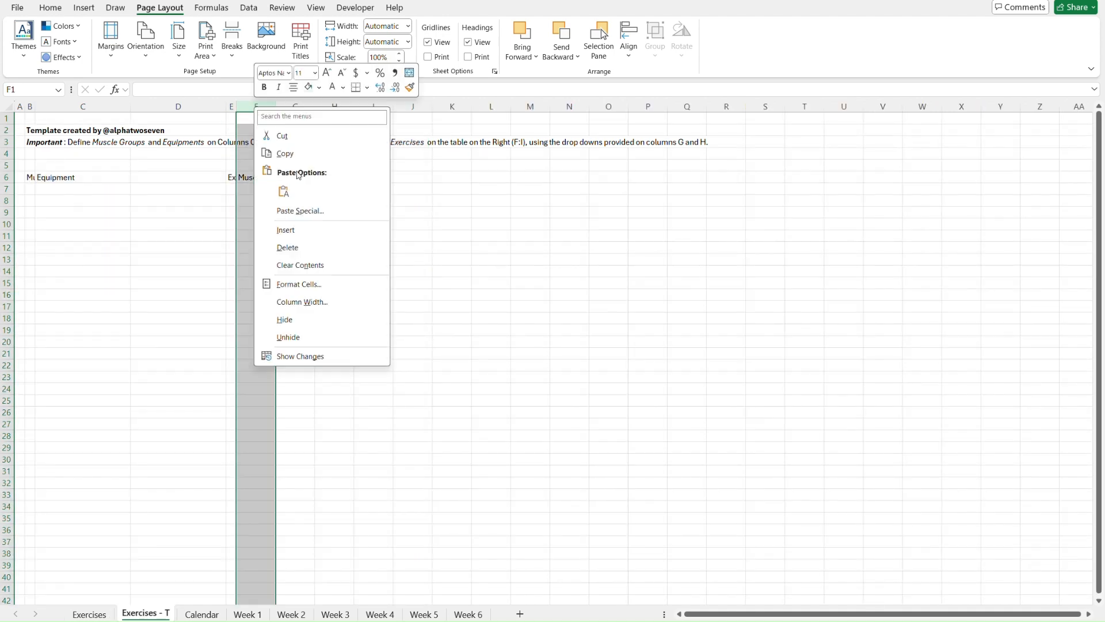
left_click(343, 311)
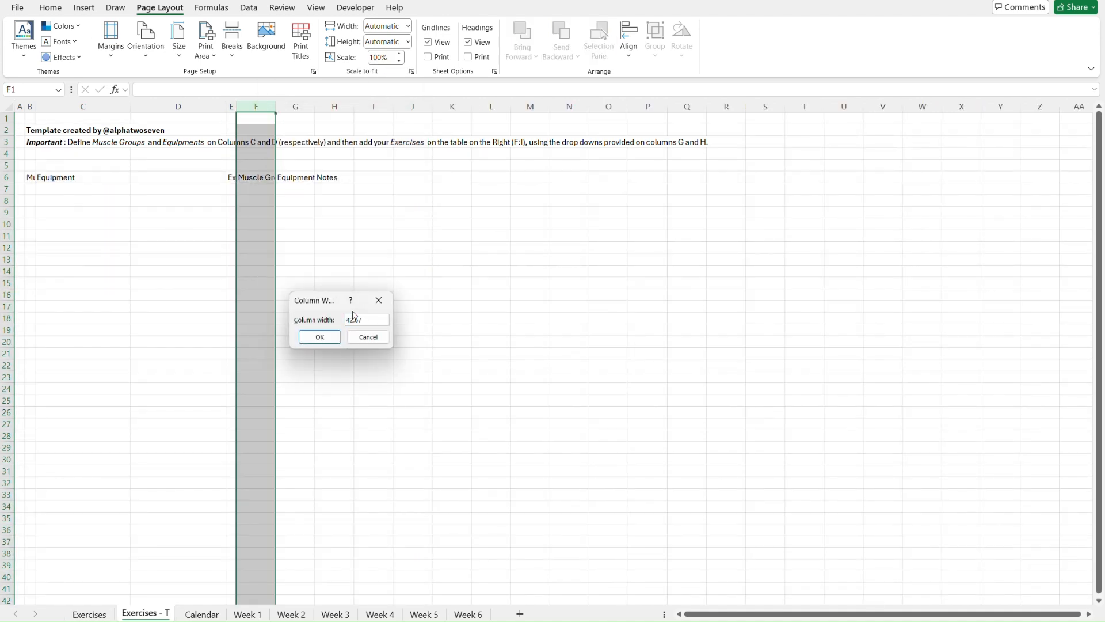
key("Return")
Step: Copy the header row B6:H6, from Muscle Group to Notes, on Exercises - T
left_click(182, 180)
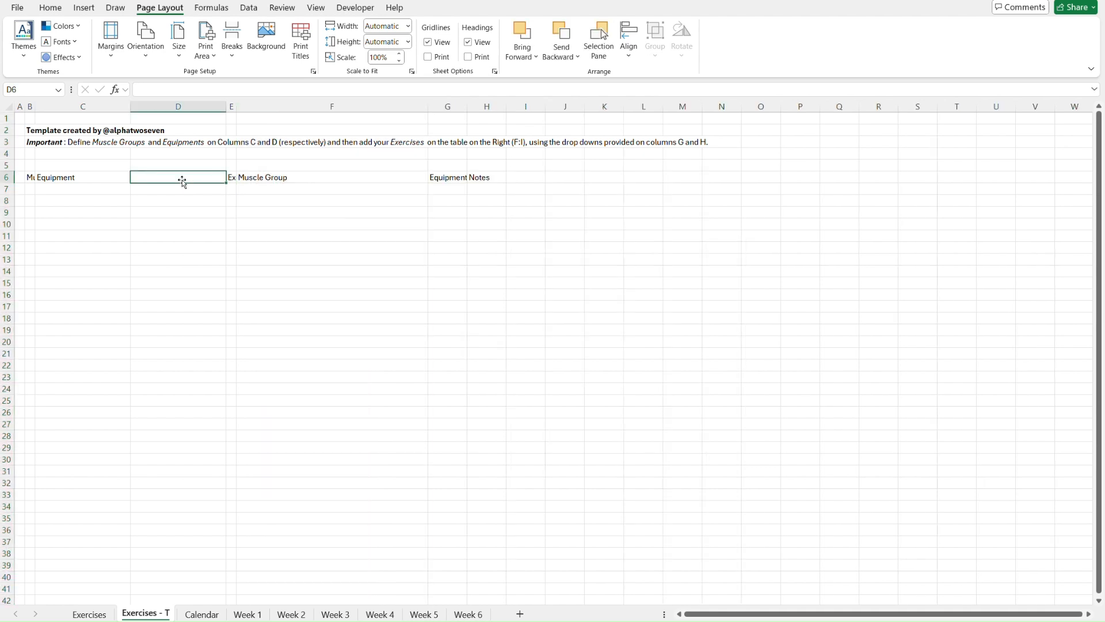
key("Left")
key("Left")
key("shift+Right")
key("shift+Right")
key("shift+Right")
key("shift+Right")
key("shift+Right")
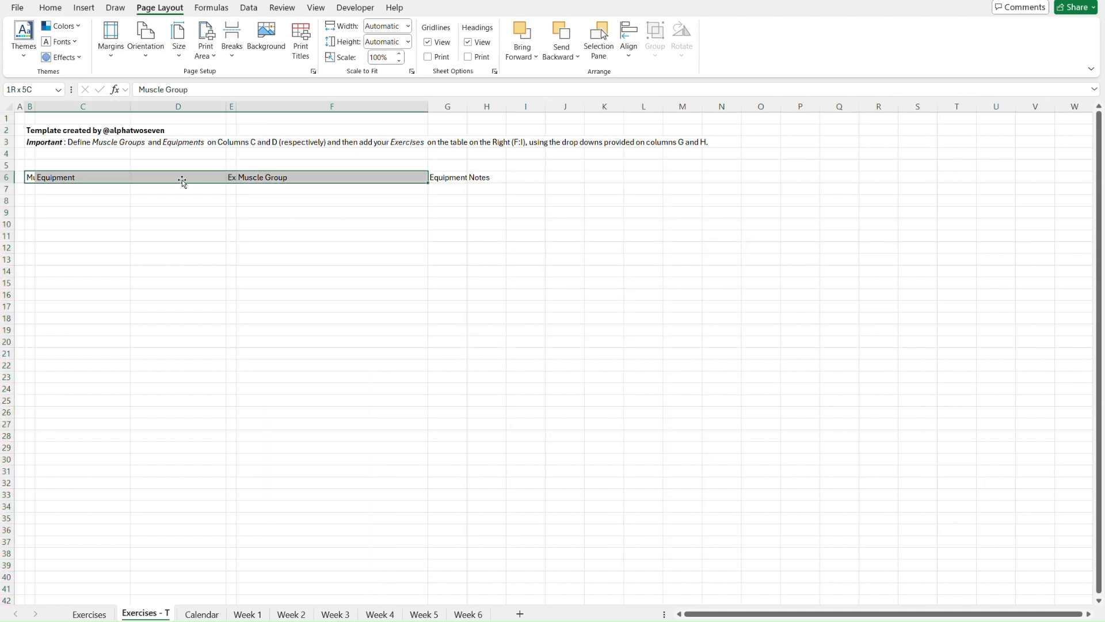
key("shift+Right")
key("ctrl+c")
Step: Paste the copied headers as values only starting at C6, and clear the leftover Muscle Group header in B6
key("Right")
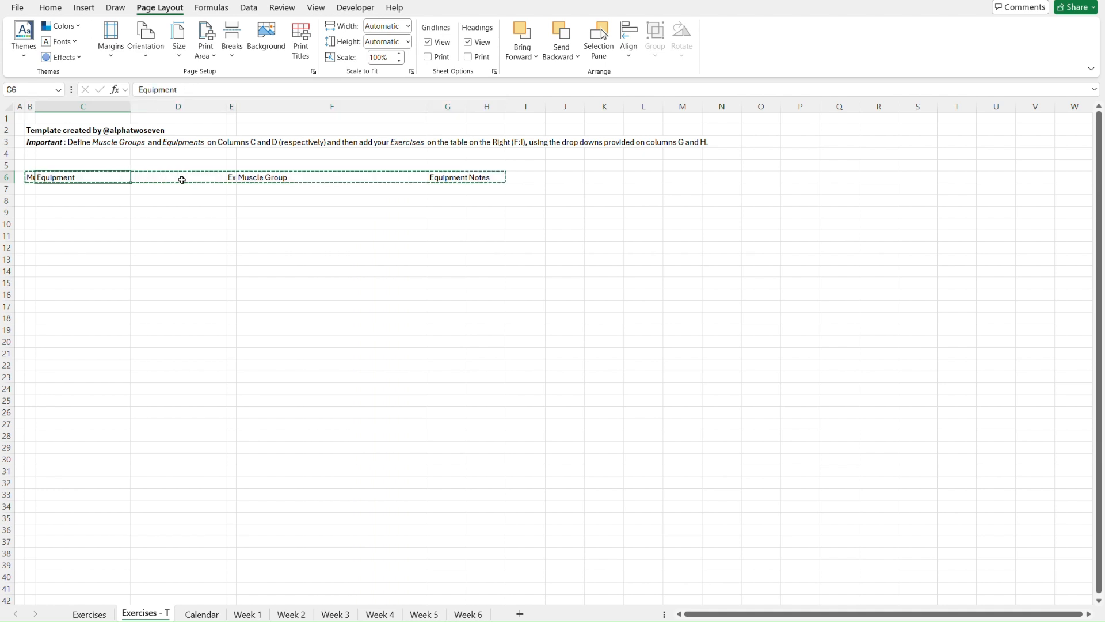
key("ctrl+alt+v")
key("v")
key("Return")
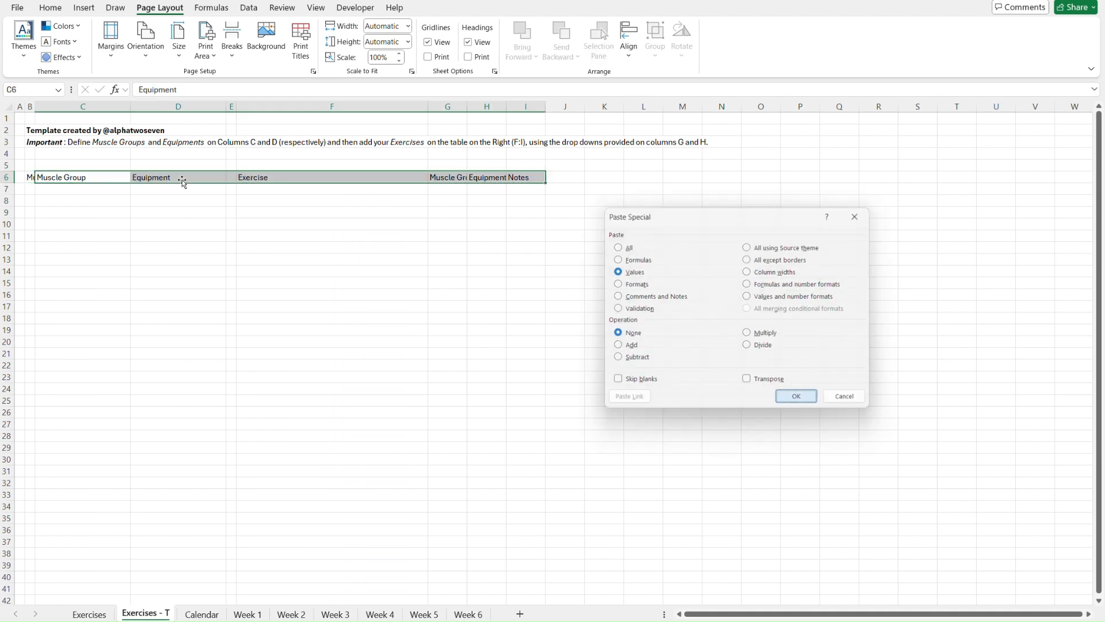
key("Delete")
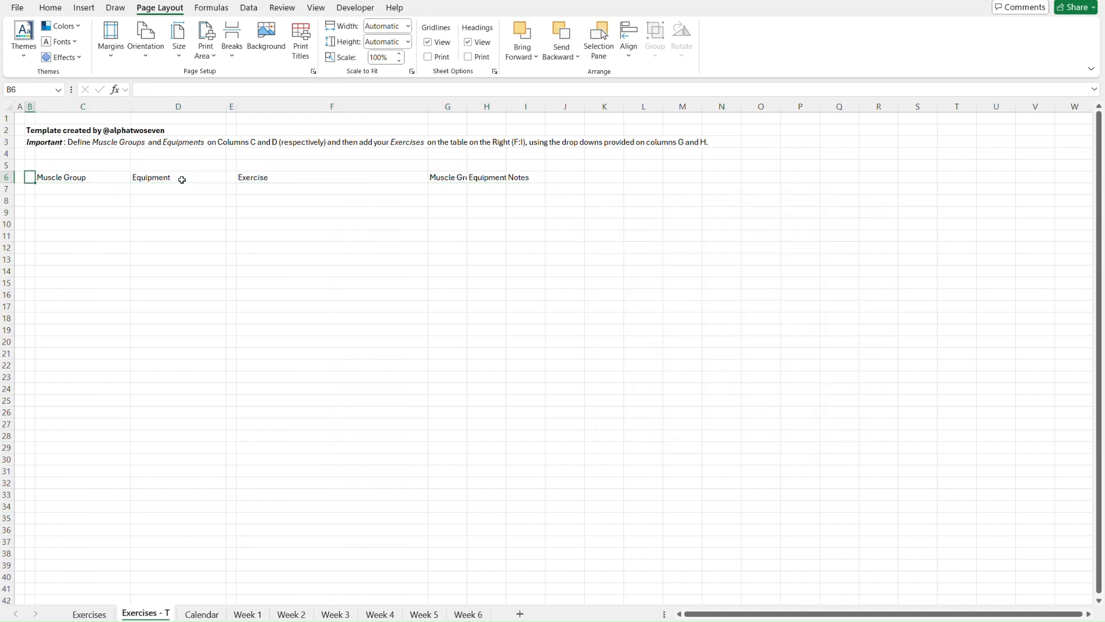
key("Right")
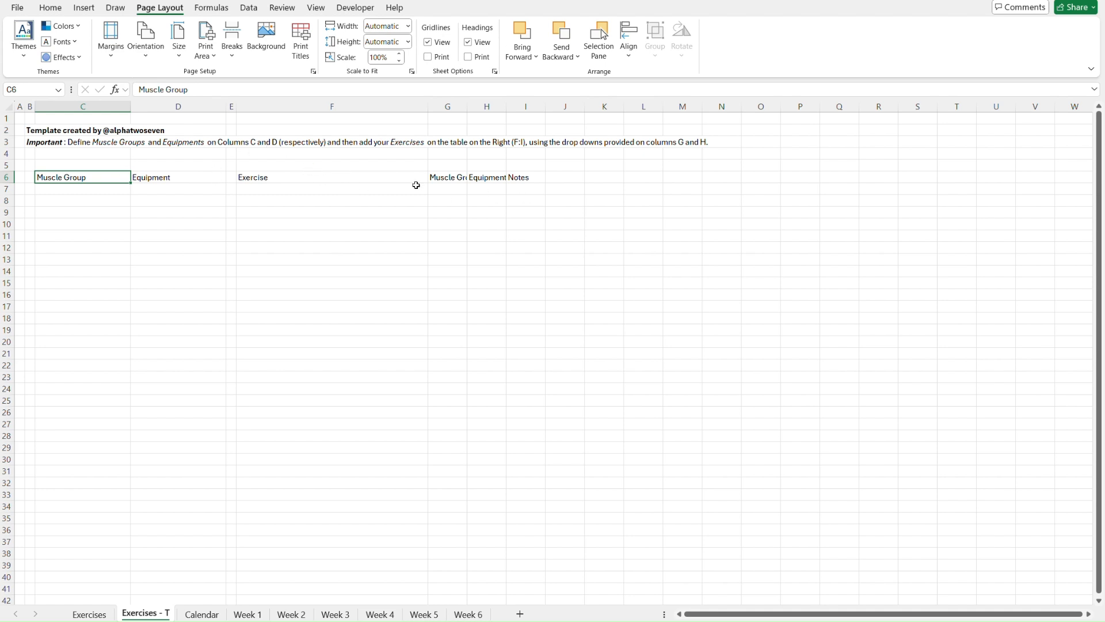
Step: Check the width of the Muscle Group and Equipment columns G and H on the Exercises sheet
left_click(350, 175)
key("Tab")
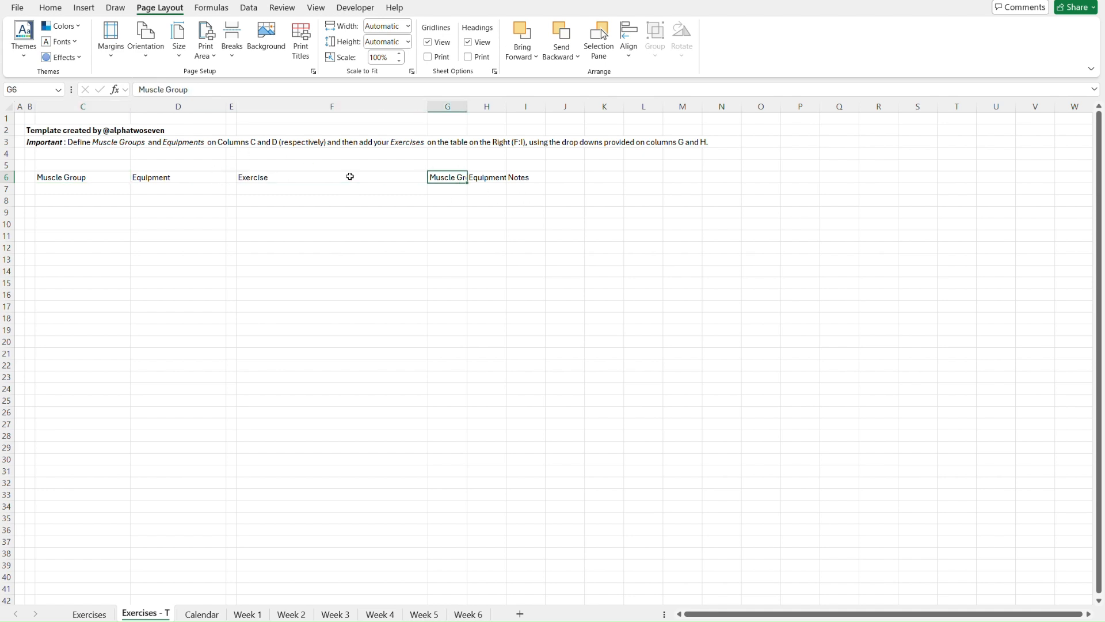
key("ctrl+Page_Up")
left_click(478, 177)
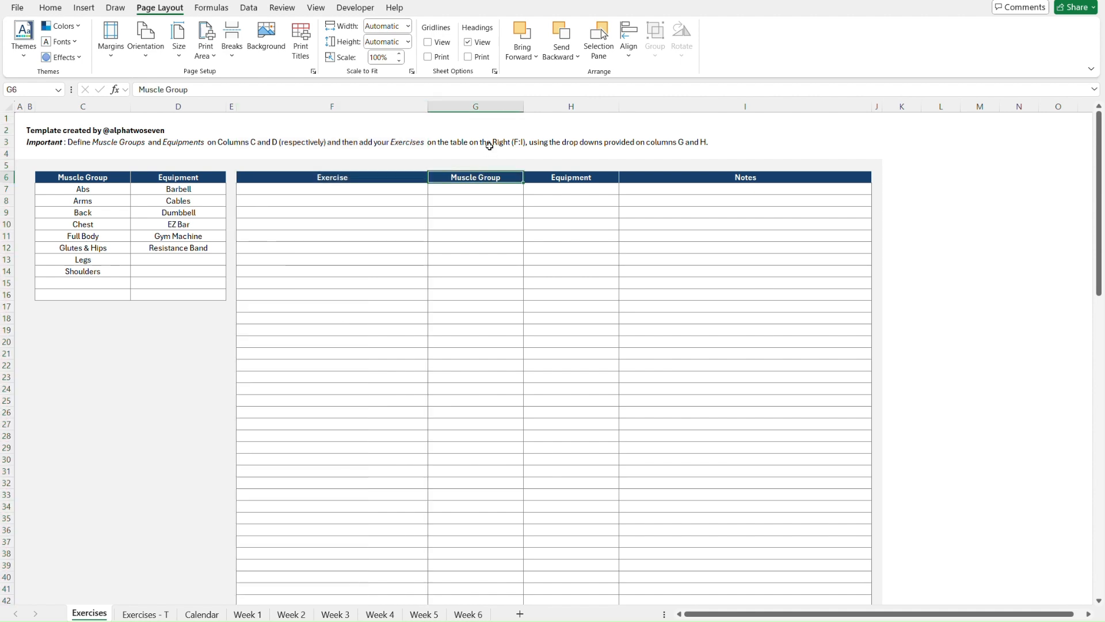
left_click_drag(571, 106, 495, 105)
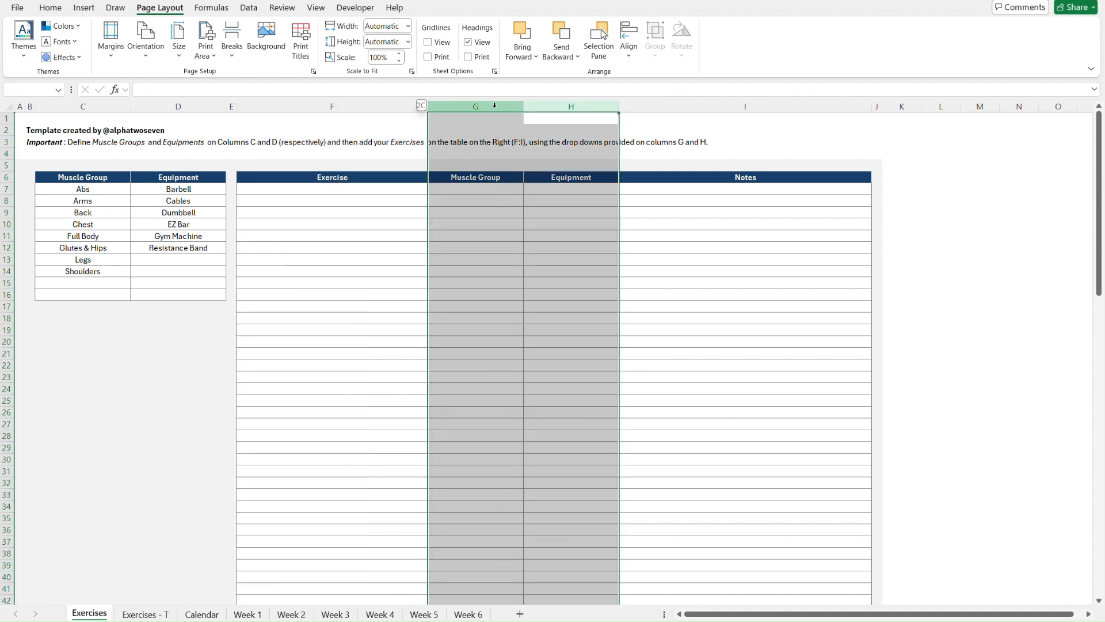
right_click(495, 106)
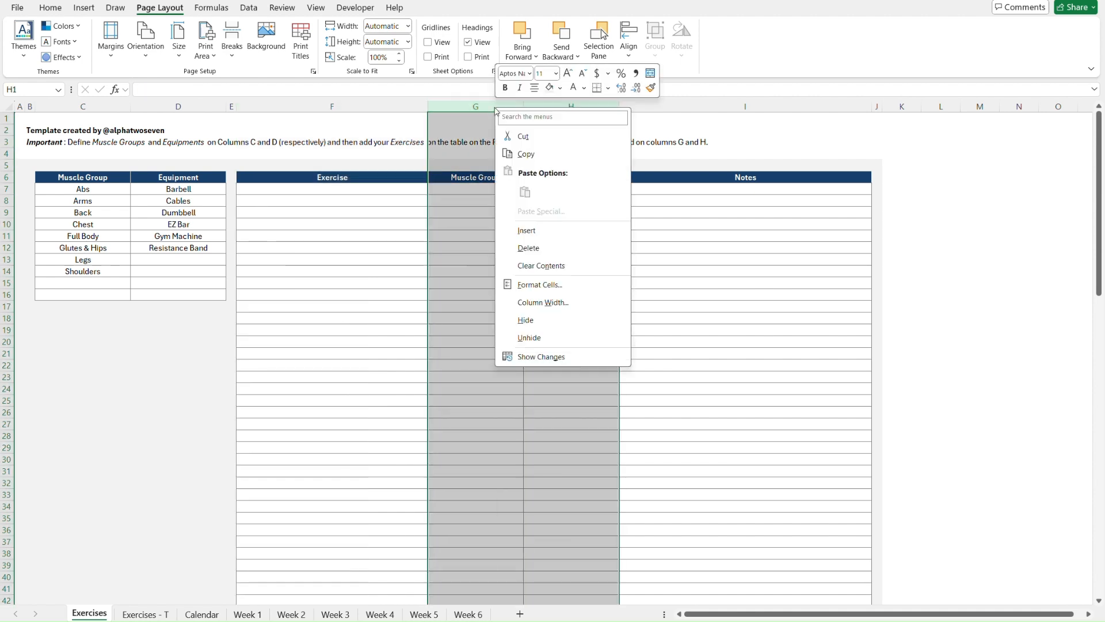
left_click(585, 305)
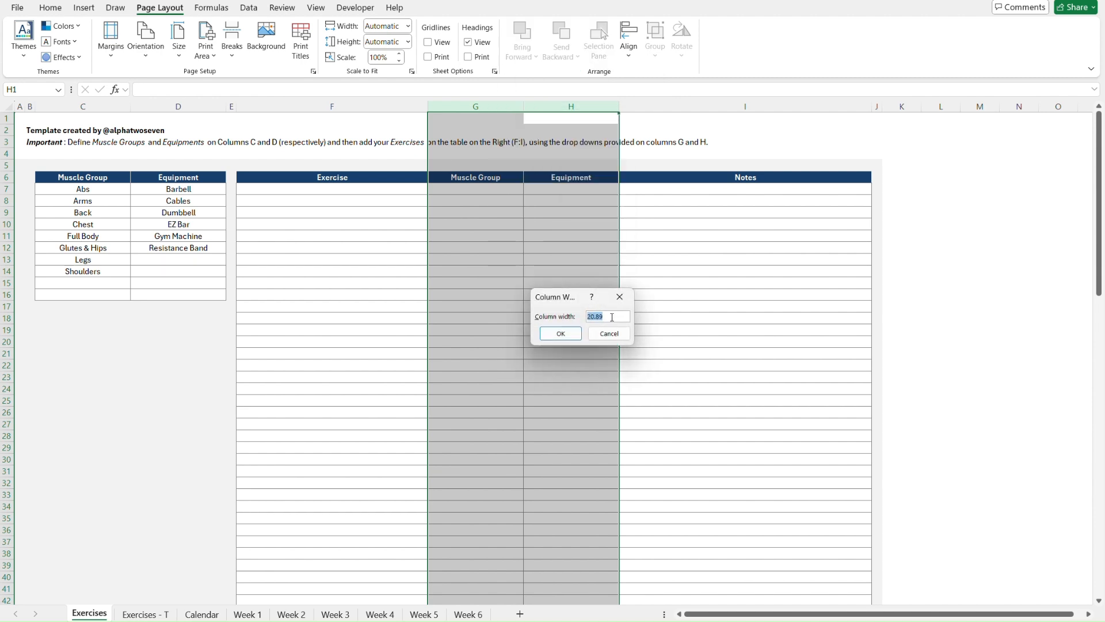
left_click(620, 297)
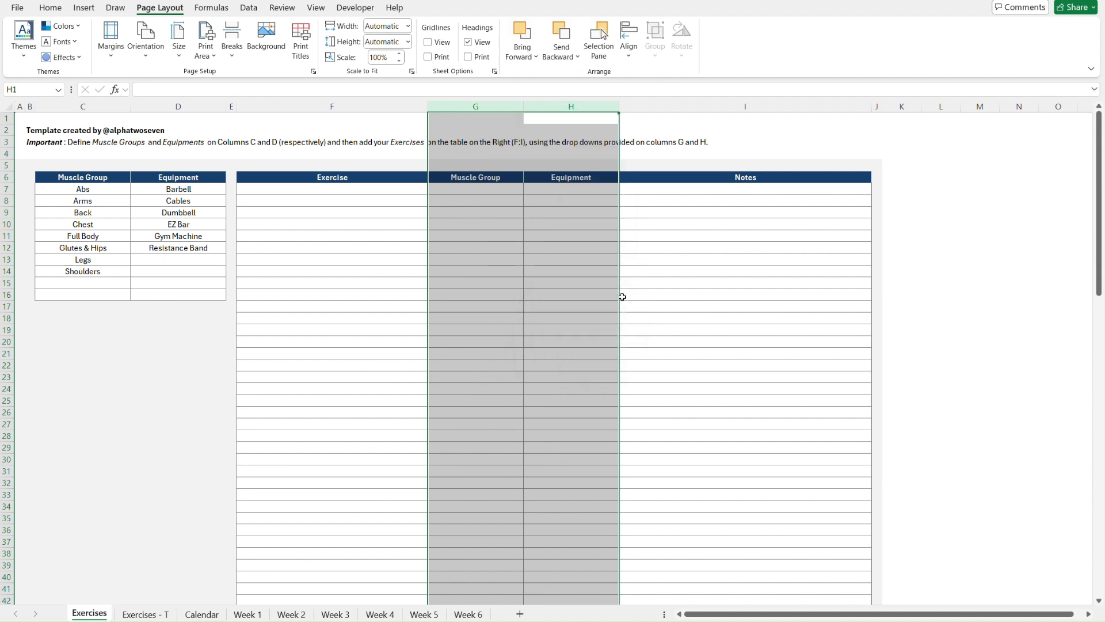
Step: Set the width of columns G and H on Exercises - T to 20.89
key("ctrl+Page_Down")
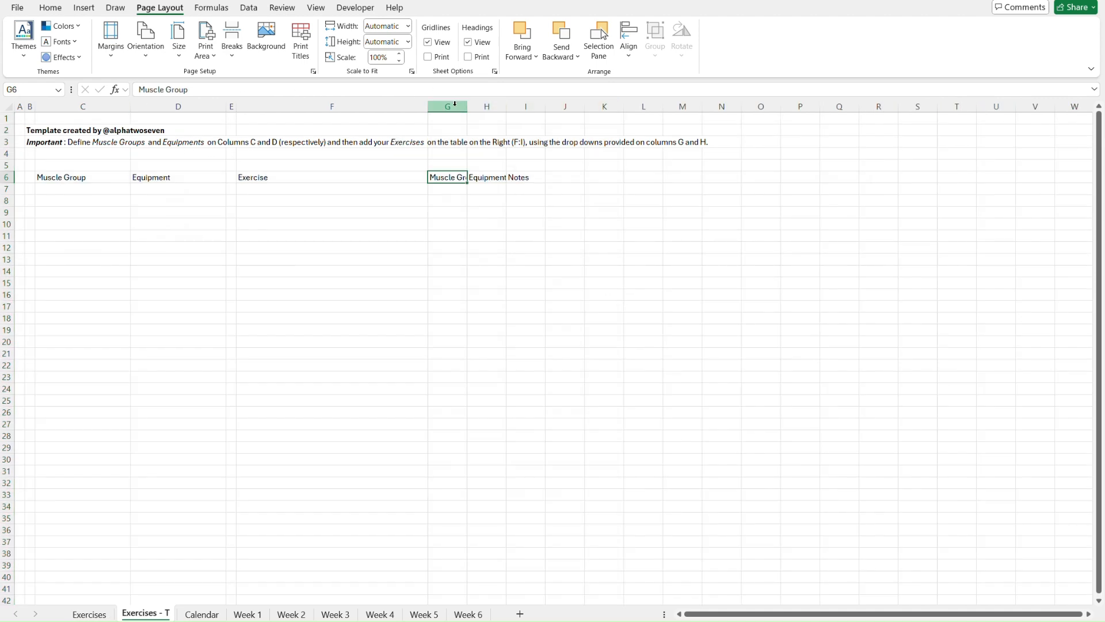
left_click_drag(448, 106, 498, 102)
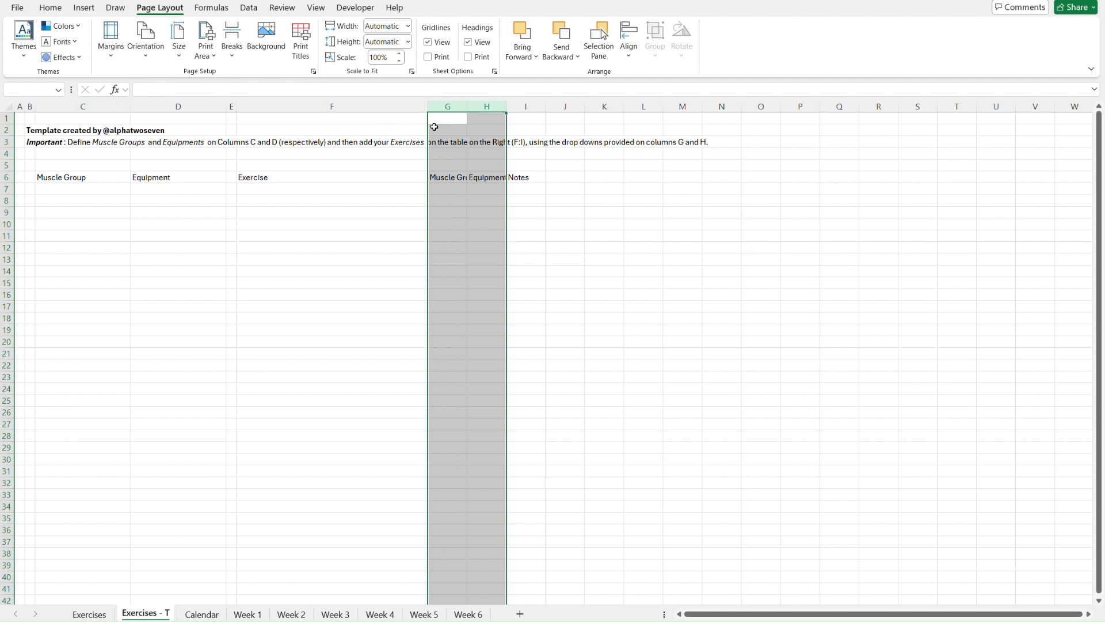
right_click(454, 102)
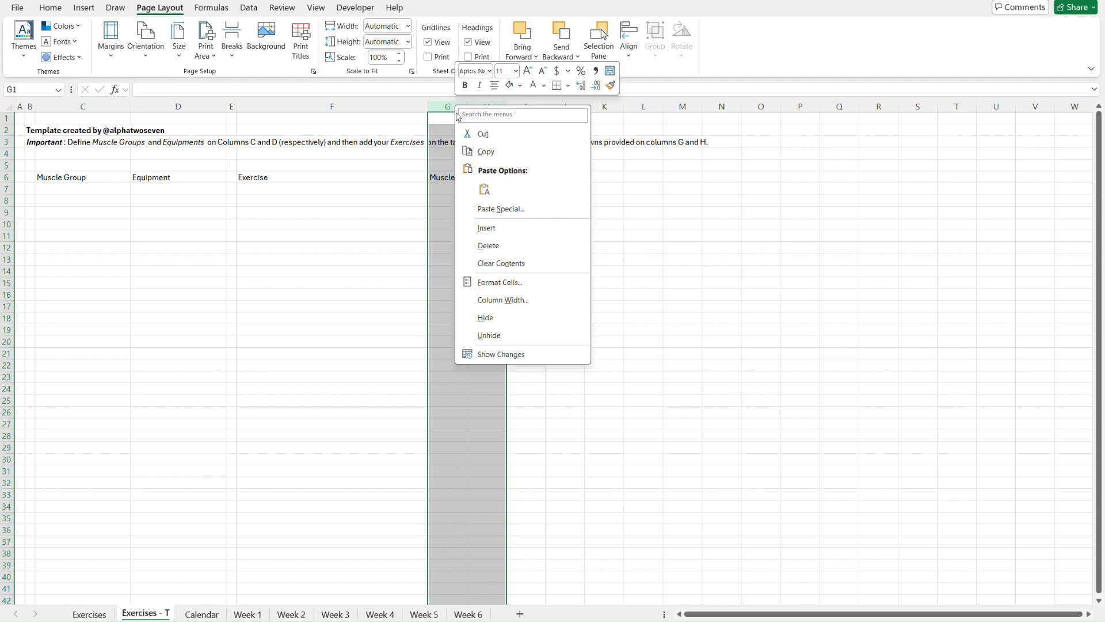
left_click(509, 304)
key("Return")
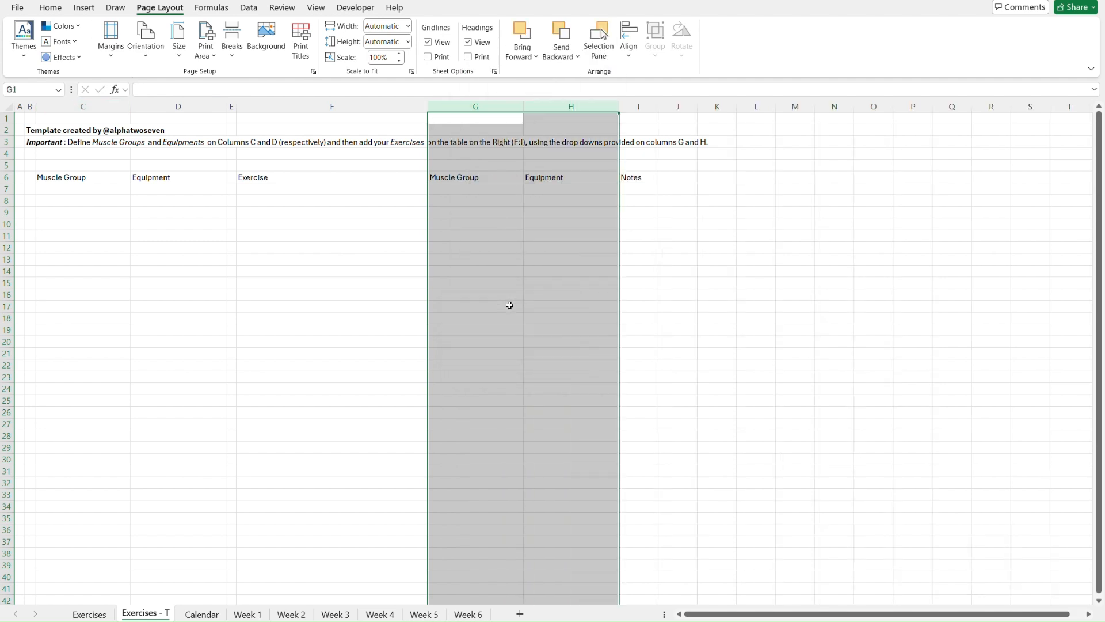
Step: Check the width of the Notes column I on the Exercises sheet
key("Right")
key("ctrl+Page_Up")
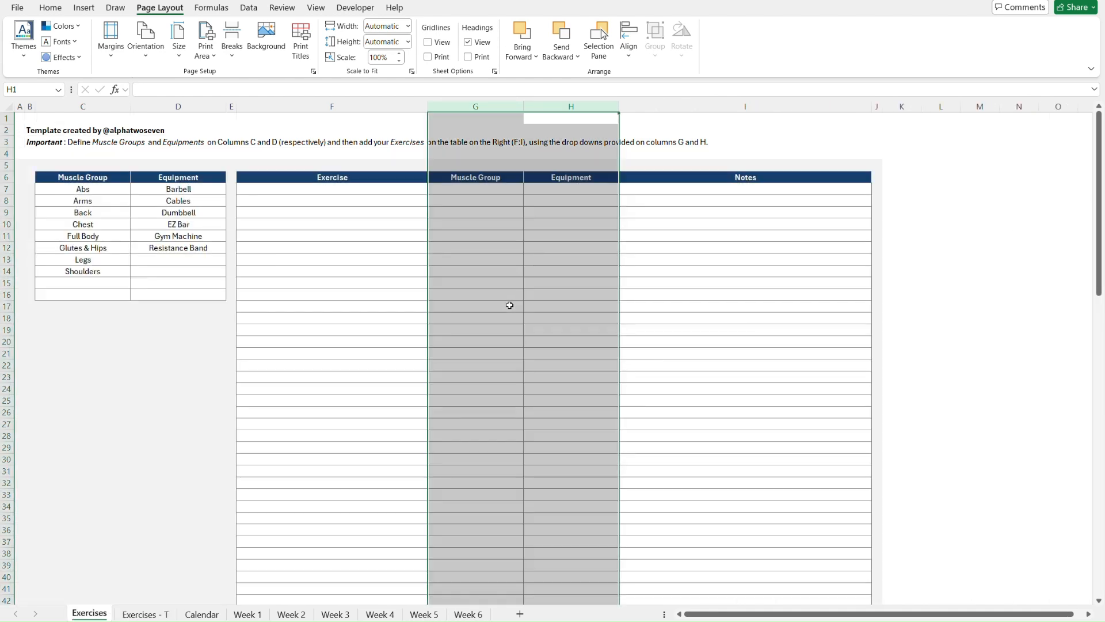
left_click(698, 108)
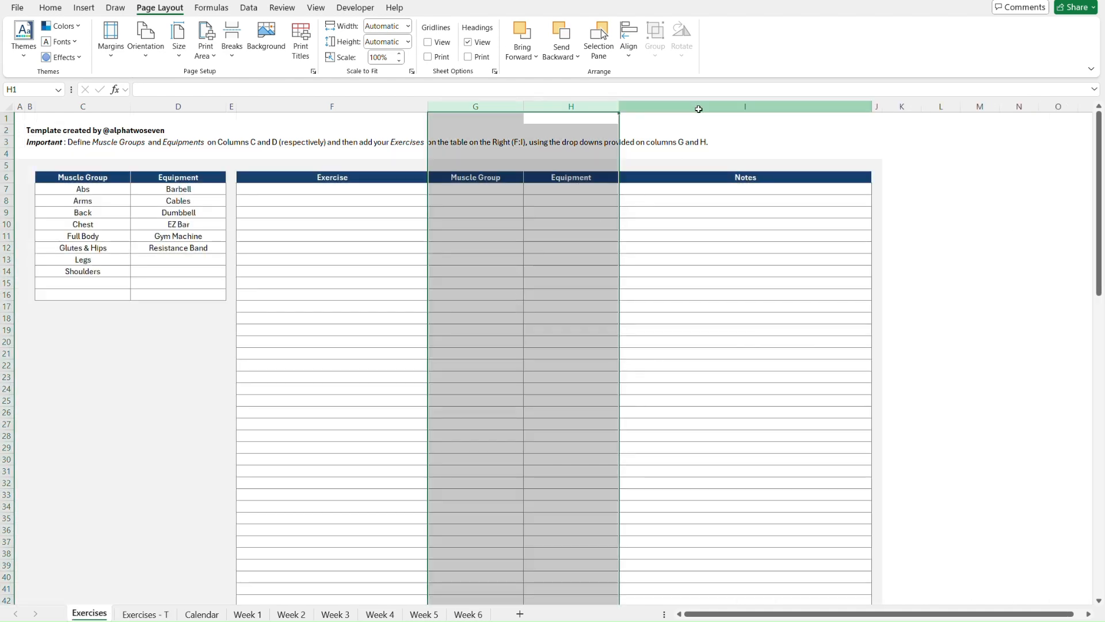
left_click(698, 108)
right_click(698, 108)
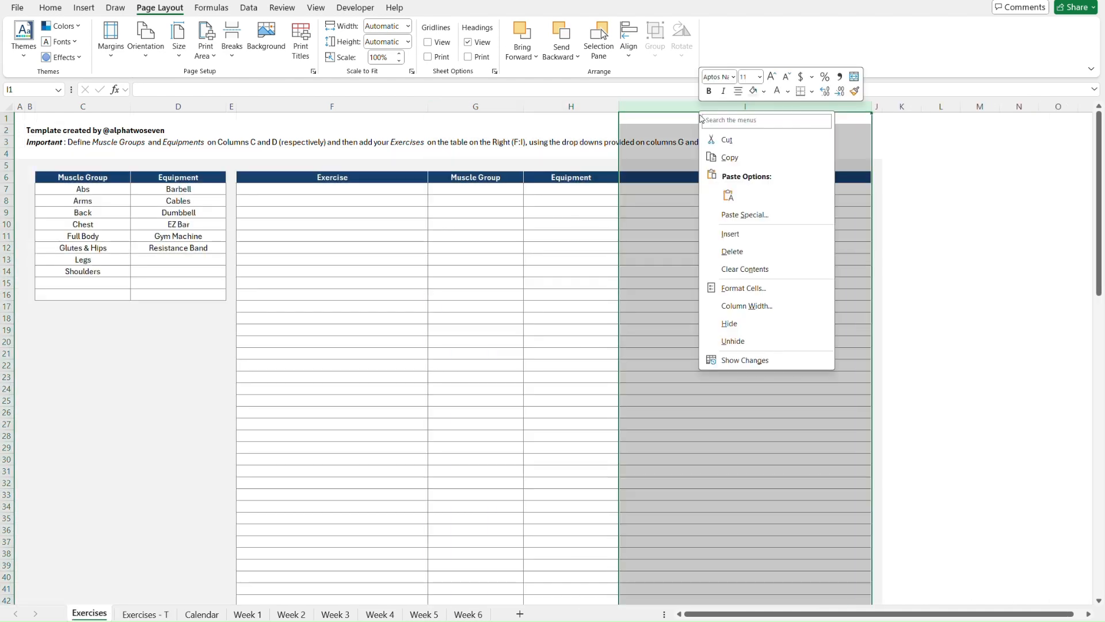
left_click(746, 306)
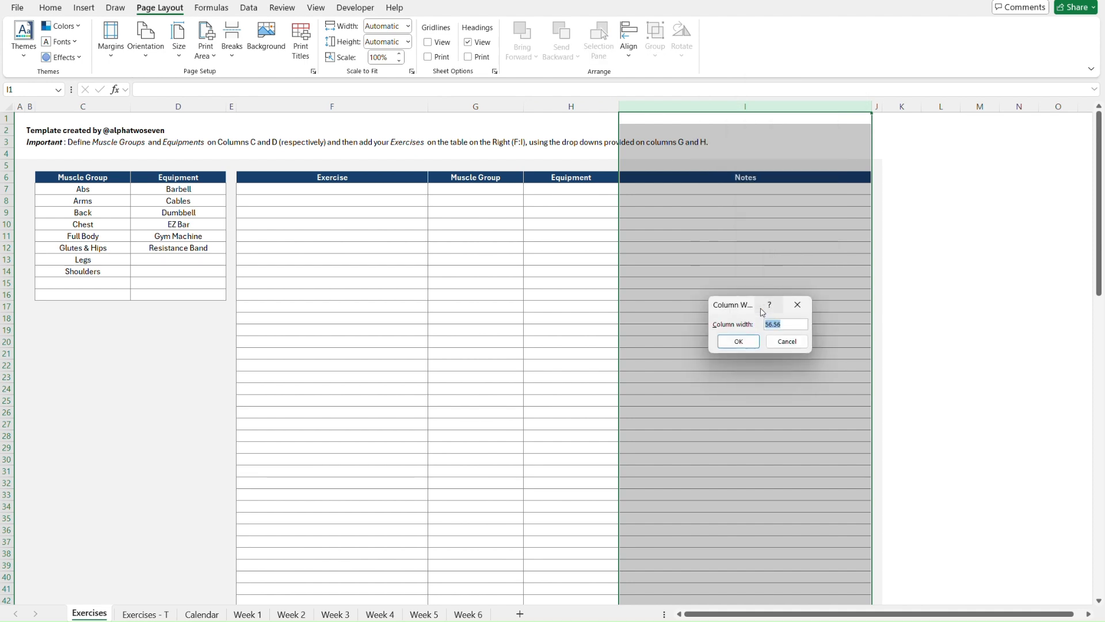
left_click(798, 304)
Step: Set the width of column I on Exercises - T to 56.56
key("ctrl+Page_Down")
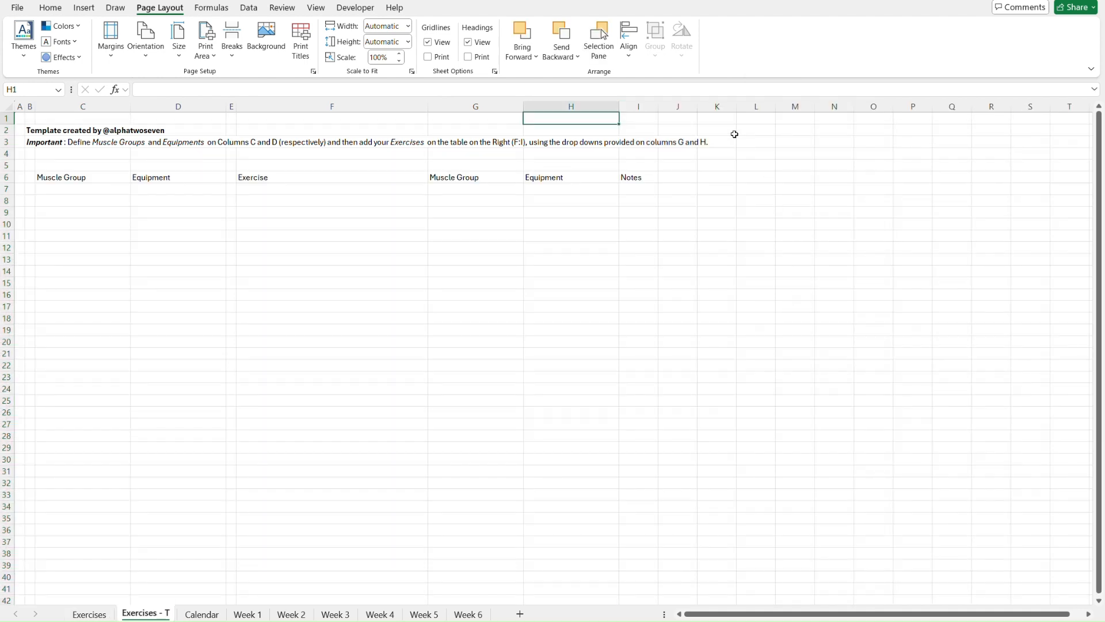
left_click(649, 107)
right_click(649, 107)
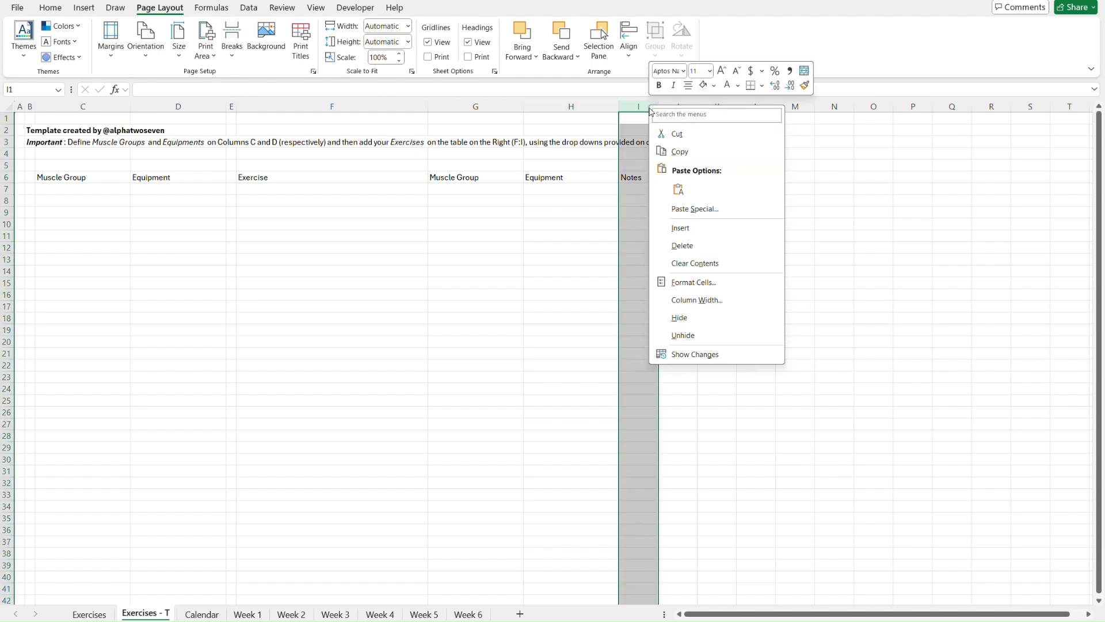
left_click(696, 300)
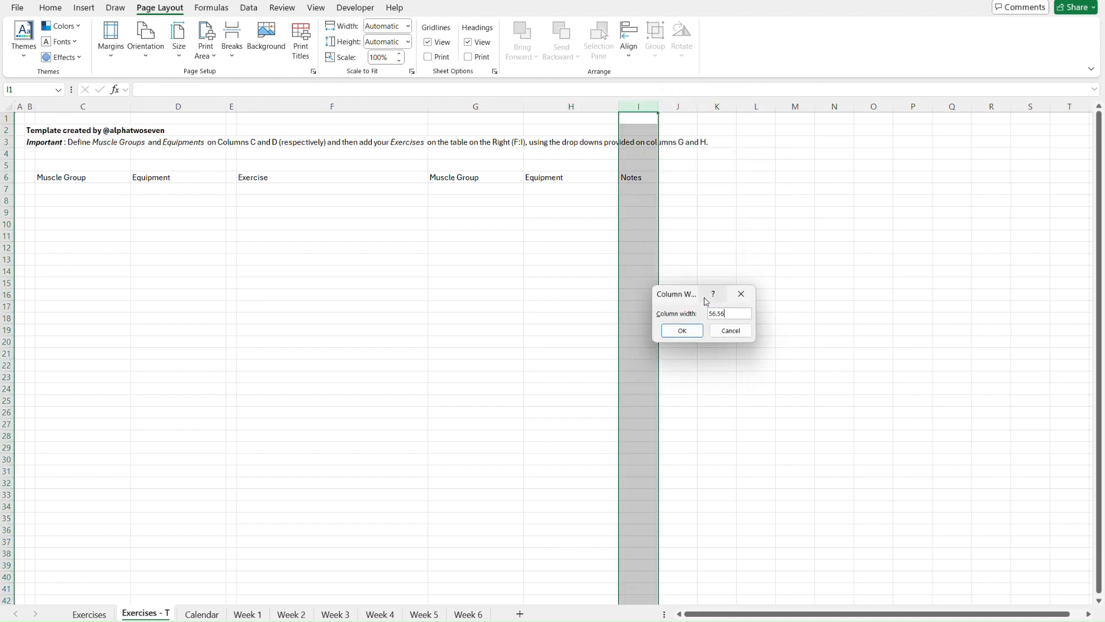
key("Return")
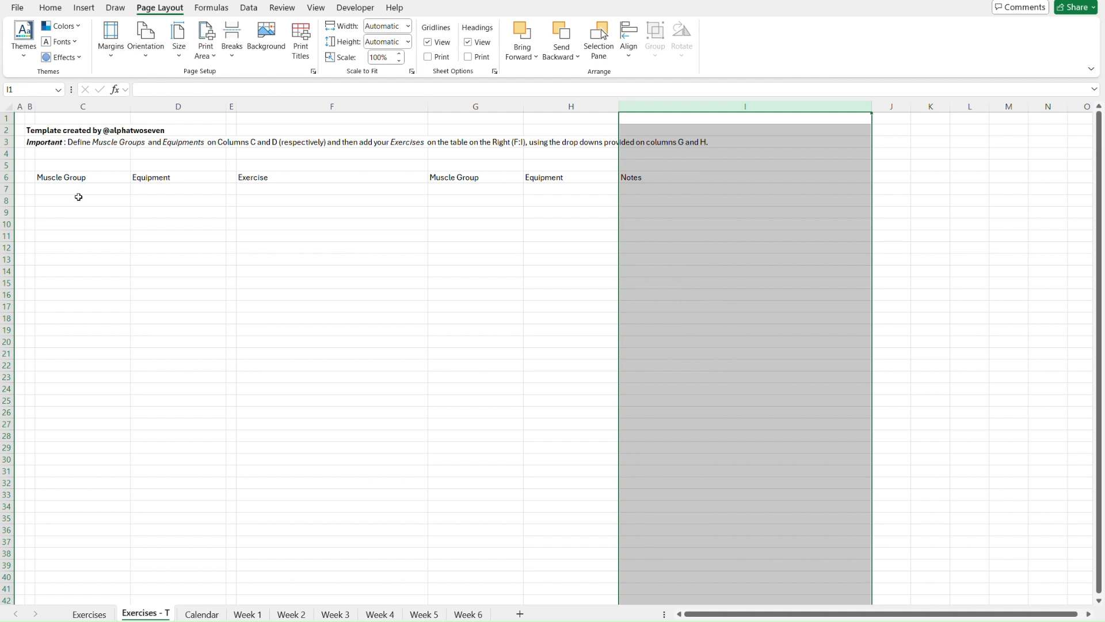
Step: Fill the Muscle Group header cell C6 on Exercises - T with dark blue, matching the headers on the Exercises sheet
left_click(77, 190)
key("Up")
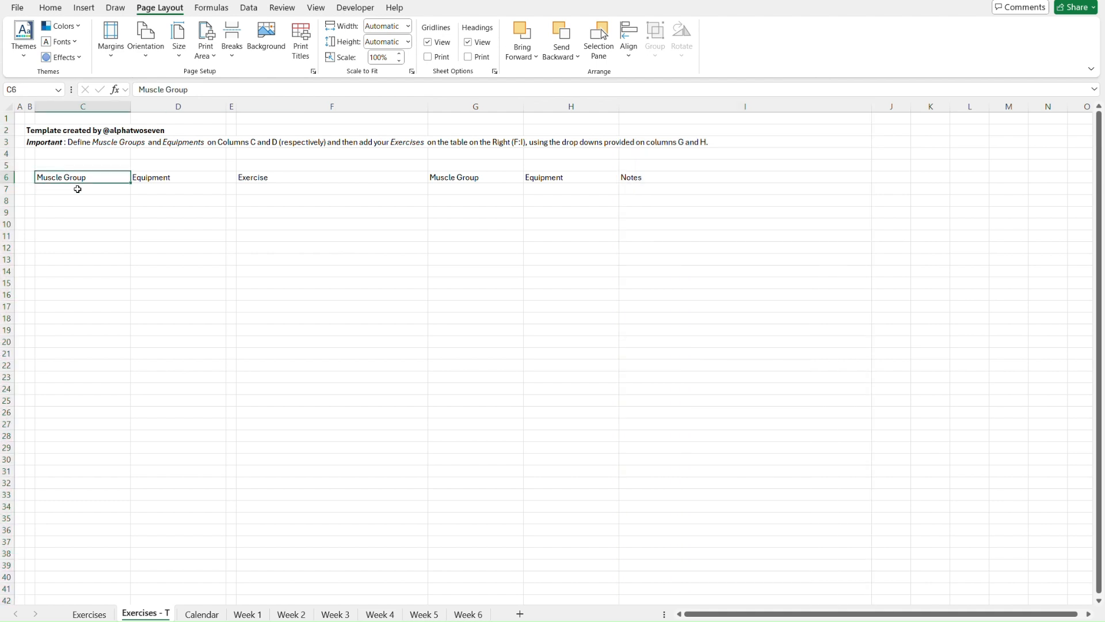
key("ctrl+Page_Up")
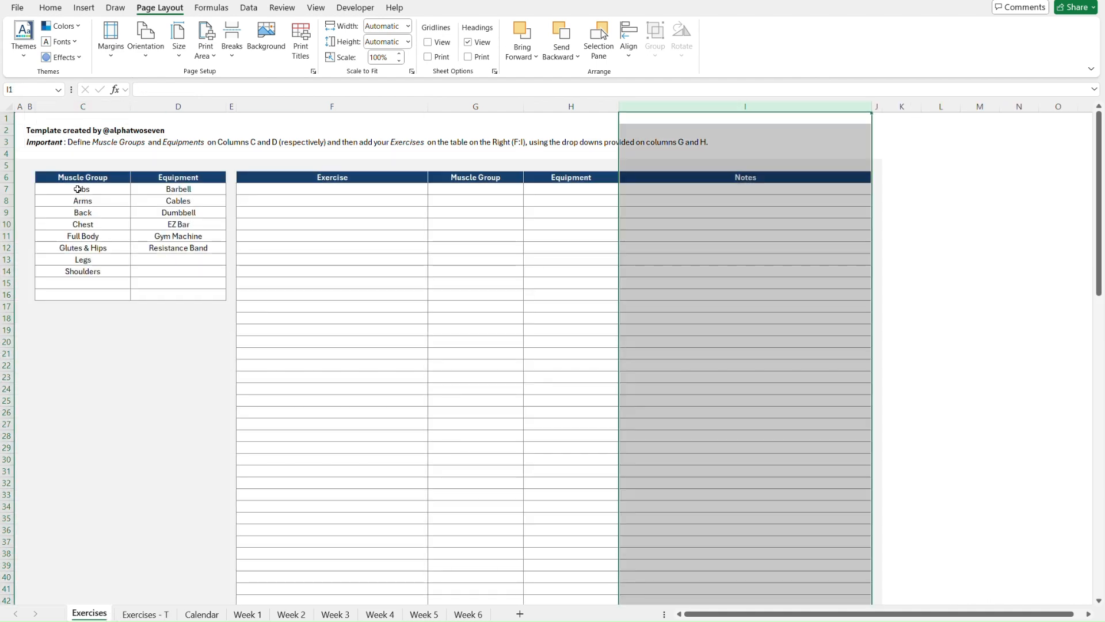
key("ctrl+Home")
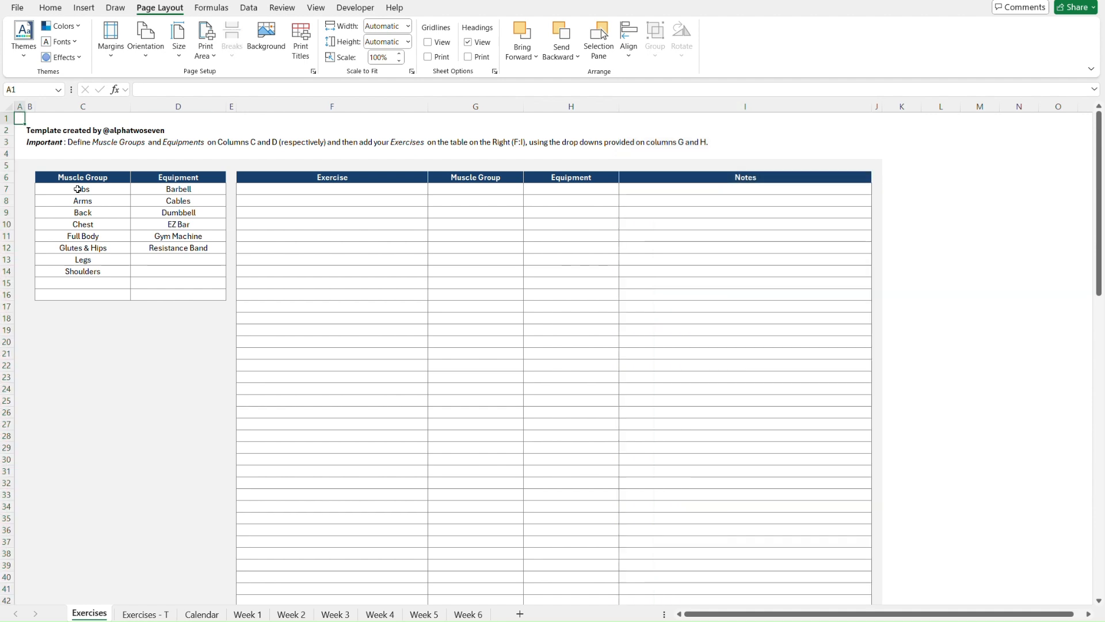
key("ctrl+Page_Down")
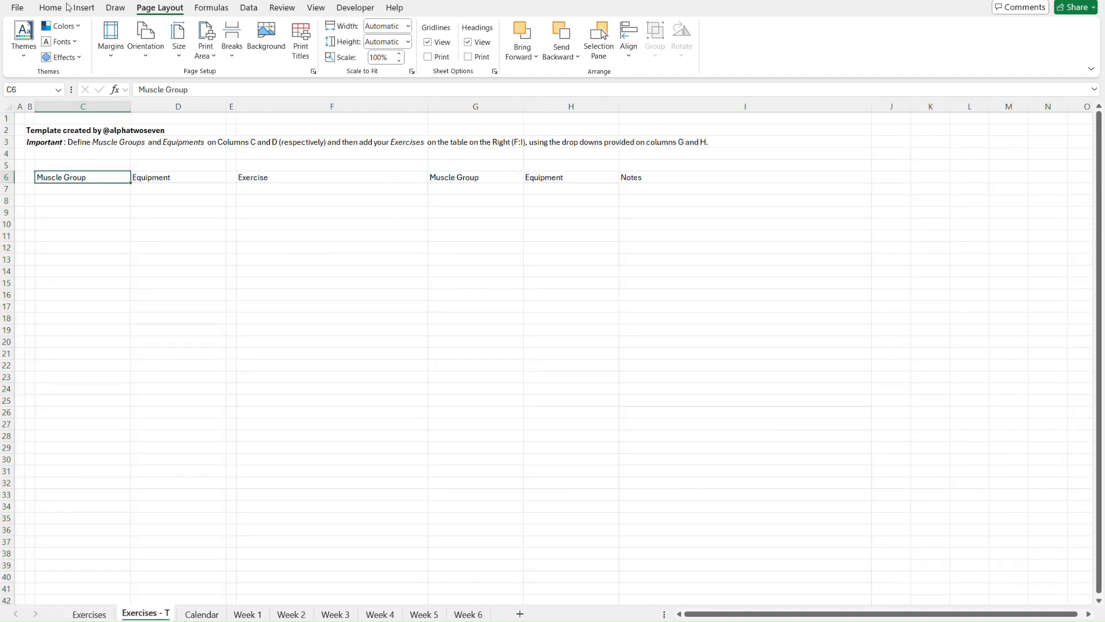
left_click(51, 7)
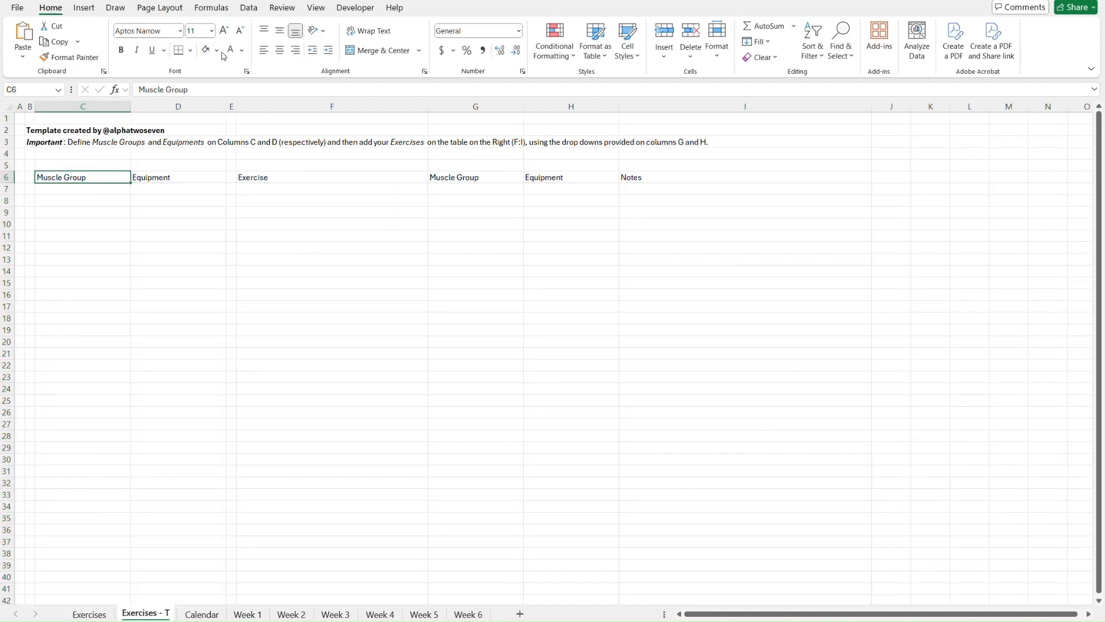
left_click(218, 51)
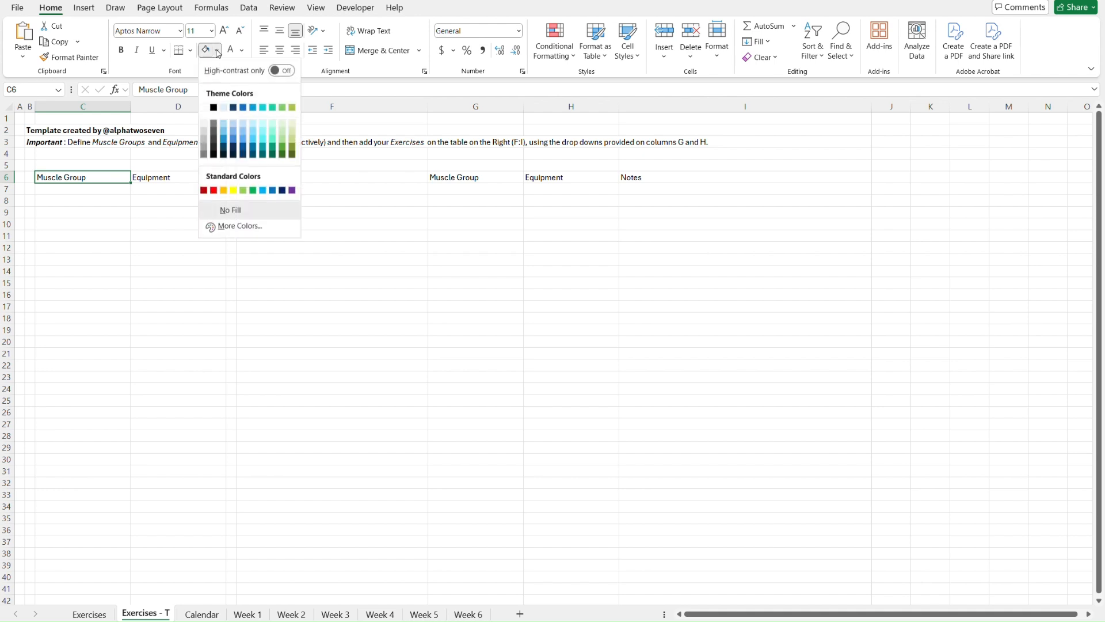
left_click(235, 109)
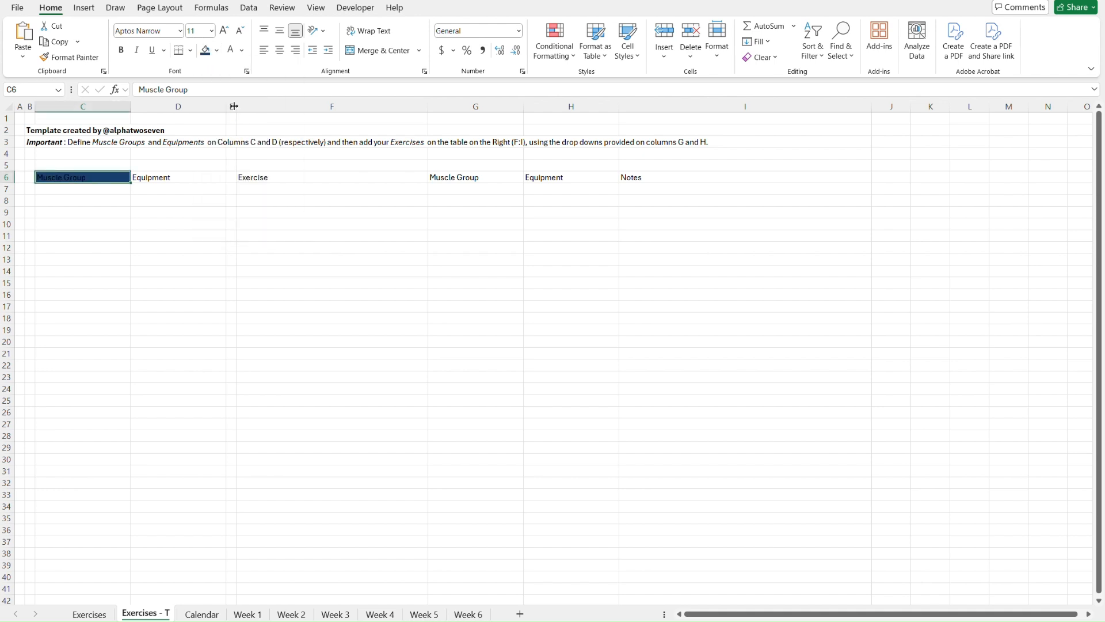
Step: Make the Muscle Group header text in C6 white and bold, and center it horizontally
left_click(231, 50)
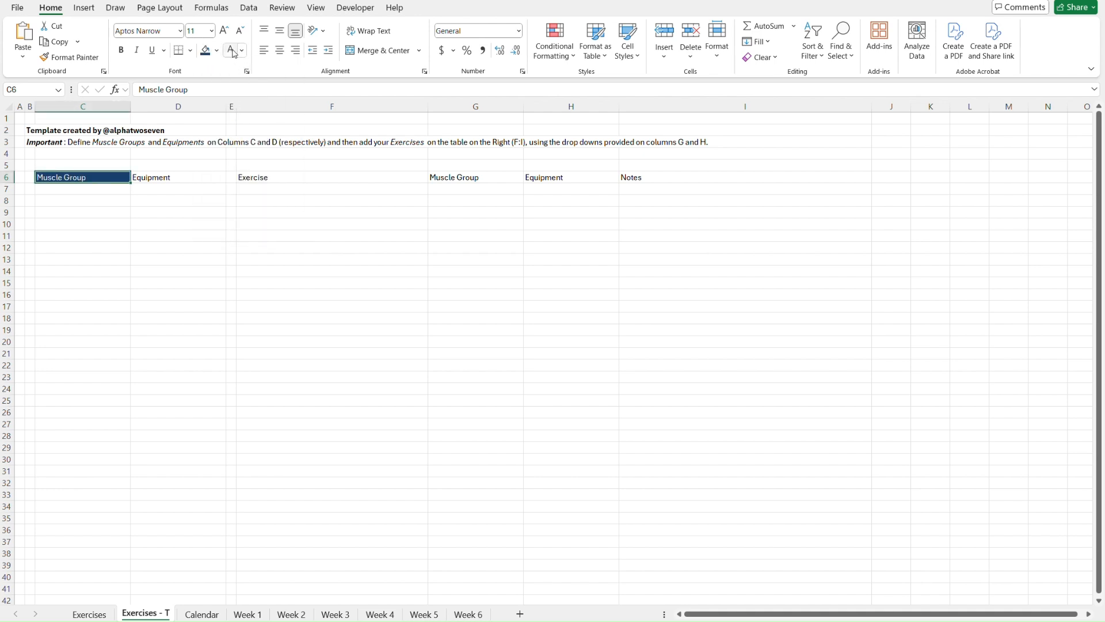
left_click(121, 50)
left_click(279, 54)
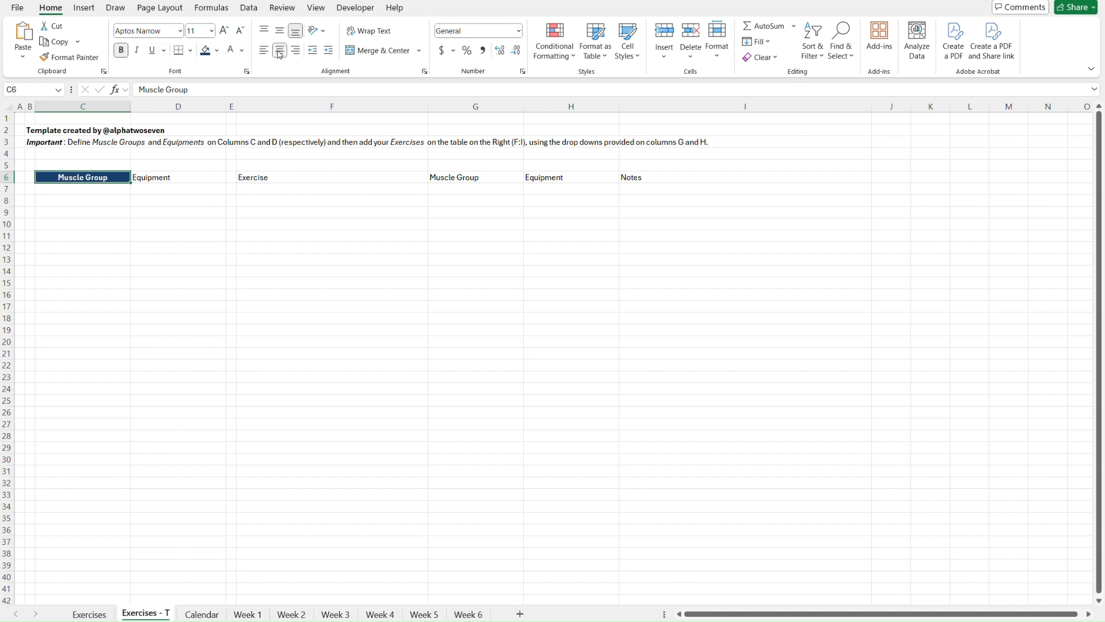
Step: Apply all borders in white to the Muscle Group header cell C6 and compare it with the Exercises sheet
left_click(191, 51)
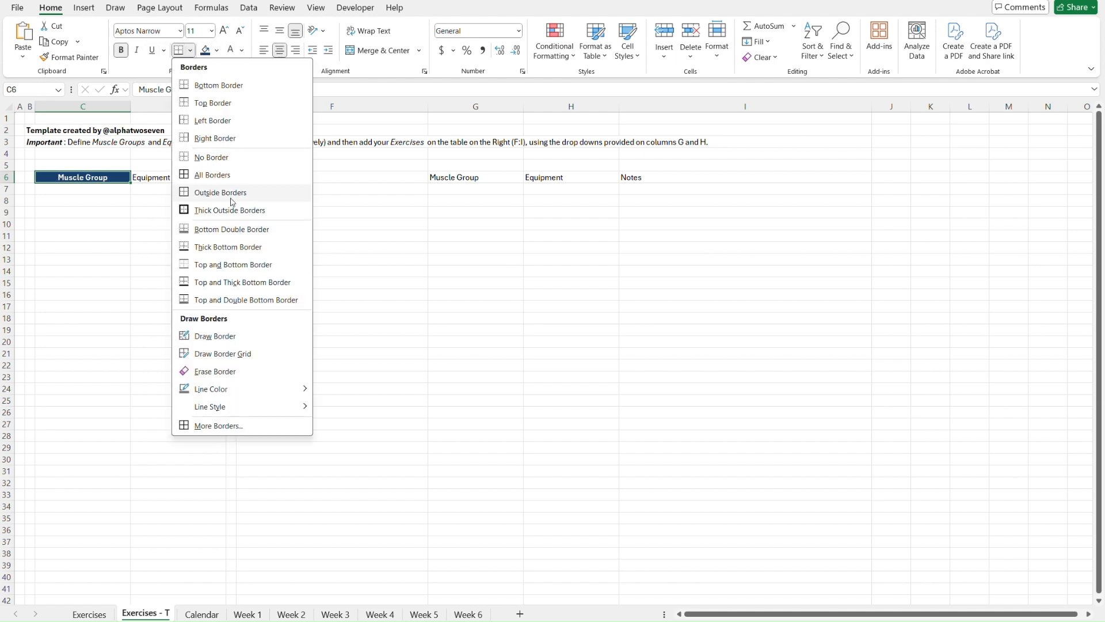
mouse_move(291, 389)
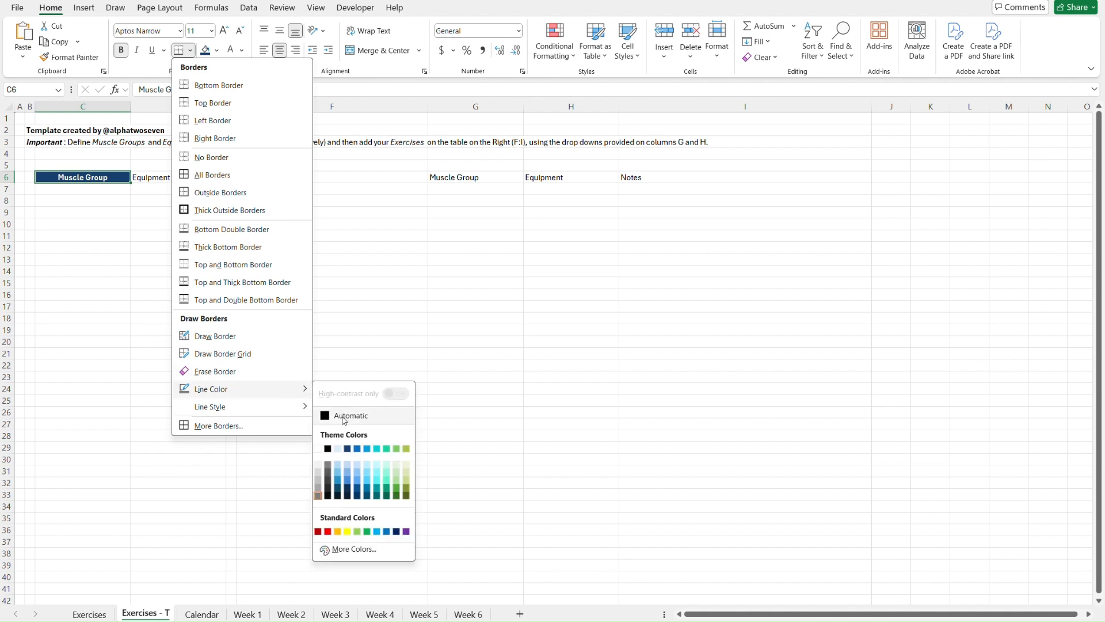
left_click(320, 449)
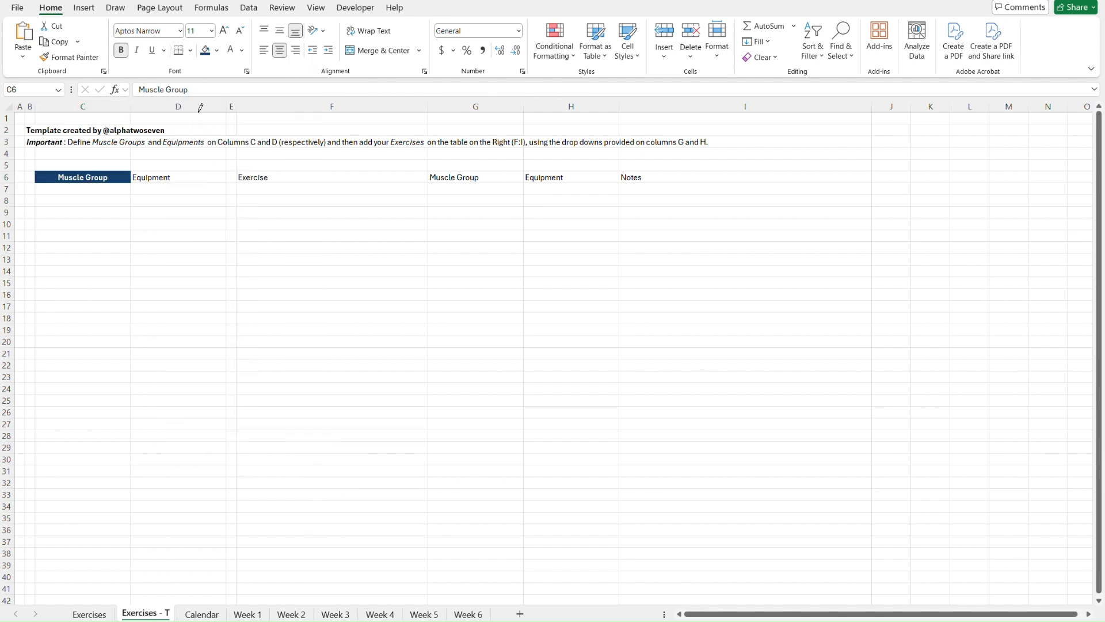
left_click(191, 51)
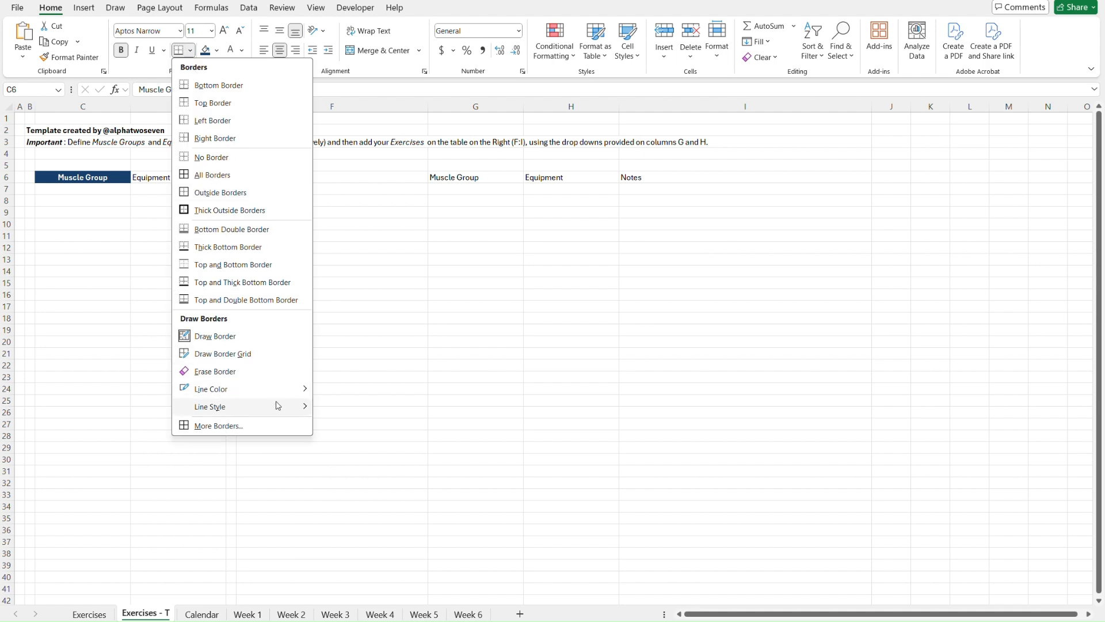
mouse_move(278, 408)
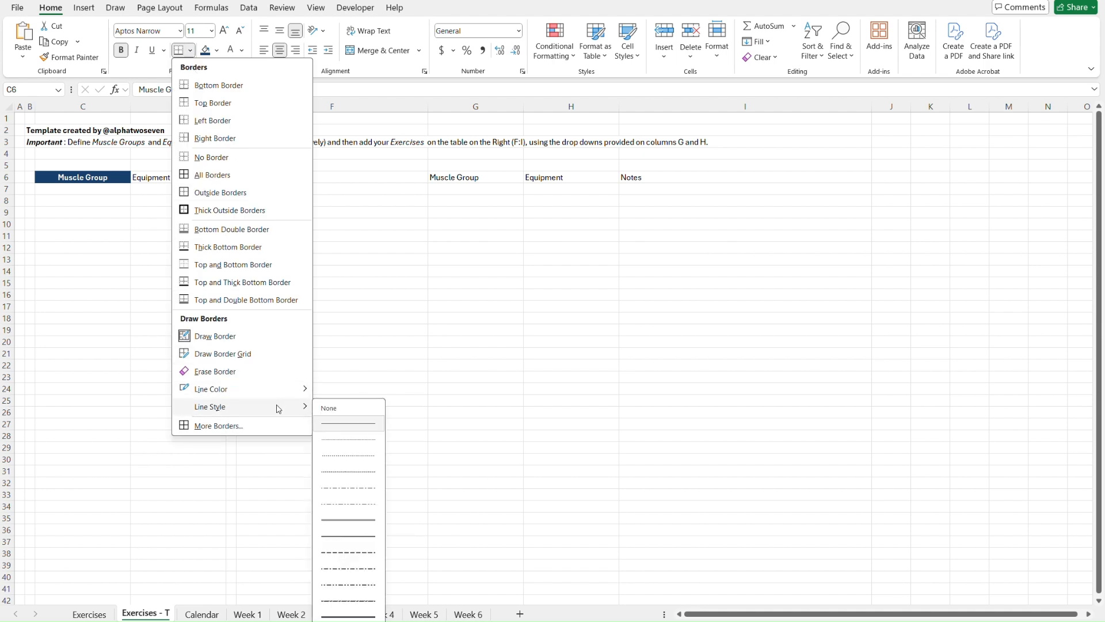
left_click(234, 176)
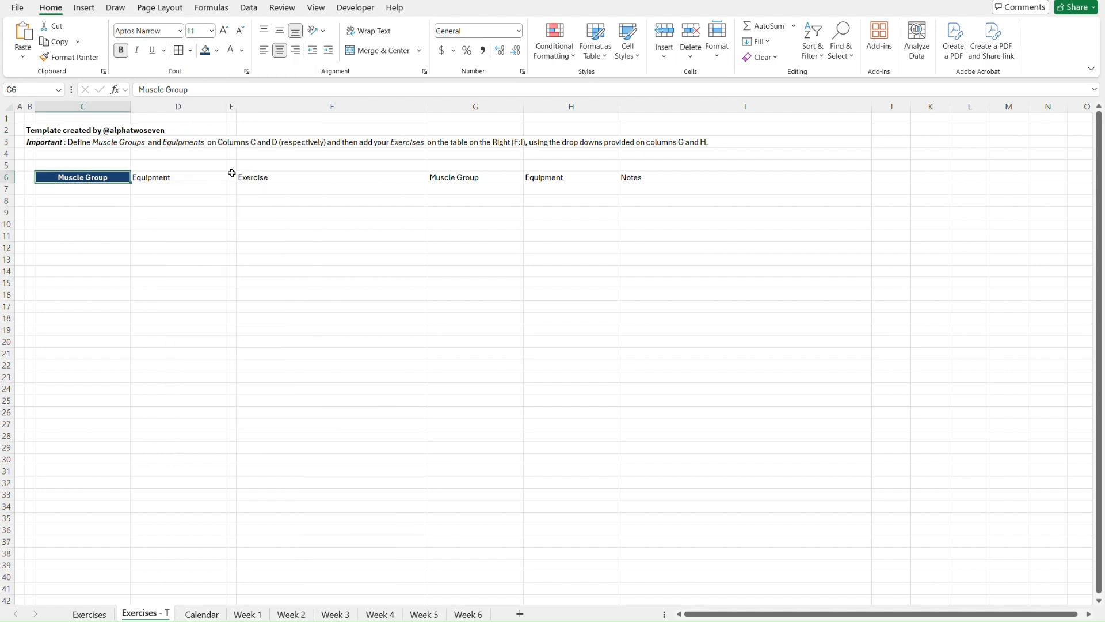
left_click(196, 228)
key("ctrl+Page_Up")
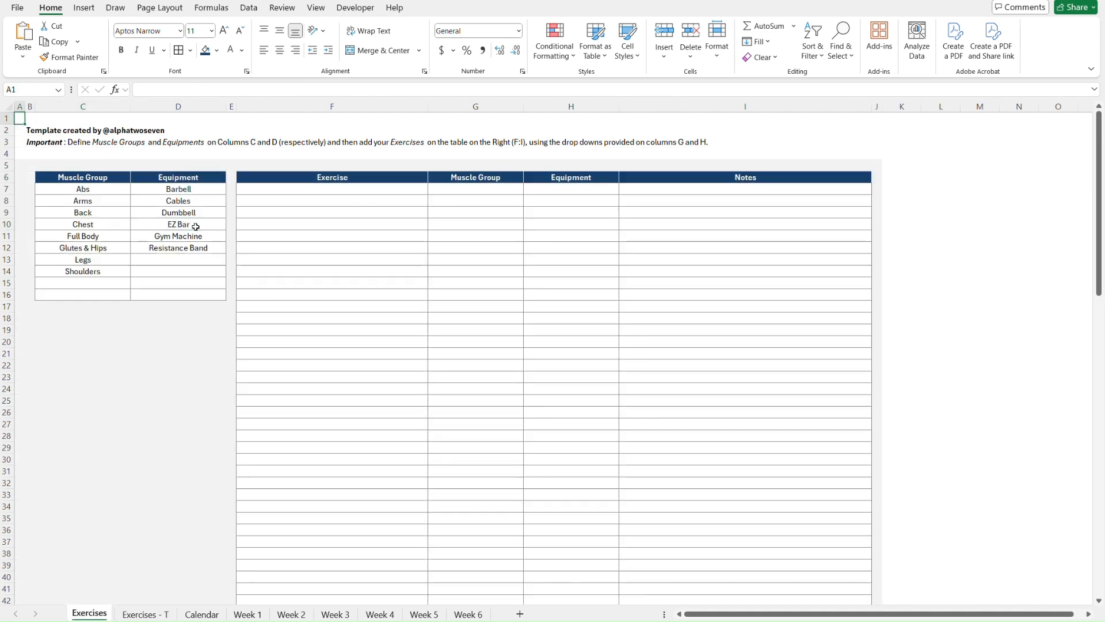
key("ctrl+Page_Down")
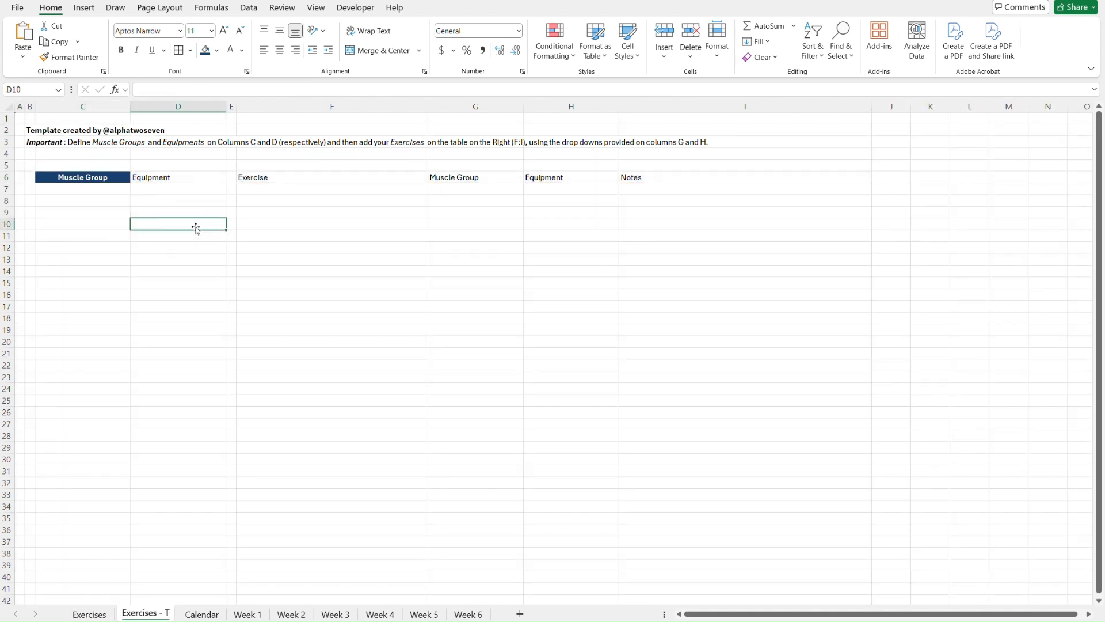
Step: Copy the Muscle Group header cell C6 and paste only its formats onto the header cells F6:I6
left_click(101, 178)
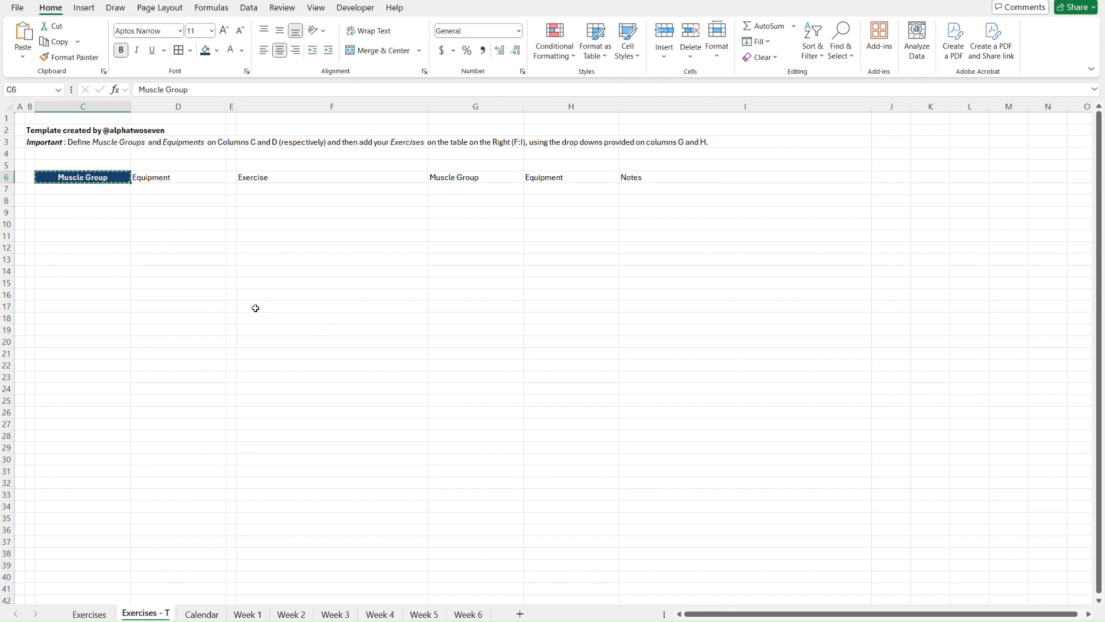
left_click(284, 177)
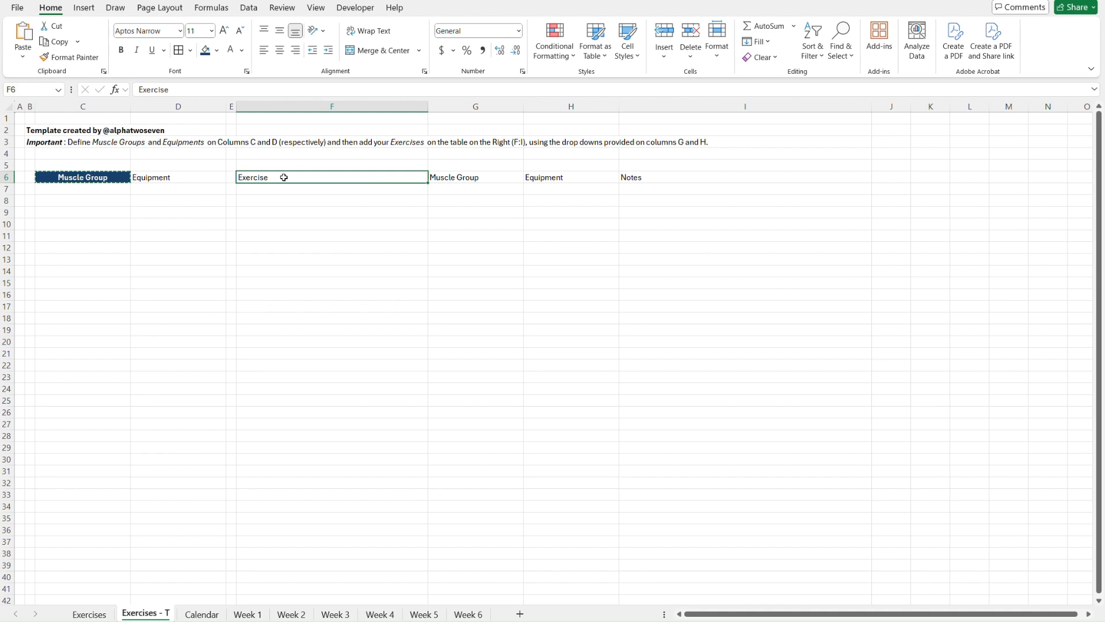
key("shift+Right")
key("shift+Right")
key("shift+Right")
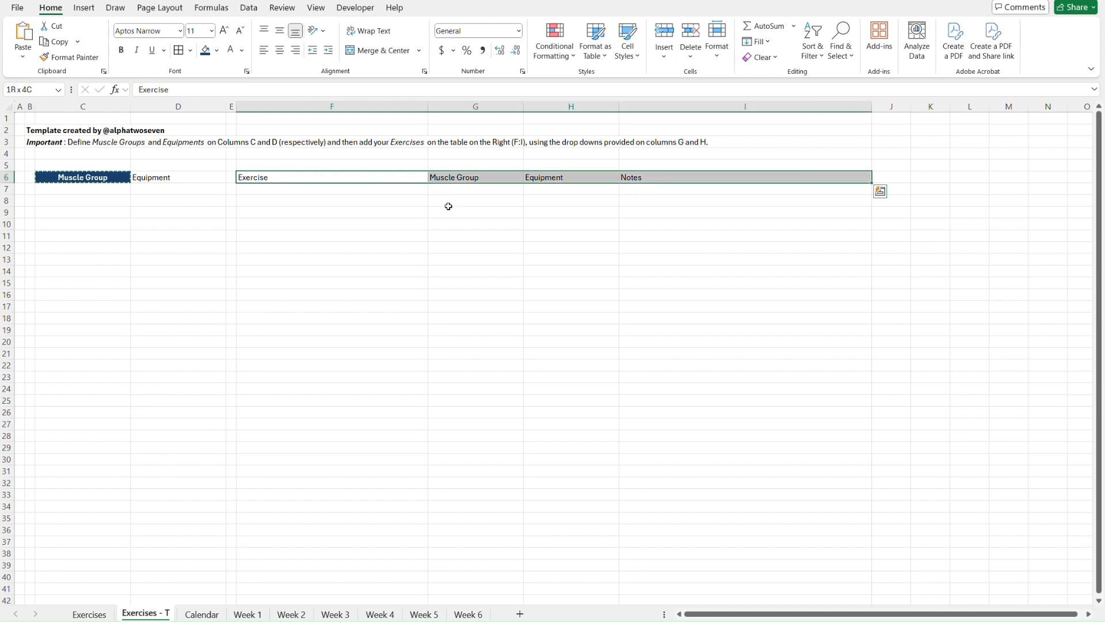
left_click(31, 57)
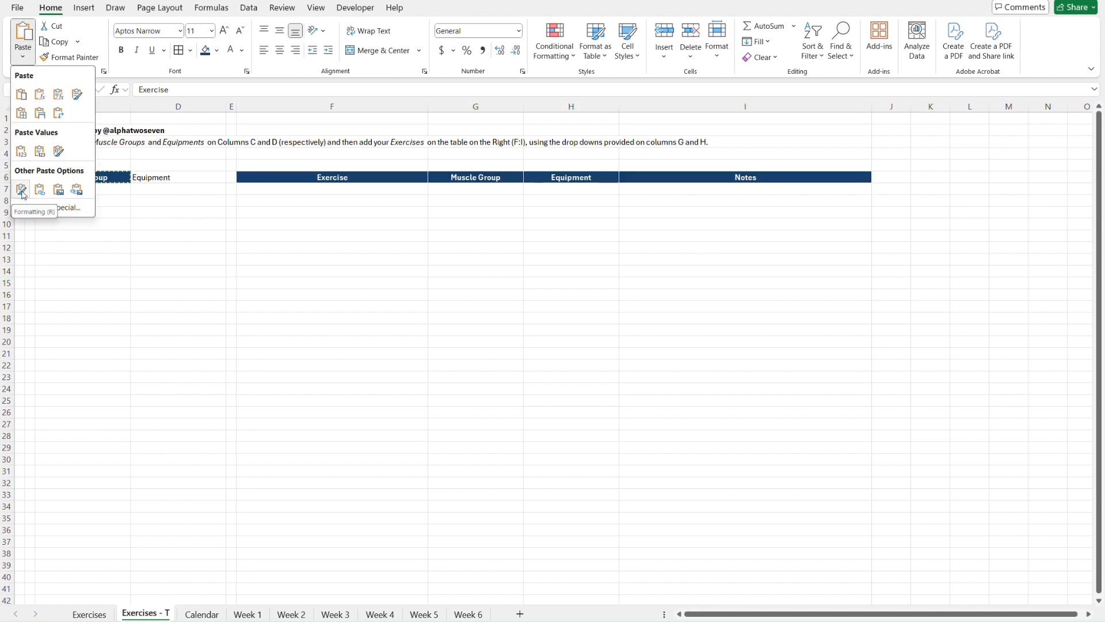
left_click(282, 251)
key("ctrl+alt+v")
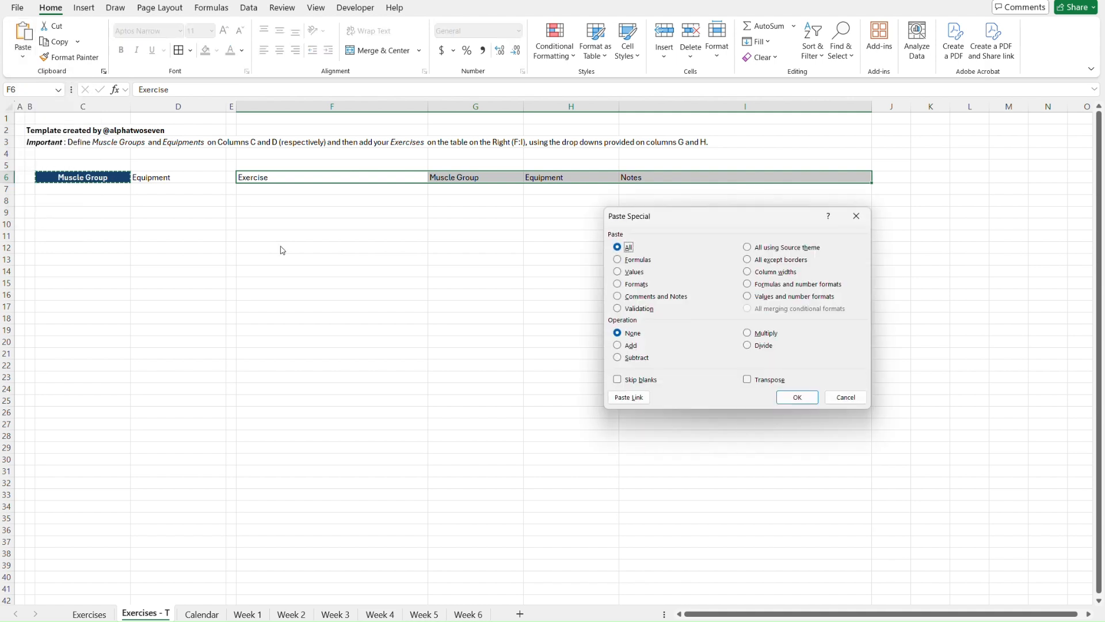
key("t")
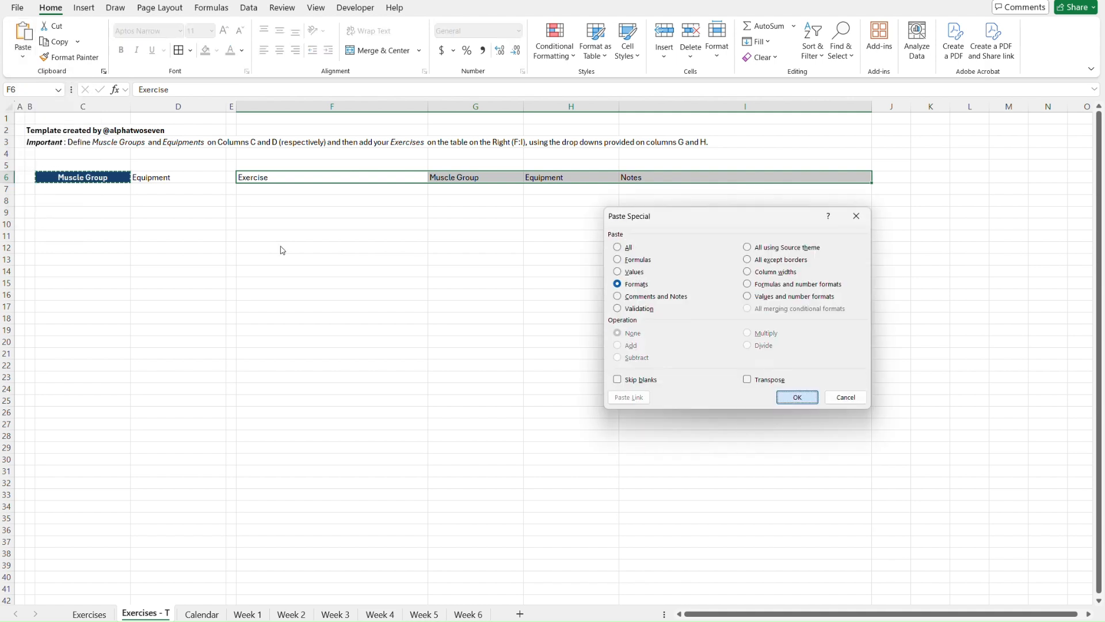
key("Return")
Step: Copy the Muscle Group header formatting onto the Equipment header cell D6 with Format Painter
left_click(155, 186)
key("Left")
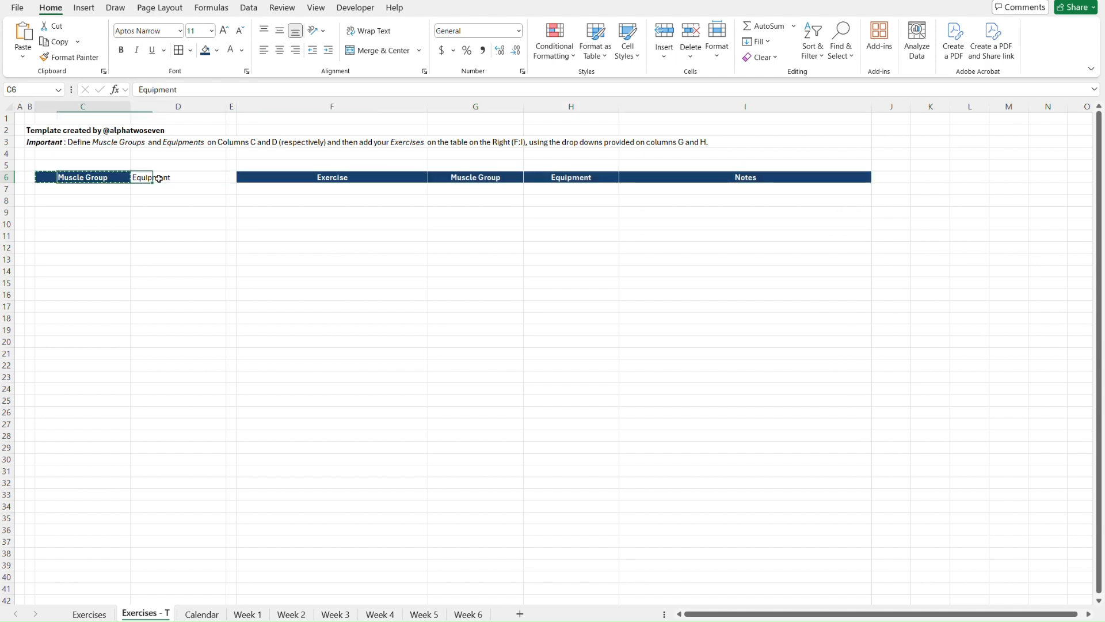
left_click(70, 57)
left_click(162, 177)
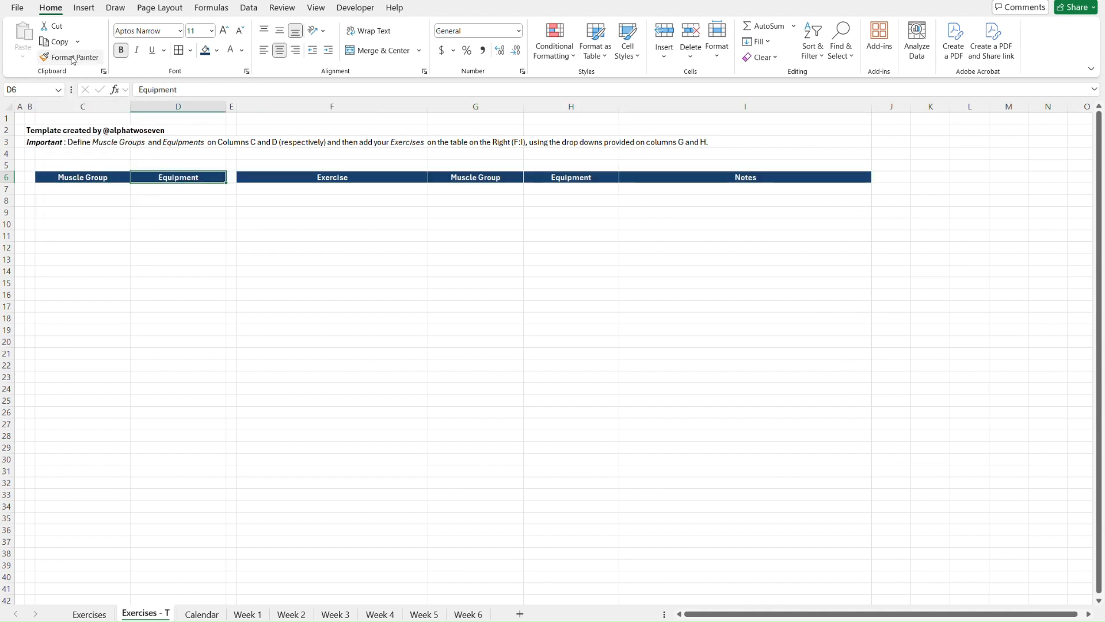
left_click(163, 189)
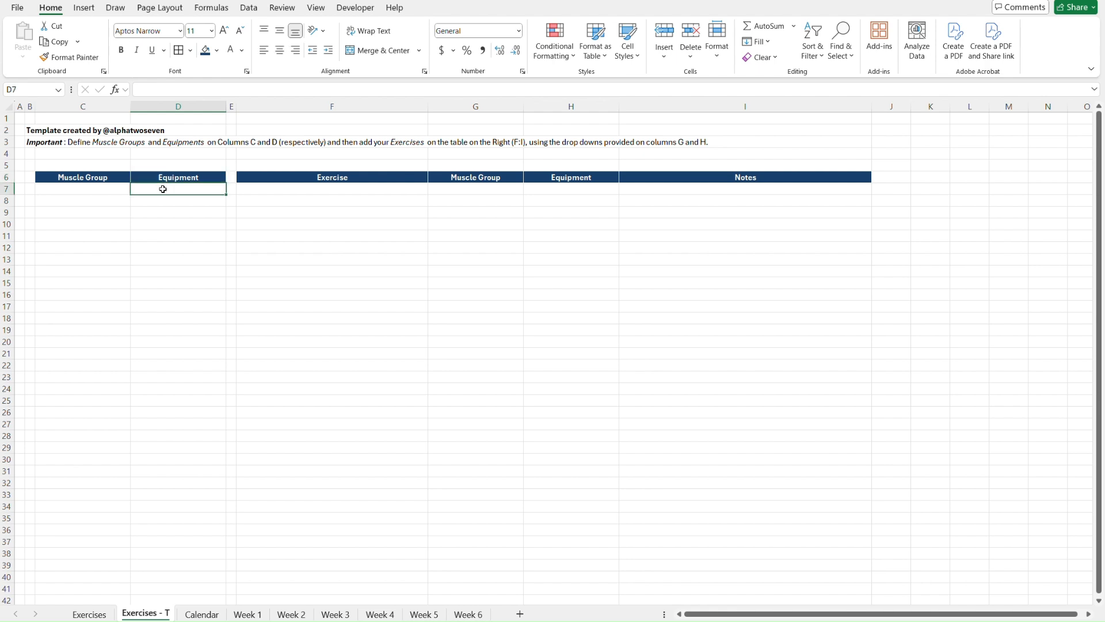
left_click(121, 189)
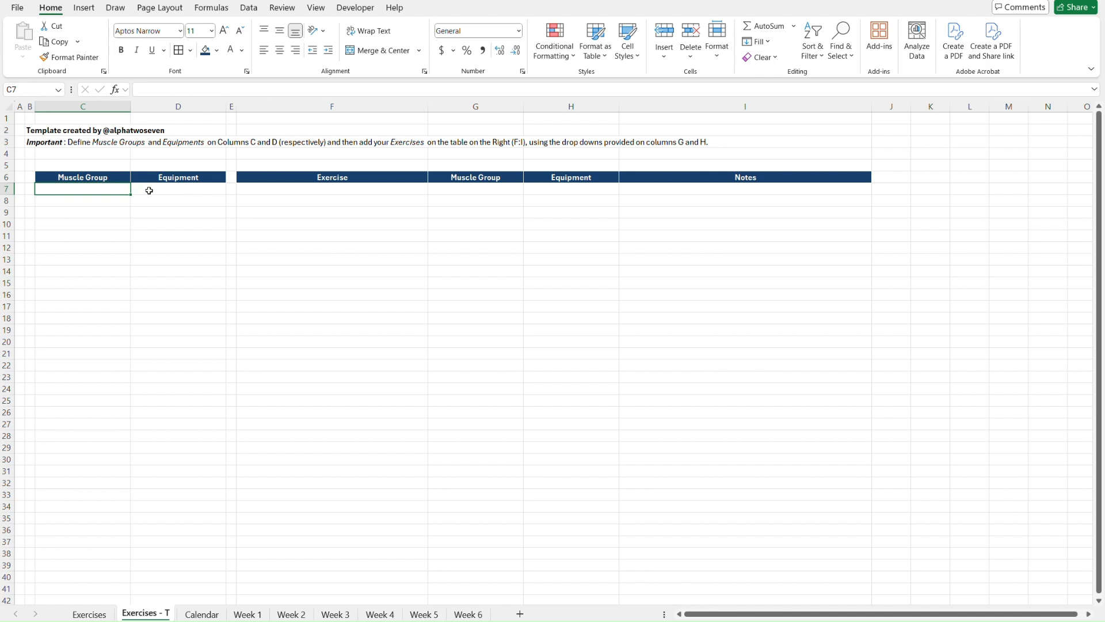
key("alt")
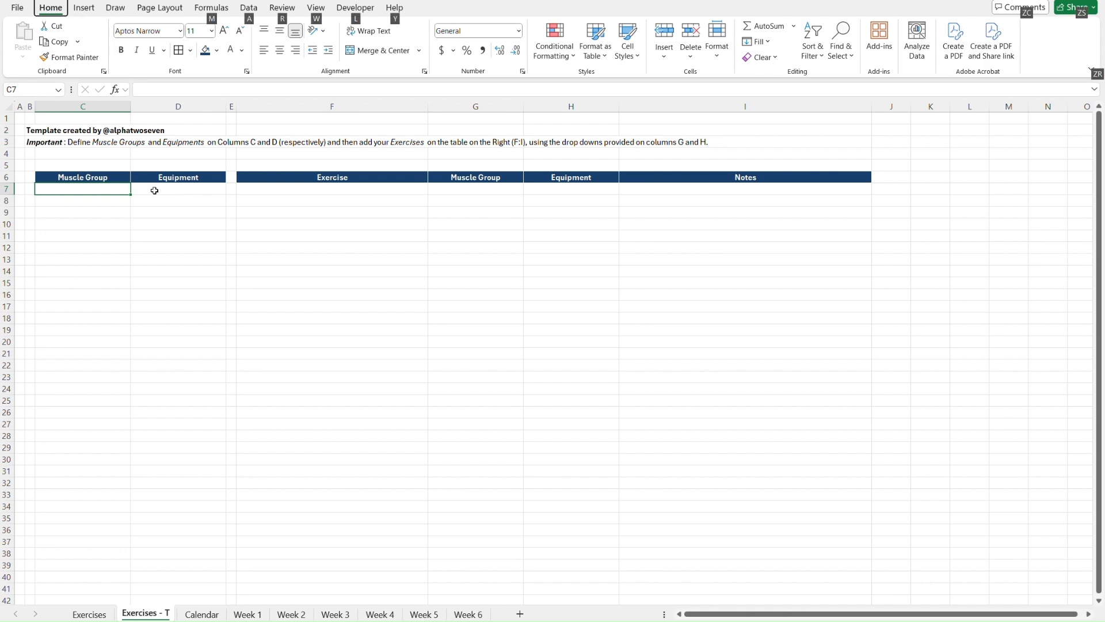
key("h")
key("f")
key("p")
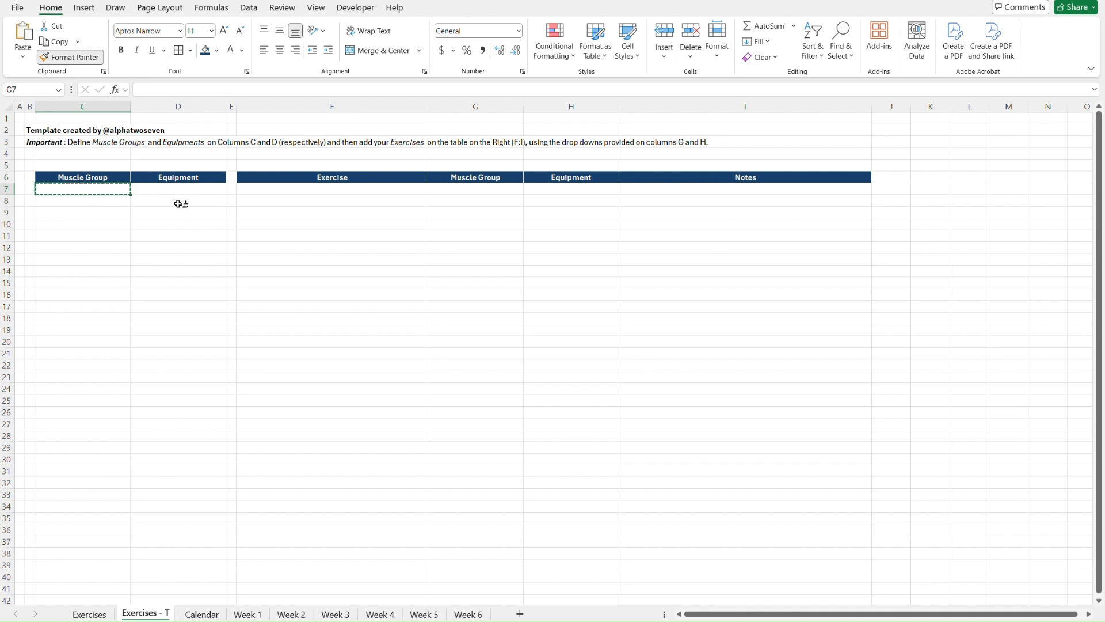
key("Escape")
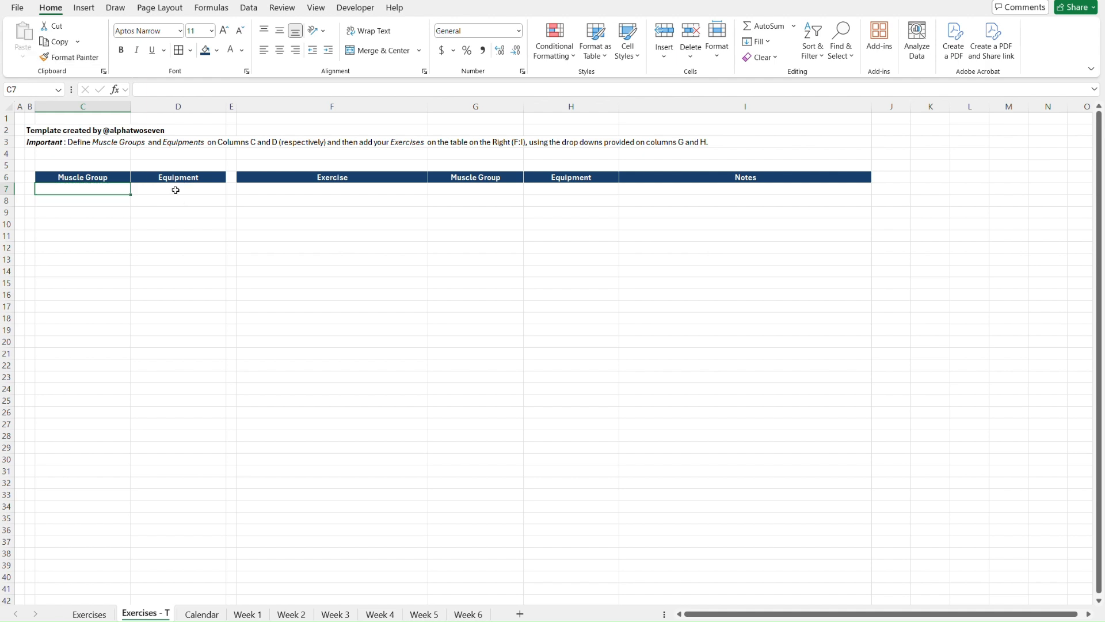
Step: Copy the muscle group and equipment lists in C7:D14 of the Exercises sheet and paste only the values at C7 on Exercises - T
key("ctrl+Page_Up")
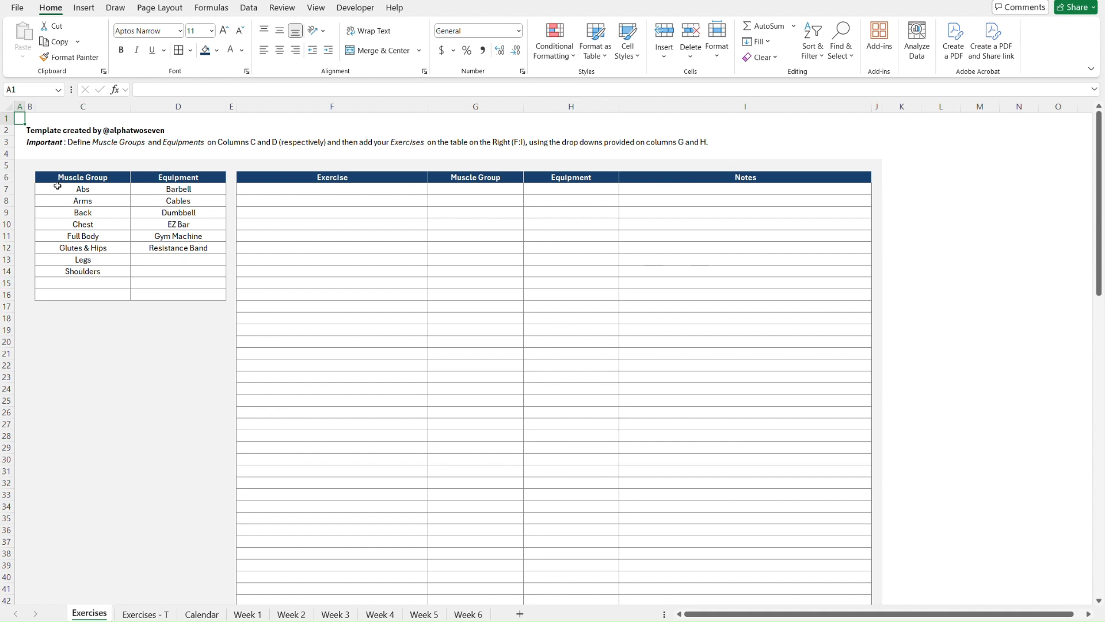
left_click(50, 179)
key("Down")
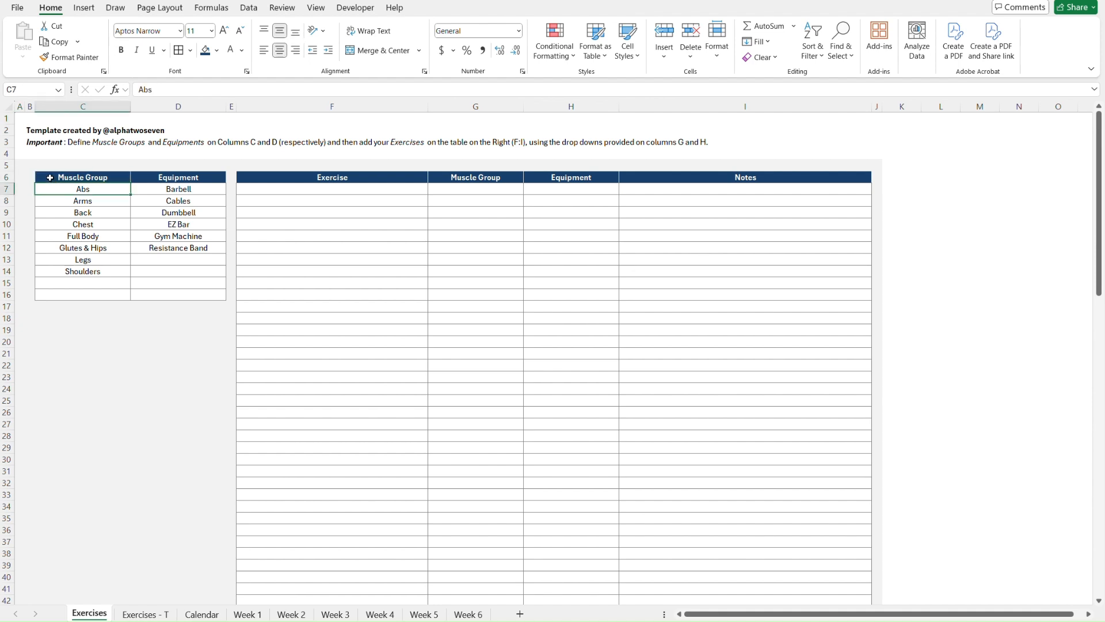
key("shift+Down")
key("shift+Down")
key("shift+Down")
key("shift+Down")
key("shift+Down")
key("shift+Down")
key("shift+Down")
key("shift+Right")
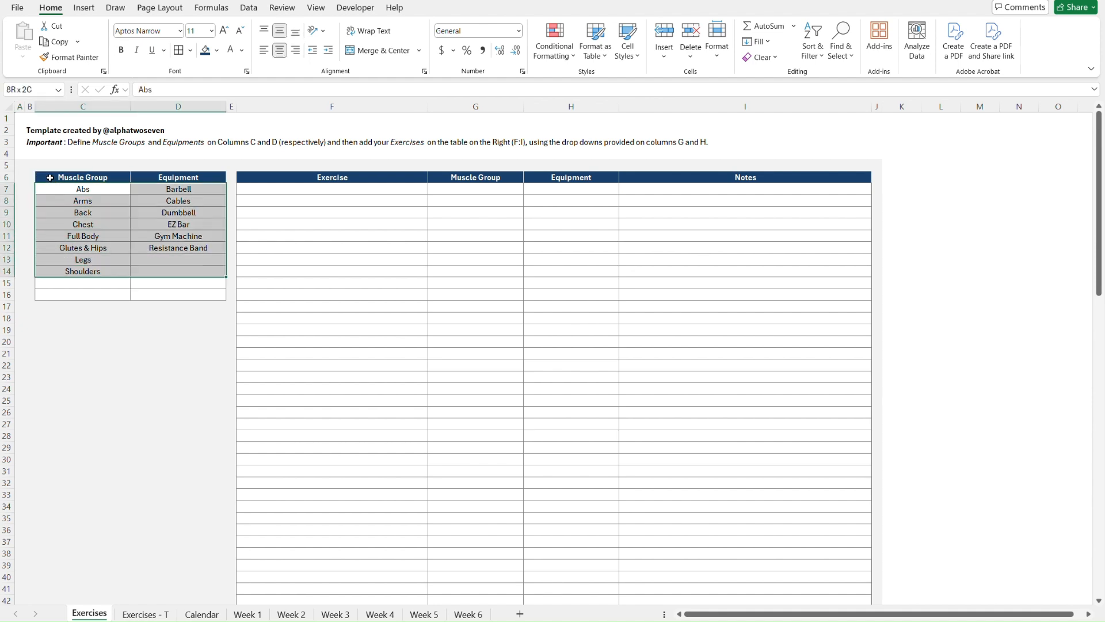
key("ctrl+Page_Down")
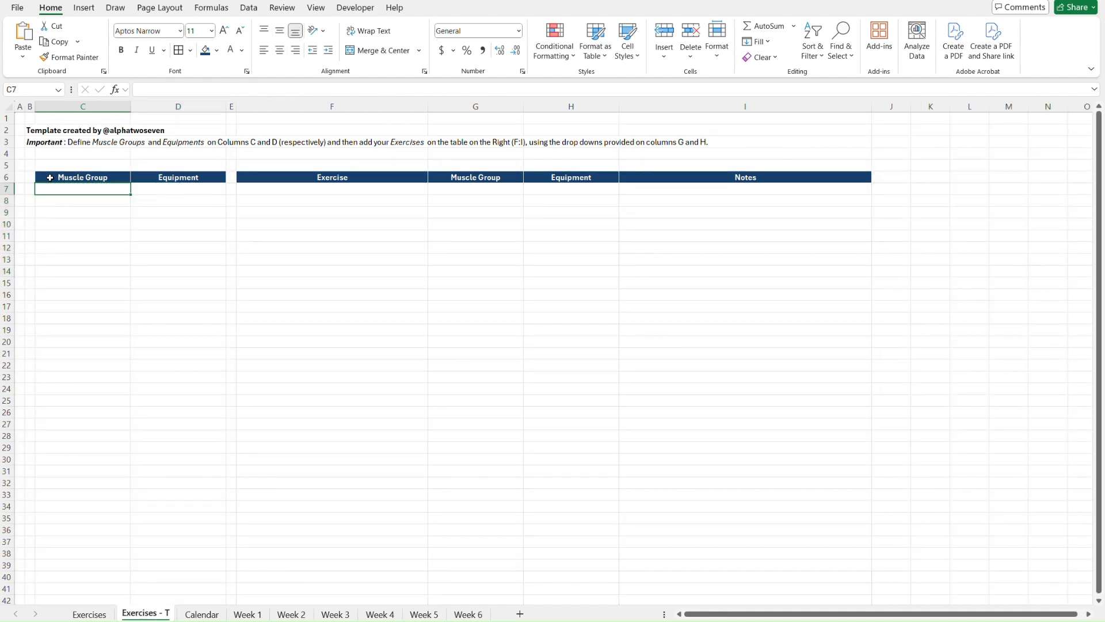
key("ctrl+alt+v")
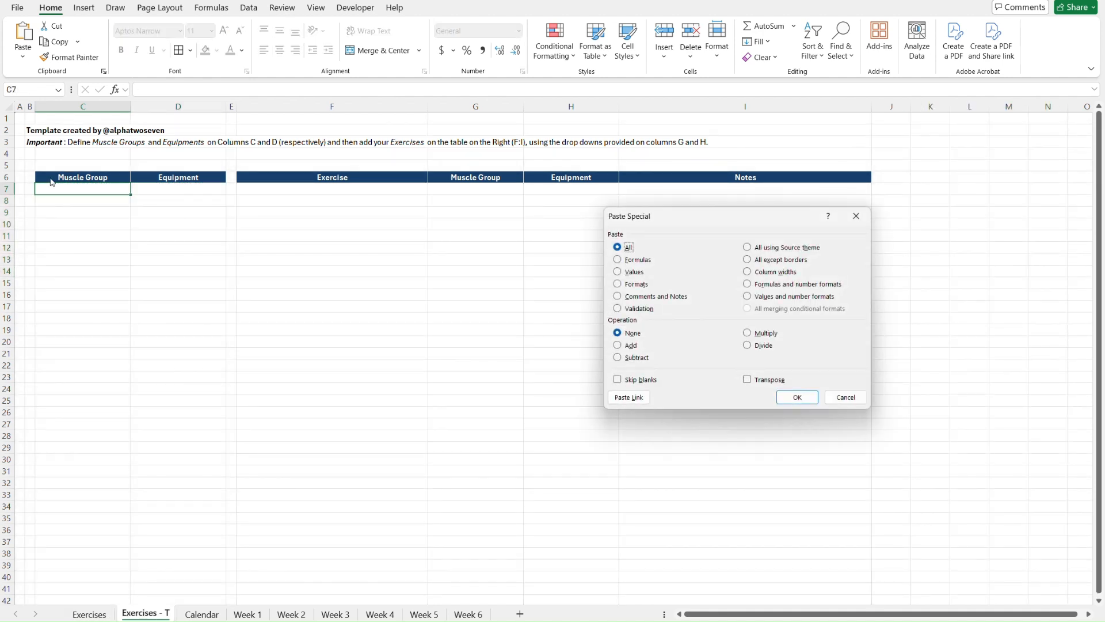
key("v")
key("Return")
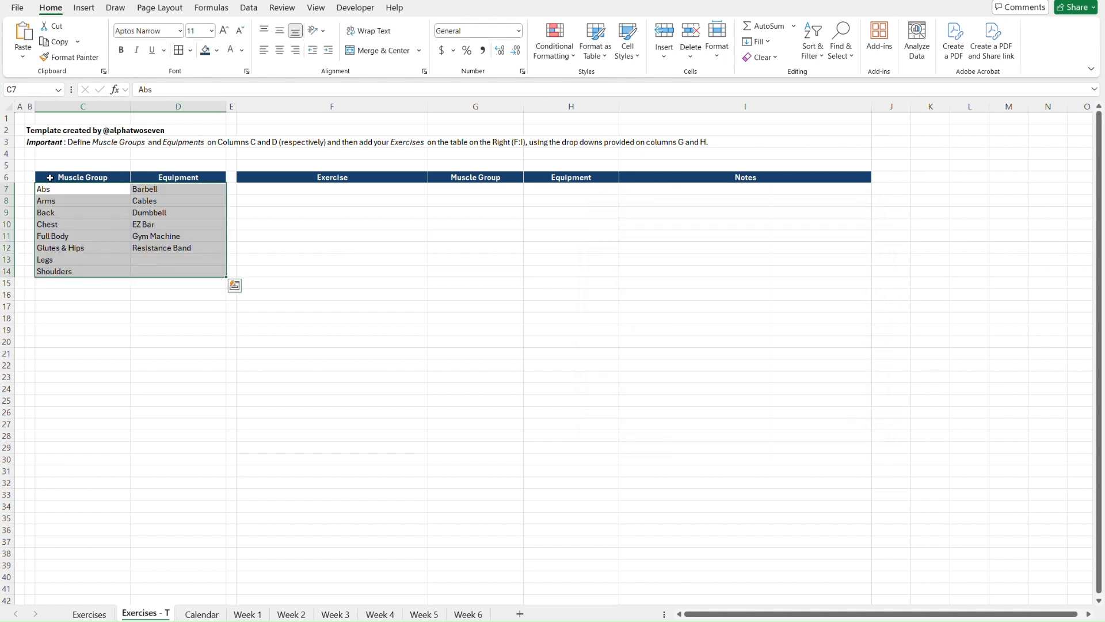
Step: Check the last list row on the Exercises sheet, and fill C7:D16 on Exercises - T with white
left_click(50, 178)
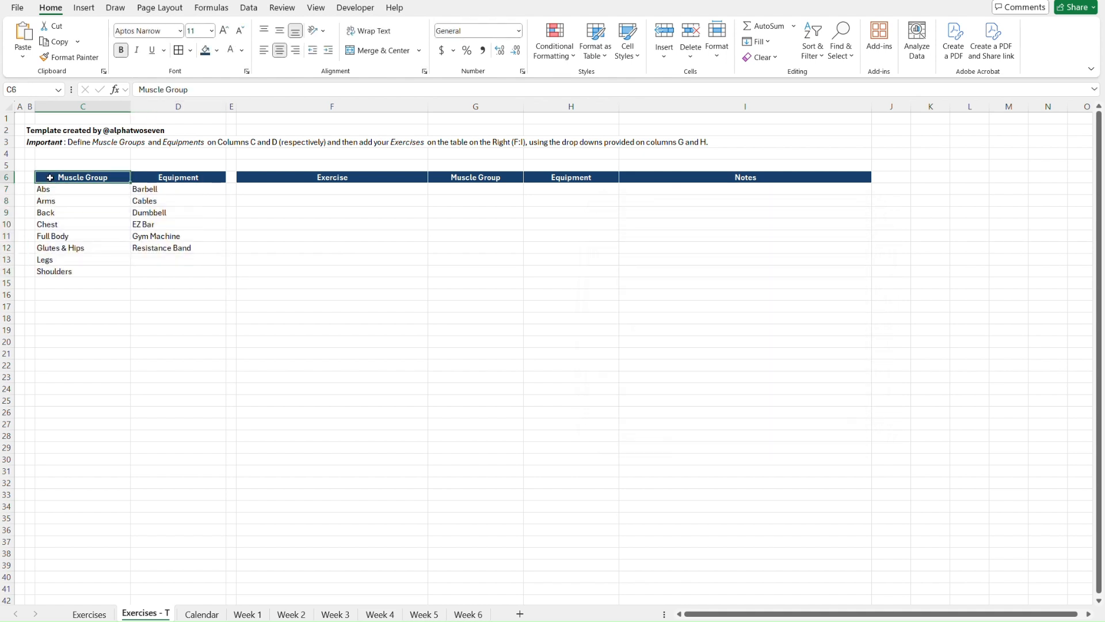
key("ctrl+Page_Up")
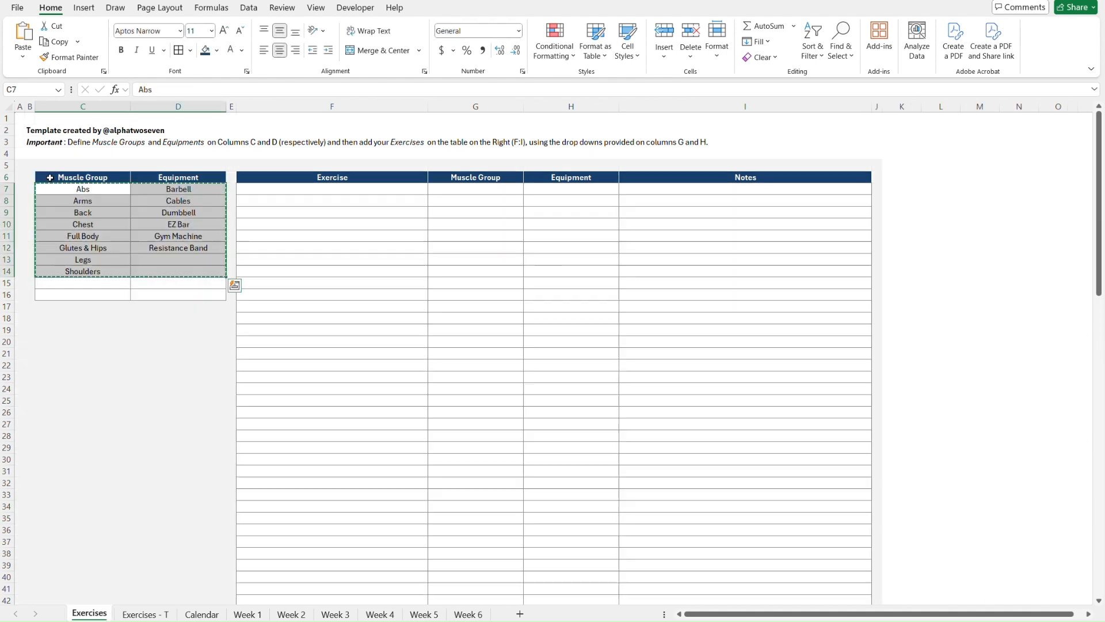
left_click(77, 297)
key("ctrl+Page_Down")
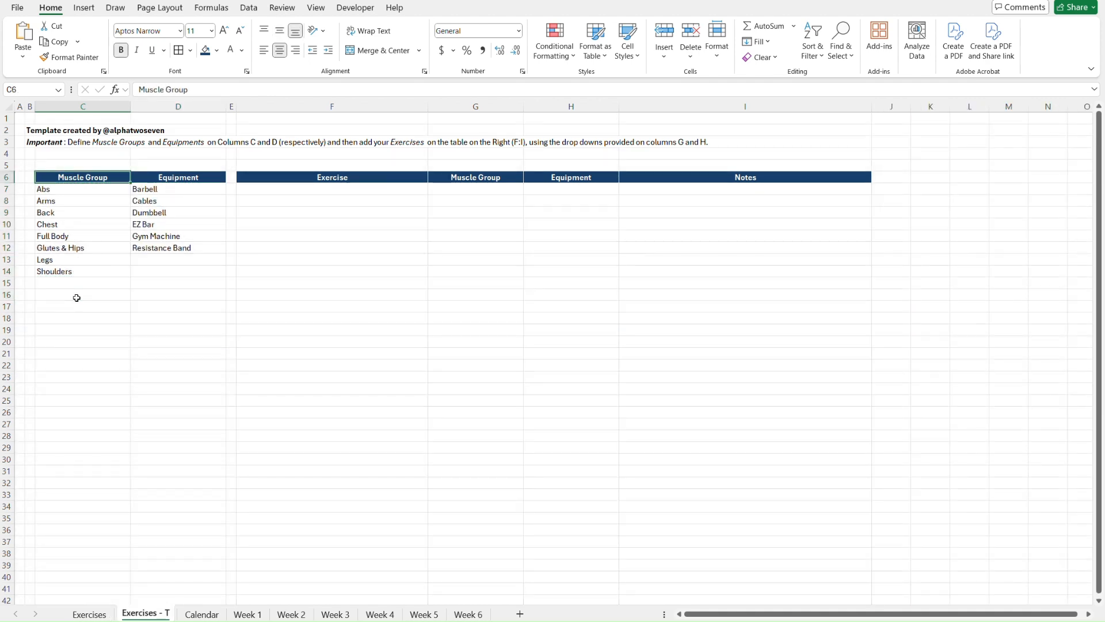
left_click(73, 189)
key("shift+Right")
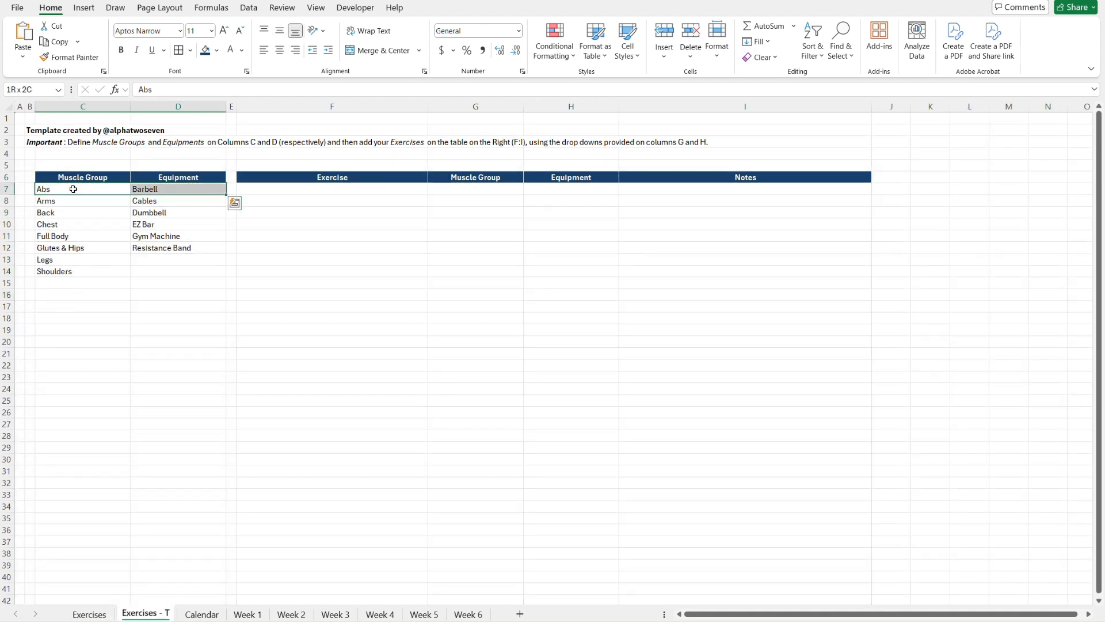
key("shift+Down")
key("shift+Down")
key("shift+Down")
key("shift+Down")
key("shift+Down")
key("shift+Down")
key("shift+Down")
key("shift+Down")
key("shift+Down")
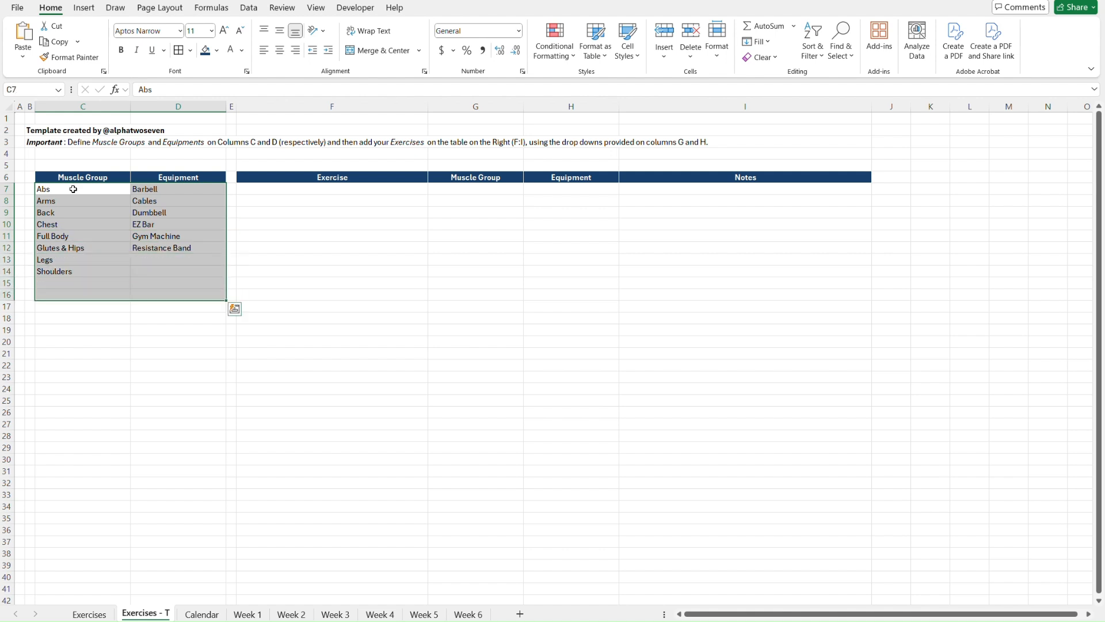
left_click(218, 53)
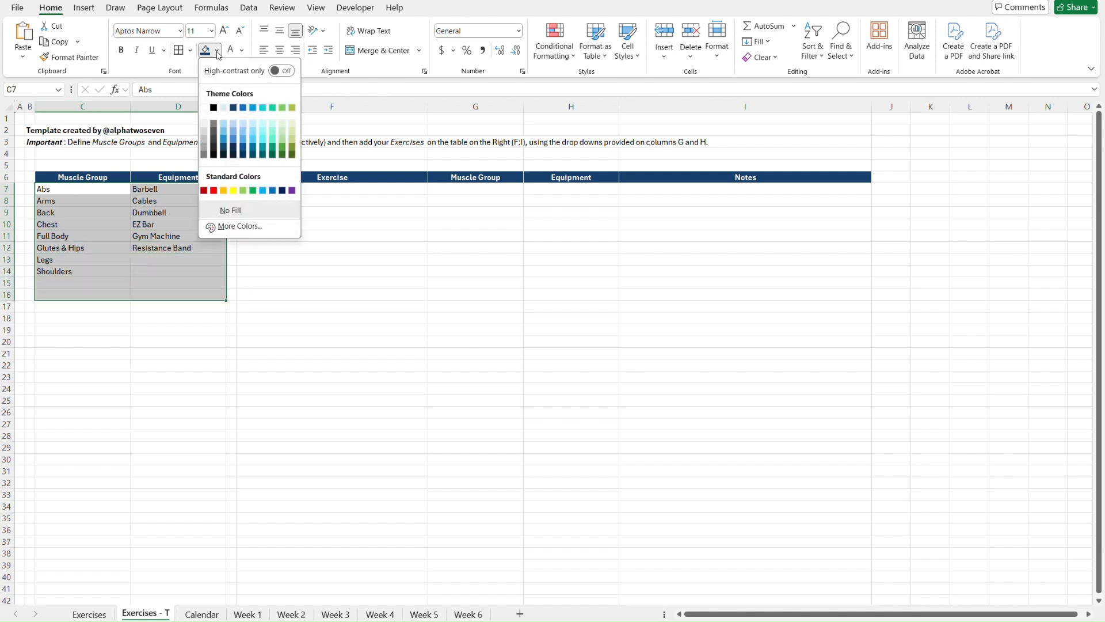
left_click(205, 109)
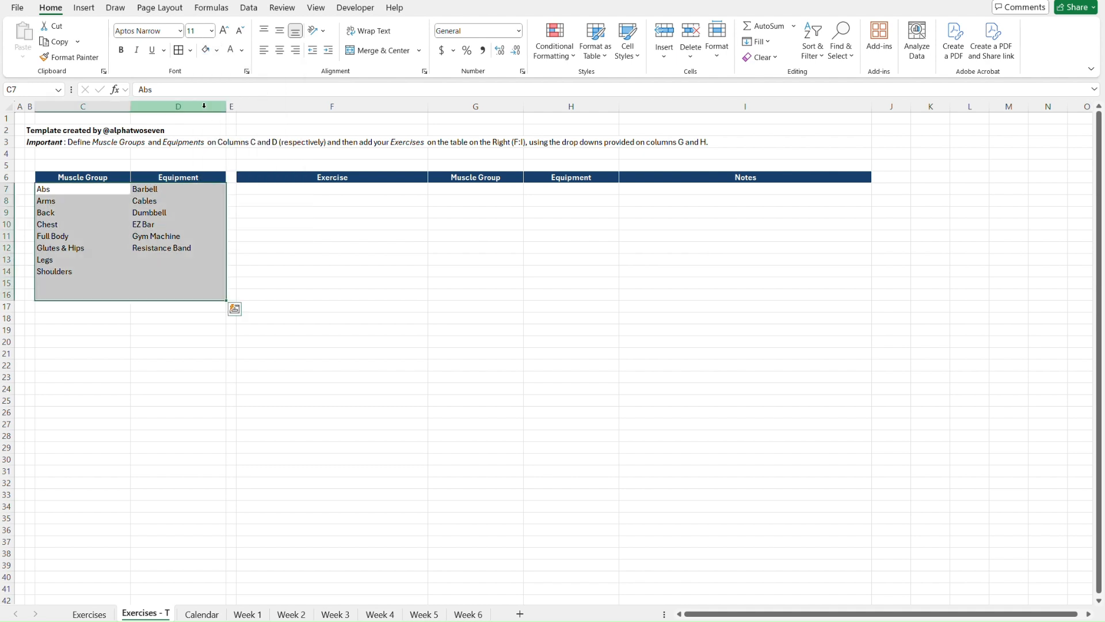
Step: Apply all borders in black to C7:D16 on Exercises - T and compare them with the Exercises sheet
left_click(191, 52)
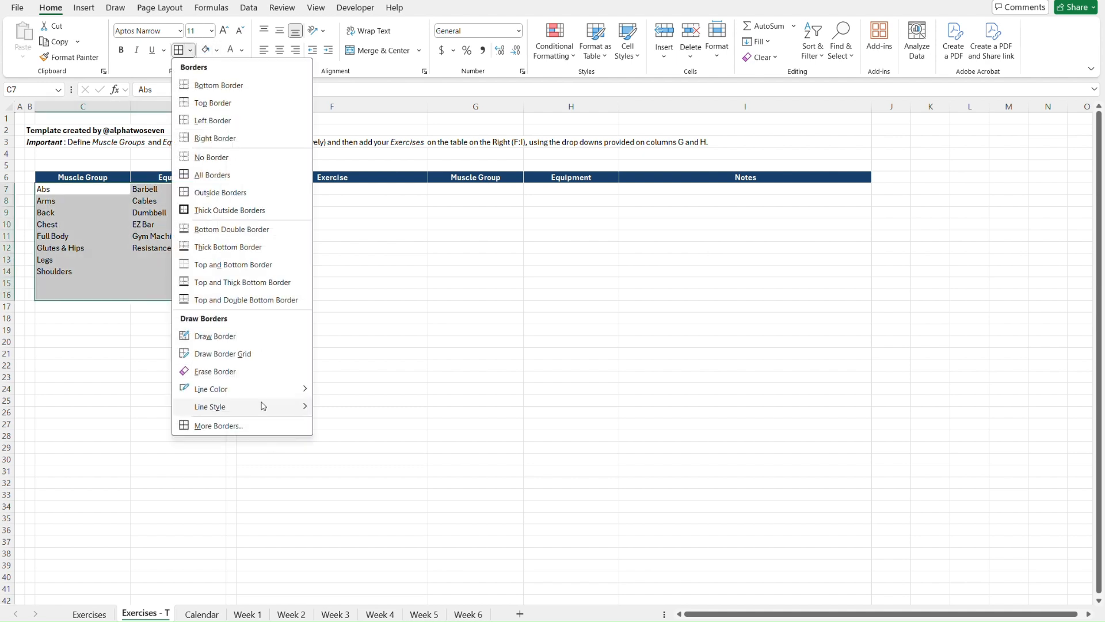
mouse_move(263, 406)
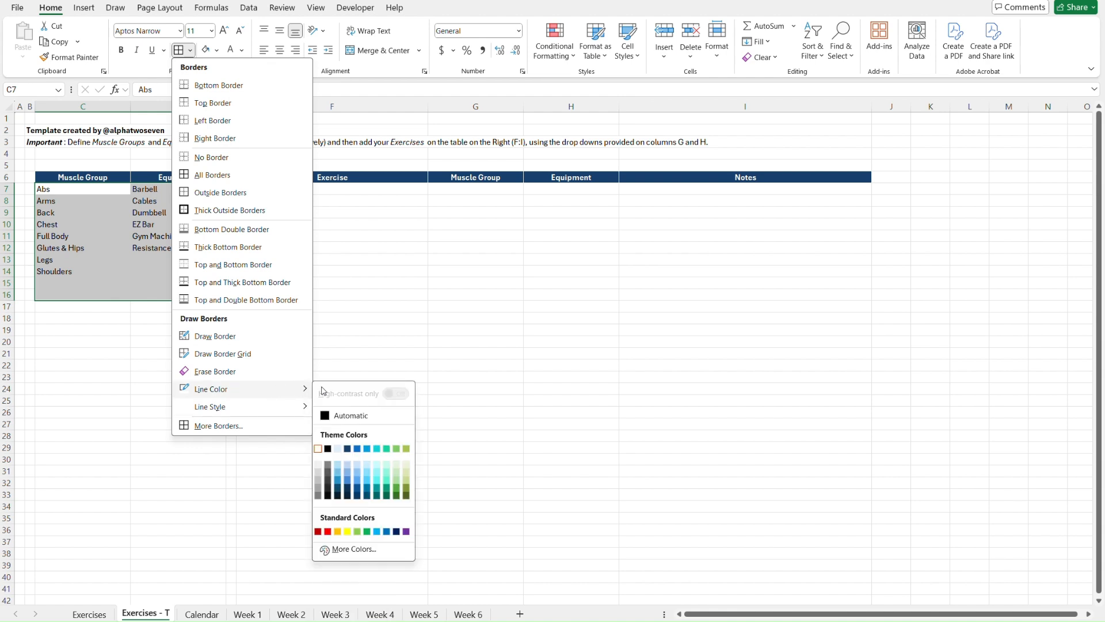
left_click(327, 448)
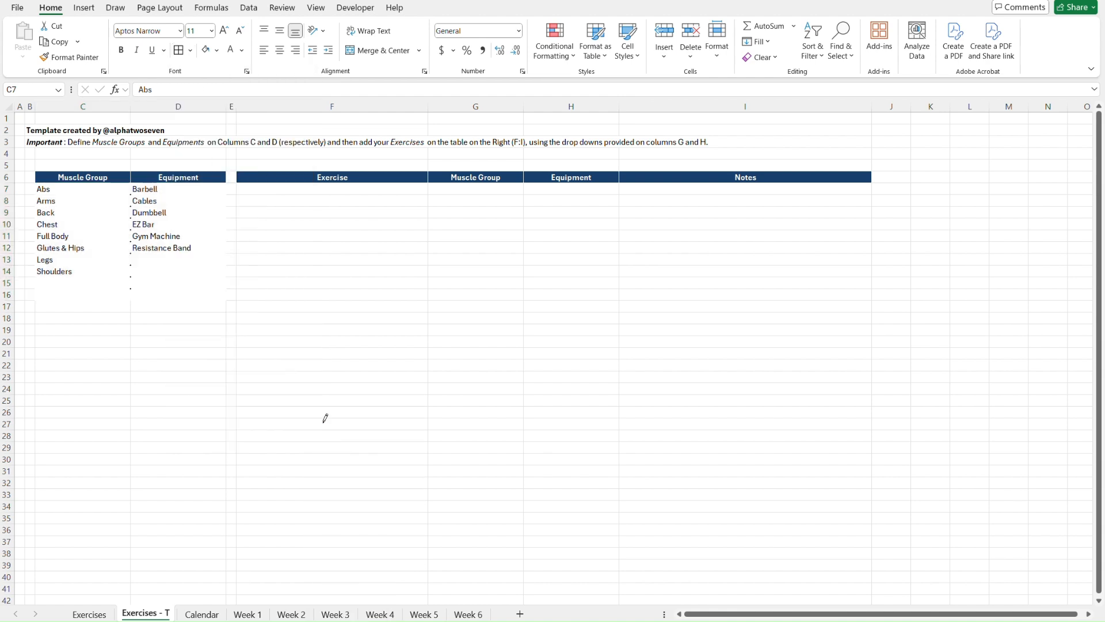
left_click(178, 50)
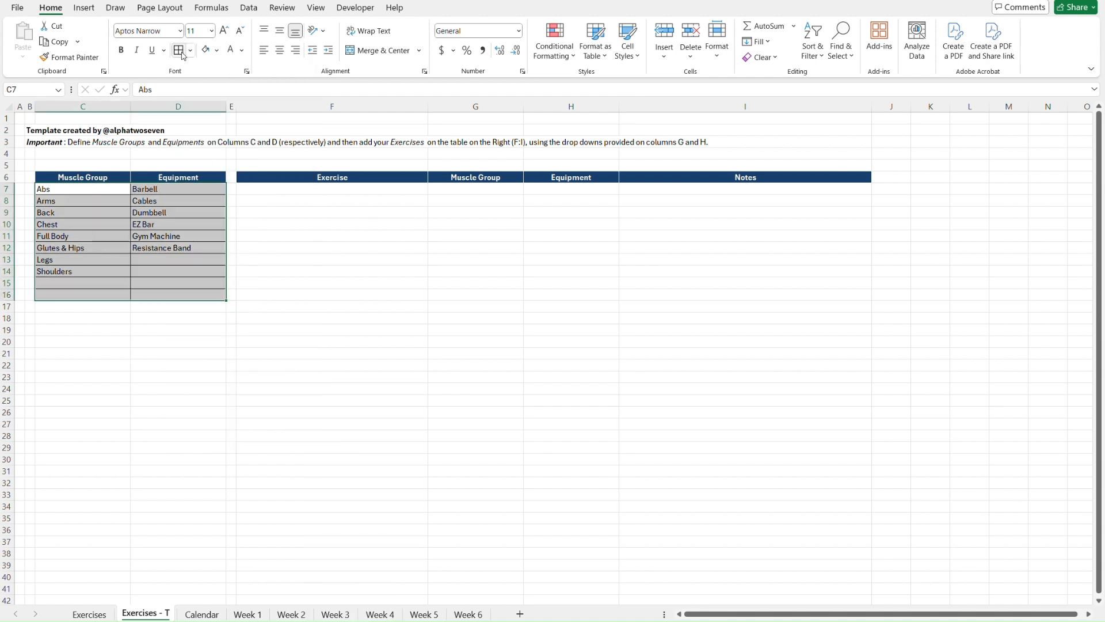
left_click(325, 324)
key("ctrl+Page_Up")
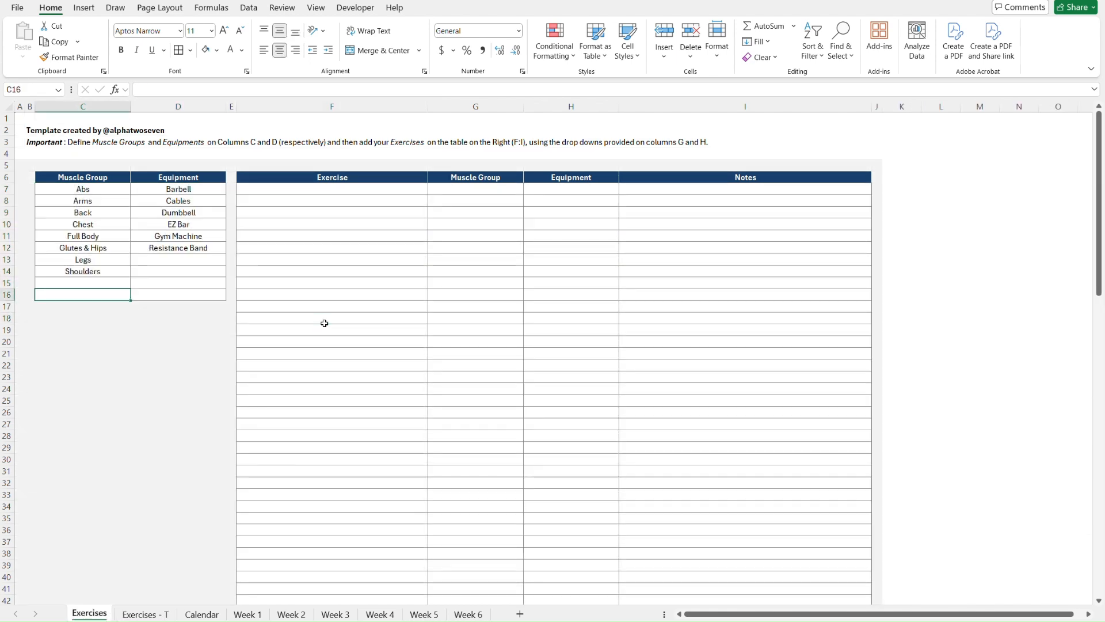
key("ctrl+Page_Down")
key("ctrl+Page_Up")
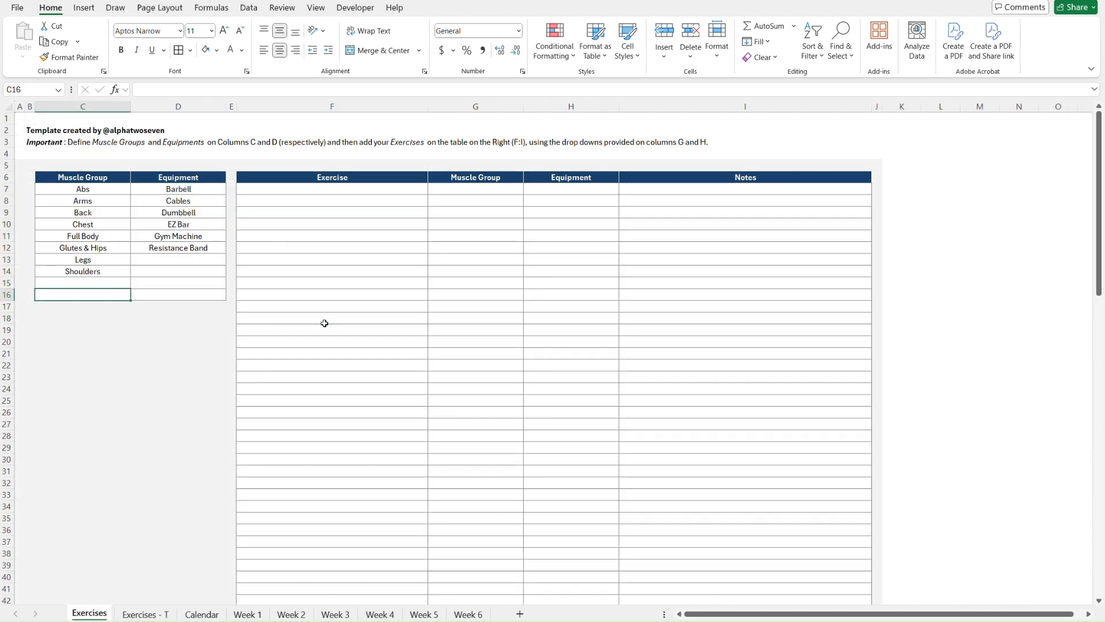
key("ctrl+Page_Down")
Step: Recolour the borders of the list cells C7:D16 on Exercises - T to gray
left_click(100, 185)
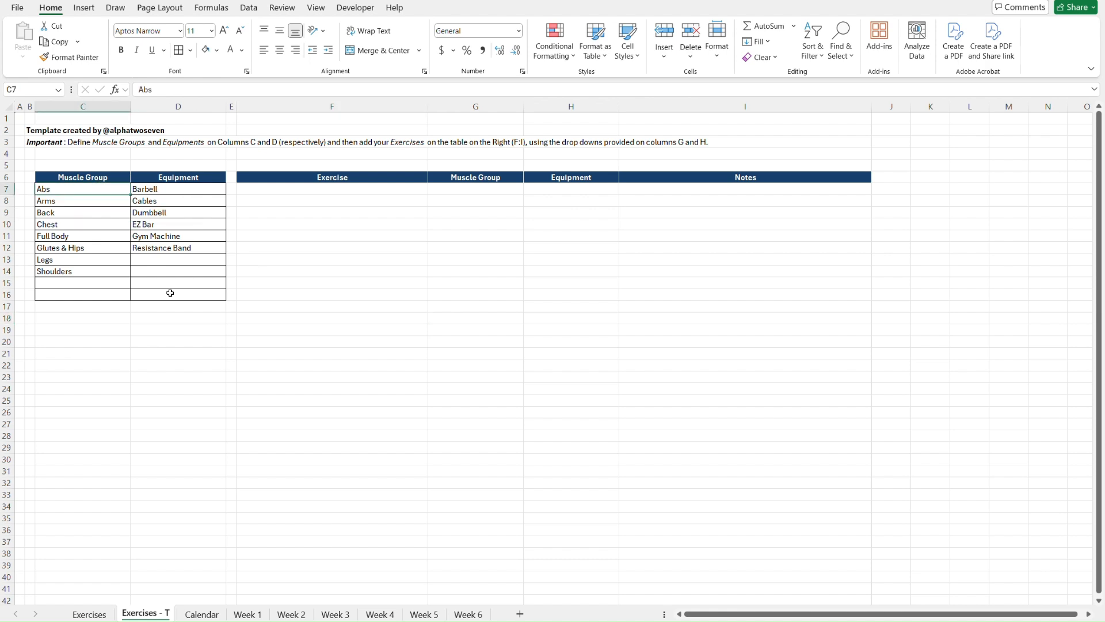
left_click(192, 295, "shift")
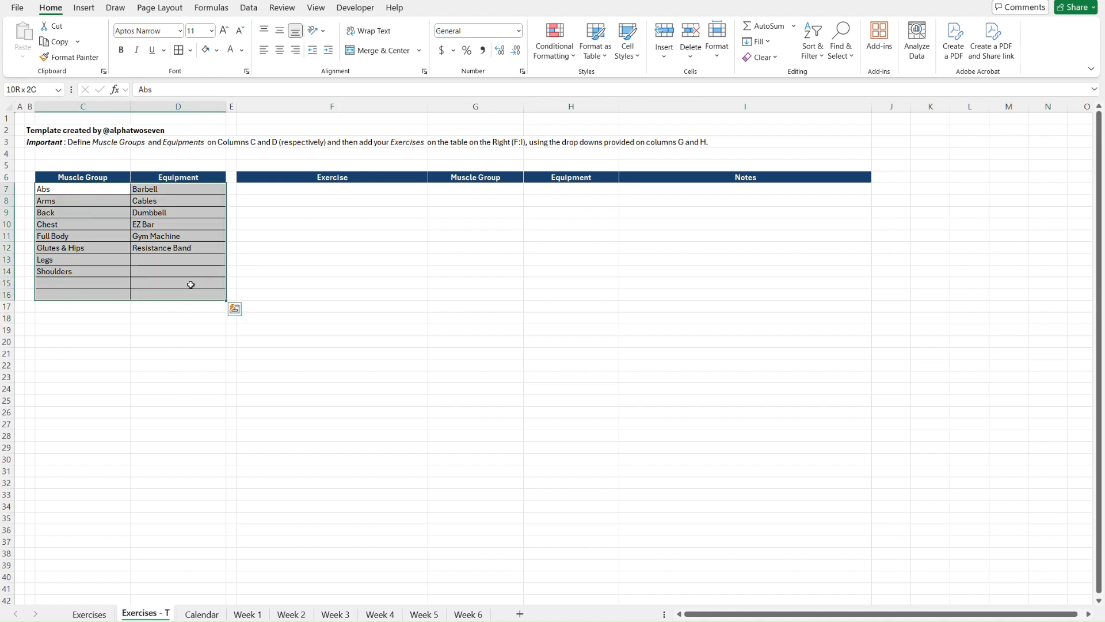
left_click(190, 50)
mouse_move(260, 387)
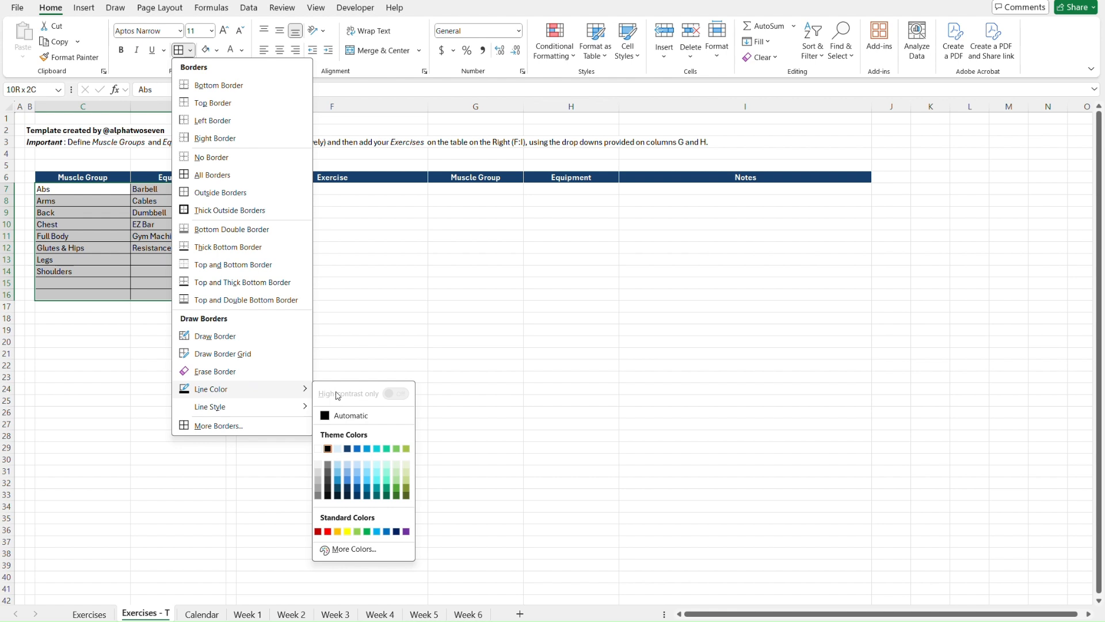
left_click(336, 496)
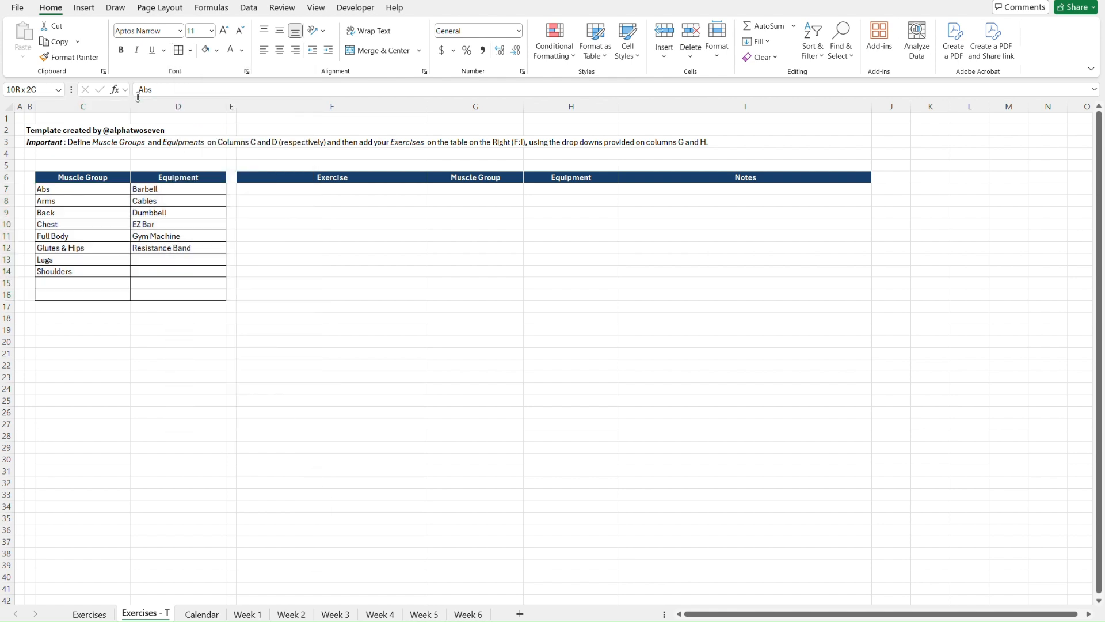
left_click(367, 328)
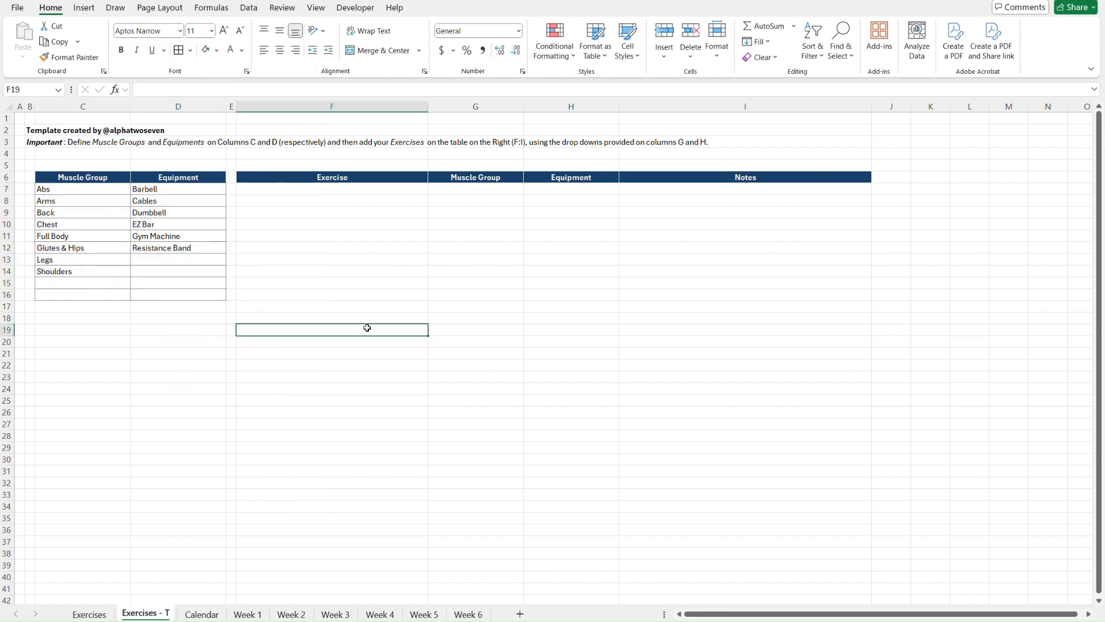
Step: Centre the contents of C7:D16 horizontally and compare the lists with the Exercises sheet
left_click(101, 189)
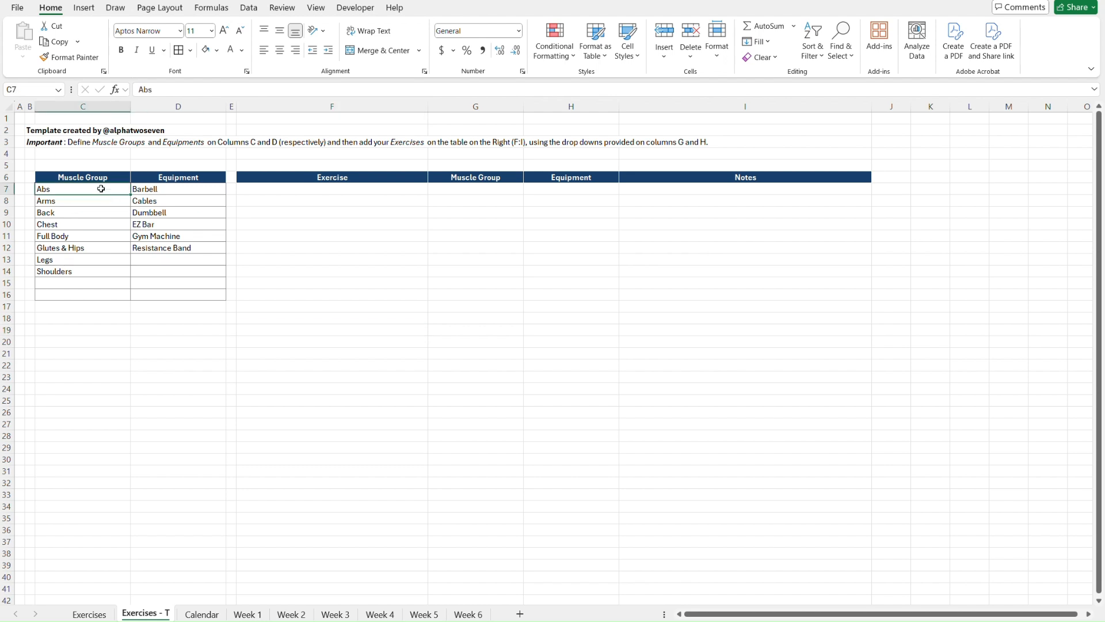
left_click(194, 295, "shift")
left_click(279, 50)
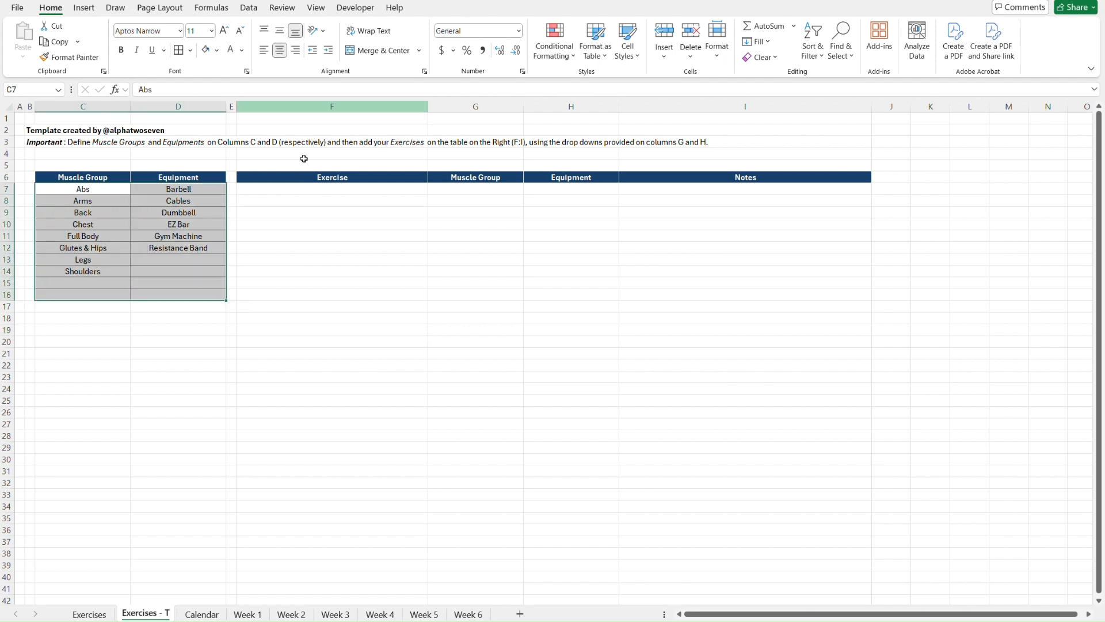
left_click(353, 329)
key("ctrl+Page_Up")
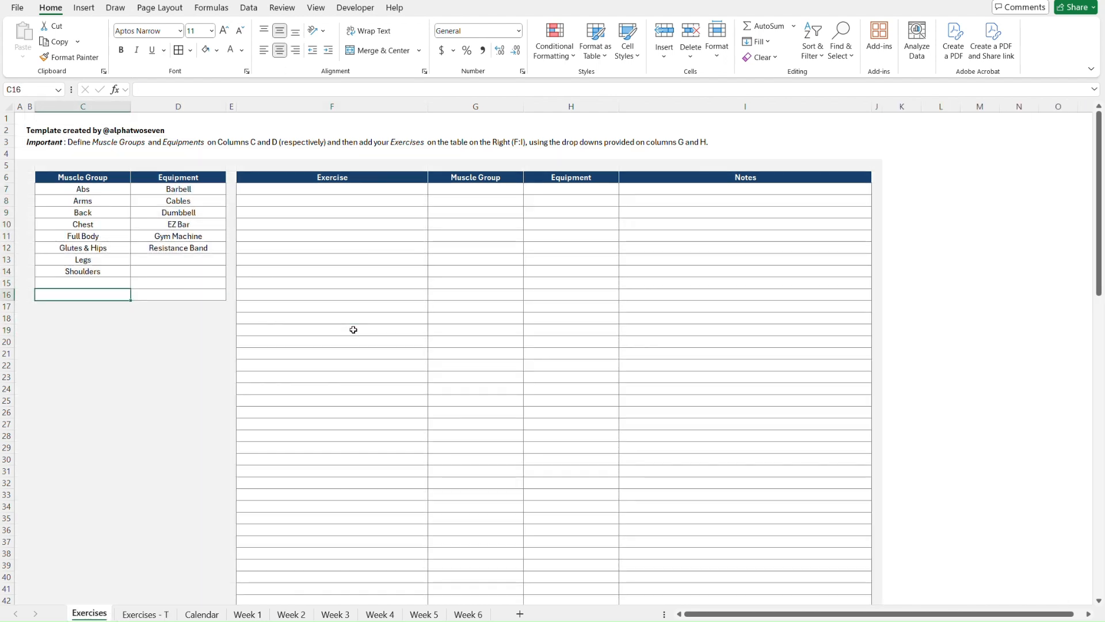
key("ctrl+Page_Down")
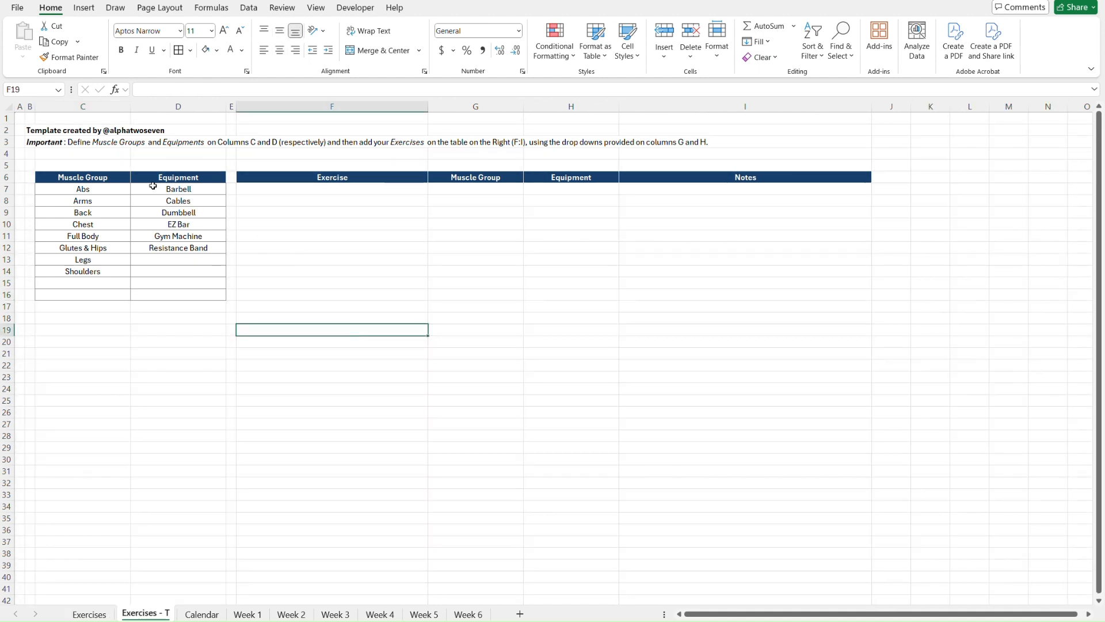
Step: Copy cell C7 on Exercises - T, select F7, and check the last row of the exercise table on the Exercises sheet
left_click(102, 190)
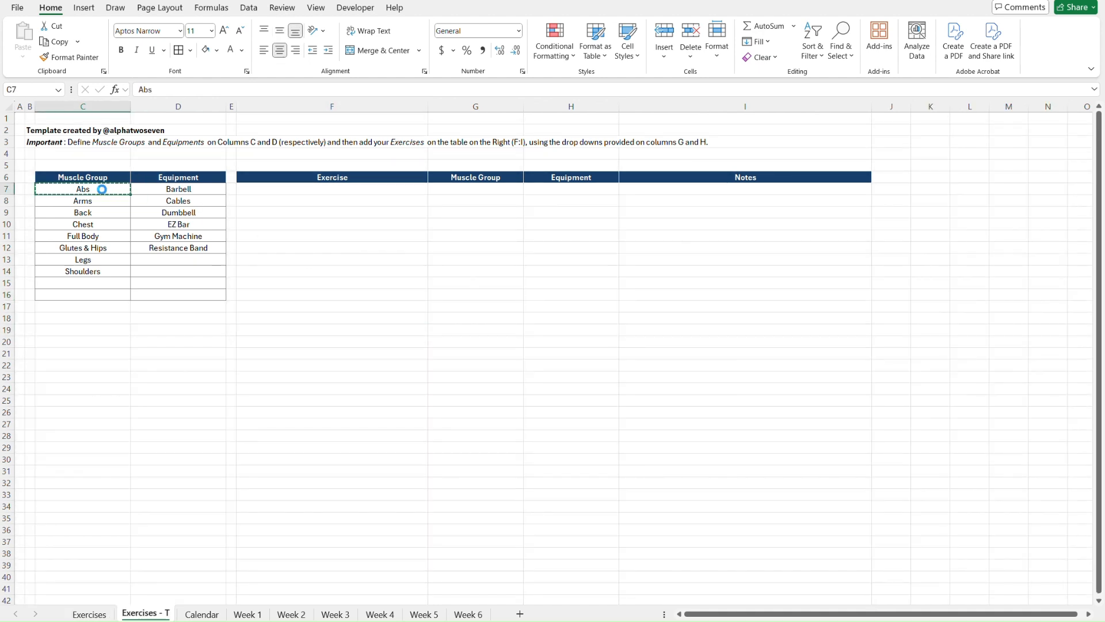
key("ctrl+c")
left_click(262, 188)
scroll(729, 299, "down", 4)
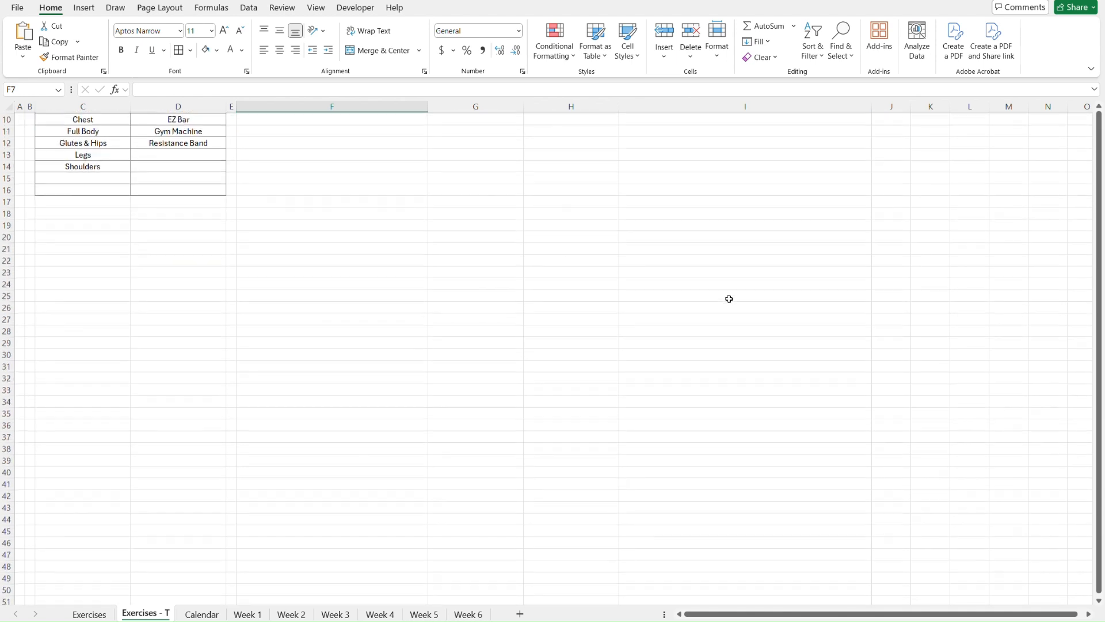
scroll(729, 299, "up", 4)
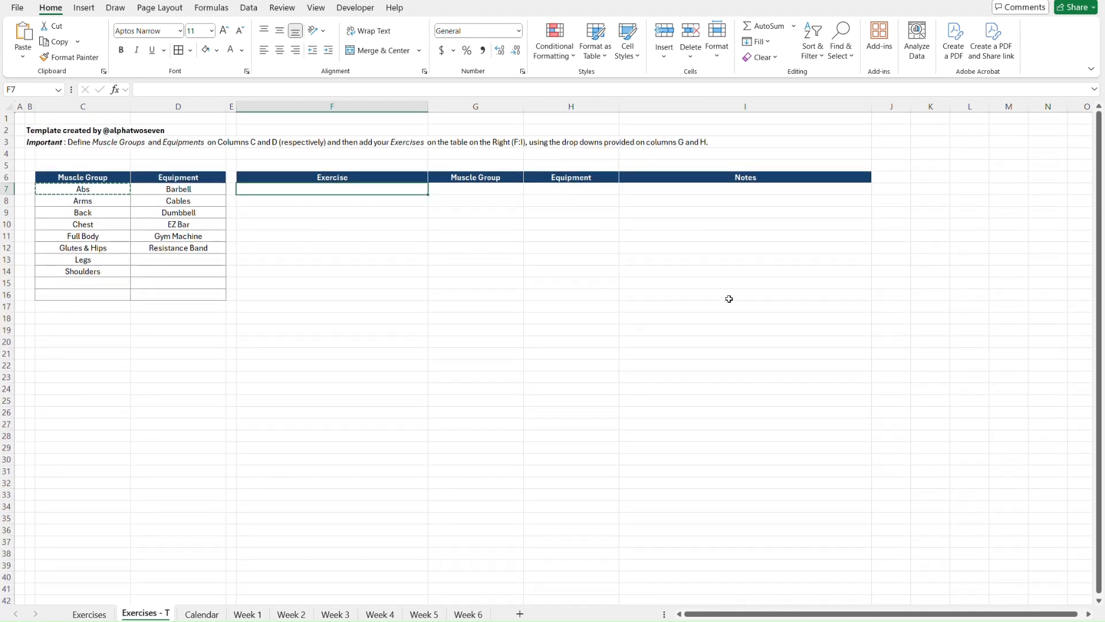
key("ctrl+Page_Up")
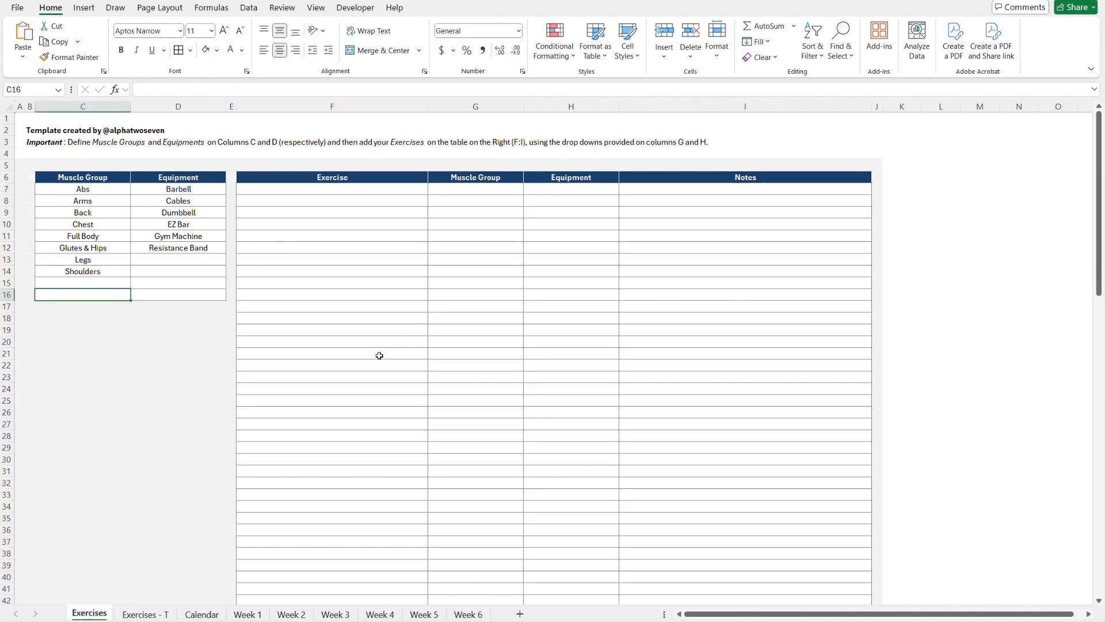
scroll(380, 356, "down", 20)
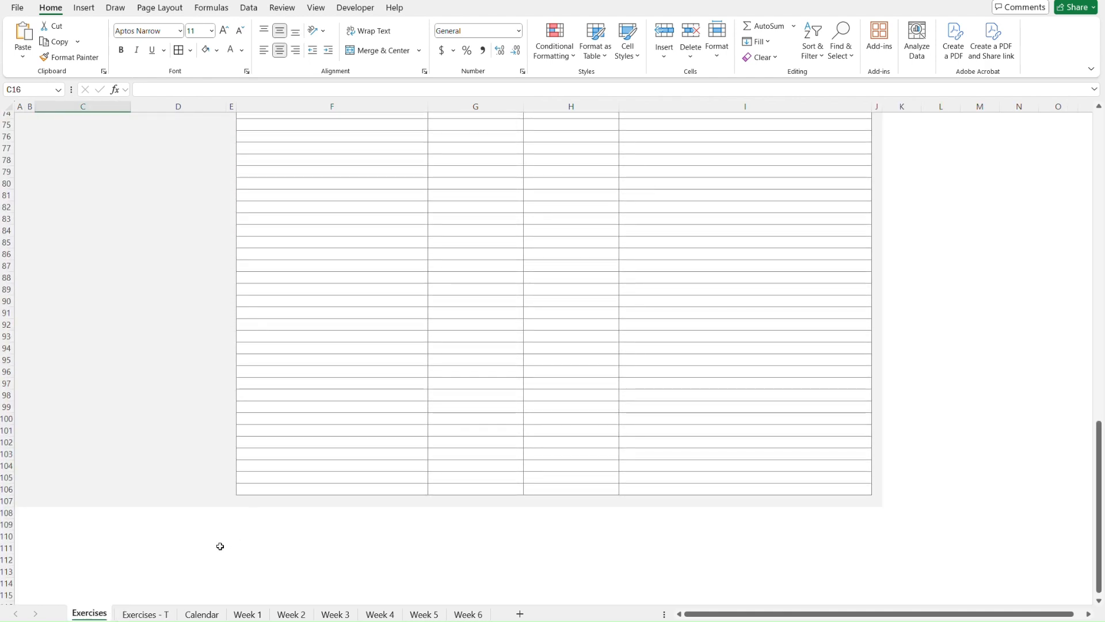
left_click(222, 489)
key("Right")
key("Right")
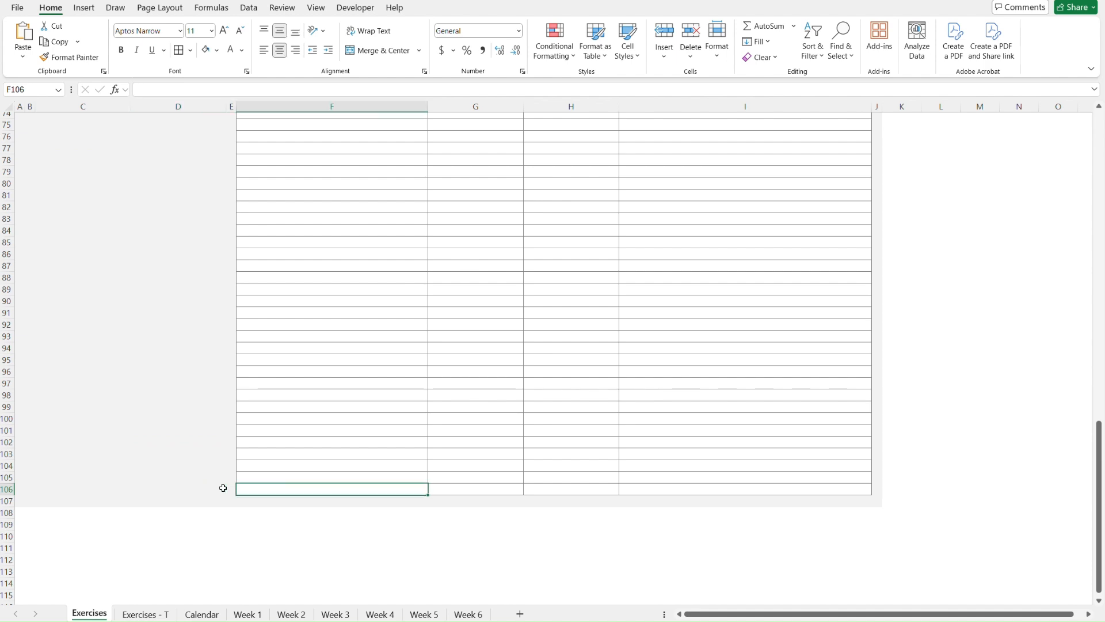
key("ctrl+Up")
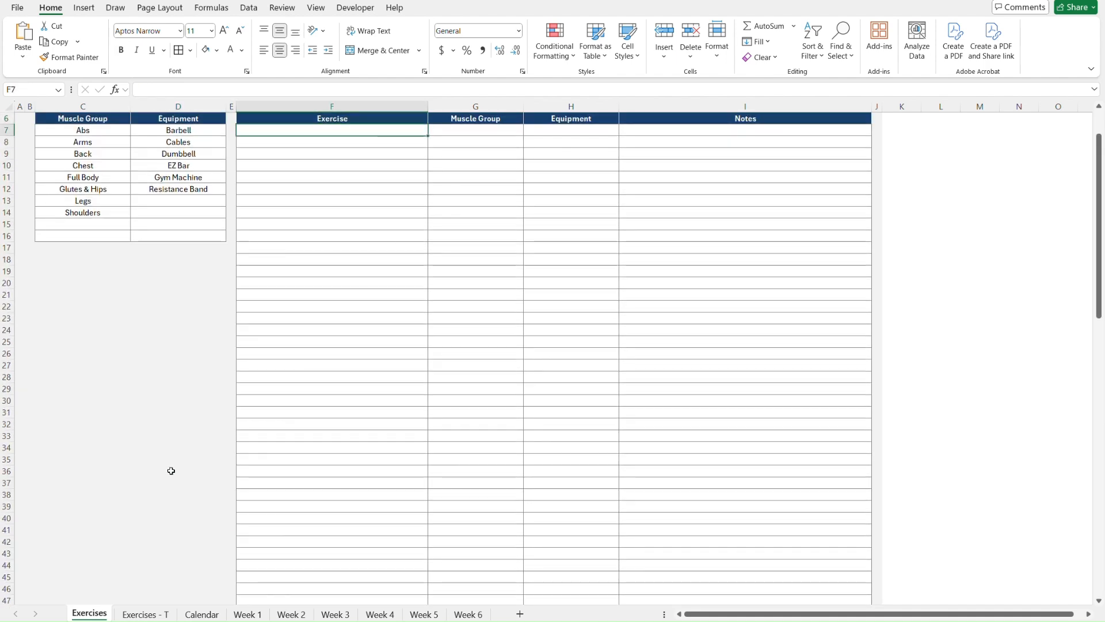
Step: Select F7:I106 on Exercises - T and paste only the formats of the copied cell C7 onto it
key("ctrl+Page_Down")
scroll(793, 372, "down", 2)
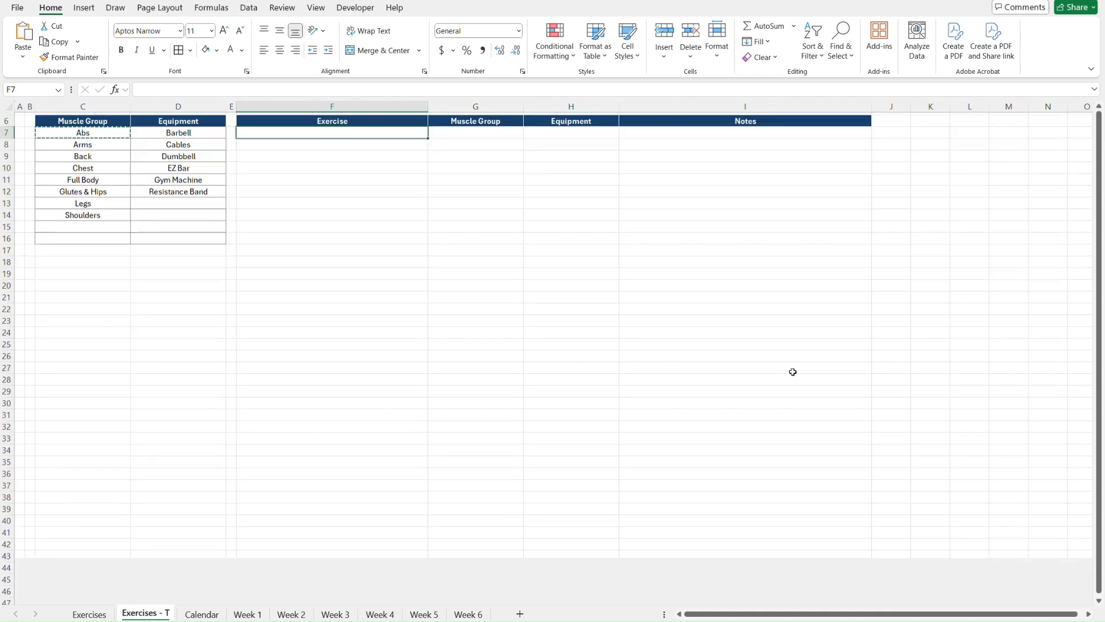
scroll(793, 372, "down", 17)
left_click(781, 452, "shift")
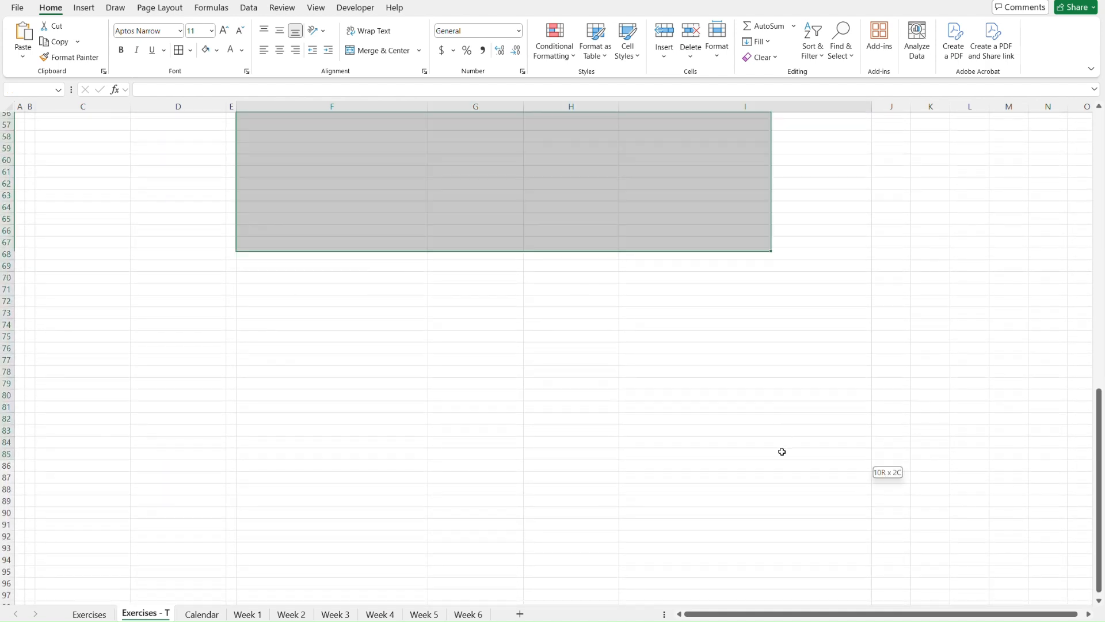
key("shift+Down")
key("shift+Down")
key("shift+Down")
key("shift+Down")
key("shift+Down")
key("shift+Down")
key("shift+Down")
key("shift+Down")
key("shift+Down")
key("shift+Down")
key("shift+Down")
key("shift+Down")
key("shift+Down")
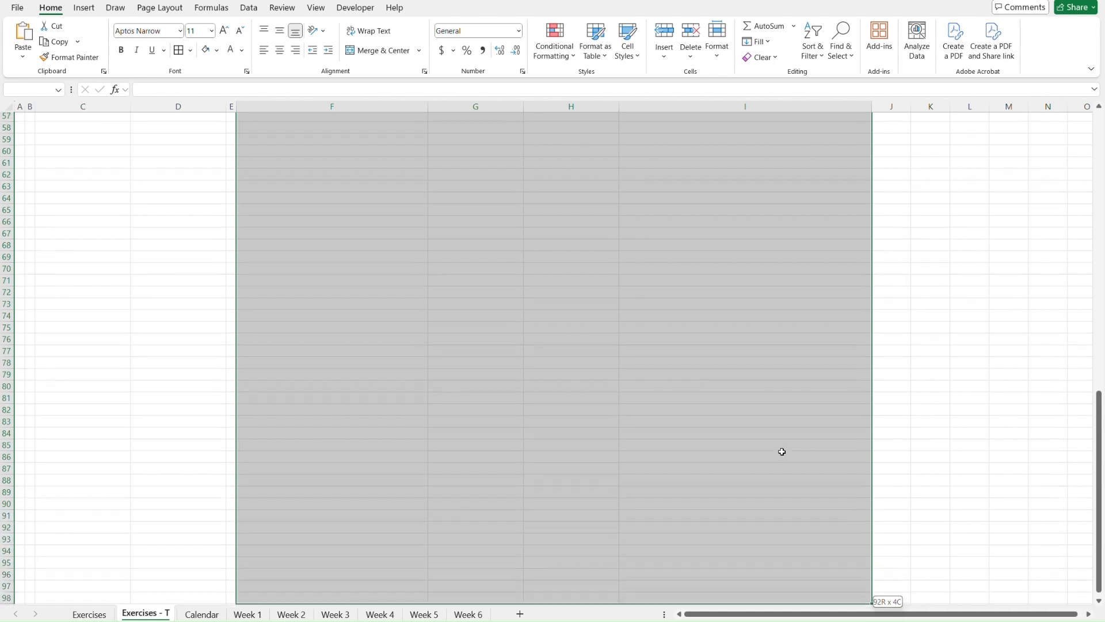
key("shift+Down")
key("shift+Down")
key("shift+Down")
key("shift+Down")
key("shift+Down")
key("shift+Down")
key("shift+Down")
key("shift+Down")
key("shift+Down")
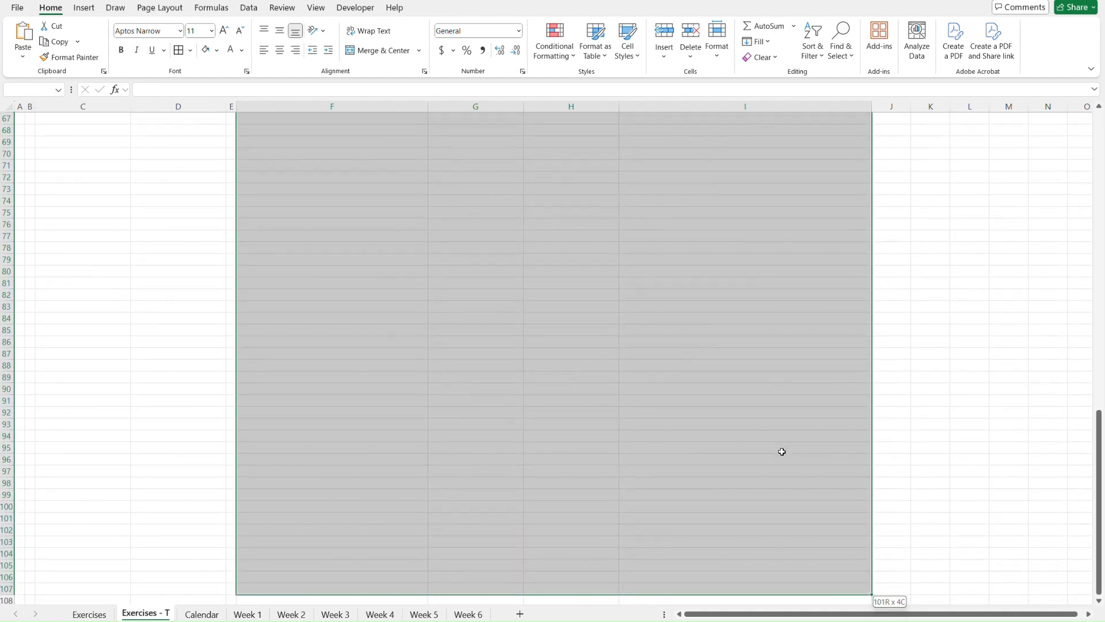
key("shift+Up")
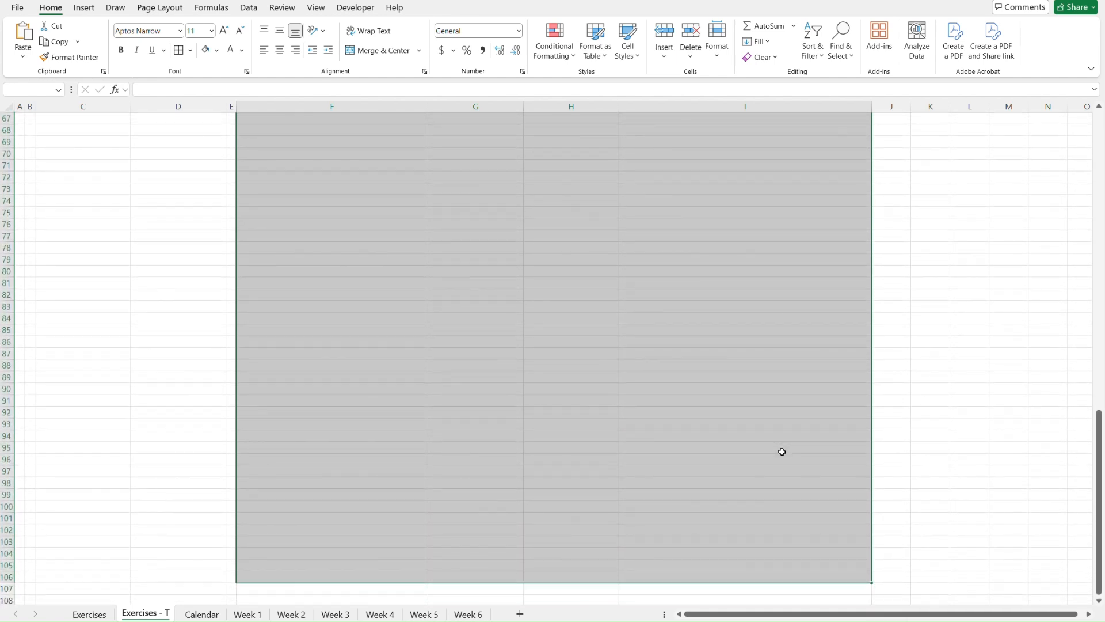
key("ctrl+alt+v")
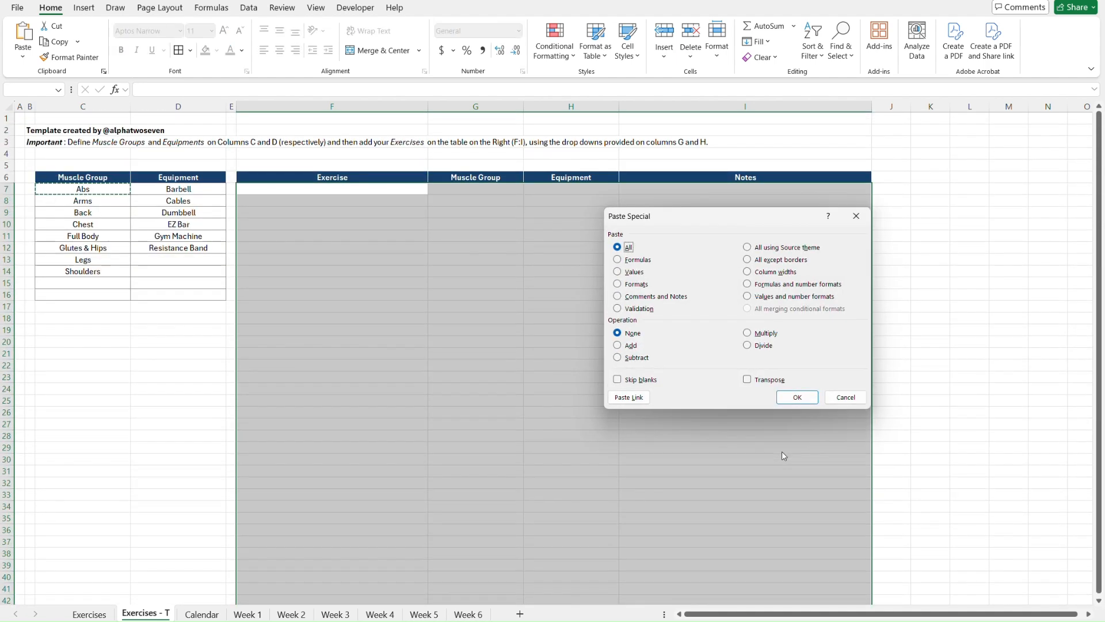
key("t")
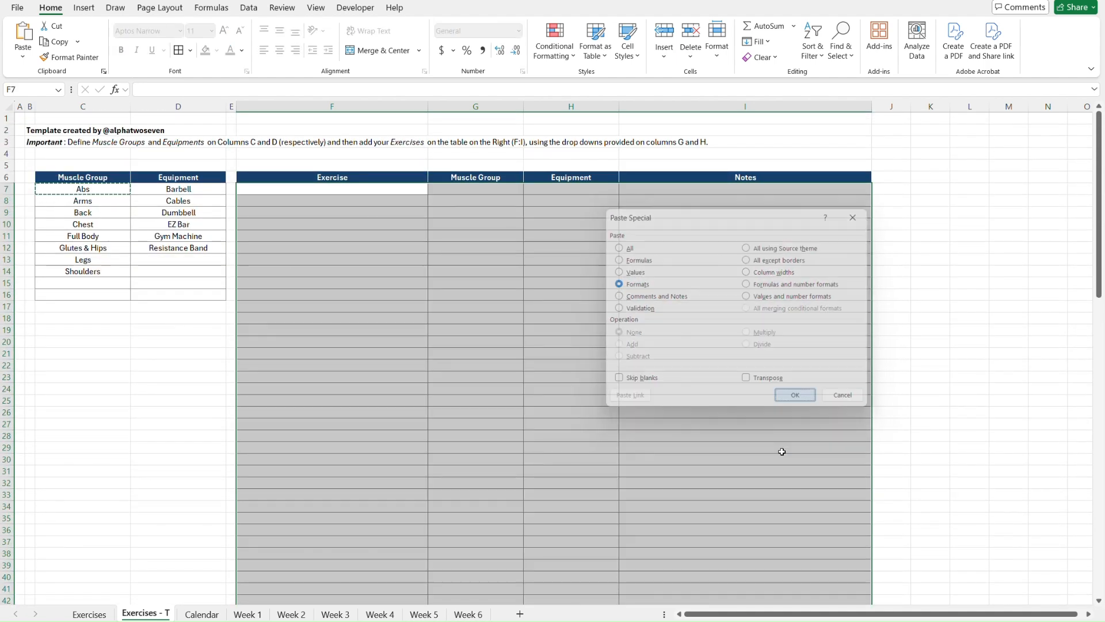
key("Return")
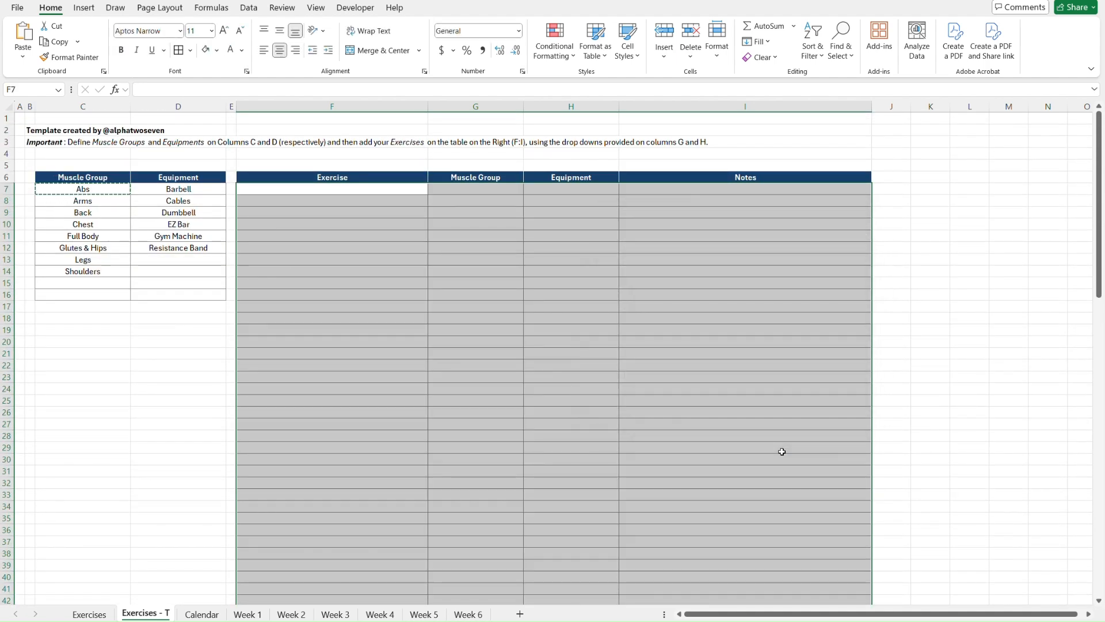
Step: Examine the Muscle Group and Equipment columns of the exercise table and the matching list headers in C6:D6
left_click(358, 177)
key("Right")
key("Right")
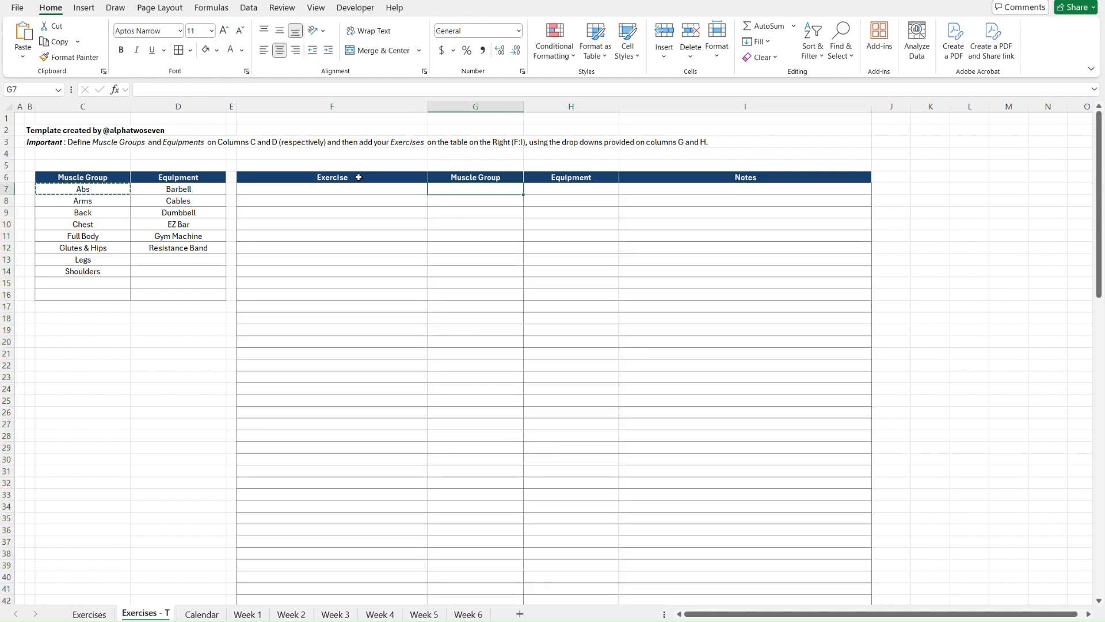
key("Down")
key("Left")
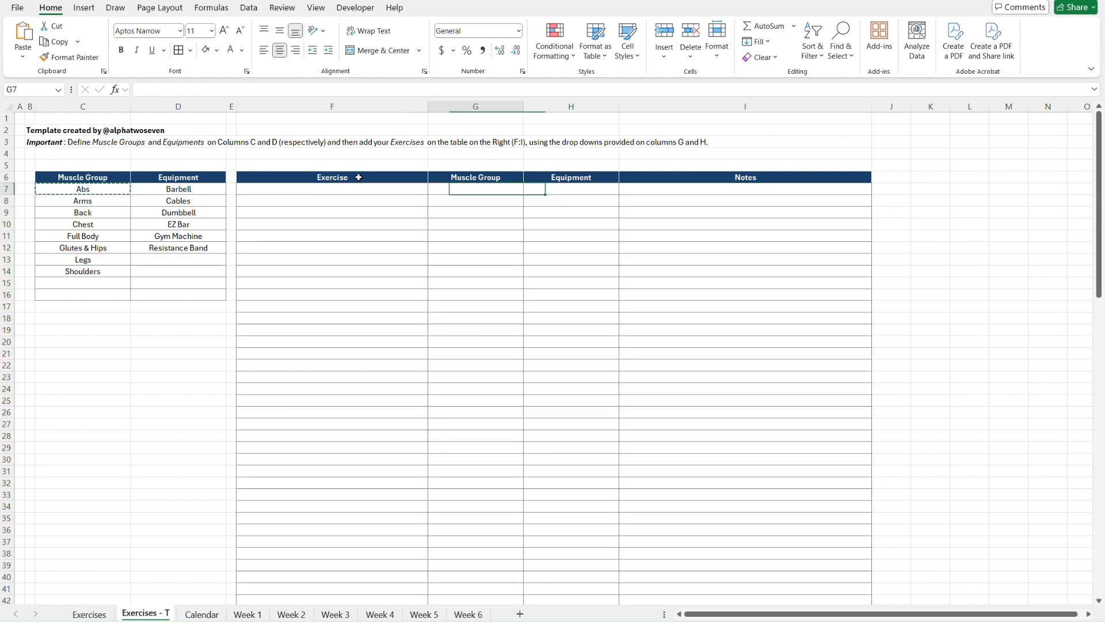
key("Right")
key("Left")
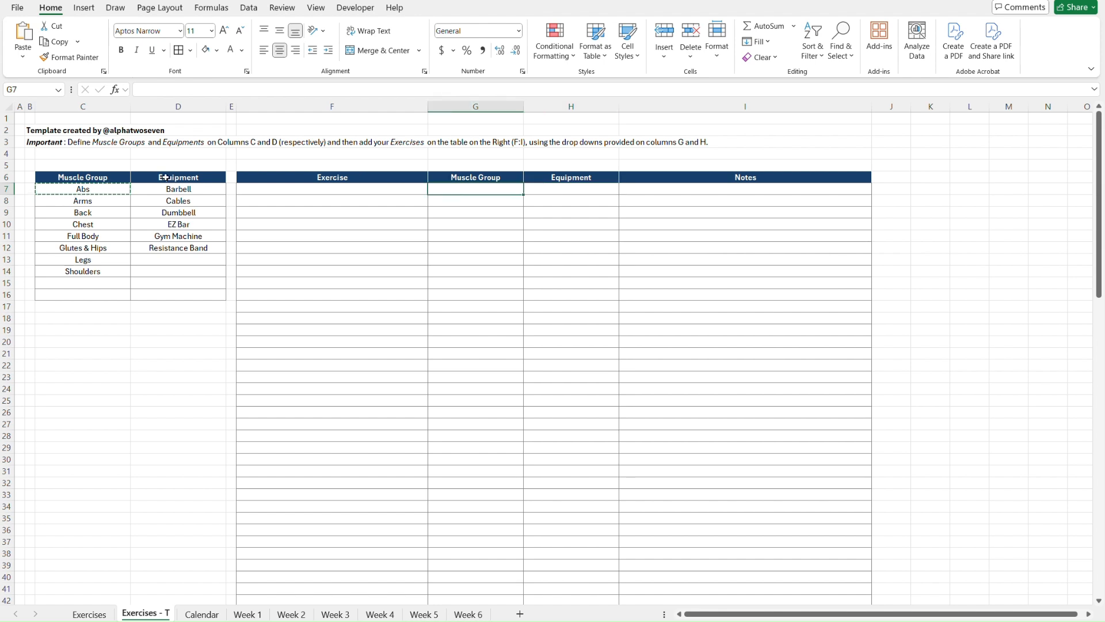
left_click(89, 180)
left_click(192, 178)
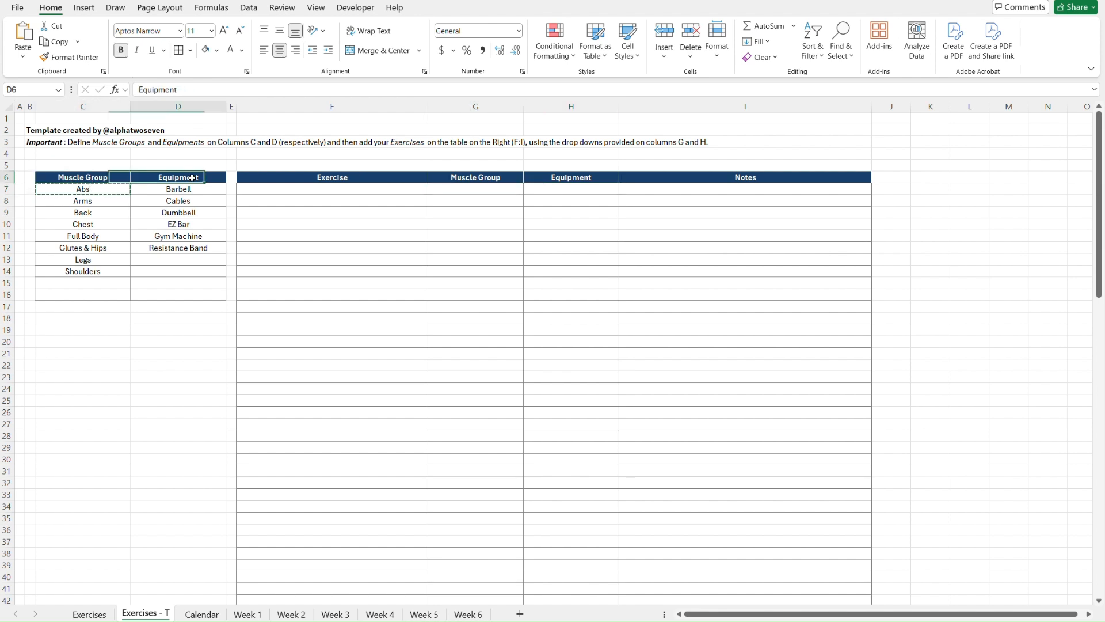
Step: Add a list drop-down to G7:G106 under Muscle Group, using =$C$7:$C$16 as its source
left_click(443, 180)
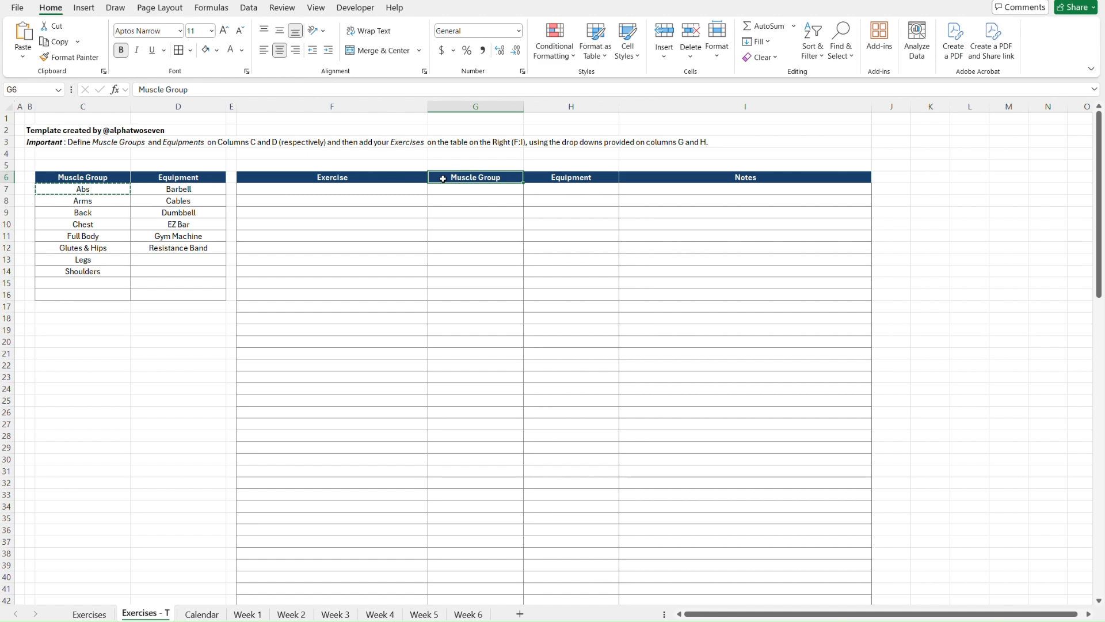
key("Down")
scroll(458, 306, "down", 20)
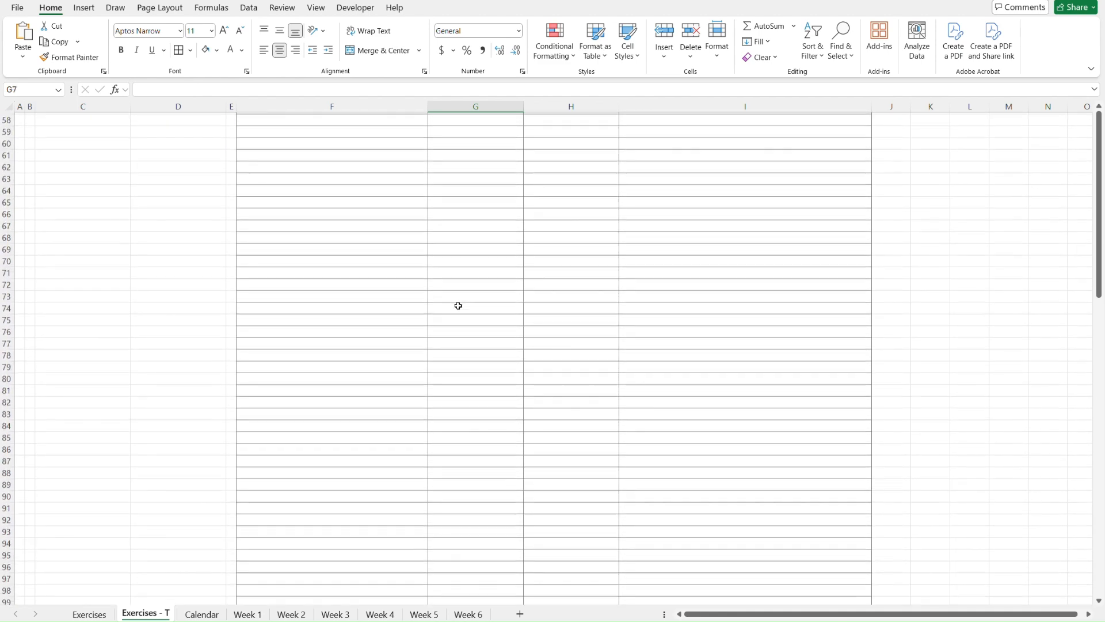
scroll(458, 305, "down", 1)
left_click(459, 297, "shift")
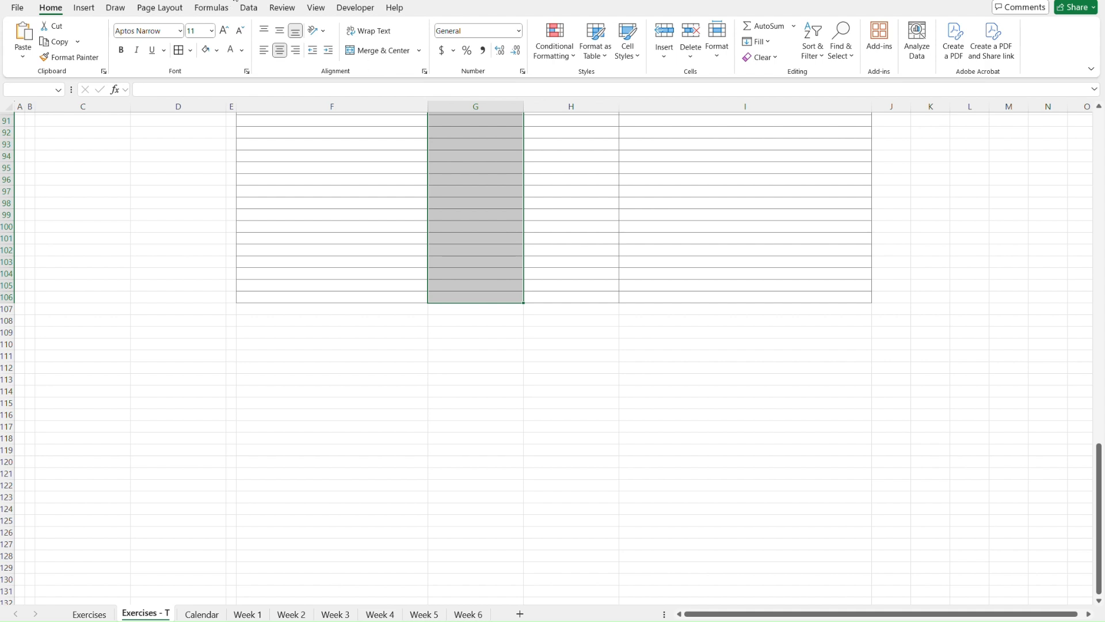
left_click(249, 8)
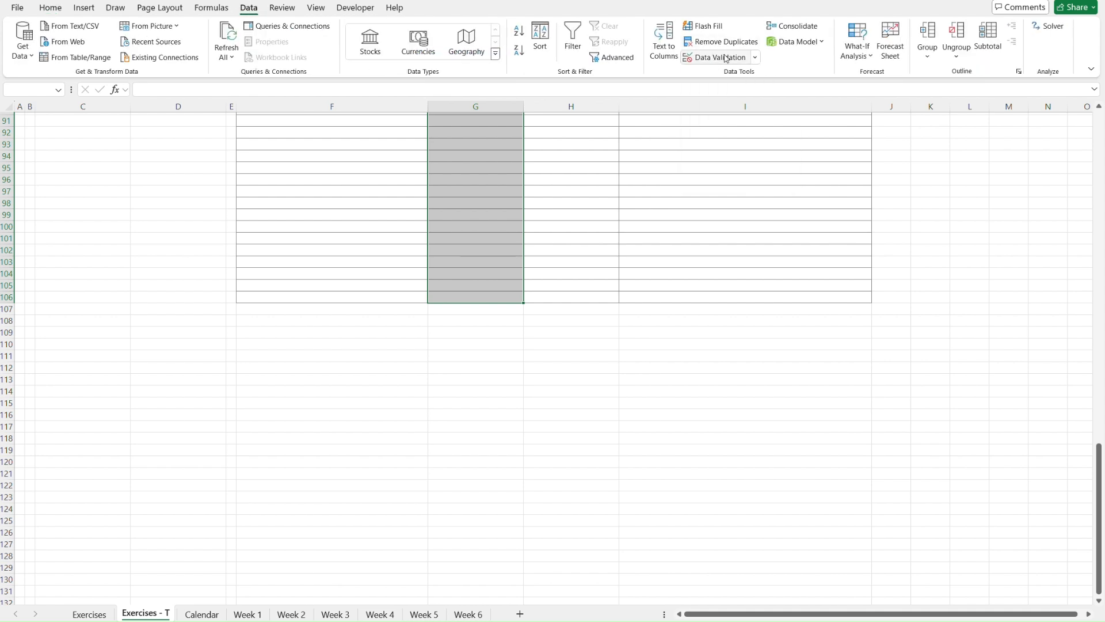
left_click(725, 58)
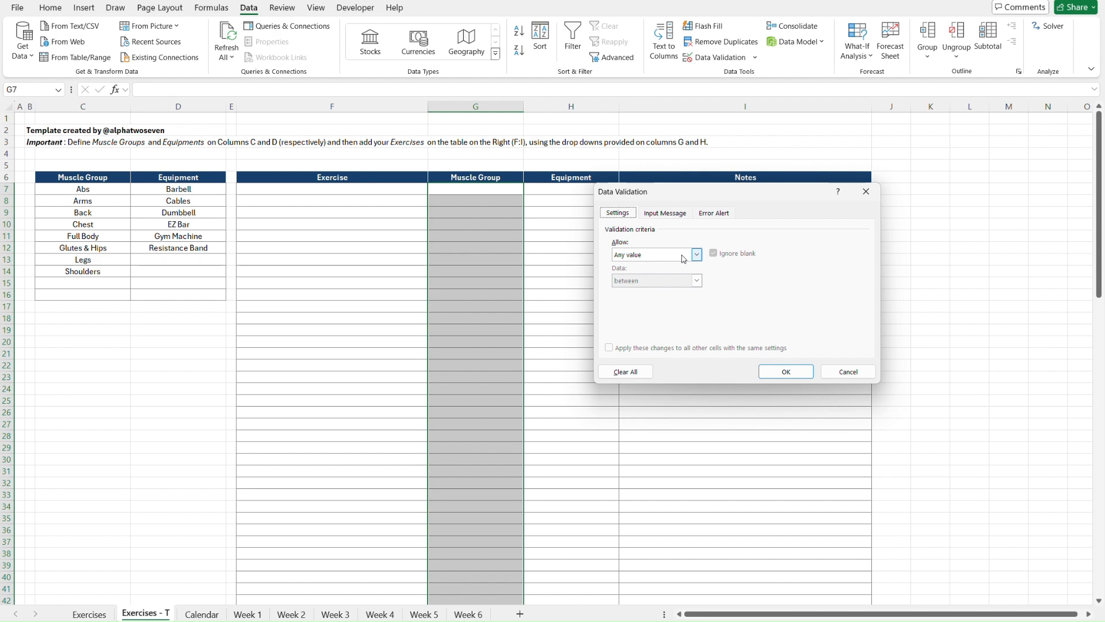
left_click(684, 258)
left_click(649, 289)
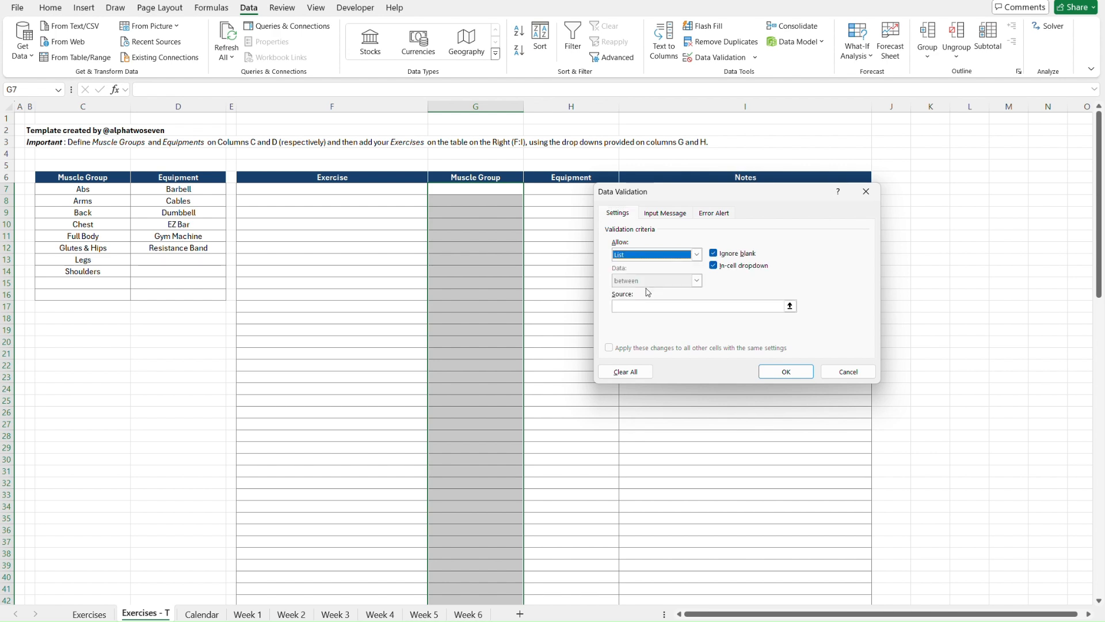
left_click(638, 307)
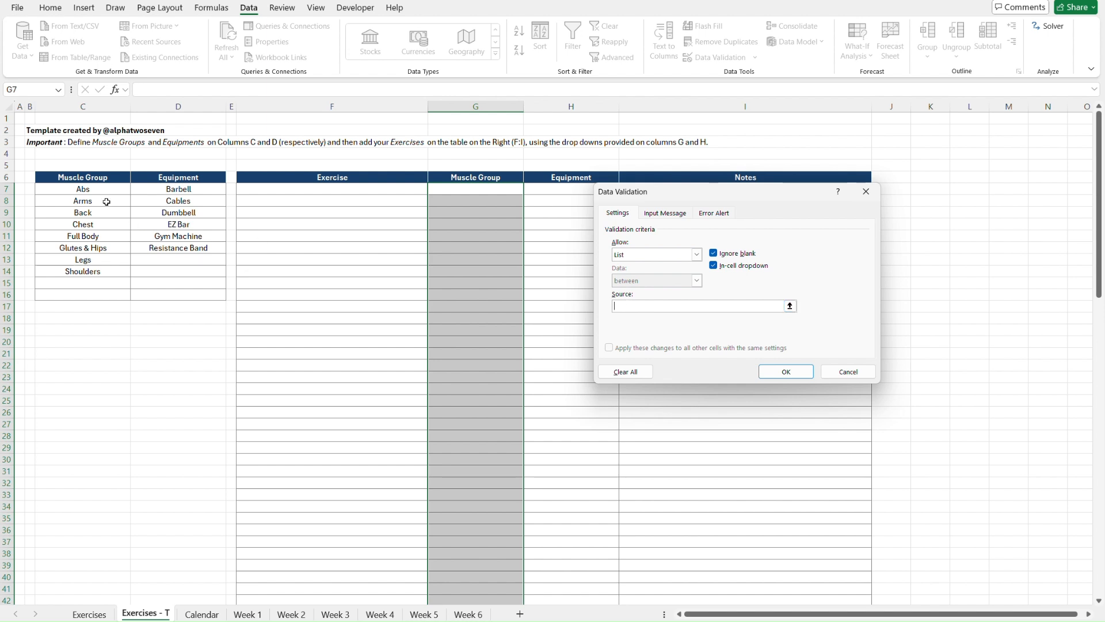
left_click_drag(97, 188, 98, 295)
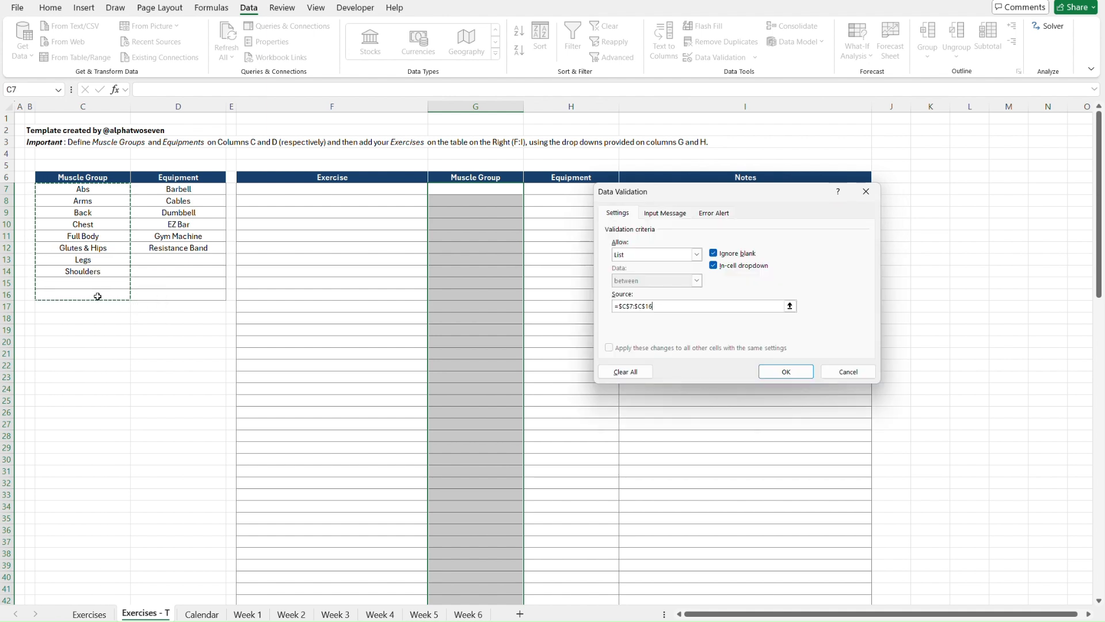
left_click(787, 372)
Step: Check the muscle group drop-down in G7, choosing its blank entry
left_click(487, 190)
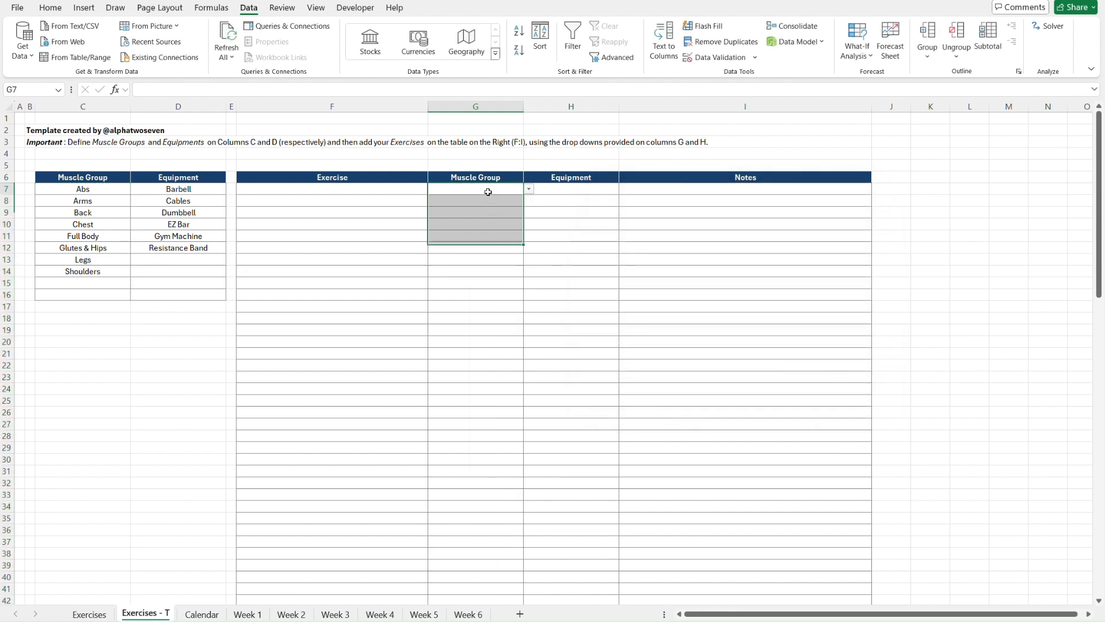
left_click(528, 189)
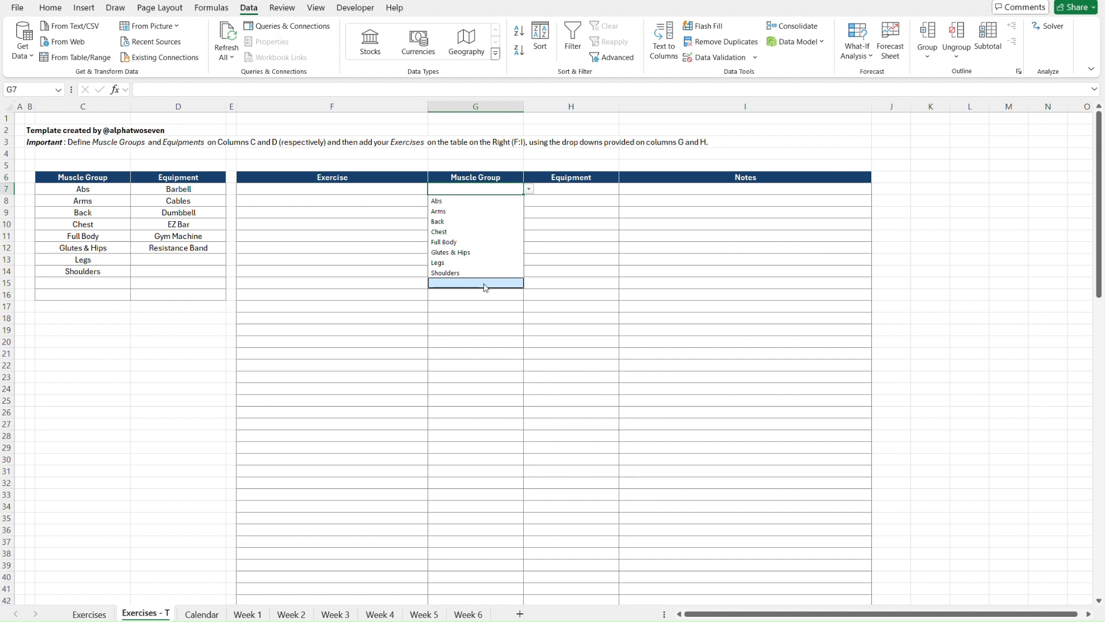
left_click(484, 283)
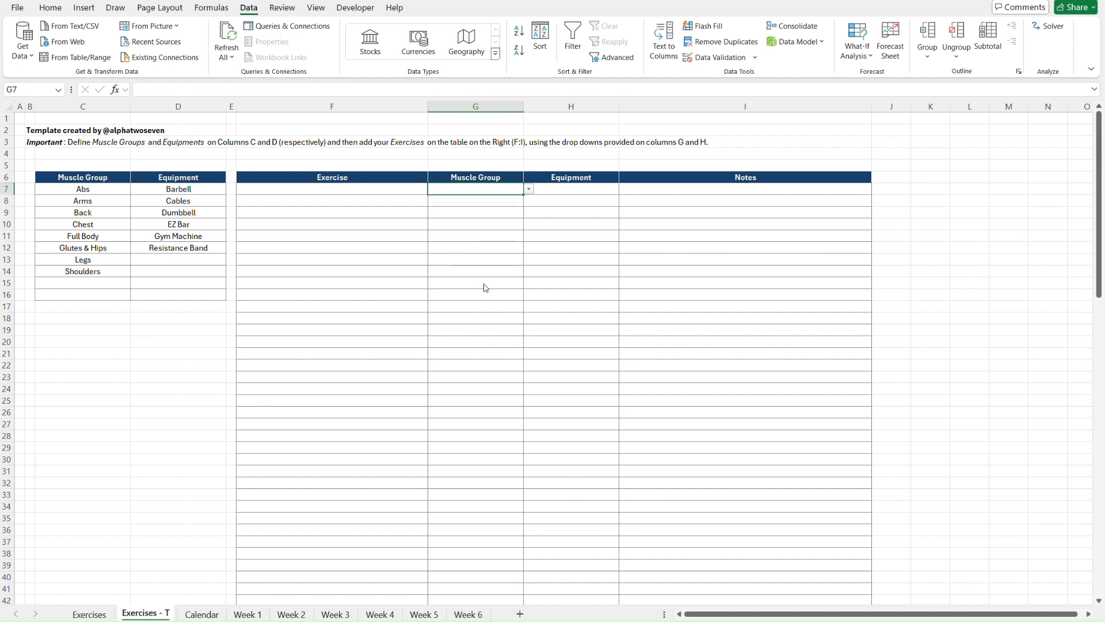
Step: Test the G7 drop-down with a temporary entry Other in C15, and clear that entry again
left_click(77, 285)
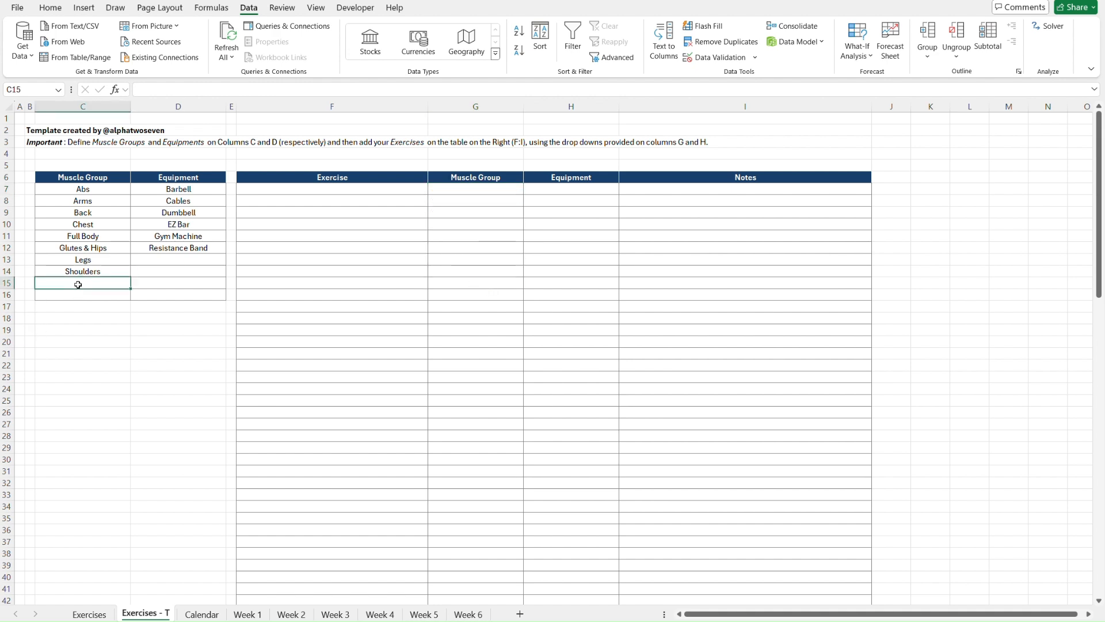
type("Other")
key("Return")
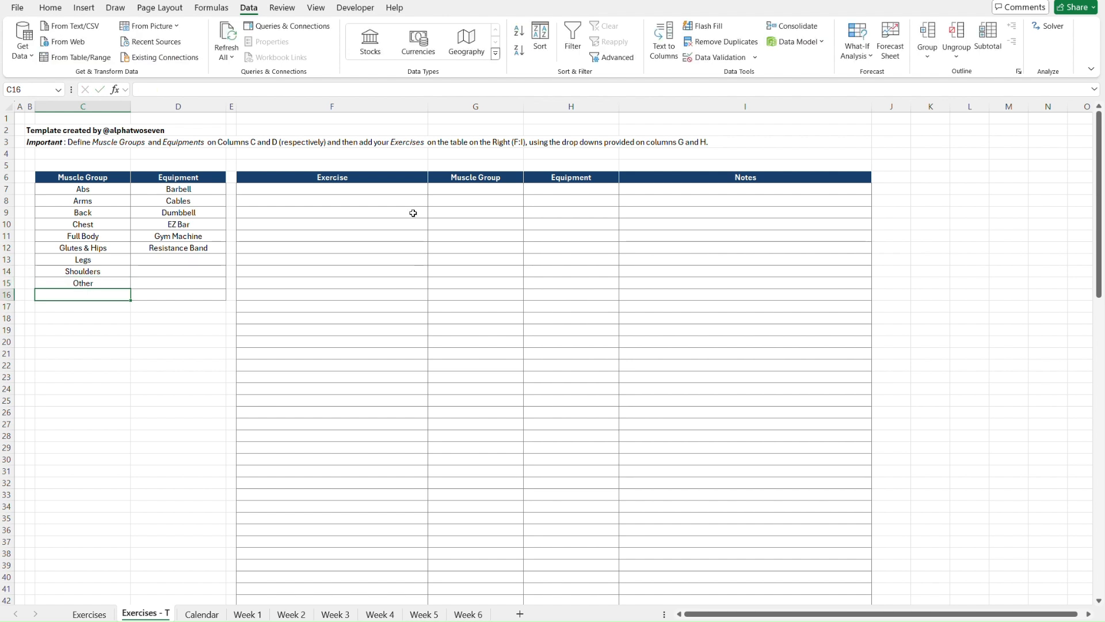
left_click(500, 187)
key("alt+Down")
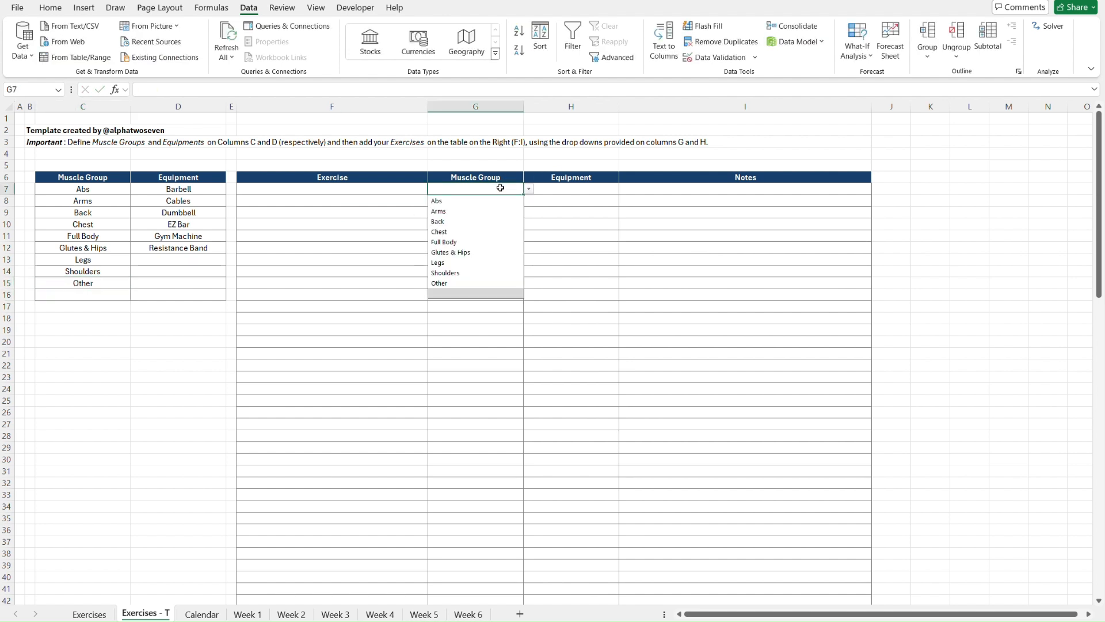
key("Escape")
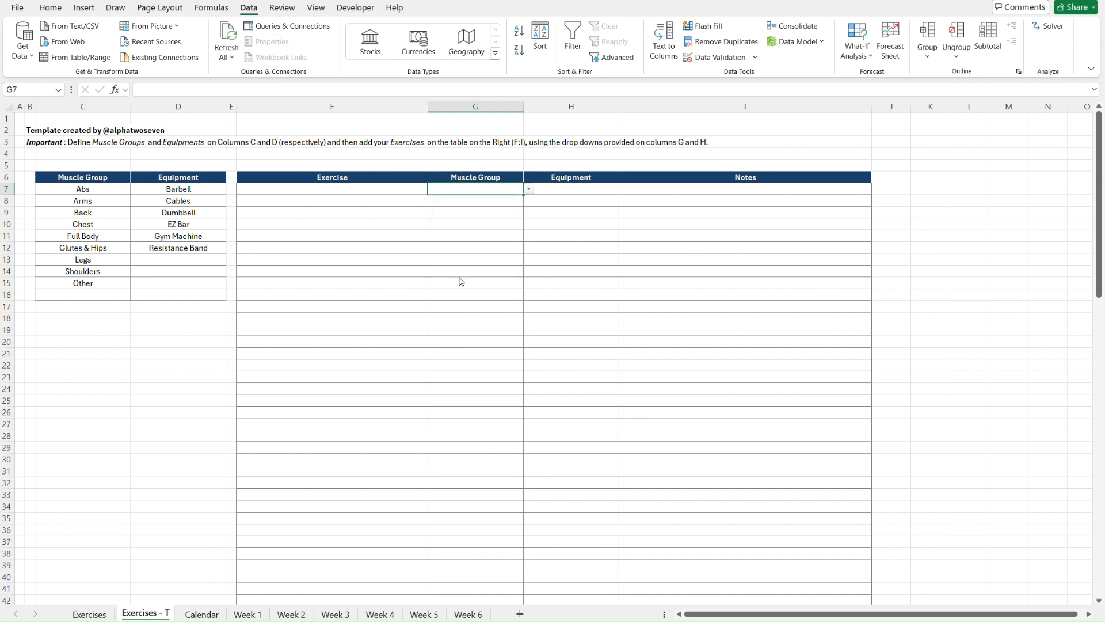
left_click(117, 287)
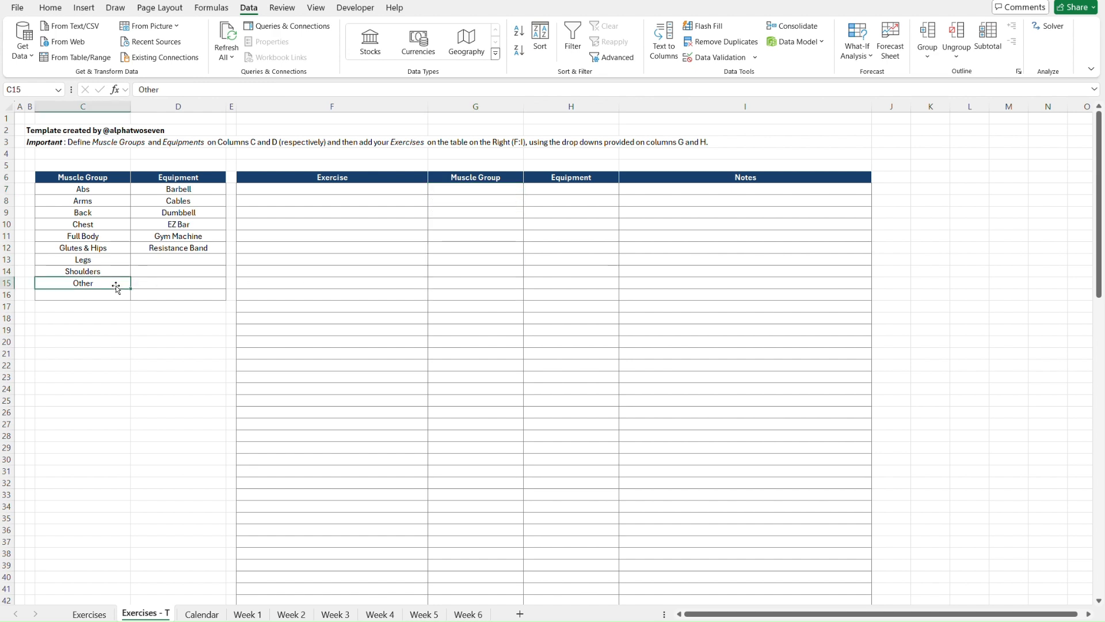
key("Delete")
Step: Add a list drop-down to H7:H106 under Equipment, using D7:D16 as its source
left_click(463, 192)
key("Tab")
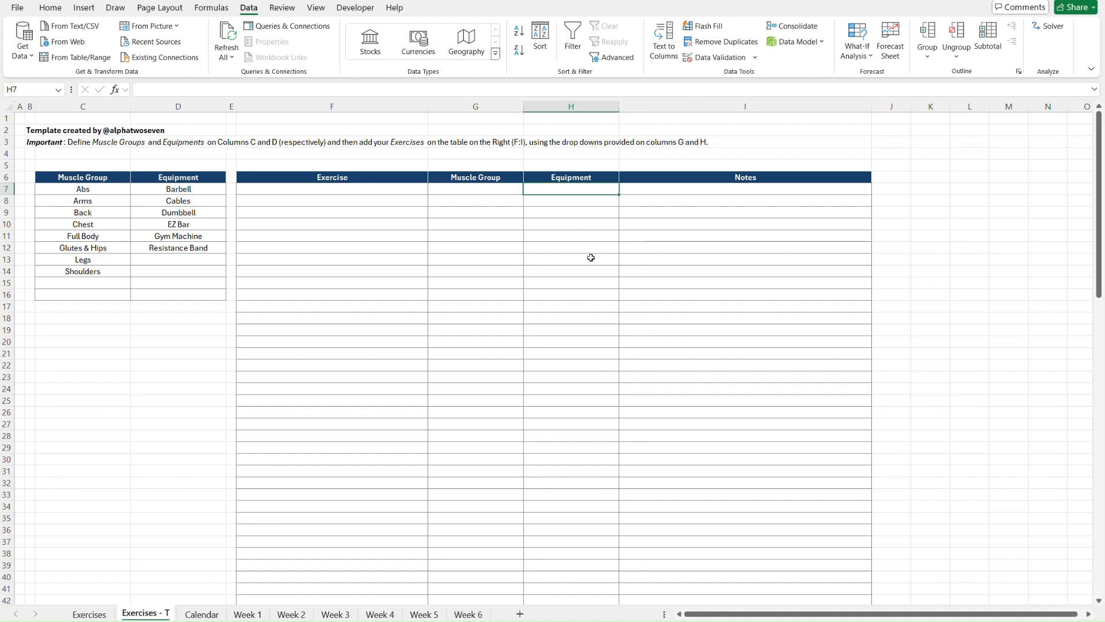
scroll(592, 258, "down", 20)
scroll(591, 258, "down", 9)
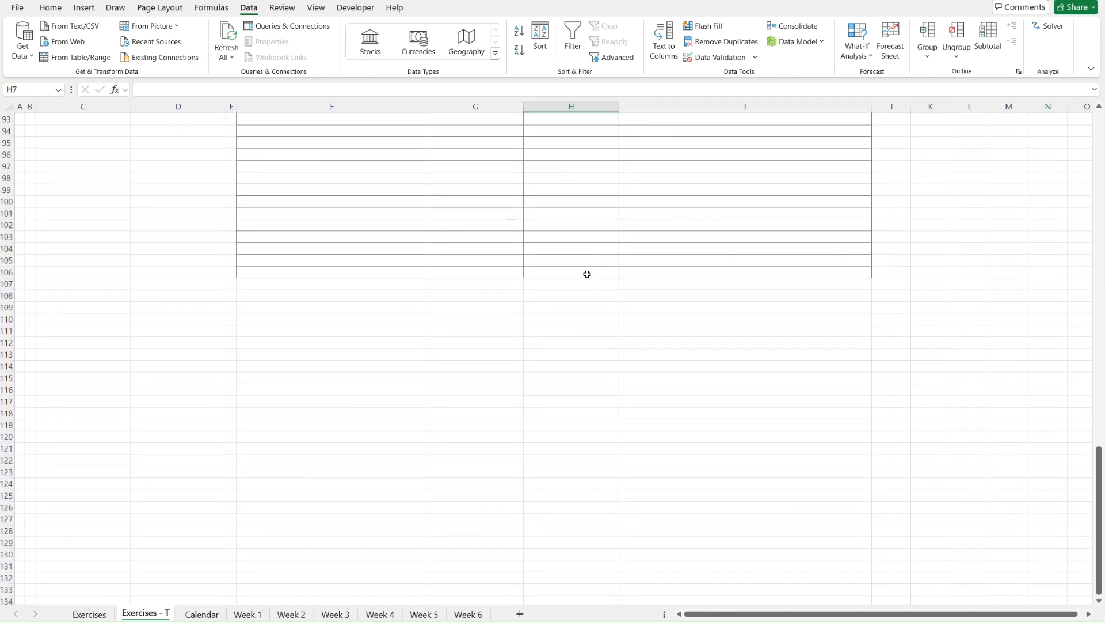
left_click(586, 273, "shift")
scroll(586, 272, "up", 20)
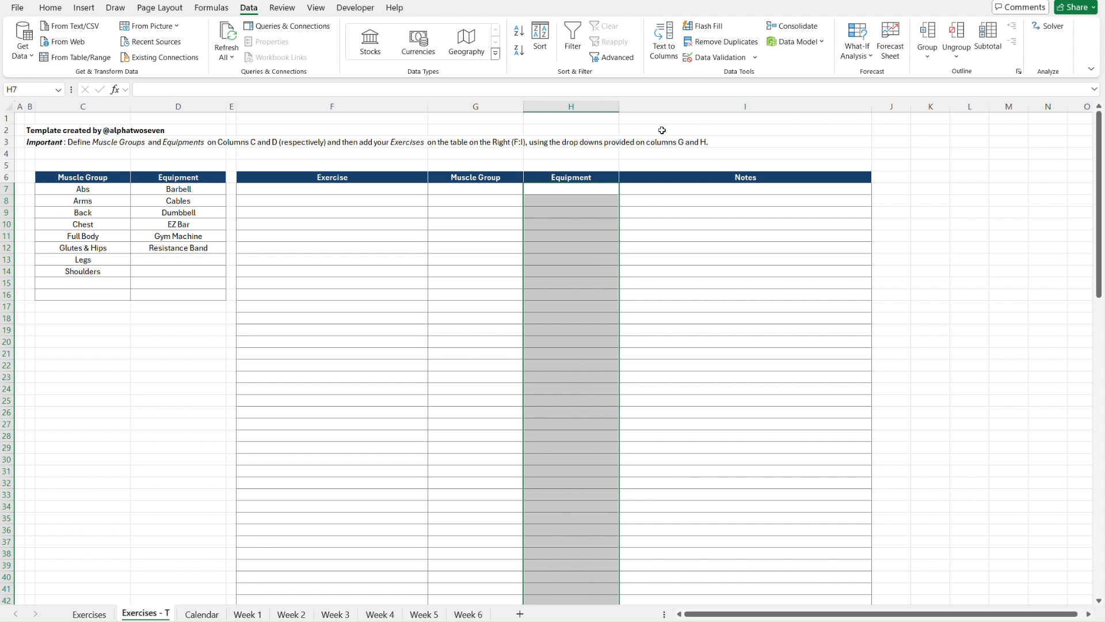
left_click(718, 57)
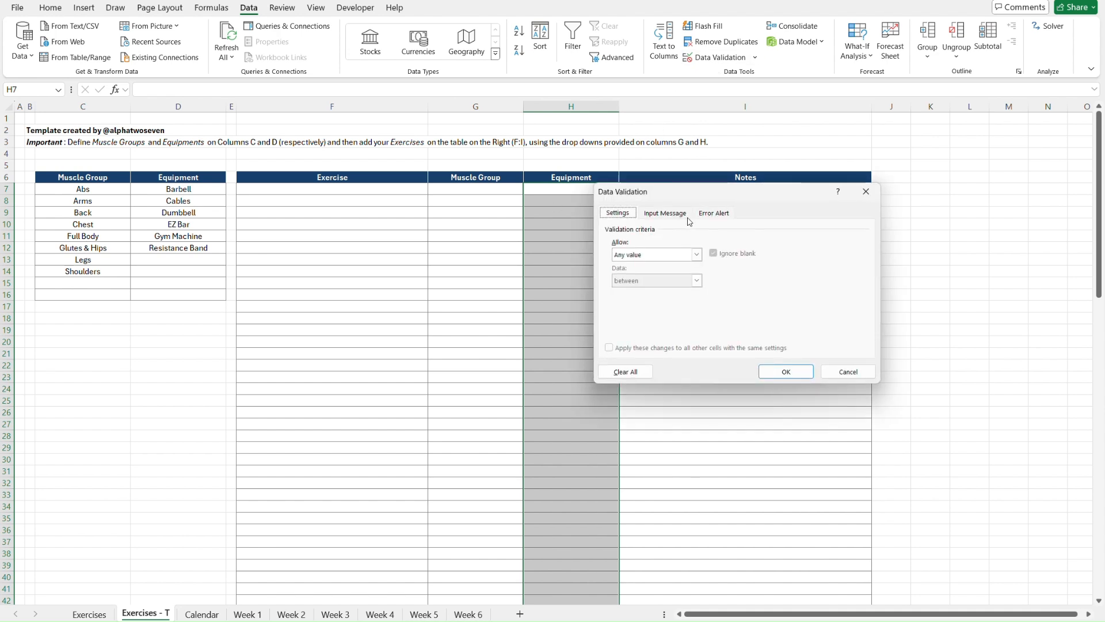
left_click(696, 254)
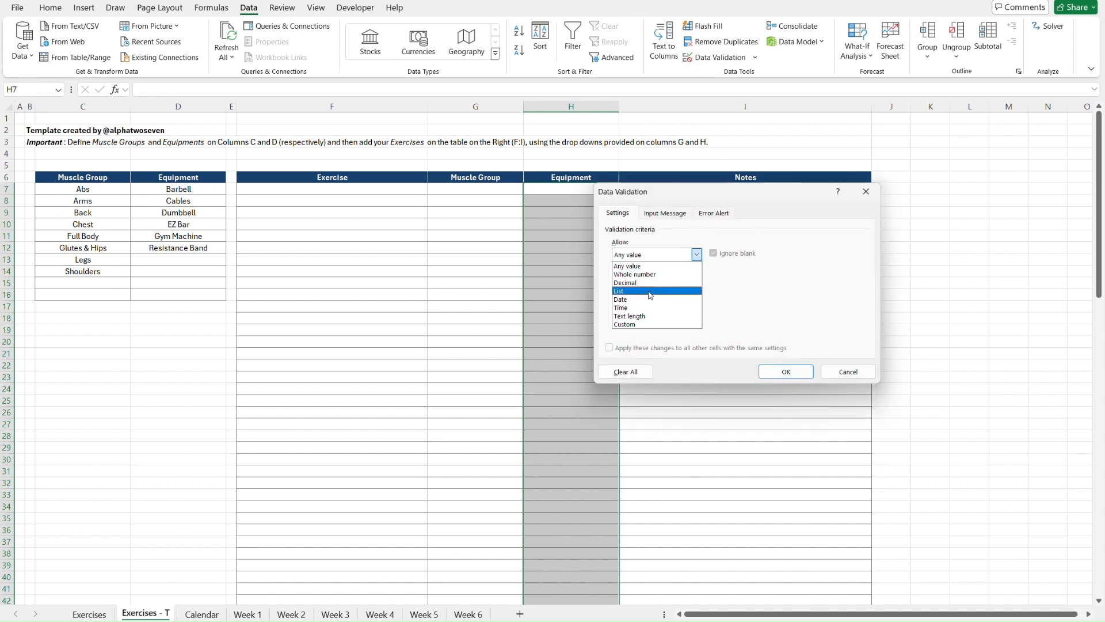
left_click(650, 292)
left_click(645, 306)
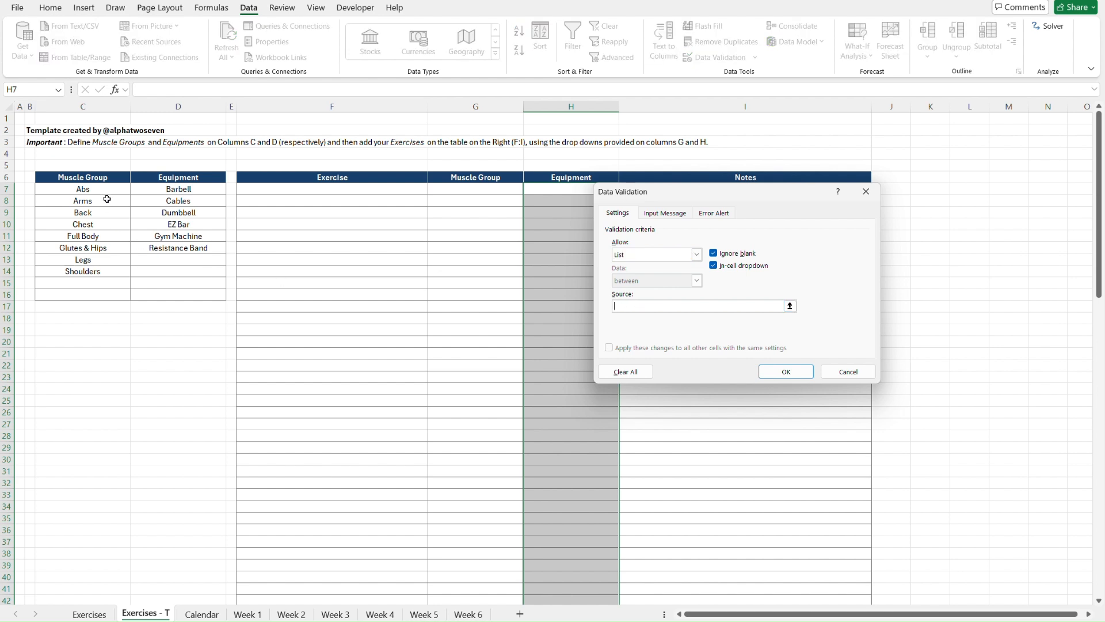
left_click_drag(167, 190, 153, 294)
left_click(786, 371)
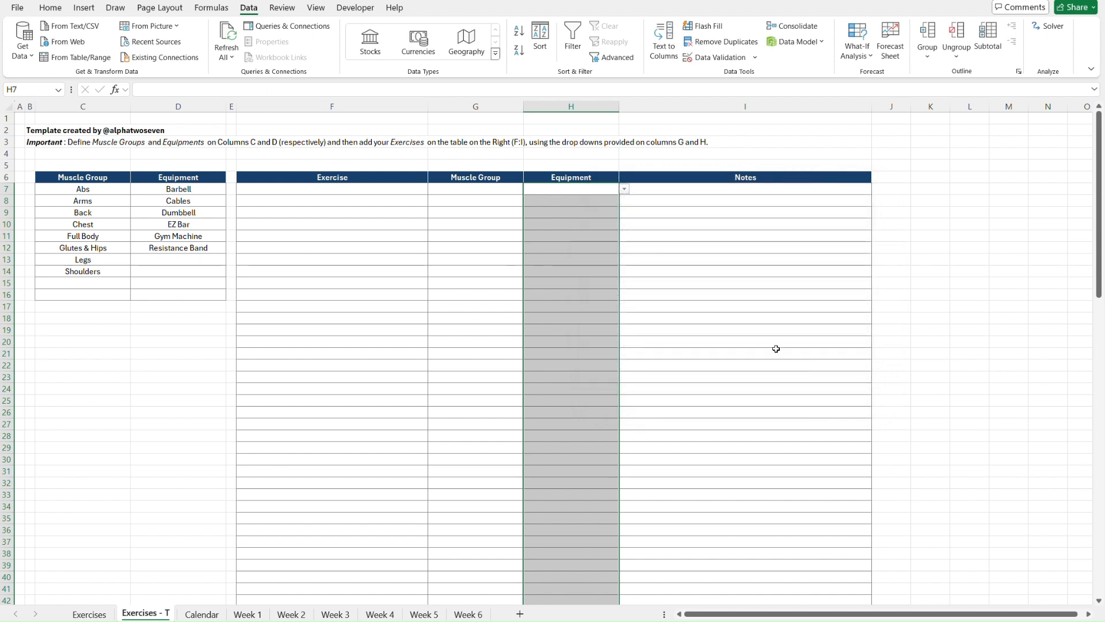
Step: Compare Exercises - T with the Exercises sheet, examining the grey surround, the width of column J and the gridlines setting
left_click(592, 169)
key("Left")
key("Left")
key("Left")
key("Left")
key("Left")
key("Left")
key("Left")
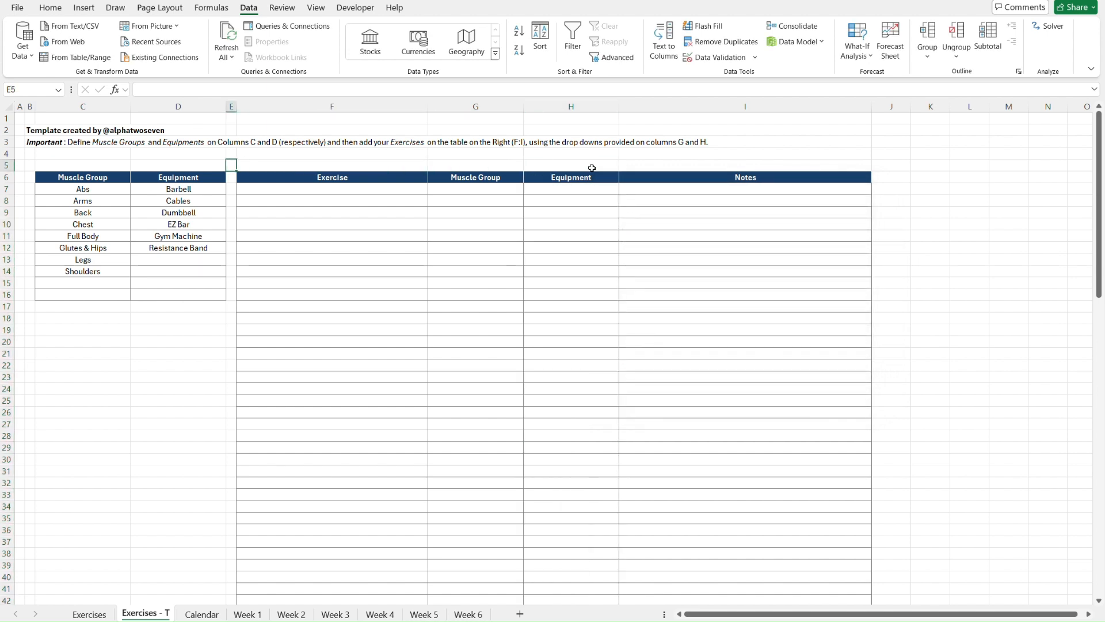
key("ctrl+Page_Up")
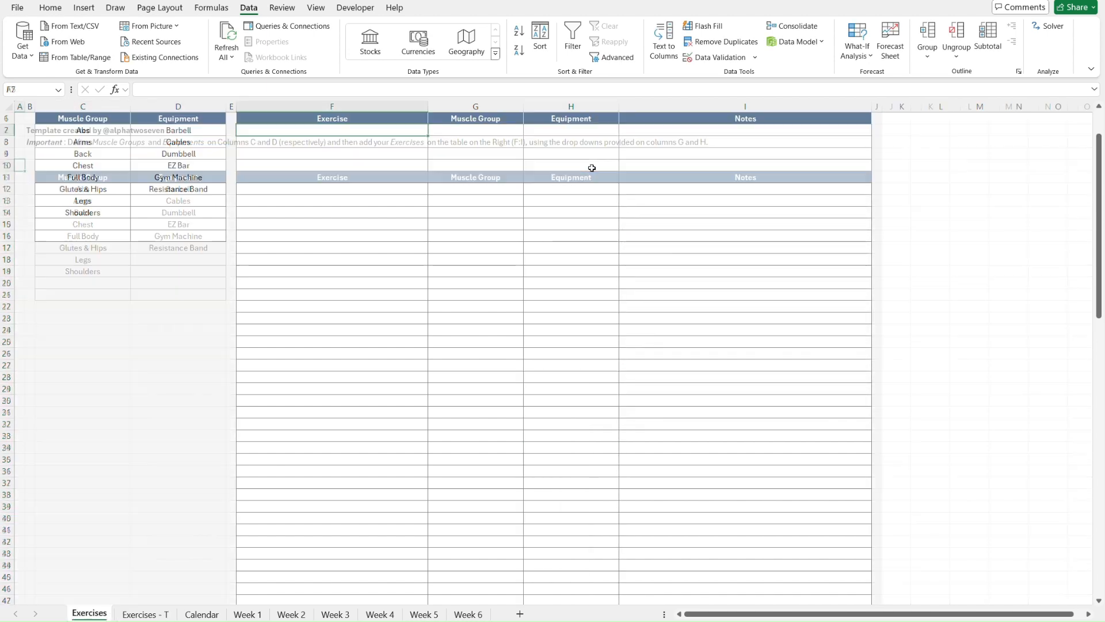
key("ctrl+Page_Down")
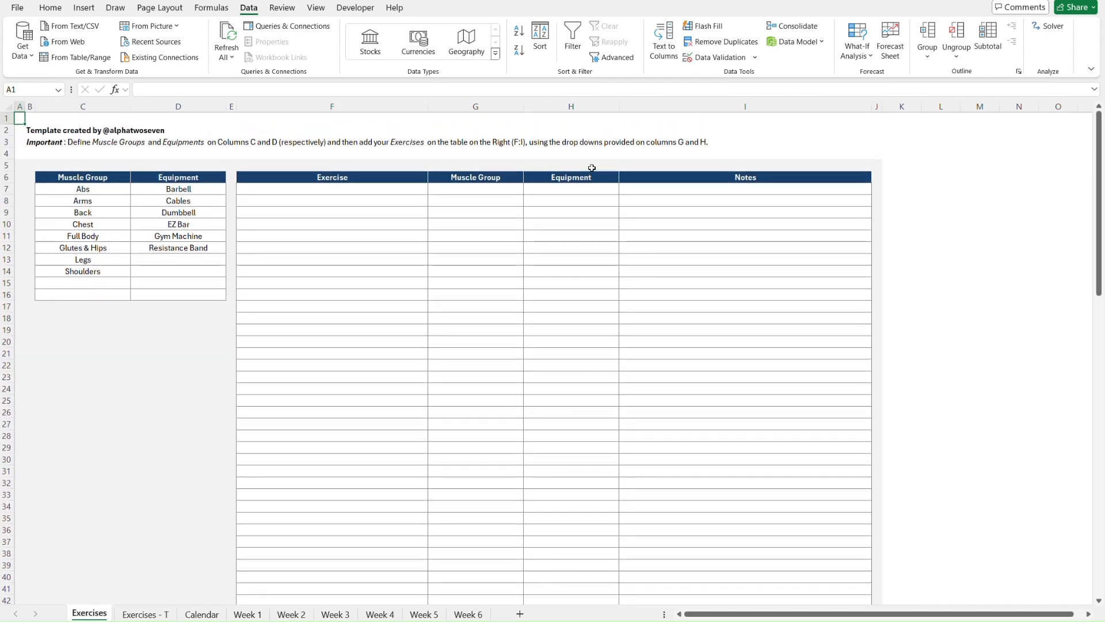
key("ctrl+Page_Up")
key("ctrl+Page_Down")
key("ctrl+Page_Up")
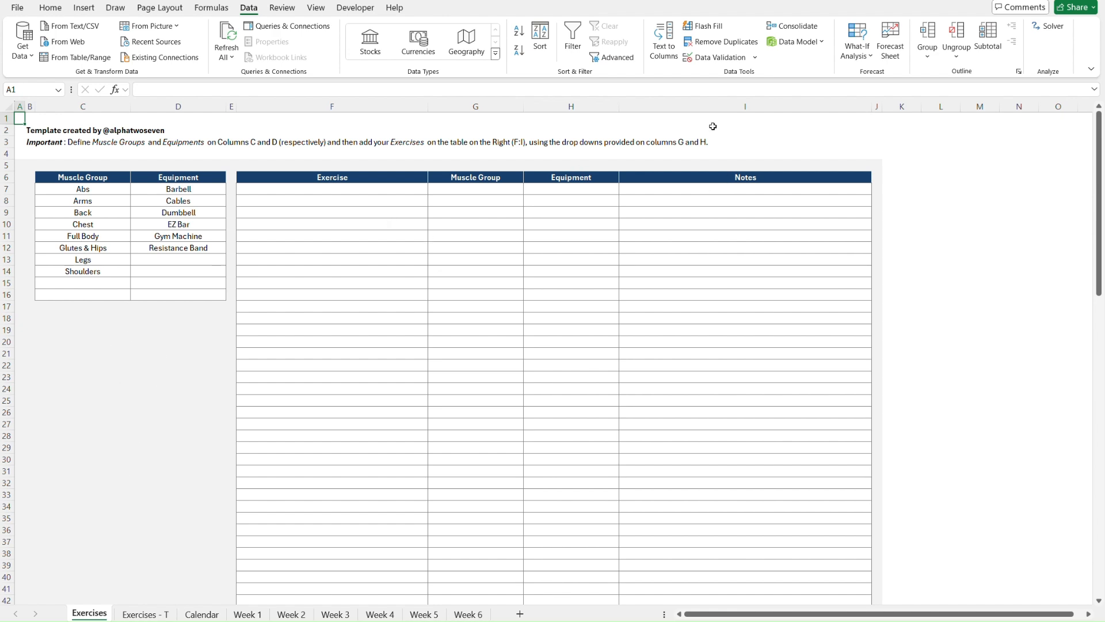
left_click(326, 10)
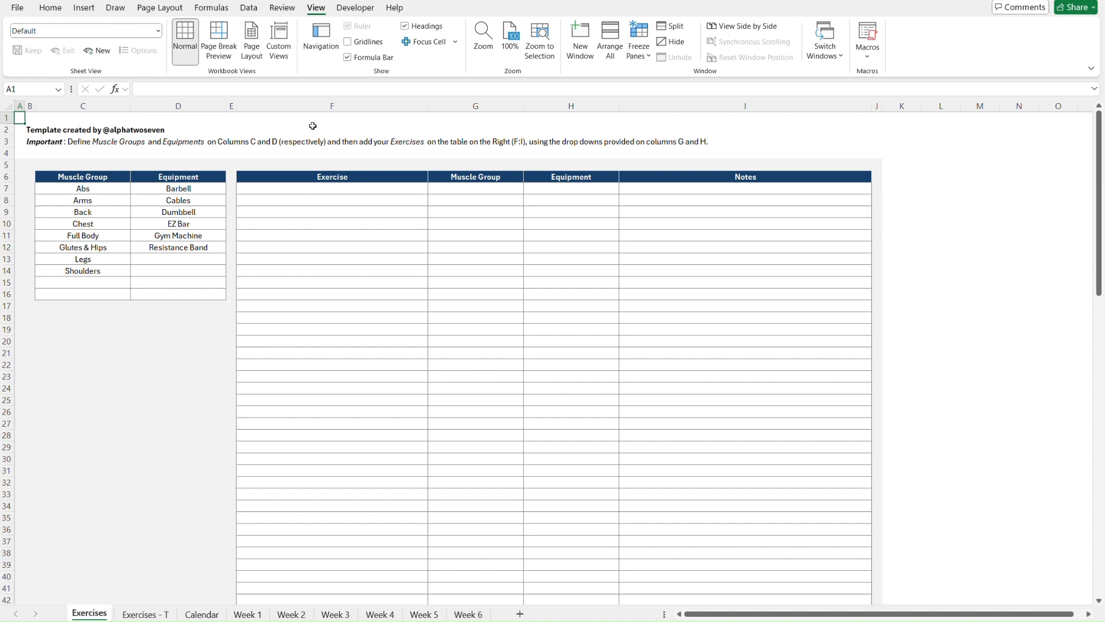
Step: Copy cell A5 on Exercises - T and paste only its column width onto column J
key("ctrl+Page_Down")
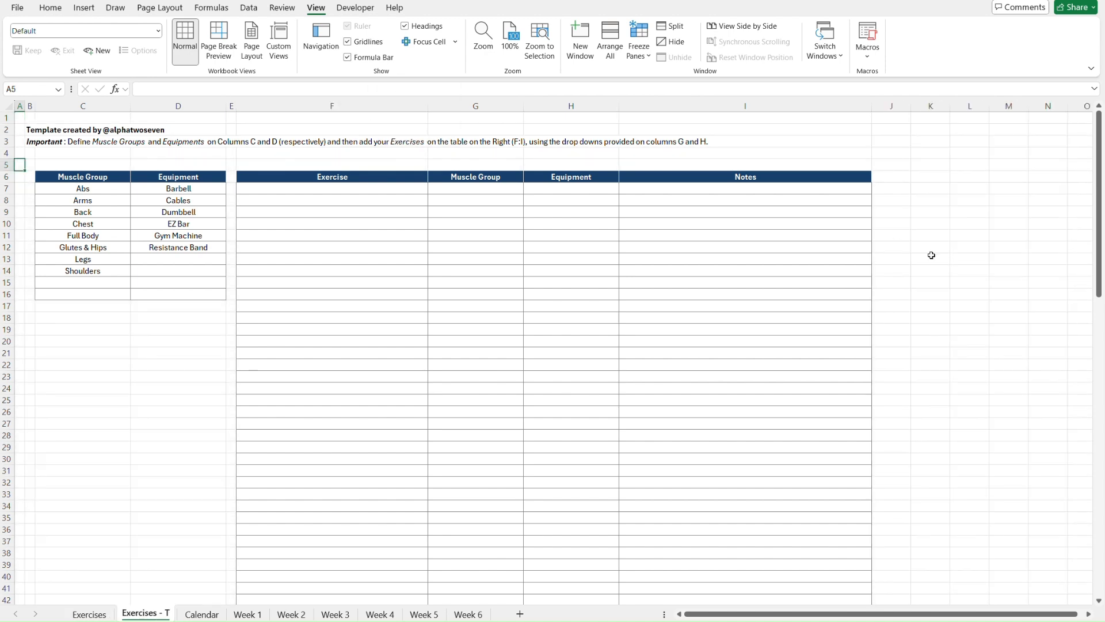
key("ctrl+c")
left_click(889, 168)
key("ctrl+alt+v")
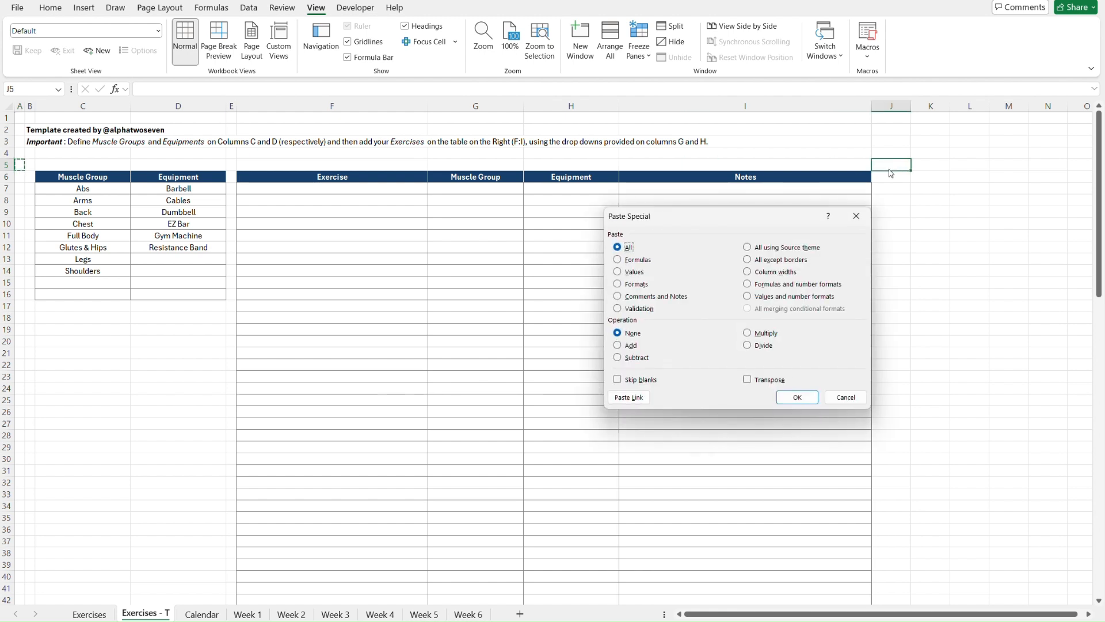
key("w")
key("Return")
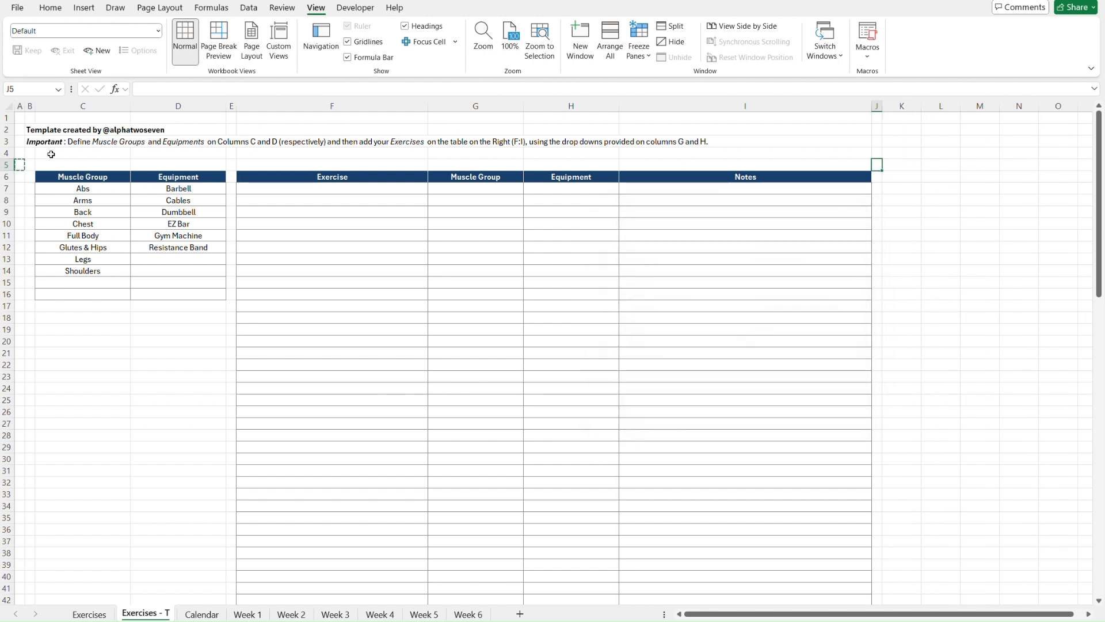
Step: Fill A5:J5 above the table headers with White, Background 1, Darker 5%
left_click(19, 164, "shift")
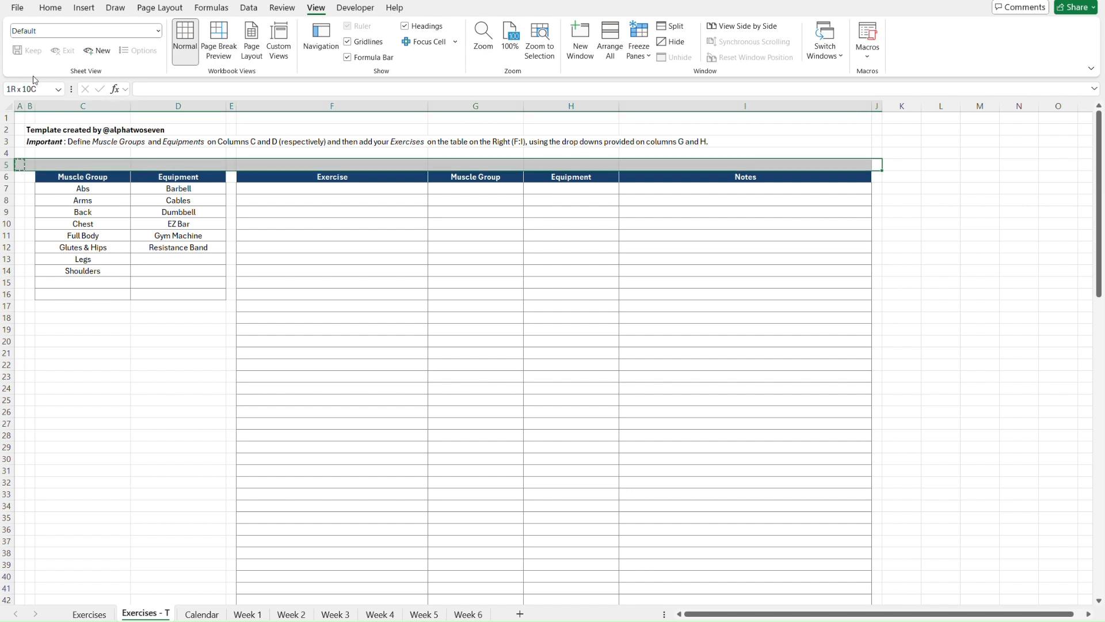
left_click(51, 8)
left_click(217, 50)
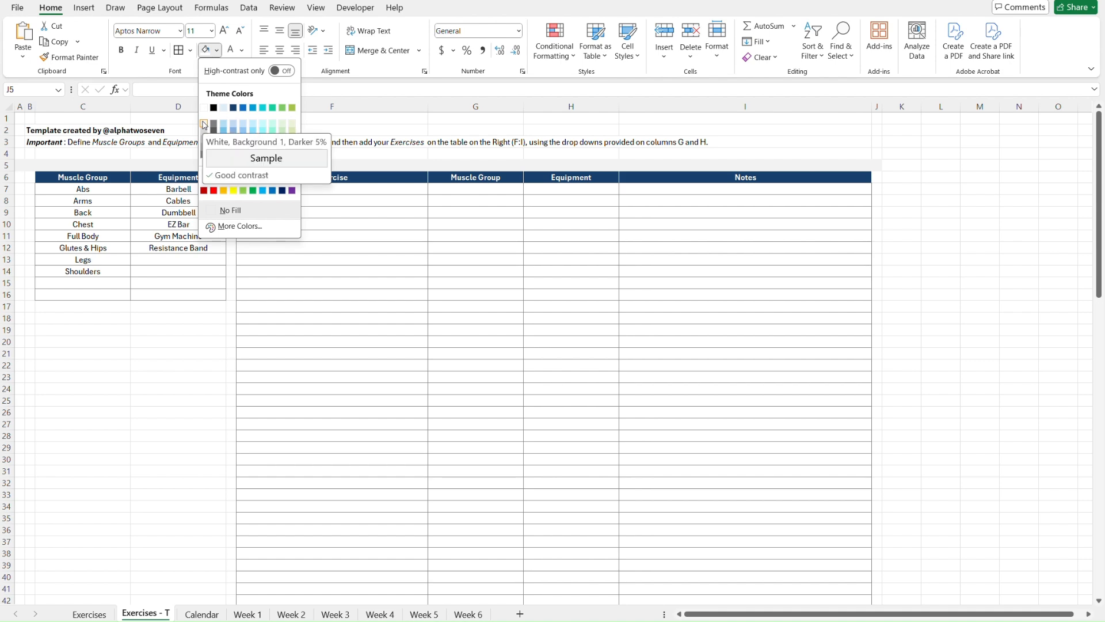
left_click(205, 124)
Step: Fill columns A and B from row 6 down to row 107 with the same light grey
left_click(20, 180)
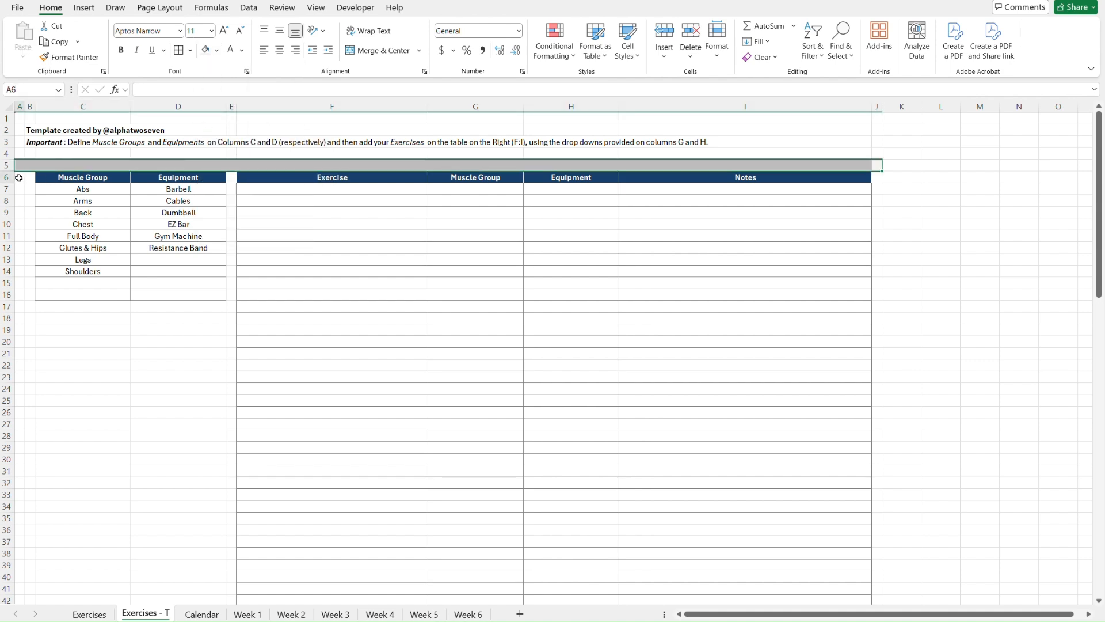
scroll(138, 358, "down", 20)
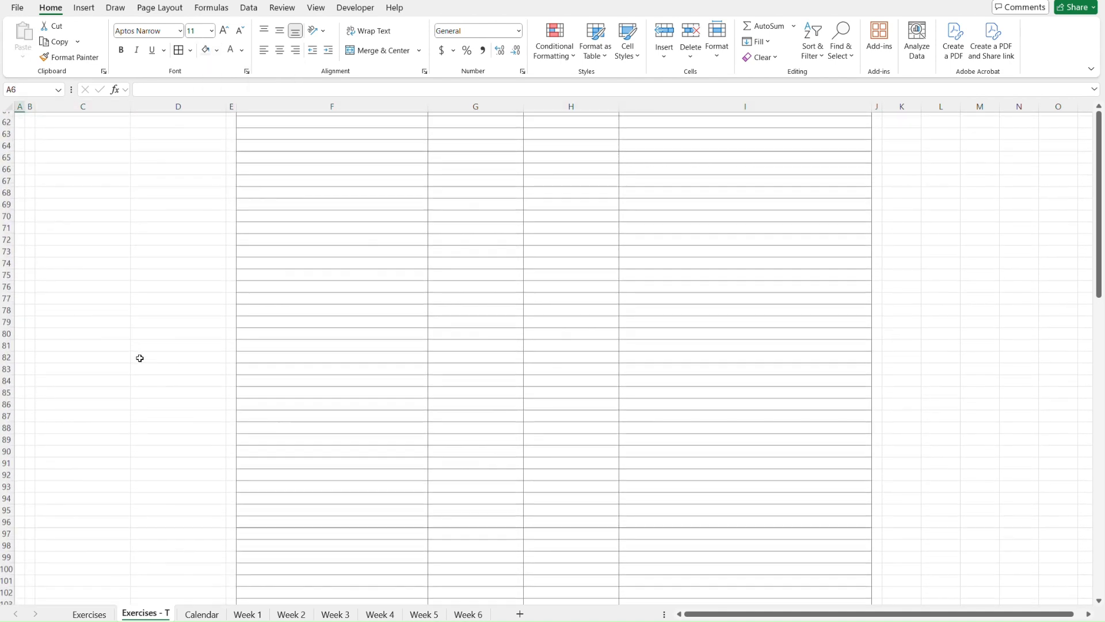
left_click(30, 377, "shift")
left_click(205, 50)
scroll(74, 259, "up", 20)
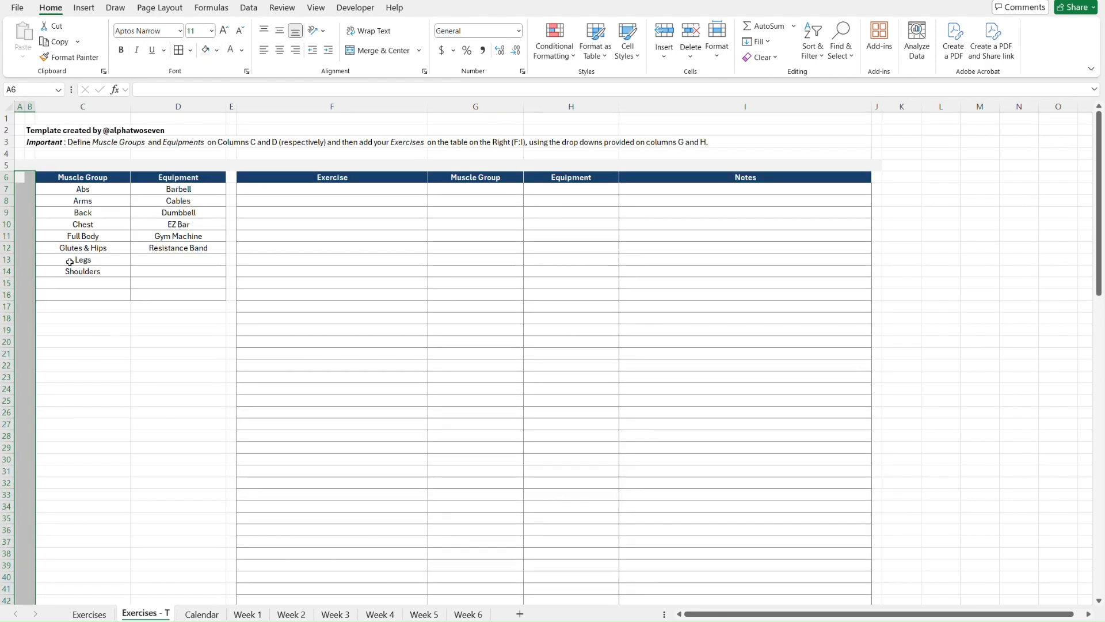
Step: Fill the area below the Muscle Group and Equipment lists and the spacer column E with light grey down to row 107
left_click(78, 306)
scroll(77, 307, "down", 20)
left_click(230, 244, "shift")
left_click(205, 50)
left_click(232, 165)
scroll(231, 166, "down", 20)
left_click(230, 219, "shift")
left_click(206, 52)
scroll(580, 267, "up", 20)
Step: Fill column J beside the exercise table and the row just beneath the table with light grey
left_click(878, 165)
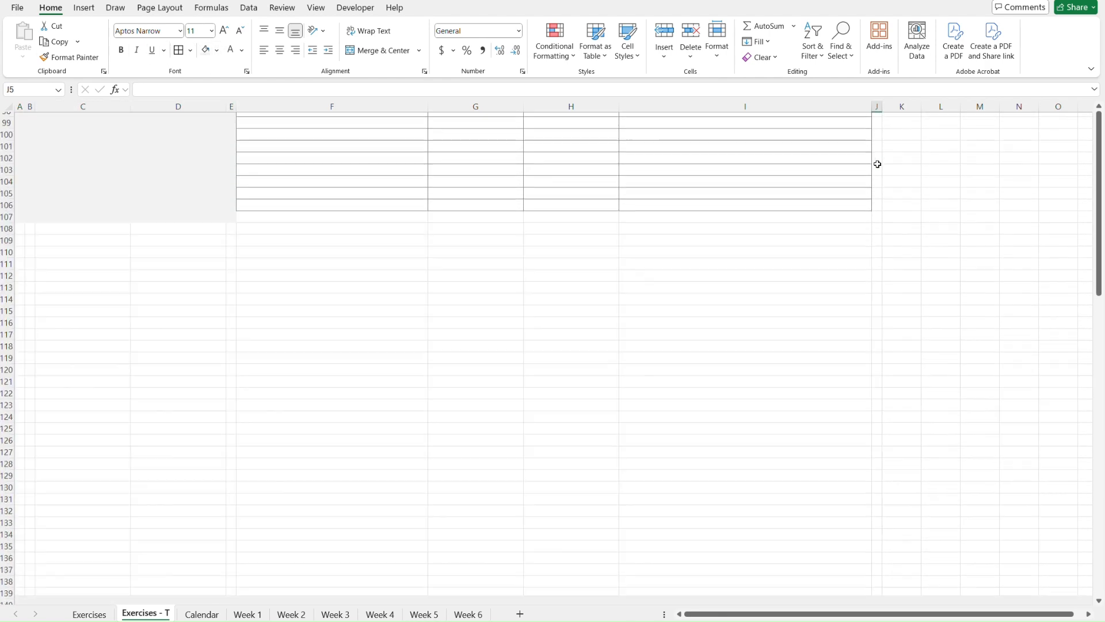
left_click(877, 200, "shift")
left_click(205, 50)
left_click_drag(232, 201, 877, 201)
left_click(205, 50)
key("ctrl+Home")
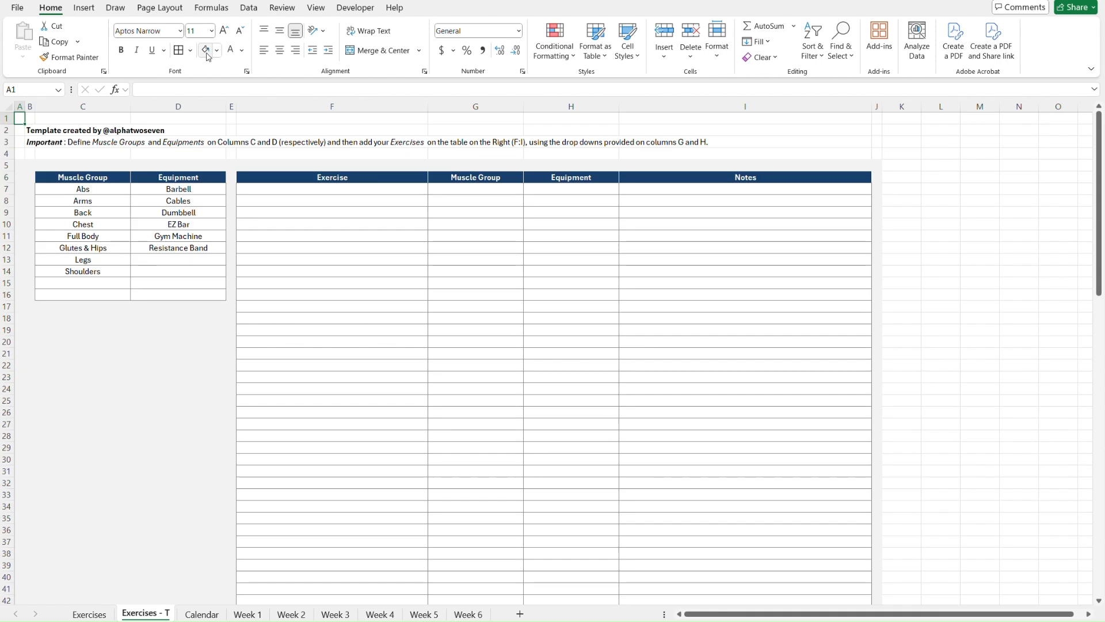
Step: Turn off the gridlines on the Exercises - T sheet and reselect cell A1
left_click(315, 8)
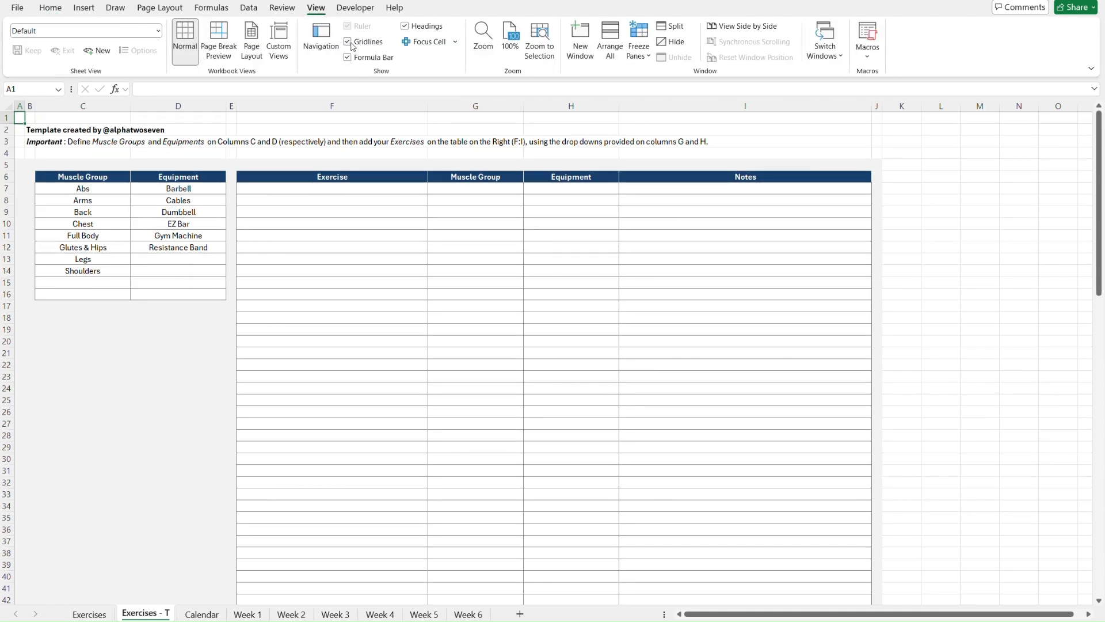
left_click(348, 42)
left_click(973, 294)
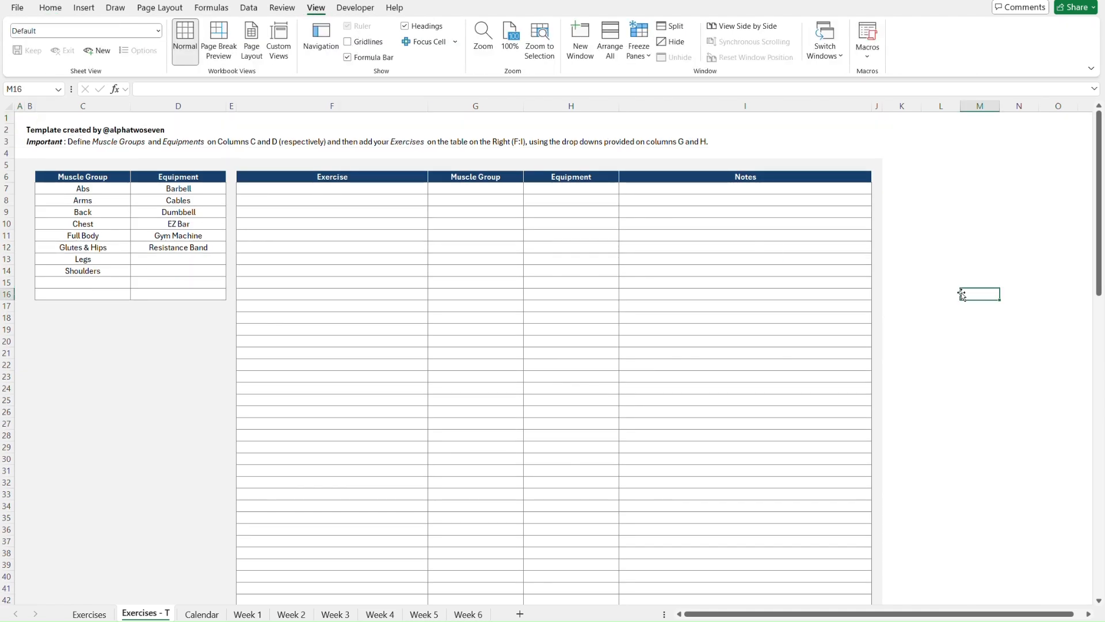
key("ctrl+Home")
Step: Compare the Exercises - T sheet with the Exercises sheet and view the Calendar sheet
key("ctrl+Page_Up")
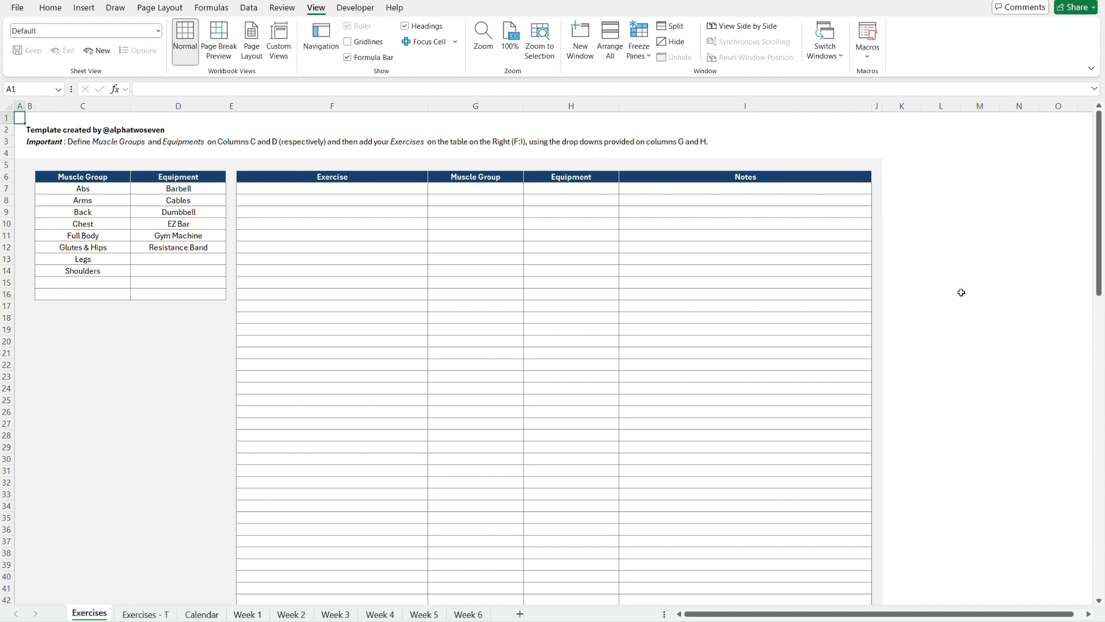
key("ctrl+Page_Down")
key("ctrl+Page_Up")
key("ctrl+Page_Down")
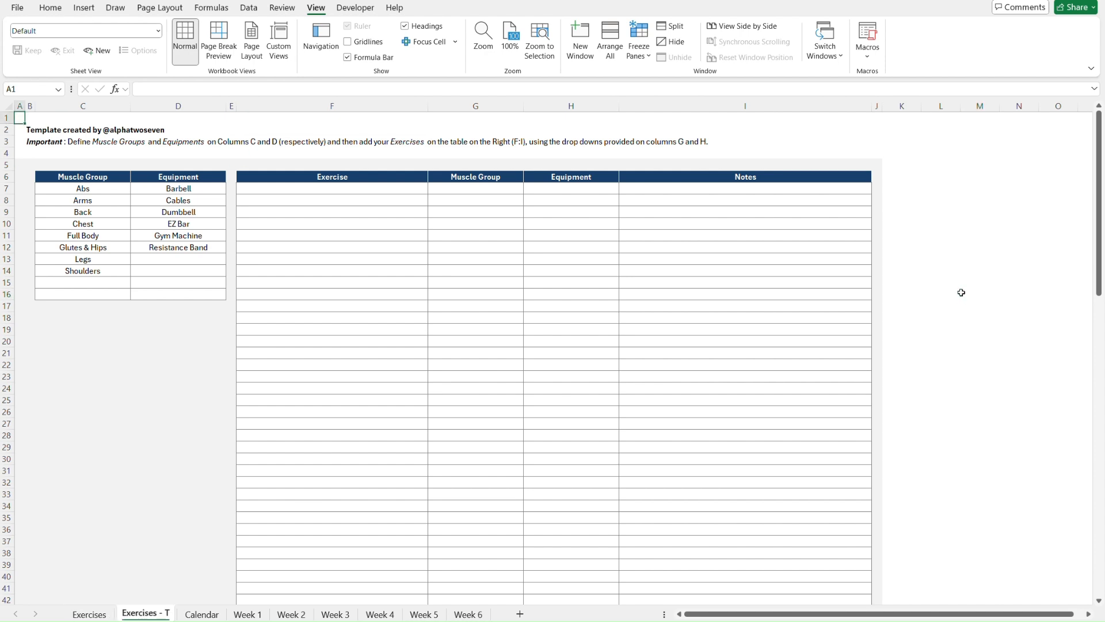
key("ctrl+Page_Up")
key("ctrl+Page_Down")
key("ctrl+Page_Down")
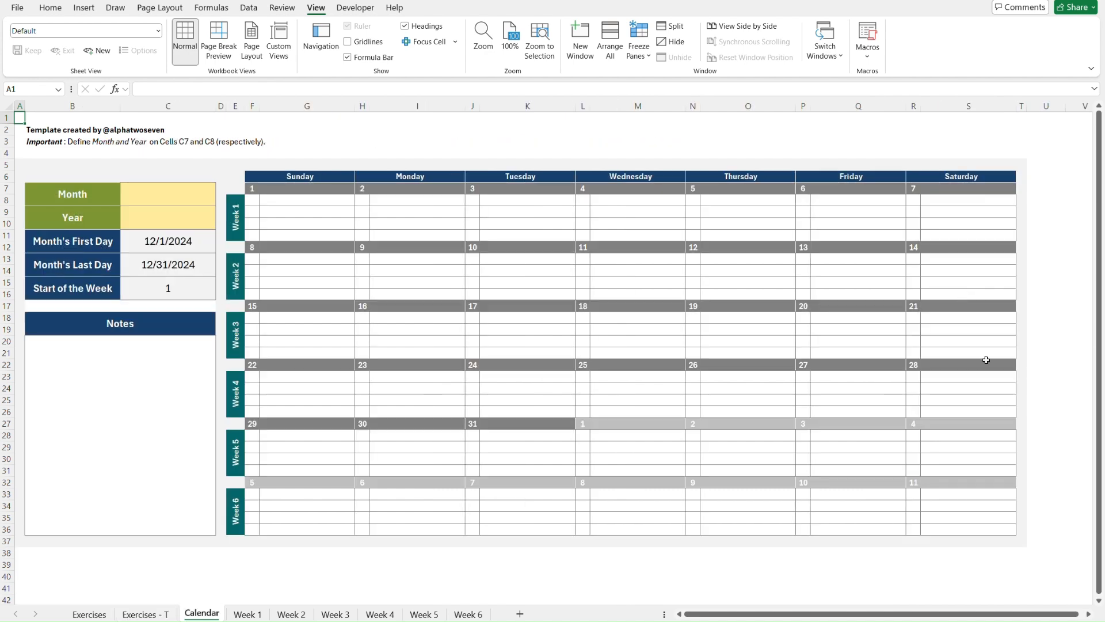
Step: Add a new sheet after Calendar and name it Calendar - T
left_click(519, 614)
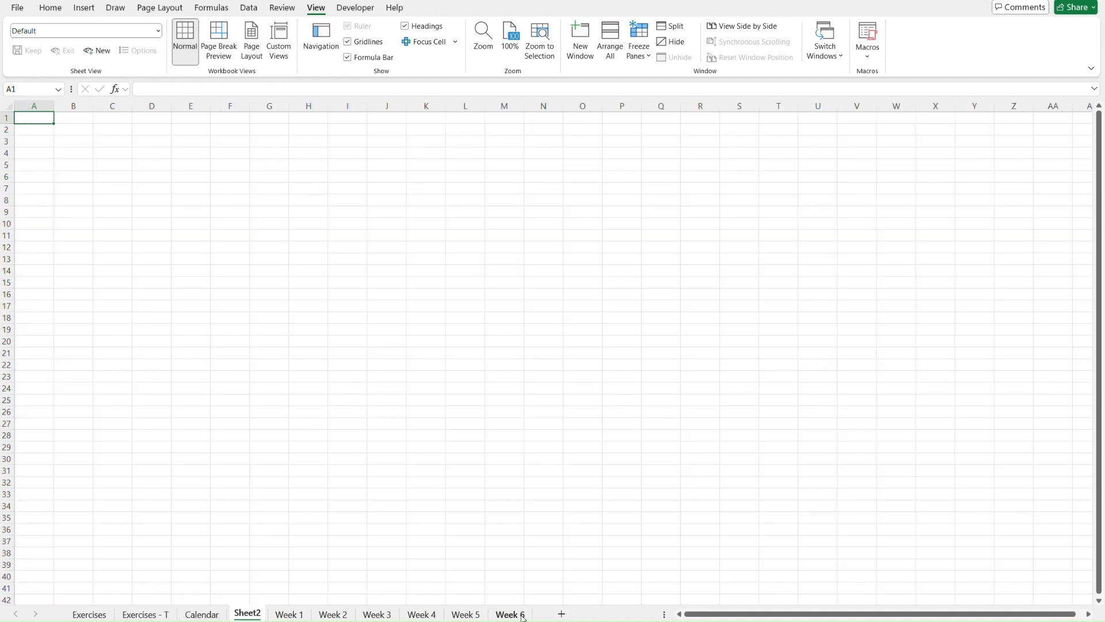
double_click(251, 616)
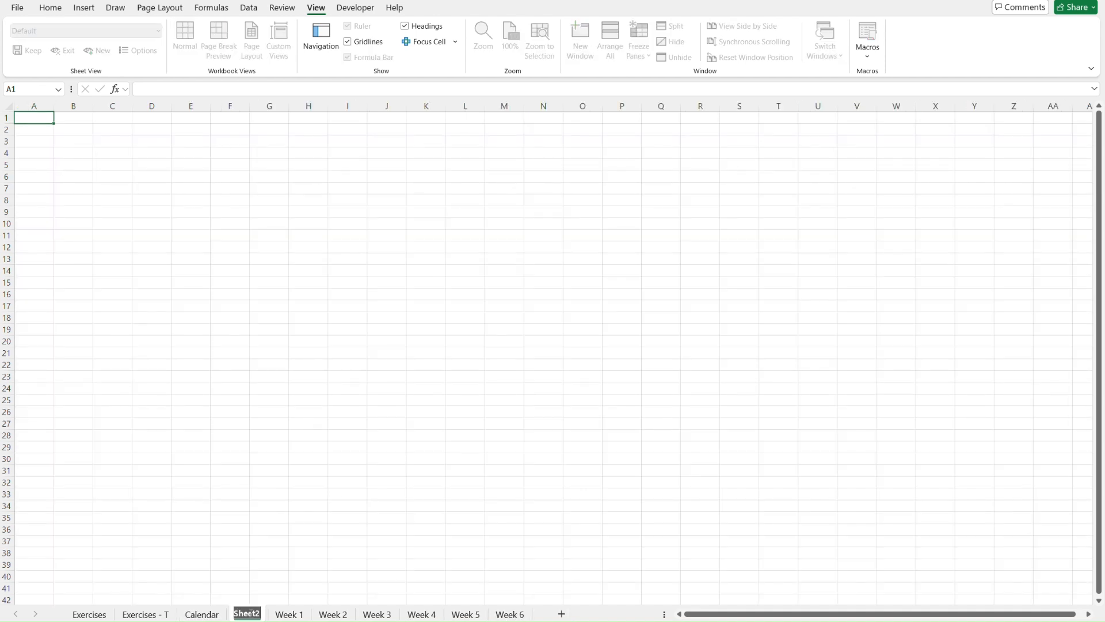
key("Return")
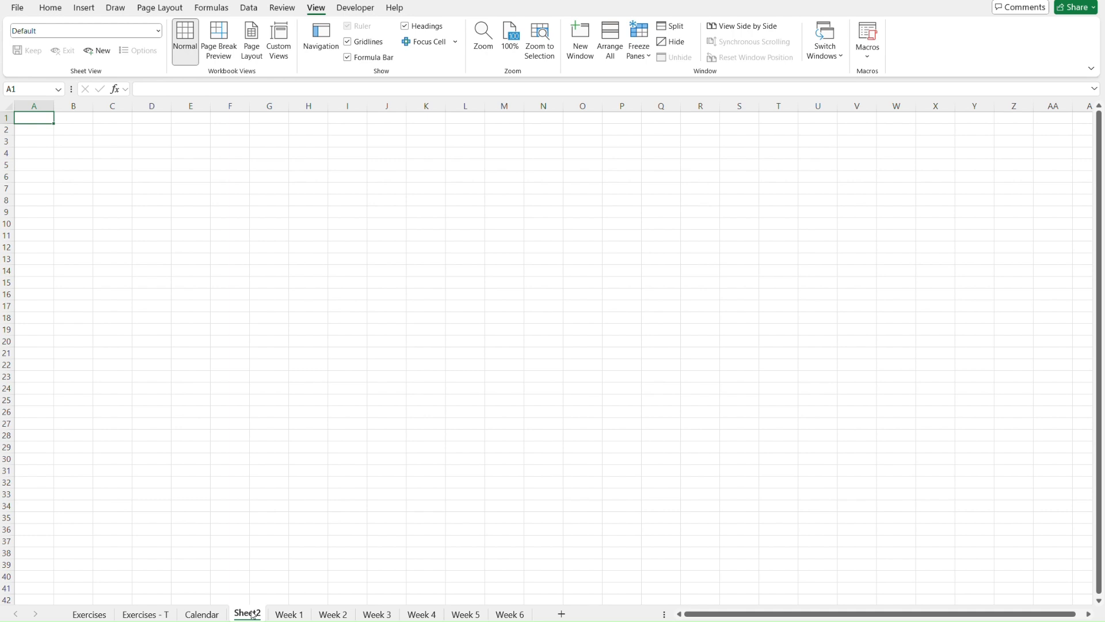
right_click(253, 615)
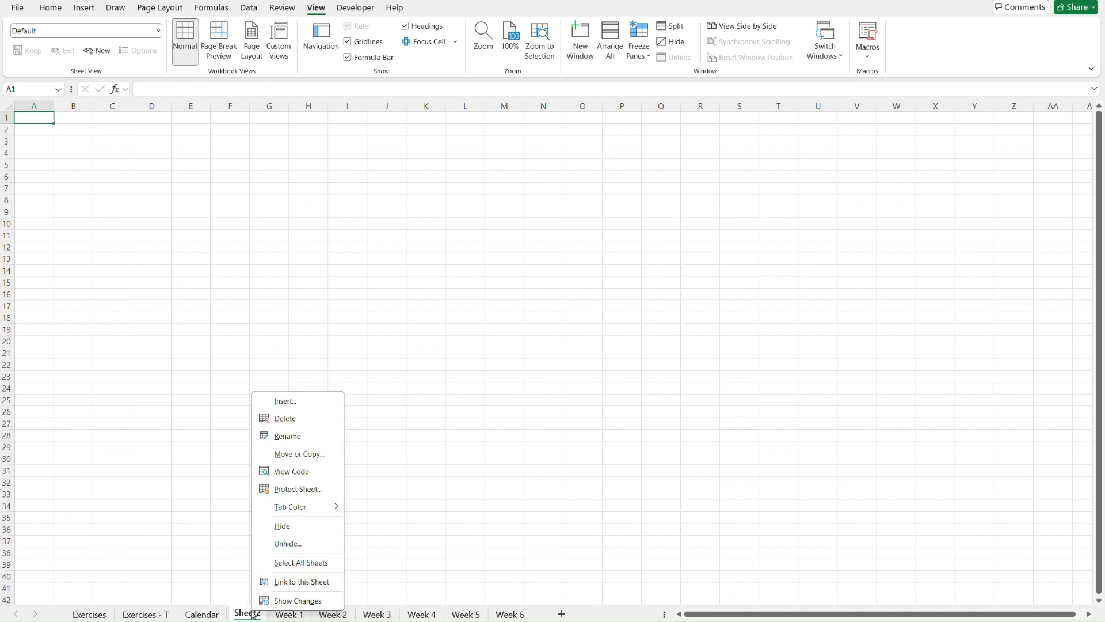
left_click(315, 436)
type("Cale")
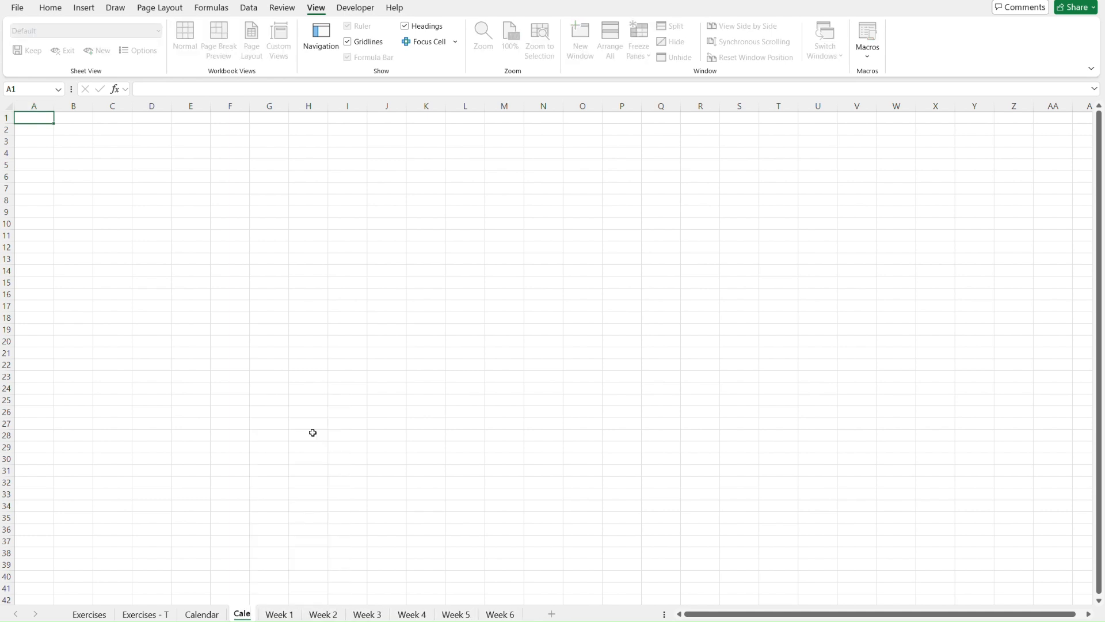
type("ndar -")
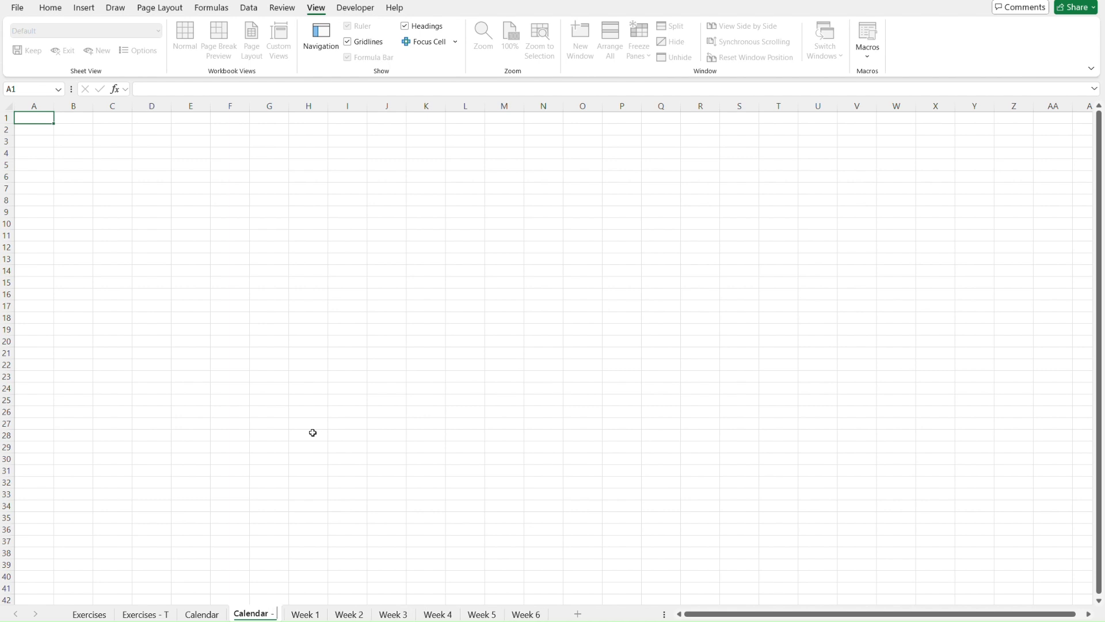
type(" T")
key("Return")
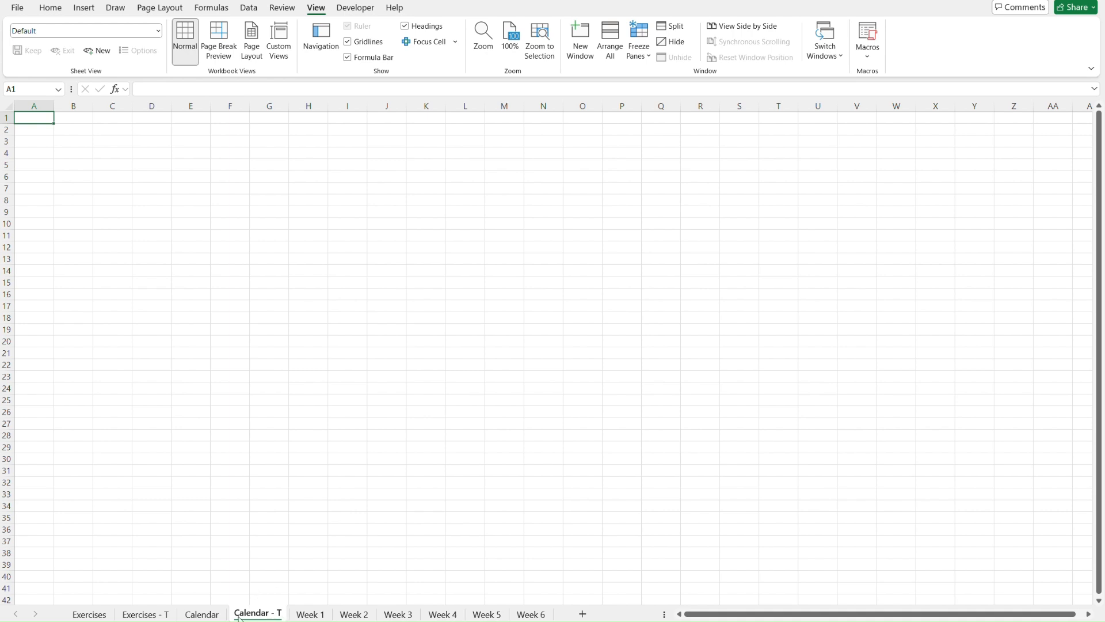
Step: Copy the heading and instruction text in A2:B3 of the Calendar sheet and paste it at A2 on Calendar - T
left_click(198, 615)
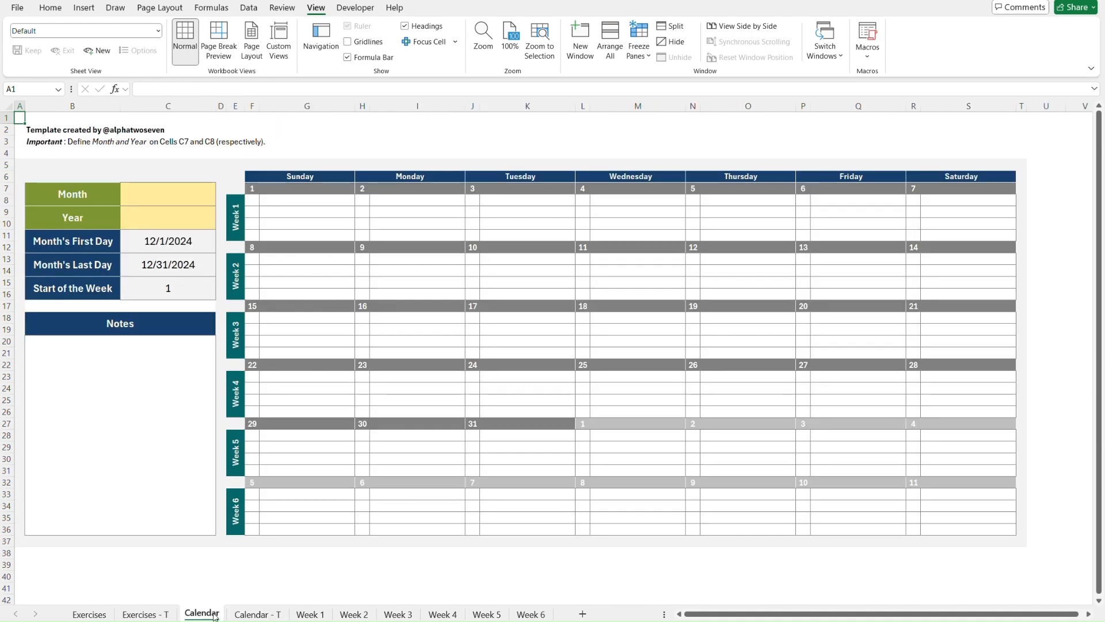
left_click(251, 615)
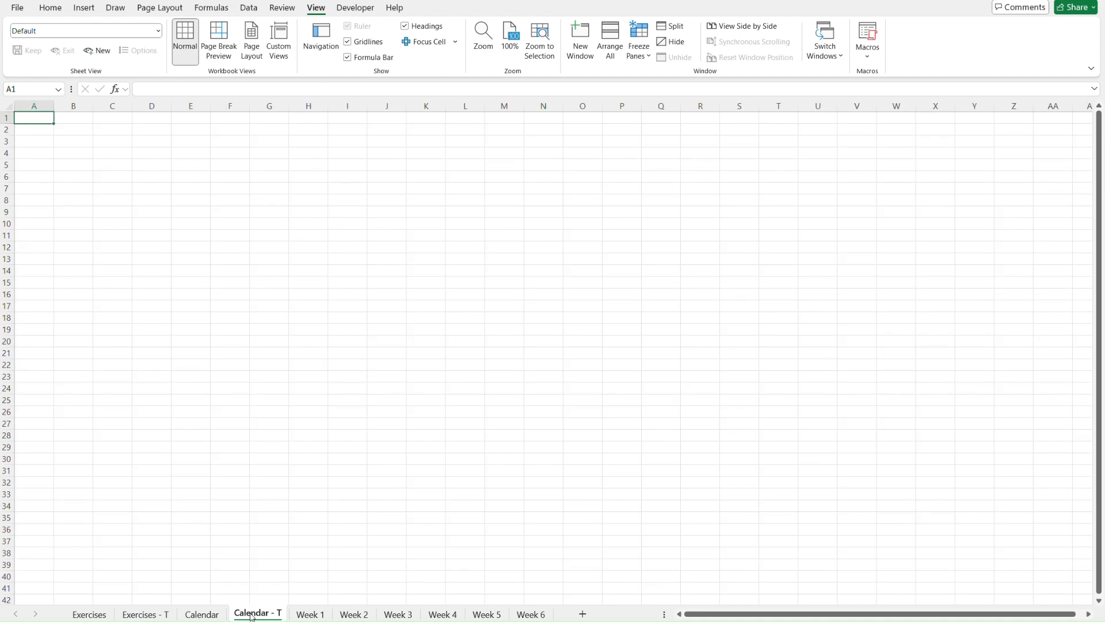
left_click(203, 615)
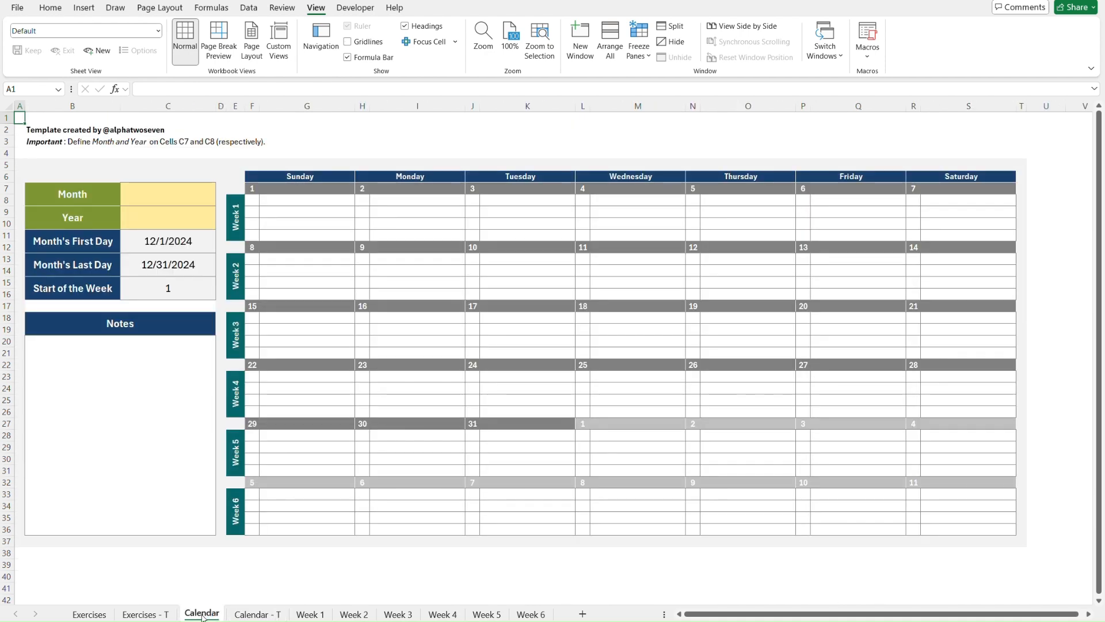
key("Down")
key("shift+Right")
key("shift+Down")
key("ctrl+c")
key("ctrl+v")
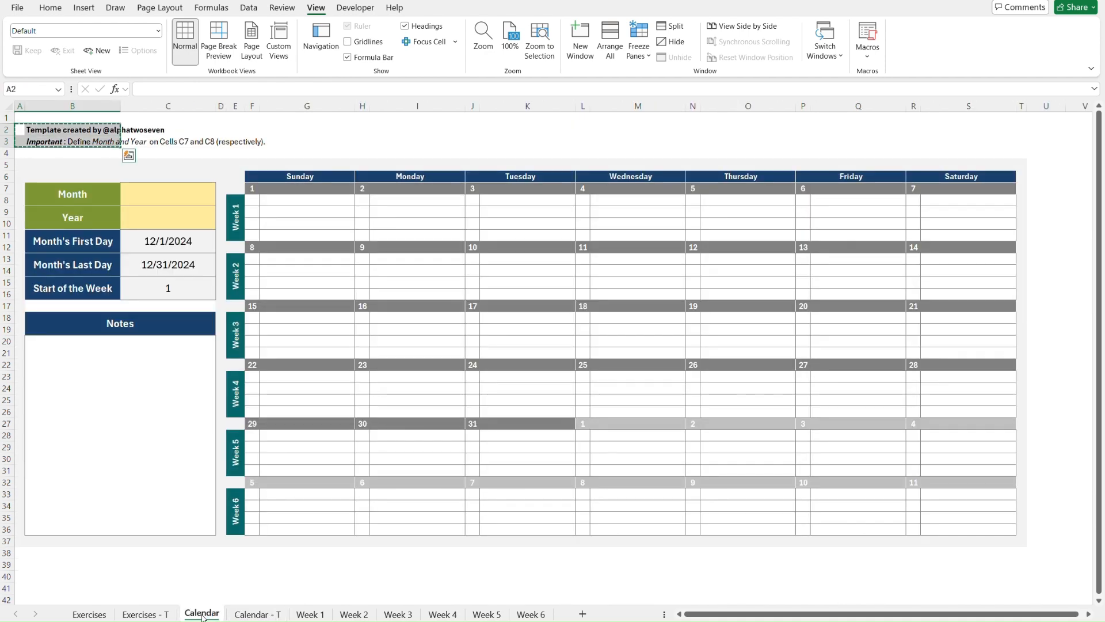
key("ctrl+Page_Down")
key("Down")
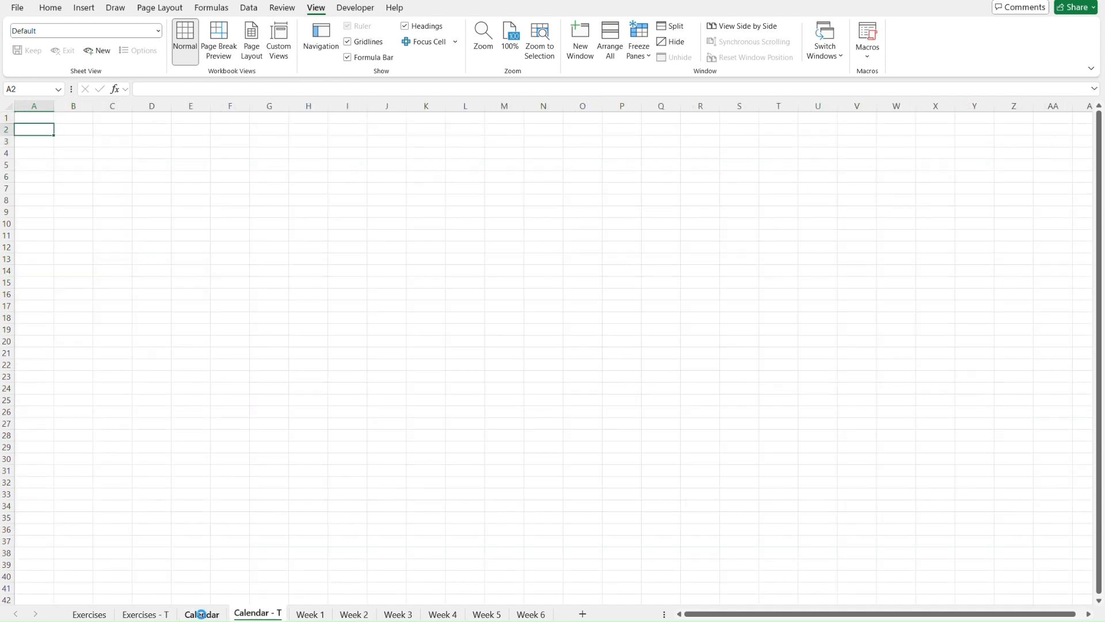
key("ctrl+v")
key("Up")
key("Escape")
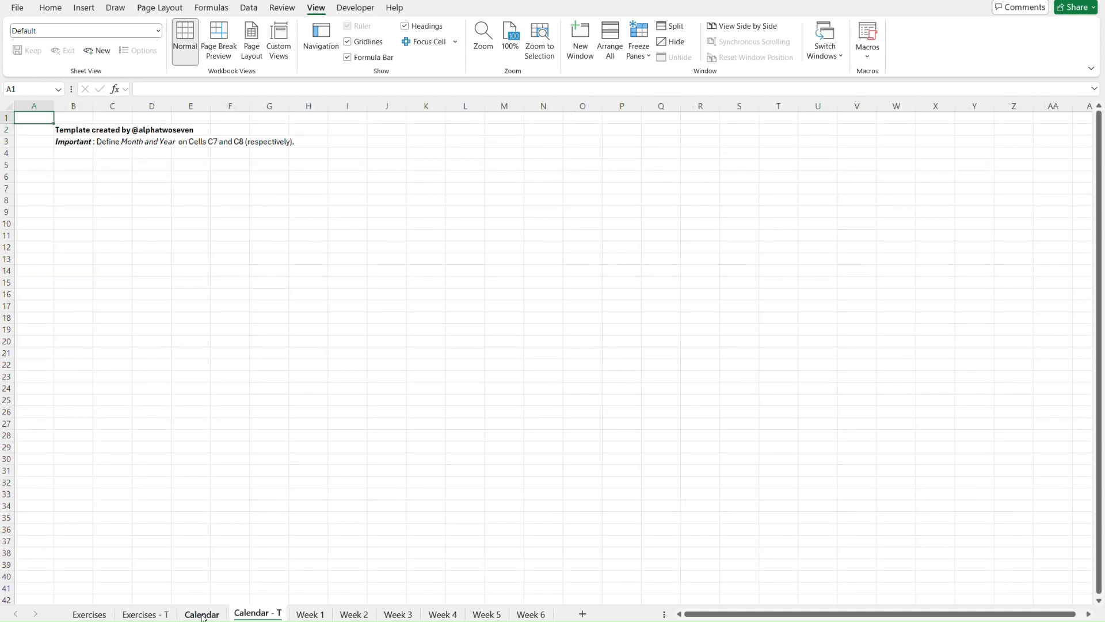
Step: Examine the Calendar sheet's layout against Calendar - T, with A1 selected on the Calendar sheet
left_click(203, 615)
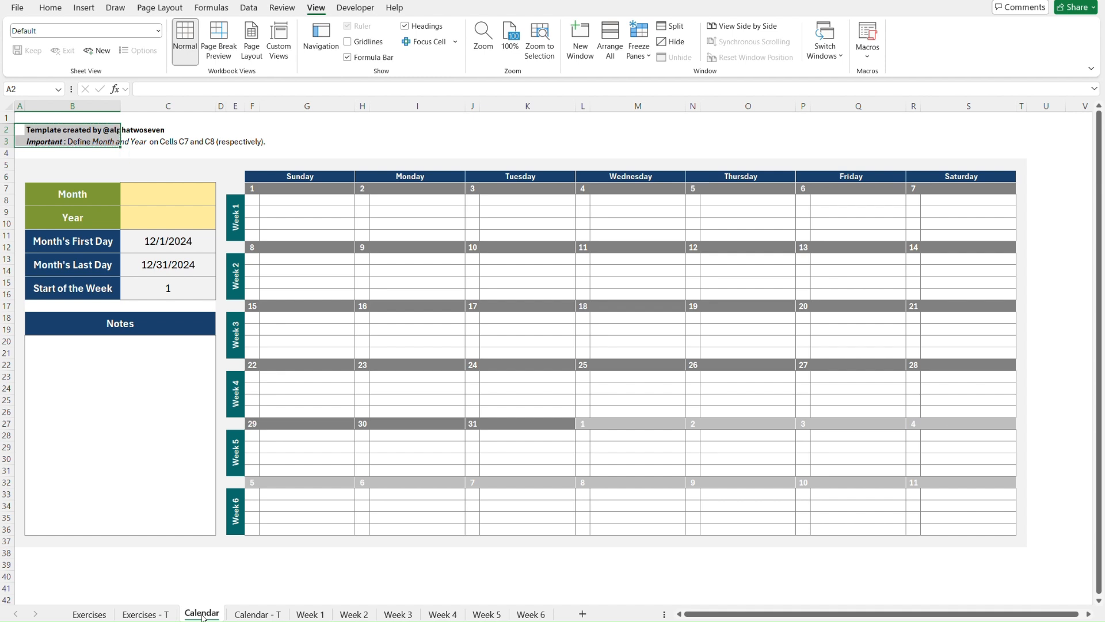
key("ctrl+Page_Down")
left_click(202, 615)
key("Up")
key("Escape")
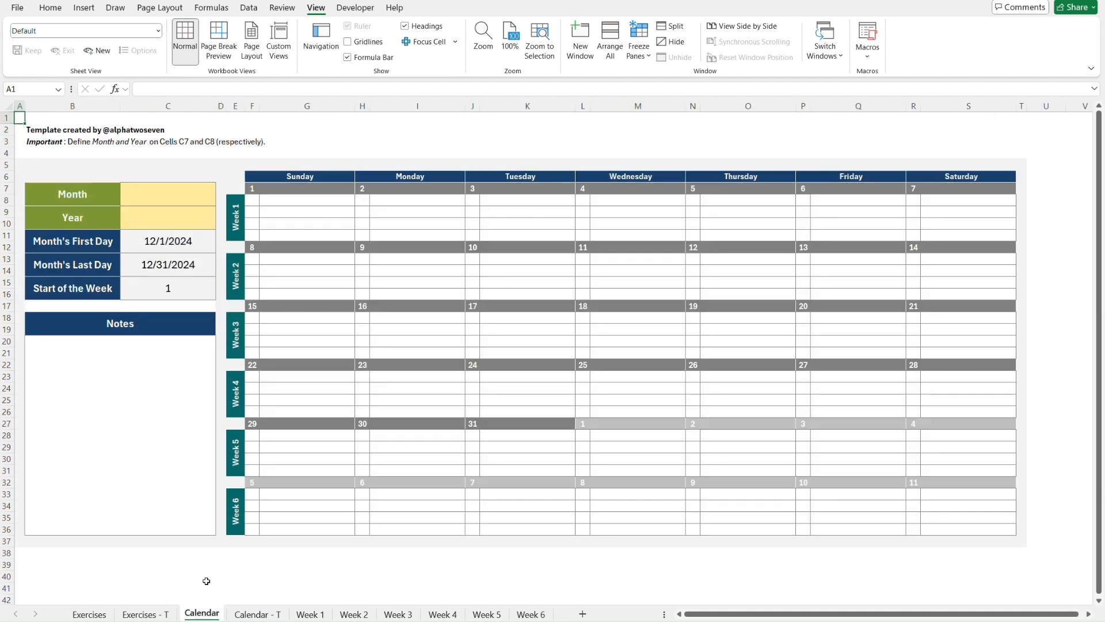
left_click(47, 8)
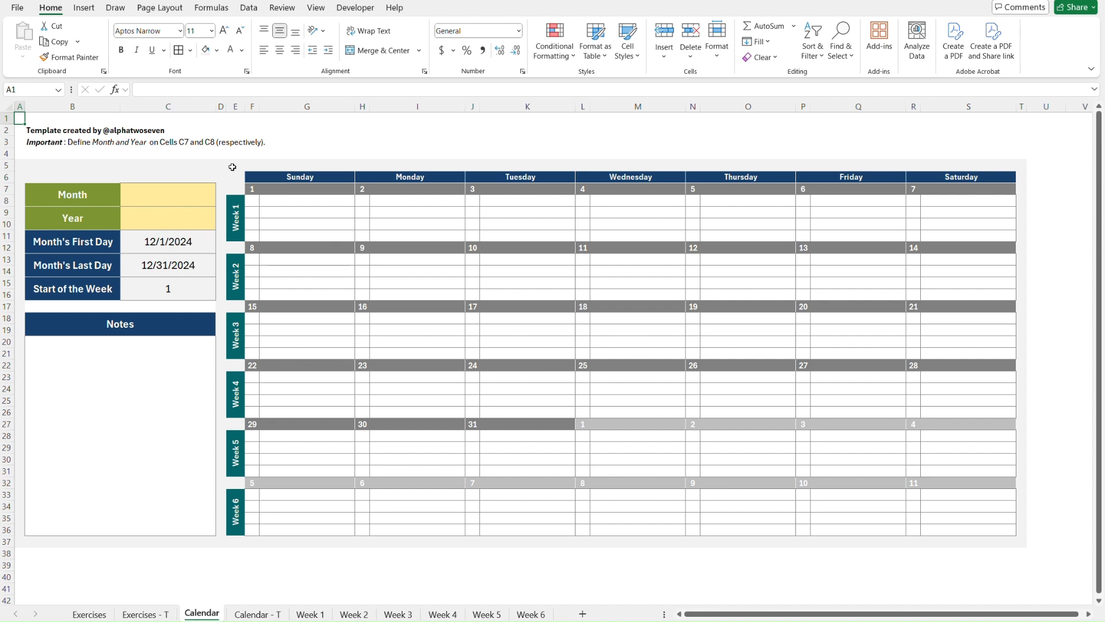
Step: Copy the labels from Month to Start of the Week in B7:B16 on the Calendar sheet
left_click(232, 167)
key("Left")
key("Left")
key("Left")
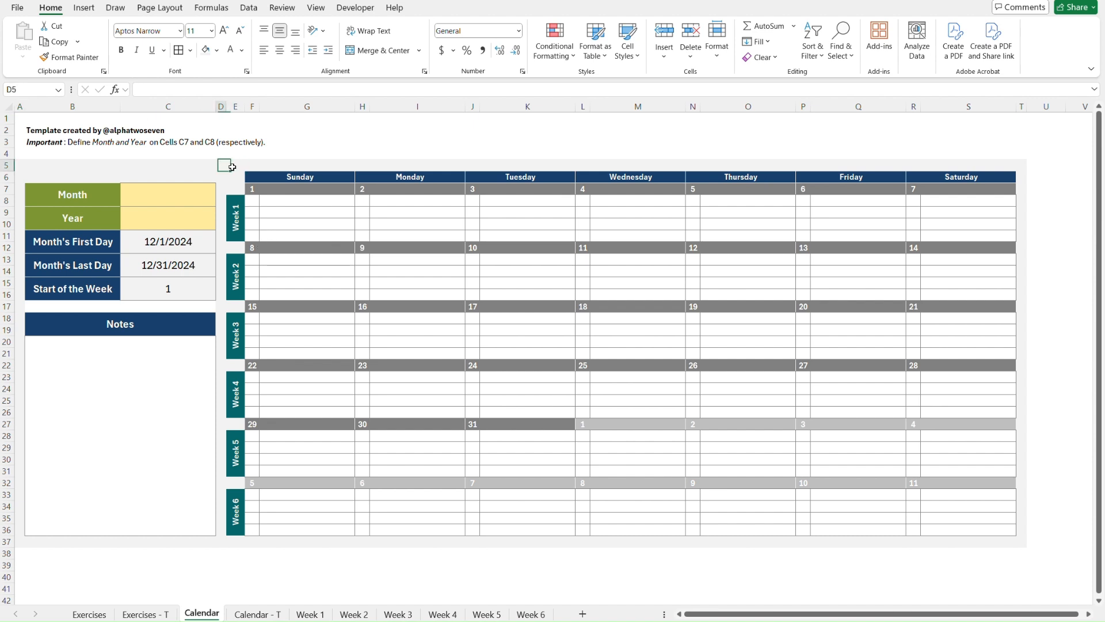
key("Down")
key("Down")
key("Down")
key("Up")
key("shift+Down")
key("shift+Down")
key("shift+Down")
key("shift+Down")
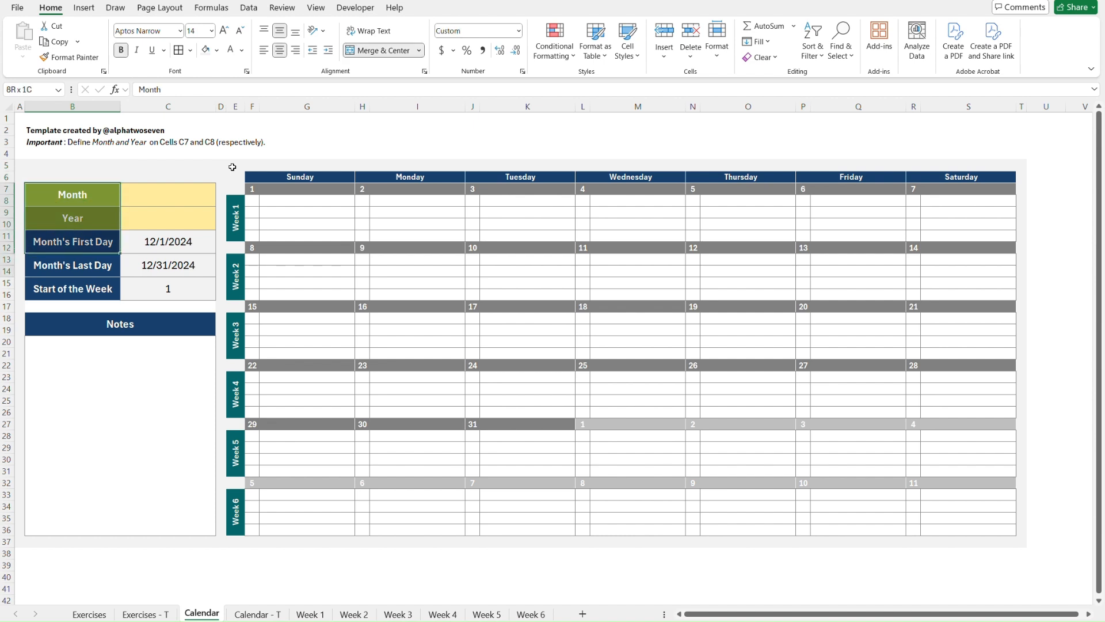
key("ctrl+c")
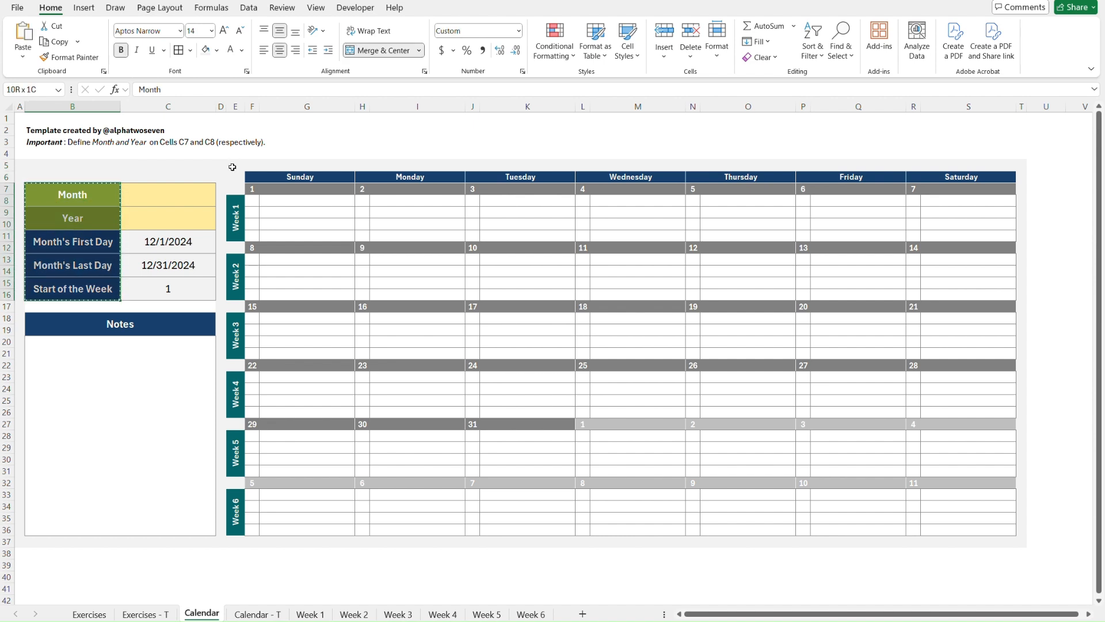
Step: Paste the copied labels as values only, starting at B7 on Calendar - T
key("ctrl+Page_Down")
left_click(41, 185)
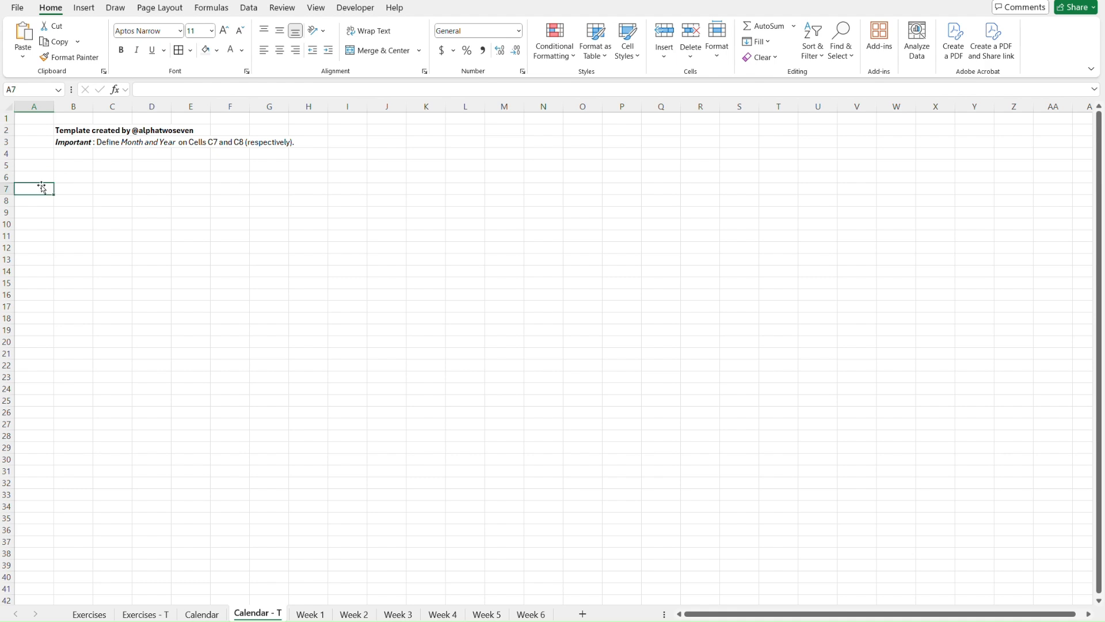
key("Right")
key("ctrl+alt+v")
key("v")
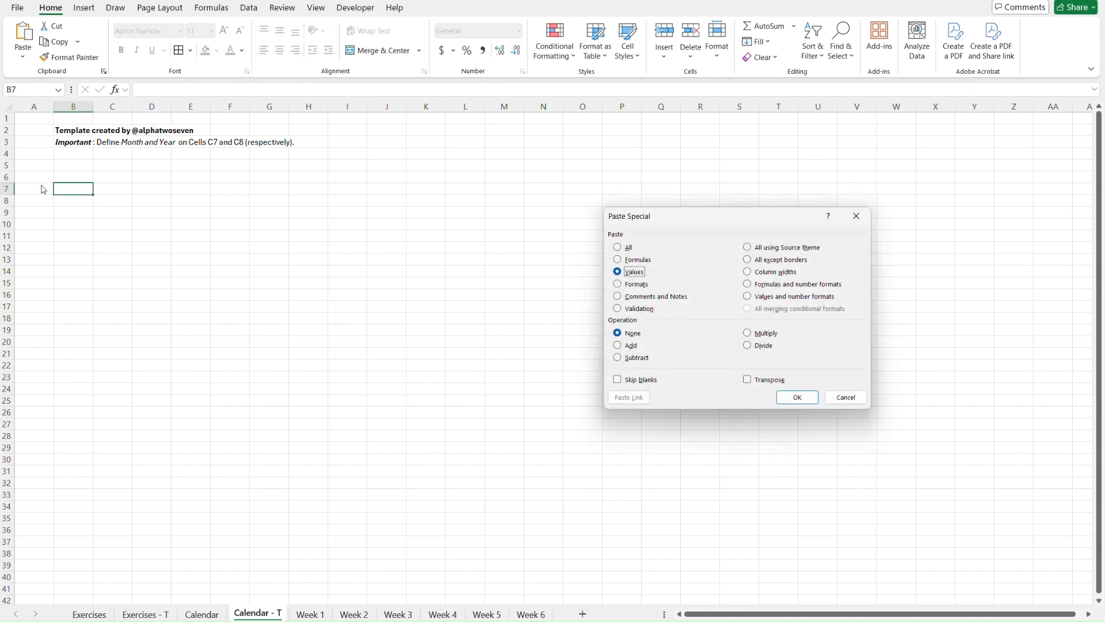
key("Return")
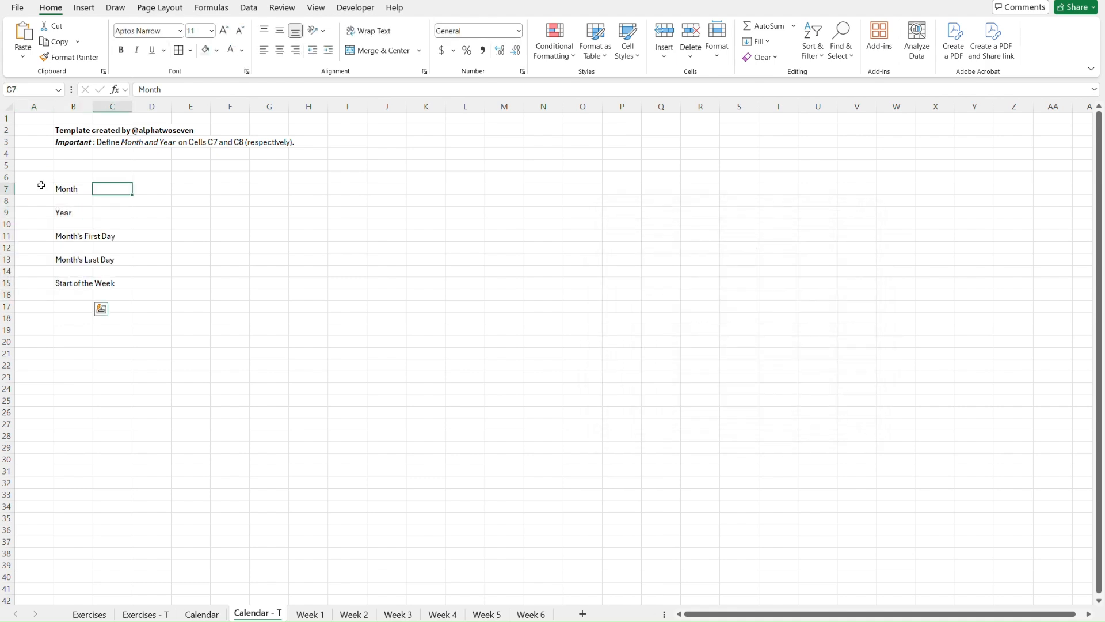
Step: Copy cell A1 on Exercises - T and paste only its column width onto column A of Calendar - T
key("ctrl+Page_Up")
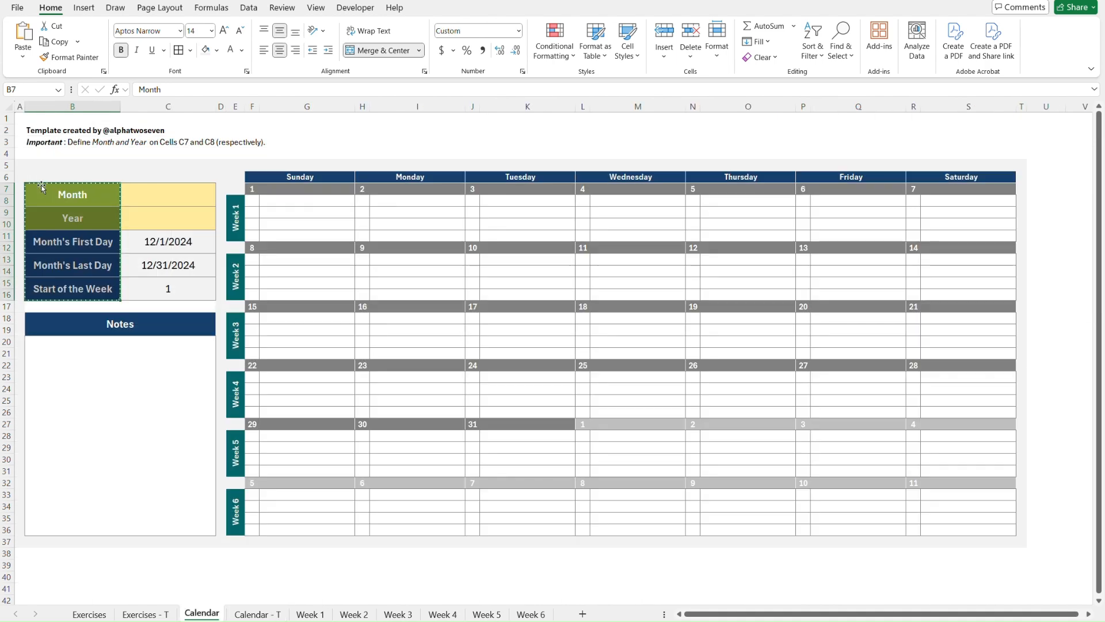
left_click(20, 118)
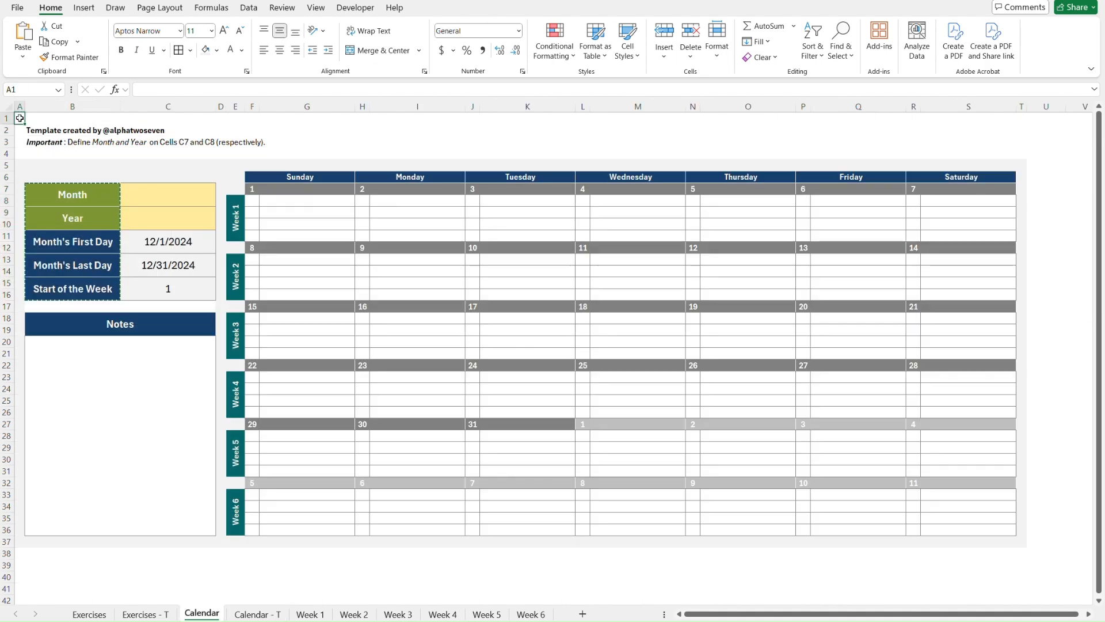
key("ctrl+Page_Up")
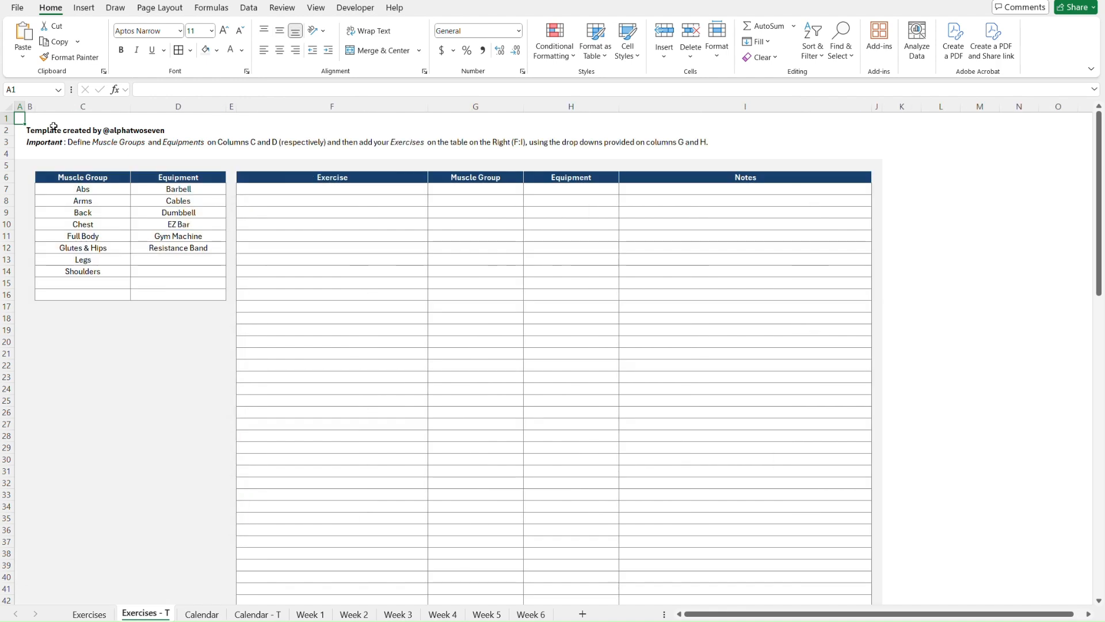
left_click(232, 154)
key("ctrl+Page_Down")
key("ctrl+Page_Down")
key("Left")
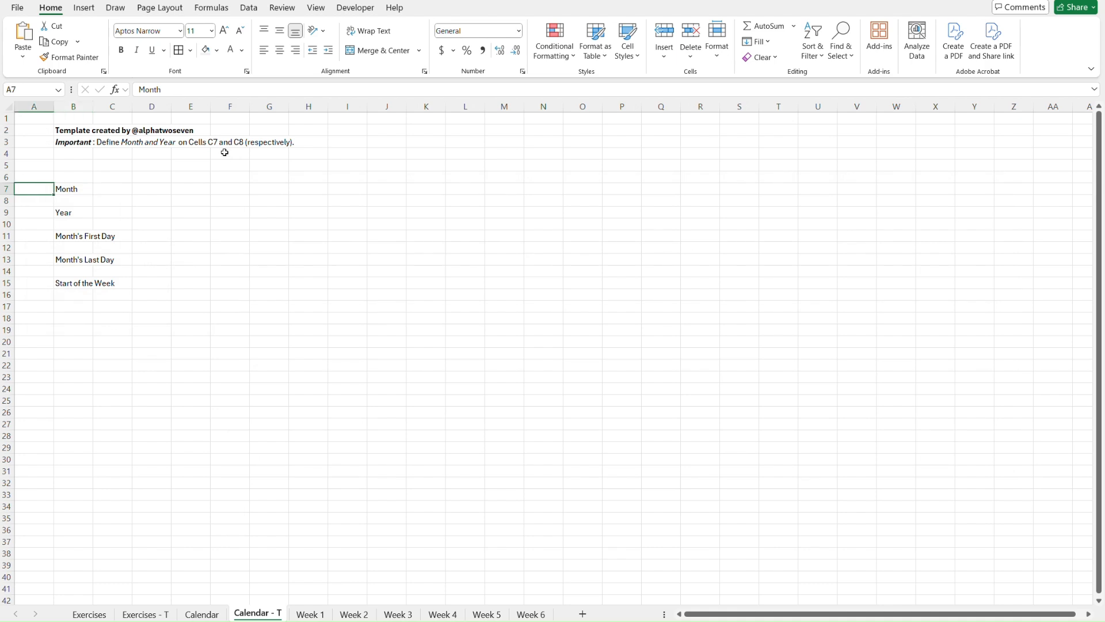
key("ctrl+alt+v")
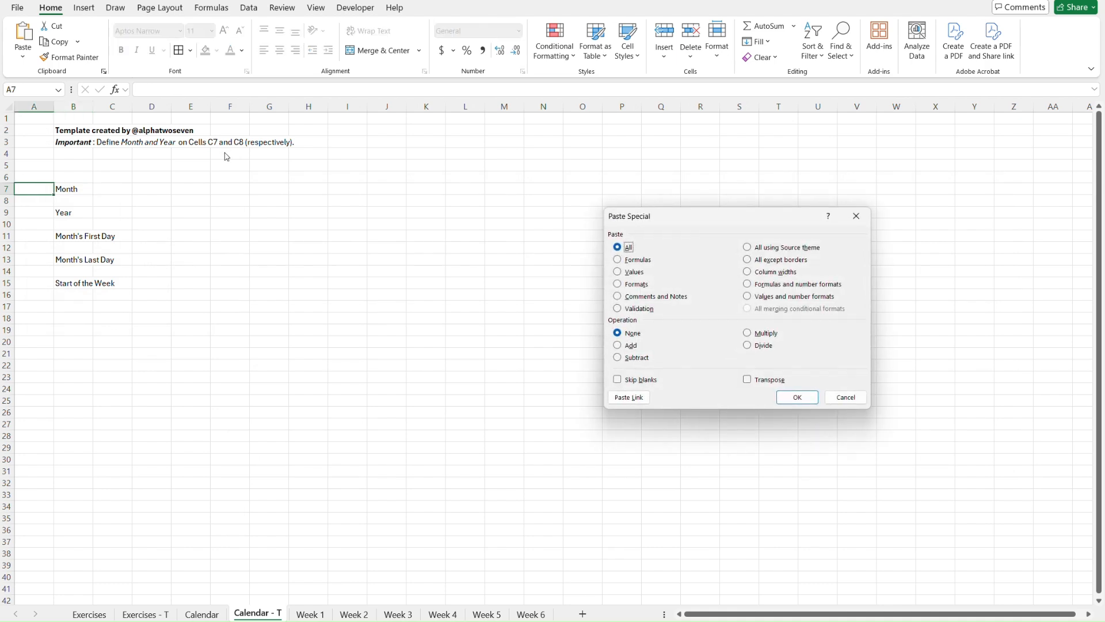
key("w")
key("Return")
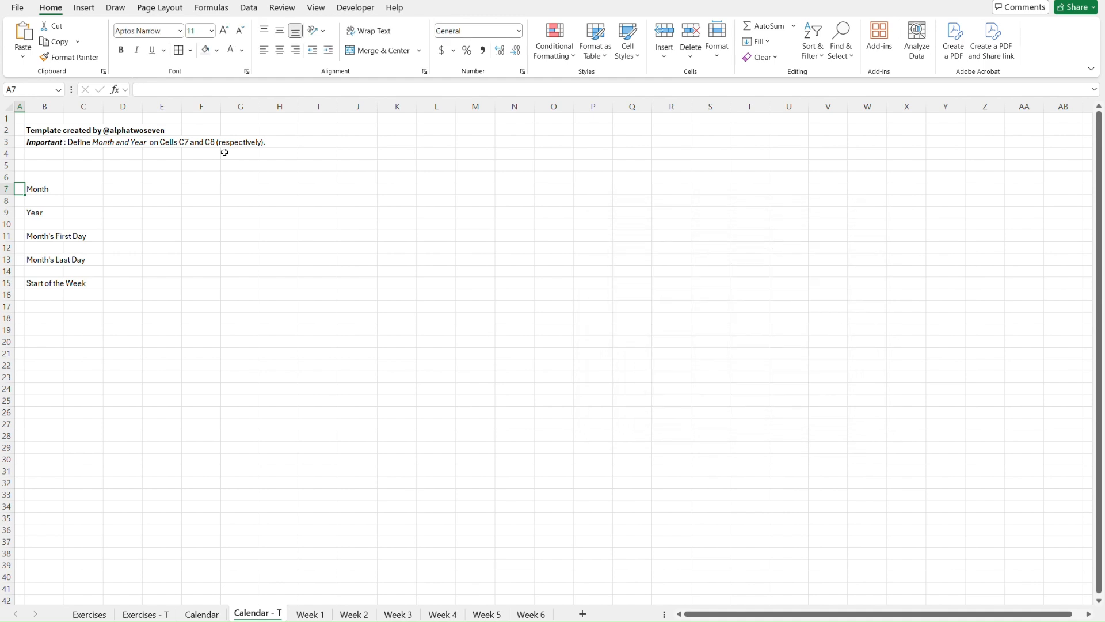
Step: Check the width of spacer column D on the Calendar sheet
key("ctrl+Page_Up")
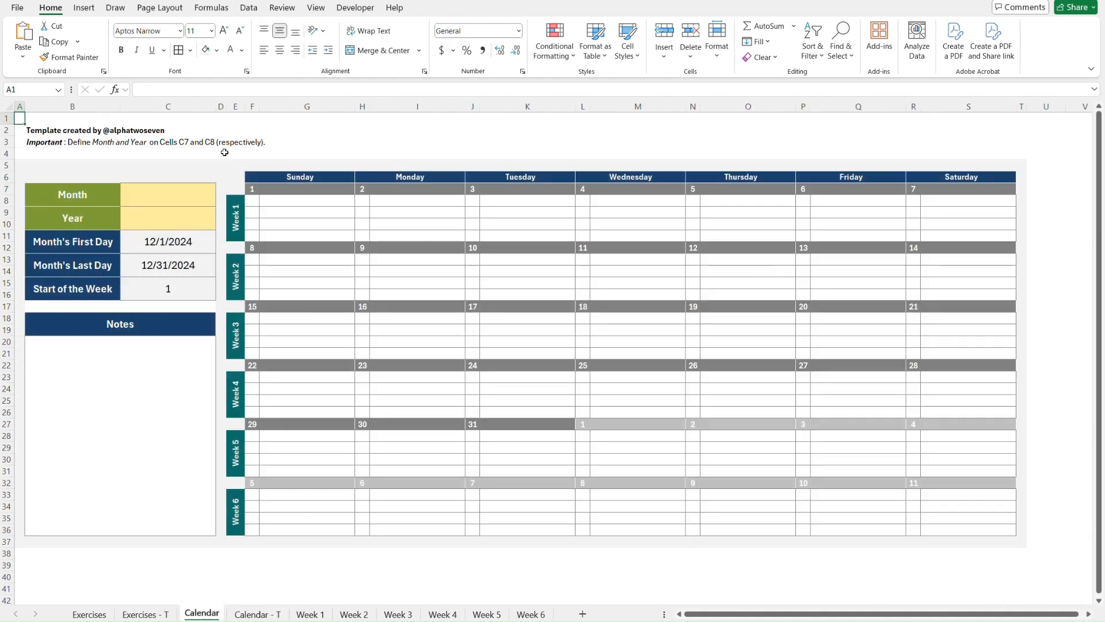
left_click(224, 152)
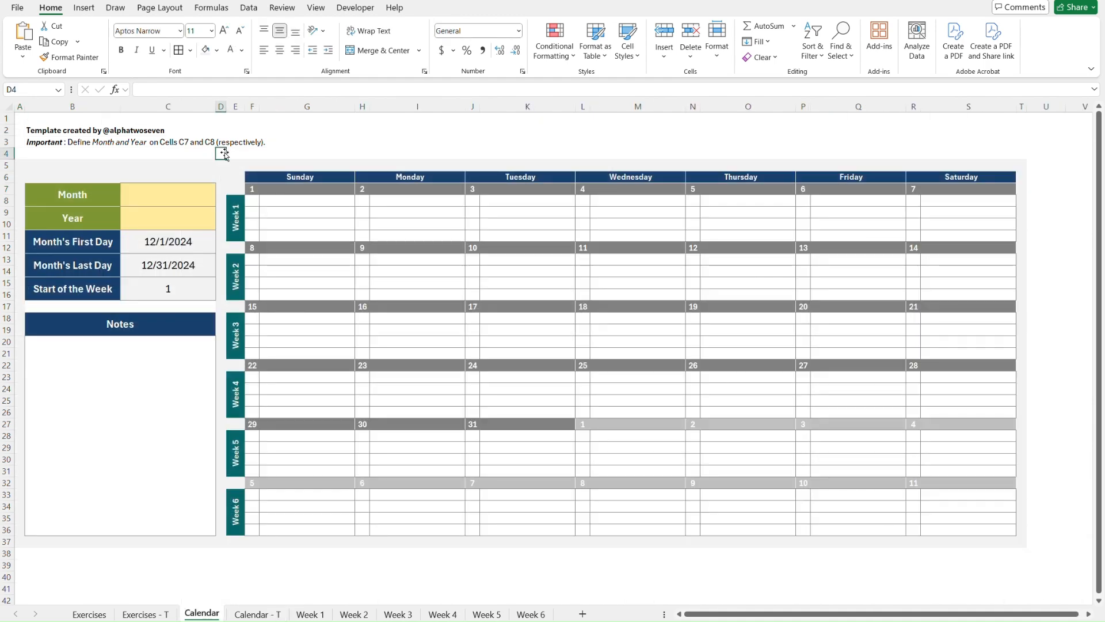
left_click(221, 107)
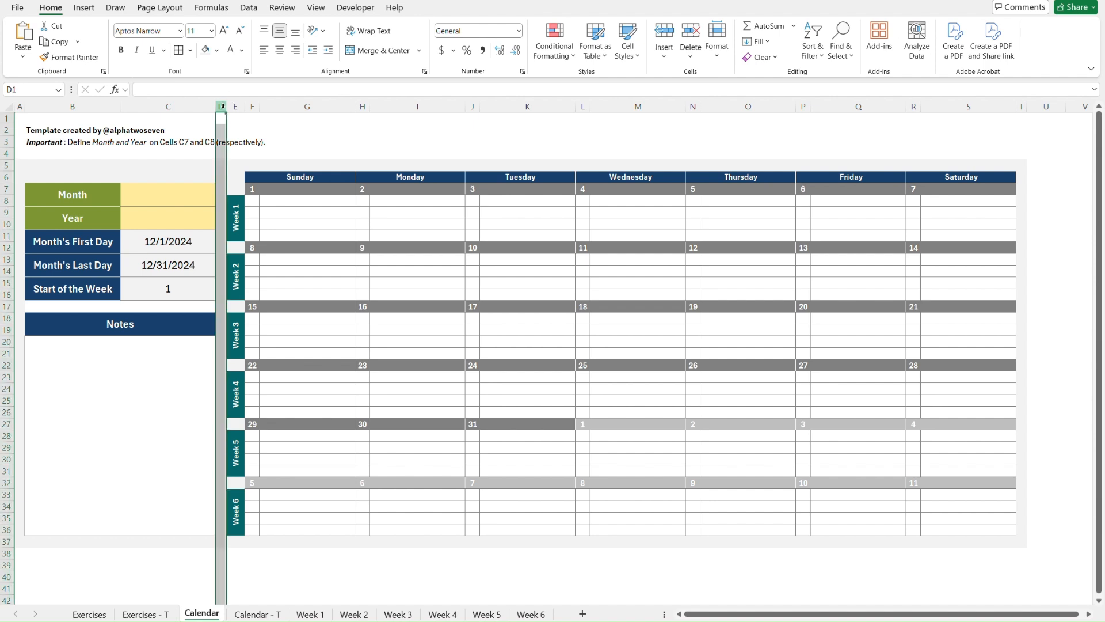
right_click(222, 106)
left_click(267, 303)
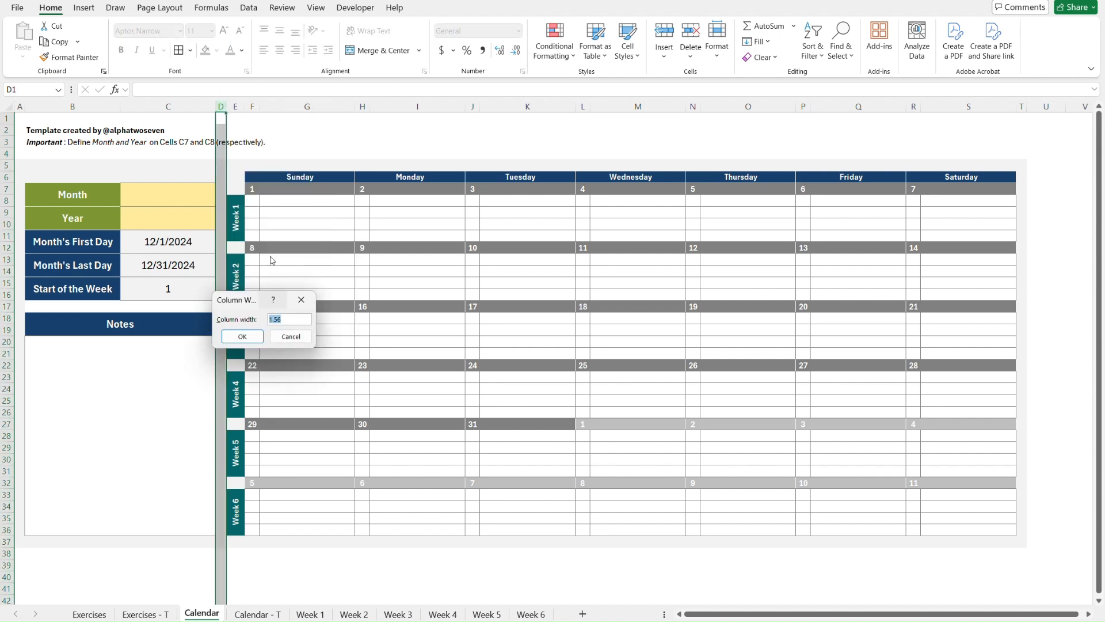
left_click(242, 336)
Step: Check the widths of columns E and F on the Calendar sheet
left_click(236, 107)
right_click(237, 109)
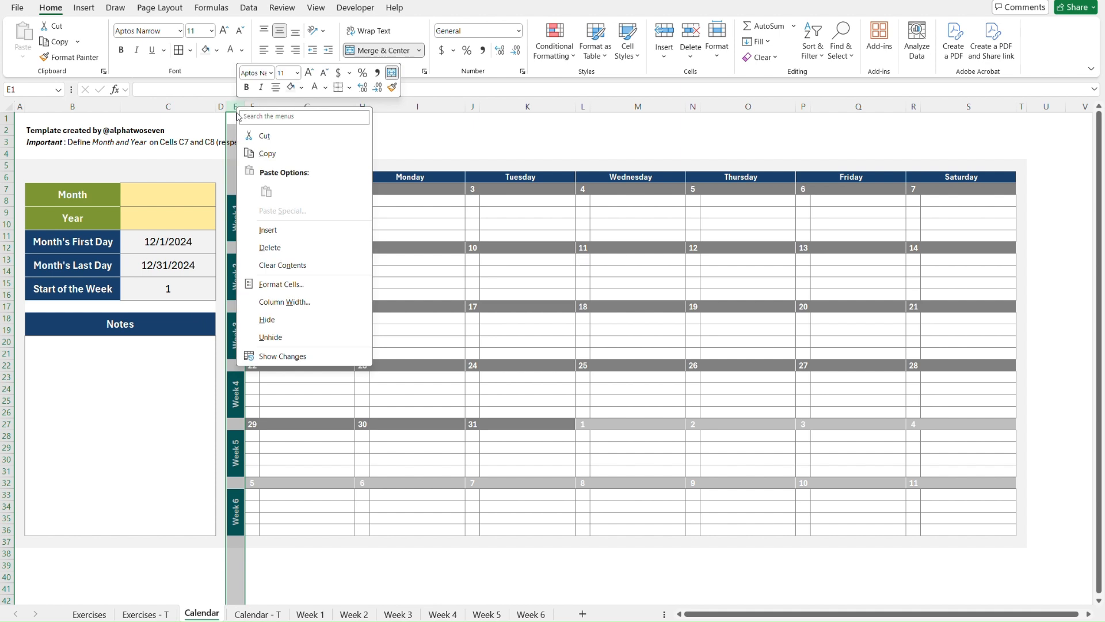
left_click(297, 302)
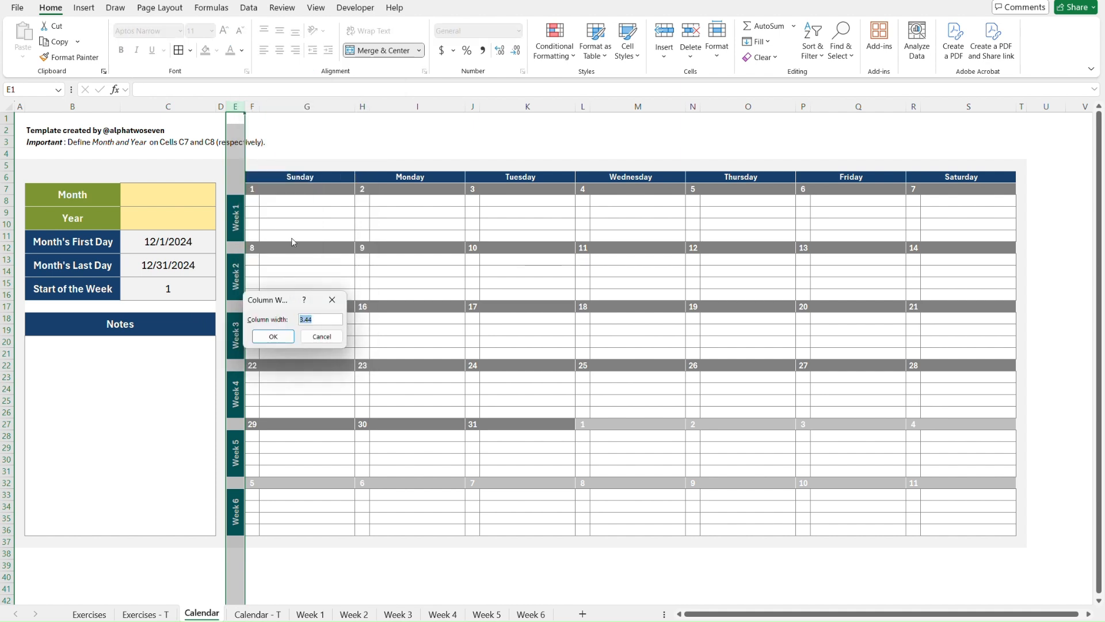
key("Escape")
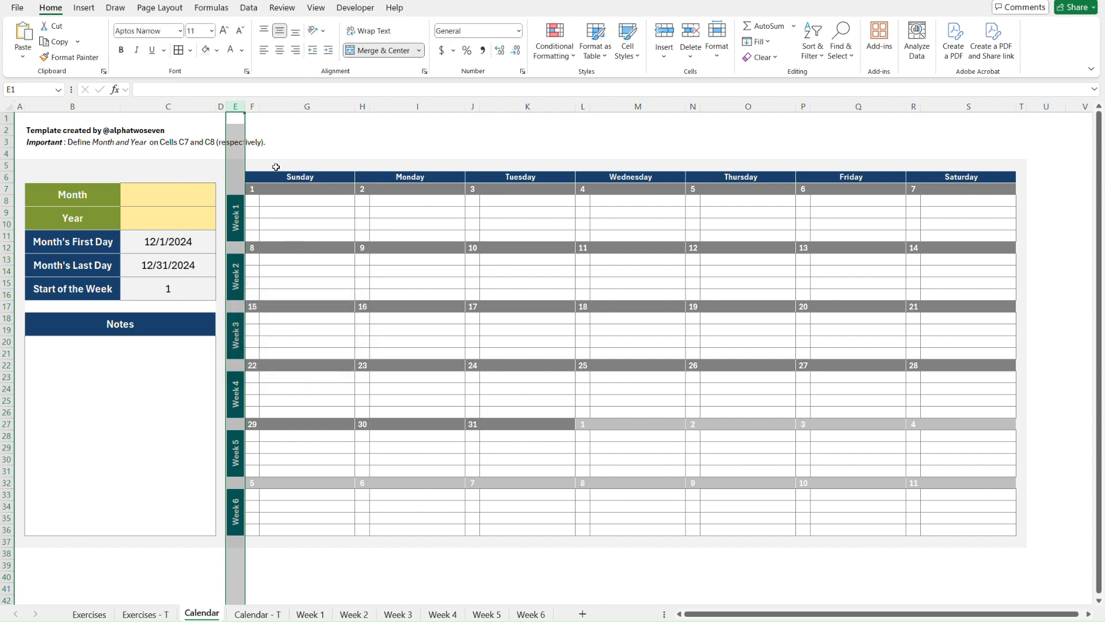
left_click(253, 107)
right_click(254, 107)
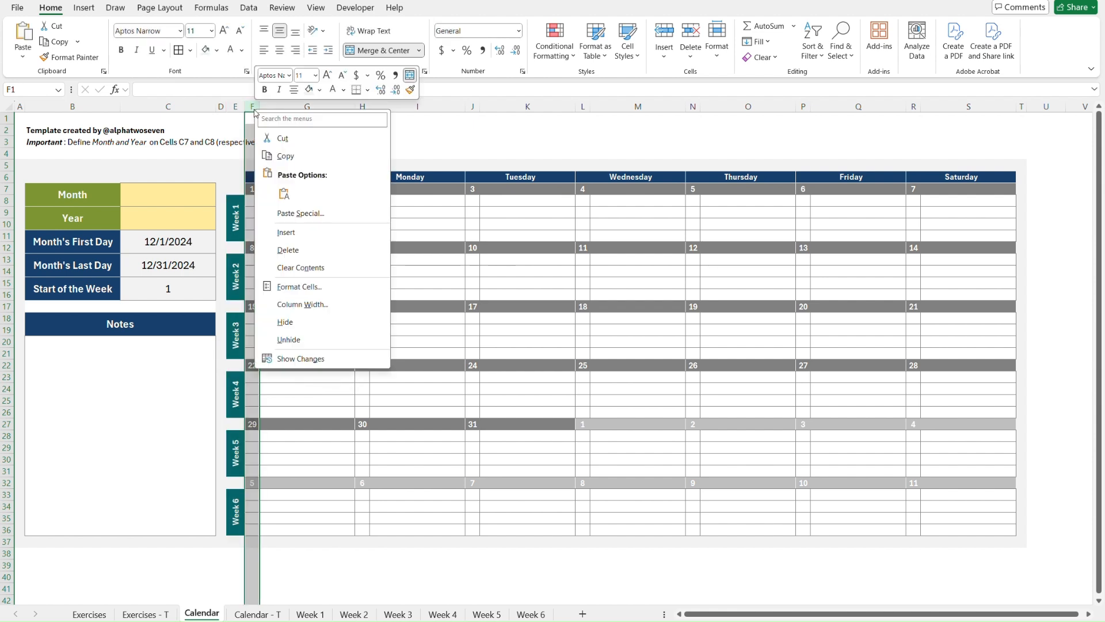
left_click(318, 304)
left_click(358, 304)
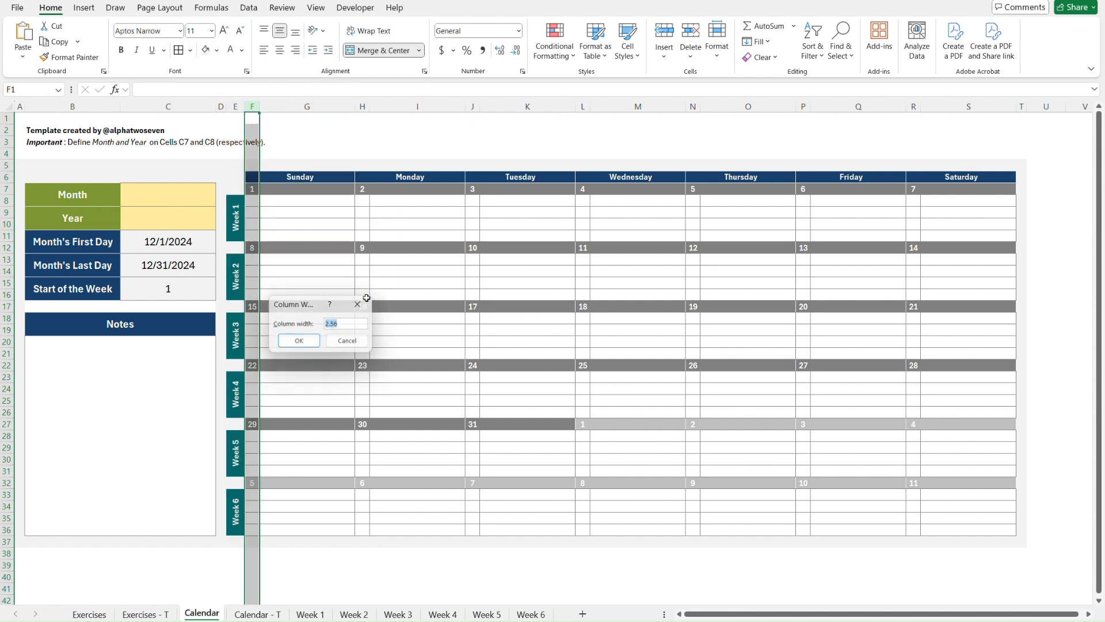
Step: Set the width of column F on Calendar - T to 2.56
key("ctrl+Page_Down")
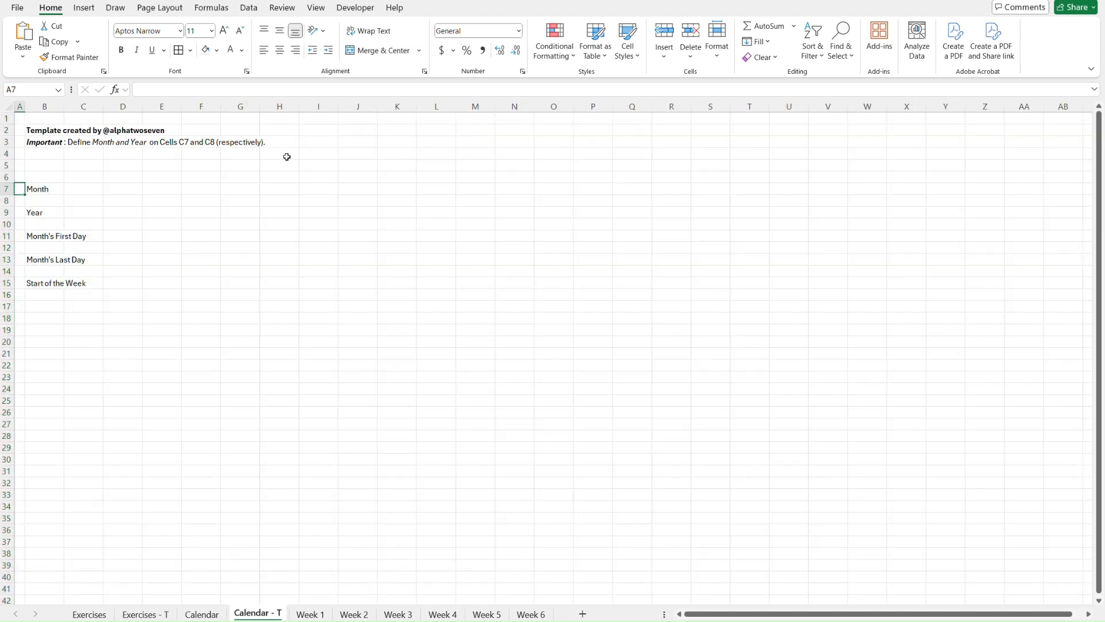
left_click(211, 107)
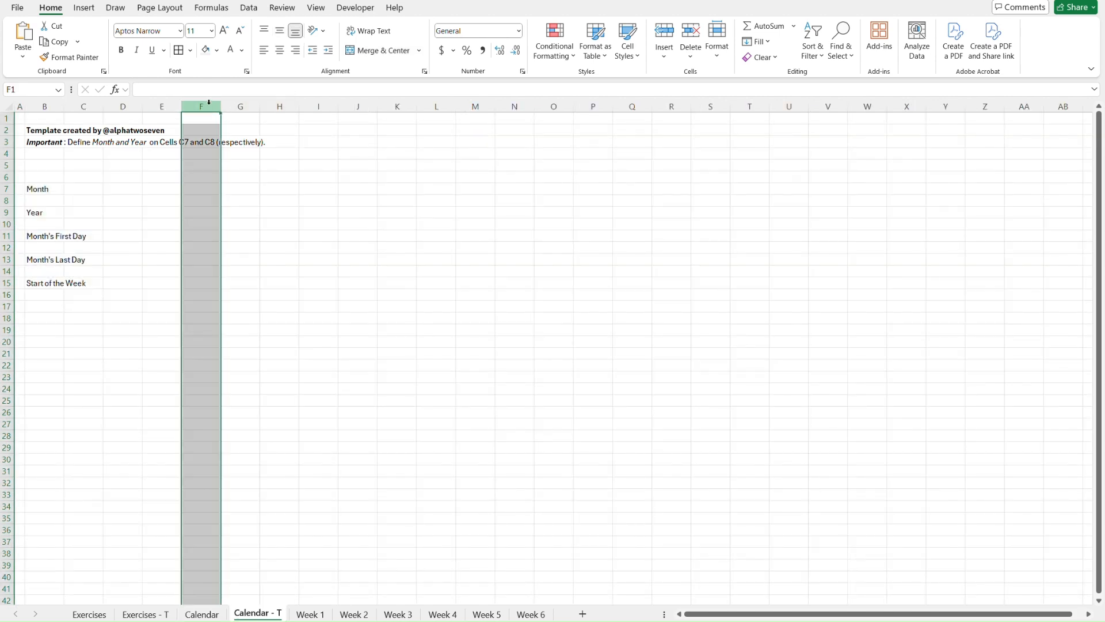
right_click(211, 109)
left_click(264, 300)
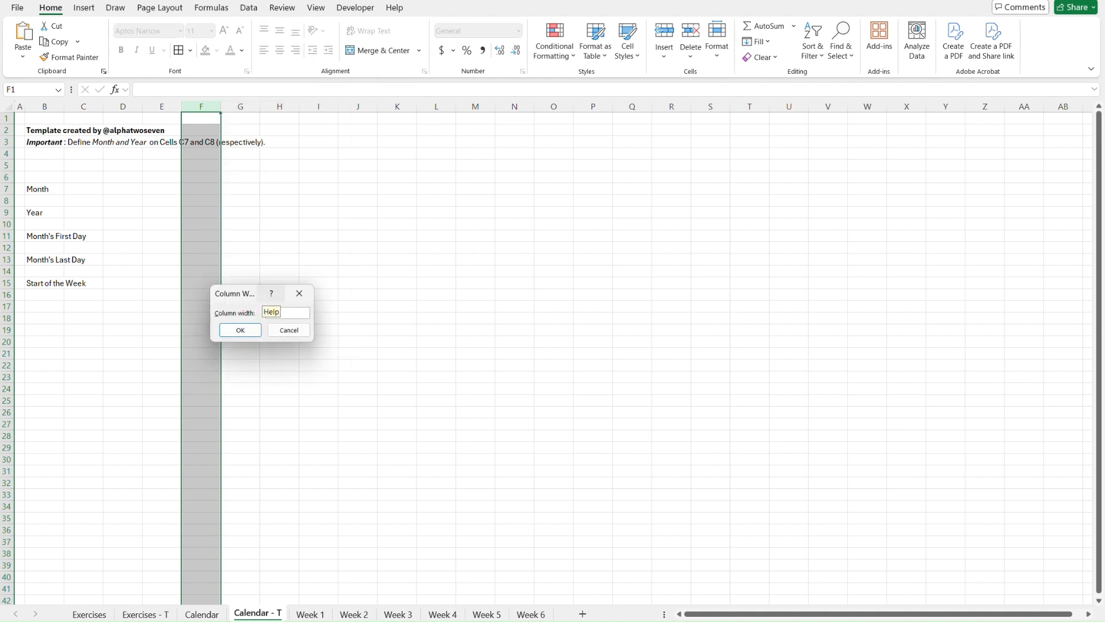
key("Return")
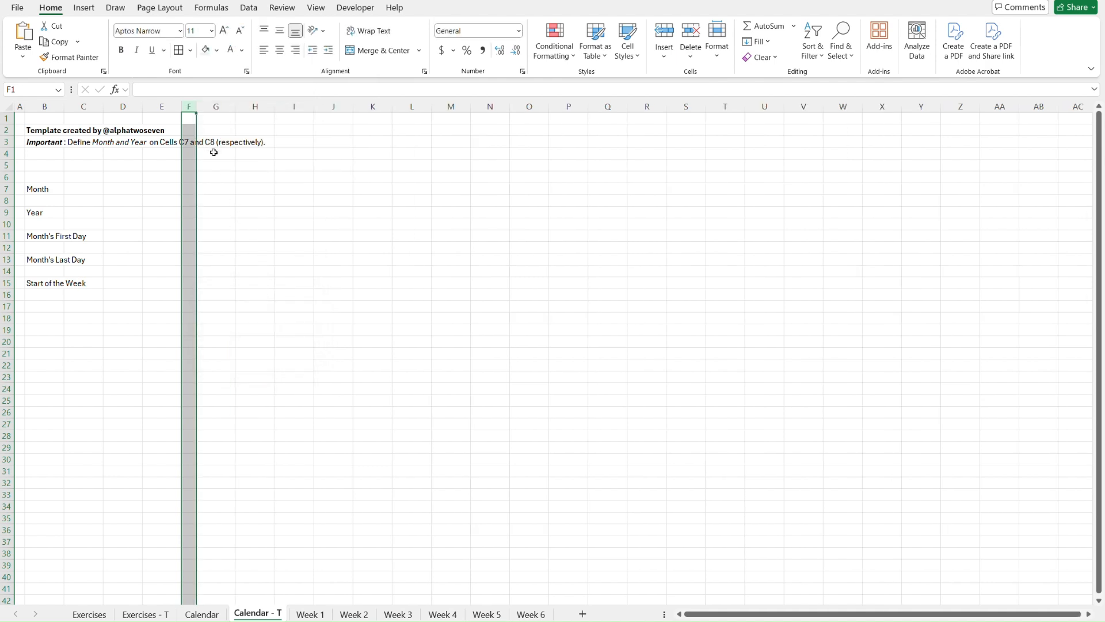
Step: Set the width of column E on Calendar - T to 3.44
left_click(167, 106)
right_click(169, 108)
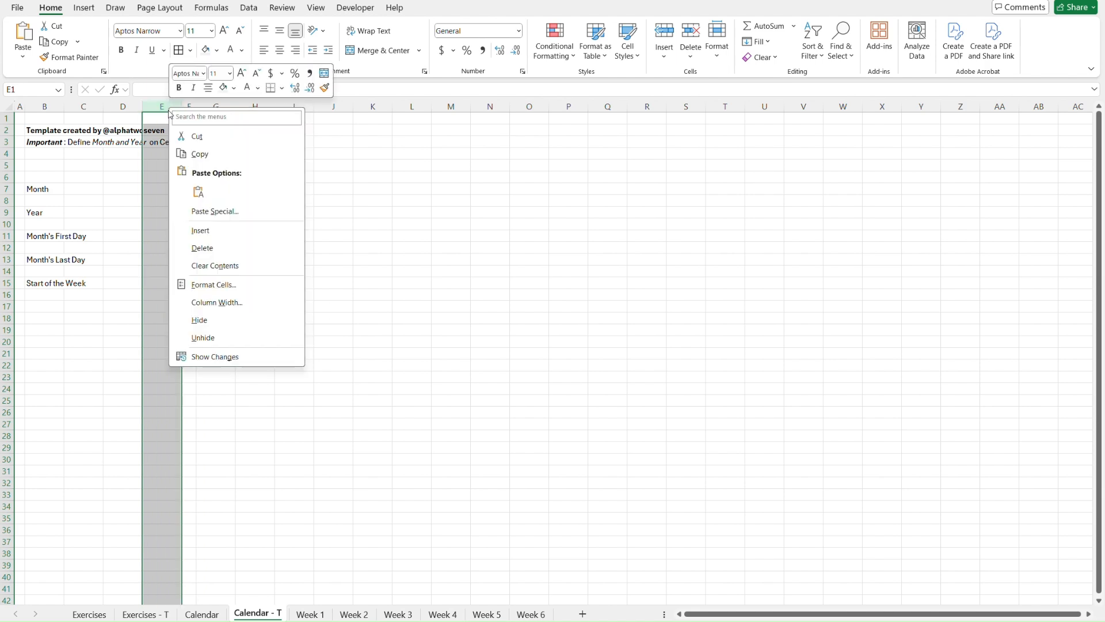
left_click(241, 309)
type("3.44")
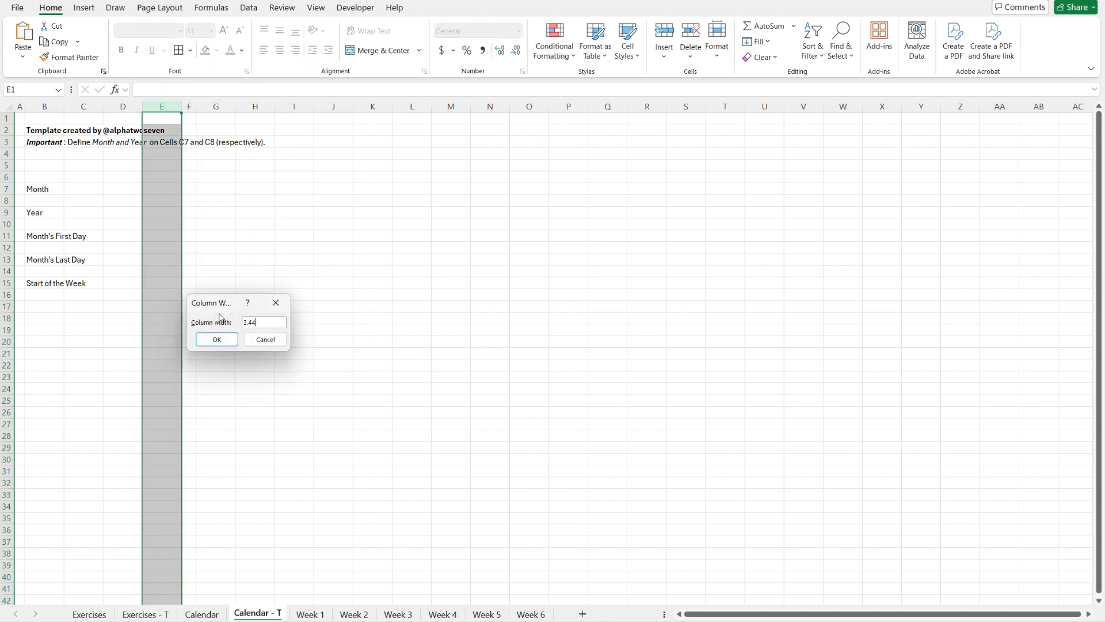
left_click(230, 335)
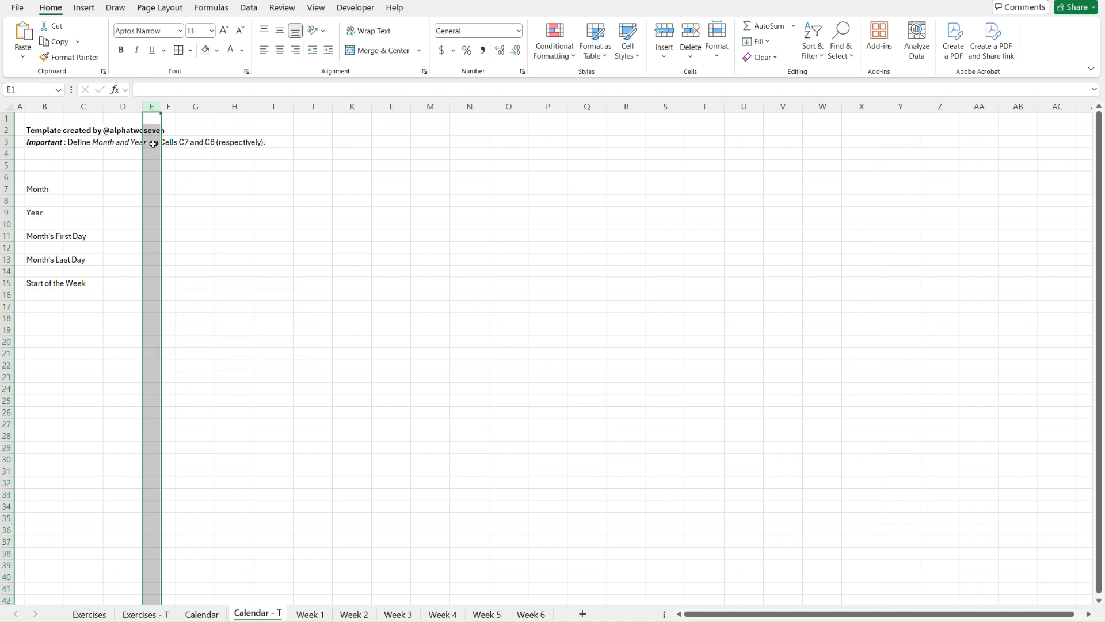
Step: Copy cell A1 on Calendar - T and paste only its column width onto column D
left_click(23, 118)
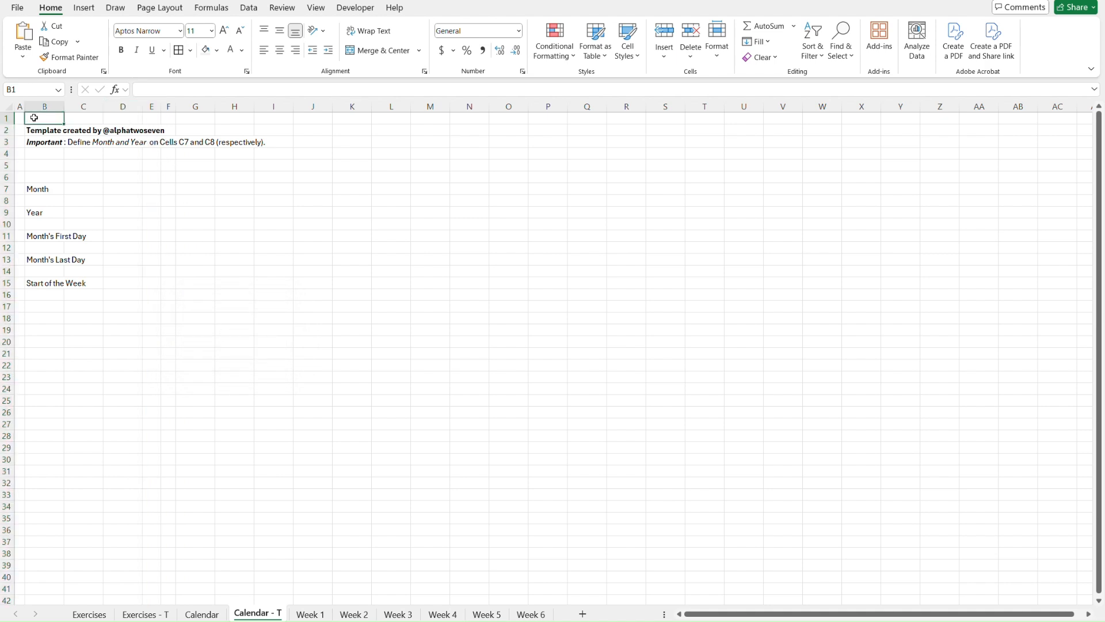
key("ctrl+c")
key("Right")
key("Right")
key("Right")
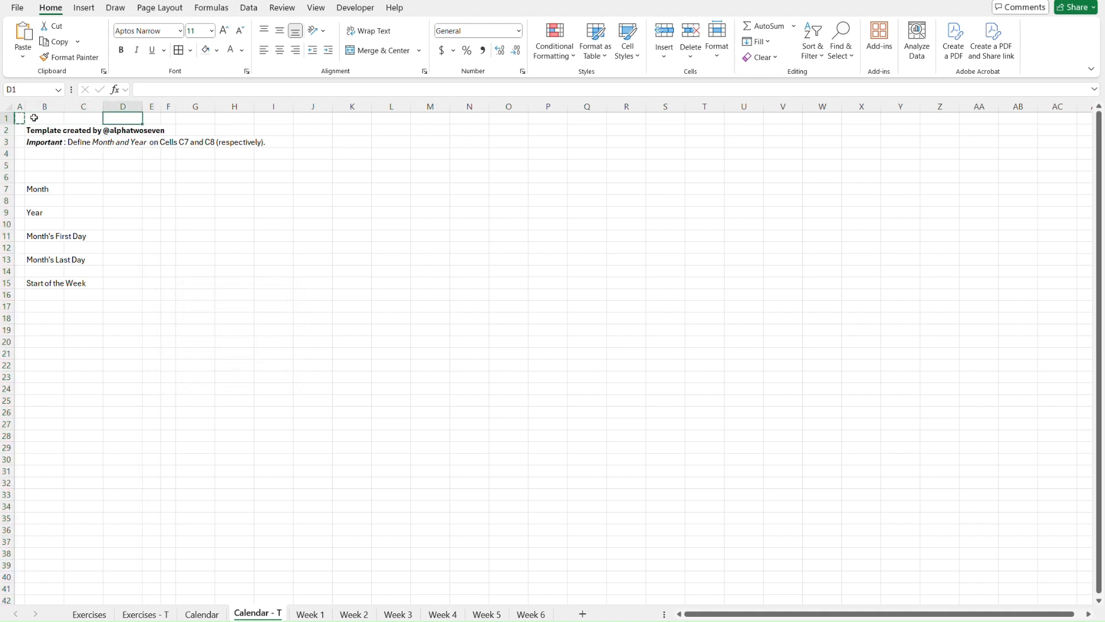
key("ctrl+alt+v")
key("w")
key("Return")
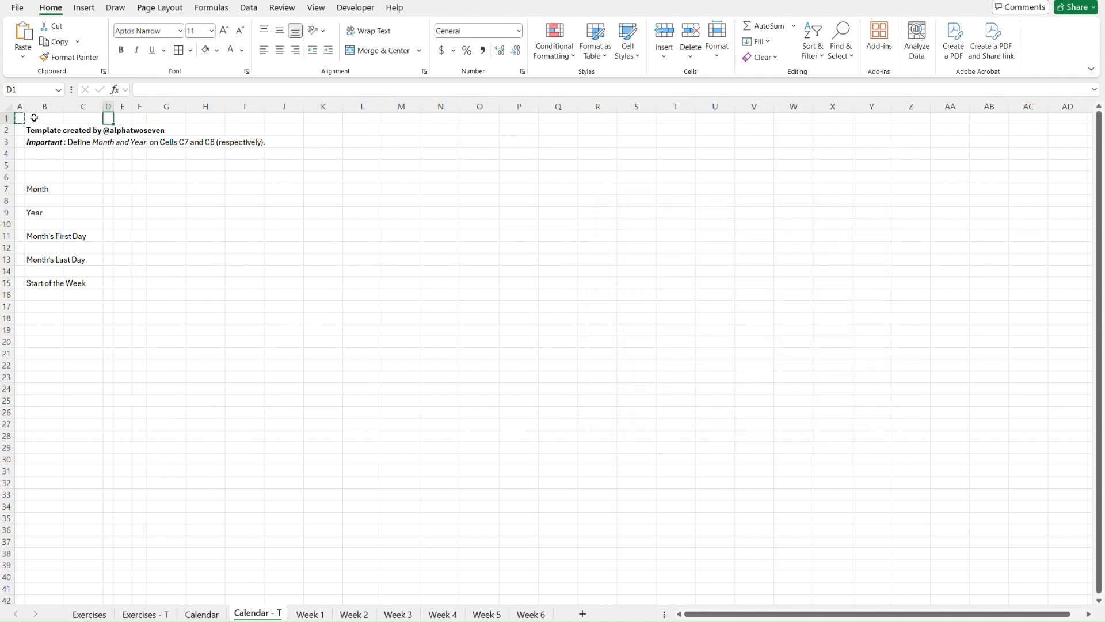
Step: Check the shared width of columns B and C on the Calendar sheet
key("ctrl+Page_Up")
left_click(52, 107)
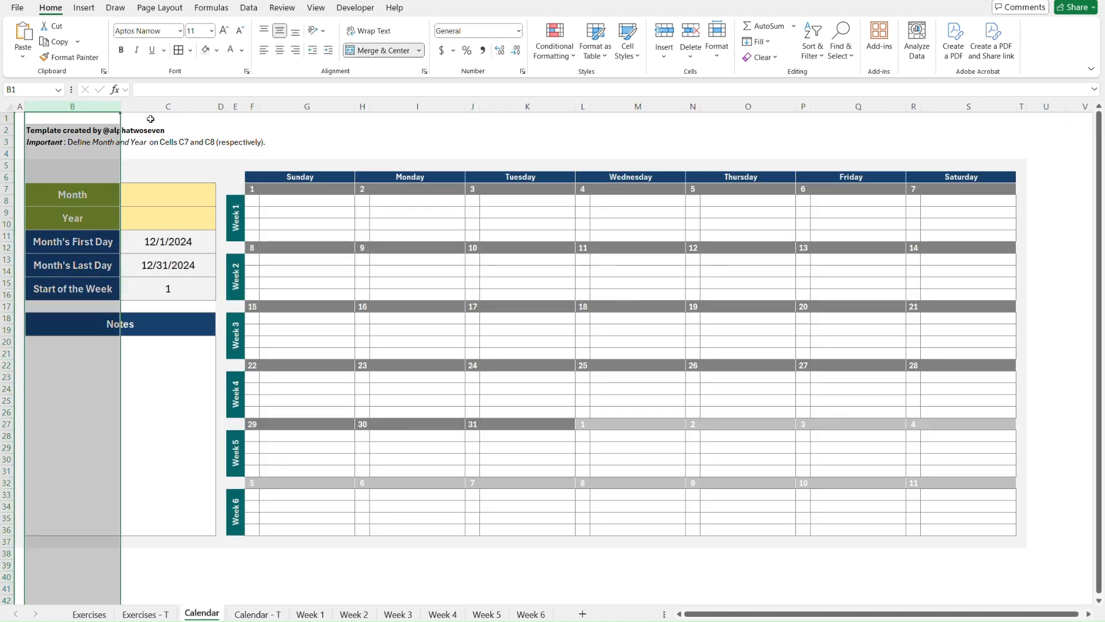
left_click(177, 105, "shift")
right_click(177, 104)
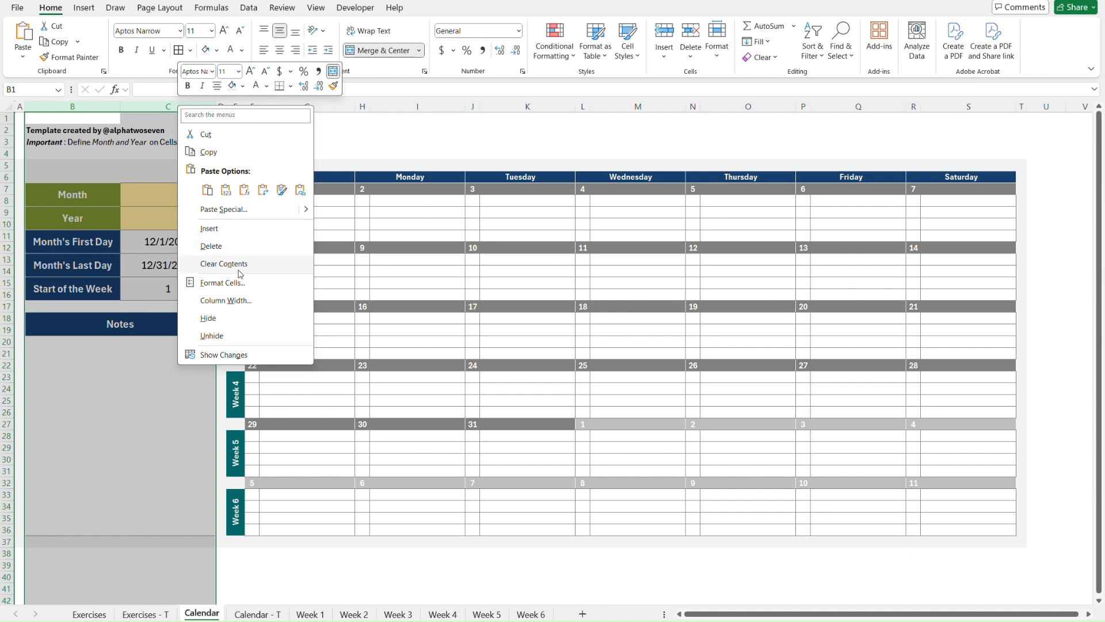
left_click(243, 297)
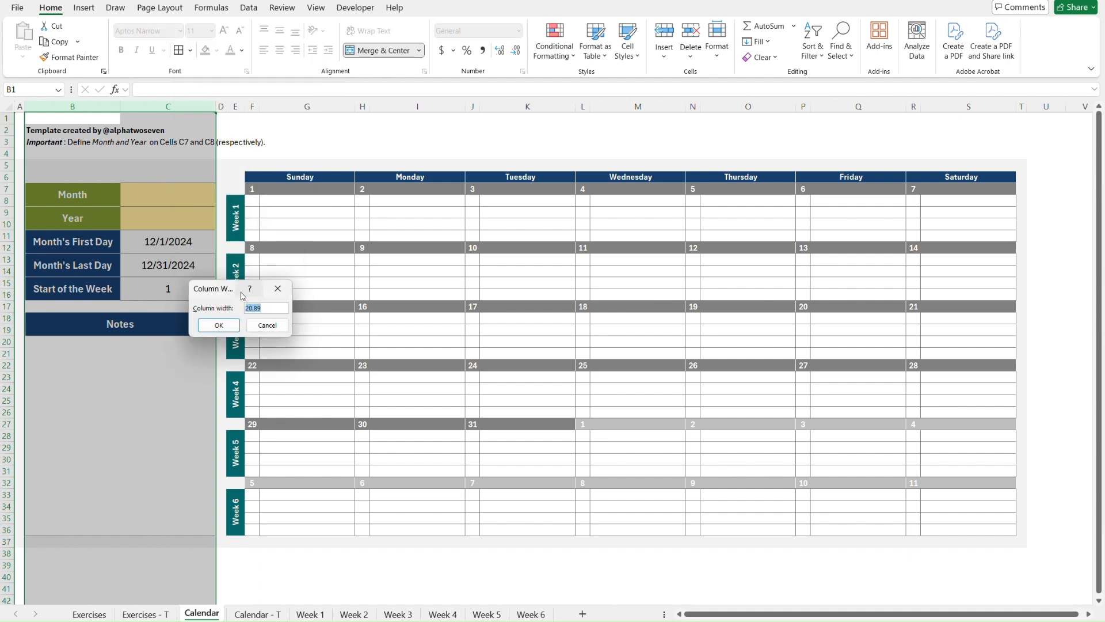
key("Return")
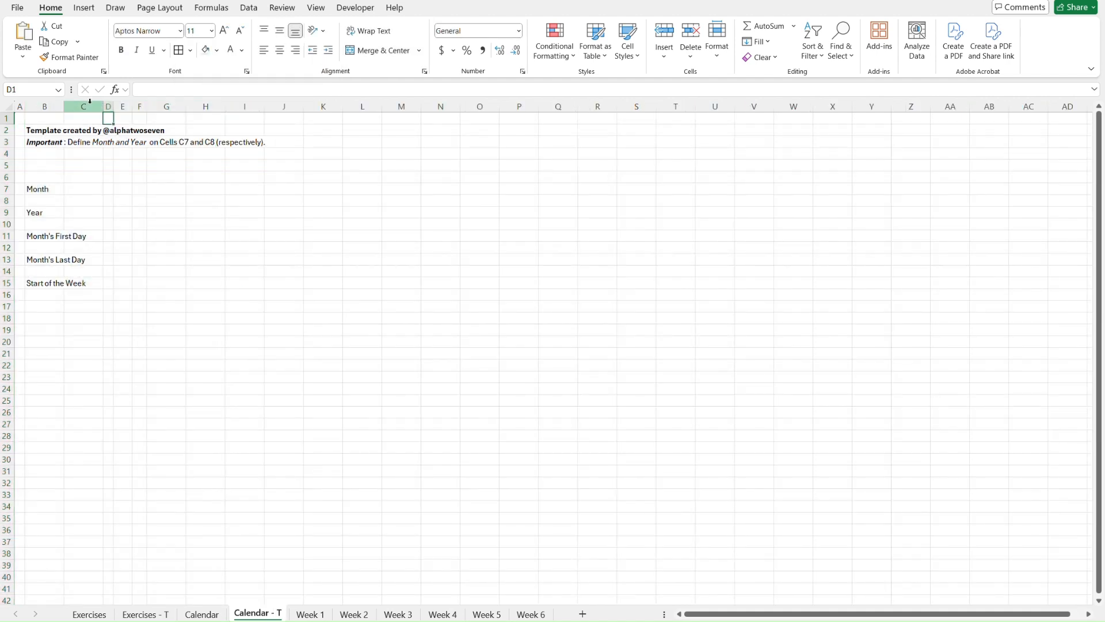
Step: Set columns B and C on Calendar - T to the same width as those columns on the Calendar sheet
left_click(55, 107)
left_click(89, 113, "shift")
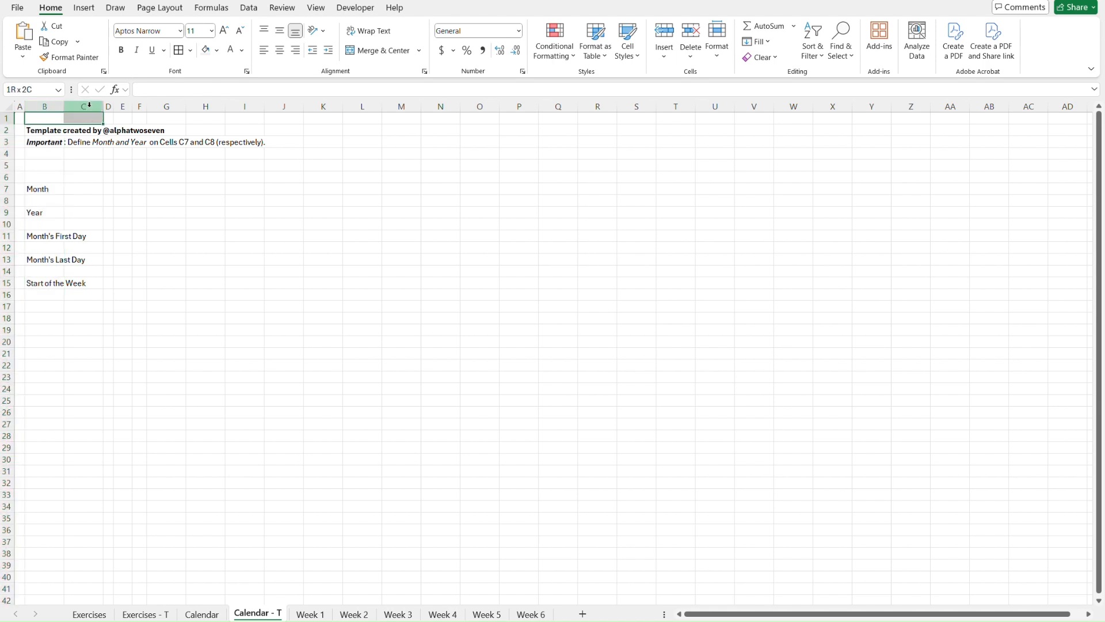
left_click(89, 107, "shift")
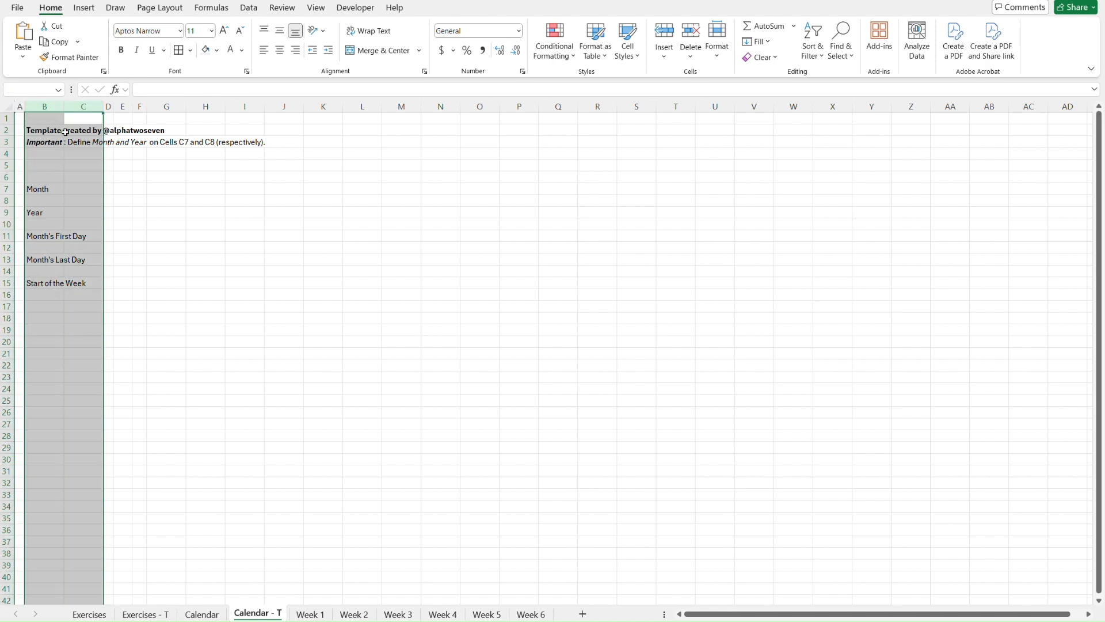
left_click(82, 118)
key("shift+Left")
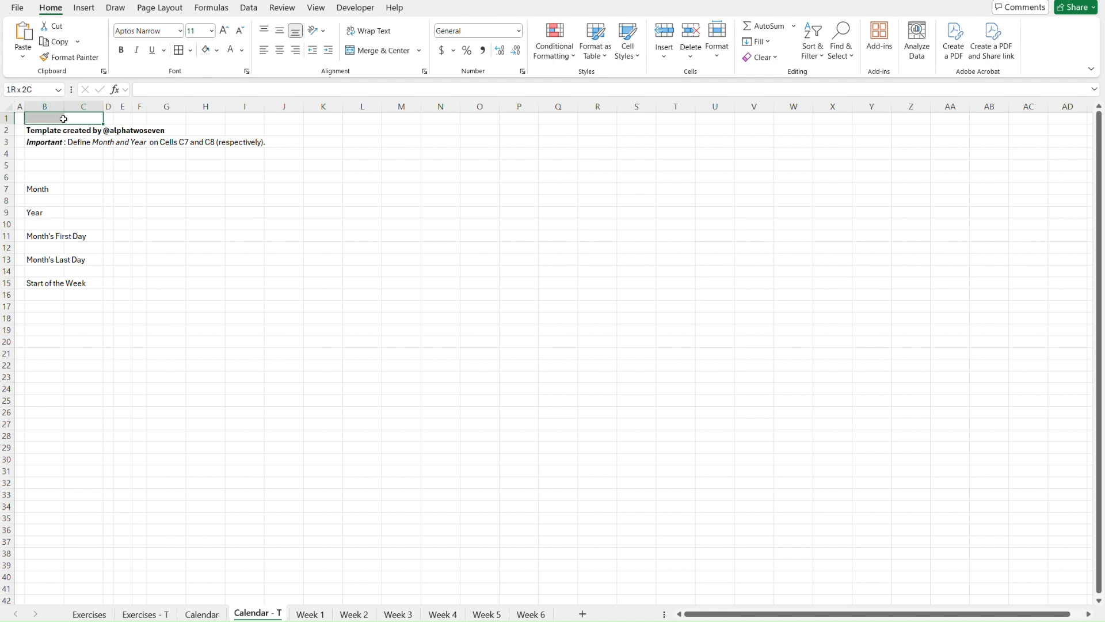
right_click(75, 108)
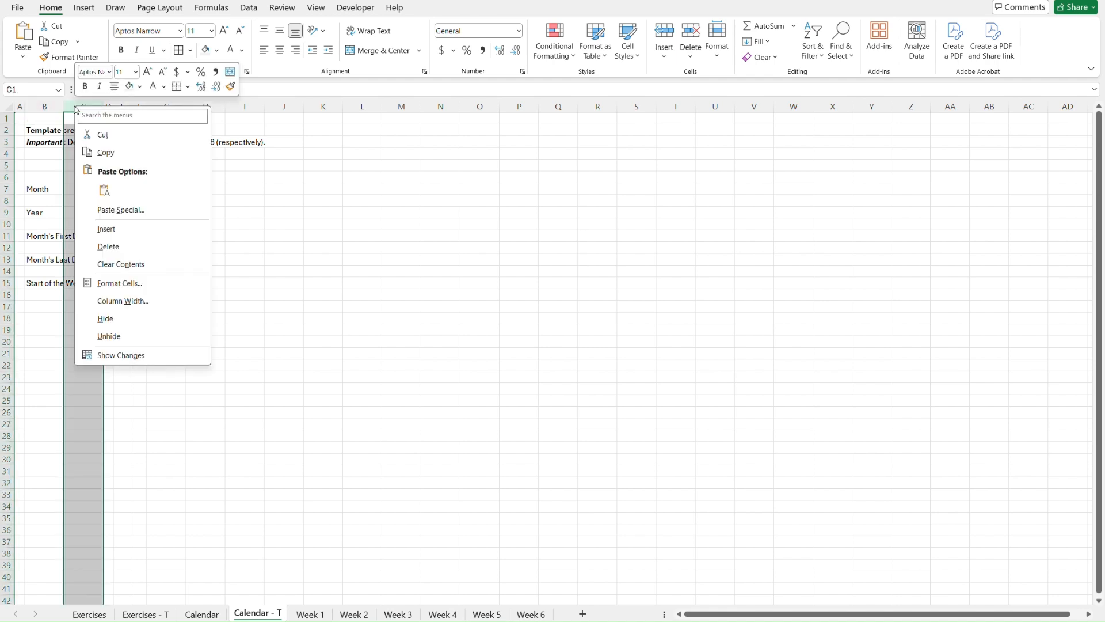
left_click_drag(44, 109, 89, 101)
right_click(89, 102)
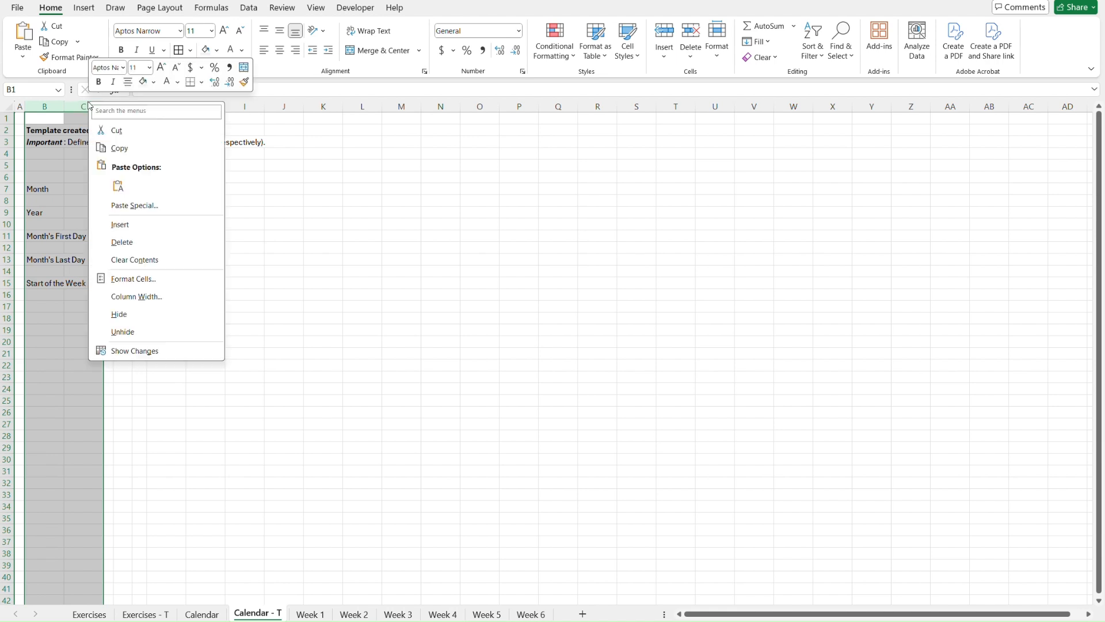
left_click(167, 297)
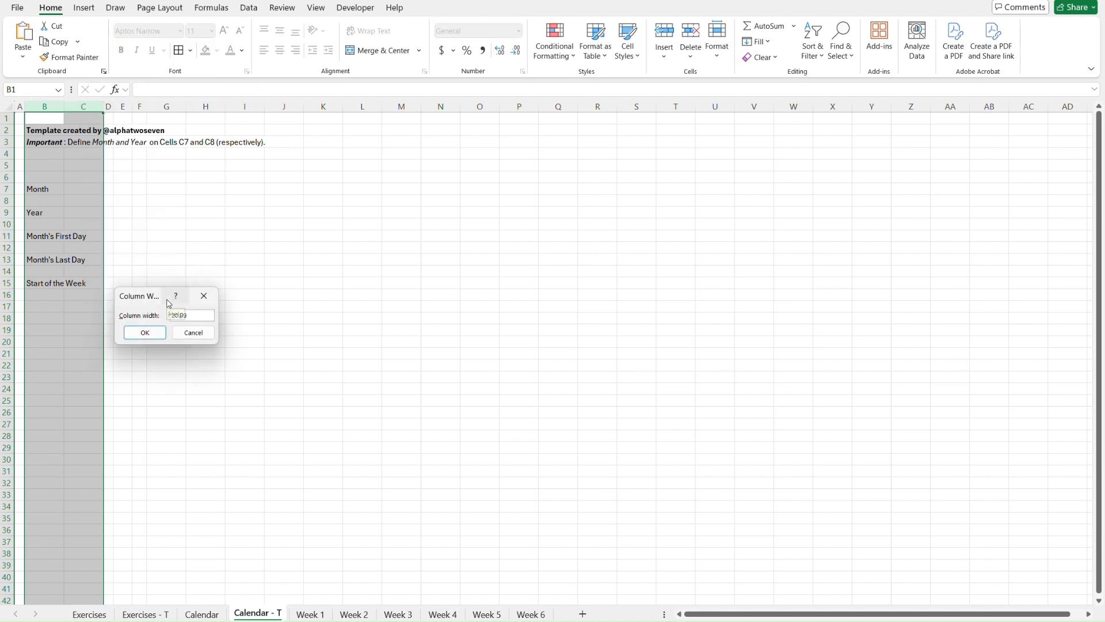
key("Return")
left_click(243, 256)
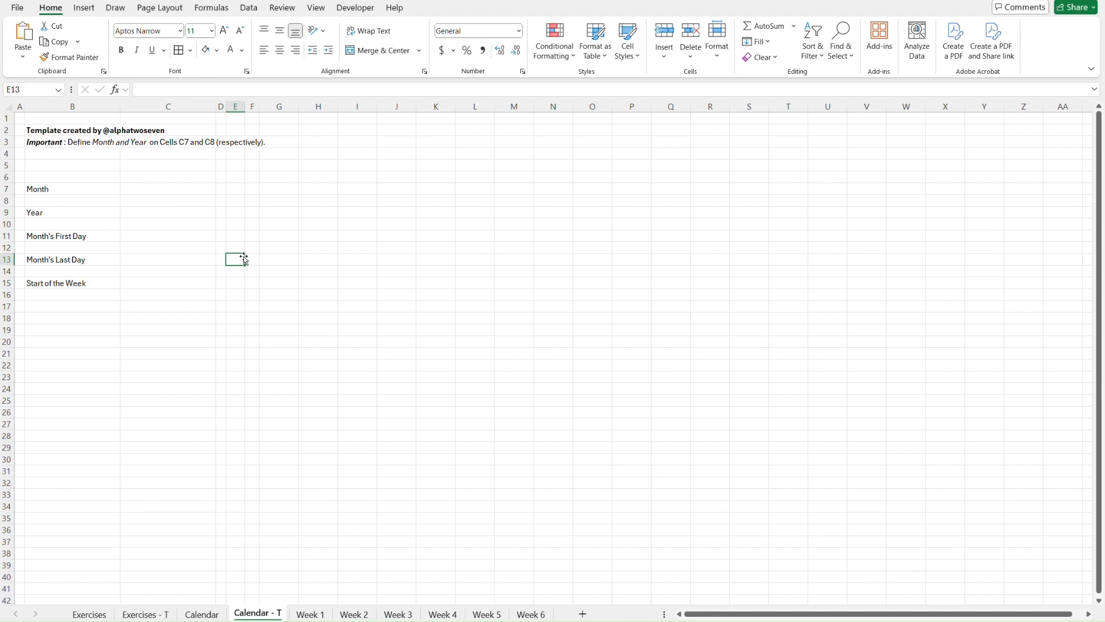
Step: Copy the Muscle Group header in C6 on Exercises - T and paste only its formatting onto the Month cell B7 on Calendar - T
key("ctrl+Page_Up")
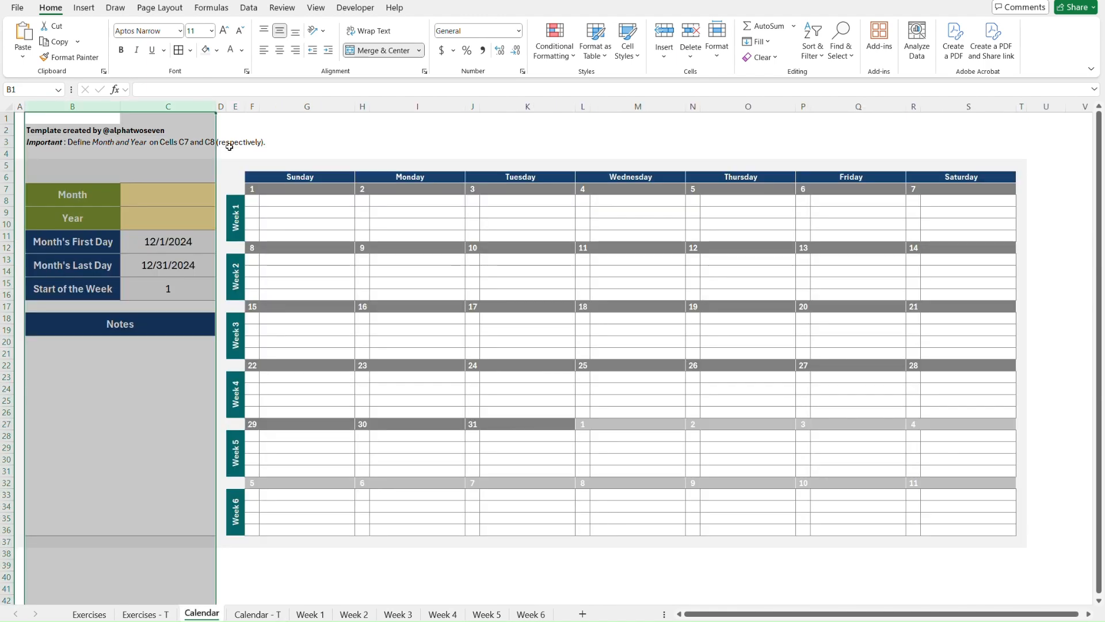
key("ctrl+Page_Down")
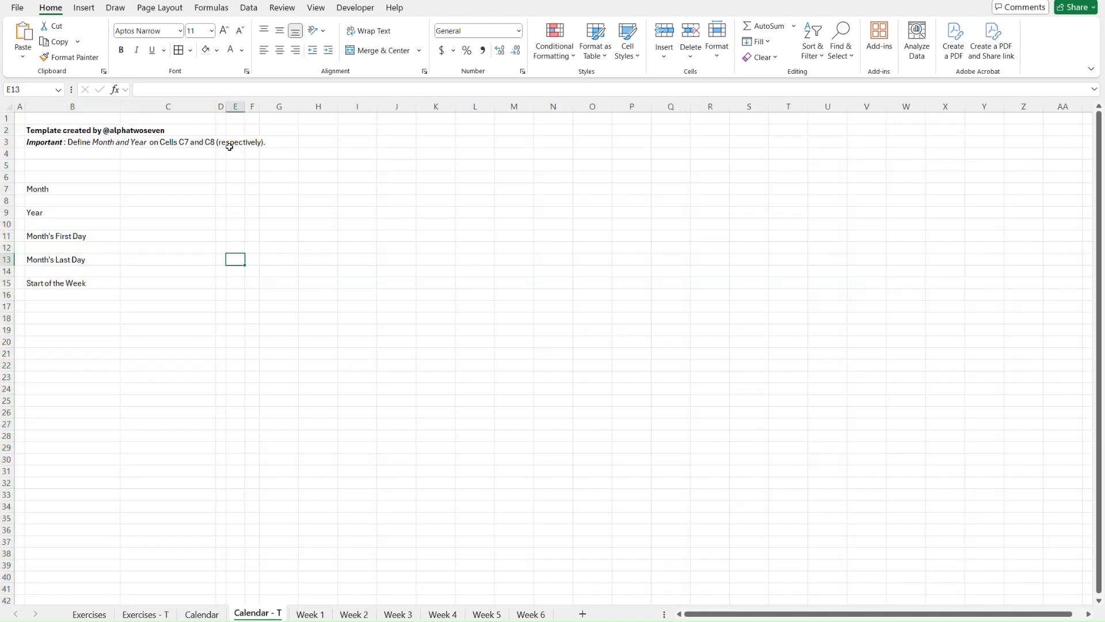
left_click(66, 187)
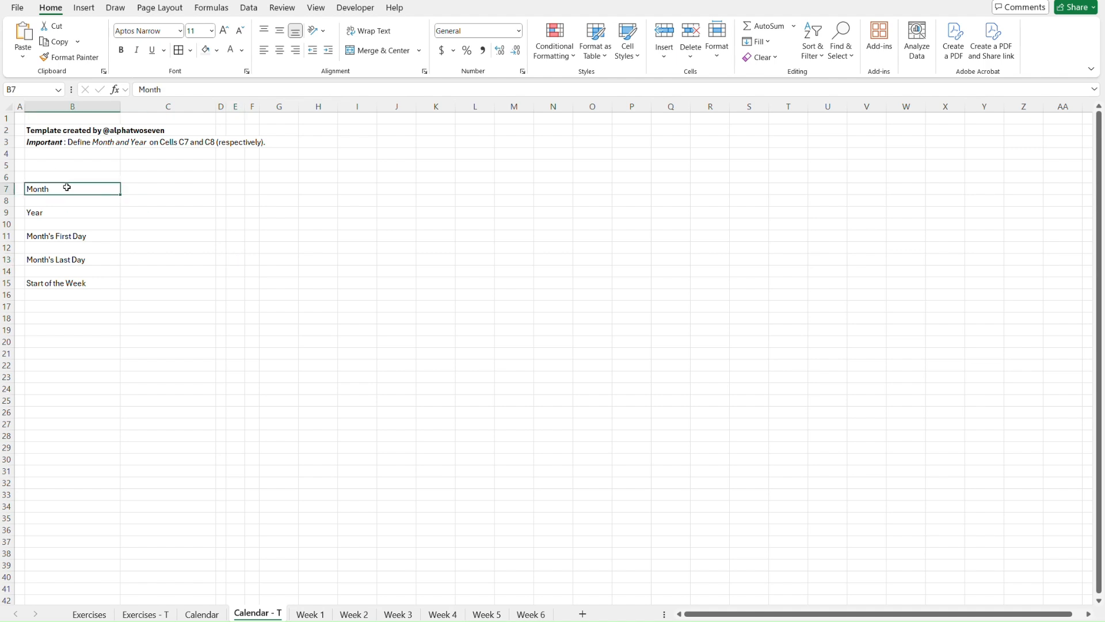
key("ctrl+Page_Up")
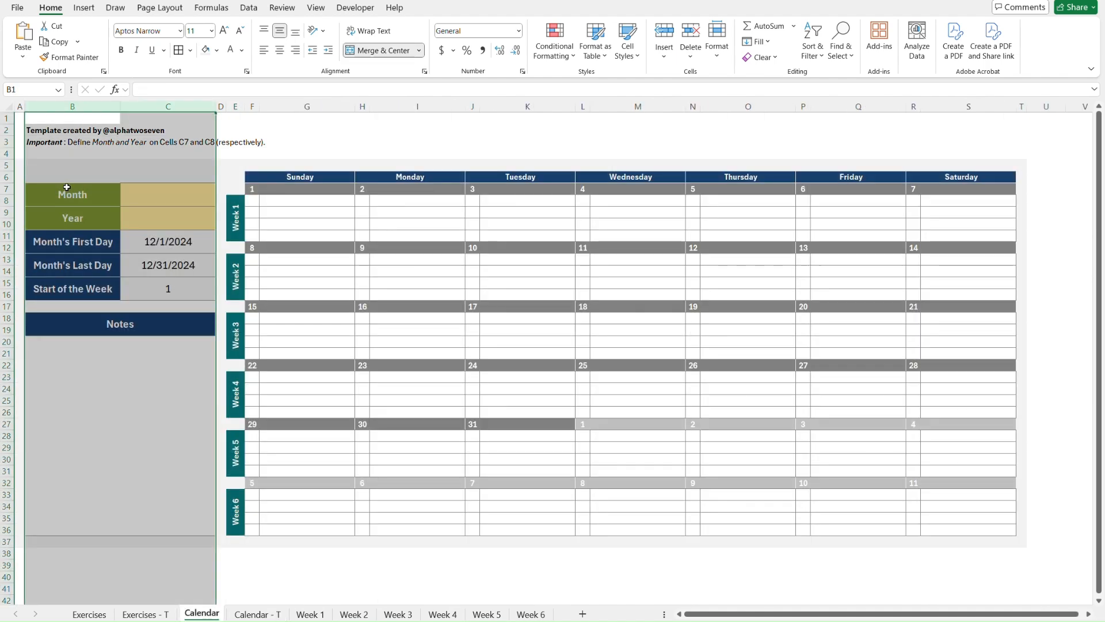
key("ctrl+Page_Up")
left_click(89, 179)
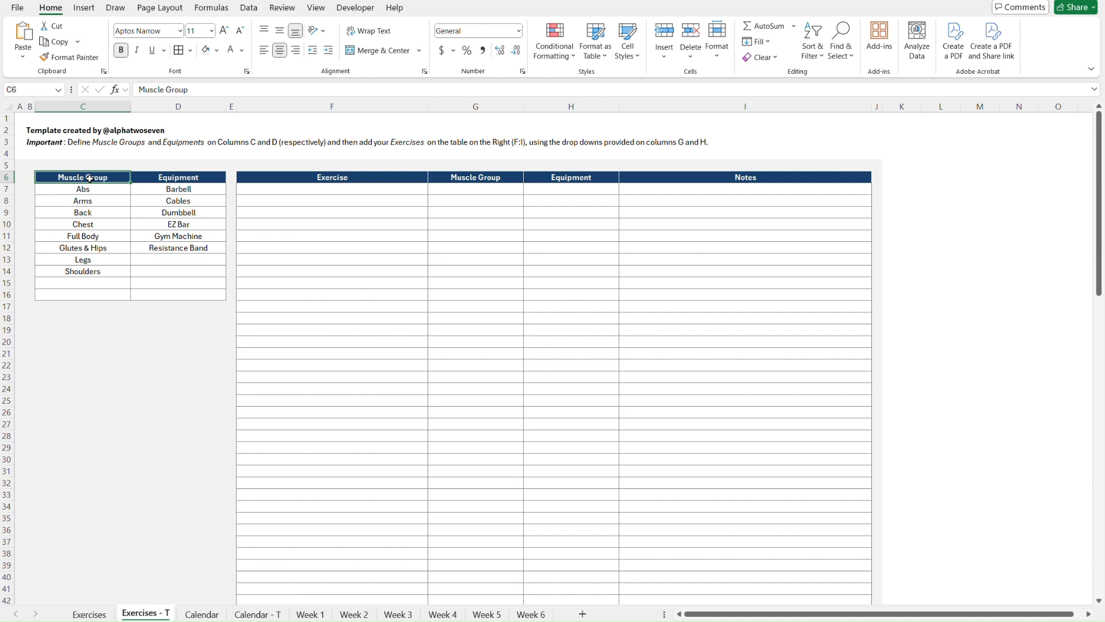
key("ctrl+Page_Down")
key("ctrl+Page_Down")
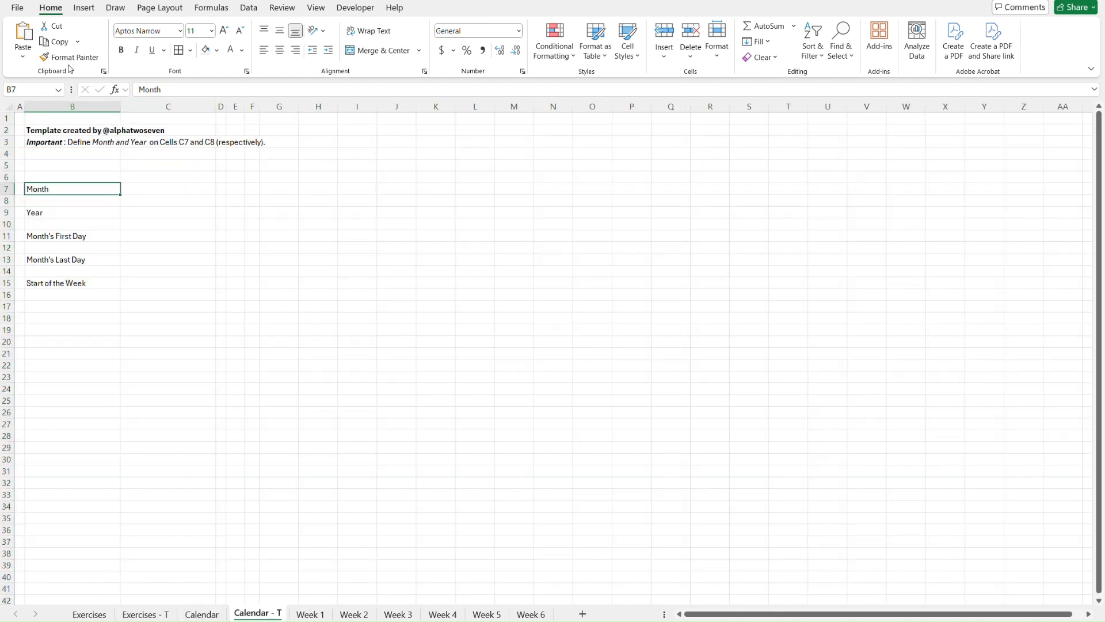
left_click(22, 56)
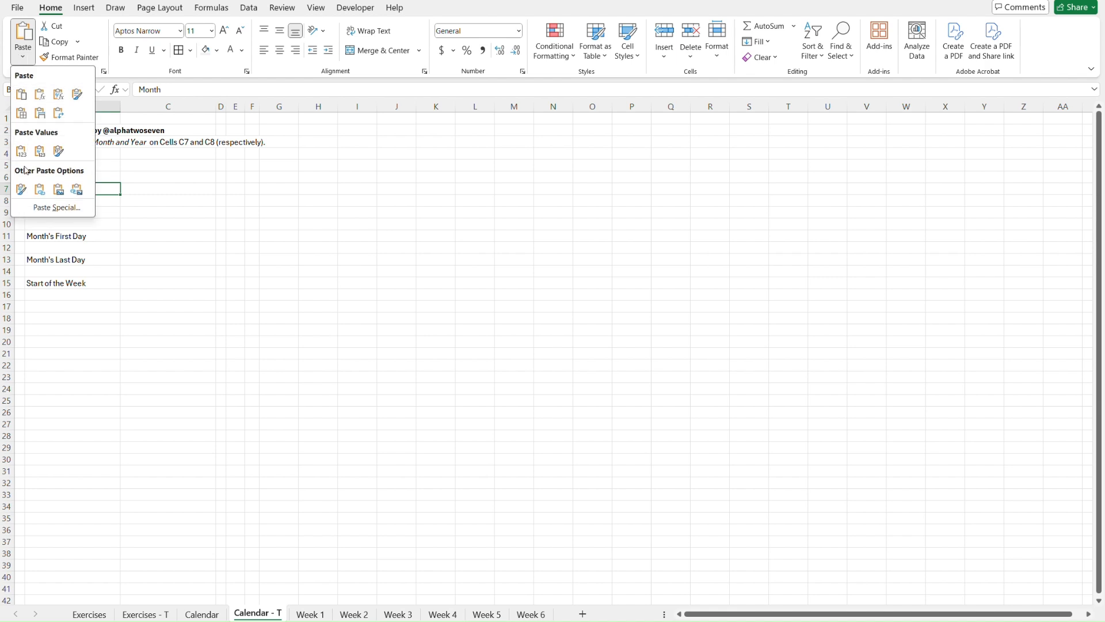
left_click(21, 189)
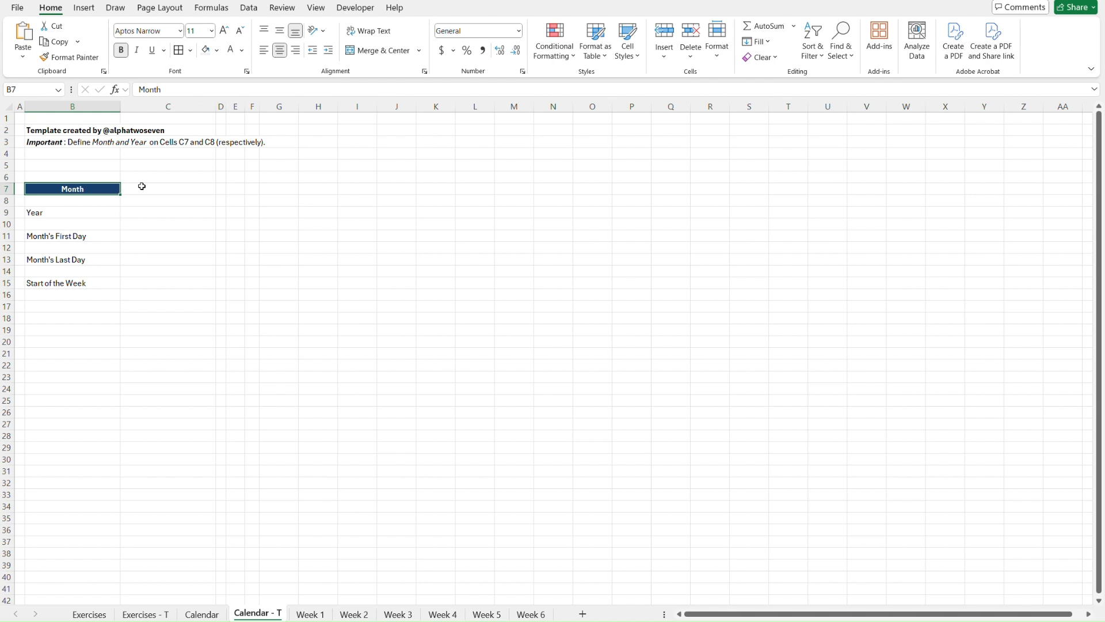
Step: Merge and center B7:B8 on Calendar - T and align the Month label vertically to the middle
key("shift+Down")
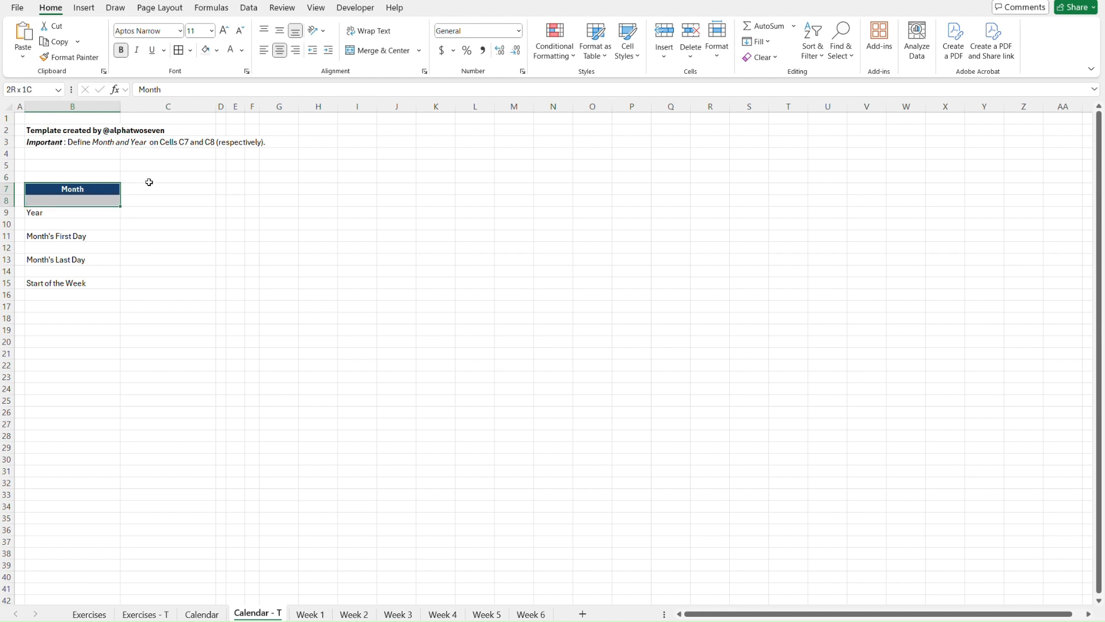
left_click(377, 53)
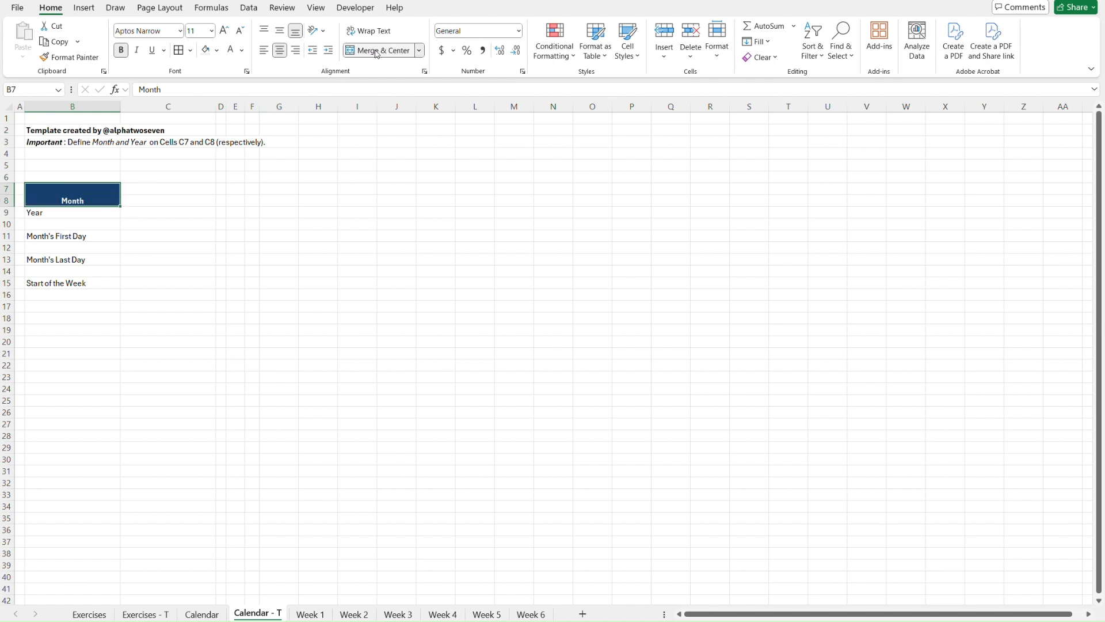
left_click(280, 33)
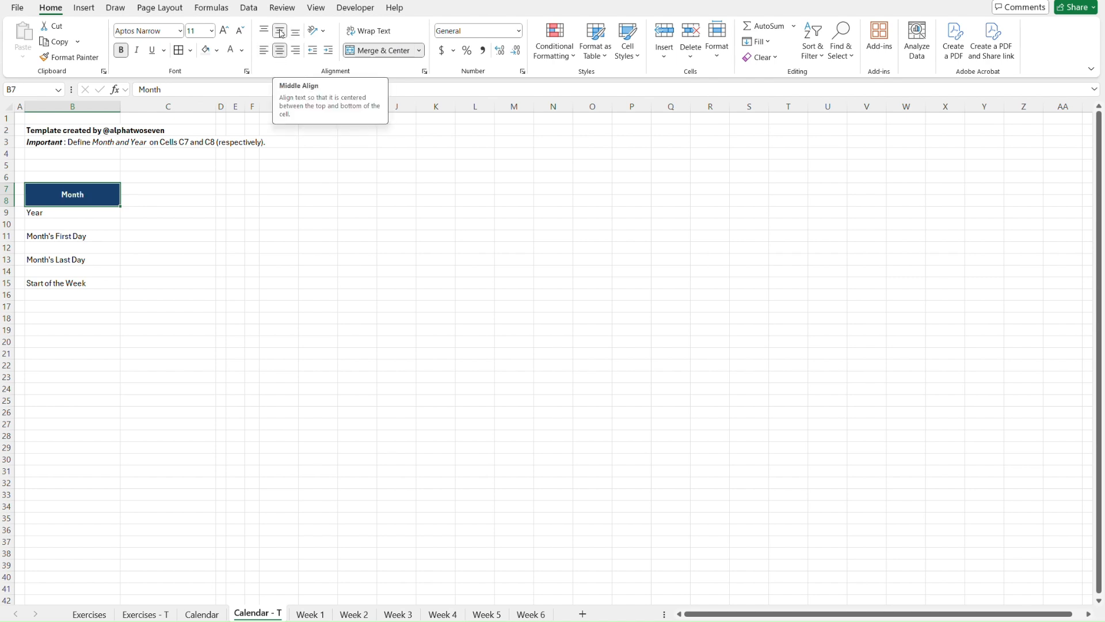
Step: Open the fill color choices for the merged Month cell
left_click(216, 50)
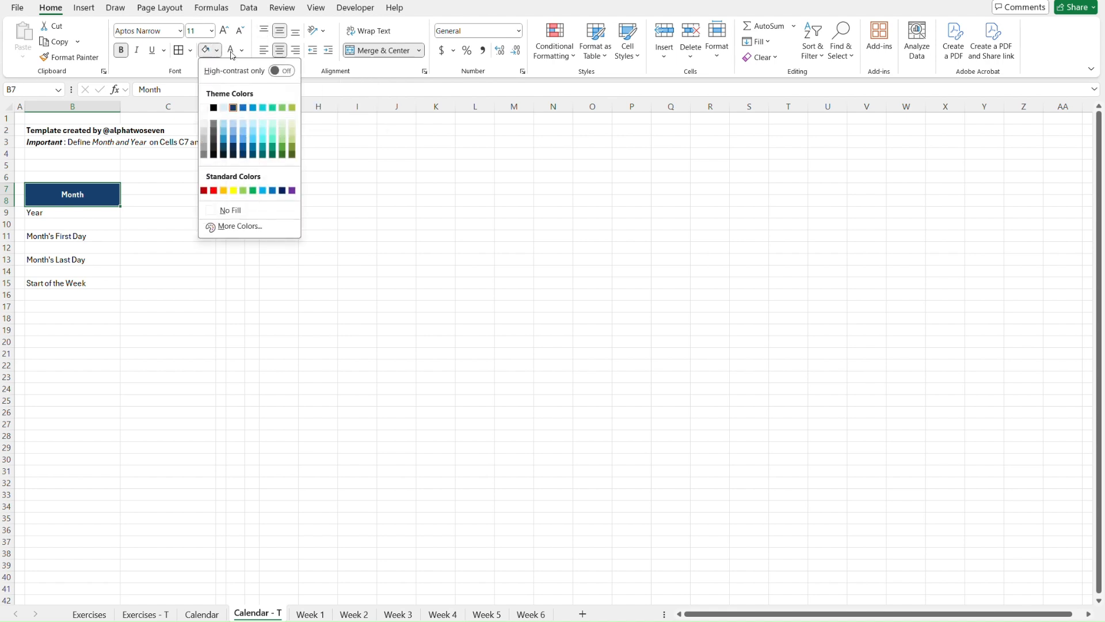
Step: Fill the merged Month label cell with olive green and increase its font size to 14
left_click(295, 151)
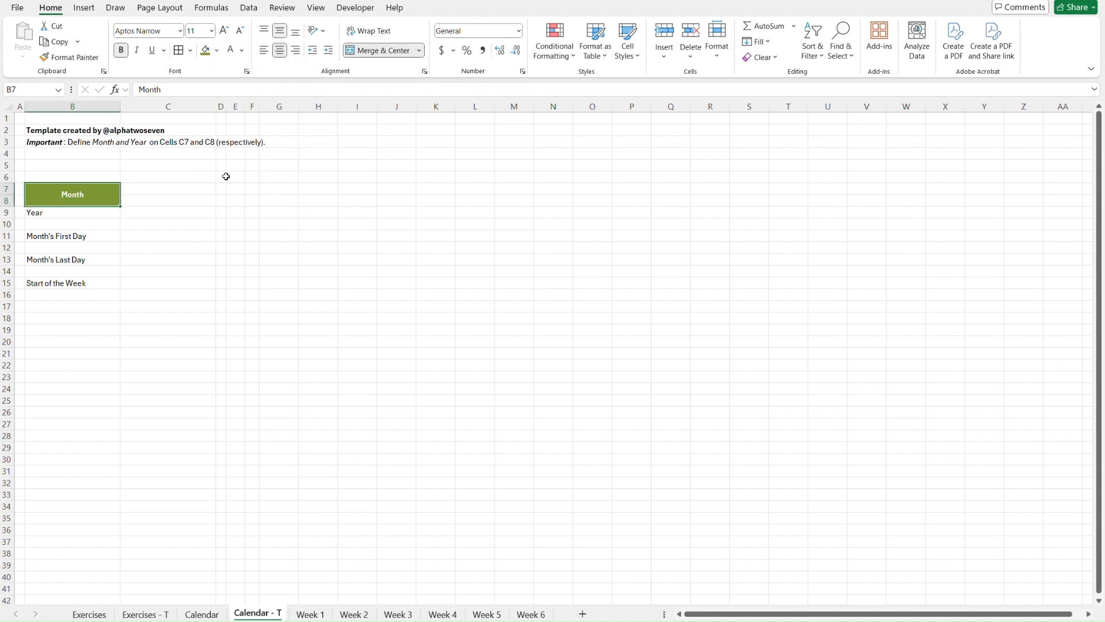
left_click(224, 31)
left_click(224, 31)
left_click(181, 200)
Step: Compare the Month and Year label formatting on the Calendar sheet with the labels on the Calendar - T sheet
key("ctrl+Page_Up")
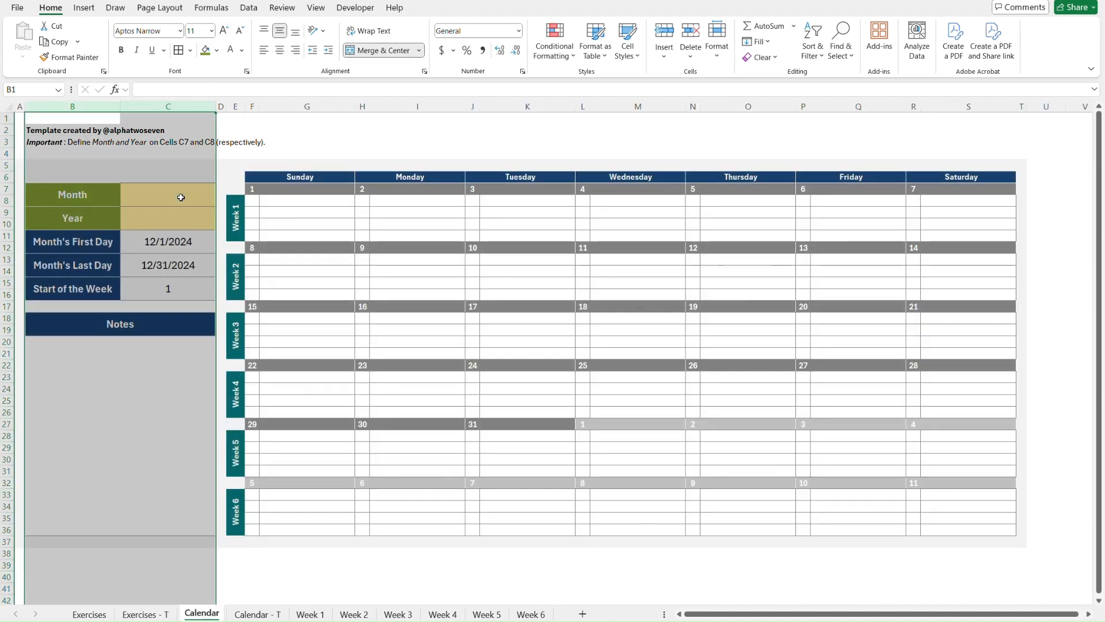
left_click(83, 193)
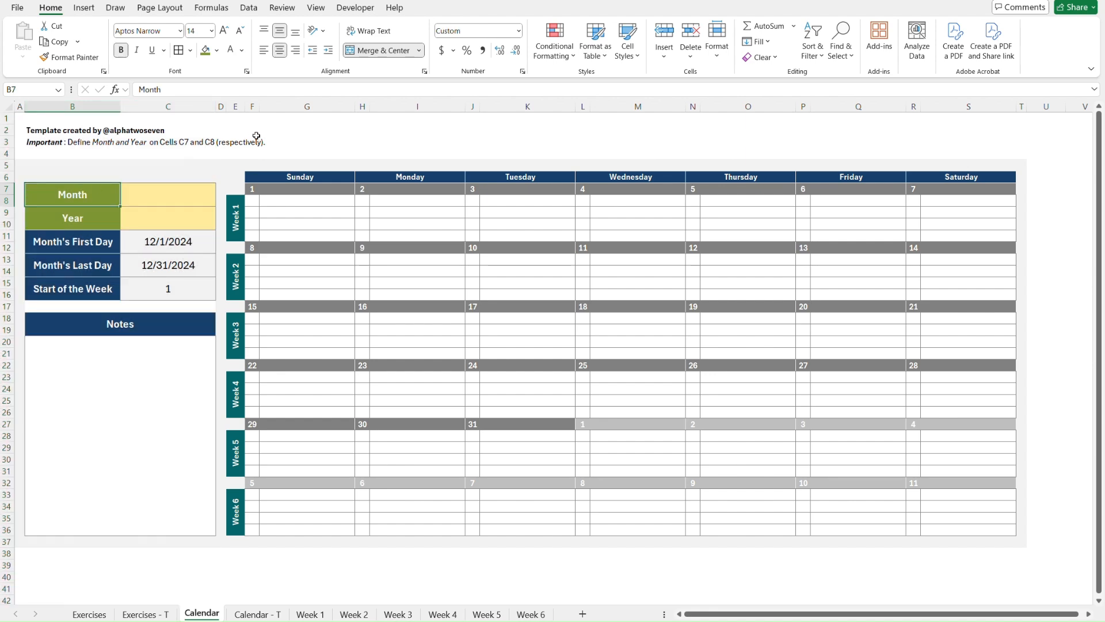
key("ctrl+Page_Down")
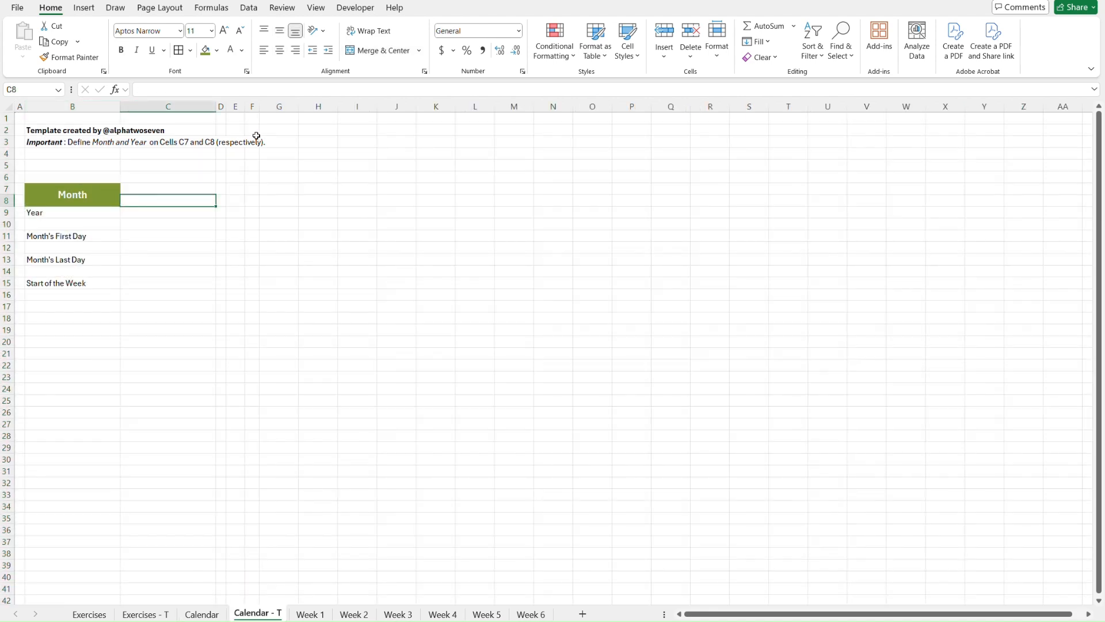
key("ctrl+Page_Up")
key("ctrl+Page_Down")
key("ctrl+Page_Up")
key("Down")
key("Down")
key("Down")
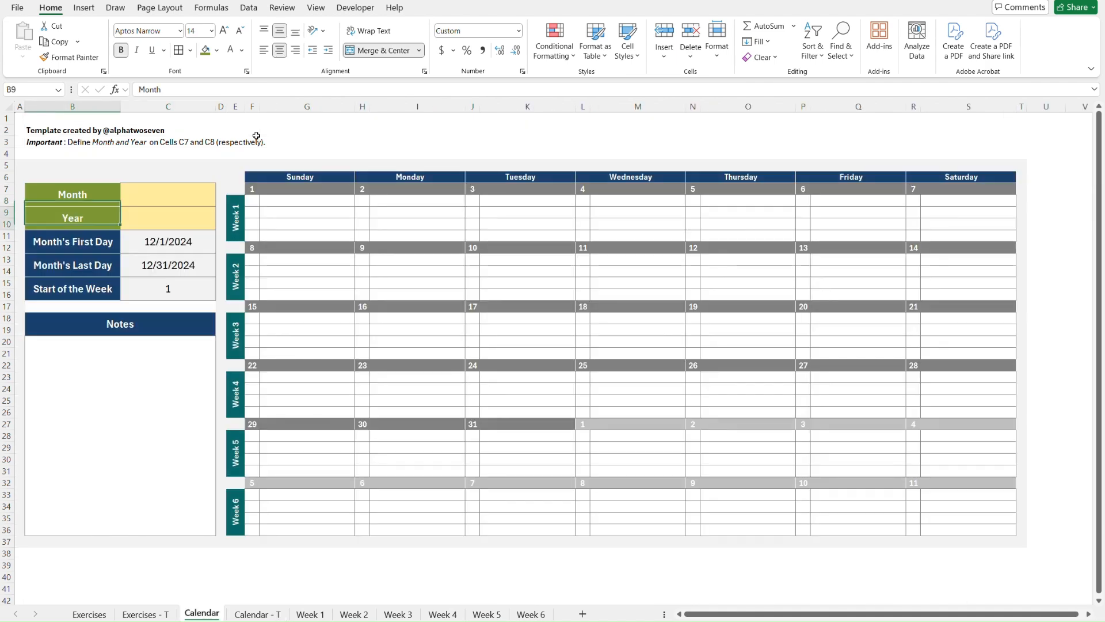
key("ctrl+Page_Down")
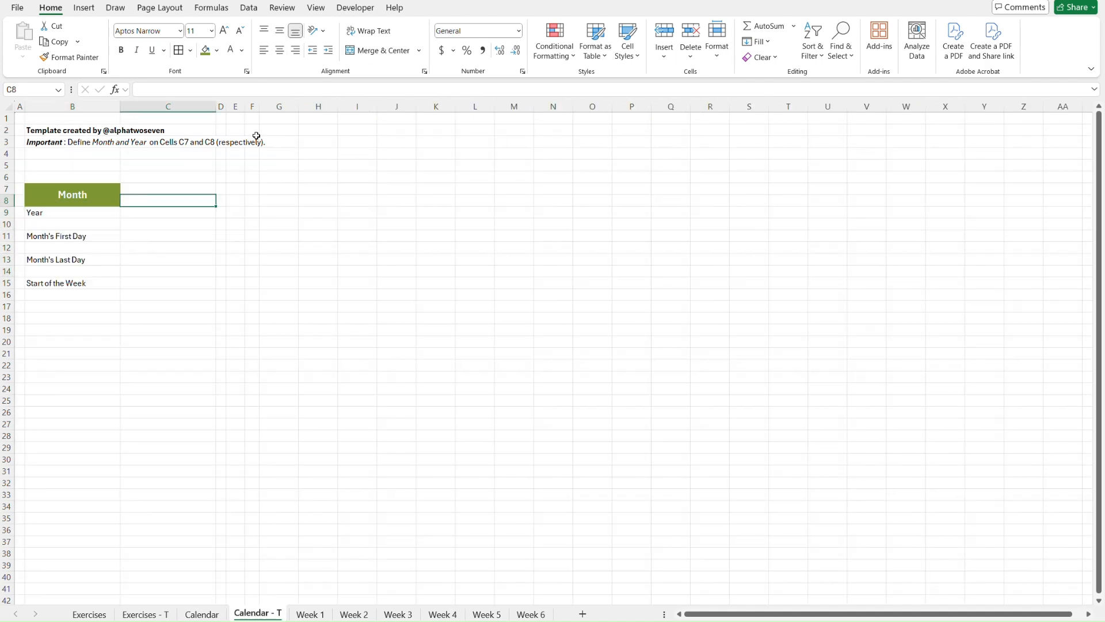
key("ctrl+Page_Up")
key("ctrl+Page_Down")
Step: Copy the Month cell's formatting to the Year, Month's First Day, Month's Last Day and Start of the Week labels
key("Left")
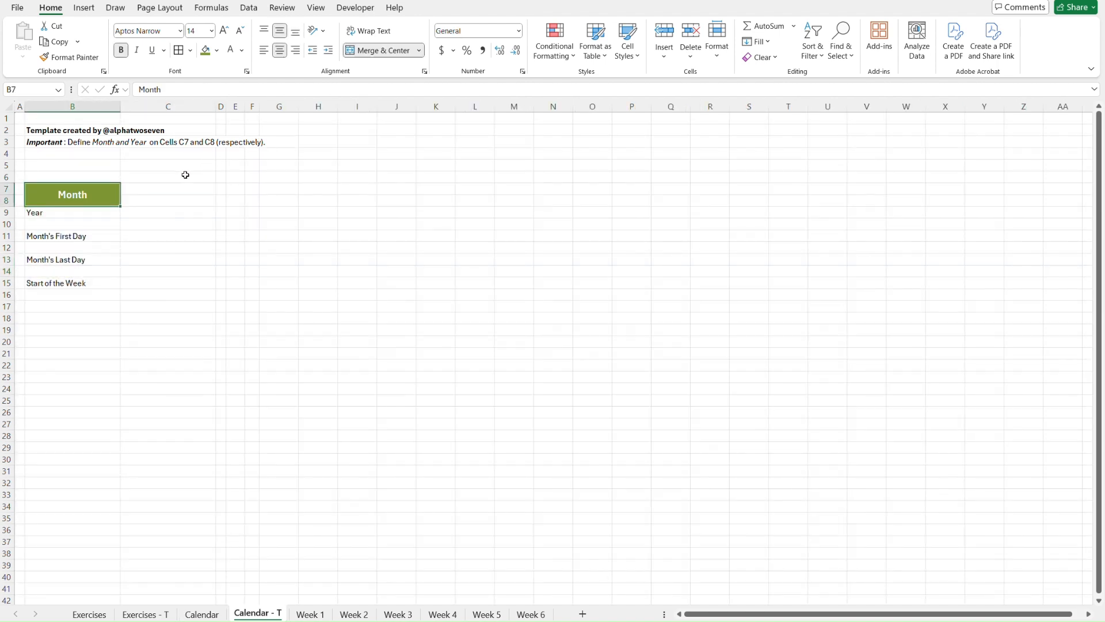
key("ctrl+c")
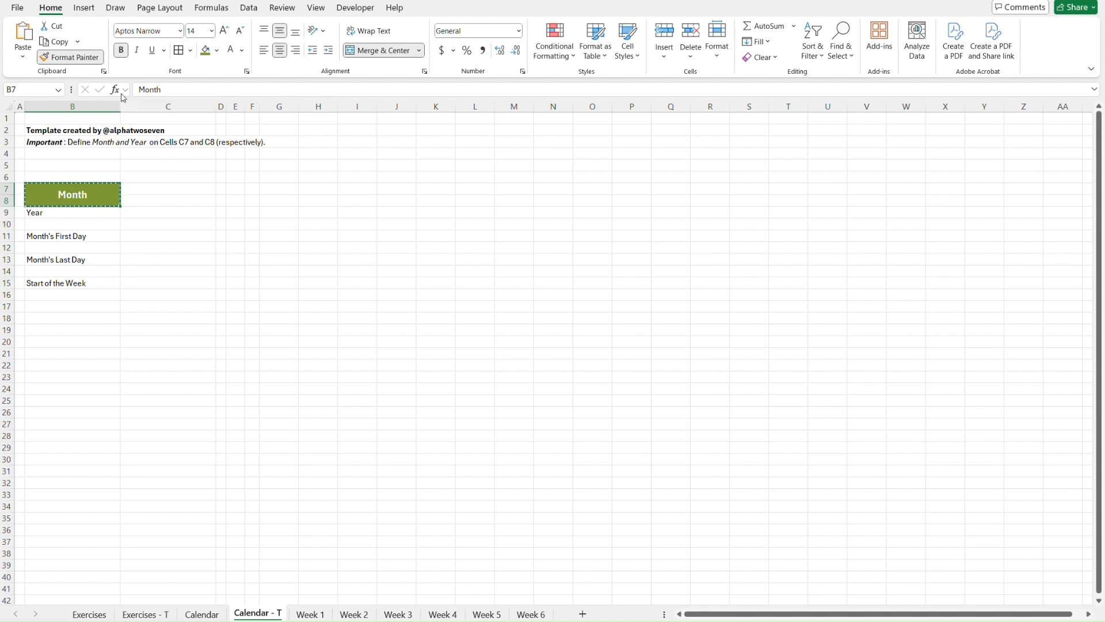
left_click(69, 61)
left_click(69, 213)
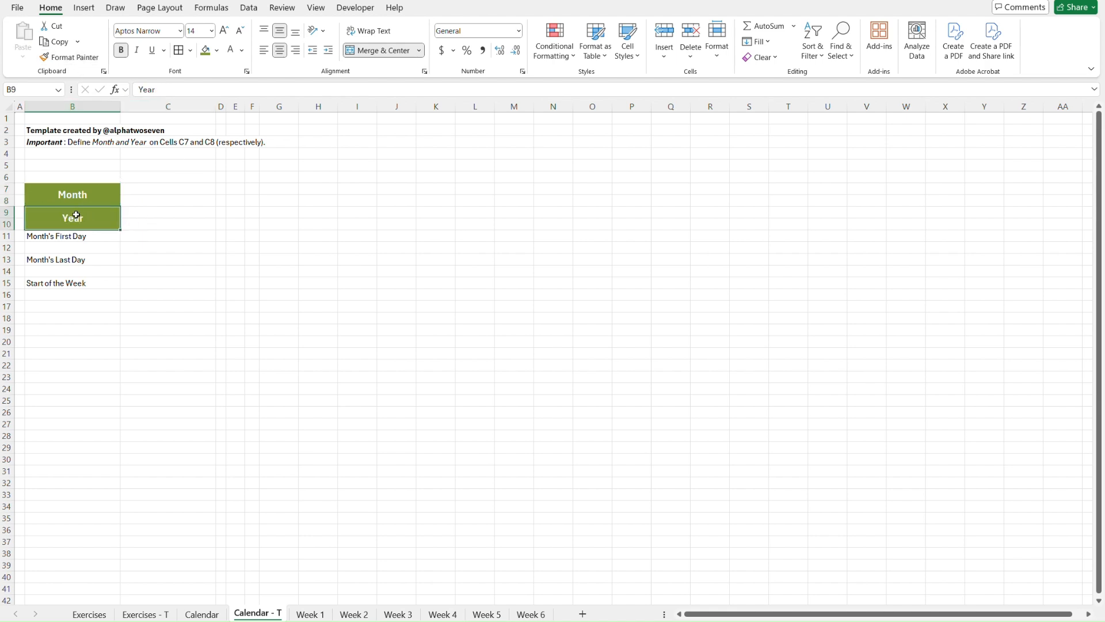
left_click(40, 236)
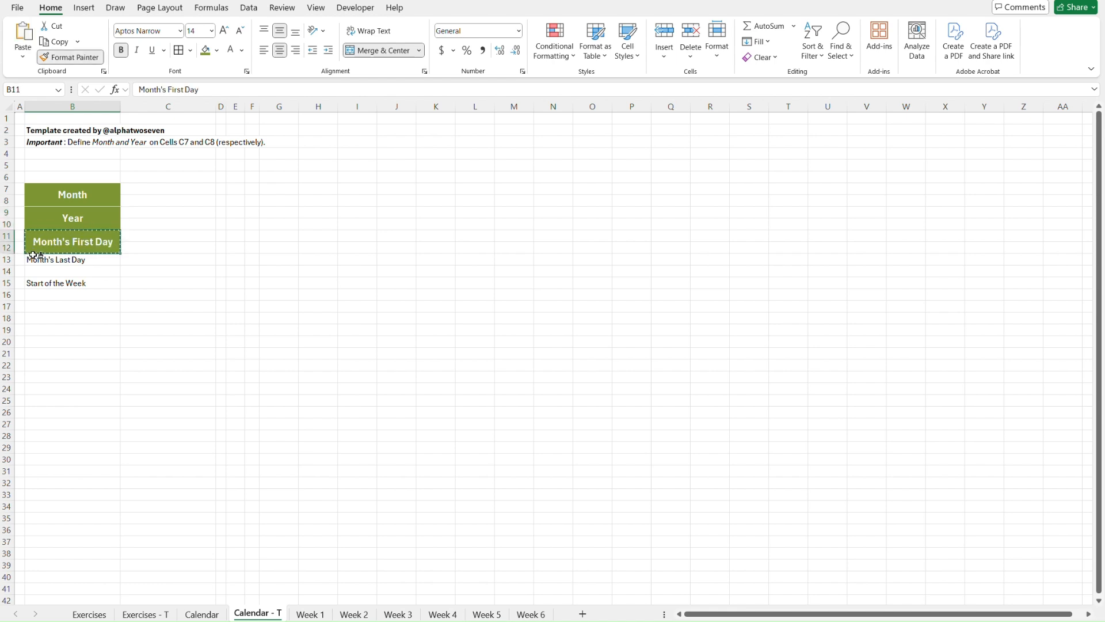
left_click(34, 260)
left_click(35, 282)
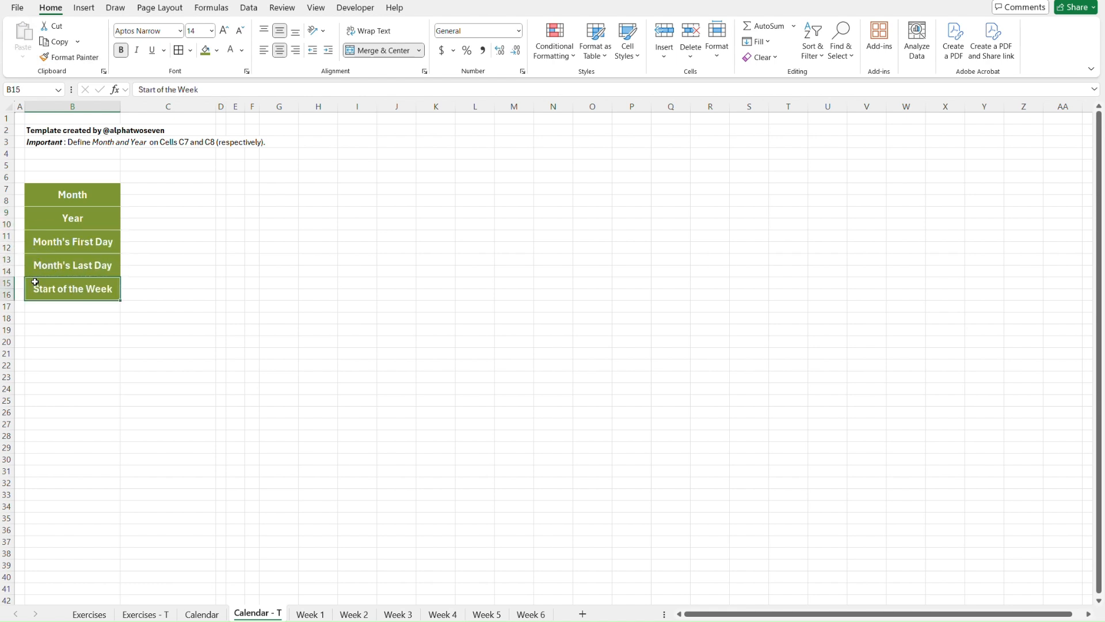
Step: Fill the Month's First Day, Month's Last Day and Start of the Week label cells with dark blue
left_click_drag(63, 290, 69, 241)
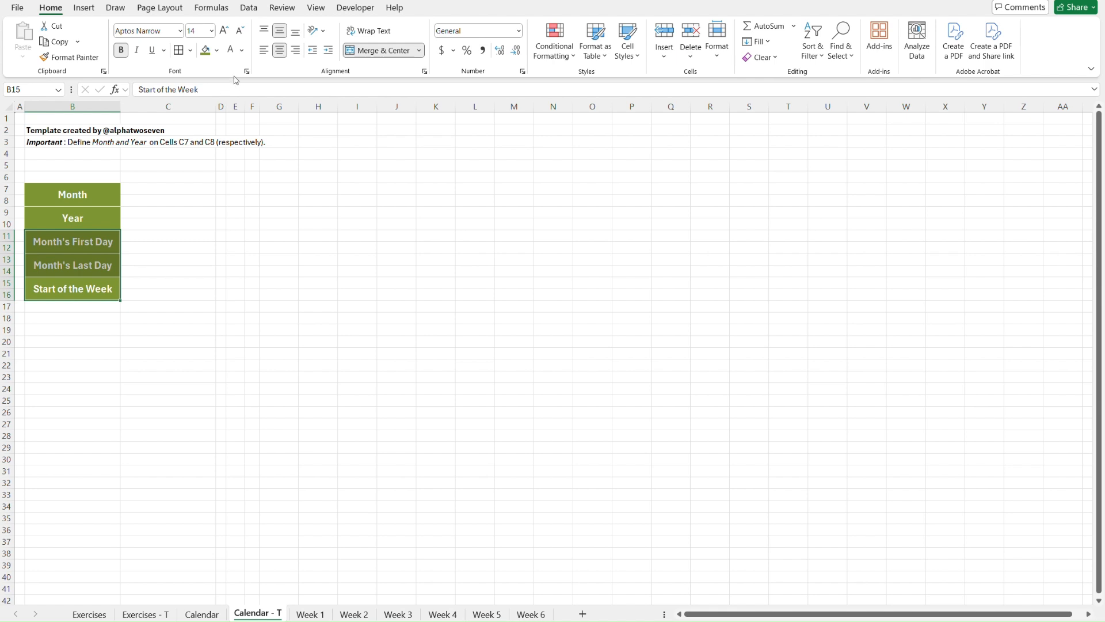
left_click(217, 50)
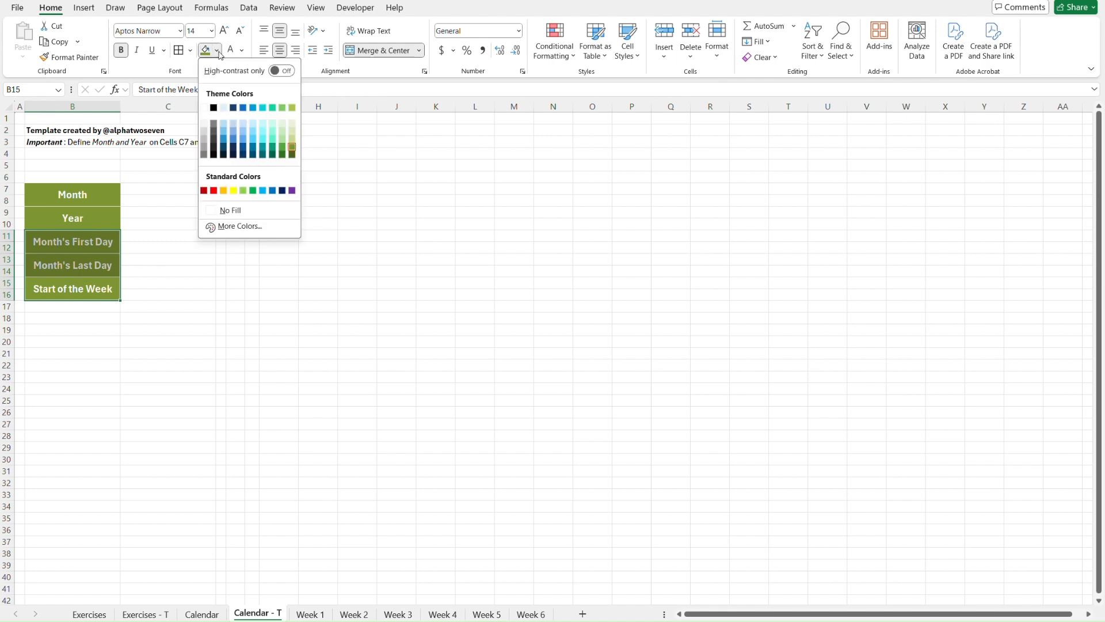
left_click(233, 108)
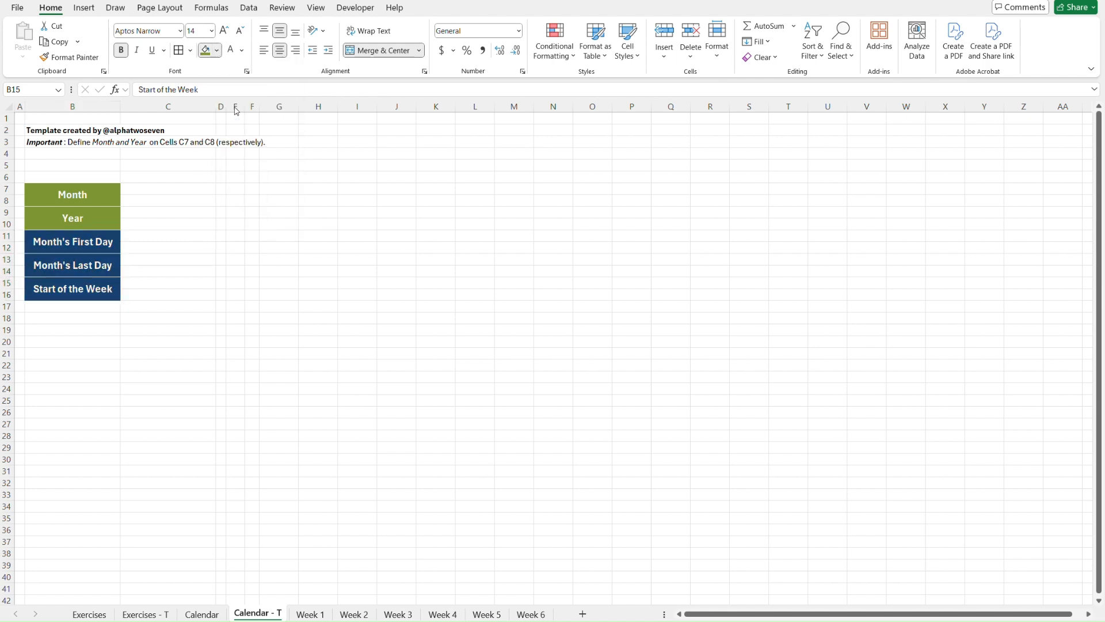
Step: Apply black borders to all sides of cells C7:C8 beside the Month label, using the Calendar sheet as reference
left_click(179, 175)
key("Down")
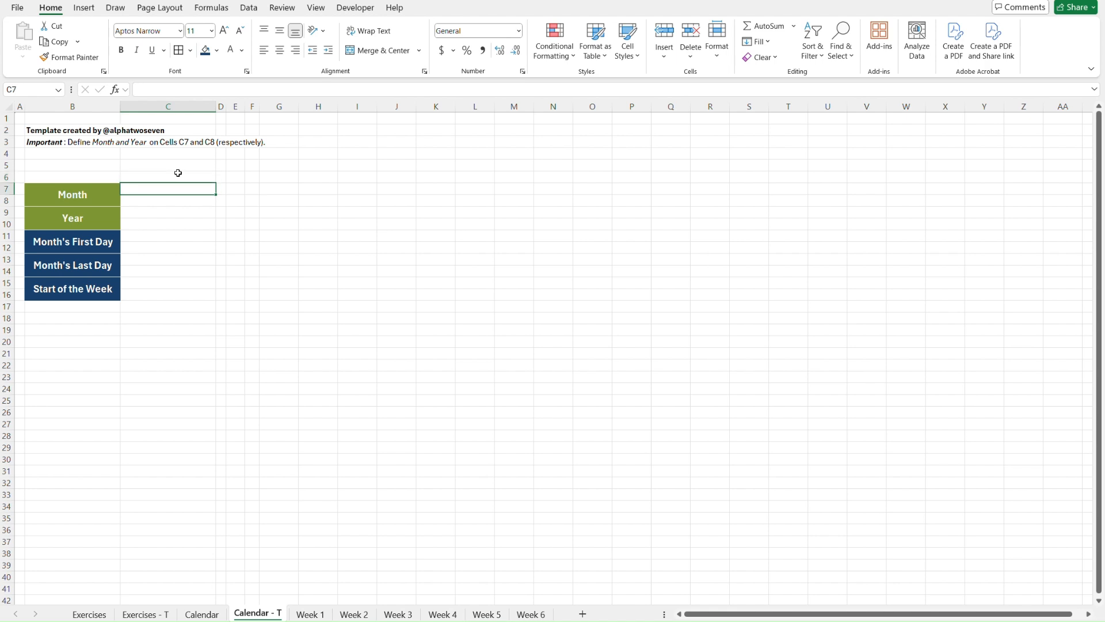
key("ctrl+Page_Up")
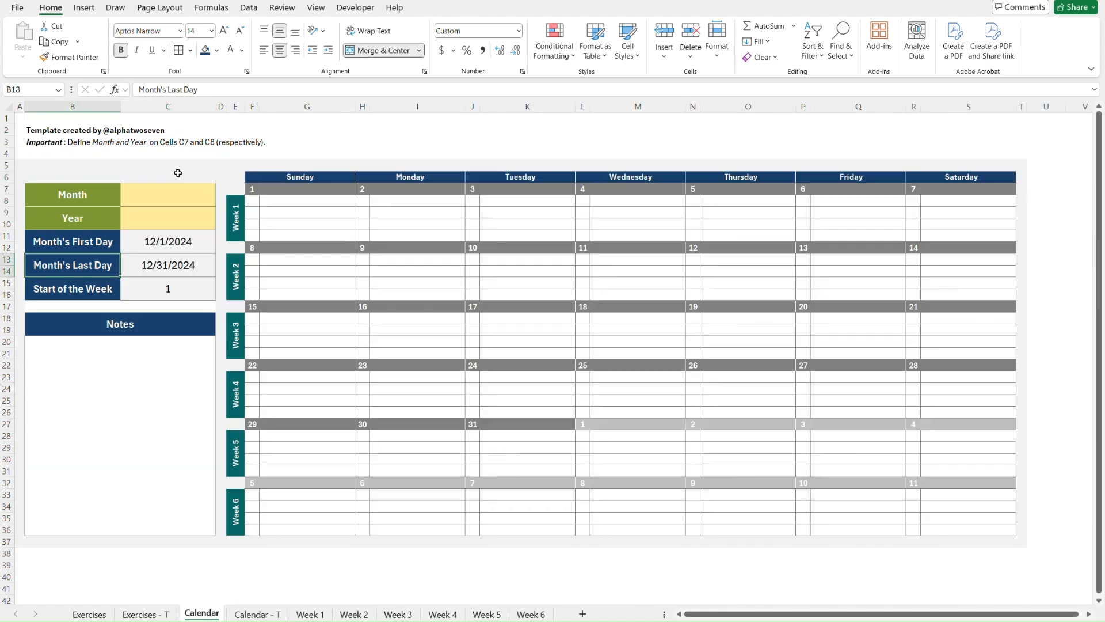
key("ctrl+Page_Down")
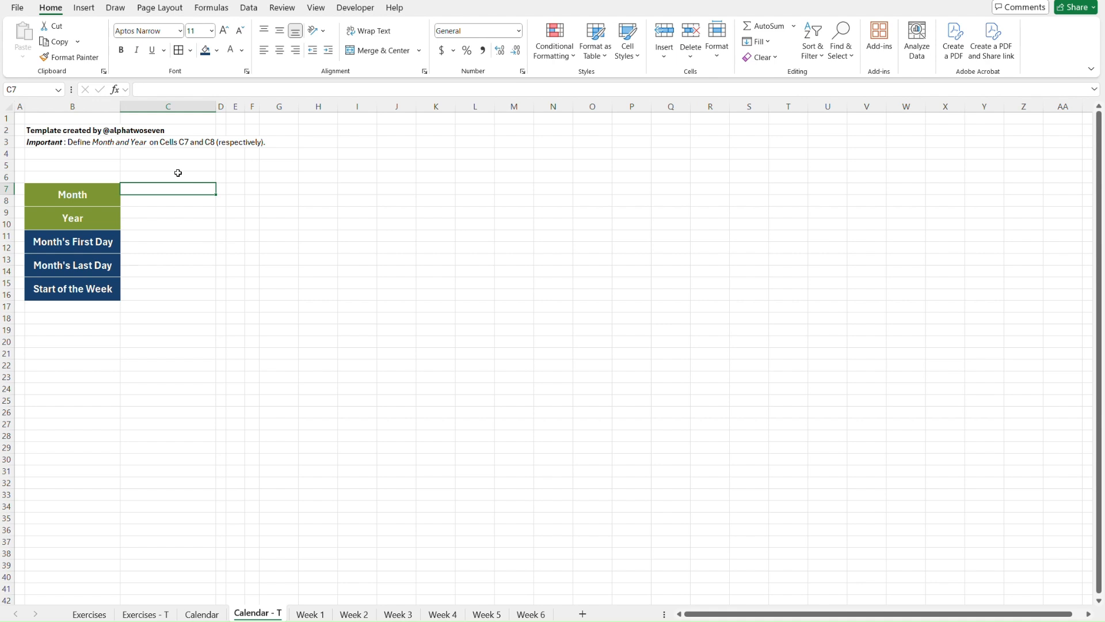
key("shift+Down")
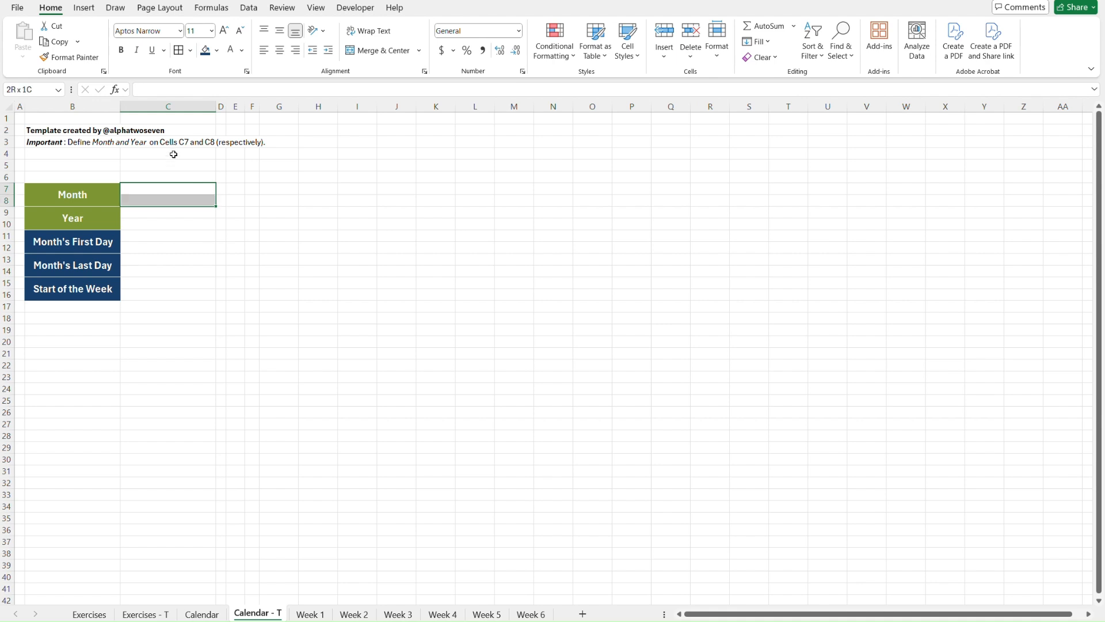
left_click(190, 50)
mouse_move(286, 390)
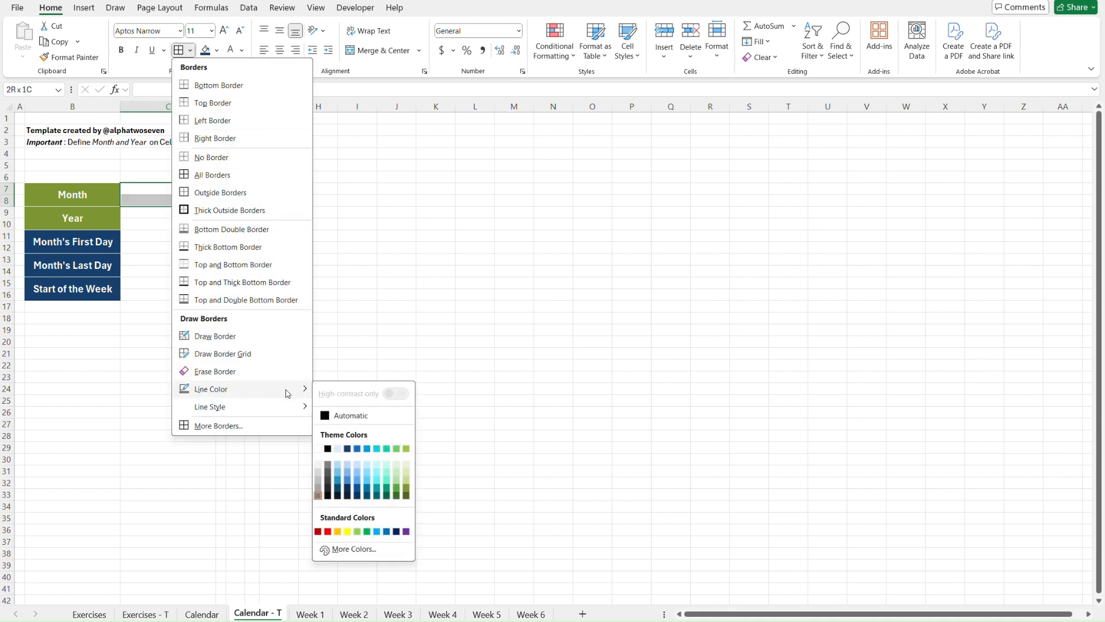
left_click(328, 449)
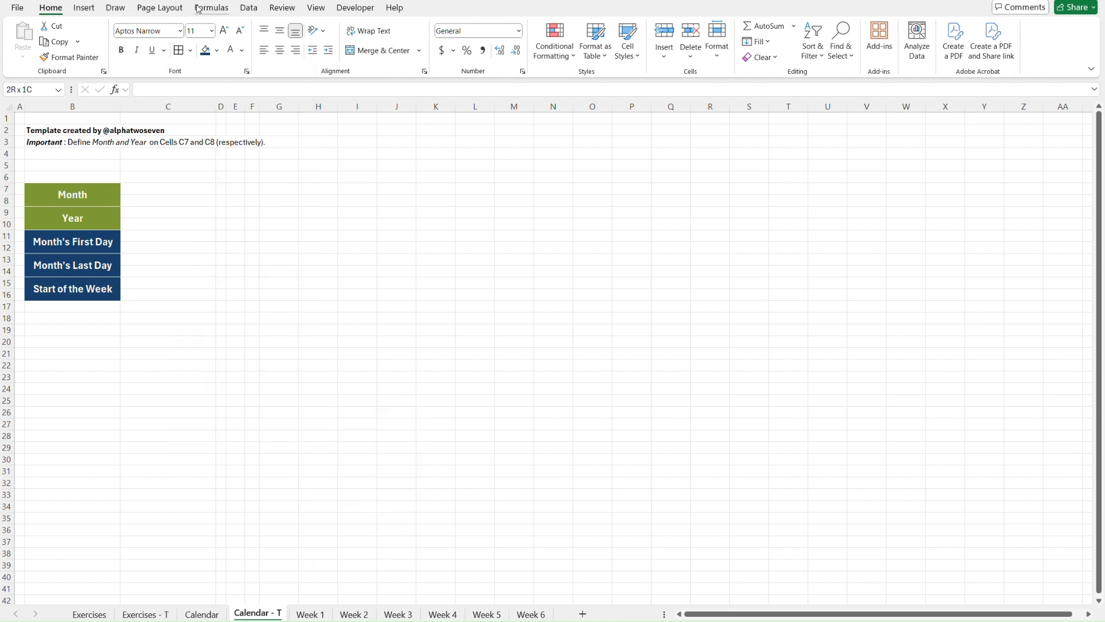
left_click(183, 52)
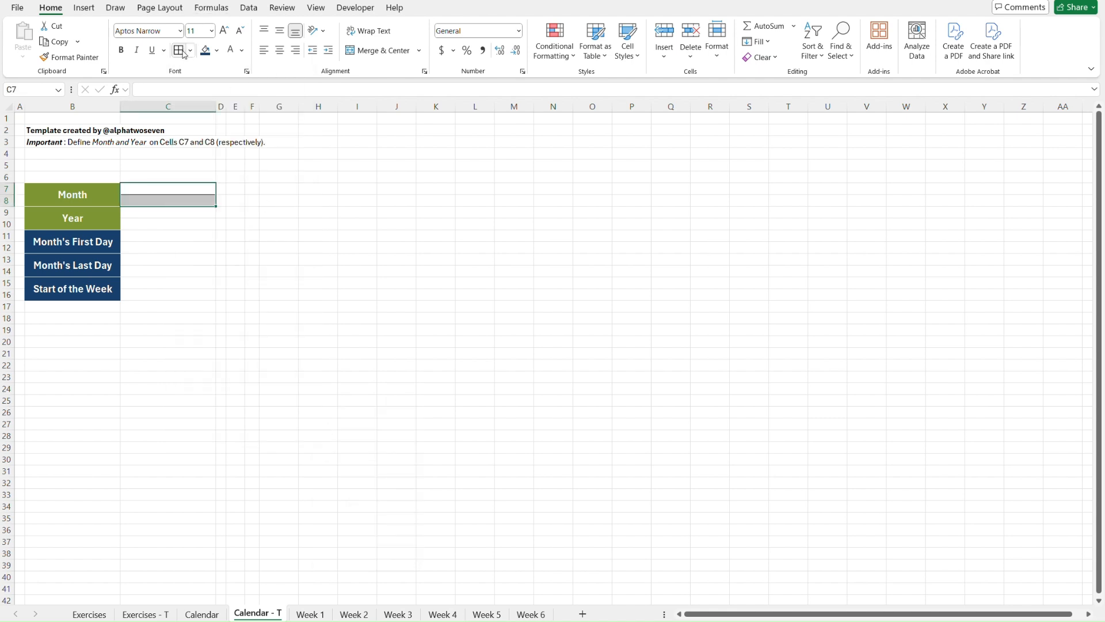
Step: Merge and center cells C7:C8, middle-align them and set the font size to 14
left_click(363, 51)
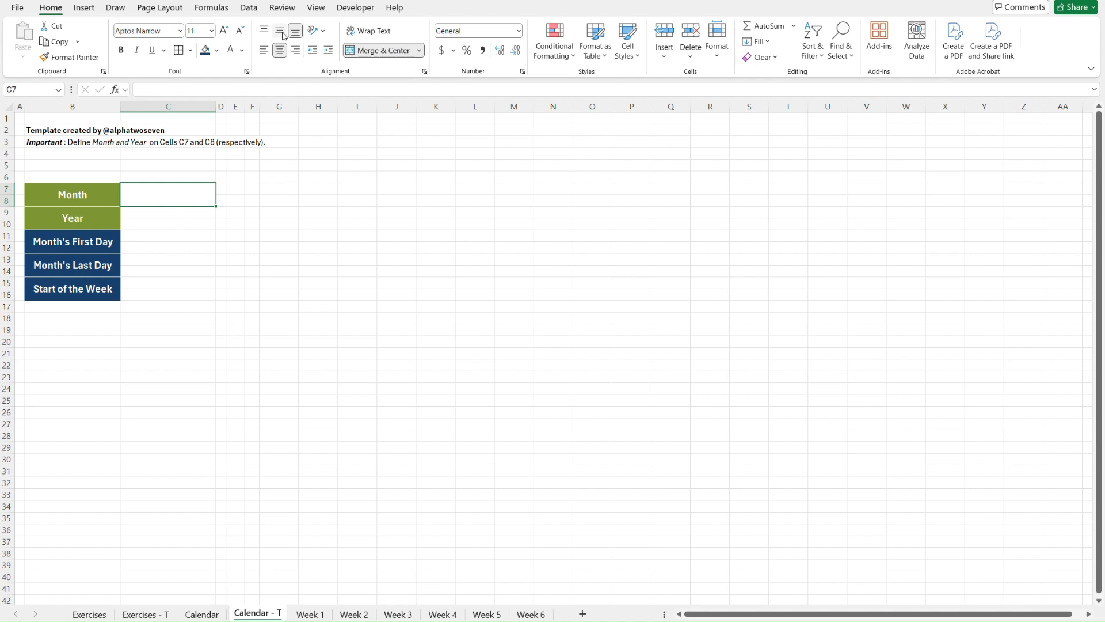
left_click(280, 32)
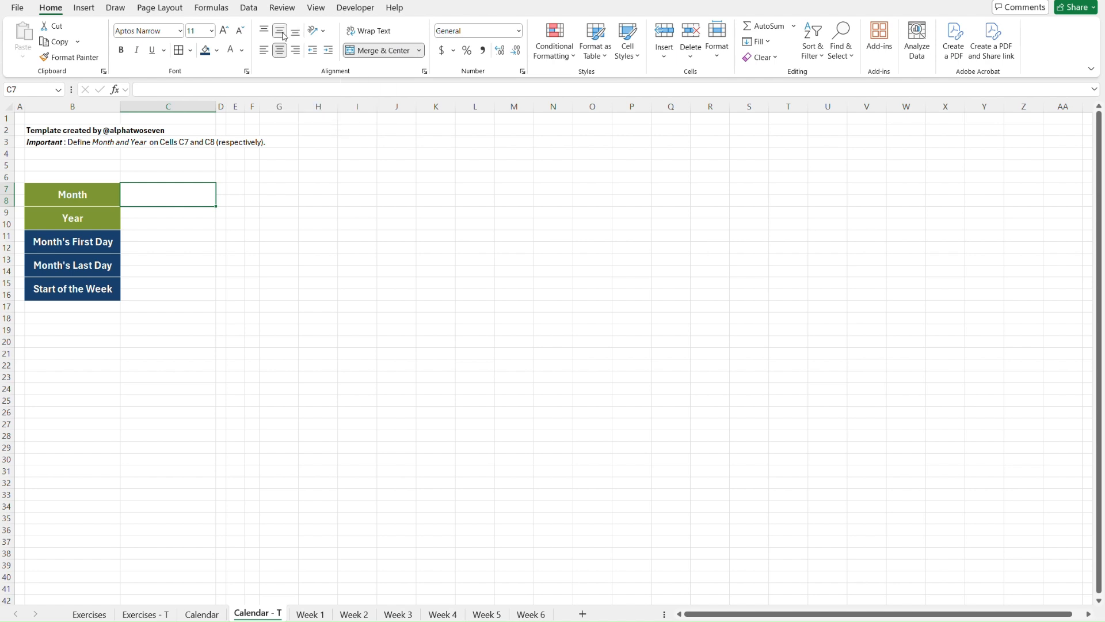
left_click(202, 29)
key("Return")
Step: Check the Month input cell on the Calendar sheet and copy the formatting of C7 on Calendar - T to C9:C16
key("ctrl+Page_Up")
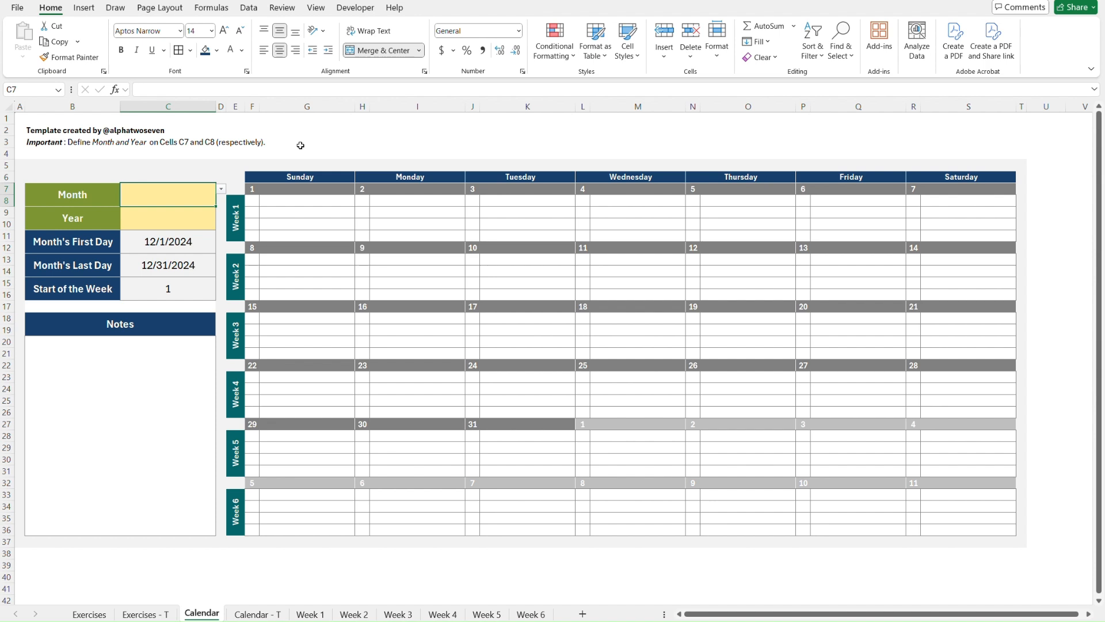
key("ctrl+Page_Down")
key("alt+h")
key("f")
key("p")
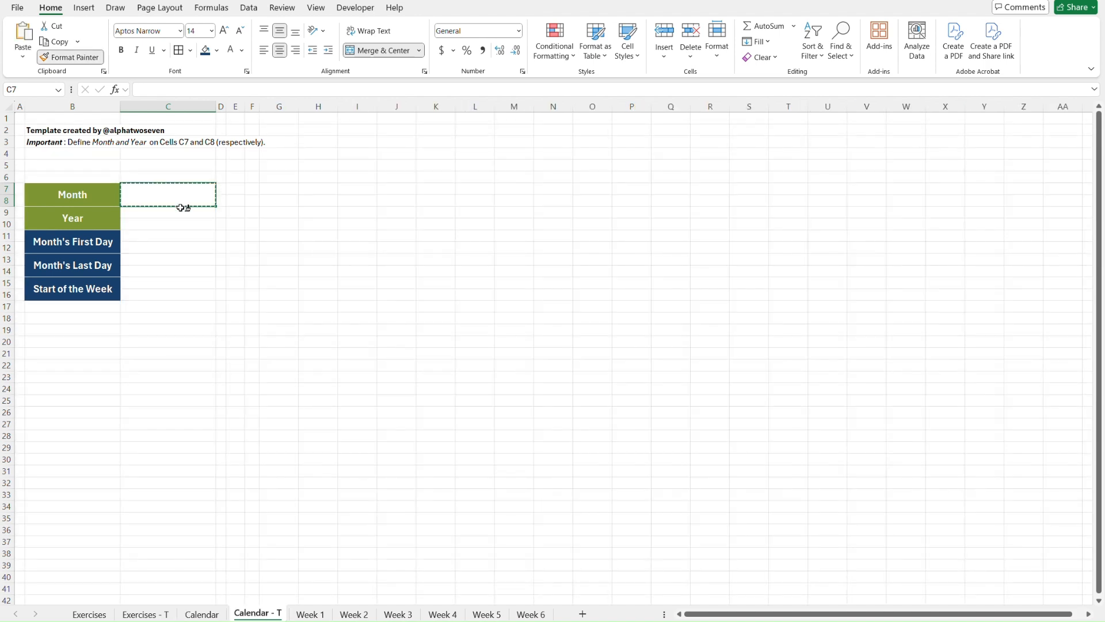
left_click_drag(174, 213, 174, 299)
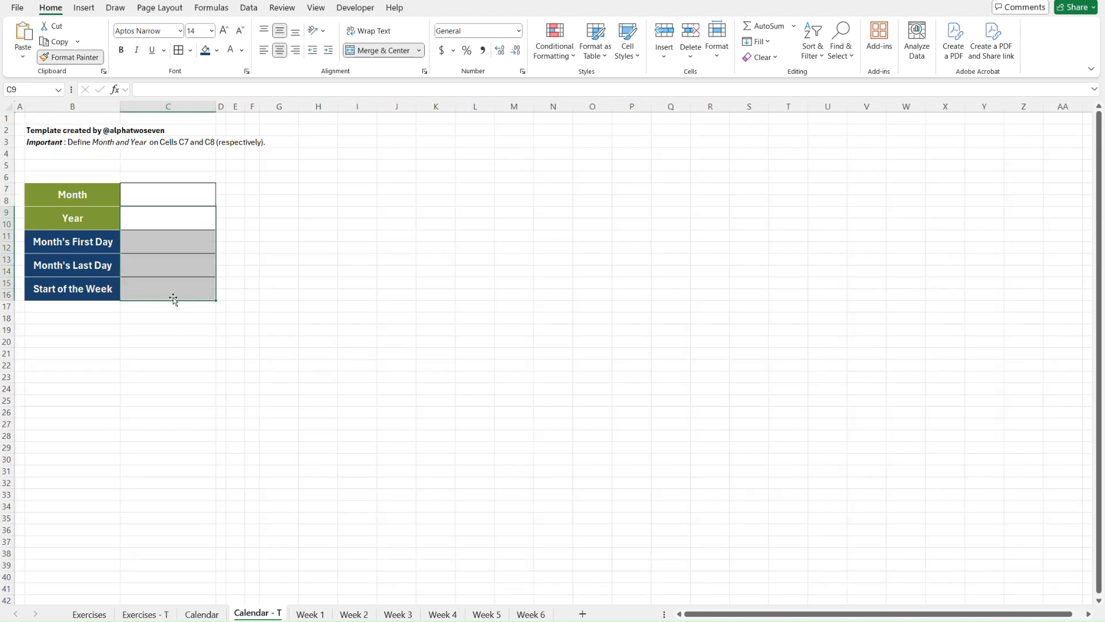
left_click(238, 190)
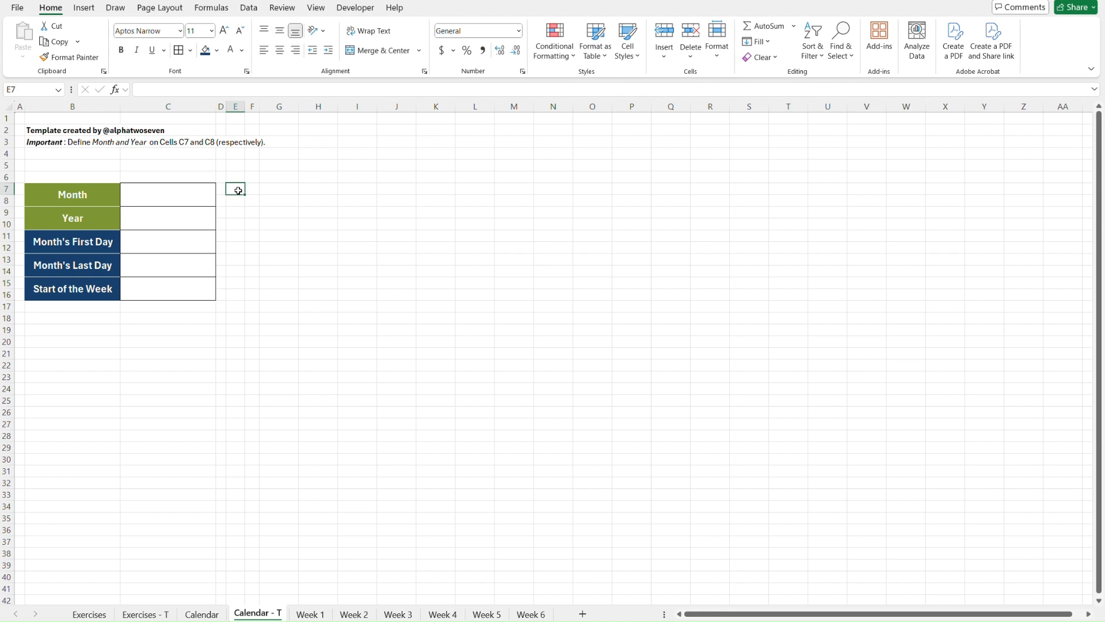
Step: Add a conditional formatting rule to C7:C10 that gives values greater than 0 Yellow Fill with Dark Yellow Text
left_click(164, 243)
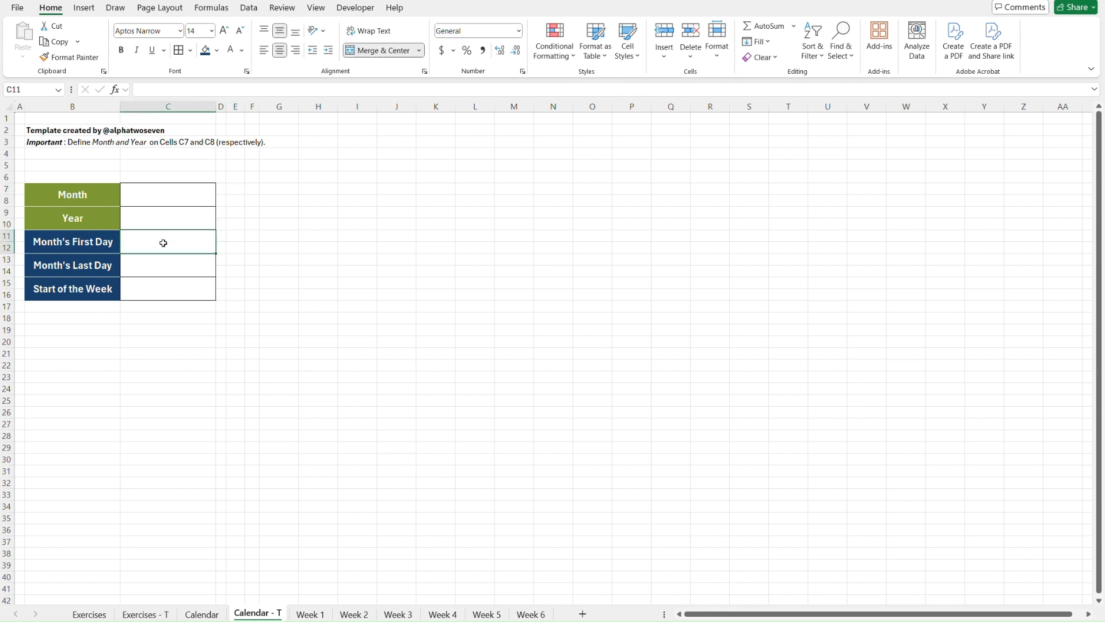
key("Up")
key("Up")
key("shift+Down")
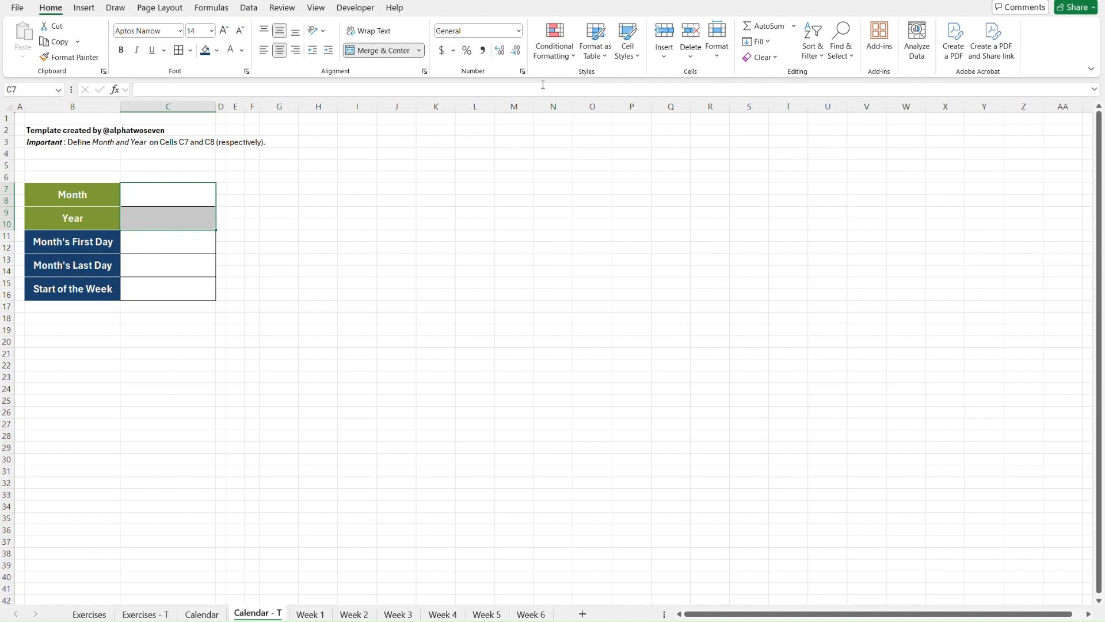
left_click(565, 58)
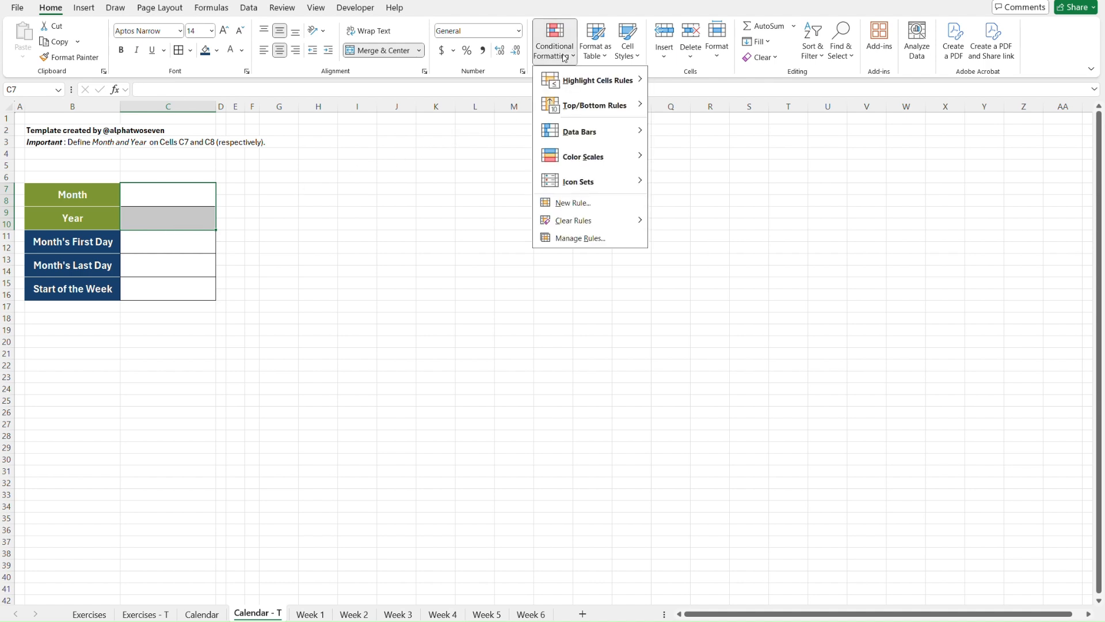
mouse_move(584, 86)
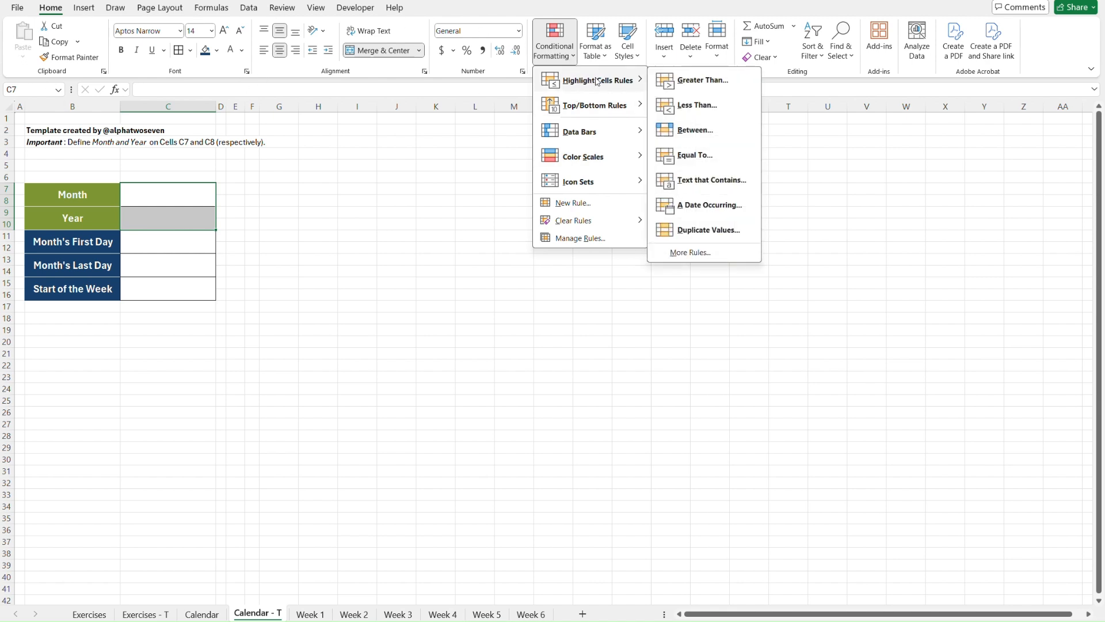
left_click(702, 84)
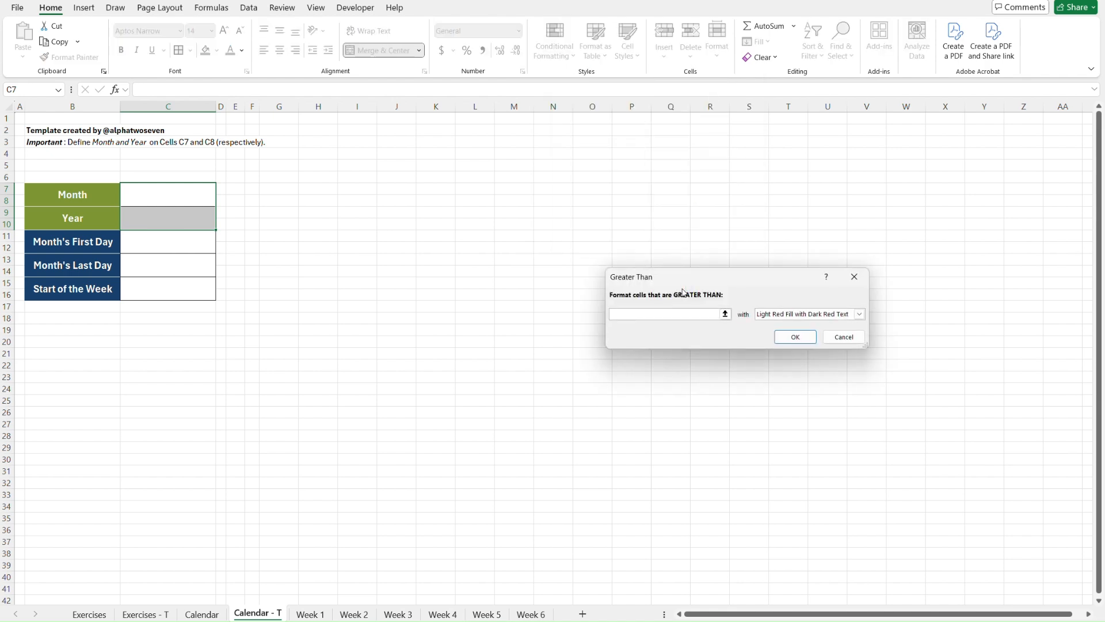
left_click(859, 314)
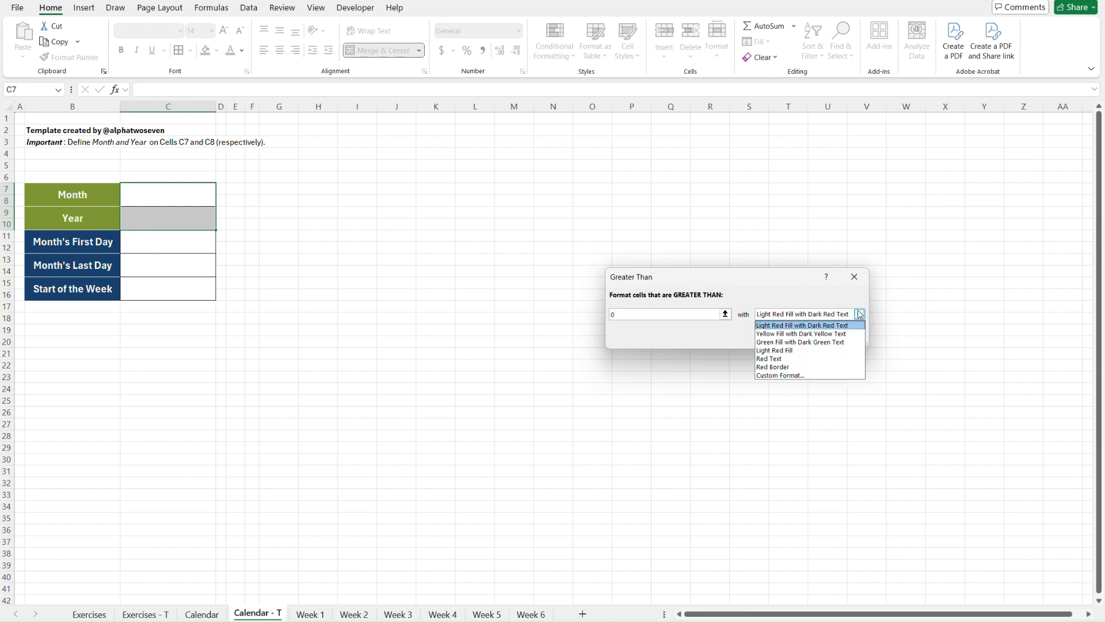
left_click(806, 334)
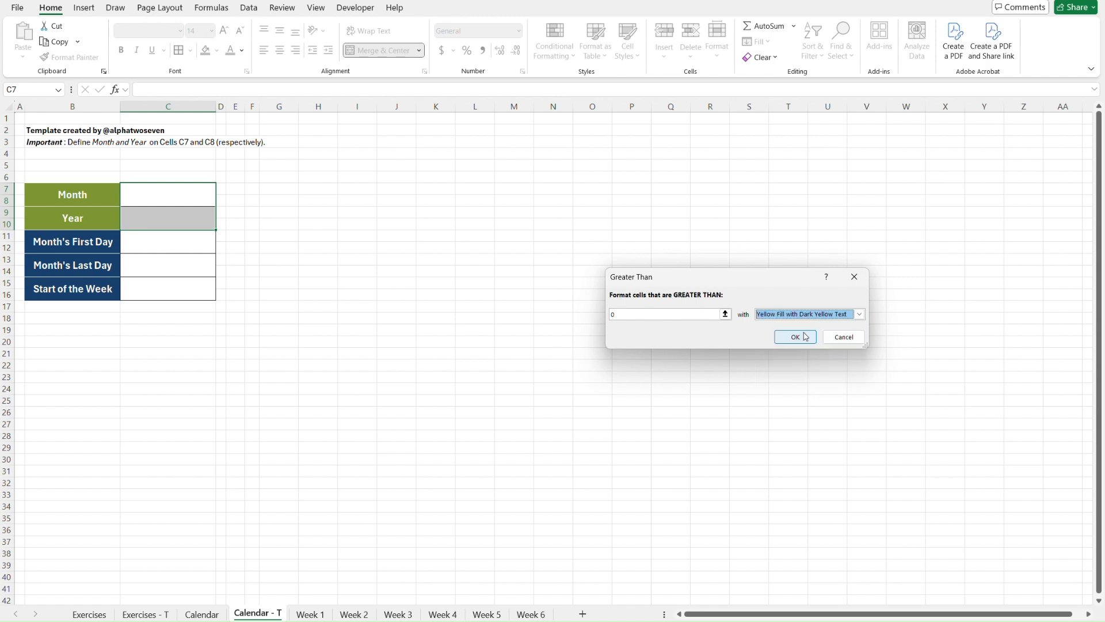
left_click(806, 337)
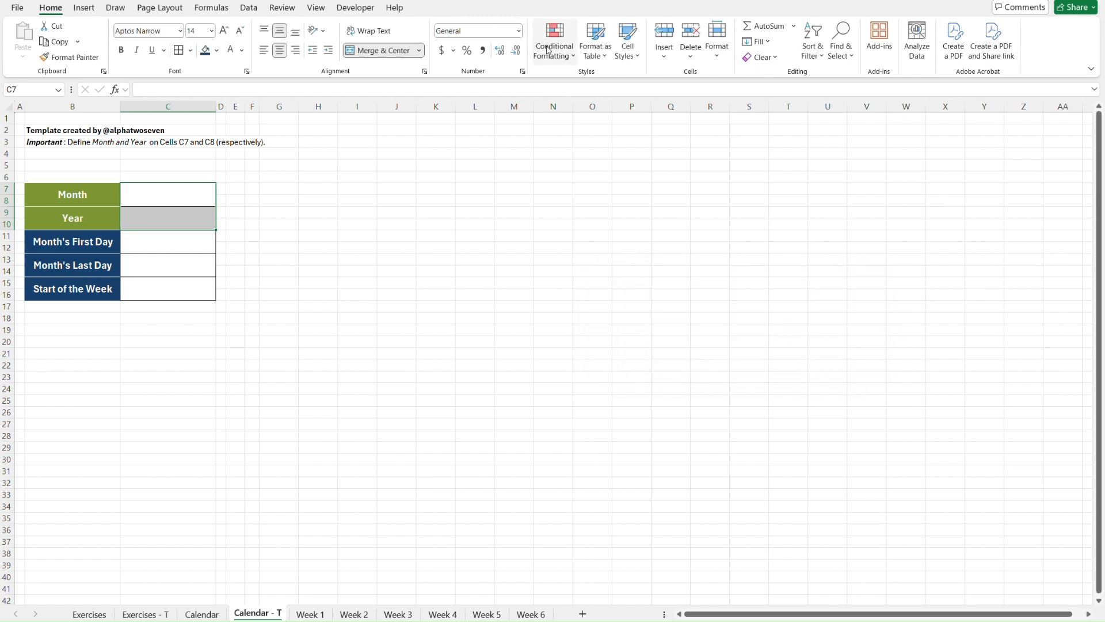
Step: Change the conditional formatting rule on C7:C10 to format only blank cells, keeping the yellow fill, and apply it
left_click(548, 50)
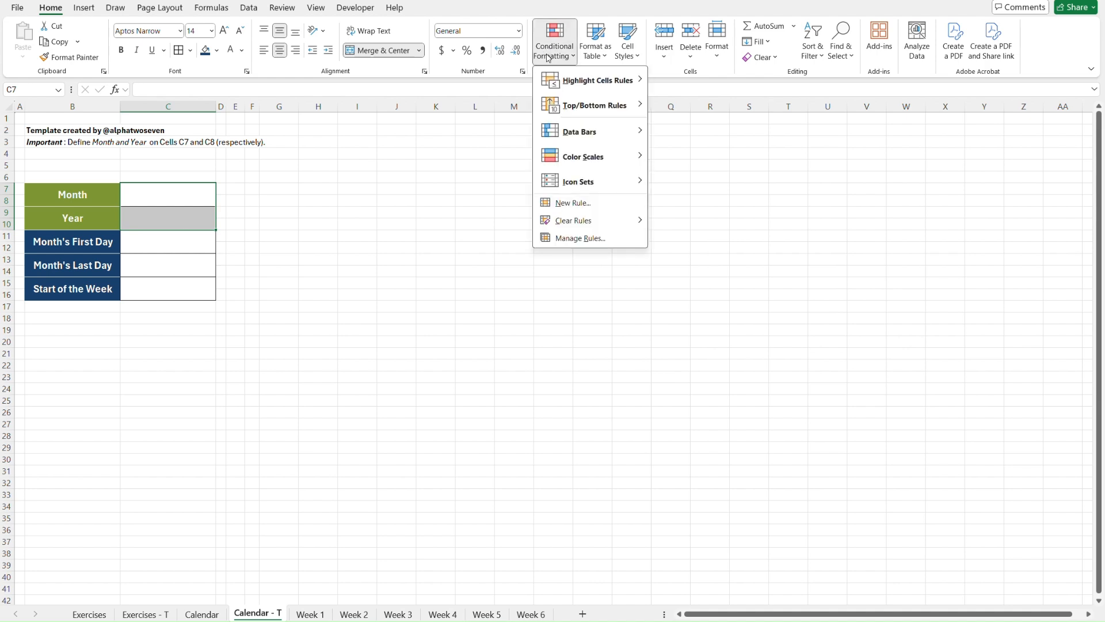
left_click(591, 242)
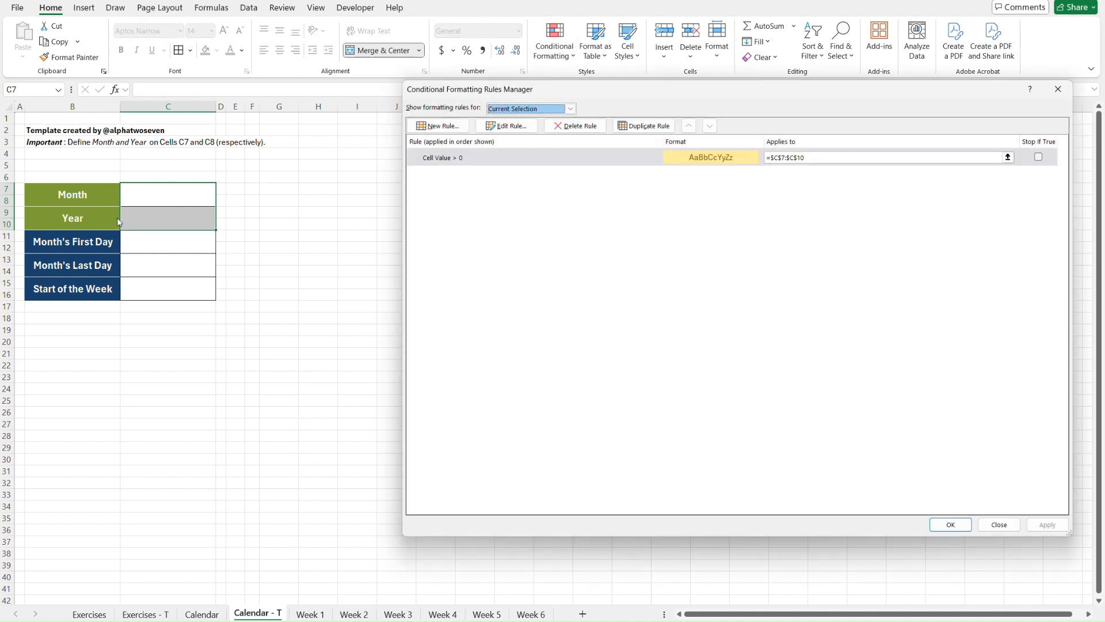
left_click(507, 126)
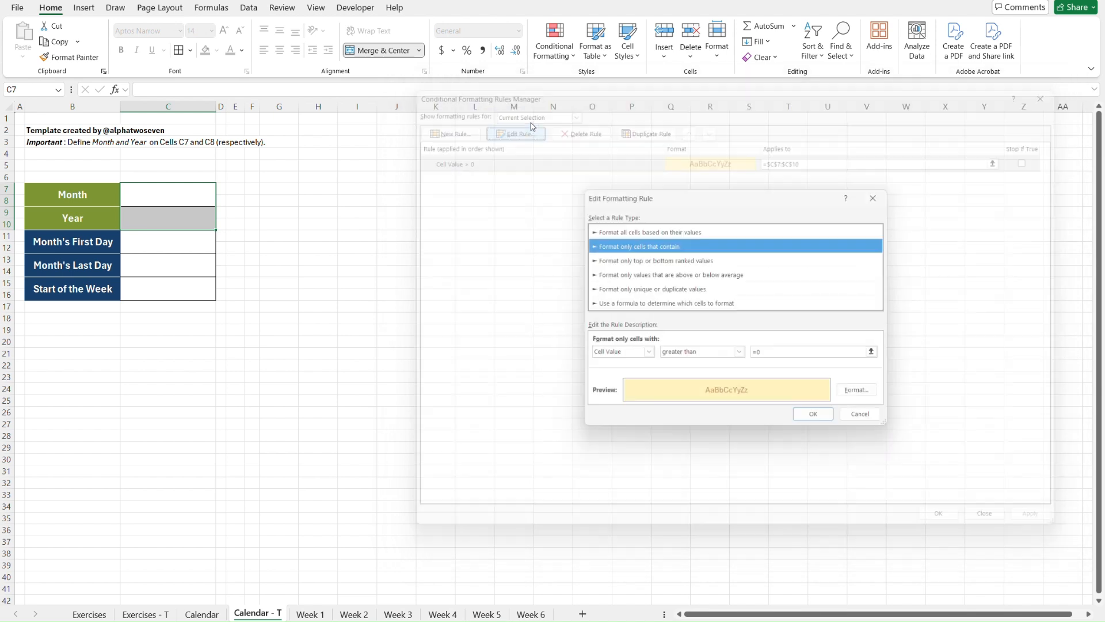
left_click(648, 354)
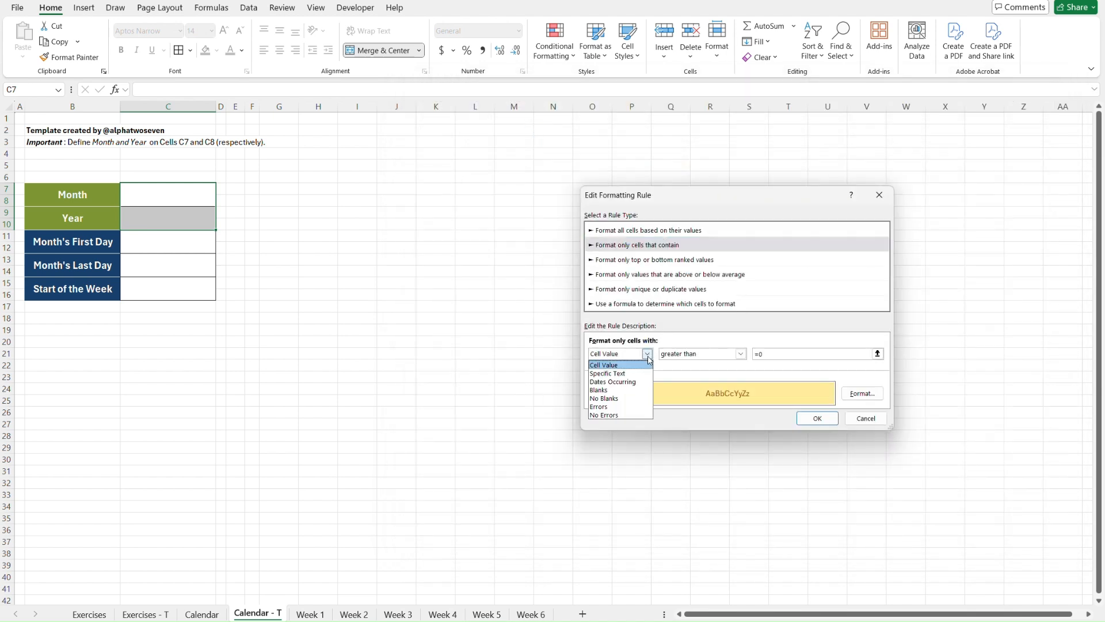
left_click(631, 393)
left_click(813, 418)
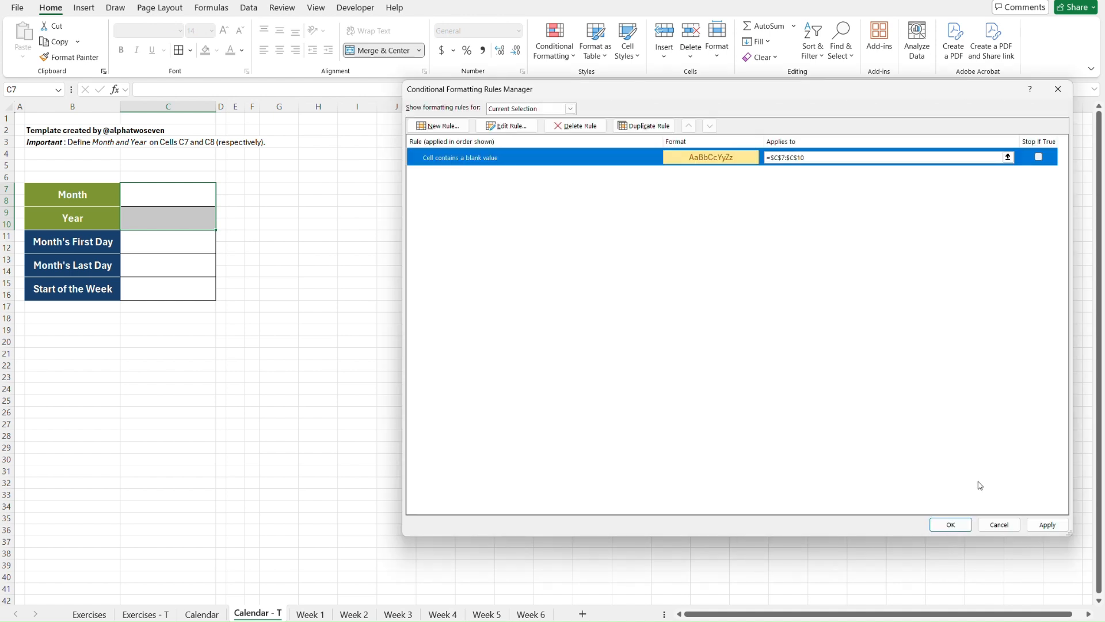
left_click(1047, 522)
left_click(944, 524)
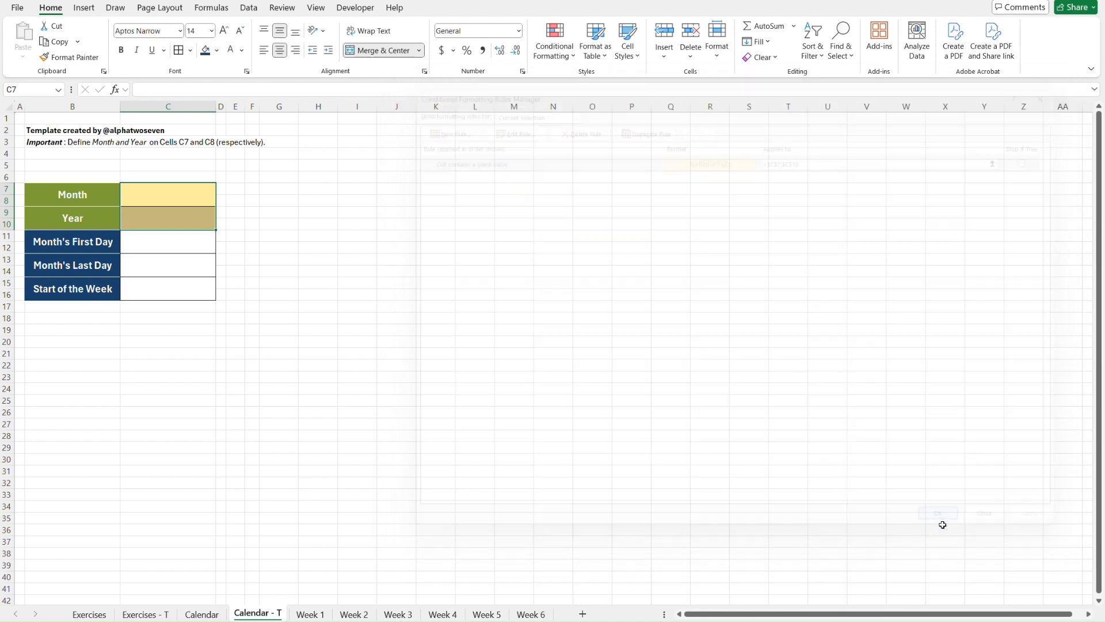
left_click(232, 185)
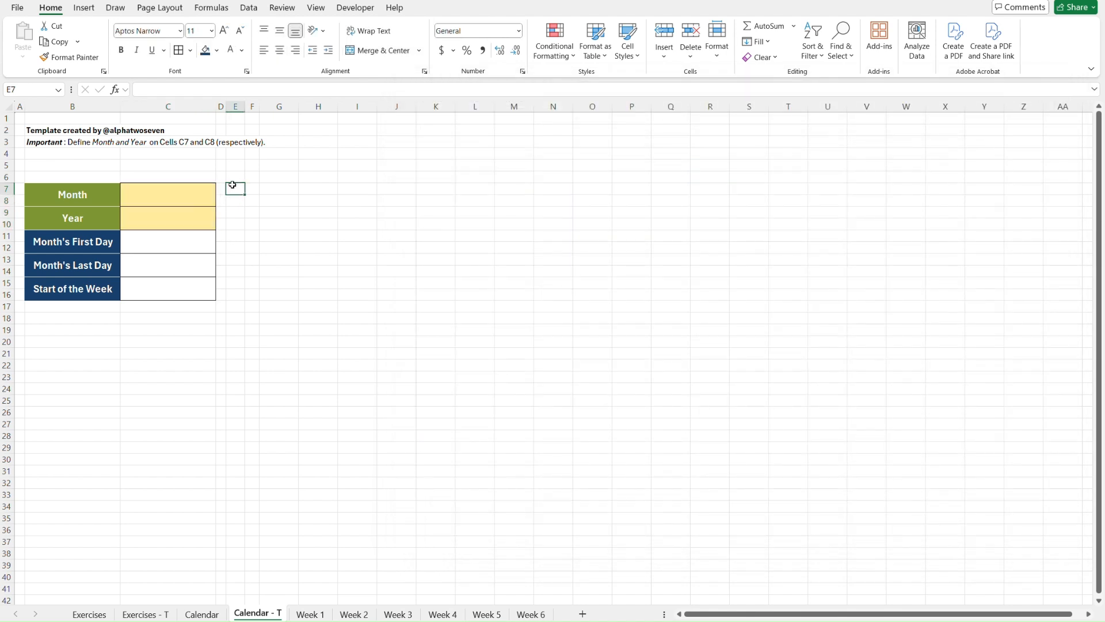
Step: Test the blank-cell highlighting by entering 1 in the Month input cell C7, and clear the entry
key("Left")
key("Left")
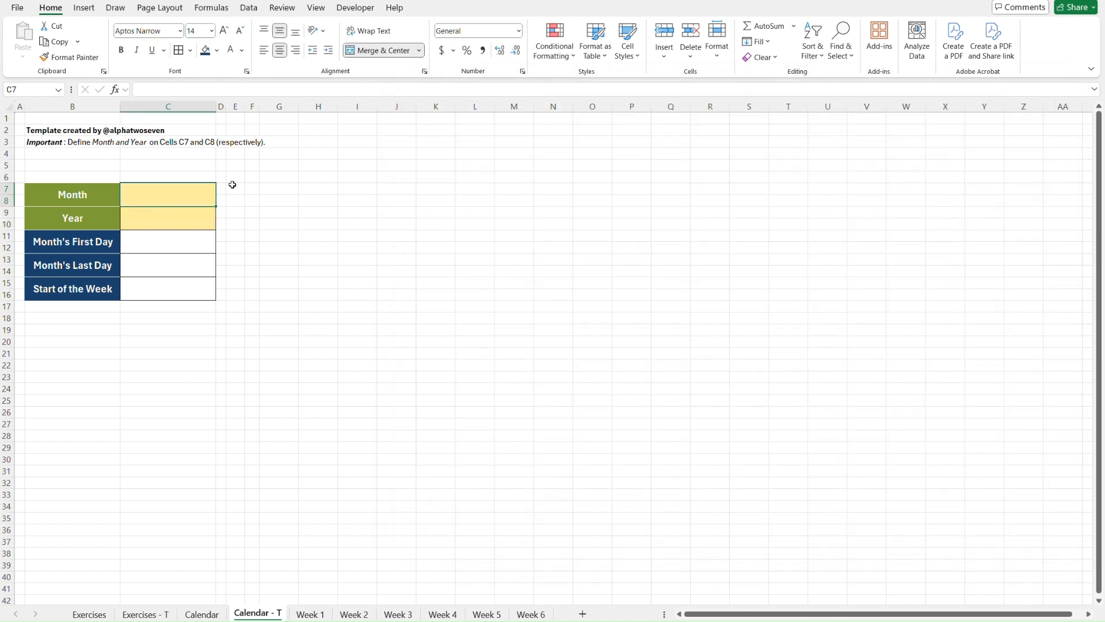
key("Down")
key("Up")
type("1")
key("Return")
key("Up")
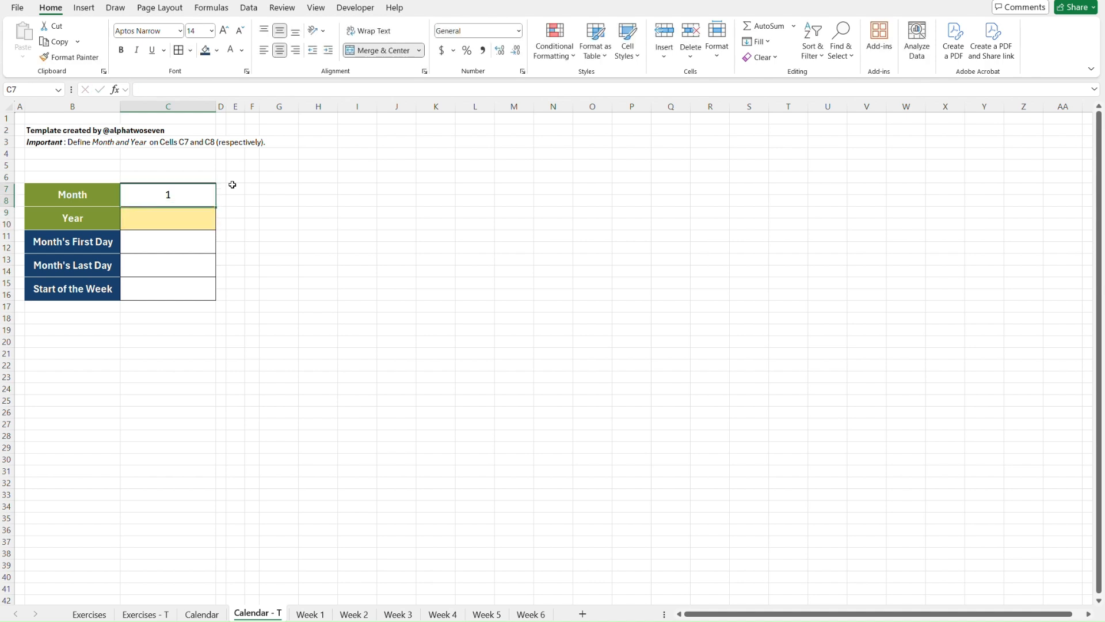
key("Delete")
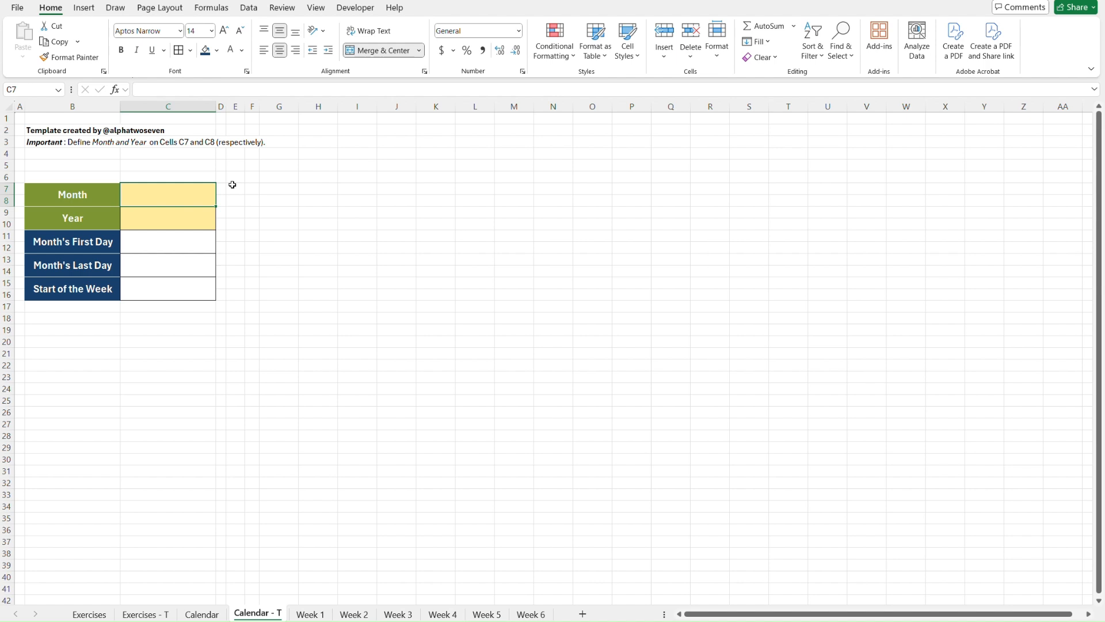
Step: Add list data validation to Month cell C7 on Calendar - T with source 1,2,3,4,5,6,7,8,9,10,11,12, using the Calendar sheet's dropdown as reference
key("ctrl+Page_Up")
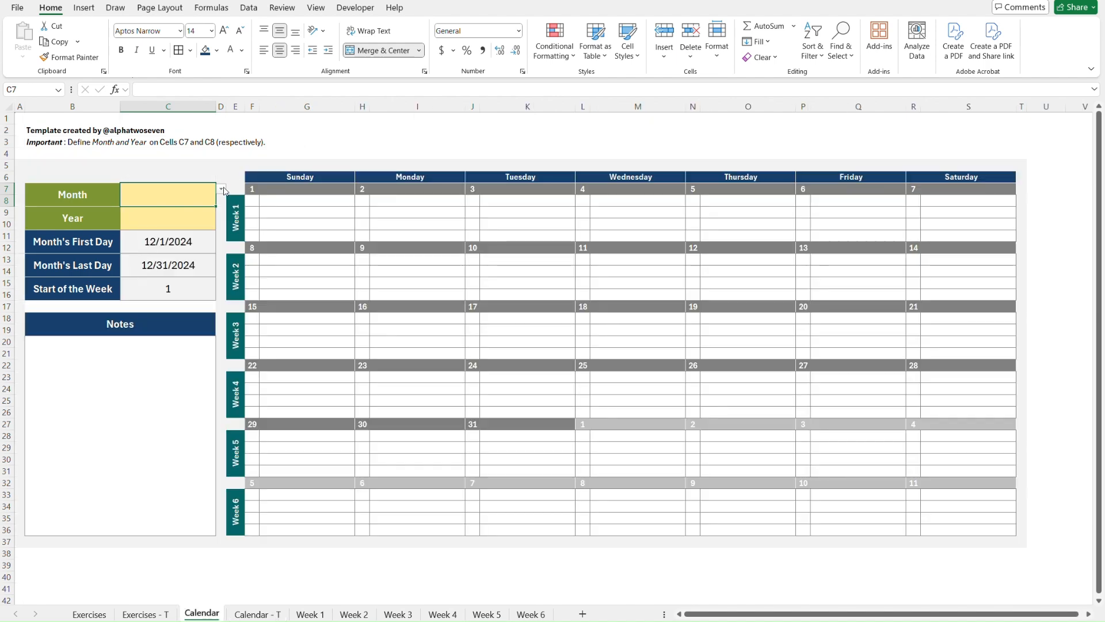
left_click(223, 190)
left_click(224, 191)
key("ctrl+Page_Down")
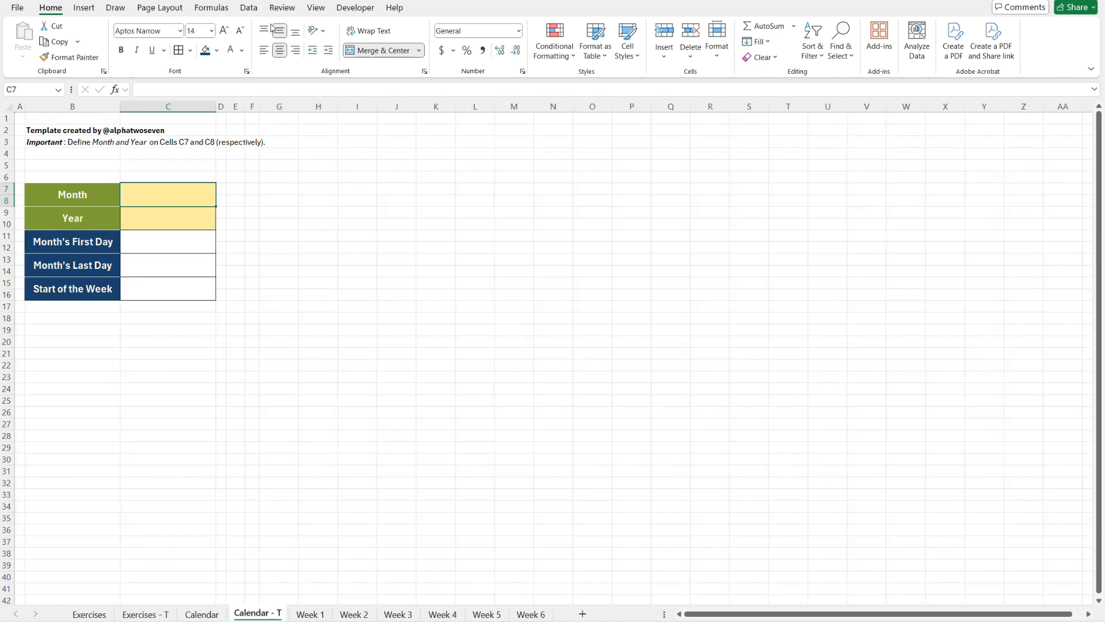
left_click(247, 8)
left_click(696, 57)
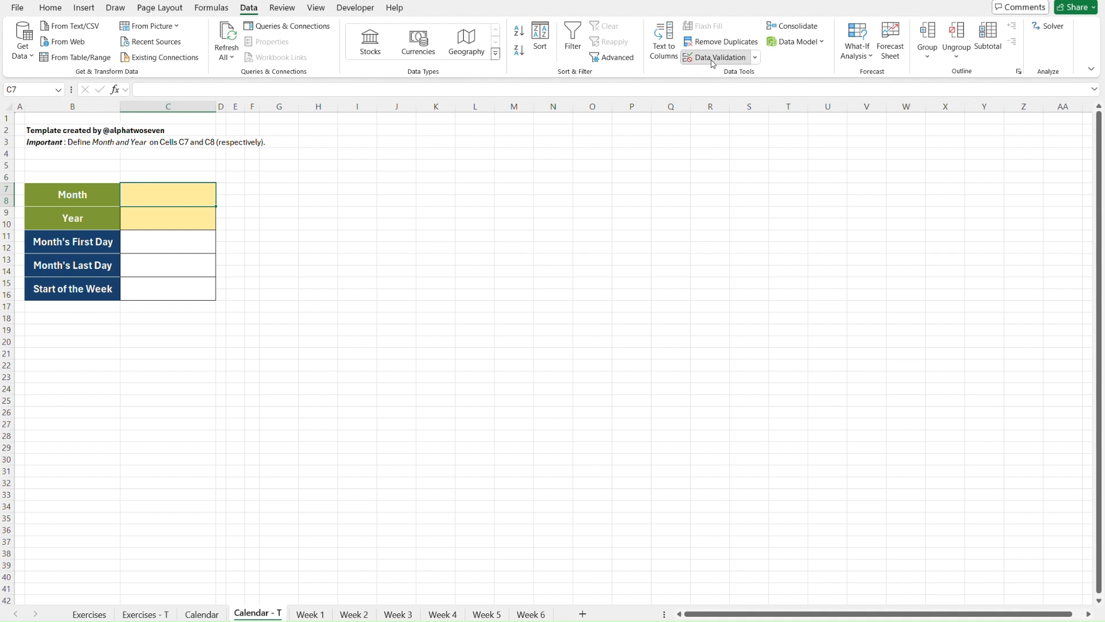
left_click(670, 254)
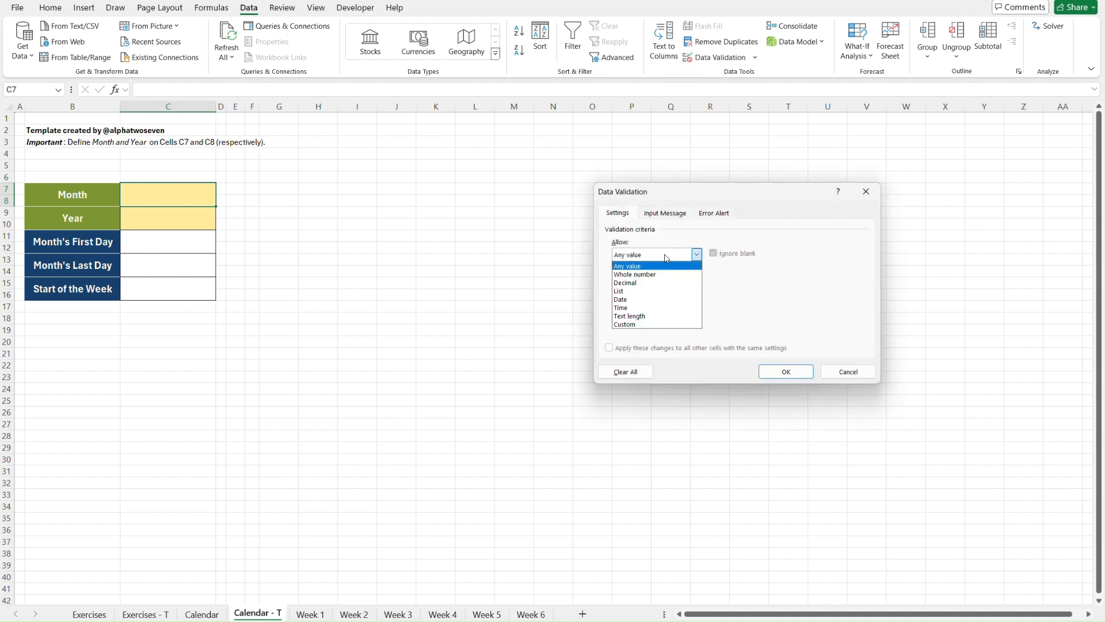
left_click(642, 296)
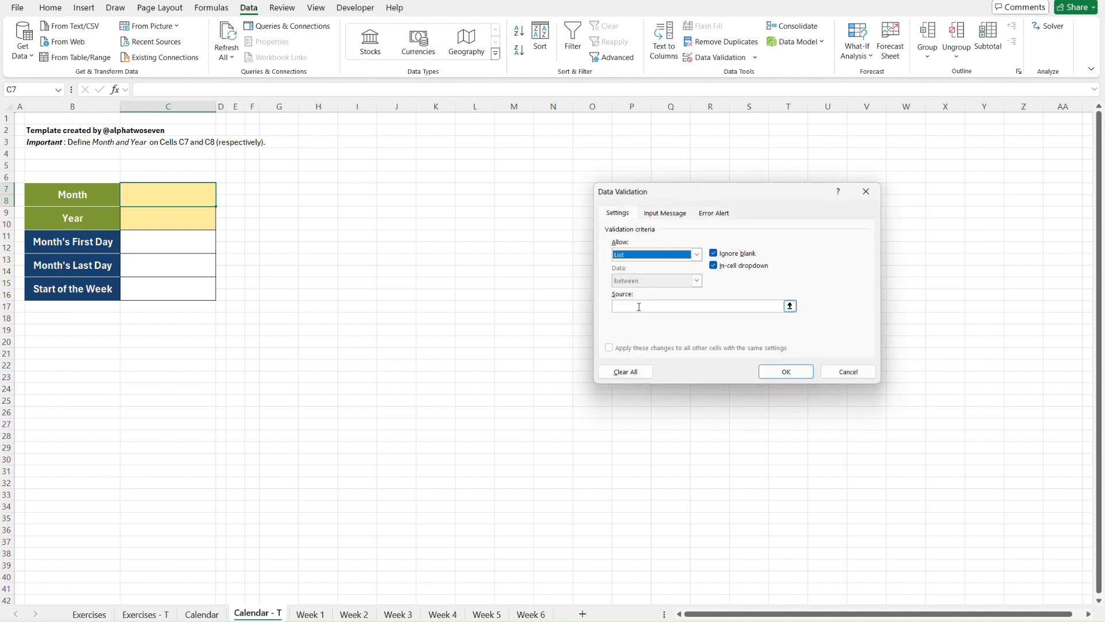
left_click(638, 307)
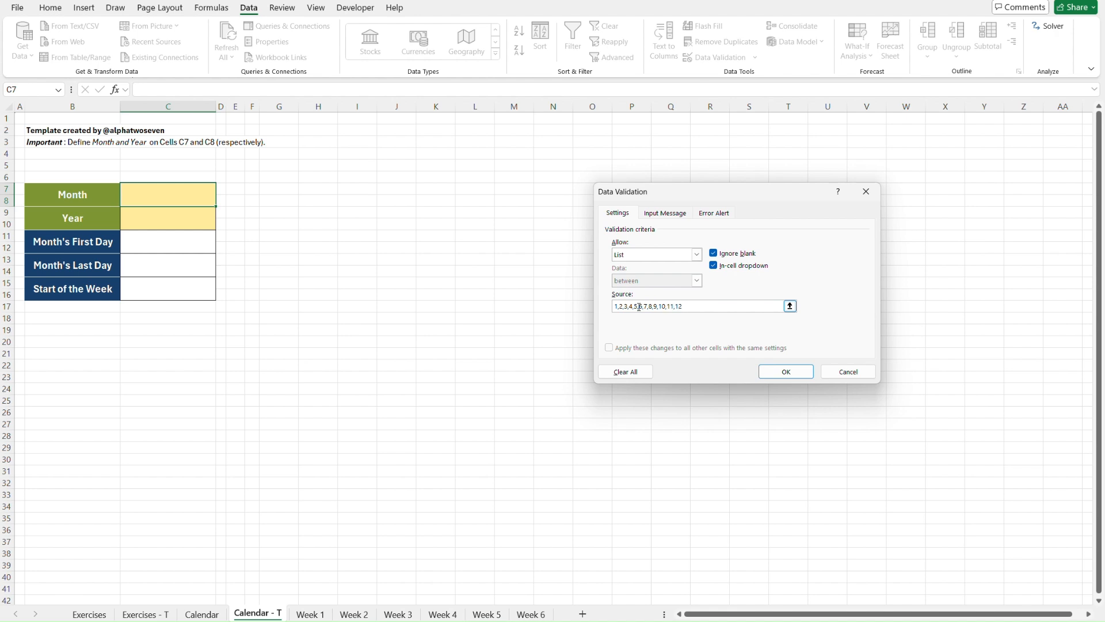
left_click(784, 371)
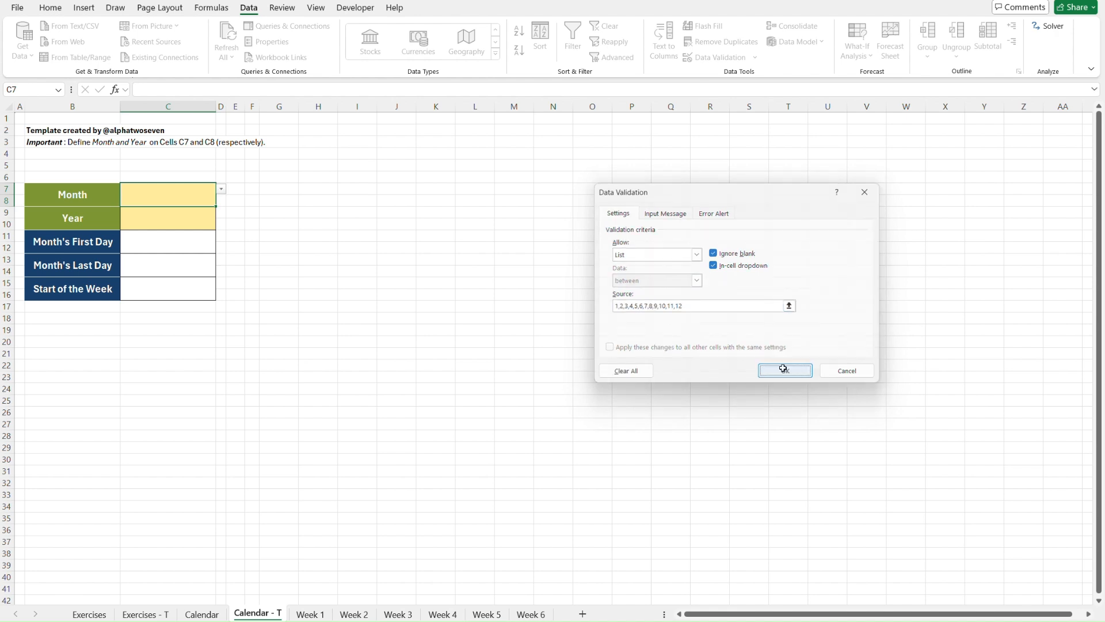
left_click(222, 188)
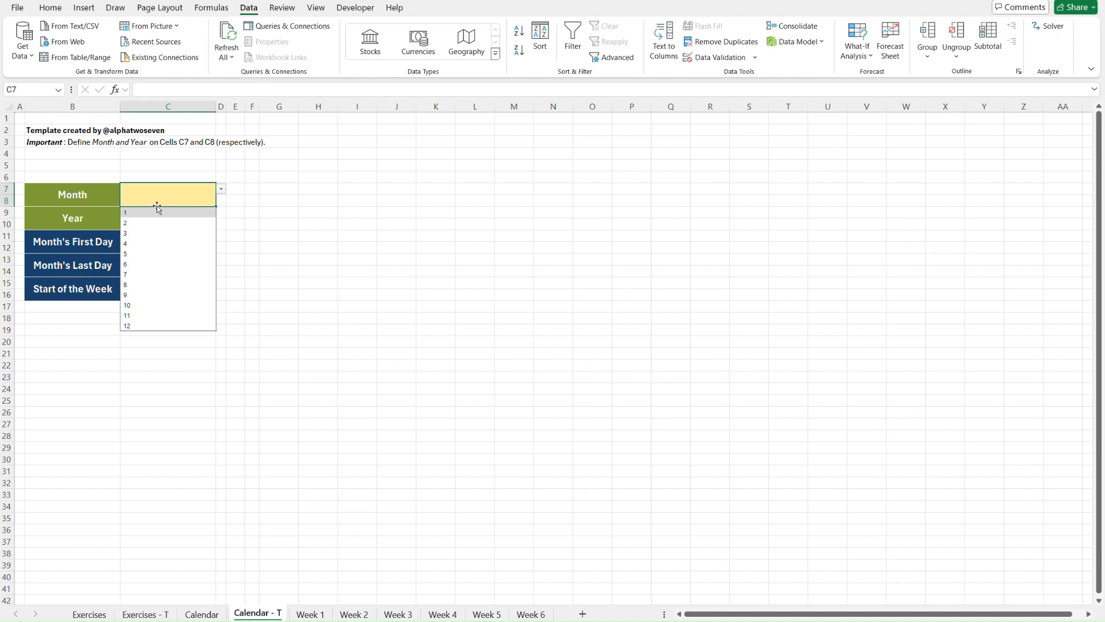
key("Escape")
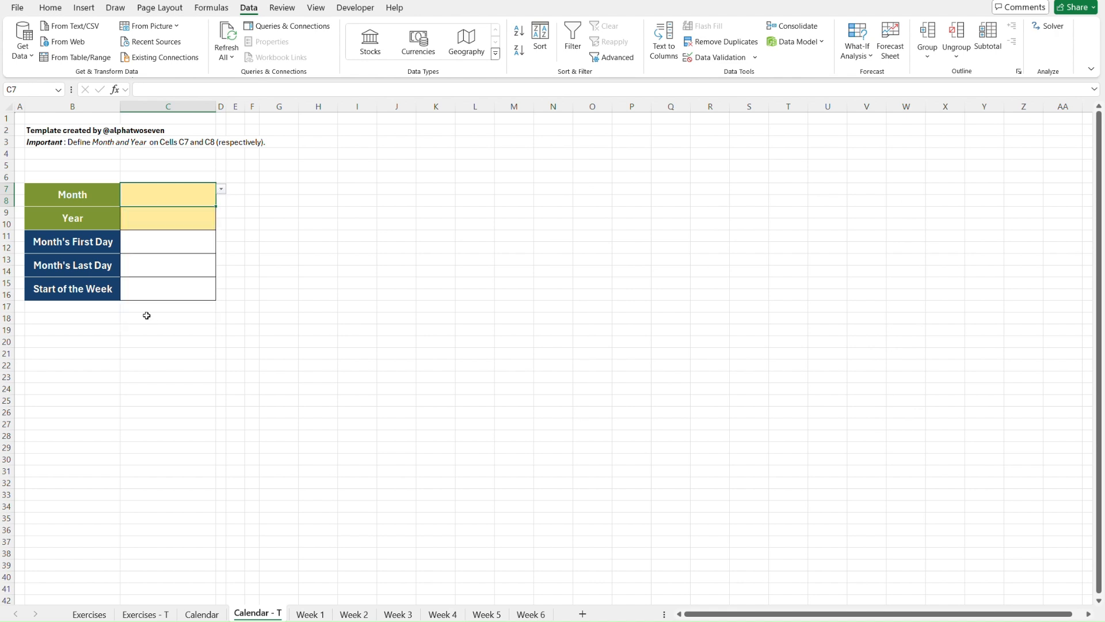
Step: Fill cells C11:C16 beside the first day, last day and start of the week labels with light gray
left_click(171, 215)
left_click(50, 8)
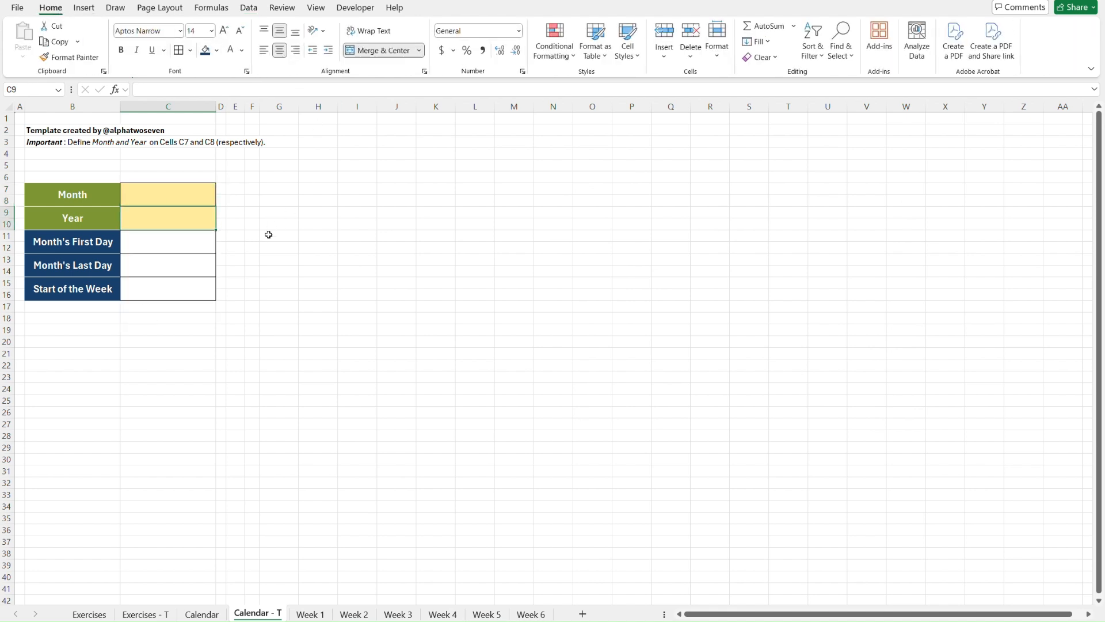
left_click(159, 244)
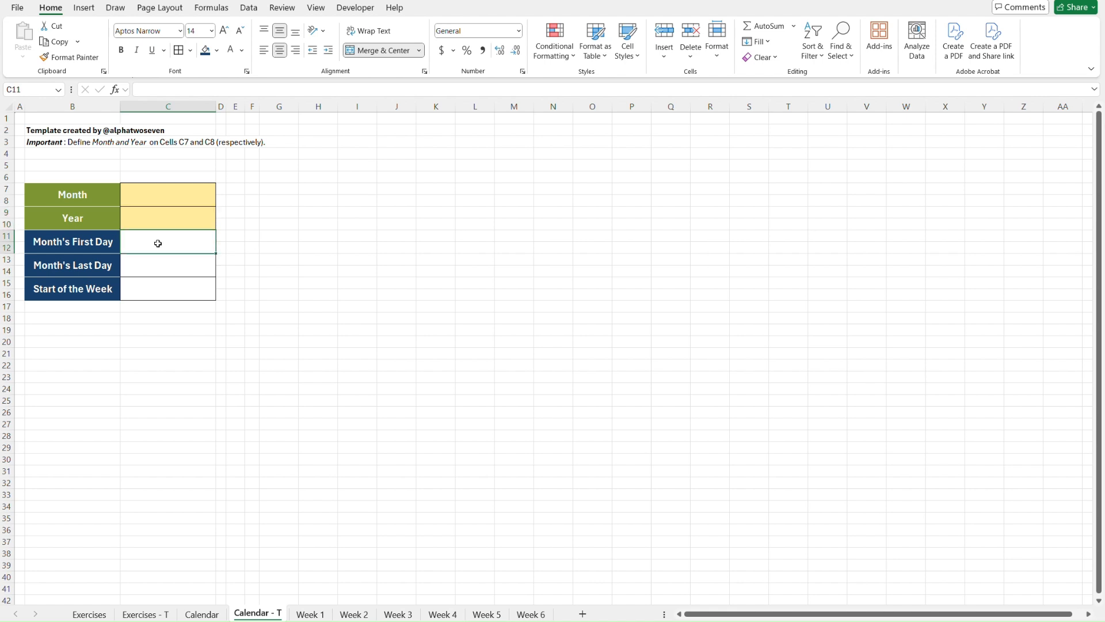
key("shift+Down")
key("shift+Down")
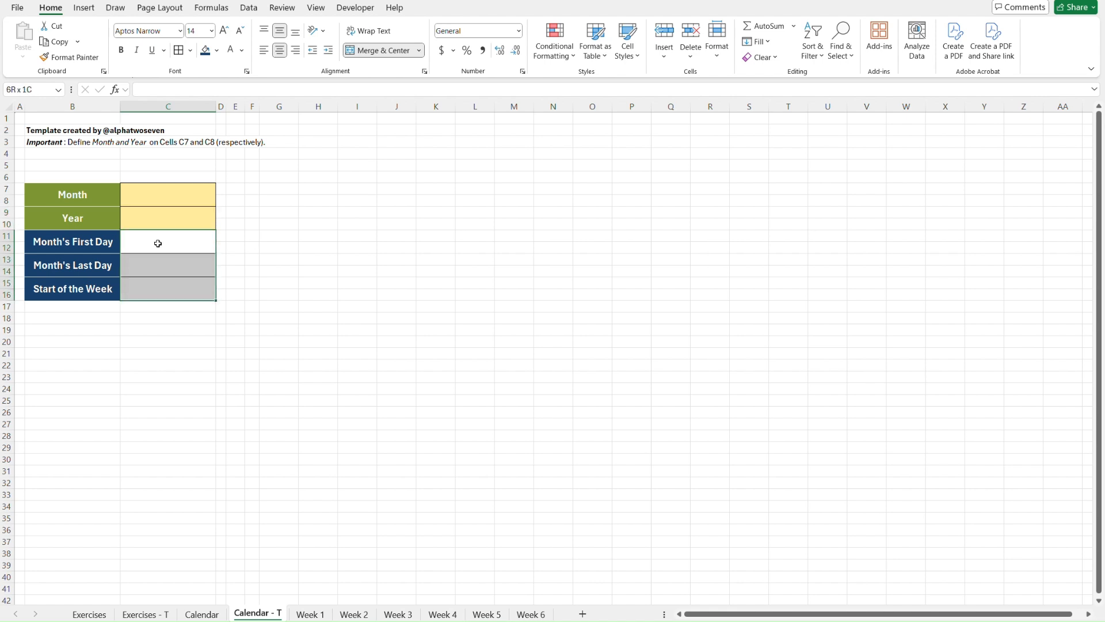
left_click(217, 53)
left_click(203, 120)
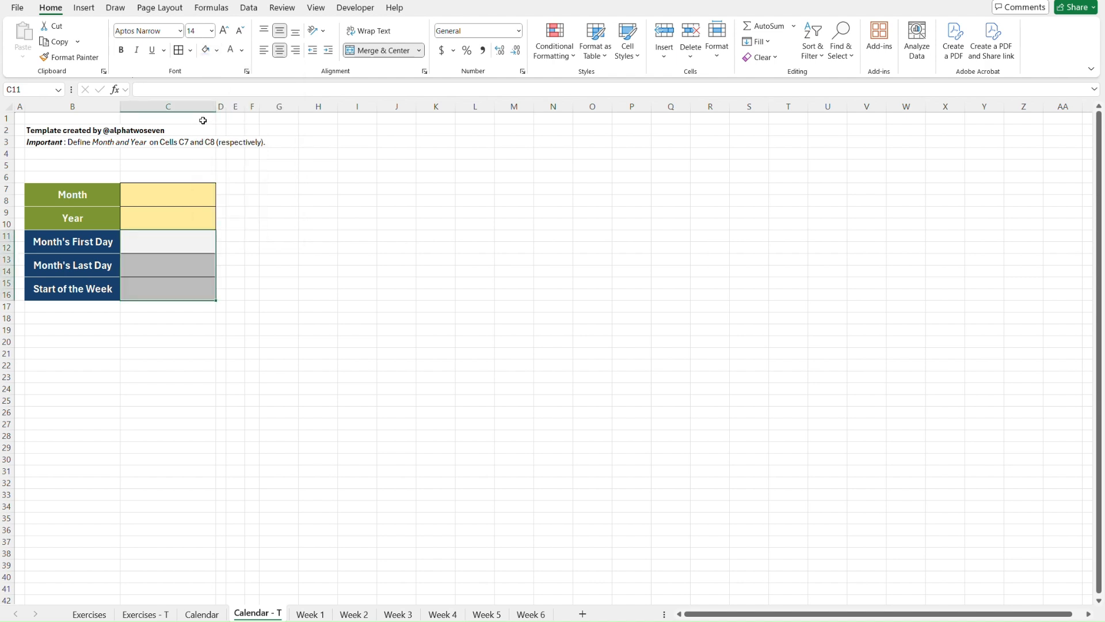
left_click(281, 240)
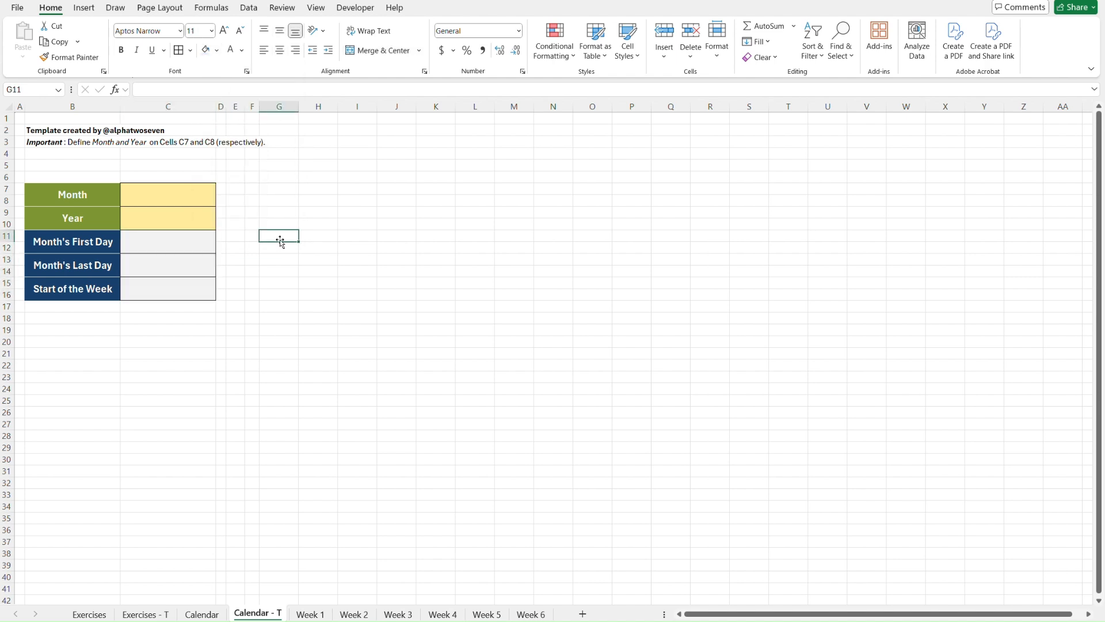
Step: Enter the formula =DATE(C9,C7,1) in the Month's First Day cell C11 on Calendar - T, after checking the Calendar sheet
key("ctrl+Page_Up")
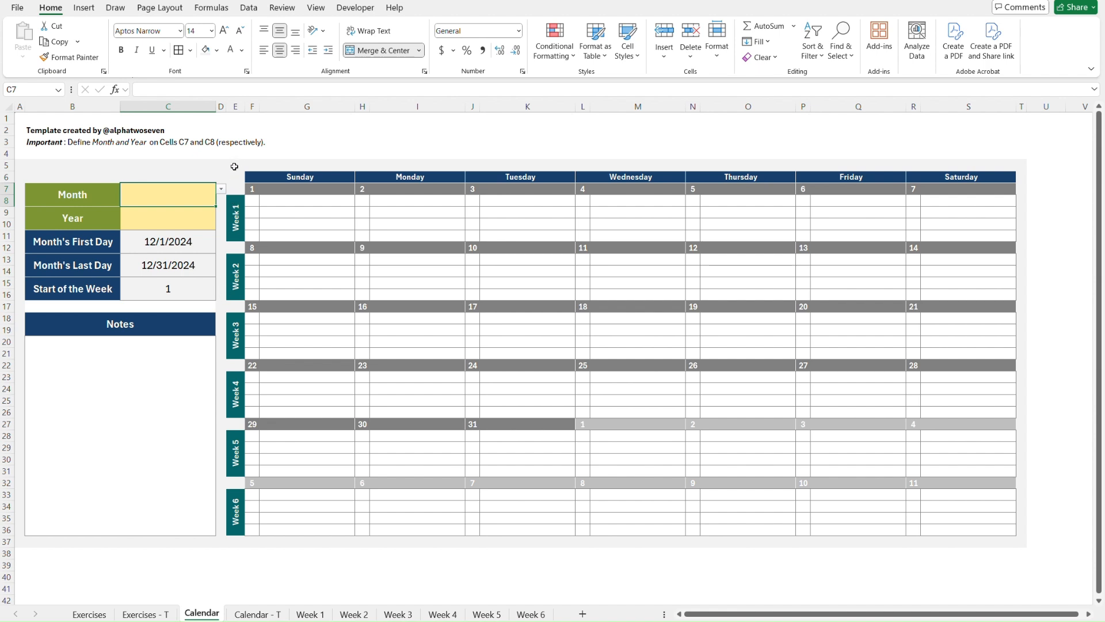
key("ctrl+Page_Down")
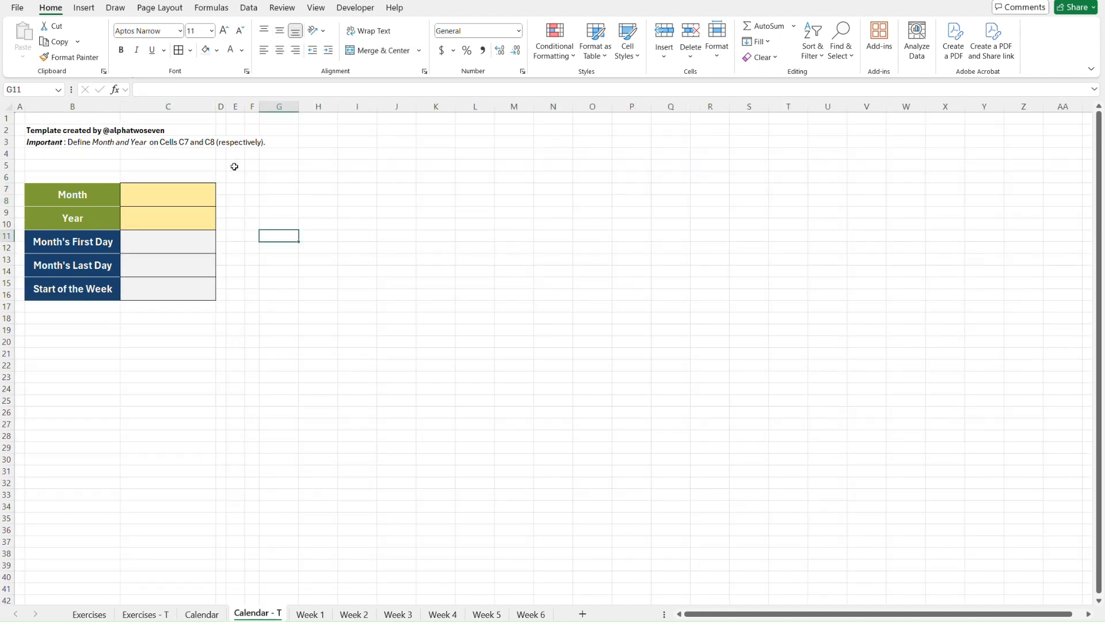
left_click(148, 245)
type("=")
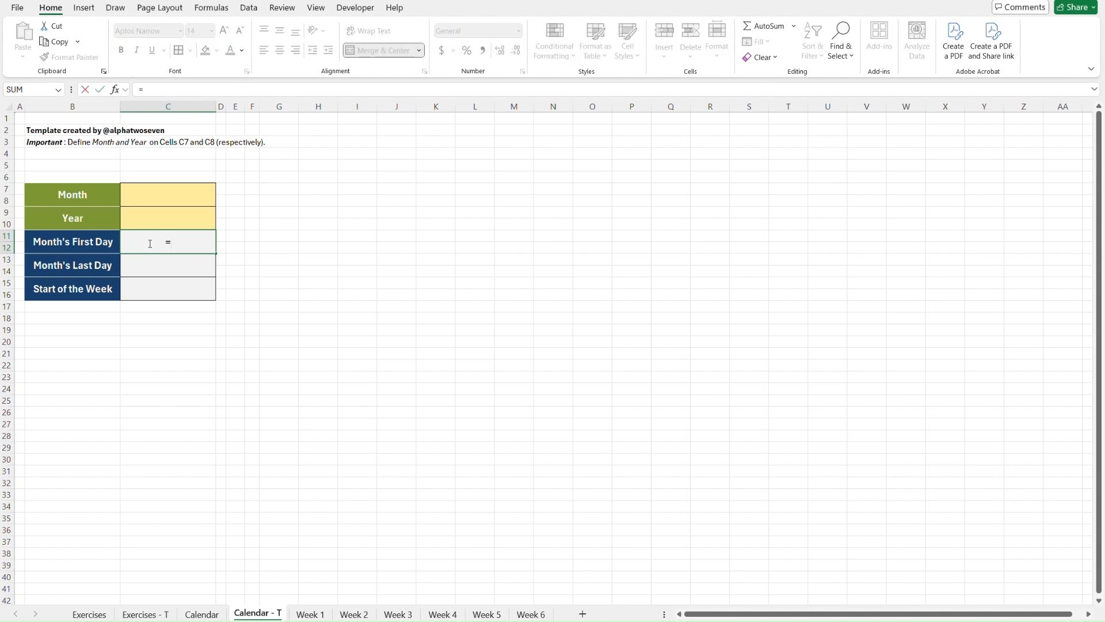
type("dat")
key("Tab")
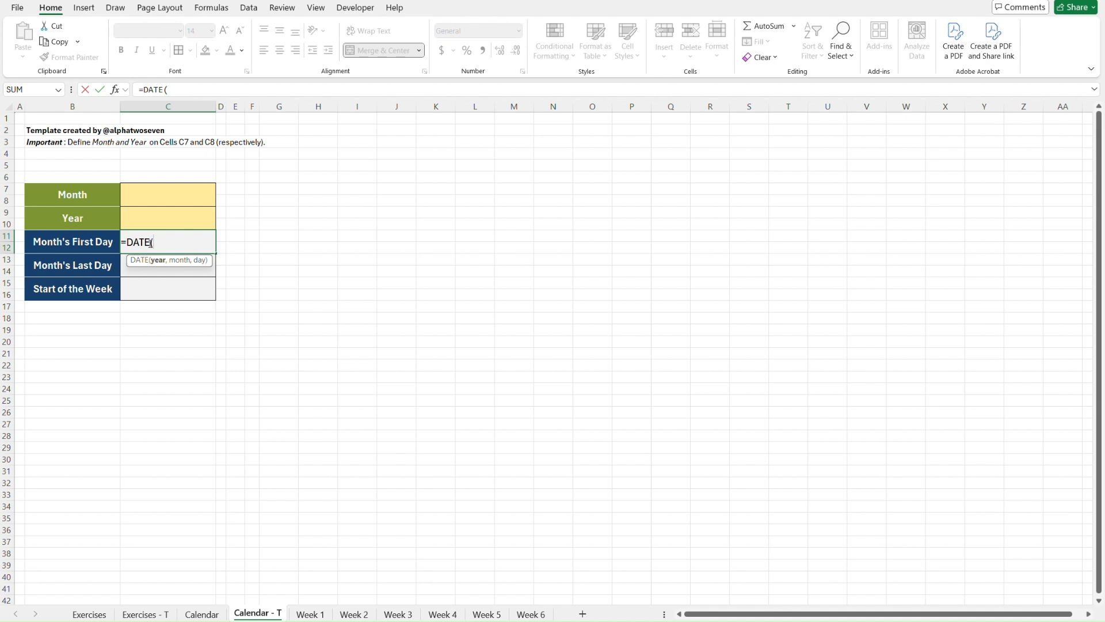
key("Up")
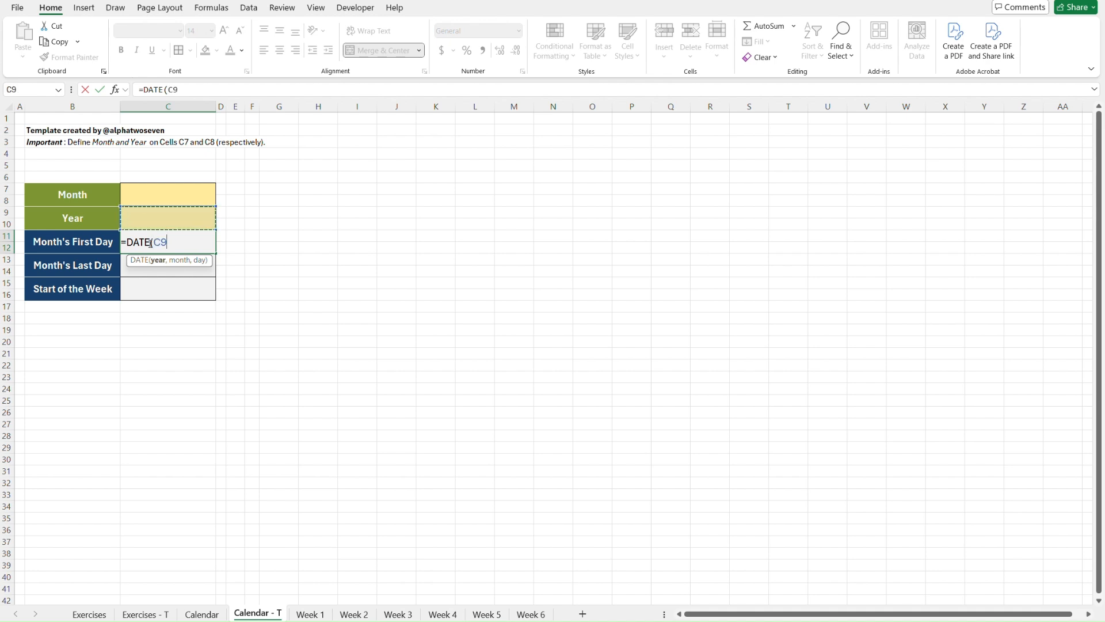
type(",")
key("Up")
key("Up")
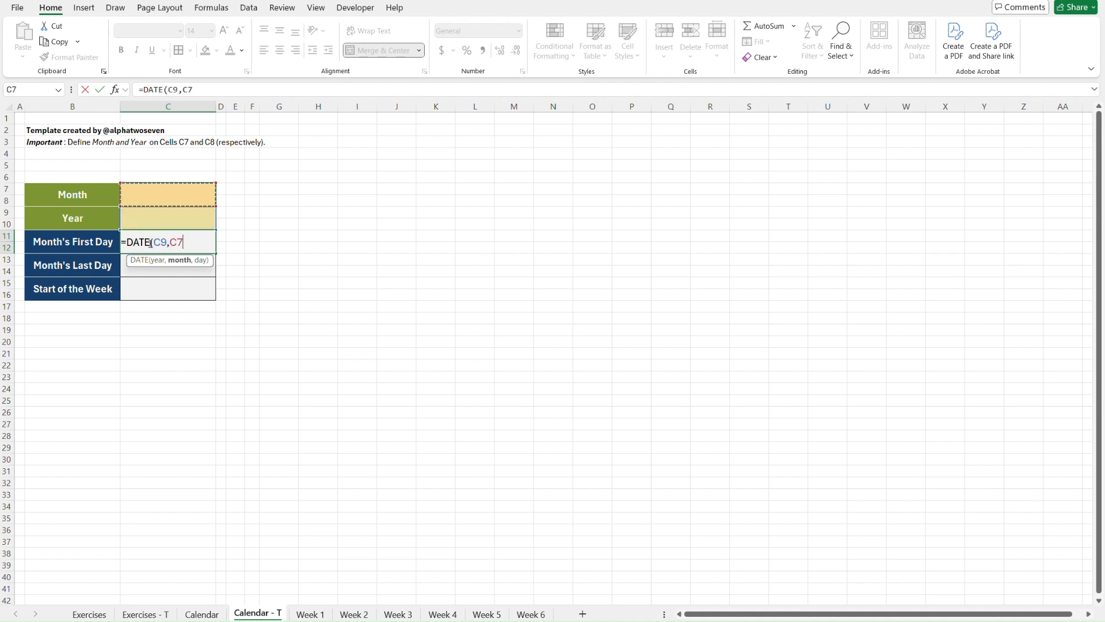
type(",")
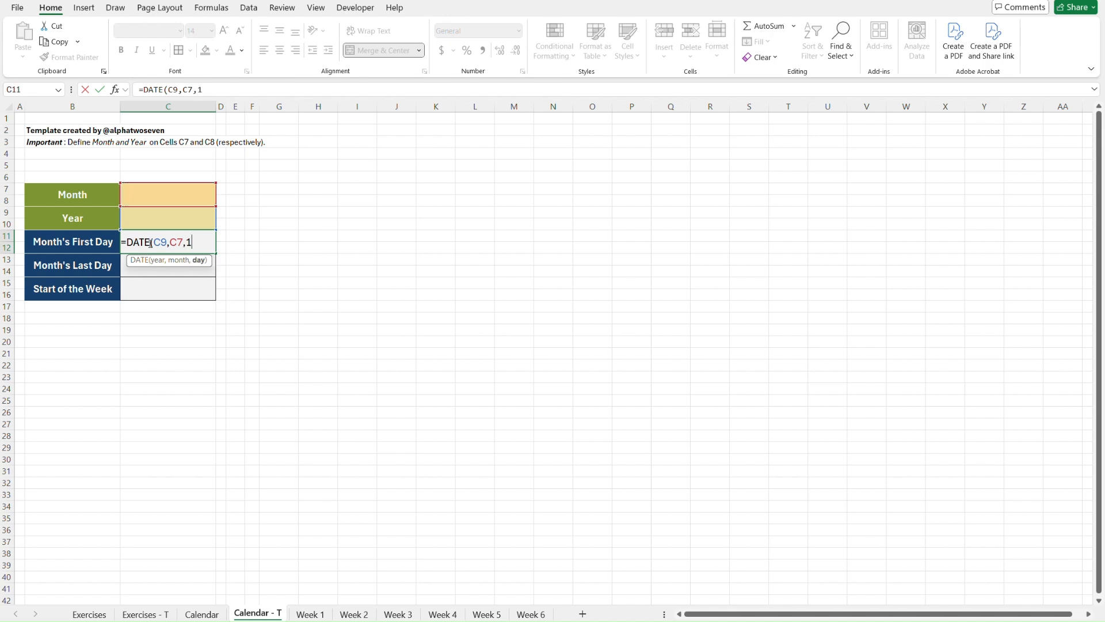
type("1)")
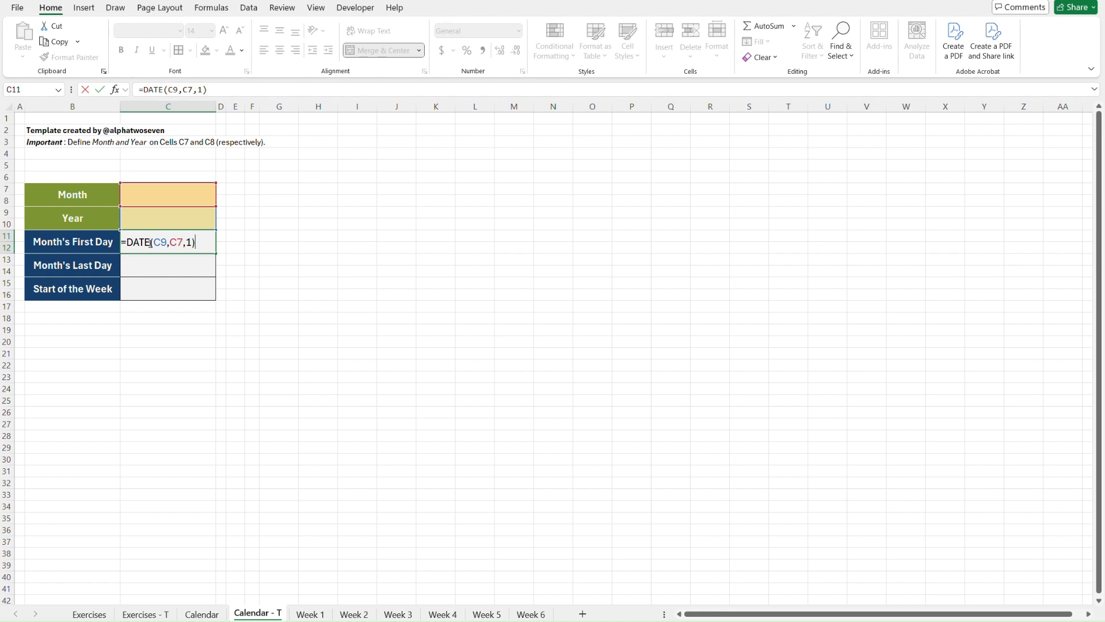
key("Return")
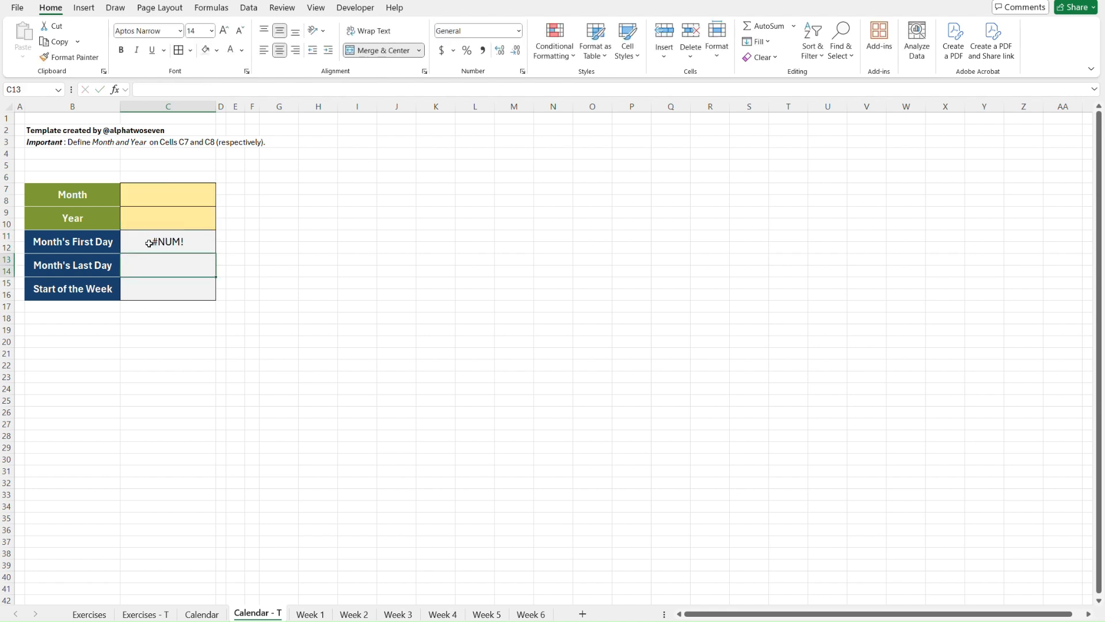
Step: Wrap the Month's First Day formula in C11 in an IF with the logical test AND(C7>0,C9>0), keeping DATE(C9,C7,1) as the true result
key("Up")
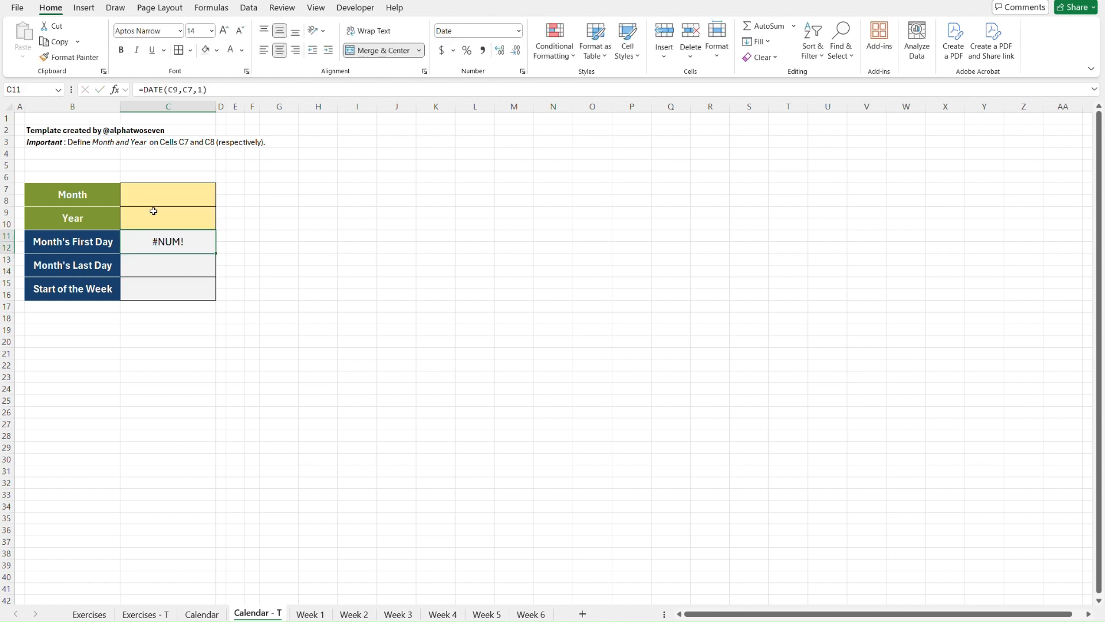
left_click(144, 90)
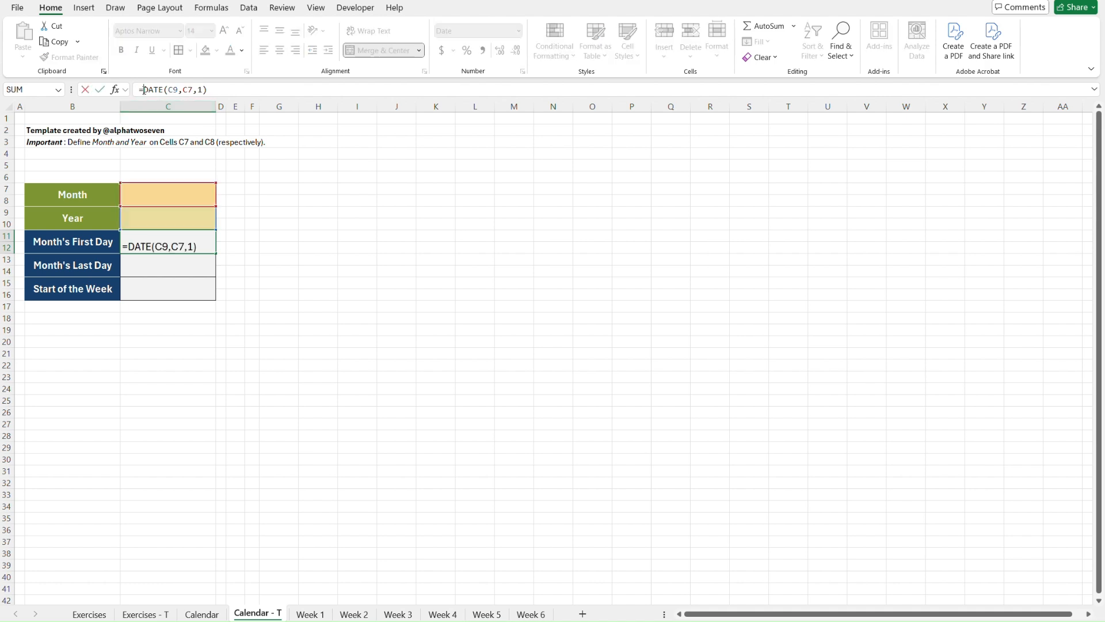
type("if(")
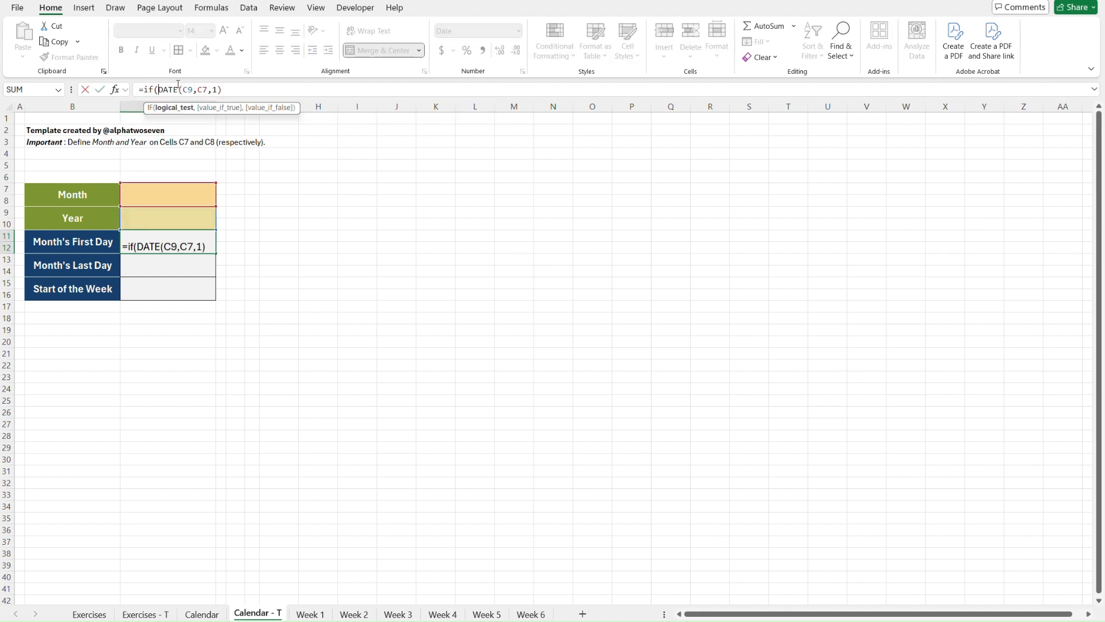
type("and(")
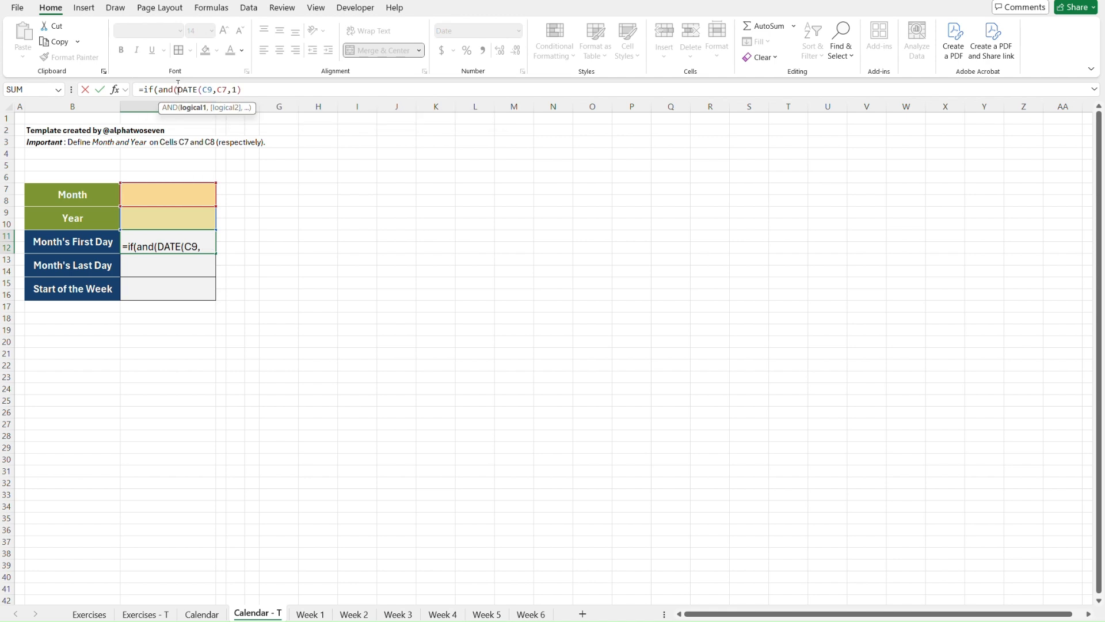
left_click(175, 191)
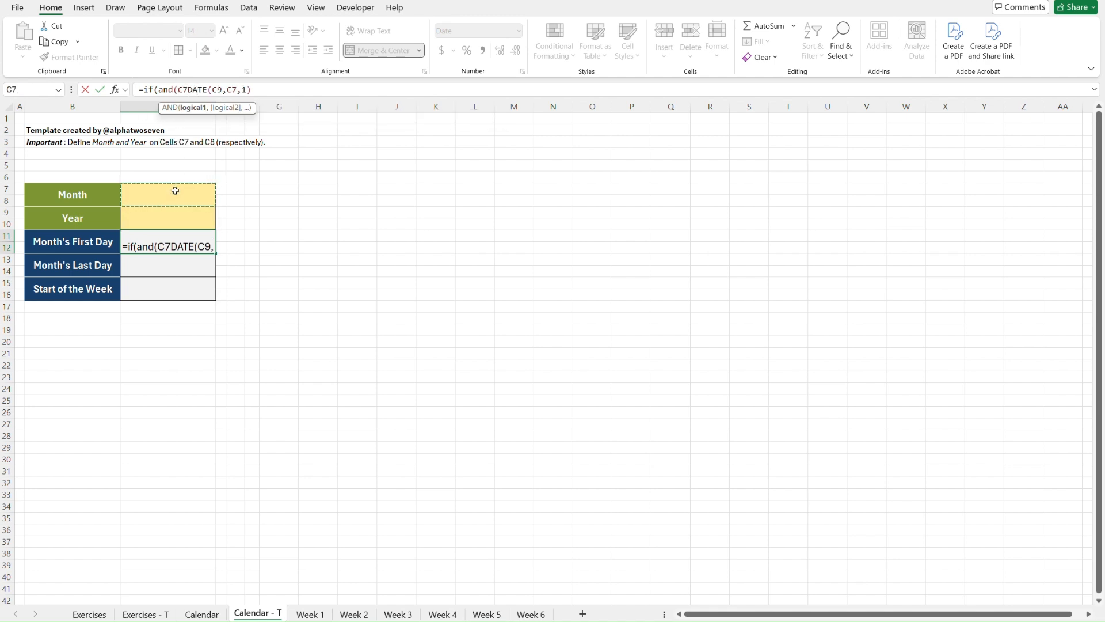
type(">0,")
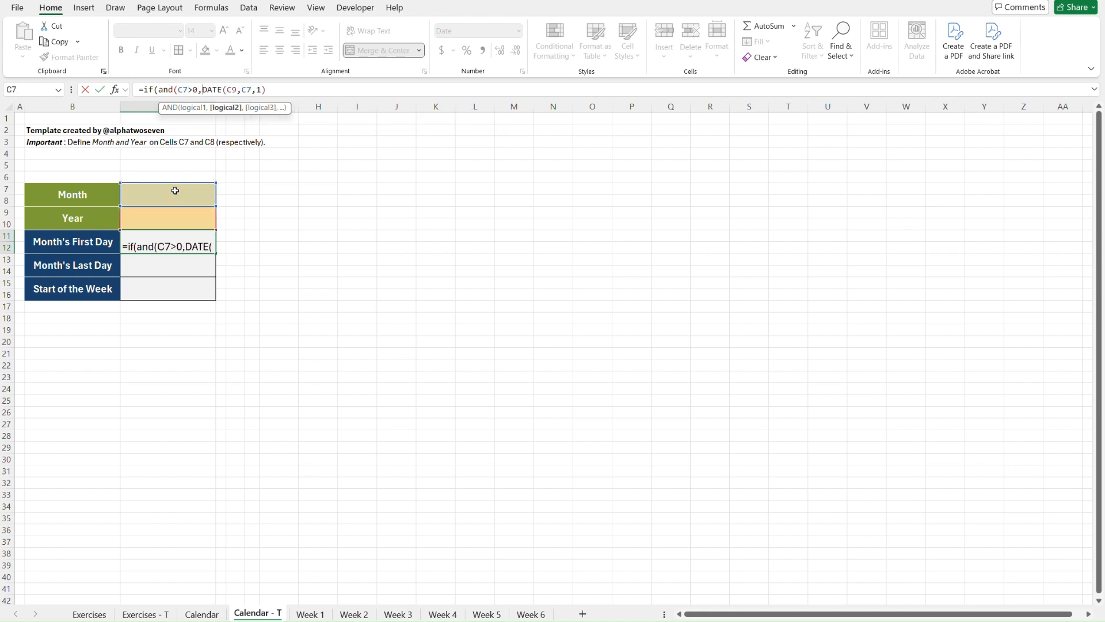
left_click(175, 217)
type(">")
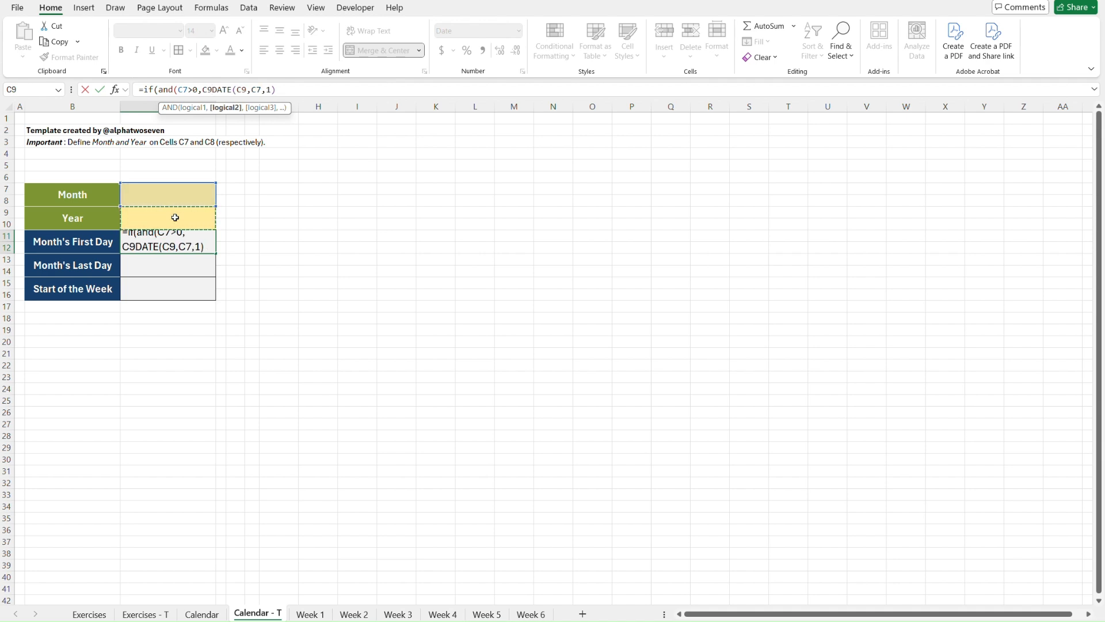
type("0")
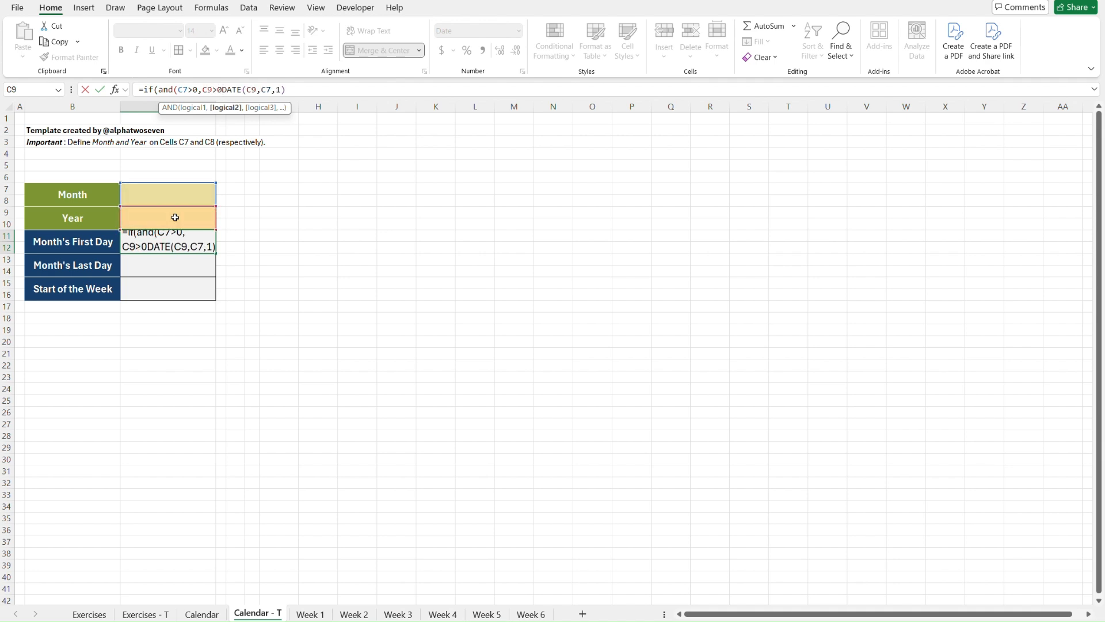
type(",")
key("BackSpace")
type("),")
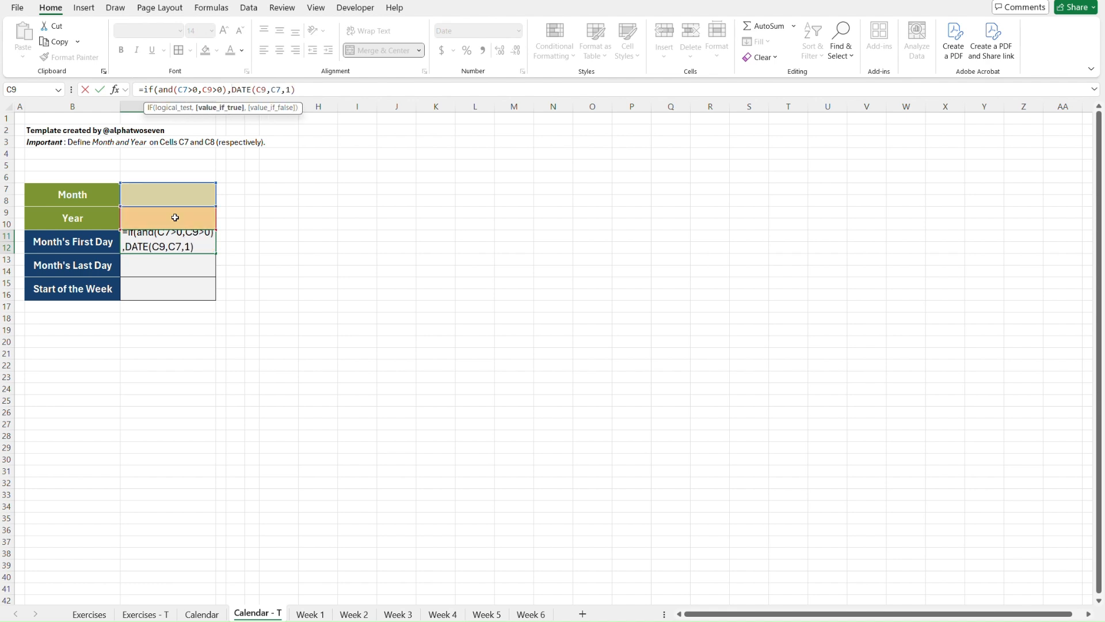
left_click(163, 89)
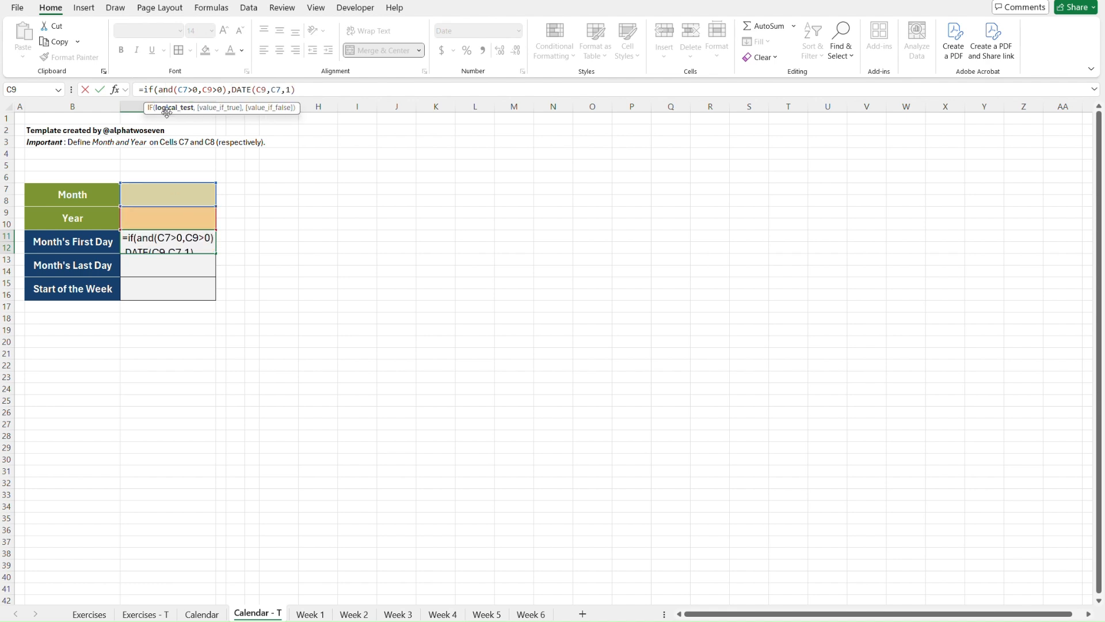
left_click(166, 109)
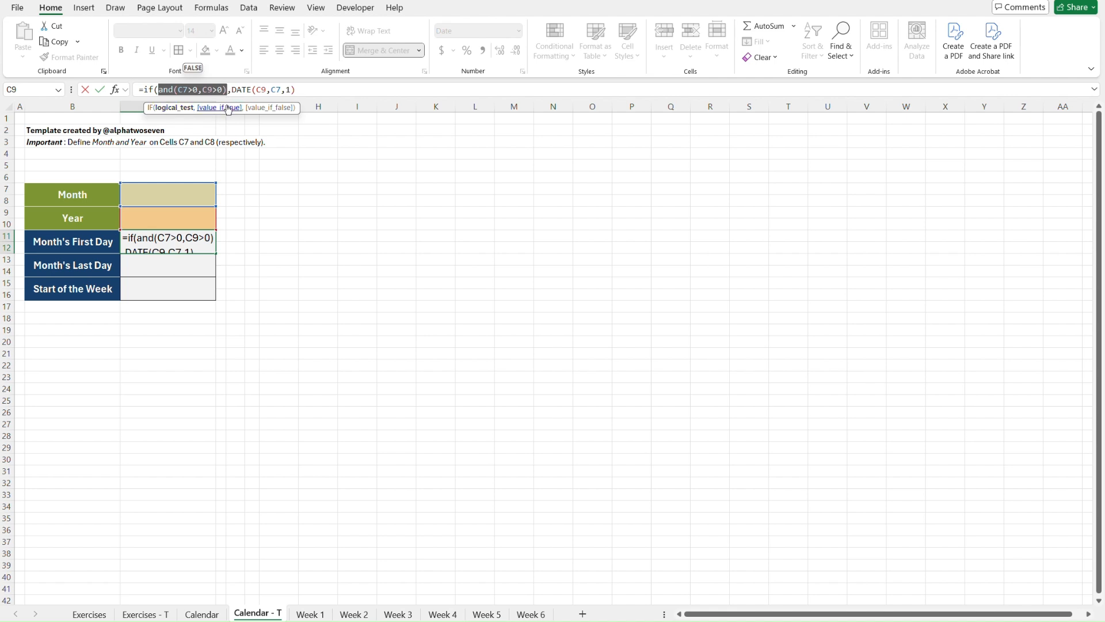
Step: Complete C11's IF formula with the false result DATE(YEAR(TODAY()),MONTH(TODAY()),1) and commit it
left_click(237, 89)
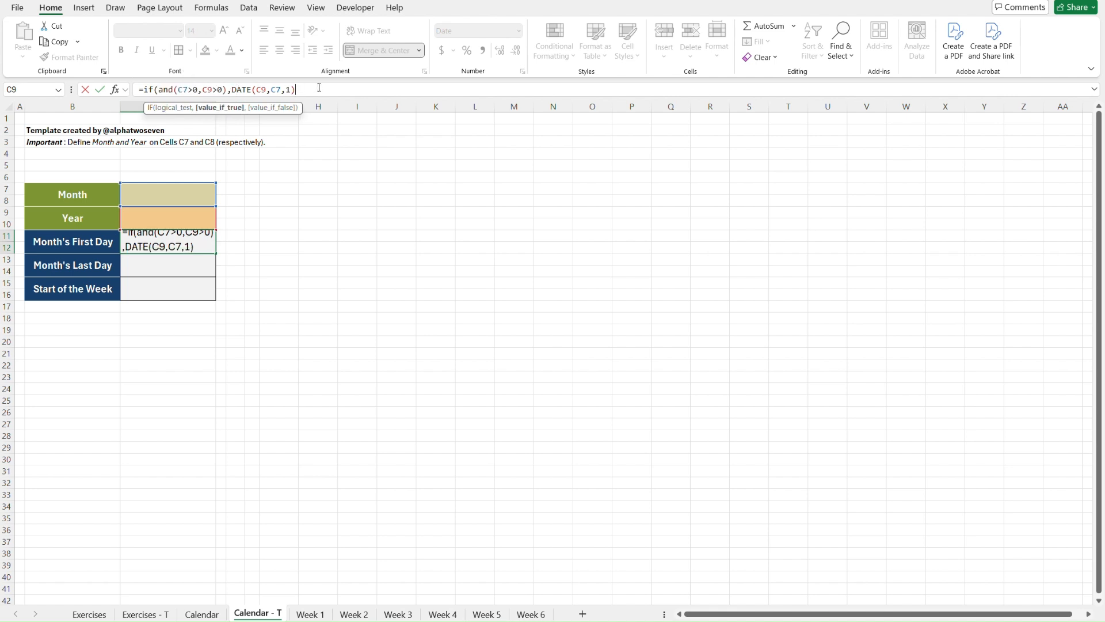
type("DATE(")
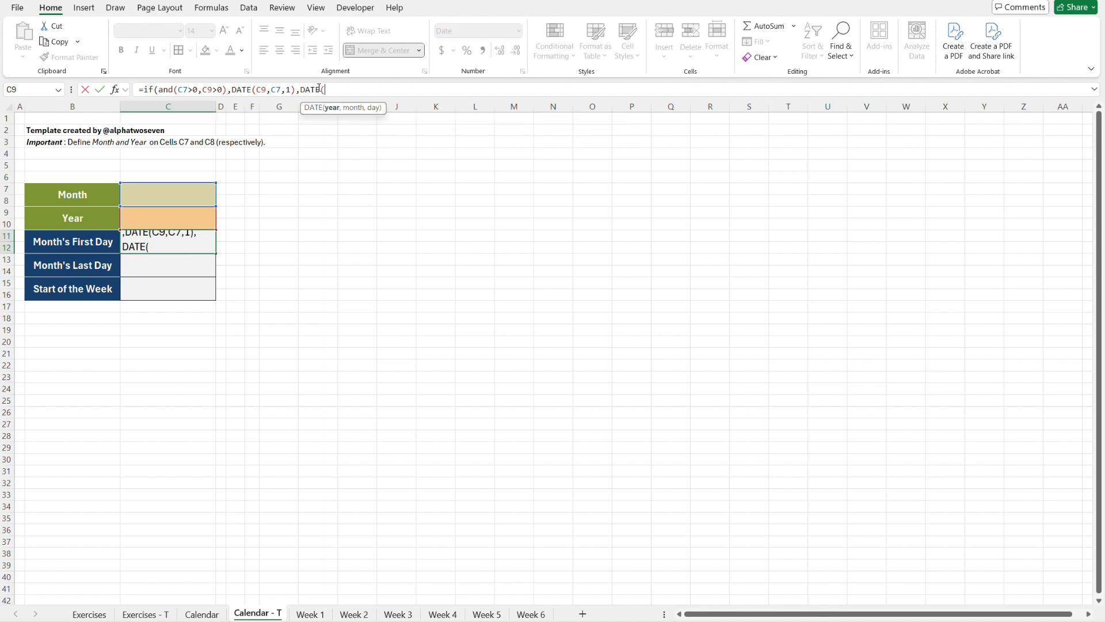
type("ye")
key("Tab")
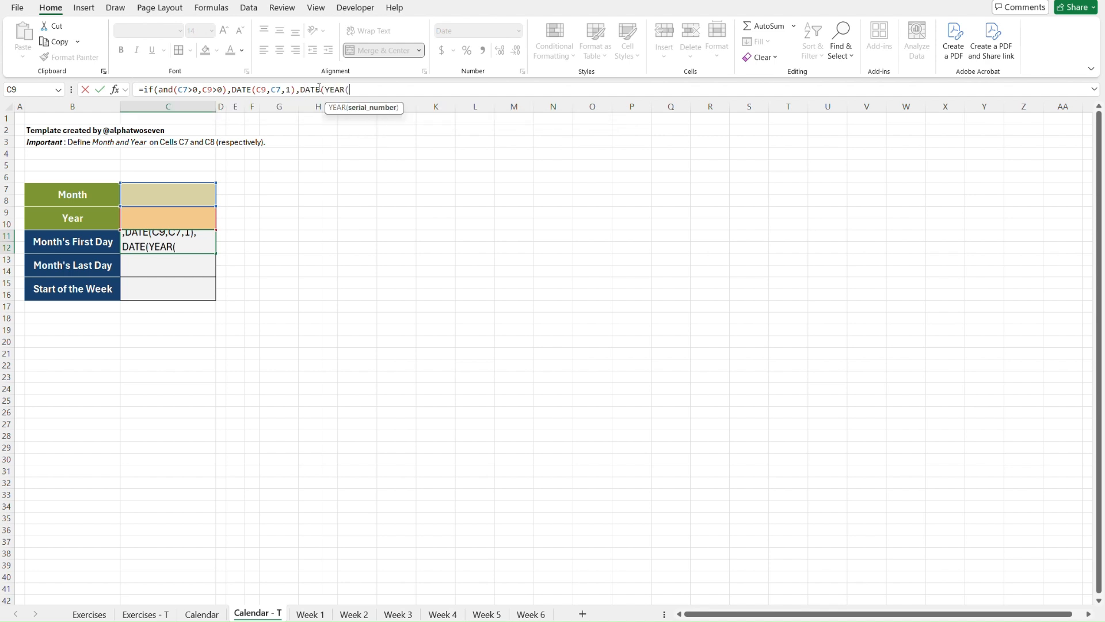
type("to")
key("Tab")
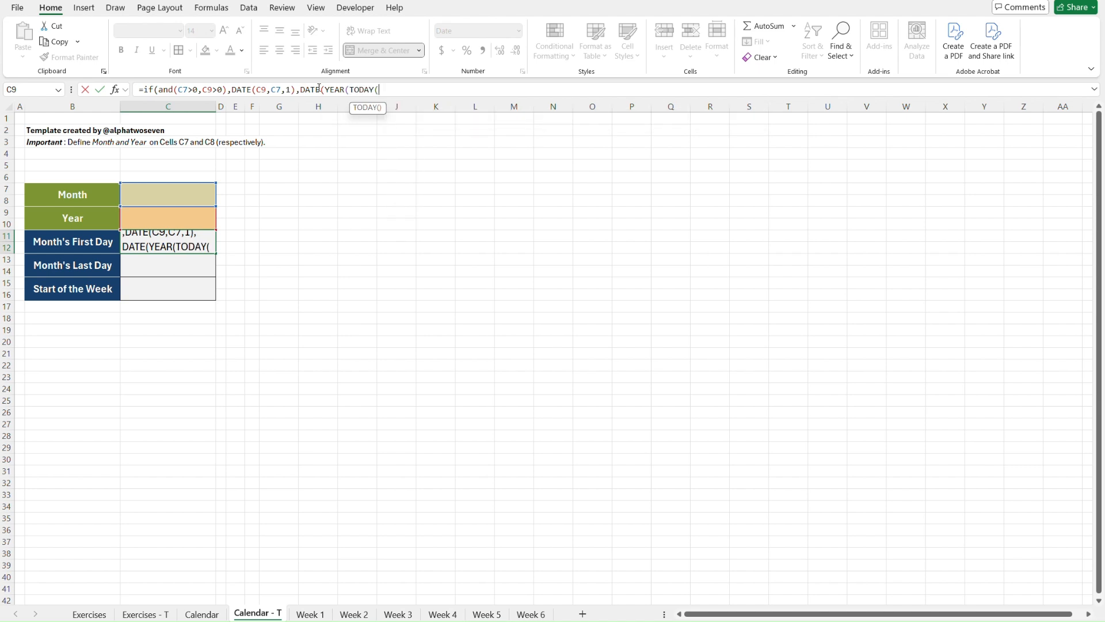
type("))")
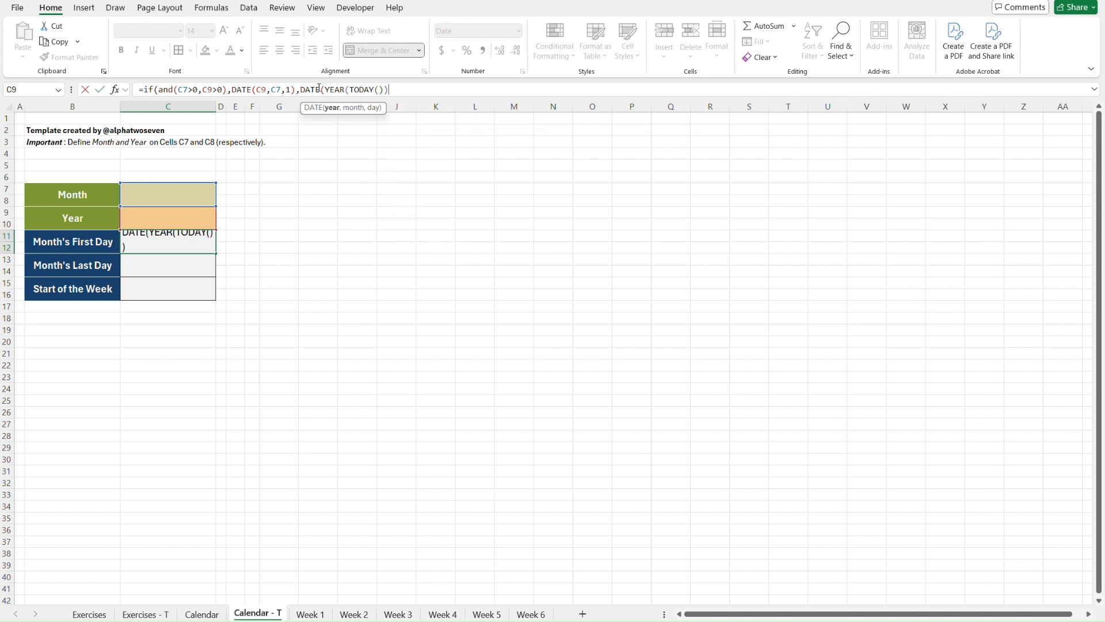
type(",mon")
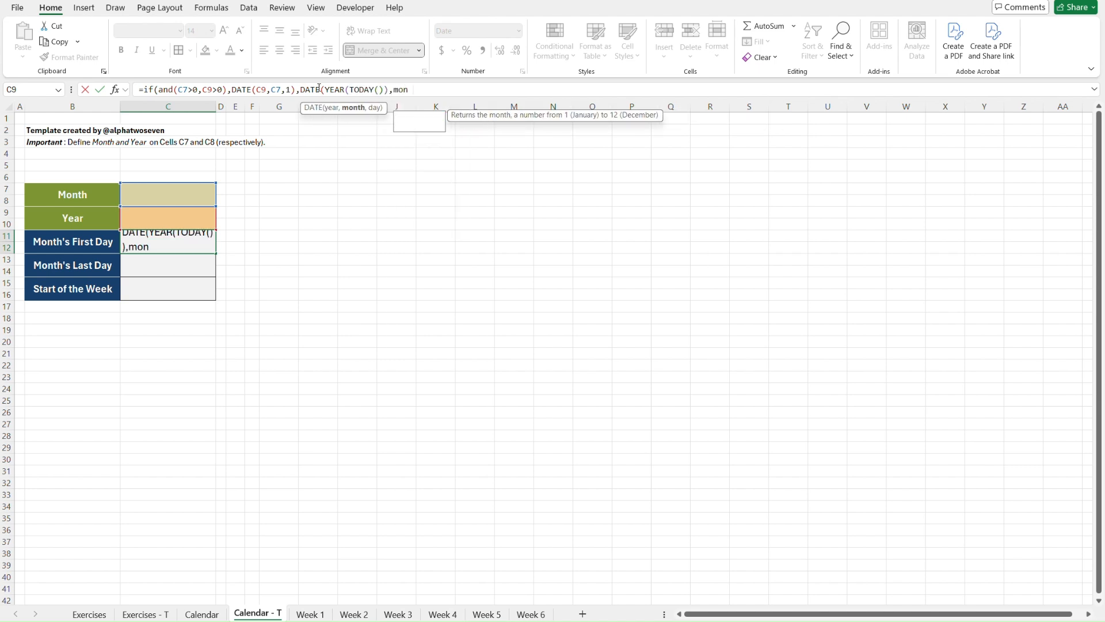
key("Tab")
type("toda")
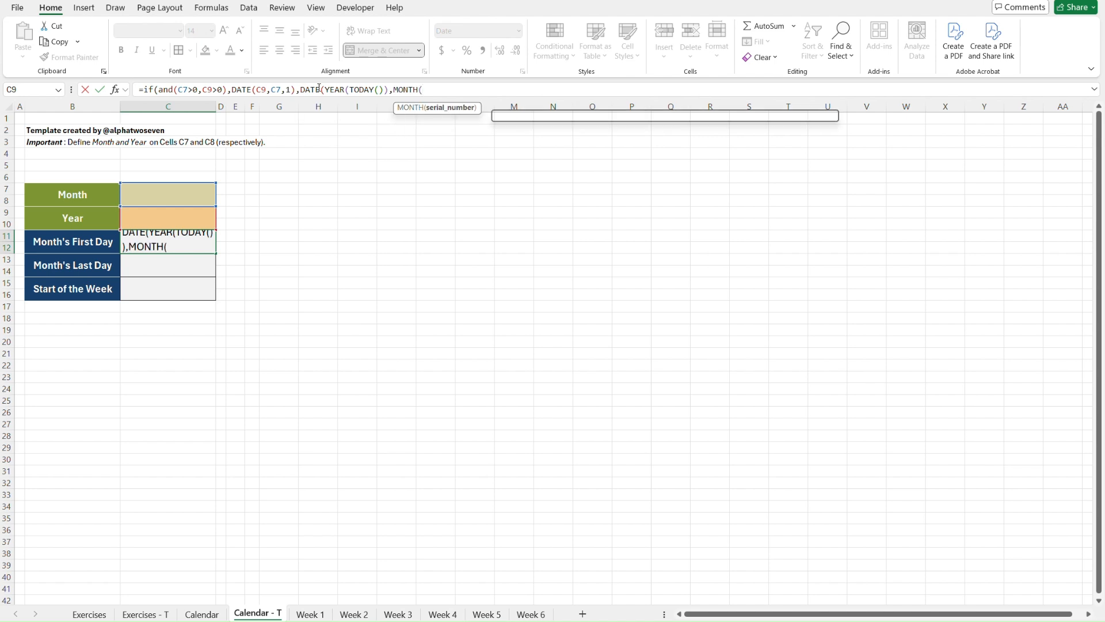
key("Tab")
type(")),")
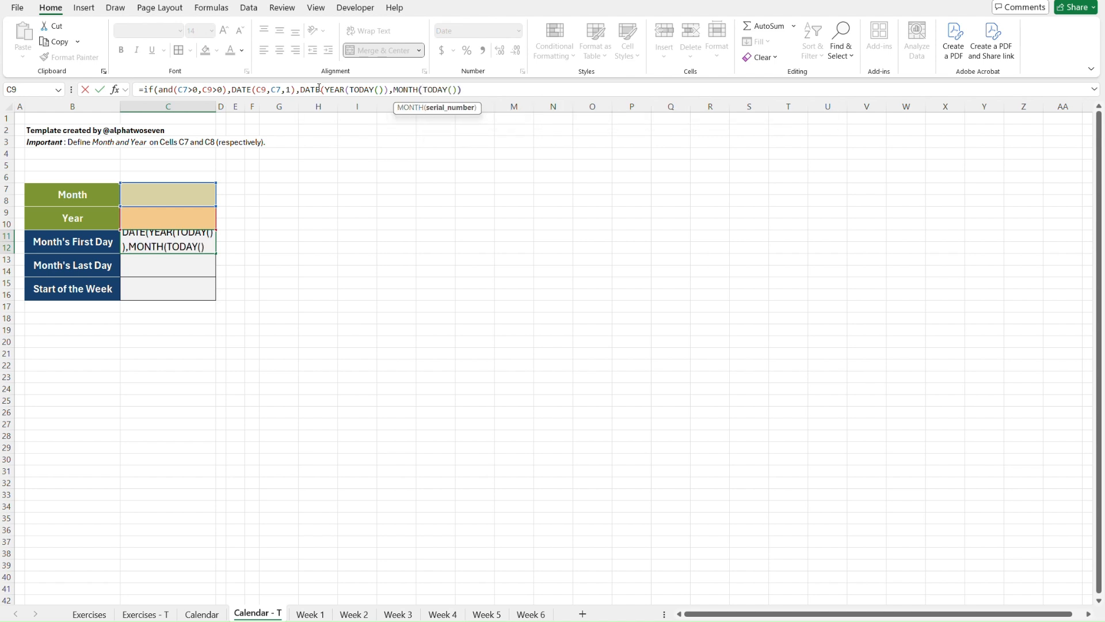
type("1")
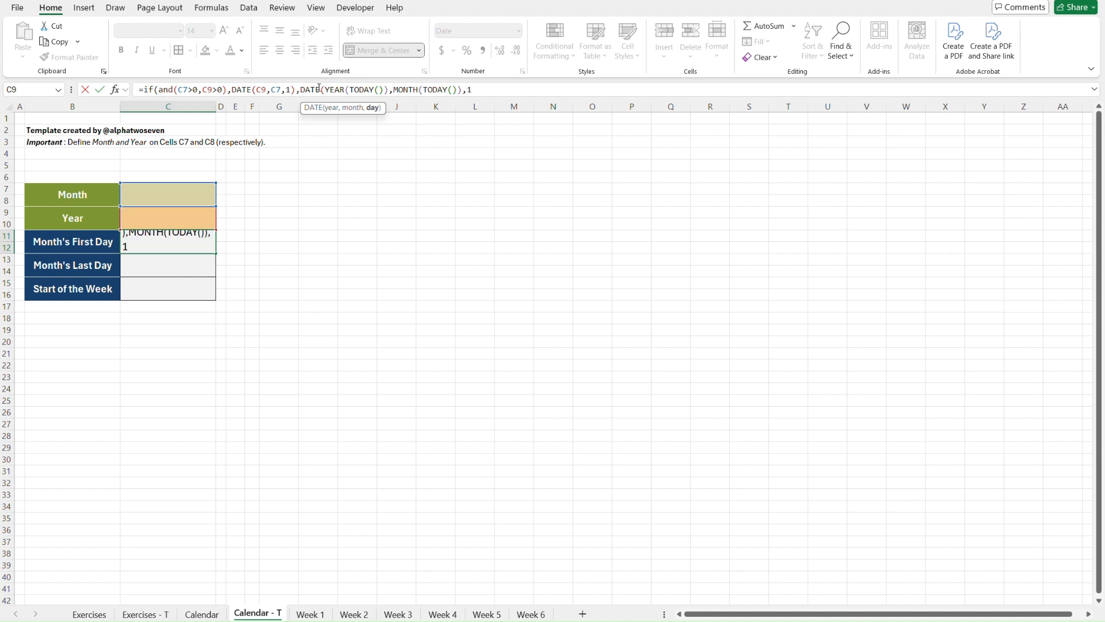
type(")")
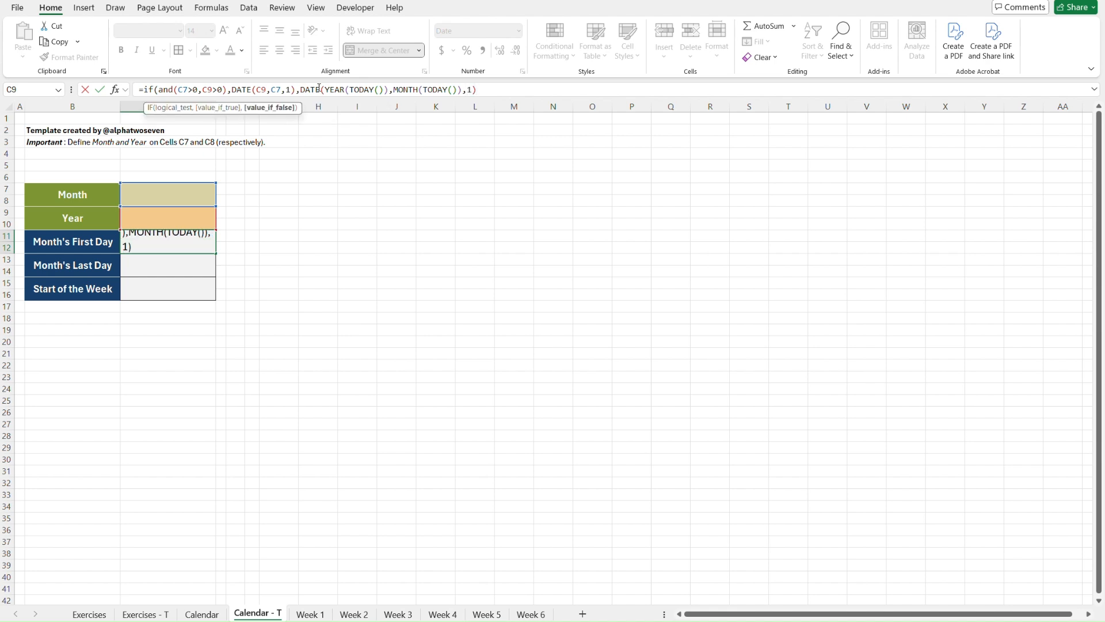
type(")")
key("Return")
key("Up")
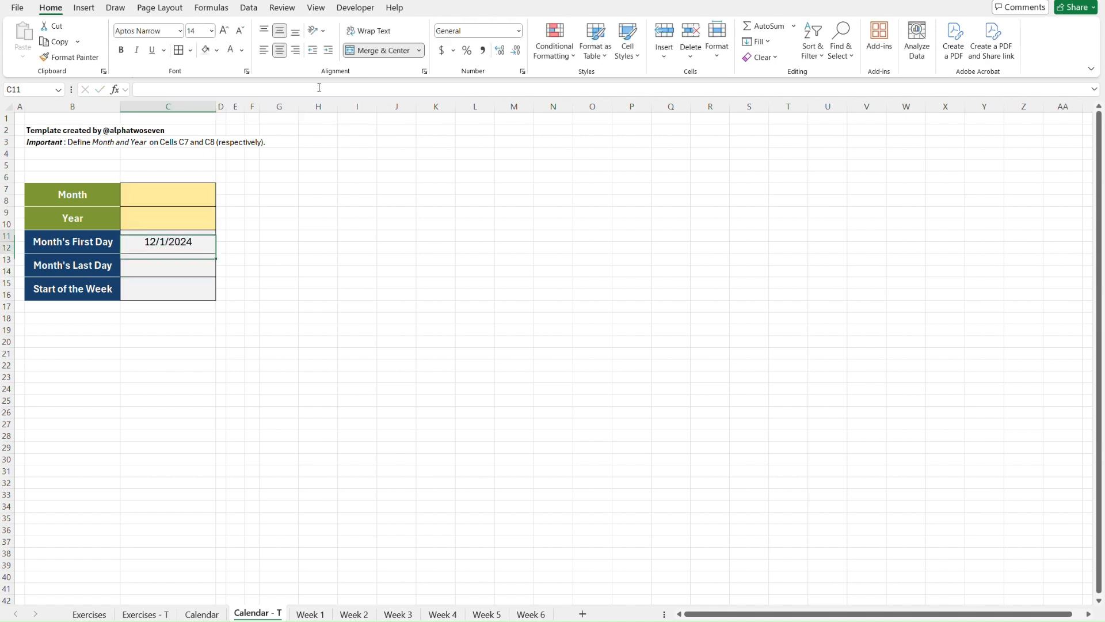
Step: Enter the formula =EOMONTH(C11,0) in the Month's Last Day cell C13
key("Down")
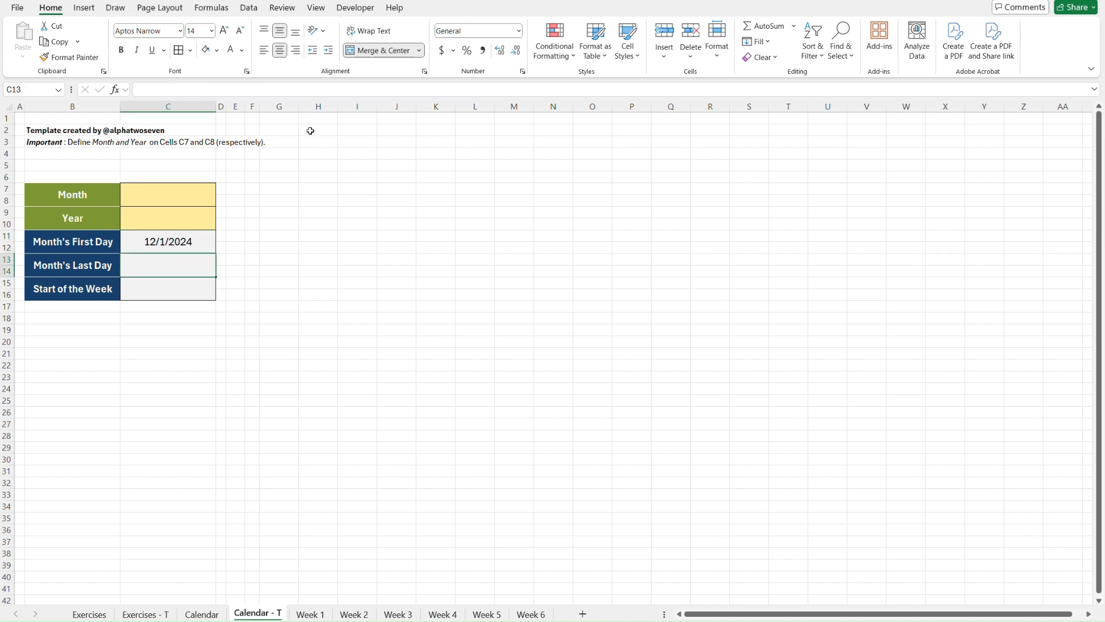
type("=eom")
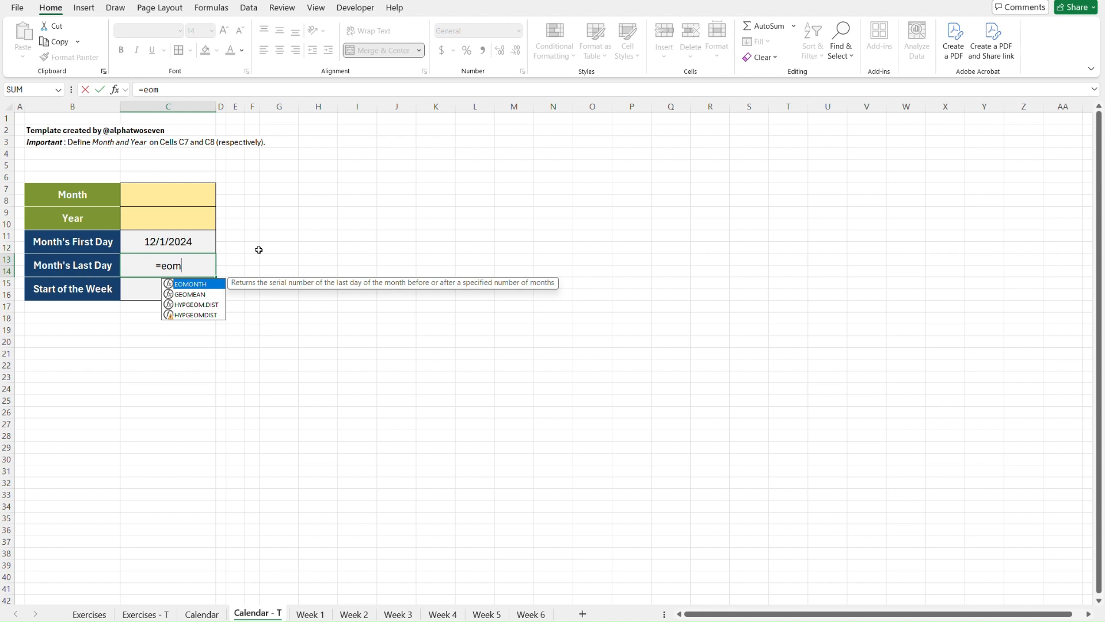
key("Tab")
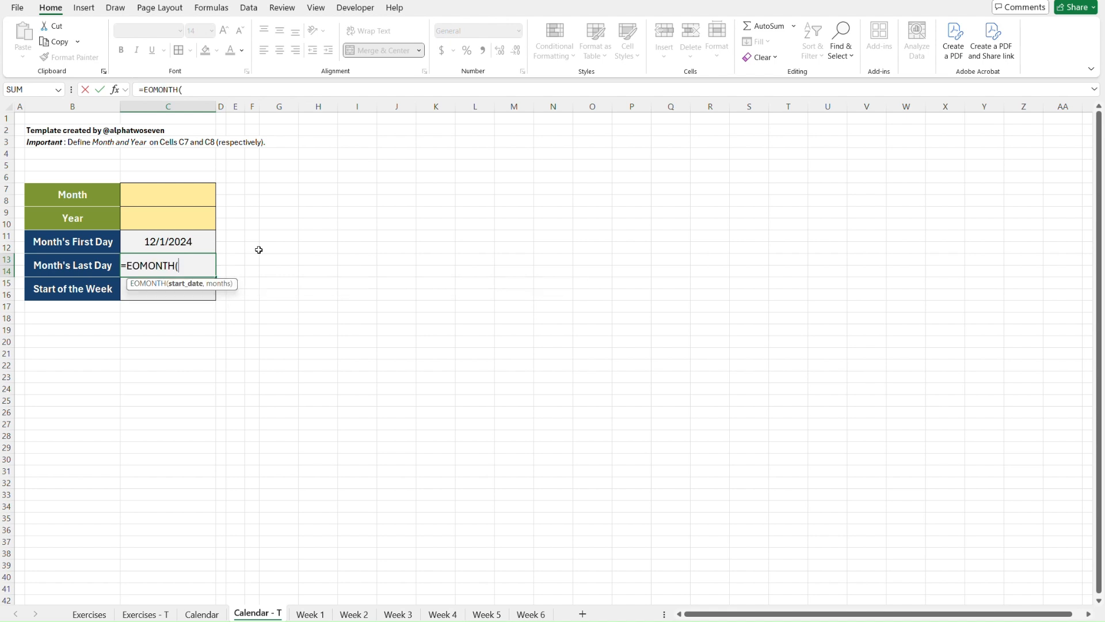
left_click(209, 238)
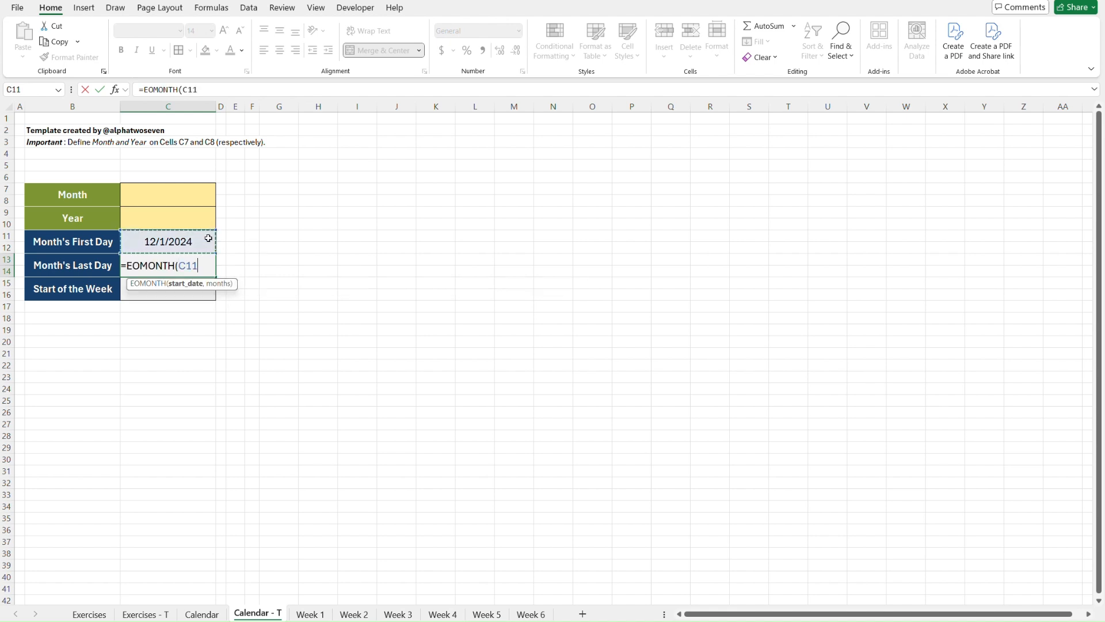
type(",0)")
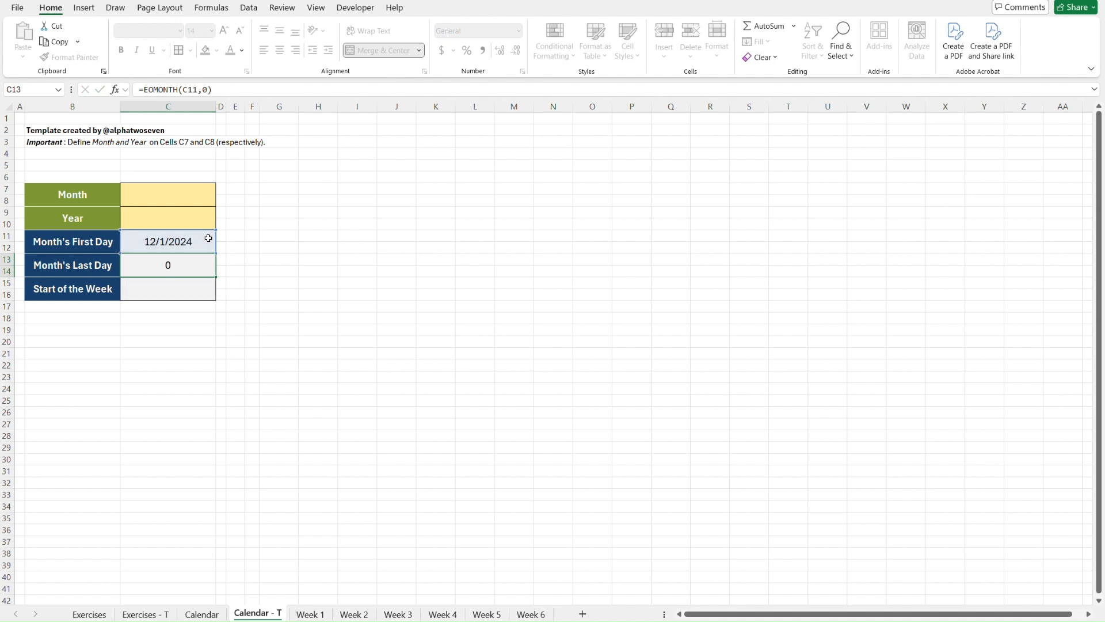
key("Return")
Step: Format the Month's Last Day cell C13 as Short Date
left_click(199, 268)
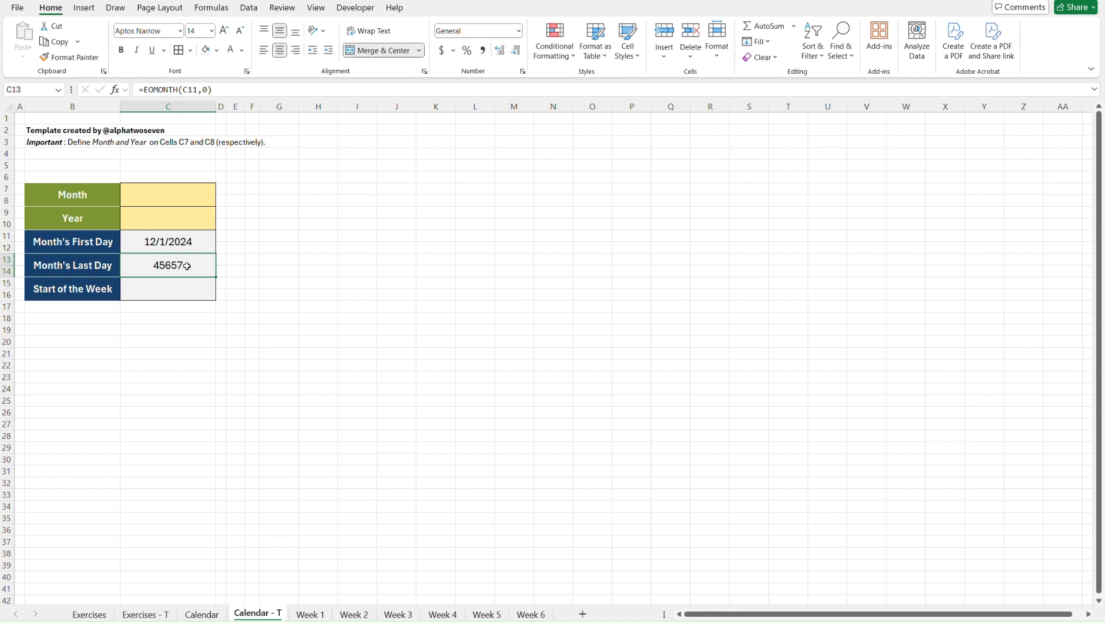
left_click(518, 31)
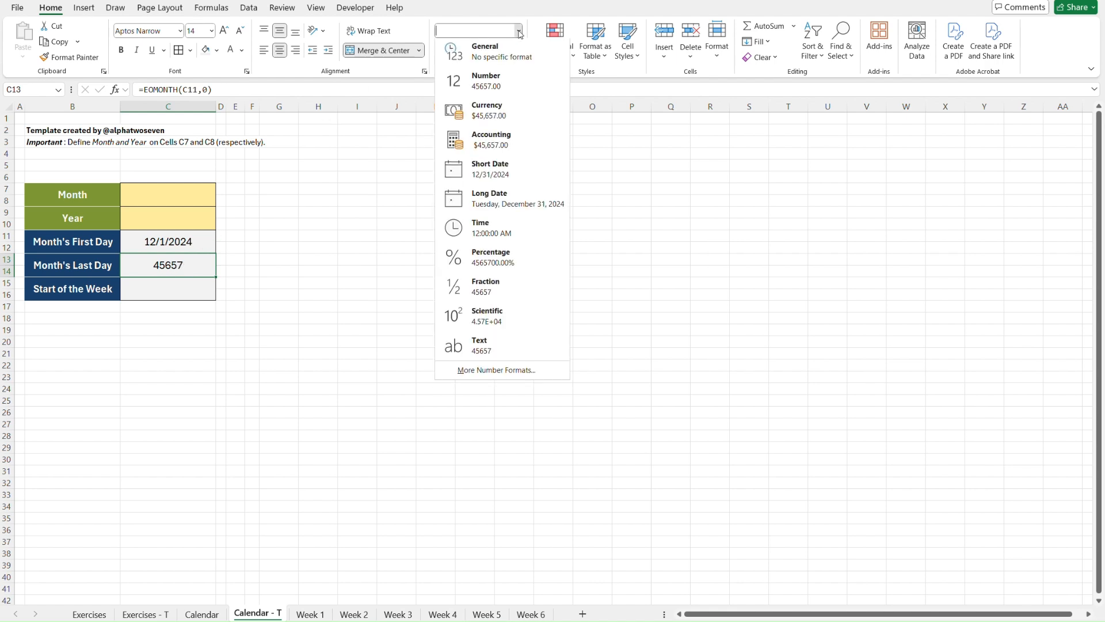
left_click(509, 173)
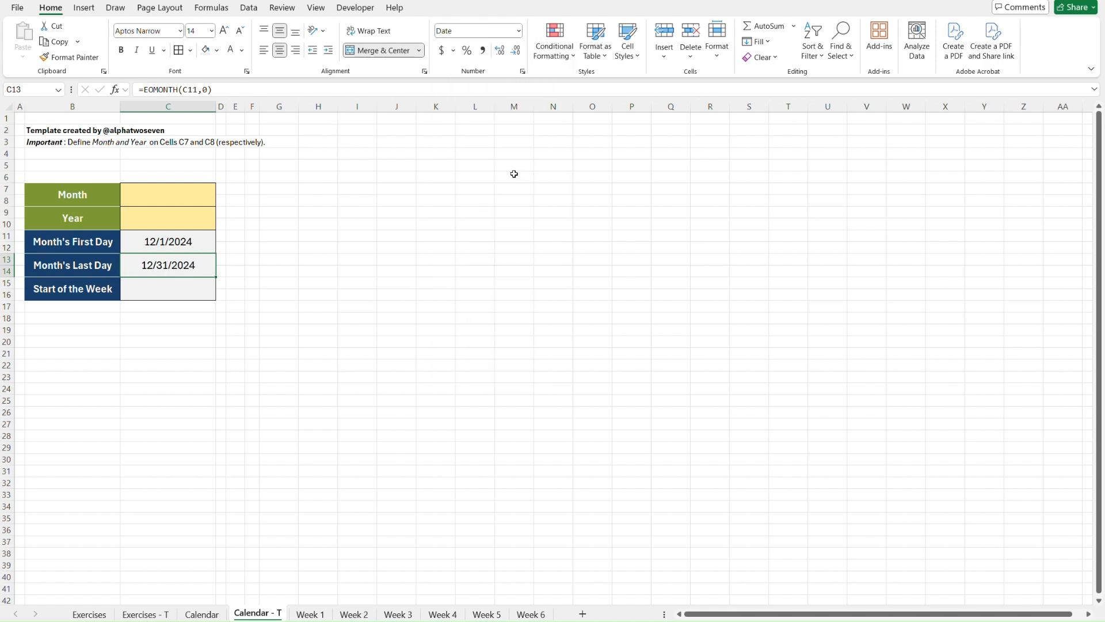
Step: Enter the formula =WEEKDAY(C11) in the Start of the Week cell C15
left_click(193, 282)
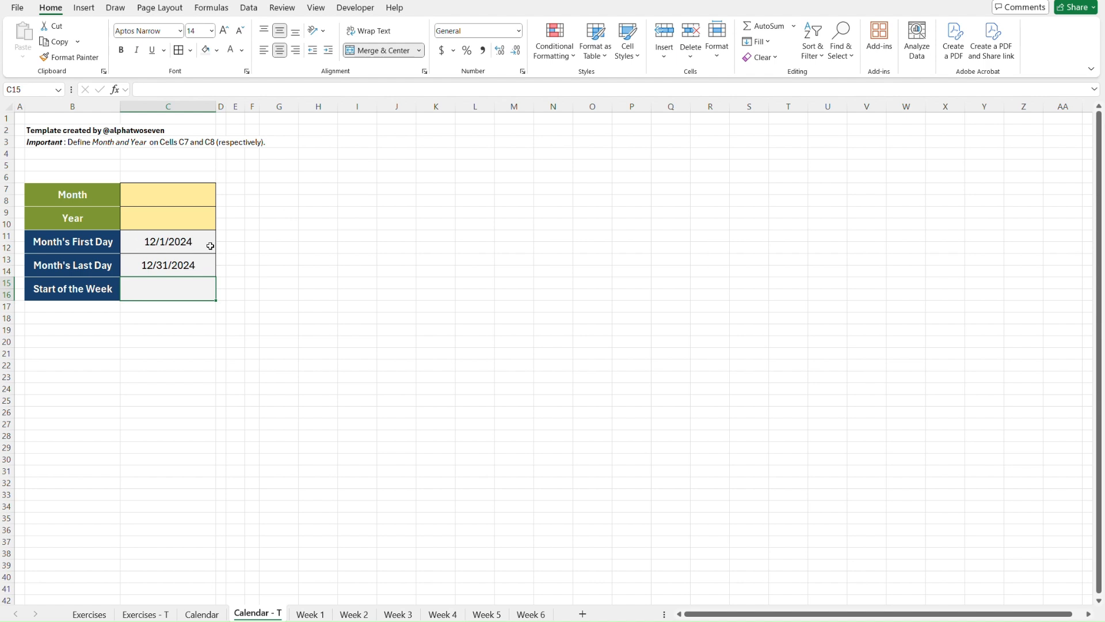
type("=week")
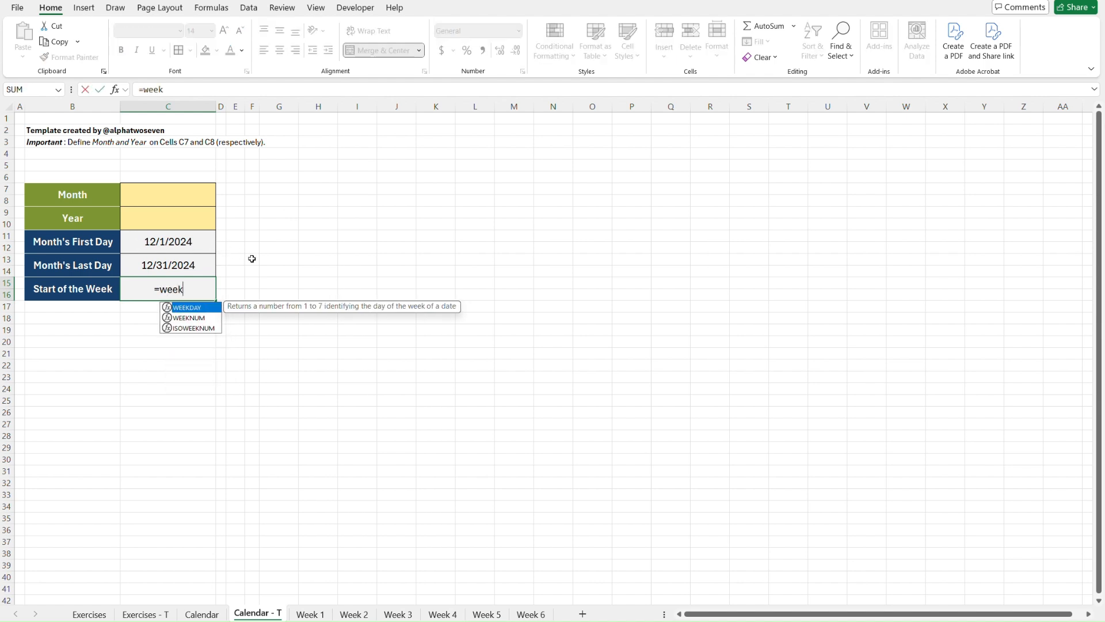
key("Tab")
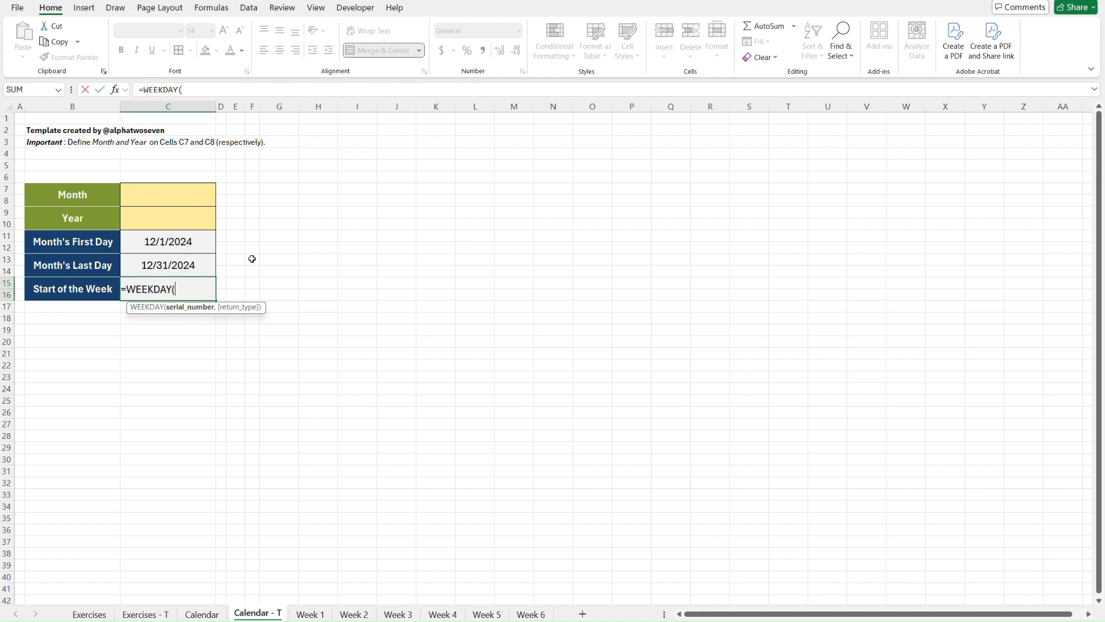
key("Up")
key("Up")
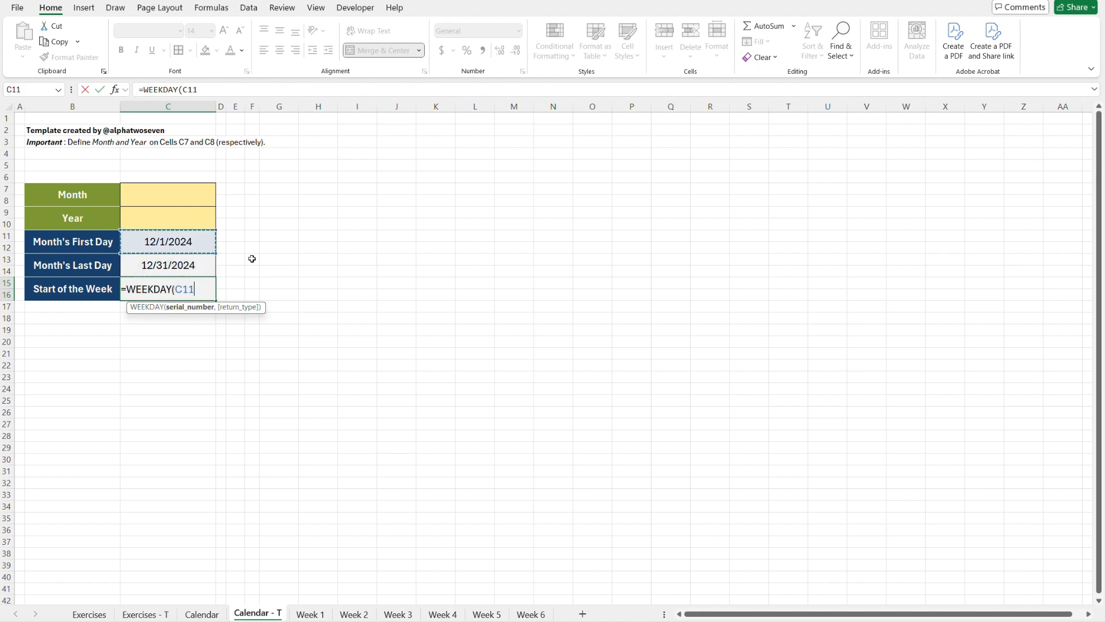
type(")")
key("Return")
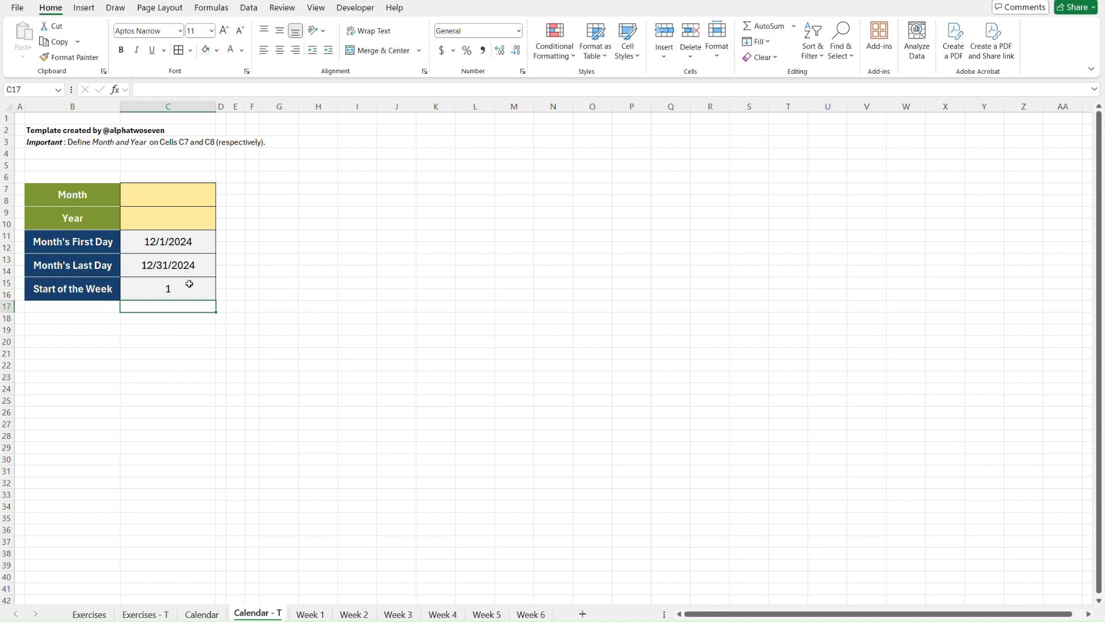
Step: Copy the Notes header from the Calendar sheet and paste only its value into B18 on Calendar - T
left_click(102, 319)
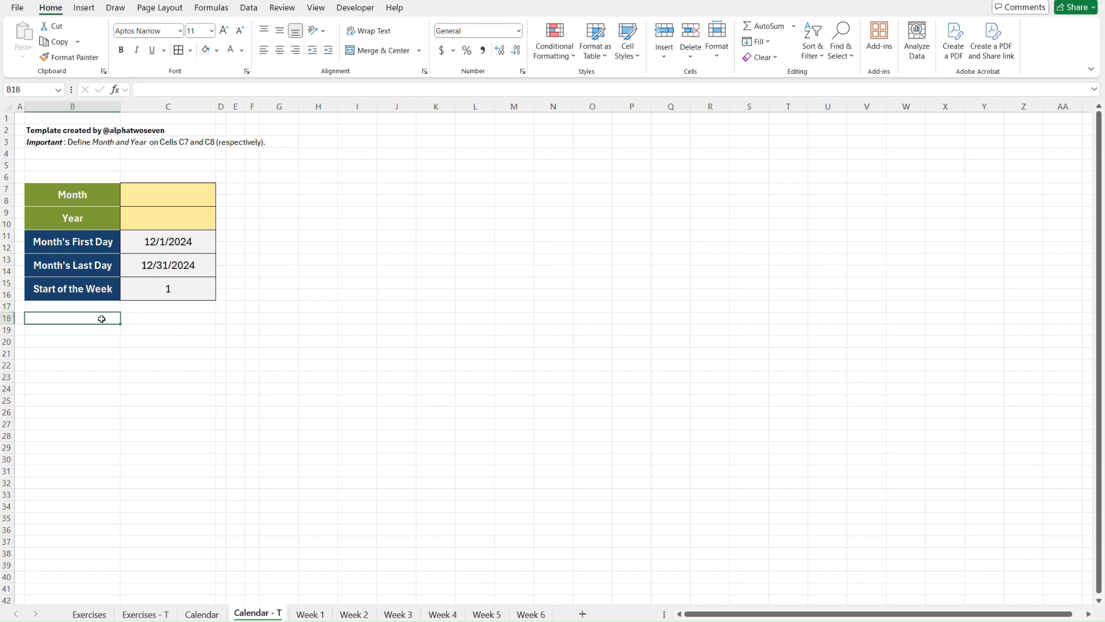
key("ctrl+Page_Up")
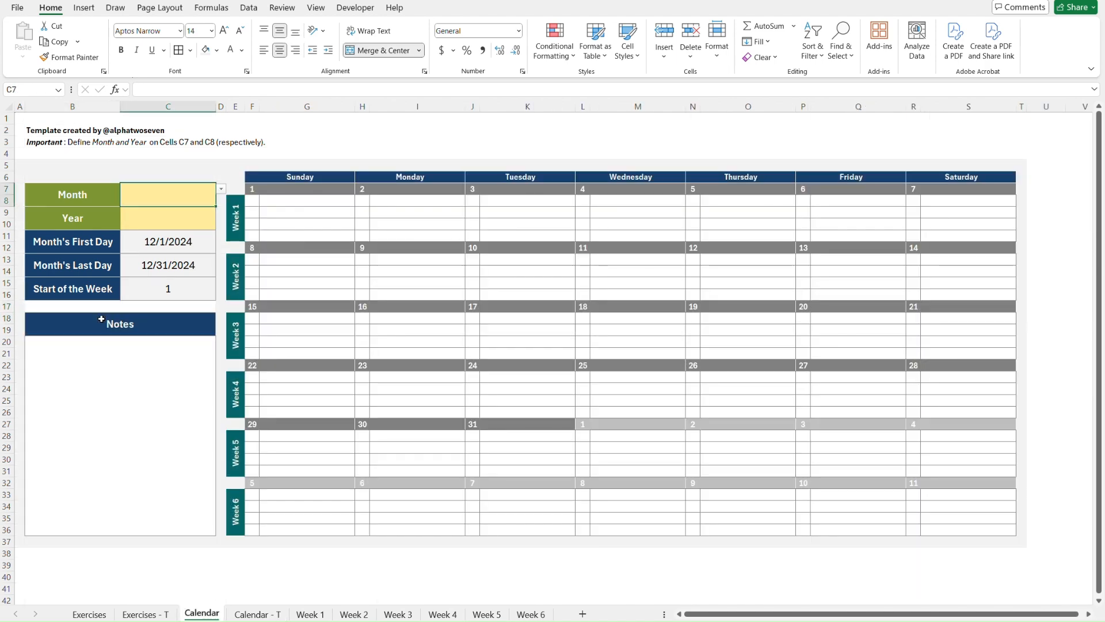
left_click(70, 324)
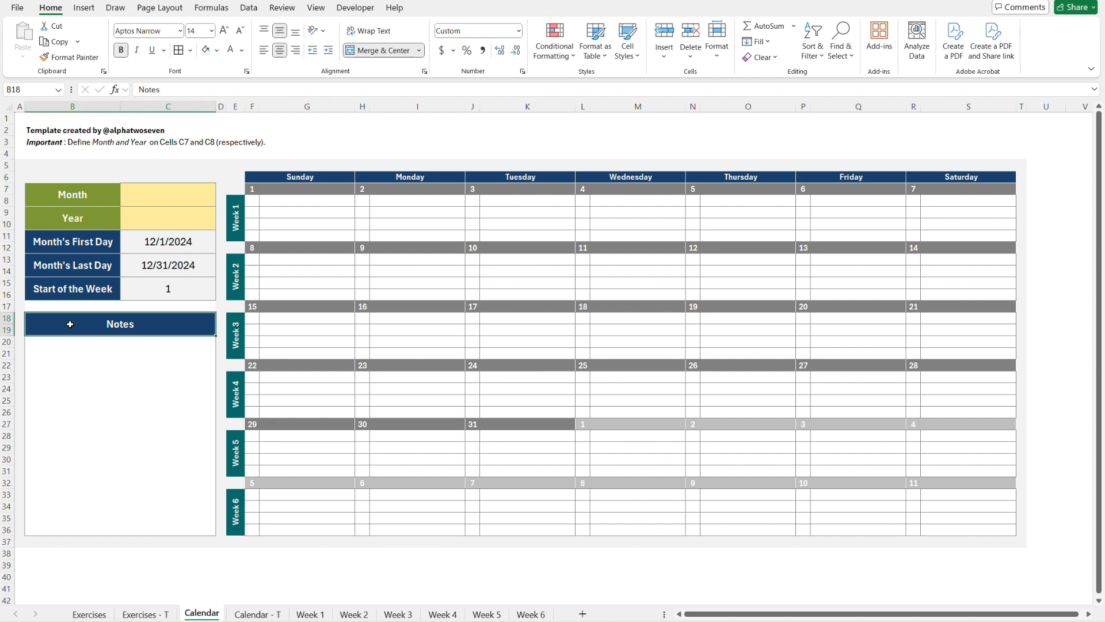
key("ctrl+c")
key("ctrl+Page_Down")
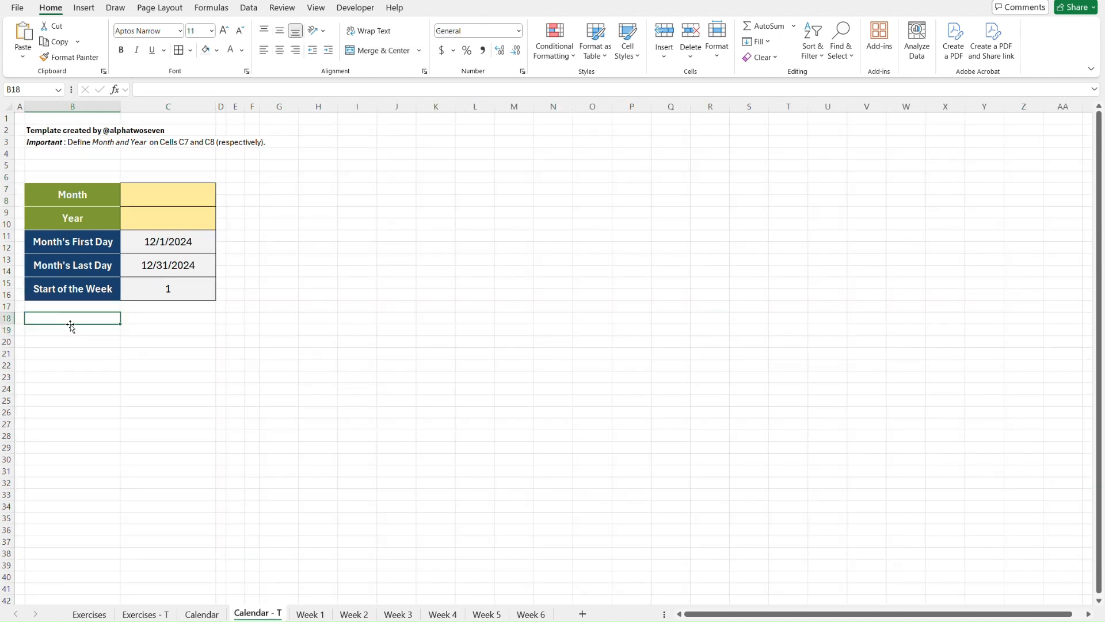
key("ctrl+alt+v")
key("v")
key("Return")
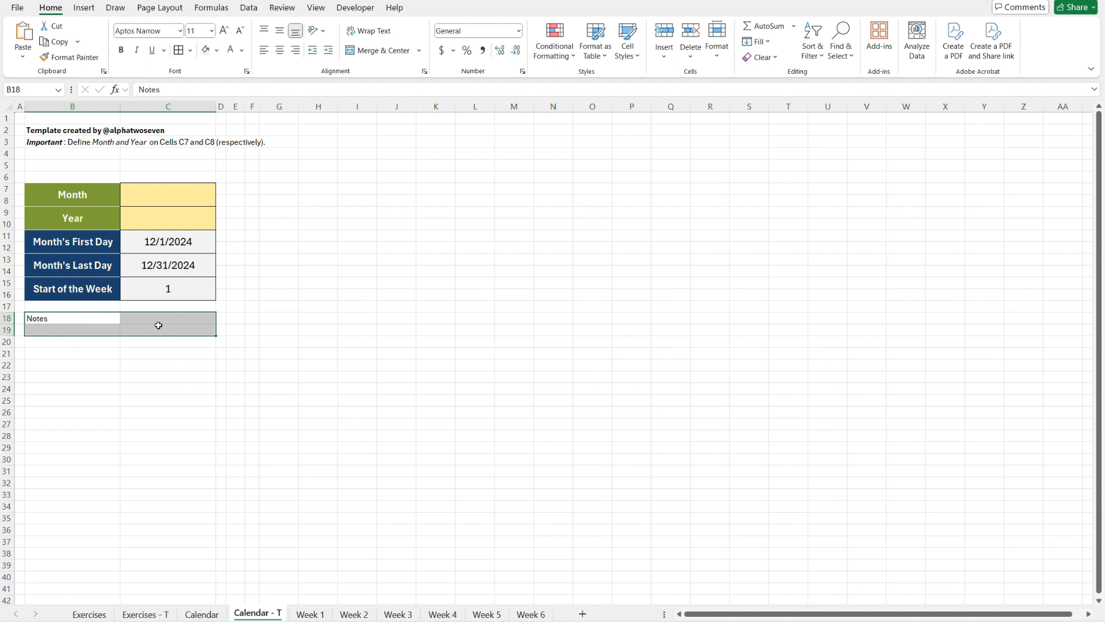
Step: Apply the Start of the Week label's formatting to the Notes header and merge and center it across B18:C19
left_click(68, 293)
key("alt+h")
key("f")
key("p")
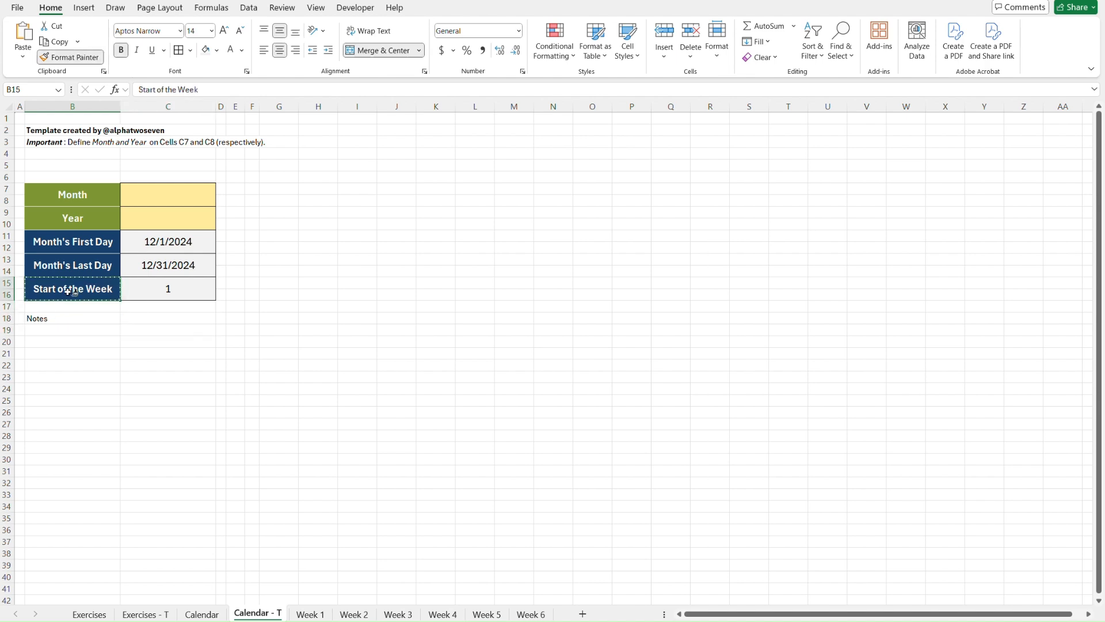
left_click(65, 321)
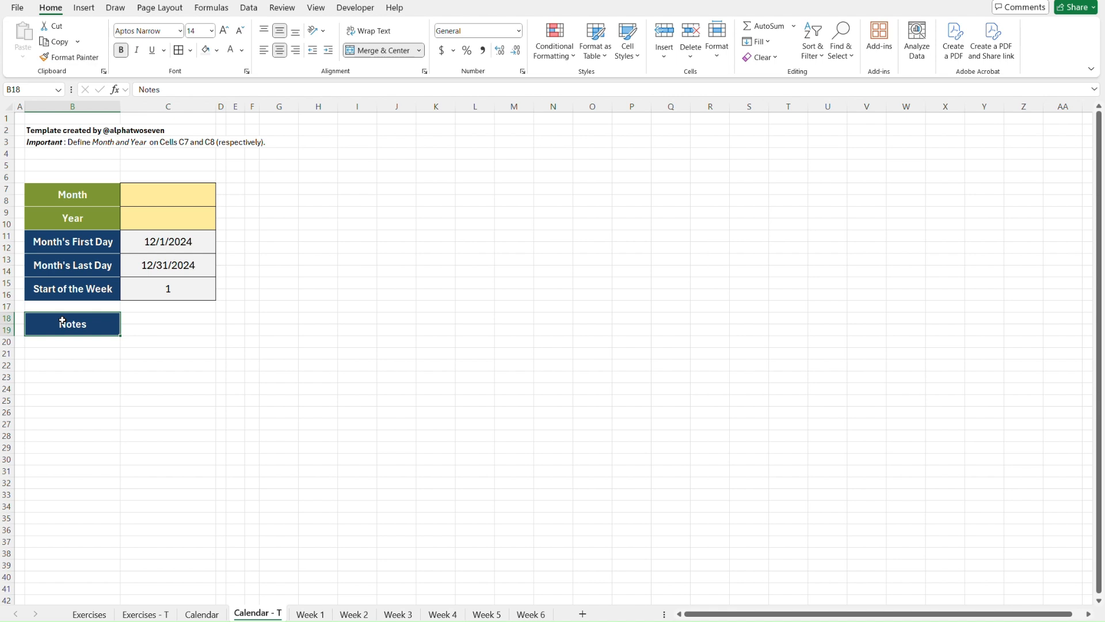
left_click(152, 321, "shift")
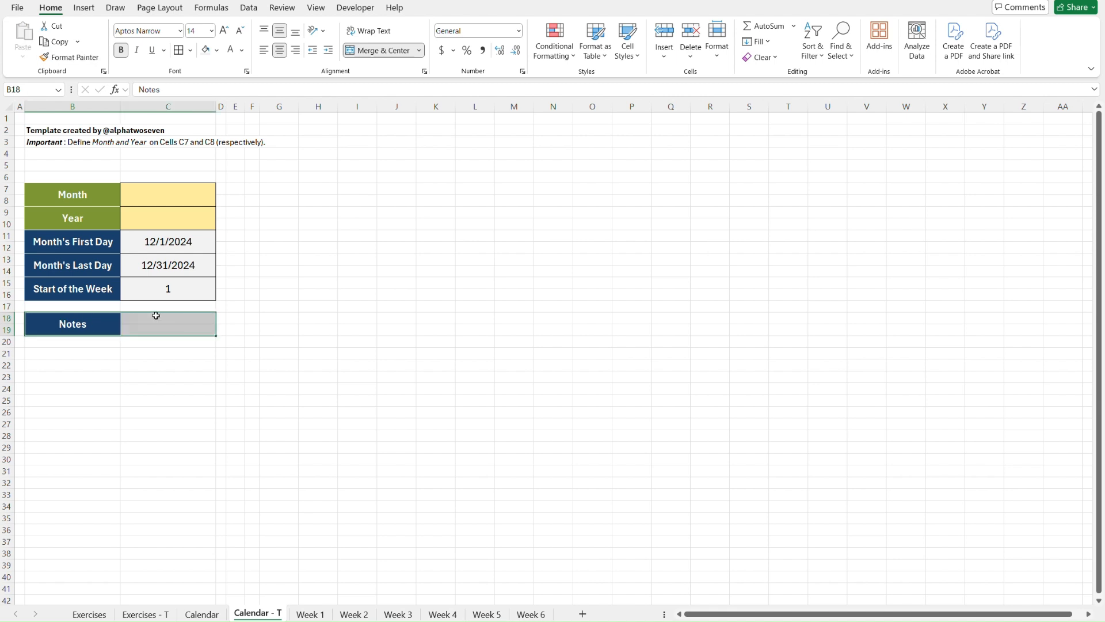
left_click(380, 51)
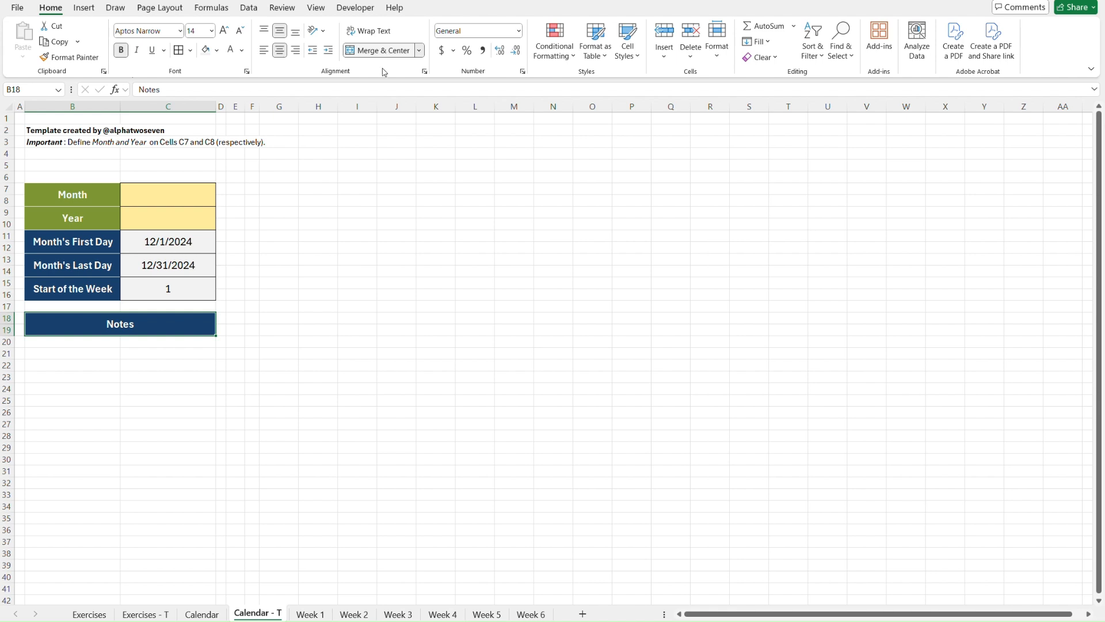
Step: Give the merged Notes header white borders
left_click(190, 51)
mouse_move(307, 391)
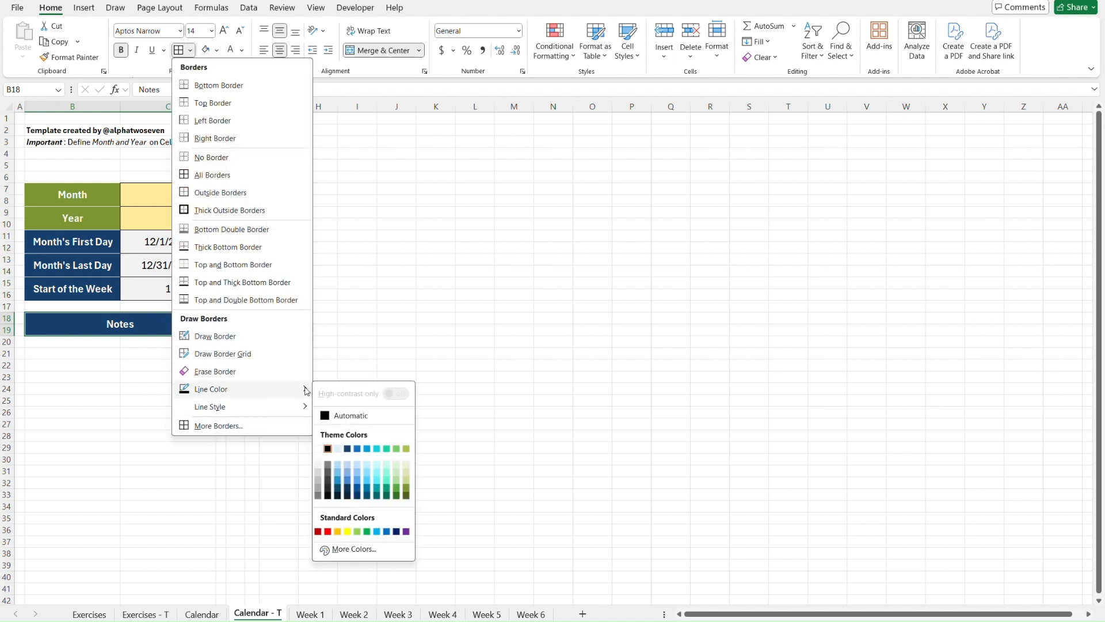
left_click(320, 448)
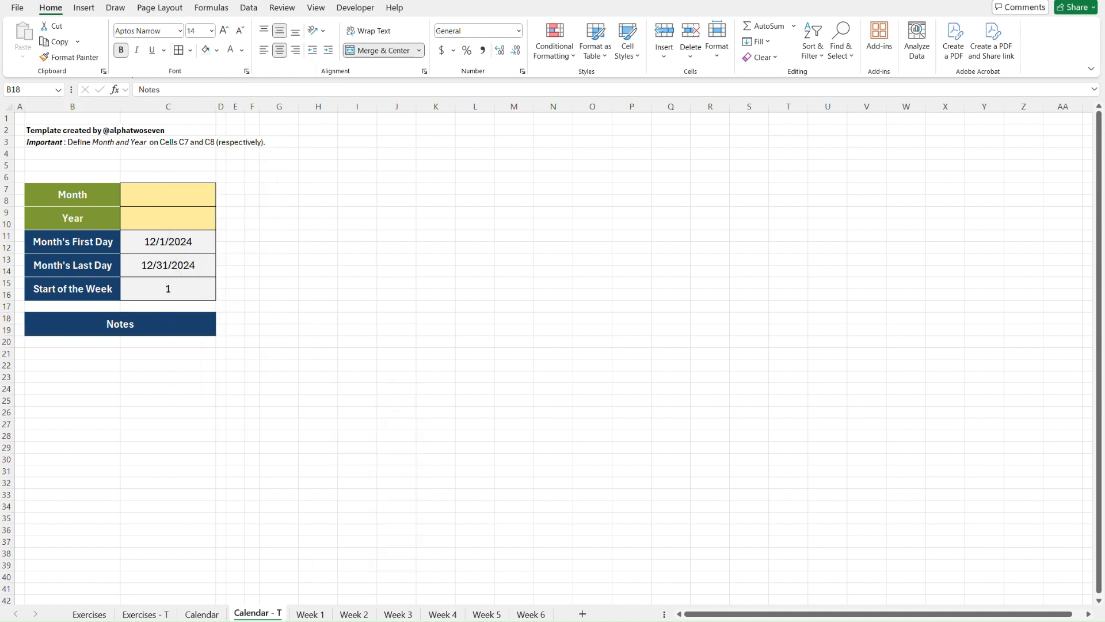
key("Escape")
left_click(141, 381)
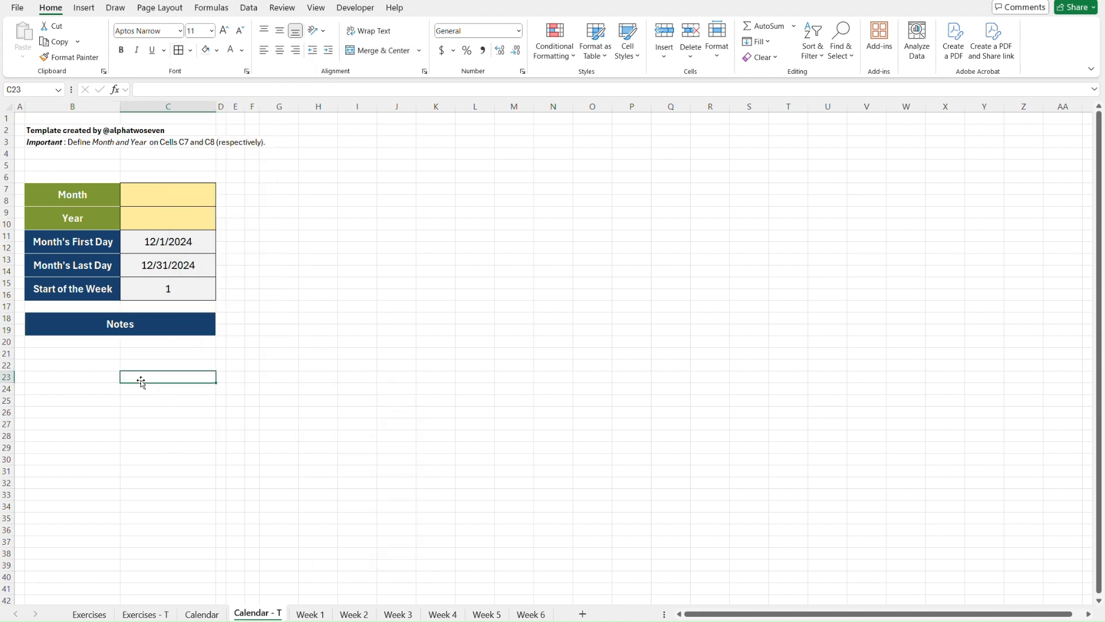
Step: Examine the merged notes area and border colors on the Calendar sheet and compare them with Calendar - T
key("ctrl+Page_Up")
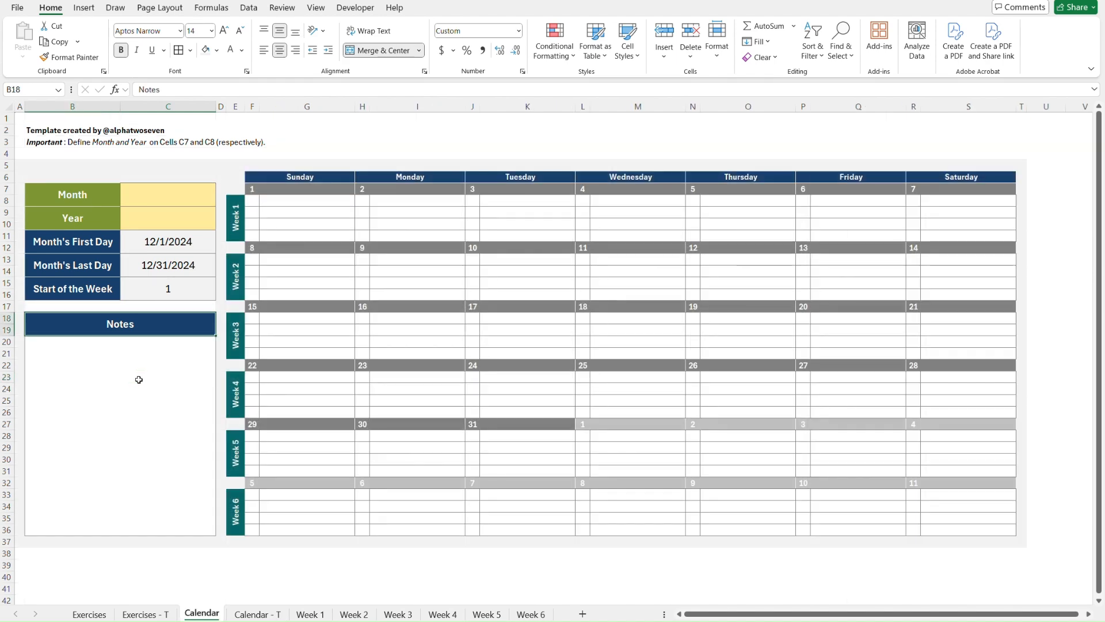
left_click(87, 368)
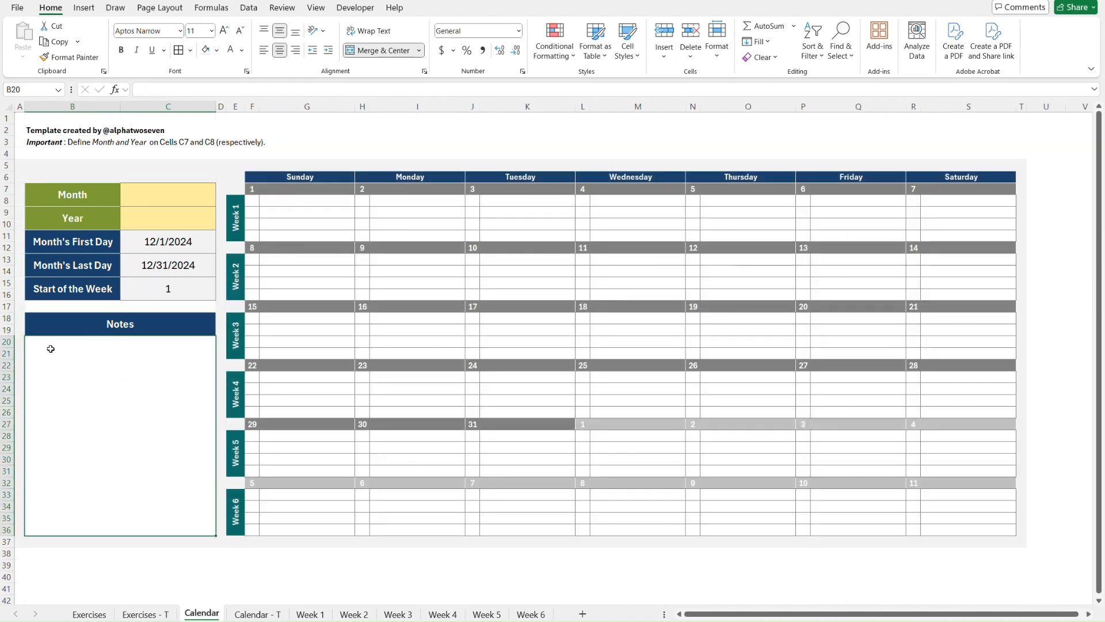
left_click(282, 35)
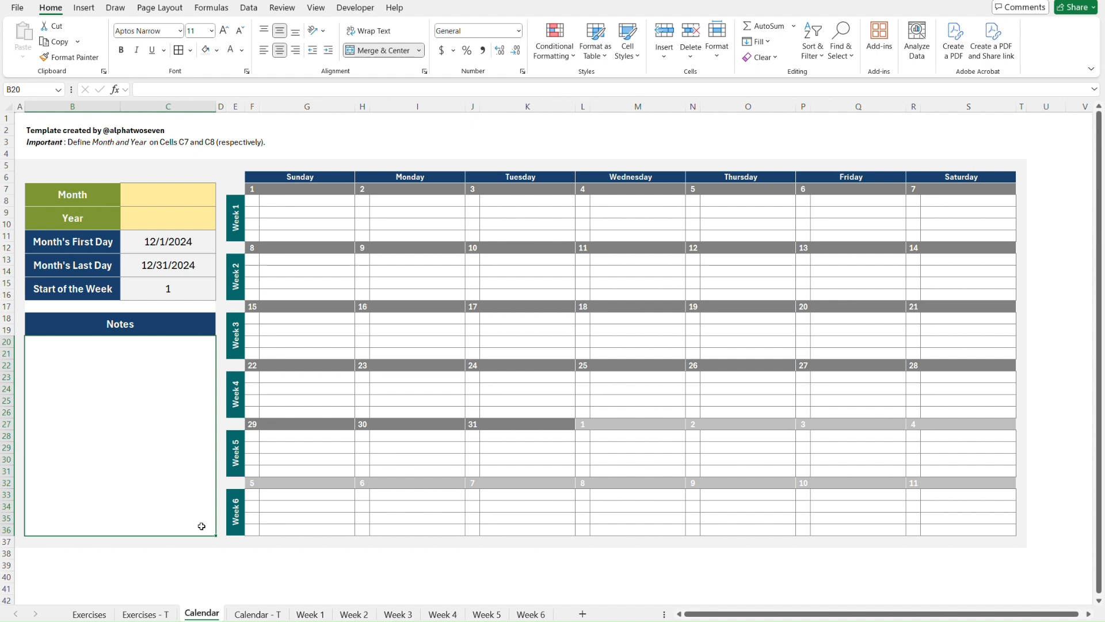
key("Left")
key("Up")
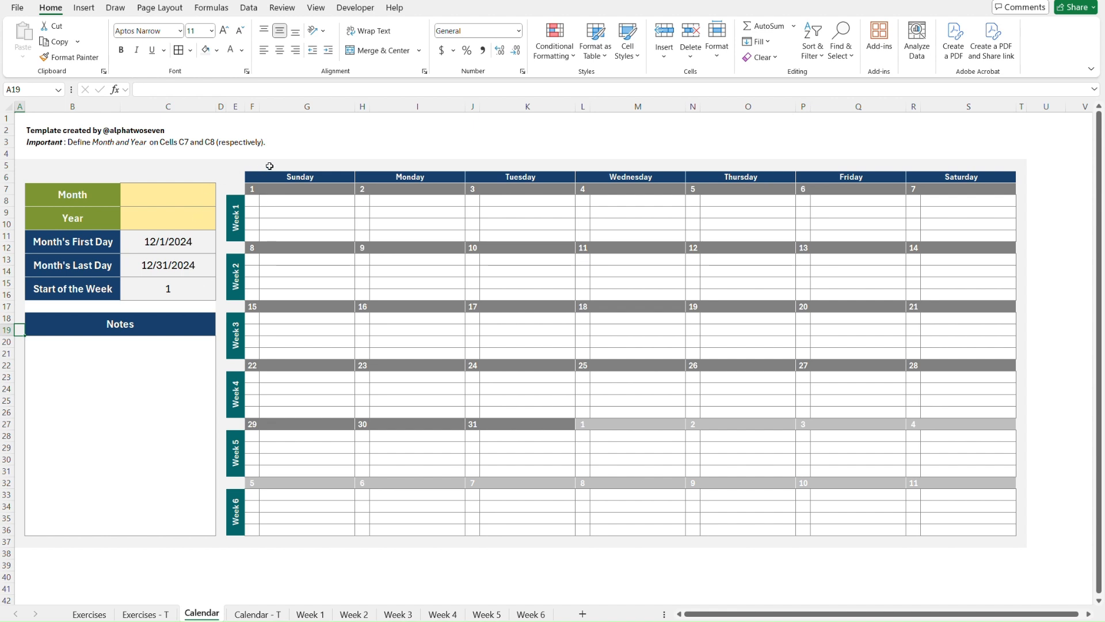
key("ctrl+Page_Down")
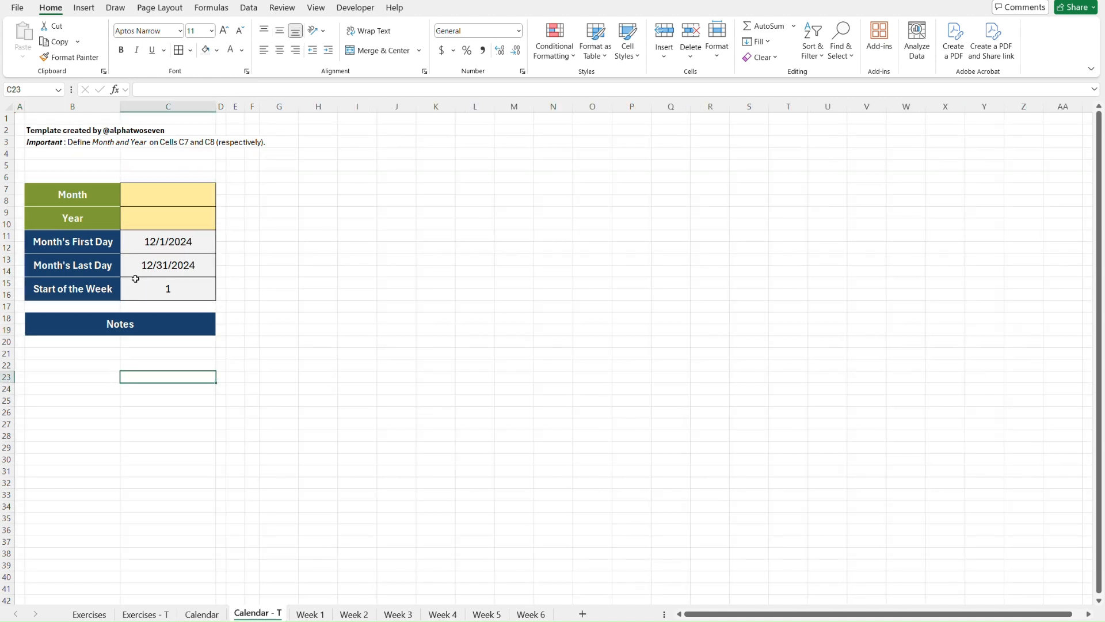
key("ctrl+Page_Up")
key("ctrl+Page_Down")
key("ctrl+Page_Up")
key("ctrl+Page_Down")
Step: Apply gray borders to the value cells C7:C16, from Month to Start of the Week
left_click(165, 195)
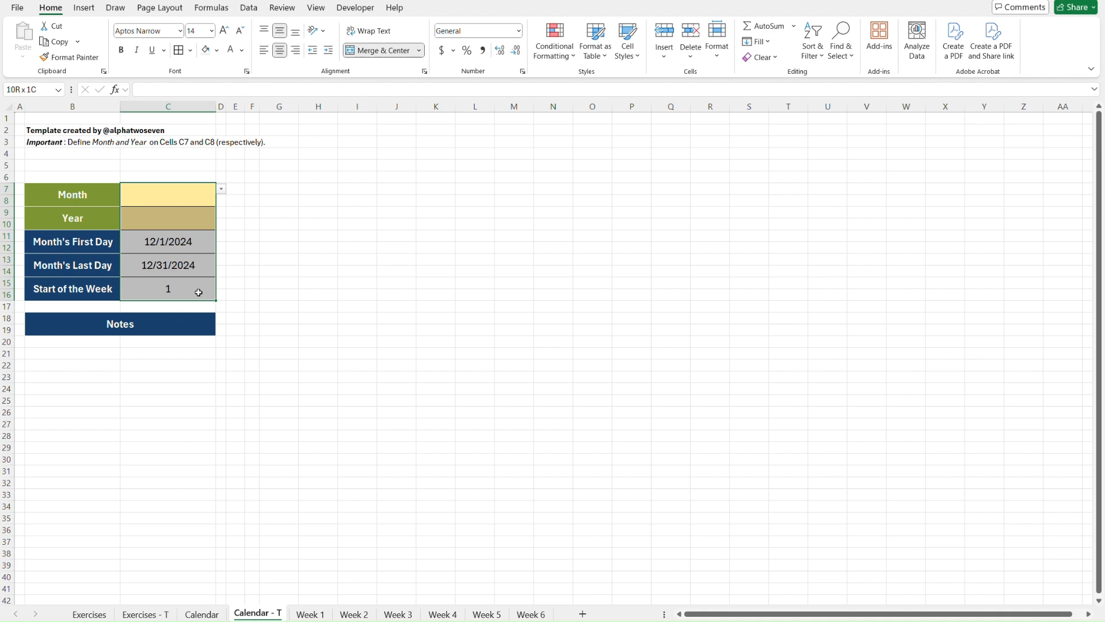
left_click(197, 290, "shift")
left_click(190, 50)
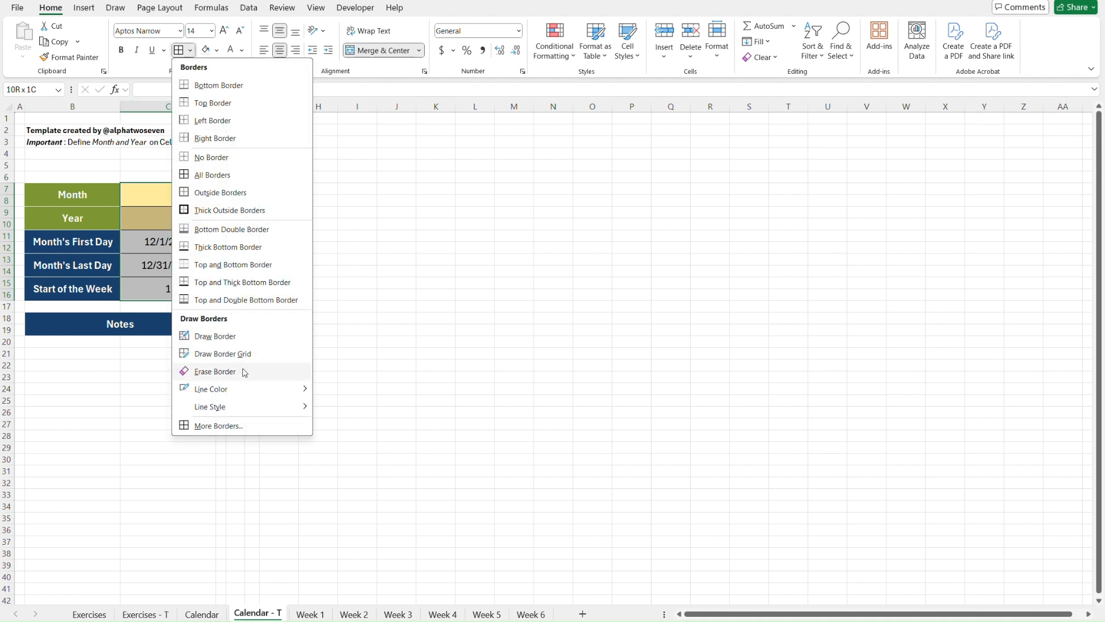
mouse_move(257, 392)
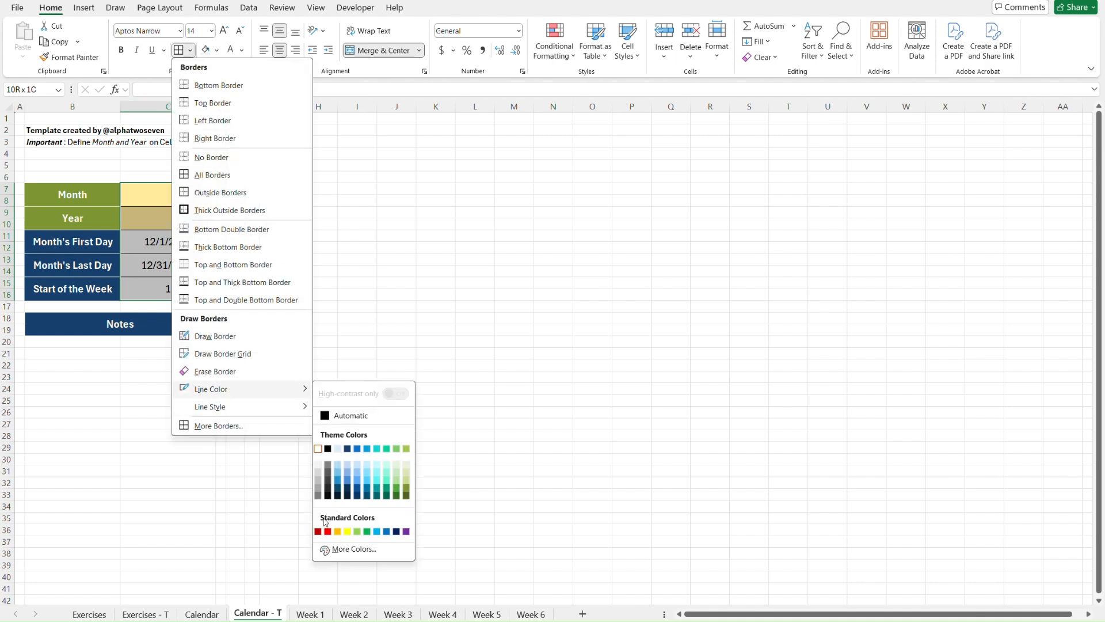
left_click(318, 496)
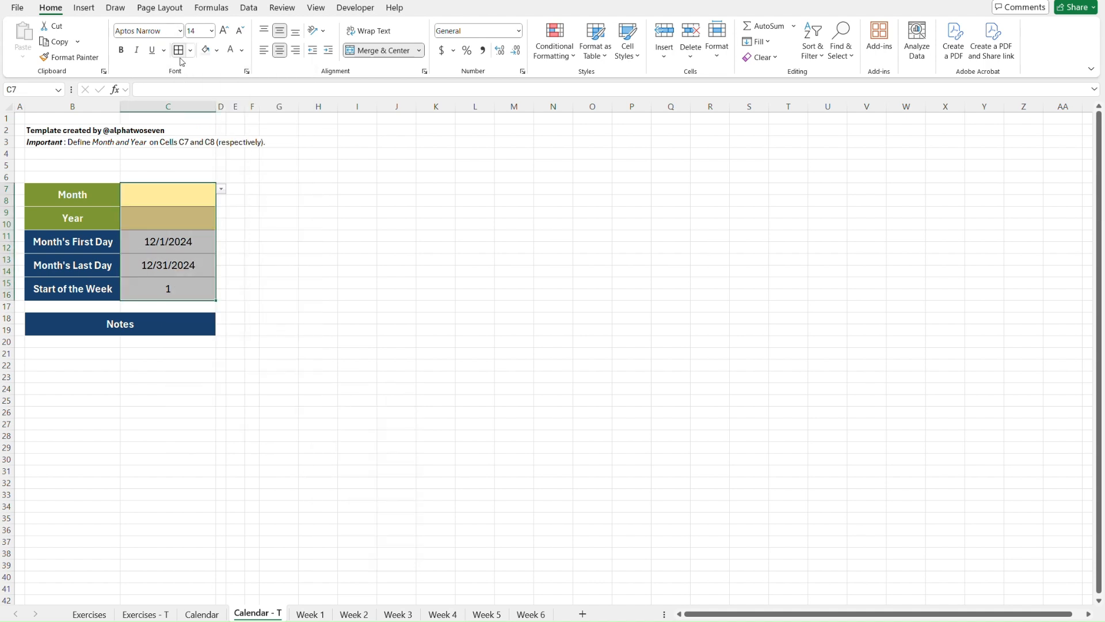
left_click(299, 248)
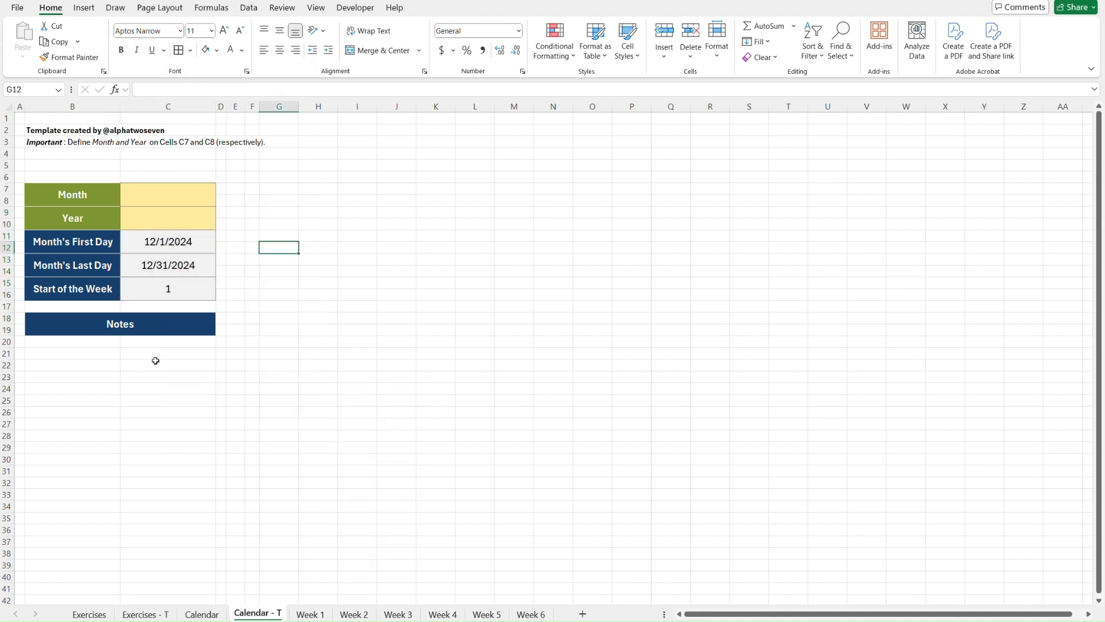
Step: Merge and center B20:C36 below the Notes header into one notes area, aligned to the middle vertically
left_click(44, 344)
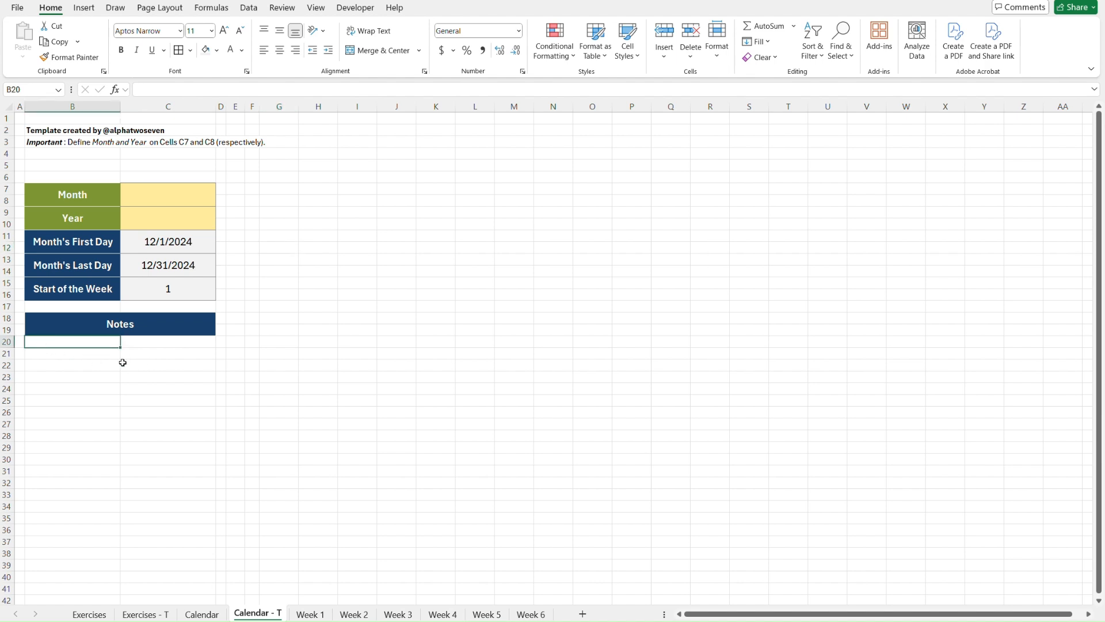
key("shift+Right")
key("shift+Down")
key("shift+Down")
key("shift+Down")
key("shift+Down")
key("shift+Down")
key("shift+Down")
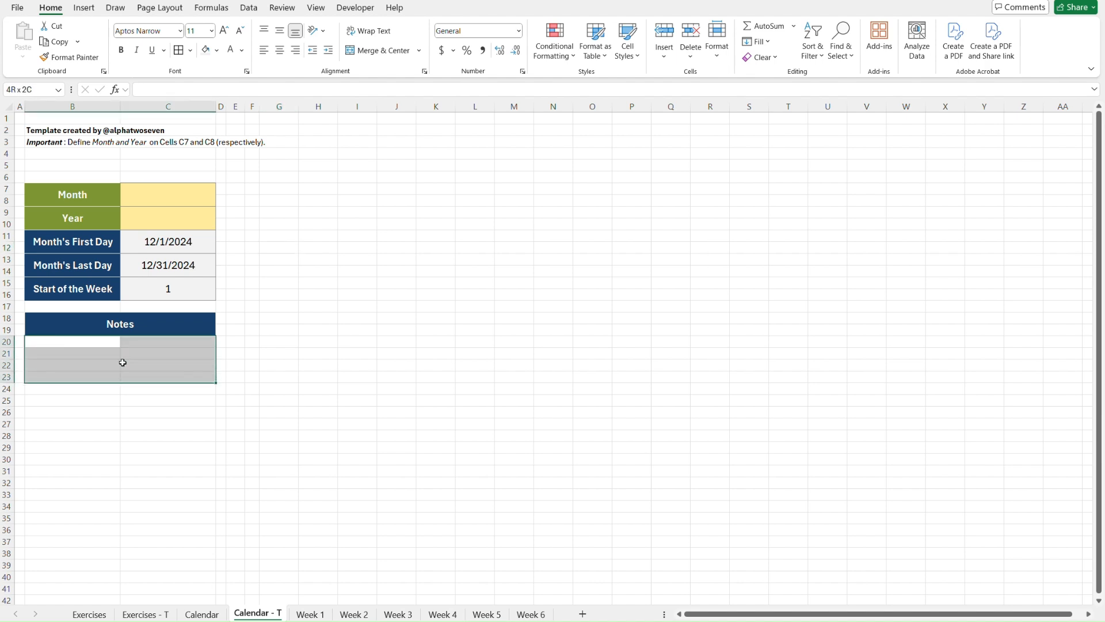
key("shift+Down")
key("shift+Down")
key("shift+Down")
key("shift+Down")
key("shift+Down")
key("shift+Down")
key("shift+Down")
key("shift+Down")
key("shift+Down")
key("shift+Down")
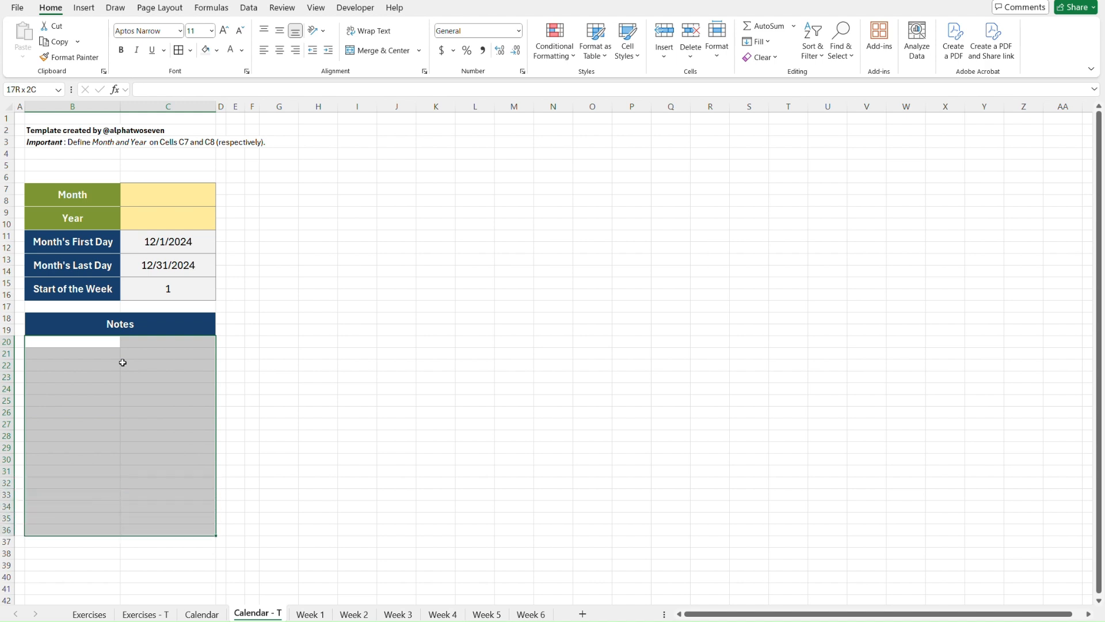
key("ctrl+Page_Up")
key("ctrl+Page_Down")
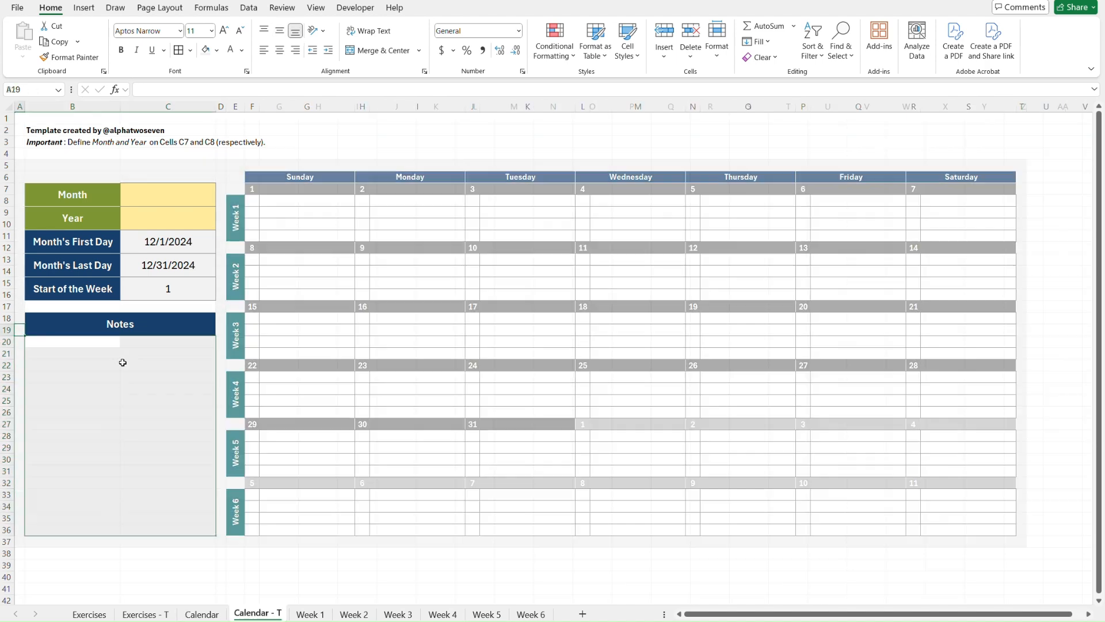
left_click(400, 51)
left_click(284, 33)
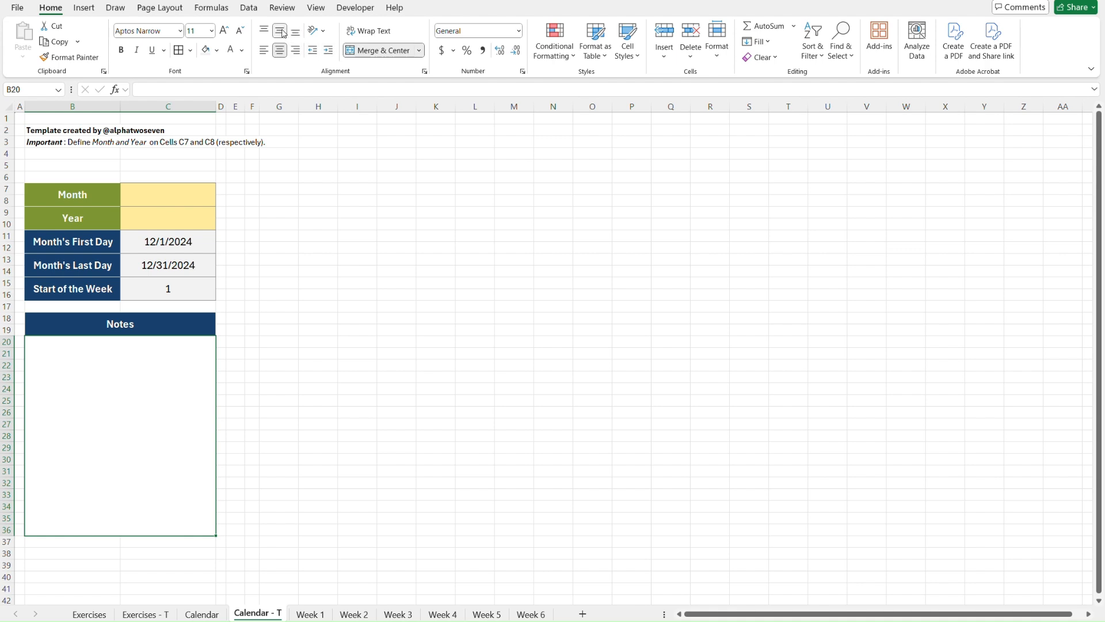
Step: Fill the merged notes area B20:C36 with white and give it a gray border
left_click(219, 51)
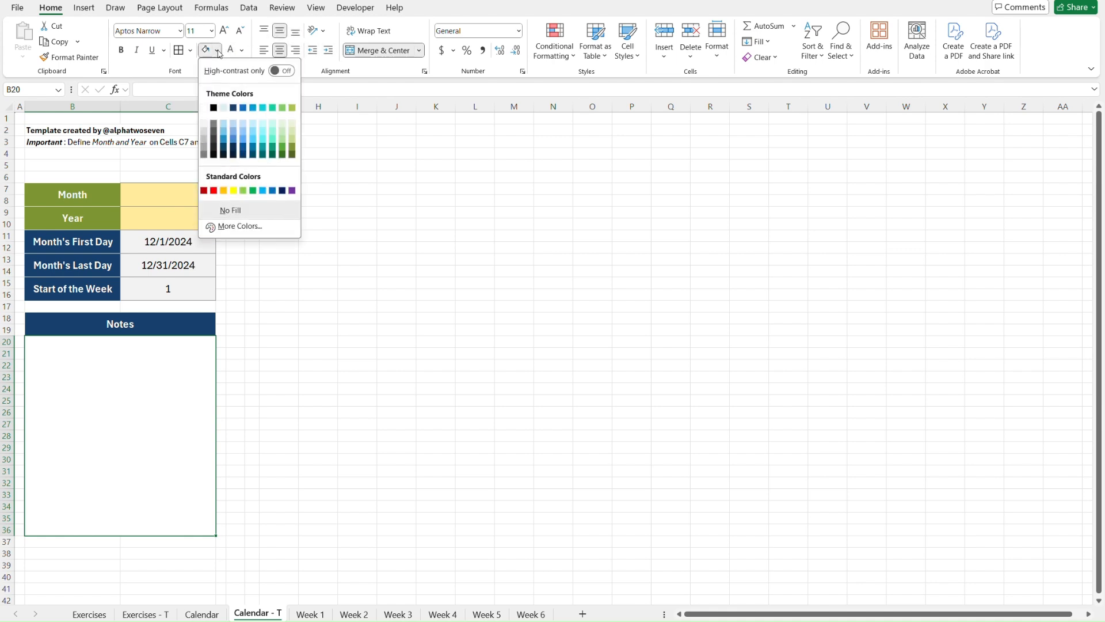
left_click(204, 109)
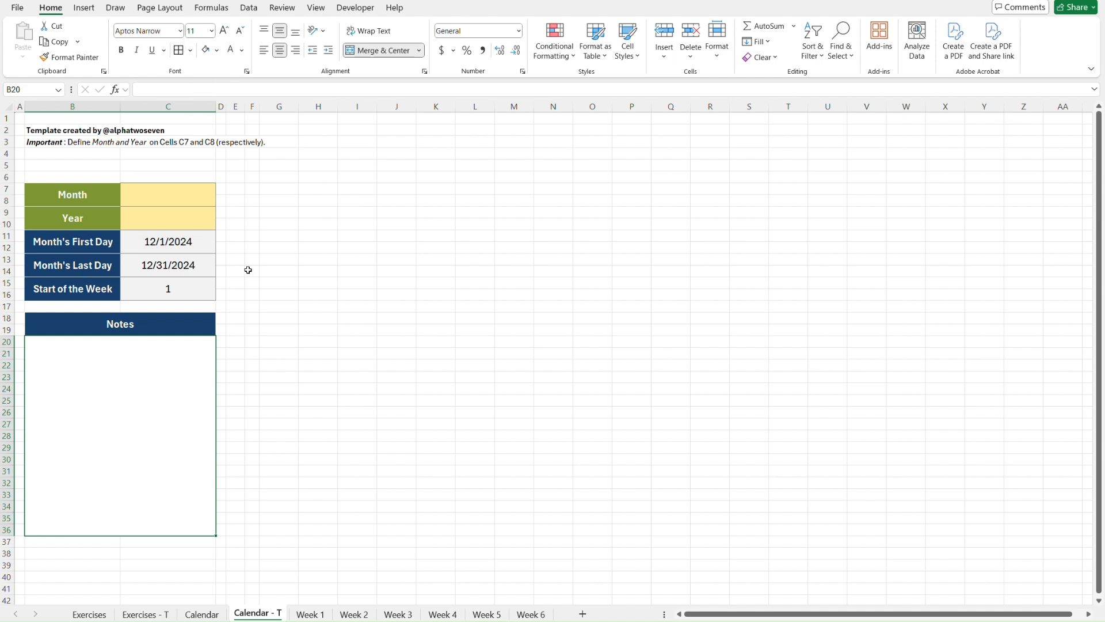
left_click(263, 363)
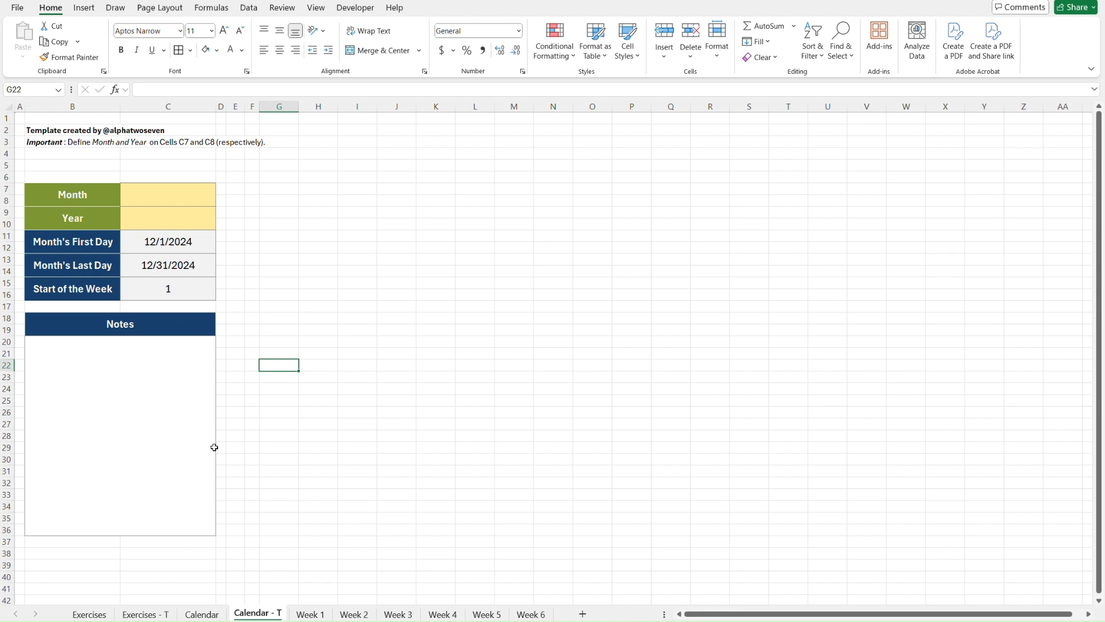
left_click(119, 464)
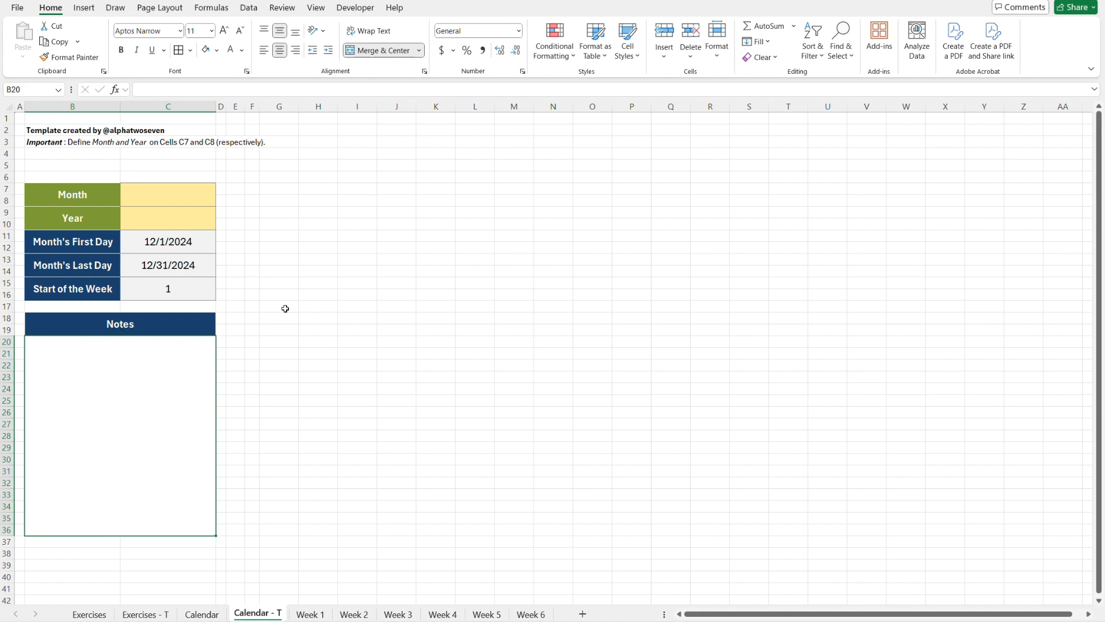
left_click(297, 295)
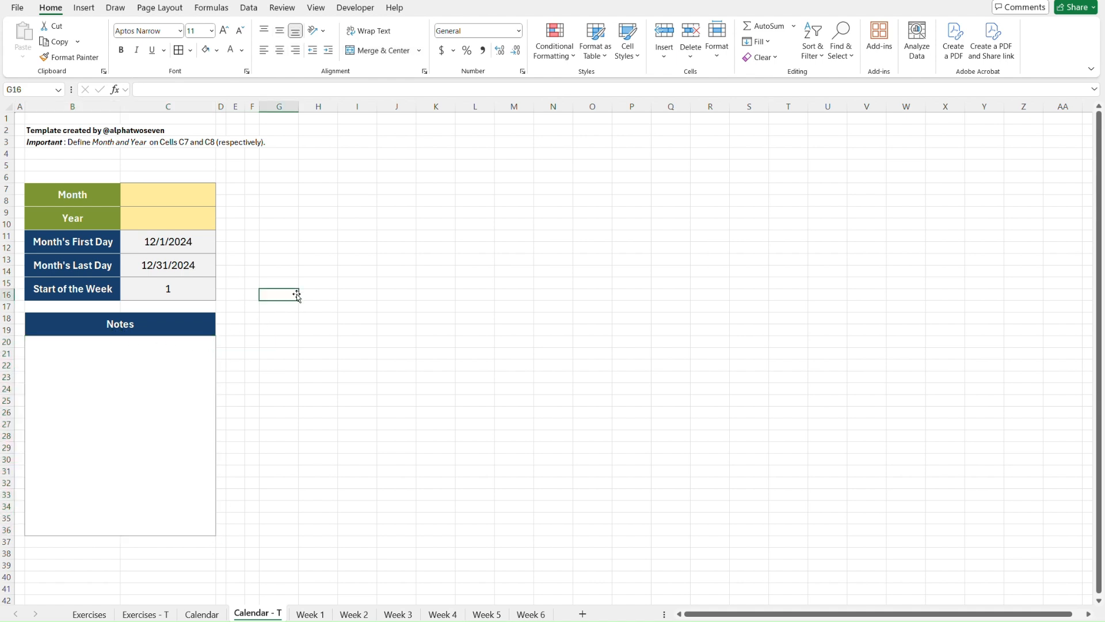
Step: Copy the Week 1 label from E8 on the Calendar sheet and paste only its value into E8 on Calendar - T
key("ctrl+Page_Up")
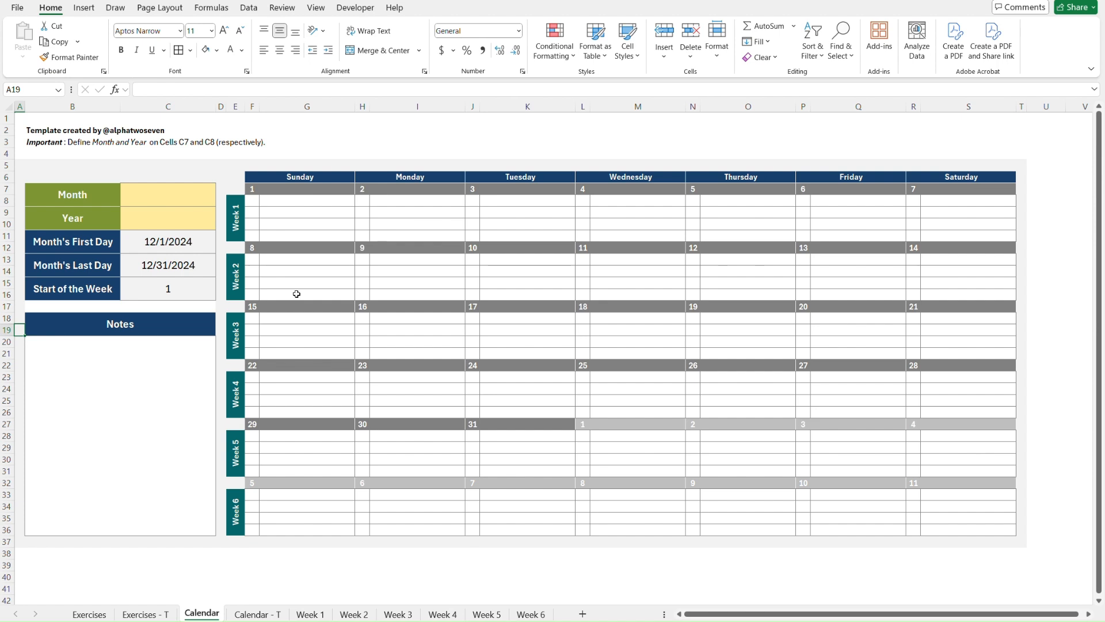
key("ctrl+Page_Down")
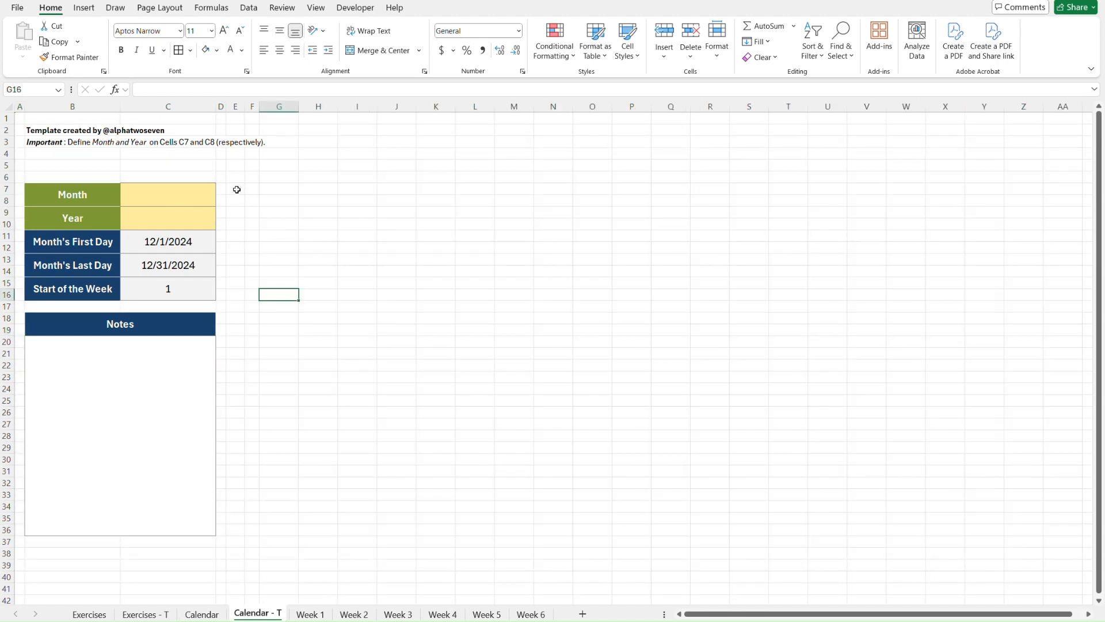
left_click(220, 164)
key("ctrl+Page_Up")
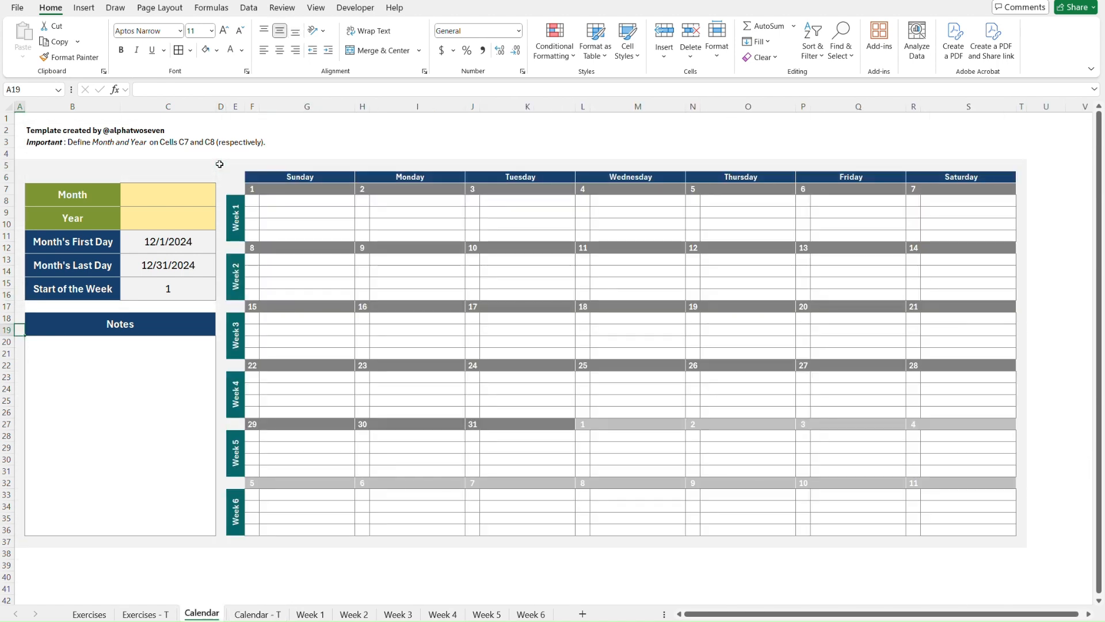
left_click(220, 165)
key("Down")
key("Down")
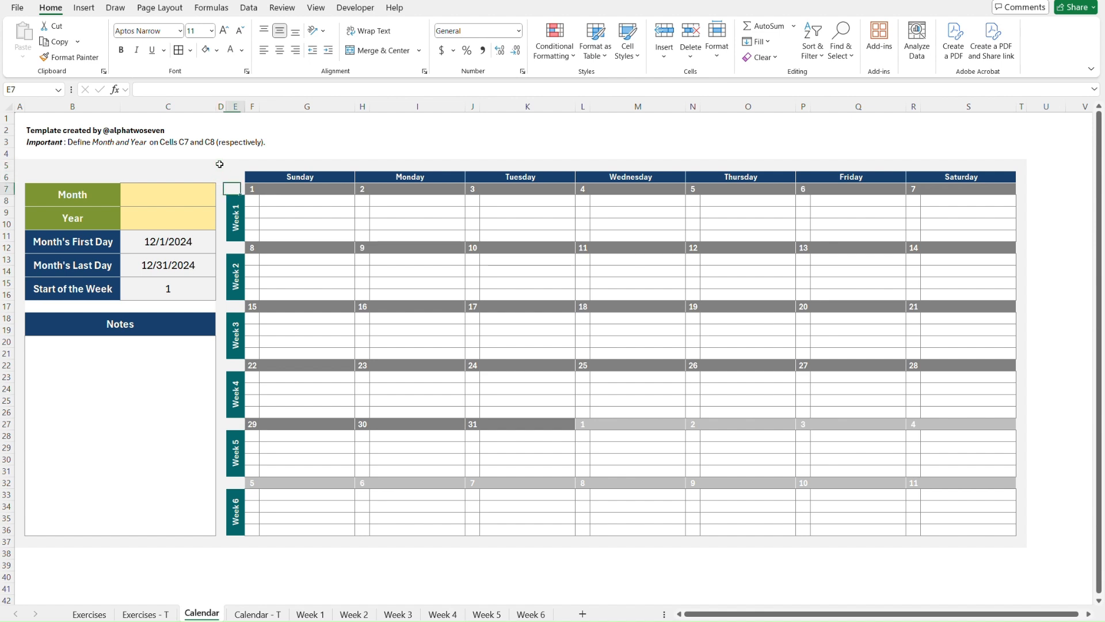
key("Down")
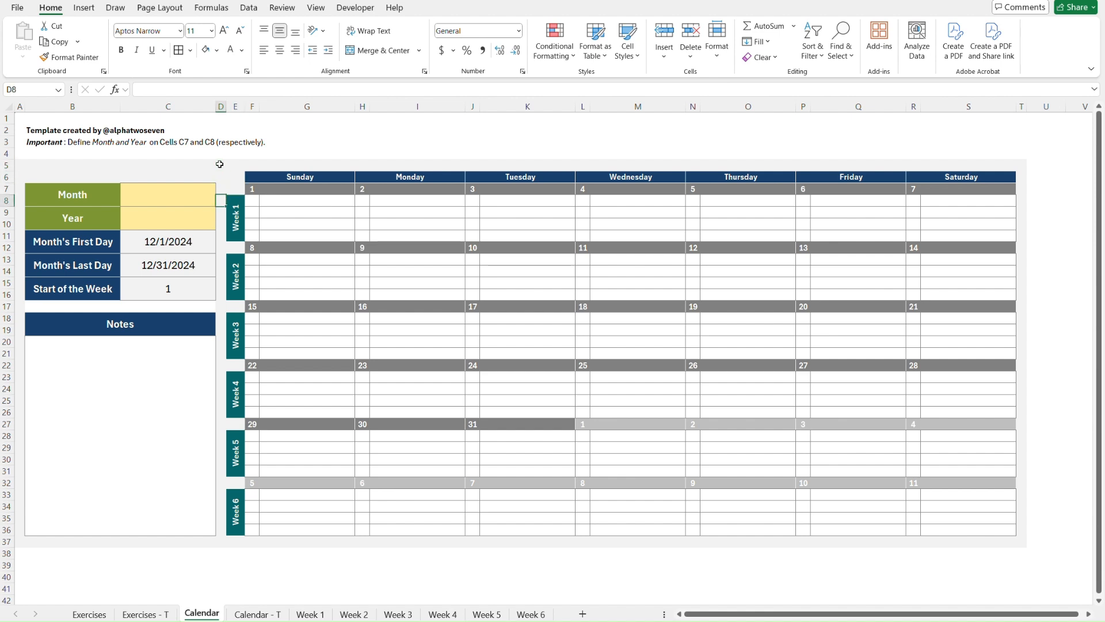
key("Right")
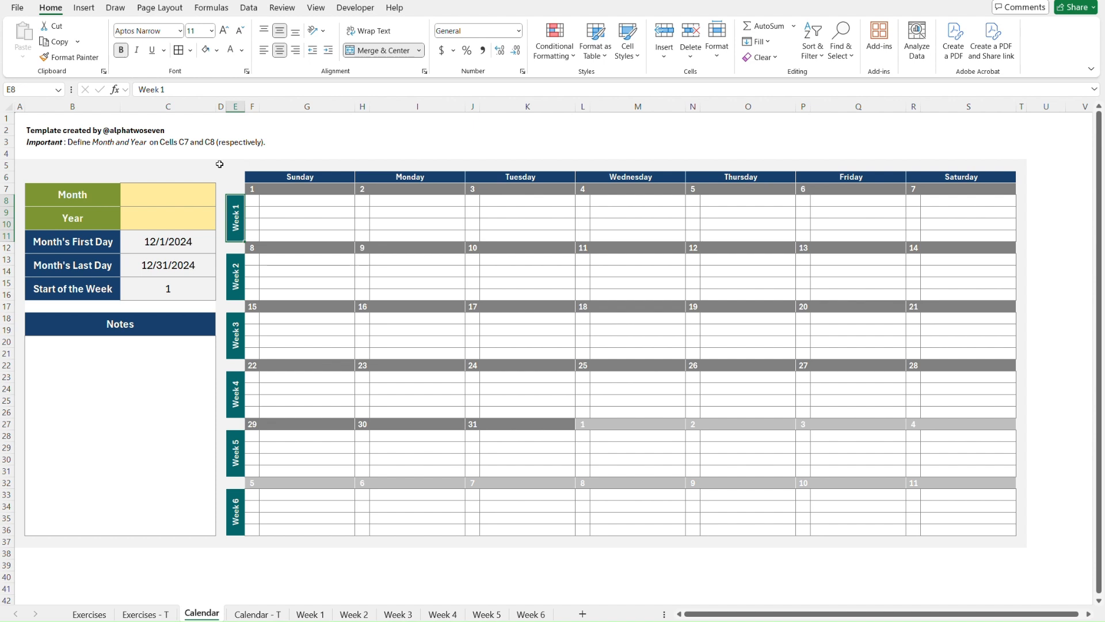
key("ctrl+c")
key("ctrl+Page_Down")
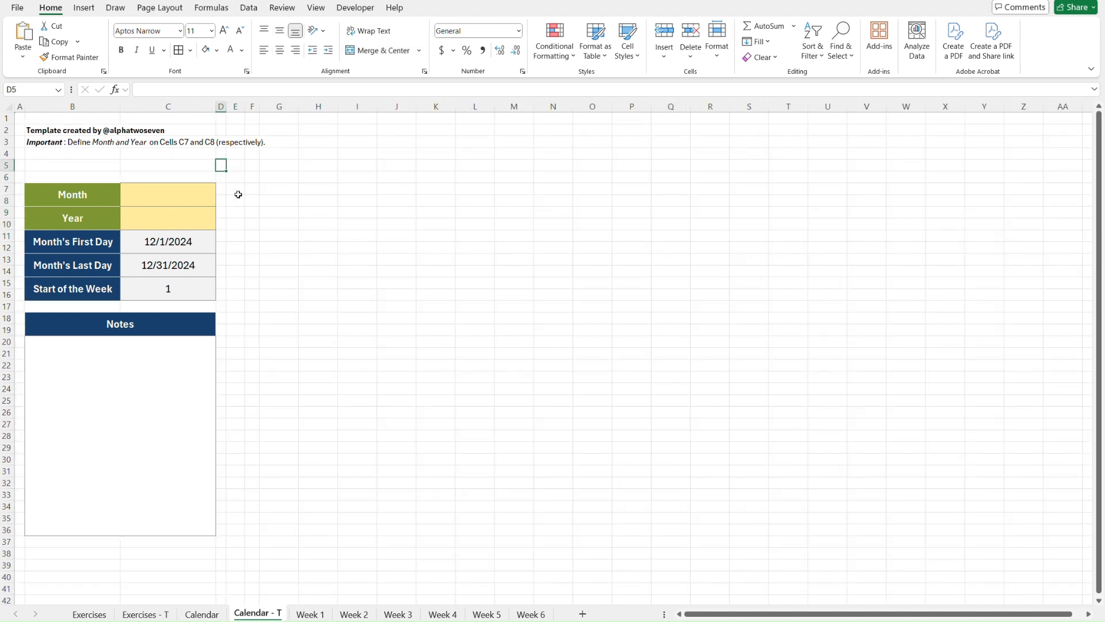
key("Down")
key("Down")
key("Right")
key("Down")
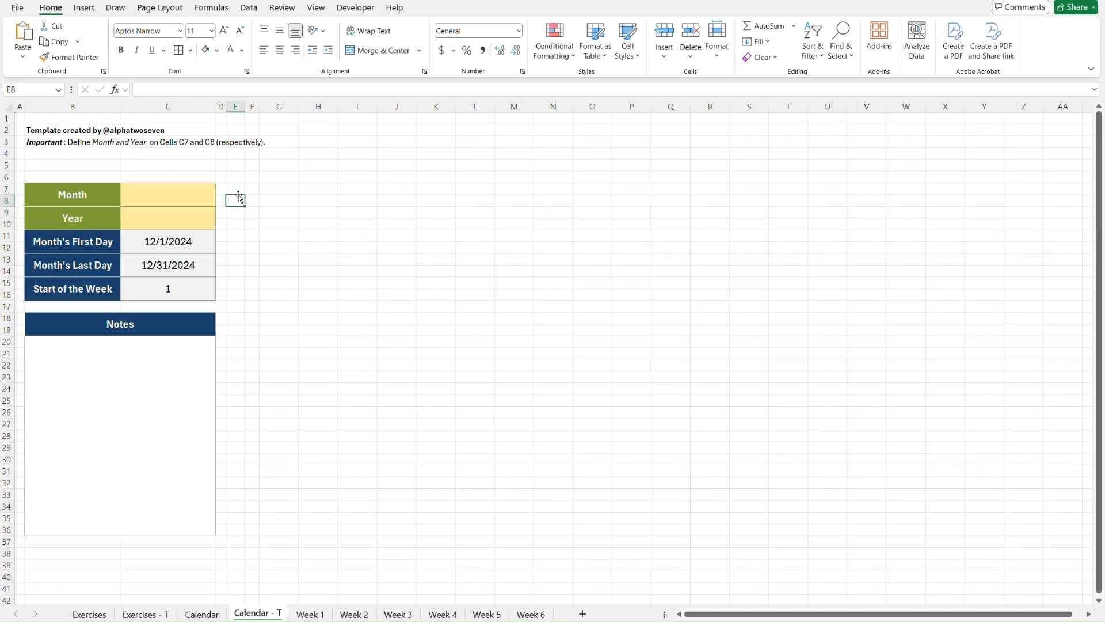
key("ctrl+alt+v")
key("v")
key("Return")
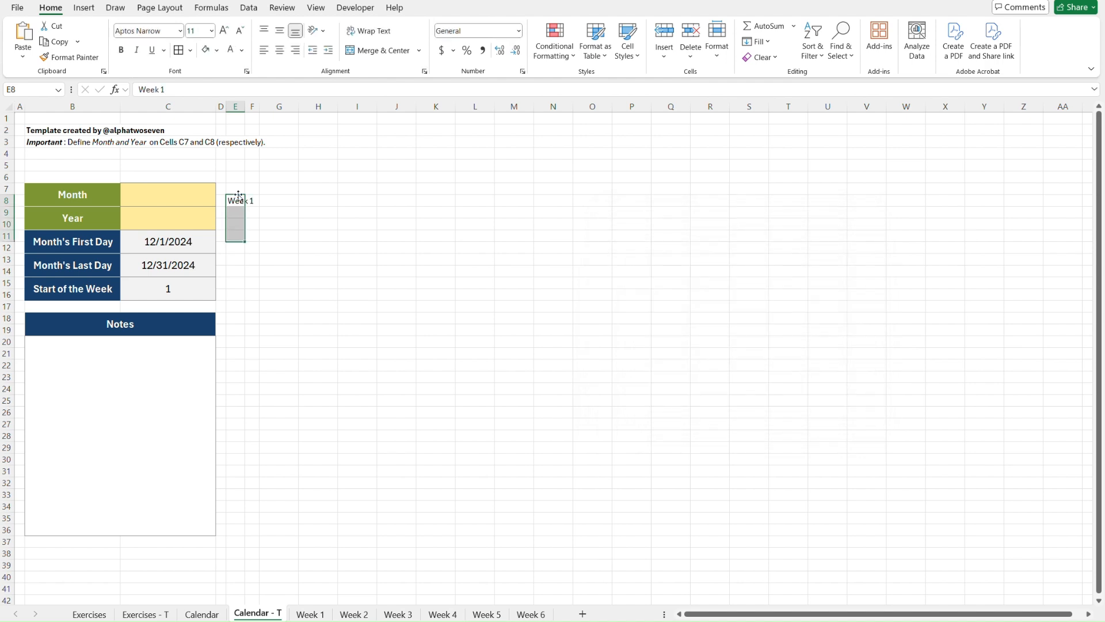
Step: Copy the Week 1 to Week 6 labels in E8:E36 on the Calendar sheet and paste their values from E8 down on Calendar - T
key("ctrl+Page_Up")
key("shift+Down")
key("shift+Down")
key("shift+Down")
key("shift+Down")
key("shift+Down")
key("shift+Down")
key("shift+Down")
key("shift+Down")
key("shift+Down")
key("shift+Down")
key("shift+Down")
key("shift+Down")
key("shift+Down")
key("shift+Down")
key("shift+Down")
key("shift+Down")
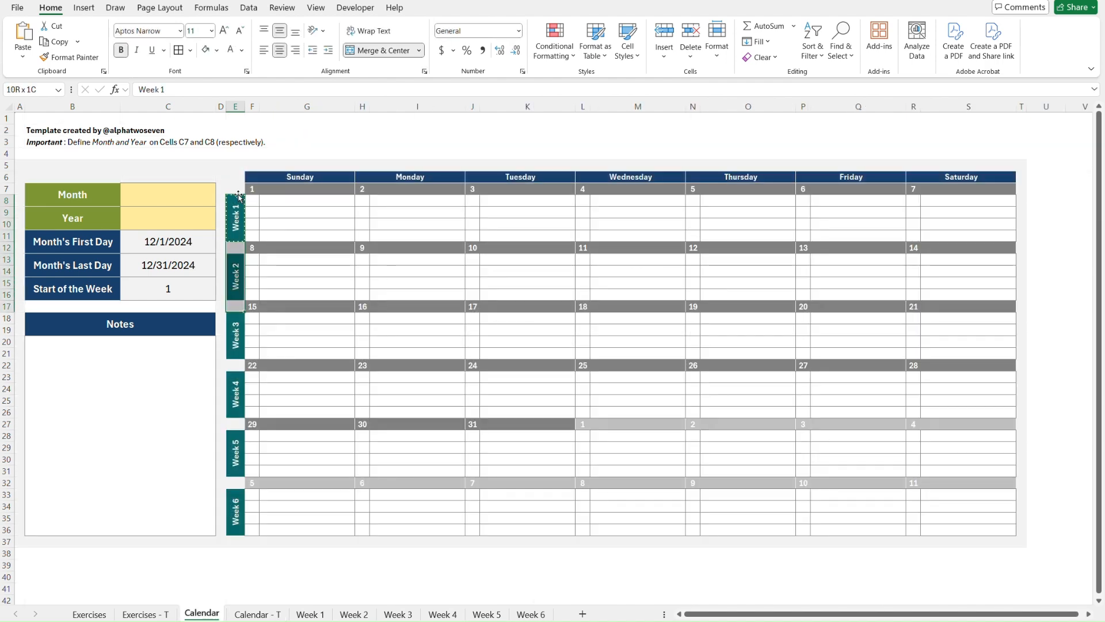
key("shift+Down")
key("shift+Down")
key("shift+Down")
key("shift+Down")
key("shift+Down")
key("shift+Down")
key("shift+Down")
key("shift+Down")
key("shift+Down")
key("ctrl+c")
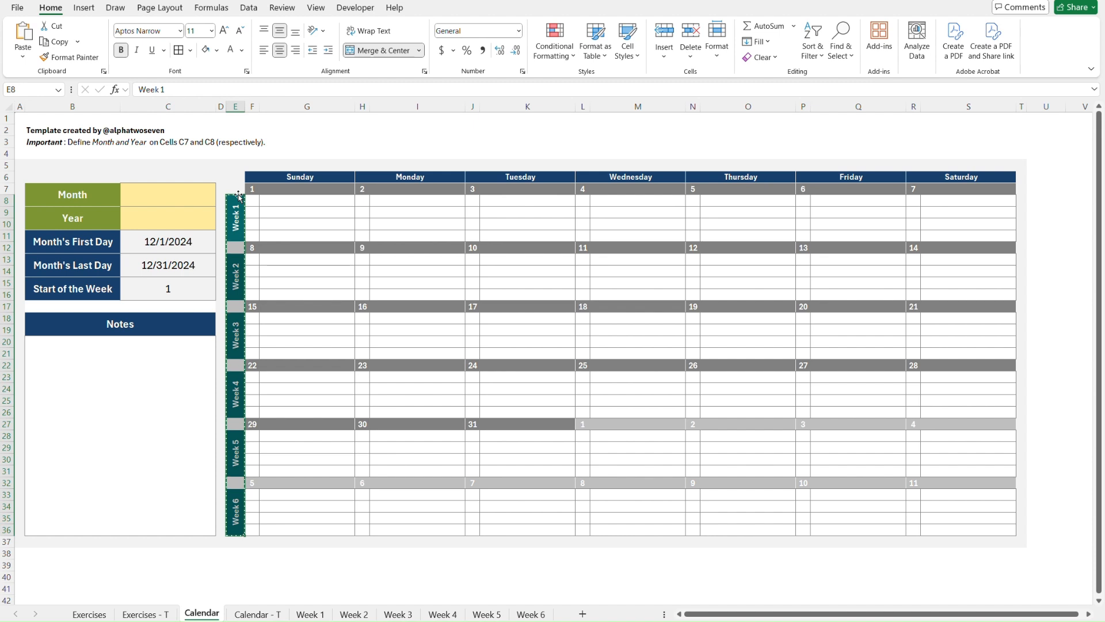
key("ctrl+Page_Down")
left_click(238, 196)
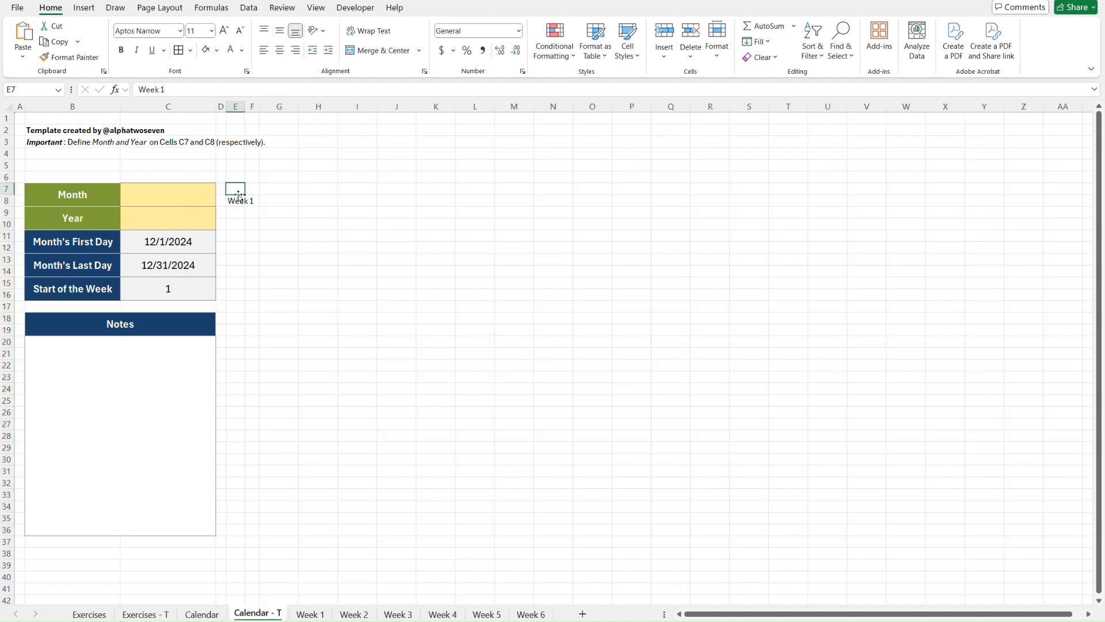
key("ctrl+alt+v")
key("v")
key("Return")
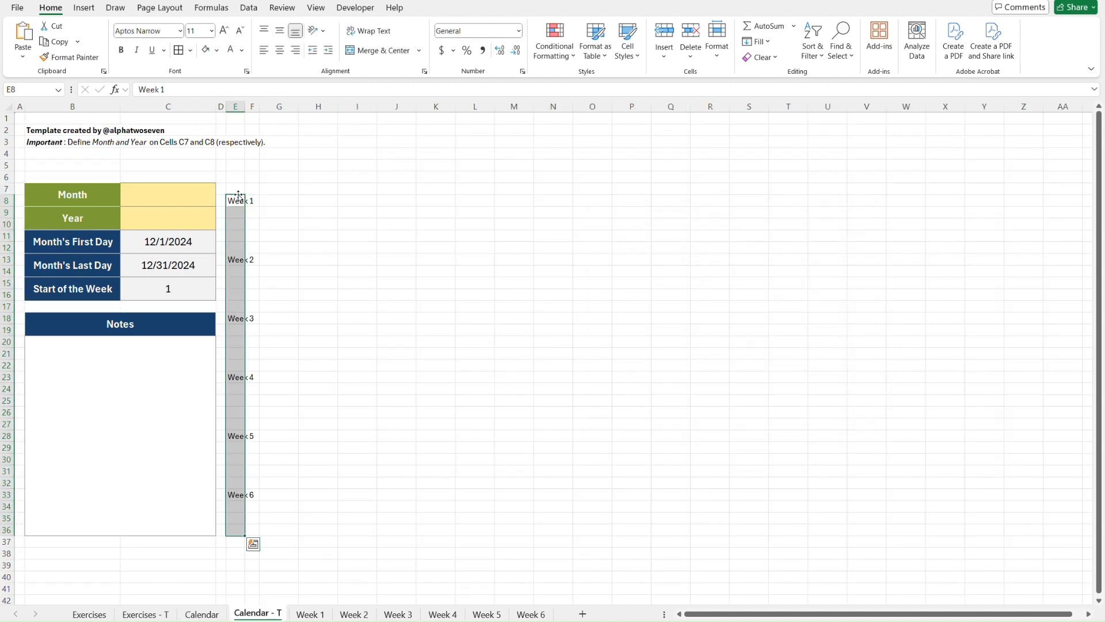
left_click_drag(306, 305, 305, 229)
left_click(306, 230)
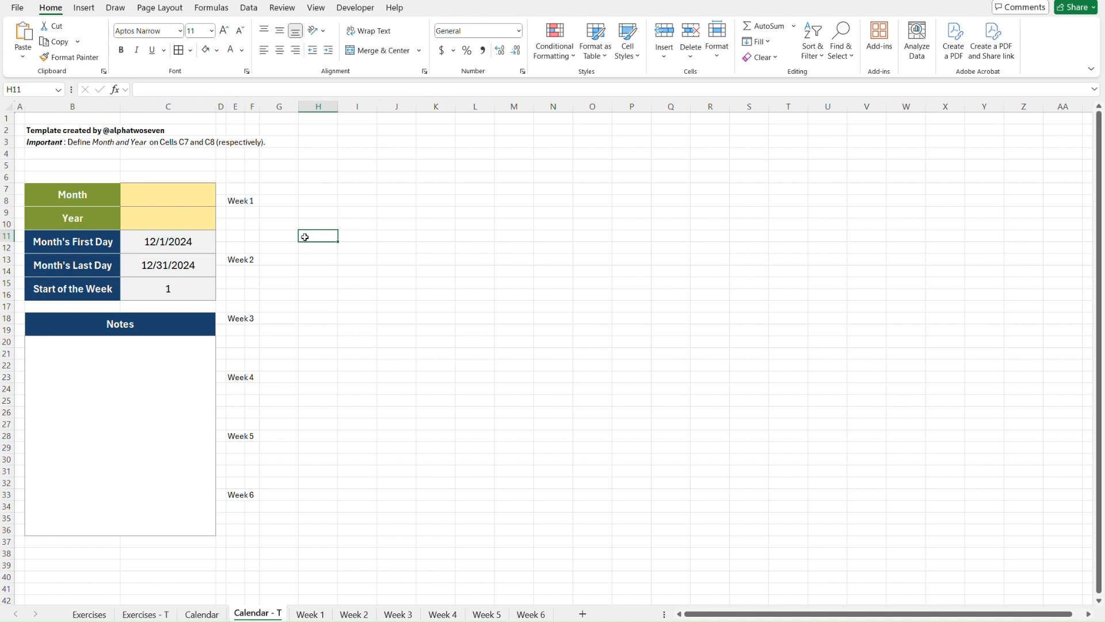
Step: Merge and center E8:E11 for the Week 1 label, align it to the middle vertically and rotate its text up
left_click(236, 200)
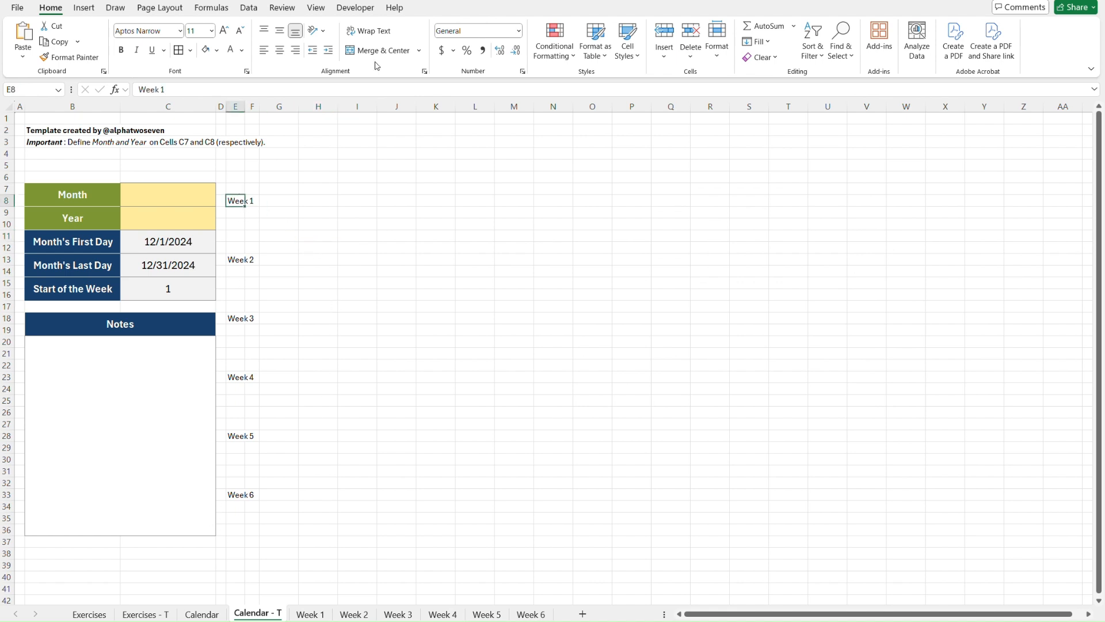
key("shift+Down")
key("shift+Down")
key("shift+Down")
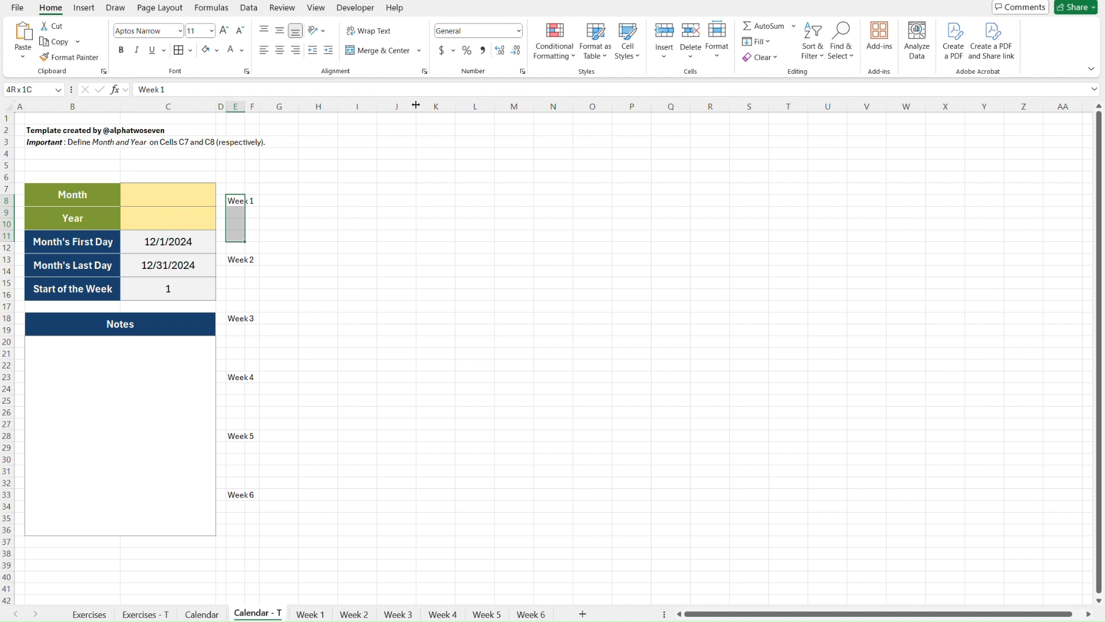
left_click(384, 50)
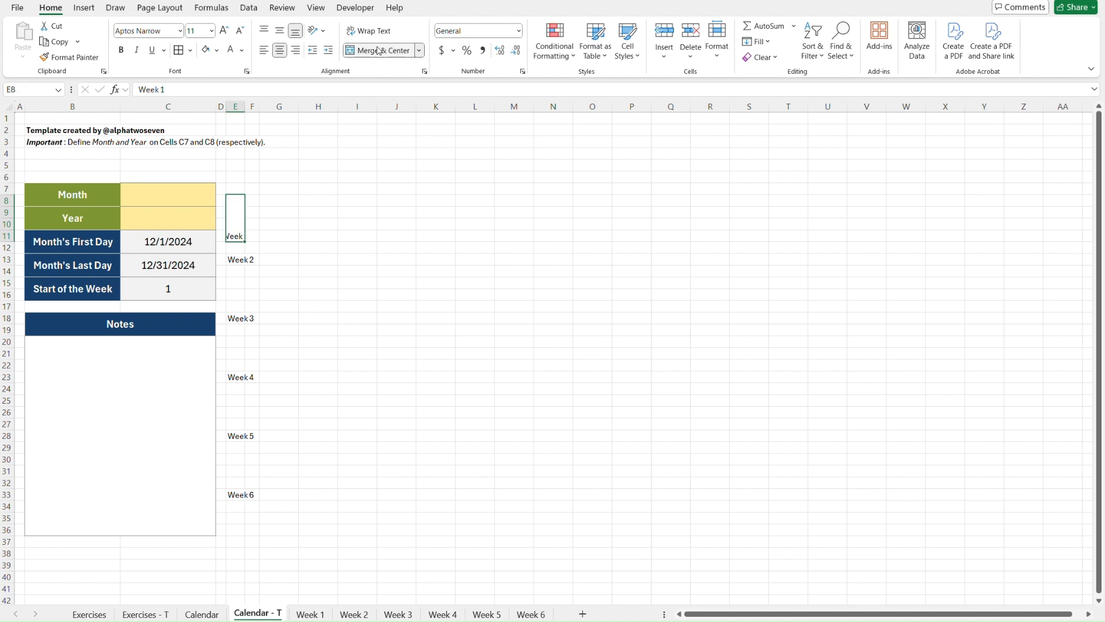
left_click(281, 32)
left_click(314, 32)
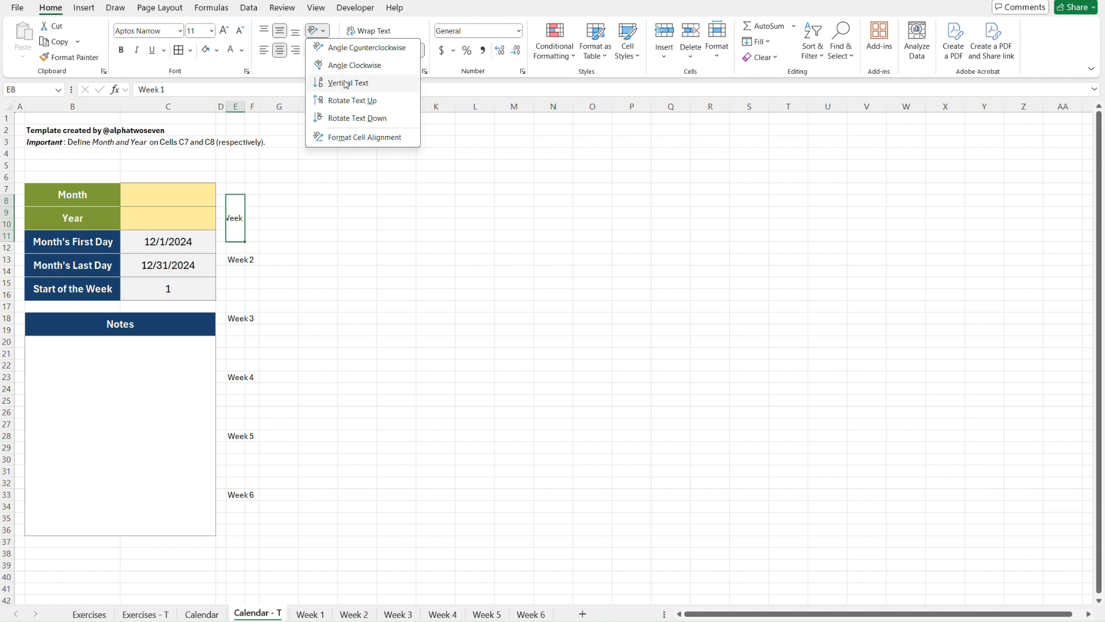
left_click(393, 102)
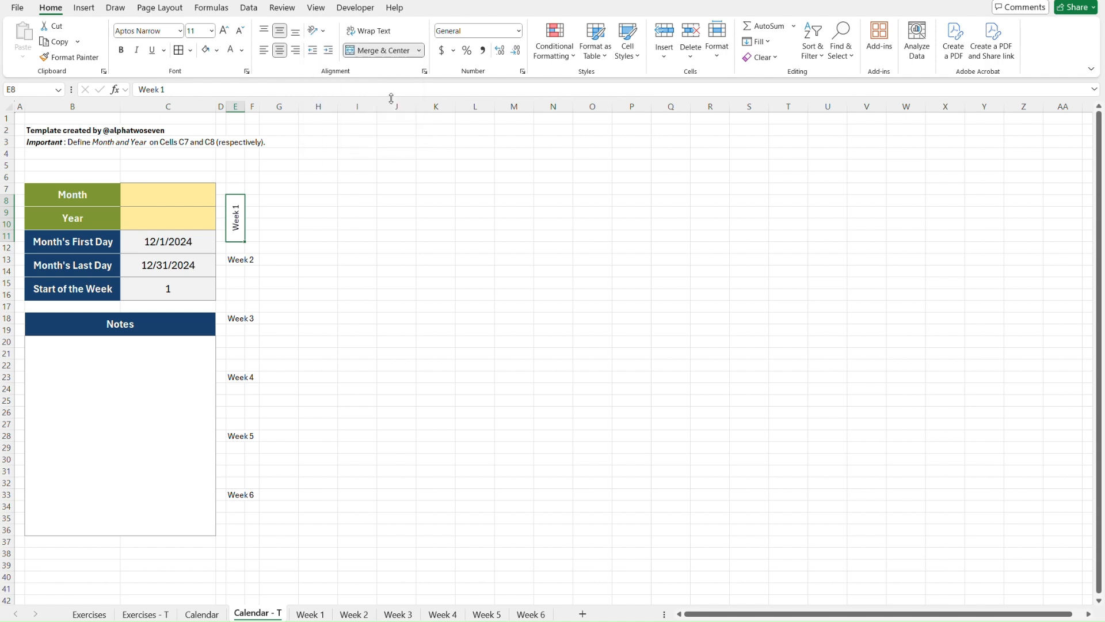
Step: Fill the merged Week 1 cell with dark teal and make its text white and bold
left_click(217, 51)
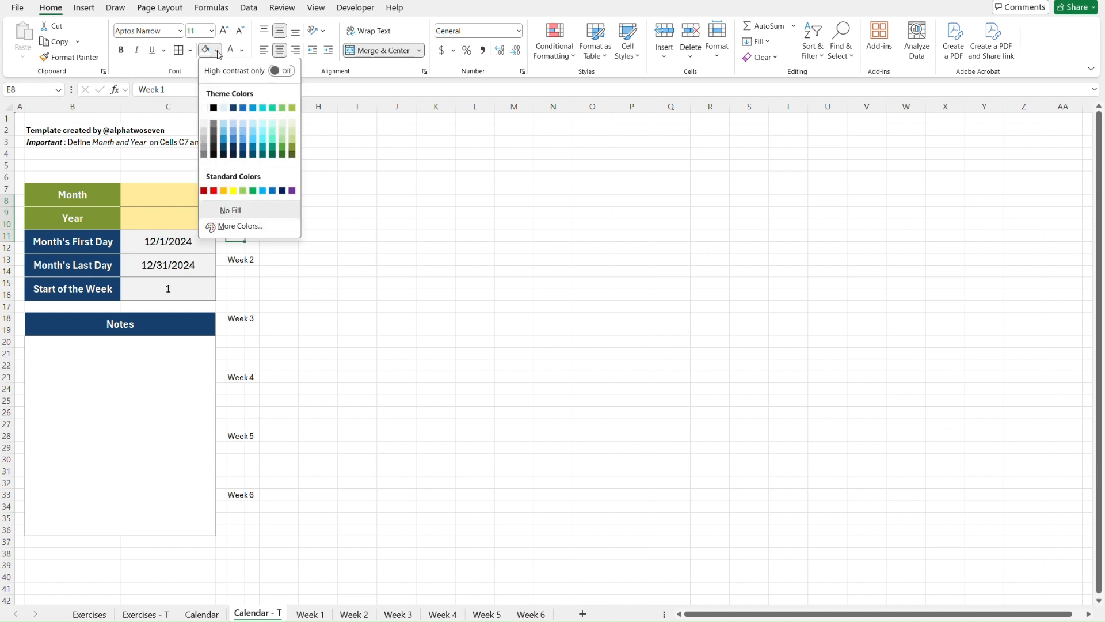
left_click(254, 155)
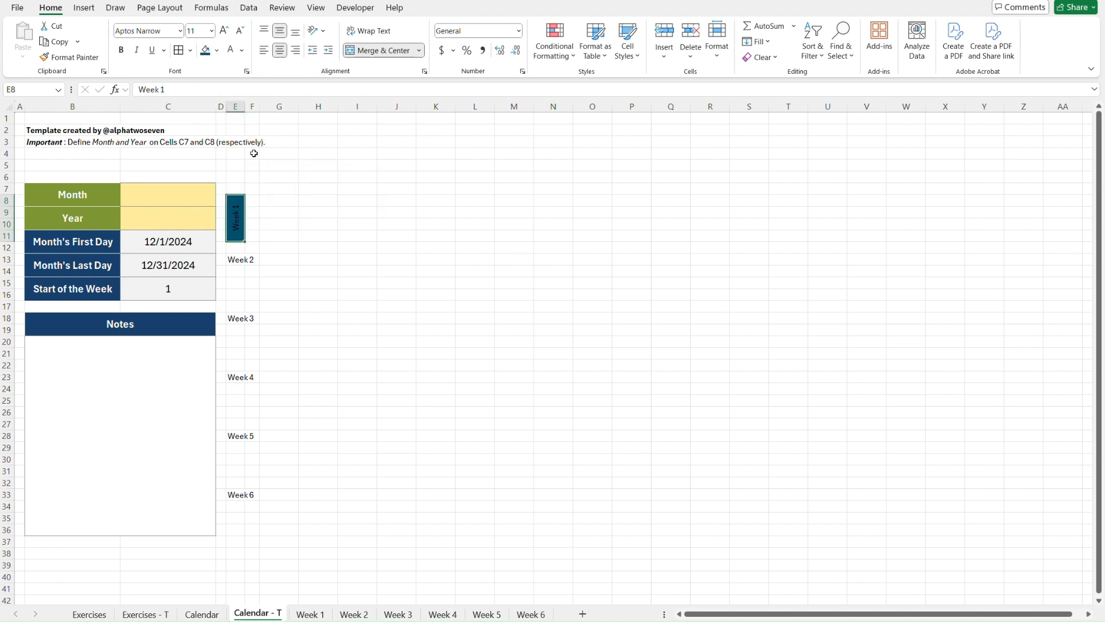
left_click(217, 50)
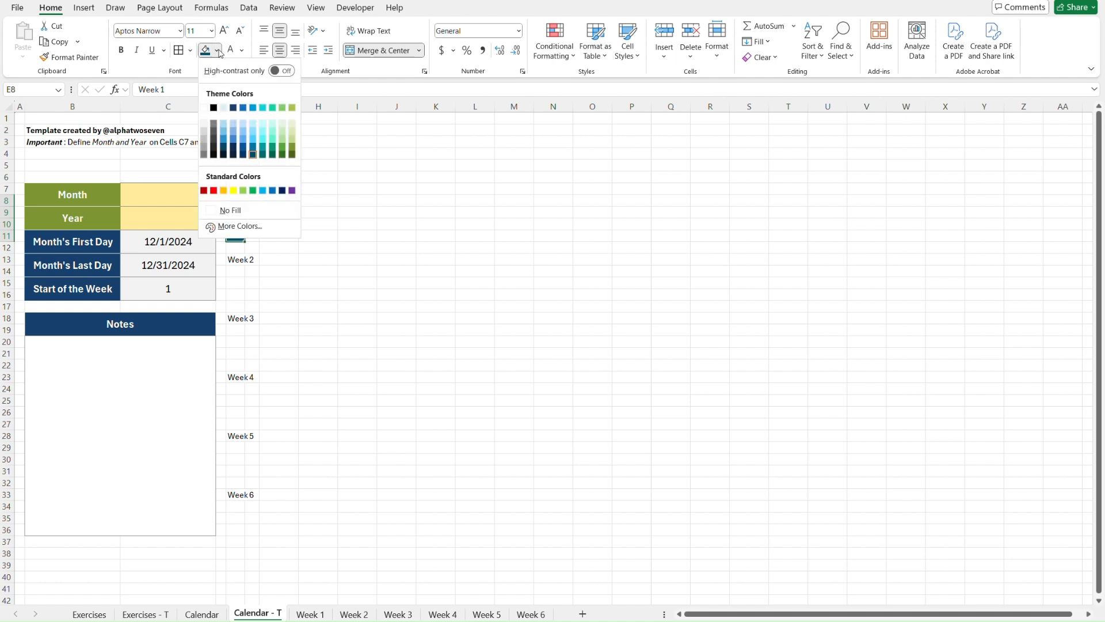
left_click(263, 154)
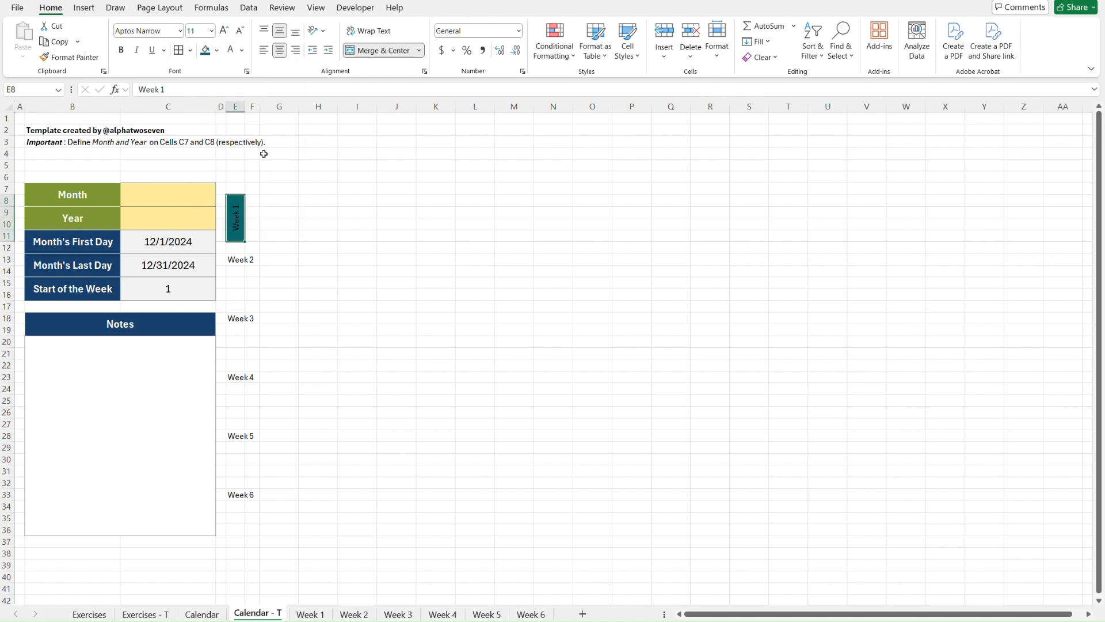
left_click(230, 50)
left_click(120, 50)
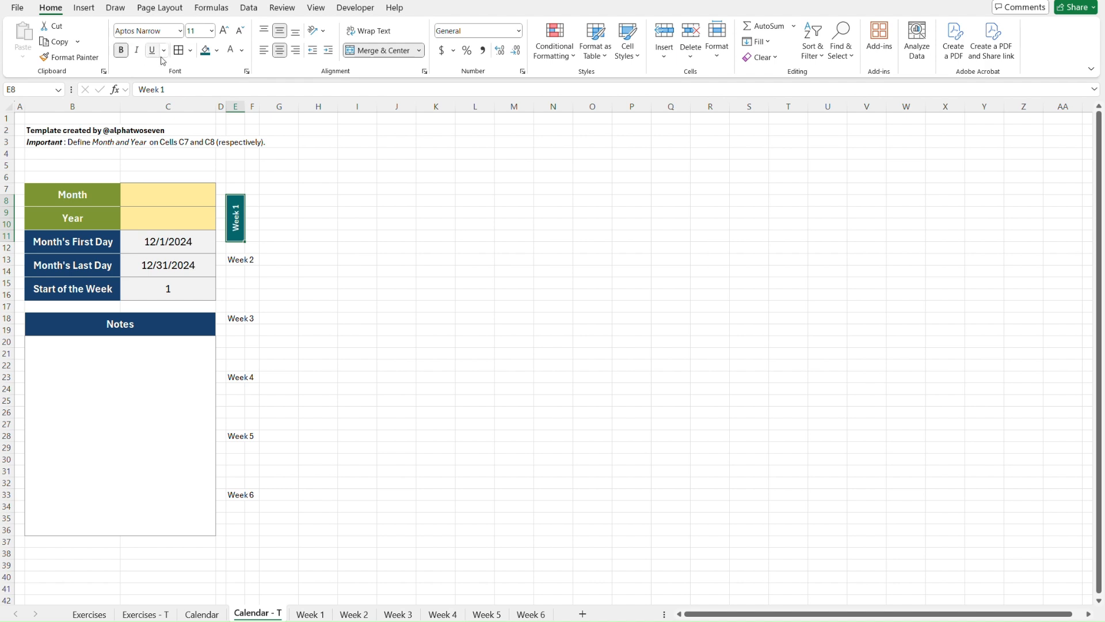
Step: Apply white borders to the merged Week 1 cell
left_click(190, 52)
mouse_move(261, 385)
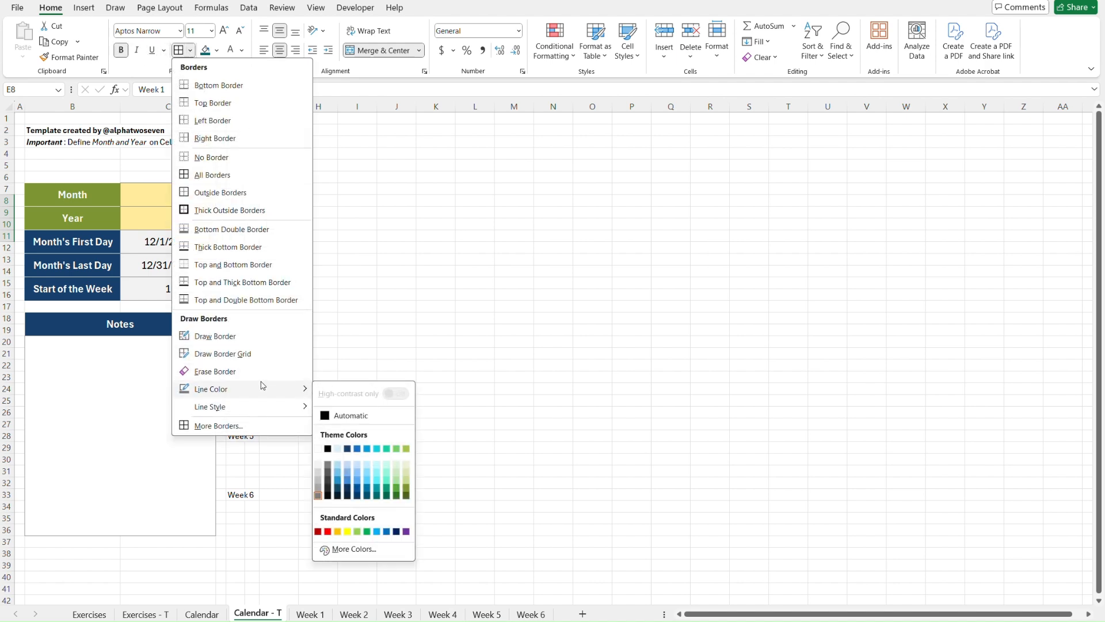
left_click(319, 450)
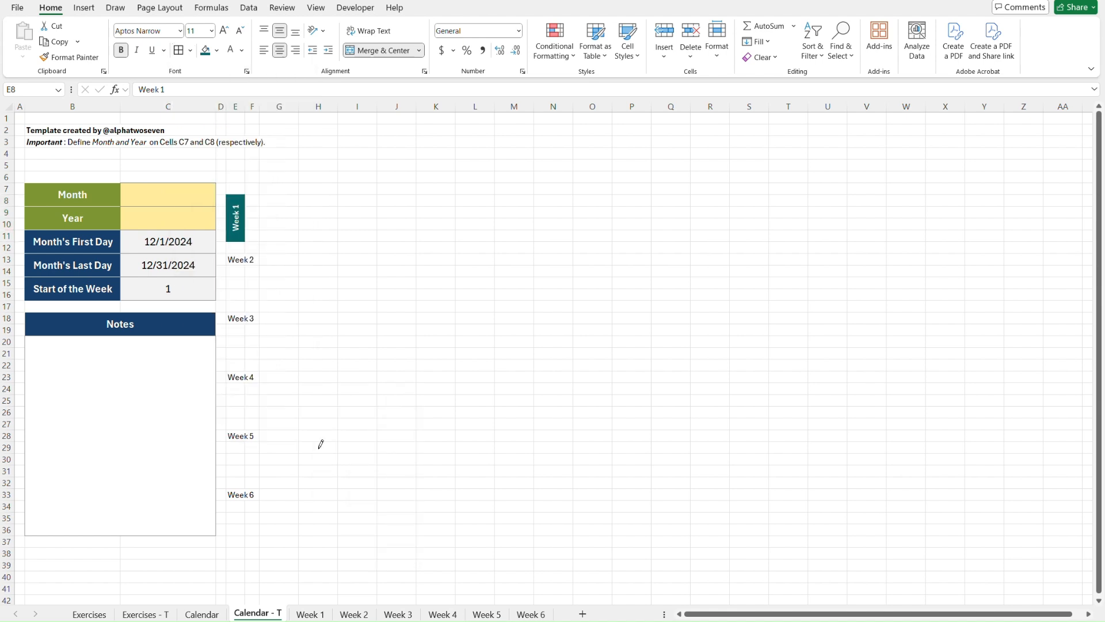
left_click(381, 235)
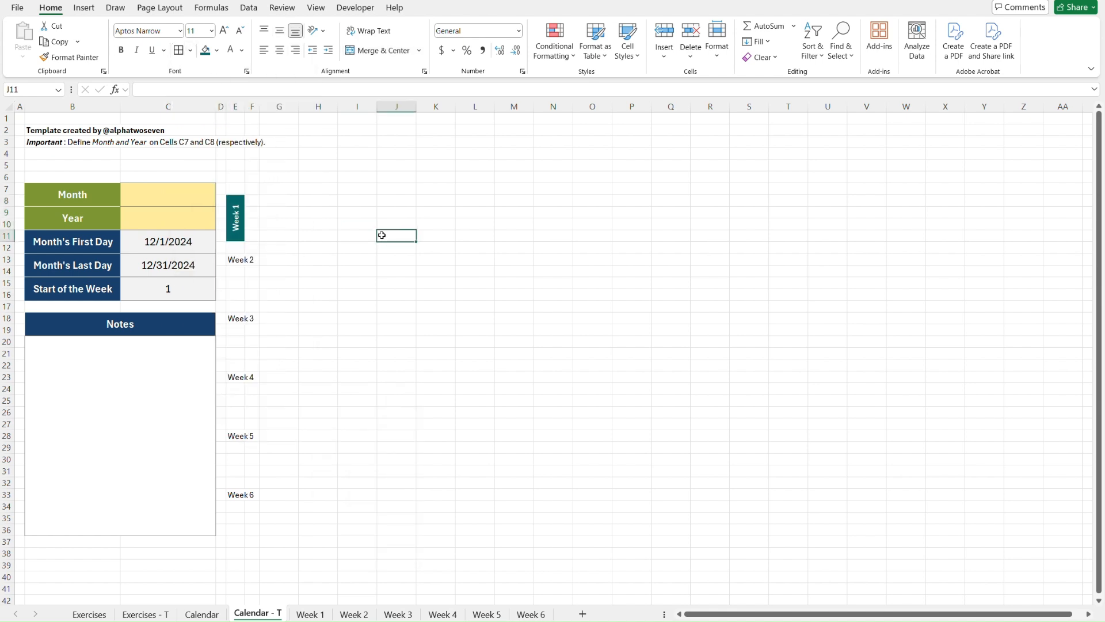
Step: Compare the week label column on the Calendar sheet with the one on Calendar - T
key("ctrl+Page_Up")
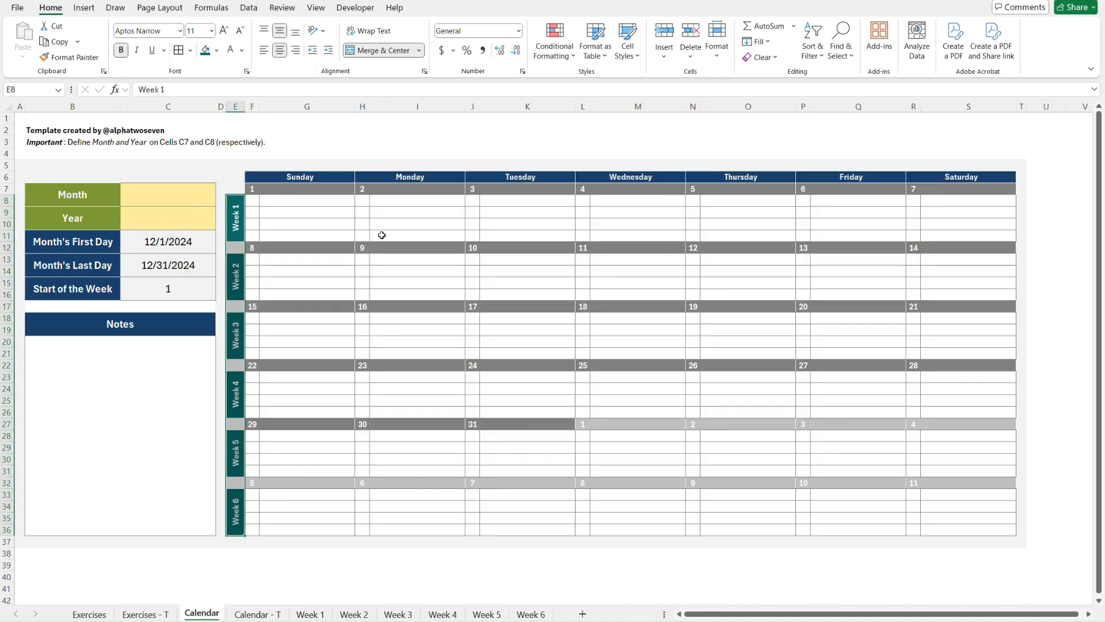
key("Left")
key("Up")
key("Up")
key("Up")
key("ctrl+Page_Down")
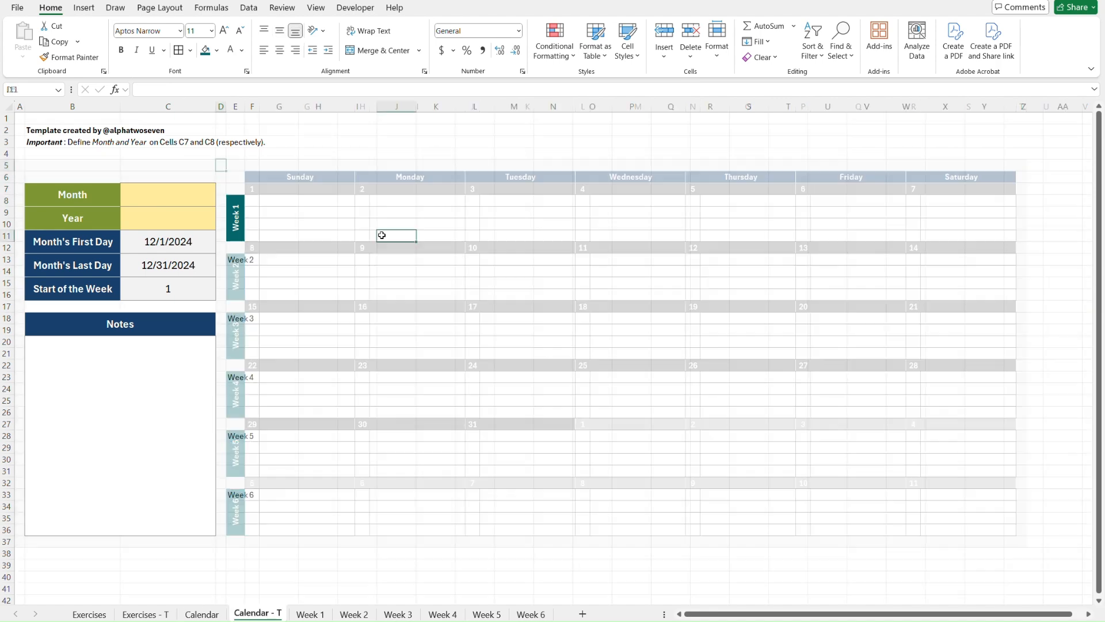
key("ctrl+Page_Up")
key("ctrl+Page_Down")
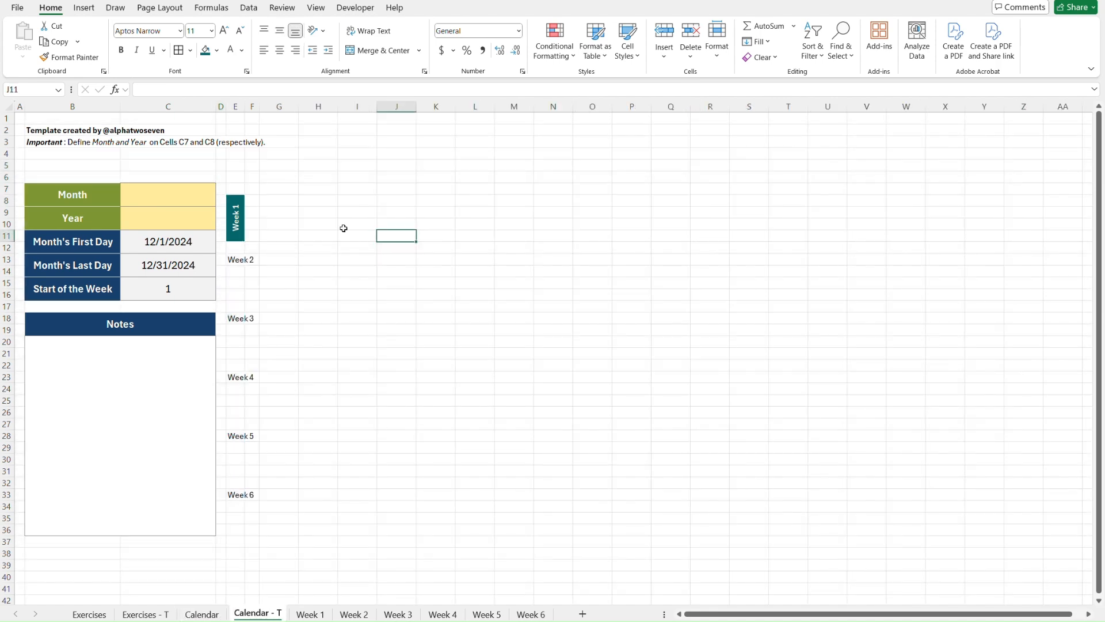
Step: Copy the Week 1 label's formatting to the Week 2 through Week 6 labels in E13, E18, E23, E28 and E33
left_click(233, 208)
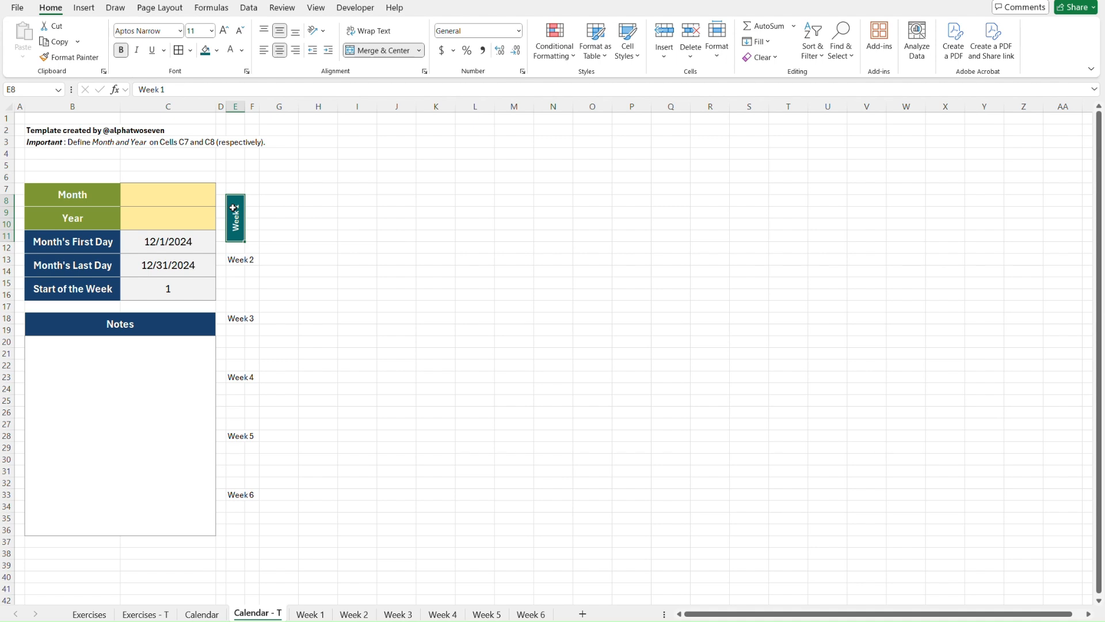
key("alt+h")
key("f")
key("p")
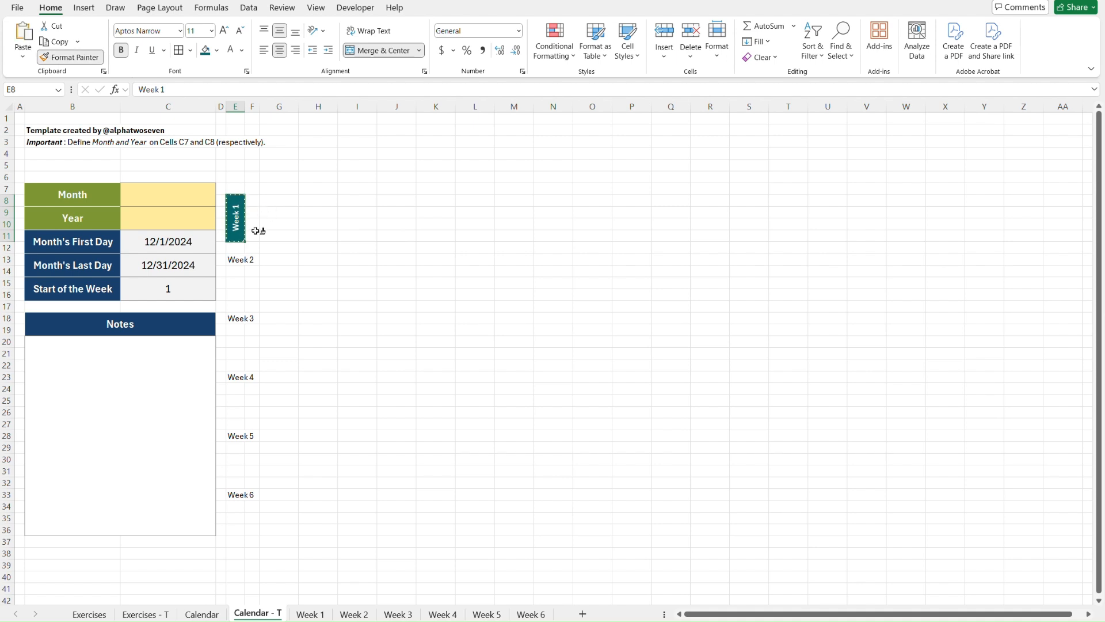
left_click(235, 259)
key("alt+h")
key("f")
key("p")
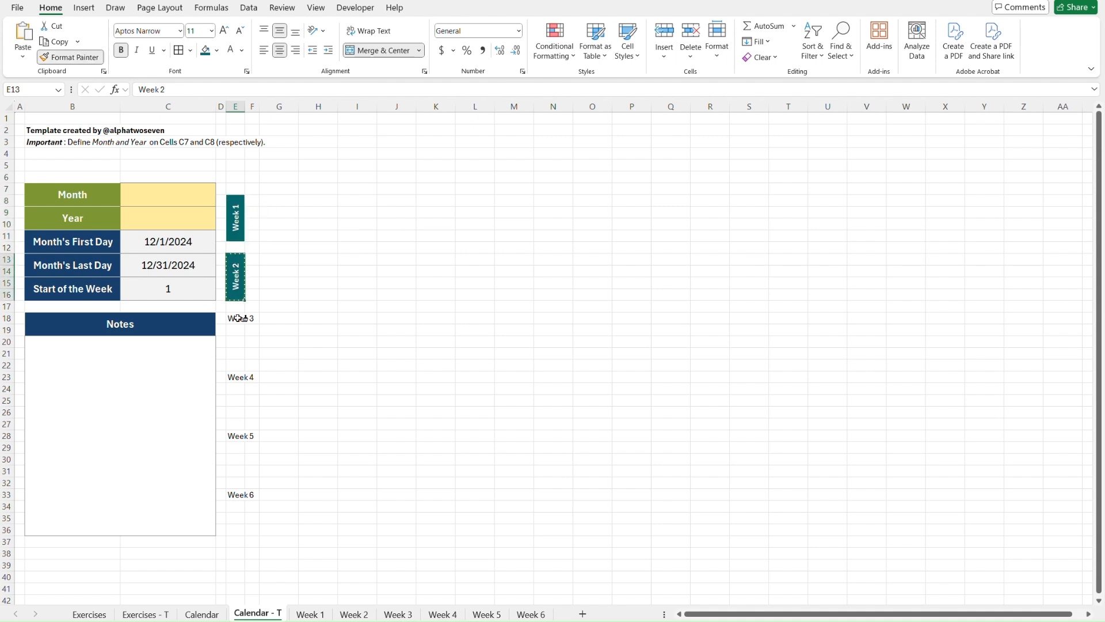
left_click(238, 318)
key("alt+h")
key("f")
key("p")
left_click(239, 376)
key("alt+h")
key("f")
key("p")
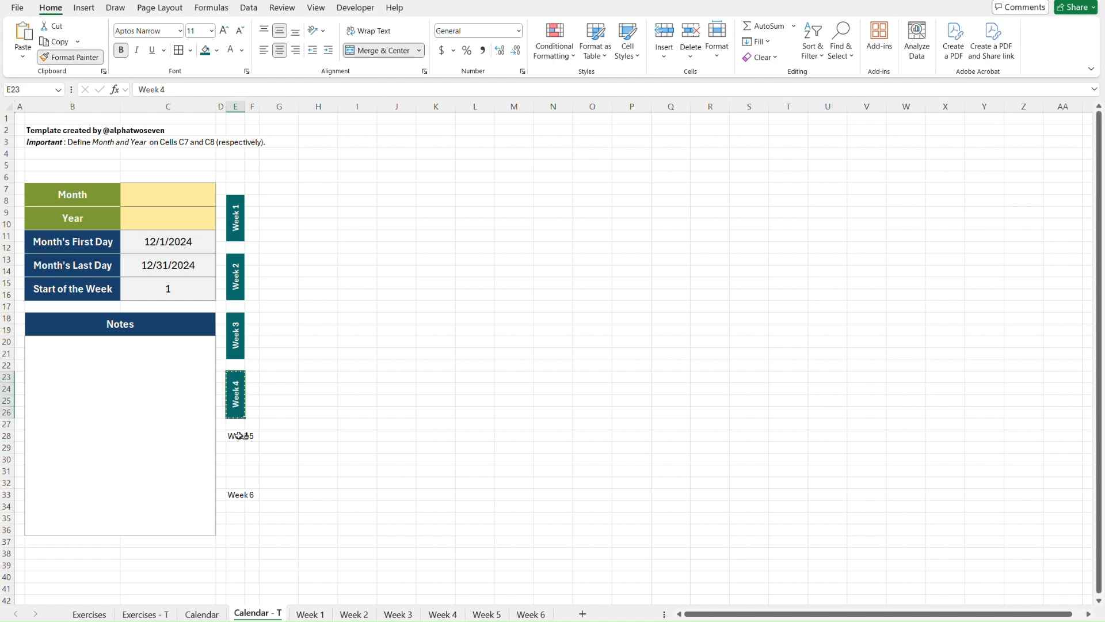
left_click(239, 435)
key("alt+h")
key("f")
key("p")
left_click(238, 494)
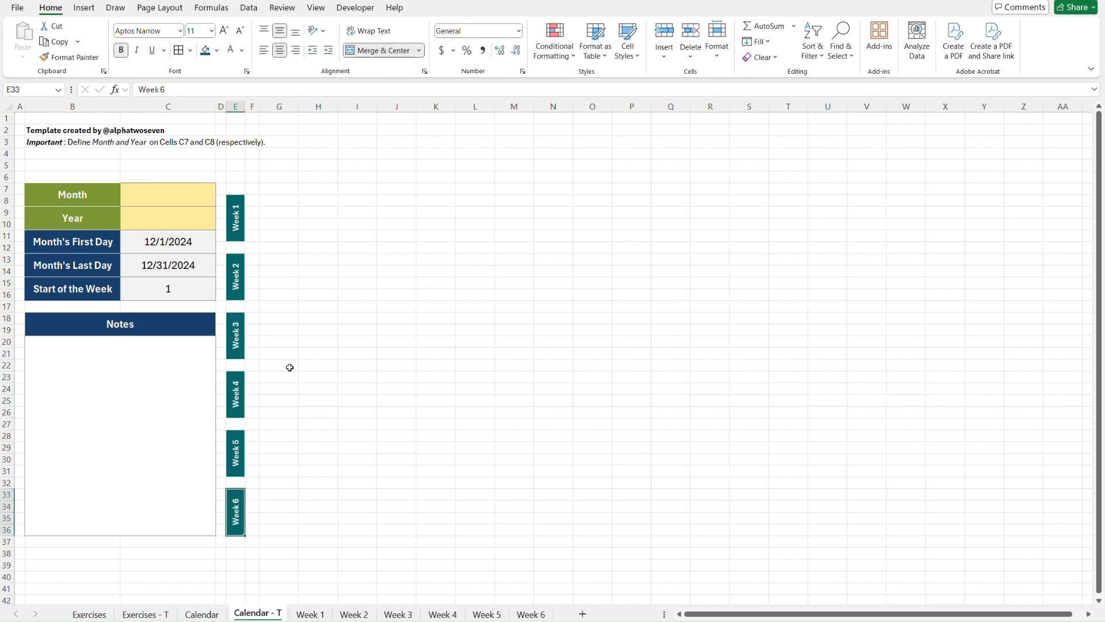
Step: Examine the weekday header row and the blank cells around it on the Calendar sheet, from column E through K
left_click(236, 188)
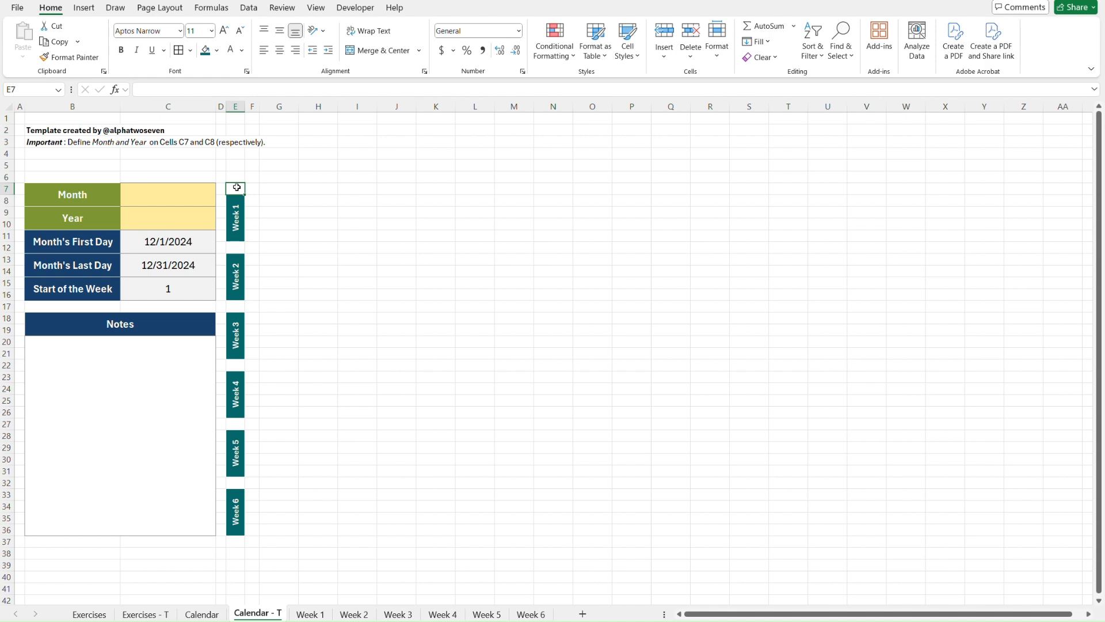
key("ctrl+Page_Up")
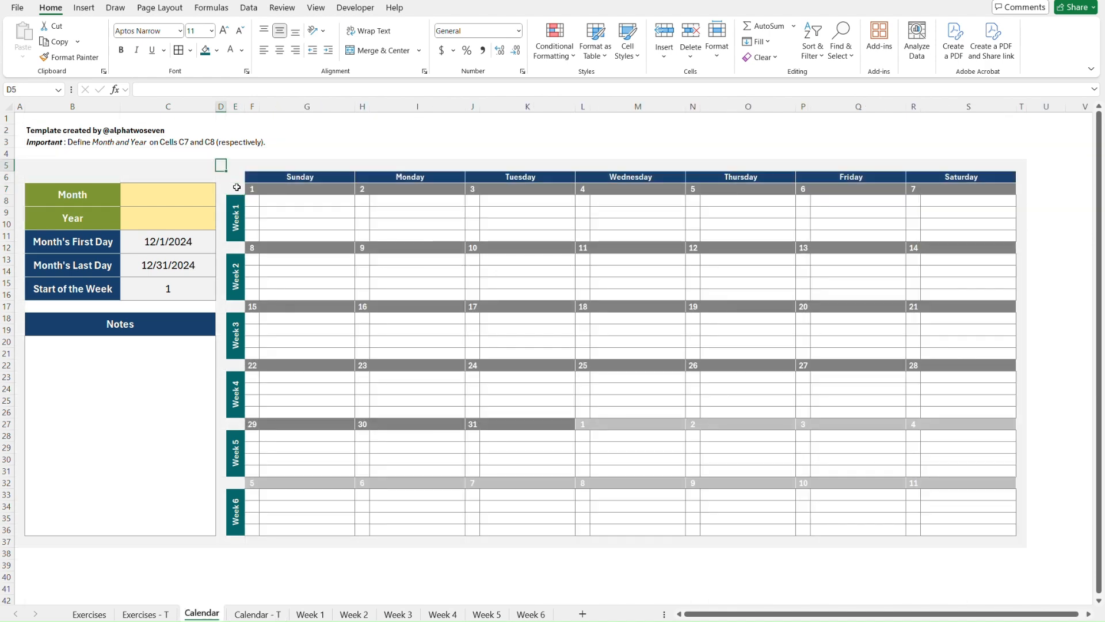
left_click(237, 188)
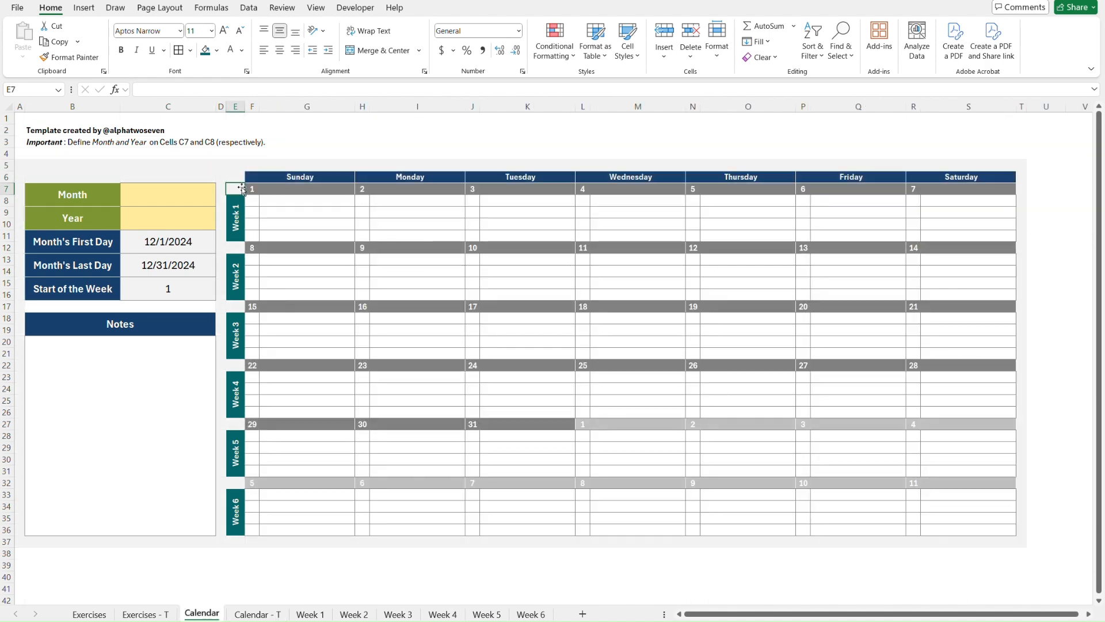
left_click(235, 177)
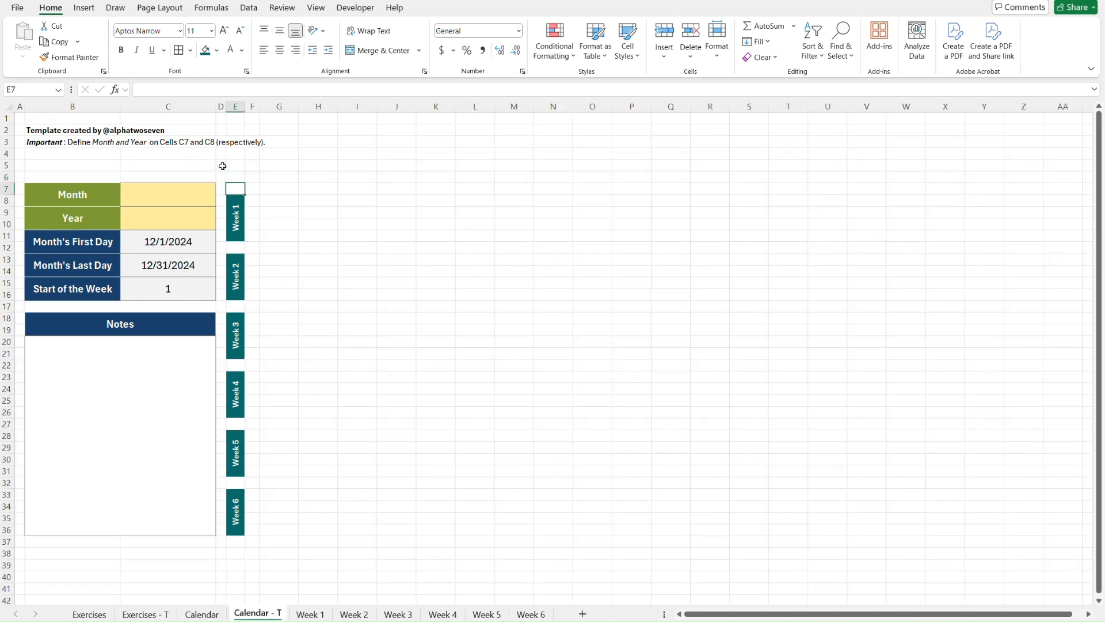
key("ctrl+Page_Up")
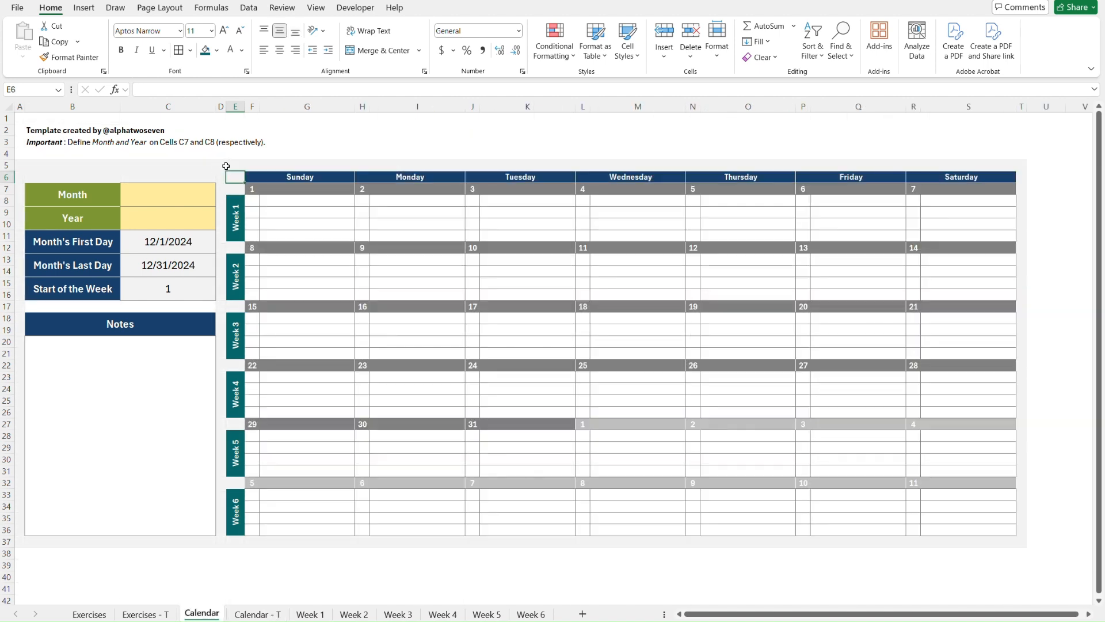
key("Up")
key("Right")
key("Right")
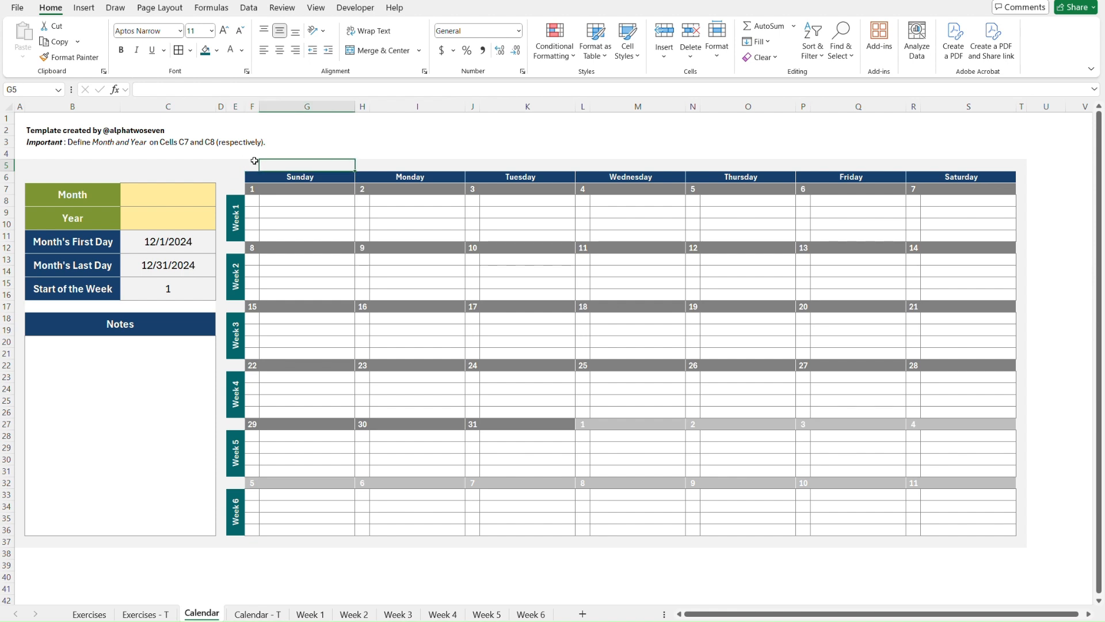
key("Right")
key("Right")
key("Right")
key("Right")
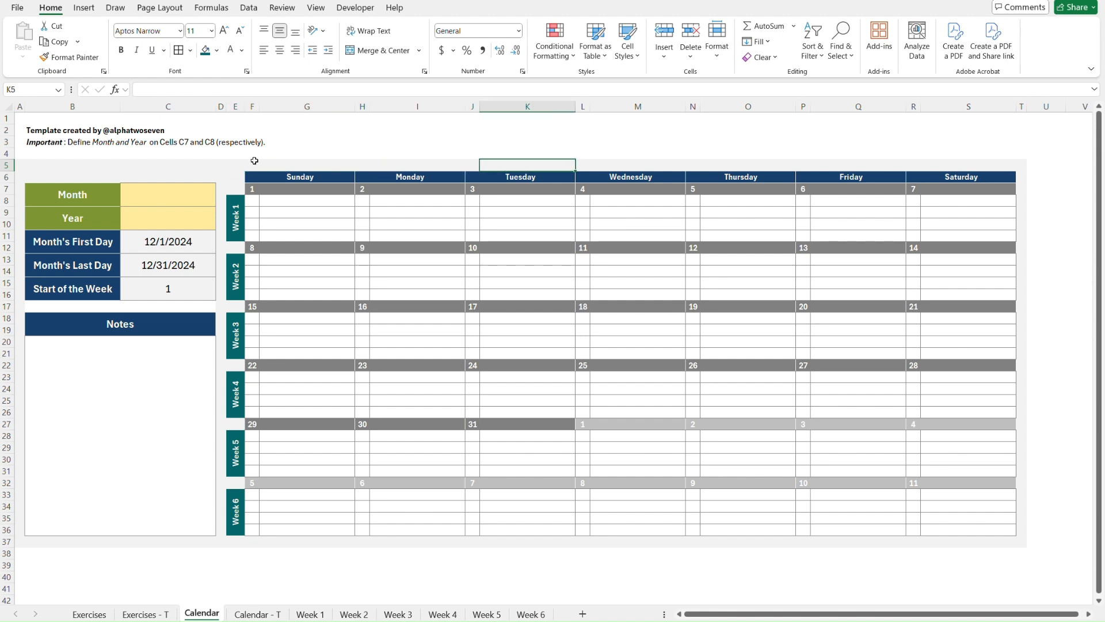
key("Left")
key("Left")
key("Left")
key("Left")
key("Left")
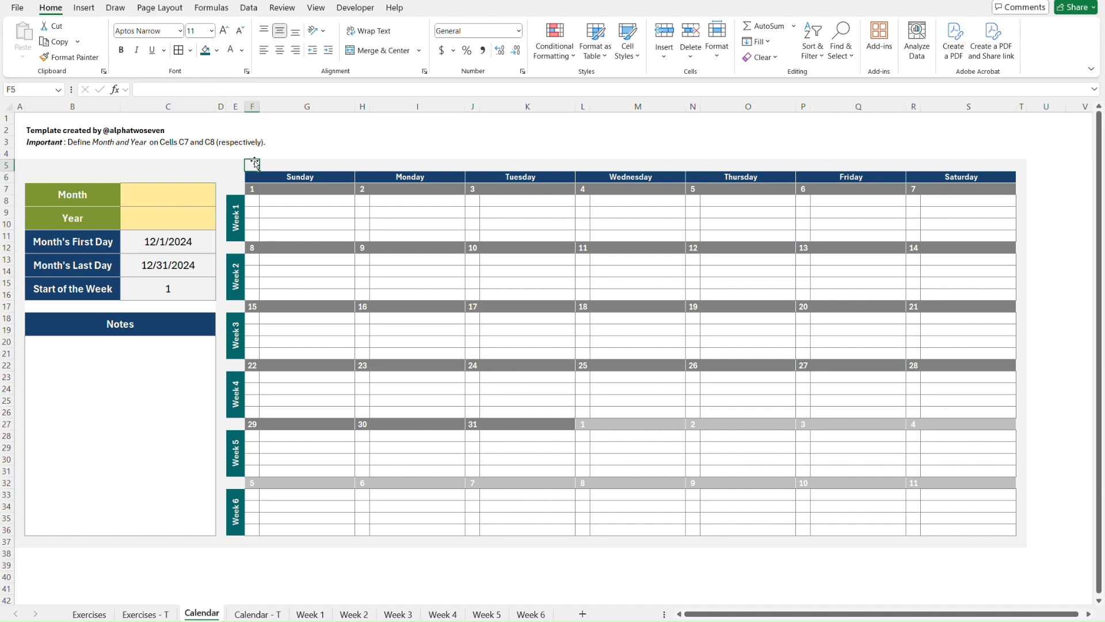
Step: Merge and center cells F6:G6 on the Calendar - T sheet for the first weekday header
key("ctrl+Page_Down")
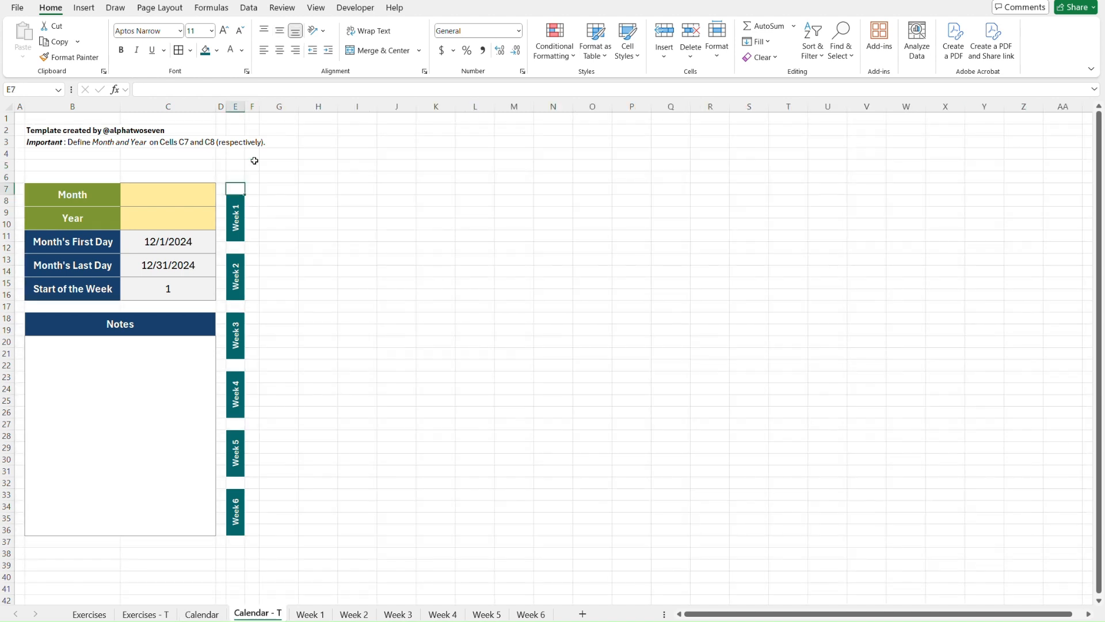
key("Right")
key("Up")
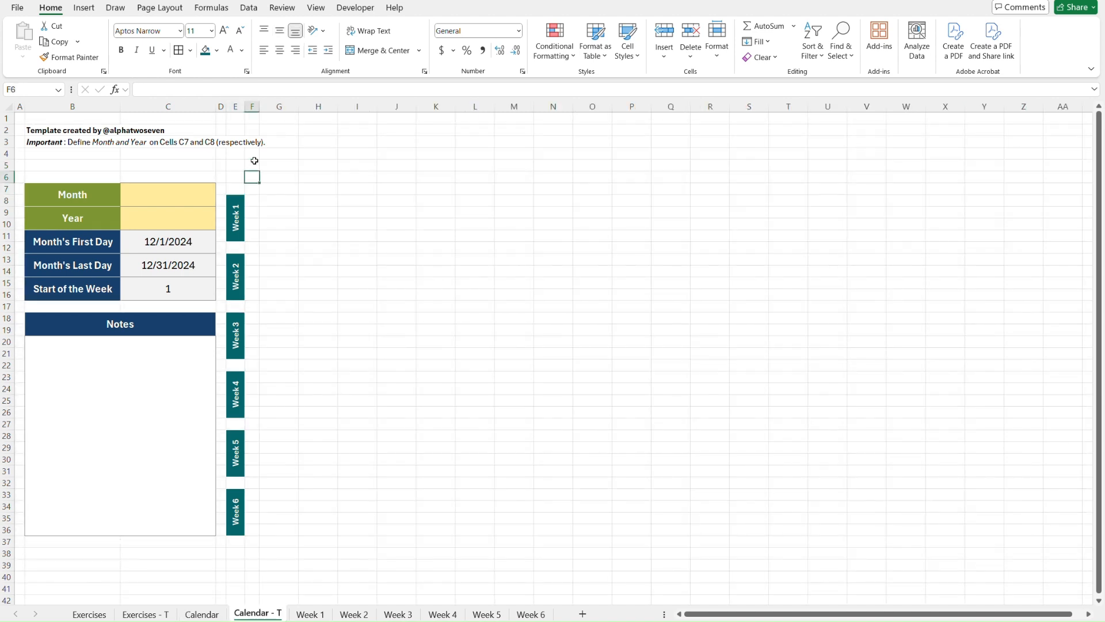
key("shift+Right")
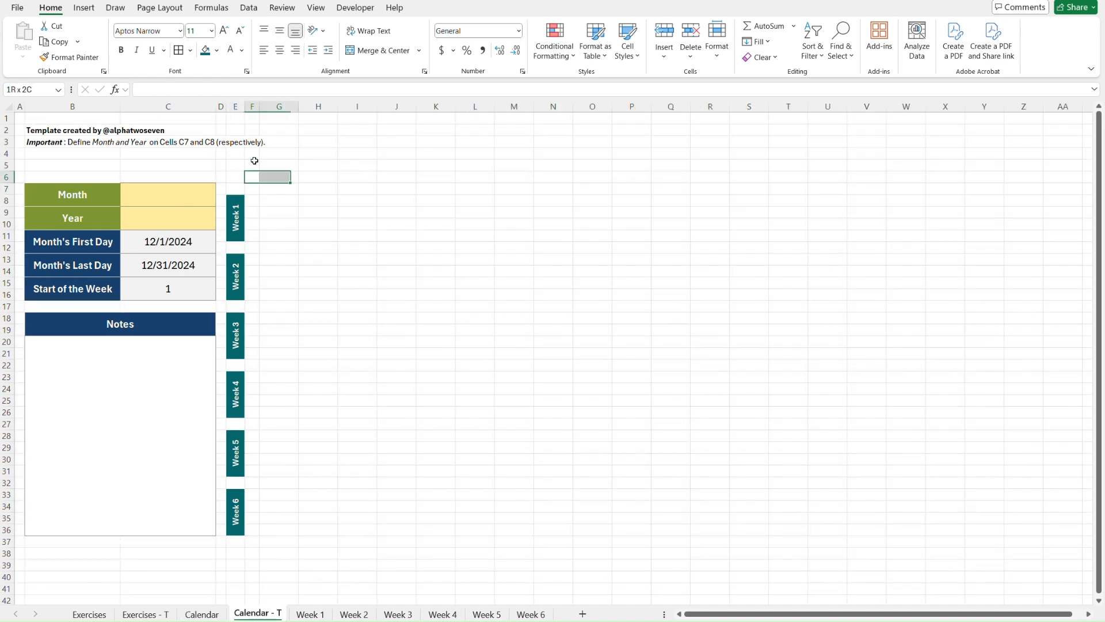
left_click(378, 51)
left_click(283, 154)
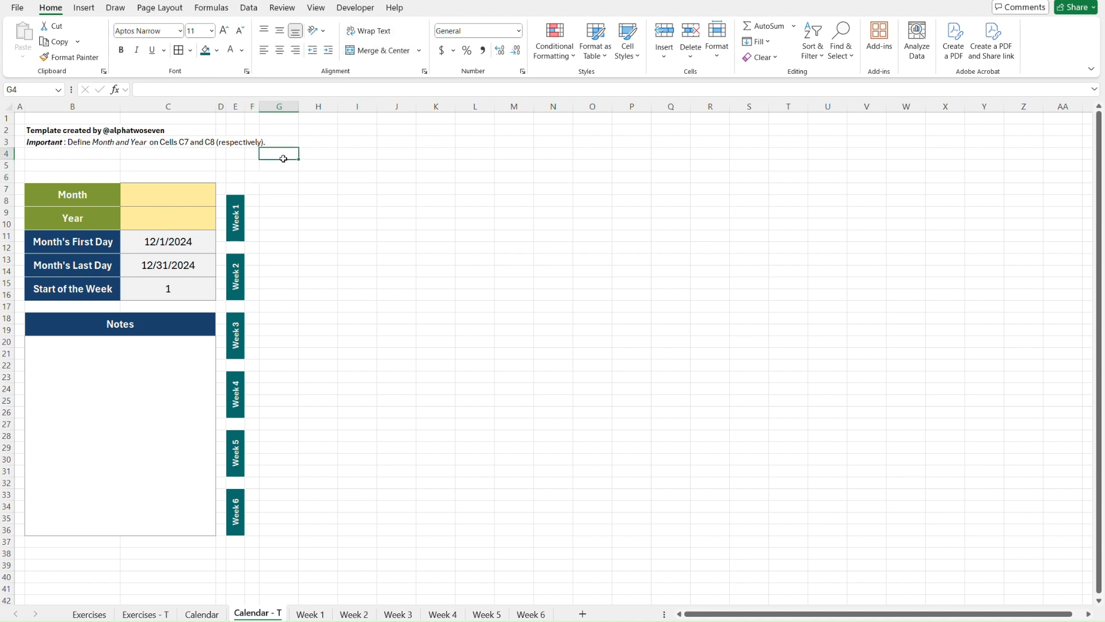
Step: Check column G's width on the Calendar sheet and set column G on Calendar - T to 20.89
key("ctrl+Page_Up")
left_click(307, 107)
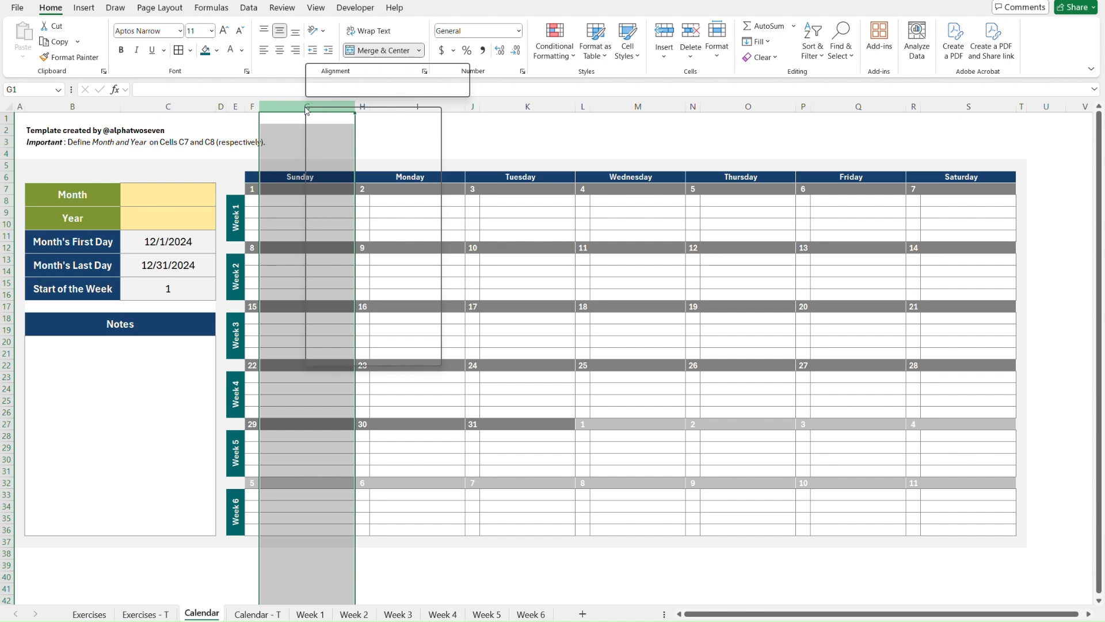
left_click(378, 306)
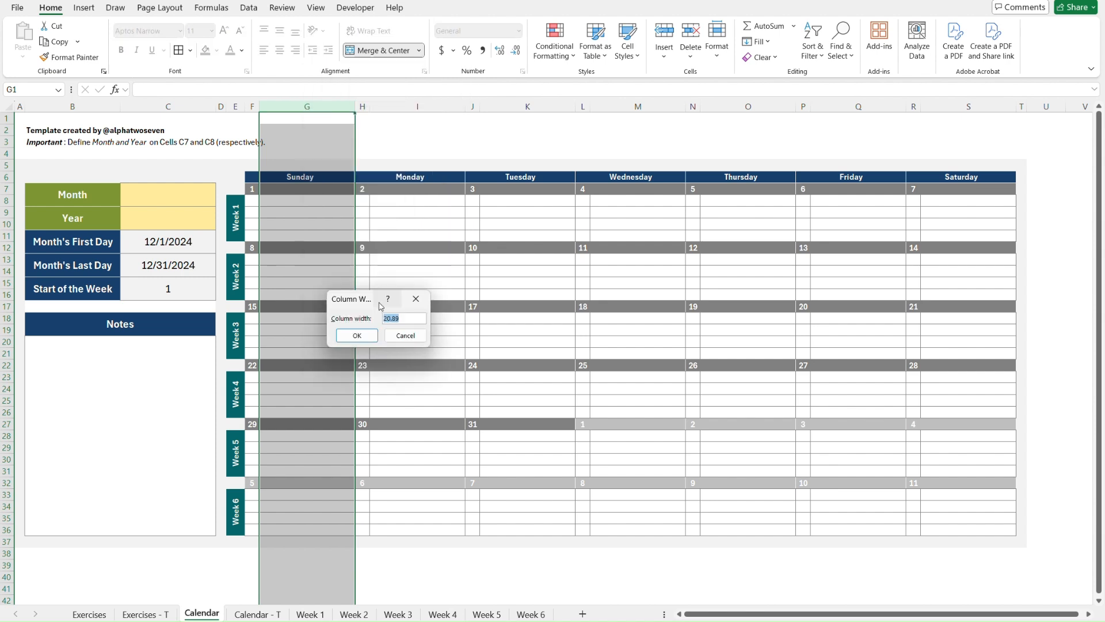
key("Escape")
key("ctrl+Page_Down")
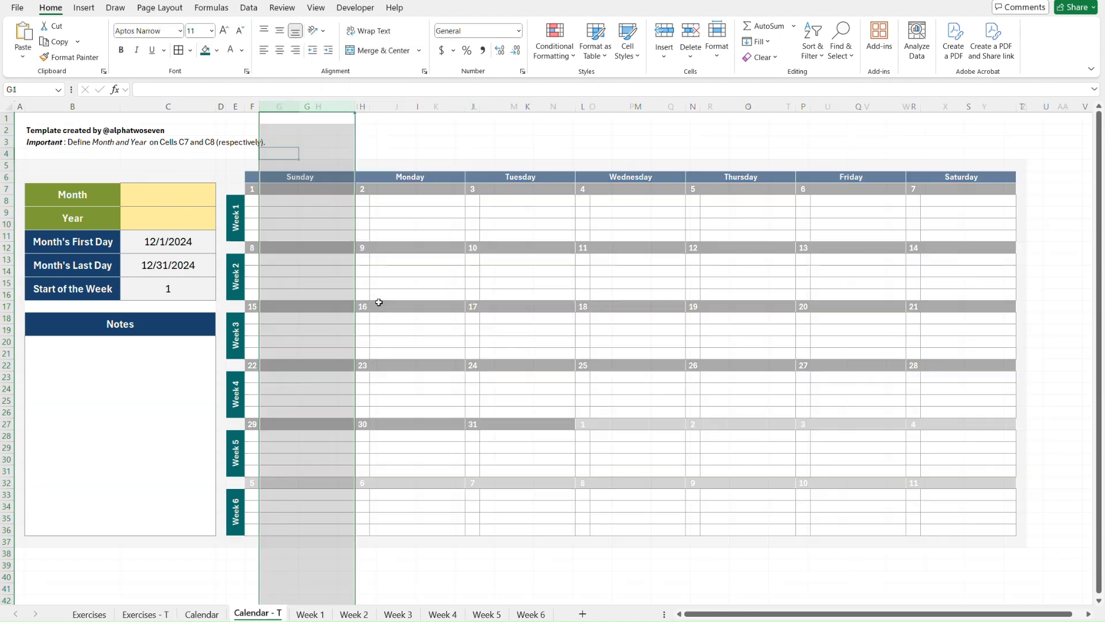
left_click(294, 108)
right_click(292, 109)
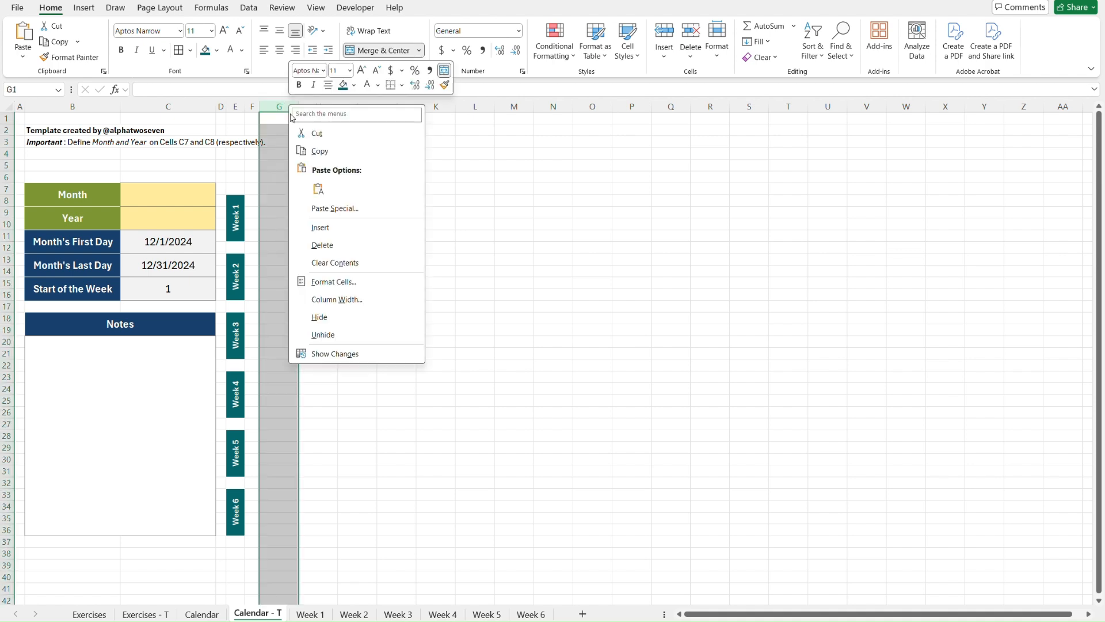
left_click(357, 300)
type("20.89")
key("Return")
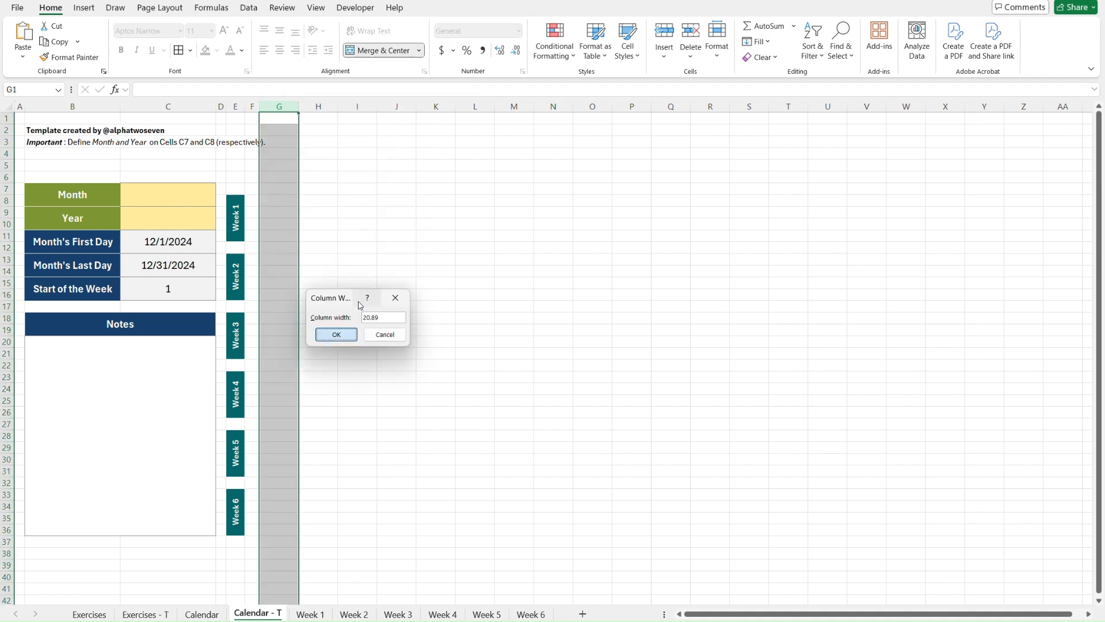
Step: Enter the formula =C11 in the merged header cell F6 to reference the month's first day
key("Down")
key("Down")
key("Left")
key("Down")
key("Down")
key("Down")
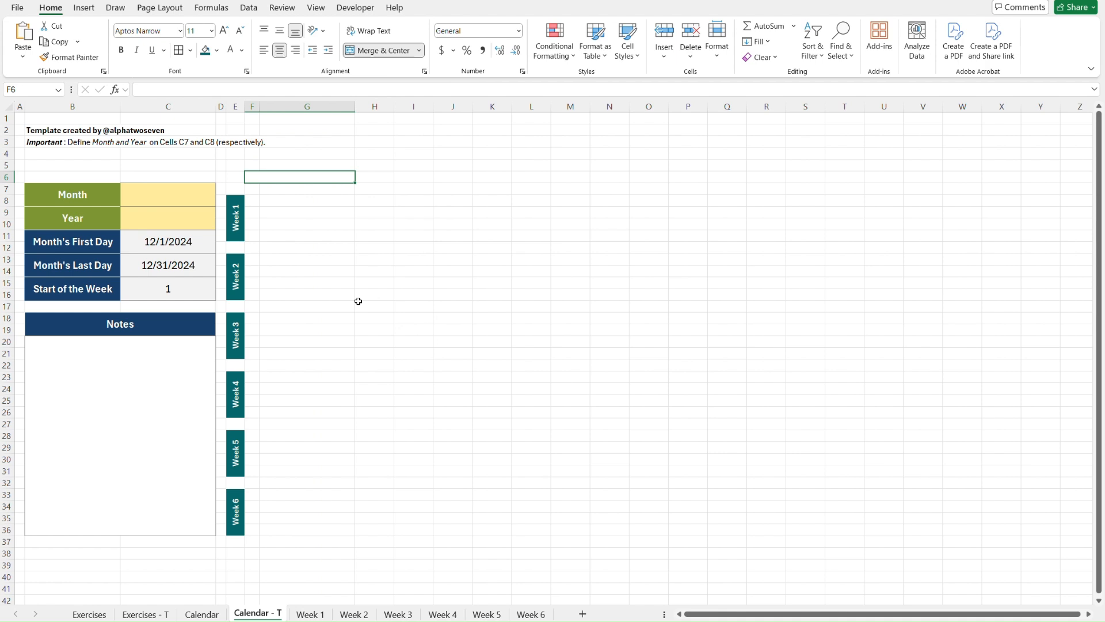
type("=")
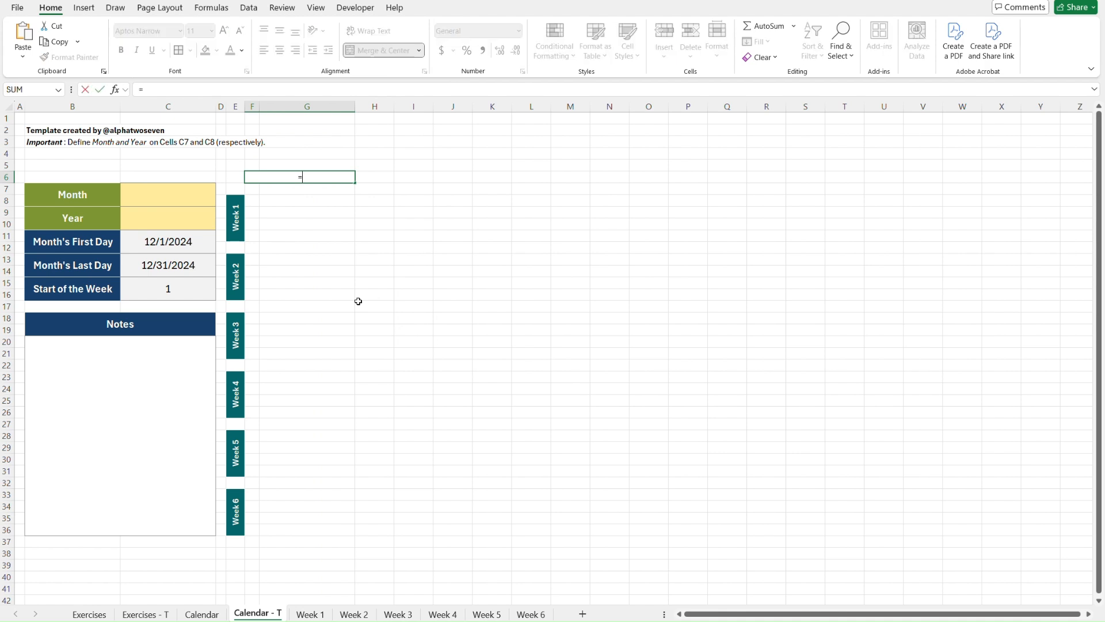
left_click(148, 243)
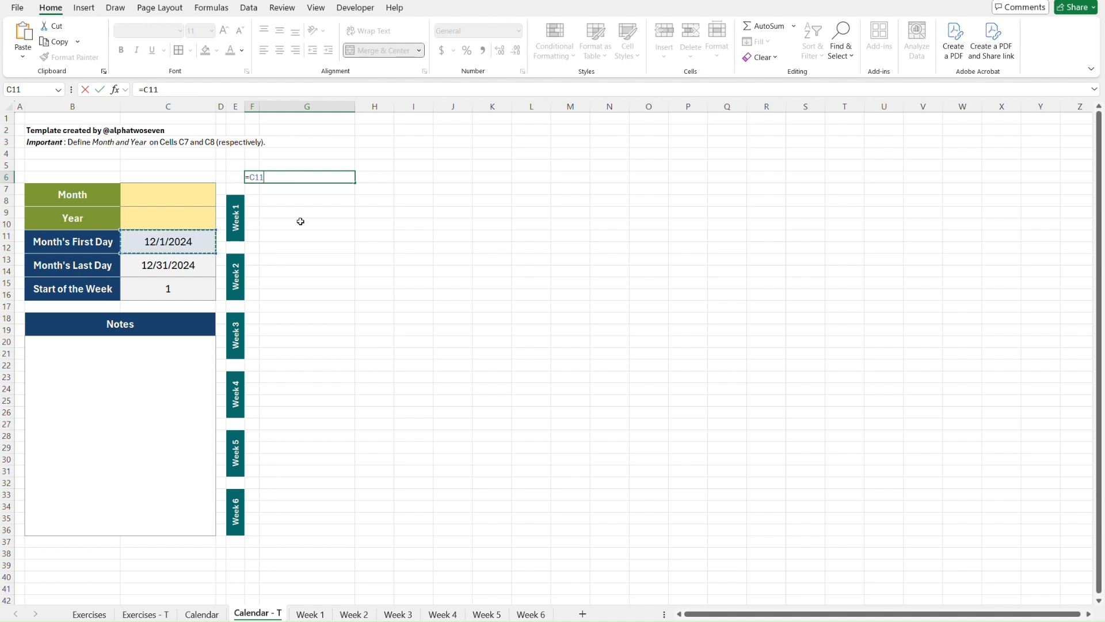
key("ctrl+Return")
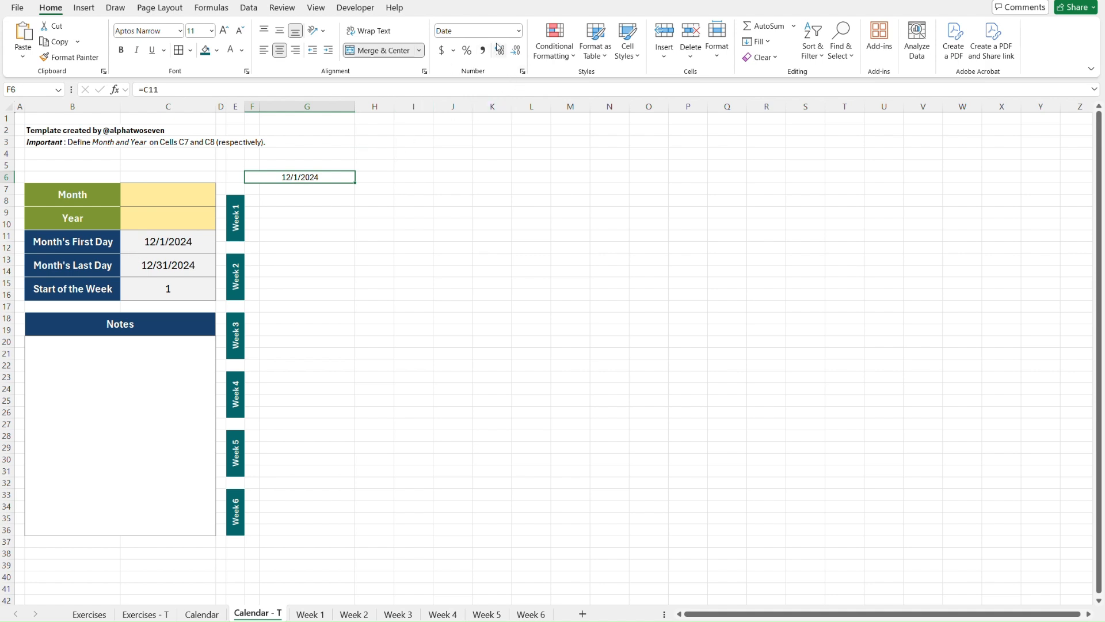
Step: Apply the custom number format dddd to F6 so the date displays as the full weekday name
left_click(519, 32)
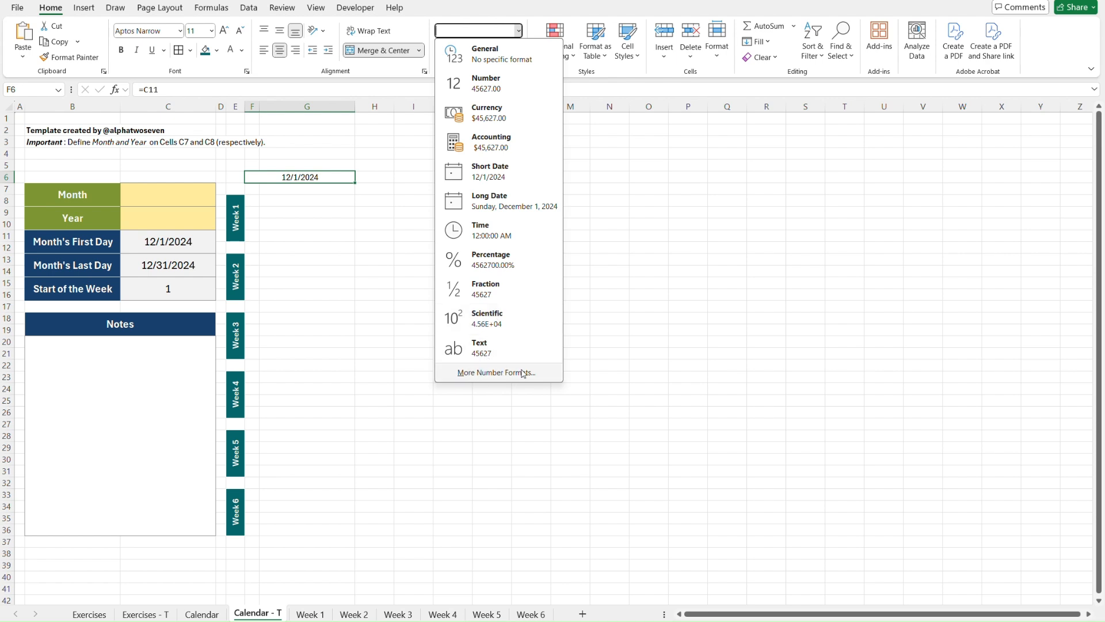
key("Escape")
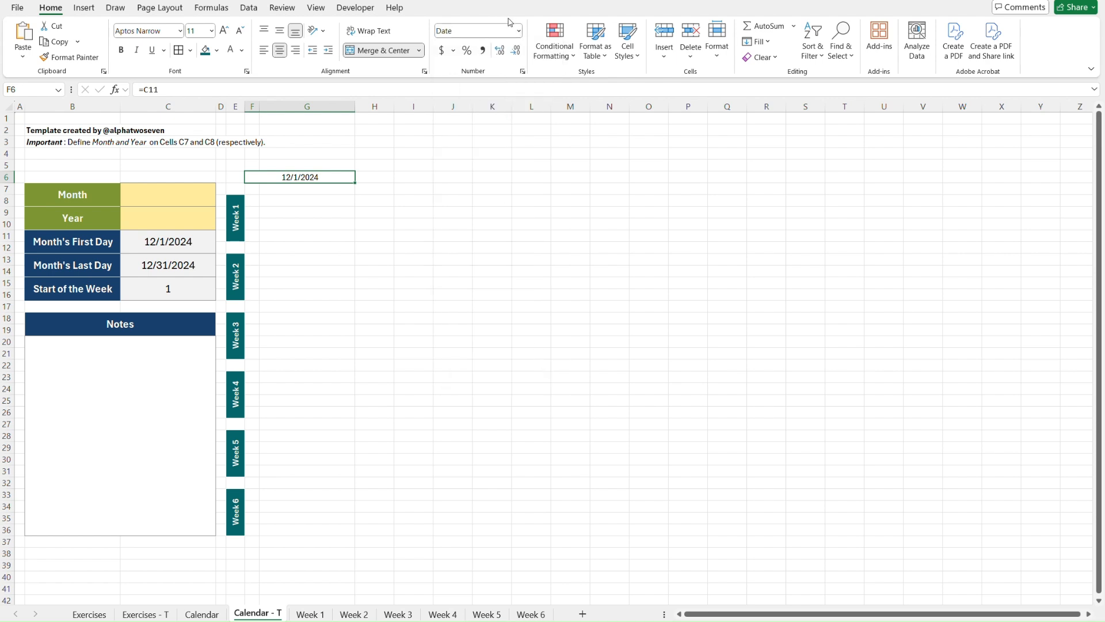
left_click(523, 72)
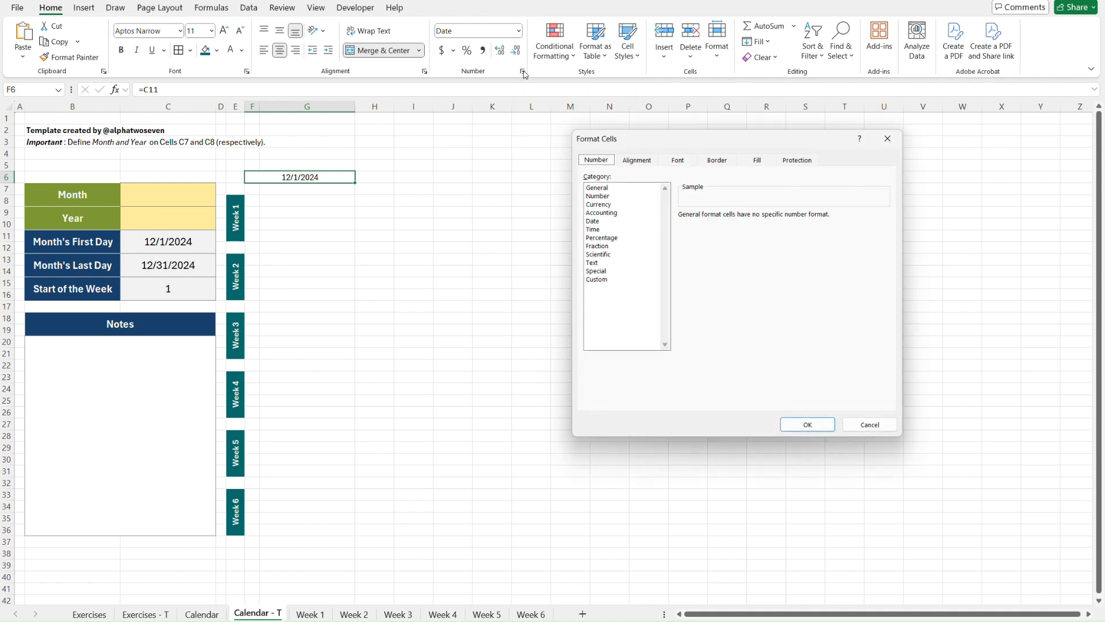
left_click(599, 280)
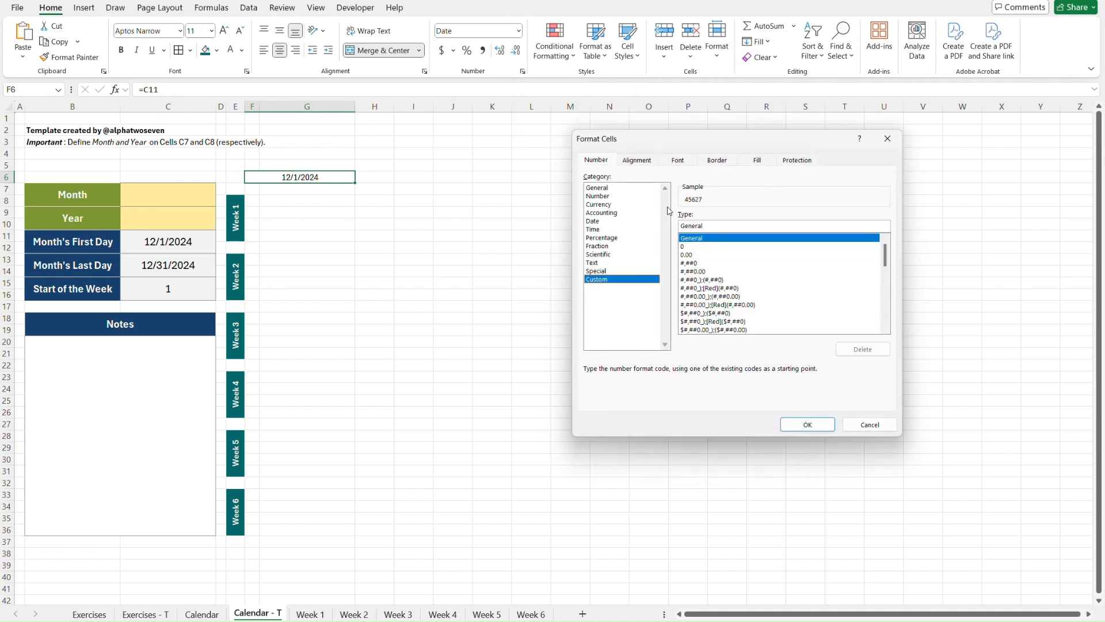
left_click_drag(728, 143, 550, 177)
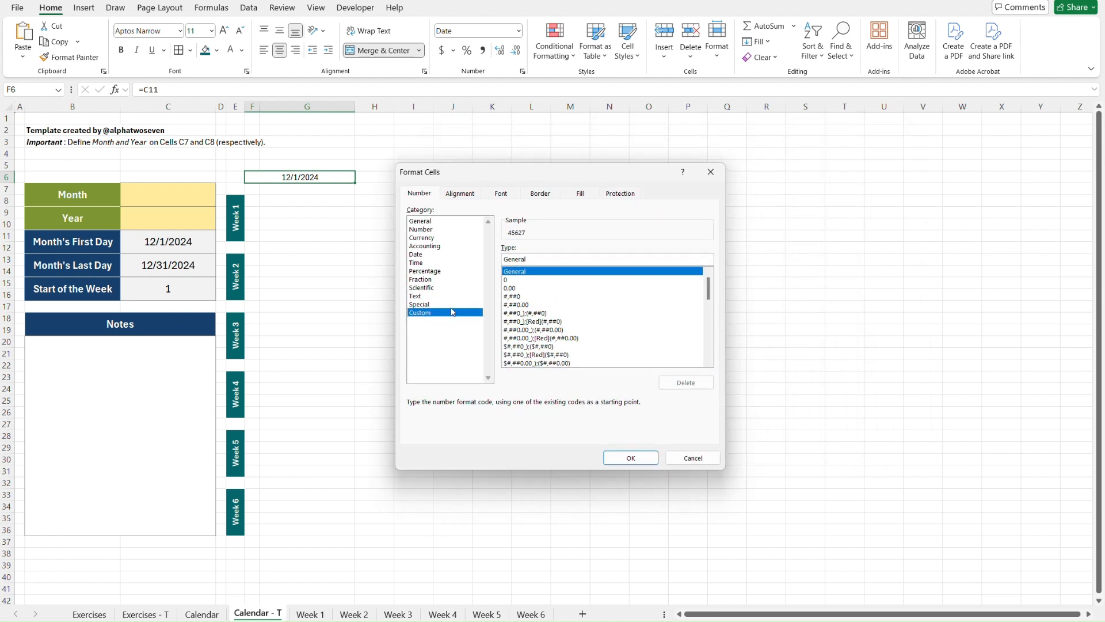
double_click(514, 260)
type("d")
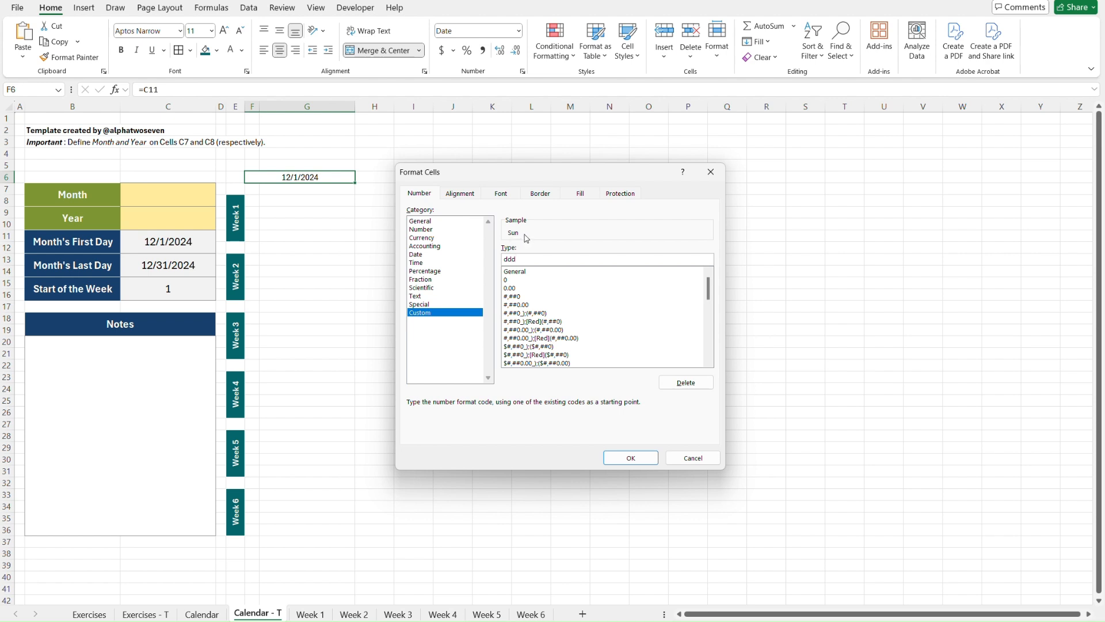
type("d")
left_click(634, 457)
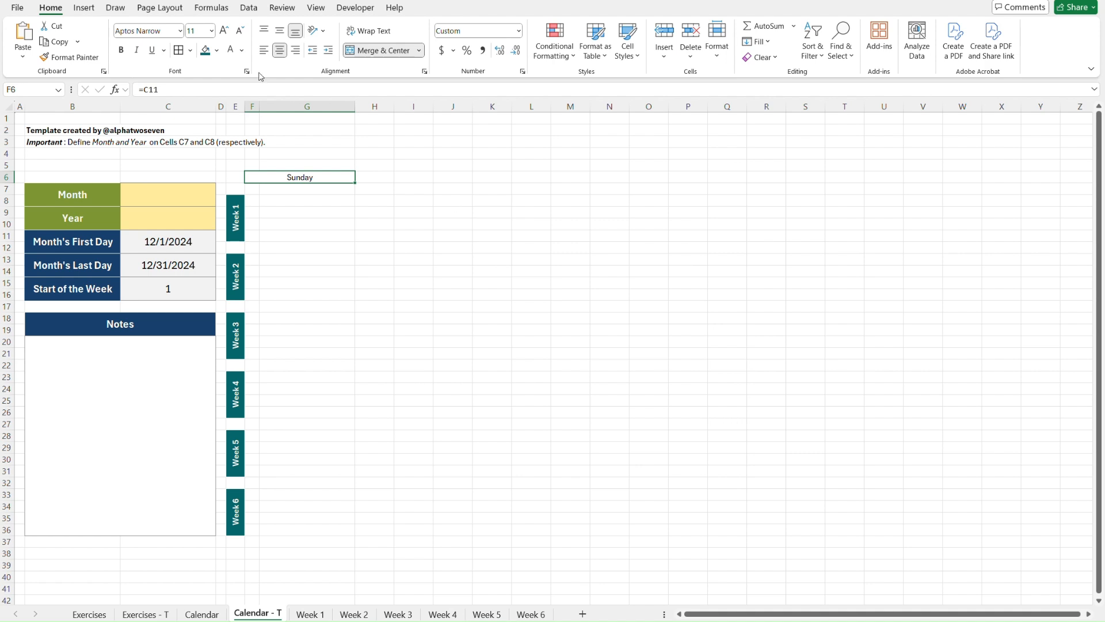
Step: Fill the weekday header cell F6 with dark blue and make its text white and bold
left_click(204, 51)
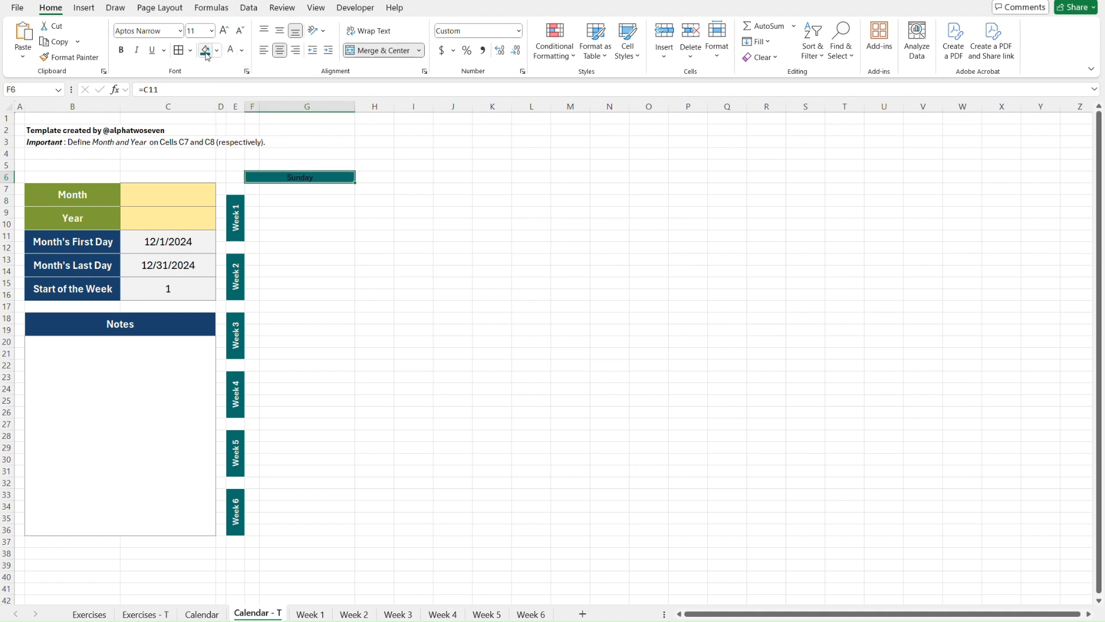
left_click(217, 50)
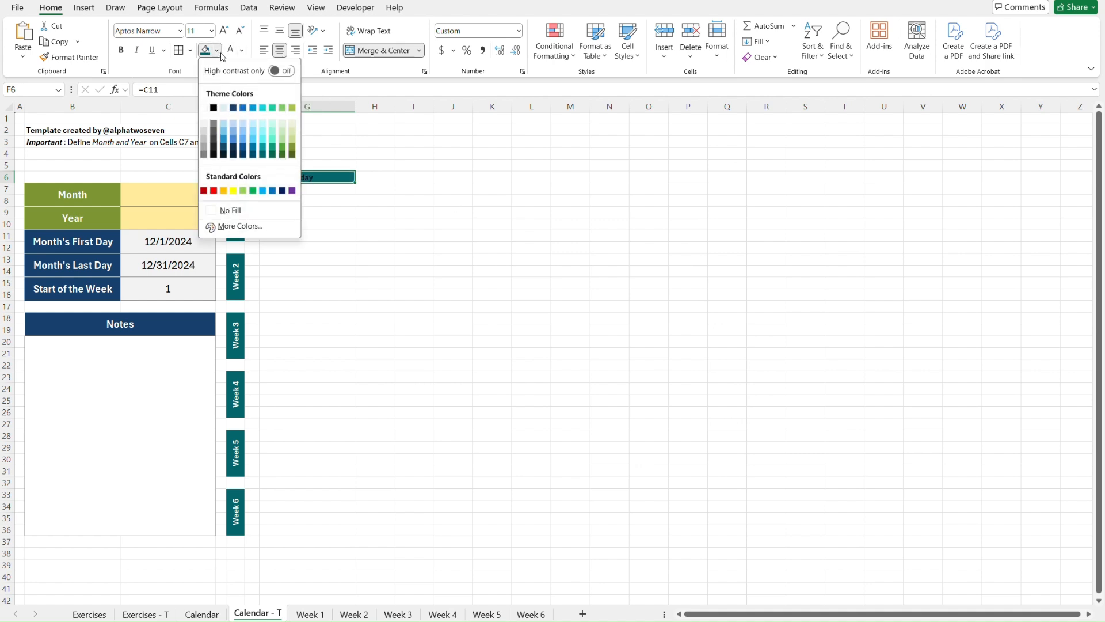
left_click(233, 99)
left_click(231, 50)
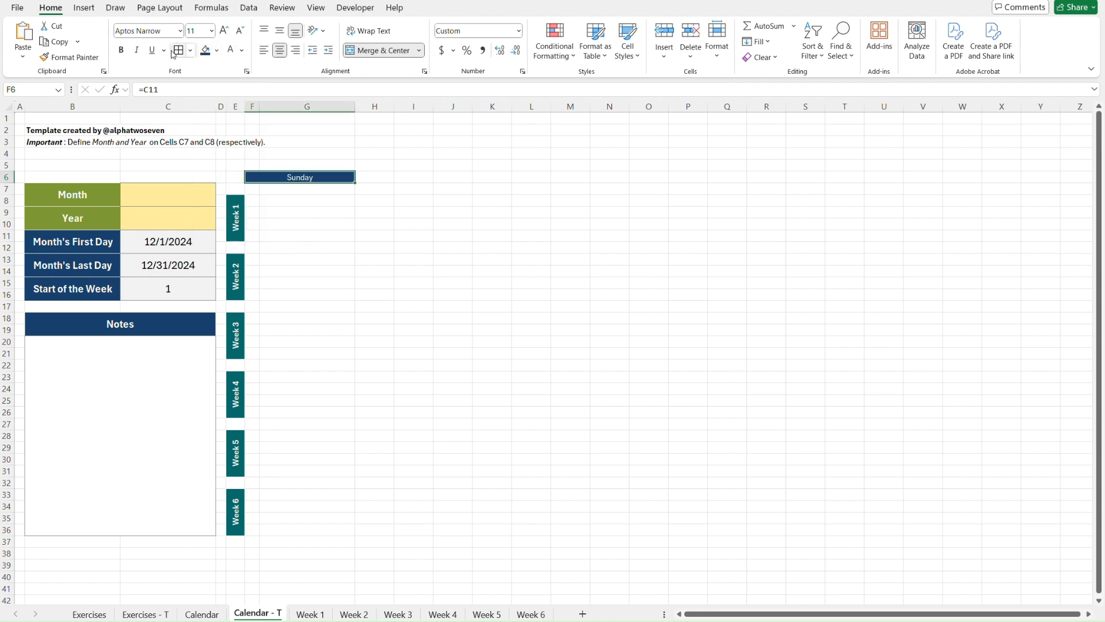
left_click(122, 51)
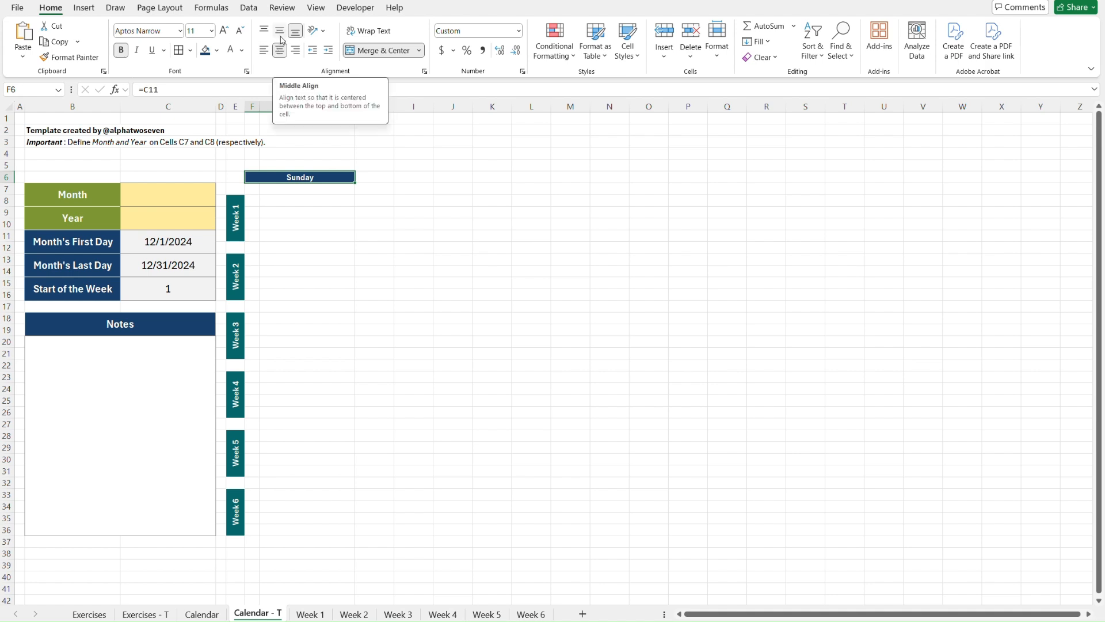
Step: Apply all borders to the merged weekday header cell F6
left_click(190, 51)
mouse_move(251, 392)
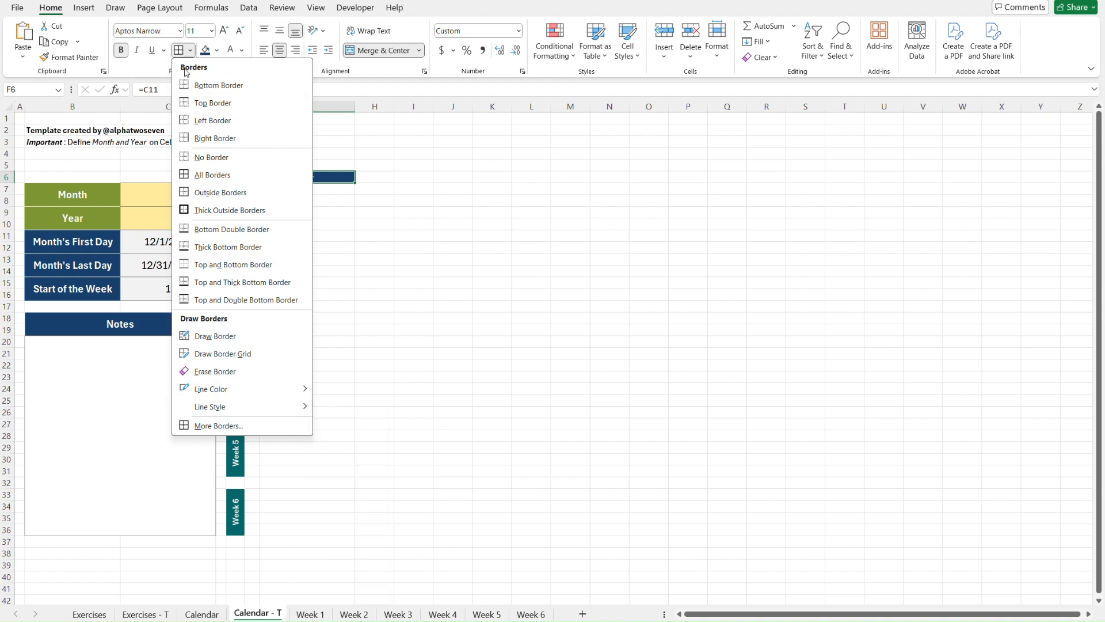
left_click(211, 176)
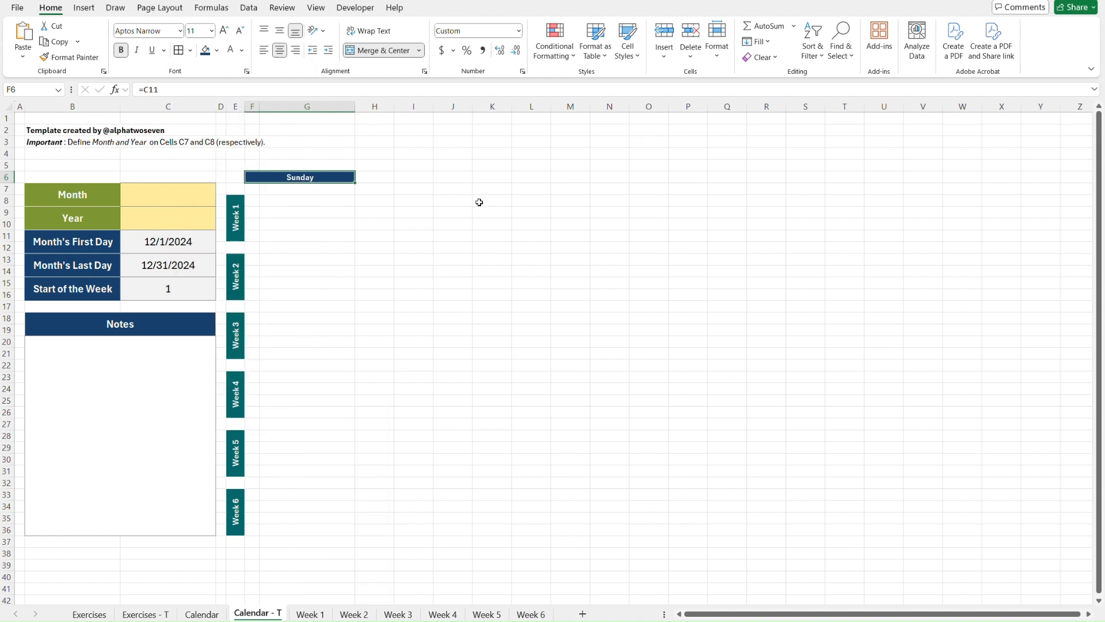
left_click(382, 224)
left_click(312, 189)
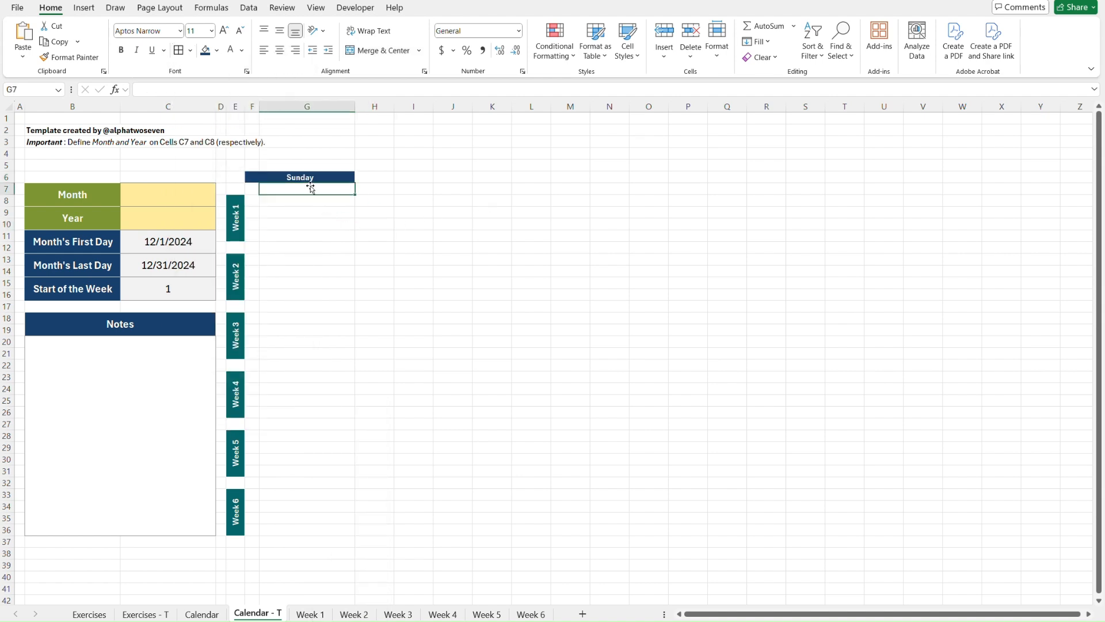
Step: Copy the weekday header F6 and paste only its column widths across H6:S6
key("Up")
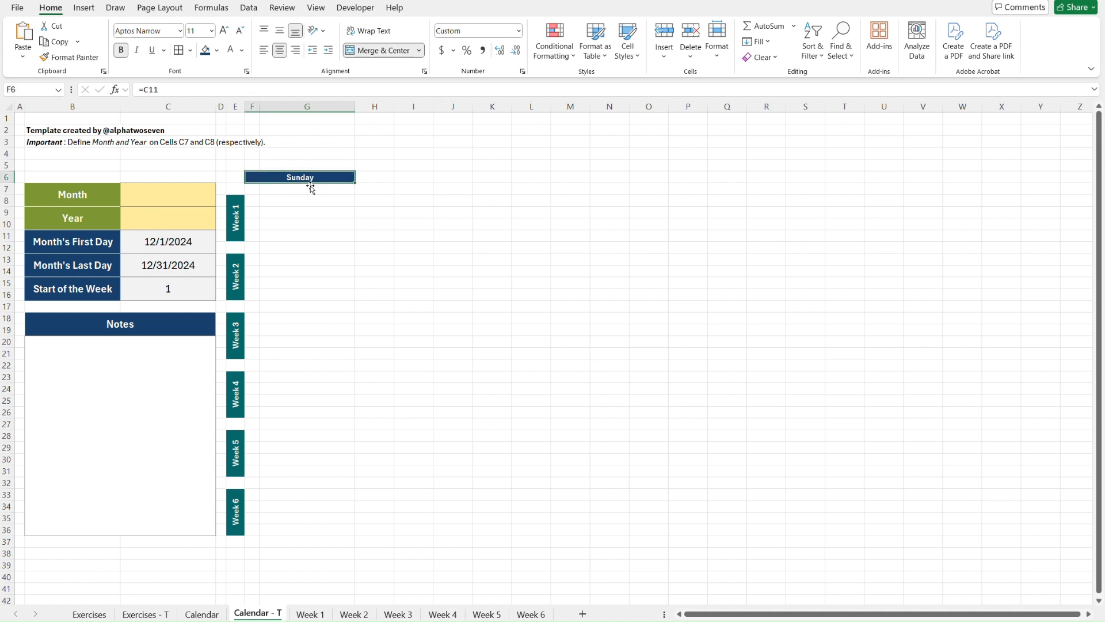
key("Right")
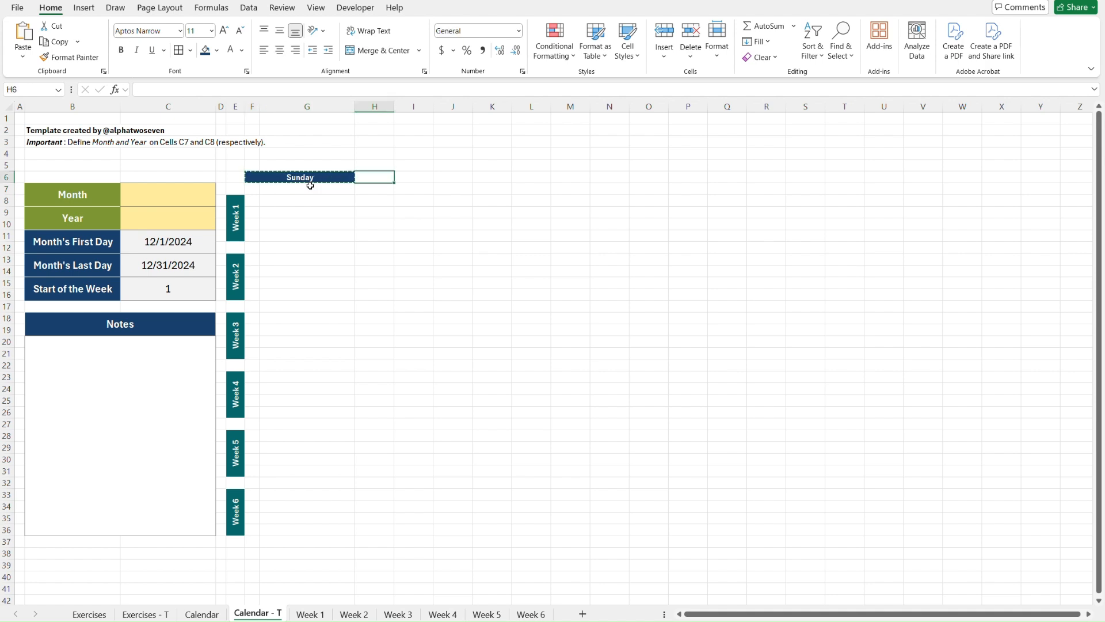
key("shift+Right")
key("shift+Right")
key("shift+Right")
key("shift+Right")
key("shift+Right")
key("shift+Right")
key("shift+Right")
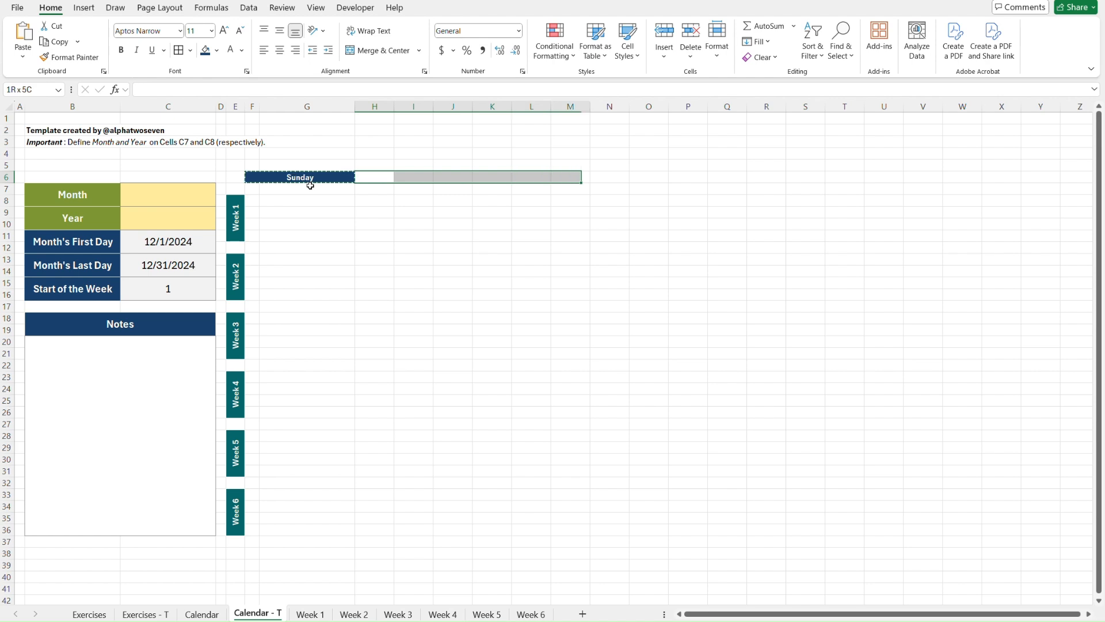
key("shift+Right")
key("shift+Right")
key("shift+Right")
key("shift+Right")
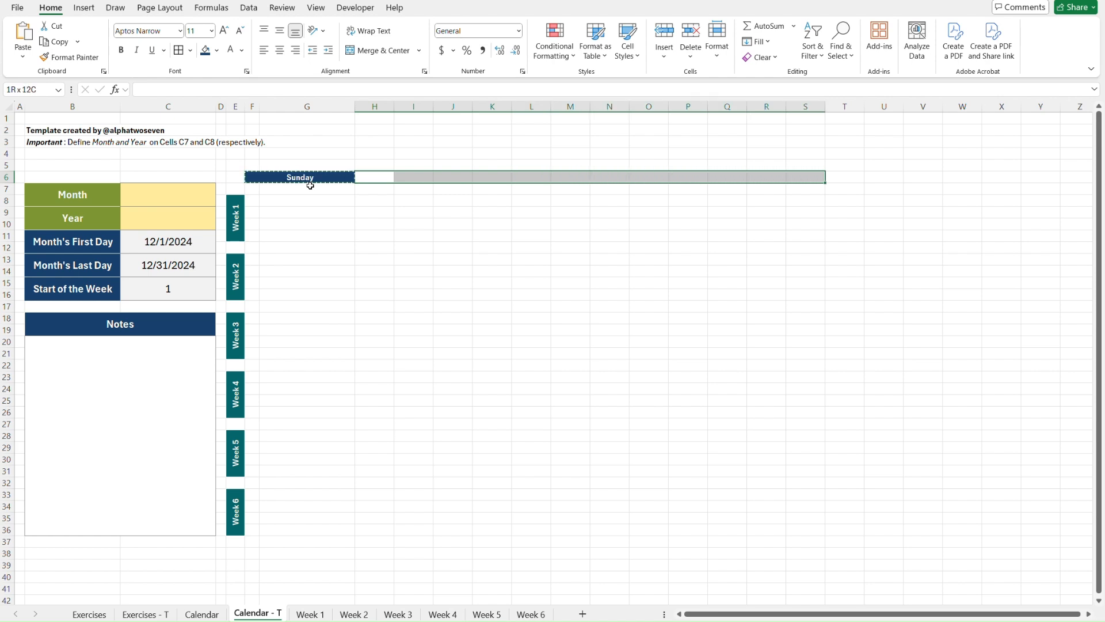
key("ctrl+alt+v")
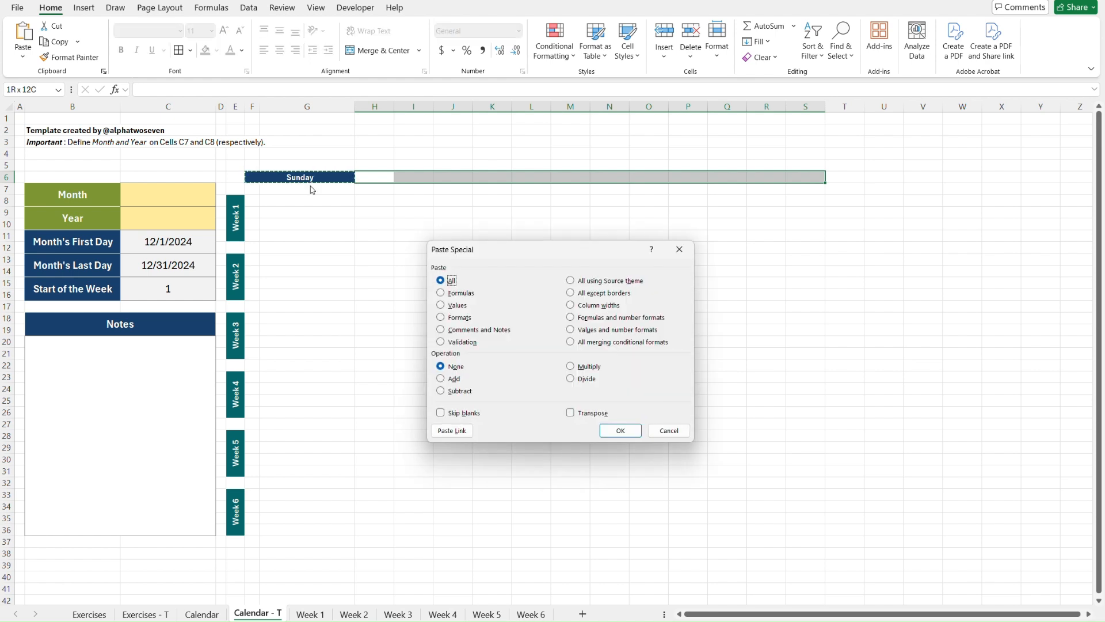
key("w")
key("Return")
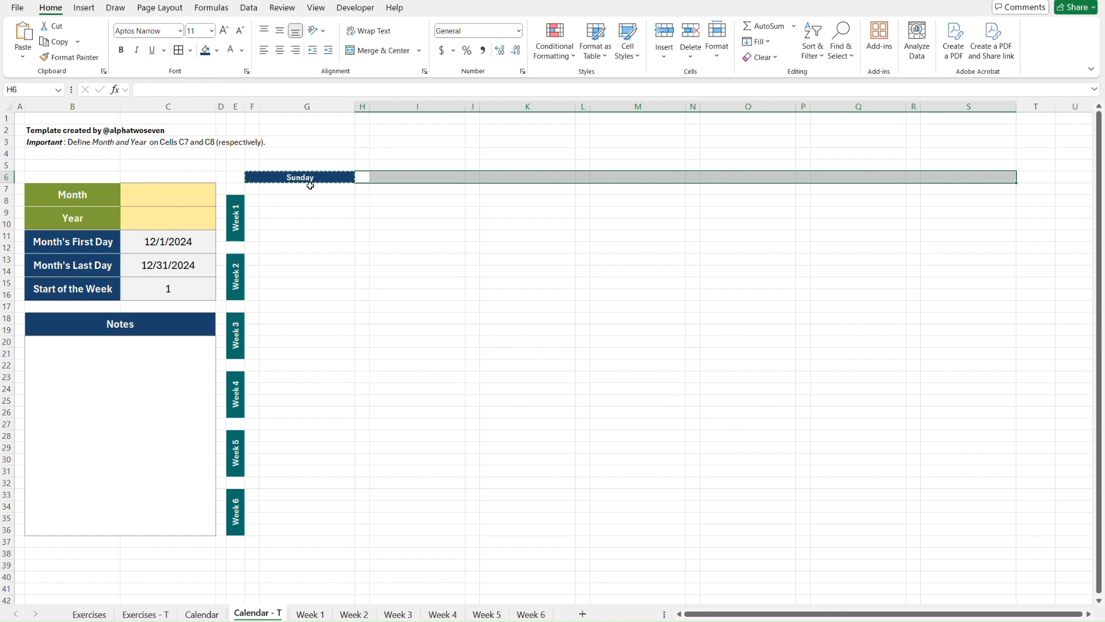
Step: Paste only the formats of the copied weekday header onto H6:S6
key("ctrl+alt+v")
key("t")
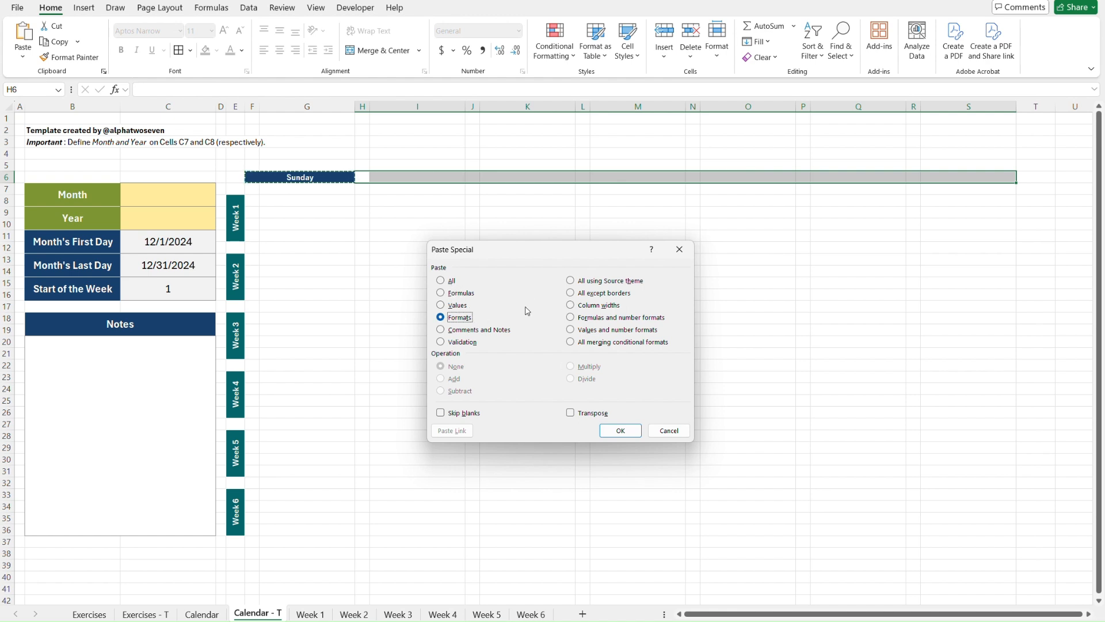
key("Return")
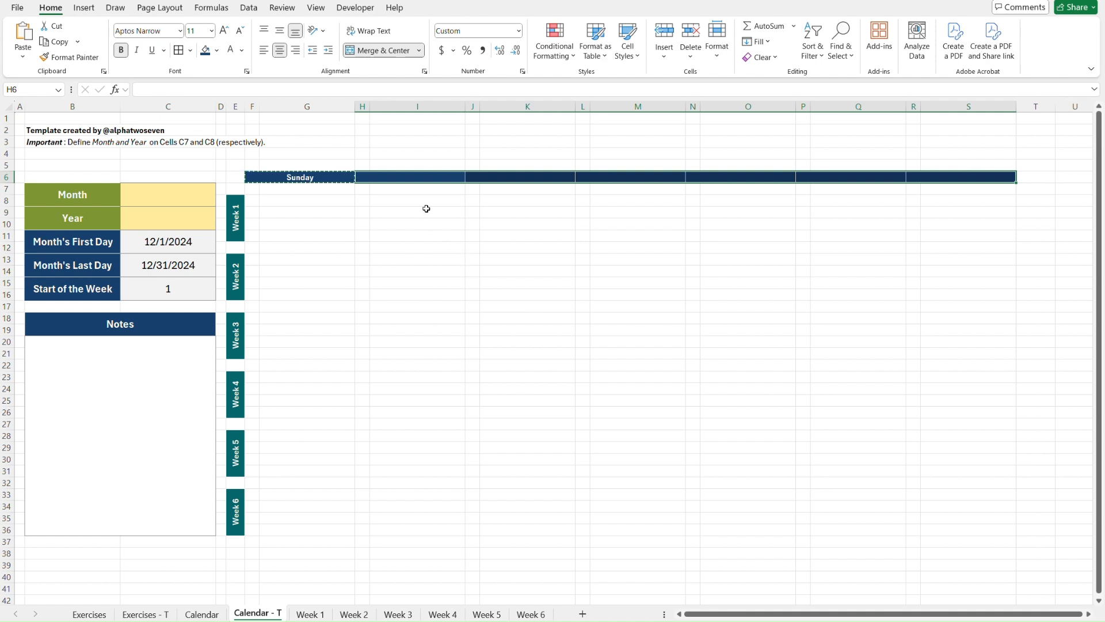
key("Escape")
key("Down")
key("Down")
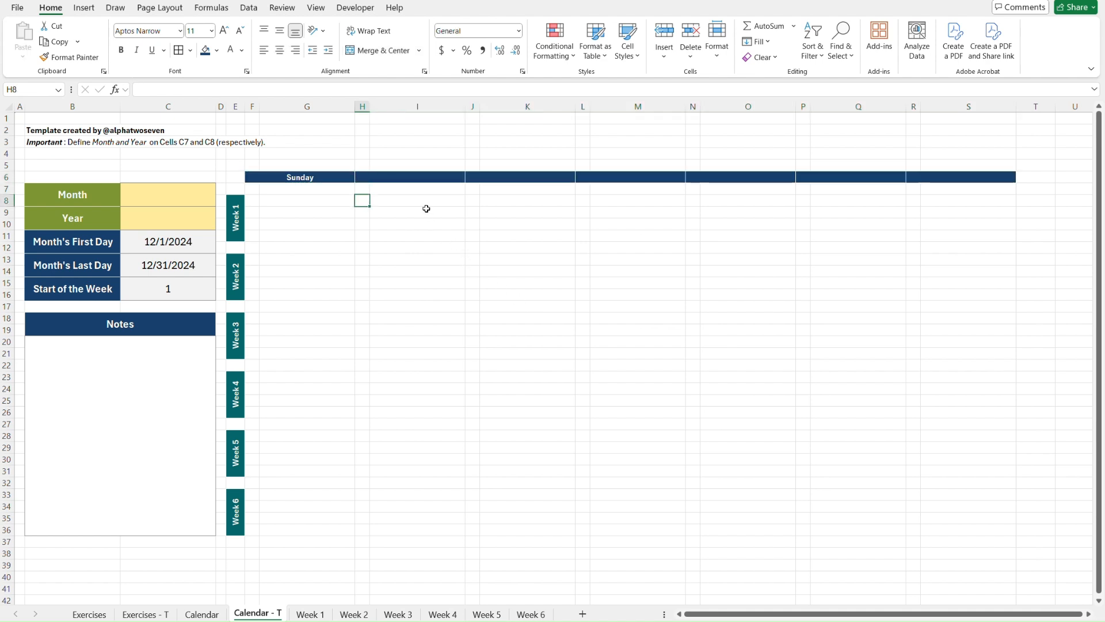
Step: Examine the weekday header formula in F6 on the Calendar sheet, then return to Calendar - T
key("ctrl+Page_Up")
key("Down")
key("Down")
key("Down")
key("Down")
key("Down")
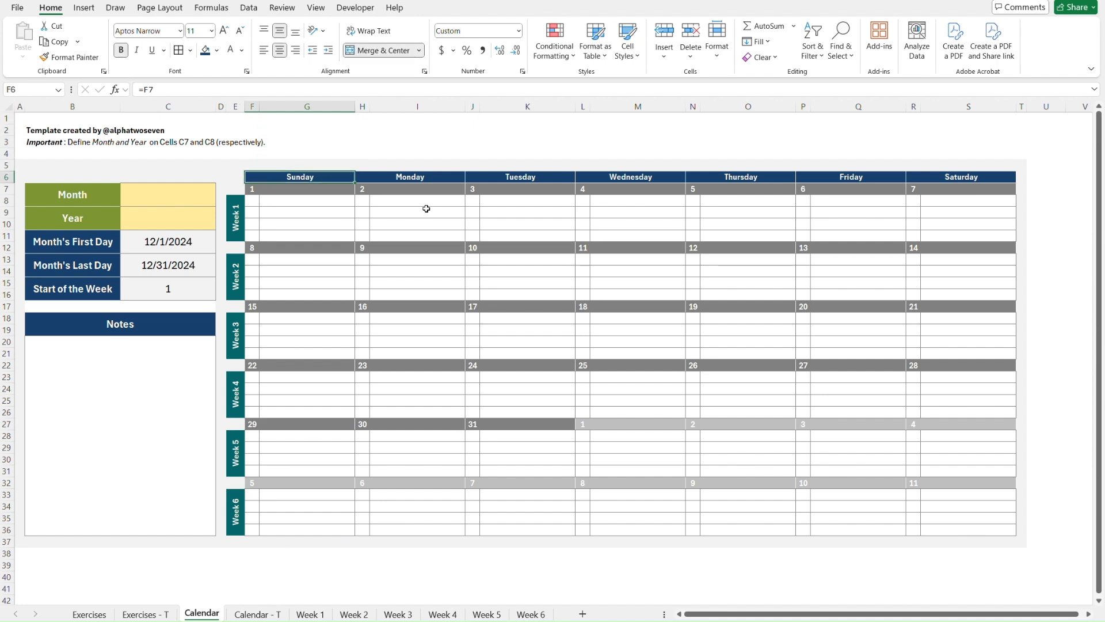
key("Up")
key("ctrl+Page_Down")
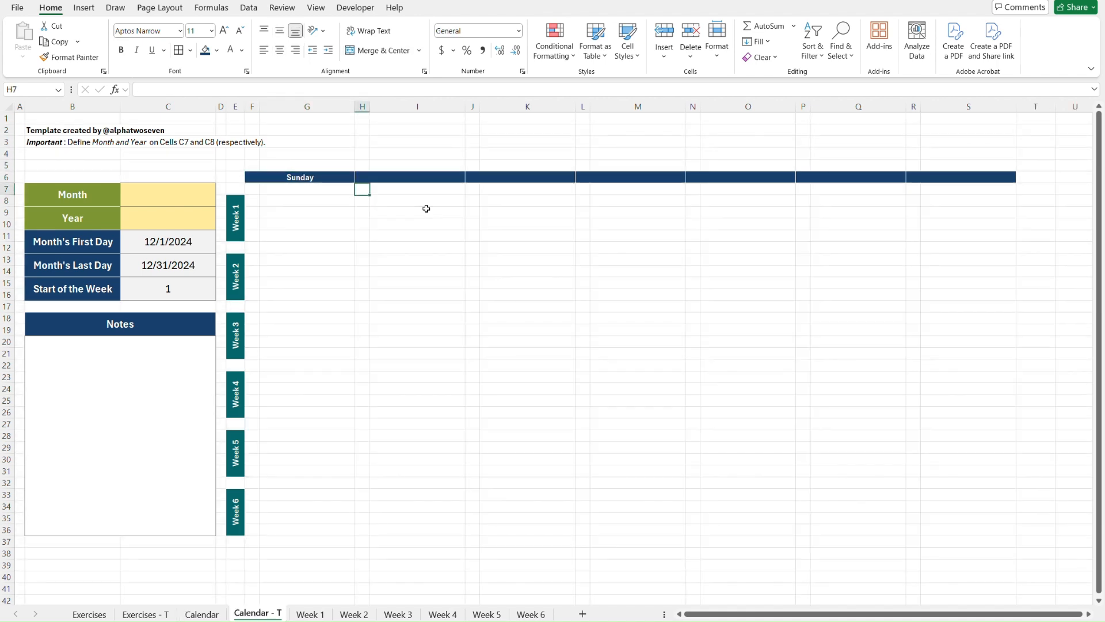
Step: Enter the formula =F6+1 in the second weekday header cell, H6
key("Down")
key("Up")
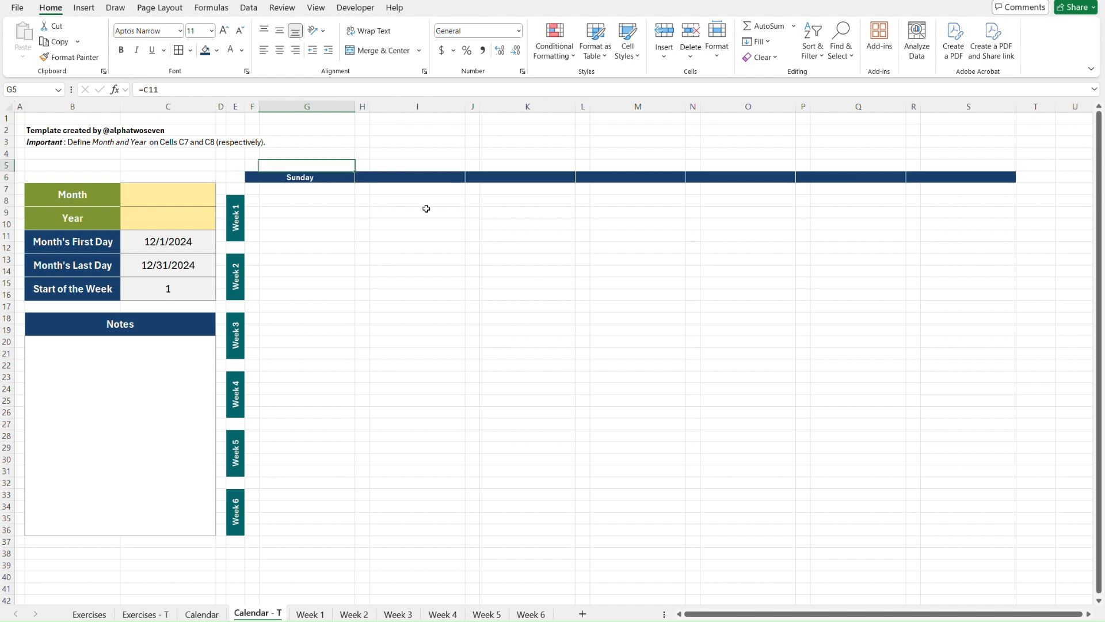
key("Right")
key("Down")
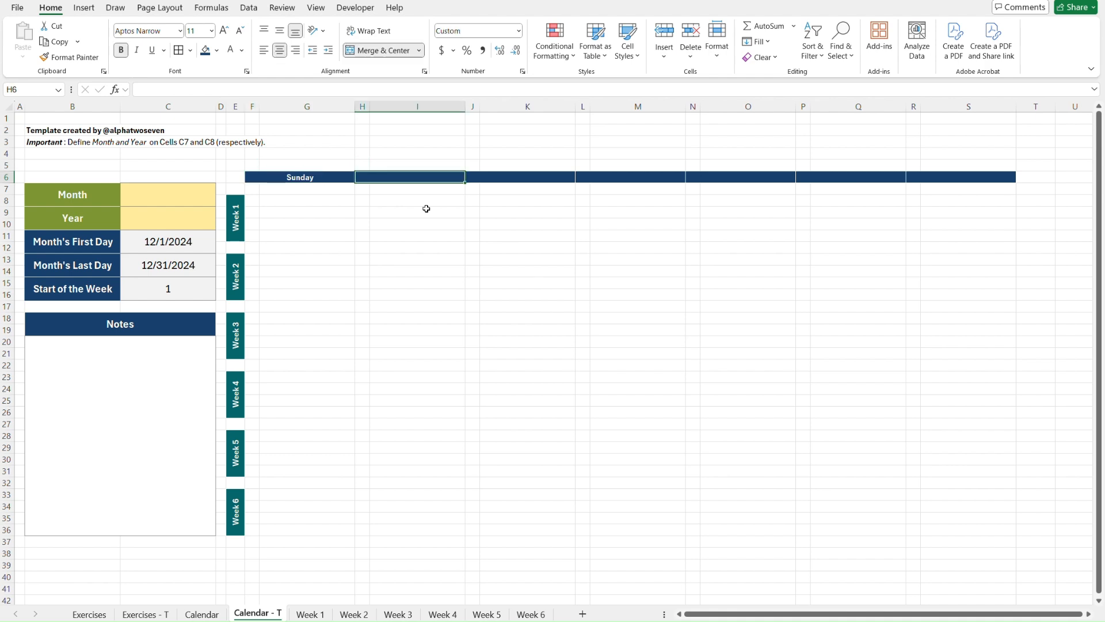
type("=")
key("Left")
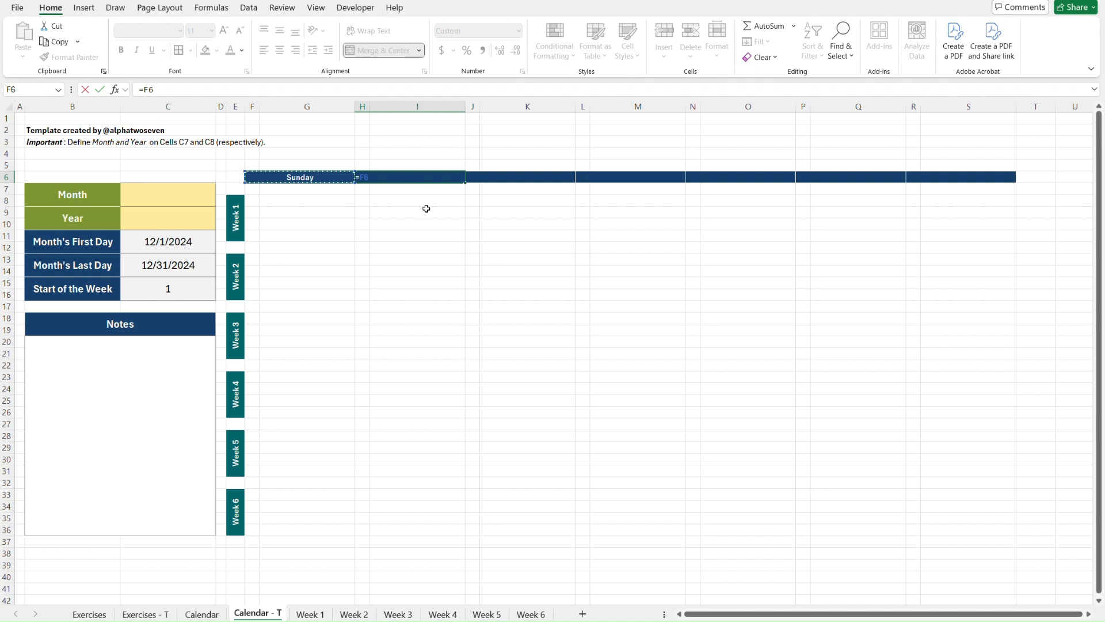
type("+1")
key("Return")
key("Up")
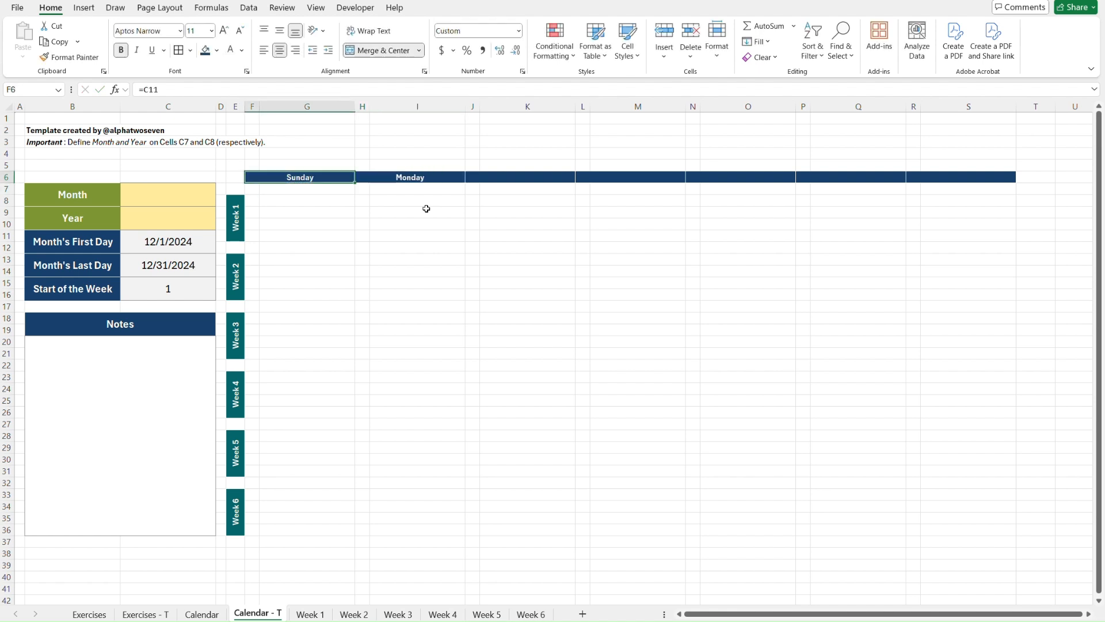
Step: Enter the formula =H6+1 in the third weekday header cell, J6
key("Right")
key("Right")
type("=")
key("Left")
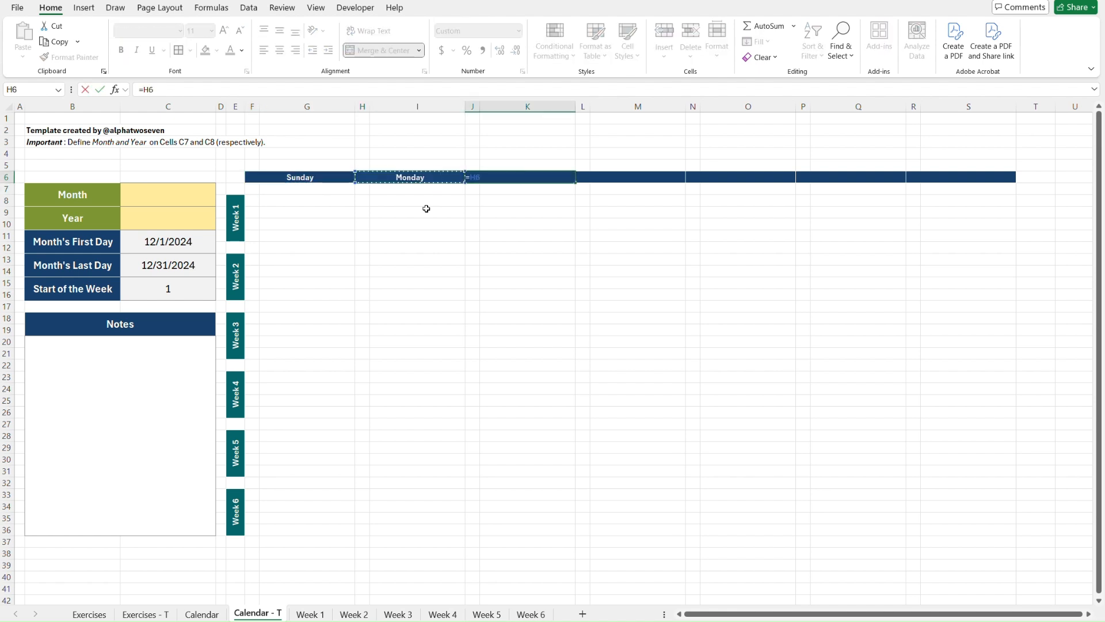
type("+1")
key("Return")
key("Up")
key("Right")
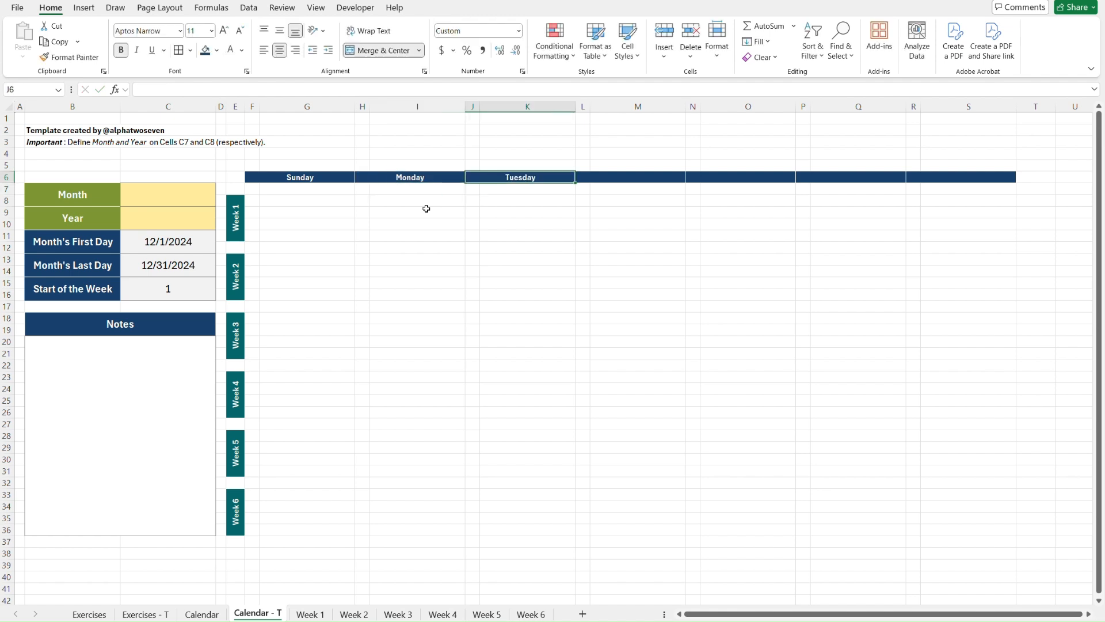
Step: Copy the header formula in J6 to the remaining weekday header cells L6 through R6
key("ctrl+c")
key("Right")
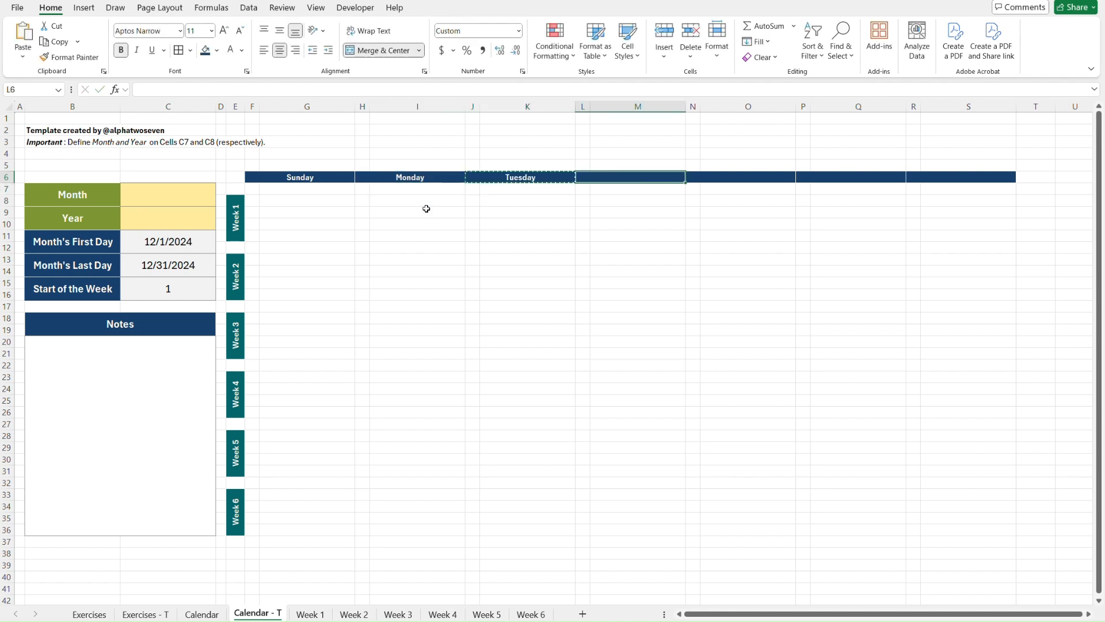
key("shift+Right")
key("shift+Right")
key("shift+Right")
key("ctrl+v")
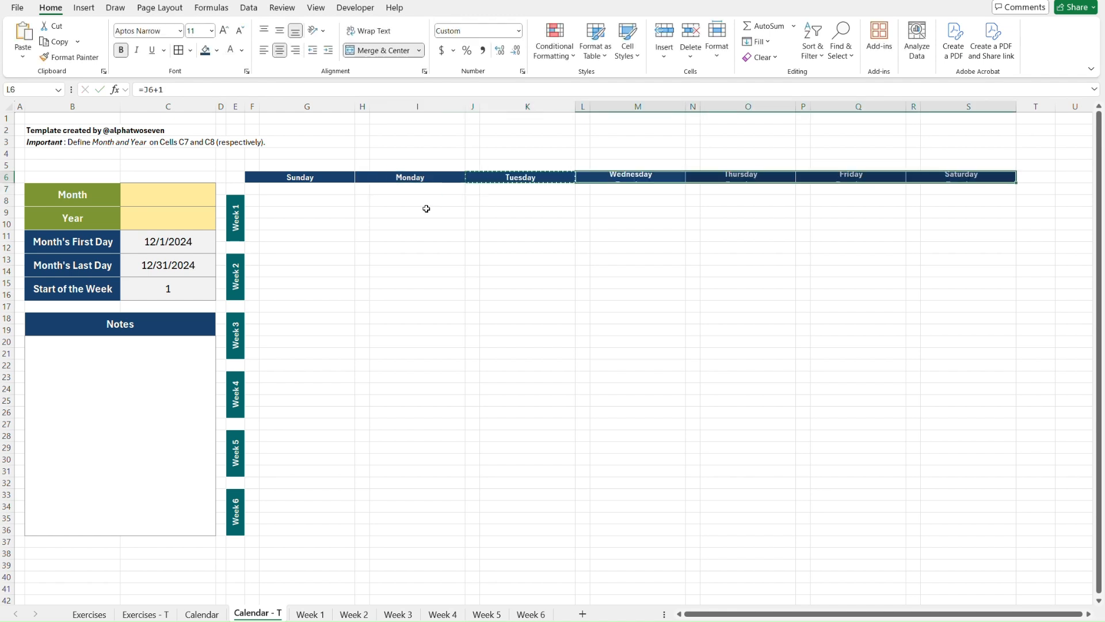
key("Escape")
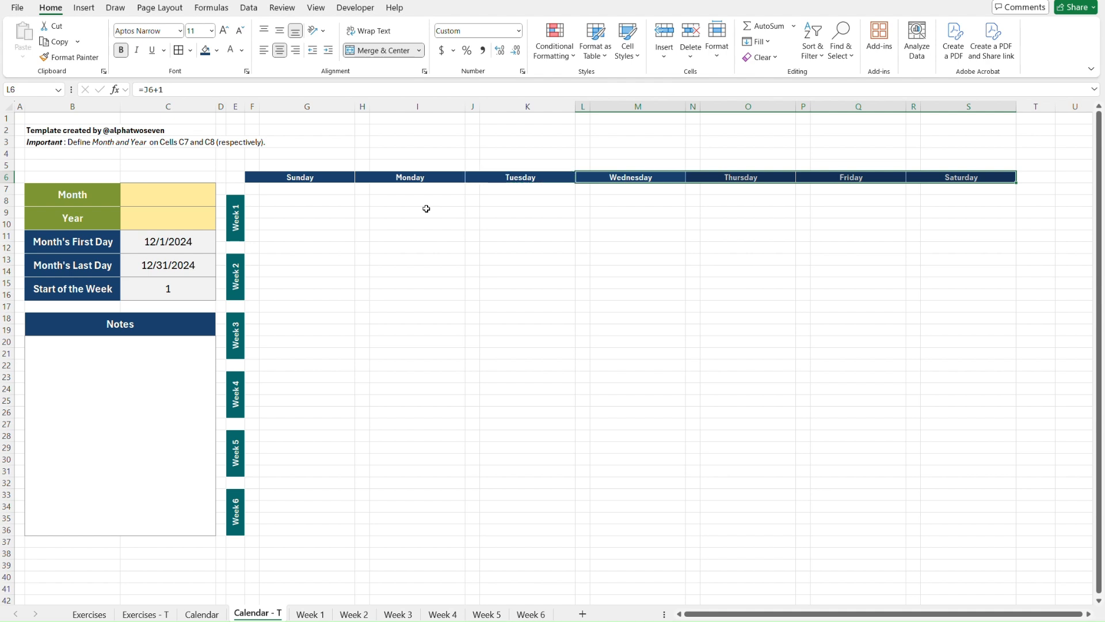
Step: Review the formulas in the weekday header cells across row 6
key("shift+Left")
key("shift+Left")
key("shift+Left")
key("Left")
key("Left")
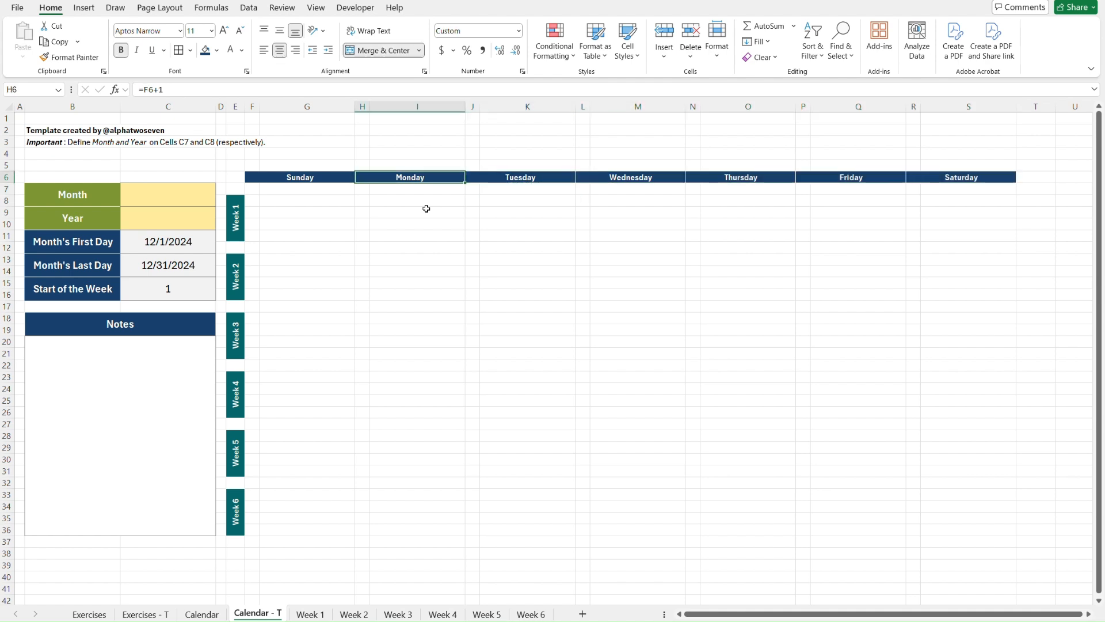
key("Right")
key("Right")
key("Right")
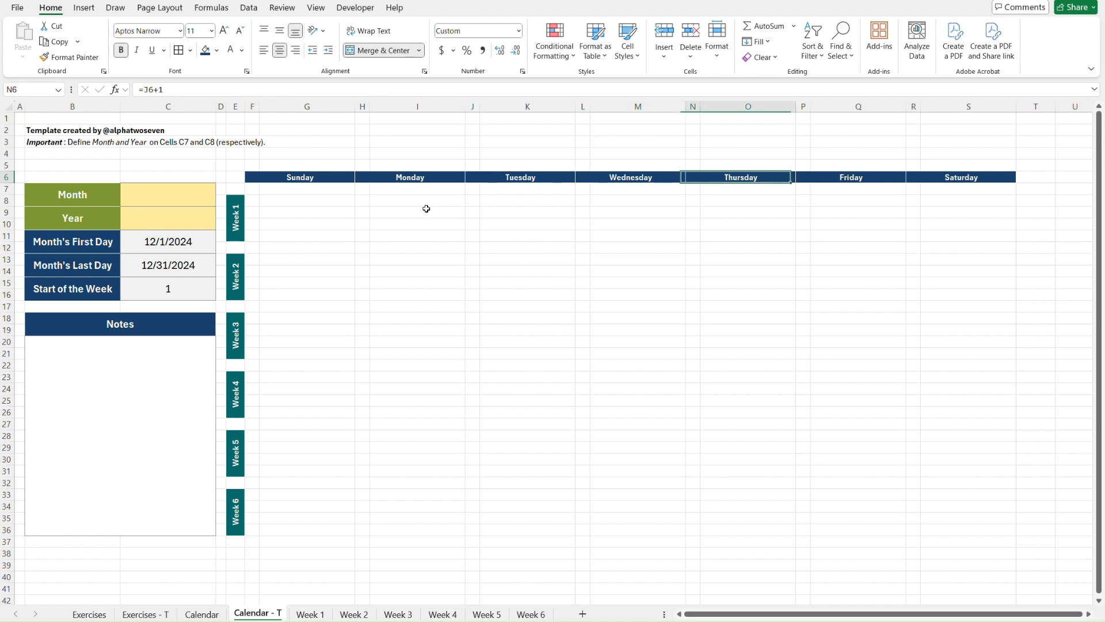
key("Right")
key("Right")
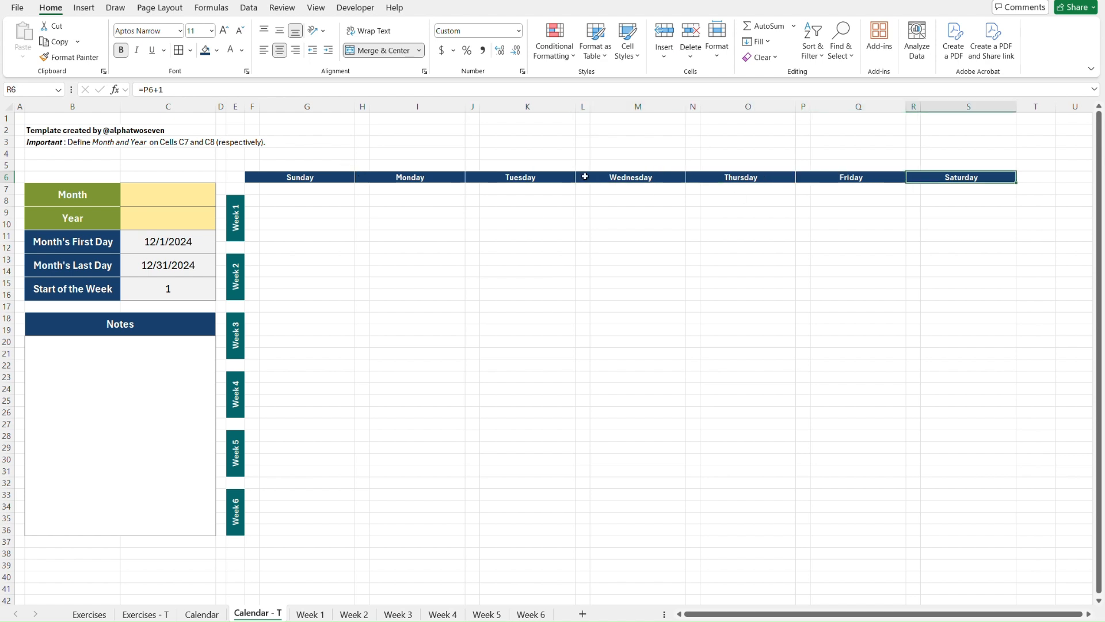
left_click(334, 167)
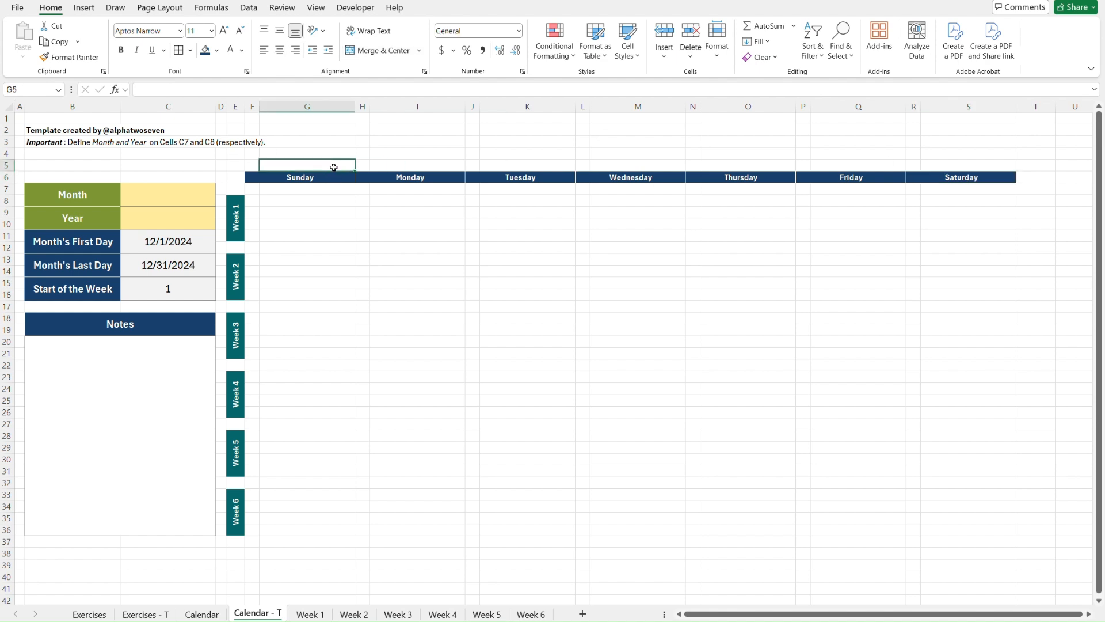
Step: Compare row 7 below the weekday headers on the Calendar sheet with the same row on Calendar - T
key("Down")
key("Down")
key("Left")
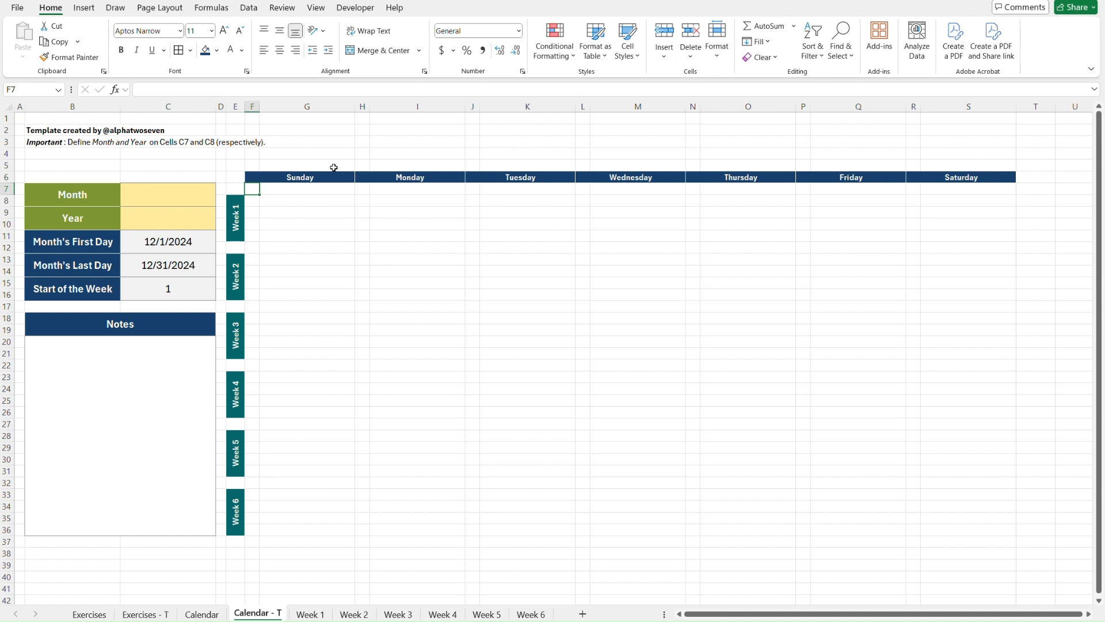
key("ctrl+Page_Up")
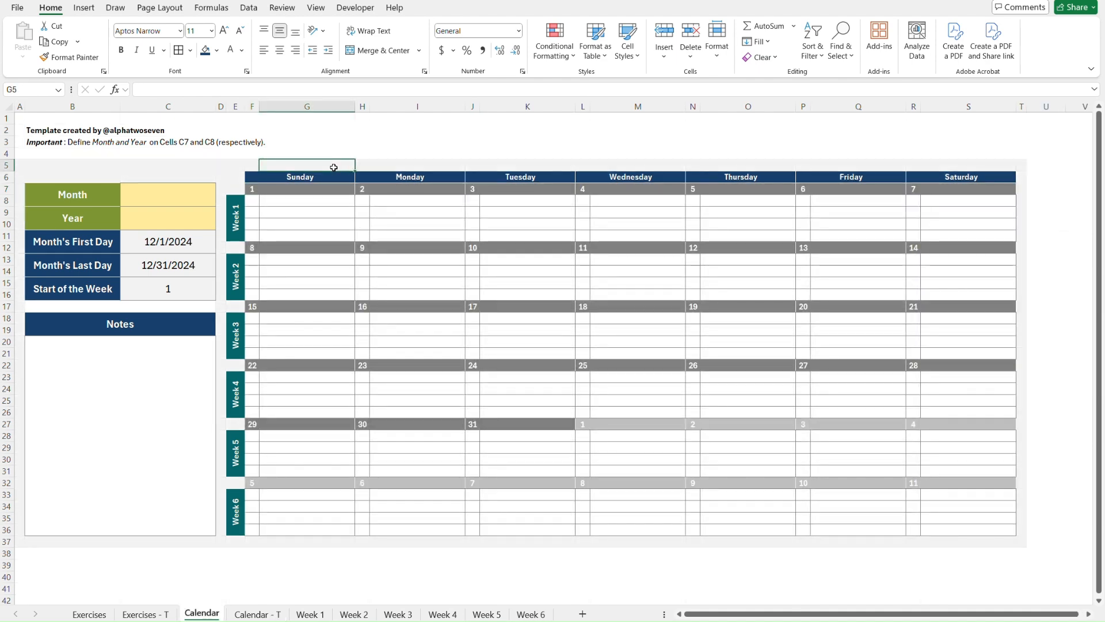
key("Left")
key("Left")
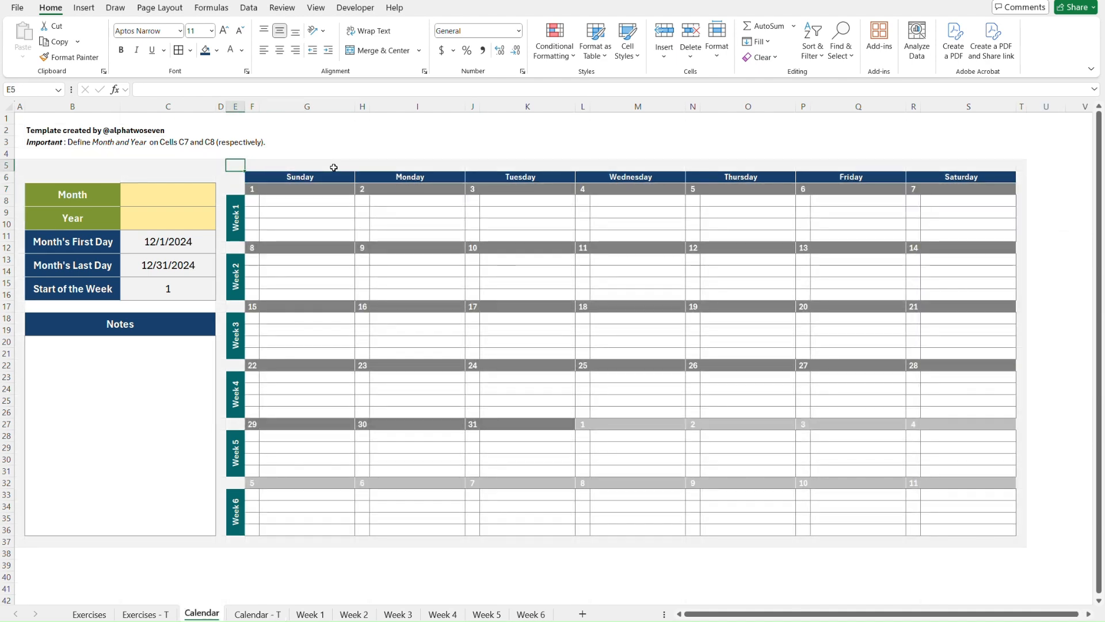
key("Down")
key("Down")
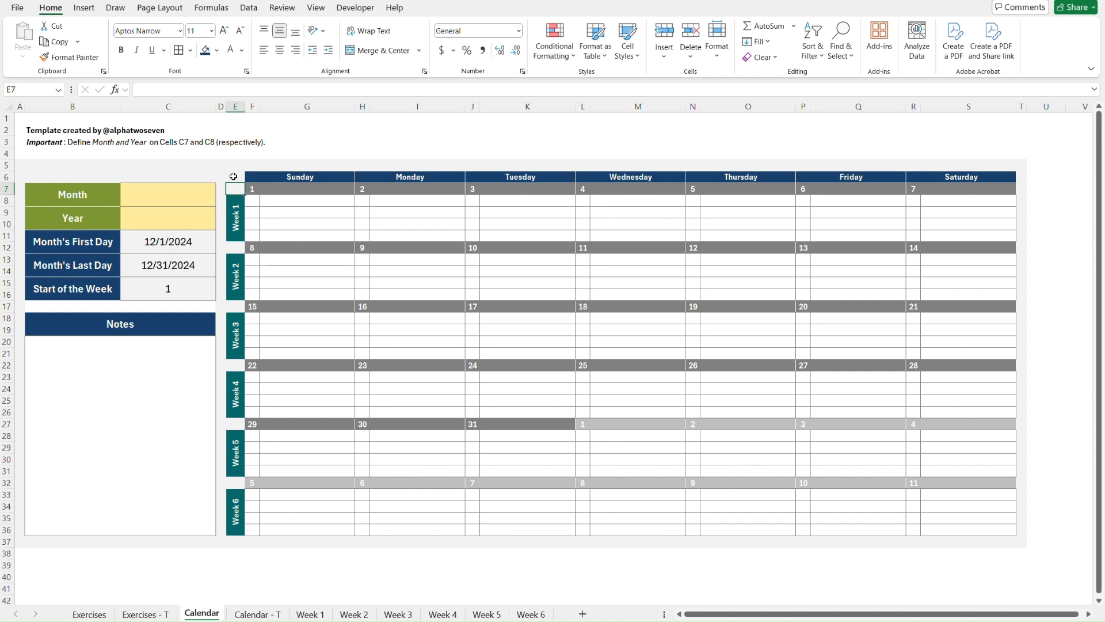
key("ctrl+Page_Down")
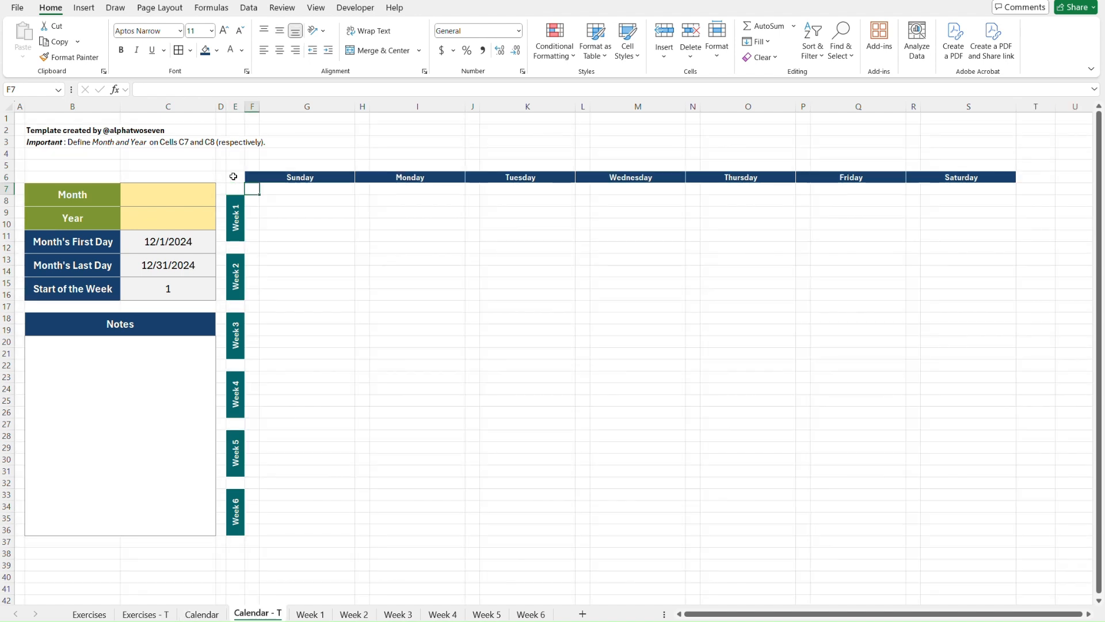
key("shift+Right")
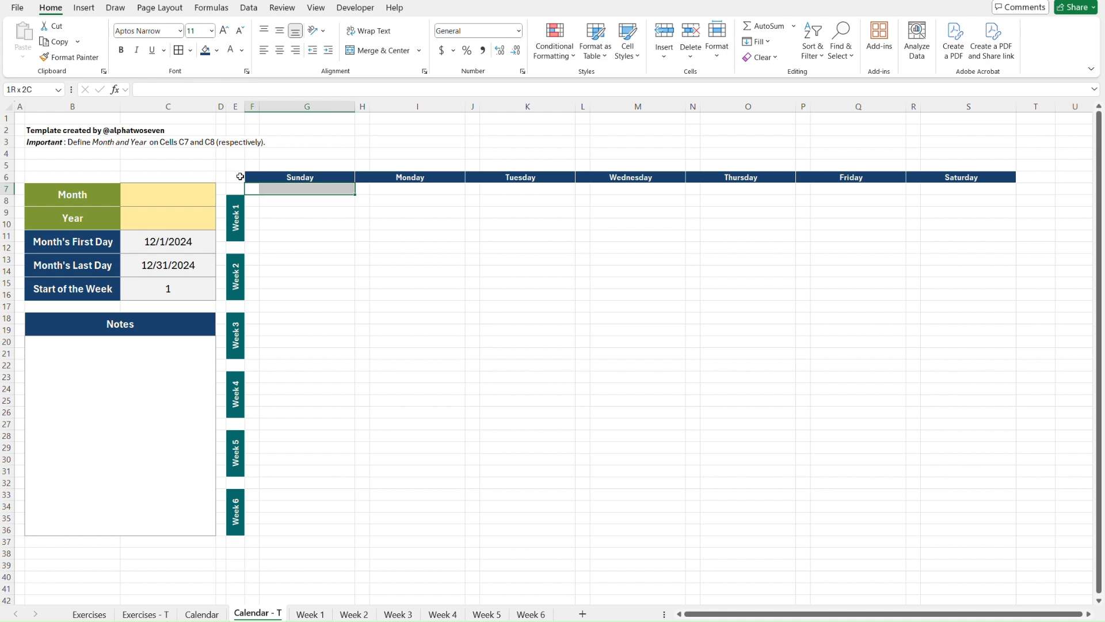
left_click(240, 167)
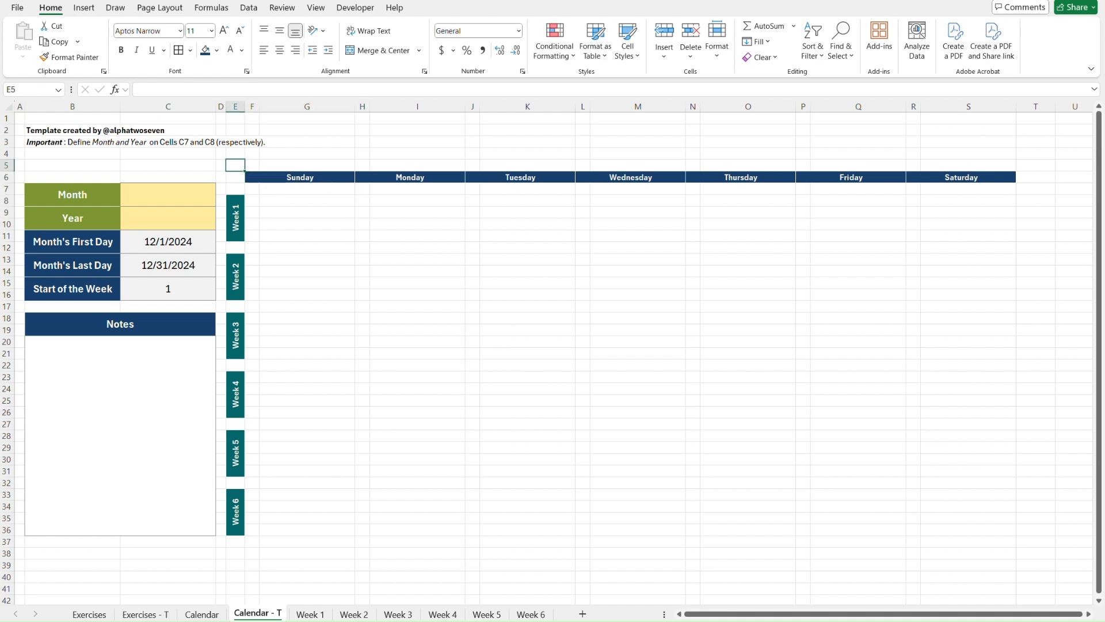
Step: Mark Sunday, December 01, 2024 as a rest day on the Week 1 sheet and check its effect on the Calendar sheet
left_click(318, 615)
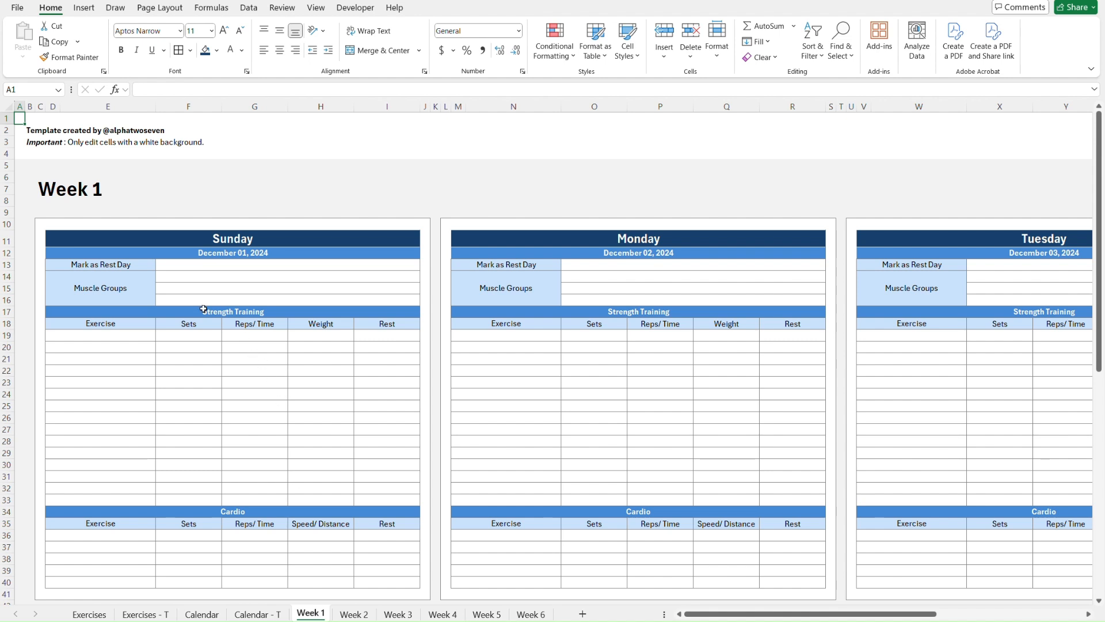
left_click(177, 266)
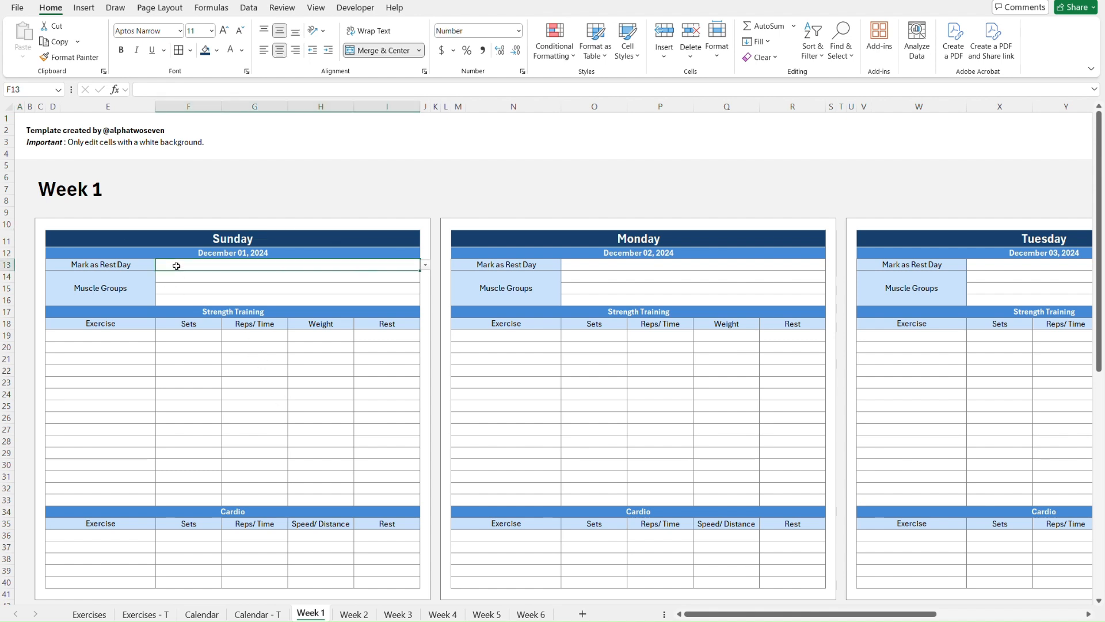
key("alt+Down")
key("Return")
left_click(202, 615)
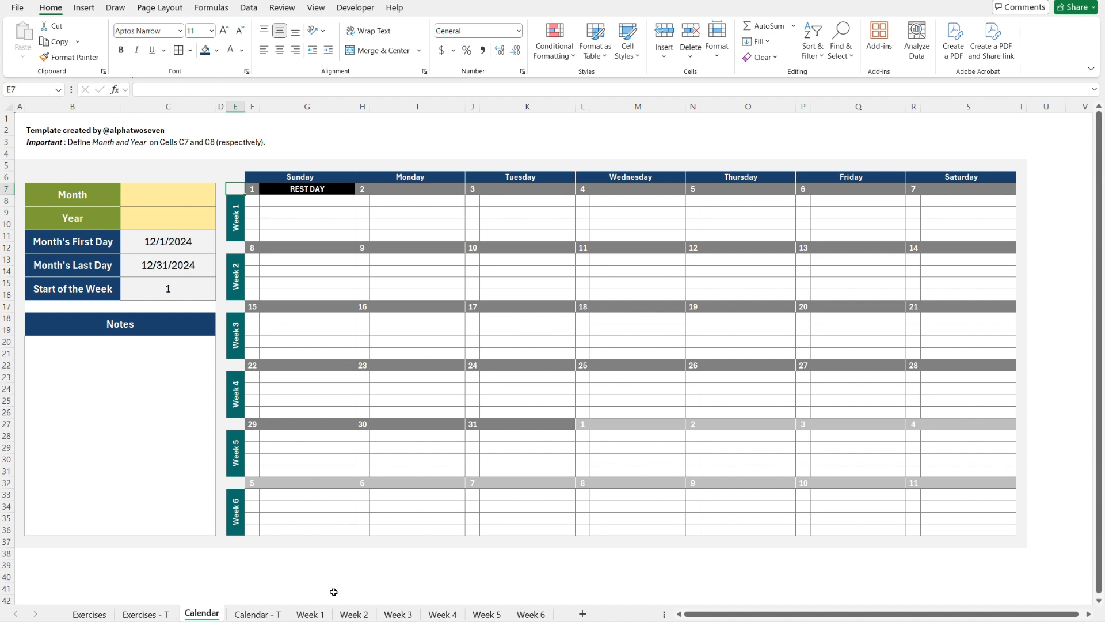
left_click(310, 614)
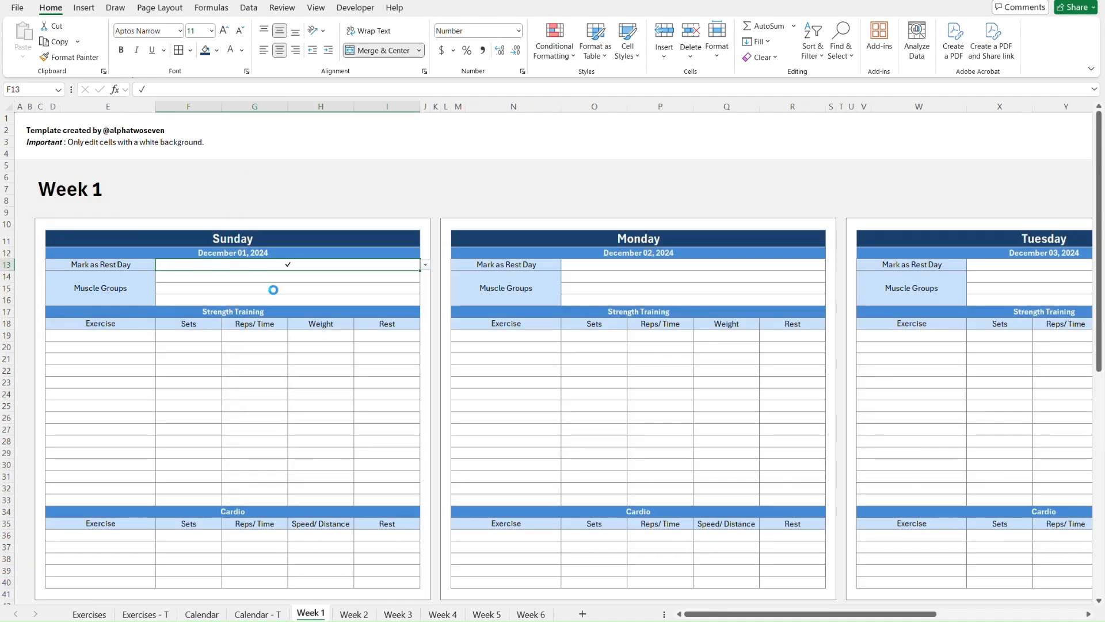
Step: Fill cells F7:G7 on the Calendar - T sheet with dark gray, matching the day row on the Calendar sheet
left_click(201, 614)
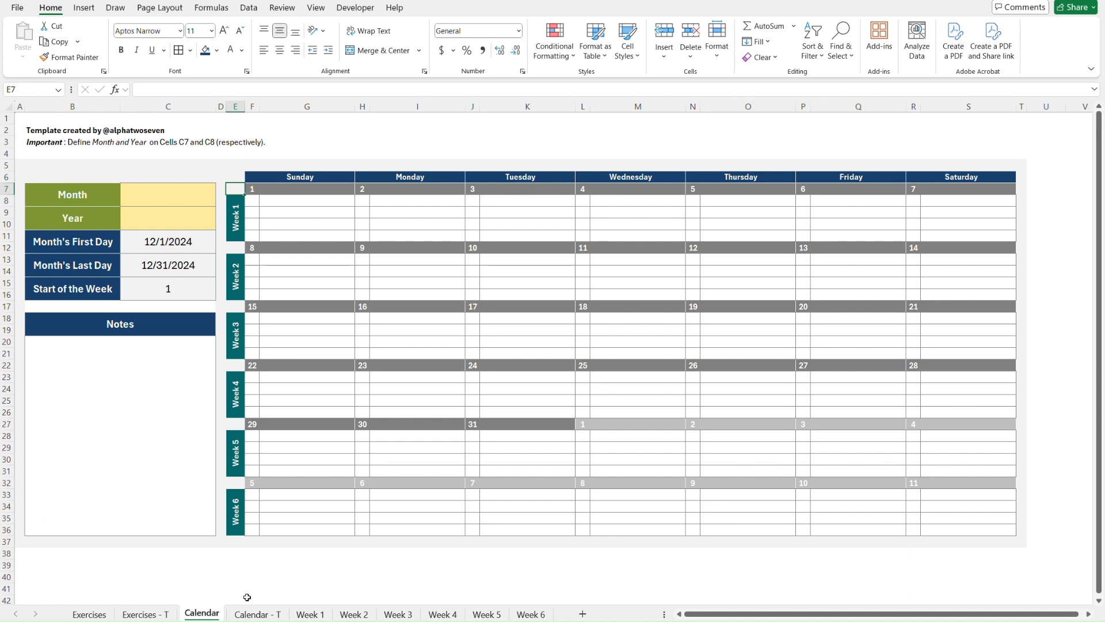
left_click(250, 614)
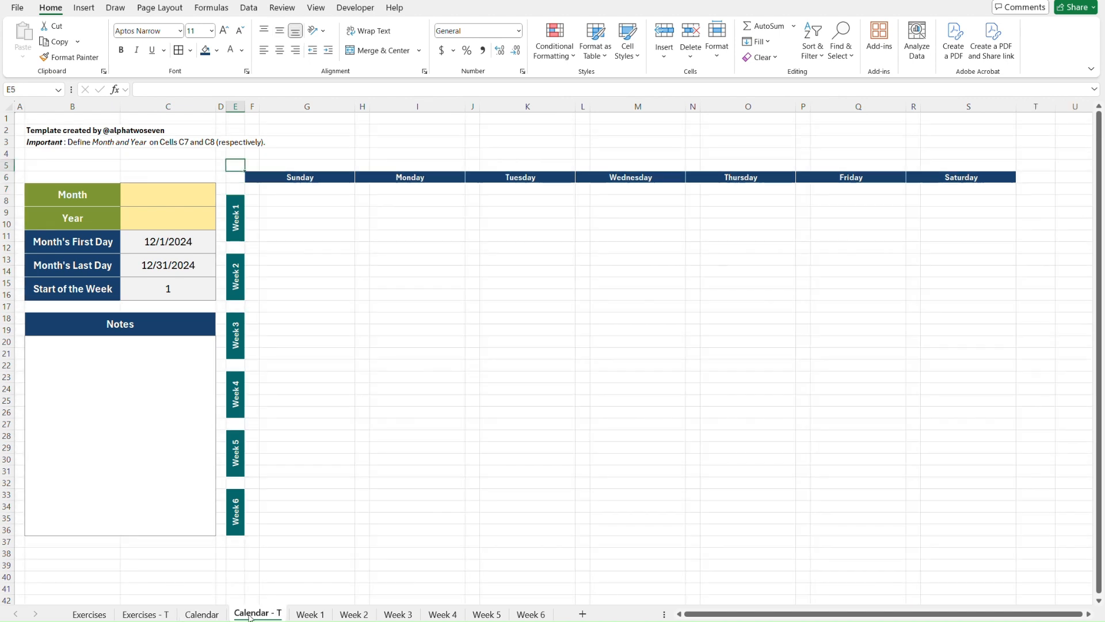
left_click(252, 191)
left_click_drag(252, 191, 305, 190)
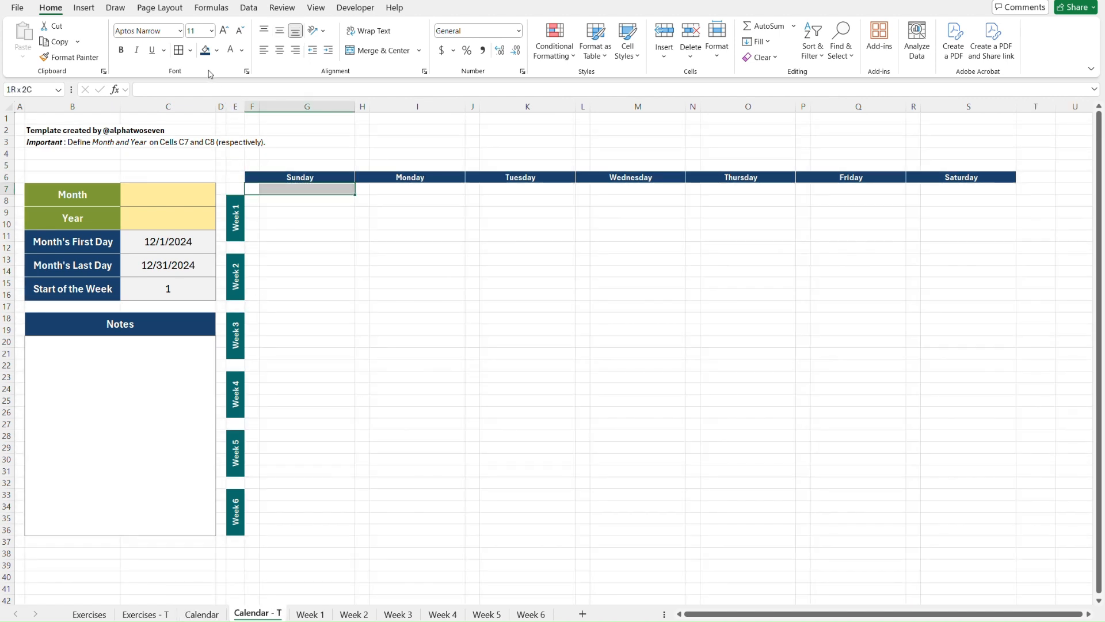
left_click(217, 50)
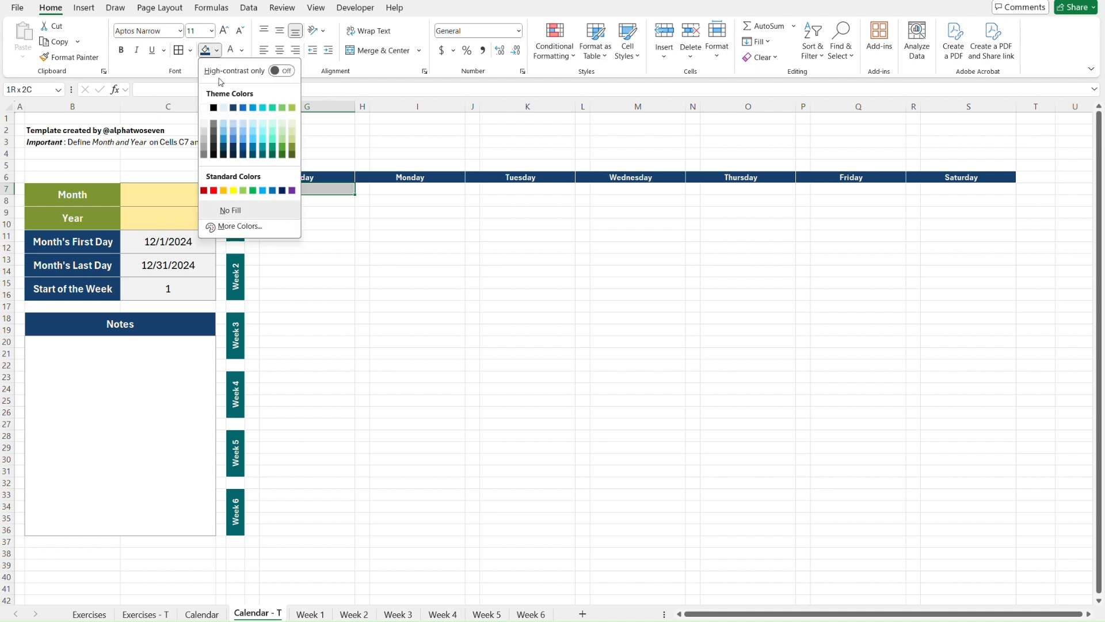
left_click(205, 155)
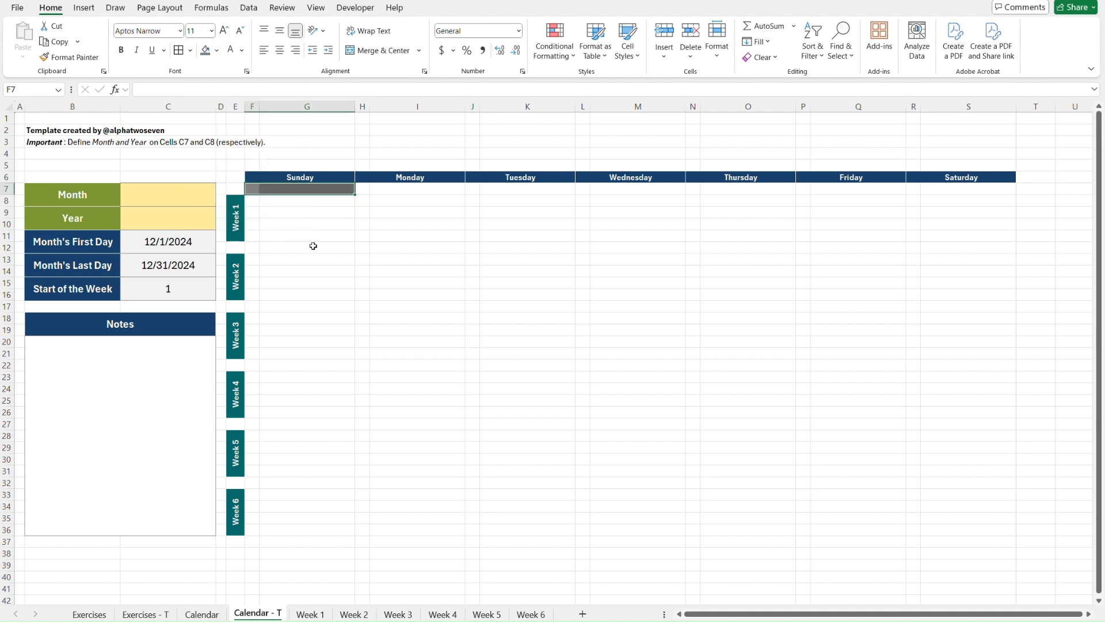
left_click(303, 211)
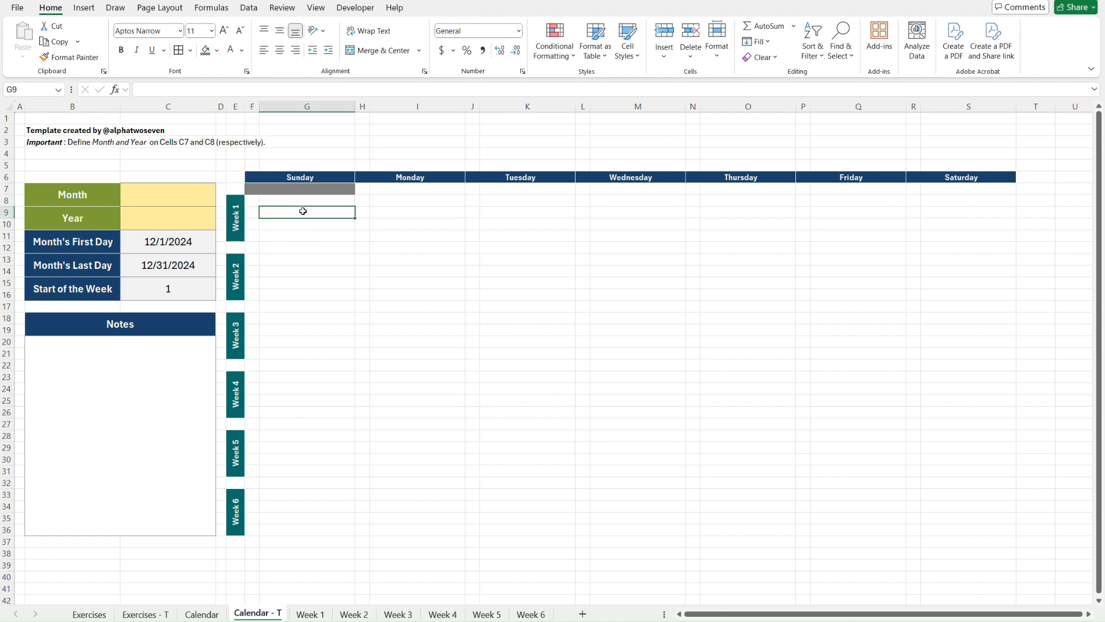
key("ctrl+Page_Up")
key("ctrl+Page_Down")
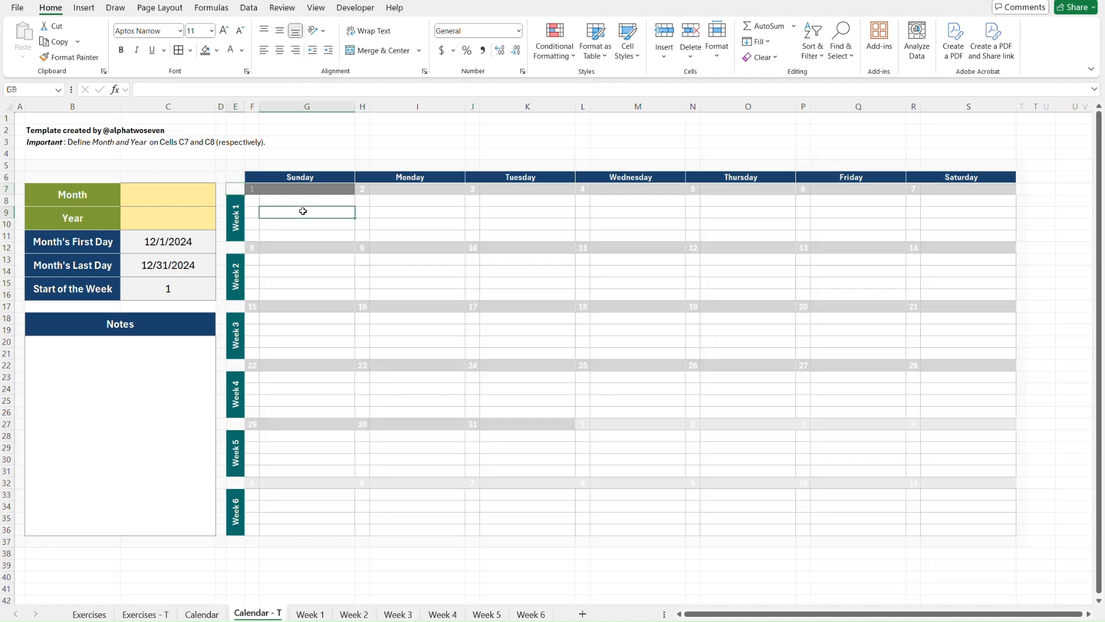
Step: Apply outside borders to cells F7:G7 under the first weekday header
key("Up")
key("Up")
key("Left")
key("shift+Right")
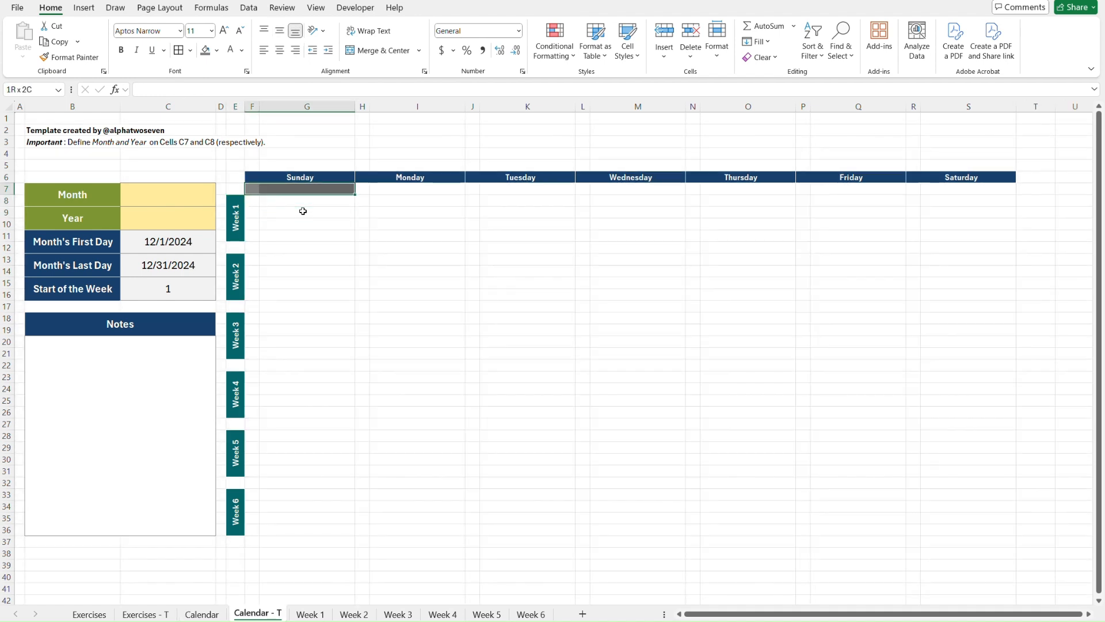
left_click(191, 51)
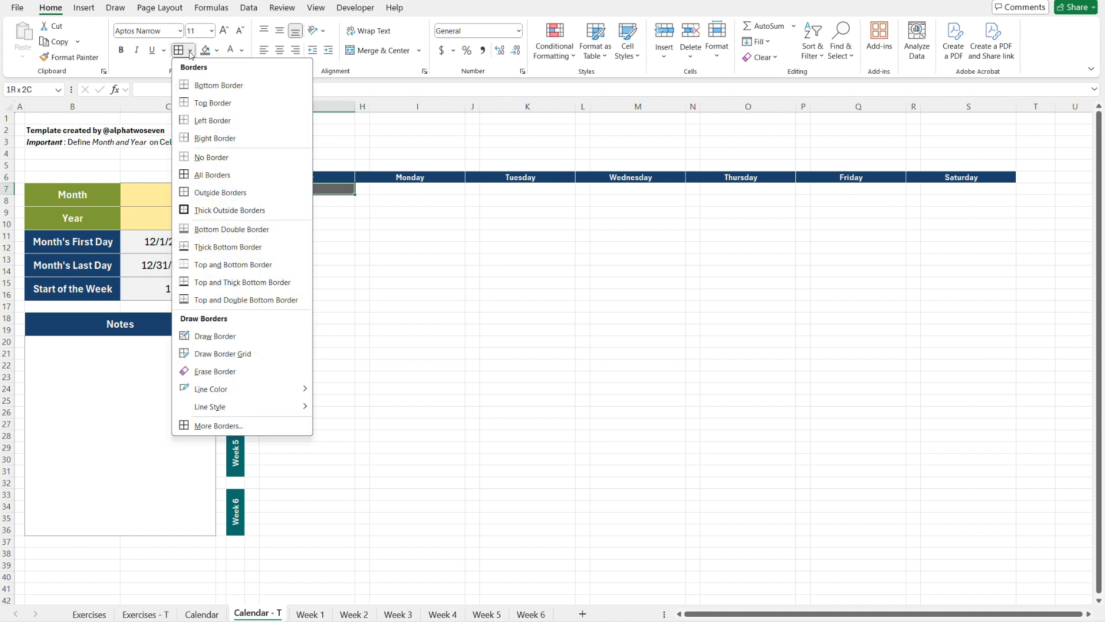
left_click(232, 193)
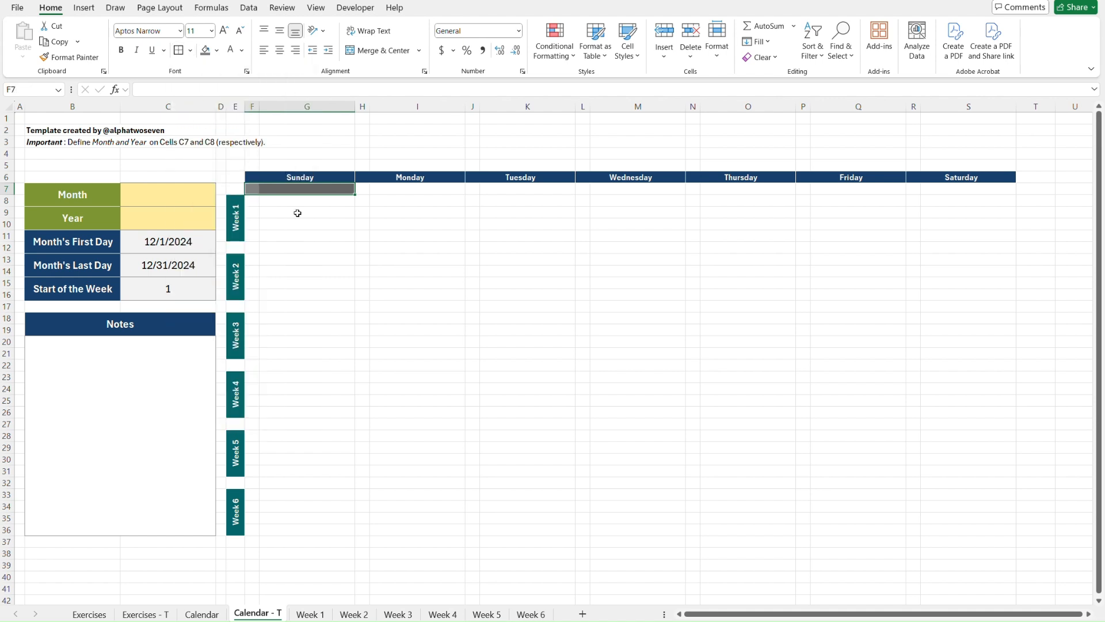
left_click(193, 50)
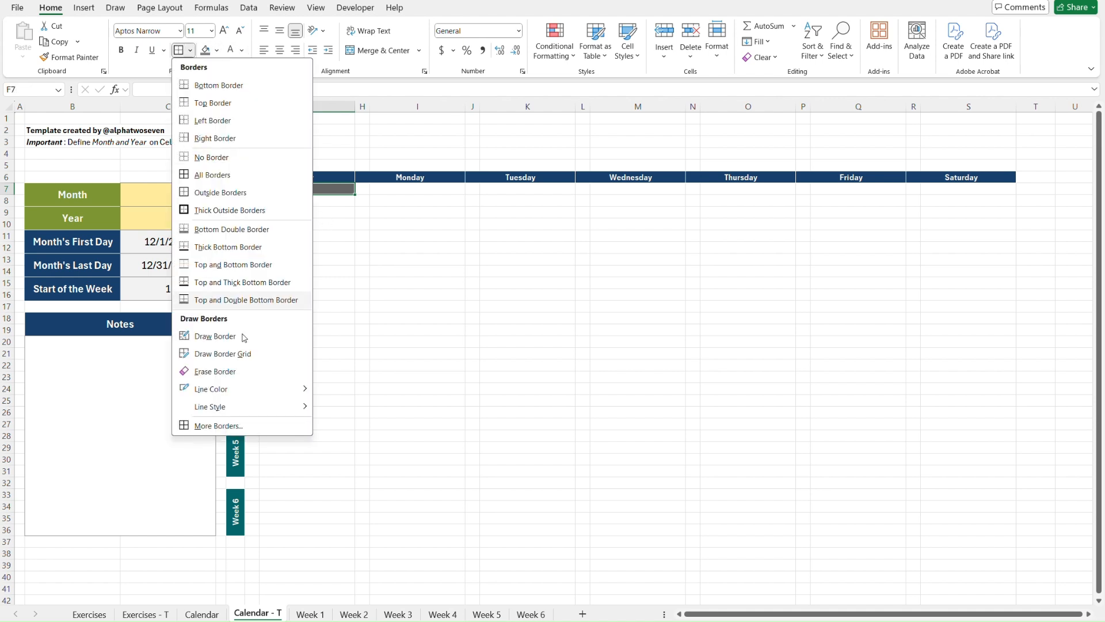
key("Escape")
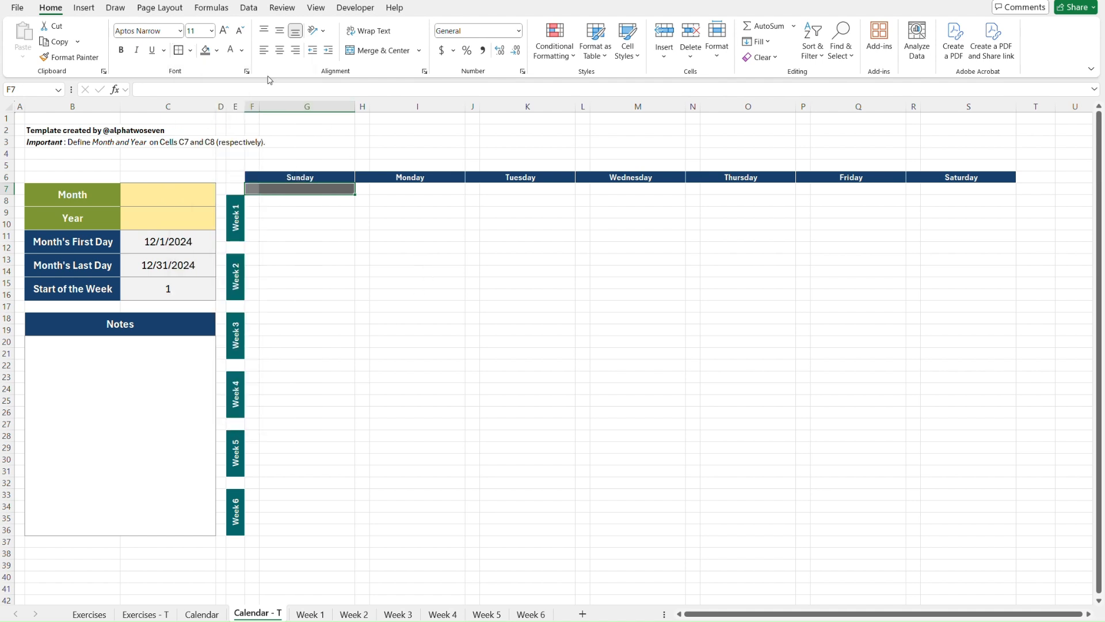
Step: Make the text format of F7:G7 bold and compare the row with the Calendar sheet
left_click(121, 51)
left_click(286, 213)
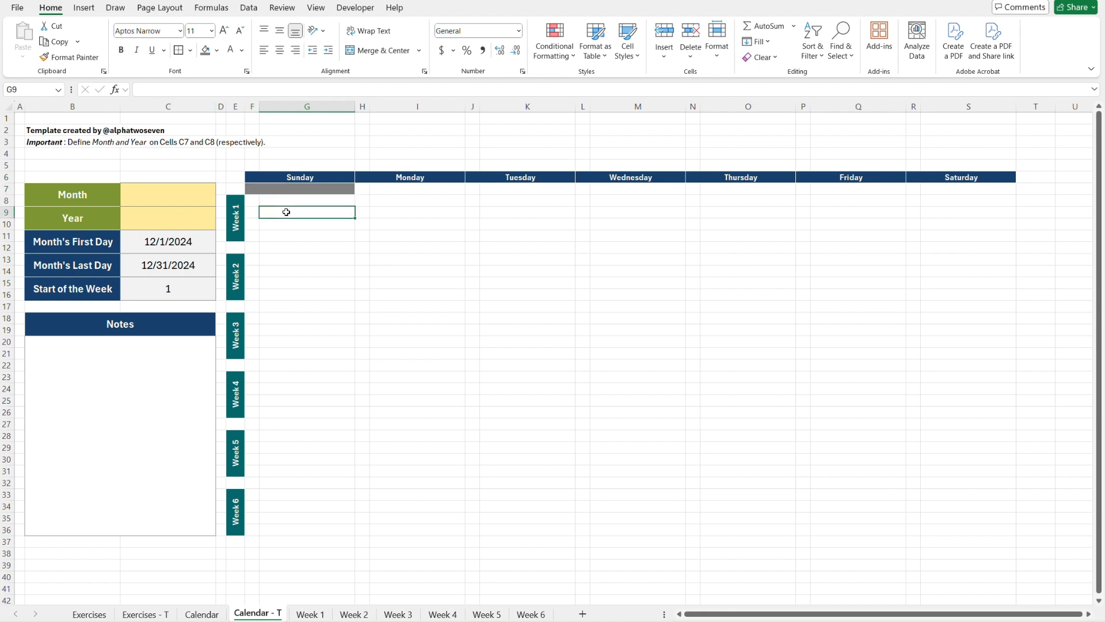
key("ctrl+Page_Up")
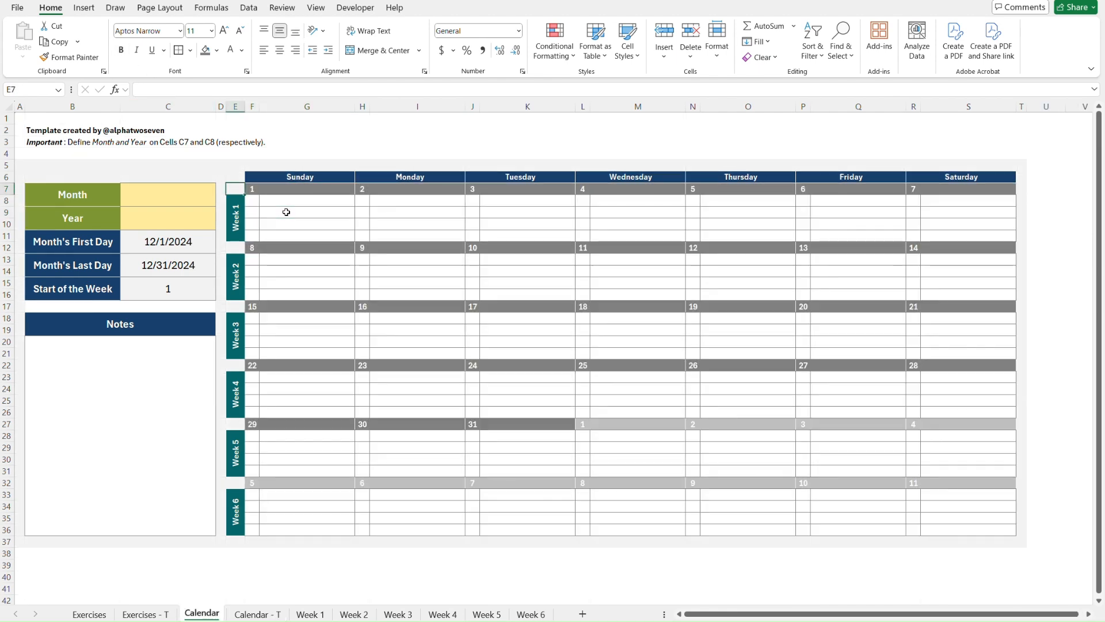
key("ctrl+Page_Down")
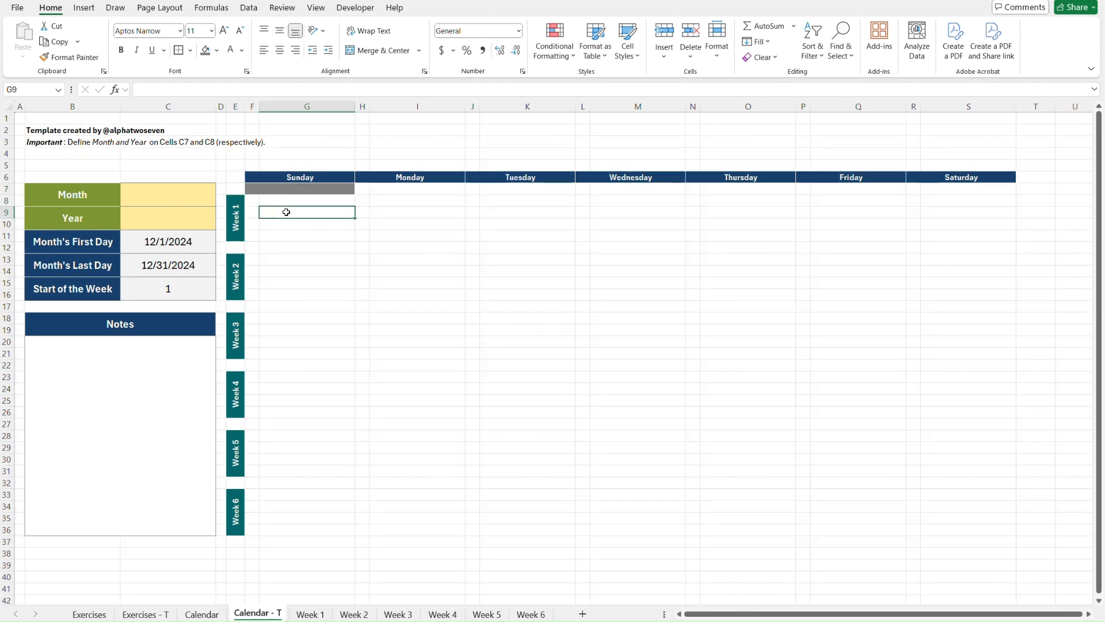
Step: Enter the formula =C11 in cell F7 to reference the month's first day
key("Left")
key("Up")
key("Up")
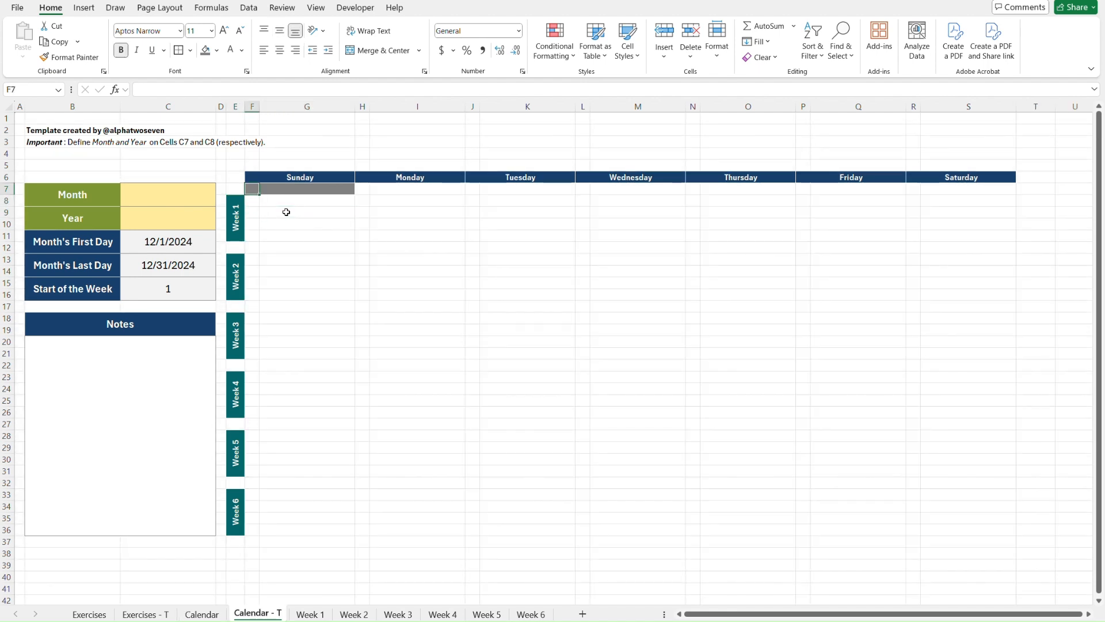
type("=")
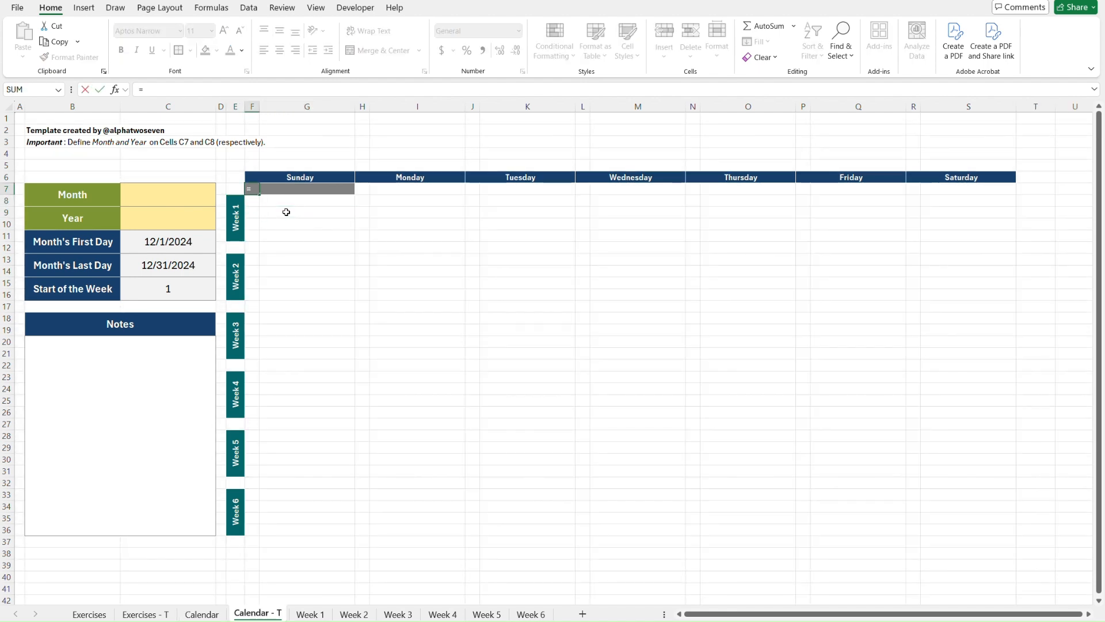
left_click(150, 242)
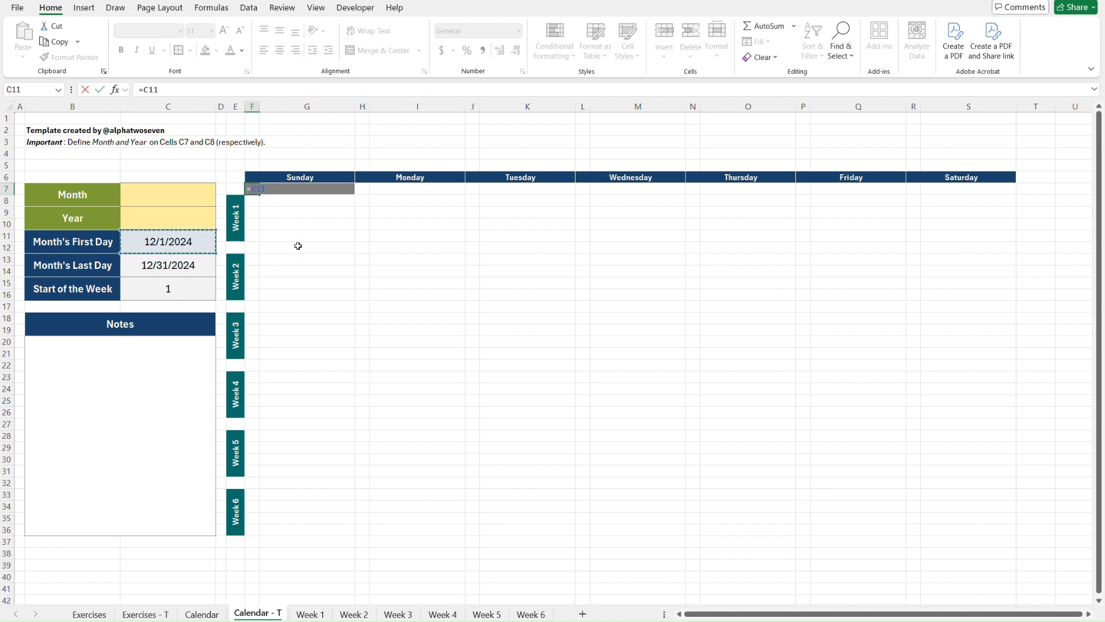
key("Return")
key("Up")
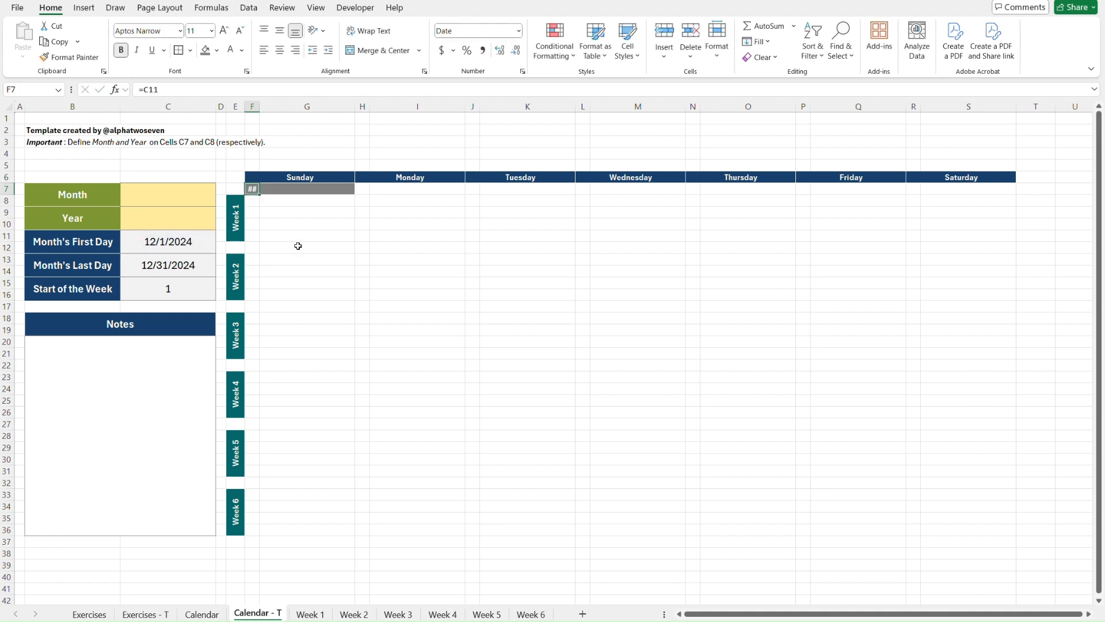
Step: Apply the custom number format d to cell F7 so that only the day number is displayed
left_click(522, 71)
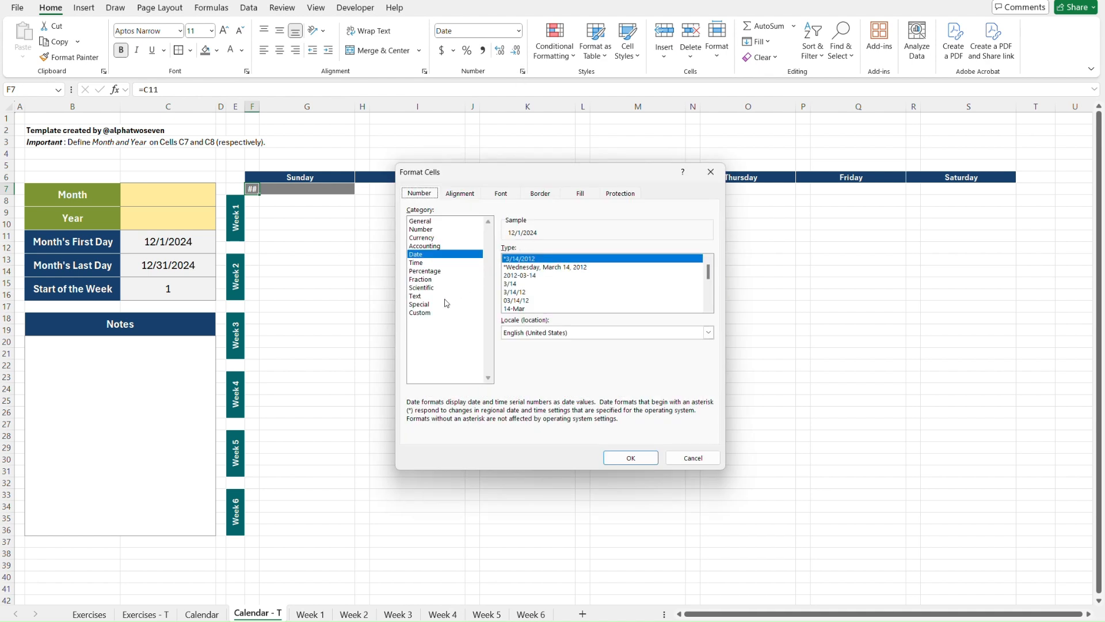
left_click(426, 314)
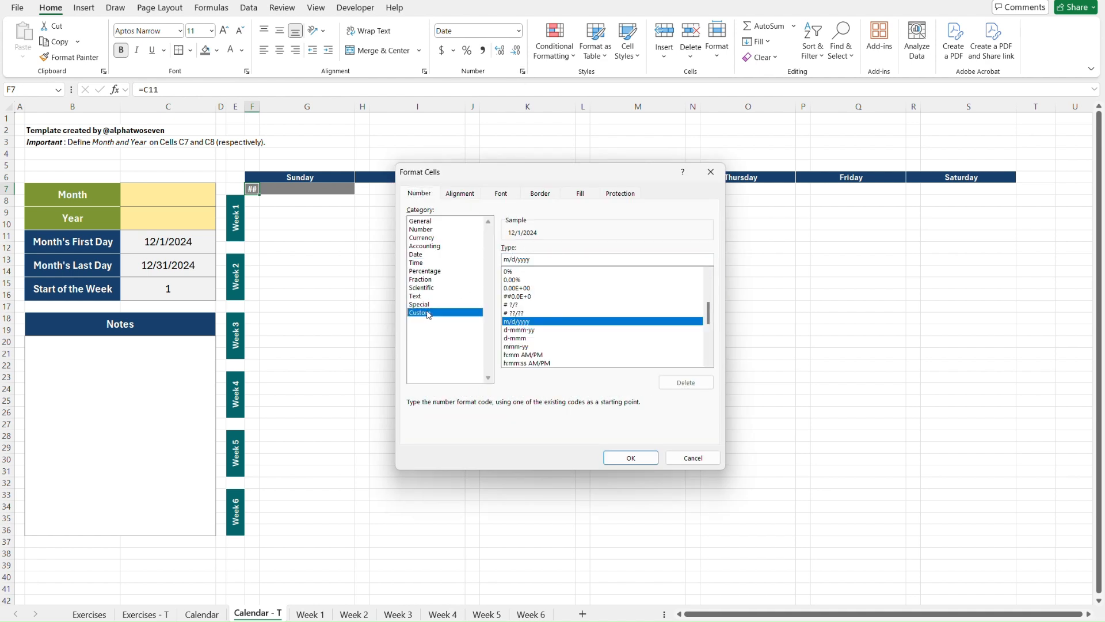
left_click(541, 258)
key("BackSpace")
key("BackSpace")
key("BackSpace")
key("BackSpace")
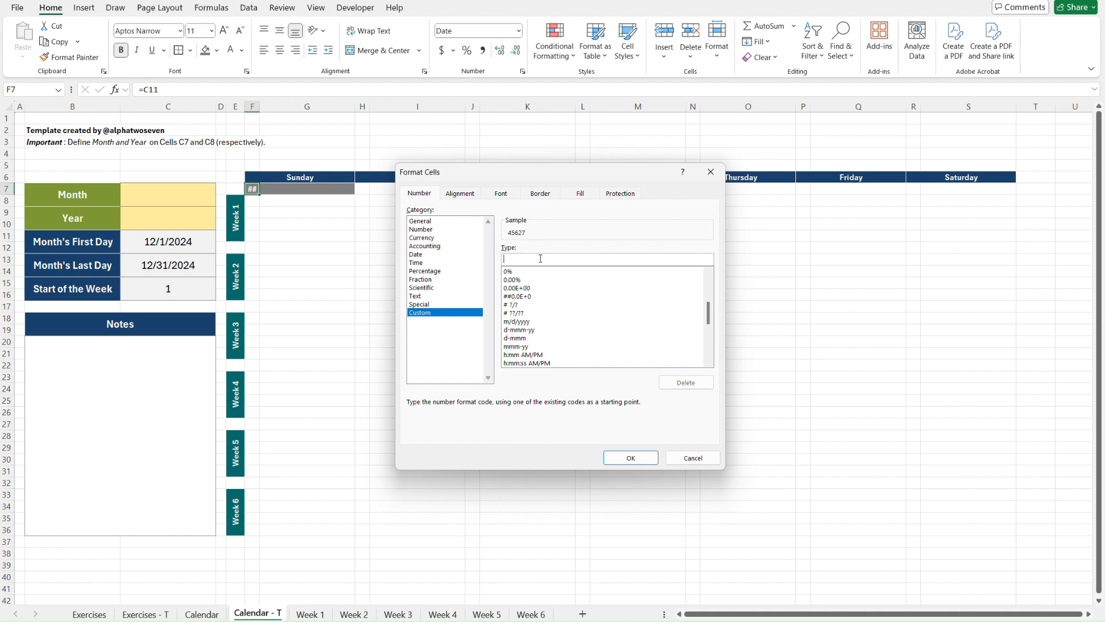
type("d")
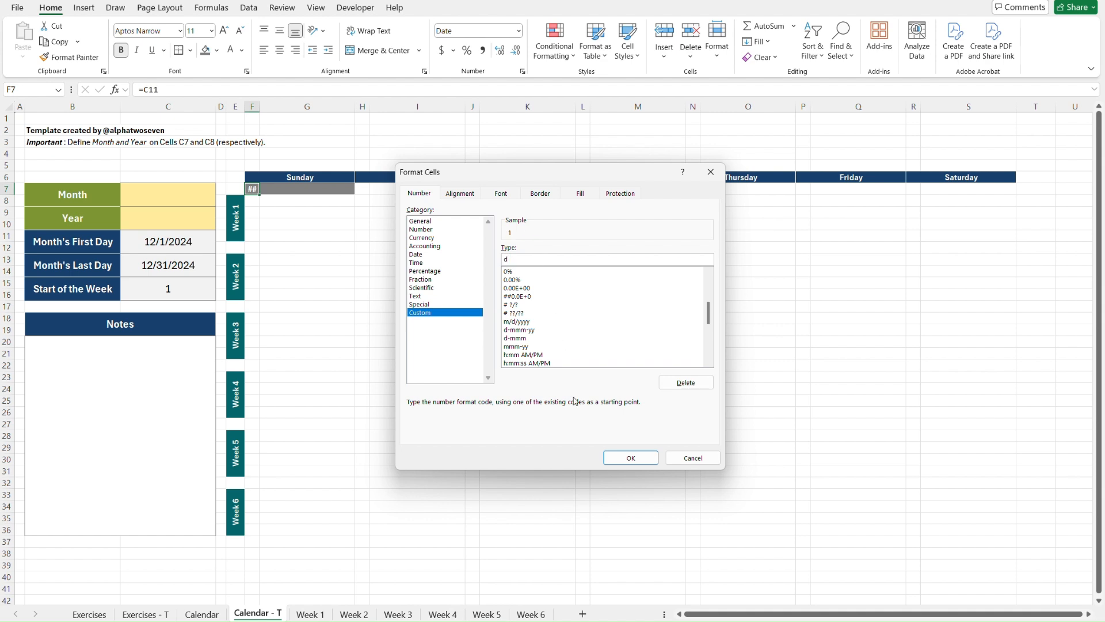
left_click(631, 457)
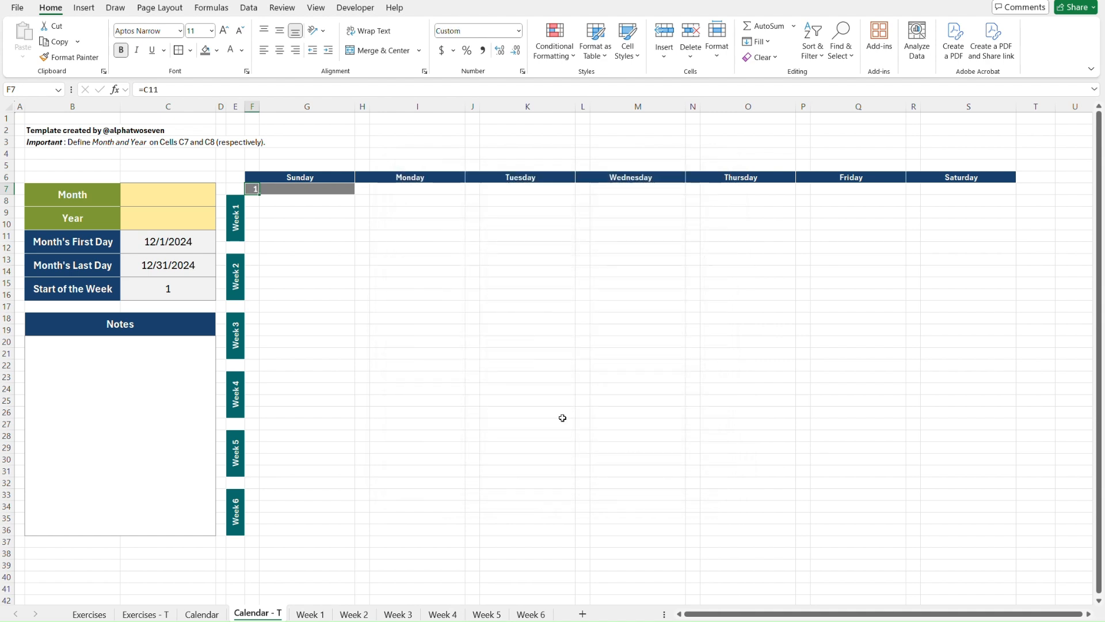
Step: Center the contents of cells F7:G7 horizontally
left_click(304, 206)
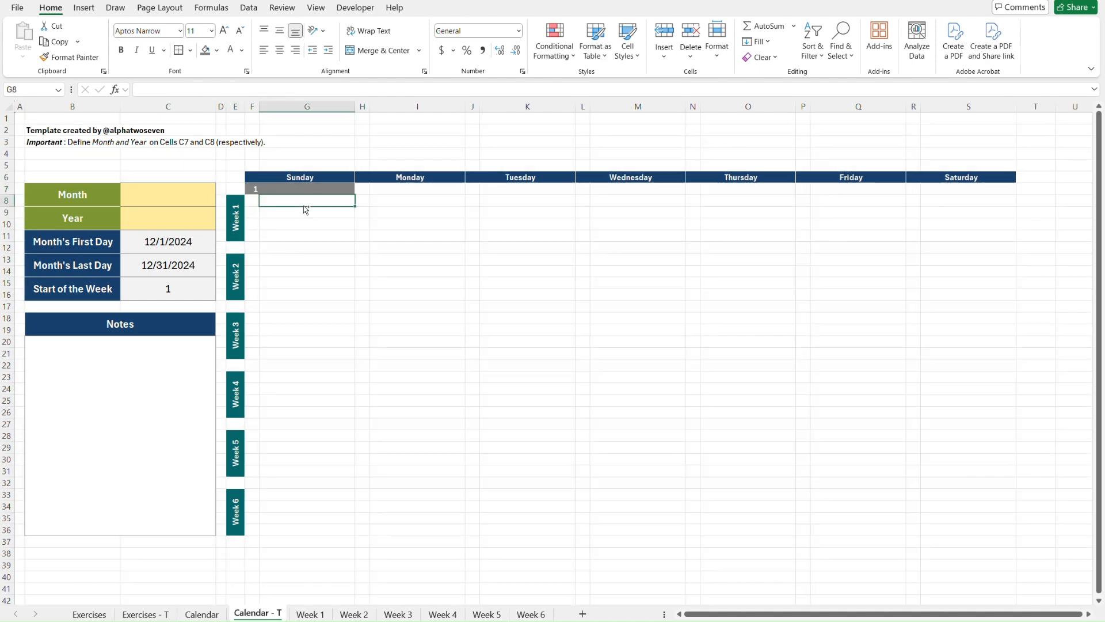
key("Up")
key("Left")
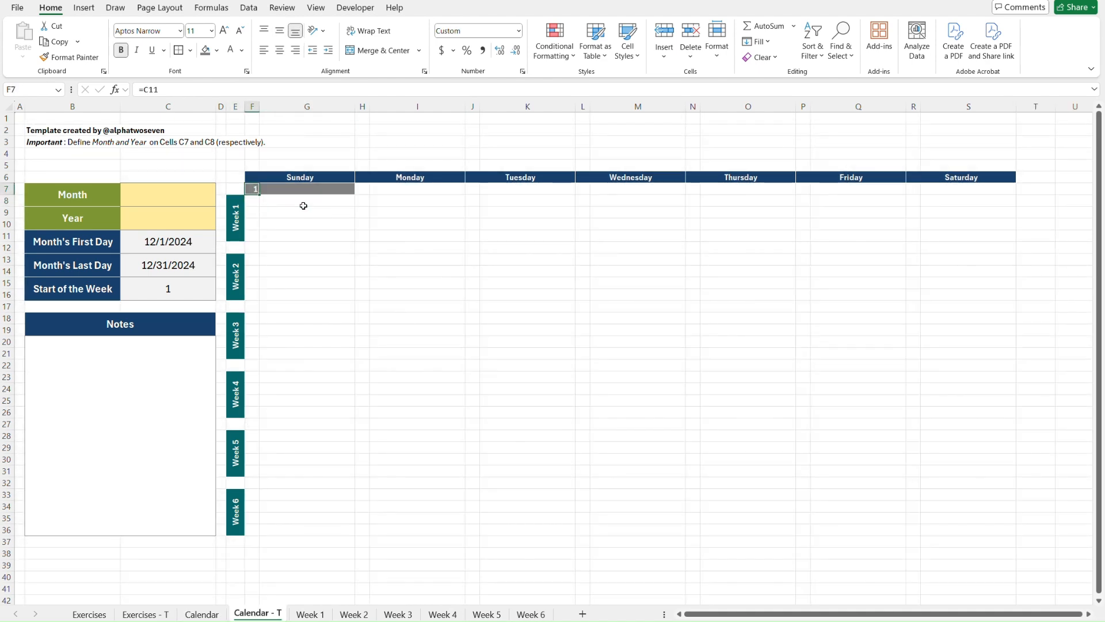
key("shift+Right")
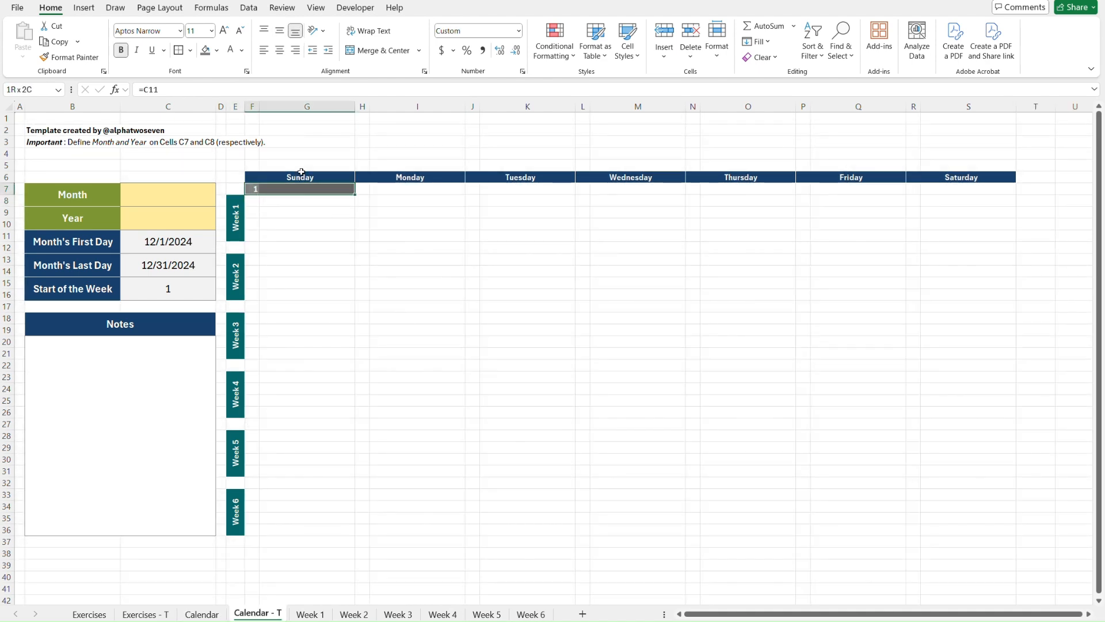
left_click(280, 51)
left_click(290, 205)
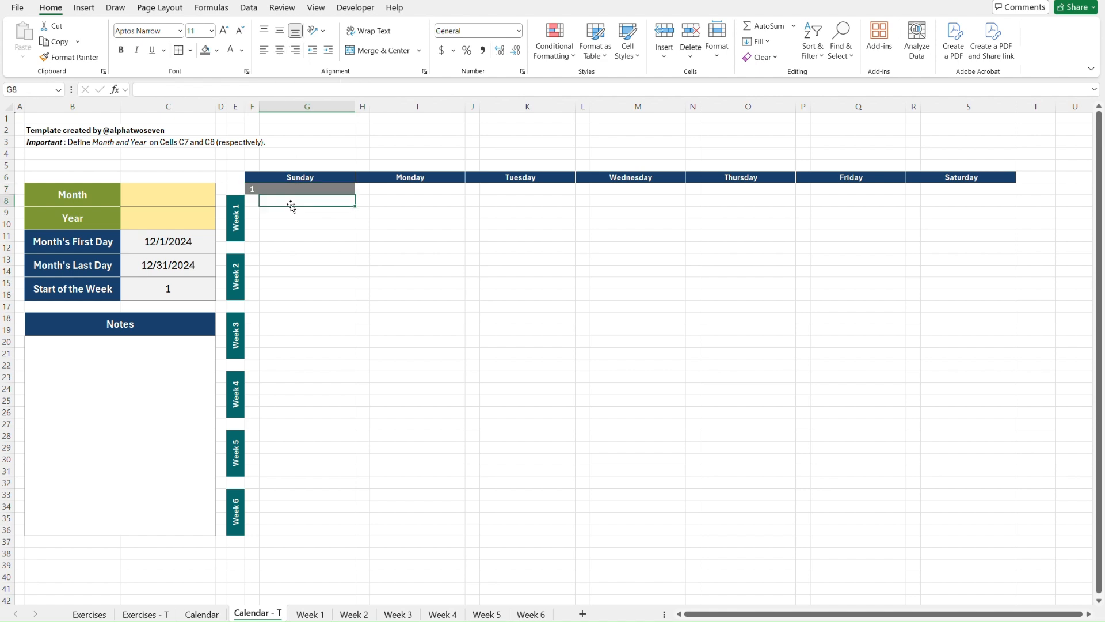
key("Down")
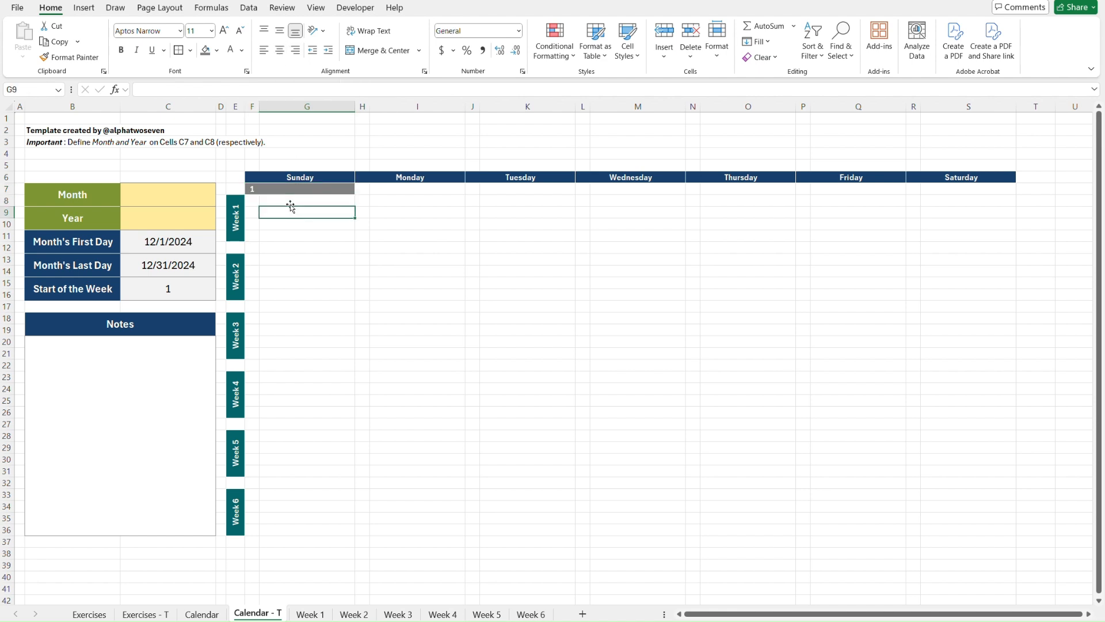
Step: Set the calendar's month to 3 and the year to 2025
left_click(168, 192)
type("3")
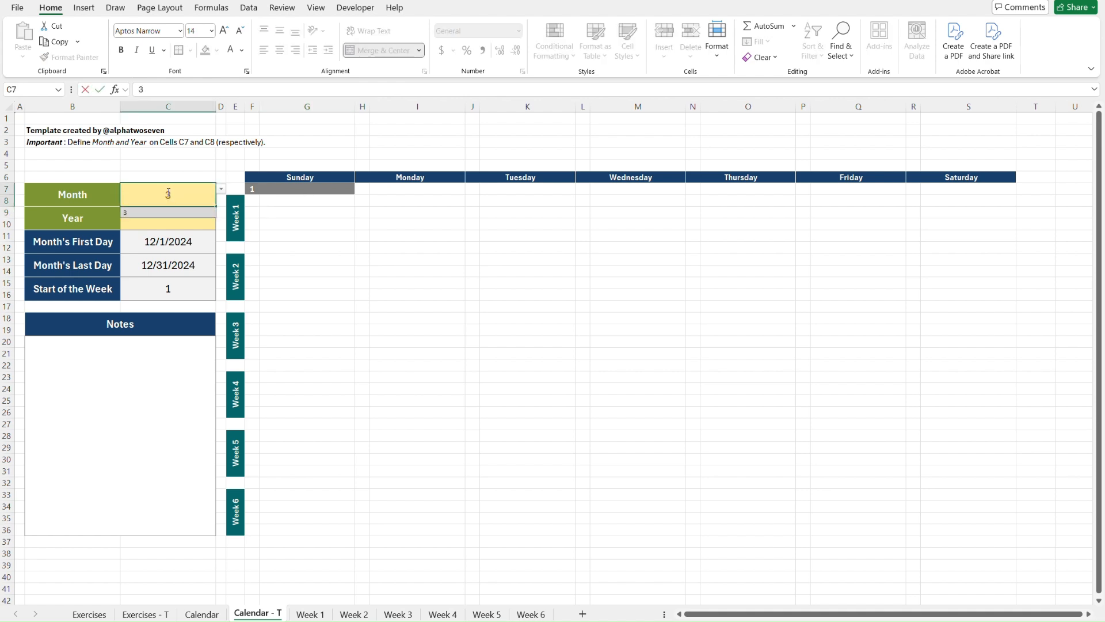
key("Return")
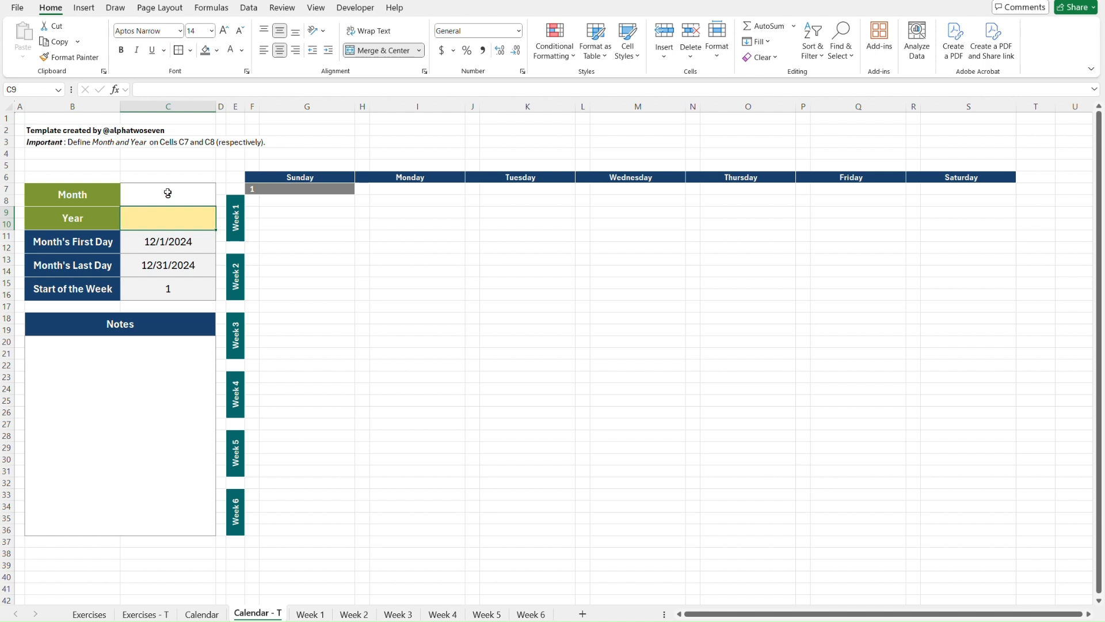
type("2025")
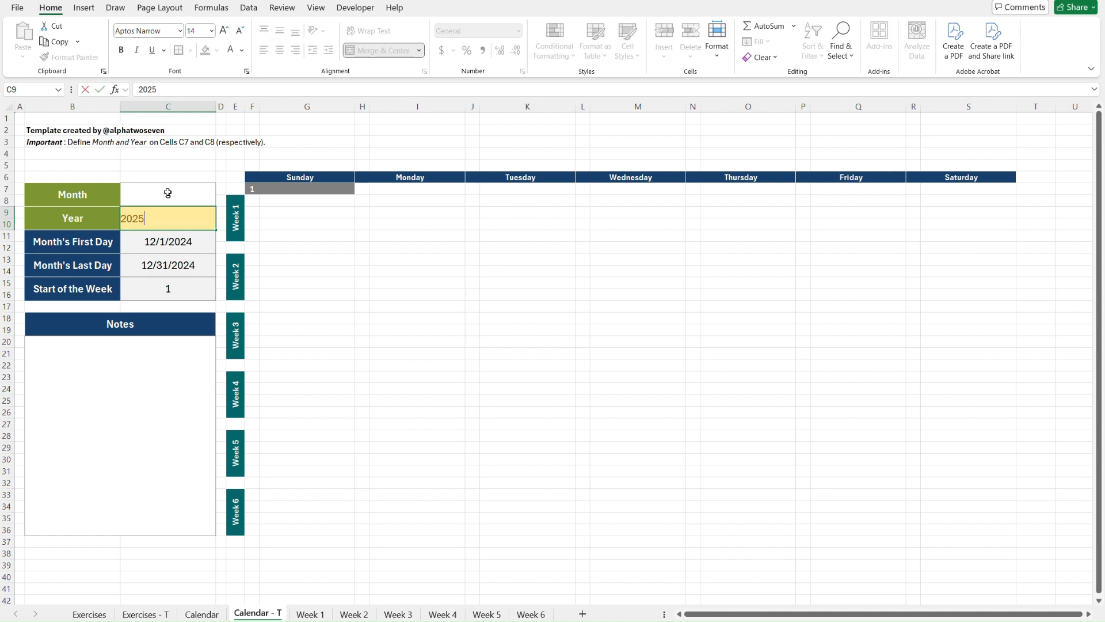
key("Return")
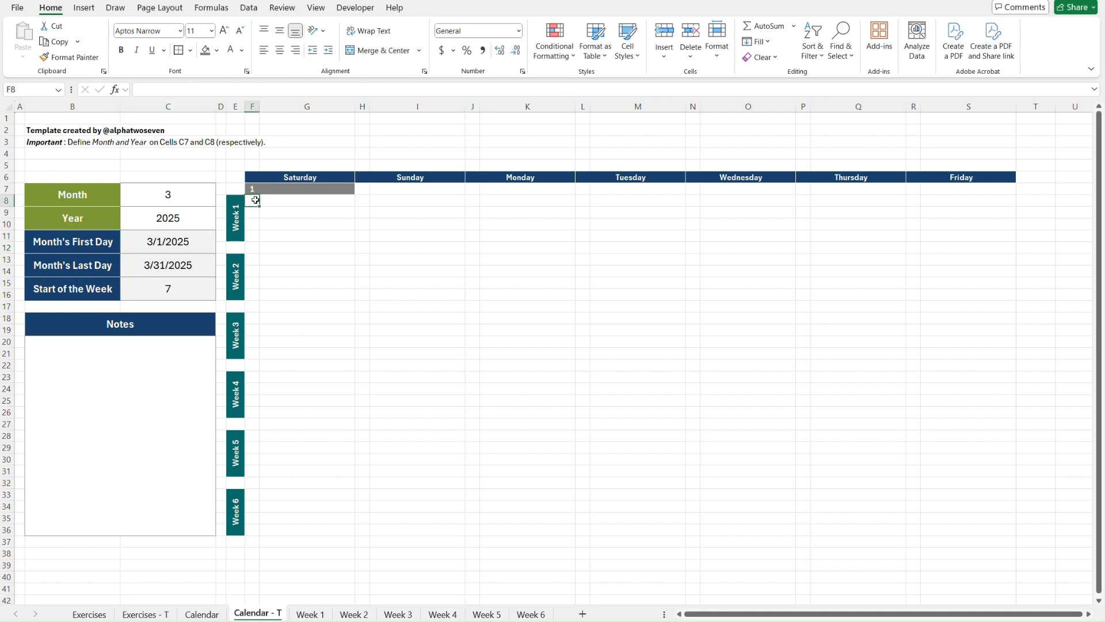
Step: Change the formula in cell F7 to =$C$11-$C$15+1, with both references absolute
left_click(253, 191)
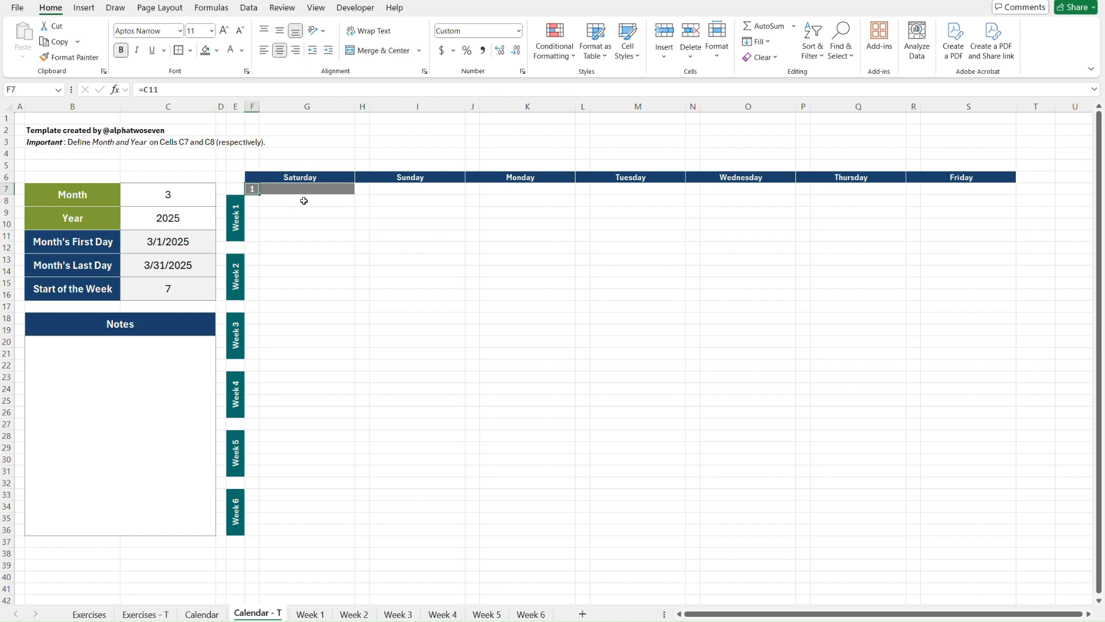
left_click(148, 89)
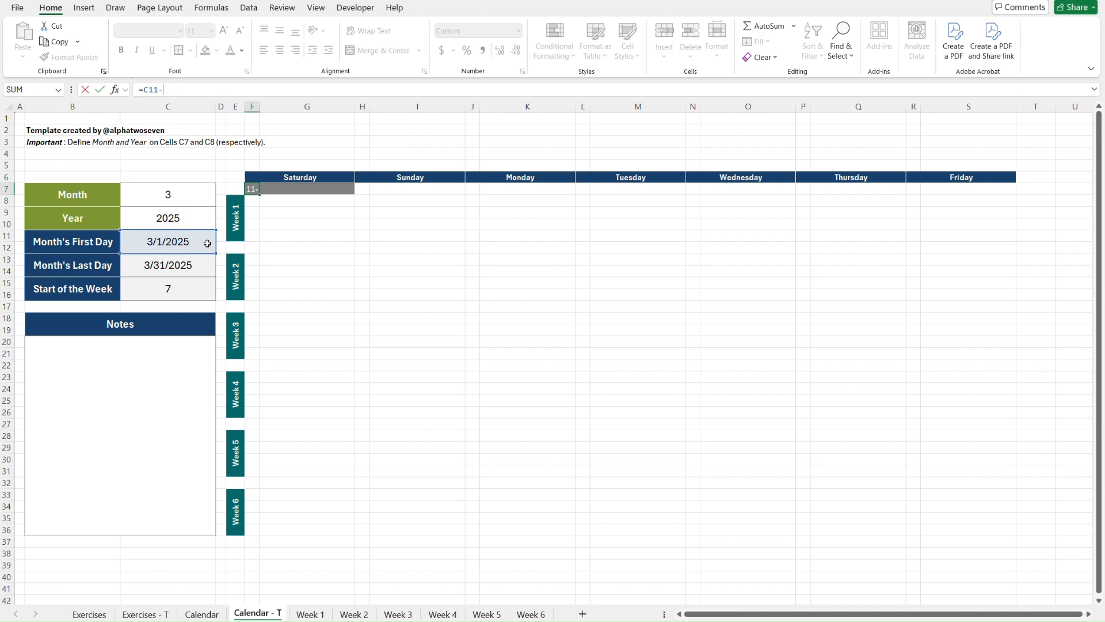
left_click(200, 290)
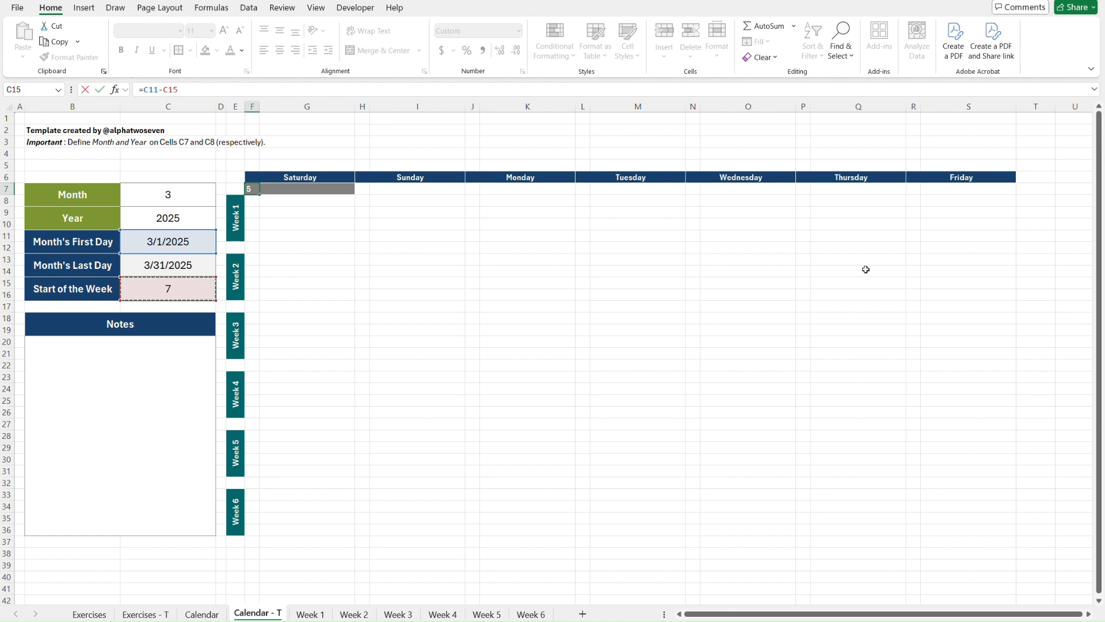
type("+1")
key("F4")
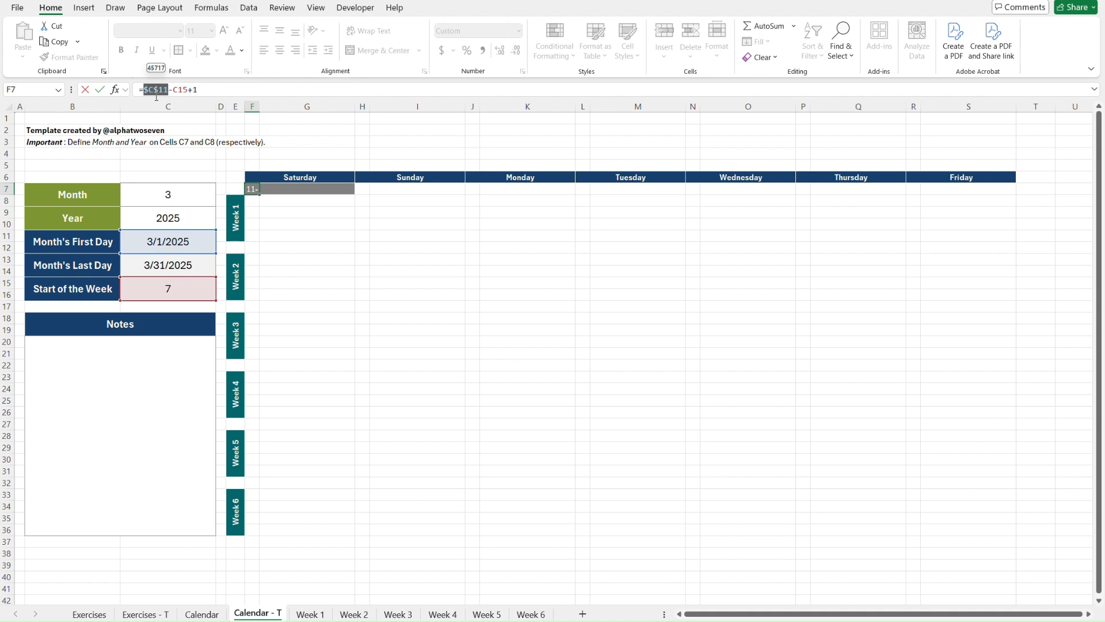
left_click(178, 90)
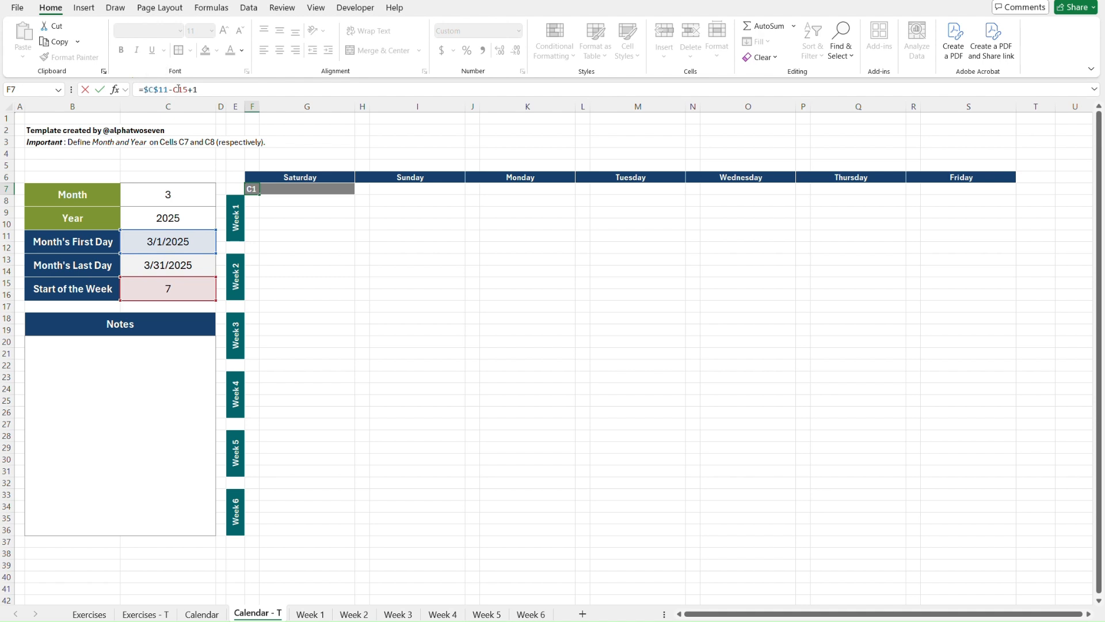
key("F4")
left_click(221, 89)
key("Return")
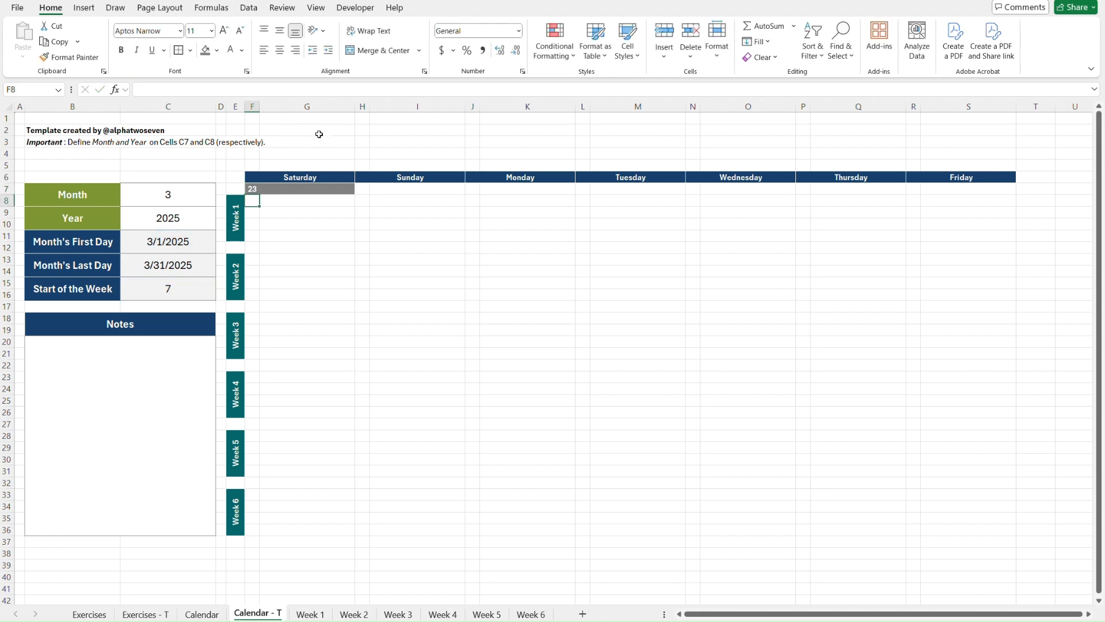
left_click(300, 200)
key("Left")
key("Up")
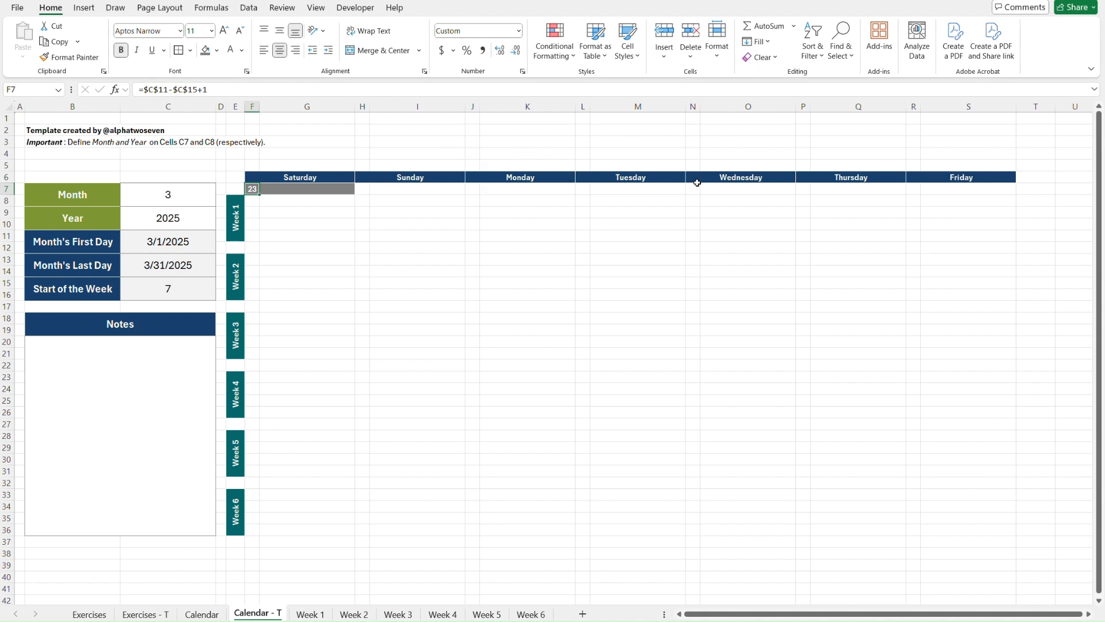
left_click(911, 187)
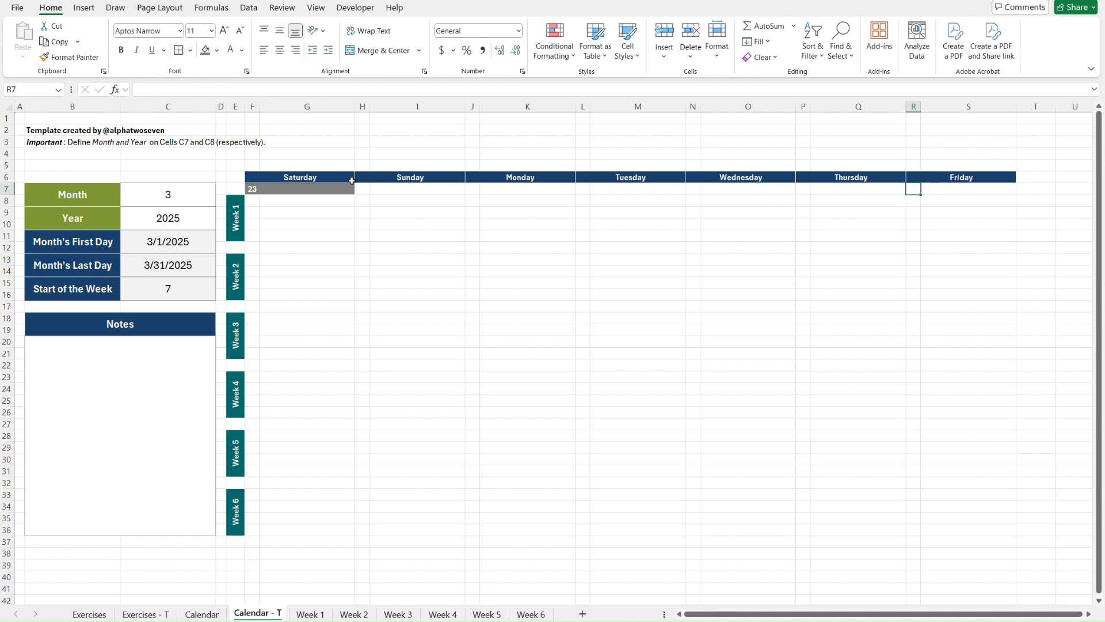
Step: Copy the formatting of cells F7:G7 to H7:I7 with Format Painter
left_click(372, 200)
key("Up")
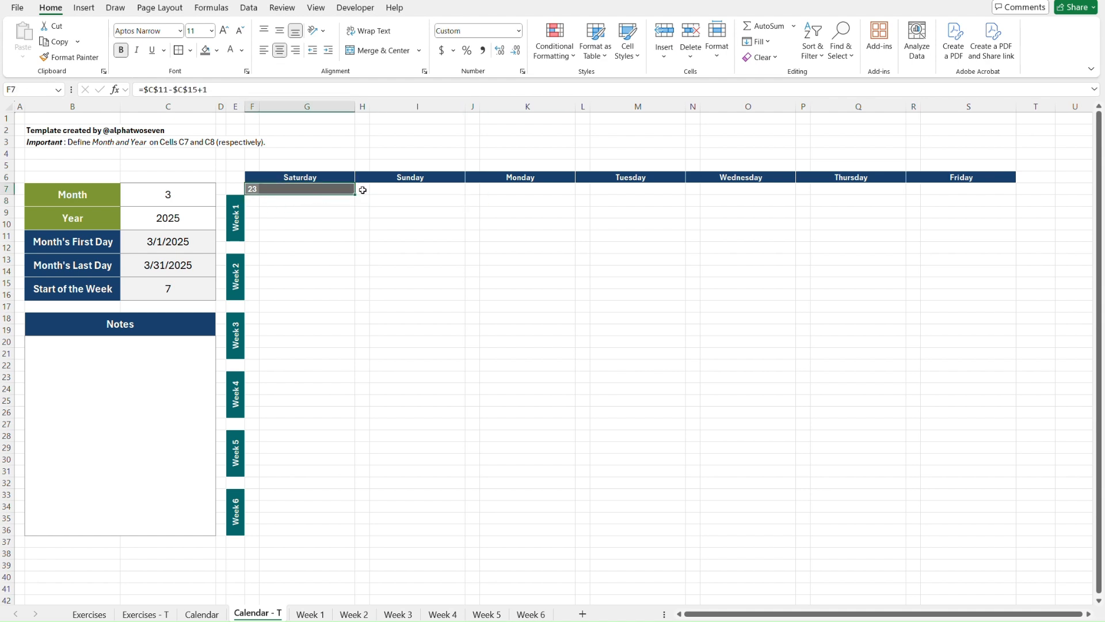
key("alt+h")
key("f")
key("p")
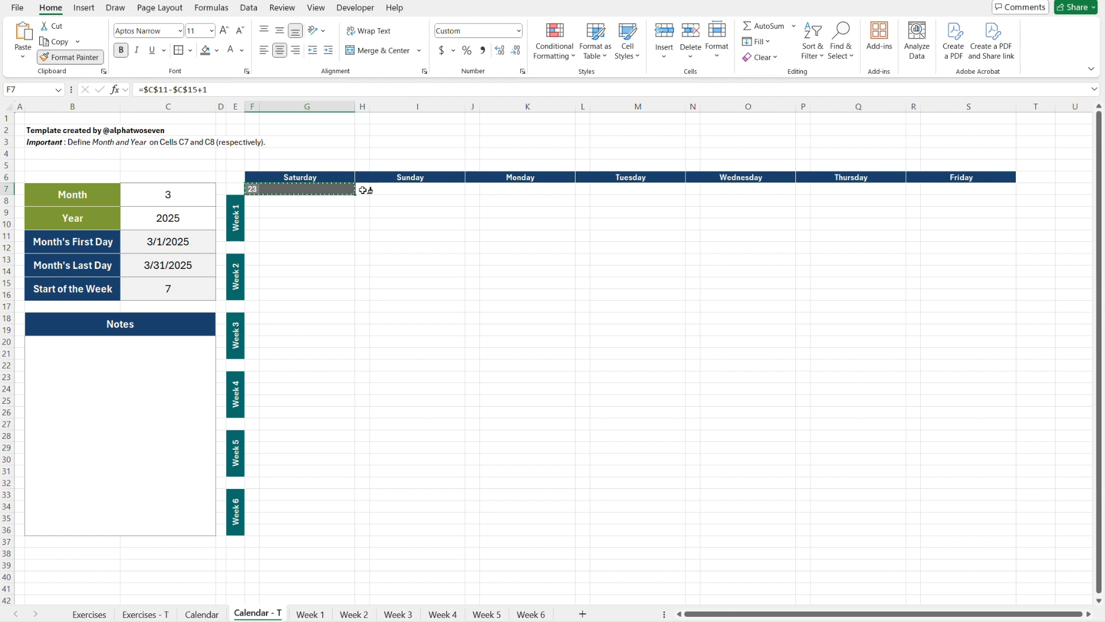
left_click(363, 190)
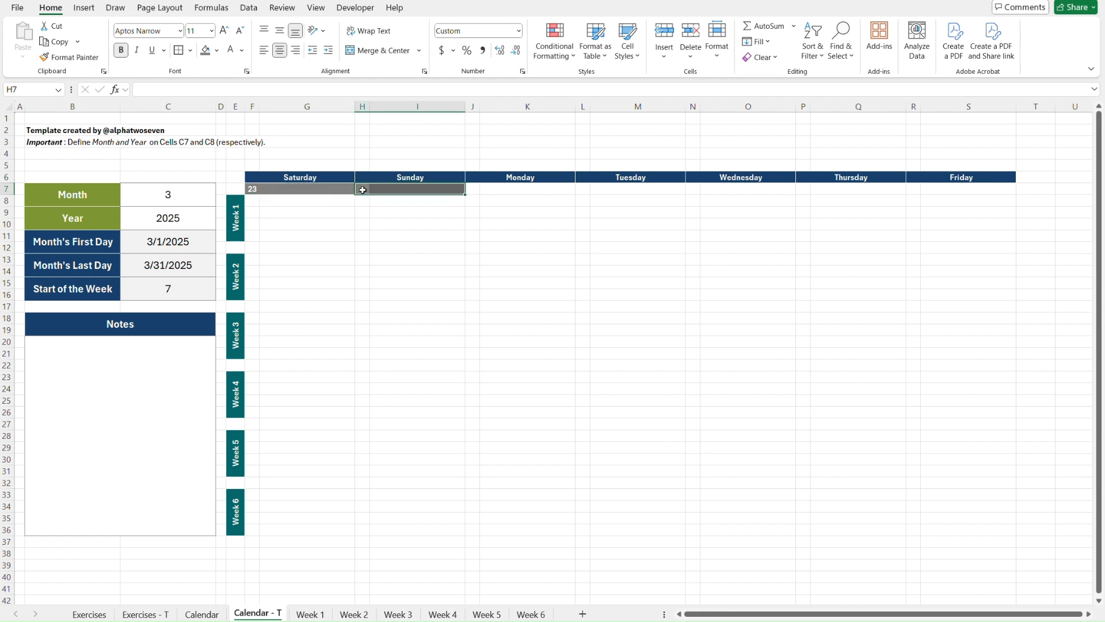
Step: Enter the formula =F7+1 in cell H7 to show the following day
left_click(362, 190)
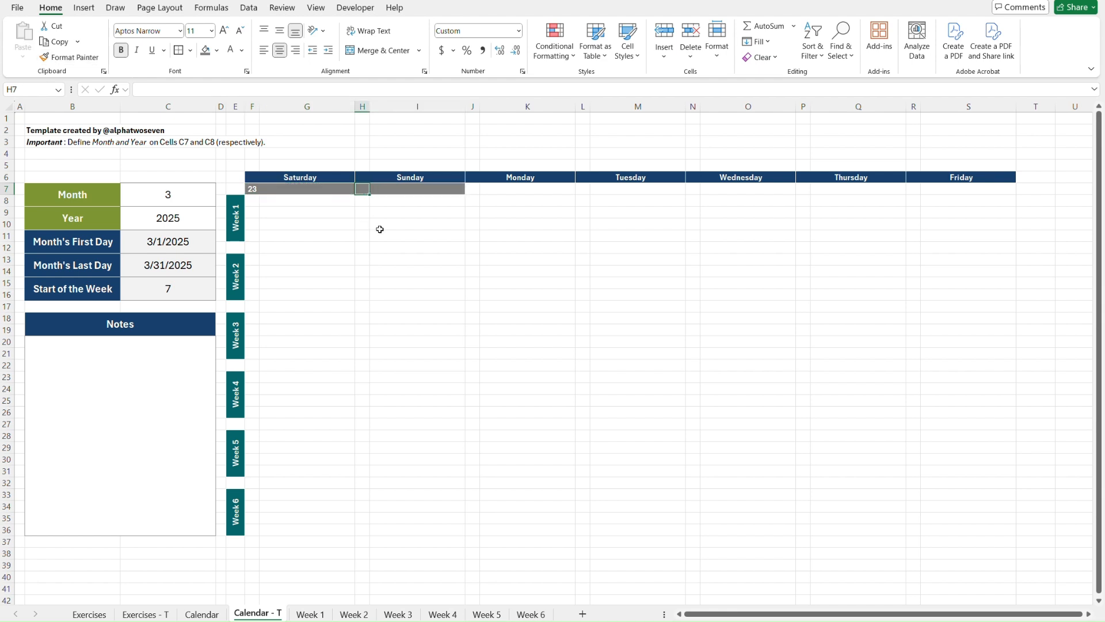
type("=")
key("Left")
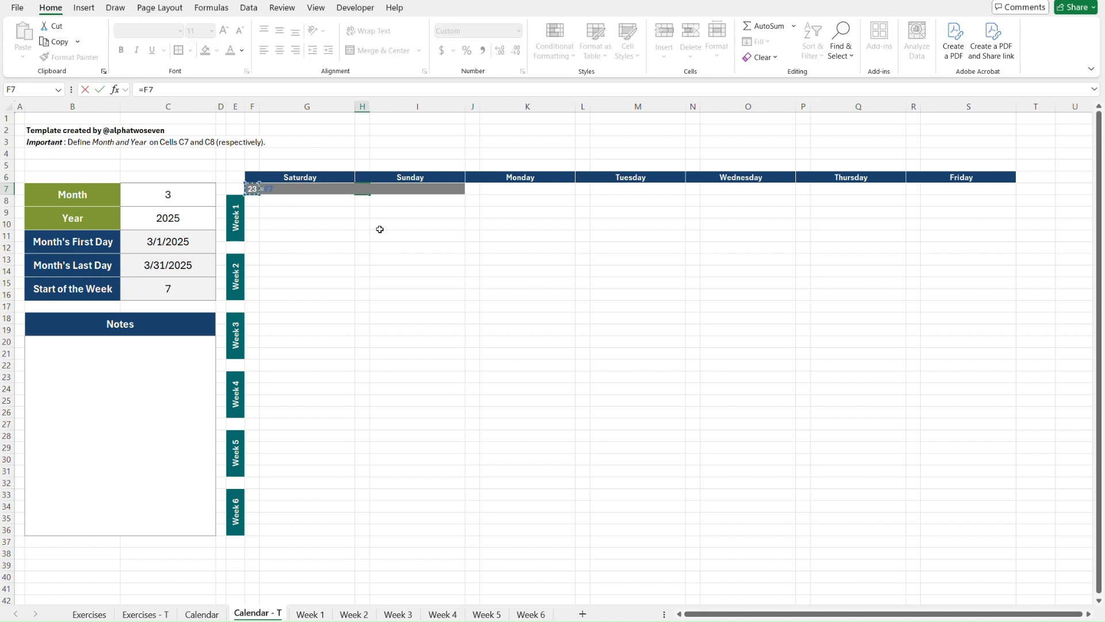
type("+1")
key("ctrl+Return")
Step: Copy cells H7:I7 into J7:K7 and L7:M7 to continue the first week's dates
key("shift+Right")
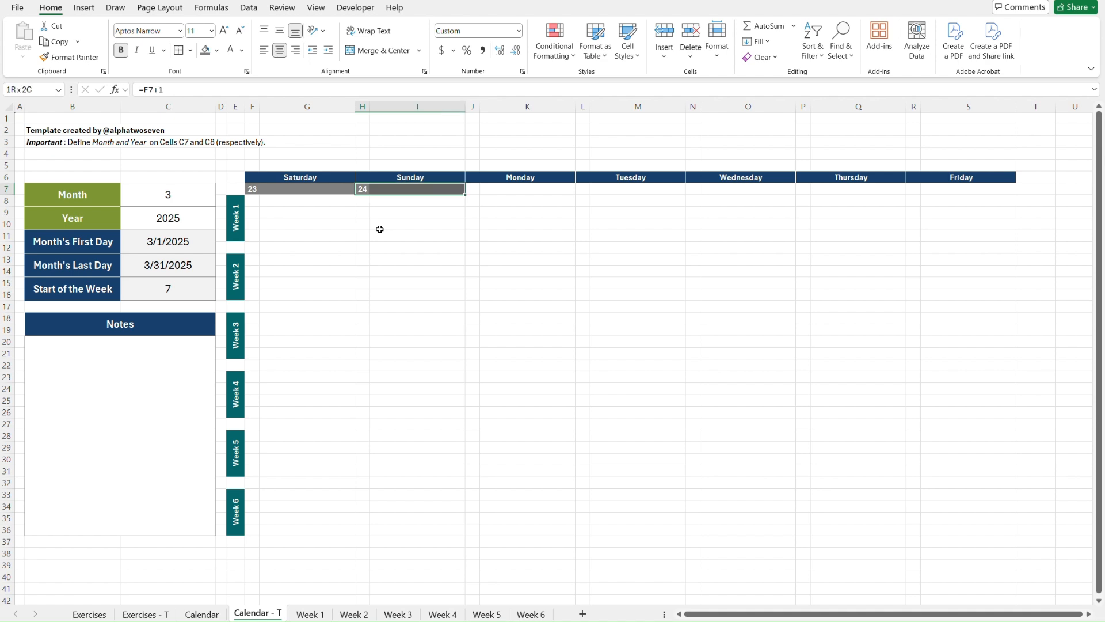
key("ctrl+c")
key("Right")
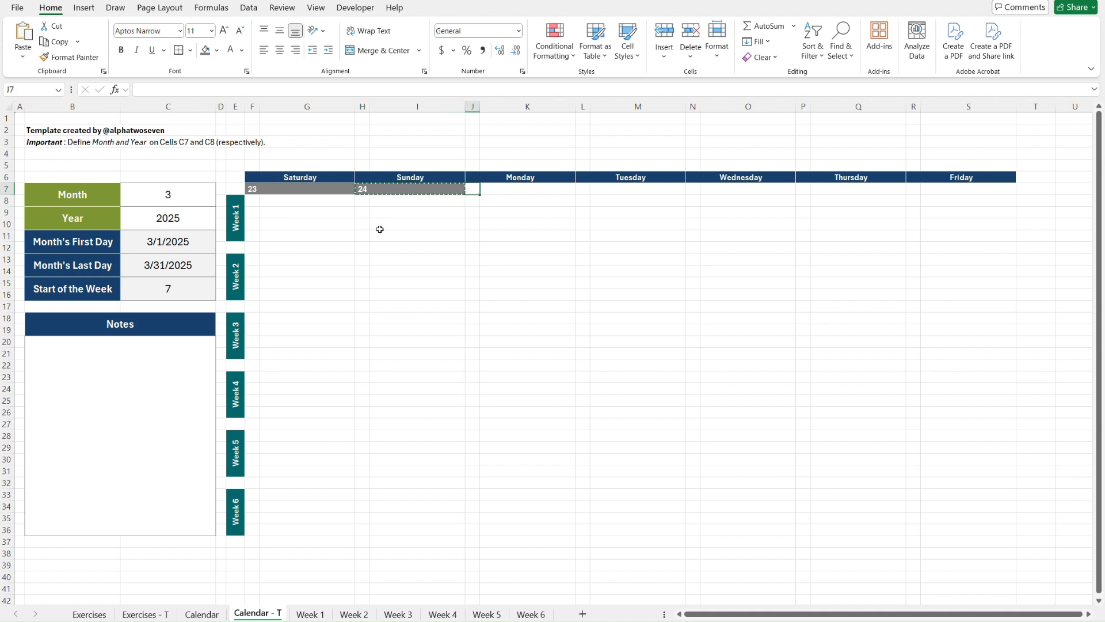
key("ctrl+v")
key("Right")
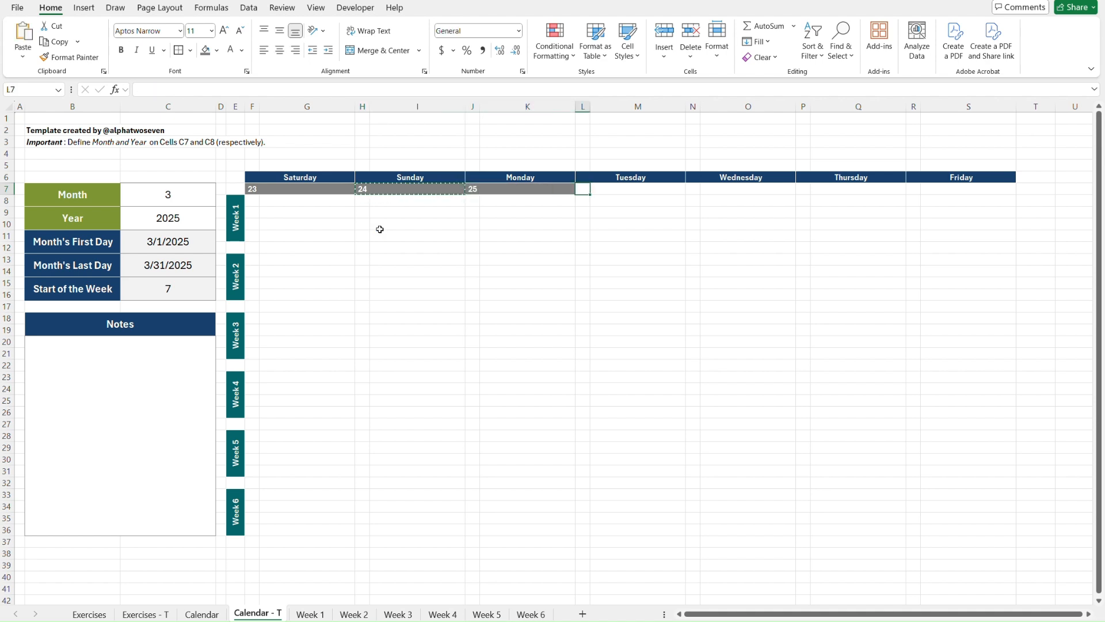
key("ctrl+v")
Step: Paste the copied date cells across N7:S7 to complete the first week's date row
key("Right")
key("shift+Right")
key("shift+Right")
key("shift+Right")
key("shift+Right")
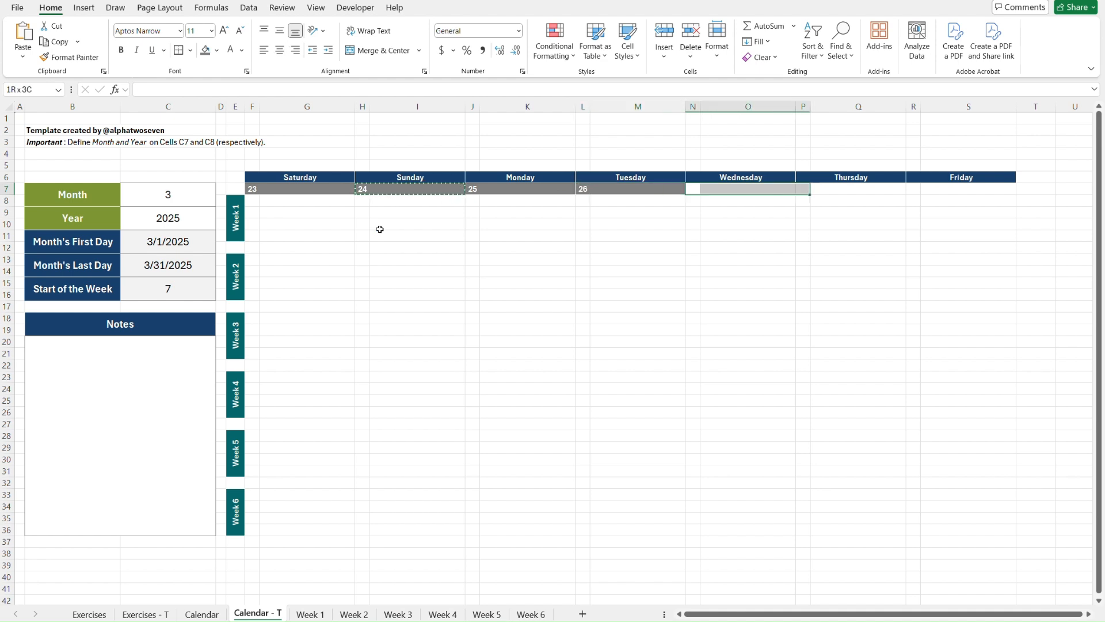
key("shift+Right")
key("ctrl+v")
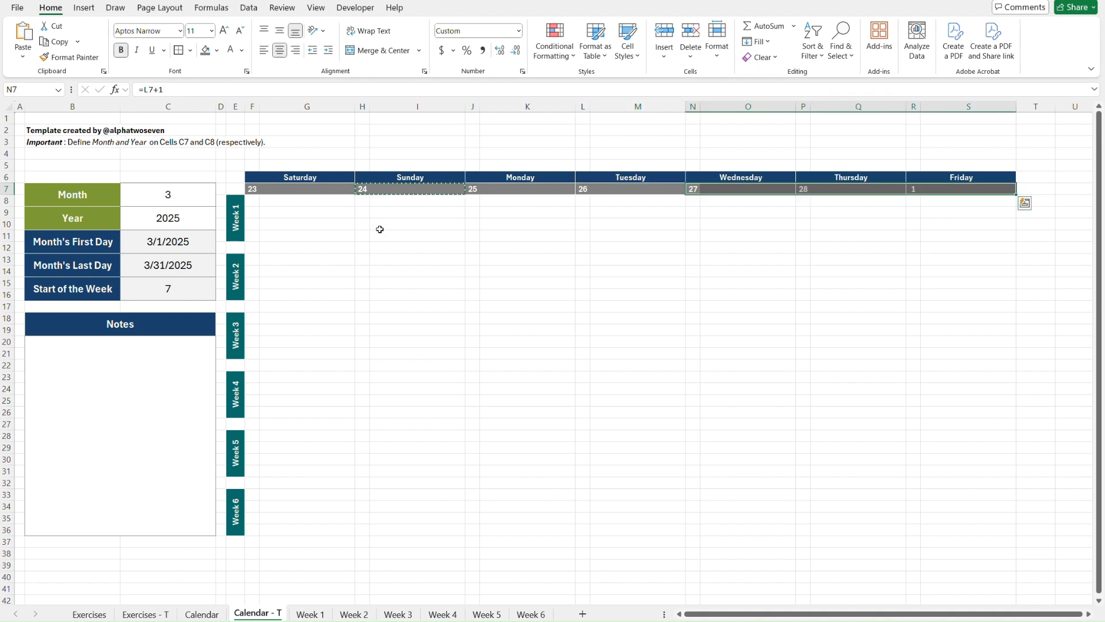
key("Down")
left_click(518, 262)
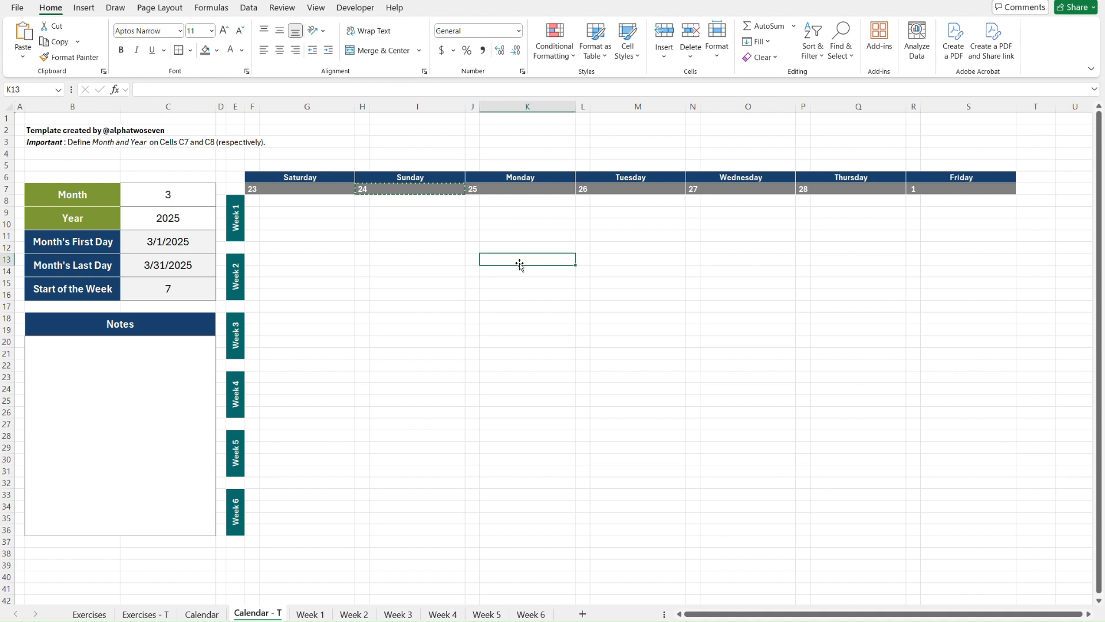
key("Escape")
Step: Replace the first weekday header's formula in cell F6 with =F7
left_click(299, 208)
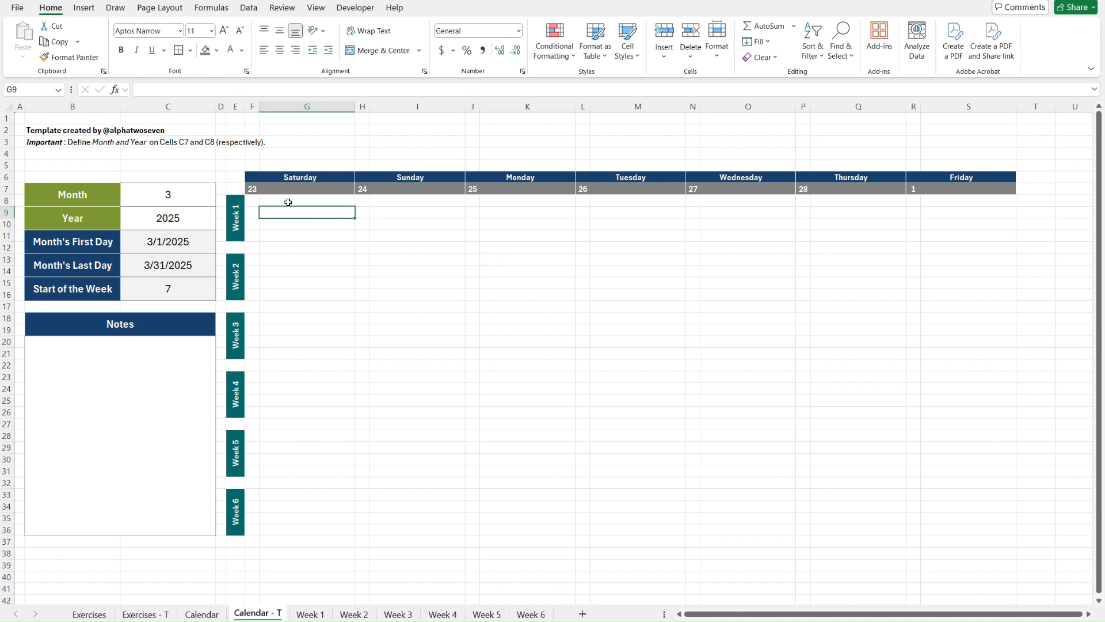
key("Left")
key("Up")
key("Up")
key("Up")
type("=C11")
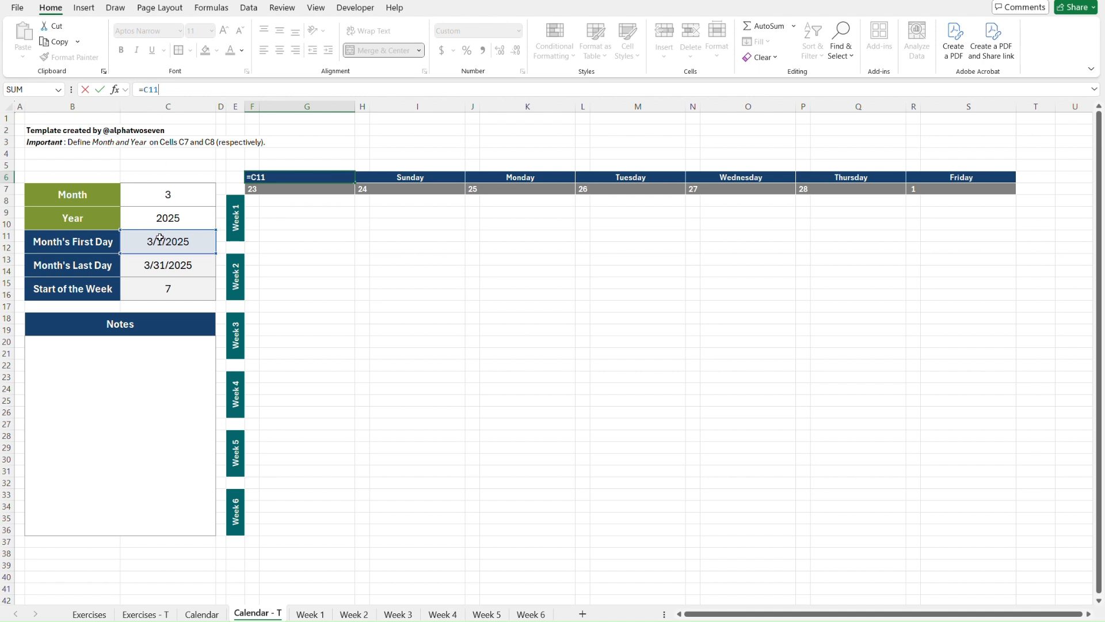
left_click_drag(159, 232, 252, 191)
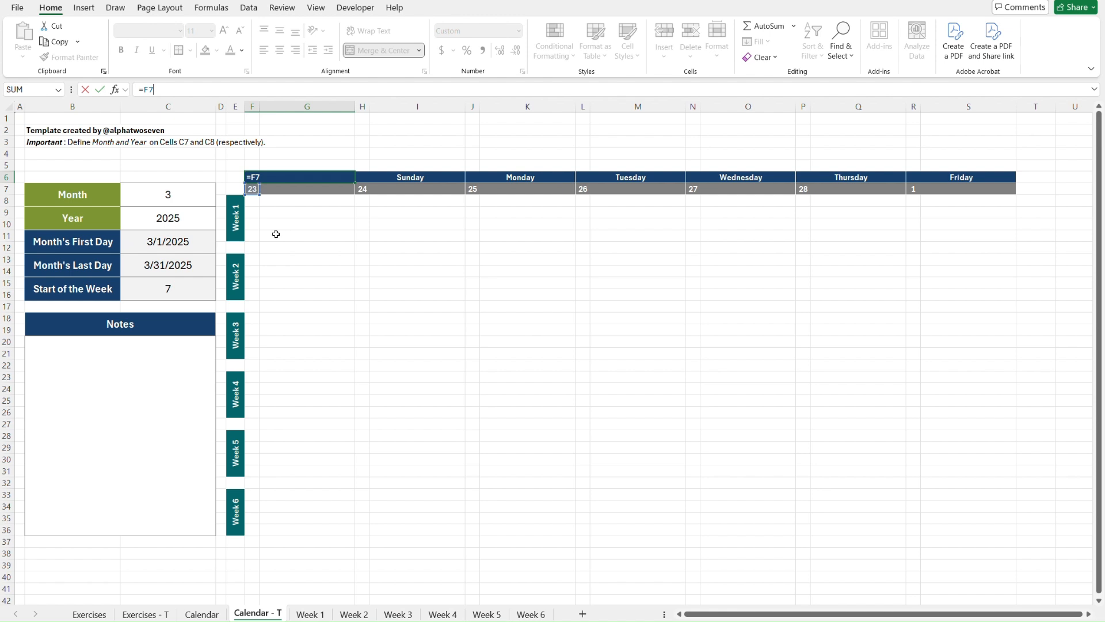
key("ctrl+Return")
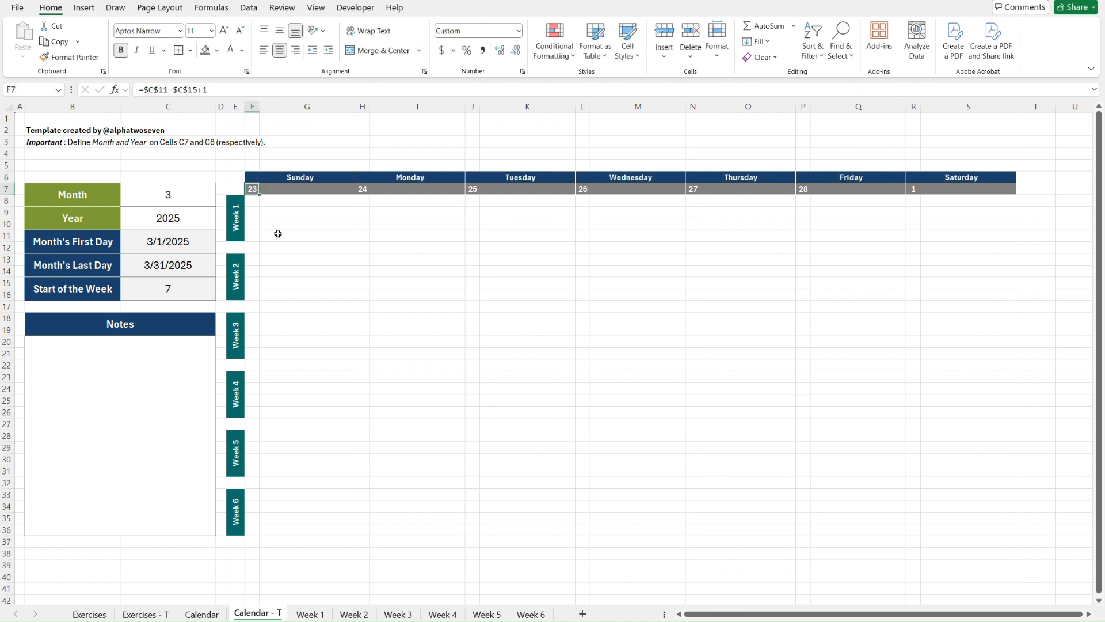
key("Delete")
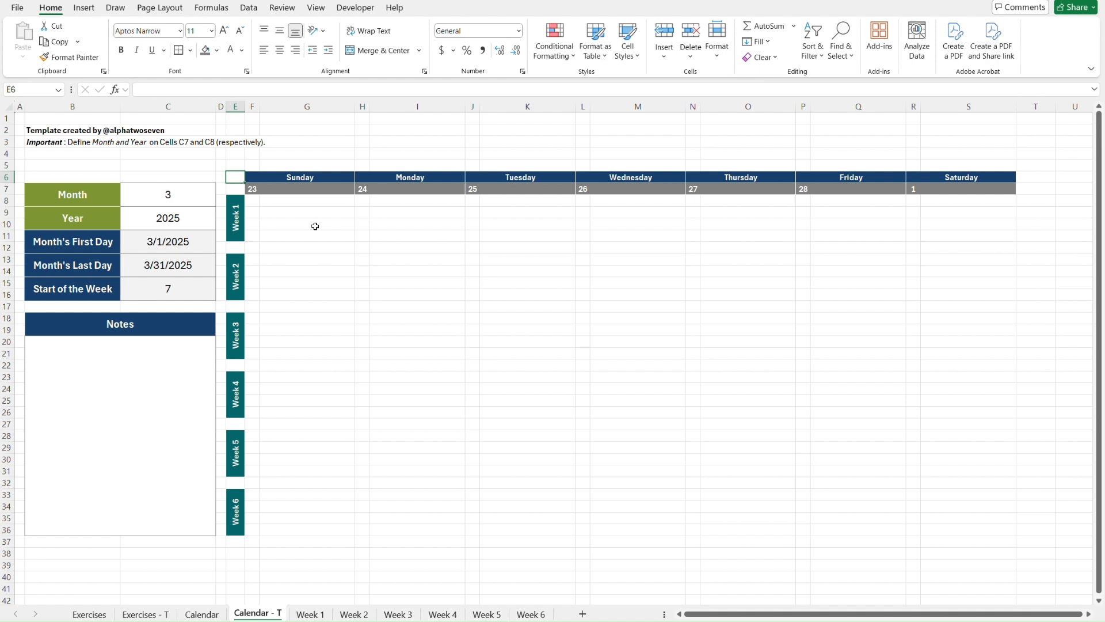
Step: Clear the Month and Year values on Calendar - T and compare the sheet with Calendar
key("ctrl+Page_Up")
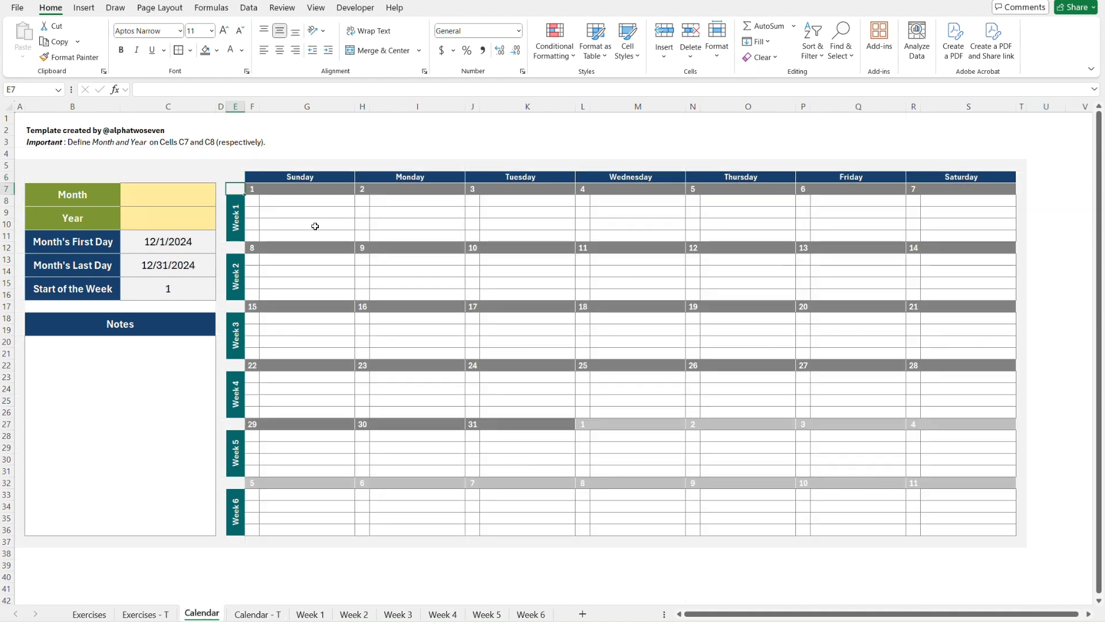
key("ctrl+Page_Down")
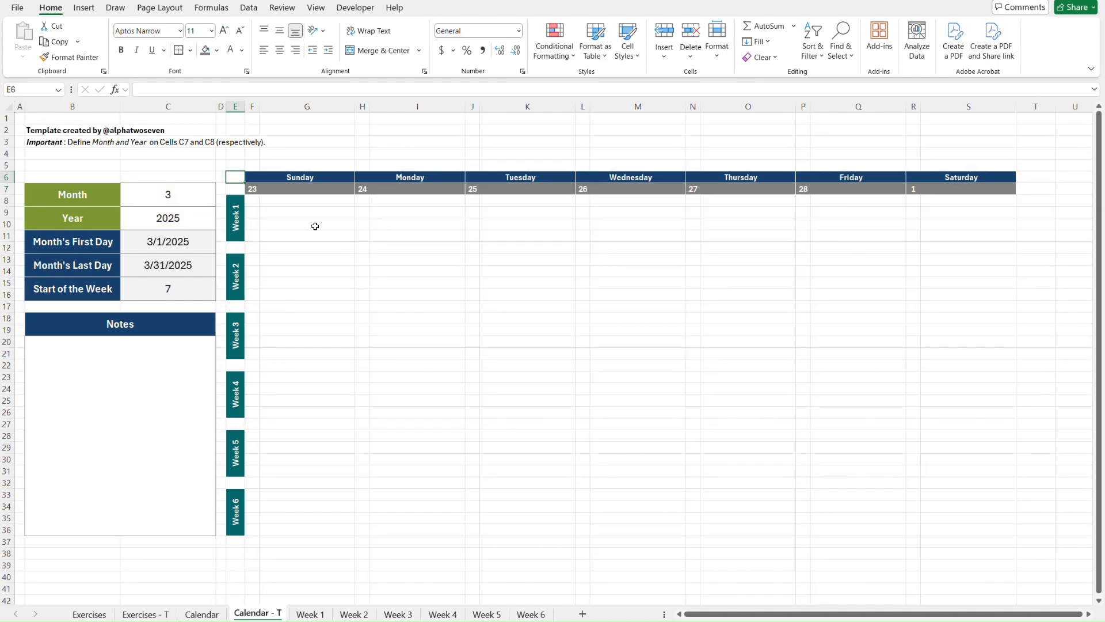
left_click(179, 191)
key("shift+Down")
key("Delete")
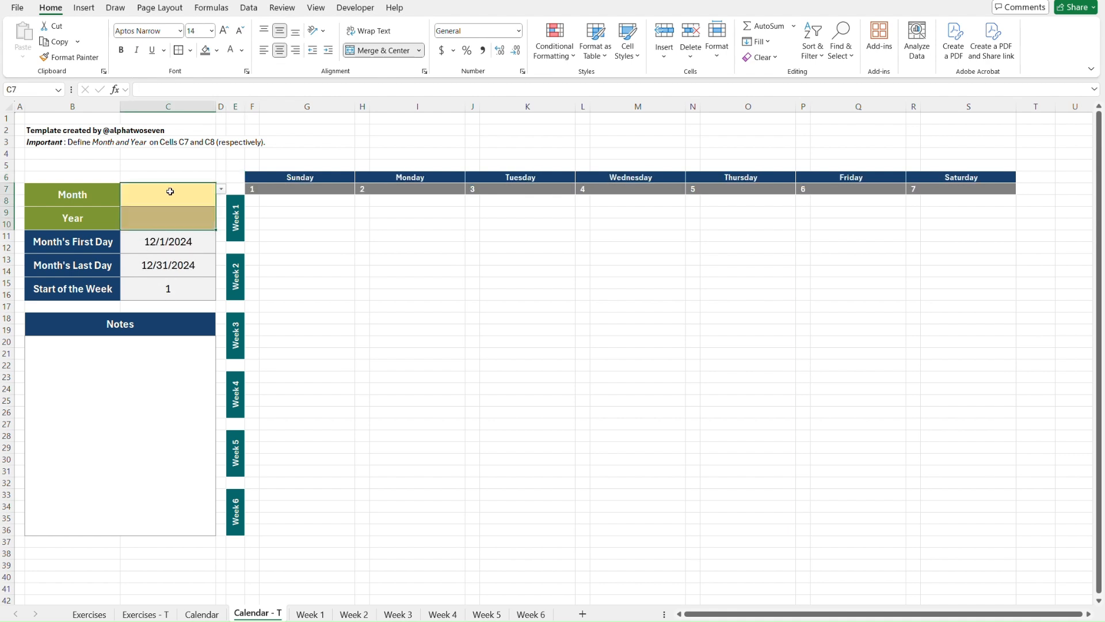
key("ctrl+Page_Up")
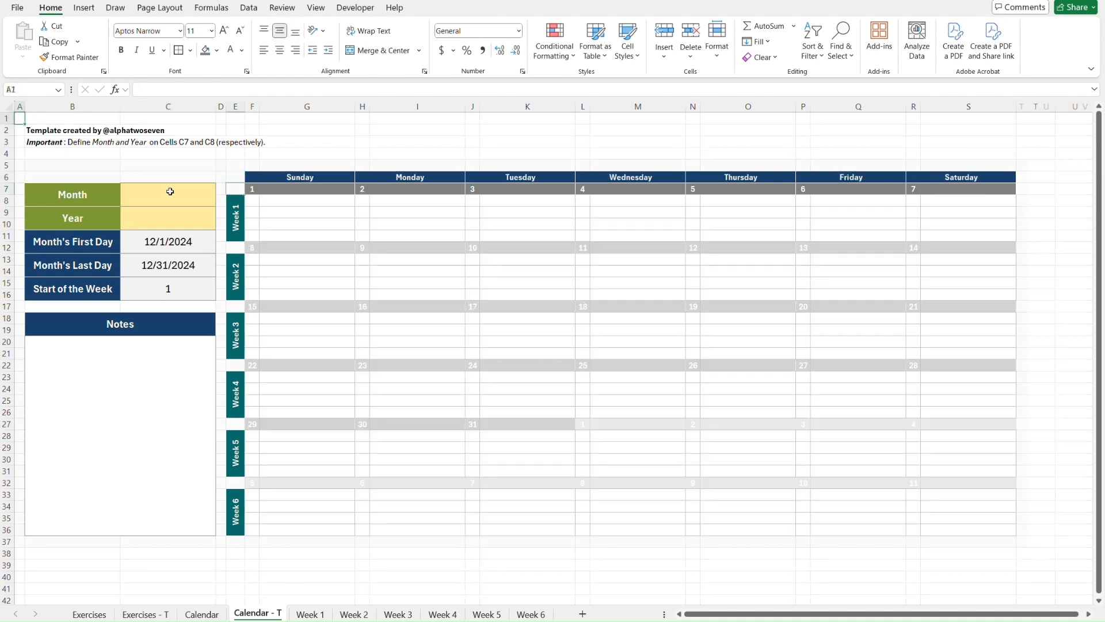
key("ctrl+Page_Down")
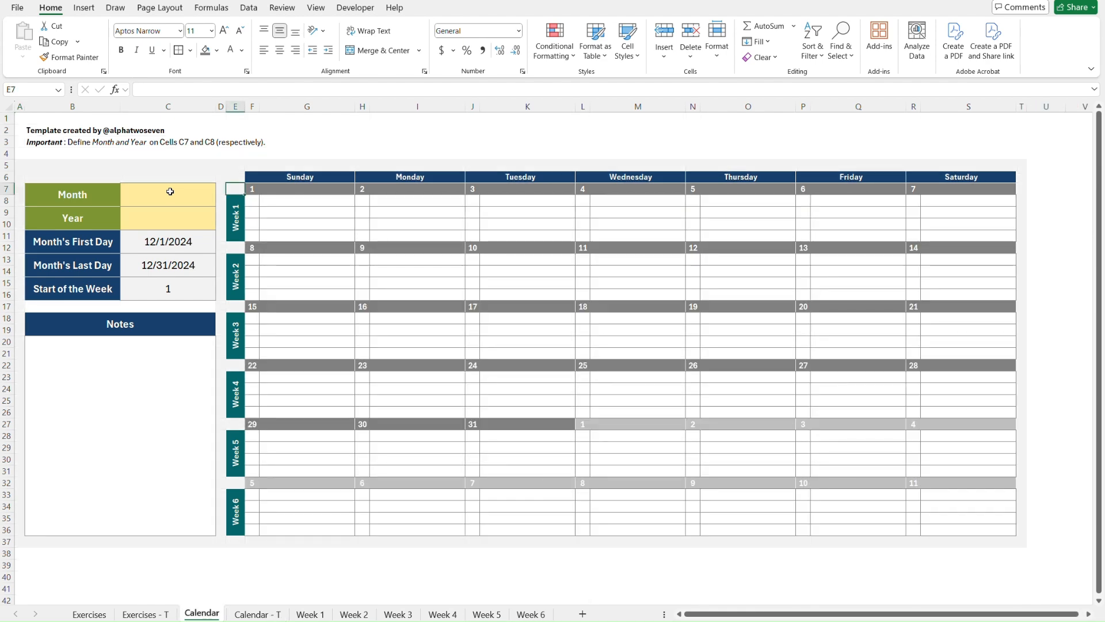
key("ctrl+Page_Up")
key("ctrl+Page_Down")
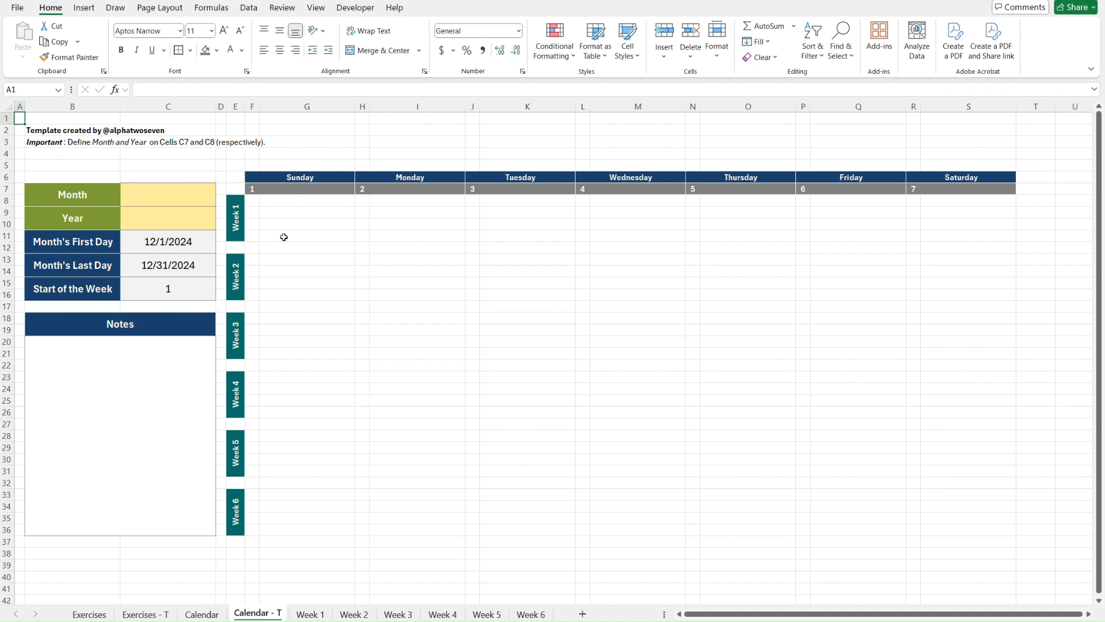
Step: Copy the formatting of the date row F7:S7 to row 12, starting at cell F12, with Format Painter
left_click(254, 191)
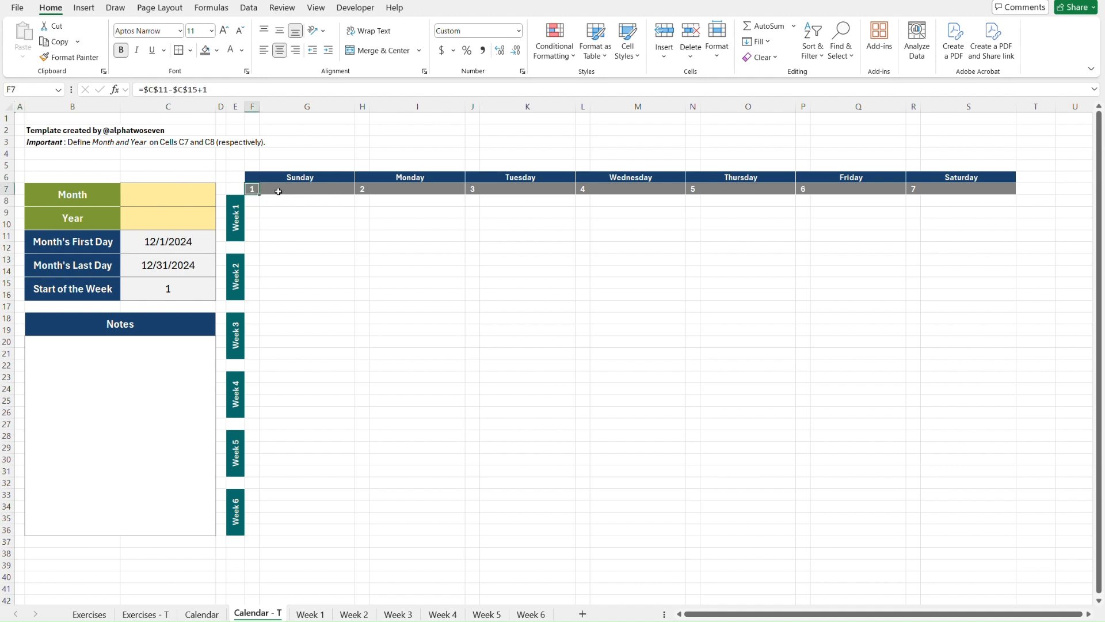
left_click(996, 192, "shift")
key("alt+h")
key("f")
key("p")
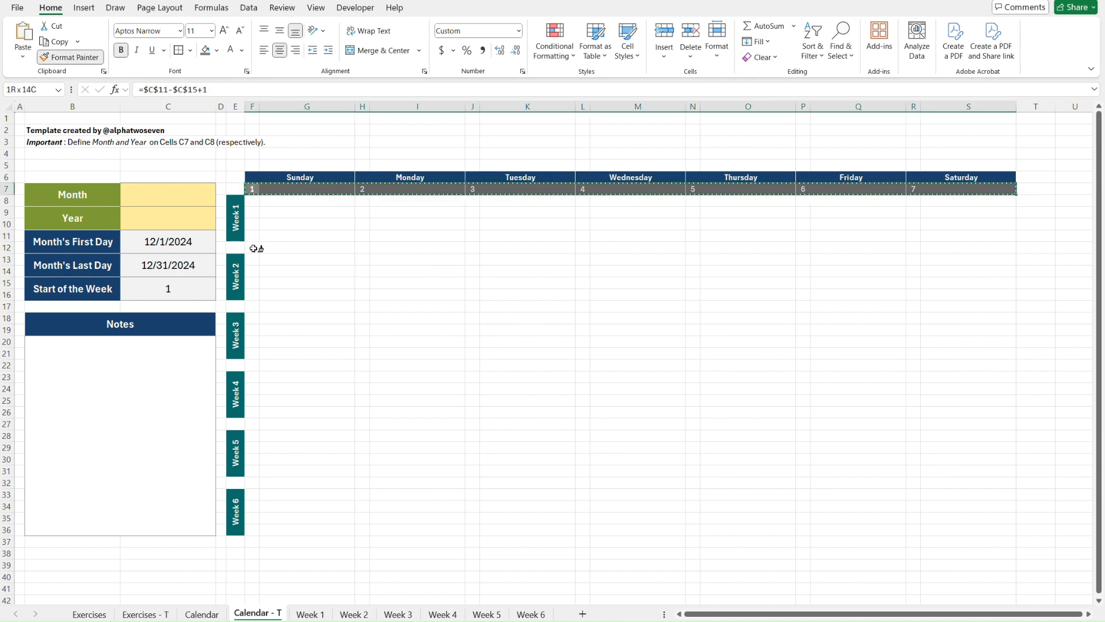
left_click(254, 247)
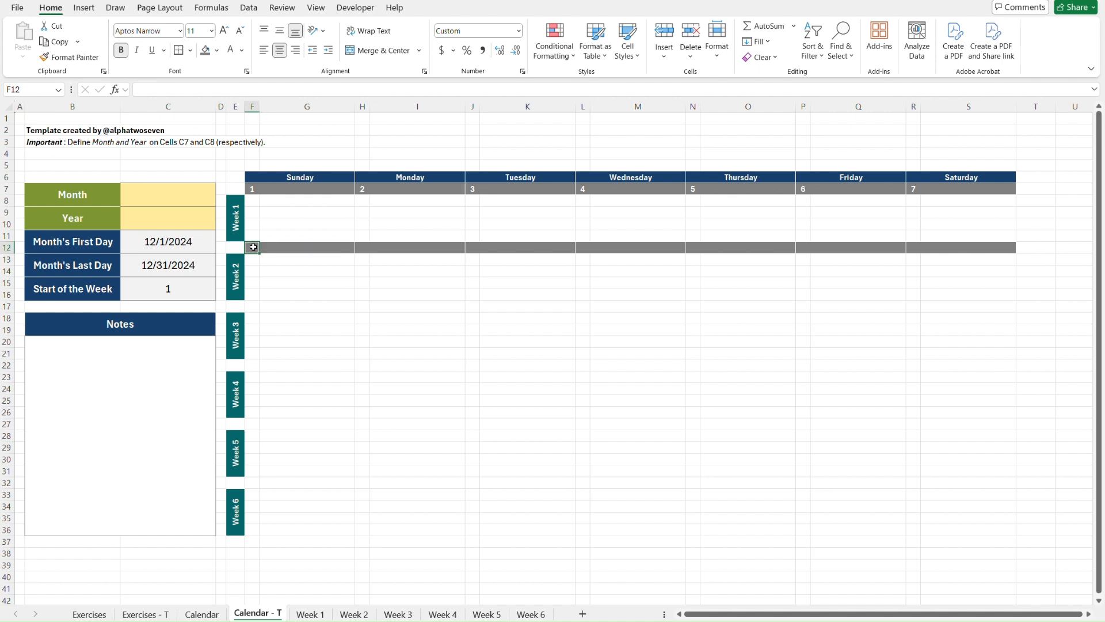
Step: Enter the formula =F7+7 in cell F12 to start the second week's dates
type("=")
key("Up")
key("Up")
key("Up")
key("Up")
key("Up")
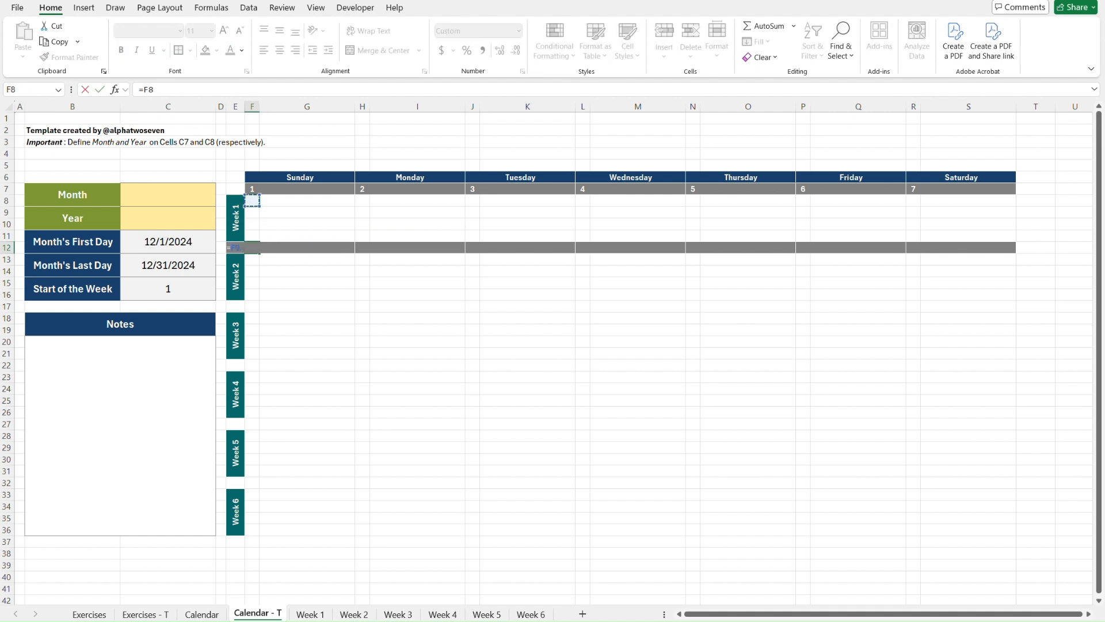
type("+7")
key("Return")
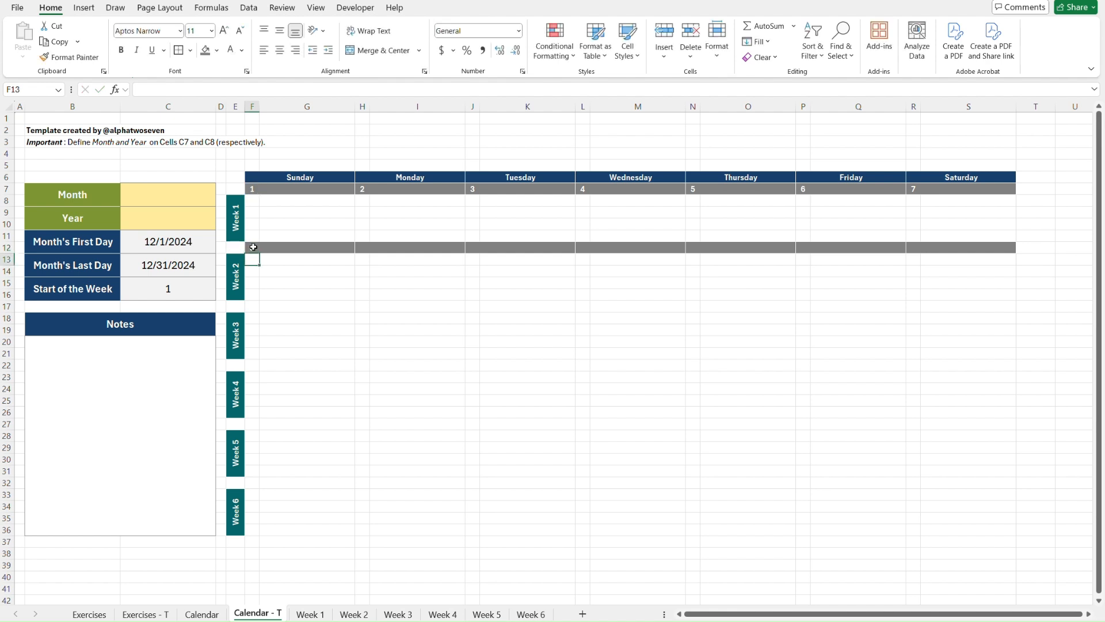
Step: Copy the second-week date formula from F12 into H12, J12, L12, N12, P12 and R12
left_click(254, 247)
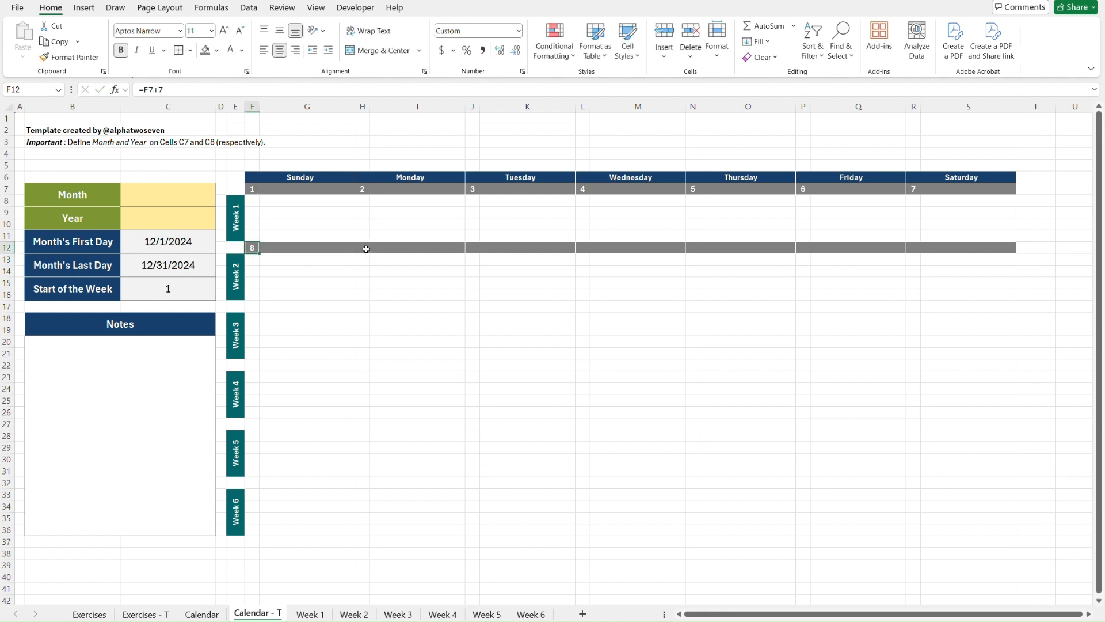
key("ctrl+c")
key("Right")
key("Right")
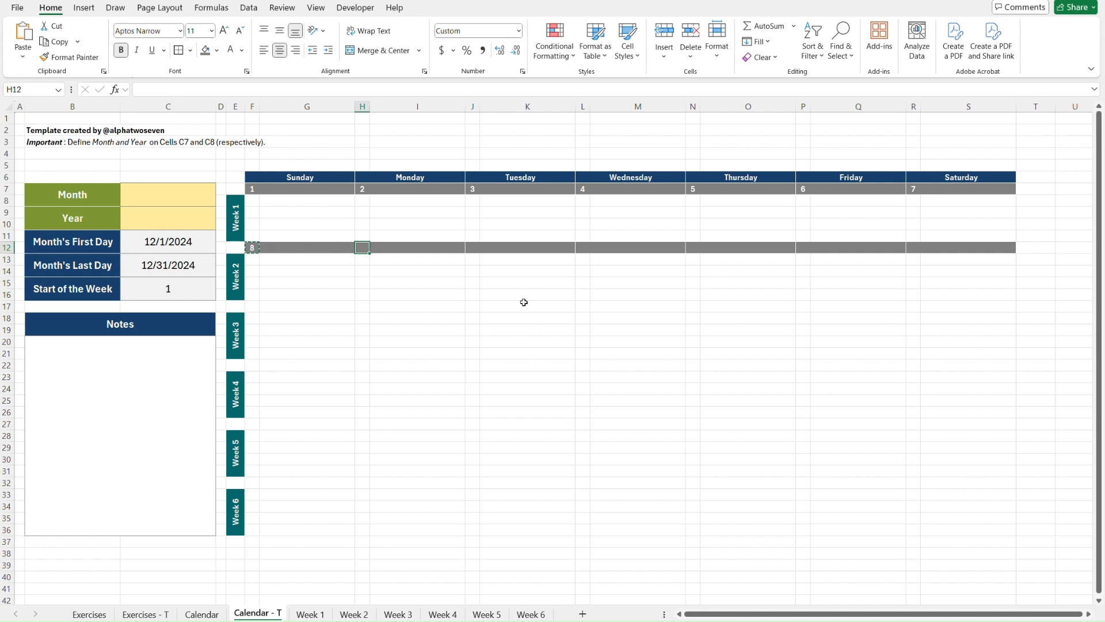
key("ctrl+v")
key("Right")
key("Right")
key("ctrl+v")
key("Right")
key("Right")
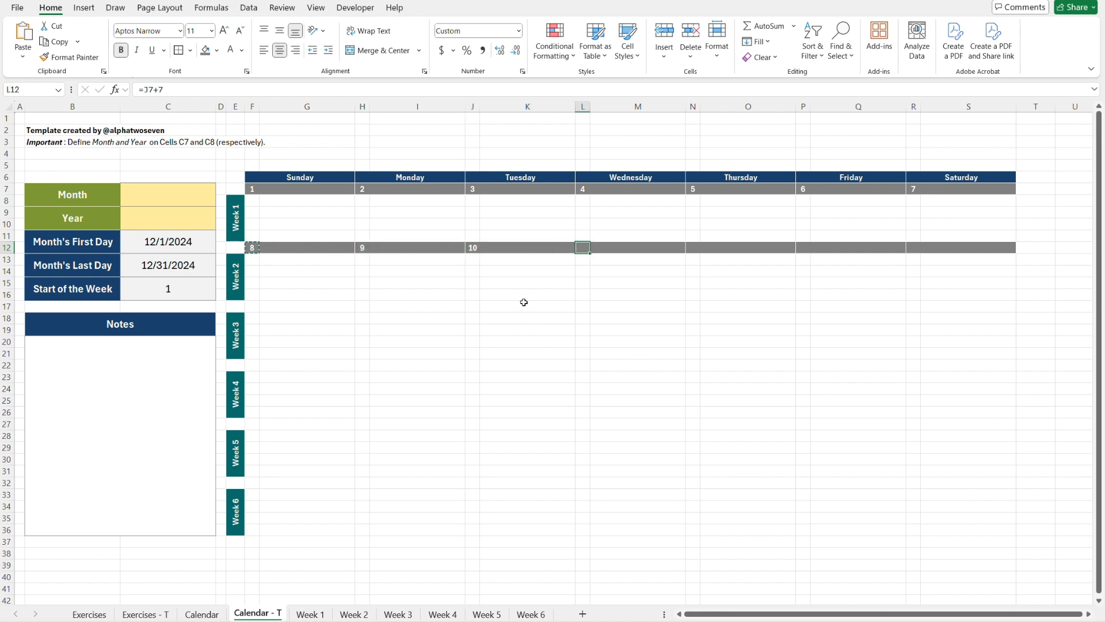
key("ctrl+v")
key("Right")
key("Right")
key("ctrl+v")
key("Right")
key("Right")
key("ctrl+v")
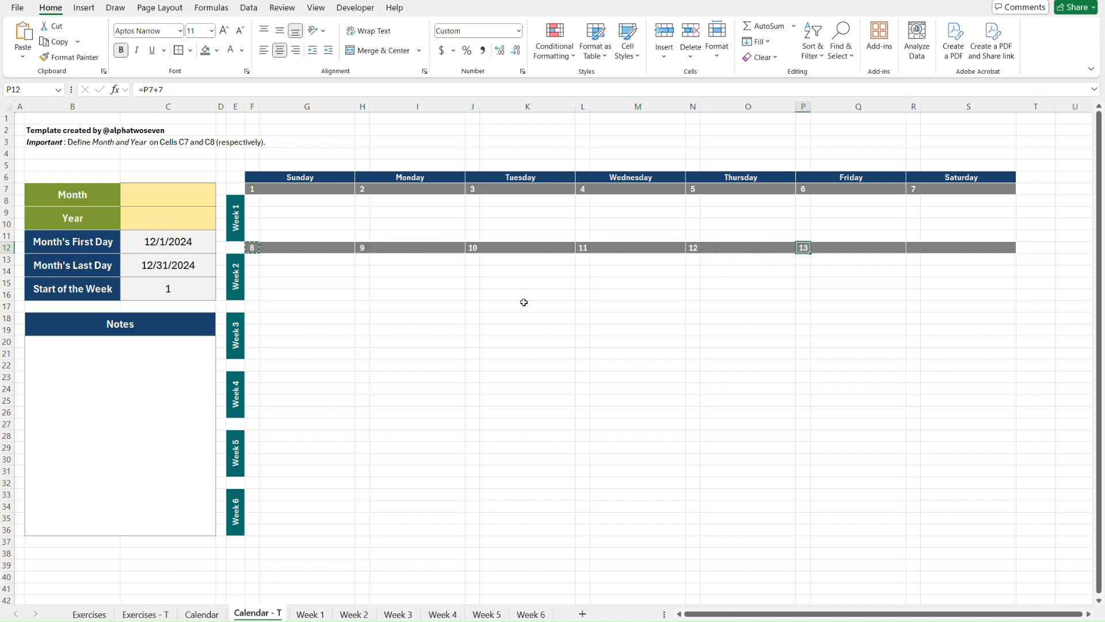
key("Right")
key("Right")
key("ctrl+v")
key("Up")
key("Up")
key("Up")
key("Up")
key("Up")
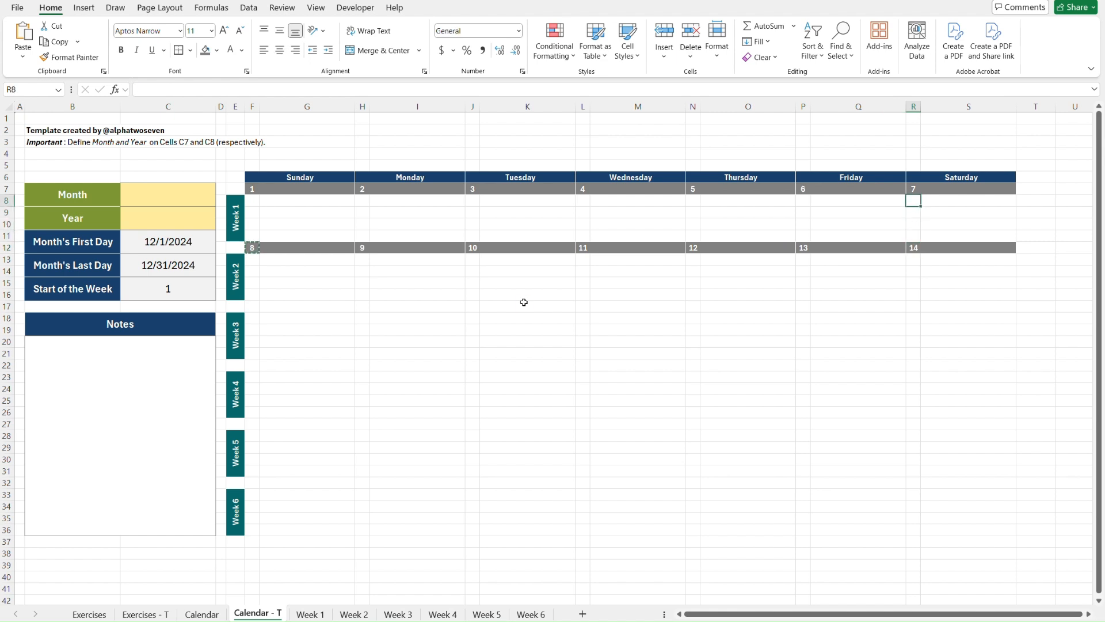
left_click(292, 265)
key("Escape")
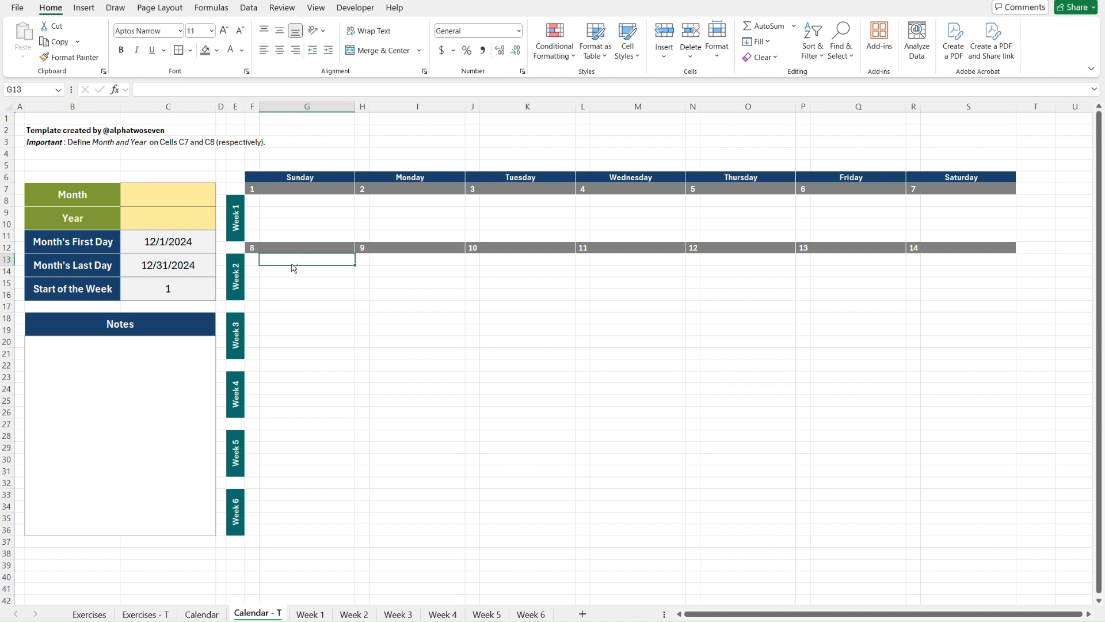
Step: Copy the second-week date row F12:S12 to rows 17, 22, 27 and 32, starting in column F
key("ctrl+Page_Up")
key("ctrl+Page_Down")
left_click(251, 247)
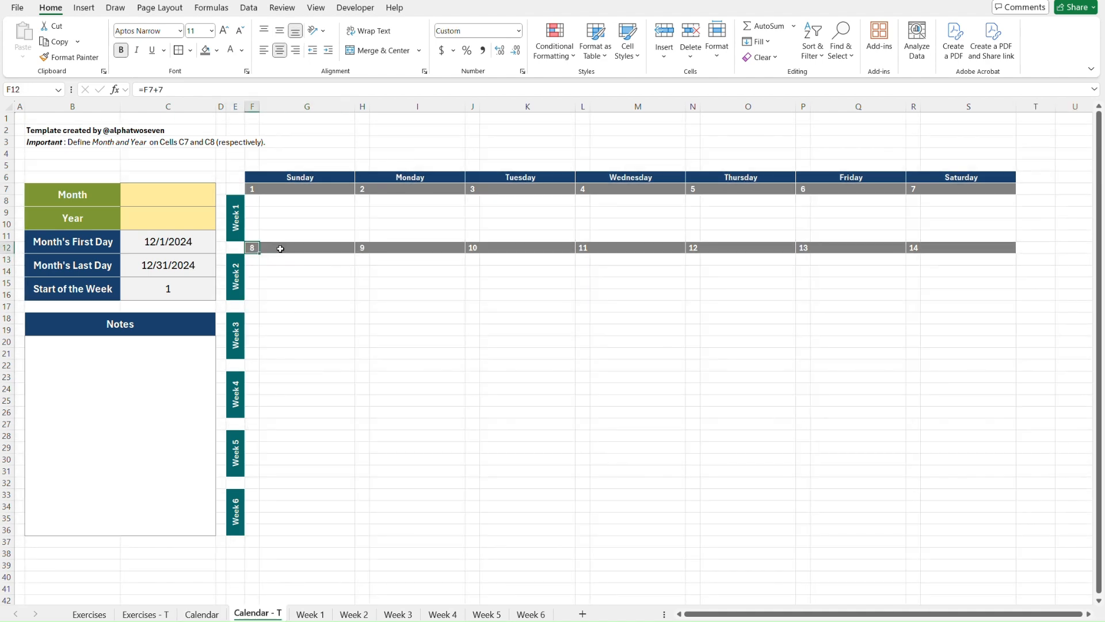
left_click(994, 246, "shift")
key("ctrl+c")
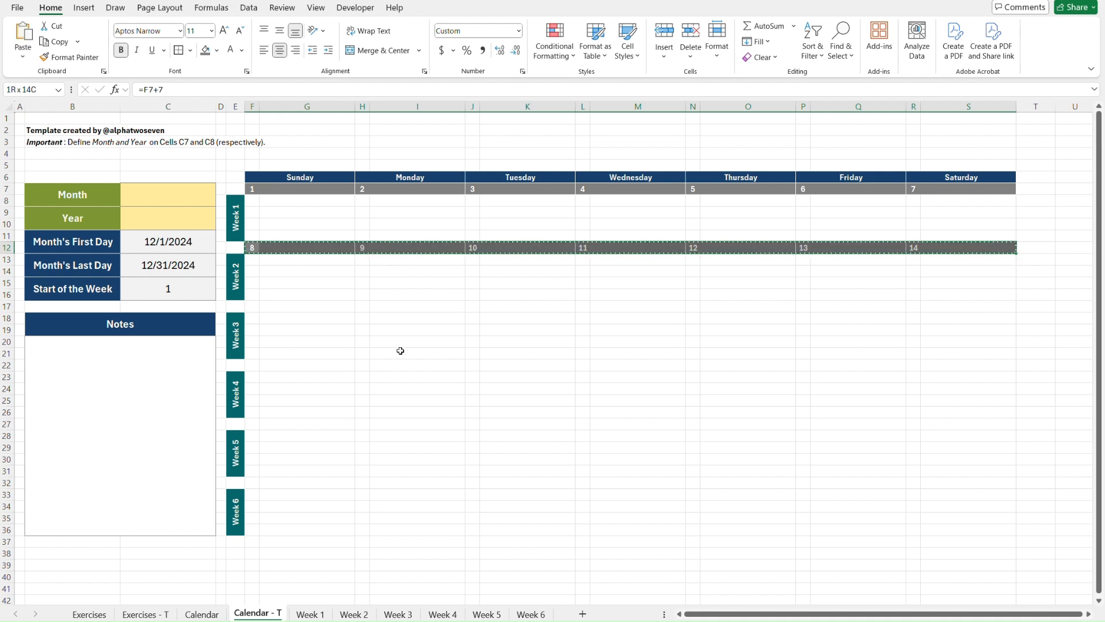
left_click(252, 306)
key("ctrl+v")
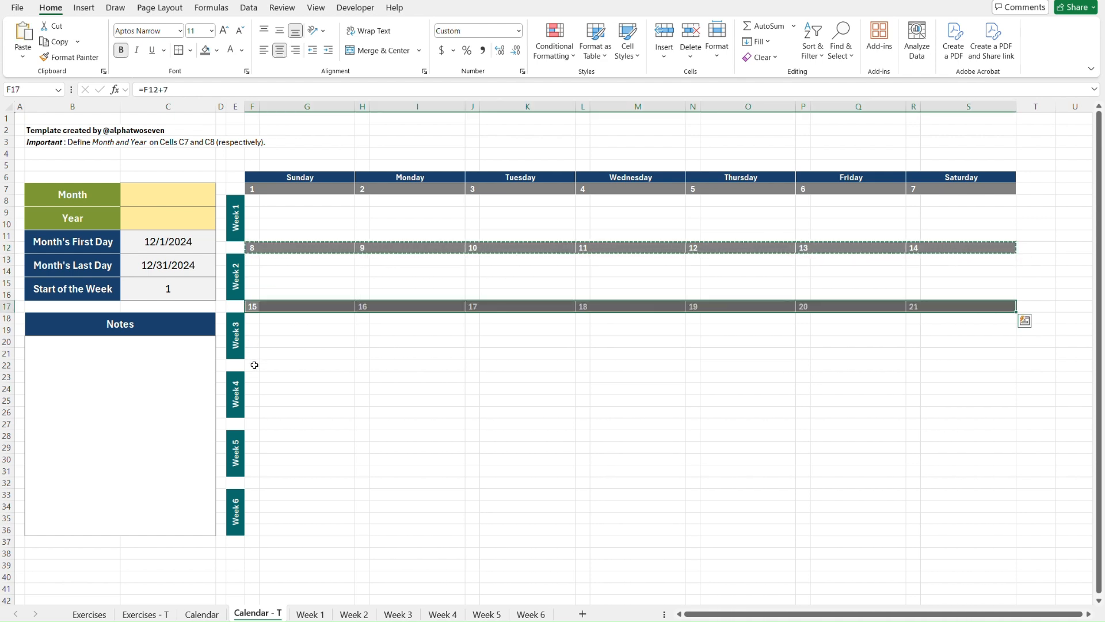
left_click(253, 365)
key("ctrl+v")
left_click(254, 424)
key("ctrl+v")
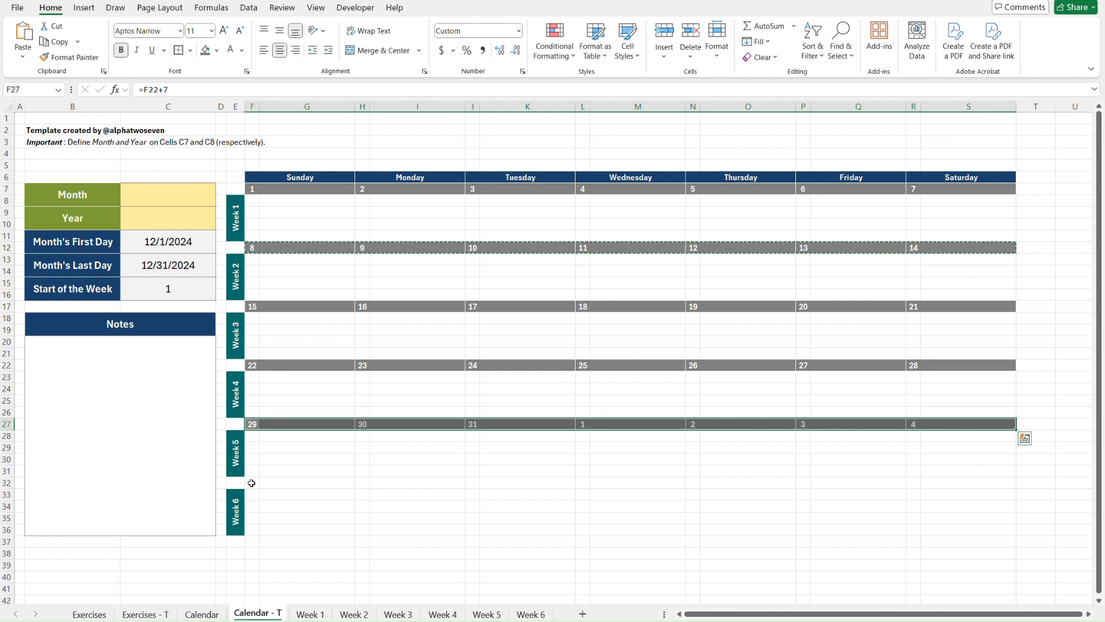
left_click(253, 486)
key("ctrl+v")
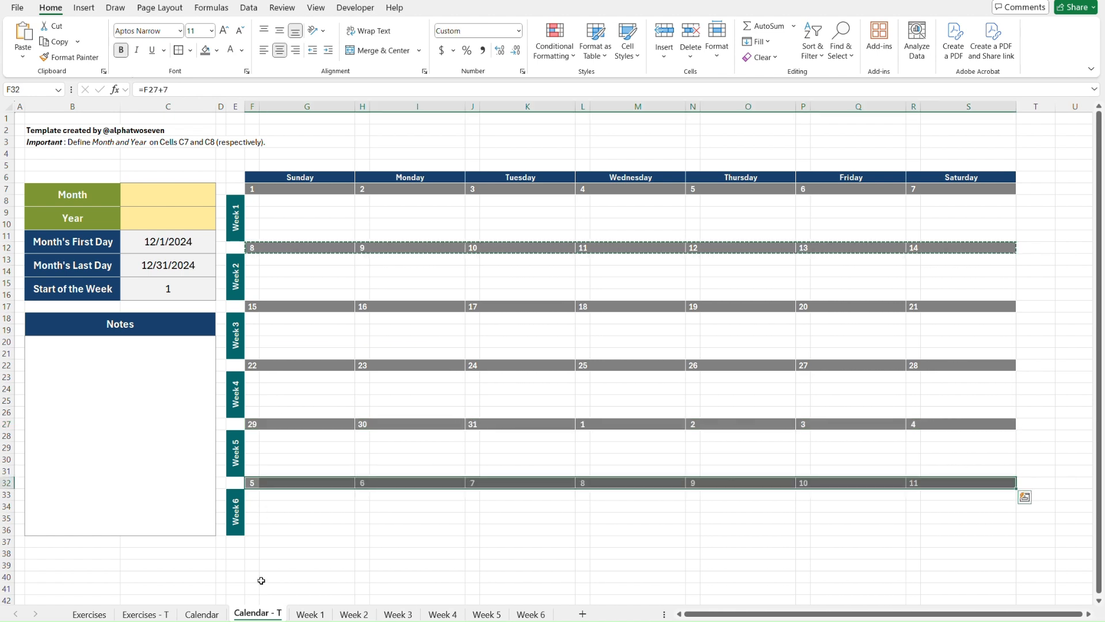
left_click(261, 576)
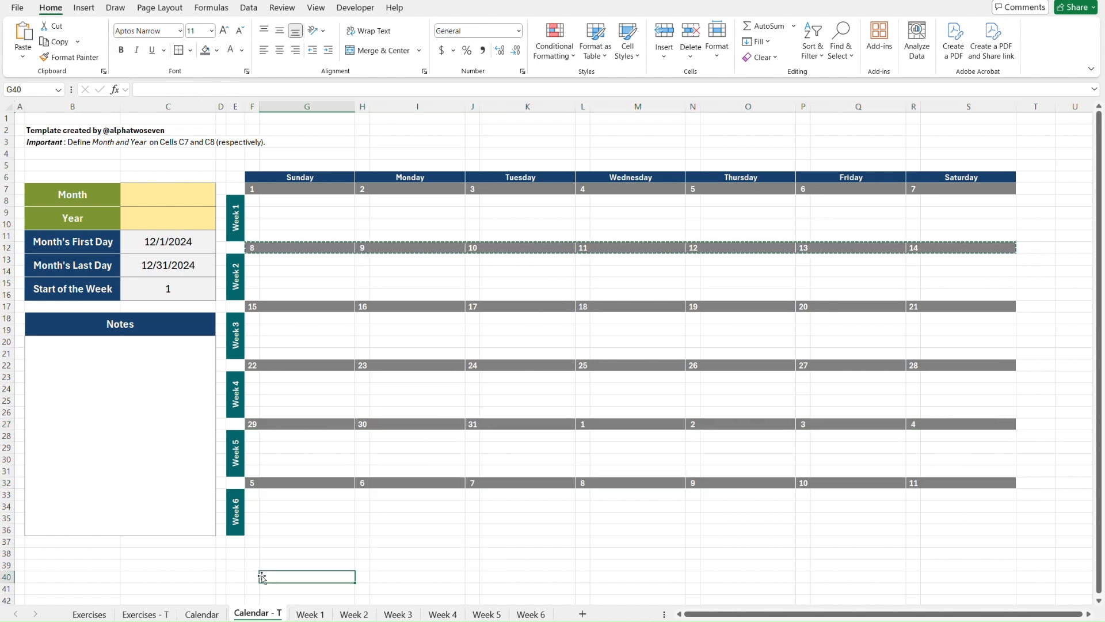
key("Escape")
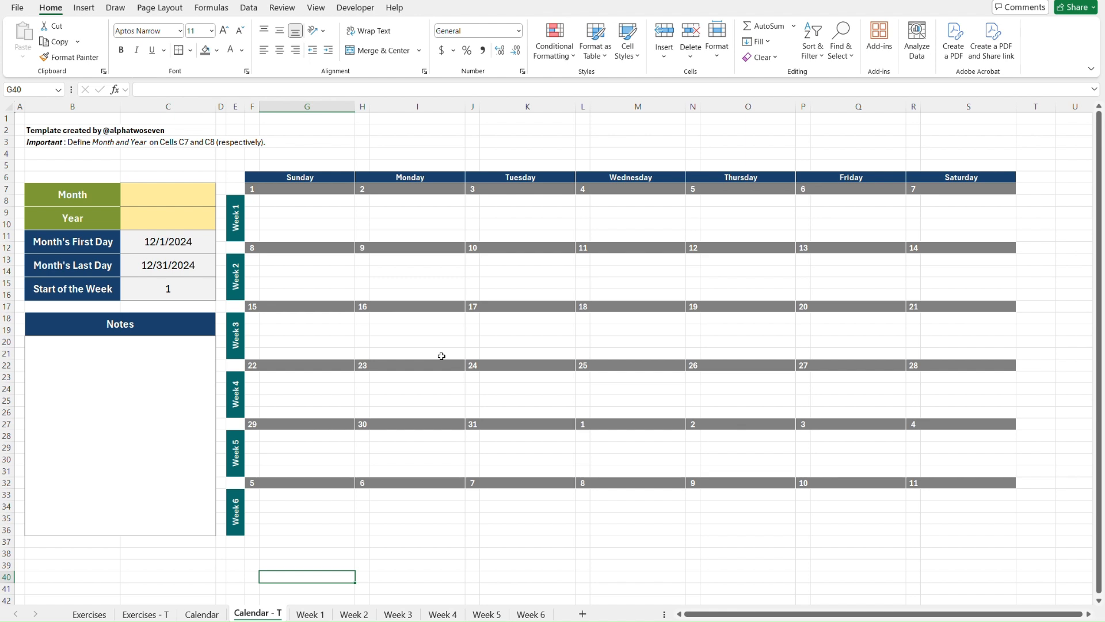
Step: Apply all borders with a gray line color to the Week 1 cells F8:S11 on Calendar - T
left_click(301, 190)
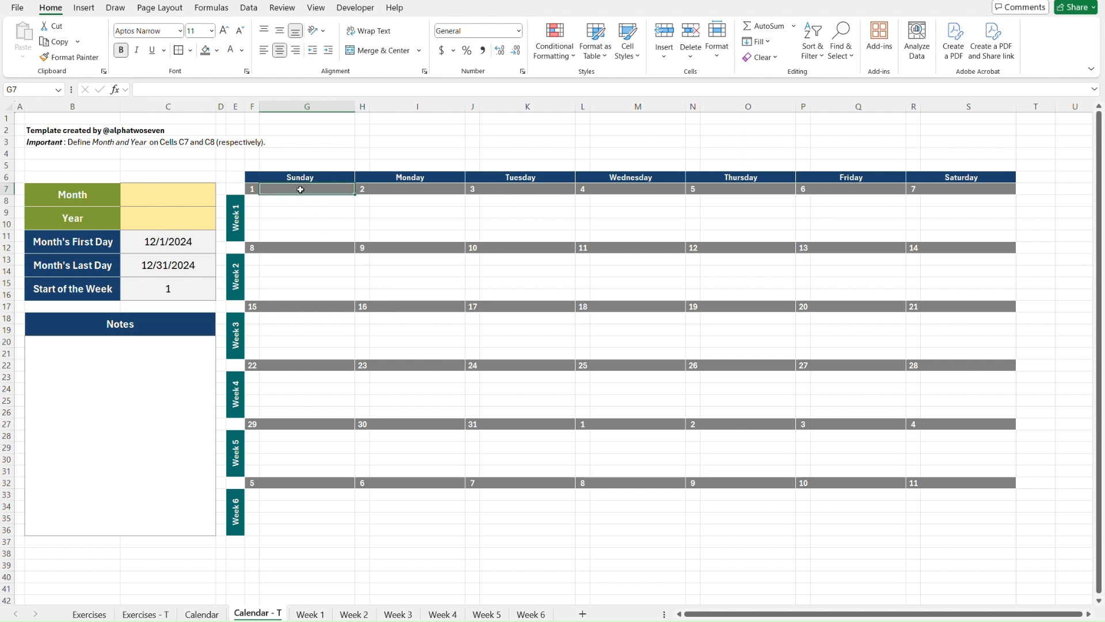
key("Down")
key("Down")
key("Down")
key("Down")
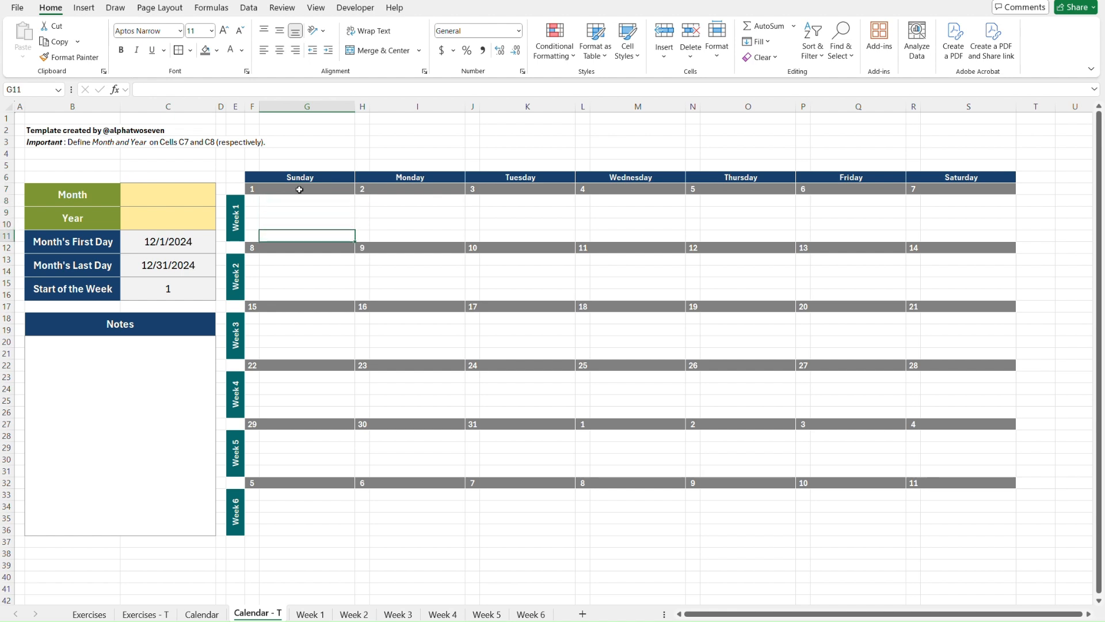
left_click(254, 199)
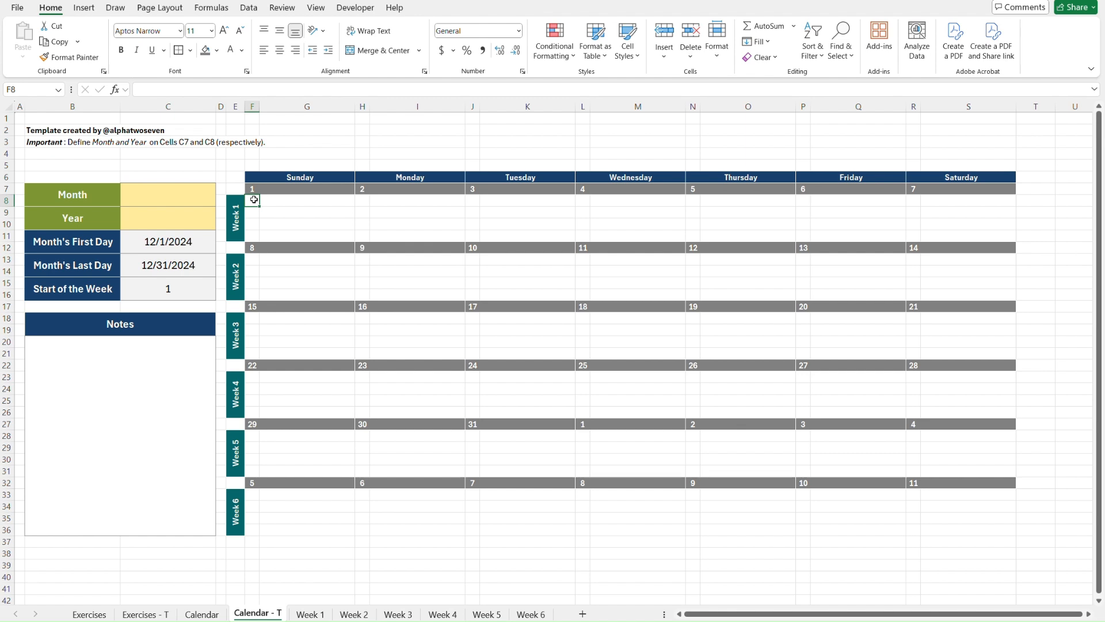
key("ctrl+Page_Up")
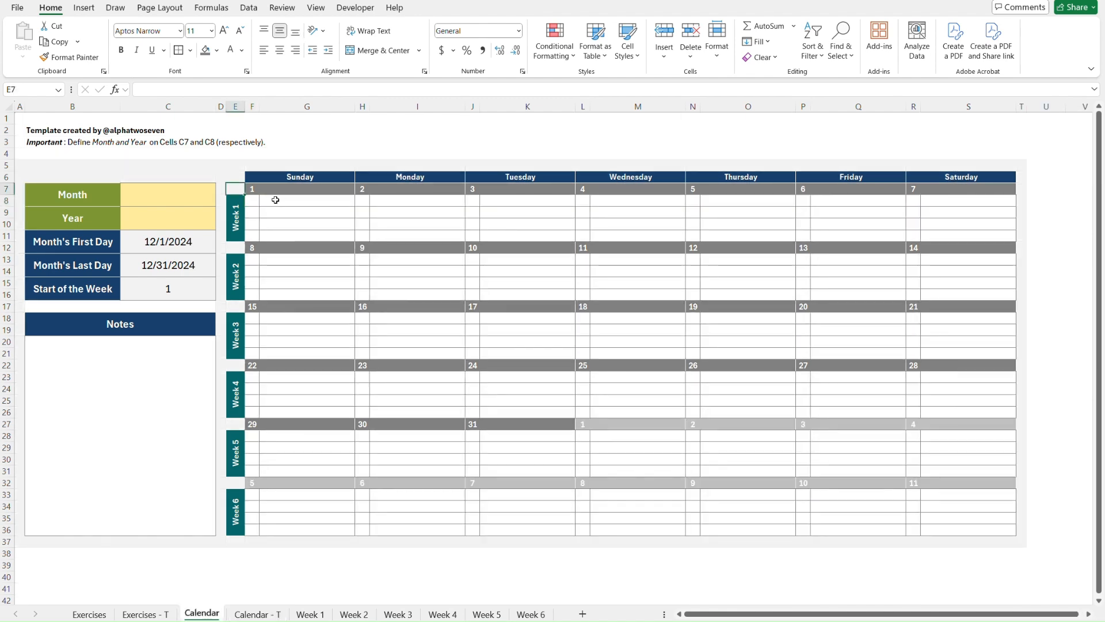
key("ctrl+Page_Down")
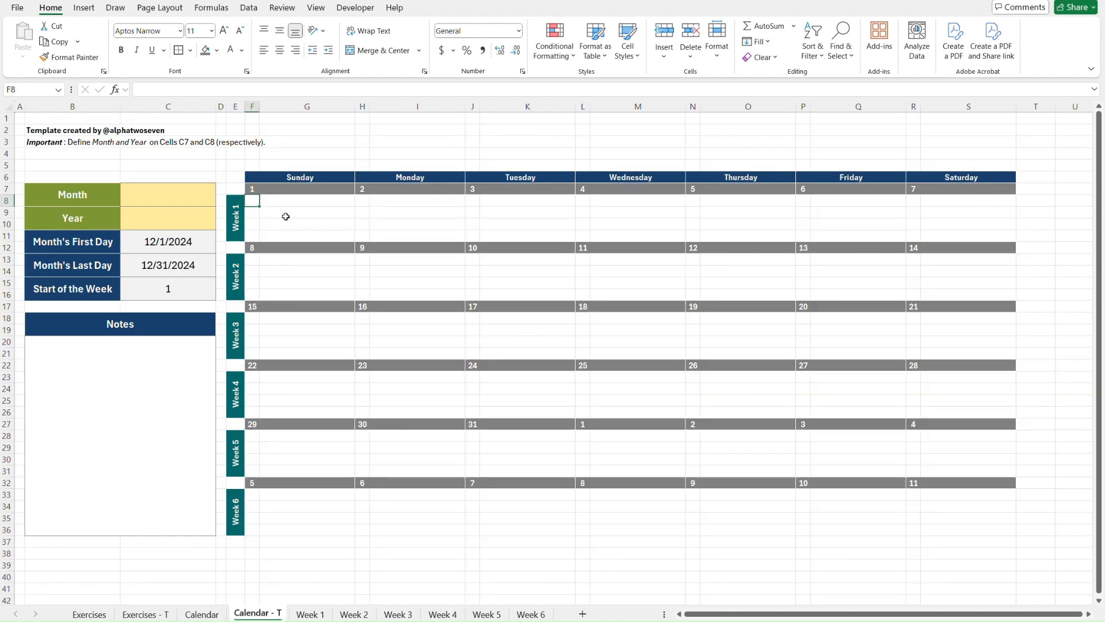
left_click(955, 237, "shift")
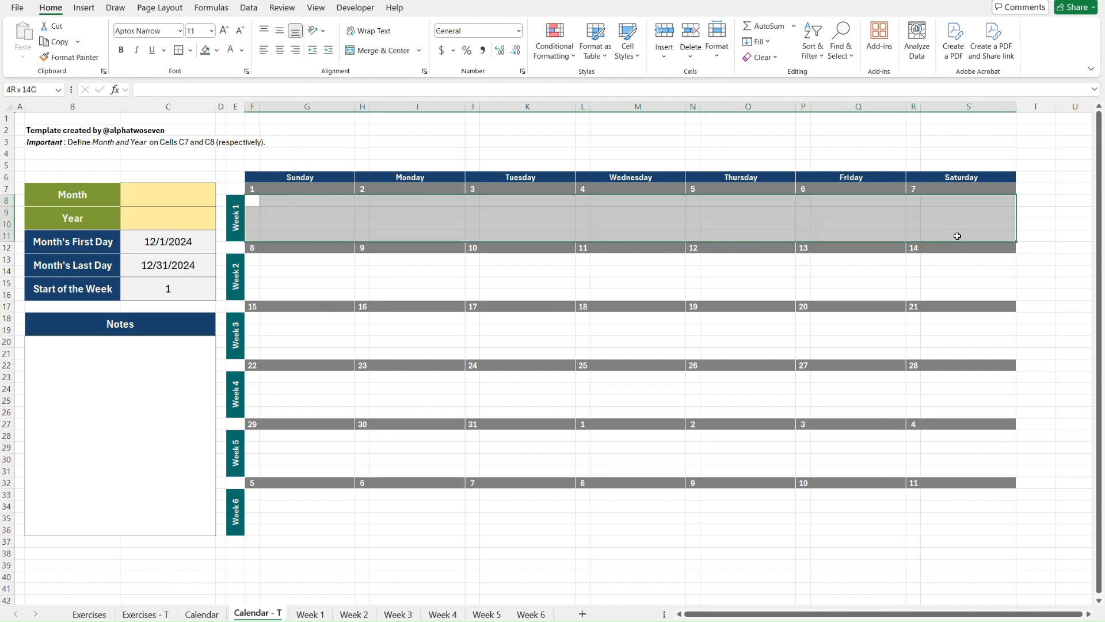
left_click(191, 51)
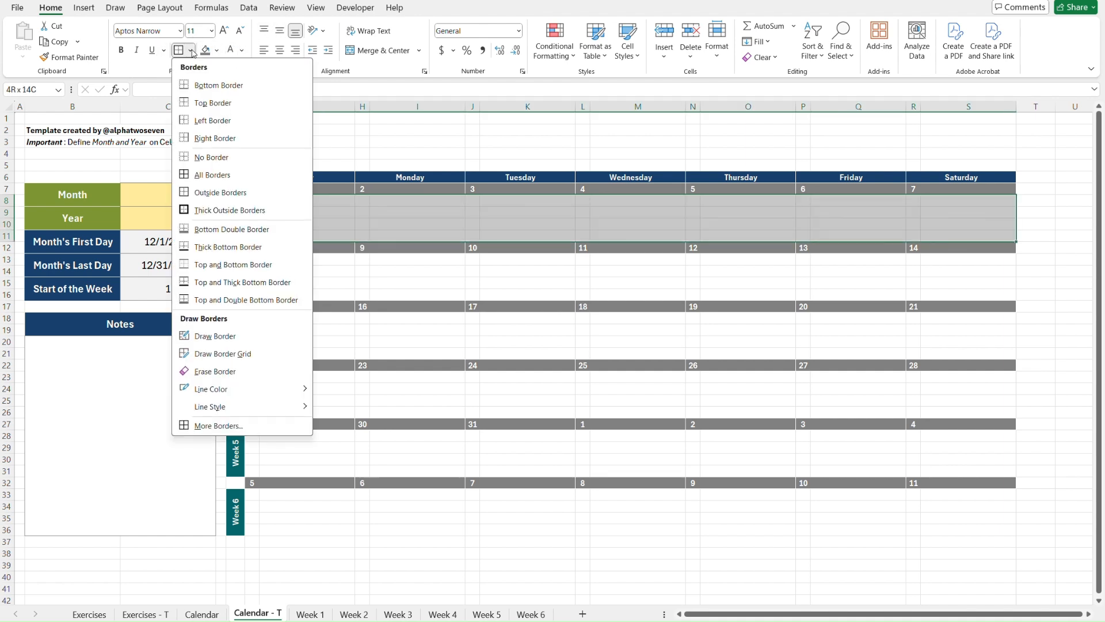
mouse_move(273, 394)
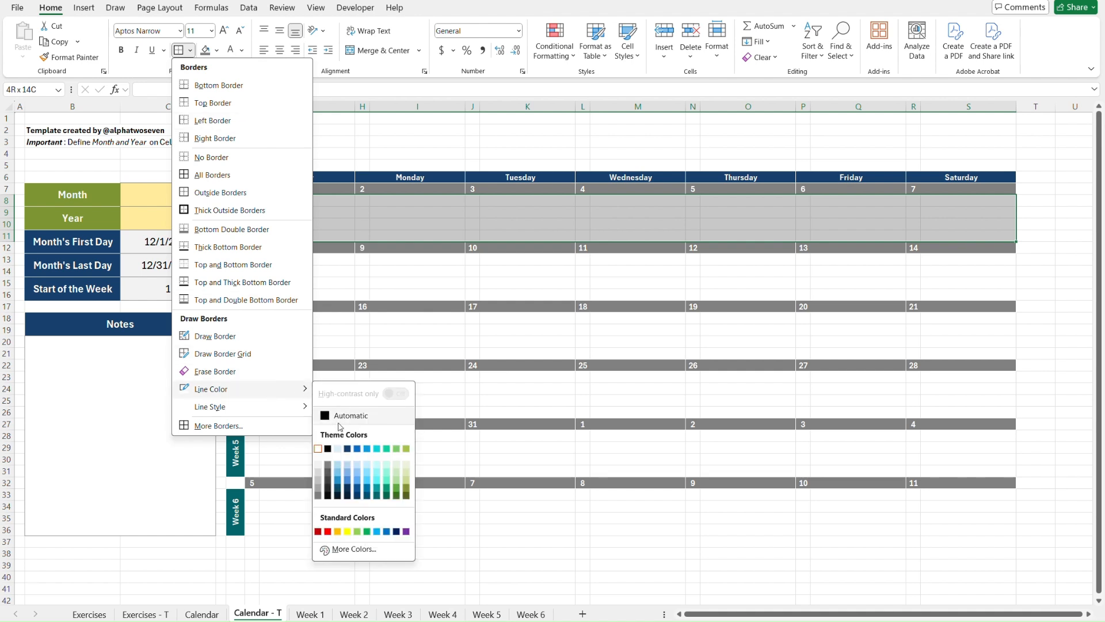
left_click(319, 496)
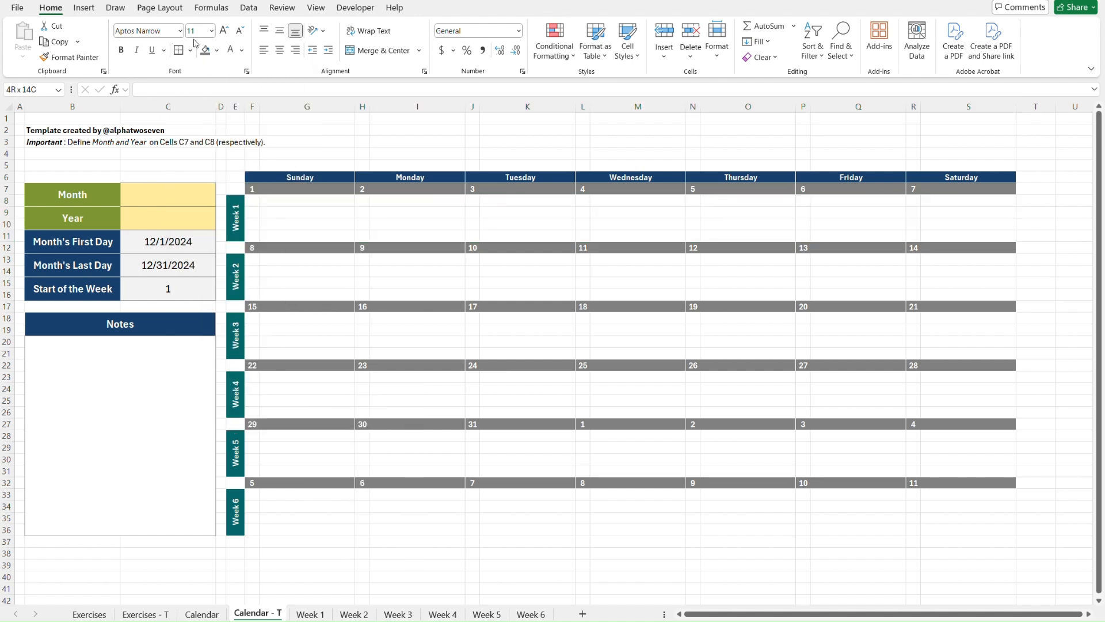
left_click(190, 50)
left_click(213, 178)
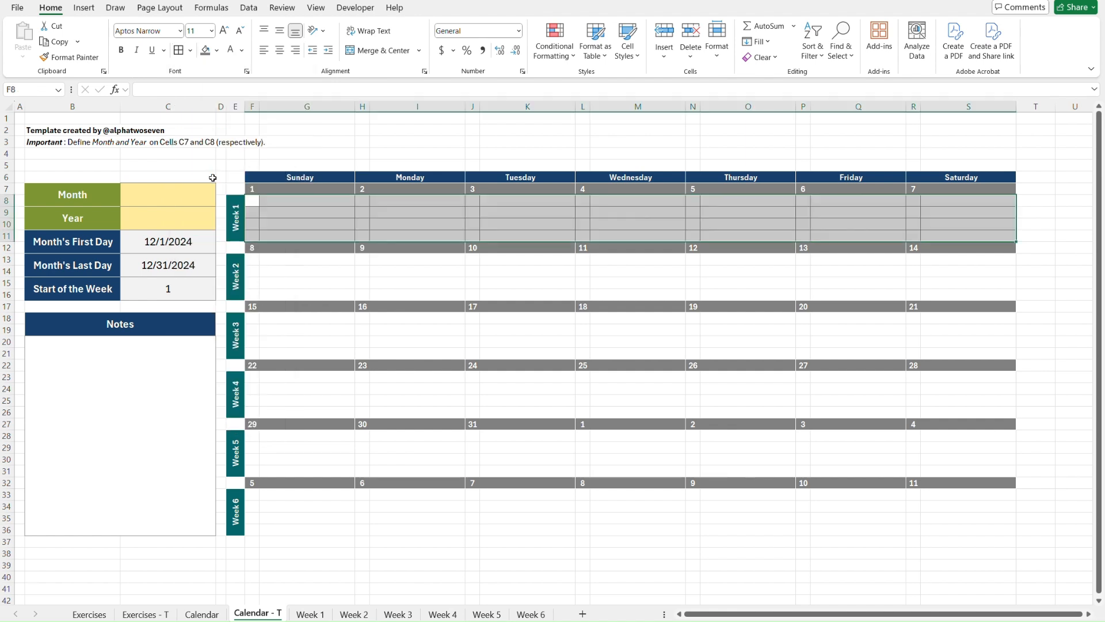
left_click(281, 158)
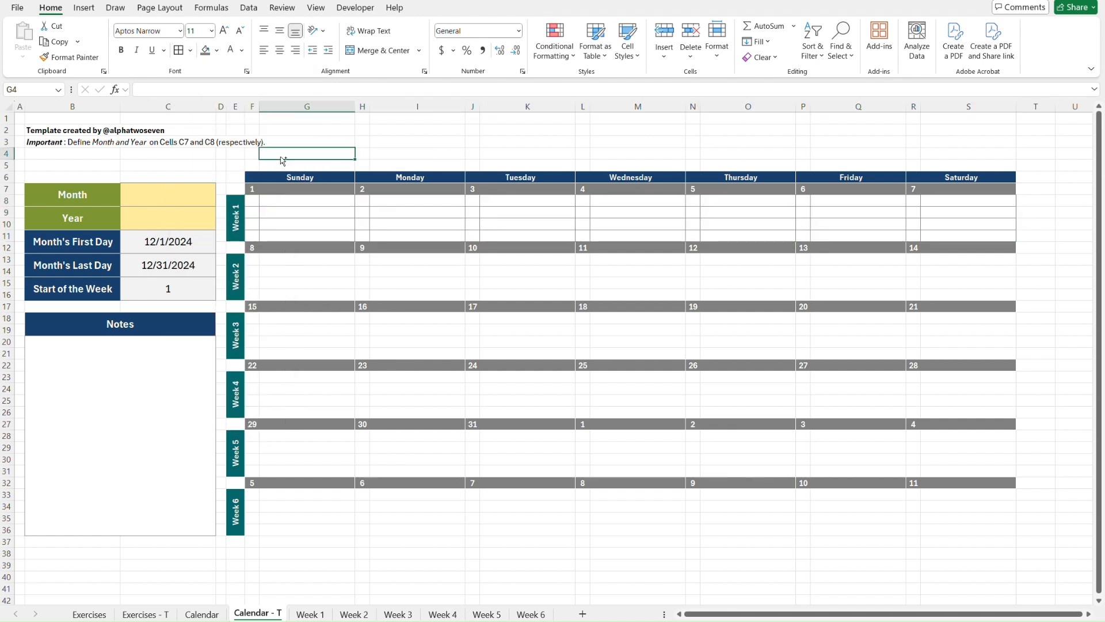
Step: Examine the Week 1 entry cells in columns F and G on the Calendar sheet, including their formulas
key("ctrl+Page_Up")
left_click(258, 197)
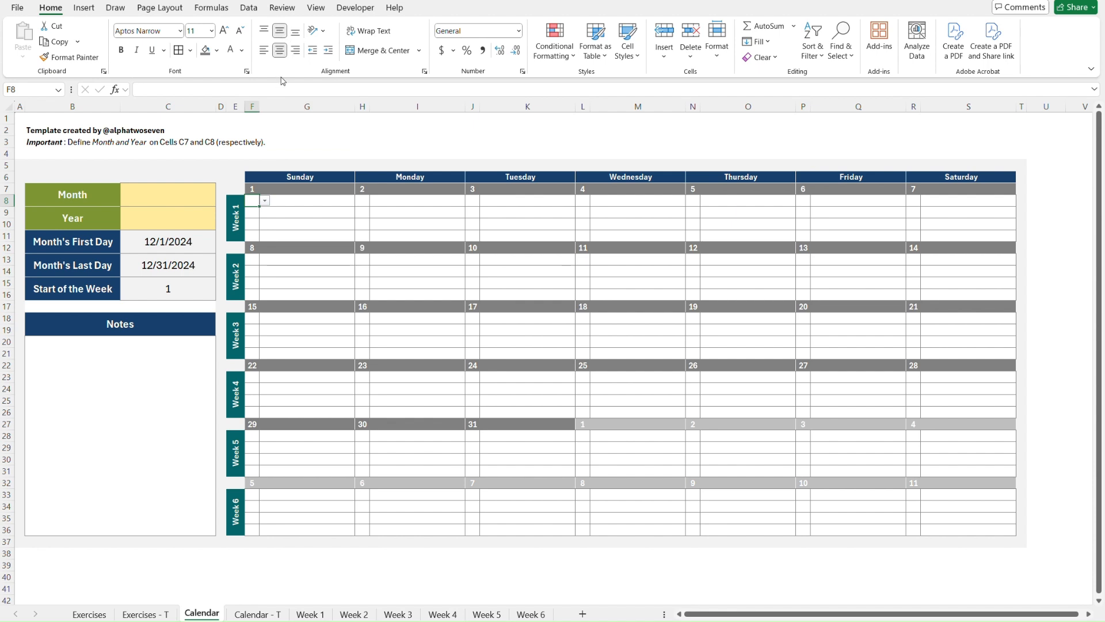
key("Right")
key("Down")
key("Down")
key("Down")
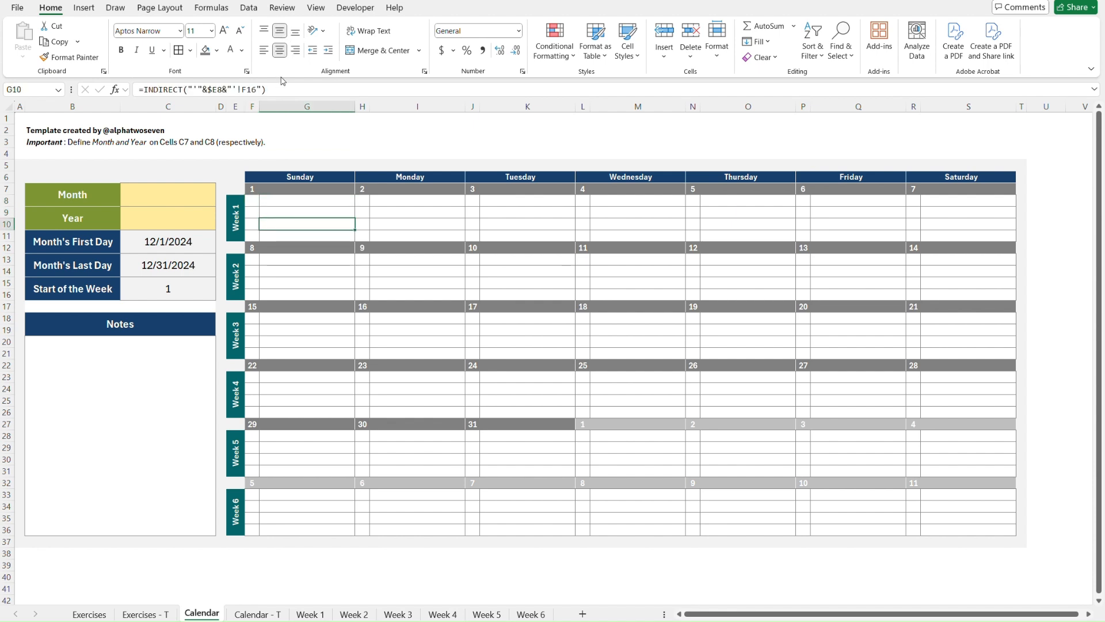
key("Left")
key("Up")
key("Up")
key("Up")
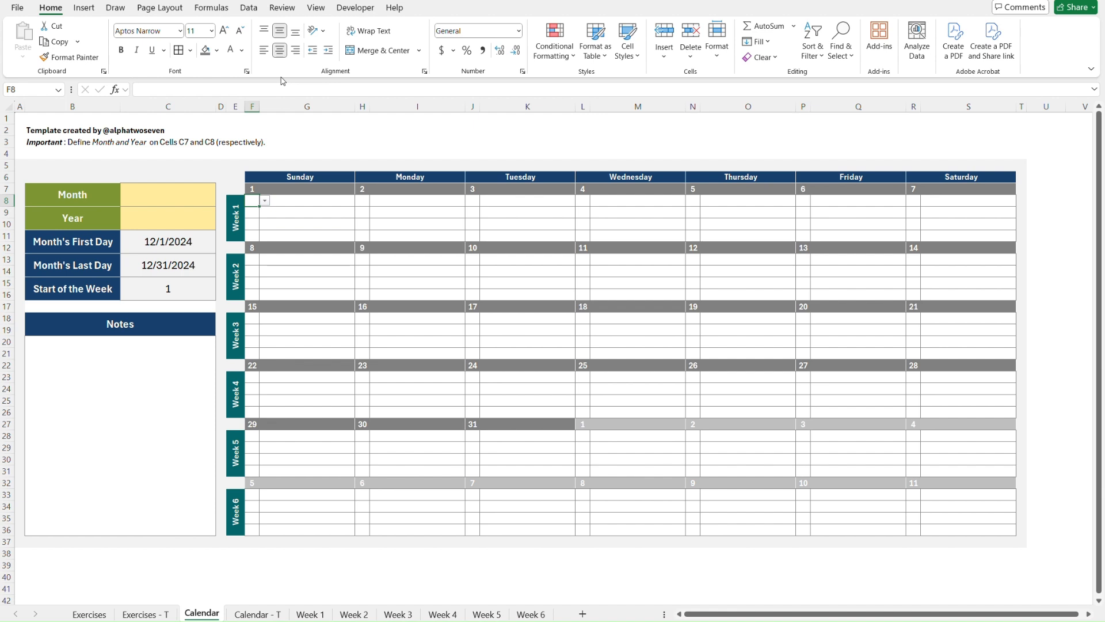
key("ctrl+Page_Down")
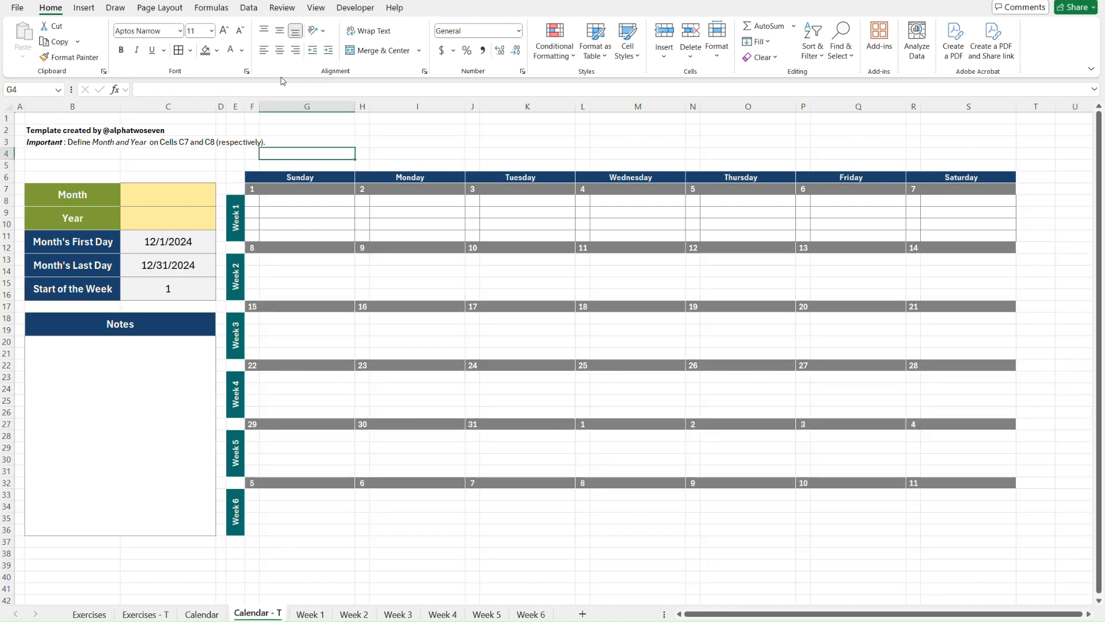
Step: Center the contents of the Week 1 cells F8:S11 on Calendar - T
left_click(254, 198)
left_click(971, 239, "shift")
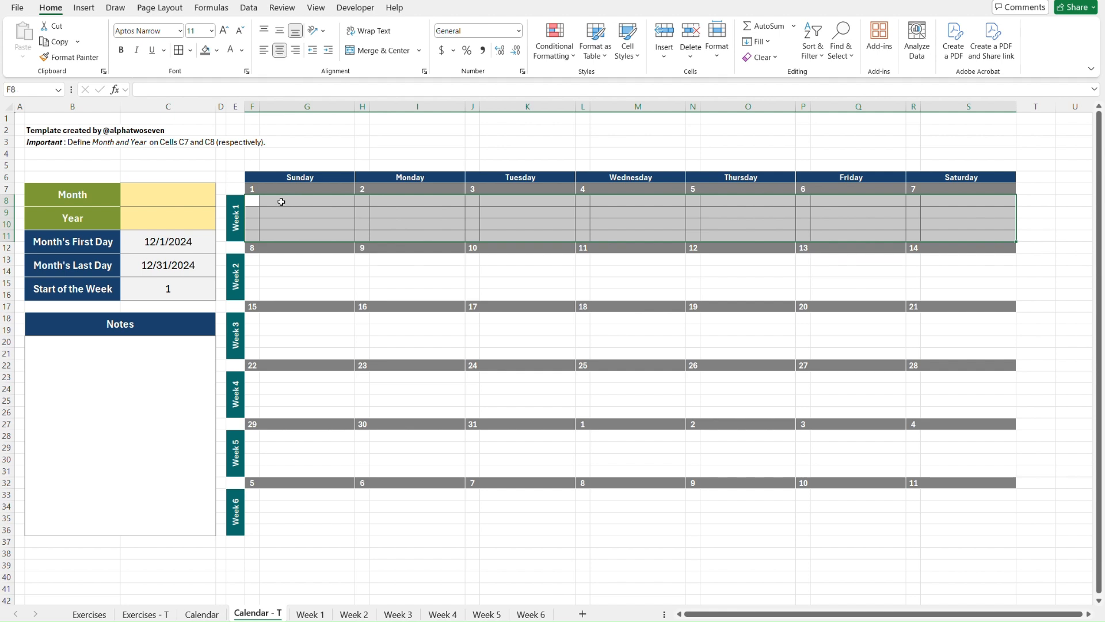
left_click(238, 185)
Step: Compare the narrow Week 1 cells F8:F11 with the Calendar sheet and begin a formula with =uni in F8 on Calendar - T
key("Right")
key("Down")
key("shift+Down")
key("shift+Down")
key("shift+Down")
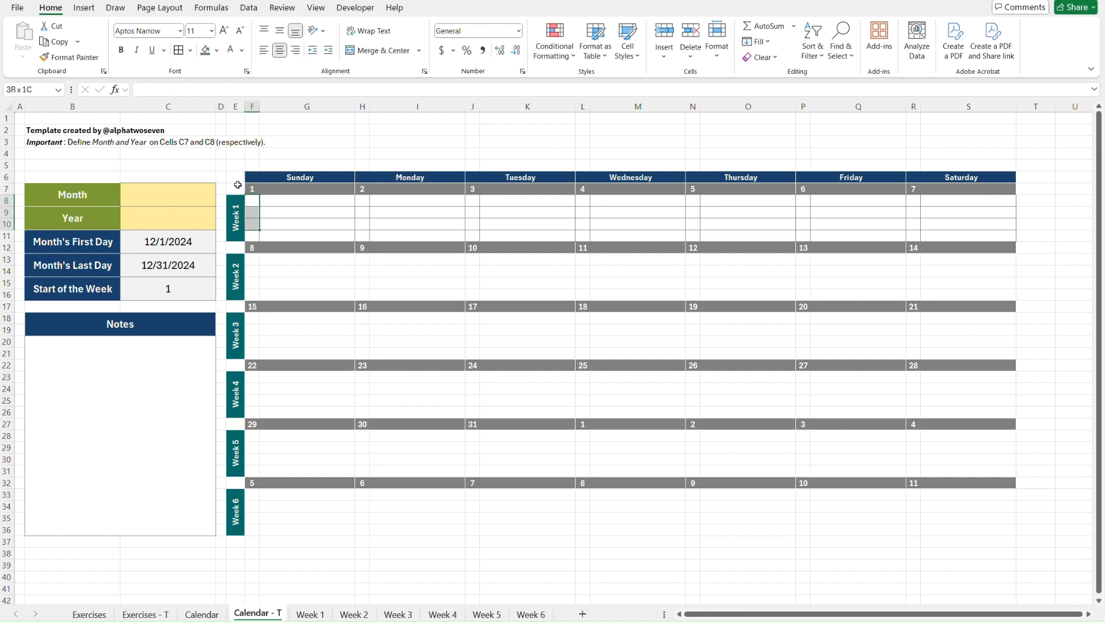
key("ctrl+Page_Up")
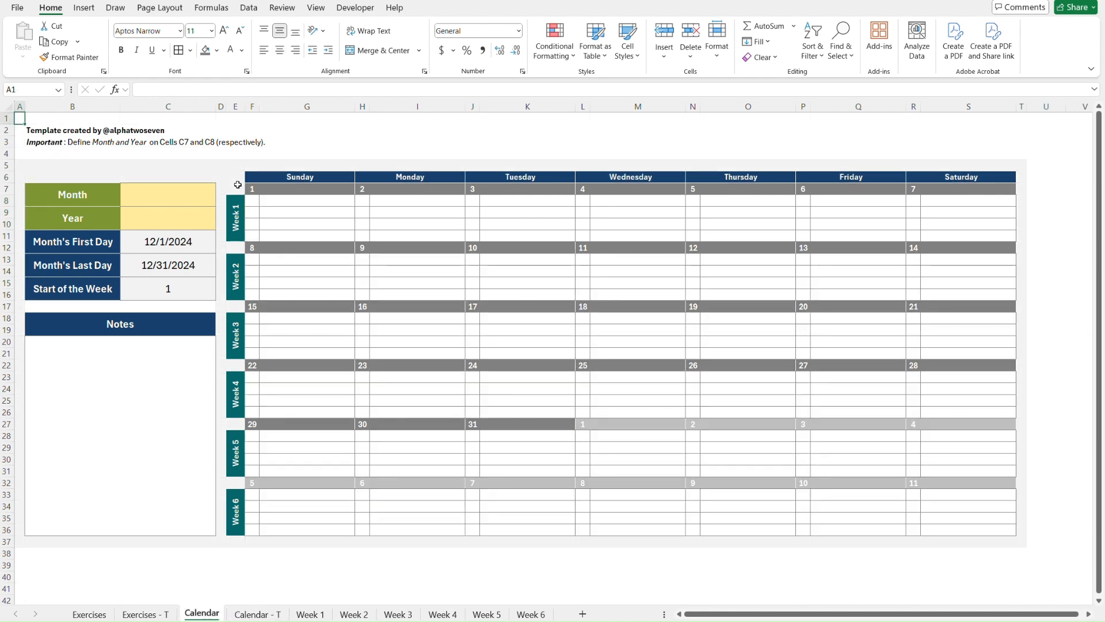
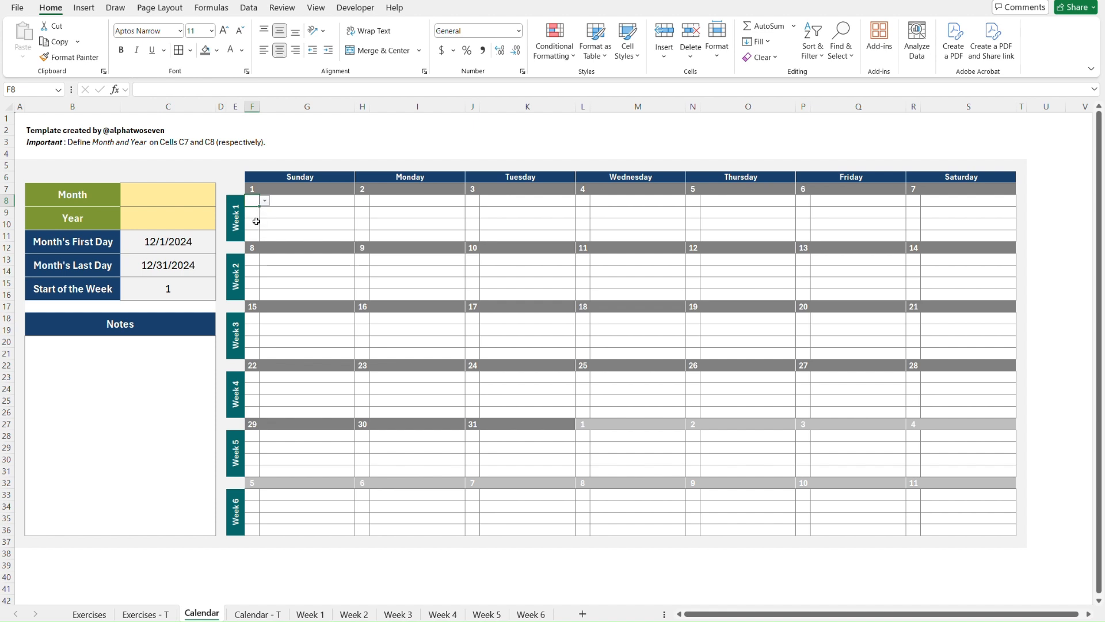
key("ctrl+Page_Down")
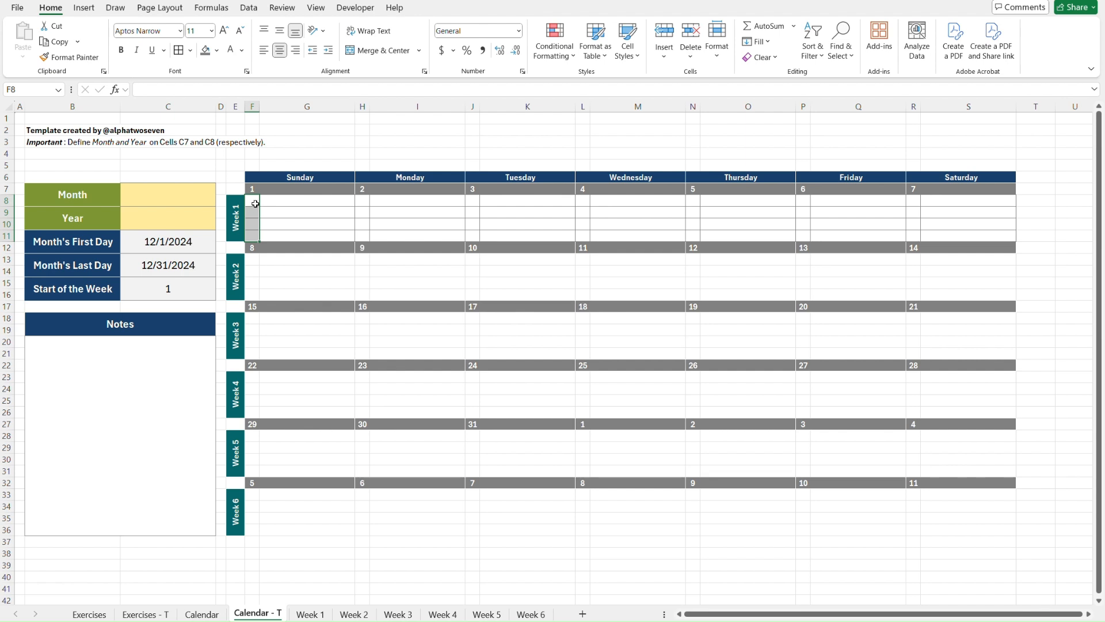
left_click(256, 203)
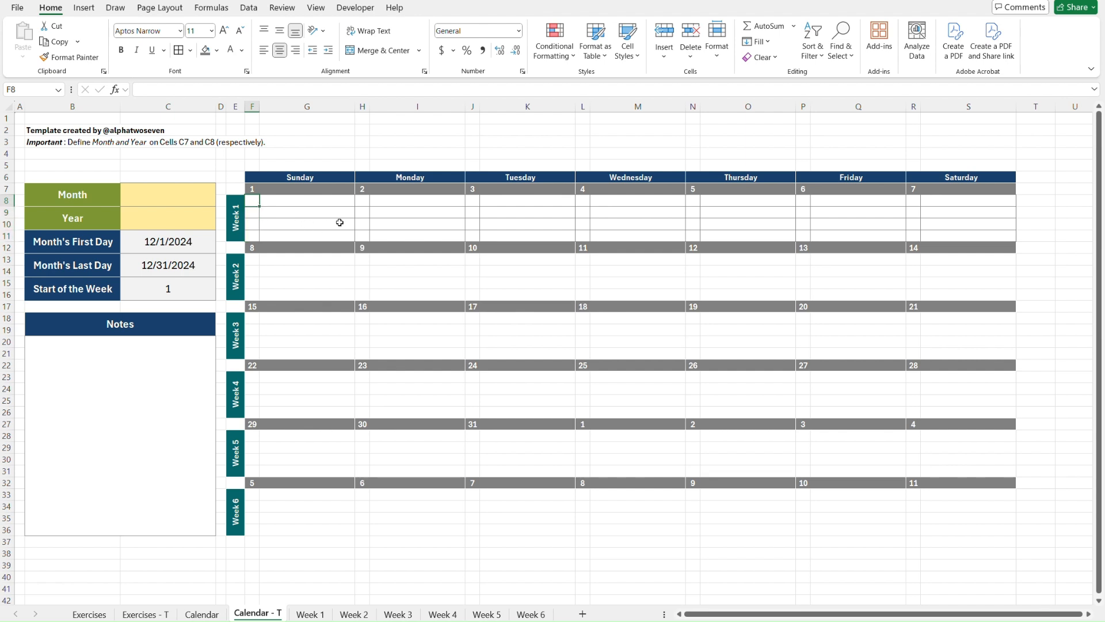
type("=uni")
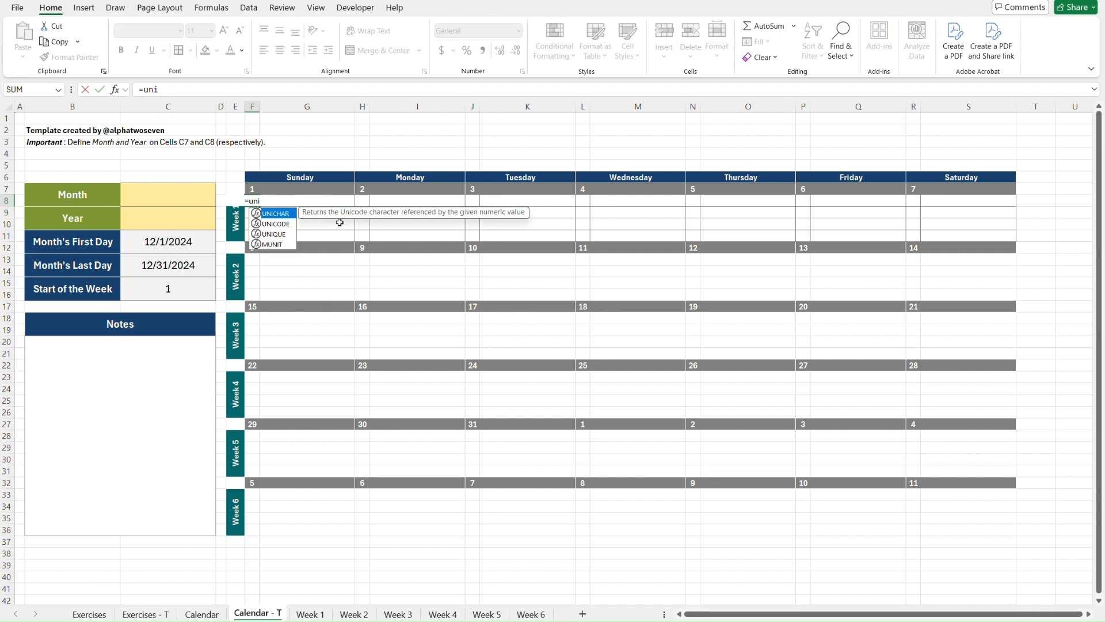
Step: Enter the formula =UNICHAR(10003) in cell F8
key("Tab")
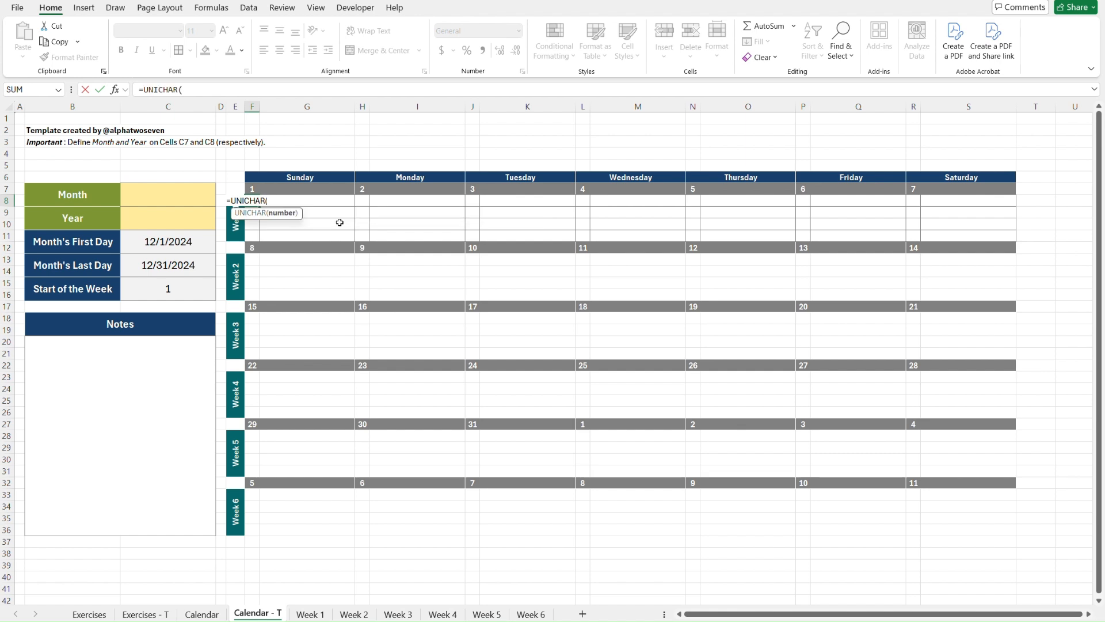
type("10003")
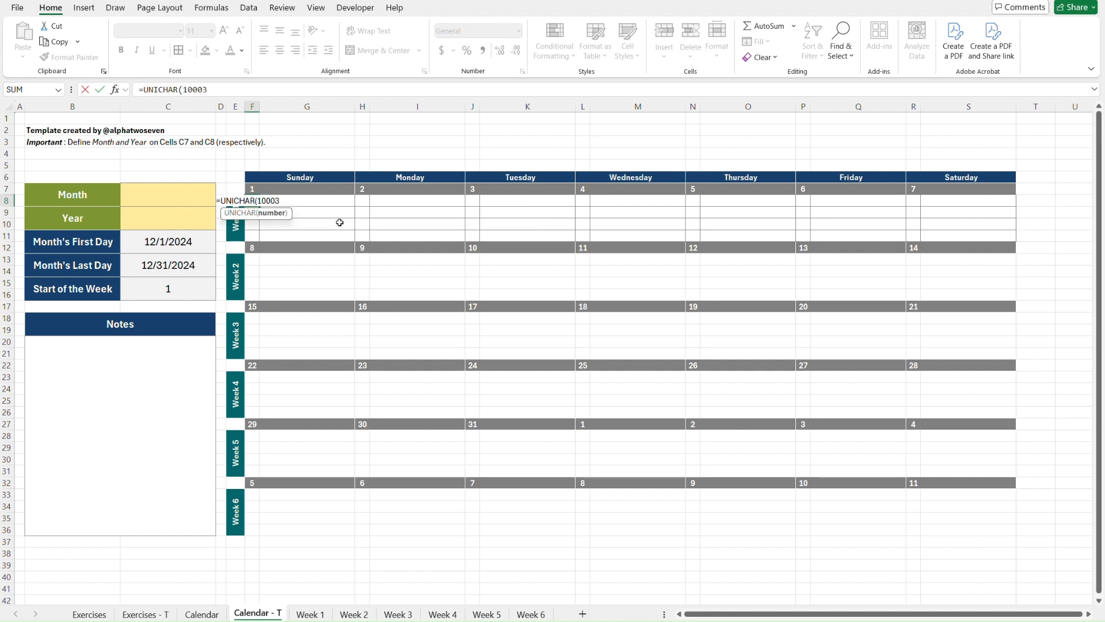
key("Return")
Step: Replace the UNICHAR formula in F8 with its plain value by pasting values over it
key("Up")
key("ctrl+c")
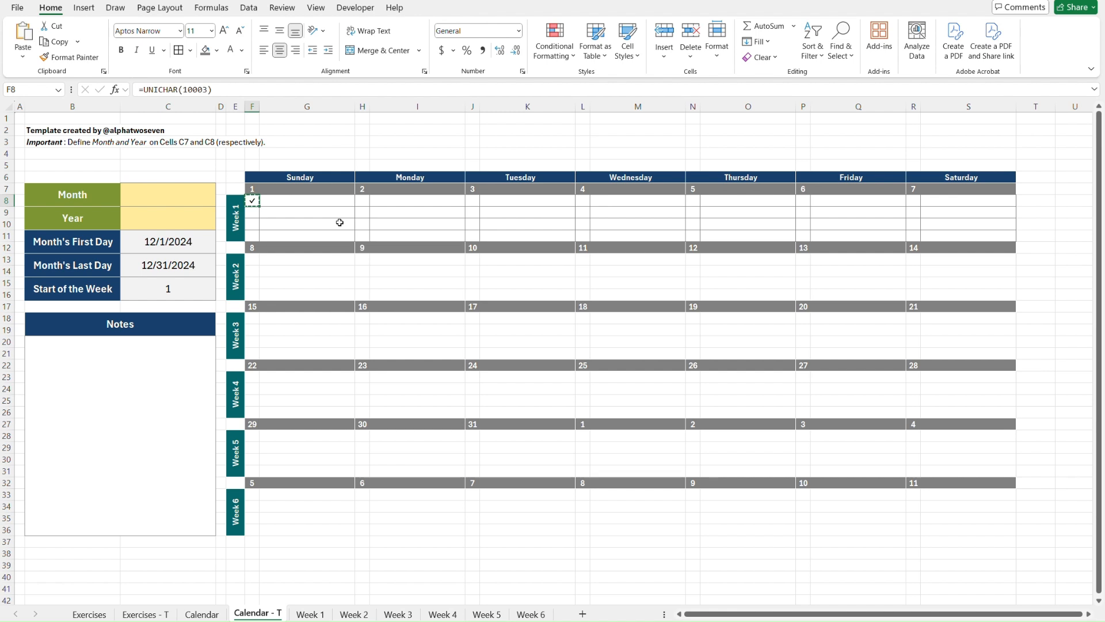
key("ctrl+alt+v")
key("v")
key("Return")
key("Escape")
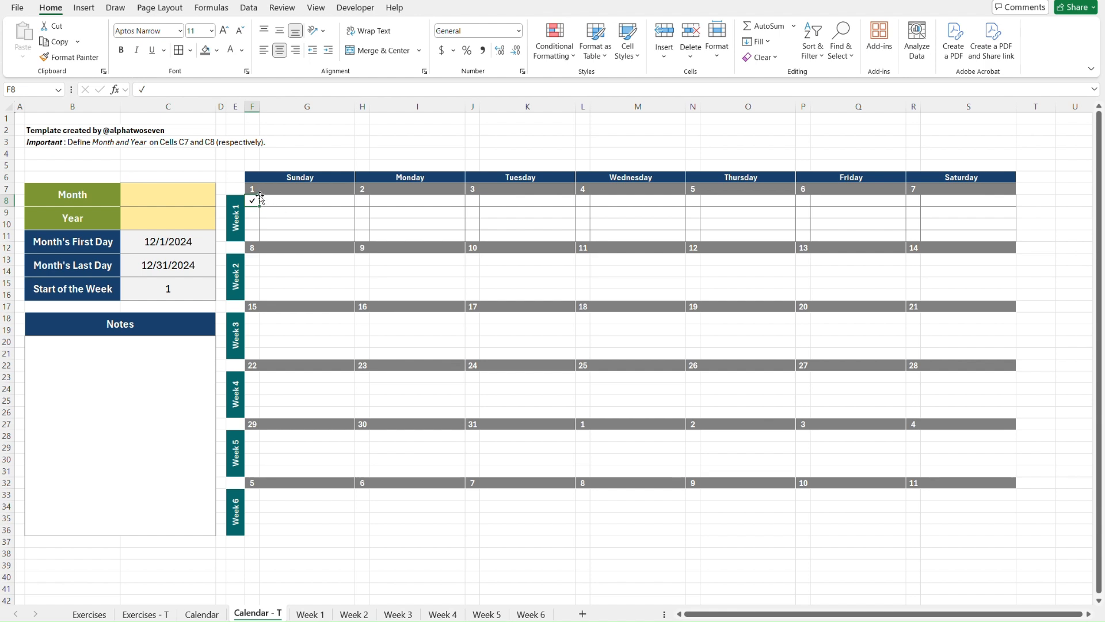
Step: Copy the check mark character itself from the contents of F8, leaving the cell unedited
left_click(153, 89)
double_click(146, 90)
key("ctrl+c")
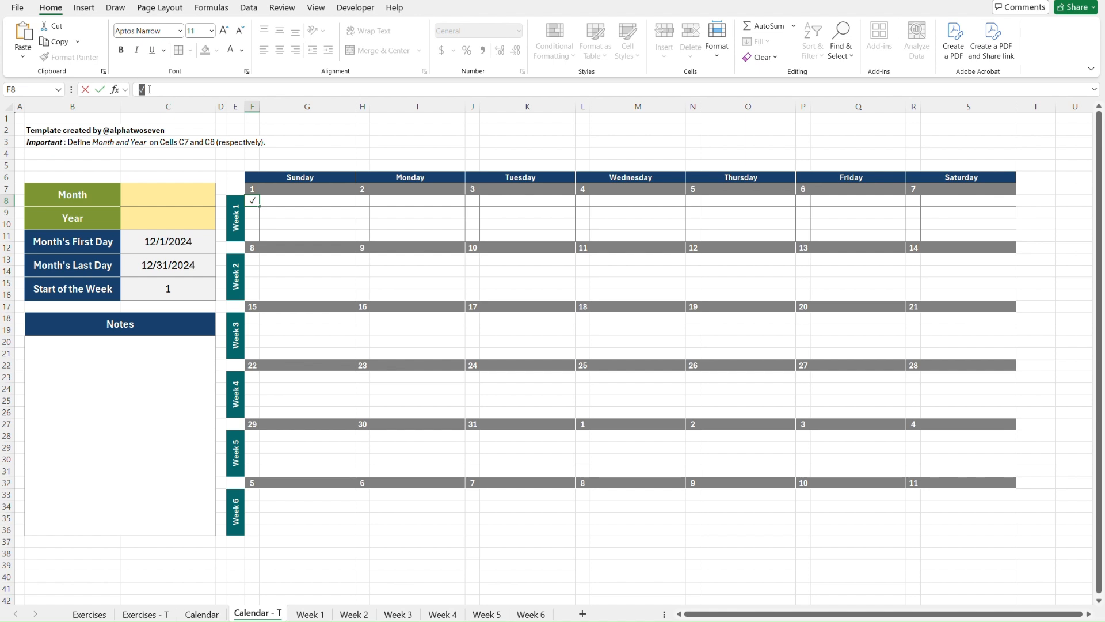
key("Escape")
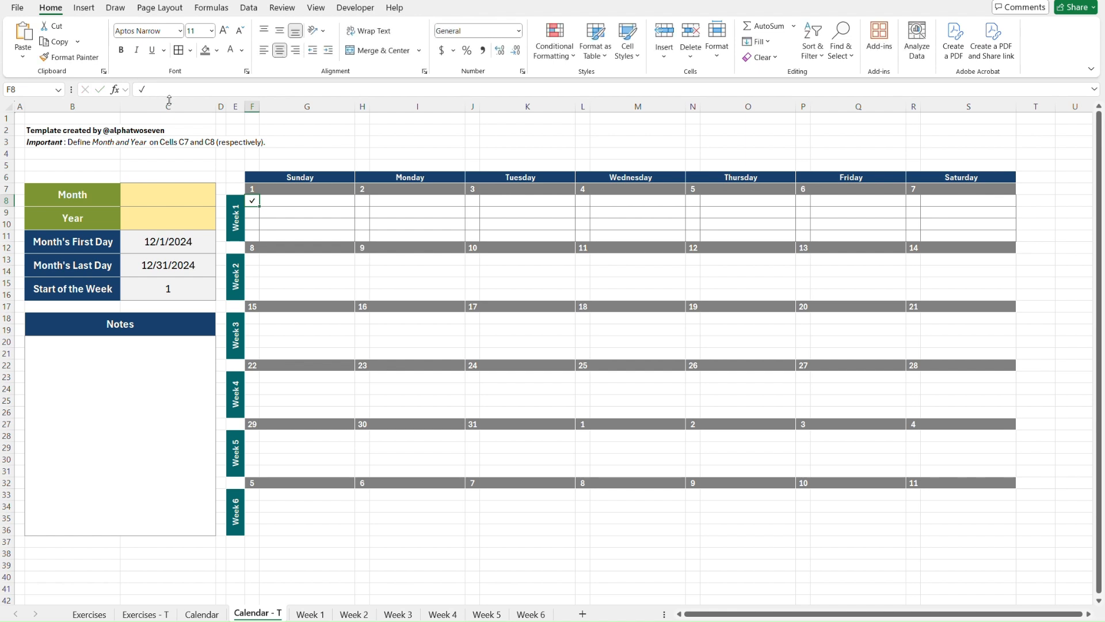
double_click(141, 89)
key("ctrl+c")
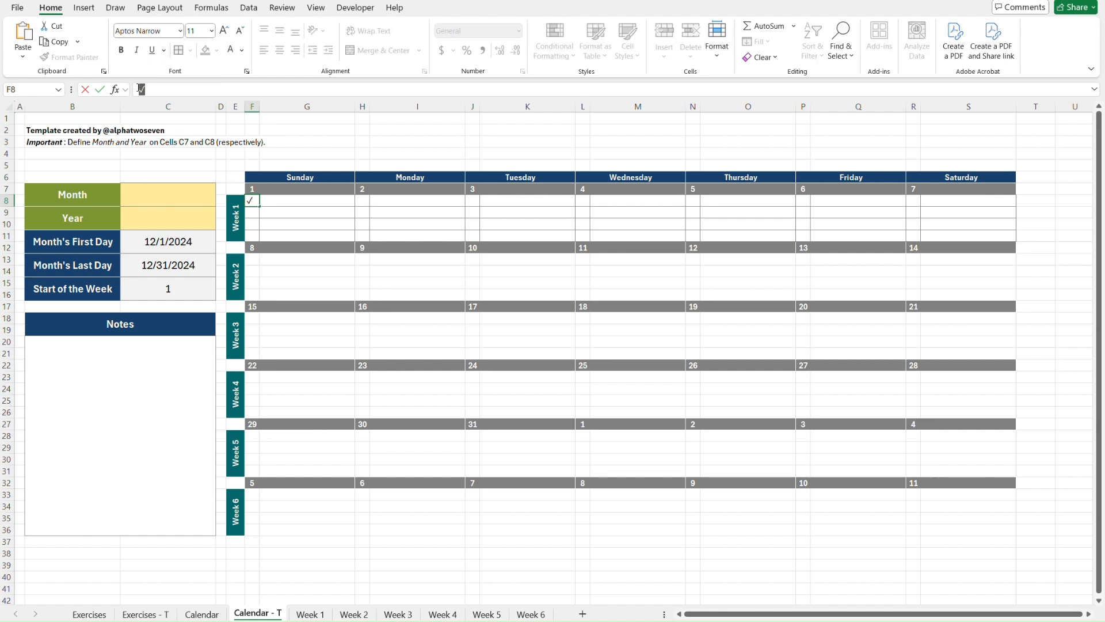
key("Escape")
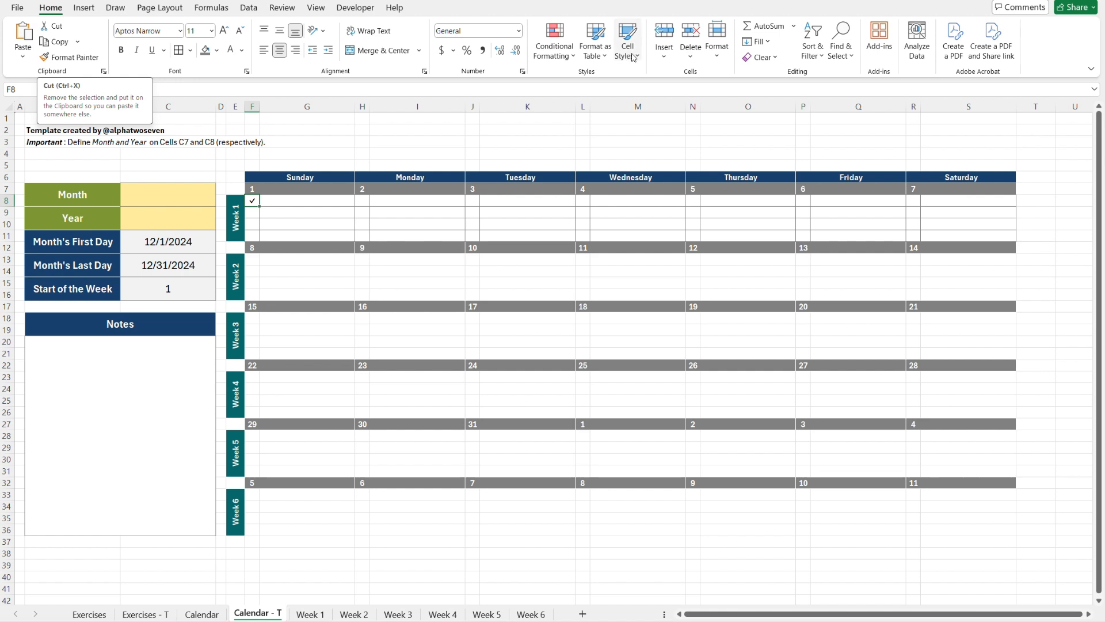
Step: Add data validation to F8 that allows a list with the source ✓,-
left_click(248, 8)
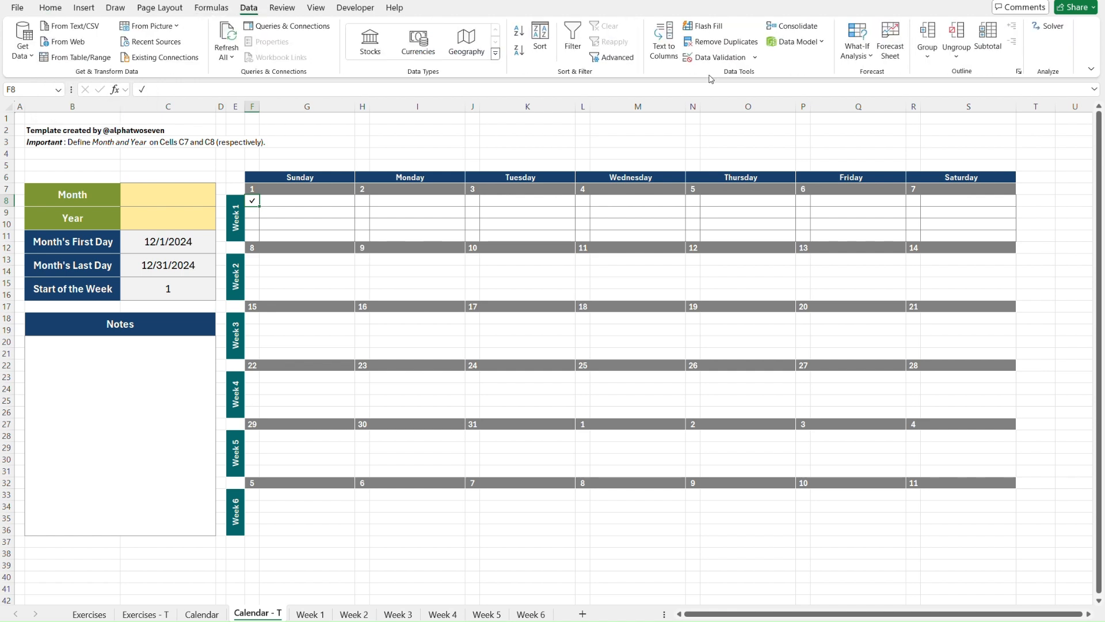
left_click(721, 57)
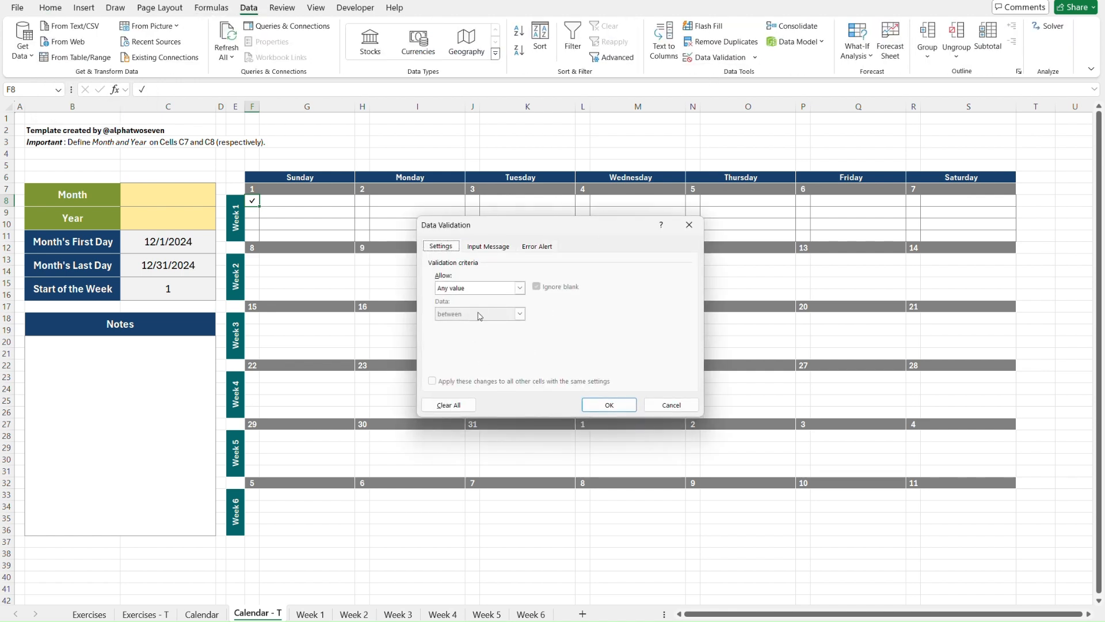
left_click(487, 288)
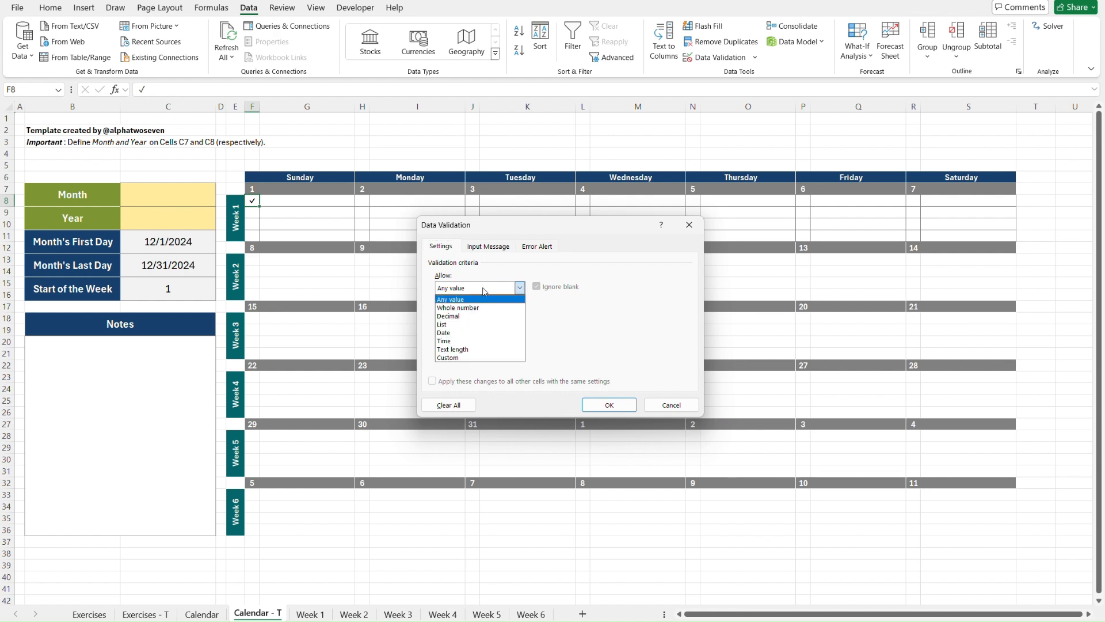
left_click(467, 324)
left_click(459, 337)
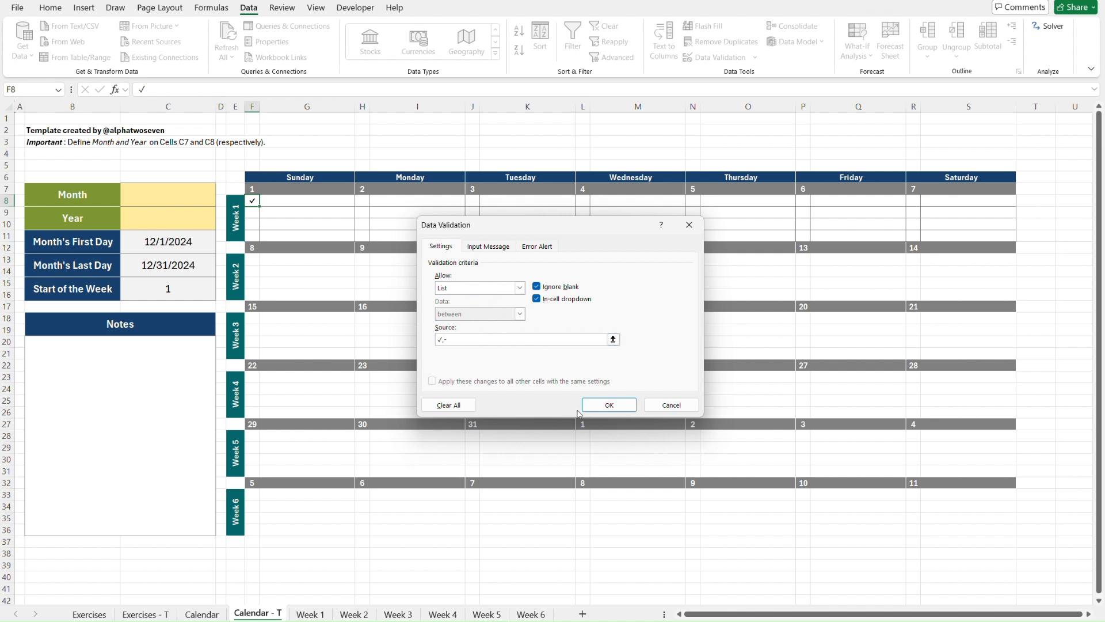
left_click(609, 407)
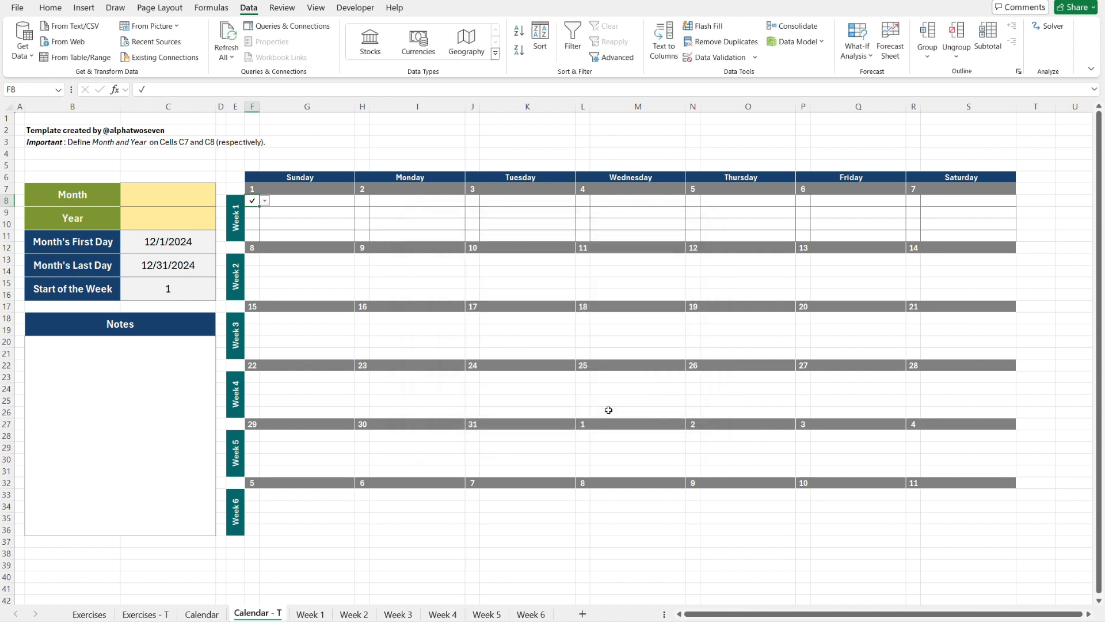
Step: Extend the check mark list validation from F8 to the whole range F8:F11
key("Down")
key("Up")
key("shift+Down")
key("shift+Down")
key("shift+Down")
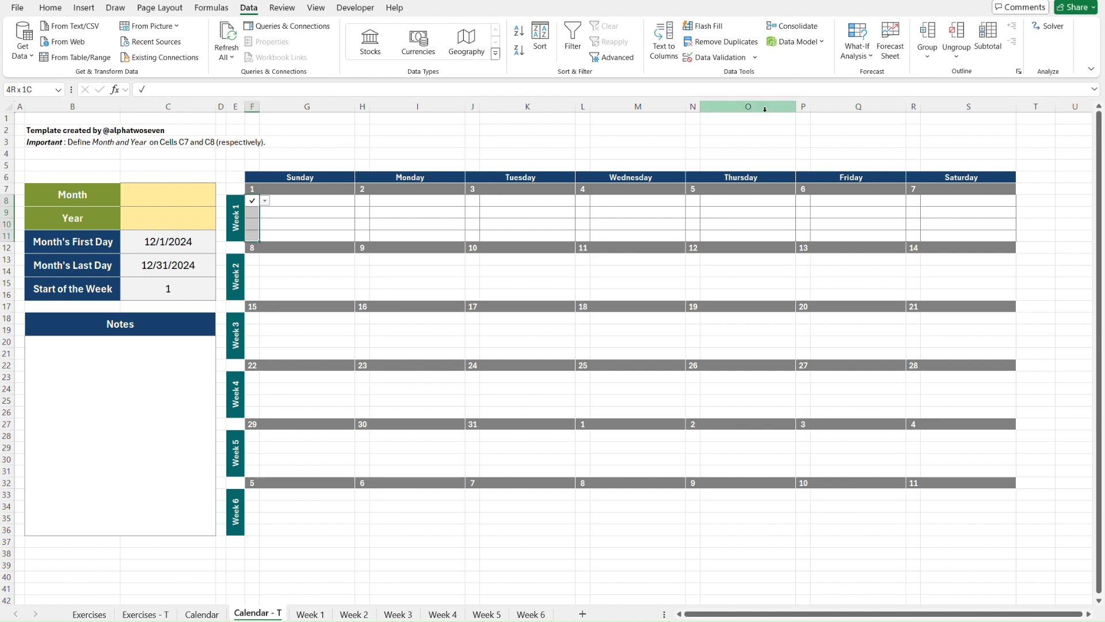
left_click(719, 57)
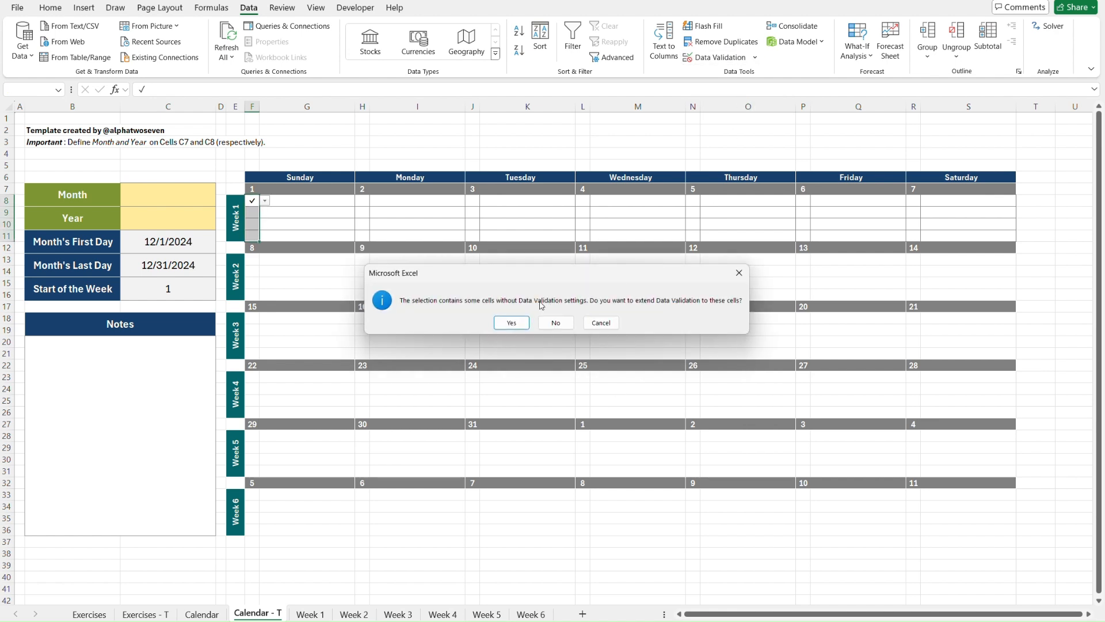
left_click(511, 323)
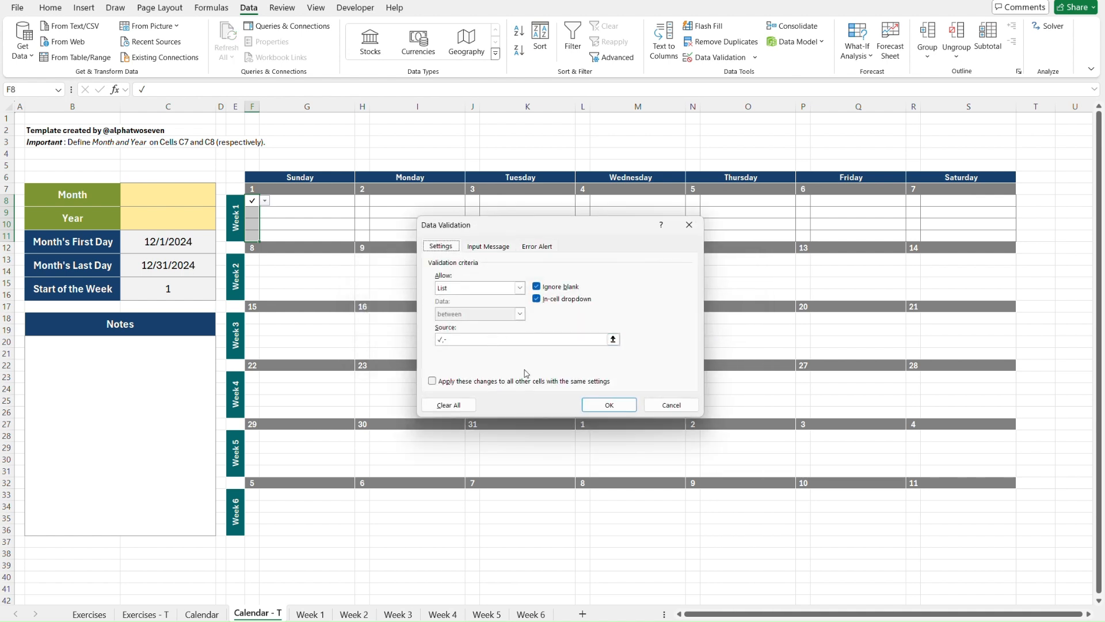
left_click(584, 403)
Step: Go through cells F8 to F11 to check for the validation dropdown in each one
key("Down")
key("Down")
key("Down")
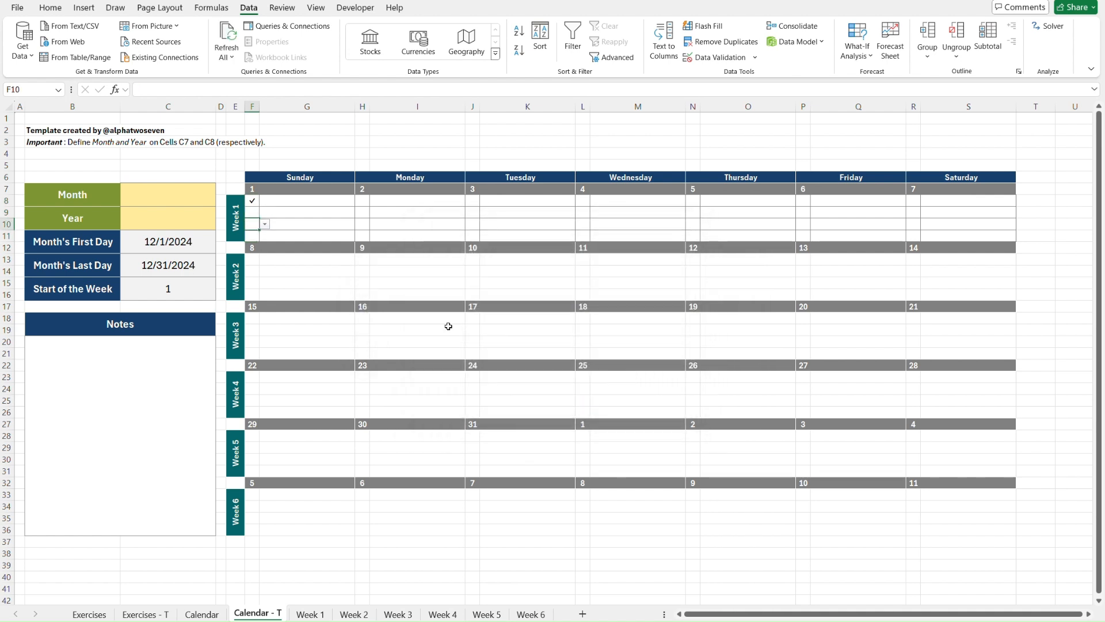
key("Up")
key("Up")
key("Up")
key("Down")
key("Down")
key("Down")
key("Up")
key("Up")
key("Up")
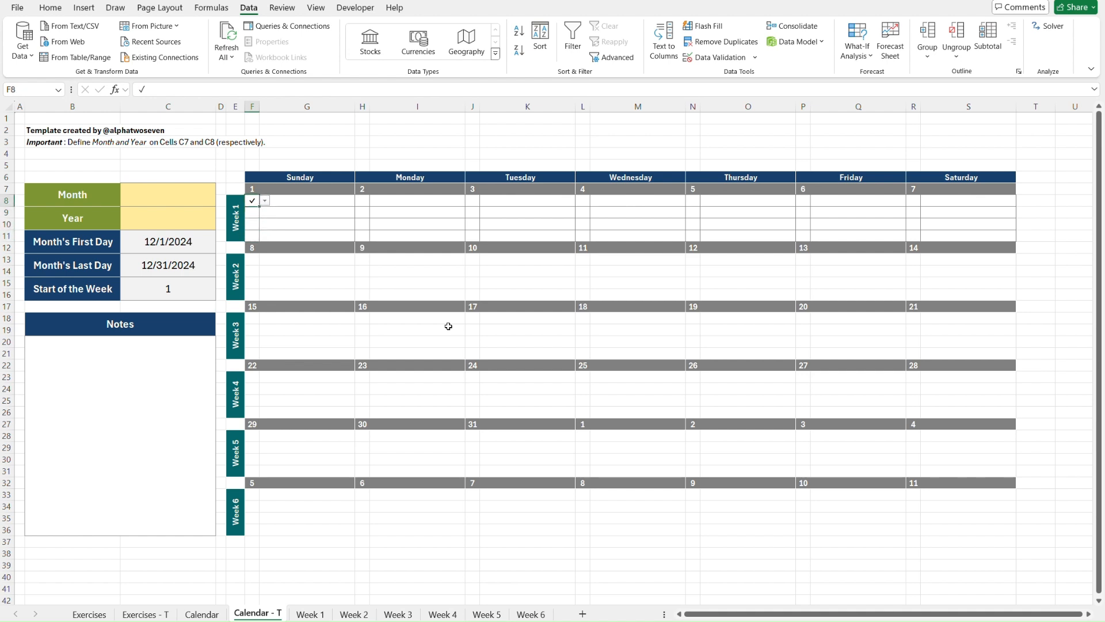
Step: Clear the check mark from F8 so that F8:F11 holds only the dropdown validation
key("shift+Down")
key("shift+Down")
key("shift+Down")
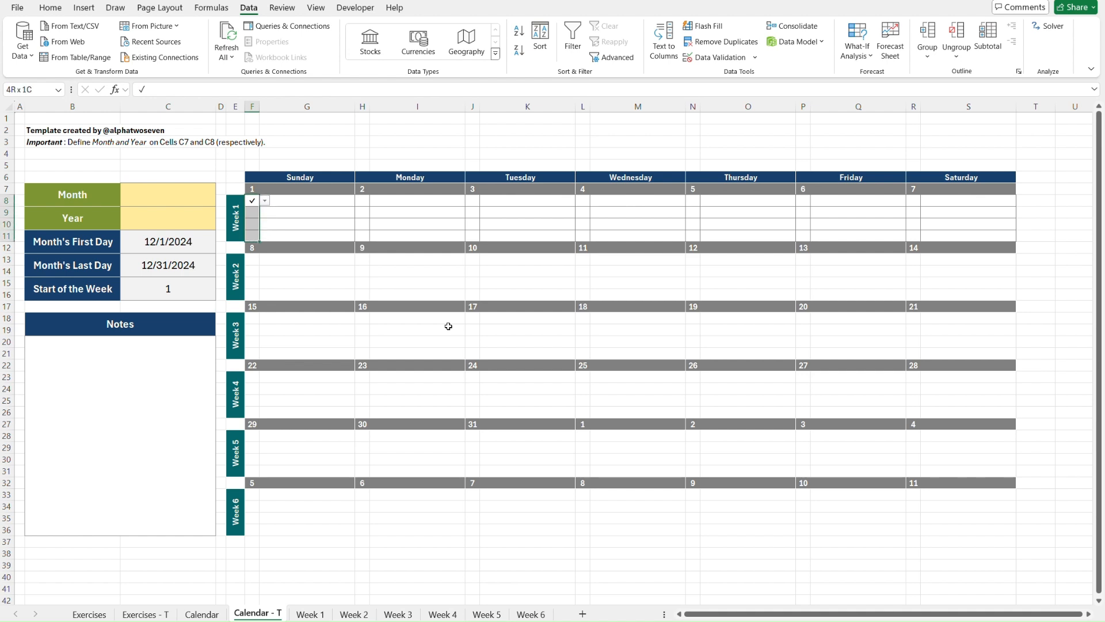
key("shift+Up")
key("shift+Up")
key("shift+Up")
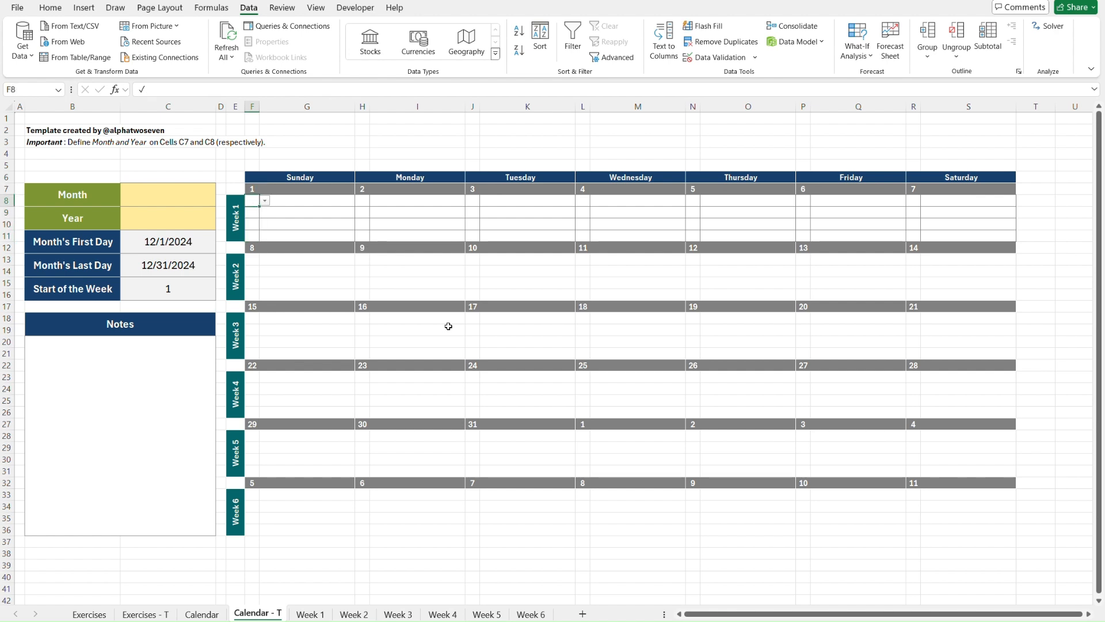
Step: Copy the dropdown cells F8:F11 into Monday's narrow column, starting at H8
key("shift+Down")
key("shift+Down")
key("shift+Down")
key("ctrl+c")
key("Right")
key("Right")
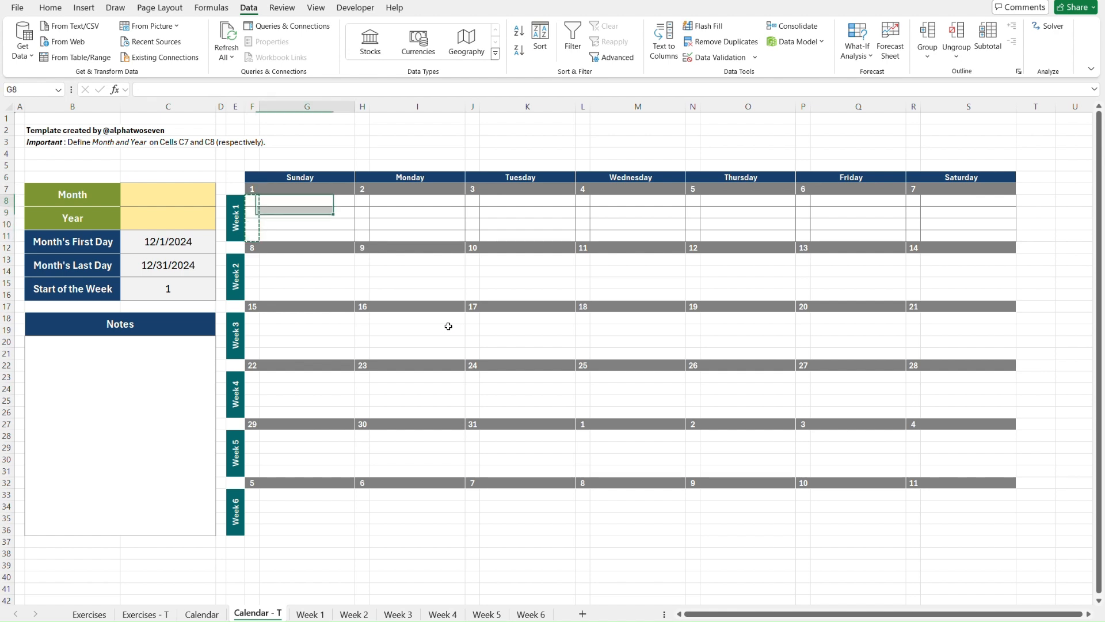
key("ctrl+v")
Step: Paste the copied dropdown cells into the narrow Tuesday to Saturday columns of Week 1, starting at J8, L8, N8, P8 and R8
key("Right")
key("Right")
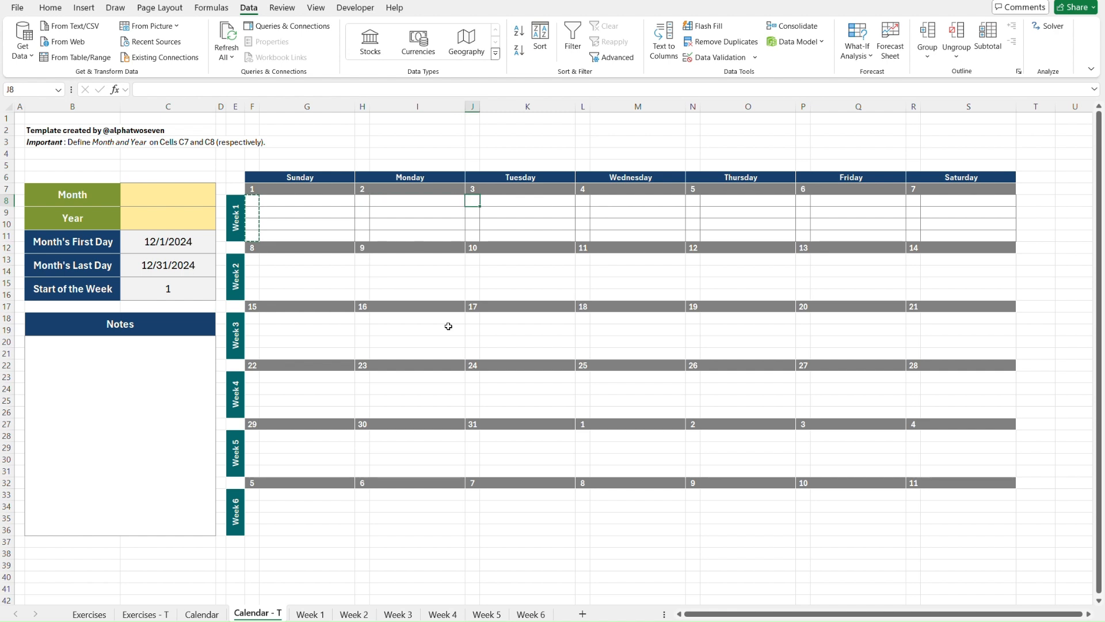
key("ctrl+v")
key("Right")
key("Right")
key("ctrl+v")
key("Right")
key("Right")
key("ctrl+v")
key("Right")
key("Right")
key("ctrl+v")
key("Right")
key("Right")
key("ctrl+v")
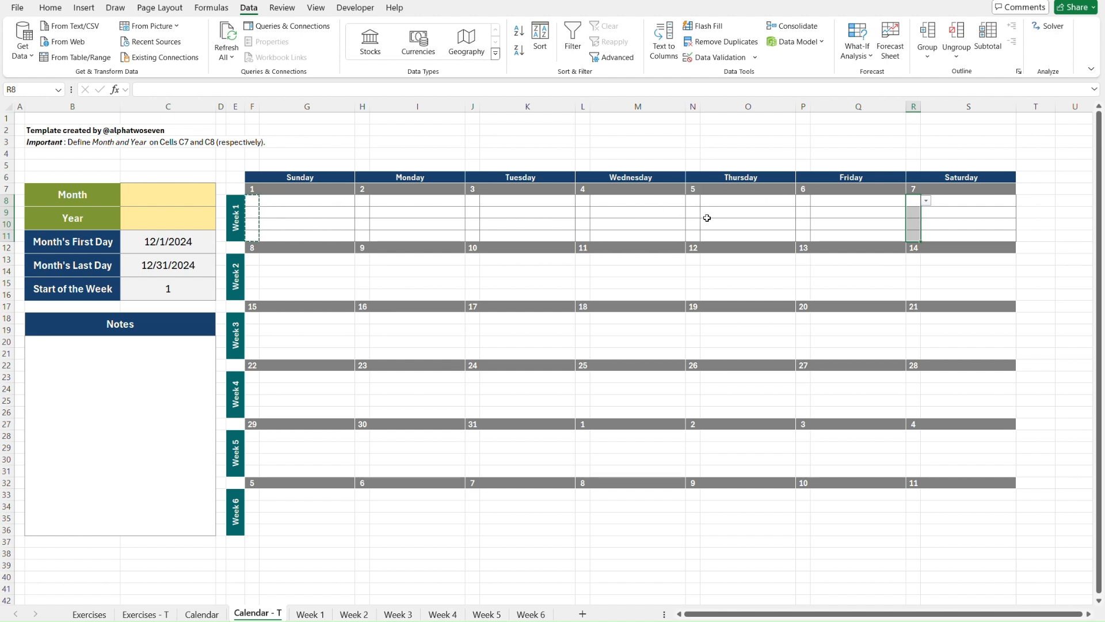
key("Escape")
Step: Examine the narrow cells from Saturday back to Tuesday in Week 1 for the validation dropdown
key("Down")
key("Down")
key("Down")
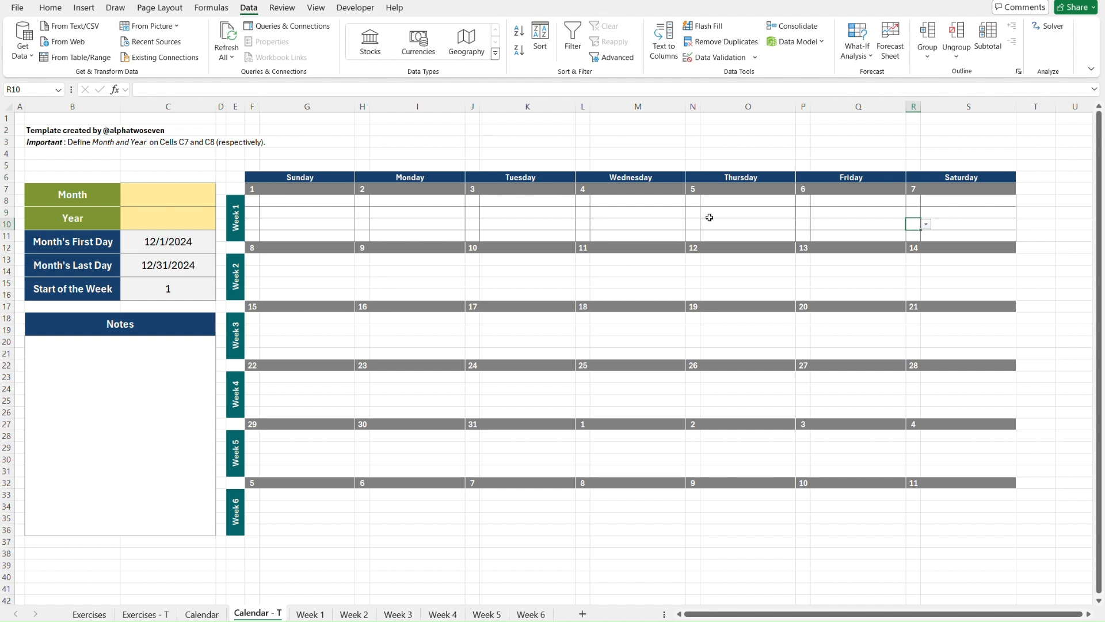
key("Up")
key("Up")
key("Up")
key("Down")
key("Down")
key("Down")
key("Left")
key("Left")
key("Left")
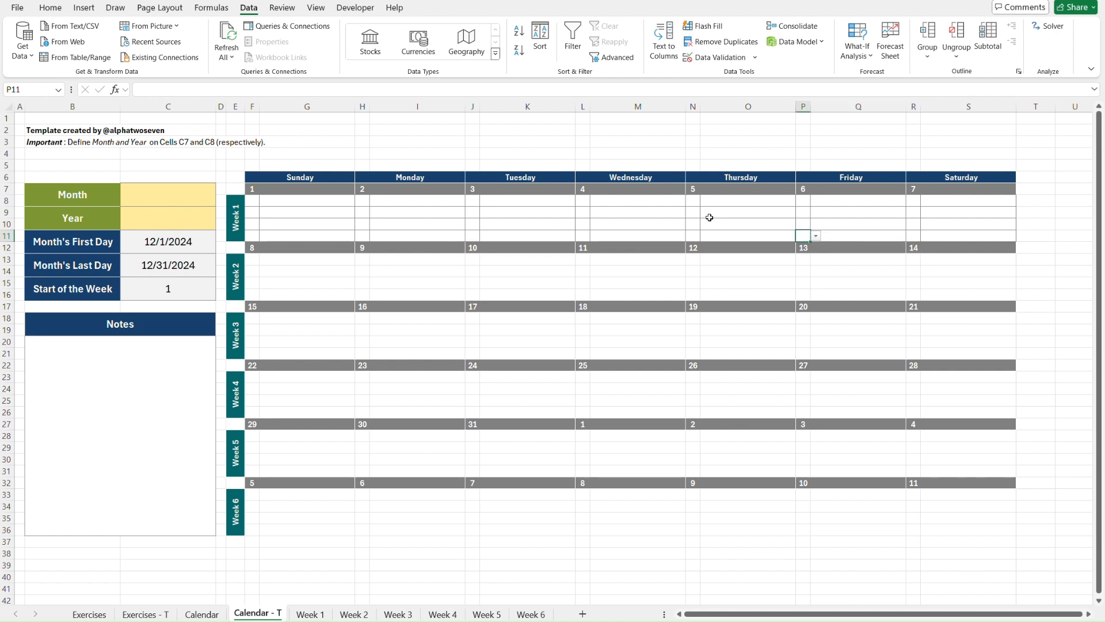
key("Up")
key("Left")
key("Up")
key("Down")
key("Left")
key("Left")
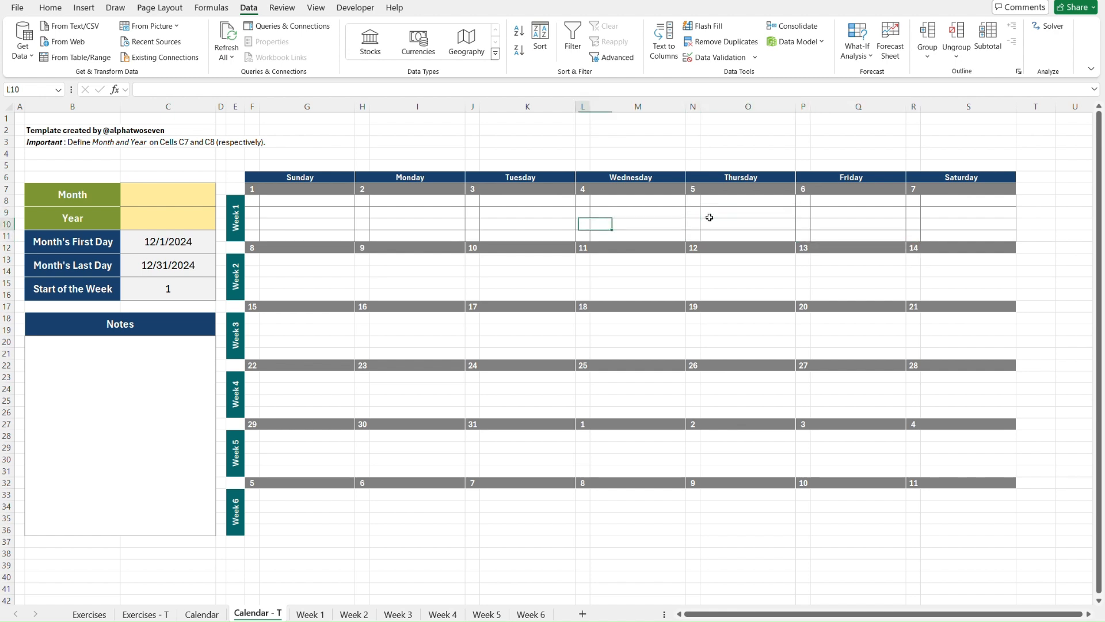
key("Left")
key("Right")
key("Down")
key("Up")
key("Down")
key("Left")
key("Left")
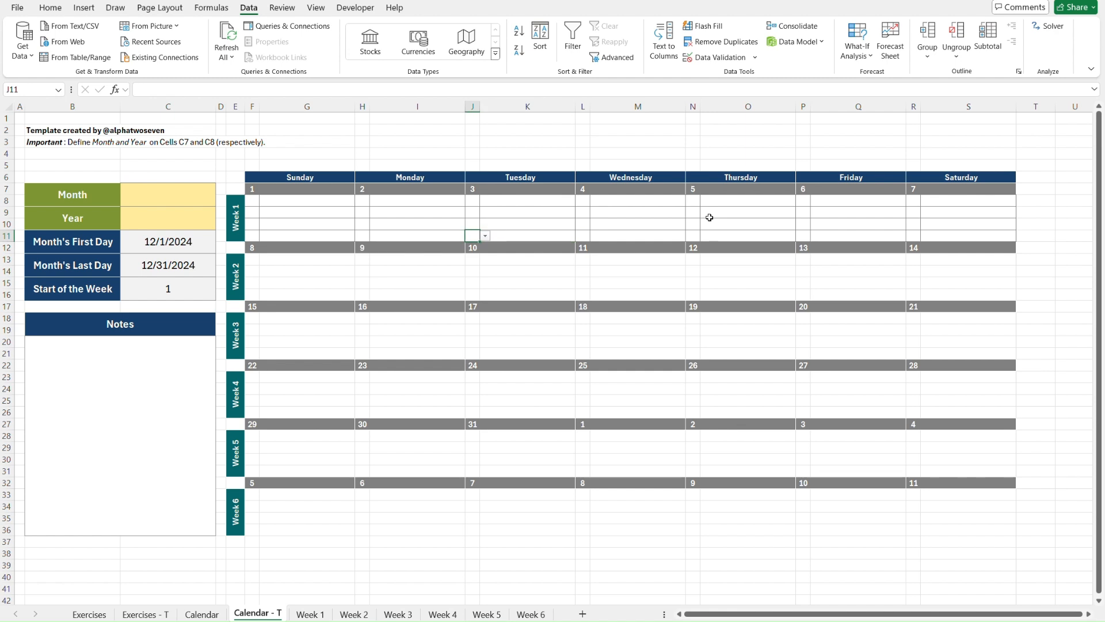
Step: Copy the Week 1 block F8:S11 into the Week 2 block, starting at F13
left_click(1014, 236)
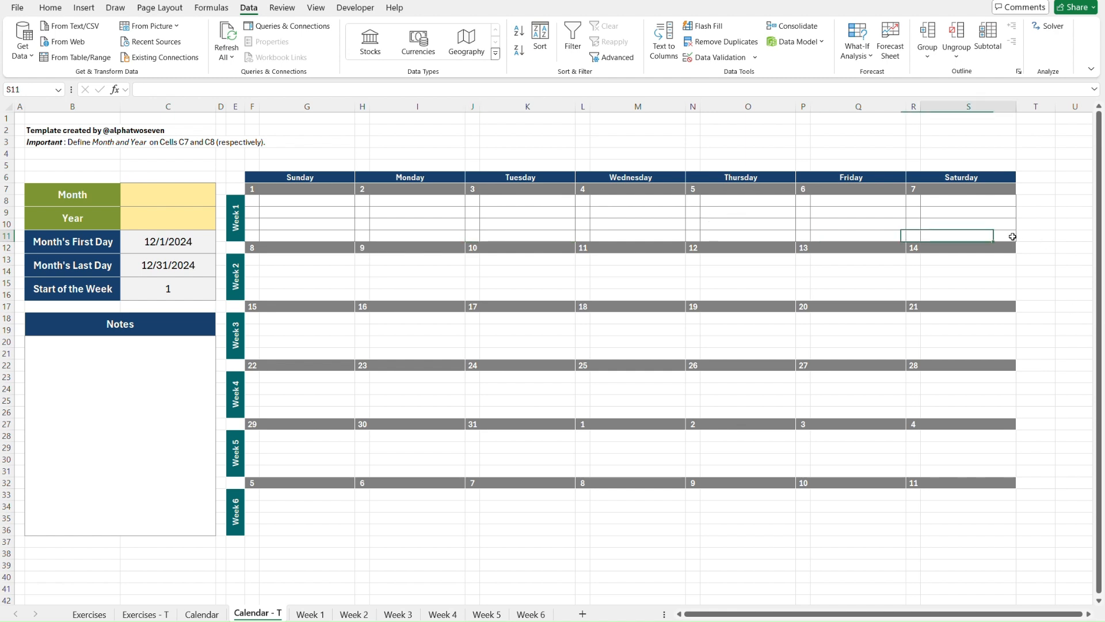
left_click(257, 201, "shift")
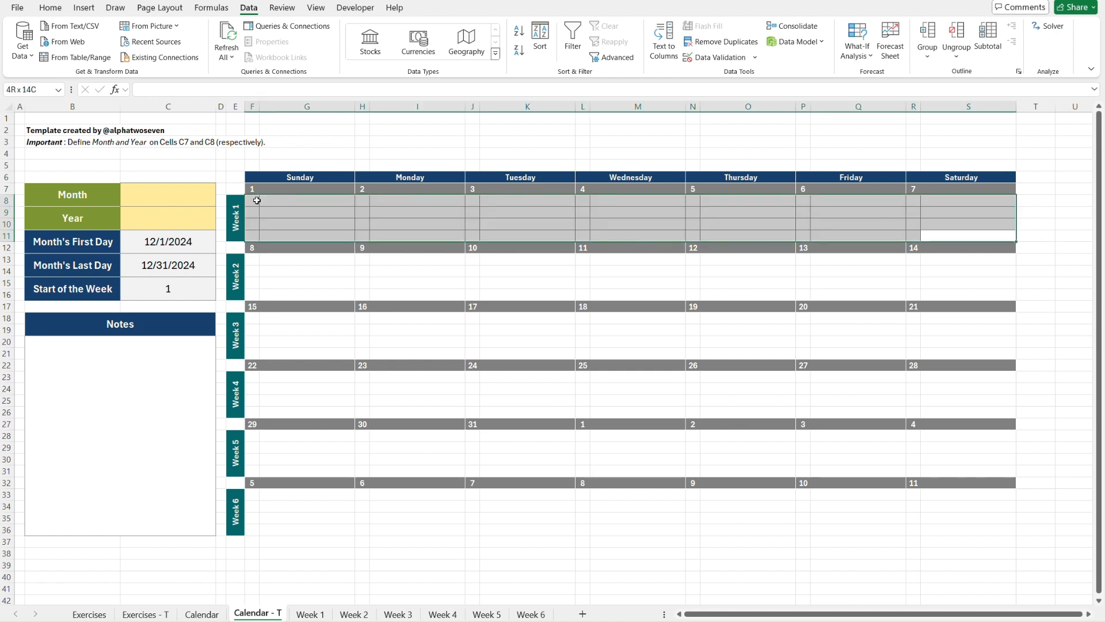
key("ctrl+c")
left_click(252, 261)
key("ctrl+v")
Step: Paste the Week 1 block into Weeks 3 to 6, starting at F18, F23, F28 and F33
left_click(249, 318)
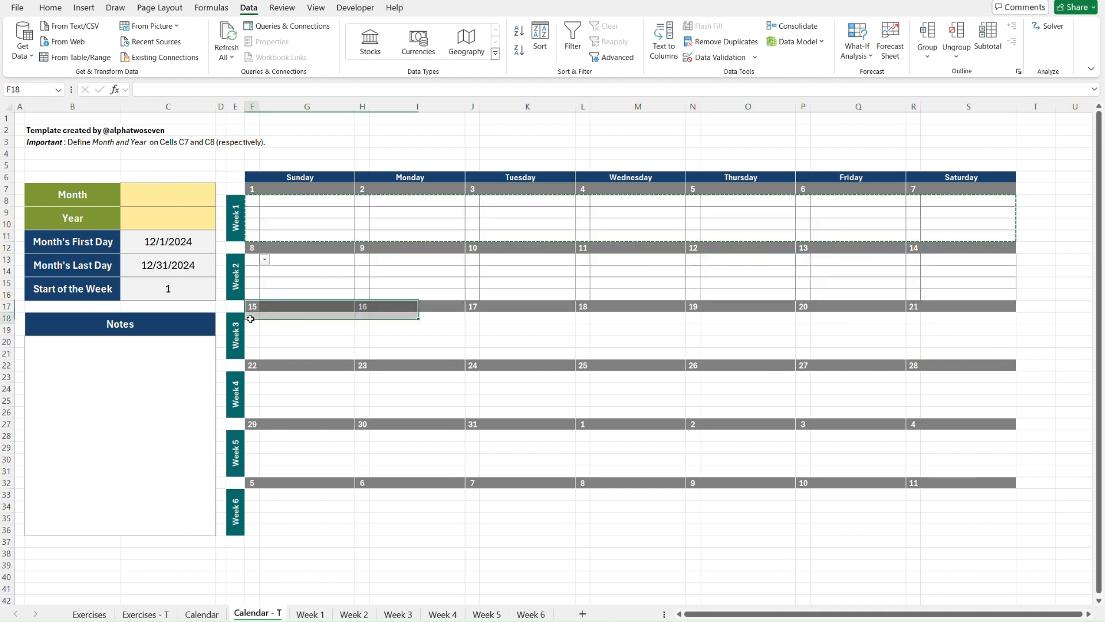
key("ctrl+v")
left_click(251, 377)
key("ctrl+v")
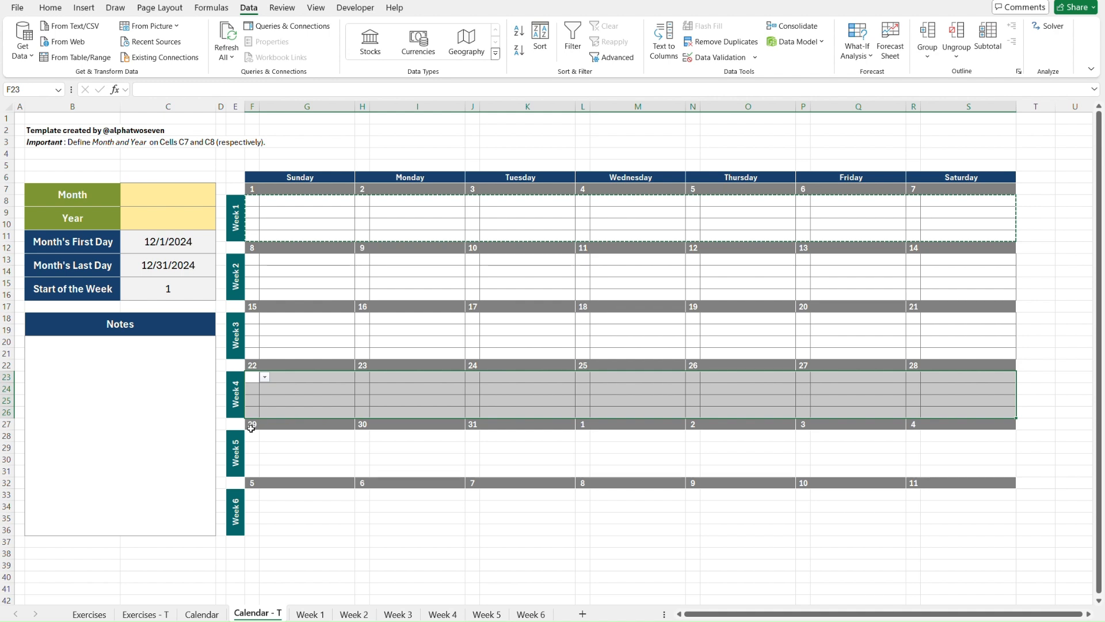
left_click(252, 436)
key("ctrl+v")
left_click(252, 494)
key("ctrl+v")
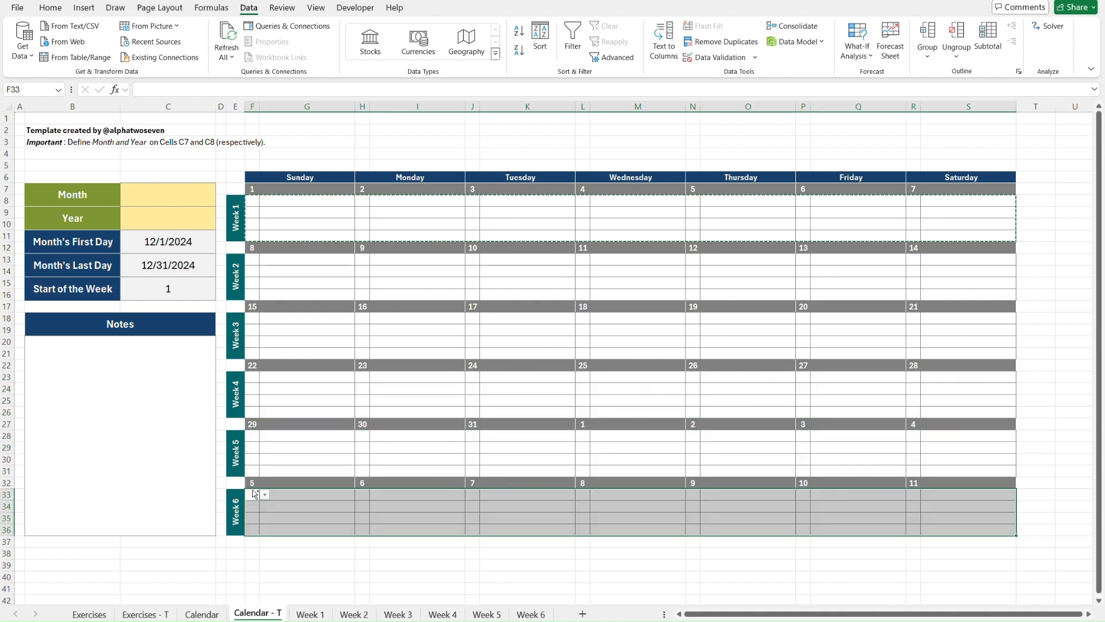
Step: Return to cell A1, end the copy mode and switch to the Calendar sheet
key("Left")
key("Left")
key("Left")
key("Right")
key("ctrl+Up")
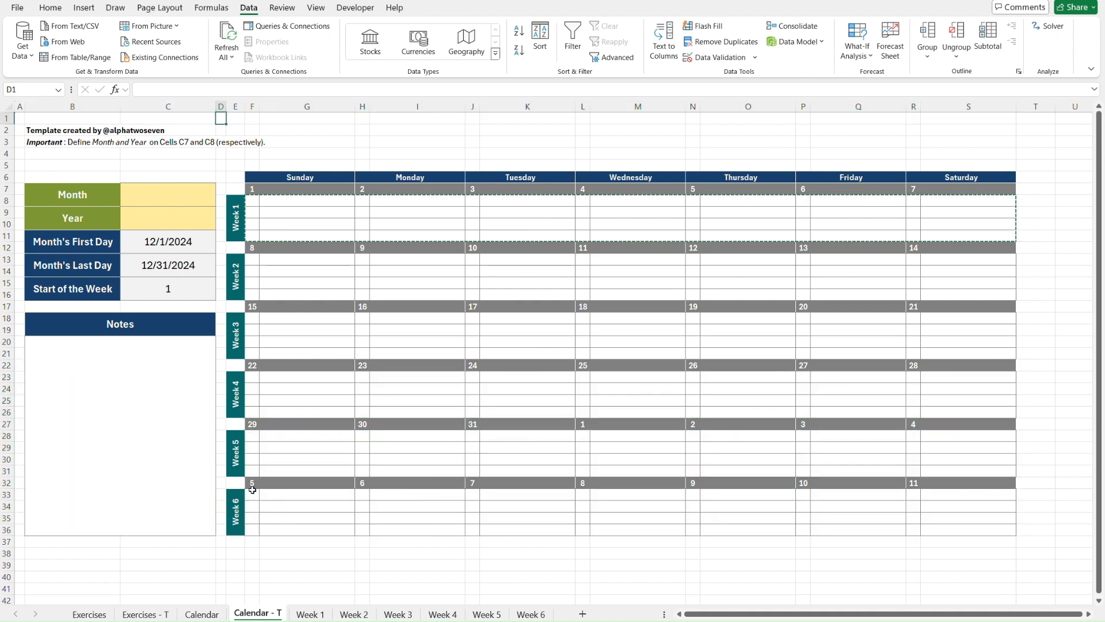
key("ctrl+Left")
key("Escape")
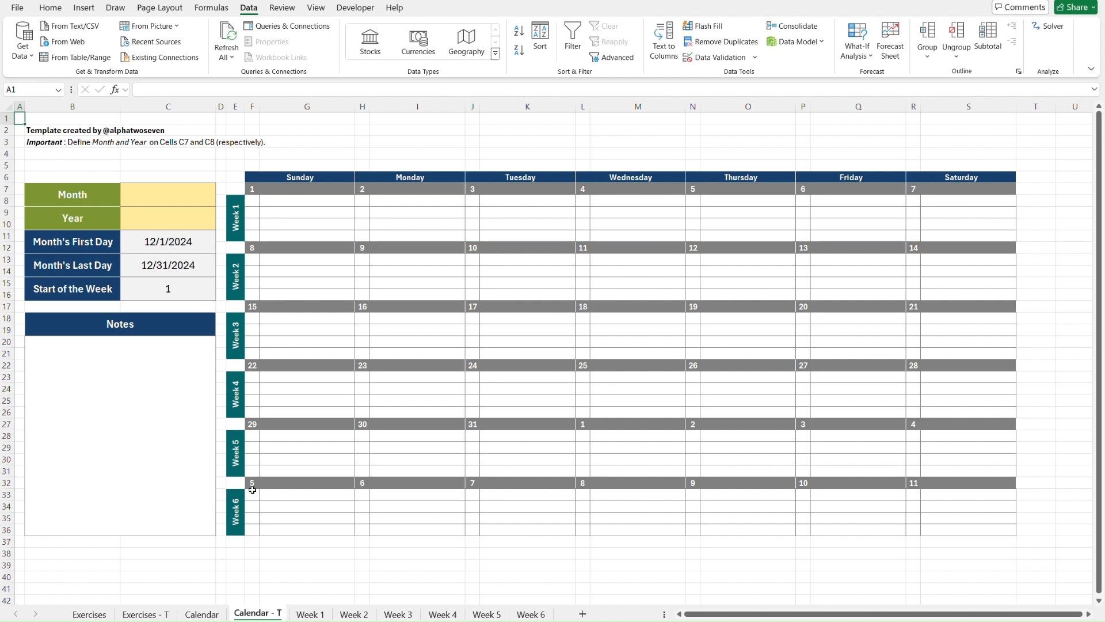
key("ctrl+Page_Up")
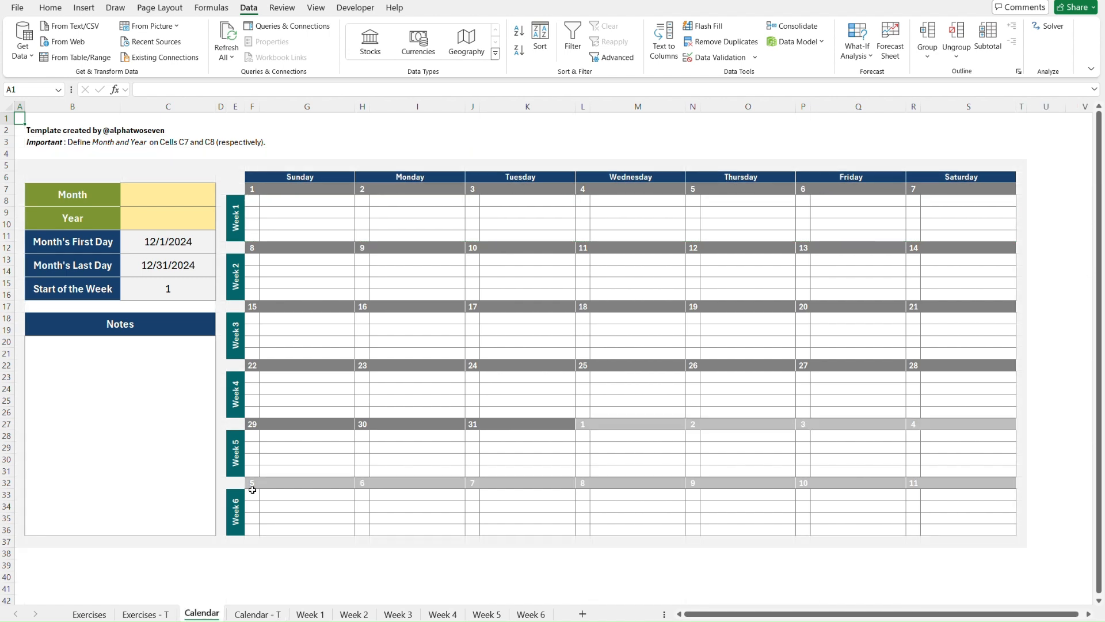
Step: Compare the Calendar and Calendar - T sheets, and paste column A's width onto column T of Calendar - T using Paste Special
key("ctrl+Page_Down")
key("ctrl+Page_Up")
key("ctrl+Page_Down")
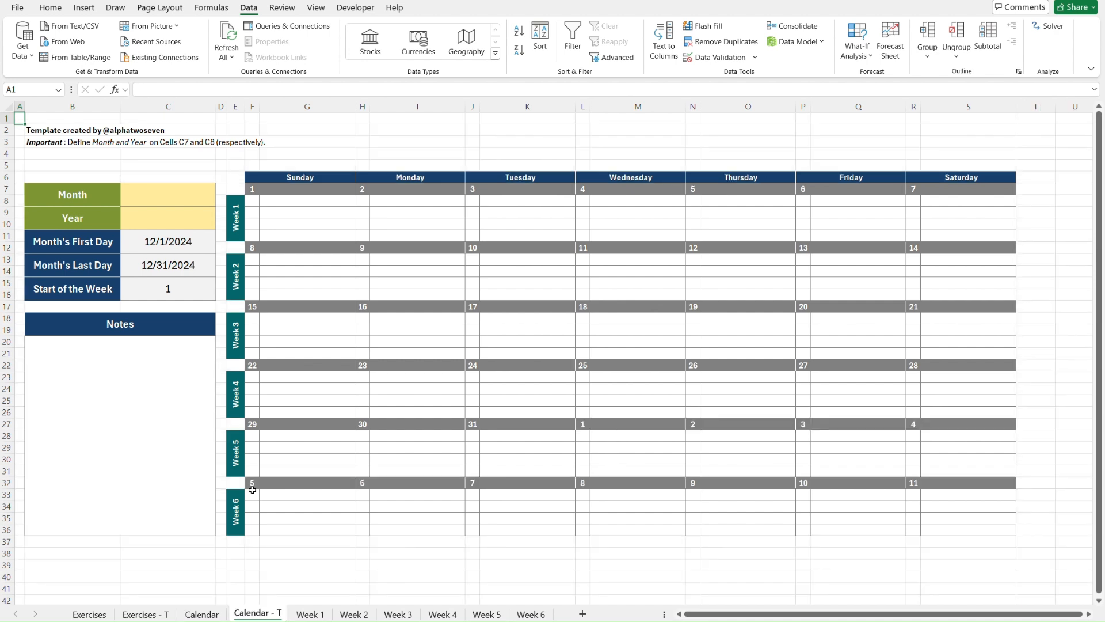
key("ctrl+Page_Up")
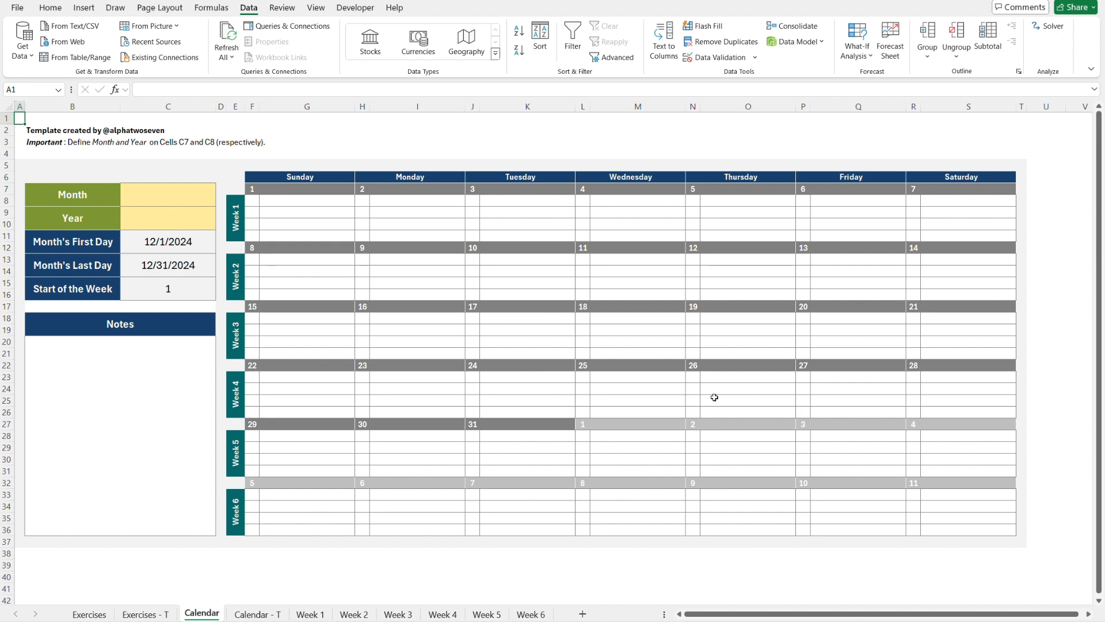
key("ctrl+Page_Down")
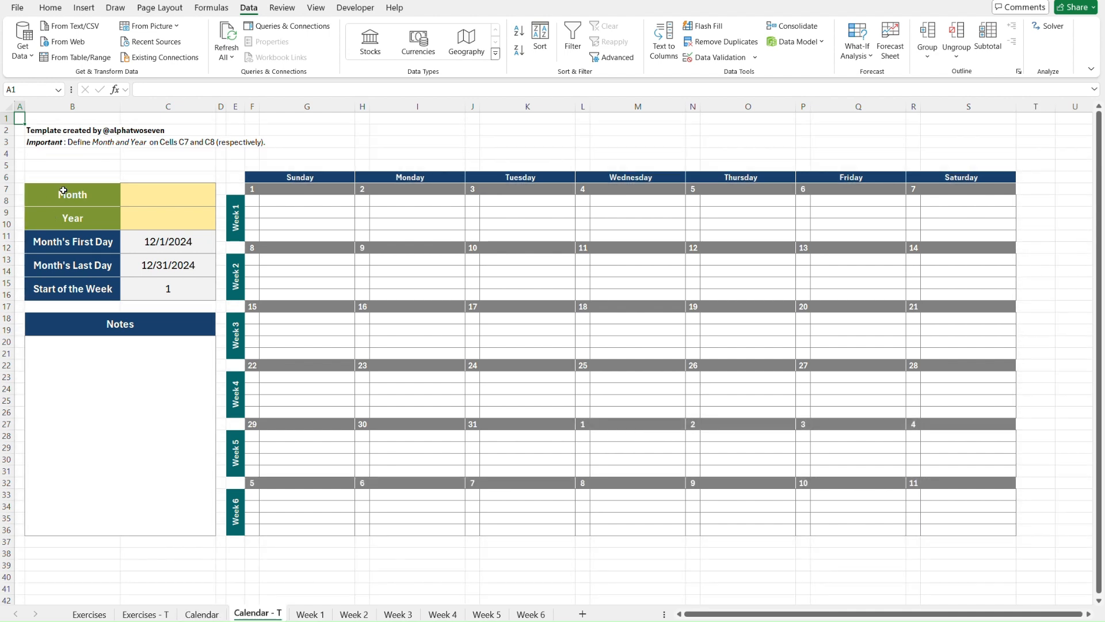
left_click(26, 164)
key("ctrl+c")
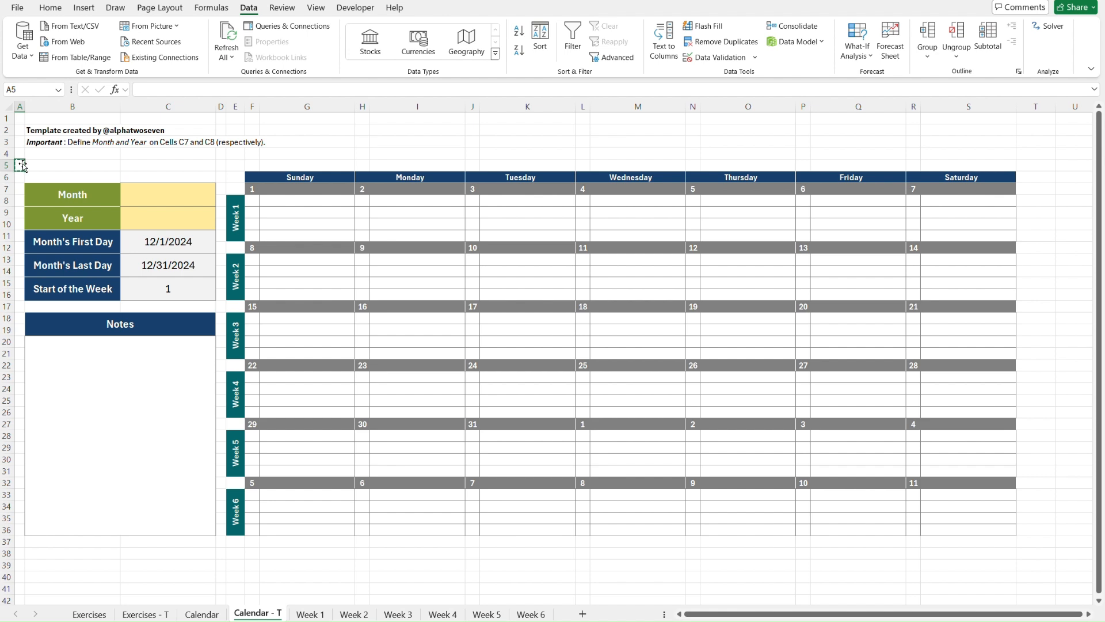
left_click(1042, 165)
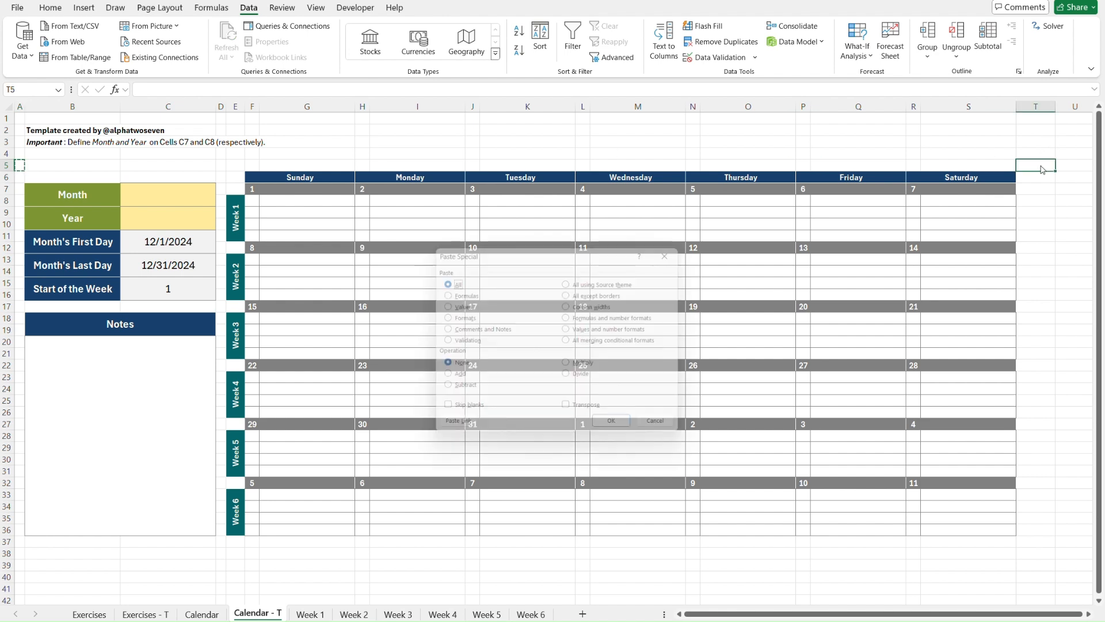
key("ctrl+alt+v")
key("w")
key("Return")
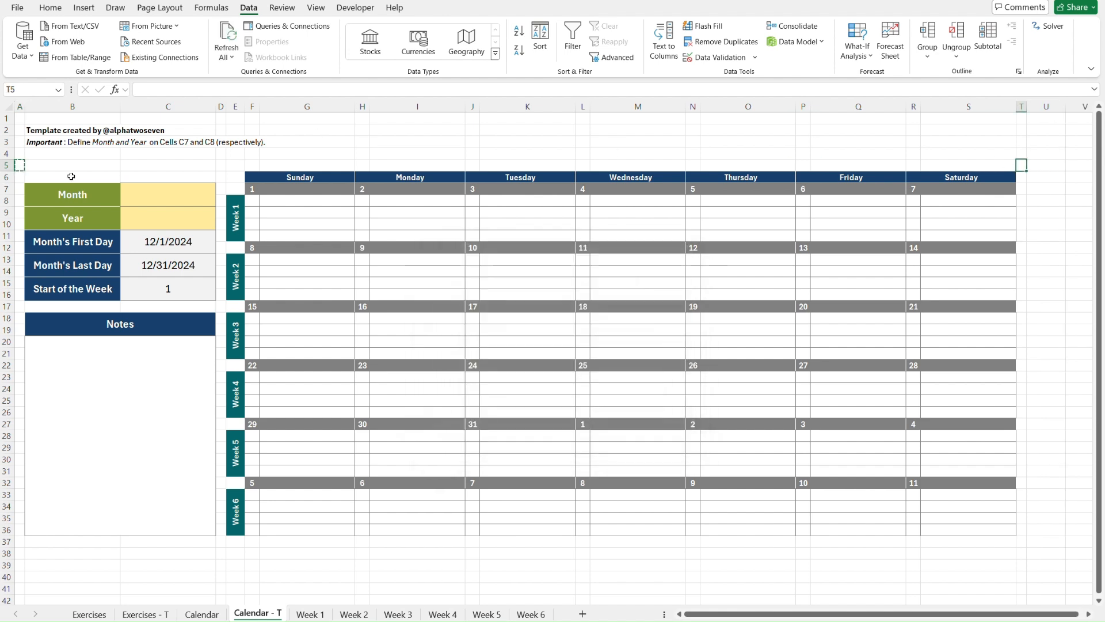
Step: Fill the border row A5:T5 above the calendar with light gray
left_click(25, 166, "shift")
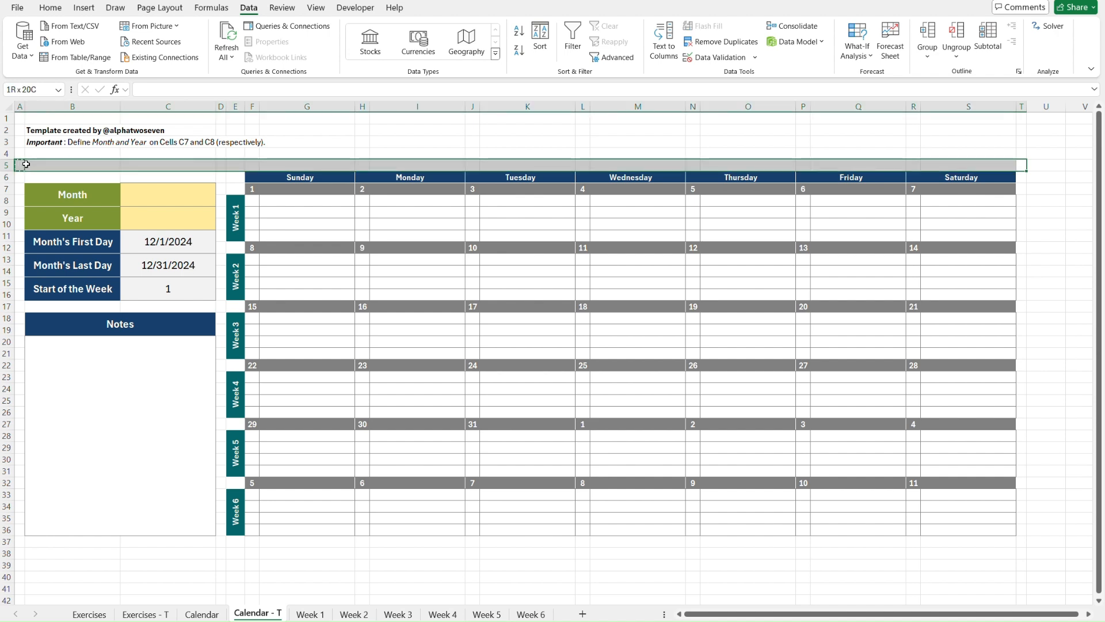
left_click(48, 7)
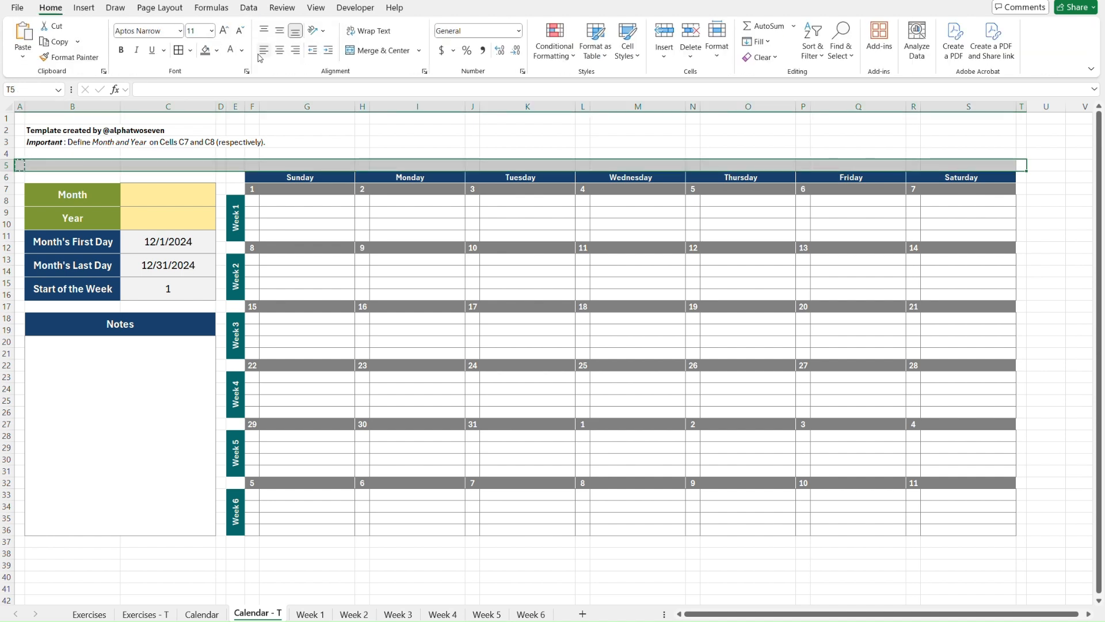
left_click(216, 50)
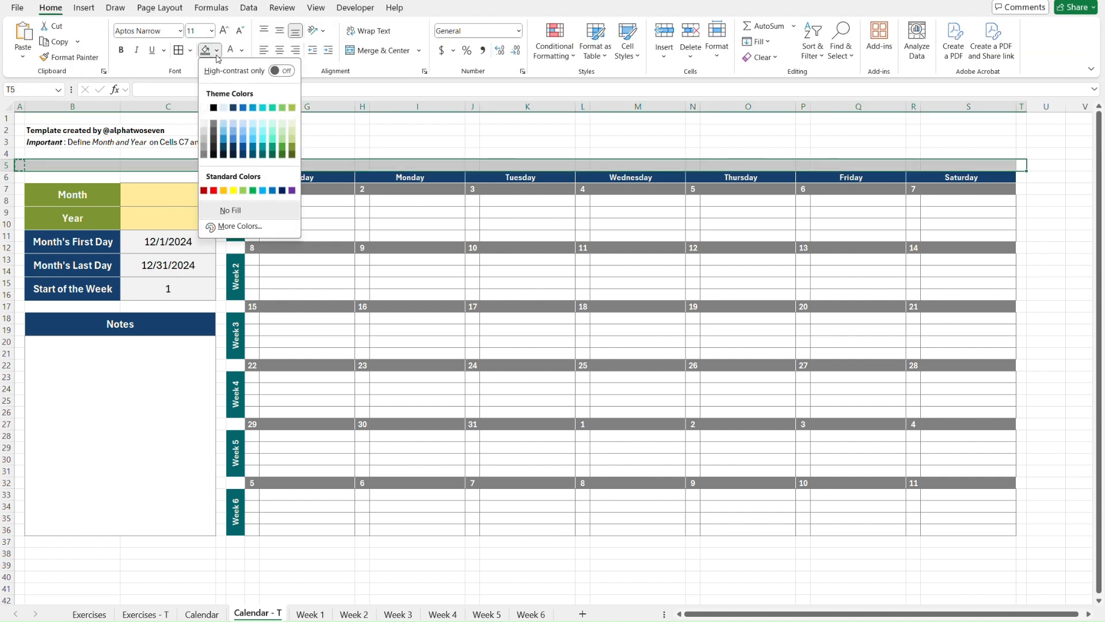
left_click(219, 131)
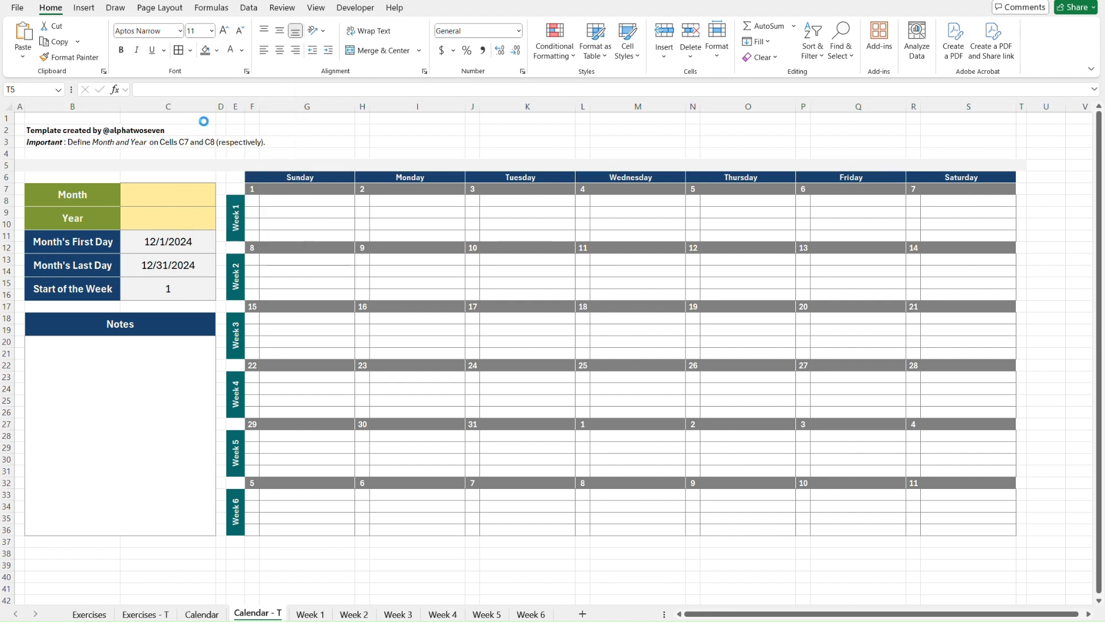
Step: Apply the same light gray fill to the border cells T5:T37 and row 37 from column A to T
left_click(1020, 542)
left_click(1021, 165, "shift")
left_click(206, 50)
left_click(20, 541, "shift")
left_click(206, 53)
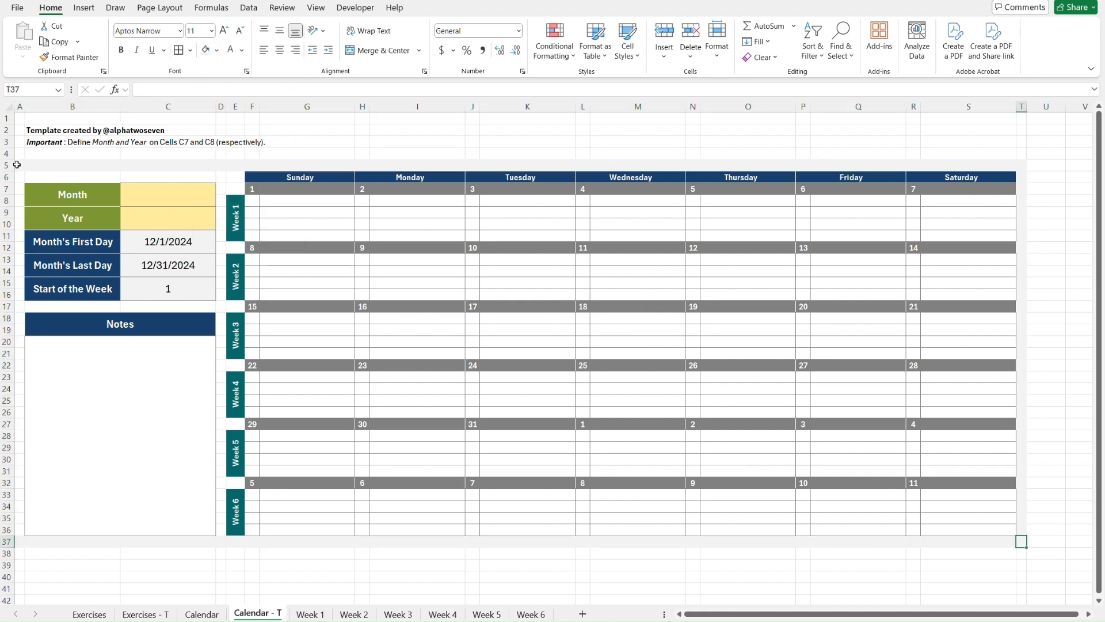
Step: Fill A5:E6 and the border cells in column A beside the side tables with the same light gray
left_click(19, 165)
left_click(236, 177, "shift")
left_click(206, 51)
left_click(19, 189)
left_click(19, 530, "shift")
left_click(208, 52)
Step: Fill the gap row A17:E17 between the date table and the Notes box with the same light gray
key("Down")
key("Down")
key("Down")
key("Down")
key("Down")
key("Down")
key("Down")
key("Down")
key("Down")
key("Down")
key("shift+Right")
key("shift+Right")
key("shift+Right")
key("shift+Right")
left_click(206, 52)
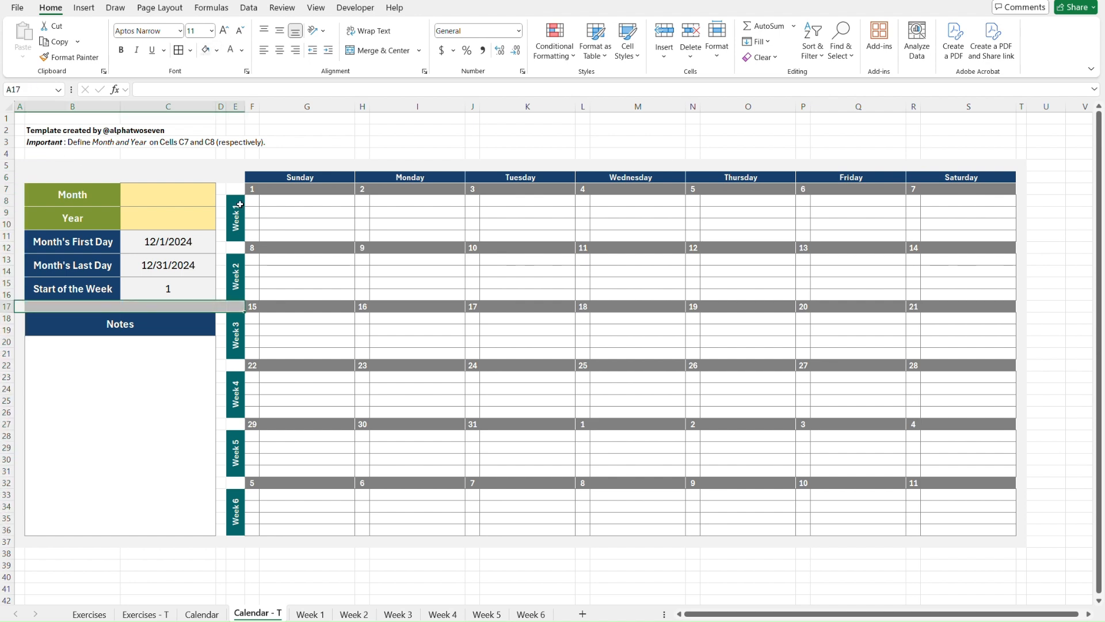
Step: Fill the remaining blank spacer cells above the week labels in column E with the same light gray
left_click(235, 189)
left_click(207, 52)
key("Down")
key("Down")
left_click(207, 52)
key("Down")
key("Down")
key("Down")
key("Down")
left_click(206, 51)
Step: Fill the narrow column D gap between the side tables and the week labels with the same light gray
key("shift+Up")
key("shift+Up")
key("shift+Up")
key("shift+Up")
key("shift+Up")
key("shift+Up")
key("shift+Up")
key("shift+Up")
key("shift+Up")
key("shift+Up")
key("shift+Up")
key("shift+Up")
key("shift+Up")
key("shift+Up")
key("shift+Up")
key("shift+Up")
key("shift+Up")
key("shift+Up")
key("shift+Up")
key("shift+Up")
left_click(205, 55)
key("Left")
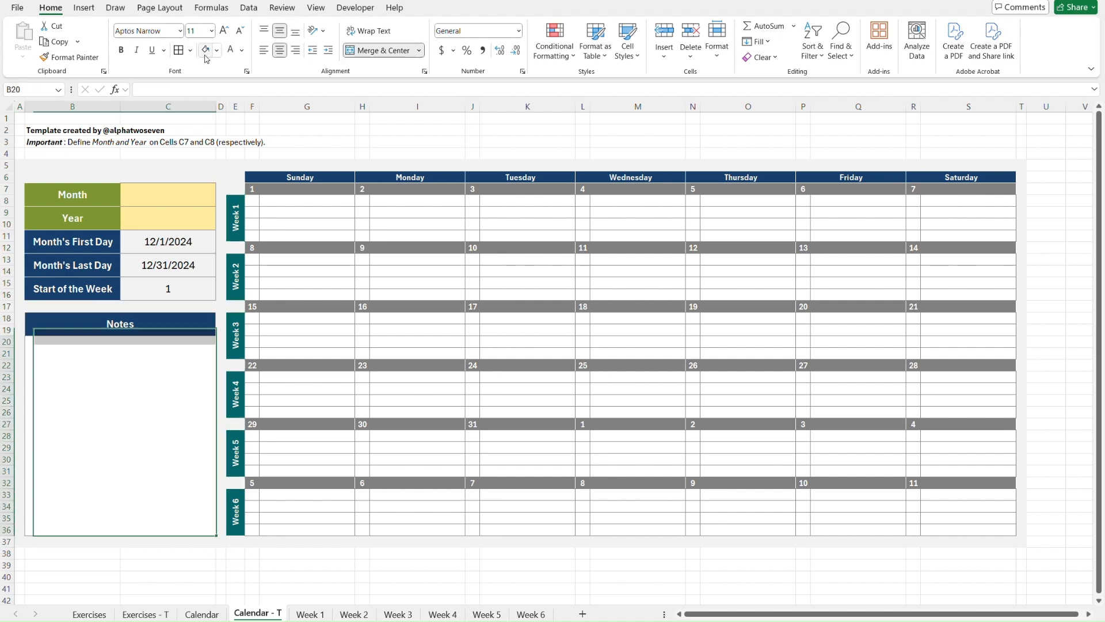
Step: Return the selection to the top of the Calendar - T sheet and switch to the Calendar sheet
key("Left")
key("Up")
key("Up")
key("Up")
key("Up")
key("Up")
key("Up")
key("Up")
key("Up")
key("Up")
key("Up")
key("Up")
key("Up")
key("Up")
key("Up")
key("Up")
key("Up")
key("Up")
key("Up")
key("Up")
key("Up")
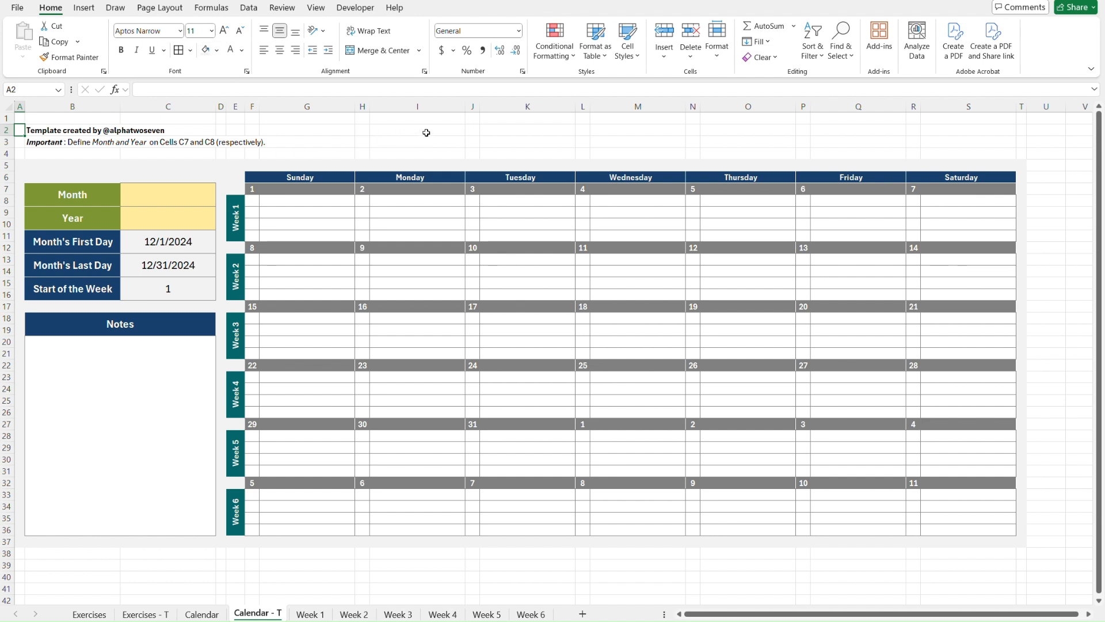
left_click(426, 132)
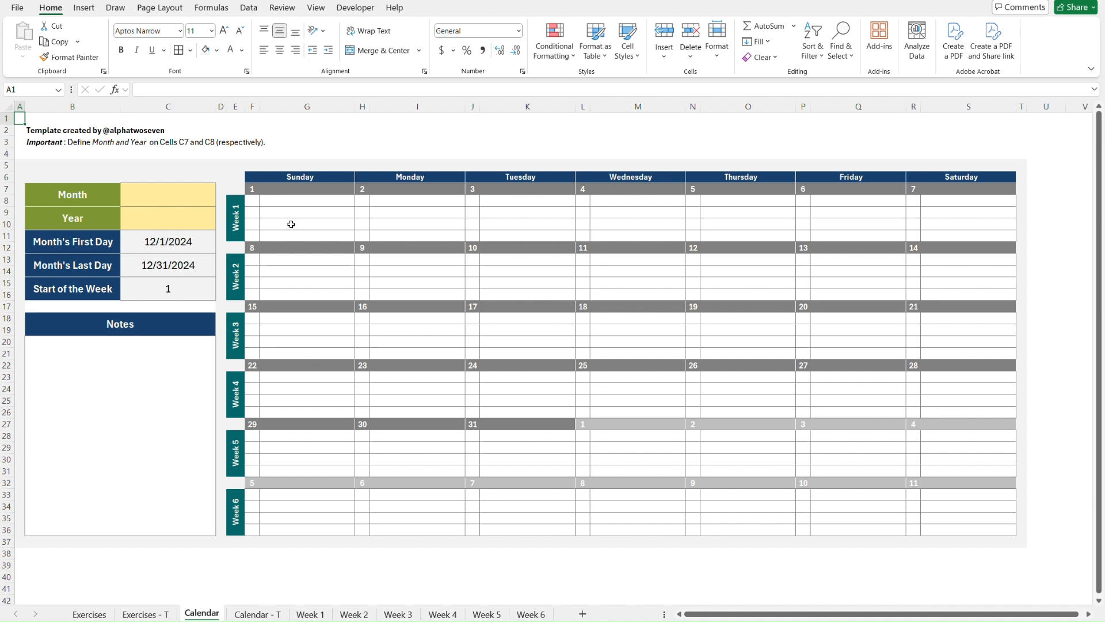
key("ctrl+Page_Up")
Step: Add a new sheet, rename it Week 1 - T and place it directly after the Week 1 sheet
left_click(584, 614)
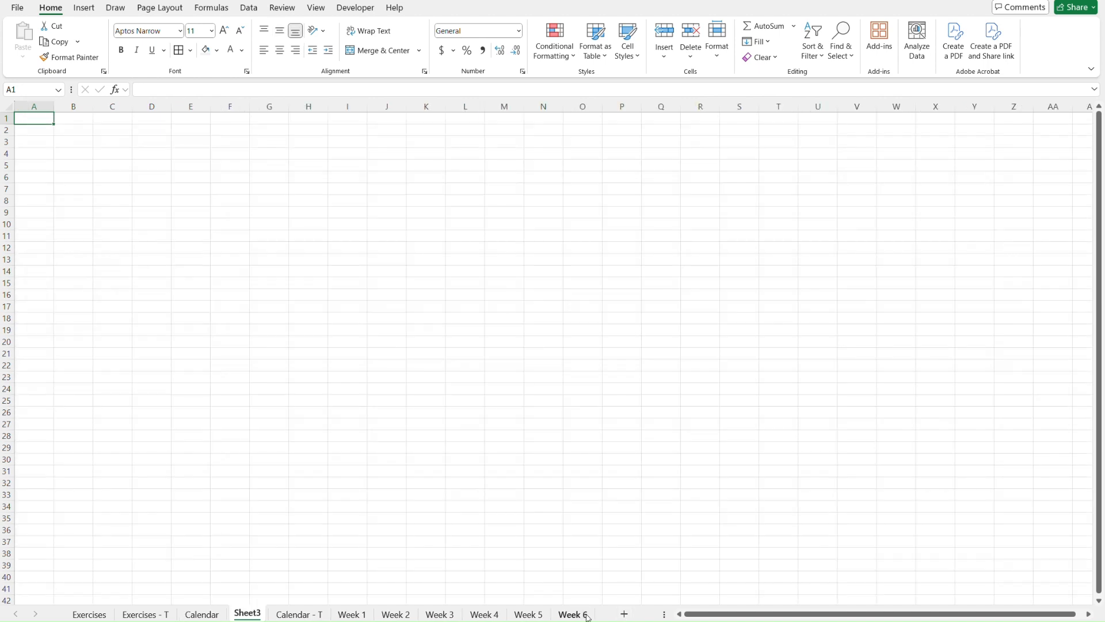
double_click(248, 613)
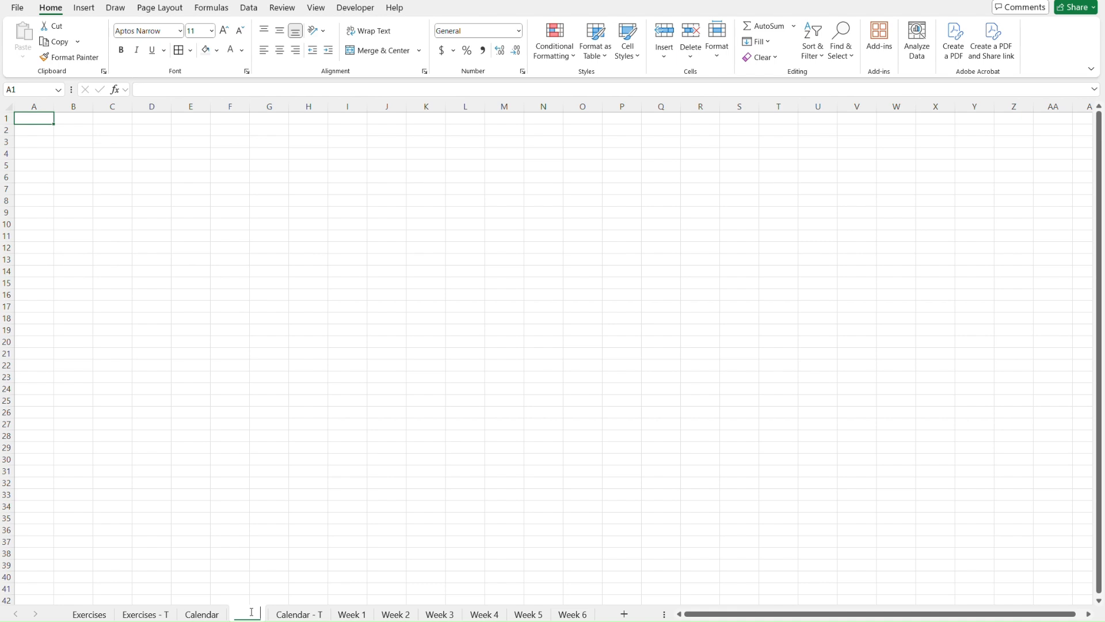
type("Wee")
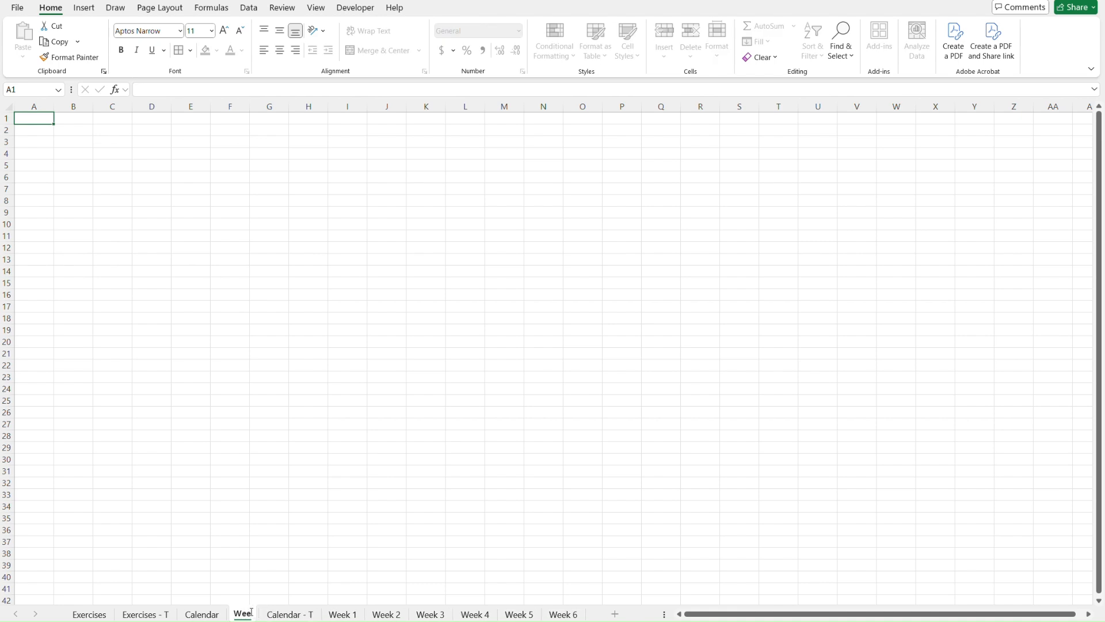
type("k 1")
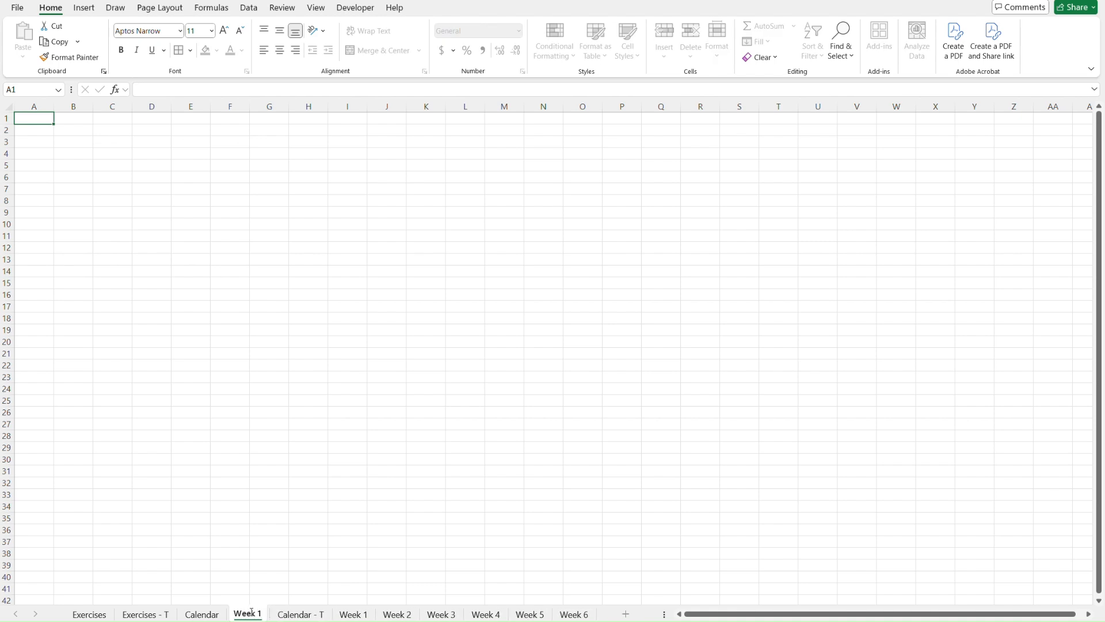
type(" - T")
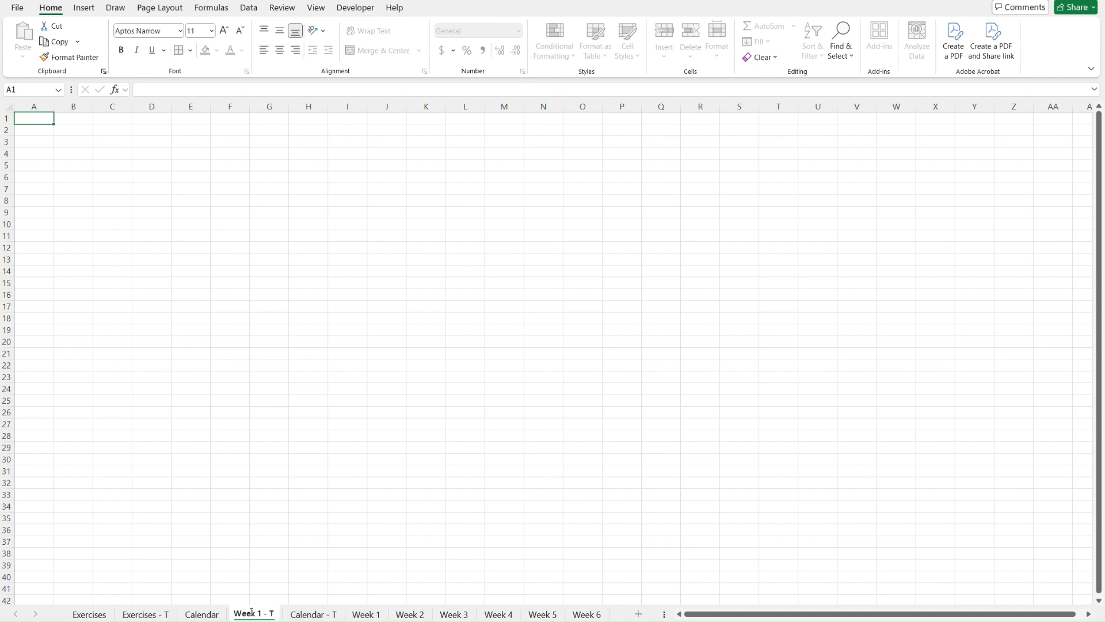
key("Return")
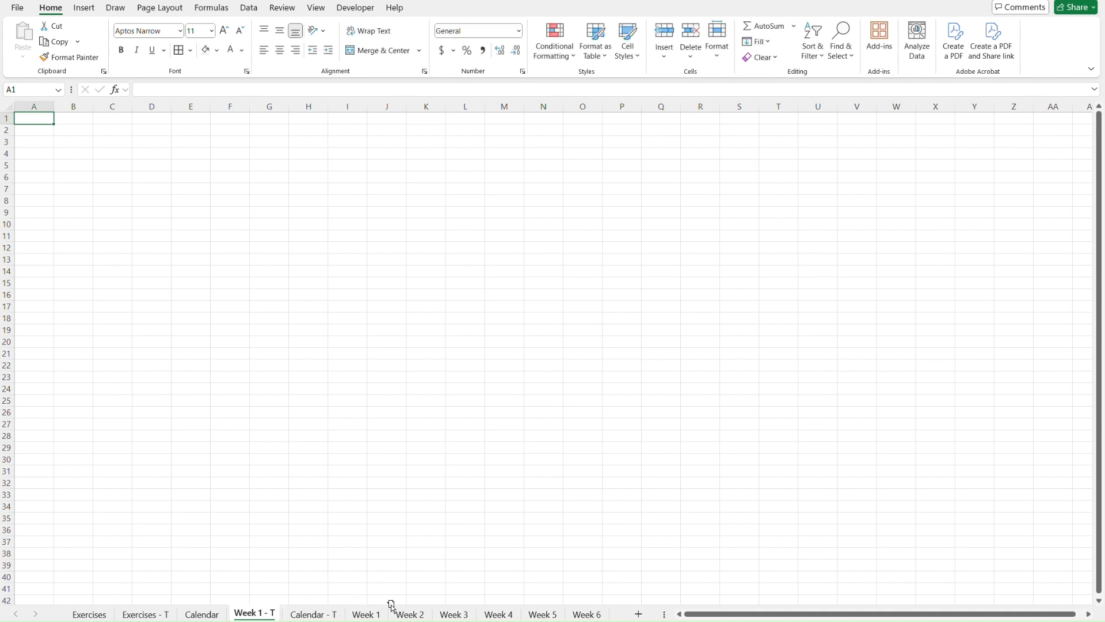
left_click_drag(392, 604, 391, 605)
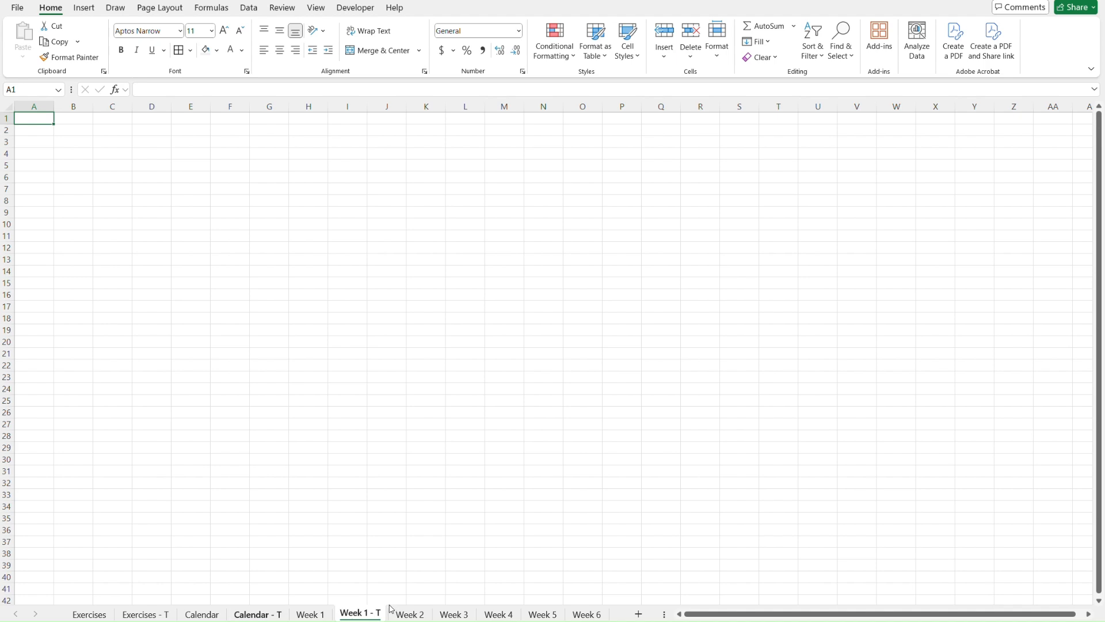
Step: Copy the template notes in A2:B3 of Week 1 to cell A2 of Week 1 - T, return to Week 1 and end copy mode
left_click(311, 614)
left_click(23, 135)
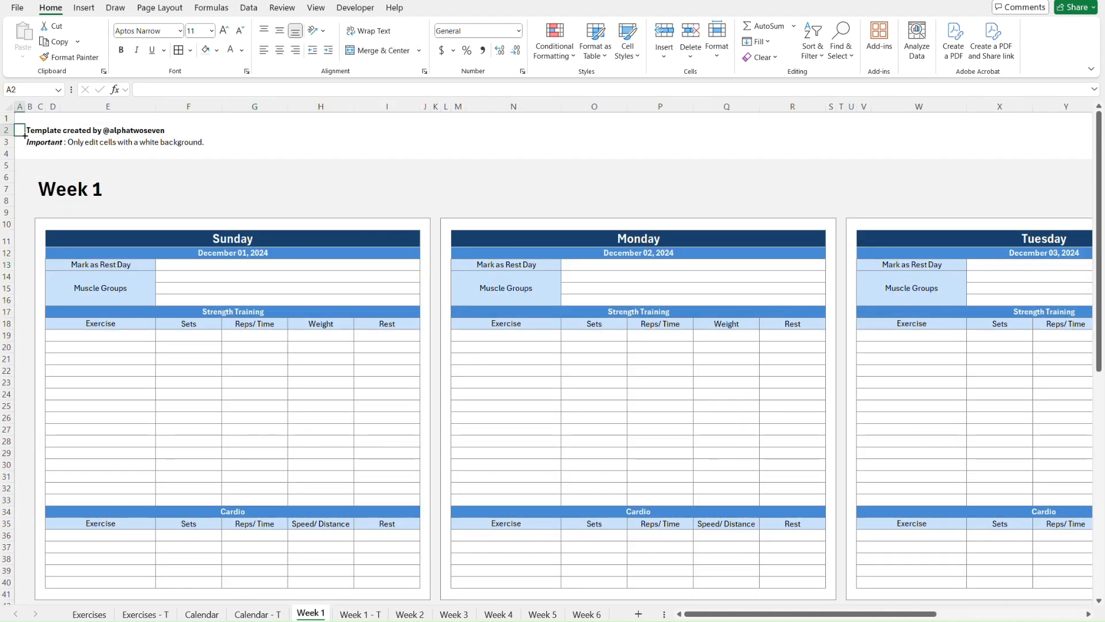
left_click_drag(23, 135, 24, 135)
key("ctrl+c")
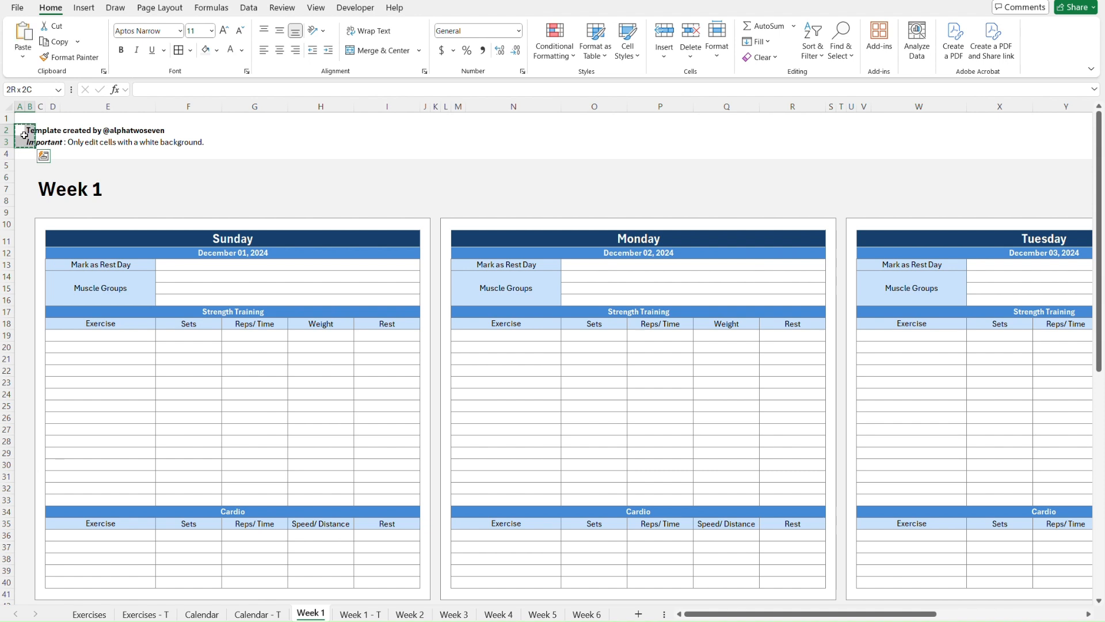
key("ctrl+Page_Down")
left_click(25, 135)
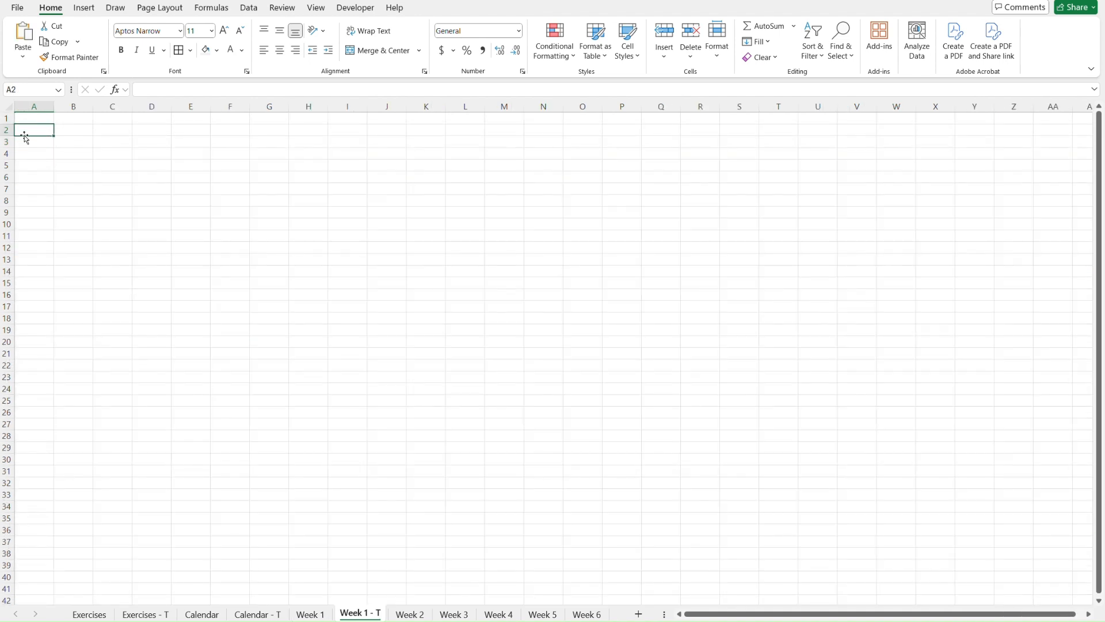
key("ctrl+v")
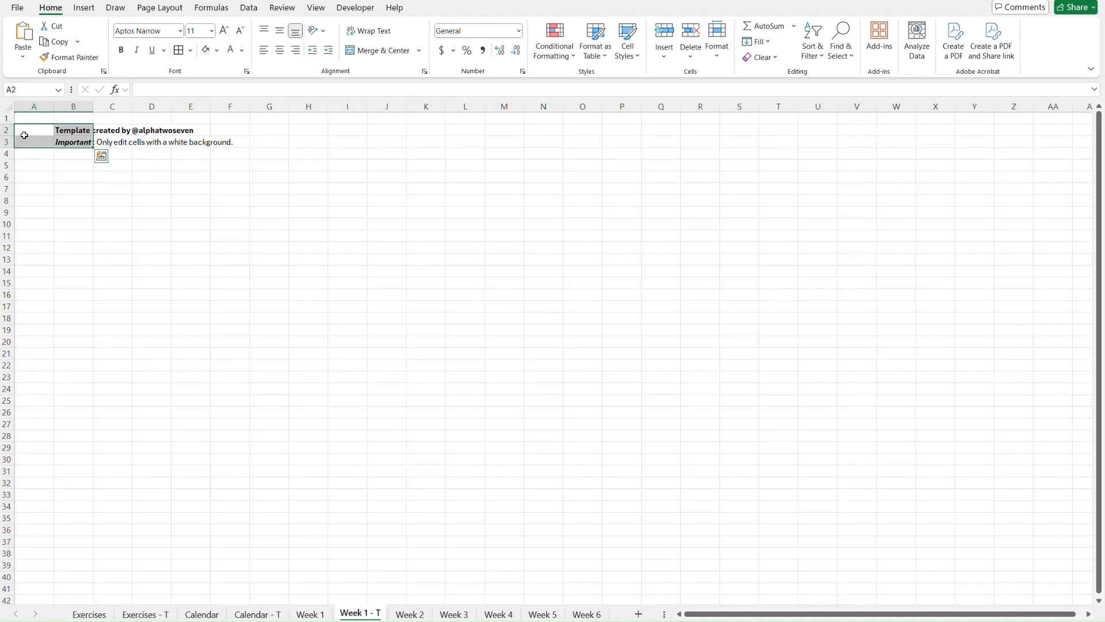
key("Up")
key("ctrl+Page_Up")
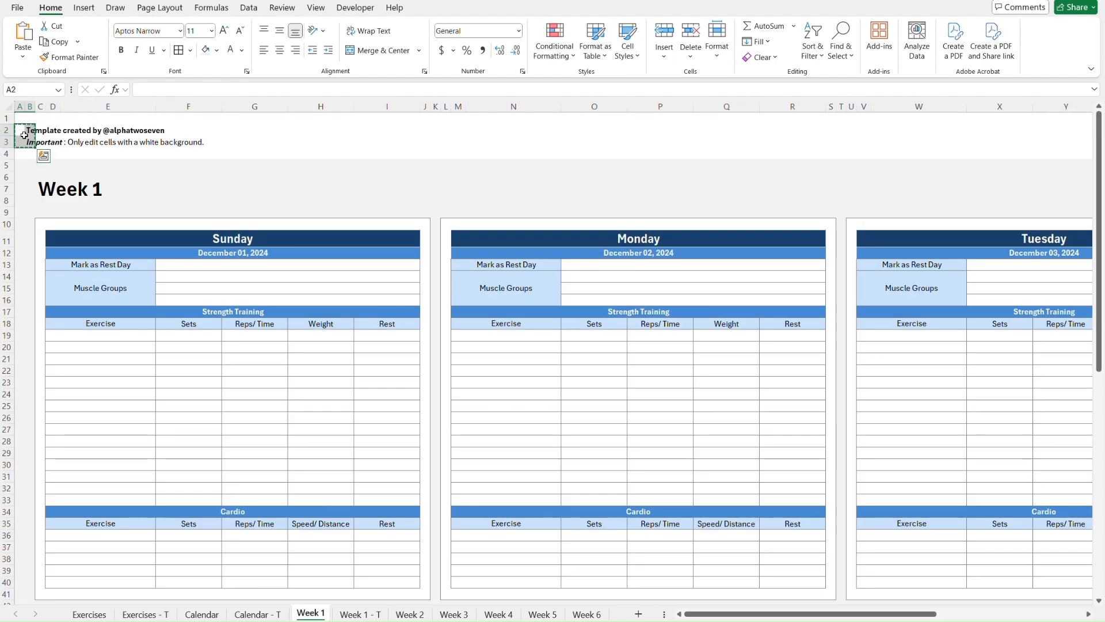
key("Escape")
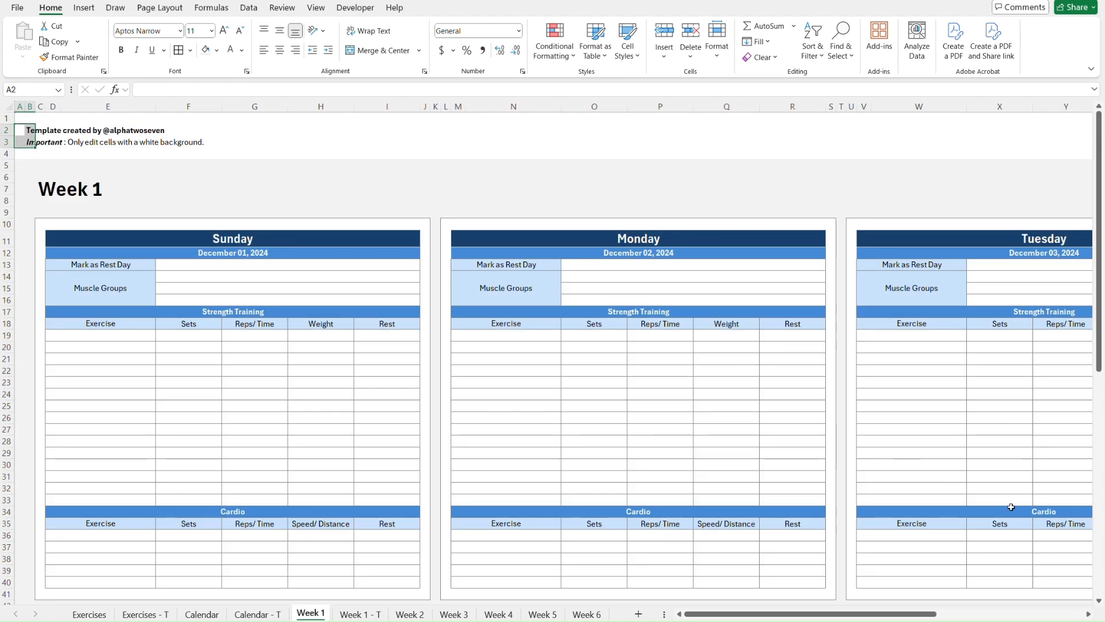
Step: Examine the Week 1 sheet's layout of daily training tables from Sunday to Saturday and its surrounding narrow spacer columns
scroll(553, 356, "down", 4)
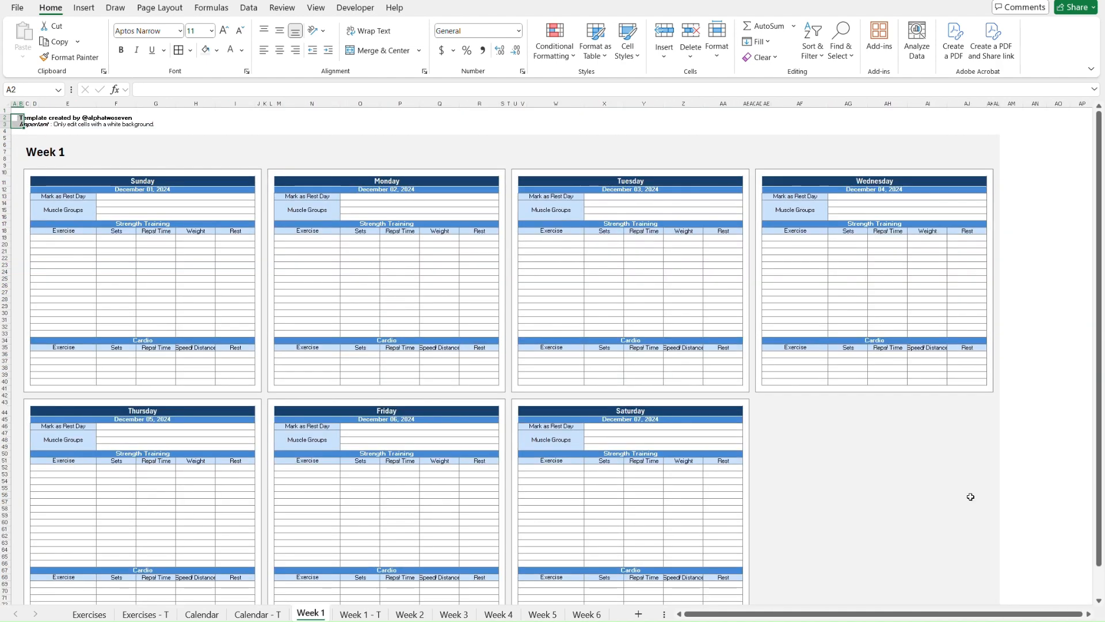
scroll(895, 424, "down", 3)
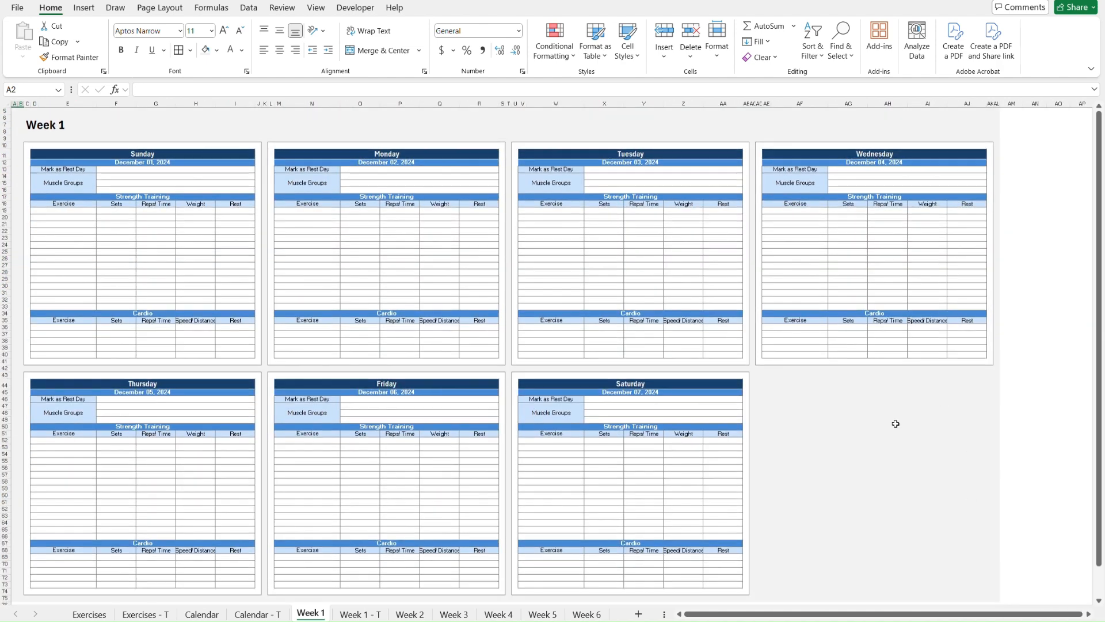
scroll(896, 424, "down", 1)
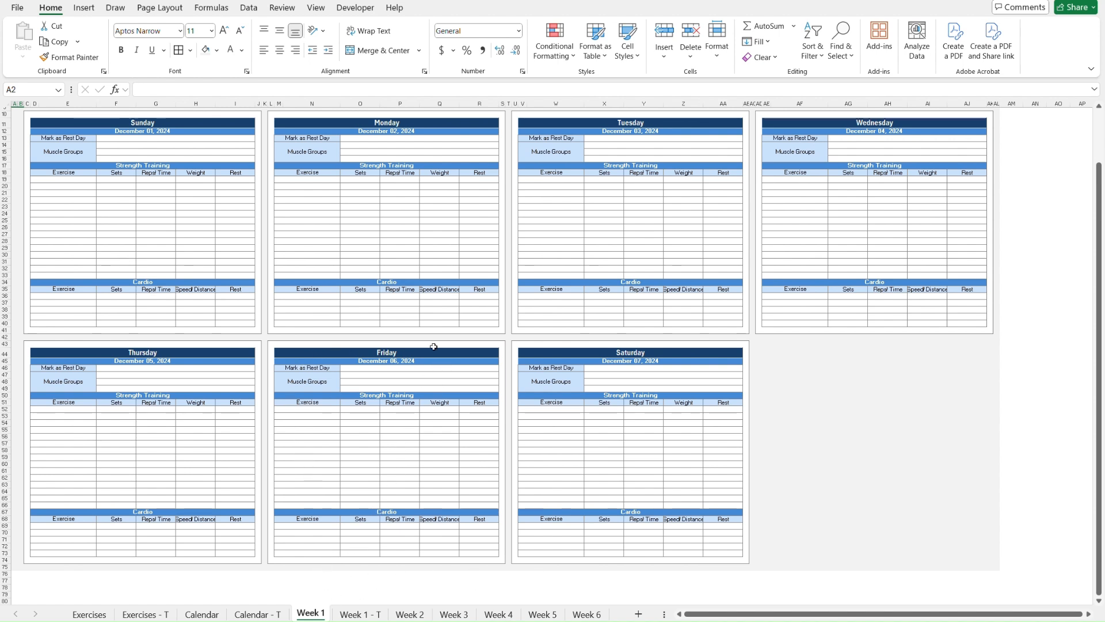
left_click(928, 395)
key("ctrl+Home")
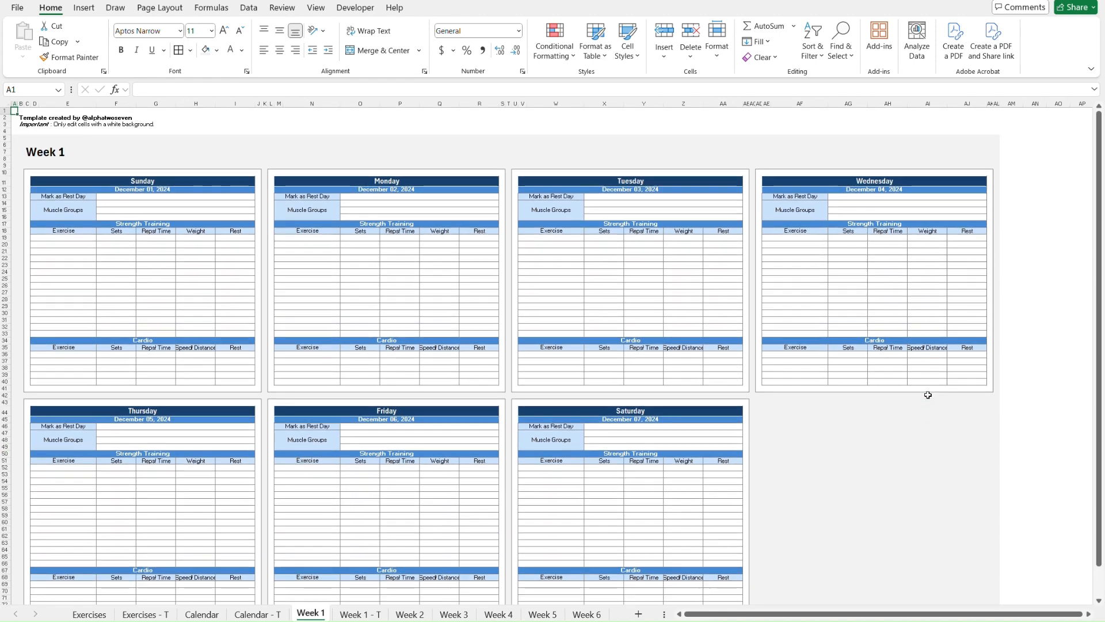
scroll(553, 356, "up", 3)
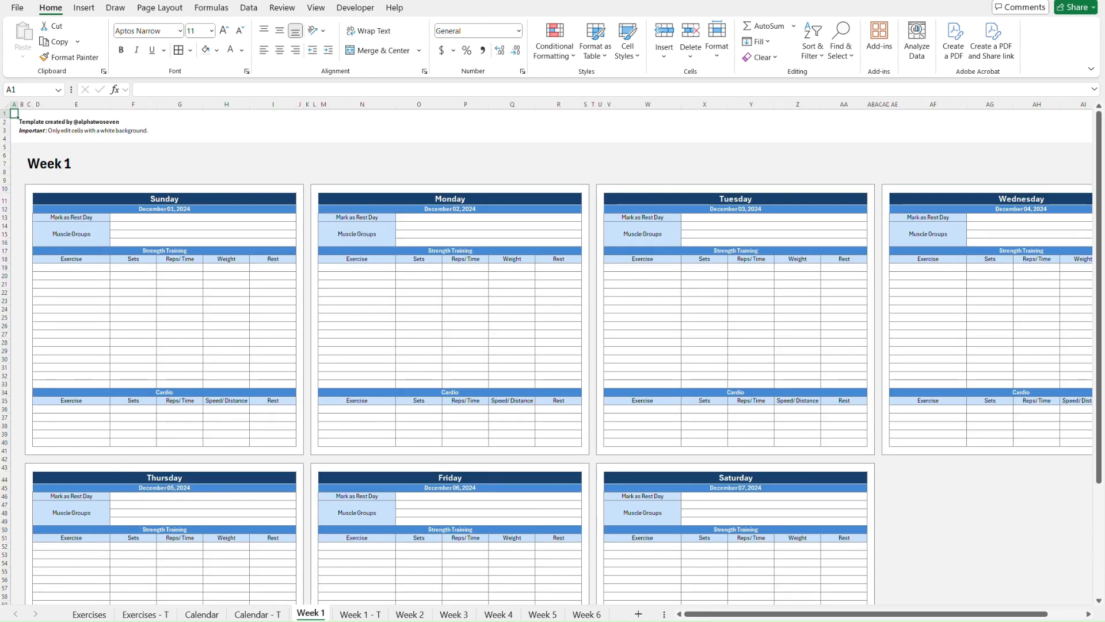
scroll(687, 472, "up", 1)
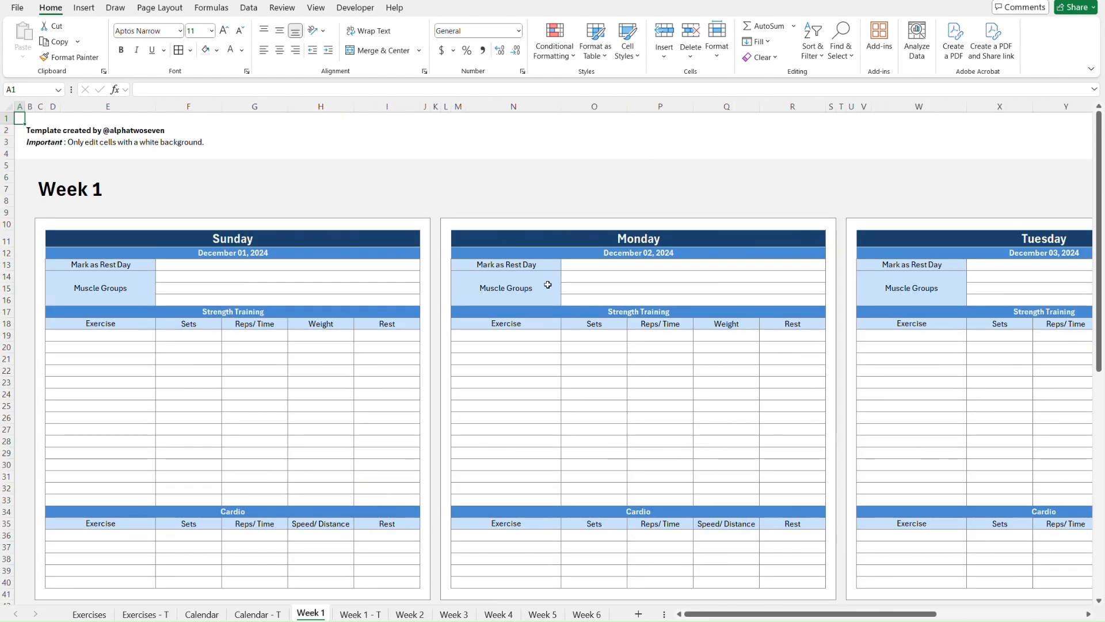
left_click(27, 235)
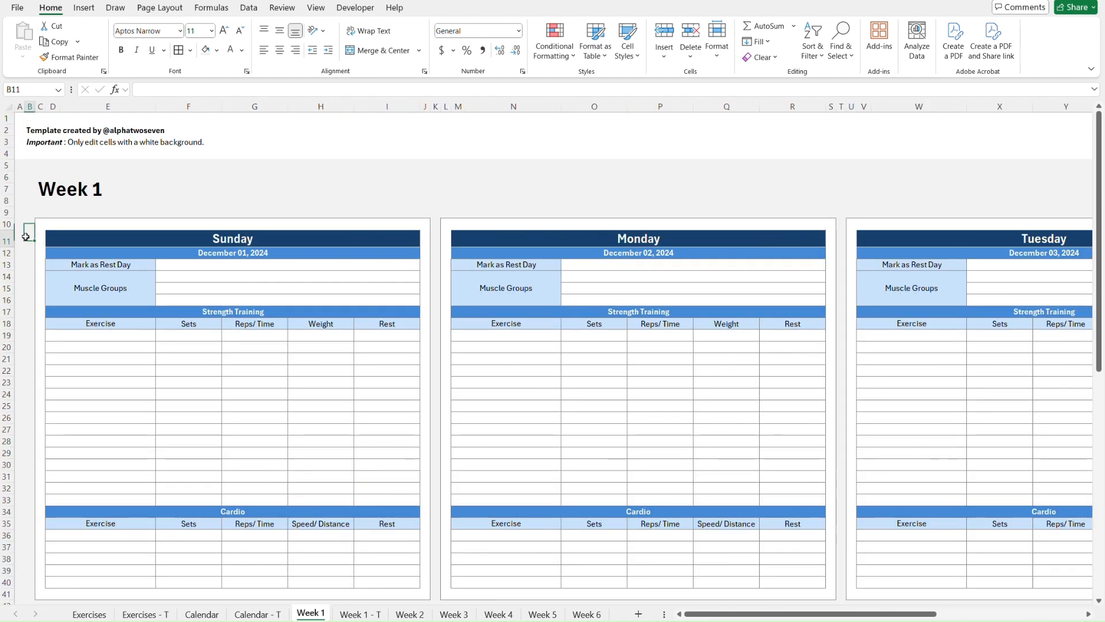
Step: Enter SUNDAY in cell D11 of the Week 1 - T sheet, matching the position of the Sunday header in Week 1
key("Right")
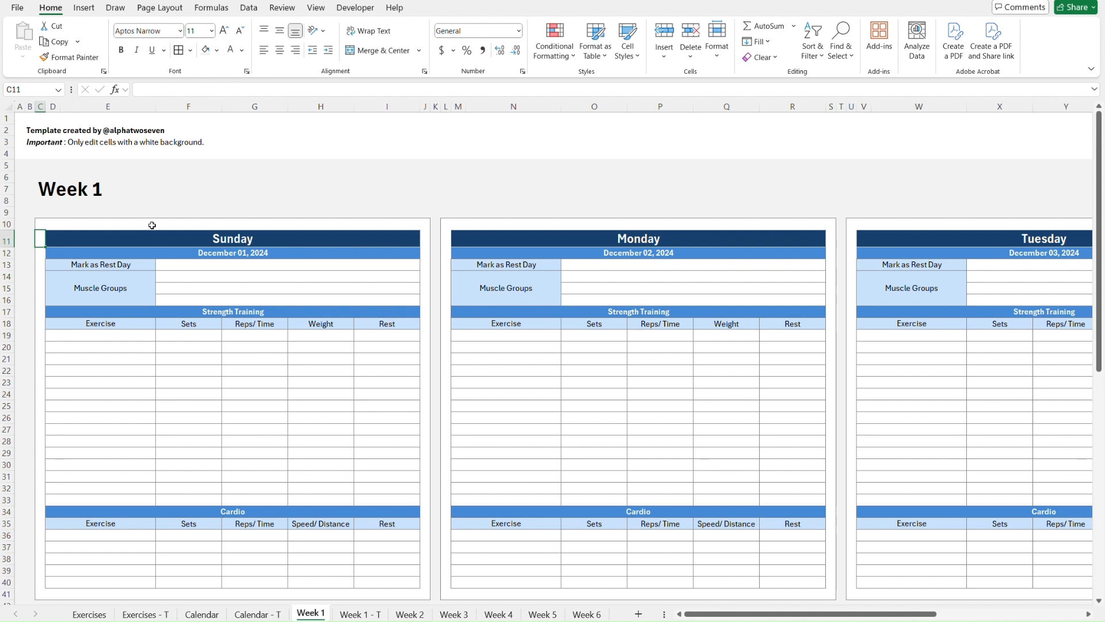
key("Right")
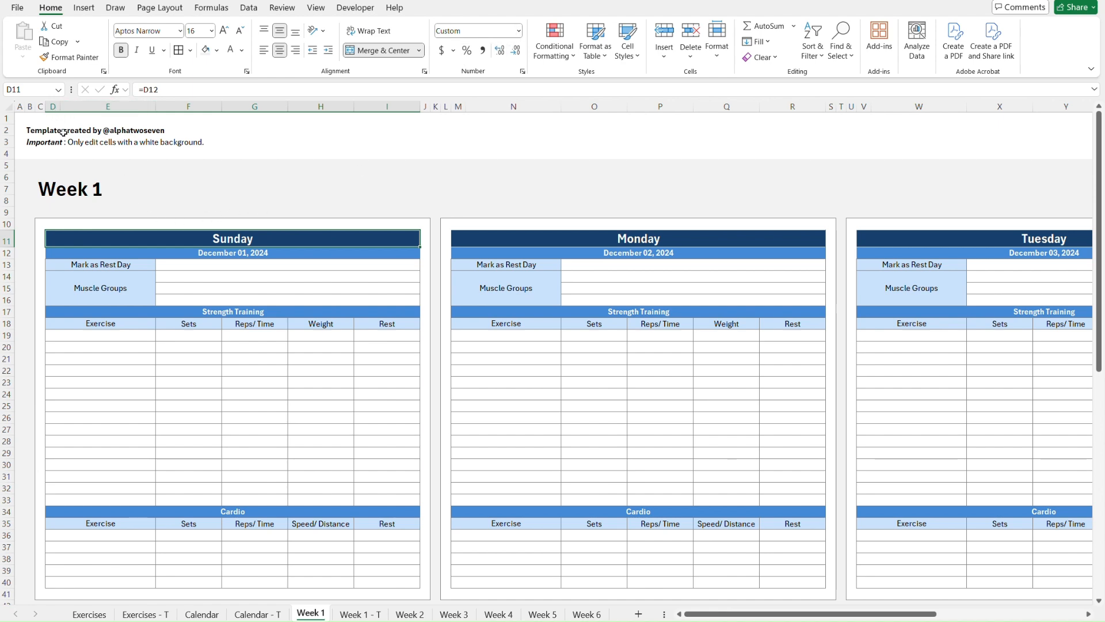
key("ctrl+Page_Down")
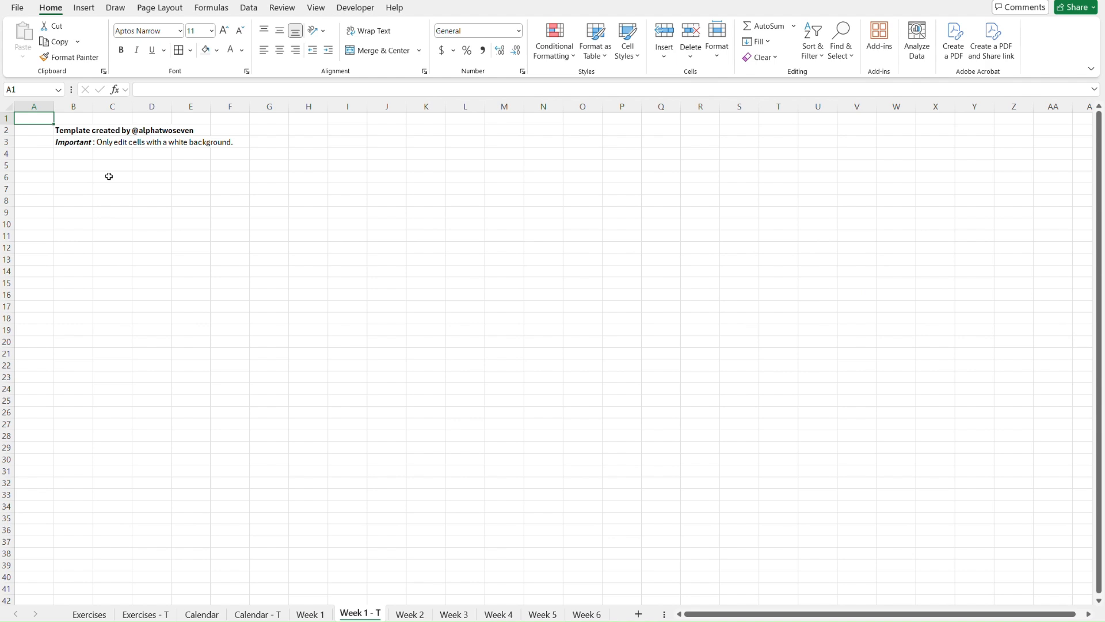
key("Right")
key("Right")
key("Right")
key("Down")
key("Down")
key("Down")
key("Down")
key("Down")
key("Down")
key("Down")
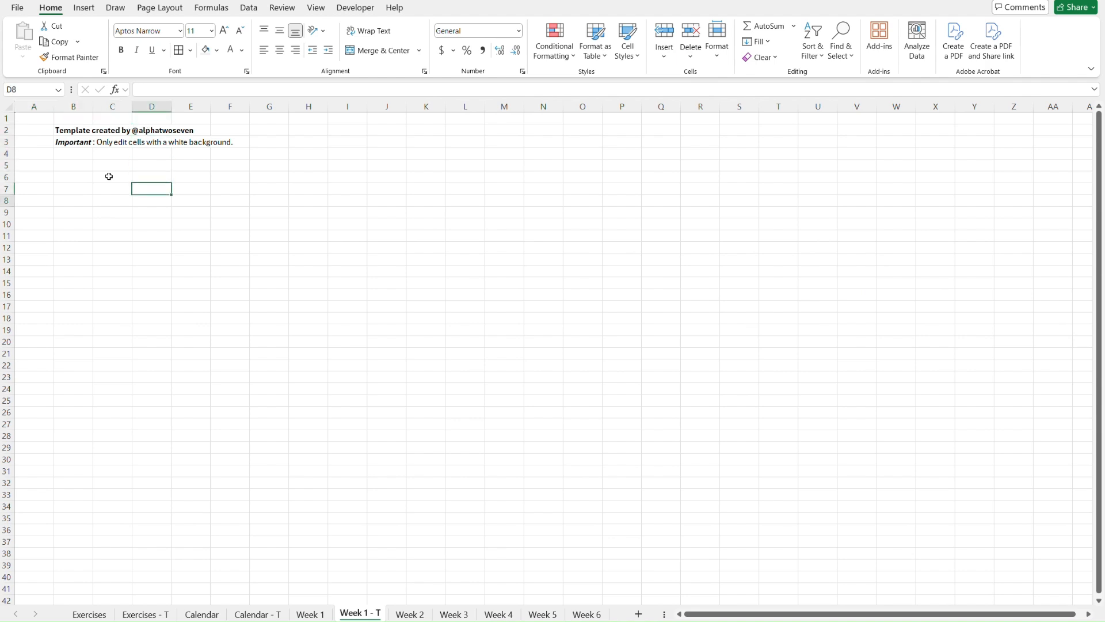
key("Down")
key("Down")
key("Down")
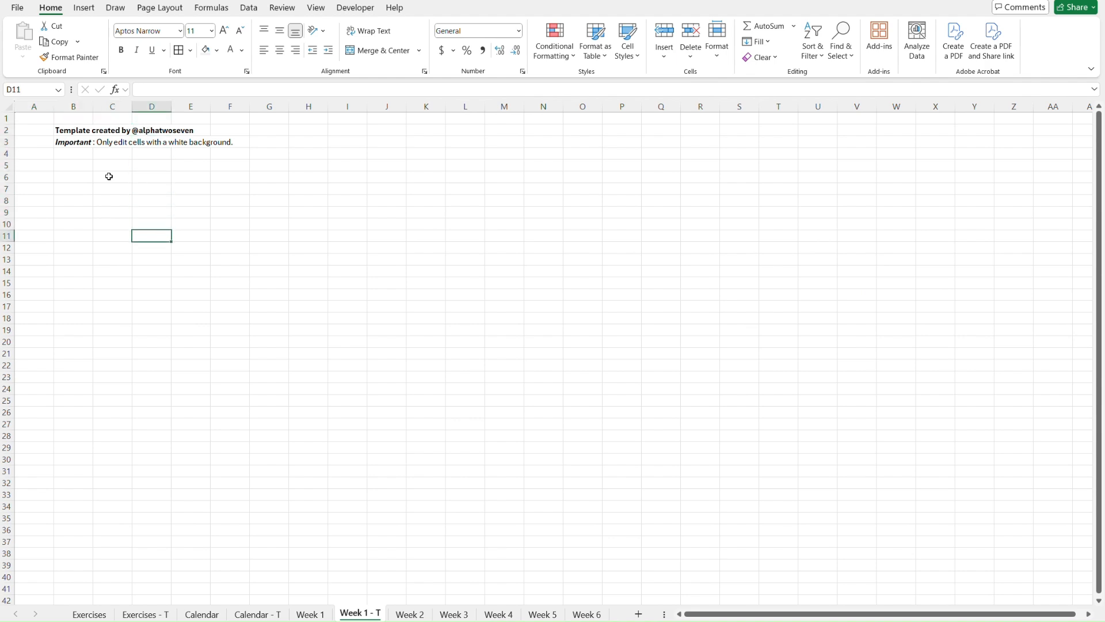
type("SUNDAY")
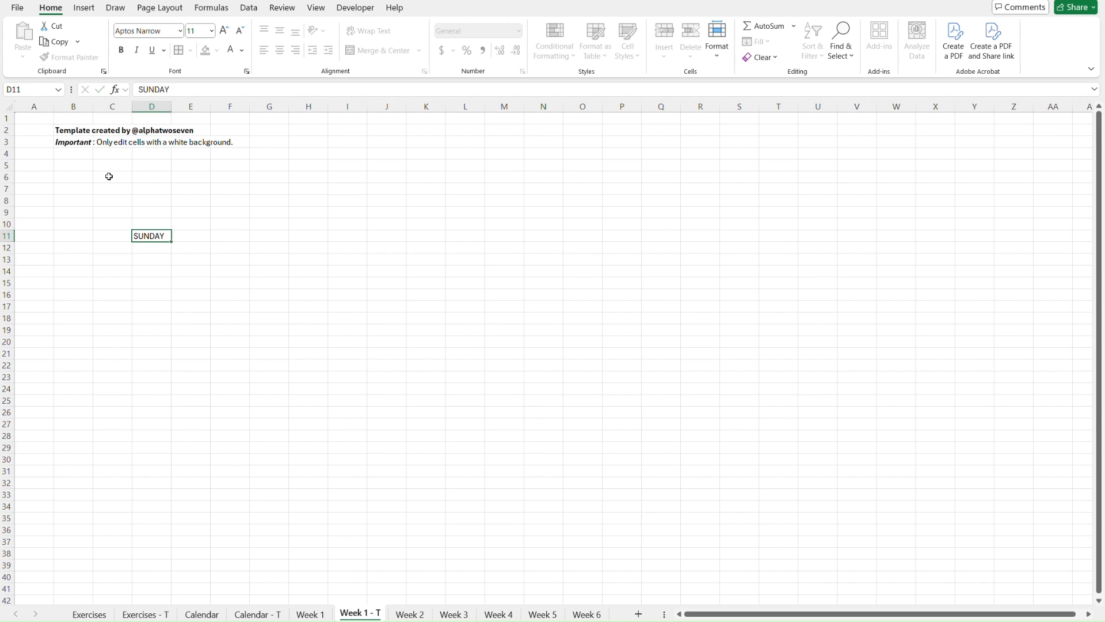
key("Return")
key("Up")
key("Down")
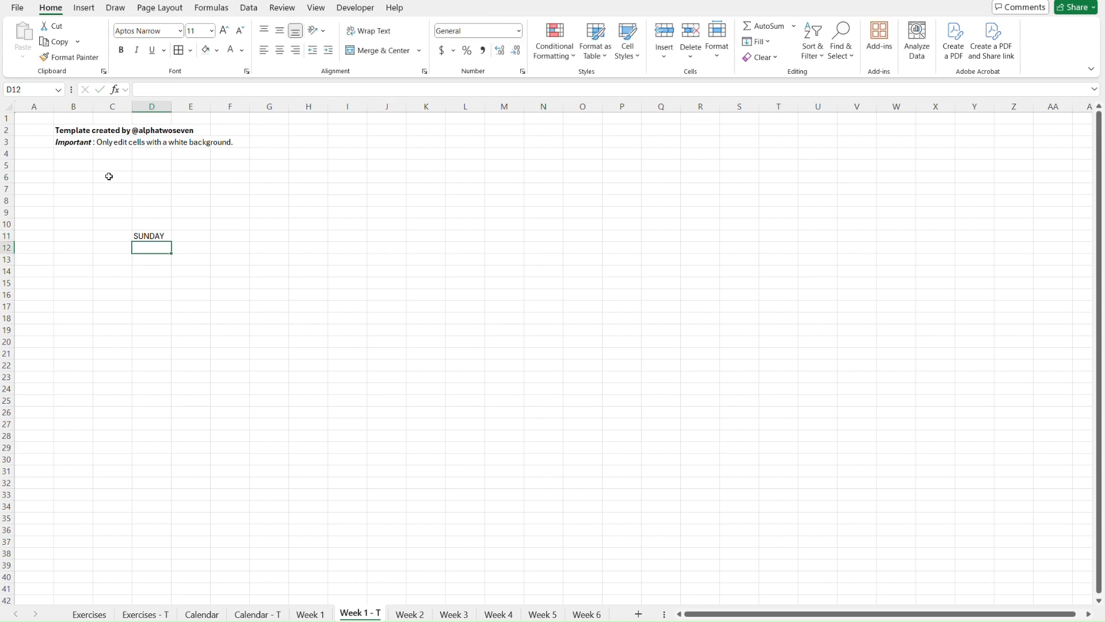
Step: Examine the formula for Sunday's date in D12 of Week 1 and its source date cell F7 in Calendar - T
key("ctrl+Page_Up")
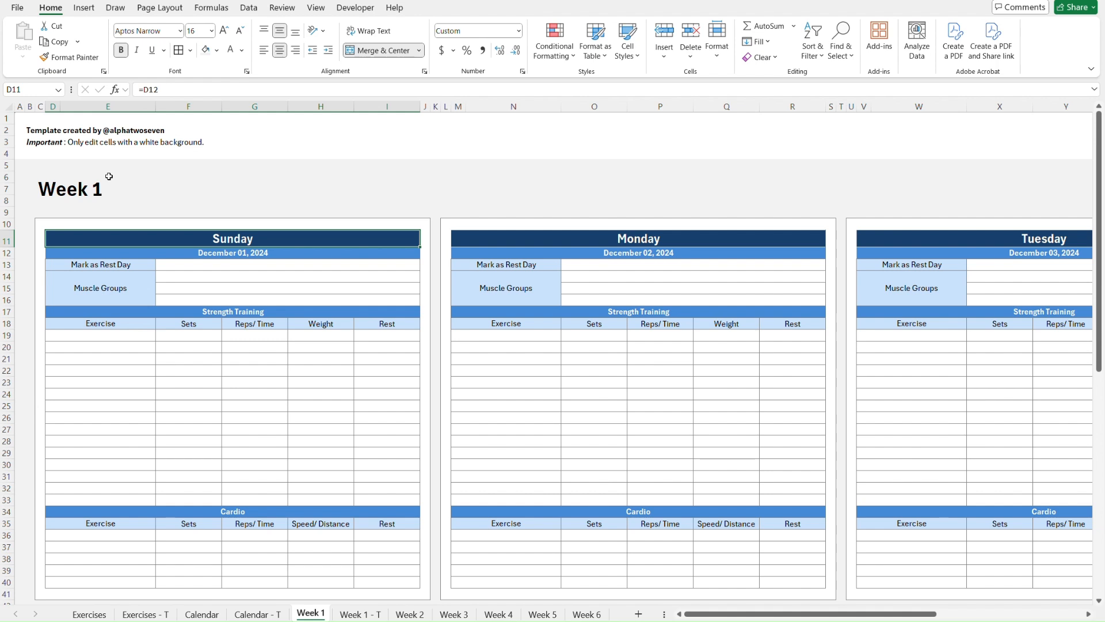
key("Down")
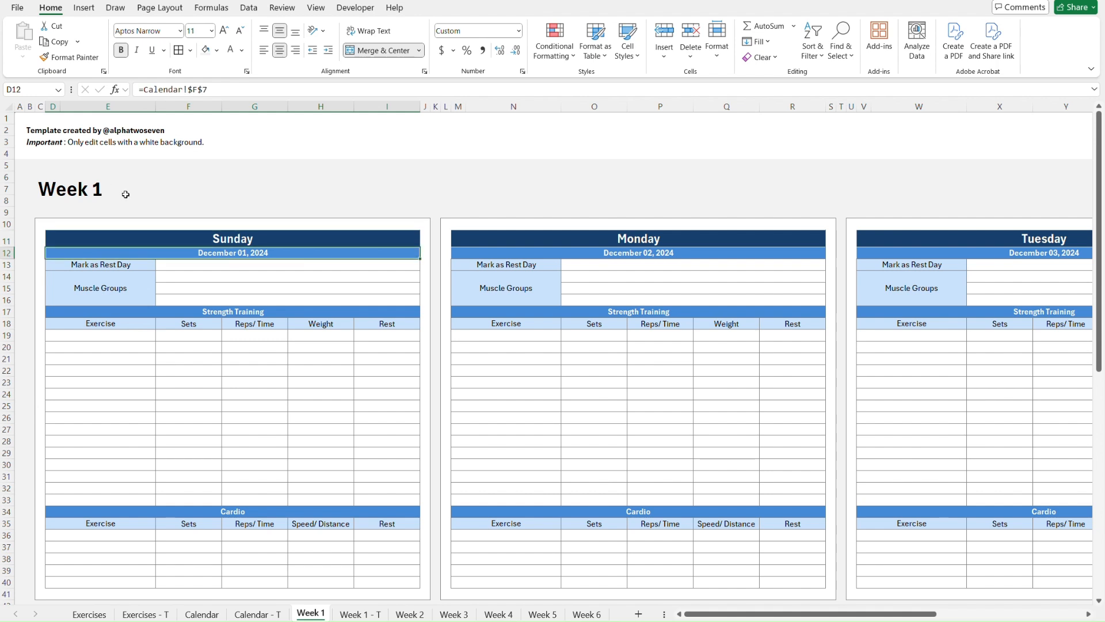
left_click(188, 89)
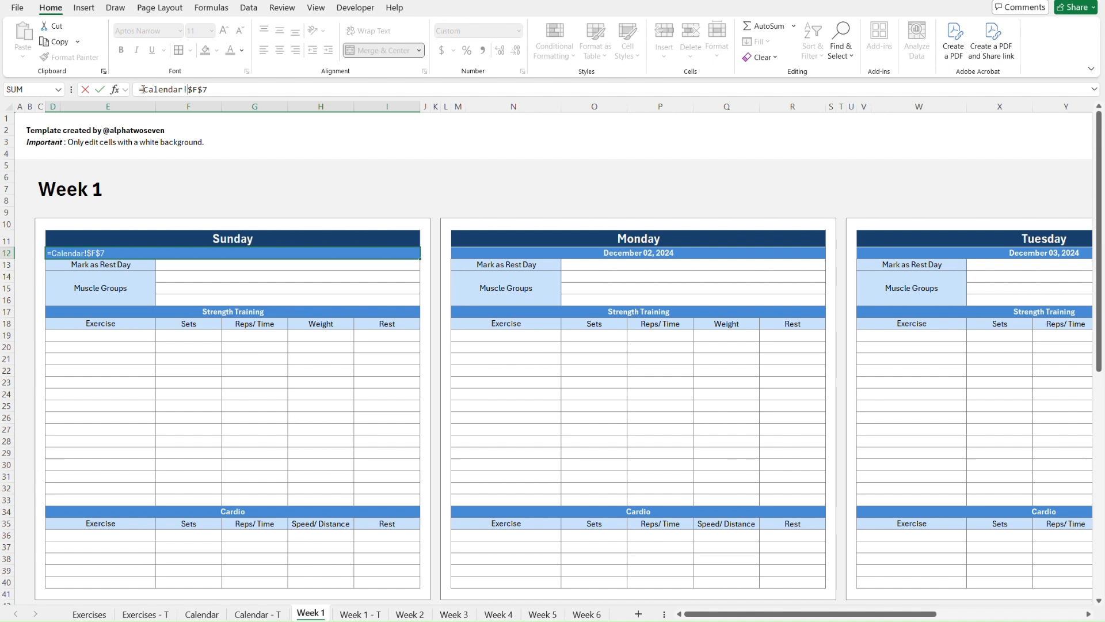
left_click_drag(143, 90, 188, 89)
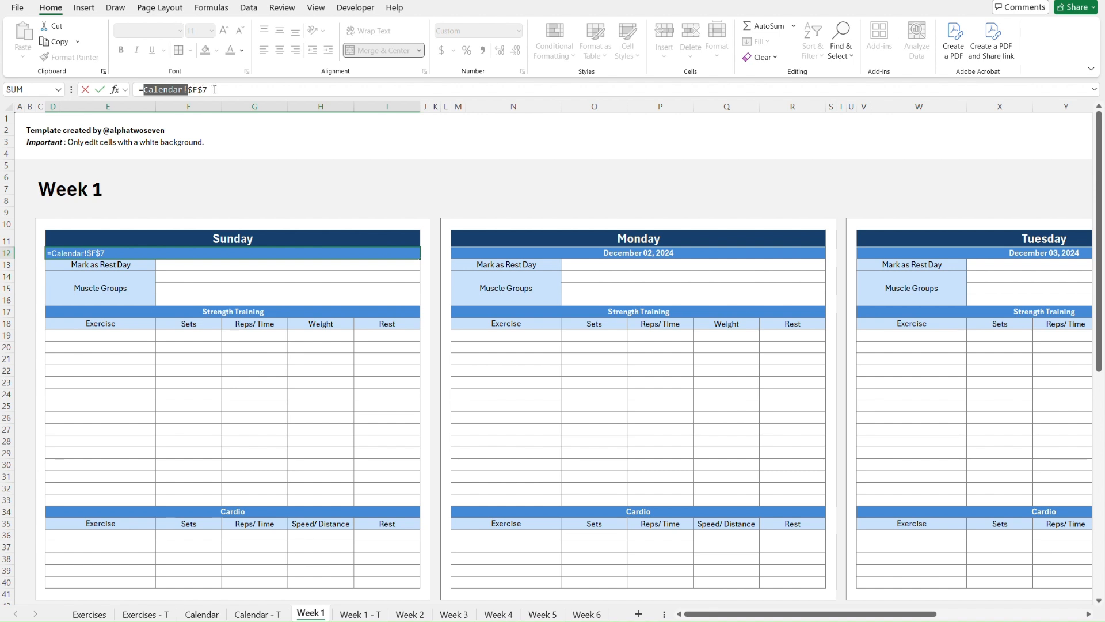
key("Escape")
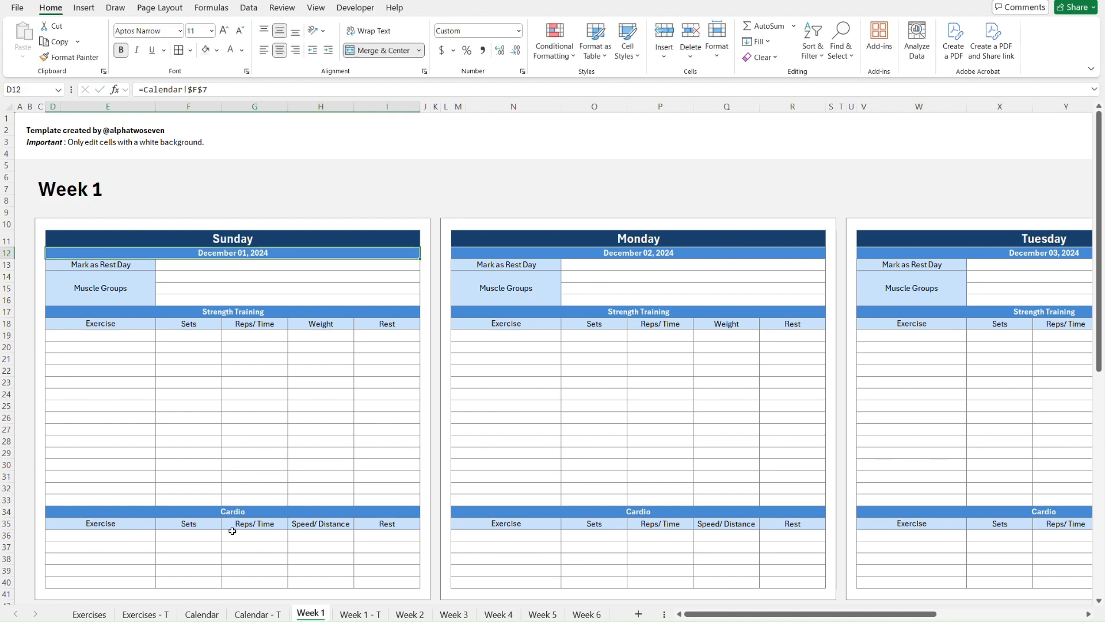
left_click(258, 614)
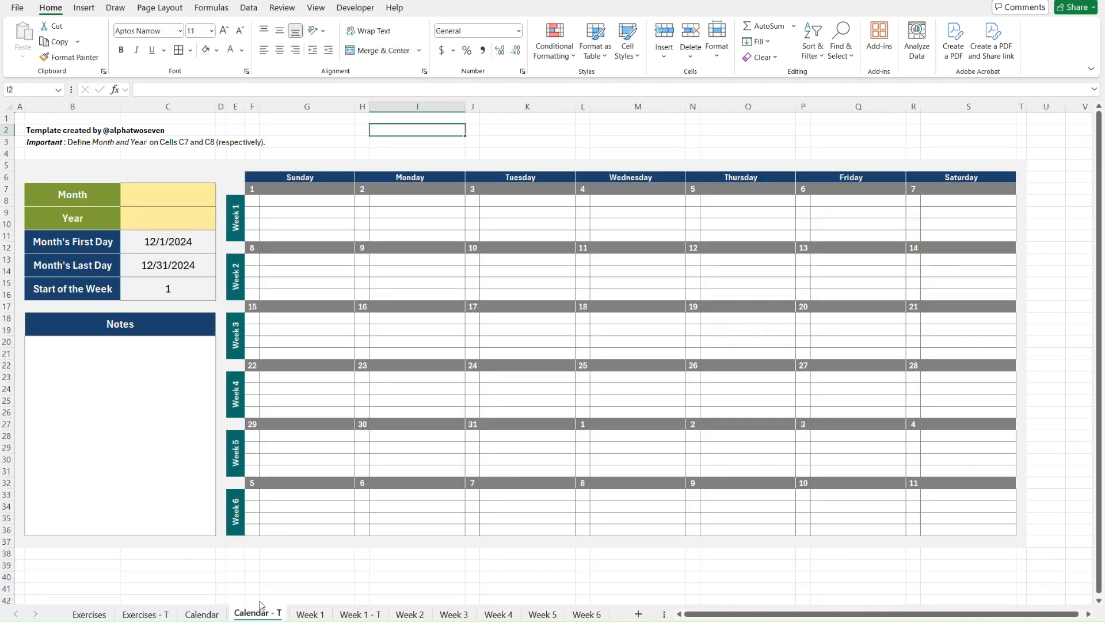
left_click(253, 189)
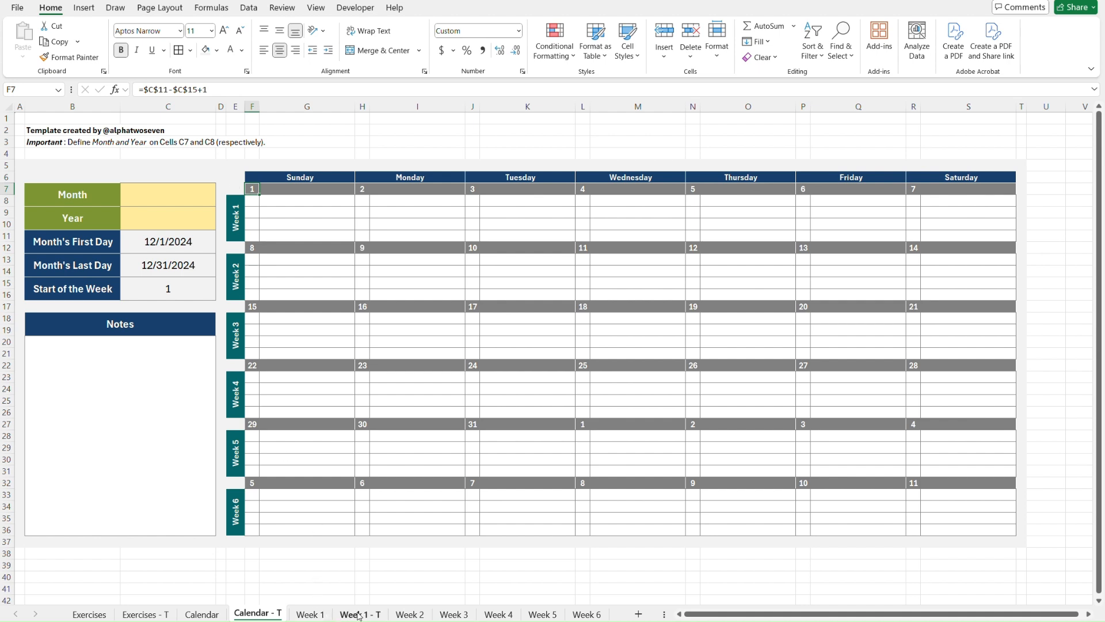
Step: Link cell D12 of Week 1 - T to the first calendar date with the formula ='Calendar - T'!F7
left_click(359, 615)
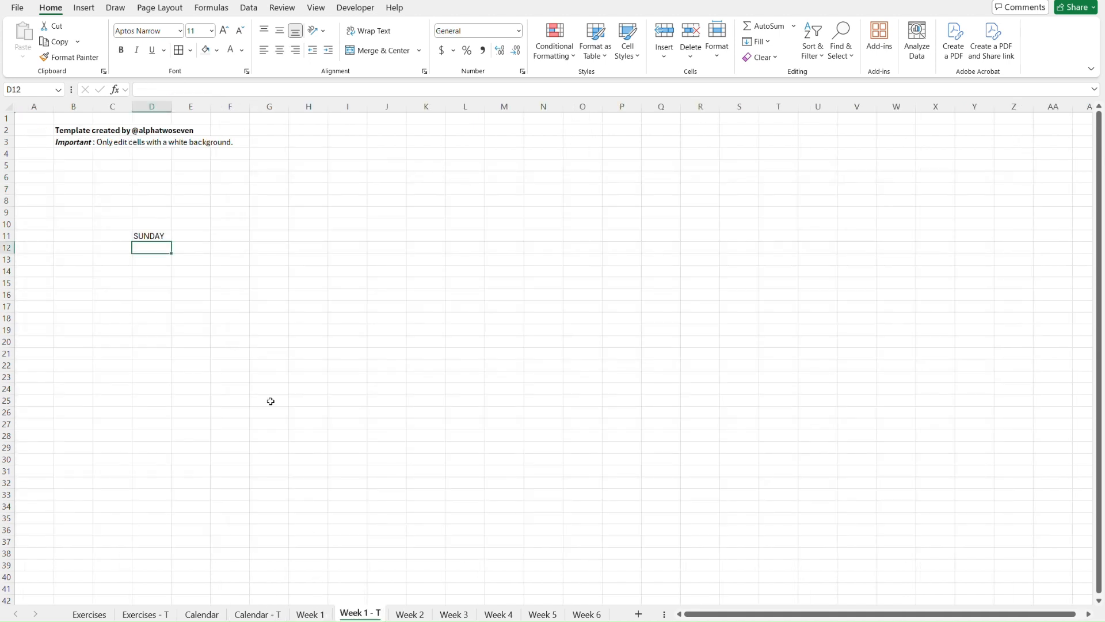
type("=")
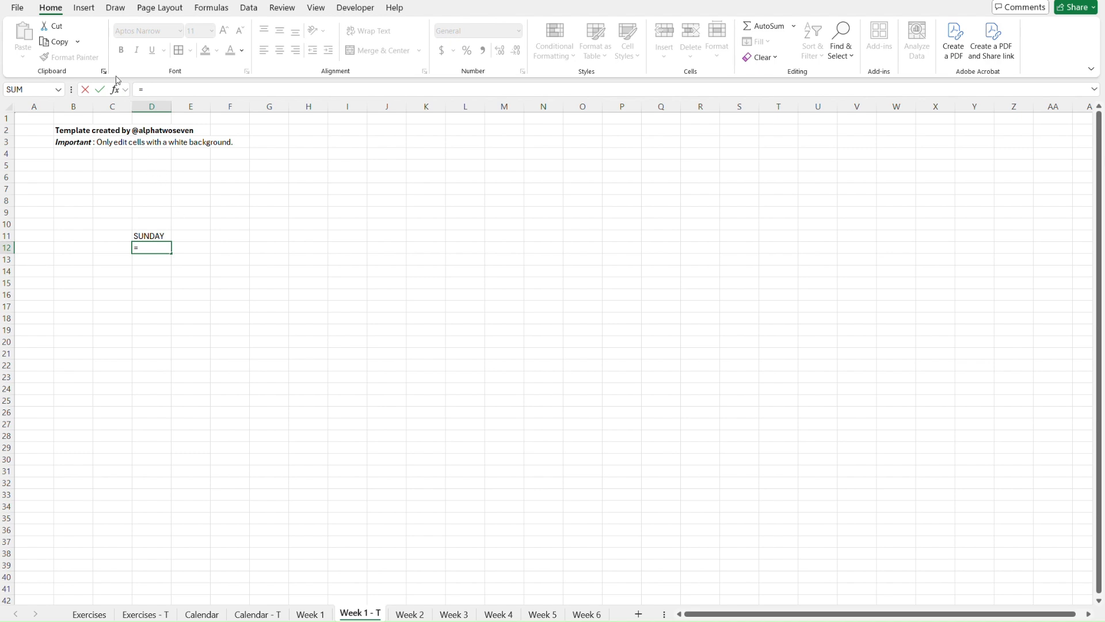
left_click(253, 614)
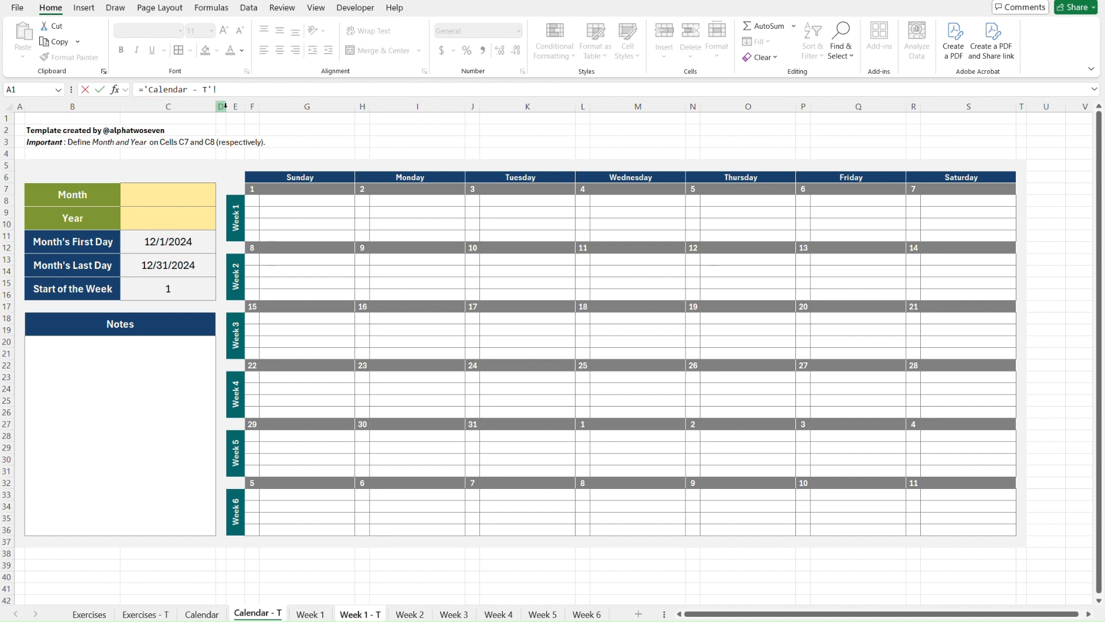
left_click(254, 188)
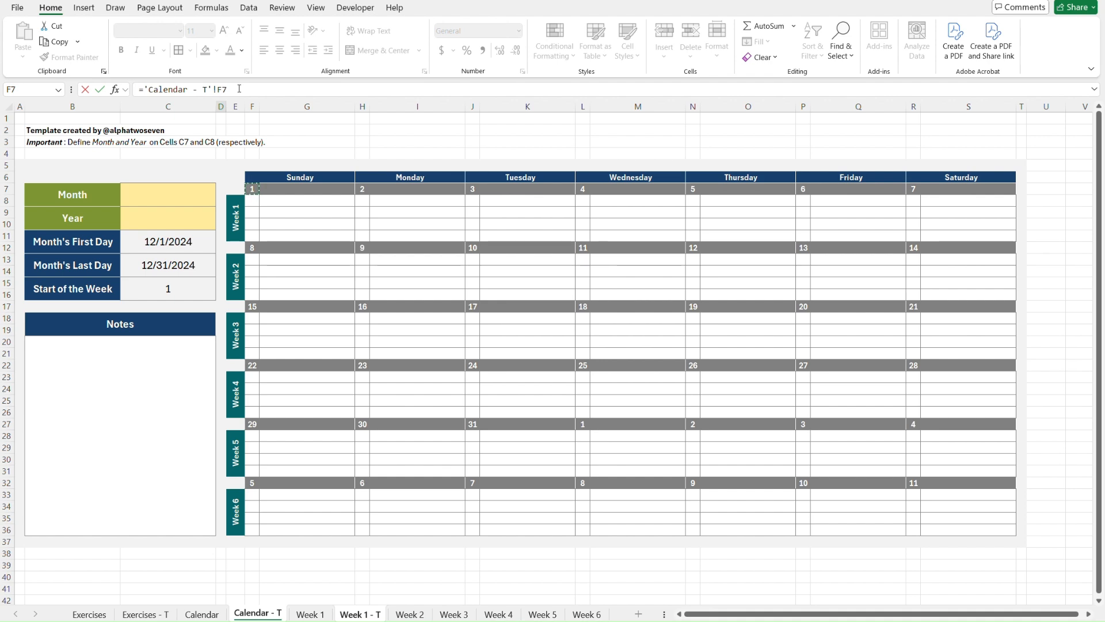
key("Return")
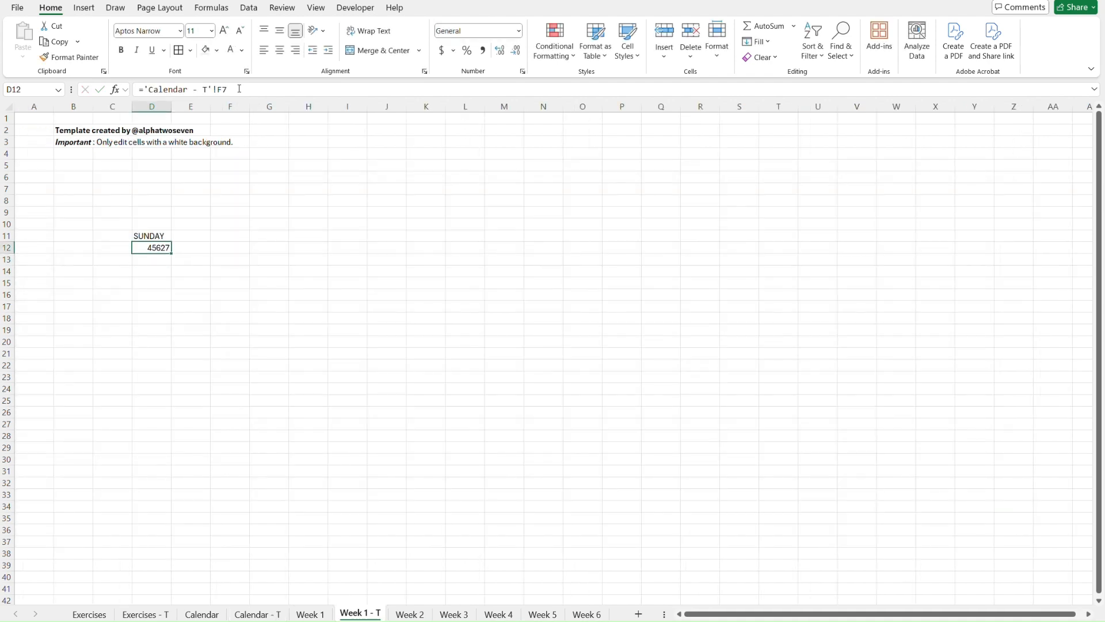
Step: Switch to the Week 1 sheet and check the column width of columns A to D together
key("ctrl+Page_Up")
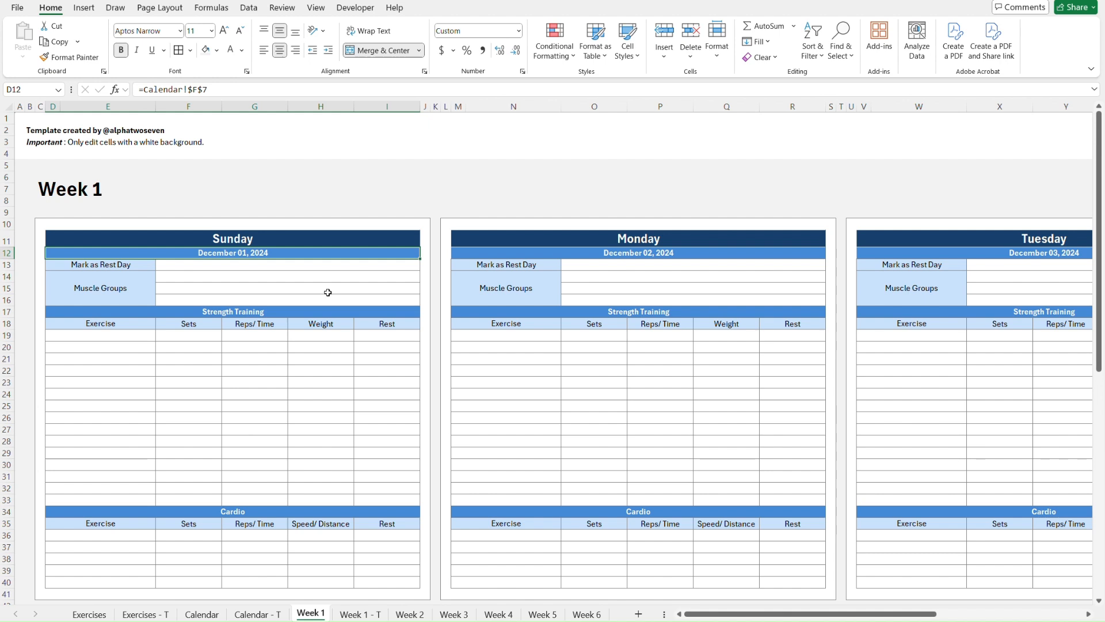
left_click(39, 213)
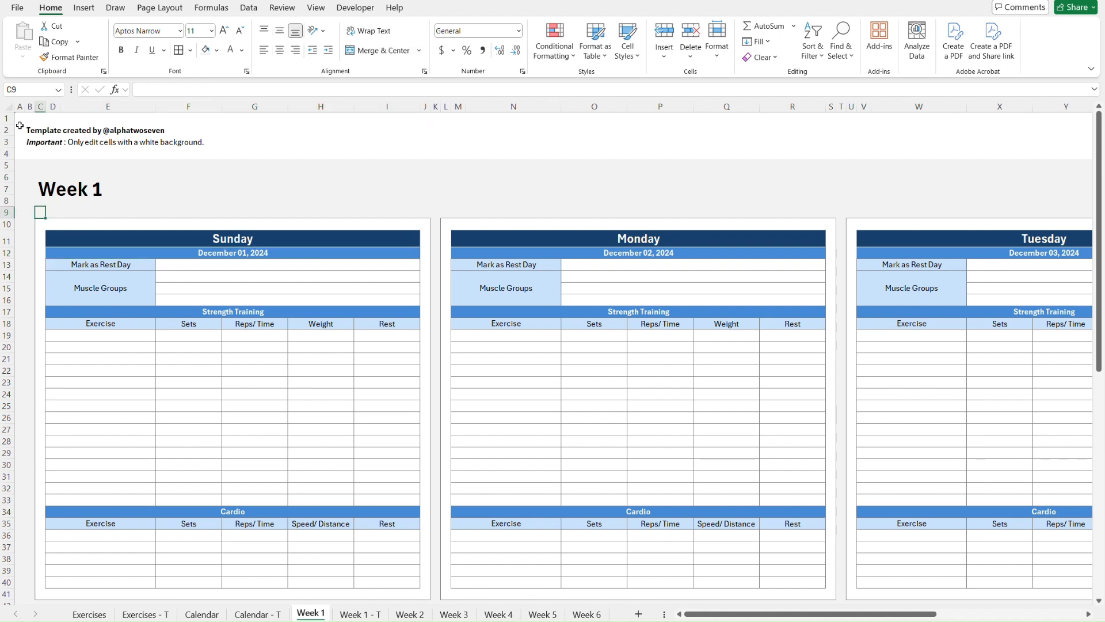
left_click(52, 106)
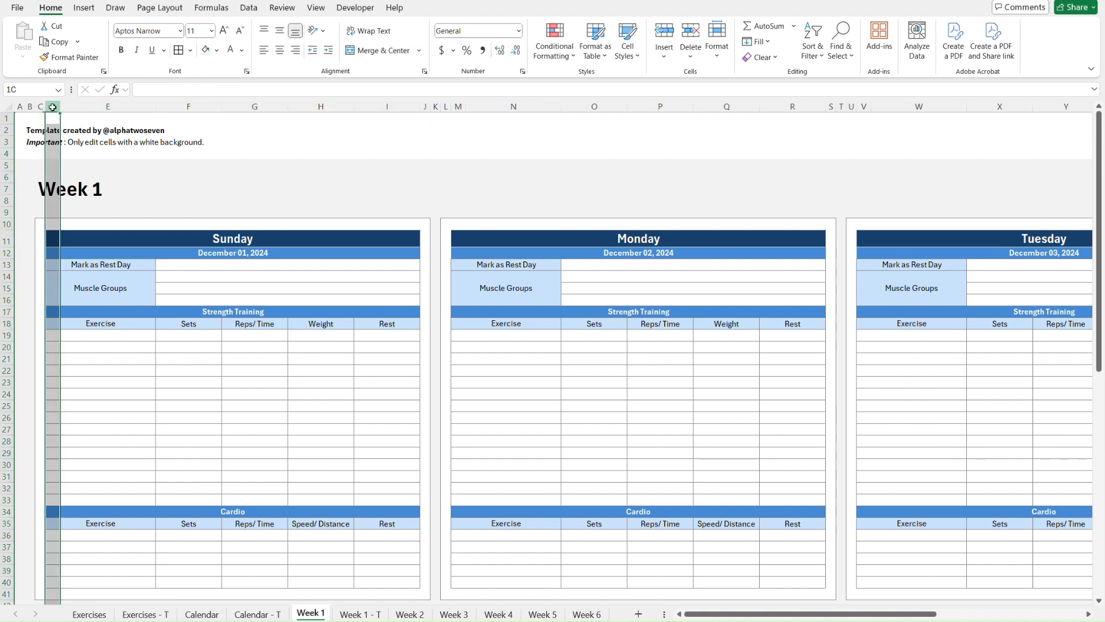
left_click(21, 107, "shift")
right_click(22, 109)
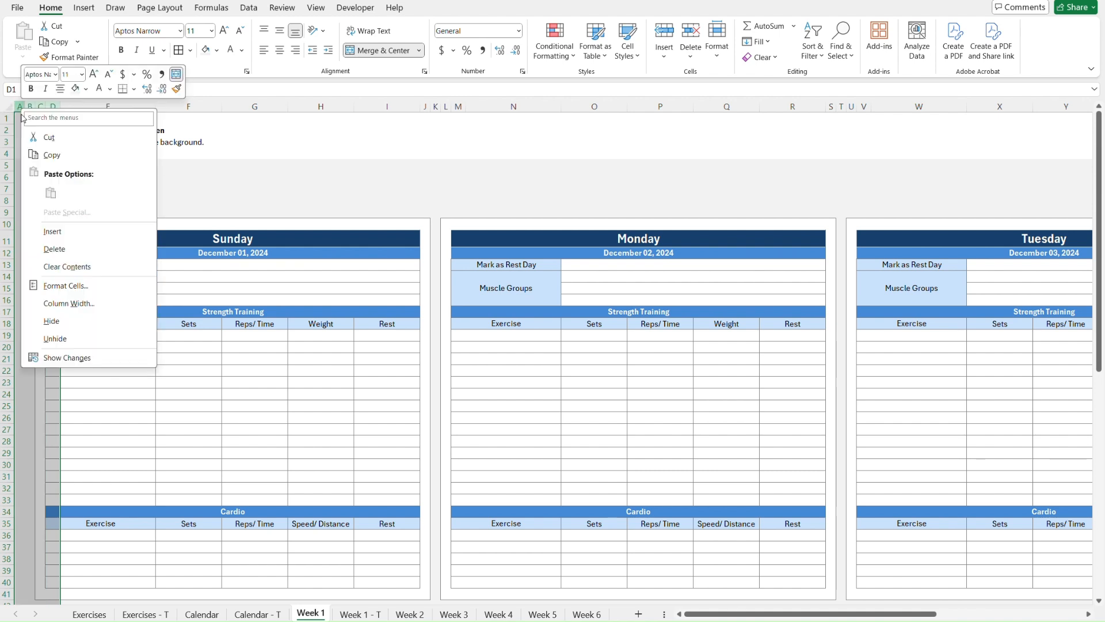
left_click(92, 305)
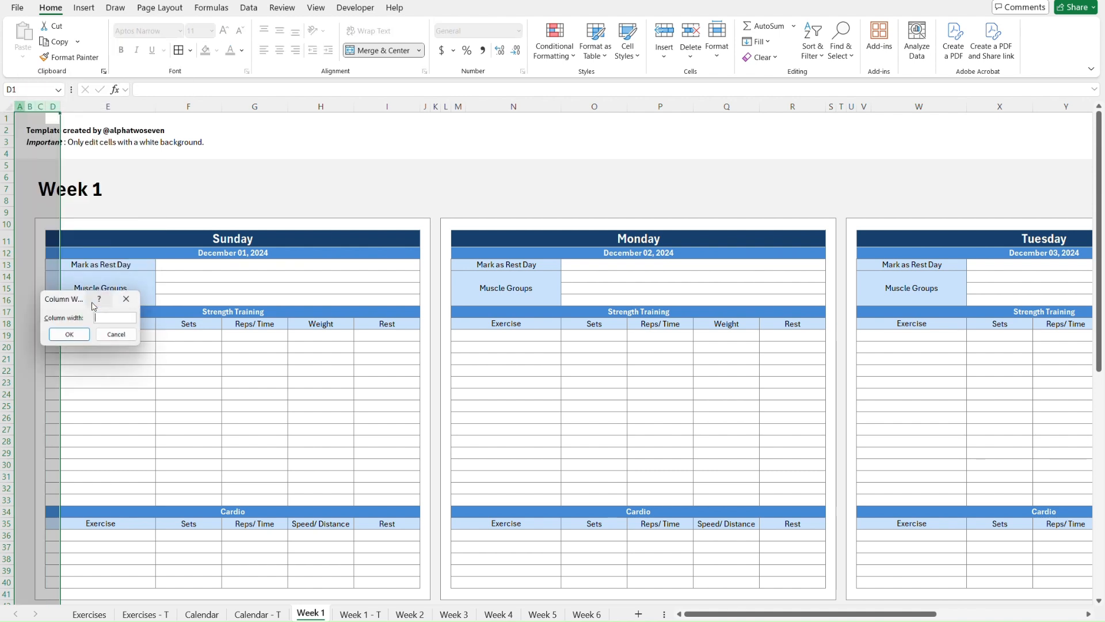
left_click(124, 335)
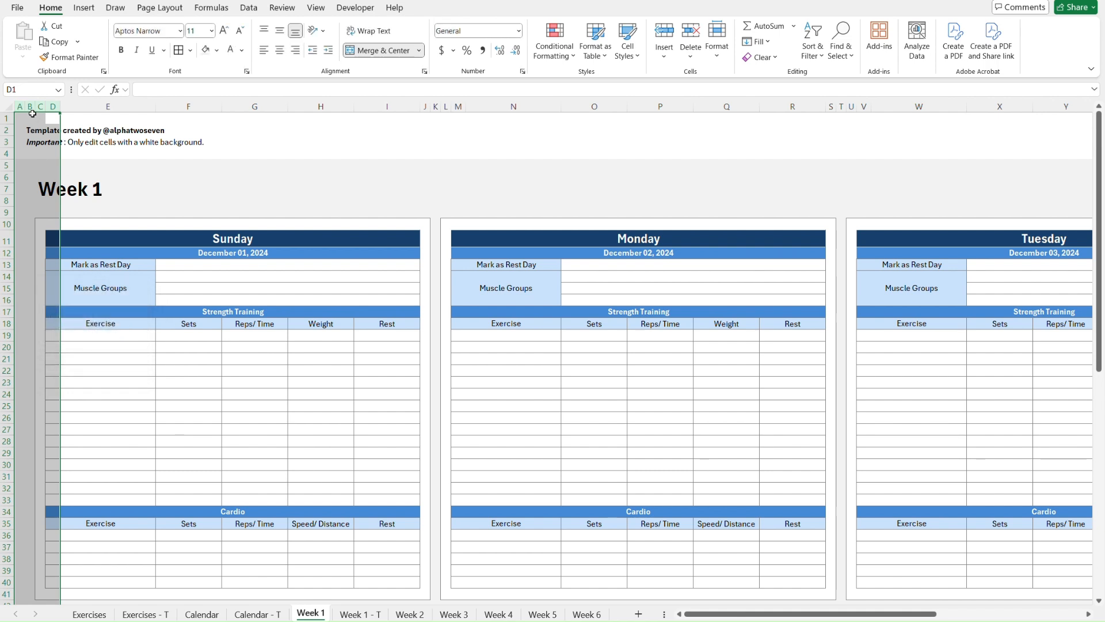
Step: Copy the width of columns A to C in Week 1 and set columns A to C of Week 1 - T to 1.56
left_click(19, 107)
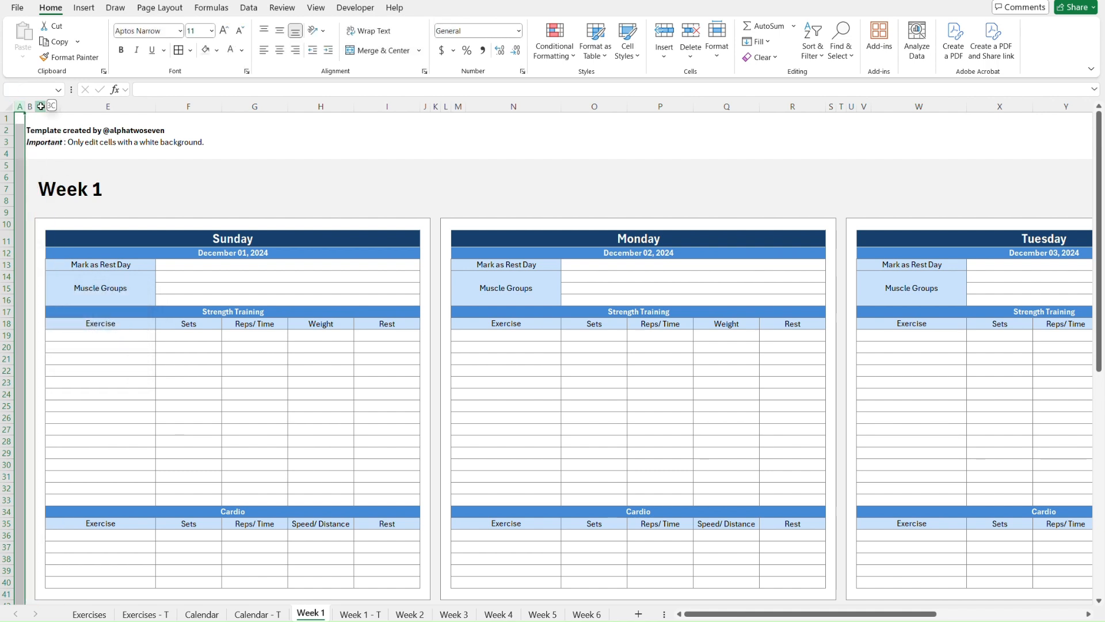
left_click(41, 107, "shift")
right_click(41, 106)
left_click(83, 301)
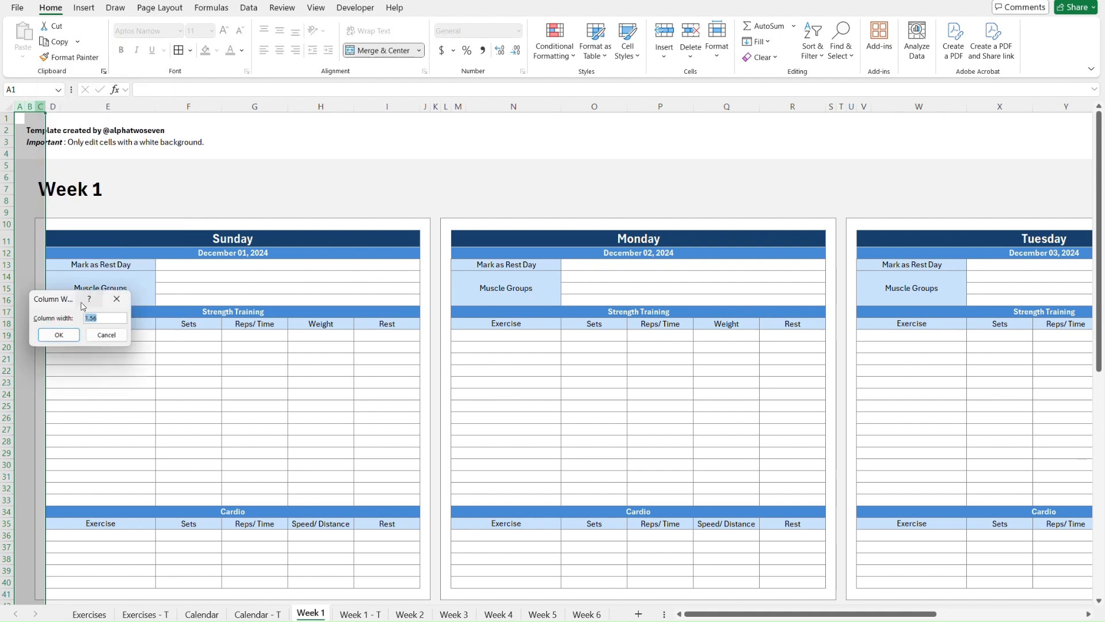
key("Return")
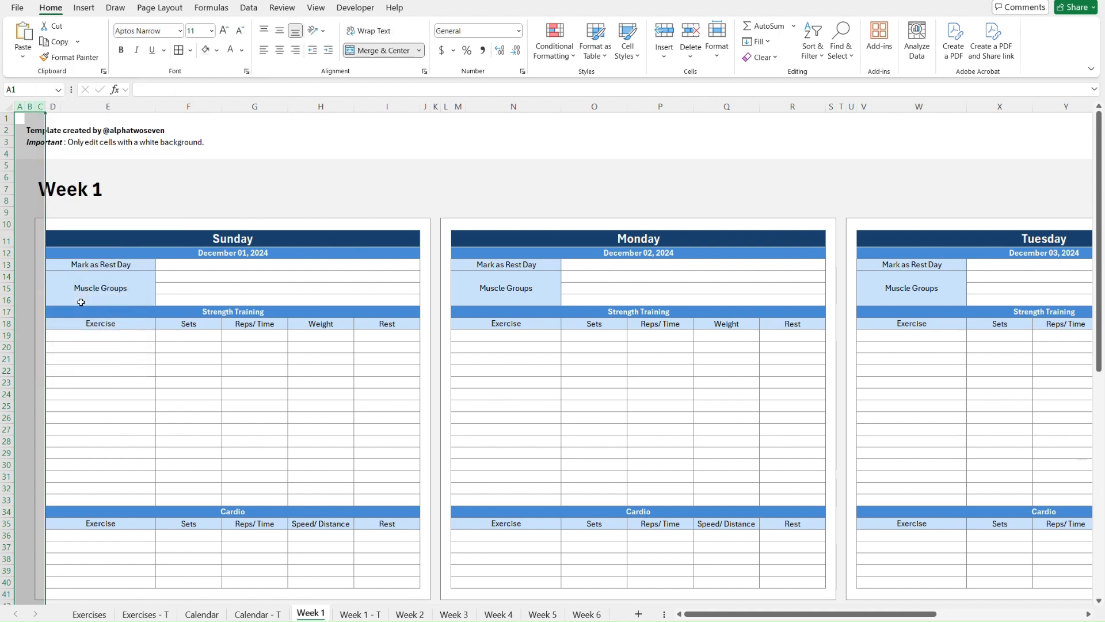
key("ctrl+Page_Down")
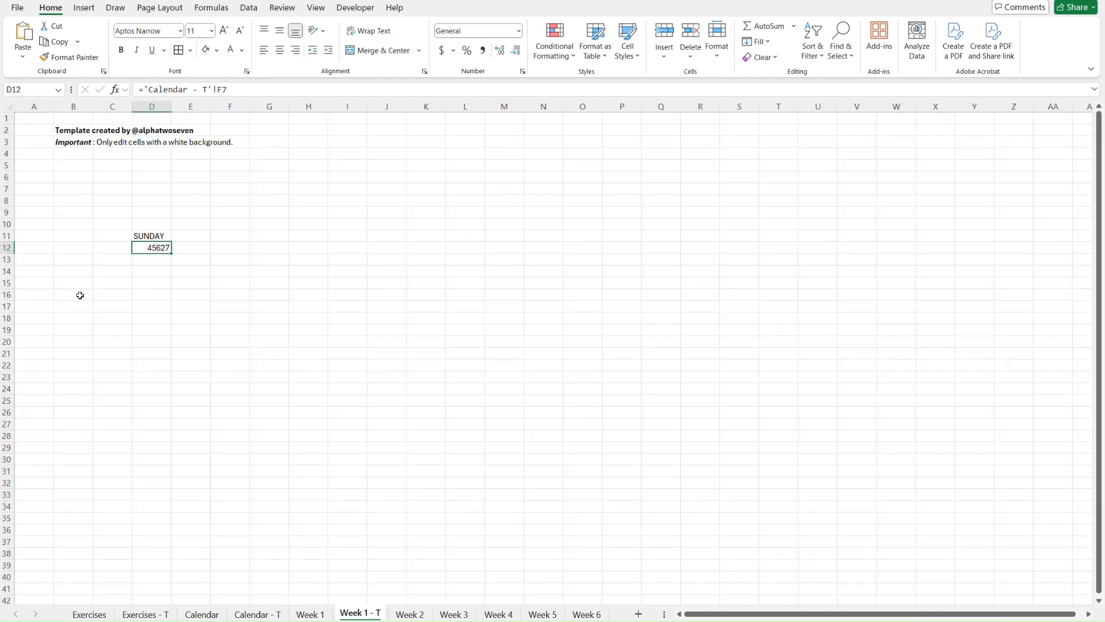
left_click(35, 106)
left_click_drag(35, 107, 111, 107)
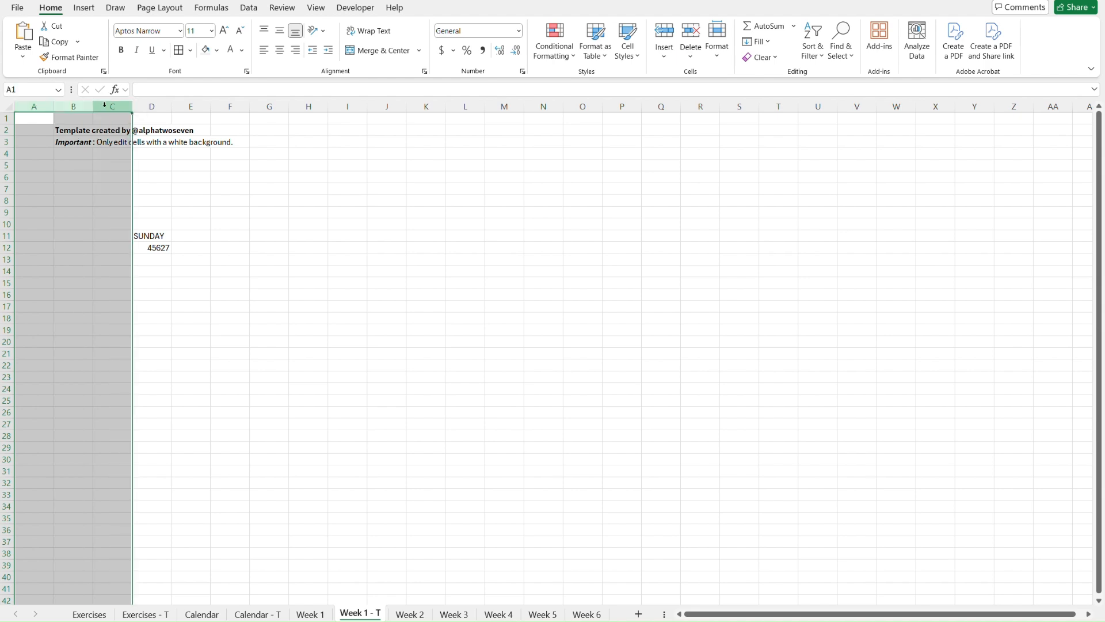
right_click(107, 108)
left_click(171, 302)
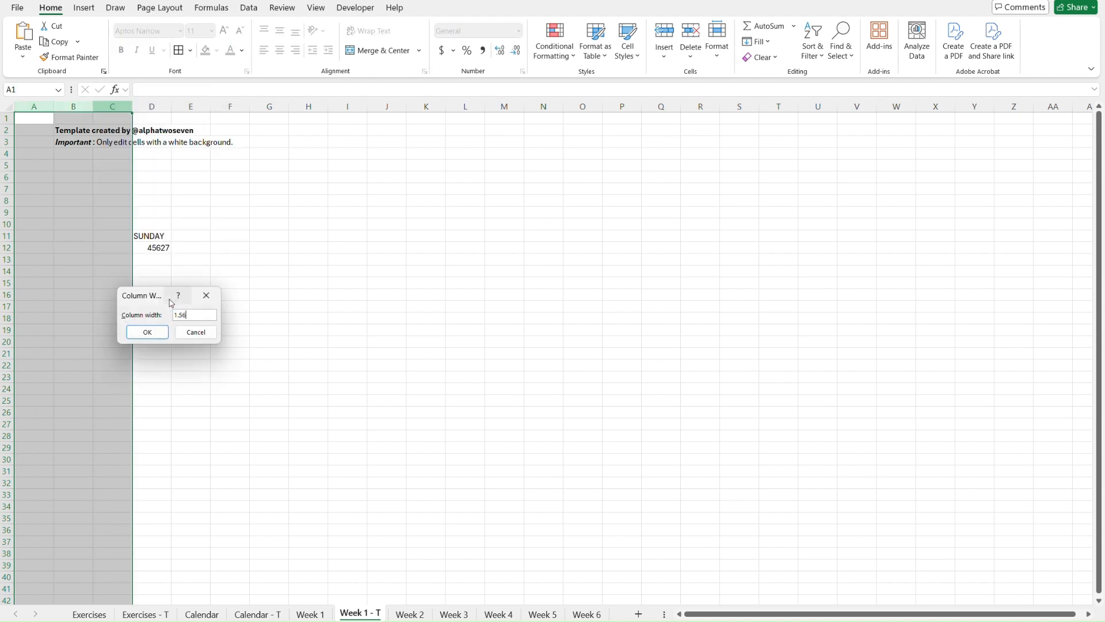
key("Return")
left_click(135, 286)
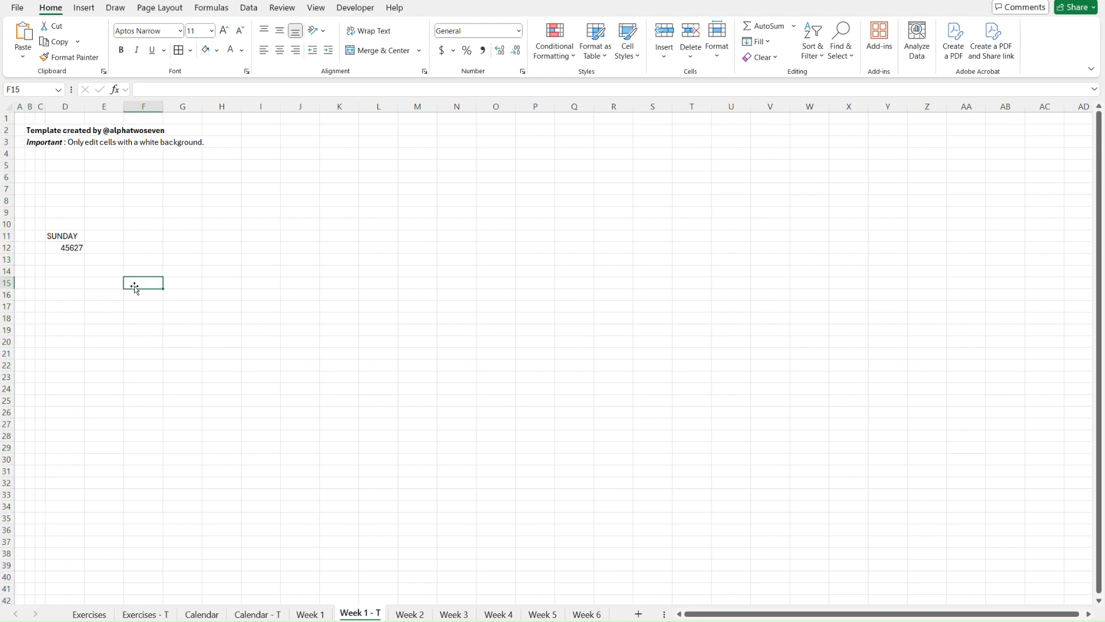
Step: Check the width of column D in Week 1 and set column D of Week 1 - T to 2.56
key("ctrl+Page_Up")
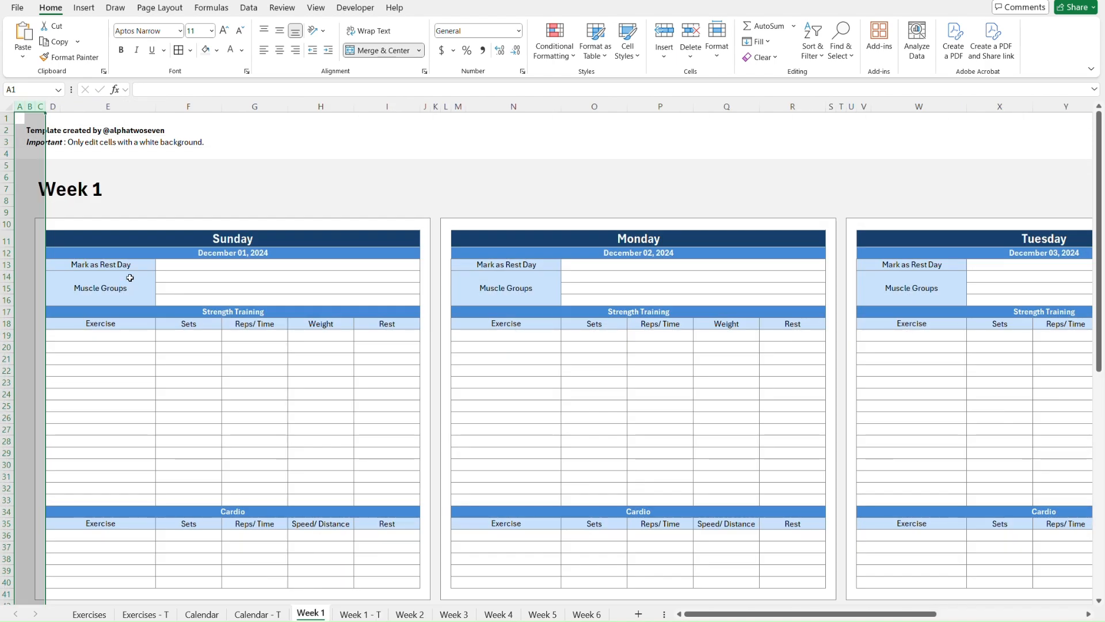
left_click(54, 107)
right_click(57, 108)
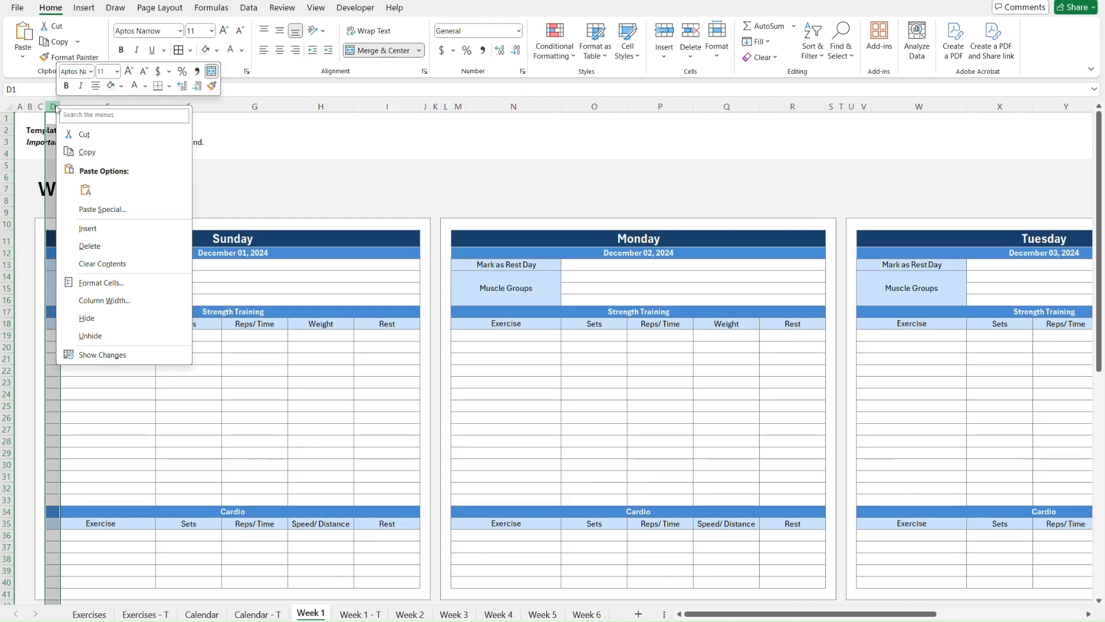
left_click(112, 300)
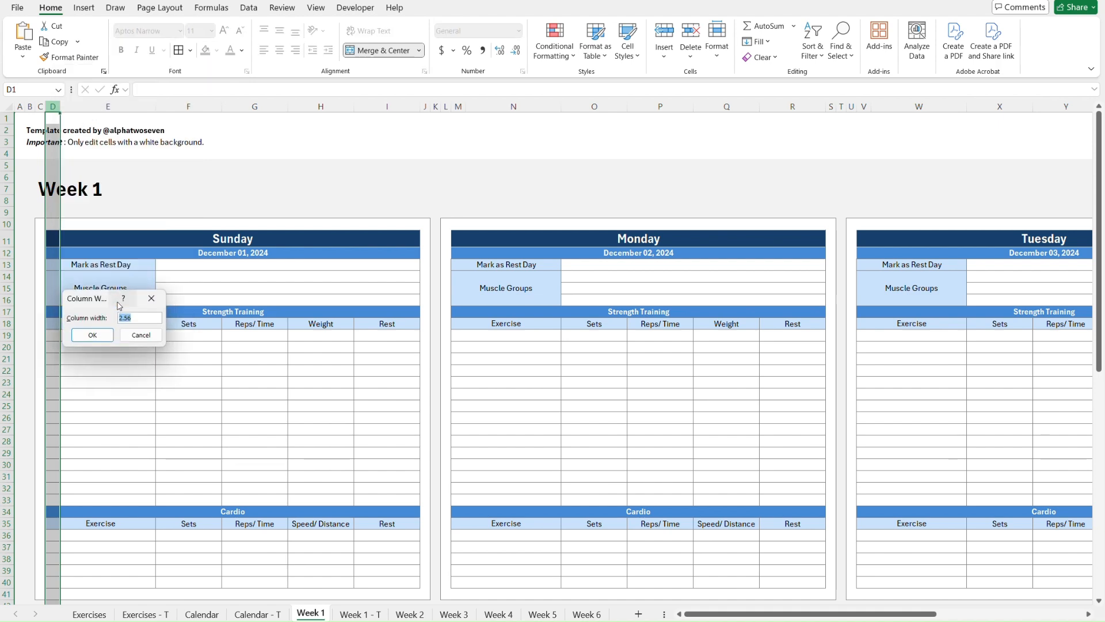
key("Return")
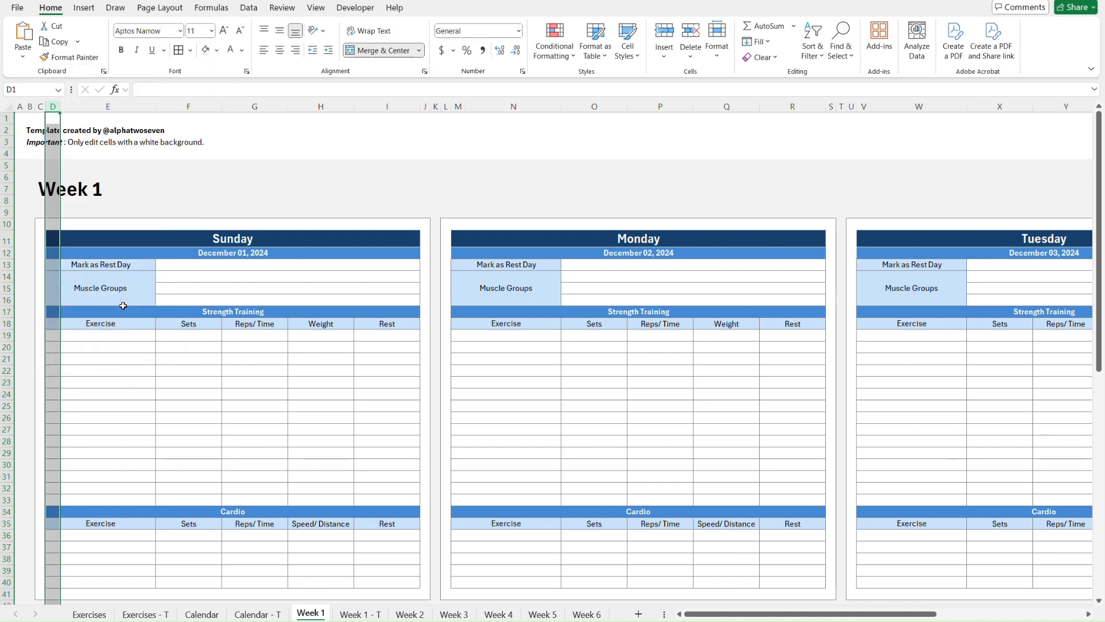
key("ctrl+Page_Down")
left_click(55, 107)
right_click(64, 108)
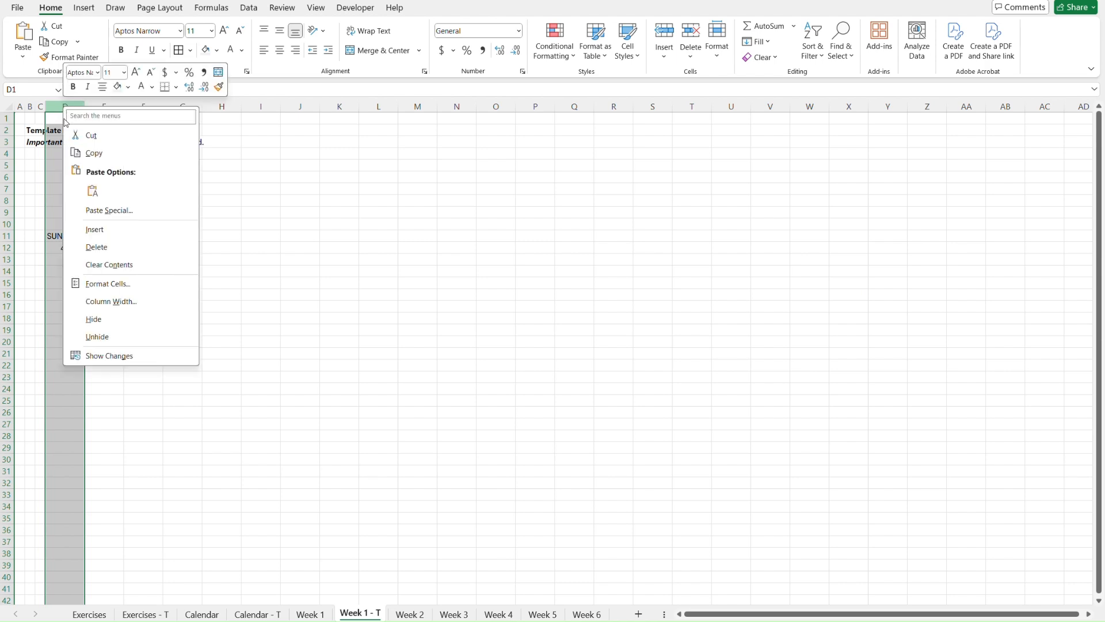
left_click(114, 301)
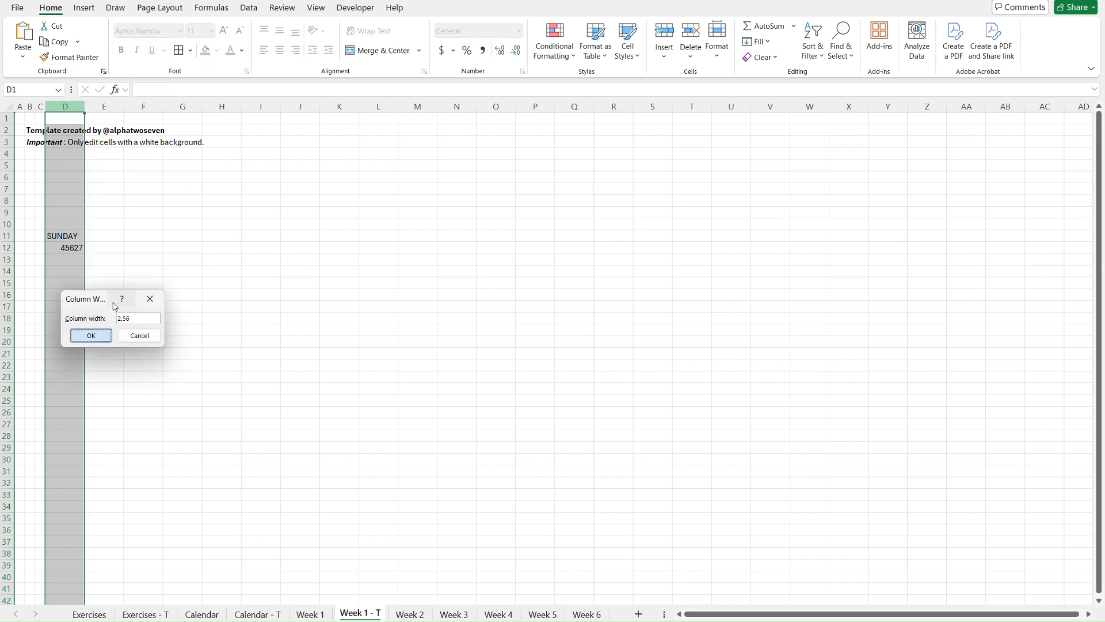
key("Return")
Step: Return to the Week 1 sheet and check the column widths of E and F individually
key("ctrl+Page_Up")
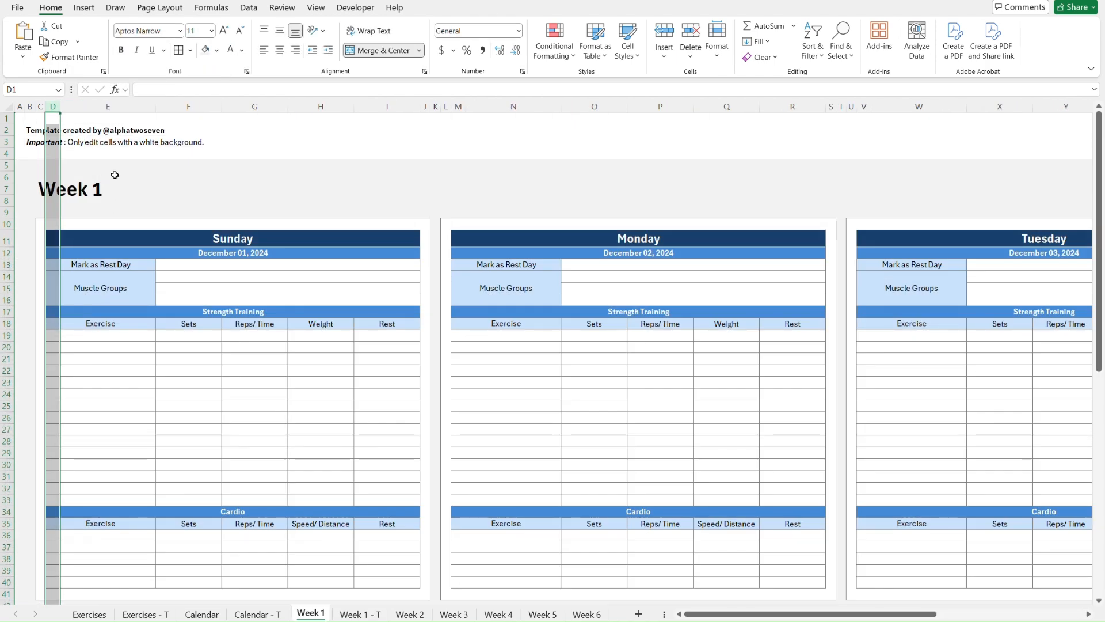
left_click(131, 110)
right_click(131, 109)
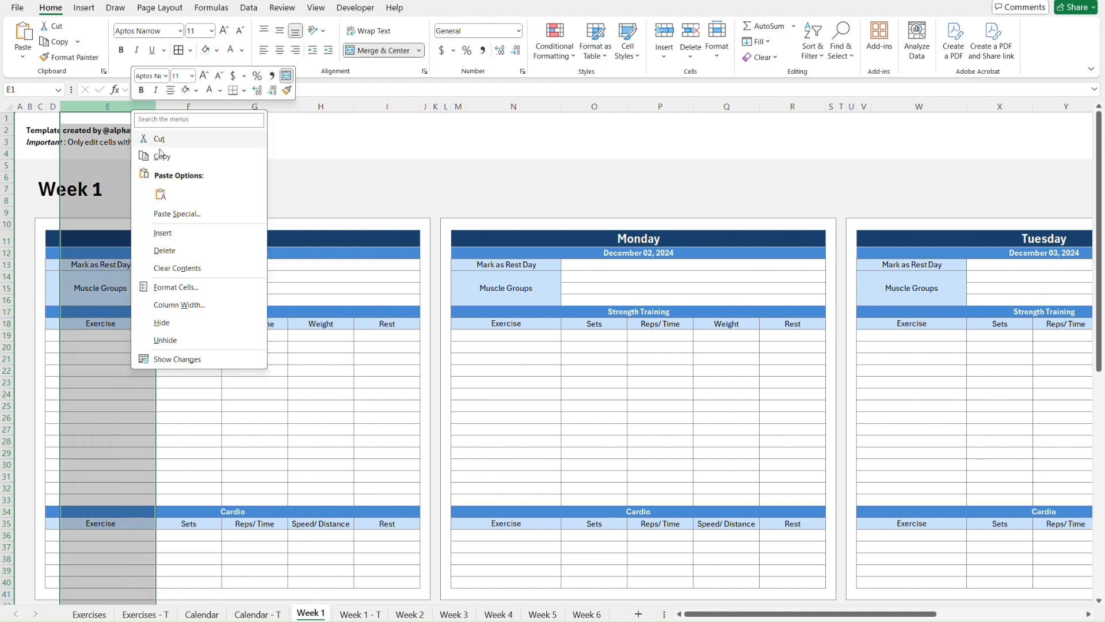
left_click(197, 308)
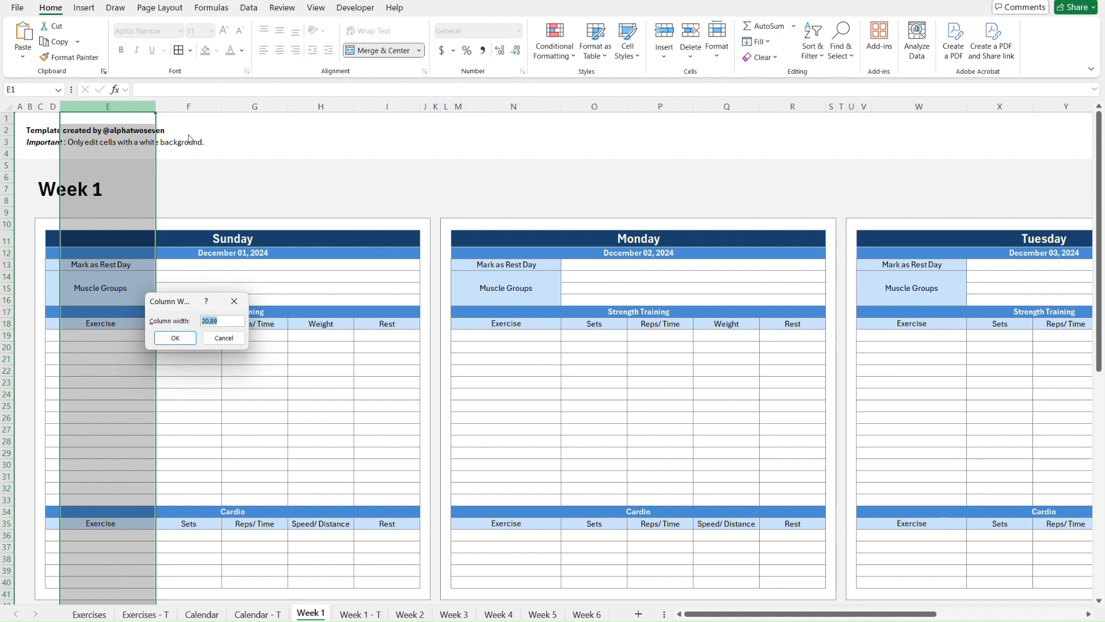
key("Escape")
left_click(190, 110)
right_click(191, 110)
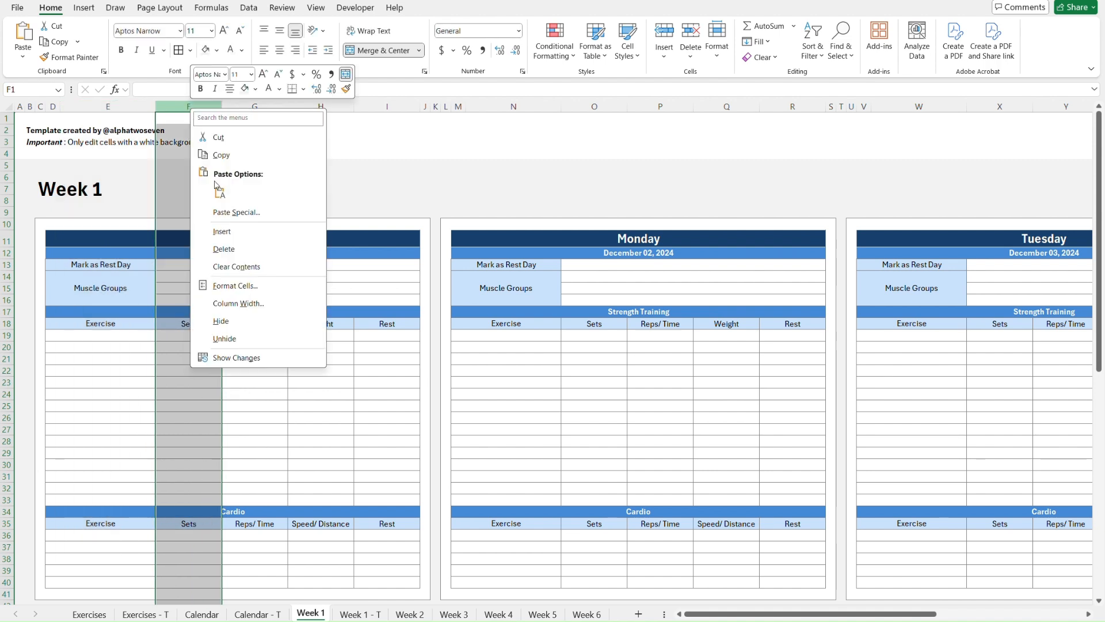
left_click(242, 303)
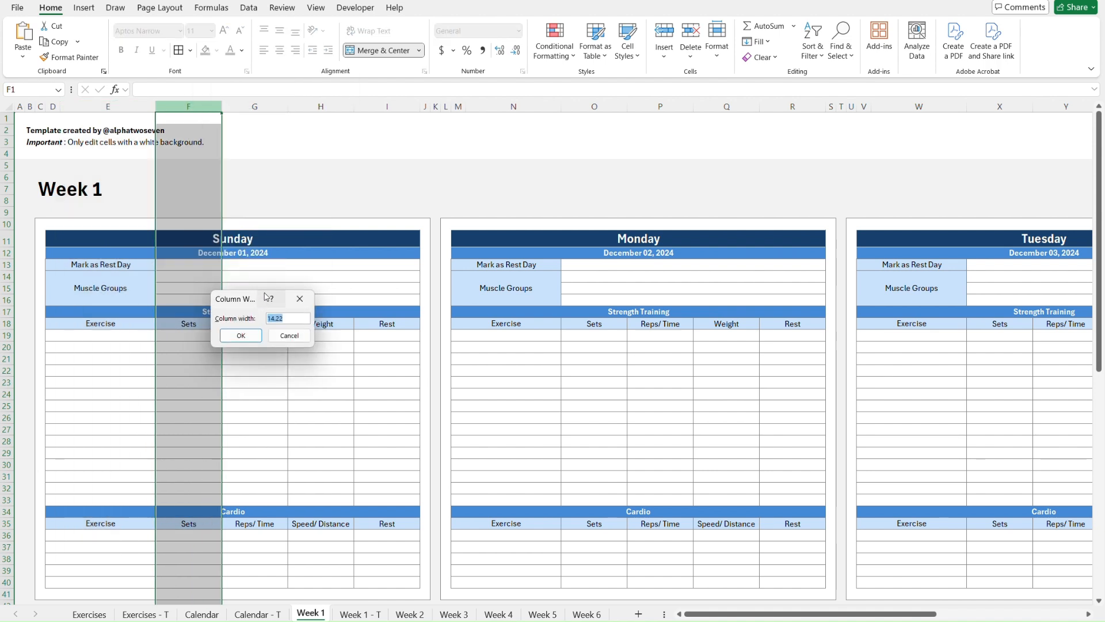
key("Escape")
Step: Check the shared width of columns G and H, and the width of column I in Week 1
left_click(262, 108)
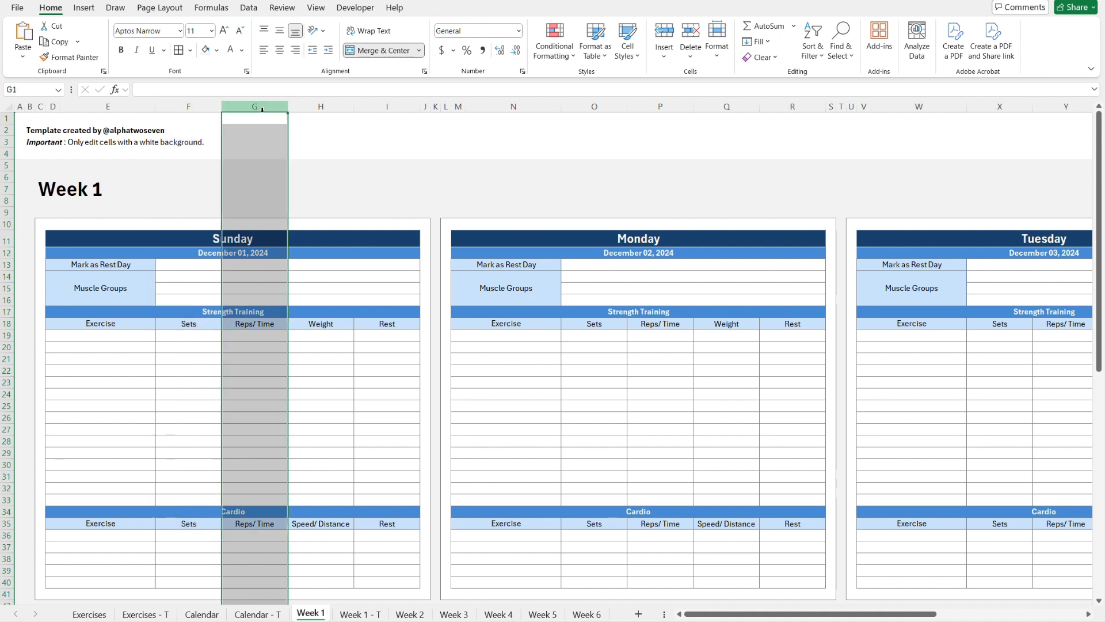
left_click_drag(262, 109, 311, 107)
right_click(311, 108)
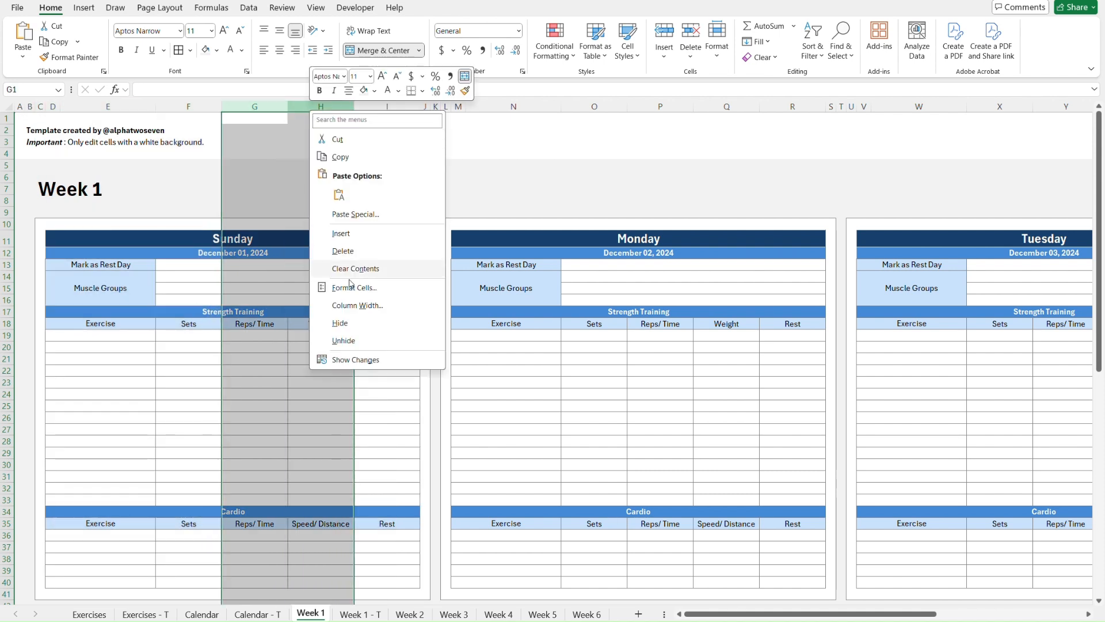
left_click(357, 305)
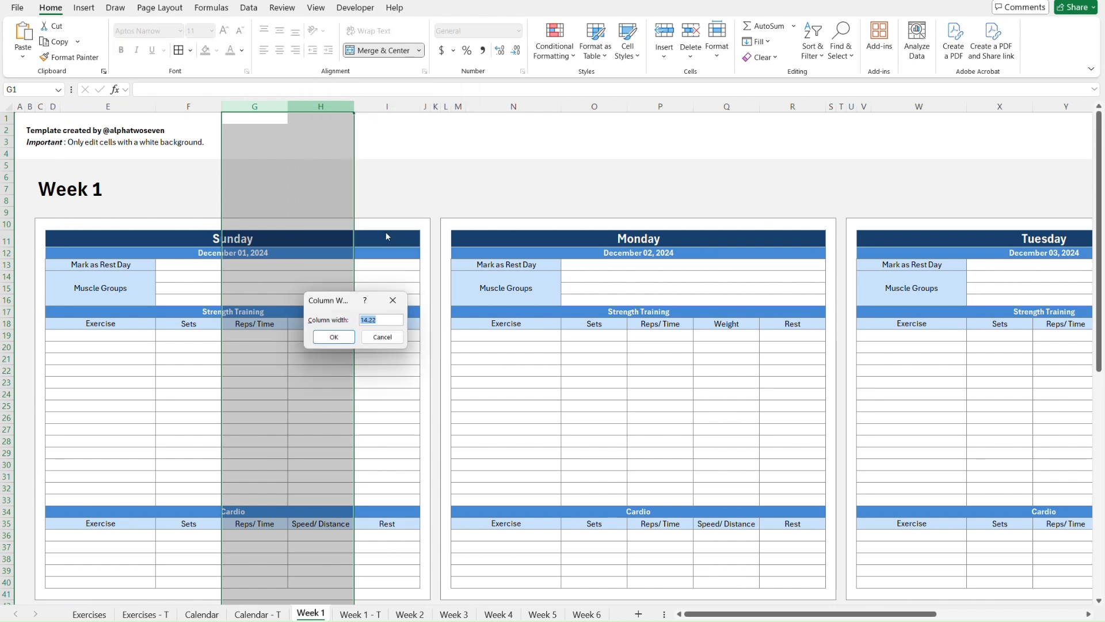
key("Escape")
left_click(386, 106)
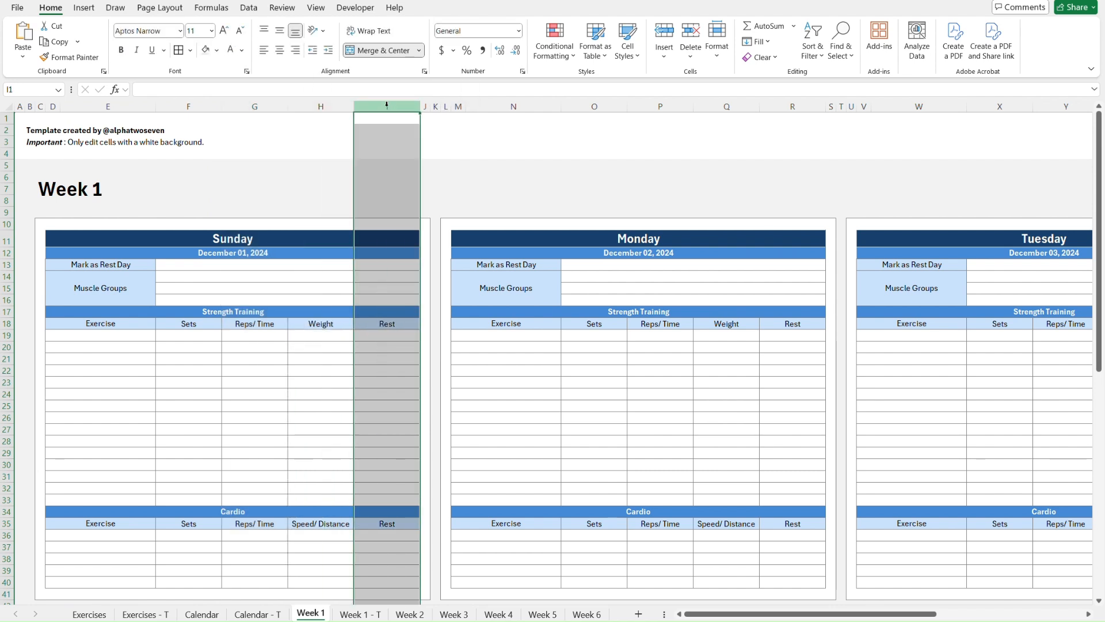
right_click(386, 105)
left_click(449, 299)
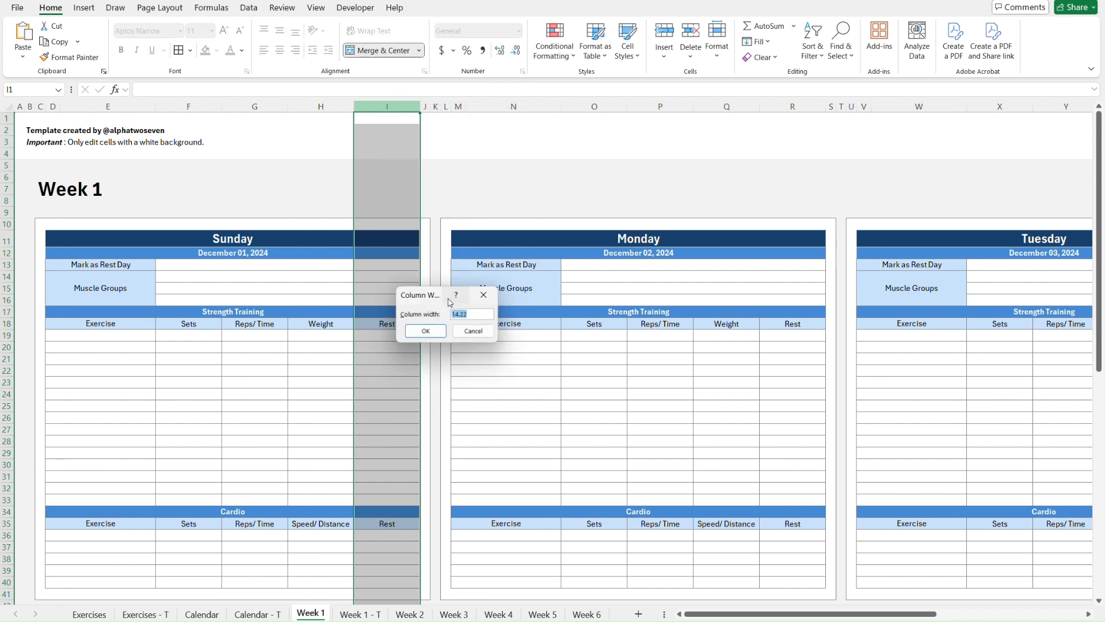
key("Escape")
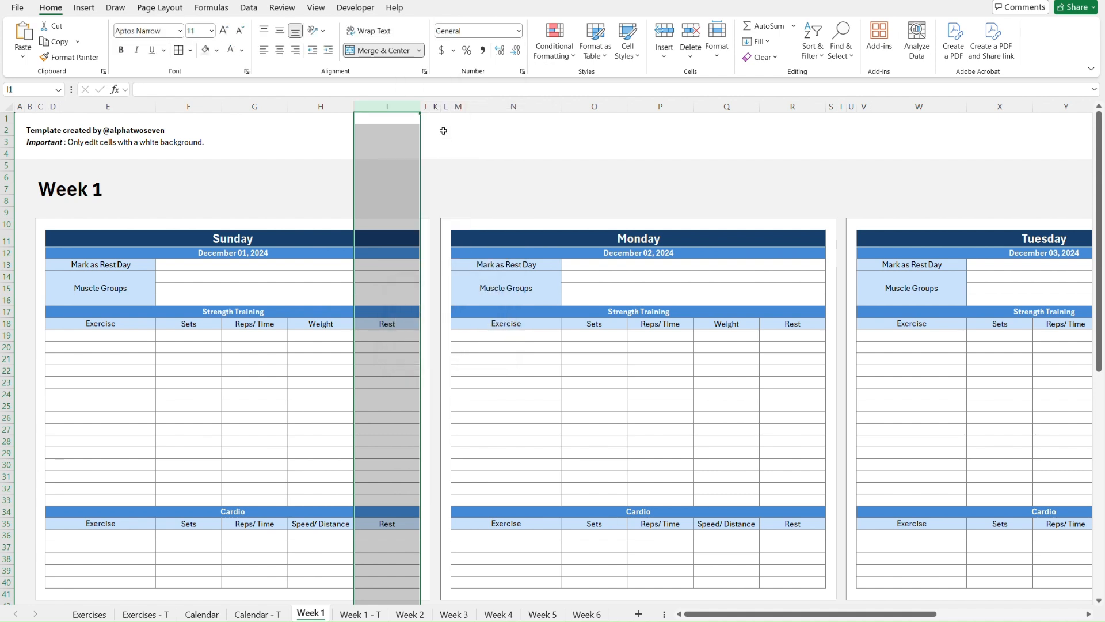
Step: Check the widths of the narrow spacer columns J and K in Week 1
left_click(425, 107)
right_click(426, 107)
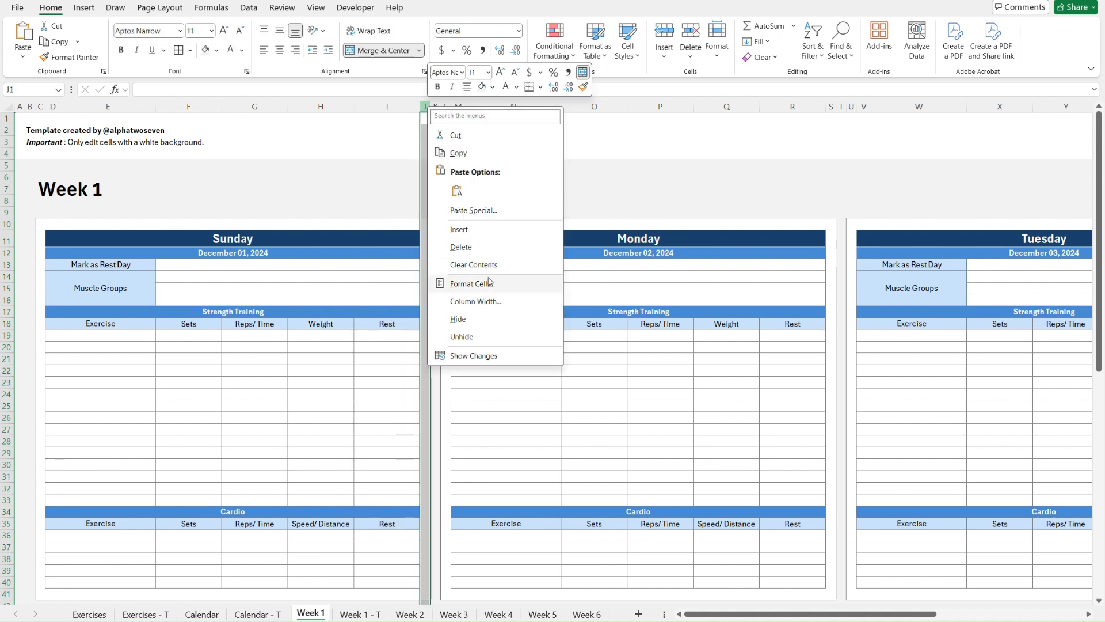
left_click(493, 300)
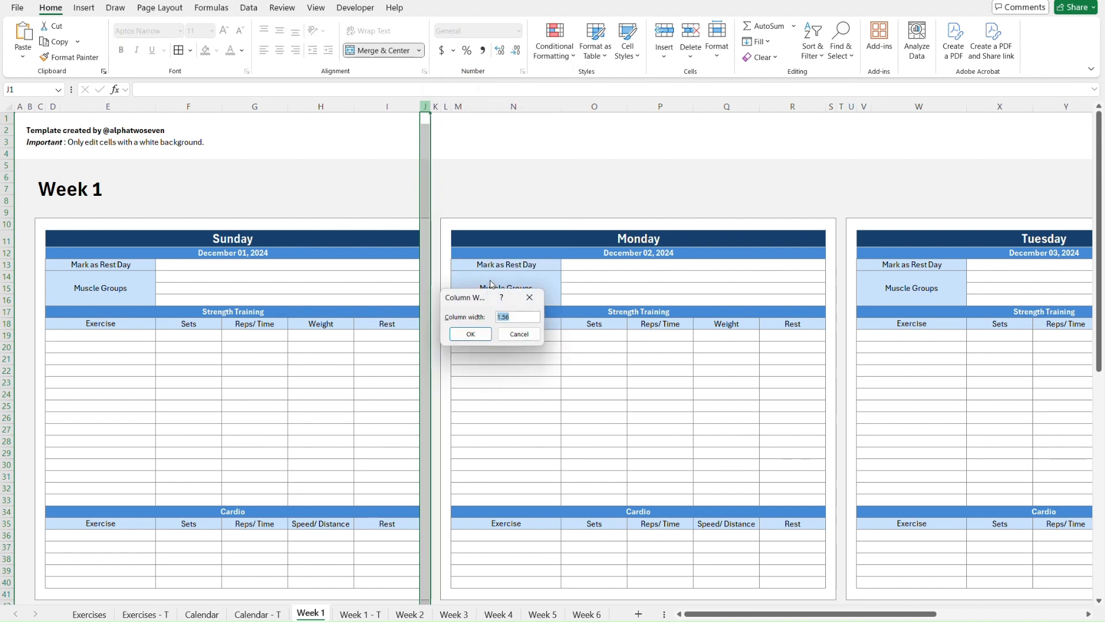
key("Escape")
left_click(437, 211)
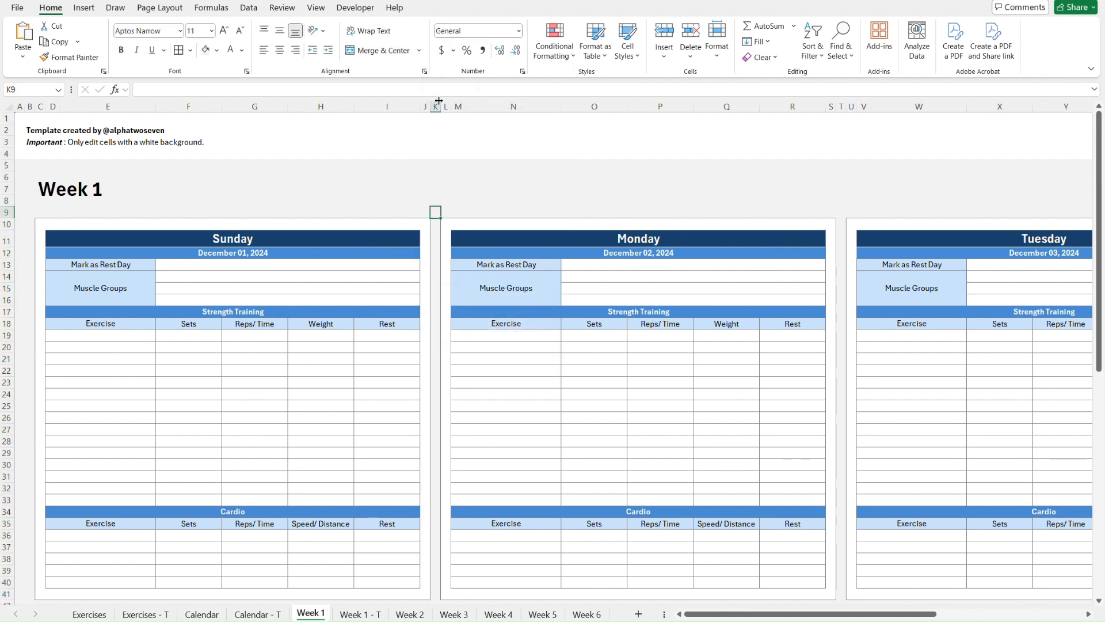
left_click(436, 107)
right_click(436, 107)
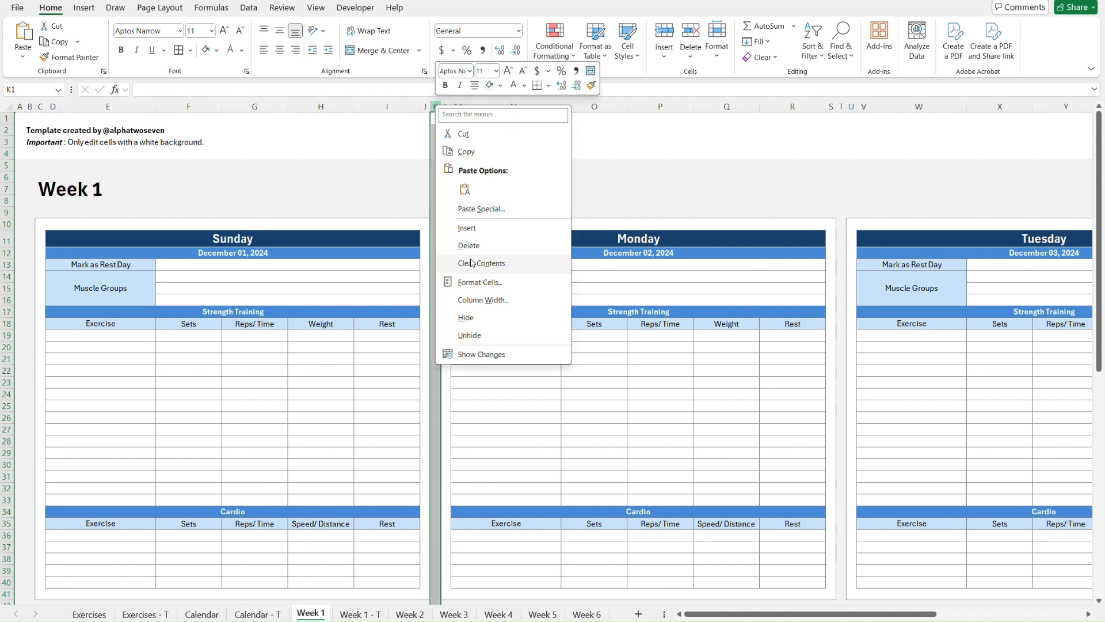
left_click(482, 300)
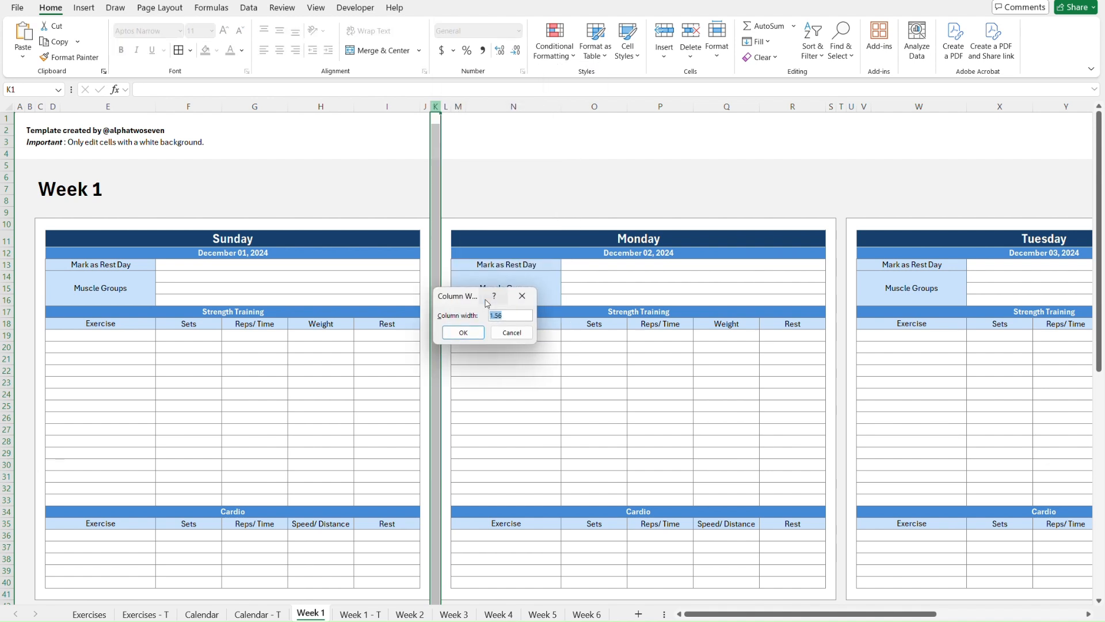
key("Return")
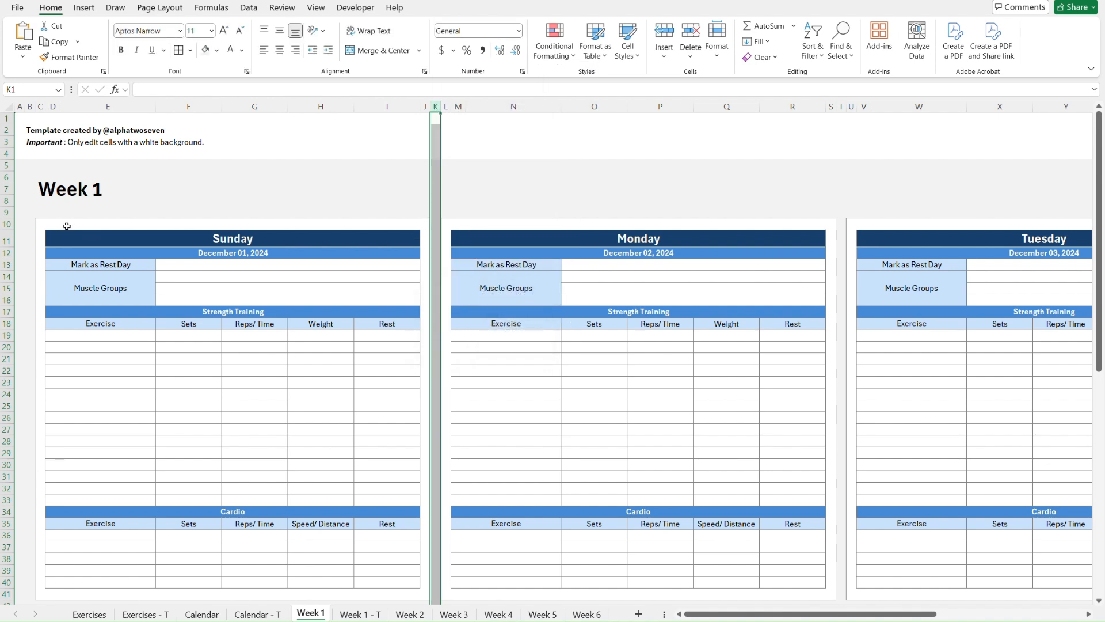
Step: Copy the range C9:K9 in Week 1 and return to the Week 1 - T sheet
left_click(27, 215)
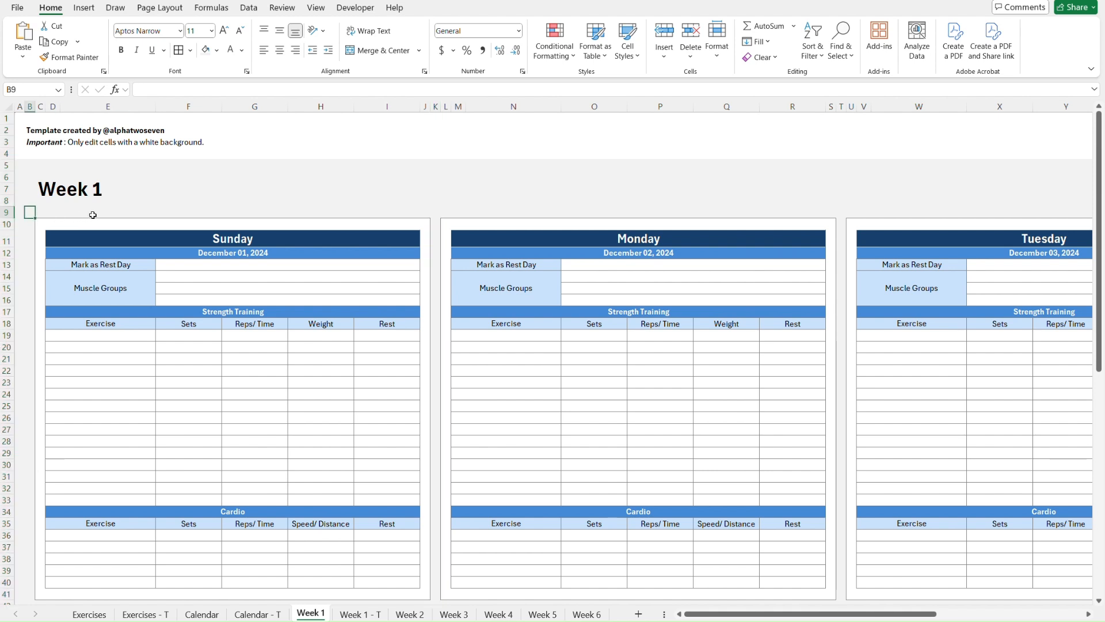
key("Right")
key("shift+Right")
key("shift+Right")
key("shift+Right")
key("shift+Right")
key("shift+Right")
key("shift+Right")
key("shift+Right")
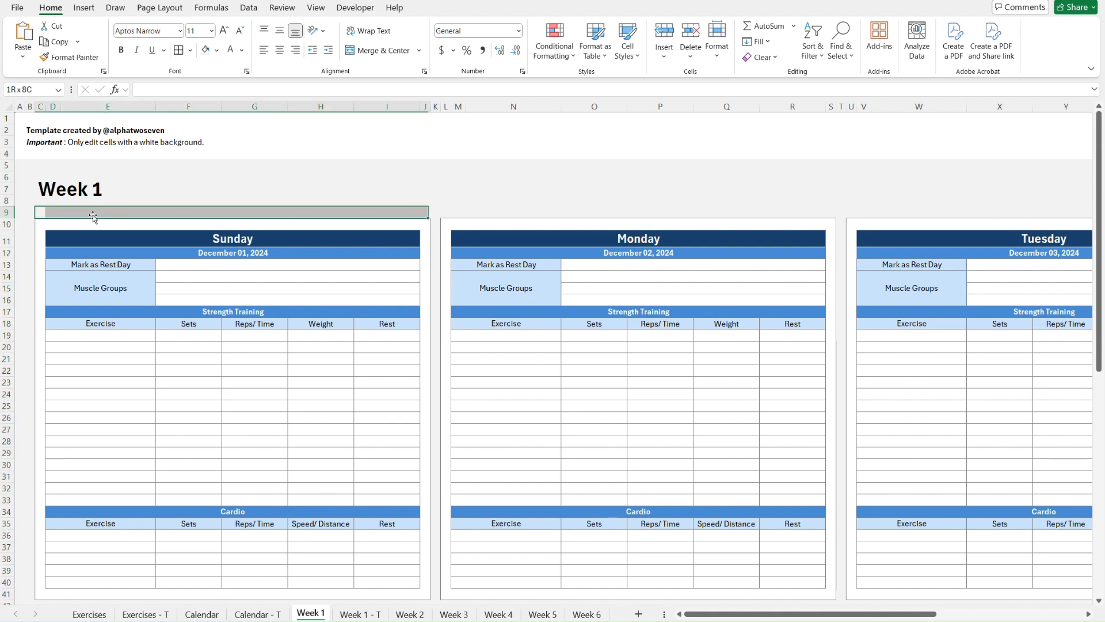
key("shift+Right")
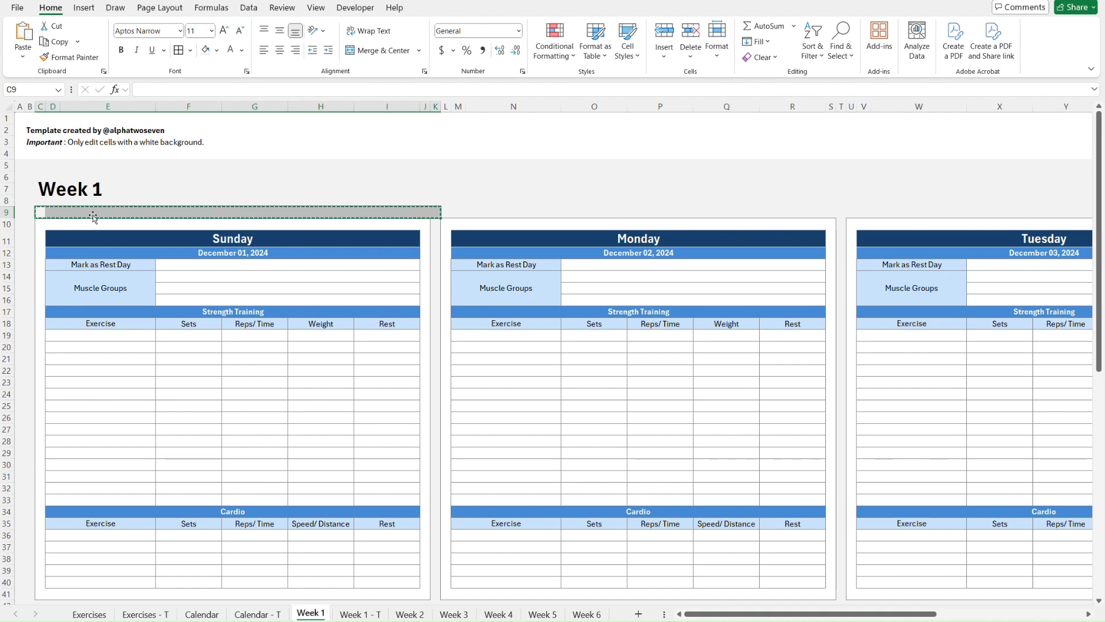
key("ctrl+Page_Down")
Step: Try to paste only the copied column widths into Week 1 - T starting at cell D9
left_click(93, 215)
key("Left")
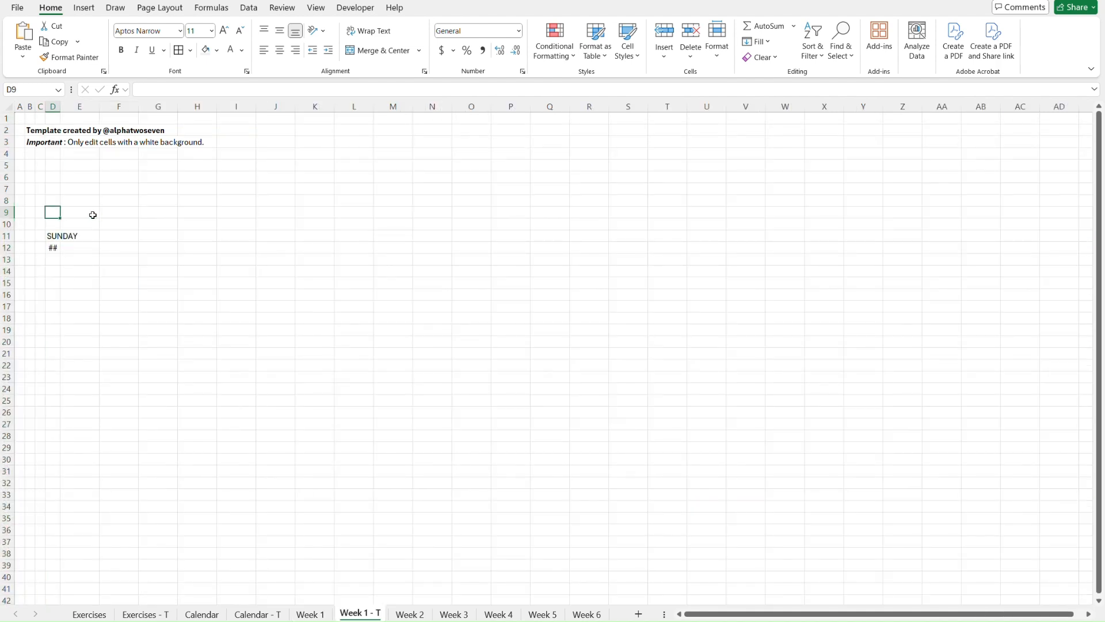
key("ctrl+alt+v")
key("w")
key("Return")
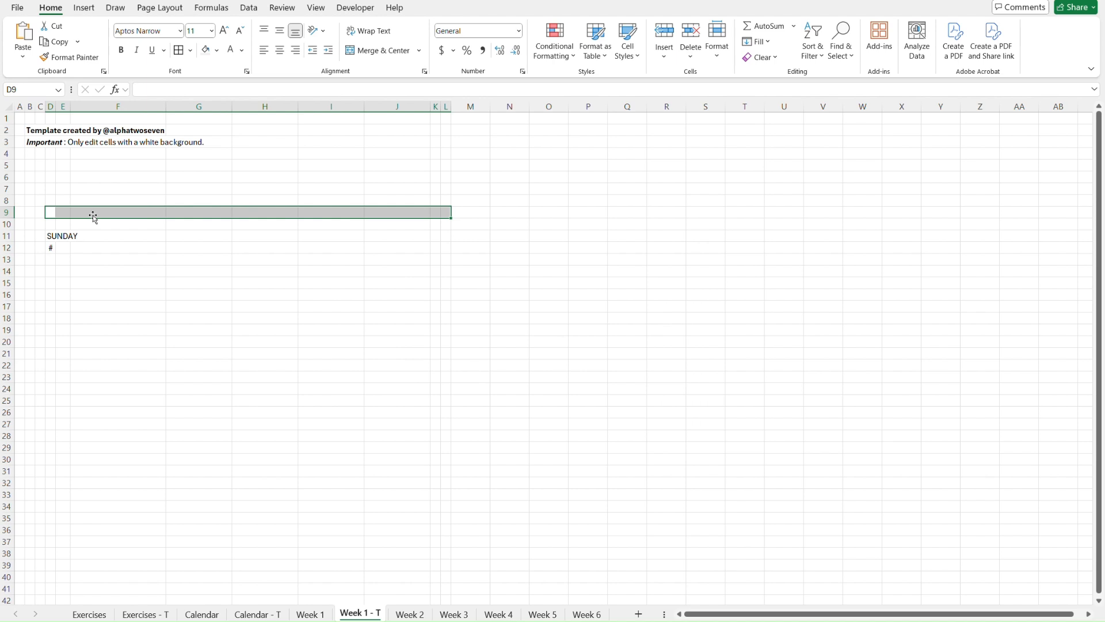
key("ctrl+z")
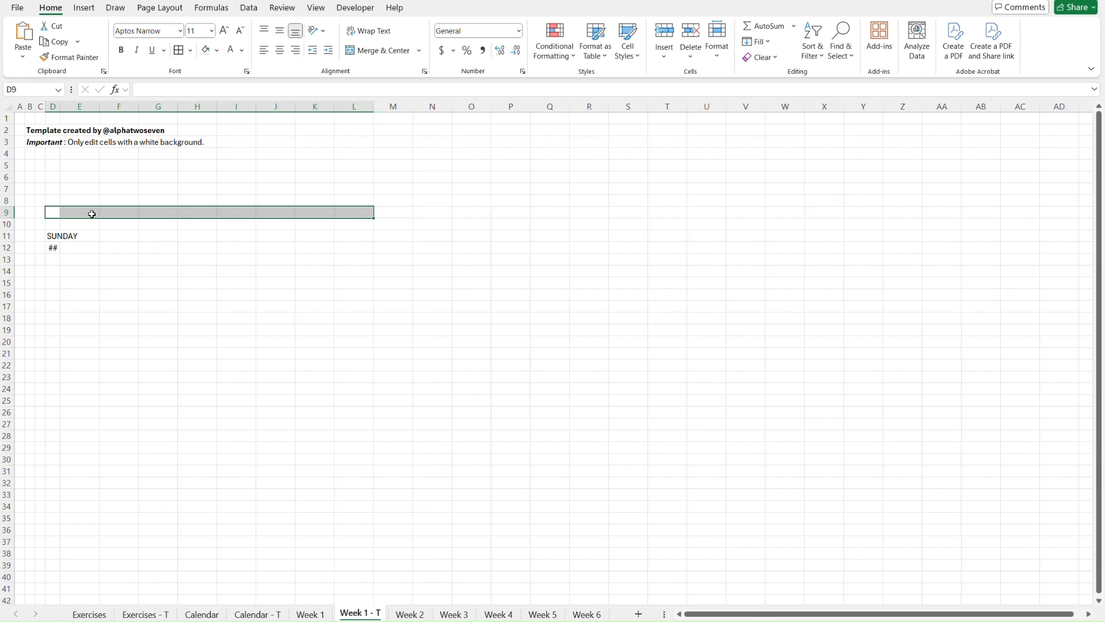
Step: Paste only the copied column widths into Week 1 - T starting at cell C9
key("Left")
key("ctrl+alt+v")
key("Return")
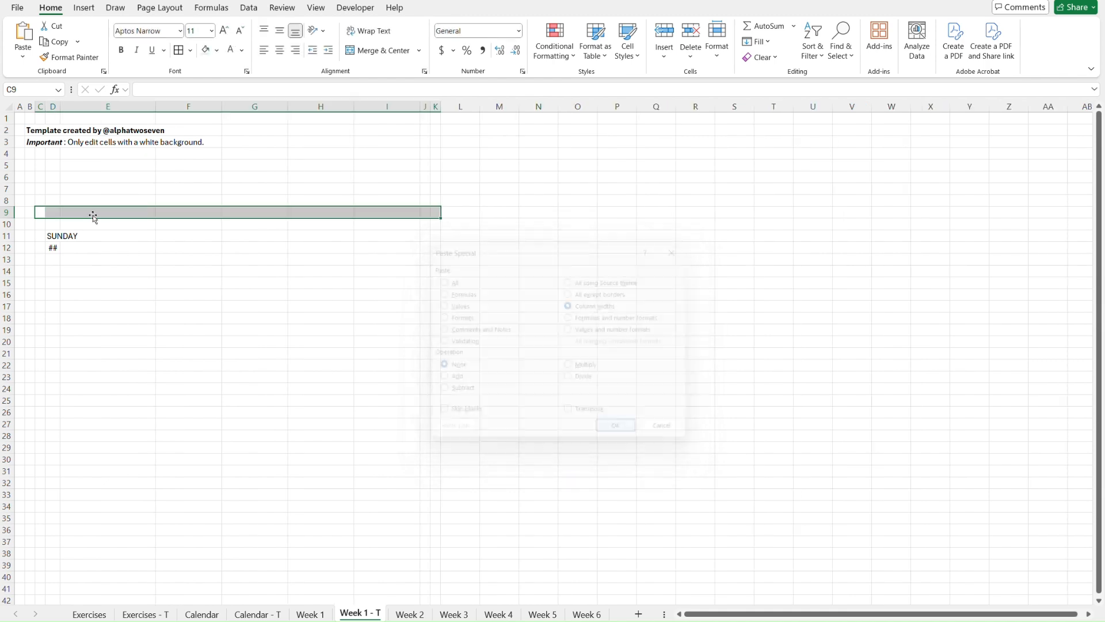
key("Down")
key("Down")
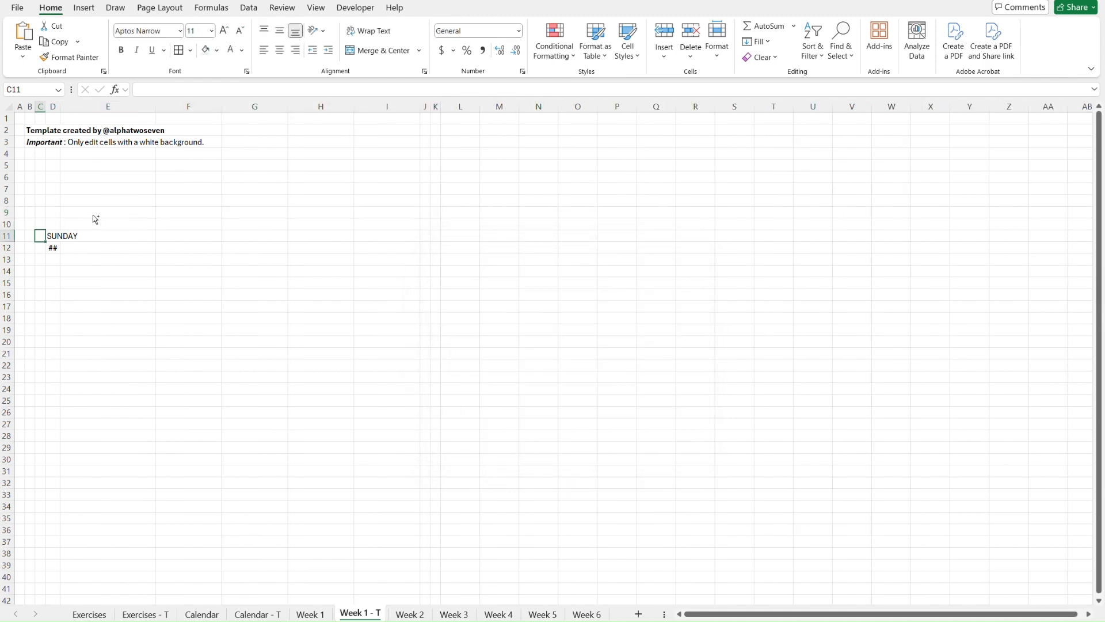
Step: Examine the formula and formatting of the merged Sunday heading in D11 of Week 1
key("ctrl+Page_Up")
key("Down")
key("Down")
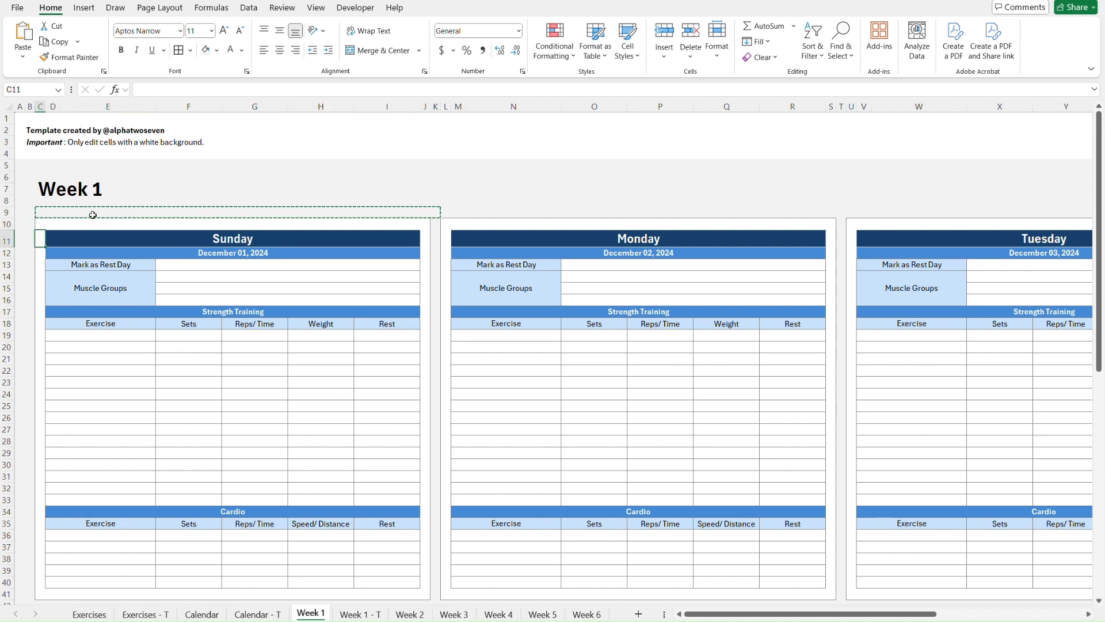
key("Right")
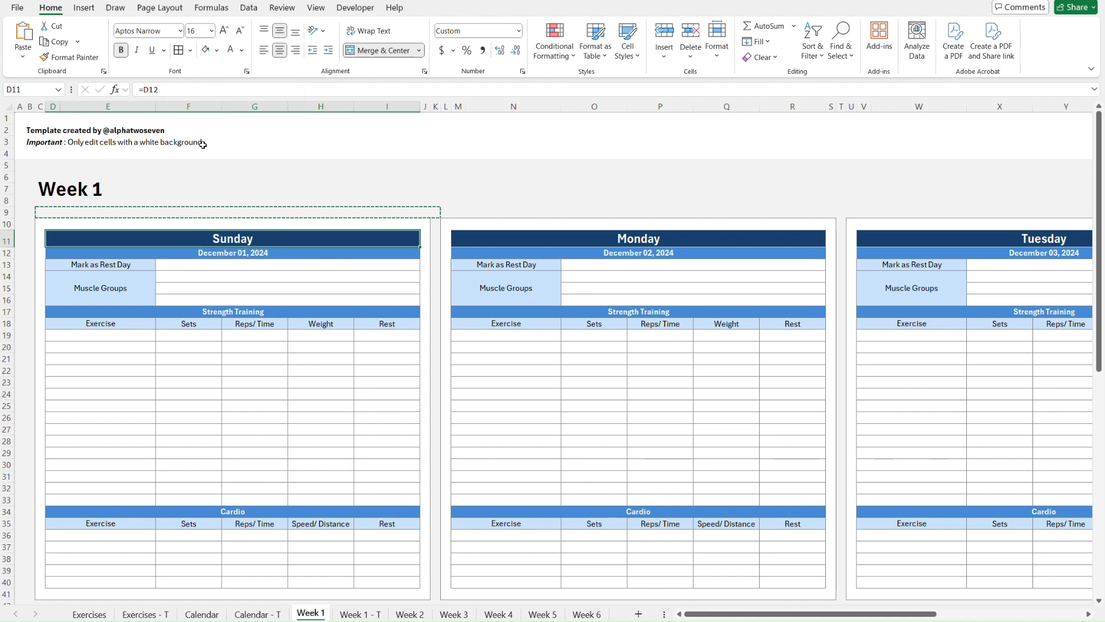
Step: Merge and center the SUNDAY heading across D11:I11 in Week 1 - T
key("ctrl+Page_Down")
key("shift+Right")
key("shift+Right")
key("shift+Right")
key("shift+Right")
key("shift+Right")
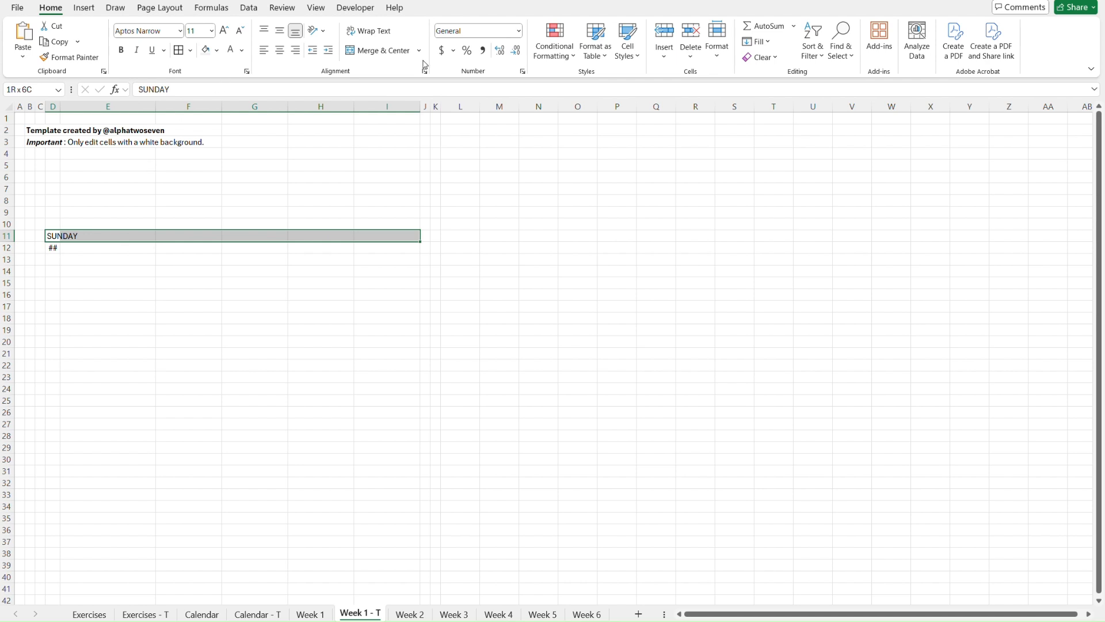
left_click(380, 50)
Step: Format the merged SUNDAY heading in Week 1 - T as 16 pt bold with a dark blue fill
left_click(202, 32)
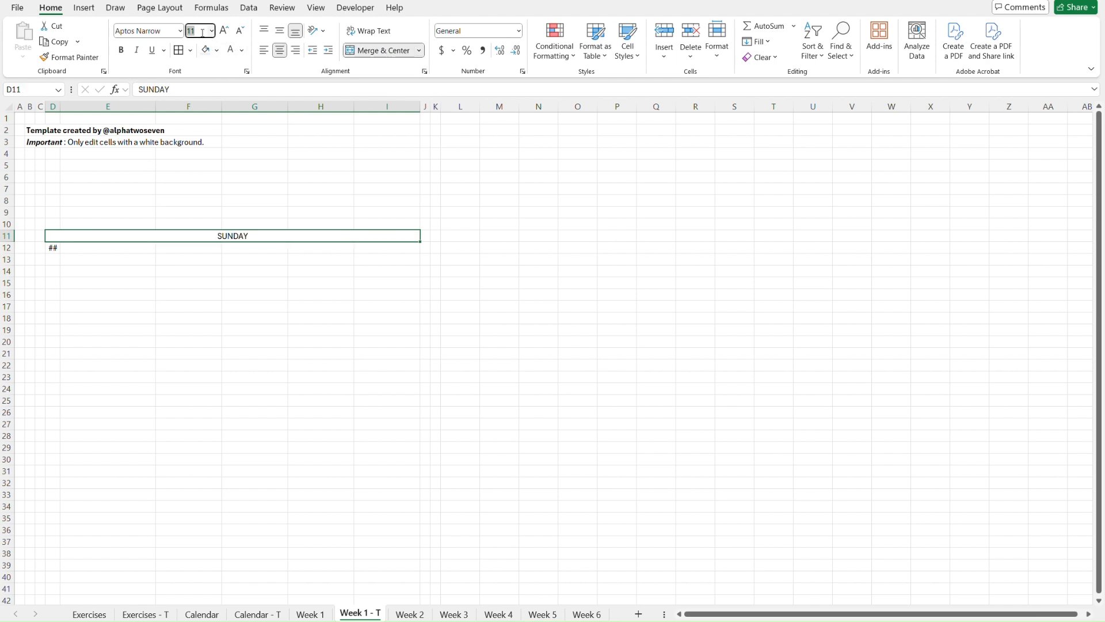
type("16")
key("Return")
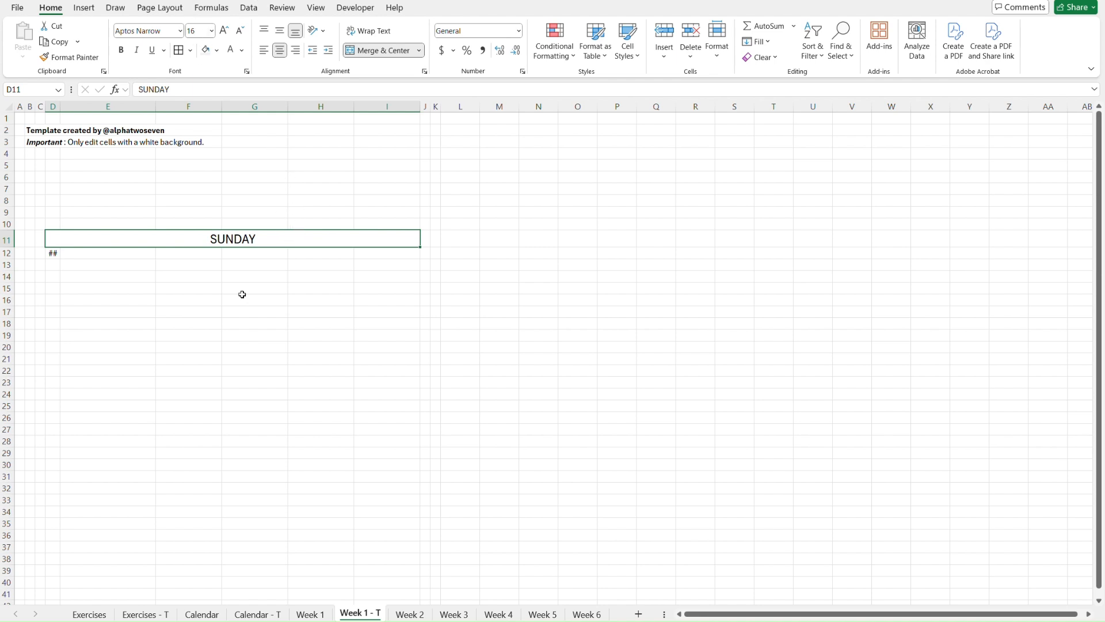
key("ctrl+b")
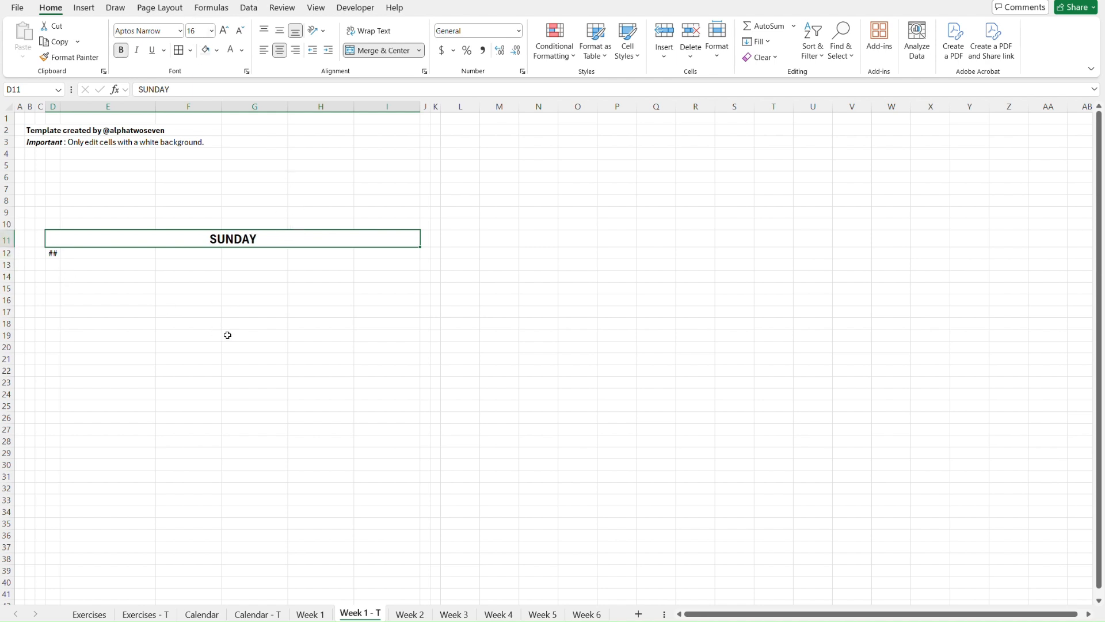
left_click(217, 50)
left_click(233, 108)
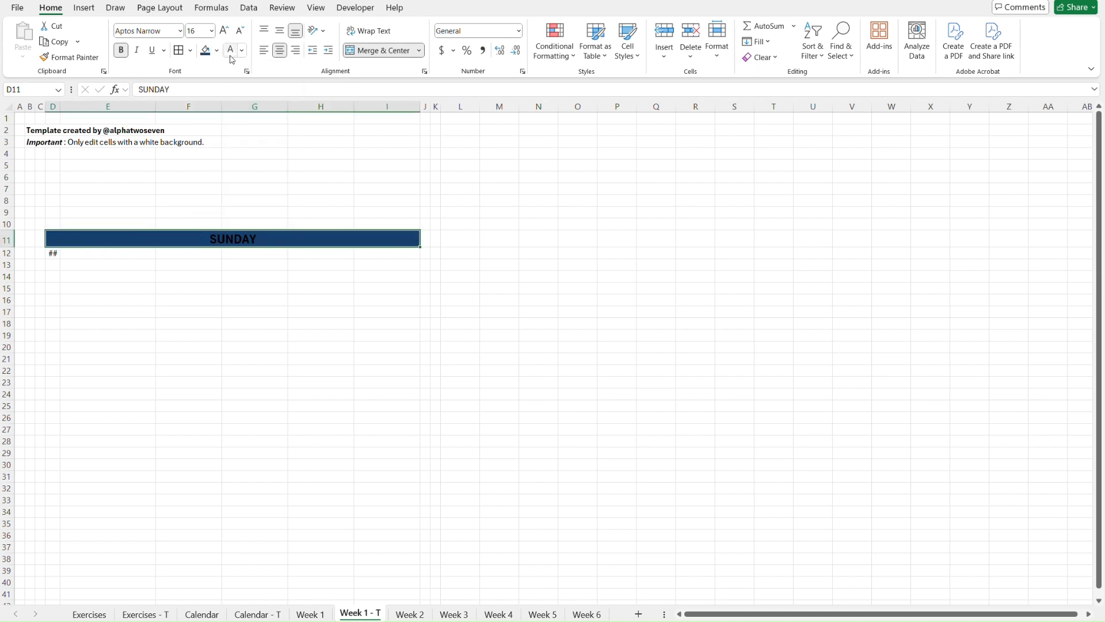
Step: Give the SUNDAY heading white text and set the border line color to white
left_click(190, 50)
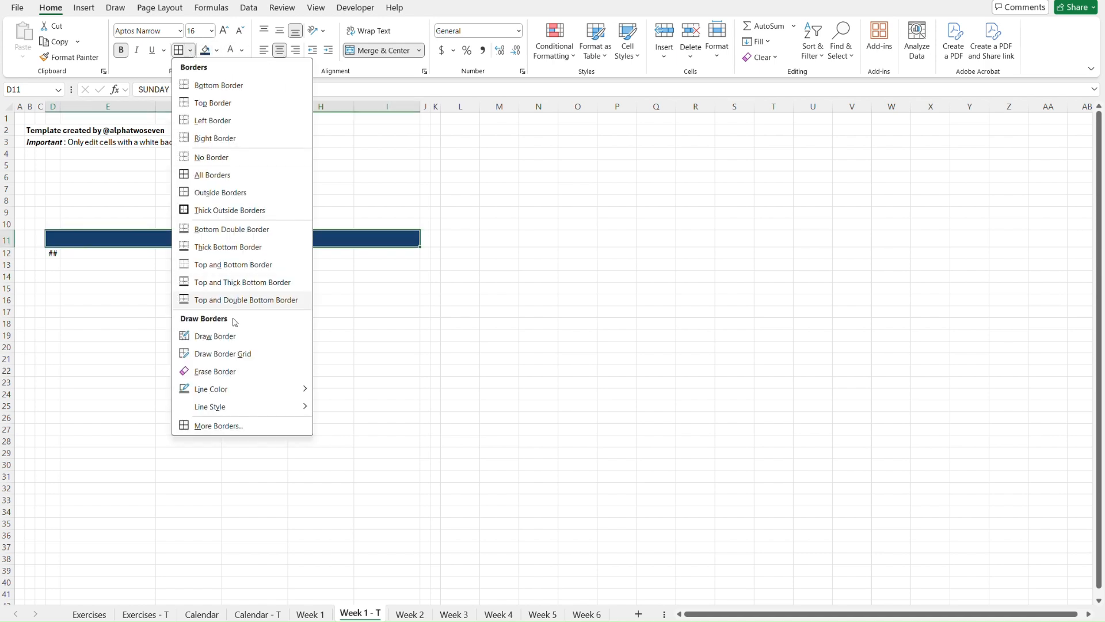
mouse_move(251, 389)
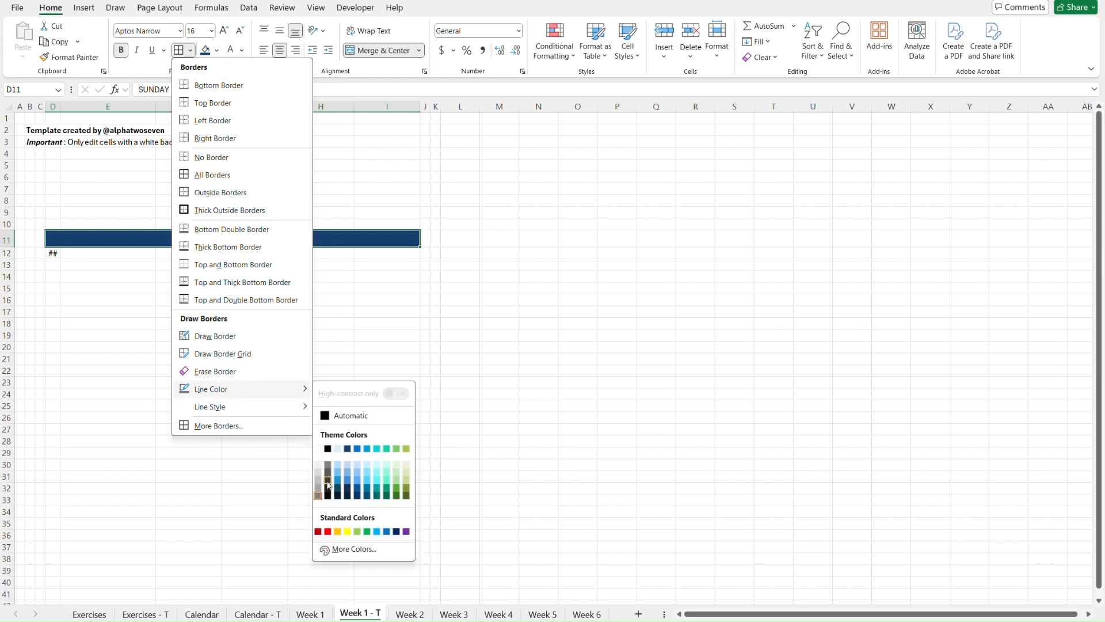
left_click(318, 448)
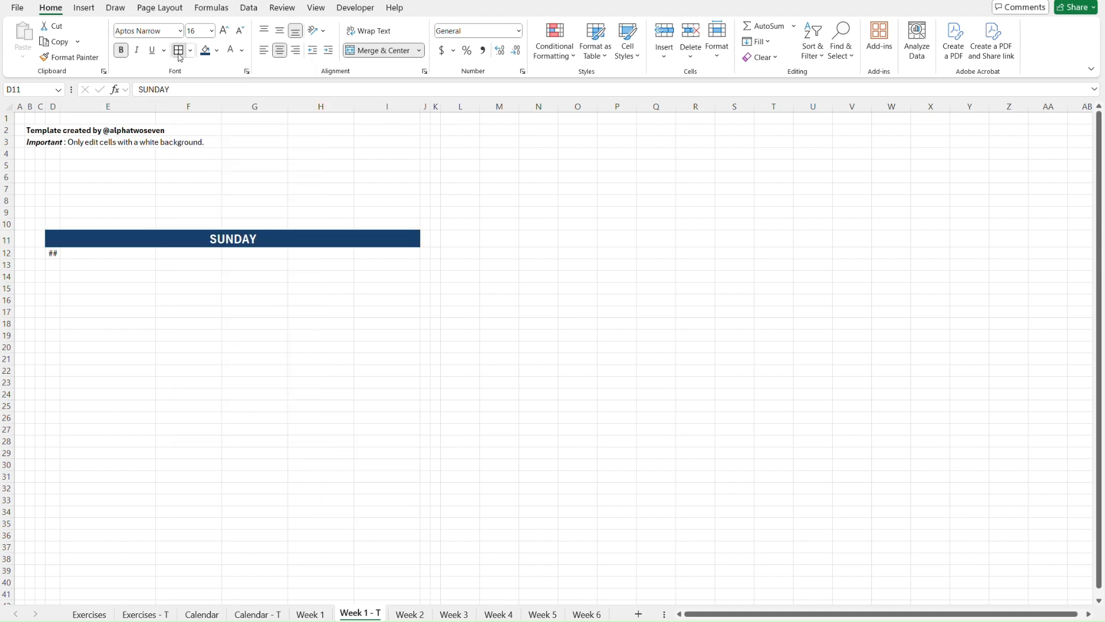
left_click(252, 201)
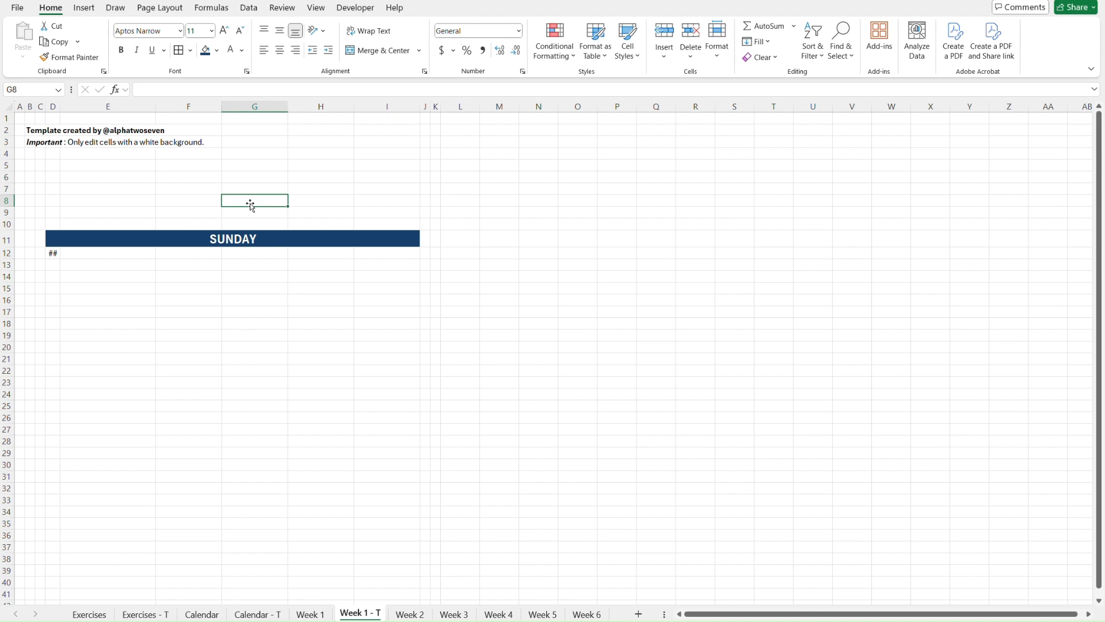
Step: Compare the Sunday heading in Week 1 with the newly formatted SUNDAY heading in Week 1 - T
key("ctrl+Page_Up")
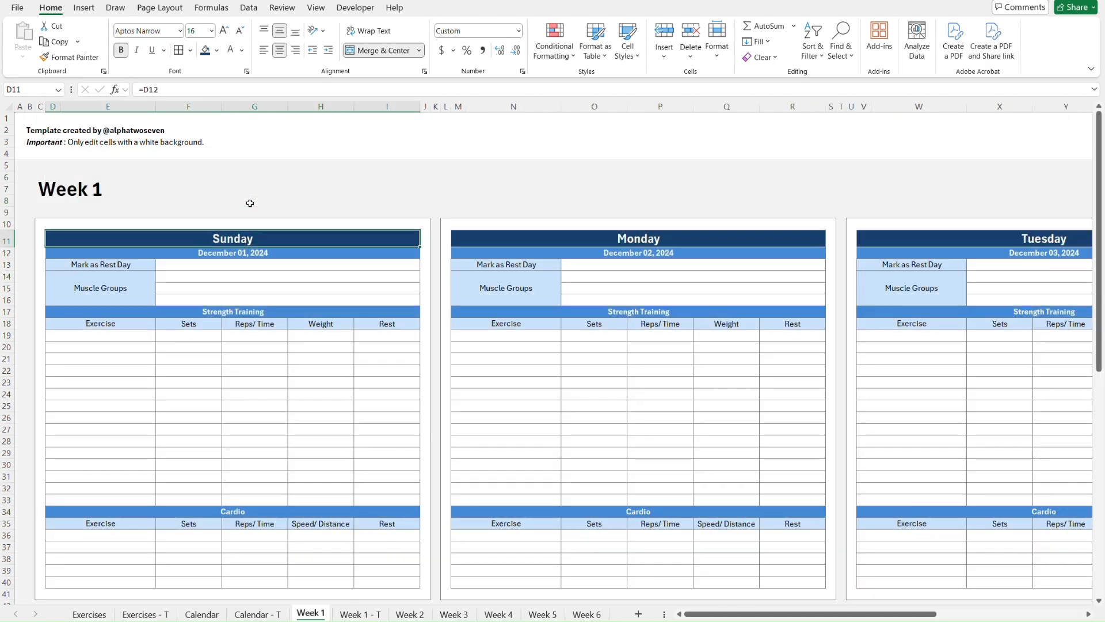
key("ctrl+Page_Down")
key("Down")
key("Down")
key("Down")
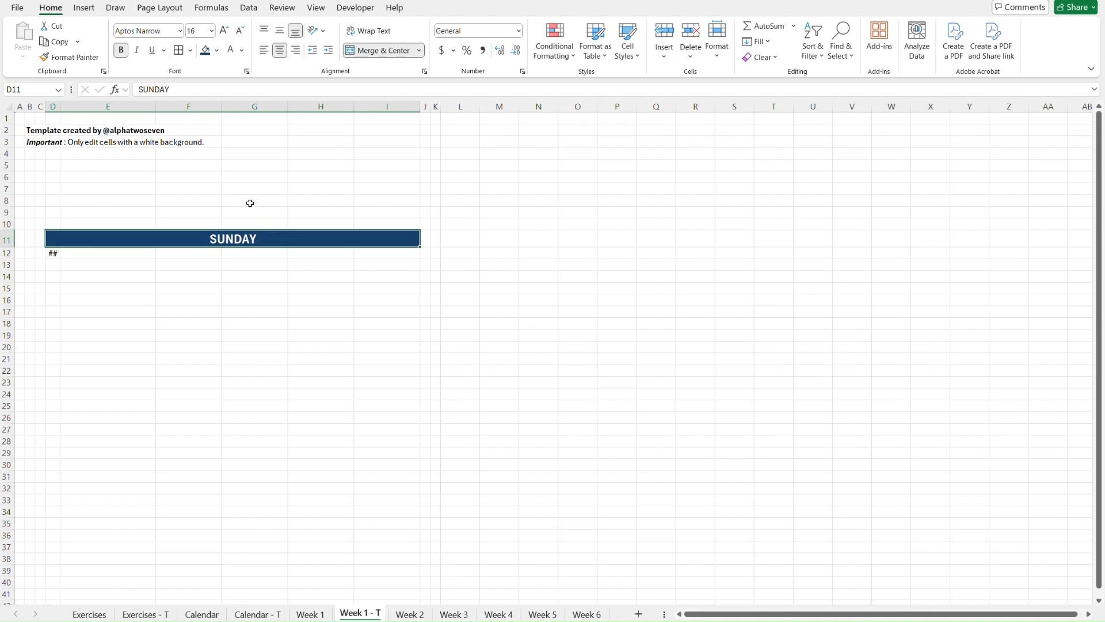
key("ctrl+Page_Up")
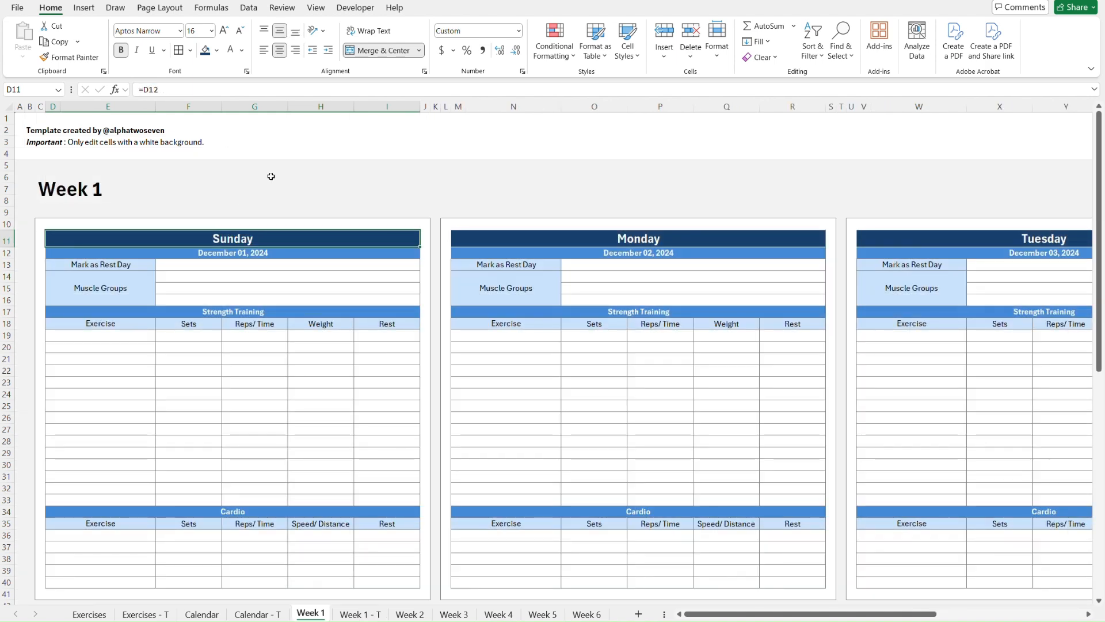
key("ctrl+Page_Down")
key("ctrl+Page_Up")
key("ctrl+Page_Down")
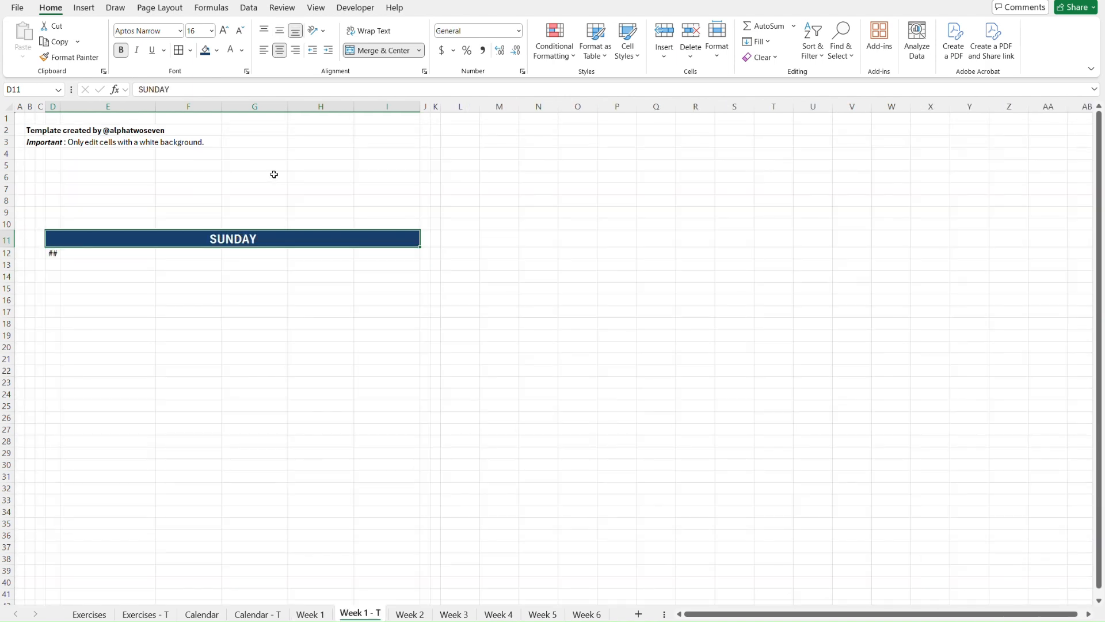
key("Down")
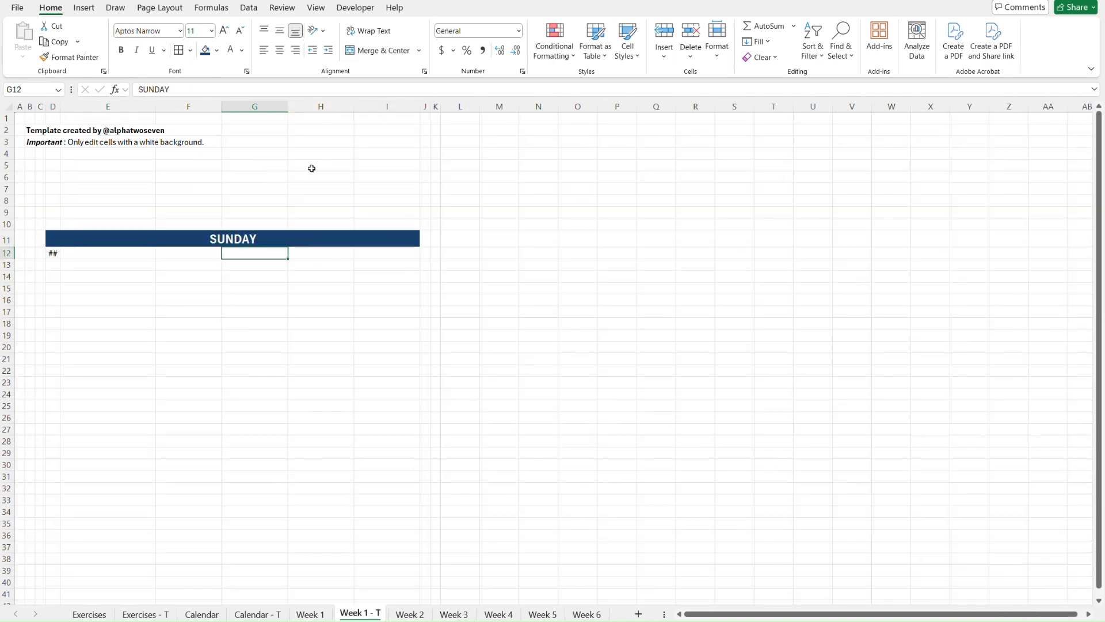
key("Left")
key("Left")
key("Up")
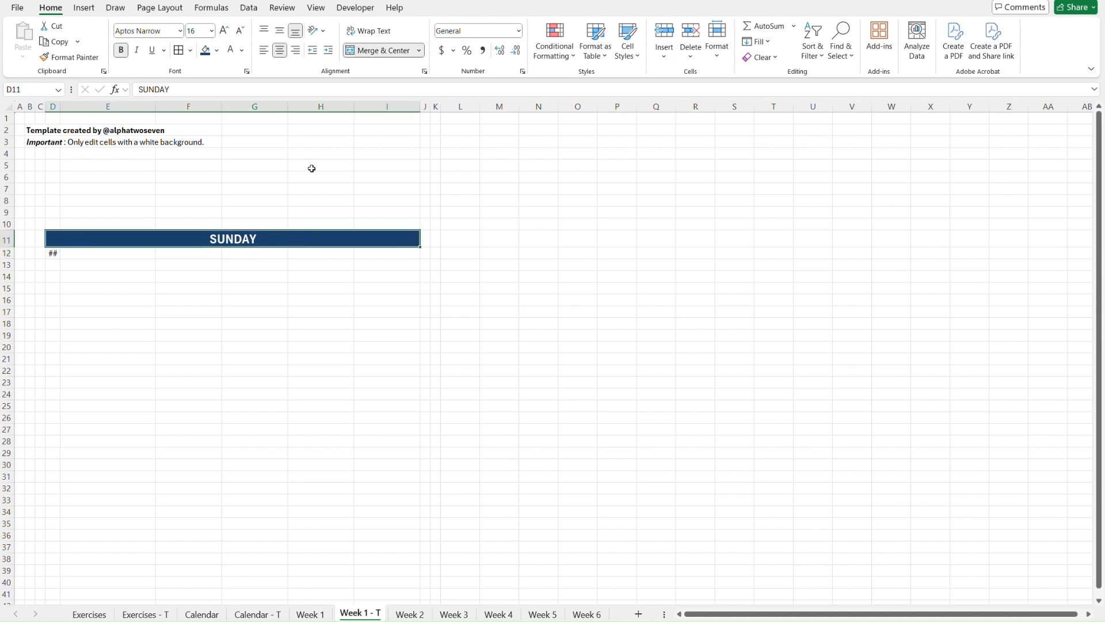
Step: Merge and center the linked date across D12:I12 in Week 1 - T
key("Down")
key("ctrl+Page_Up")
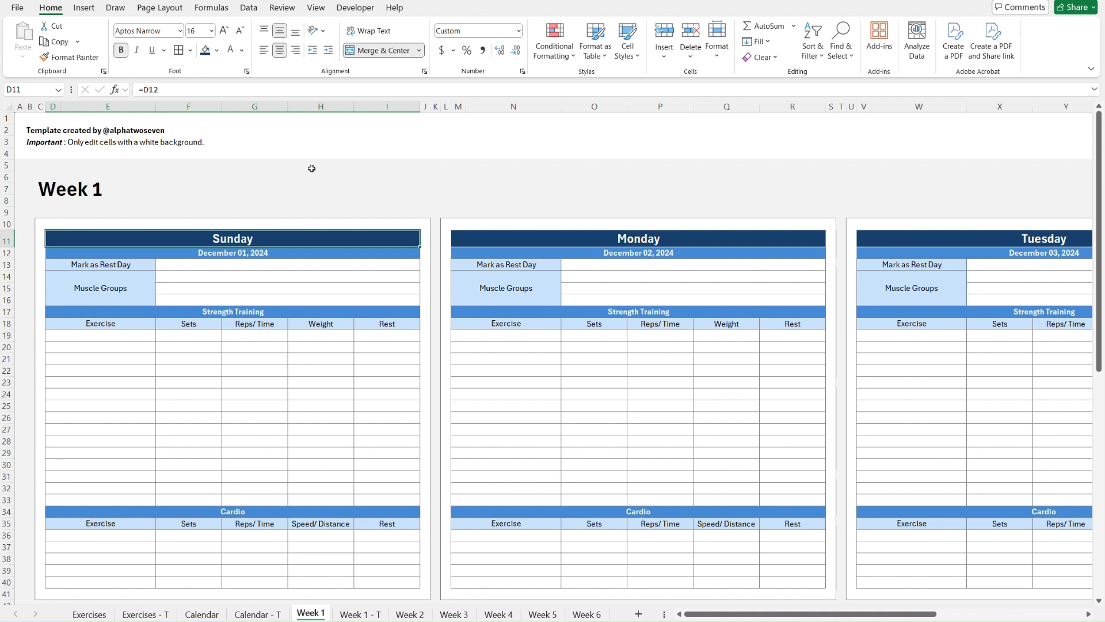
key("ctrl+Page_Down")
key("shift+Right")
key("shift+Right")
key("shift+Right")
key("shift+Right")
key("shift+Right")
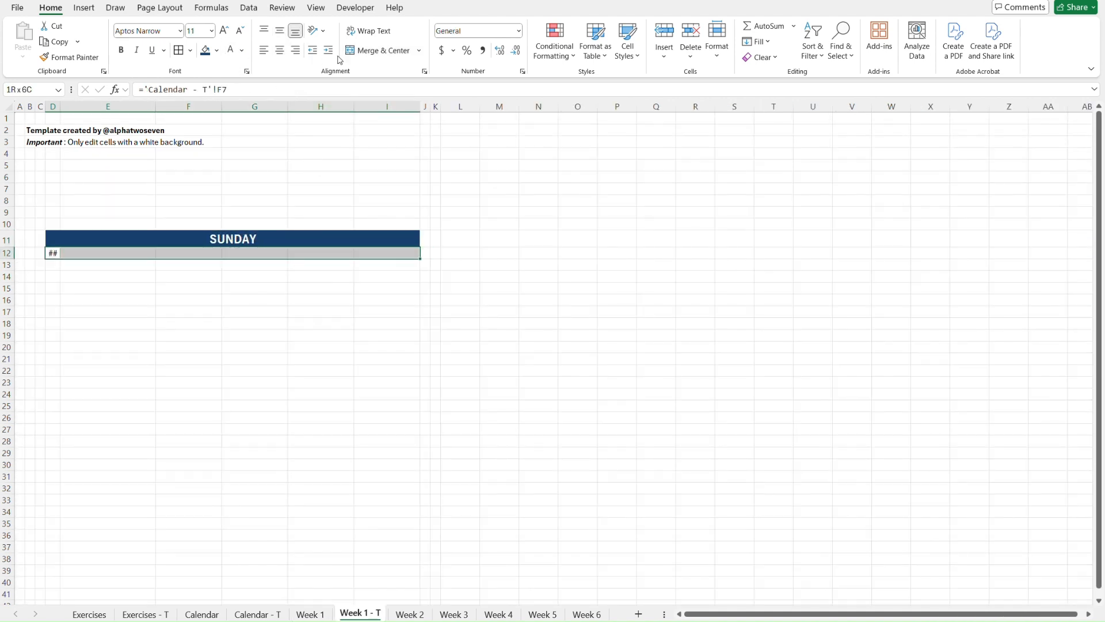
left_click(388, 55)
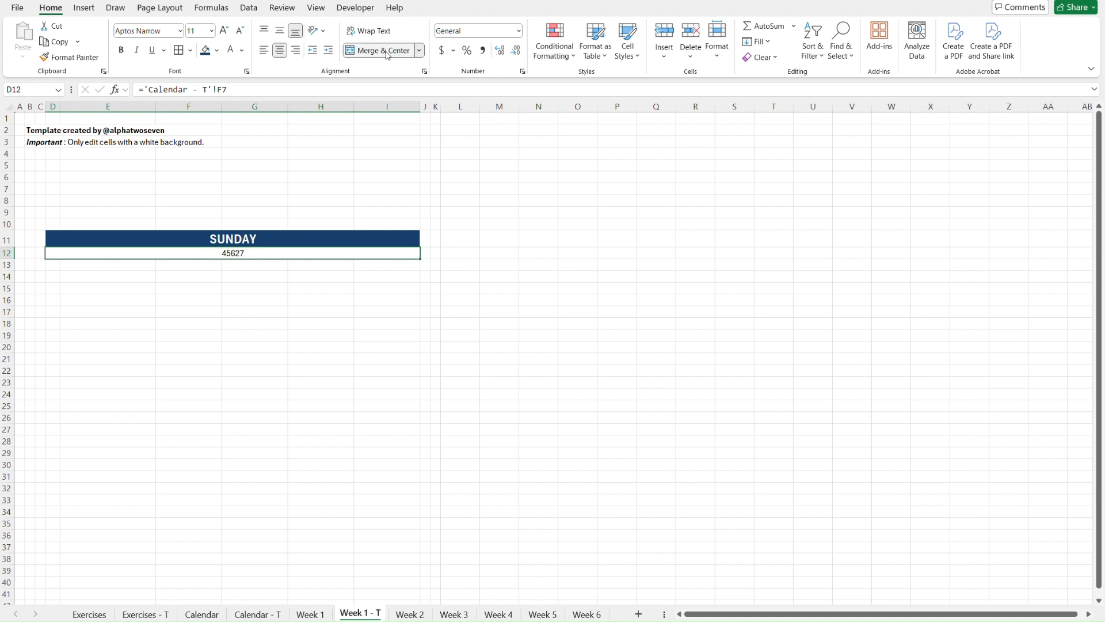
Step: Fill the merged date cell D12 with solid blue and compare it with the date cell's fill in Week 1
left_click(218, 51)
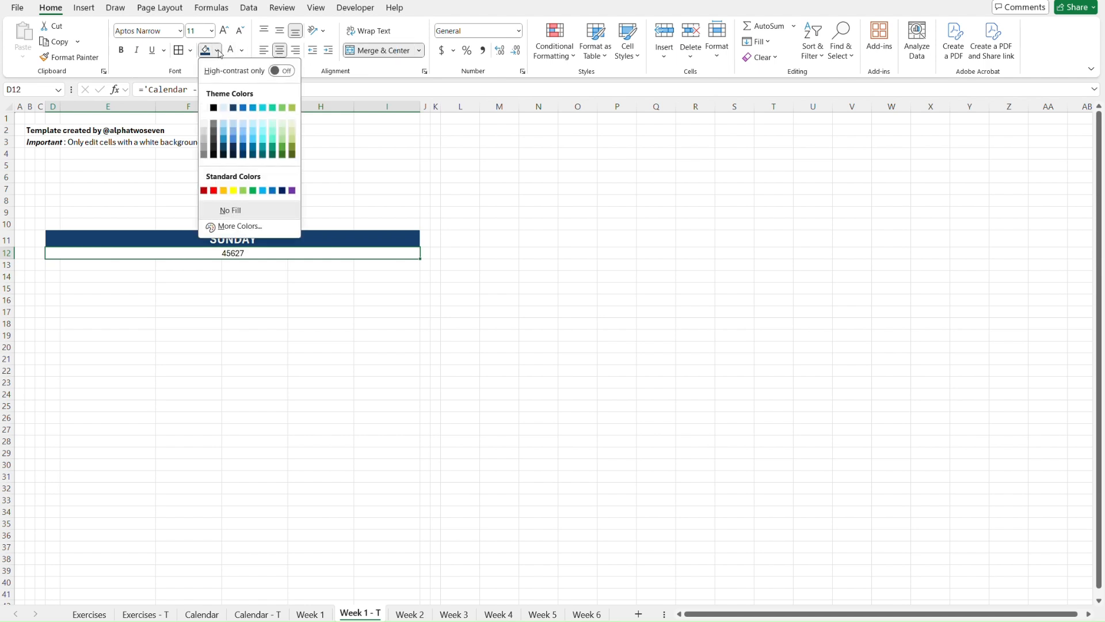
left_click(242, 108)
key("ctrl+Page_Up")
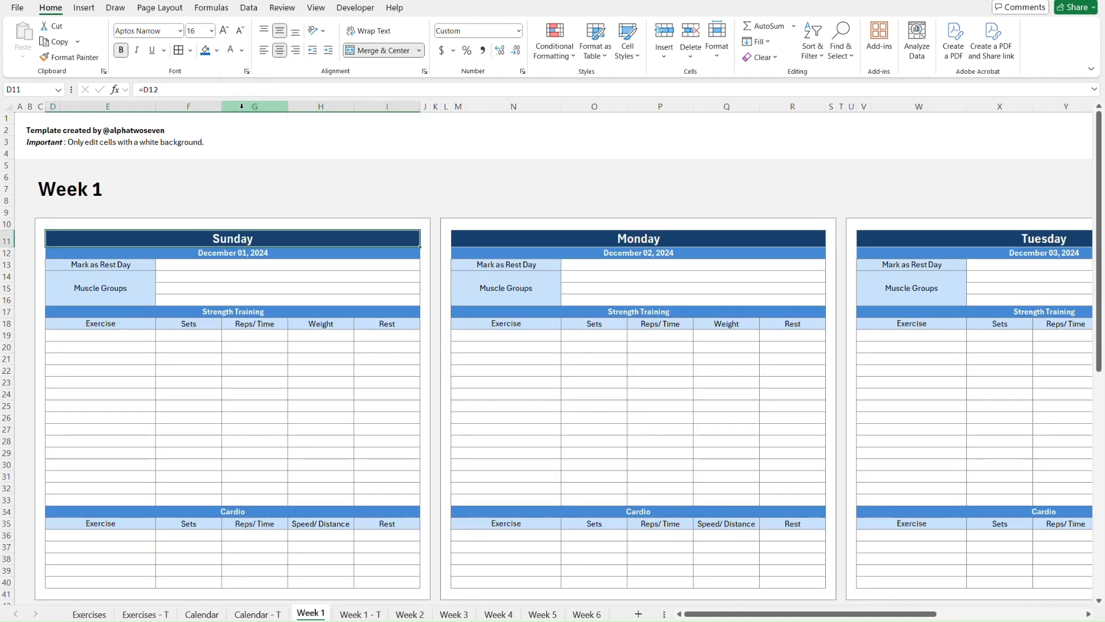
key("Down")
left_click(217, 50)
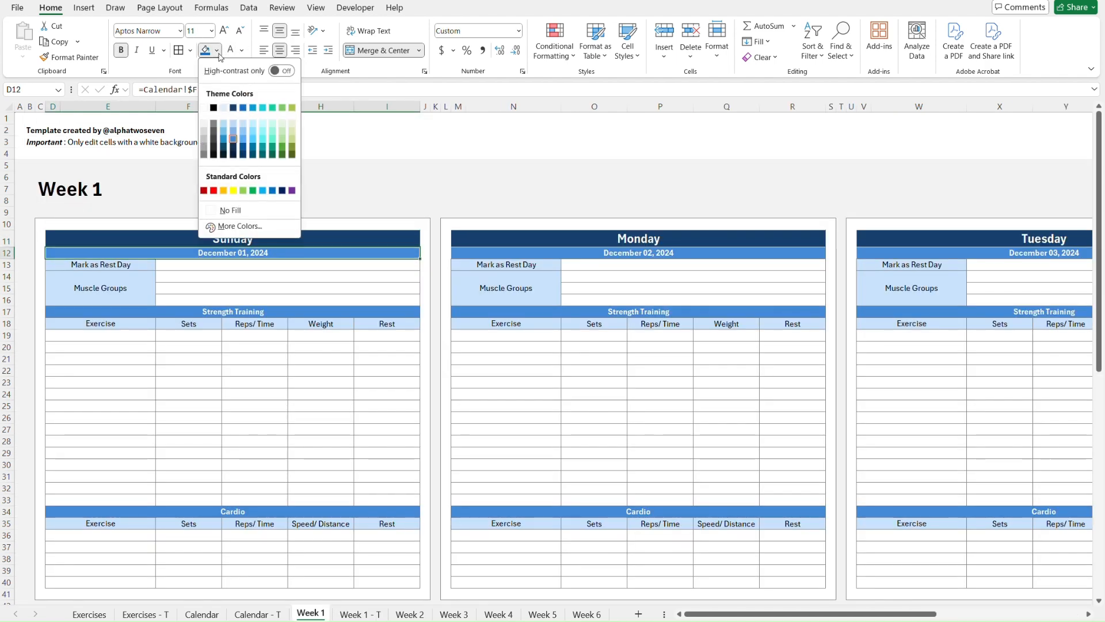
left_click(234, 140)
key("ctrl+Page_Down")
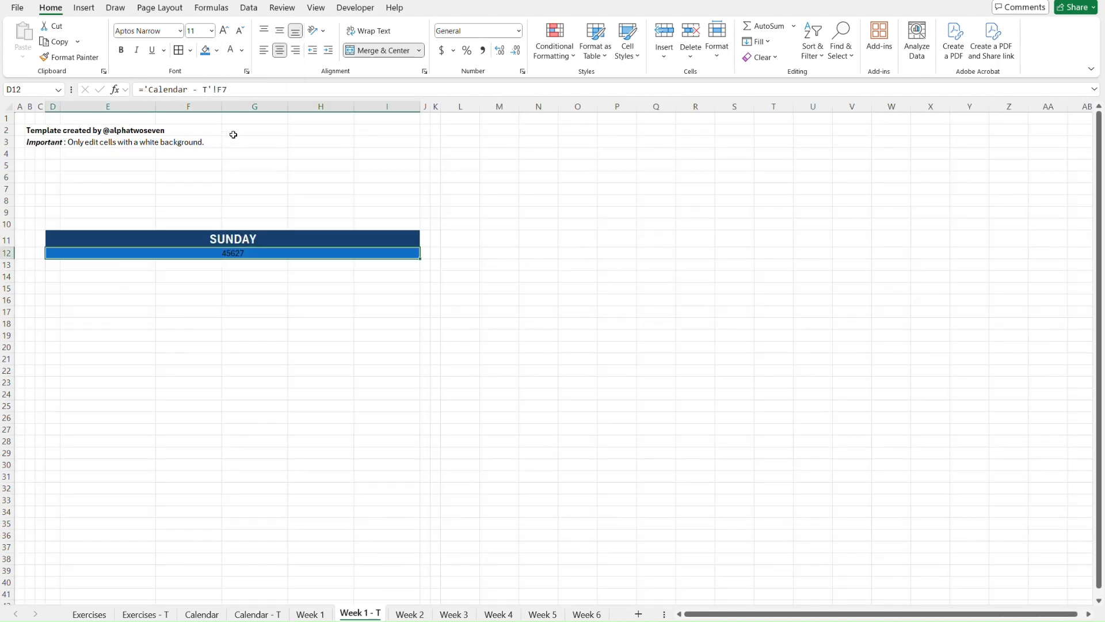
left_click(217, 50)
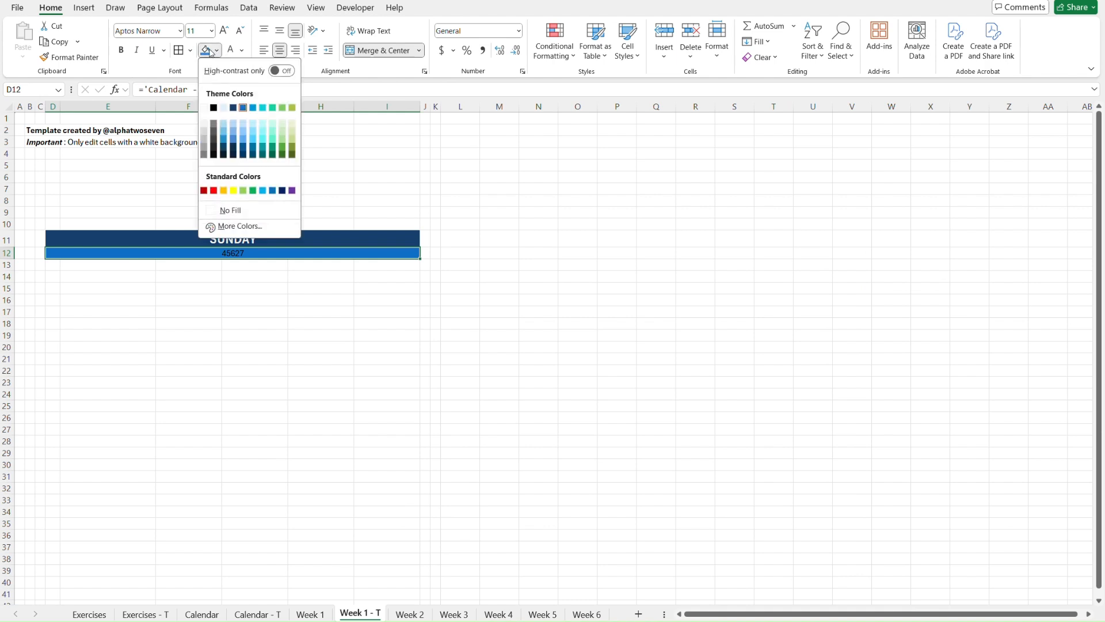
left_click(210, 51)
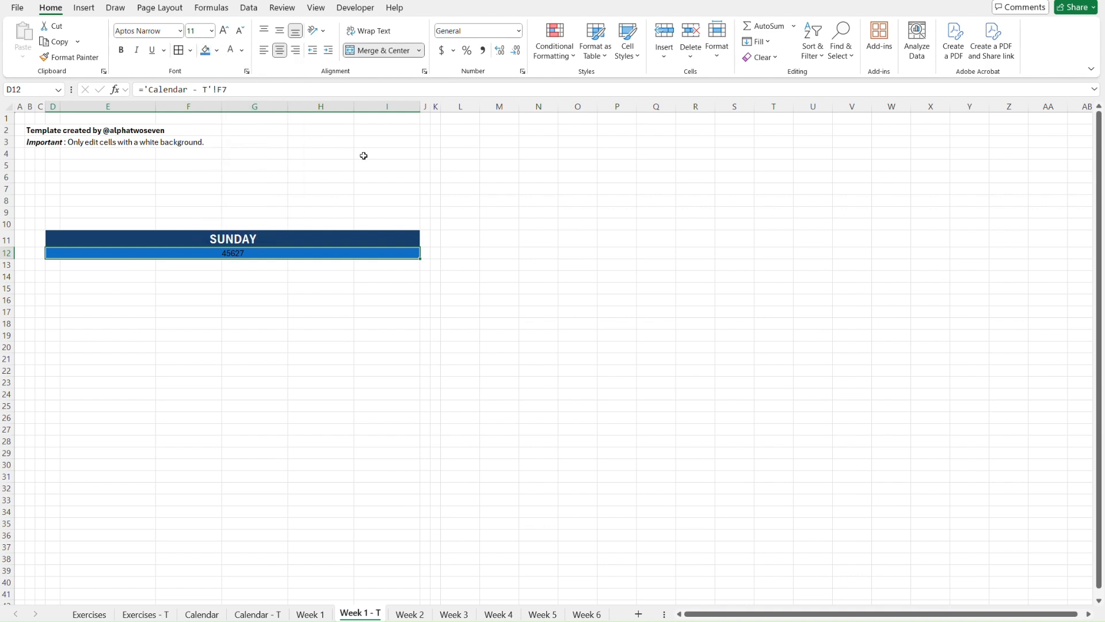
Step: Apply the lighter blue fill of Week 1's date cell D12 to the merged date cell in Week 1 - T
key("ctrl+Page_Up")
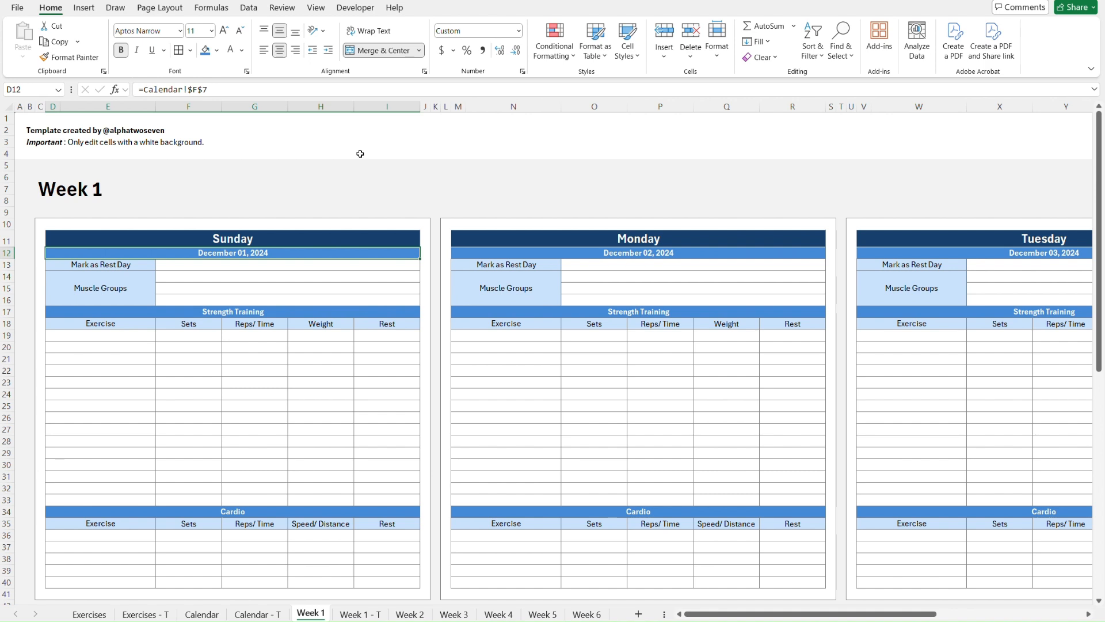
left_click(217, 50)
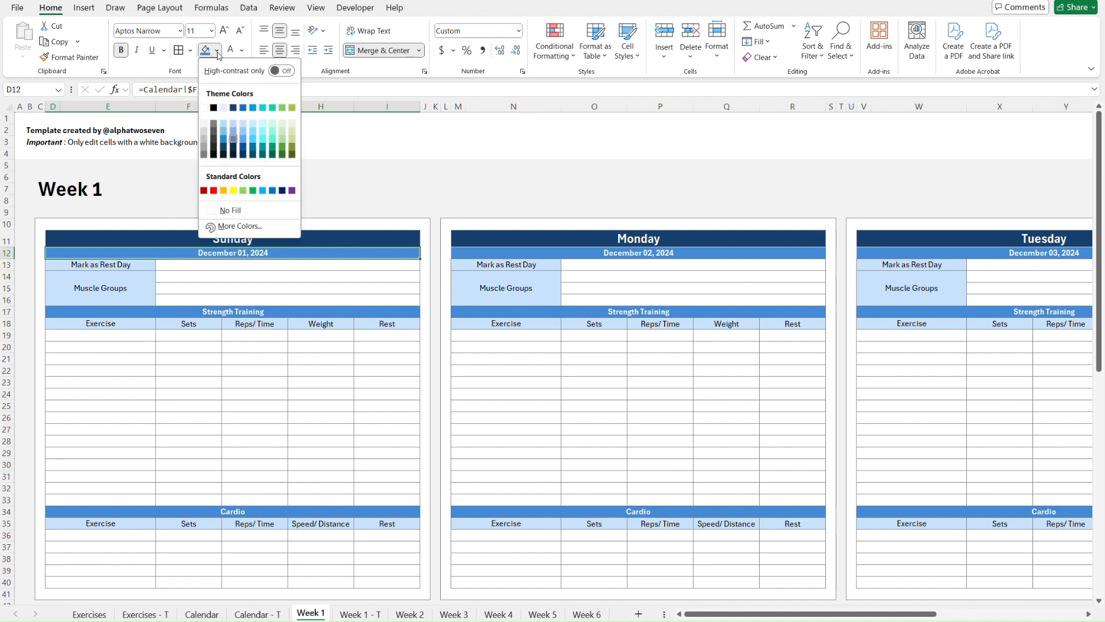
left_click(234, 139)
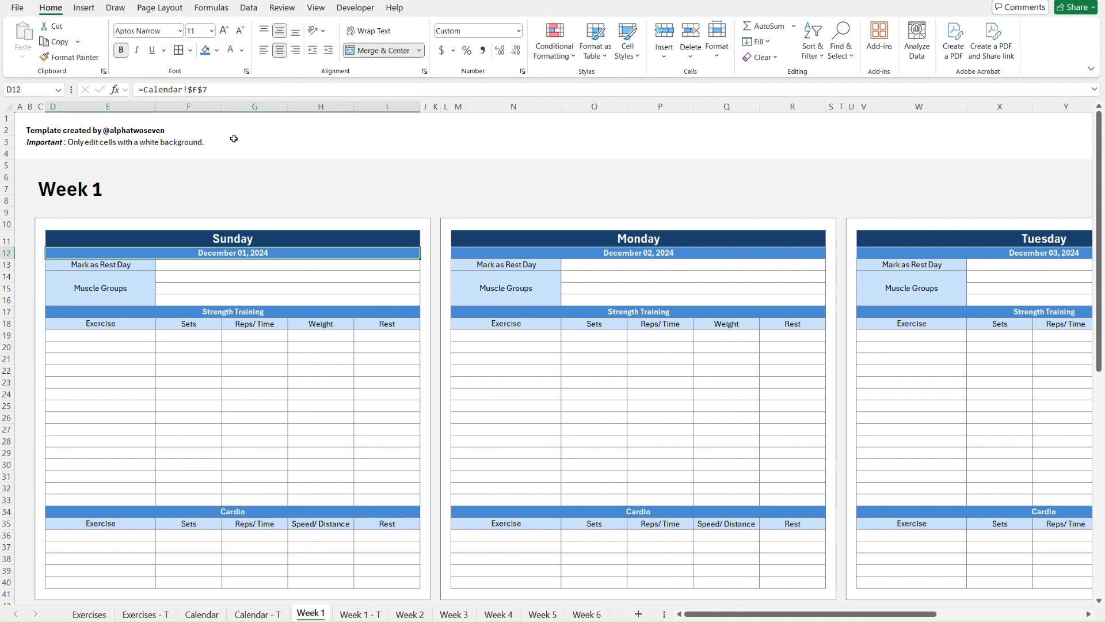
key("ctrl+Page_Down")
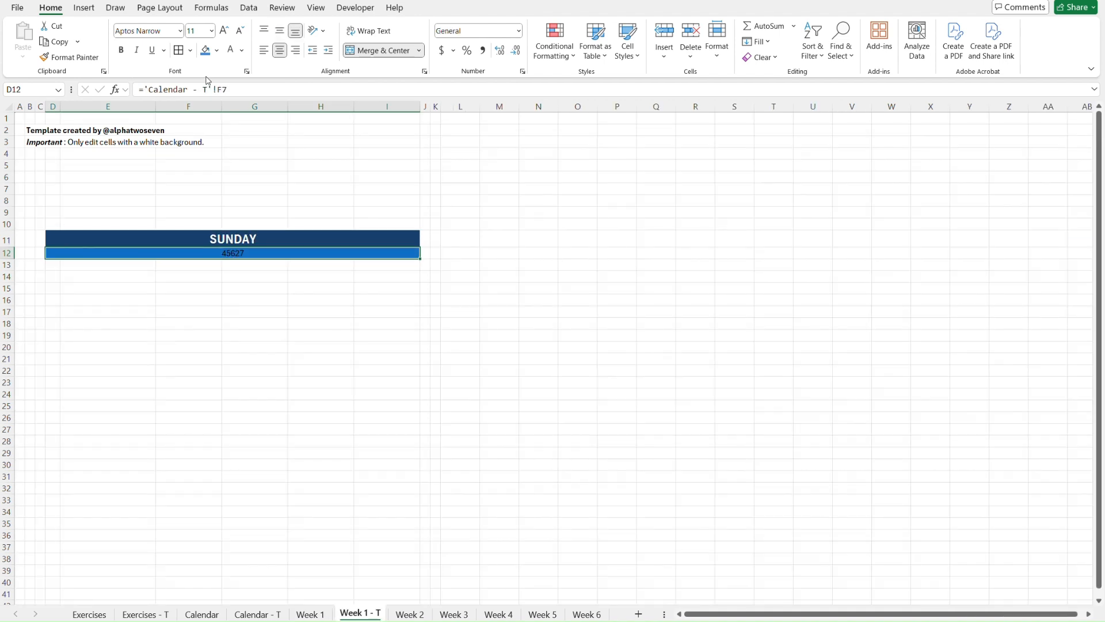
left_click(206, 50)
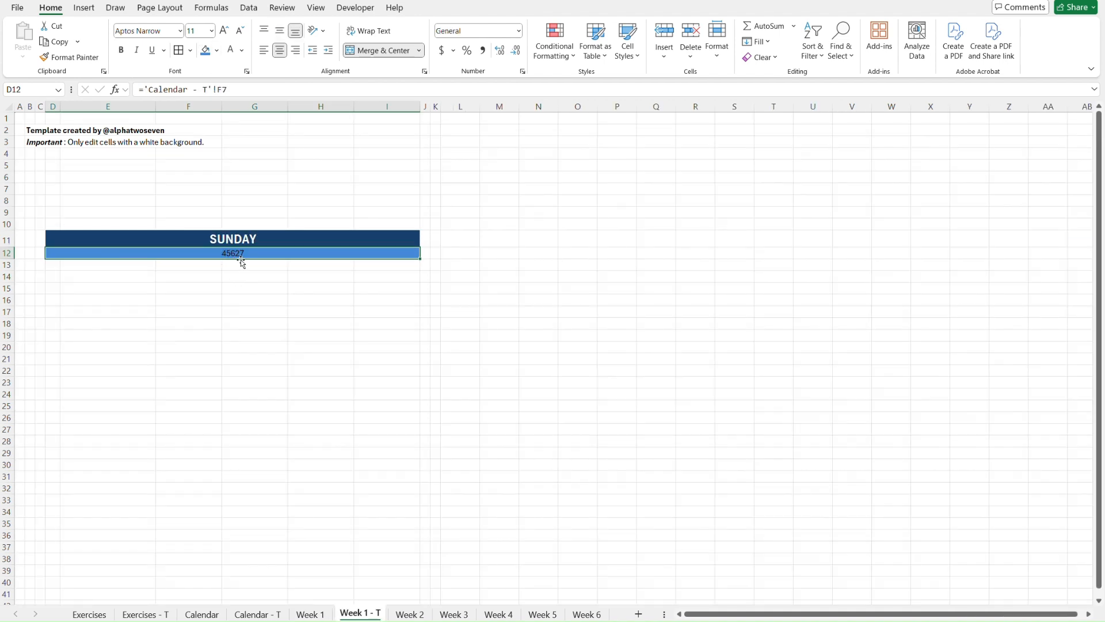
Step: Give the date cell D12 in Week 1 - T white text and the Short Date number format
left_click(230, 50)
left_click(519, 31)
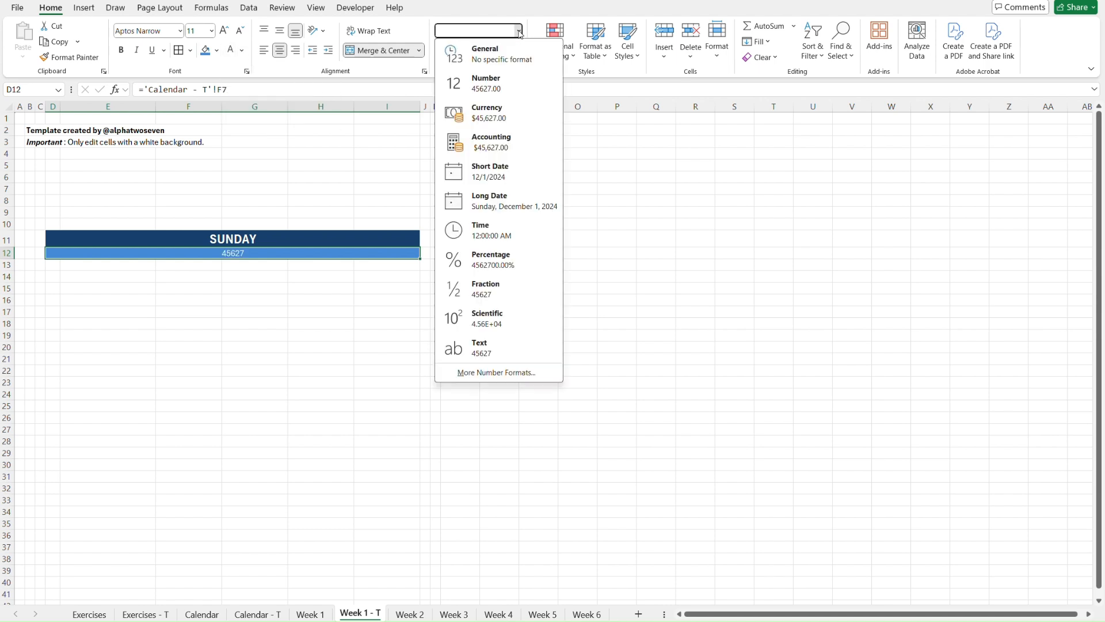
left_click(521, 172)
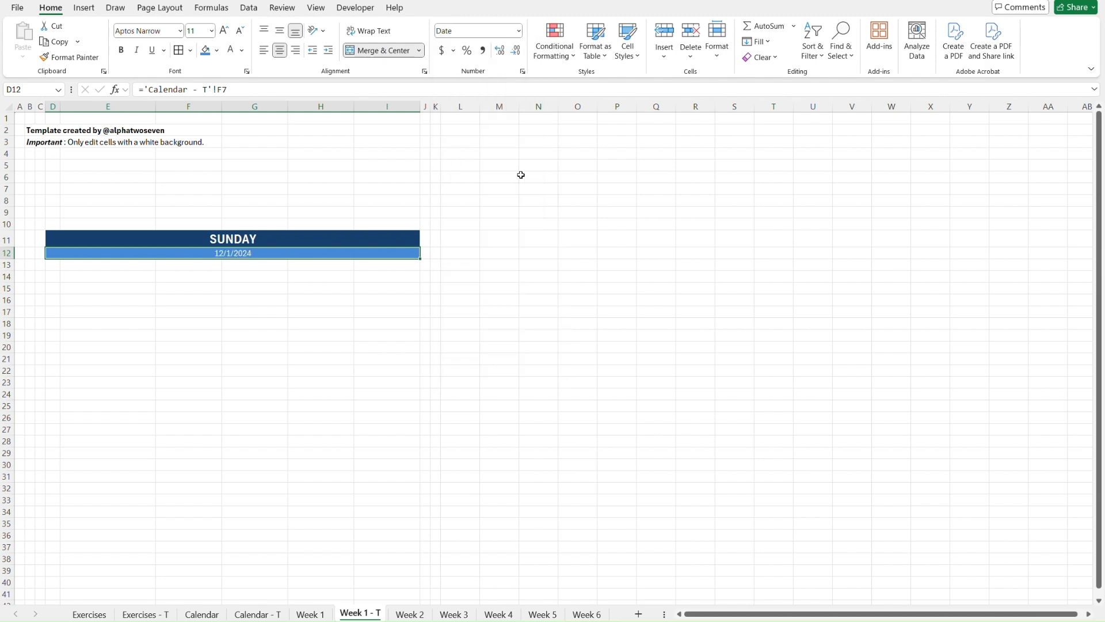
Step: Copy the custom format code mmmm dd, yyyy from Week 1's date cell D12 and return to Week 1 - T
key("ctrl+Page_Up")
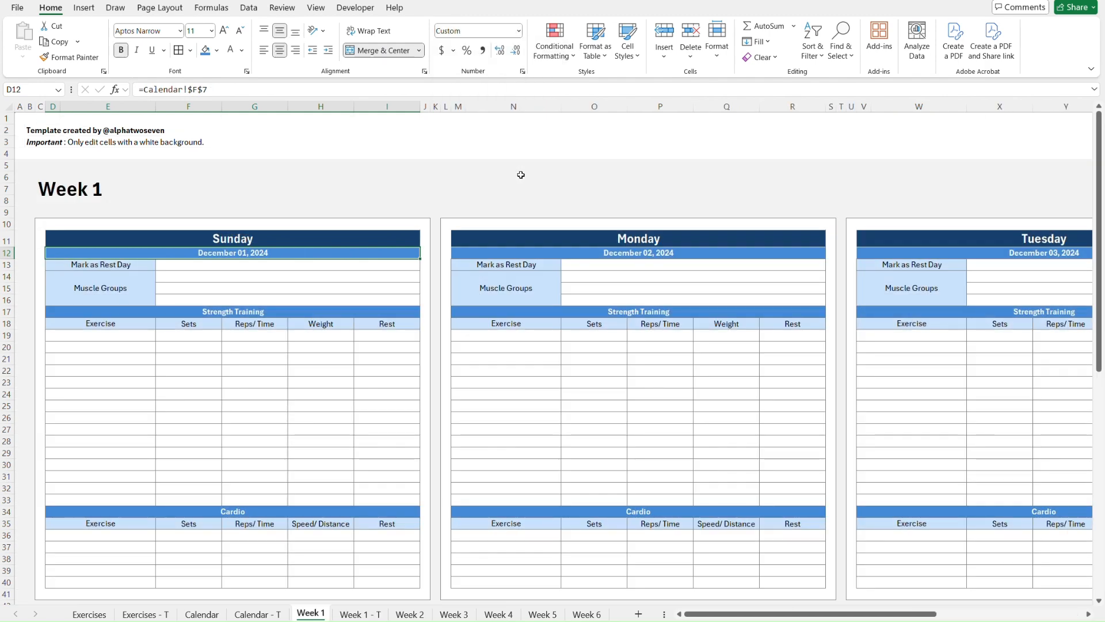
left_click(522, 72)
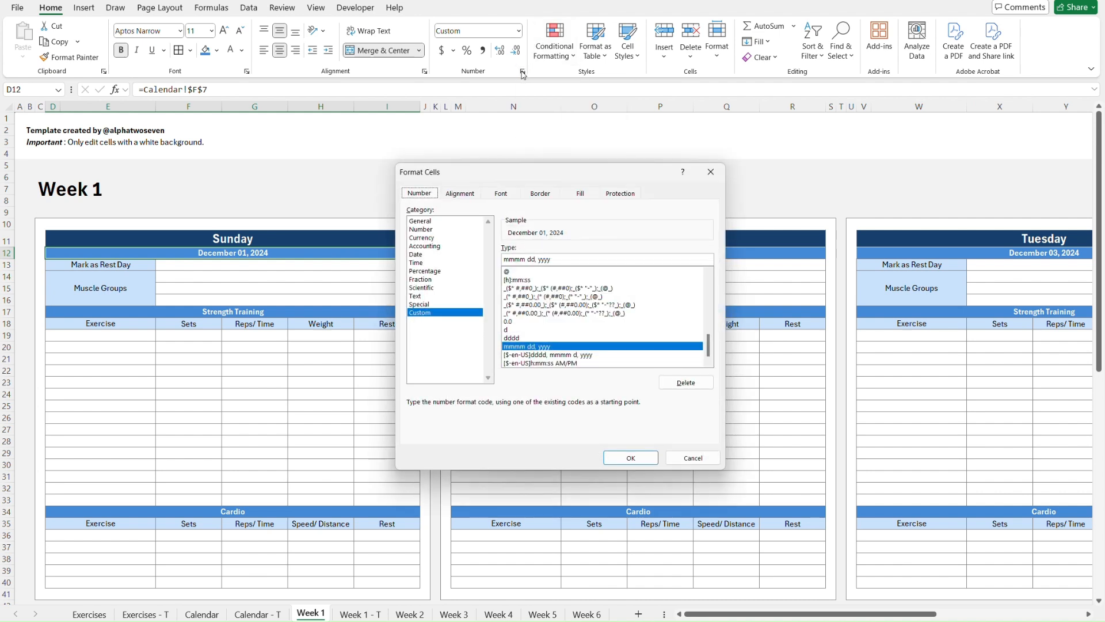
left_click_drag(554, 259, 502, 264)
key("ctrl+c")
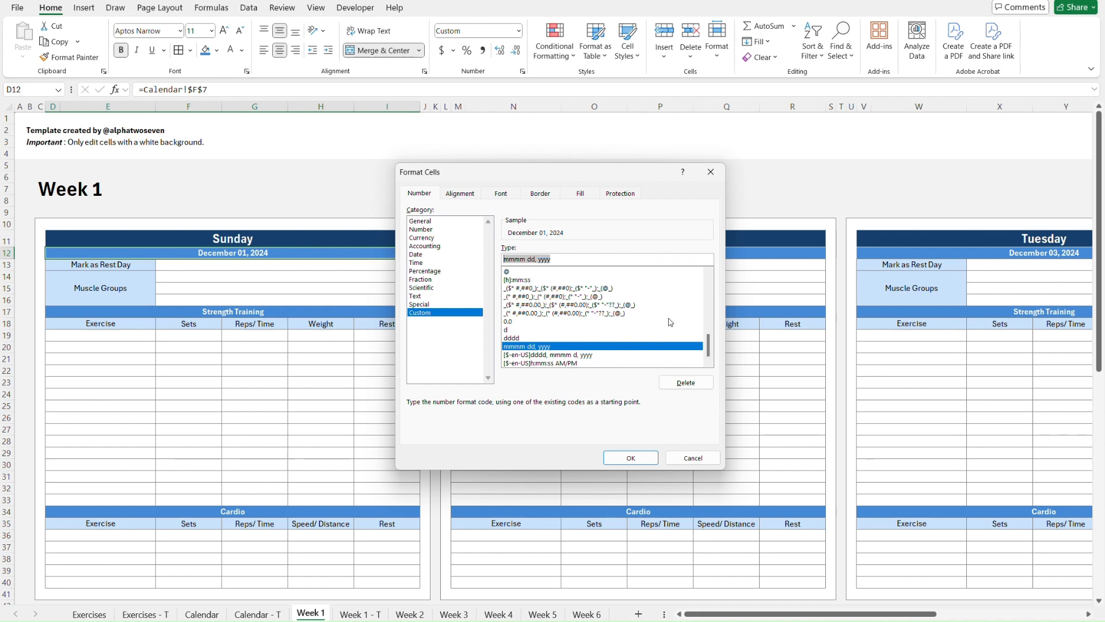
left_click(711, 174)
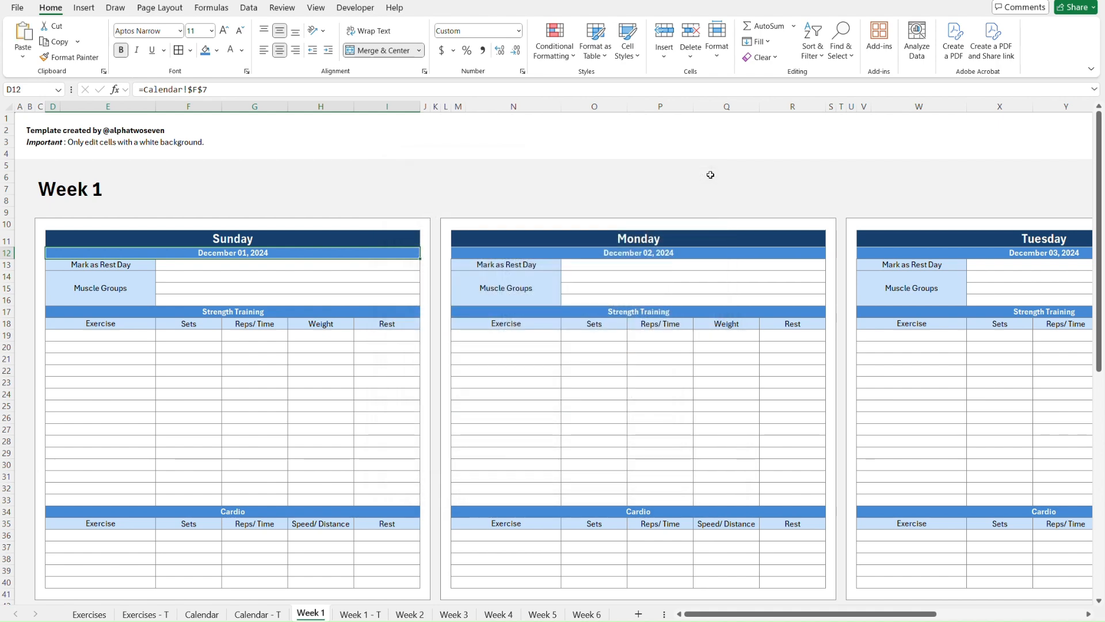
key("ctrl+Page_Down")
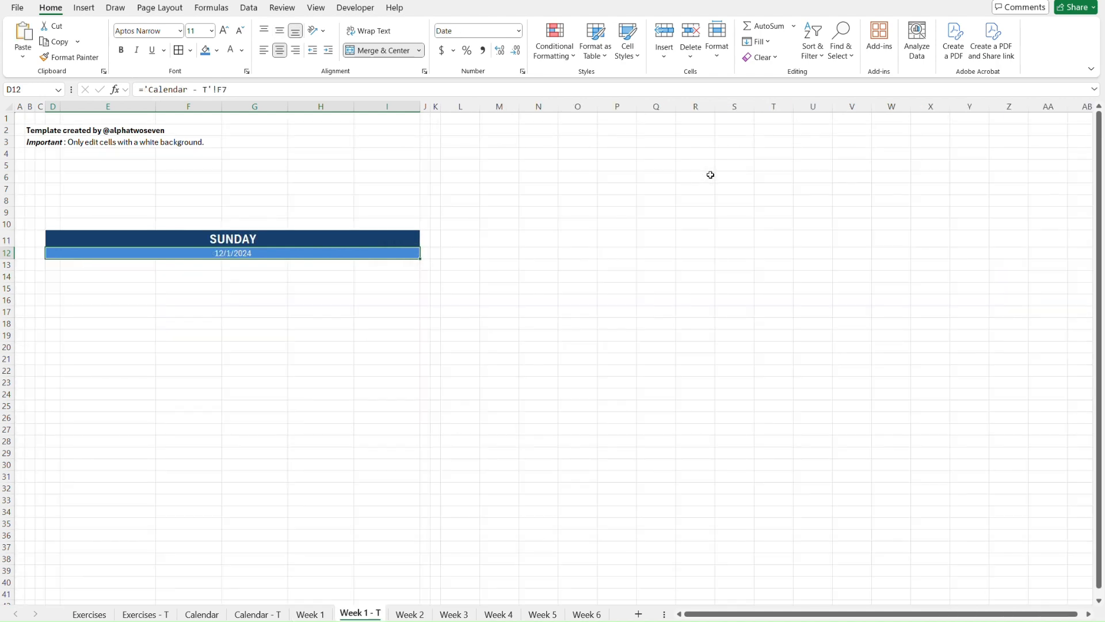
Step: Apply the custom number format mmmm dd, yyyy to the merged date cell D12 in Week 1 - T
left_click(523, 72)
left_click(427, 313)
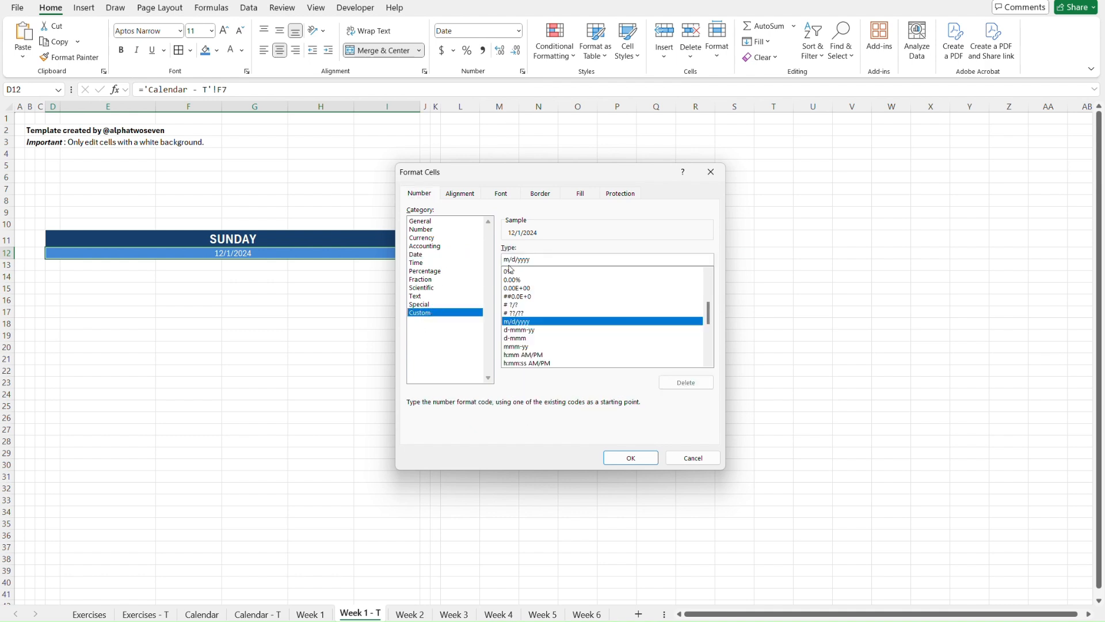
left_click_drag(541, 260, 501, 260)
key("ctrl+v")
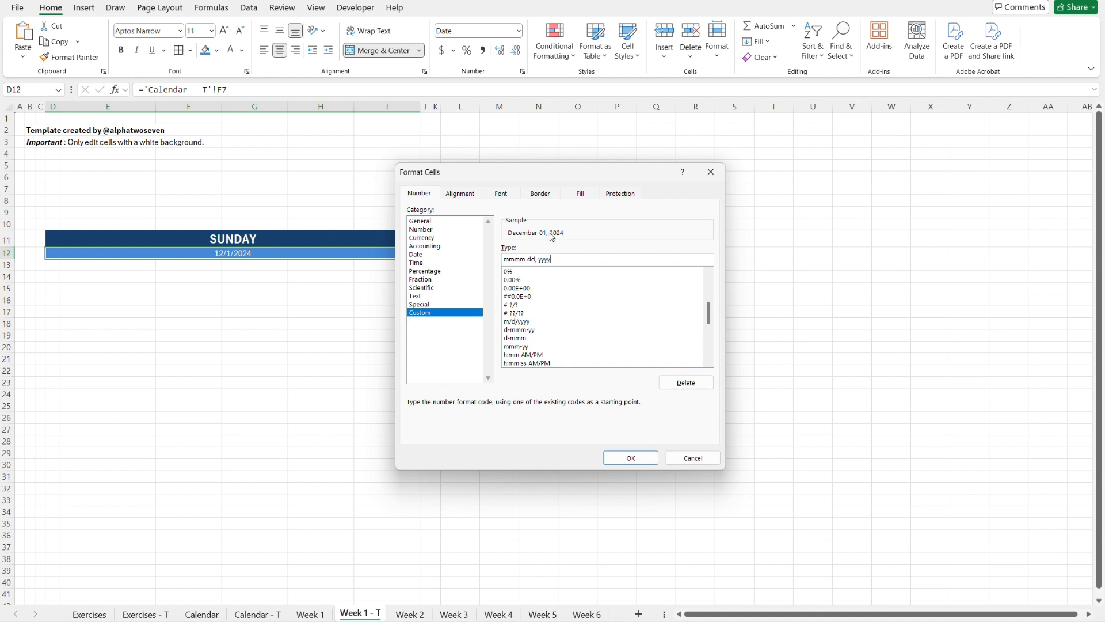
left_click(643, 459)
Step: Compare the date with Week 1's styling and make the date in D12 of Week 1 - T bold
left_click(347, 345)
key("ctrl+Page_Up")
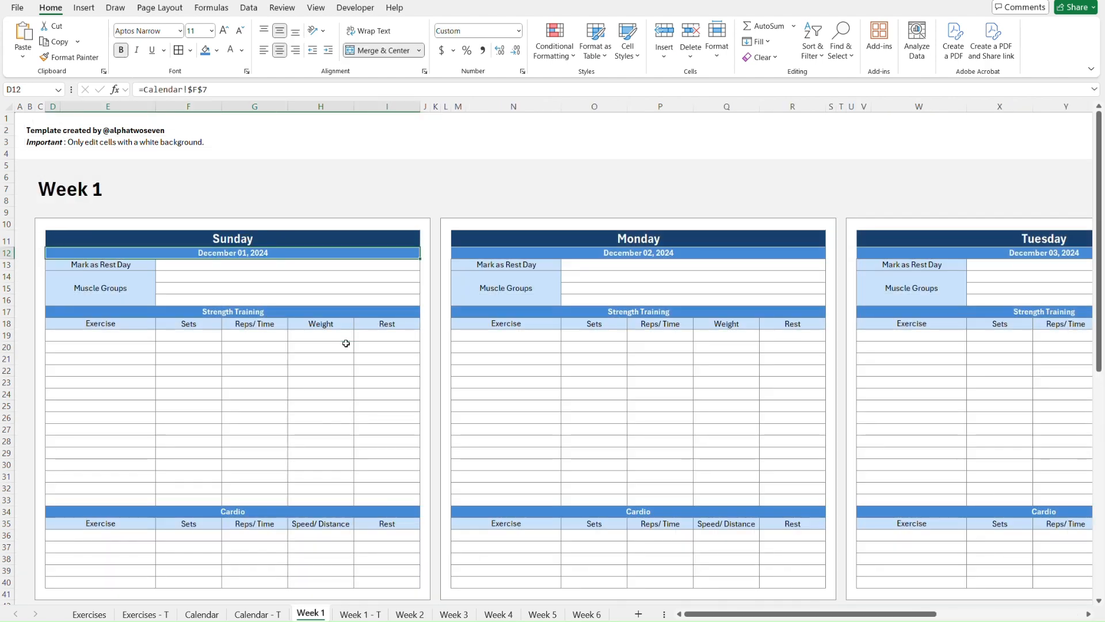
key("ctrl+Page_Down")
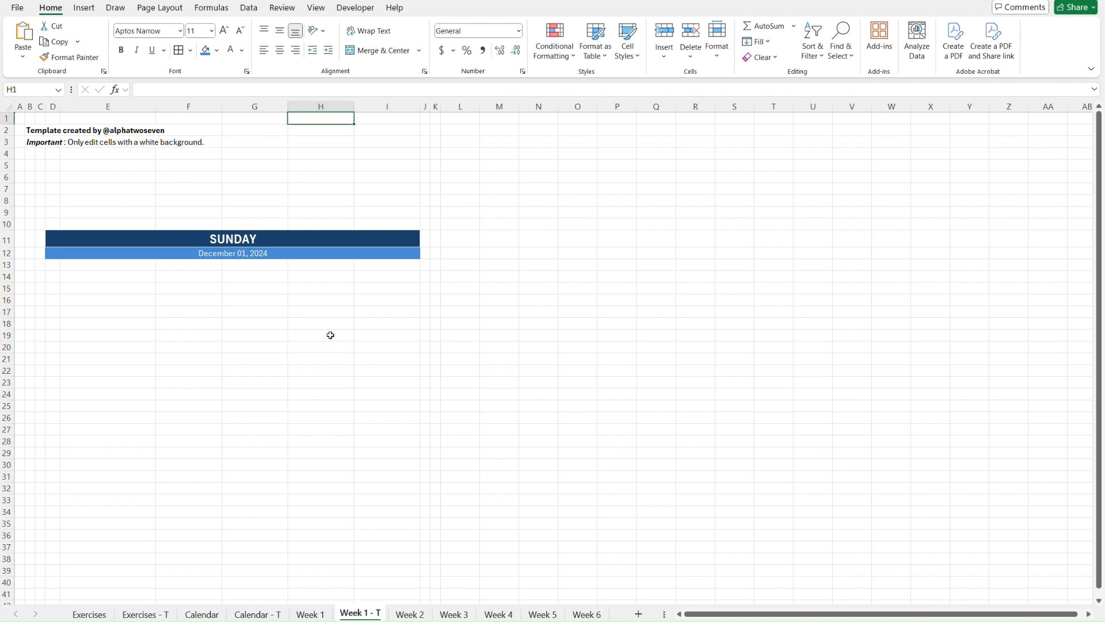
left_click(90, 253)
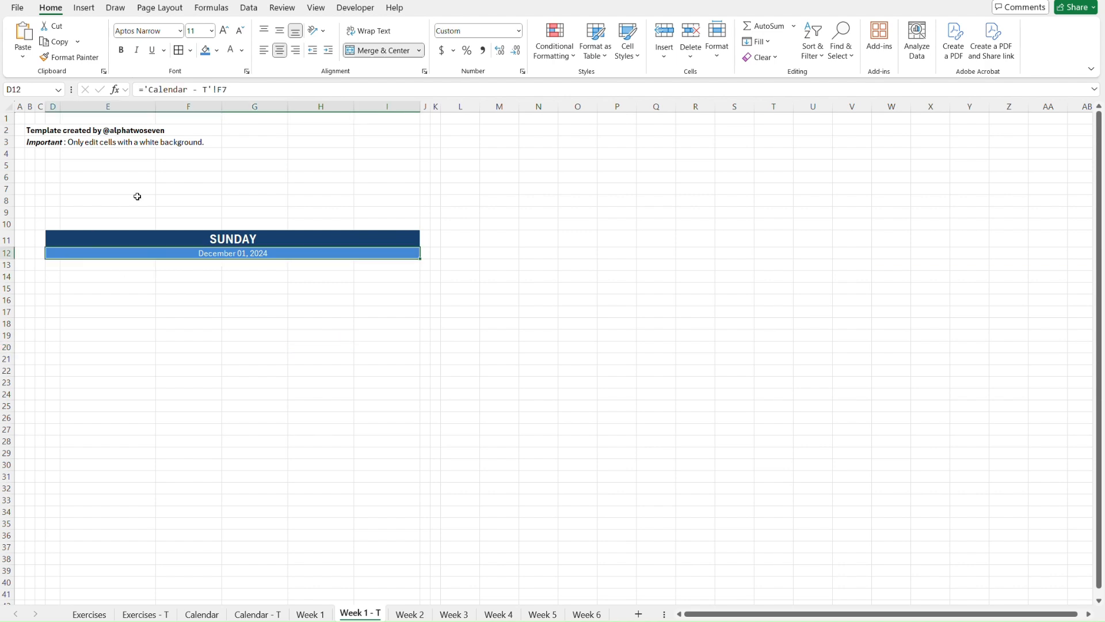
left_click(114, 276)
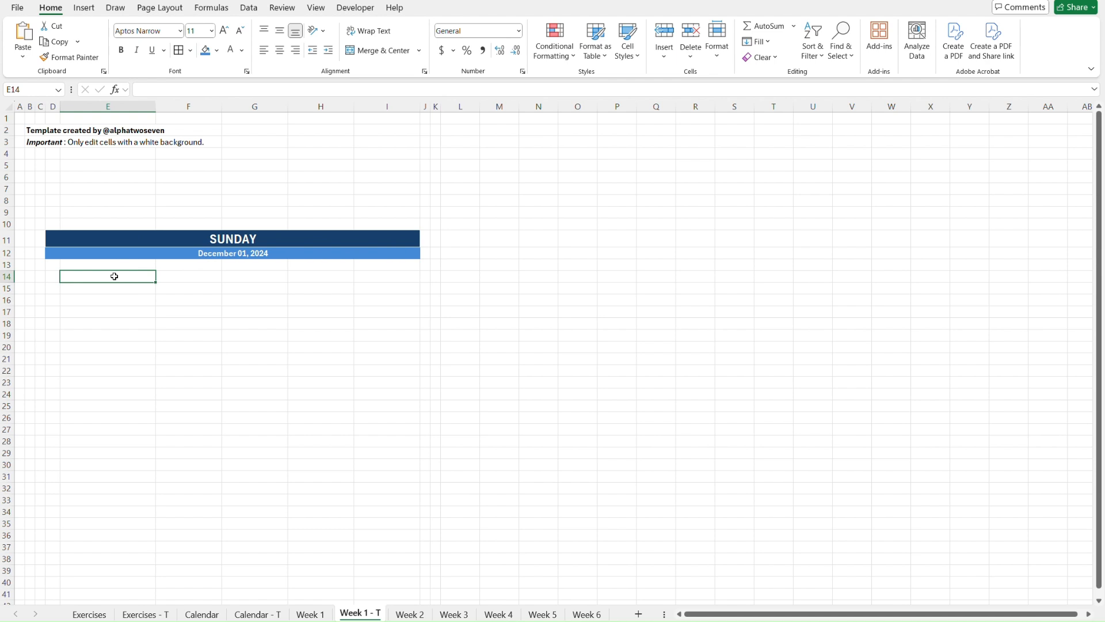
Step: Reapply the light blue theme fill to the Mark as Rest Day and Muscle Groups labels D13:E16 in Week 1
key("ctrl+Page_Up")
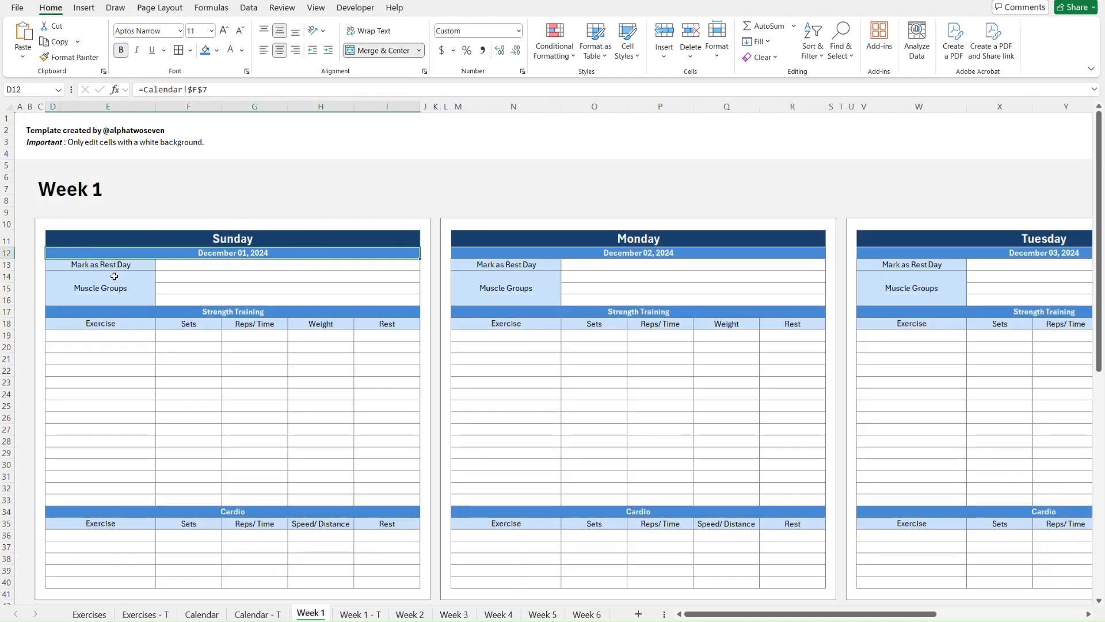
left_click_drag(114, 265, 114, 277)
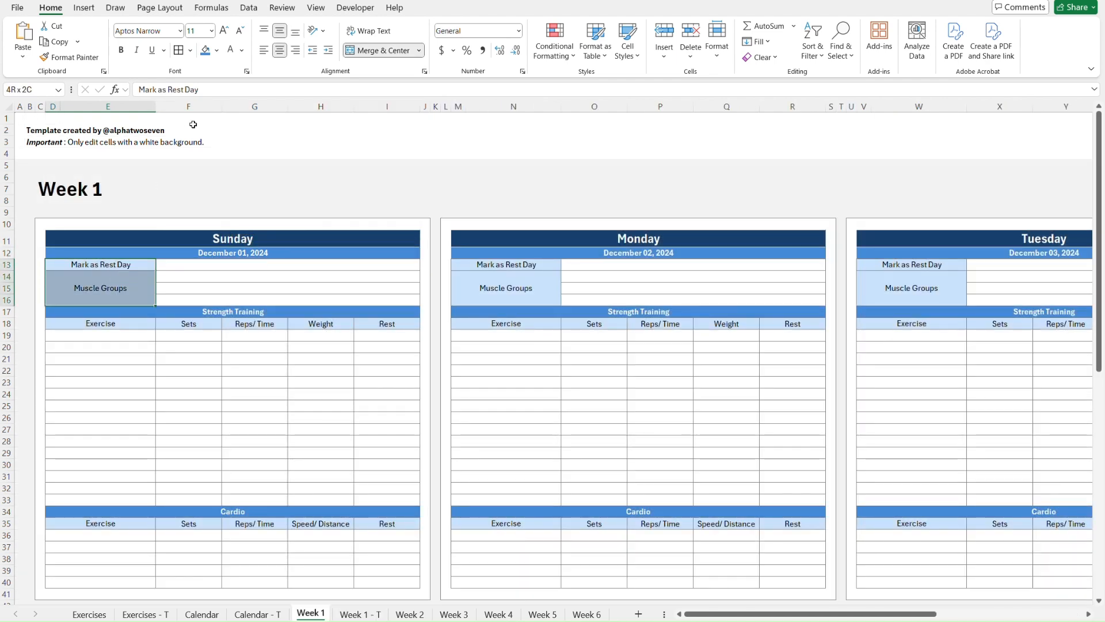
left_click(217, 50)
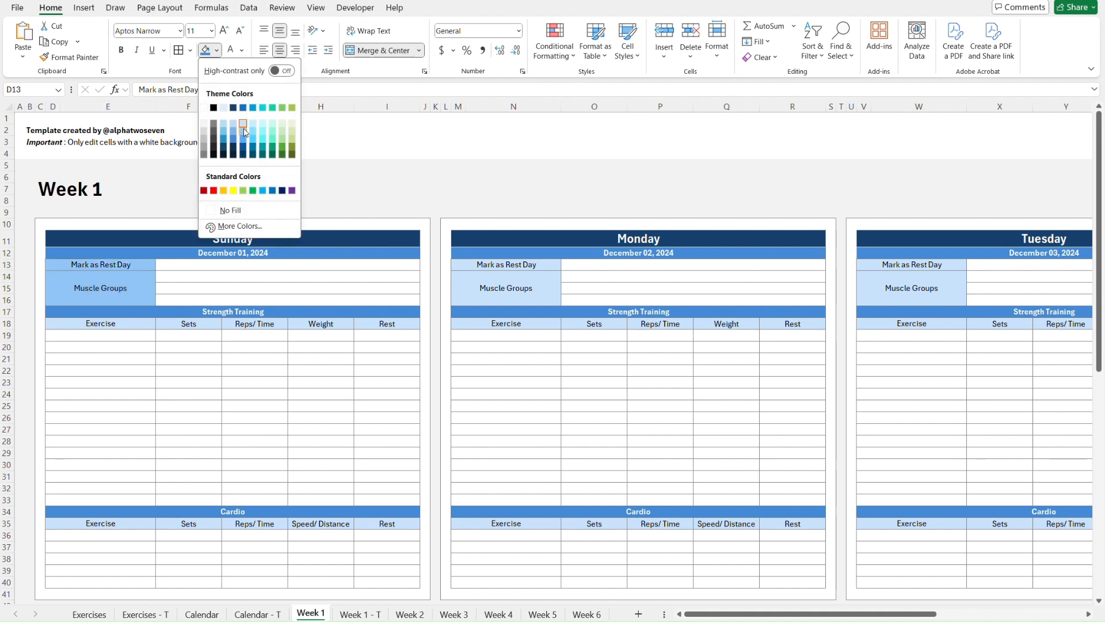
left_click(244, 126)
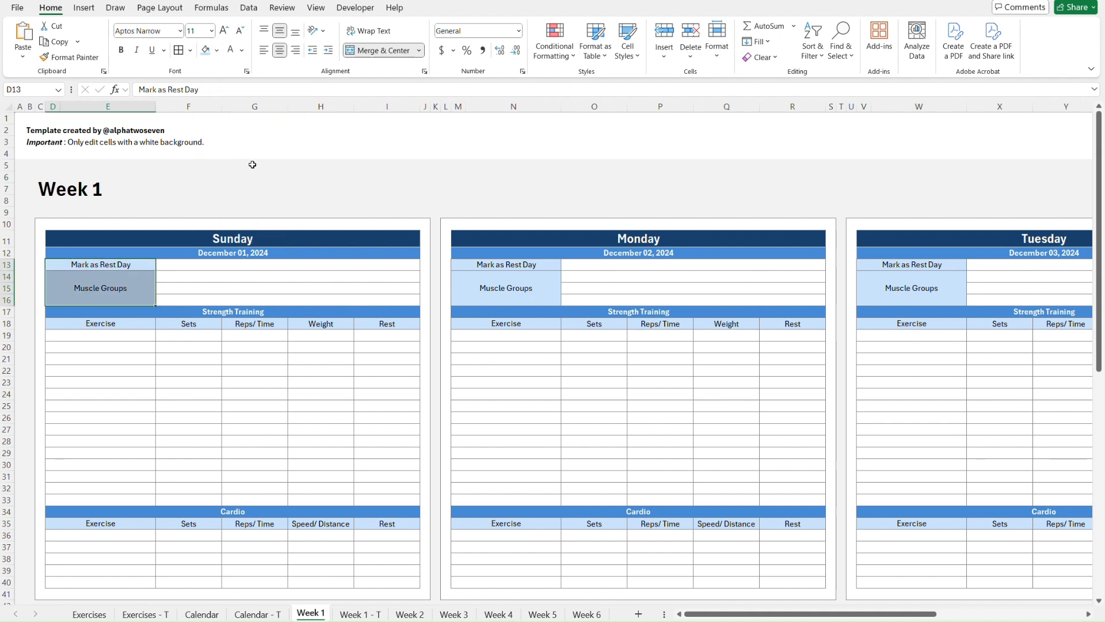
Step: Copy the Mark as Rest Day and Muscle Groups labels from Week 1 and paste them as values at D13 in Week 1 - T
key("ctrl+c")
key("ctrl+Page_Down")
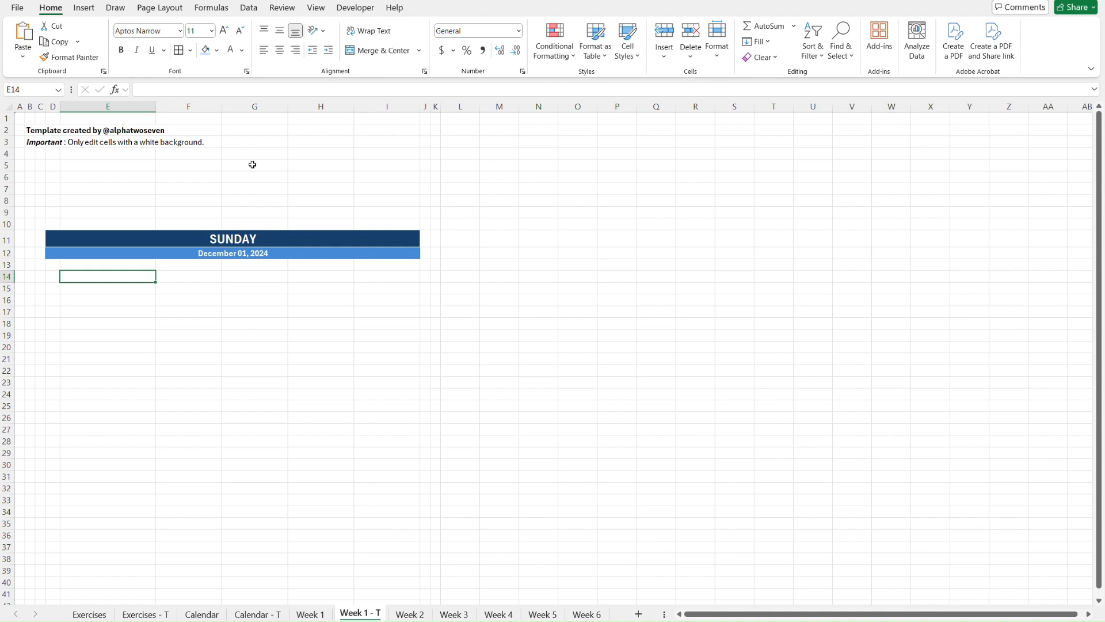
key("ctrl+alt+v")
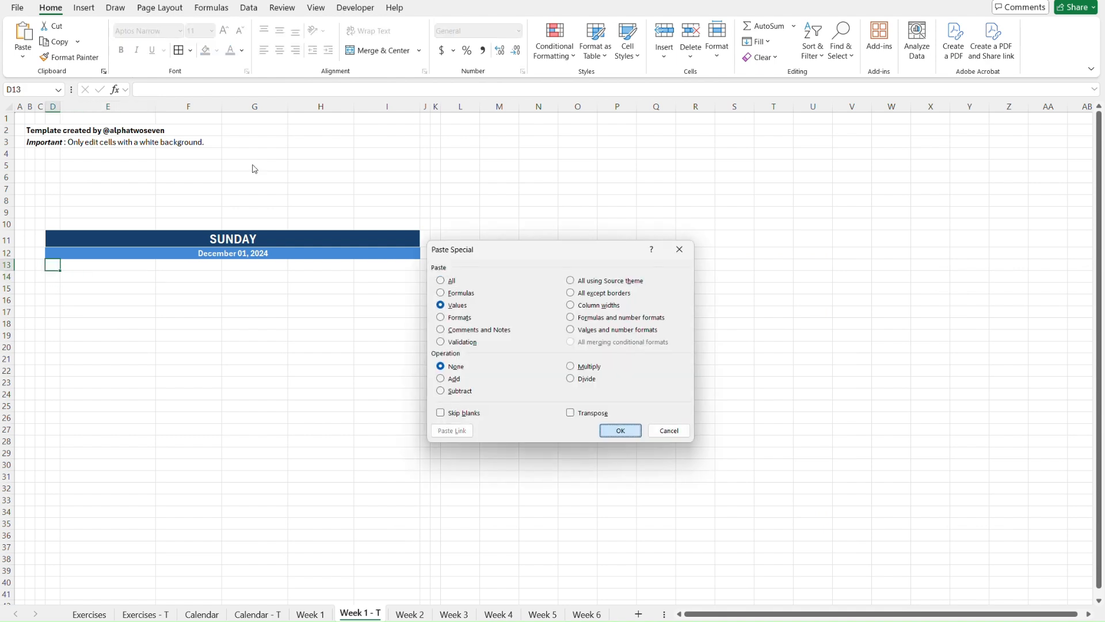
key("Return")
key("Up")
key("Down")
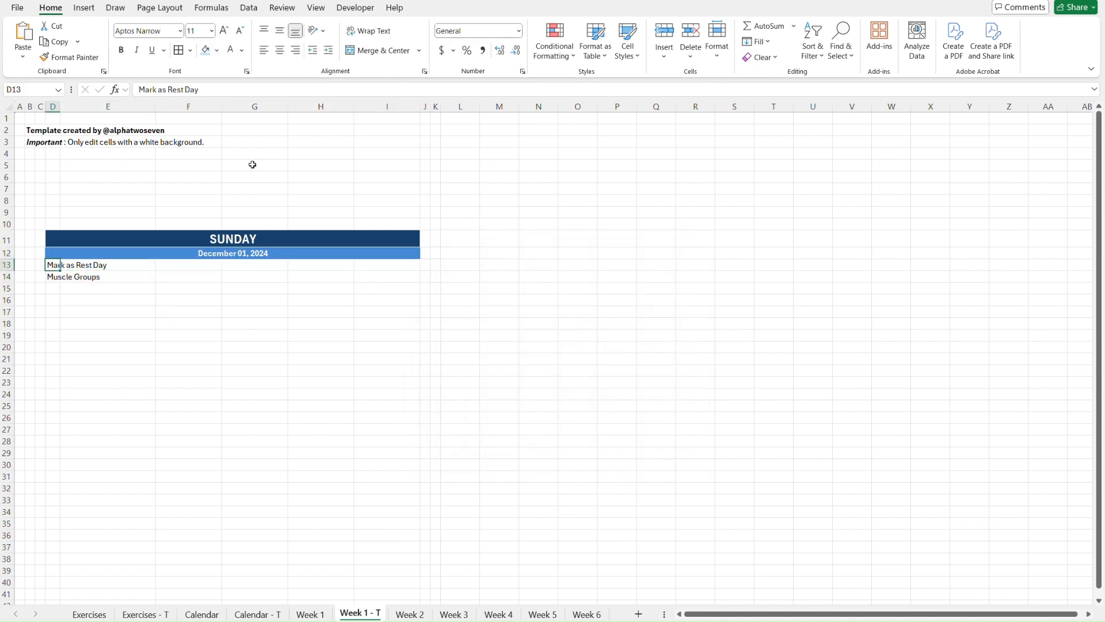
Step: Merge and center the Mark as Rest Day label across D13:E13 and fill it with the light blue
key("shift+Right")
key("ctrl+Page_Up")
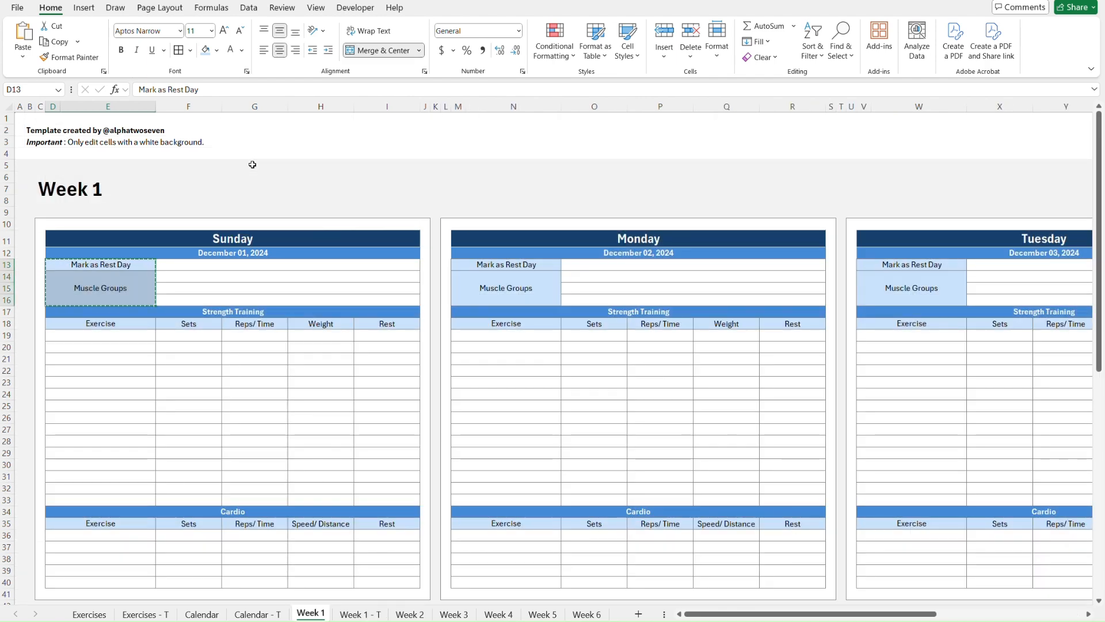
key("ctrl+Page_Down")
left_click(379, 52)
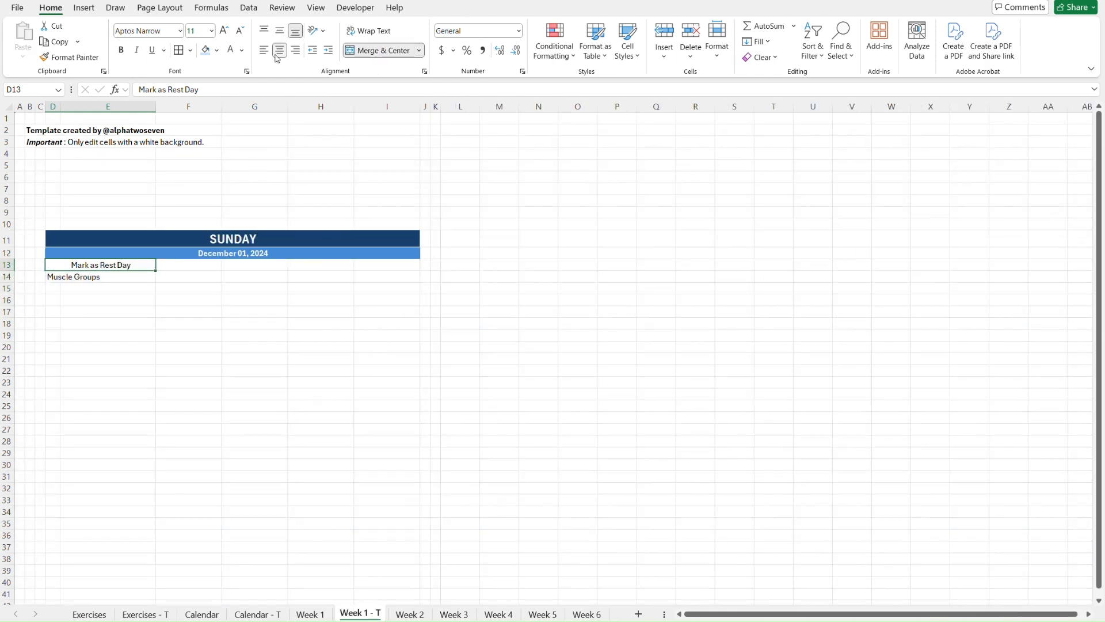
left_click(206, 50)
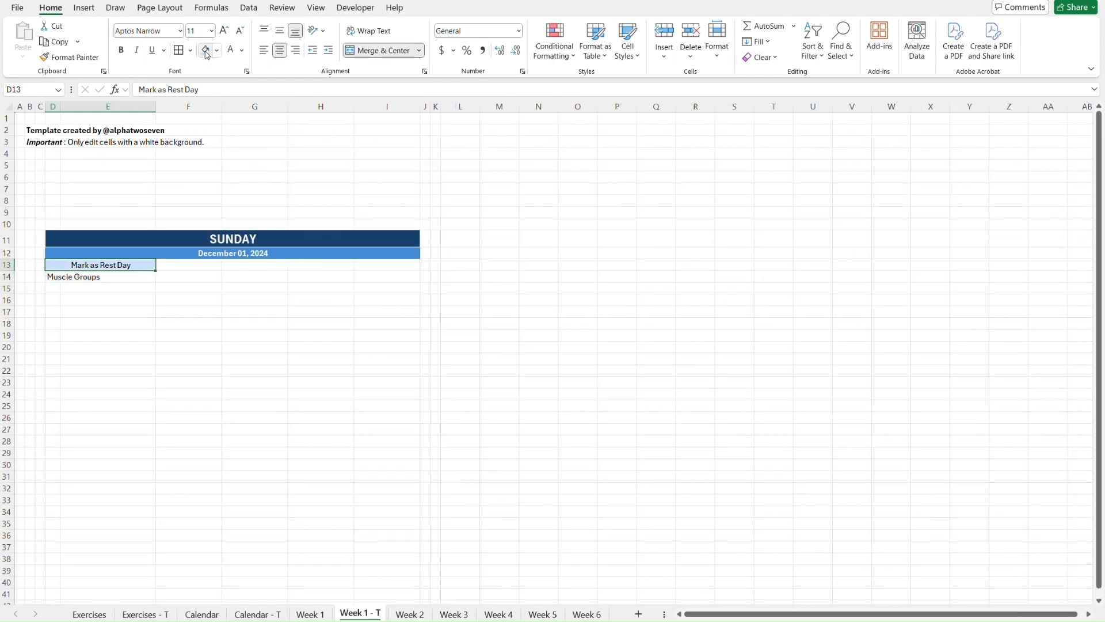
Step: Set the border line color to dark gray and add borders around the Mark as Rest Day label
left_click(191, 52)
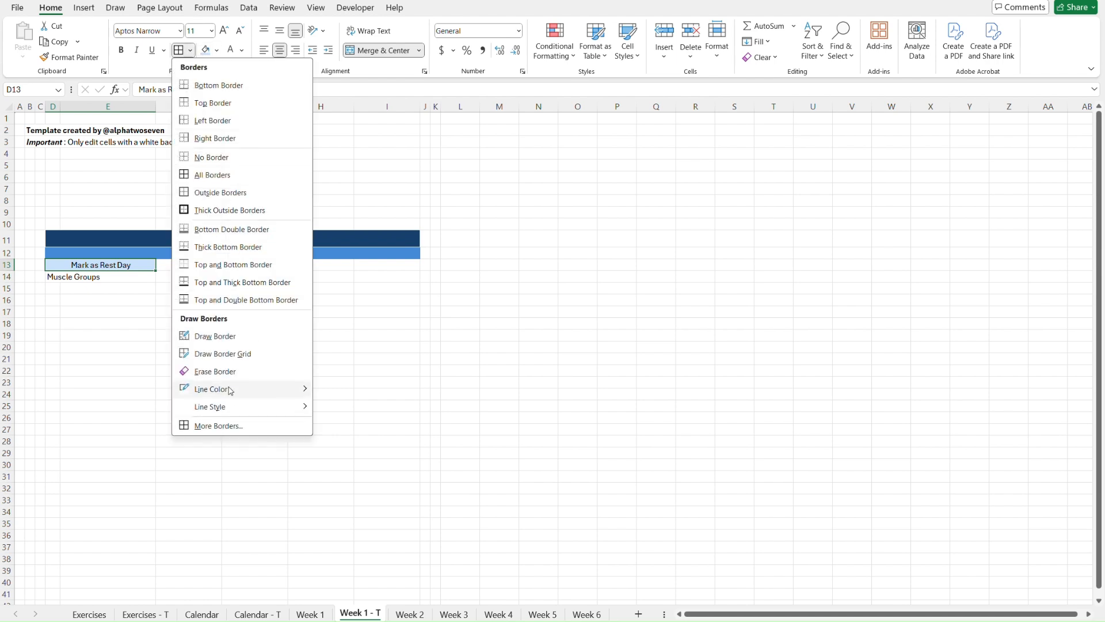
mouse_move(236, 395)
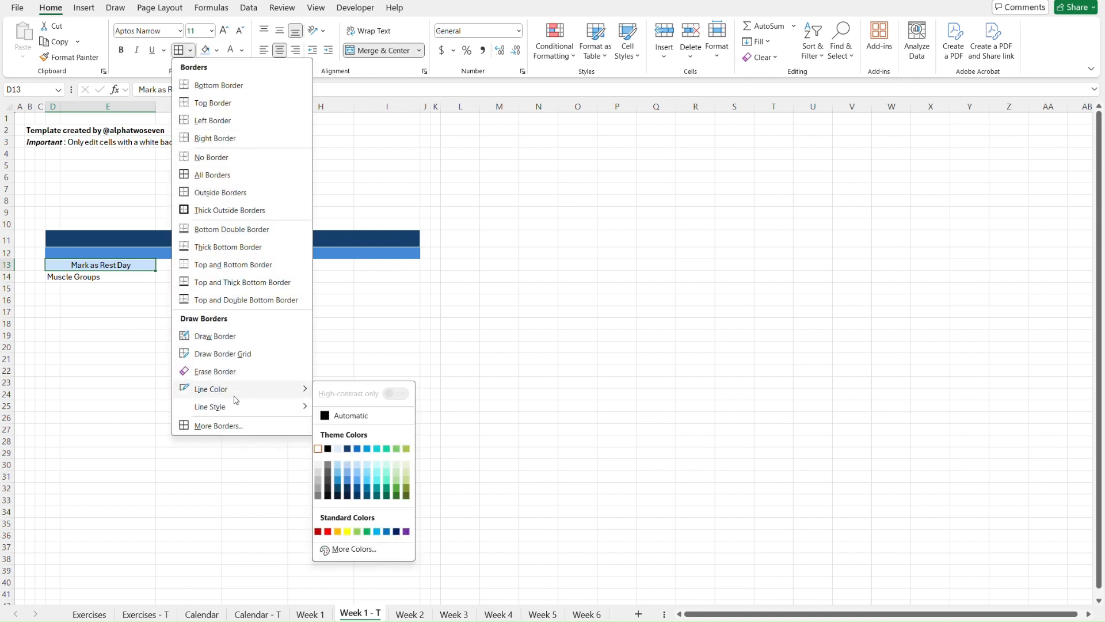
left_click(319, 496)
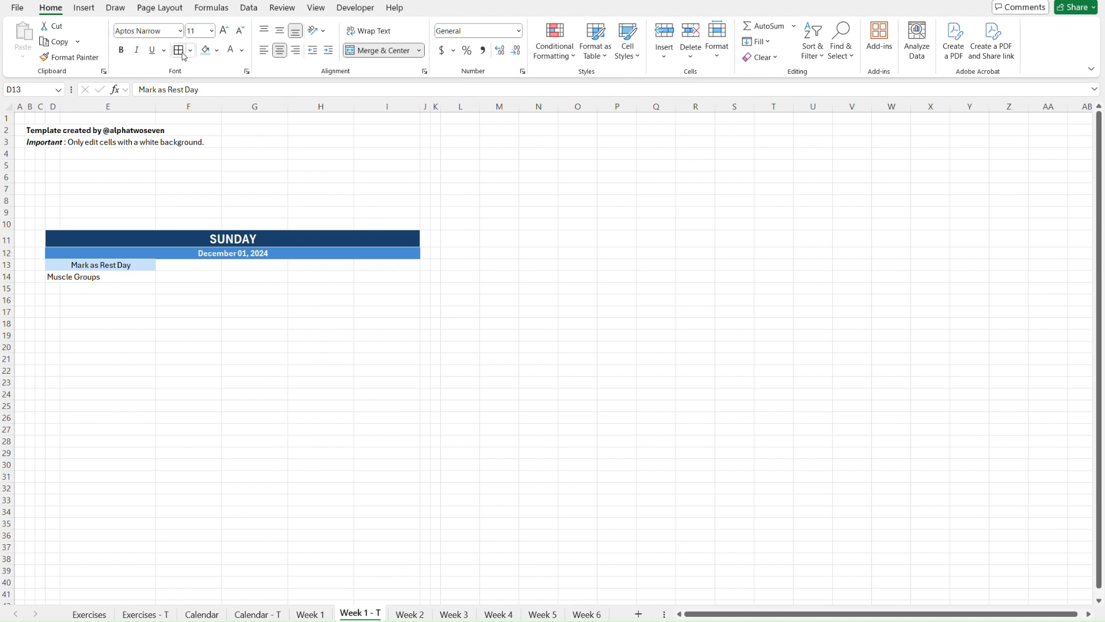
left_click(195, 319)
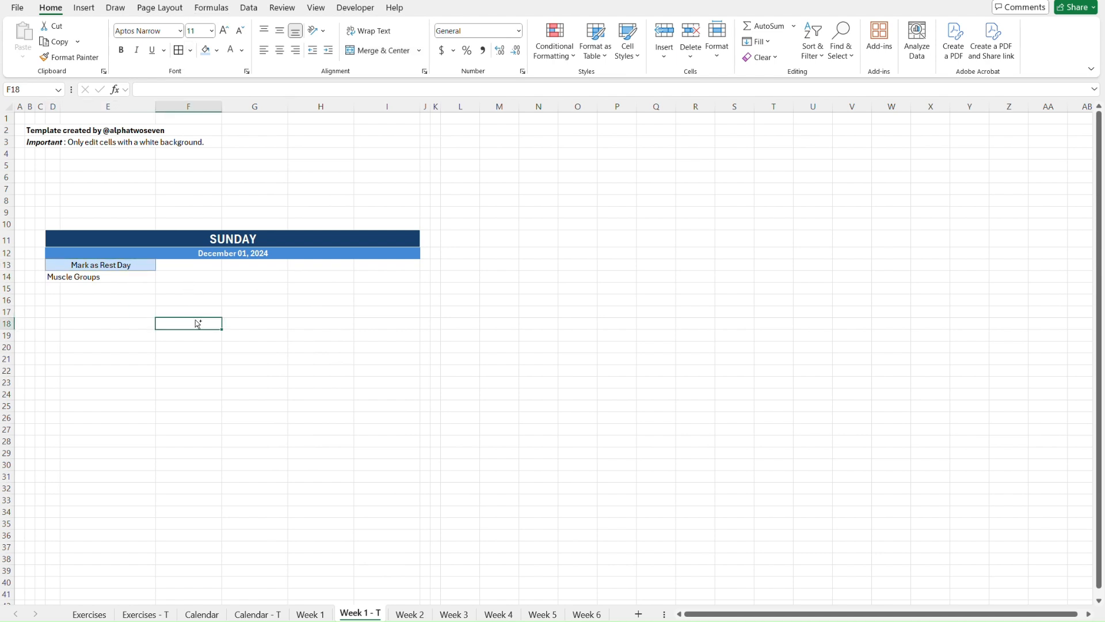
Step: Compare the Muscle Groups label with Week 1's layout and fill its cell D14 with the same light blue
key("ctrl+Page_Up")
key("ctrl+Page_Down")
key("Left")
key("Up")
key("Up")
key("Up")
key("Up")
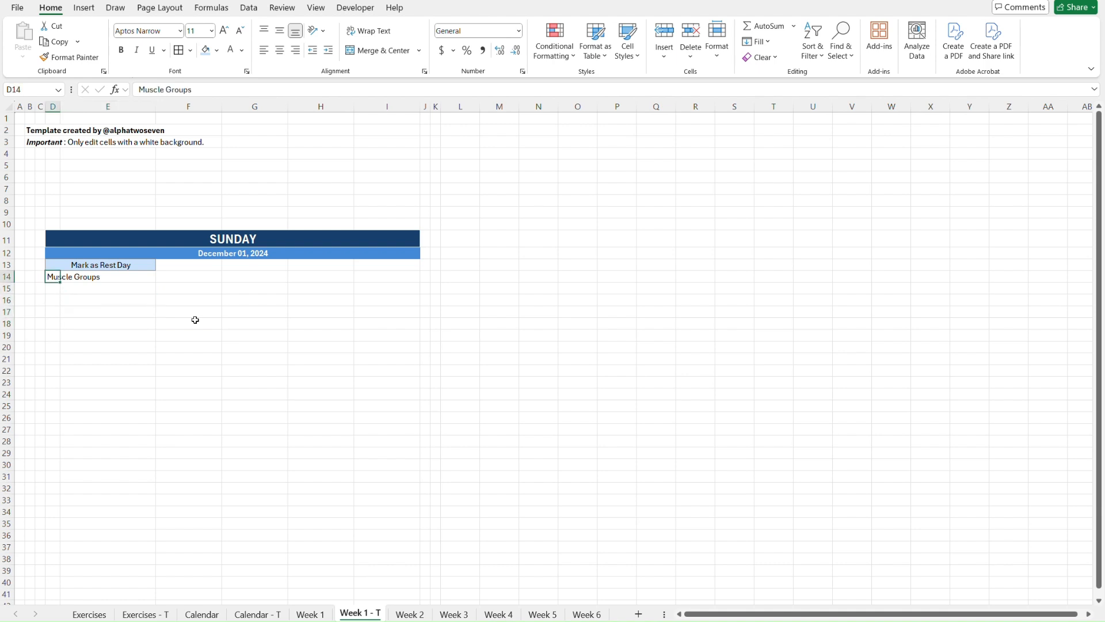
key("ctrl+Page_Up")
key("ctrl+Page_Down")
key("shift+Right")
key("shift+Down")
key("shift+Down")
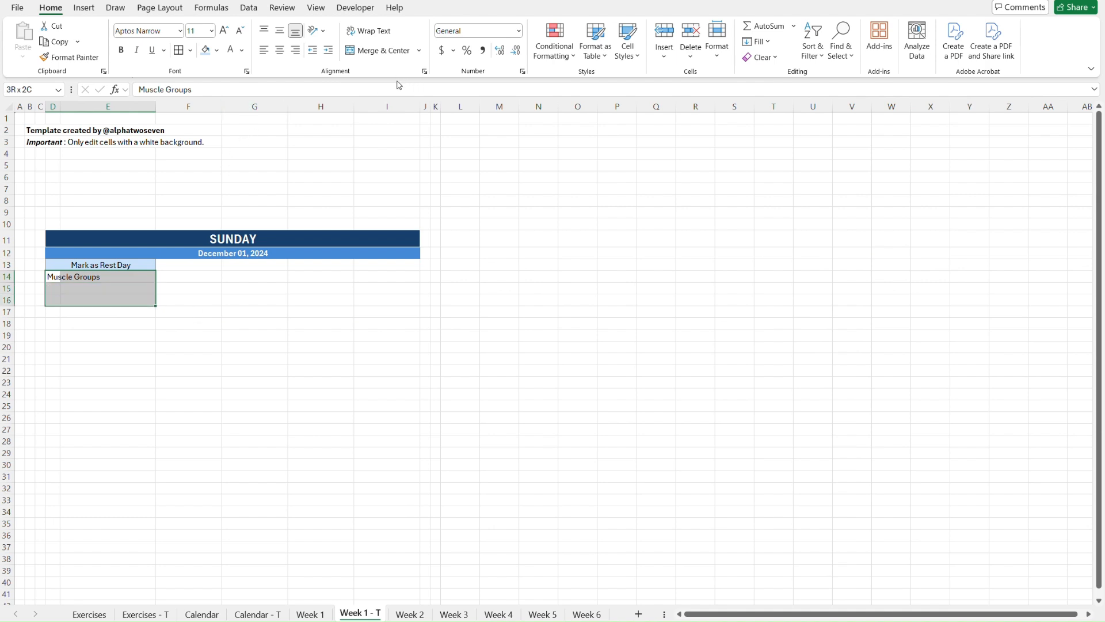
key("Up")
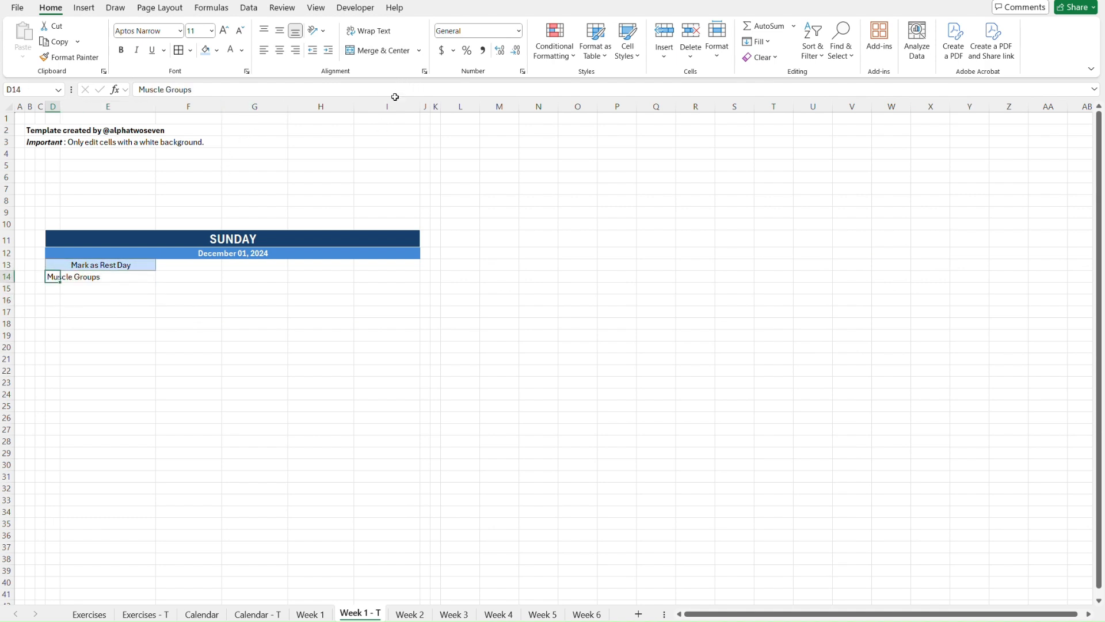
left_click(205, 55)
Step: Merge and center the Muscle Groups label over D14:E16, middle-align it vertically and add the gray border
key("shift+Right")
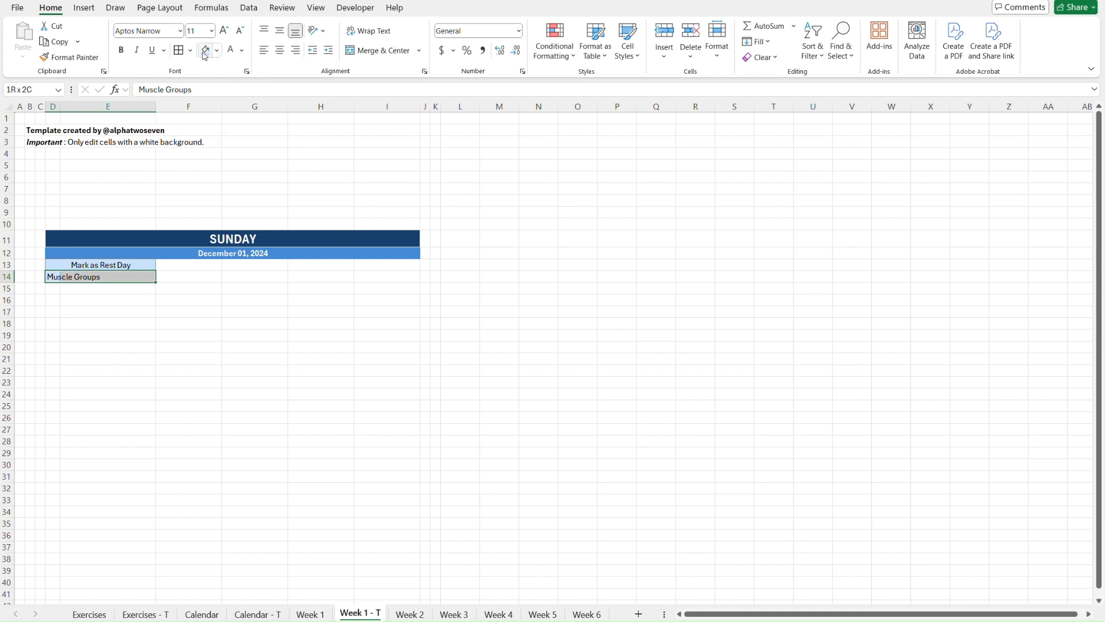
key("shift+Down")
key("shift+Down")
left_click(380, 52)
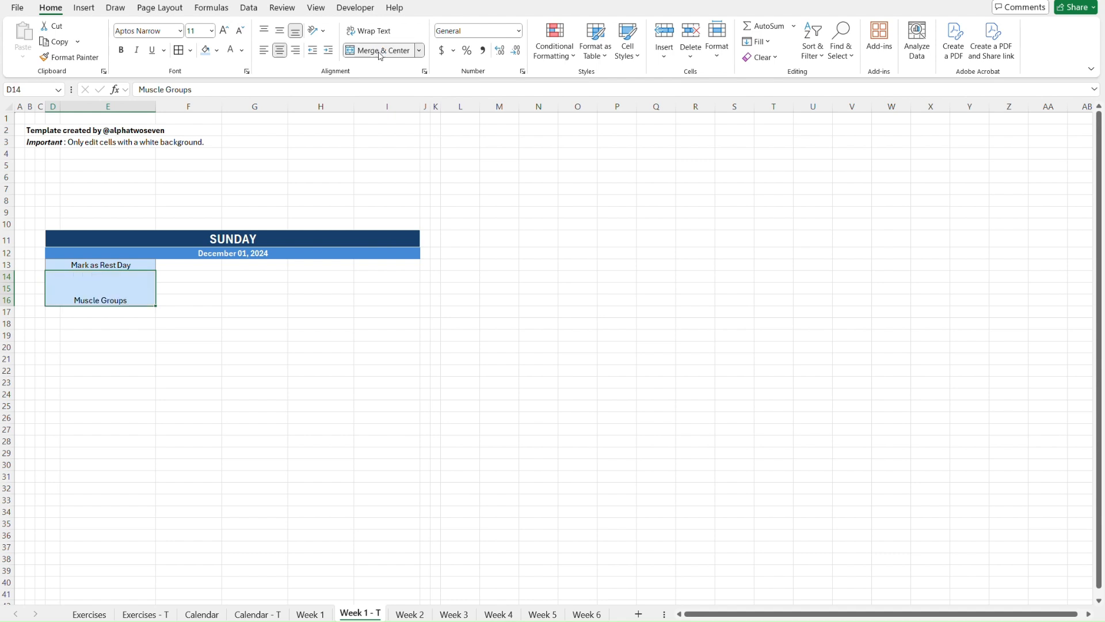
left_click(279, 32)
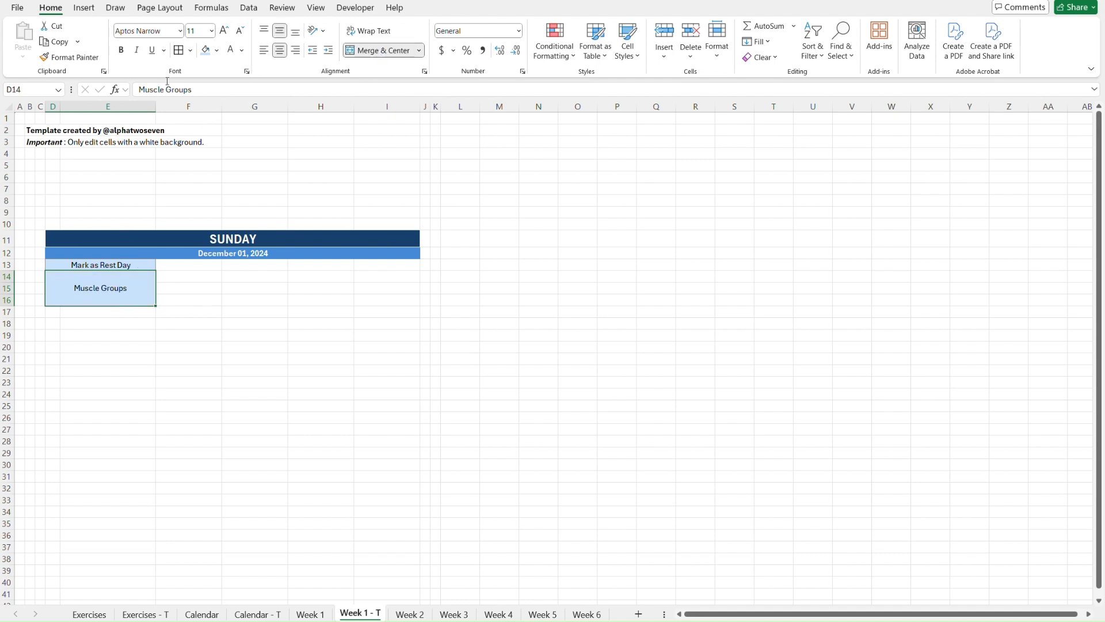
Step: Merge and center F13:I13 beside the Mark as Rest Day label and give it the gray border, matching Week 1
left_click(182, 279)
key("ctrl+Page_Up")
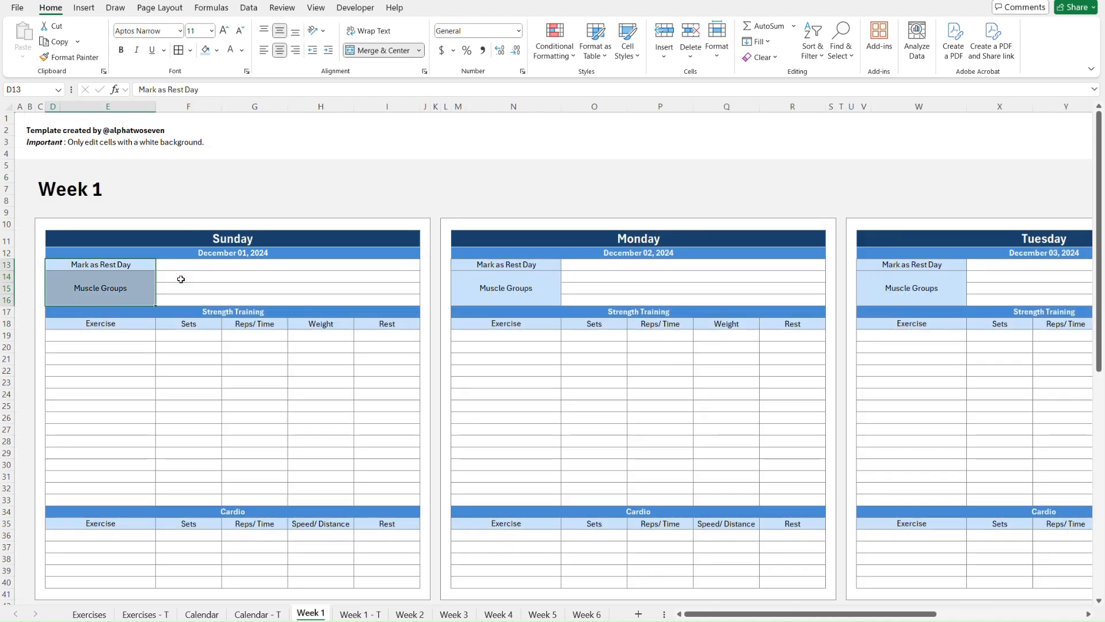
key("ctrl+Page_Down")
key("Up")
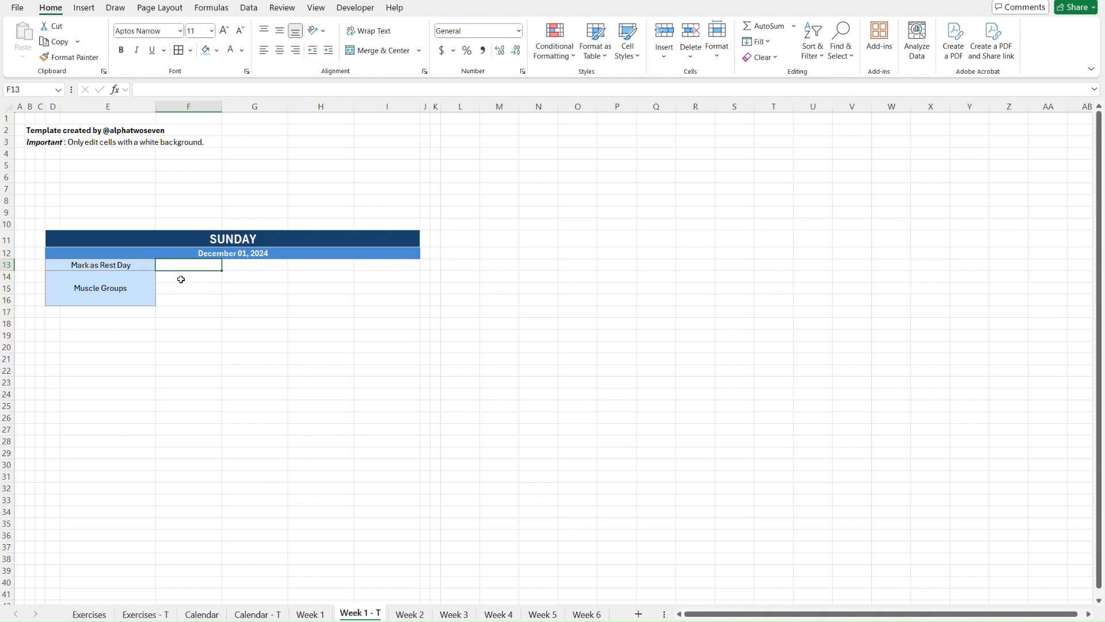
key("shift+Right")
key("shift+Right")
key("shift+Right")
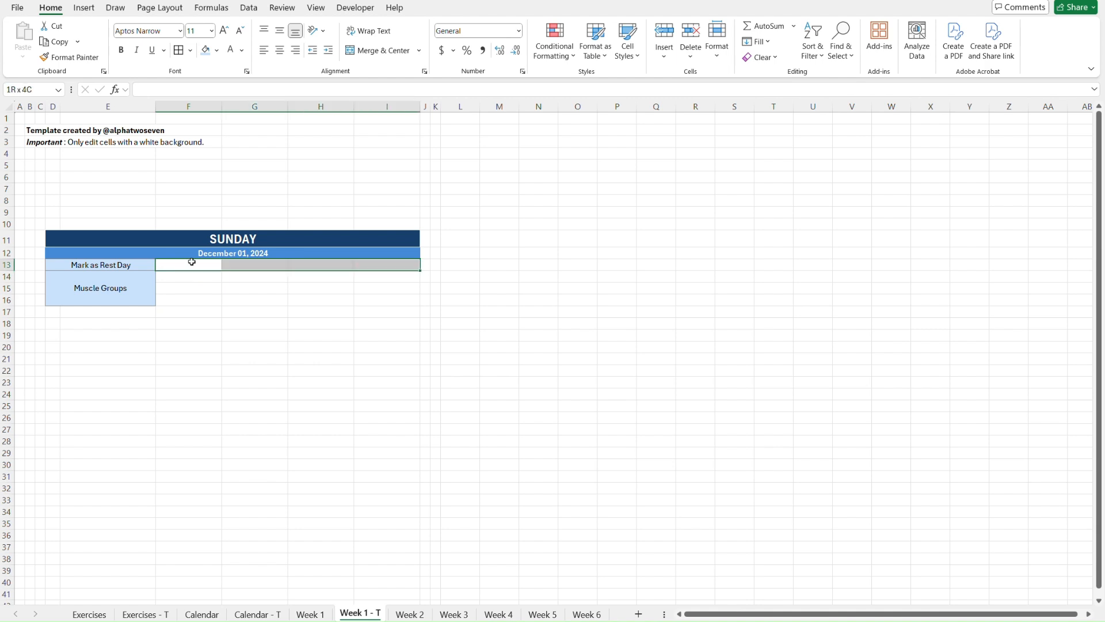
left_click(378, 50)
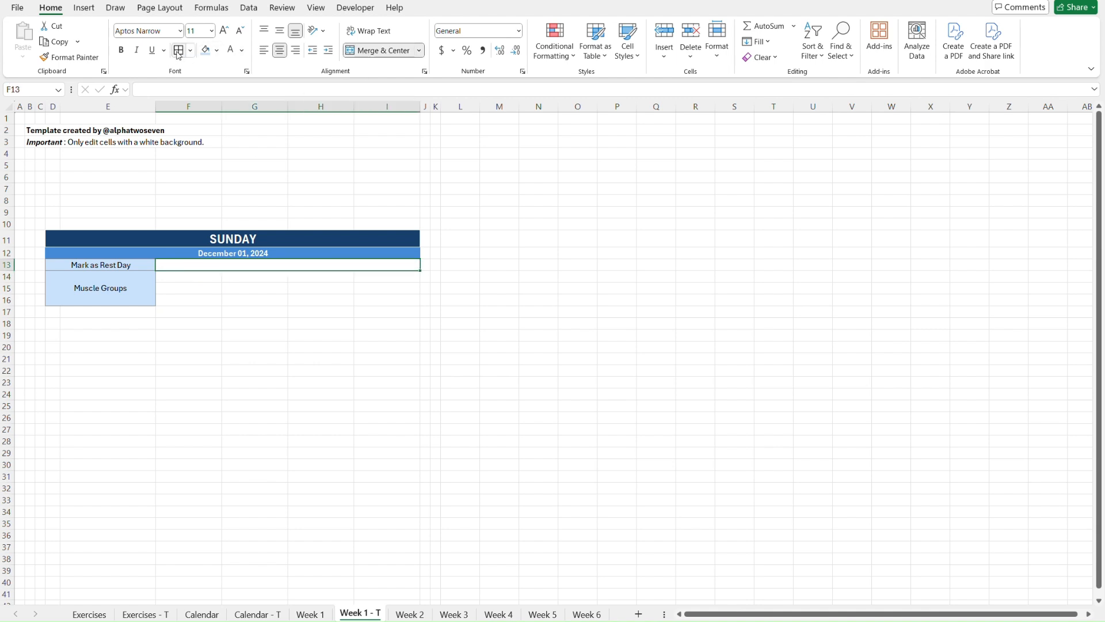
Step: Merge and center F14:I14 as the first Muscle Groups entry row and give it the gray border
key("Down")
key("shift+Right")
key("shift+Right")
key("shift+Right")
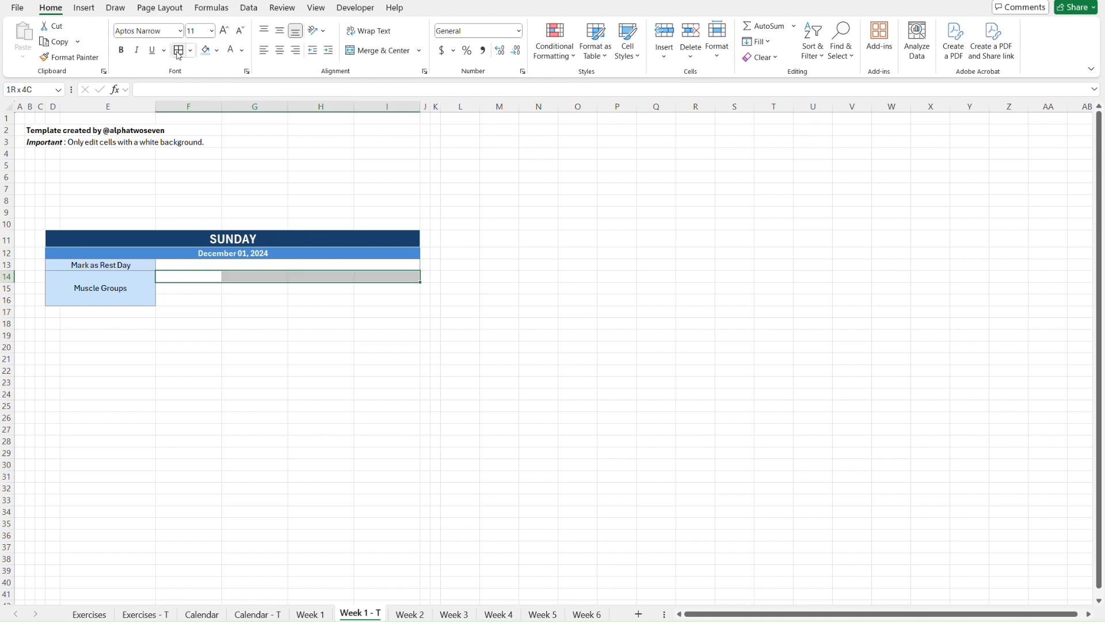
left_click(364, 56)
key("Down")
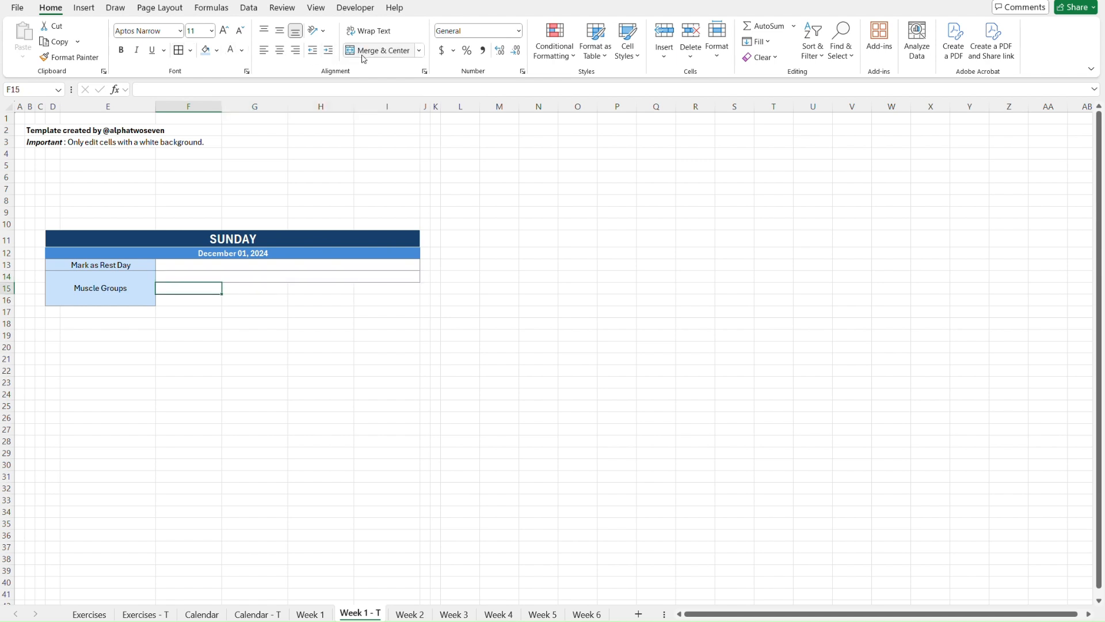
Step: Copy the merged, bordered entry row F14:I14 into rows 15 and 16 and return to the rest day cell F13
key("Up")
key("ctrl+c")
key("Down")
key("ctrl+v")
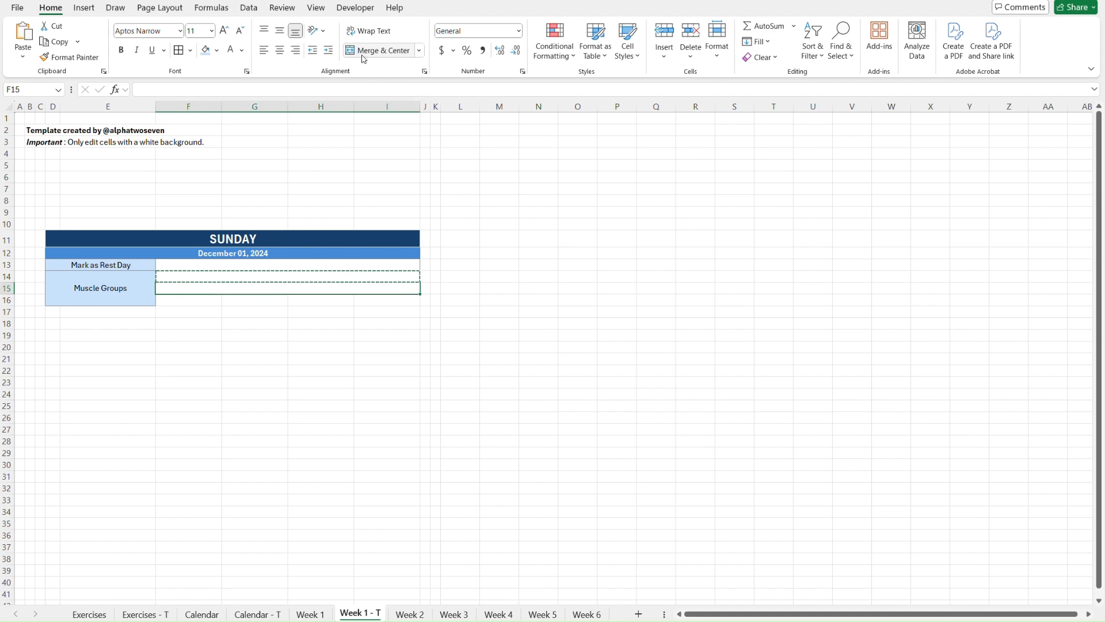
key("Down")
key("ctrl+v")
key("Down")
key("Escape")
key("Up")
key("Up")
key("Up")
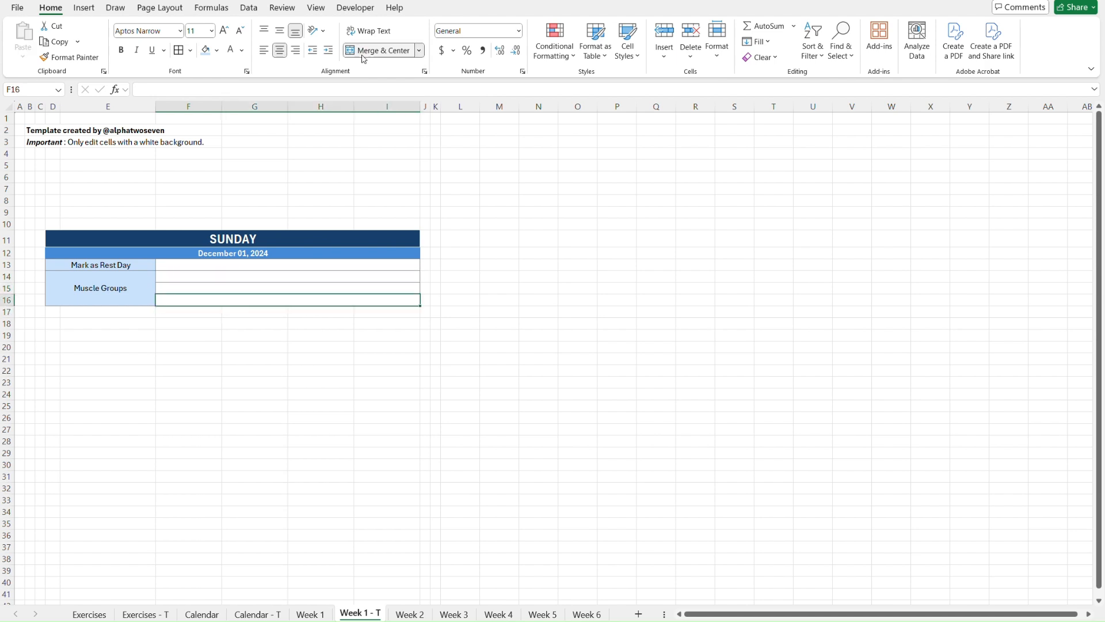
key("Up")
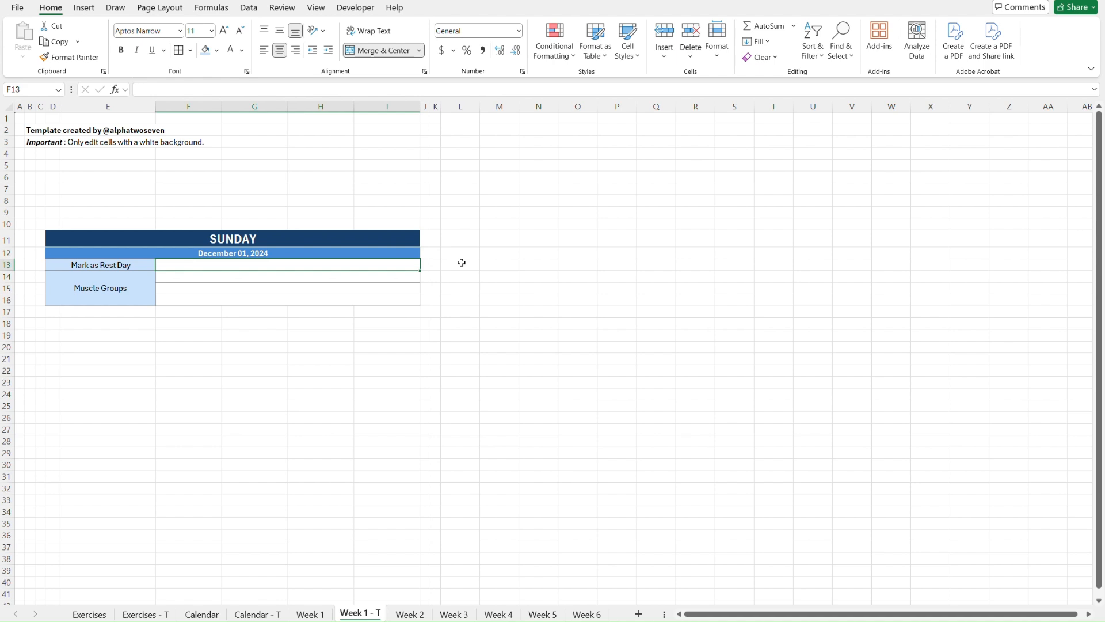
Step: Enter the formula =UNICHAR(10003) in the rest day cell F13 to generate a check mark
type("=")
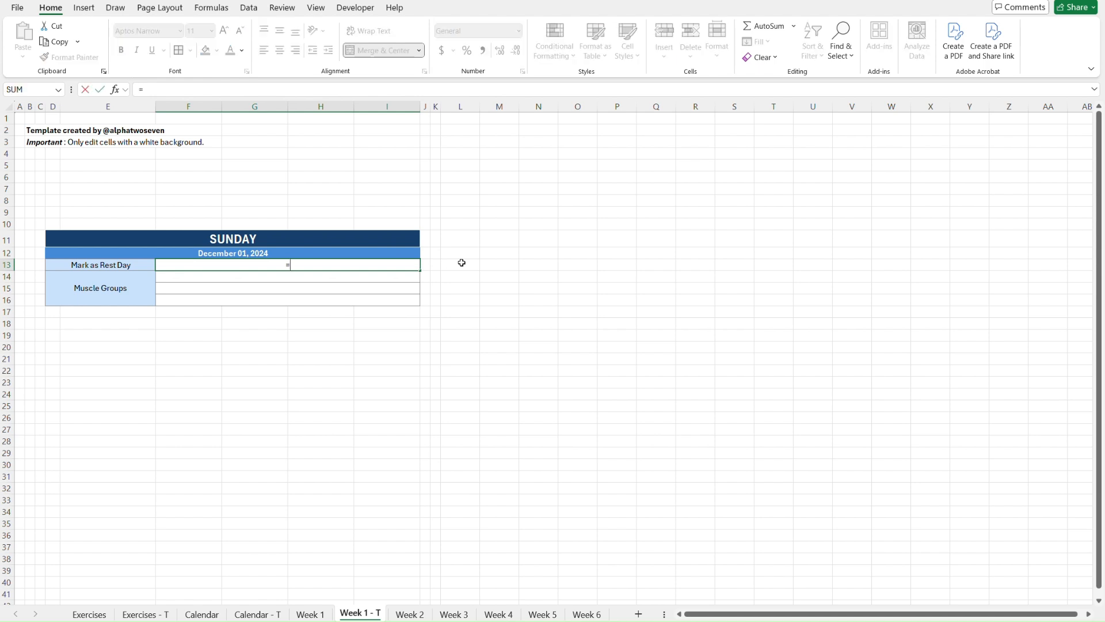
type("uni")
key("Tab")
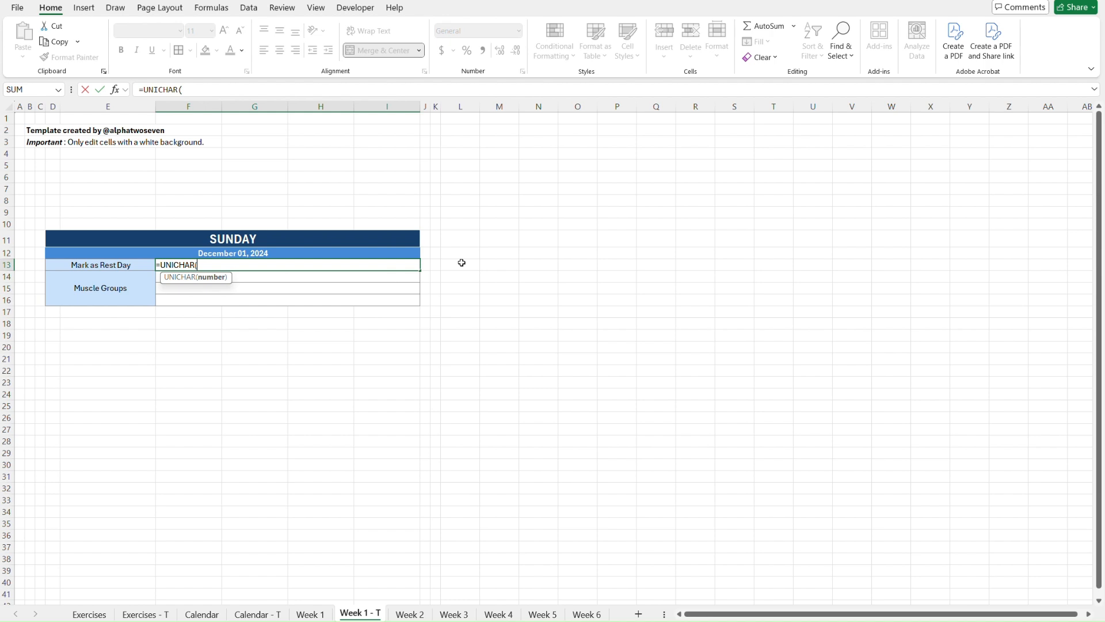
type("10003")
key("Return")
key("Up")
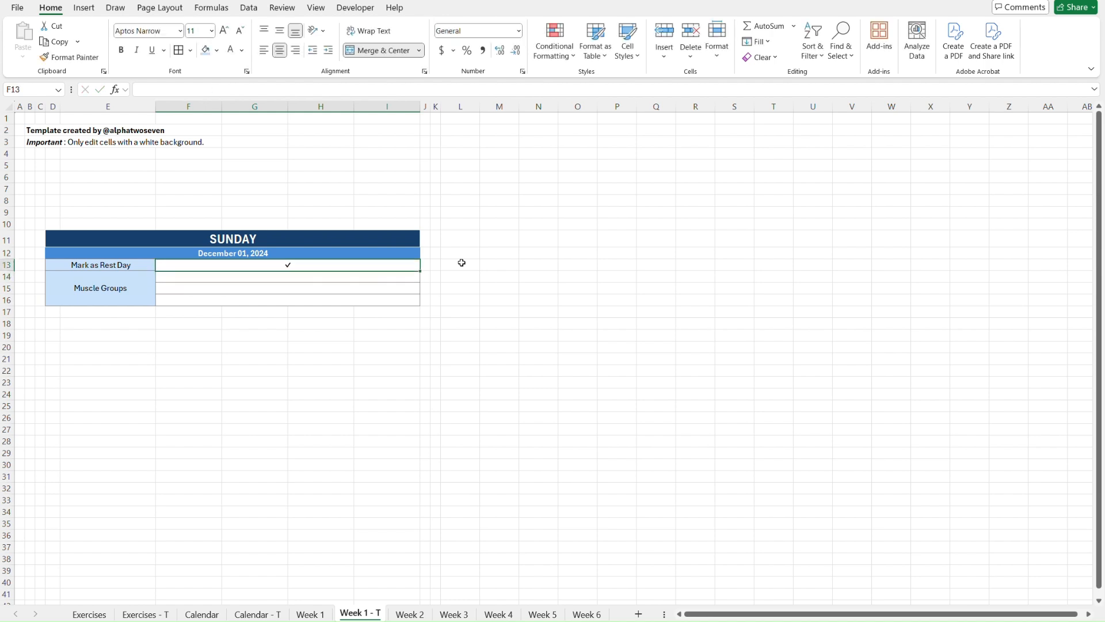
Step: Replace the UNICHAR formula in F13 with its static value
key("ctrl+c")
key("ctrl+alt+v")
key("v")
key("Return")
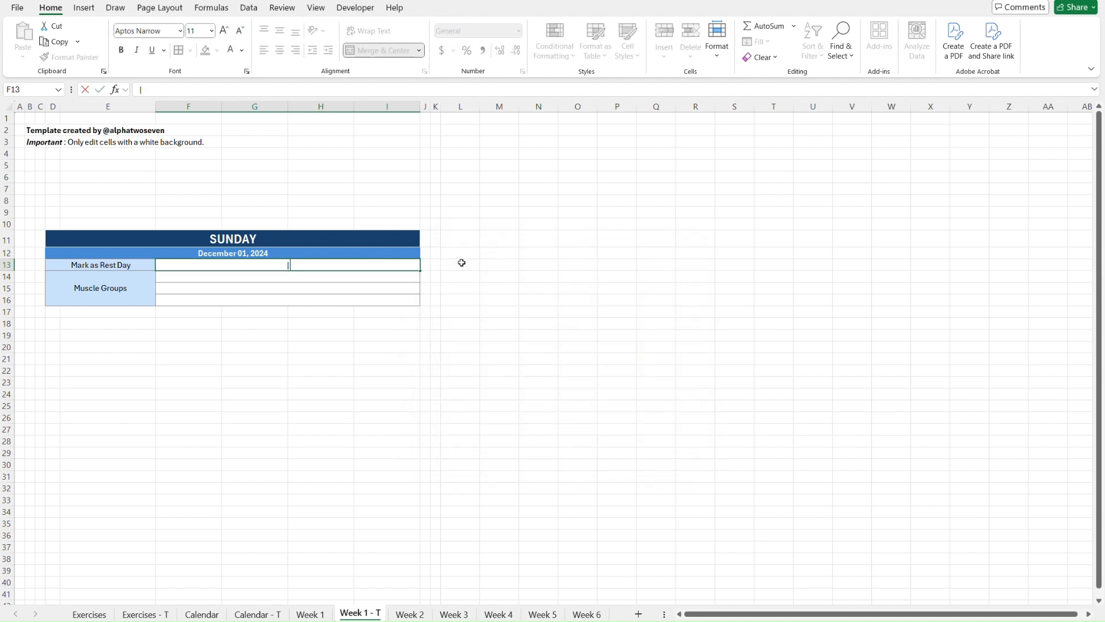
key("Up")
key("Down")
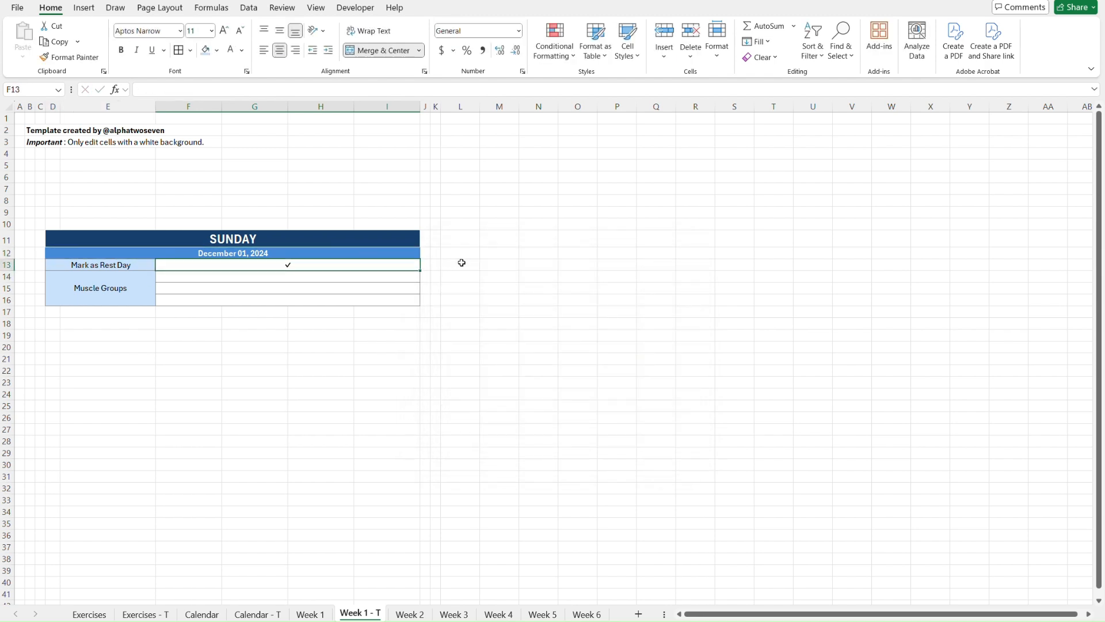
Step: Add list data validation to F13 with the check mark and a dash as source, and clear the cell's content
left_click_drag(153, 90, 138, 87)
key("ctrl+c")
key("Escape")
left_click(248, 8)
left_click(736, 60)
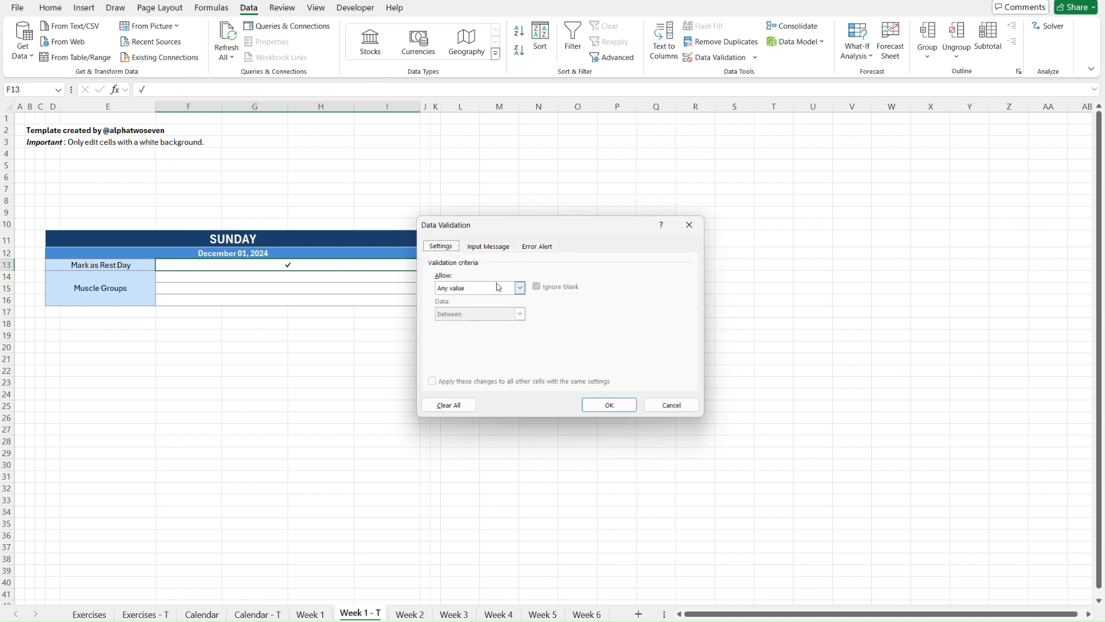
left_click(520, 287)
left_click(475, 324)
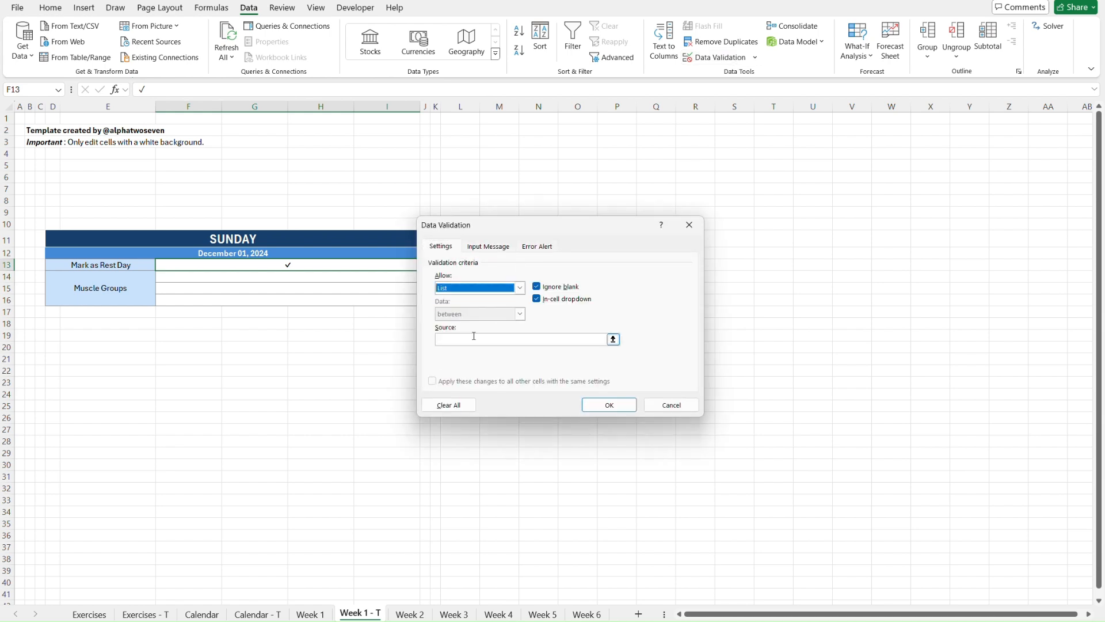
left_click(475, 339)
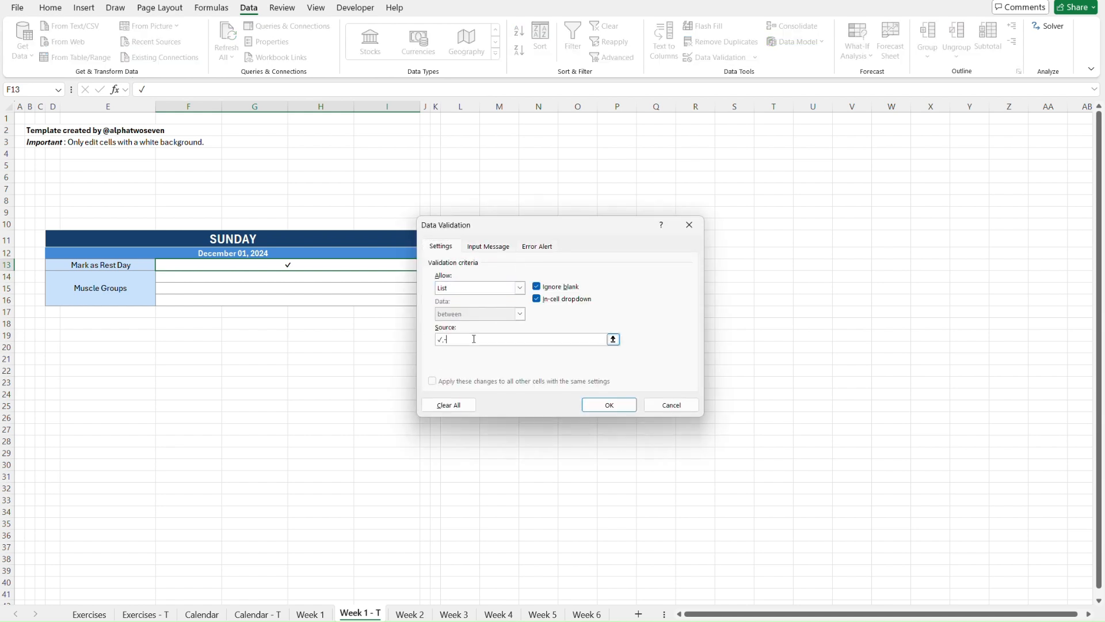
left_click(598, 404)
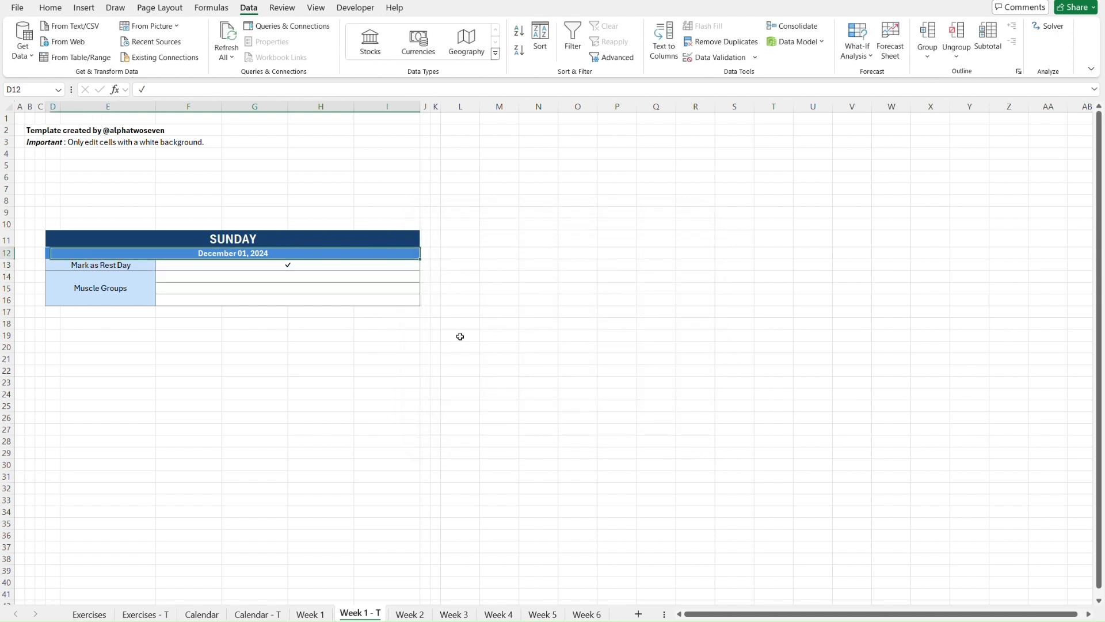
key("Delete")
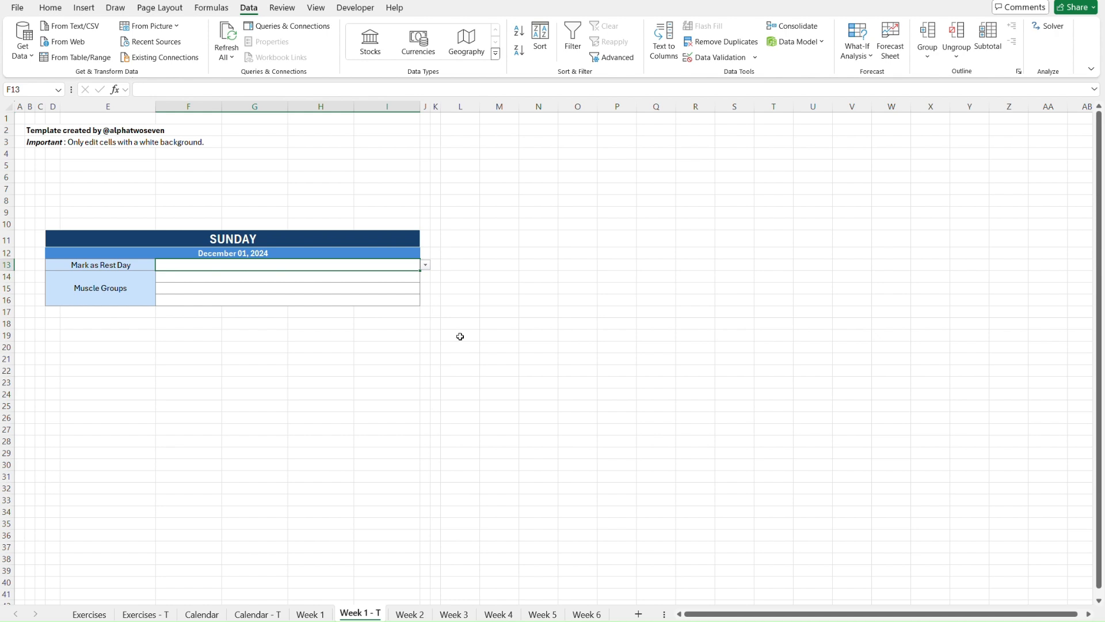
Step: Add list data validation to the three Muscle Groups entry rows F14:I16 with source ='Exercises - T'!$C$7:$C$16
key("Down")
key("shift+Down")
key("shift+Down")
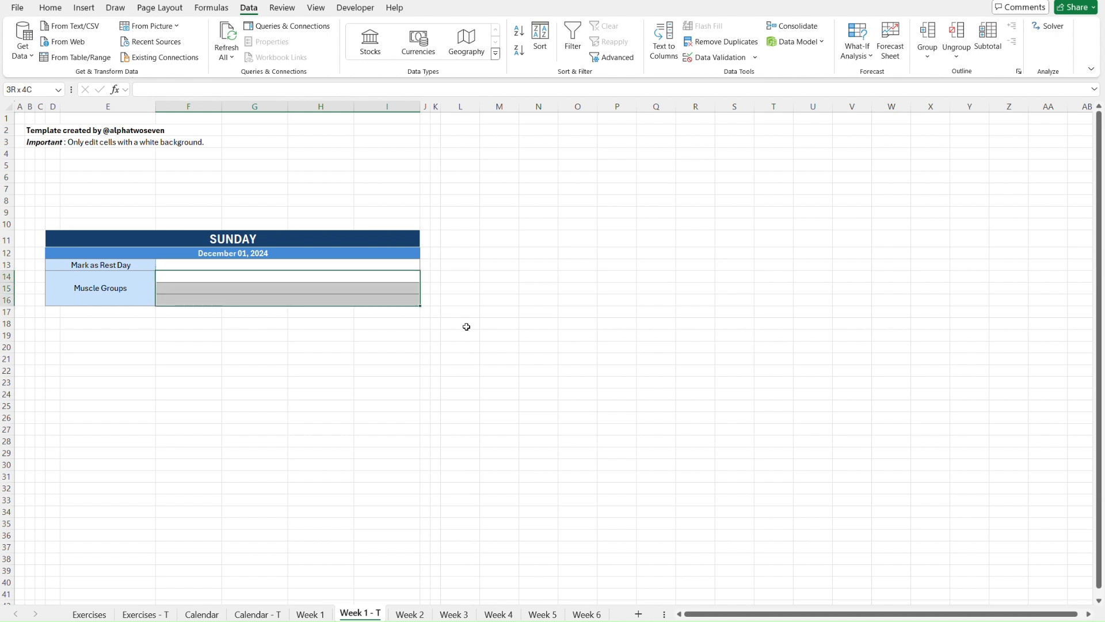
left_click(732, 60)
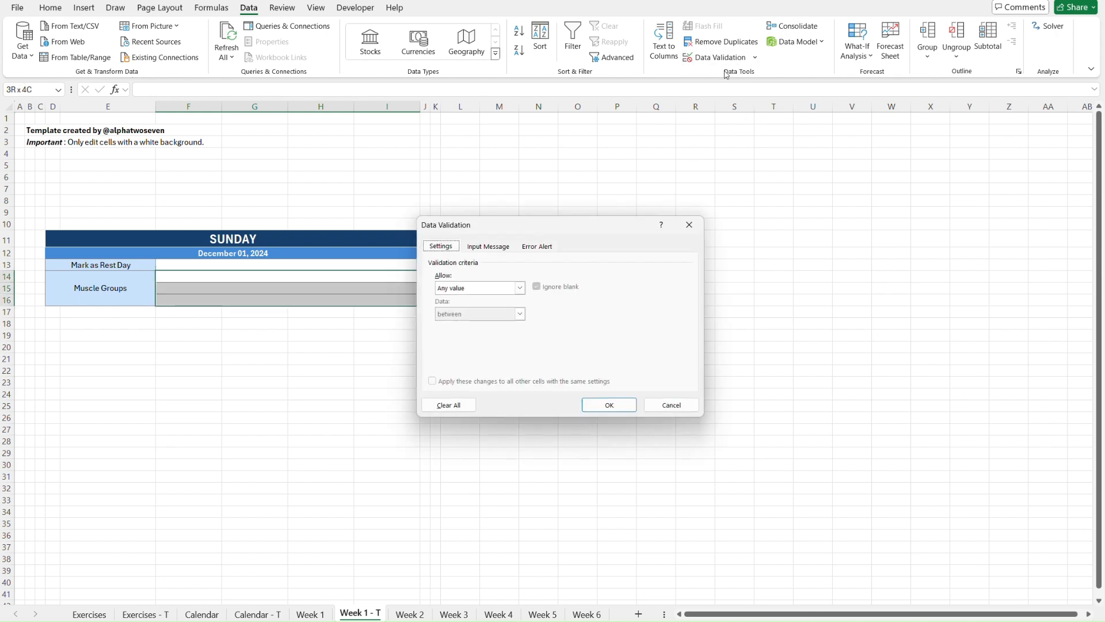
left_click(520, 288)
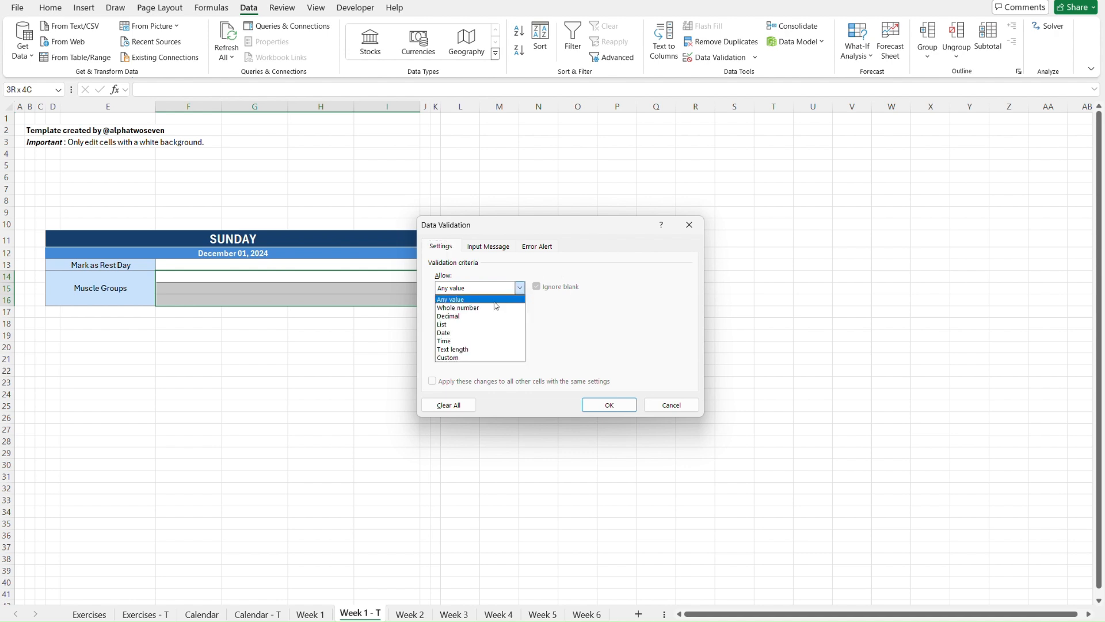
left_click(471, 326)
left_click(471, 339)
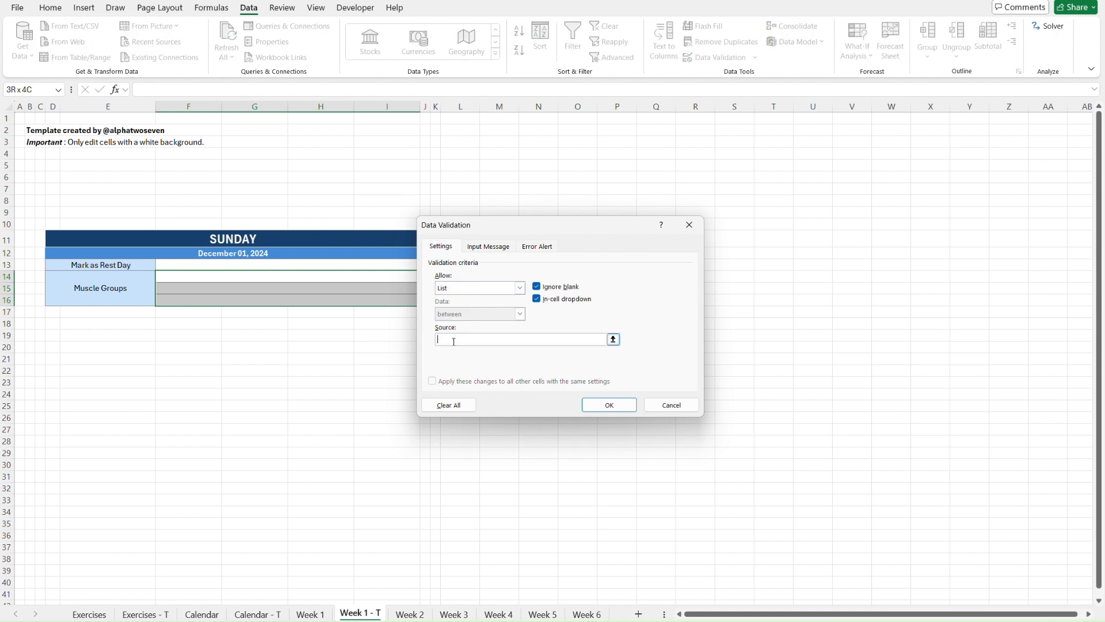
left_click(144, 614)
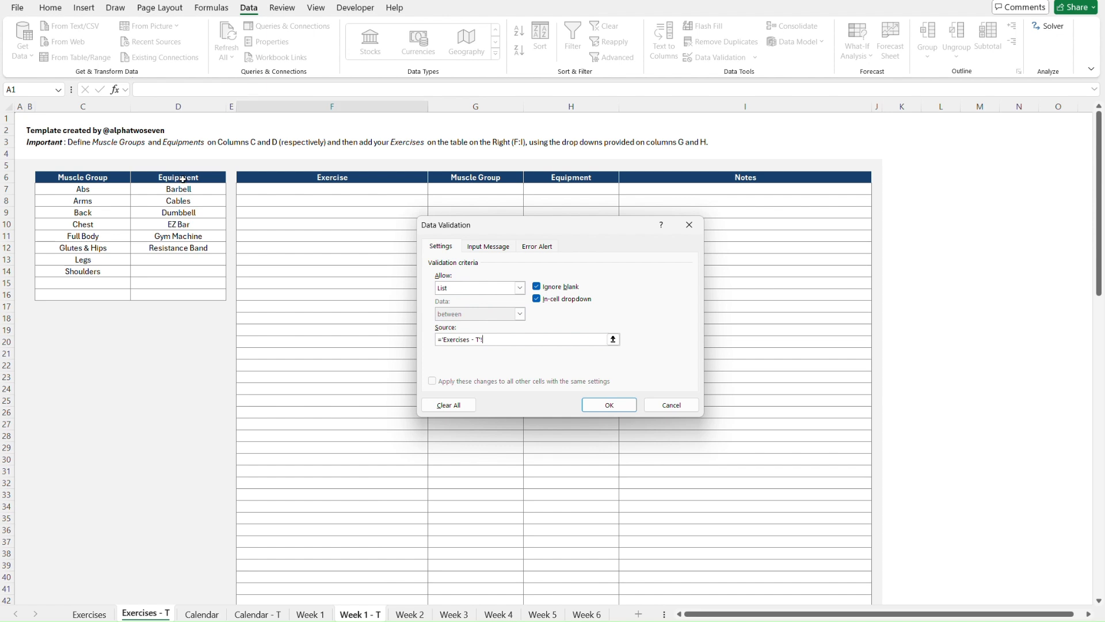
left_click_drag(95, 191, 94, 293)
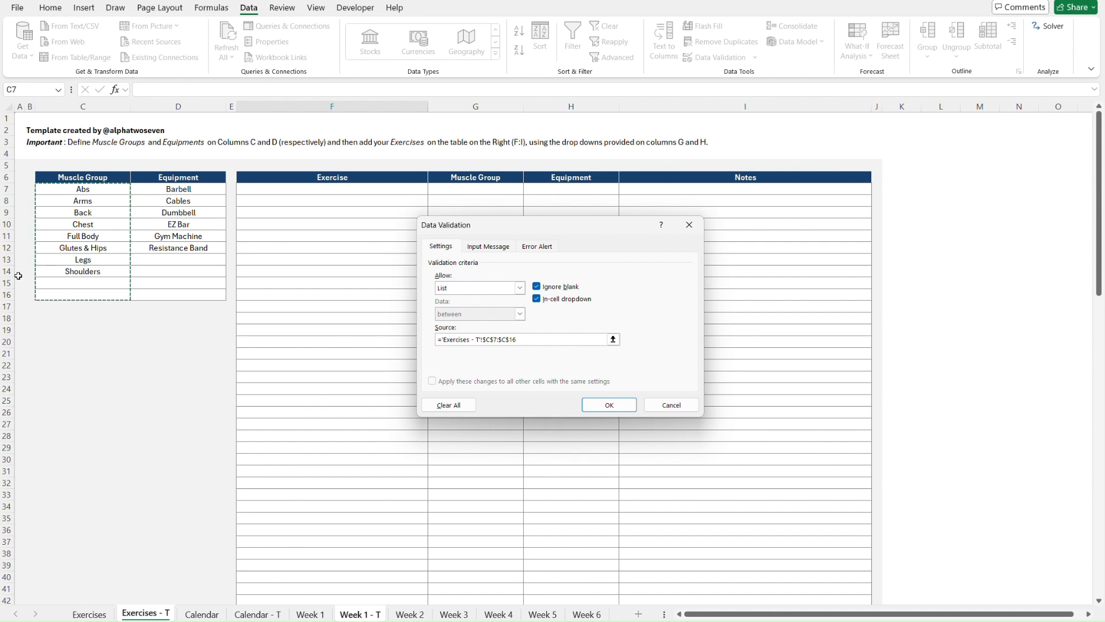
left_click(620, 400)
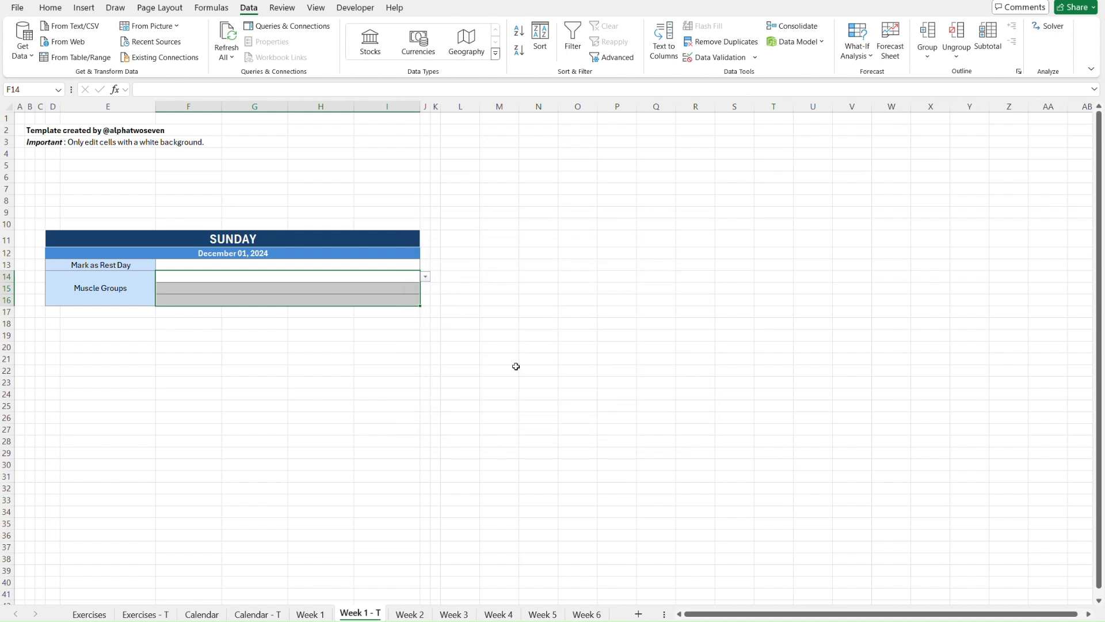
Step: Copy the Strength Training header from D17 of the Week 1 sheet into D17 of Week 1 - T as values
left_click(290, 325)
key("ctrl+Page_Up")
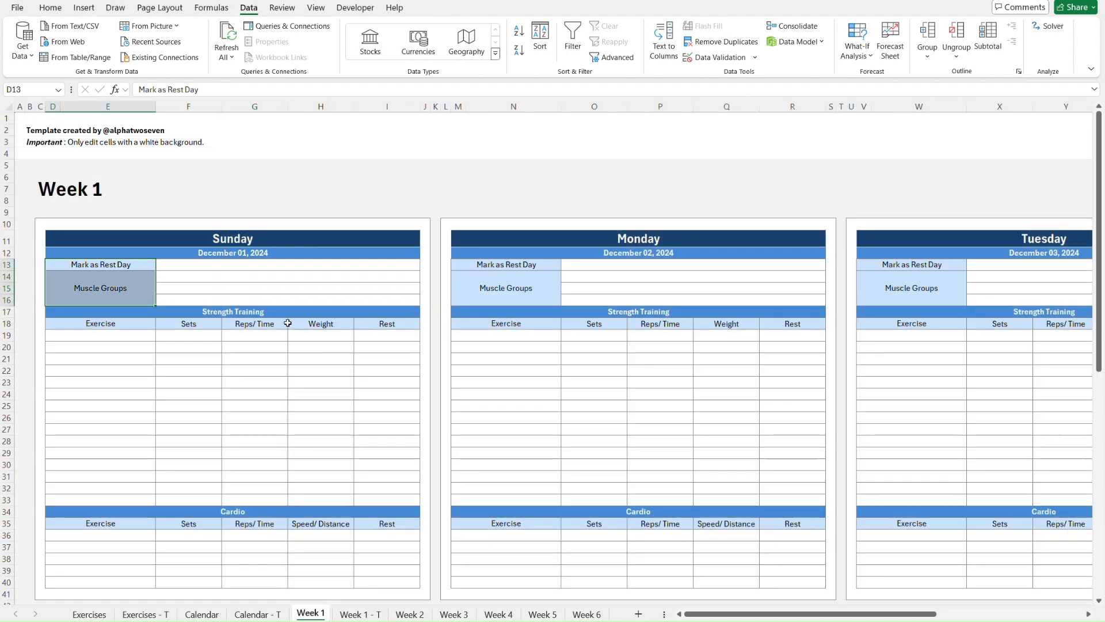
left_click(234, 262)
key("Down")
key("Down")
key("Down")
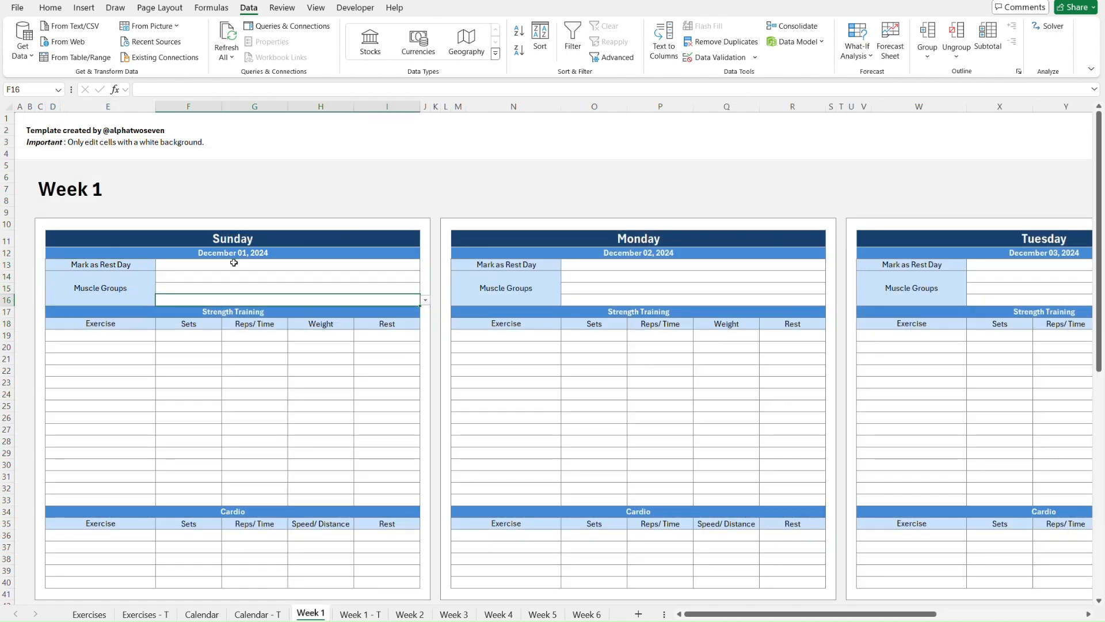
left_click(108, 313)
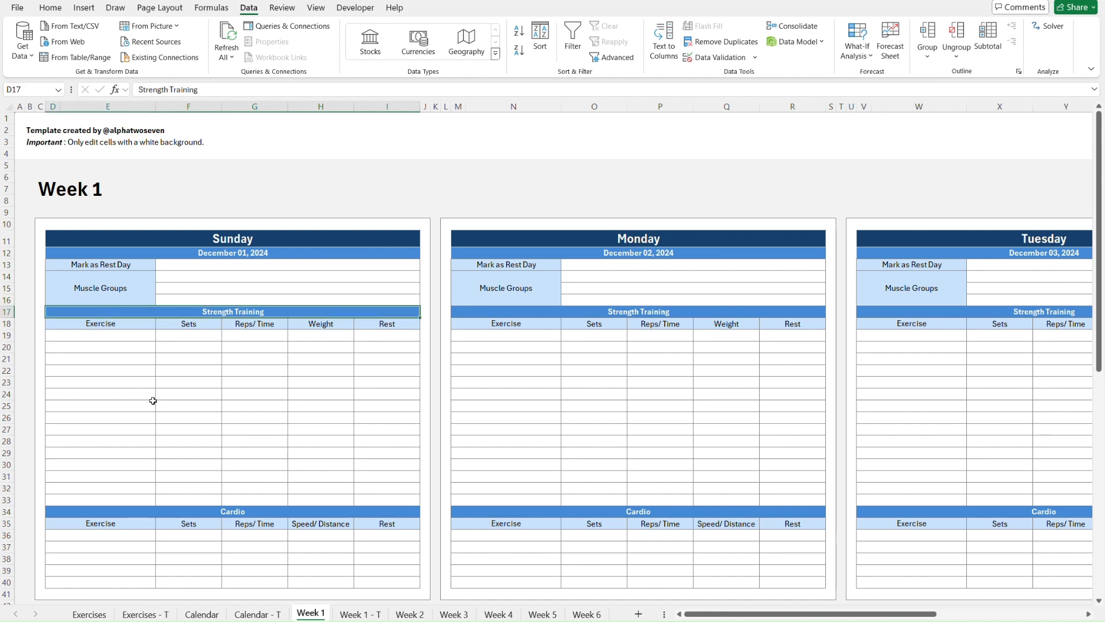
key("ctrl+Page_Down")
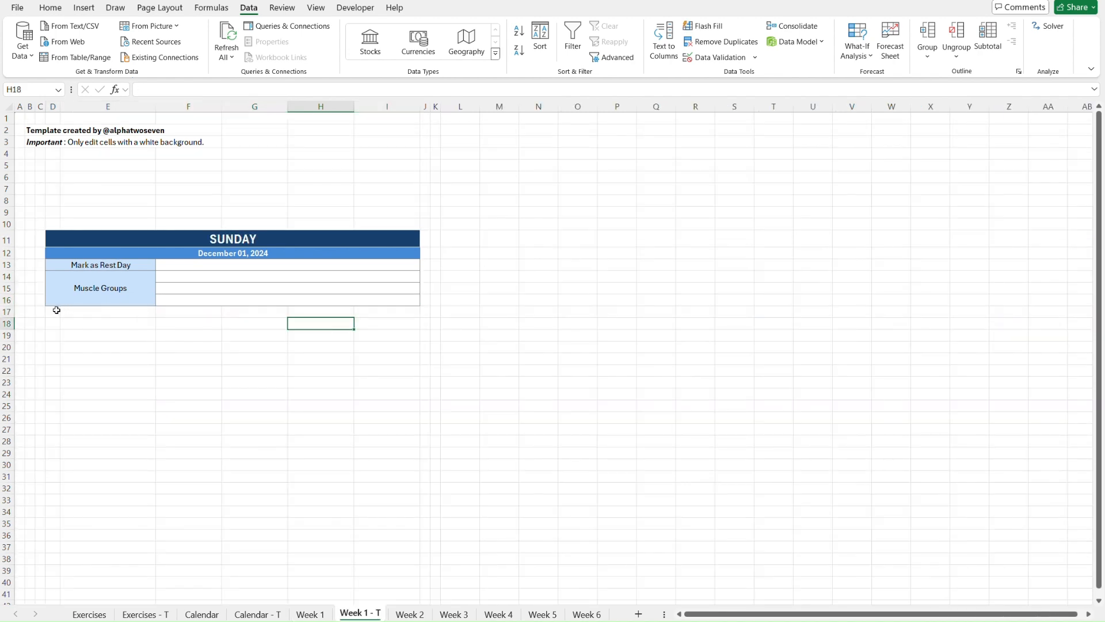
left_click(57, 310)
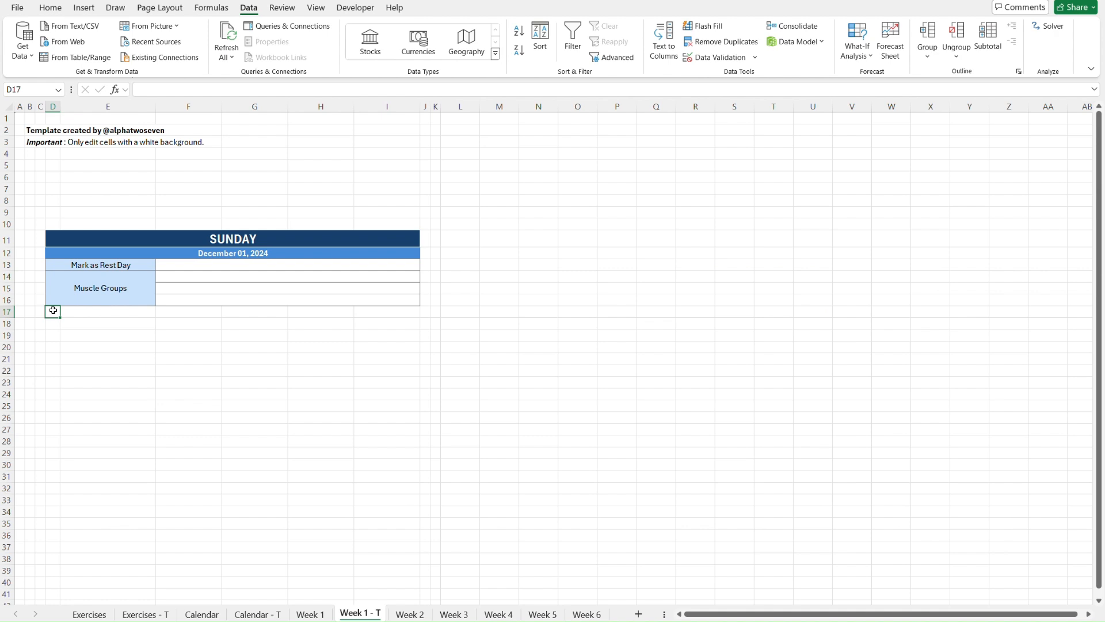
key("ctrl+alt+v")
key("Return")
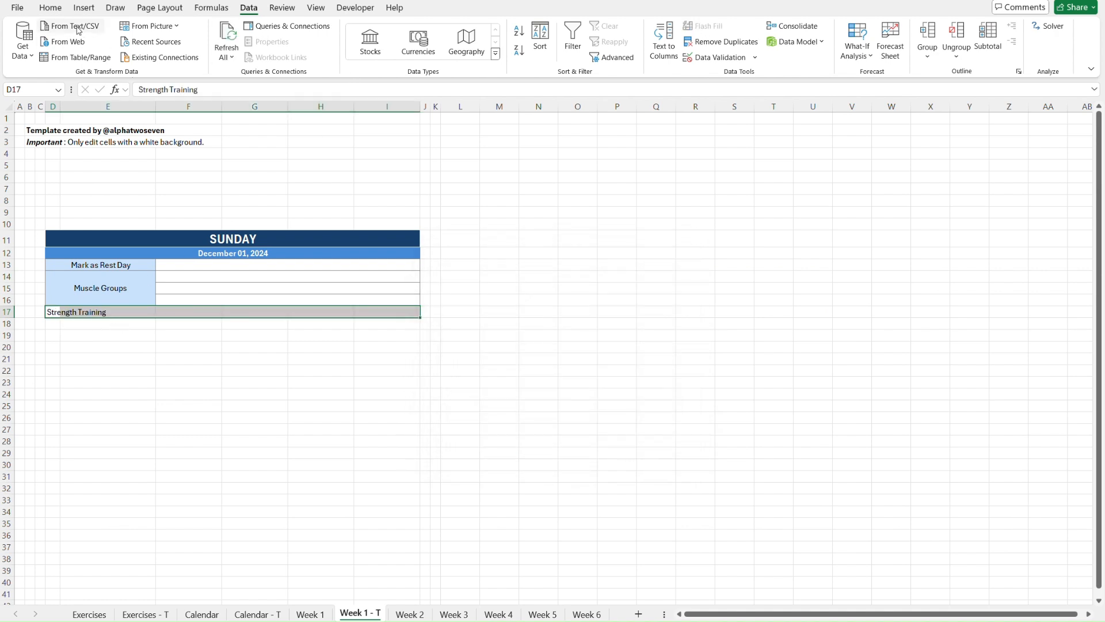
Step: Apply the date row's formatting to the Strength Training header in D17 and set its number format to General
left_click(61, 10)
left_click(182, 256)
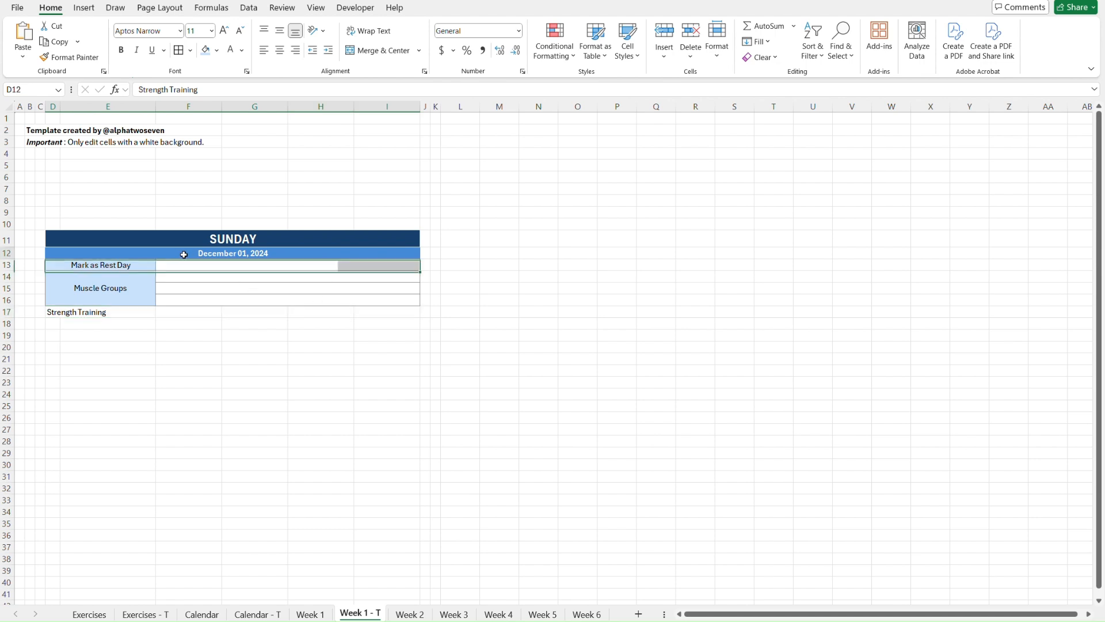
left_click(69, 57)
left_click(57, 313)
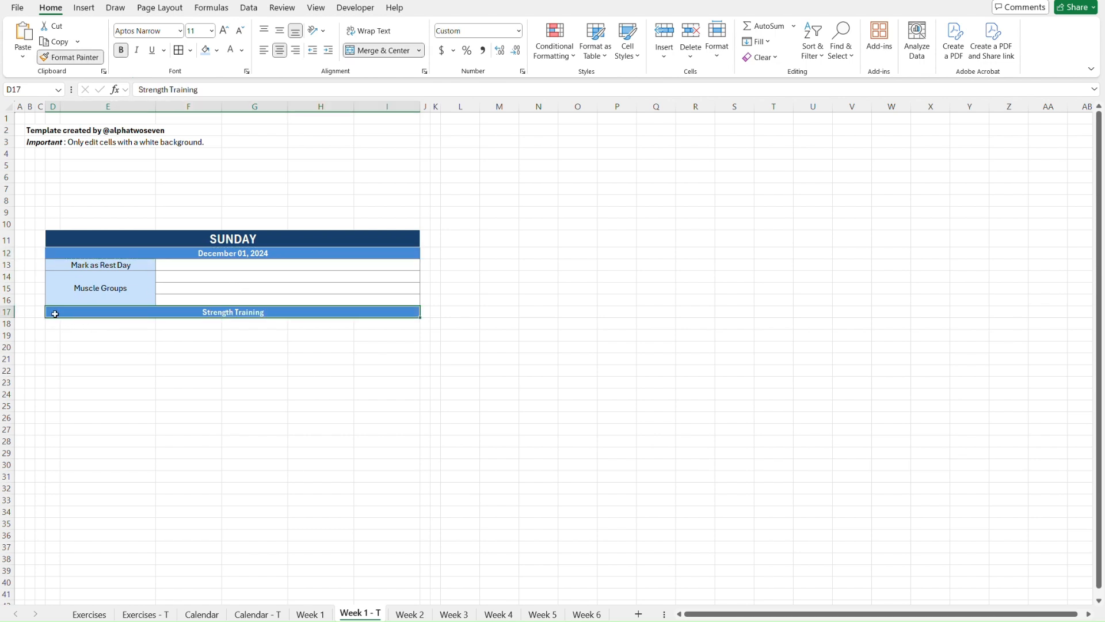
left_click(472, 31)
type("General")
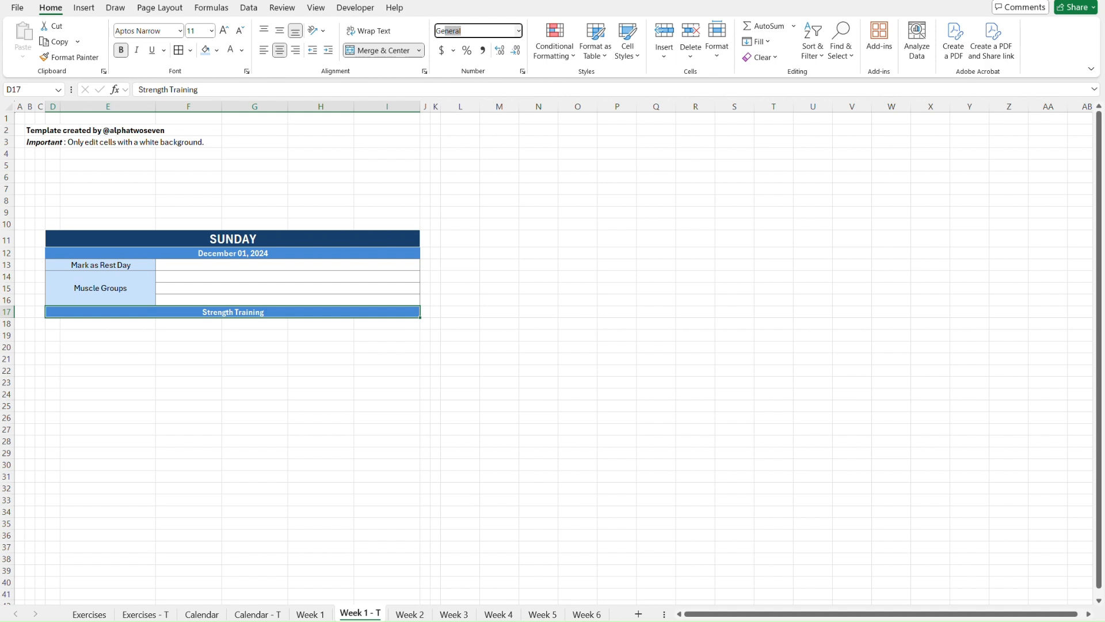
key("Return")
key("Return")
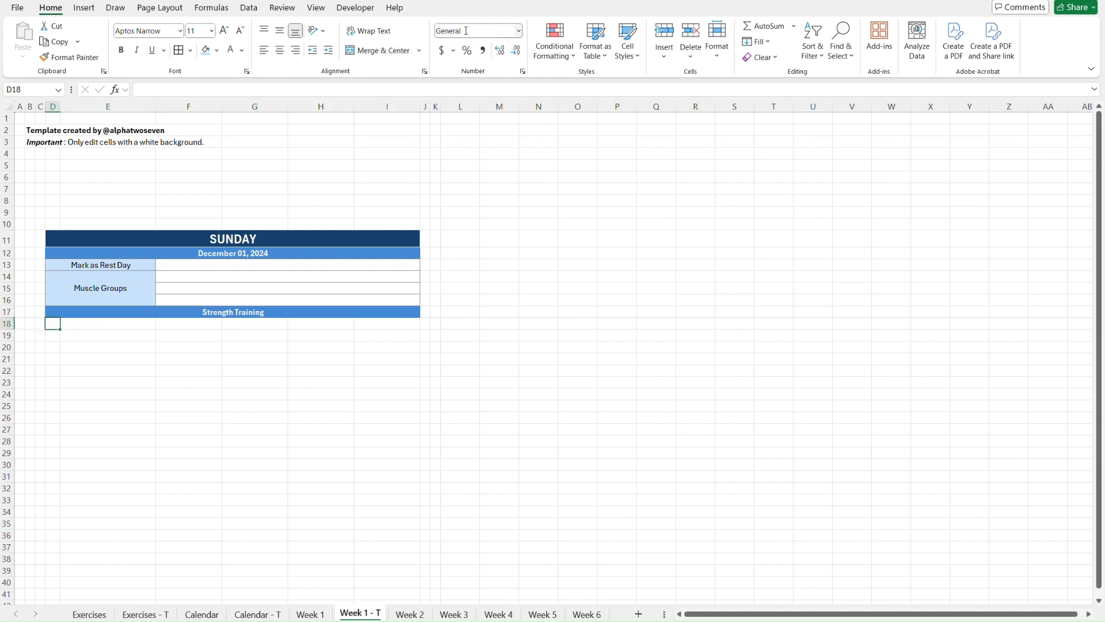
key("ctrl+Page_Up")
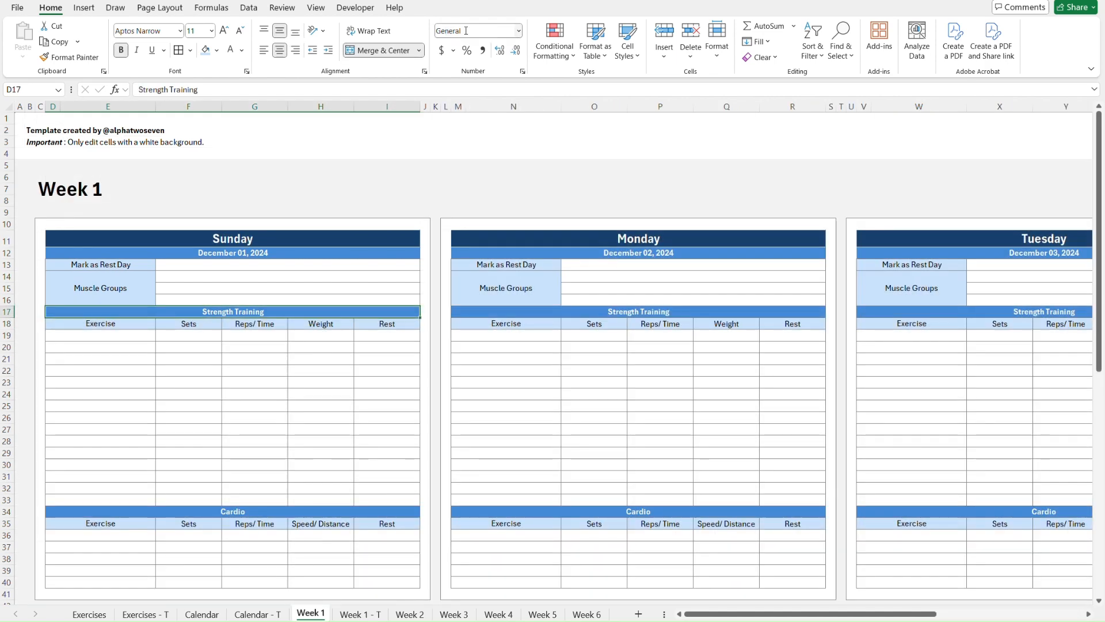
key("Left")
key("Up")
key("Up")
key("Up")
key("Up")
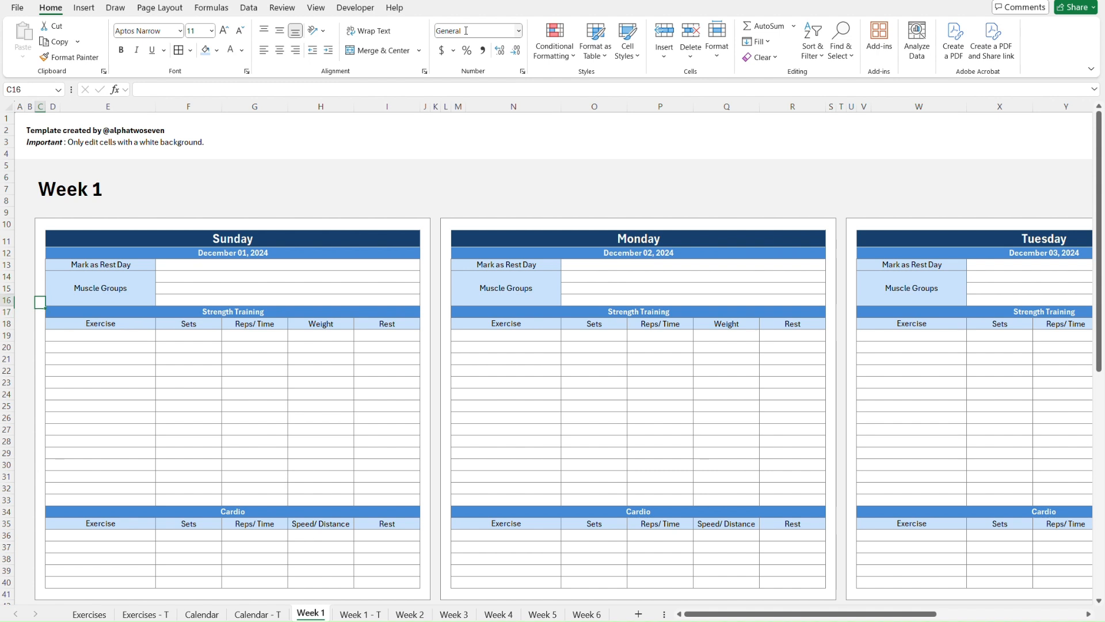
key("Right")
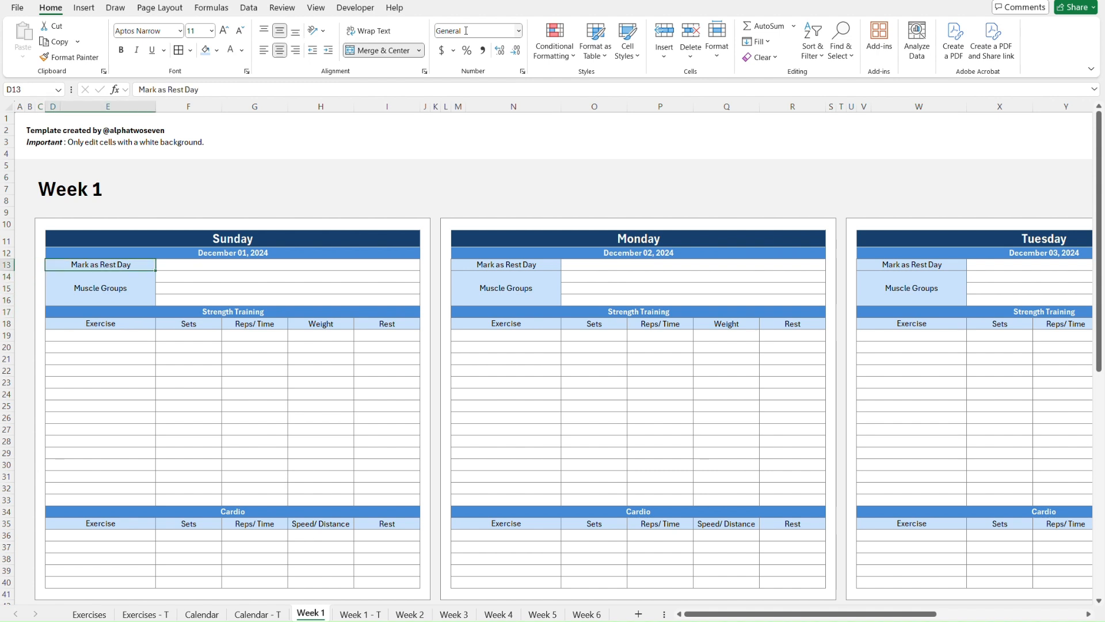
key("ctrl+Page_Down")
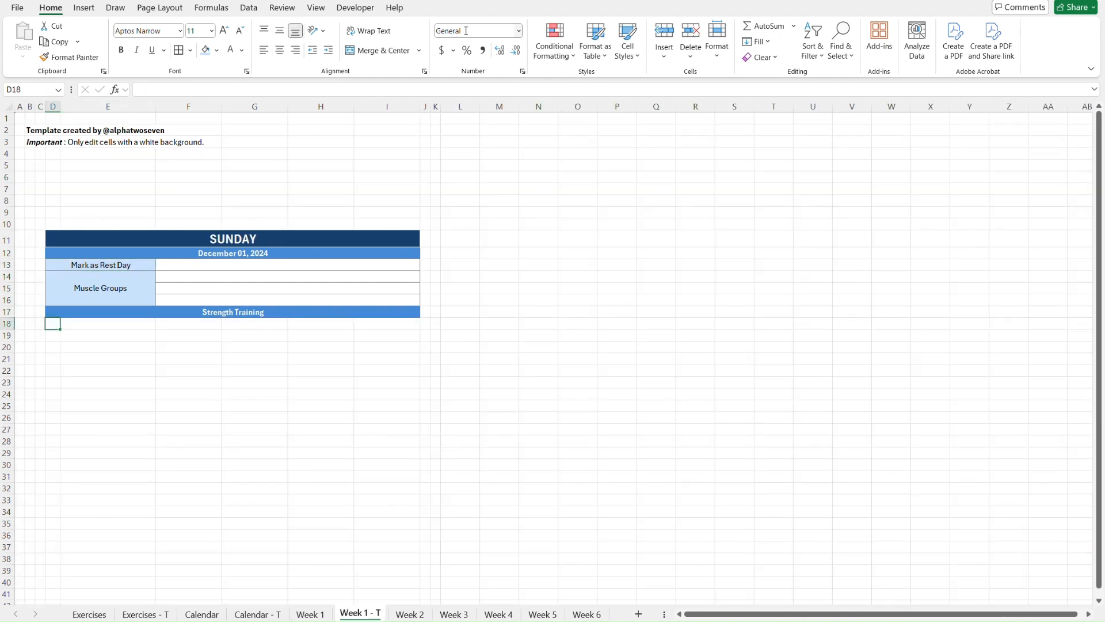
Step: Copy the Exercise, Sets, Reps/Time, Weight and Rest headers from row 18 of Week 1 into D18 of Week 1 - T as values
key("ctrl+Page_Up")
key("Down")
key("Down")
key("Down")
key("shift+Right")
key("shift+Right")
key("shift+Right")
key("shift+Right")
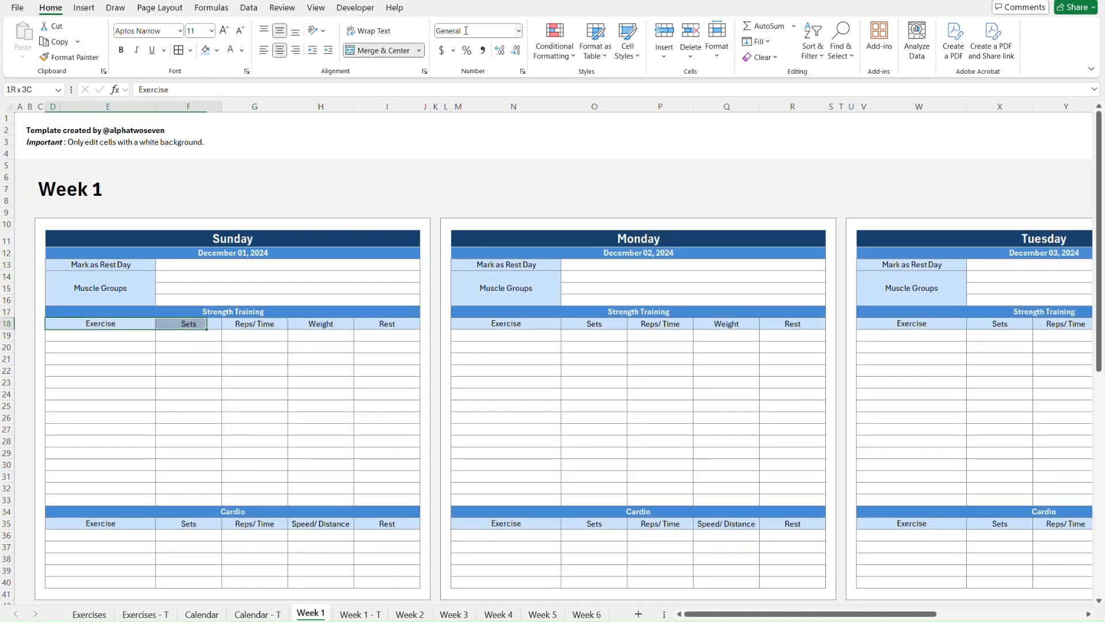
key("ctrl+c")
key("ctrl+Page_Down")
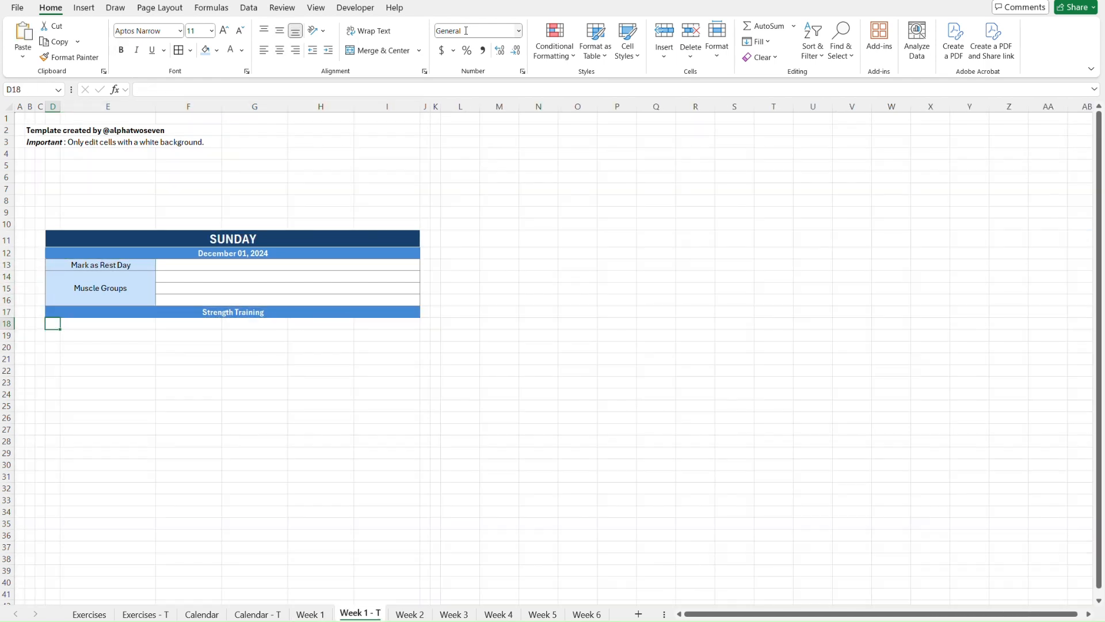
key("ctrl+alt+v")
key("v")
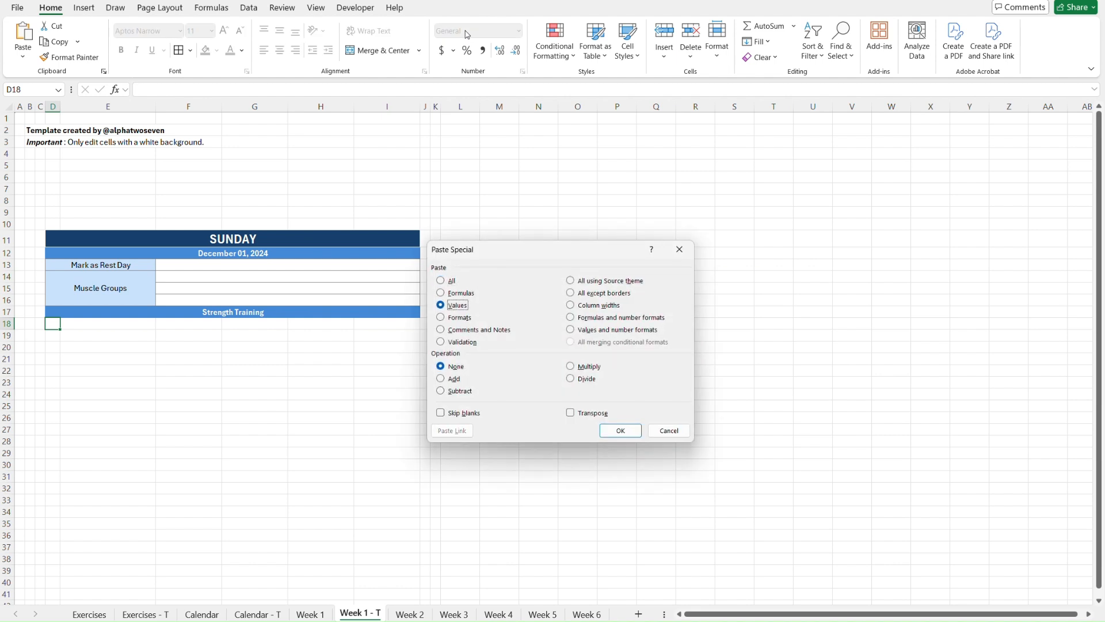
key("Return")
key("Up")
key("Up")
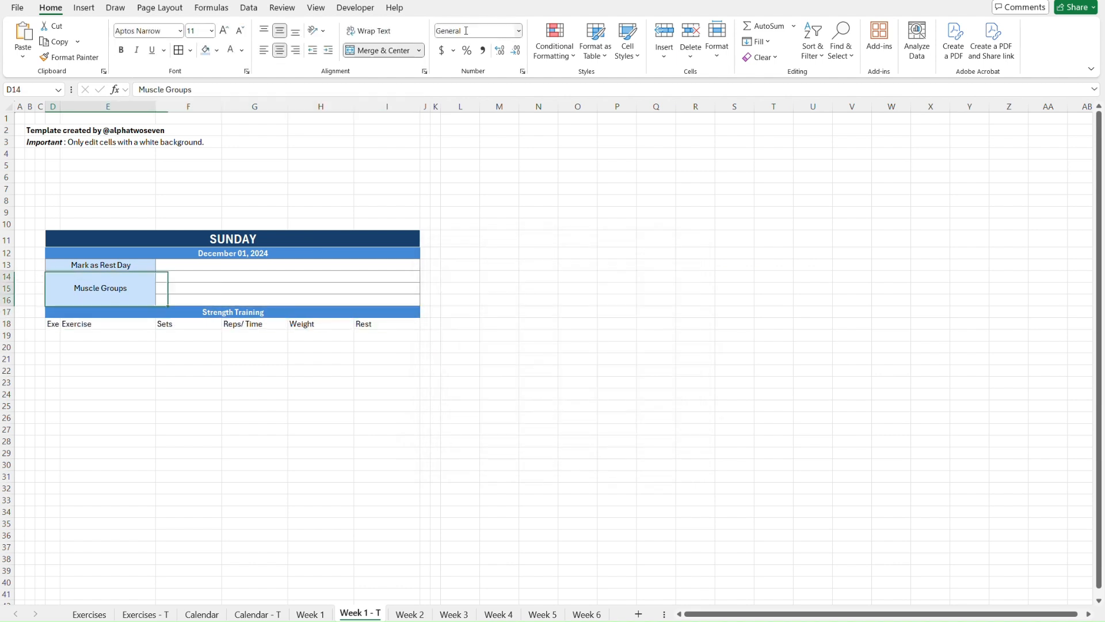
Step: Delete the duplicate Exercise text from cell E18
key("Down")
key("Down")
key("Right")
key("Left")
key("Right")
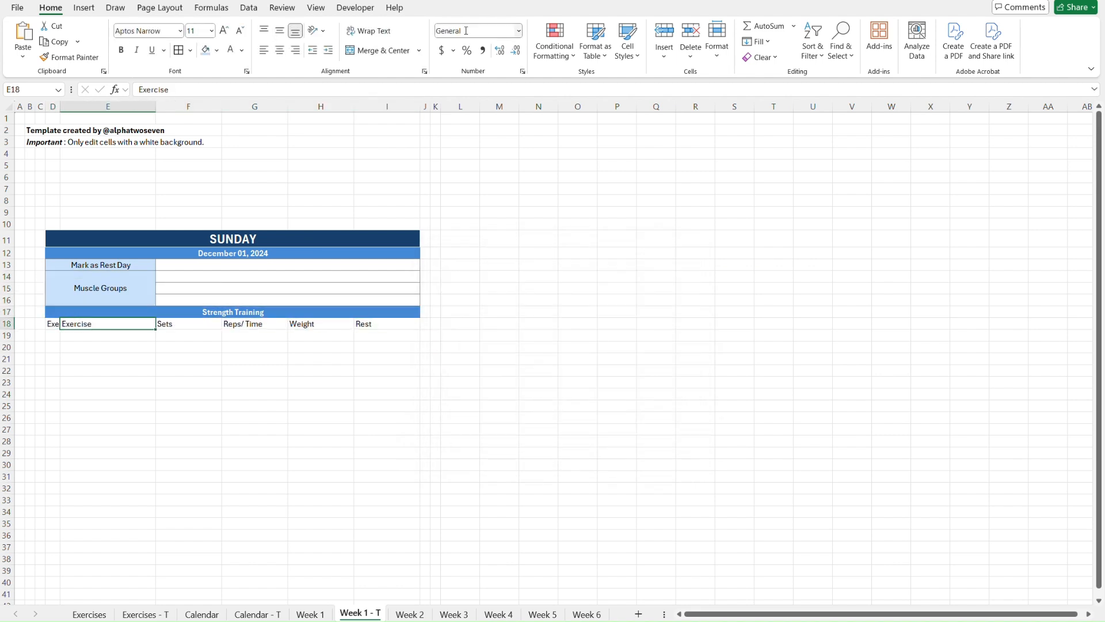
key("Left")
key("Right")
key("Left")
key("Right")
key("Left")
key("Right")
key("Left")
key("Right")
key("Delete")
Step: Copy the formatting of the Mark as Rest Day label in D13 onto the Exercise header in D18
key("Left")
key("Up")
key("Up")
key("Up")
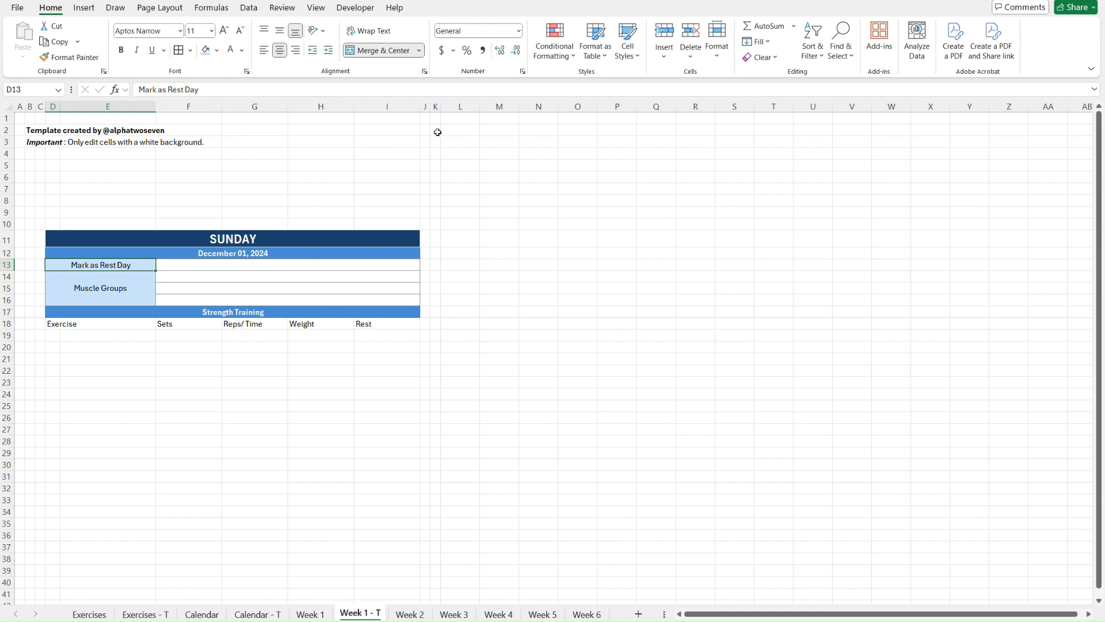
key("alt+h")
key("f")
key("p")
left_click(56, 322)
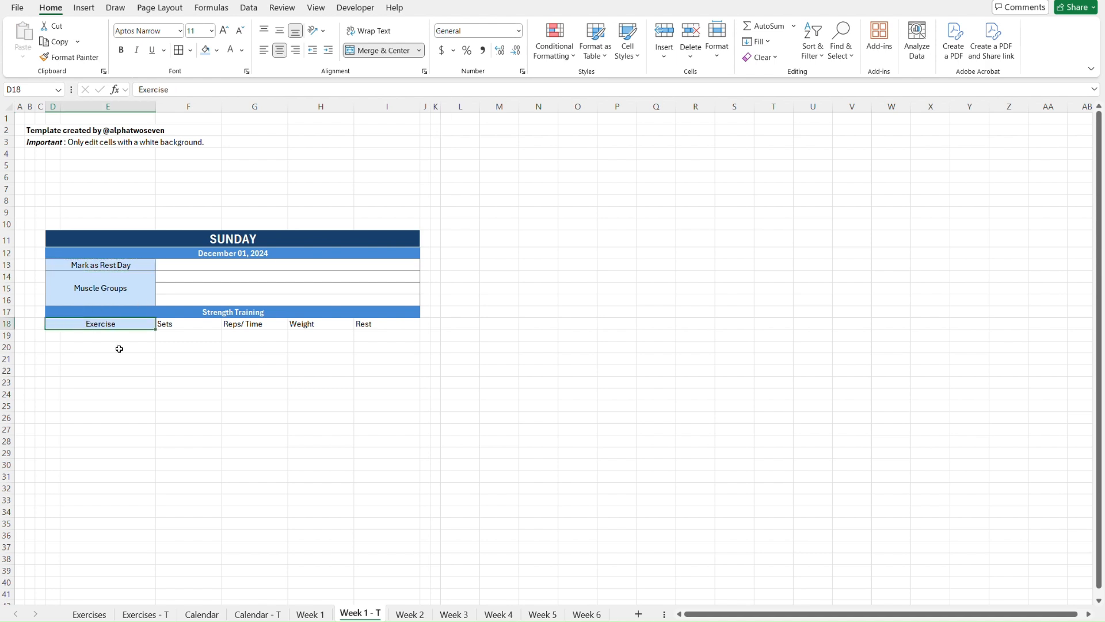
key("Up")
key("Up")
key("Up")
key("Right")
key("Down")
key("Down")
key("Down")
key("Down")
key("Down")
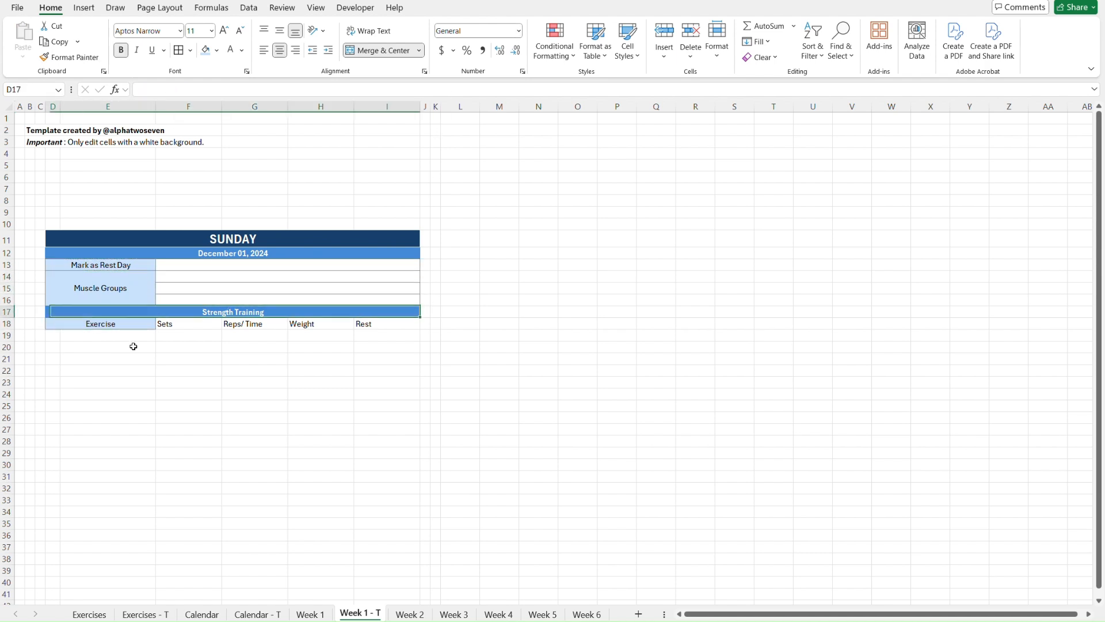
Step: Fill the Sets header in F18 with the same light blue as the Exercise header and centre its text
left_click(122, 322)
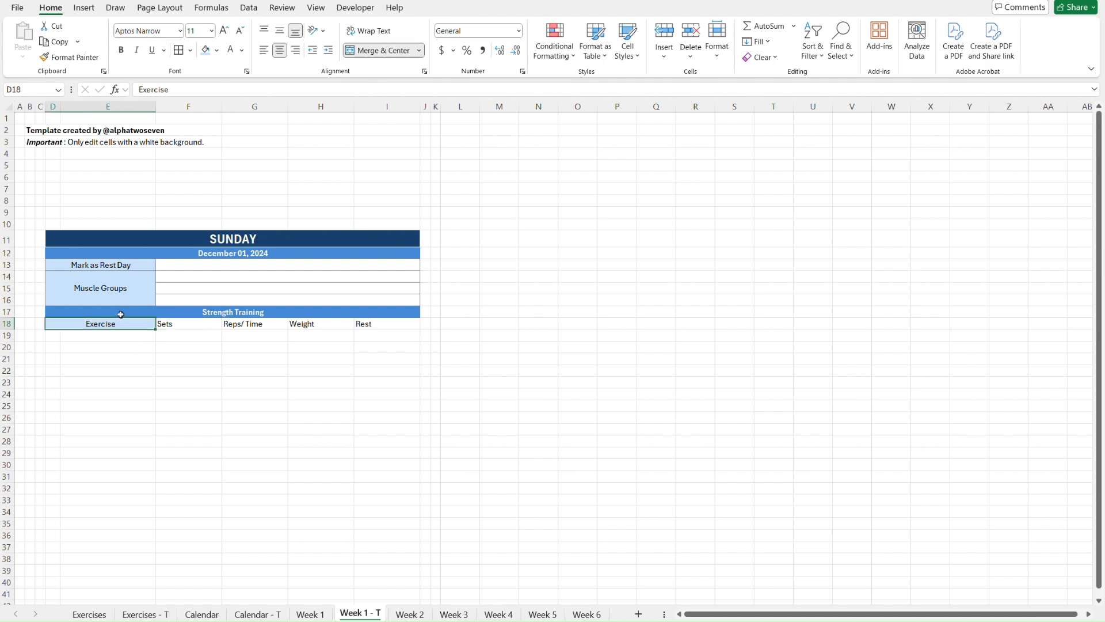
left_click(217, 50)
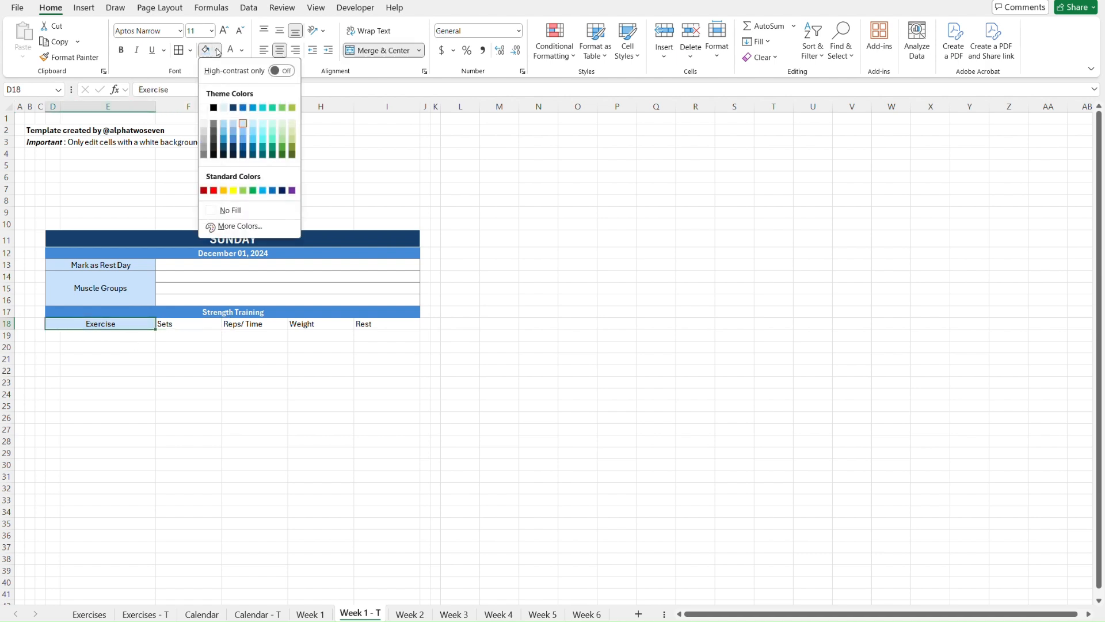
left_click(244, 124)
key("Right")
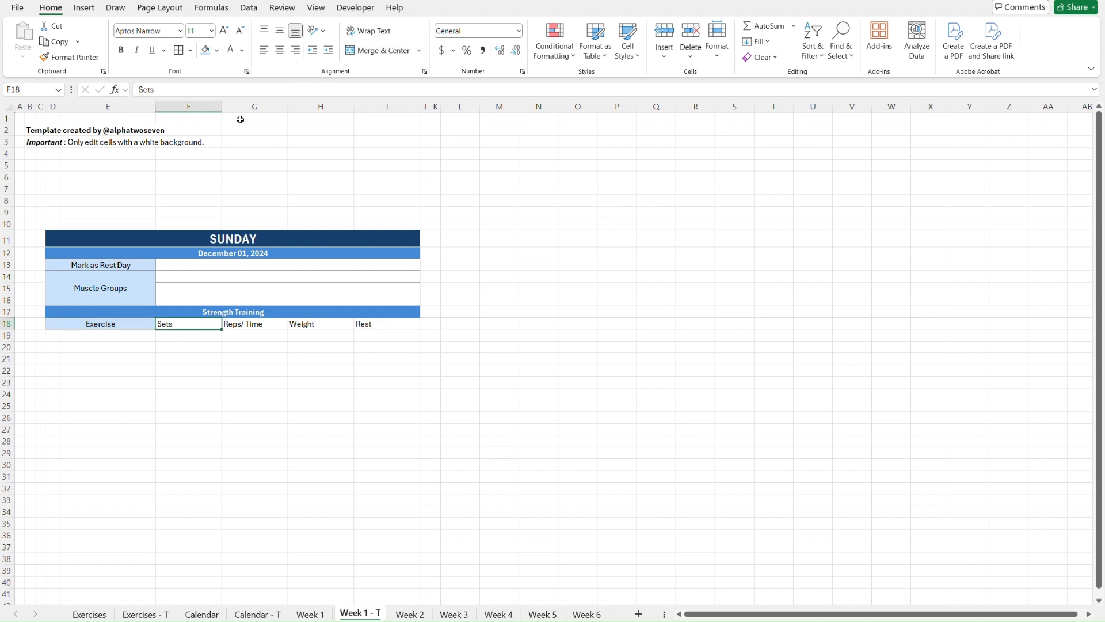
left_click(206, 51)
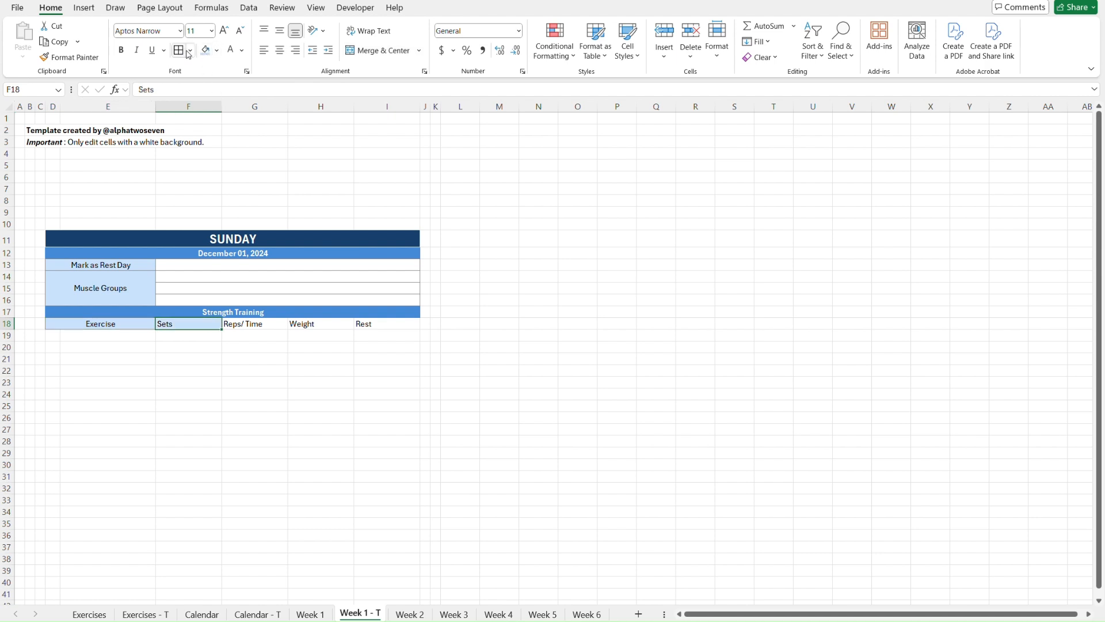
left_click(281, 52)
Step: Copy the Sets header's formatting onto the Reps/Time, Weight and Rest headers in G18:I18
key("alt+h")
key("f")
key("p")
left_click_drag(256, 326, 391, 327)
left_click(346, 371)
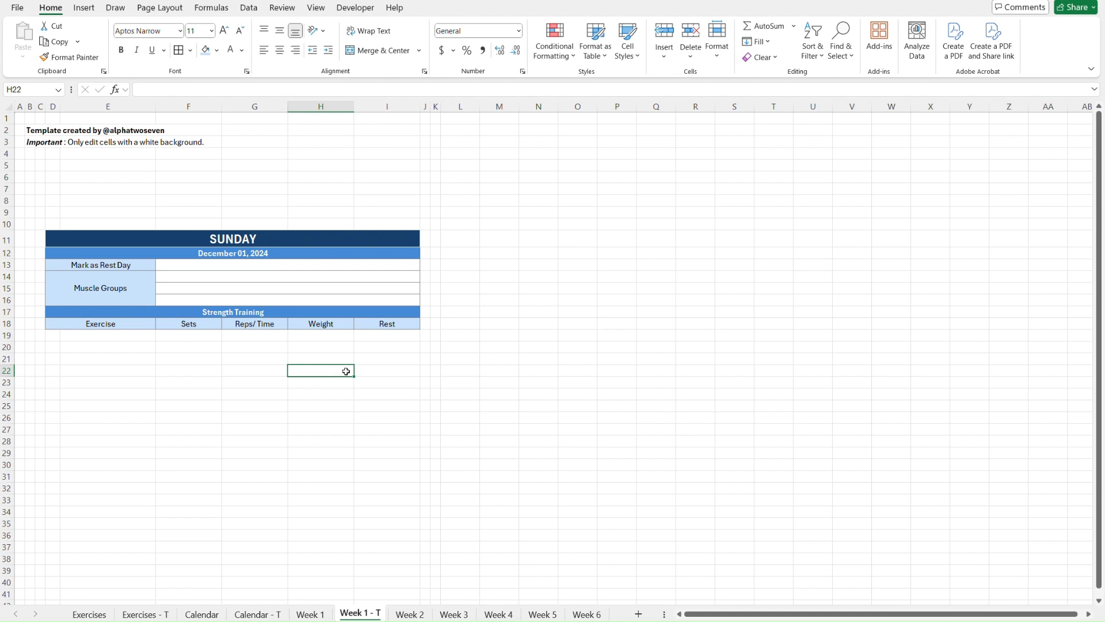
Step: Examine the first Strength Training entry row in Sunday's table on the Week 1 sheet, then return to Week 1 - T
key("ctrl+Page_Up")
left_click(101, 334)
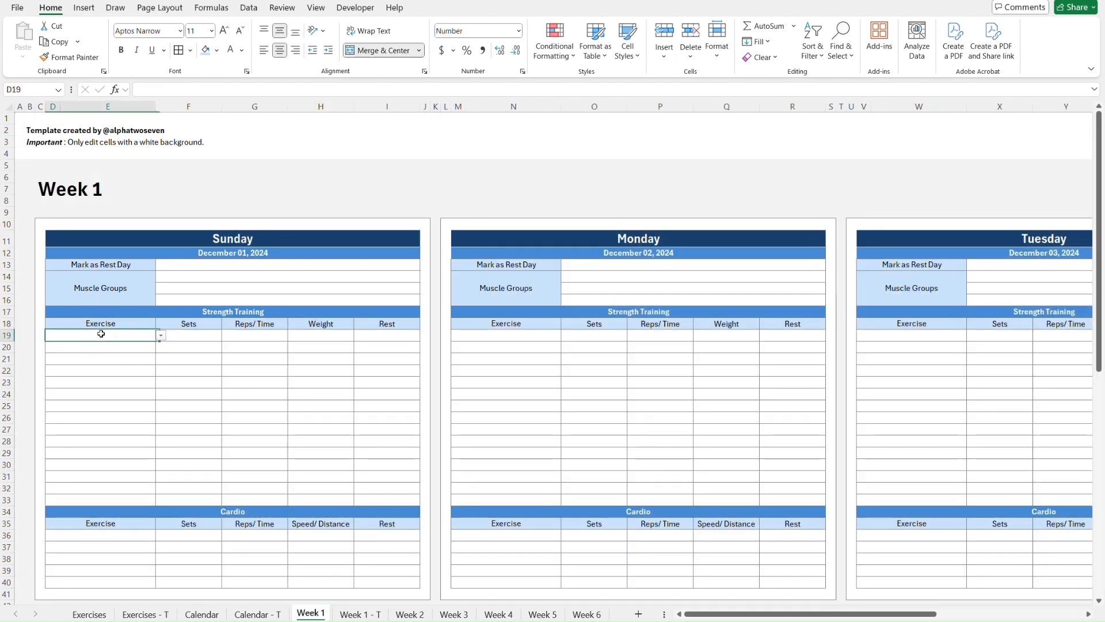
left_click(183, 331)
key("Right")
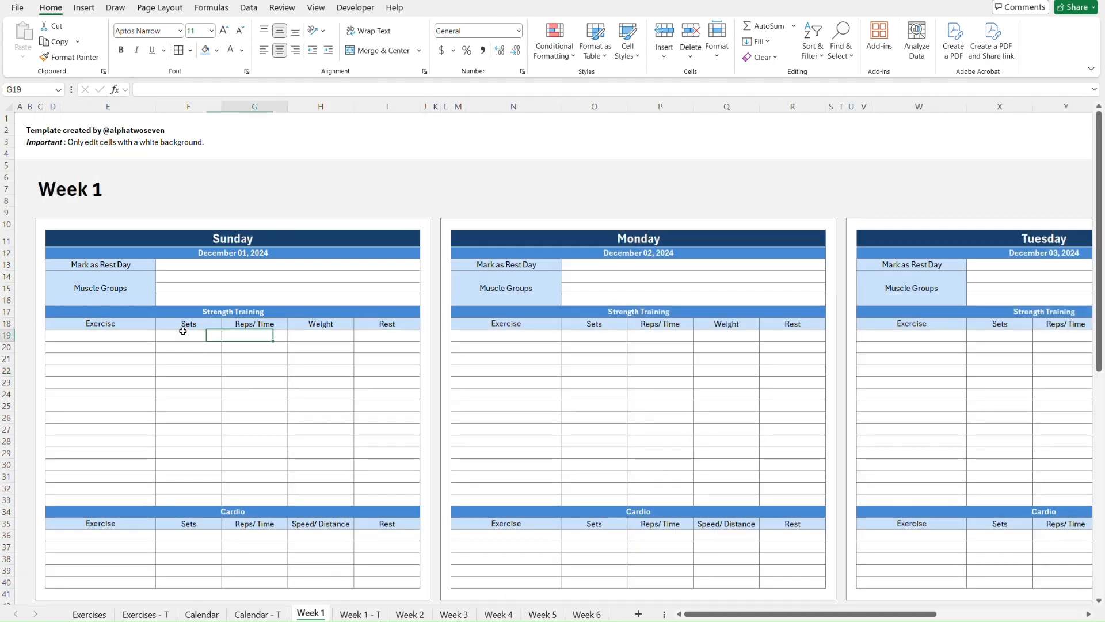
key("Right")
key("Right")
key("Left")
key("Left")
key("Left")
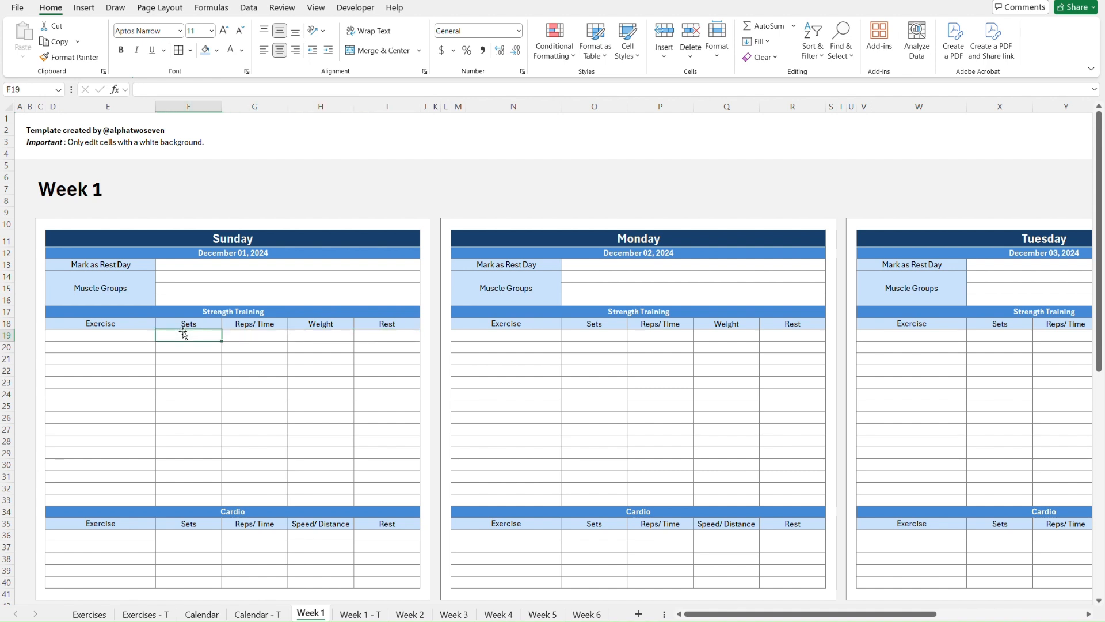
key("ctrl+Page_Down")
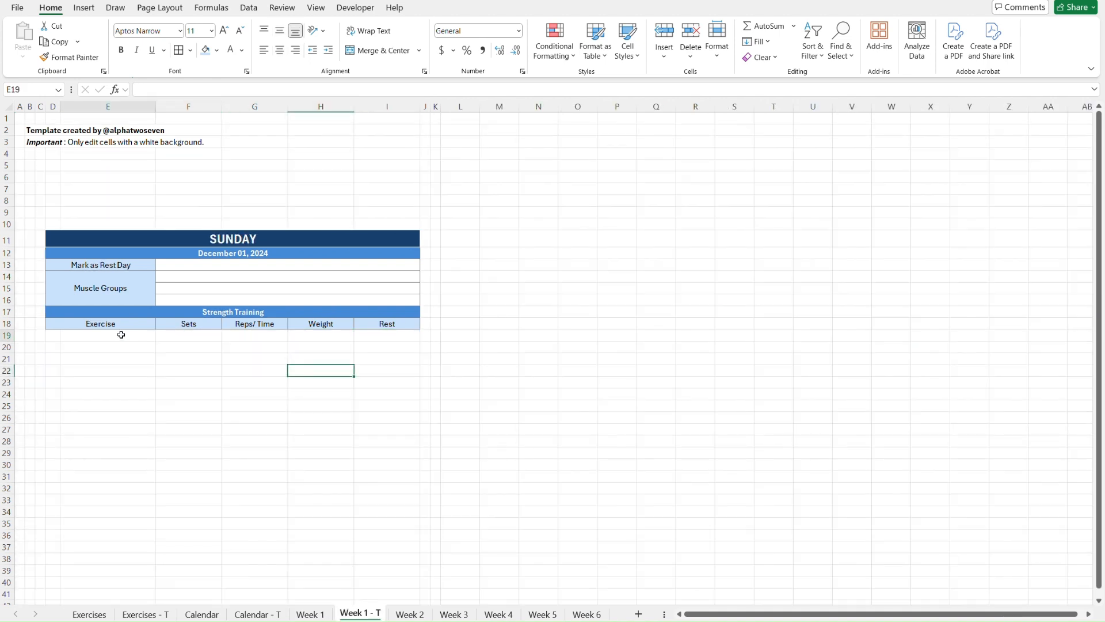
Step: Merge and centre cells D19:E19 below the Exercise header
left_click(121, 332)
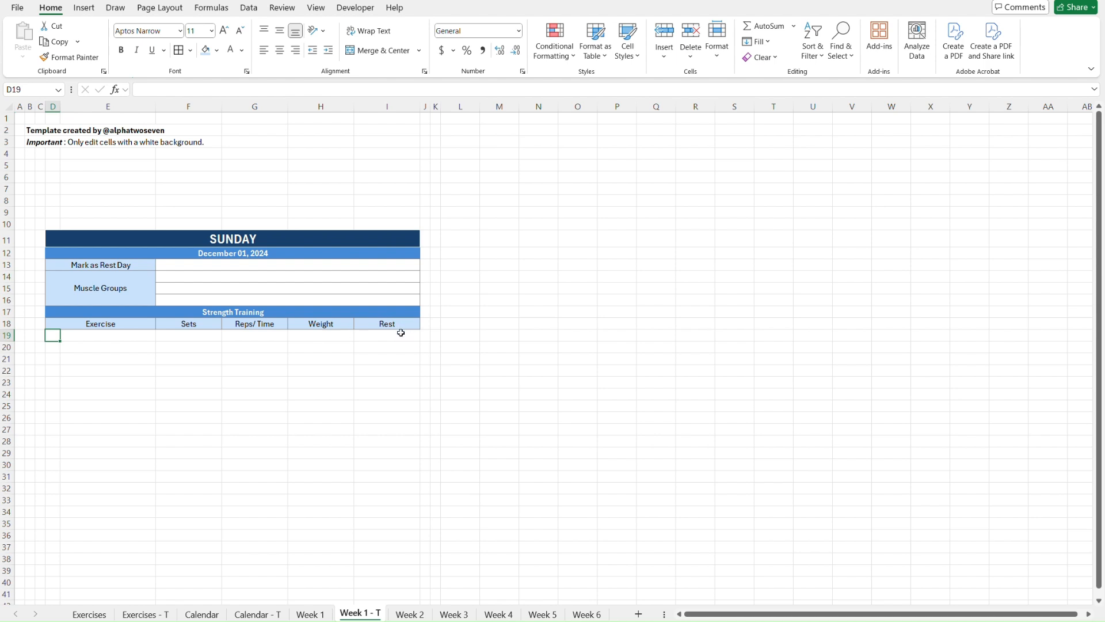
key("shift+Right")
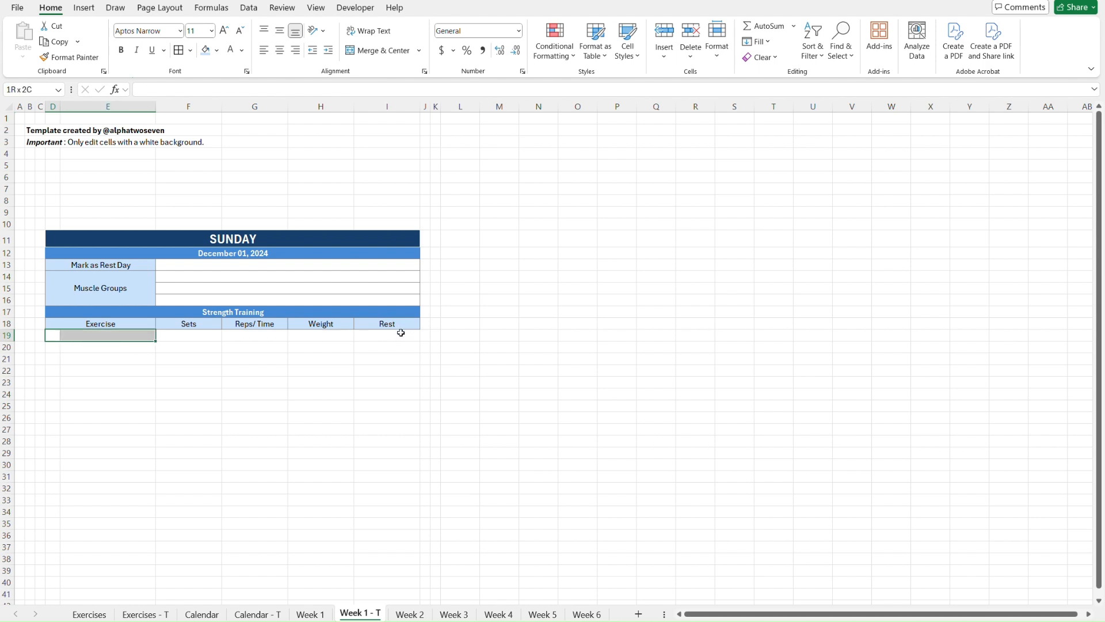
left_click(366, 50)
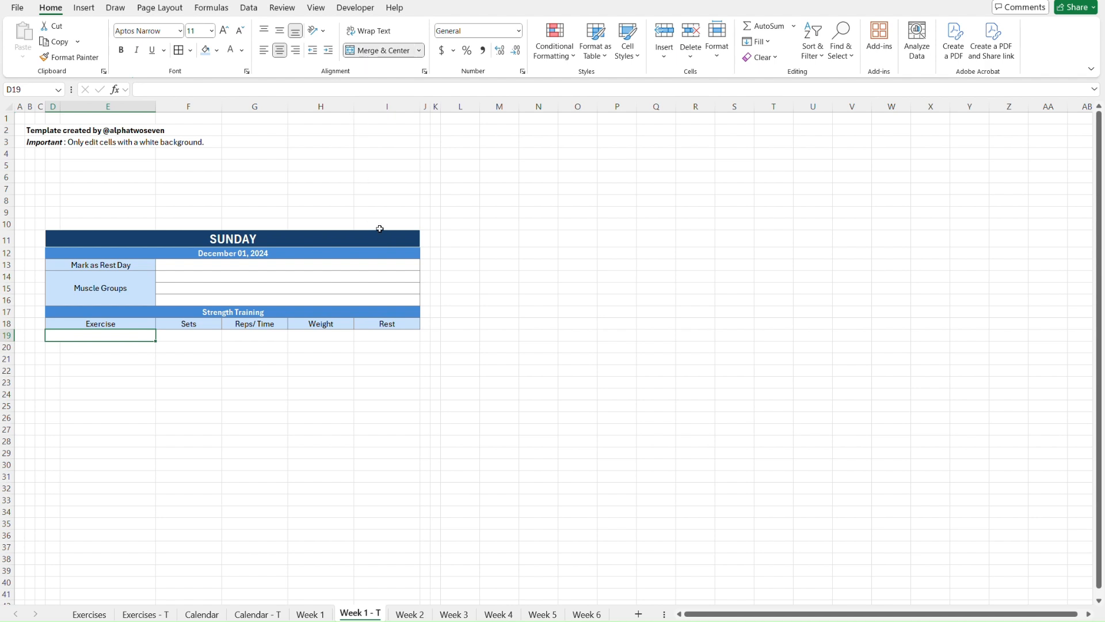
Step: Centre the entry row D19:I19 and apply all borders to it
key("shift+Right")
key("shift+Right")
key("shift+Right")
key("shift+Right")
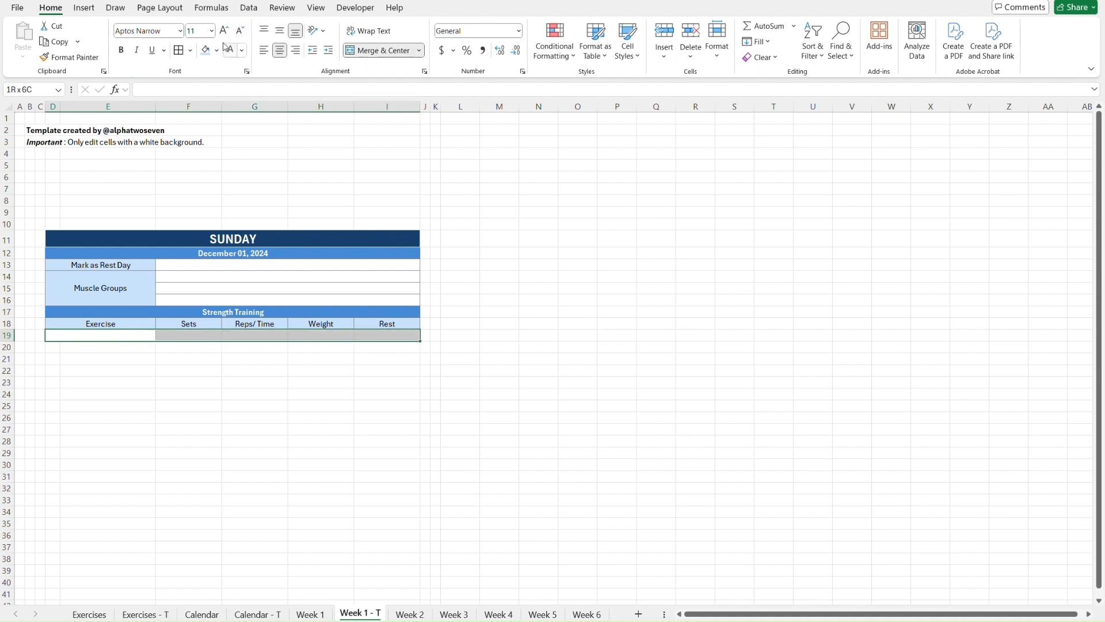
left_click(283, 57)
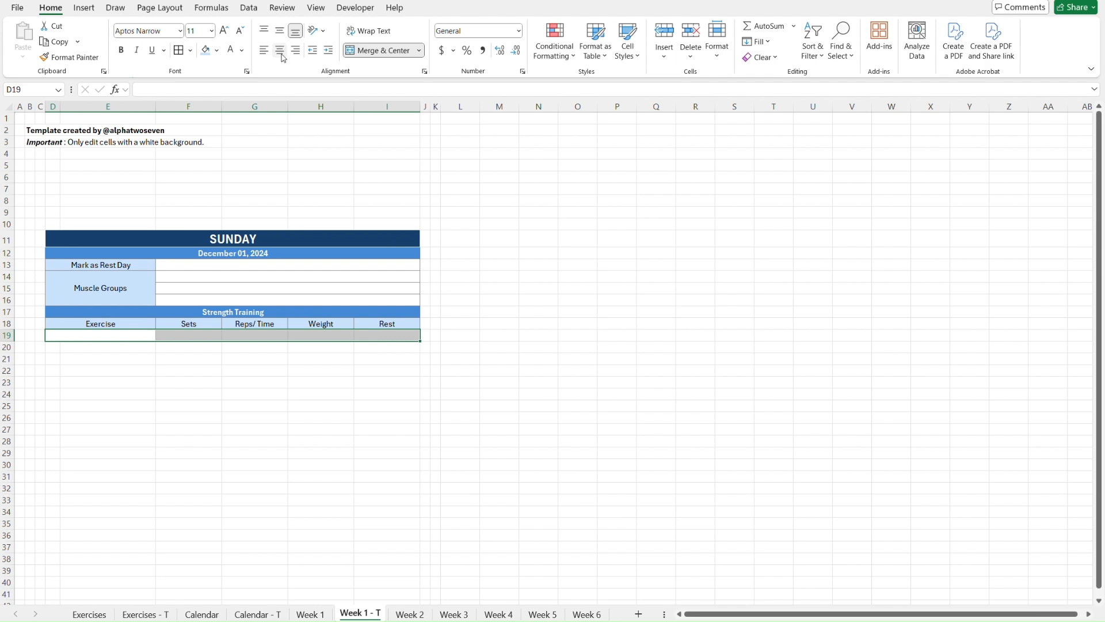
left_click(192, 54)
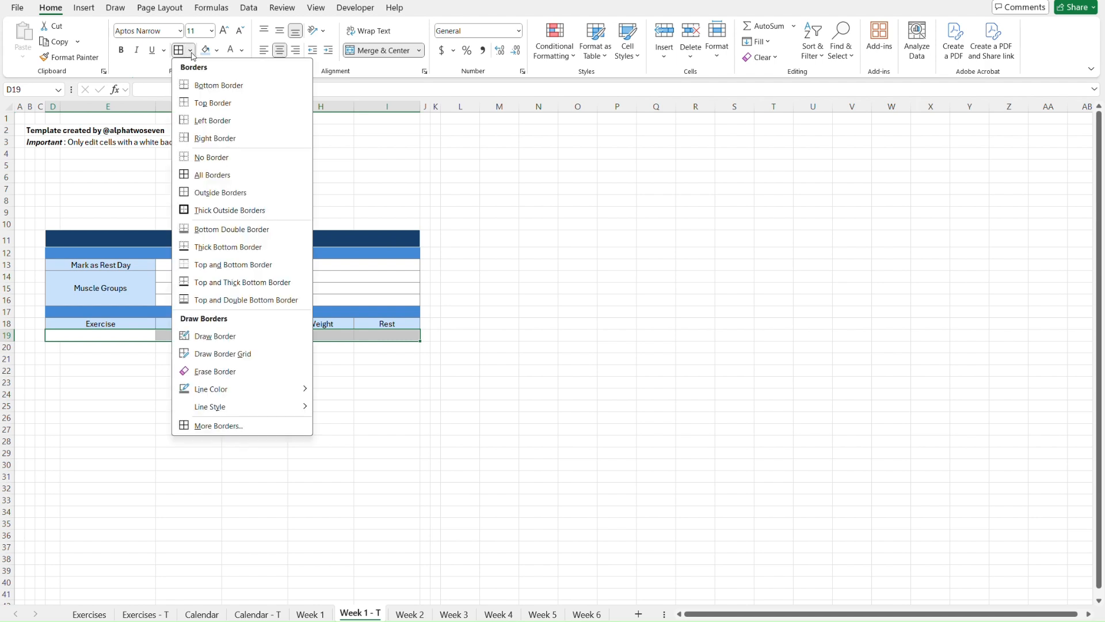
left_click(180, 53)
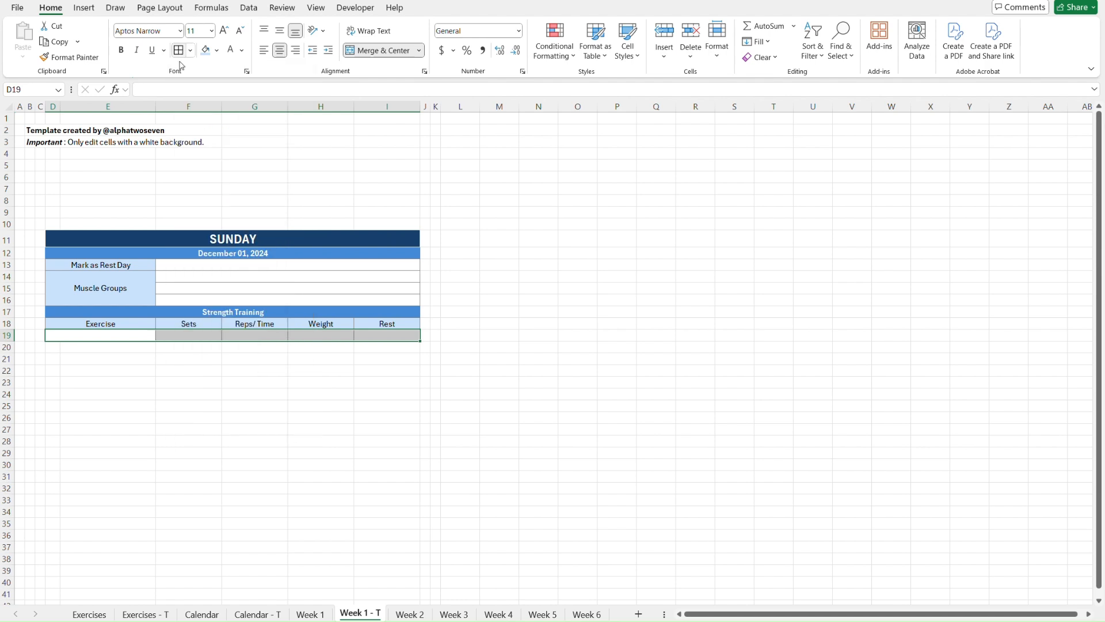
left_click(210, 392)
left_click(114, 334)
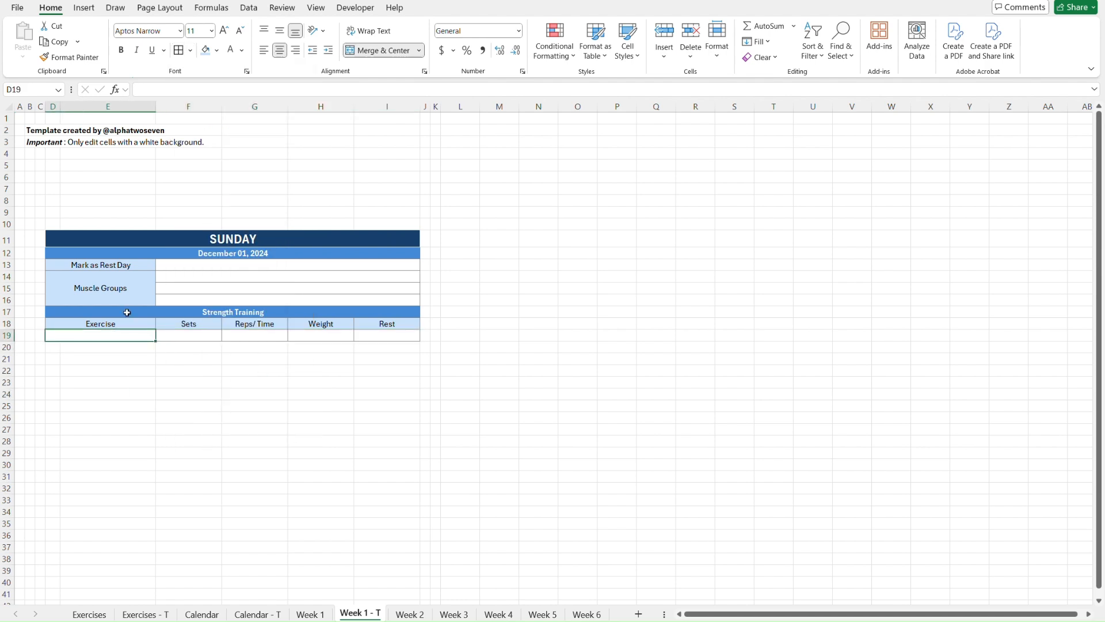
Step: Add list data validation to the Exercise entry cell D19 with source ='Exercises - T'!$F$7:$F$106
left_click(248, 8)
left_click(743, 58)
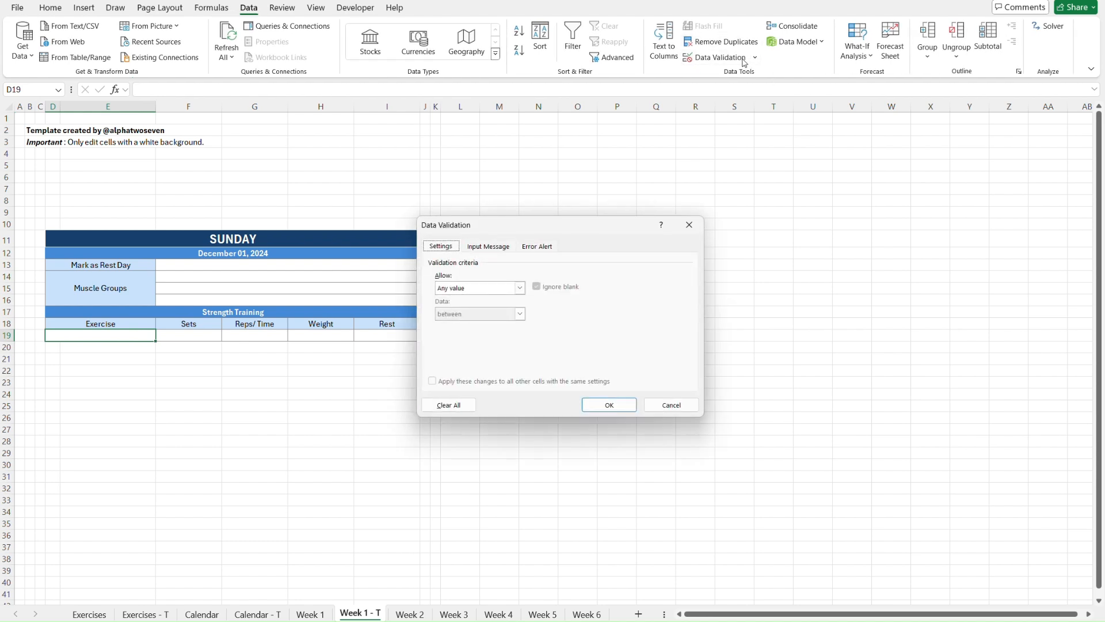
left_click(477, 290)
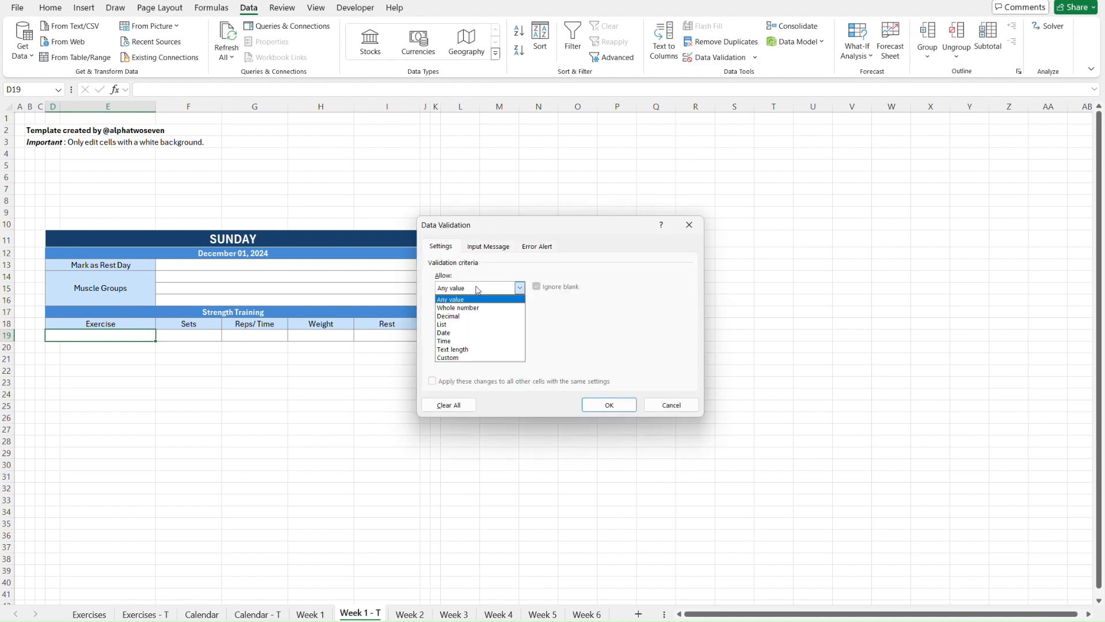
left_click(461, 324)
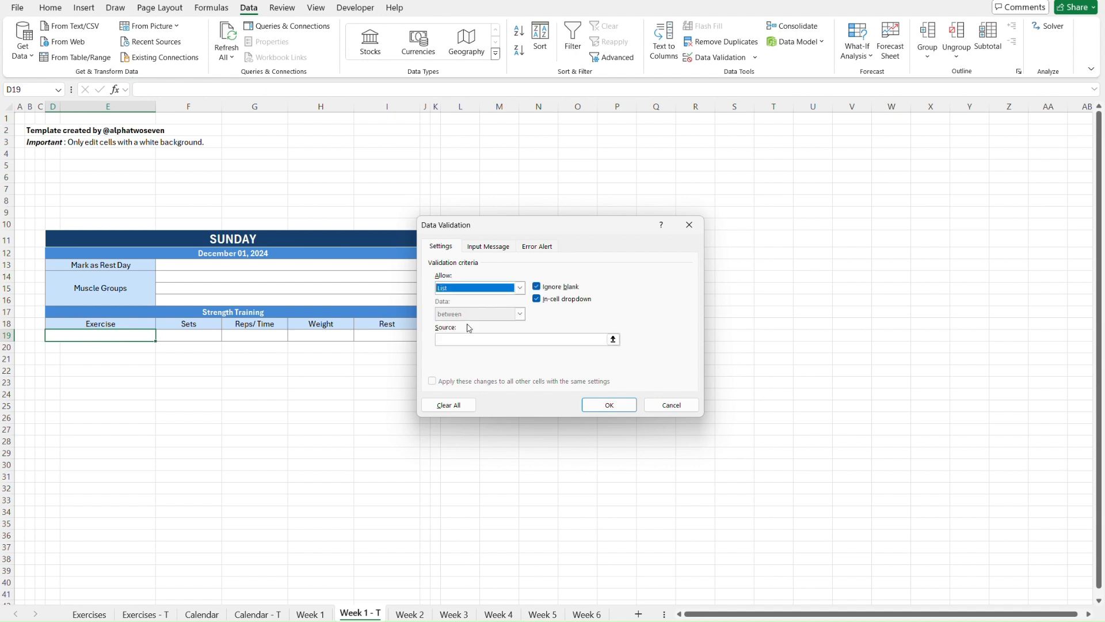
left_click(466, 339)
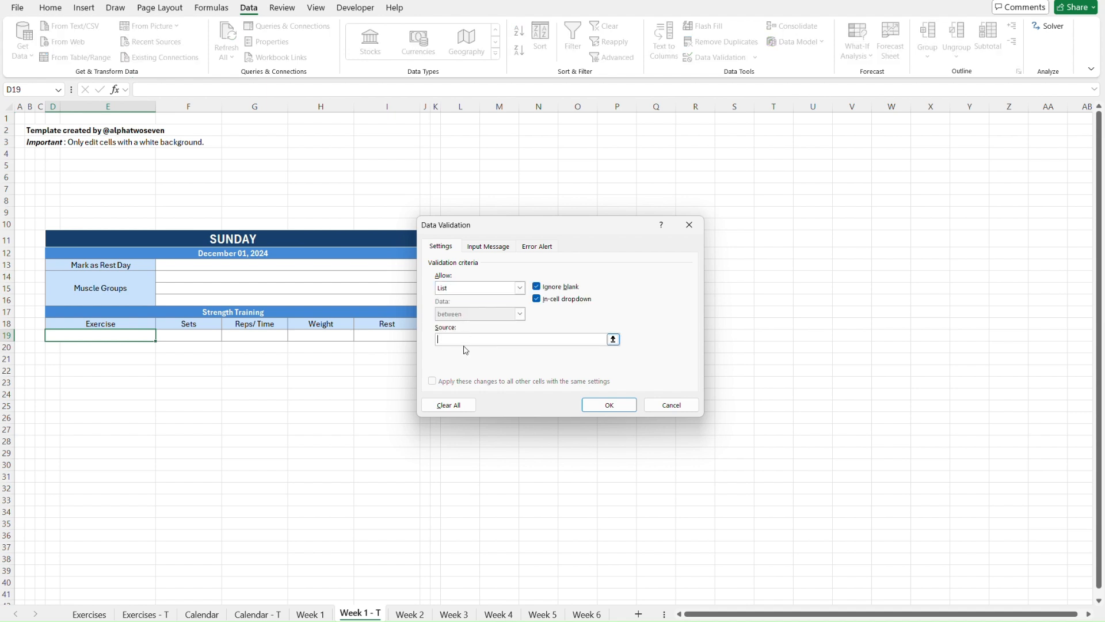
left_click(145, 614)
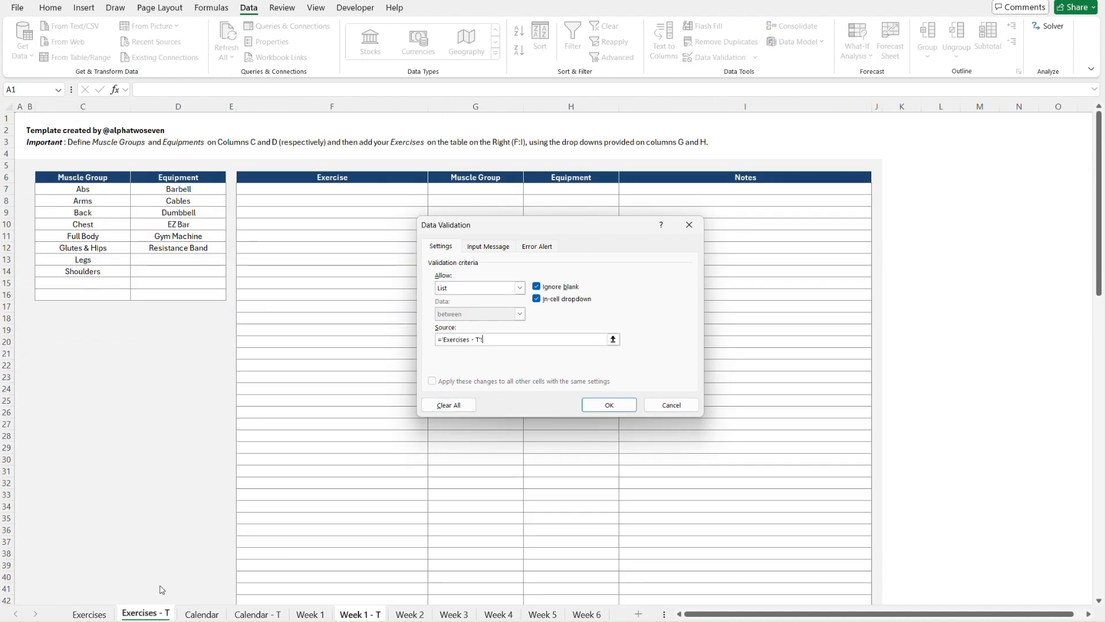
left_click(294, 190)
left_click_drag(281, 534, 311, 563)
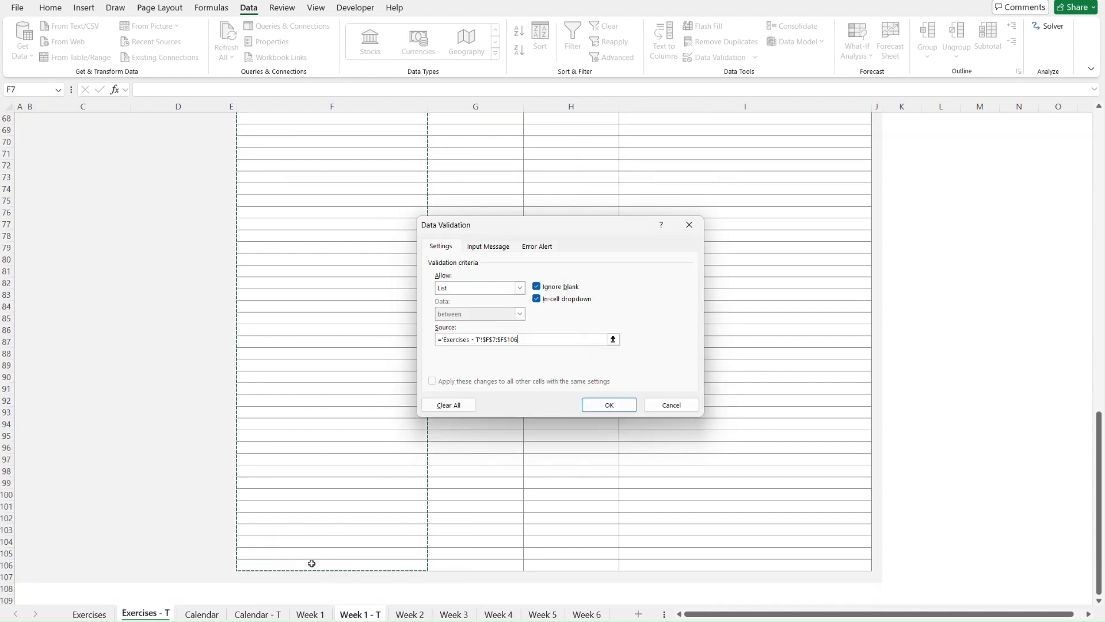
left_click(624, 406)
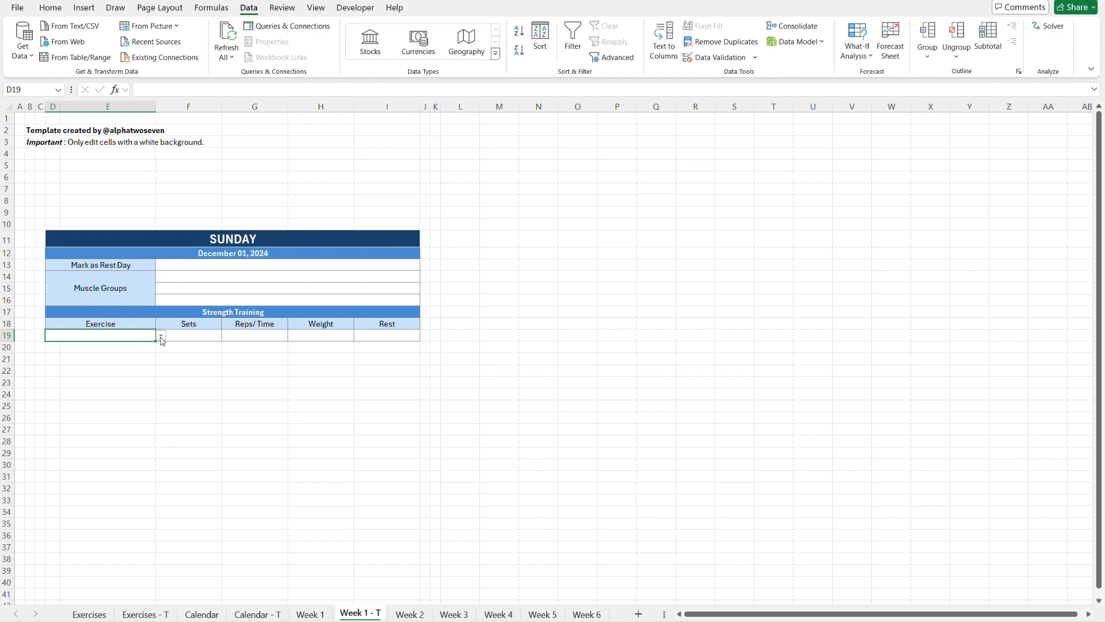
left_click(710, 57)
left_click(508, 336)
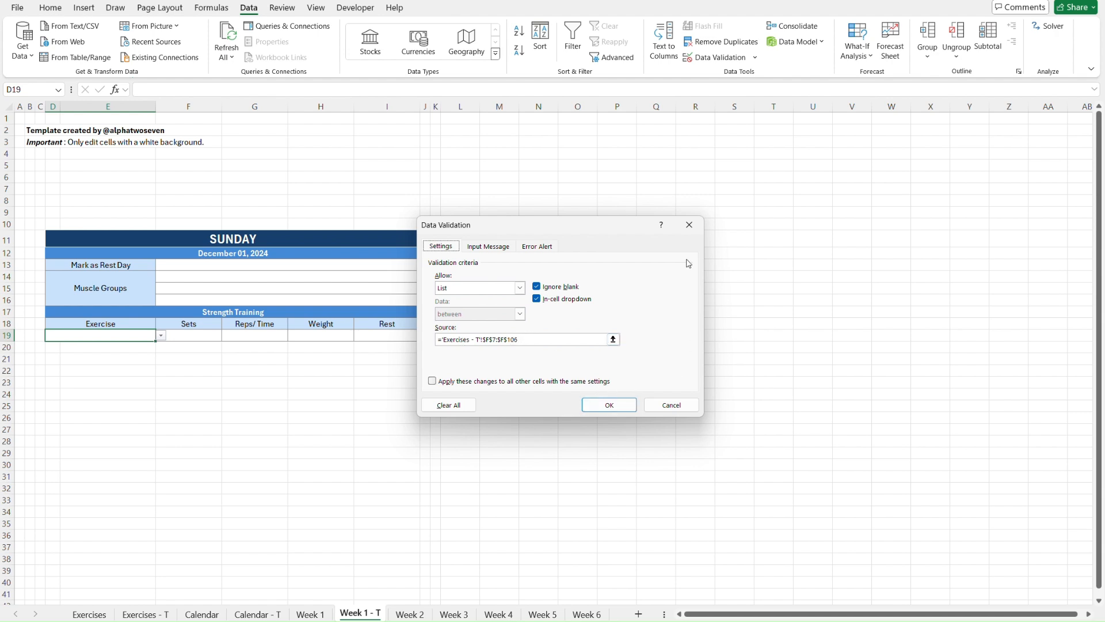
left_click(695, 222)
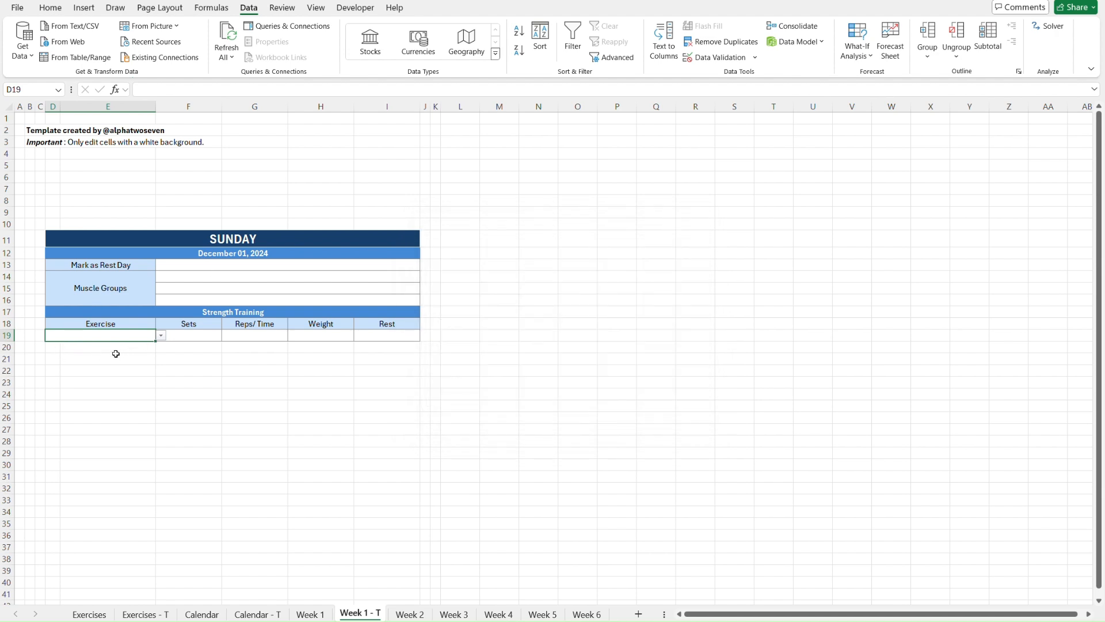
Step: Copy the entry row D19:I19 and paste it down through row 33 of the Strength Training table
key("shift+Right")
key("shift+Right")
key("shift+Right")
key("shift+Right")
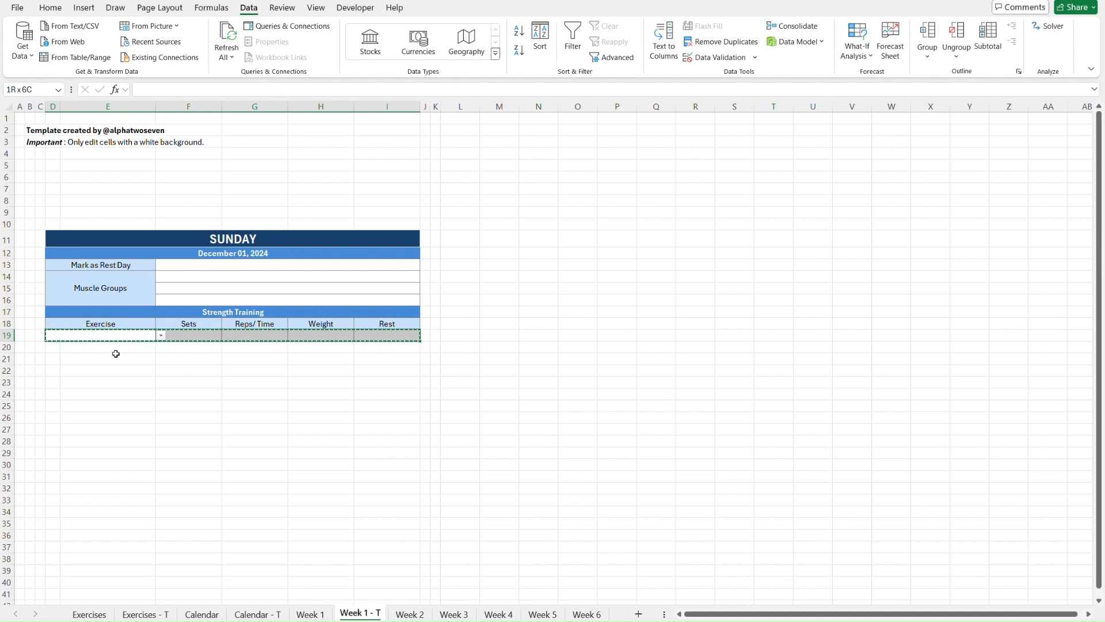
key("ctrl+c")
key("shift+Down")
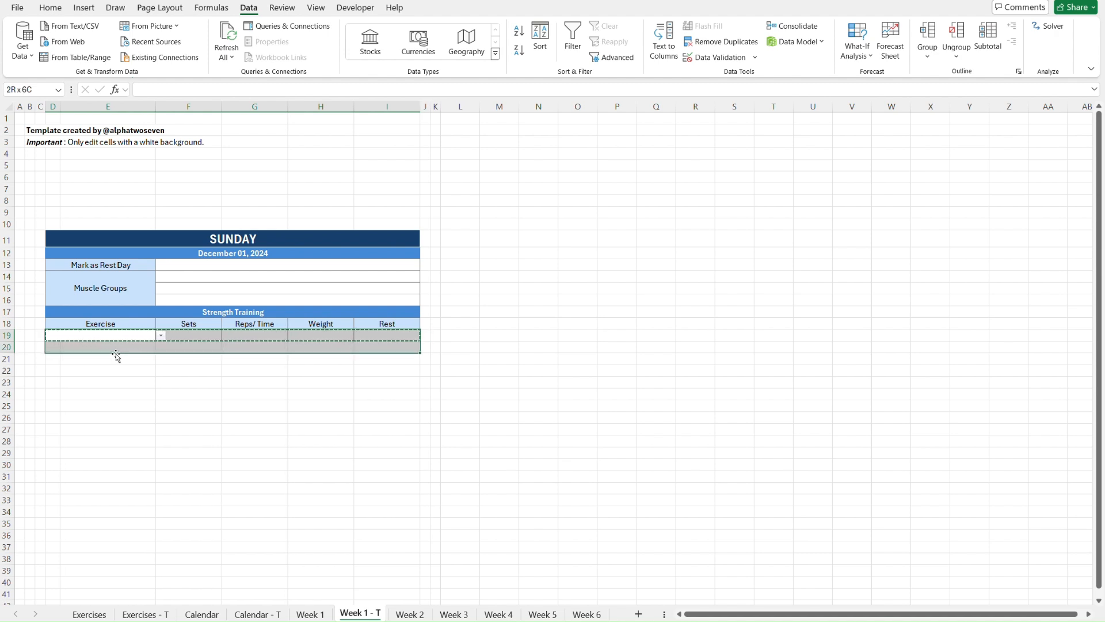
key("shift+Down")
key("shift+Down")
key("shift+Down")
key("shift+Down")
key("shift+Down")
key("shift+Down")
key("shift+Down")
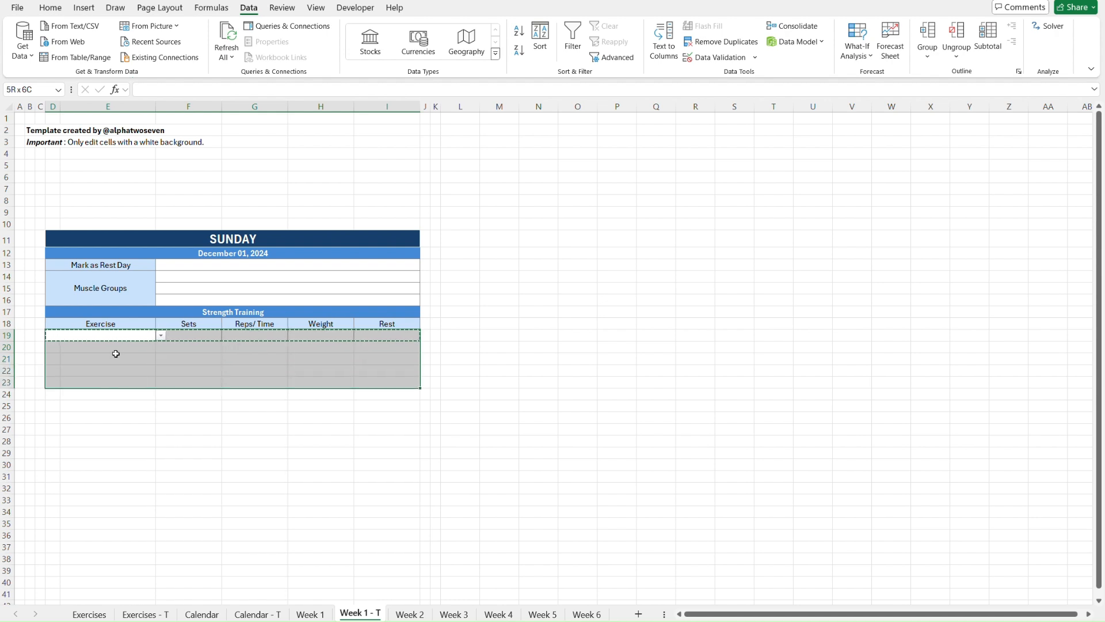
key("shift+Down")
key("shift+Down")
key("shift+Down")
key("shift+Down")
key("shift+Down")
key("shift+Down")
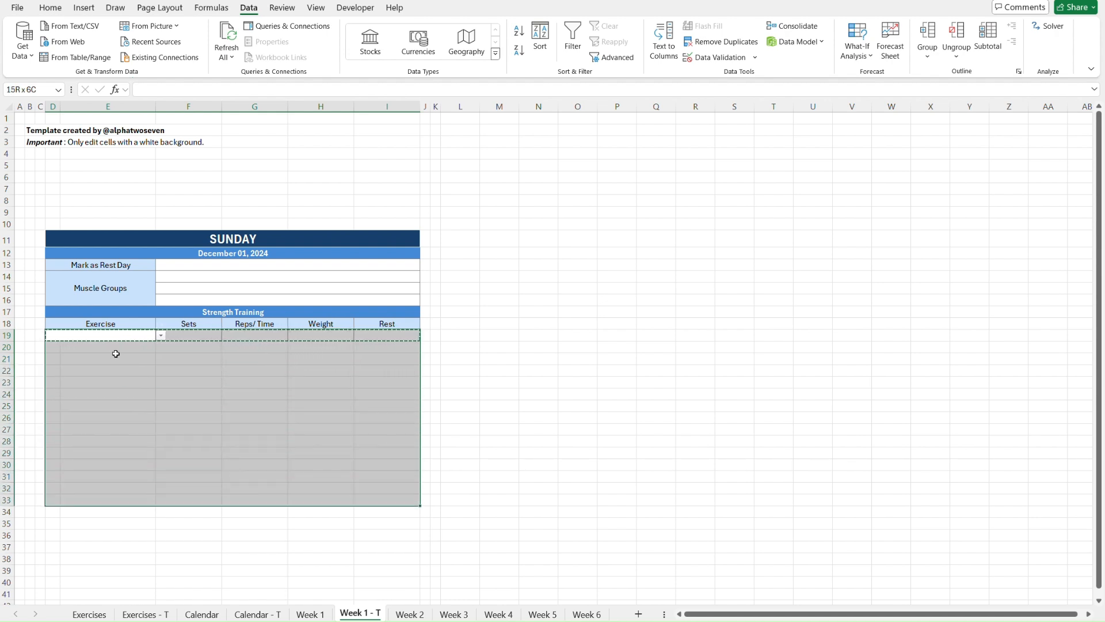
key("Down")
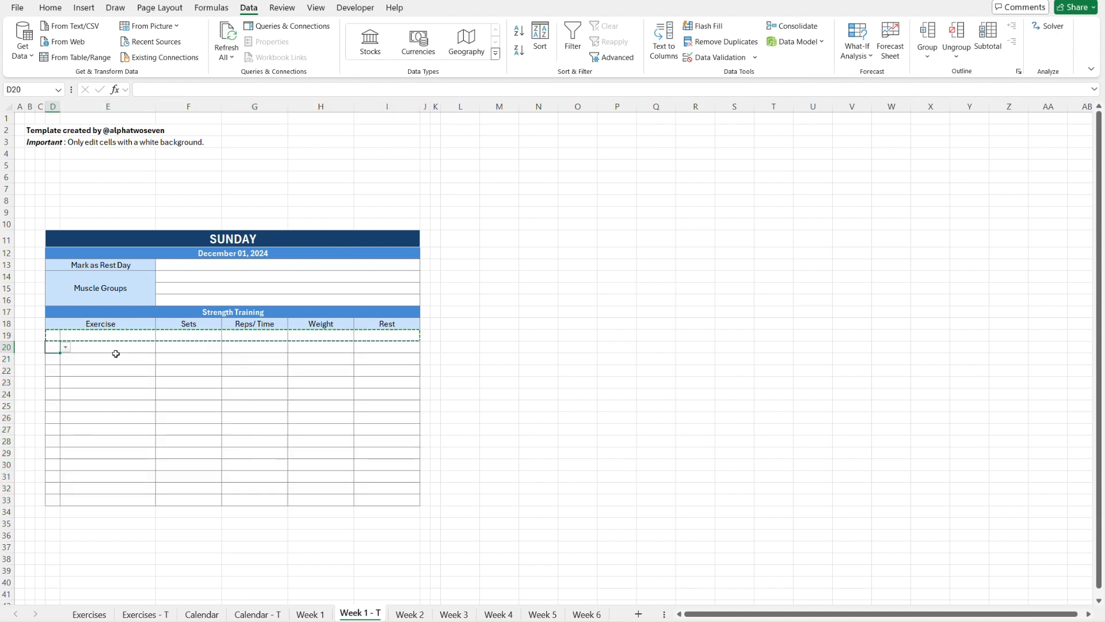
Step: Copy the Strength Training header in row 17 and paste it at D34 below the table as the next section's header
key("ctrl+Page_Up")
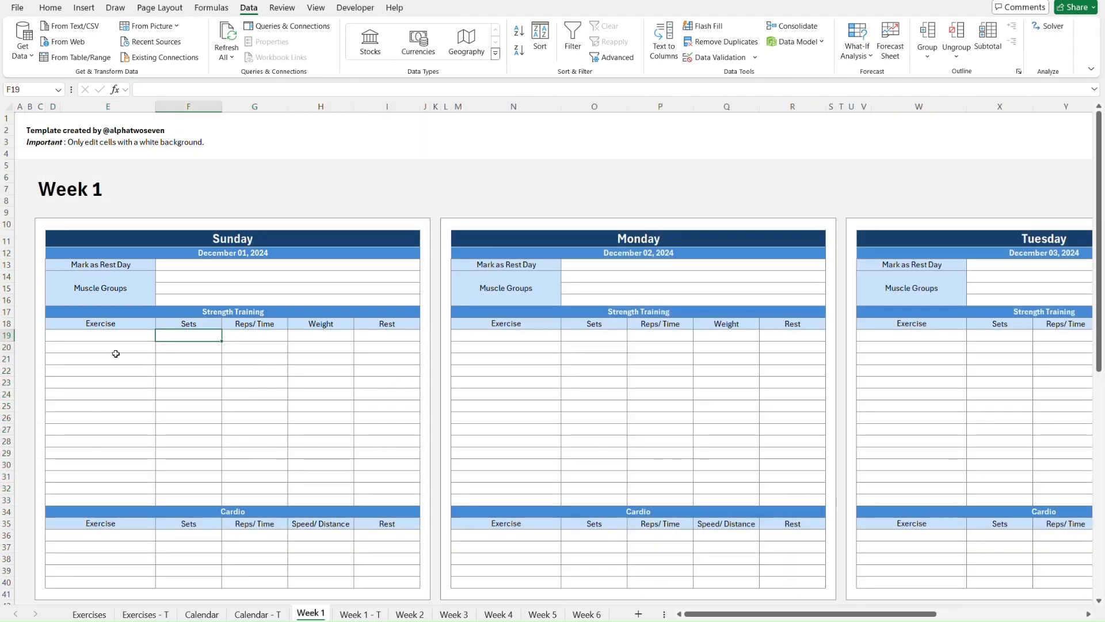
key("ctrl+Page_Down")
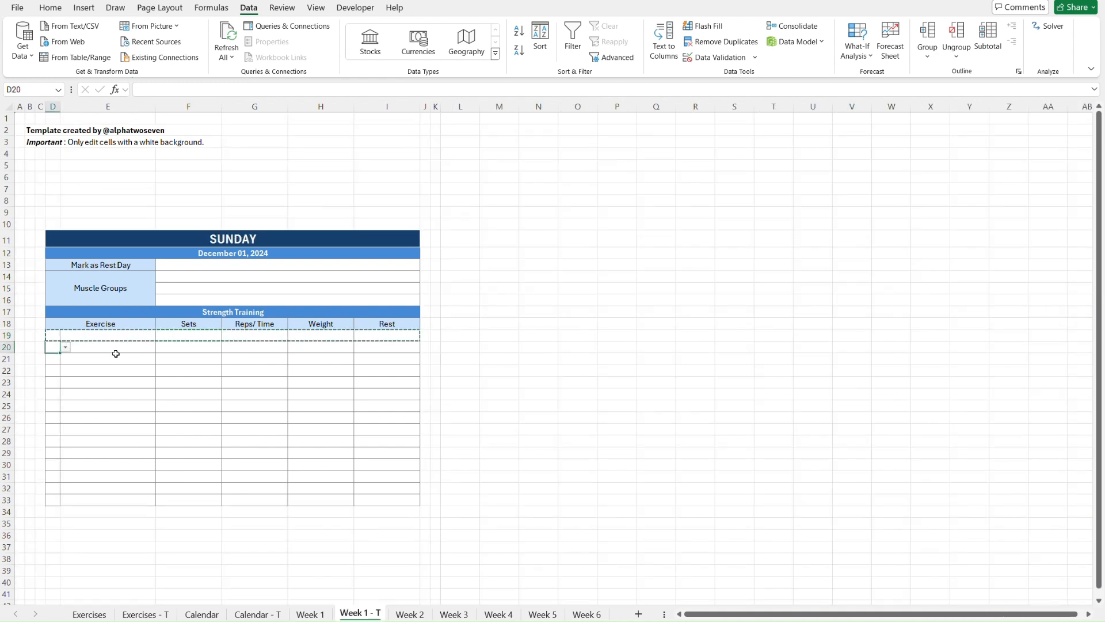
left_click(118, 312)
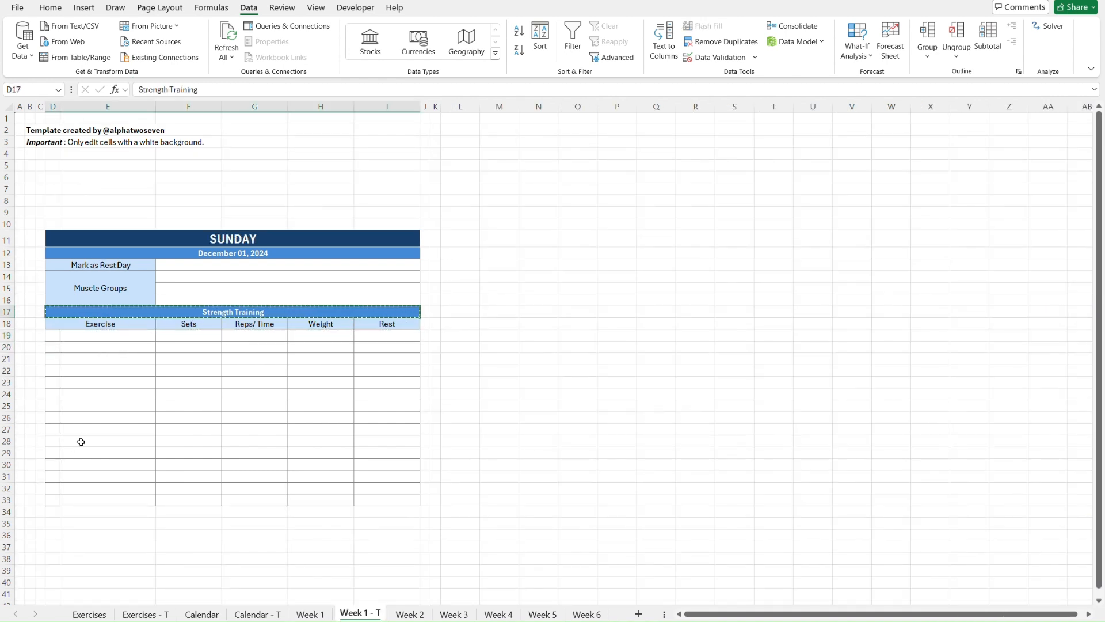
left_click(53, 511)
key("ctrl+v")
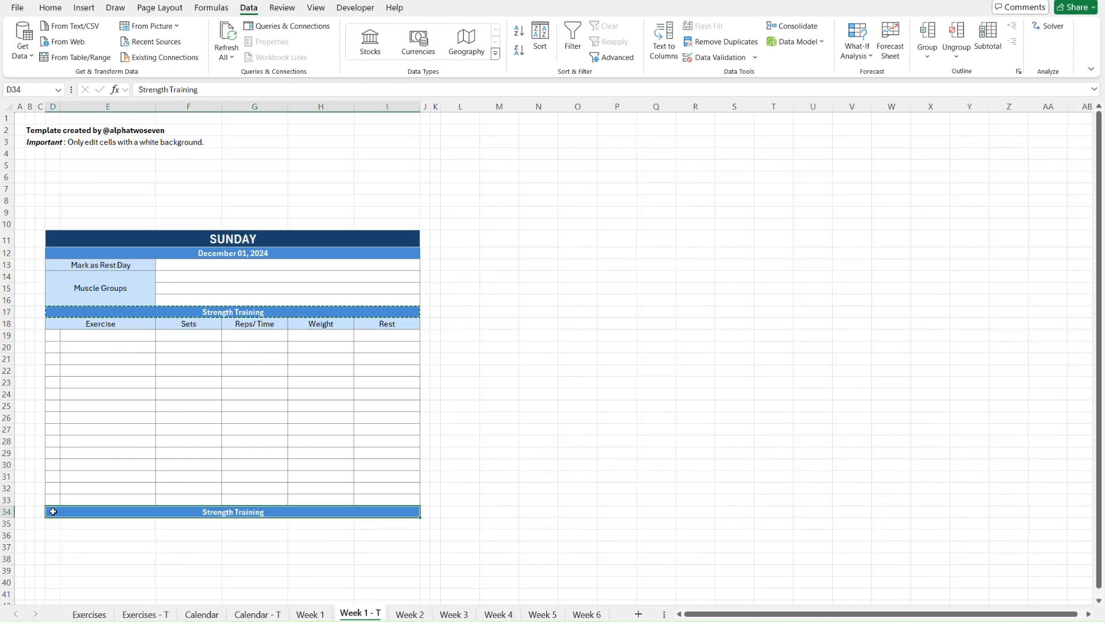
Step: Merge and centre cells D19:E19 in the first Strength Training entry row
left_click(54, 346)
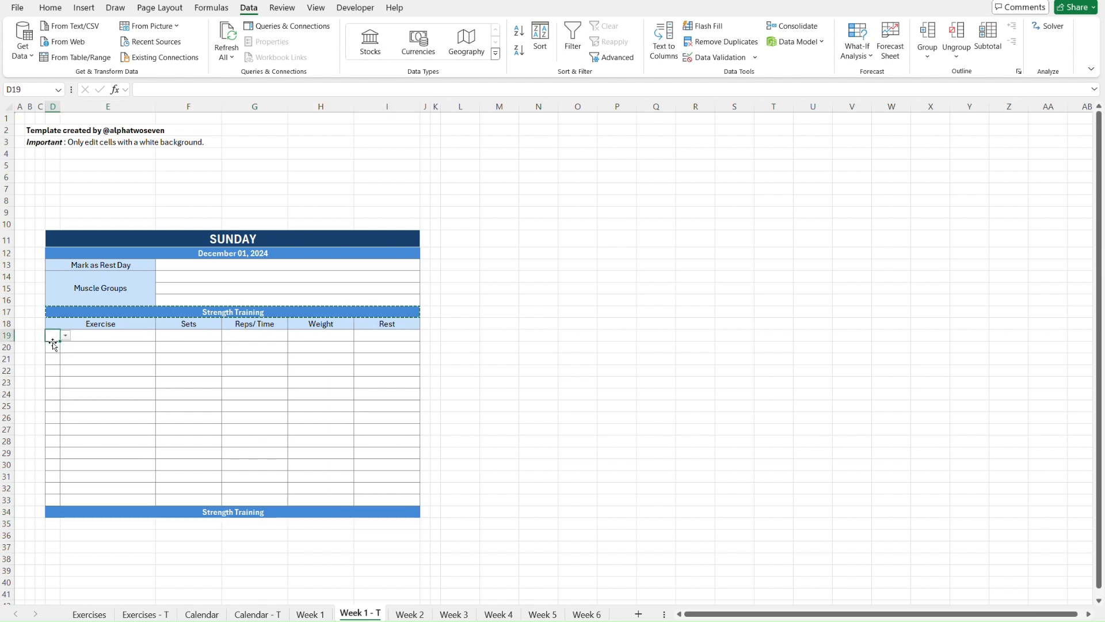
key("shift+Right")
left_click(51, 8)
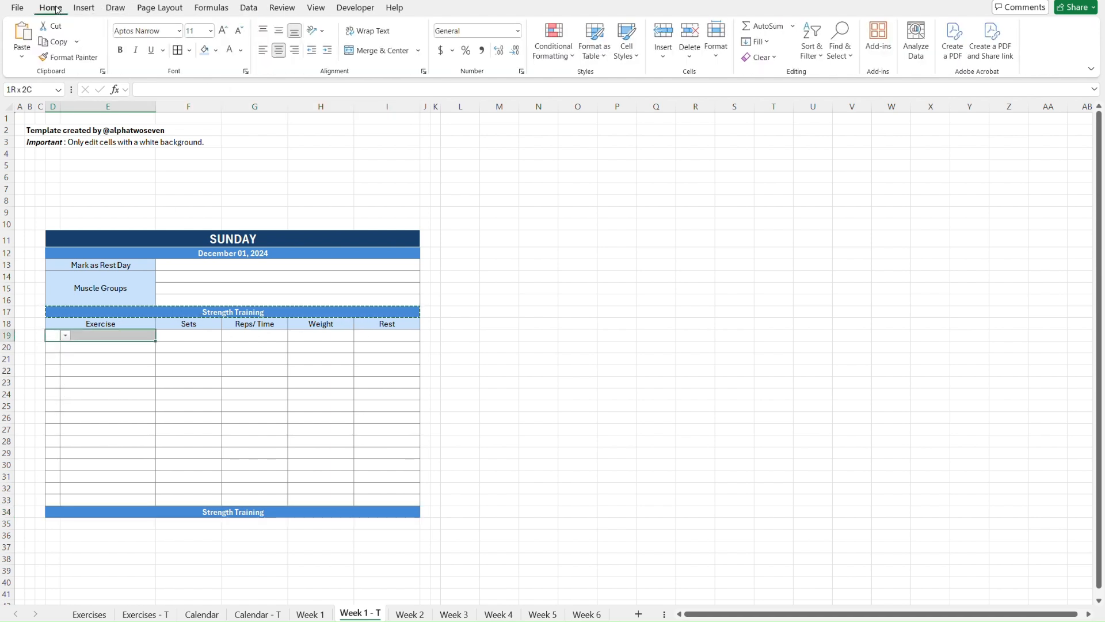
left_click(396, 51)
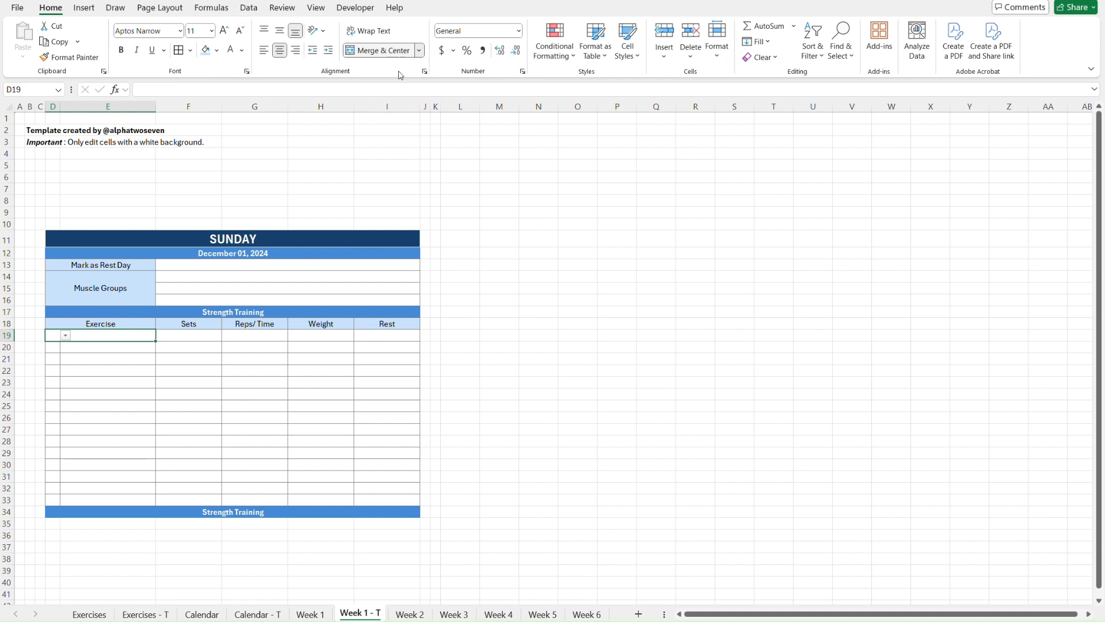
left_click(573, 368)
Step: Copy the merged Exercise cell D19 and paste it over D20:E33 so each entry row has a merged Exercise cell
left_click(101, 335)
key("ctrl+c")
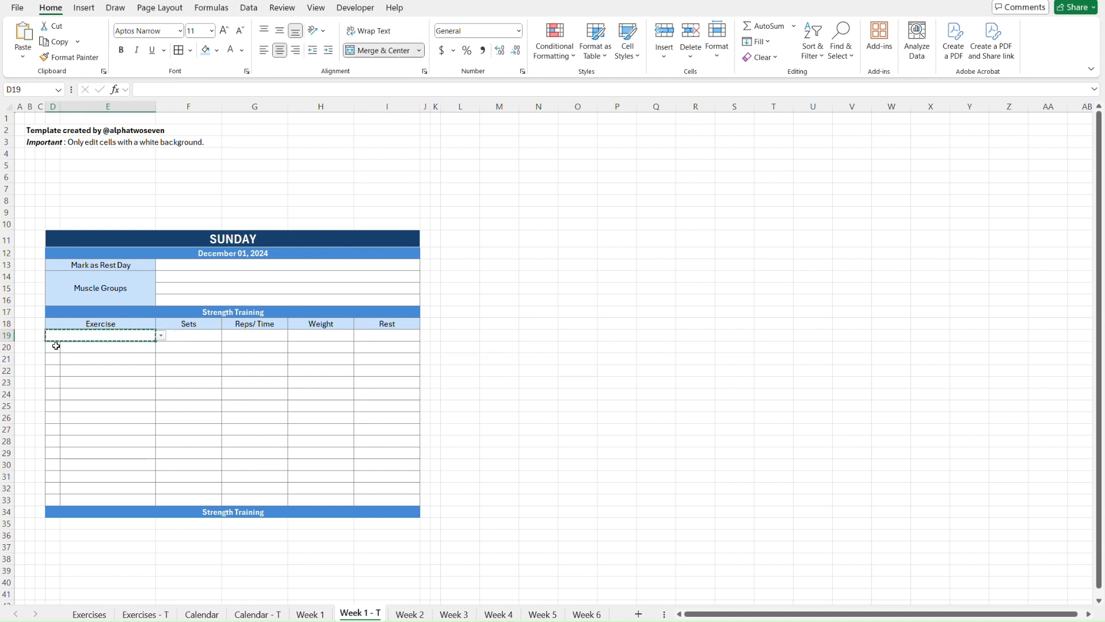
left_click(53, 346)
left_click(132, 496, "shift")
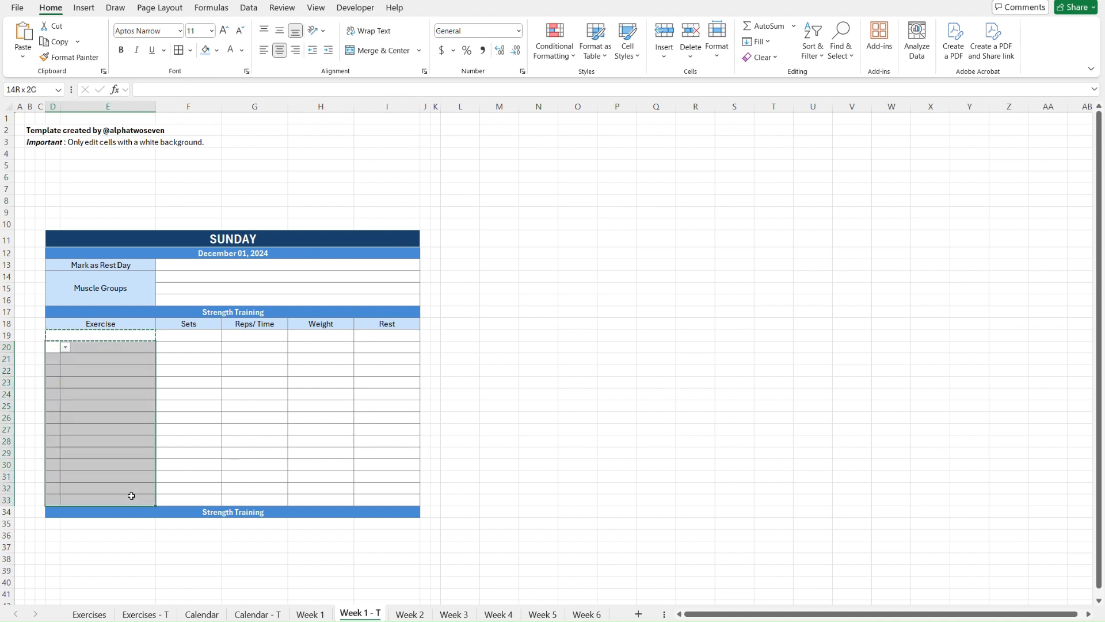
key("ctrl+v")
left_click(619, 362)
left_click(123, 440)
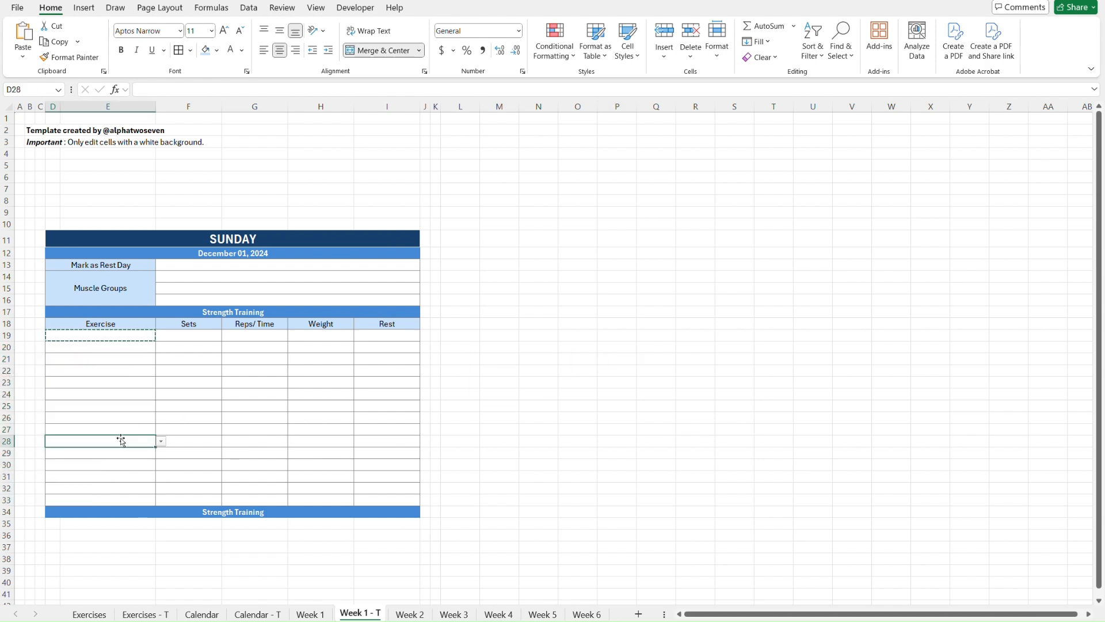
key("shift+Down")
left_click(122, 440)
Step: Enter test as a trial exercise in cell F7 of the Exercises - T sheet
left_click(147, 615)
left_click(276, 200)
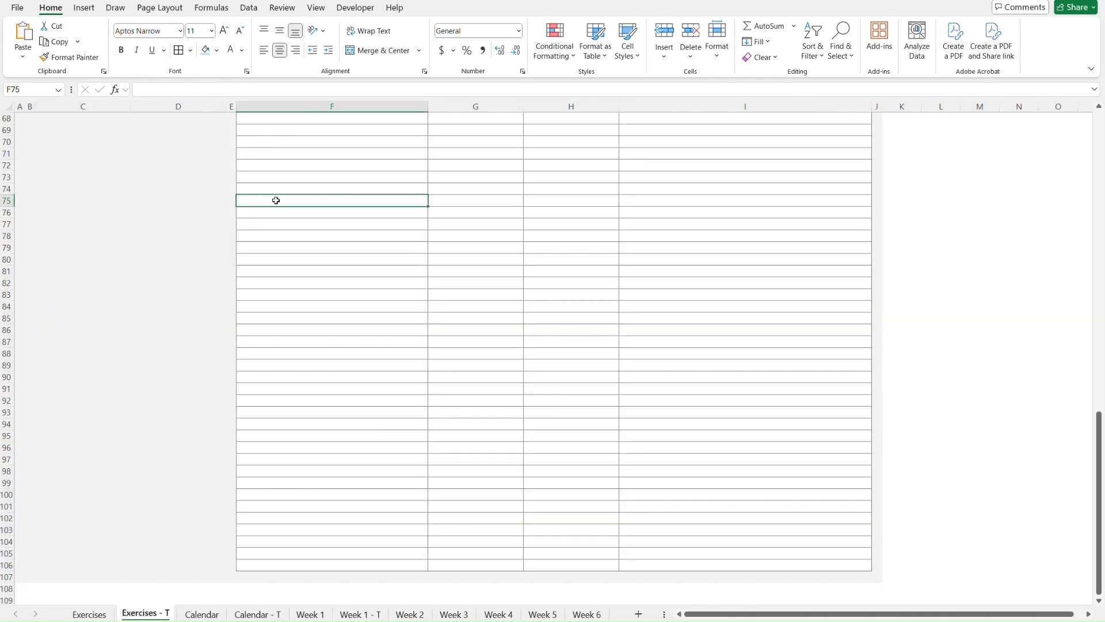
key("ctrl+Up")
key("Down")
type("test")
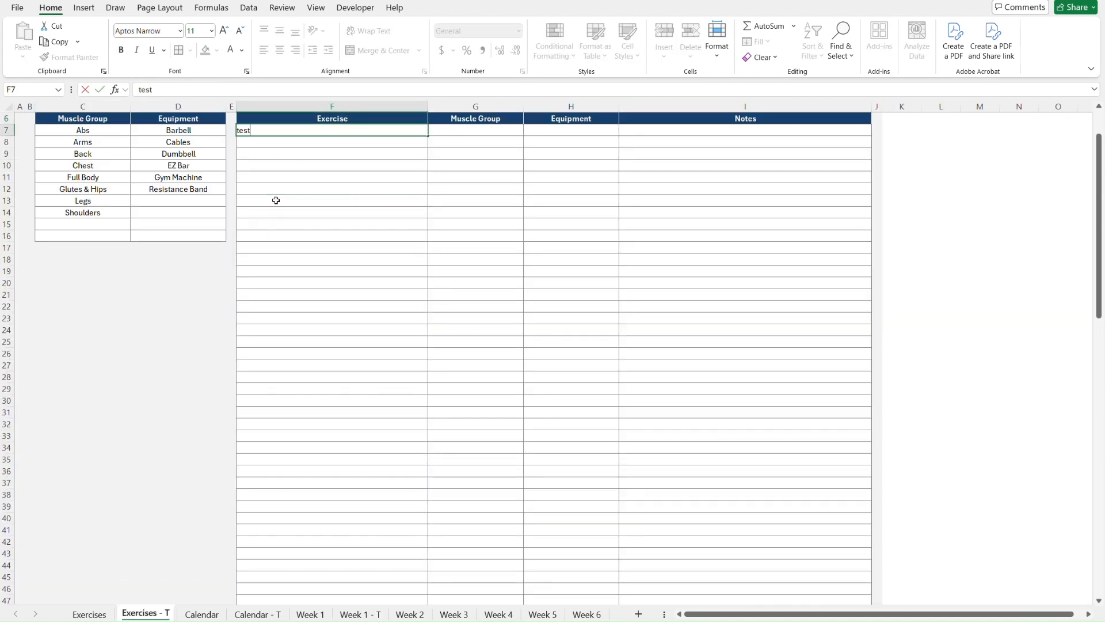
key("Return")
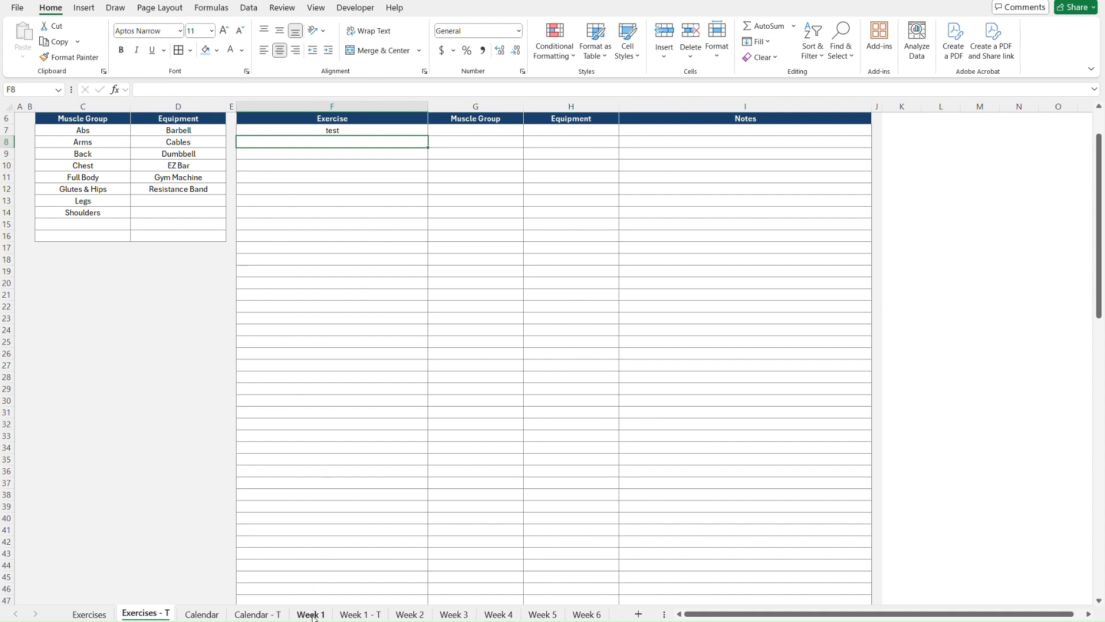
Step: Check the Exercise drop-down list in cell D31 of the Week 1 - T sheet for the trial entry
left_click(361, 615)
left_click(115, 337)
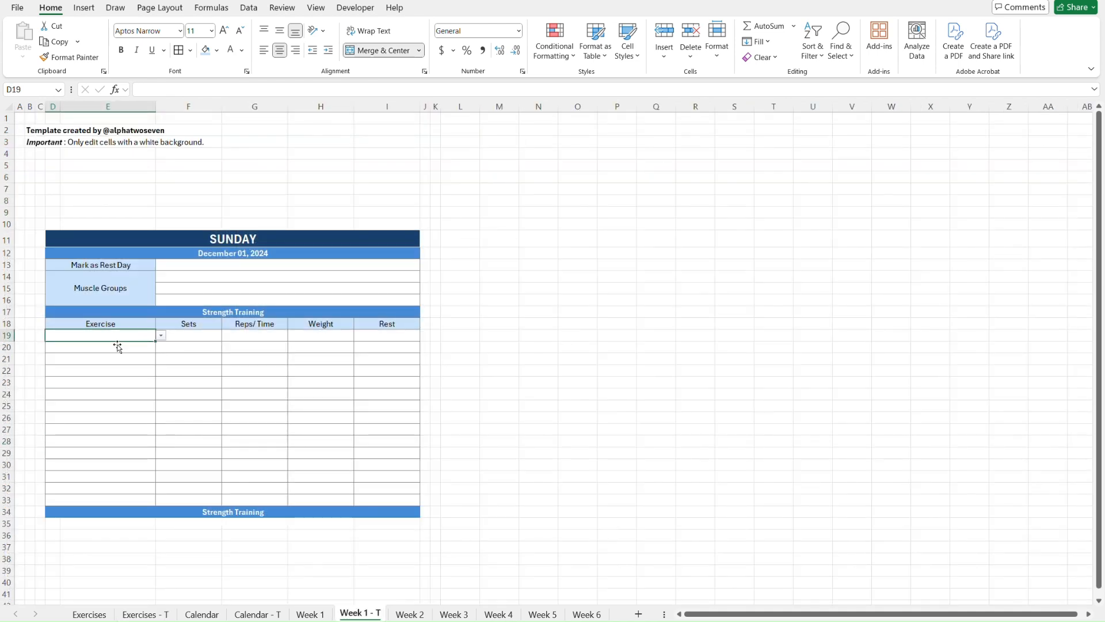
left_click(140, 477)
key("alt+Down")
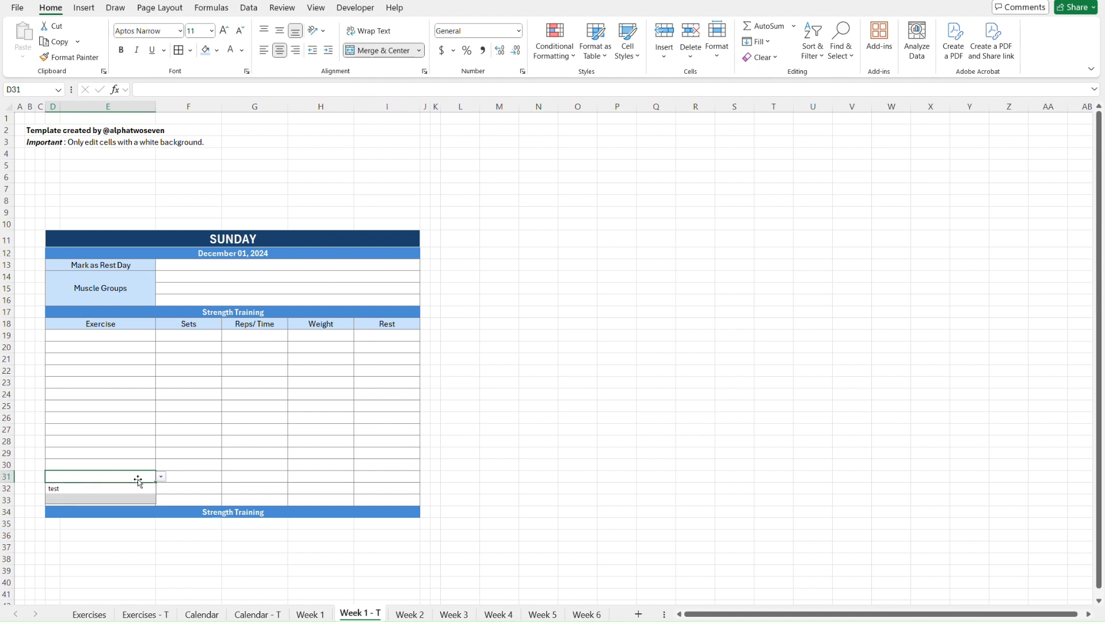
left_click(61, 488)
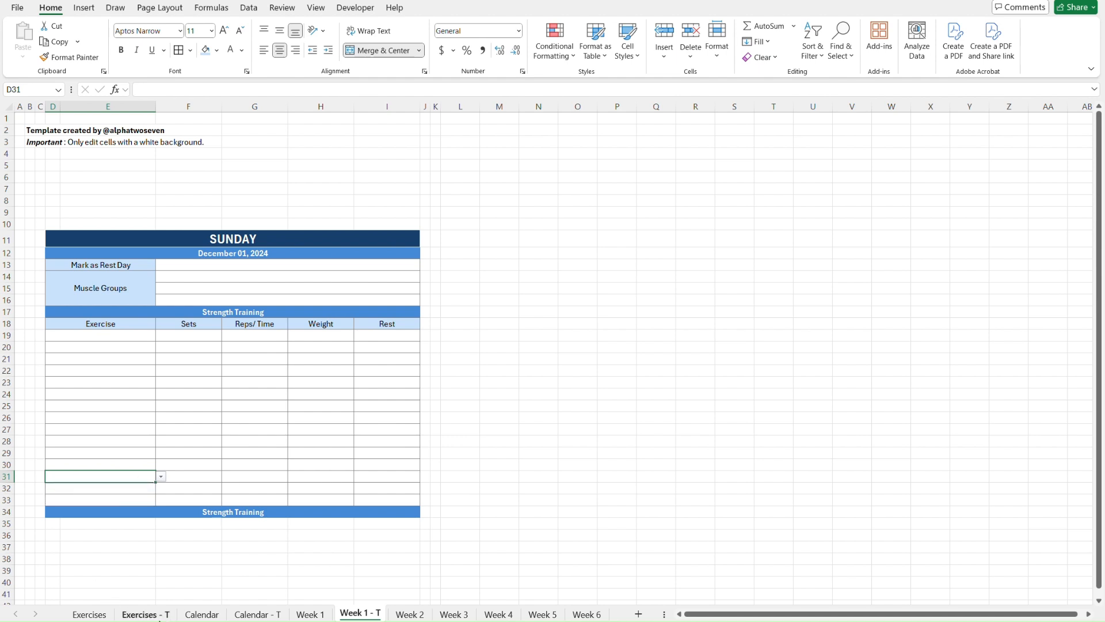
Step: Delete the trial exercise from cell F7 on the Exercises - T sheet and return to the sheet's first cell
left_click(151, 615)
key("Up")
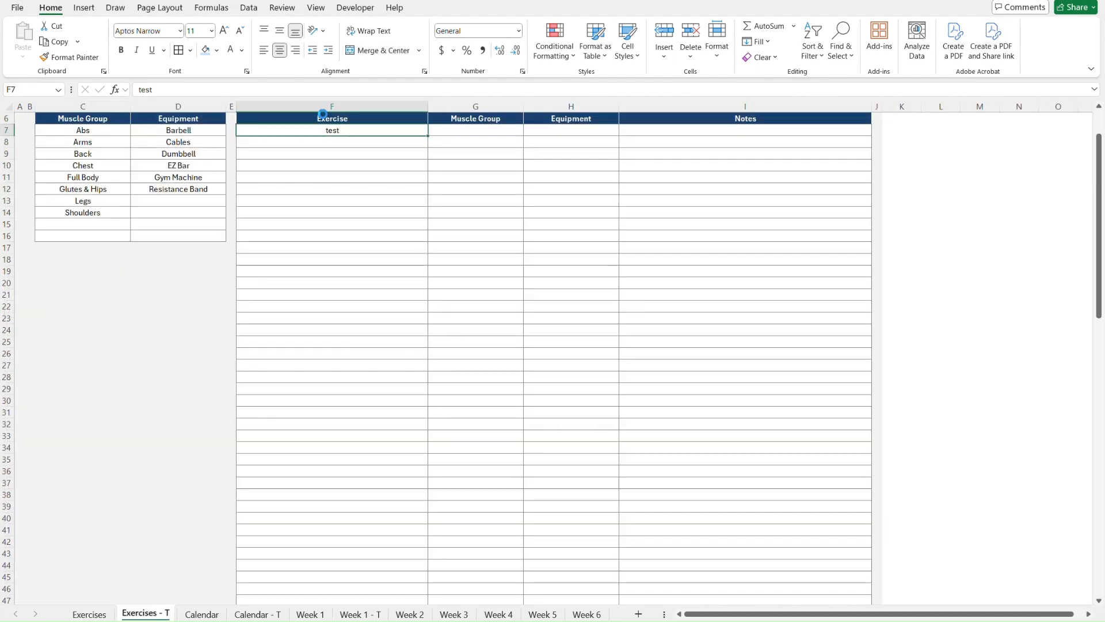
key("Delete")
key("ctrl+Home")
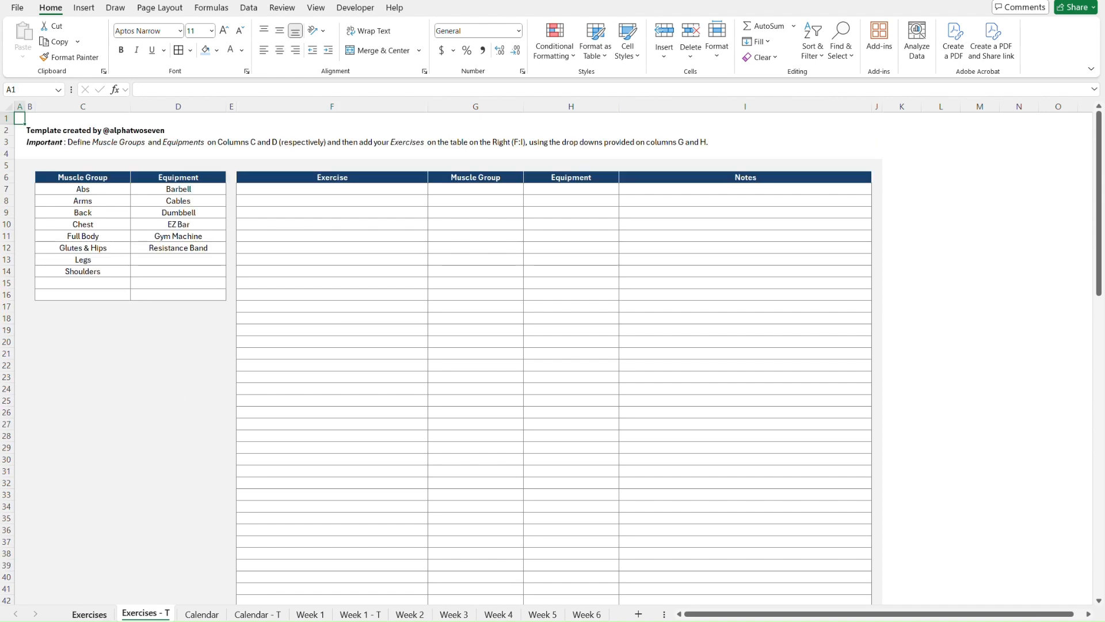
Step: Examine the Calendar - T layout and the separate columns D and E behind the Exercise cells on Week 1 - T
left_click(269, 615)
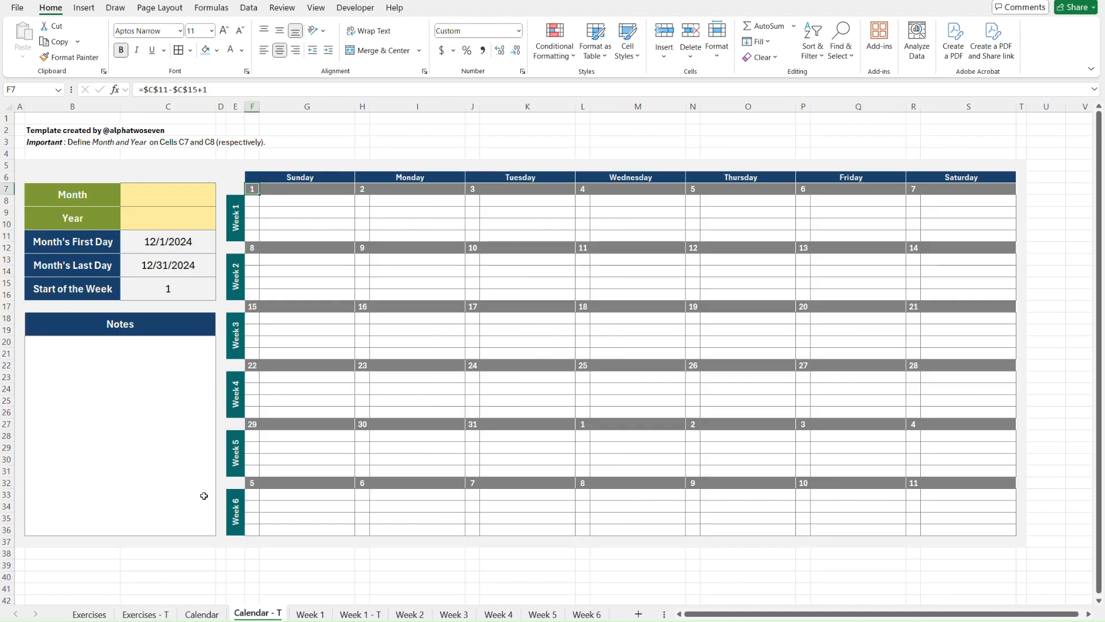
left_click(361, 617)
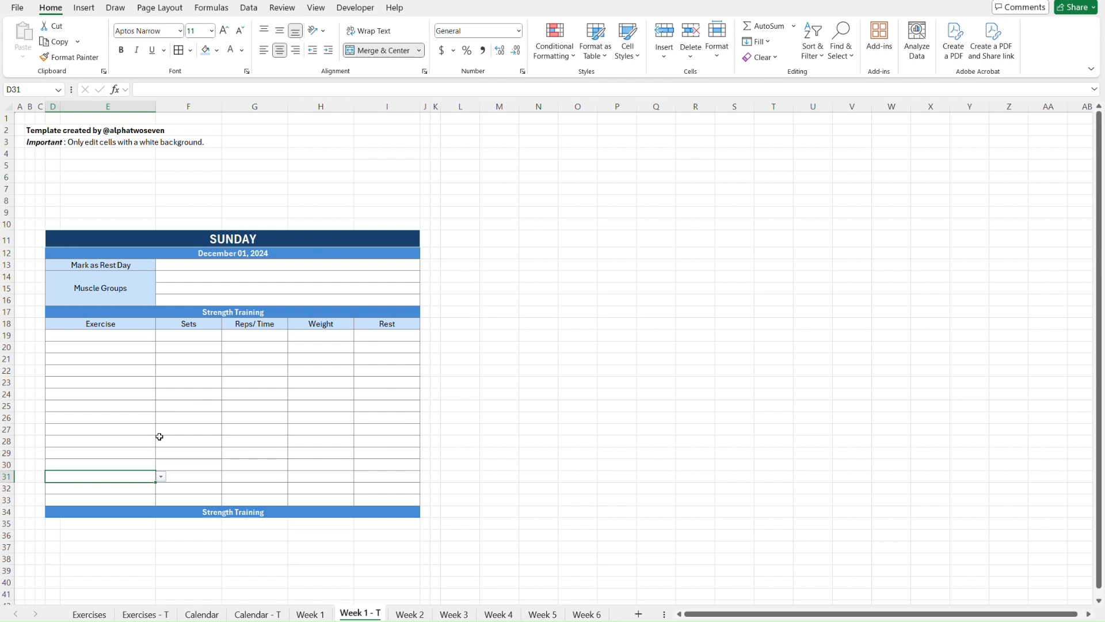
left_click(133, 536)
left_click(53, 224)
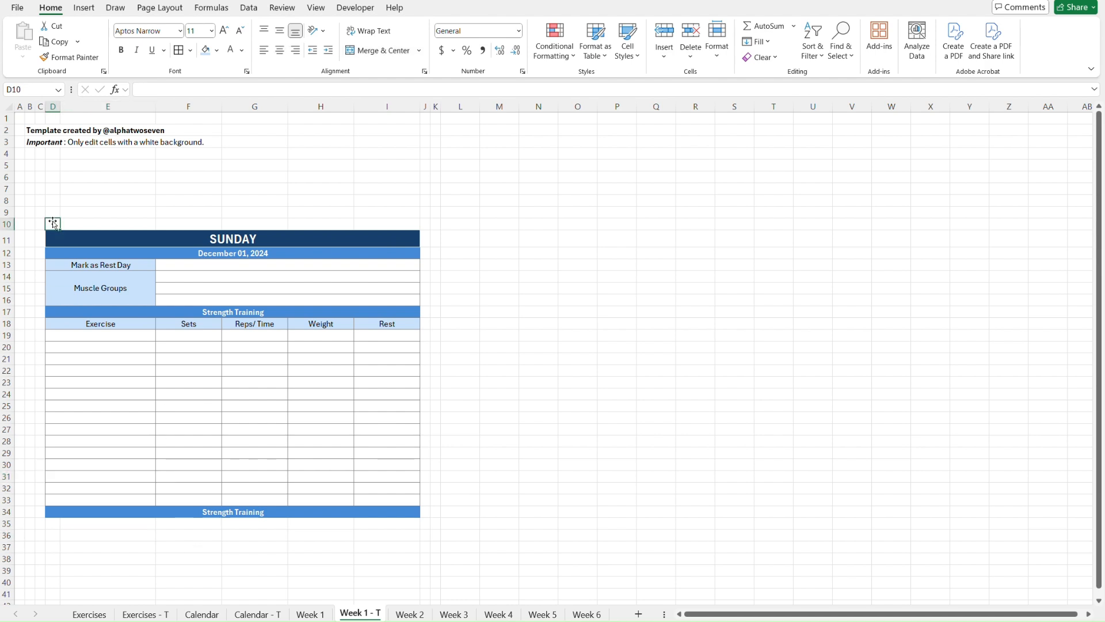
left_click(136, 223)
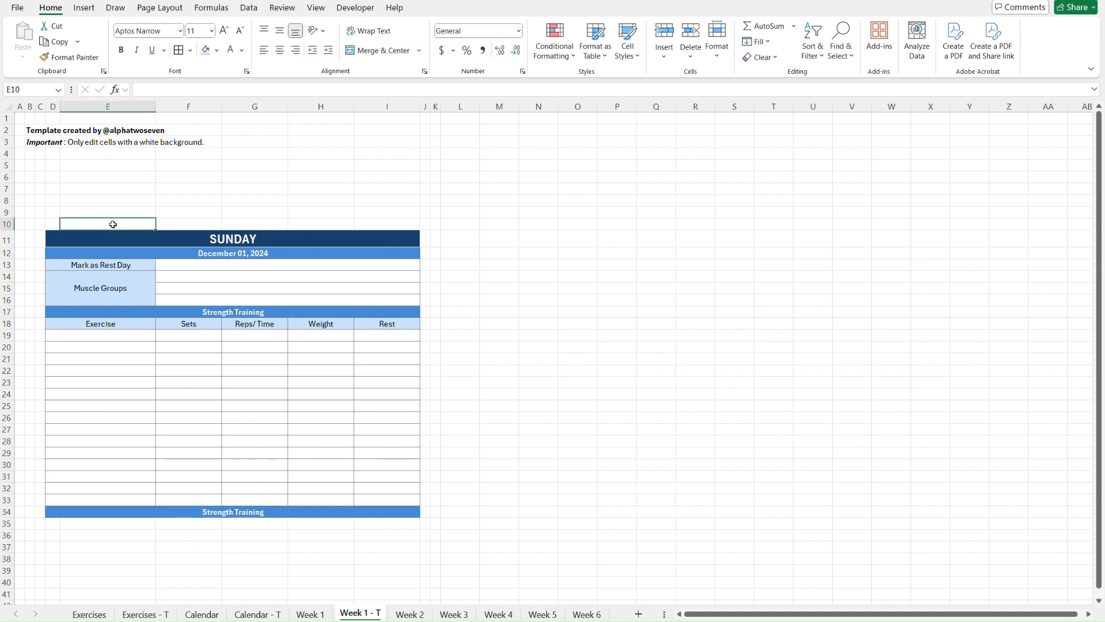
left_click(55, 105)
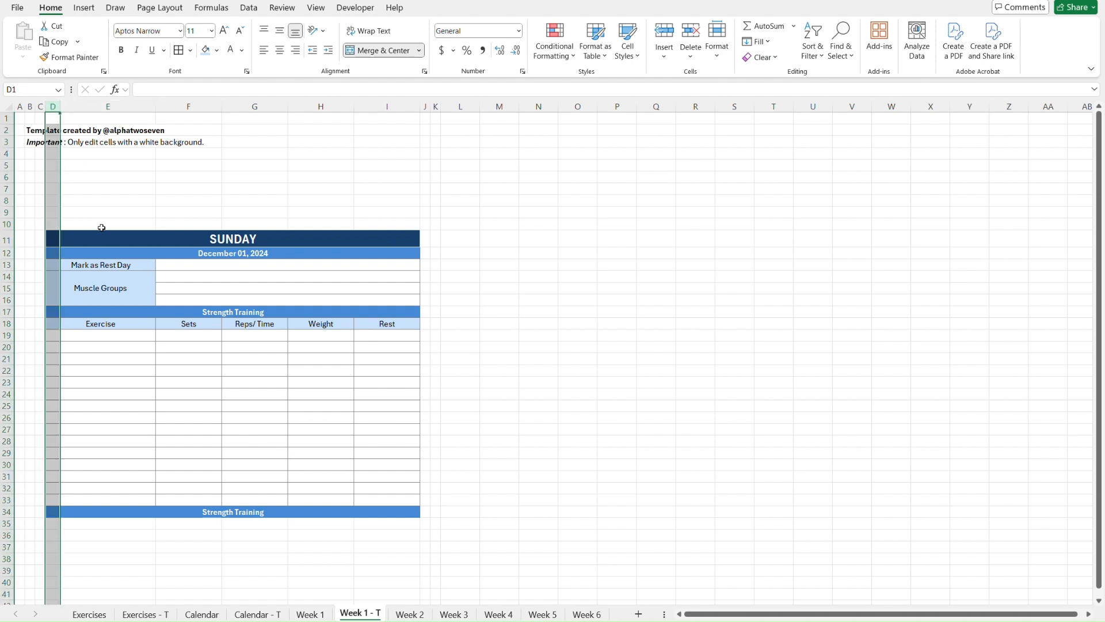
left_click(131, 105)
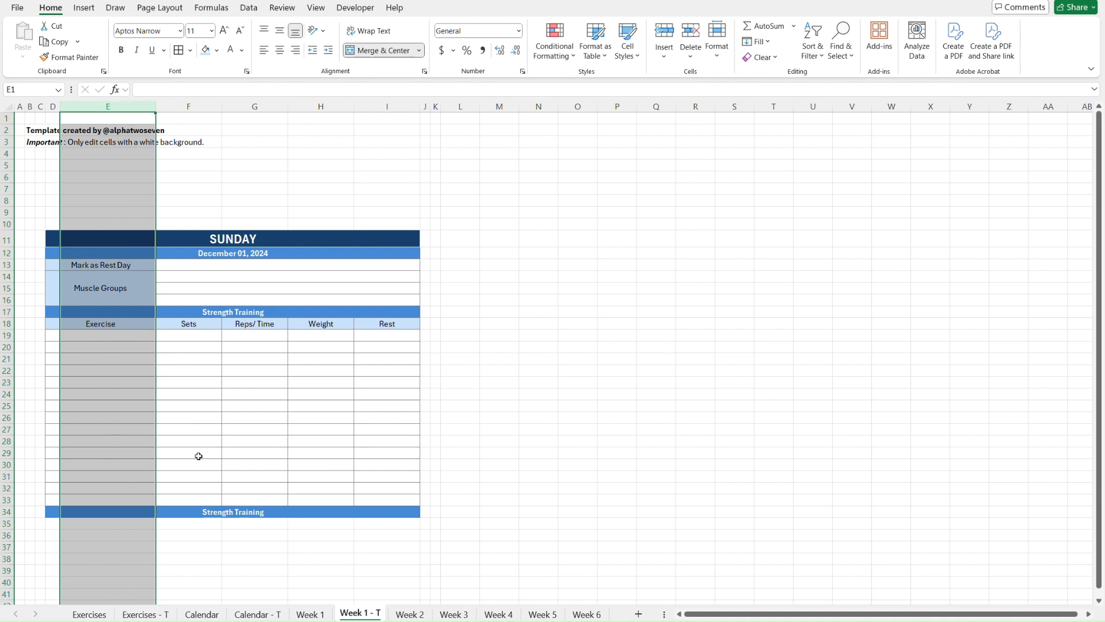
Step: Step through the merged Exercise cells from D19 downward and examine how they span columns D and E
left_click(50, 334)
key("Down")
key("Down")
key("Down")
key("Down")
key("Down")
key("Down")
key("Down")
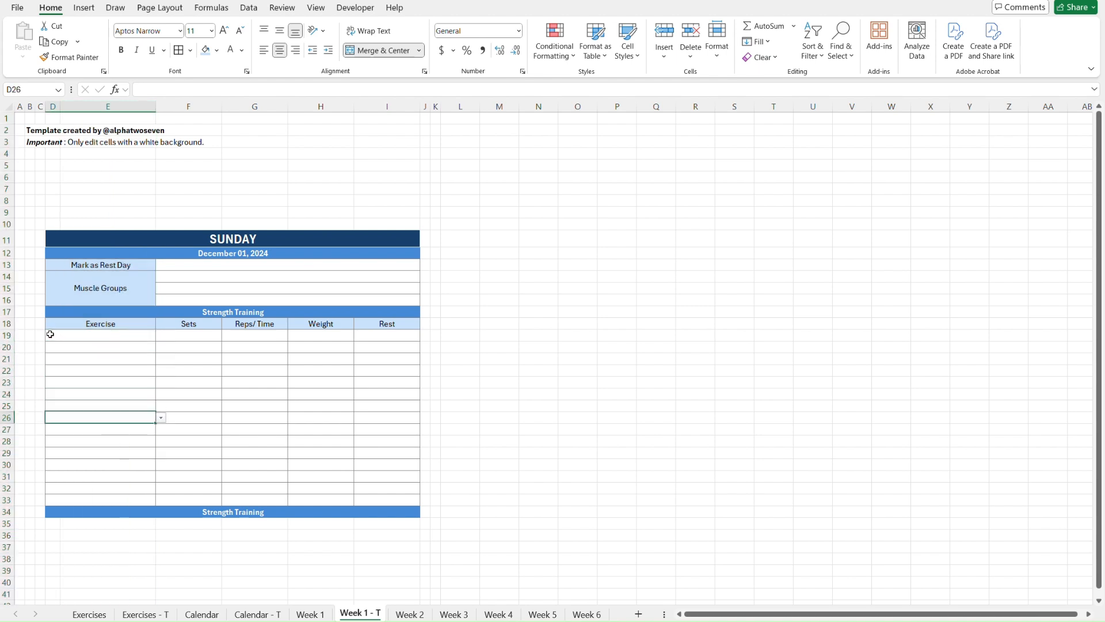
key("Down")
left_click(39, 334)
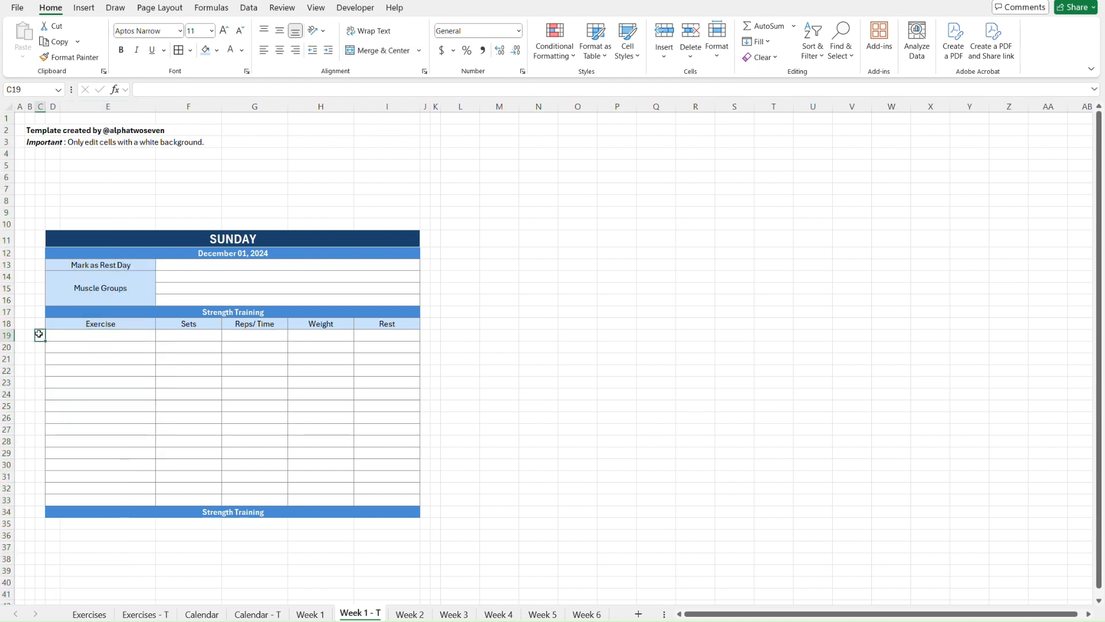
key("Right")
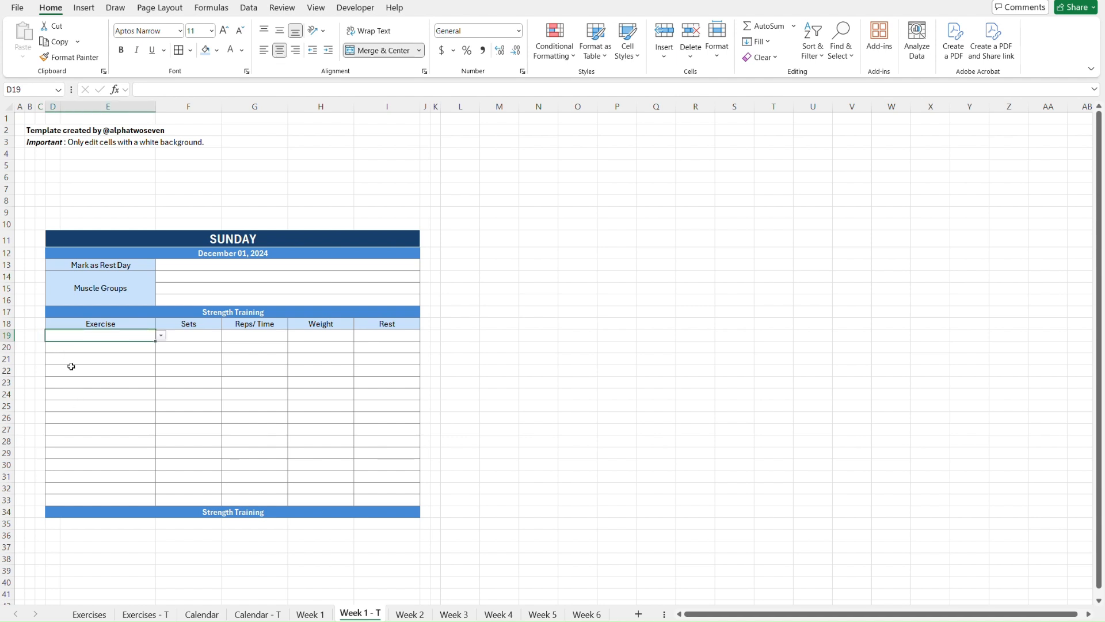
Step: Compare how column D is used in the daily tables of the Week 1 and Week 1 - T sheets
left_click(311, 614)
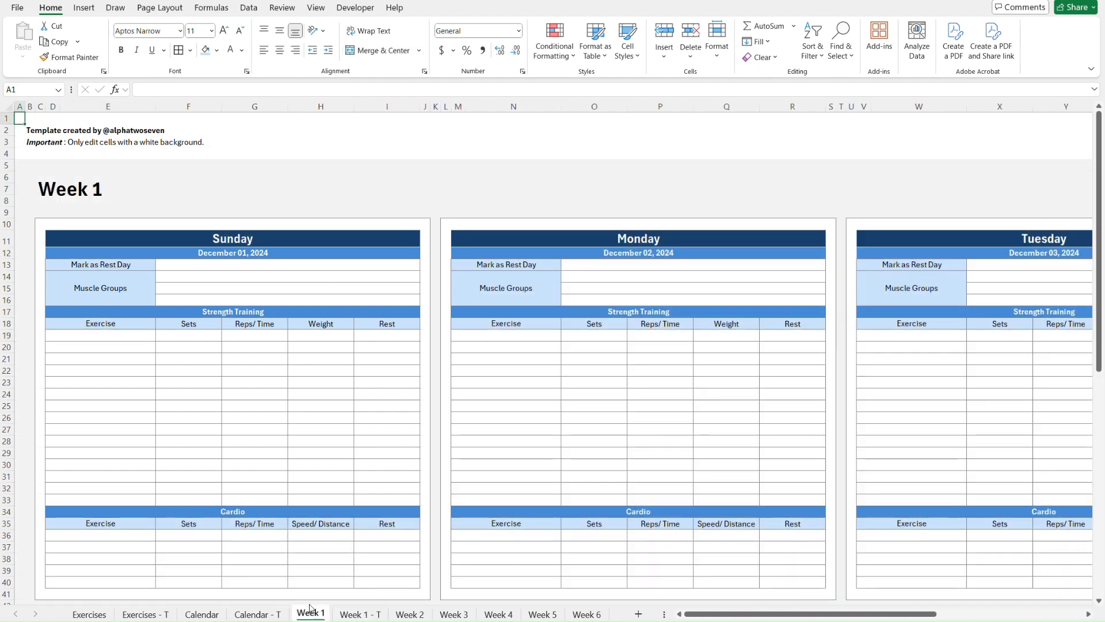
left_click(53, 106)
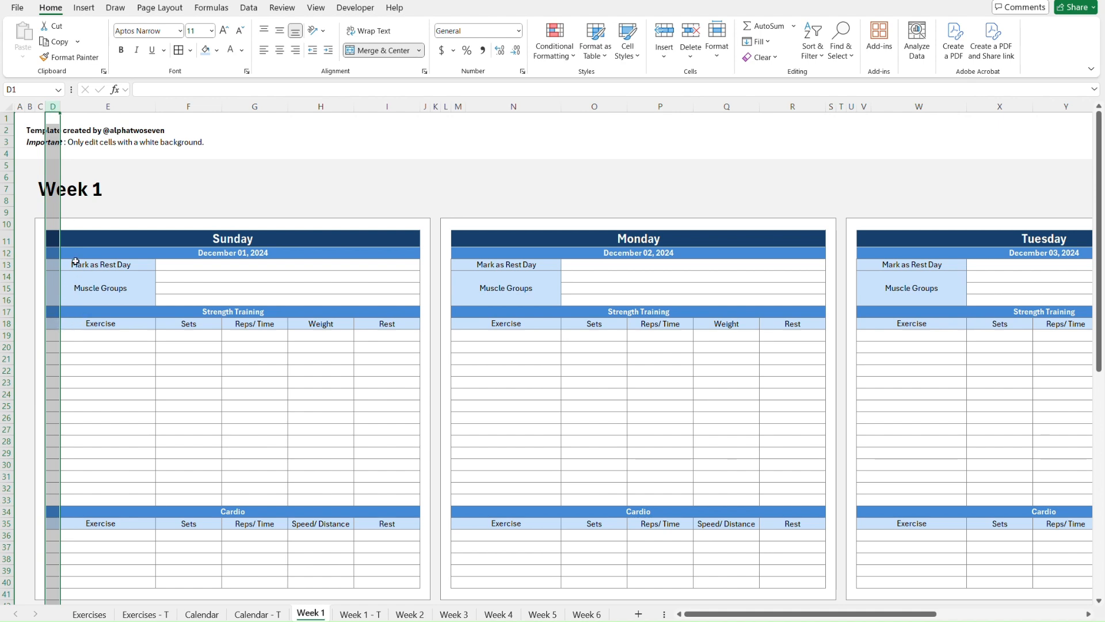
scroll(117, 457, "down", 9)
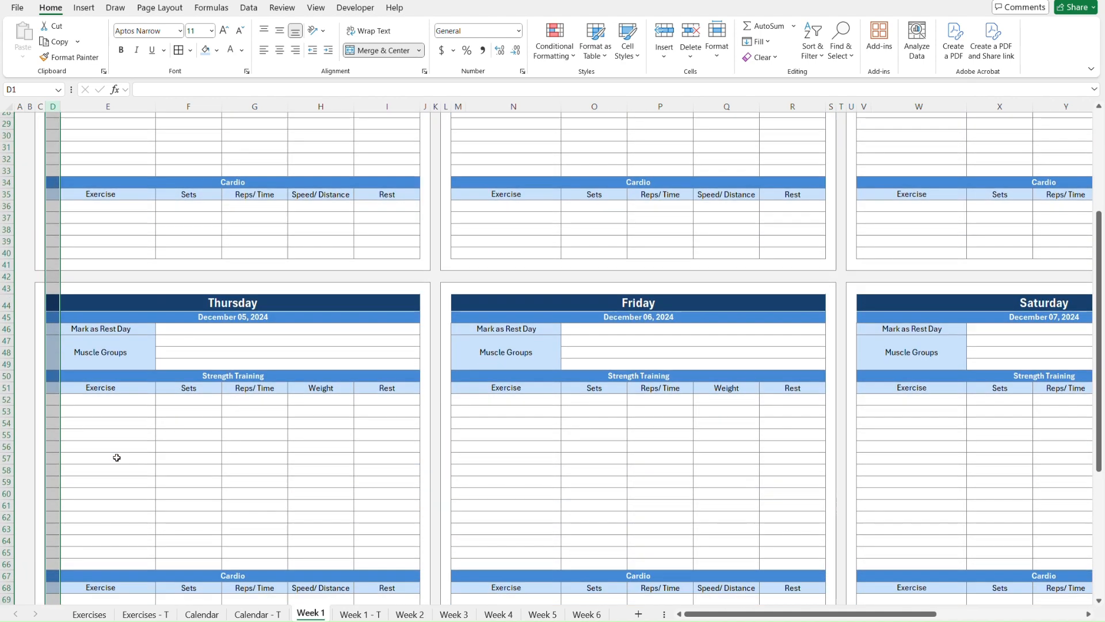
scroll(117, 457, "down", 6)
scroll(117, 457, "up", 16)
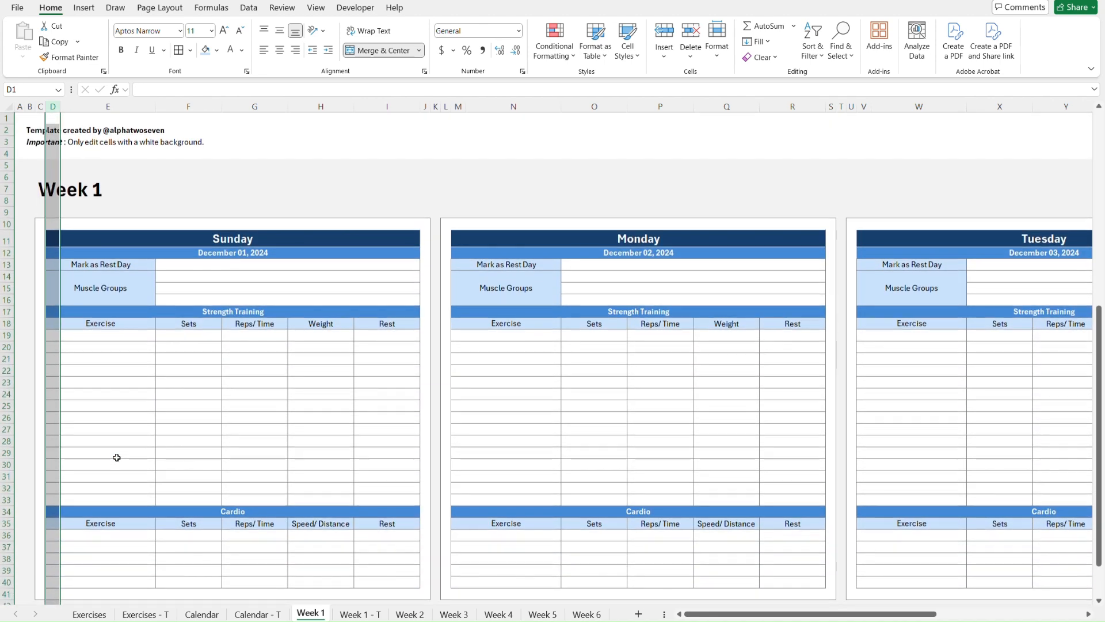
left_click(358, 614)
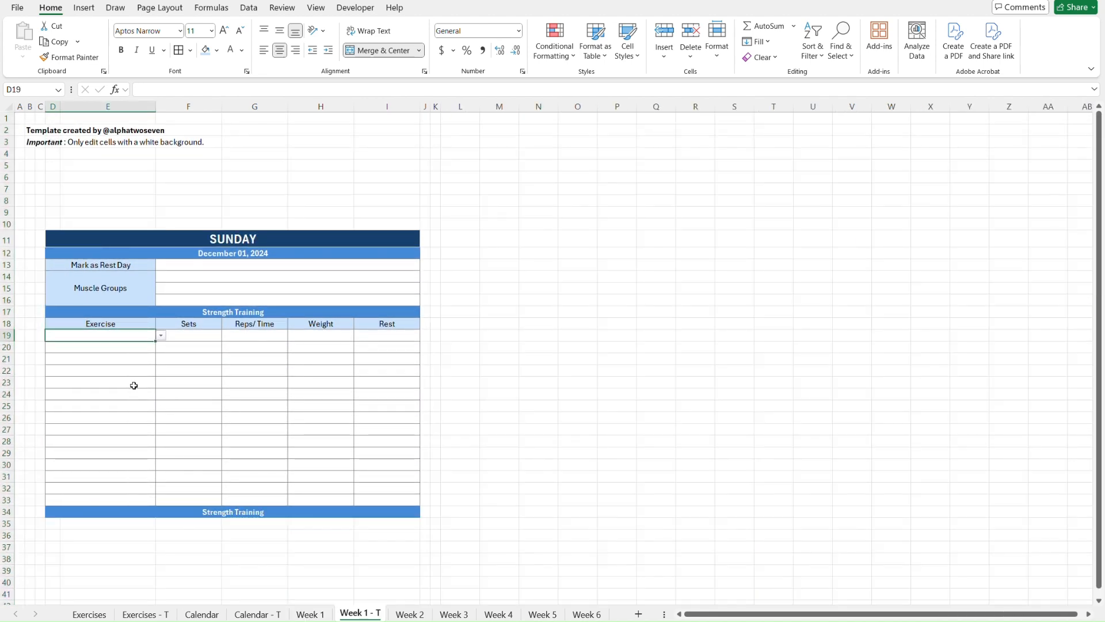
left_click(53, 106)
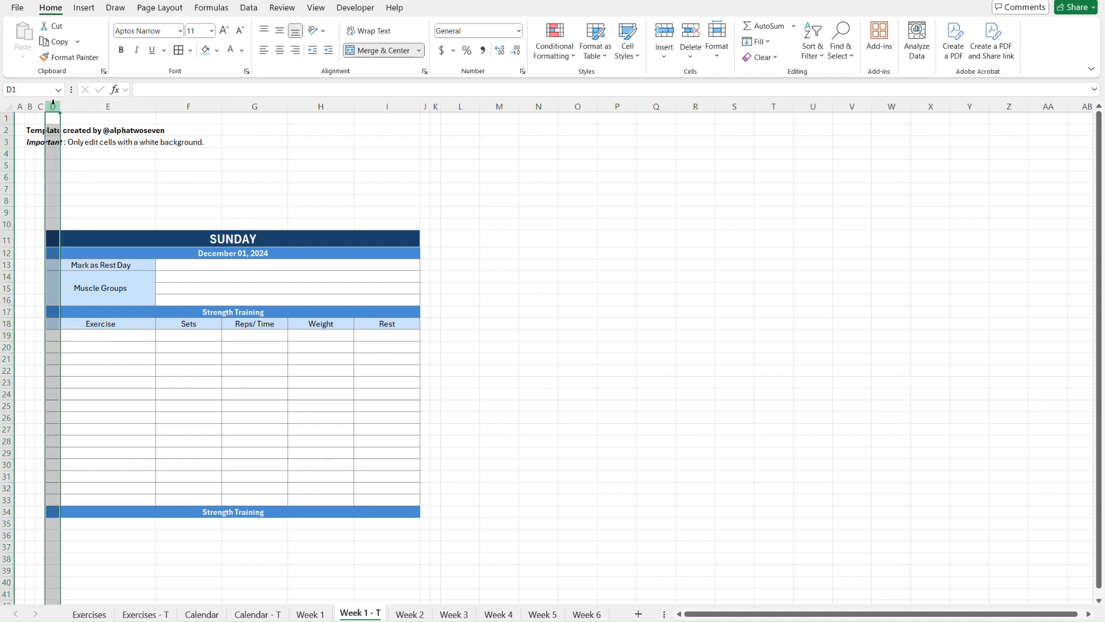
left_click(242, 266)
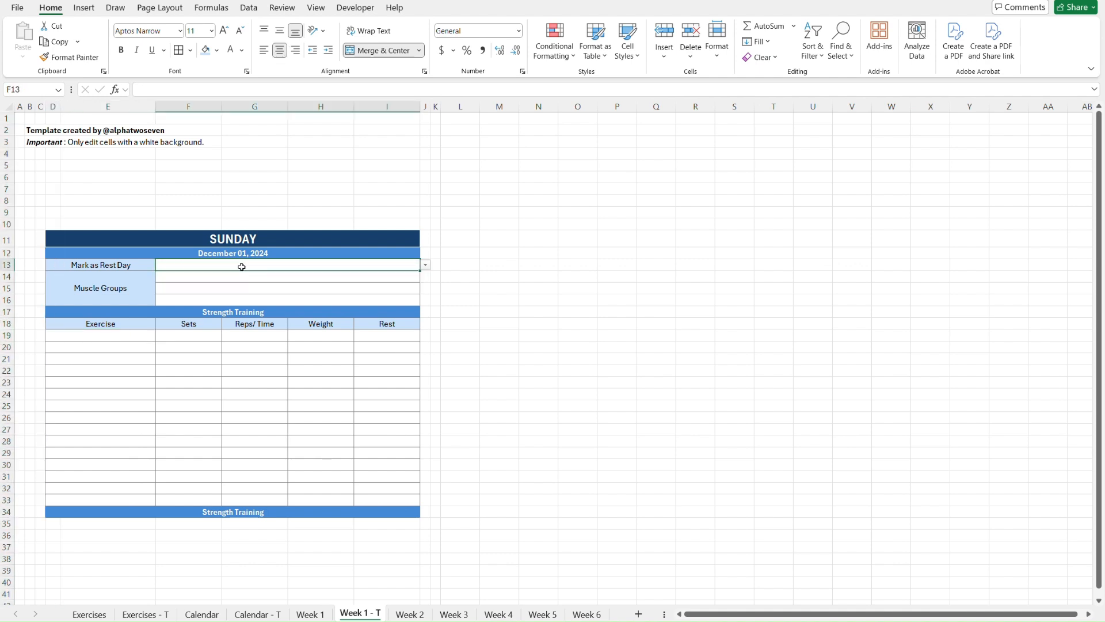
left_click(52, 335)
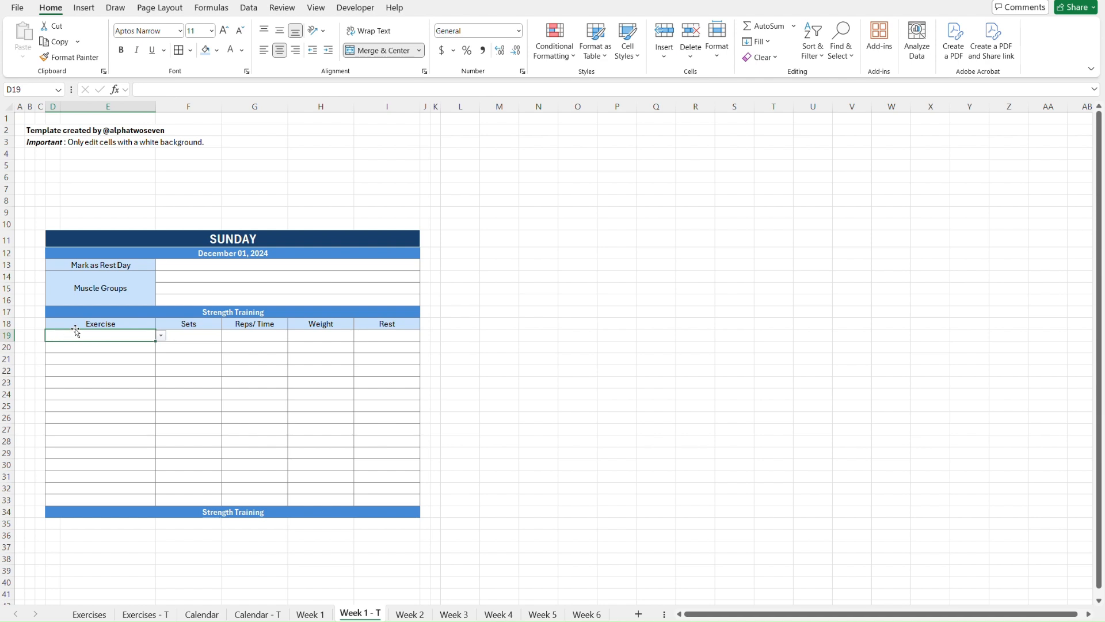
Step: Retitle the second Strength Training bar in row 34 of the Week 1 - T table as Cardio
left_click(450, 238)
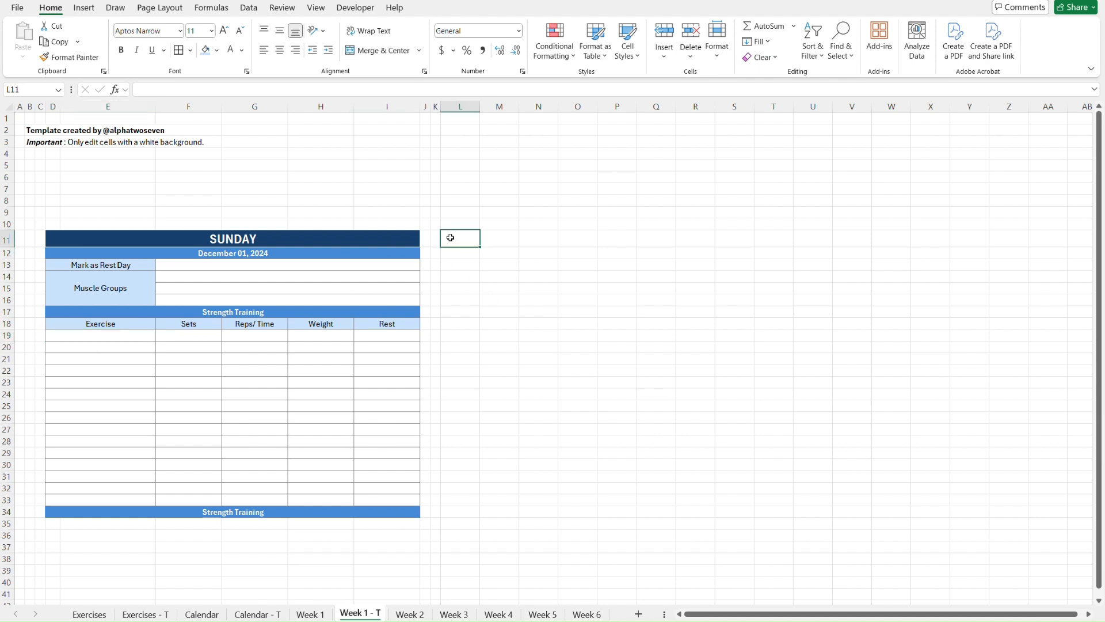
left_click(65, 521)
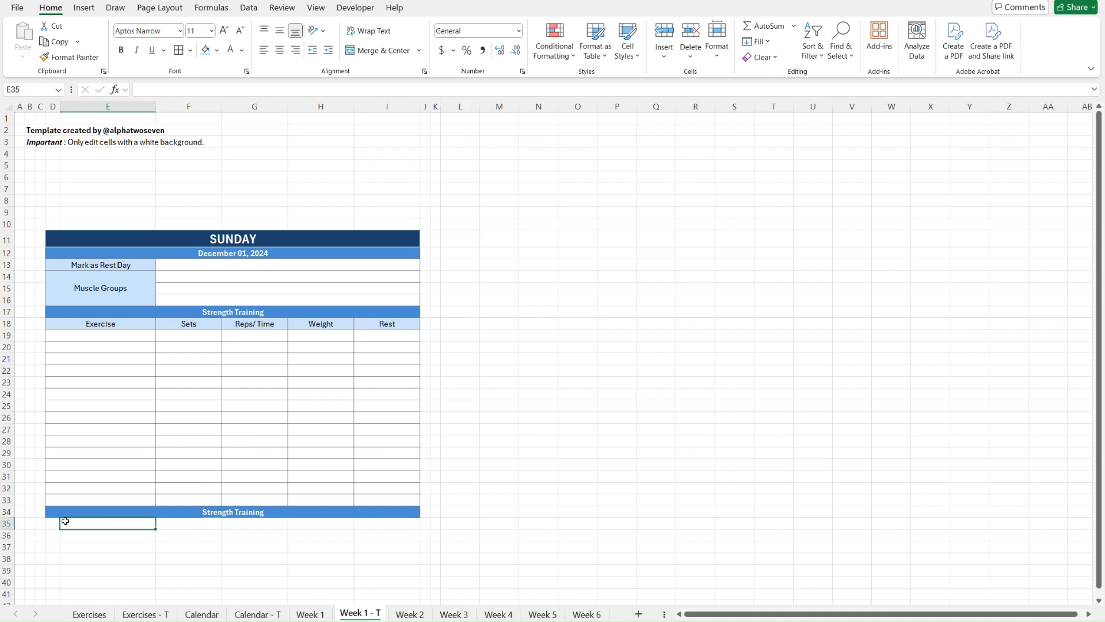
key("Up")
type("Cardio")
key("Return")
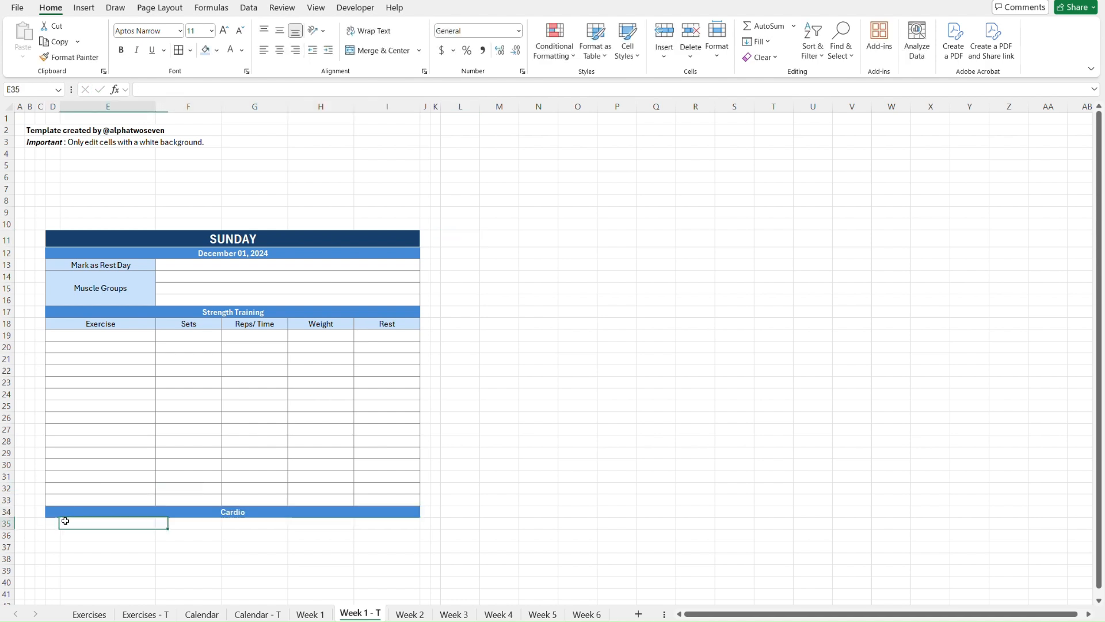
Step: Copy the Cardio column headings D35:I35 from the Week 1 sheet and paste them as values at D35 on Week 1 - T
key("ctrl+Page_Up")
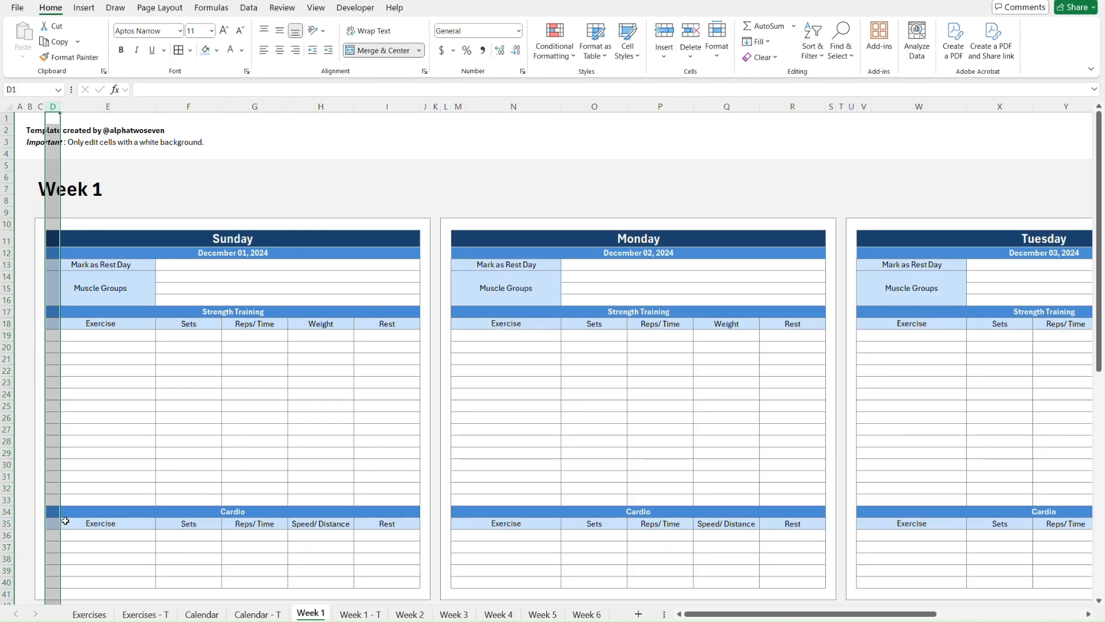
scroll(65, 521, "down", 4)
left_click(102, 370)
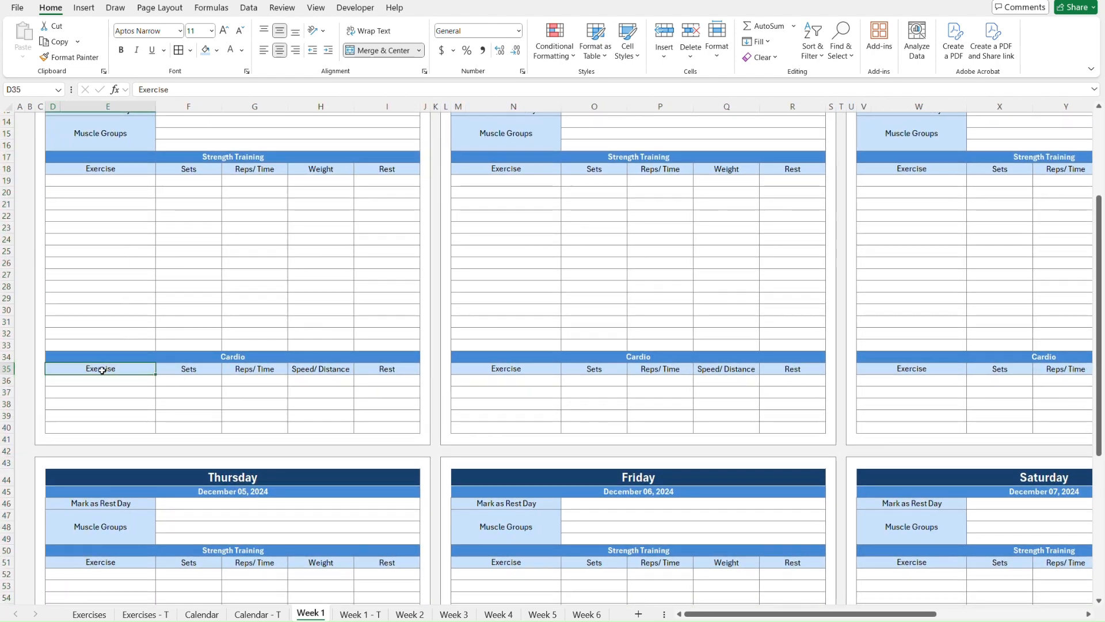
left_click(405, 369, "shift")
key("ctrl+c")
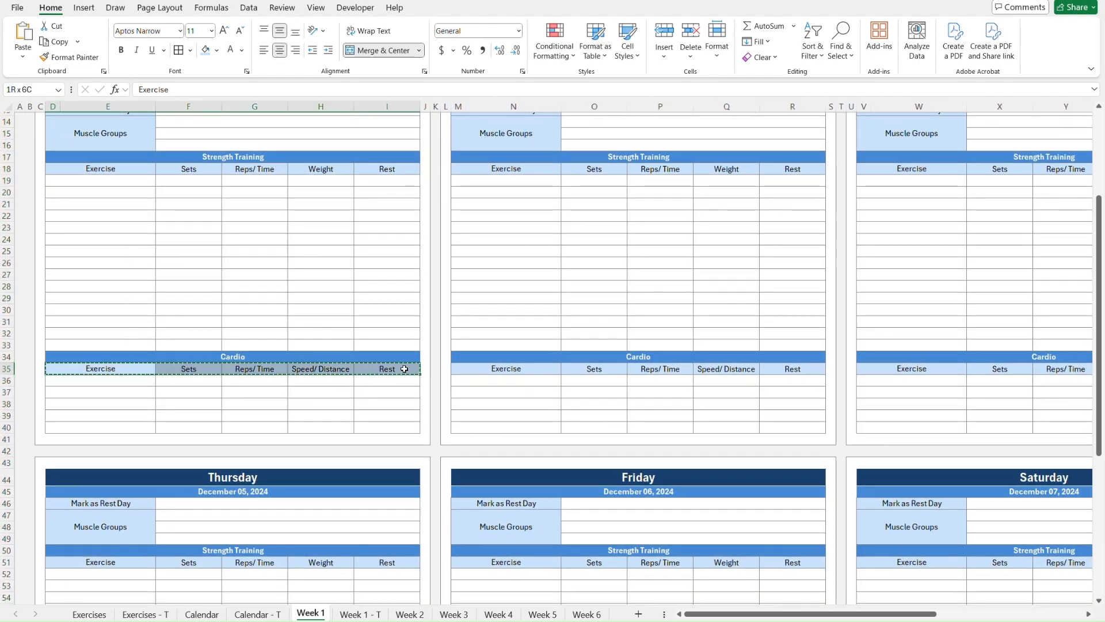
key("ctrl+Page_Down")
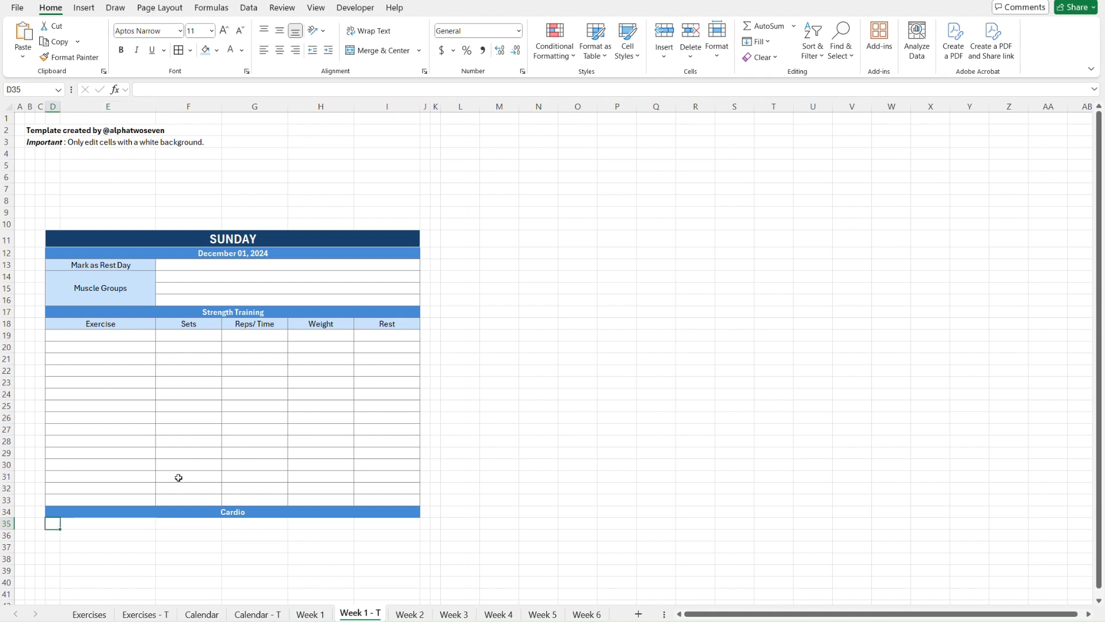
key("ctrl+alt+v")
key("v")
key("Return")
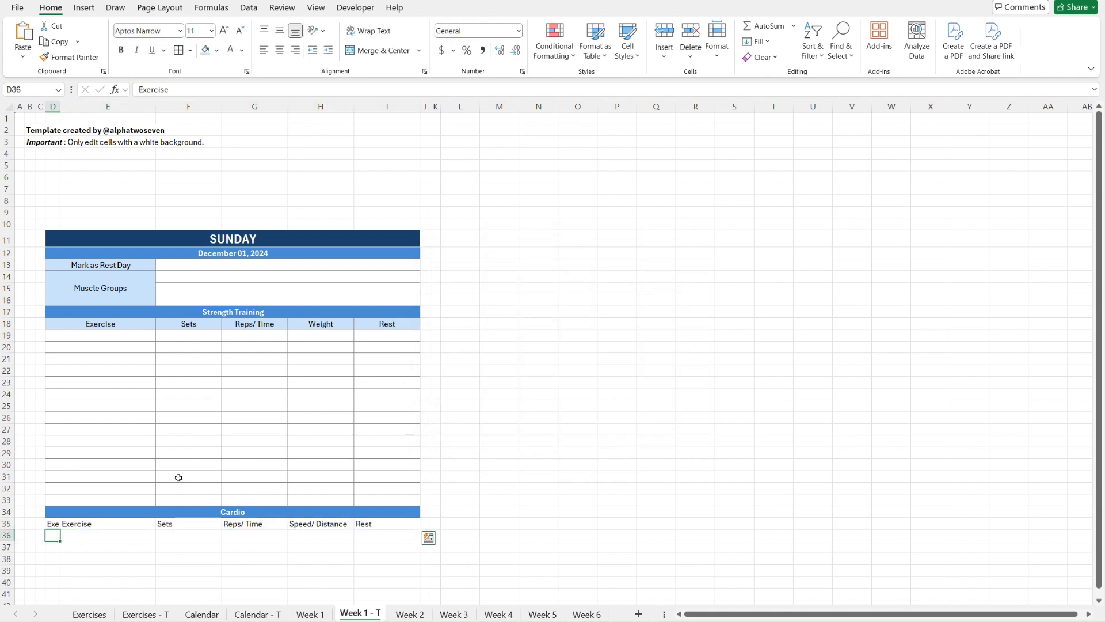
Step: Delete the duplicate Exercise heading from cell E35 and return to D35
key("Up")
key("Right")
key("Delete")
key("Left")
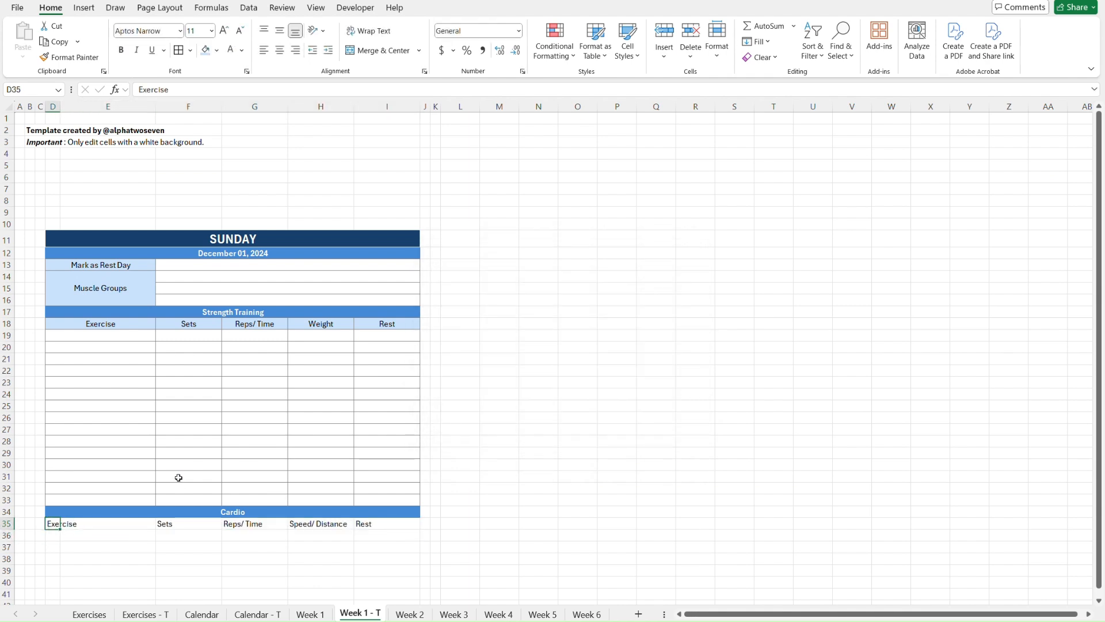
Step: Copy the formatting of the Strength Training column headings D18:I18 onto the Cardio headings in D35:I35 with Format Painter
left_click(121, 326)
key("shift+Right")
key("shift+Right")
key("shift+Right")
key("shift+Right")
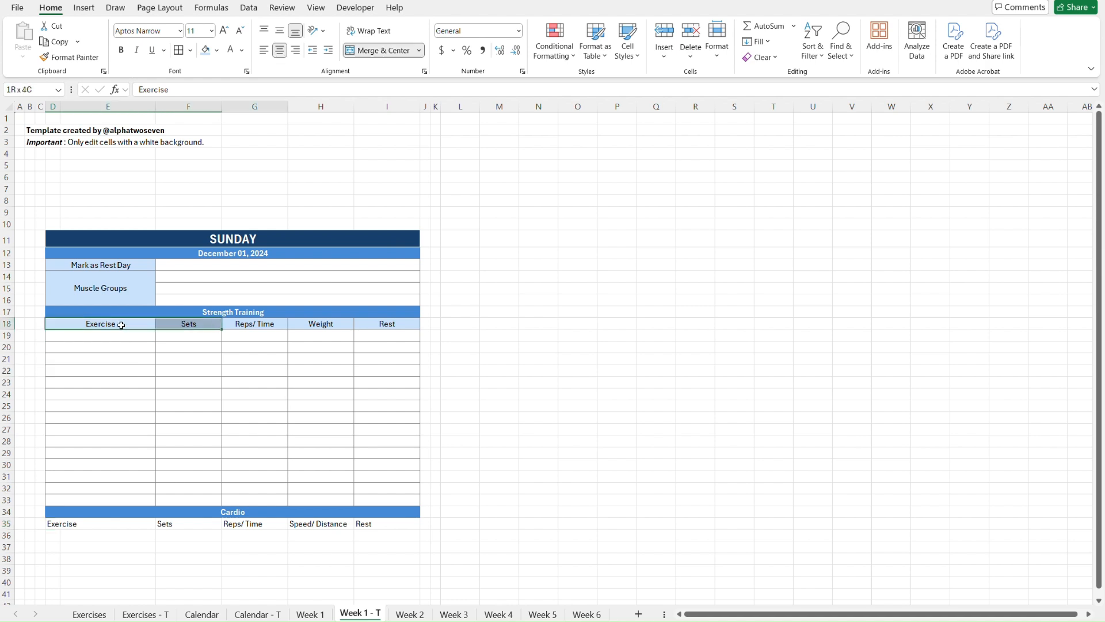
key("alt+h")
key("f")
key("p")
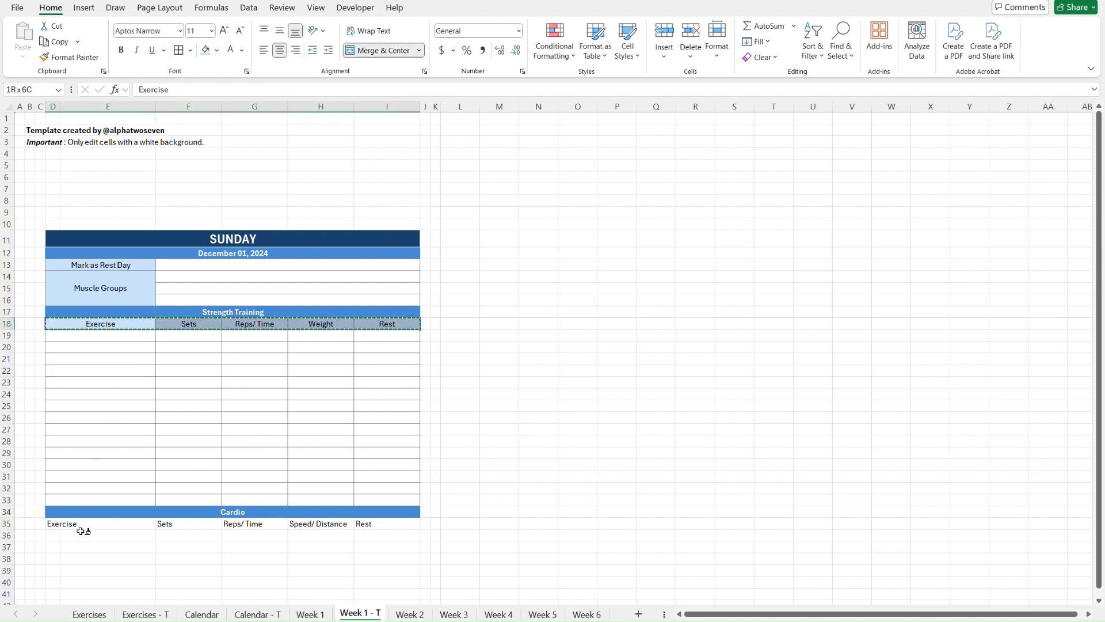
left_click(53, 522)
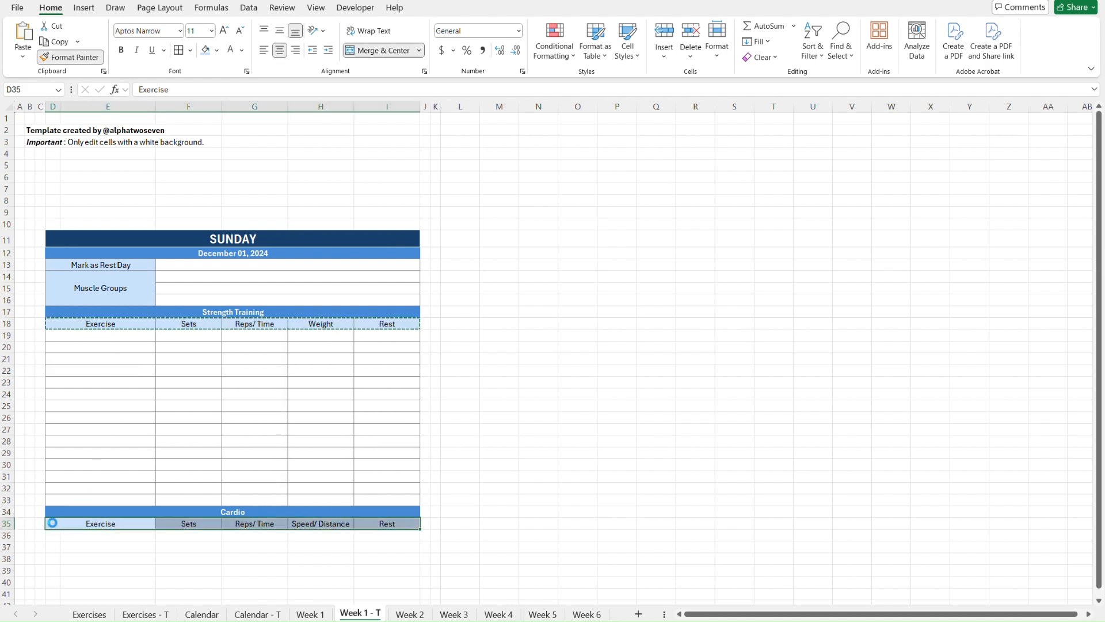
Step: Apply the formatting of the Strength Training entry row D19:I19 to the first Cardio entry row, D36:I36
left_click(114, 536)
left_click(66, 334)
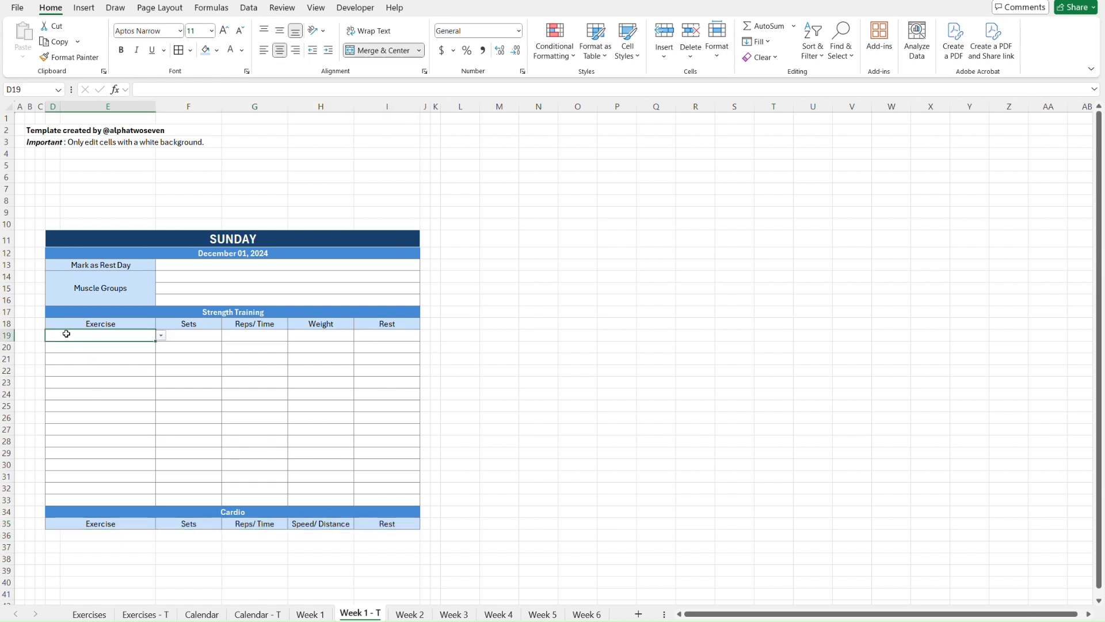
key("shift+Right")
key("shift+Right")
key("shift+Right")
key("shift+Right")
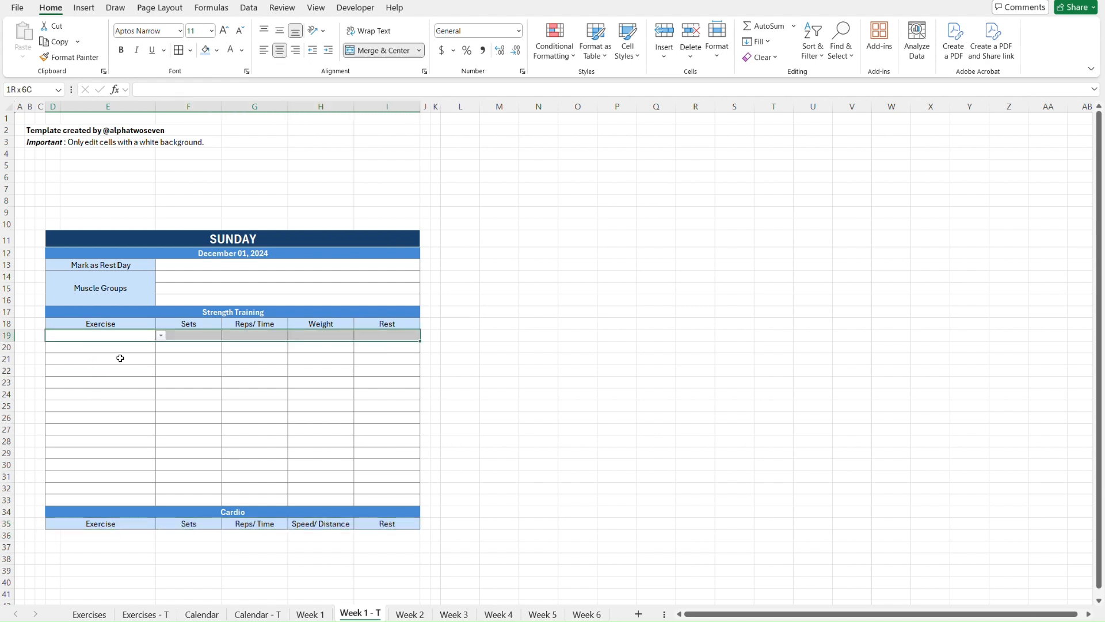
scroll(120, 358, "down", 2)
left_click(55, 457)
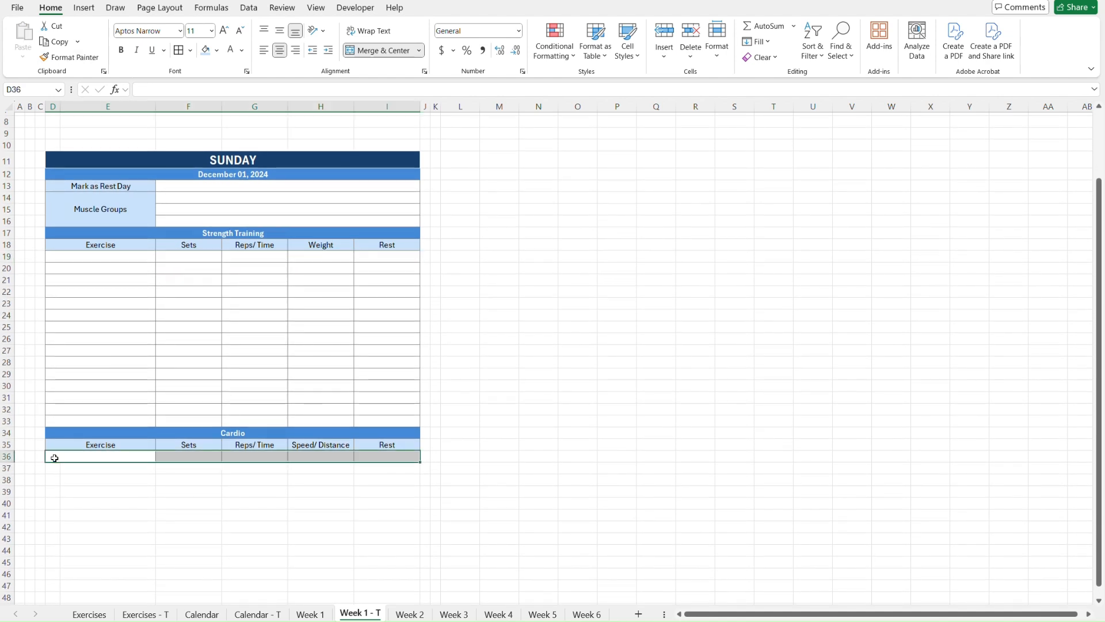
Step: Copy the first Cardio entry row, D36:I36, down to rows 37 through 40
key("ctrl+c")
key("shift+Down")
key("shift+Down")
key("shift+Down")
key("shift+Down")
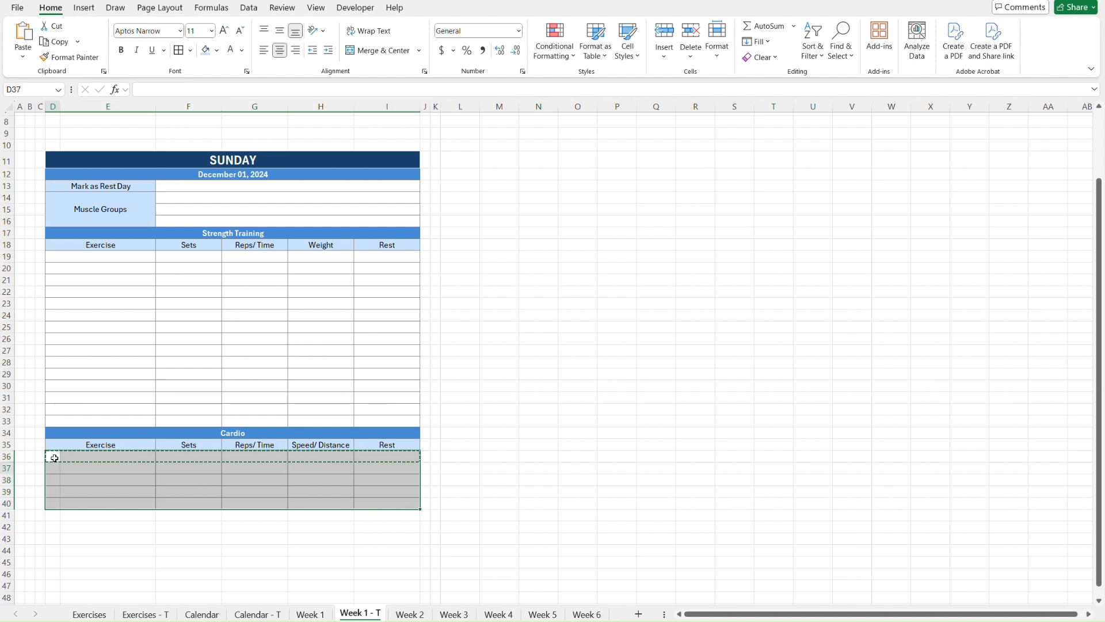
Step: Check whether the Cardio Exercise cells in rows 36 and 37 span columns D and E
left_click(54, 458)
key("Down")
key("Right")
key("Left")
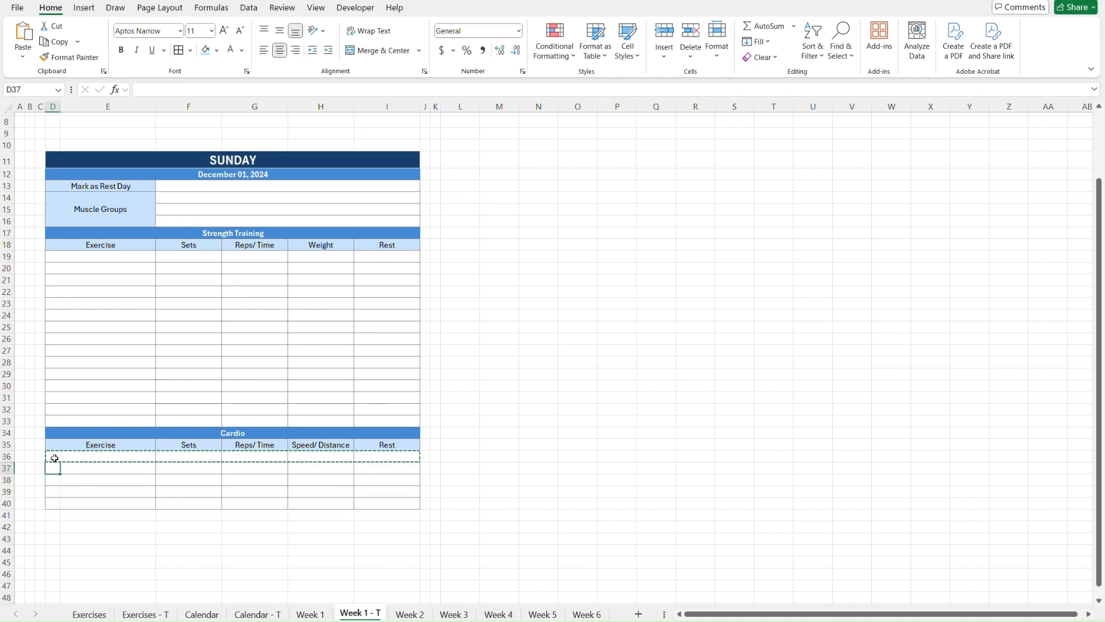
key("Up")
key("Escape")
key("Right")
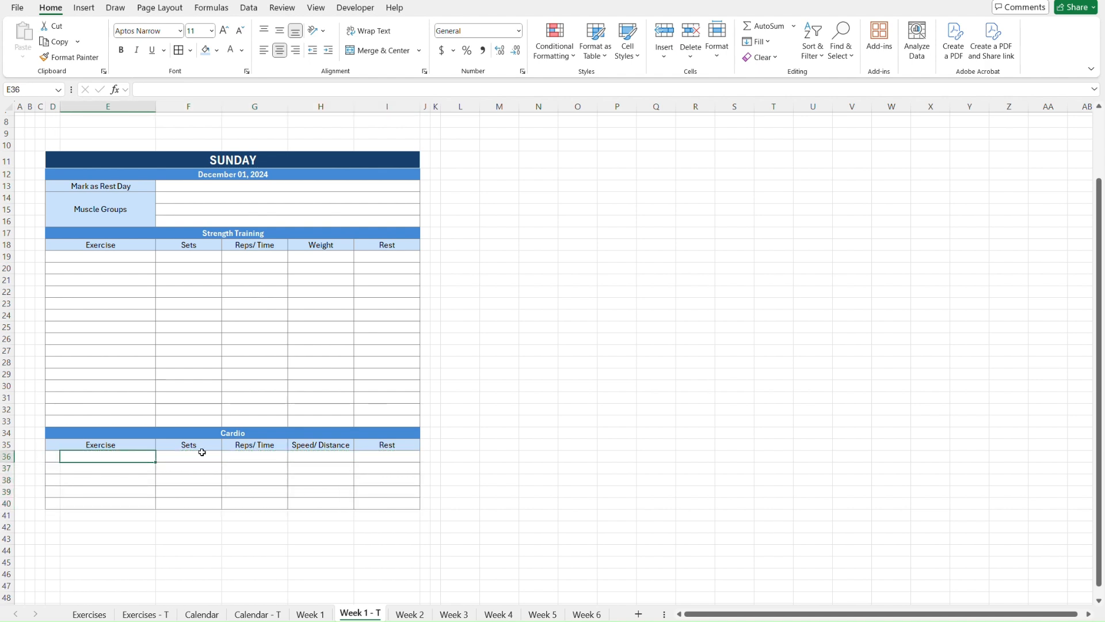
Step: Copy the merged drop-down Exercise cell D21 into the Cardio Exercise cells D36 to D40
left_click(88, 279)
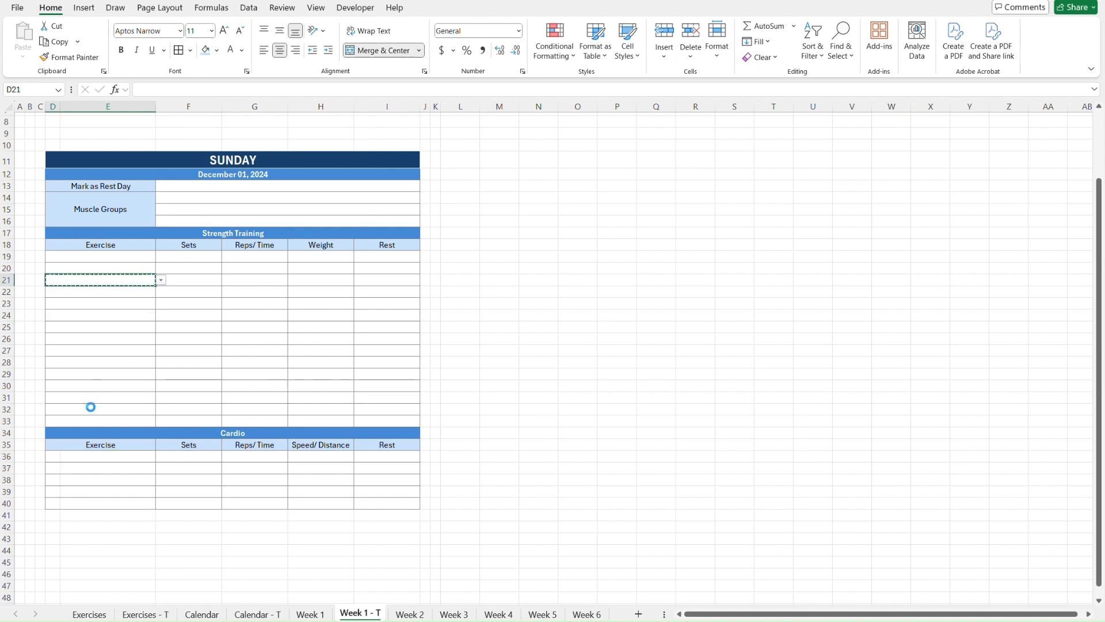
left_click(55, 456)
key("ctrl+v")
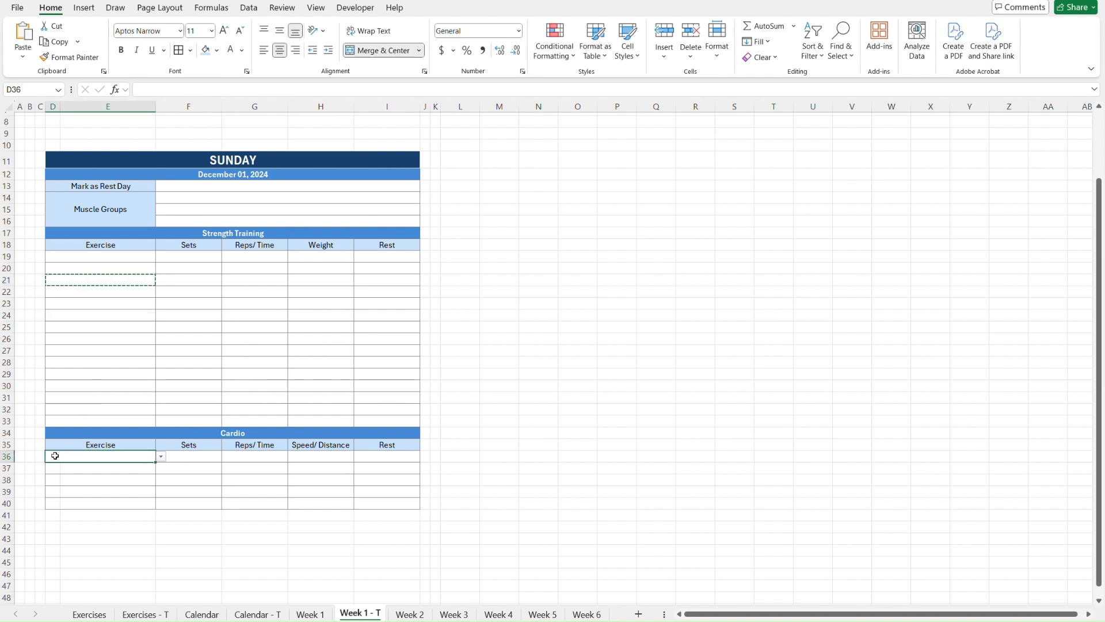
key("shift+Down")
key("shift+Down")
key("shift+Down")
key("shift+Down")
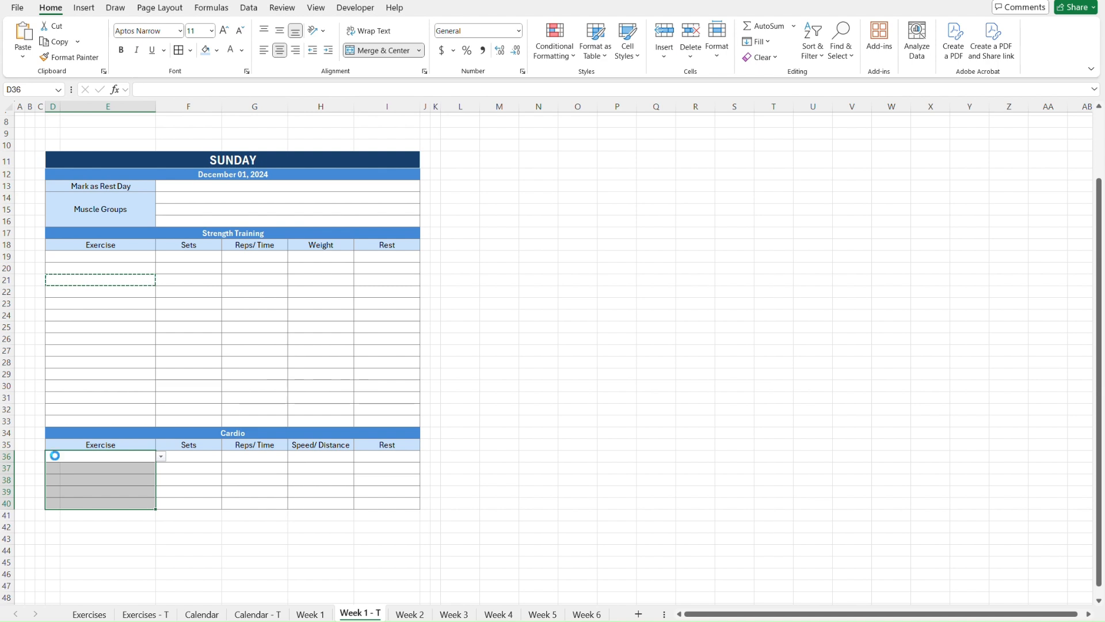
key("Down")
key("Down")
key("Down")
key("Down")
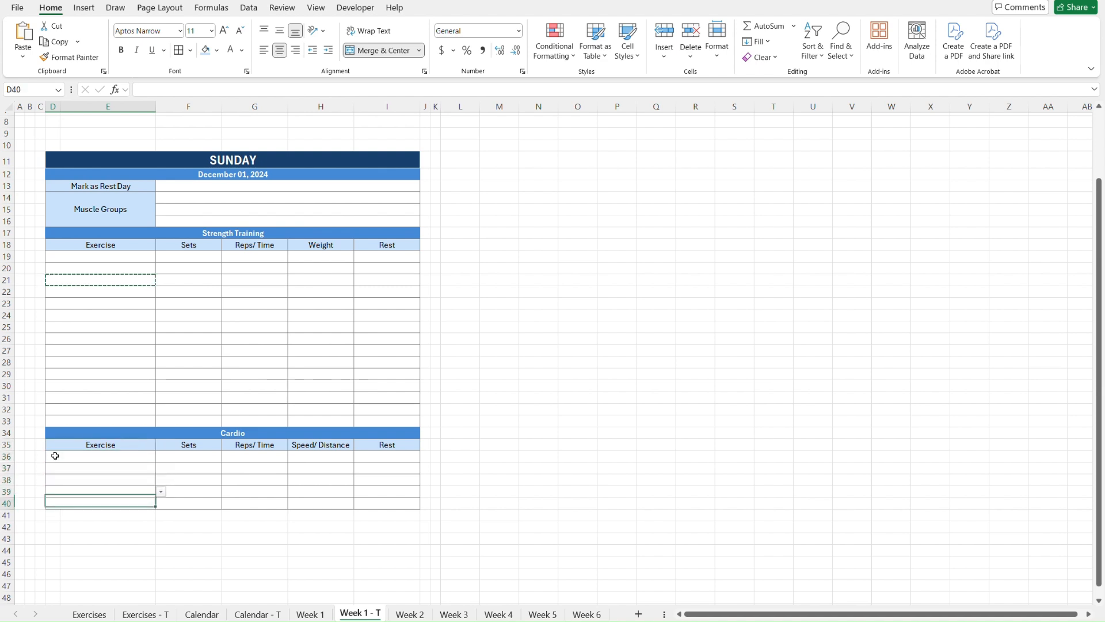
left_click(78, 282)
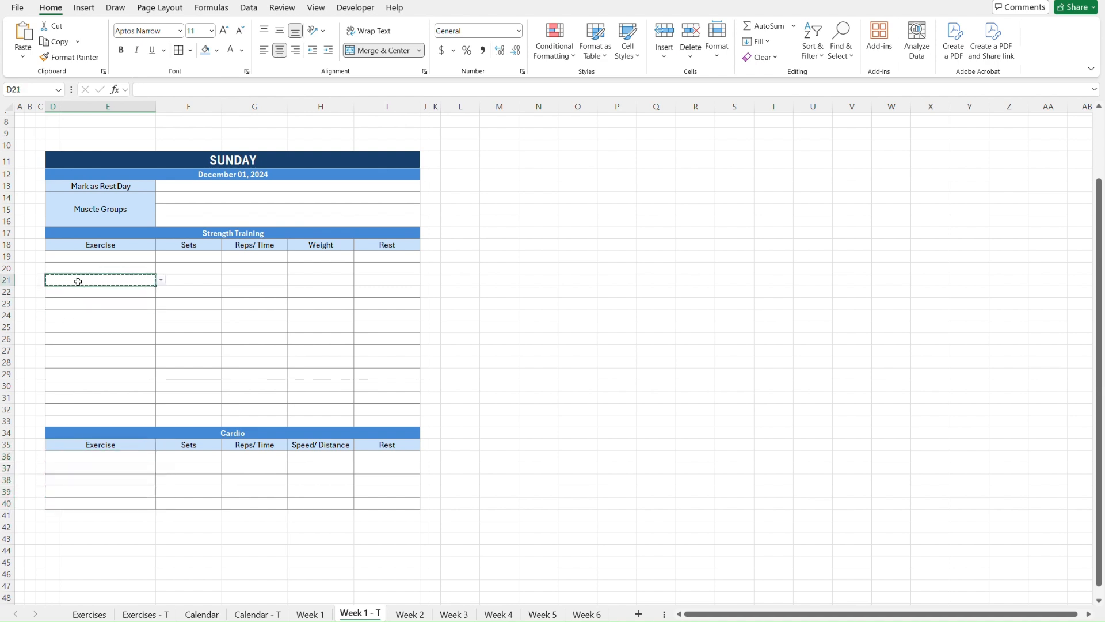
left_click_drag(383, 282, 389, 280)
key("ctrl+c")
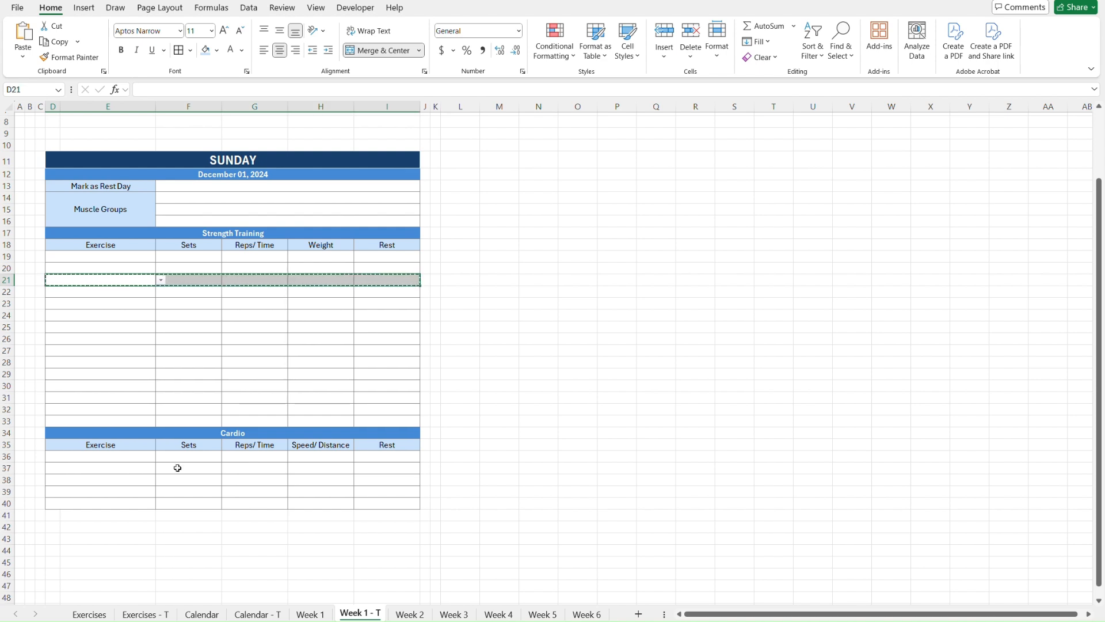
left_click(121, 457)
left_click(403, 502, "shift")
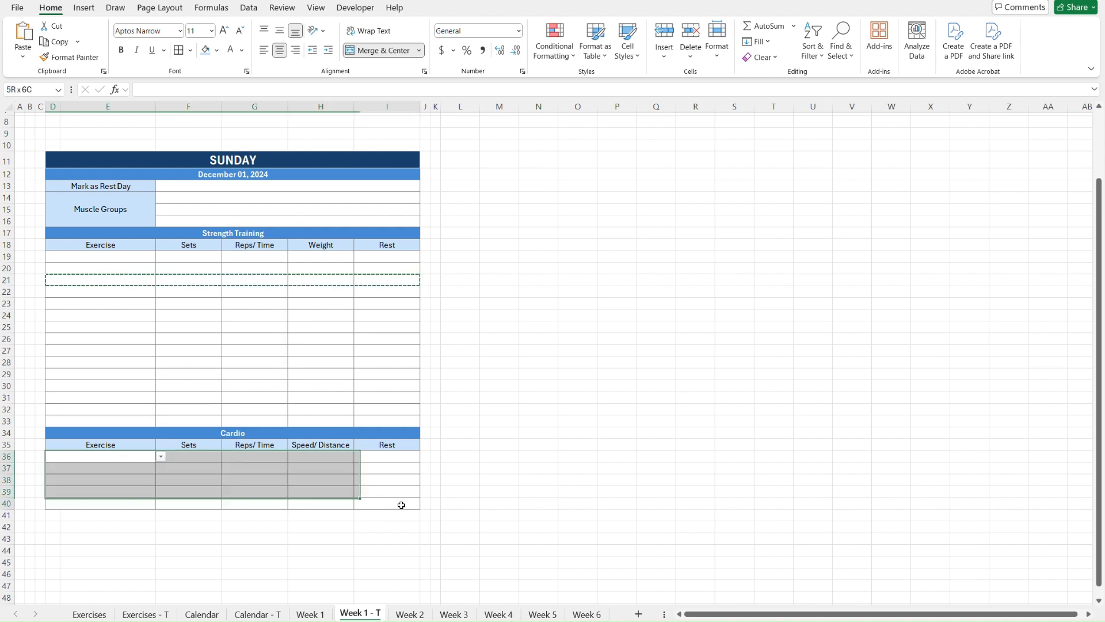
left_click(401, 505)
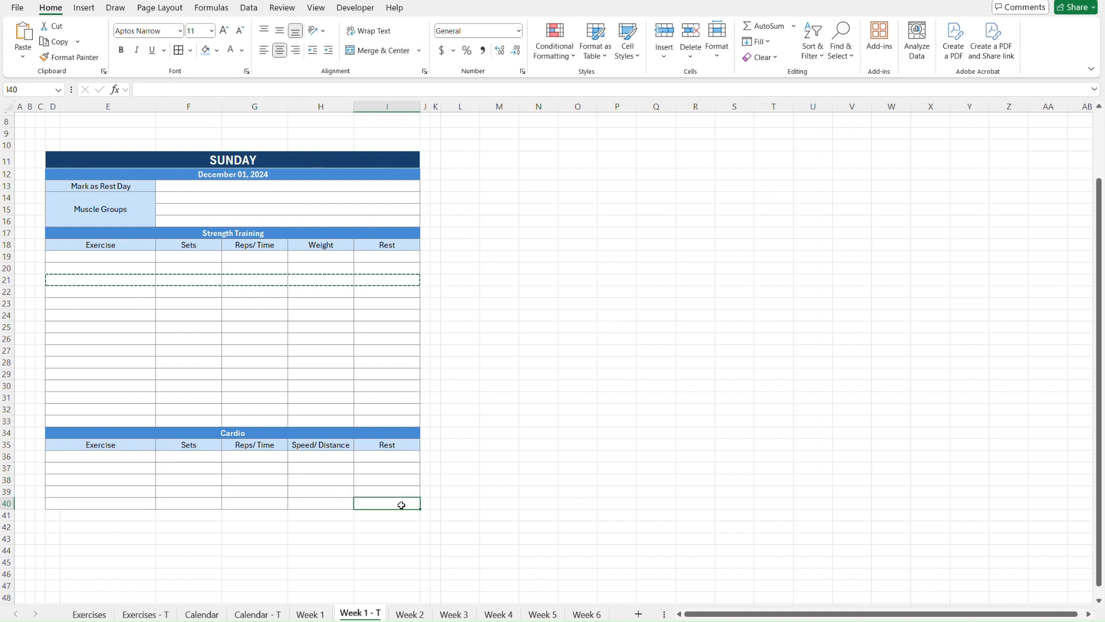
Step: Check the Cardio Exercise cells up to their heading, cancel the pending copy and select the first Muscle Groups cell, F14
left_click(144, 485)
key("Up")
key("Up")
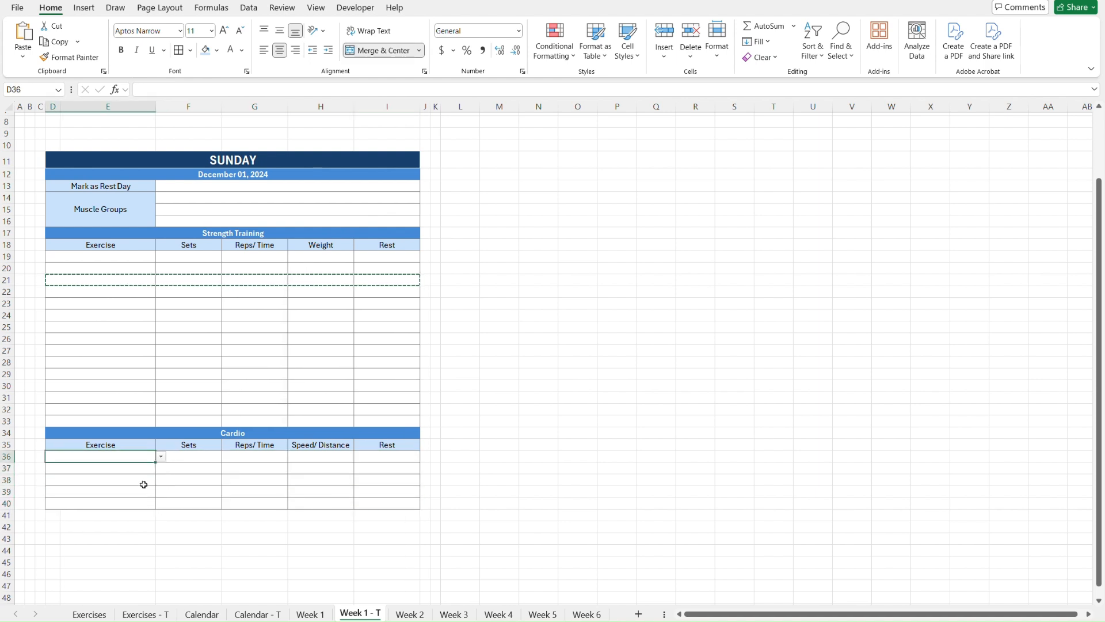
key("Up")
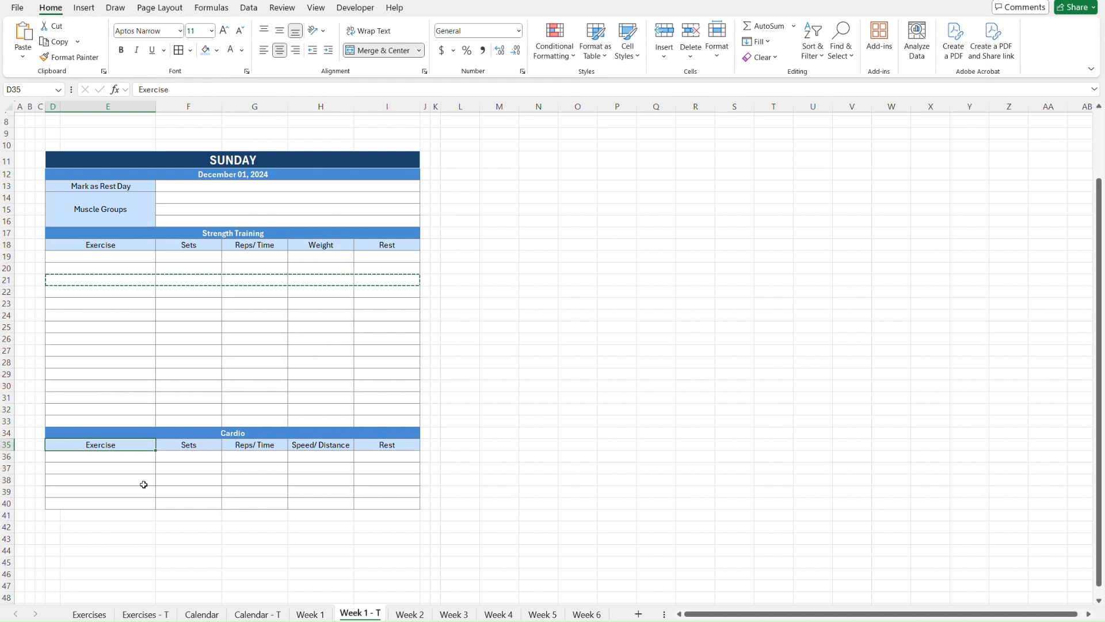
left_click(112, 236)
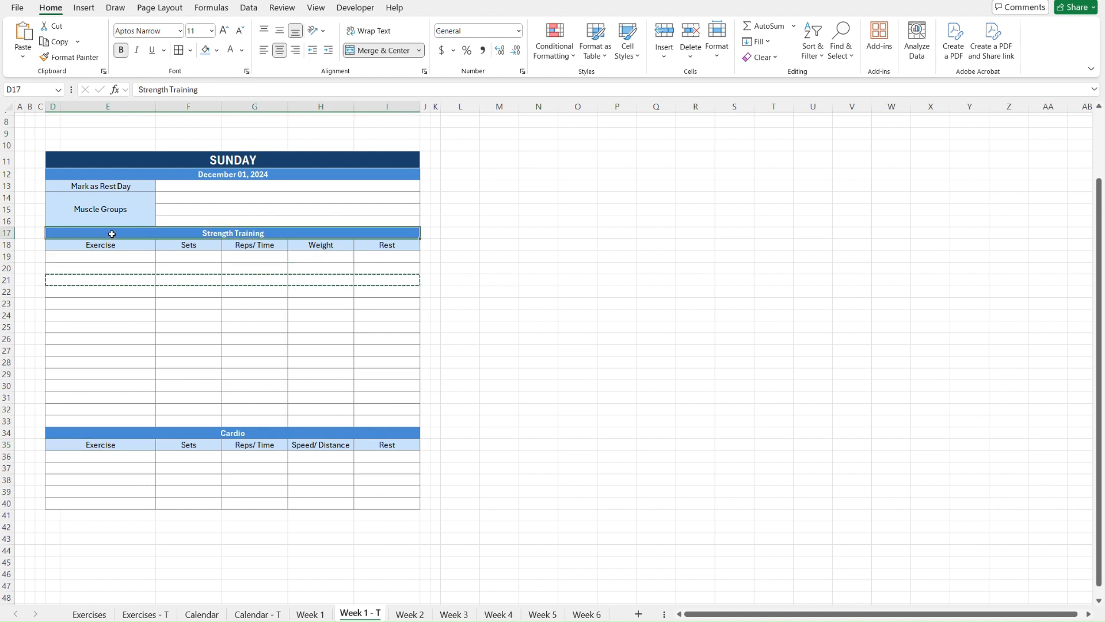
key("Escape")
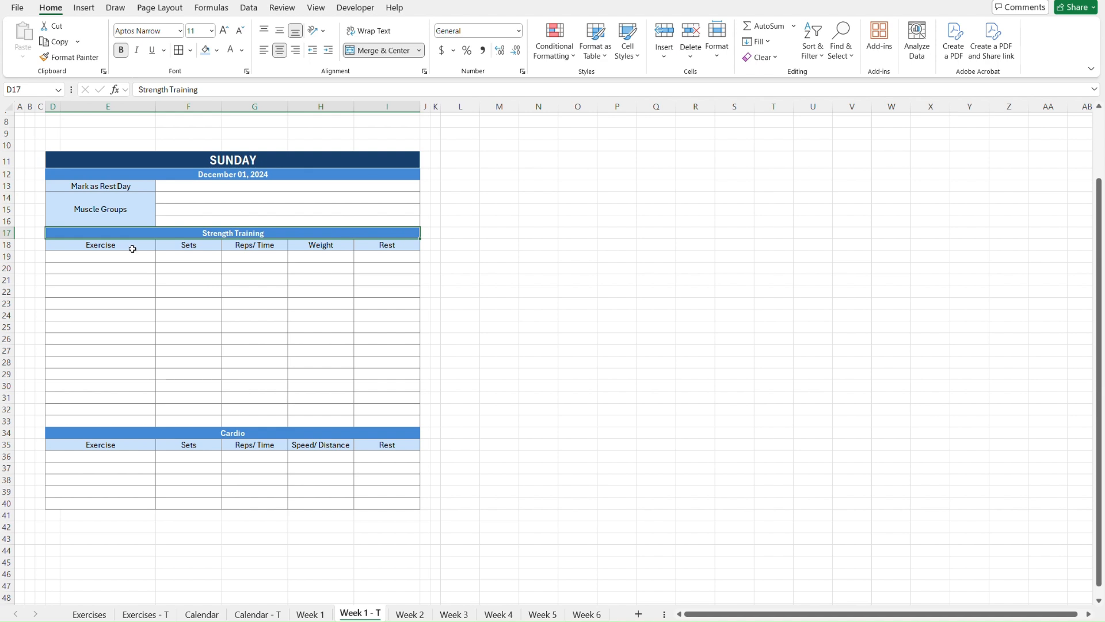
left_click(173, 198)
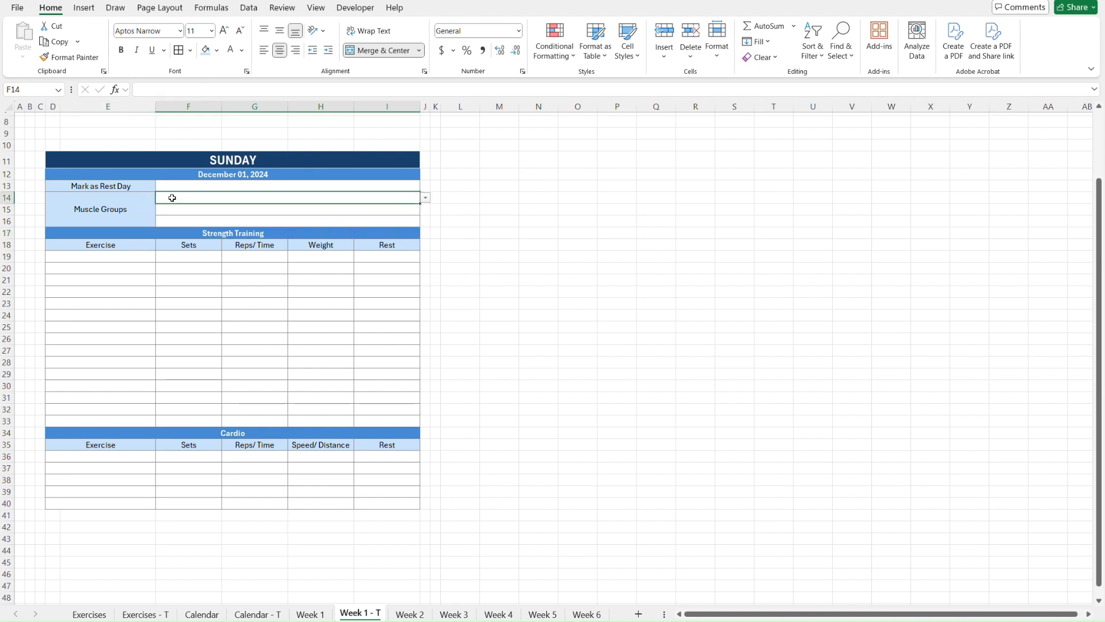
Step: Check the dropdown lists in the Muscle Groups rows and the Strength Training and Cardio Exercise cells of the Sunday block
key("alt+Down")
key("Escape")
left_click(91, 257)
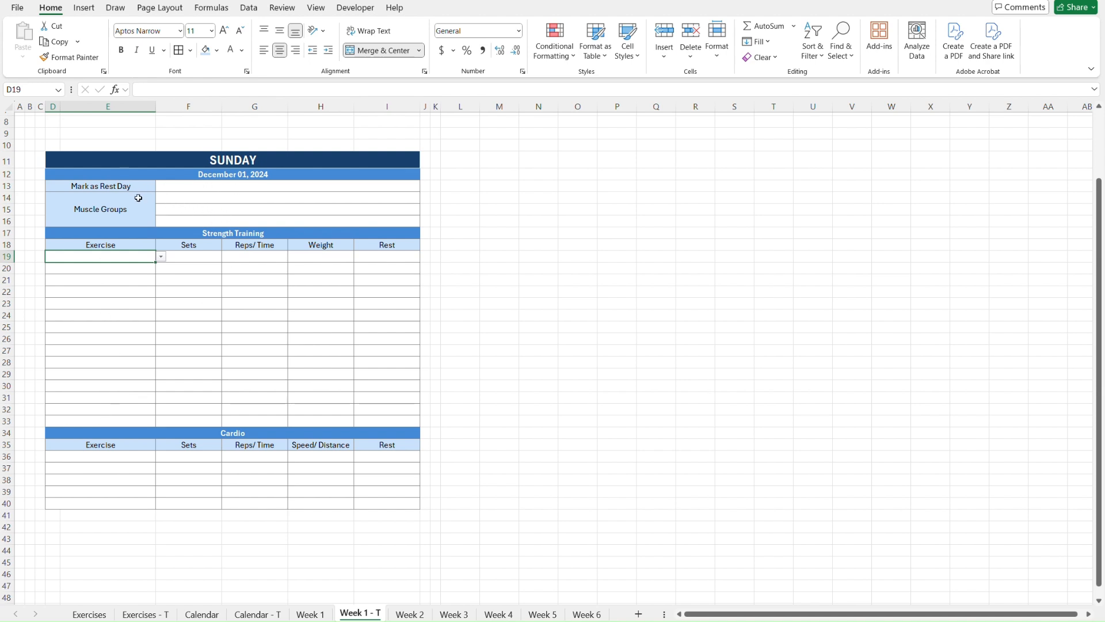
left_click(178, 199)
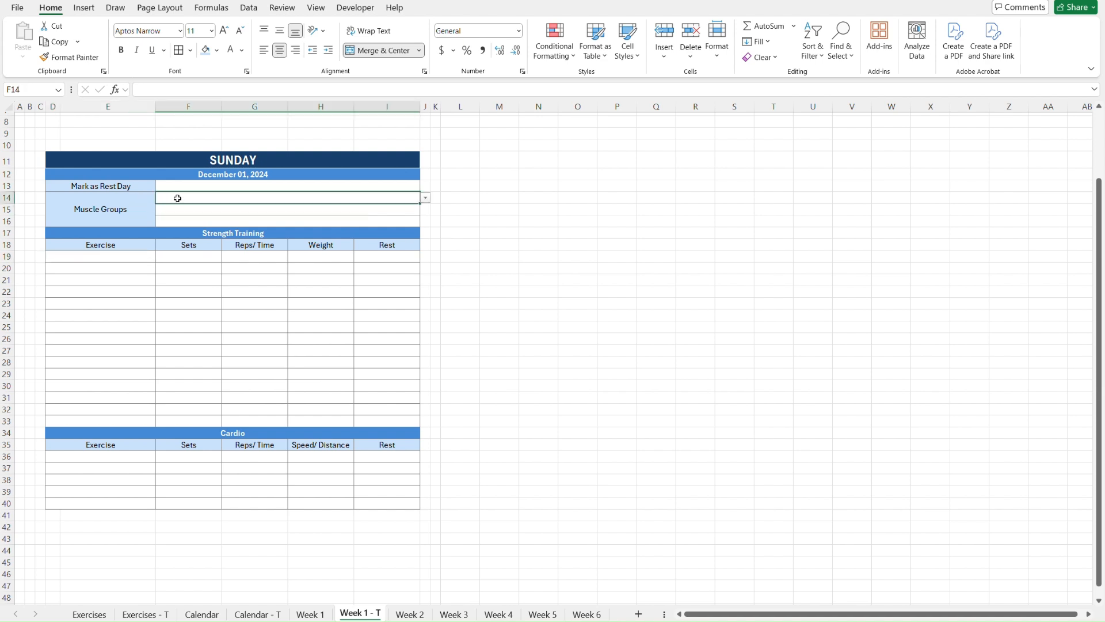
key("Down")
key("Down")
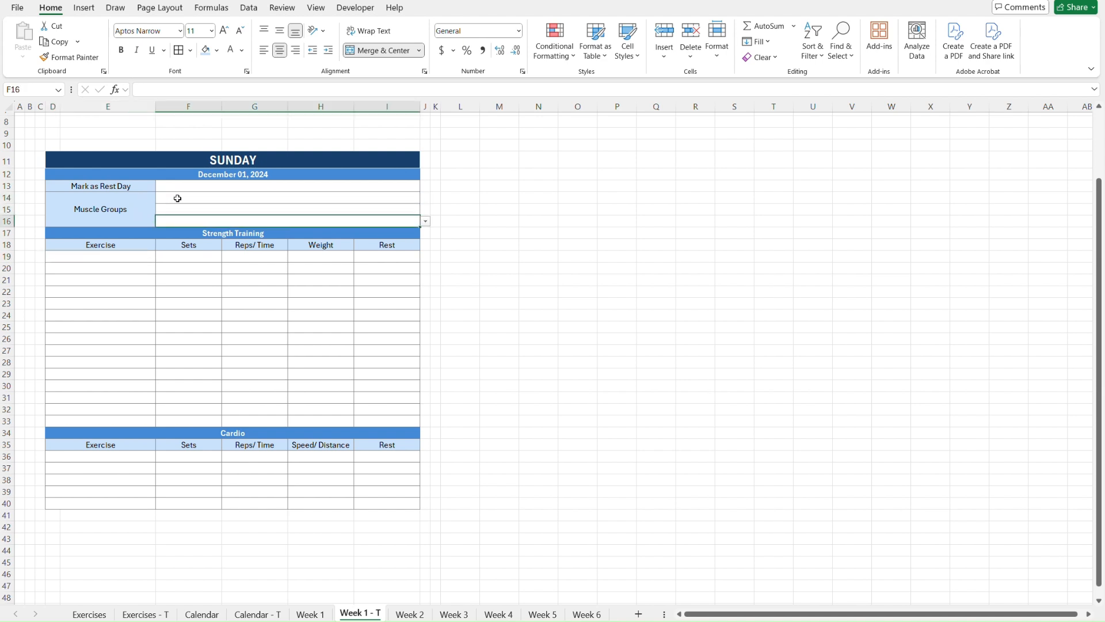
left_click(108, 257)
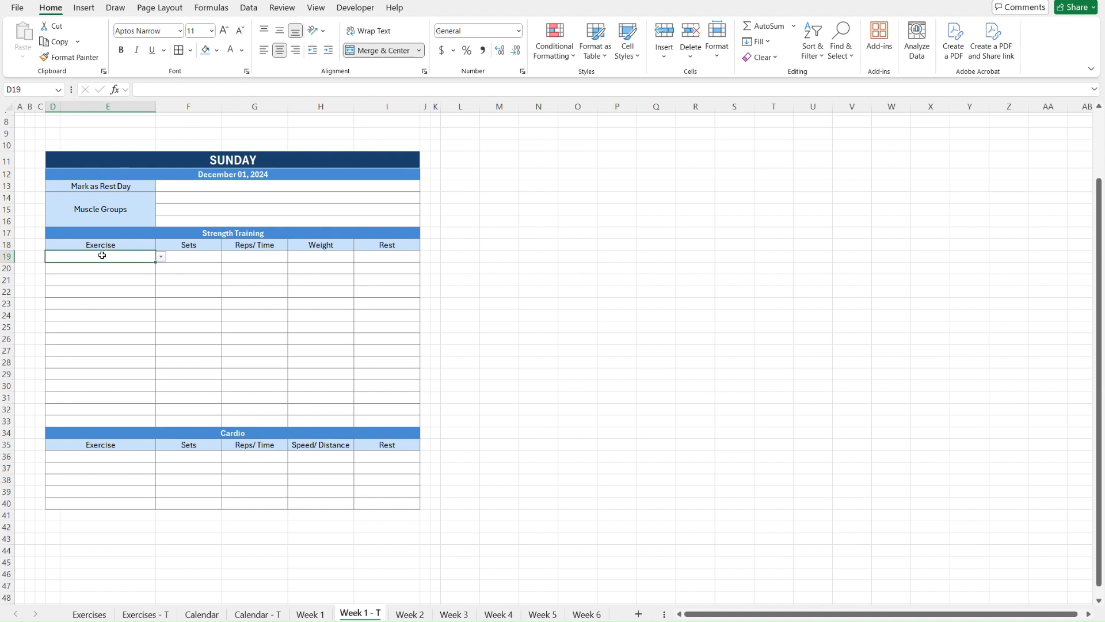
left_click(116, 457)
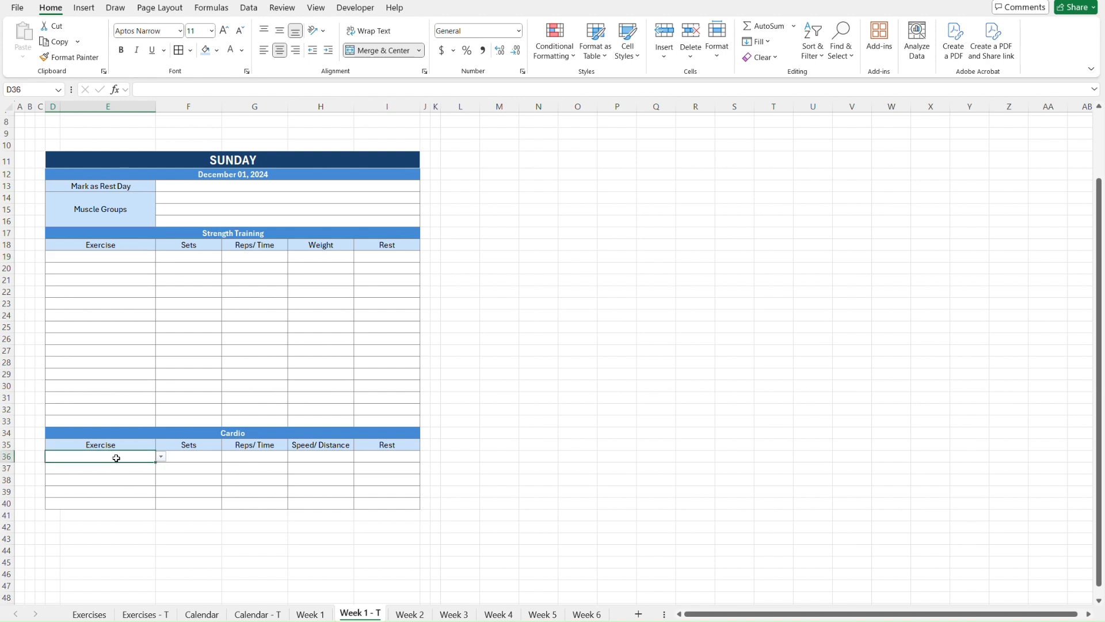
key("alt+Down")
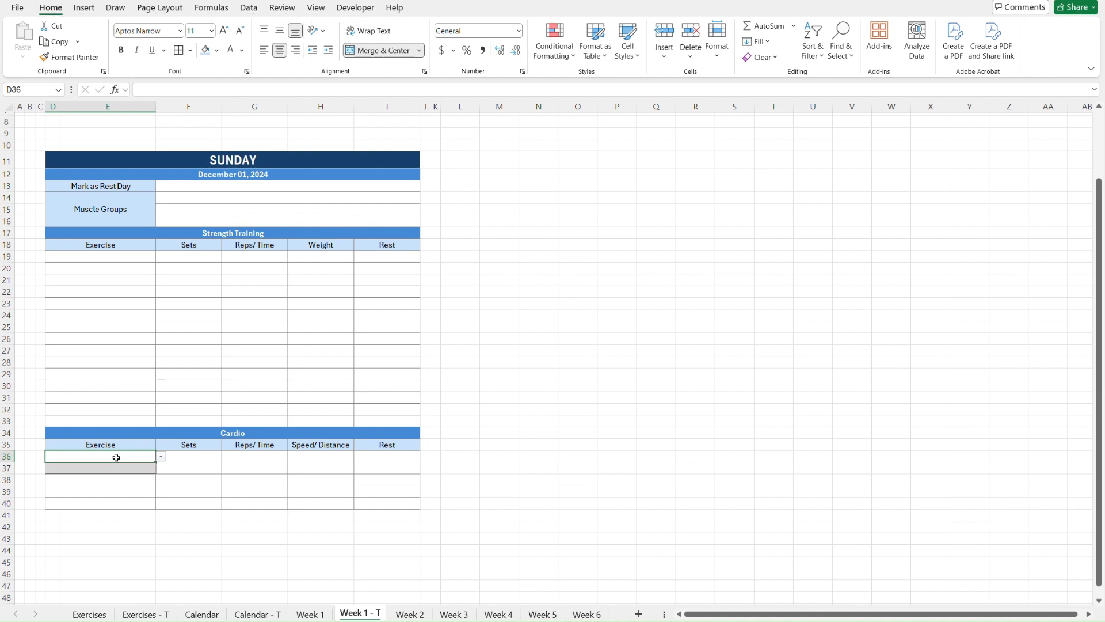
key("Escape")
left_click(123, 270)
key("alt+Down")
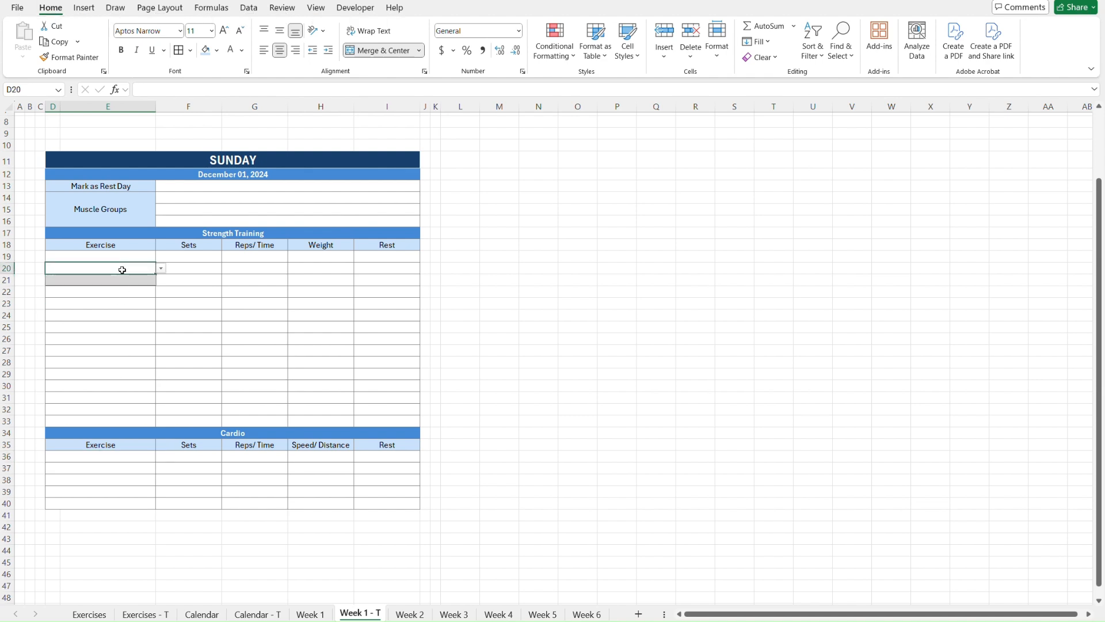
key("Escape")
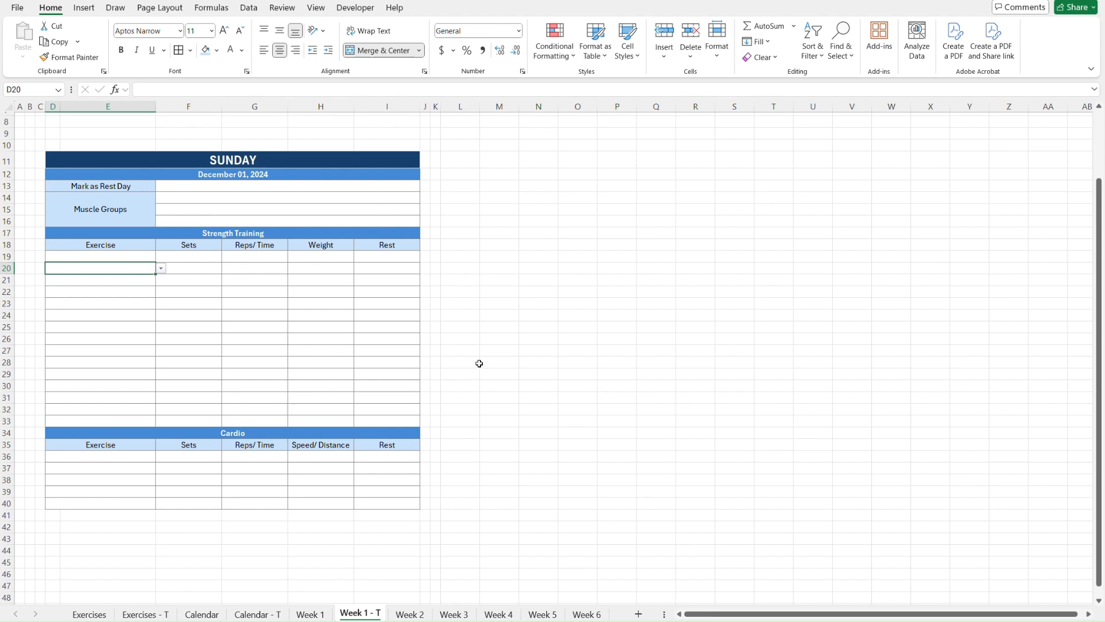
Step: Replace the day heading in D11 on the Week 1 - T sheet with a formula linking to the date in D12
key("ctrl+Page_Up")
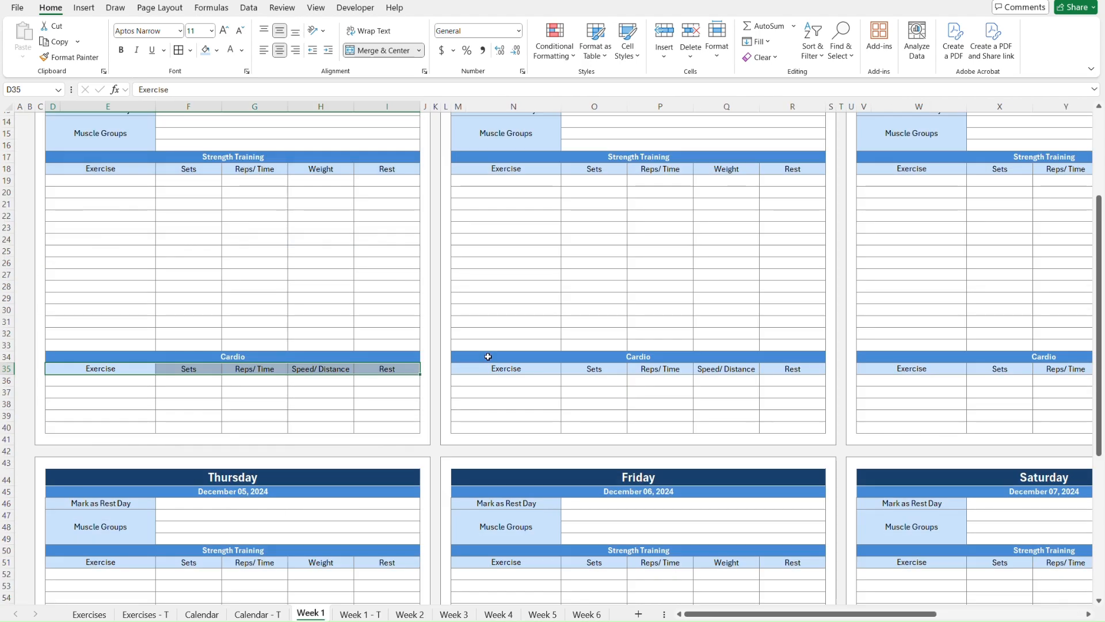
scroll(488, 357, "up", 5)
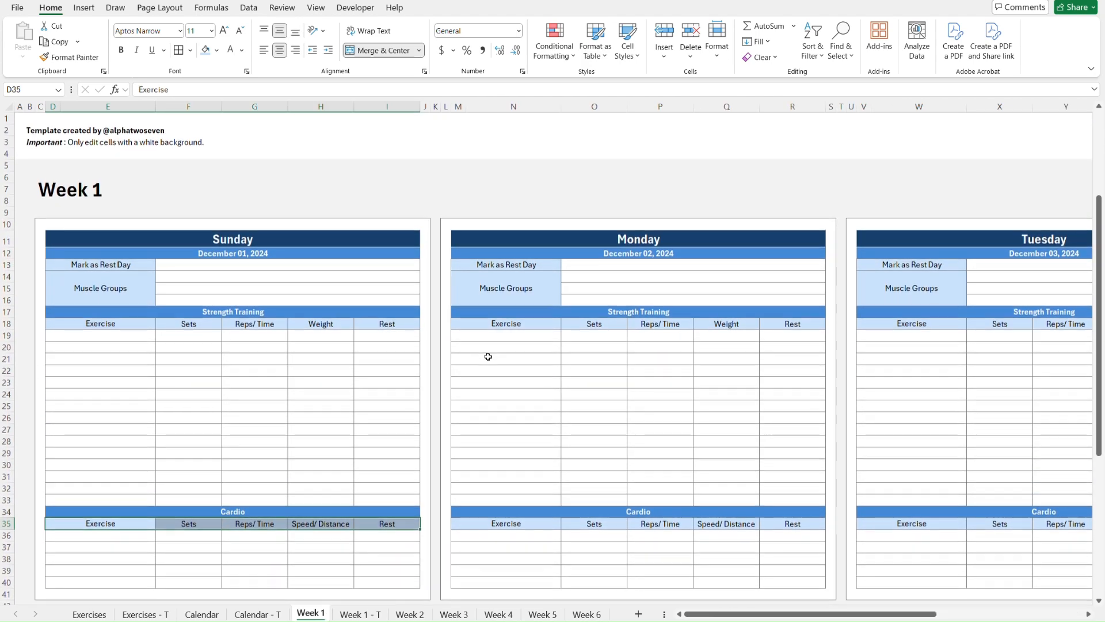
key("ctrl+Page_Down")
scroll(324, 267, "up", 3)
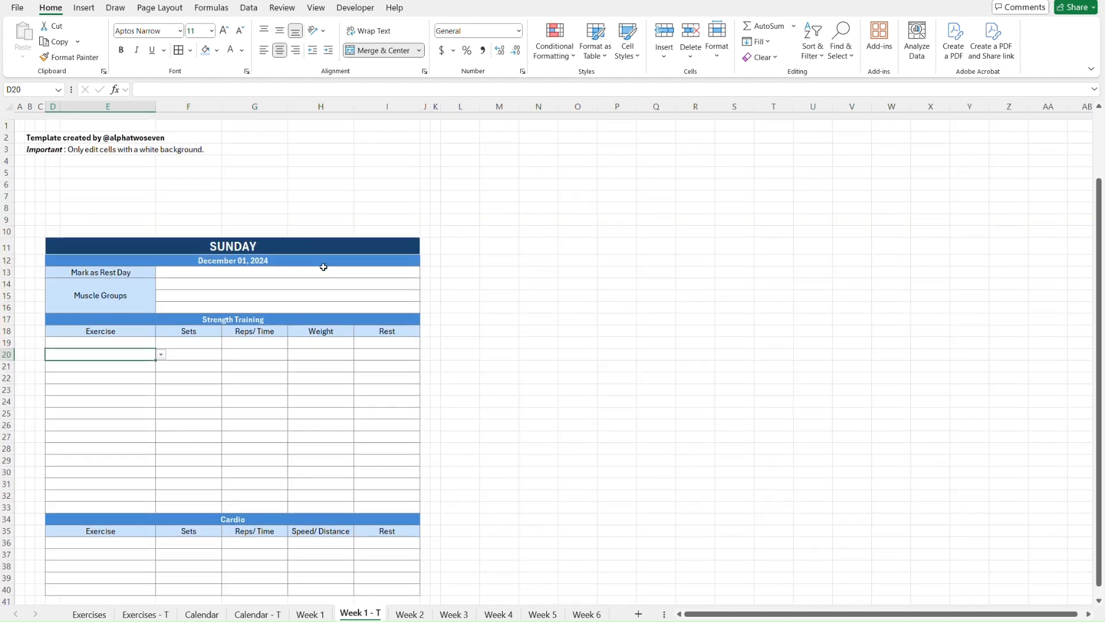
left_click(219, 238)
type("=")
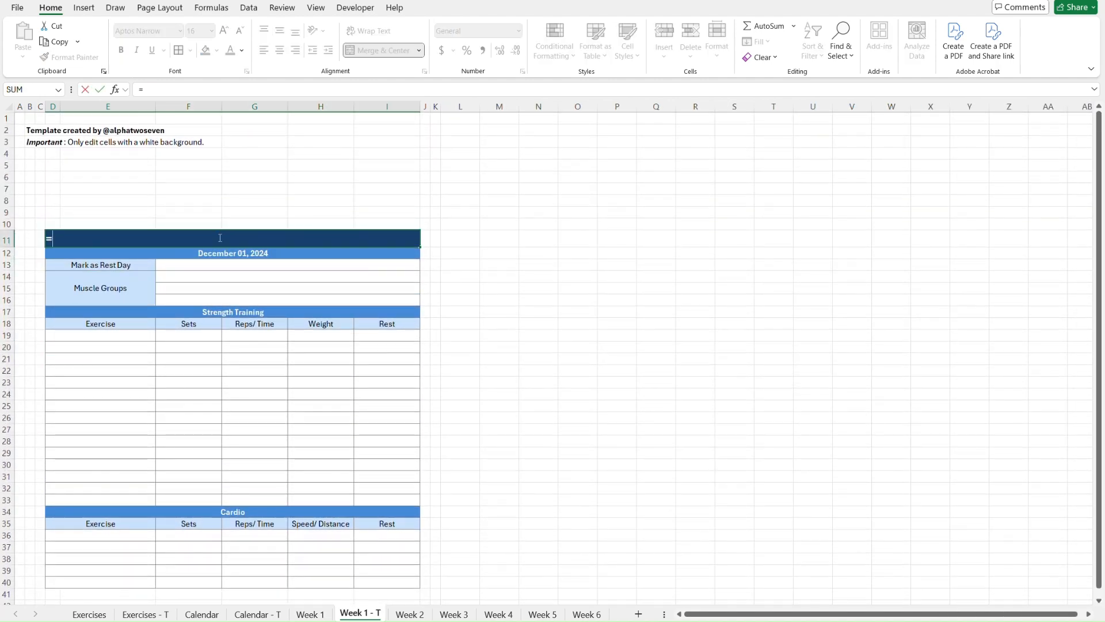
left_click(220, 253)
key("Return")
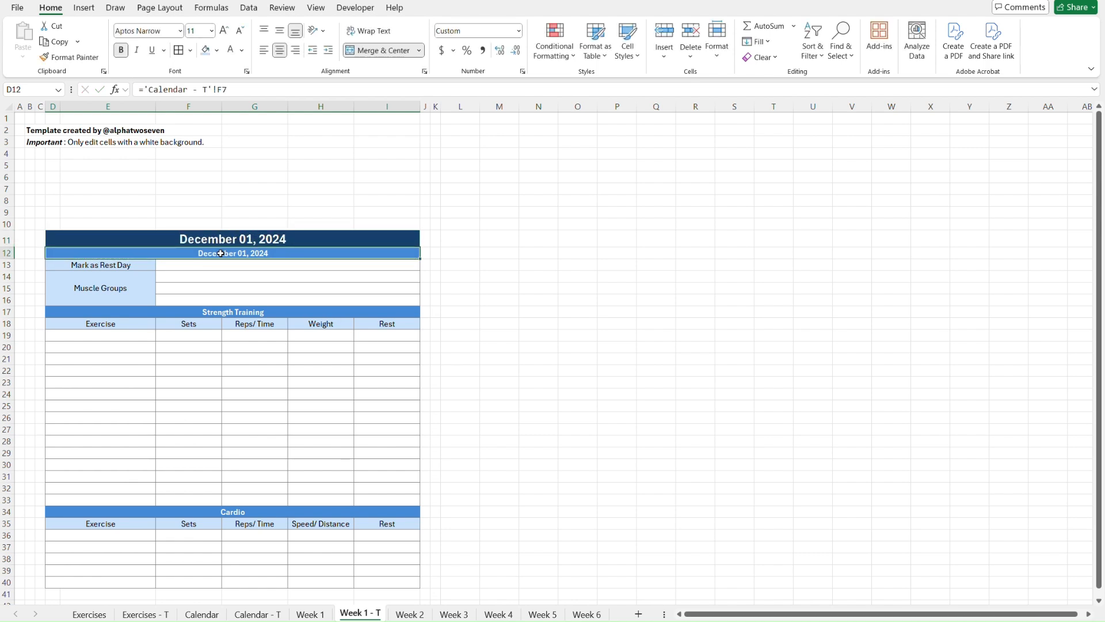
Step: Apply the custom number format dddd to the day heading in D11
left_click(231, 241)
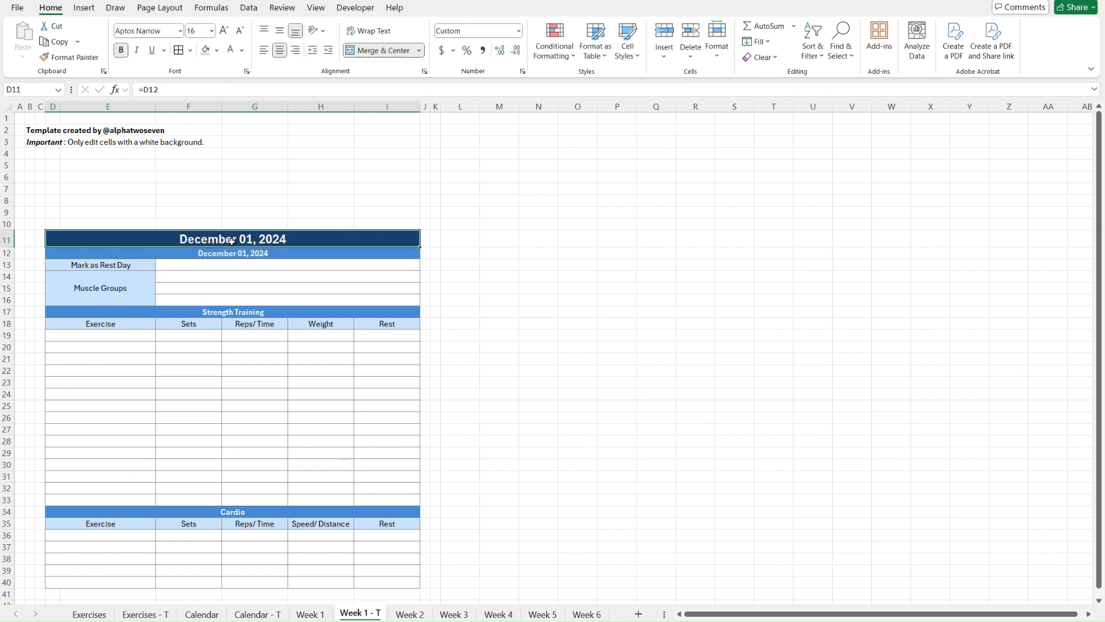
left_click(519, 30)
left_click(522, 372)
left_click(428, 305)
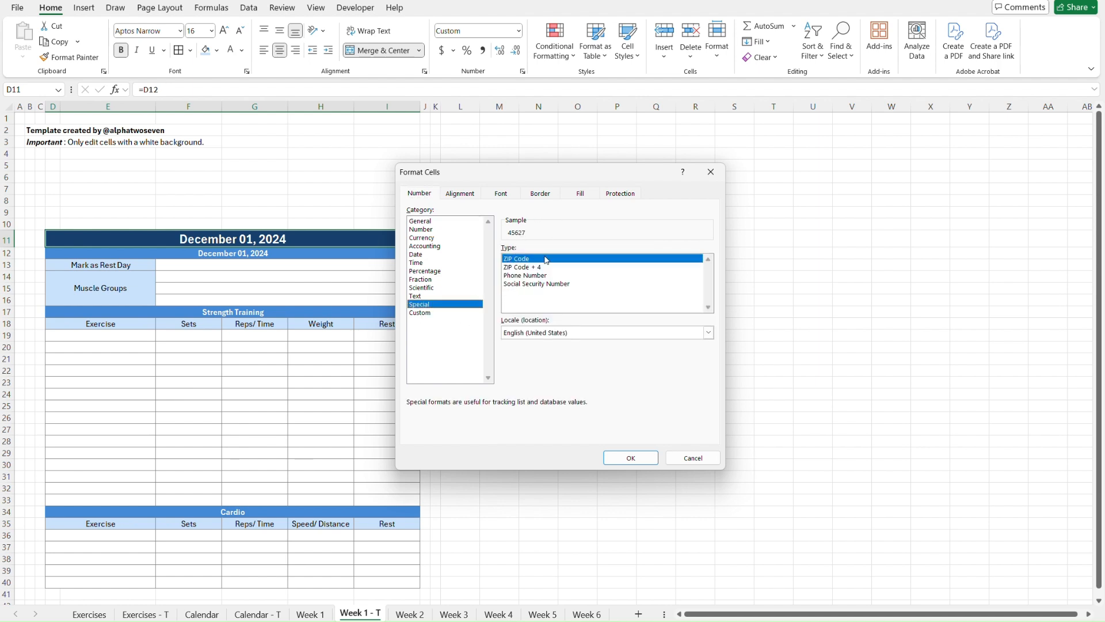
left_click(436, 314)
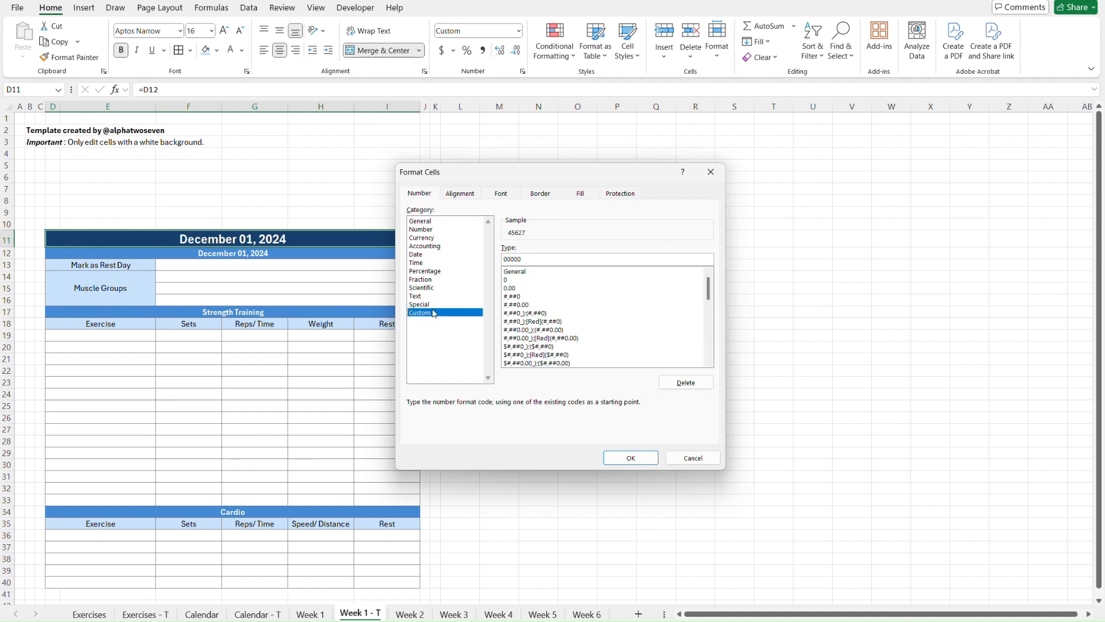
double_click(526, 260)
type("dddd")
key("Return")
left_click(563, 344)
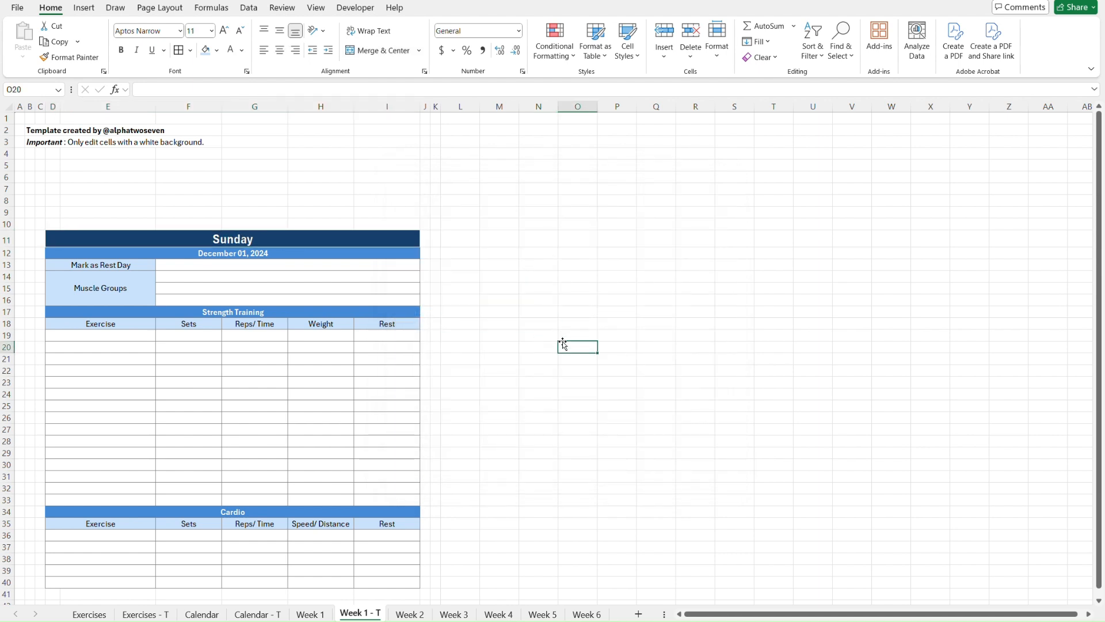
Step: Add an outside border around the Sunday block, covering the range C10:J41 on the Week 1 - T sheet
key("ctrl+Page_Up")
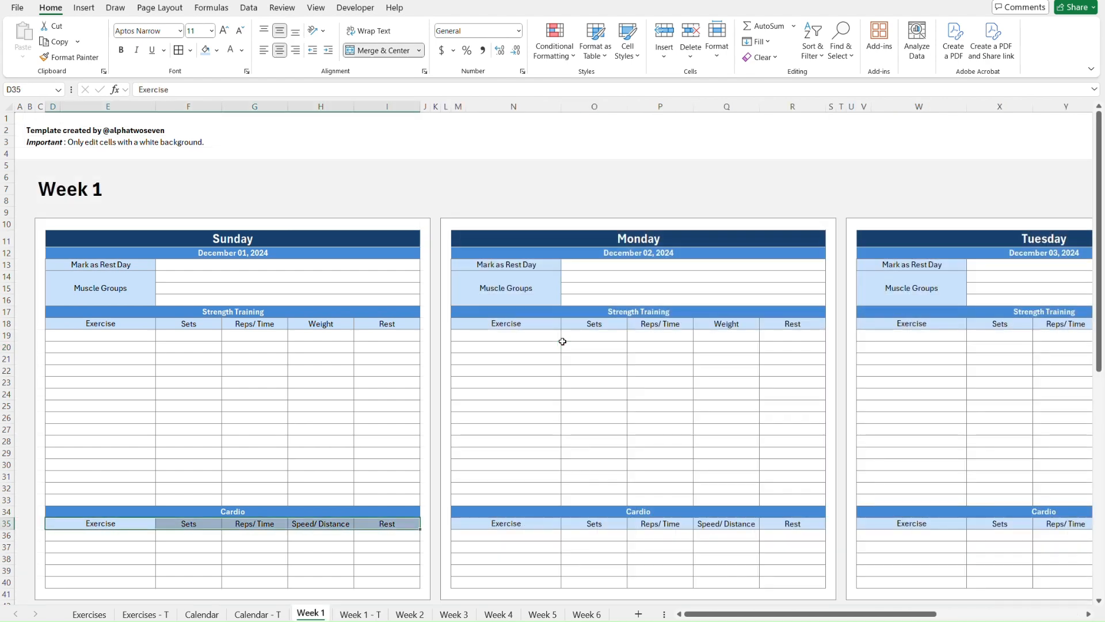
key("ctrl+Page_Down")
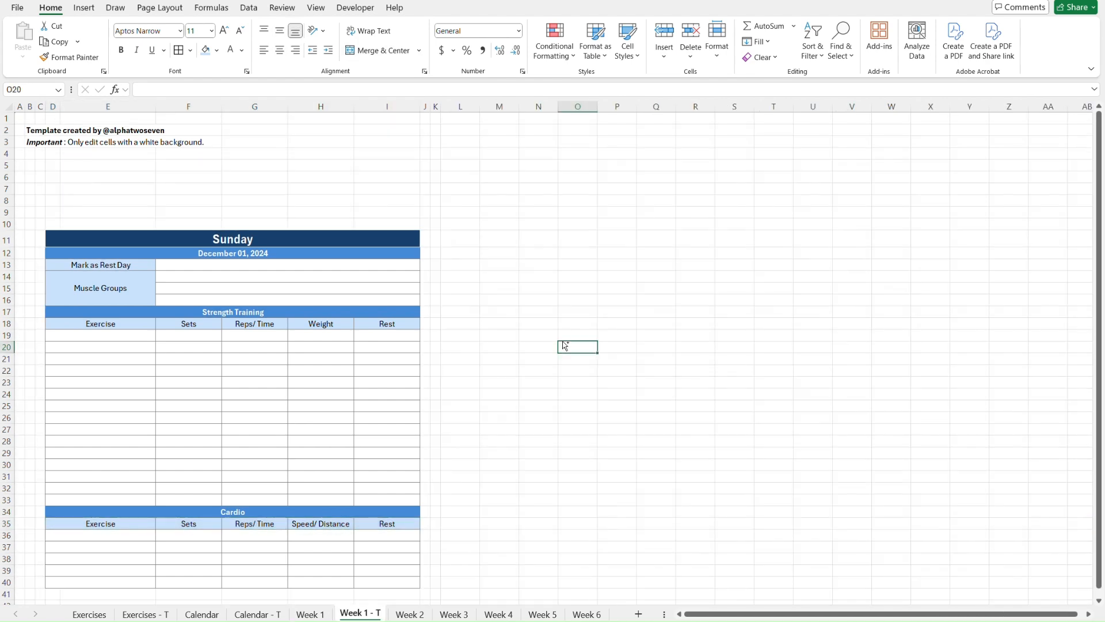
left_click(42, 226)
scroll(401, 303, "down", 5)
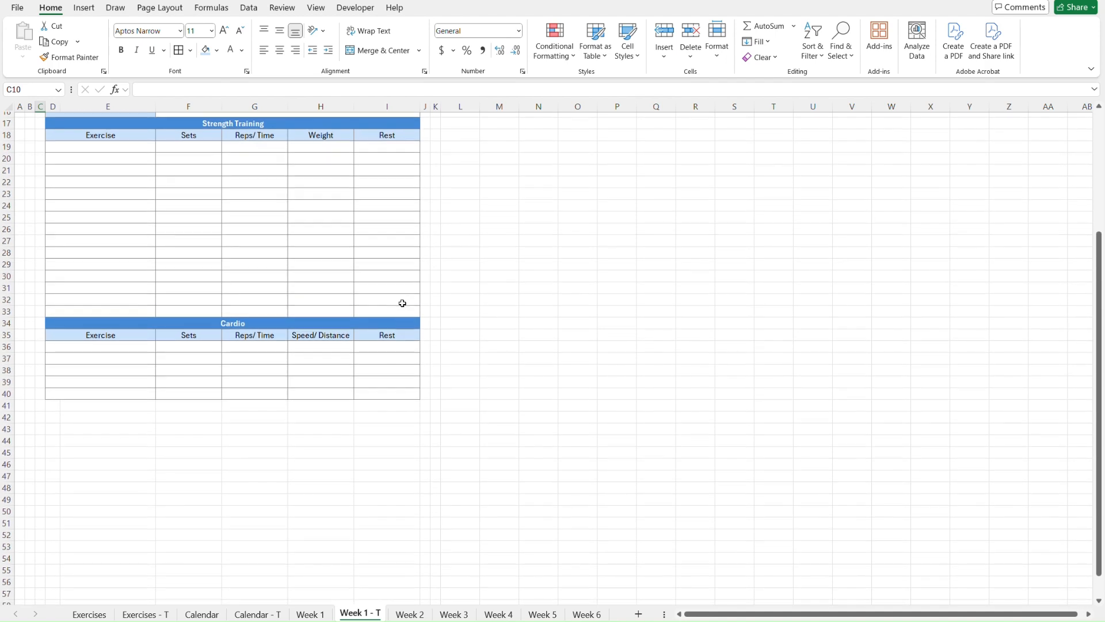
left_click(426, 404, "shift")
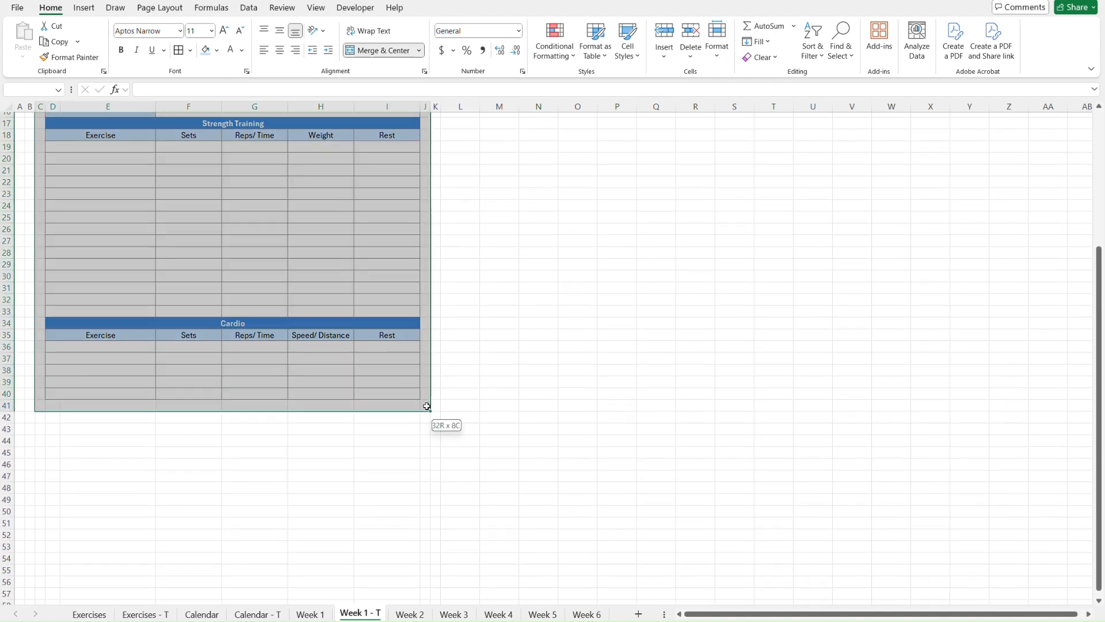
left_click(191, 50)
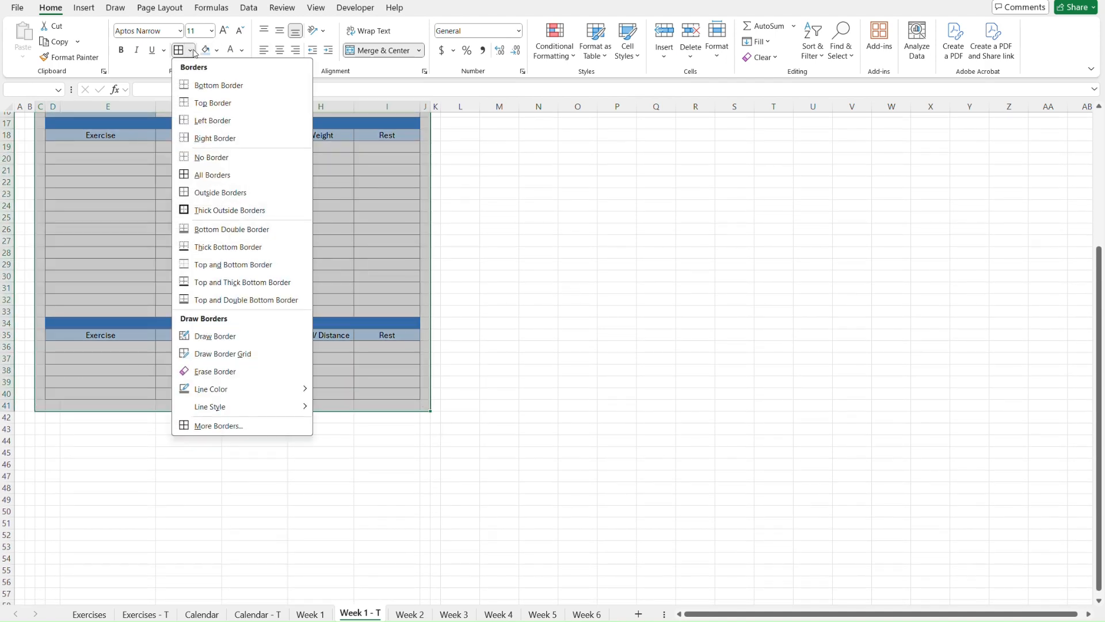
left_click(221, 192)
scroll(555, 364, "up", 5)
left_click(554, 363)
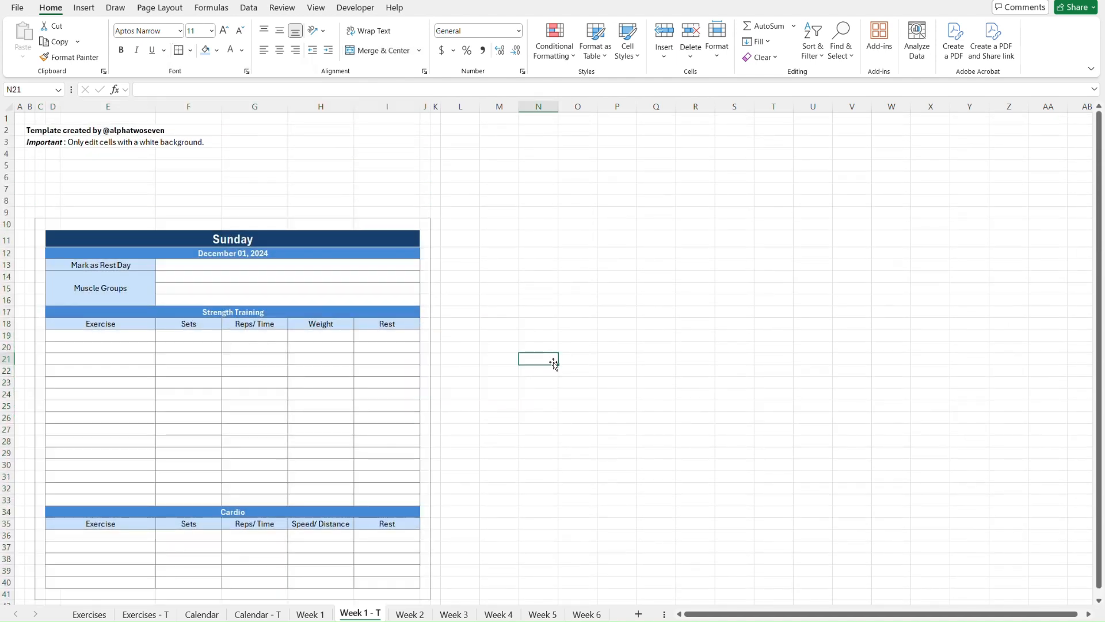
Step: Compare the Week 1 date formula, and make the D12 reference on Week 1 - T absolute as ='Calendar - T'!$F$7
key("ctrl+Home")
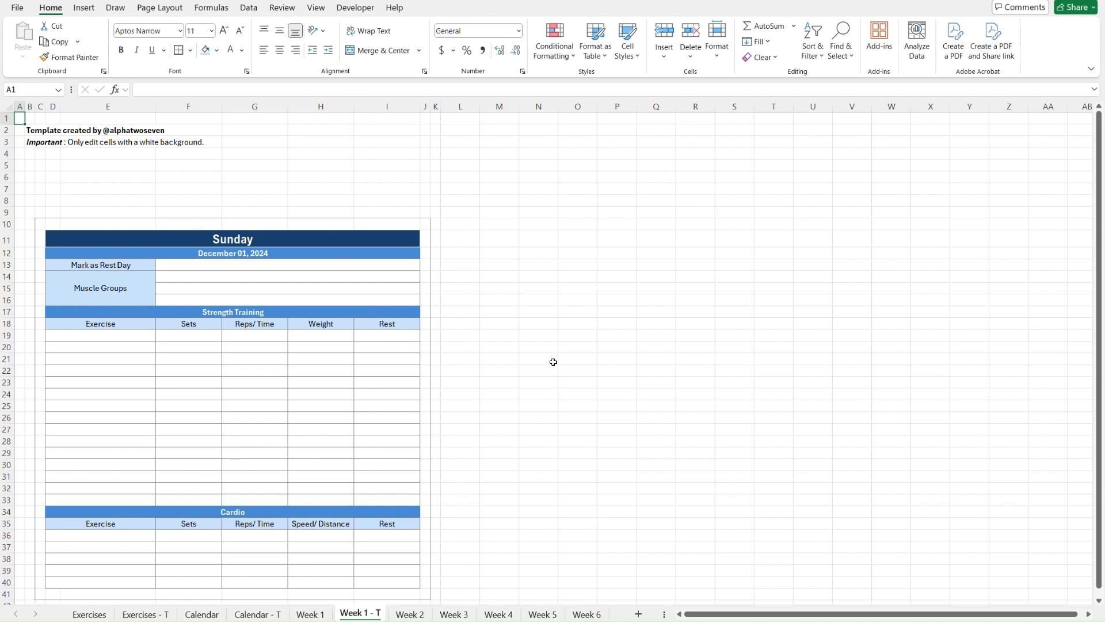
key("ctrl+Page_Up")
key("ctrl+Page_Down")
key("ctrl+Page_Up")
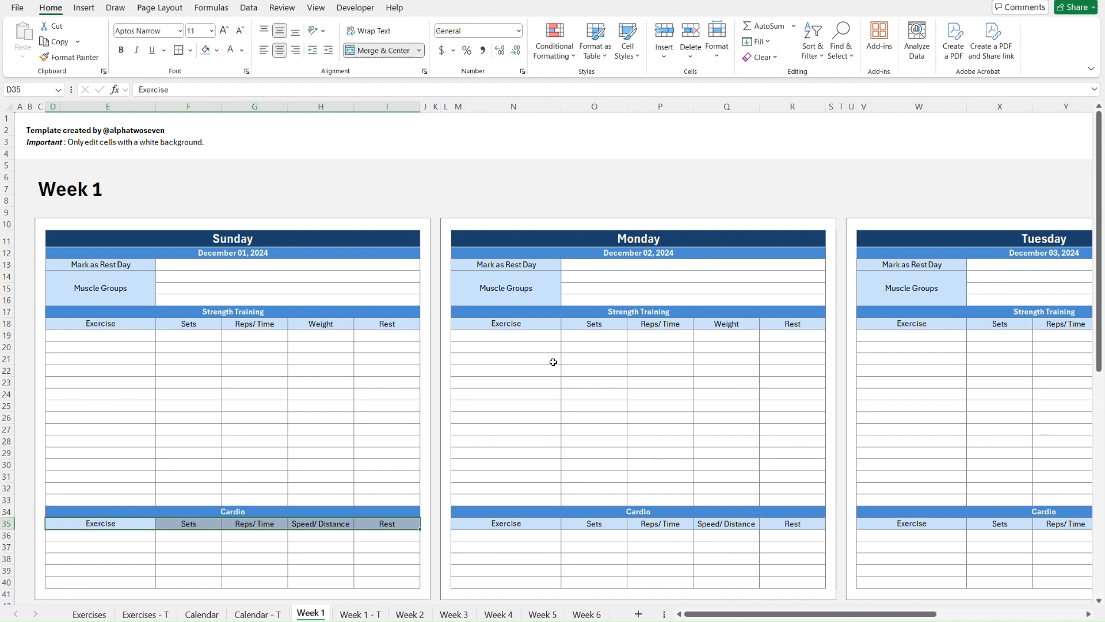
key("ctrl+Page_Down")
key("ctrl+Page_Up")
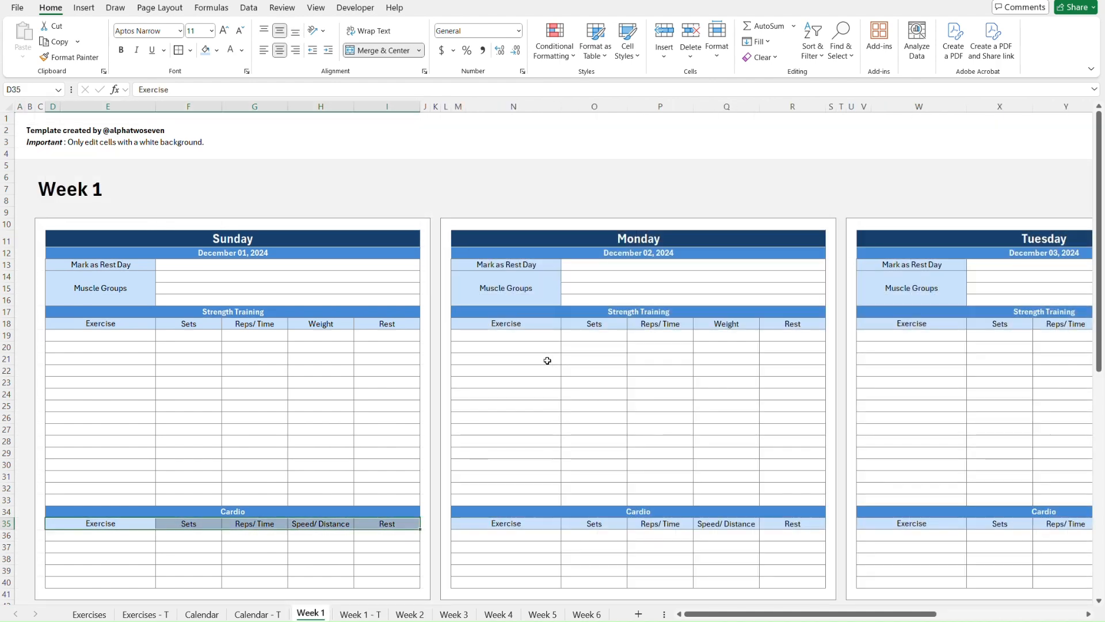
left_click(286, 254)
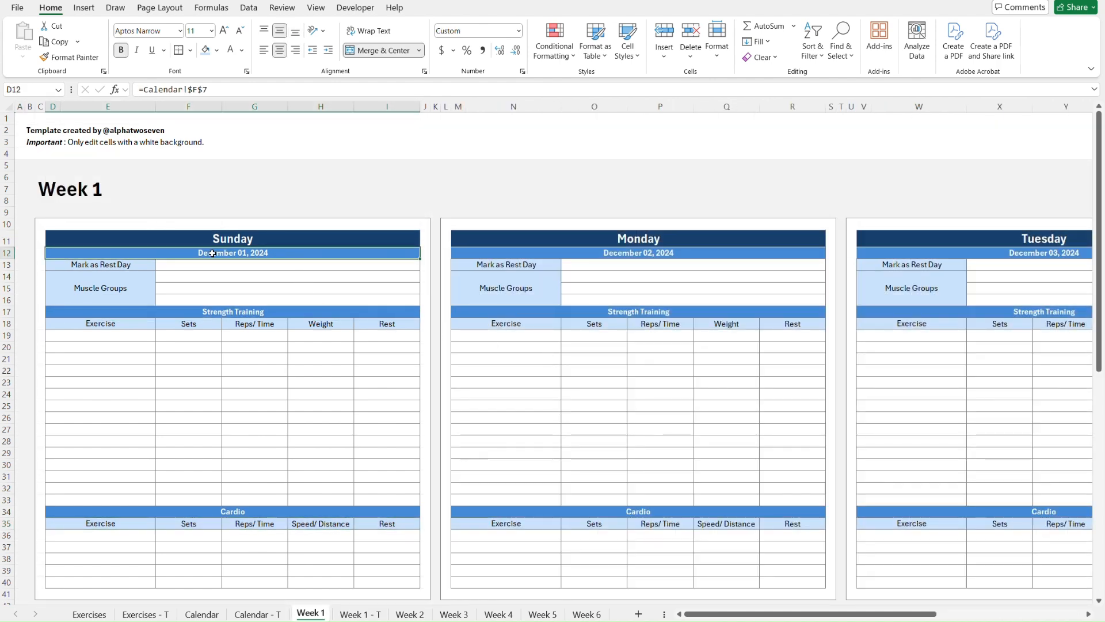
key("ctrl+Page_Down")
left_click(253, 254)
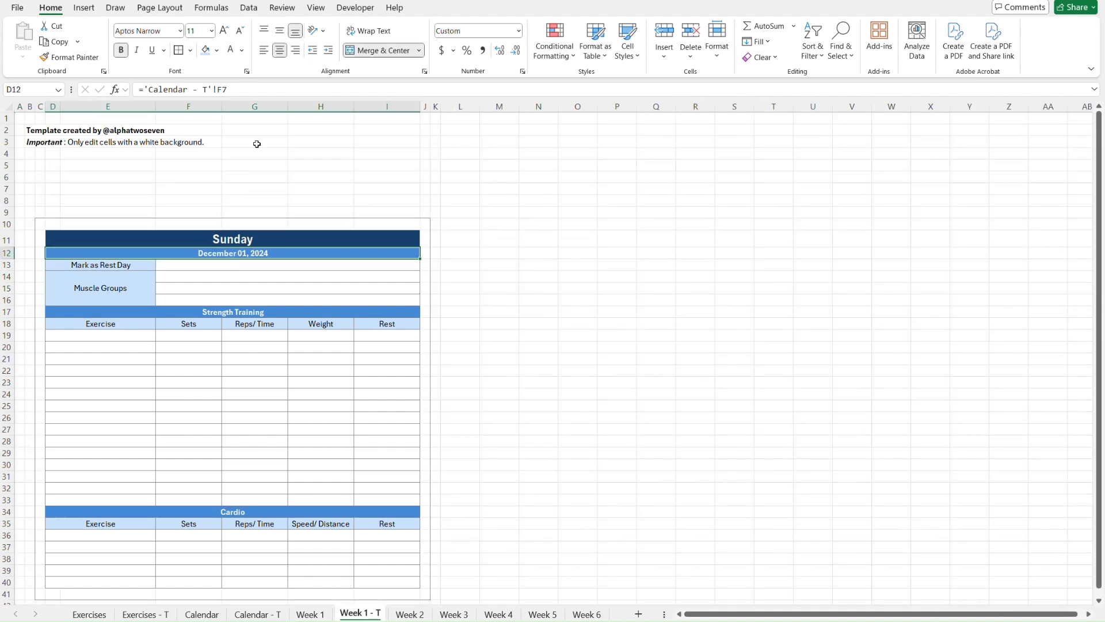
left_click(224, 90)
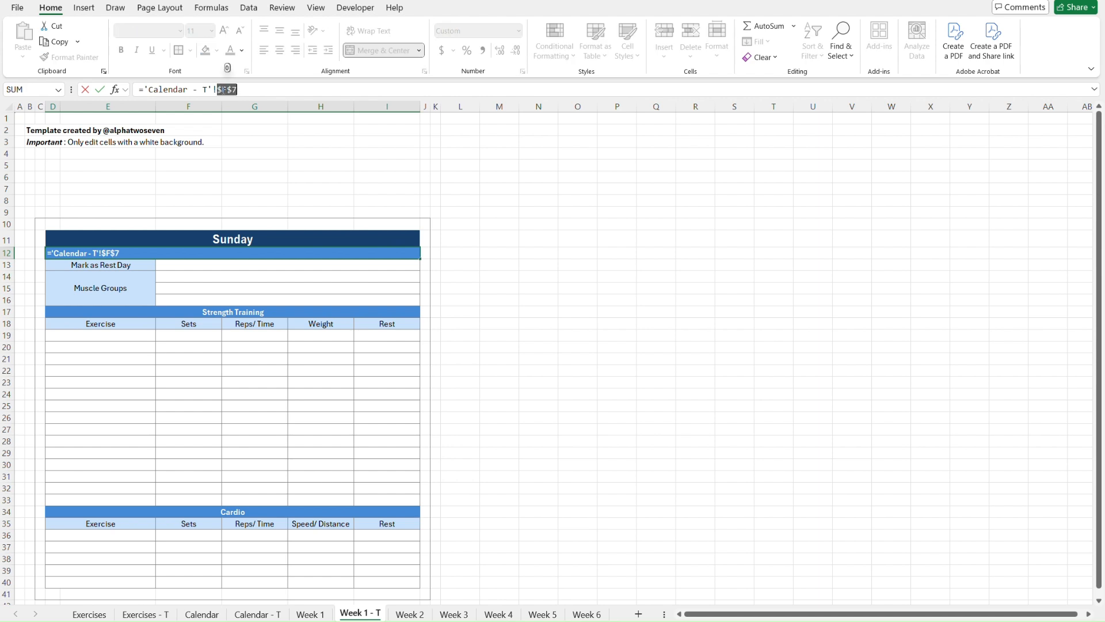
key("Return")
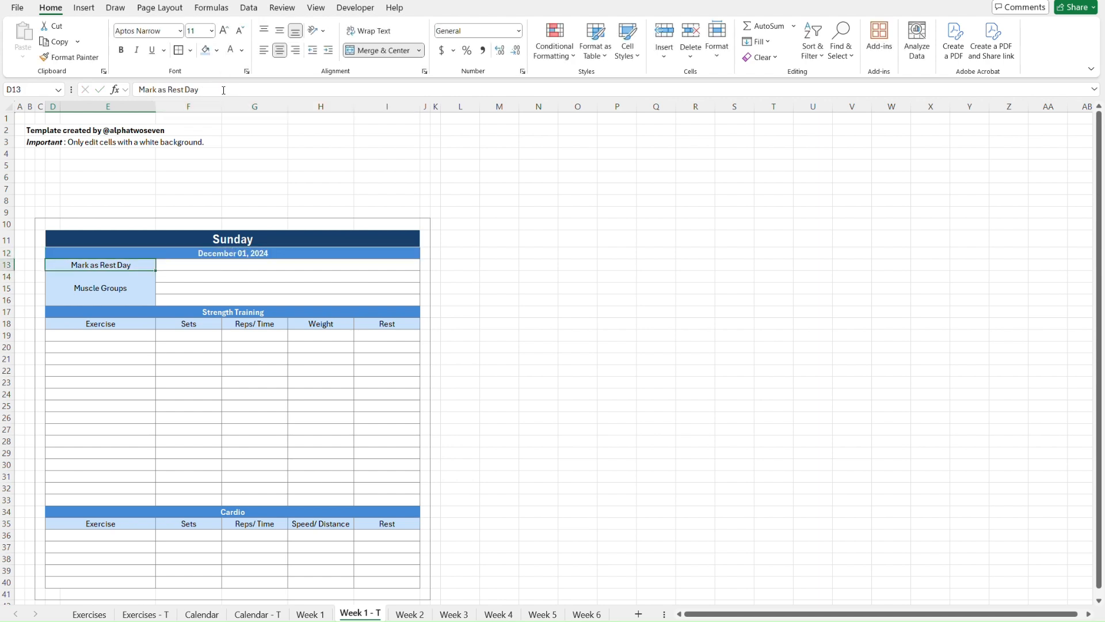
Step: Copy the Sunday block's columns C:K and insert the copied columns at column L to make a second day block
left_click(460, 241)
left_click(18, 212)
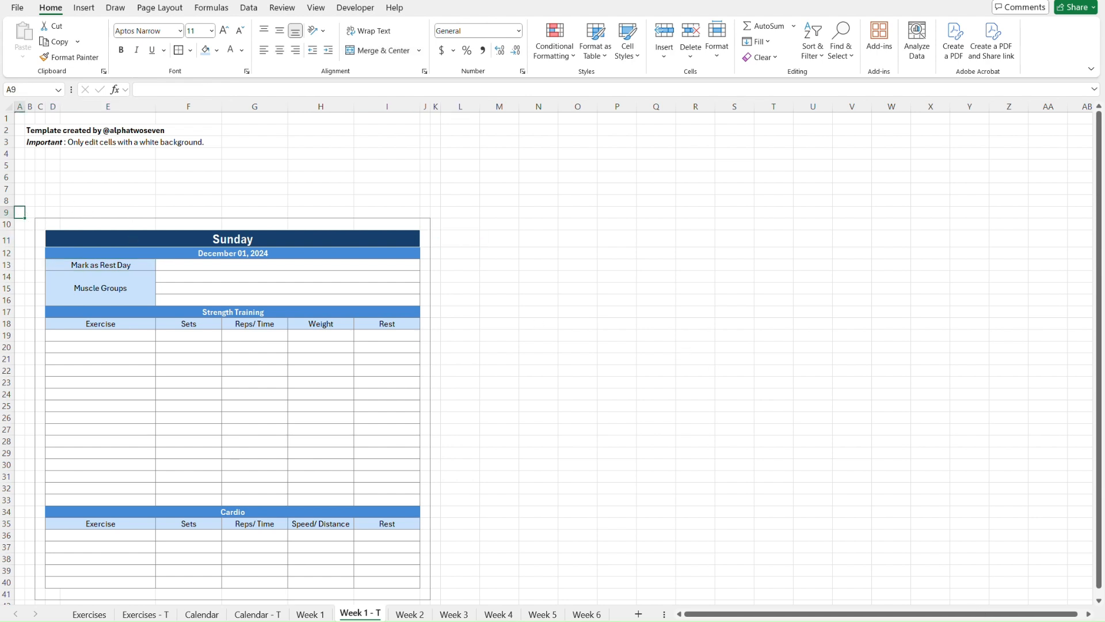
scroll(538, 287, "down", 2)
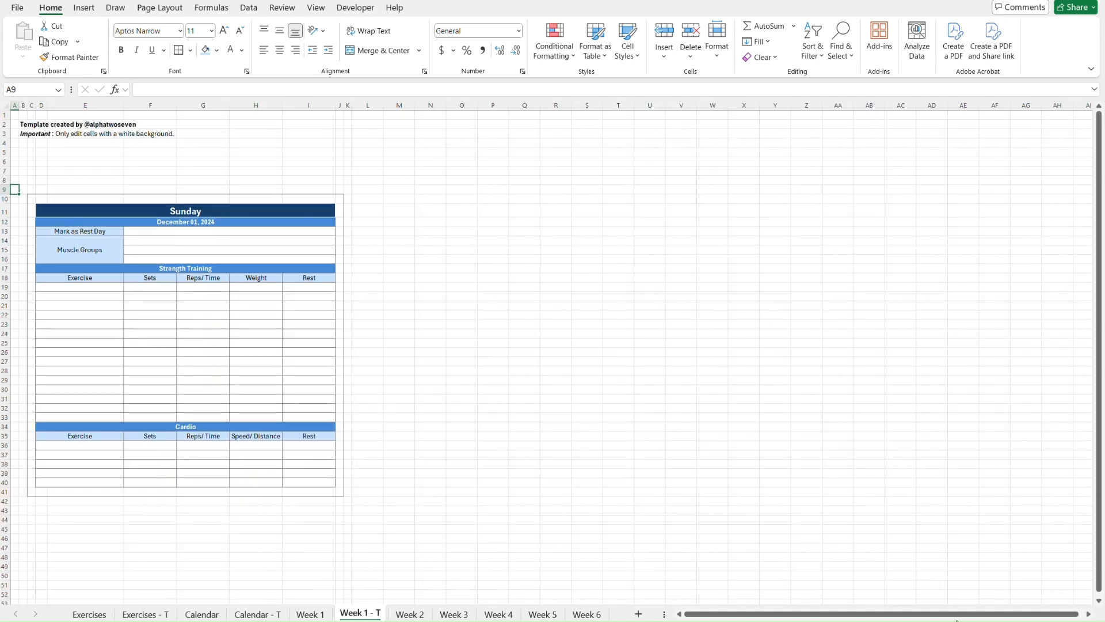
left_click(374, 201)
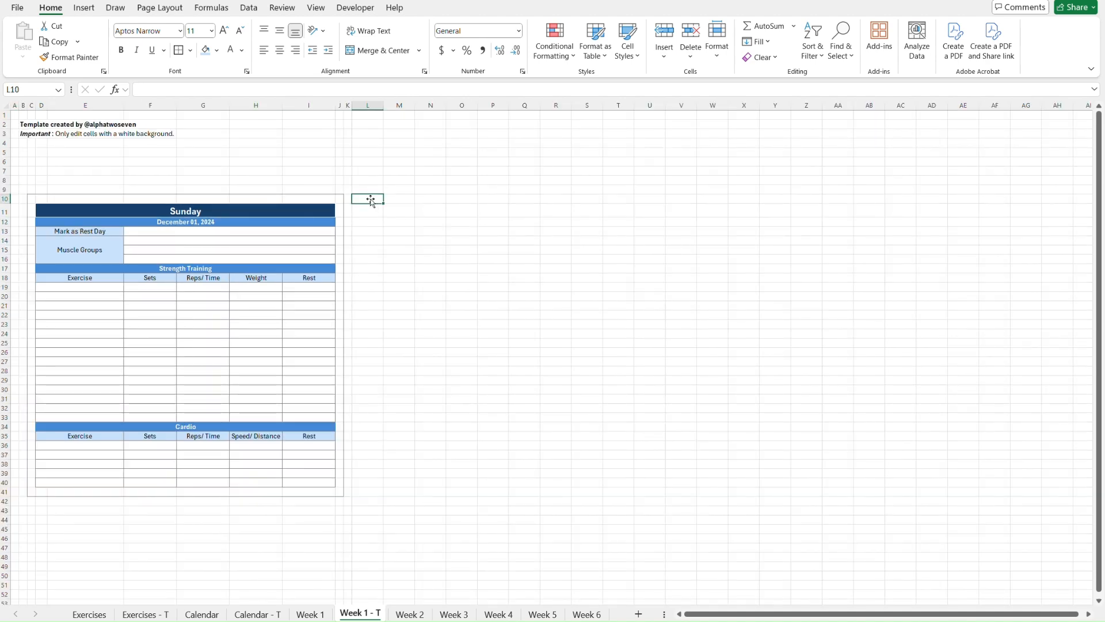
left_click(347, 106)
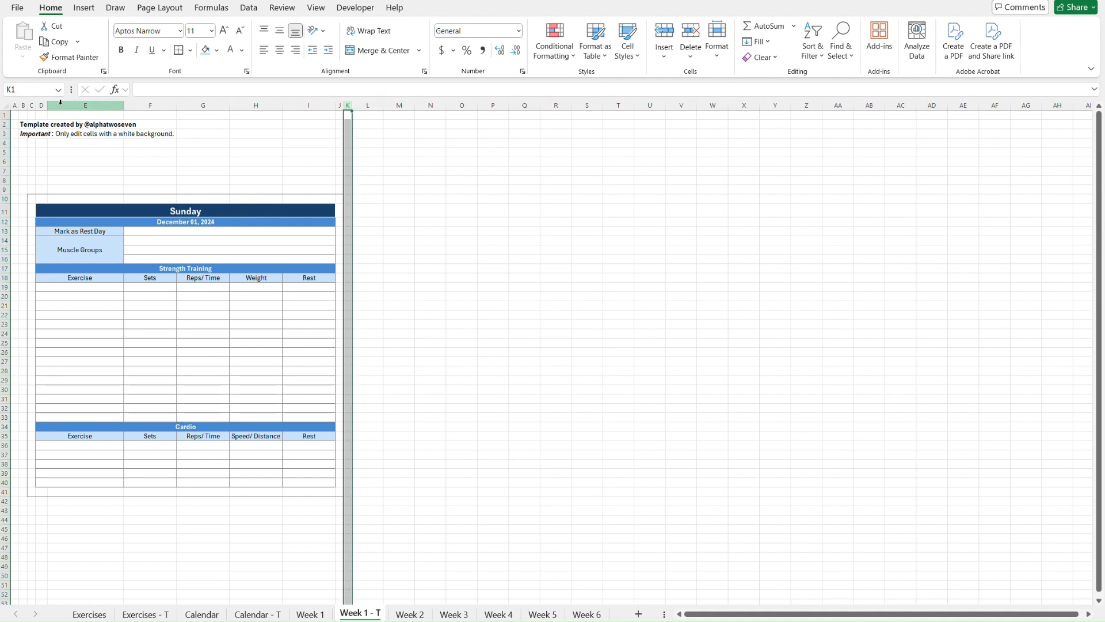
left_click(31, 106, "shift")
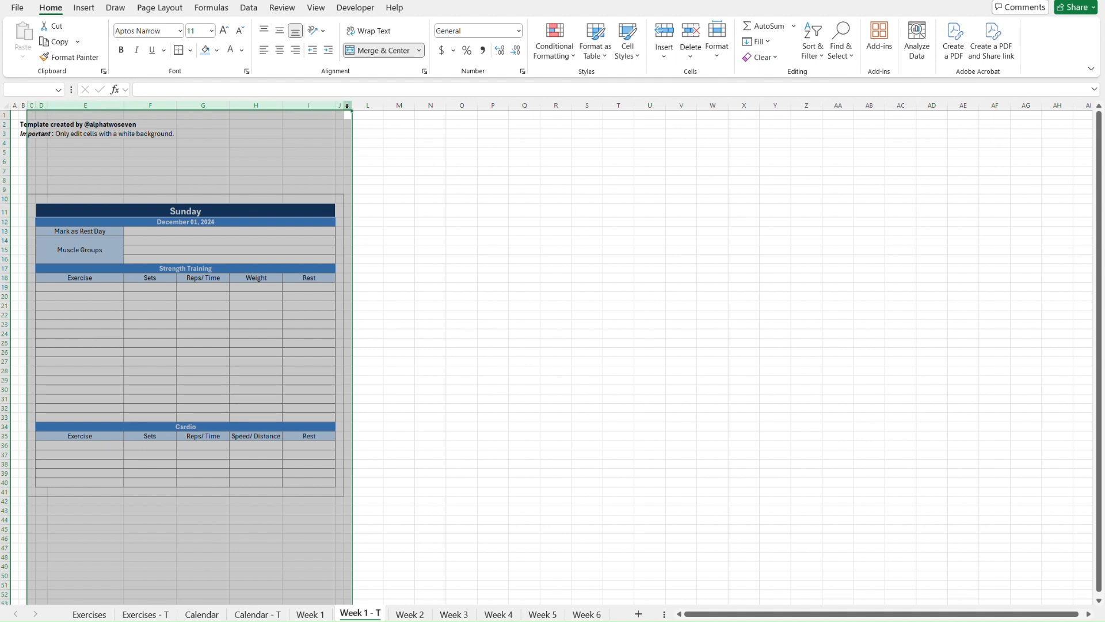
key("ctrl+c")
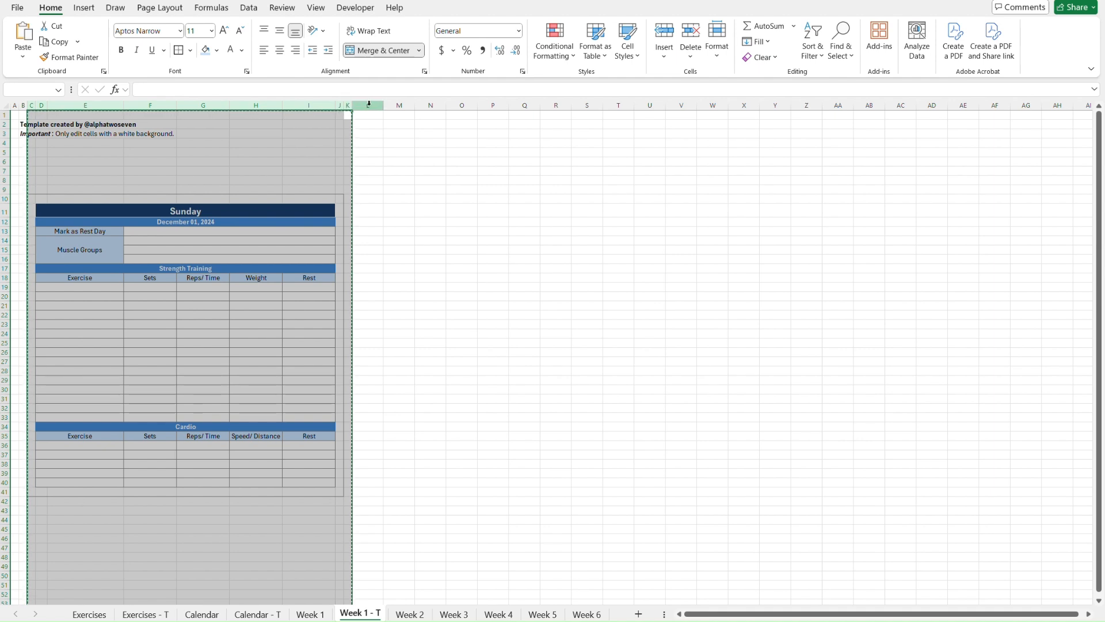
right_click(369, 104)
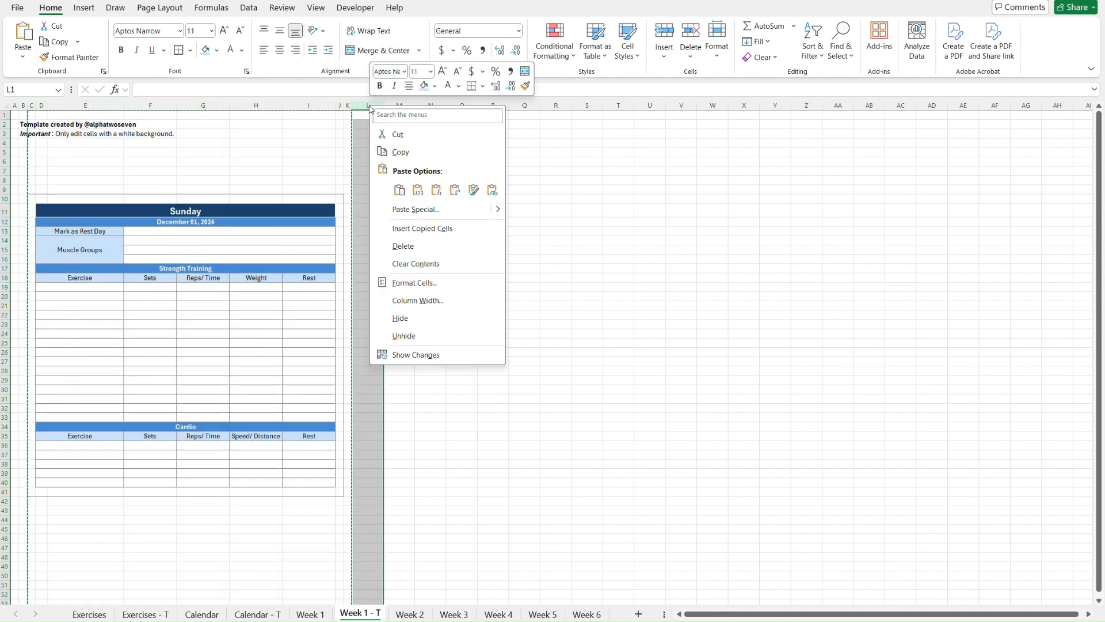
left_click(451, 231)
left_click(302, 178)
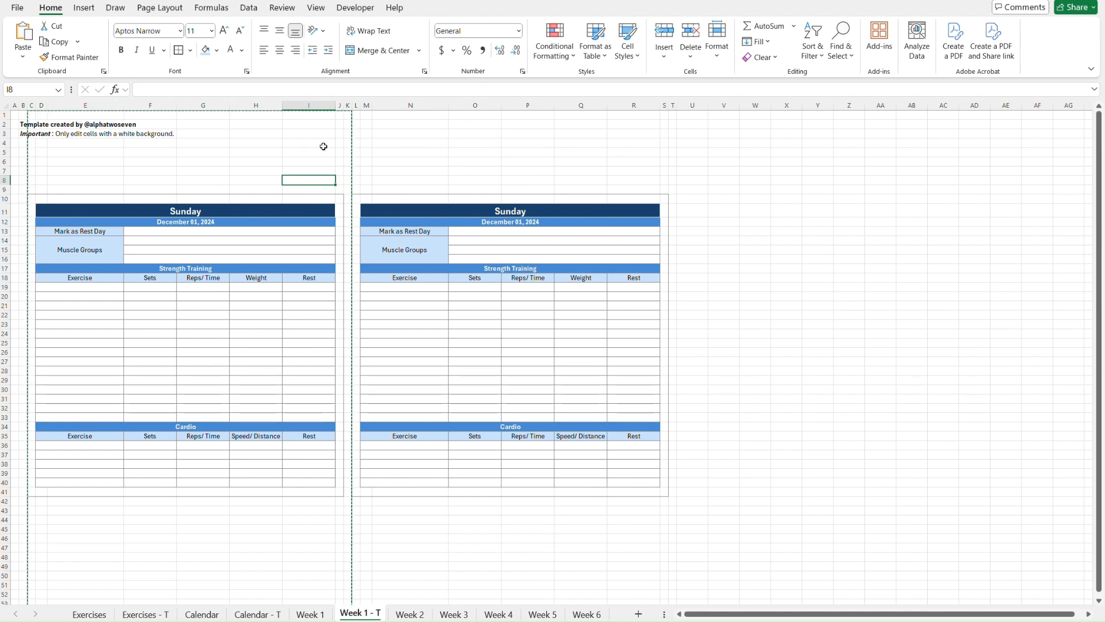
left_click(694, 105)
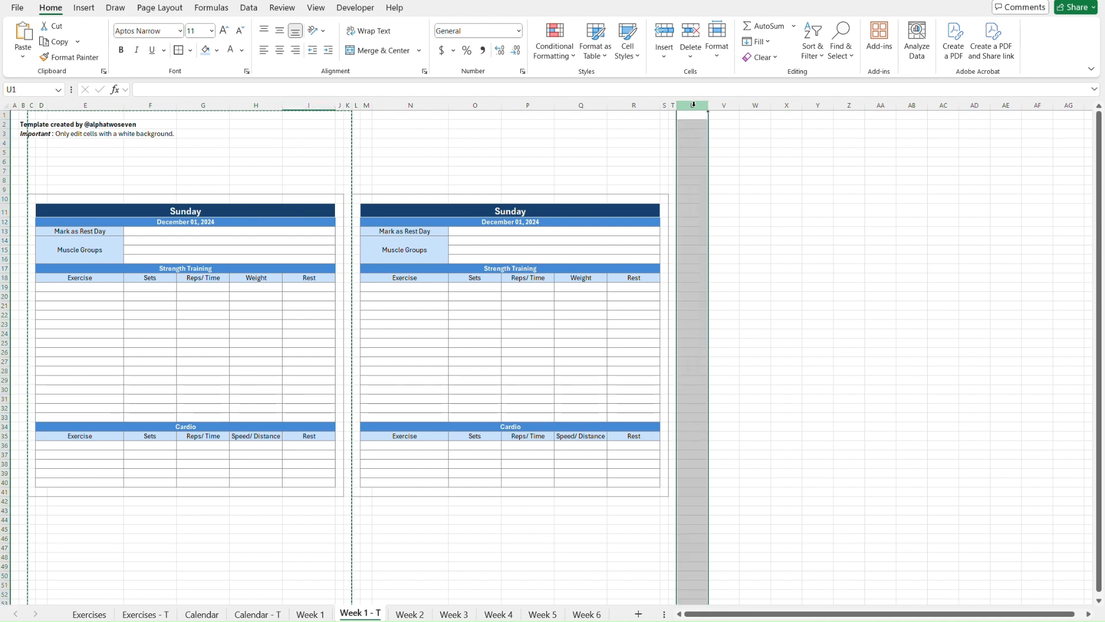
right_click(695, 106)
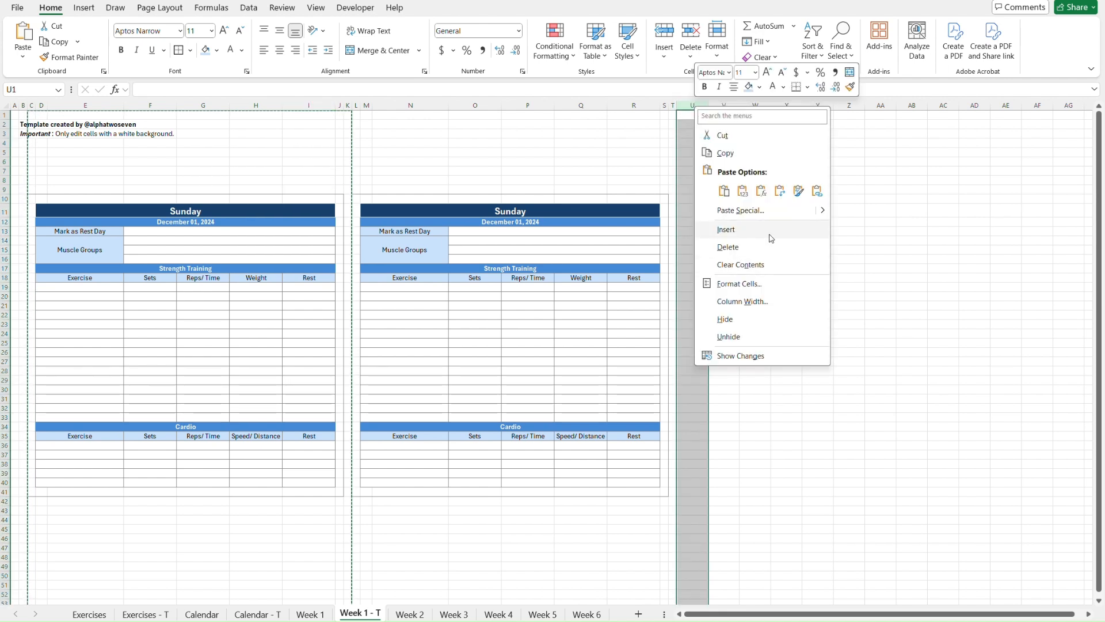
left_click(209, 159)
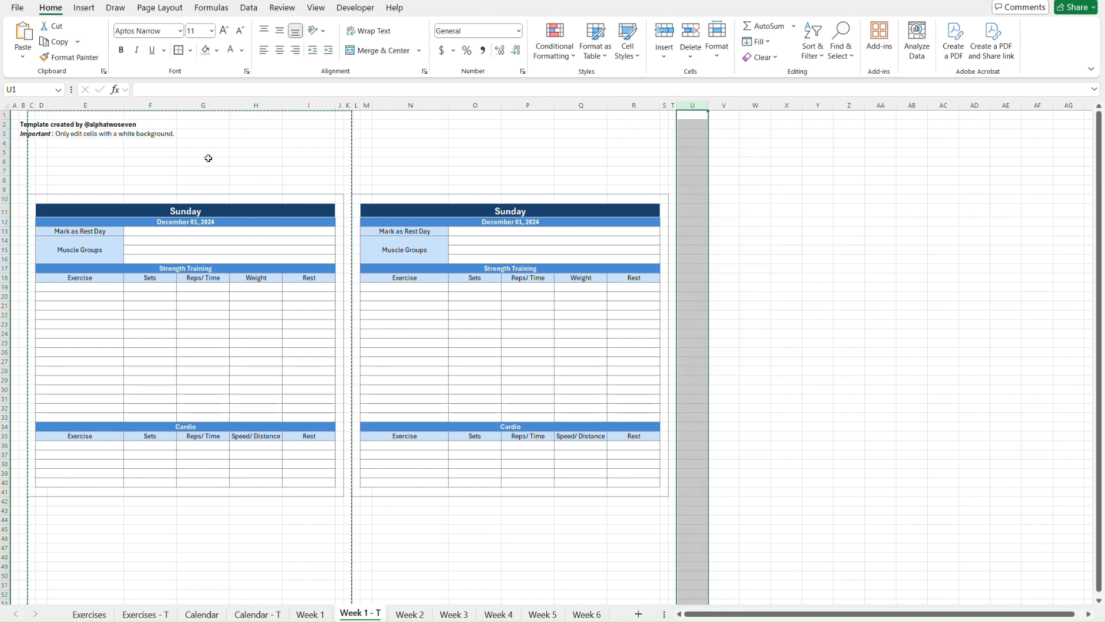
Step: Copy columns C:K again and insert the copied columns at column U as the third day block
left_click(30, 106)
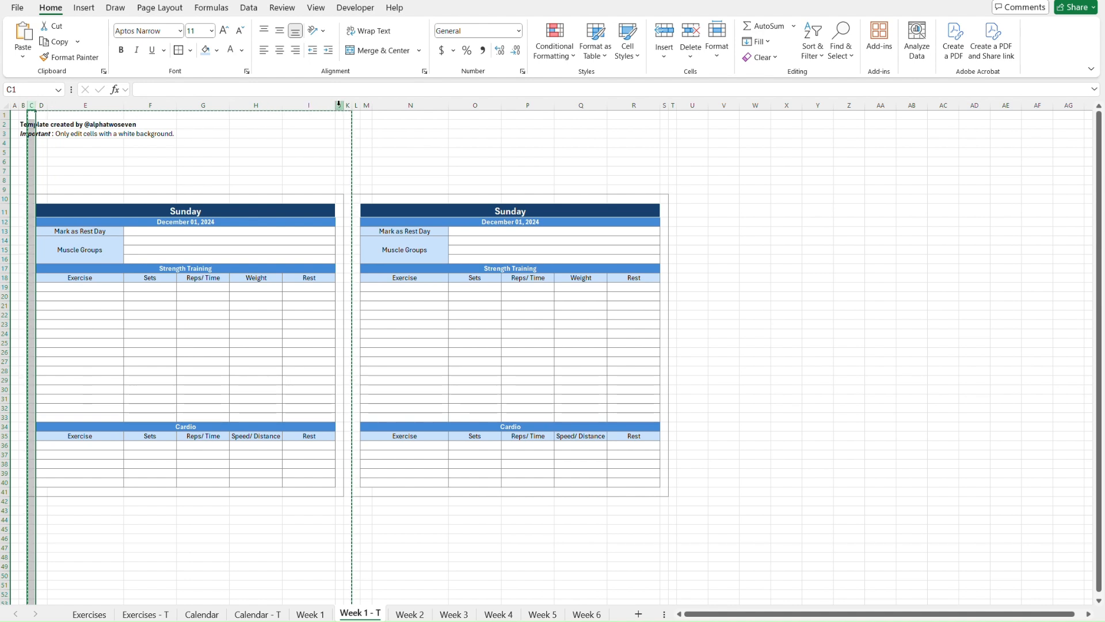
left_click_drag(348, 105, 357, 104)
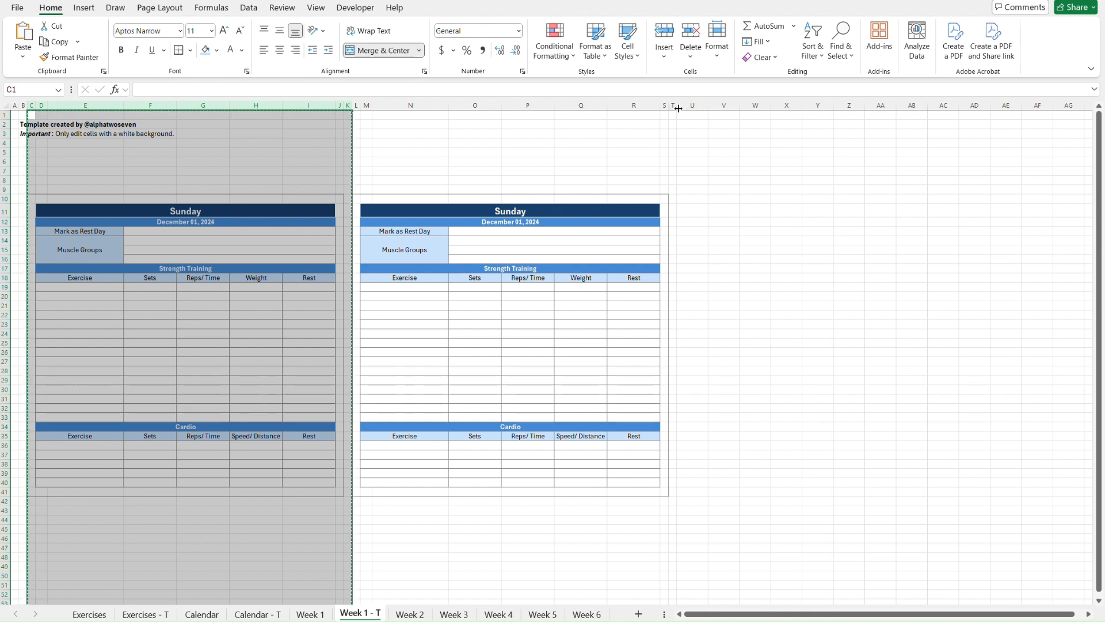
right_click(695, 104)
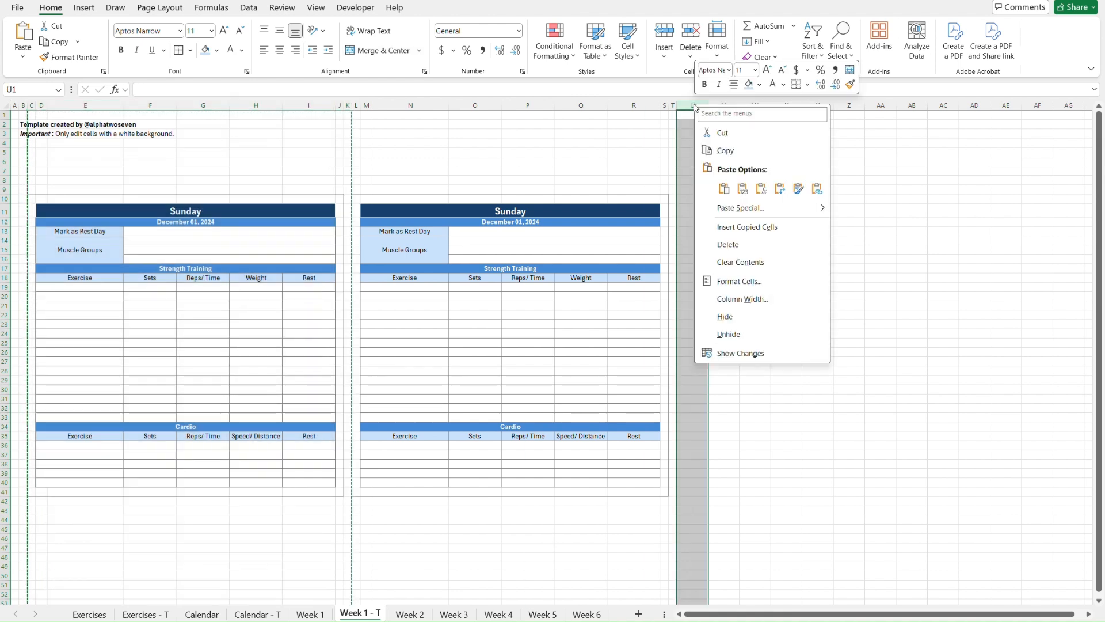
left_click(768, 227)
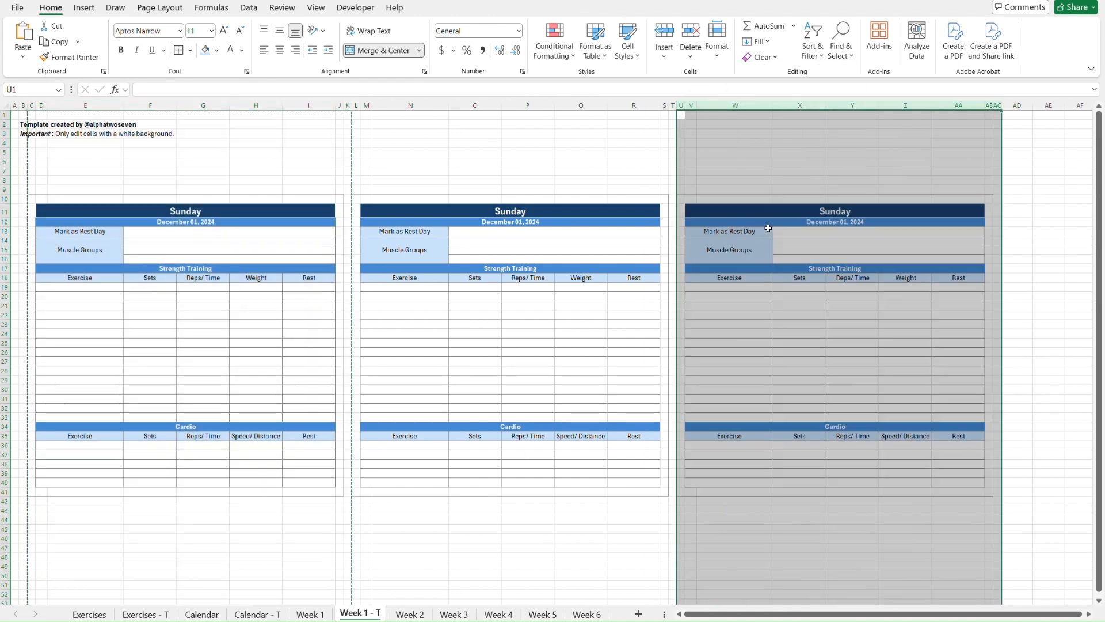
Step: Copy the third day block's columns U:AC and insert them at column AD as the fourth day block
scroll(768, 228, "right", 5)
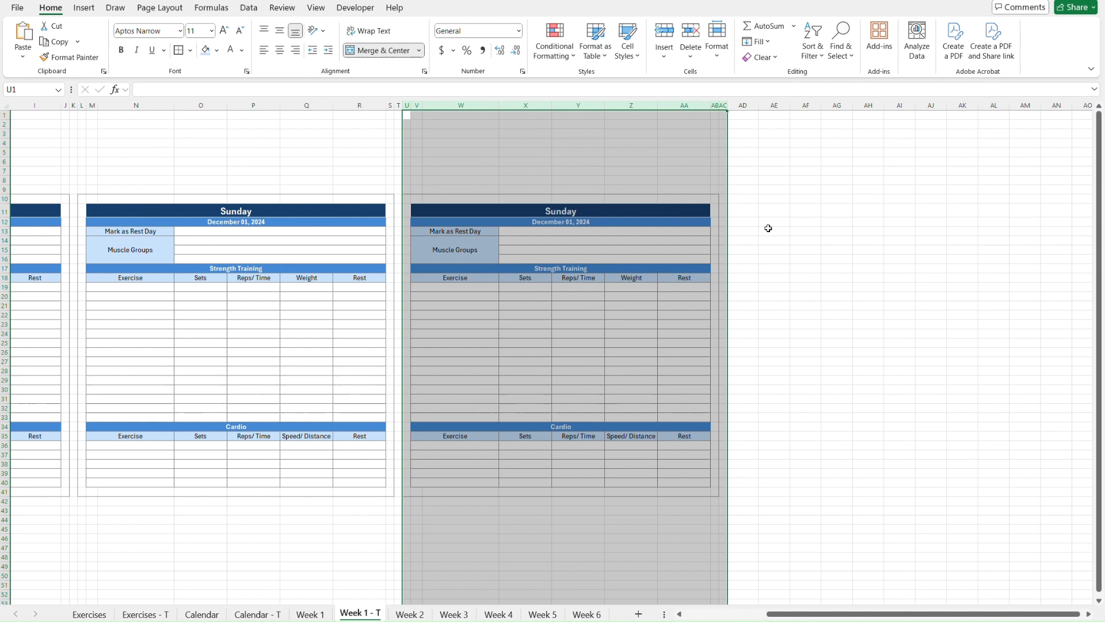
key("ctrl+c")
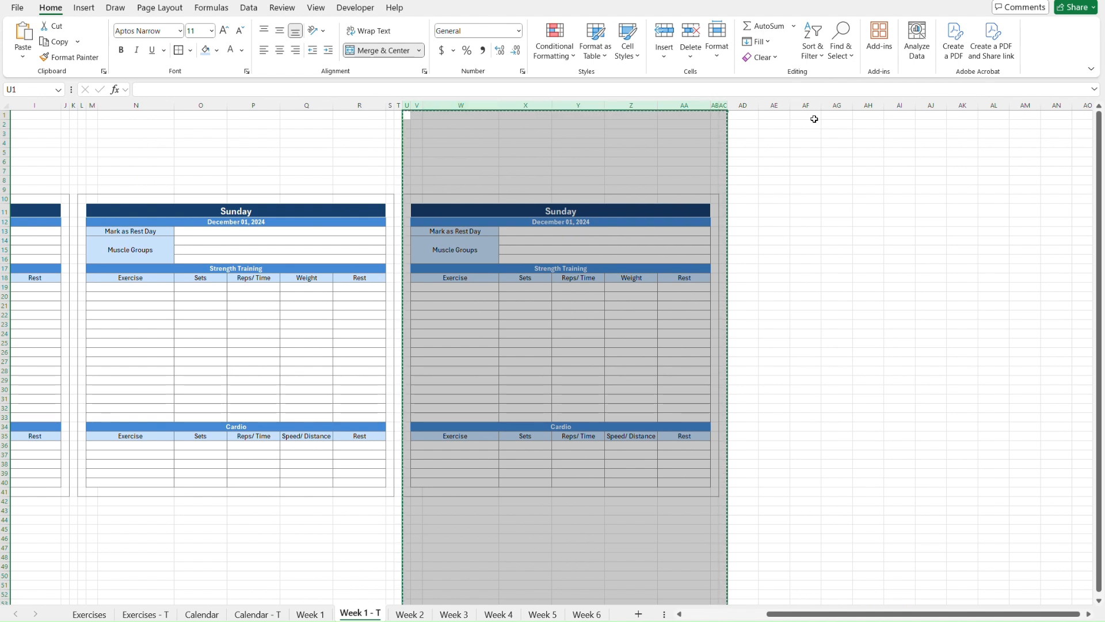
left_click(752, 106)
right_click(752, 106)
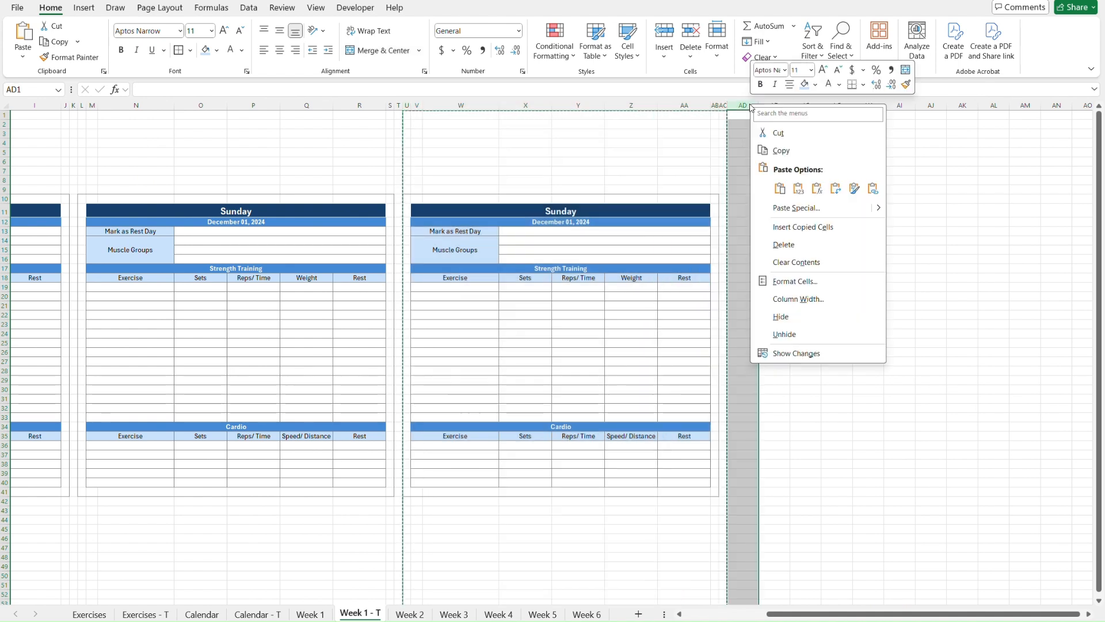
left_click(833, 227)
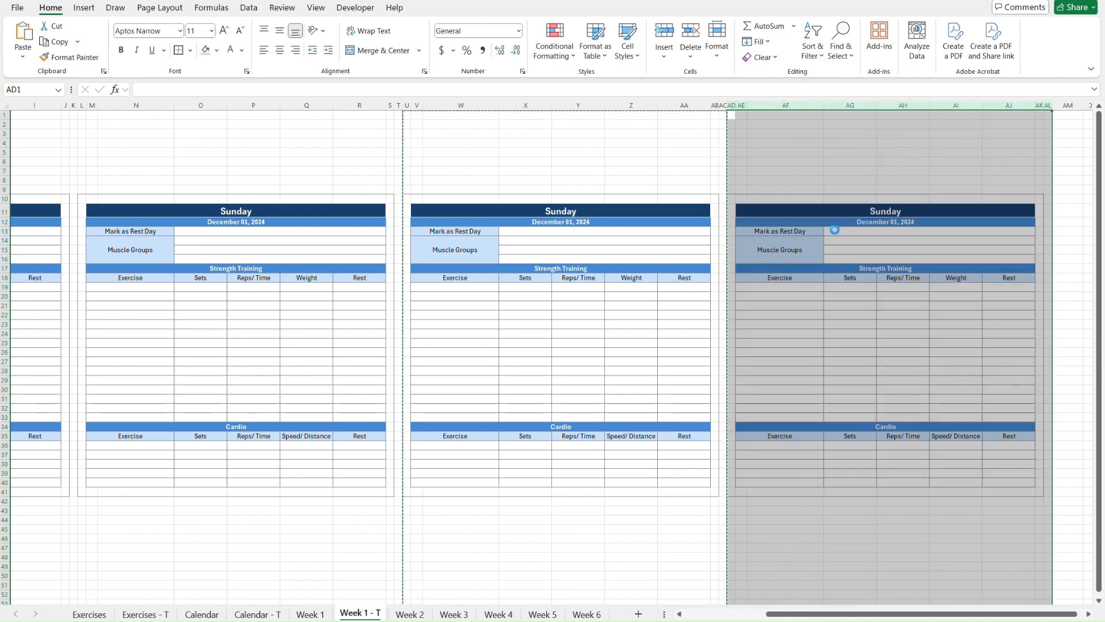
left_click(614, 180)
Step: Change the second block's date formula in M12 to ='Calendar - T'!$H$7
scroll(612, 185, "left", 5)
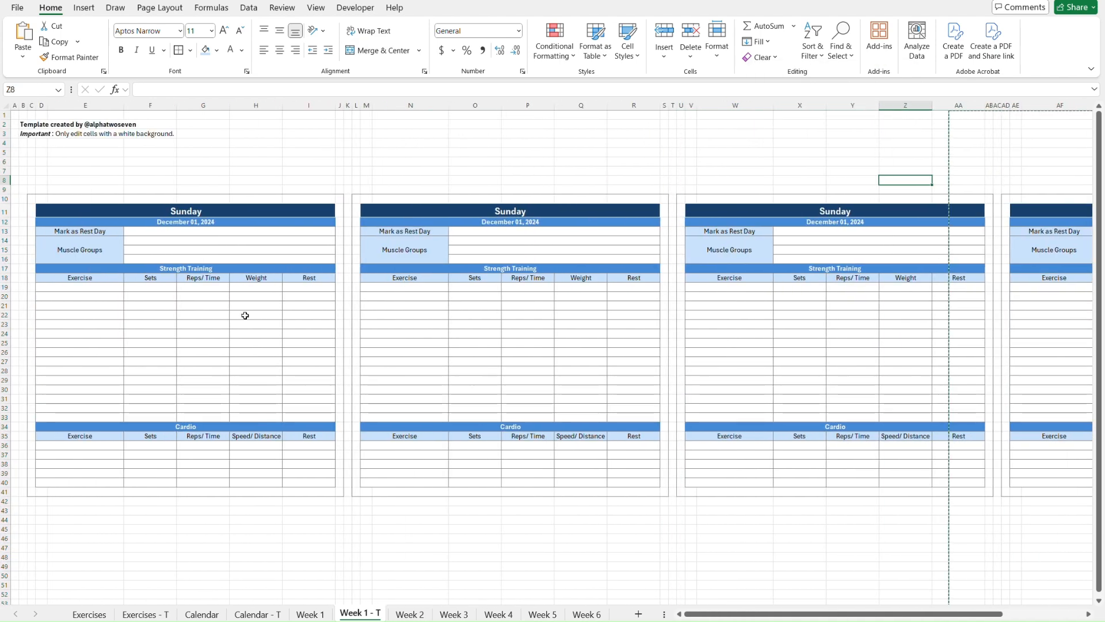
scroll(246, 316, "right", 5)
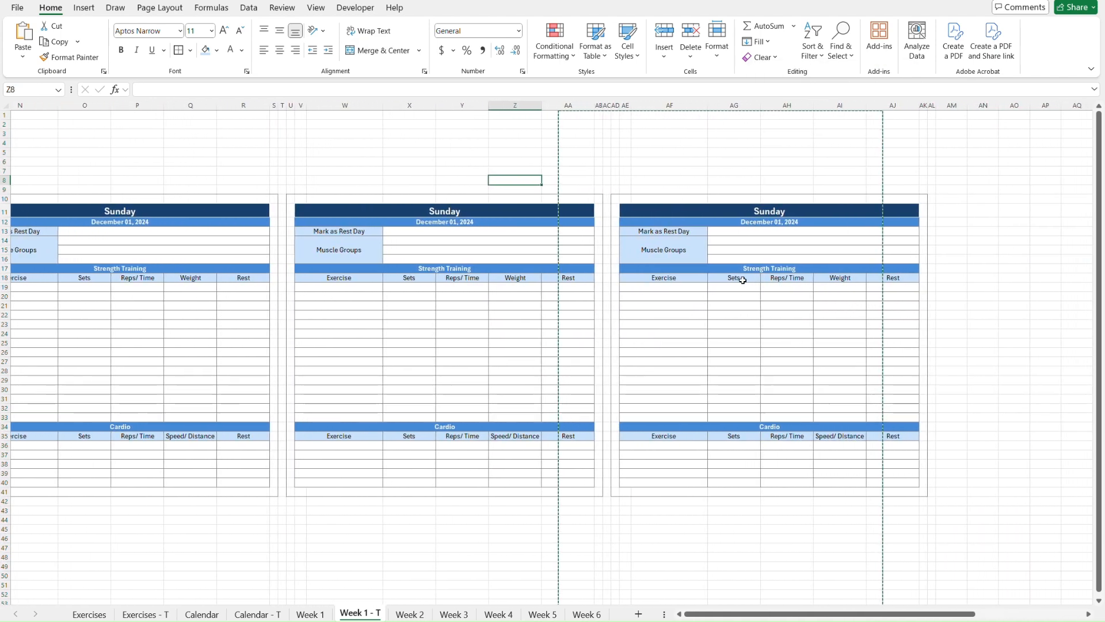
scroll(742, 280, "left", 5)
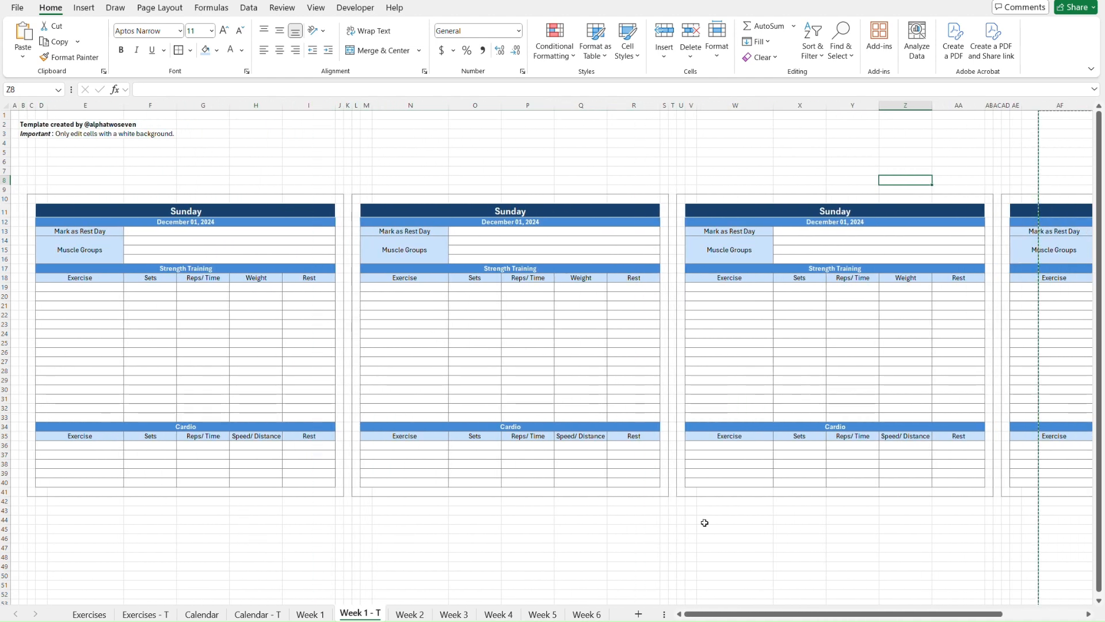
left_click(530, 222)
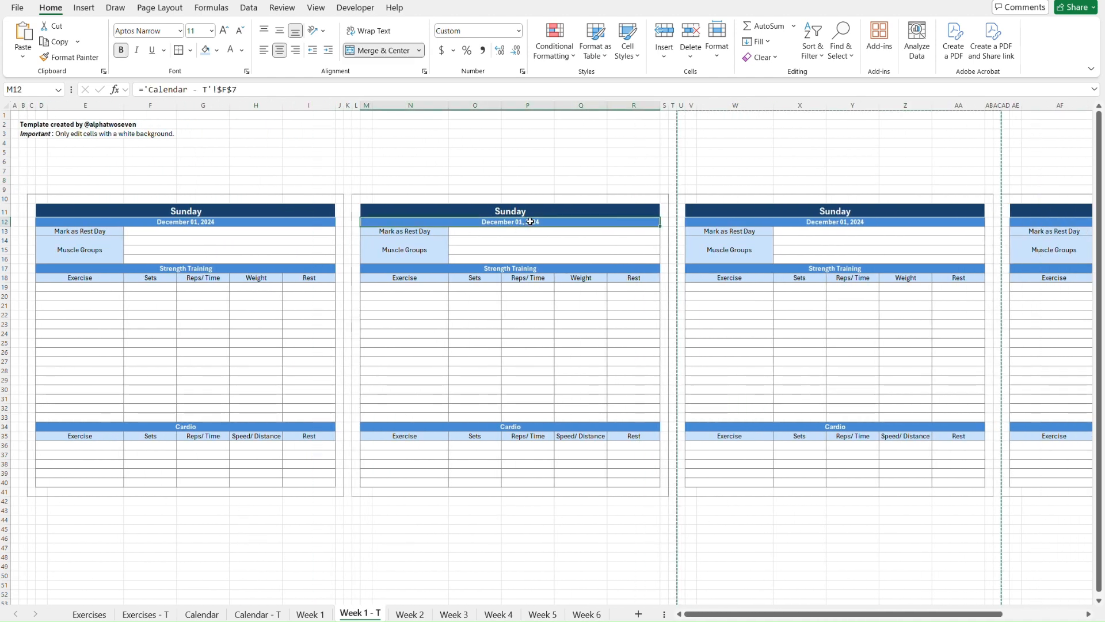
left_click(226, 90)
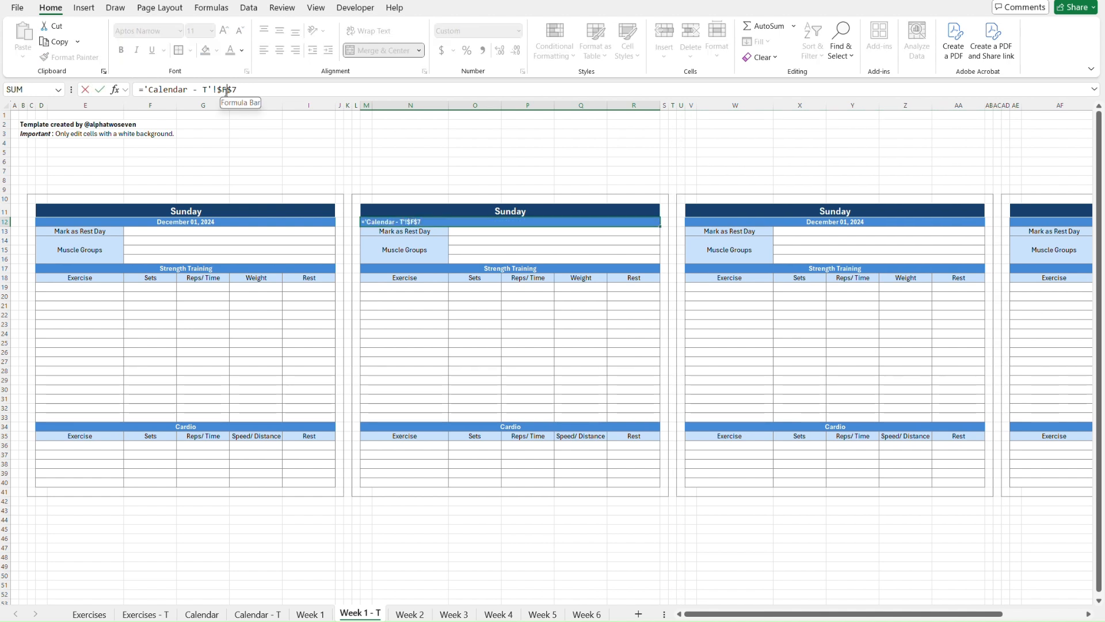
key("BackSpace")
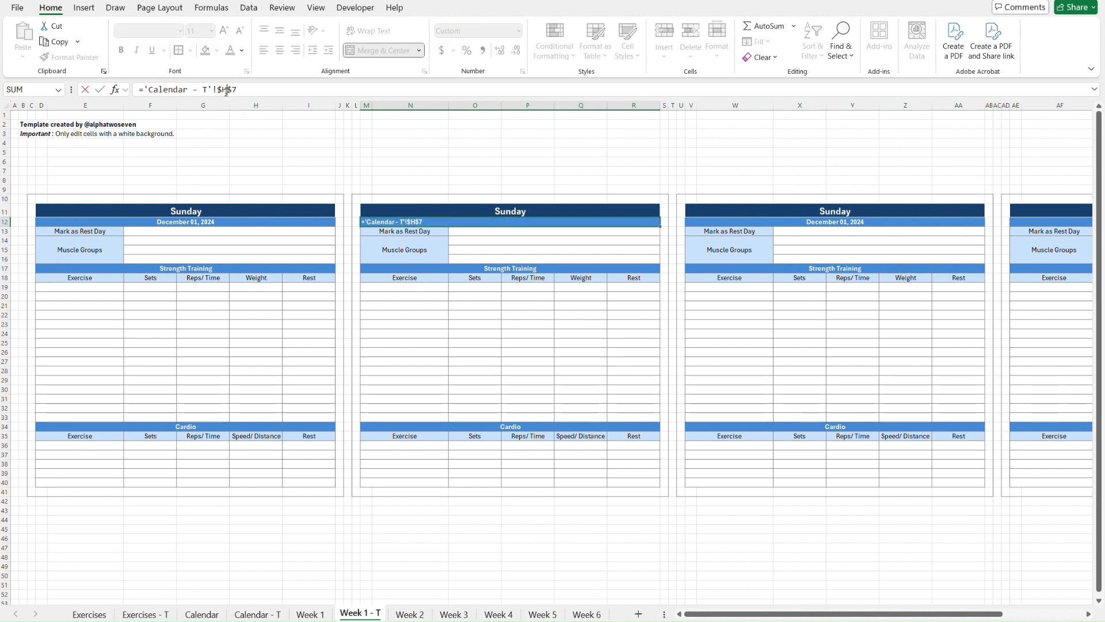
type("H")
key("Return")
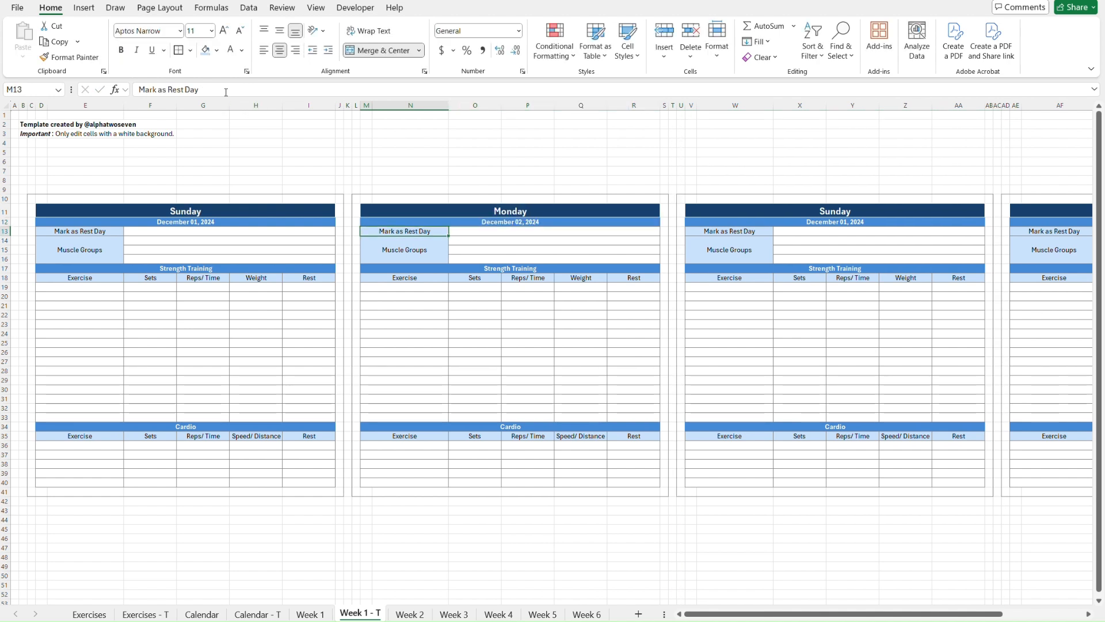
Step: Change the third block's date formula in V12 to reference column J, as ='Calendar - T'!$J$7
left_click(802, 224)
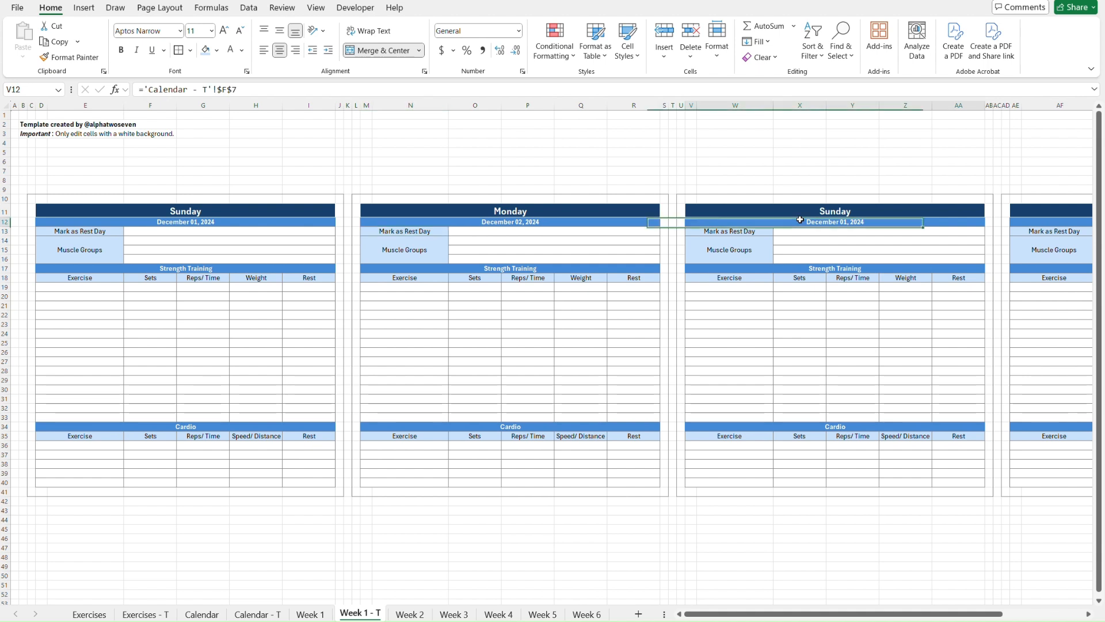
left_click(227, 91)
key("BackSpace")
type("J")
key("Return")
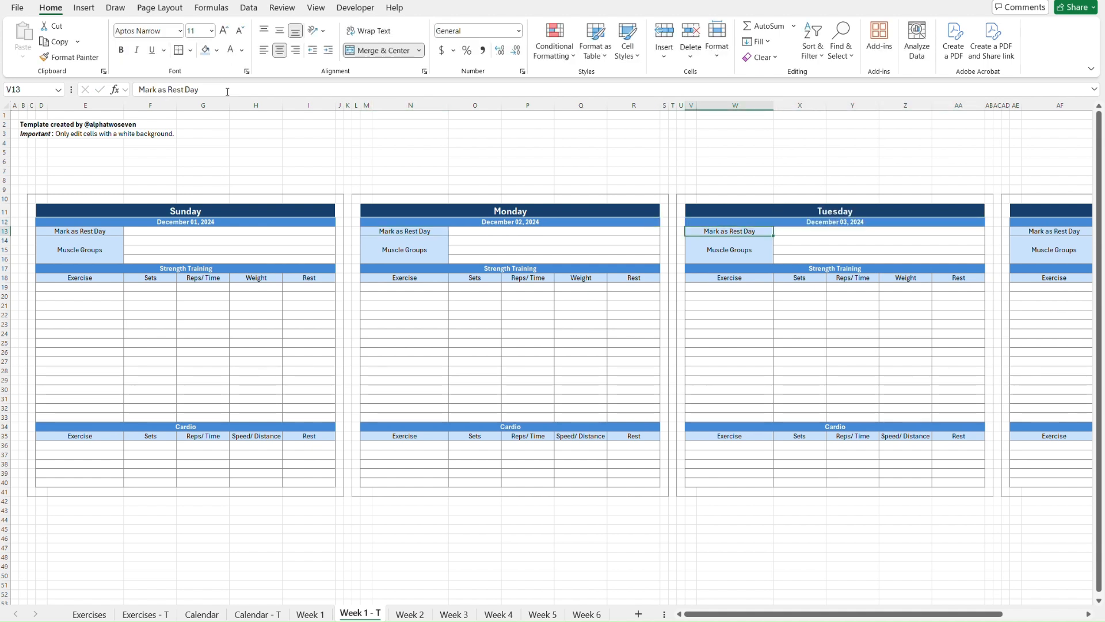
Step: Change the column in the fourth block's AE12 date formula to reference December 04, 2024 in row 7 of Calendar - T
key("Up")
key("Right")
key("Right")
key("Right")
key("Right")
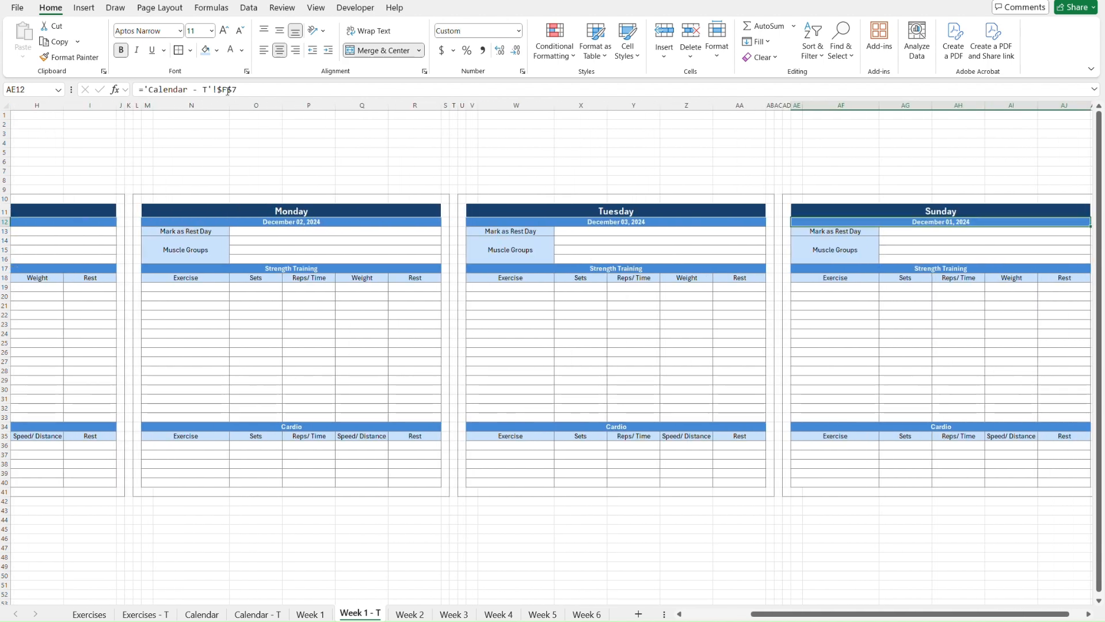
left_click(228, 92)
key("BackSpace")
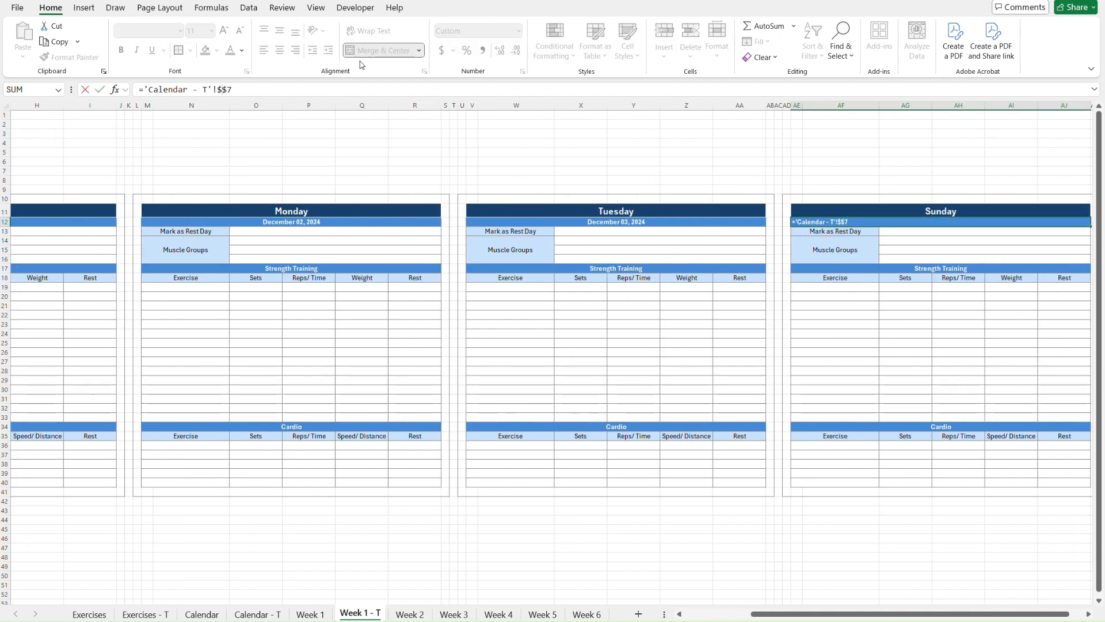
key("Return")
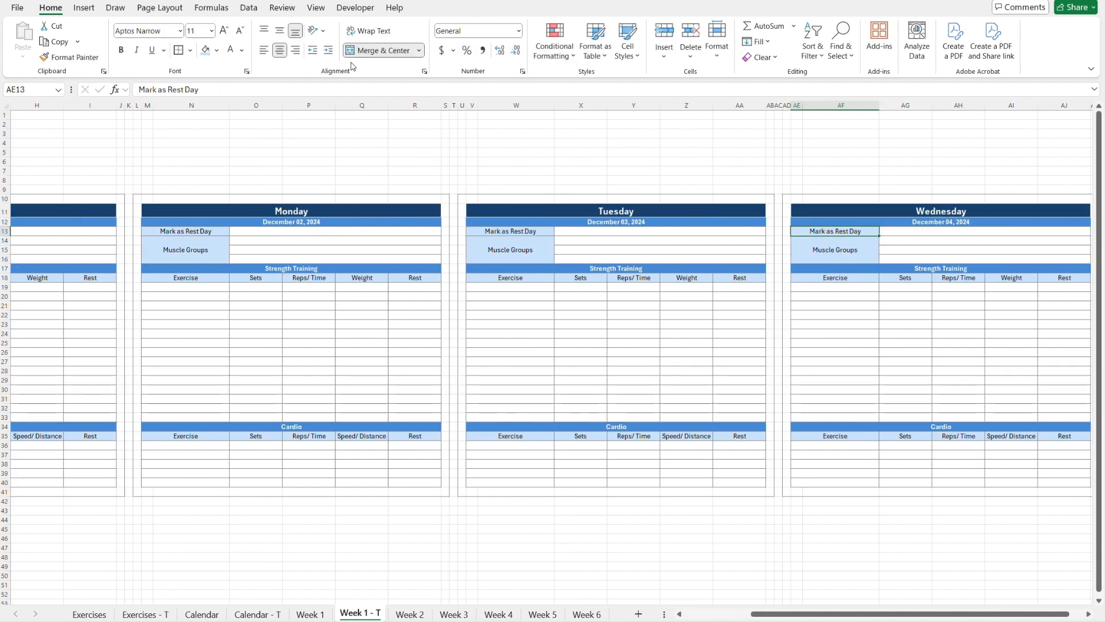
scroll(192, 190, "left", 3)
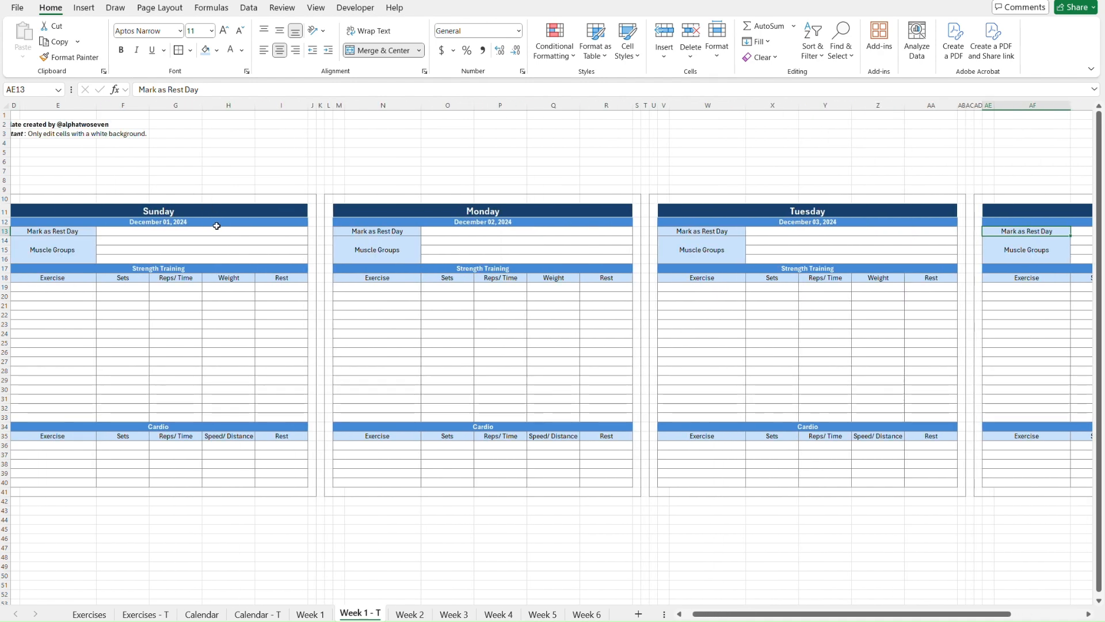
scroll(750, 250, "right", 3)
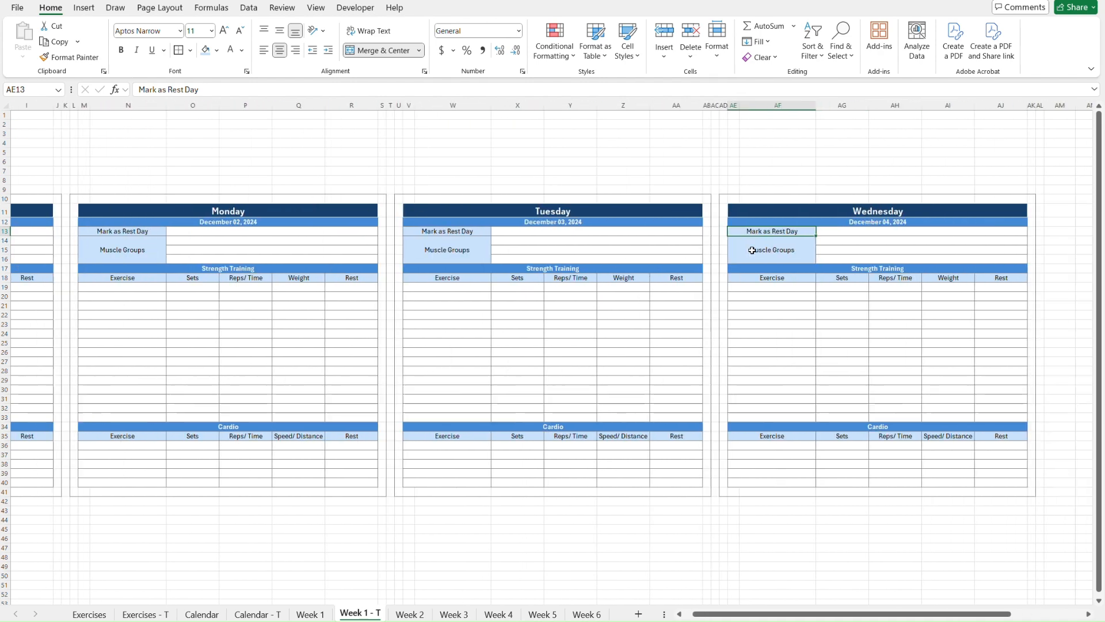
scroll(665, 312, "down", 1)
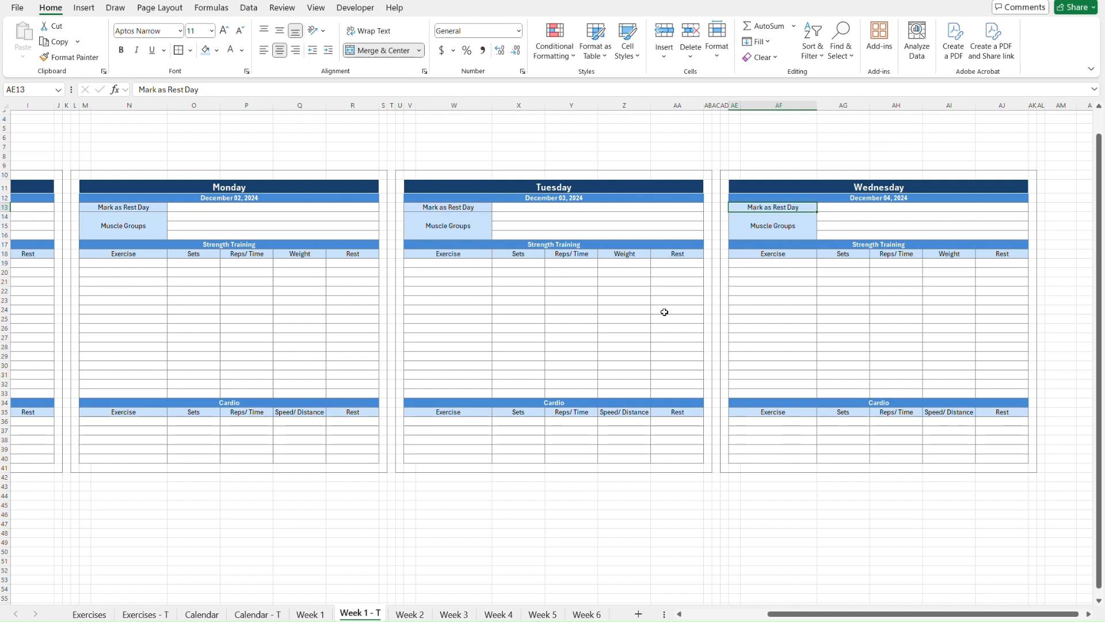
scroll(664, 311, "left", 3)
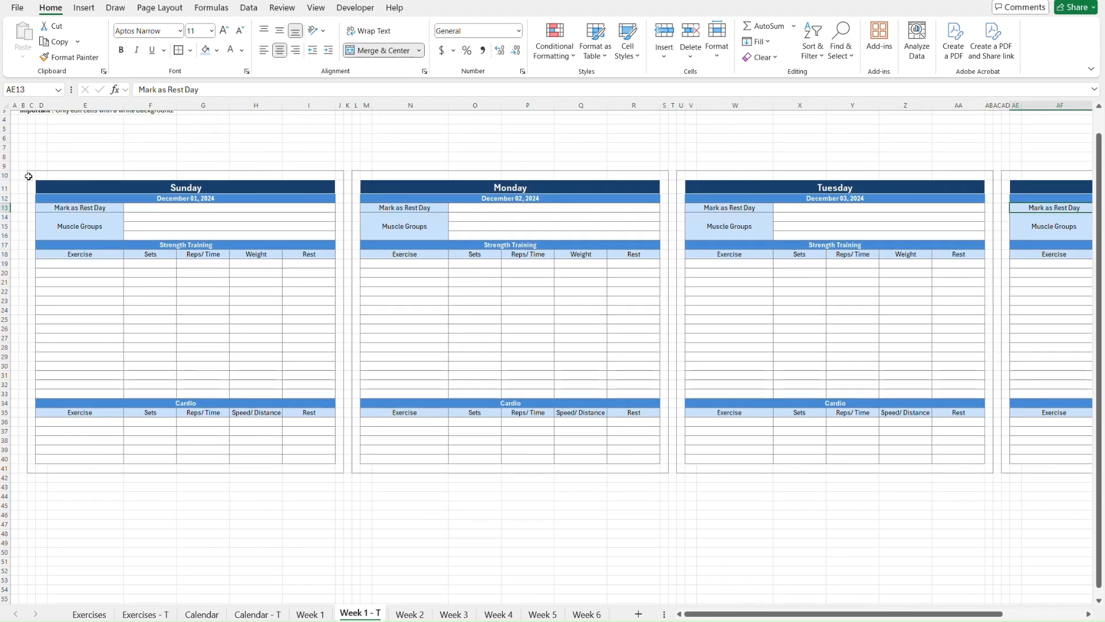
left_click(30, 177)
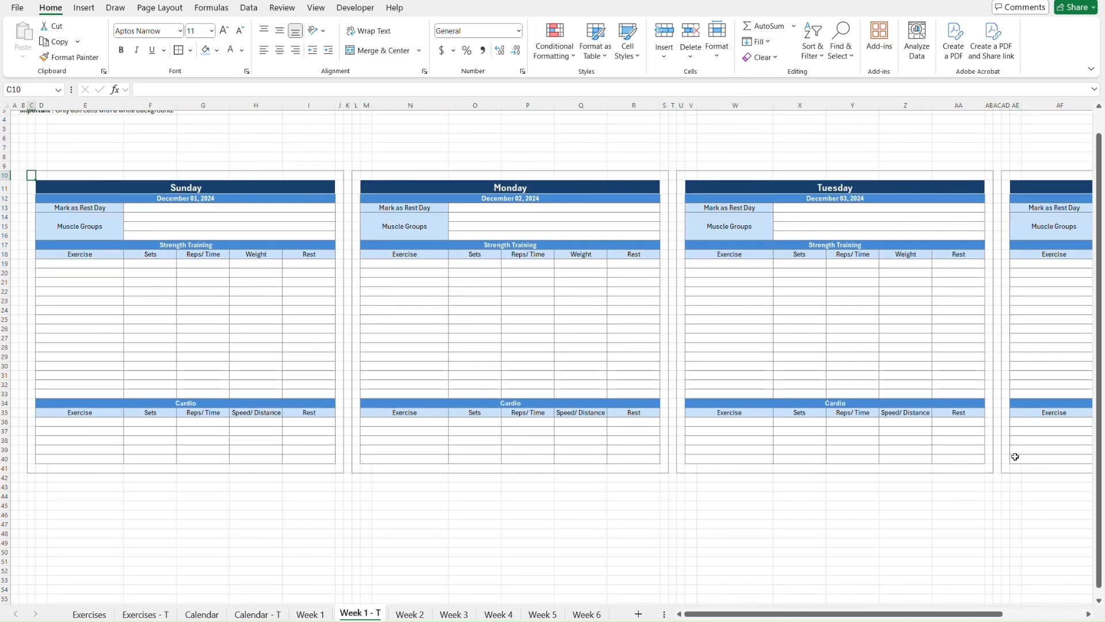
left_click(990, 468, "shift")
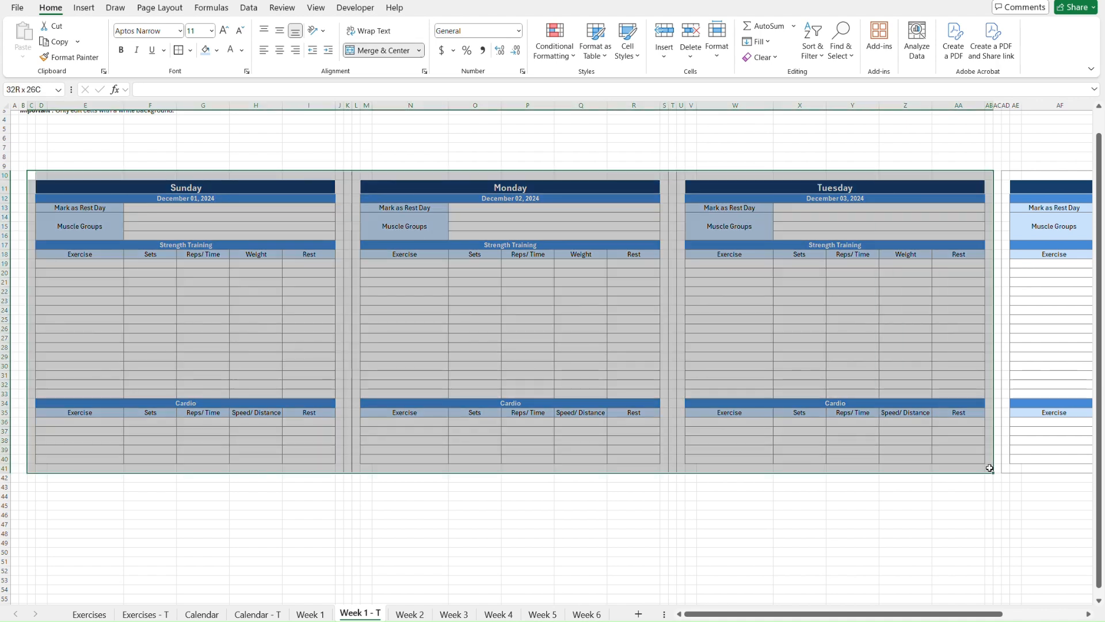
left_click(78, 480)
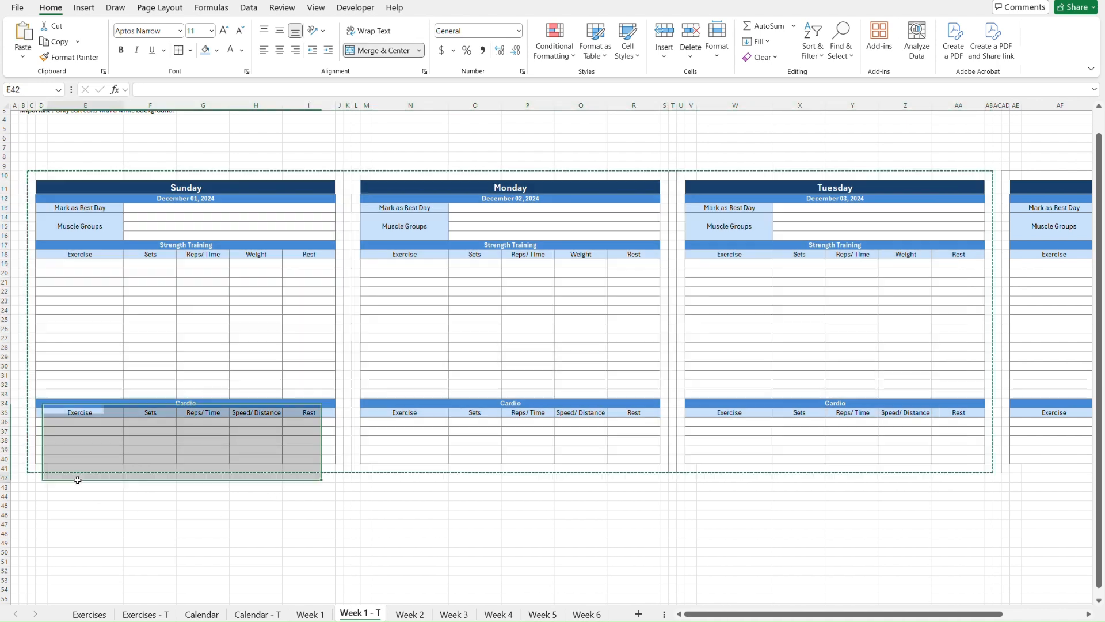
Step: Copy rows 10:41 and insert them at row 43 as the second row of day blocks, matching the Week 1 layout
key("ctrl+Page_Up")
scroll(77, 480, "down", 5)
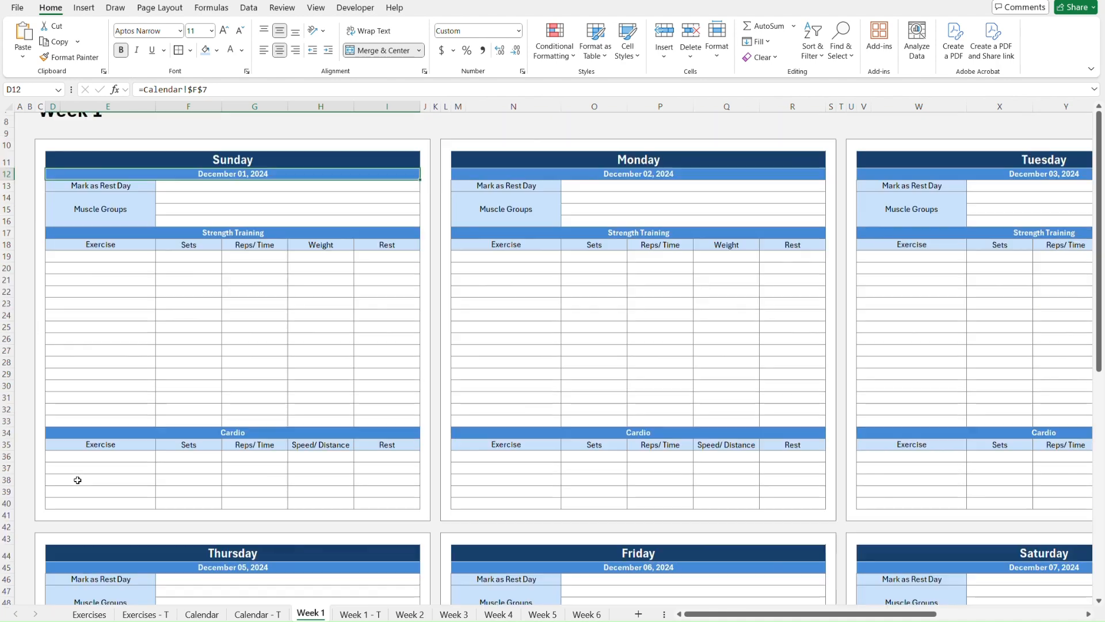
left_click(43, 447)
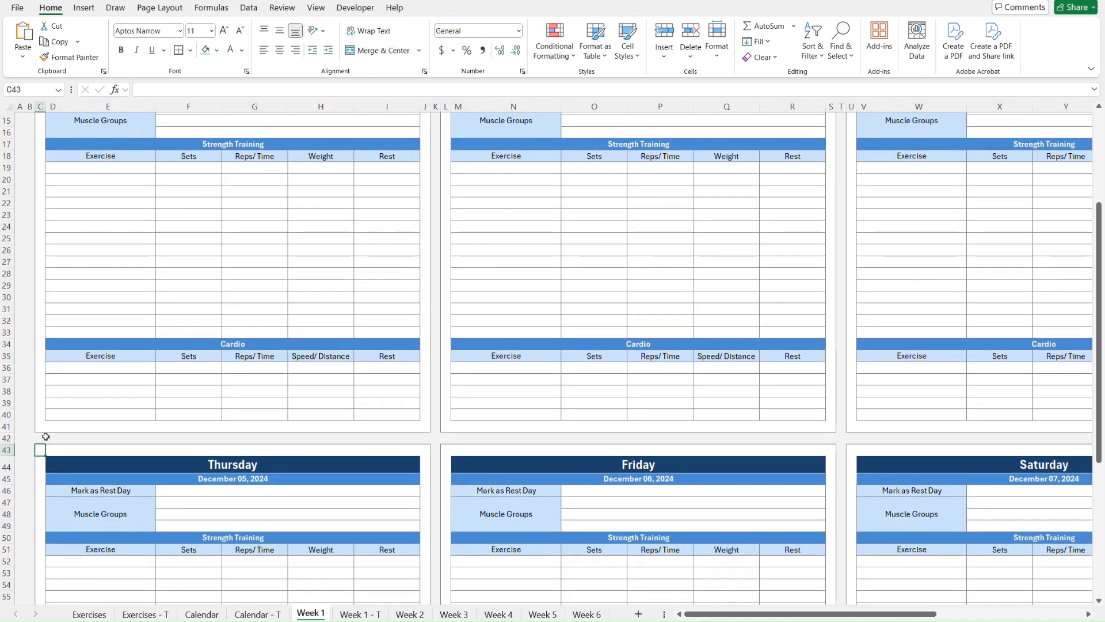
key("ctrl+Page_Down")
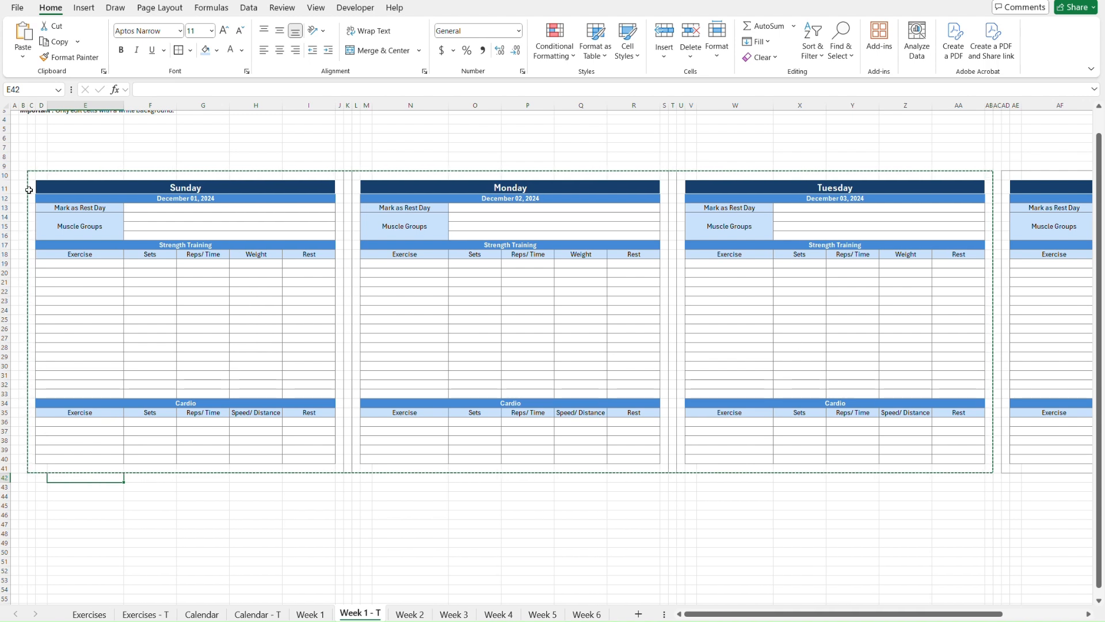
left_click(4, 175)
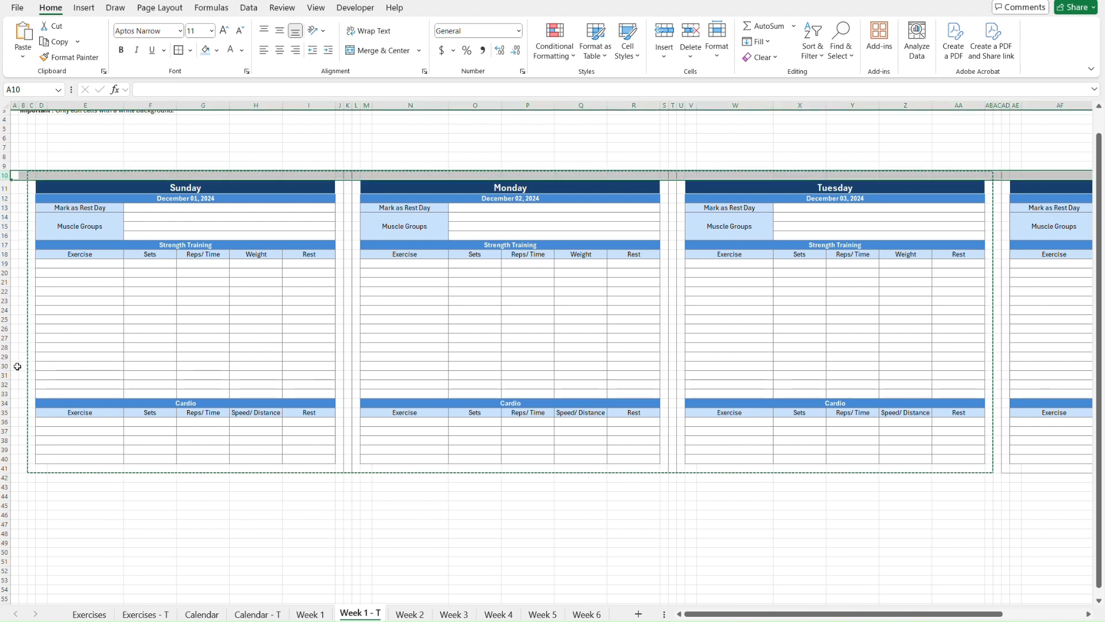
left_click(5, 468, "shift")
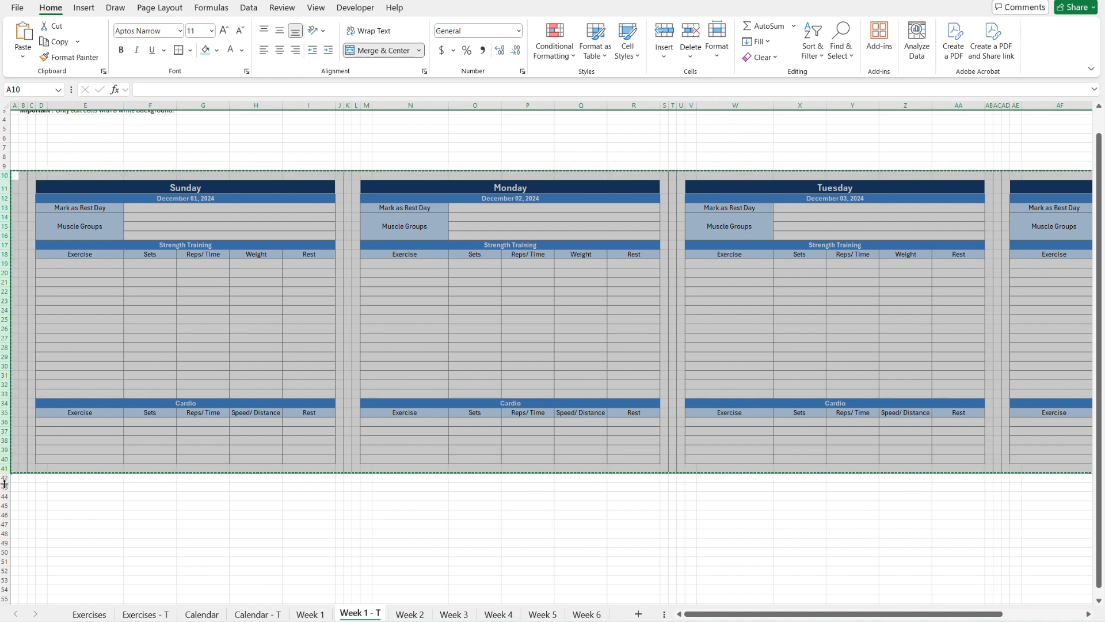
right_click(4, 488)
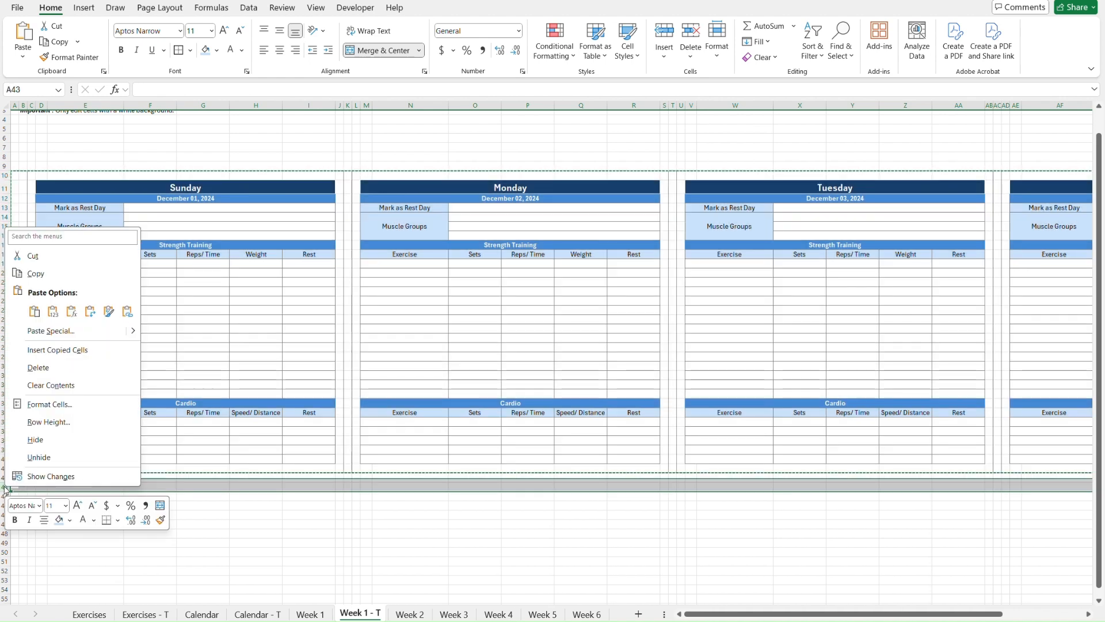
left_click(76, 356)
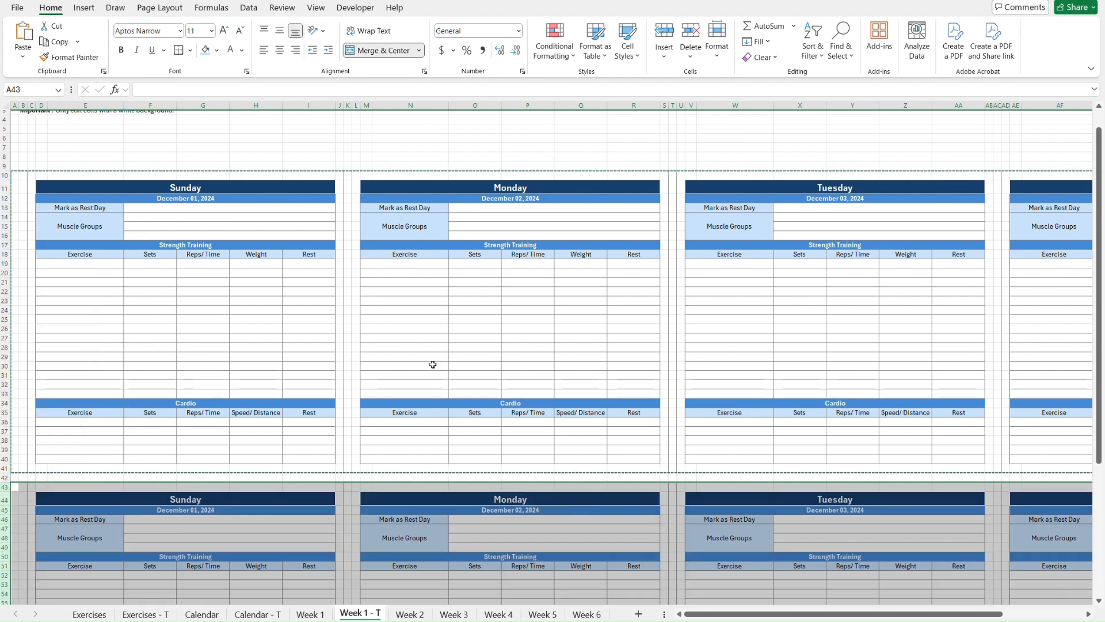
Step: Clear all contents and formatting from the duplicated Wednesday block in AD43:AK74
scroll(503, 353, "right", 3)
scroll(503, 353, "right", 3)
scroll(503, 353, "down", 10)
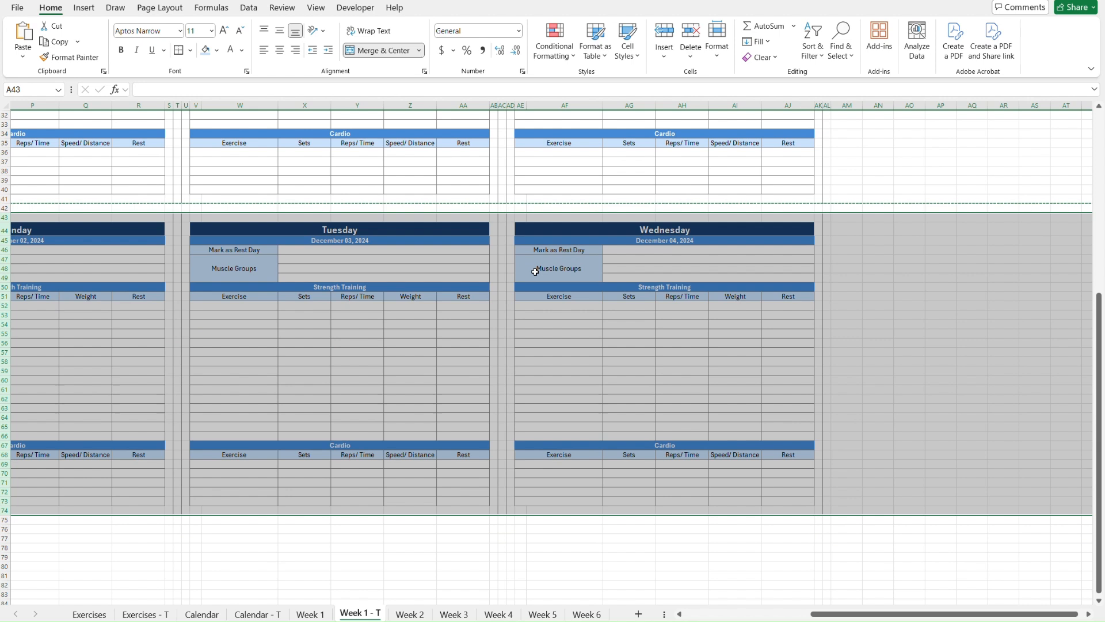
left_click(530, 233)
left_click(509, 217)
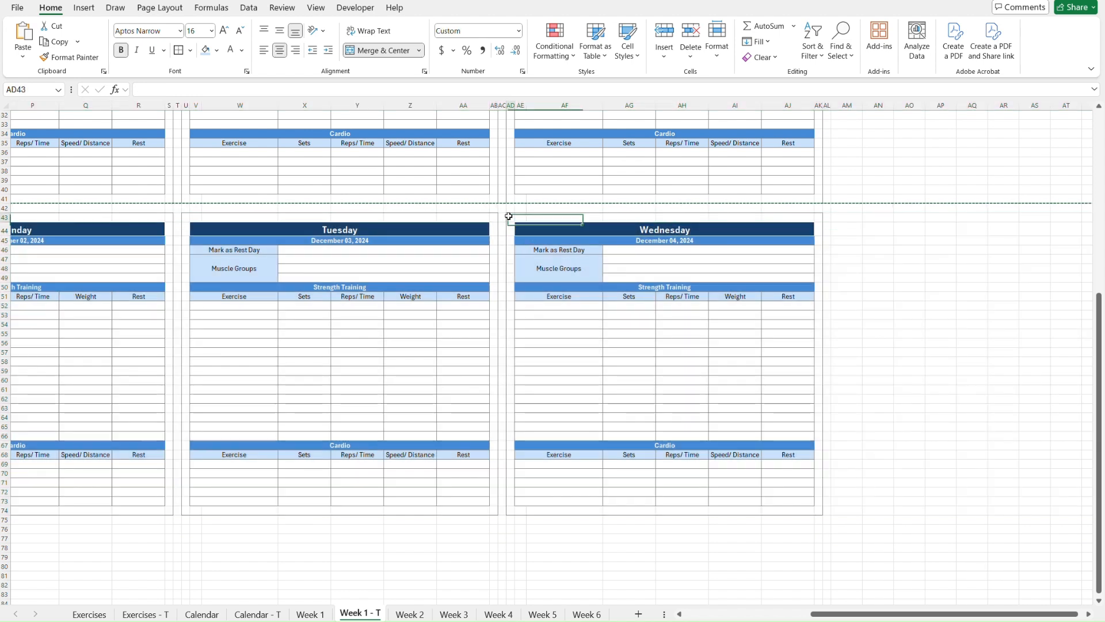
left_click(820, 507, "shift")
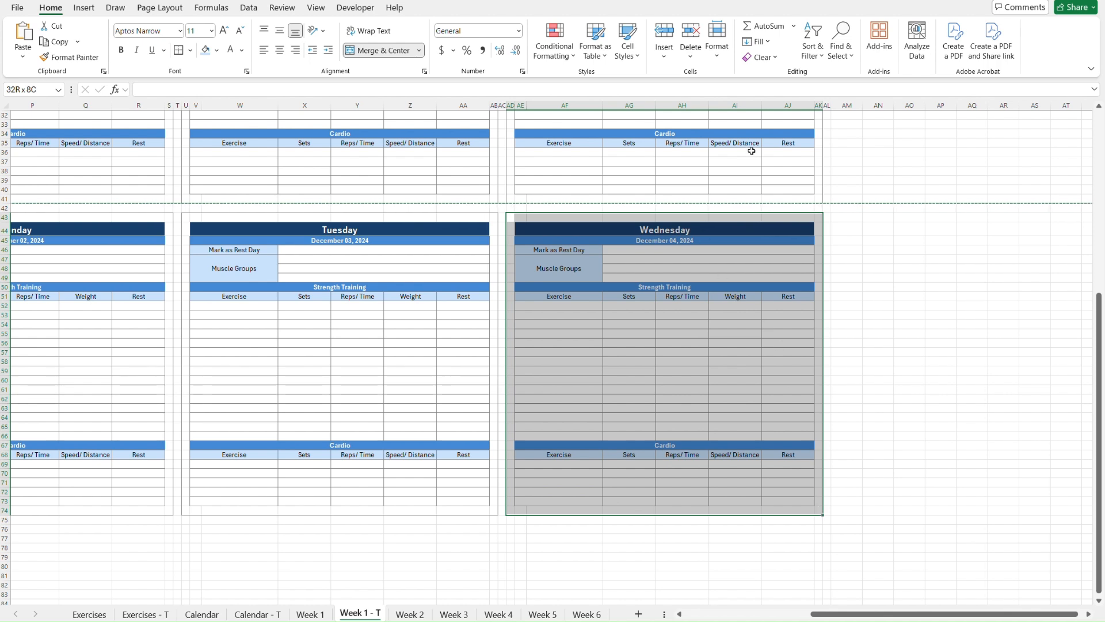
left_click(761, 57)
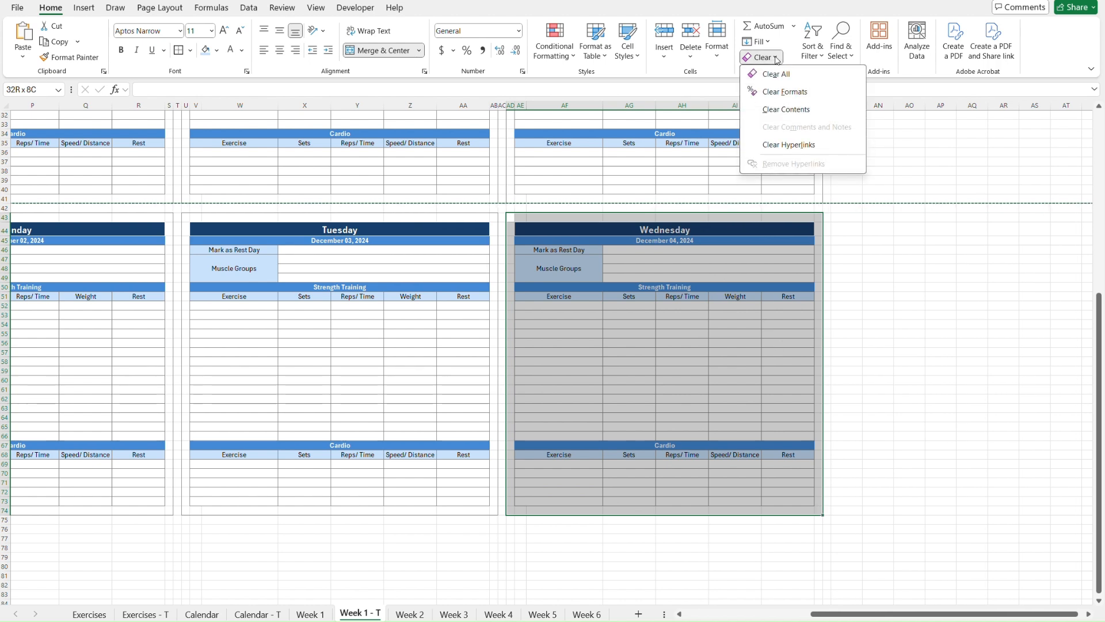
left_click(777, 73)
left_click(872, 316)
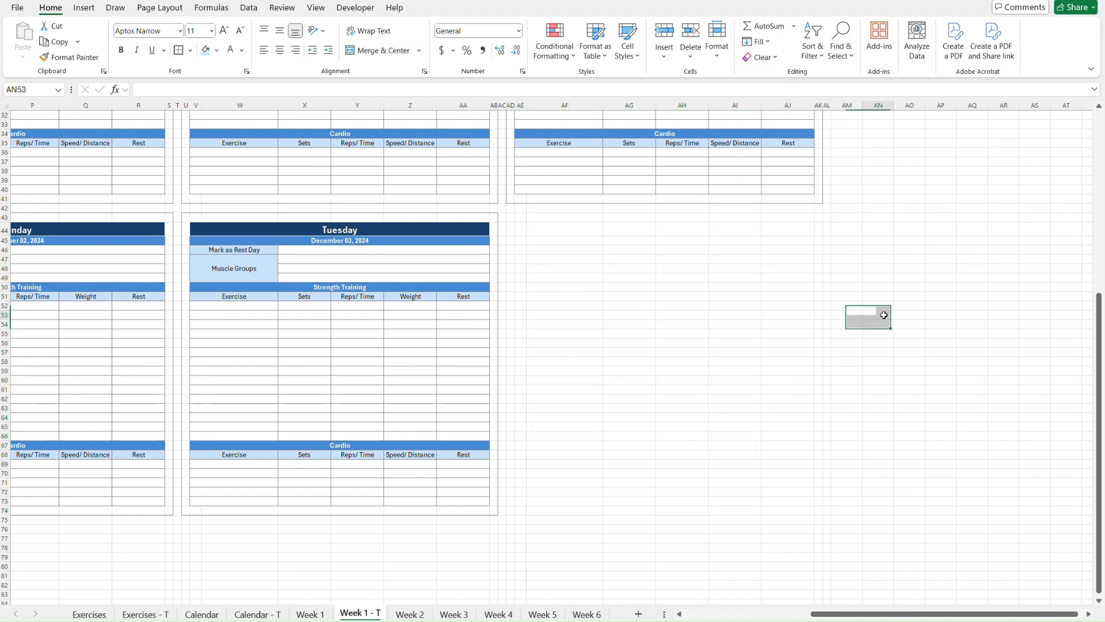
Step: Change the date formula in D45 of the lower first block to ='Calendar - T'!$N$7
scroll(610, 463, "left", 6)
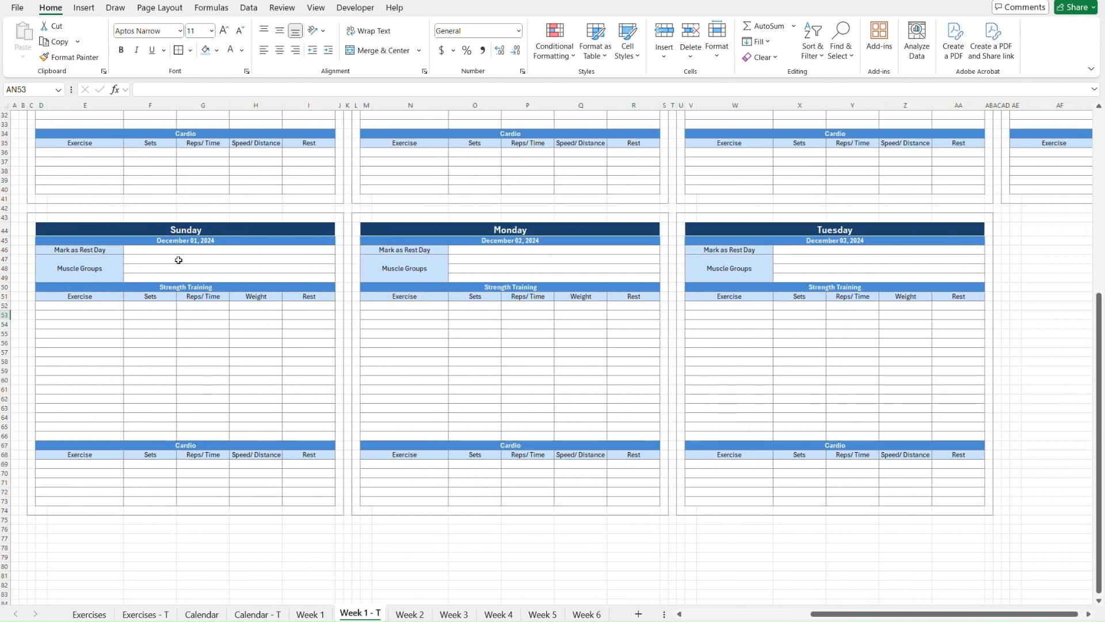
left_click(170, 242)
scroll(170, 242, "up", 10)
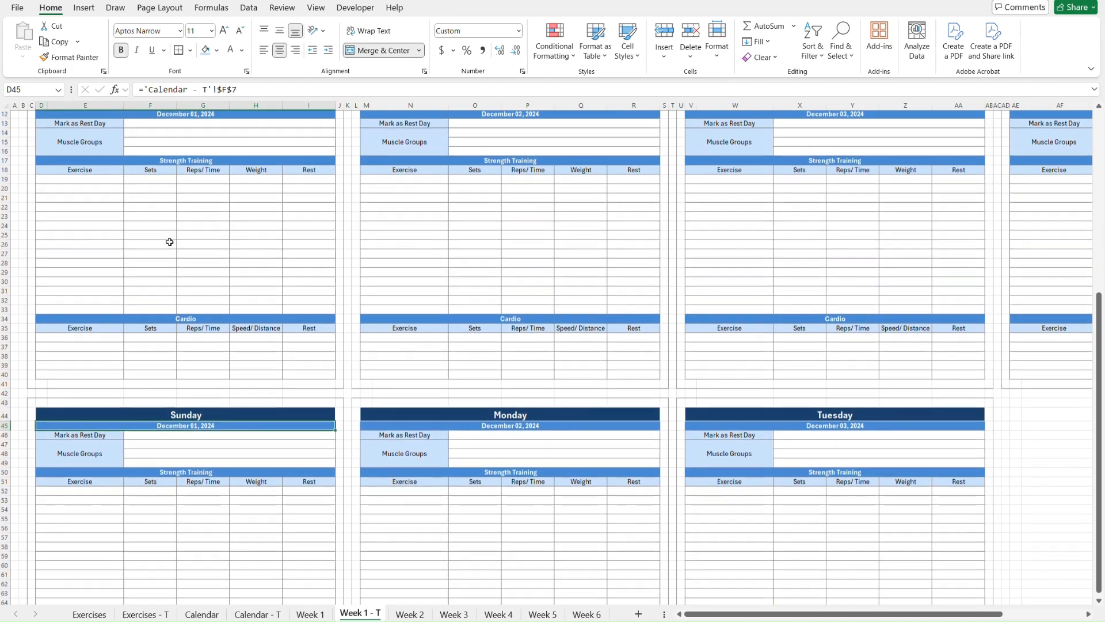
scroll(858, 235, "right", 3)
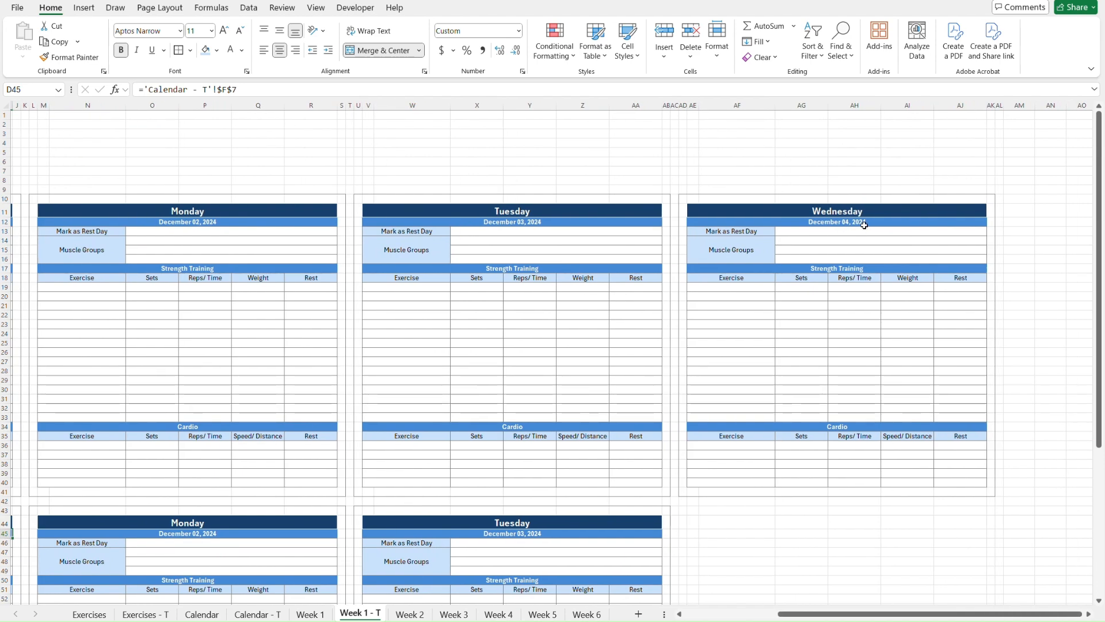
left_click(864, 225)
scroll(457, 372, "left", 3)
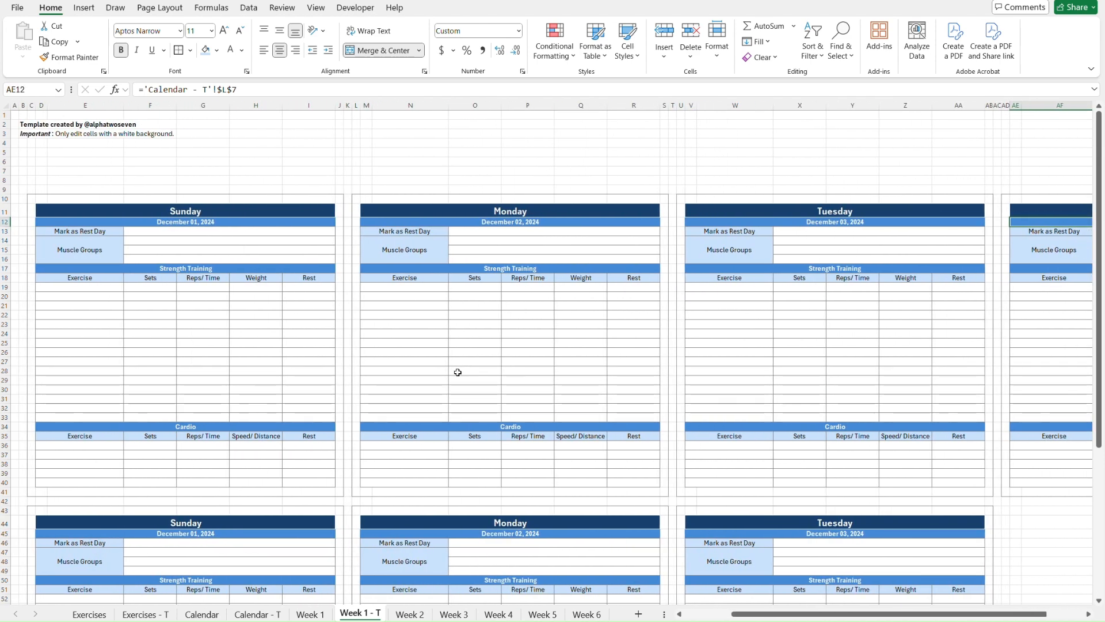
scroll(458, 372, "down", 4)
left_click(83, 405)
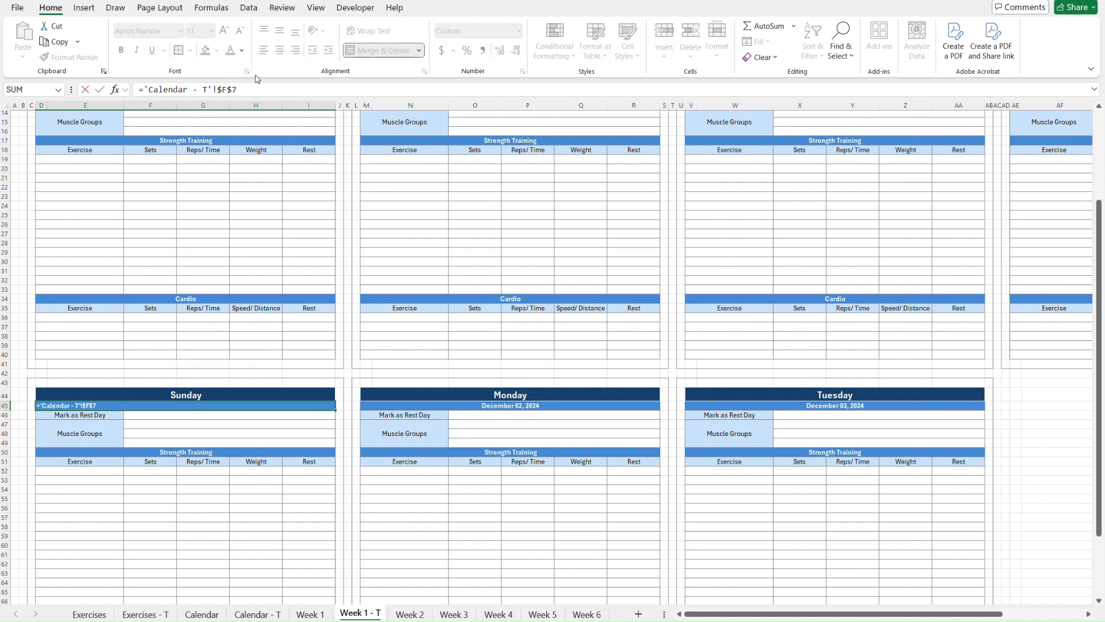
key("BackSpace")
type("N")
key("Return")
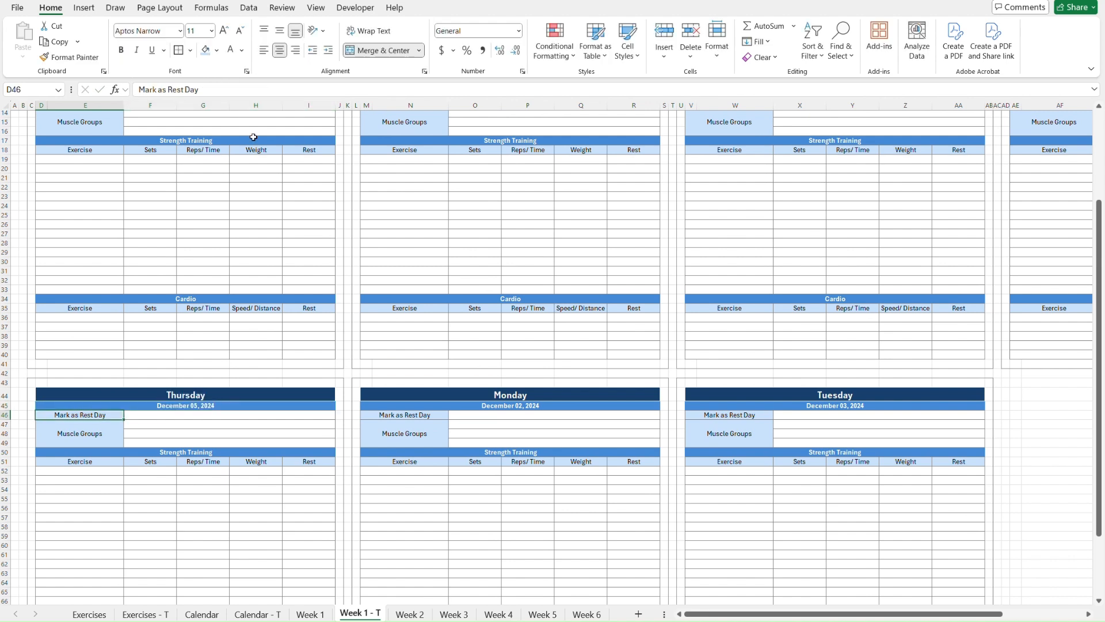
Step: Change the column in the lower second block's M45 date formula to reference December 06, 2024 in row 7 of Calendar - T
left_click(536, 407)
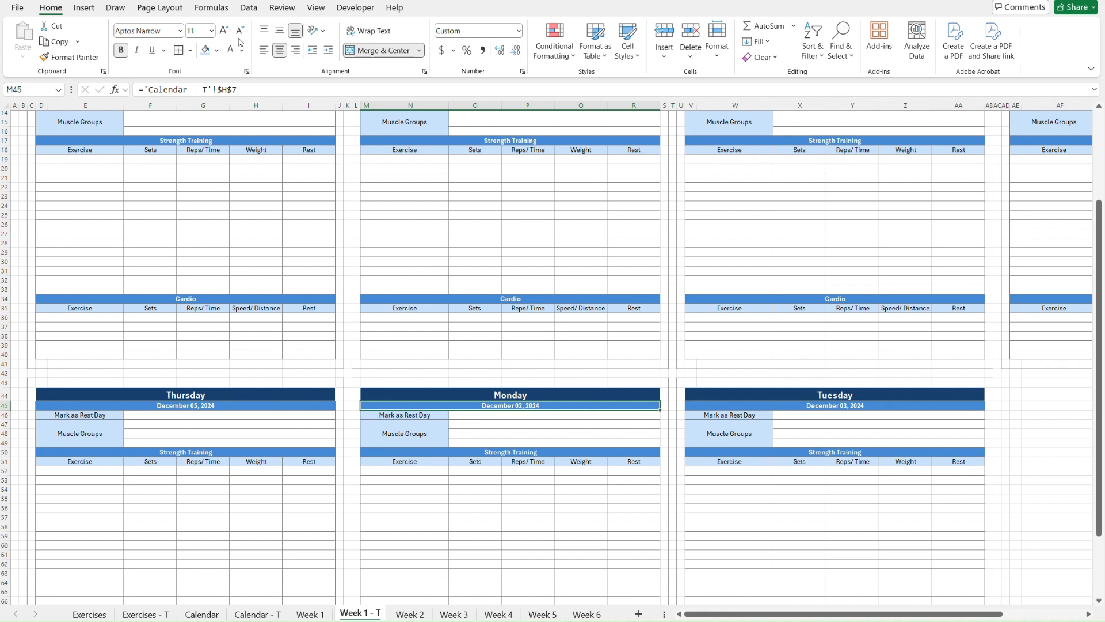
left_click(228, 90)
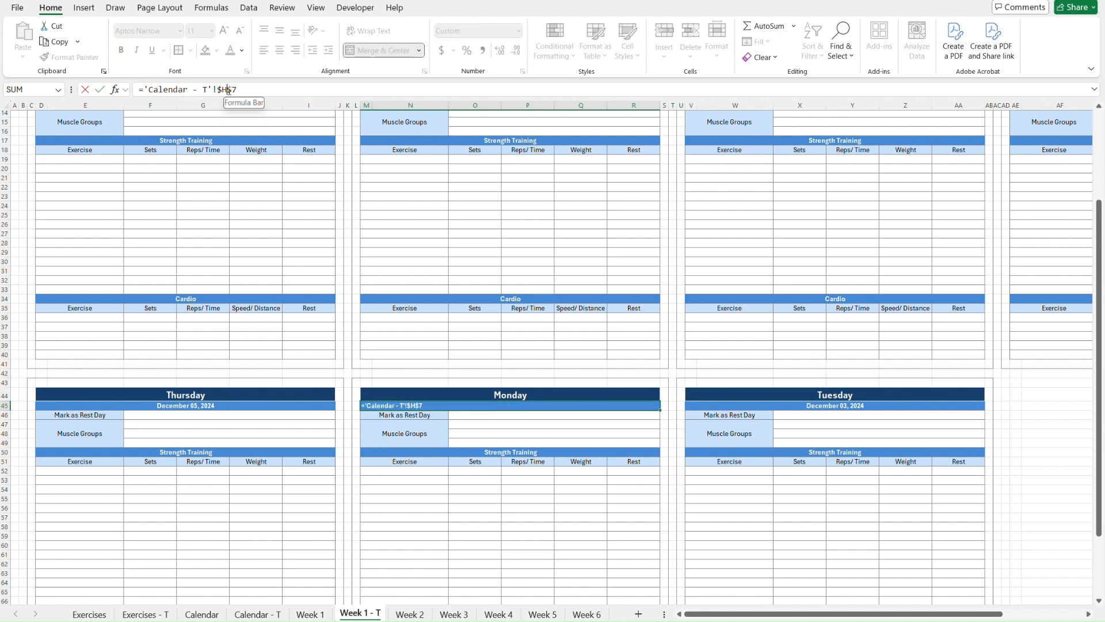
key("BackSpace")
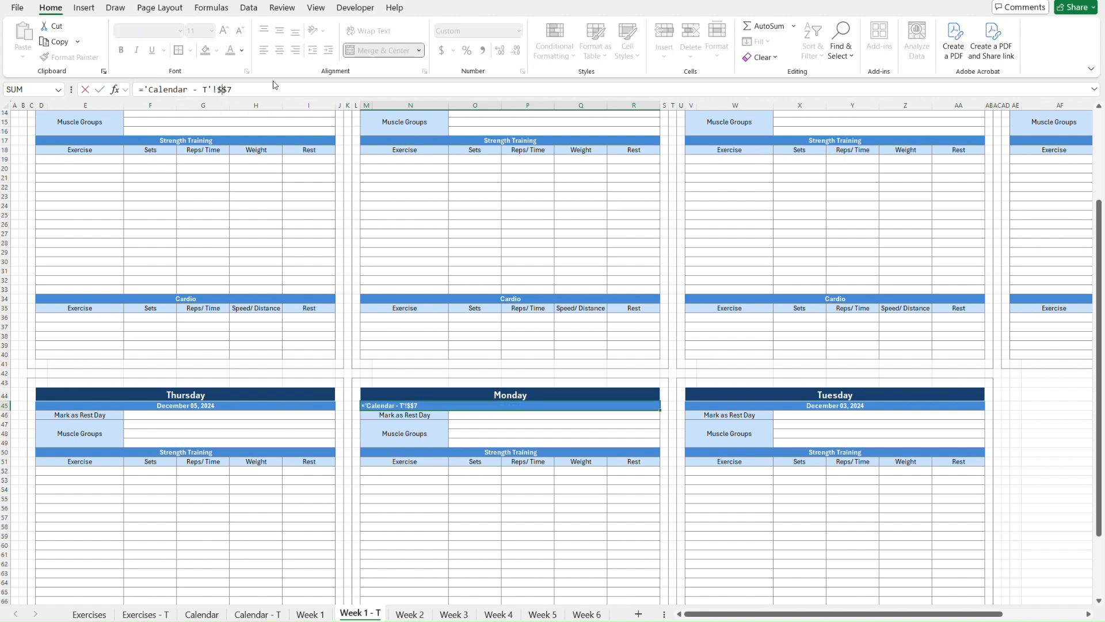
key("Return")
Step: Change the date formula in V45 of the lower third block to ='Calendar - T'!$R$7
key("Up")
key("Right")
key("Right")
key("Right")
key("Right")
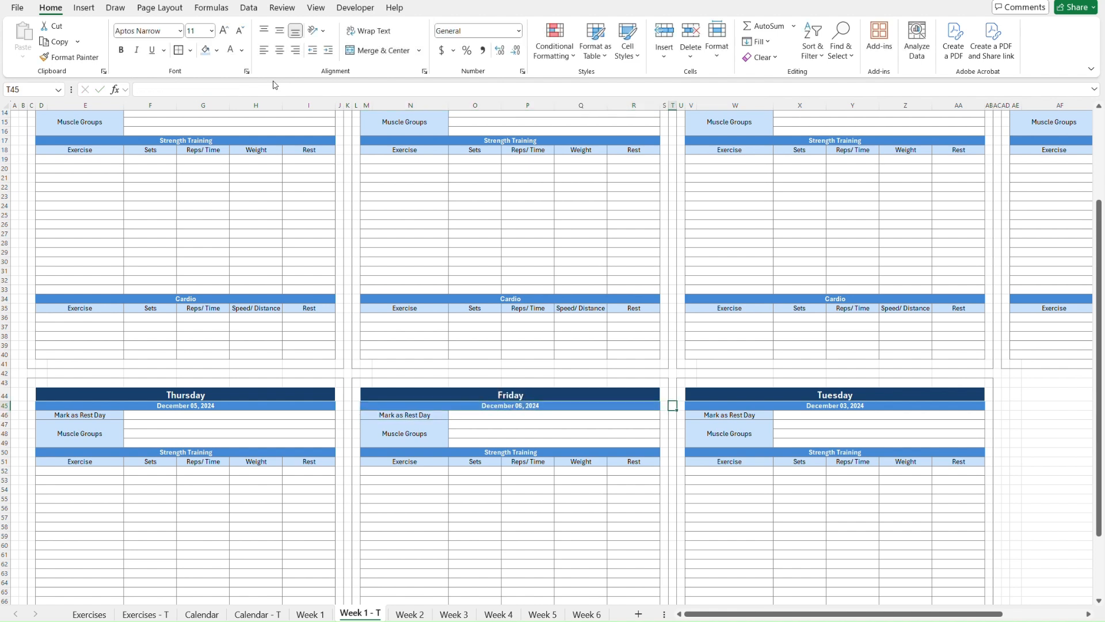
left_click(226, 86)
key("BackSpace")
type("R")
key("Return")
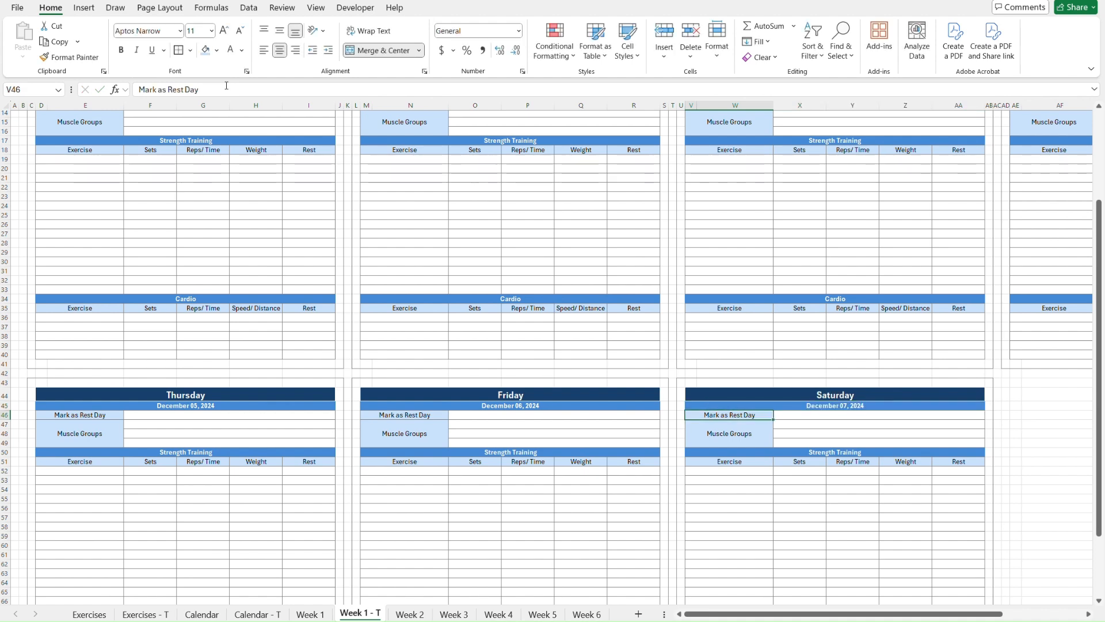
key("Up")
Step: Copy the merged title cell C6 containing "Week 1" from the Week 1 sheet
scroll(380, 283, "up", 5)
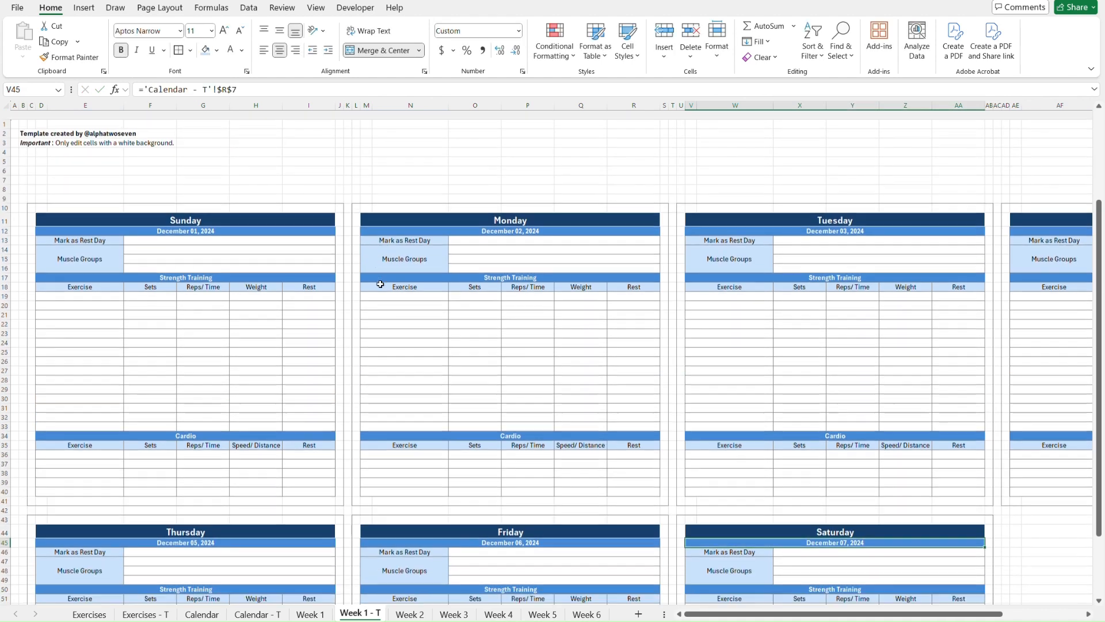
left_click(165, 183)
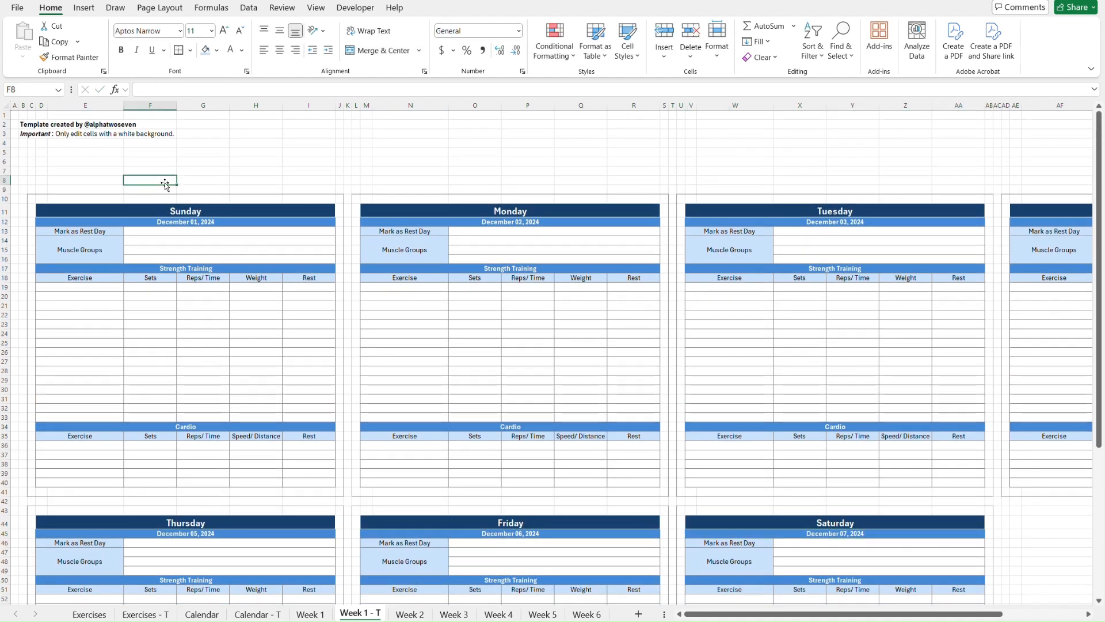
key("ctrl+Page_Up")
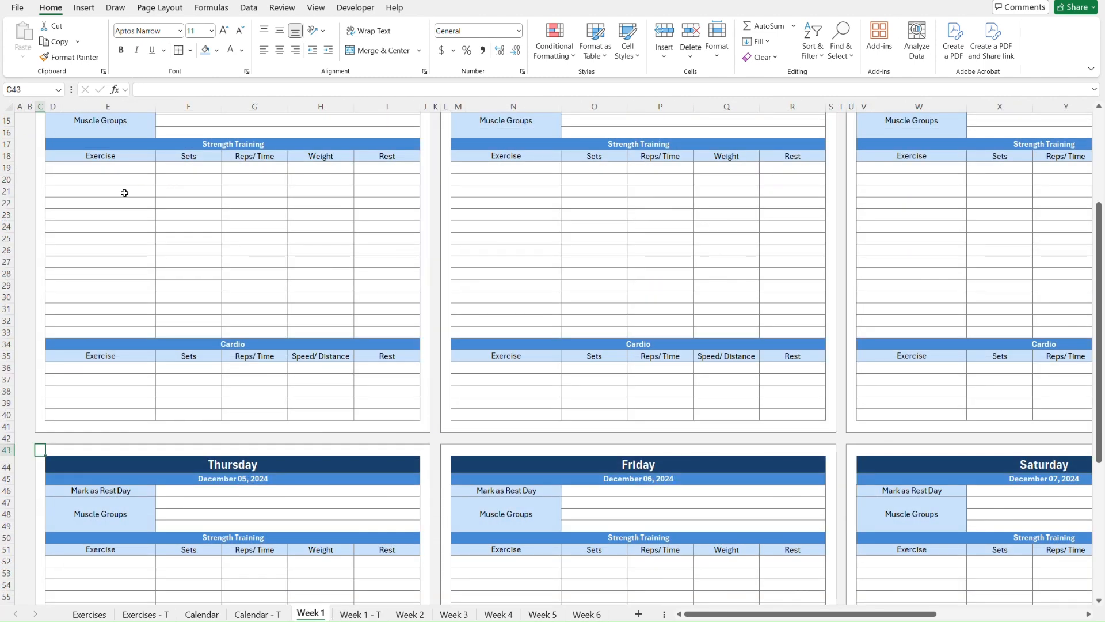
scroll(124, 193, "up", 5)
left_click(107, 359)
left_click(53, 187)
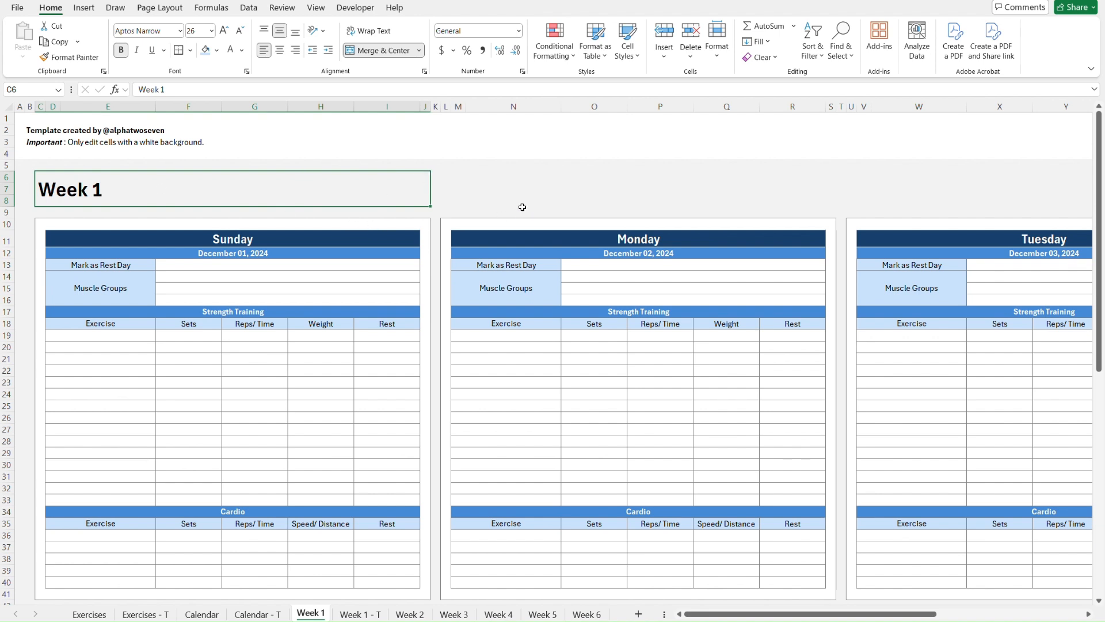
key("ctrl+c")
Step: Paste the copied "Week 1" title as values into C6 of the Week 1 - T sheet
key("ctrl+Page_Down")
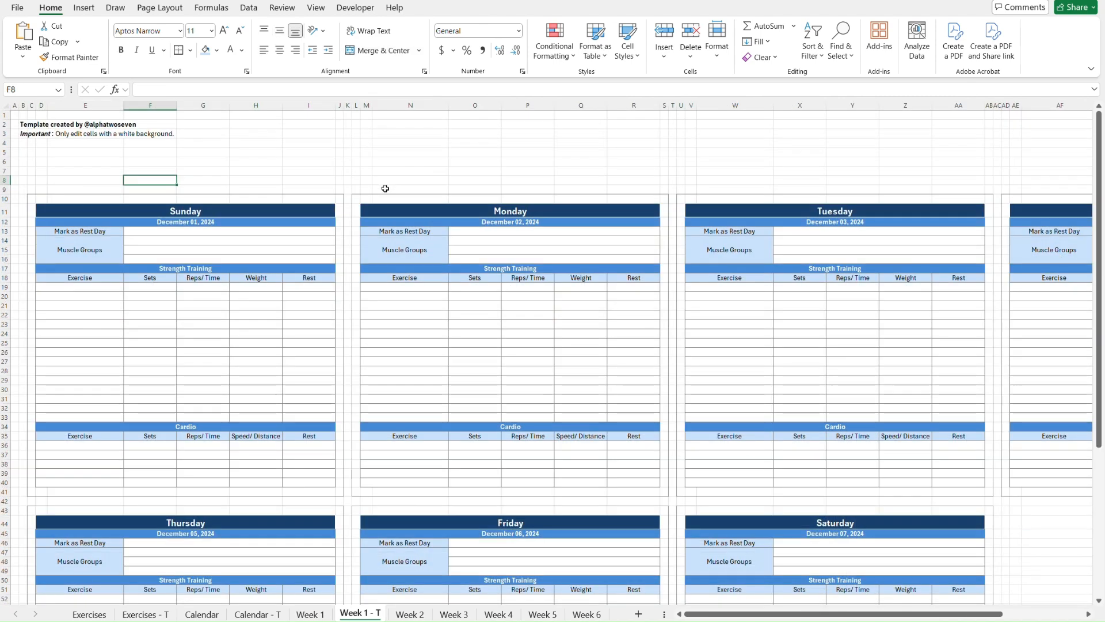
key("Left")
key("Left")
key("Left")
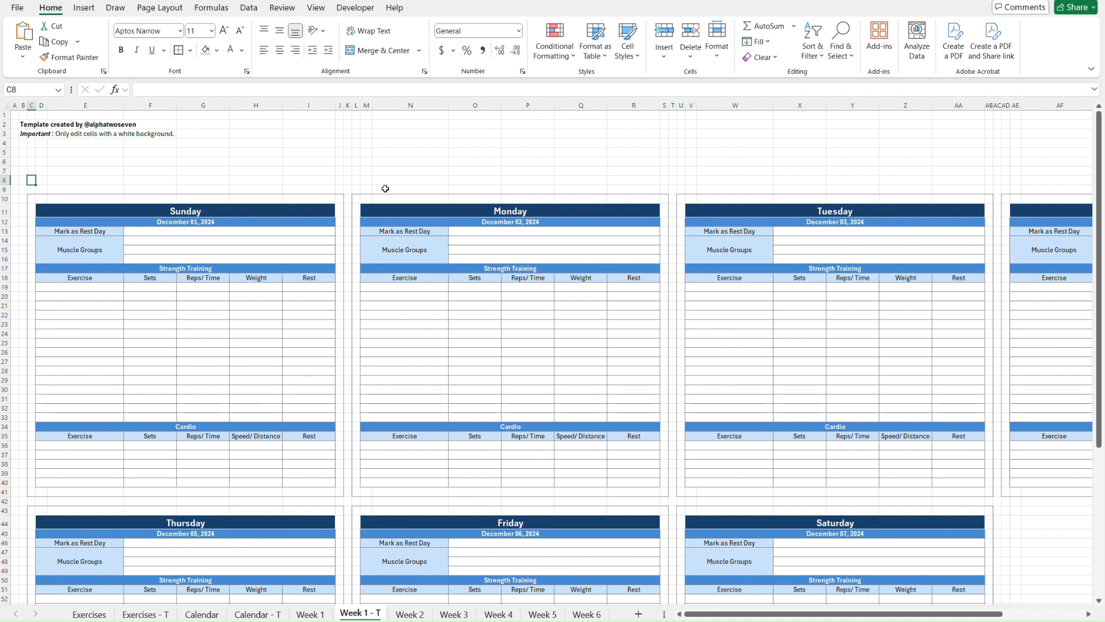
key("ctrl+Page_Up")
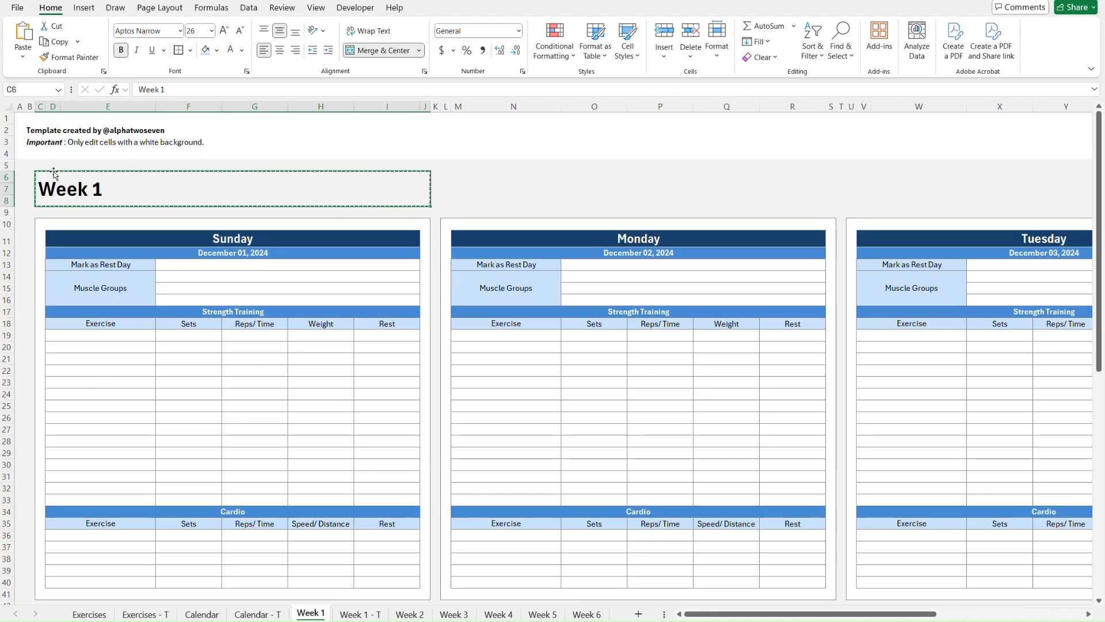
key("ctrl+Page_Down")
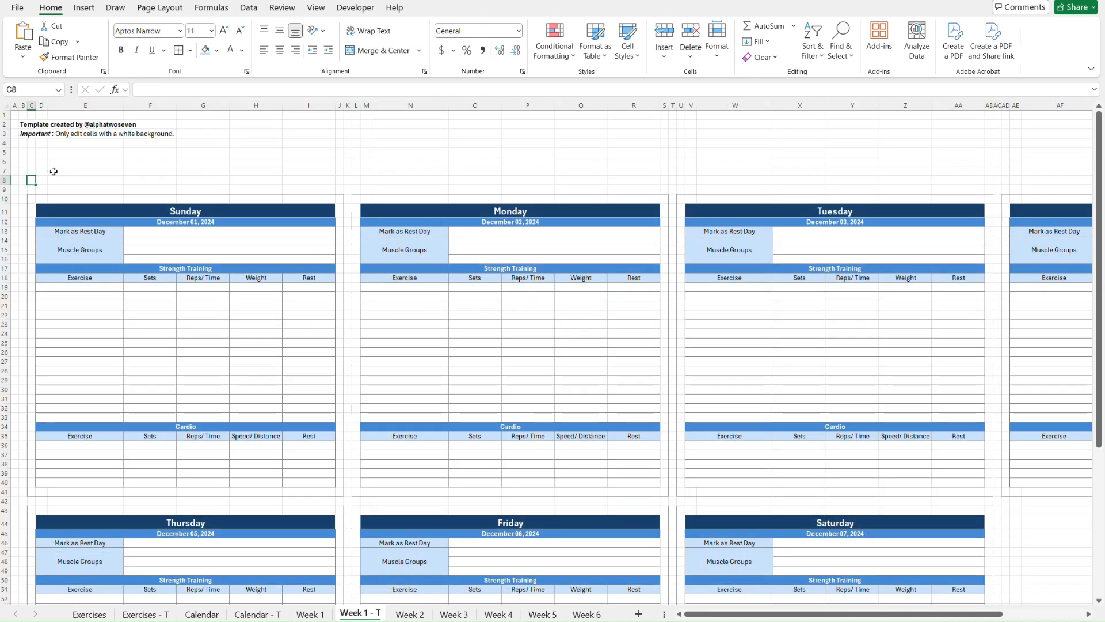
key("Up")
key("ctrl+alt+v")
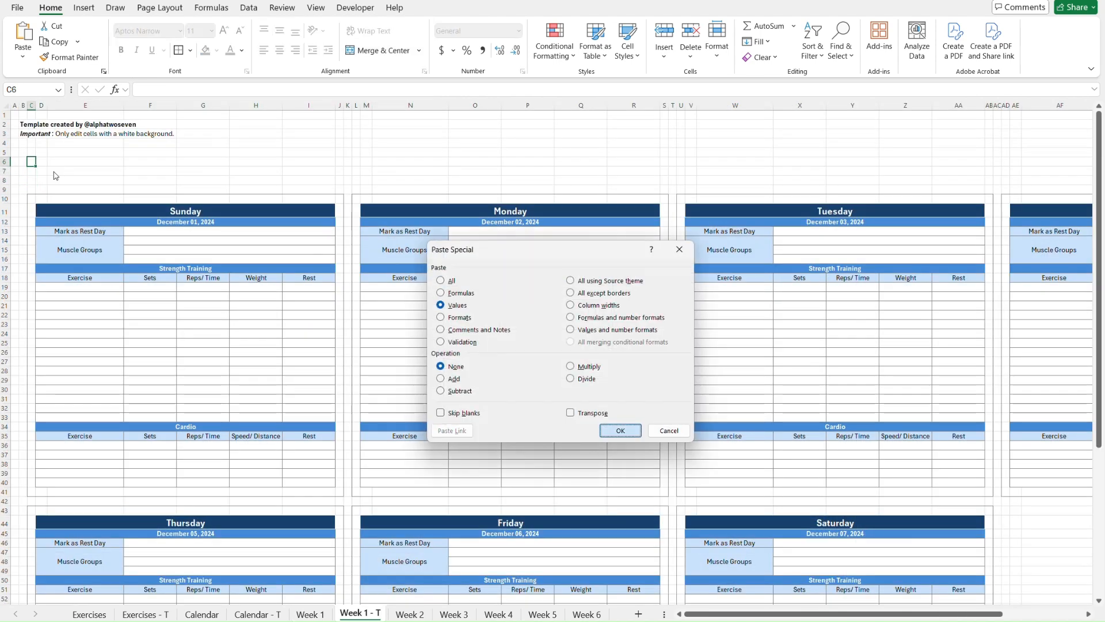
key("Return")
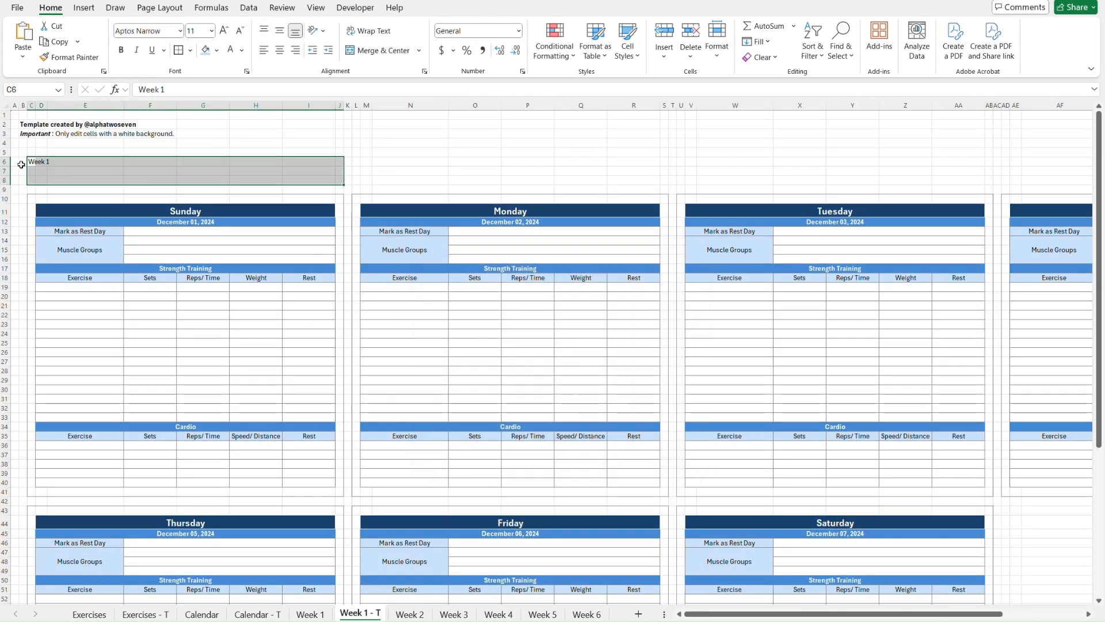
Step: Merge C6:J8 on Week 1 - T and align the title to the middle vertically and to the left
left_click(375, 55)
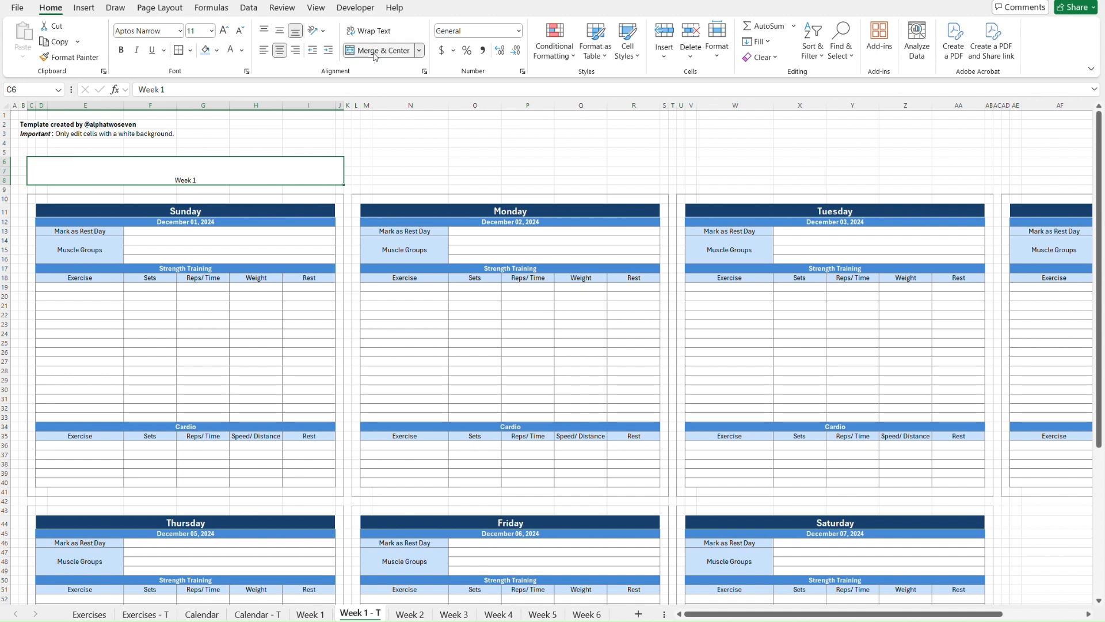
left_click(279, 31)
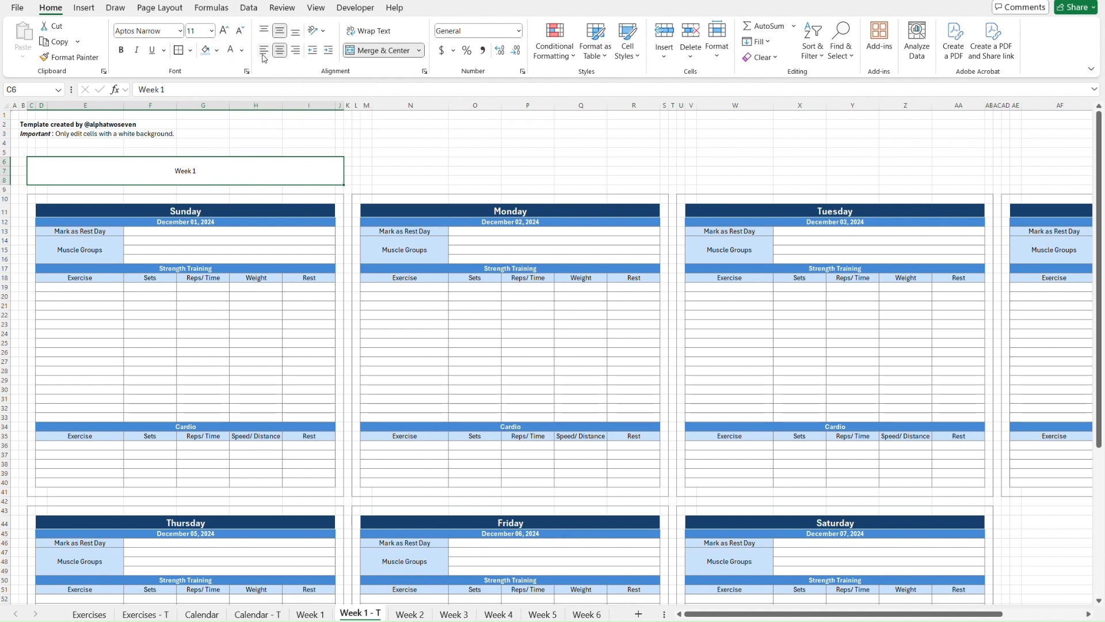
left_click(263, 52)
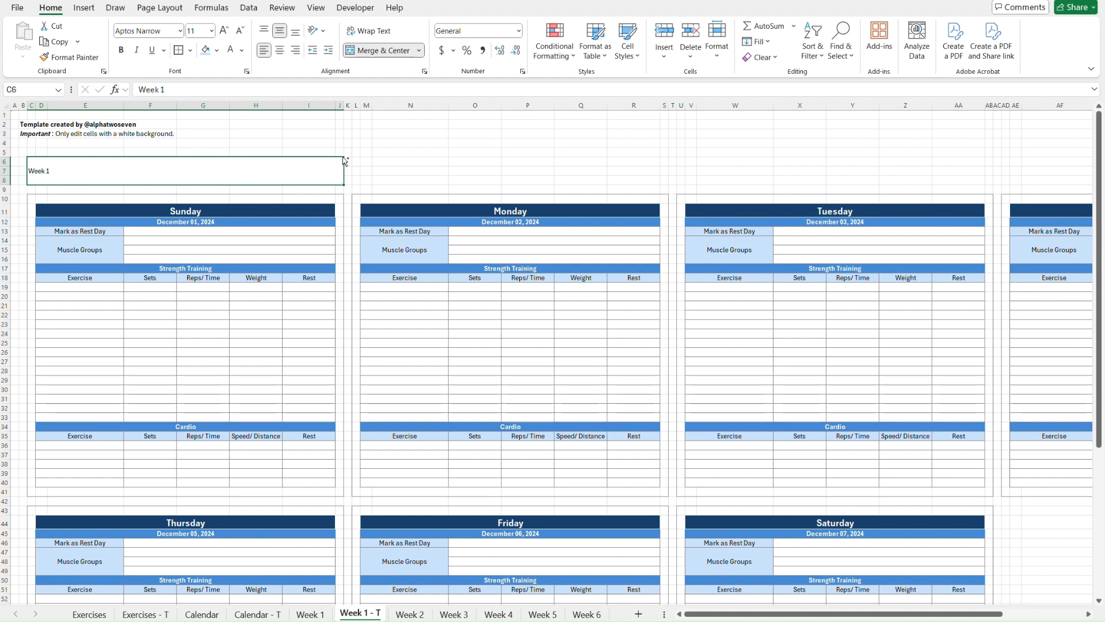
Step: Format the "Week 1" title on Week 1 - T as bold with font size 26, matching the Week 1 sheet
key("ctrl+Page_Up")
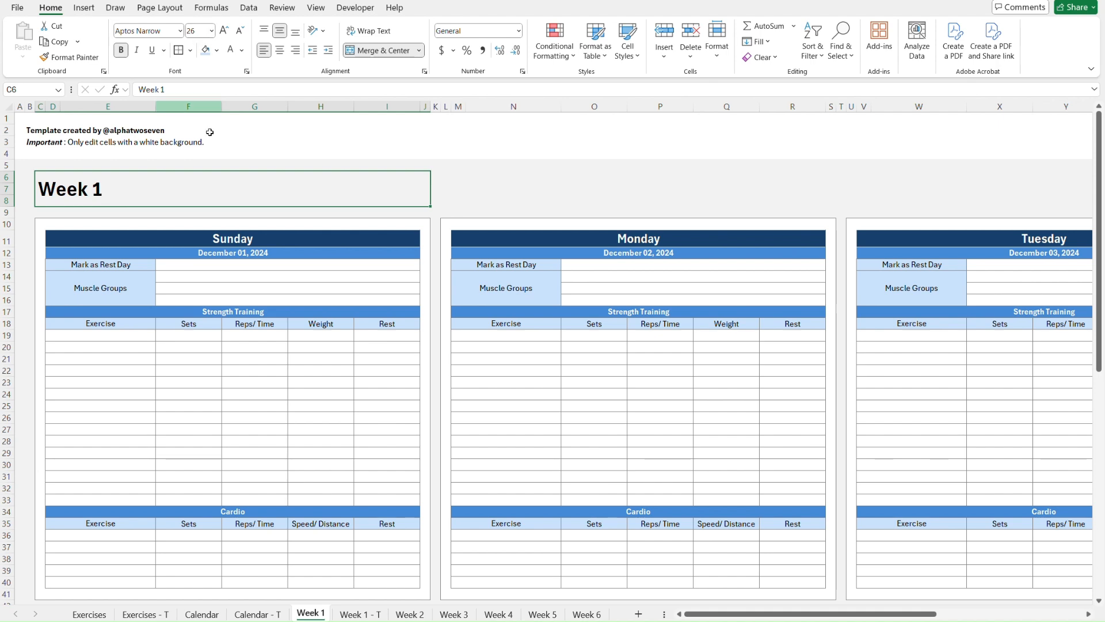
key("ctrl+Page_Down")
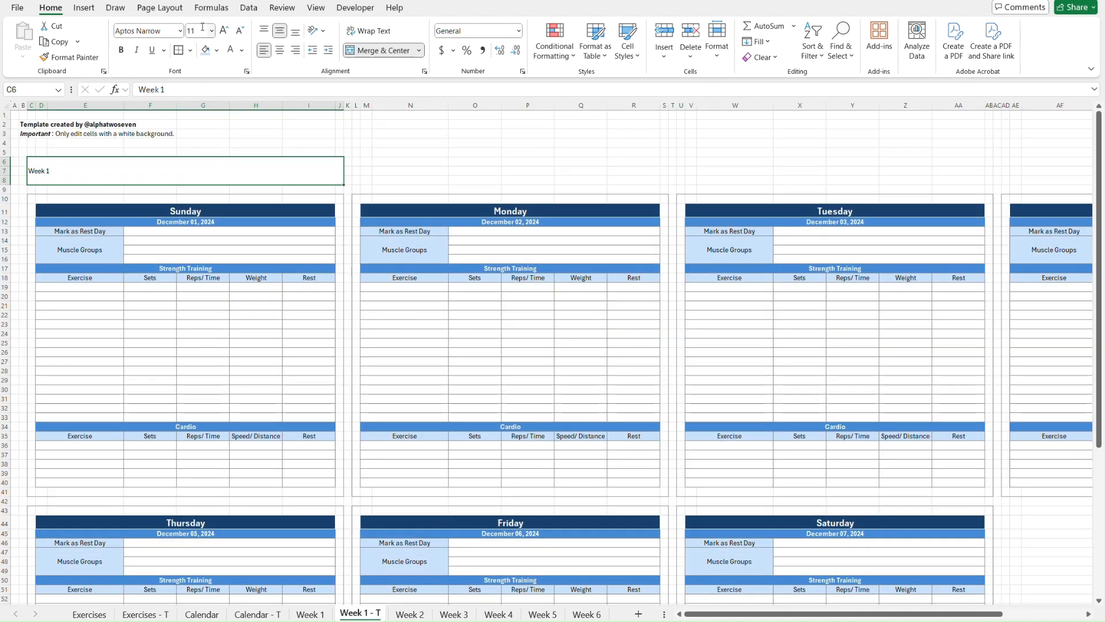
left_click(203, 27)
key("Return")
key("ctrl+b")
left_click(413, 166)
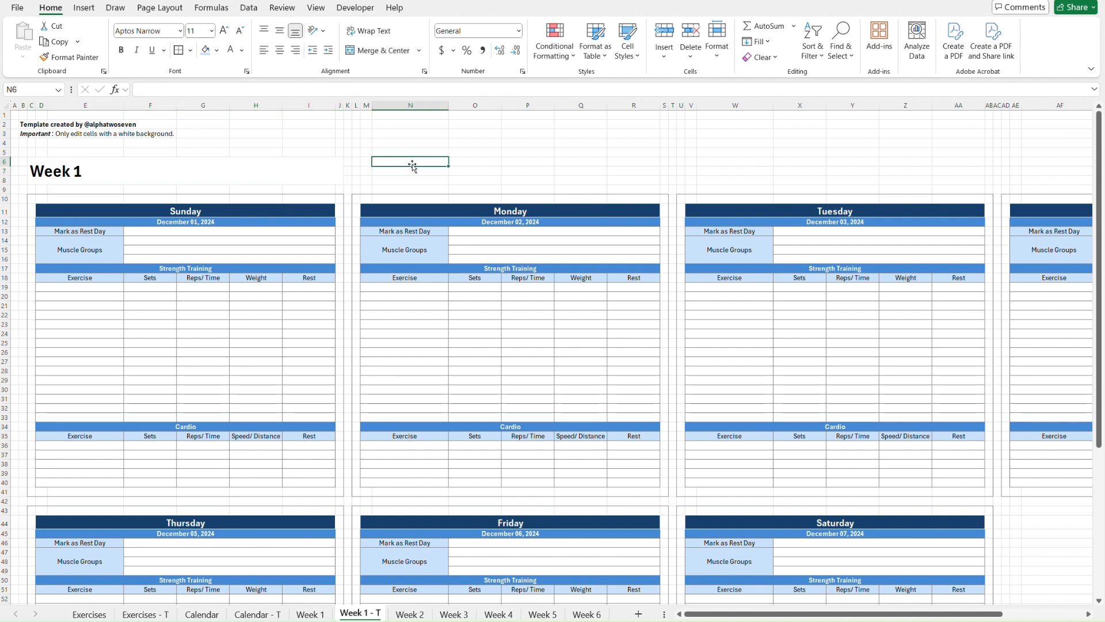
Step: Shade the title band on Week 1 - T, rows 5 to 9 from column A to AL, light gray like the Week 1 sheet
key("ctrl+Home")
key("ctrl+Page_Up")
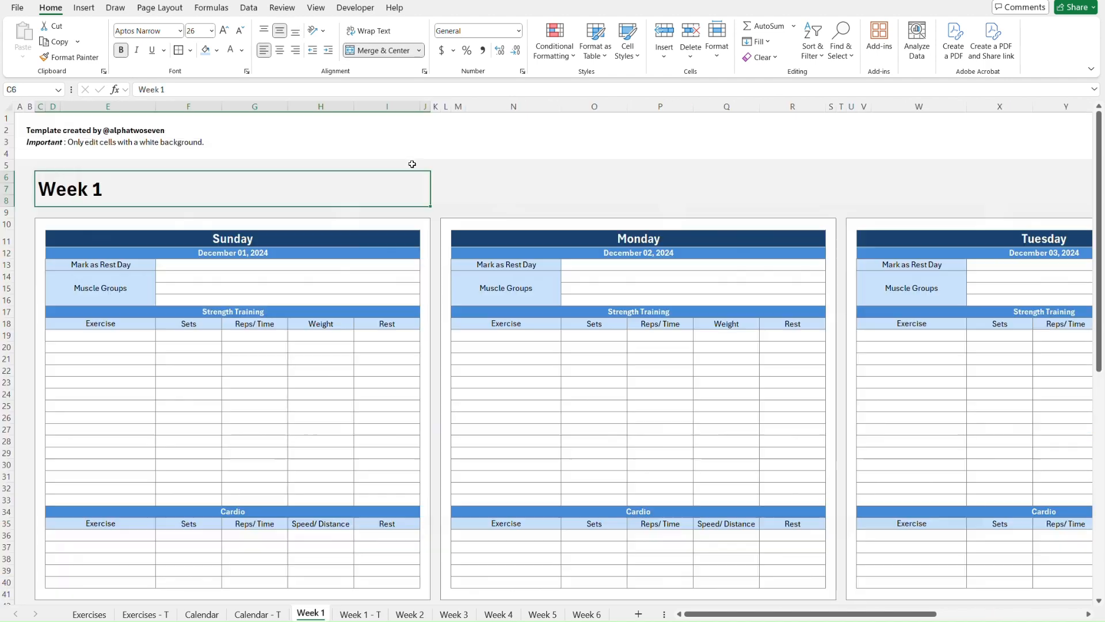
key("Left")
key("Up")
key("Left")
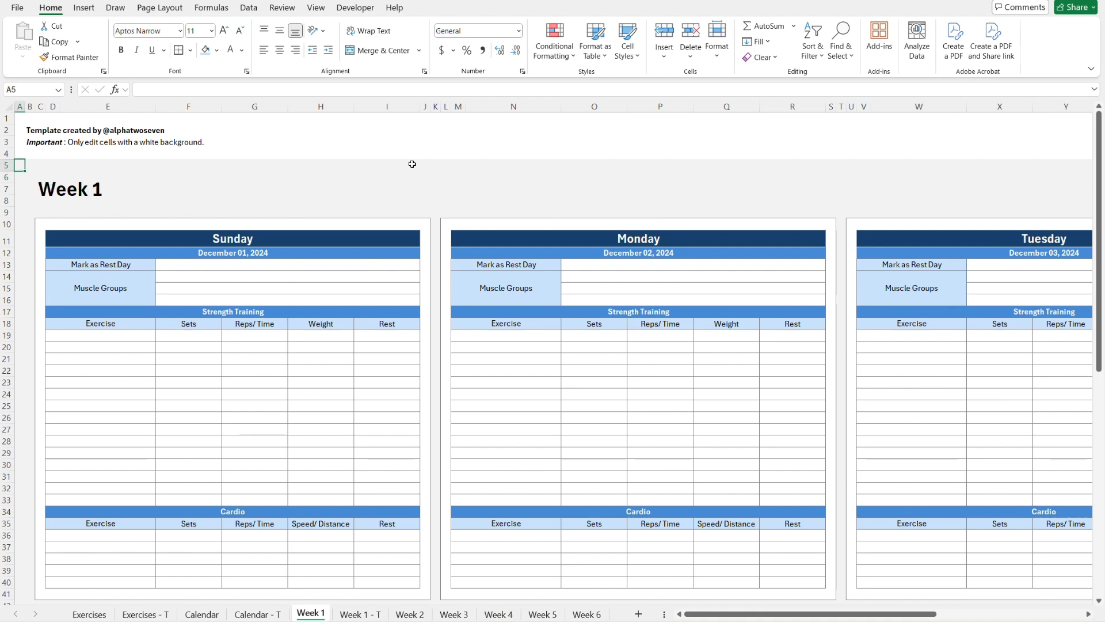
key("ctrl+Page_Down")
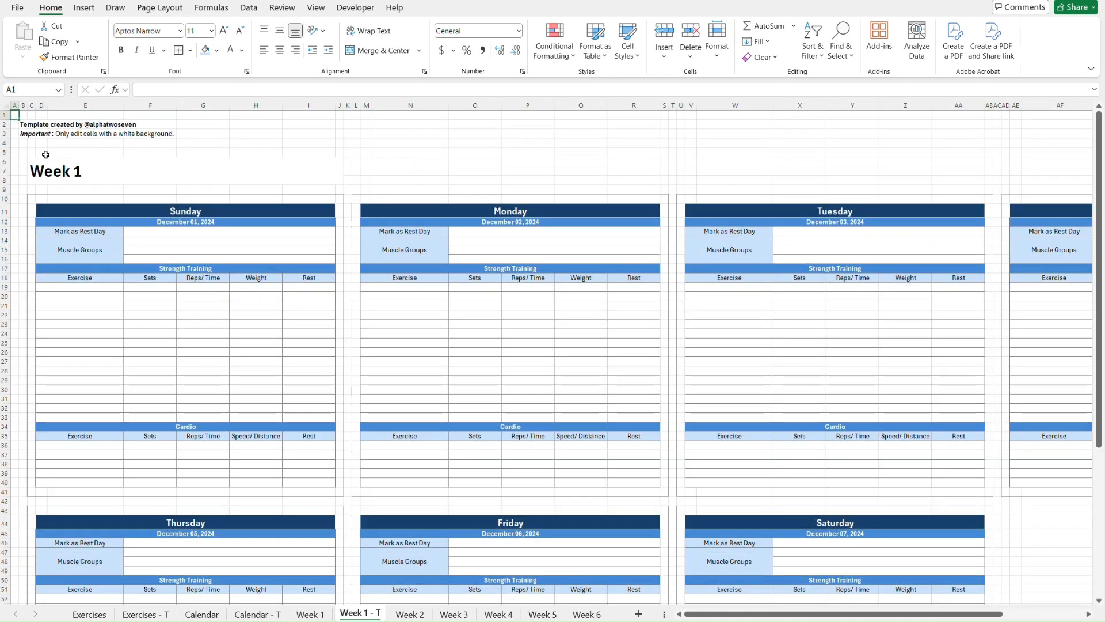
key("Down")
key("Down")
key("Down")
key("Down")
scroll(365, 131, "right", 6)
left_click(676, 190, "shift")
key("ctrl+c")
key("ctrl+Page_Up")
key("ctrl+v")
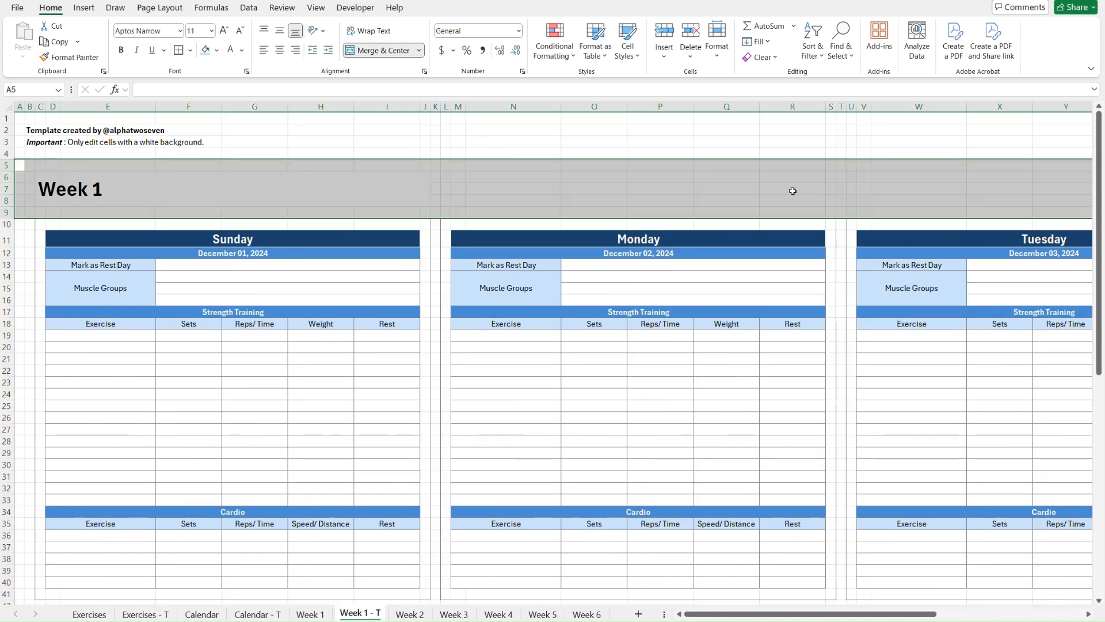
scroll(792, 191, "right", 5)
scroll(309, 135, "left", 5)
Step: Fill the margin beside the Sunday and Thursday blocks and the row 42 gap across to column AL with light gray
left_click(19, 224)
scroll(29, 357, "down", 10)
left_click(30, 357, "shift")
scroll(437, 202, "up", 8)
scroll(437, 203, "right", 6)
left_click(755, 330, "shift")
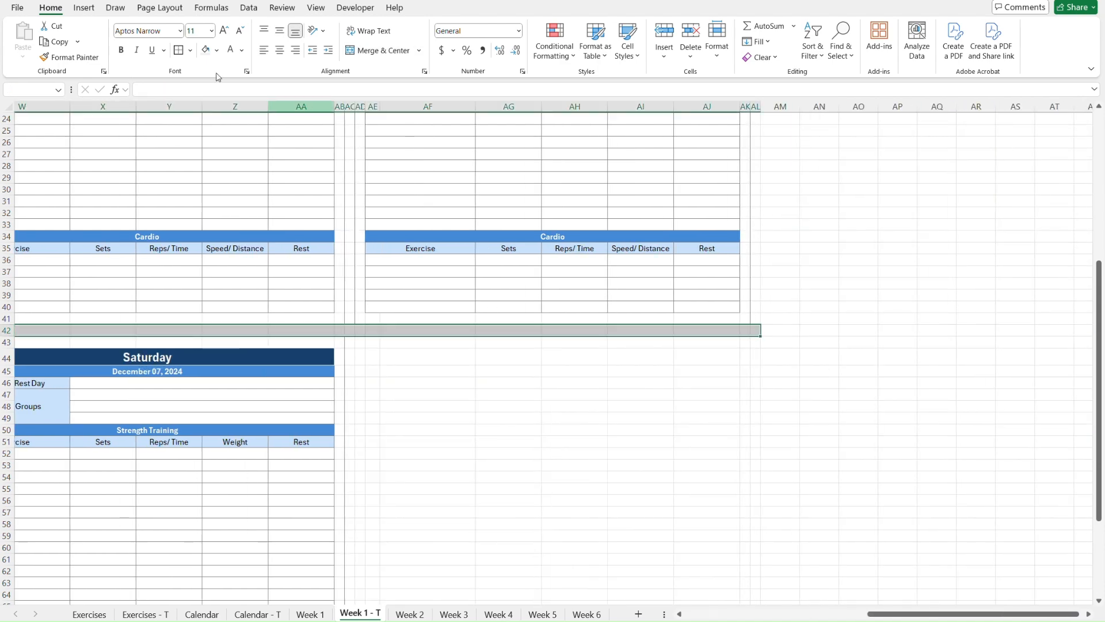
left_click(205, 50)
Step: Fill the margin row beneath the lower day blocks and the empty area below the Wednesday block with light gray
left_click(20, 399)
left_click(297, 399, "shift")
left_click(206, 50)
left_click_drag(308, 210, 714, 490)
left_click(205, 50)
left_click(765, 339)
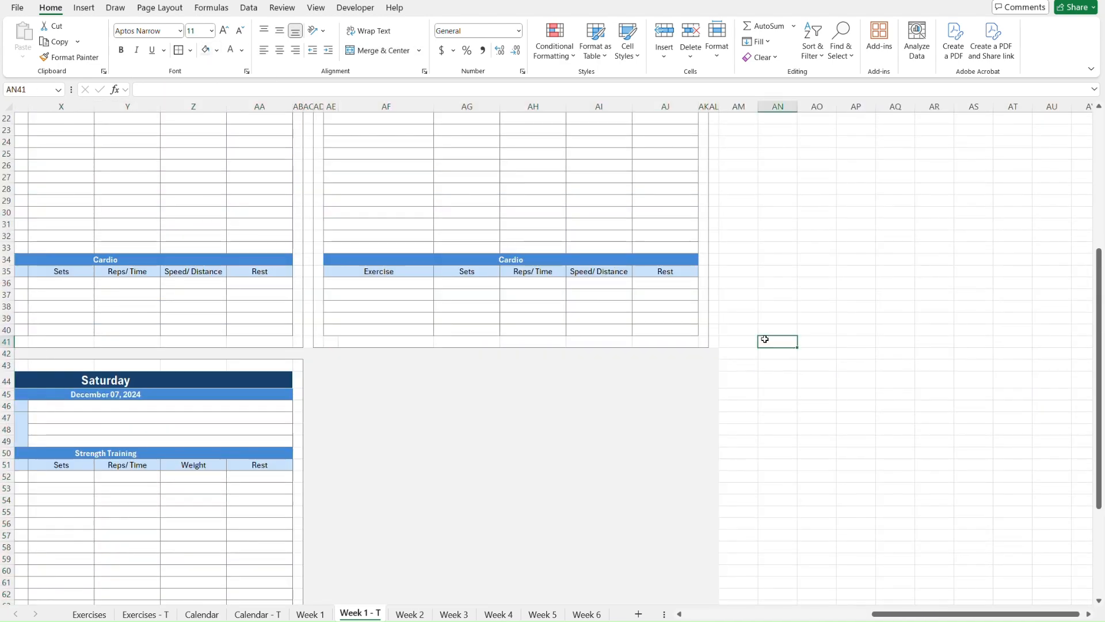
Step: Fill the outer margin column AL and the gap column between the Monday and Tuesday blocks with light gray
scroll(765, 340, "up", 6)
left_click_drag(713, 567, 713, 198)
left_click(205, 50)
left_click(205, 50)
left_click(417, 595)
left_click(417, 181, "shift")
left_click(205, 51)
Step: Fill gap column K between the first and second day blocks, from row 75 upward, with light gray
left_click(383, 595)
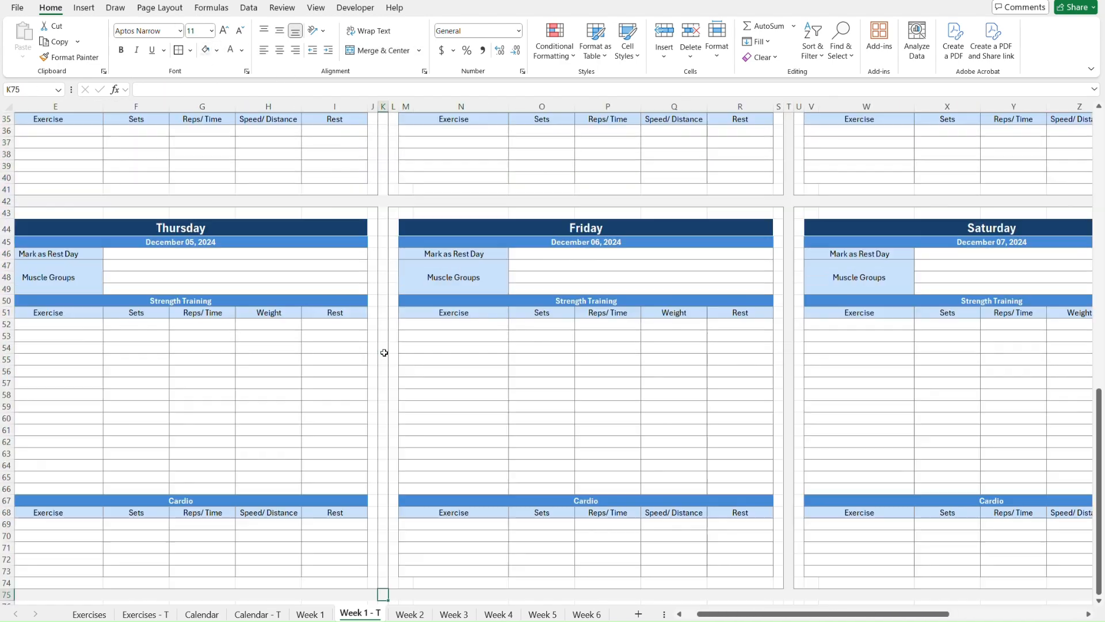
scroll(383, 353, "up", 10)
left_click(383, 223, "shift")
left_click(205, 50)
scroll(345, 286, "left", 2)
left_click(506, 178)
scroll(506, 177, "right", 10)
Step: Hide the gridlines on the Week 1 - T sheet
left_click(20, 117)
left_click(316, 9)
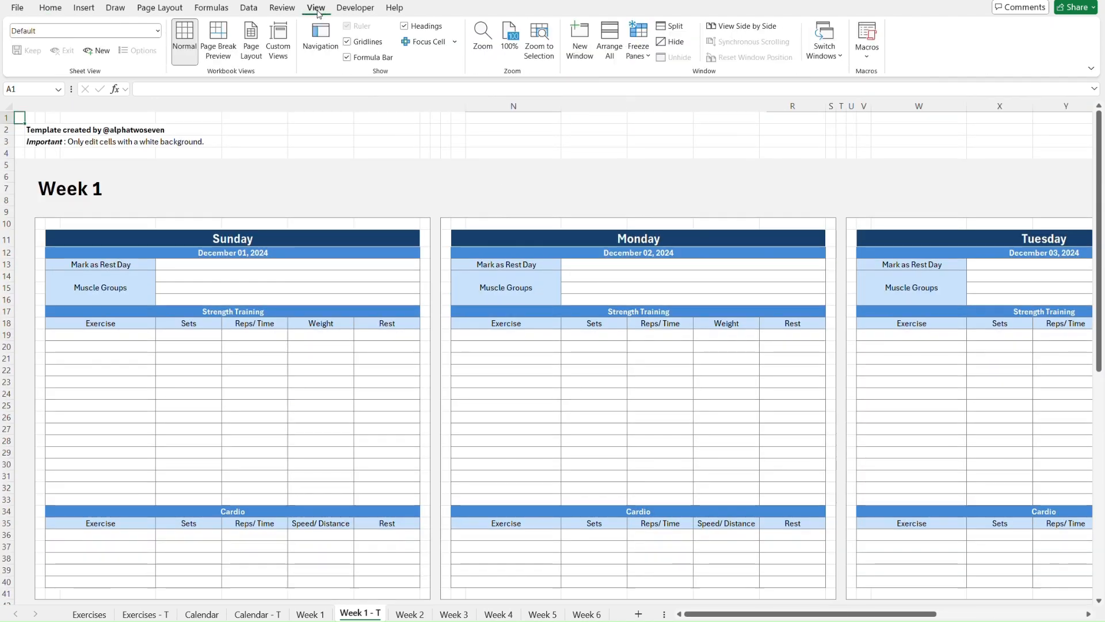
left_click(368, 42)
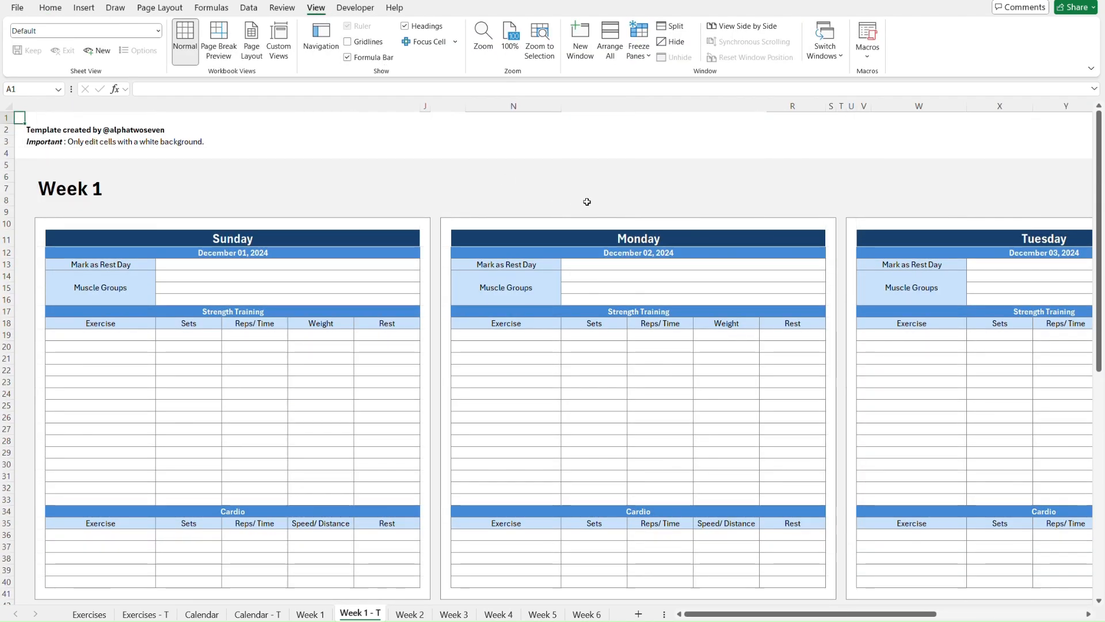
Step: Compare the full layout of the Week 1 - T sheet with the finished Week 1 sheet
key("ctrl+Page_Up")
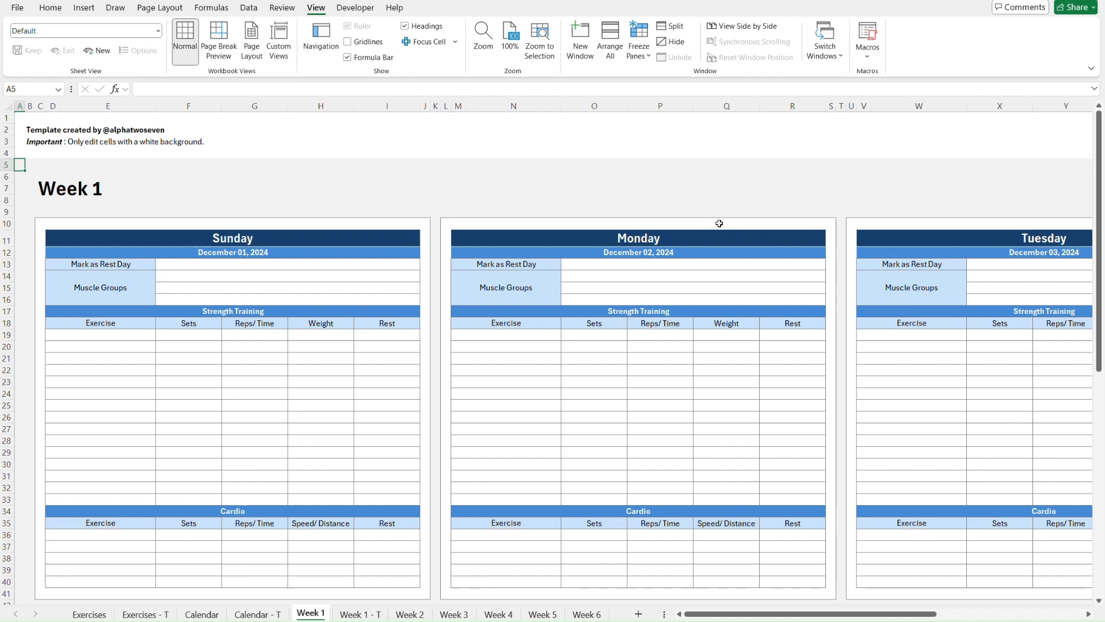
key("ctrl+Page_Down")
key("ctrl+Page_Up")
key("ctrl+Page_Down")
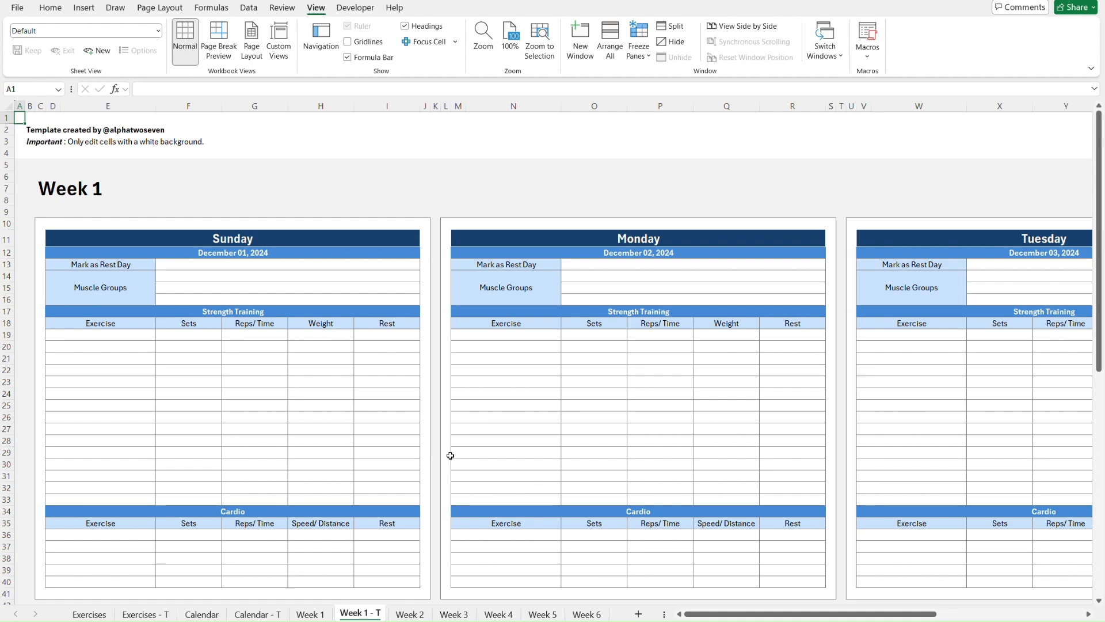
scroll(553, 345, "down", 4)
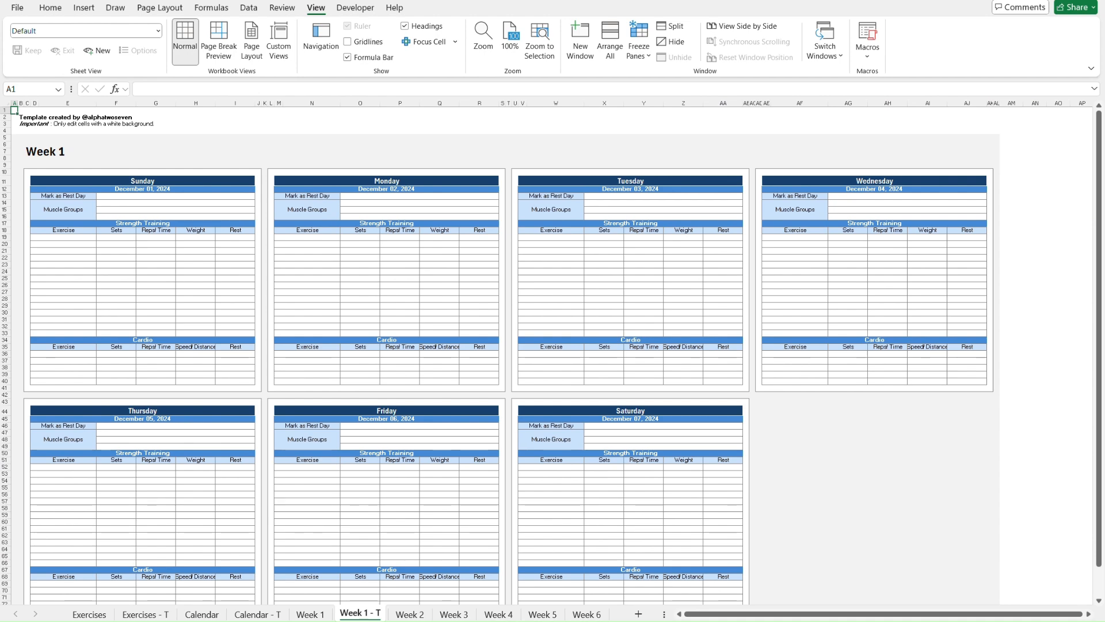
key("ctrl+Page_Up")
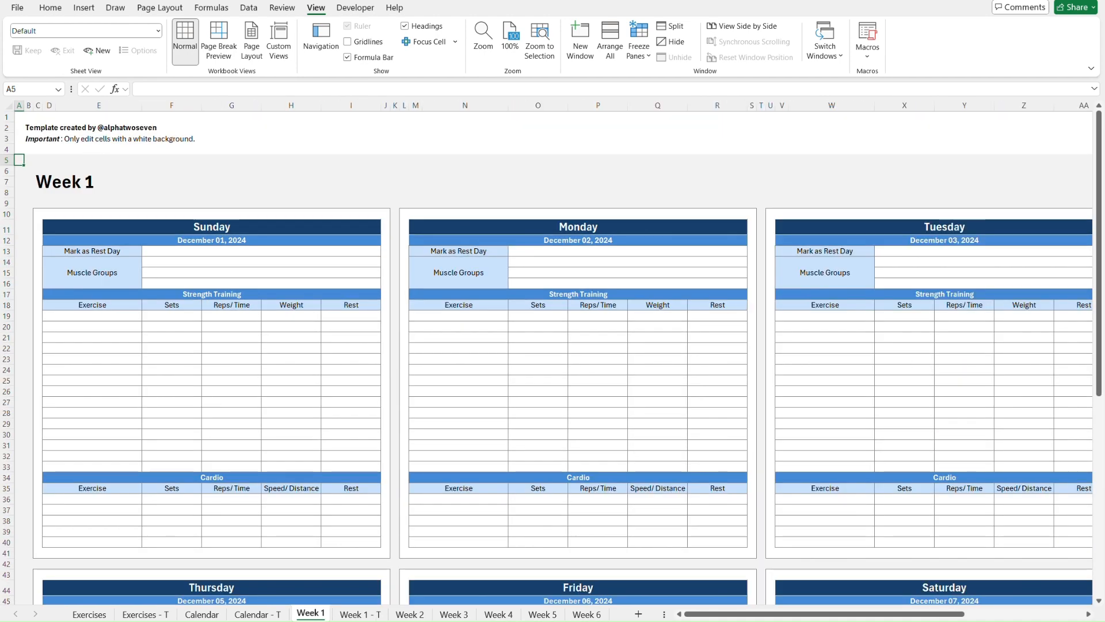
scroll(553, 346, "down", 3)
key("ctrl+Page_Down")
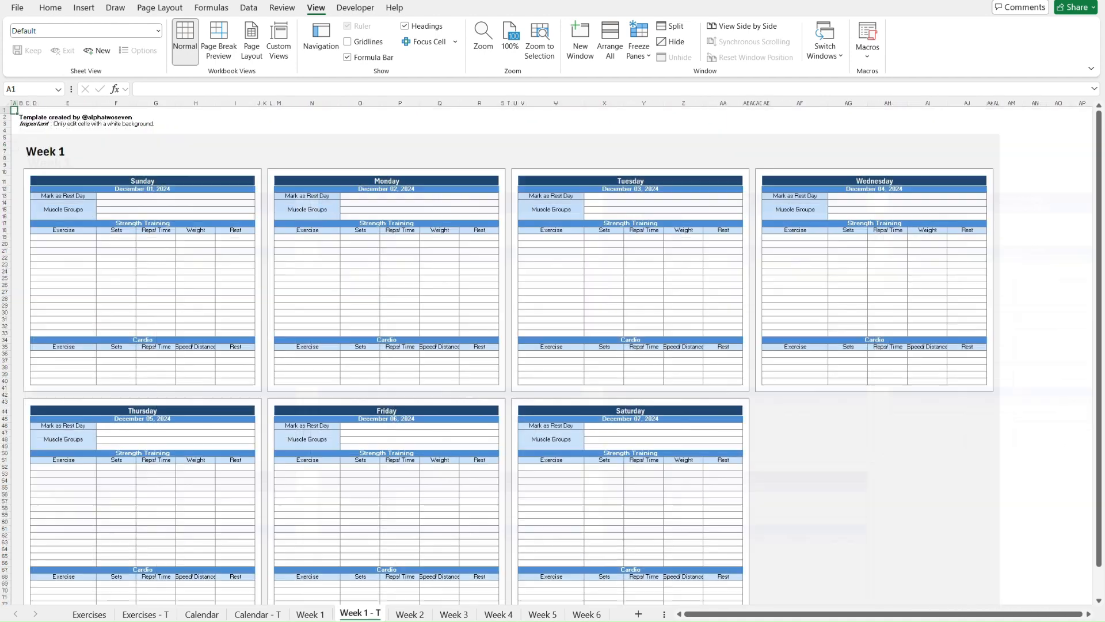
key("ctrl+Page_Up")
scroll(553, 345, "down", 3)
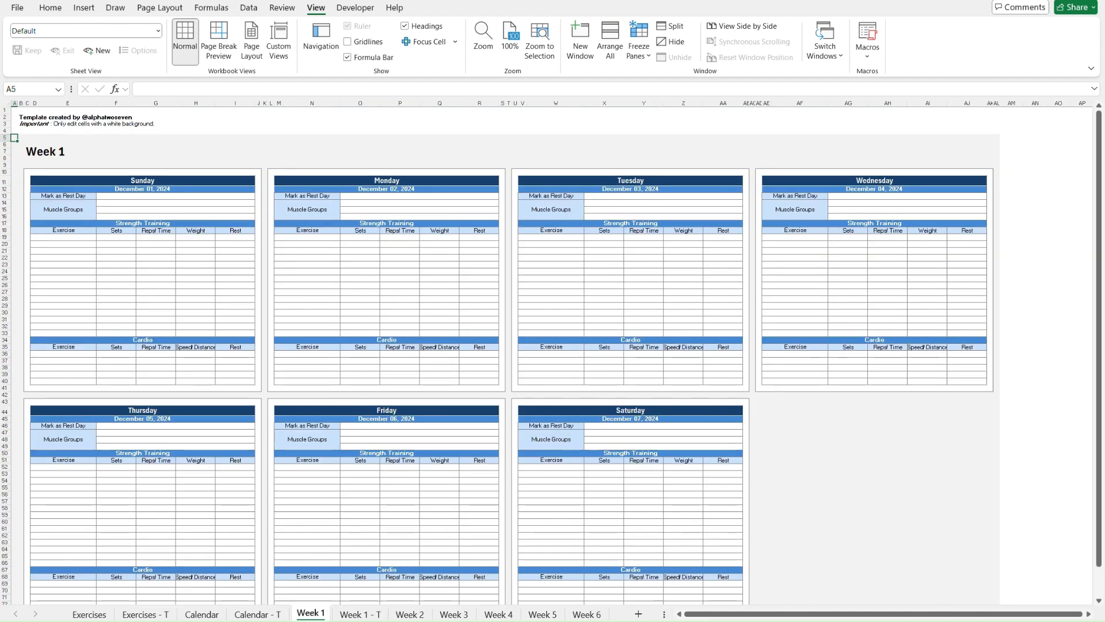
key("ctrl+Page_Down")
key("ctrl+Page_Up")
key("ctrl+Page_Down")
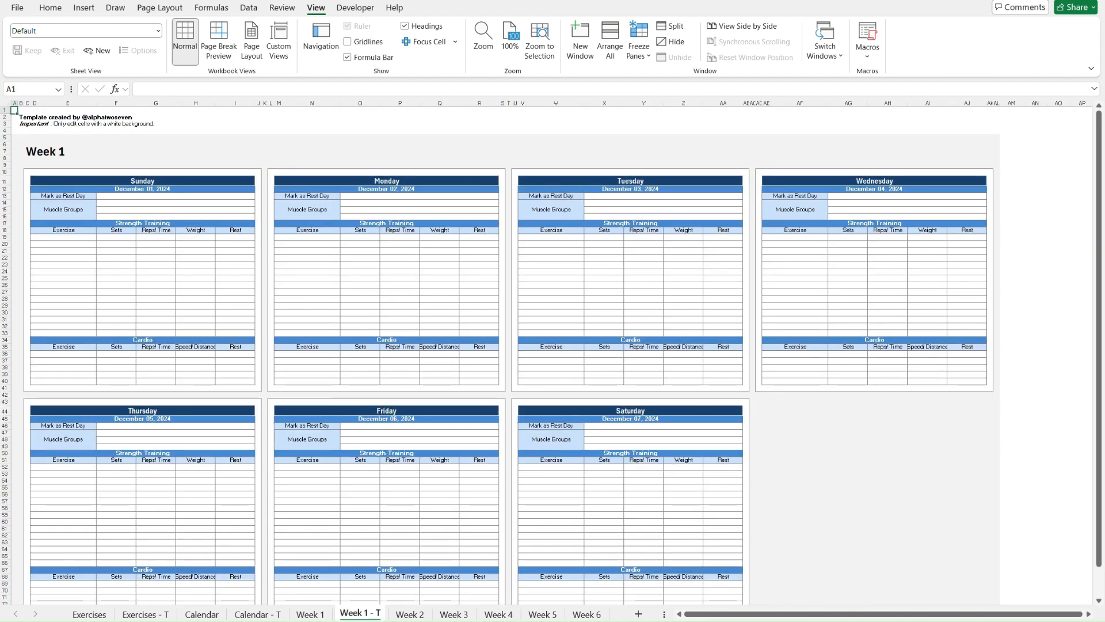
key("ctrl+Page_Up")
key("ctrl+Page_Down")
key("ctrl+Page_Up")
key("ctrl+Page_Down")
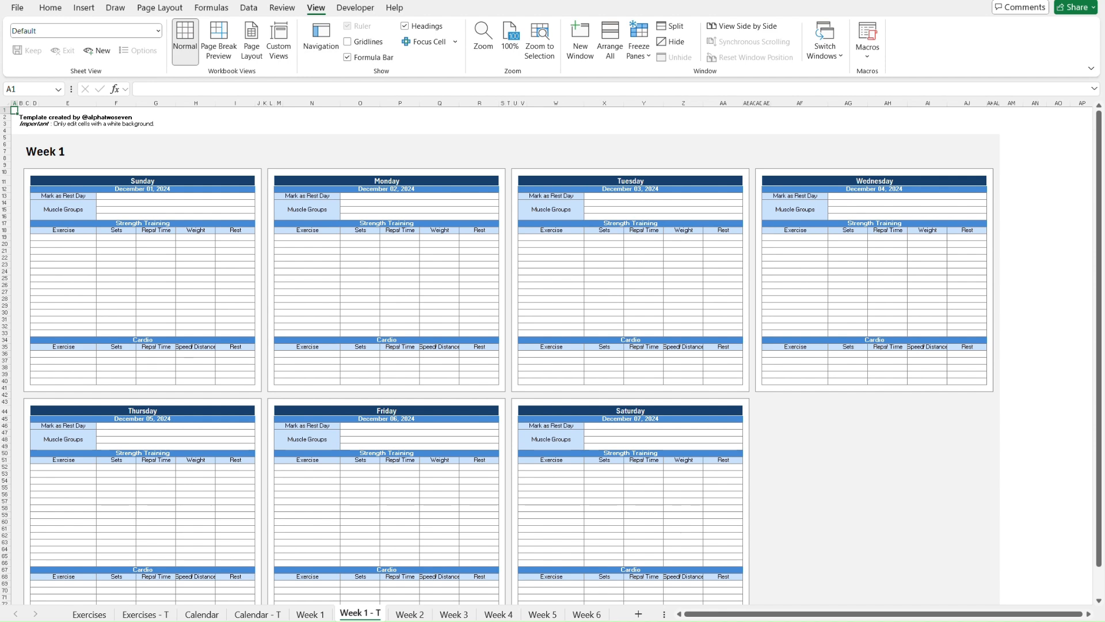
key("ctrl+Page_Up")
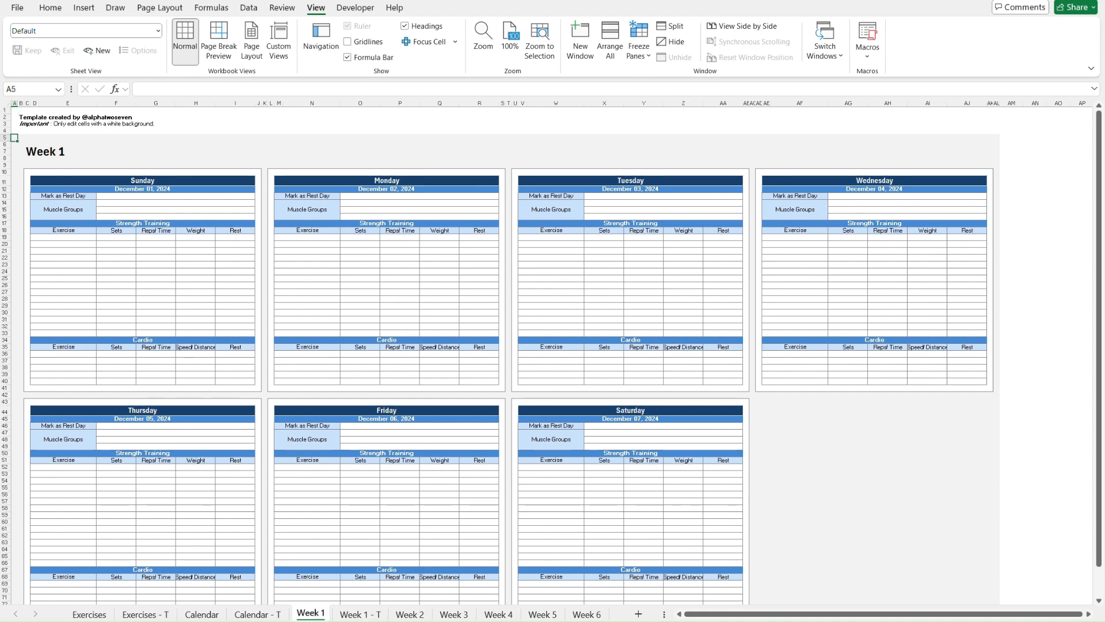
key("ctrl+Page_Down")
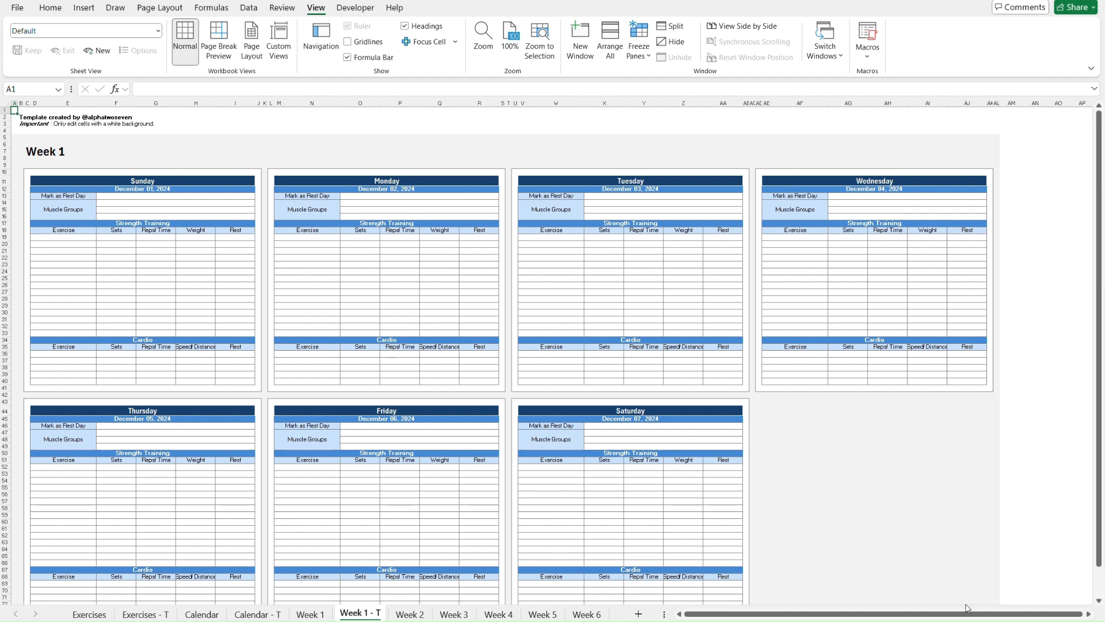
left_click(49, 8)
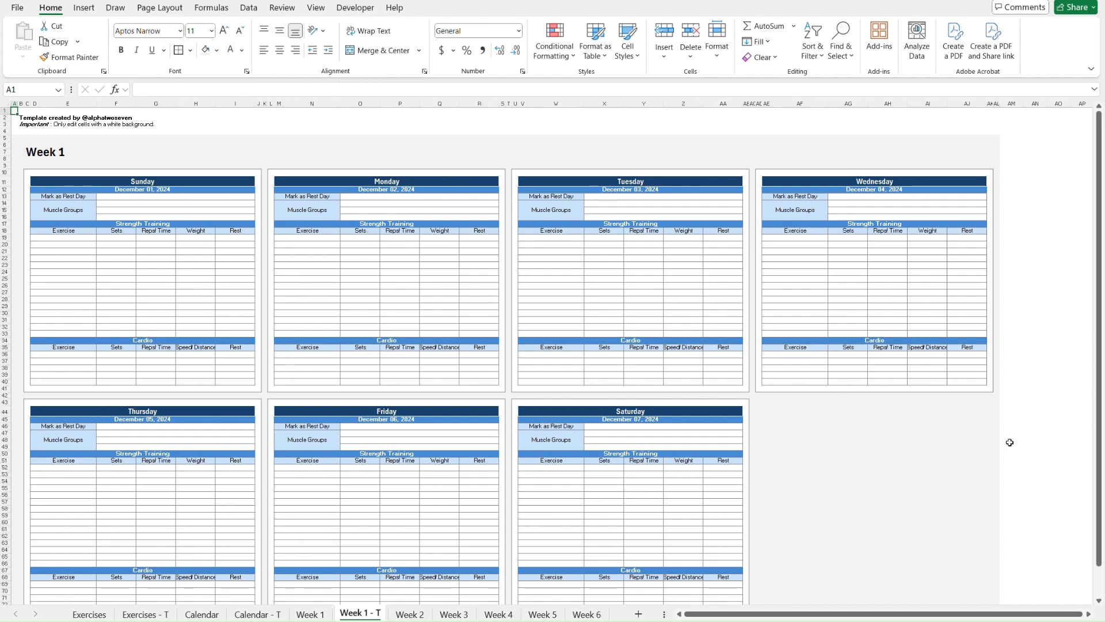
key("ctrl+Page_Down")
key("ctrl+Page_Up")
key("ctrl+Page_Up")
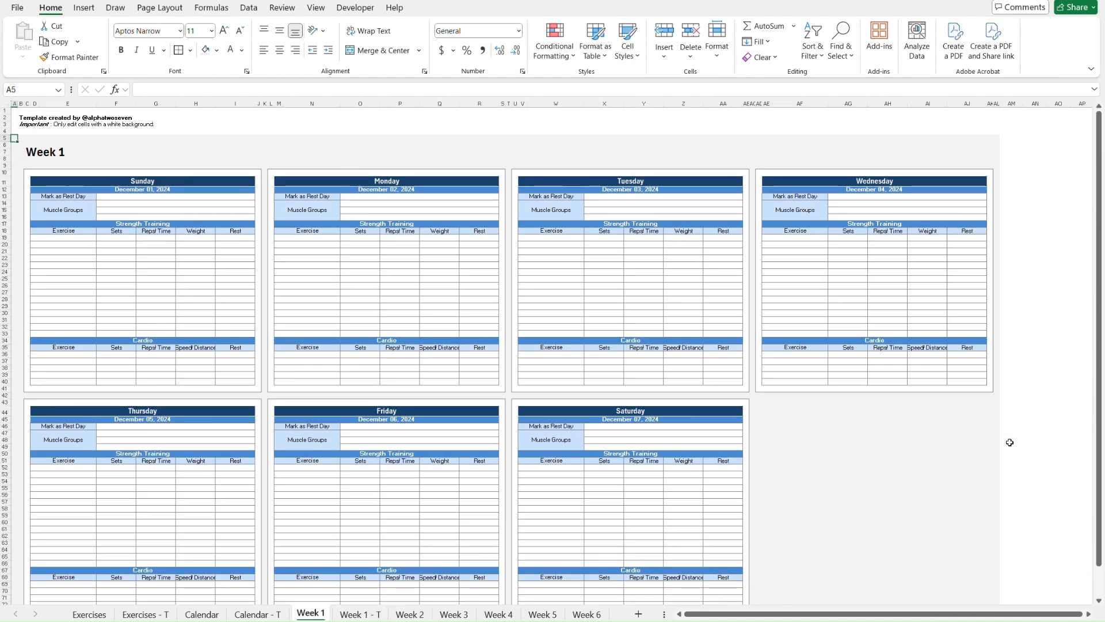
key("ctrl+Page_Down")
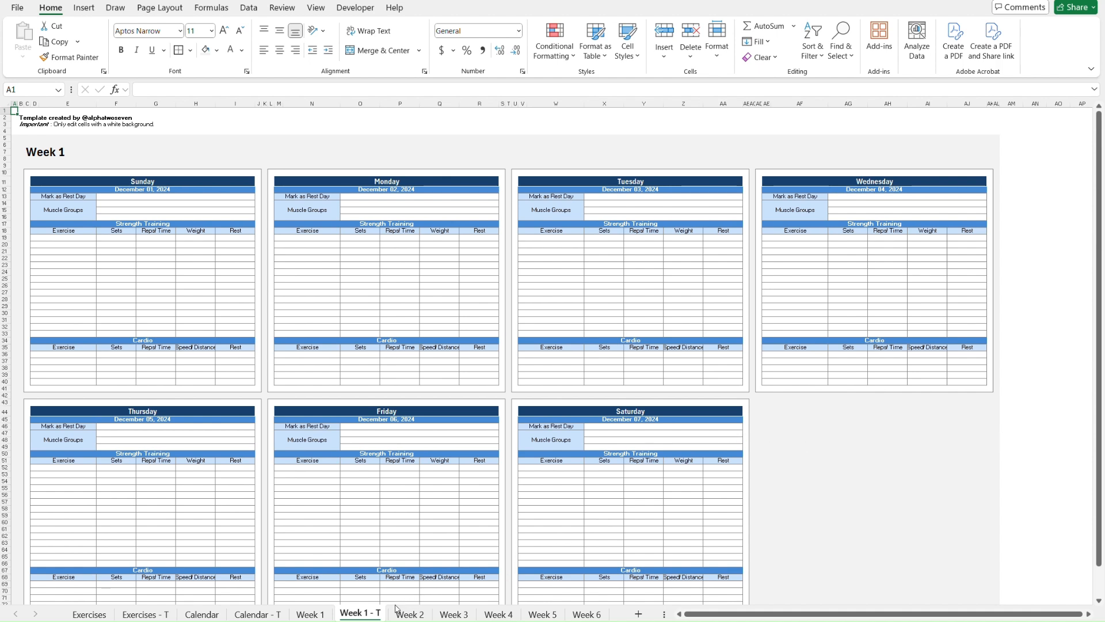
Step: Create a copy of the Week 1 - T sheet and place it before the Week 3 sheet
right_click(369, 617)
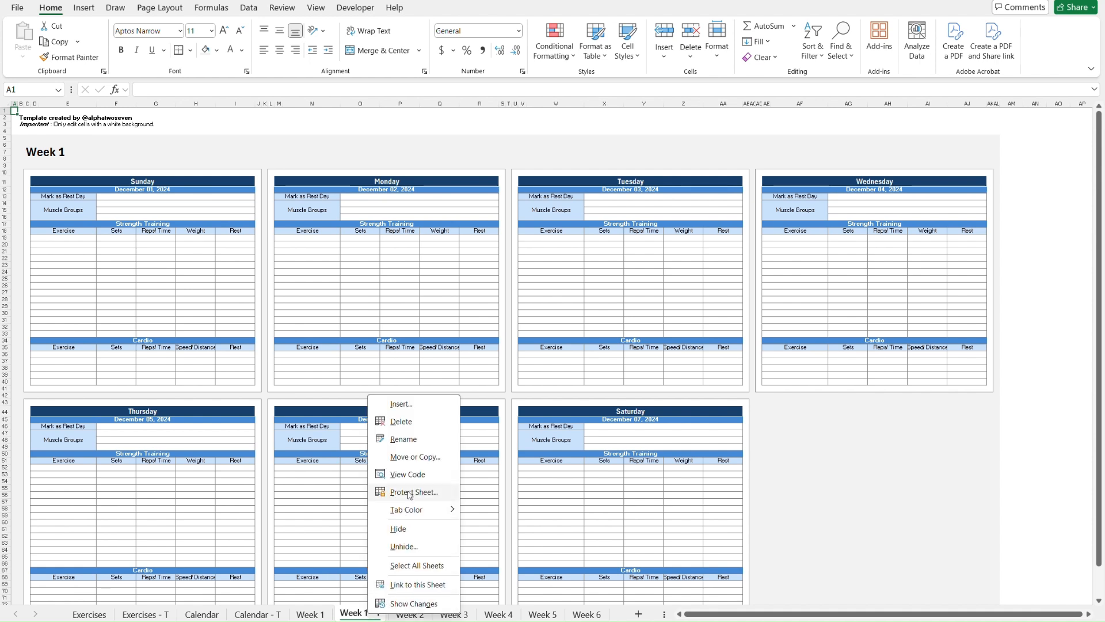
left_click(422, 464)
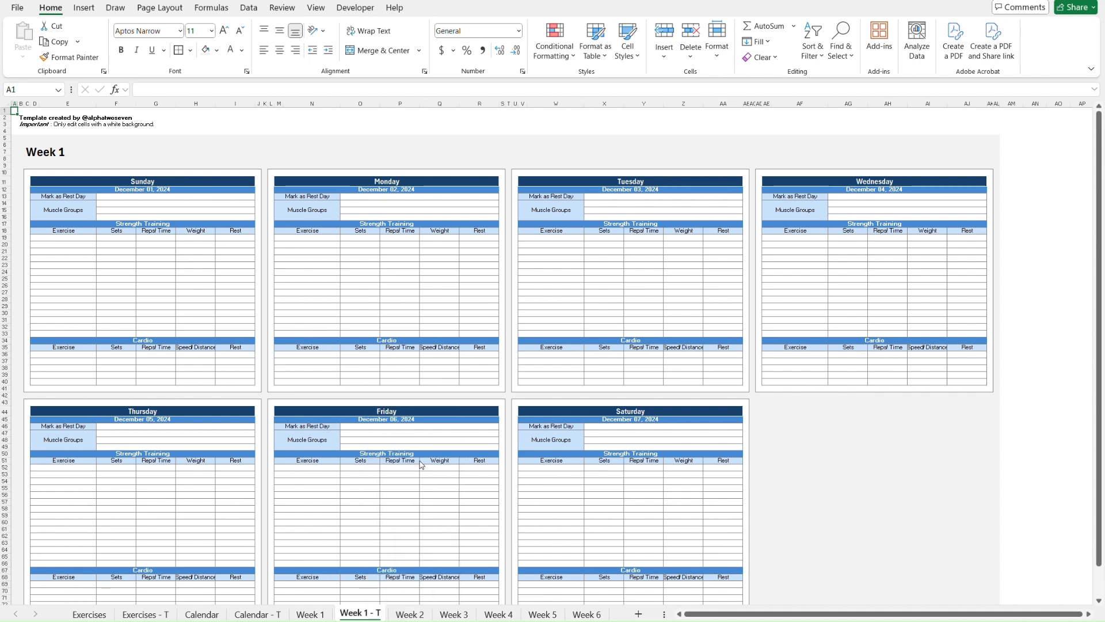
left_click(334, 533)
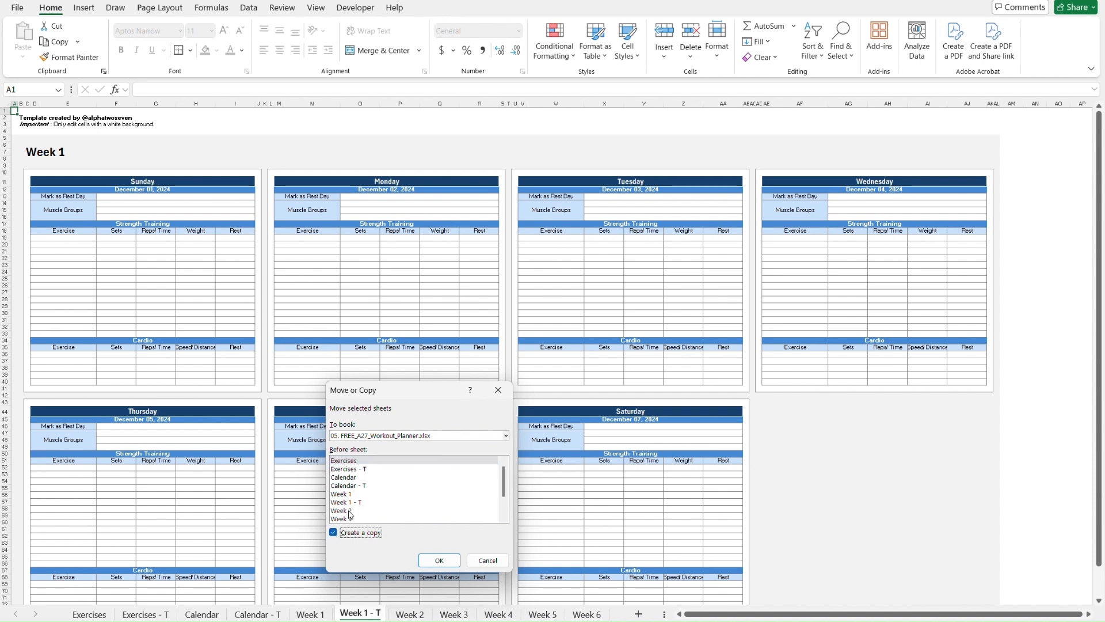
left_click(352, 519)
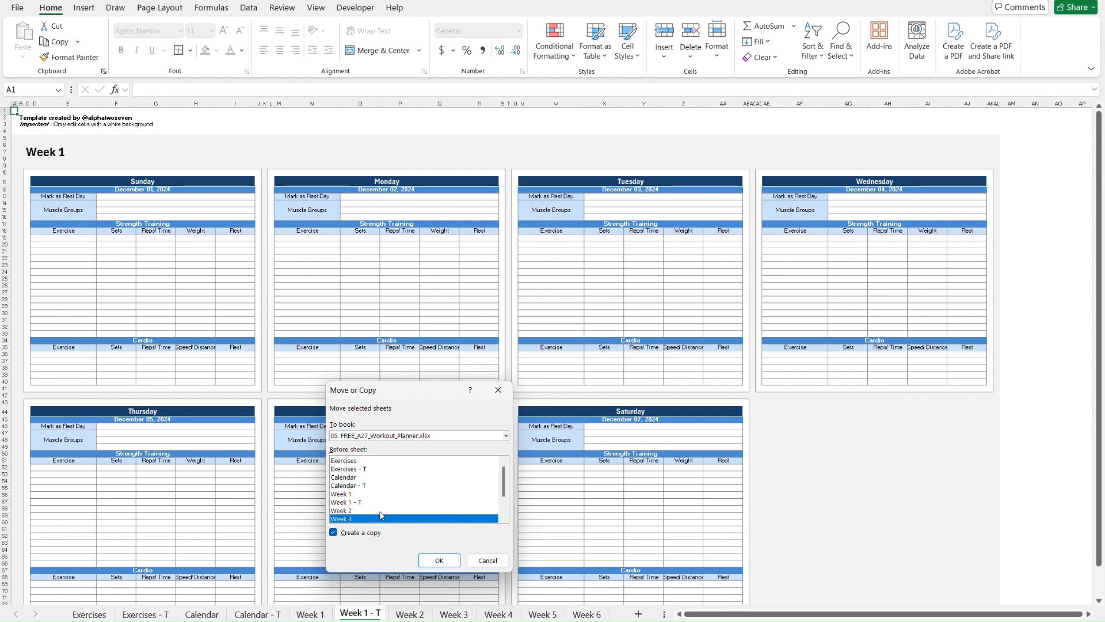
left_click(440, 560)
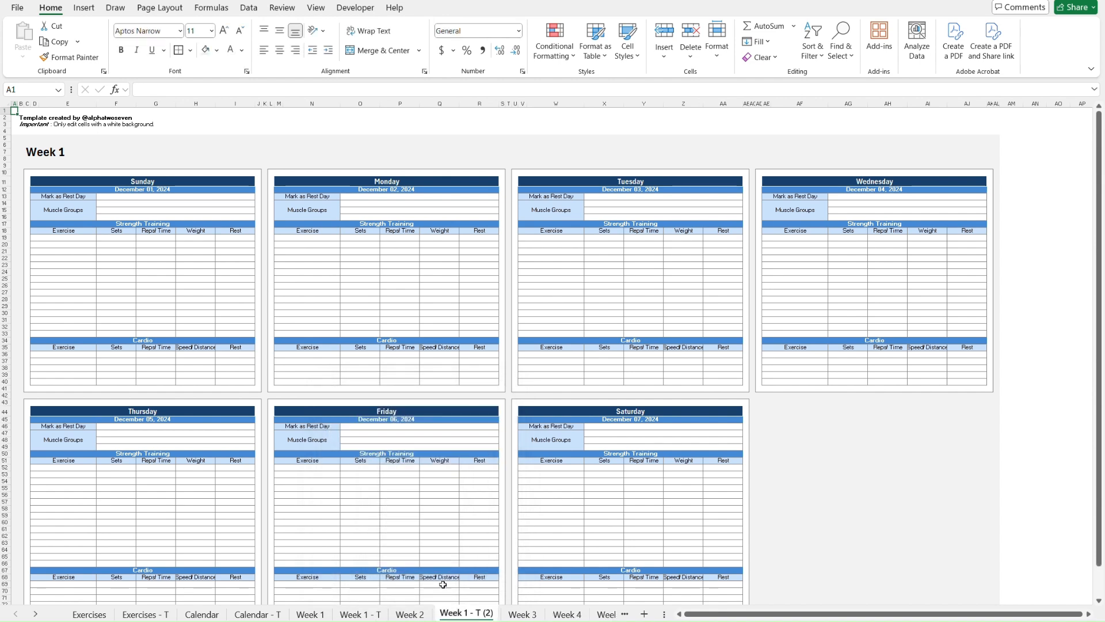
Step: Rename the copied sheet as Week 2 - T
double_click(466, 614)
left_click(468, 613)
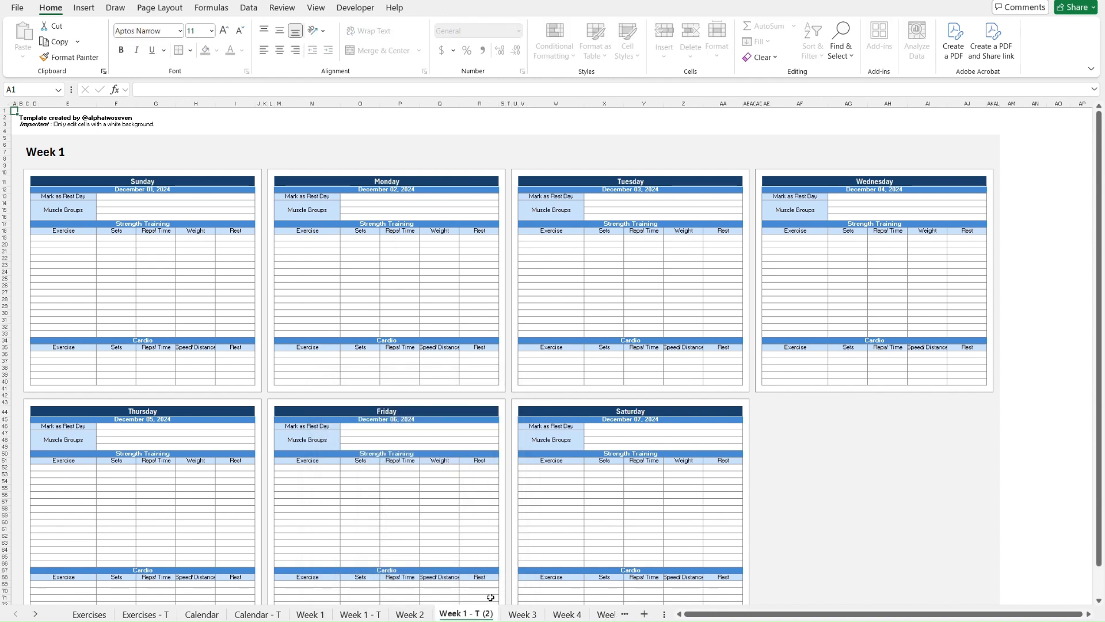
key("BackSpace")
type("2")
key("Delete")
key("Delete")
key("Delete")
key("Delete")
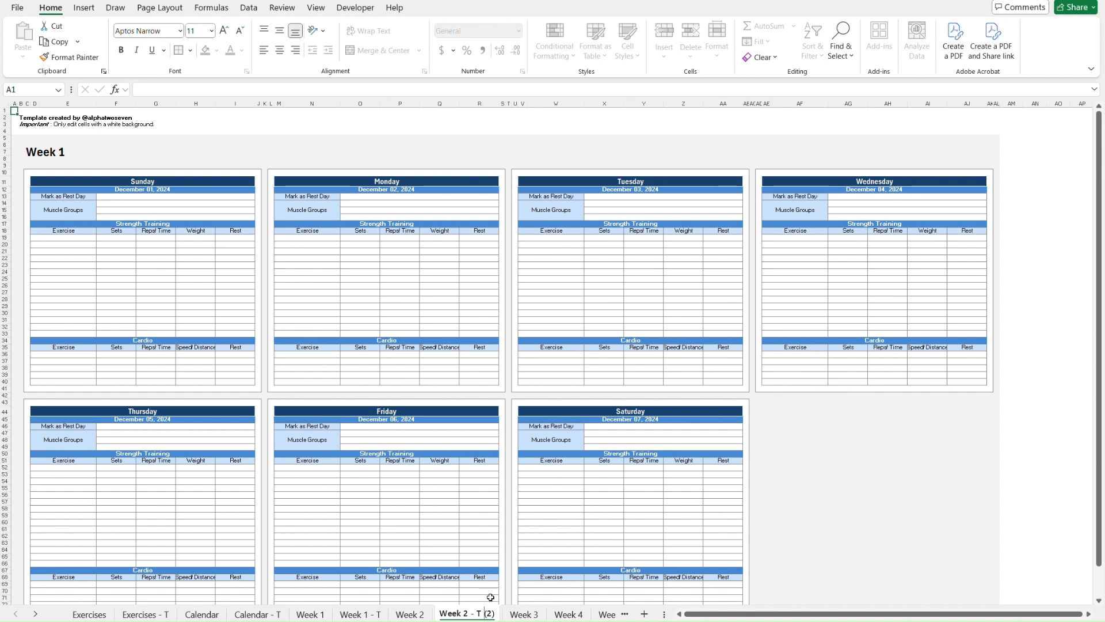
key("Return")
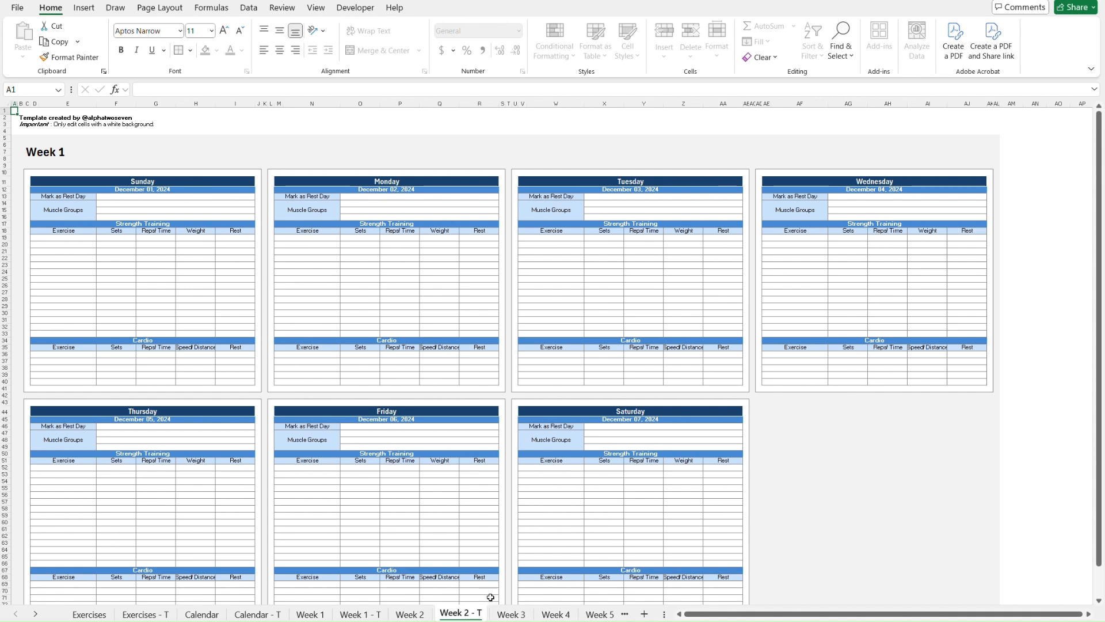
Step: Change the sheet title in cell C6 to Week 2
left_click(29, 153)
left_click(179, 90)
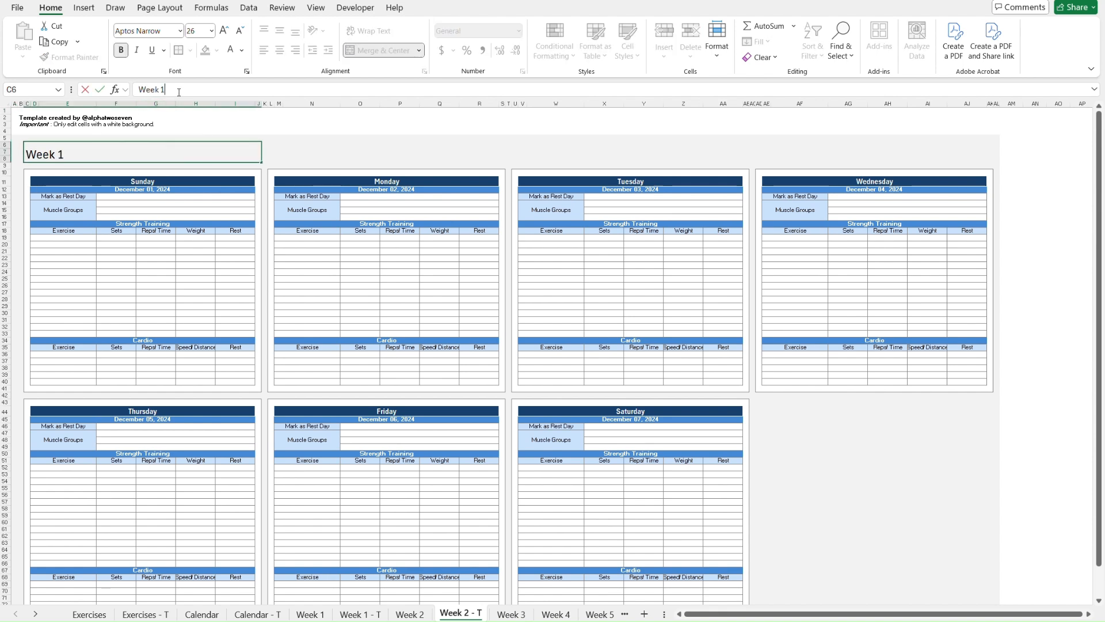
type("2")
key("Return")
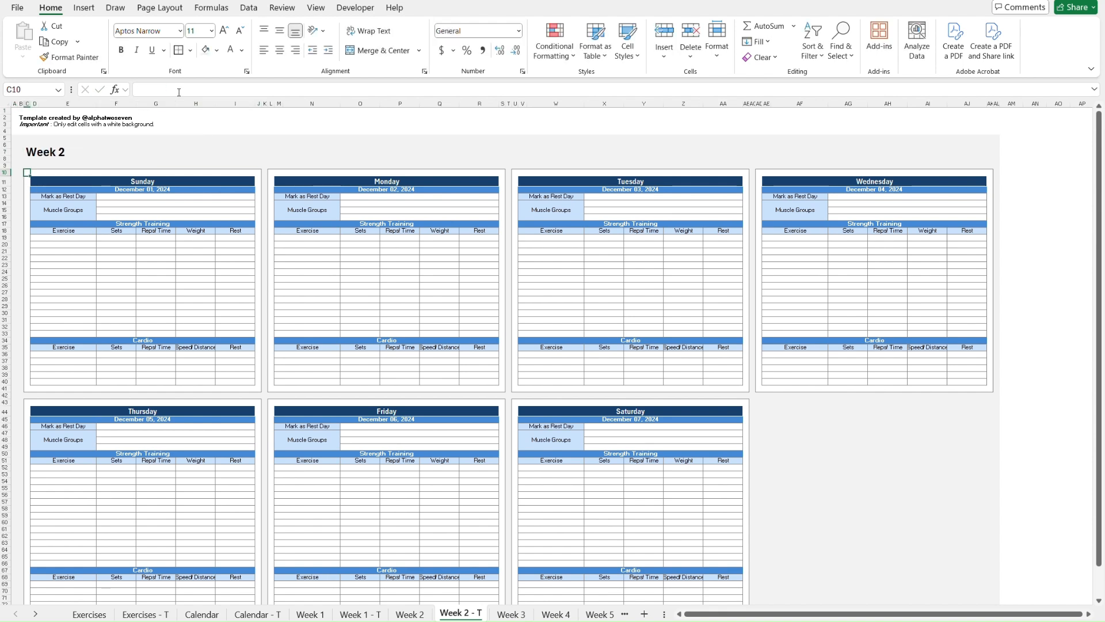
Step: Examine the Sunday date link, and on the Calendar - T sheet the date rows where Weeks 2 to 6 begin
key("Down")
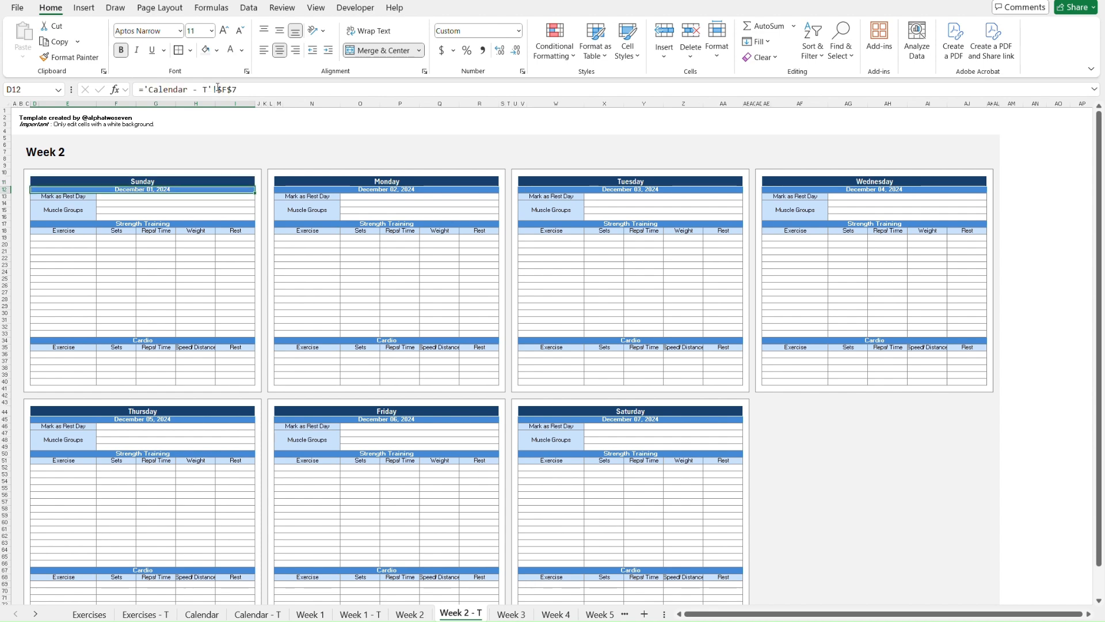
left_click(262, 614)
left_click(275, 248)
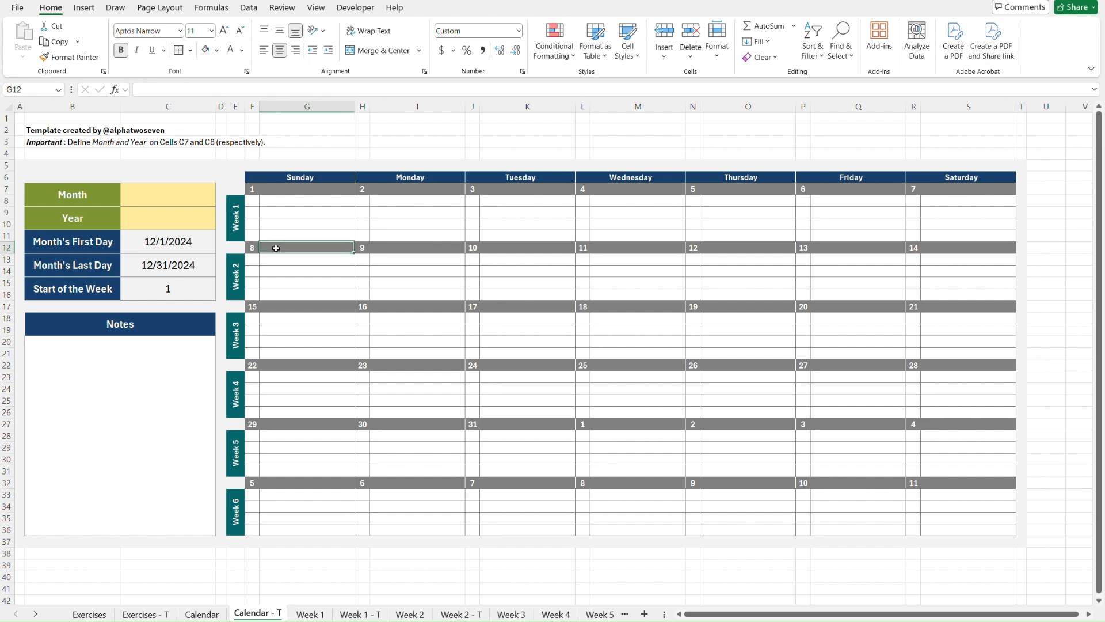
key("Left")
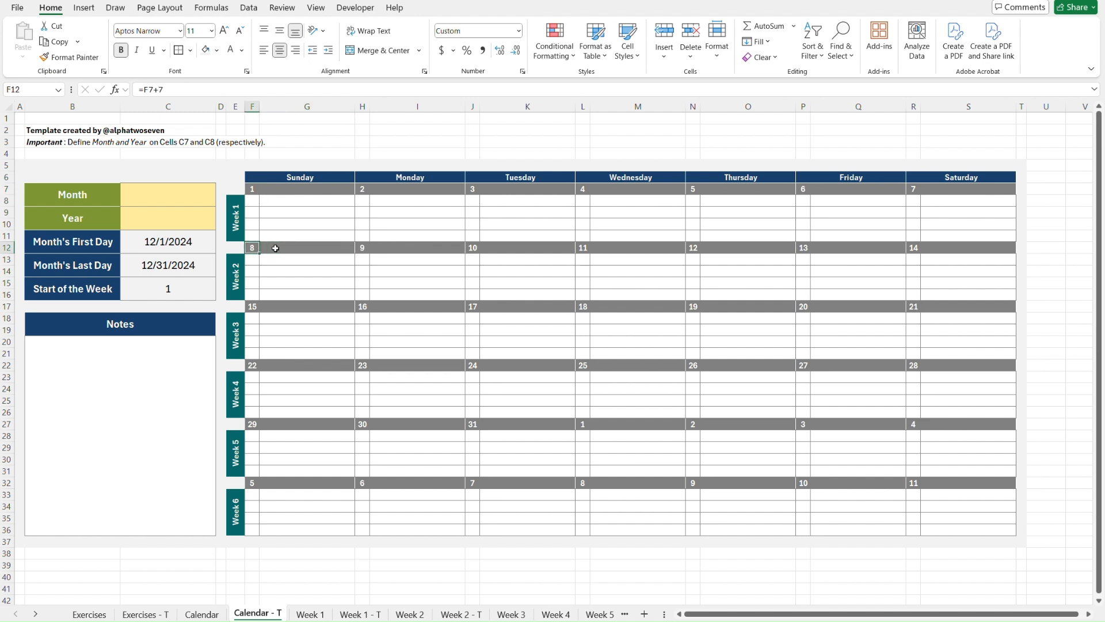
left_click(271, 308)
left_click(267, 366)
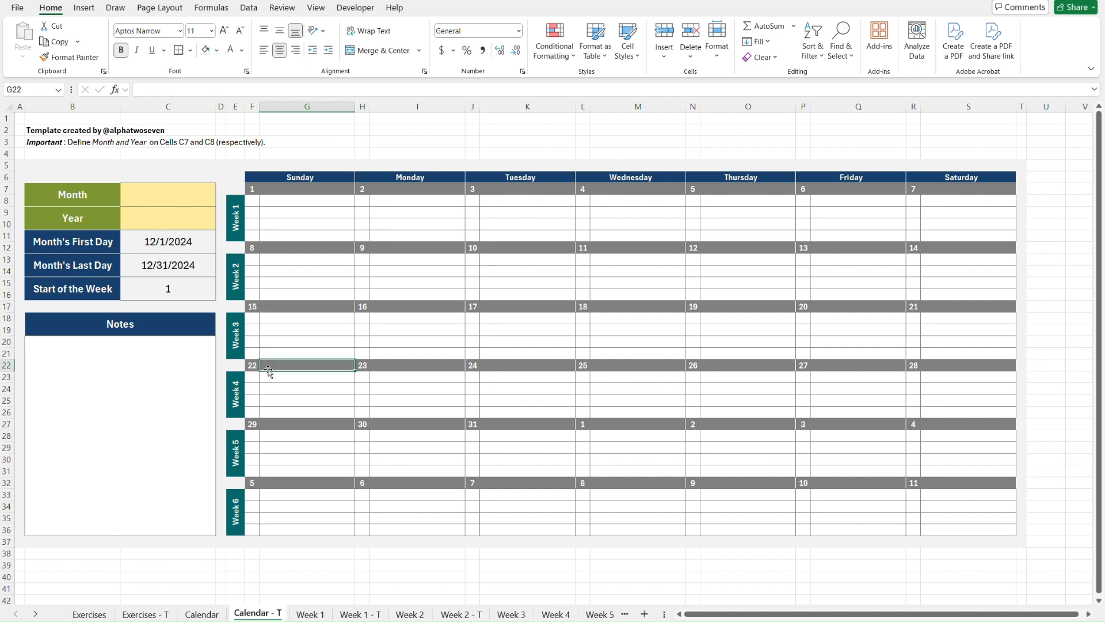
left_click(264, 412)
left_click(268, 425)
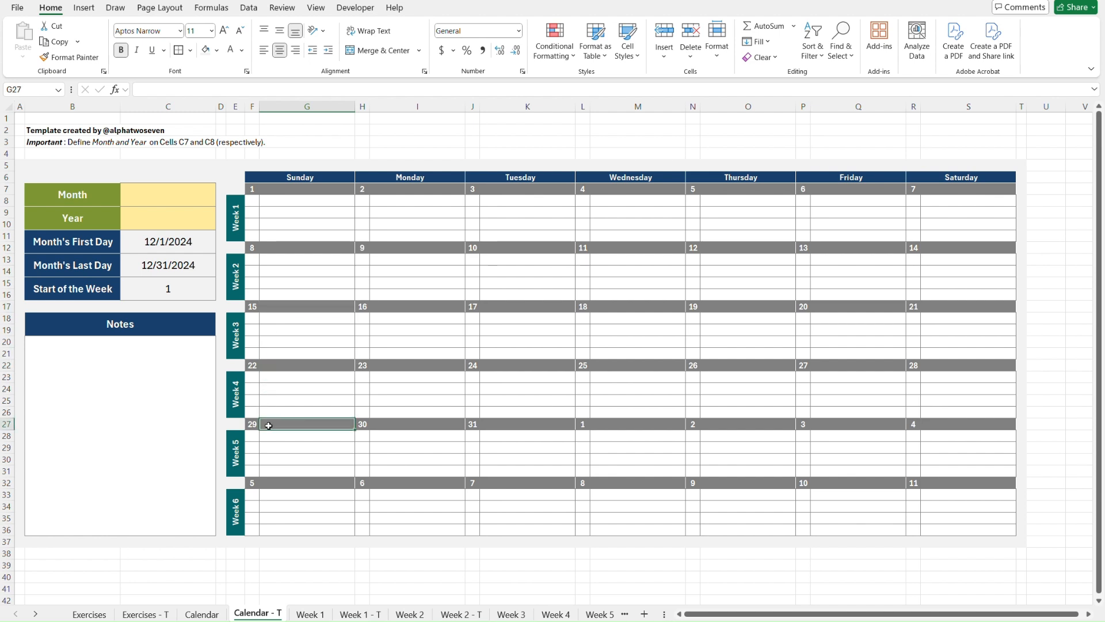
left_click(273, 484)
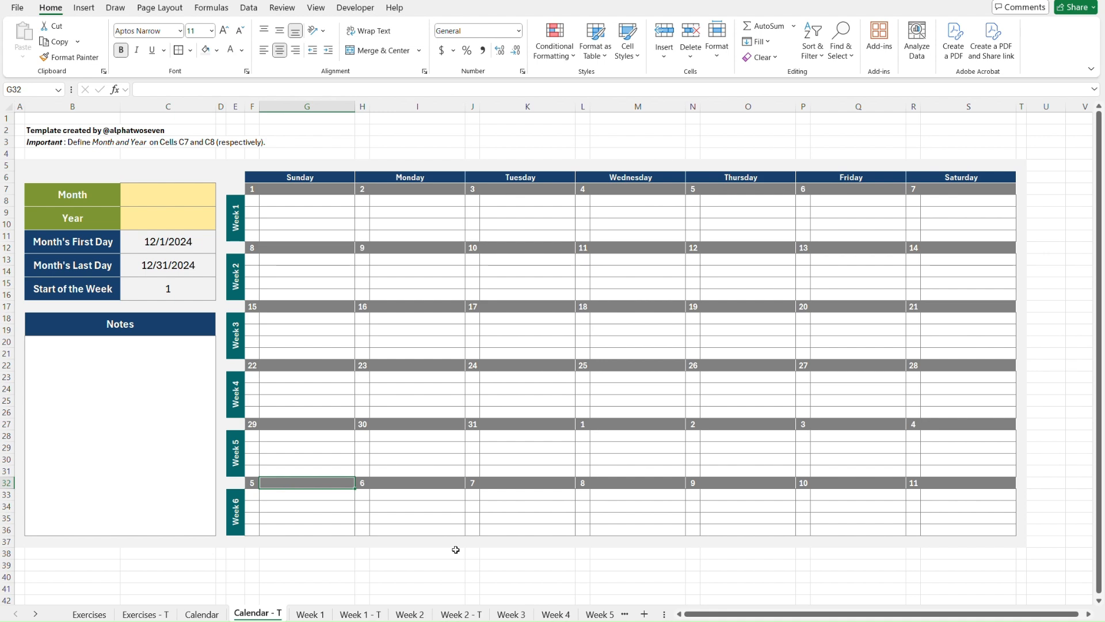
Step: On the Week 2 - T sheet, link the Sunday block's date to cell $F$12 of Calendar - T
left_click(457, 613)
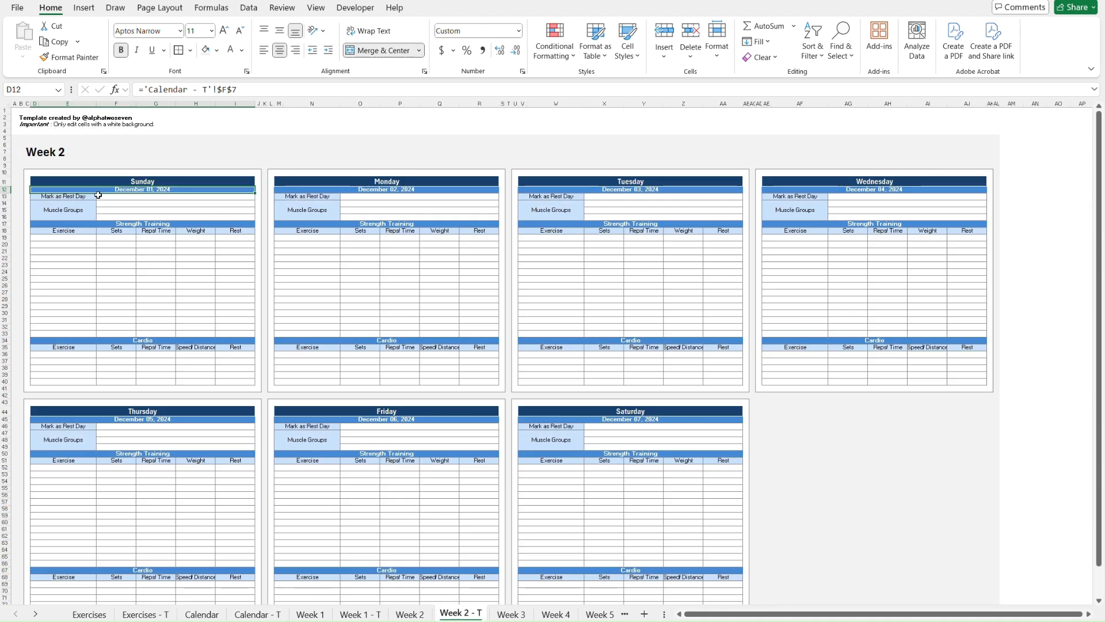
left_click(246, 89)
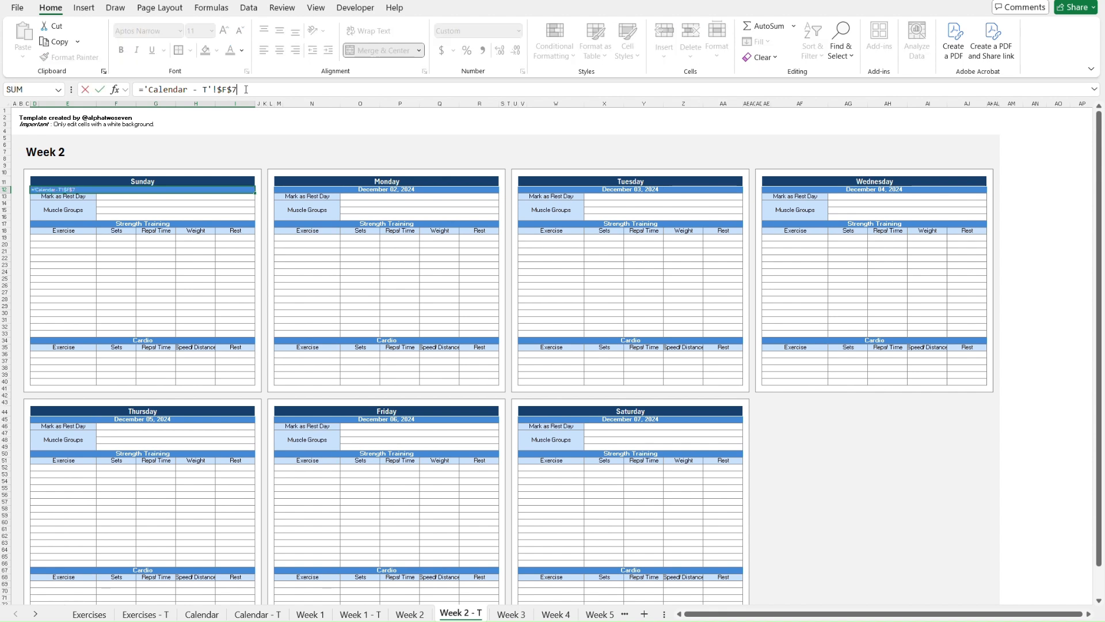
key("Return")
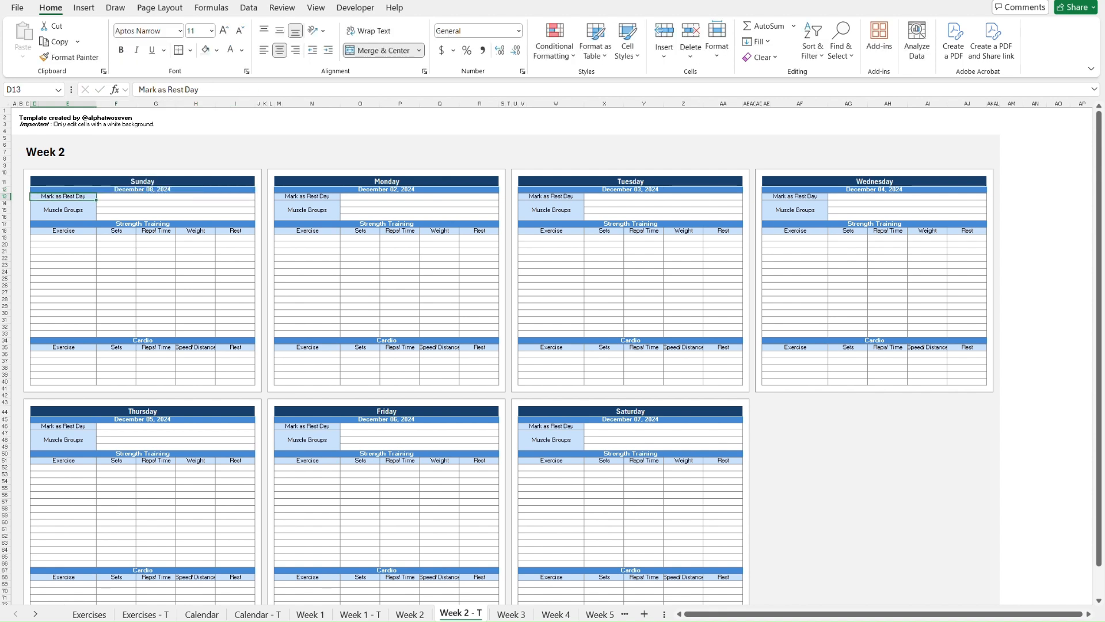
Step: Link the Monday block's date to cell $H$12 of Calendar - T
left_click(395, 188)
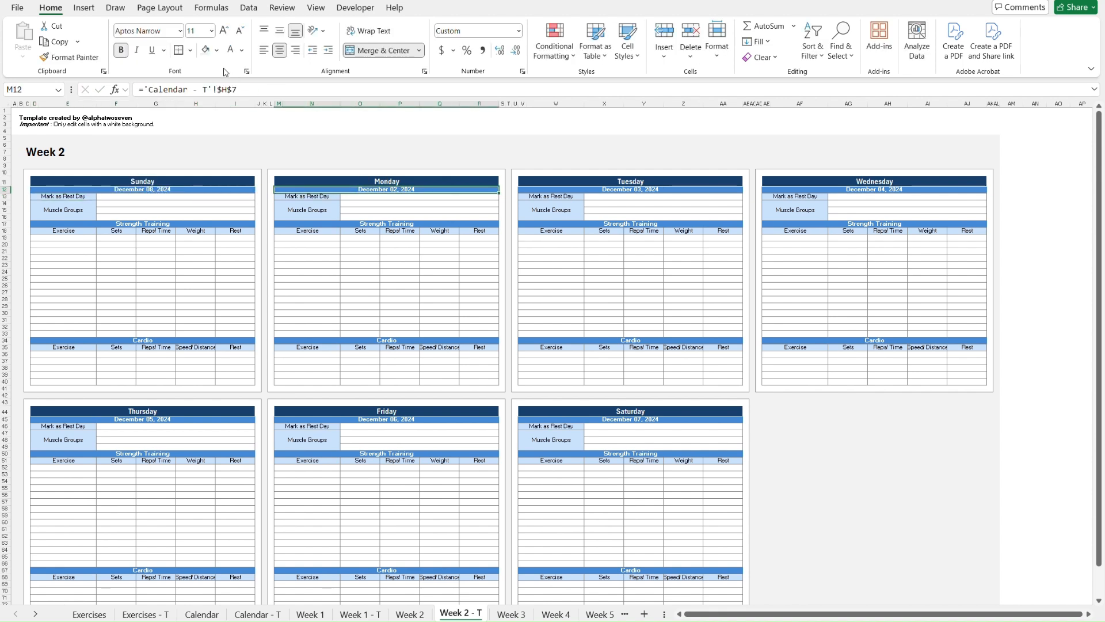
left_click(263, 86)
type("12")
key("Return")
Step: Link the Tuesday block's date to cell $J$12 of Calendar - T
key("Up")
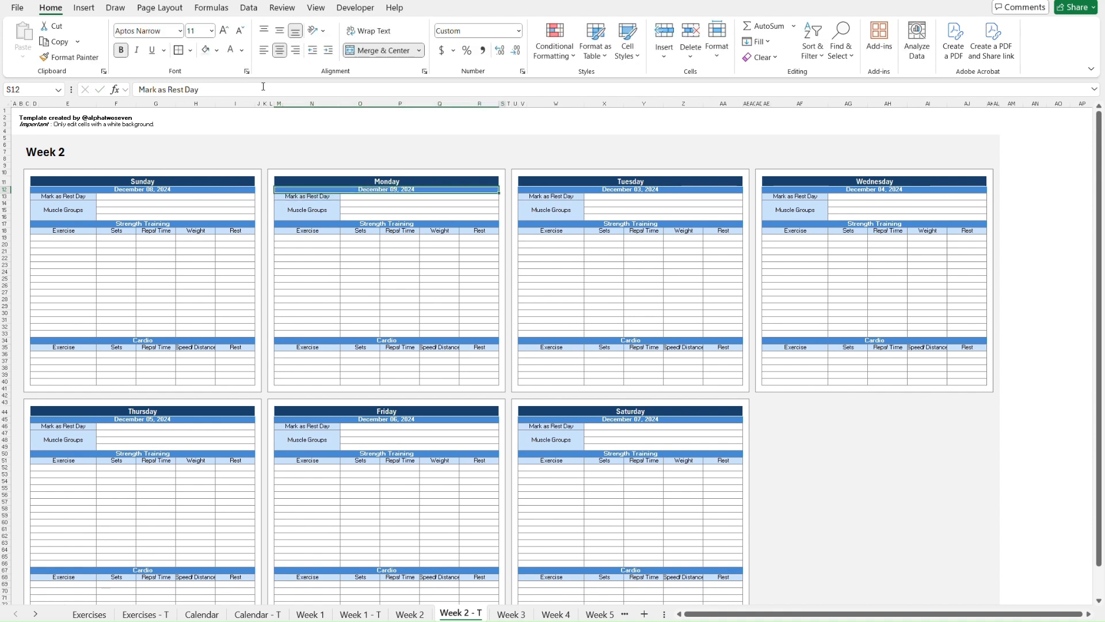
key("Right")
key("Right")
key("Right")
key("Right")
left_click(263, 86)
key("BackSpace")
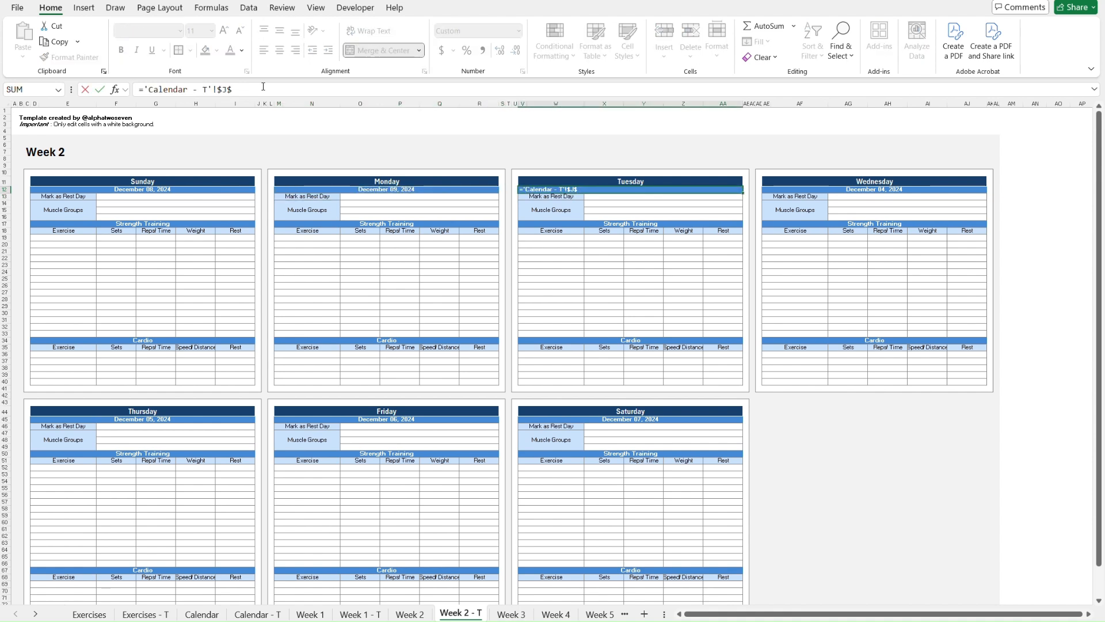
type("12")
key("Return")
Step: Link the Wednesday block's date to cell $L$12 of Calendar - T
key("Up")
key("Right")
key("Right")
key("Right")
key("Right")
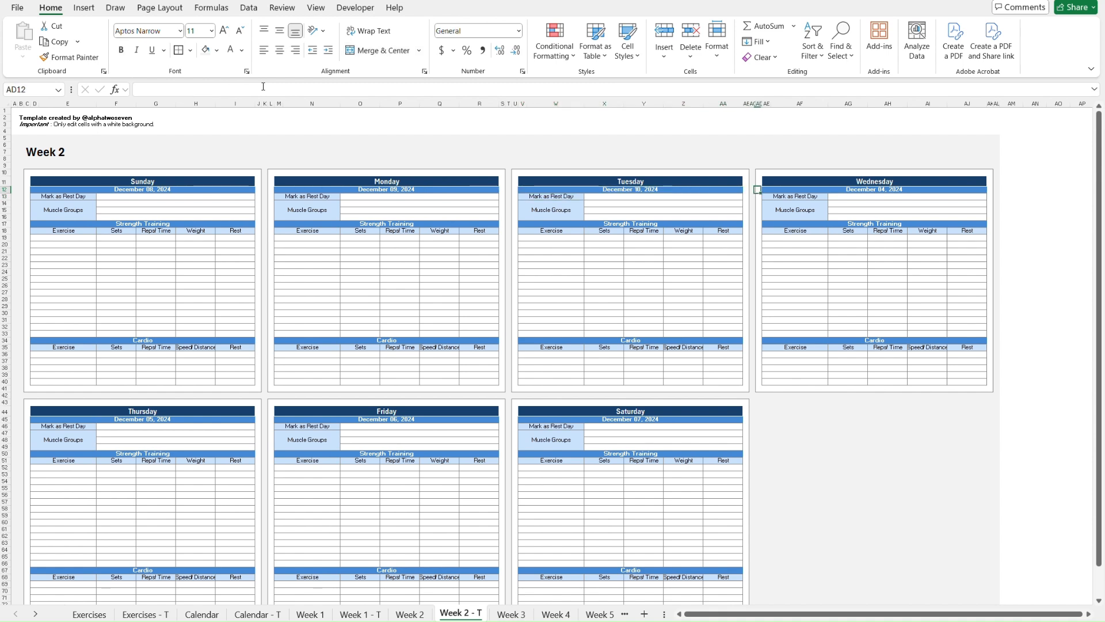
left_click(263, 86)
key("BackSpace")
type("12")
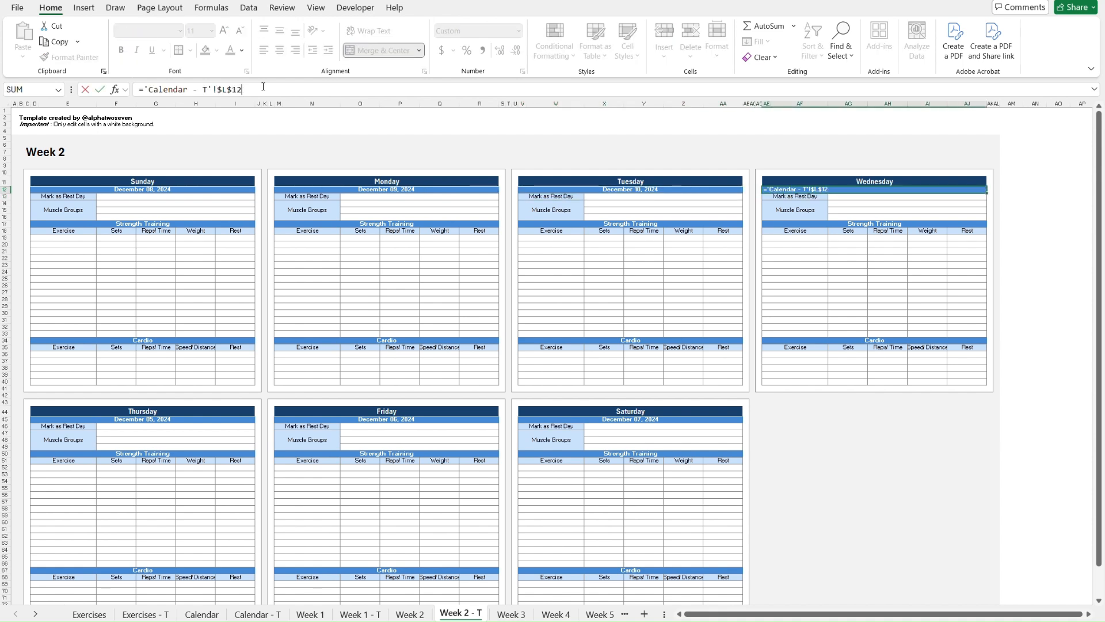
key("Return")
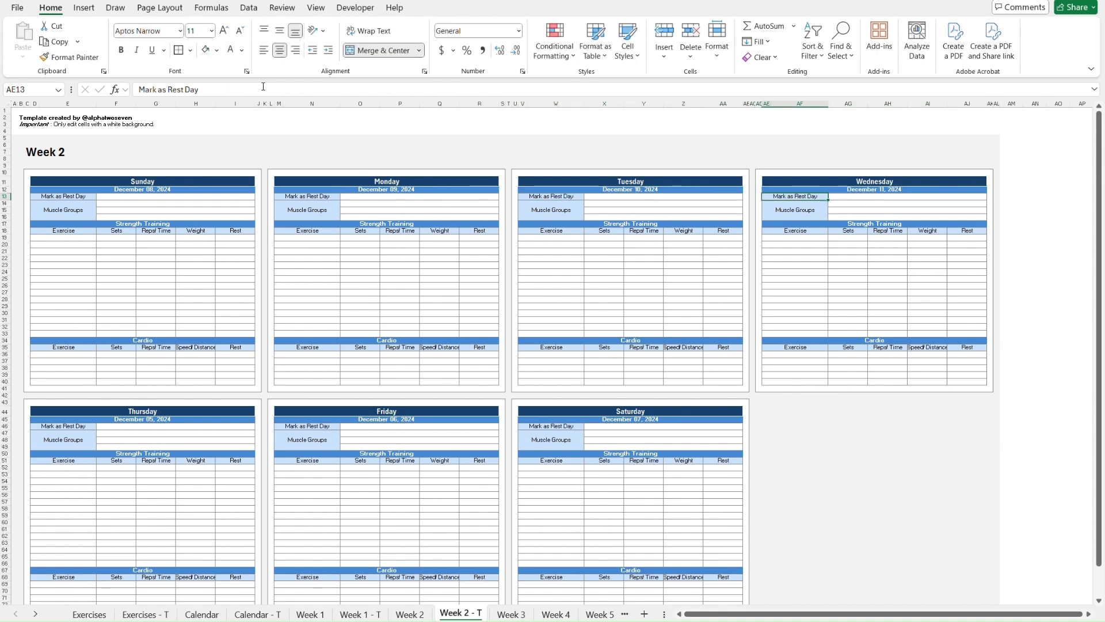
Step: Link the Thursday block's date in row 45 to cell $N$12 of Calendar - T
left_click(197, 419)
left_click(257, 88)
key("BackSpace")
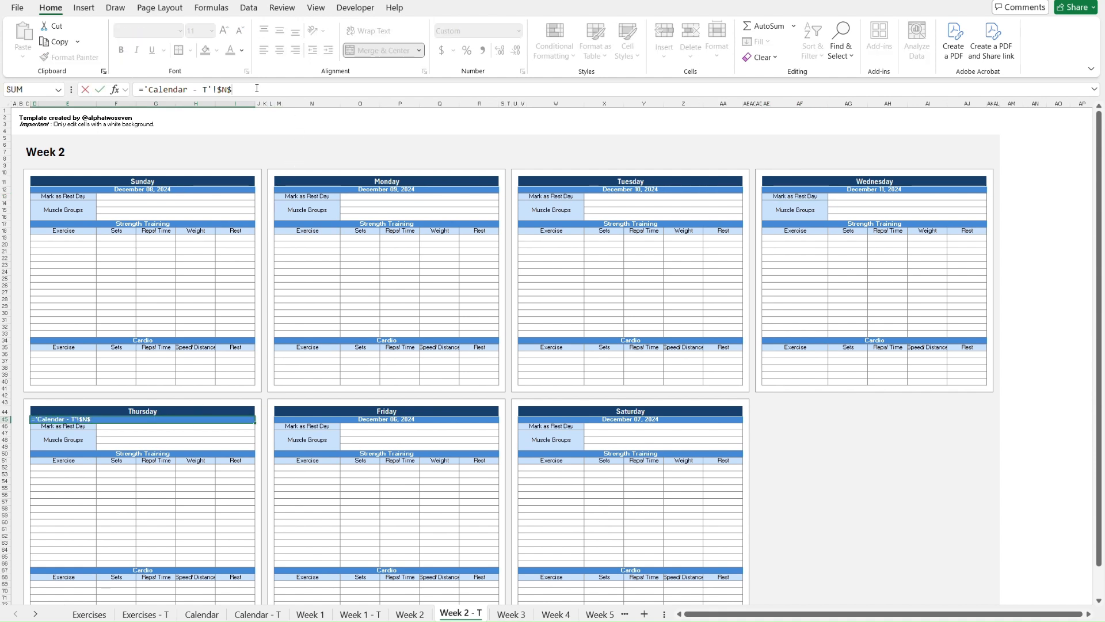
type("12")
key("Return")
Step: Link the Friday block's date to row 12 of Calendar - T, keeping its existing column reference
key("Up")
key("Right")
key("Right")
key("Right")
key("Right")
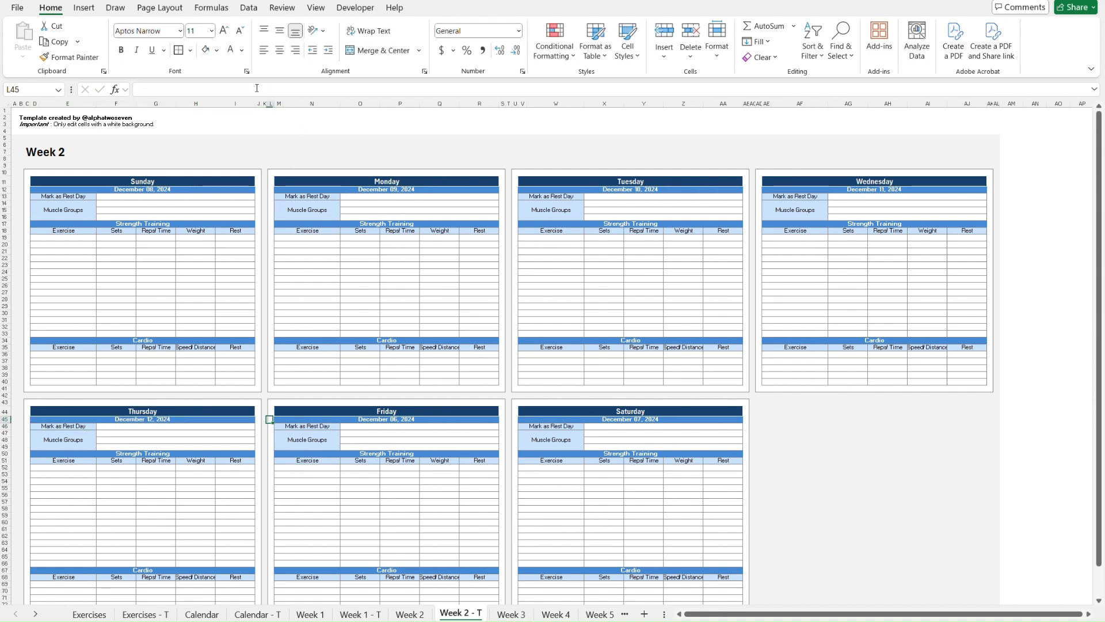
left_click(256, 88)
key("BackSpace")
type("12")
key("Return")
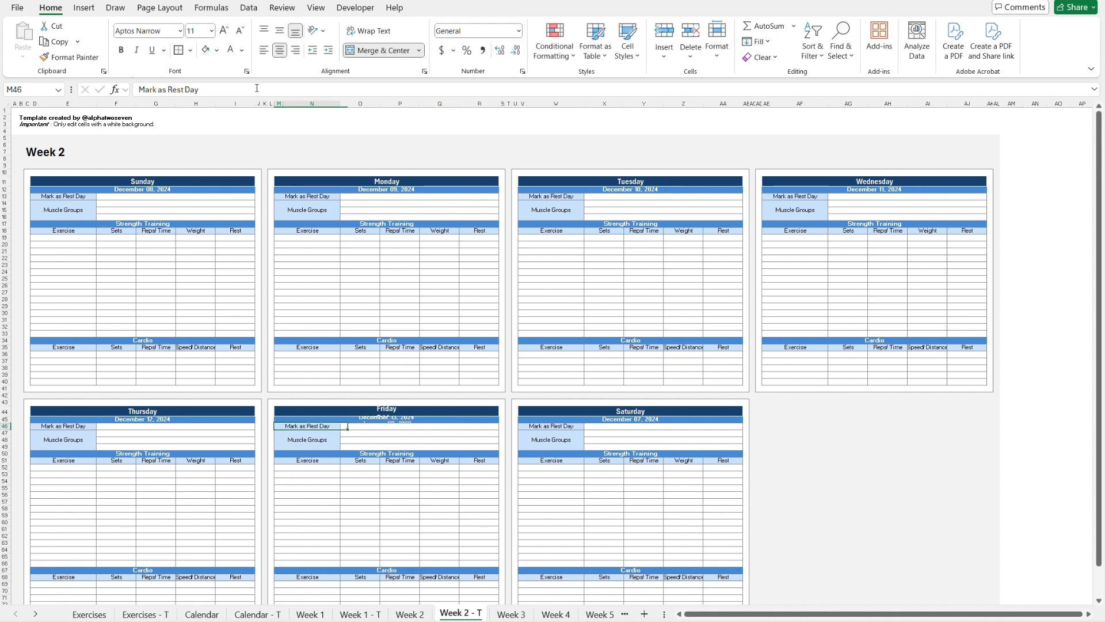
Step: Link the Saturday block's date in cell V45 to cell $R$12 of Calendar - T
key("Up")
key("Right")
key("Right")
key("Right")
key("Right")
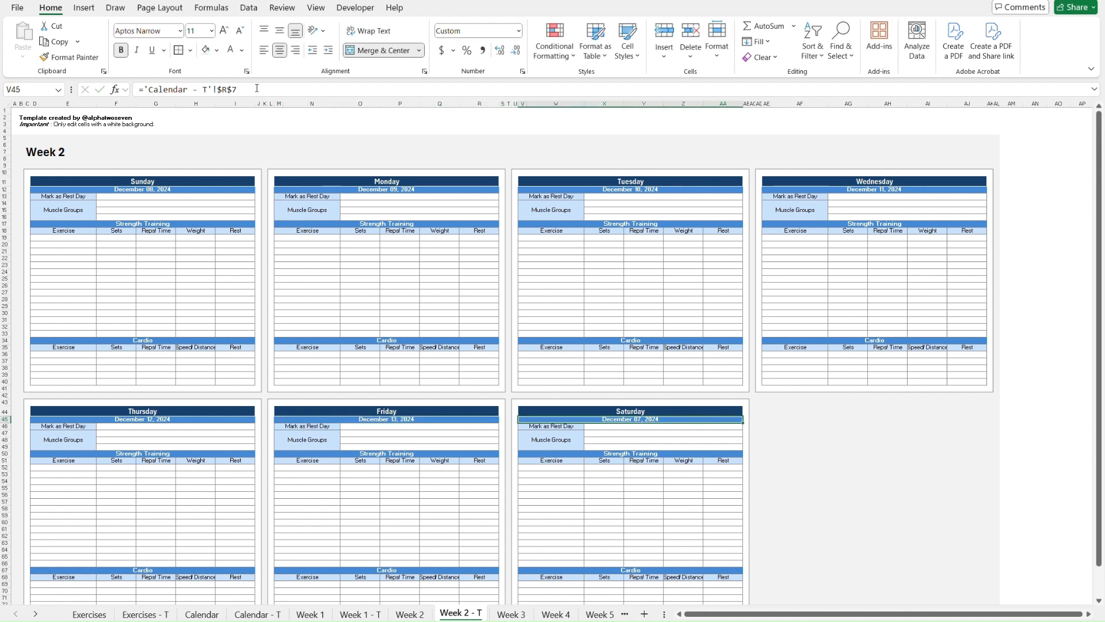
left_click(257, 88)
key("BackSpace")
type("12")
key("Return")
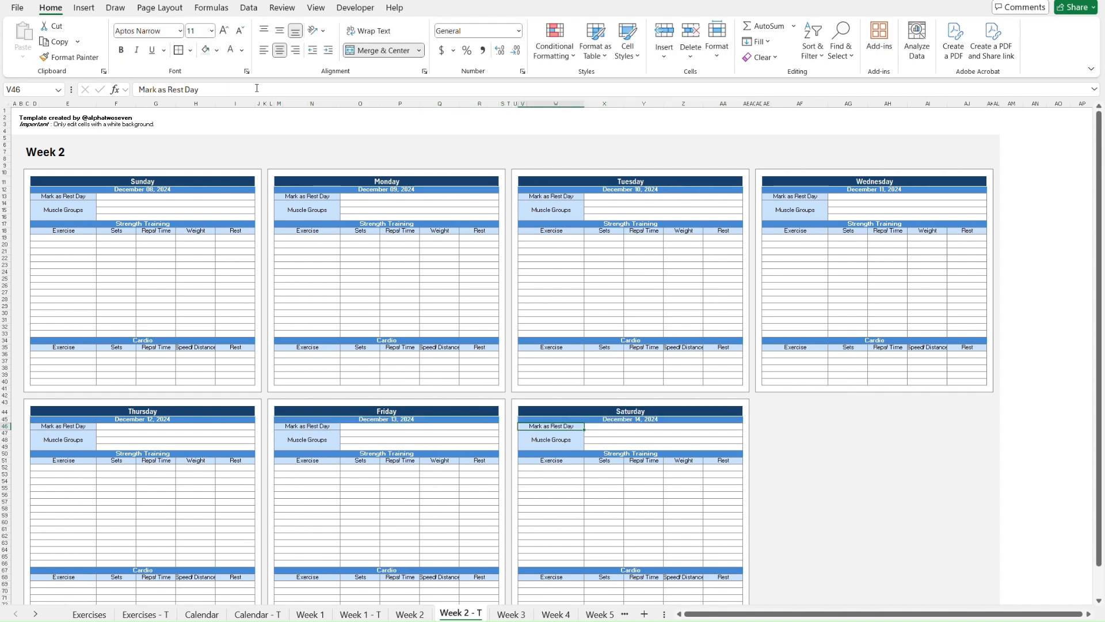
left_click(823, 454)
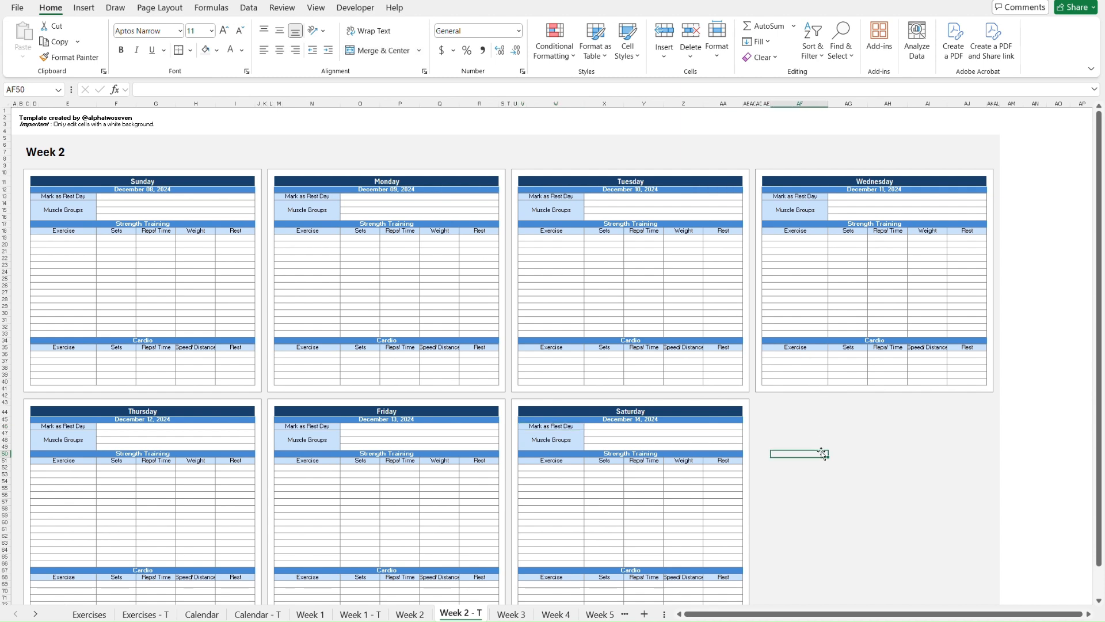
Step: Compare the layout and dates of the Week 2 - T sheet with the finished Week 2 sheet
key("ctrl+Page_Up")
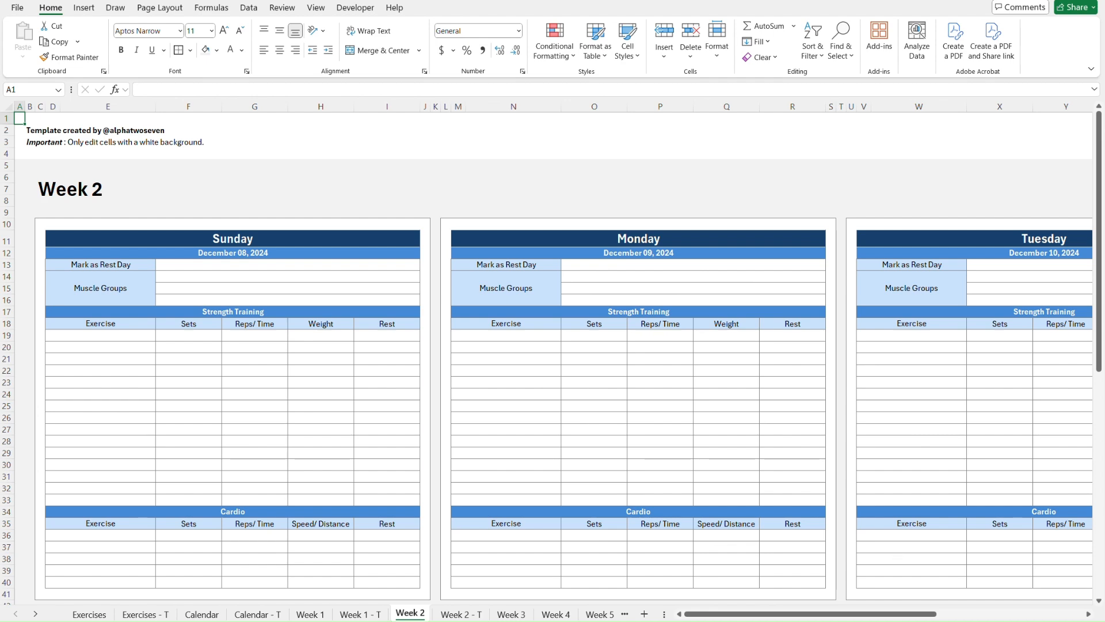
scroll(947, 447, "down", 3)
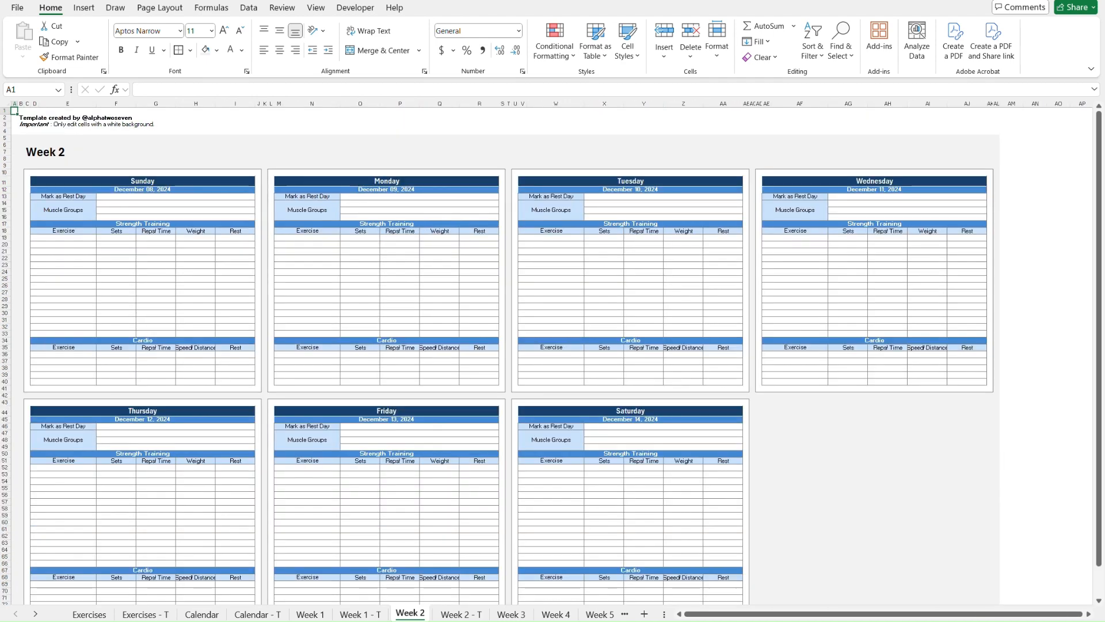
key("ctrl+Page_Down")
key("ctrl+Page_Up")
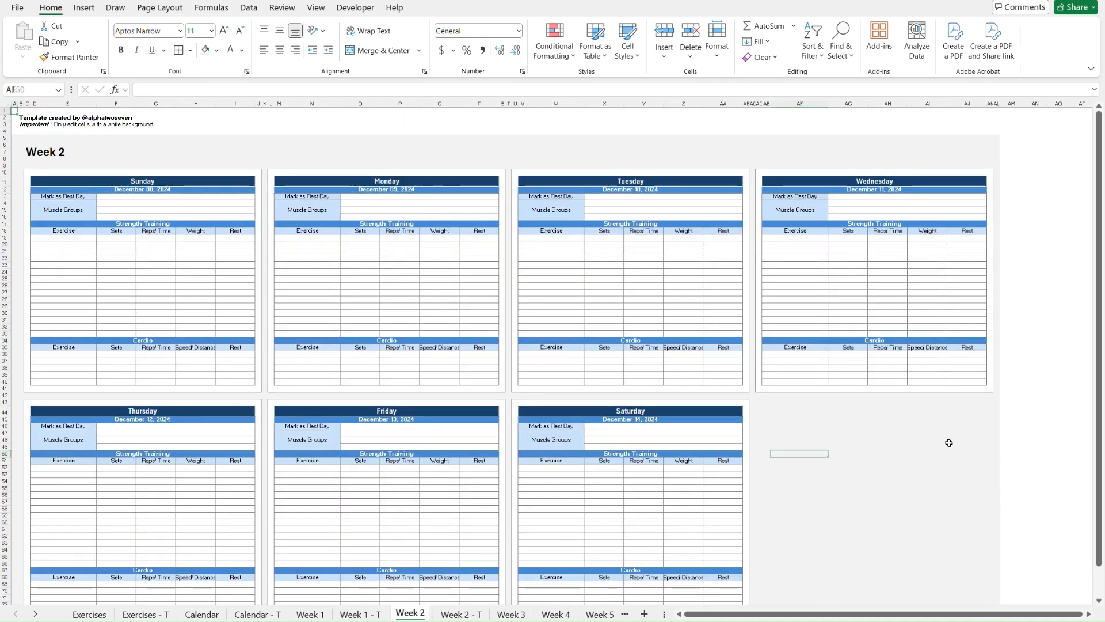
key("ctrl+Page_Down")
key("ctrl+Page_Up")
key("ctrl+Page_Down")
key("ctrl+Page_Up")
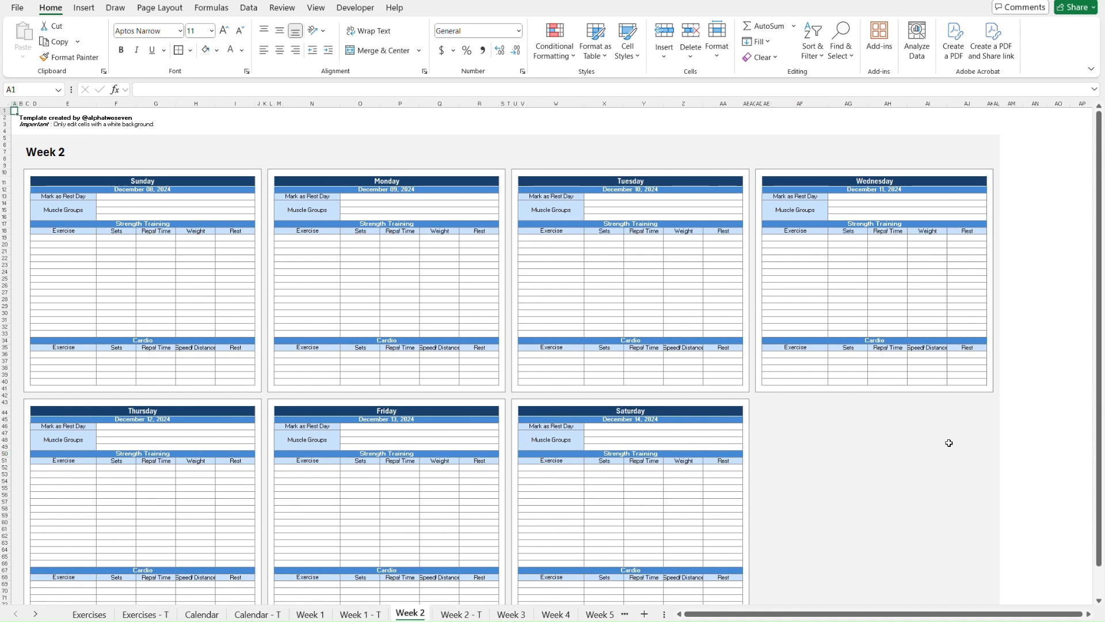
Step: Recheck the dates and day blocks of Week 2 - T against the finished Week 2 sheet
key("ctrl+Page_Down")
key("ctrl+Page_Up")
key("ctrl+Page_Down")
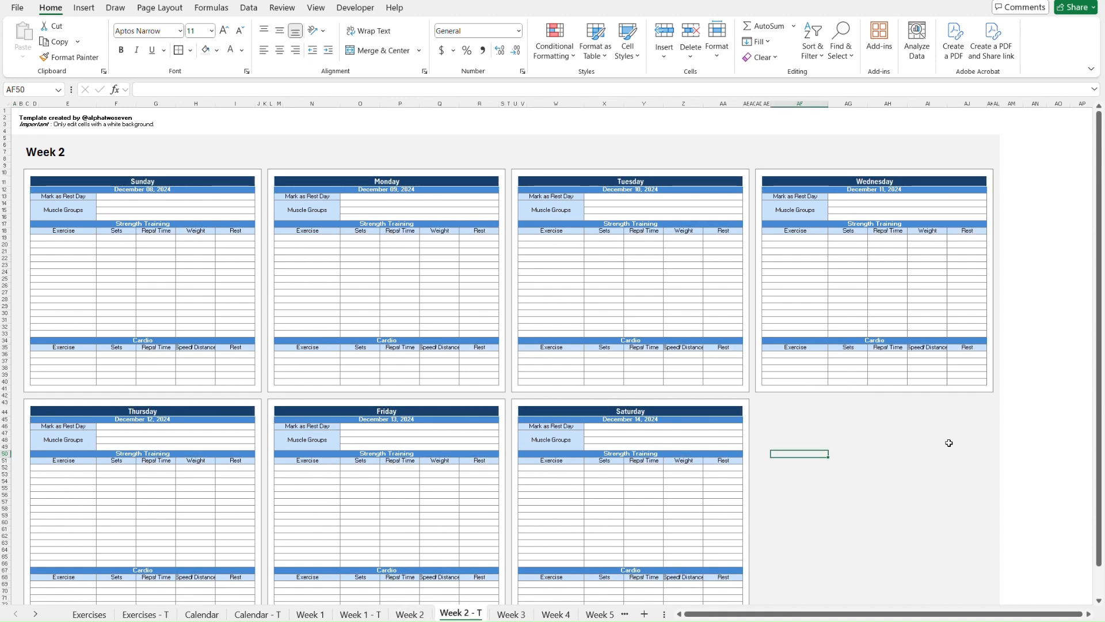
key("ctrl+Page_Up")
key("ctrl+Page_Down")
key("ctrl+Page_Up")
key("ctrl+Page_Down")
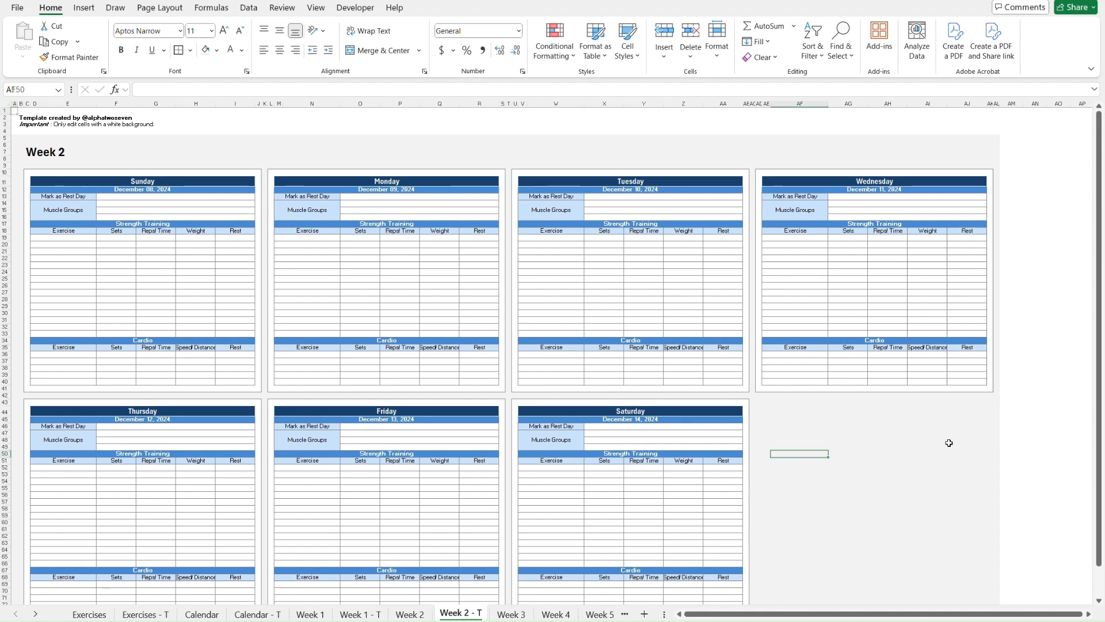
key("ctrl+Page_Up")
key("ctrl+Page_Down")
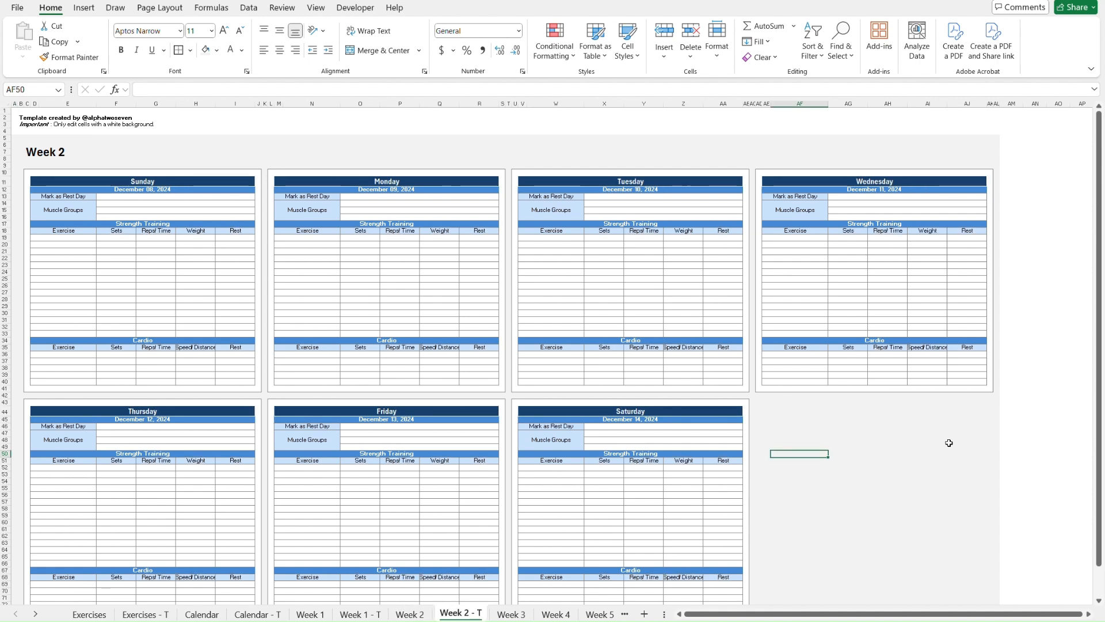
key("ctrl+Page_Up")
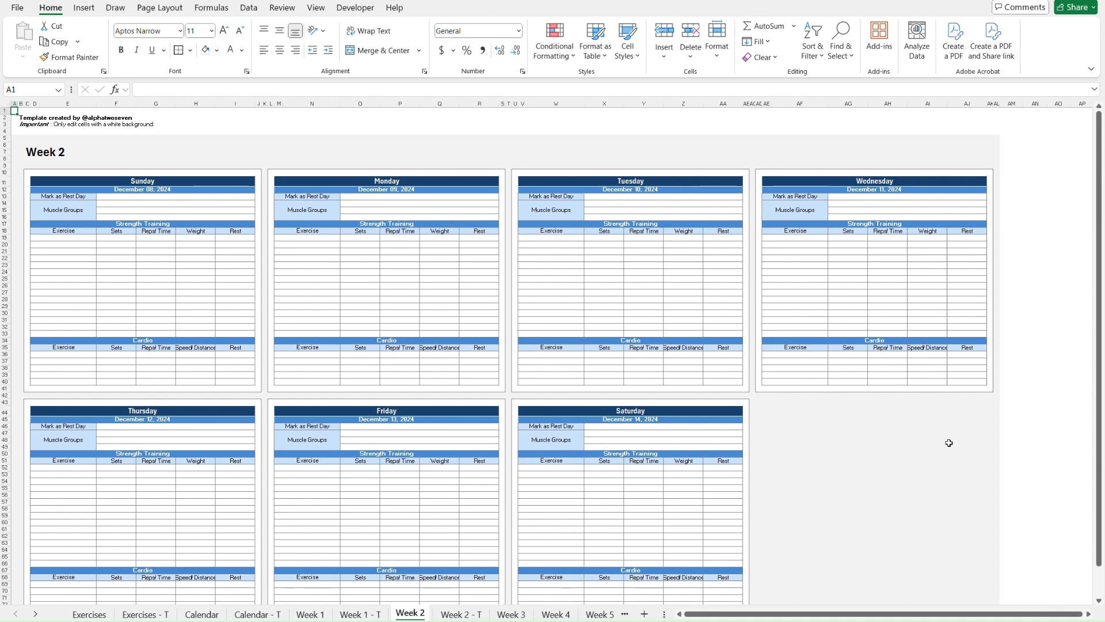
Step: In Calendar - T, link cell G8 under Sunday of Week 1 to the first Sunday muscle group row, F14:I14, on Week 1 - T
key("ctrl+Page_Up")
key("ctrl+Page_Up")
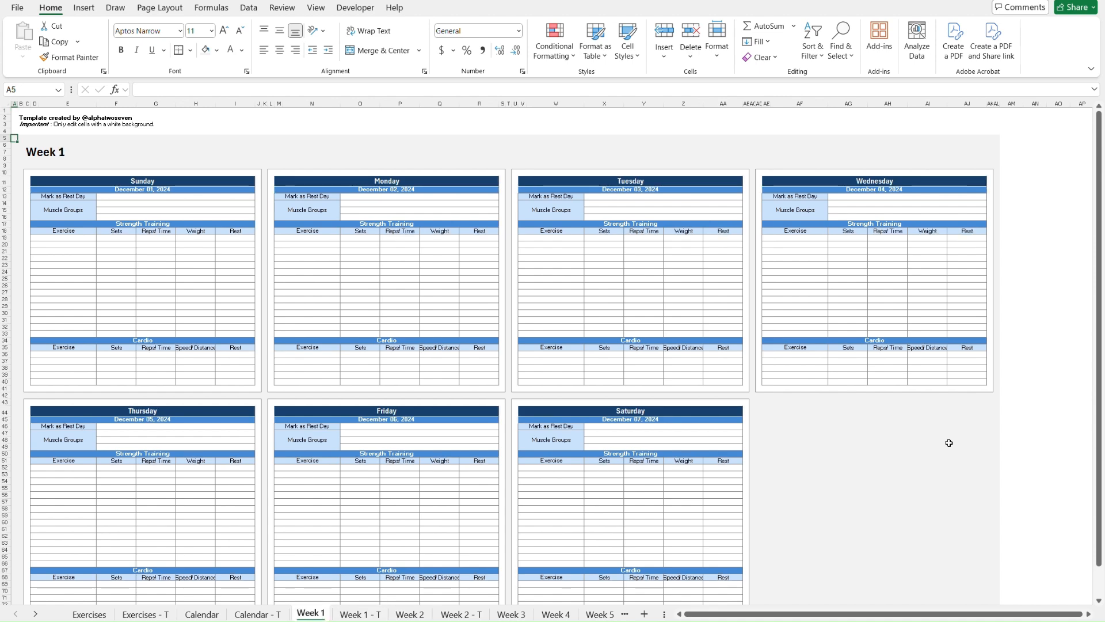
key("ctrl+Page_Up")
key("ctrl+Page_Up")
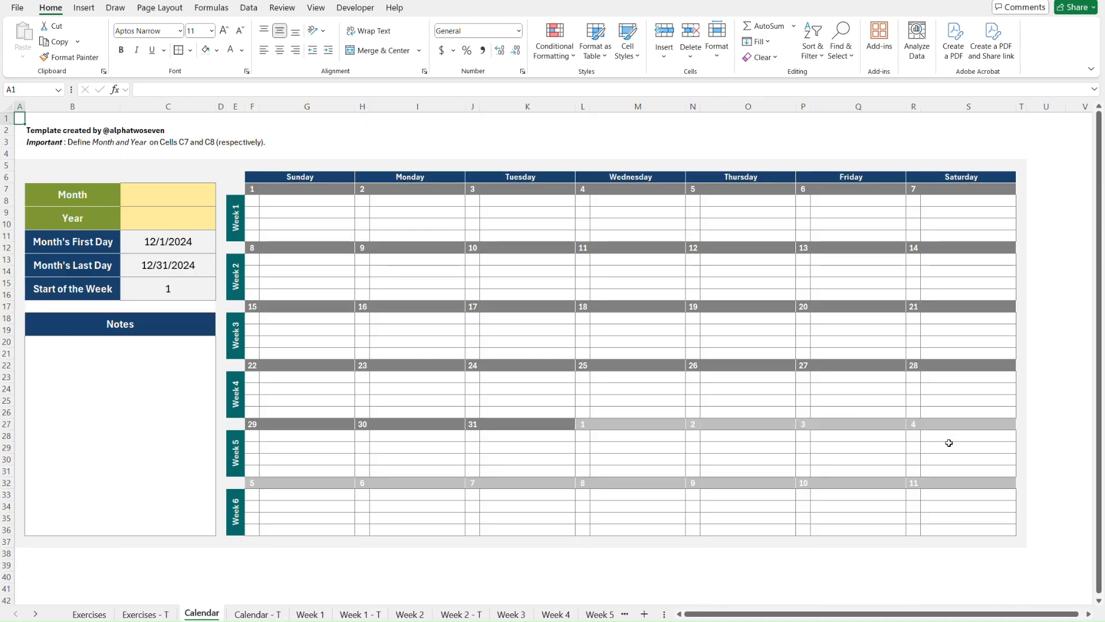
key("ctrl+Page_Down")
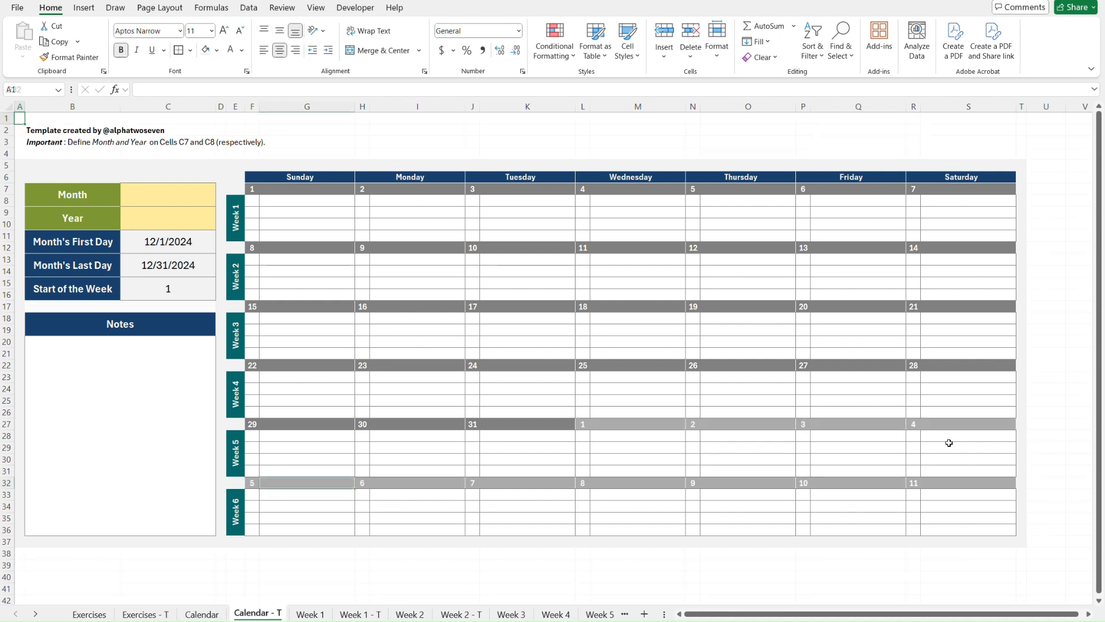
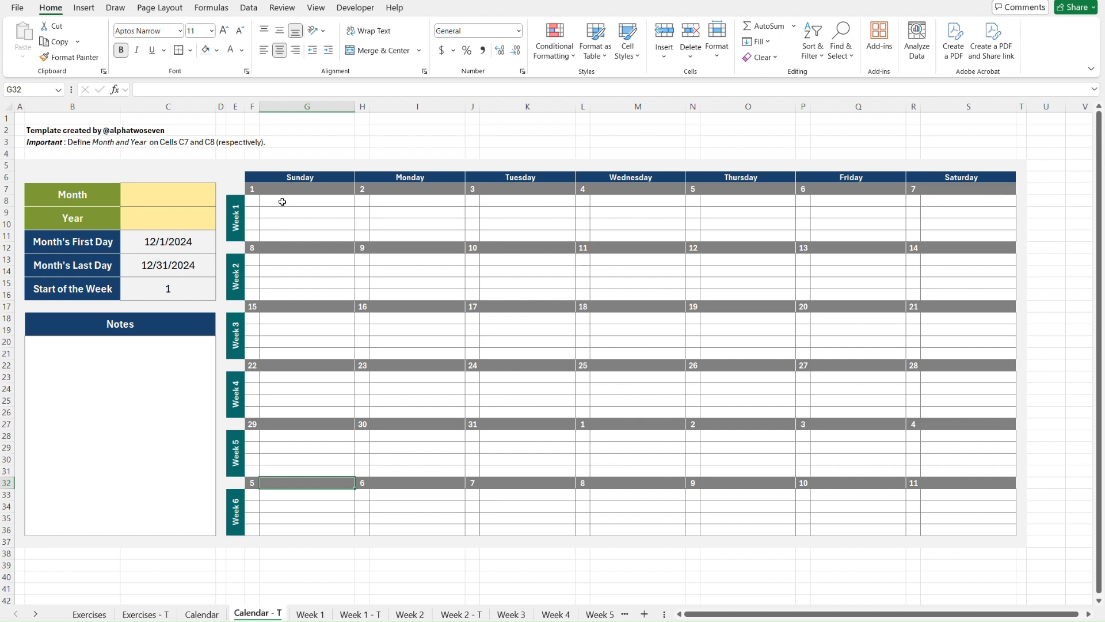
left_click(278, 201)
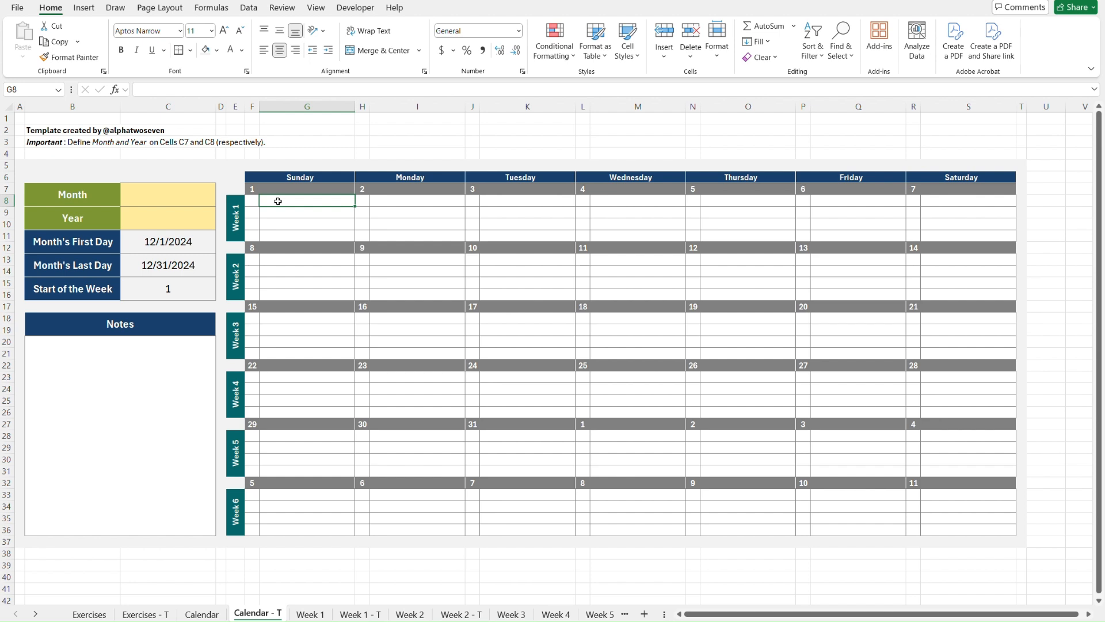
type("=")
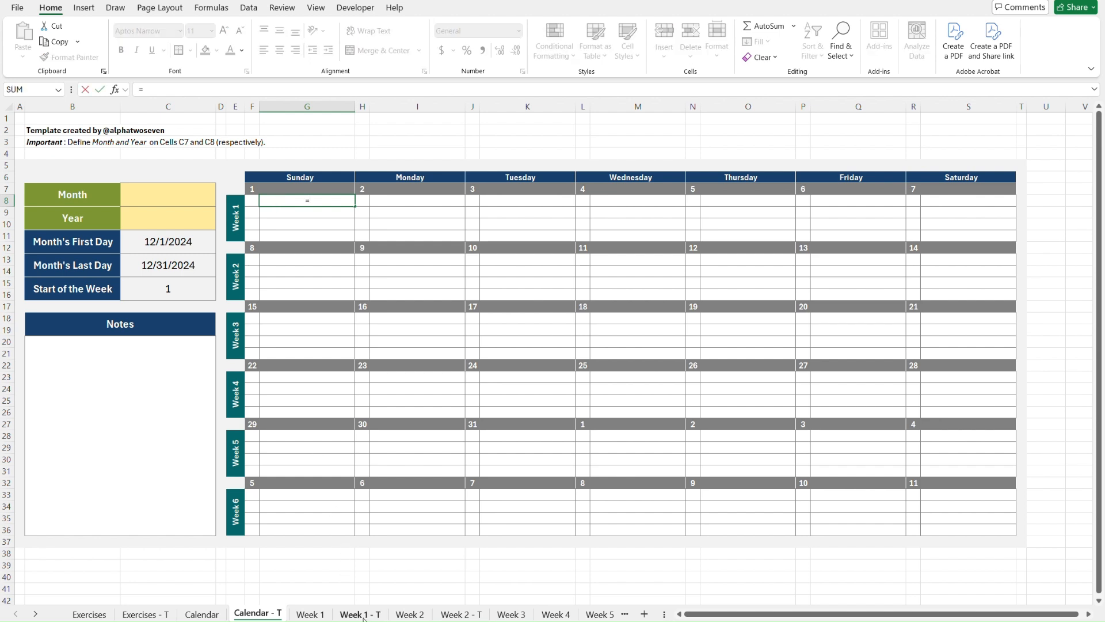
left_click(360, 614)
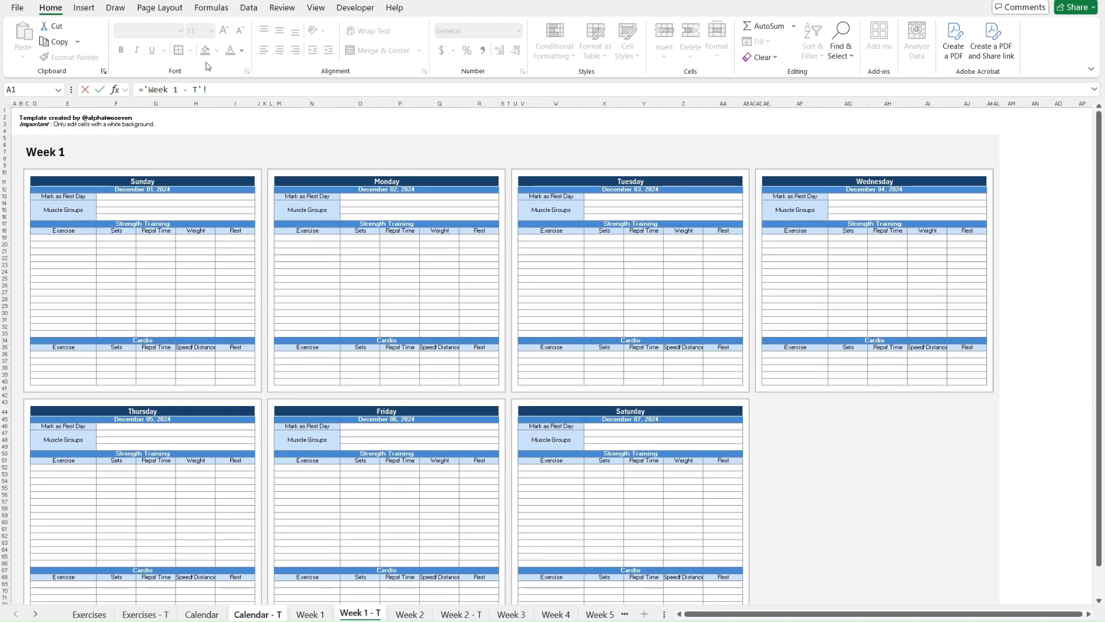
left_click(118, 204)
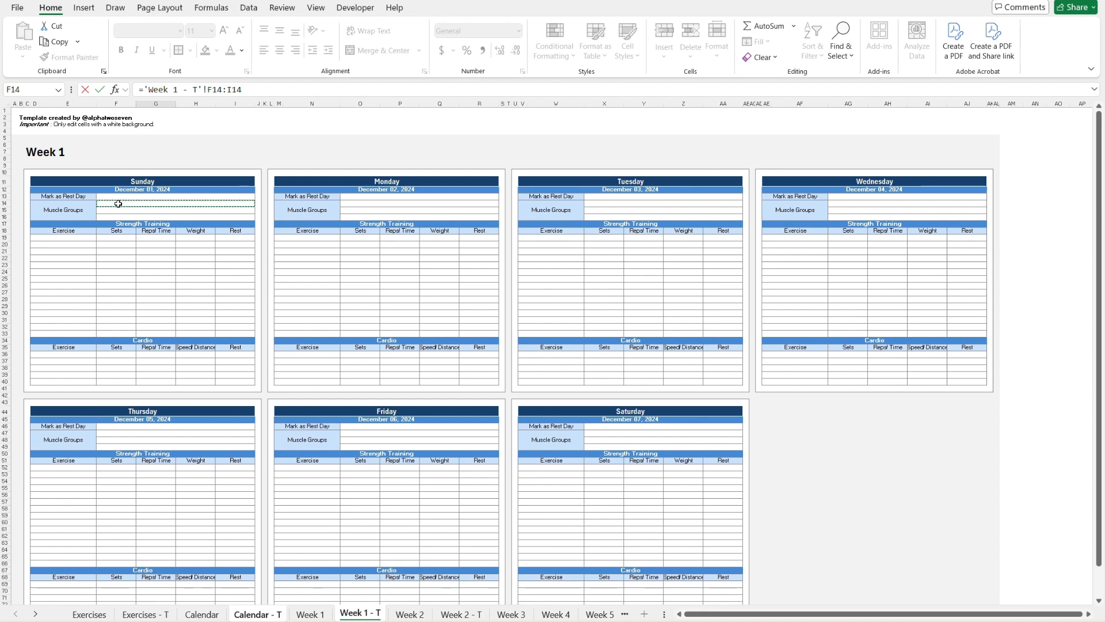
key("Return")
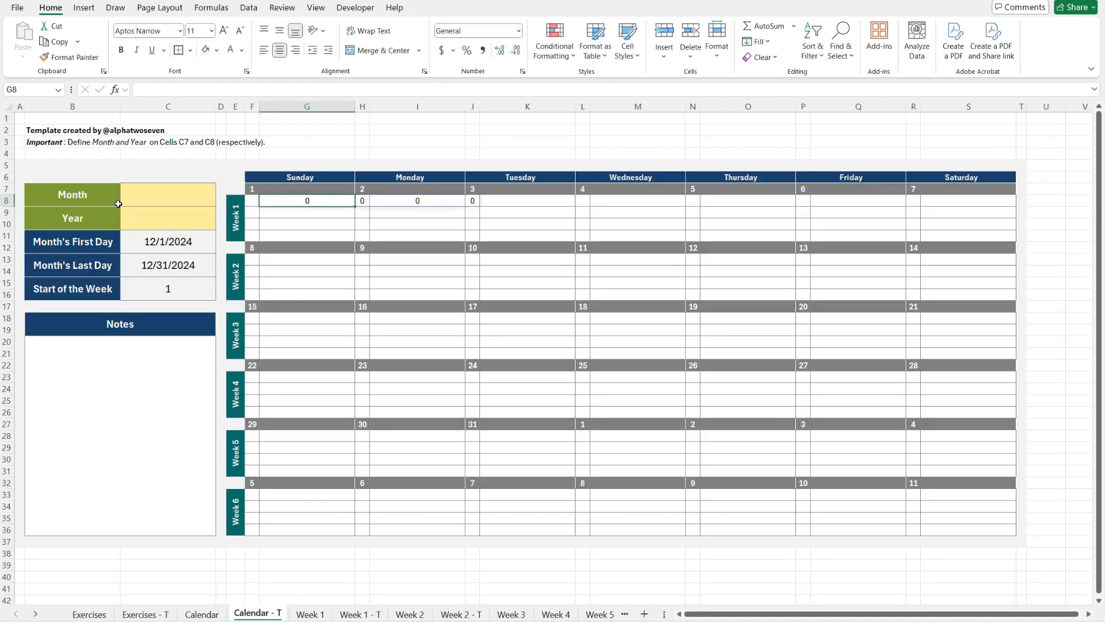
Step: Copy the range link from G8 into G9 and G10
key("ctrl+c")
key("Down")
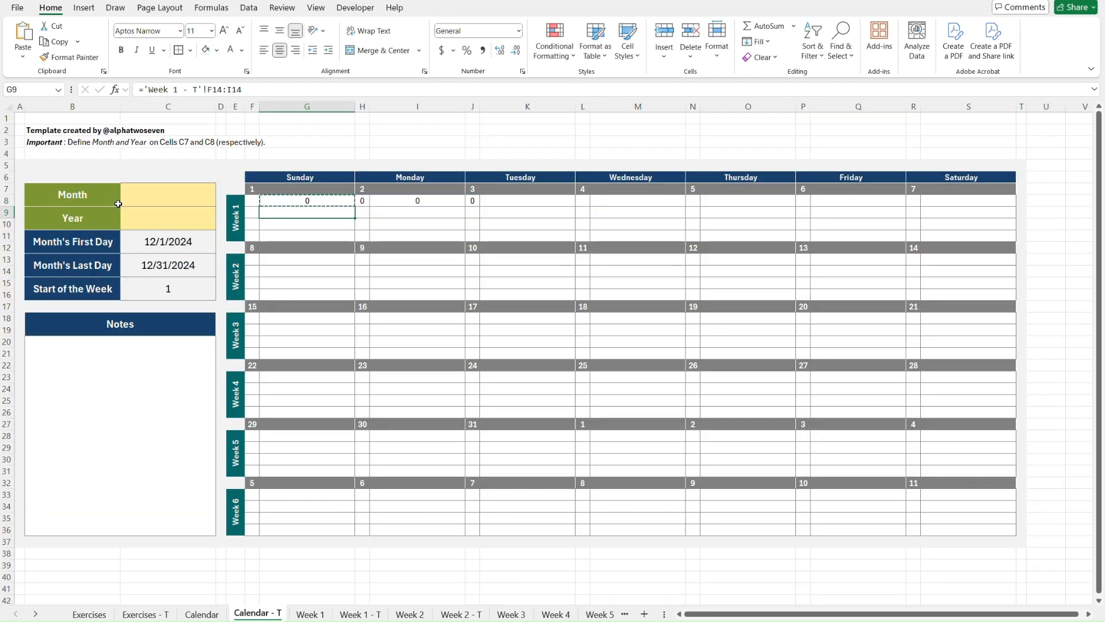
key("ctrl+v")
key("Down")
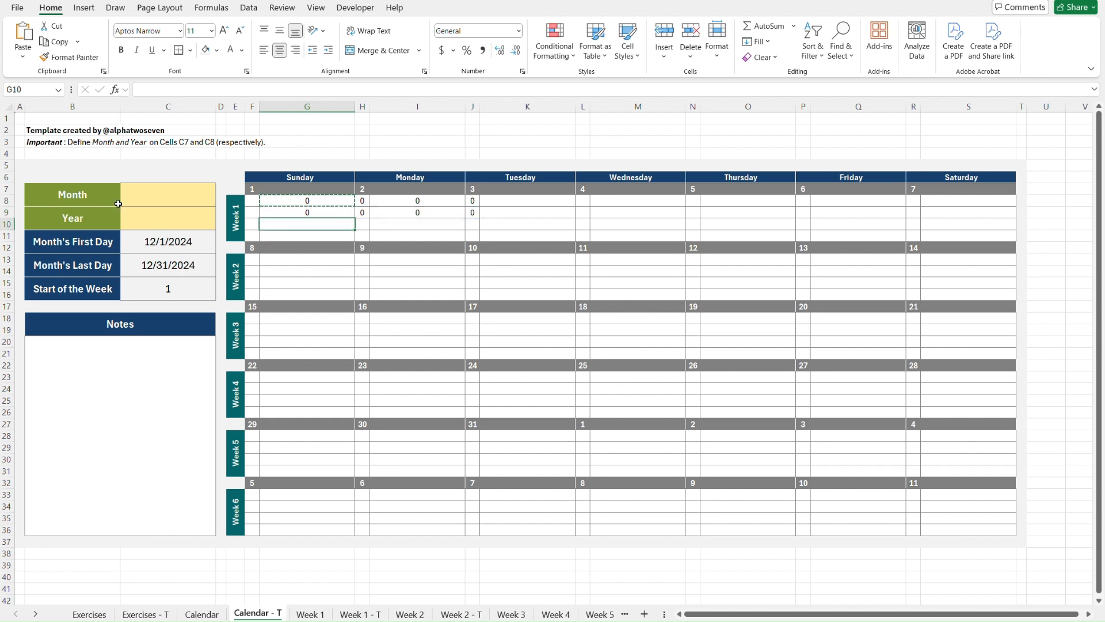
key("ctrl+v")
Step: Reduce the reference in G8 to the single cell F14, making the formula ='Week 1 - T'!F14
key("Up")
key("Up")
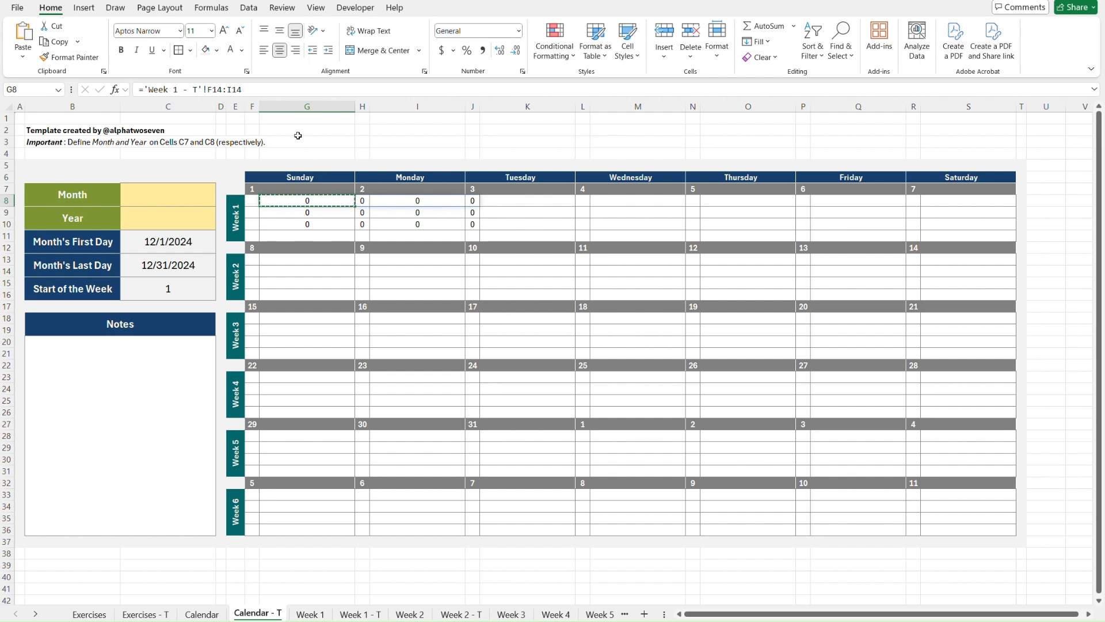
left_click(264, 90)
key("BackSpace")
key("BackSpace")
key("BackSpace")
key("BackSpace")
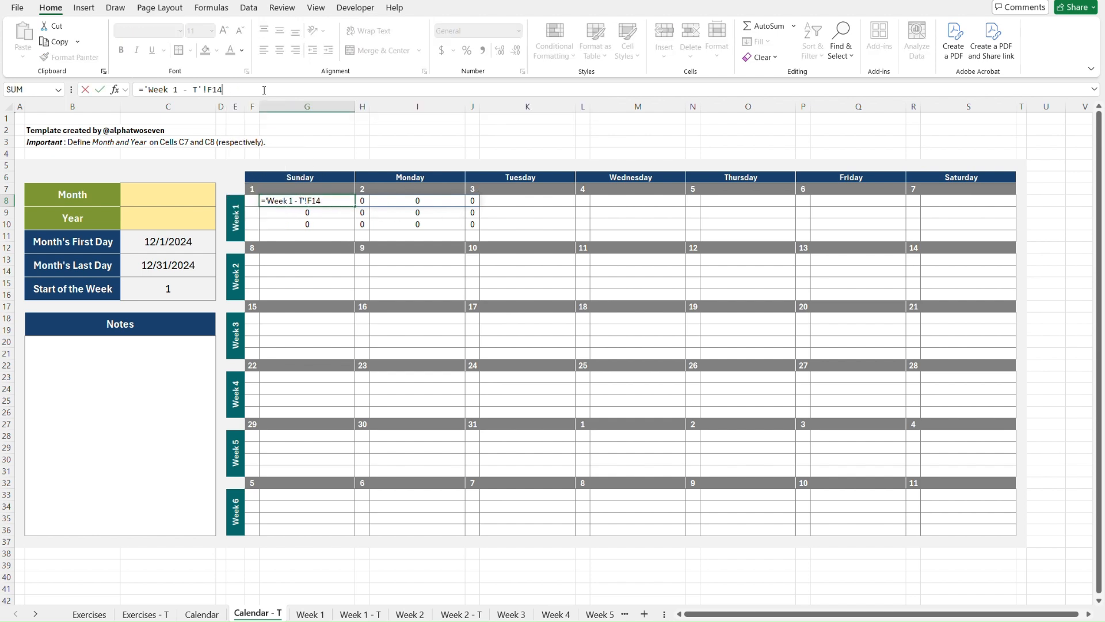
key("Return")
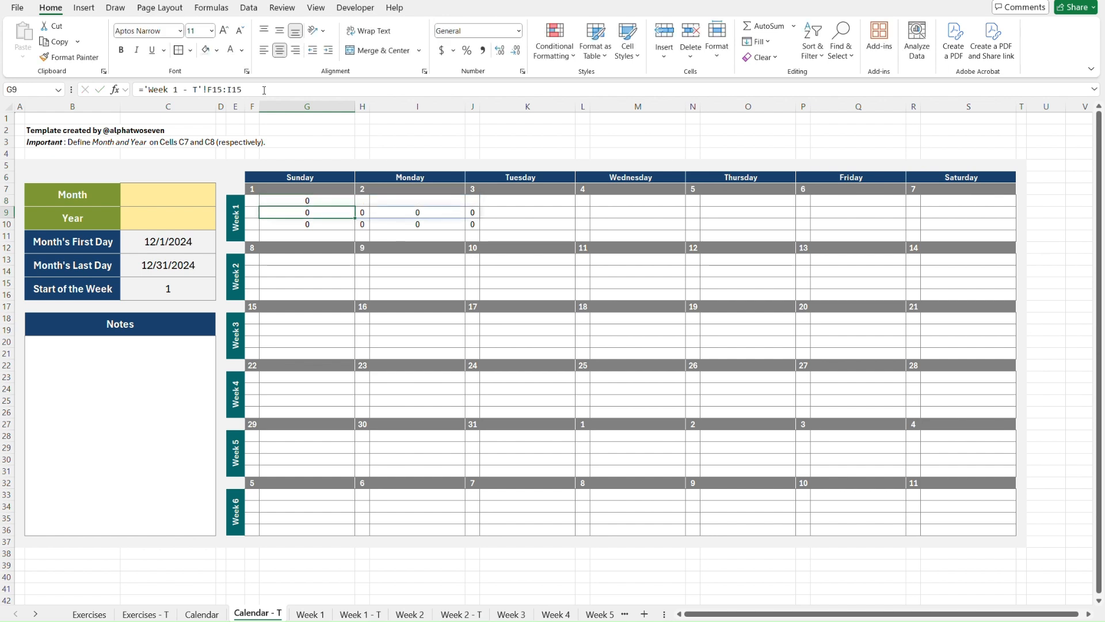
Step: Copy the single-cell link from G8 into G9 and G10, replacing their range formulas
key("Up")
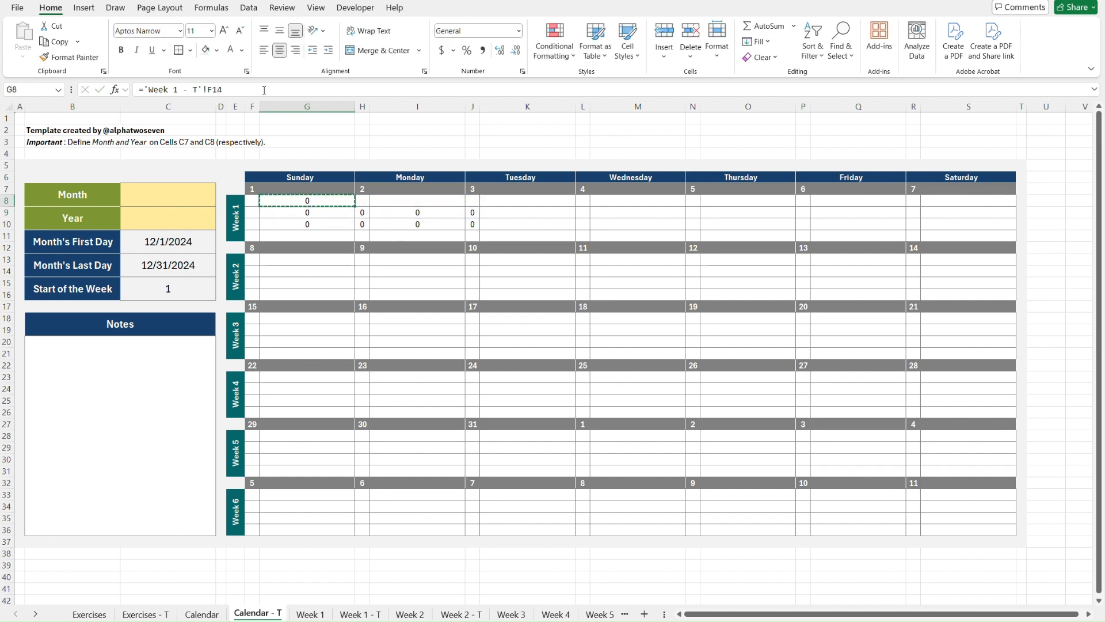
key("Down")
key("ctrl+v")
key("Down")
key("ctrl+v")
key("Escape")
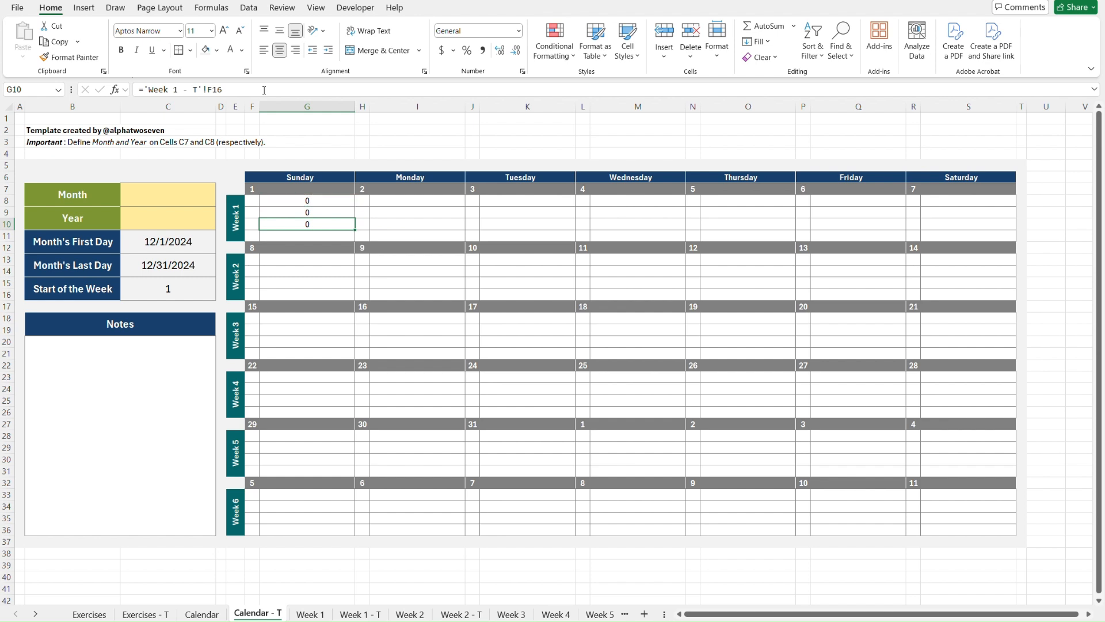
Step: Check the links in G8:G10 against Sunday's muscle group cells F14 to F16 on Week 1 - T
key("Up")
key("Up")
key("Down")
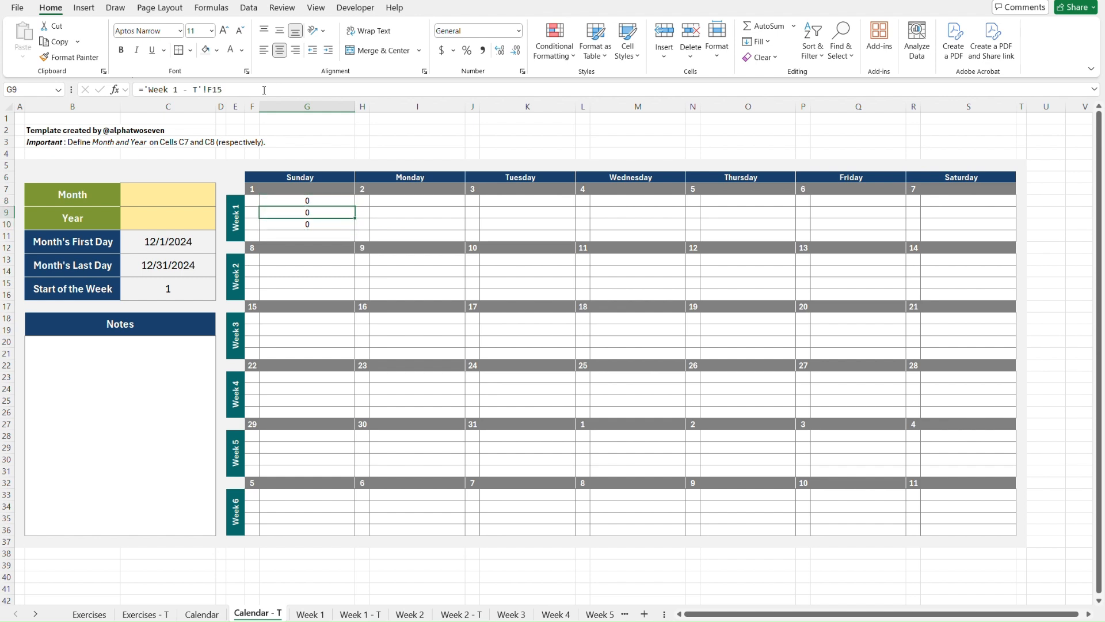
key("Down")
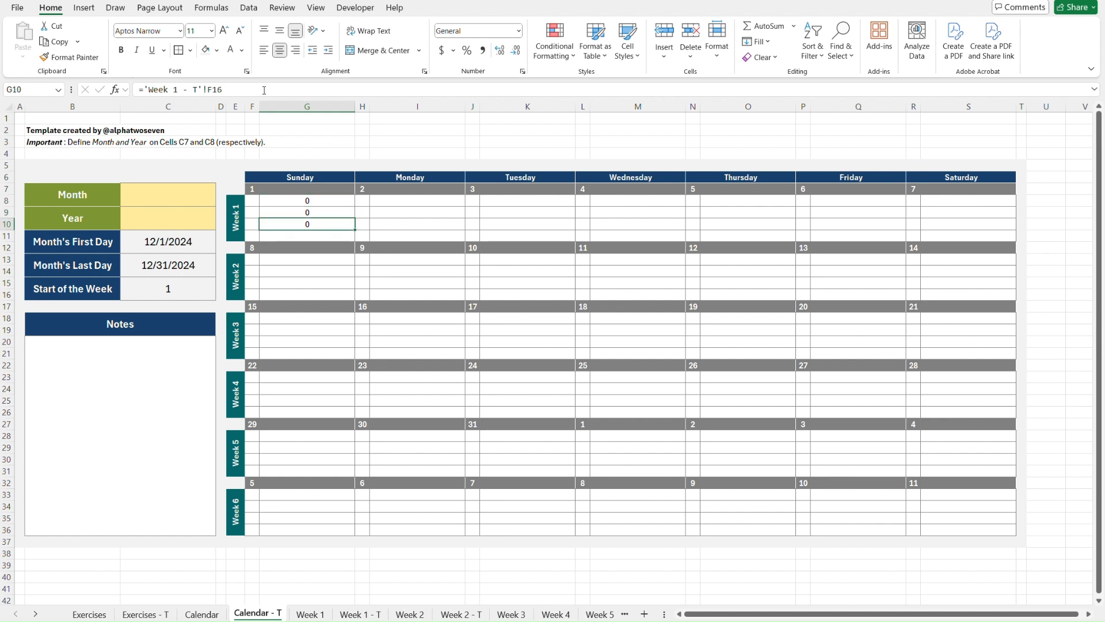
key("ctrl+Page_Down")
key("ctrl+Page_Down")
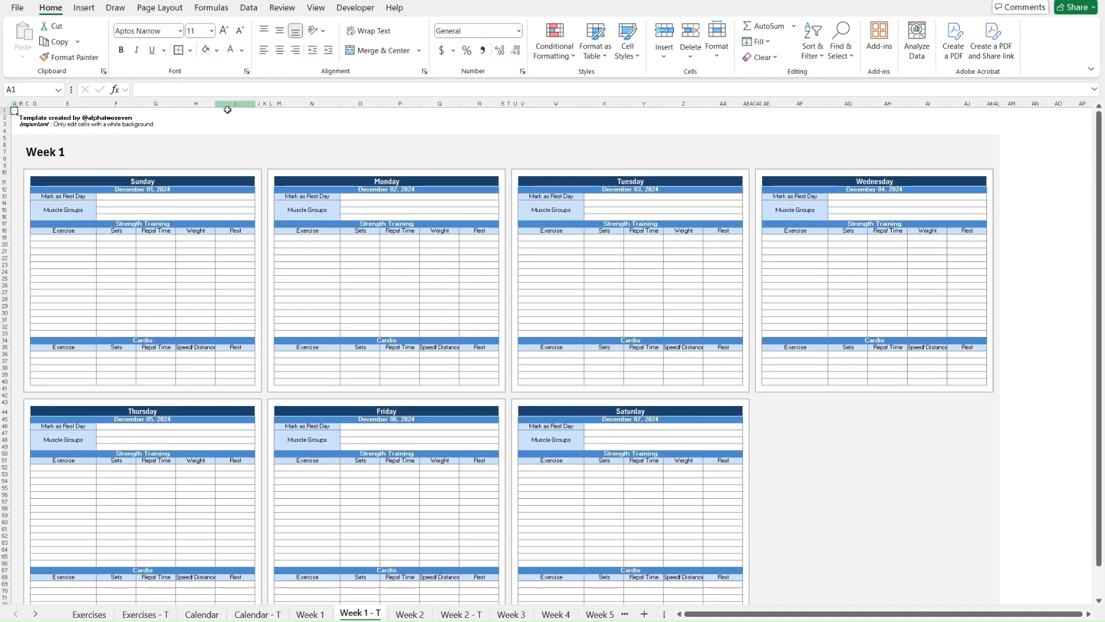
left_click(109, 205)
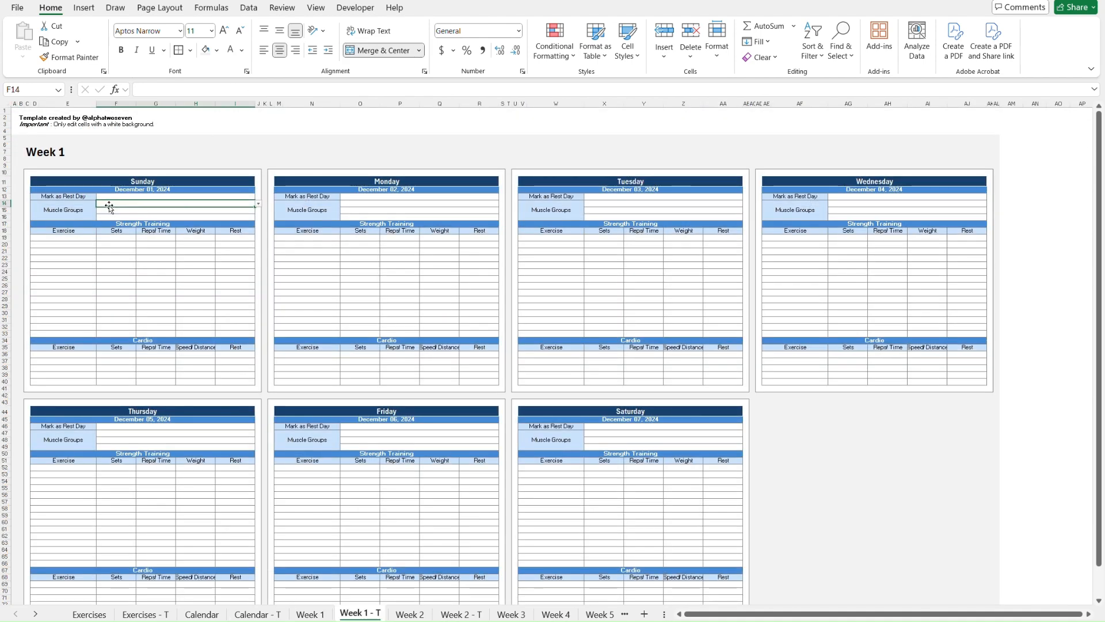
key("Down")
key("Down")
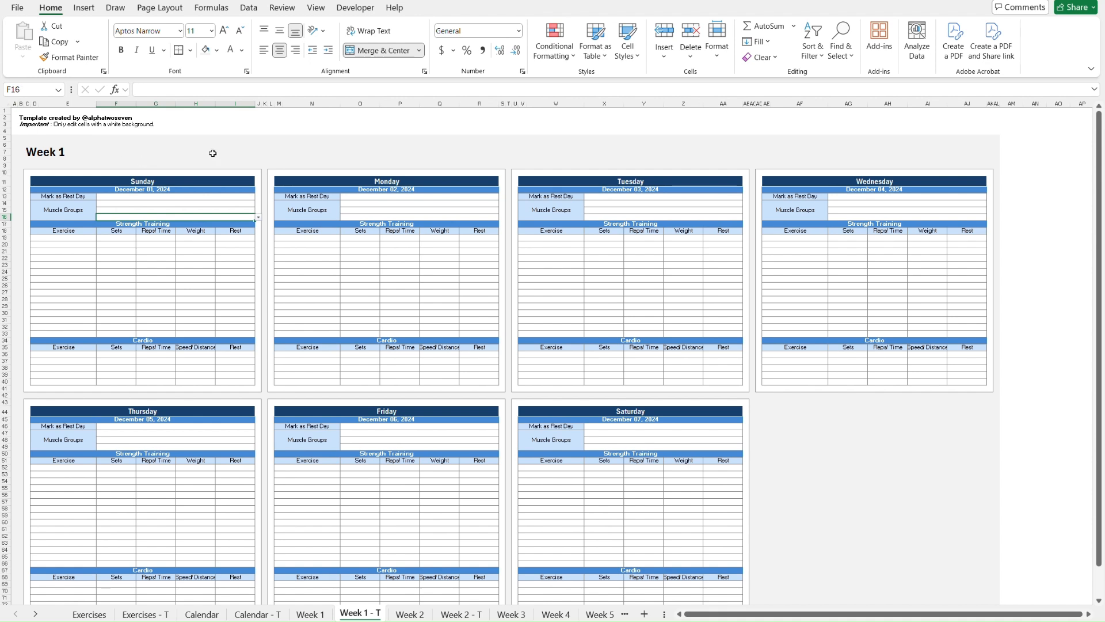
key("ctrl+Page_Up")
key("ctrl+Page_Up")
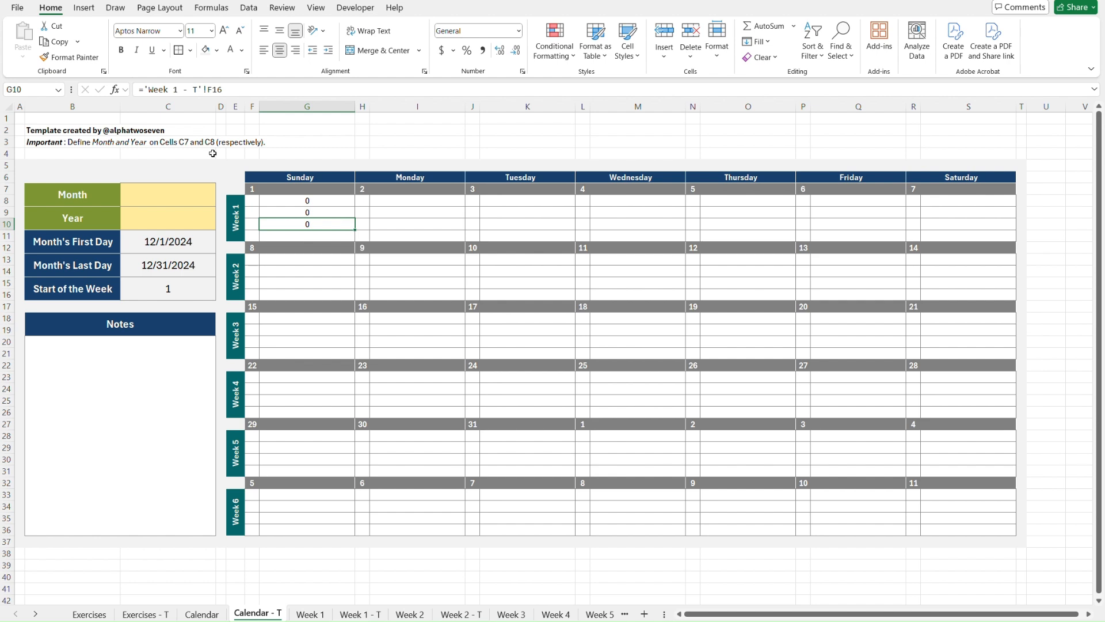
key("Down")
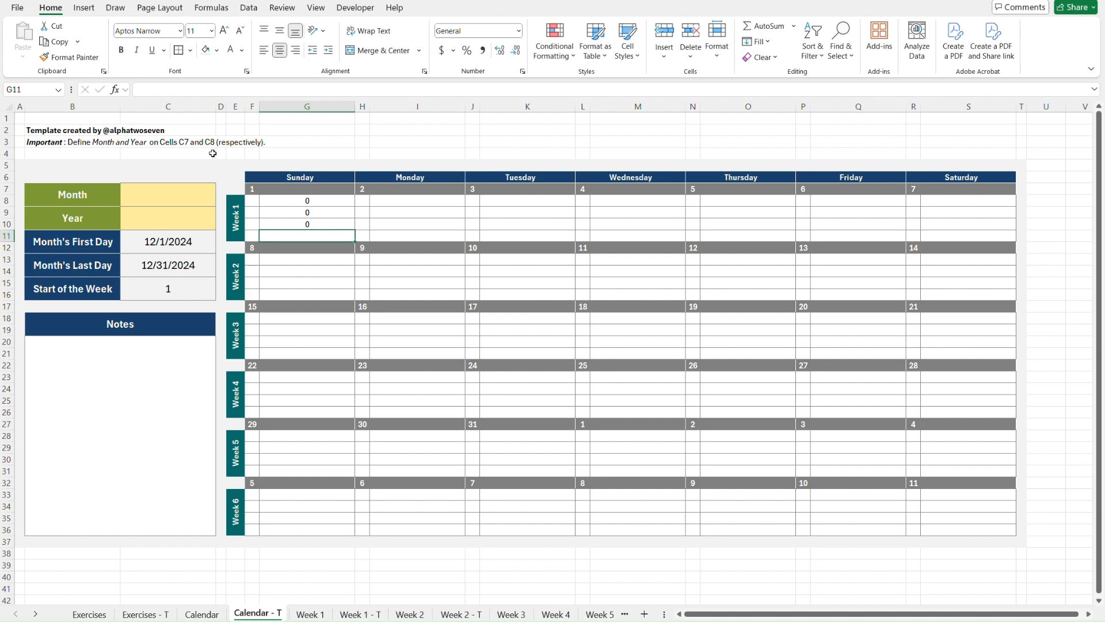
key("Up")
key("Up")
key("Up")
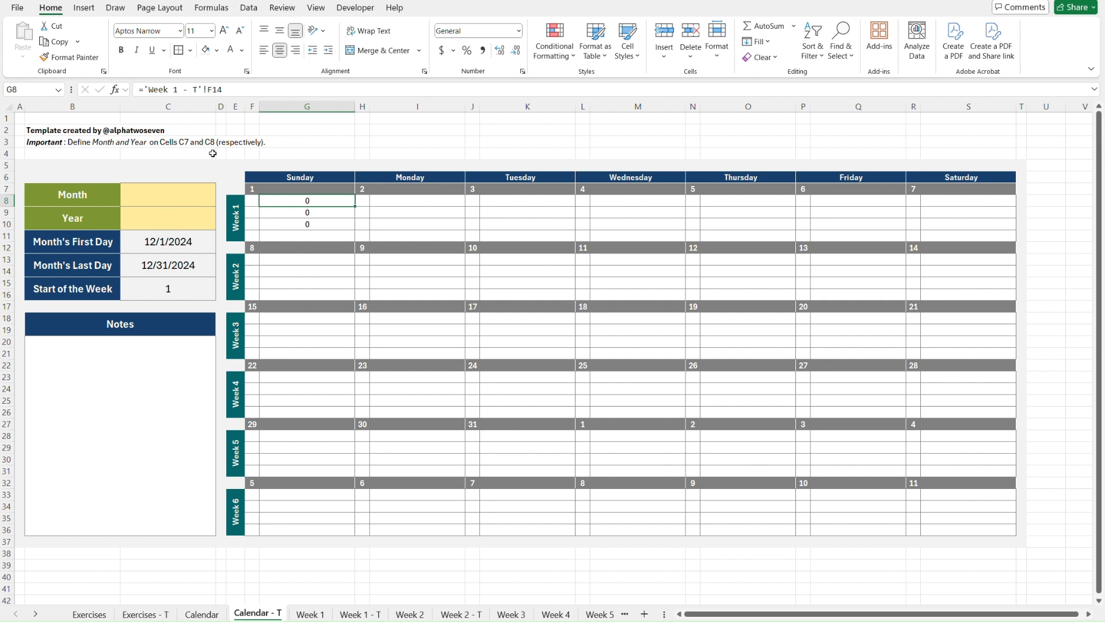
Step: Link cell I8 under Monday of Week 1 to Monday's first muscle group, using the single-cell reference ='Week 1 - T'!O14
key("Right")
key("Right")
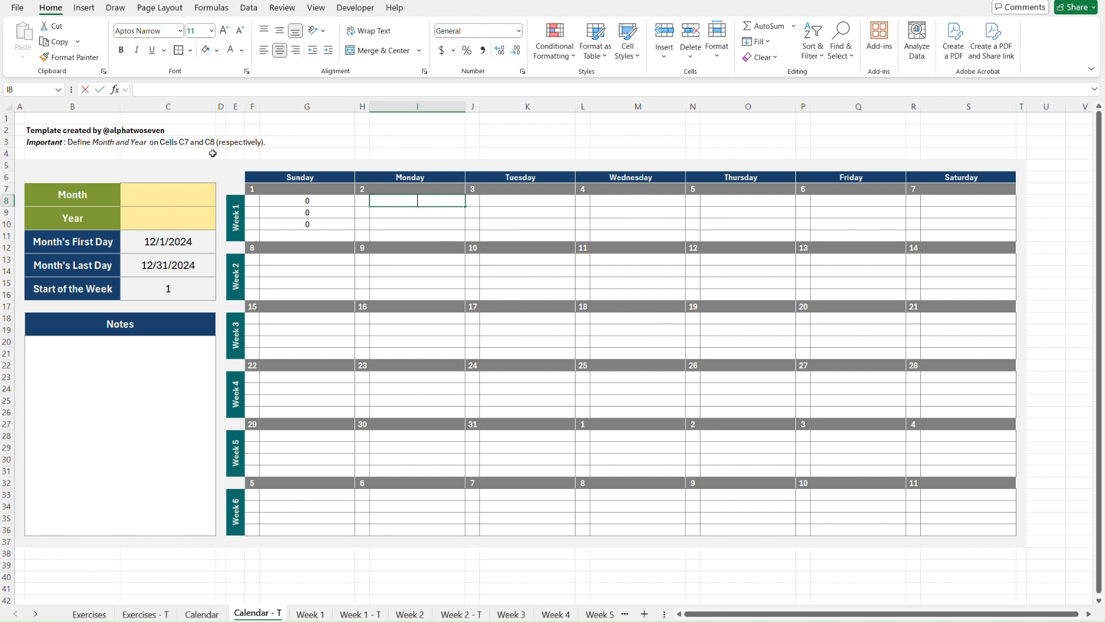
type("=")
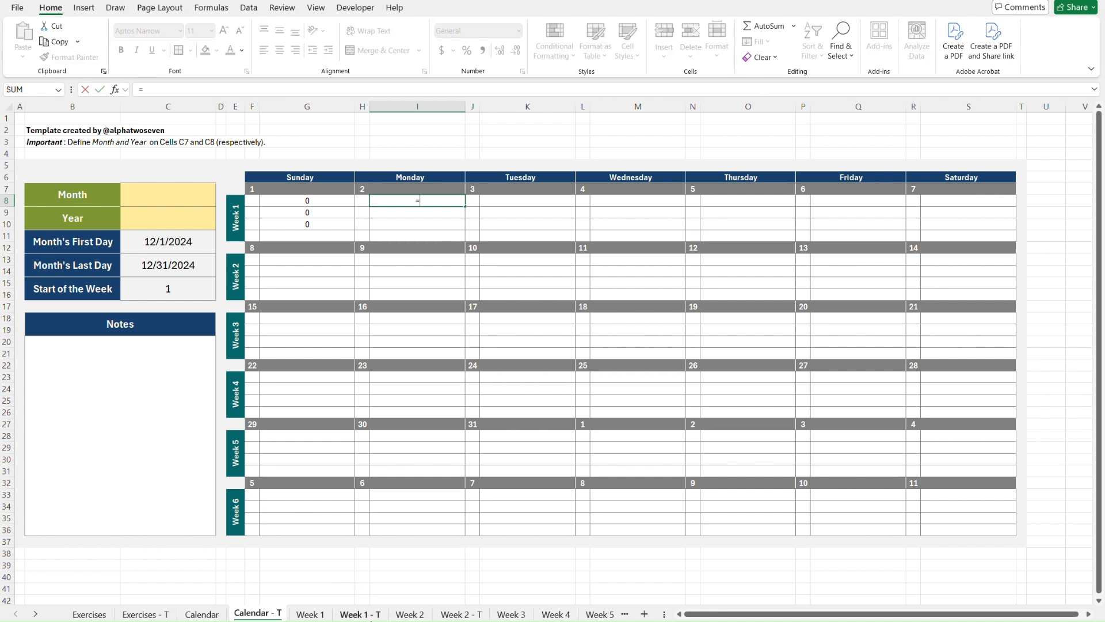
left_click(370, 615)
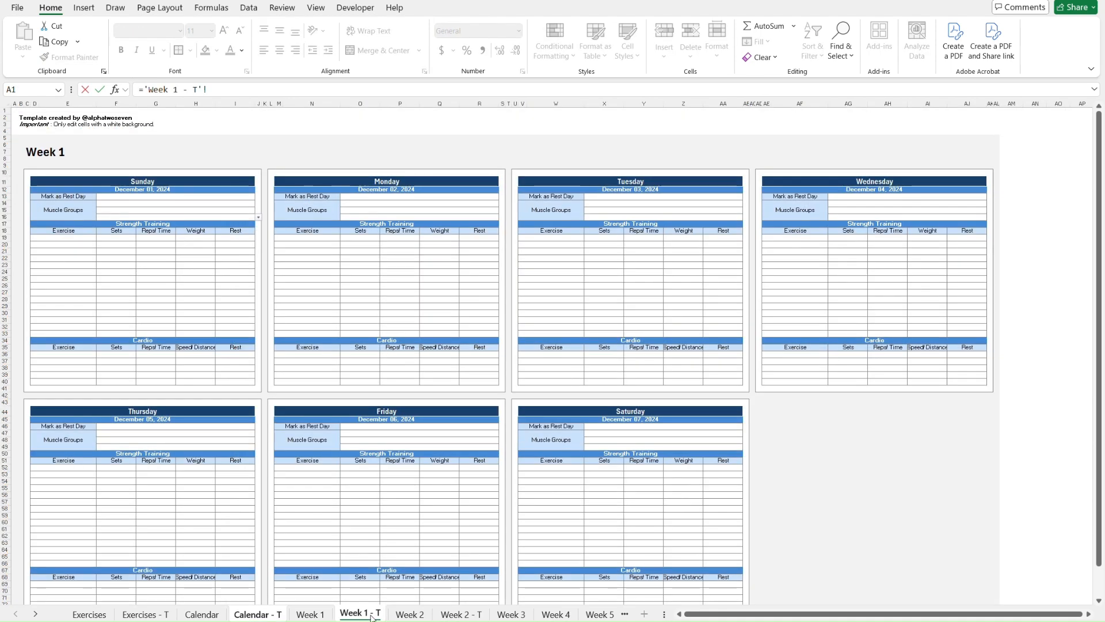
left_click(370, 207)
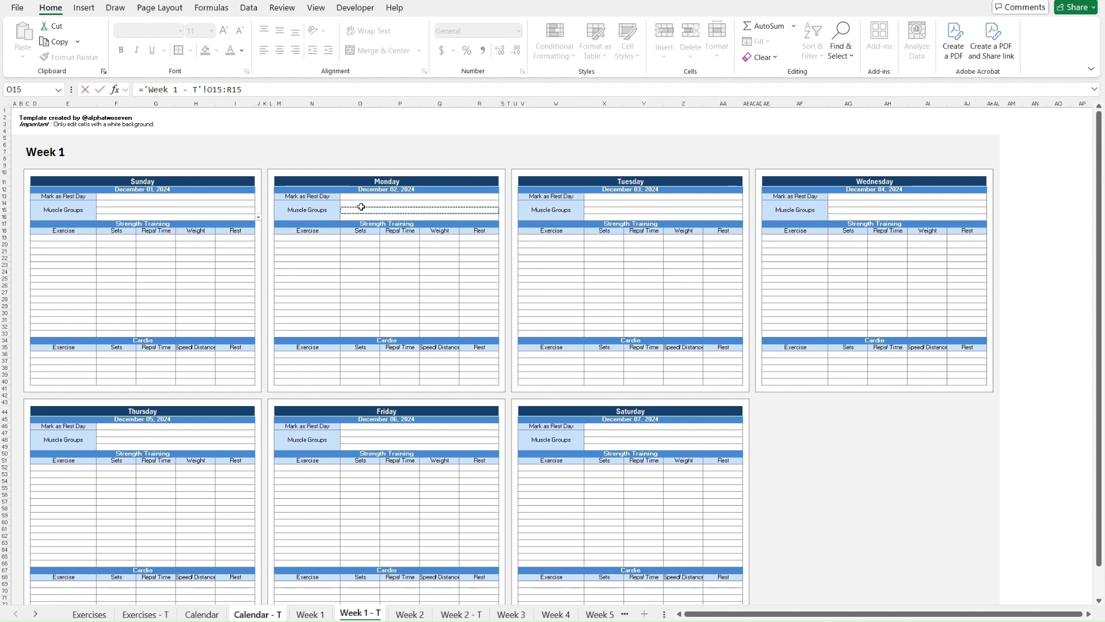
left_click(361, 202)
left_click(273, 87)
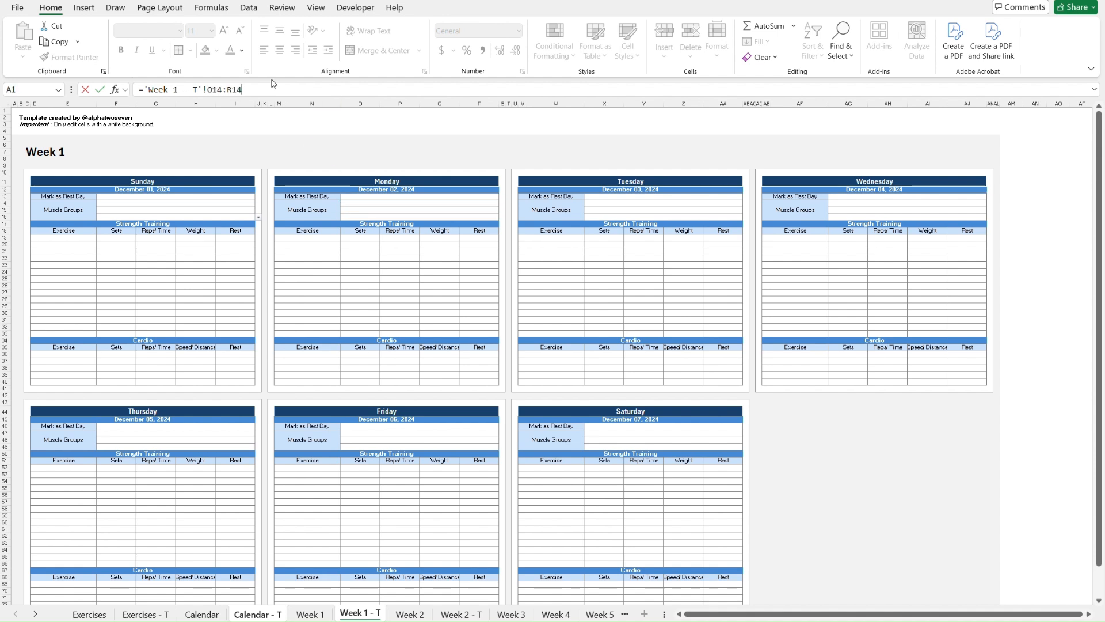
key("BackSpace")
key("BackSpace")
key("BackSpace")
key("BackSpace")
key("BackSpace")
key("Return")
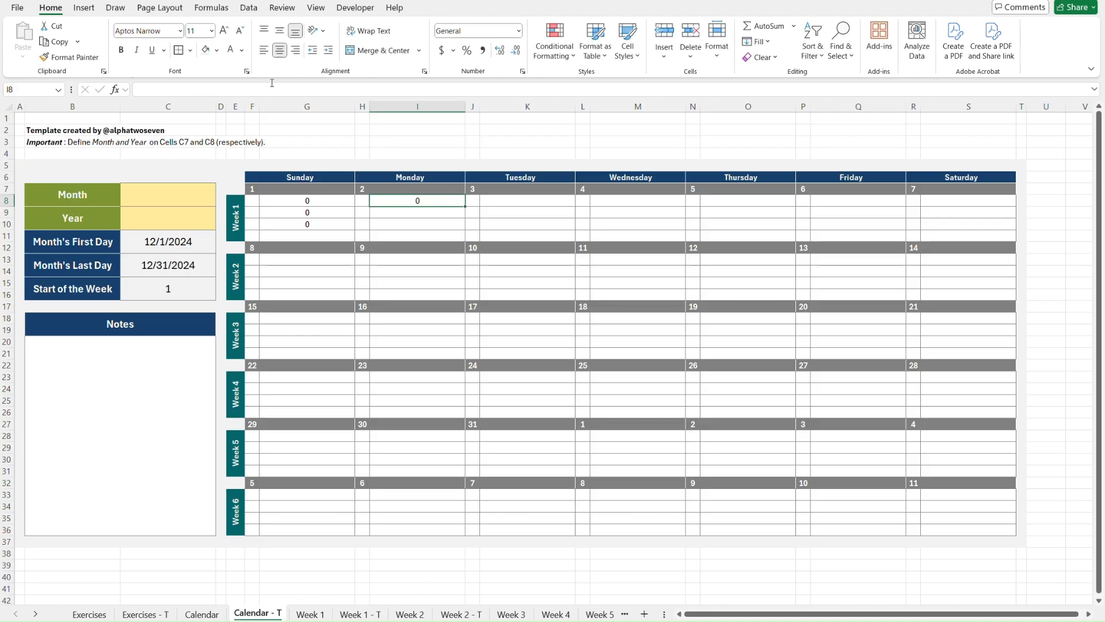
Step: Copy Monday's muscle group link from I8 into I9 and I10
key("ctrl+v")
key("Down")
key("ctrl+v")
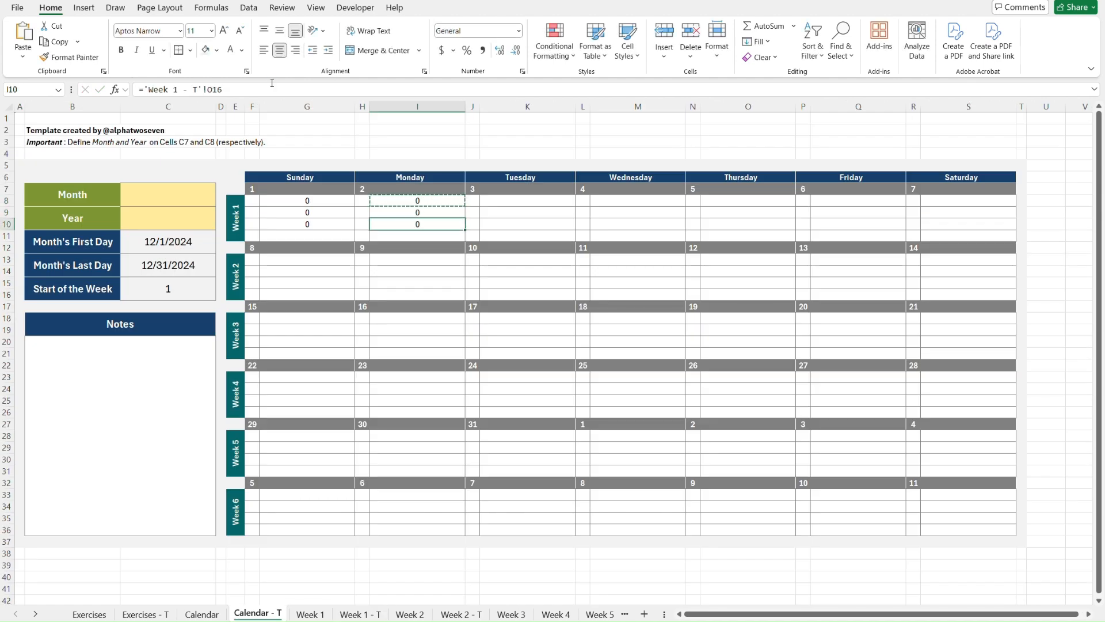
key("Escape")
key("Right")
key("Right")
key("Up")
key("Up")
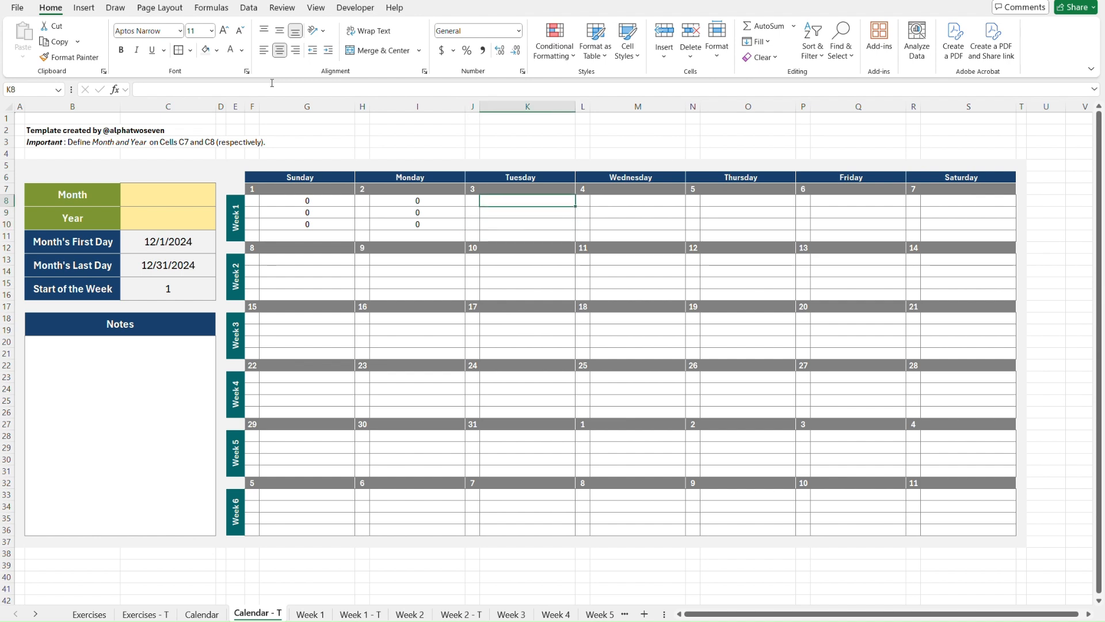
key("Right")
key("Right")
left_click(274, 274)
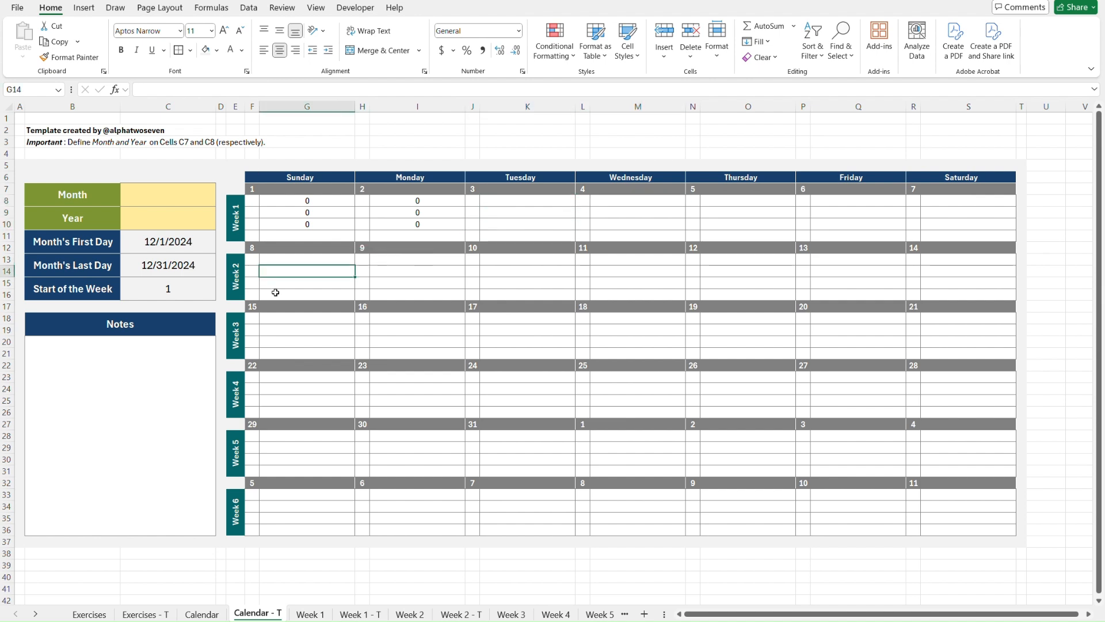
left_click(235, 168)
Step: Examine the INDIRECT formulas in the first Week 1 row of the finished Calendar sheet, from Sunday's G8 to Thursday's O8
key("ctrl+Page_Up")
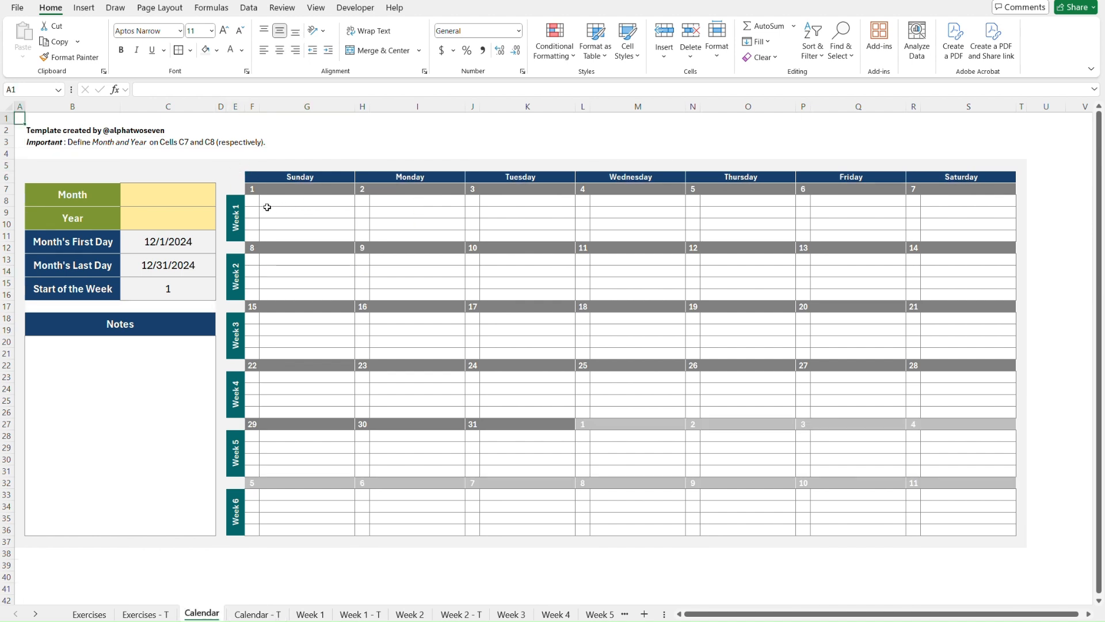
left_click(297, 204)
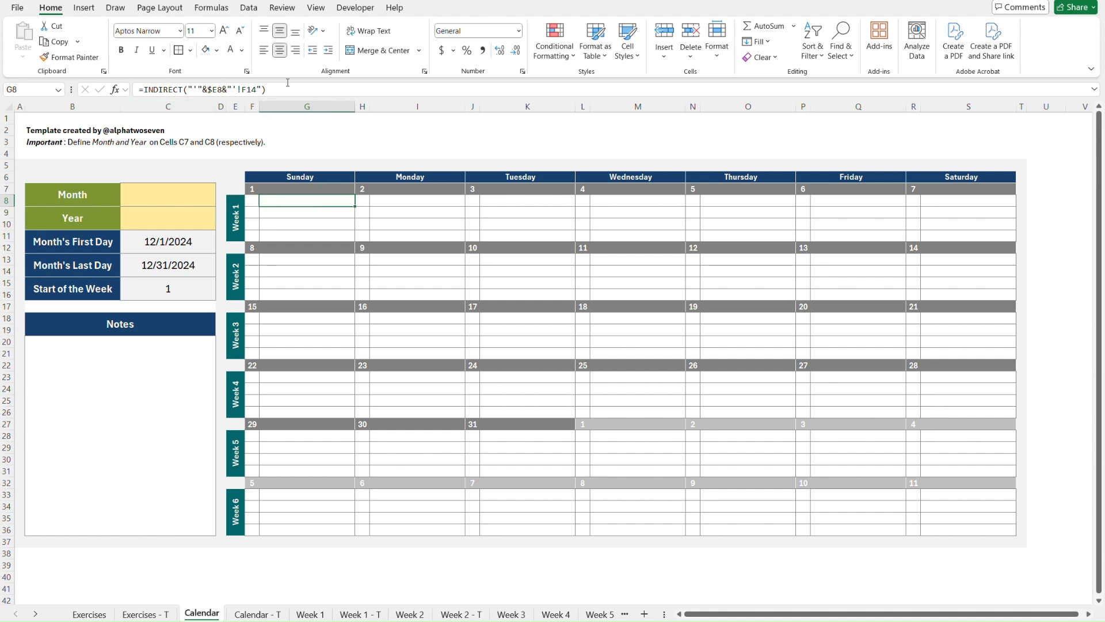
key("Right")
key("Right")
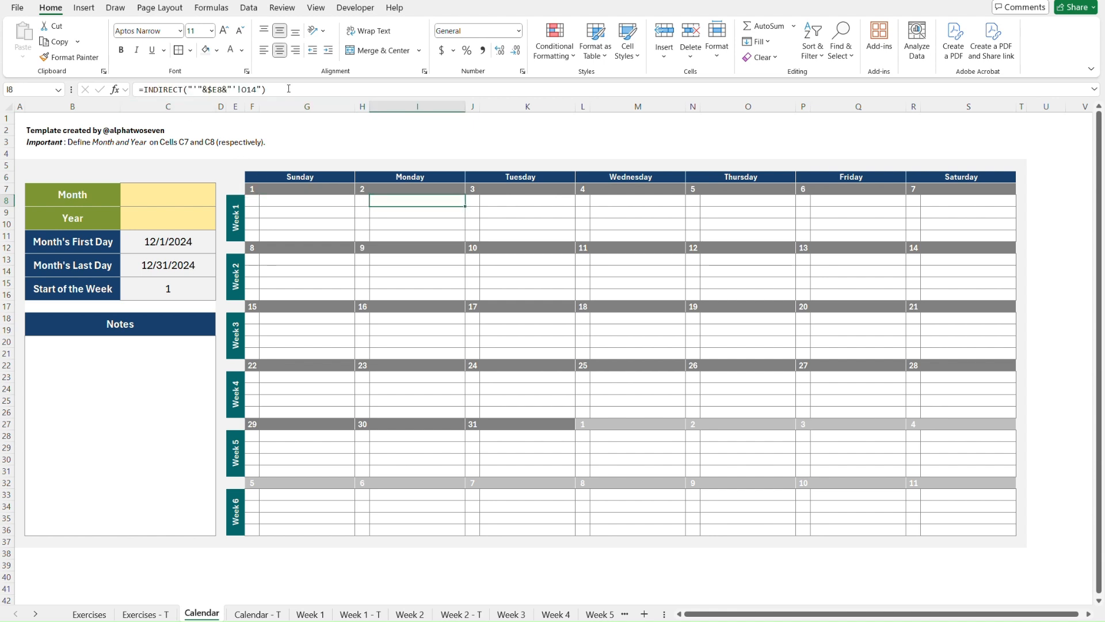
key("Right")
key("Right")
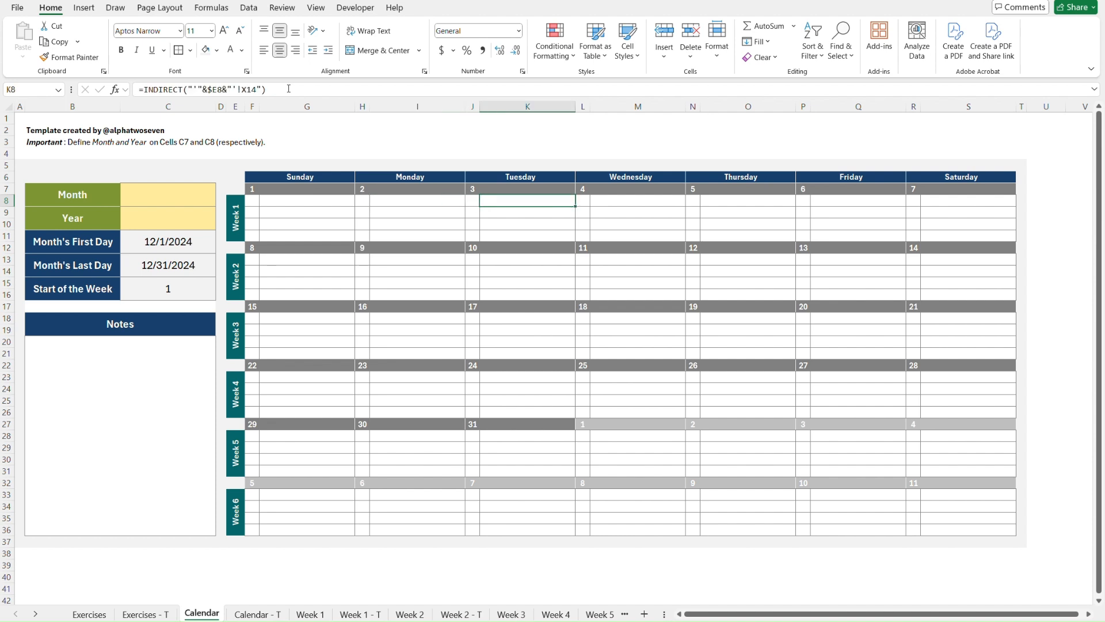
key("Right")
key("Right")
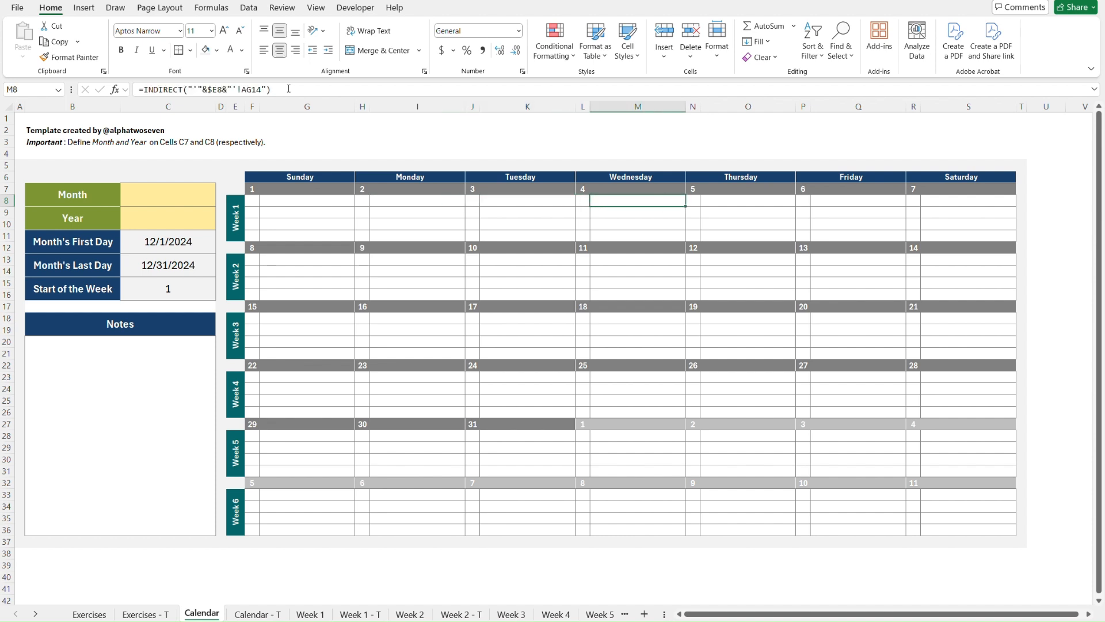
key("Right")
key("Right")
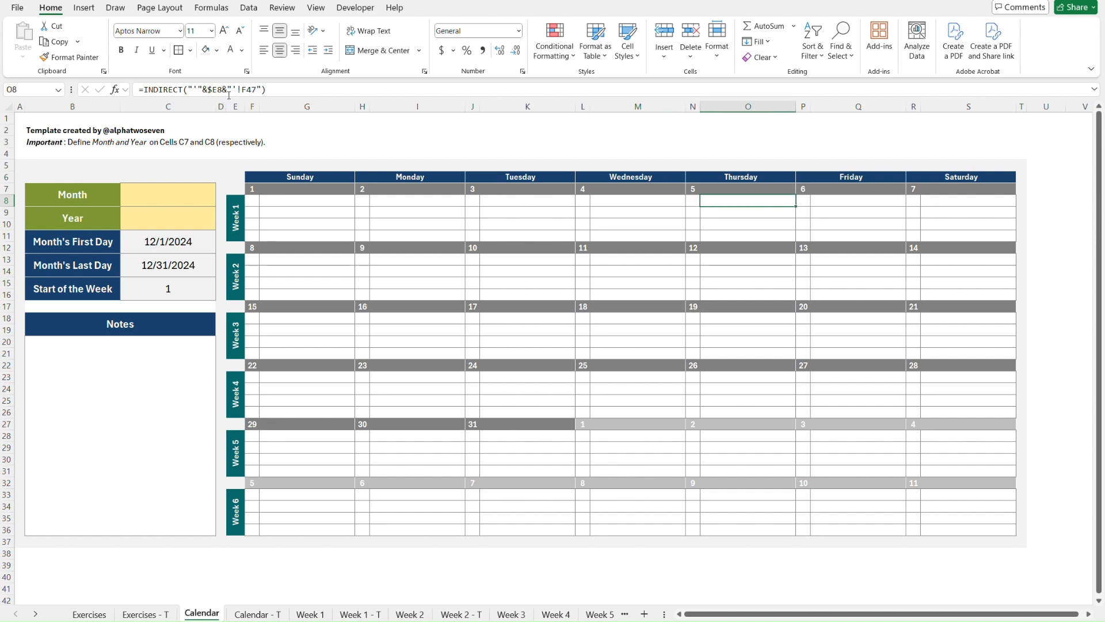
Step: Examine Thursday's formulas down column O through Week 2 and Week 3, including the rest day formula in O17 and the INDIRECT reference in O18
key("Down")
key("Down")
key("Down")
key("Down")
key("Down")
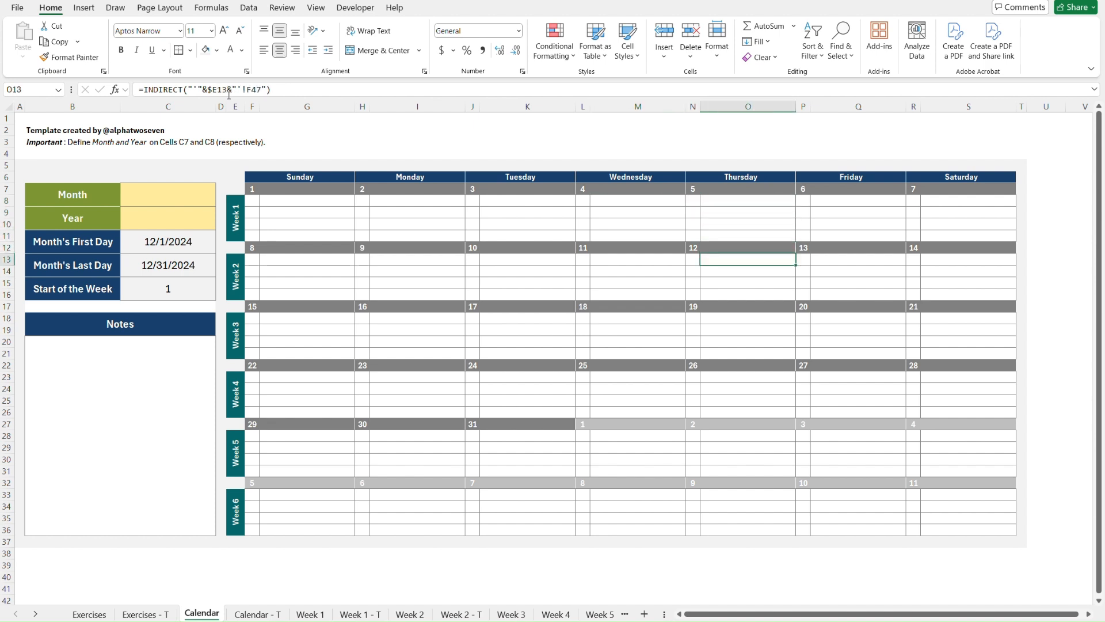
key("Down")
key("Down")
key("Down")
key("Down")
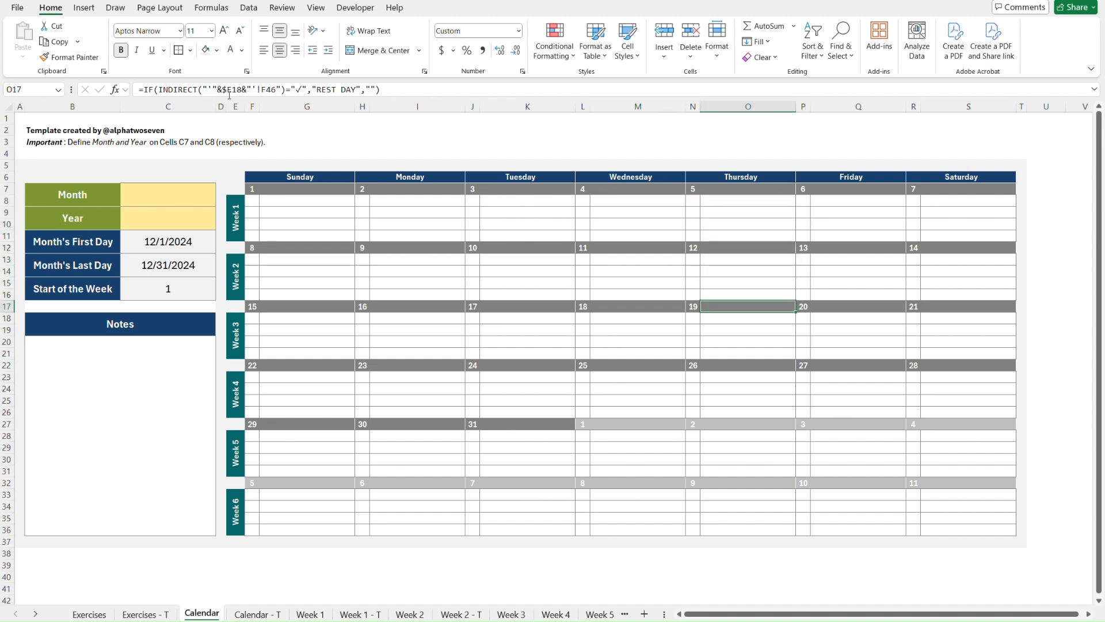
key("Down")
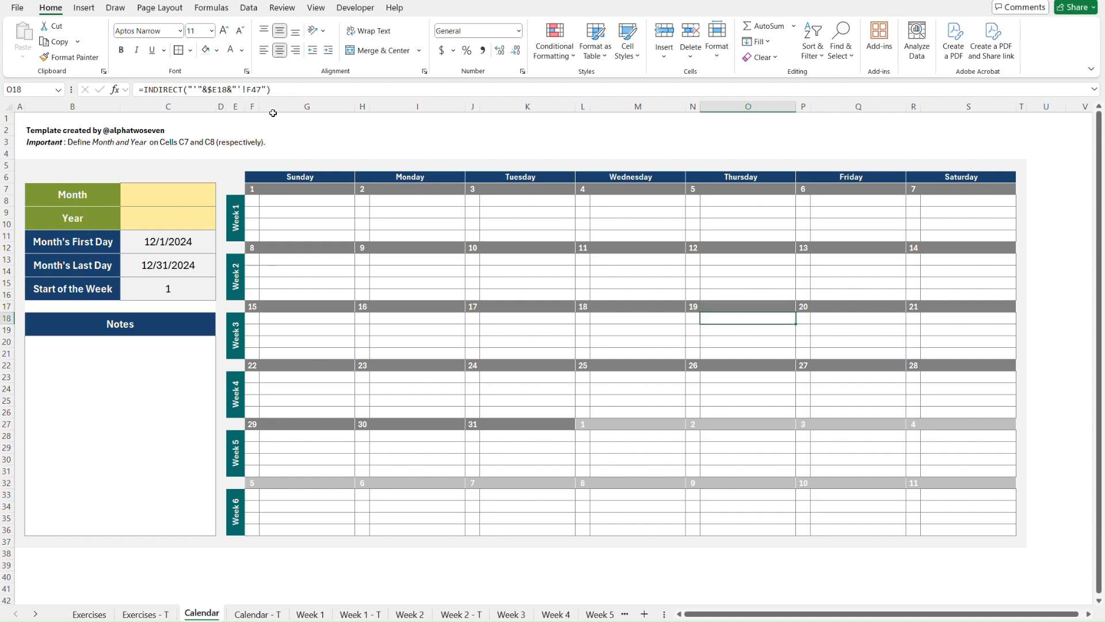
left_click(253, 89)
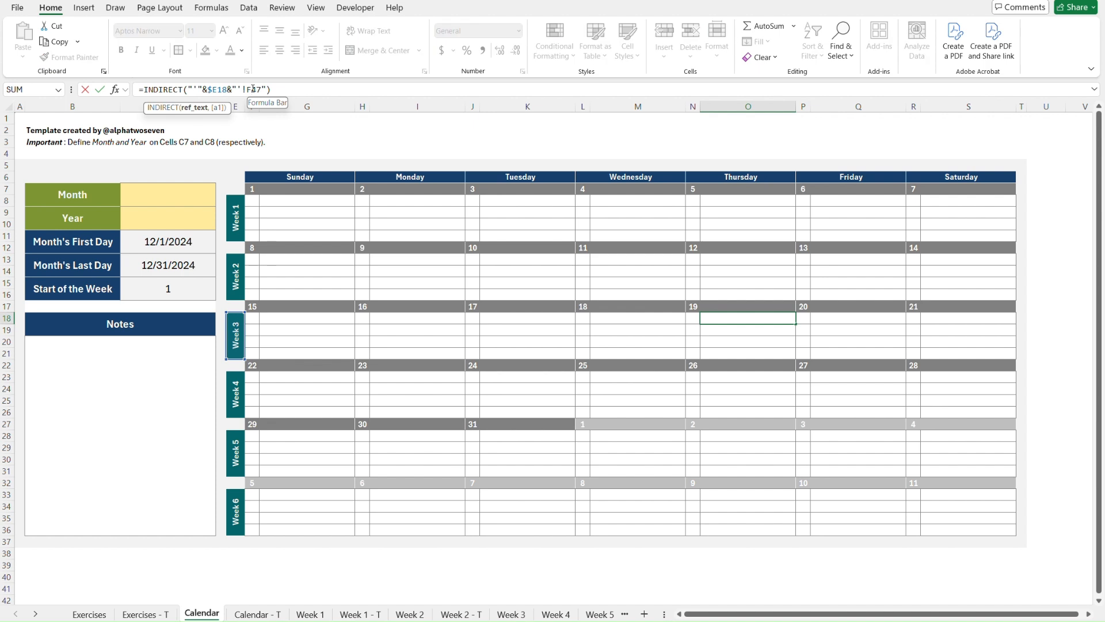
key("Escape")
Step: Compare the cell references inside Week 1's INDIRECT formulas across the days, from Sunday's G8 to Saturday's S10
left_click(293, 199)
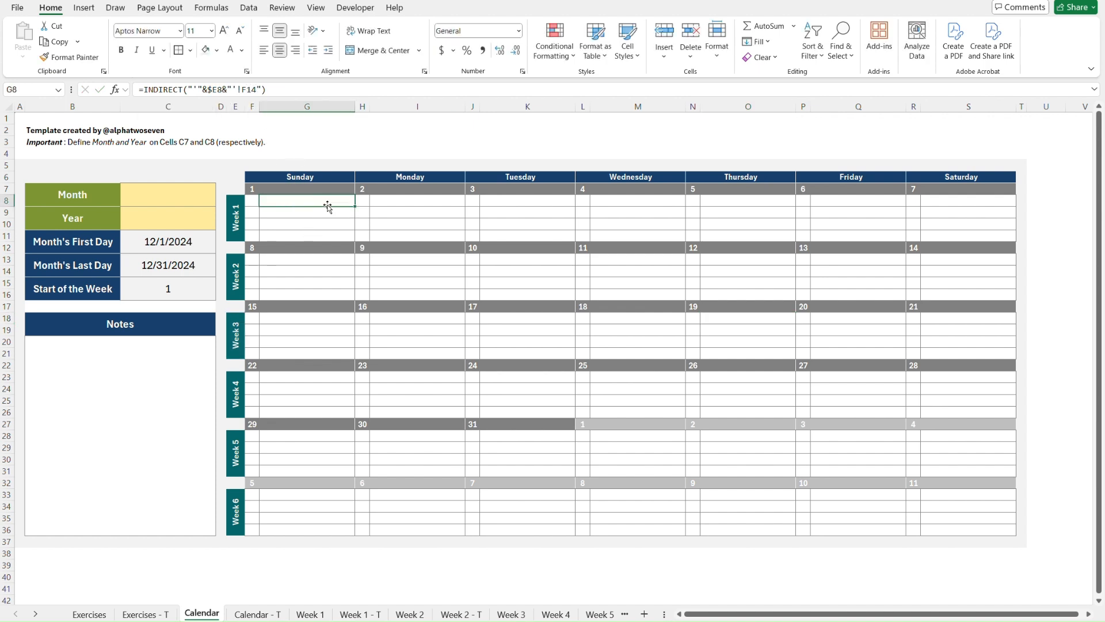
key("Down")
key("Down")
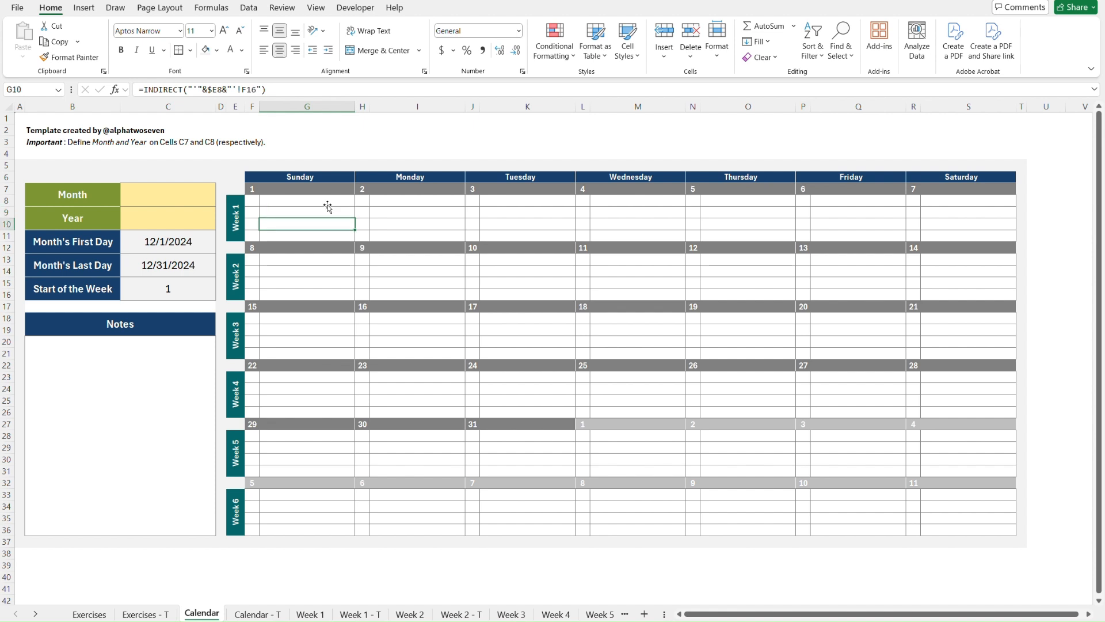
key("Up")
key("Up")
key("Right")
key("Right")
key("Down")
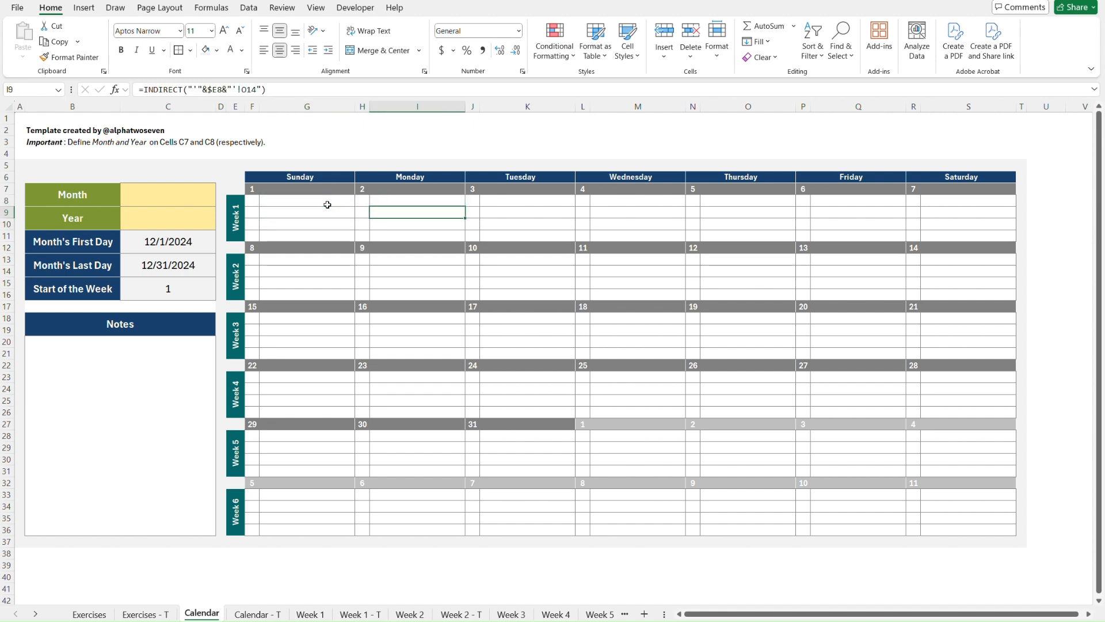
key("Right")
key("Right")
key("Up")
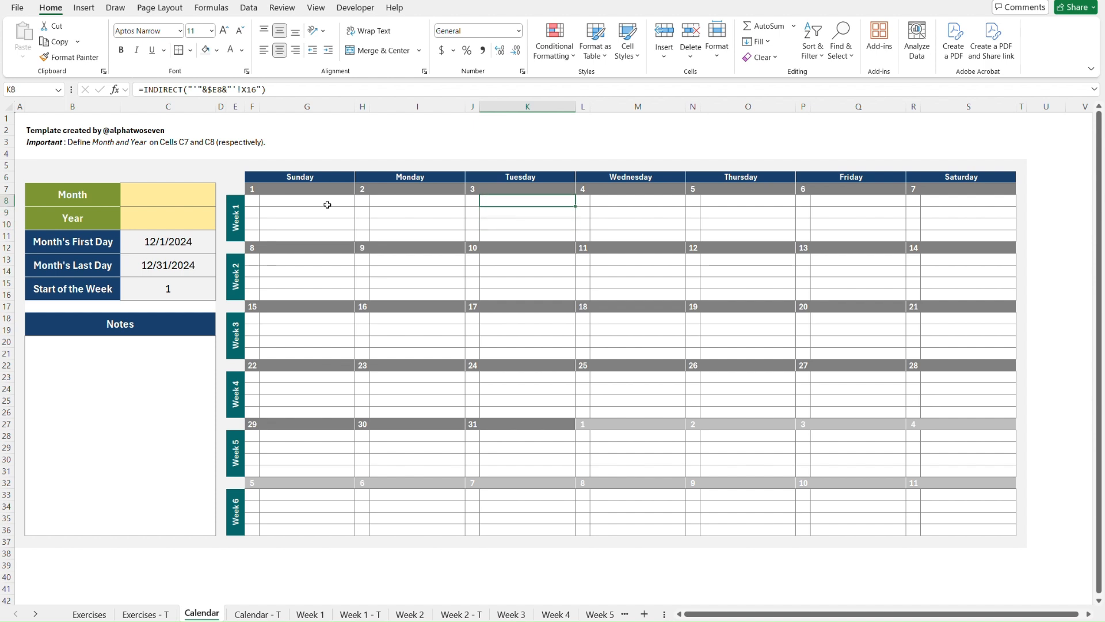
key("Right")
key("Right")
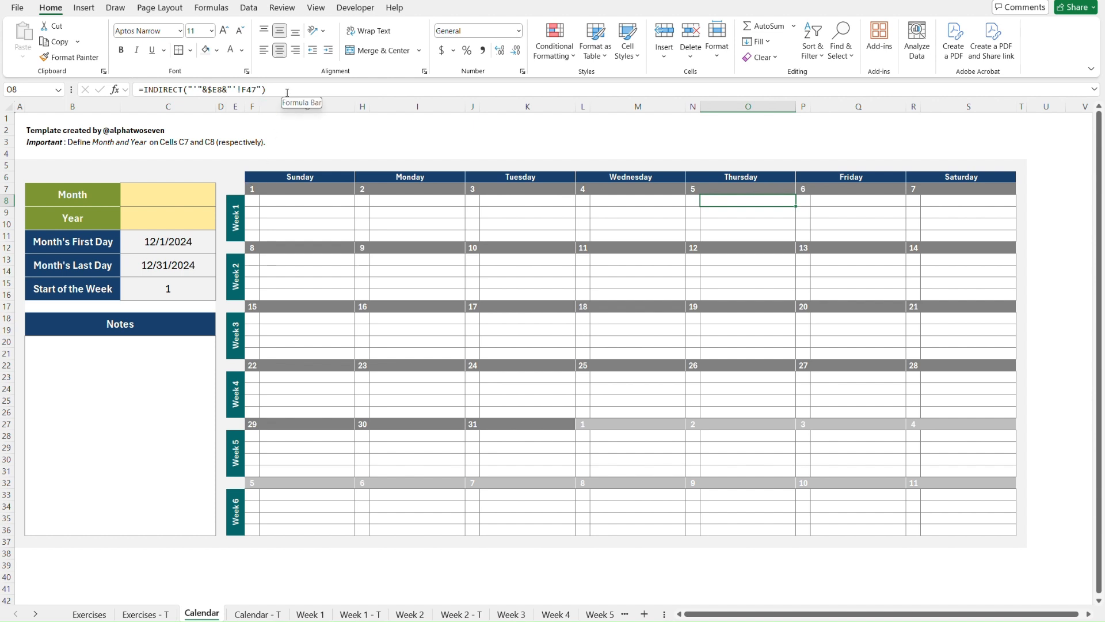
key("Right")
key("Right")
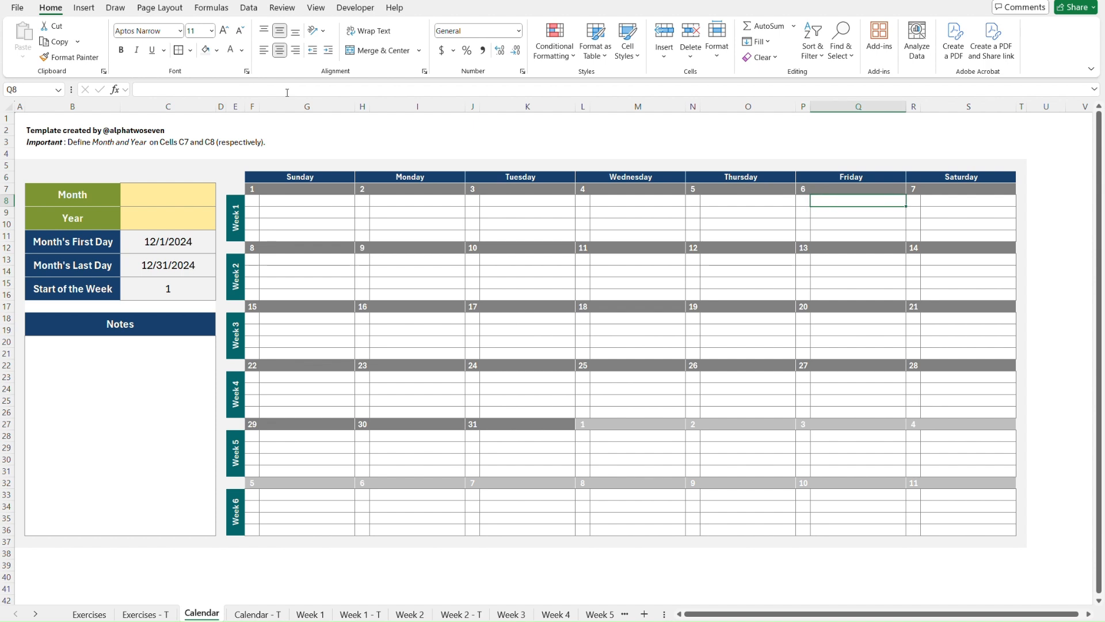
key("Right")
key("Right")
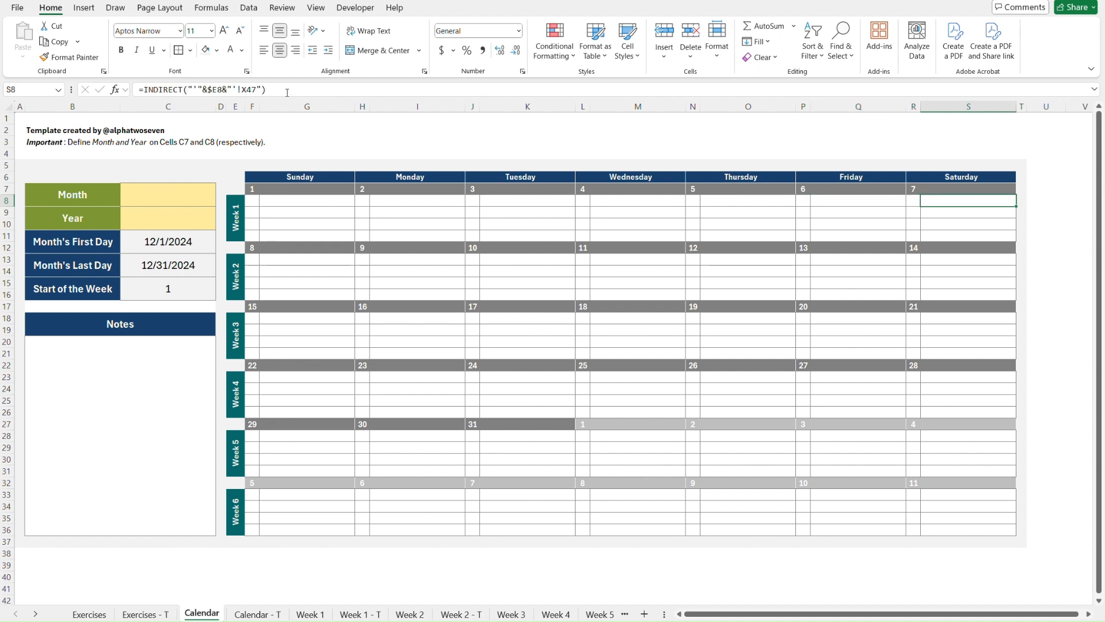
key("Down")
key("Down")
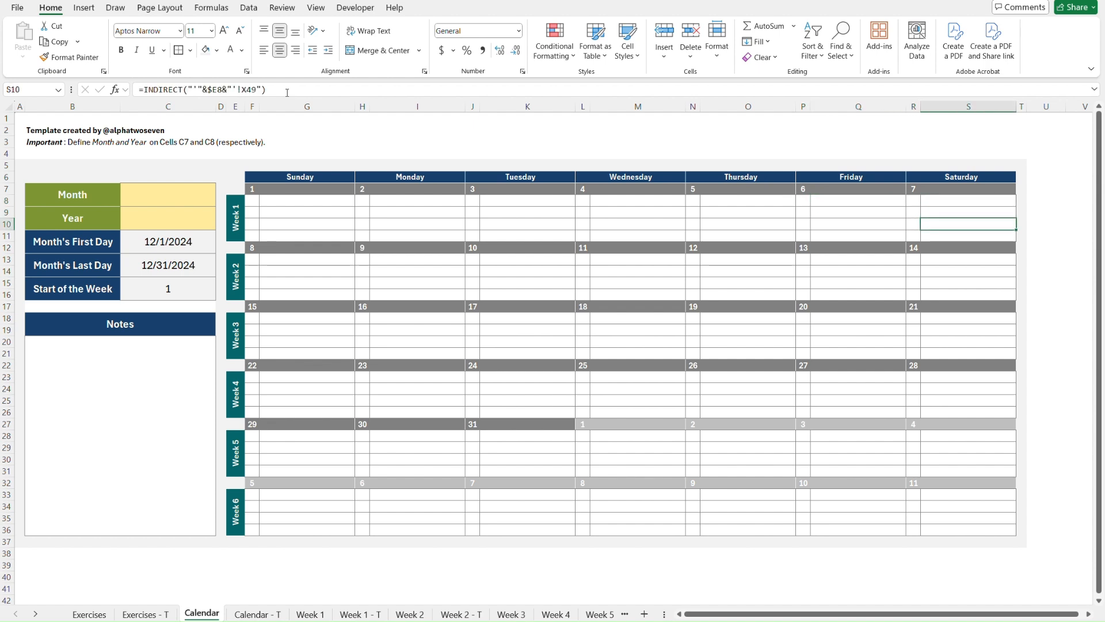
Step: Compare the structure of G8's INDIRECT formula on the Calendar sheet with the direct link in G8 on Calendar - T
left_click(297, 202)
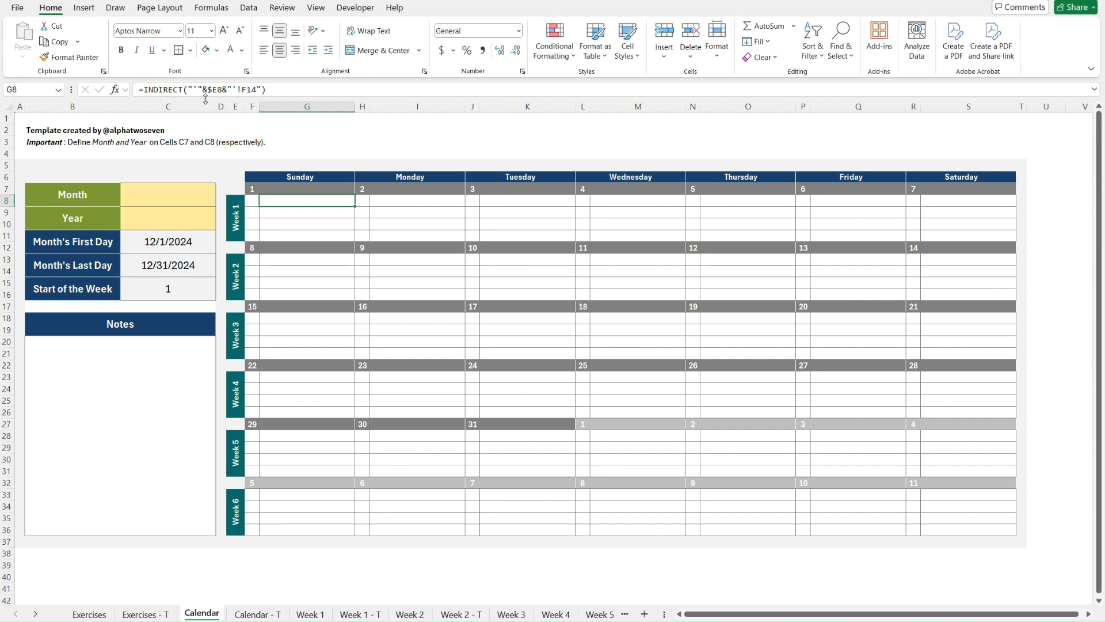
left_click(283, 89)
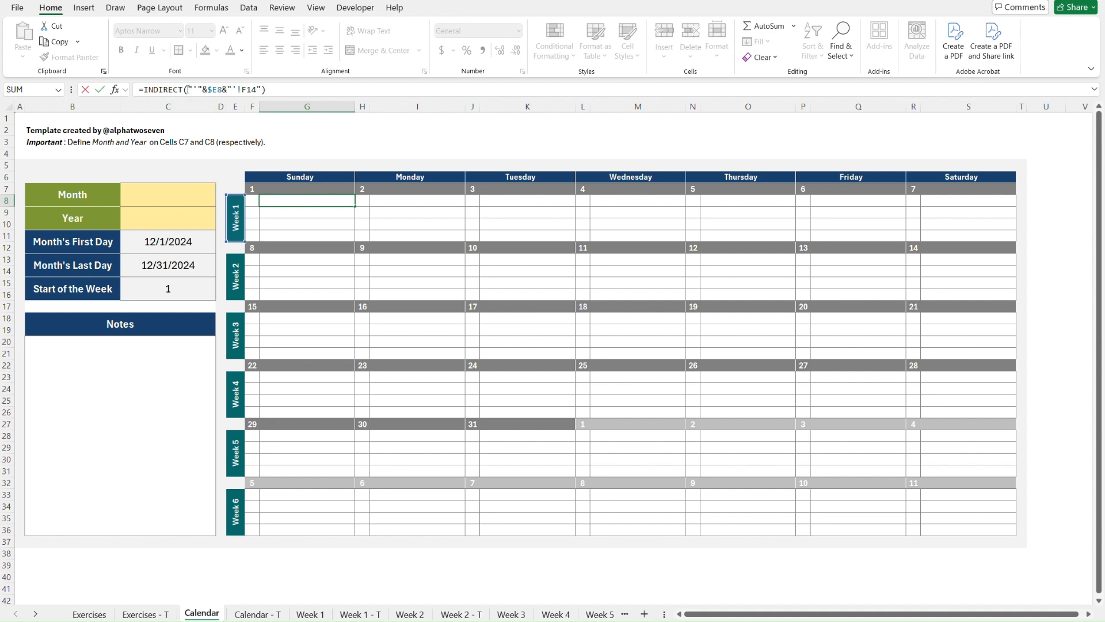
key("Escape")
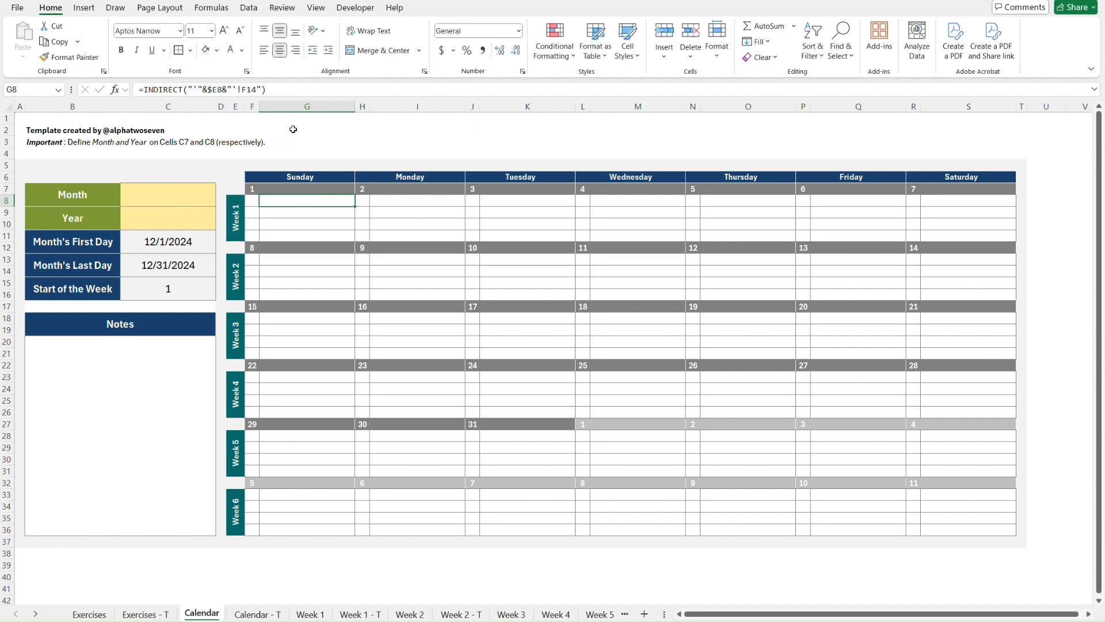
key("ctrl+Page_Down")
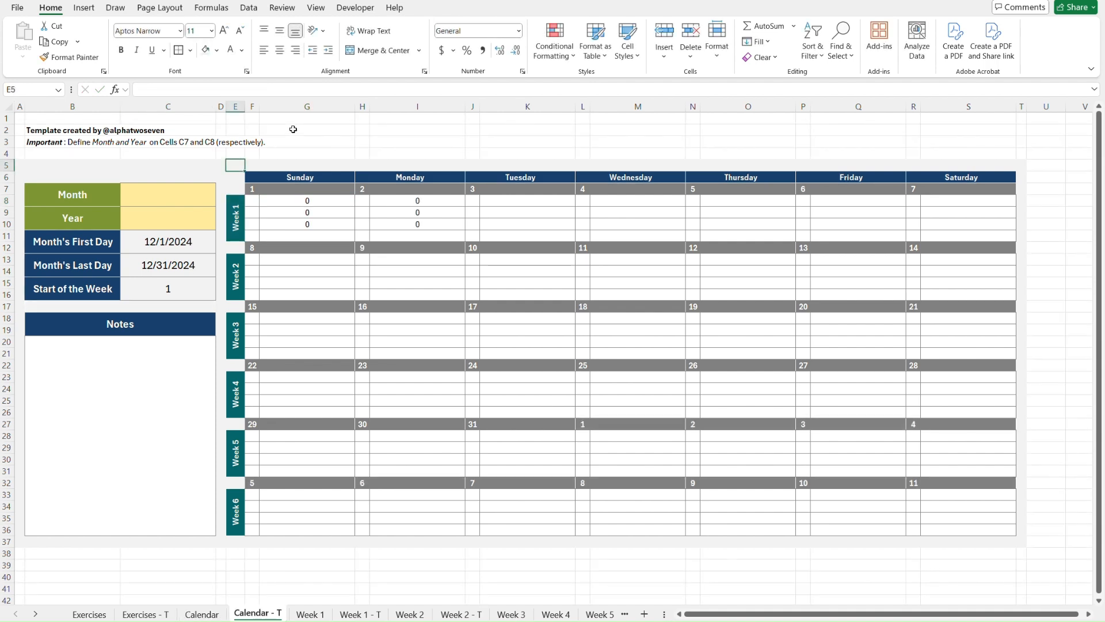
left_click(325, 206)
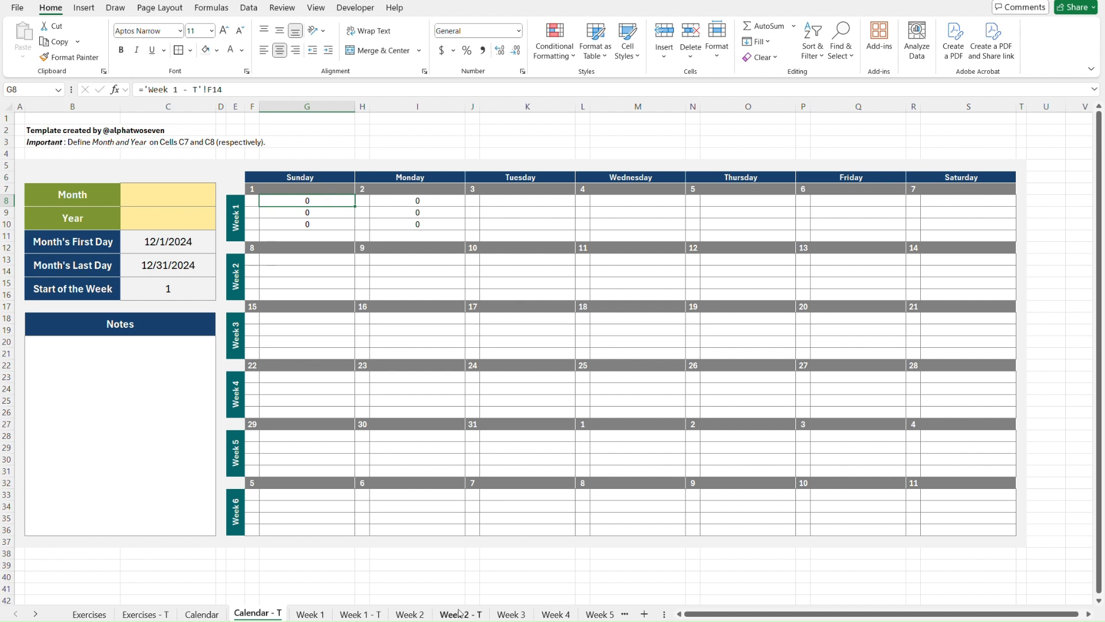
left_click(205, 612)
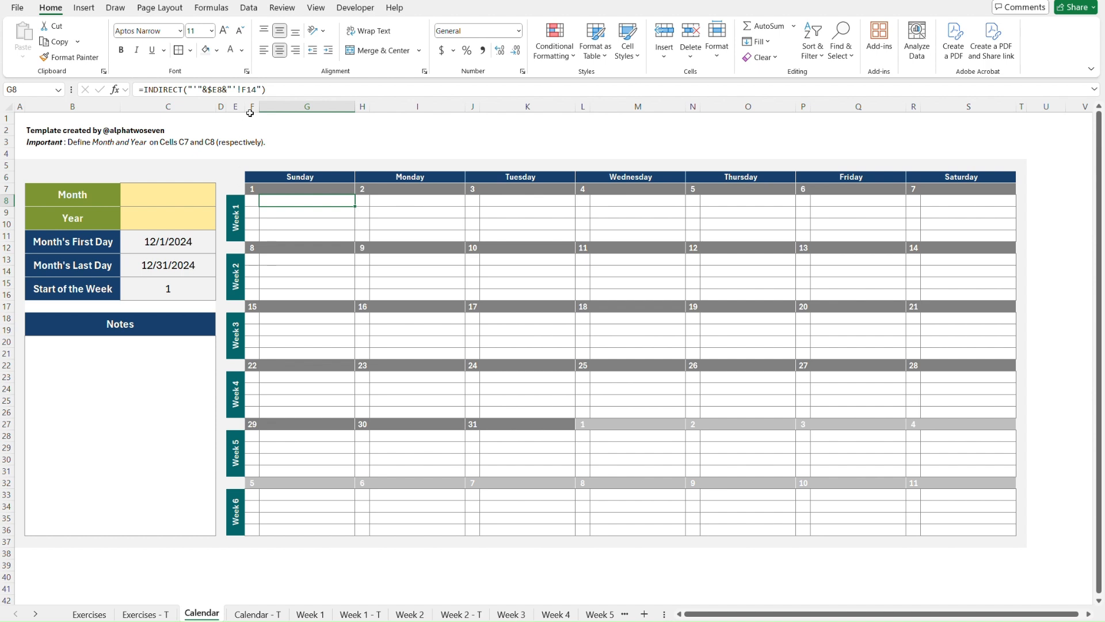
left_click_drag(266, 89, 208, 89)
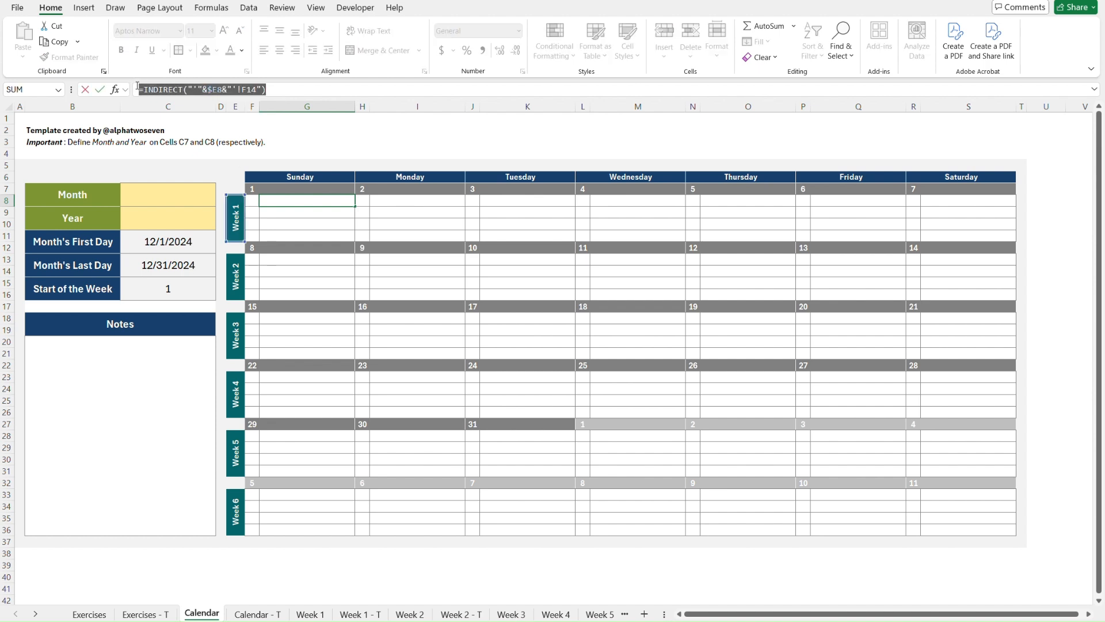
key("Escape")
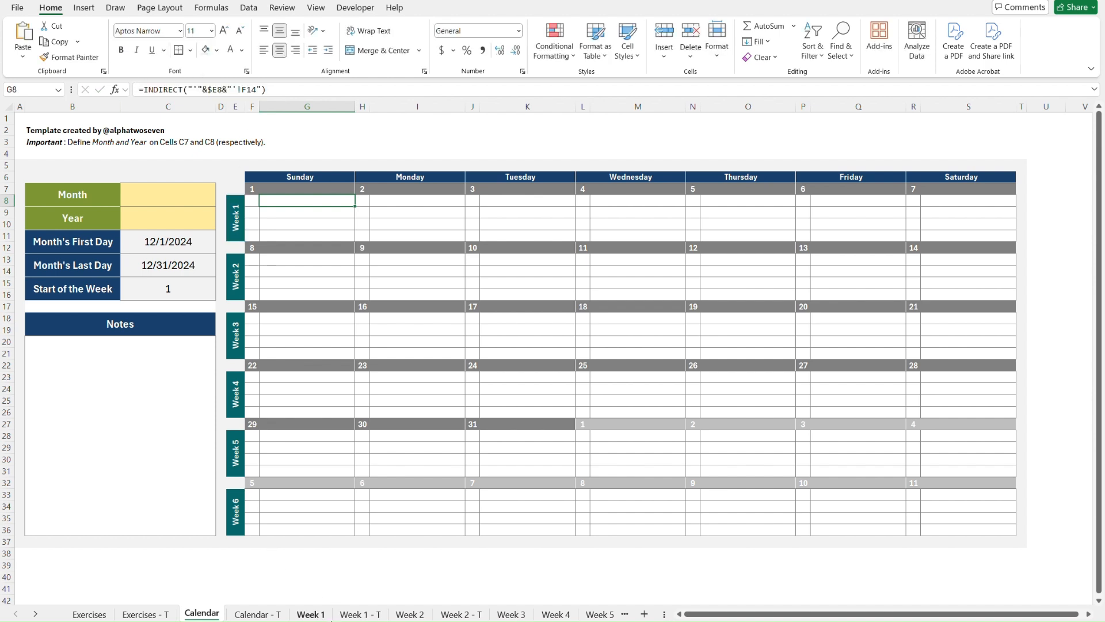
Step: Wrap Sunday's G8 link on Calendar - T in an INDIRECT function with the reference quoted: =INDIRECT("'Week 1 - T'!F14")
left_click(361, 614)
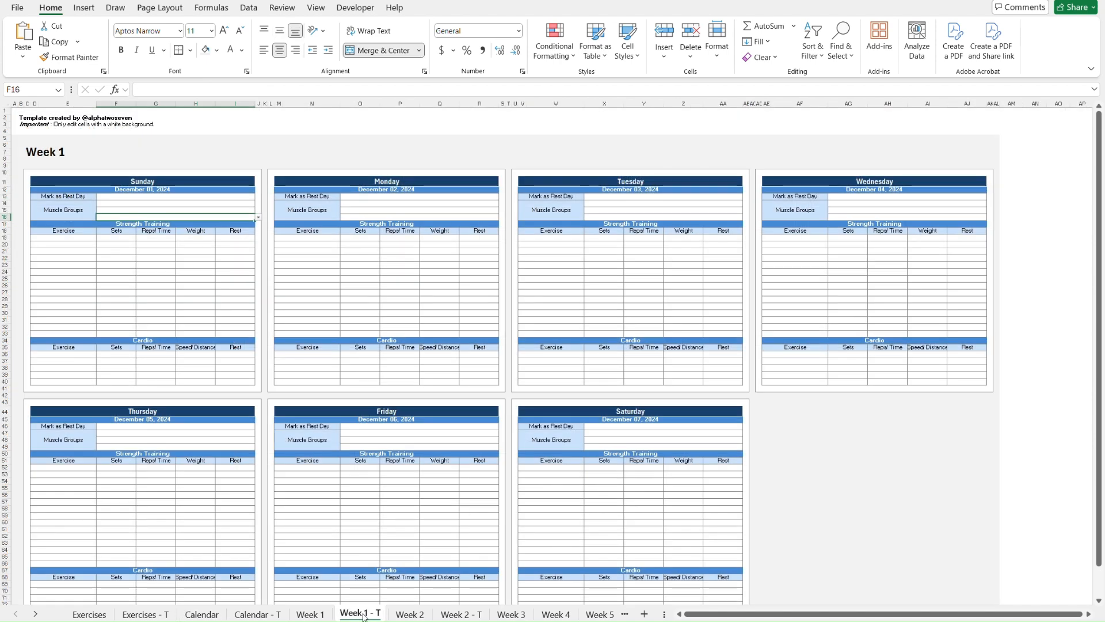
left_click(270, 614)
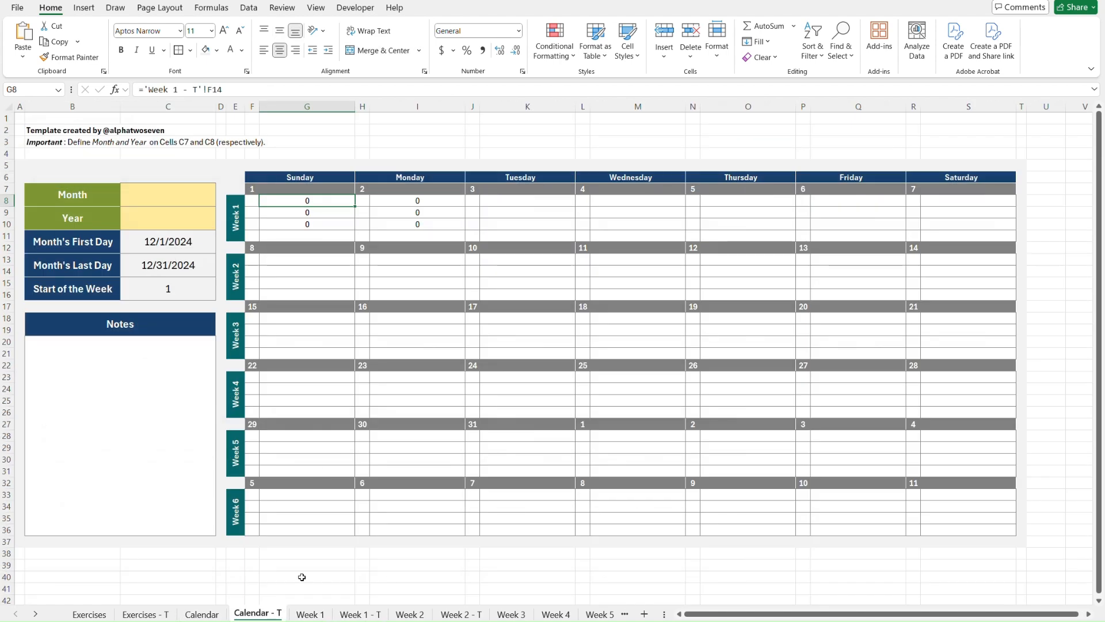
left_click(144, 90)
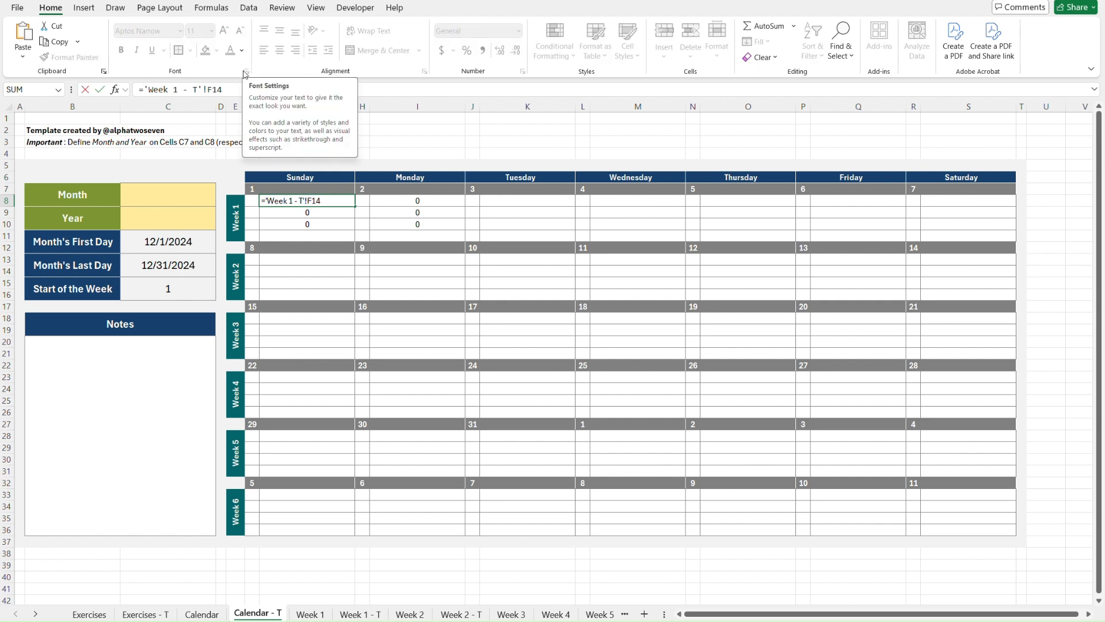
type("INDIRECT(")
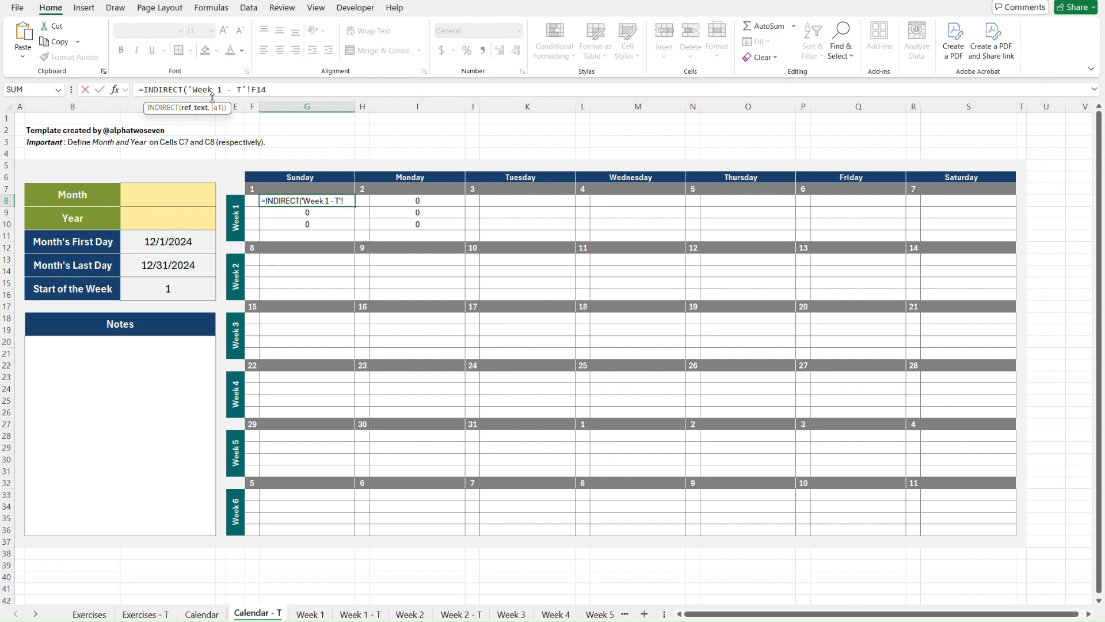
left_click(293, 88)
type(")")
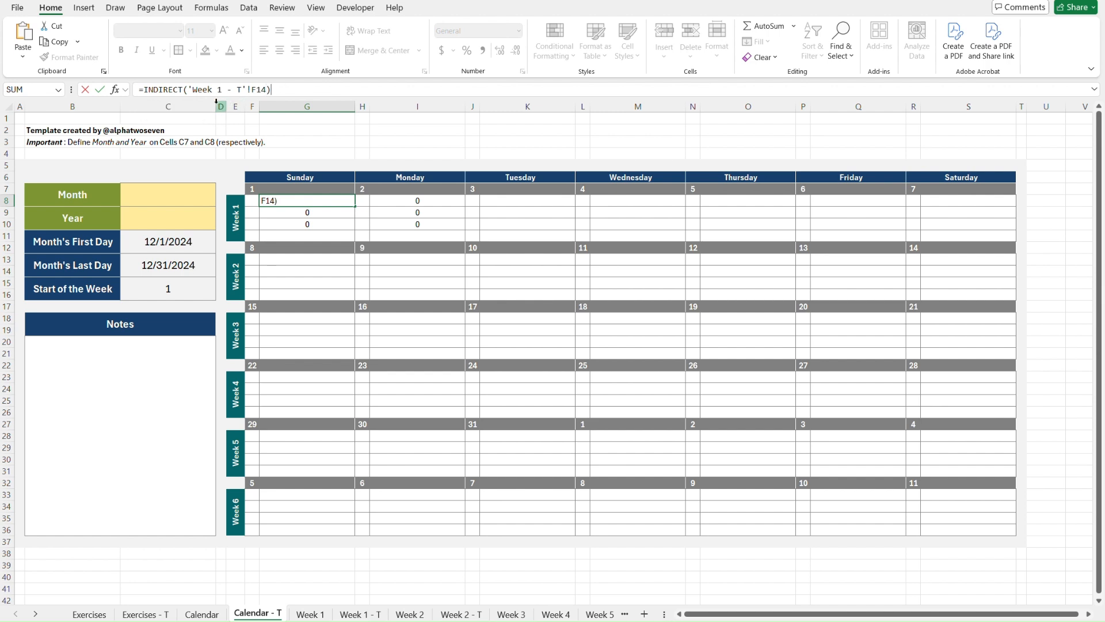
left_click(189, 90)
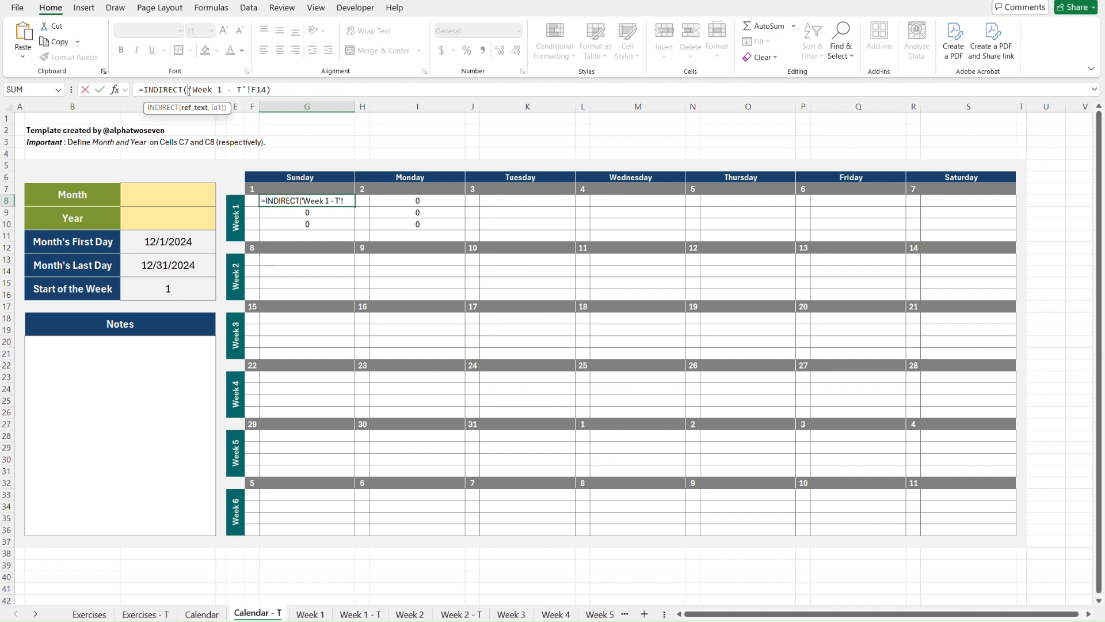
type("\"")
left_click(274, 90)
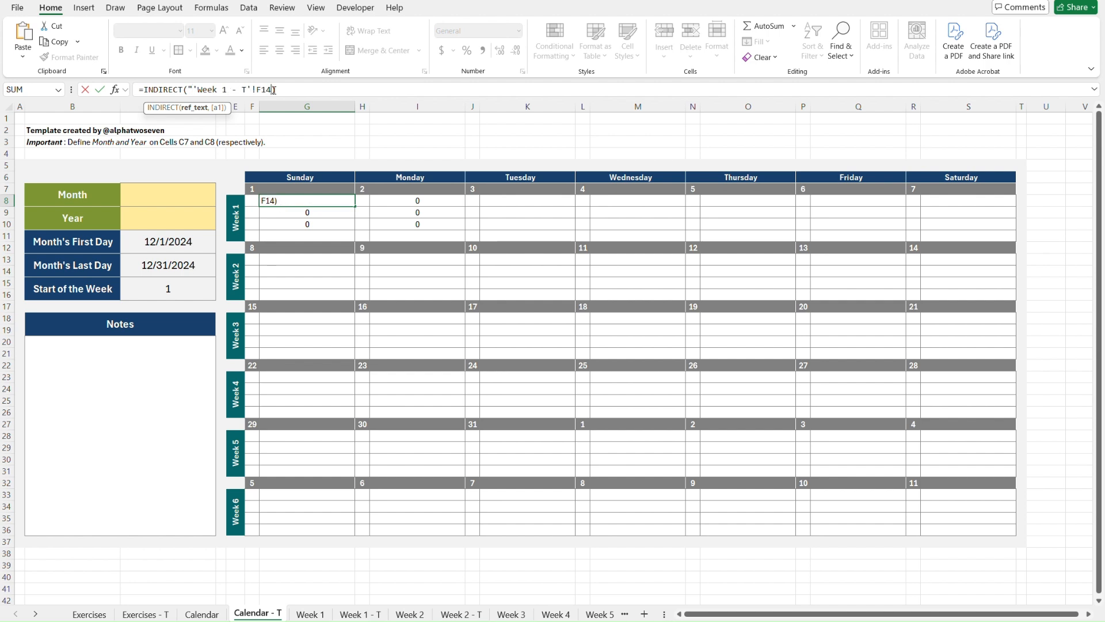
type("\"")
key("Return")
key("Up")
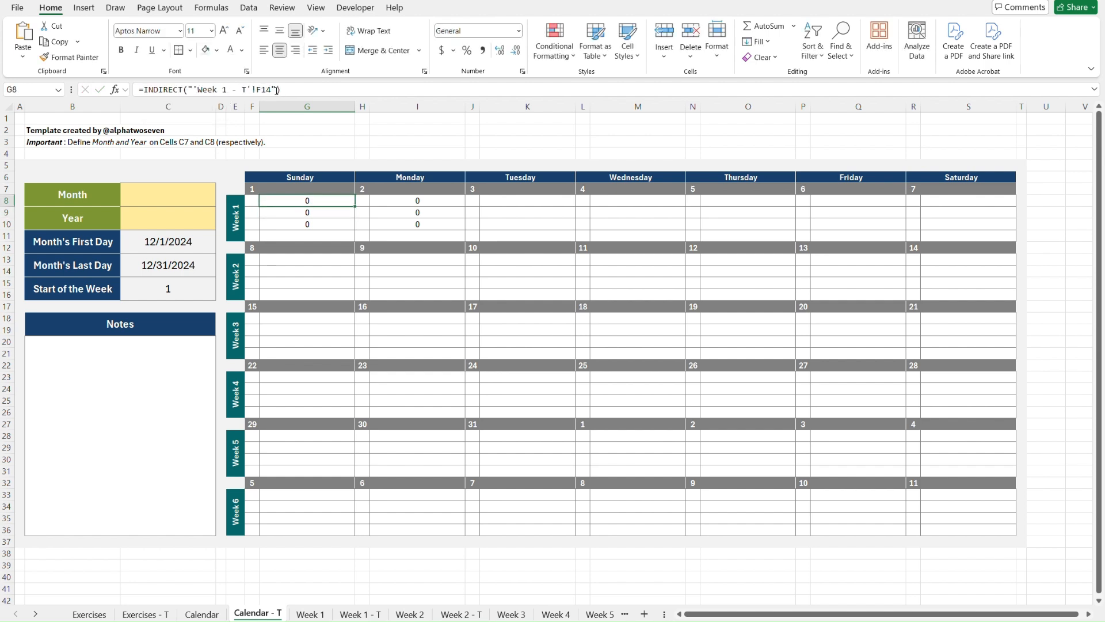
key("Down")
key("Up")
Step: Enter Arms as Sunday's first muscle group in F14 on Week 1 - T, and check G8 on Calendar - T
left_click(377, 614)
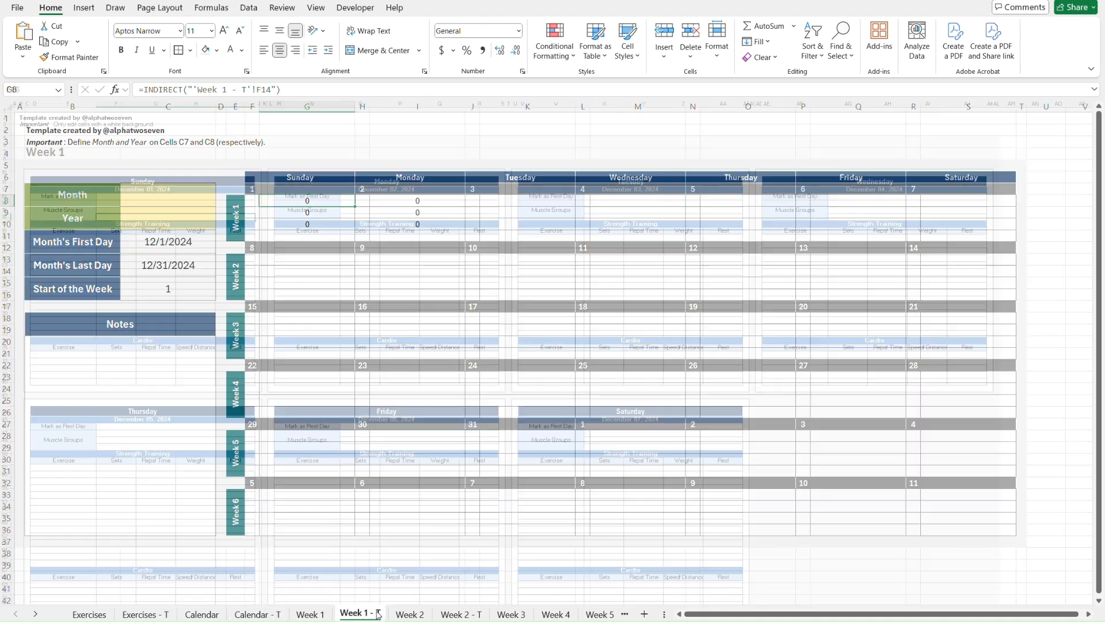
left_click(129, 206)
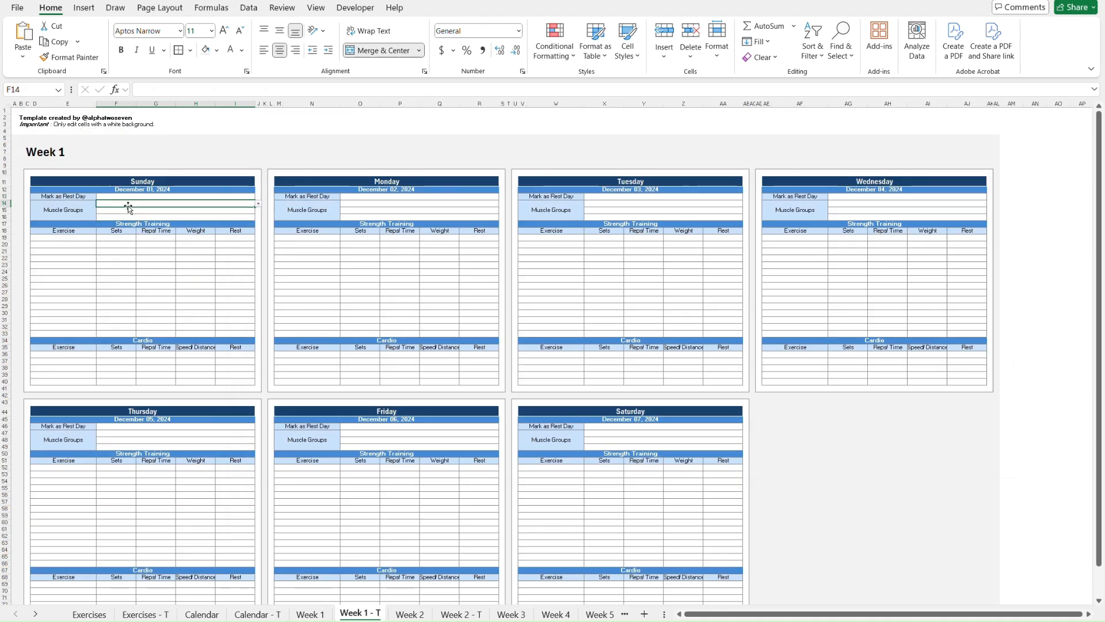
type("Arms")
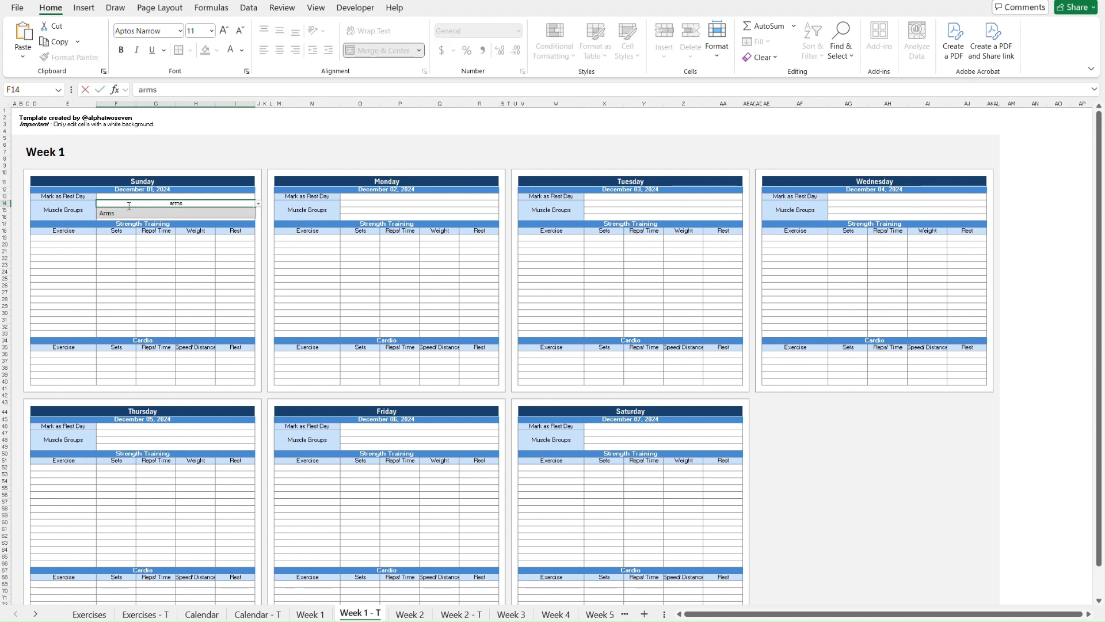
key("Return")
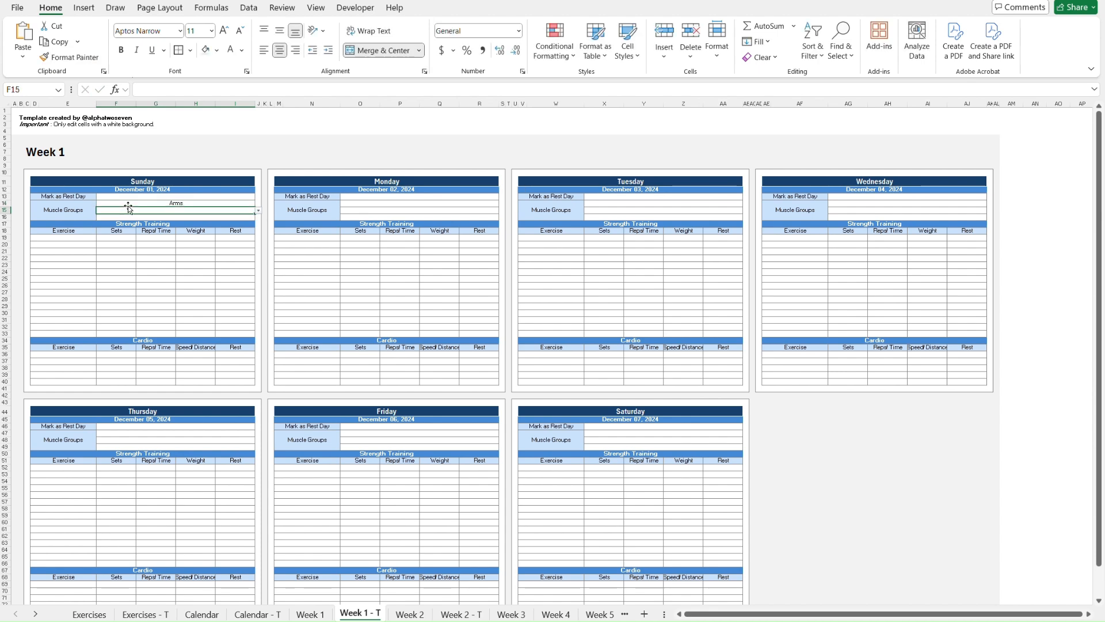
left_click(257, 613)
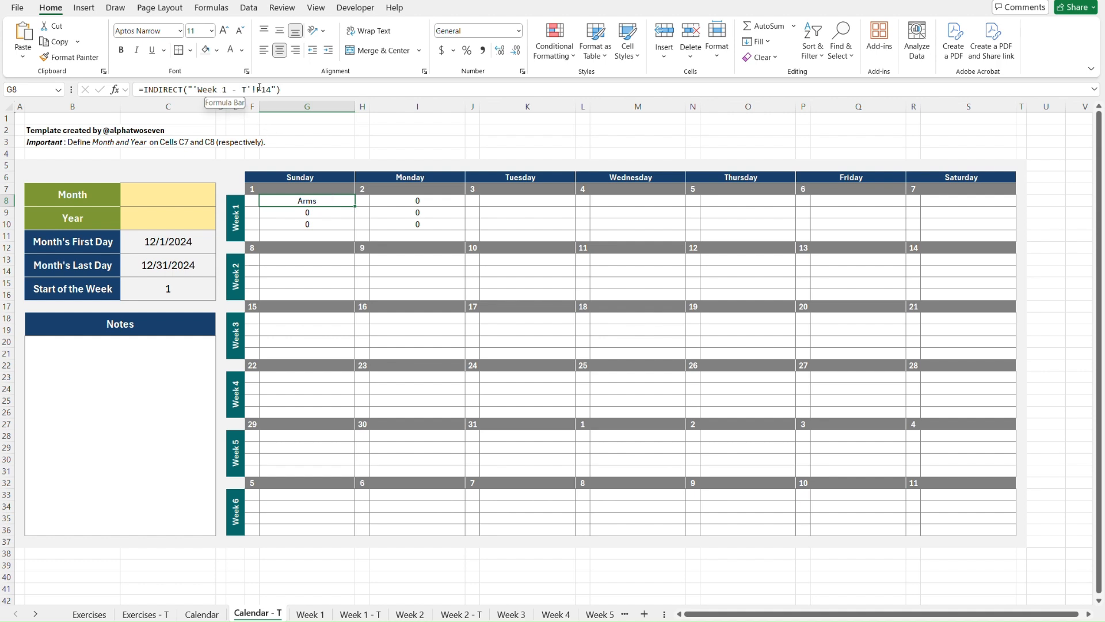
Step: Examine the week labels in column E of Calendar - T, from Week 1 in E8 down to Week 3 in E18
left_click(234, 214)
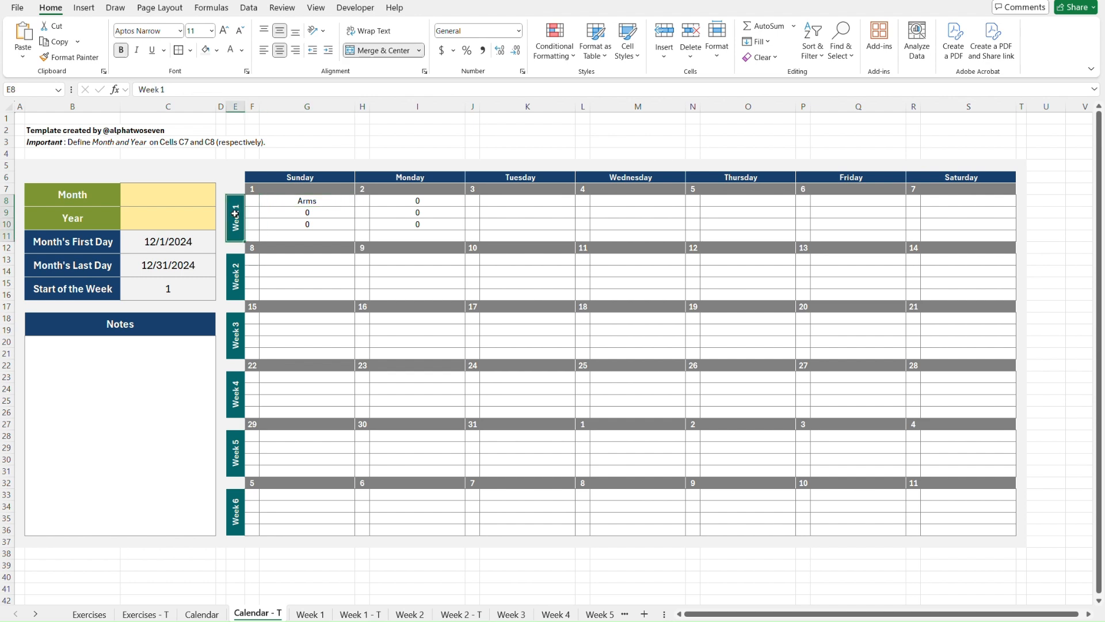
key("Down")
key("Down")
key("Down")
key("Down")
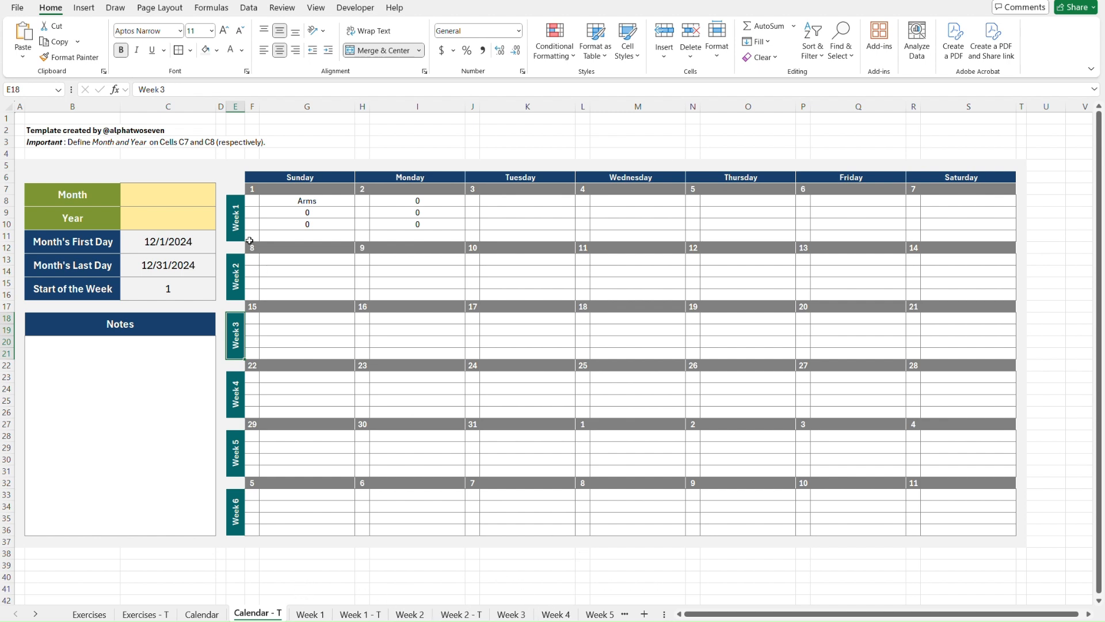
left_click(237, 216)
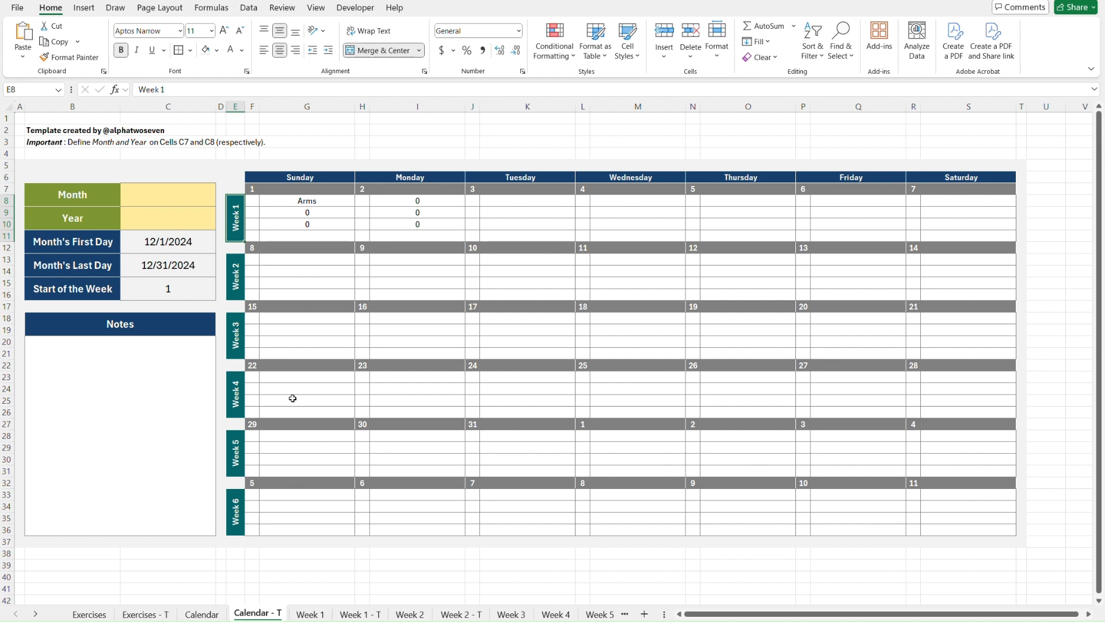
Step: Replace the fixed sheet name in G8's formula with an absolute reference to the Week 1 label: =INDIRECT("'"&$E$8&"'!F14")
left_click(280, 201)
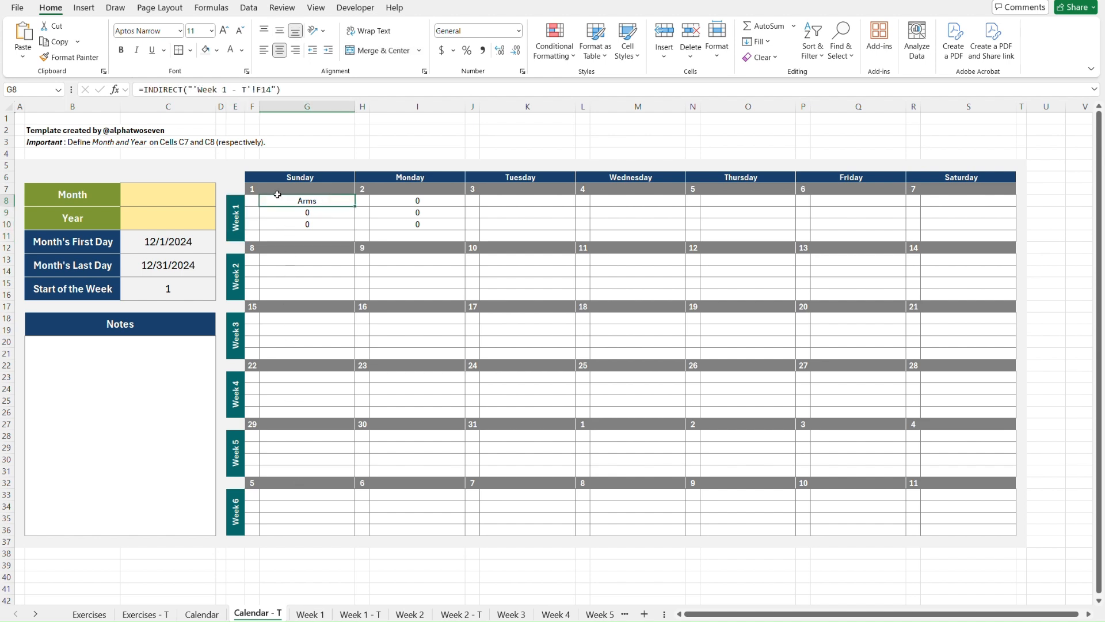
left_click(199, 90)
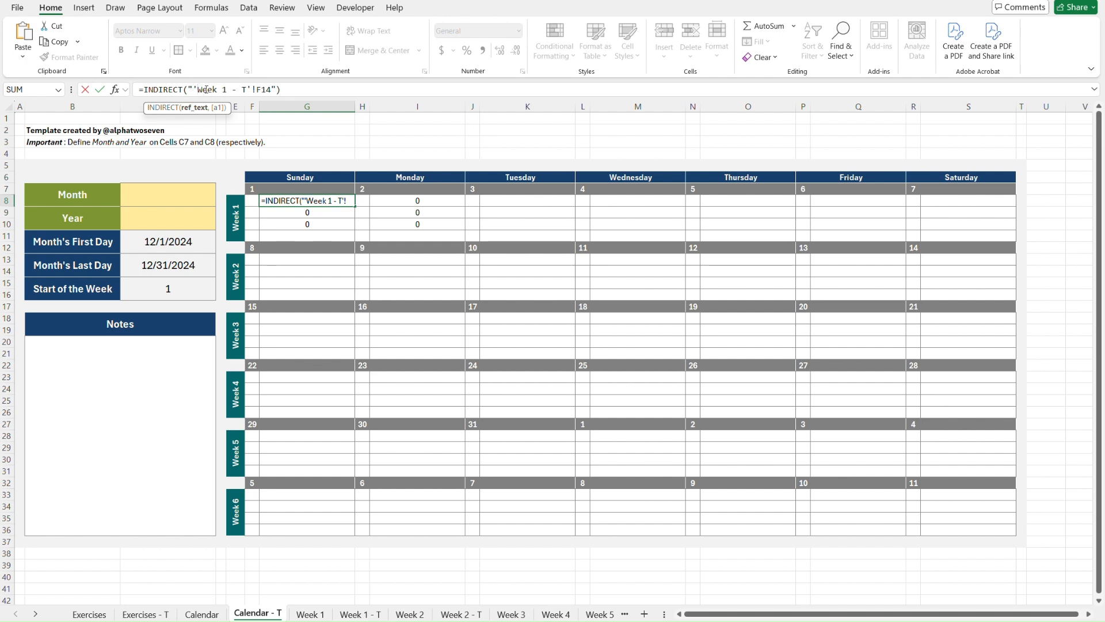
left_click(248, 89, "shift")
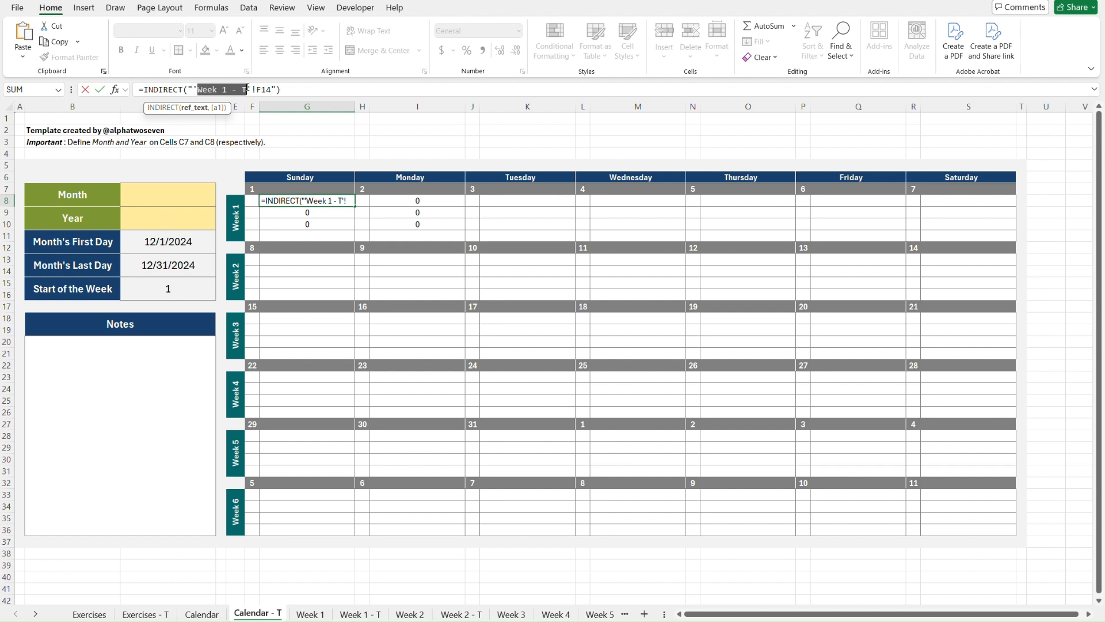
type("&&")
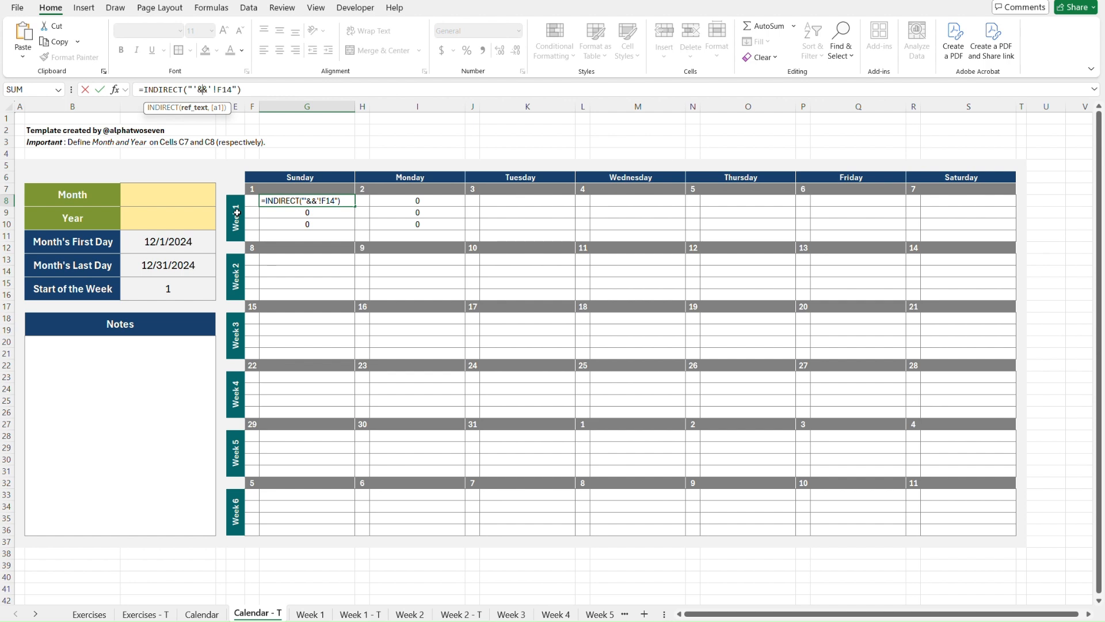
left_click(236, 213)
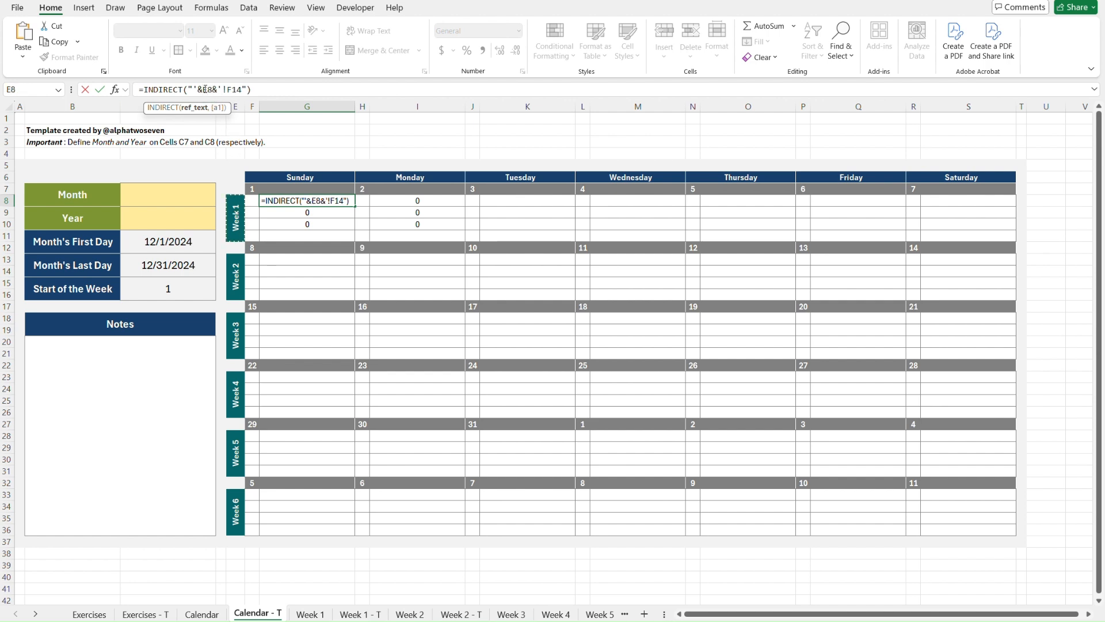
left_click(204, 90)
type("$E")
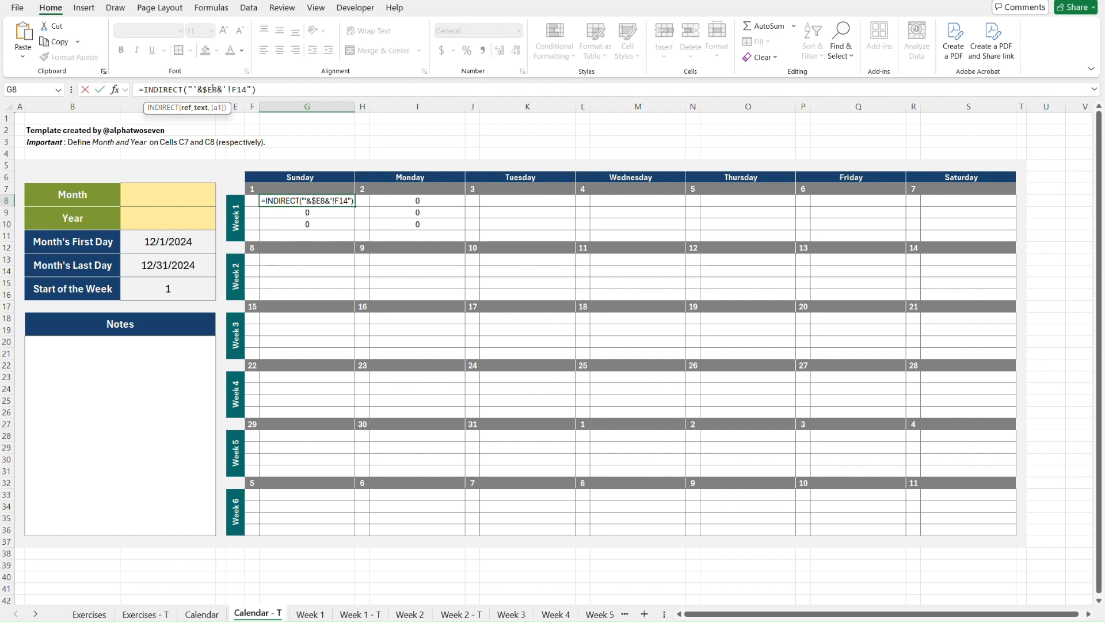
type("$")
type("\"'")
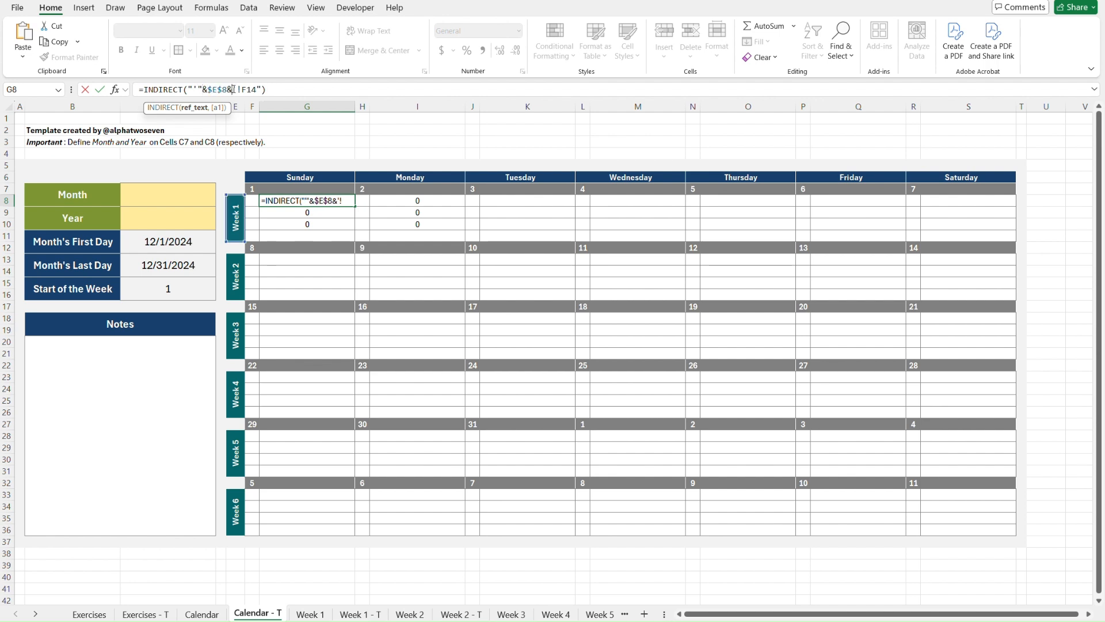
type("\"")
key("ctrl+Return")
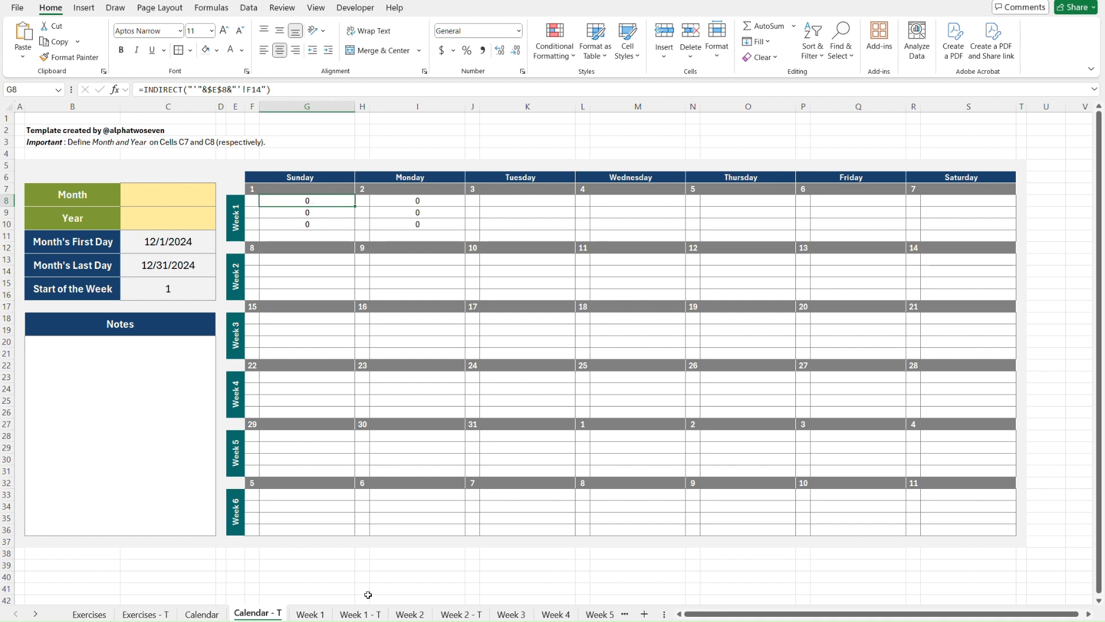
Step: Clear Arms from Sunday's F14 on Week 1 - T, enter Arms in F14 on Week 1, and return to Calendar - T
left_click(371, 613)
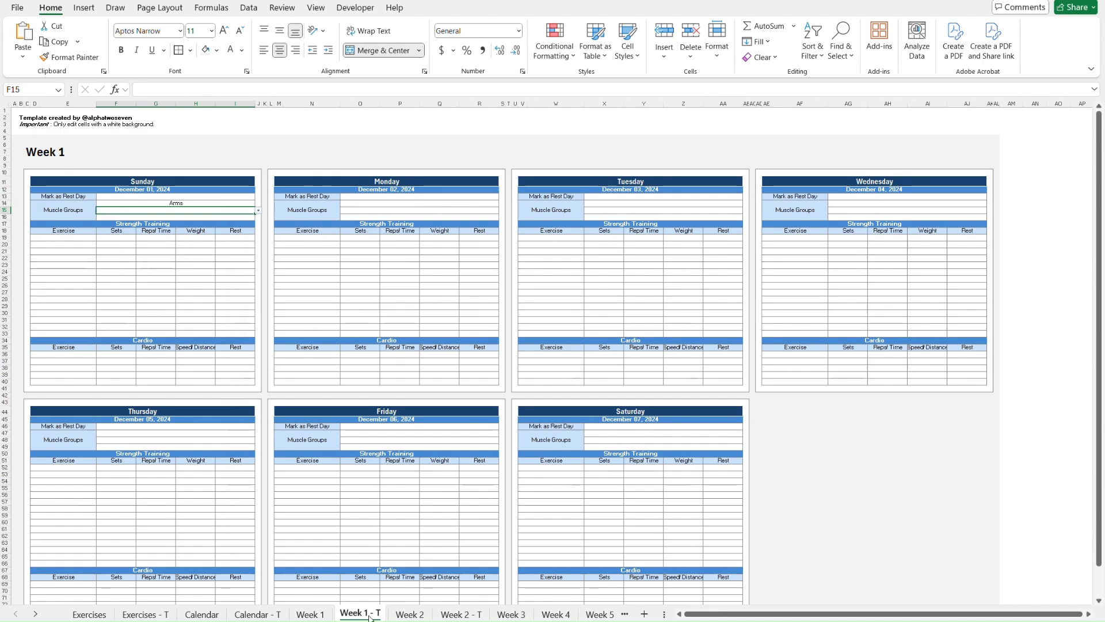
left_click(200, 203)
key("Delete")
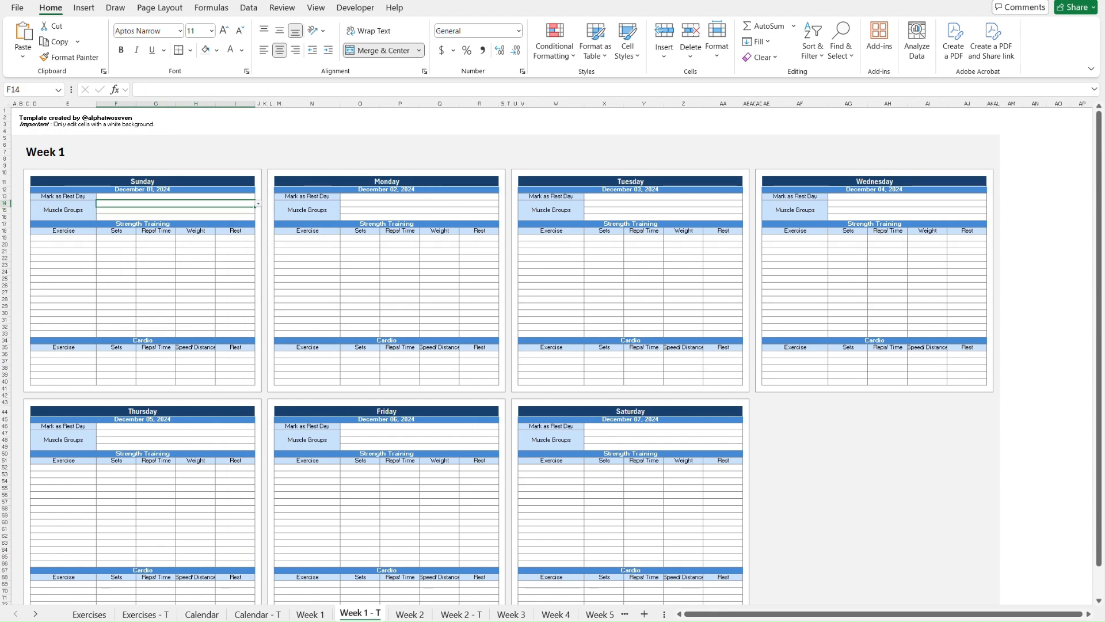
left_click(311, 614)
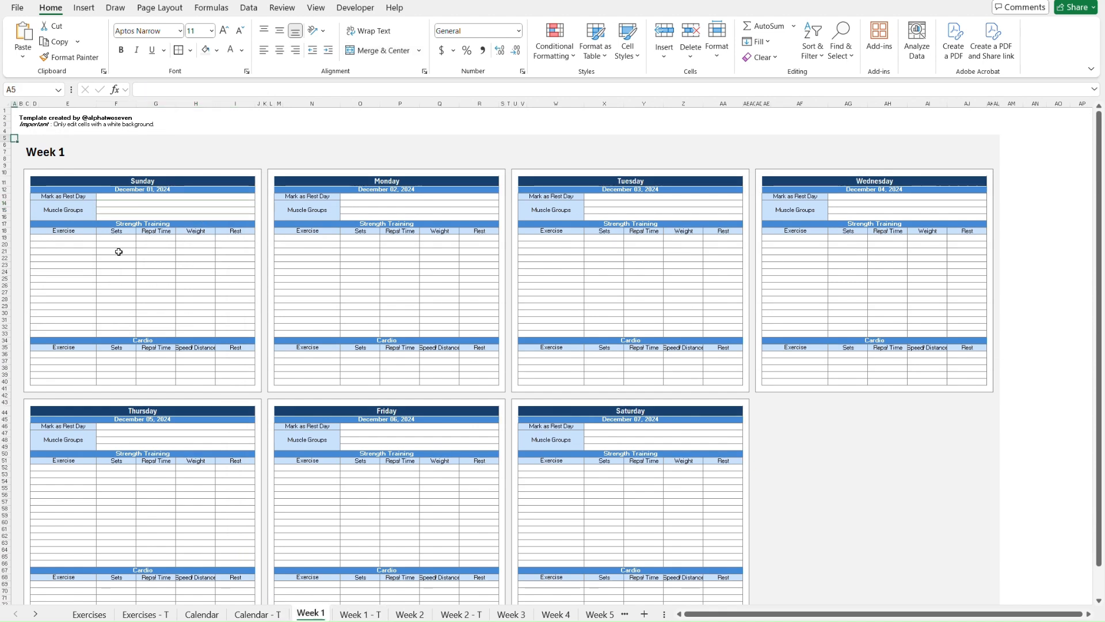
type("Ar")
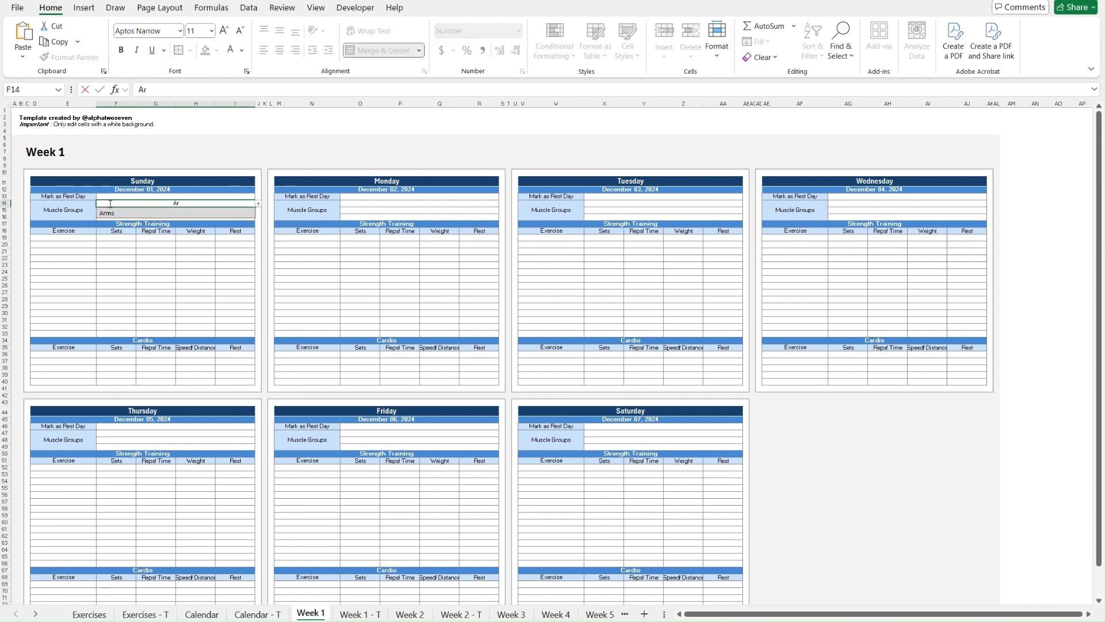
key("Return")
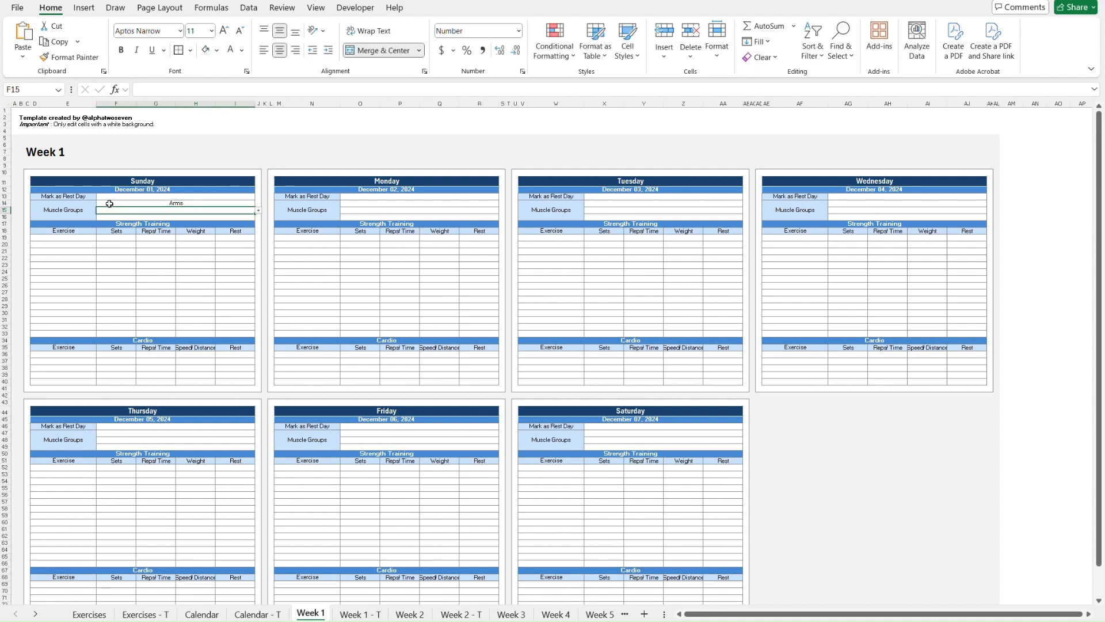
key("ctrl+Page_Up")
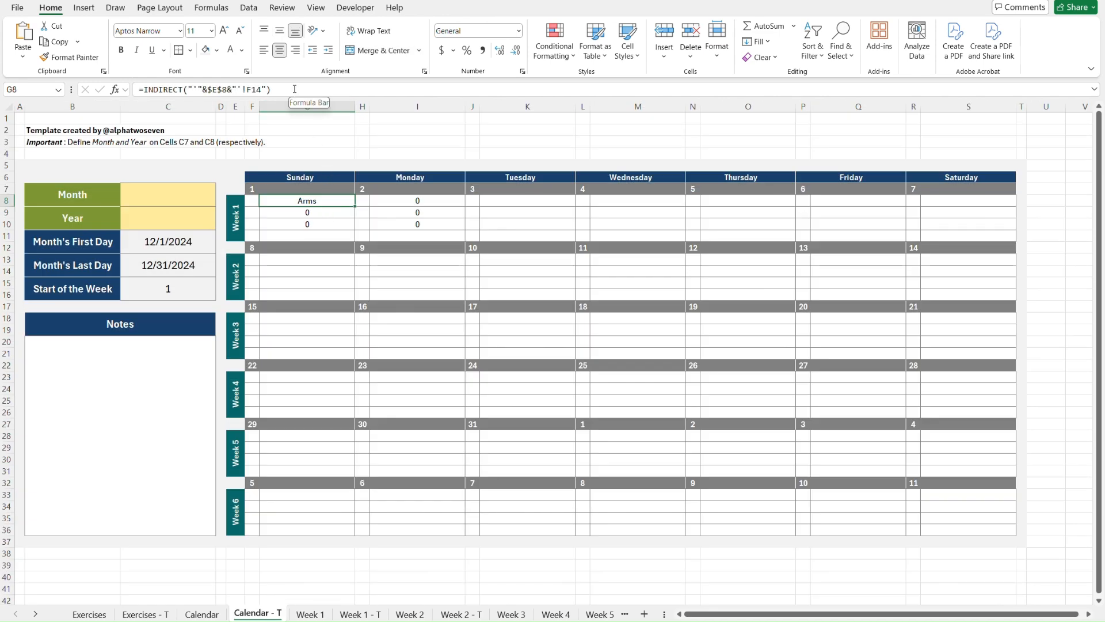
Step: Copy G8's INDIRECT formula into Sunday's other two muscle group cells, G9 and G10
key("ctrl+c")
key("Down")
key("shift+Down")
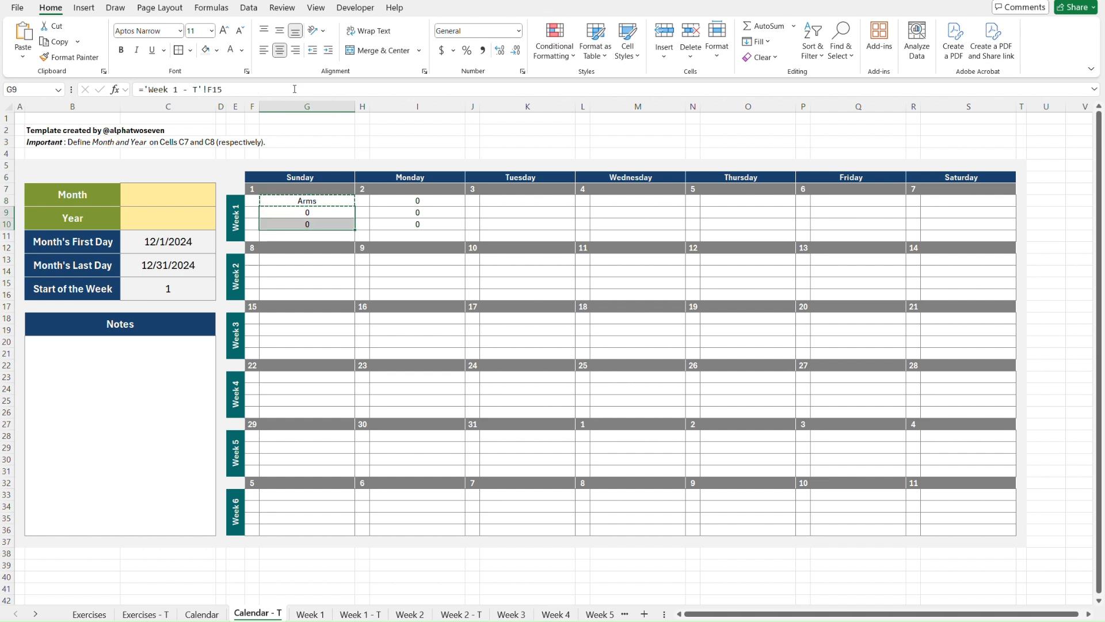
key("ctrl+v")
key("shift+Up")
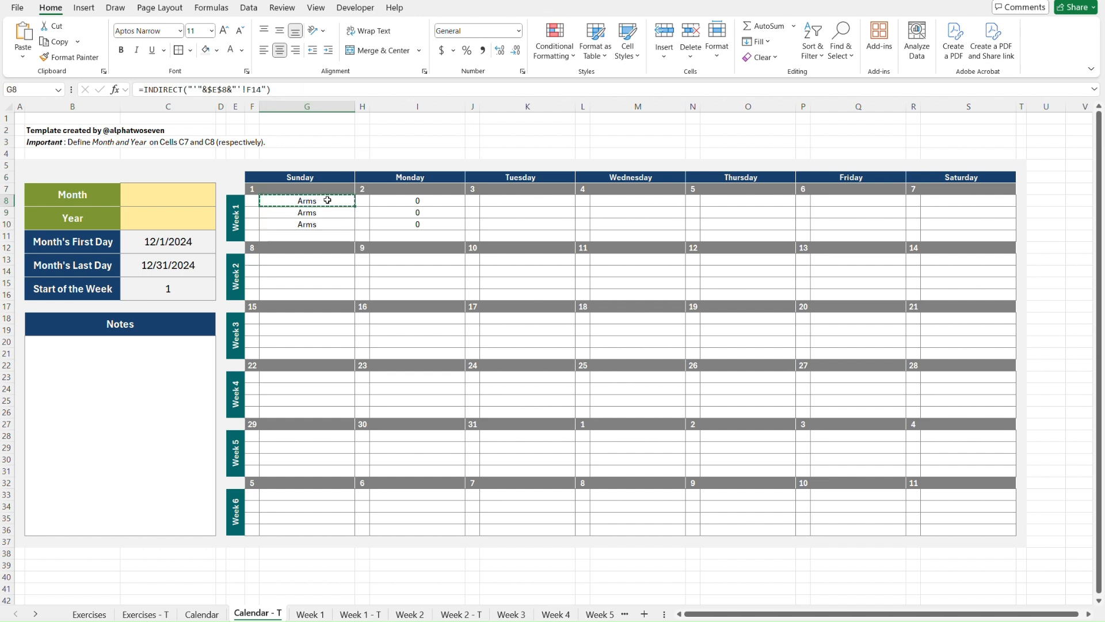
Step: Change the cell reference inside the INDIRECT formulas to F15 in G9 and F16 in G10
left_click(262, 90)
key("Return")
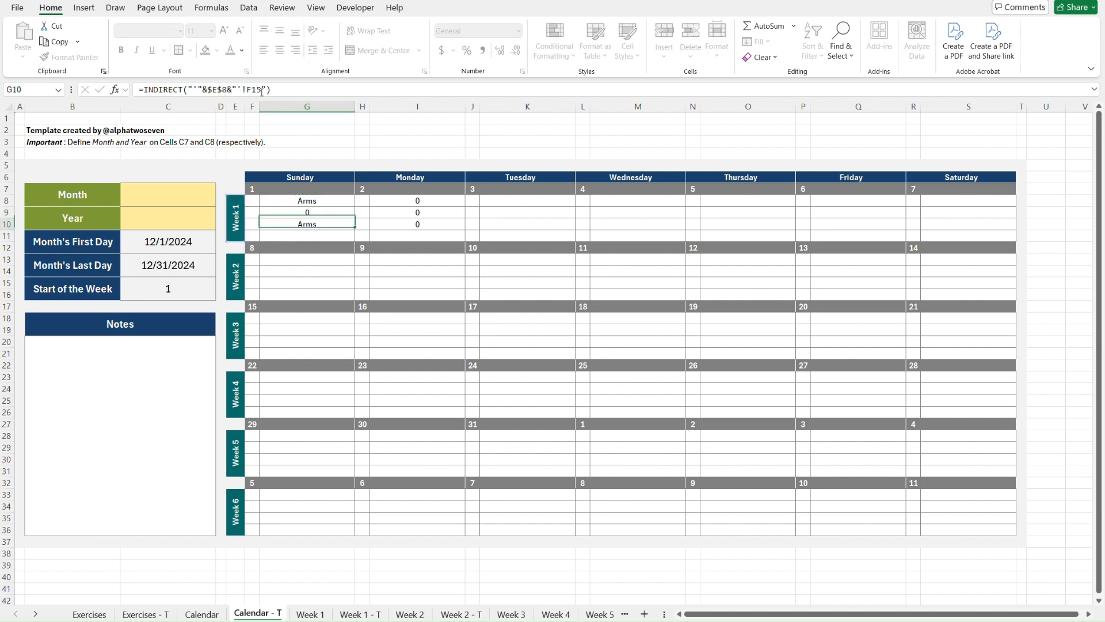
left_click(262, 90)
key("BackSpace")
type("6")
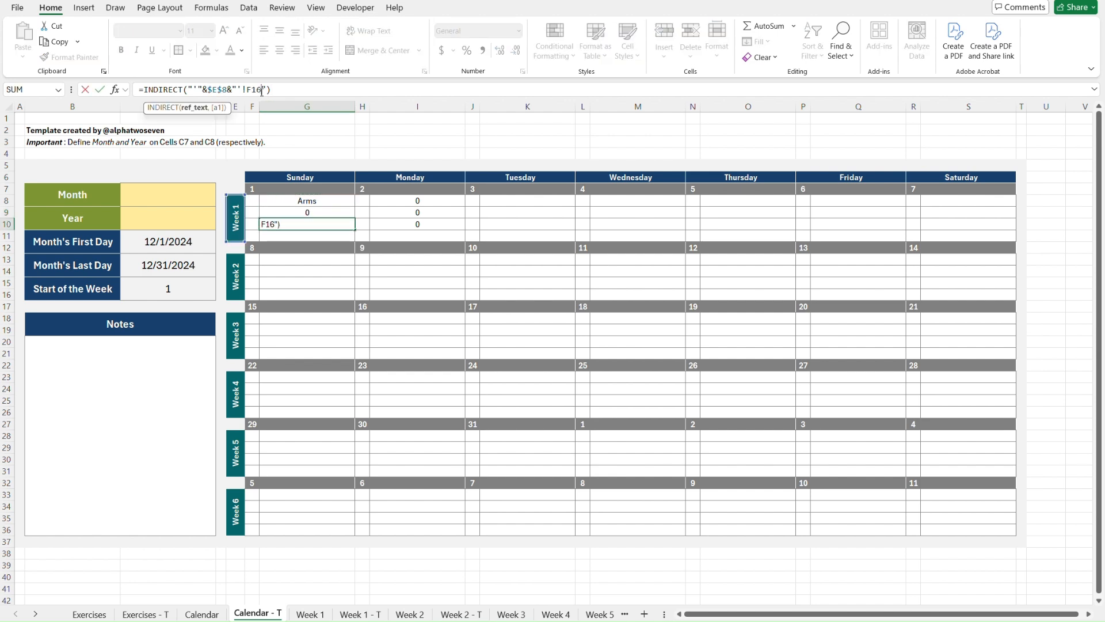
key("Return")
key("Up")
key("Up")
key("Up")
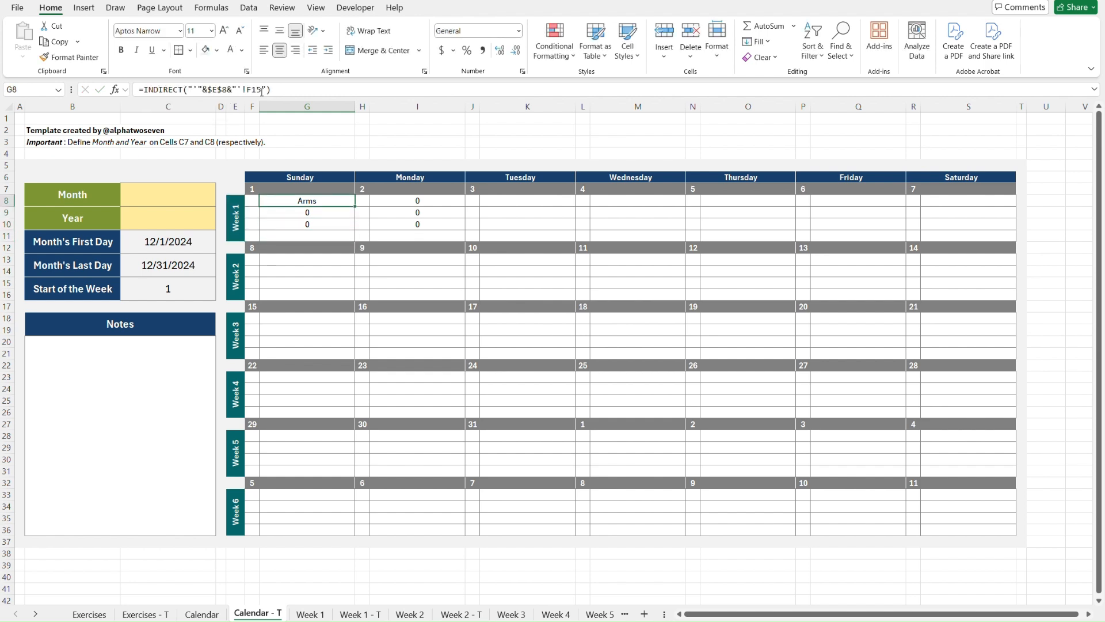
Step: Copy Sunday's three Week 1 formulas from G8:G10 into Sunday's Week 2 cells, G13:G15
key("shift+Down")
key("shift+Down")
key("ctrl+c")
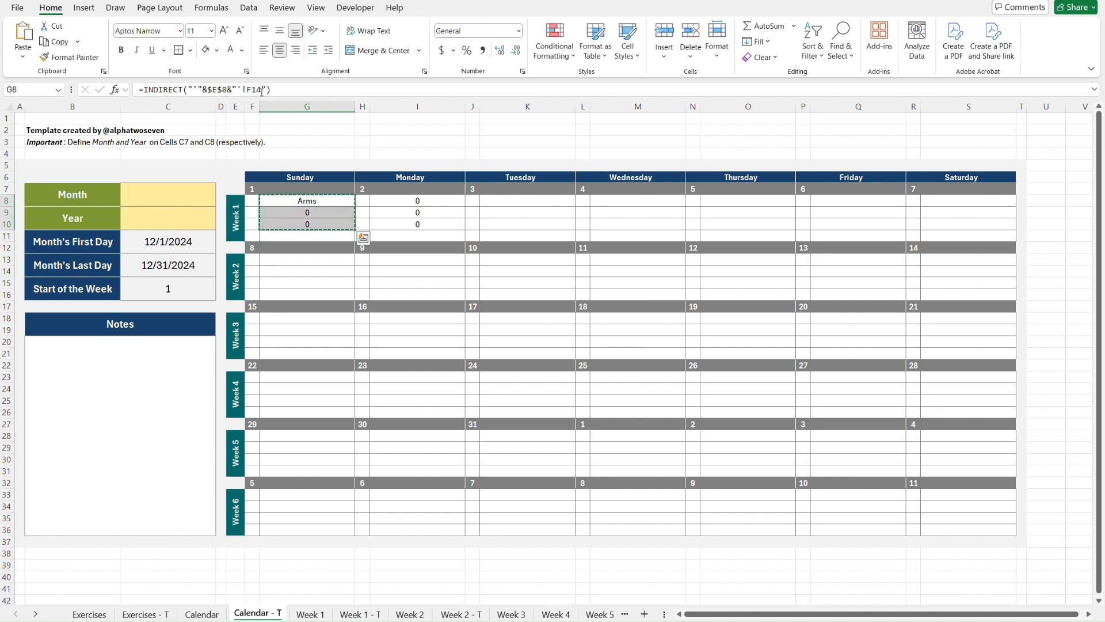
key("Down")
key("Down")
key("Down")
key("Down")
key("Down")
key("ctrl+v")
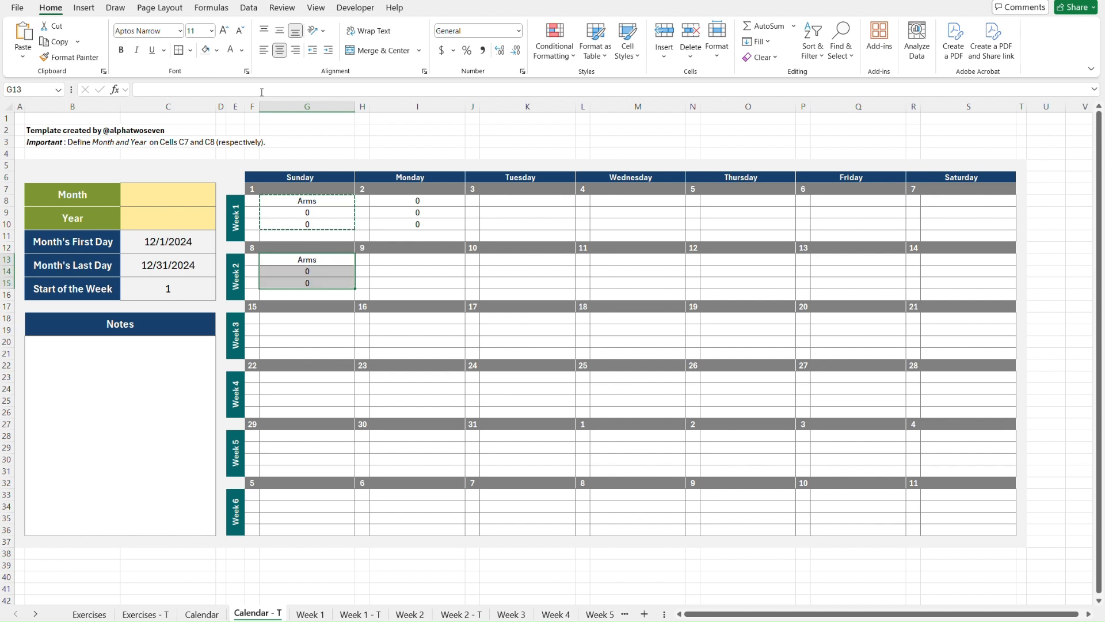
Step: Point G13's INDIRECT formula to the Week 2 label with the absolute reference $E$13
key("shift+Up")
key("shift+Up")
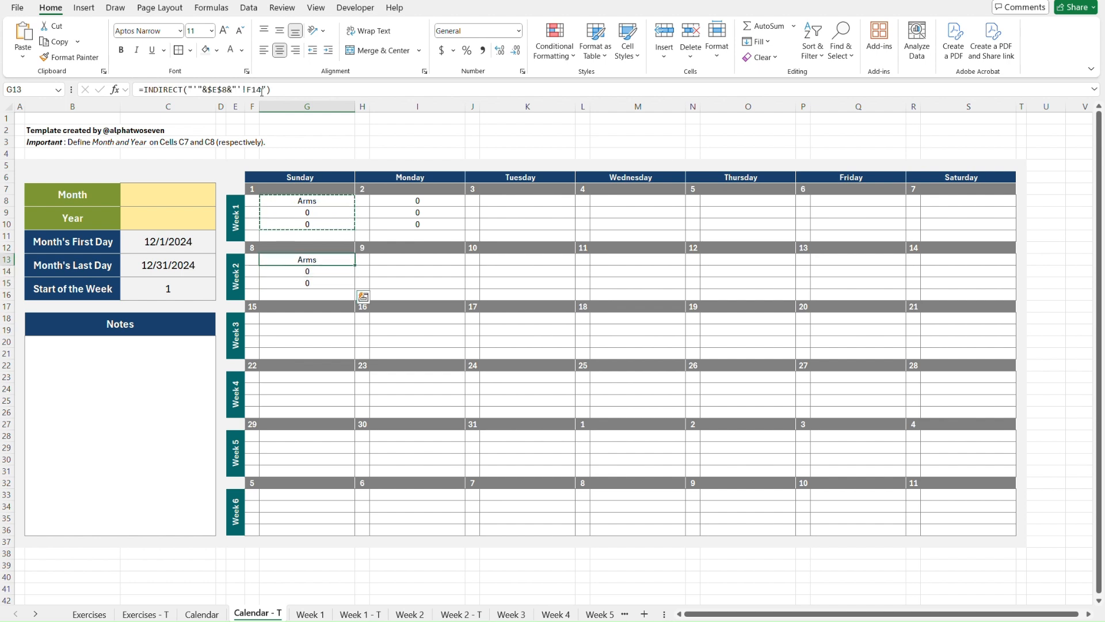
left_click(262, 89)
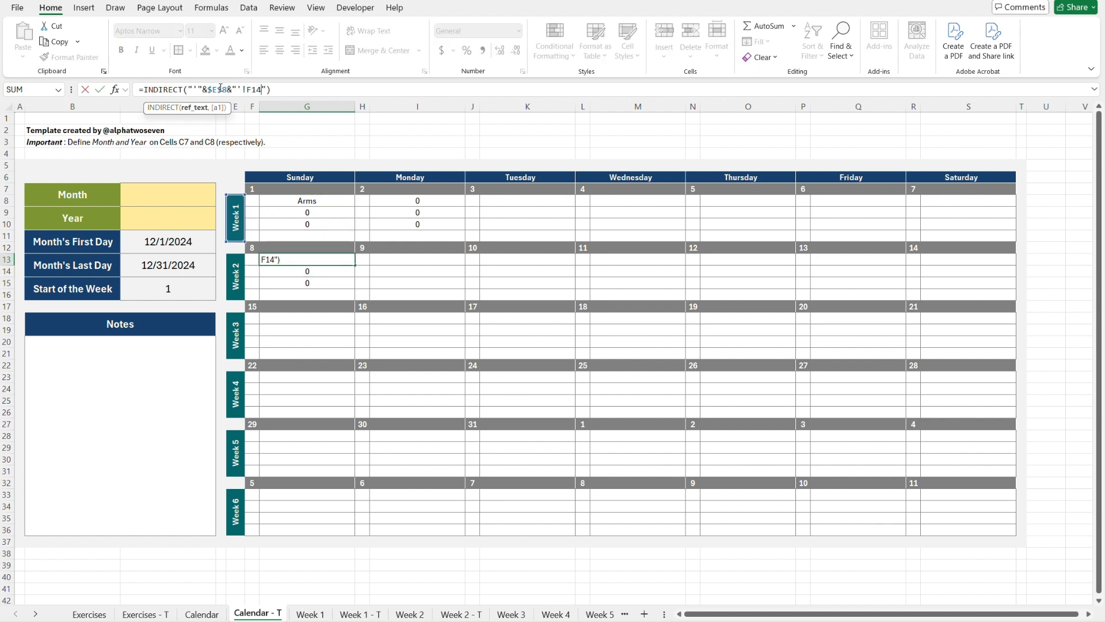
left_click(219, 89)
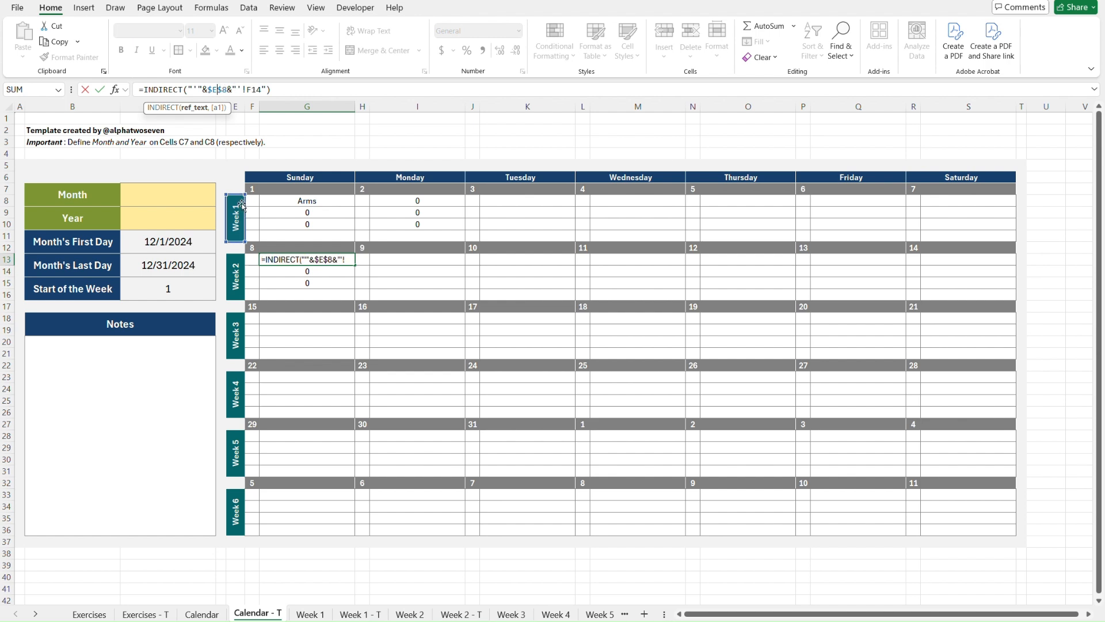
left_click_drag(241, 239, 237, 275)
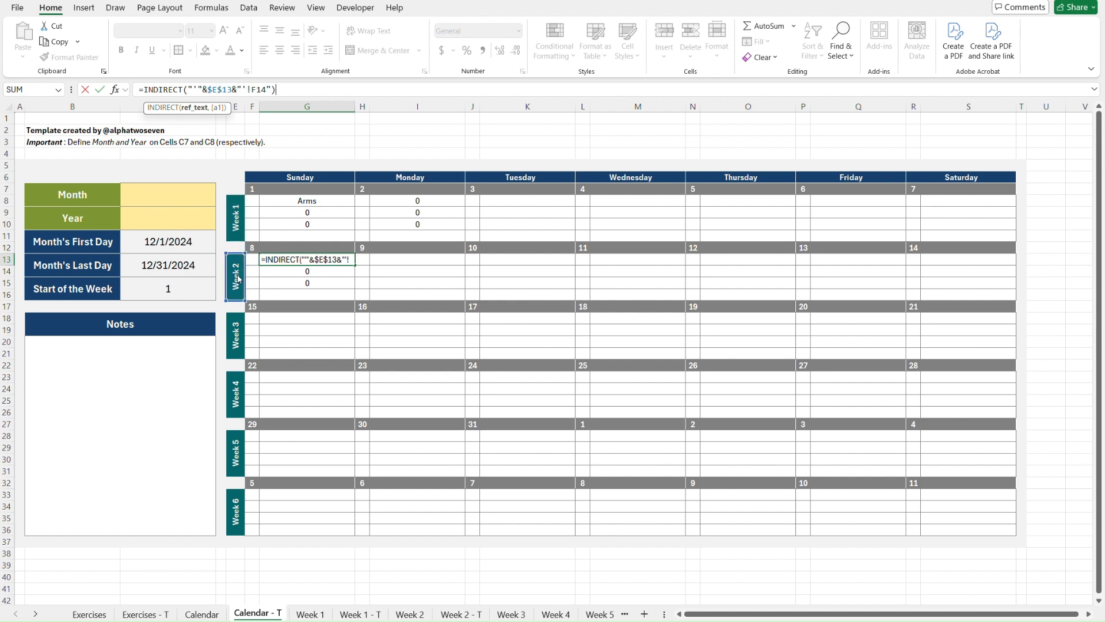
key("Return")
Step: Copy G13's Week 2 formula into Sunday's remaining Week 2 cells, ending at G15
key("Up")
key("ctrl+c")
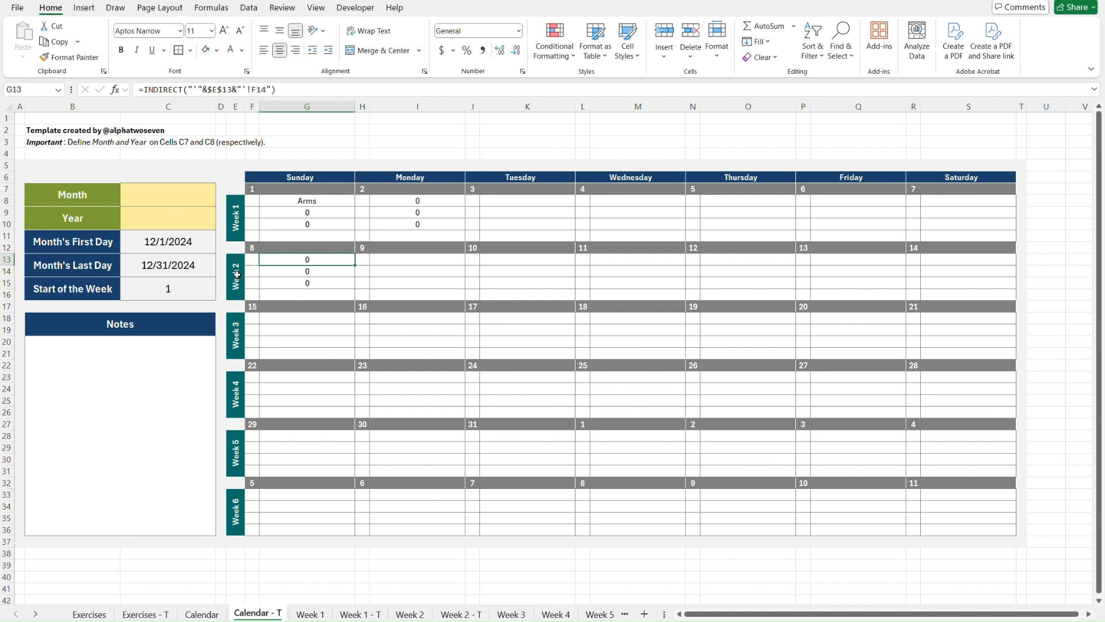
key("Down")
key("Down")
key("ctrl+v")
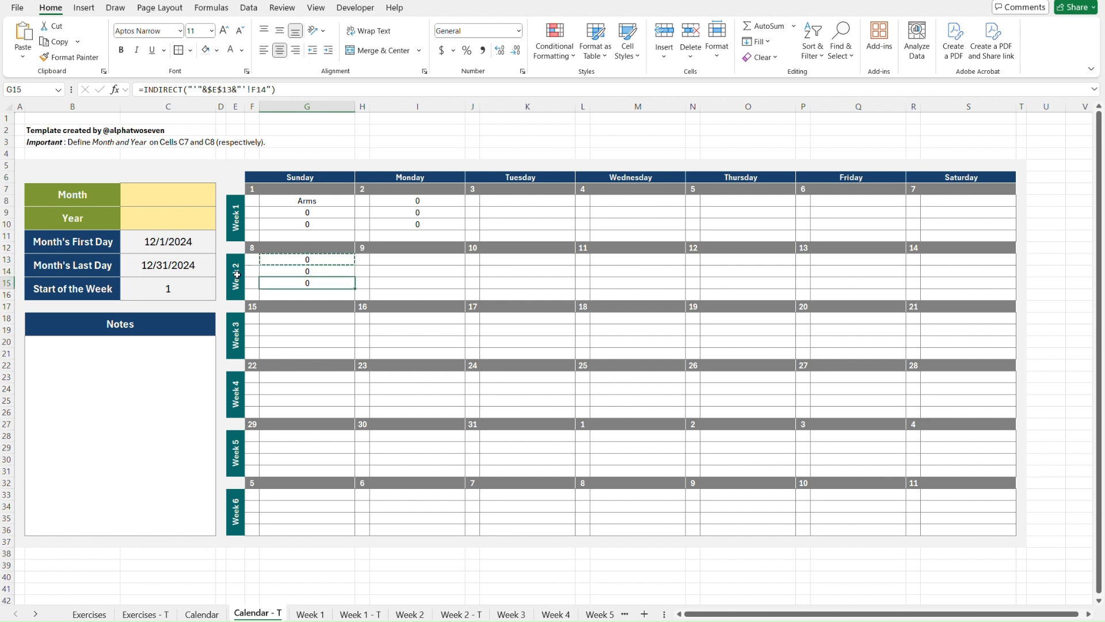
Step: Paste the same INDIRECT formula into G18 and point it to the Week 3 label
key("Down")
key("Down")
key("Down")
key("ctrl+v")
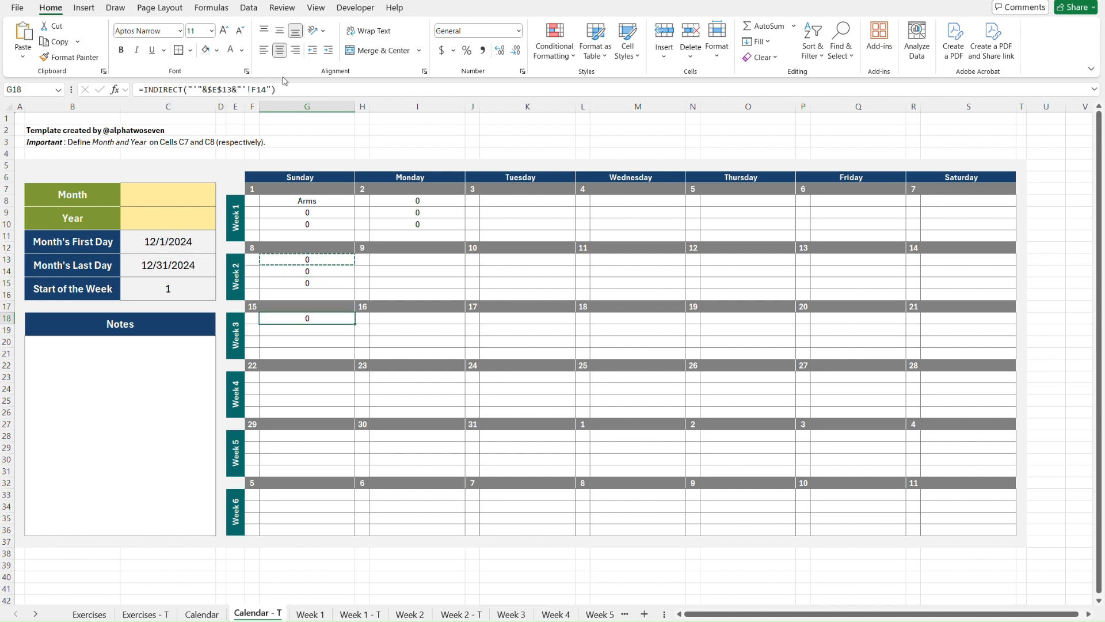
left_click(278, 90)
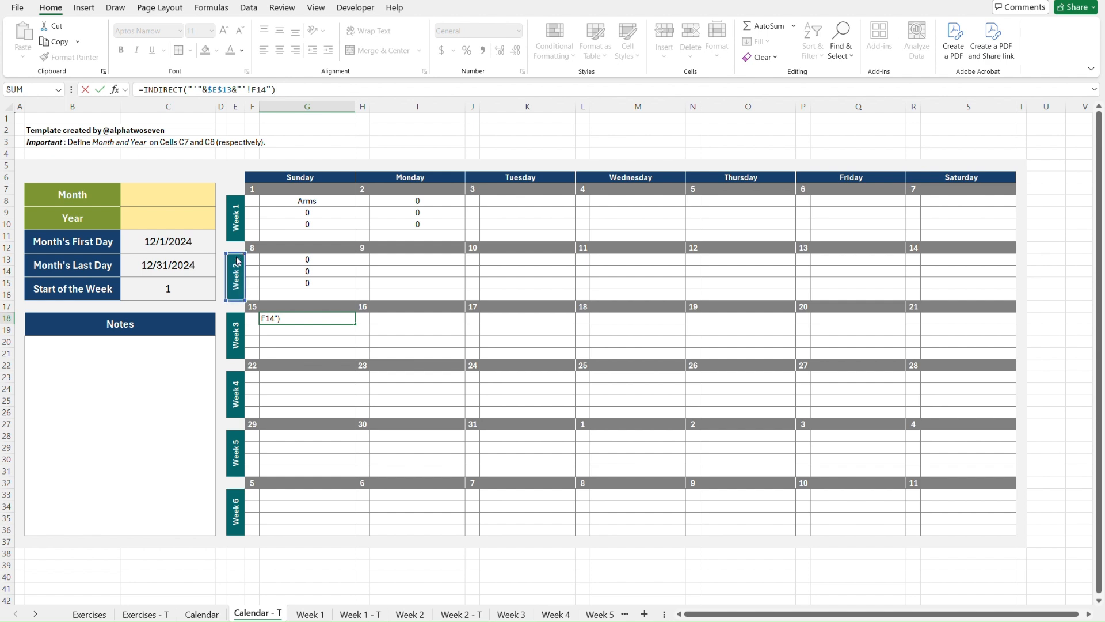
key("Return")
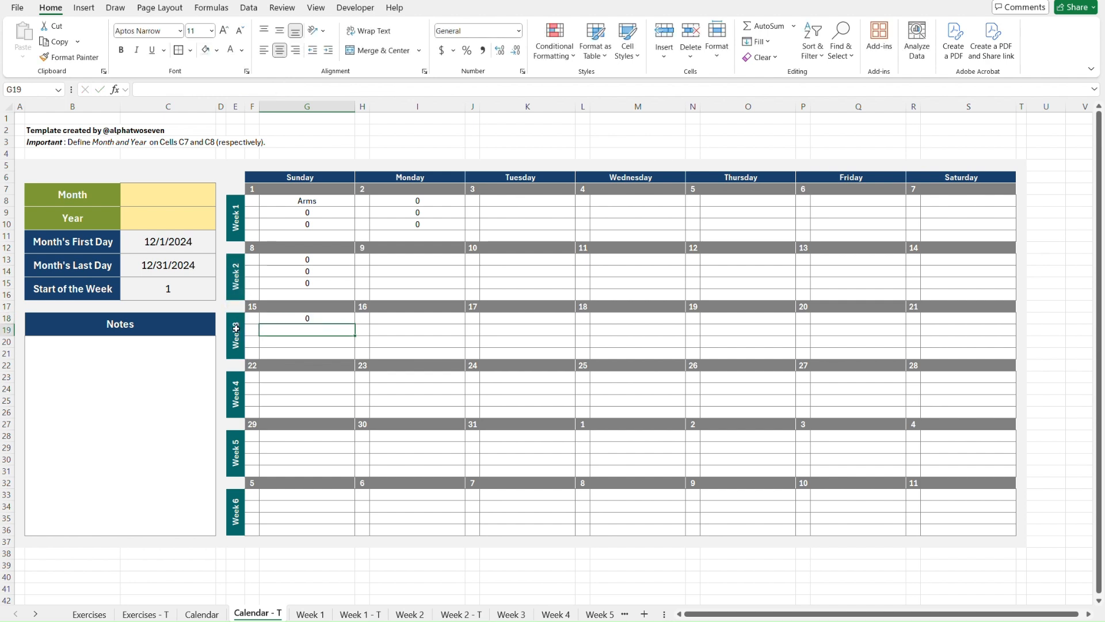
Step: Copy G18's formula into Sunday's other two Week 3 cells, G19 and G20
key("Up")
key("ctrl+c")
key("Down")
key("shift+Down")
key("ctrl+v")
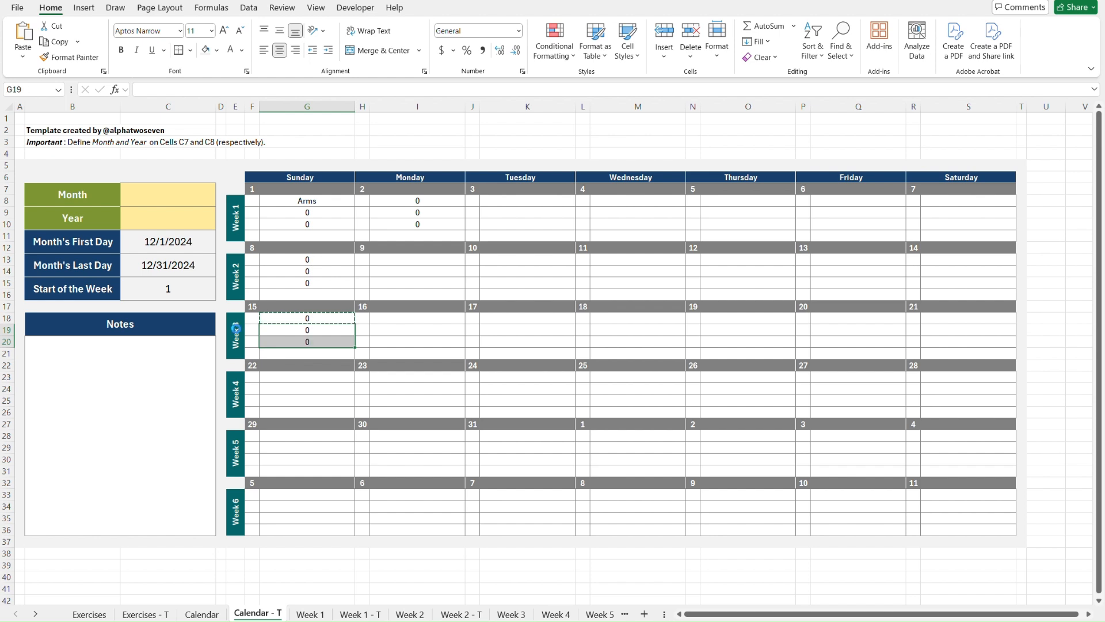
Step: Paste the INDIRECT formula into G23 and point it to the Week 4 label with the absolute reference $E$23
key("Down")
key("Down")
key("Down")
key("Down")
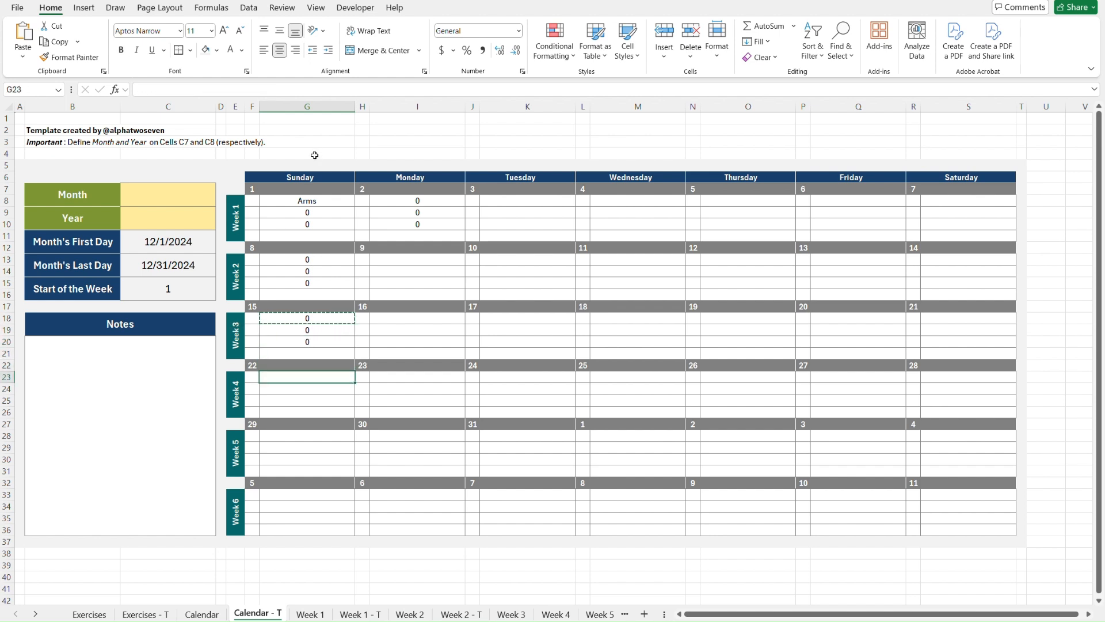
key("ctrl+v")
left_click(293, 87)
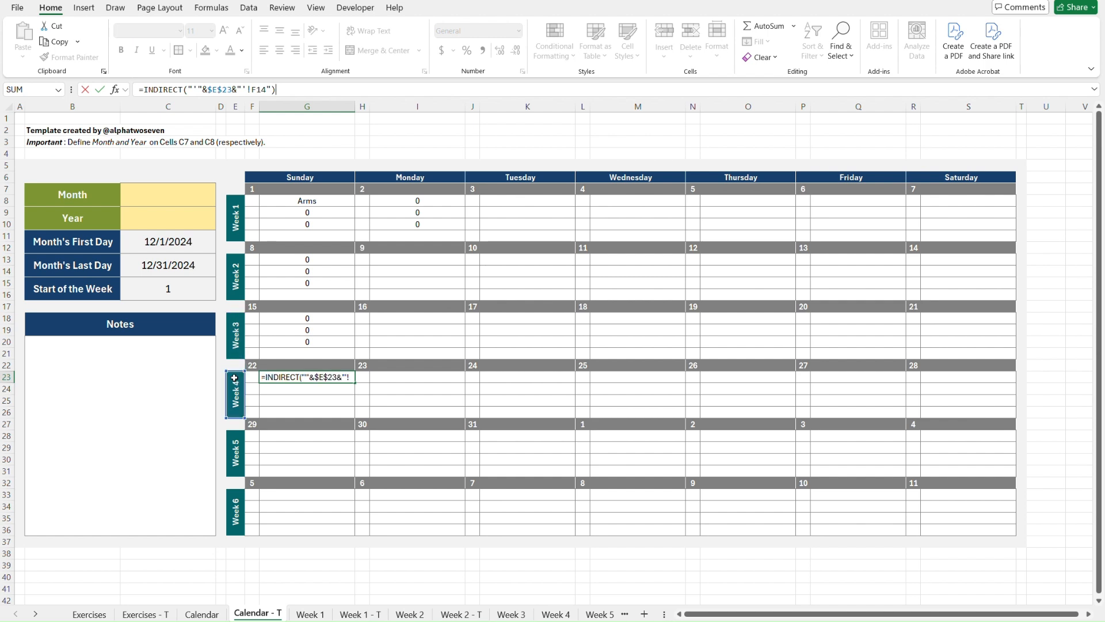
key("Return")
Step: Copy G23's formula into Sunday's other two Week 4 cells, G24 and G25
key("Up")
key("ctrl+c")
key("Down")
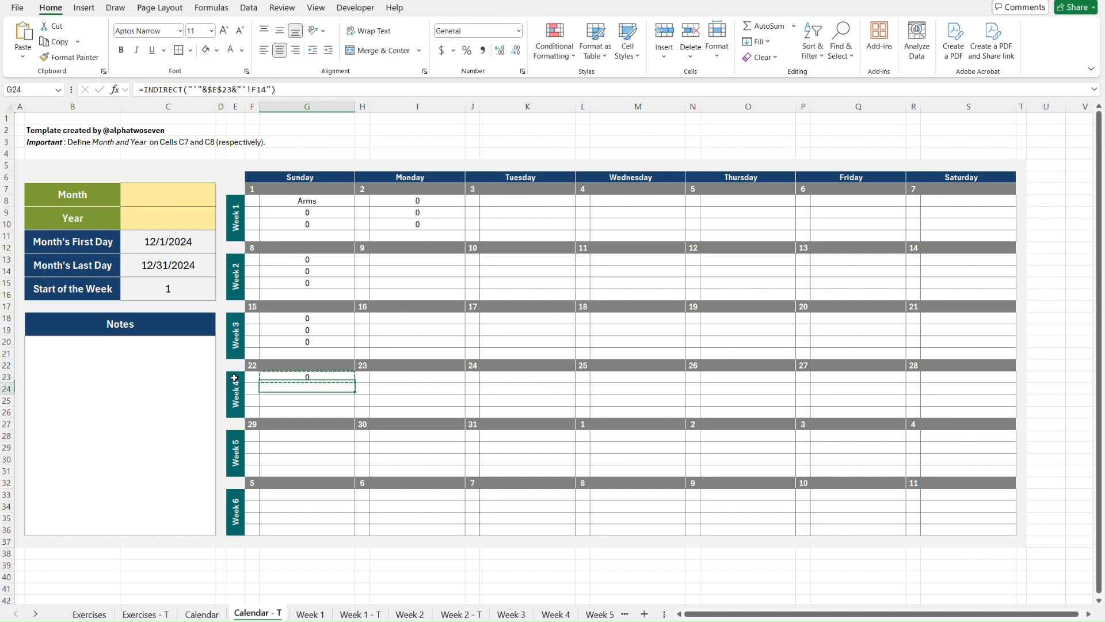
key("ctrl+v")
key("Down")
key("ctrl+v")
key("Down")
key("Down")
key("Down")
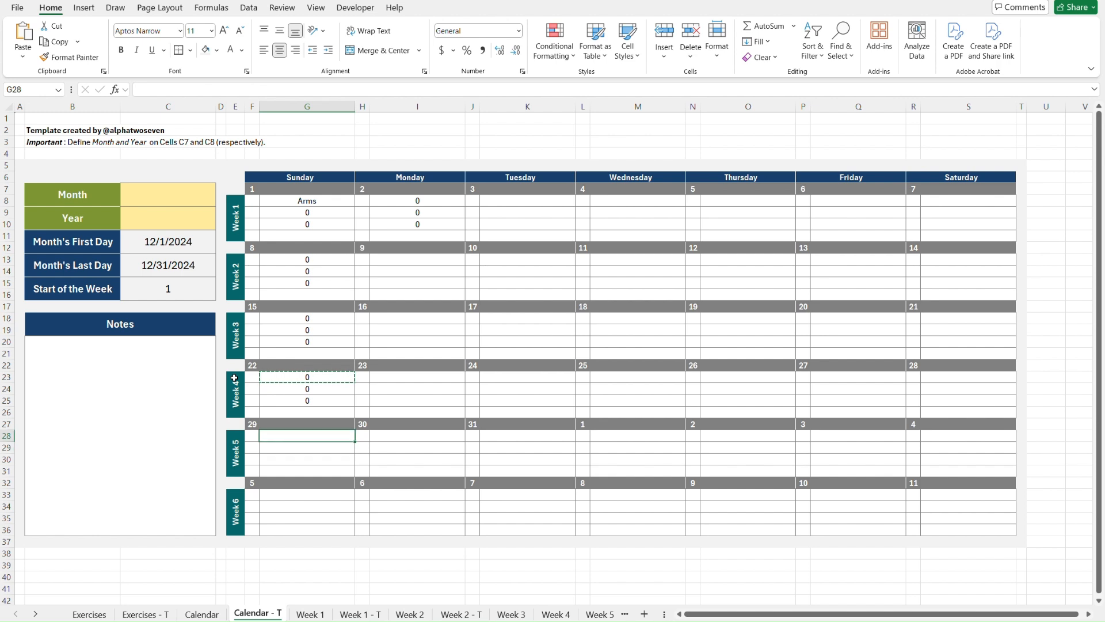
Step: Make the row relative in the Week 1 label reference of G8, G9 and G10, changing it to $E8
left_click(327, 202)
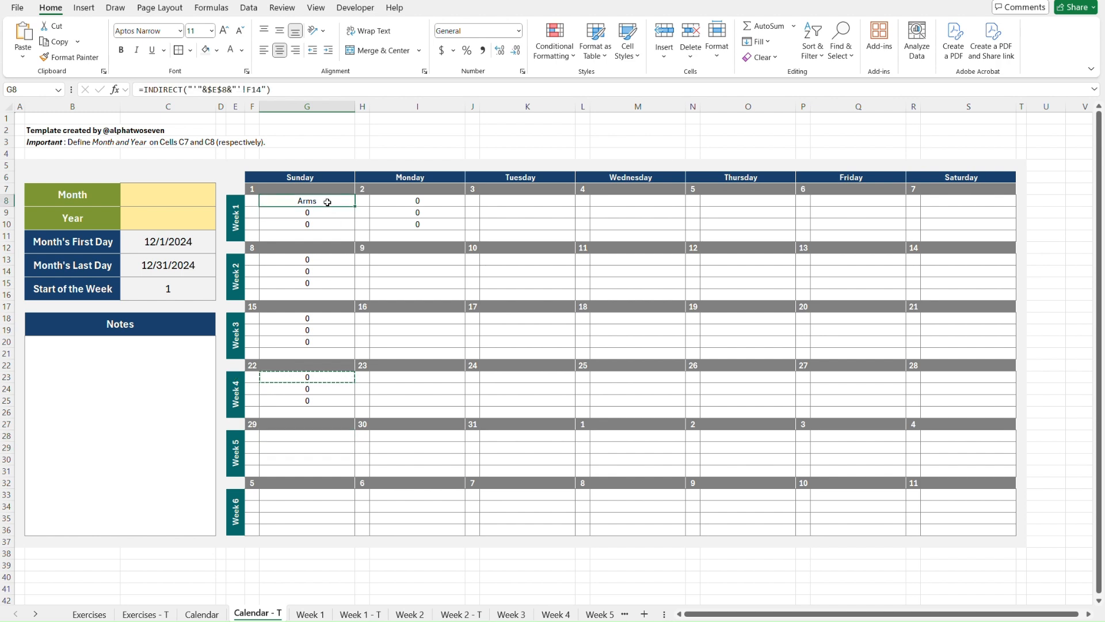
key("Down")
key("Up")
left_click(223, 90)
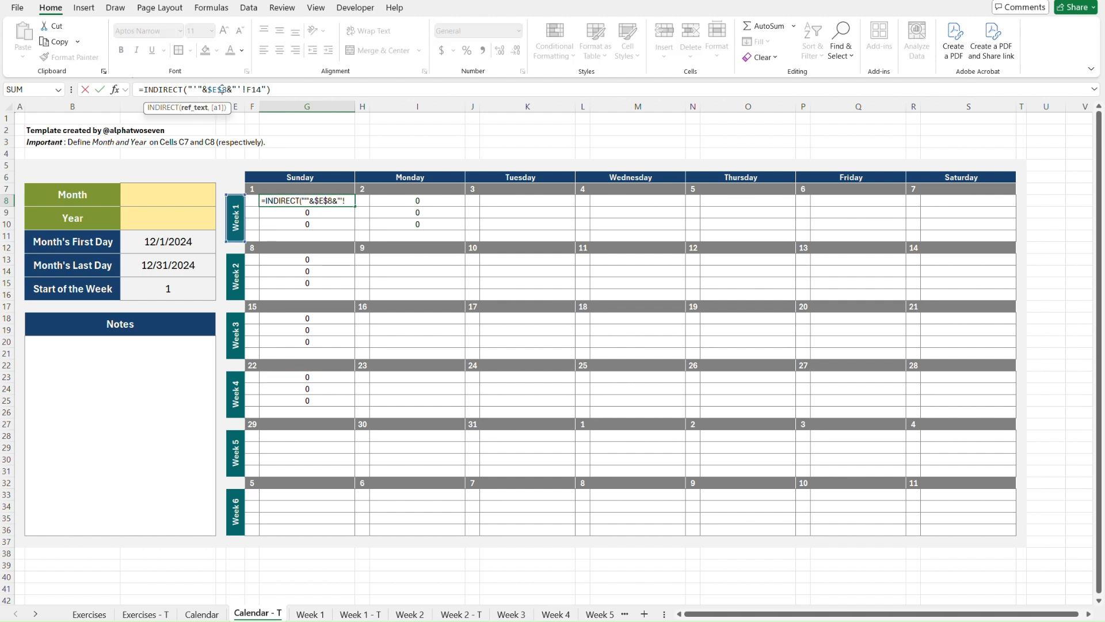
key("Return")
left_click(221, 89)
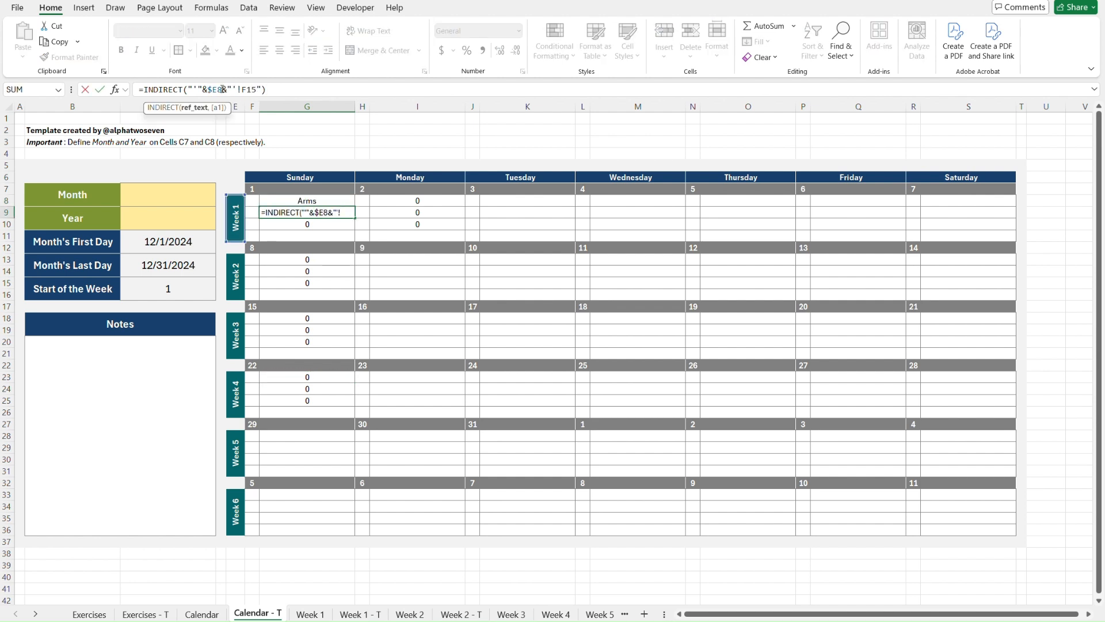
key("Return")
left_click(221, 89)
key("Return")
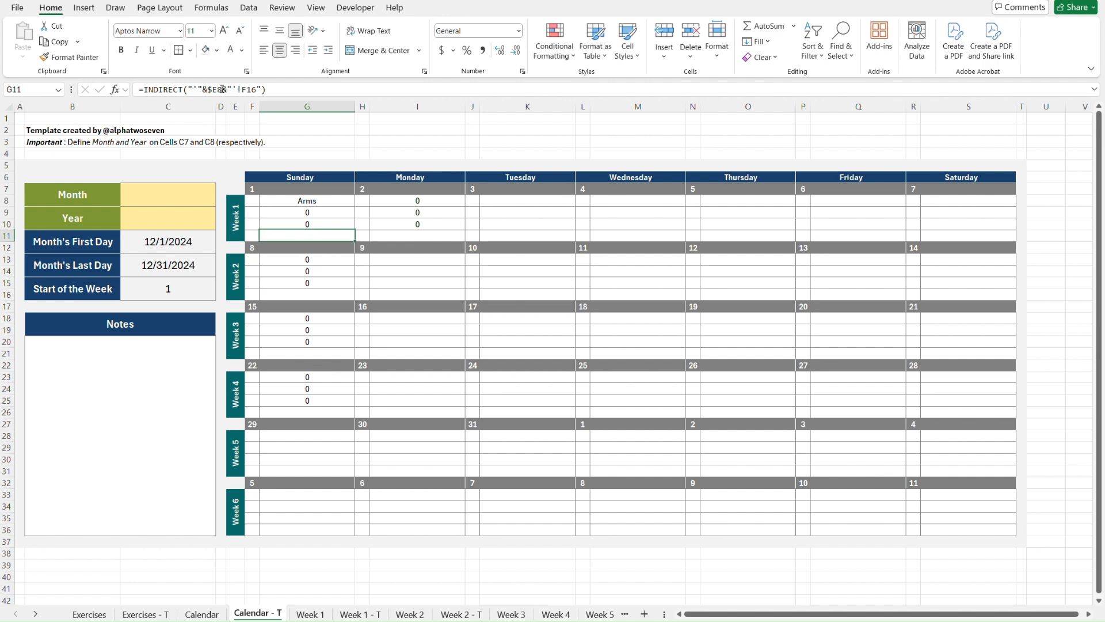
Step: Copy the formulas with the row-relative reference from G8:G10 into Sunday's Week 2 cells, G13:G15
key("Up")
key("Up")
key("Up")
key("shift+Down")
key("shift+Down")
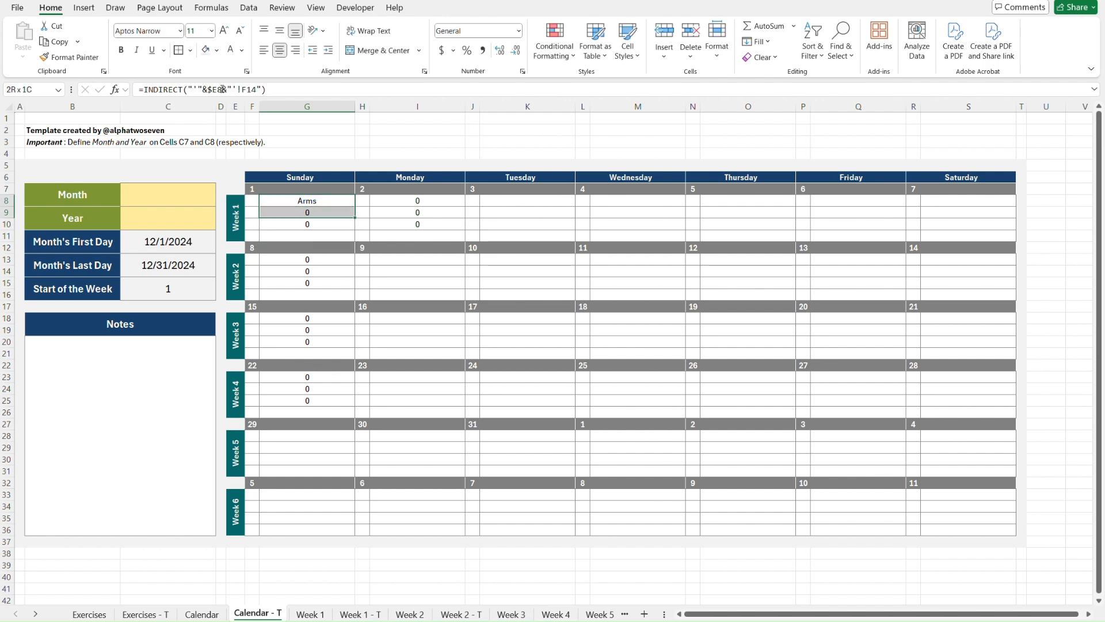
key("ctrl+c")
key("Down")
key("Down")
key("Down")
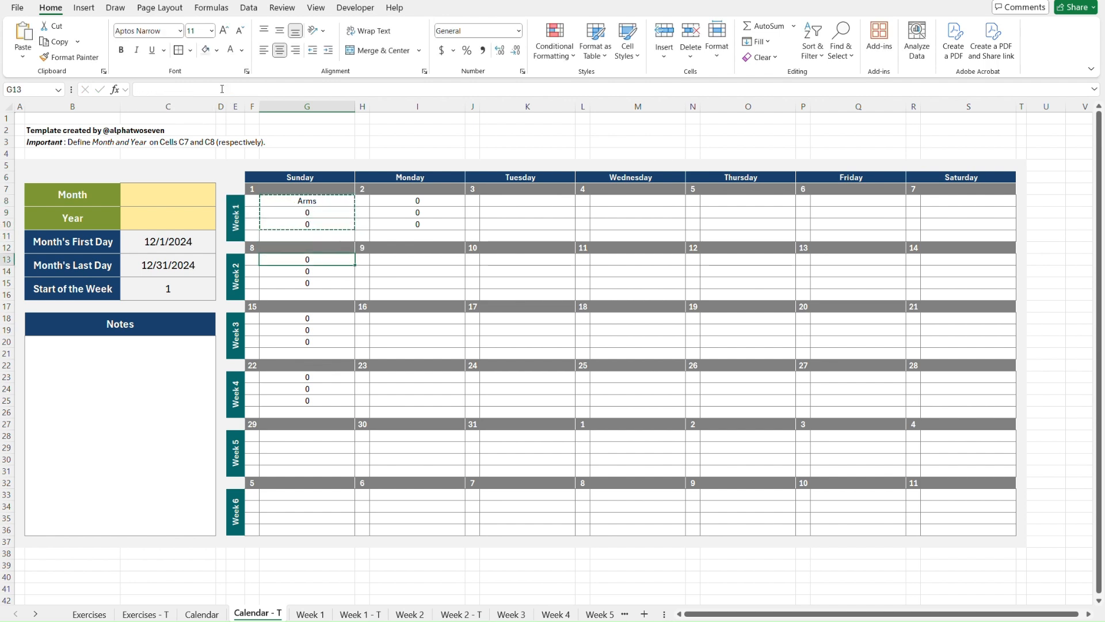
key("ctrl+v")
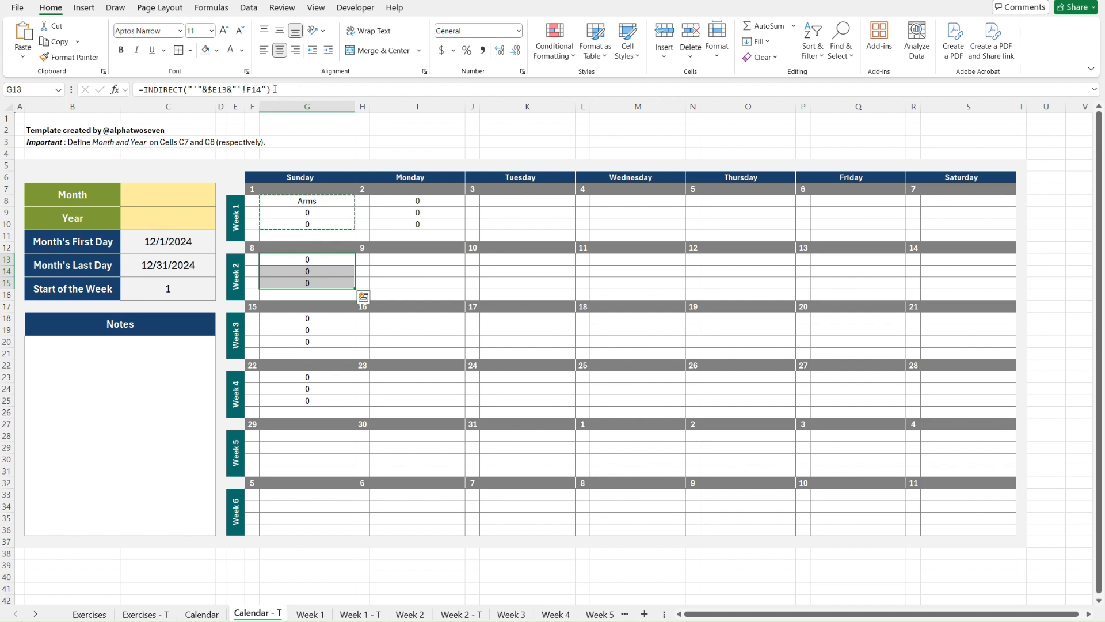
Step: Check which week label and sheet cells the formulas in G13, G14 and G15 refer to
left_click(331, 260)
left_click(295, 87)
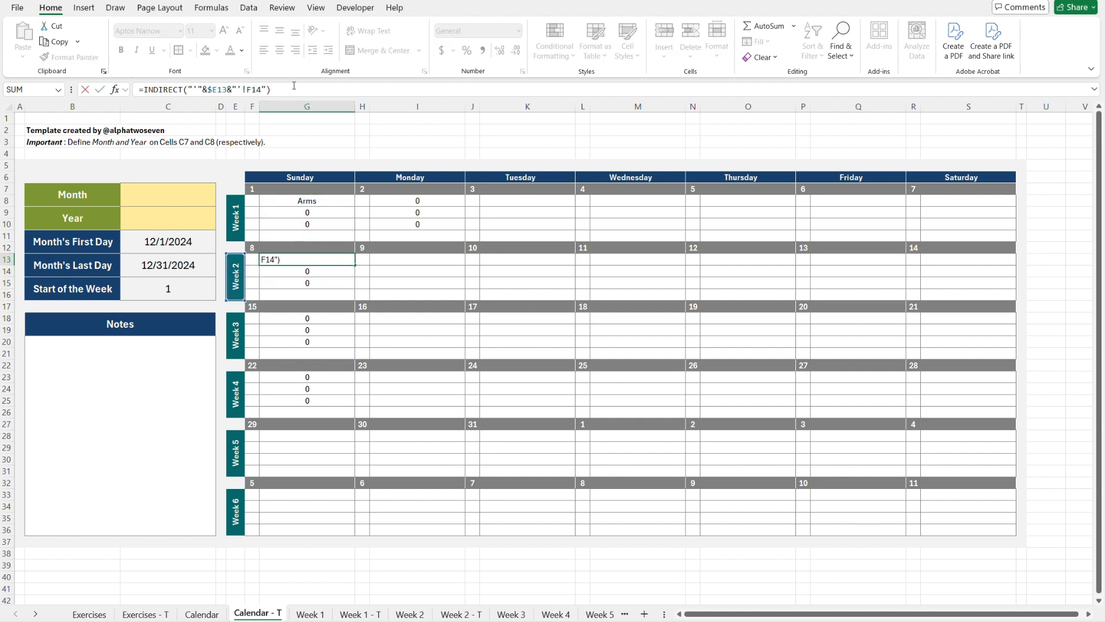
key("Return")
left_click(294, 86)
key("Return")
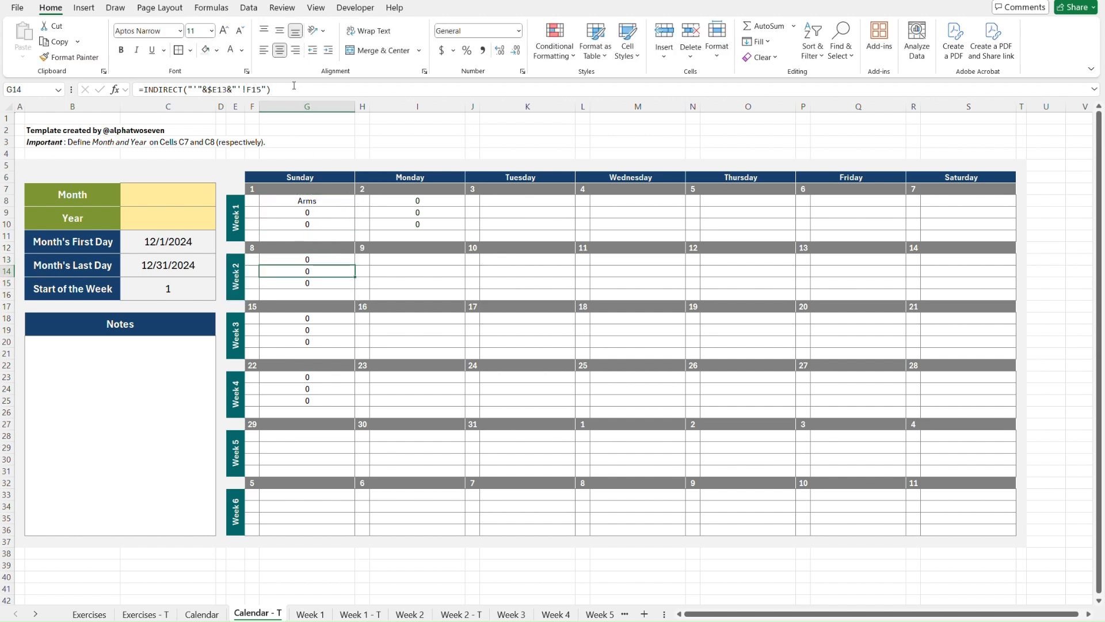
left_click(294, 86)
key("Return")
Step: Copy Sunday's three Week 2 formulas from G13:G15 into the Week 3 cells, G18:G20
key("Up")
key("Up")
key("Up")
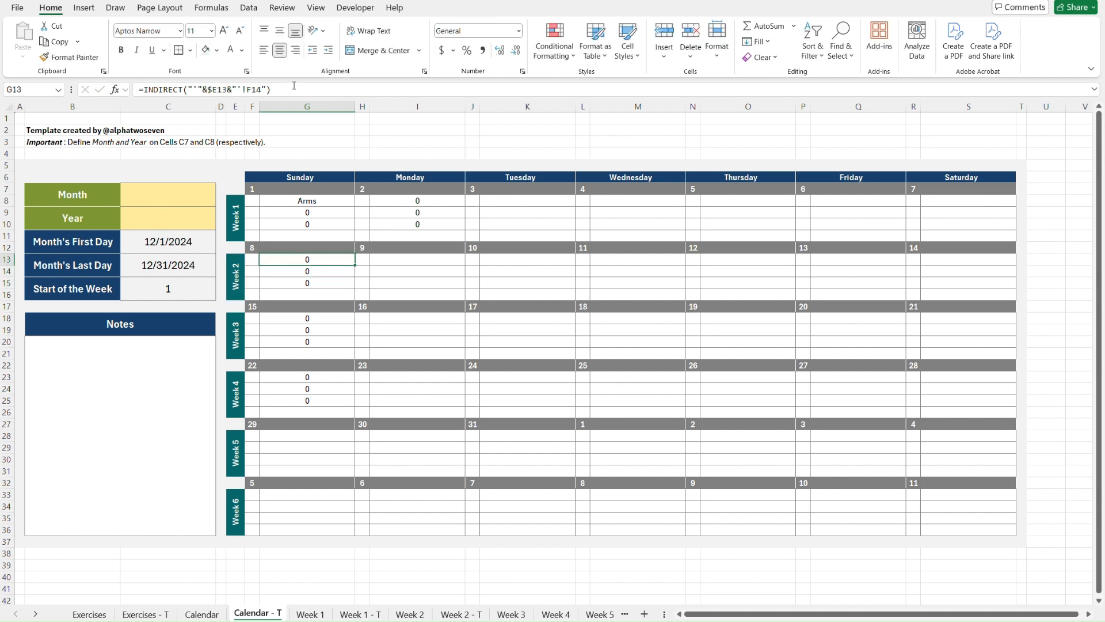
key("shift+Down")
key("shift+Down")
key("ctrl+c")
key("Down")
key("Down")
key("Down")
key("Down")
key("Down")
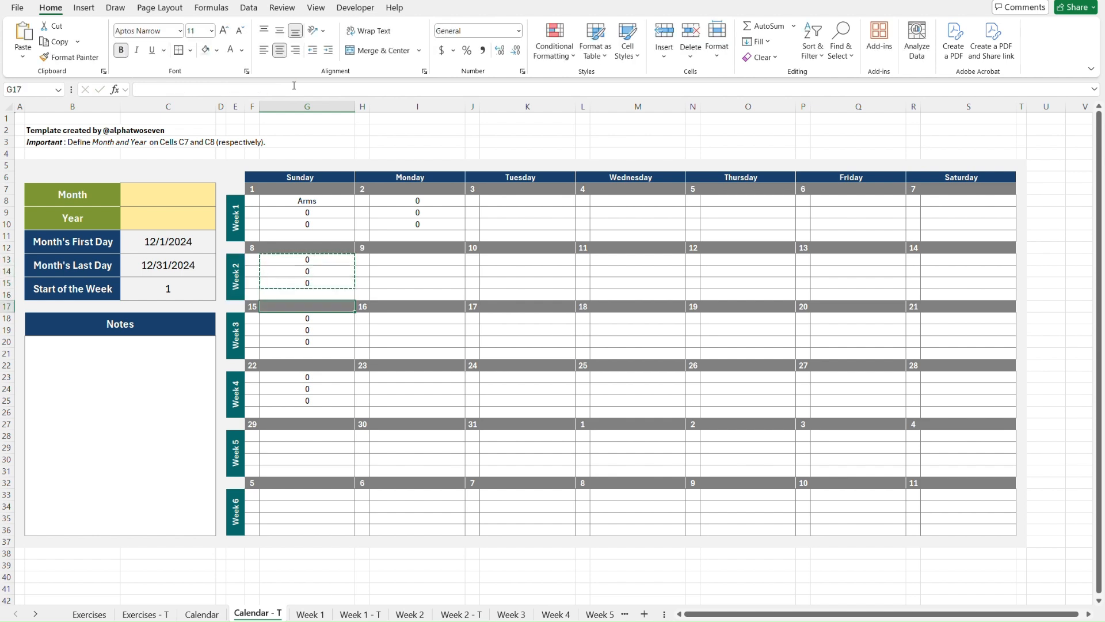
key("ctrl+v")
Step: Paste the same three formulas into Sunday's Week 4 cells, G23:G25, and Week 5 cells, G28:G30
key("Down")
key("Down")
key("Down")
key("Down")
key("Down")
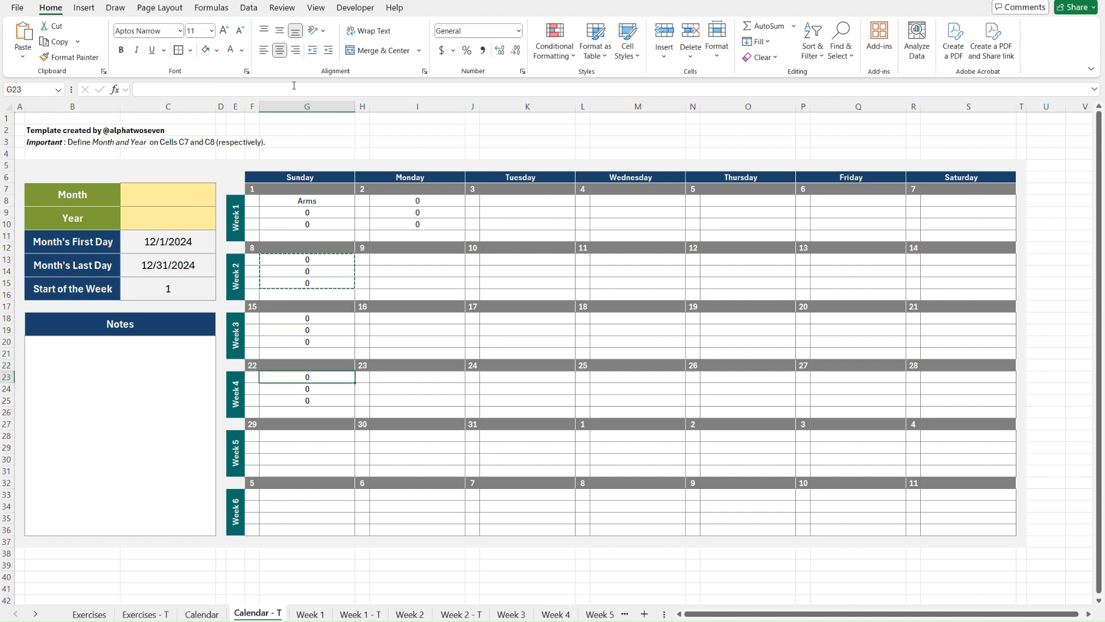
key("ctrl+v")
key("Down")
key("Down")
key("Down")
key("Down")
key("Down")
key("ctrl+v")
Step: Paste the three formulas into Sunday's Week 6 cells, G33:G35, and end the copy mode
key("Down")
key("Down")
key("Down")
key("Down")
key("Down")
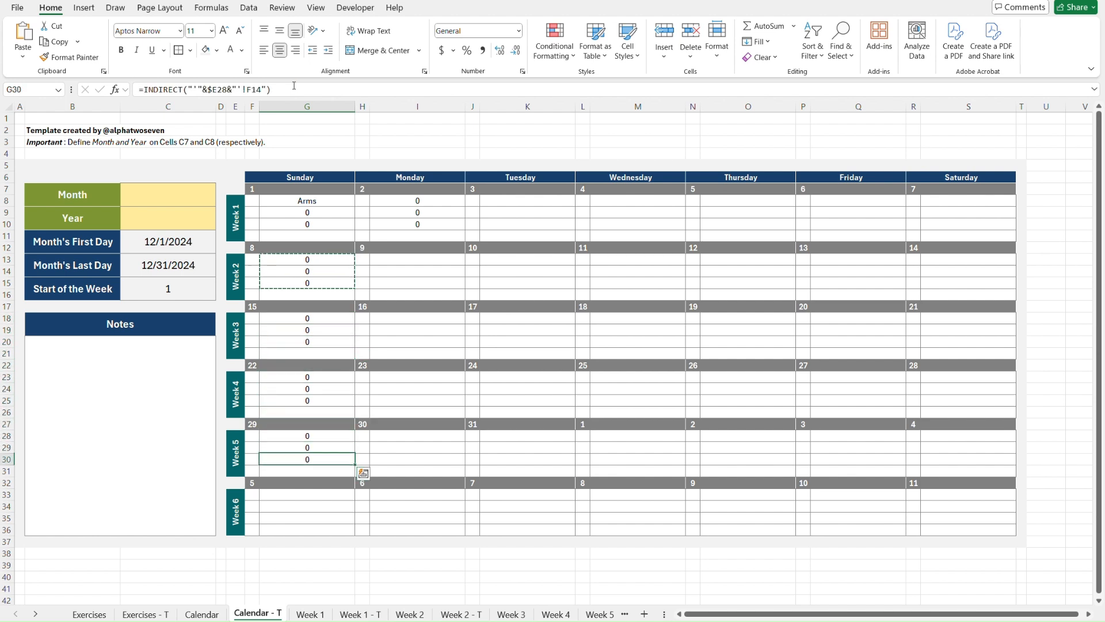
key("ctrl+v")
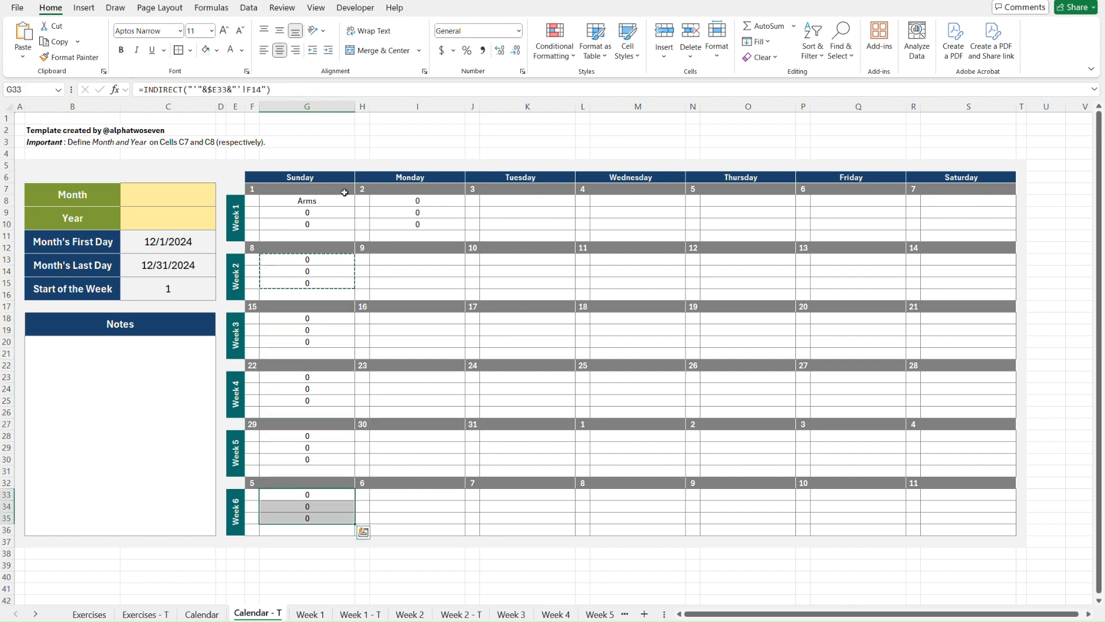
left_click(339, 204)
key("Escape")
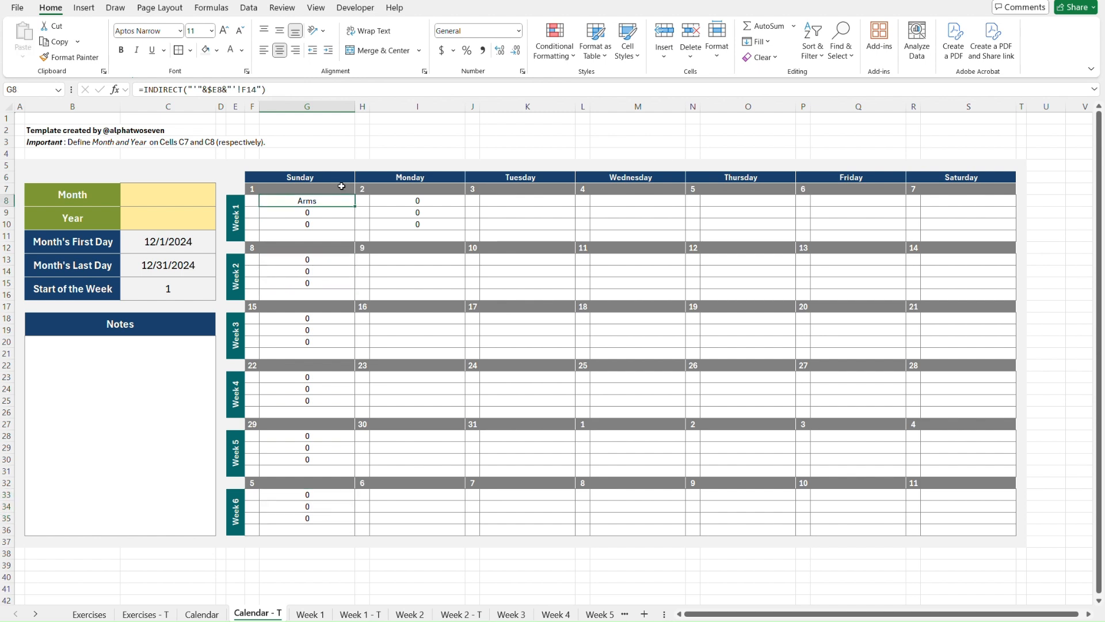
Step: Examine the week label and cell references in Sunday's Week 1 formulas, G8 through G10
left_click(326, 166)
key("Left")
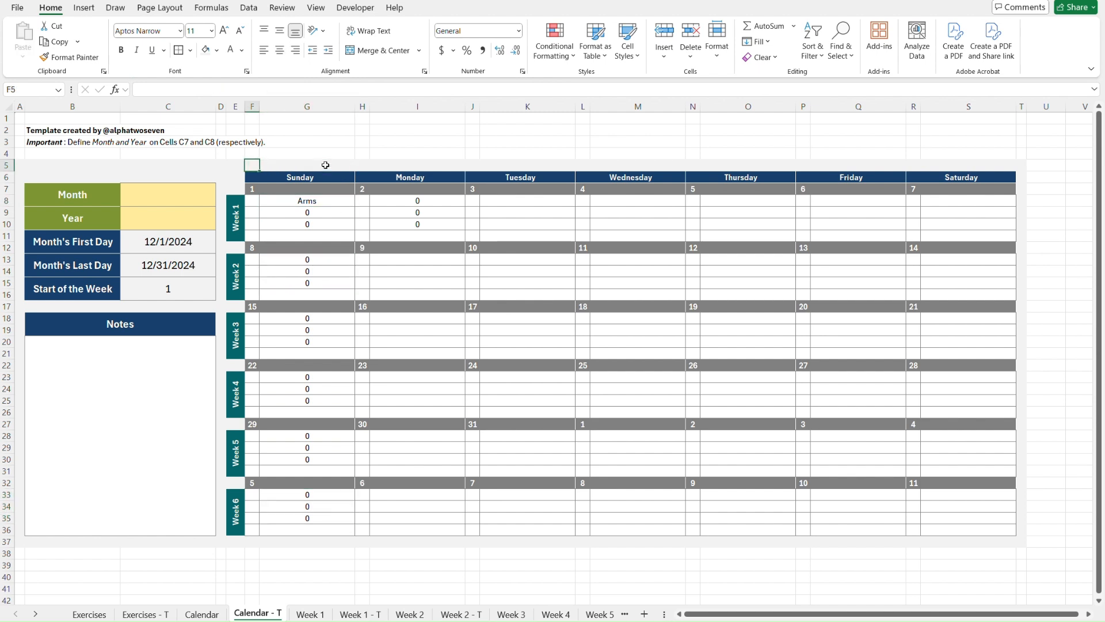
key("Down")
key("Down")
key("Down")
key("Right")
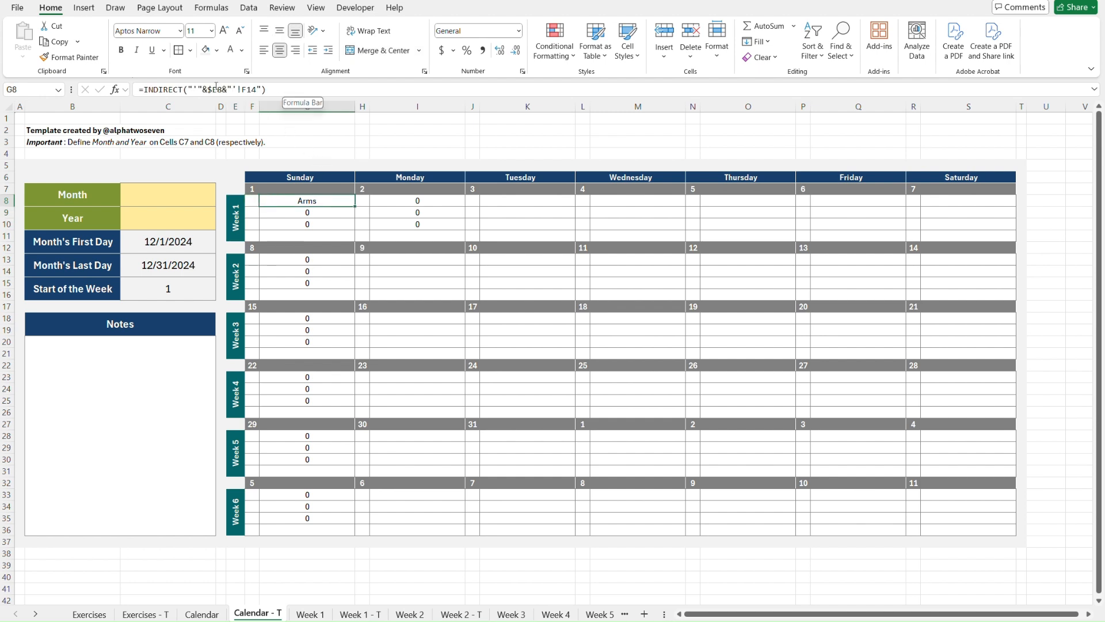
key("Down")
key("Down")
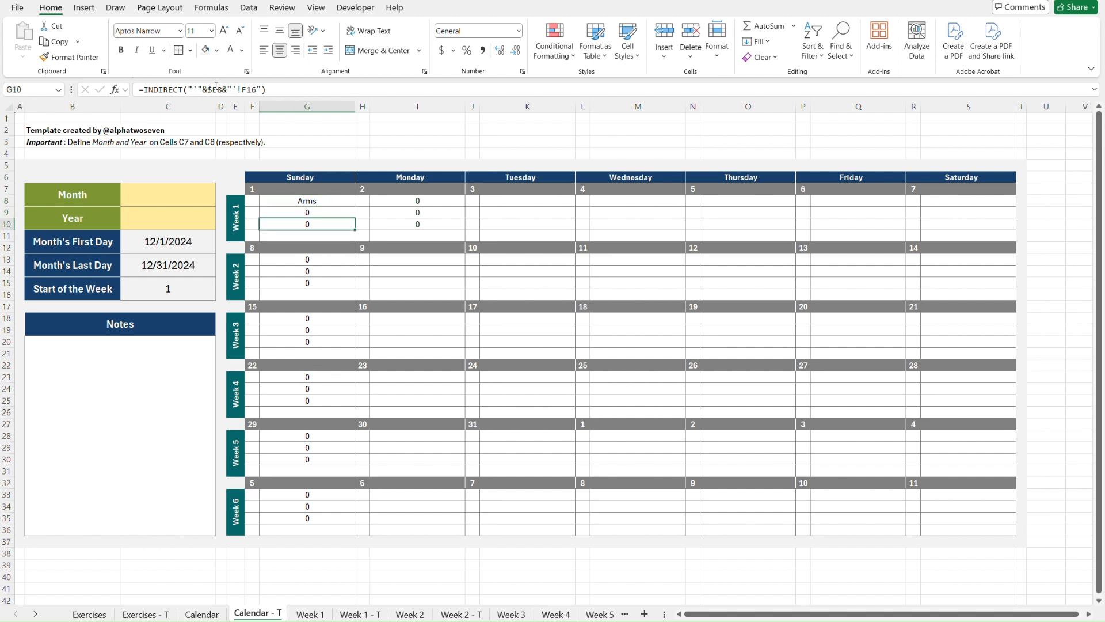
key("Up")
key("Up")
key("Down")
key("Down")
key("Up")
key("Up")
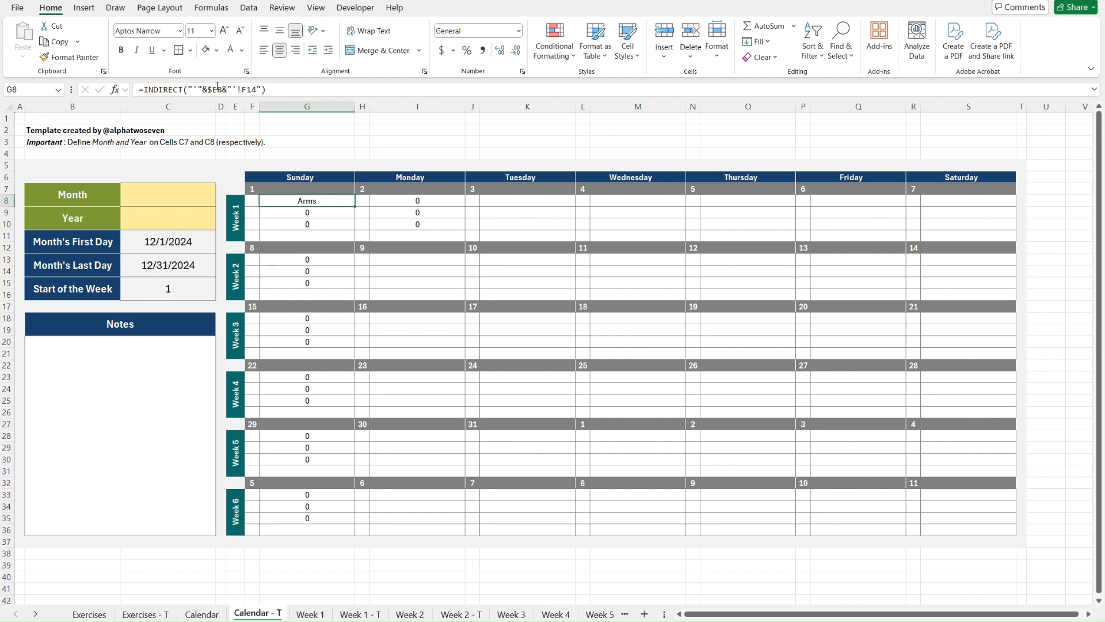
Step: Replace Sunday's Week 1 formula in G9 with a copy of G8's INDIRECT formula text, pointing the reference to F15
left_click_drag(276, 86, 127, 88)
key("ctrl+c")
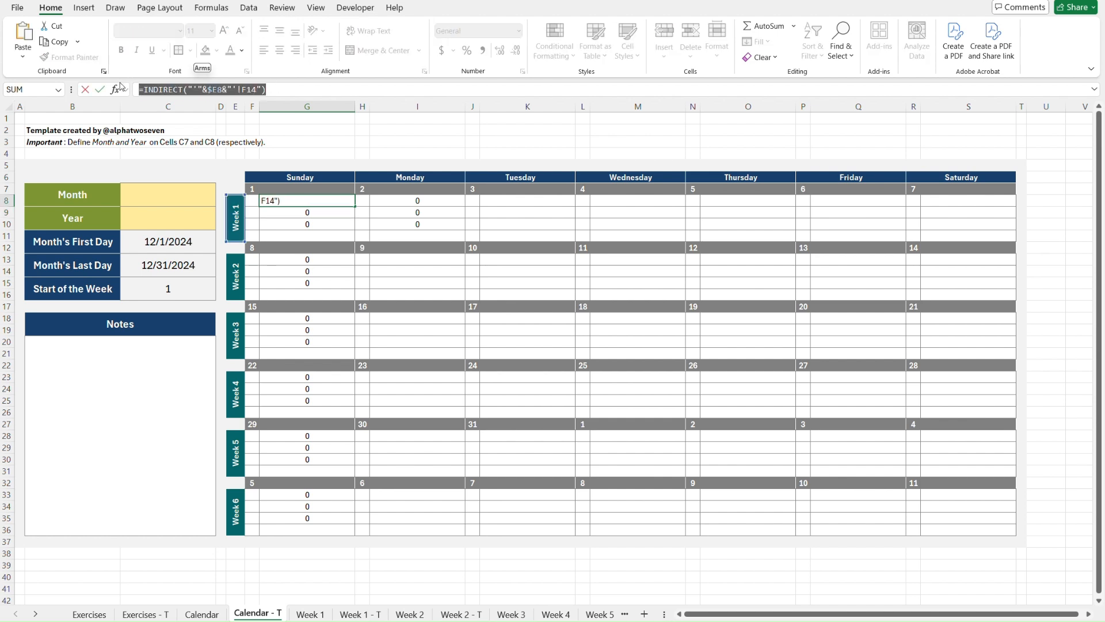
key("Return")
left_click_drag(290, 90, 100, 92)
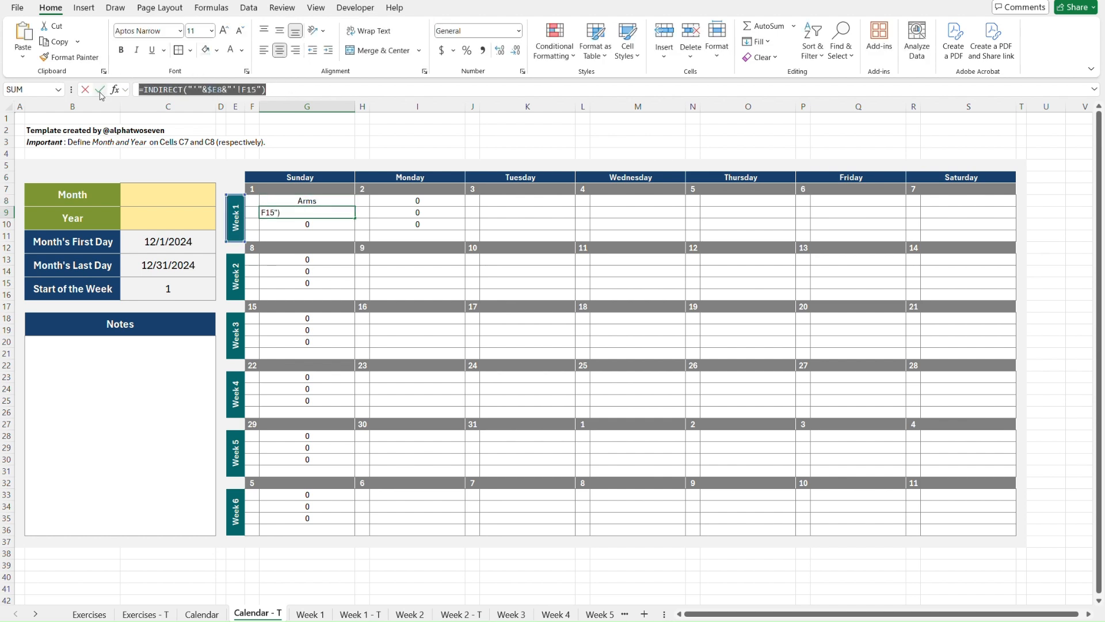
key("ctrl+v")
left_click(254, 90)
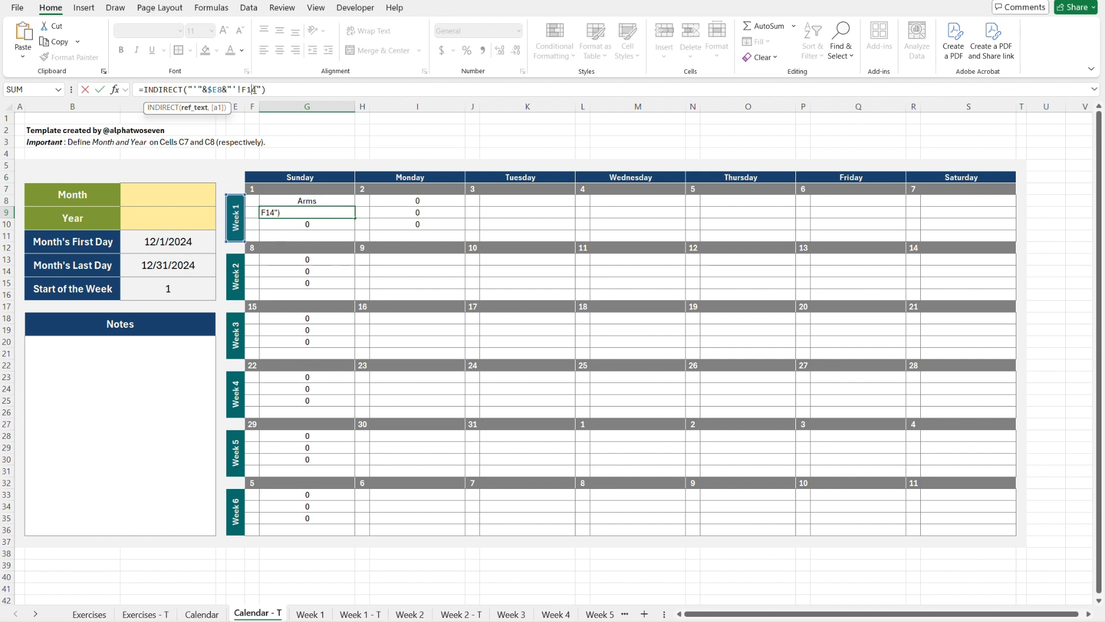
key("Return")
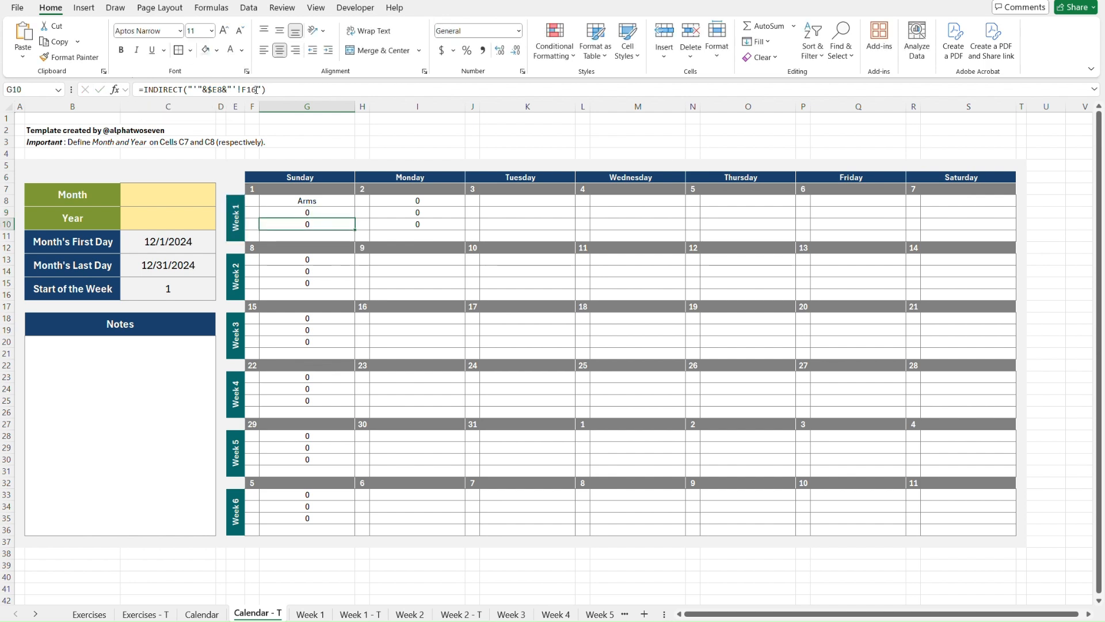
Step: Replace the formula in G10 with the same INDIRECT formula text, pointing the reference to F16
left_click_drag(278, 90, 136, 91)
key("ctrl+v")
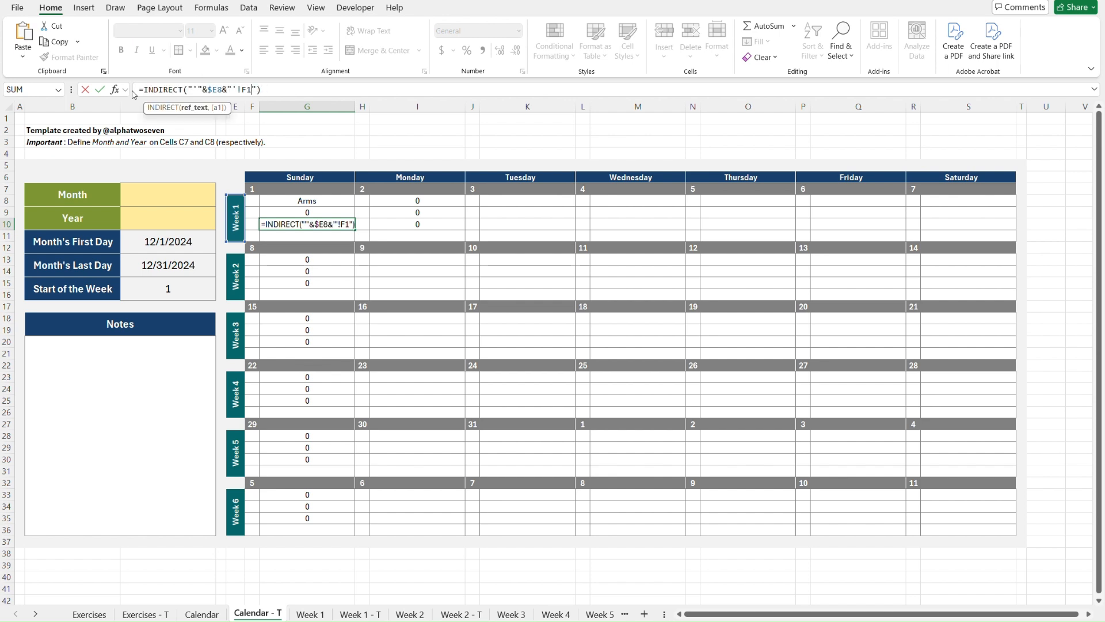
key("Return")
key("Up")
key("Up")
key("Up")
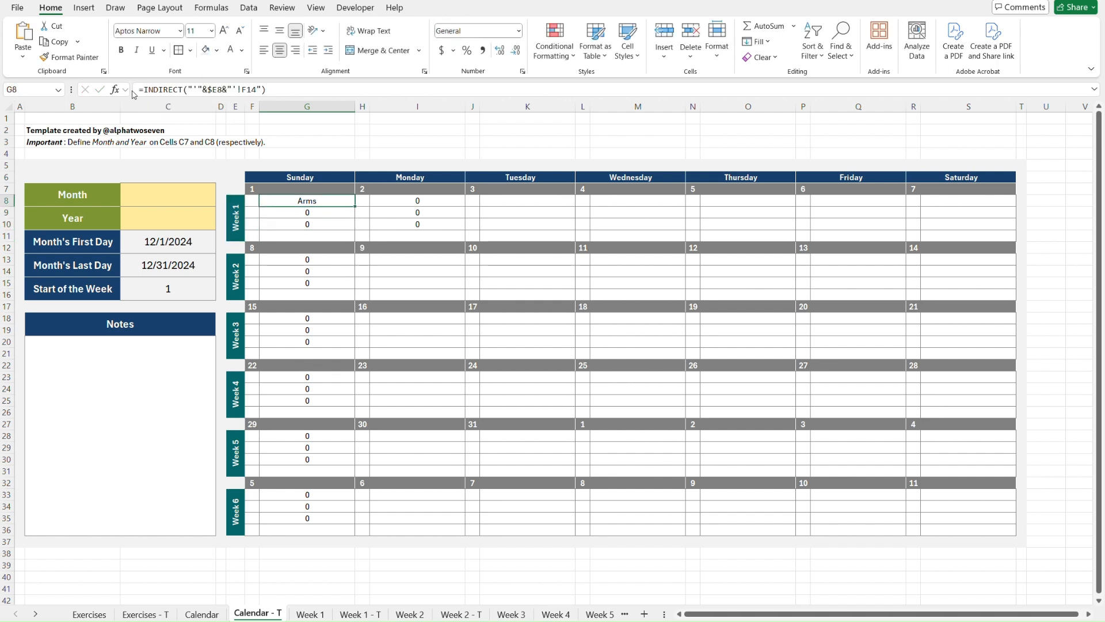
key("shift+Down")
key("shift+Down")
key("ctrl+c")
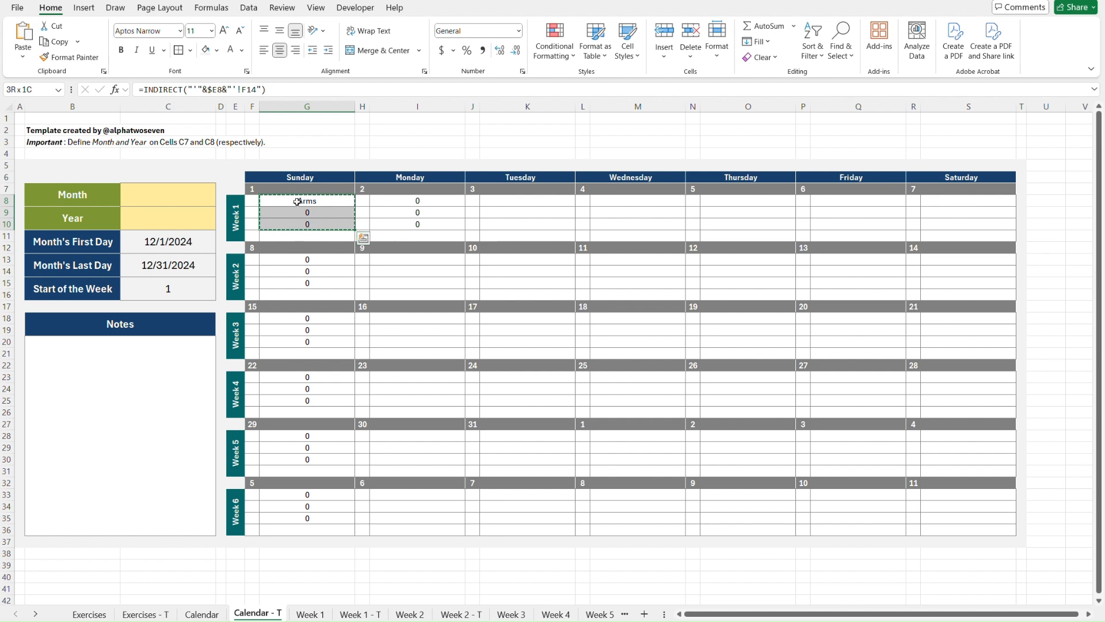
key("ctrl+c")
left_click(403, 203)
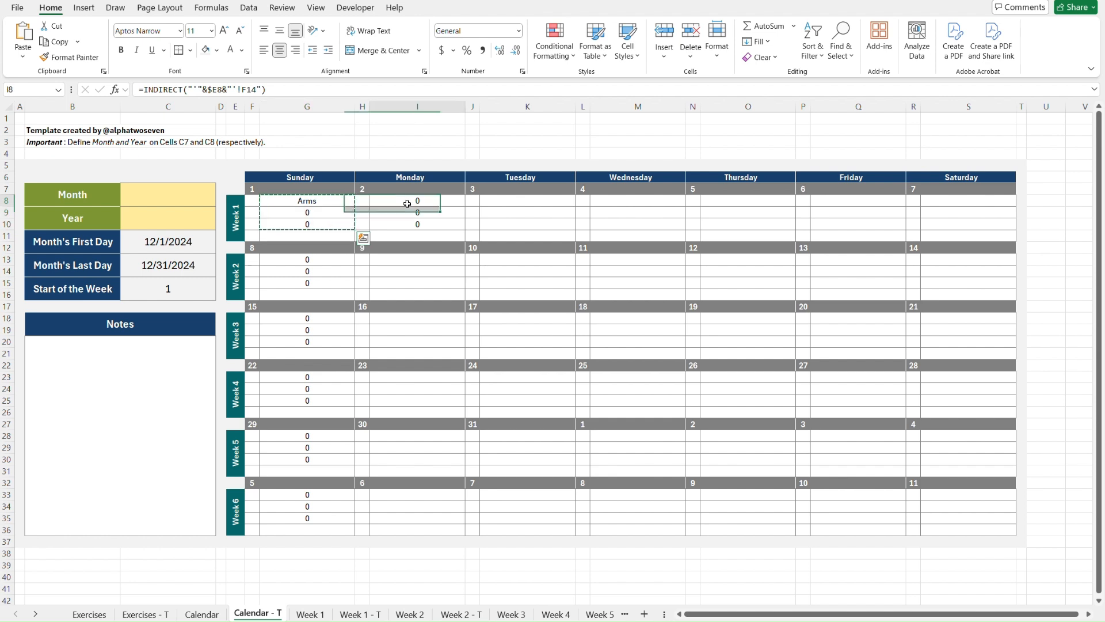
left_click(285, 201)
left_click(280, 90)
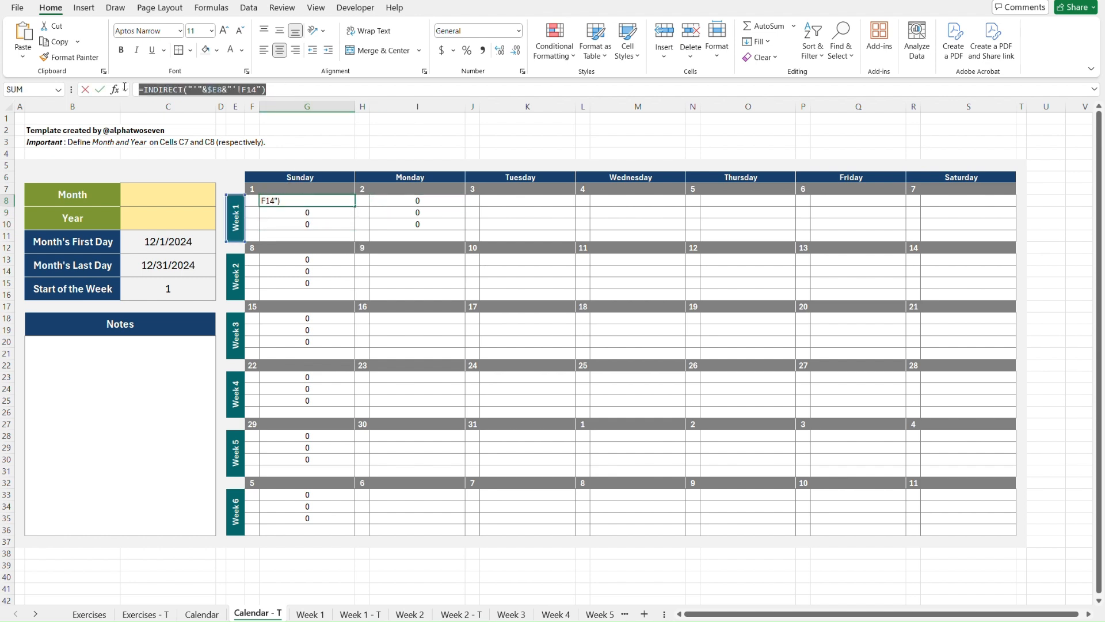
key("Tab")
key("Tab")
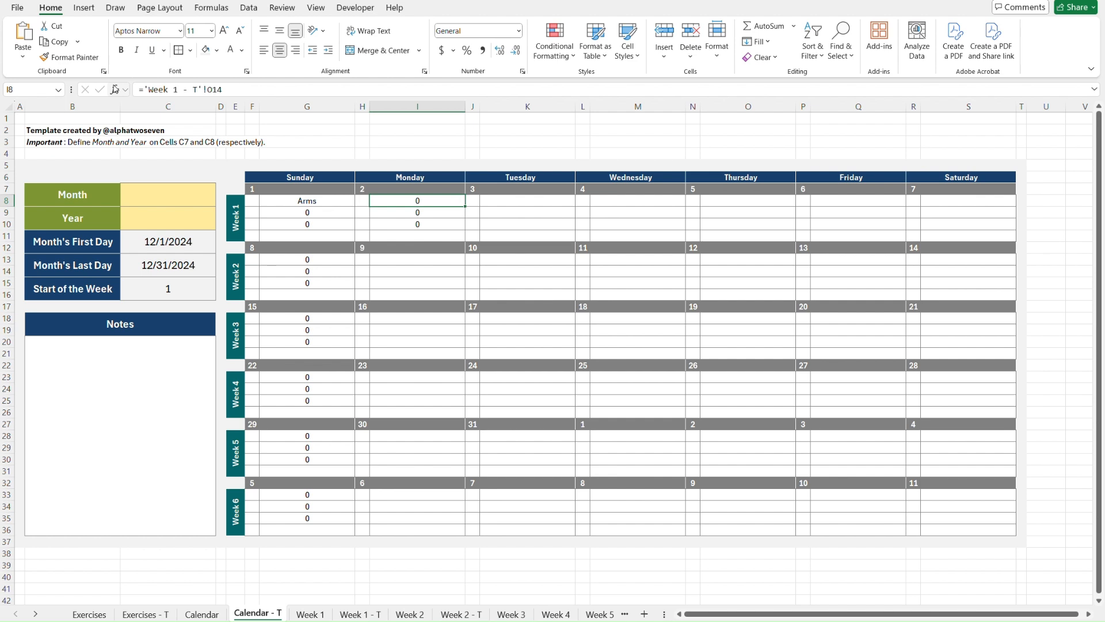
left_click(250, 89)
key("Escape")
key("Left")
key("Left")
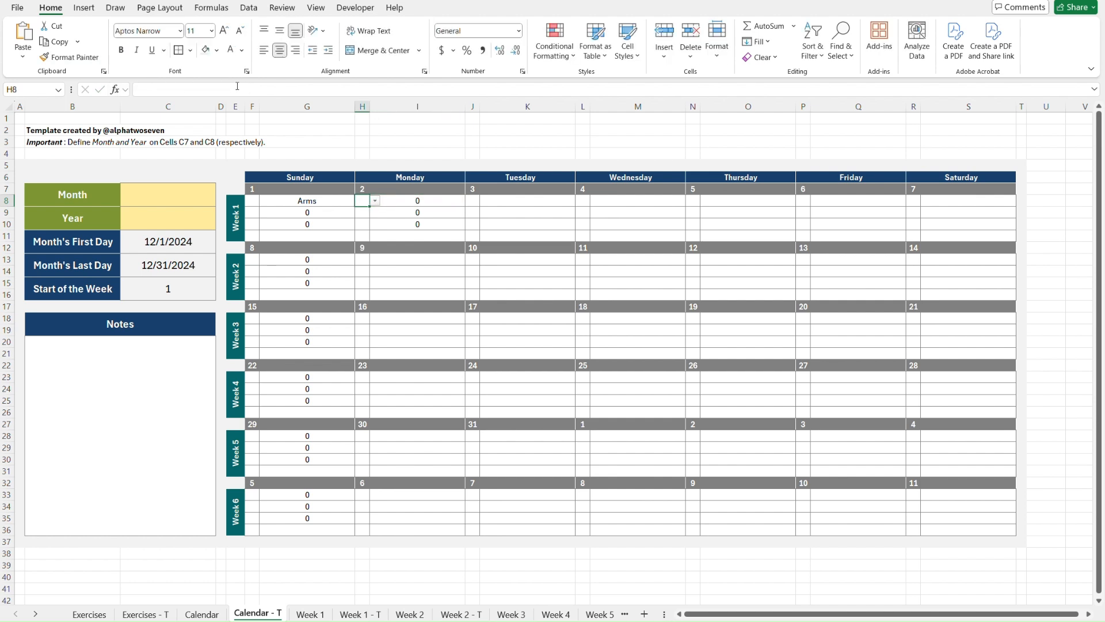
Step: Copy Sunday's Week 1 formulas from G8:G10 into Monday's cells, I8:I10, and end the copy mode
key("shift+Down")
key("shift+Down")
key("ctrl+c")
key("Right")
key("Right")
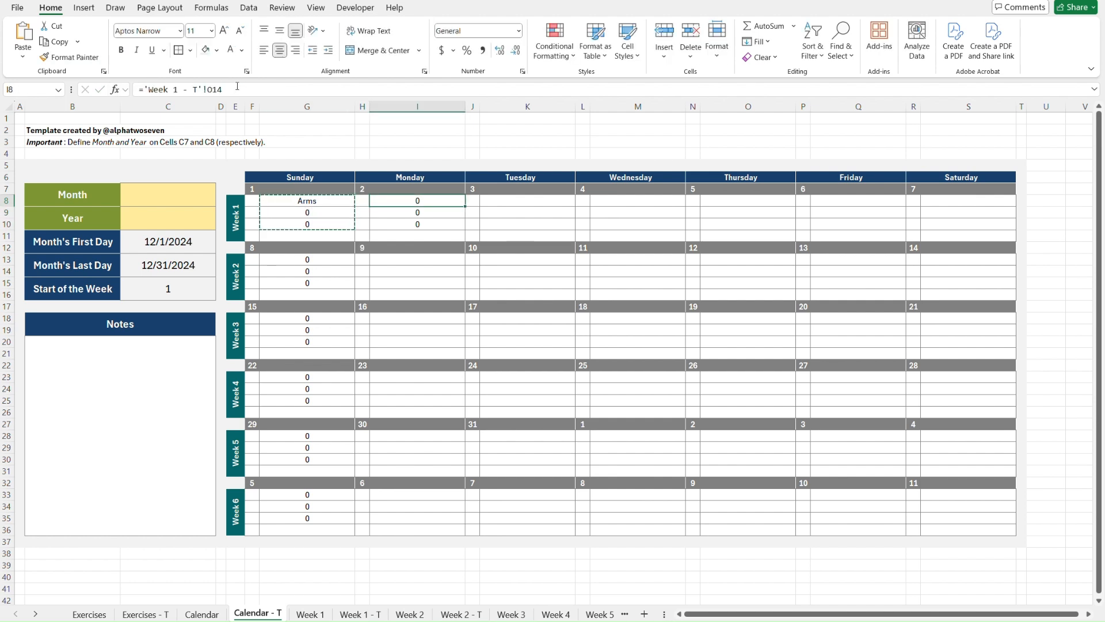
key("ctrl+v")
key("Down")
key("Up")
key("Escape")
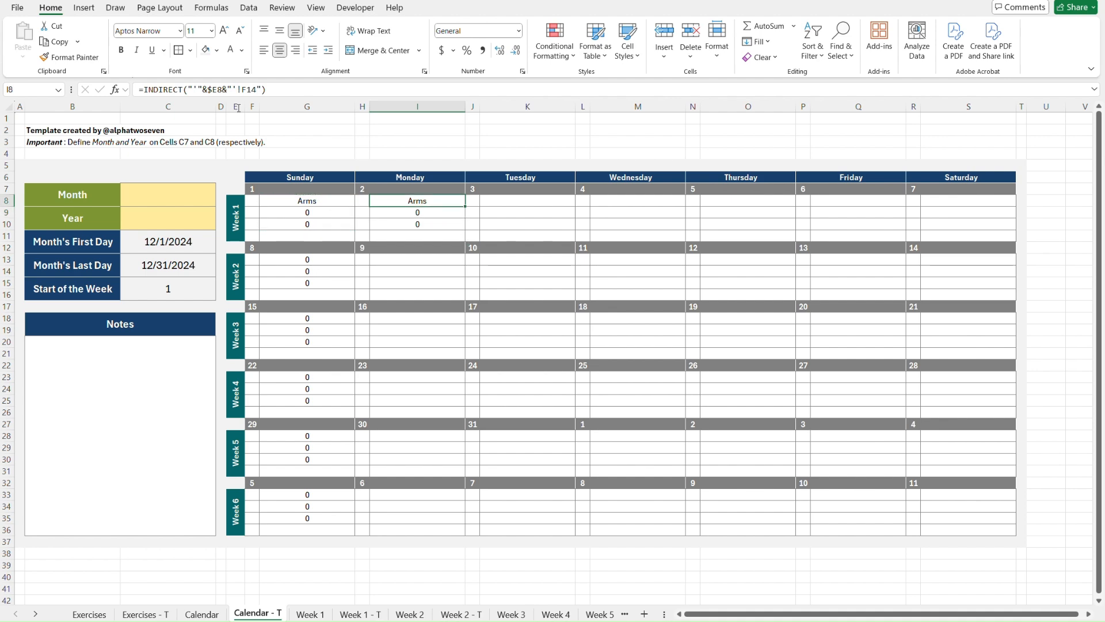
Step: Examine on the Week 1 - T sheet which column holds the muscle groups of each day
left_click(344, 615)
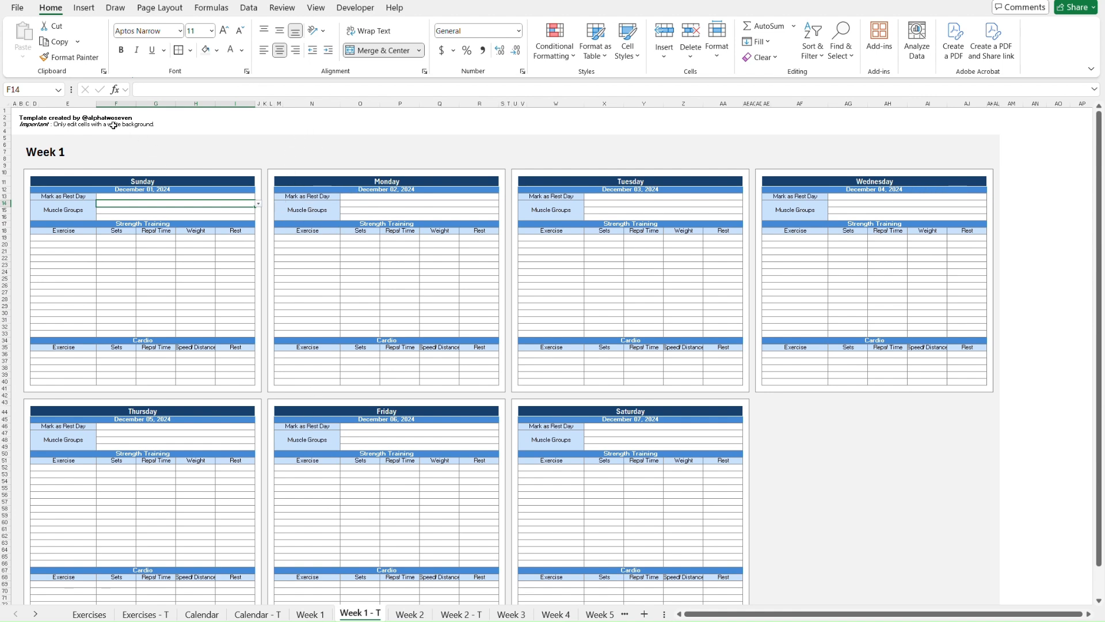
left_click(113, 104)
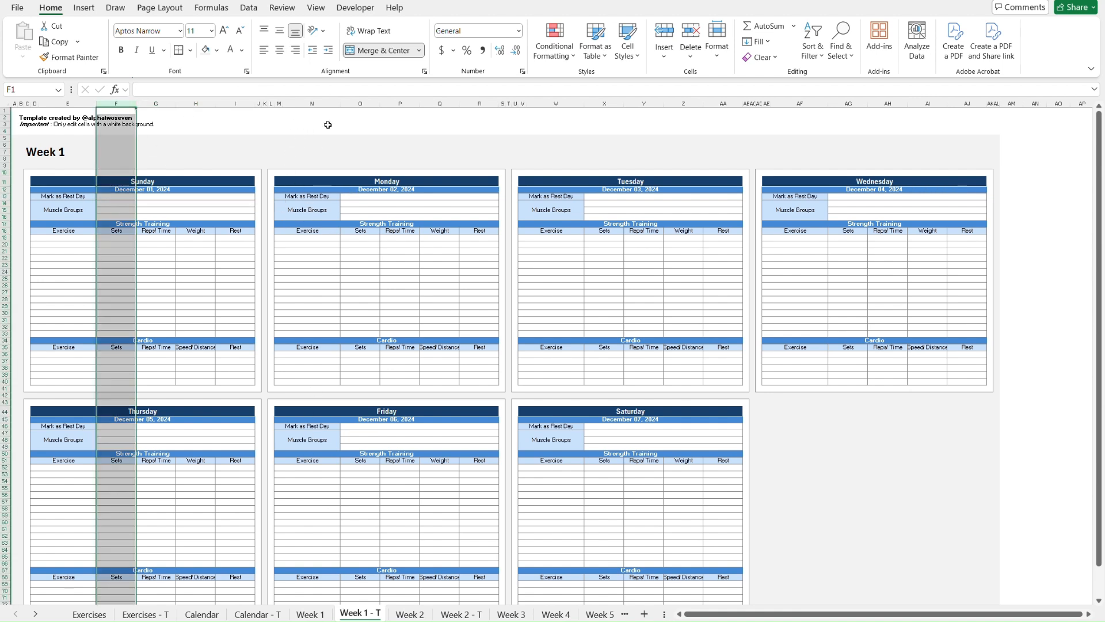
left_click(360, 104)
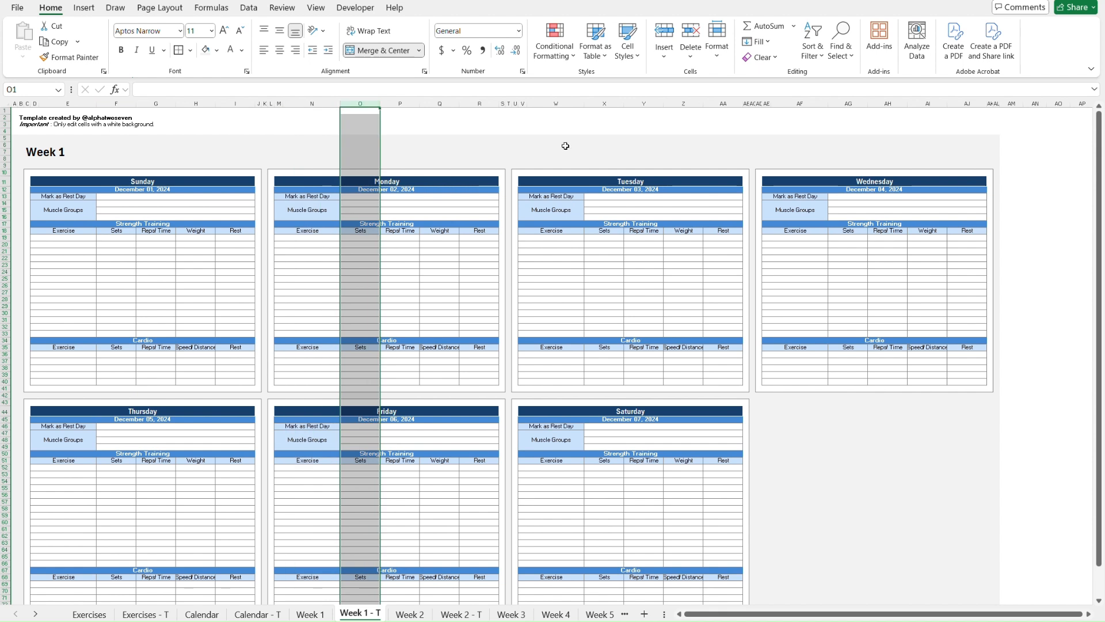
left_click(556, 104)
left_click(605, 104)
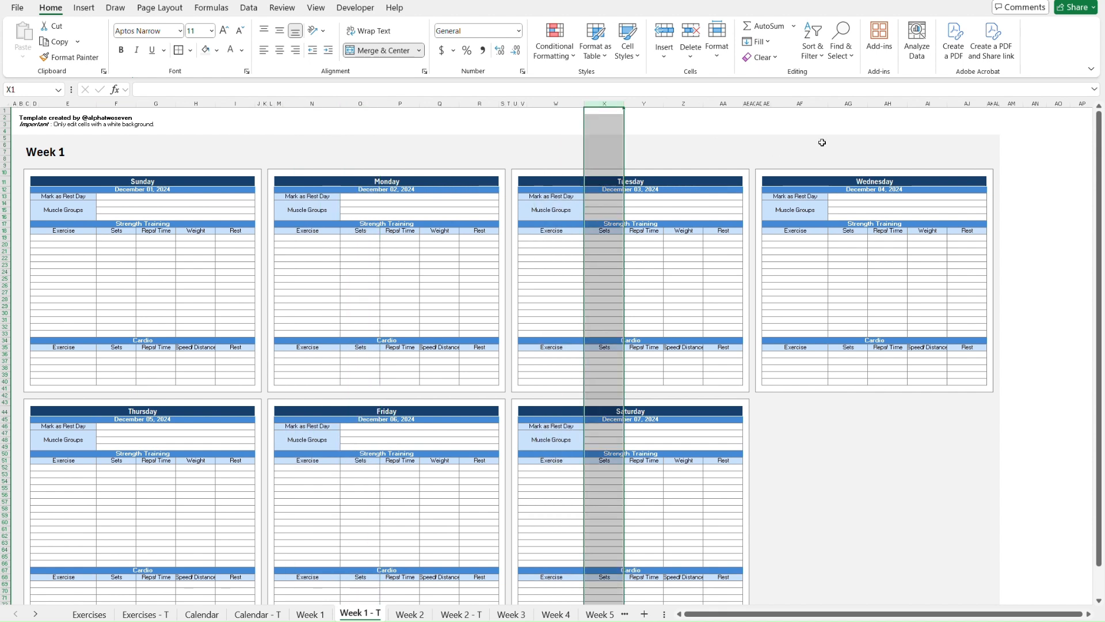
left_click(844, 104)
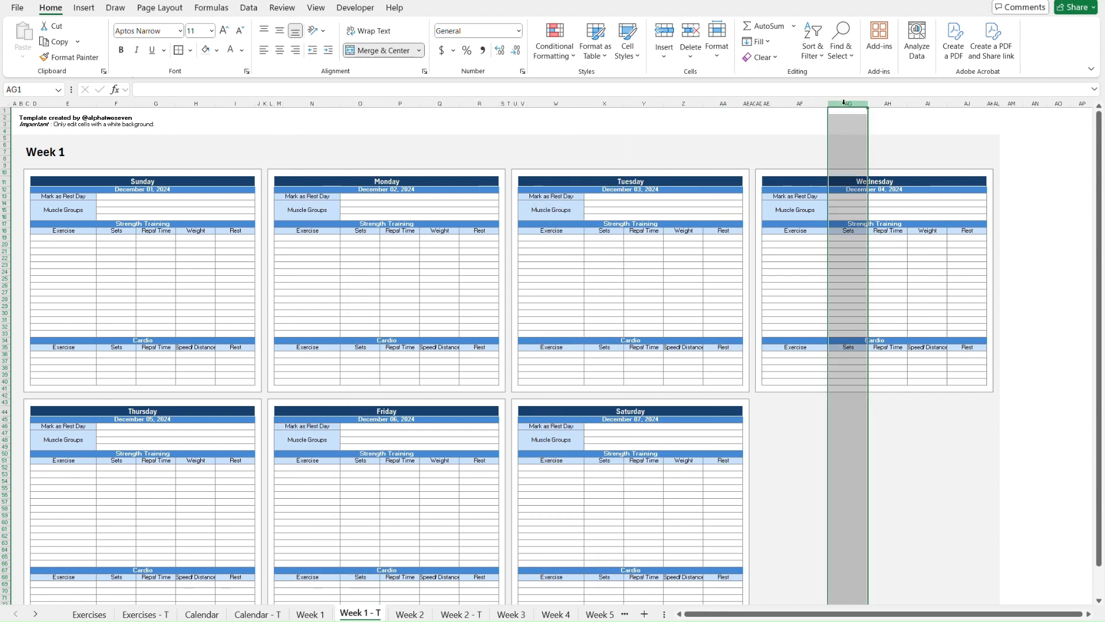
left_click(117, 104)
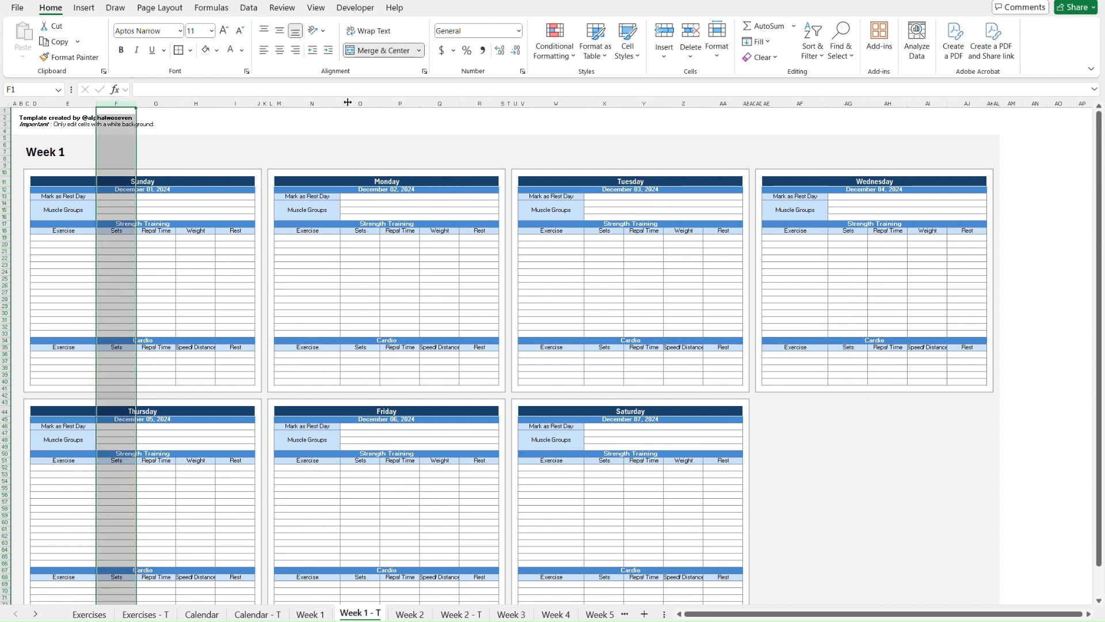
left_click(605, 103)
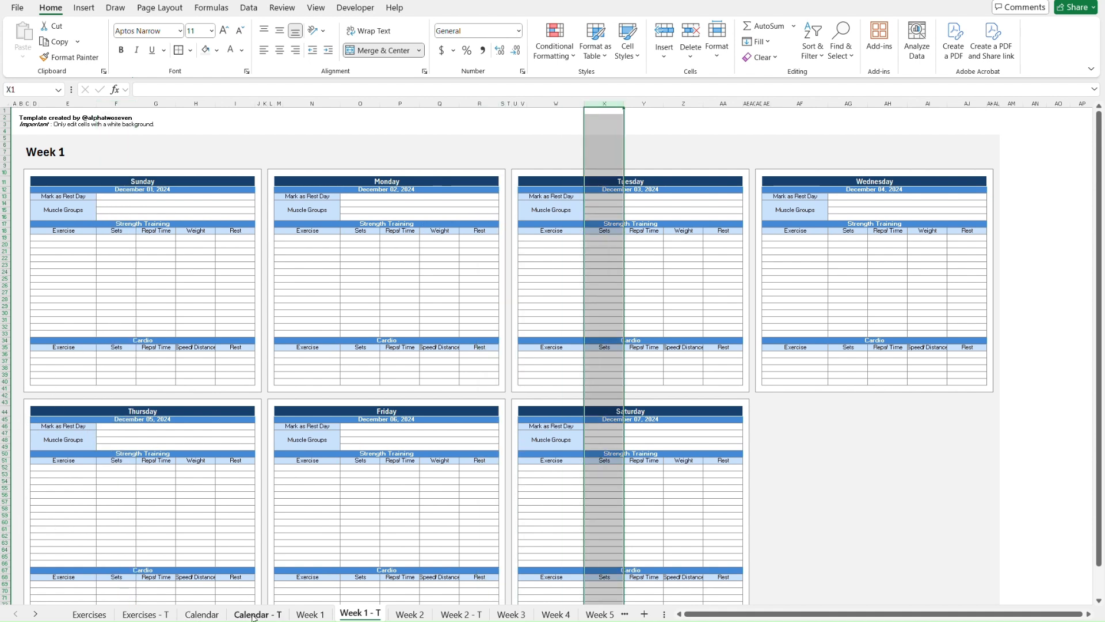
Step: Examine the INDIRECT references in the Week 1 formulas for Sunday through Wednesday on the Calendar sheet
left_click(210, 614)
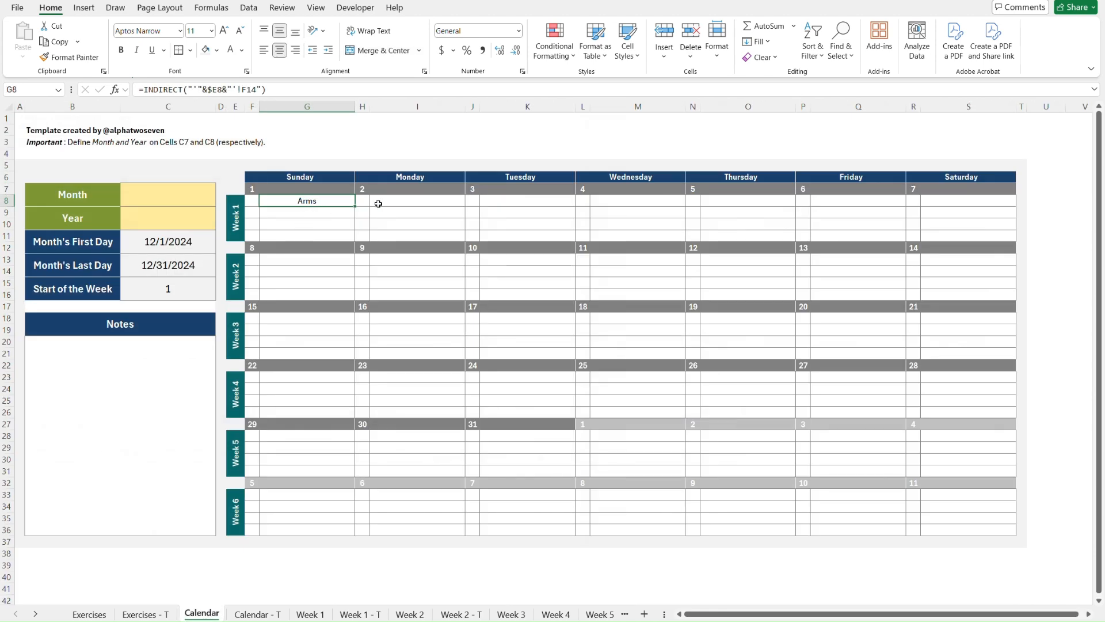
key("Down")
key("Down")
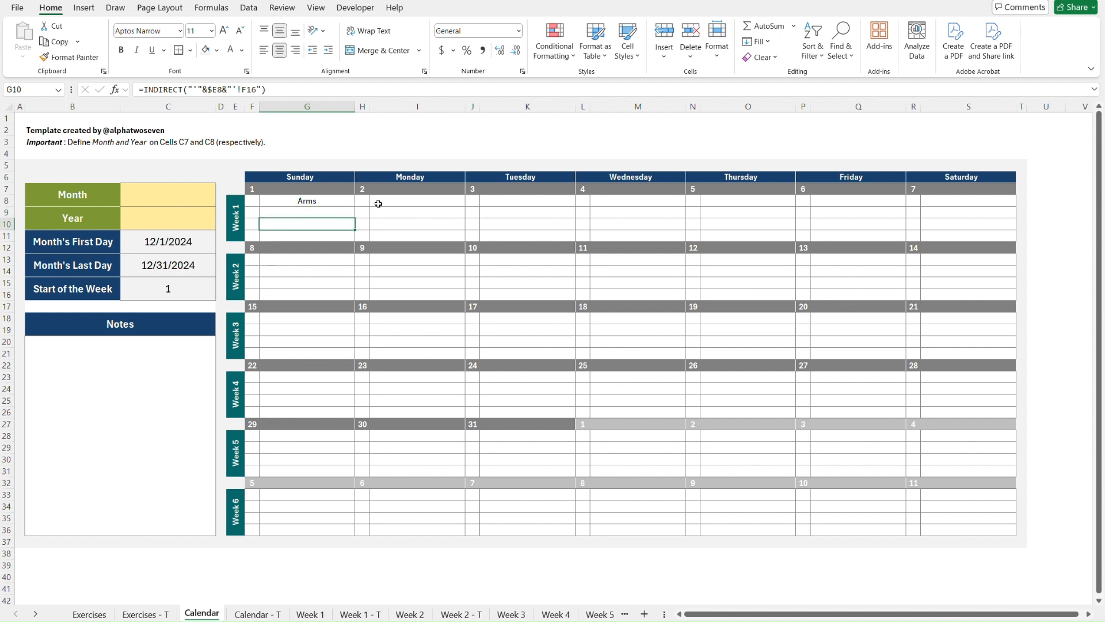
left_click(410, 204)
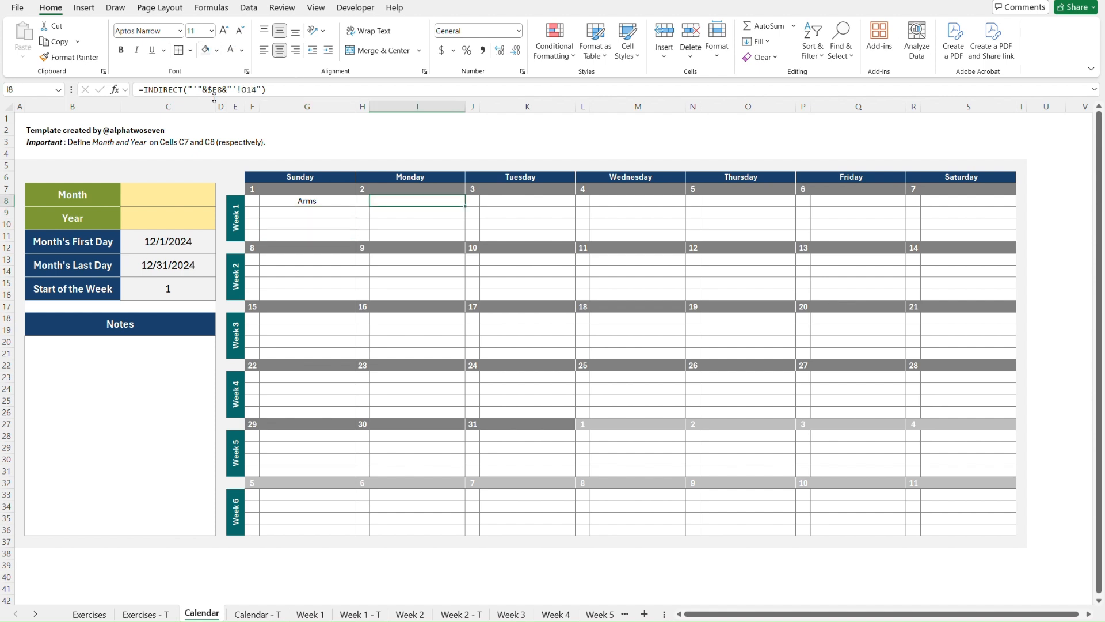
key("Down")
key("Down")
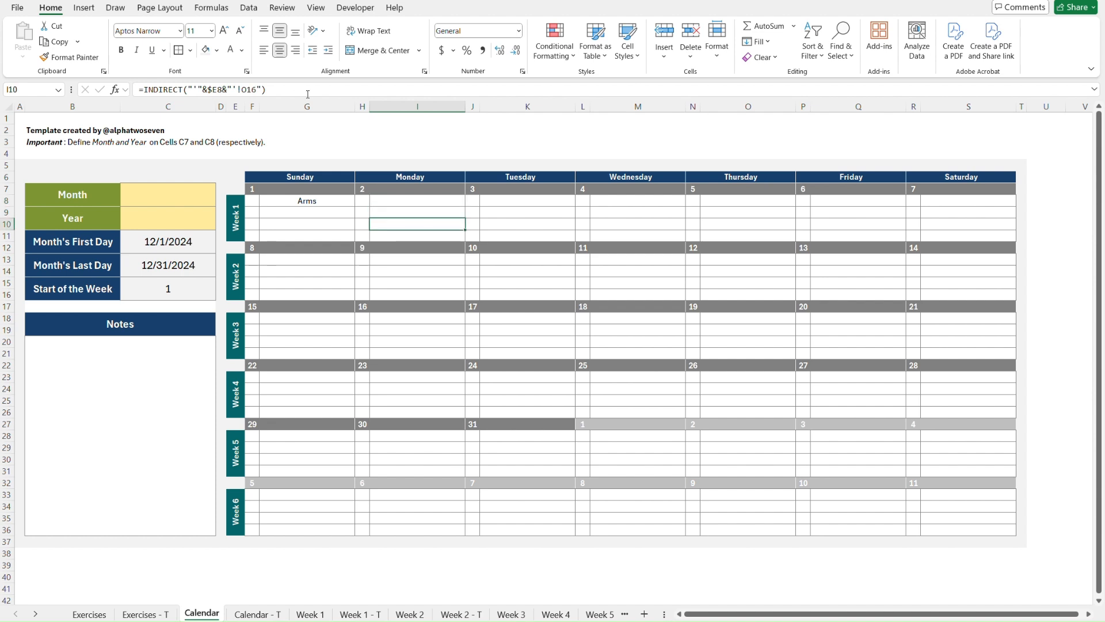
left_click(521, 203)
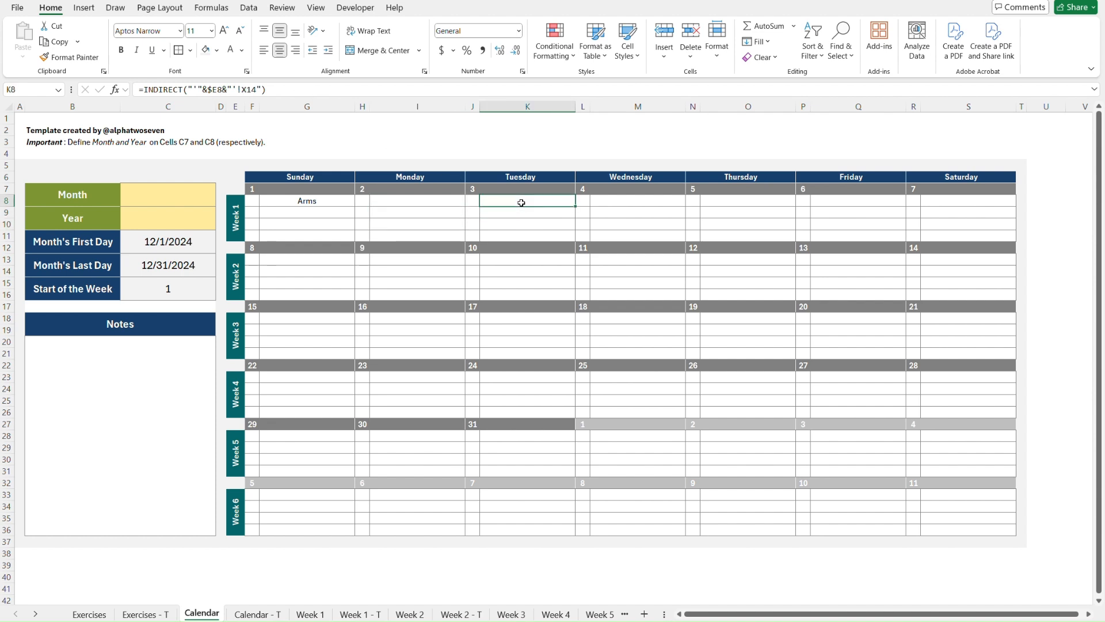
key("Down")
key("Down")
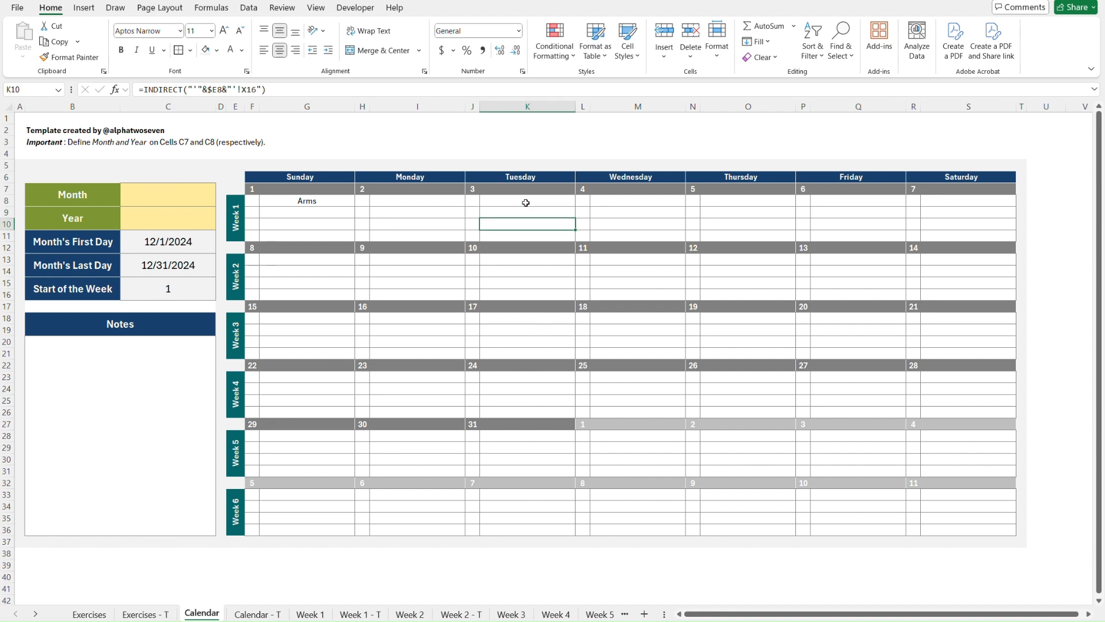
left_click(637, 199)
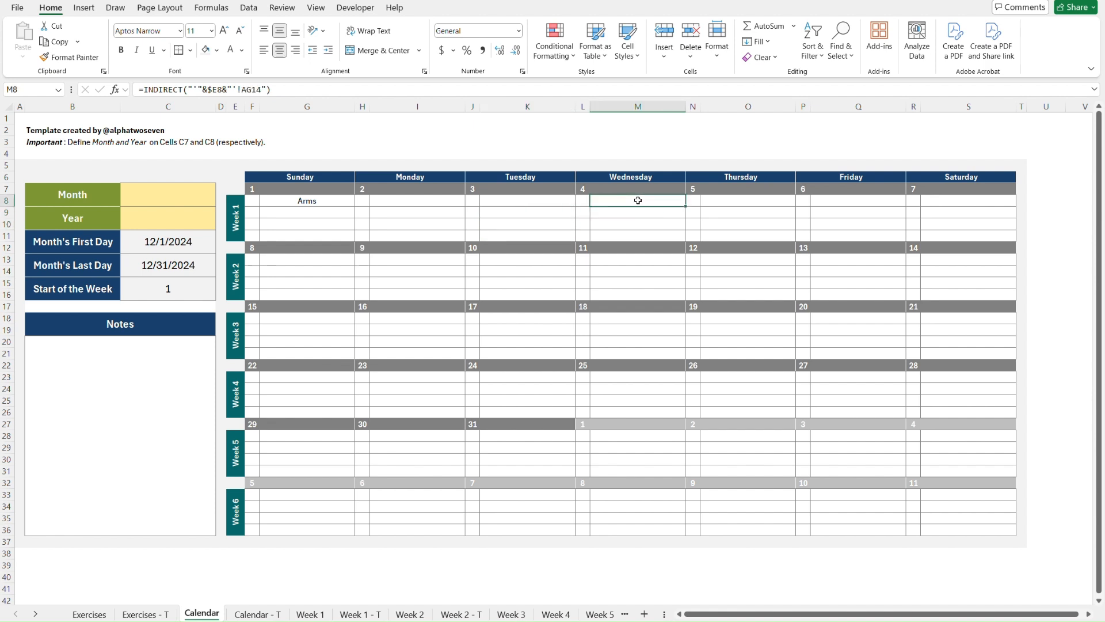
key("Down")
key("Down")
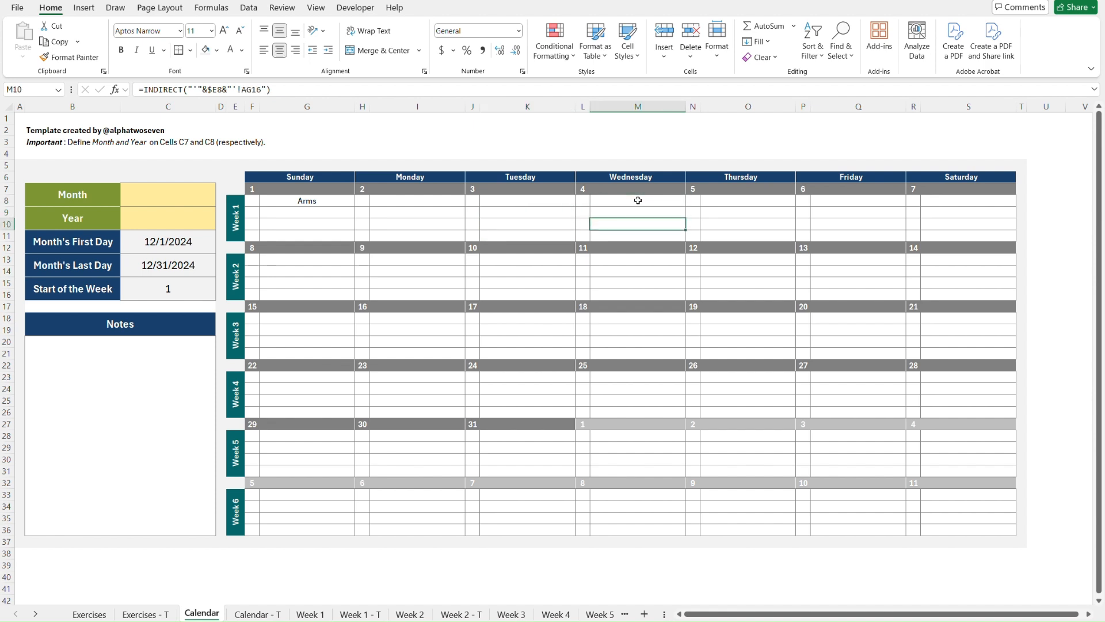
Step: Examine the INDIRECT references in the Week 1 formulas for Thursday, Friday and Saturday, rows 8 through 10
left_click(736, 200)
key("Down")
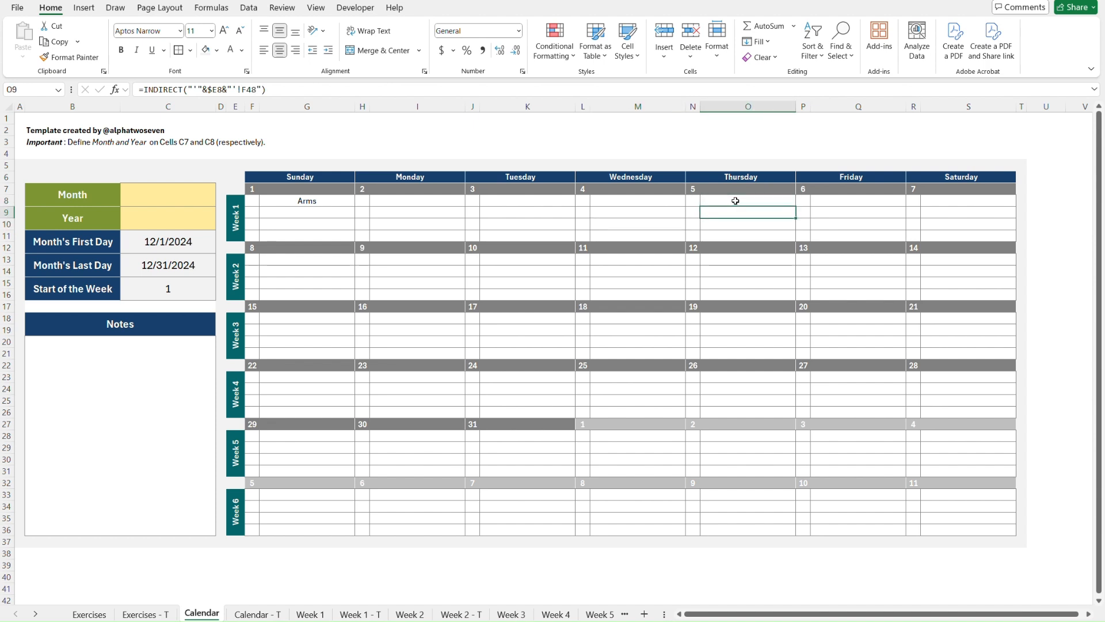
key("Down")
left_click(848, 201)
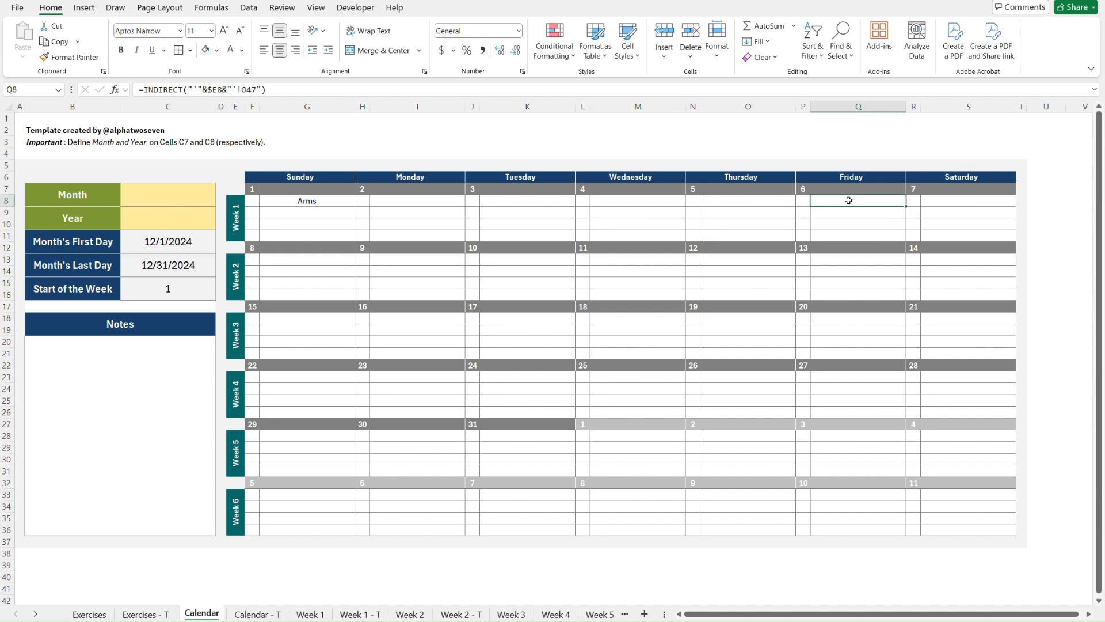
key("Down")
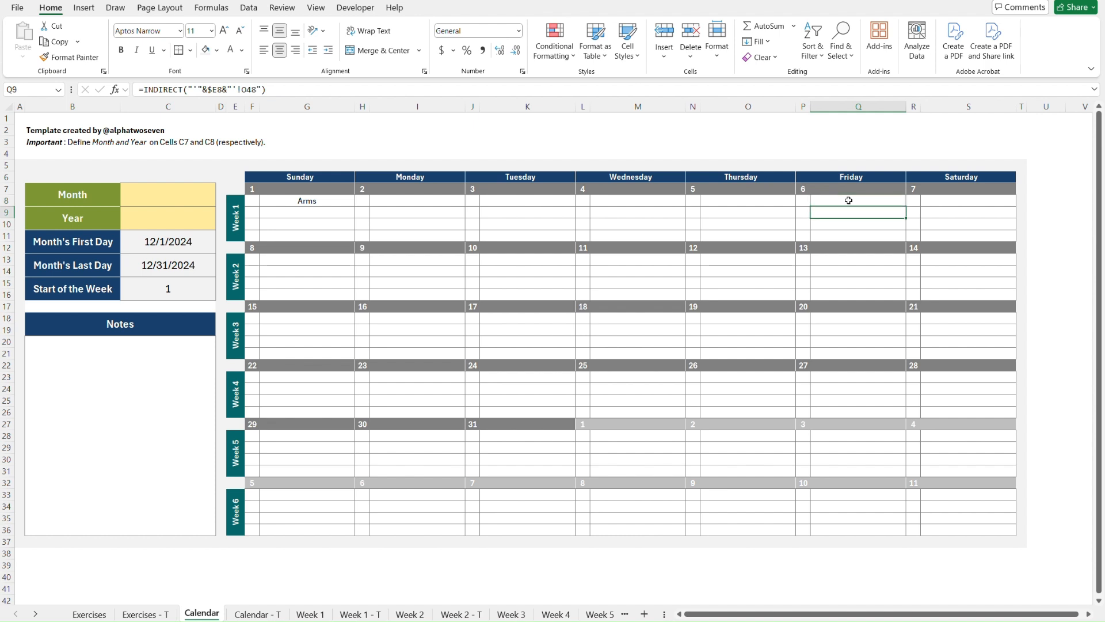
key("Down")
left_click(959, 199)
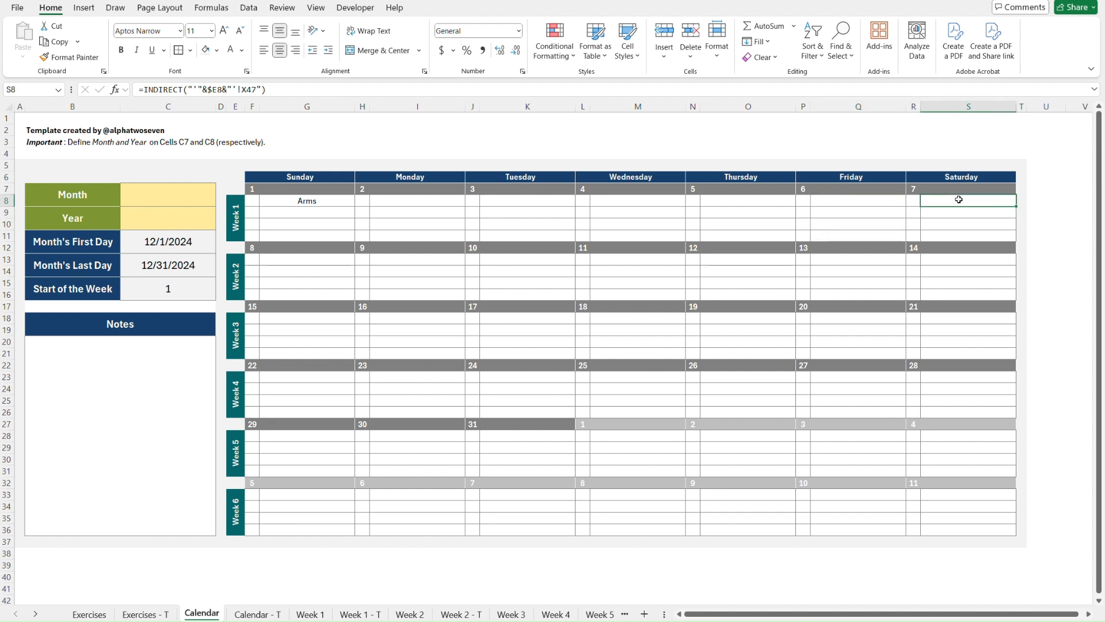
key("Down")
key("Down")
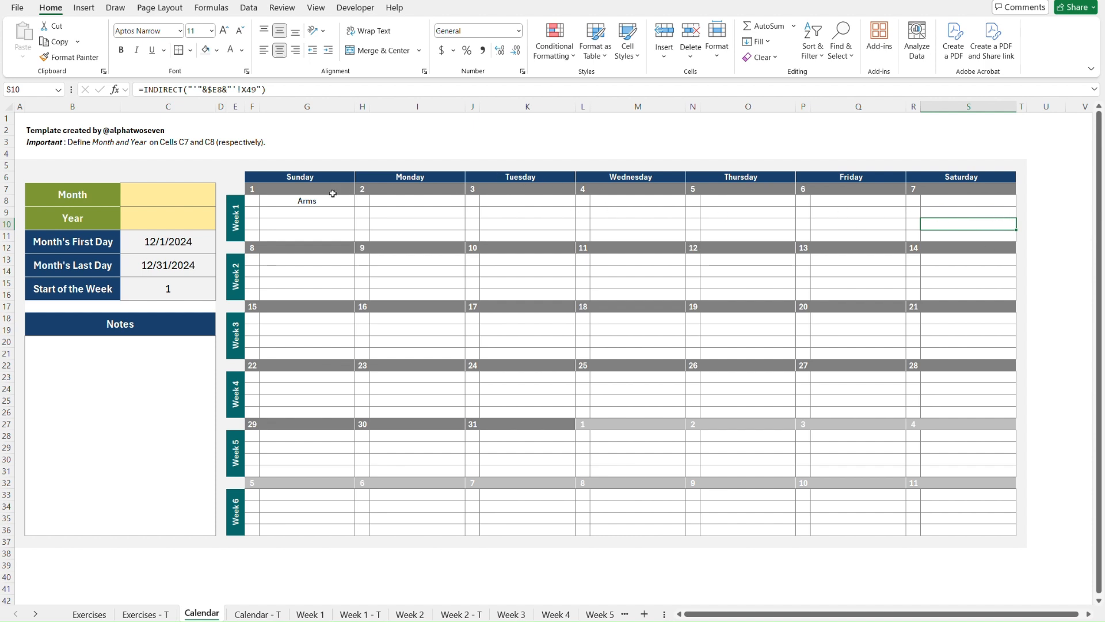
Step: Copy the Week 1 formulas in G8:S10 of the Calendar sheet to the same cells of Calendar - T, pasting the formulas only
left_click(304, 201, "shift")
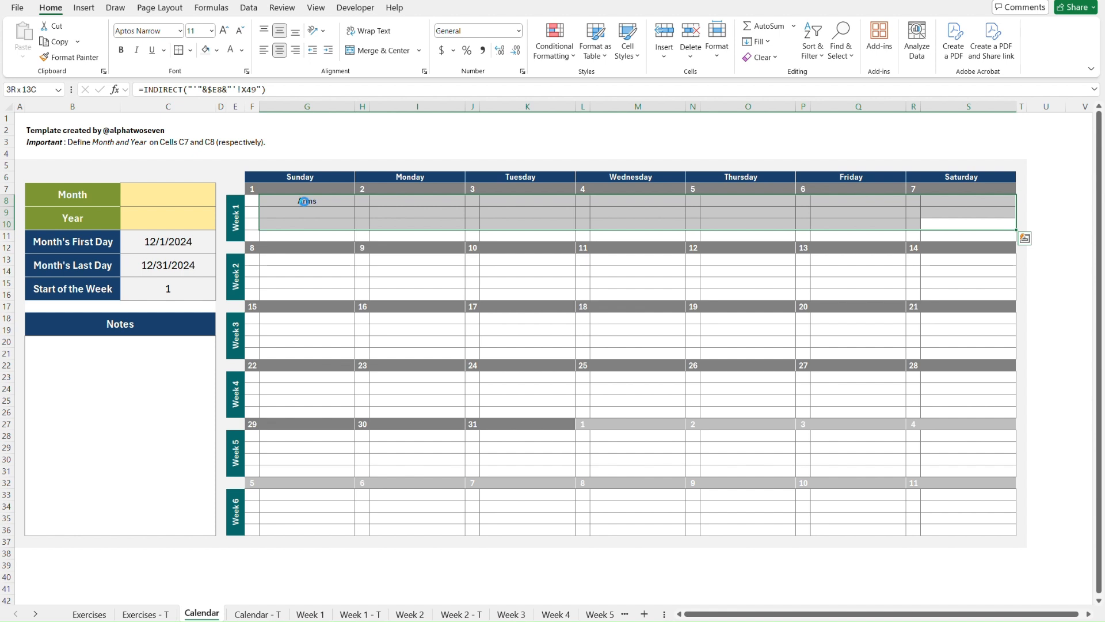
key("ctrl+c")
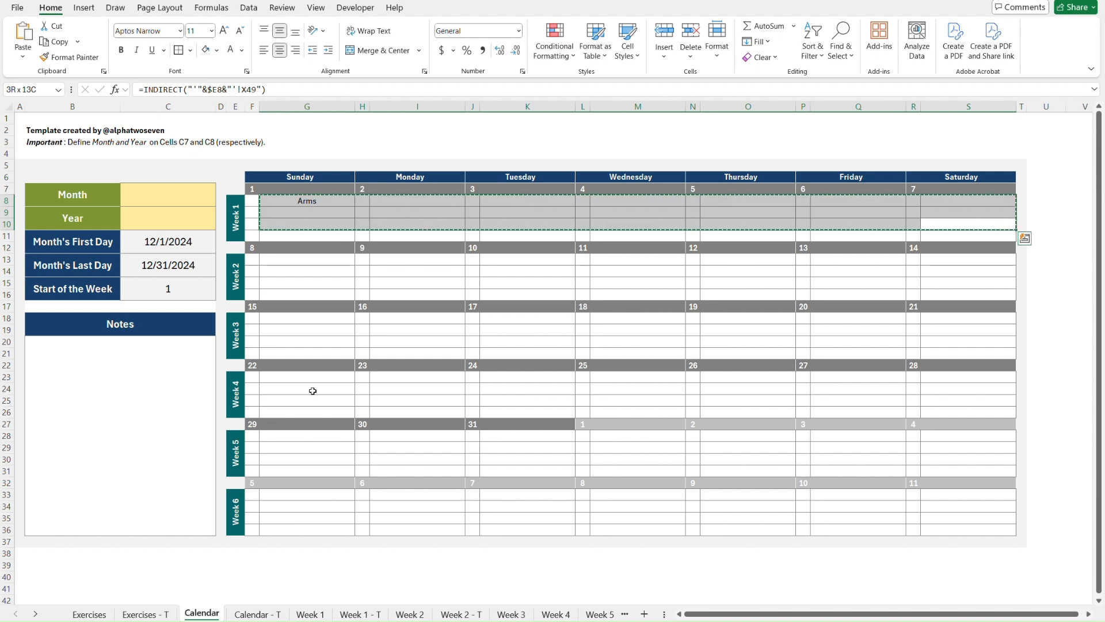
left_click(278, 615)
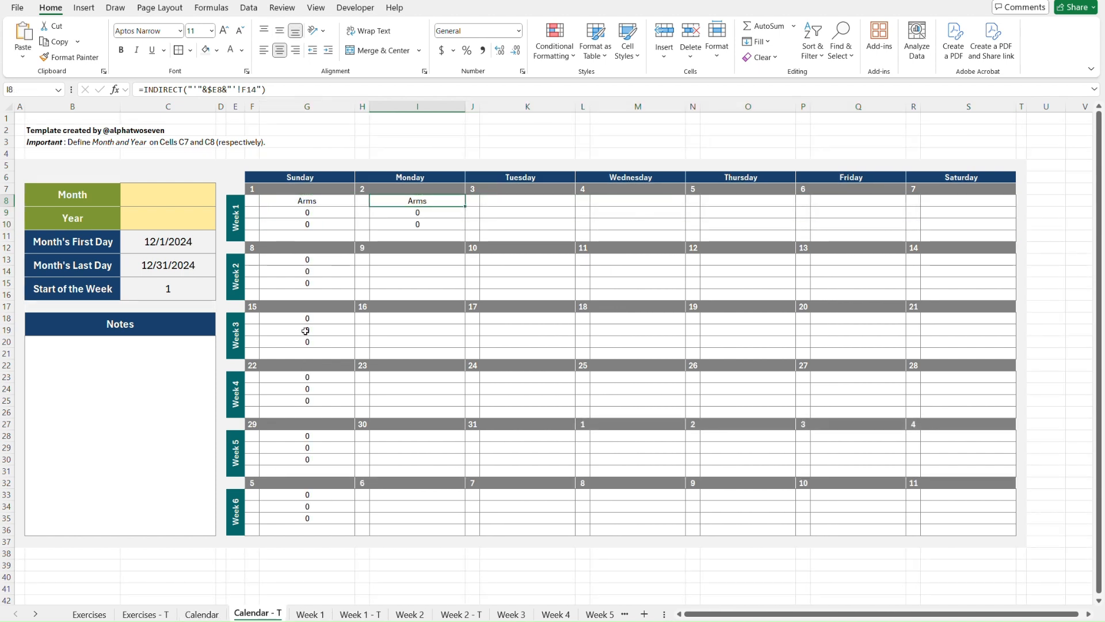
left_click(307, 201)
key("ctrl+v")
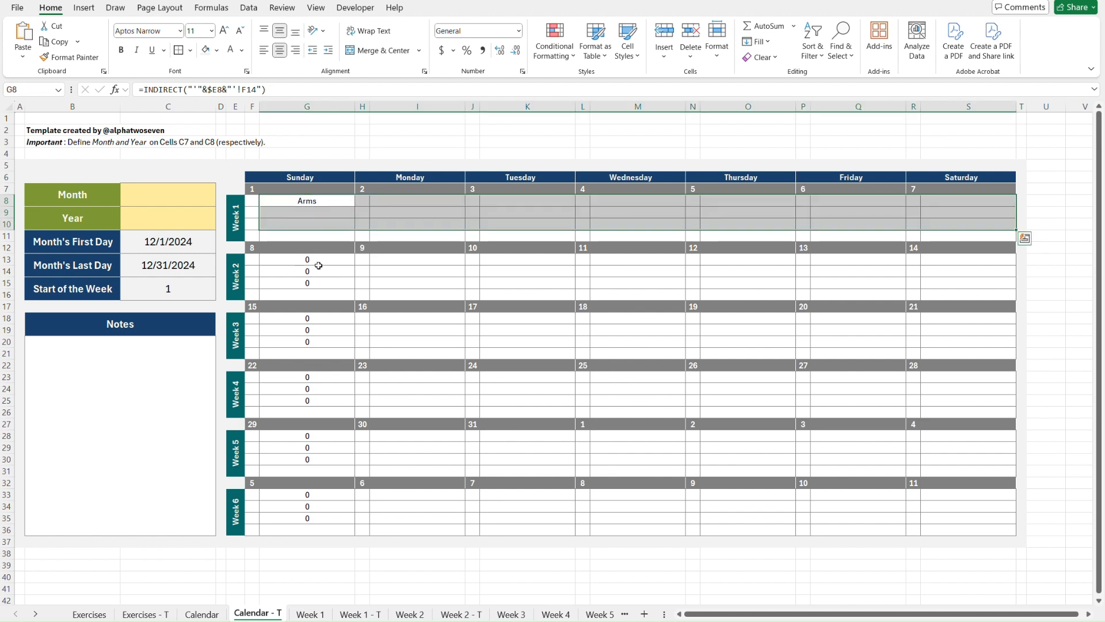
key("ctrl+alt+v")
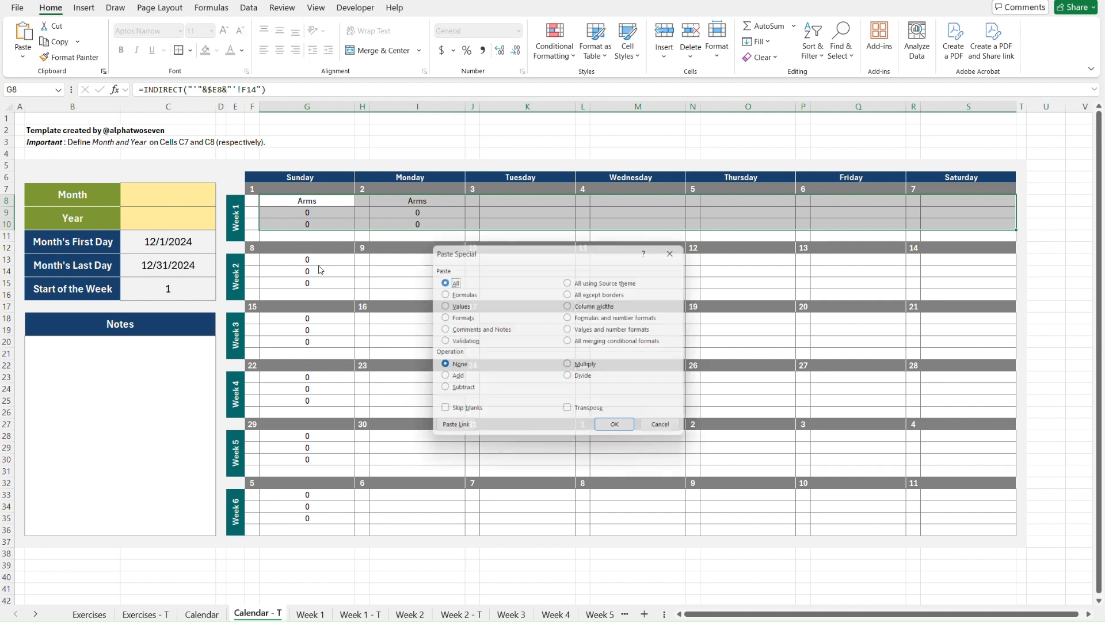
key("Return")
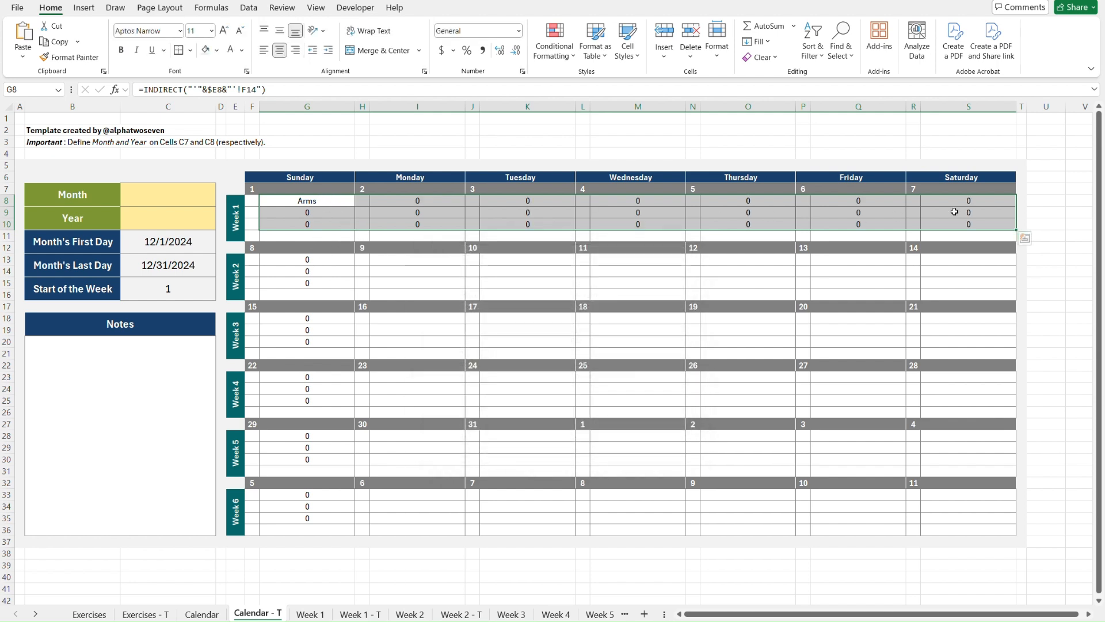
left_click(1041, 212)
Step: Copy the Week 1 formulas in G8:S10 into the Week 2, Week 3 and Week 4 blocks, starting at G13, G18 and G23
left_click(966, 224)
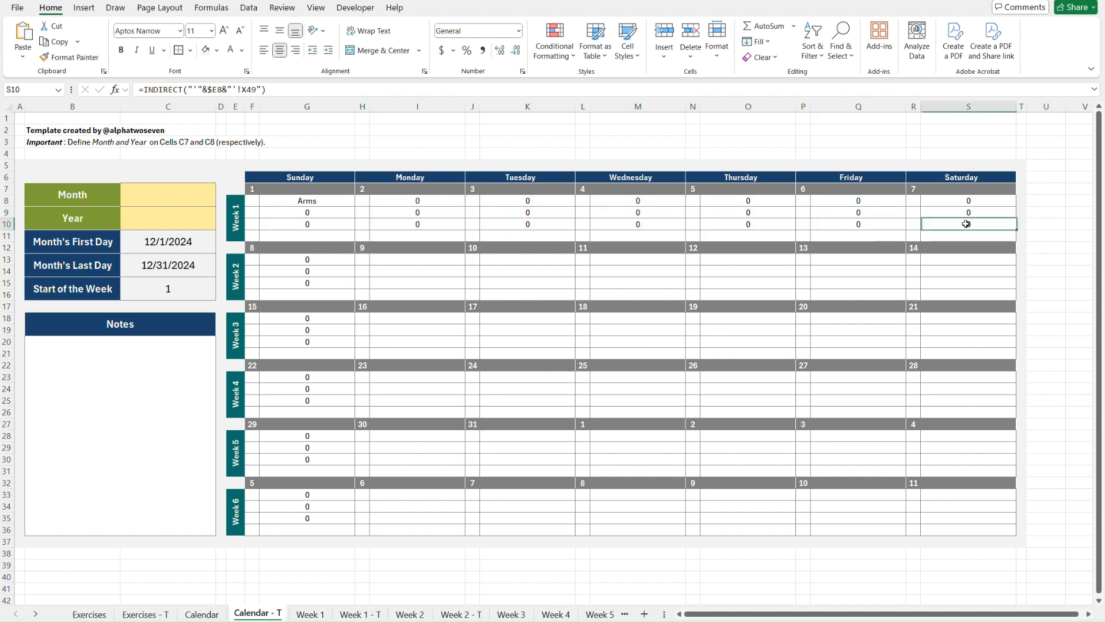
left_click(322, 200, "shift")
key("ctrl+c")
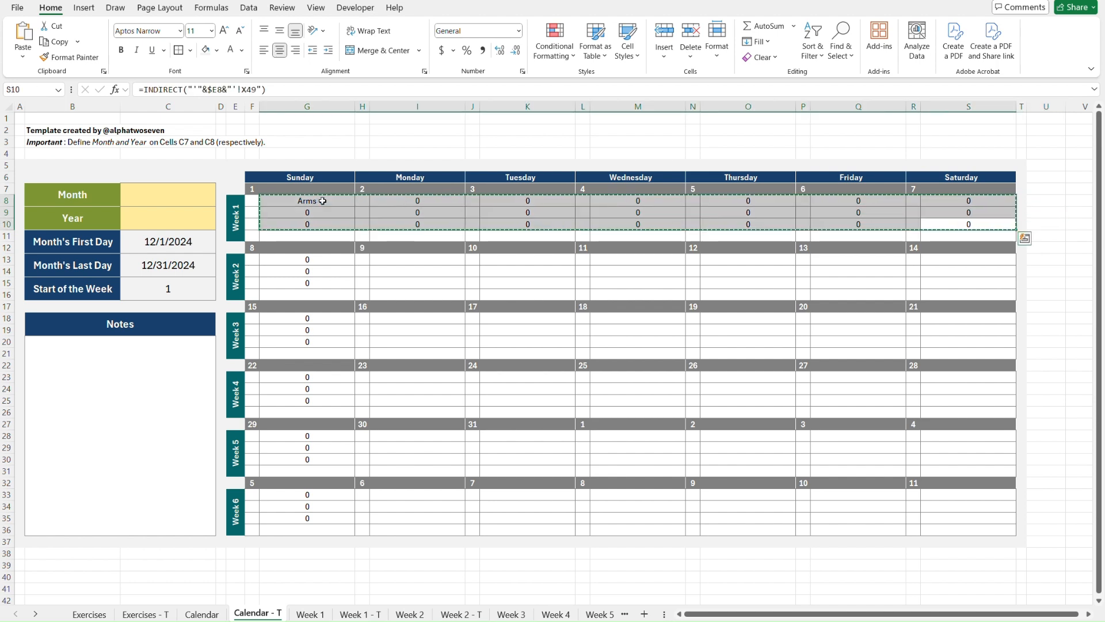
left_click(320, 261)
key("ctrl+v")
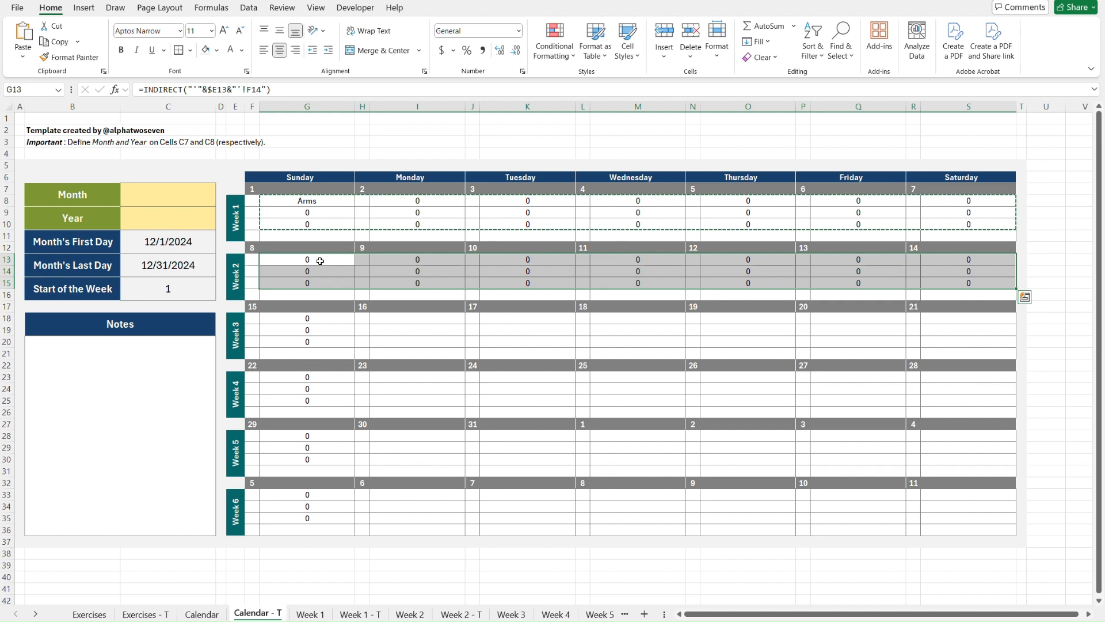
left_click(329, 316)
key("ctrl+v")
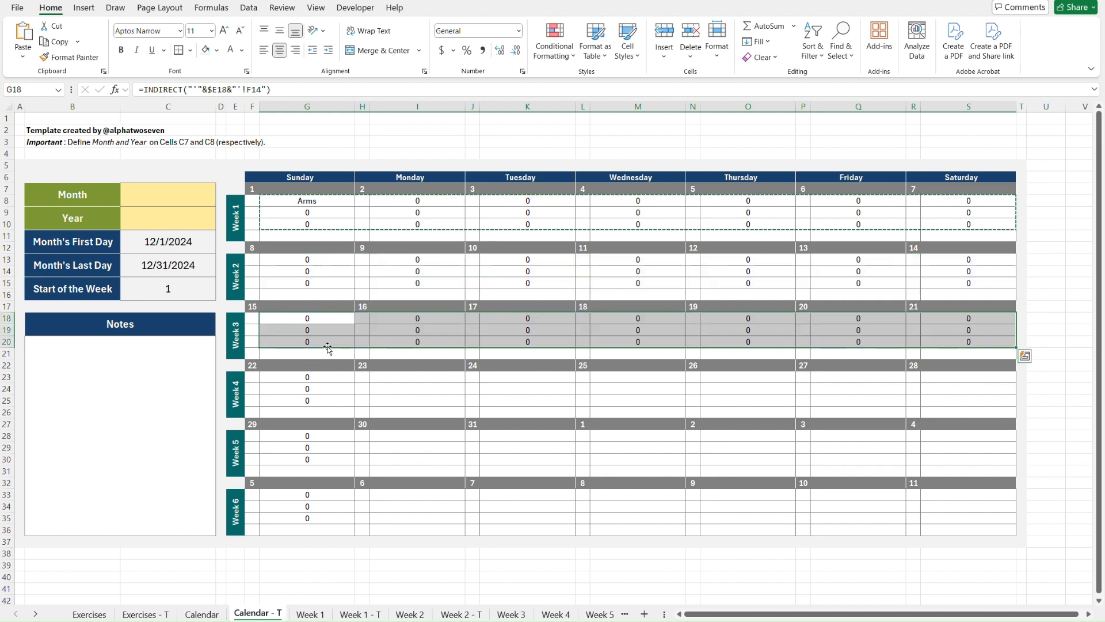
left_click(326, 376)
key("ctrl+v")
Step: Examine the week label and cell reference in the INDIRECT formula of Week 4's Monday cell I24, leaving it unedited
left_click(397, 386)
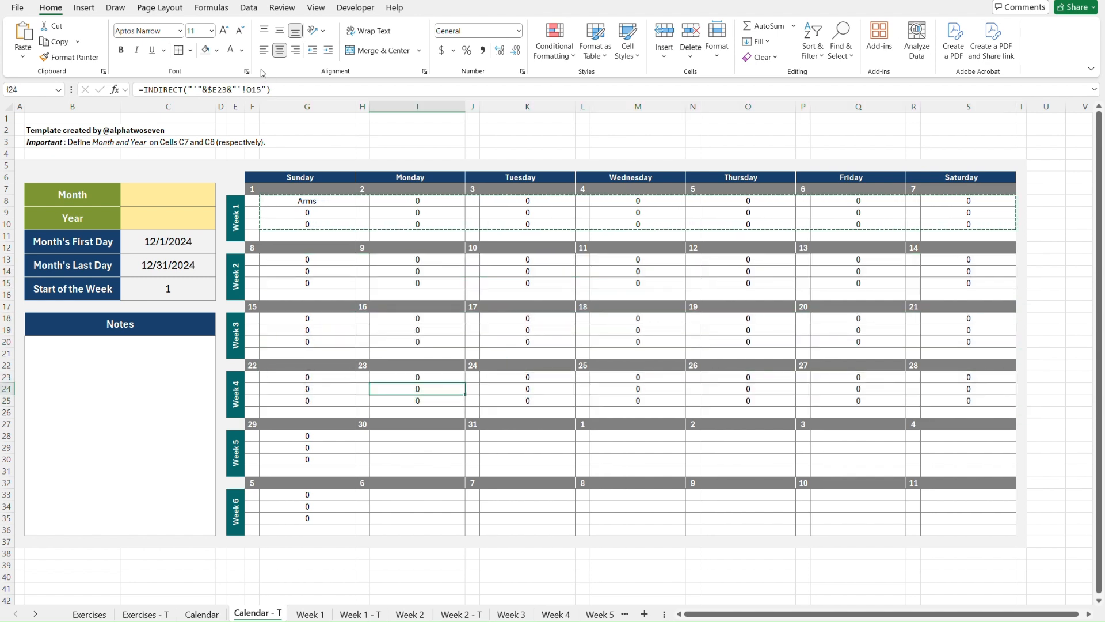
left_click(282, 90)
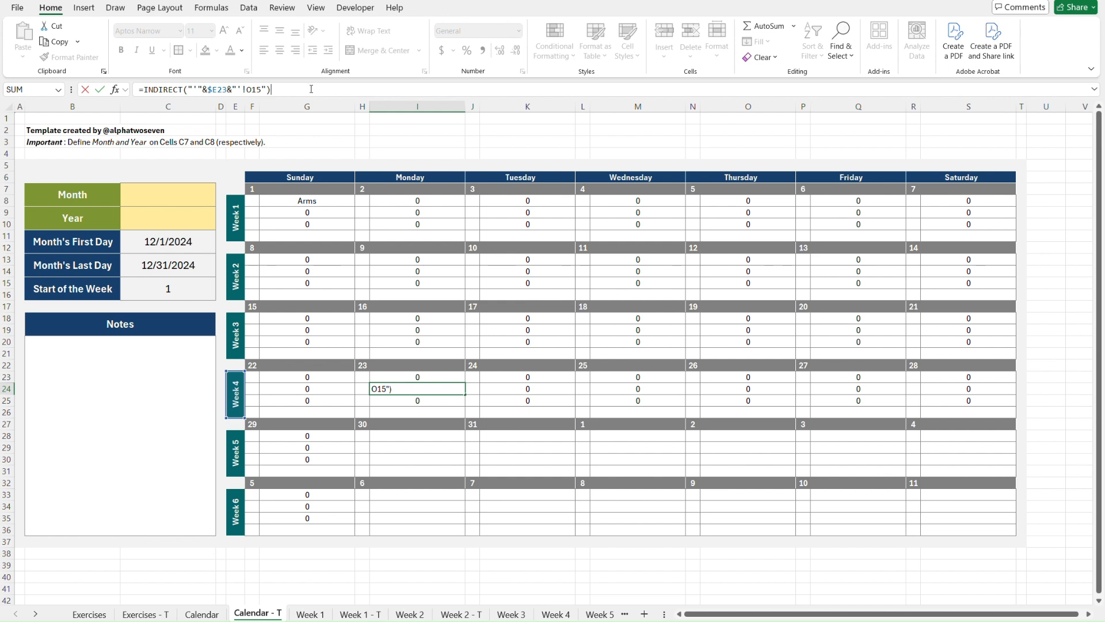
key("Escape")
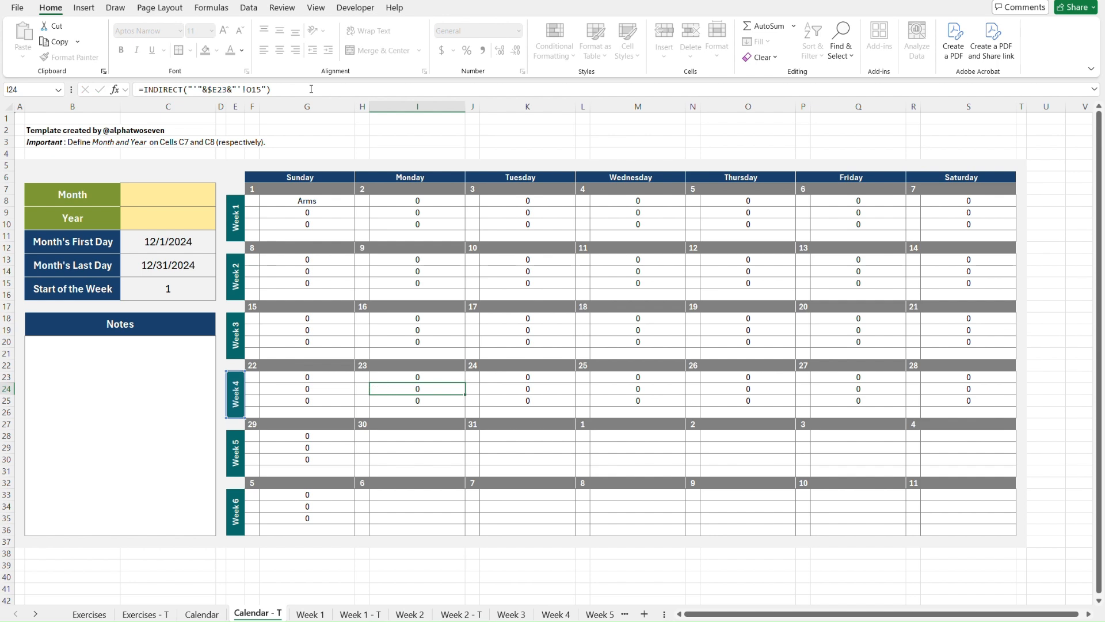
Step: Copy the Week 4 workout formulas in G23:S25 into the Week 5 and Week 6 blocks, starting at G28 and G33
left_click(317, 94)
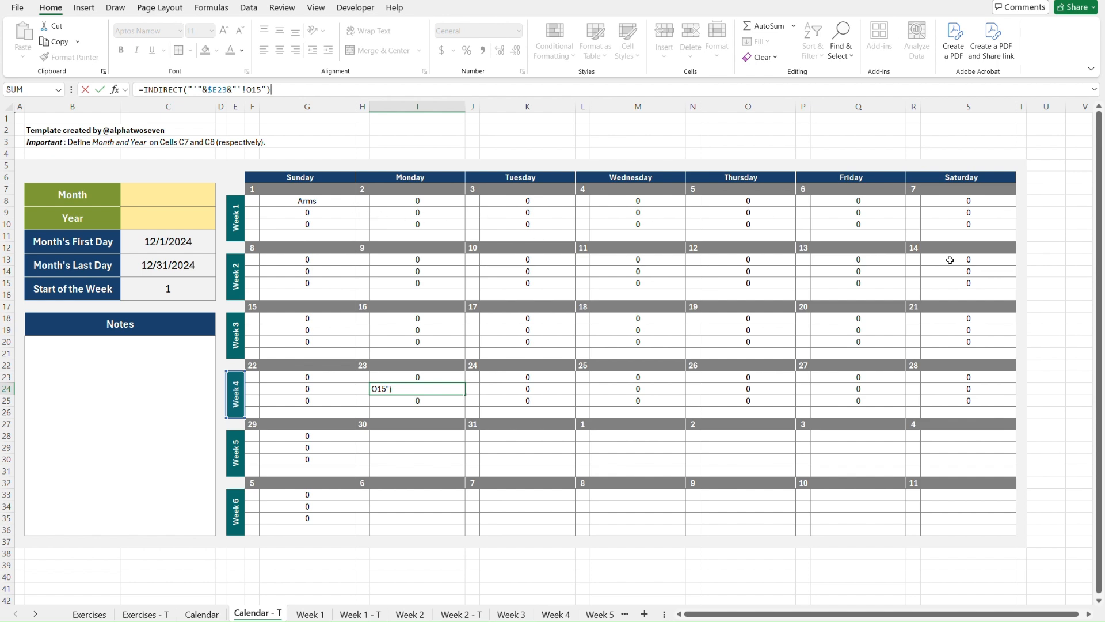
key("Escape")
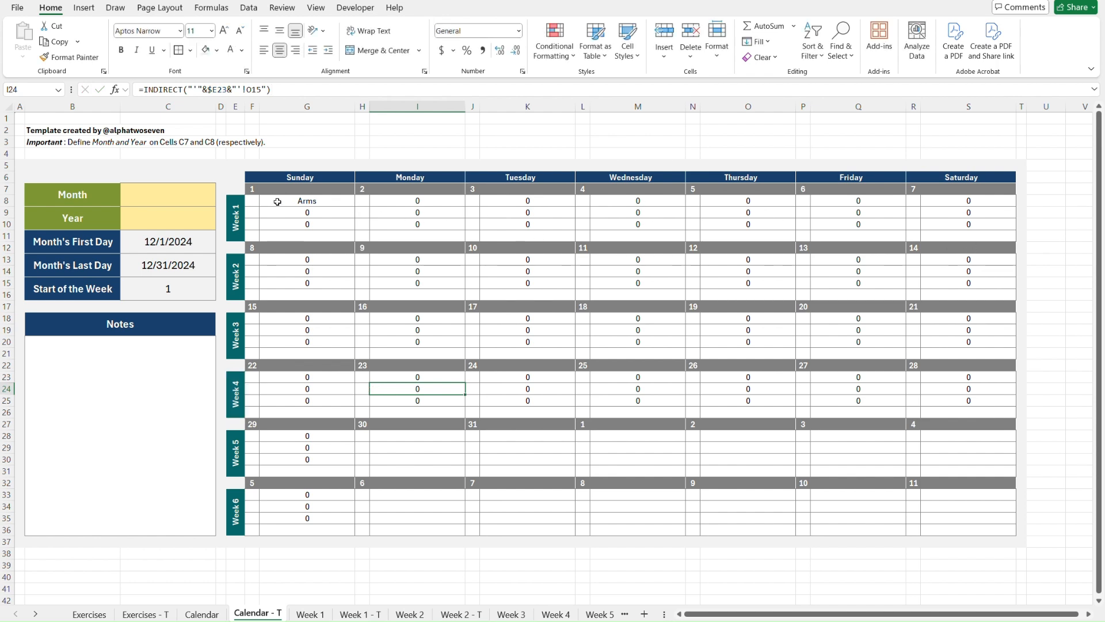
left_click(283, 201)
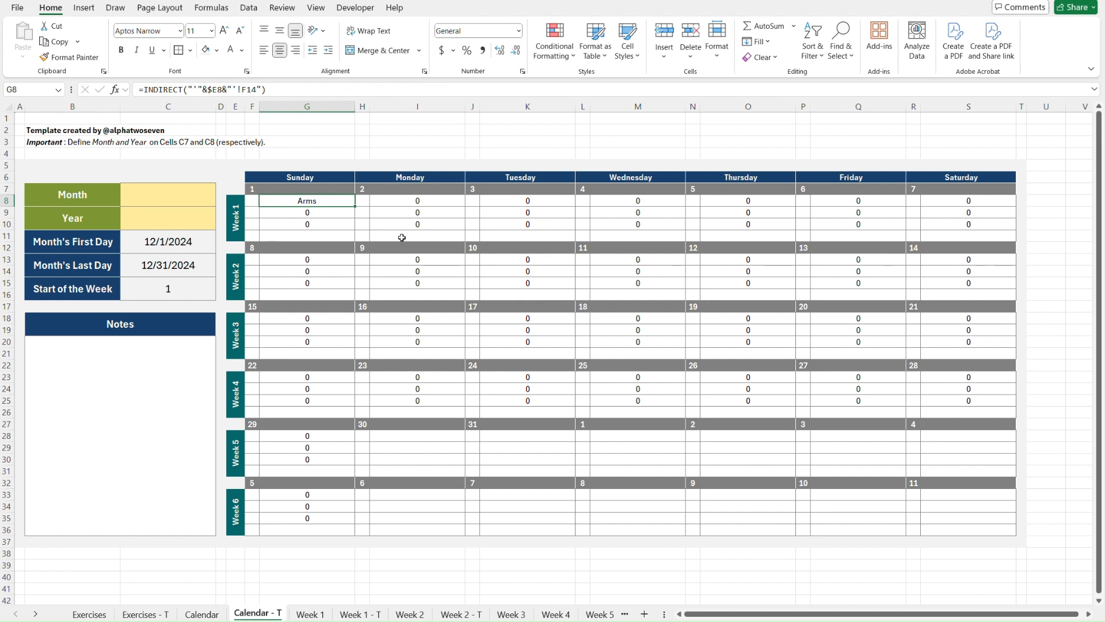
left_click(1002, 401)
left_click(299, 379, "shift")
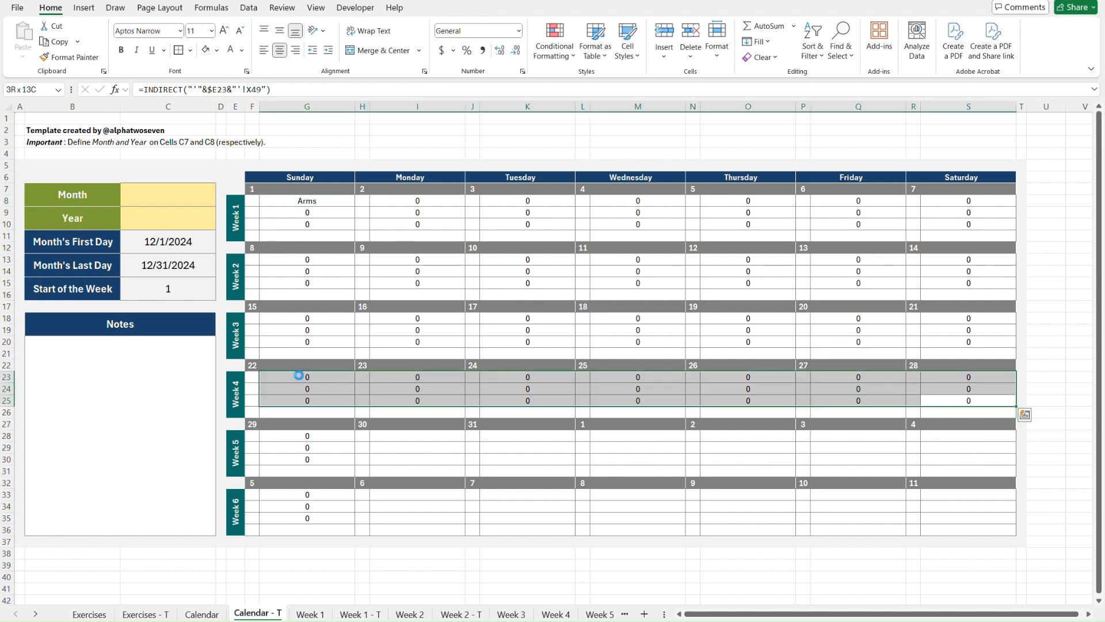
key("ctrl+c")
left_click(306, 437)
key("ctrl+v")
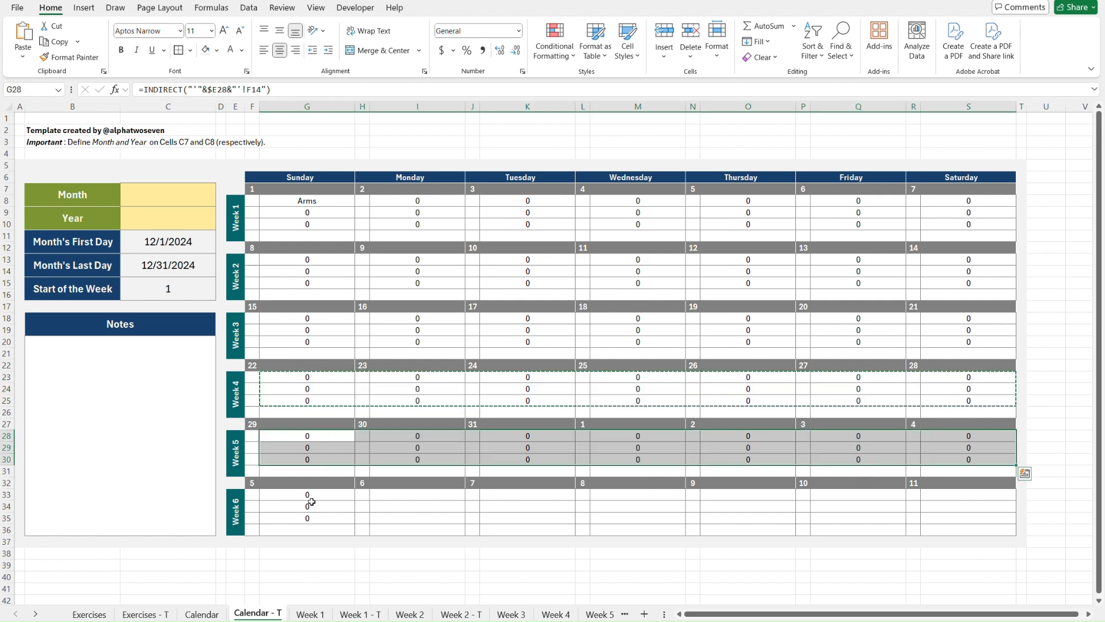
left_click(314, 495)
key("ctrl+v")
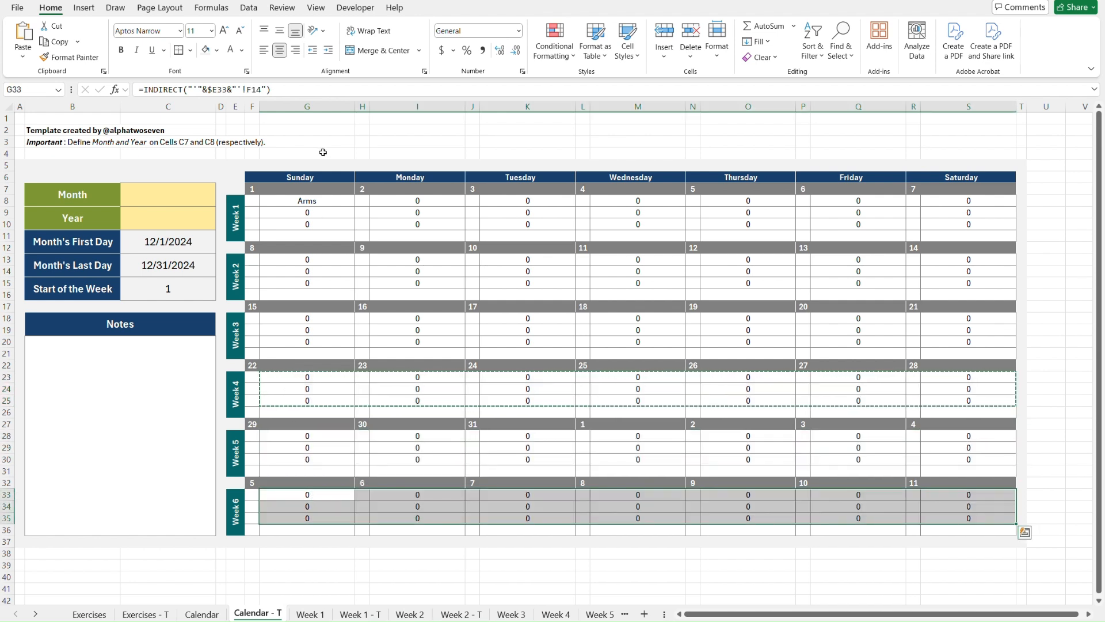
left_click(324, 152)
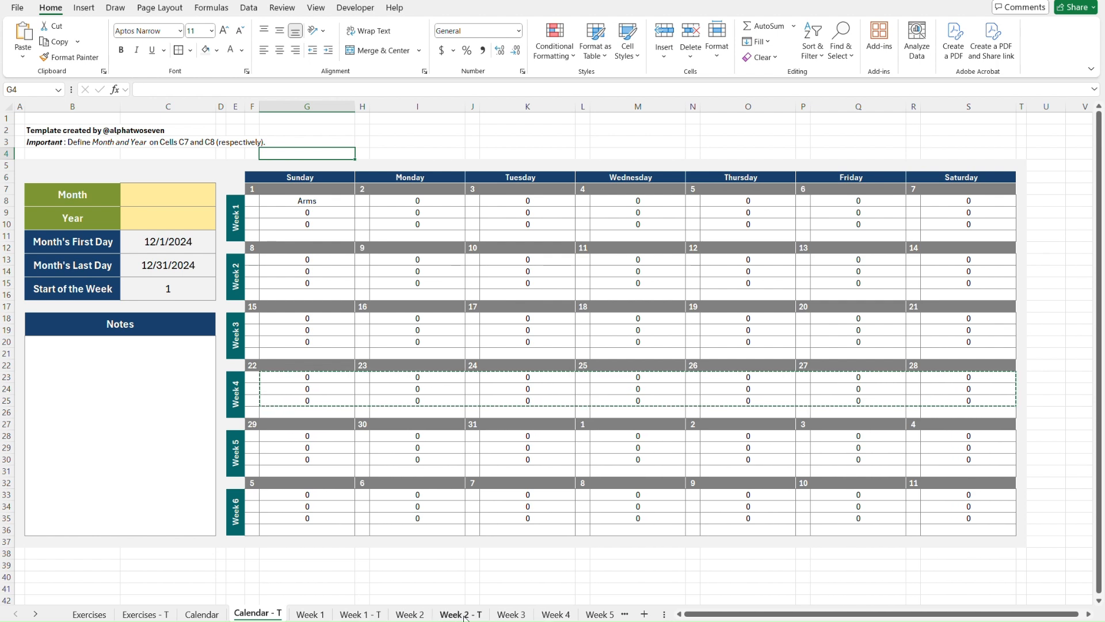
left_click(412, 225)
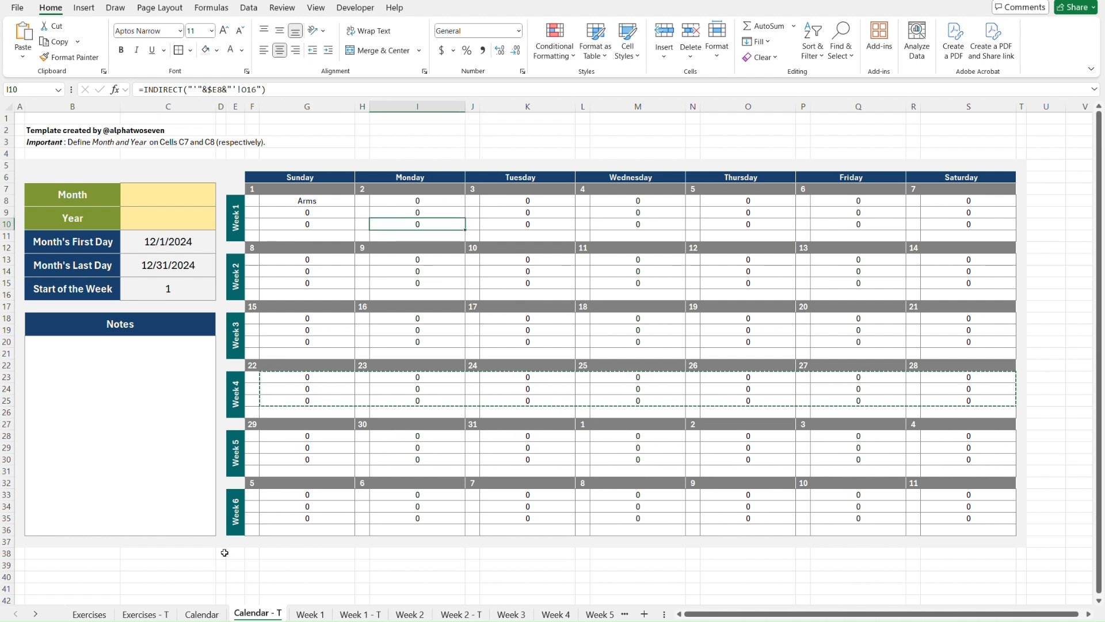
left_click(235, 167)
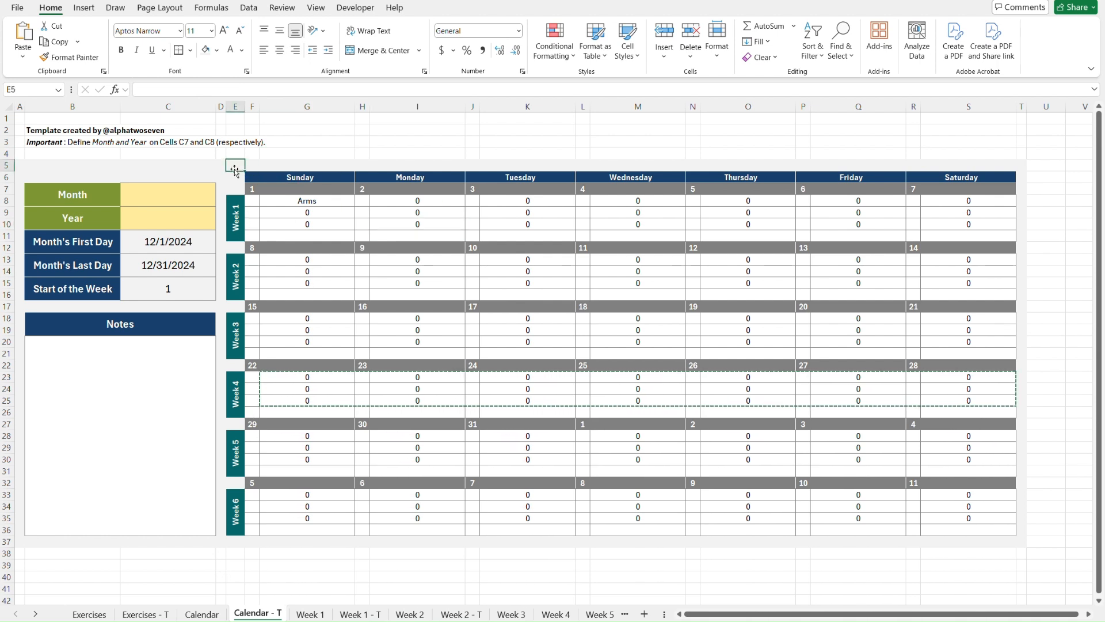
left_click(302, 234)
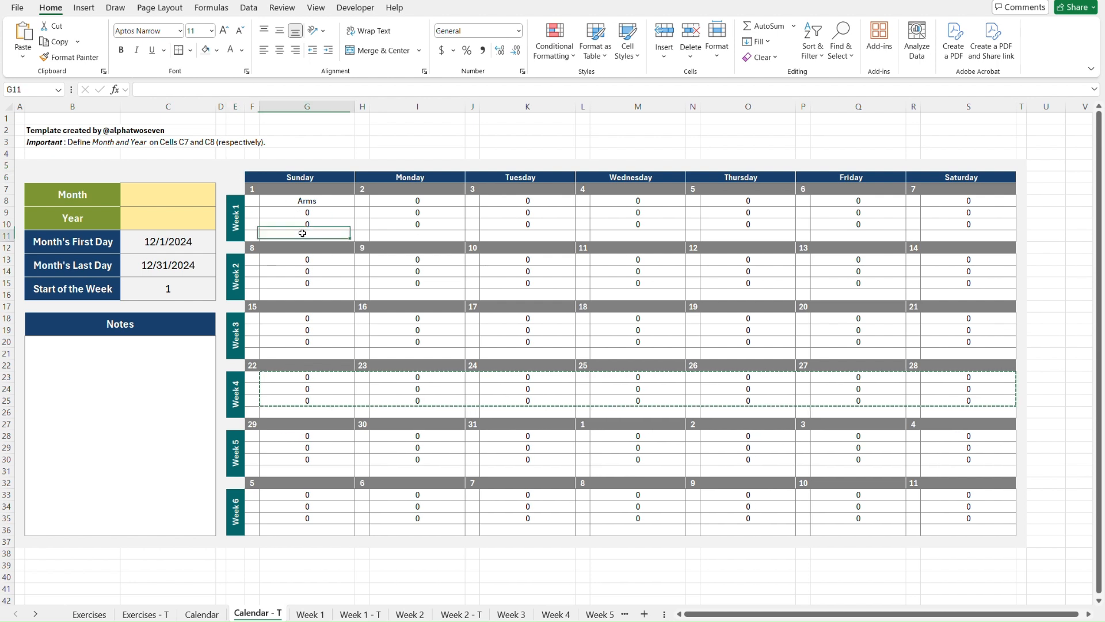
left_click(300, 189)
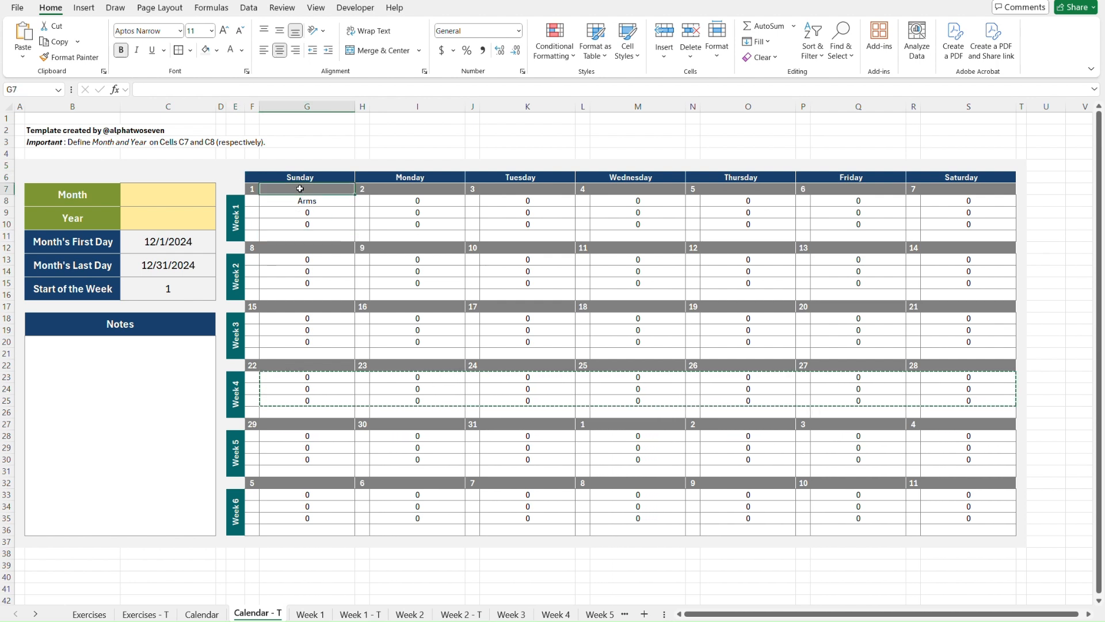
Step: Examine the Cardio formulas in row 11 of the Calendar sheet, from Sunday through Saturday
left_click(315, 235)
left_click(201, 614)
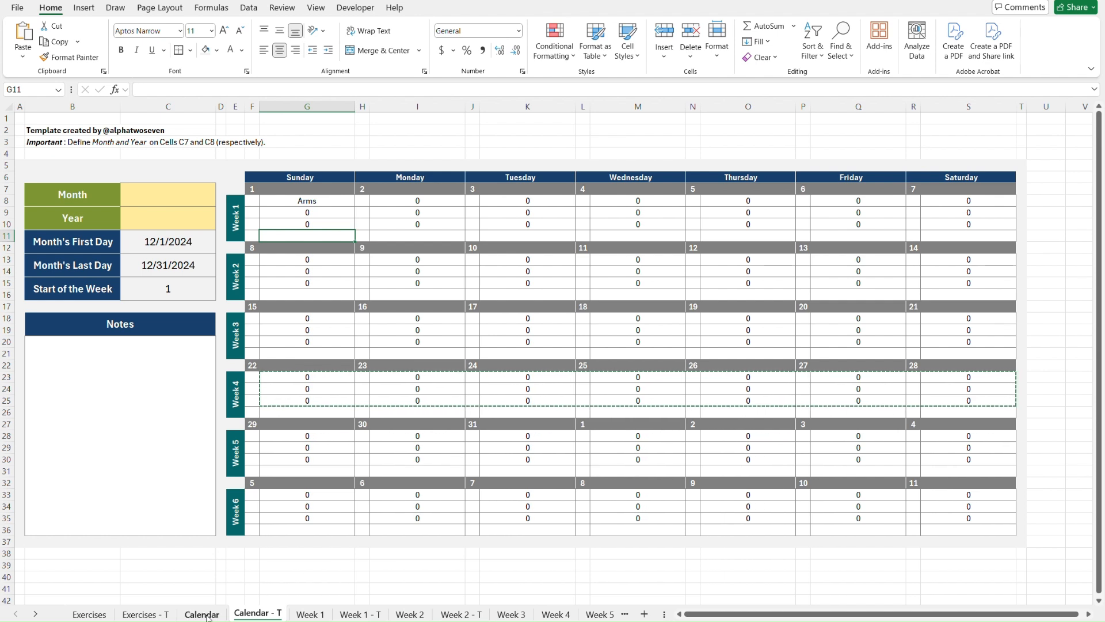
left_click(311, 236)
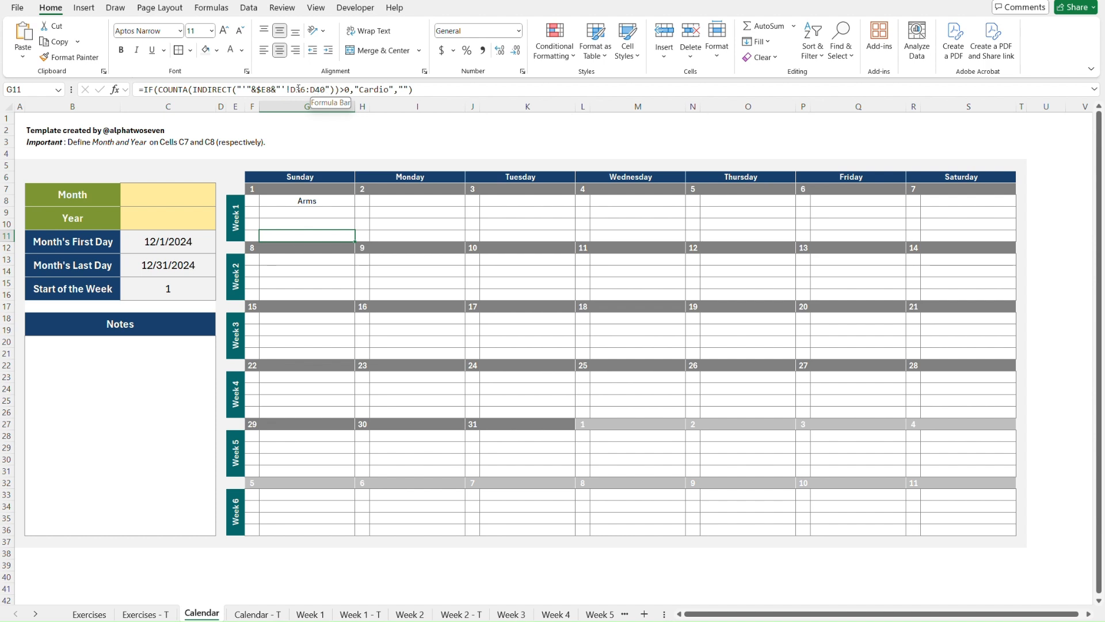
key("Right")
key("Right")
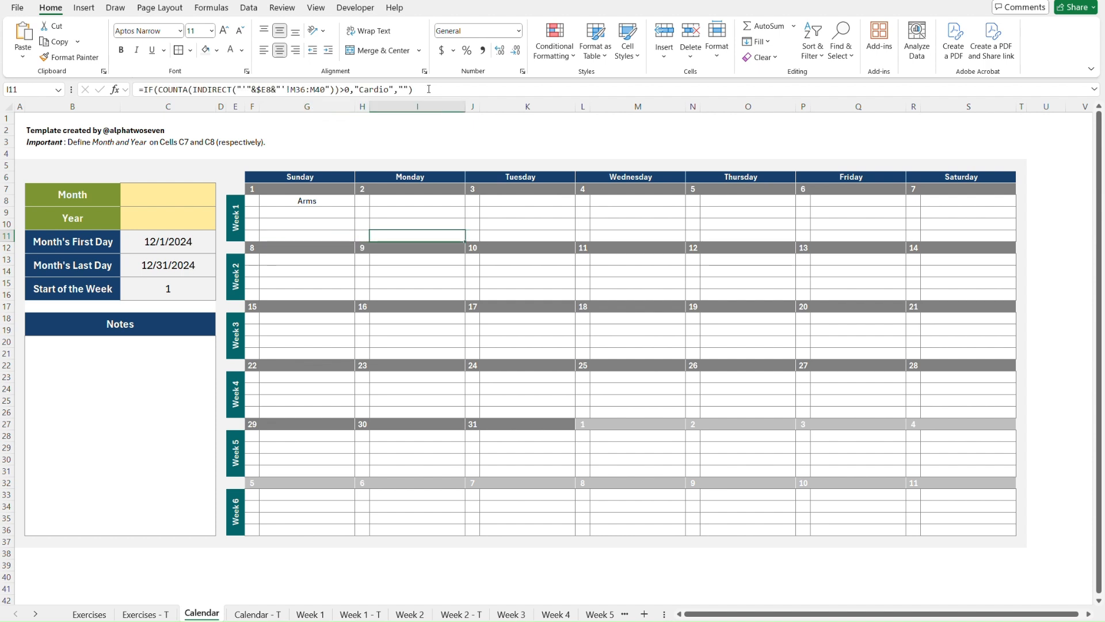
key("Right")
key("Right")
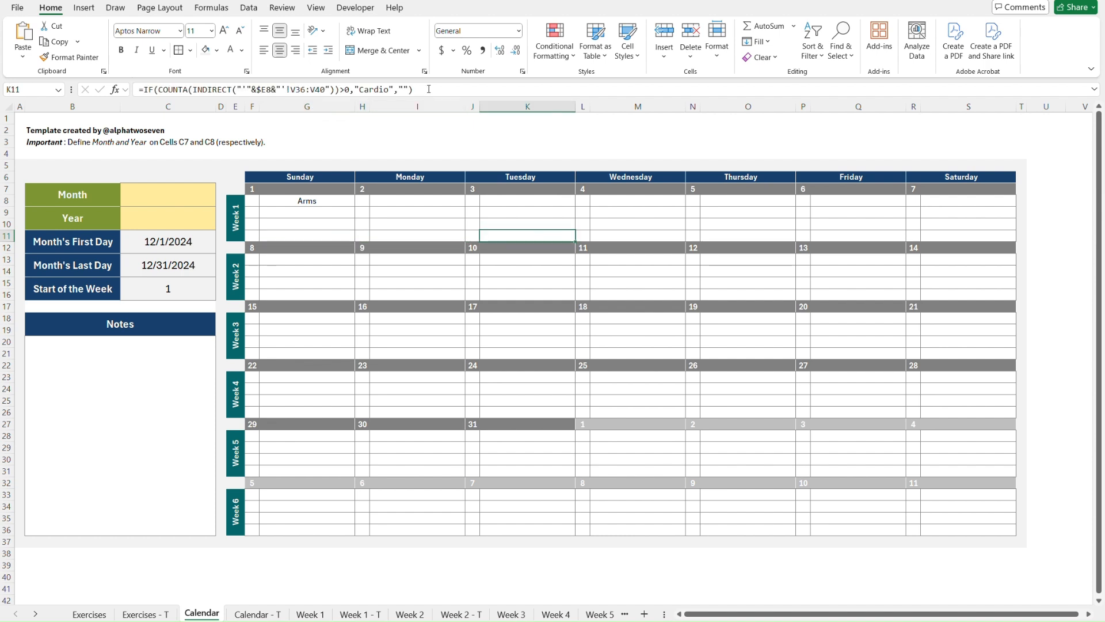
key("Right")
key("Right")
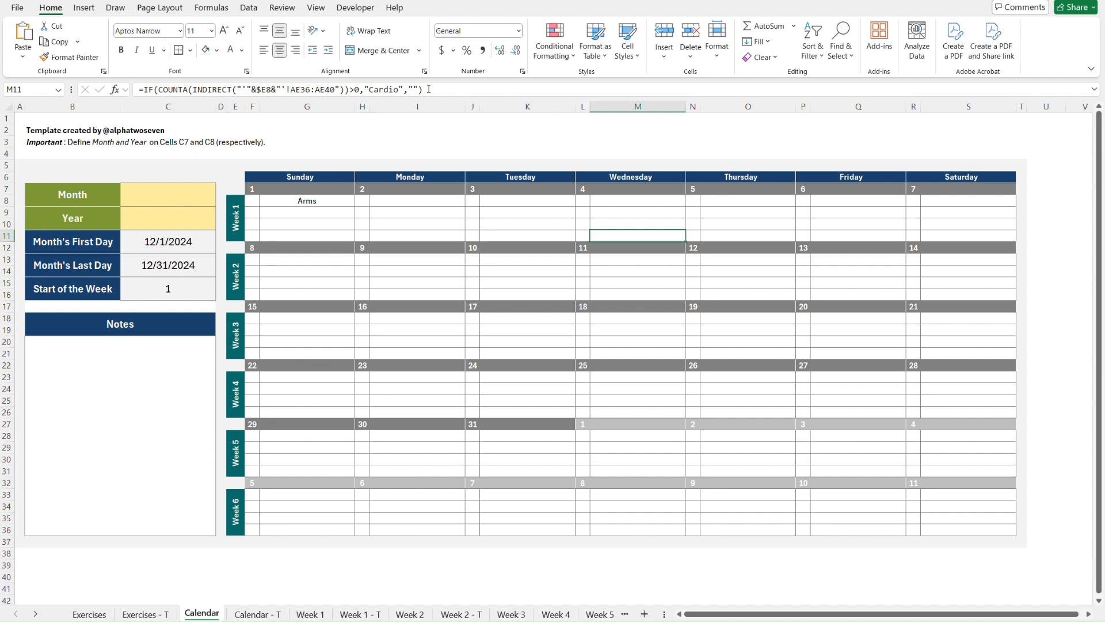
key("Right")
key("Right")
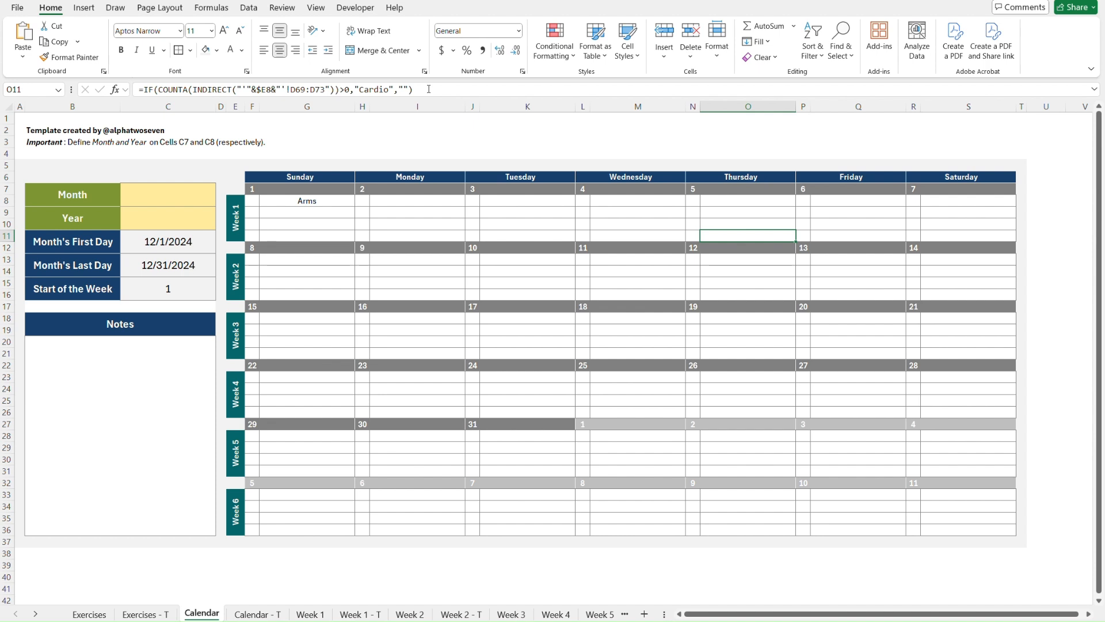
key("Right")
key("Right")
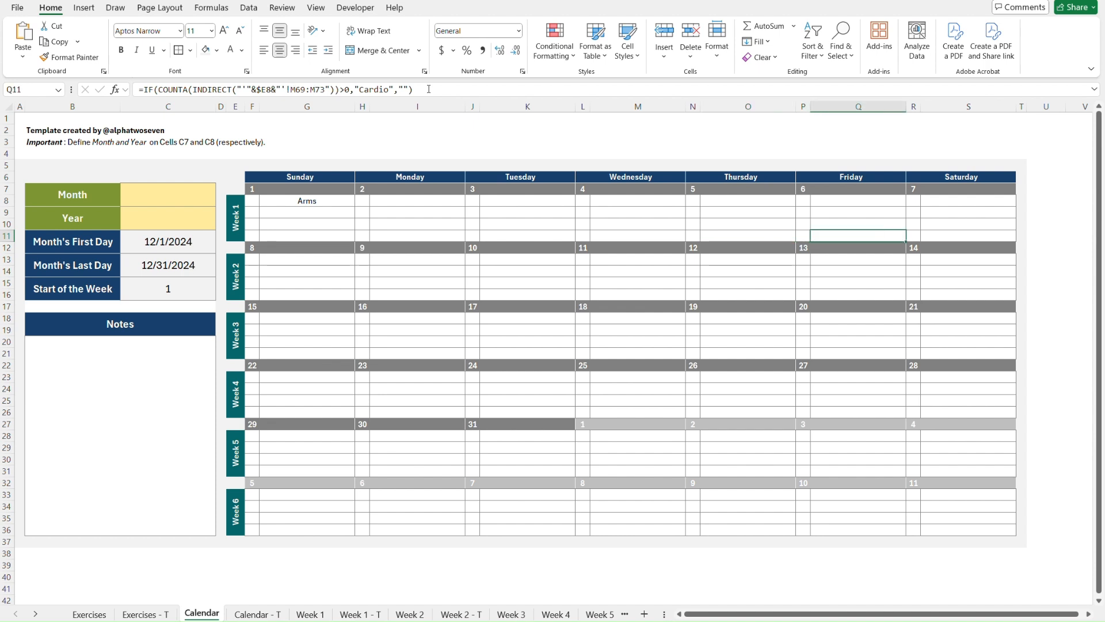
key("Right")
key("Right")
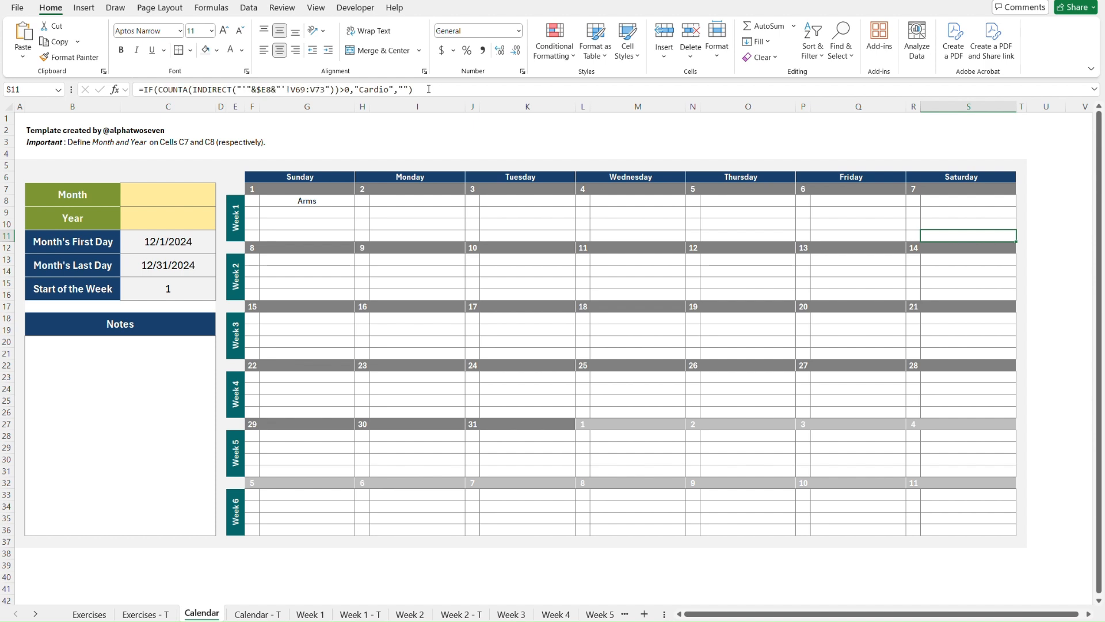
Step: Copy the Calendar sheet's G11 formula =IF(COUNTA(INDIRECT("'"&$E8&"'!D36:D40"))>0,"Cardio","") into G11 of the Calendar - T sheet
left_click(333, 230)
left_click_drag(413, 89, 138, 85)
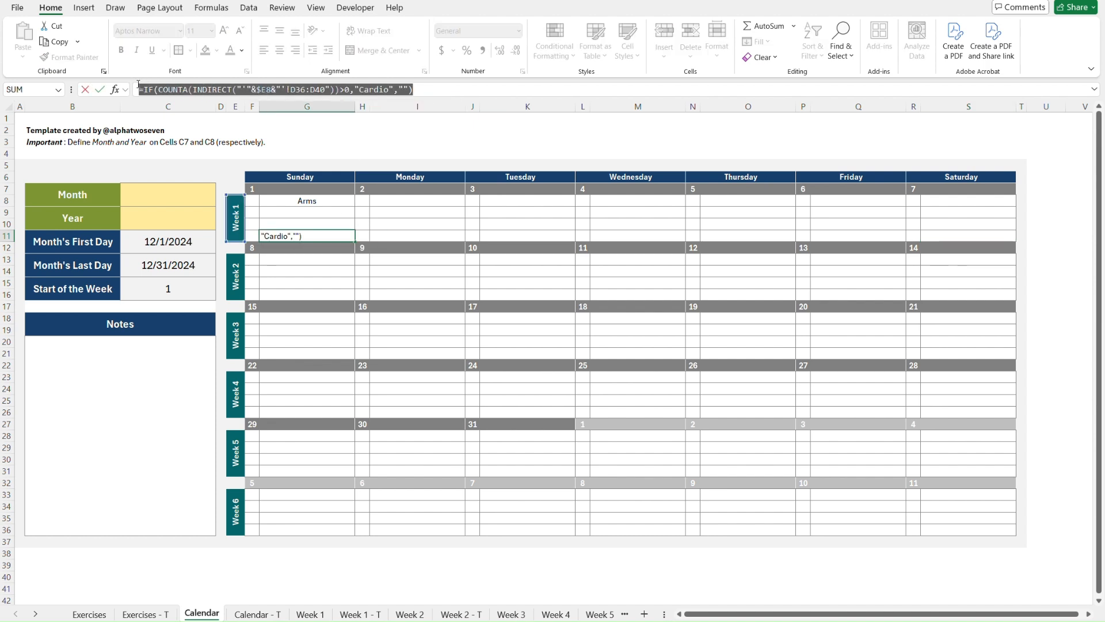
key("ctrl+c")
key("Escape")
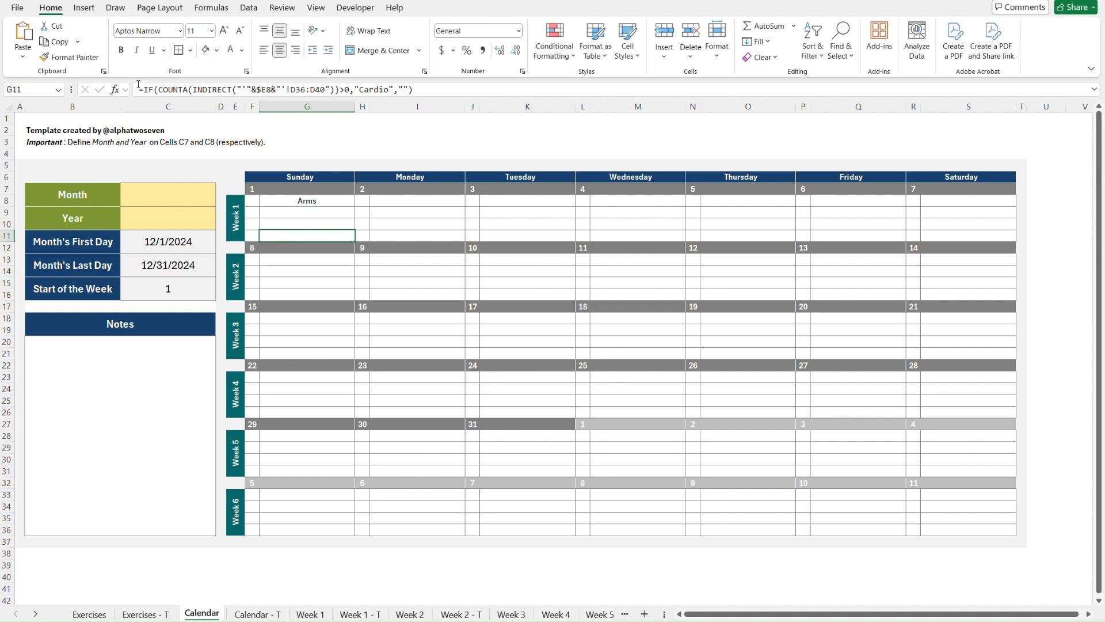
key("ctrl+Page_Down")
left_click(156, 90)
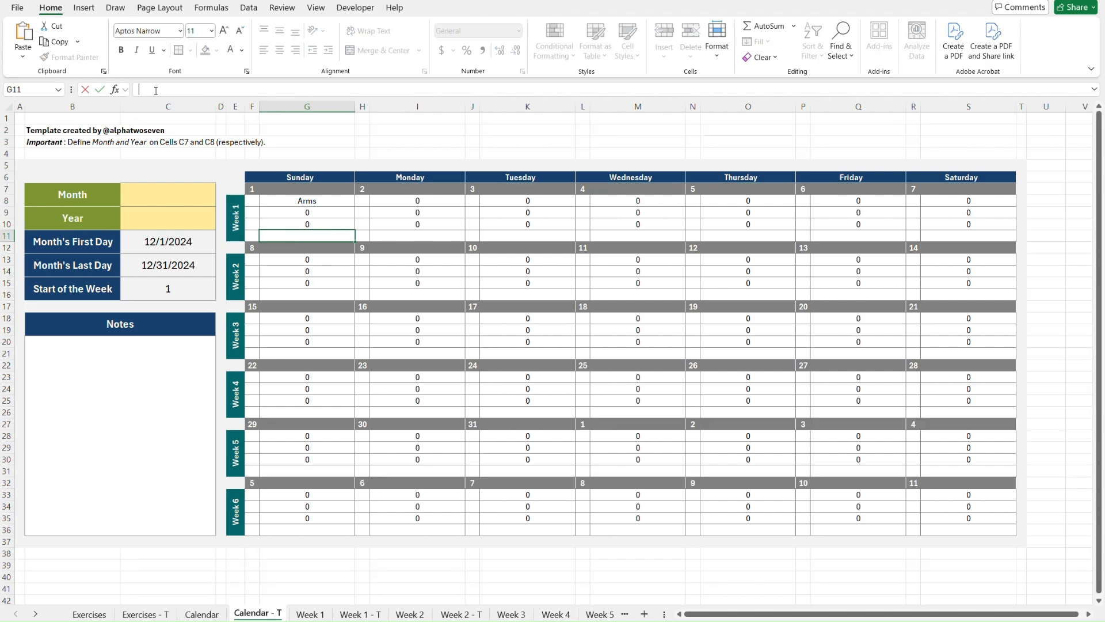
key("ctrl+v")
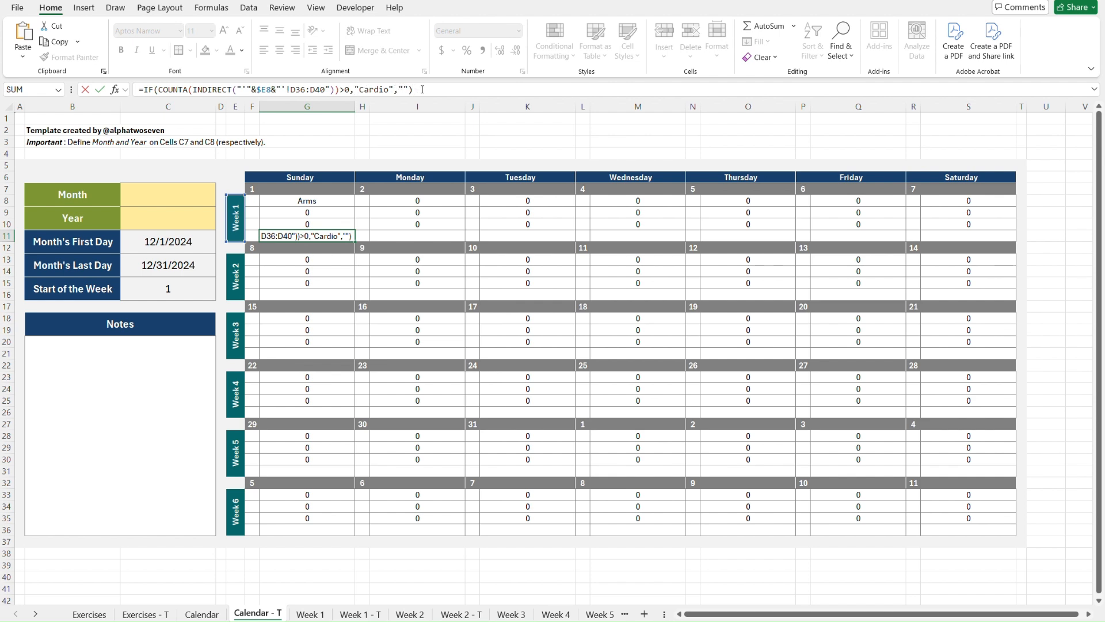
key("Return")
key("Up")
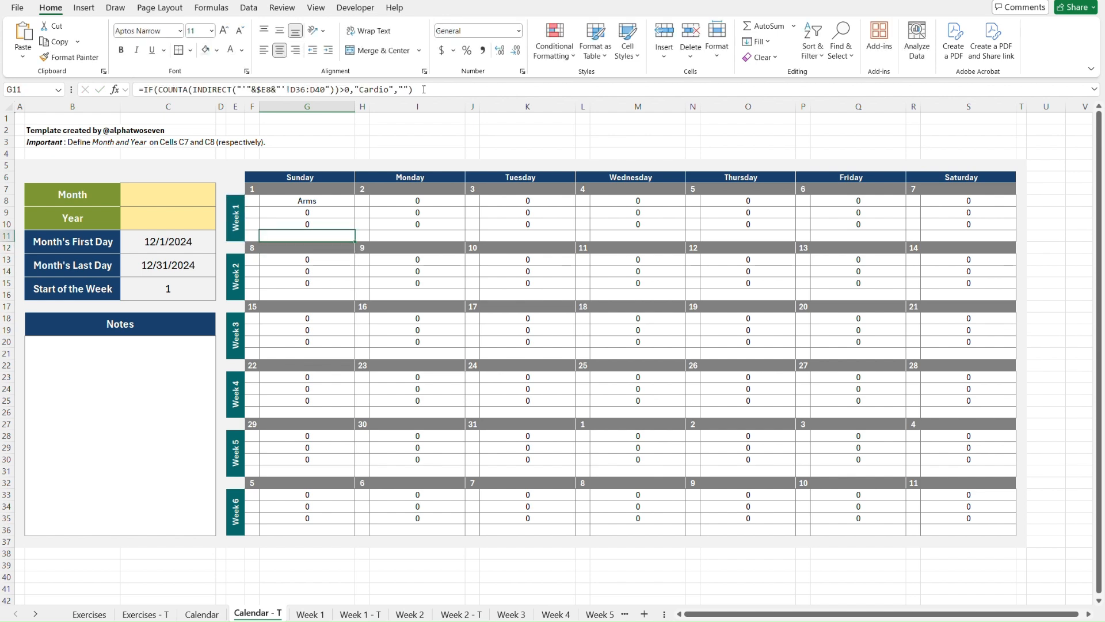
left_click_drag(424, 89, 138, 90)
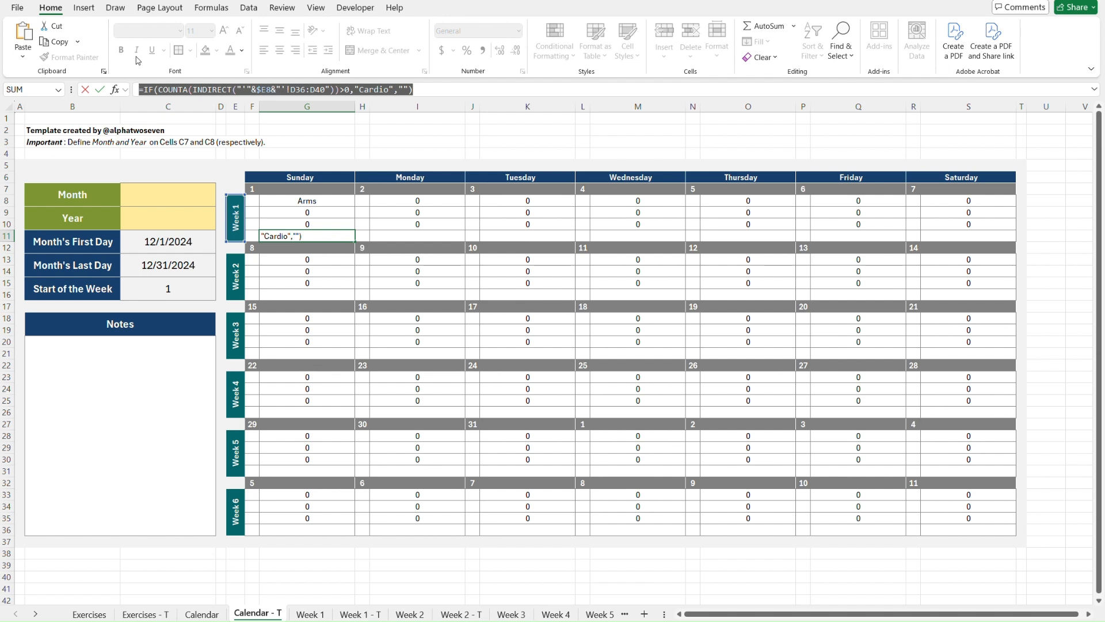
key("Escape")
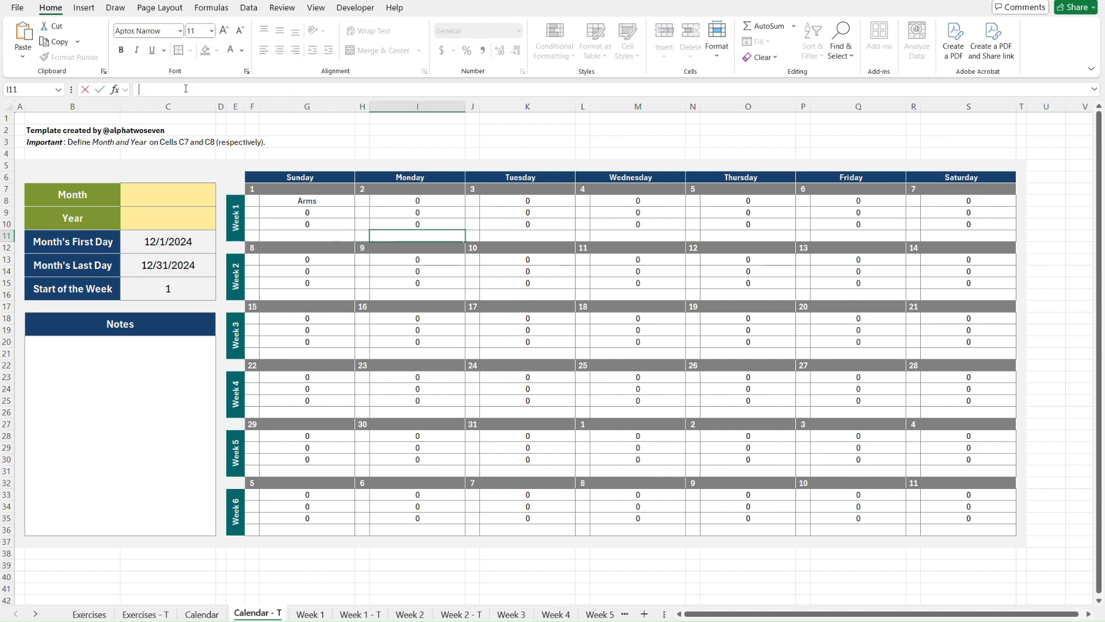
key("ctrl+v")
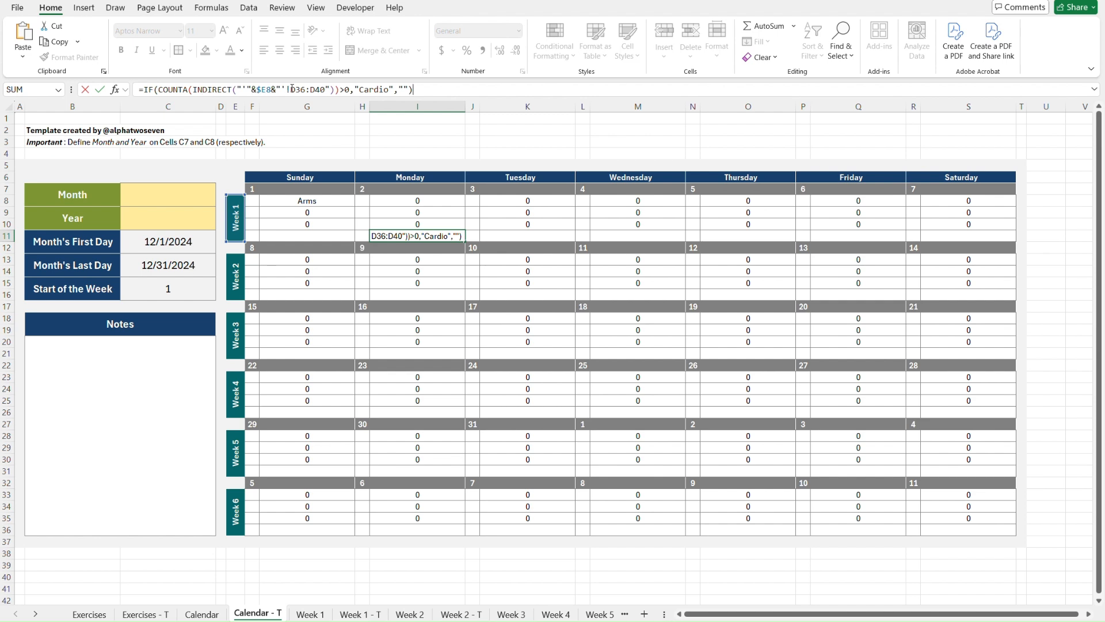
left_click(293, 88)
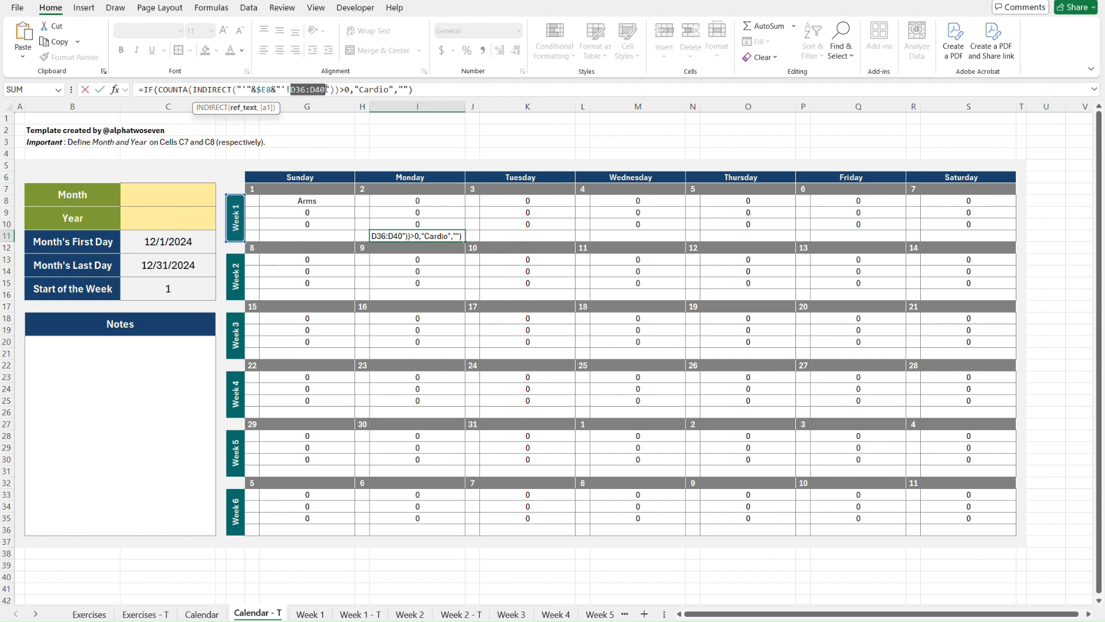
key("Escape")
Step: Review the Cardio formulas for Monday through Saturday in row 11 of the Calendar sheet
key("ctrl+Page_Up")
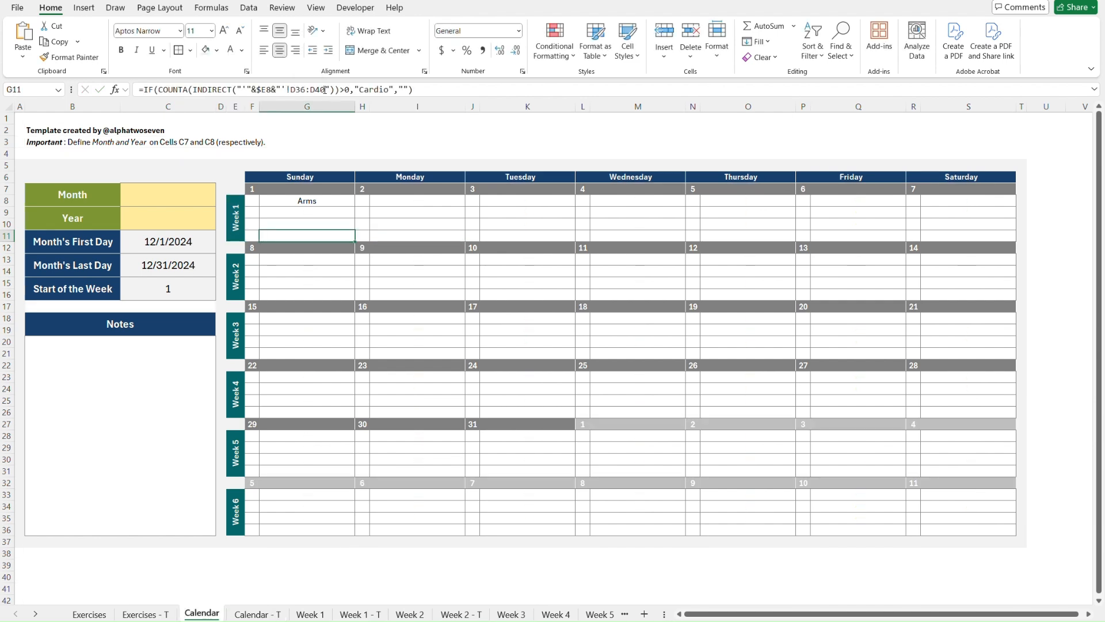
left_click(397, 235)
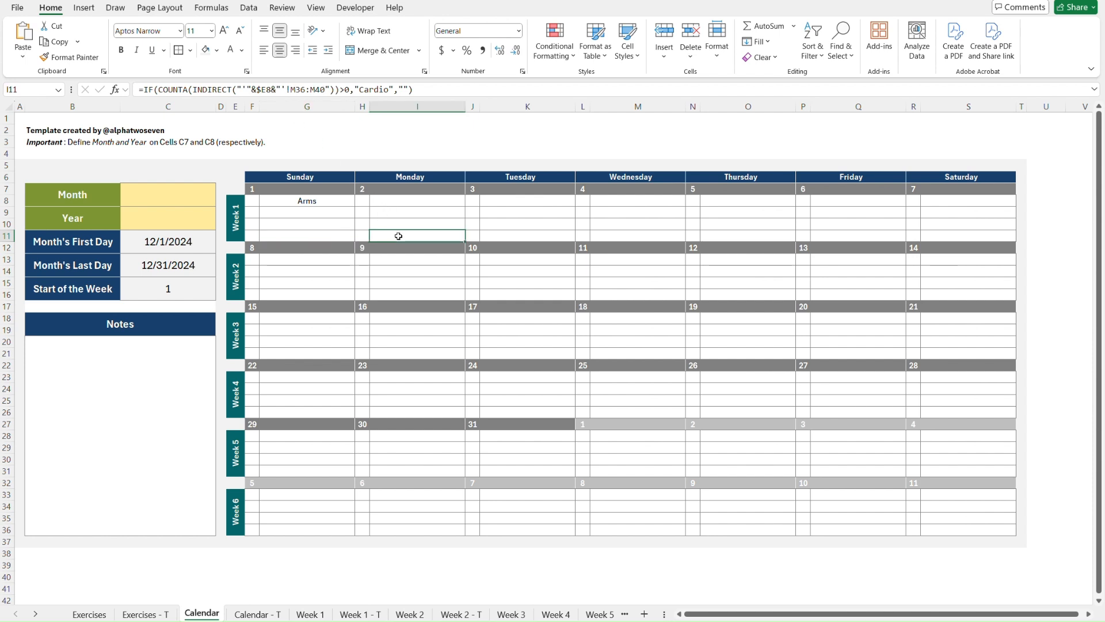
key("Right")
key("Right")
key("Right")
key("Right")
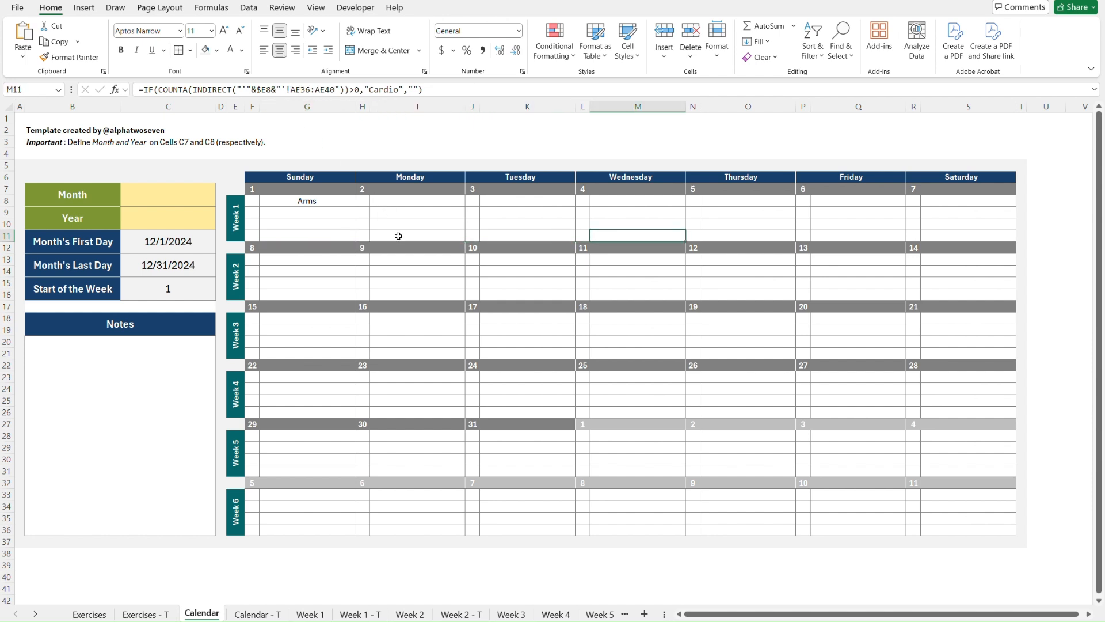
key("Right")
key("Right")
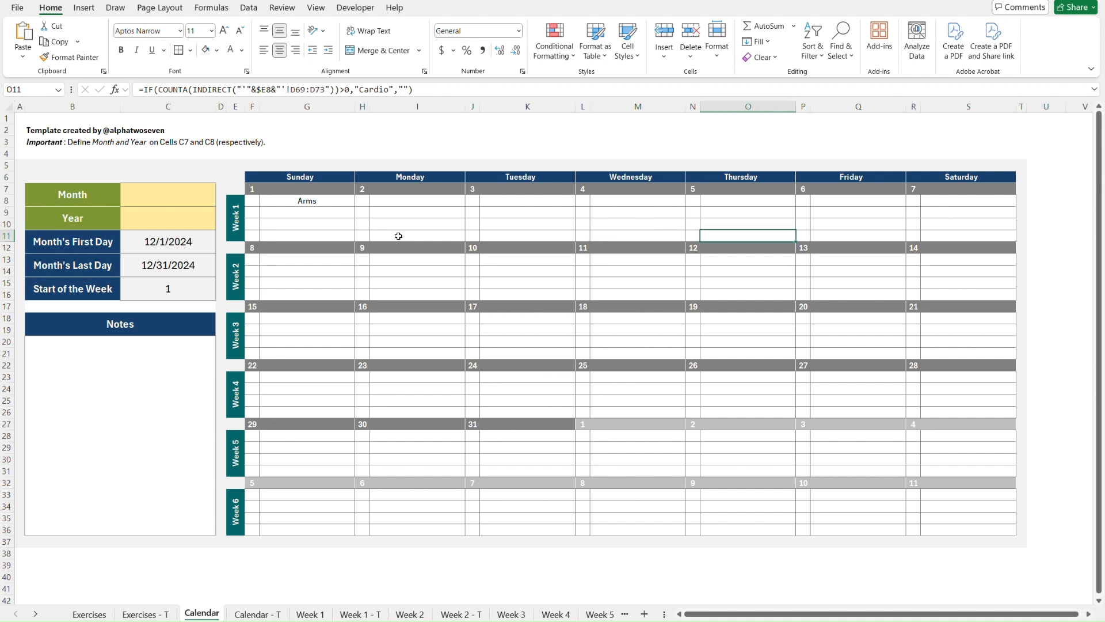
key("Right")
key("Right")
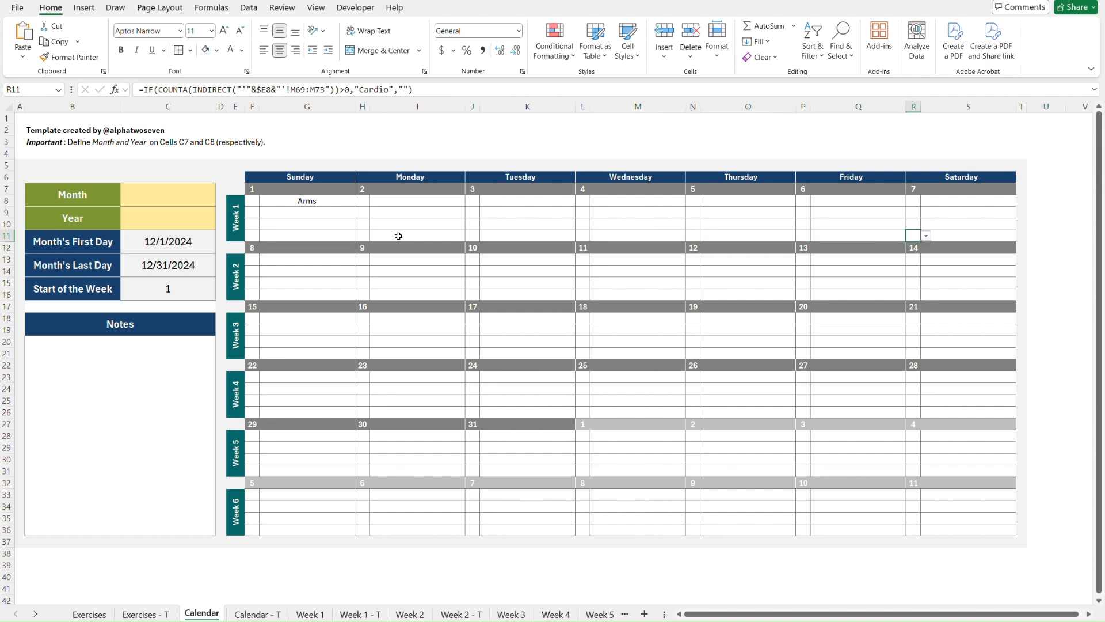
Step: Copy G11:S11 from the Calendar sheet into row 11 of the Calendar - T sheet, starting at G11, as formulas only
left_click(329, 234, "shift")
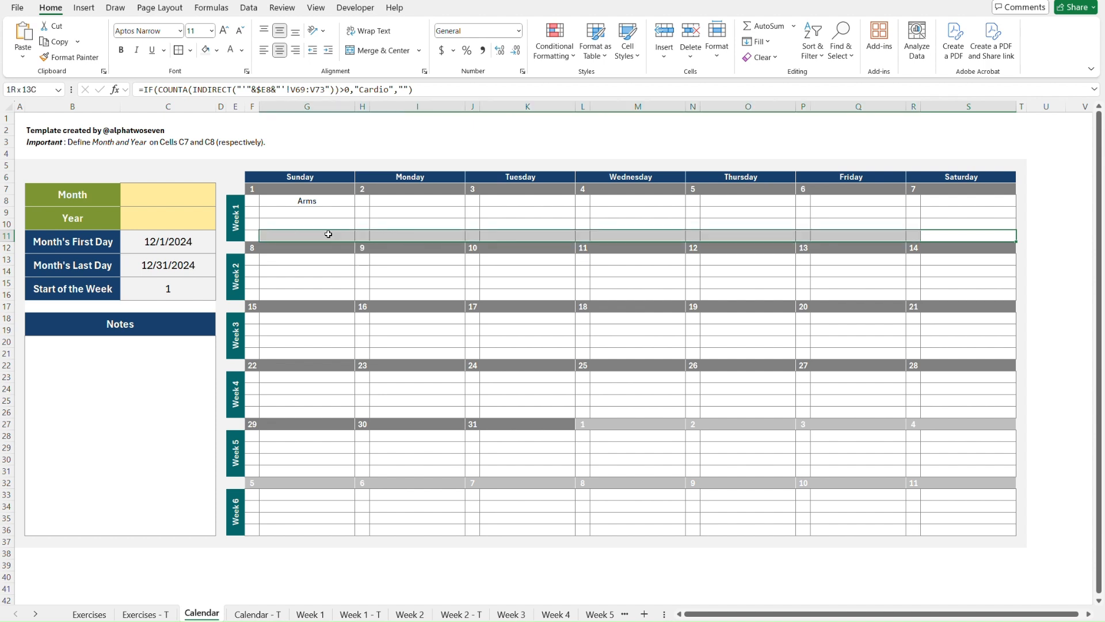
key("ctrl+c")
key("ctrl+Page_Down")
left_click(328, 233)
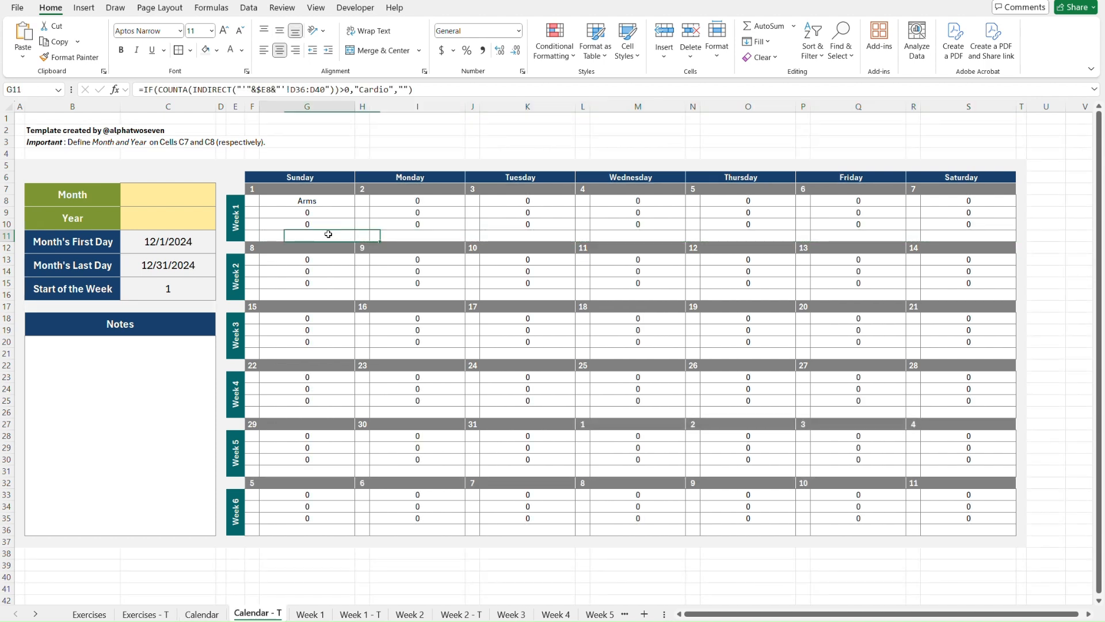
key("ctrl+alt+v")
key("f")
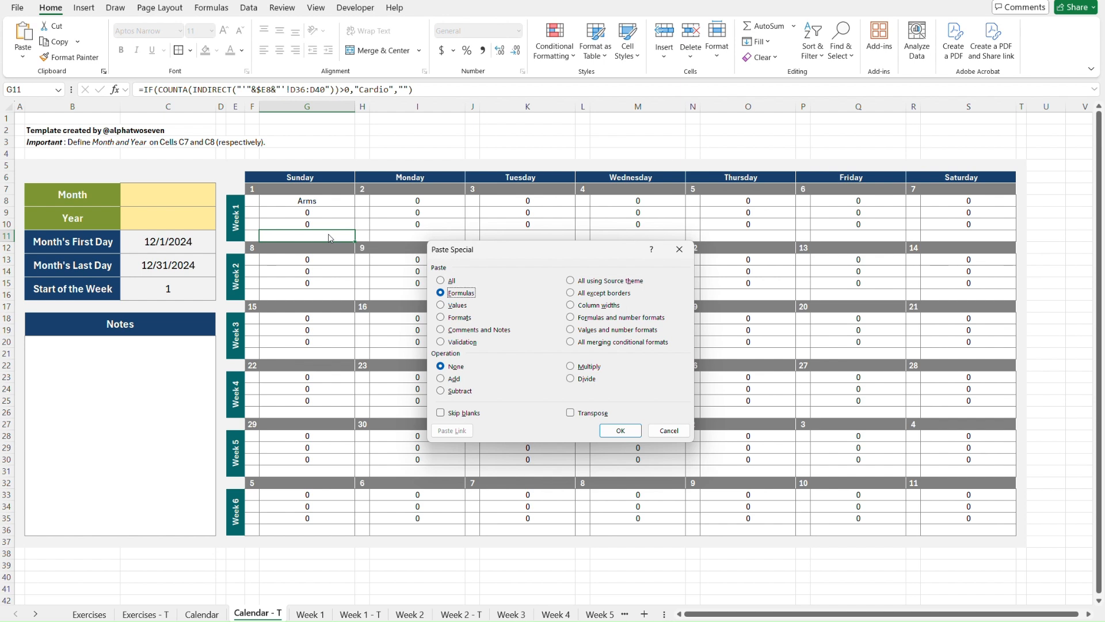
key("Return")
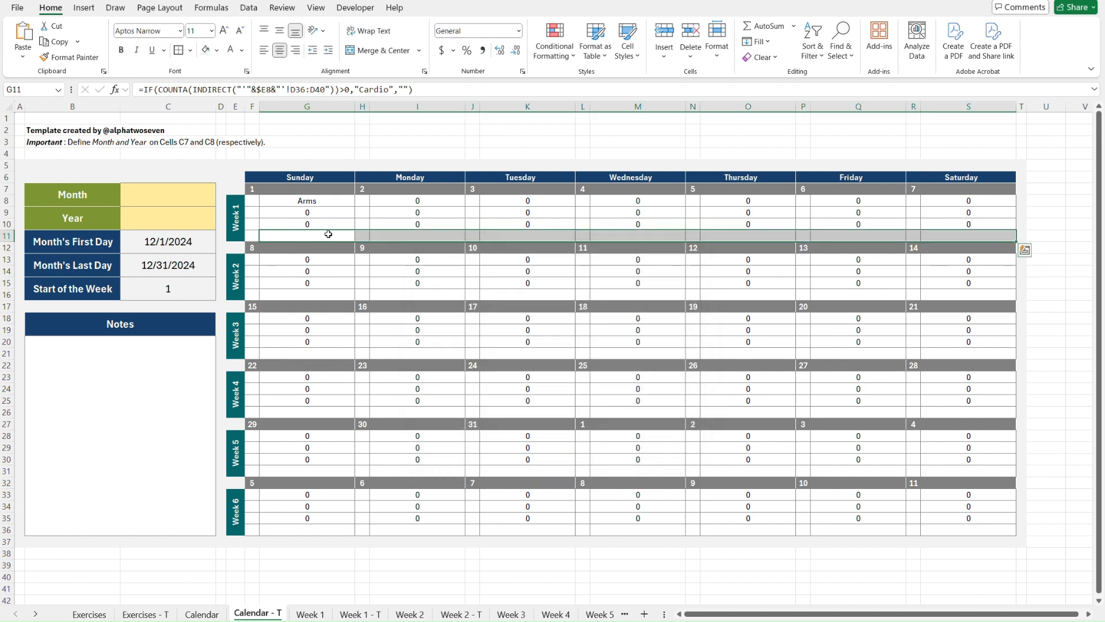
Step: Copy the Week 1 Cardio formulas in row 11 of the Calendar - T sheet into the Week 2 row, G16:S16
key("ctrl+c")
key("Down")
key("Down")
key("Down")
key("Down")
key("Down")
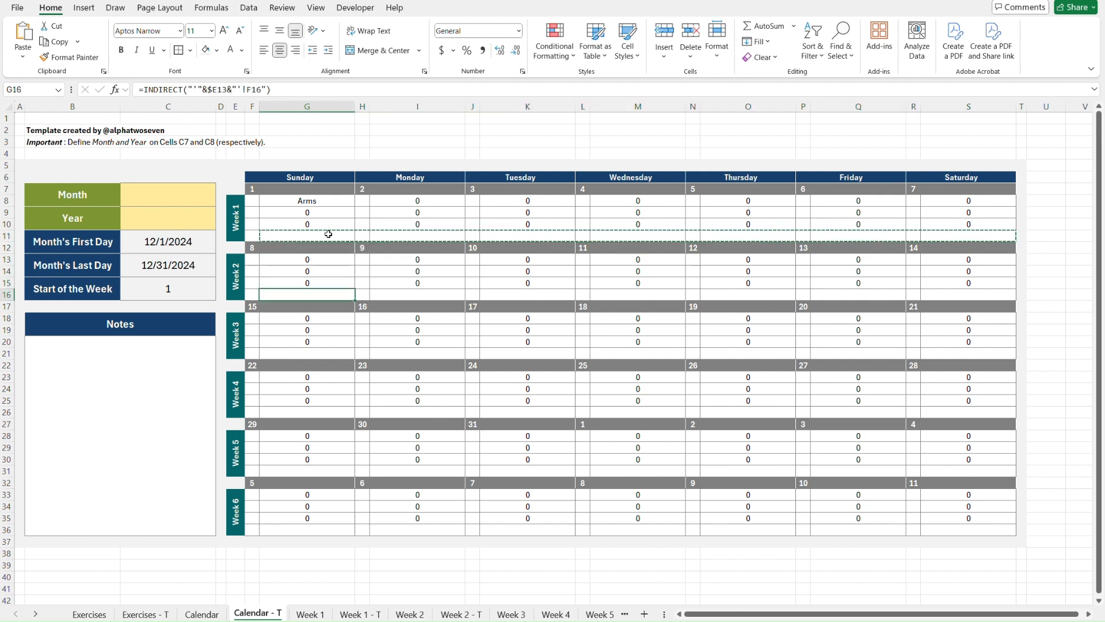
key("shift+Right")
key("shift+Right")
key("shift+Right")
key("shift+Right")
key("shift+Right")
key("shift+Right")
key("shift+Right")
key("shift+Right")
key("shift+Right")
key("shift+Right")
key("shift+Right")
key("shift+Right")
key("ctrl+v")
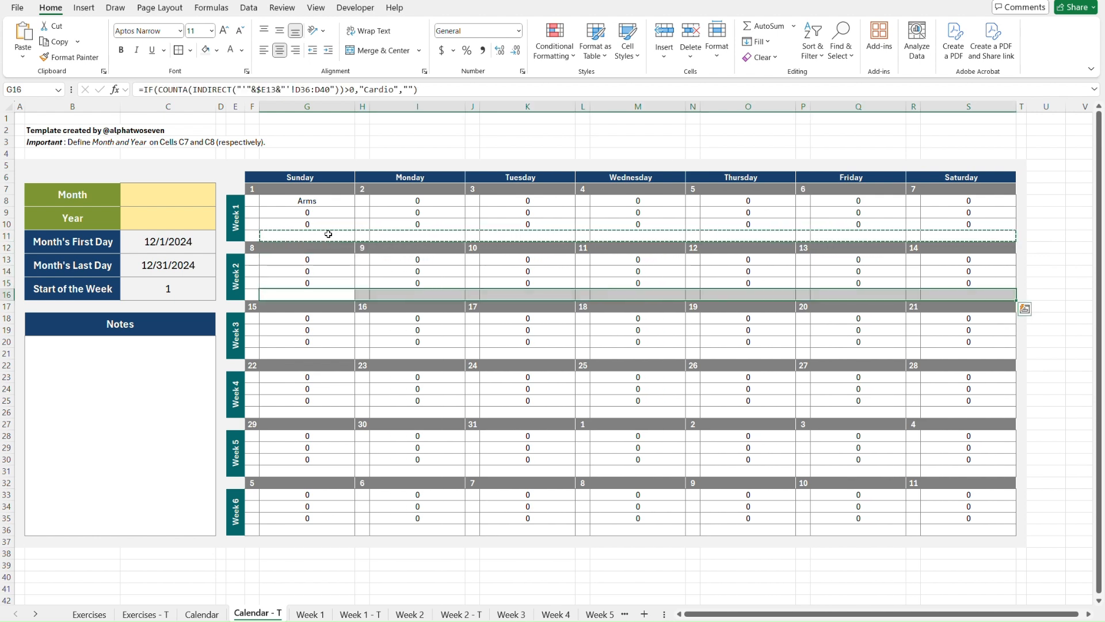
Step: Compare the Tuesday Cardio formulas in K11 and K16 of the Calendar - T sheet
left_click(525, 292)
key("F2")
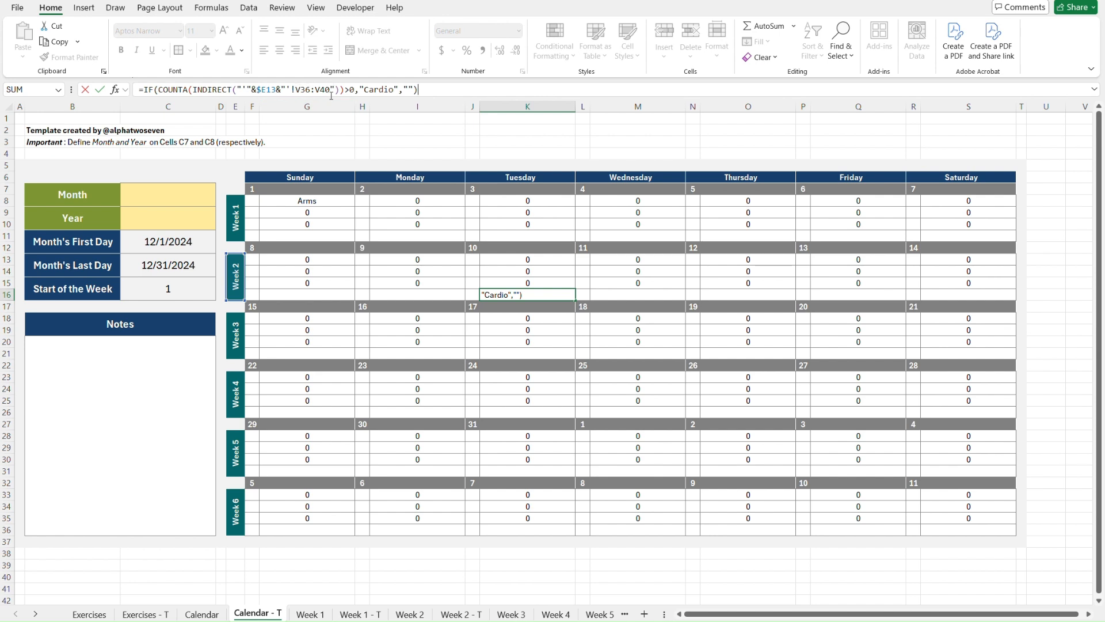
key("ctrl+Return")
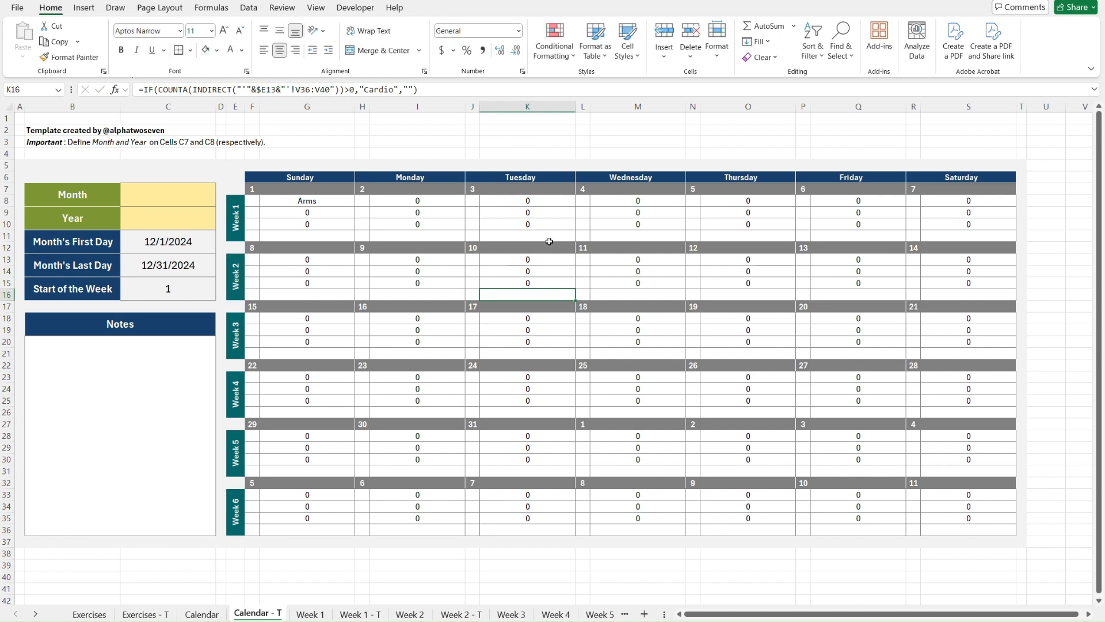
left_click(550, 235)
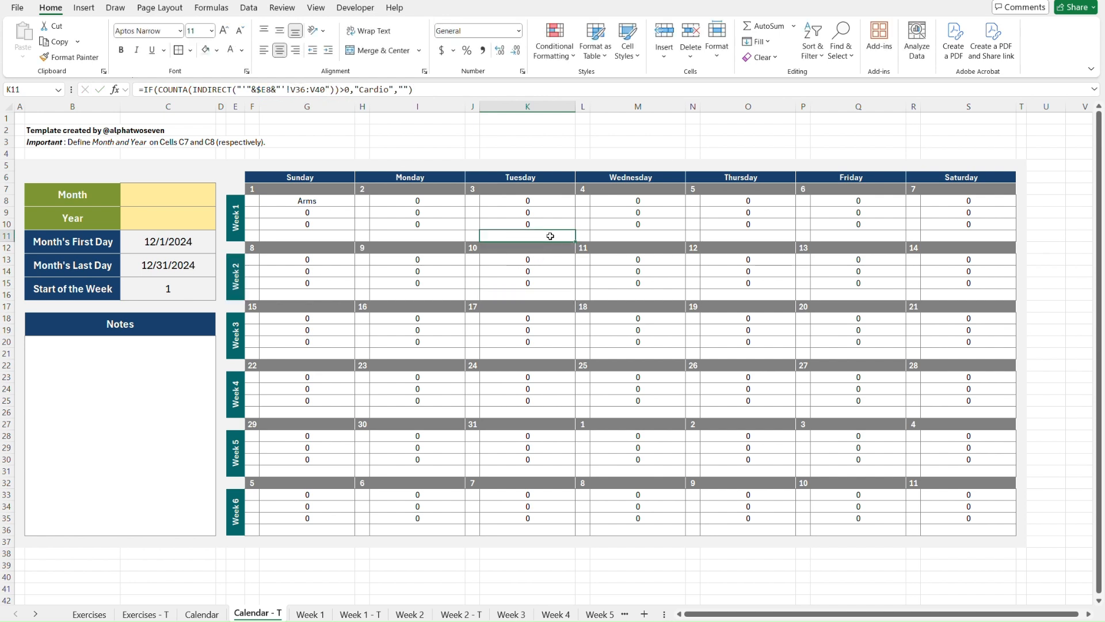
left_click(562, 295)
left_click(560, 233)
Step: Copy the Week 2 Cardio formulas in G16:S16 into the Week 3 and Week 4 rows, starting at G21 and G26
left_click(342, 287)
key("Down")
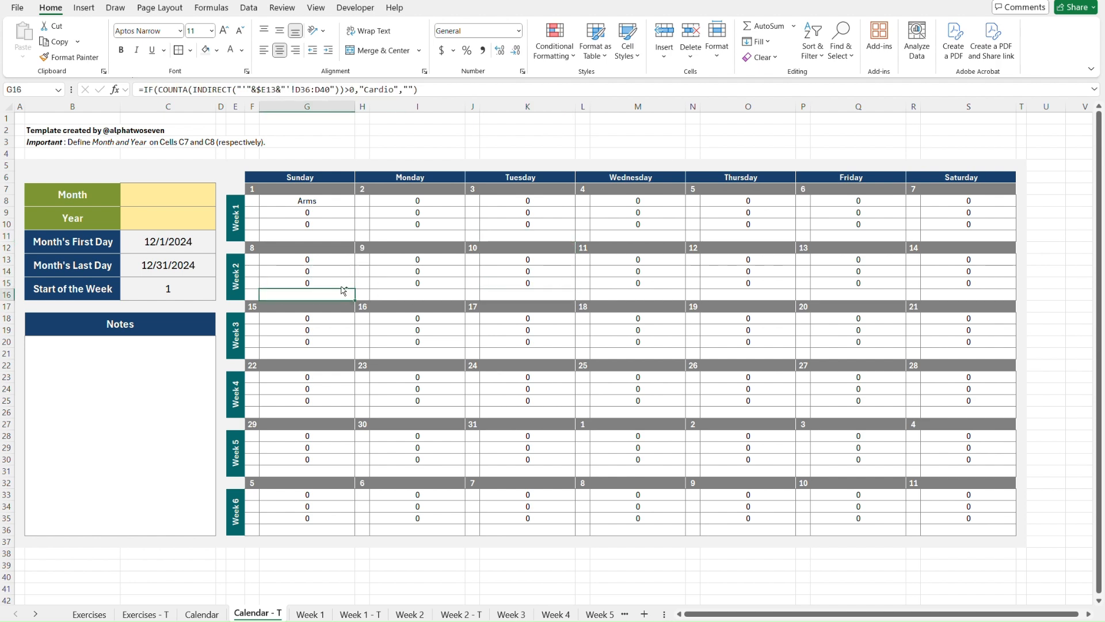
key("shift+Right")
key("shift+Right")
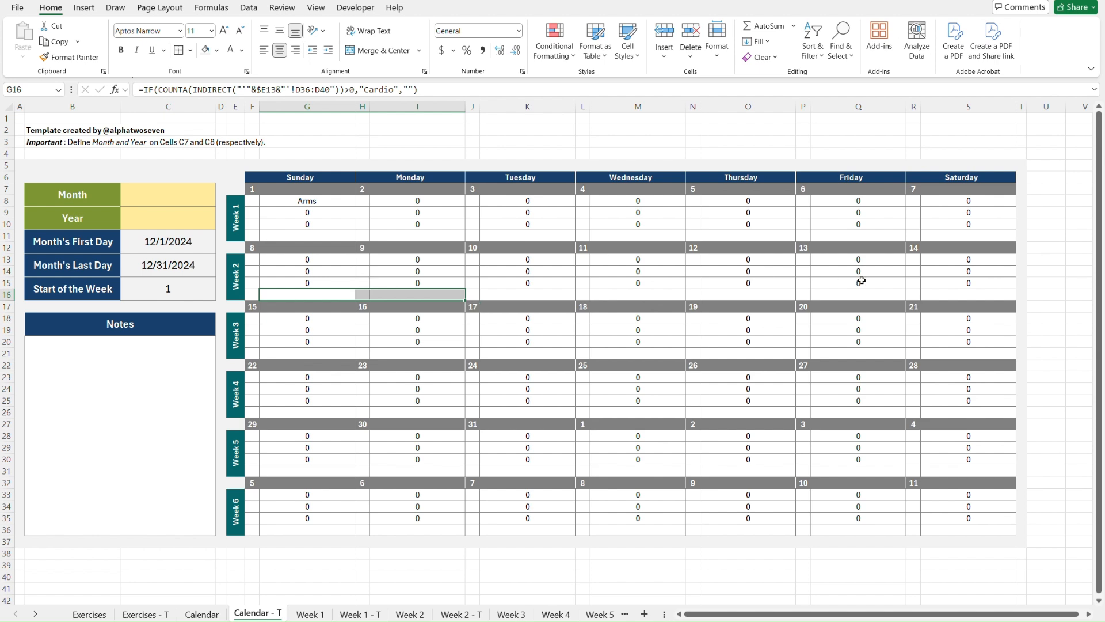
left_click(944, 292, "shift")
key("ctrl+c")
left_click(323, 354)
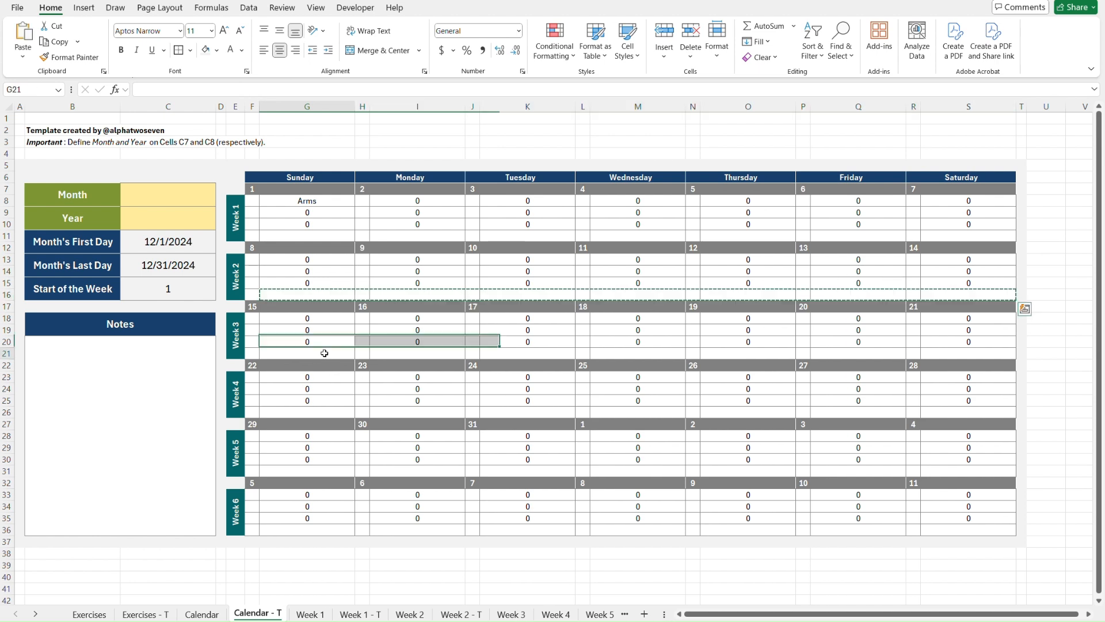
key("ctrl+v")
left_click(311, 413)
key("ctrl+v")
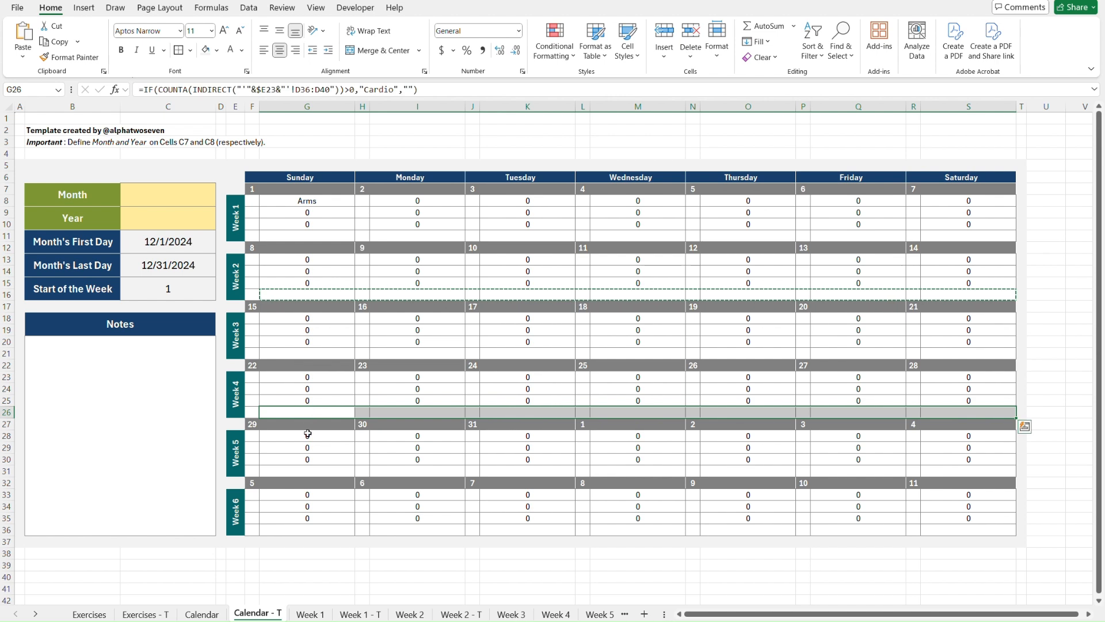
Step: Paste the same Cardio formulas into the Week 5 and Week 6 rows, starting at G31 and G36
left_click(311, 471)
key("ctrl+v")
left_click(312, 531)
key("ctrl+v")
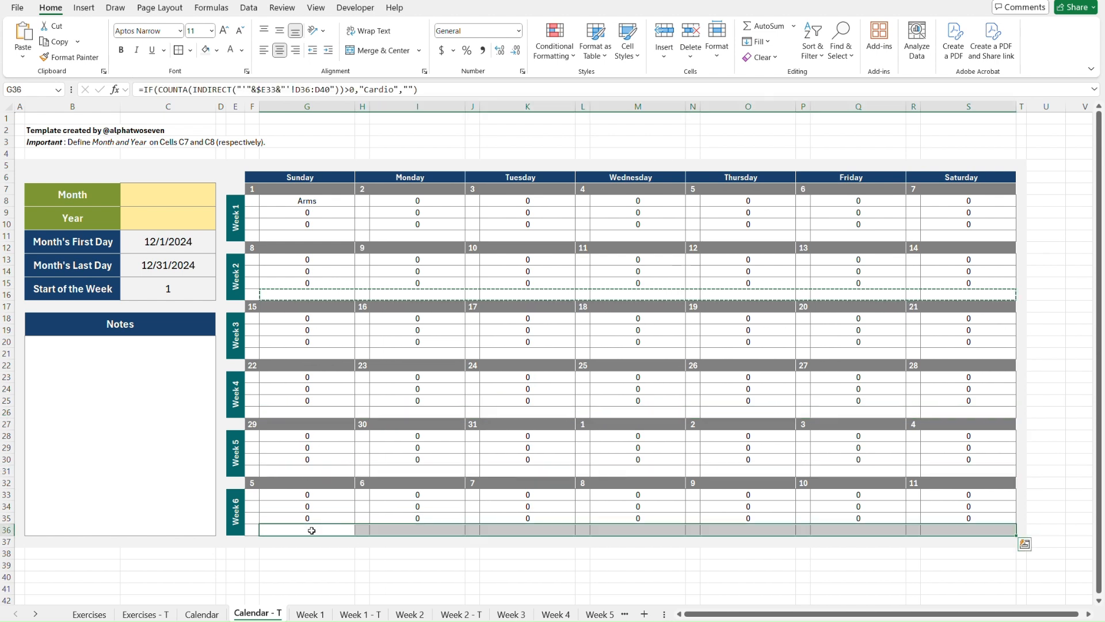
Step: Copy the Calendar sheet's G7 formula =IF(INDIRECT("'"&$E8&"'!F13")="√","REST DAY","") into G7 of the Calendar - T sheet
left_click(311, 164)
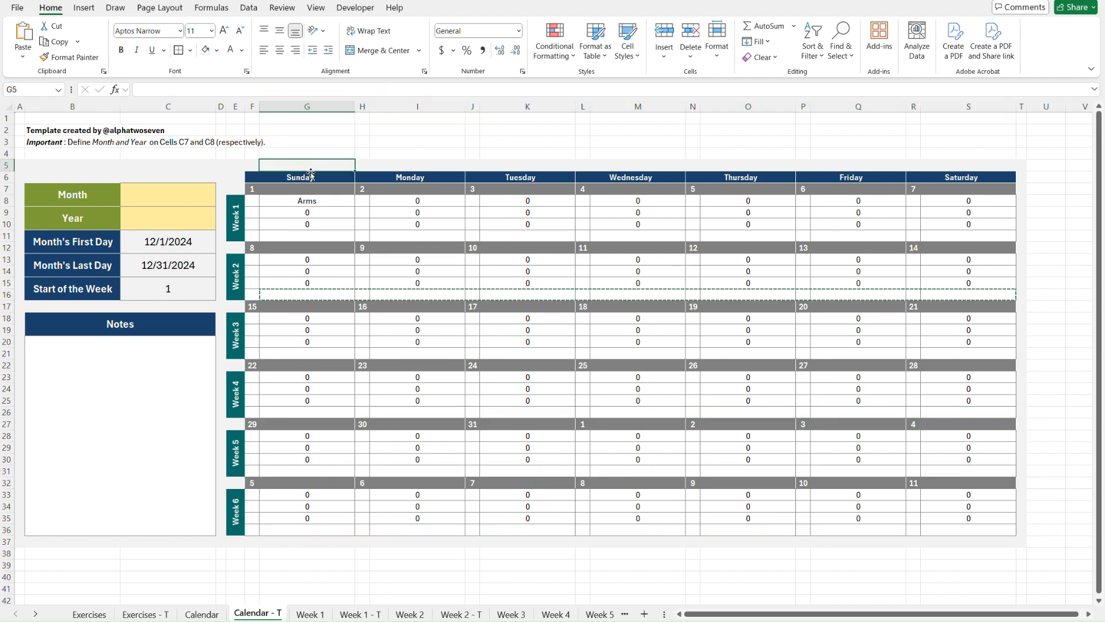
left_click(313, 191)
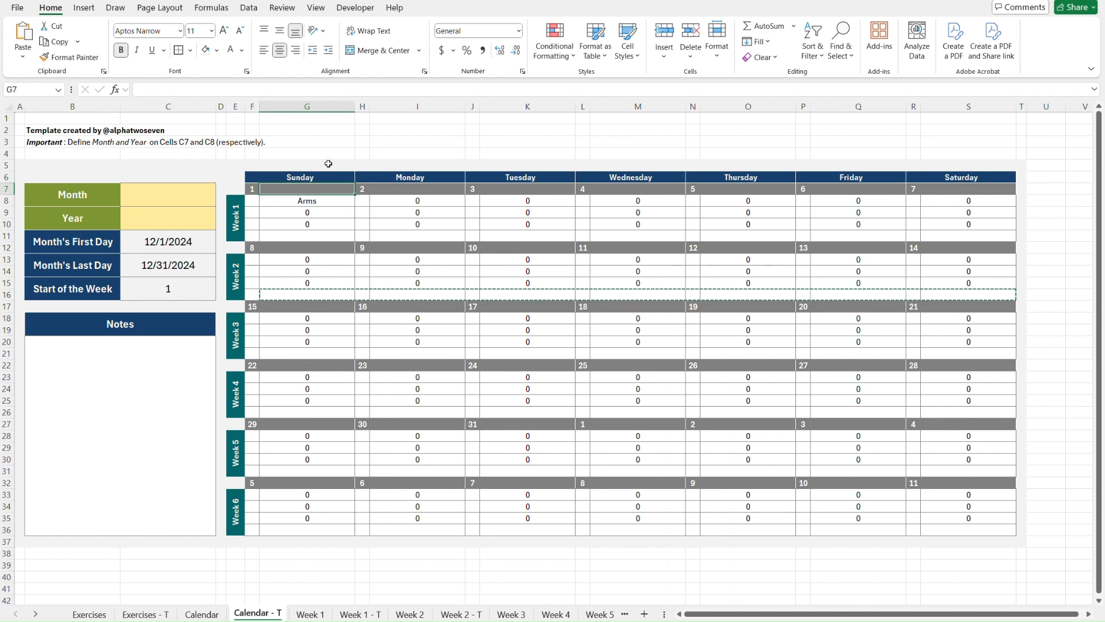
key("ctrl+Page_Up")
left_click(325, 188)
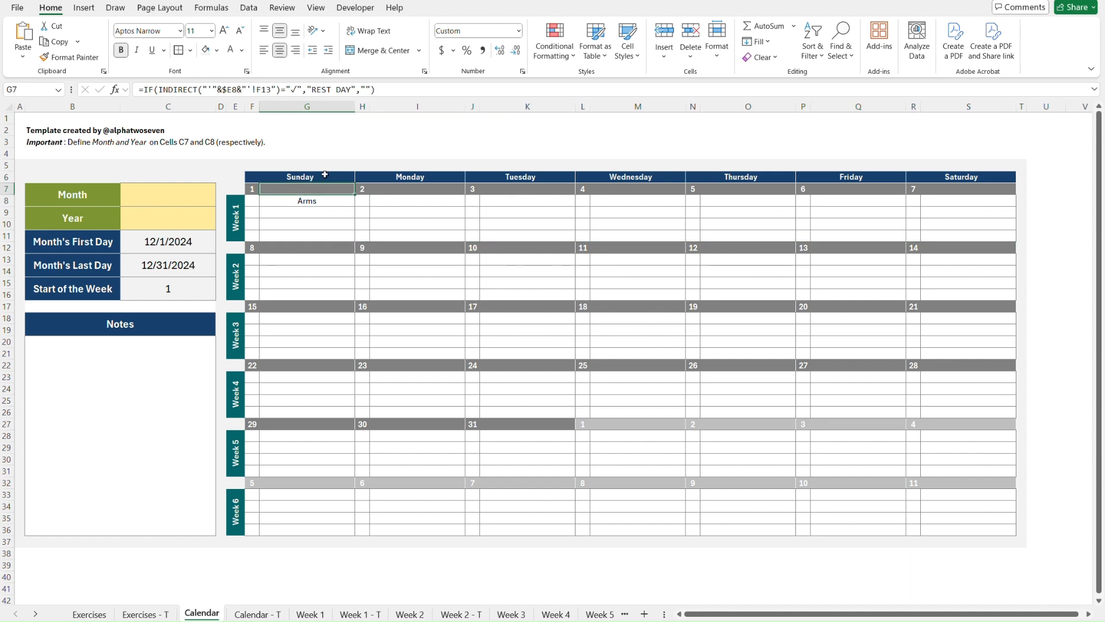
left_click_drag(387, 89, 140, 86)
key("ctrl+c")
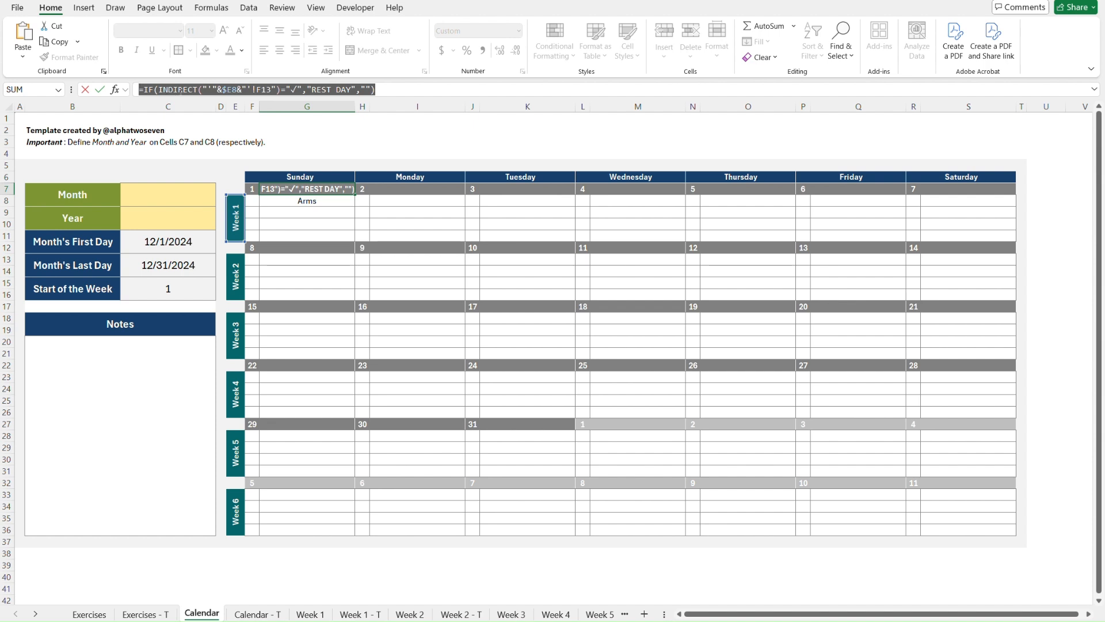
left_click(291, 89)
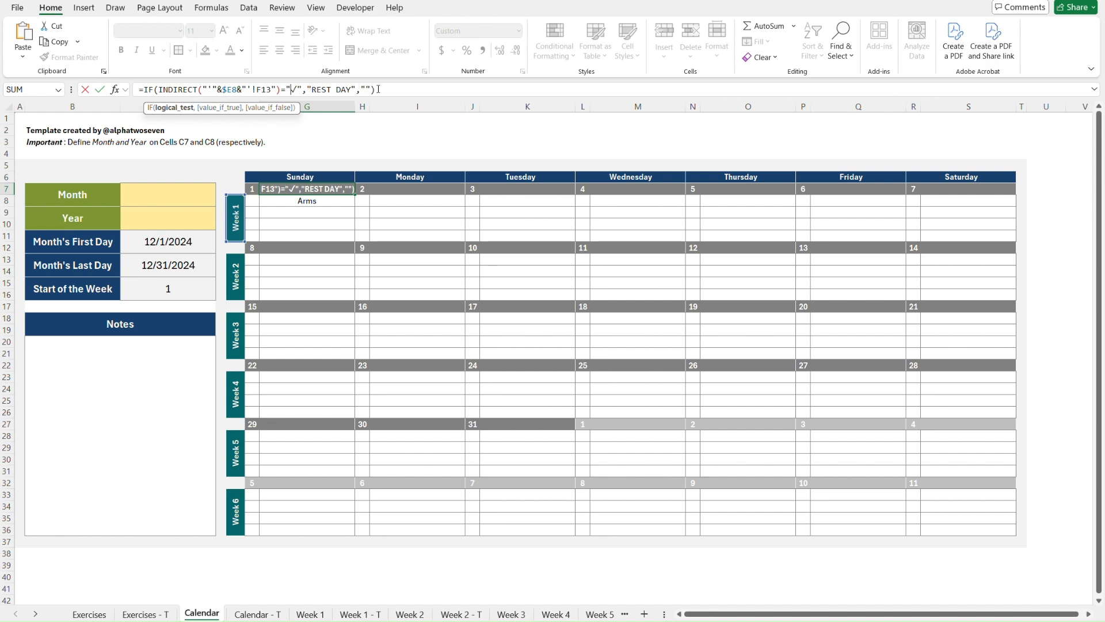
left_click_drag(380, 89, 136, 89)
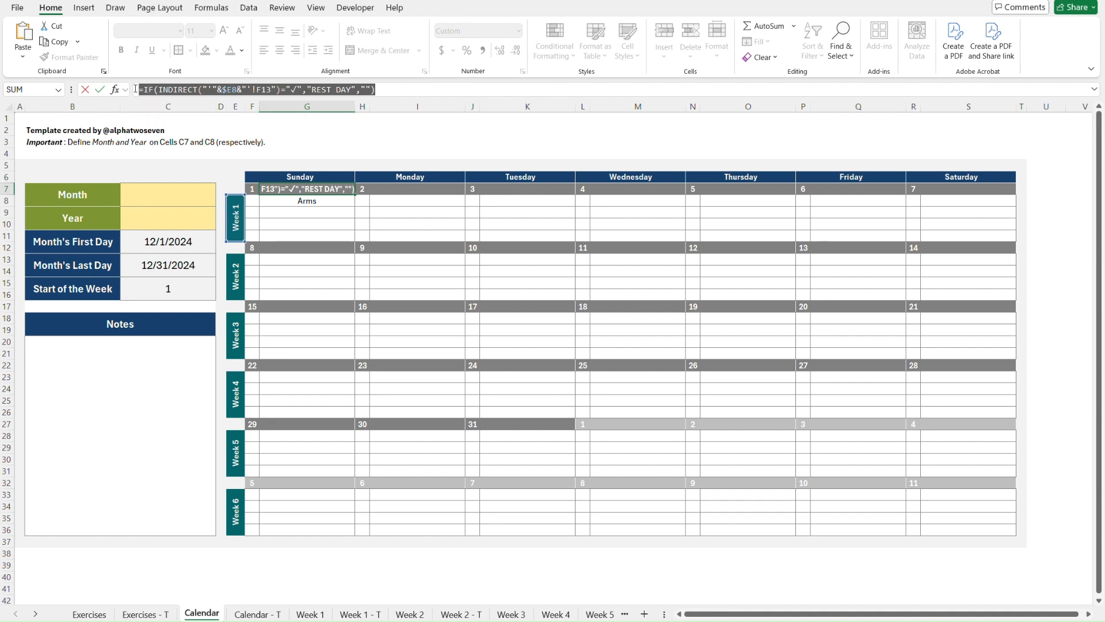
key("Escape")
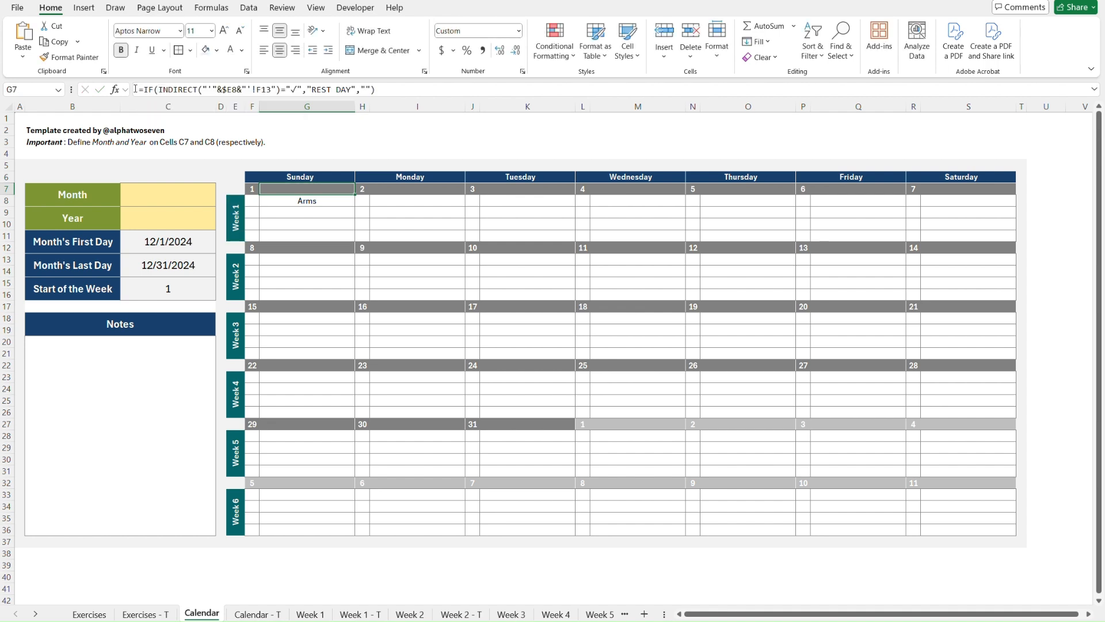
key("ctrl+Page_Down")
left_click(167, 91)
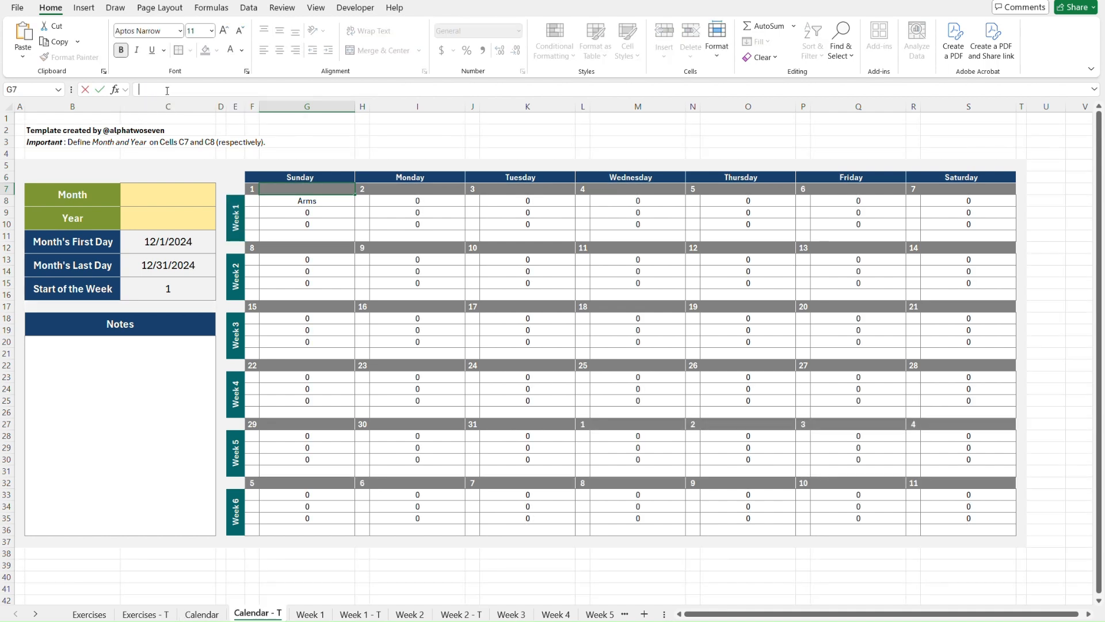
key("ctrl+v")
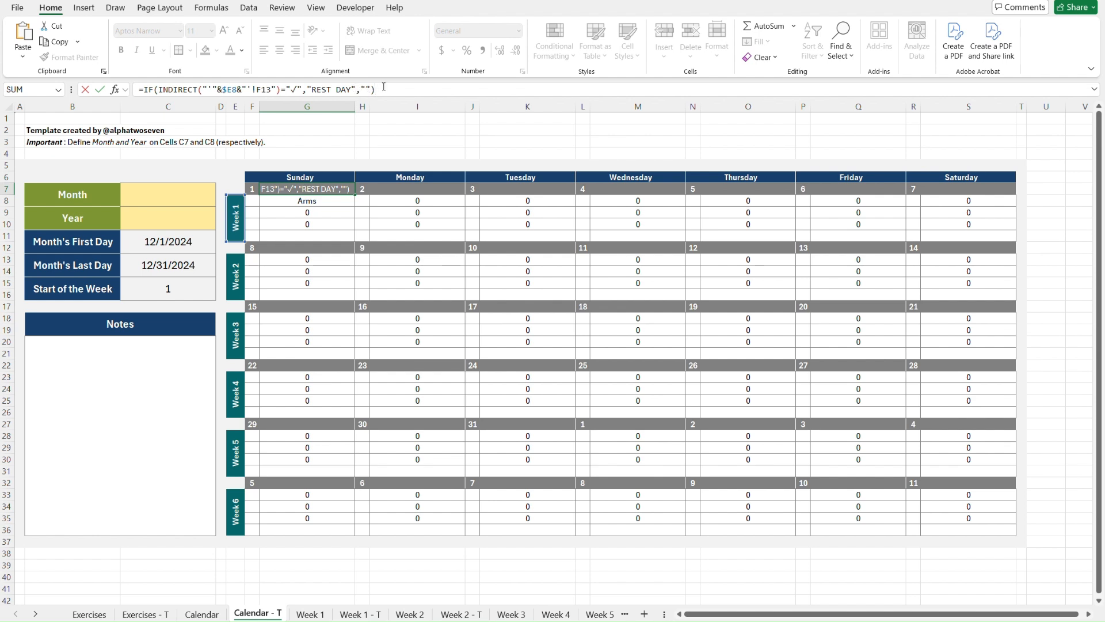
key("Return")
key("Up")
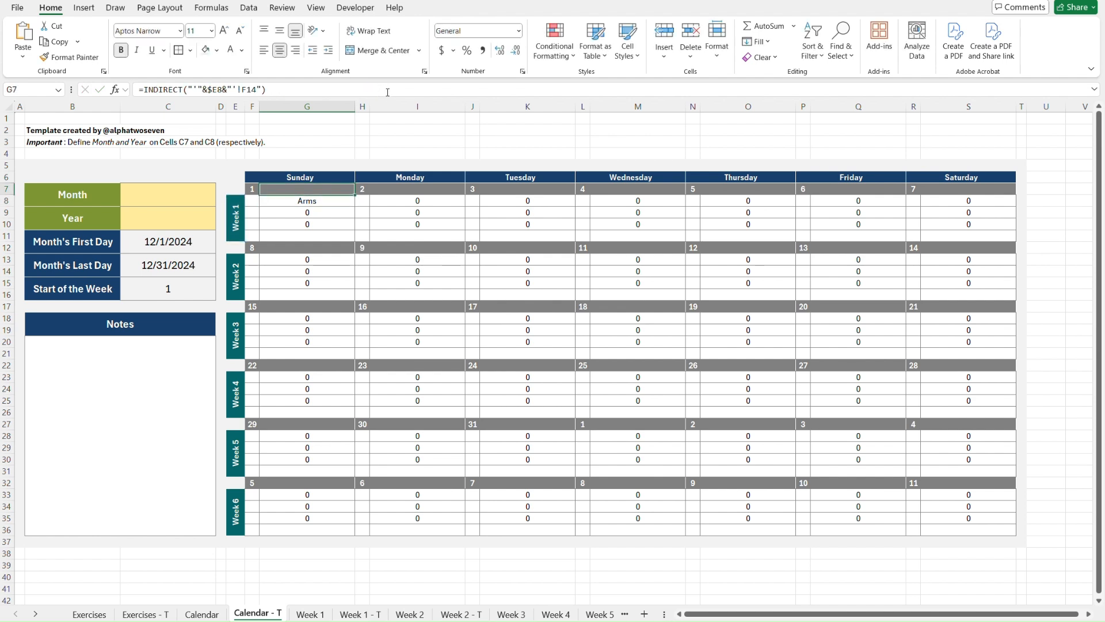
Step: Examine the REST DAY formulas in row 7 of the Calendar sheet, from Monday through Saturday
key("Right")
key("Right")
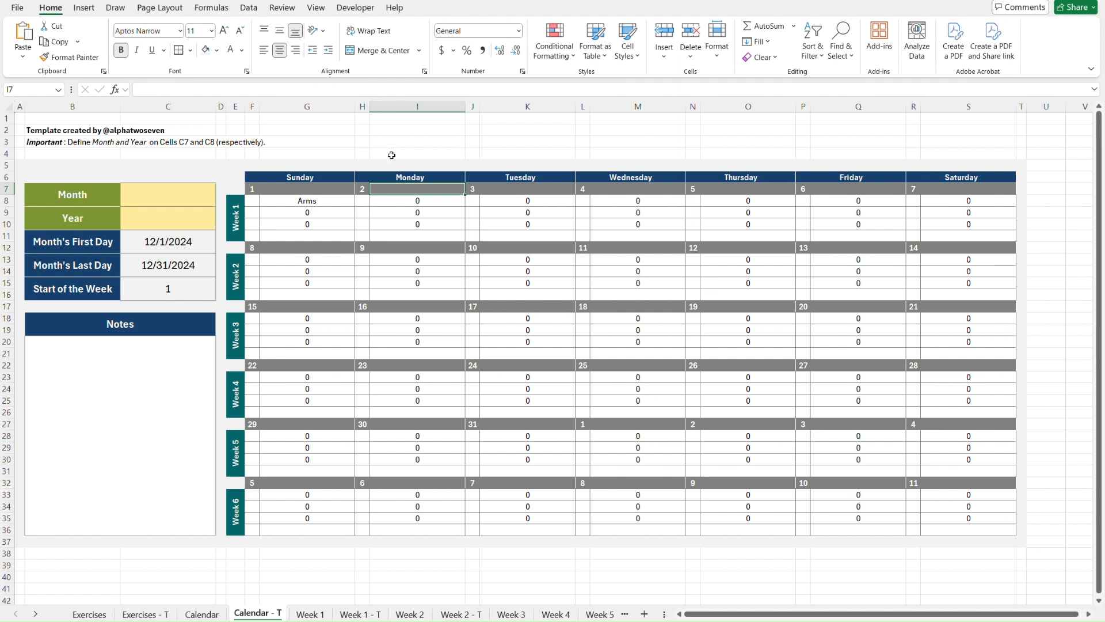
left_click(335, 188)
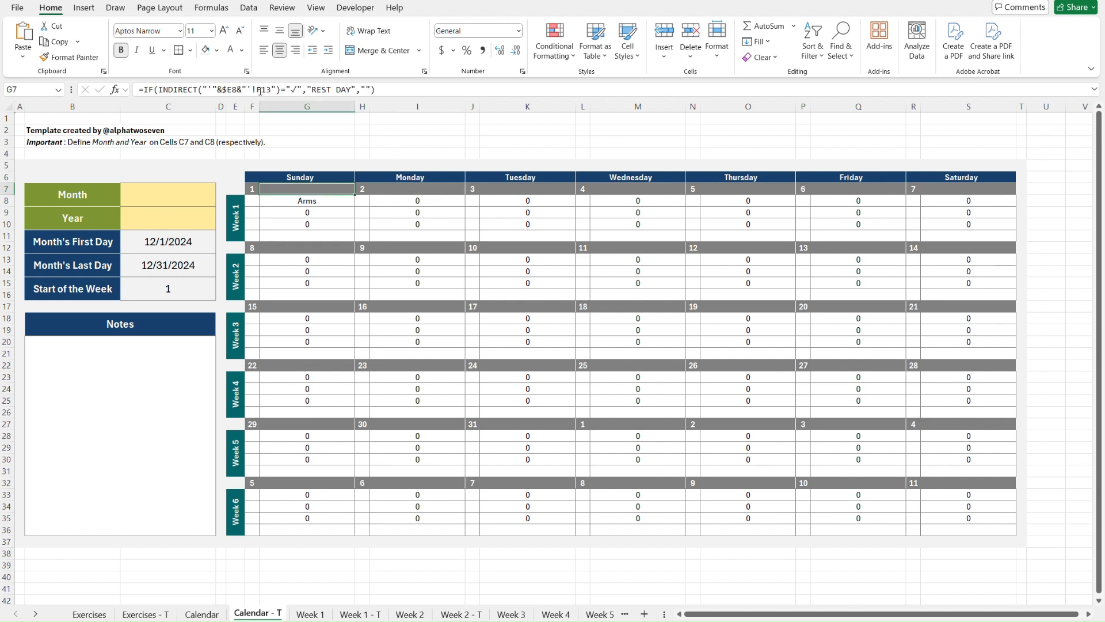
key("ctrl+Page_Up")
key("Right")
key("Right")
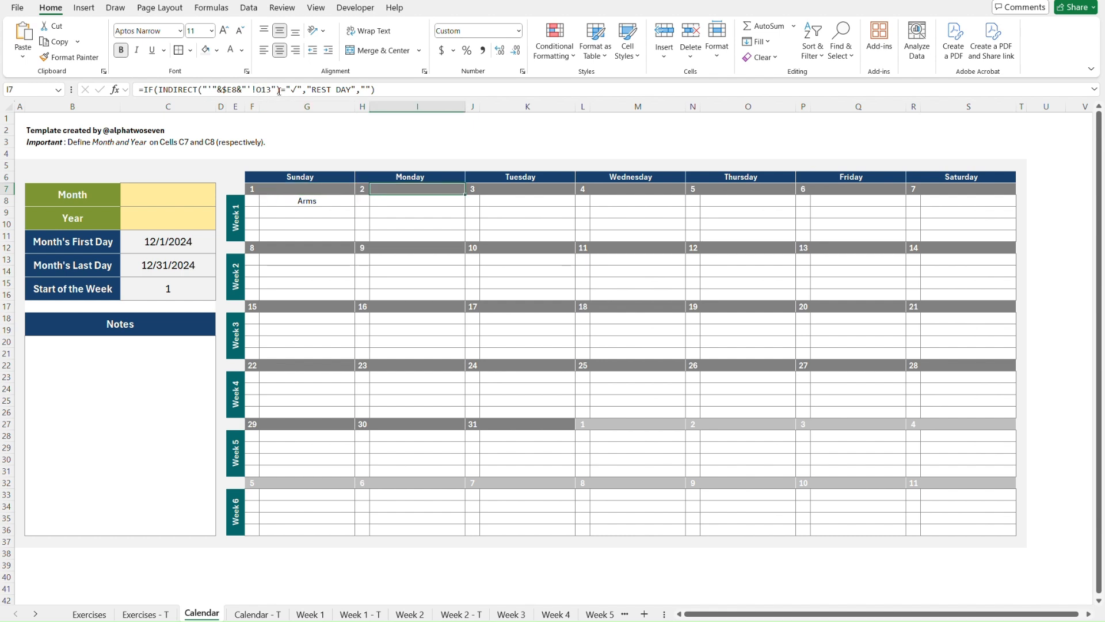
key("Right")
key("Right")
key("Right")
key("Right")
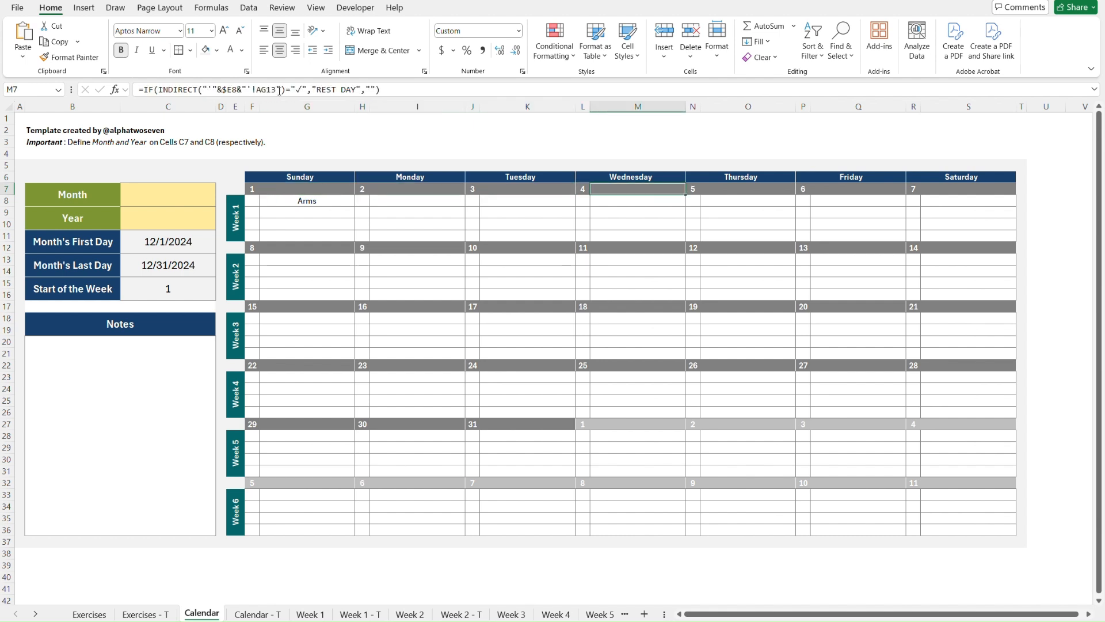
key("Right")
key("Right")
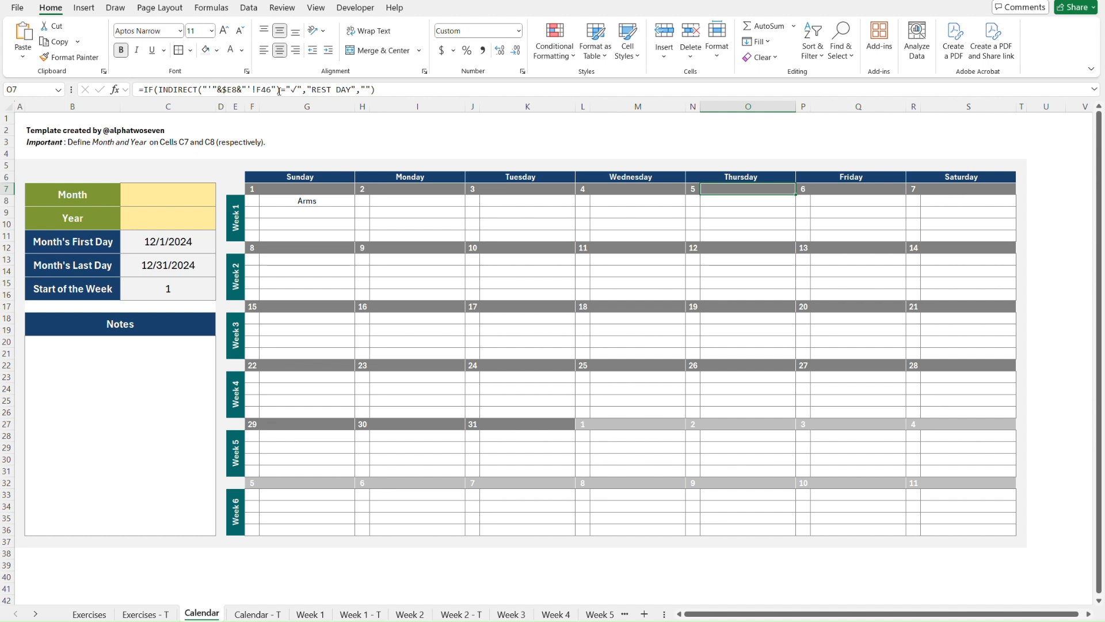
key("Right")
key("Right")
key("Right")
key("Right")
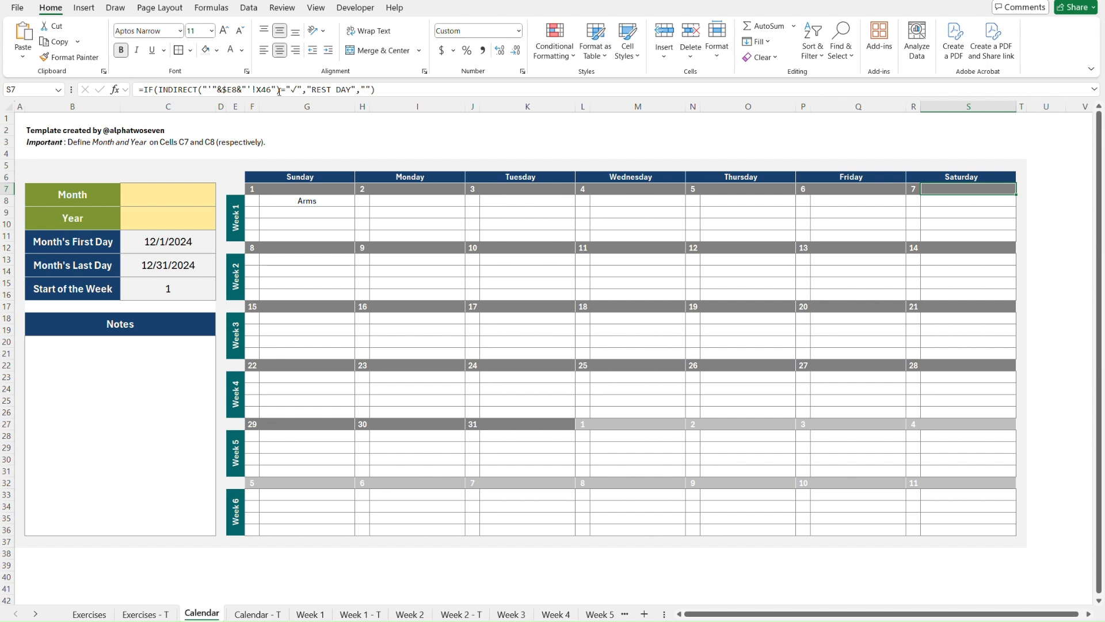
Step: Copy H7:S7 from the Calendar sheet and paste only its formulas into Calendar - T, starting at H7
left_click(470, 189)
key("shift+Right")
key("shift+Right")
key("shift+Right")
key("shift+Right")
key("shift+Right")
key("shift+Right")
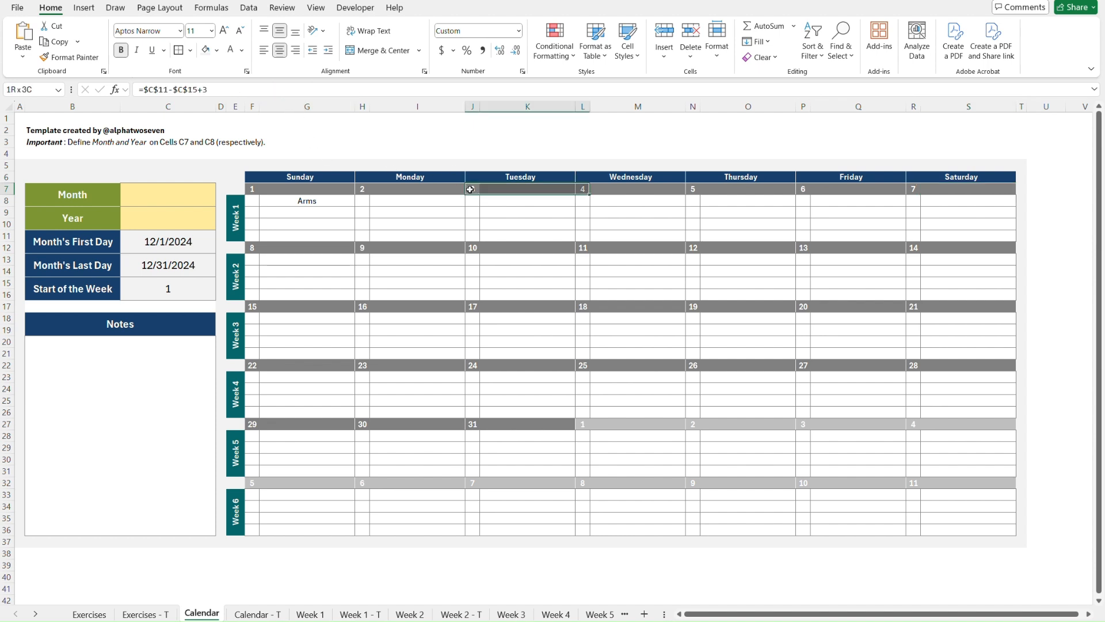
key("Left")
key("Left")
key("shift+Right")
key("shift+Right")
key("shift+Right")
key("shift+Right")
key("shift+Right")
key("shift+Right")
key("shift+Right")
key("shift+Right")
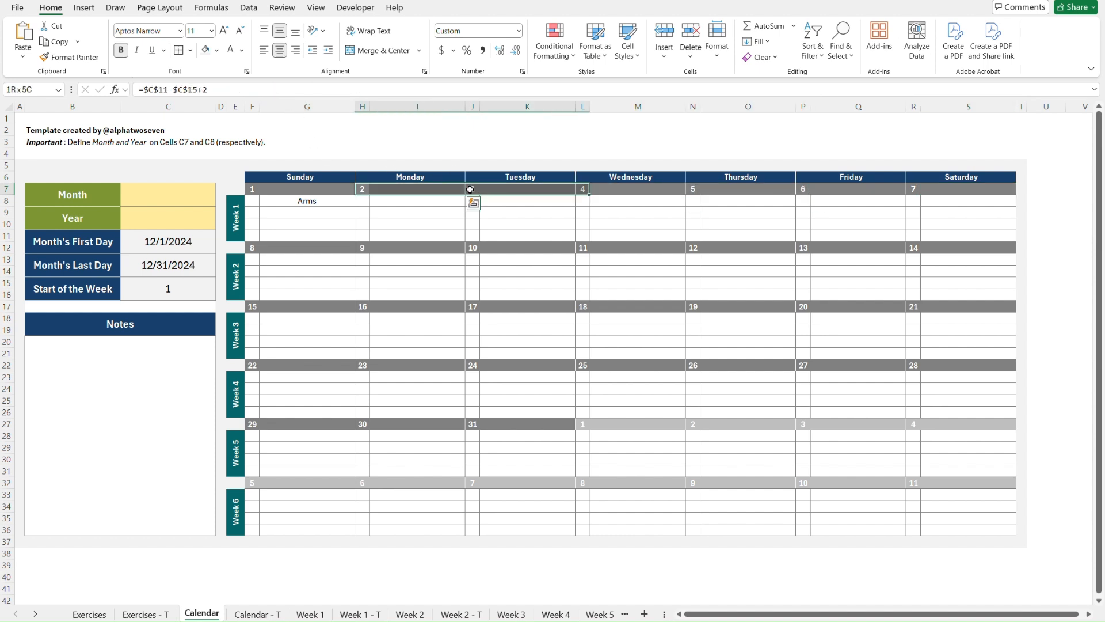
key("shift+Right")
key("shift+Right")
key("shift+Right")
key("ctrl+c")
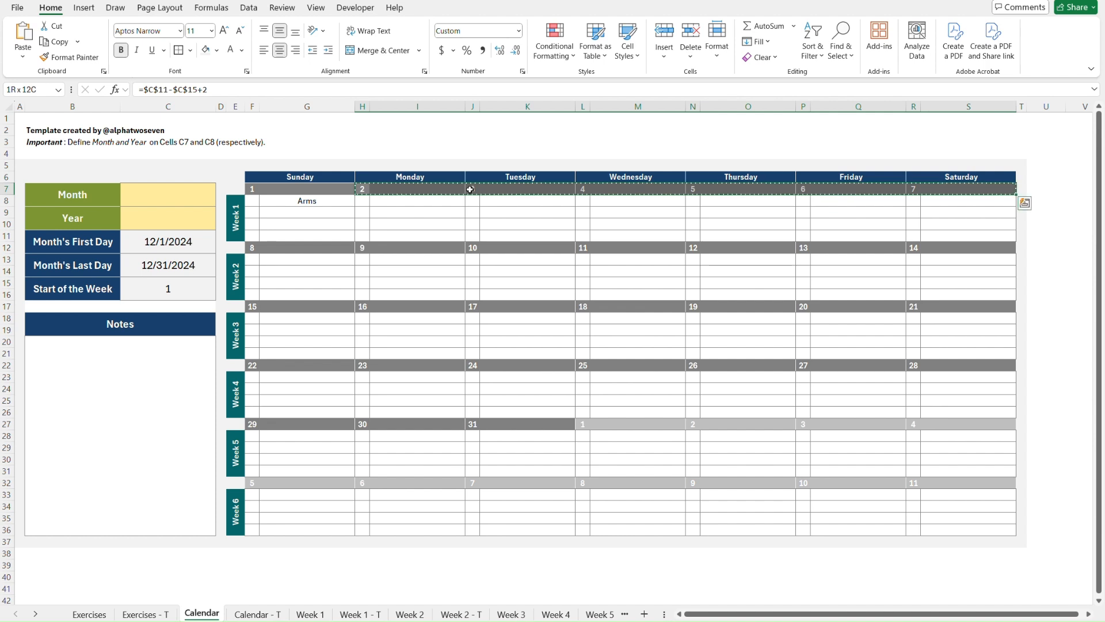
key("ctrl+Page_Down")
key("Right")
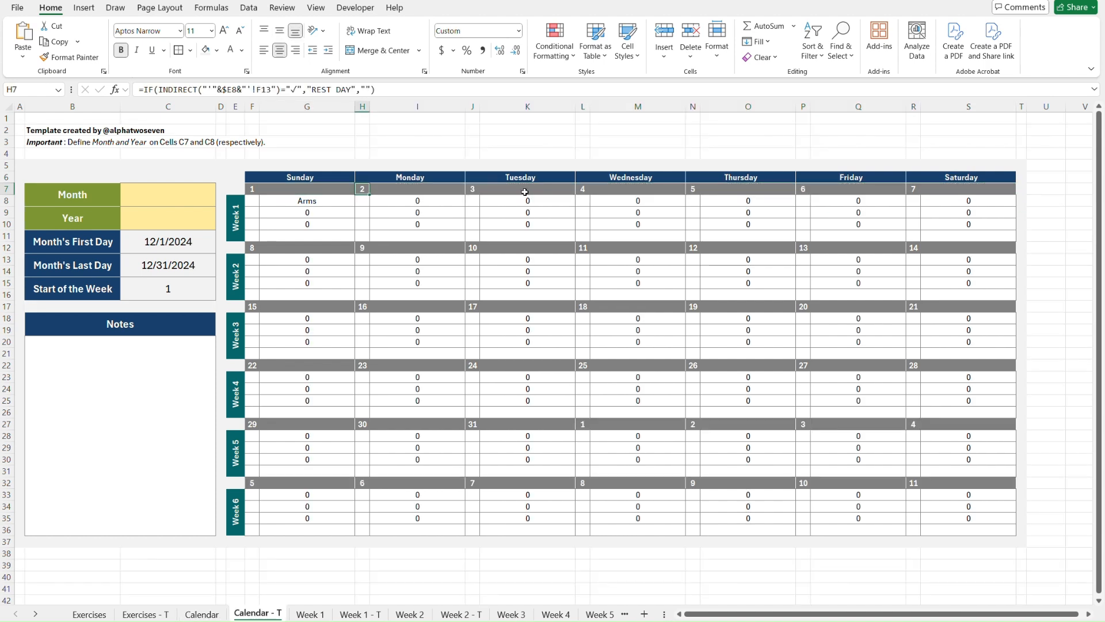
key("ctrl+alt+v")
key("f")
key("Return")
key("Escape")
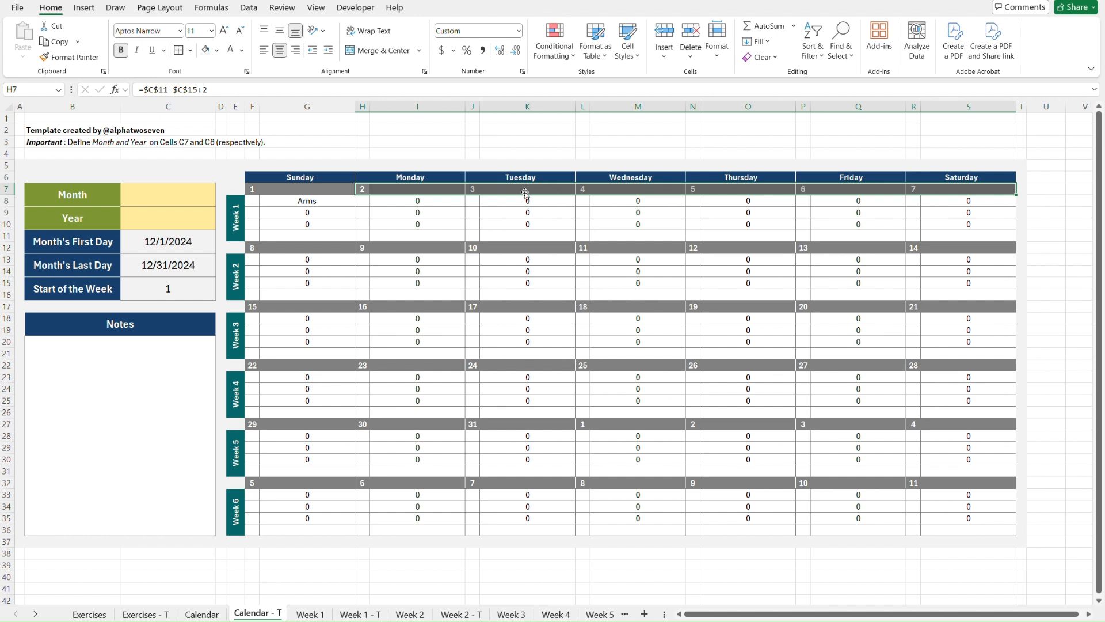
Step: Examine the date and REST DAY formulas across G7:J7 of the Calendar - T sheet
key("Left")
key("Right")
key("Right")
key("Right")
key("Right")
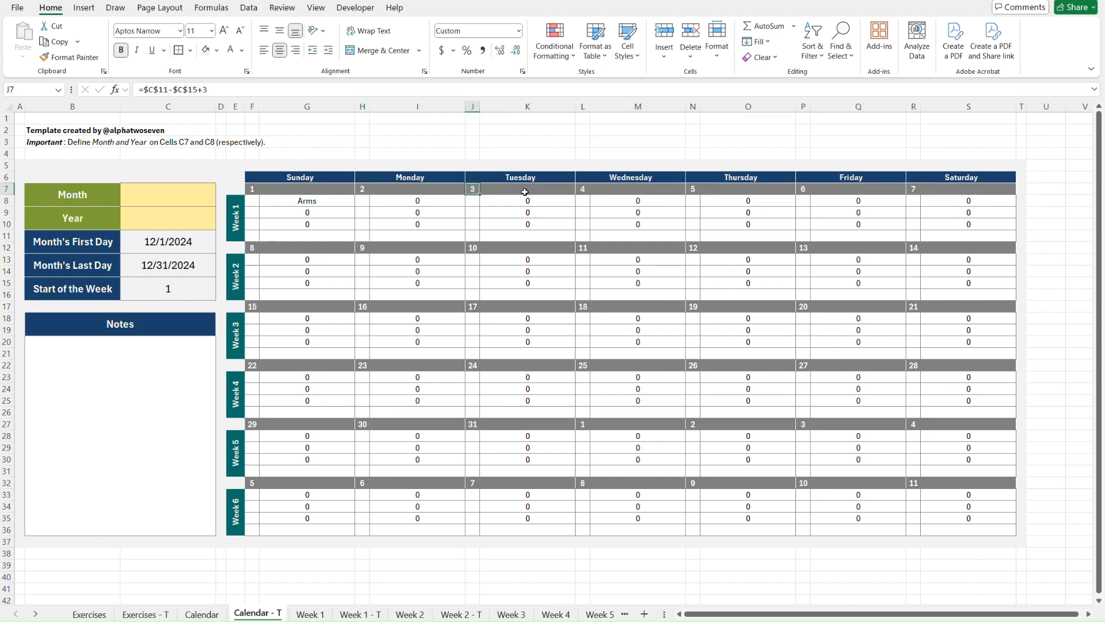
key("Left")
key("Left")
key("Left")
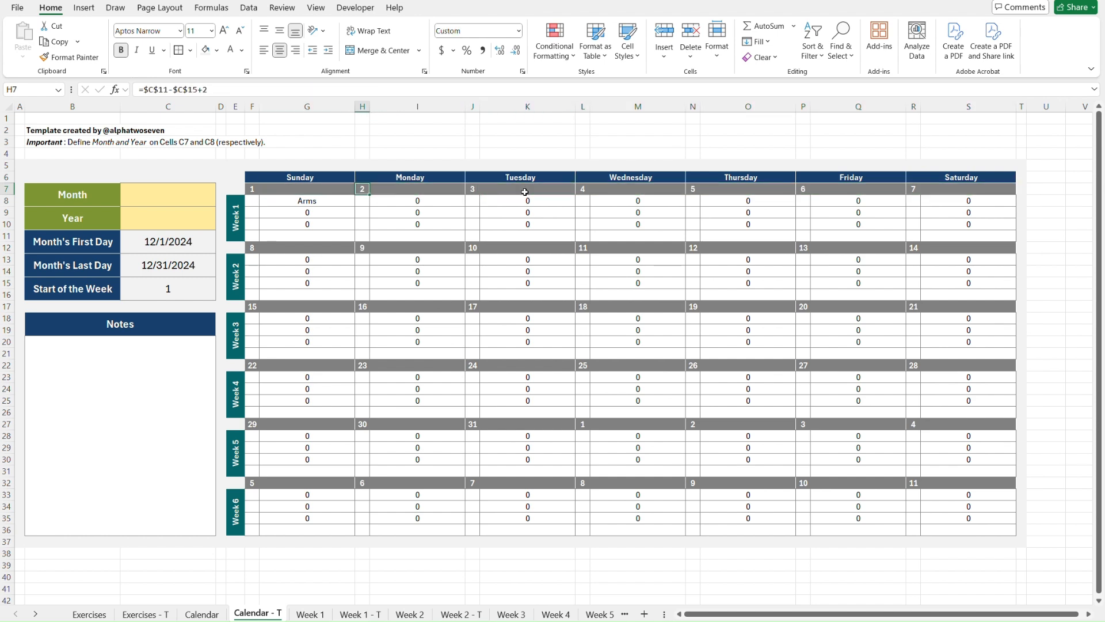
left_click(316, 188)
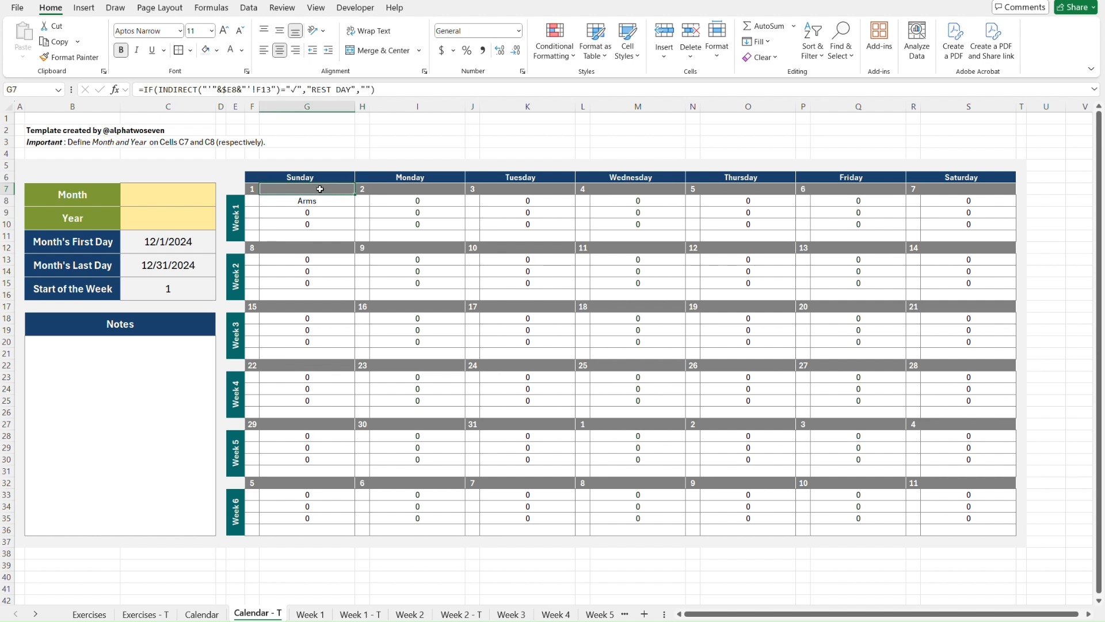
left_click(361, 188)
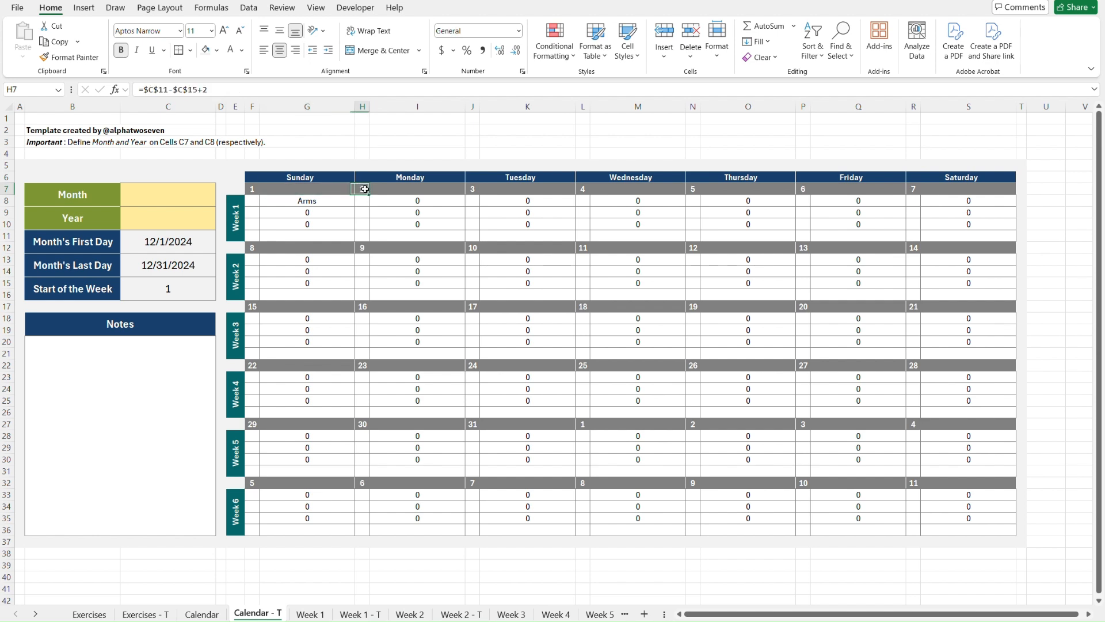
left_click(221, 87)
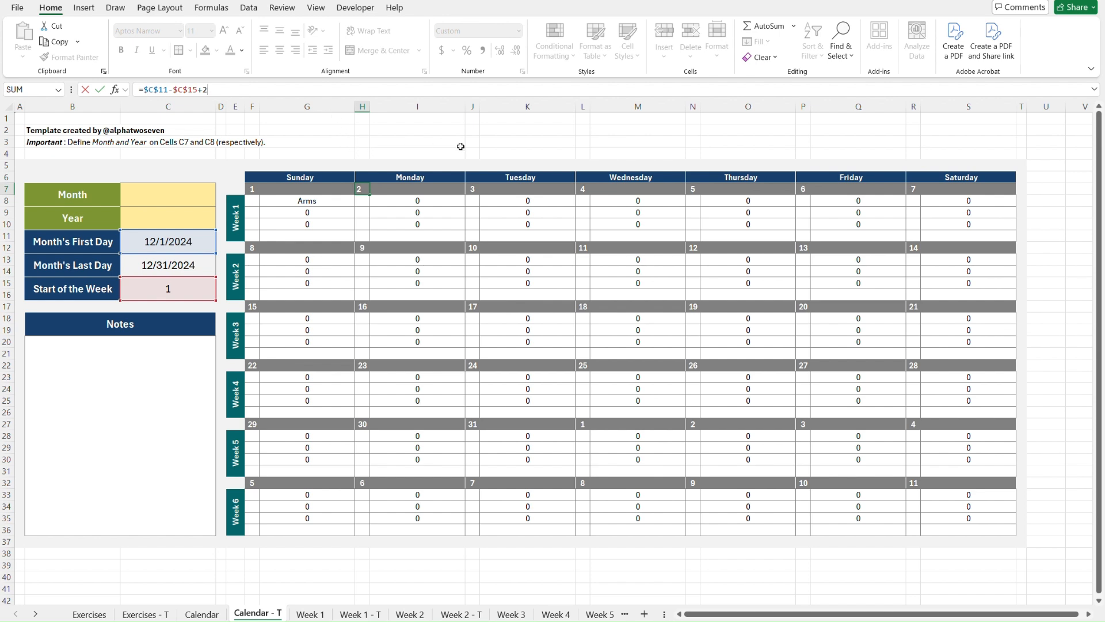
key("Escape")
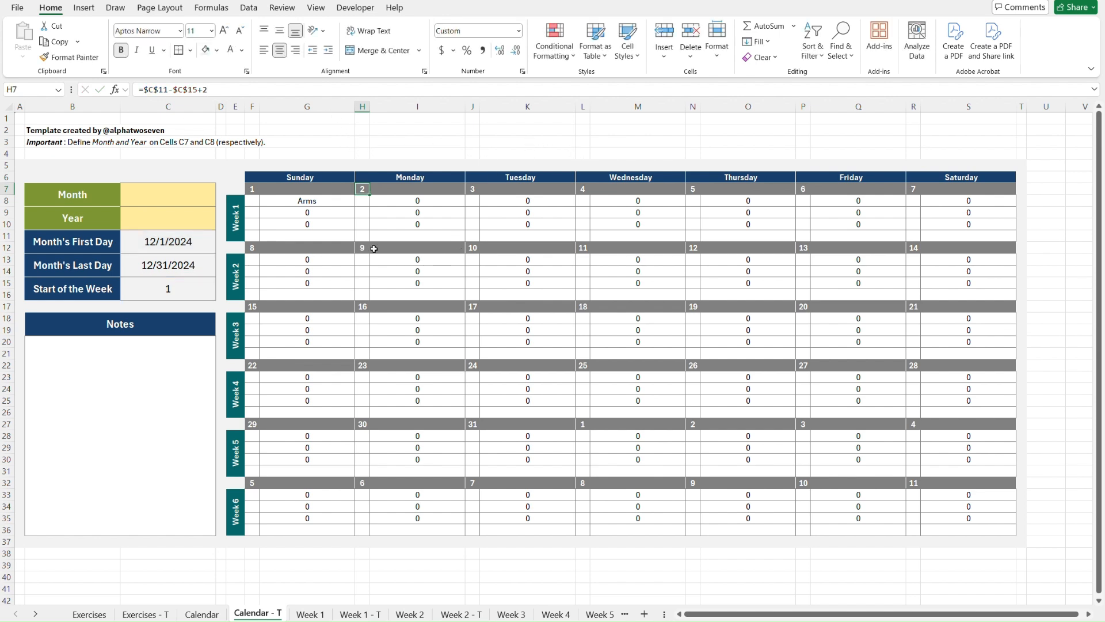
Step: Compare the Sunday REST DAY formulas in G7, G12, G17 and G22 of the Calendar sheet
key("ctrl+Page_Up")
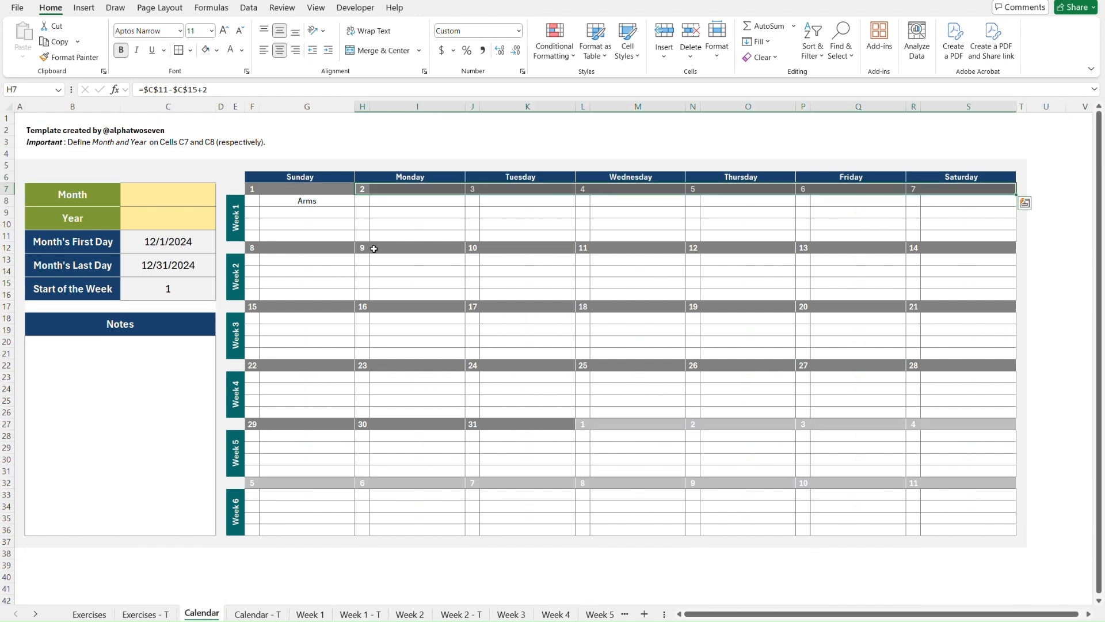
left_click(325, 247)
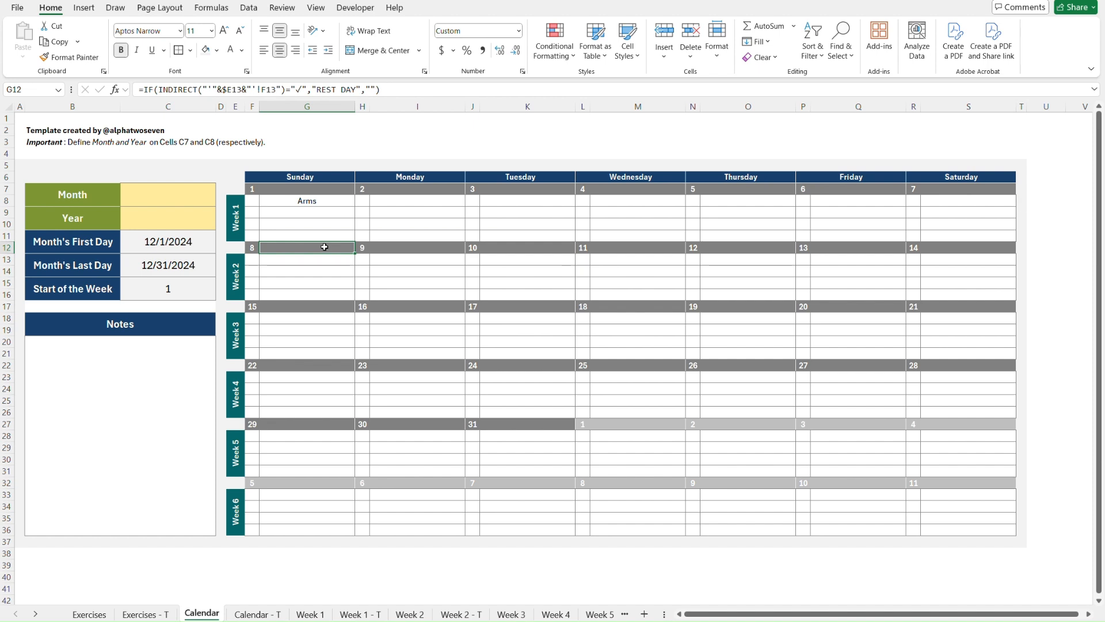
left_click(317, 307)
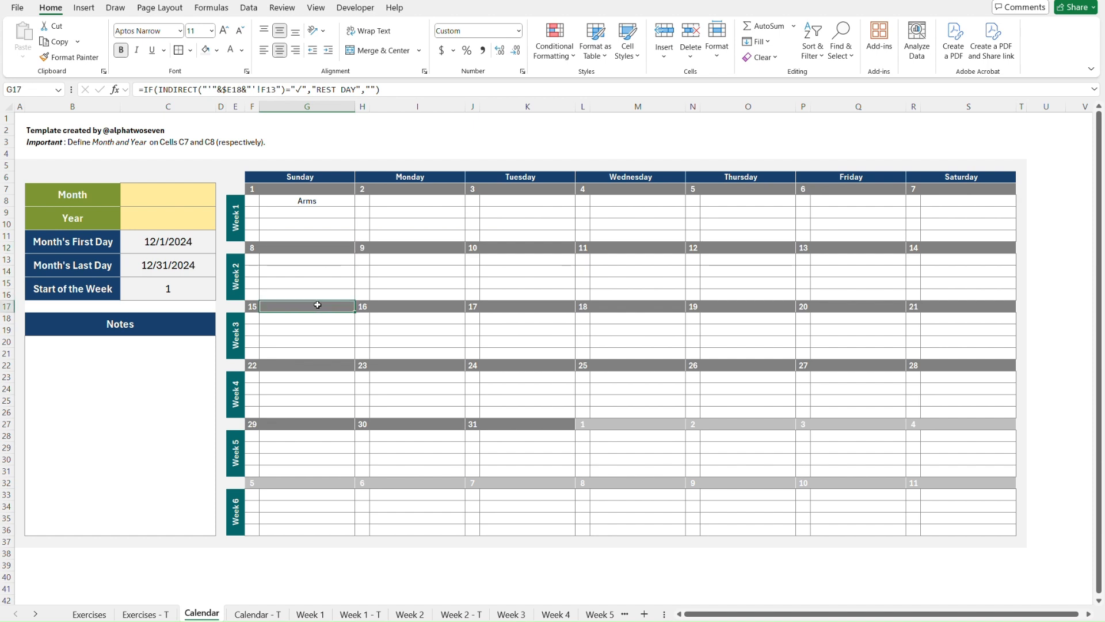
left_click(317, 247)
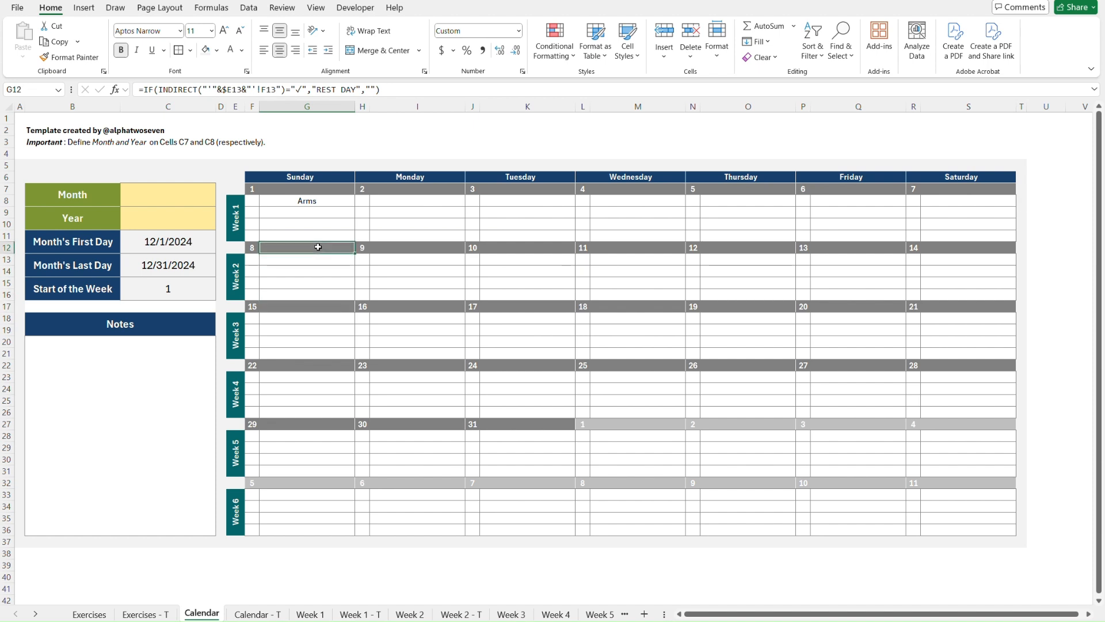
left_click(326, 189)
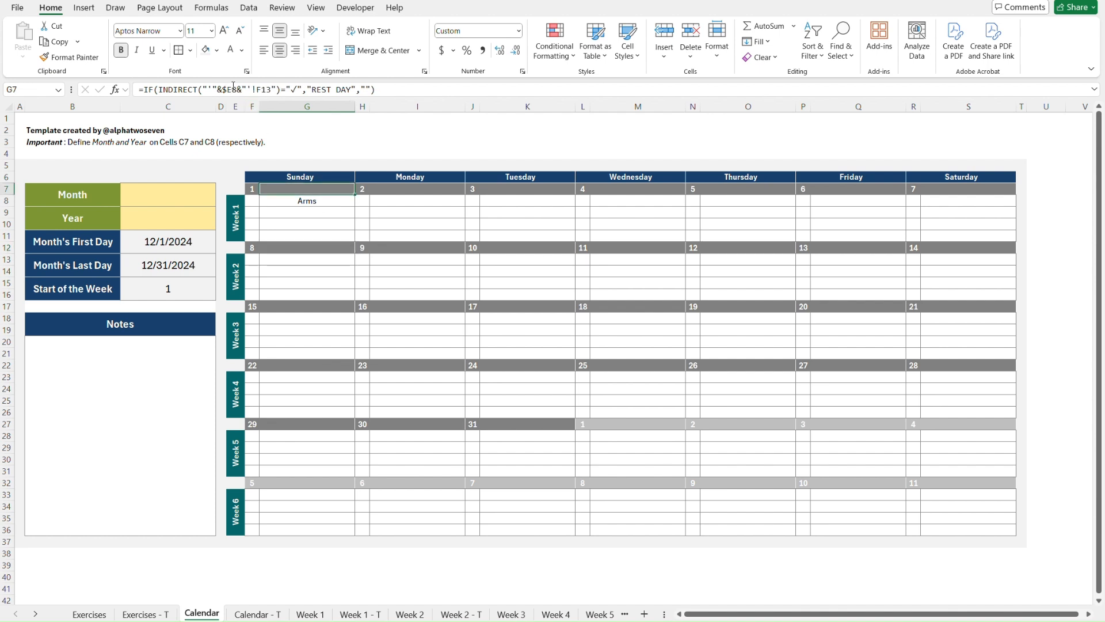
left_click(331, 248)
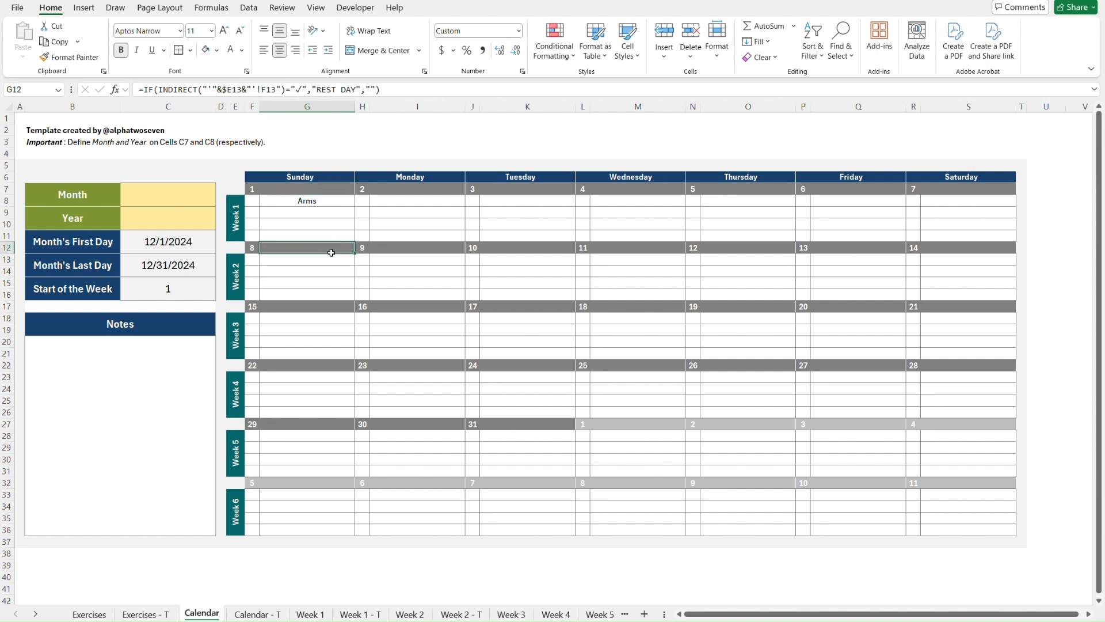
left_click(331, 310)
left_click(329, 365)
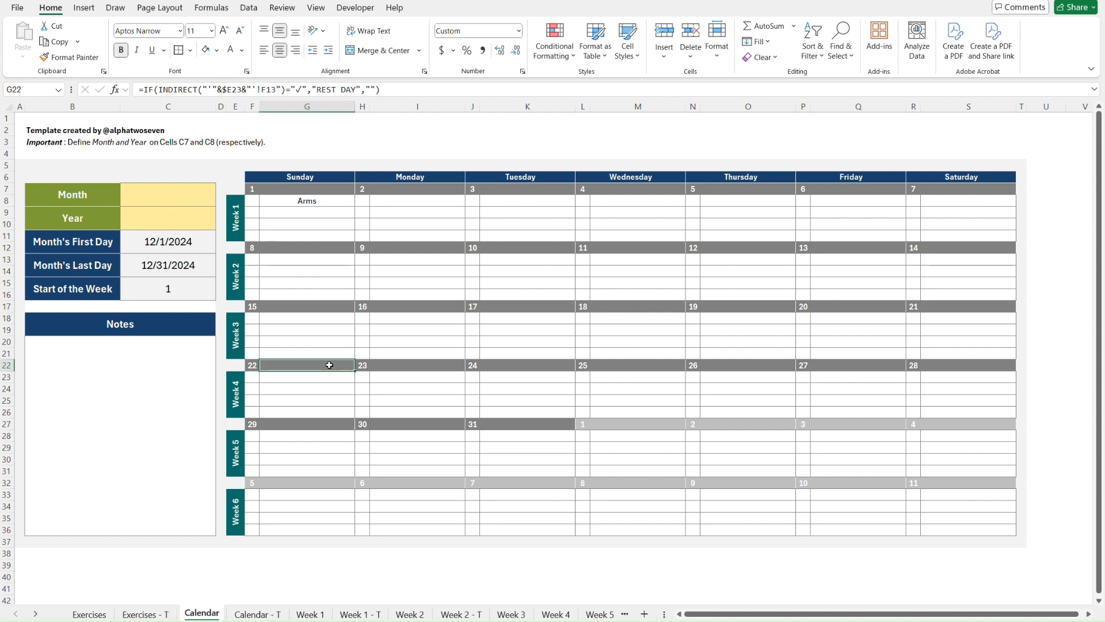
Step: In Calendar - T, copy the Sunday and Monday REST DAY formulas from G7 and I7 into G12 and I12
key("ctrl+Page_Down")
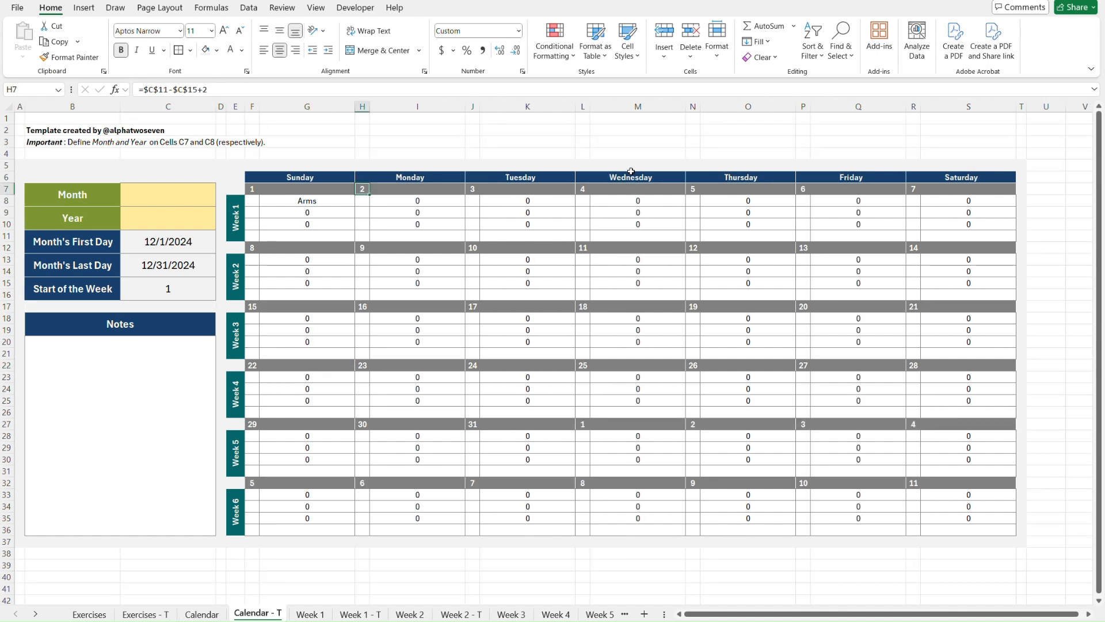
left_click(364, 246)
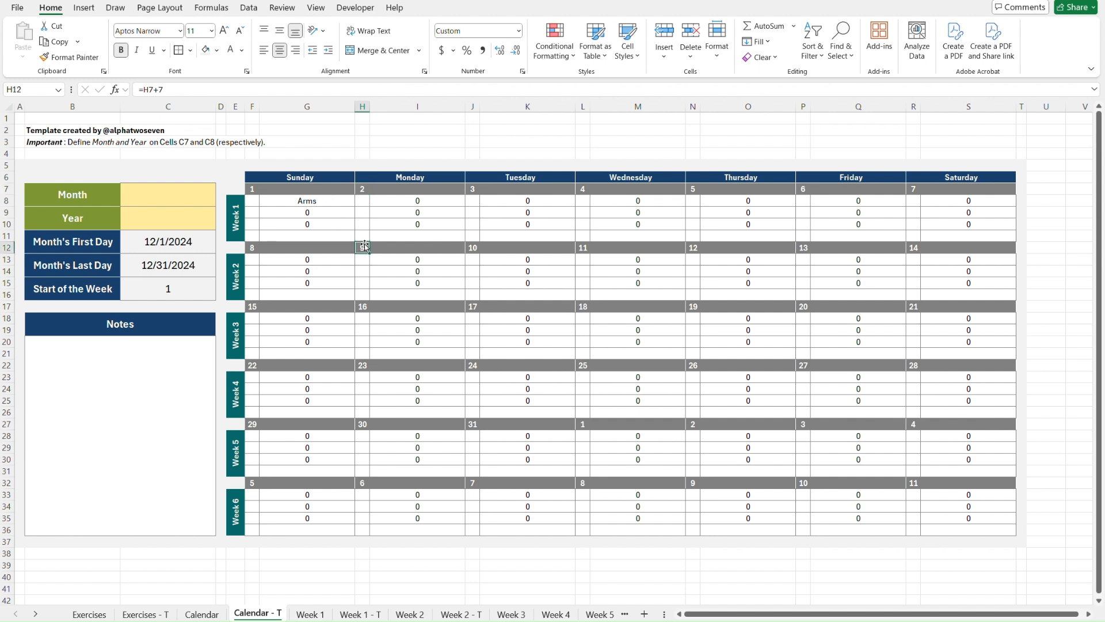
left_click(365, 190)
left_click(968, 192)
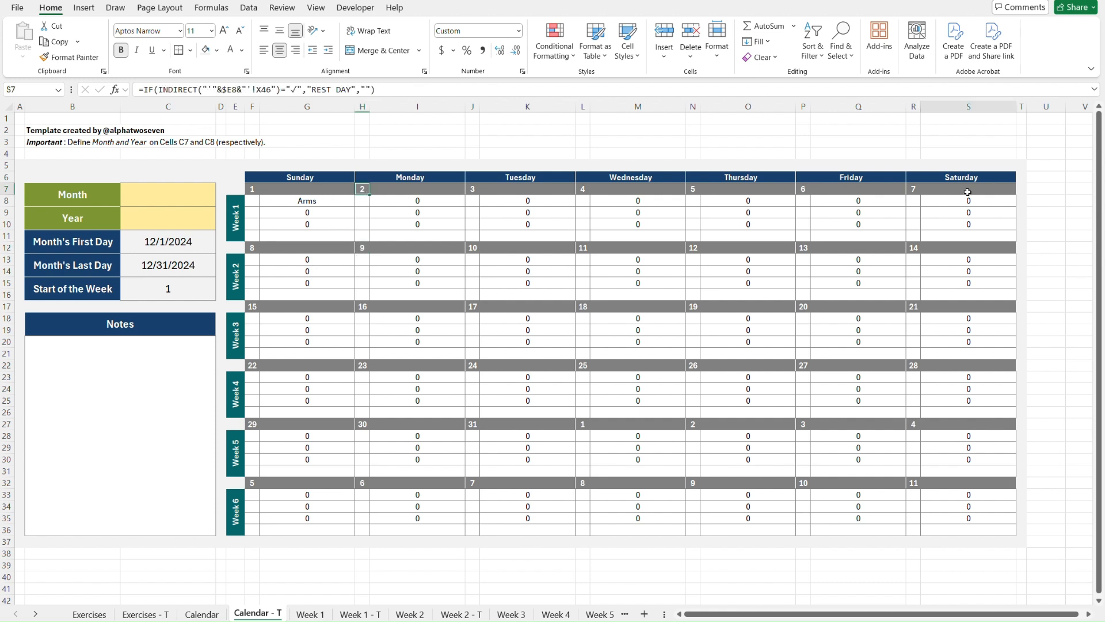
left_click(396, 194)
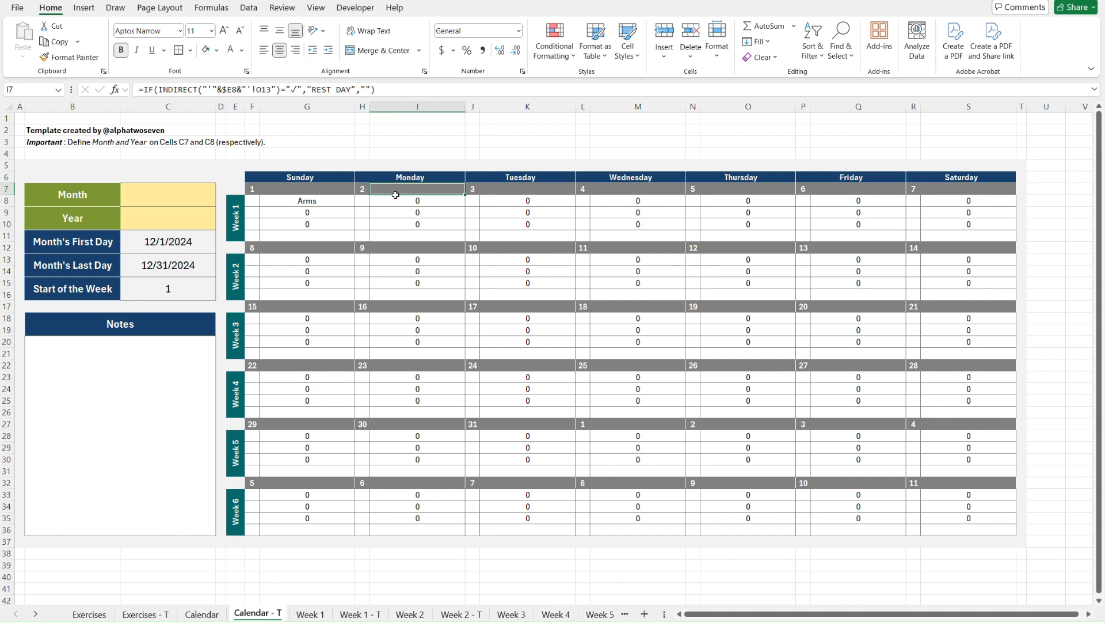
left_click(304, 194)
key("ctrl+c")
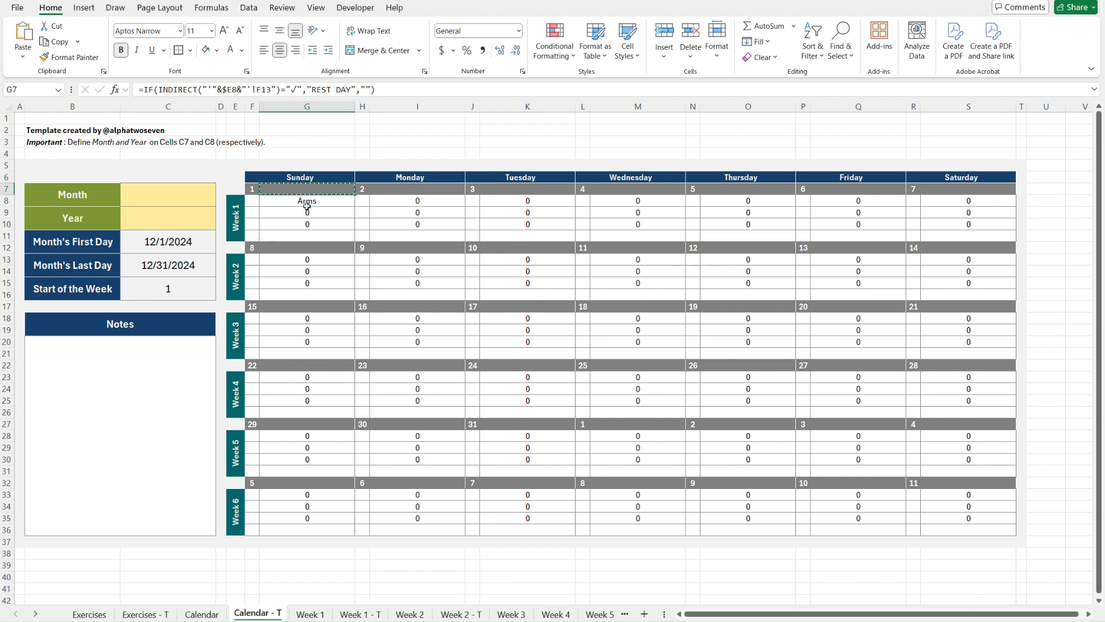
left_click(311, 246)
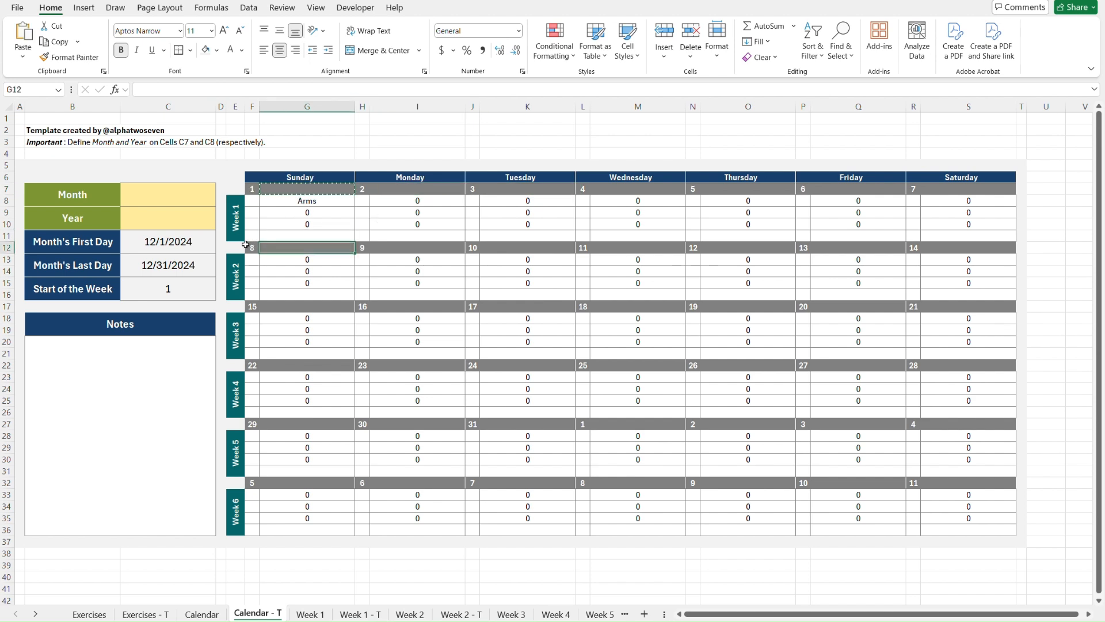
left_click(414, 189)
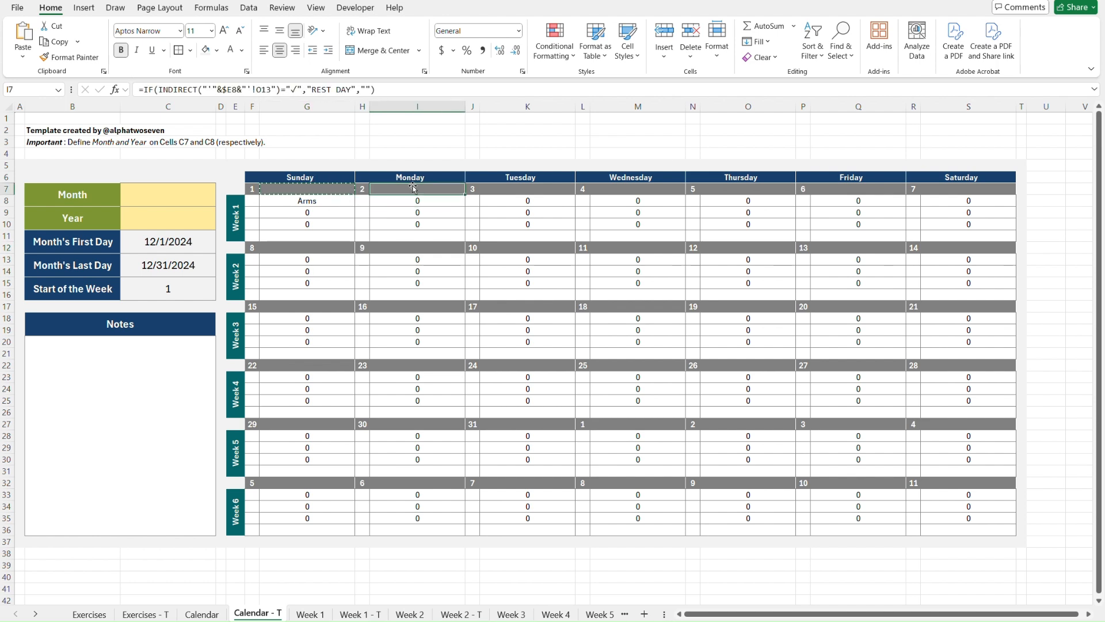
key("ctrl+c")
left_click(422, 245)
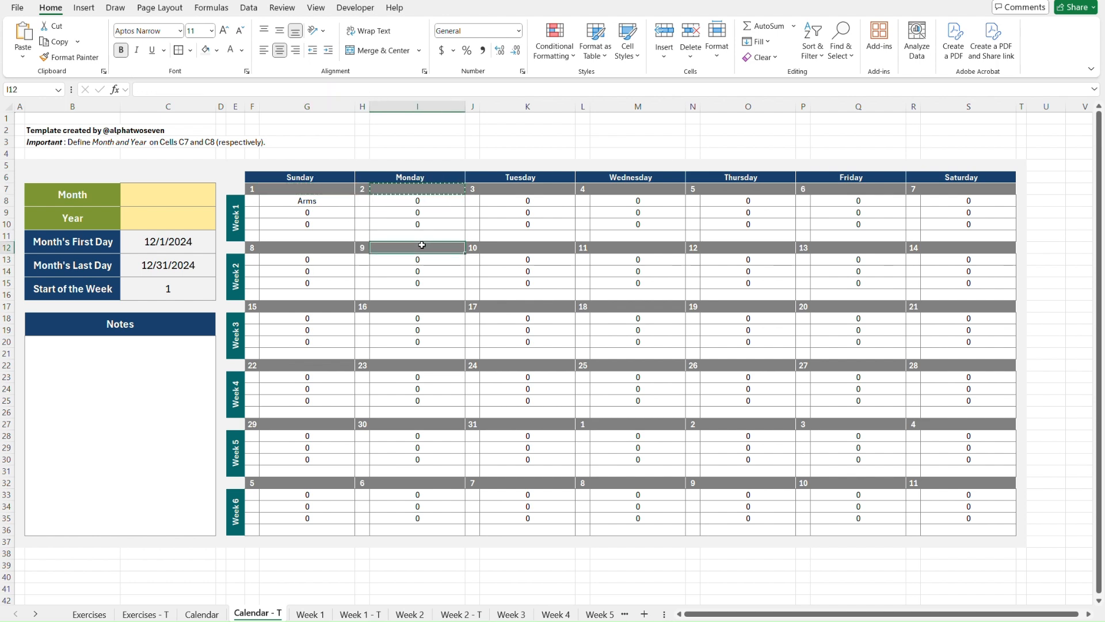
key("ctrl+v")
Step: Copy the Tuesday and Wednesday REST DAY formulas from K7 and M7 into K12 and M12
left_click(512, 190)
key("ctrl+c")
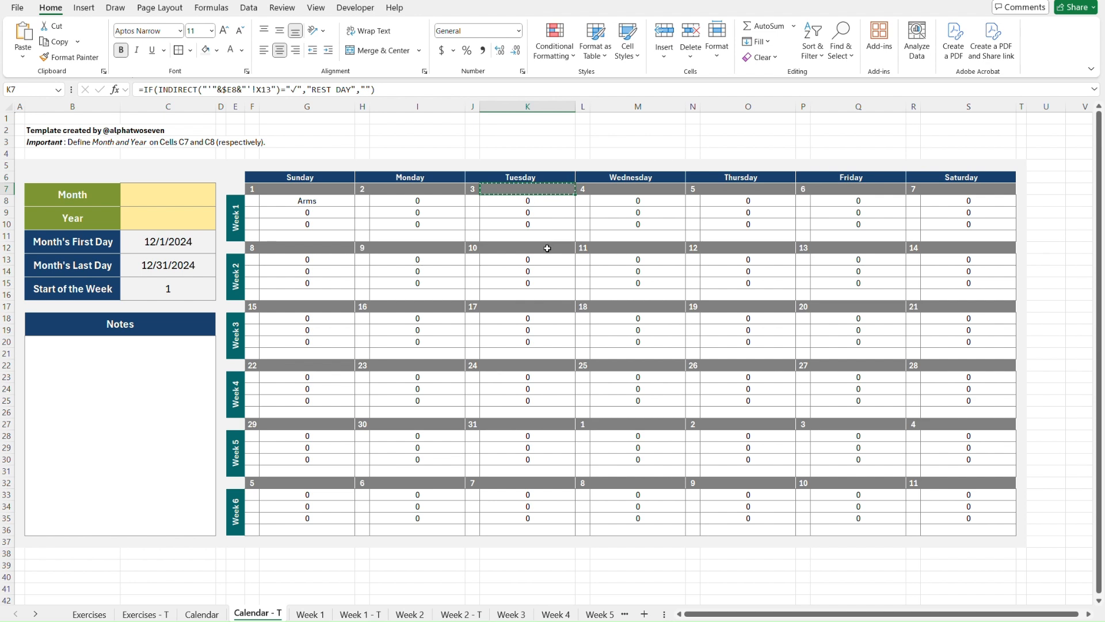
left_click(548, 248)
key("ctrl+v")
left_click(642, 189)
key("ctrl+c")
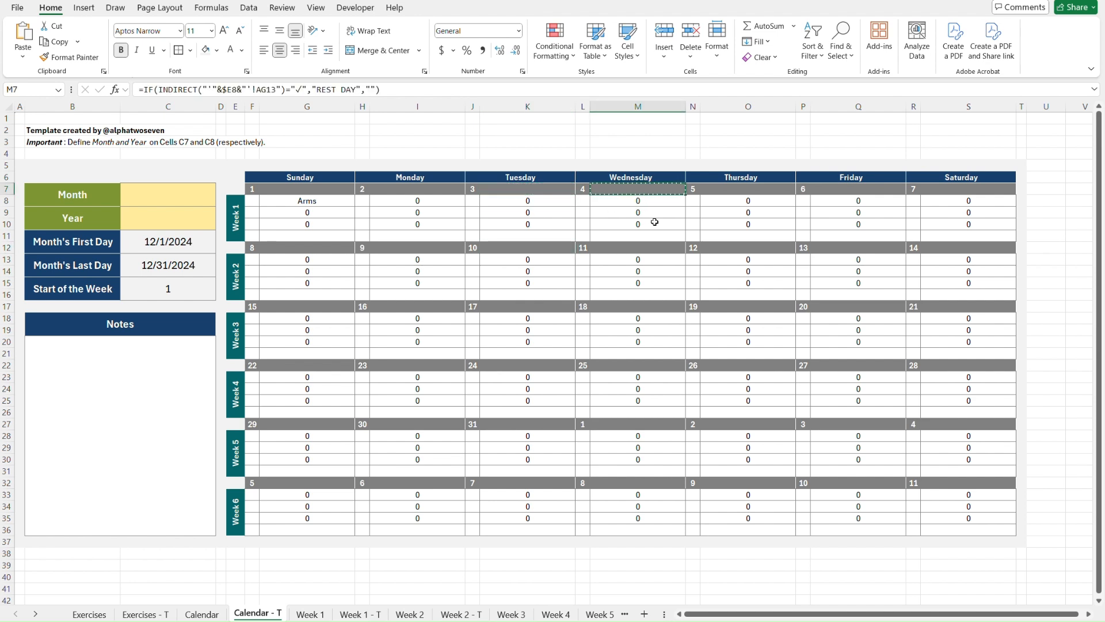
left_click(659, 247)
key("ctrl+v")
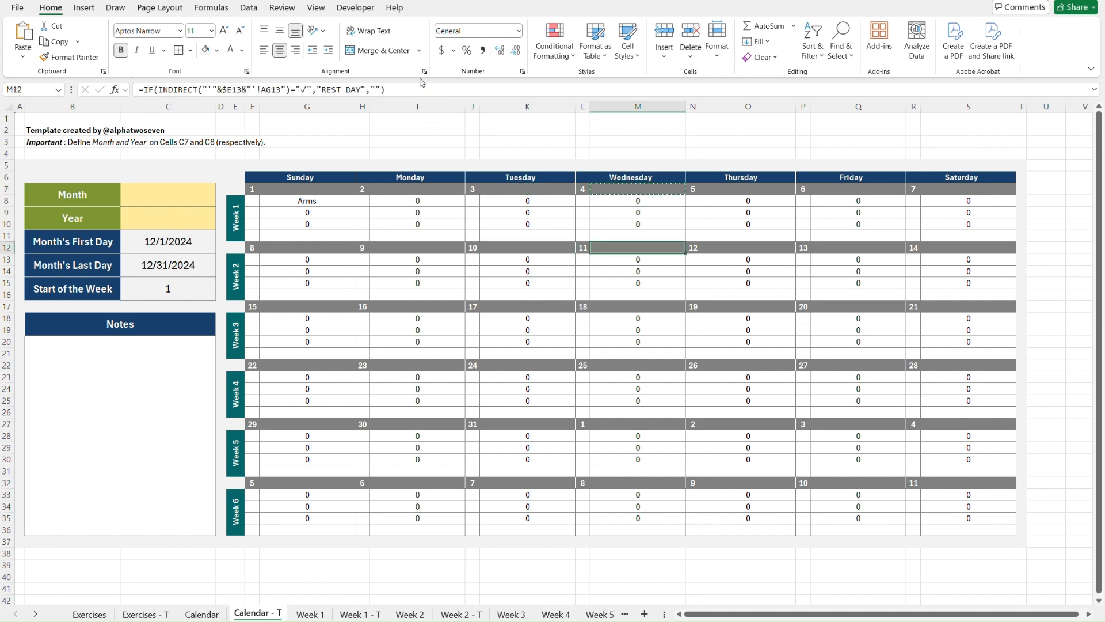
key("F2")
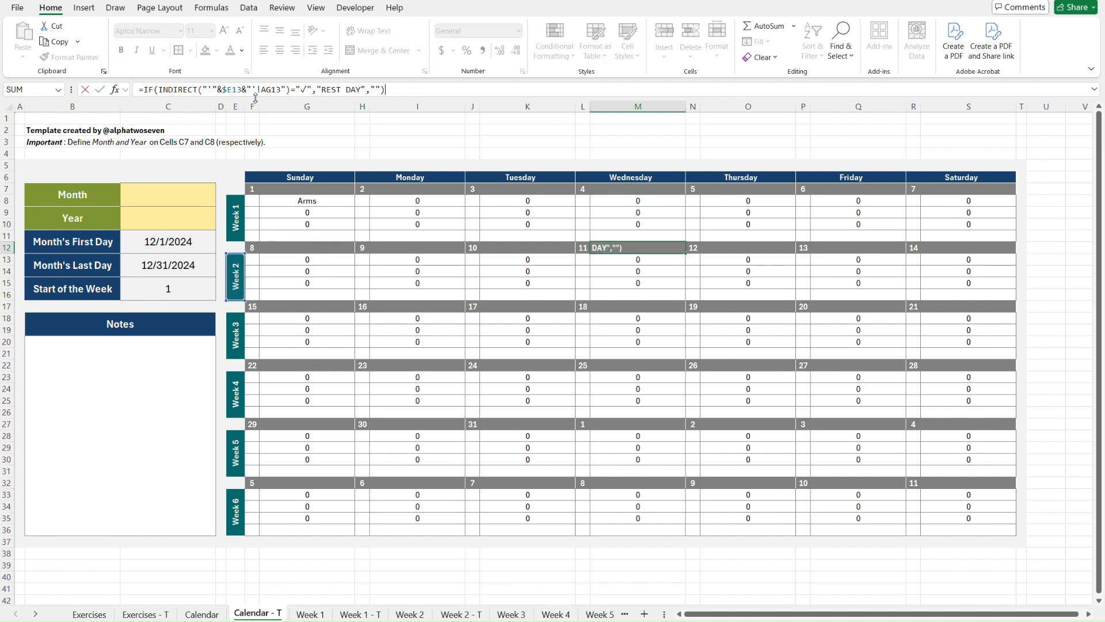
key("Escape")
Step: Copy the Thursday, Friday and Saturday REST DAY formulas from O7, Q7 and S7 into O12, Q12 and S12
left_click(757, 190)
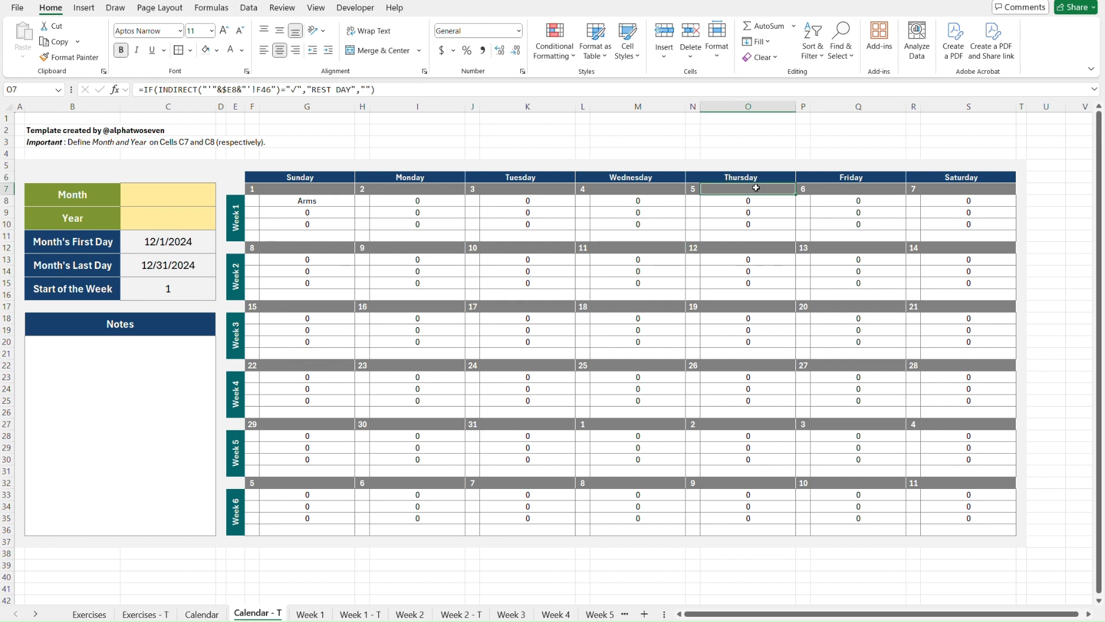
key("ctrl+c")
left_click(769, 248)
key("ctrl+v")
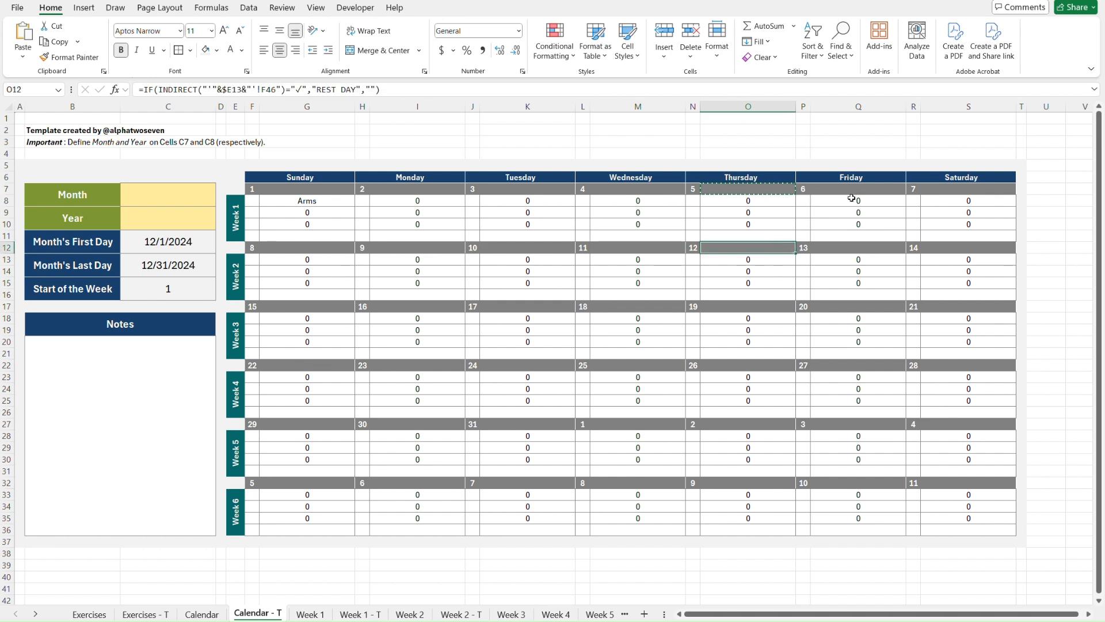
left_click(867, 187)
key("ctrl+c")
left_click(873, 244)
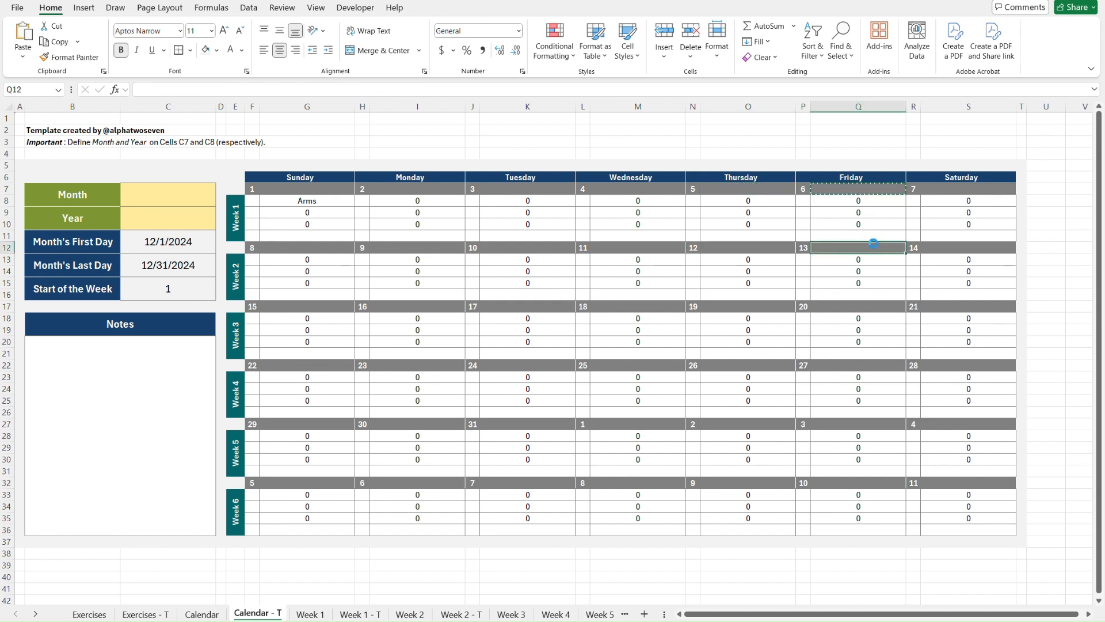
key("ctrl+v")
left_click(965, 189)
key("ctrl+c")
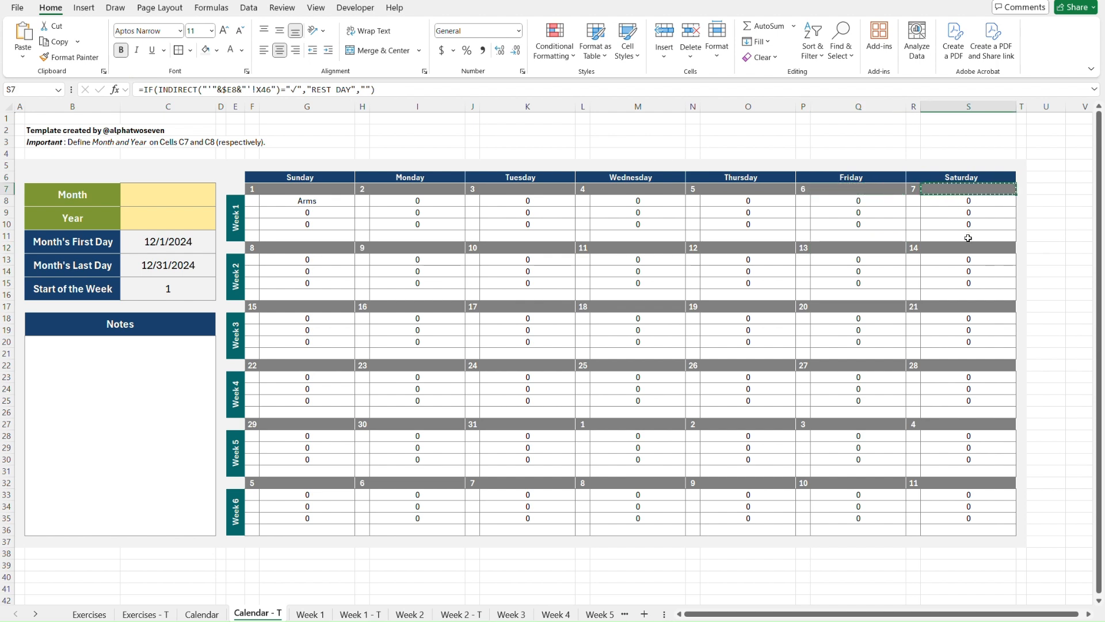
left_click(968, 247)
key("ctrl+v")
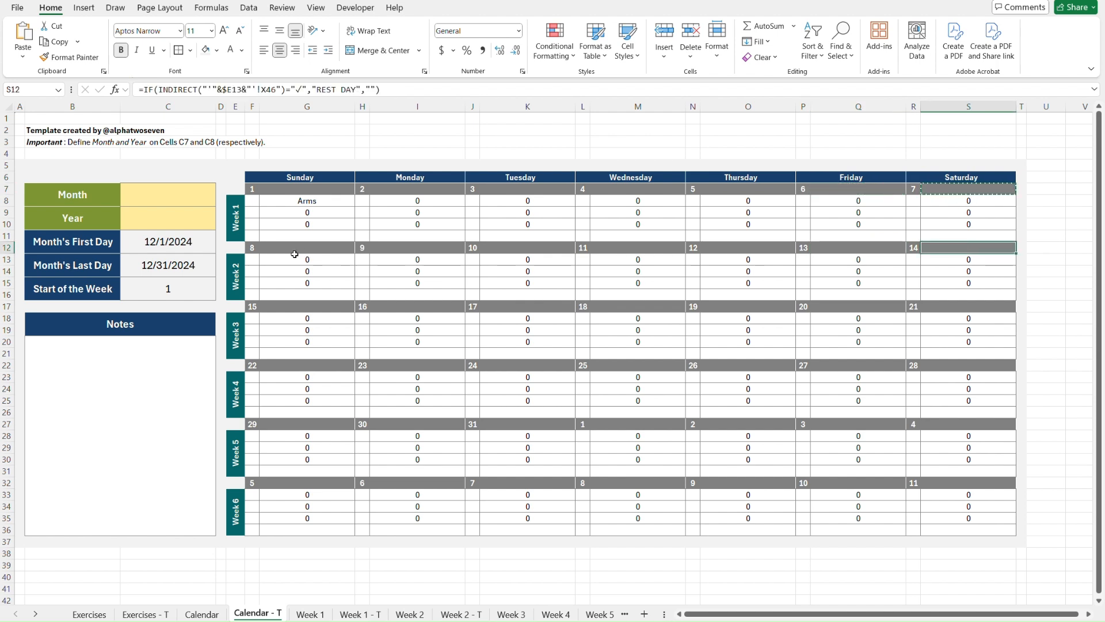
Step: Copy the Week 2 date row F12:S12, with its REST DAY formulas, into the Week 3 and Week 4 date rows starting at F17 and F22
left_click(252, 249, "shift")
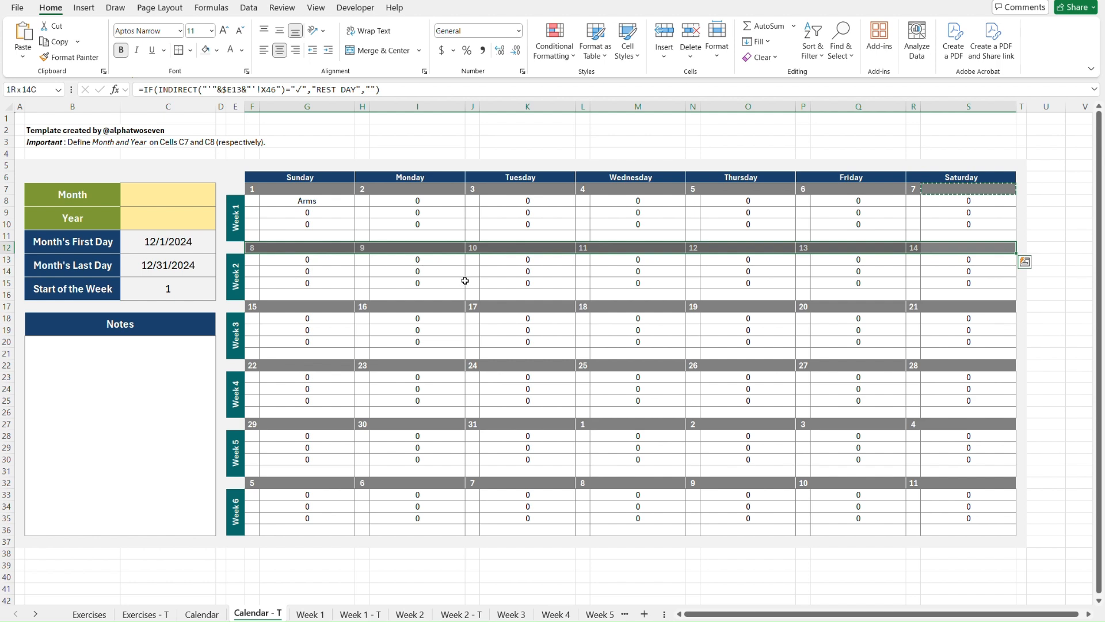
key("ctrl+c")
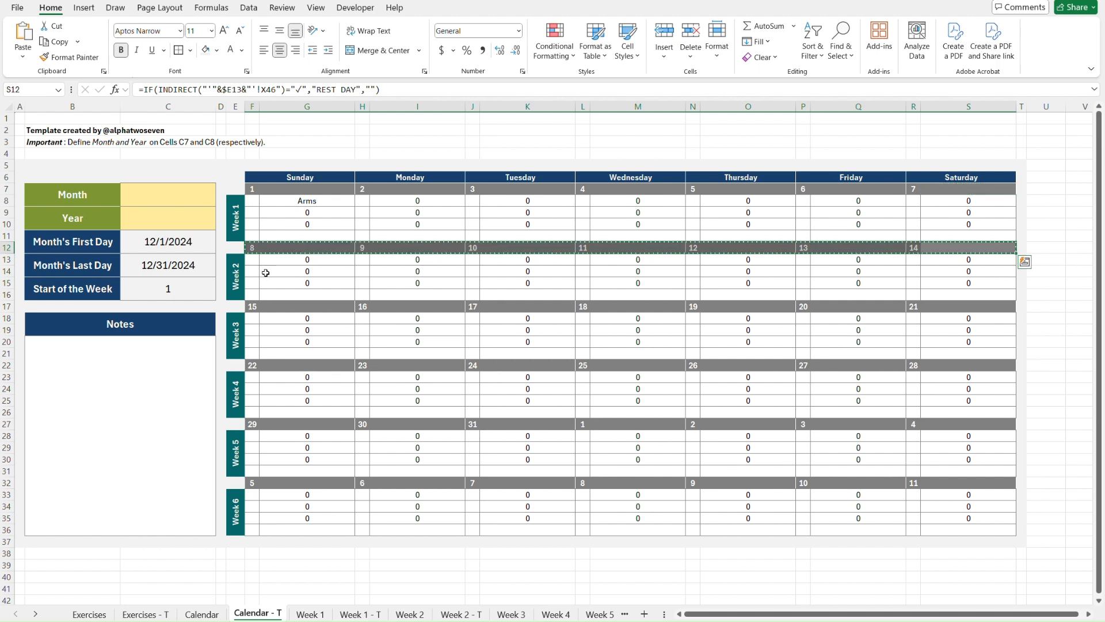
left_click(254, 307)
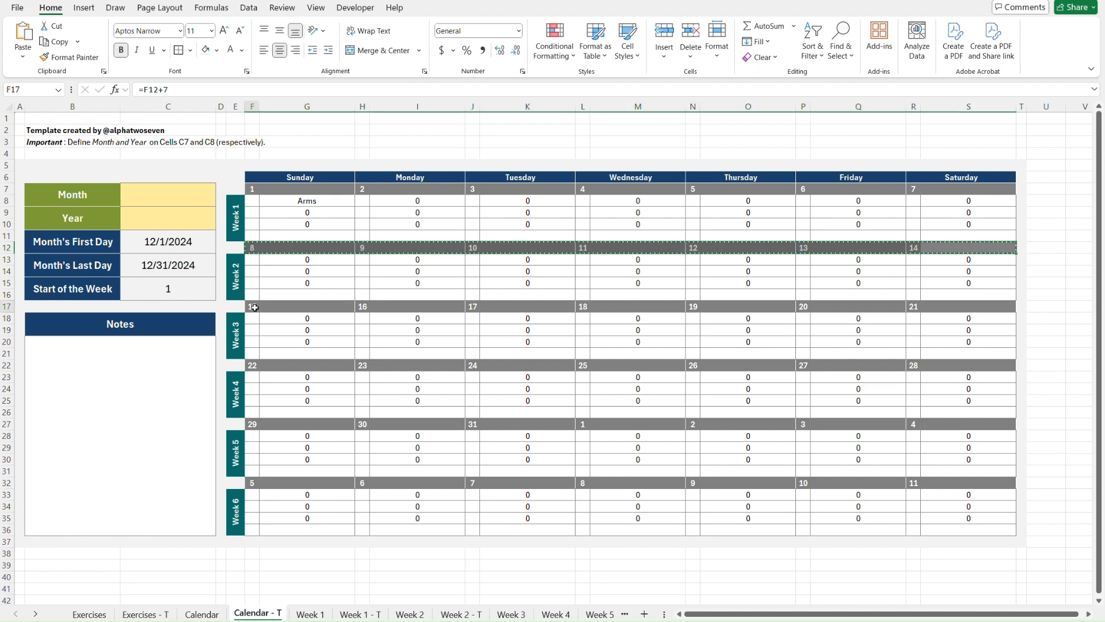
key("ctrl+v")
left_click(252, 365)
key("ctrl+v")
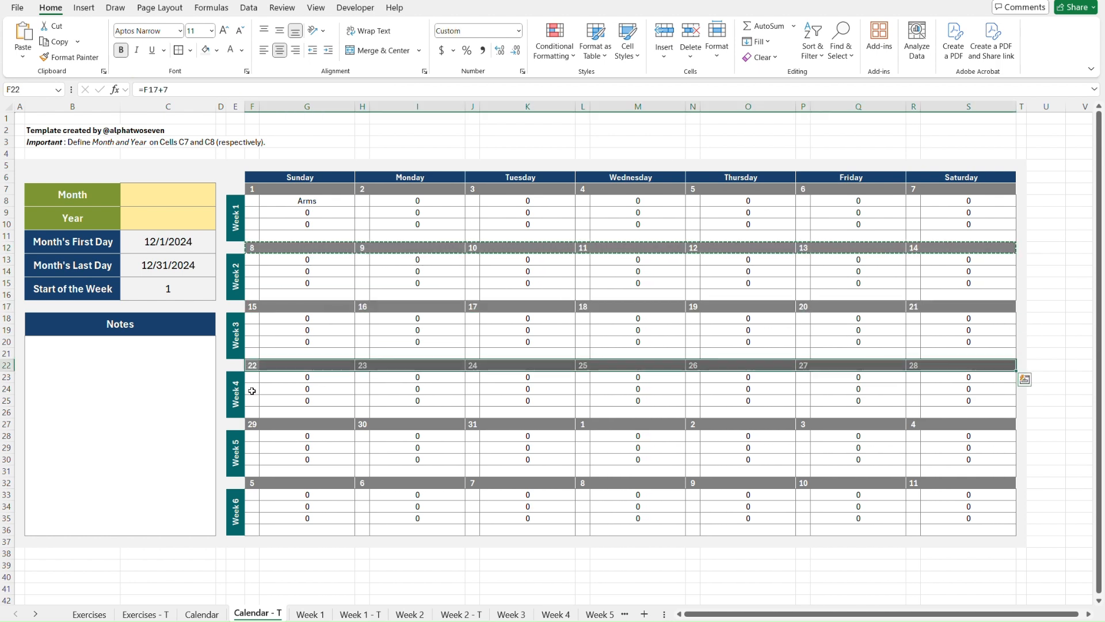
Step: Paste the copied date row with its REST DAY formulas into the Week 5 and Week 6 date rows starting at F27 and F32
left_click(252, 423)
key("ctrl+v")
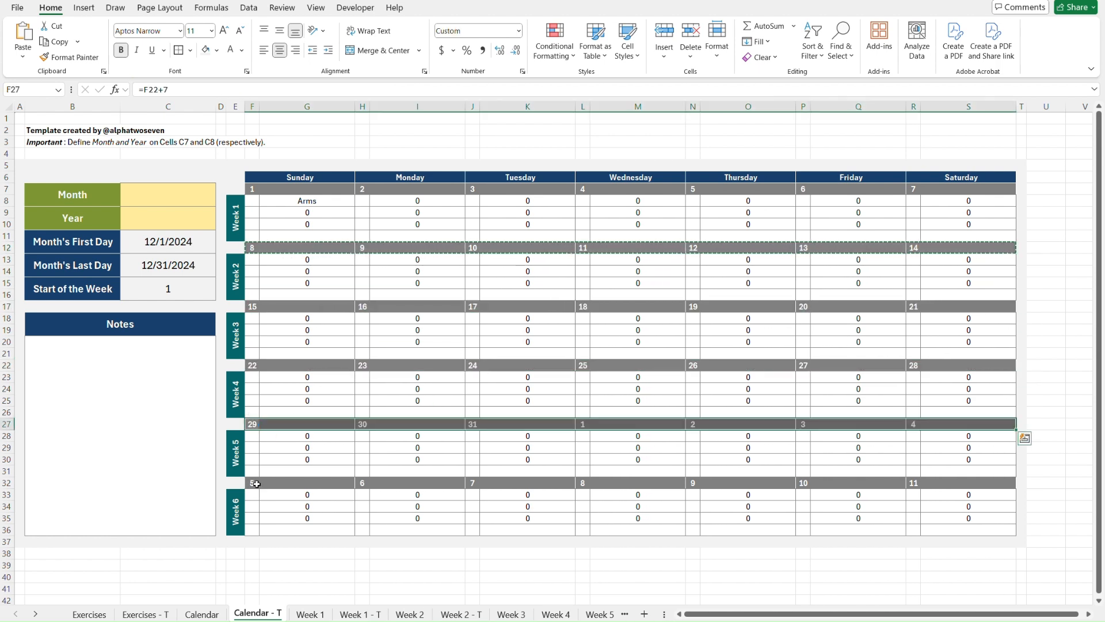
left_click(254, 484)
key("ctrl+v")
left_click(299, 141)
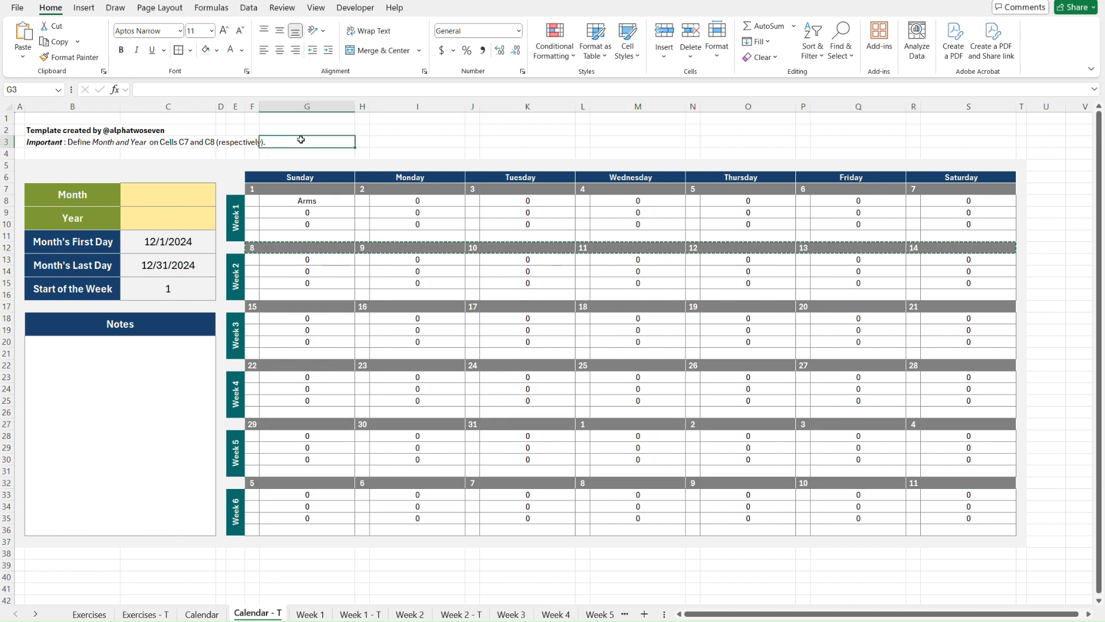
key("Up")
key("Up")
key("ctrl+Home")
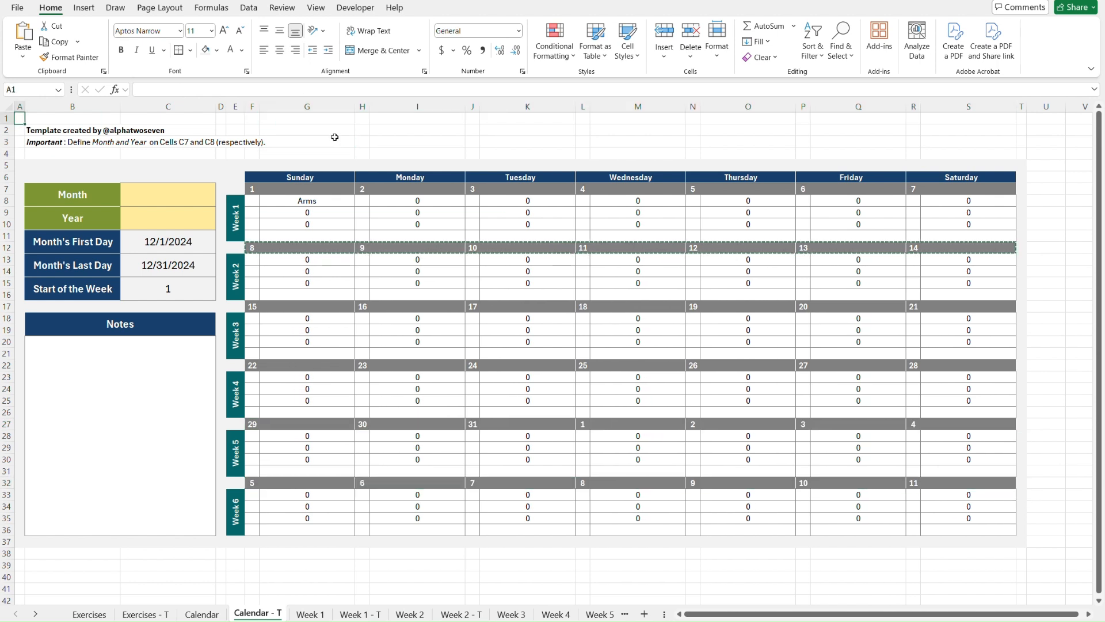
key("Escape")
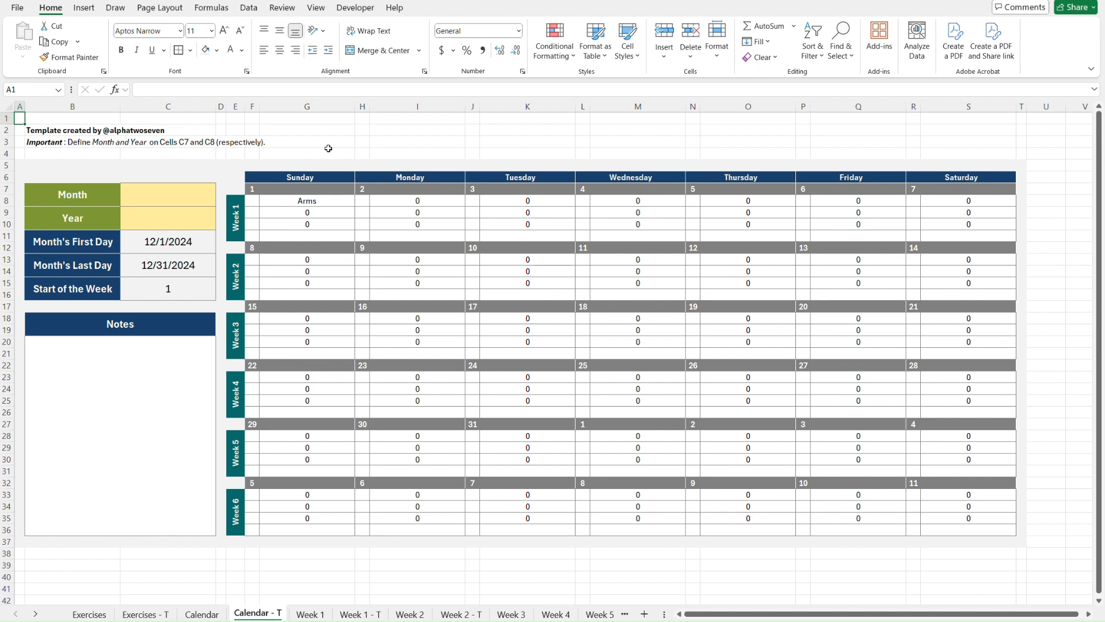
Step: Define a new conditional formatting rule on F7:S36 of Calendar - T for cells whose value is equal to 0
key("ctrl+Page_Up")
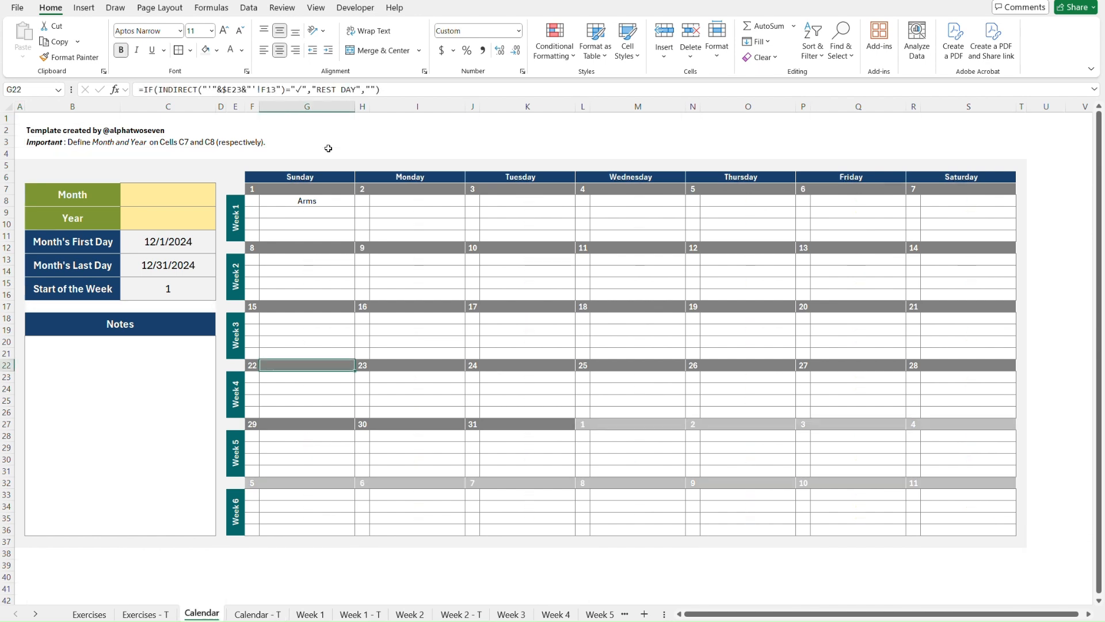
key("ctrl+Page_Down")
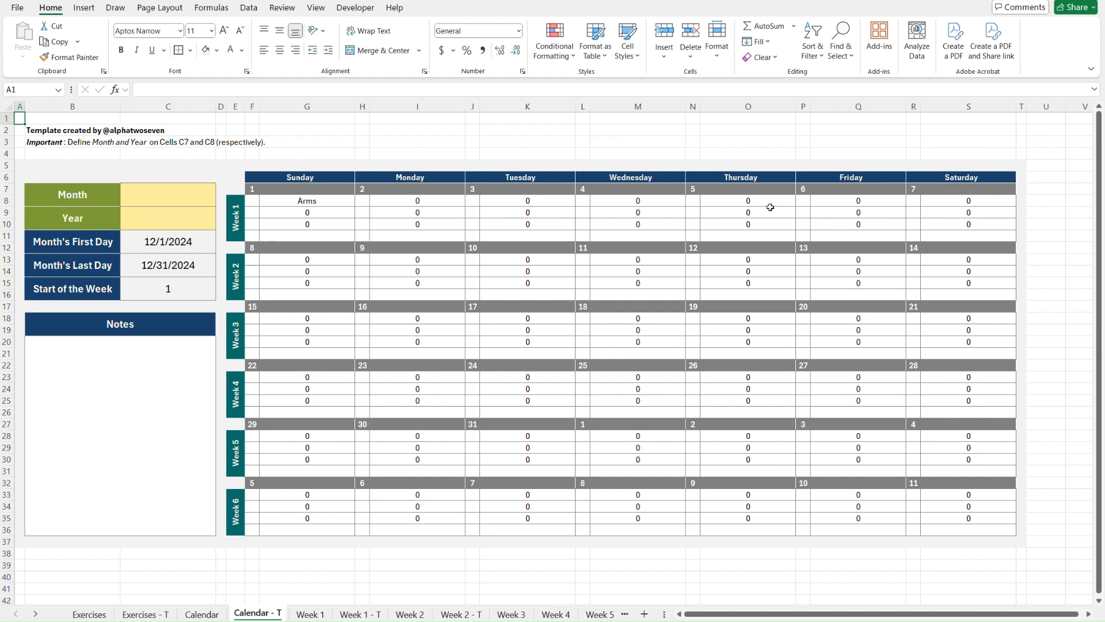
left_click(254, 189)
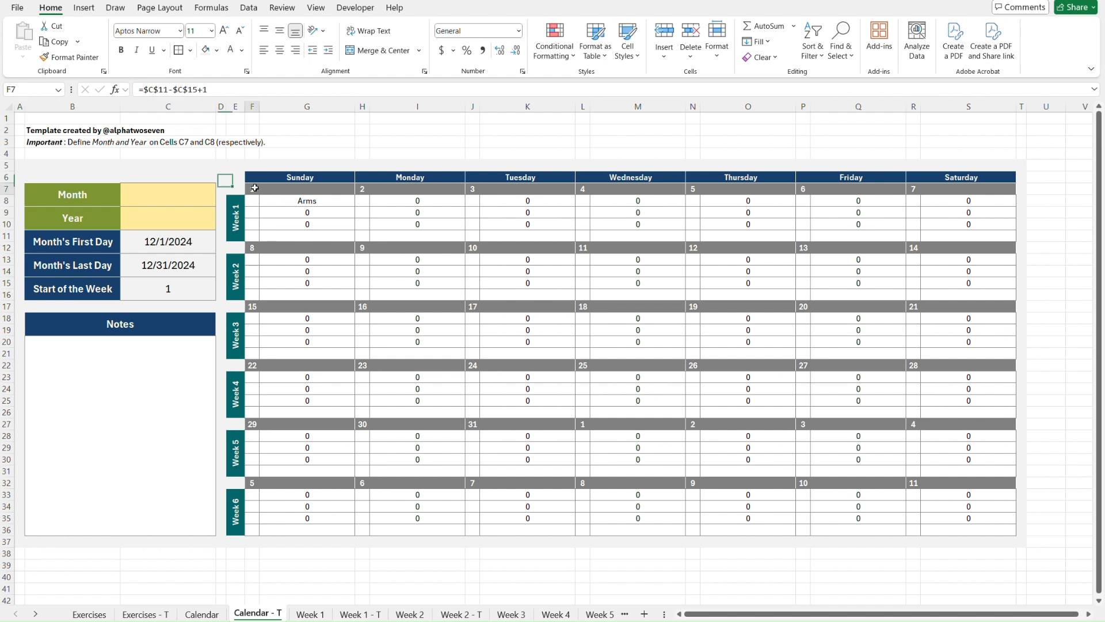
left_click(1000, 525, "shift")
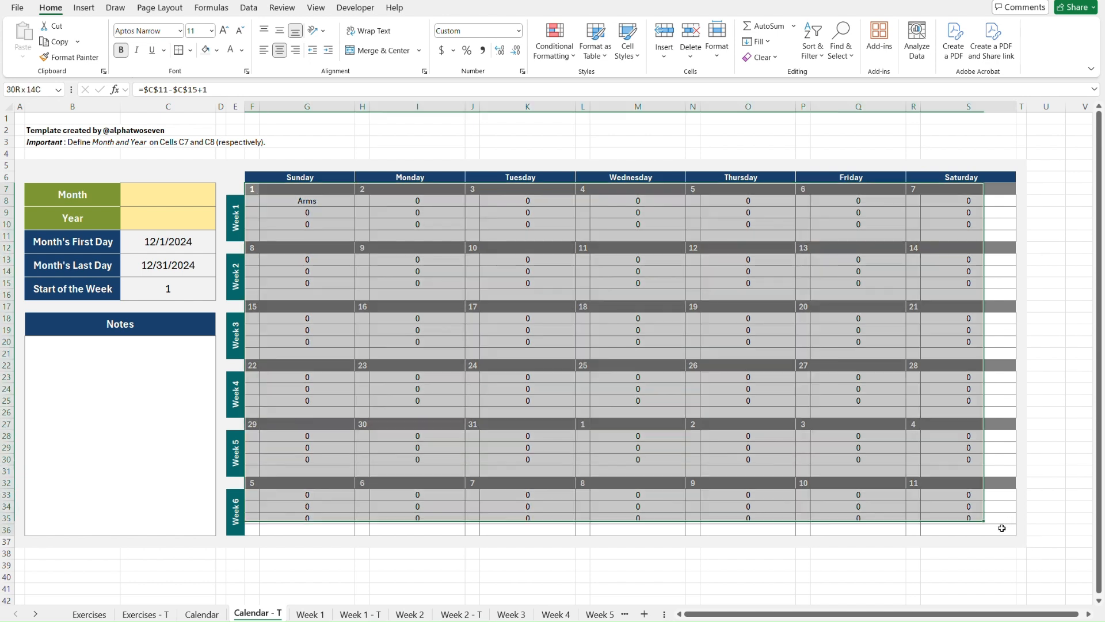
left_click(558, 50)
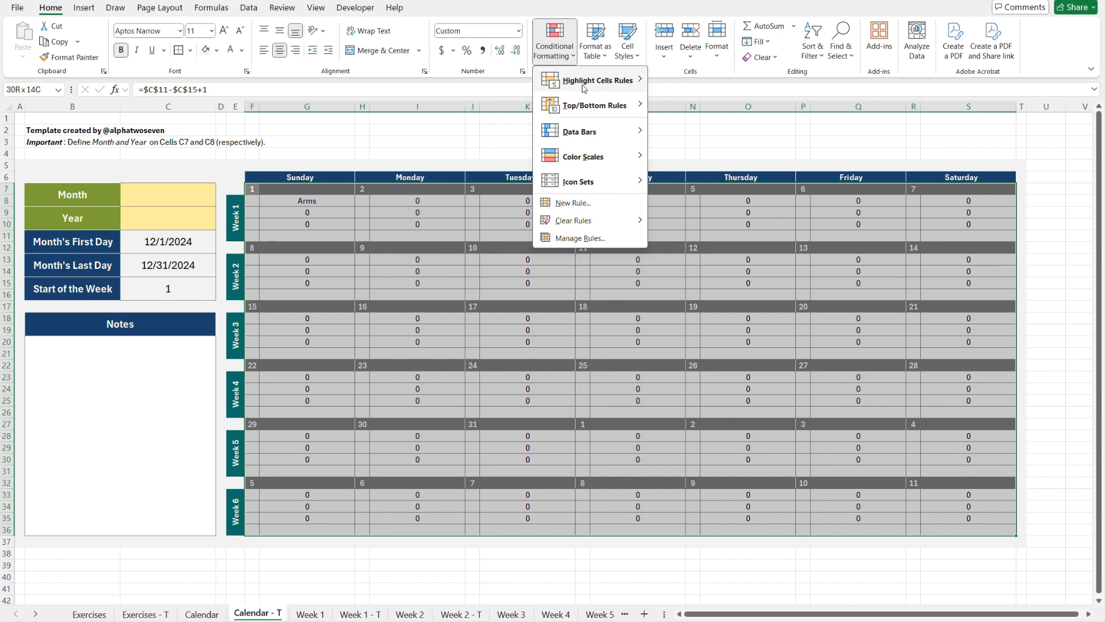
mouse_move(583, 88)
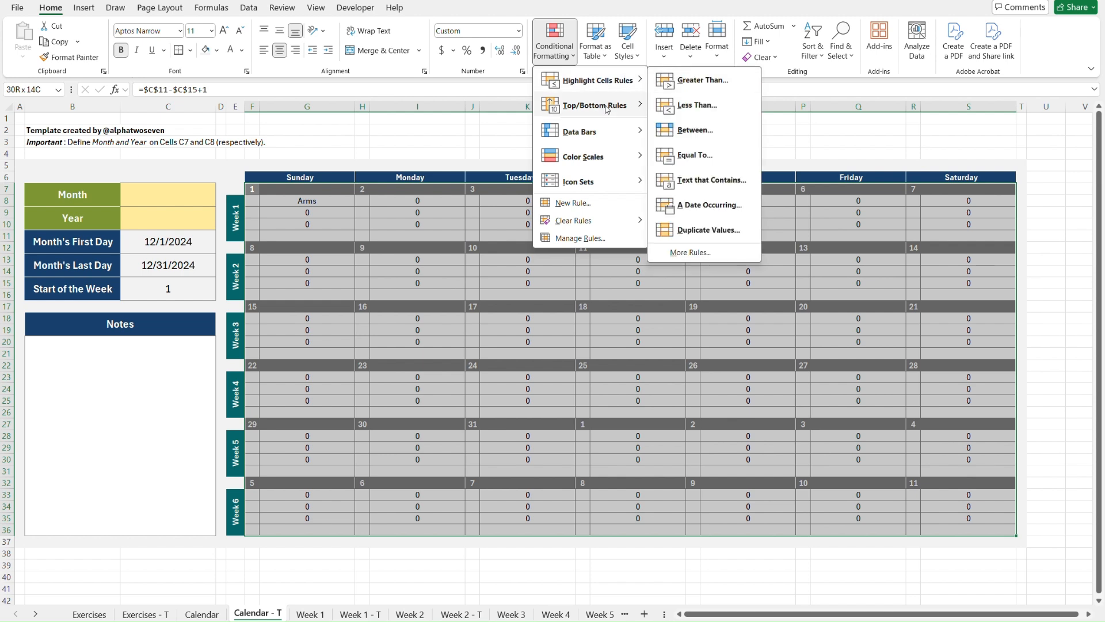
left_click(599, 205)
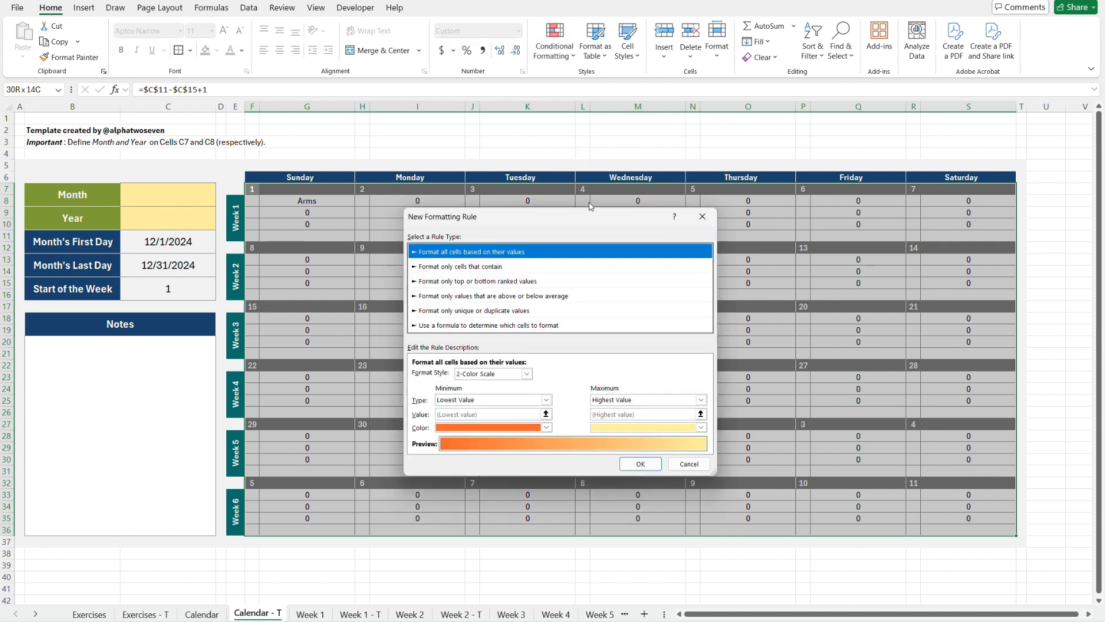
left_click(470, 268)
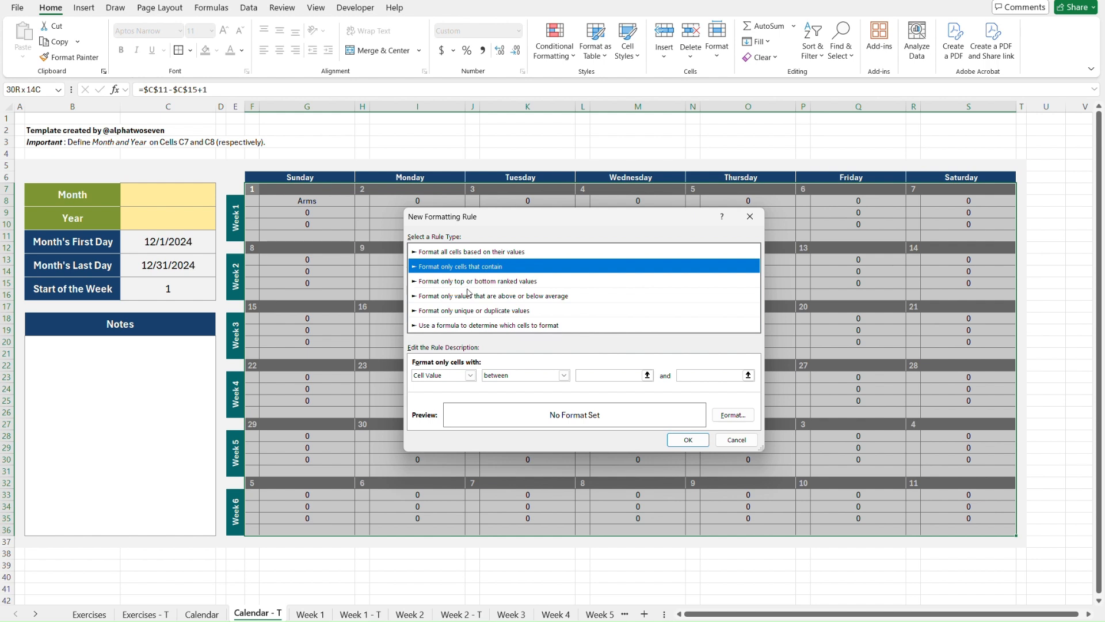
left_click(491, 376)
left_click(514, 405)
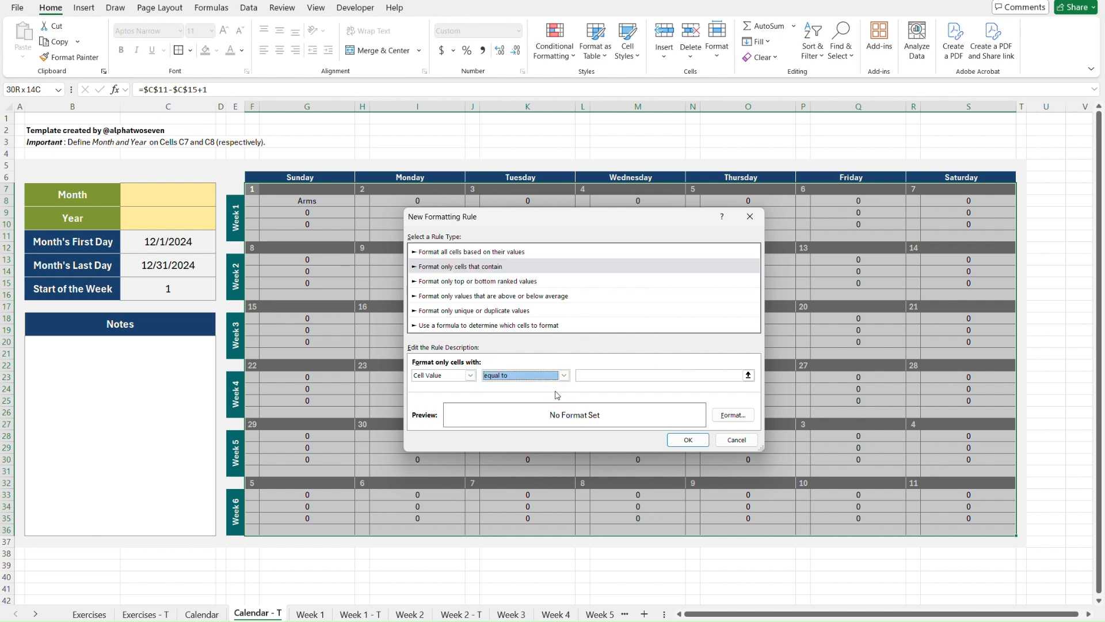
left_click(597, 376)
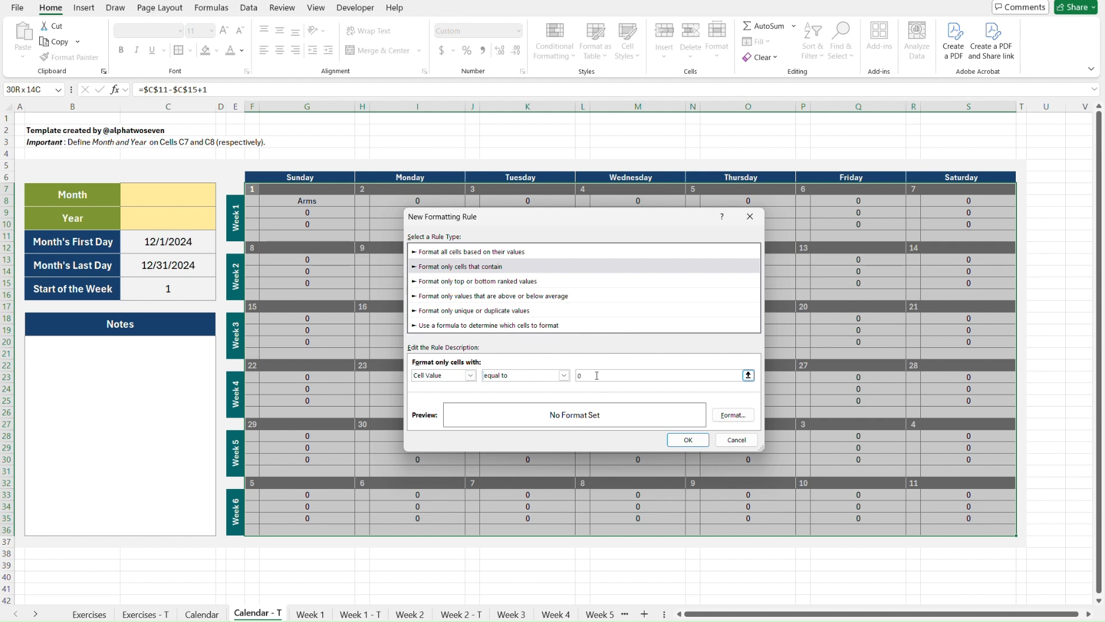
Step: Give the equal-to-0 rule a white font color and apply it to the calendar grid
left_click(723, 415)
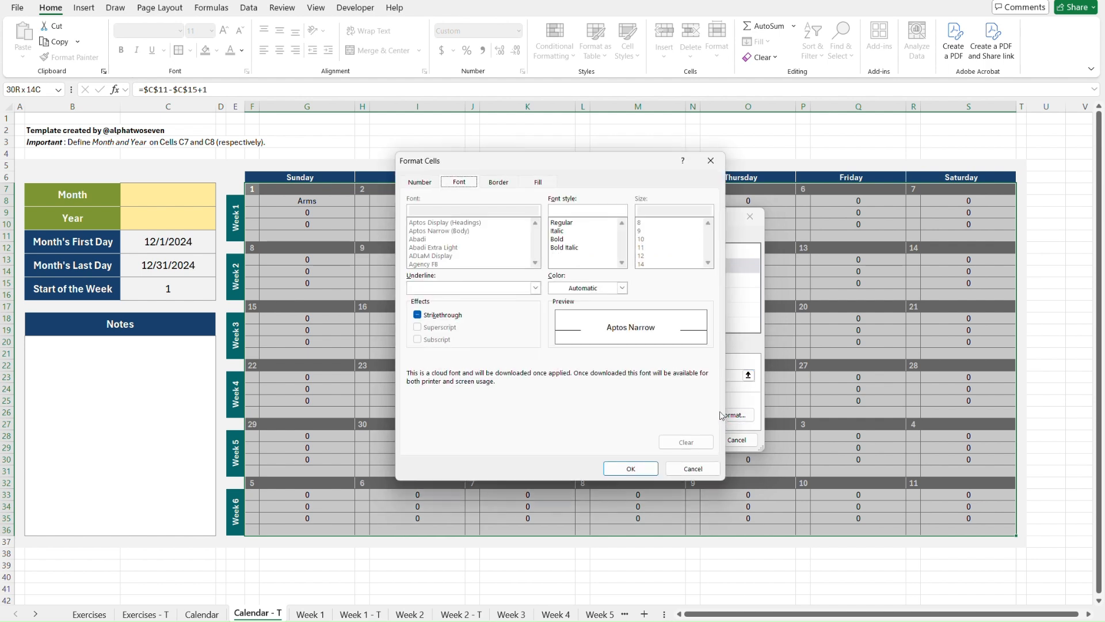
left_click(595, 288)
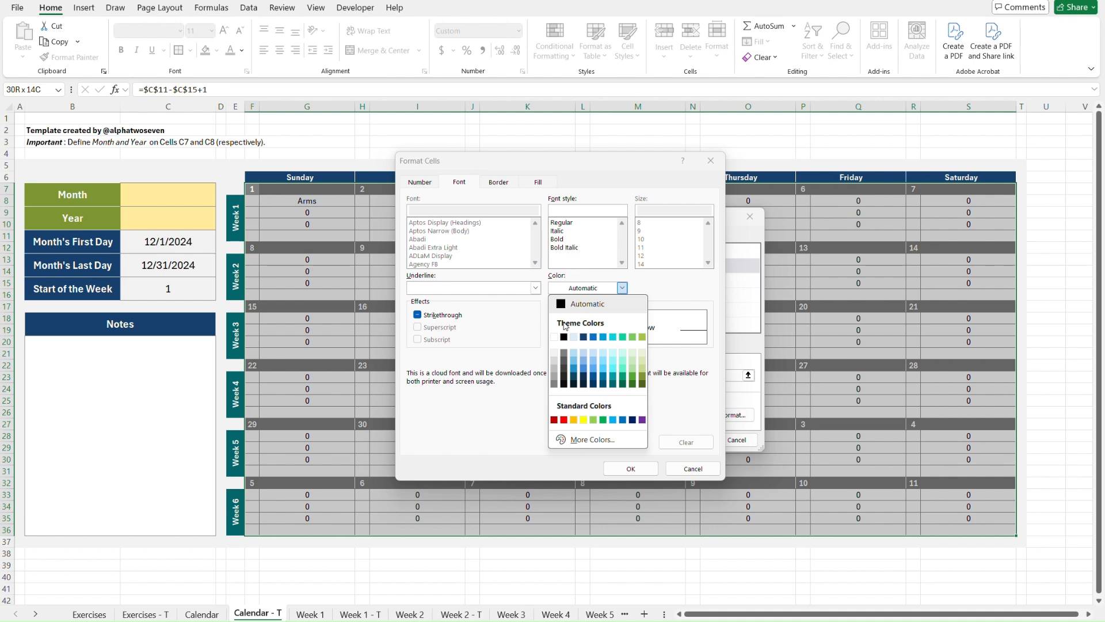
left_click(555, 337)
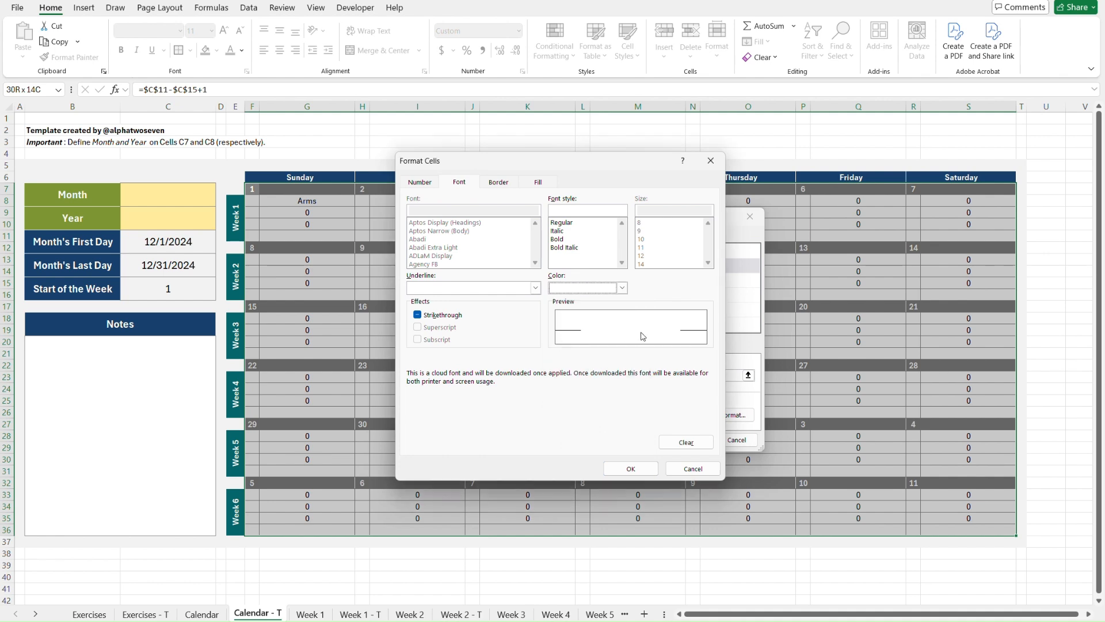
left_click(631, 468)
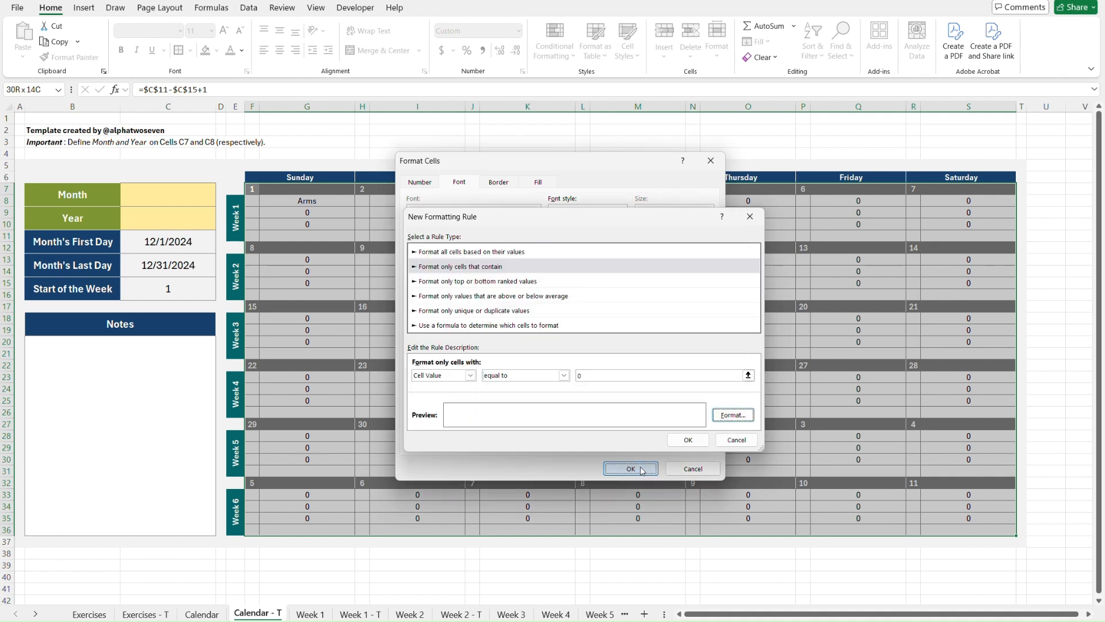
left_click(693, 438)
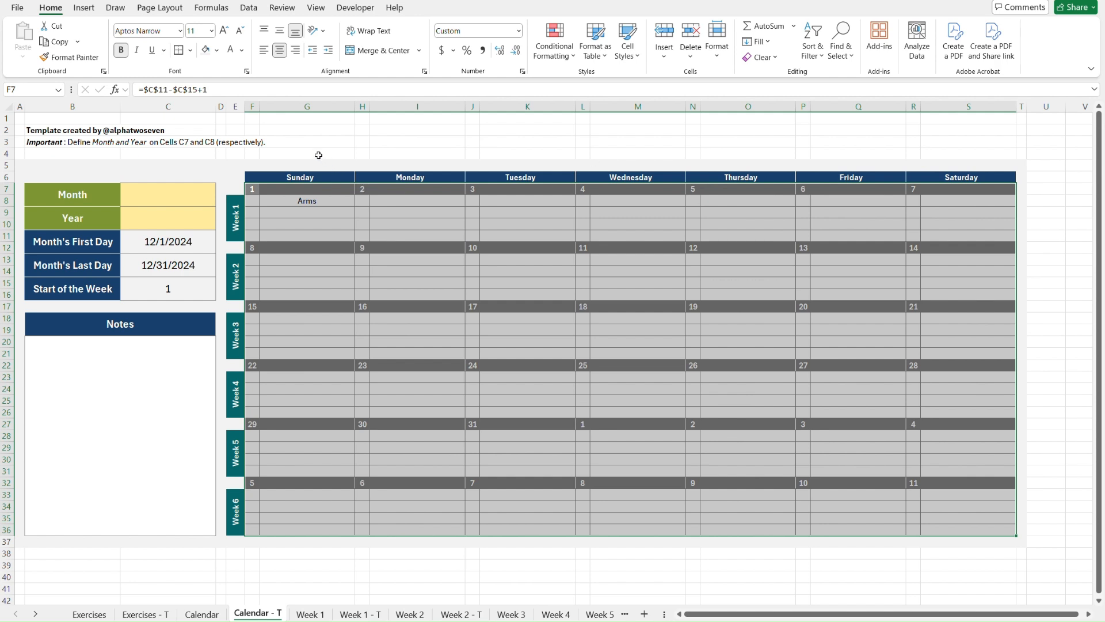
Step: Compare the date row shading in Calendar - T with the finished Calendar sheet
left_click(318, 155)
key("Down")
key("Down")
key("Left")
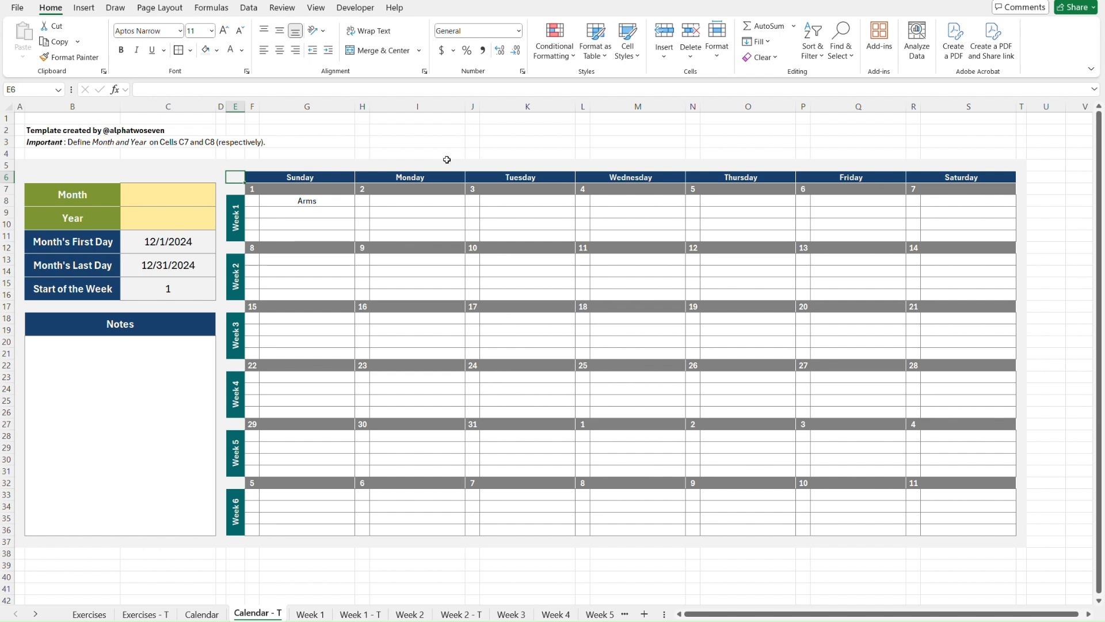
key("ctrl+Page_Up")
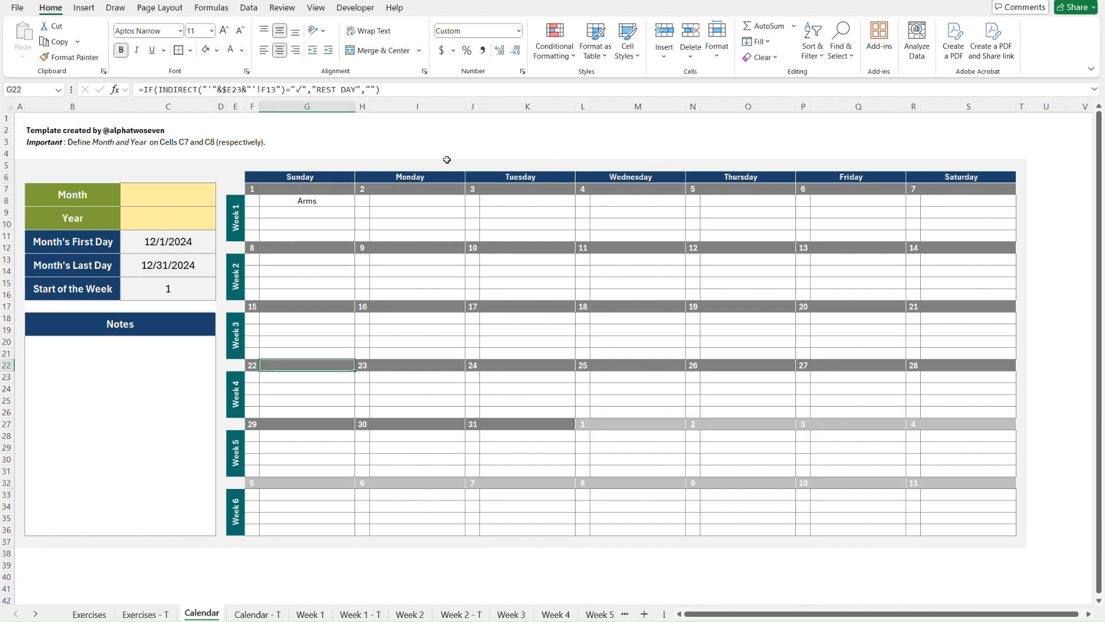
key("ctrl+Page_Down")
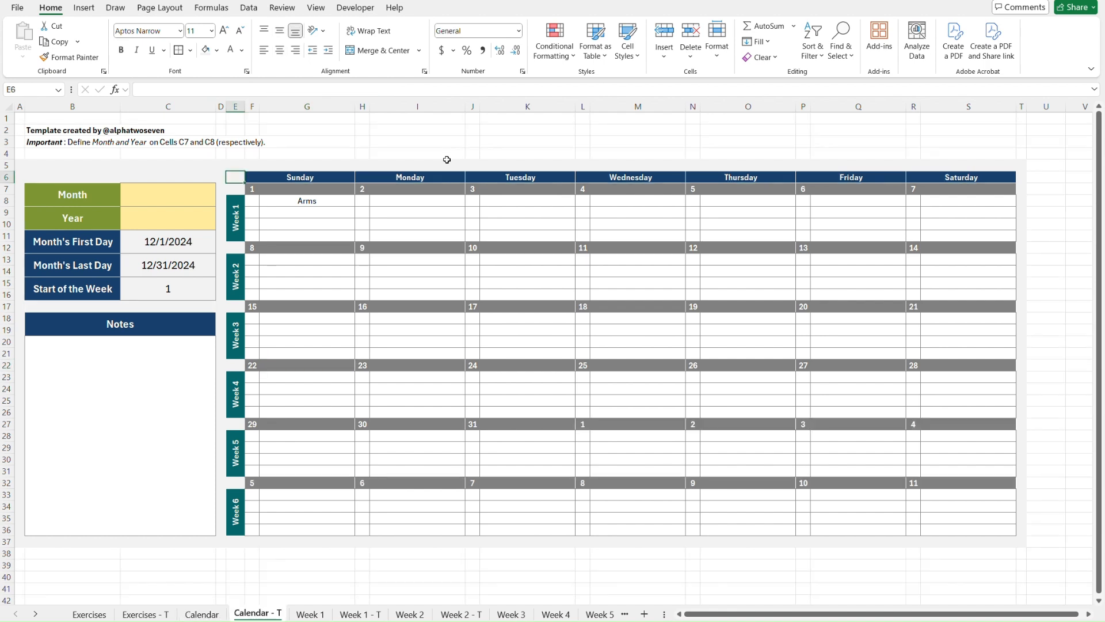
left_click(254, 189)
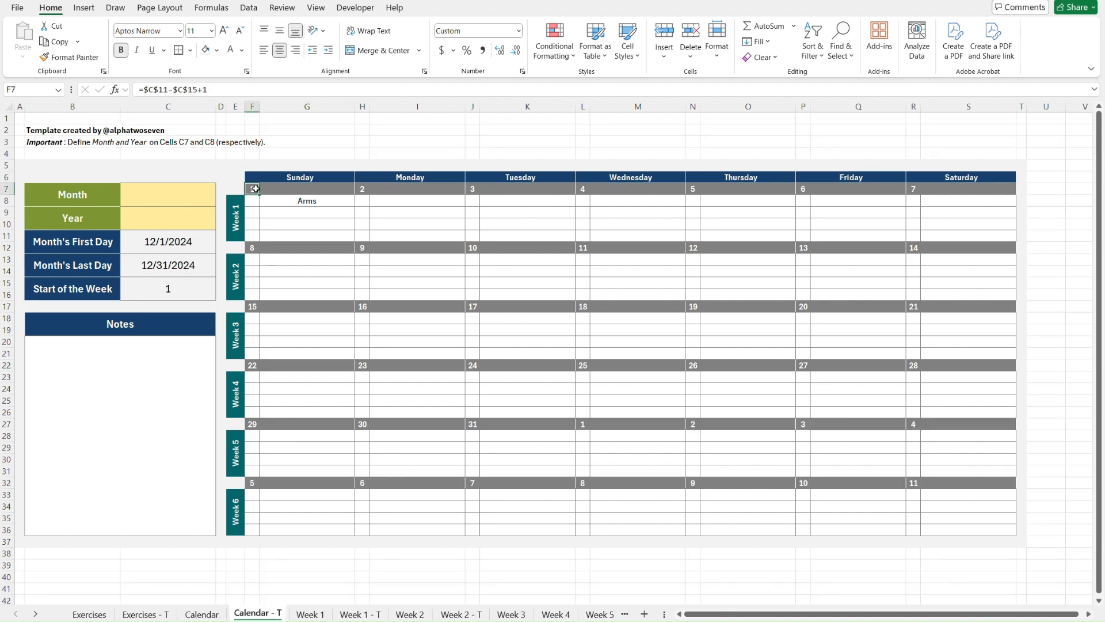
left_click(999, 189, "shift")
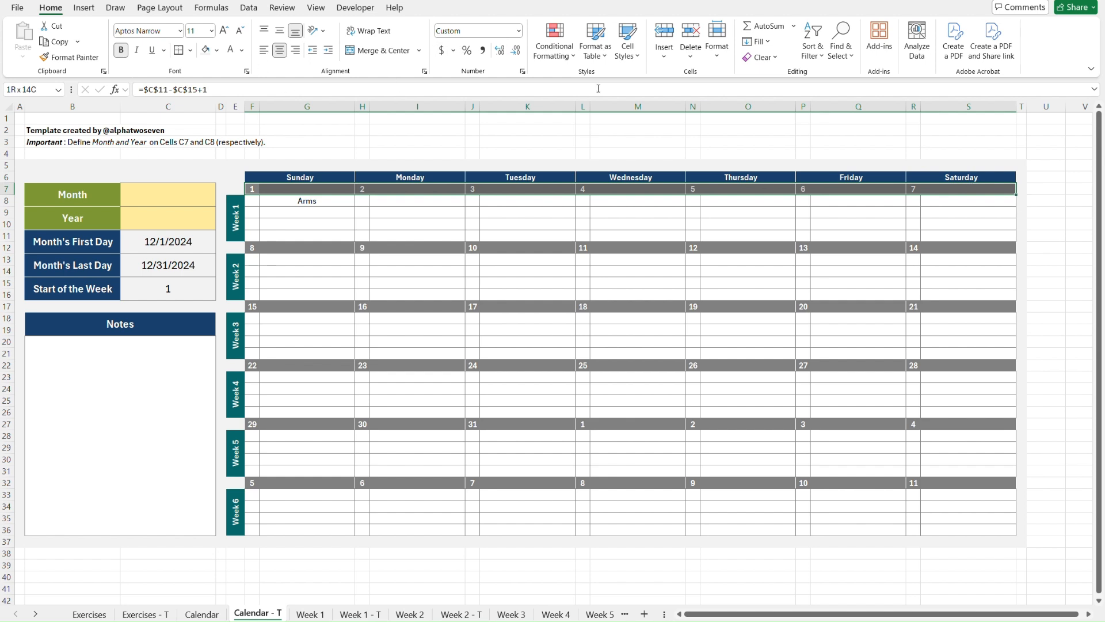
left_click(562, 46)
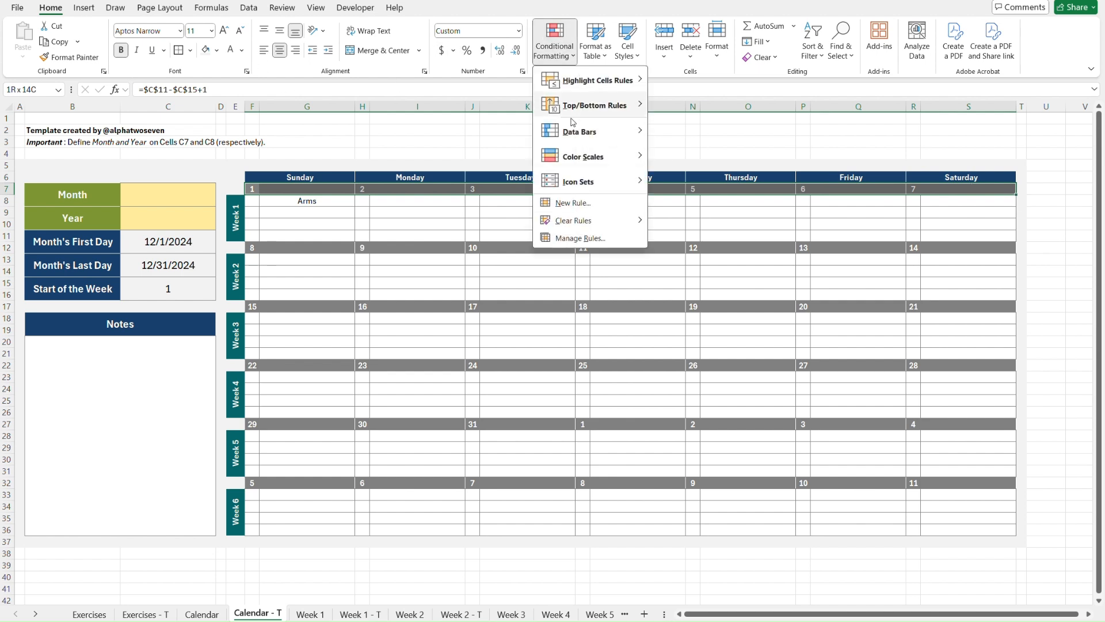
left_click(586, 206)
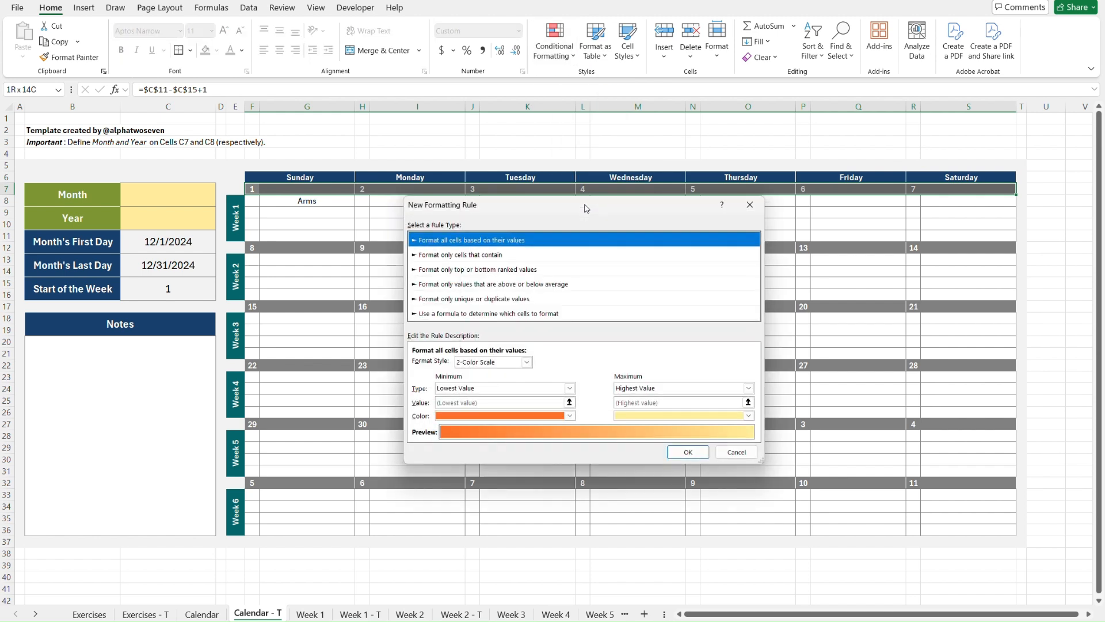
left_click(477, 314)
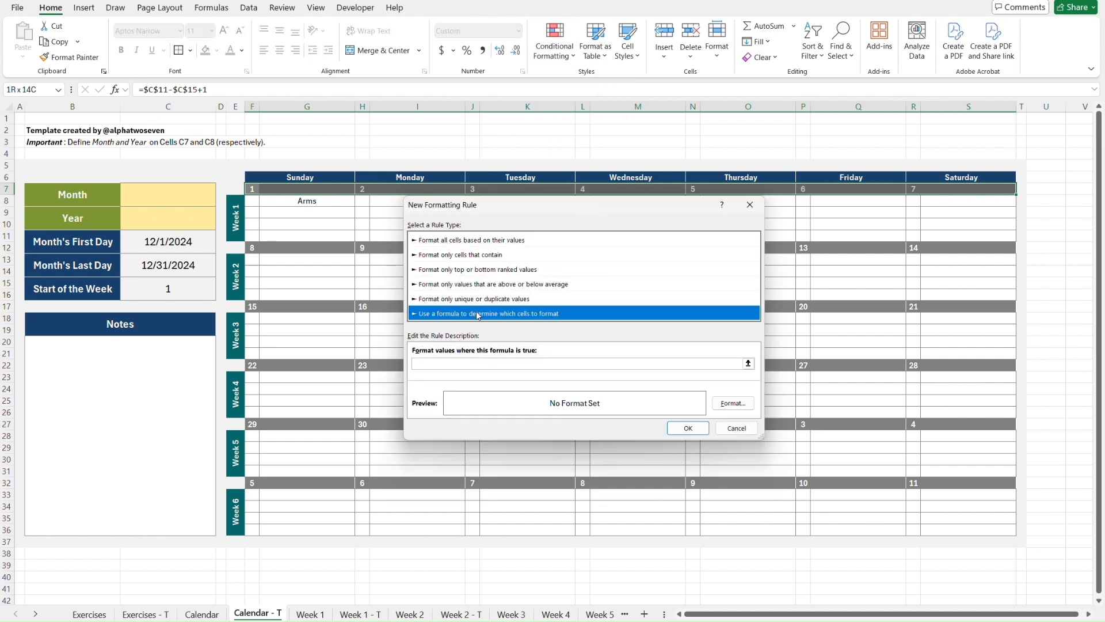
left_click(752, 205)
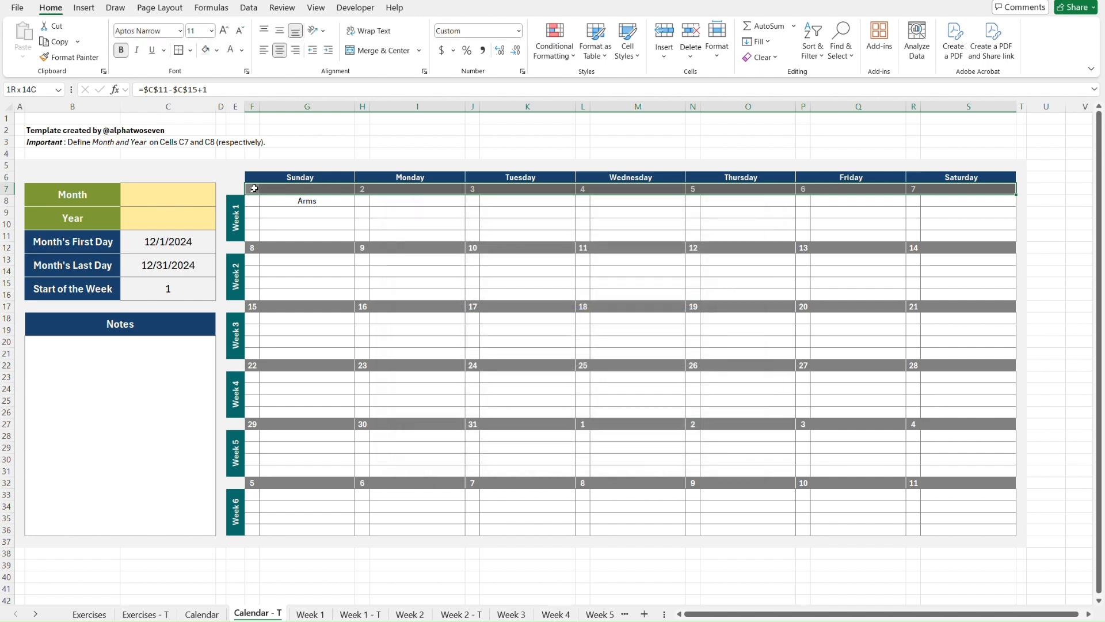
left_click_drag(253, 189, 344, 189)
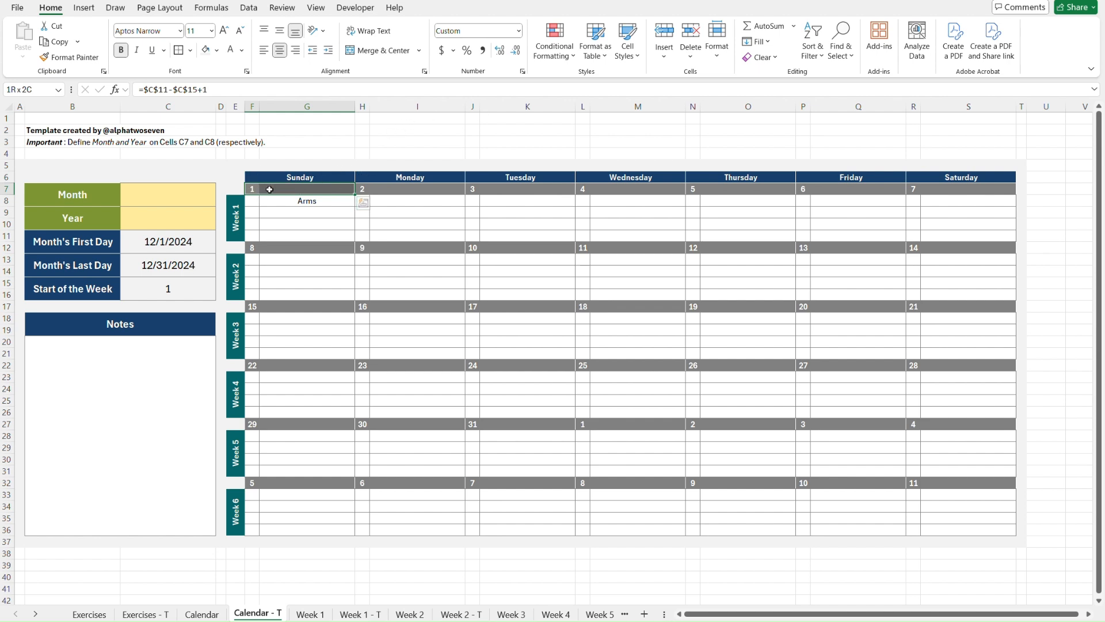
left_click_drag(269, 189, 264, 186)
left_click(566, 55)
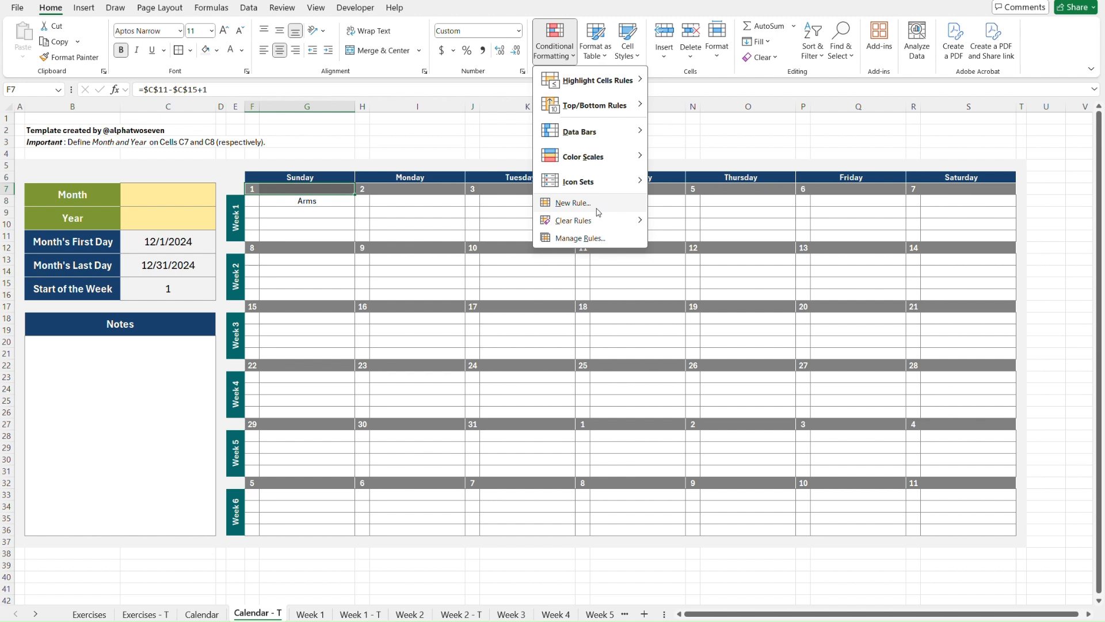
left_click(281, 189)
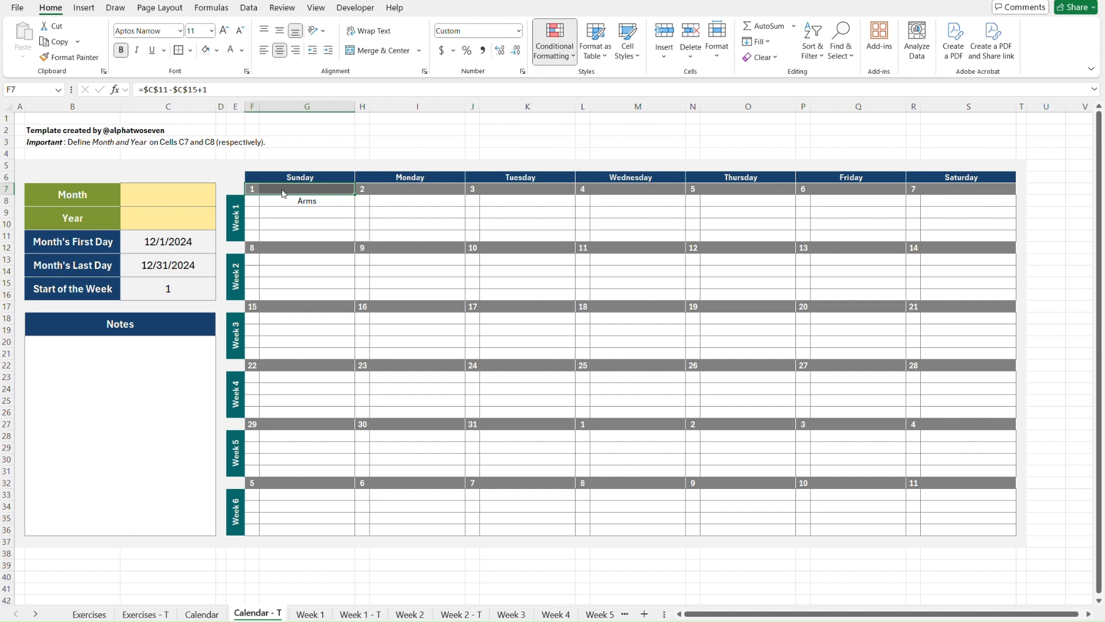
left_click(281, 189)
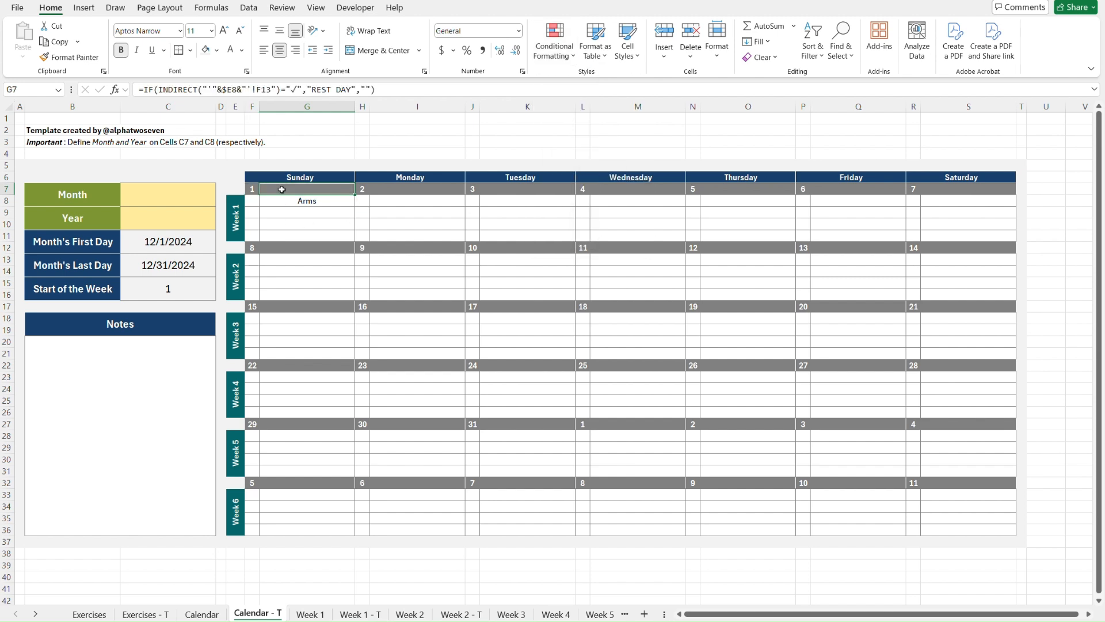
Step: Review the conditional formatting rules for cell F7 and for the whole Calendar - T worksheet
key("Left")
left_click(563, 55)
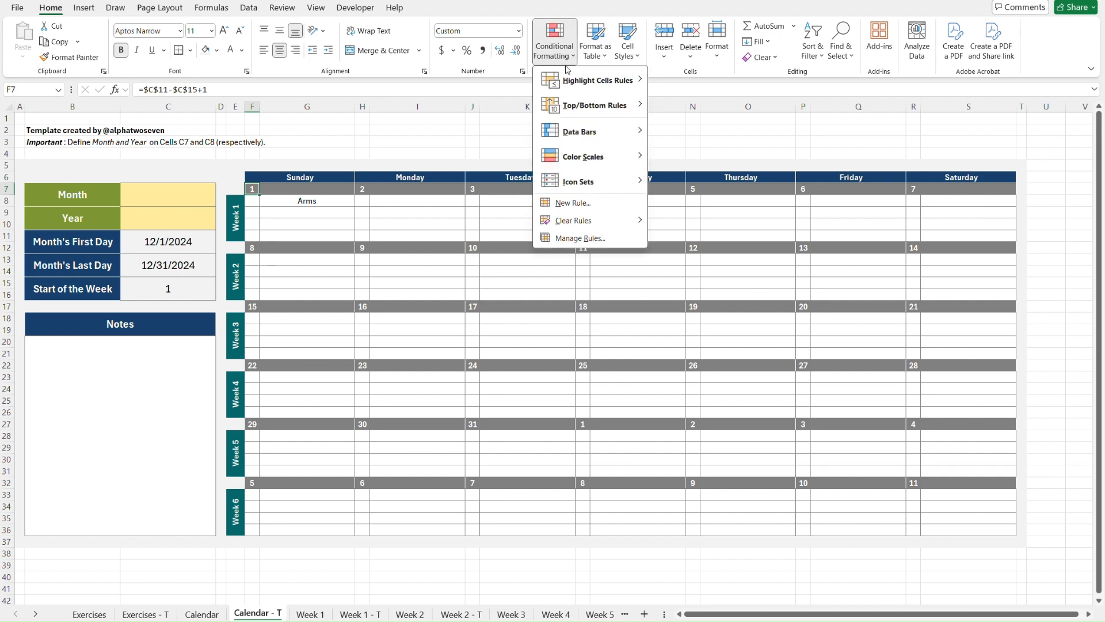
left_click(590, 239)
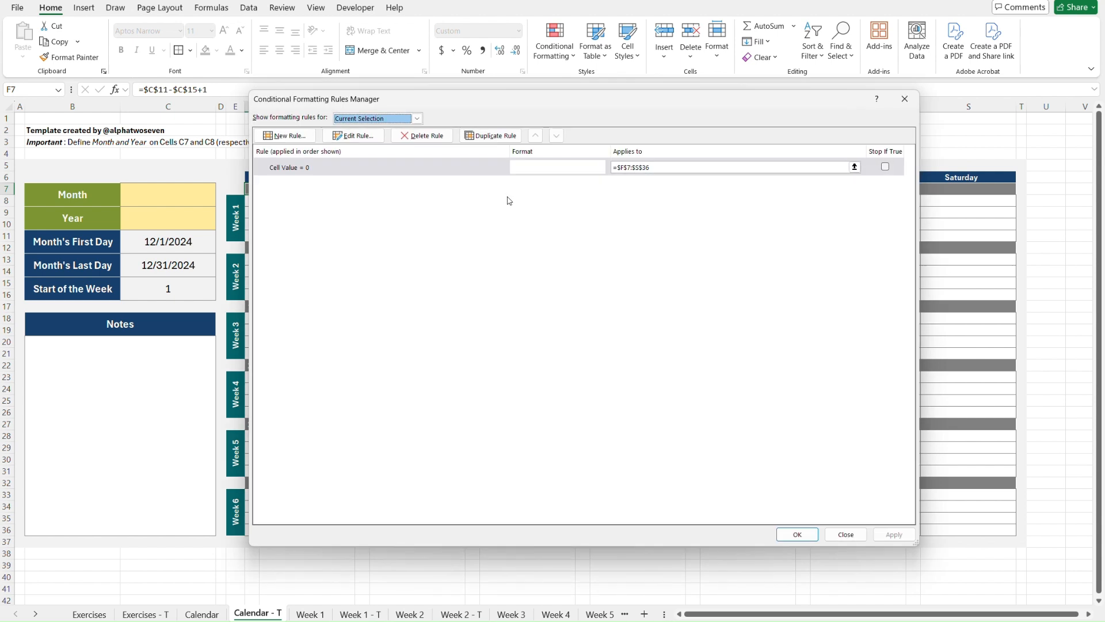
left_click(396, 118)
left_click(356, 138)
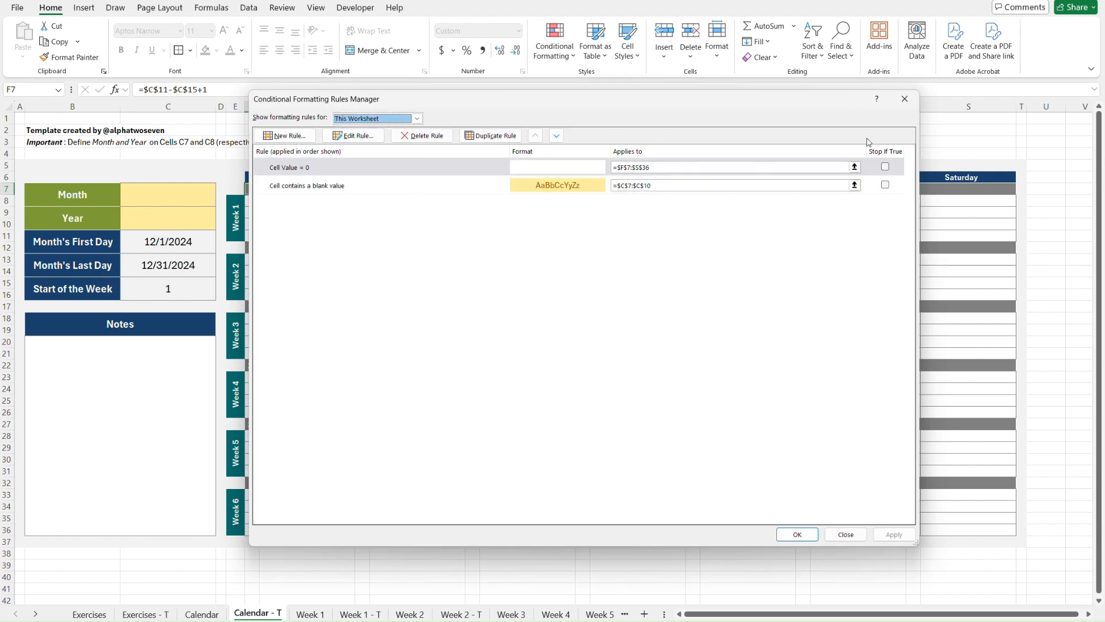
left_click(905, 99)
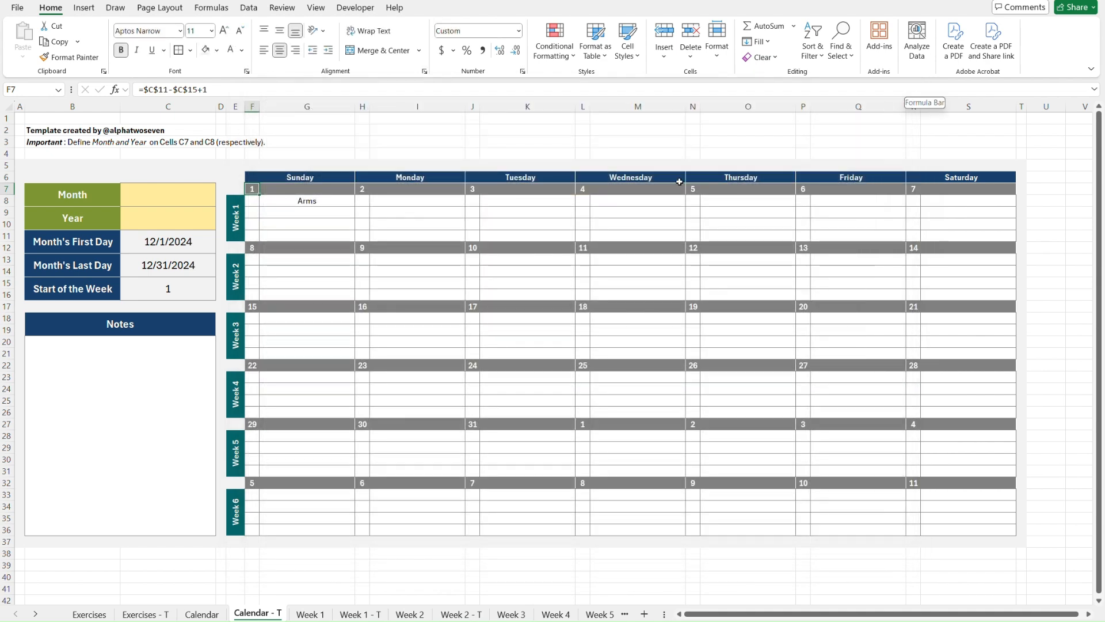
left_click(252, 245)
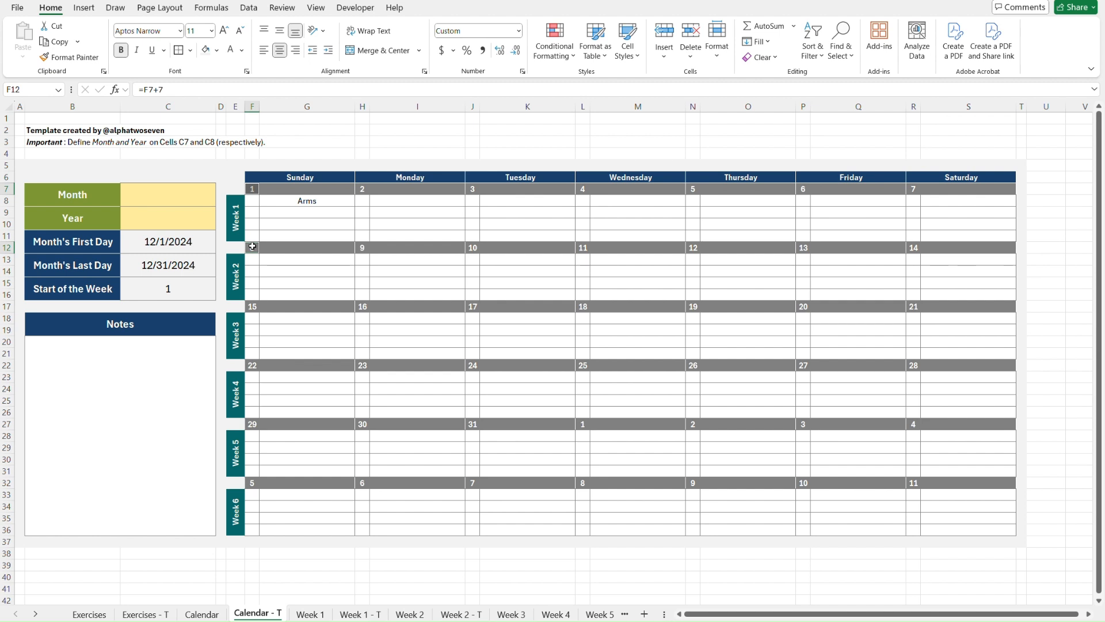
left_click(254, 308)
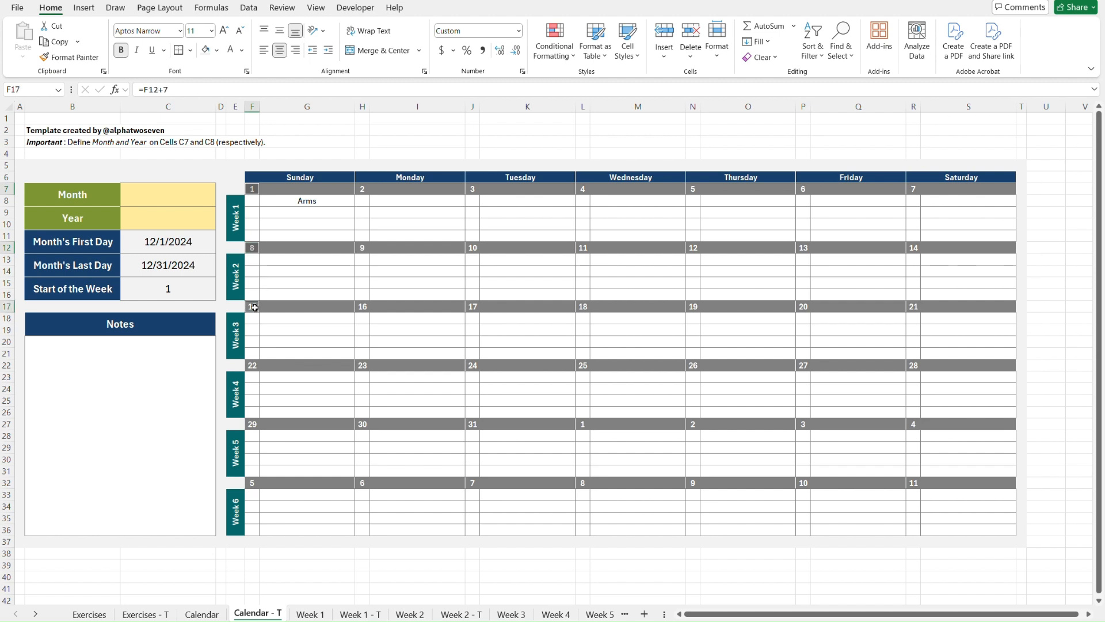
left_click(254, 362)
left_click(253, 424)
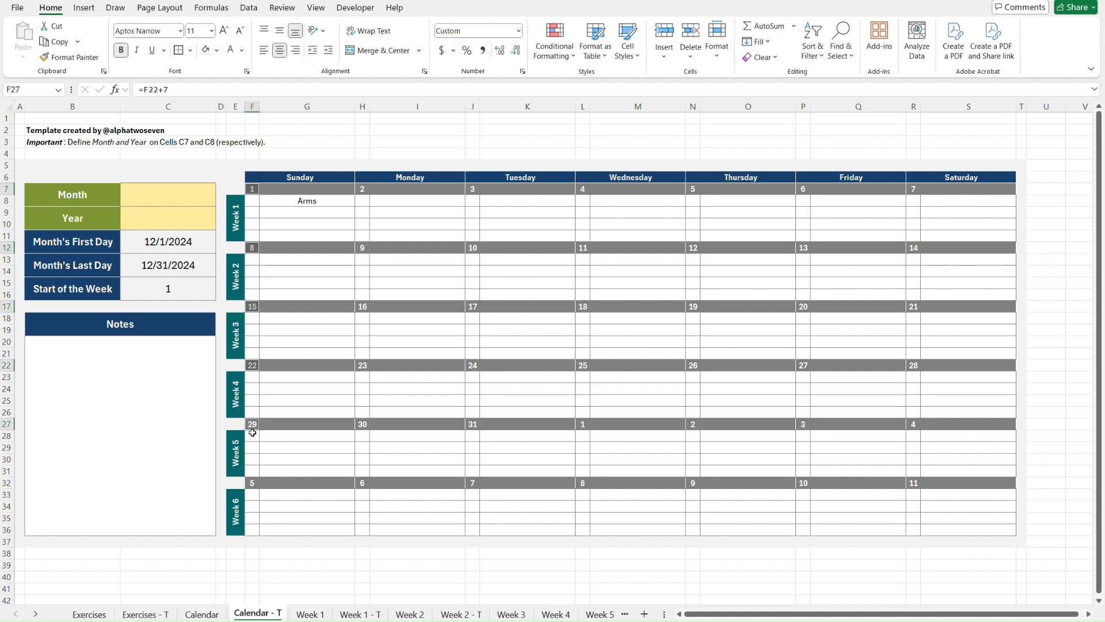
left_click(252, 483)
left_click(365, 190)
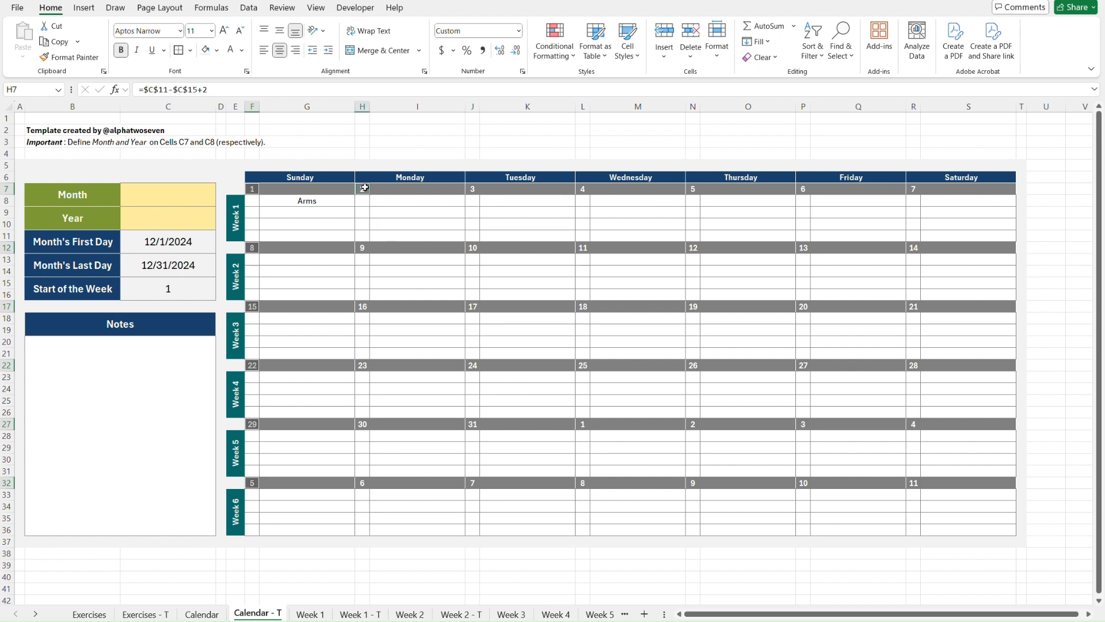
left_click(363, 247)
left_click(363, 307)
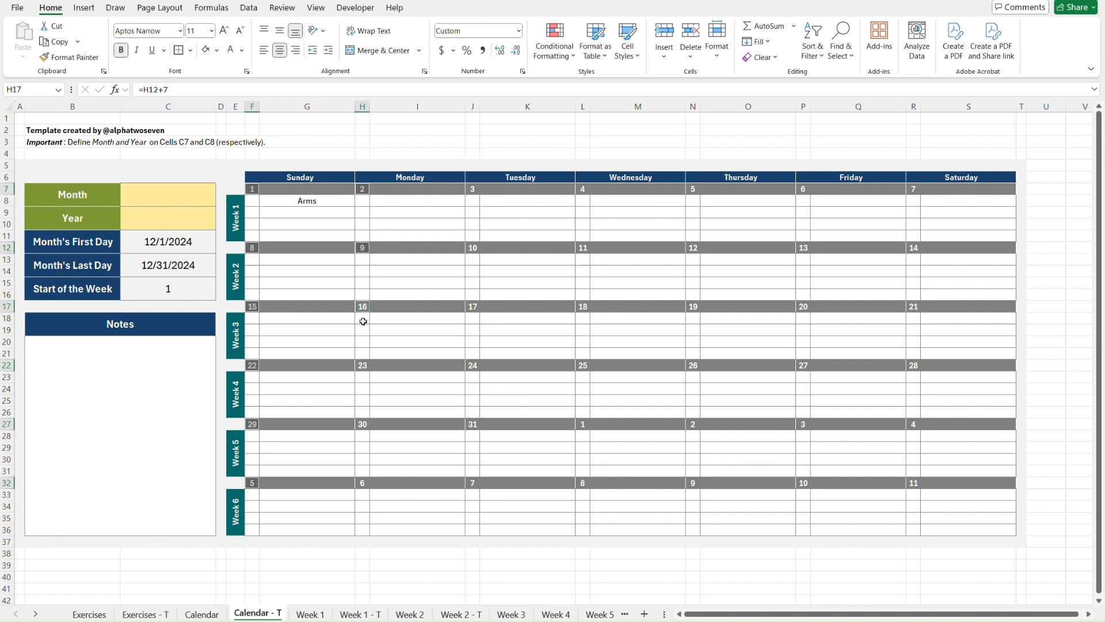
left_click(364, 365)
left_click(364, 425)
left_click(364, 481)
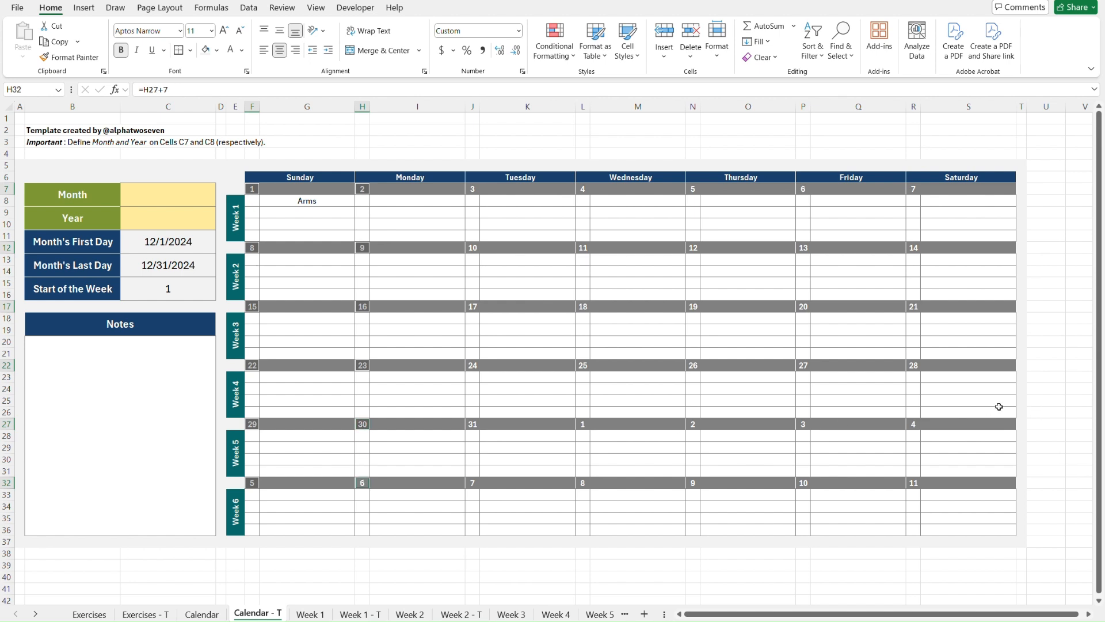
Step: Define a formula-based conditional formatting rule on F7 that uses =F7<$C$11
left_click(261, 177)
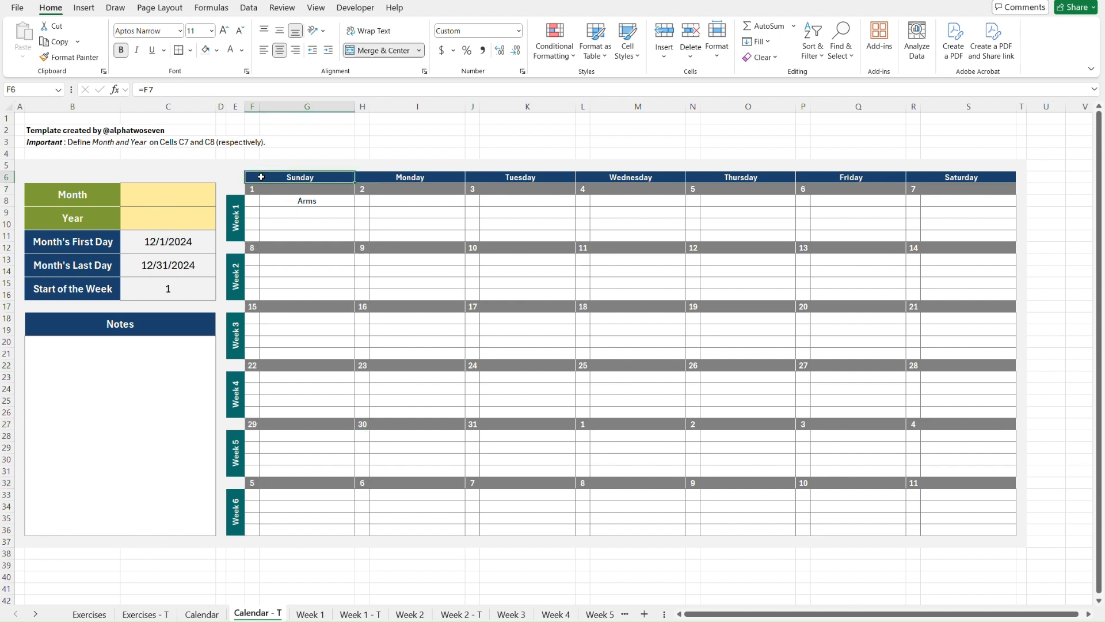
key("Down")
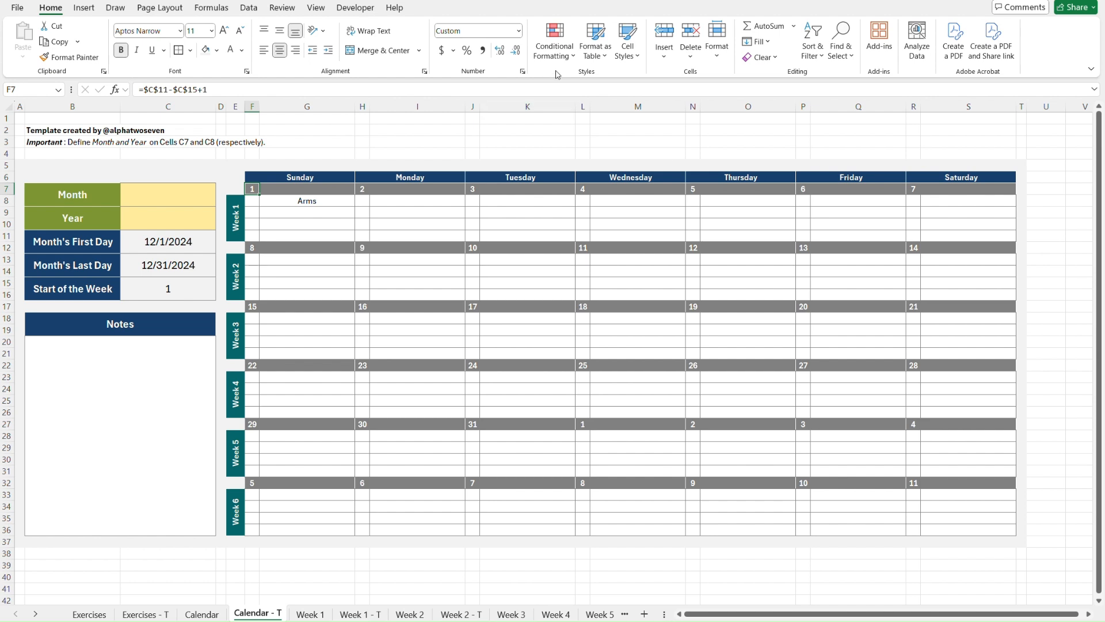
left_click(567, 55)
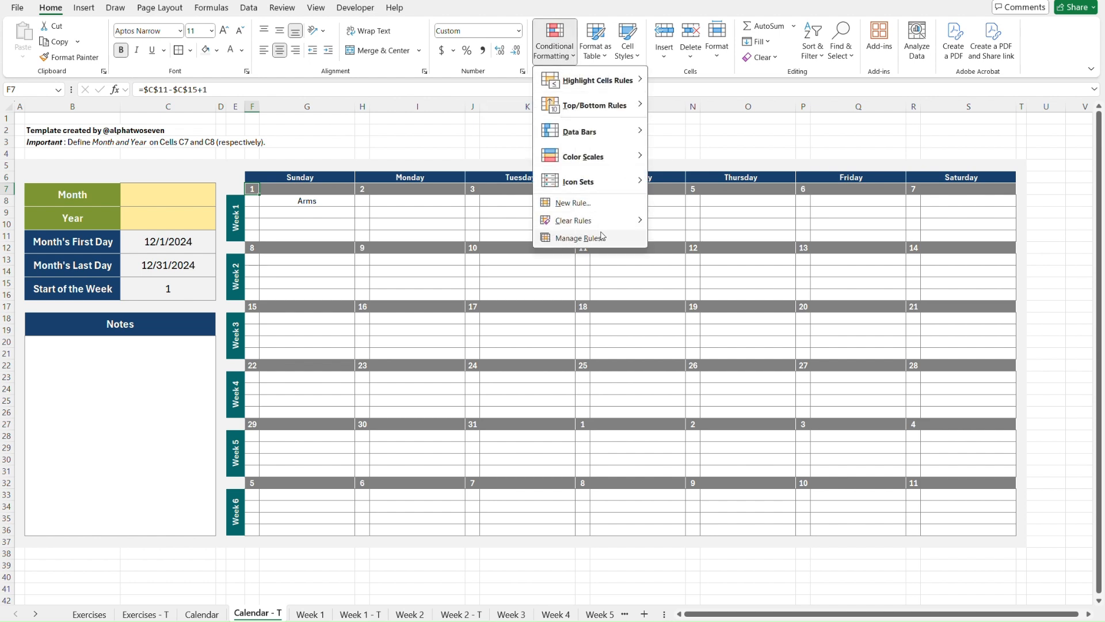
left_click(600, 205)
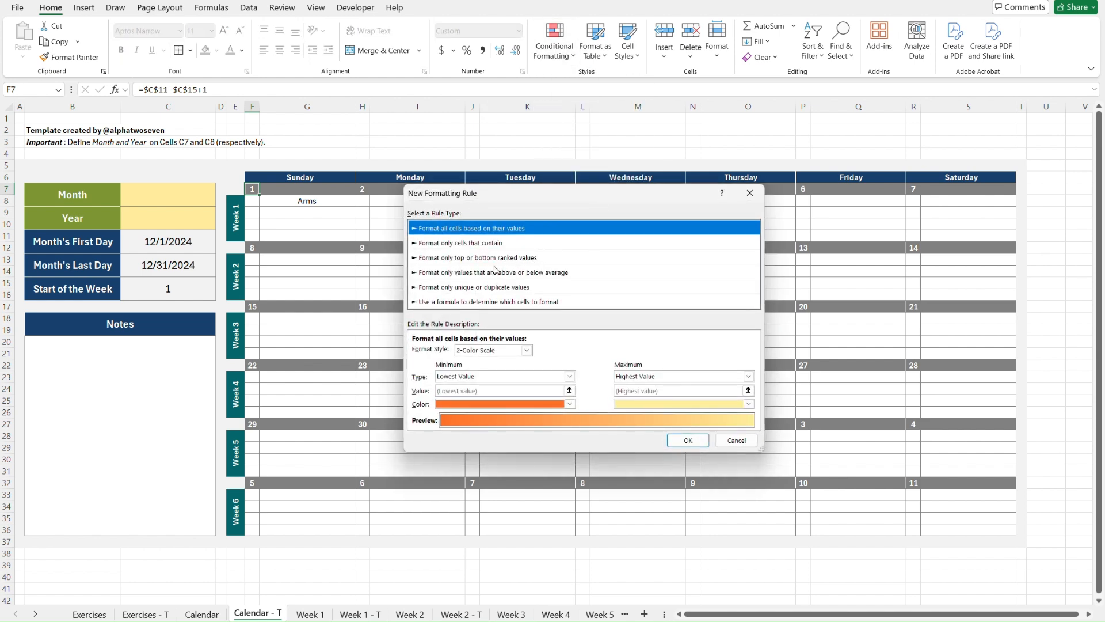
left_click(467, 302)
left_click(455, 352)
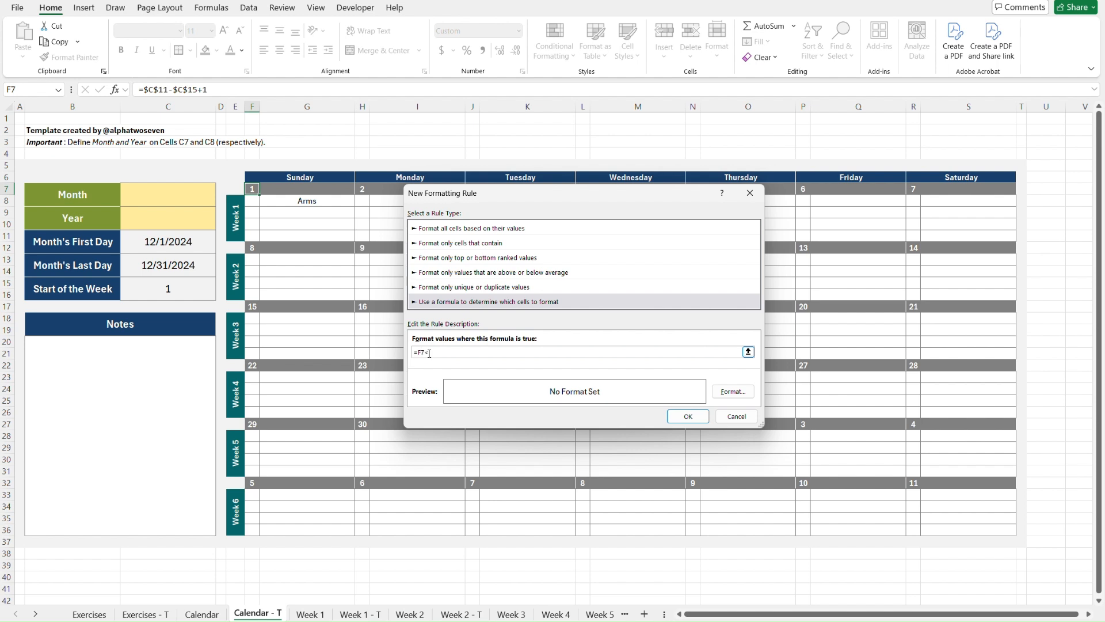
left_click(152, 241)
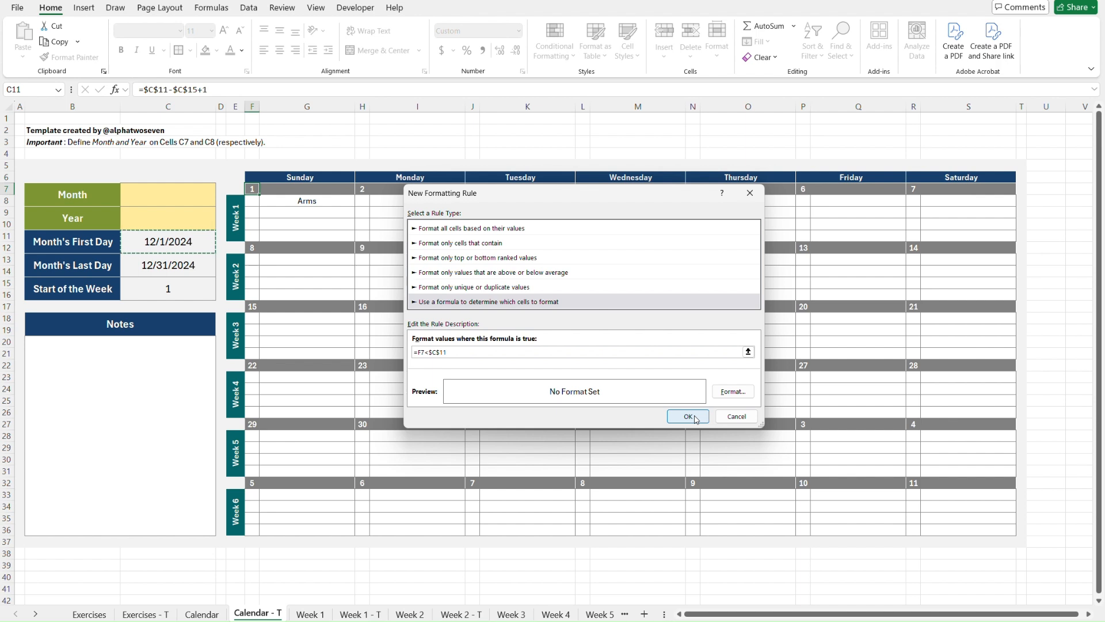
Step: Give the =F7<$C$11 rule a light gray background fill and save the rule
left_click(733, 392)
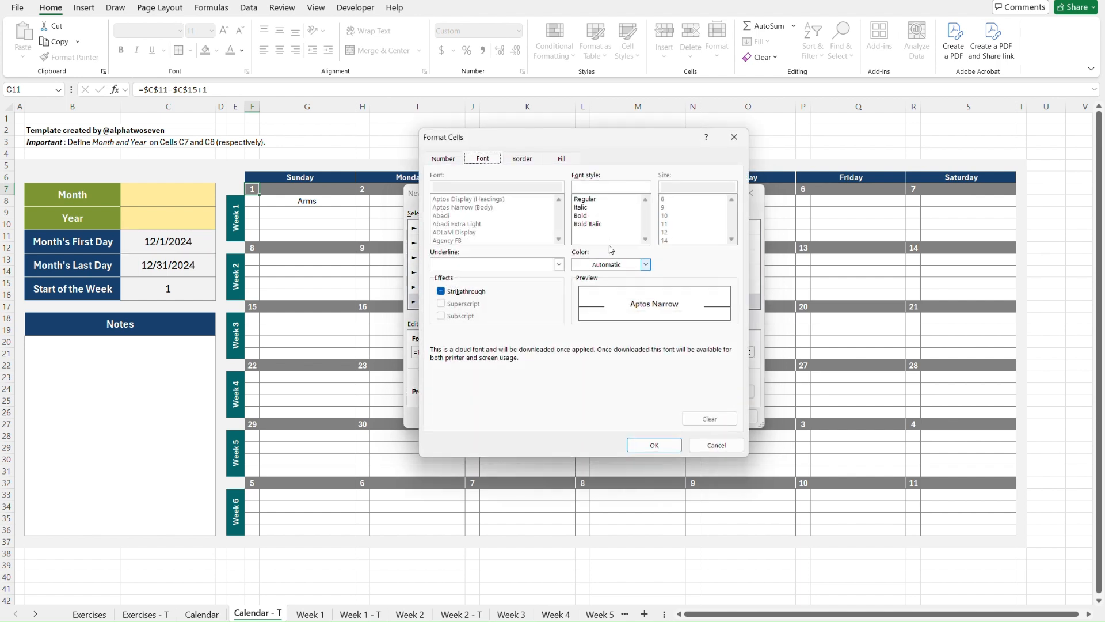
left_click(562, 159)
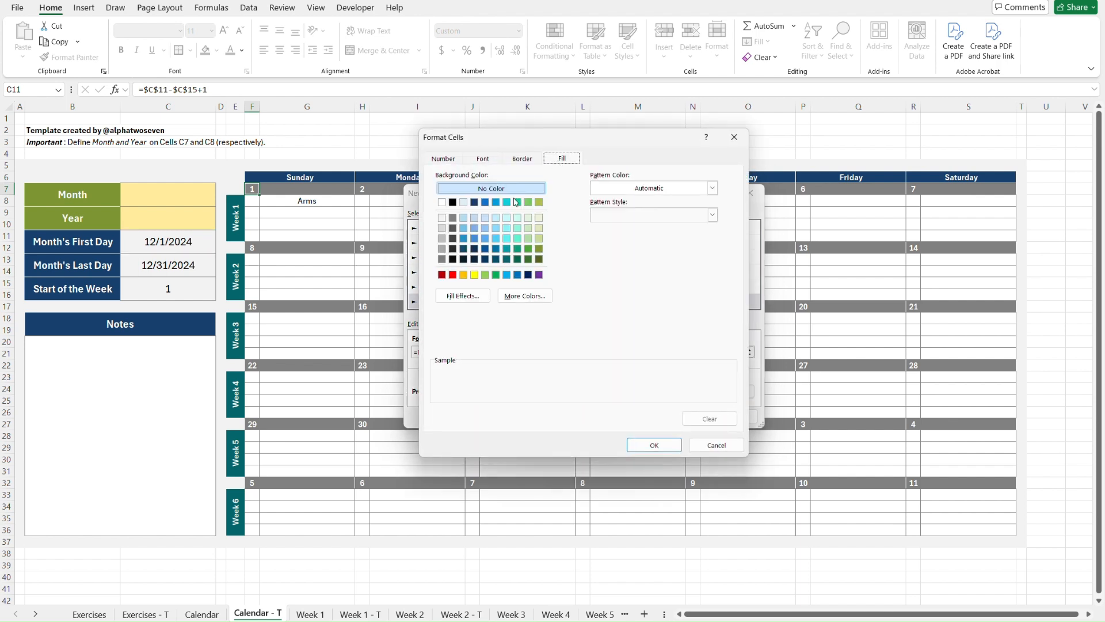
left_click(442, 238)
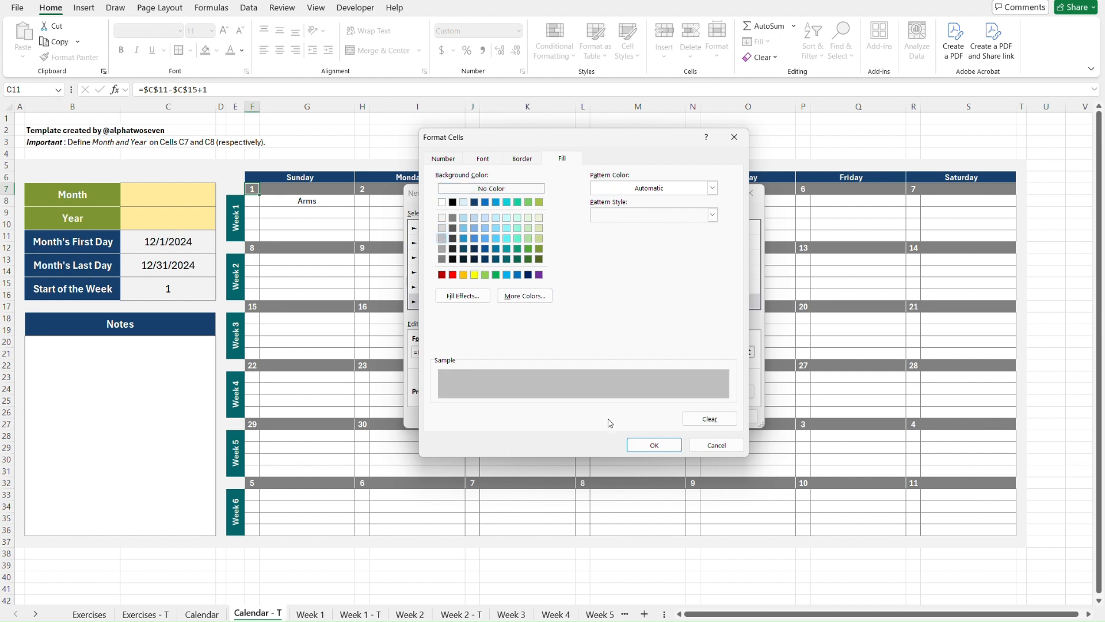
left_click(652, 442)
left_click(686, 415)
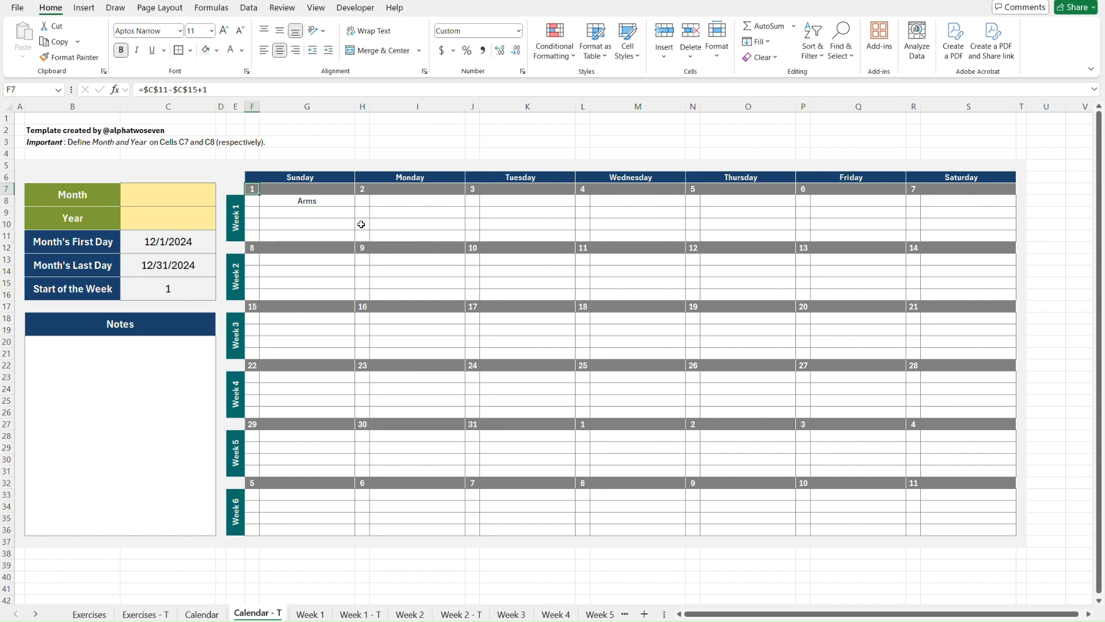
left_click(554, 48)
left_click(572, 203)
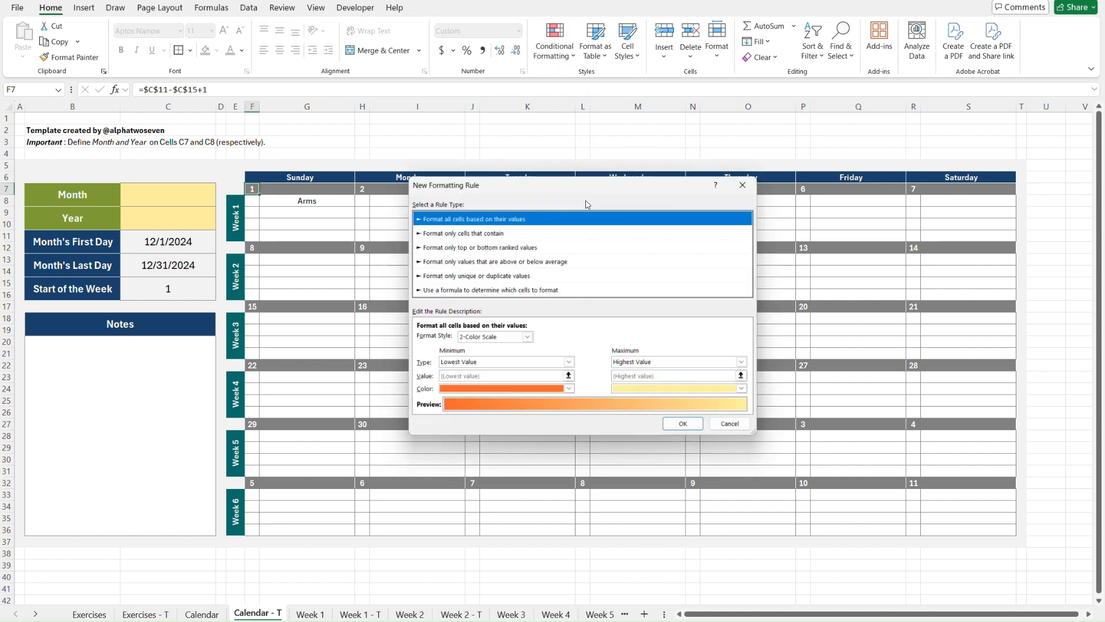
left_click(749, 180)
Step: Duplicate the =F7<$C$11 conditional formatting rule on F7
left_click(553, 55)
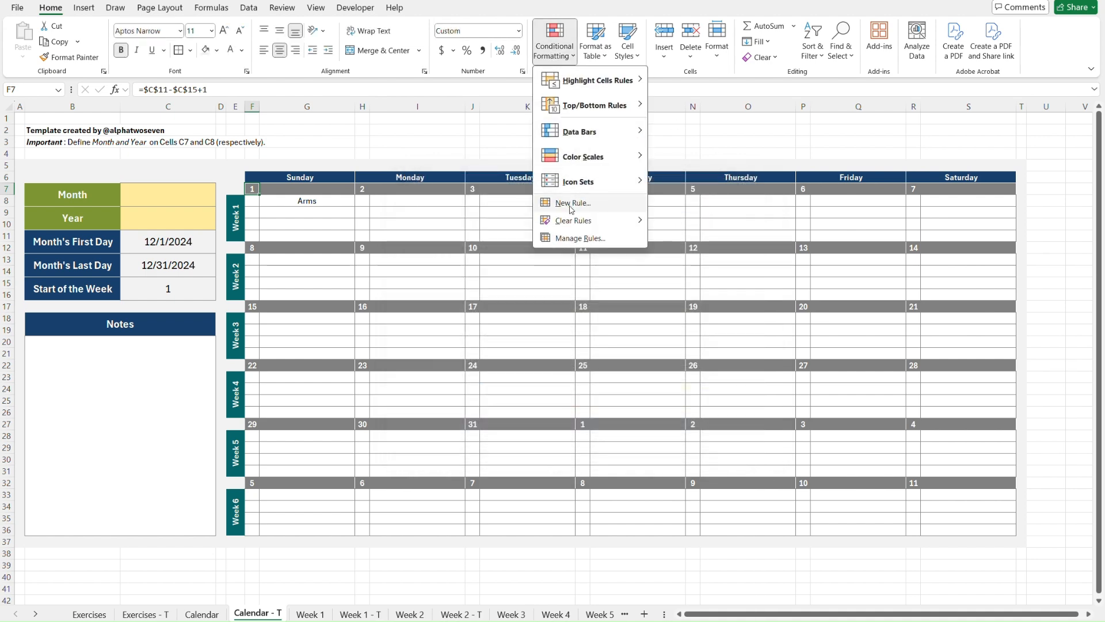
left_click(581, 239)
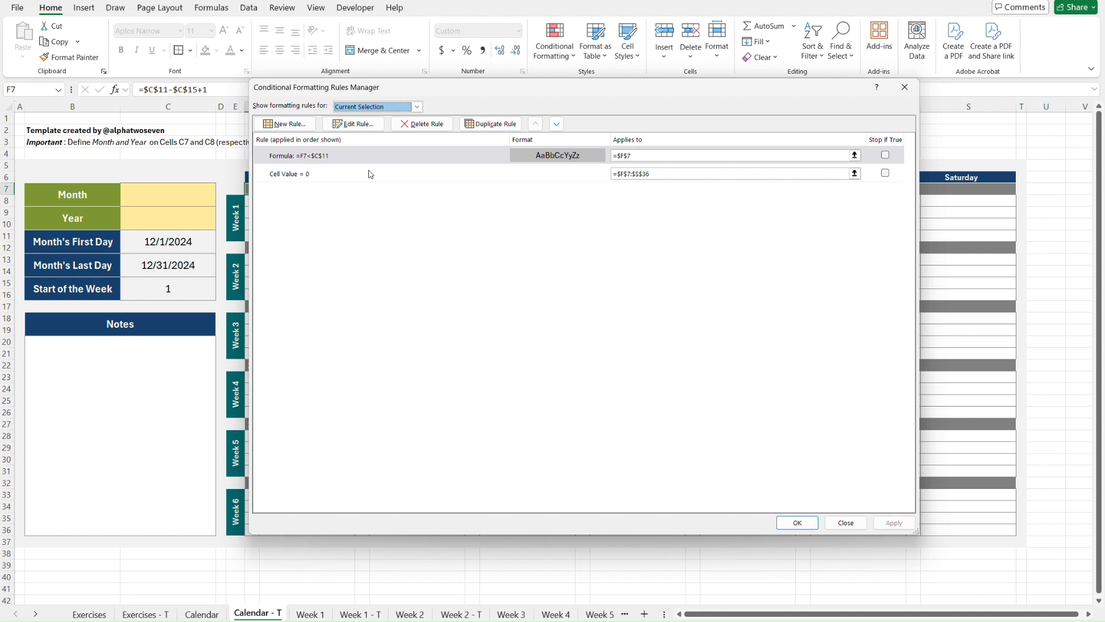
left_click(332, 163)
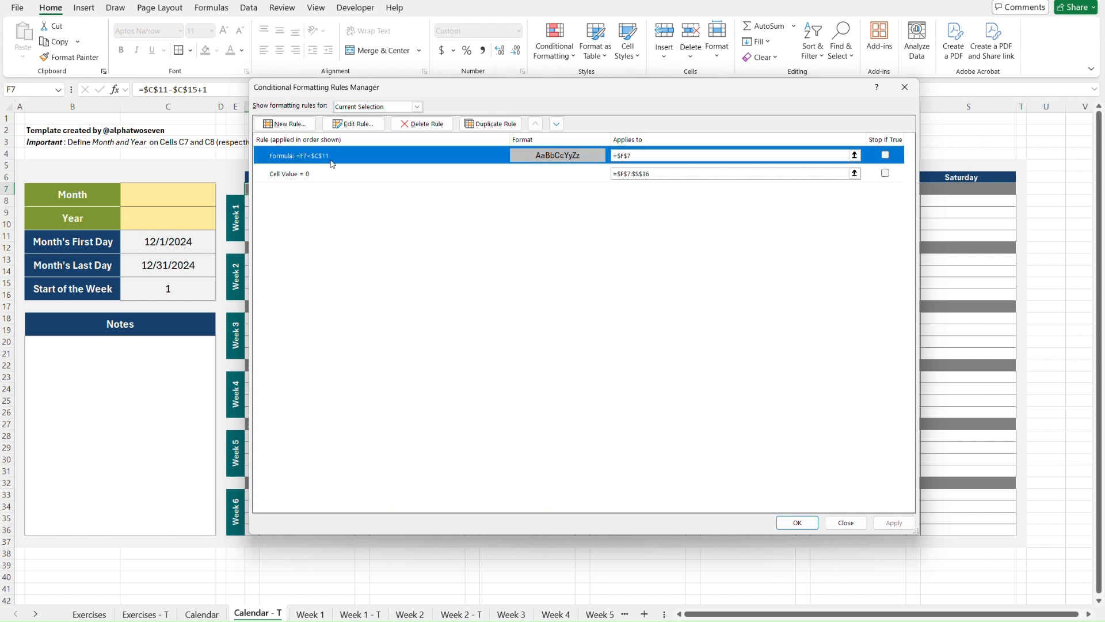
left_click(484, 126)
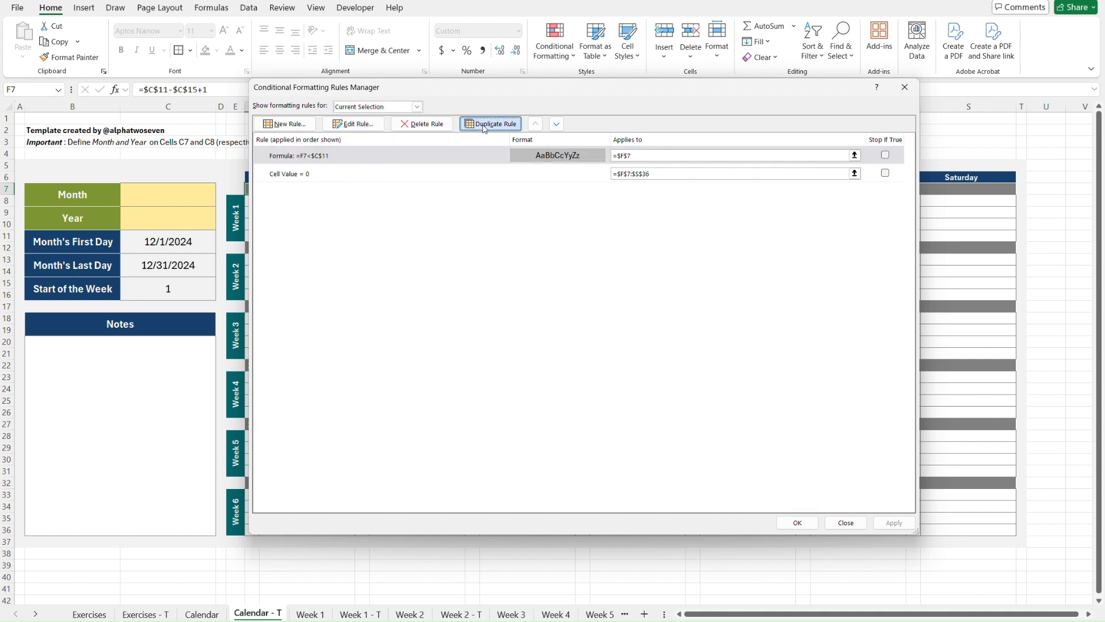
Step: Change the duplicated rule's formula to =F7>$C$13 and apply the updated rules to F7
left_click(363, 125)
left_click(429, 354)
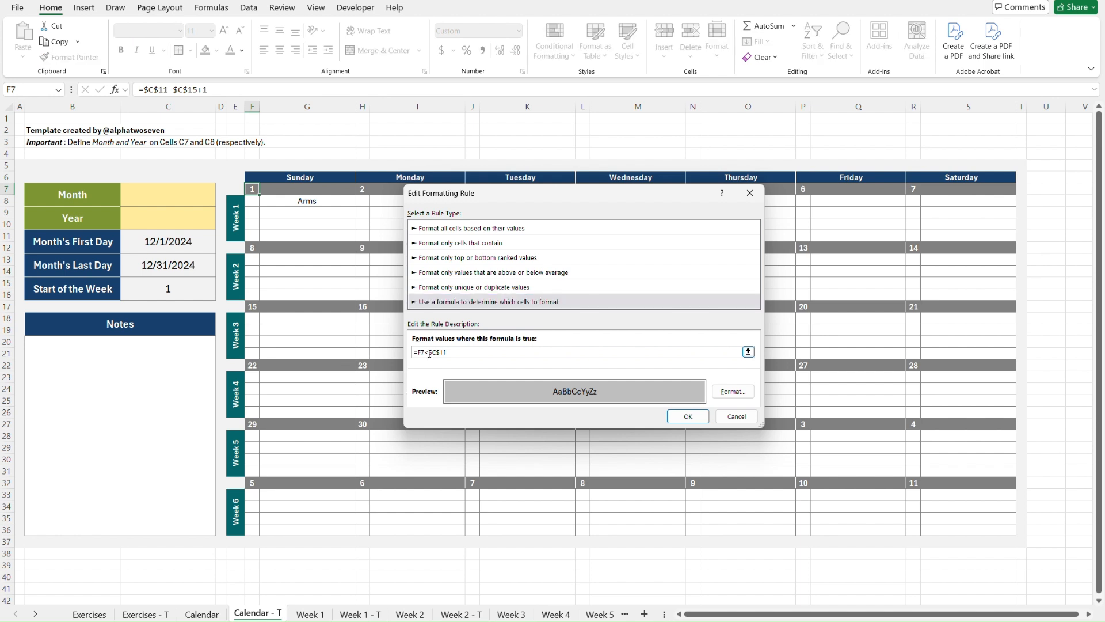
key("BackSpace")
type(">")
left_click(687, 415)
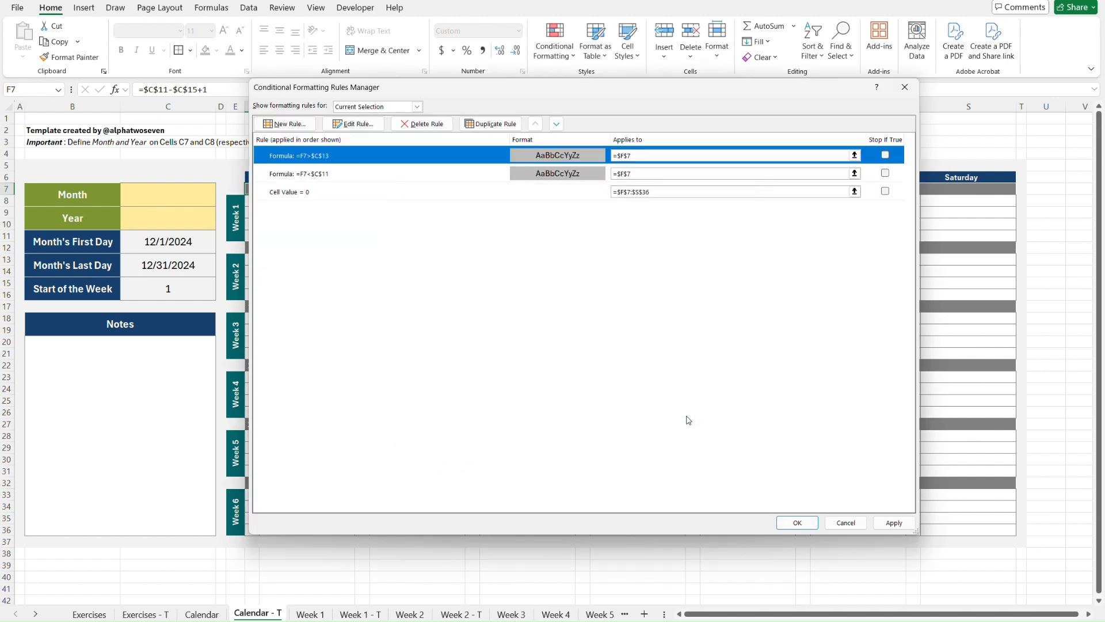
left_click(894, 521)
left_click(797, 523)
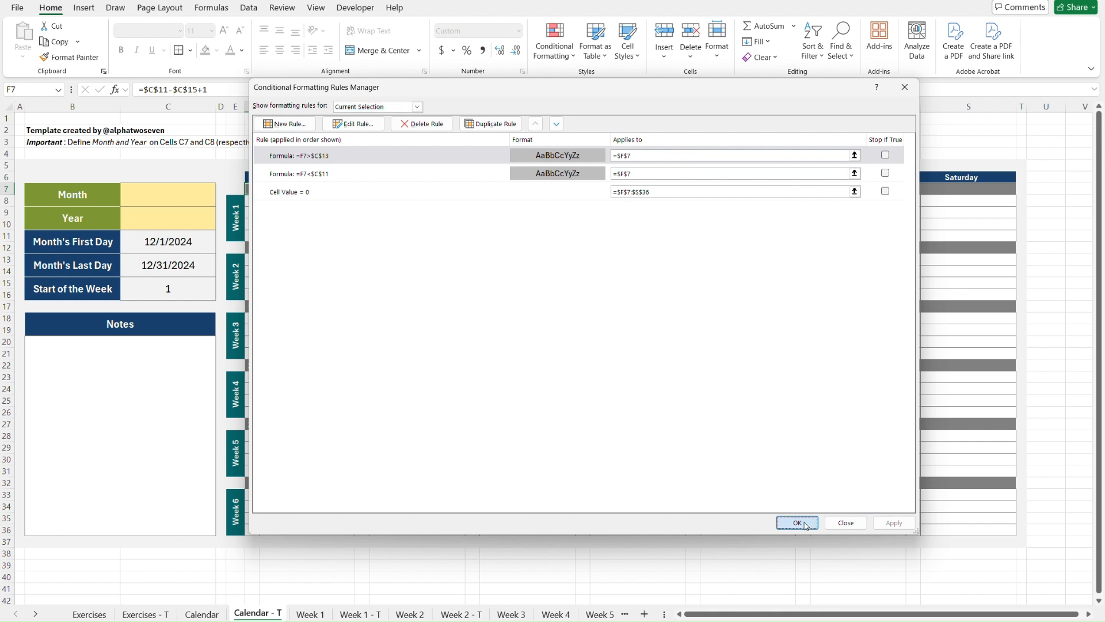
Step: Define a formula-based conditional formatting rule on G7 that uses =F7<$C$11
left_click(290, 188)
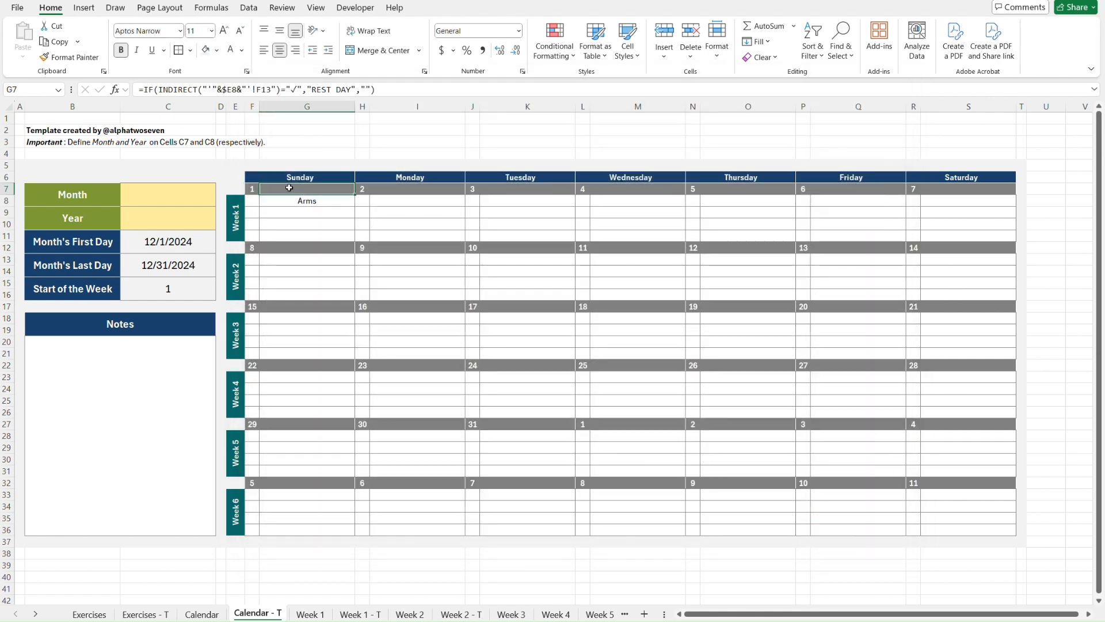
left_click(563, 52)
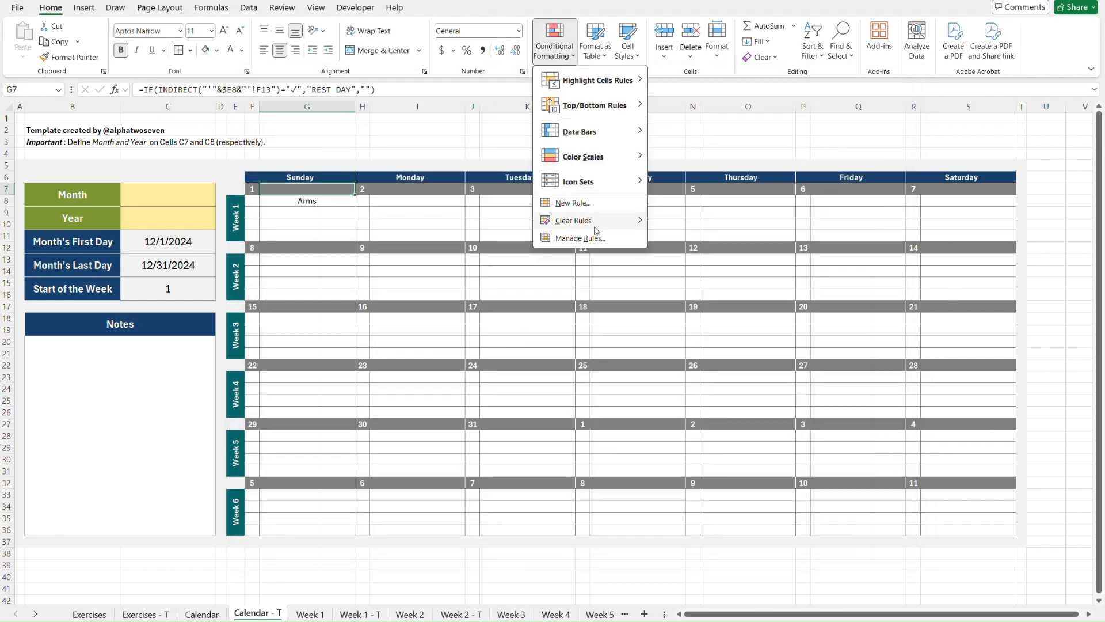
left_click(594, 203)
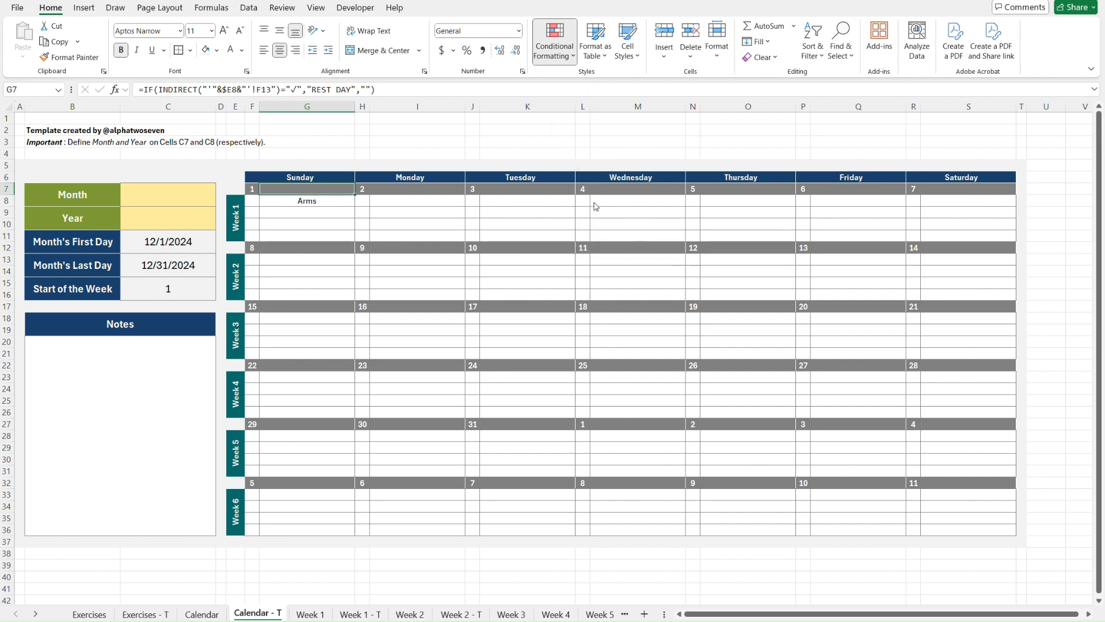
left_click(476, 290)
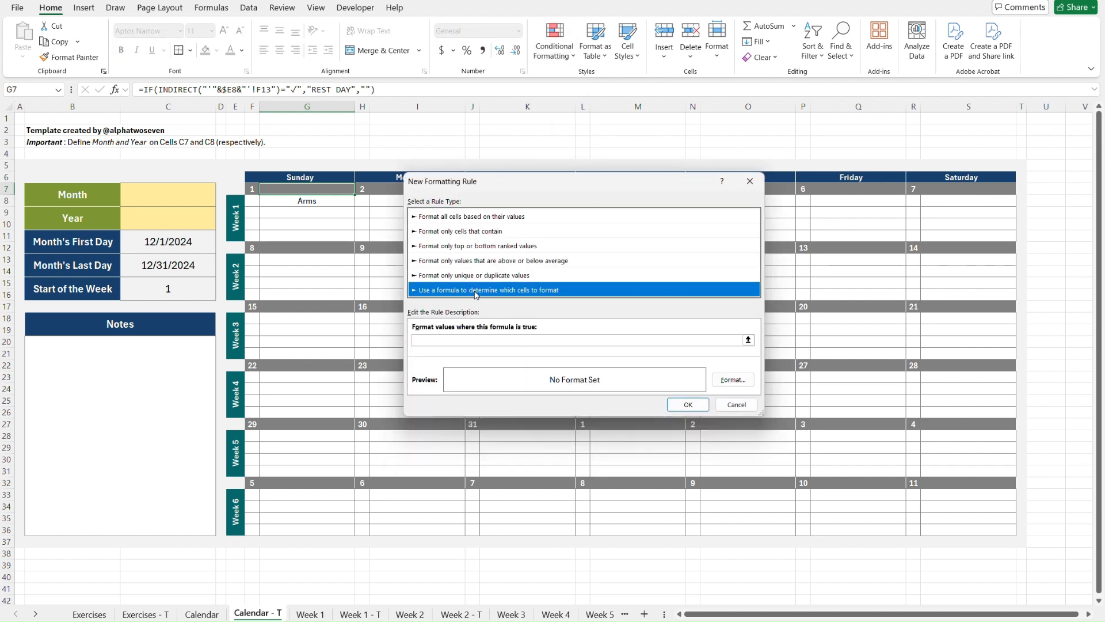
left_click(467, 340)
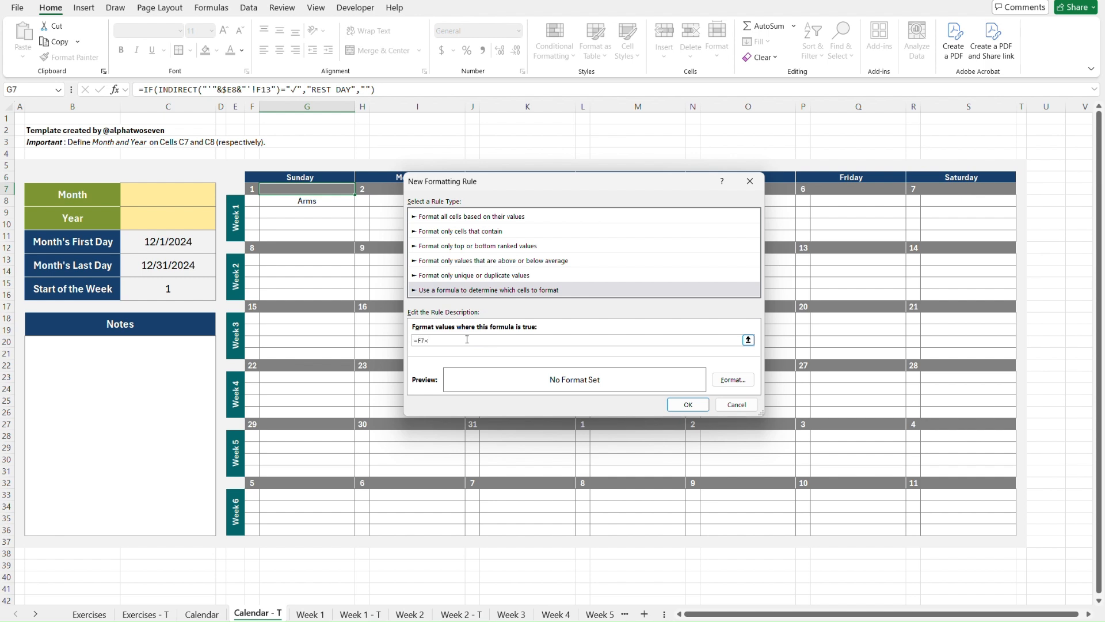
type("=F7<")
left_click(172, 243)
Step: Give G7's new =F7<$C$11 rule a light gray background fill and save the rule
left_click(733, 379)
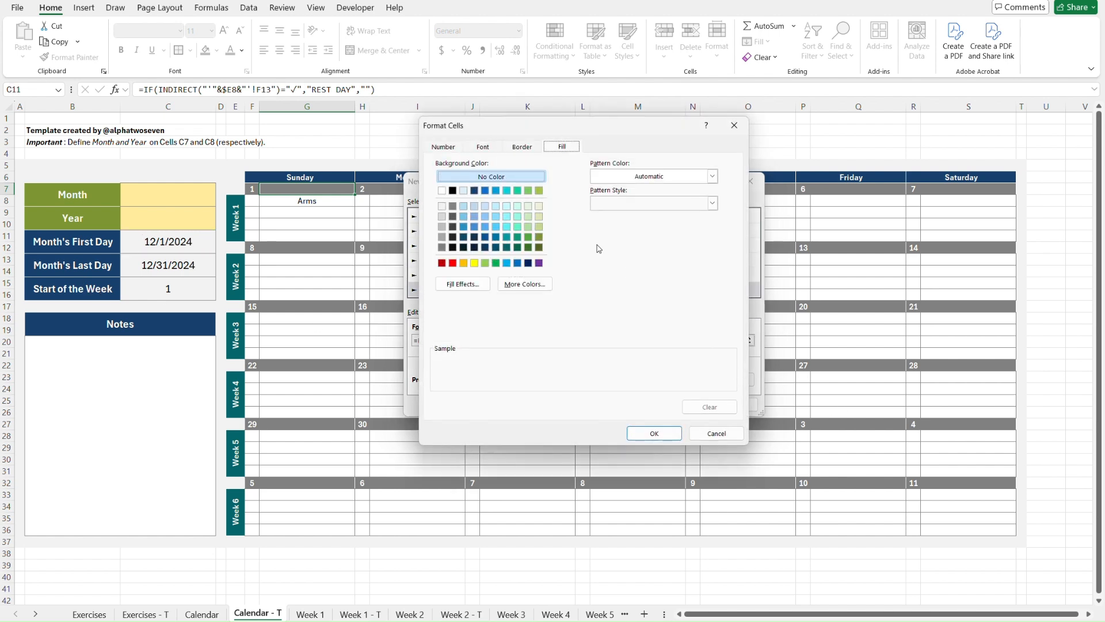
left_click(444, 230)
left_click(673, 438)
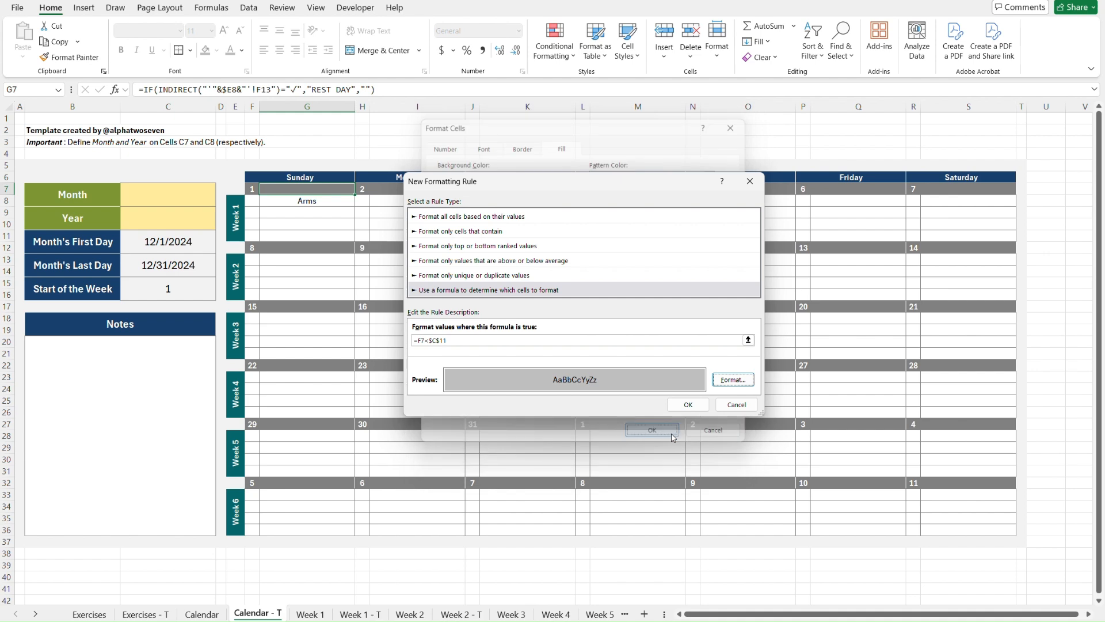
left_click(688, 406)
Step: Duplicate the =F7<$C$11 conditional formatting rule on G7
left_click(555, 42)
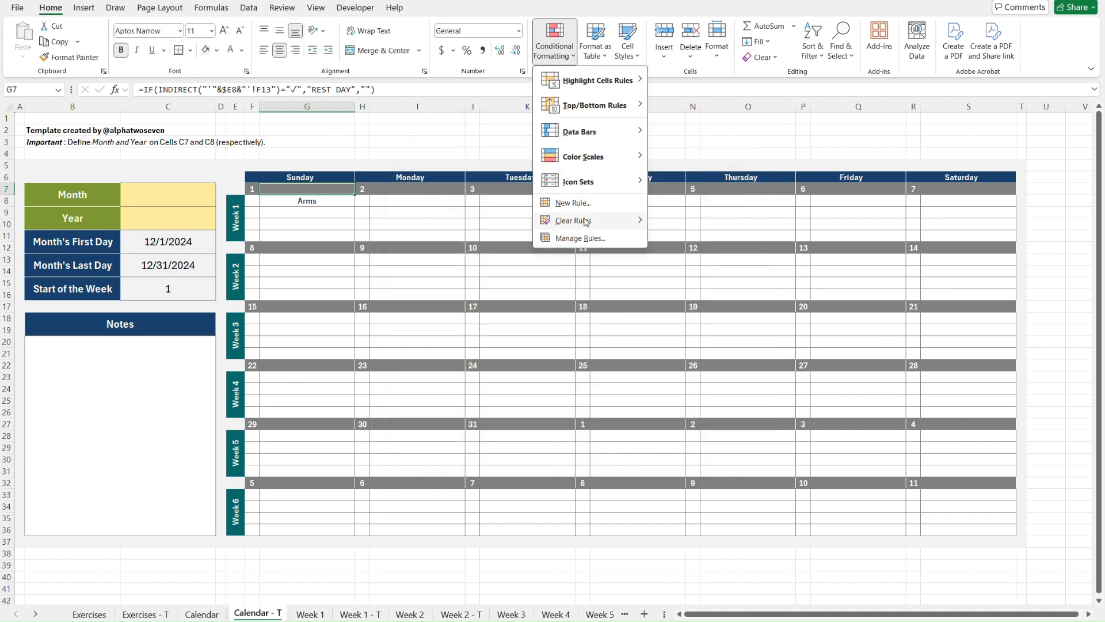
left_click(586, 238)
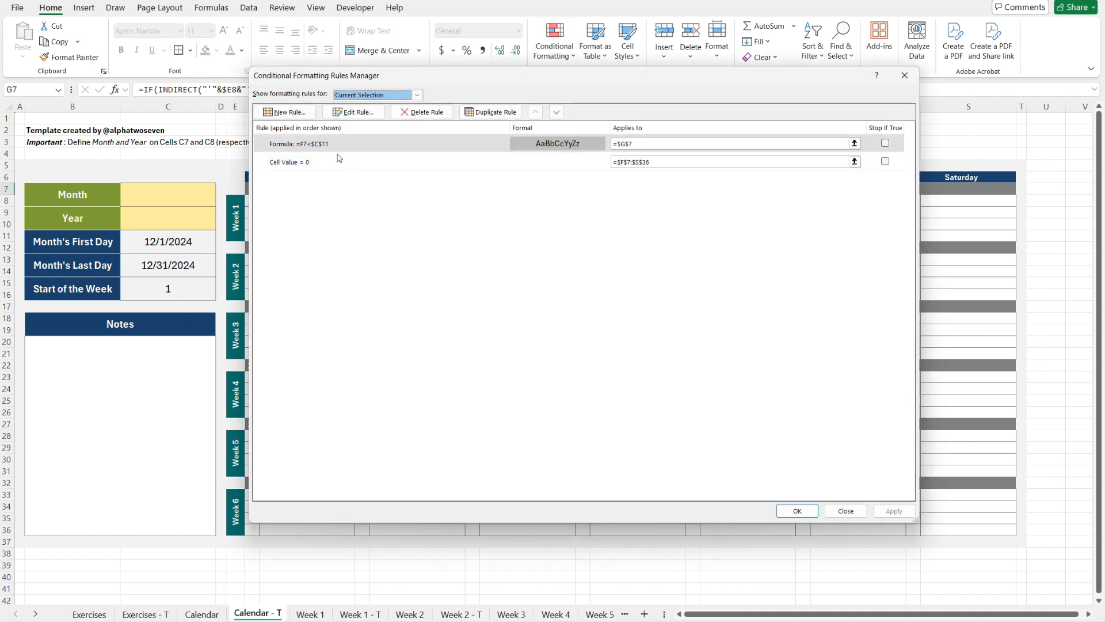
left_click(321, 143)
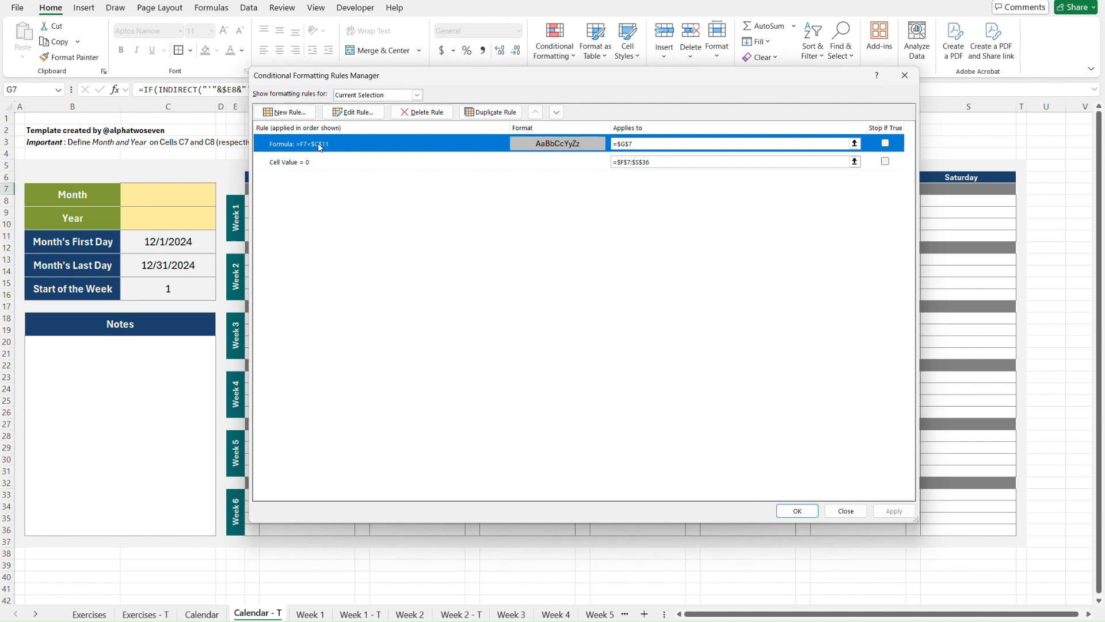
left_click(485, 113)
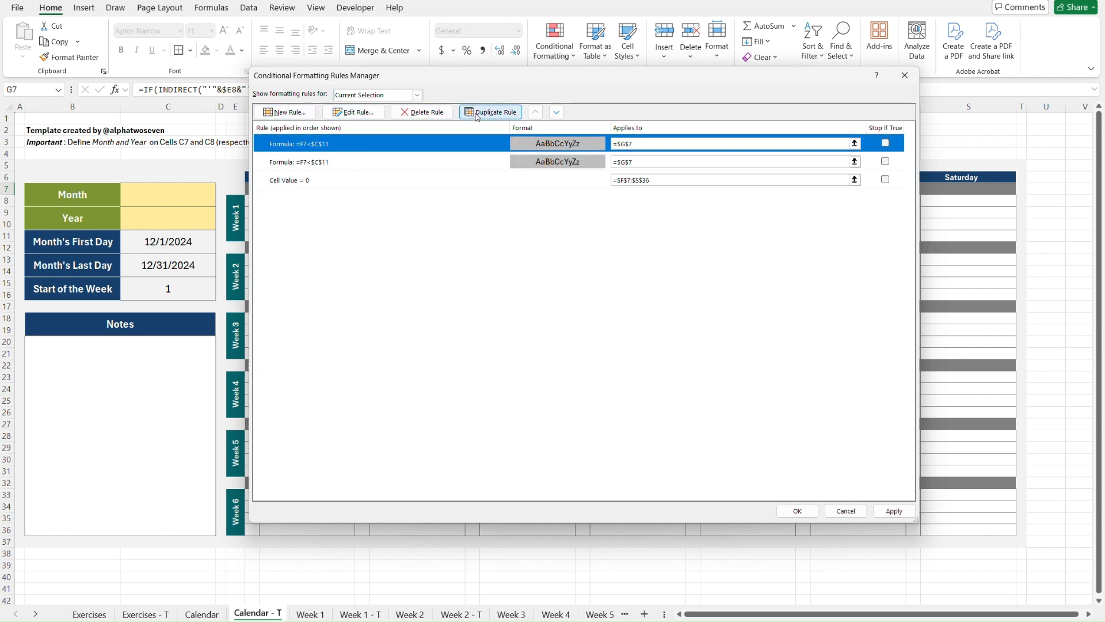
Step: Change the duplicated G7 rule's formula to =F7>$C$13 and apply the updated rules
left_click(357, 112)
left_click(437, 339)
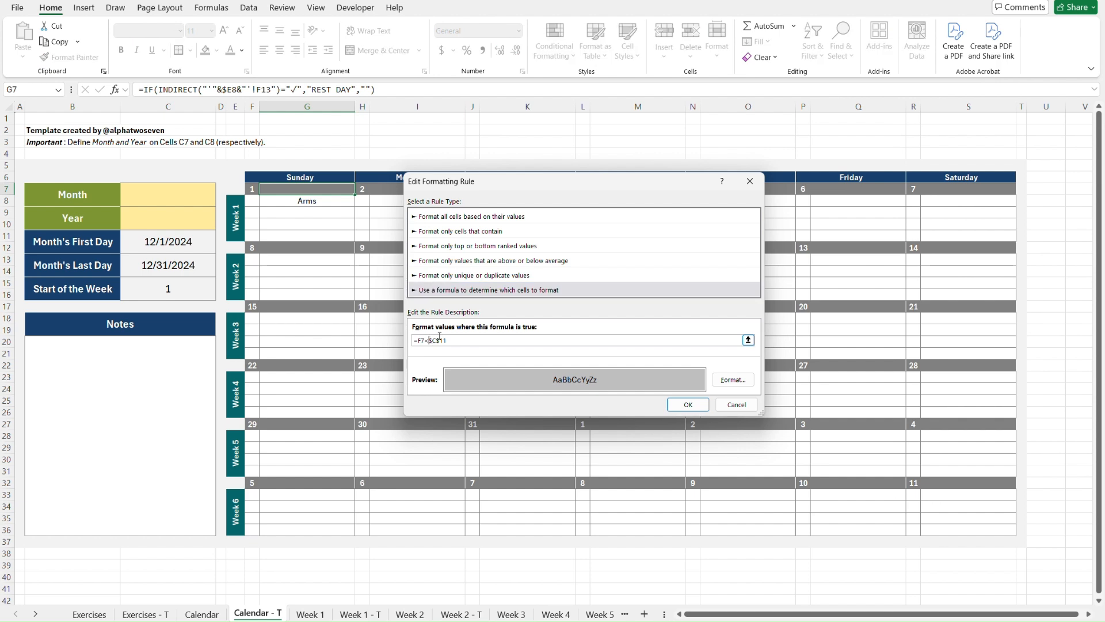
key("BackSpace")
type(">")
left_click(698, 406)
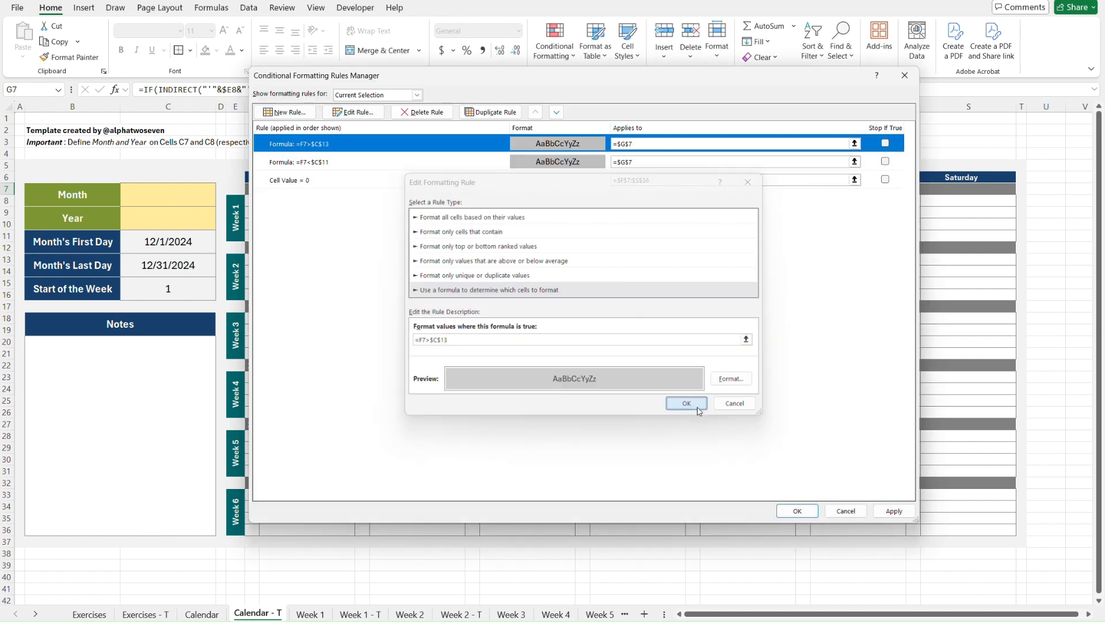
left_click(895, 511)
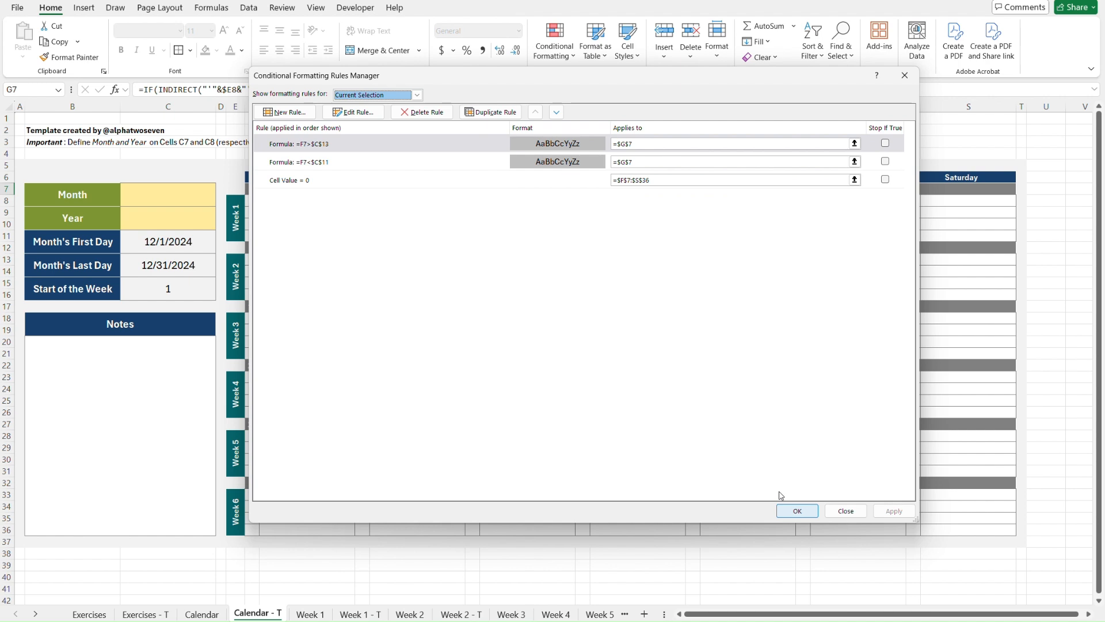
Step: Review the conditional formatting rules for the whole worksheet and close the rules manager
left_click(409, 102)
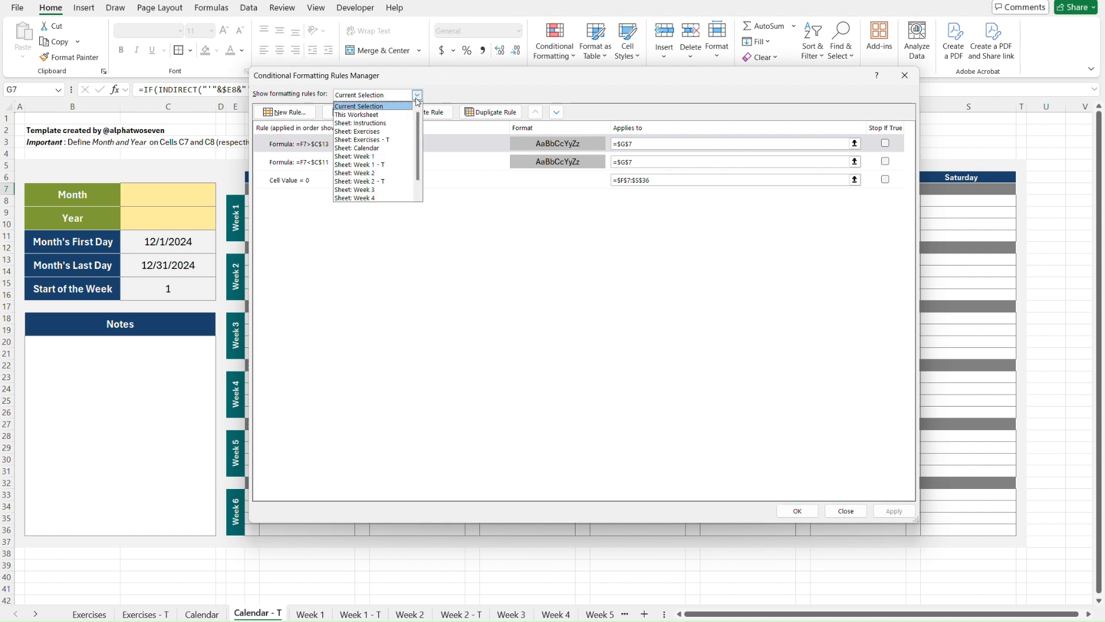
left_click(394, 112)
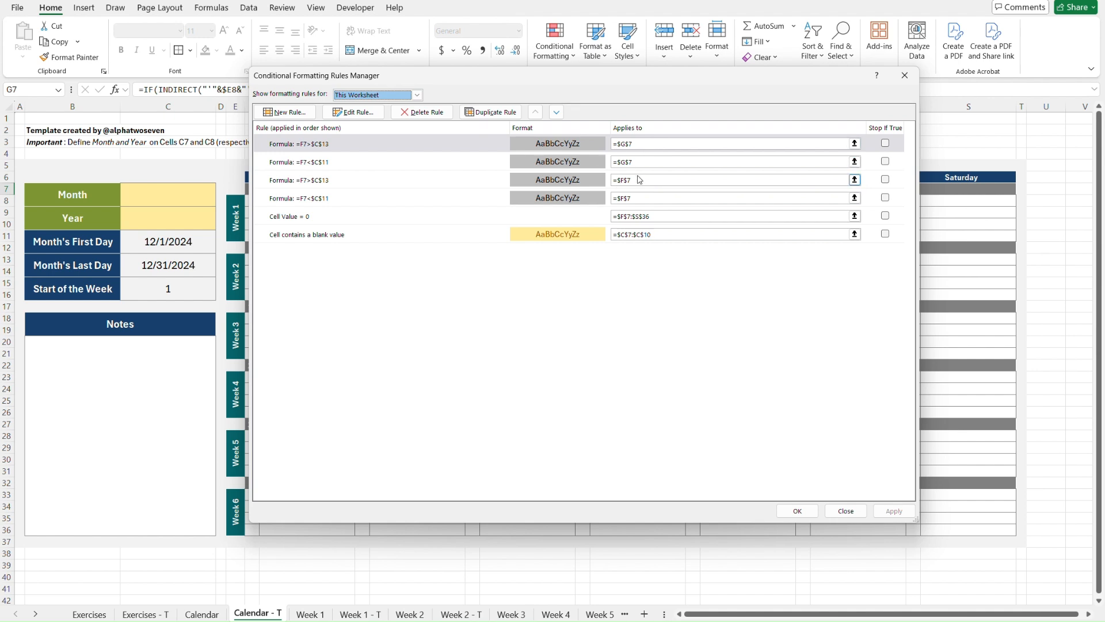
left_click(797, 511)
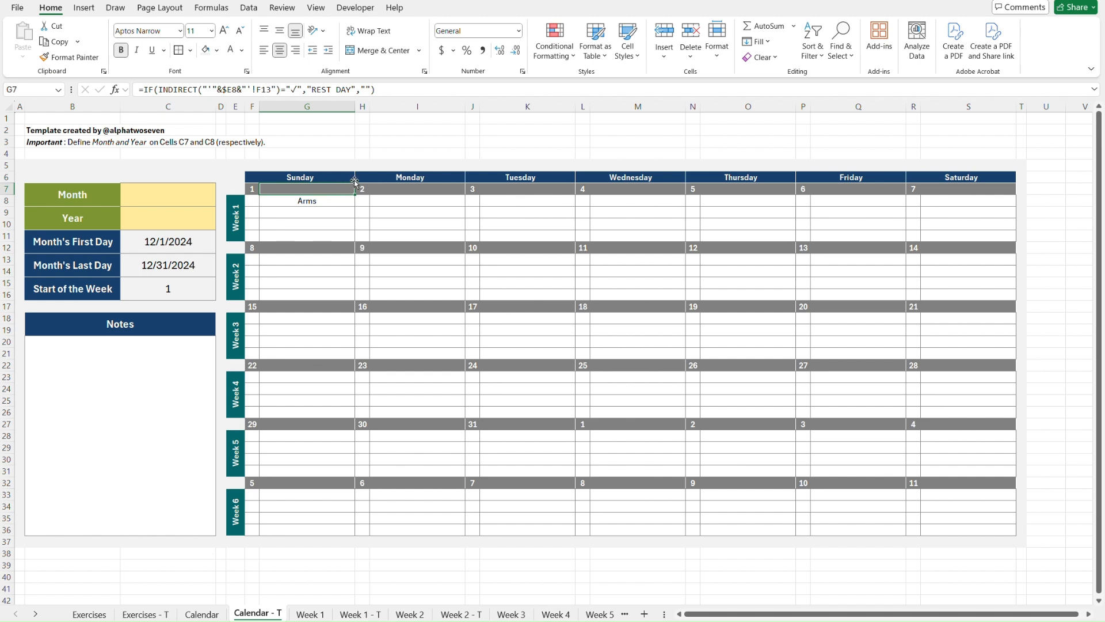
Step: Define a conditional formatting rule on G7 for cell values equal to REST DAY
left_click(564, 62)
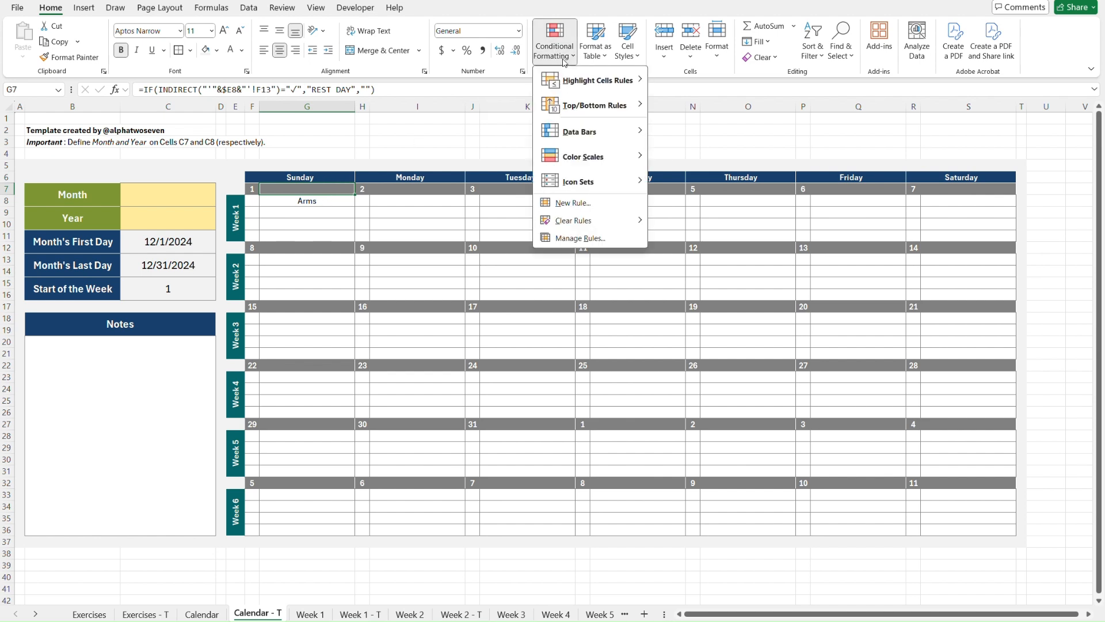
left_click(572, 203)
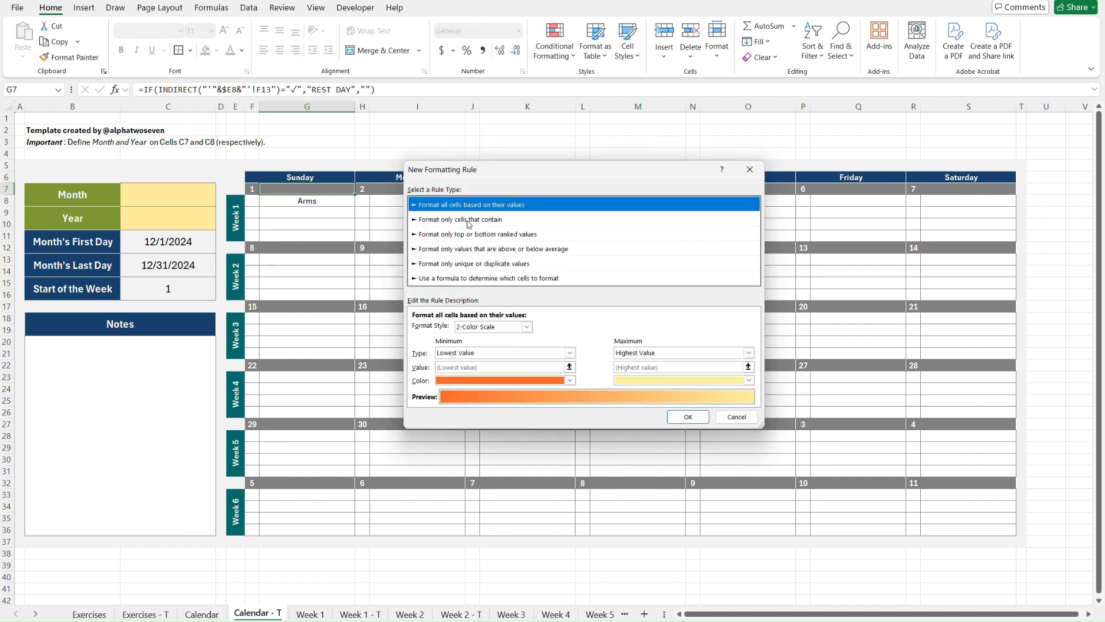
left_click(469, 225)
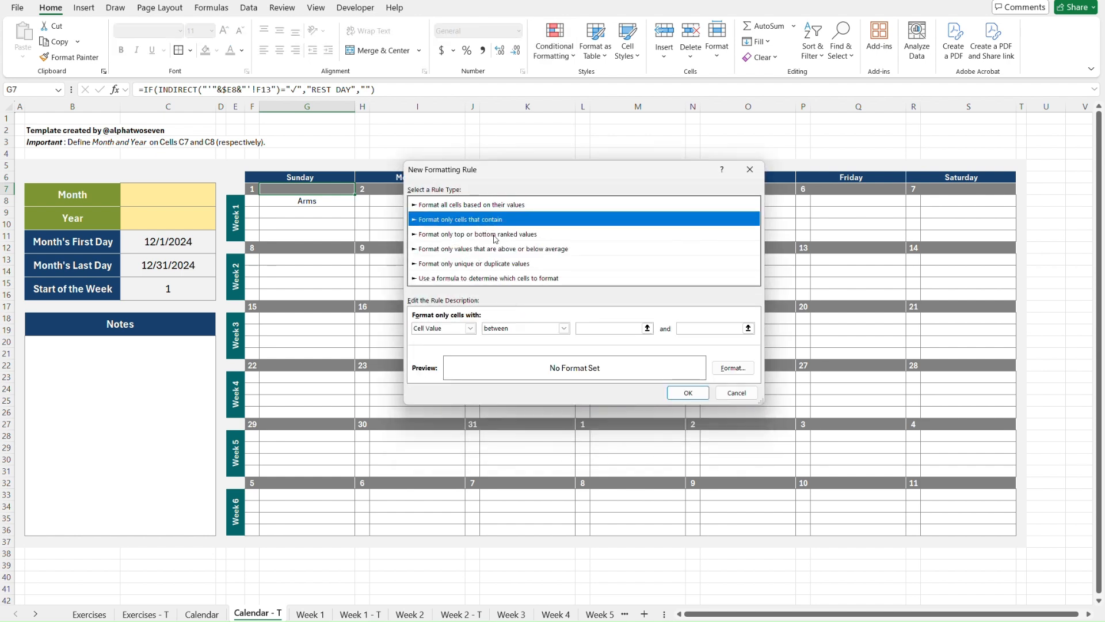
left_click(510, 329)
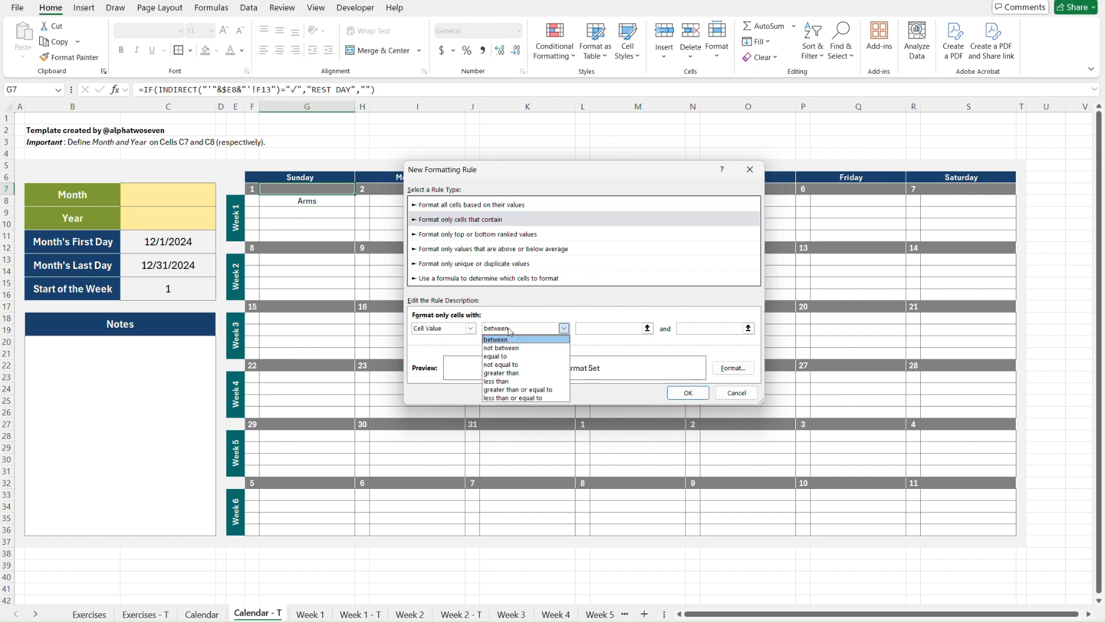
left_click(500, 356)
left_click(599, 330)
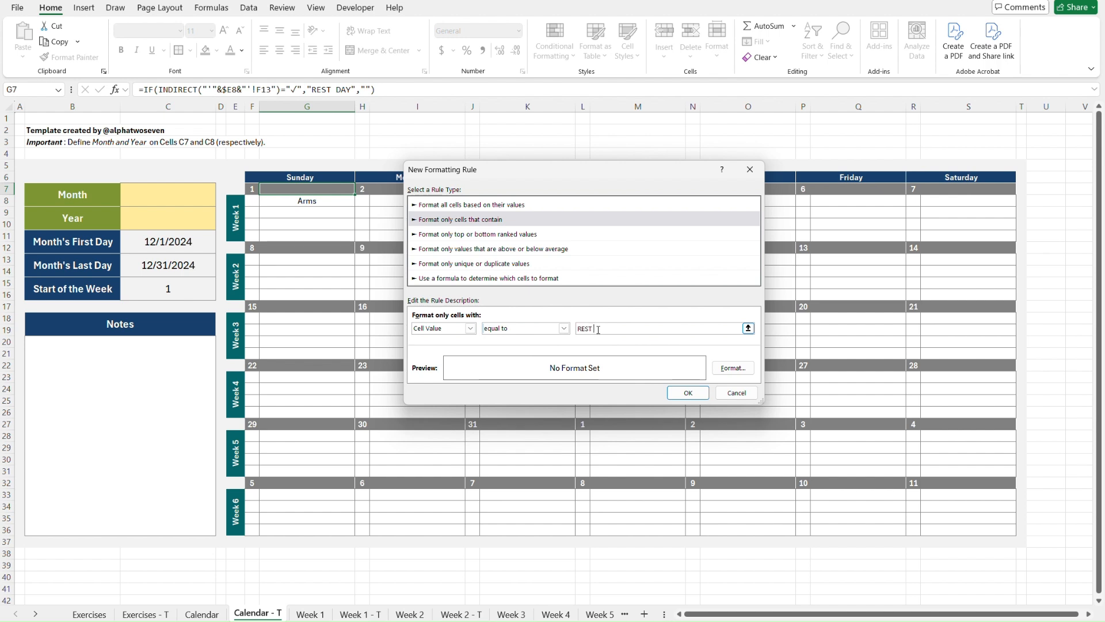
Step: Give the REST DAY rule a black background fill and save the rule
left_click(733, 368)
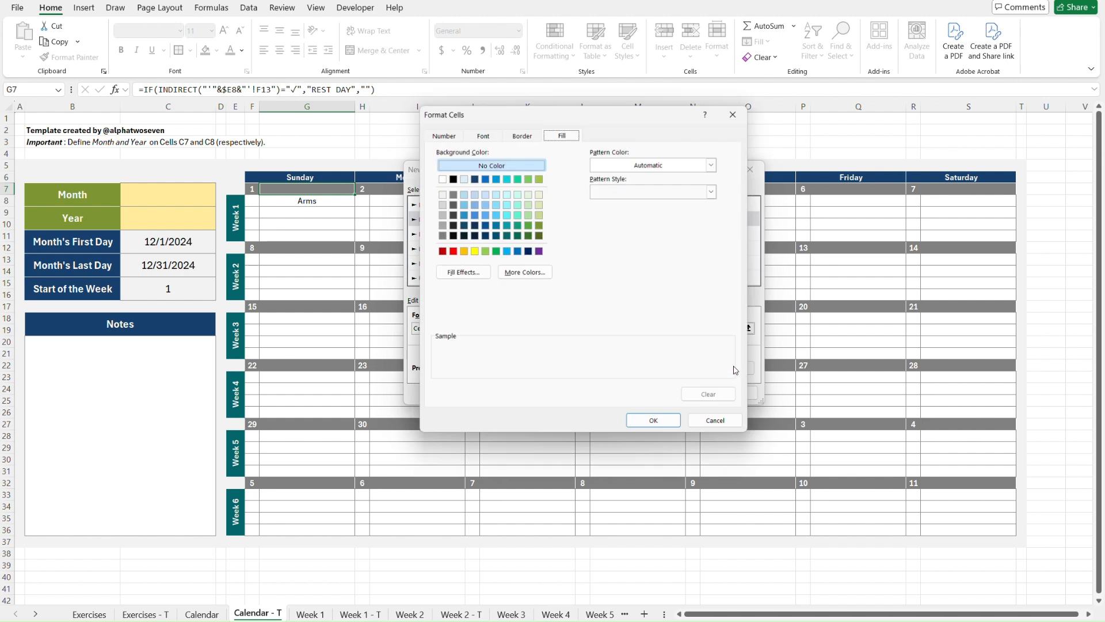
left_click(453, 179)
left_click(654, 421)
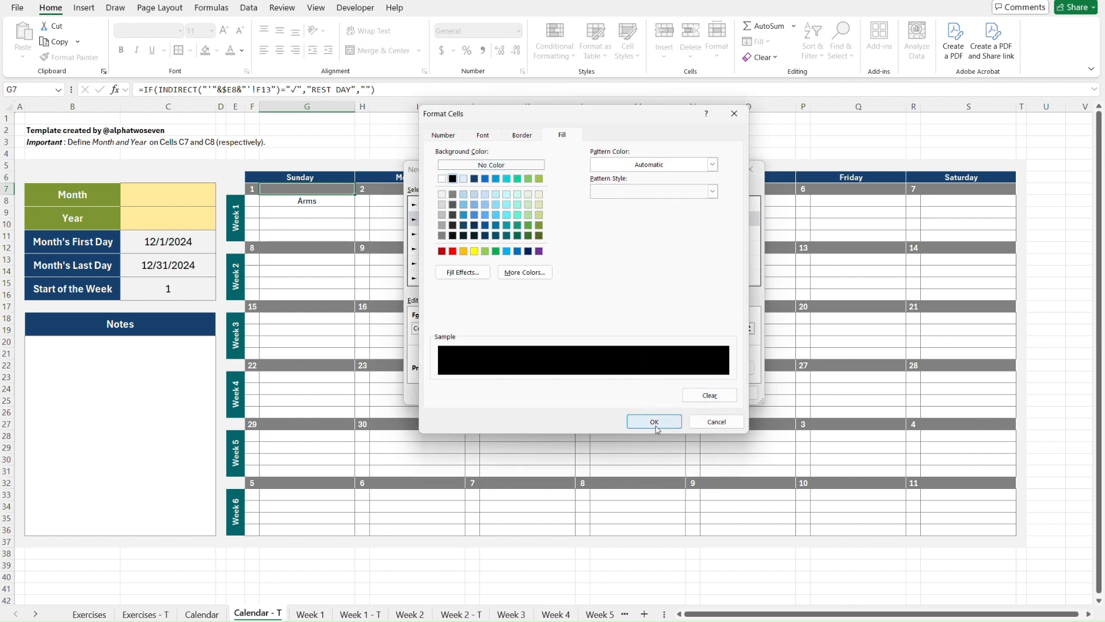
left_click(691, 389)
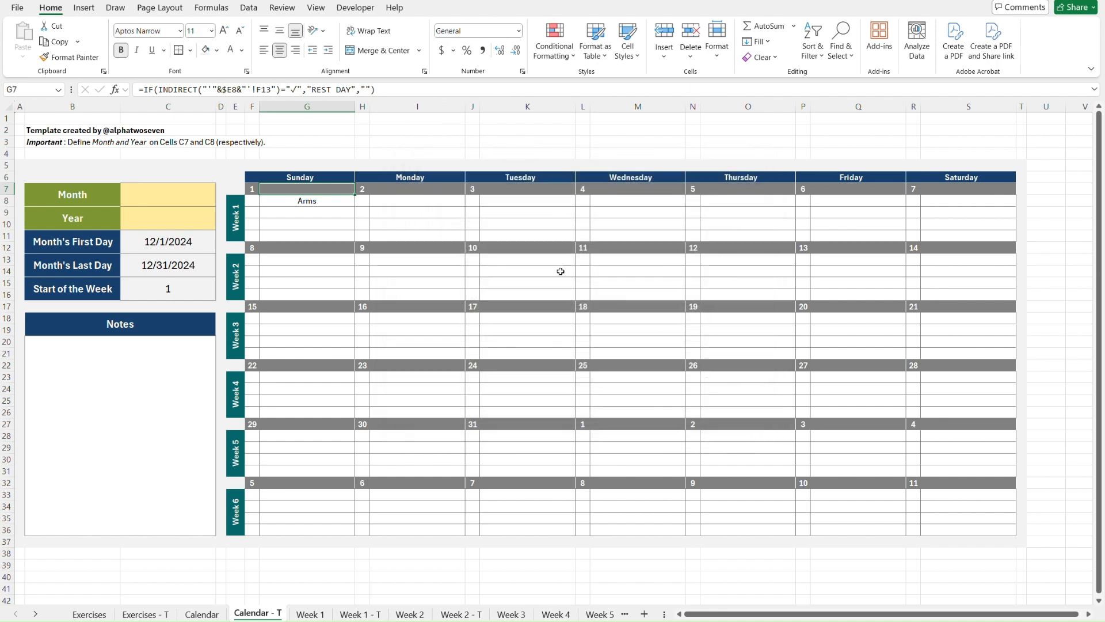
Step: Check that the REST DAY rule is listed among all of the worksheet's conditional formatting rules
left_click(564, 52)
left_click(599, 234)
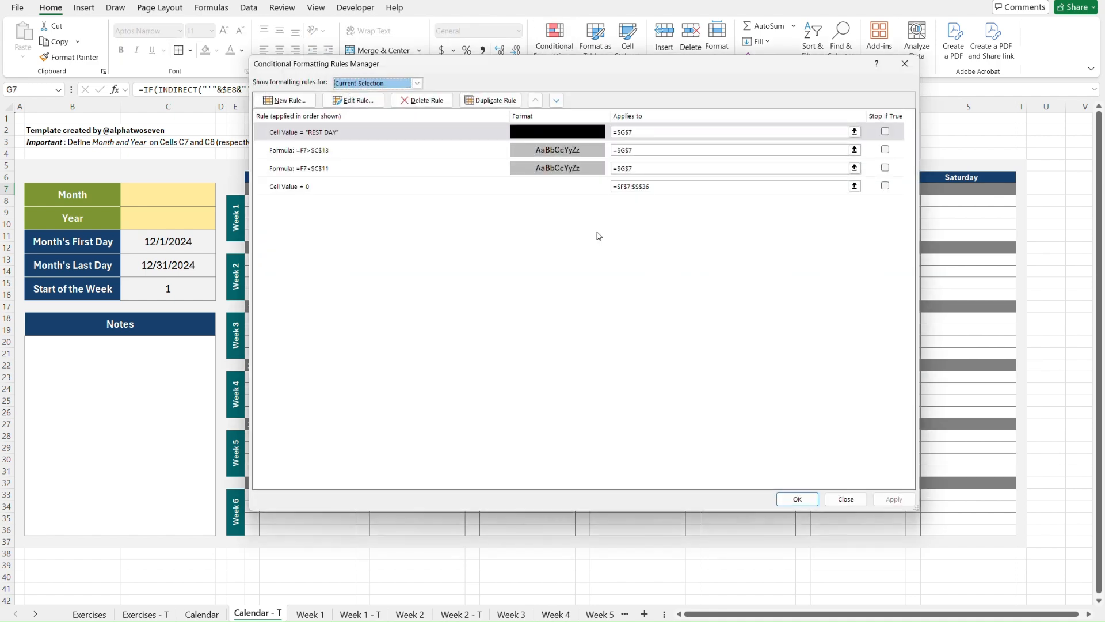
left_click(415, 83)
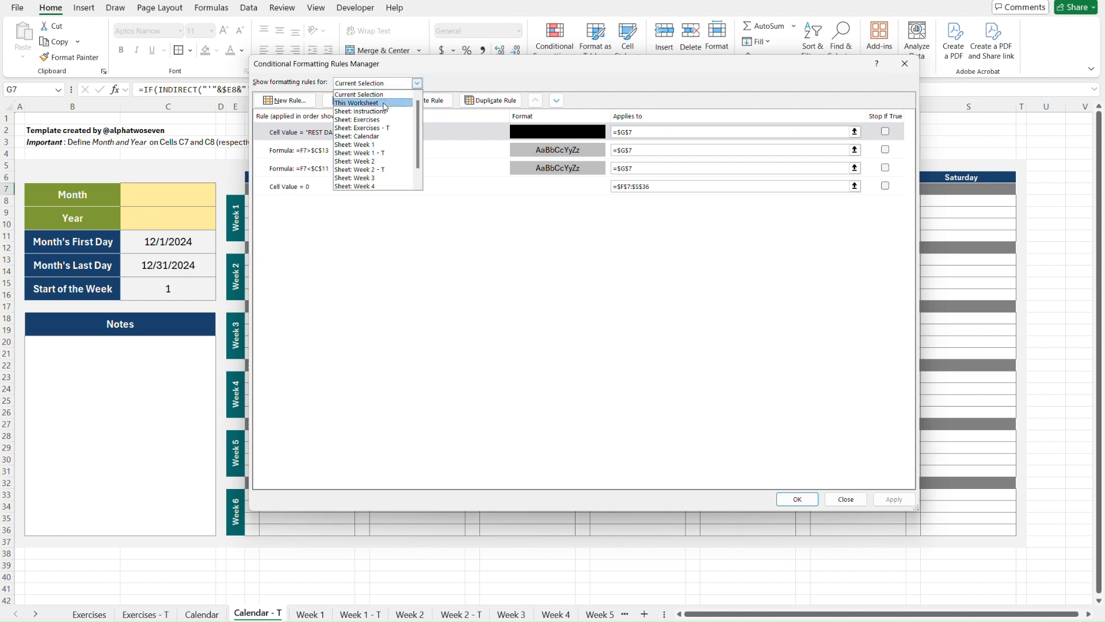
left_click(387, 107)
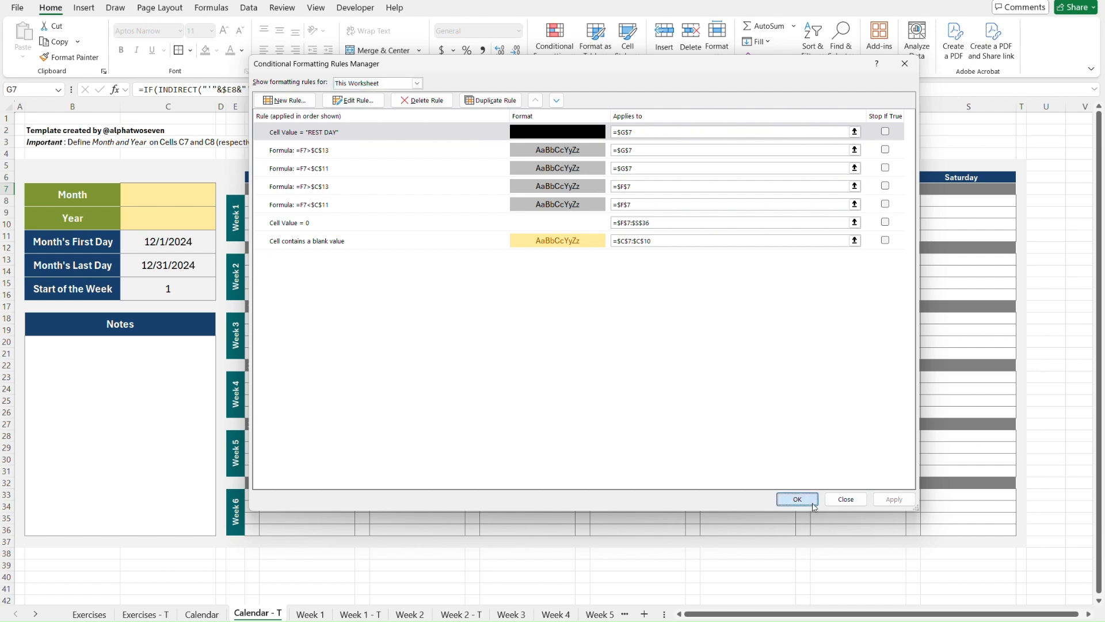
left_click(803, 500)
Step: Mark Sunday as a rest day with ✓ on the Week 1 sheet and compare G7 on the Calendar and Calendar - T sheets
left_click(311, 614)
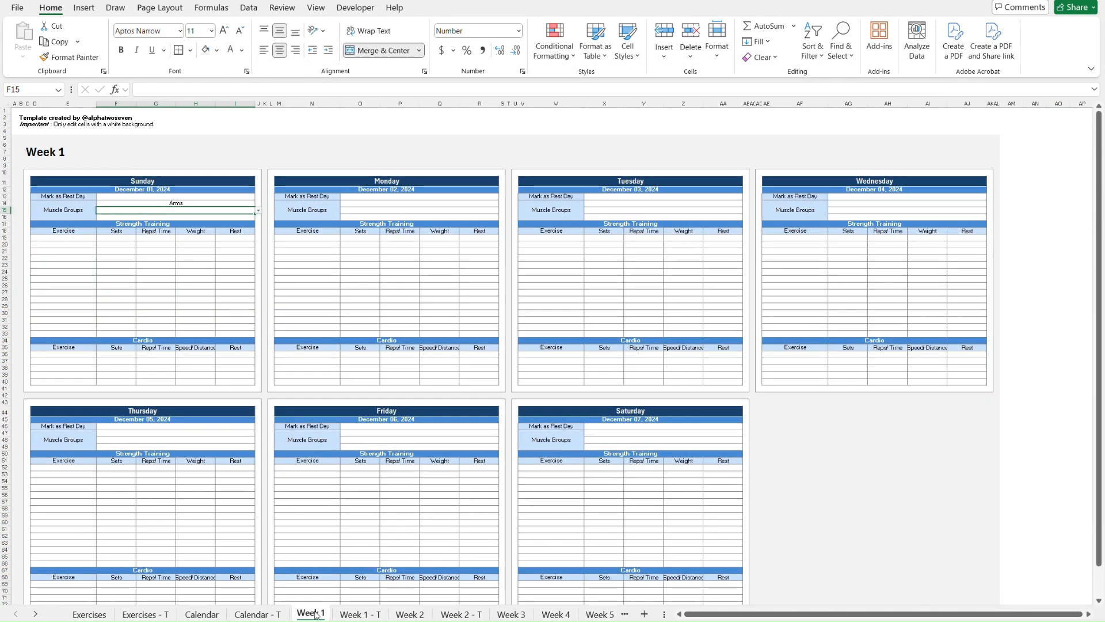
left_click(186, 196)
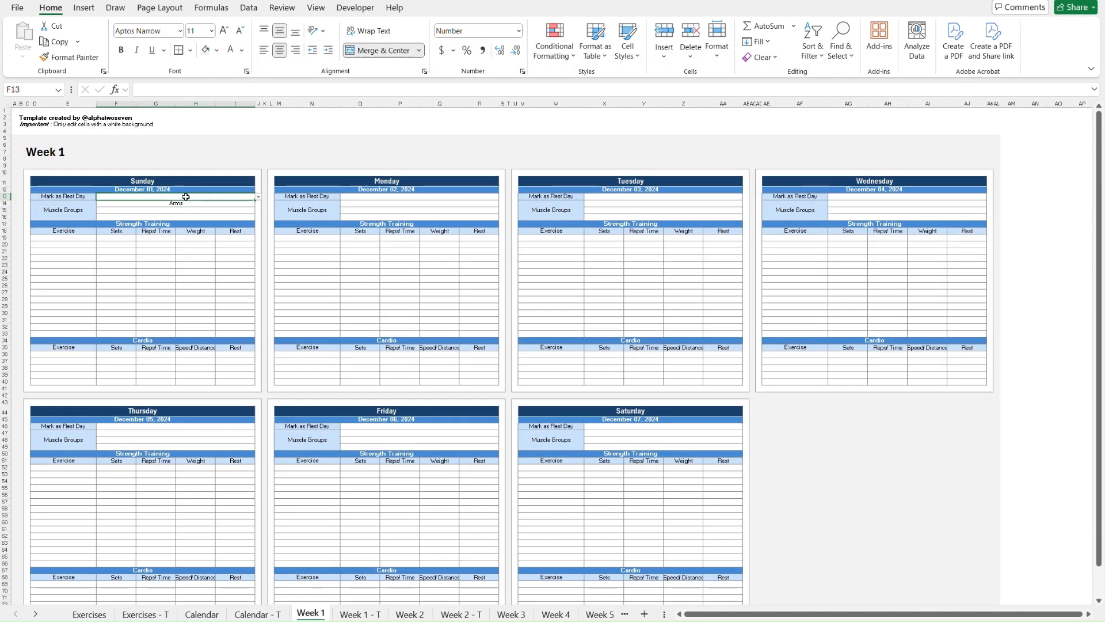
double_click(185, 197)
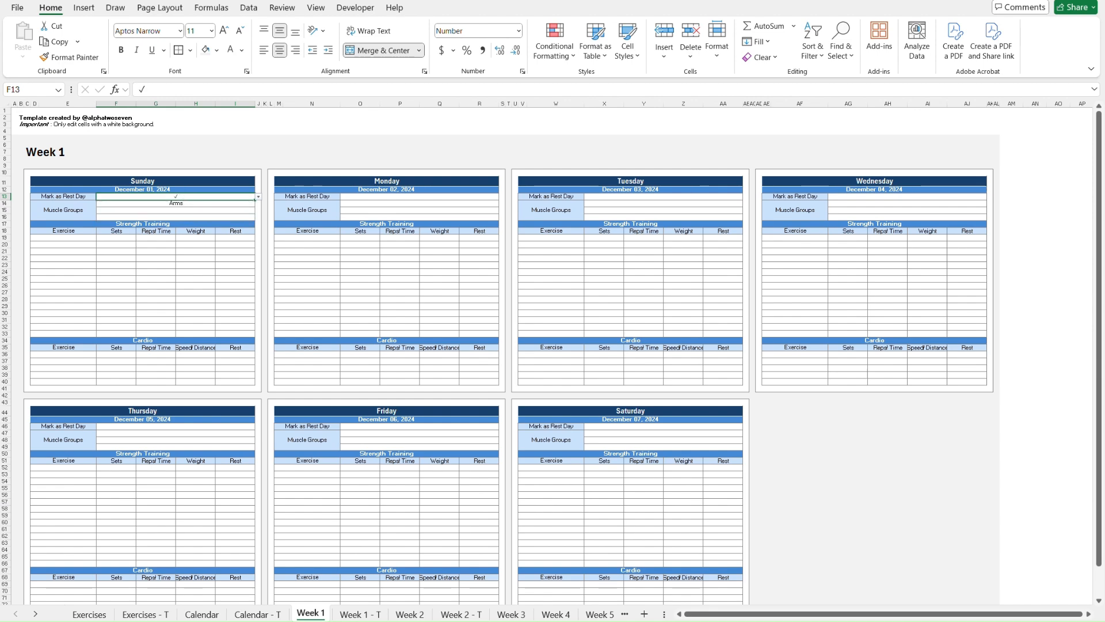
left_click(201, 613)
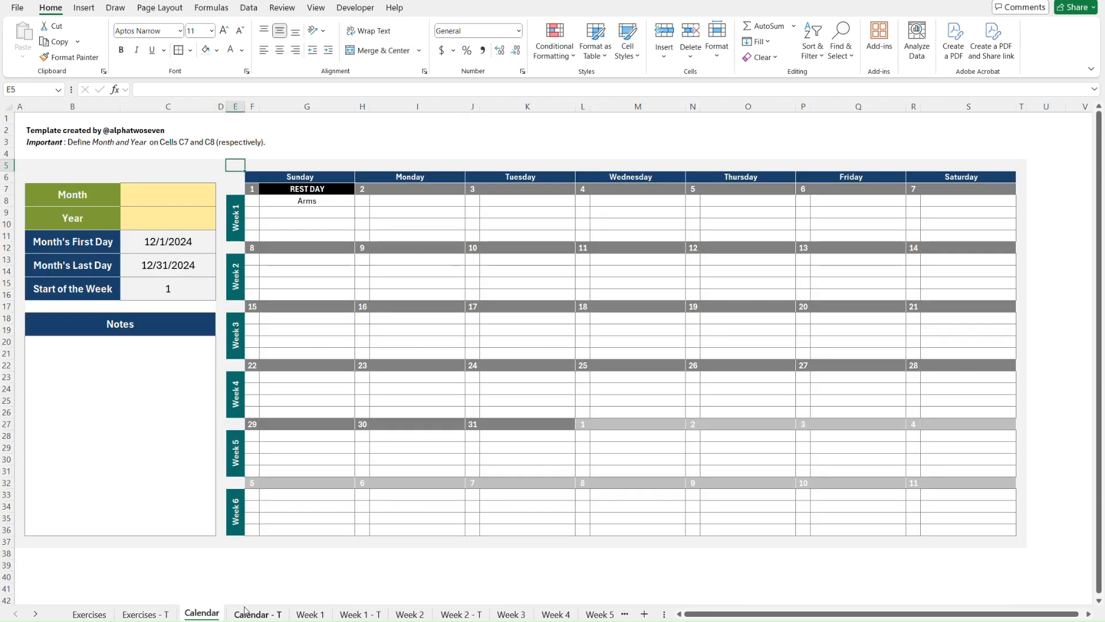
left_click(254, 614)
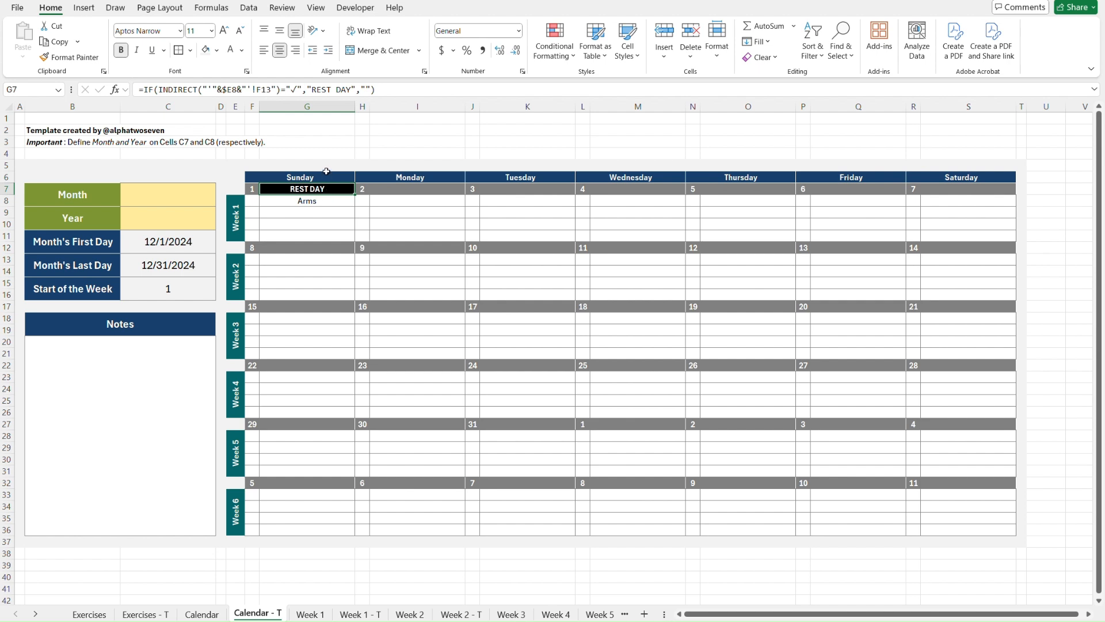
Step: Set the Month on the Calendar - T sheet to 3 and enter 3/1/2025 as the Year
left_click(163, 202)
type("3")
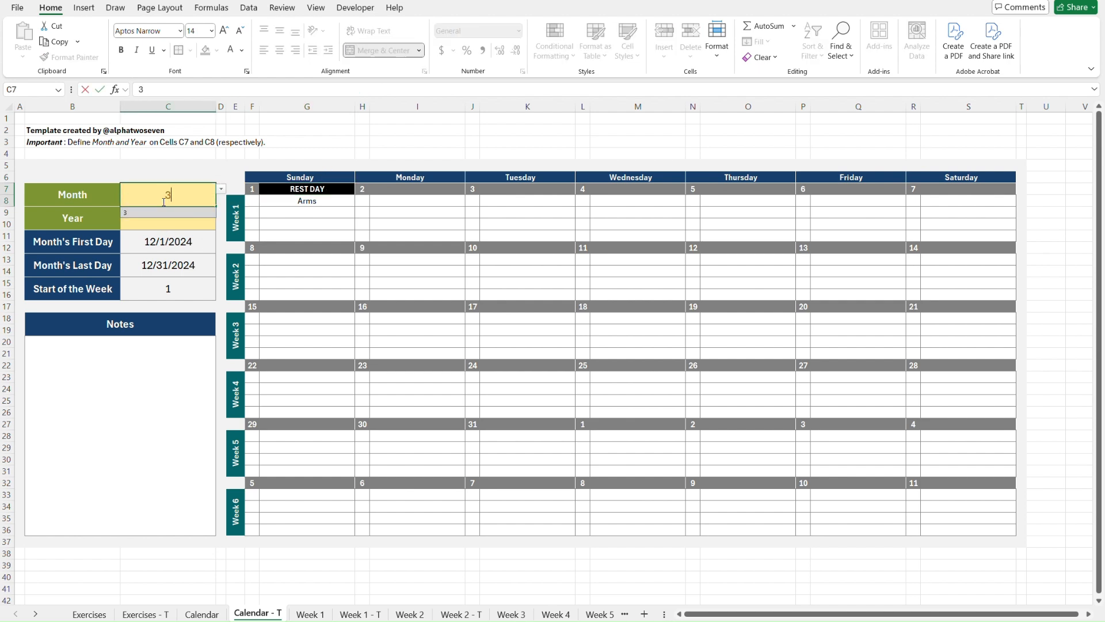
key("Return")
type("3")
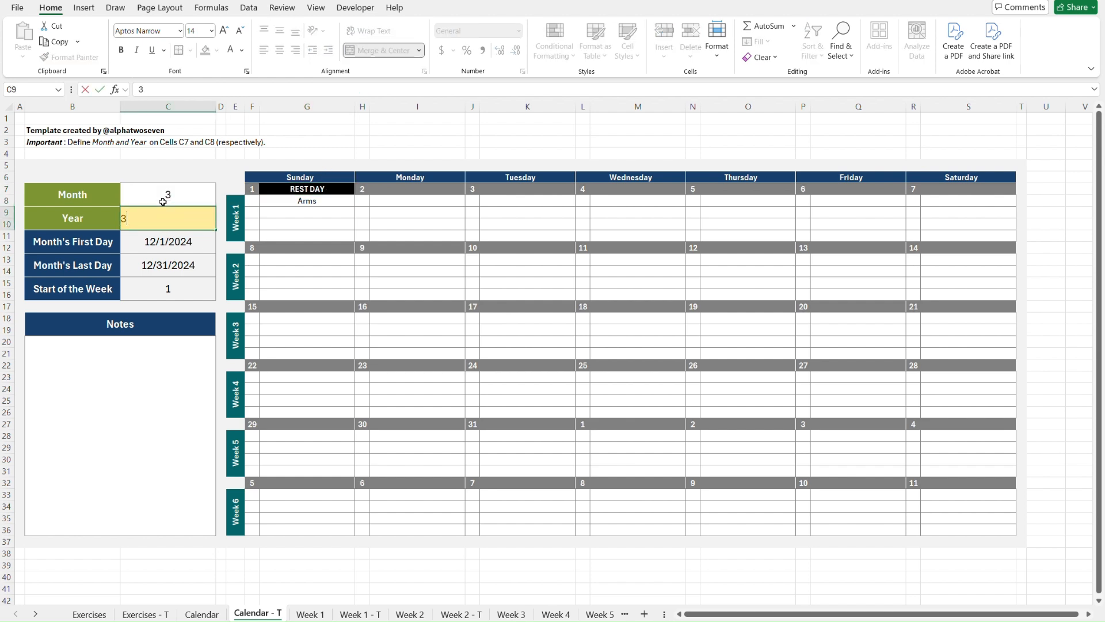
type("/1/2025")
key("Return")
left_click(295, 155)
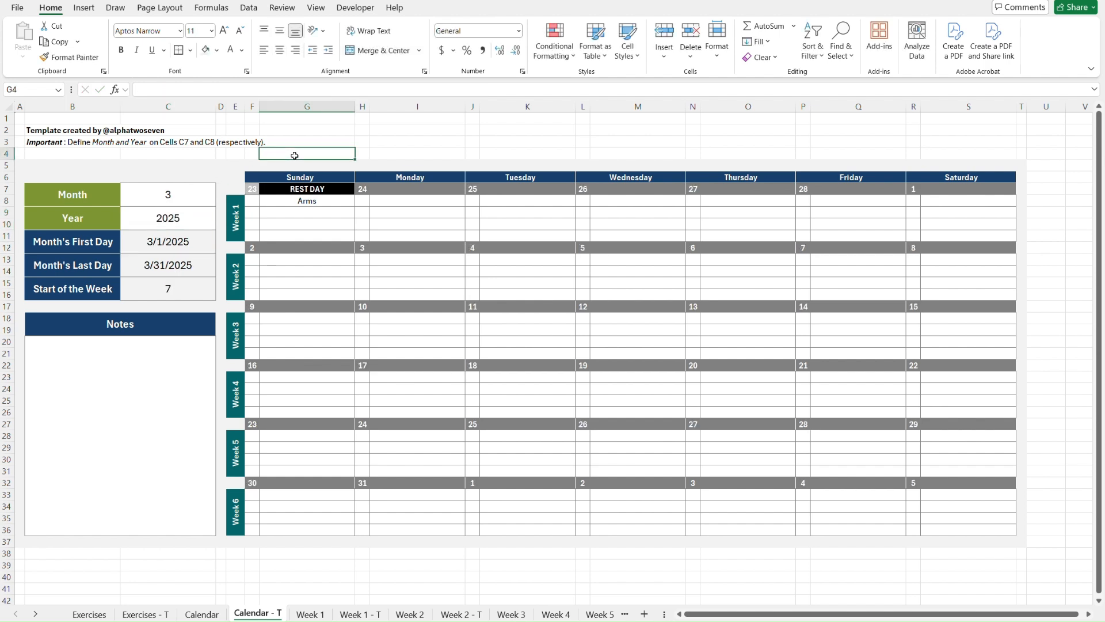
key("Left")
key("Left")
key("Down")
key("Down")
key("Down")
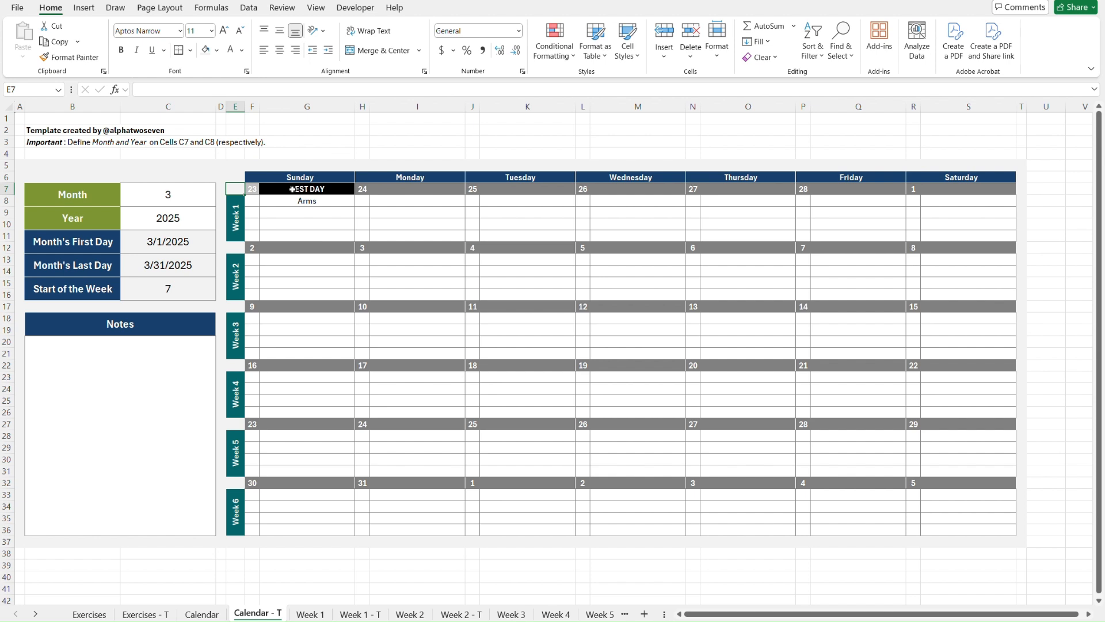
Step: Clear Sunday's rest day mark on the Week 1 sheet, check G7 on Calendar - T, and restore the ✓
left_click(310, 614)
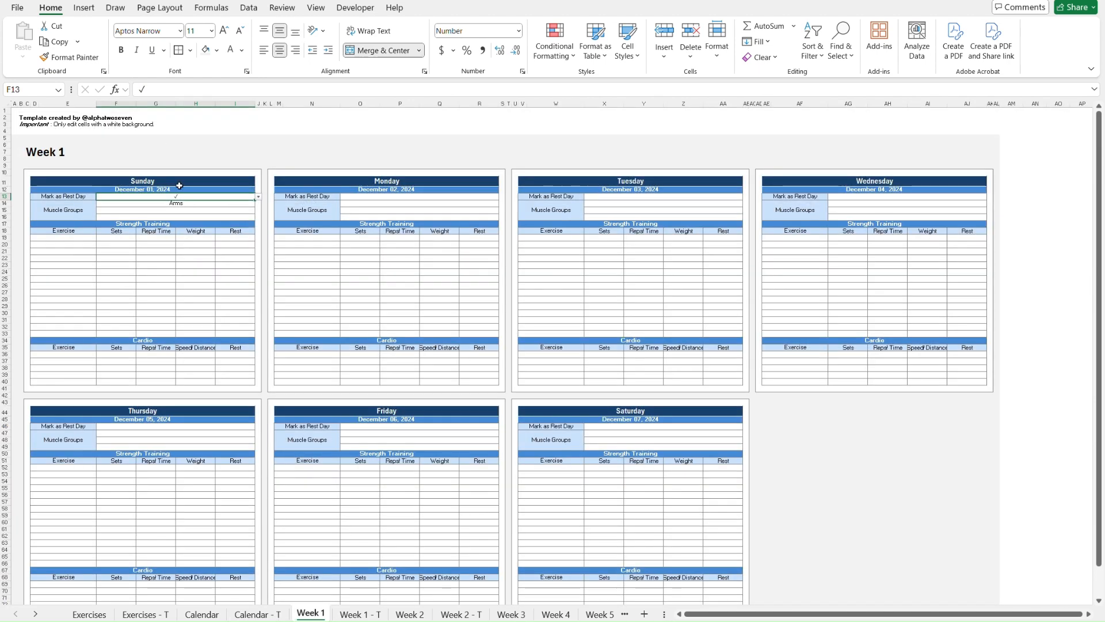
key("Delete")
key("ctrl+Page_Up")
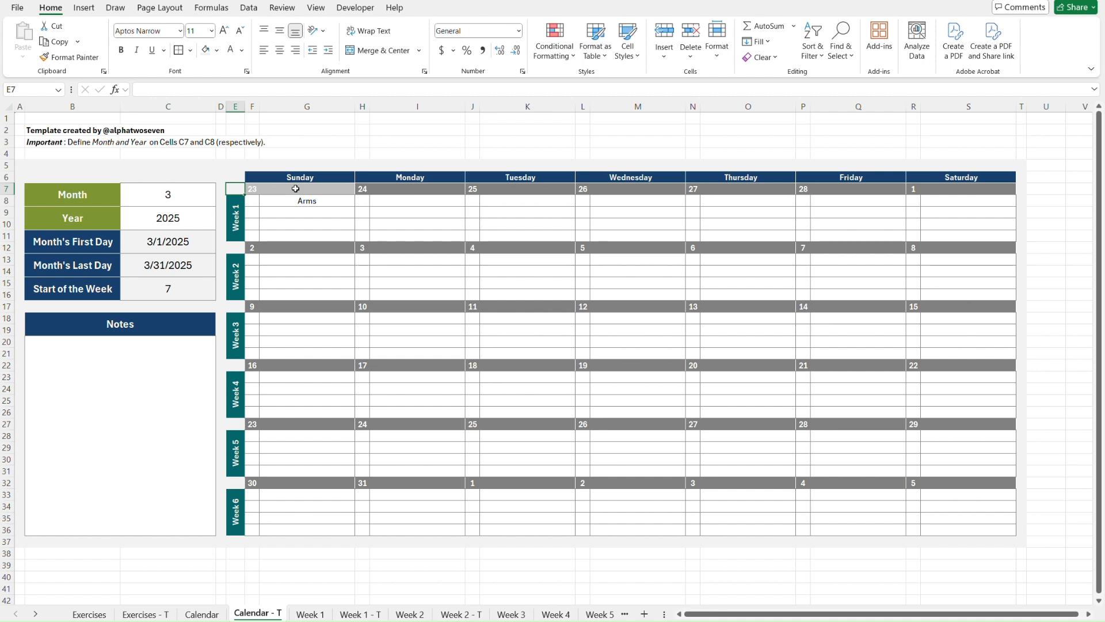
key("ctrl+Page_Down")
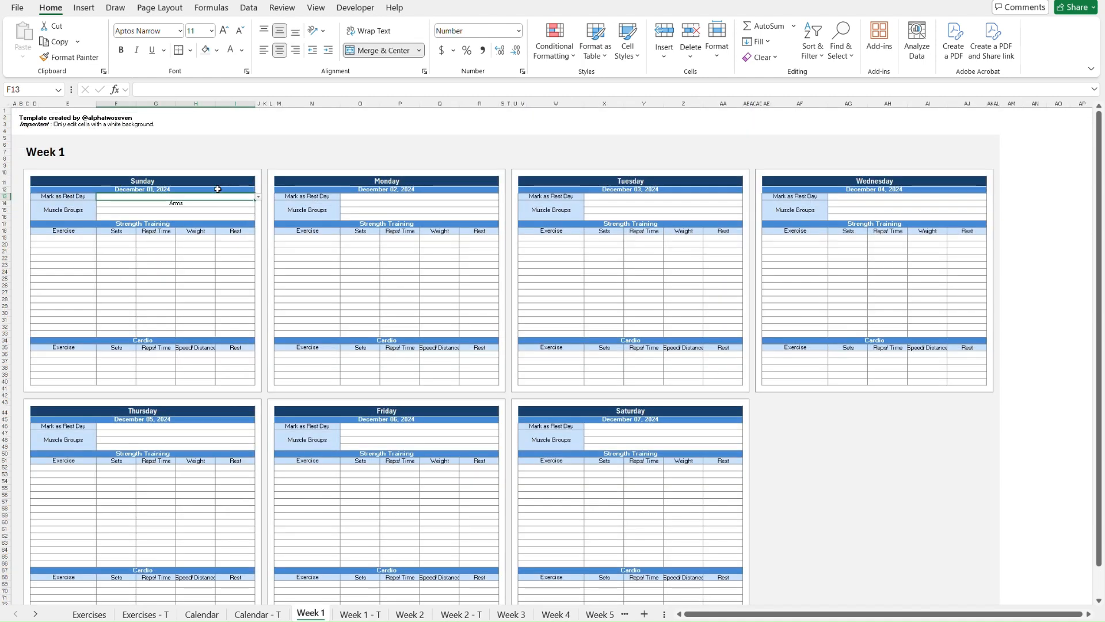
key("alt+Down")
key("Return")
key("ctrl+Page_Up")
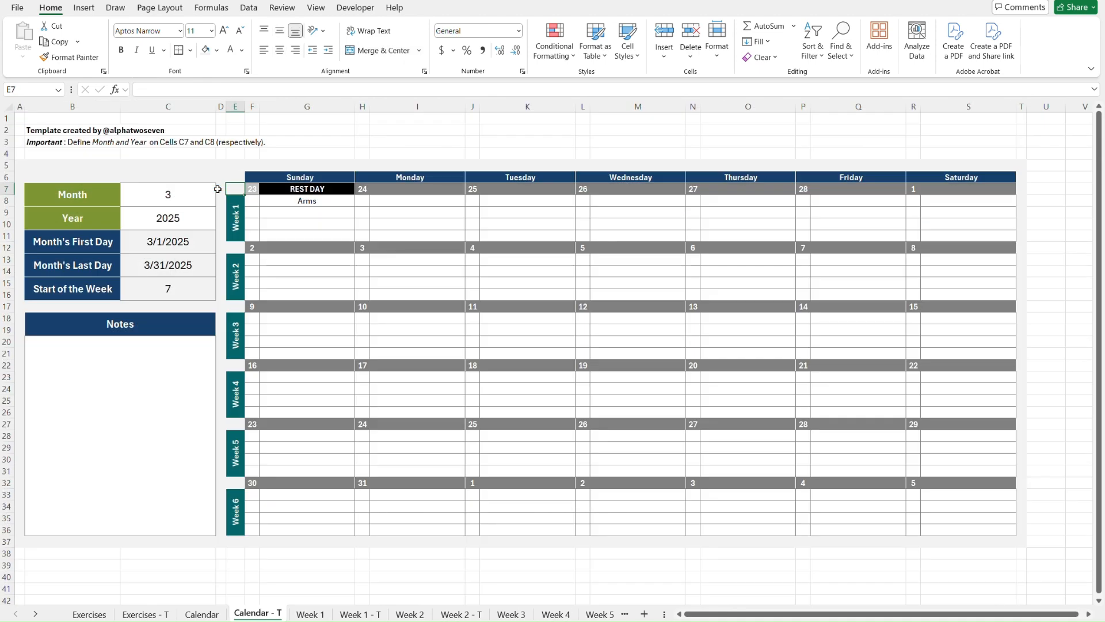
Step: Review the formatting of Sunday's date cell F7 together with the adjacent rest day cell G7
left_click(253, 165)
key("Down")
key("Down")
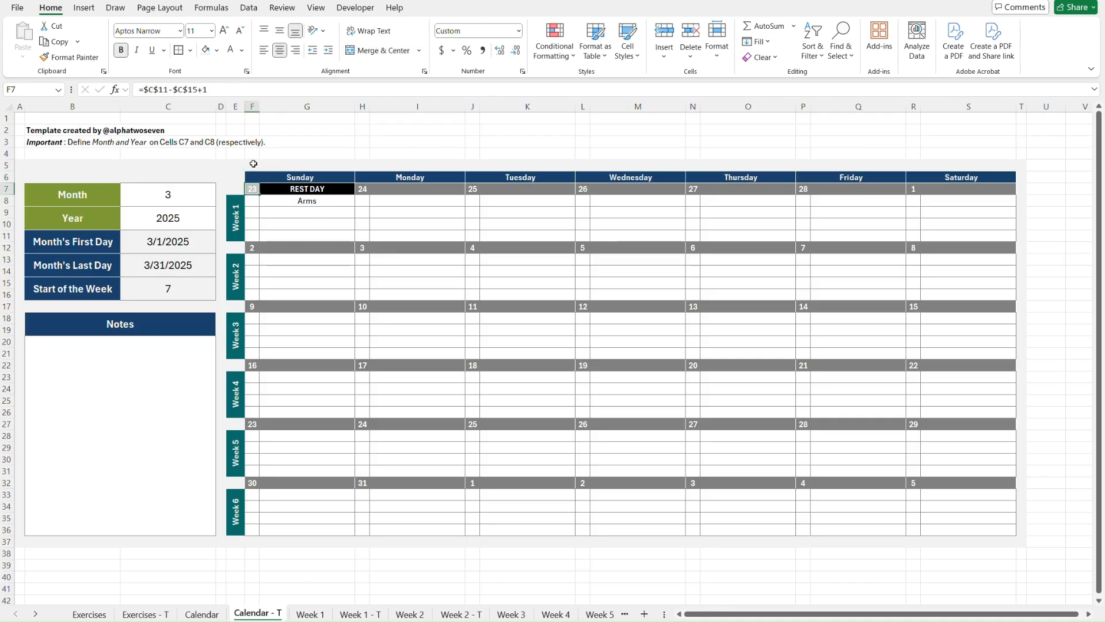
key("shift+Right")
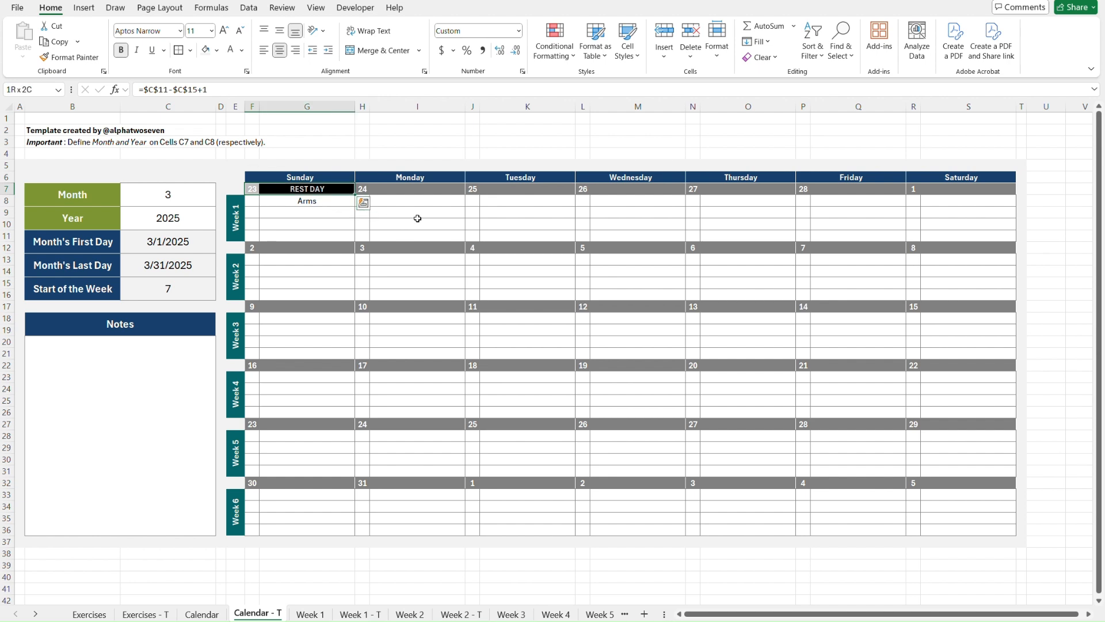
left_click(252, 155)
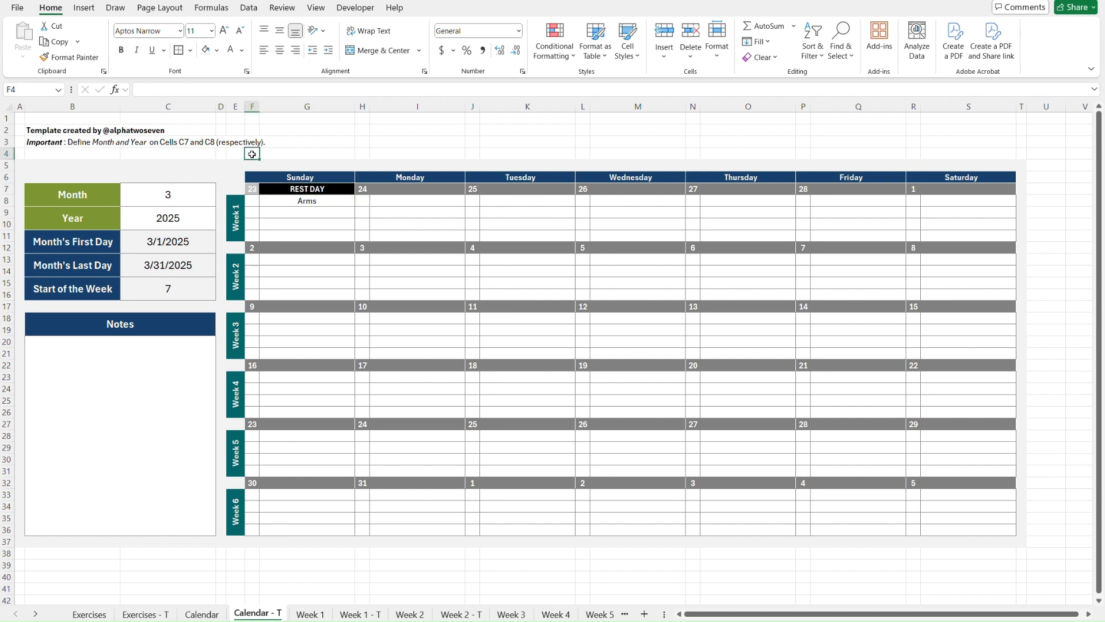
key("Down")
key("Down")
key("Down")
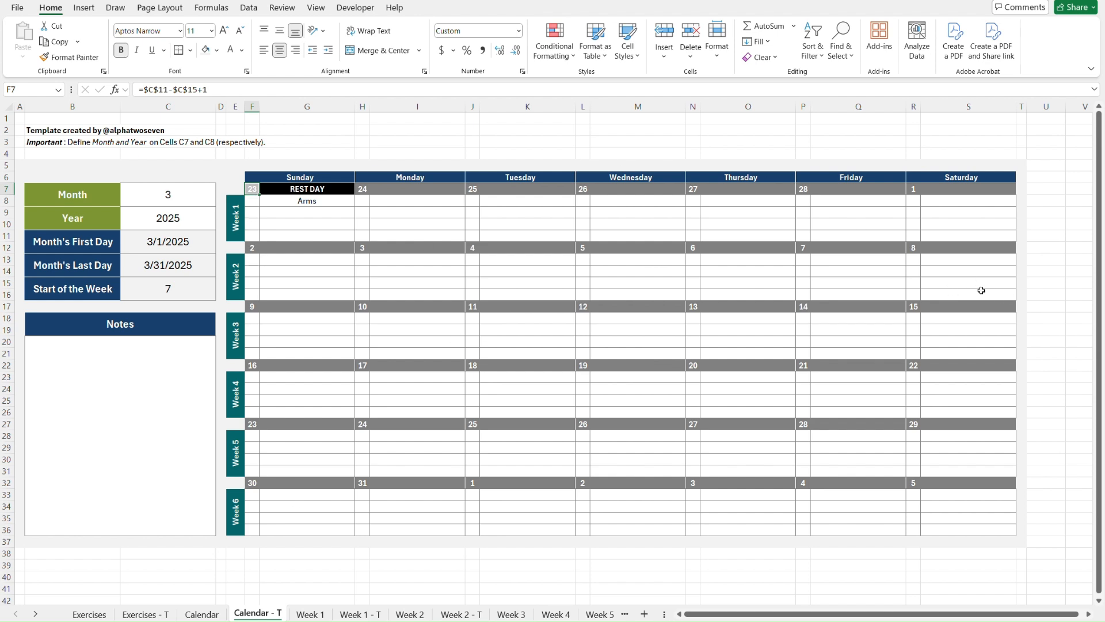
left_click(330, 184)
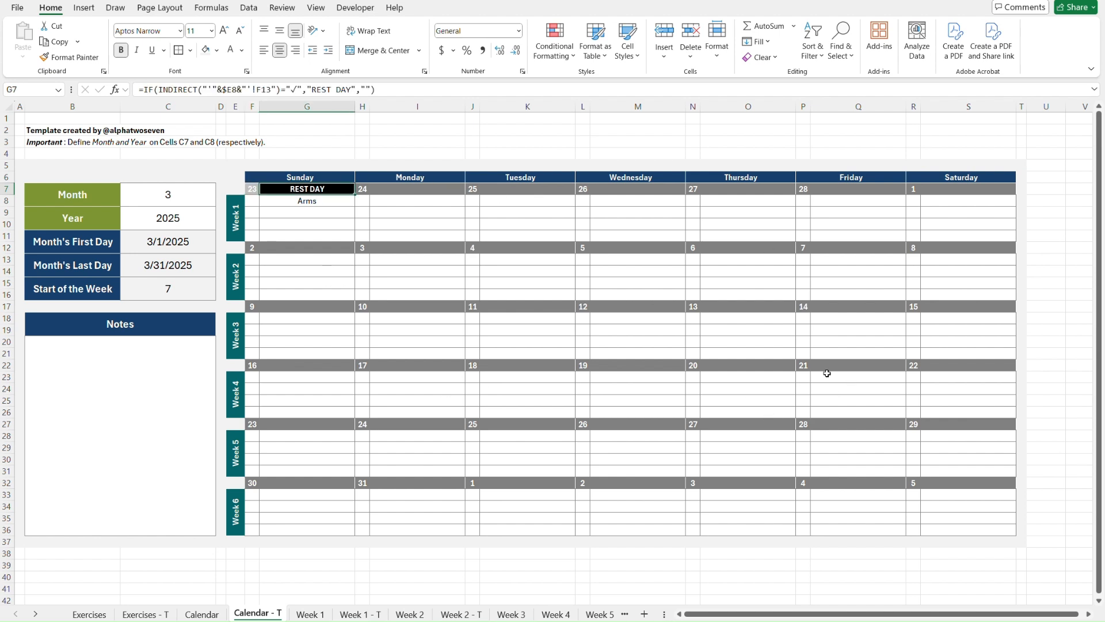
Step: Copy the formatting of F7:G7 onto the Monday and Tuesday header cells H7:K7, one day at a time
key("Left")
key("shift+Right")
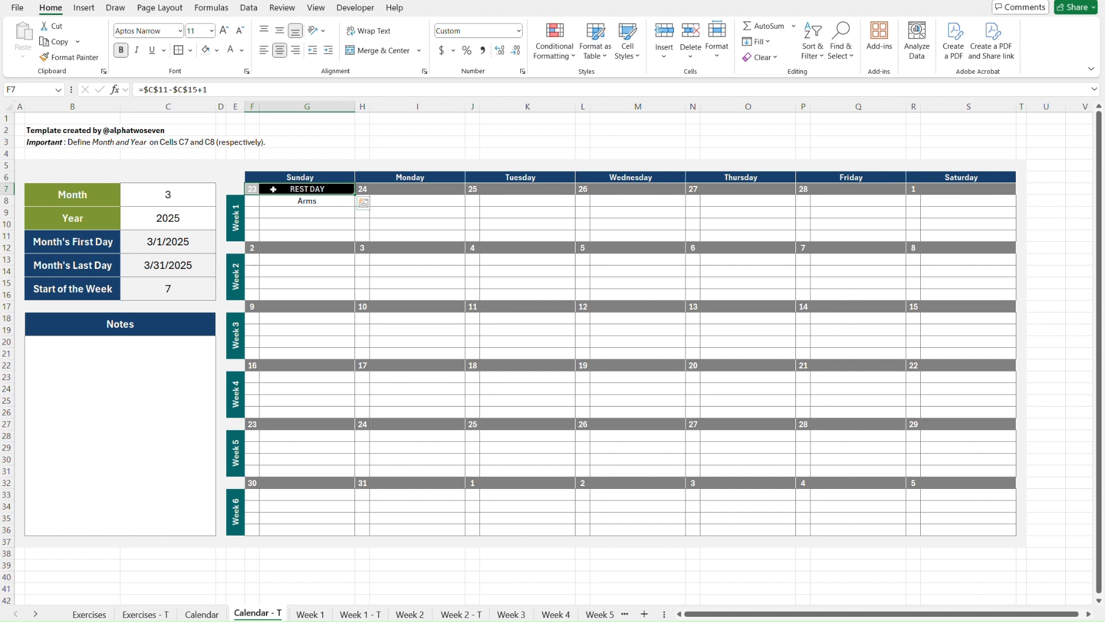
left_click(70, 57)
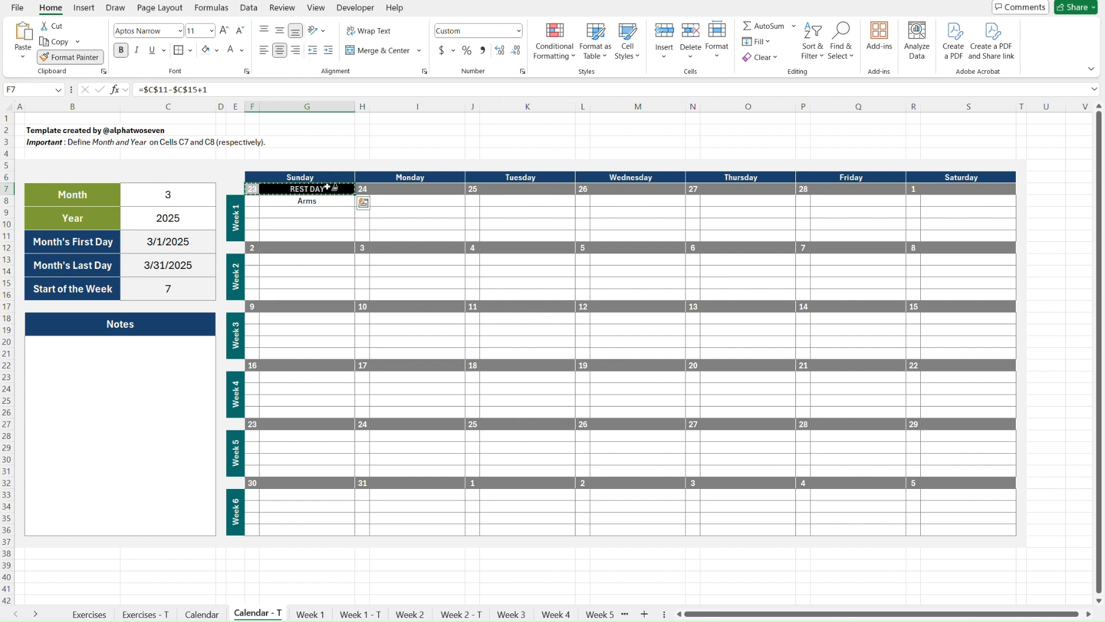
left_click(409, 189)
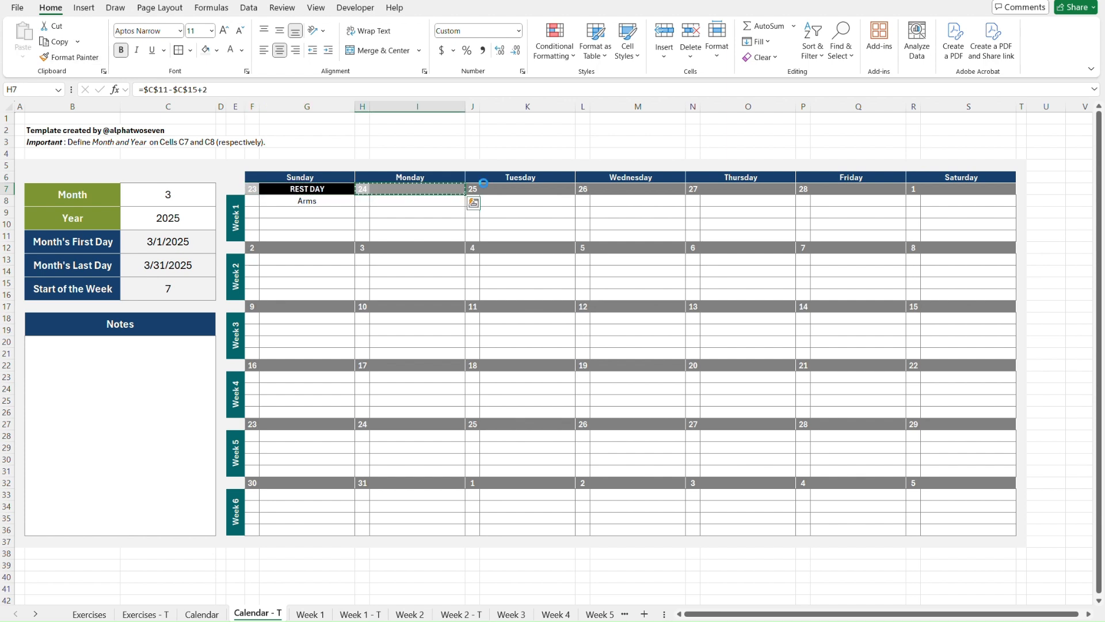
key("alt+h")
key("f")
key("p")
left_click_drag(474, 189, 536, 188)
Step: Copy the same day header formatting onto the Wednesday and Thursday cells L7:O7, one day at a time
key("alt+h")
key("f")
key("p")
left_click(588, 188)
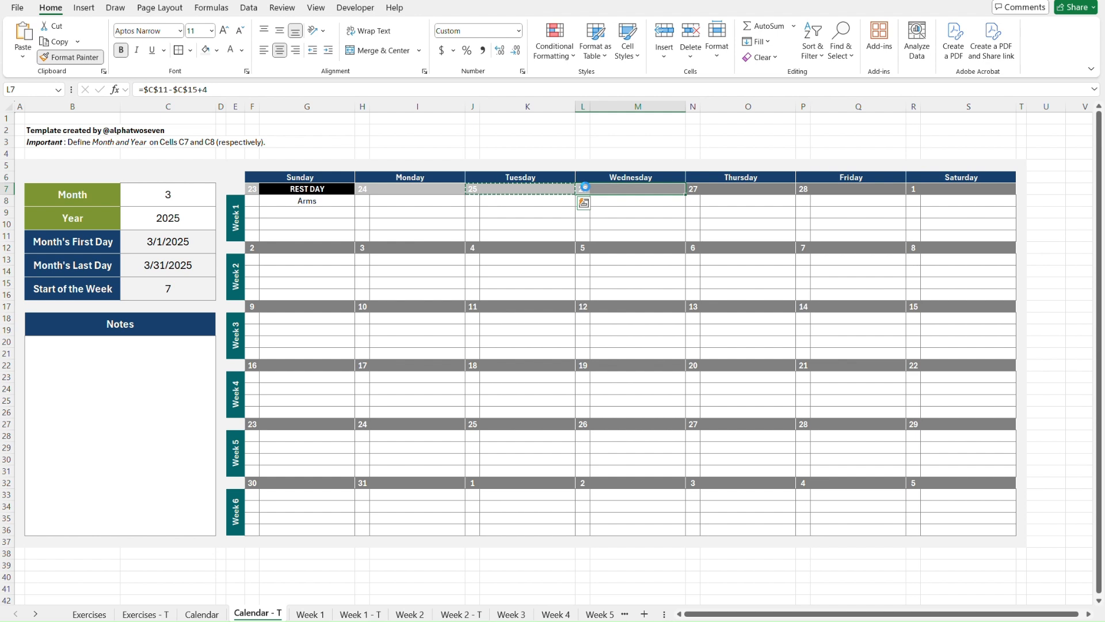
key("alt+h")
key("f")
key("p")
left_click_drag(694, 187, 694, 187)
Step: Copy the day header formatting onto the Friday and Saturday cells P7:S7, one day at a time
key("alt+h")
key("f")
key("p")
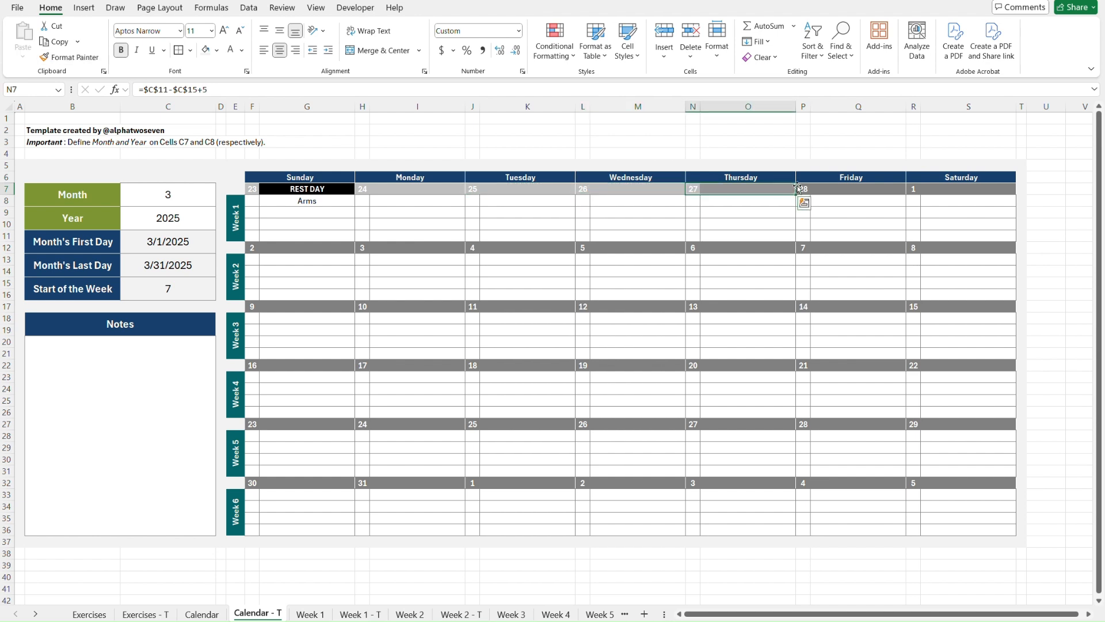
left_click(803, 188)
key("alt+h")
key("f")
key("p")
left_click(923, 185)
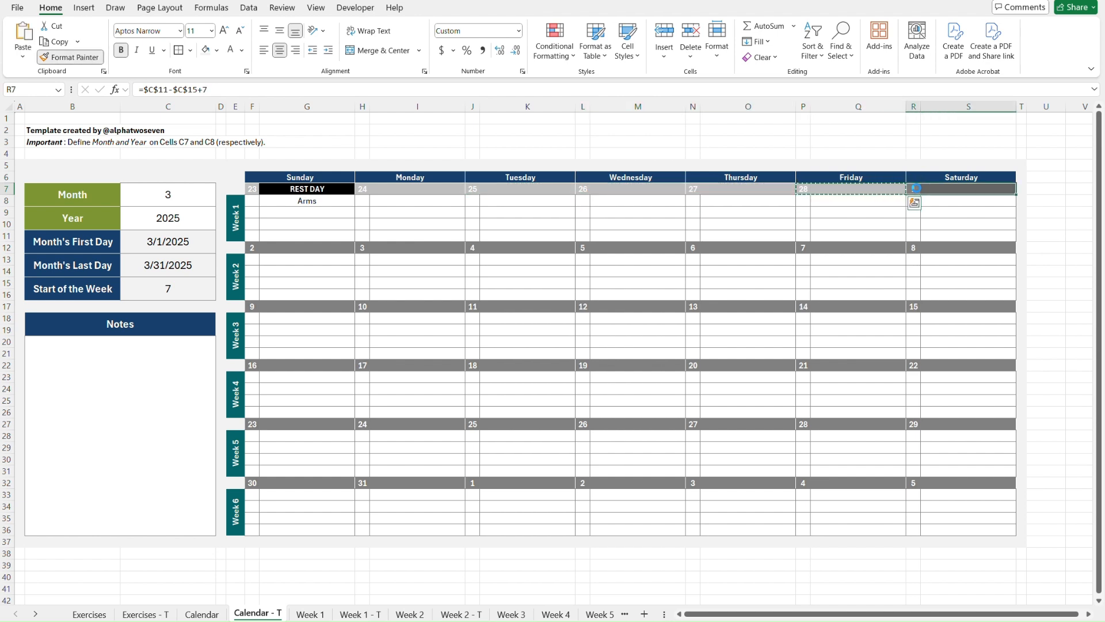
left_click(1046, 232)
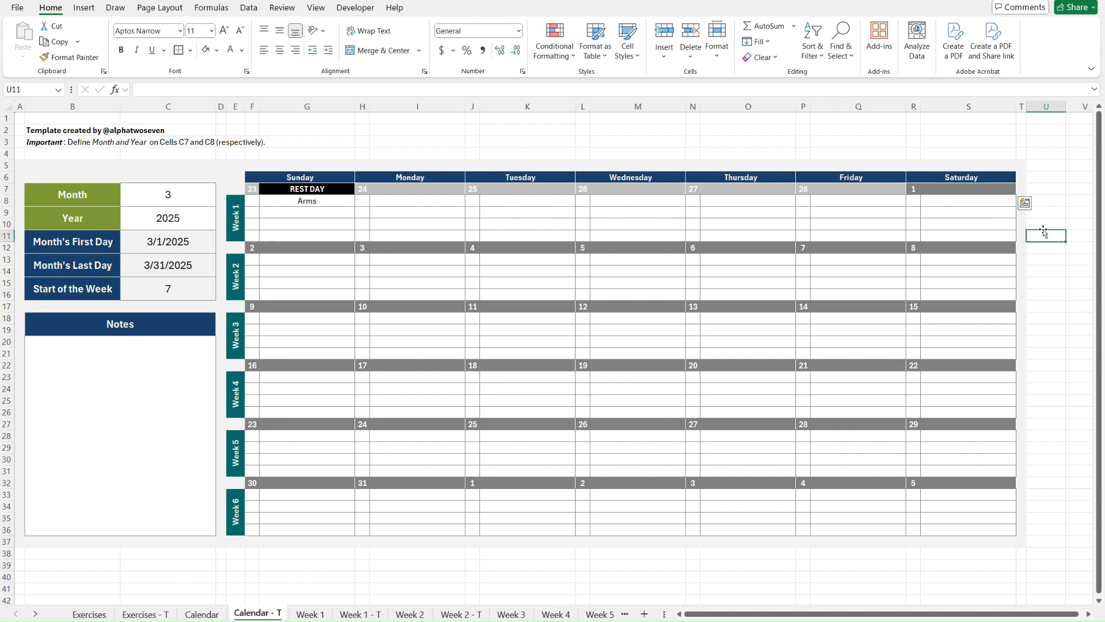
Step: Mark Saturday as a rest day with ✓ on the Week 1 sheet and compare S7 on the Calendar and Calendar - T sheets
left_click(978, 191)
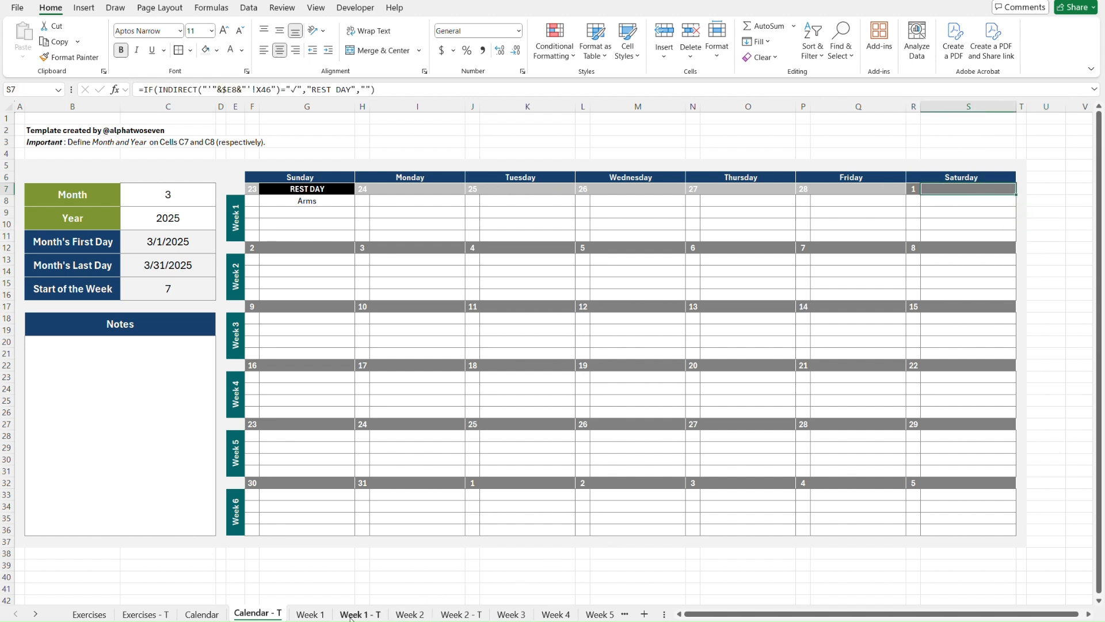
left_click(311, 614)
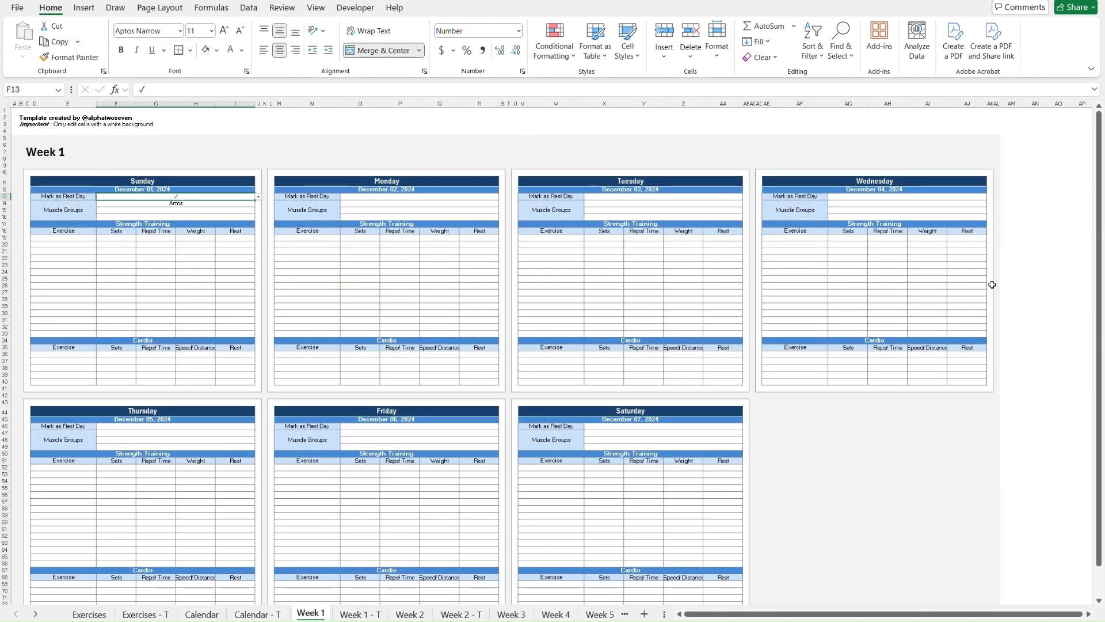
left_click(910, 197)
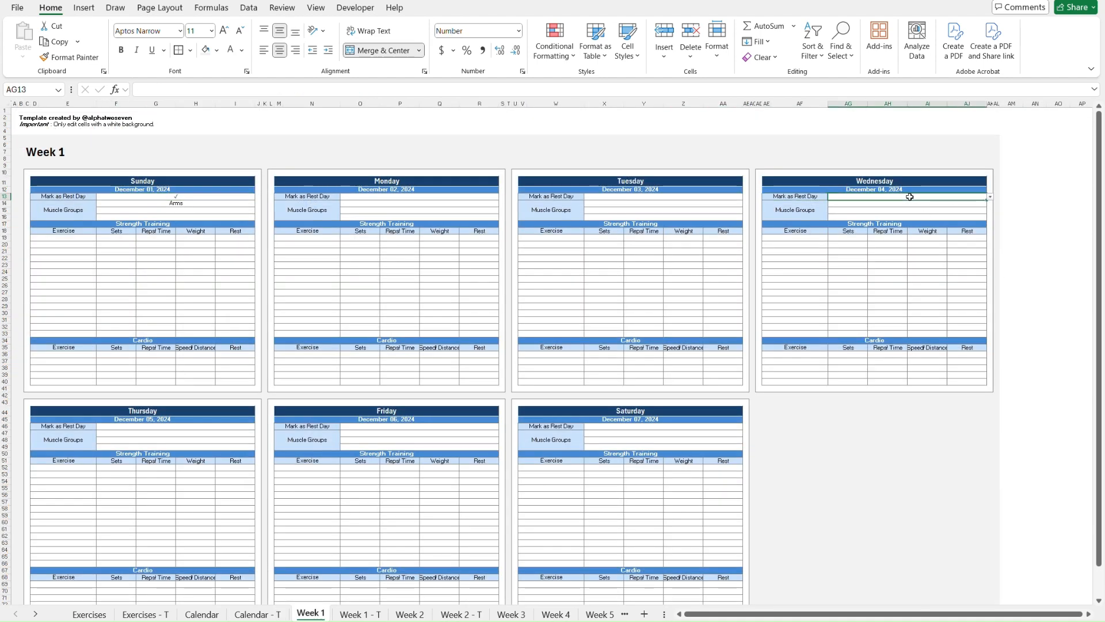
left_click(679, 426)
key("alt+Down")
key("Down")
key("Return")
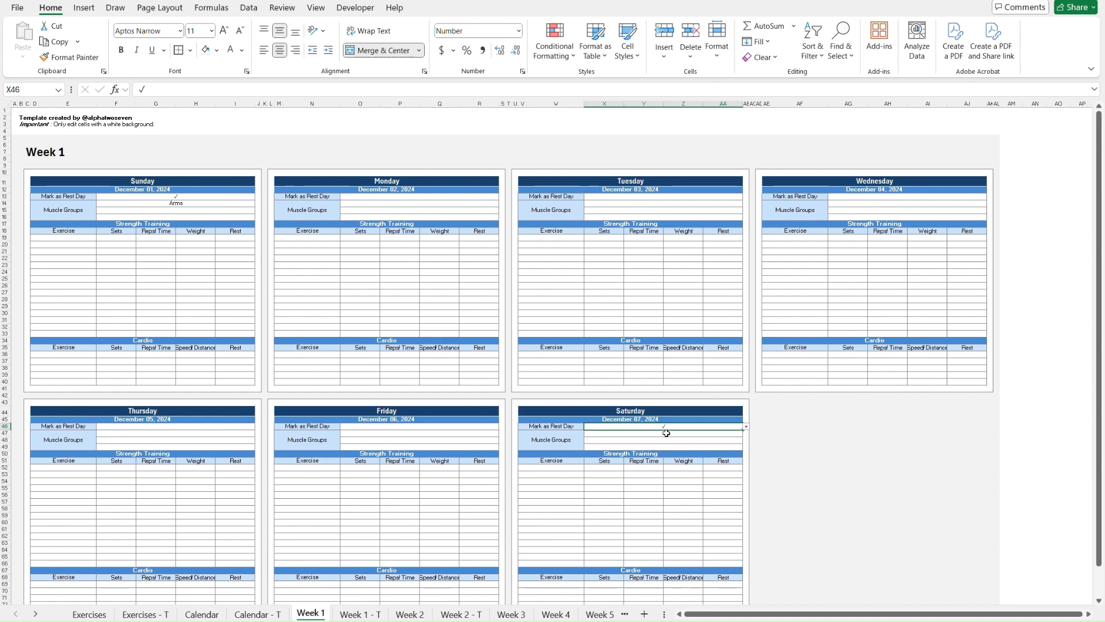
left_click(201, 614)
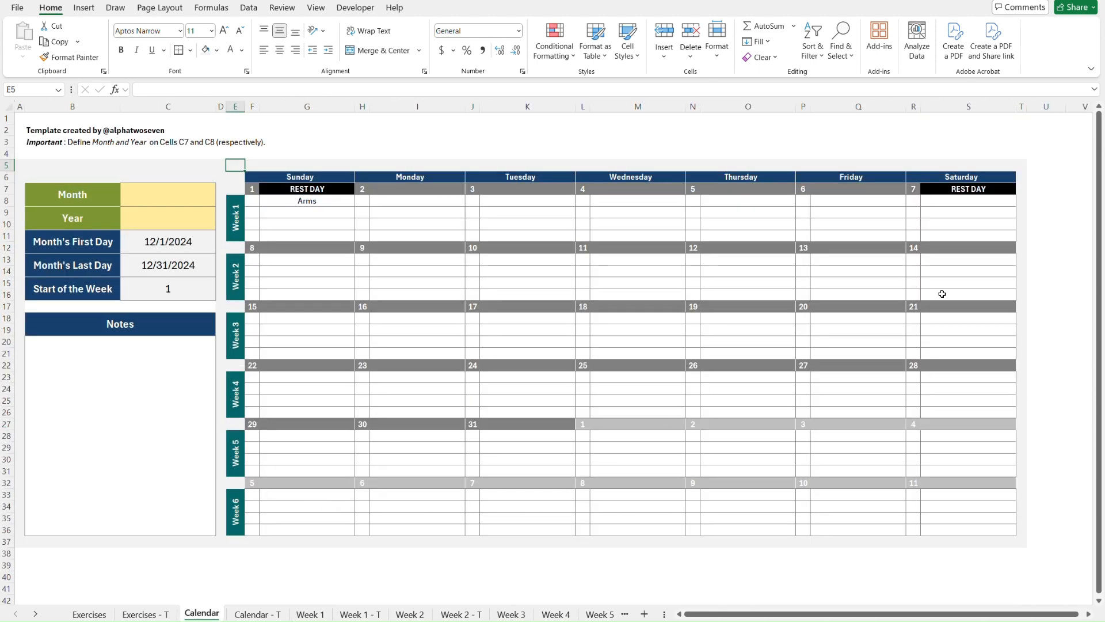
double_click(978, 193)
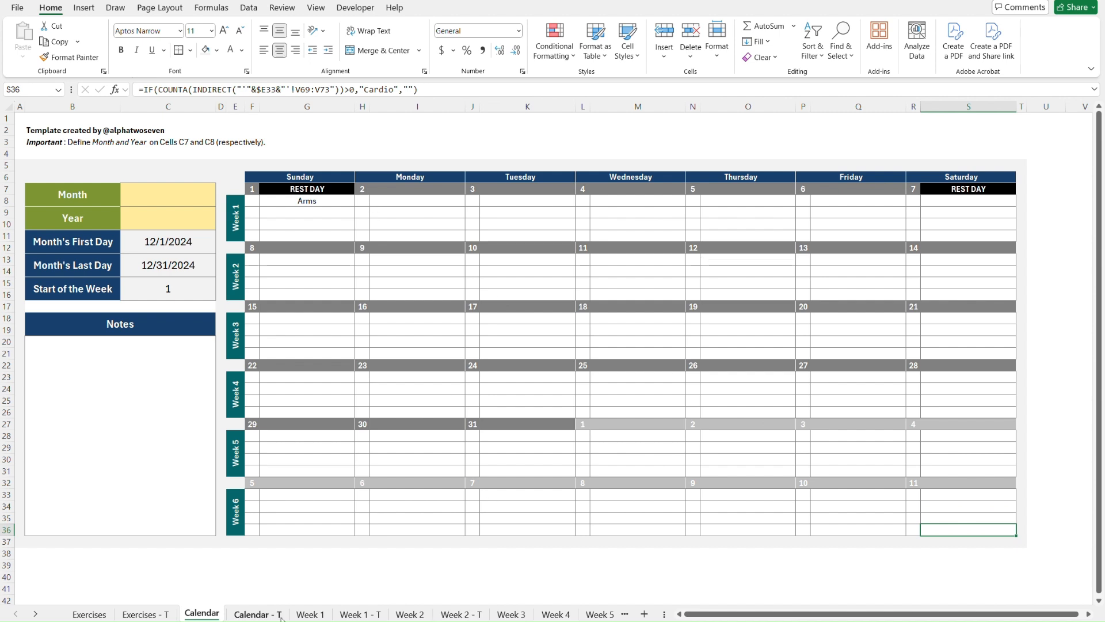
left_click(259, 614)
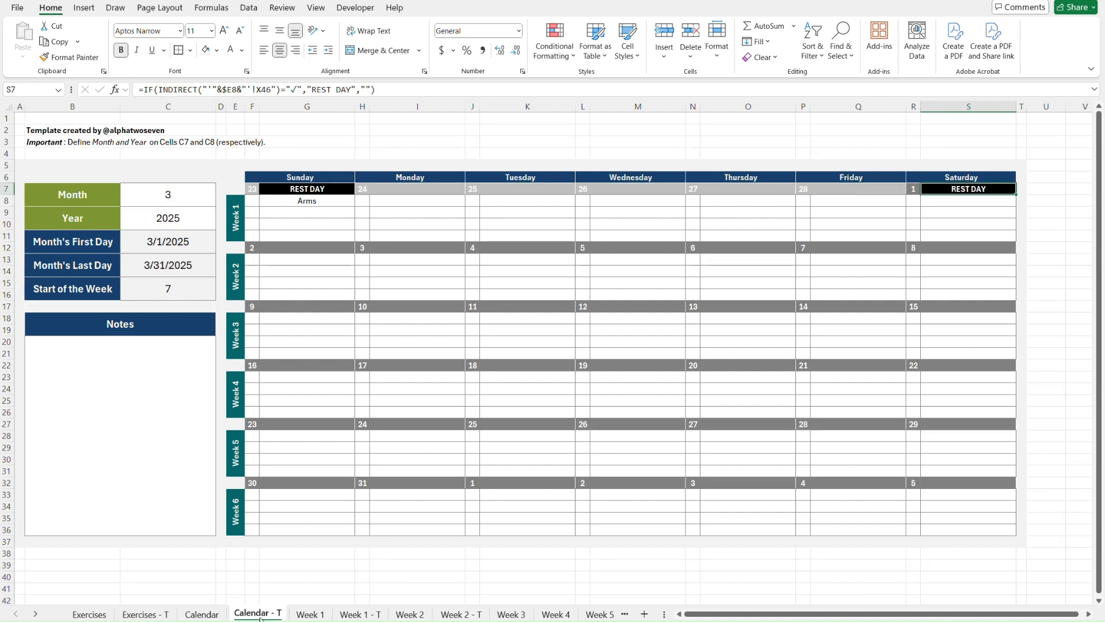
Step: Copy the formatting of the Week 1 date row F7:S7 onto the Week 2 and Week 3 date rows 12 and 17
left_click(961, 220)
left_click(958, 189)
left_click(255, 190, "shift")
key("alt+h")
key("f")
key("p")
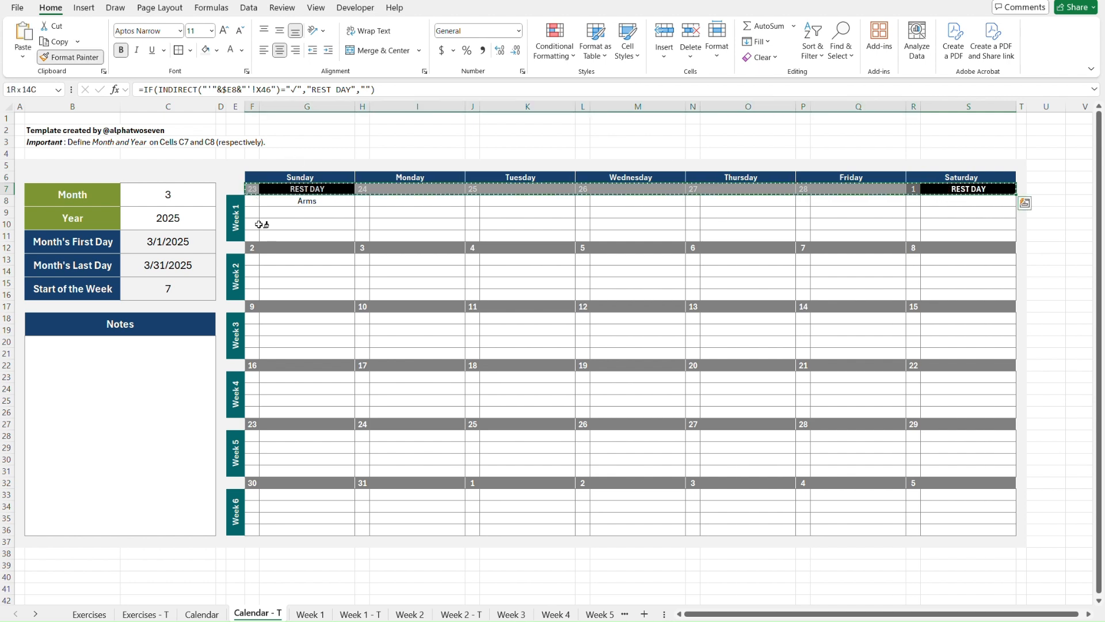
left_click(257, 246)
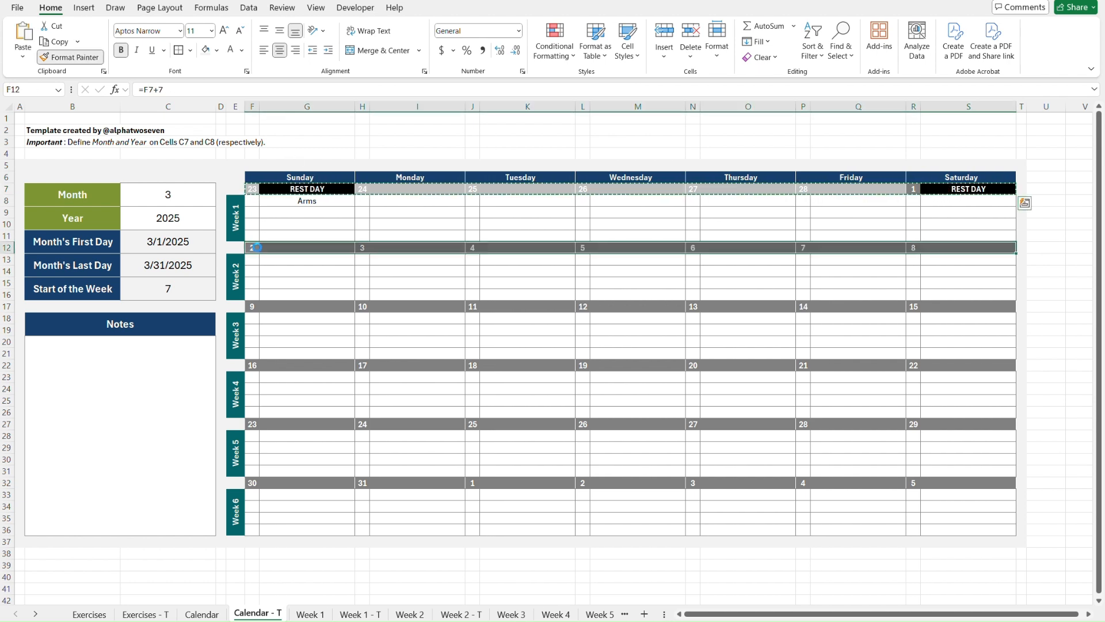
key("alt+h")
key("f")
key("p")
left_click(256, 307)
Step: Copy the date row formatting onto the Week 4, Week 5 and Week 6 date rows 22, 27 and 32
key("alt+h")
key("f")
key("p")
left_click(256, 365)
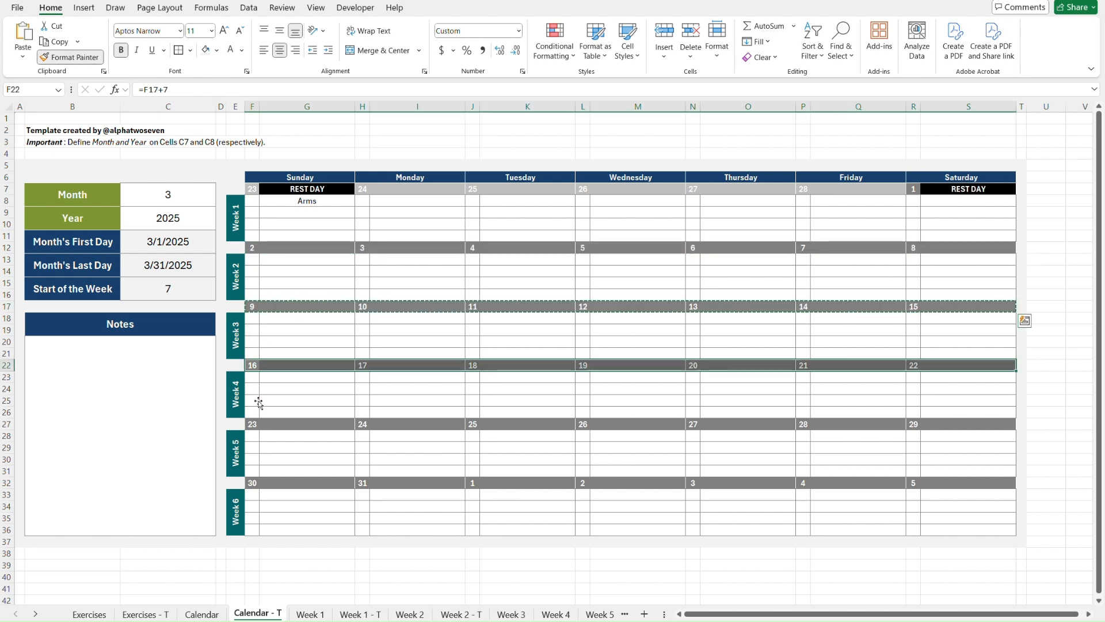
key("alt+h")
key("f")
key("p")
left_click(258, 424)
key("alt+h")
key("f")
key("p")
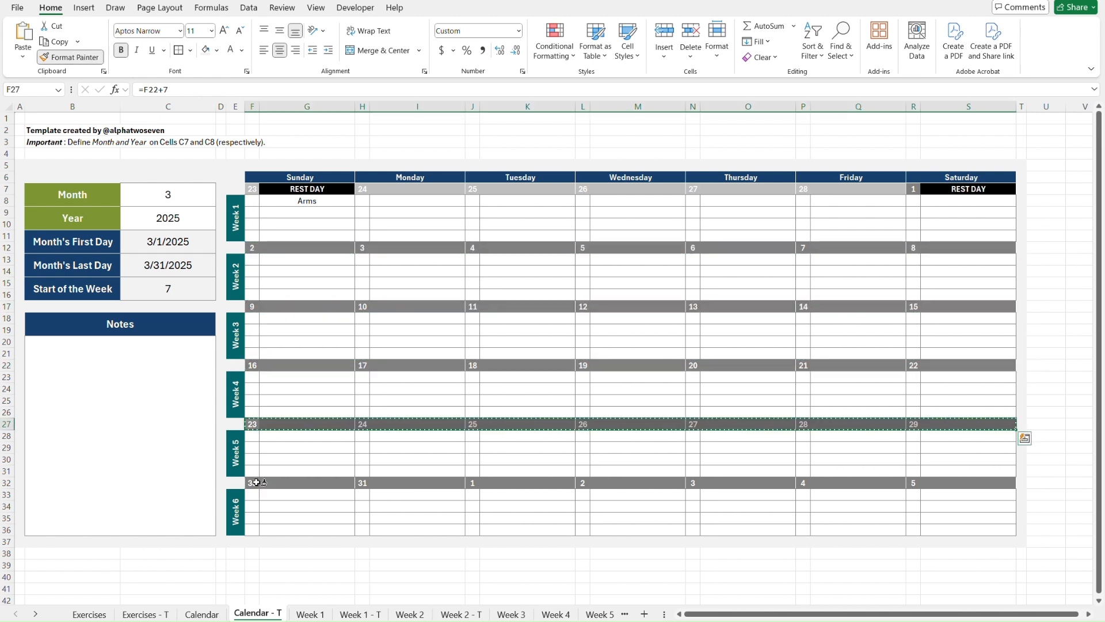
left_click(252, 483)
left_click(529, 514)
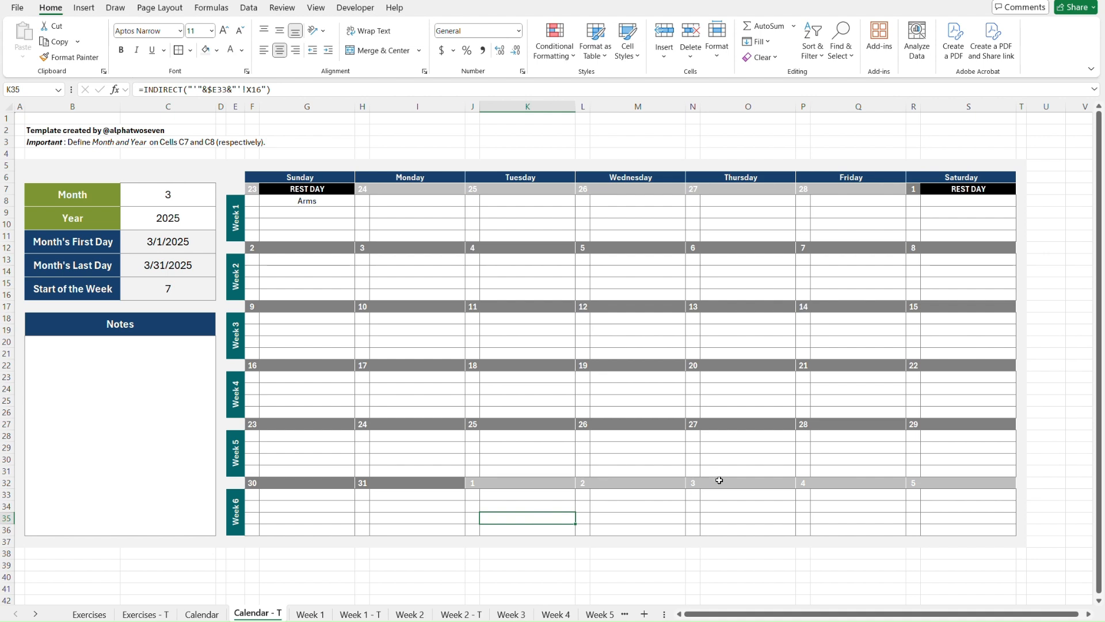
Step: Mark Thursday as a rest day with ✓ on the Week 6 sheet and check cell O32 on the Calendar sheet
left_click(696, 483)
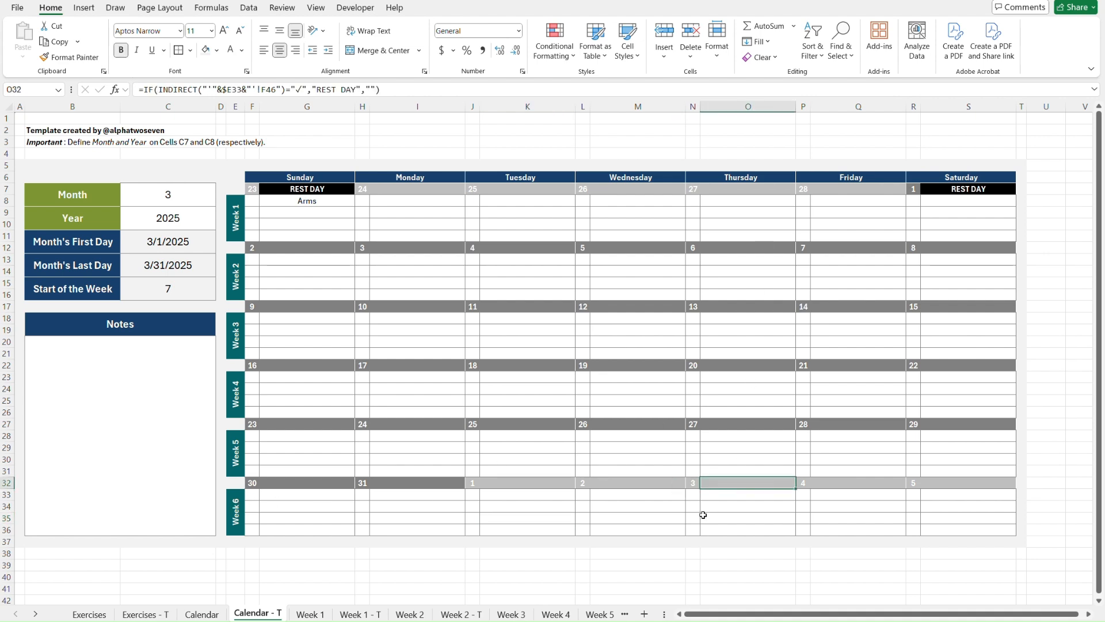
left_click(598, 615)
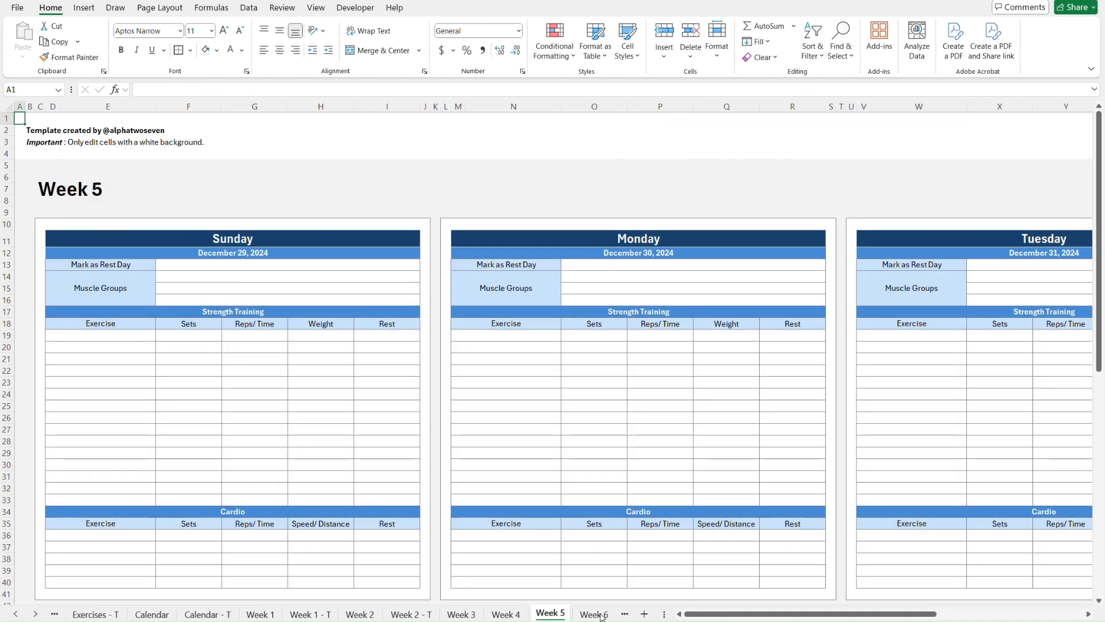
left_click(596, 614)
scroll(710, 477, "right", 6)
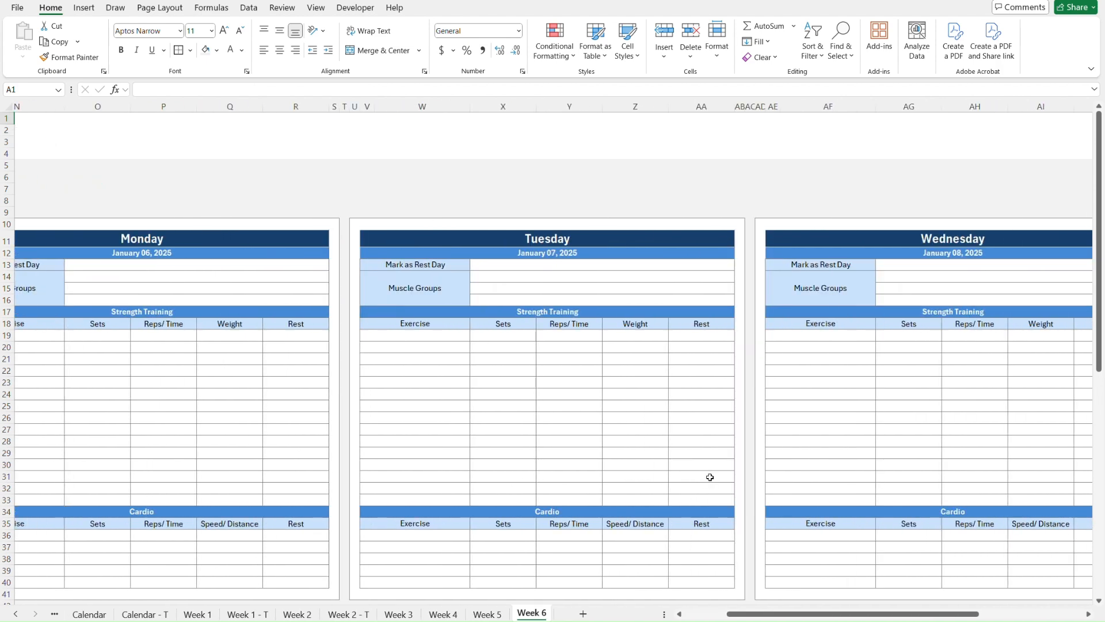
scroll(709, 478, "down", 8)
scroll(709, 477, "left", 5)
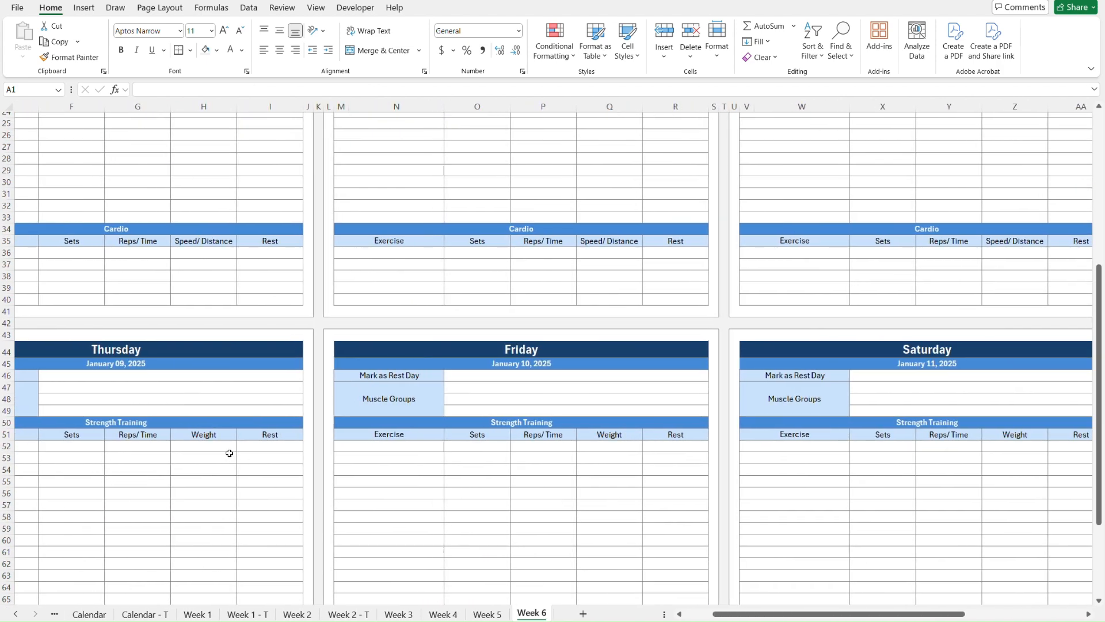
scroll(229, 454, "left", 2)
left_click(424, 376)
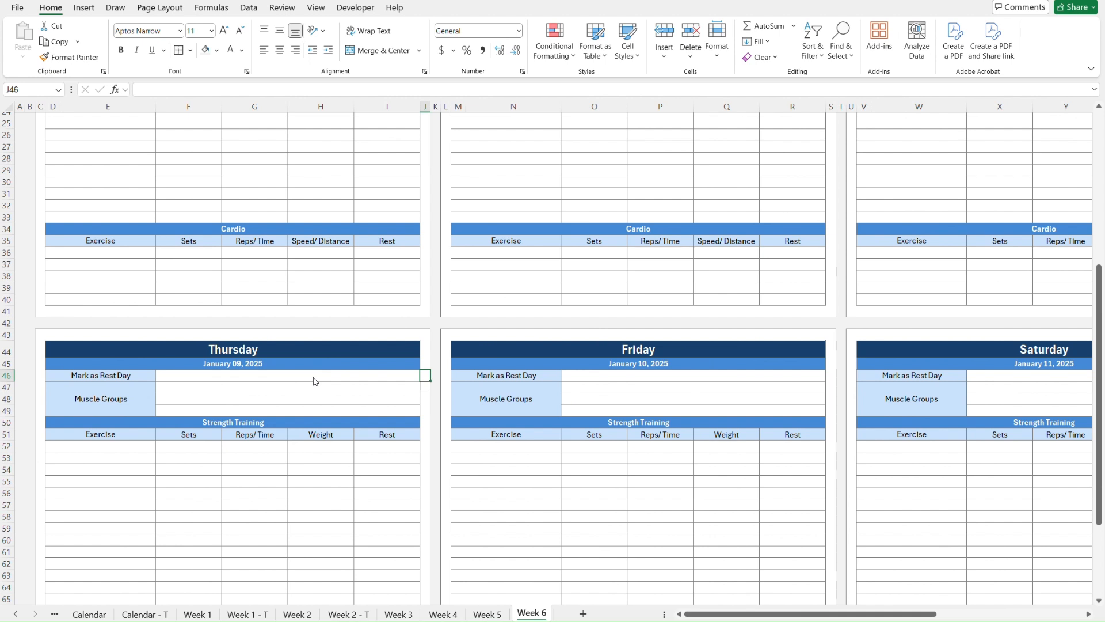
left_click(313, 377)
key("alt+Down")
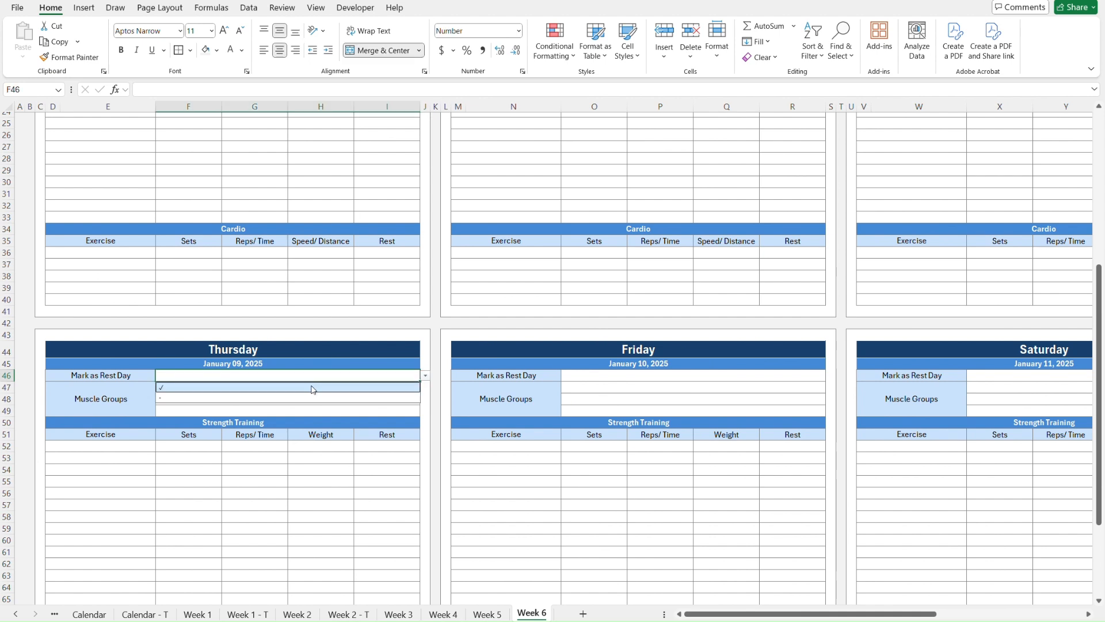
left_click(311, 388)
left_click(89, 614)
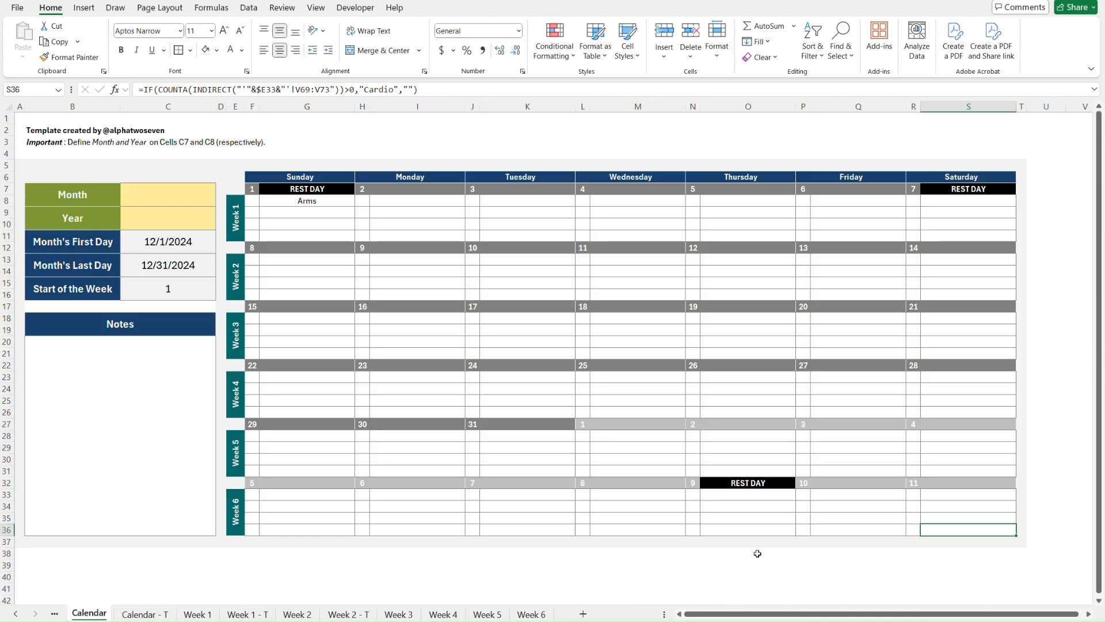
Step: Review all conditional formatting rules of the Calendar worksheet in the rules manager, from the REST DAY rule down to the blank-cell rule
left_click(1041, 438)
key("ctrl+Up")
key("ctrl+Left")
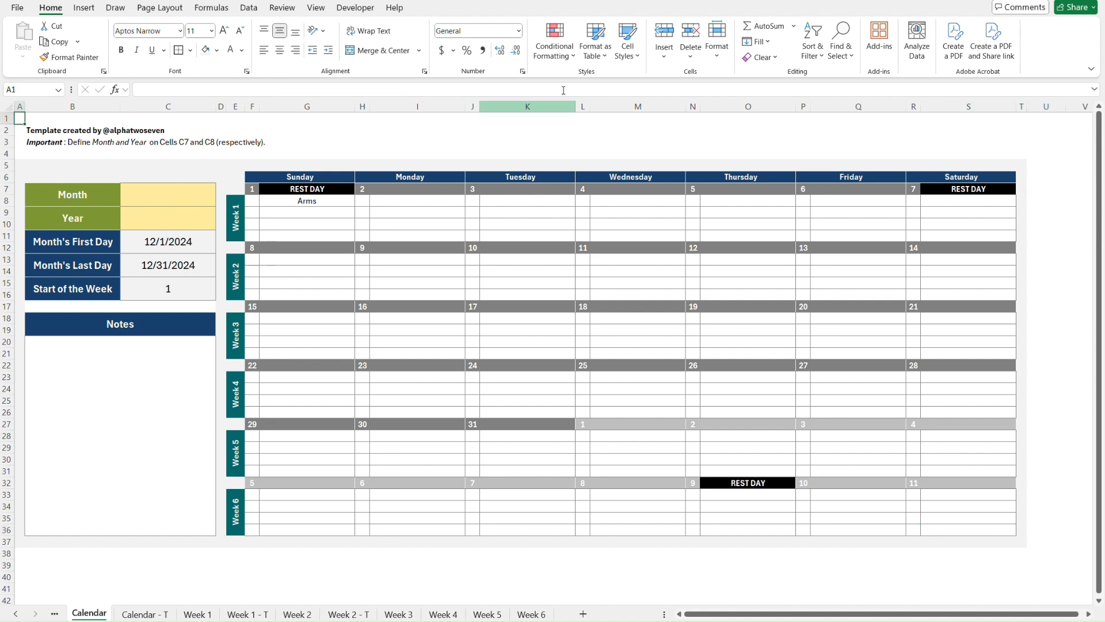
left_click(567, 57)
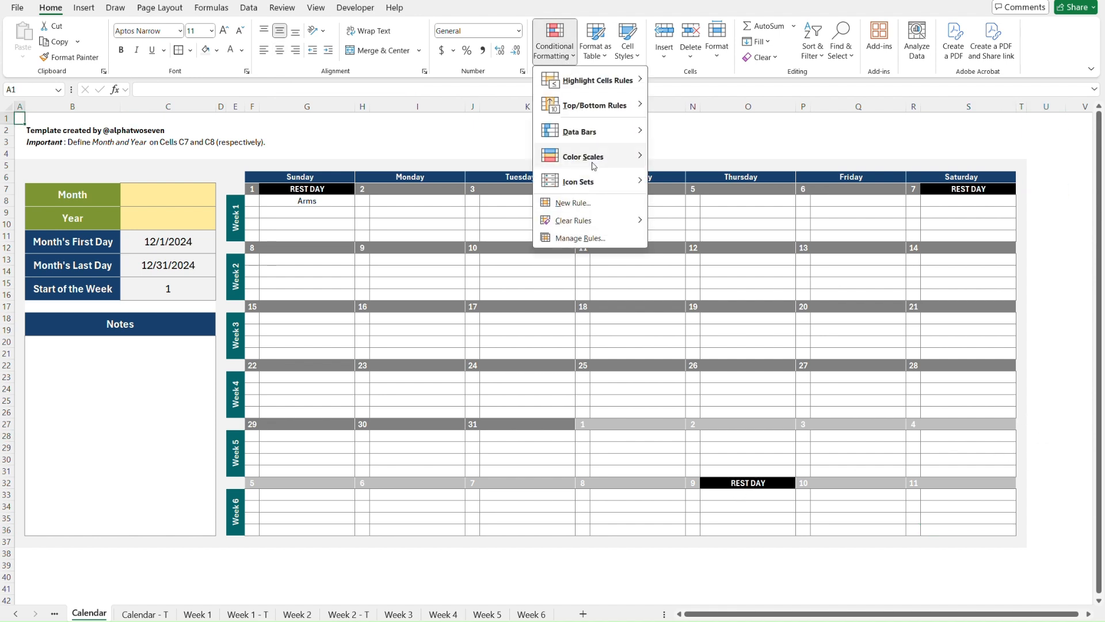
left_click(593, 239)
left_click(410, 85)
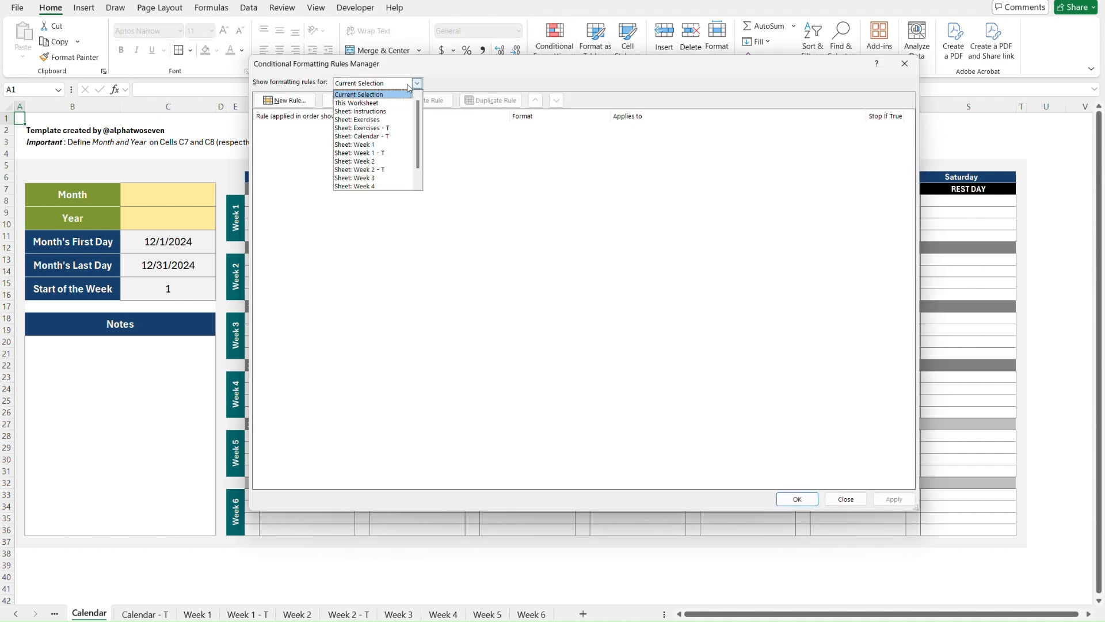
left_click(369, 103)
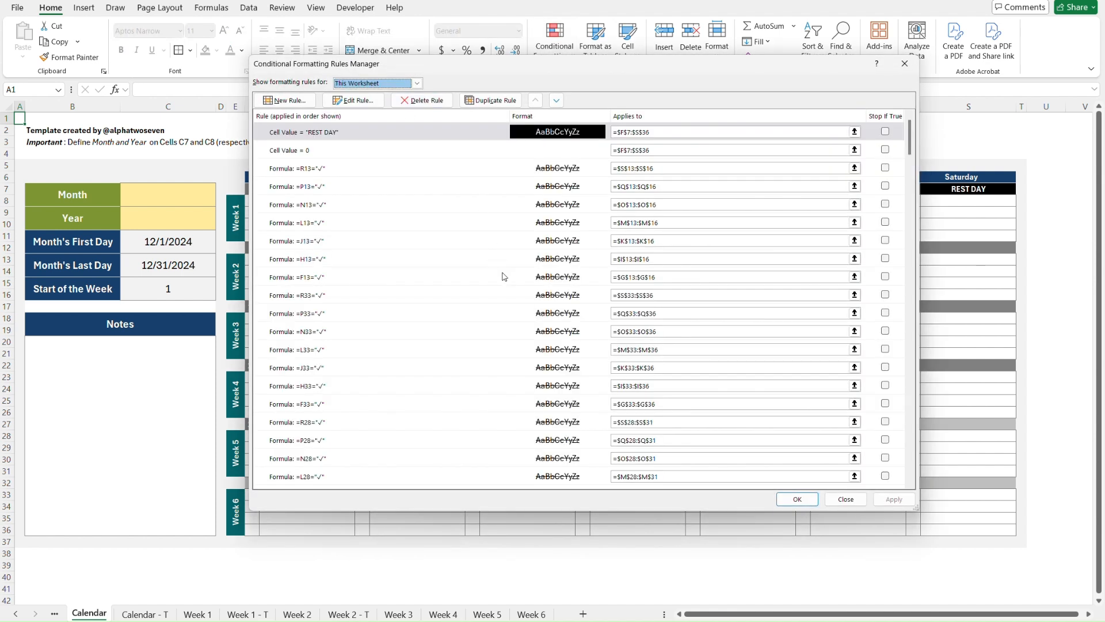
scroll(504, 276, "down", 3)
scroll(504, 276, "up", 3)
scroll(505, 277, "down", 5)
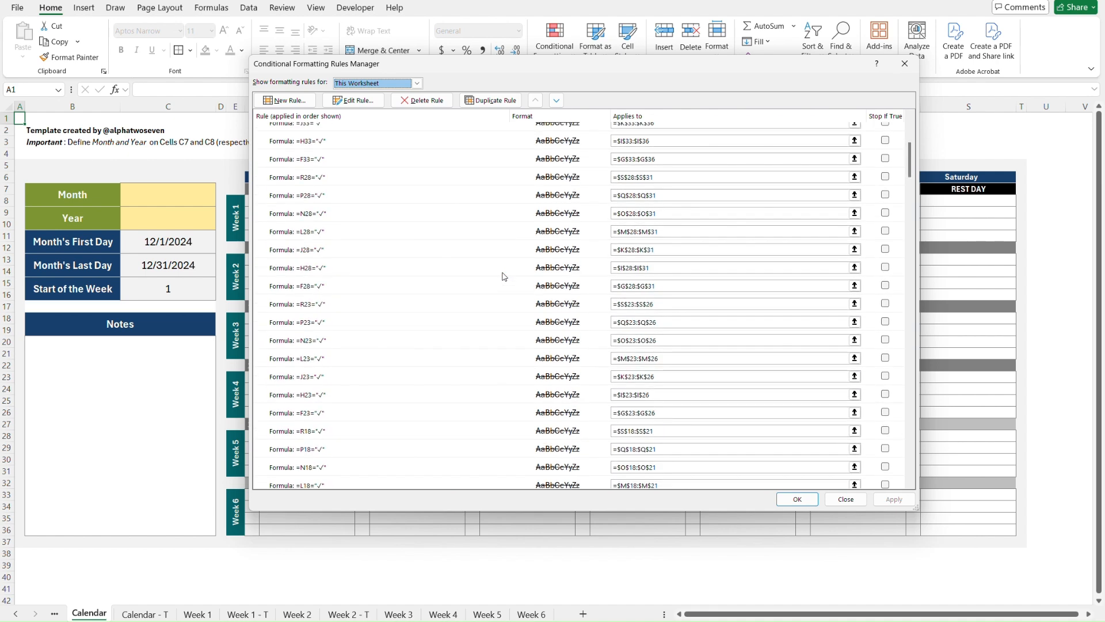
scroll(504, 277, "down", 15)
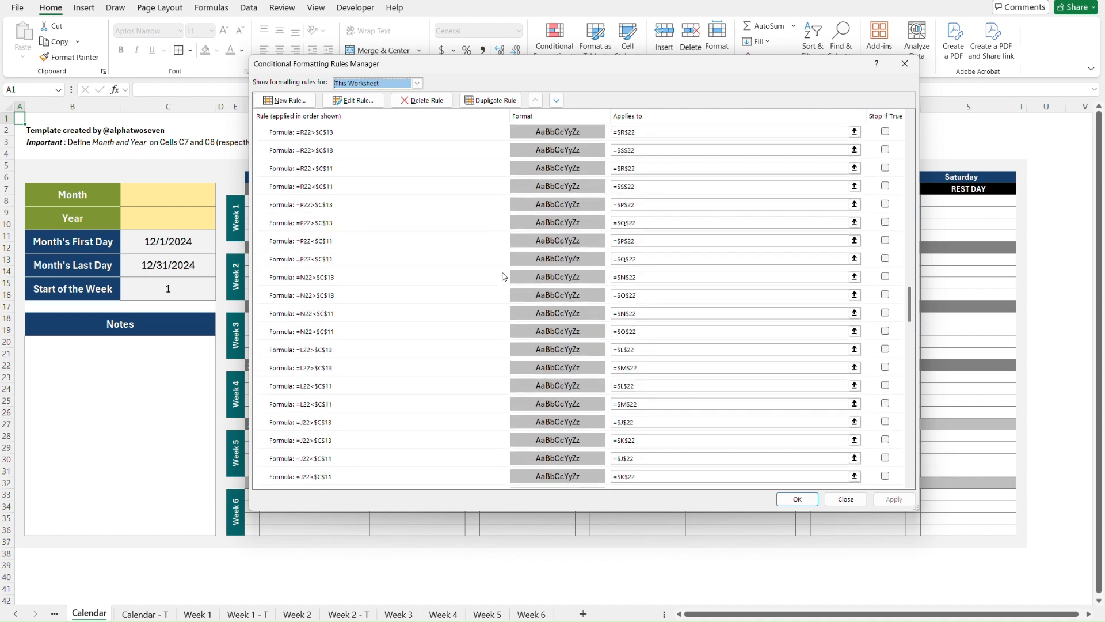
scroll(504, 276, "down", 15)
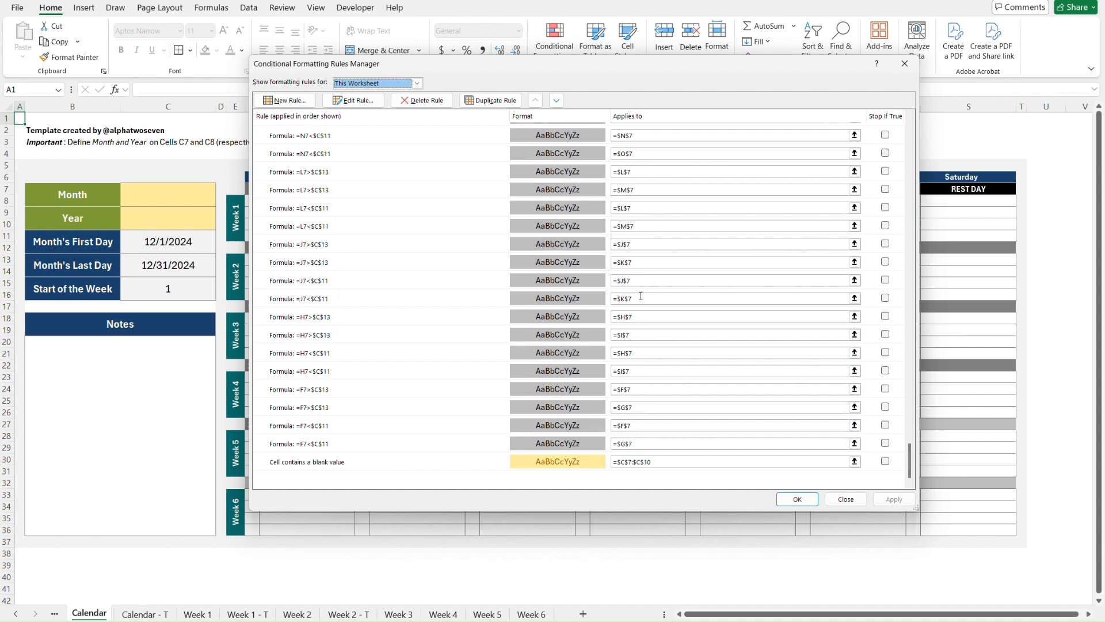
scroll(670, 273, "up", 15)
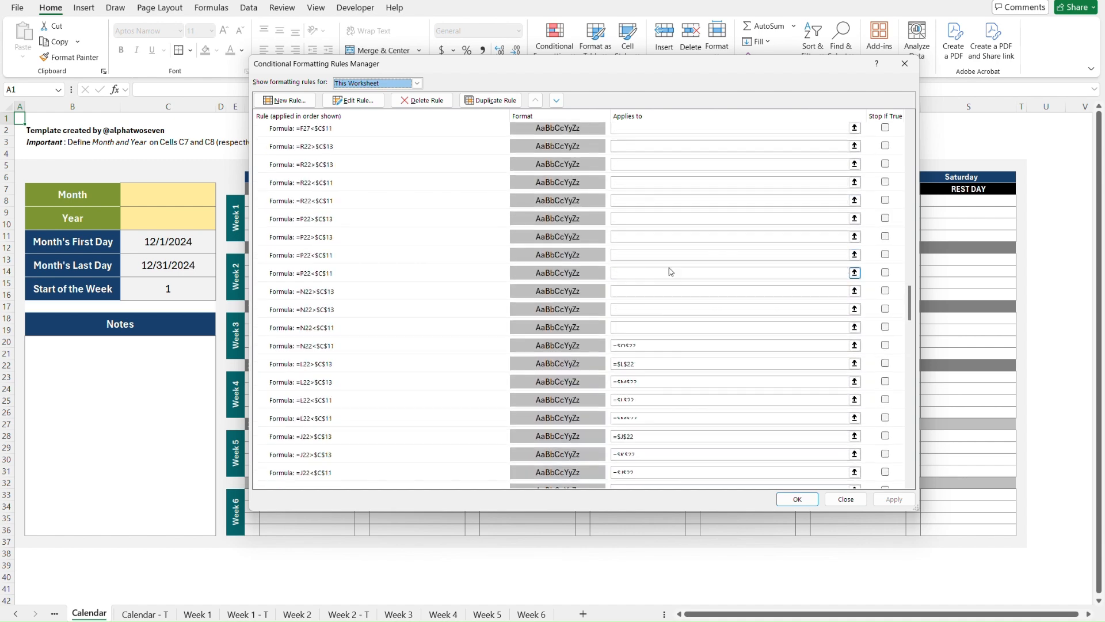
scroll(670, 273, "up", 15)
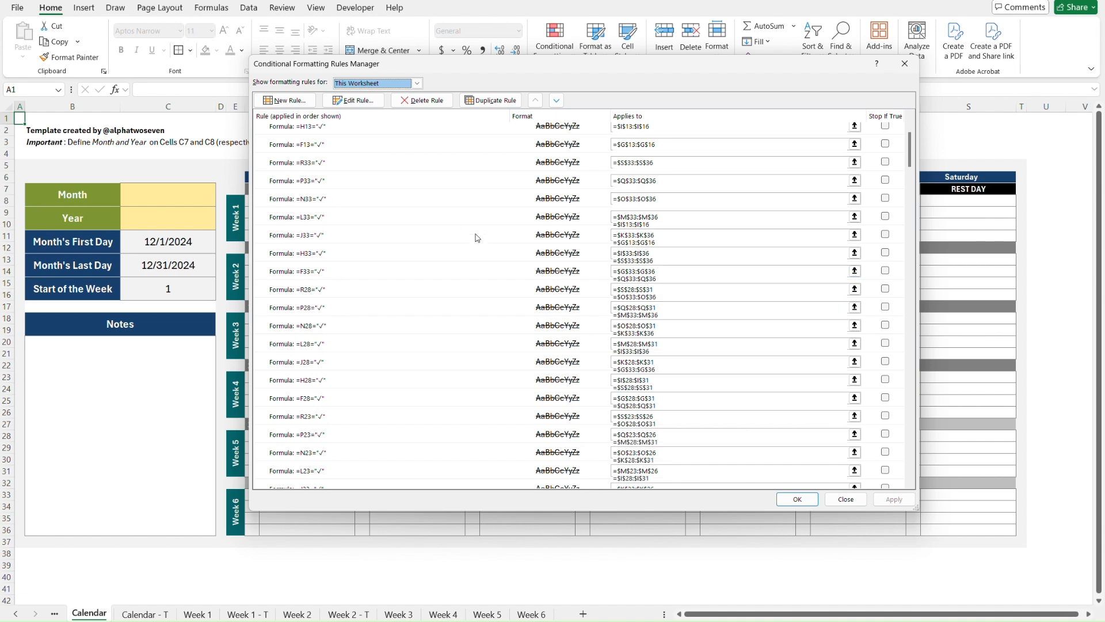
scroll(476, 238, "up", 5)
left_click(914, 69)
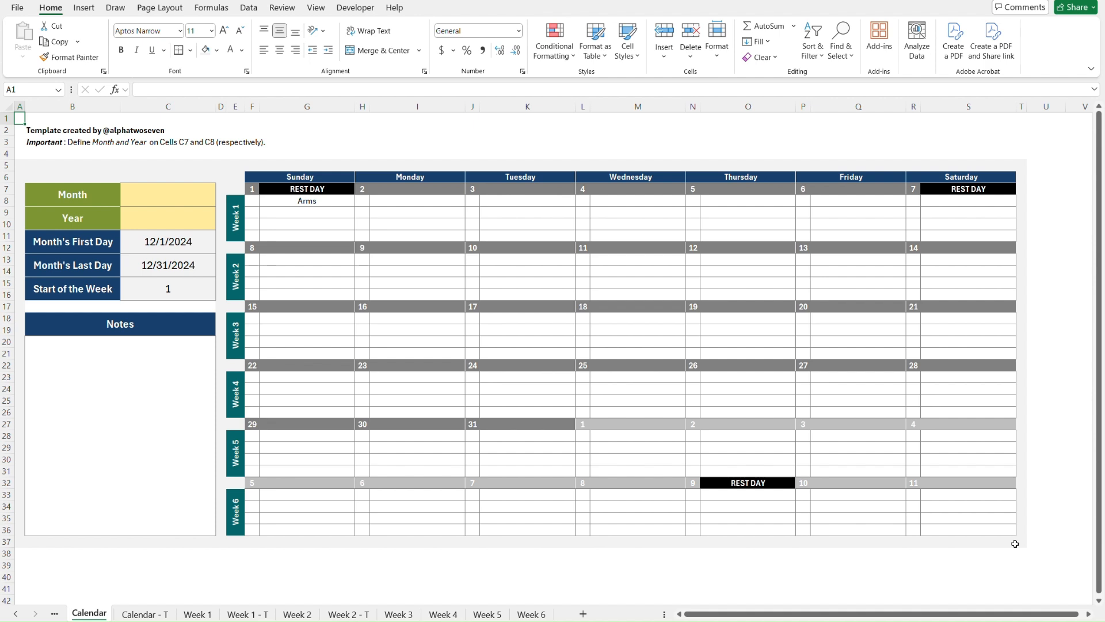
left_click(1034, 553)
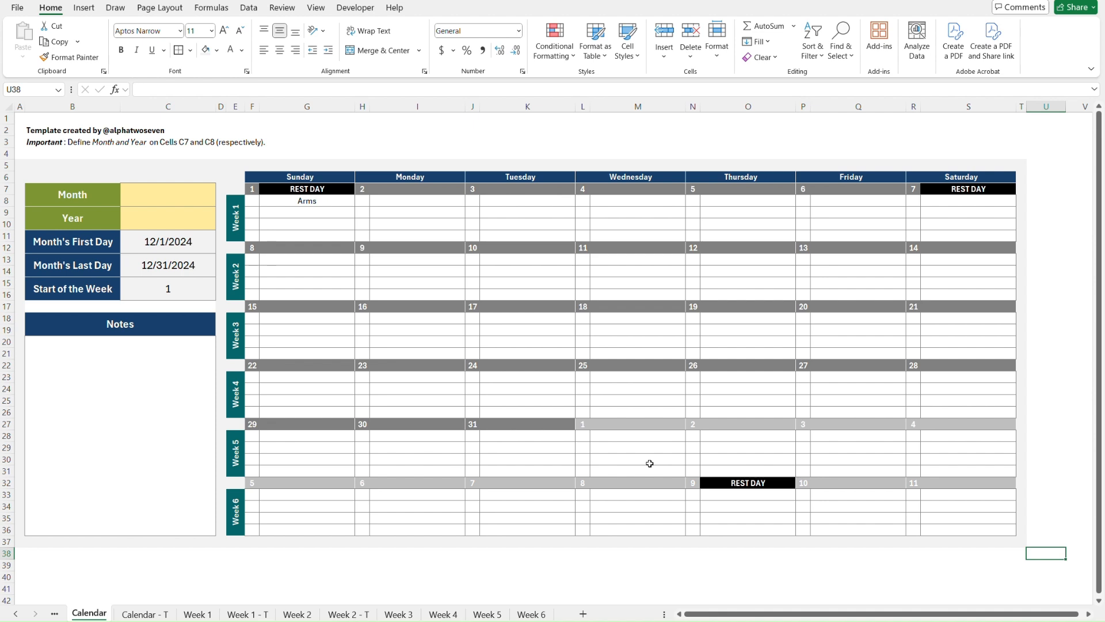
Step: Compare the Calendar and Calendar - T sheets, checking the date rows and the REST DAY cells of each week
key("ctrl+Page_Up")
key("ctrl+Page_Down")
key("ctrl+Page_Down")
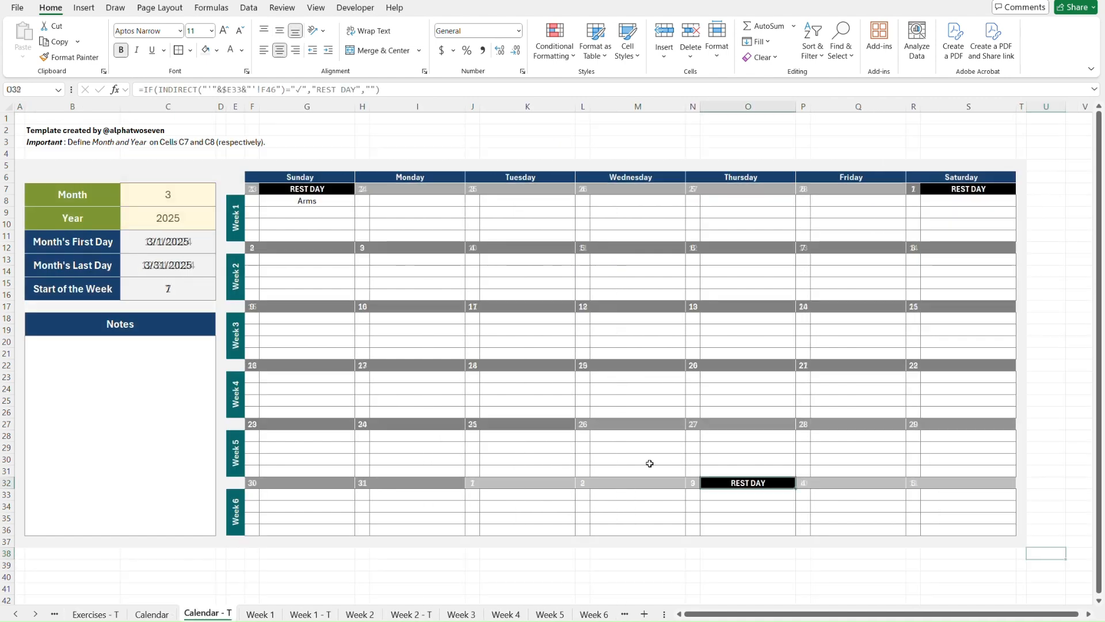
key("ctrl+Page_Up")
key("ctrl+Page_Down")
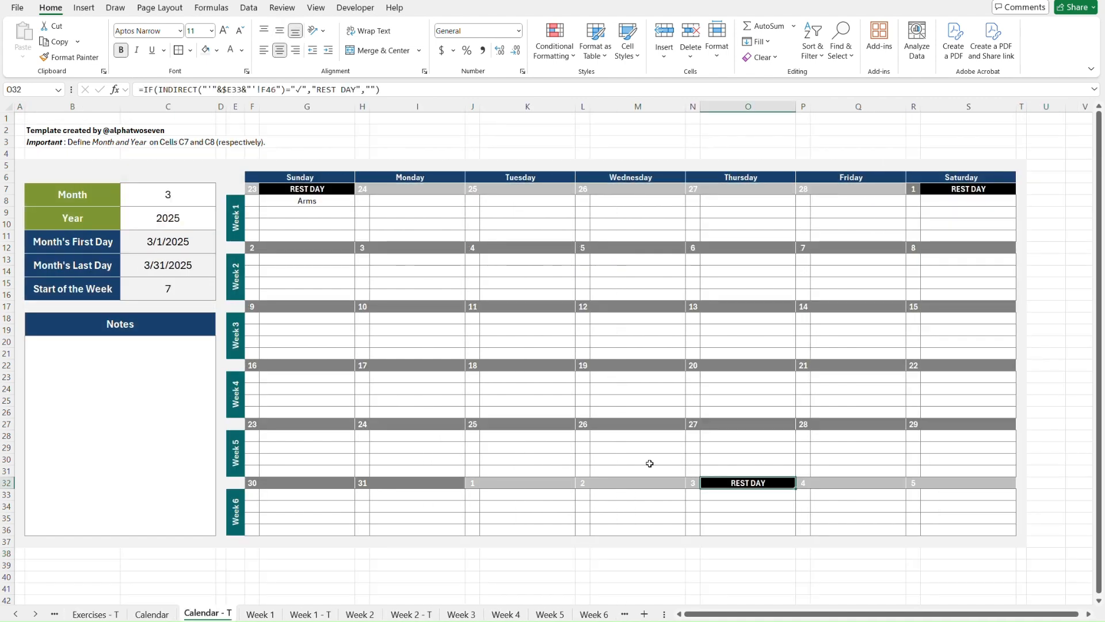
key("ctrl+Page_Up")
key("ctrl+Page_Down")
key("ctrl+Page_Up")
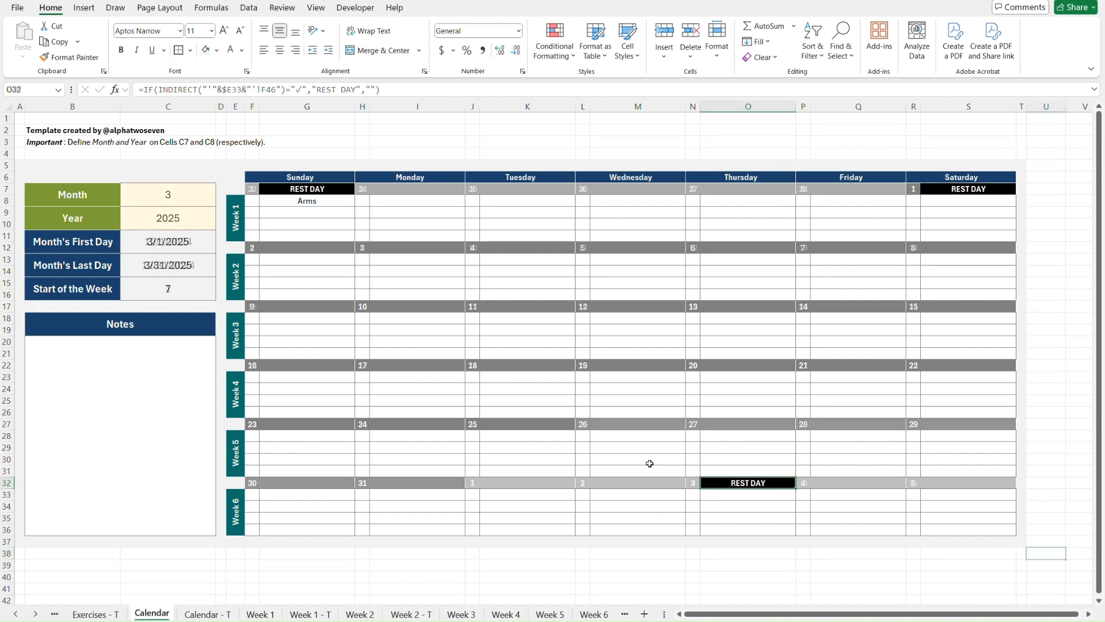
key("ctrl+Page_Down")
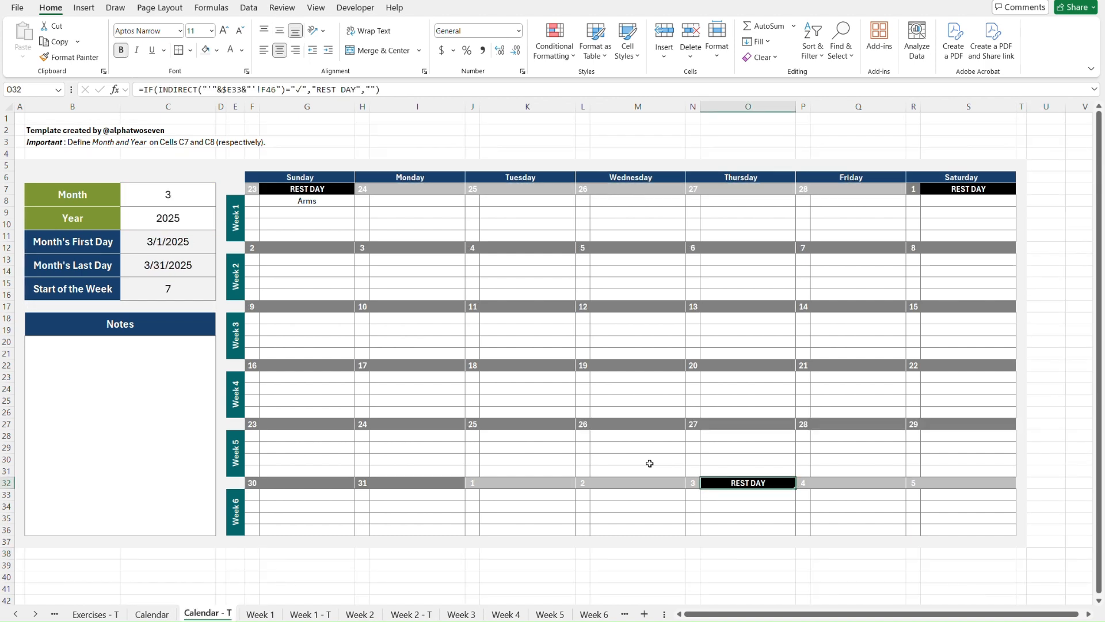
Step: Hide the gridlines on the Calendar - T sheet
left_click(324, 13)
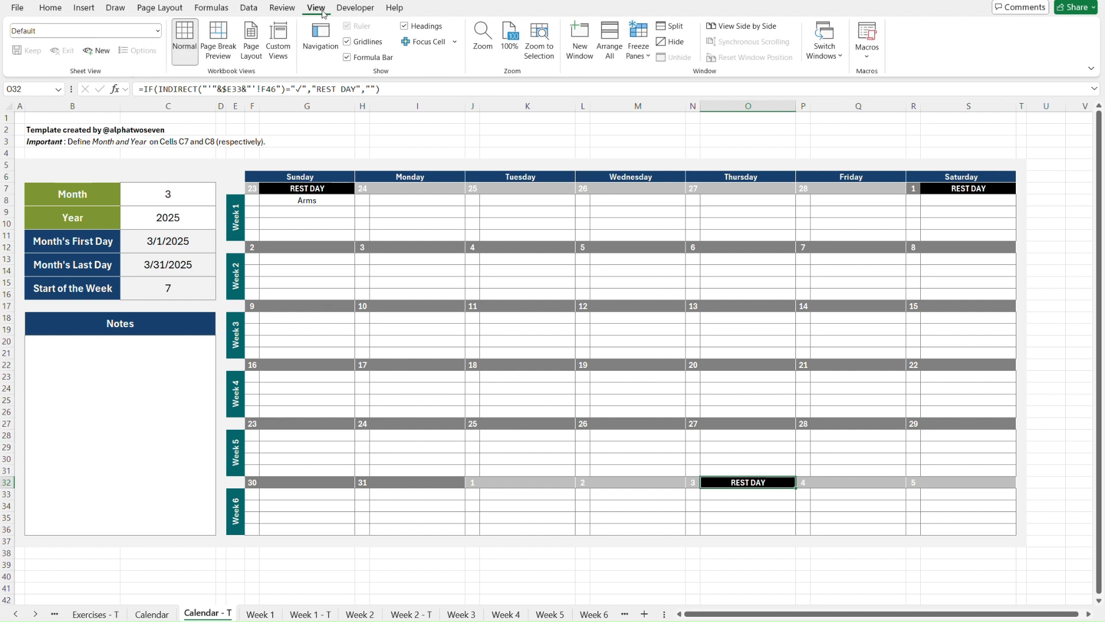
left_click(348, 43)
left_click(371, 120)
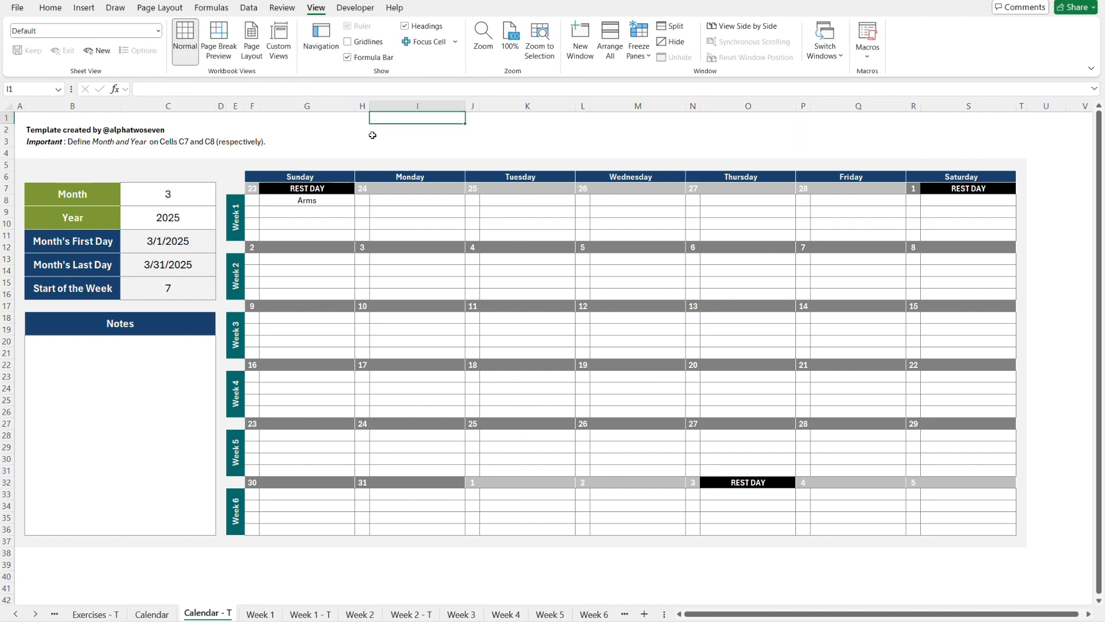
key("ctrl+Home")
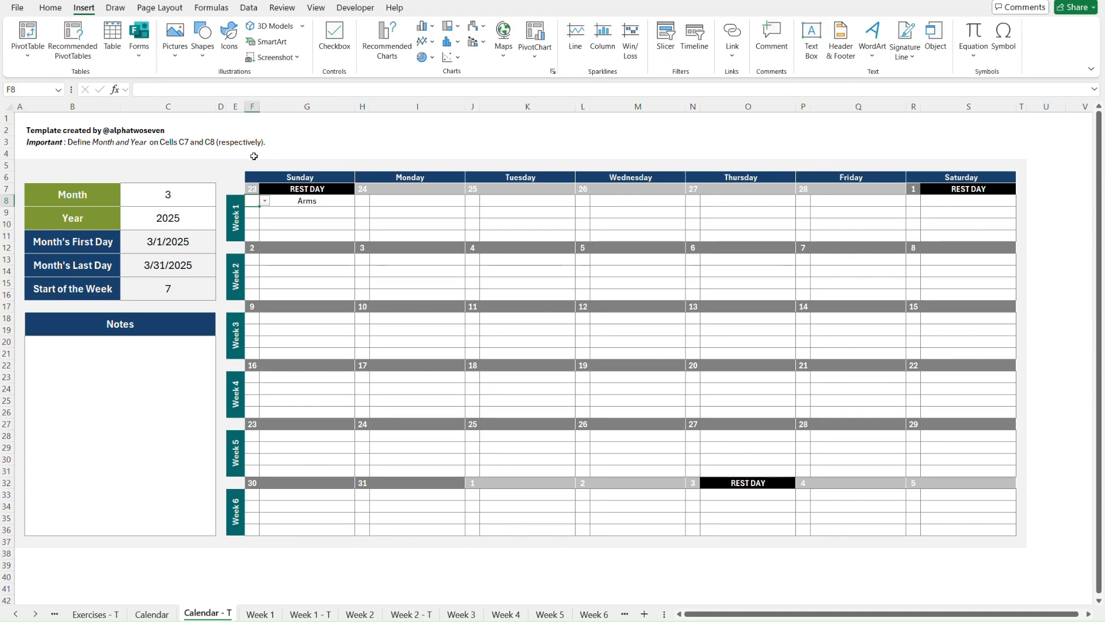
Step: Set the Week 1 Sunday checkbox cell F8 to ✓ from its dropdown list
left_click(251, 156)
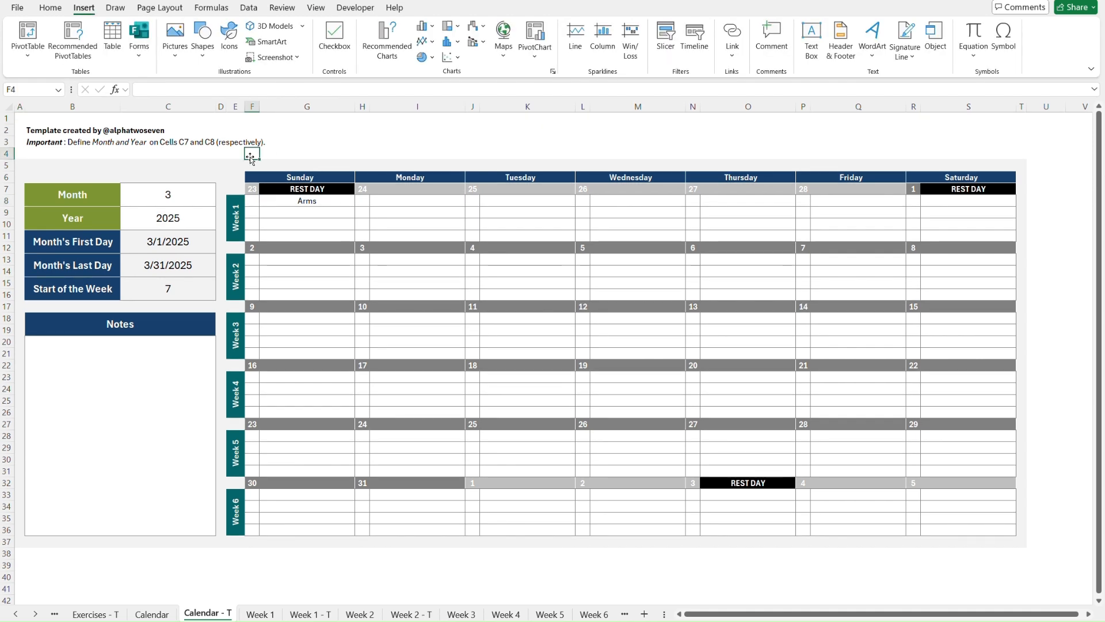
key("Down")
key("Down")
key("Down")
key("Down")
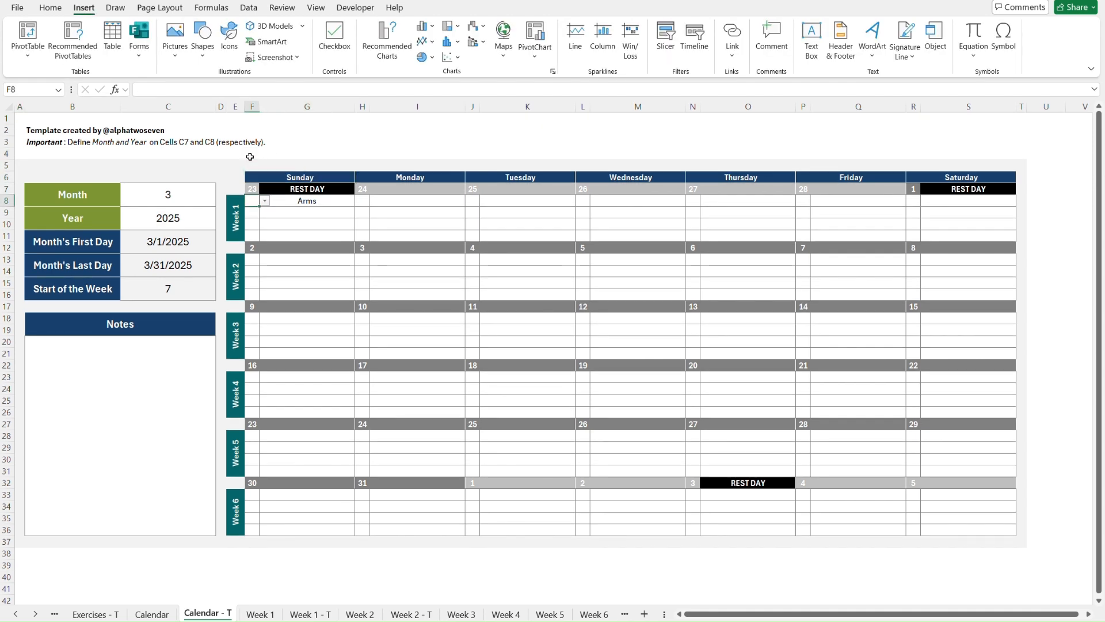
key("alt+Down")
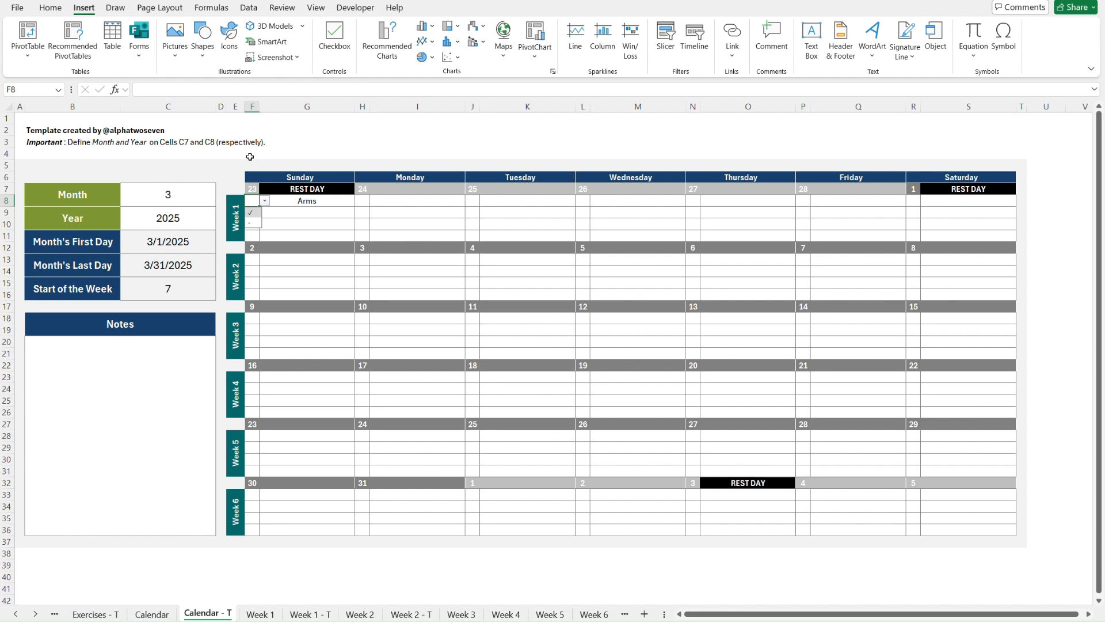
key("Return")
Step: Copy the ✓ character from the contents of cell F8
left_click(334, 203)
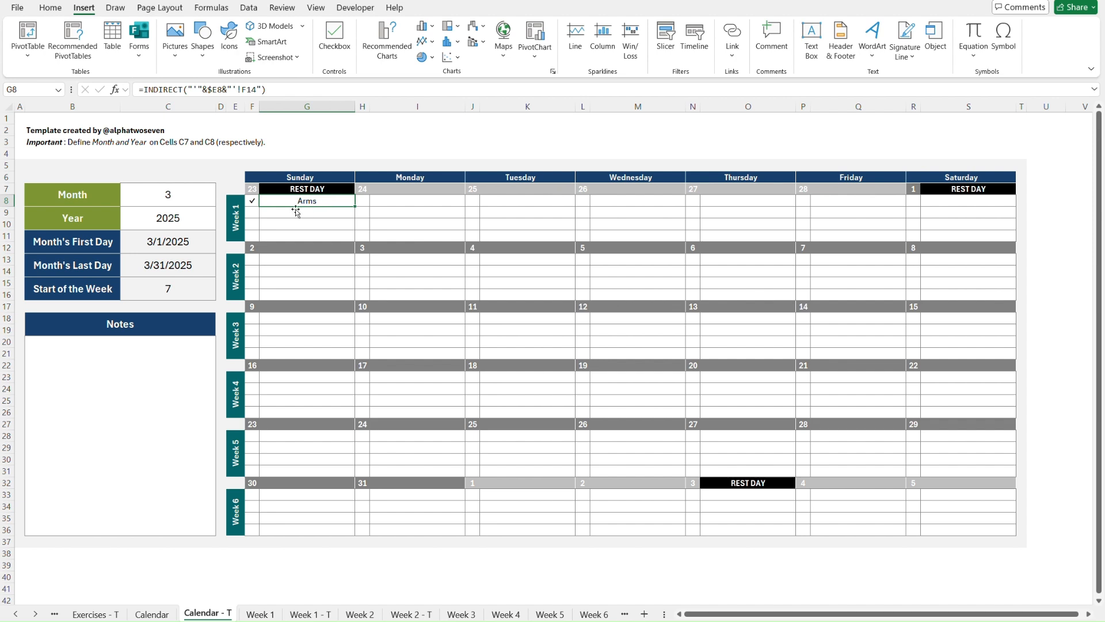
key("Left")
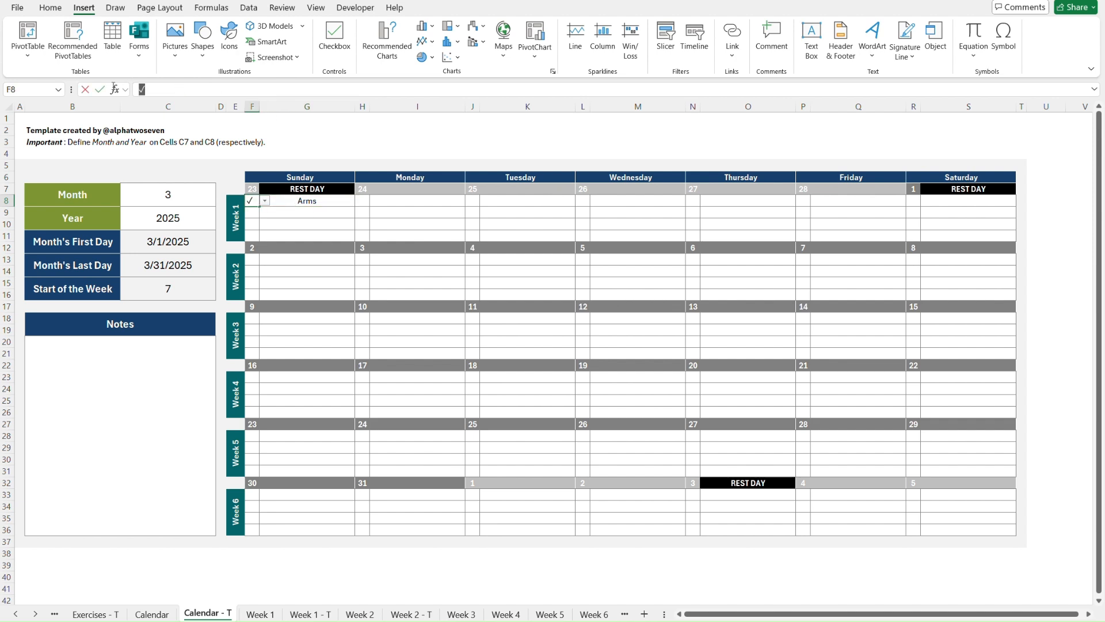
double_click(177, 90)
key("Tab")
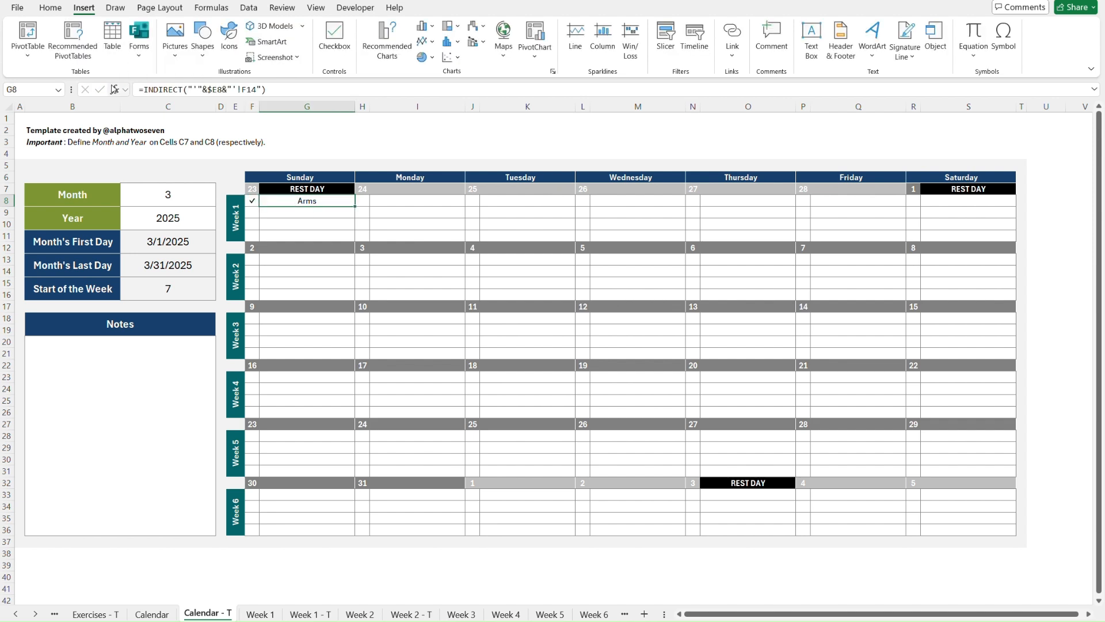
Step: Create a formula-based conditional formatting rule for the Week 1 Sunday activities G8:G11 with =F8="✓"
left_click(40, 6)
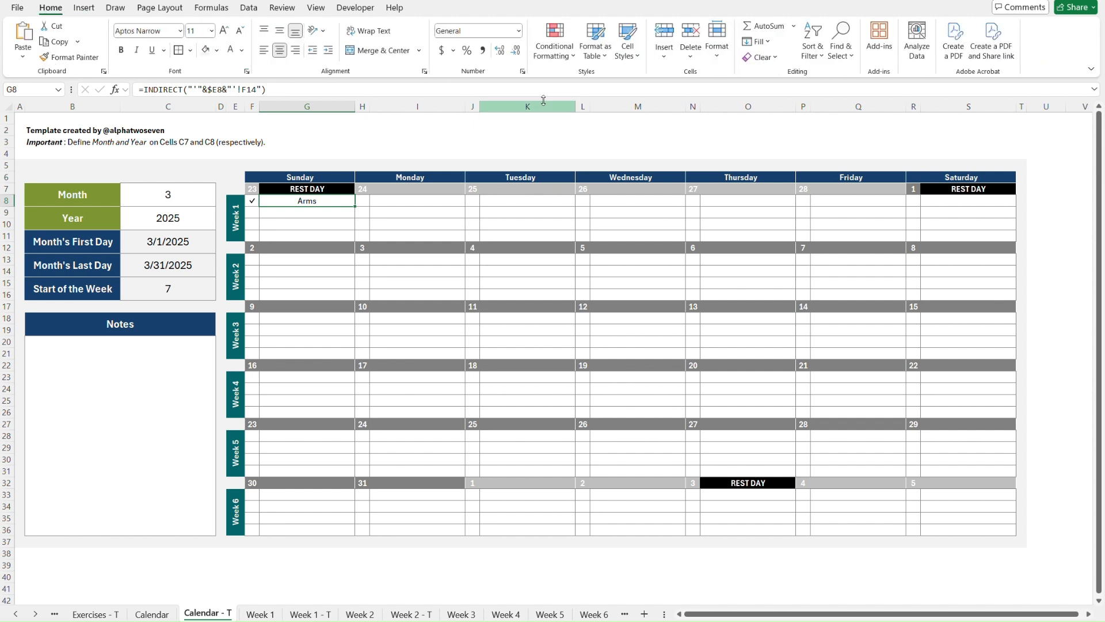
key("shift+Down")
key("shift+Down")
key("shift+Down")
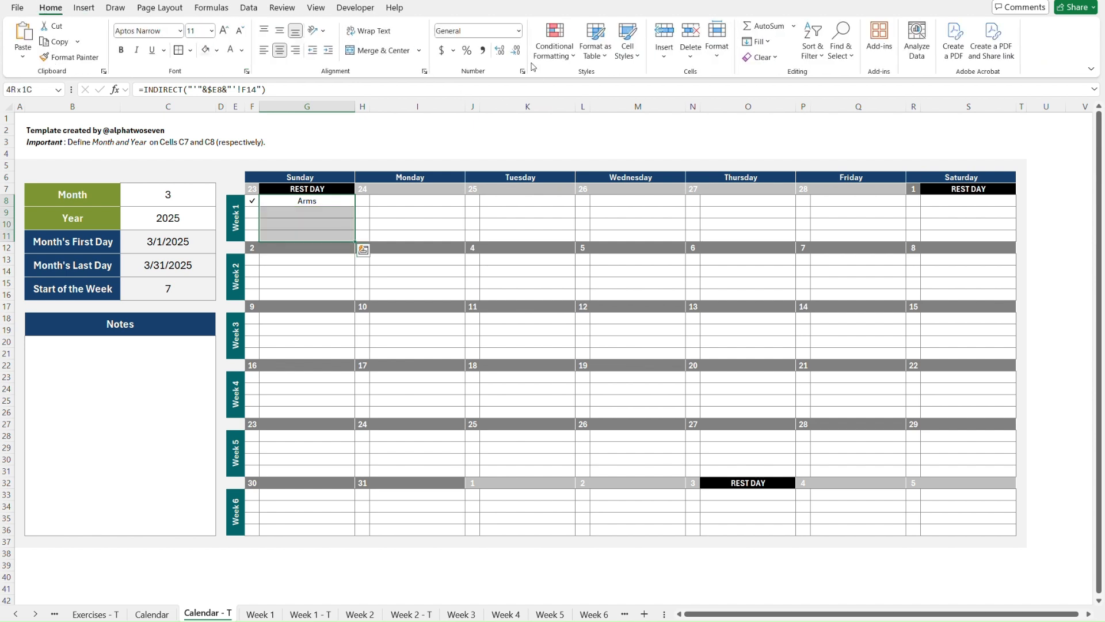
left_click(551, 51)
left_click(595, 205)
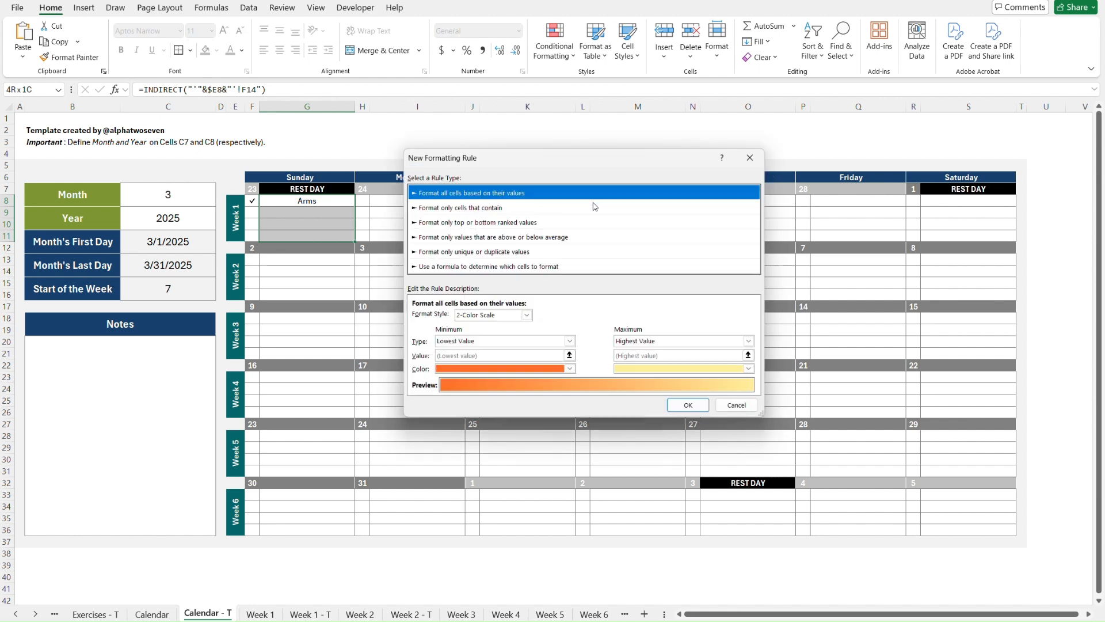
left_click(450, 268)
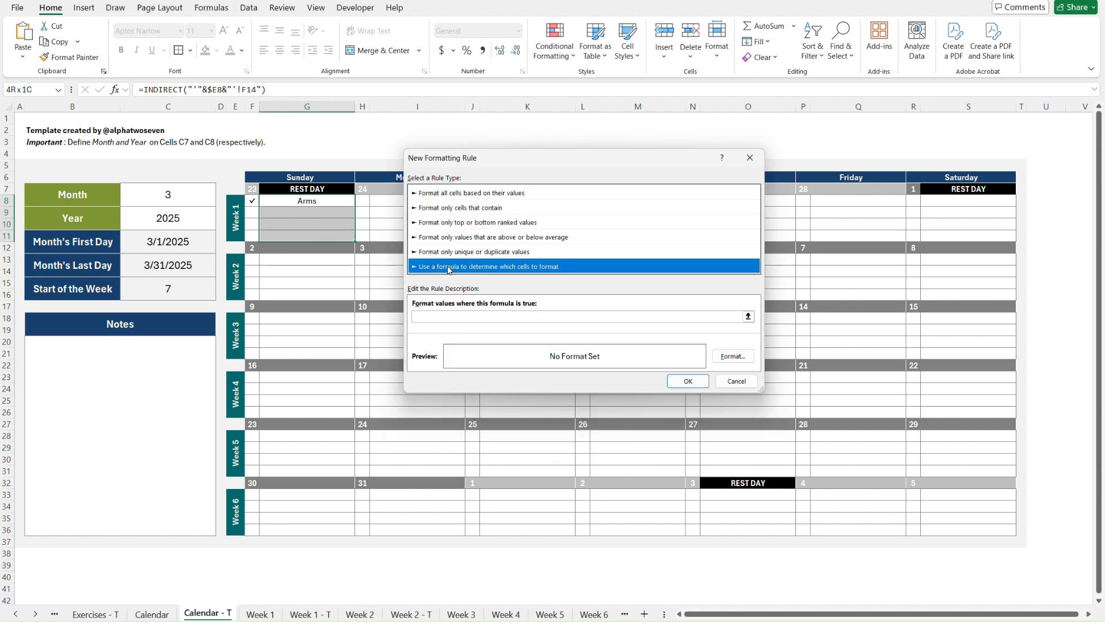
left_click(453, 316)
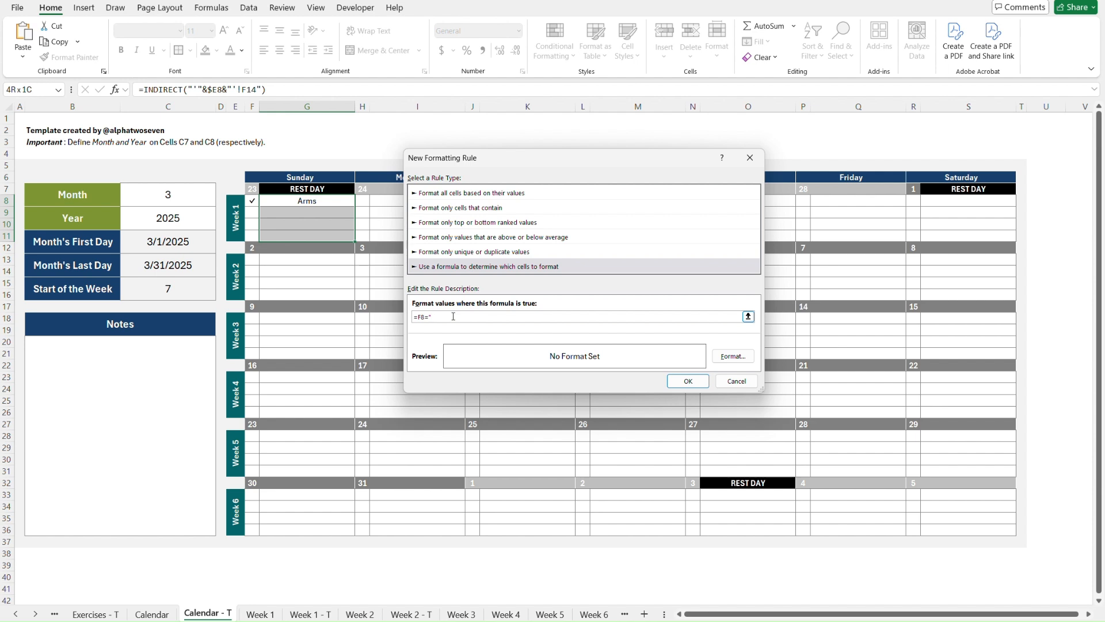
type("=F8=\"√\"")
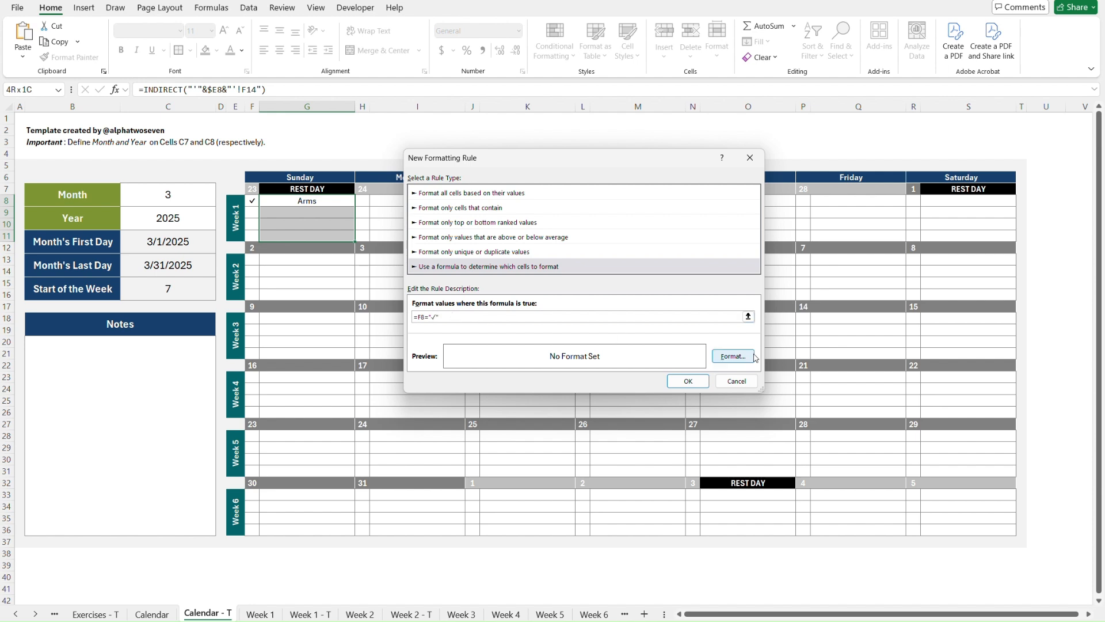
Step: Give the new rule a strikethrough font effect and apply it
left_click(734, 356)
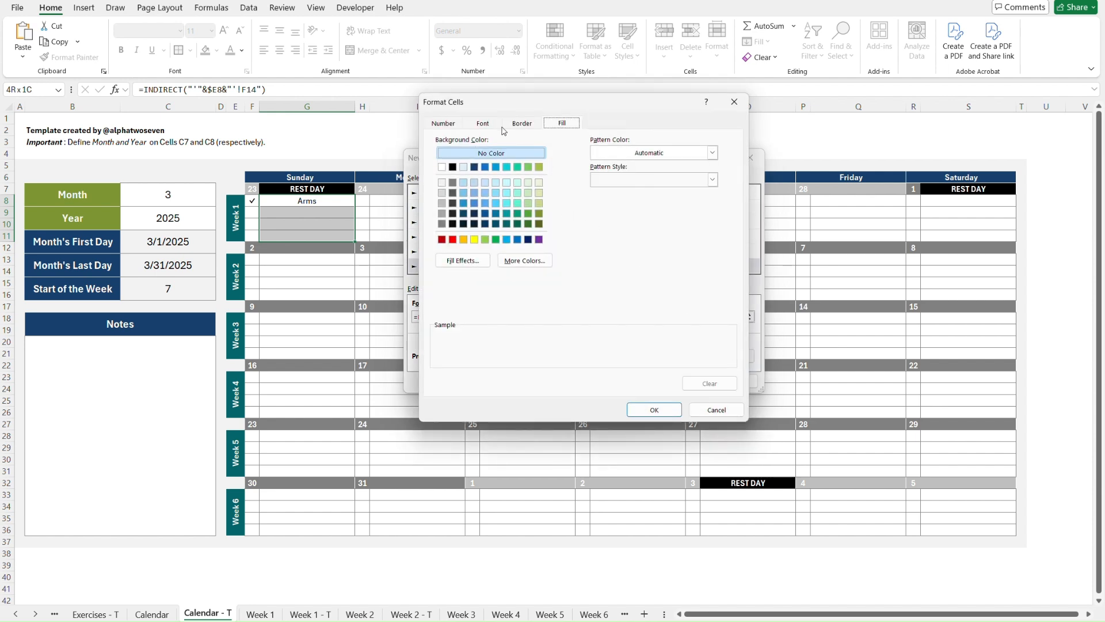
left_click(486, 125)
left_click(442, 257)
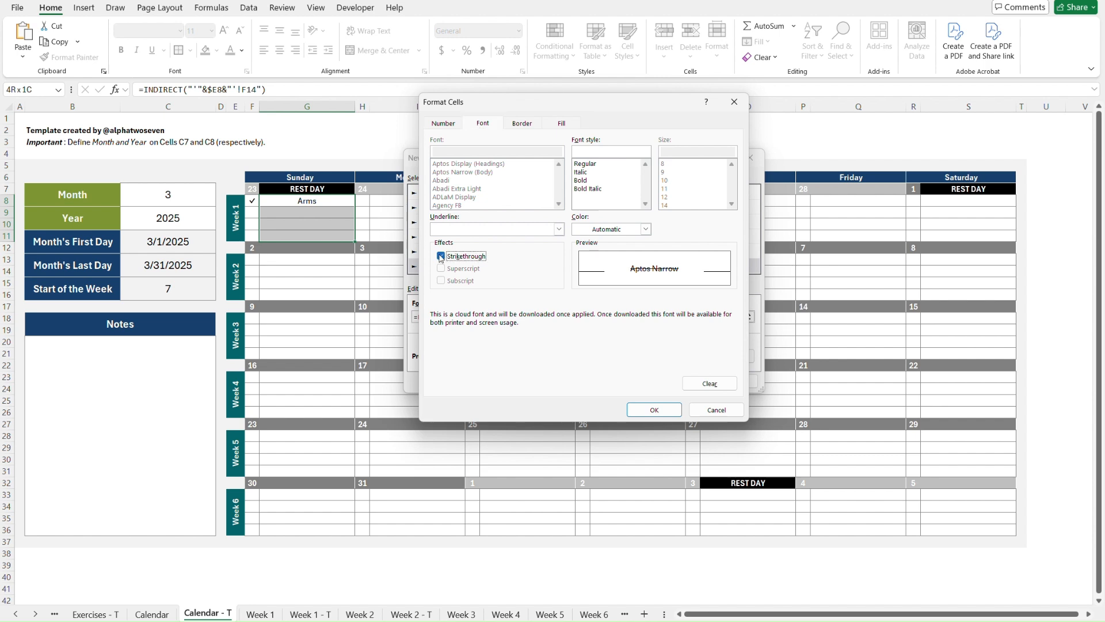
left_click(655, 409)
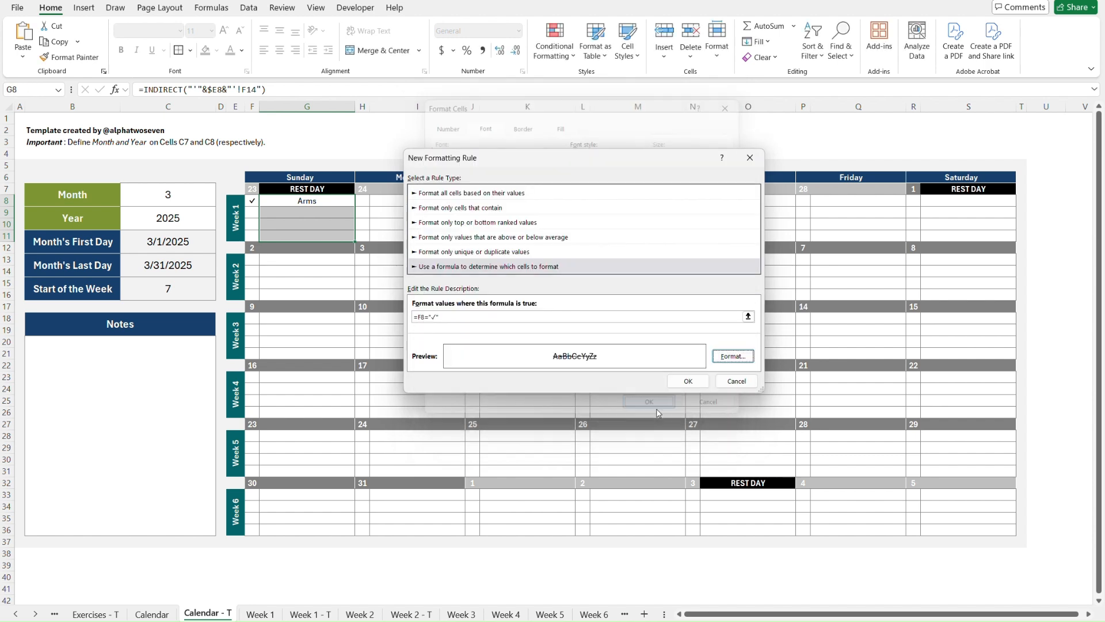
left_click(688, 381)
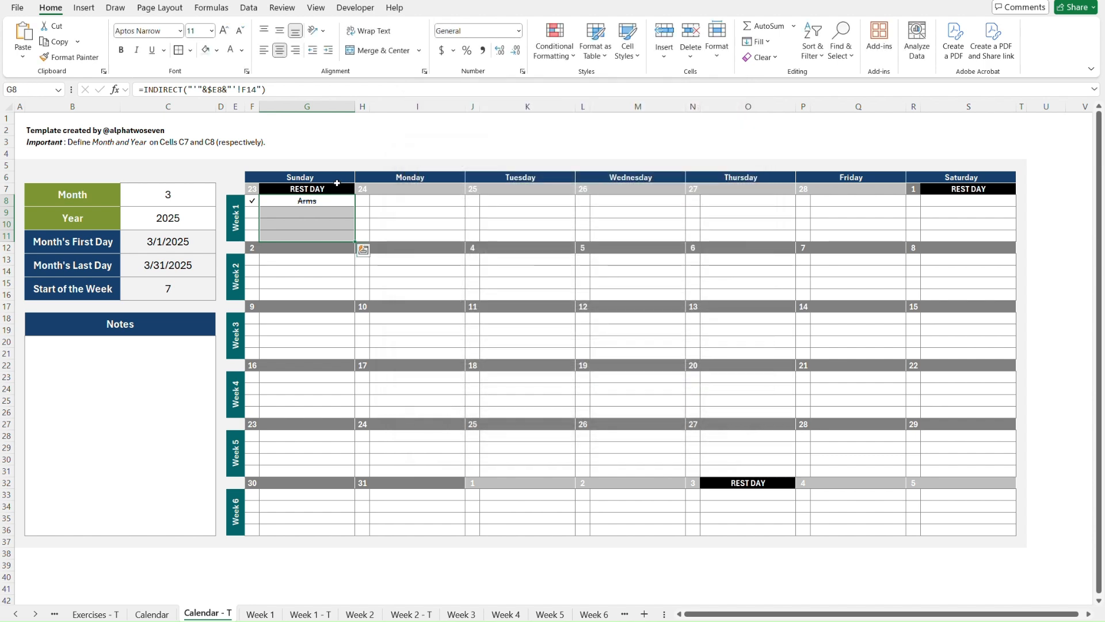
Step: Try the strikethrough rule by entering test in G10 and setting F10 to ✓, and undo both entries
left_click(284, 199)
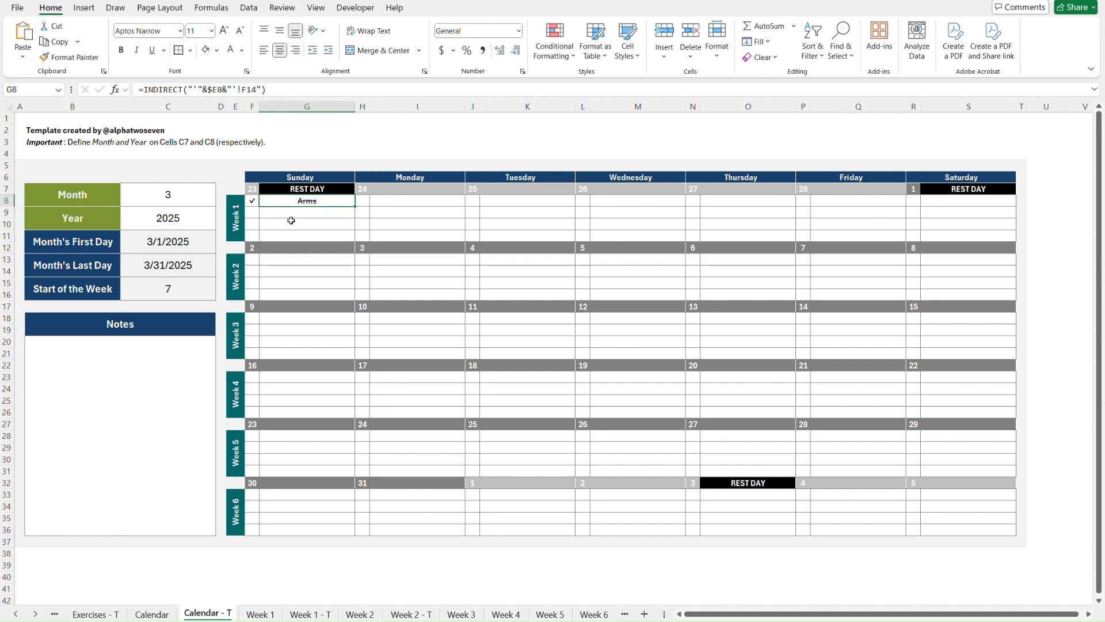
left_click(292, 223)
type("test")
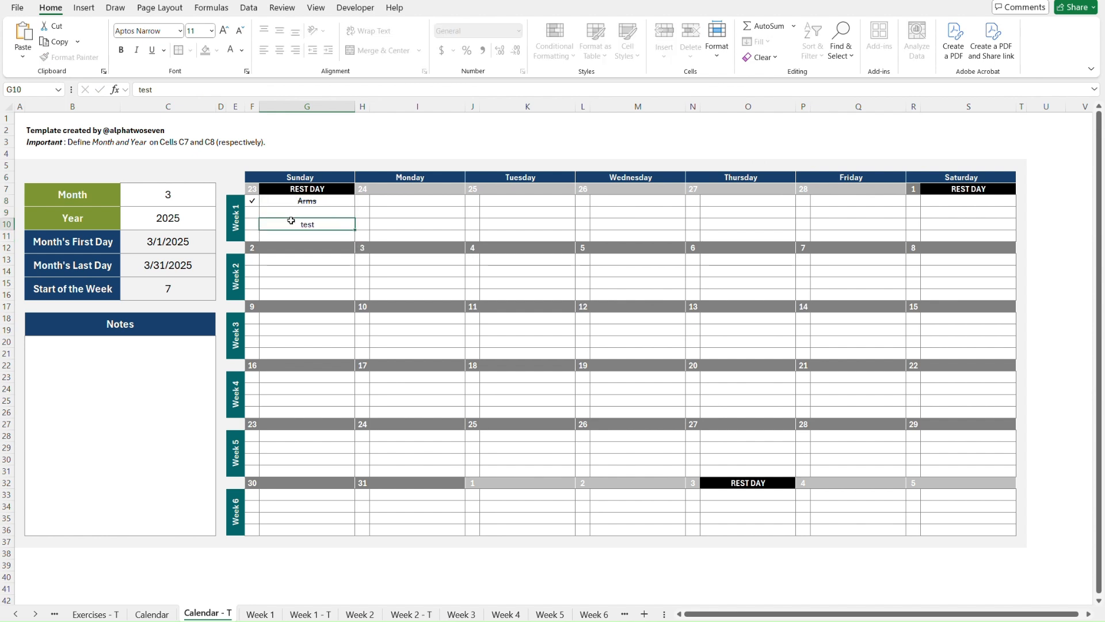
key("Left")
key("alt+Down")
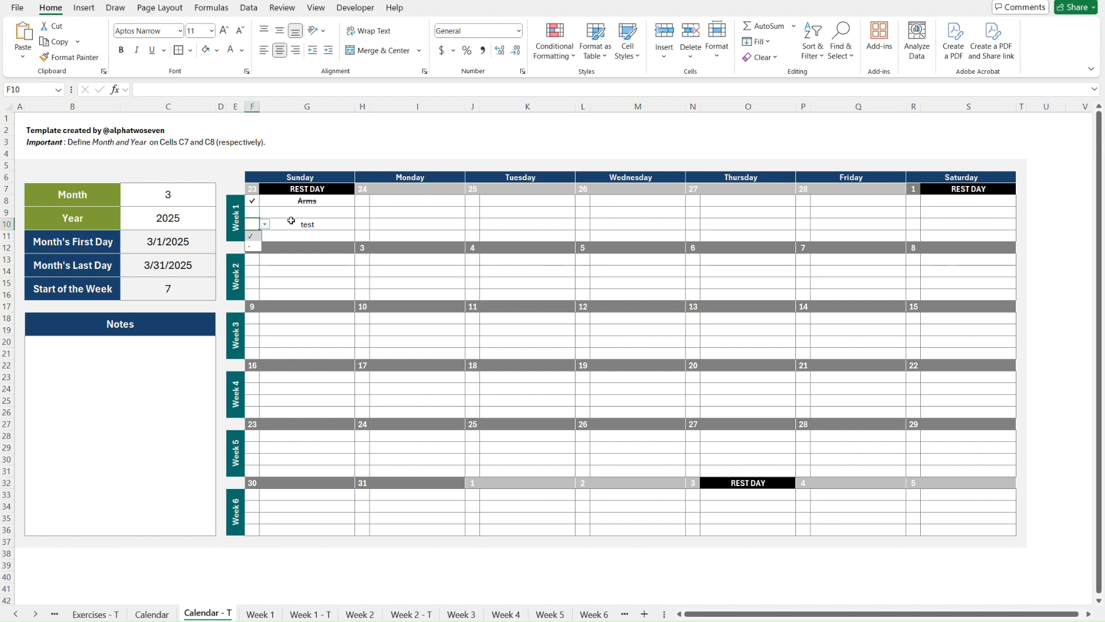
key("Return")
key("ctrl+z")
key("ctrl+z")
Step: Copy the formatting of G8:G11 to the Week 1 activity cells of Monday through Saturday with Format Painter
key("Up")
key("Up")
key("shift+Down")
key("shift+Down")
key("shift+Down")
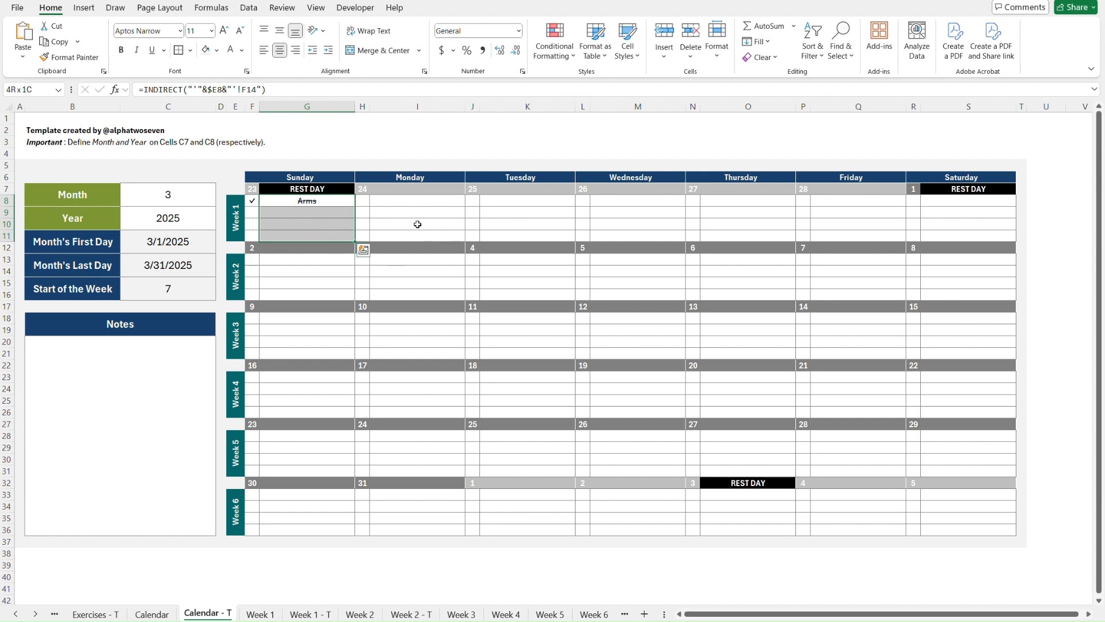
key("alt+h")
key("f")
key("p")
left_click(433, 202)
left_click(538, 200)
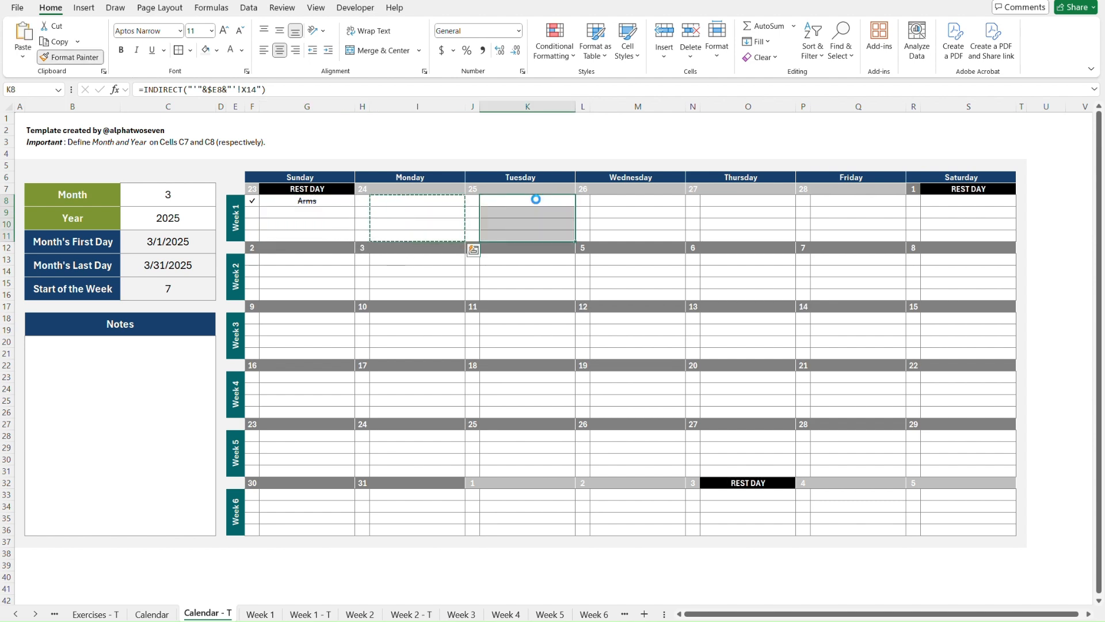
left_click(607, 201)
left_click(730, 201)
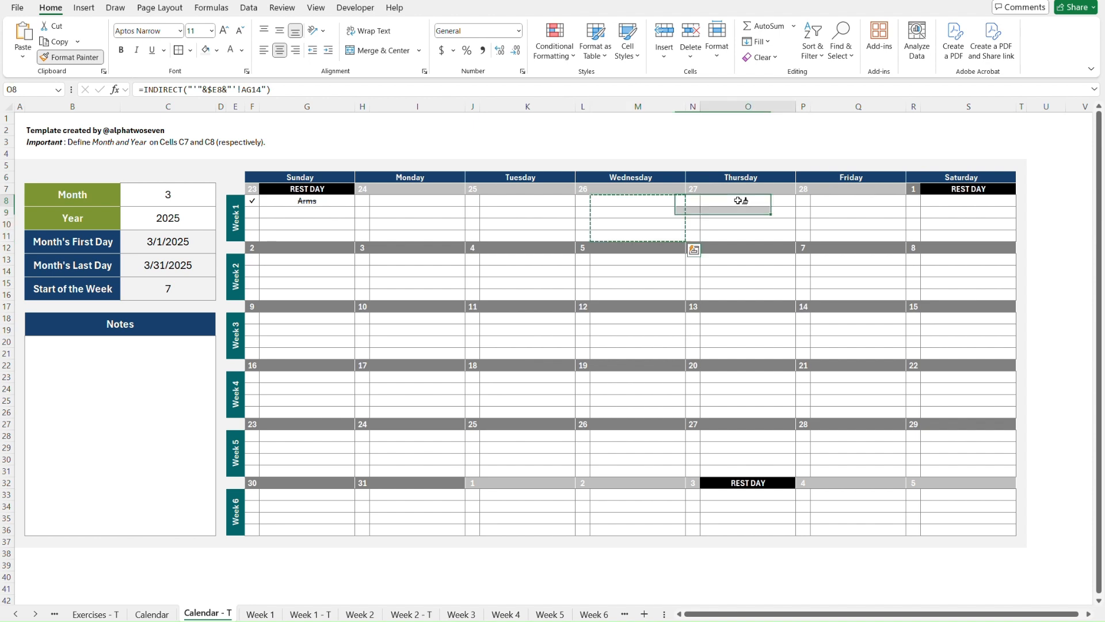
left_click(848, 201)
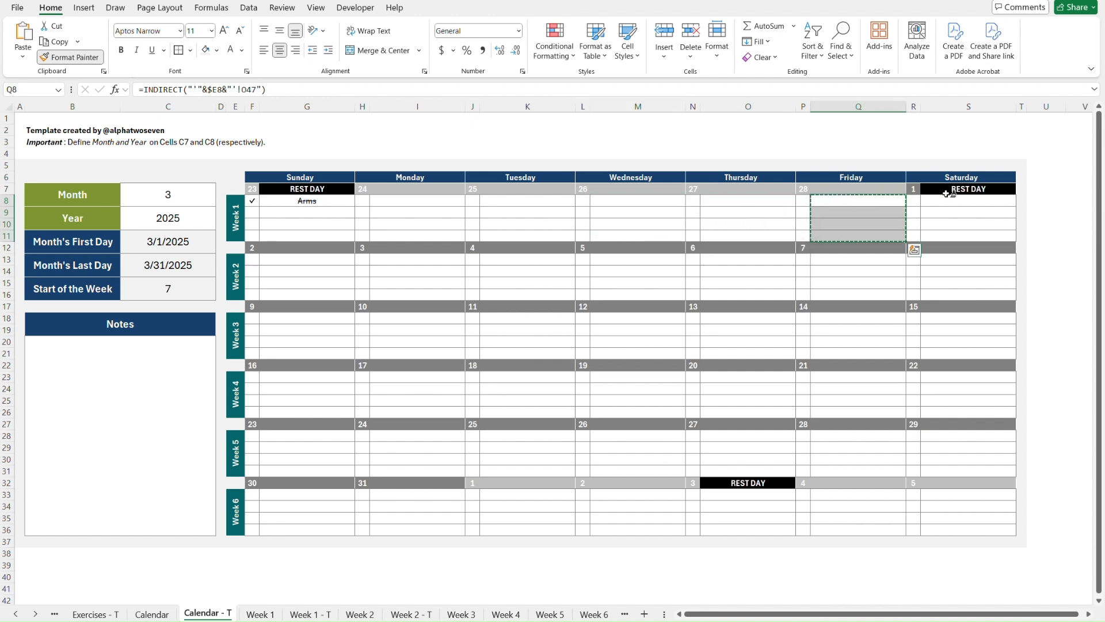
left_click(969, 201)
key("Escape")
Step: Copy the formatting of the whole Week 1 block F8:S11 to the Week 2 through Week 6 blocks with Format Painter
left_click(970, 237)
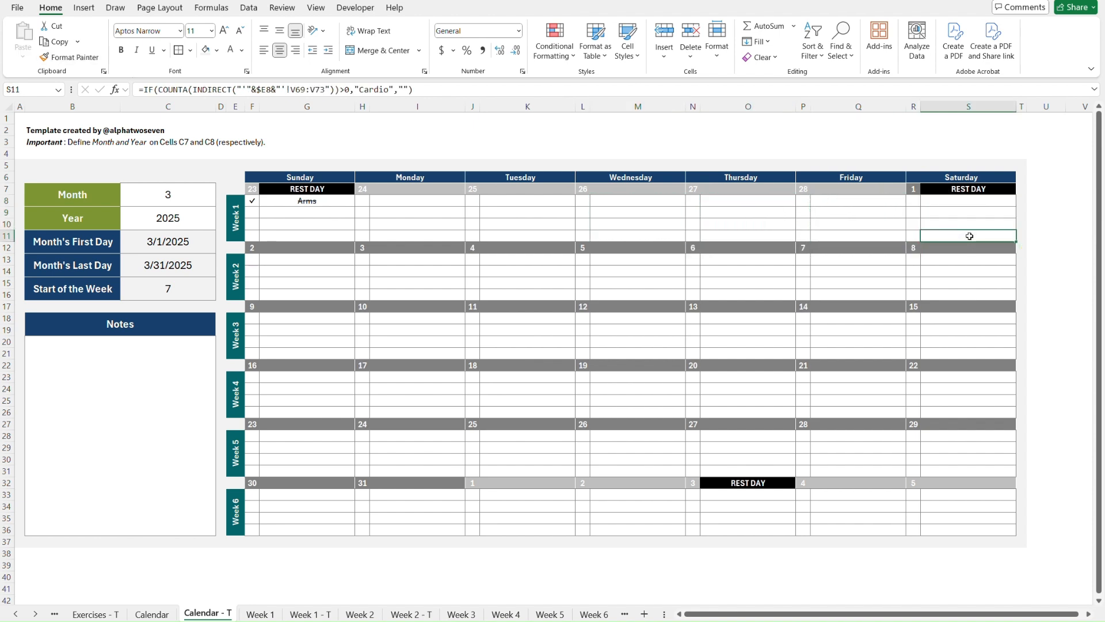
left_click_drag(254, 202, 969, 237)
double_click(70, 57)
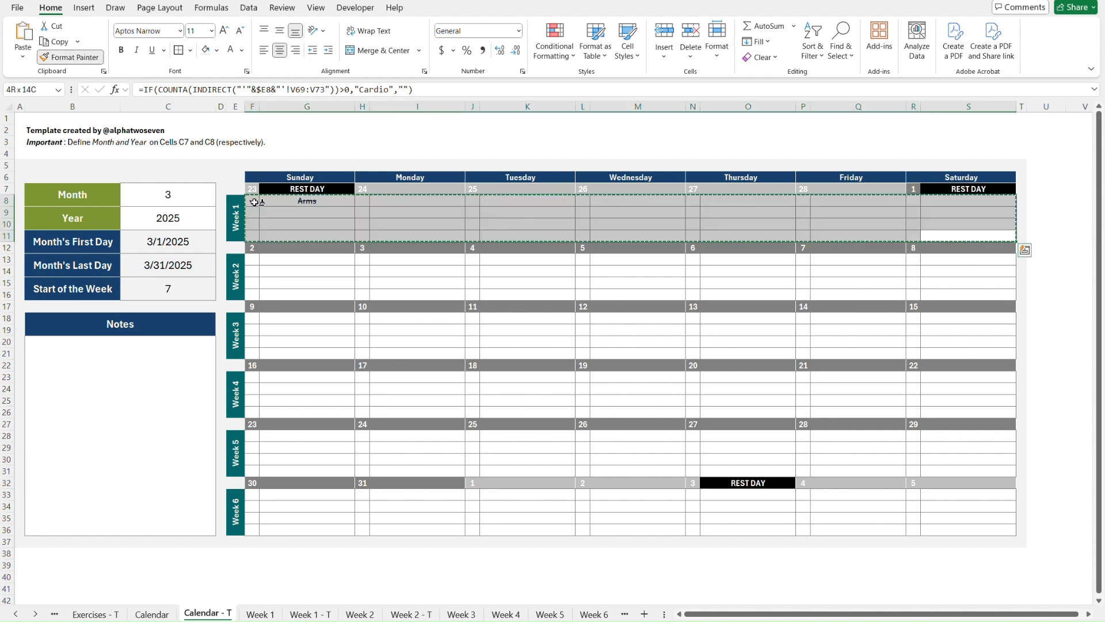
left_click(254, 260)
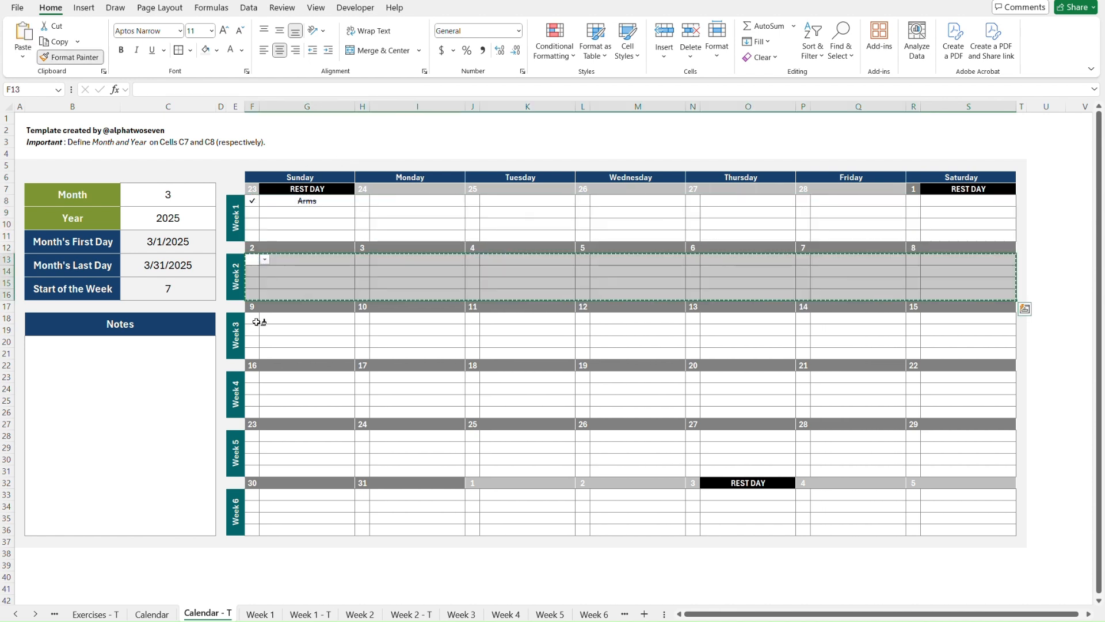
left_click(255, 320)
key("Escape")
left_click(256, 378)
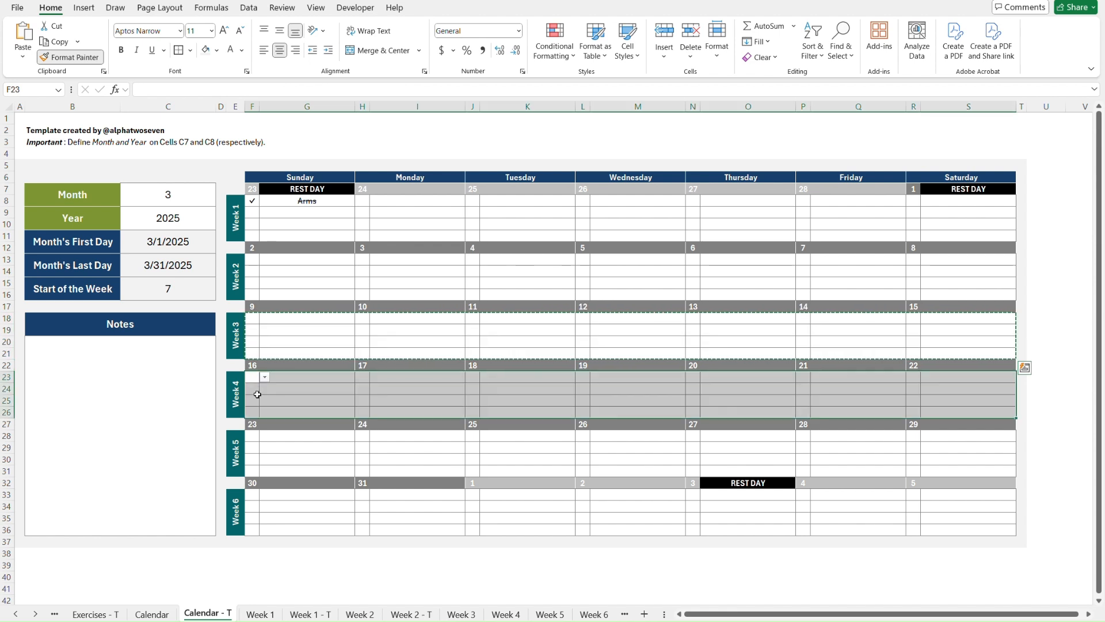
left_click(257, 437)
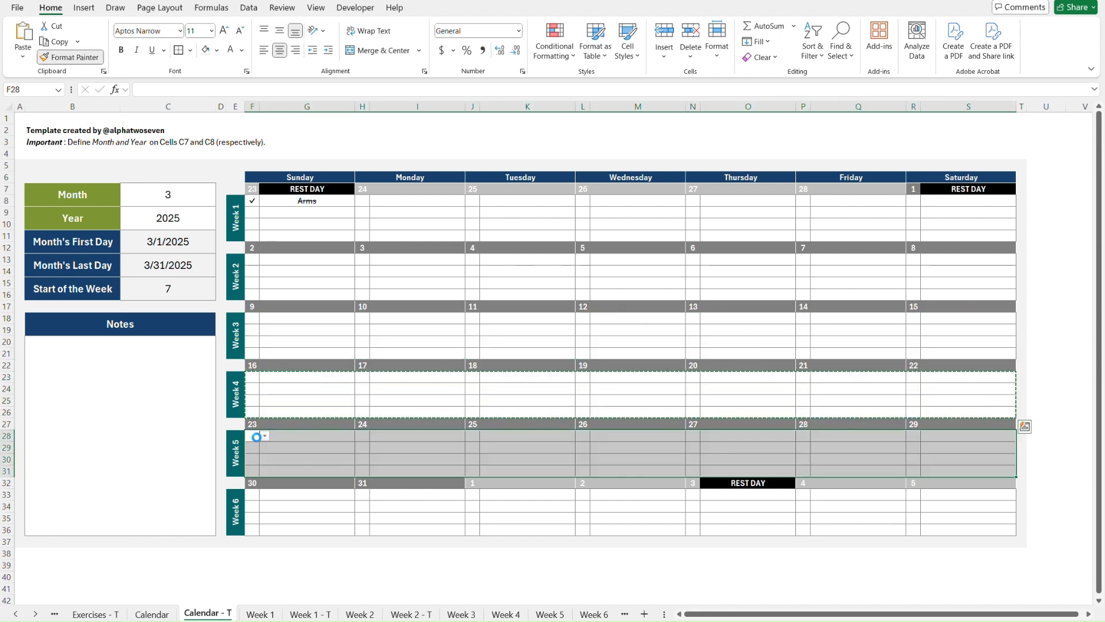
left_click(257, 495)
key("Escape")
Step: Review all conditional formatting rules of this worksheet, checking the formulas and the ranges they apply to
key("Left")
key("Left")
key("ctrl+Up")
key("Left")
key("Left")
key("Left")
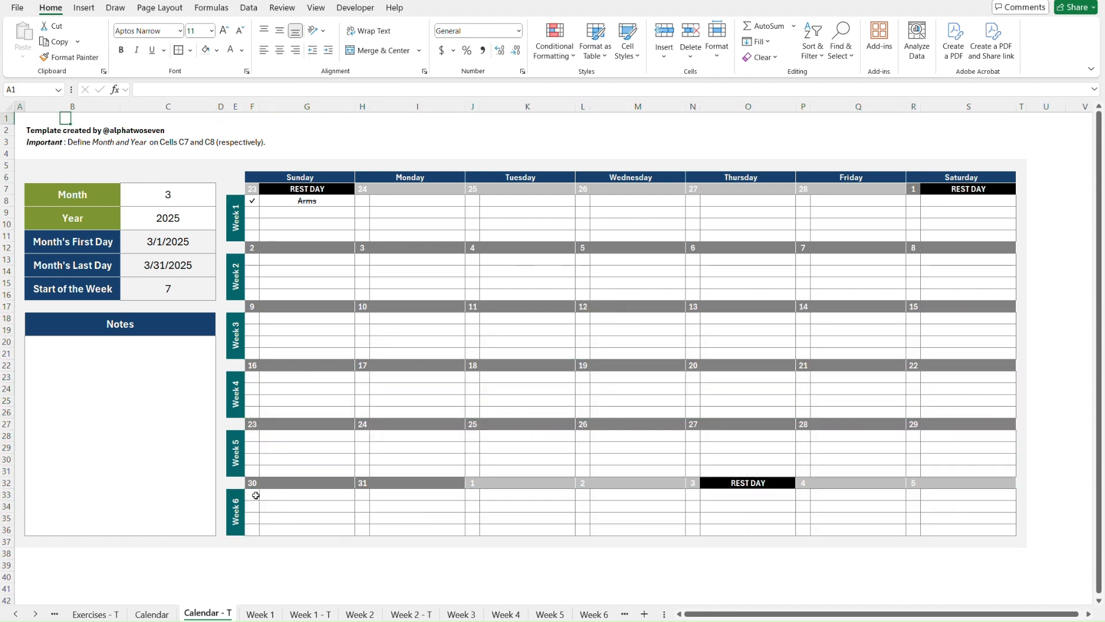
left_click(558, 53)
left_click(569, 239)
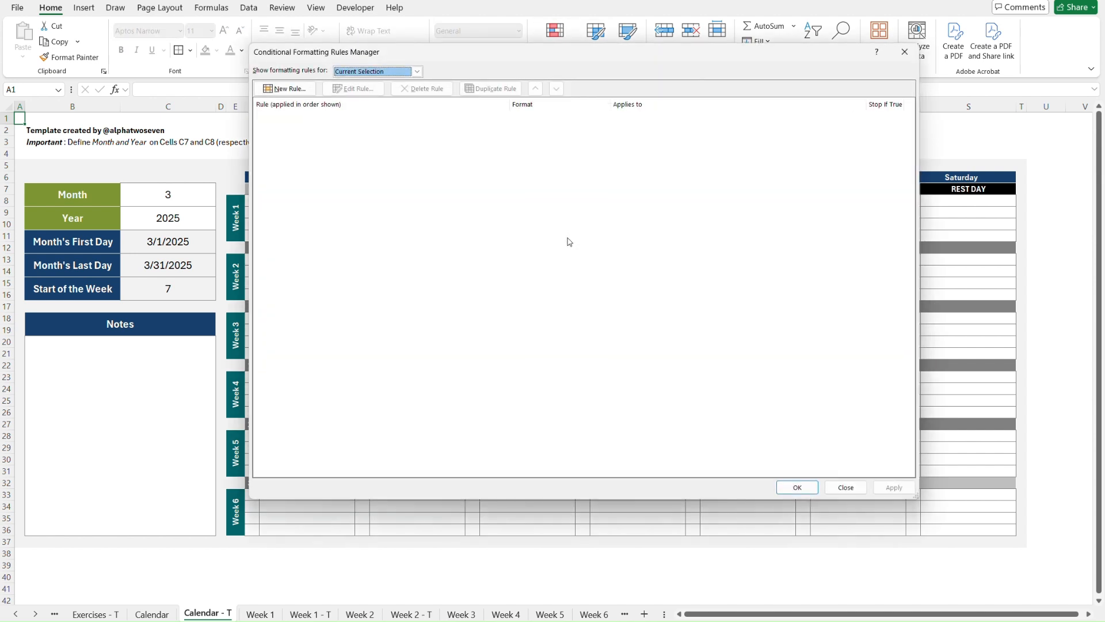
left_click(417, 71)
left_click(391, 91)
scroll(521, 257, "down", 20)
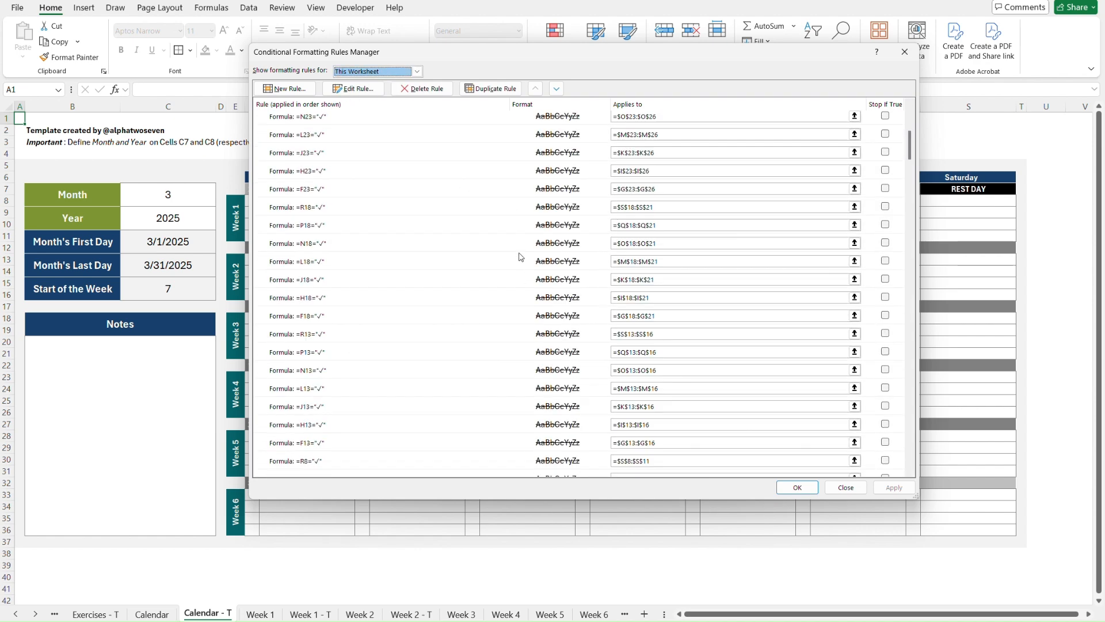
scroll(521, 256, "down", 15)
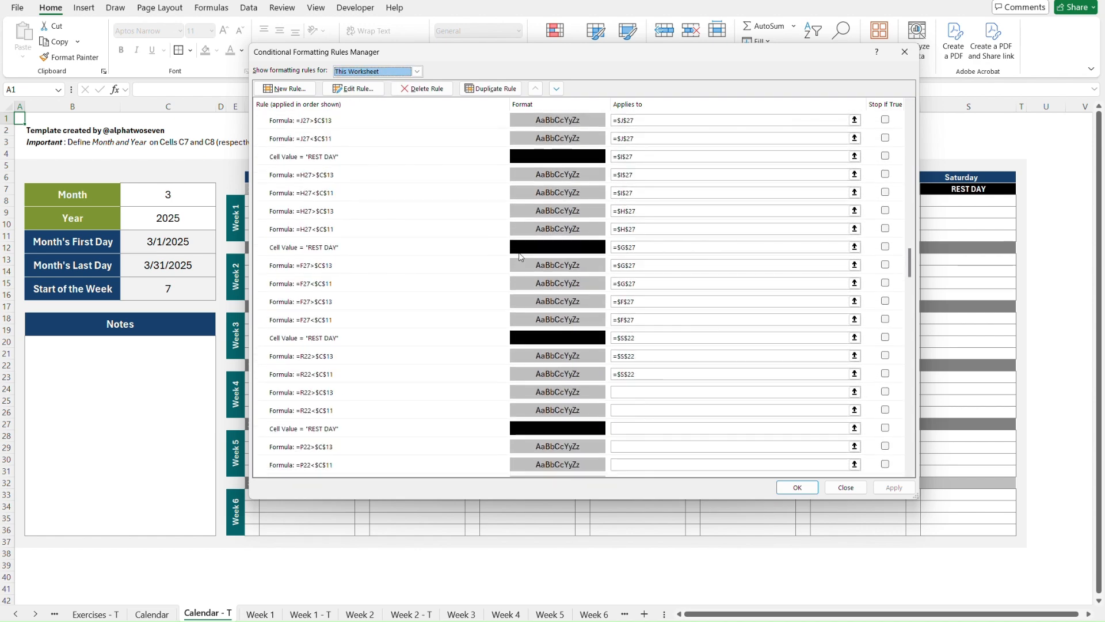
scroll(521, 257, "up", 20)
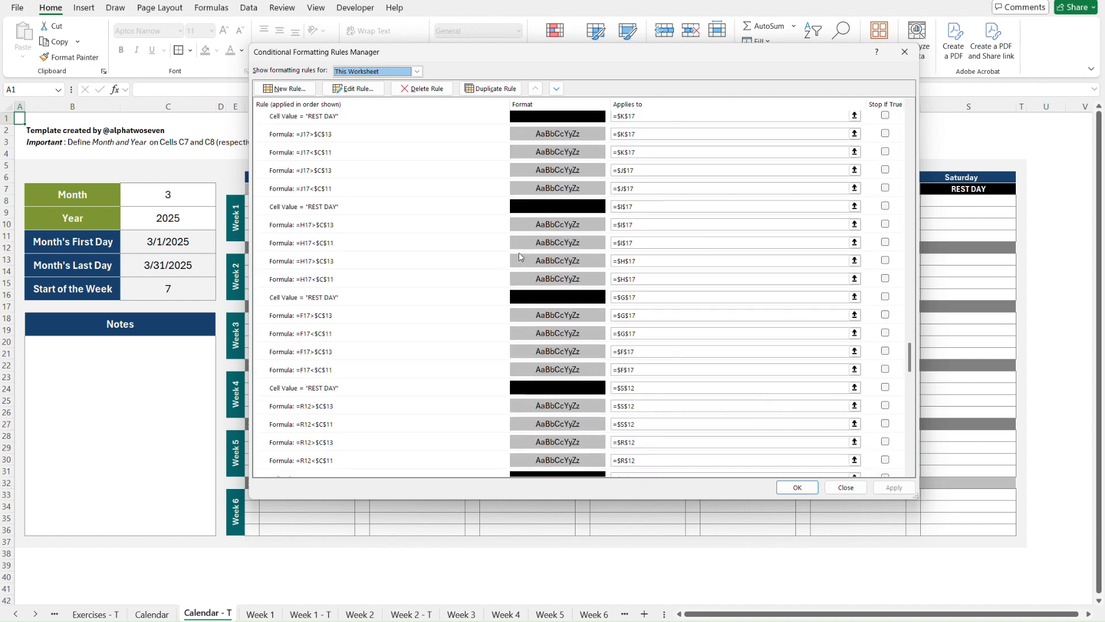
left_click(905, 52)
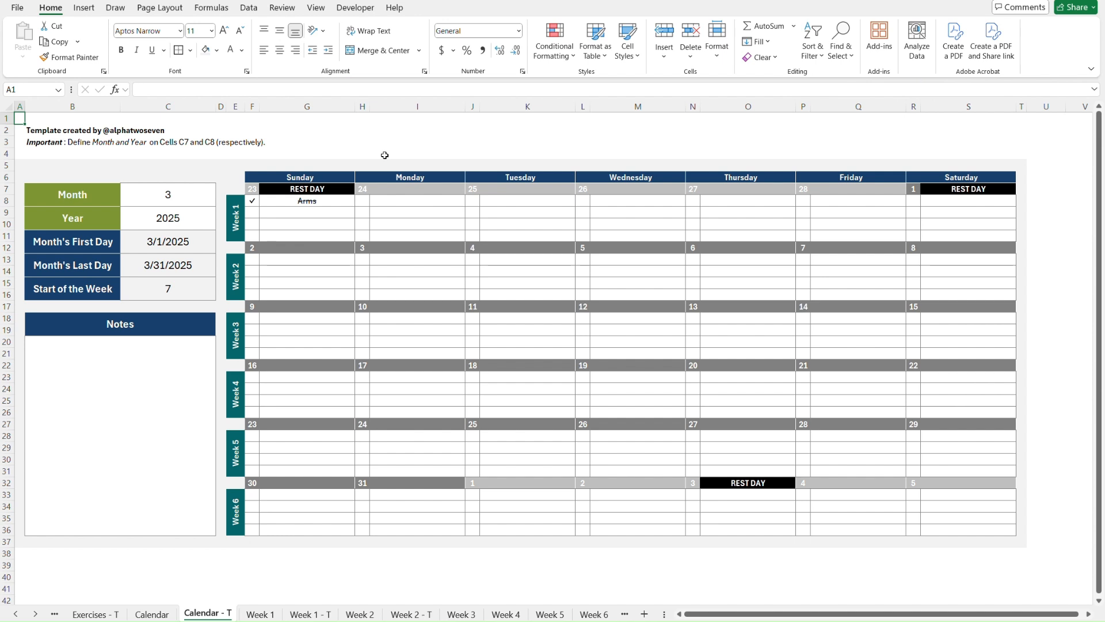
left_click(256, 202)
left_click(84, 7)
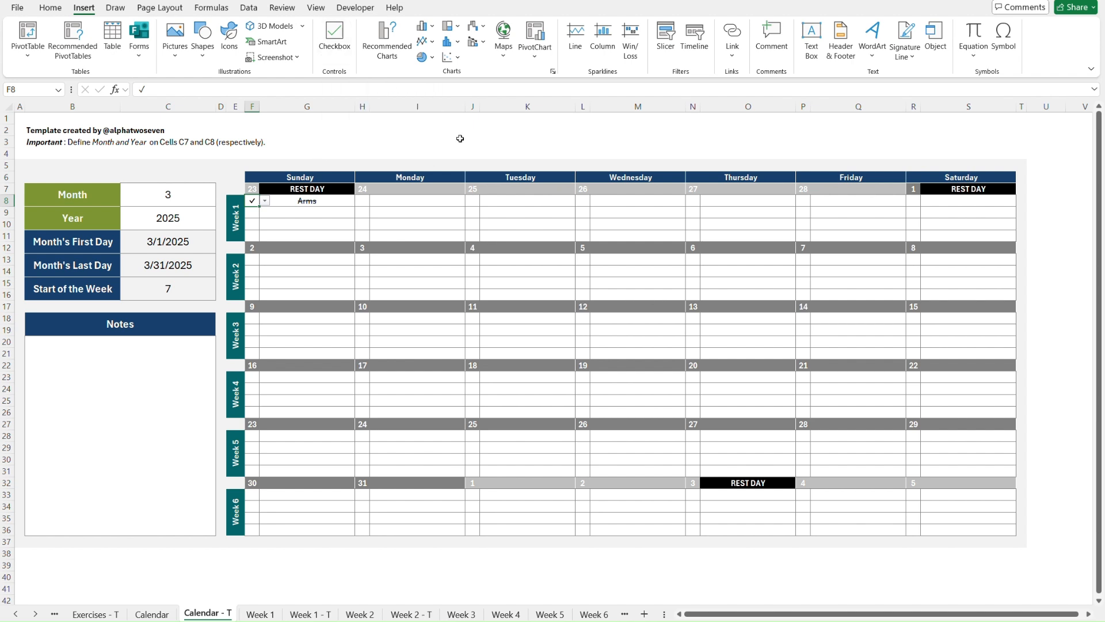
left_click(402, 153)
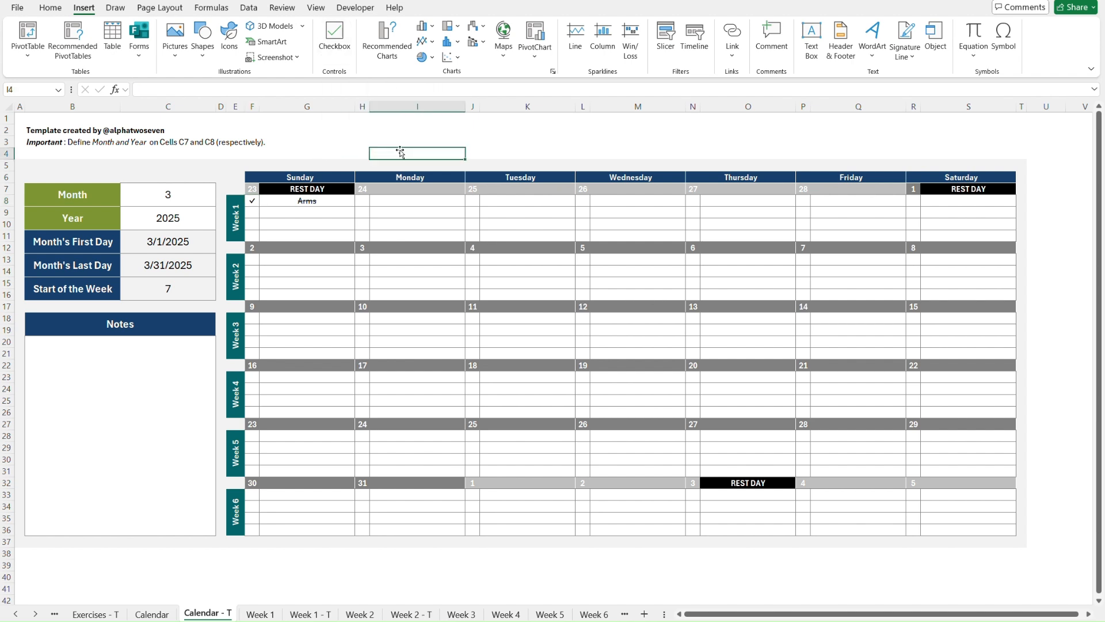
key("Left")
key("Left")
key("Left")
key("Left")
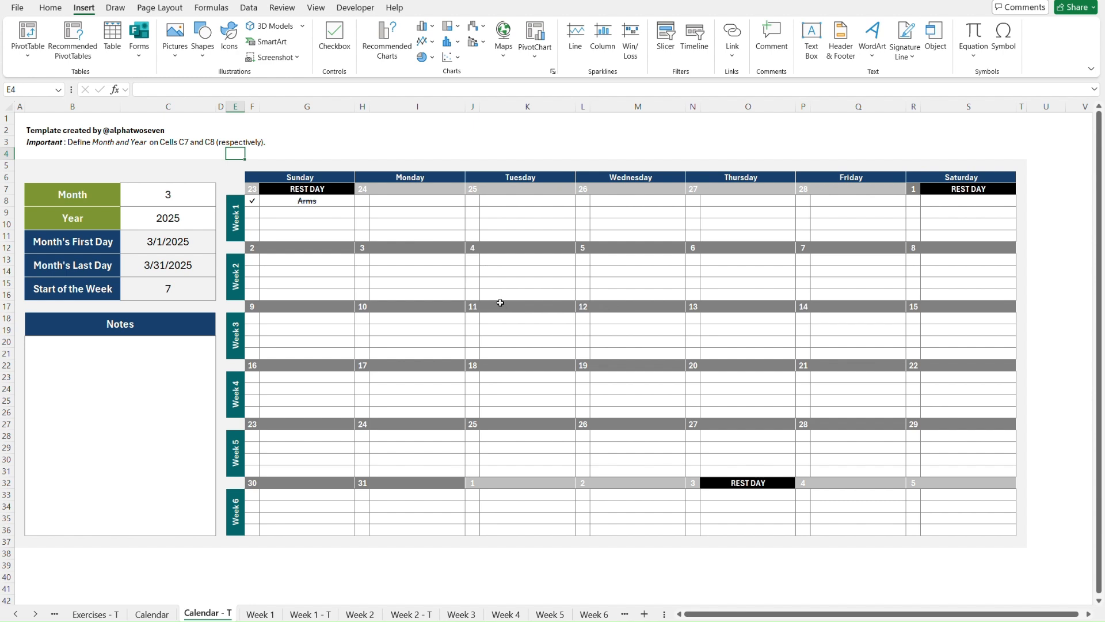
Step: Inspect the data validation settings of the Sunday Week 1 checkbox cells F8:F11 without changing them
left_click(254, 202)
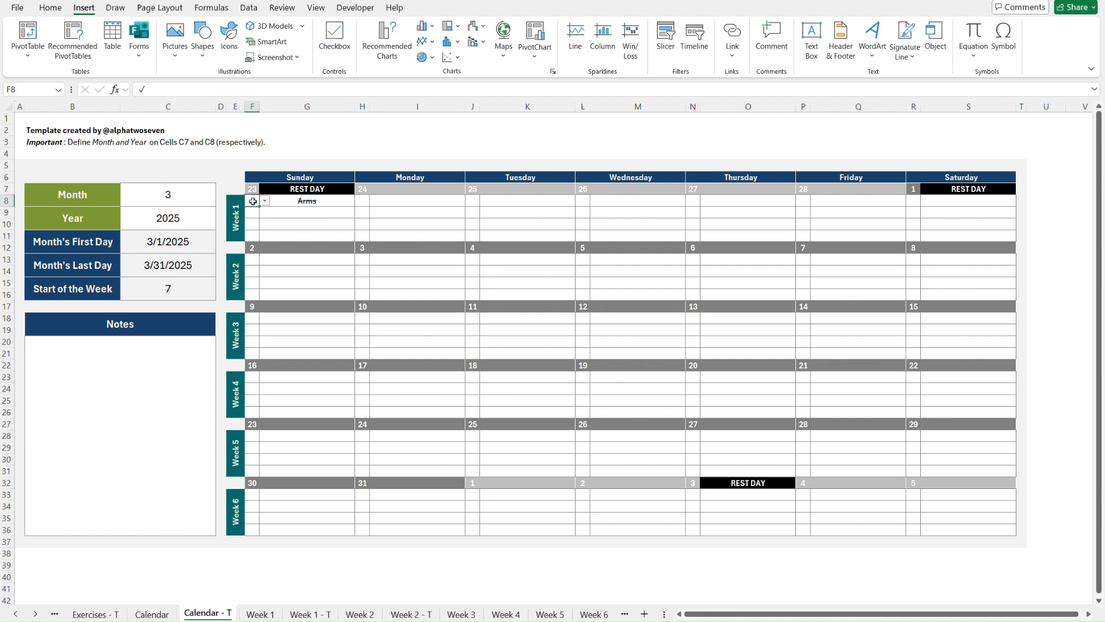
left_click_drag(254, 201, 254, 233)
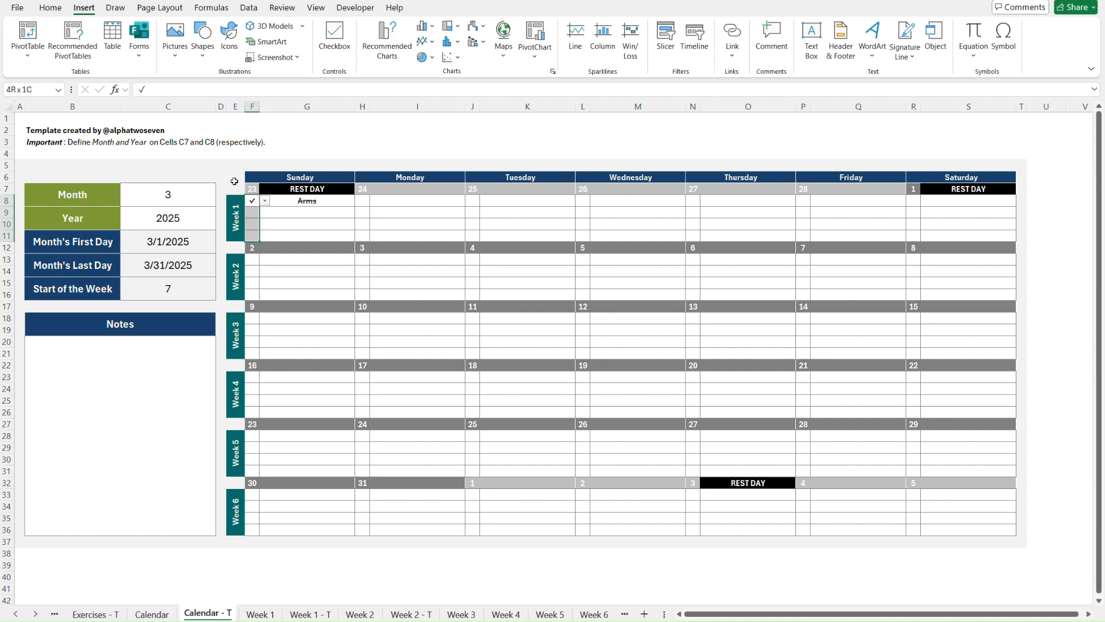
left_click(41, 7)
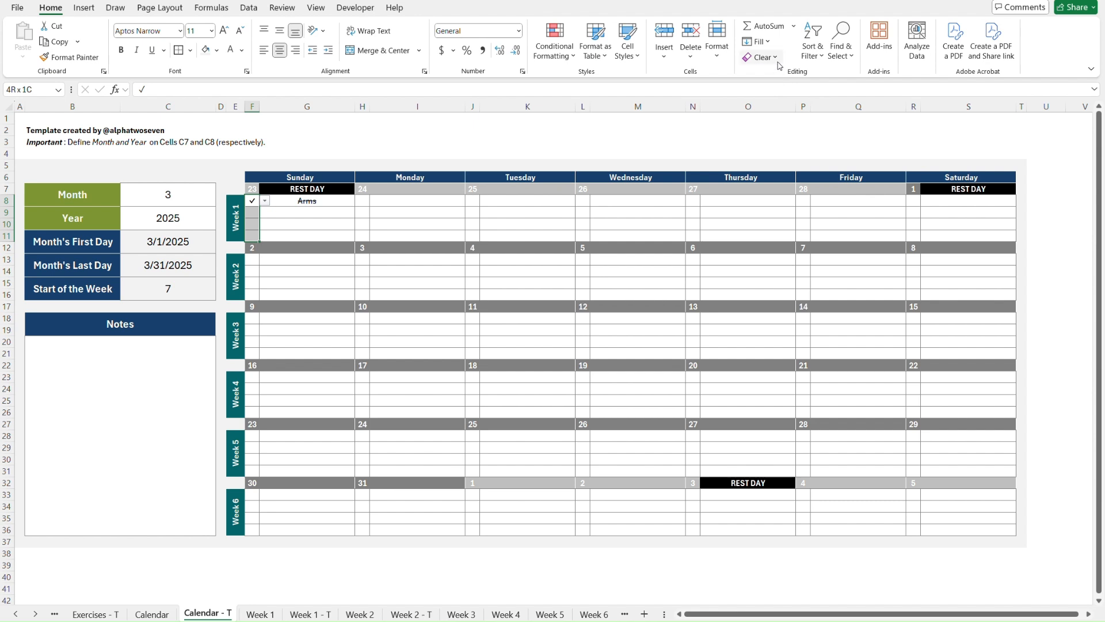
left_click(245, 12)
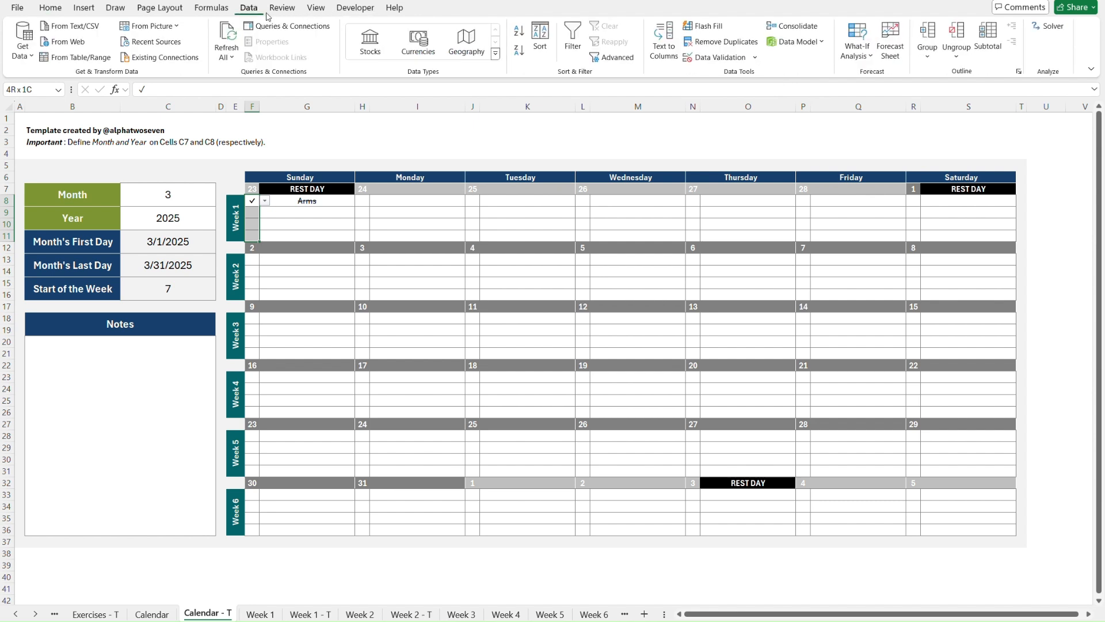
left_click(718, 58)
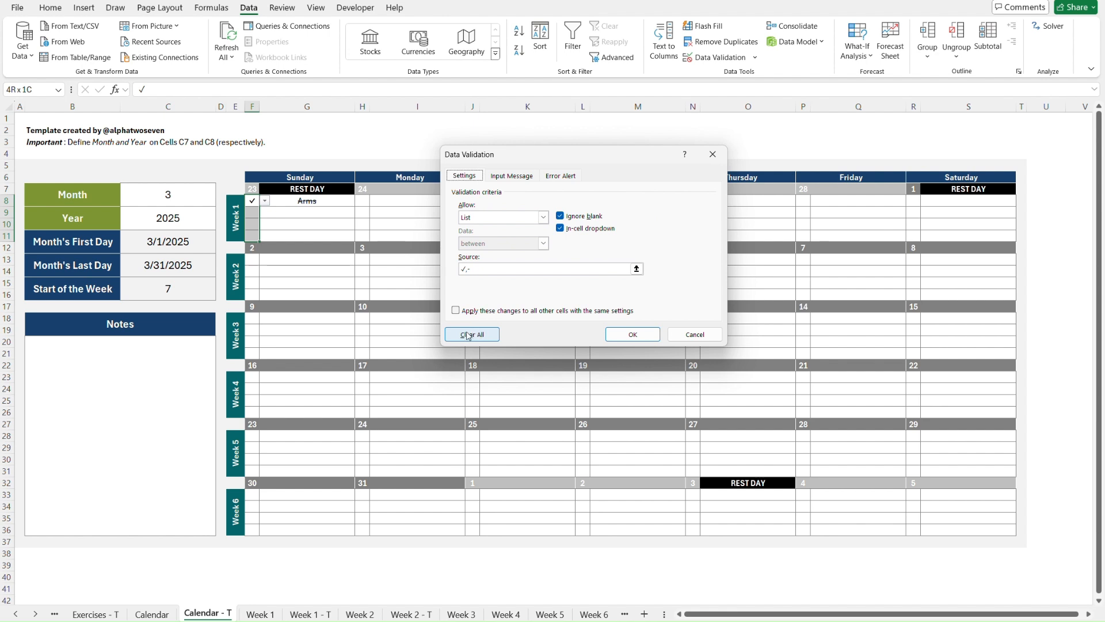
left_click(712, 154)
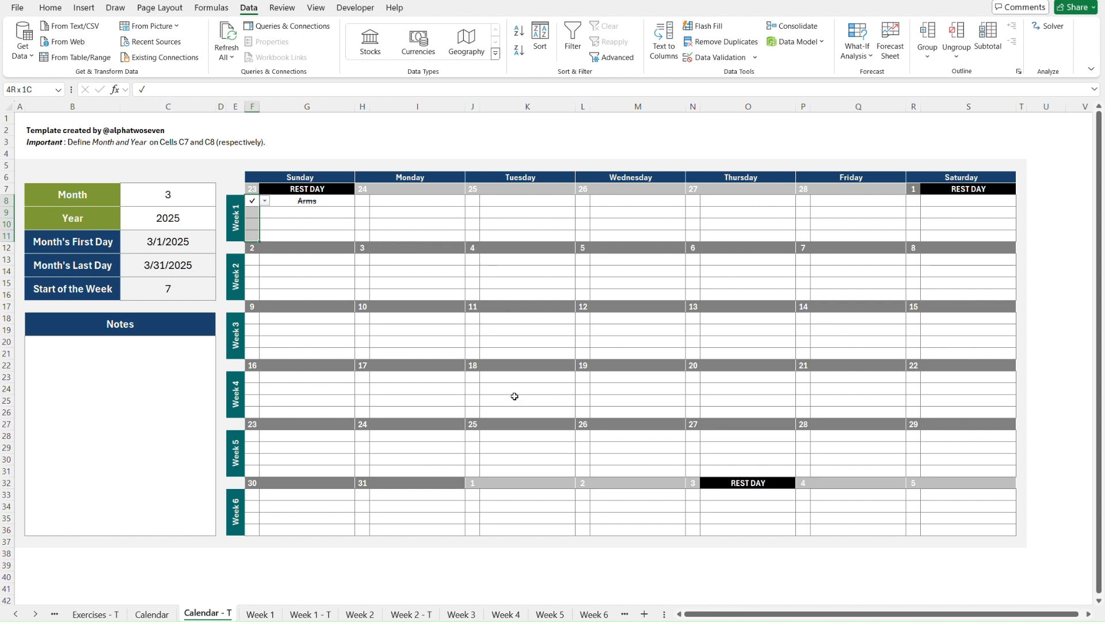
Step: Look over the Mark as Rest Day cells of Sunday through Wednesday on the Week 1 sheet
left_click(260, 614)
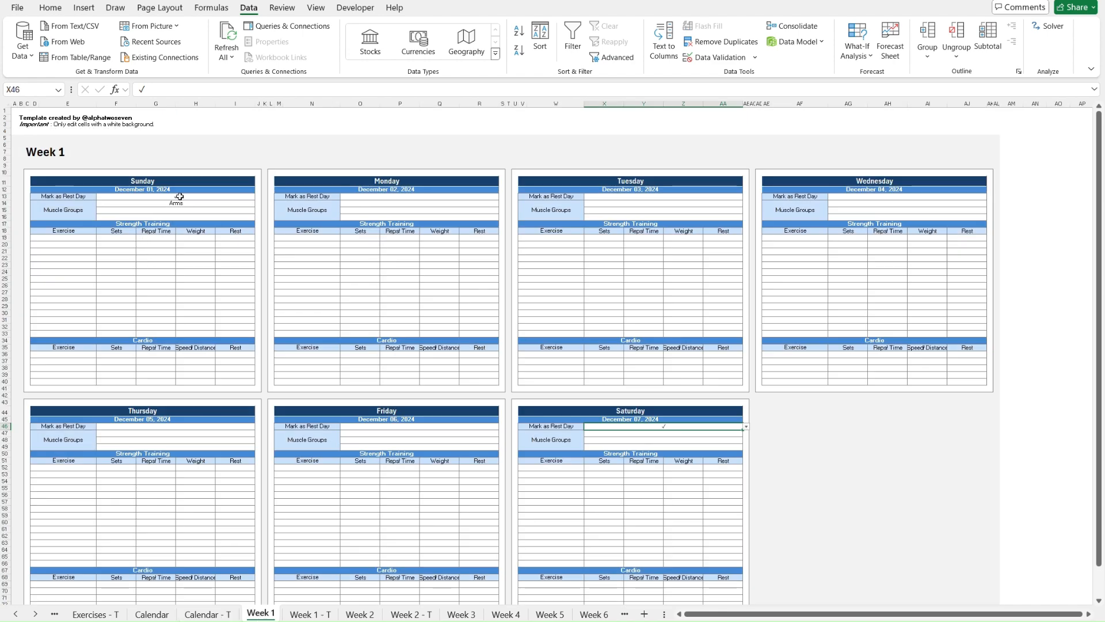
double_click(180, 196)
left_click(459, 198)
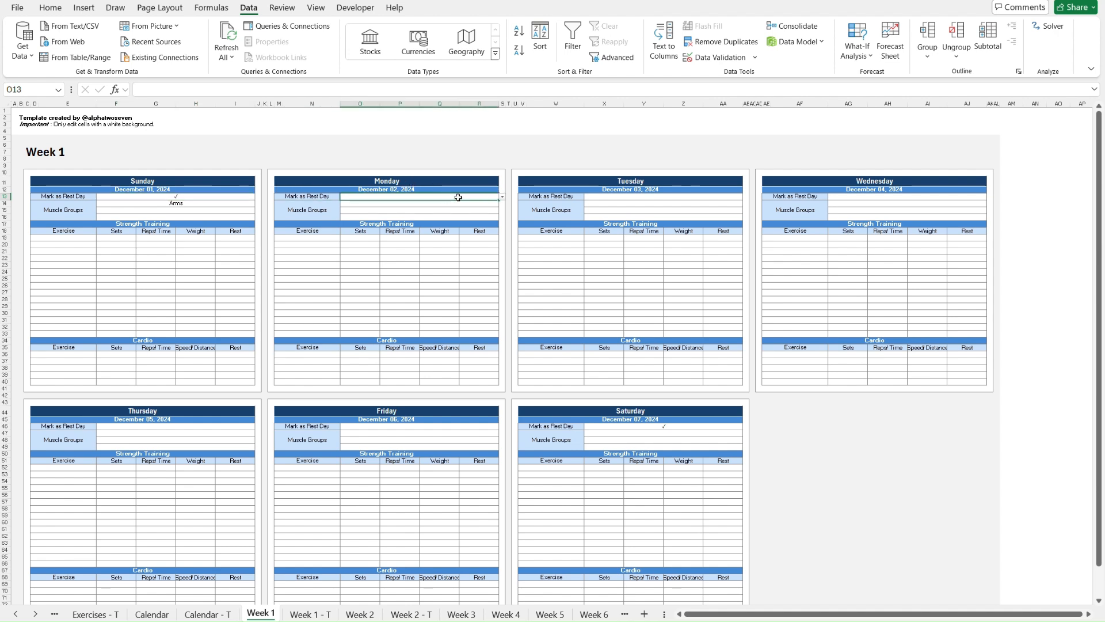
left_click(706, 196)
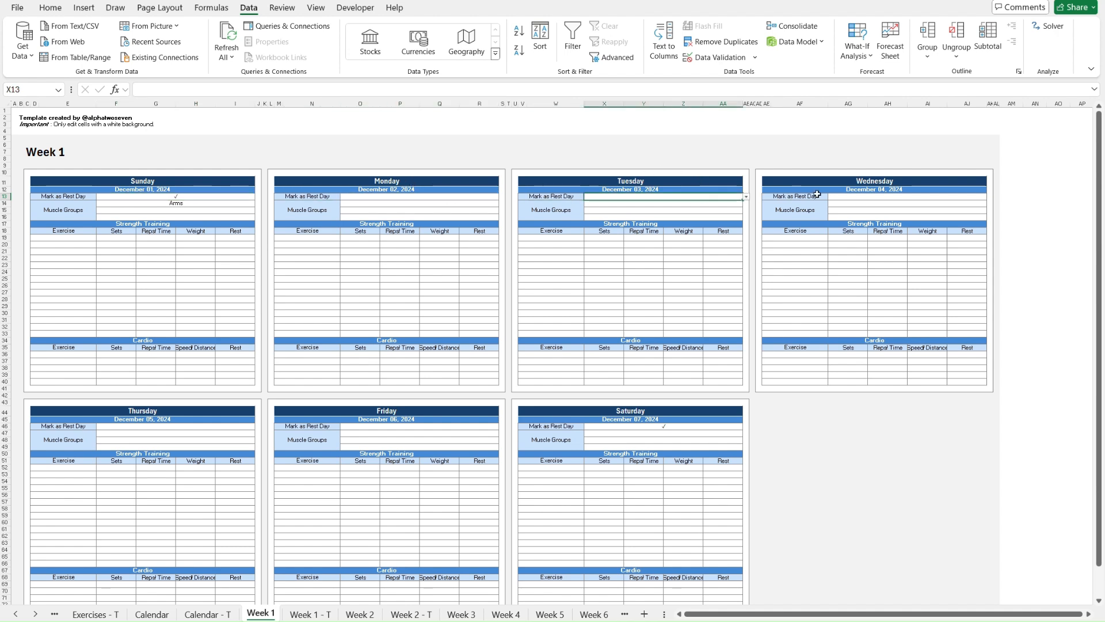
left_click(849, 196)
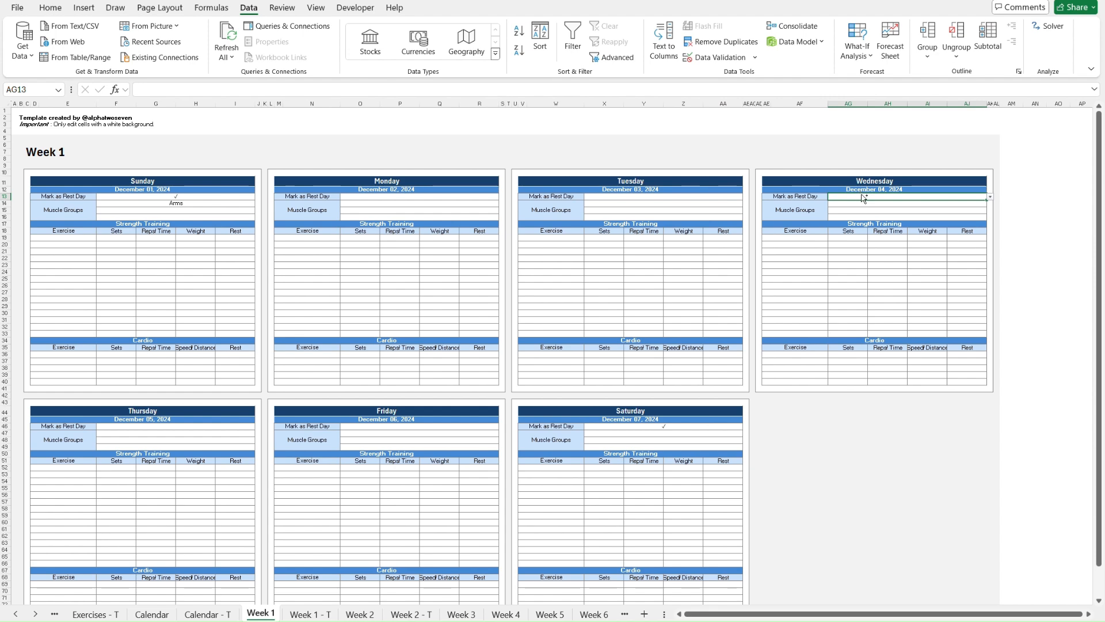
Step: Clear the contents of the Sunday Week 1 checkbox cells F8:F11 on the Calendar - T sheet
key("ctrl+Page_Up")
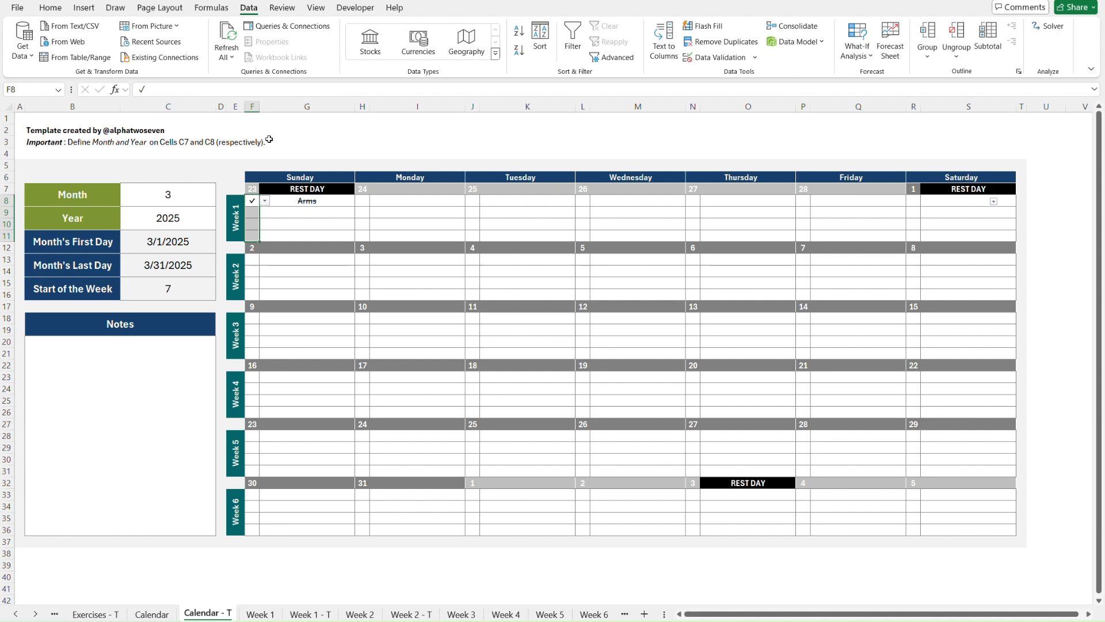
key("Delete")
left_click(84, 7)
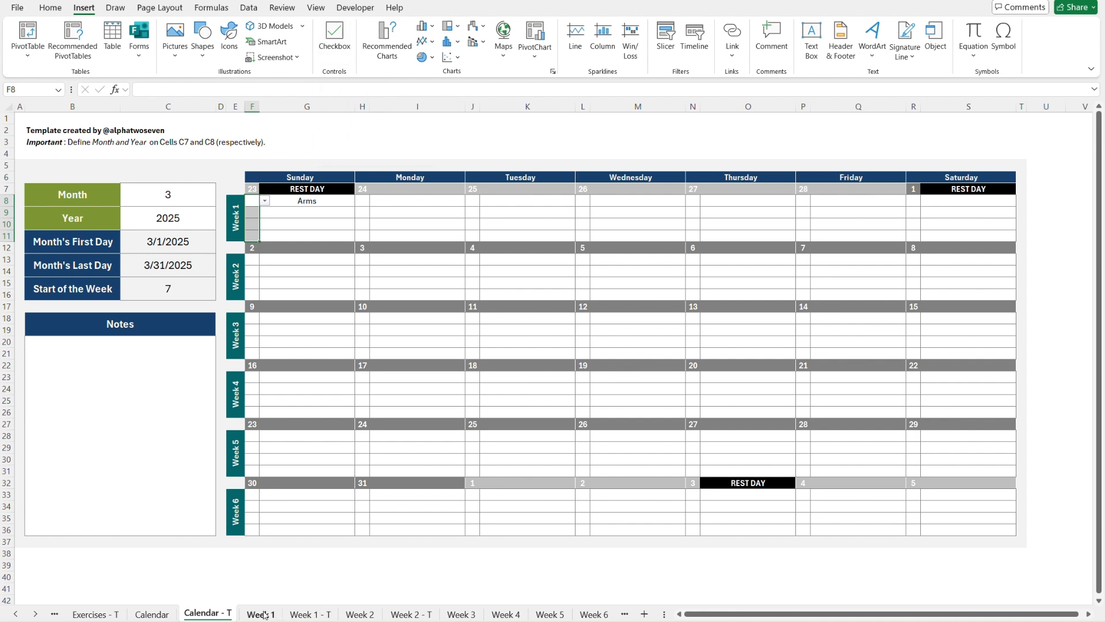
Step: On the Week 2 - T sheet, clear the data validation of Sunday's Mark as Rest Day cell F13 and insert a checkbox there
left_click(407, 615)
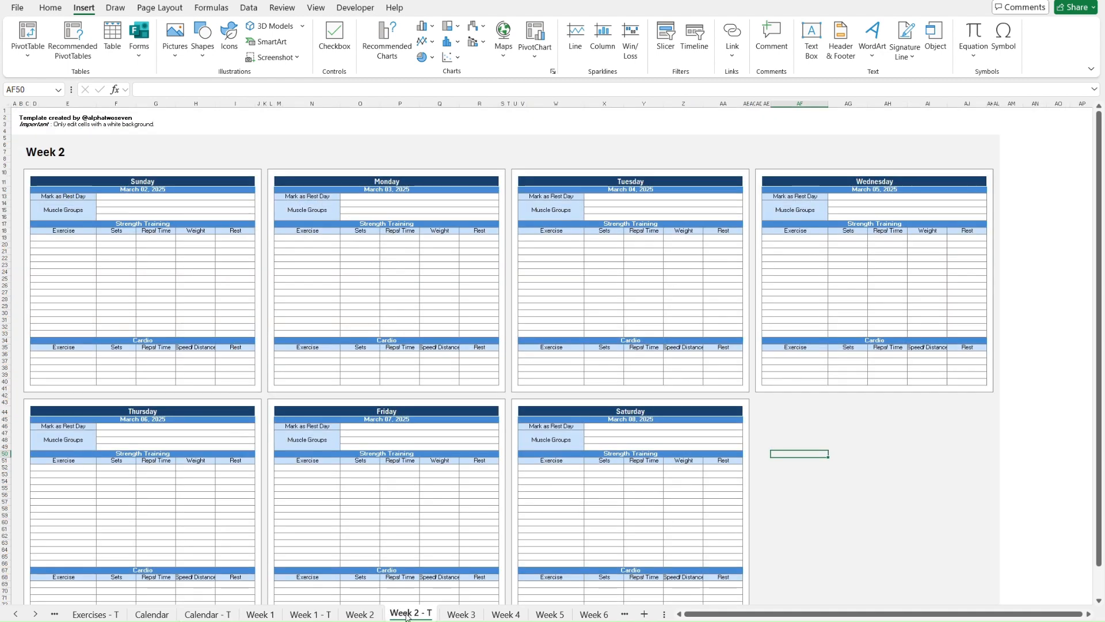
left_click(134, 196)
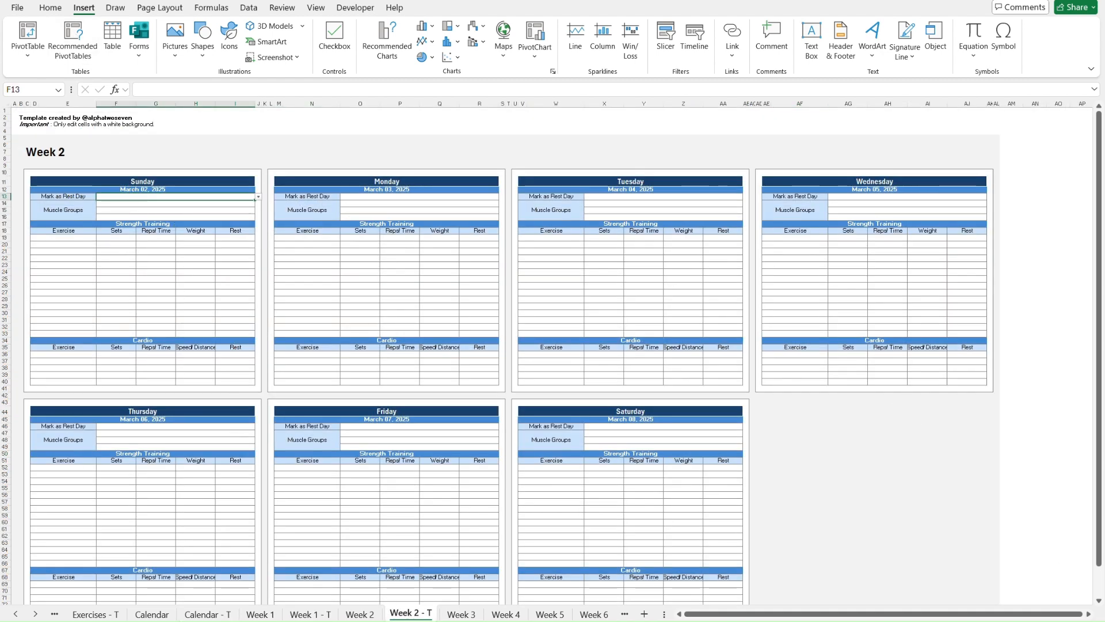
scroll(462, 249, "up", 5)
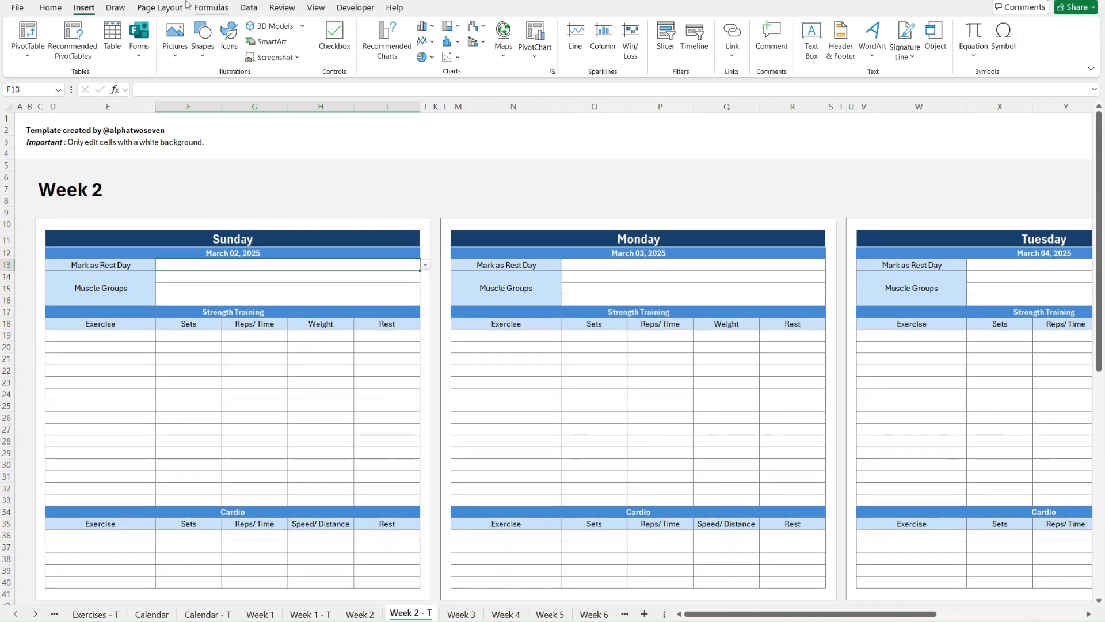
left_click(248, 7)
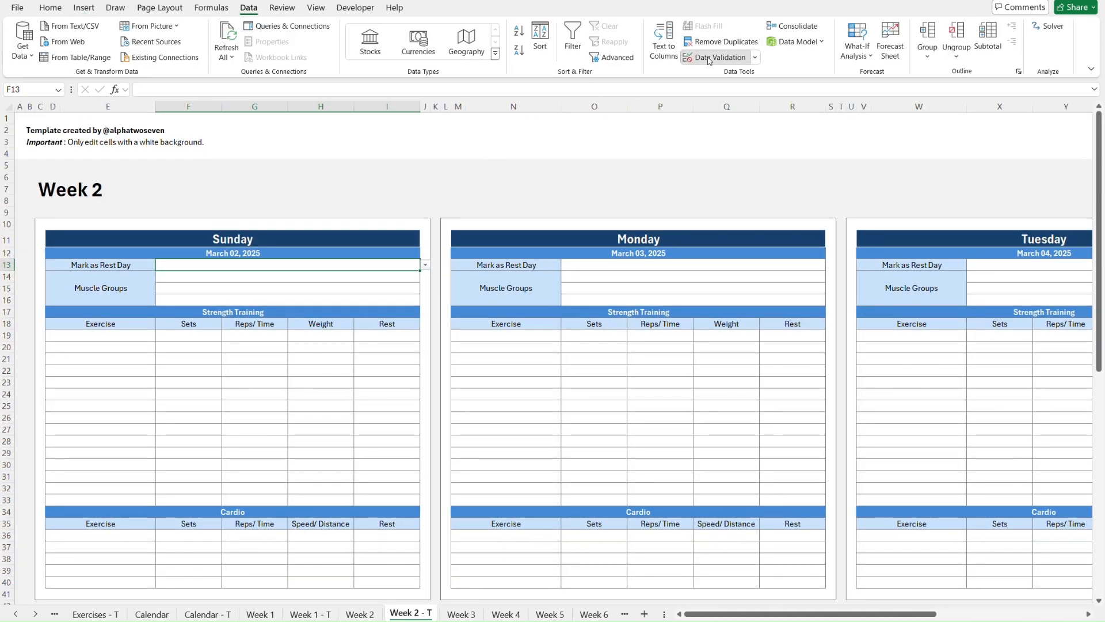
left_click(717, 57)
left_click(466, 337)
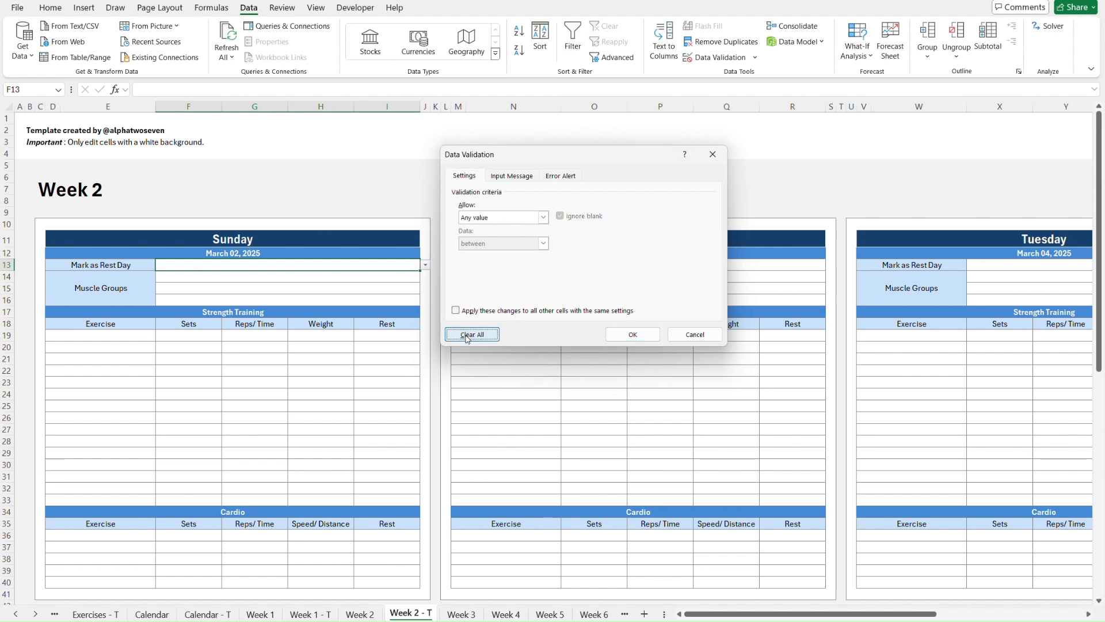
left_click(633, 335)
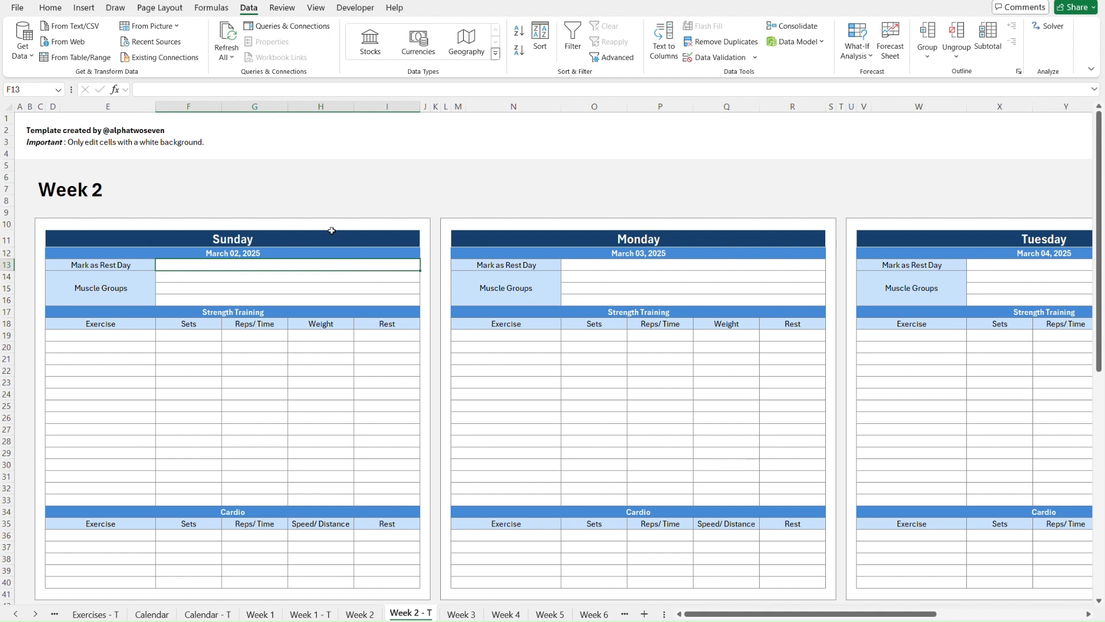
left_click(77, 8)
left_click(334, 39)
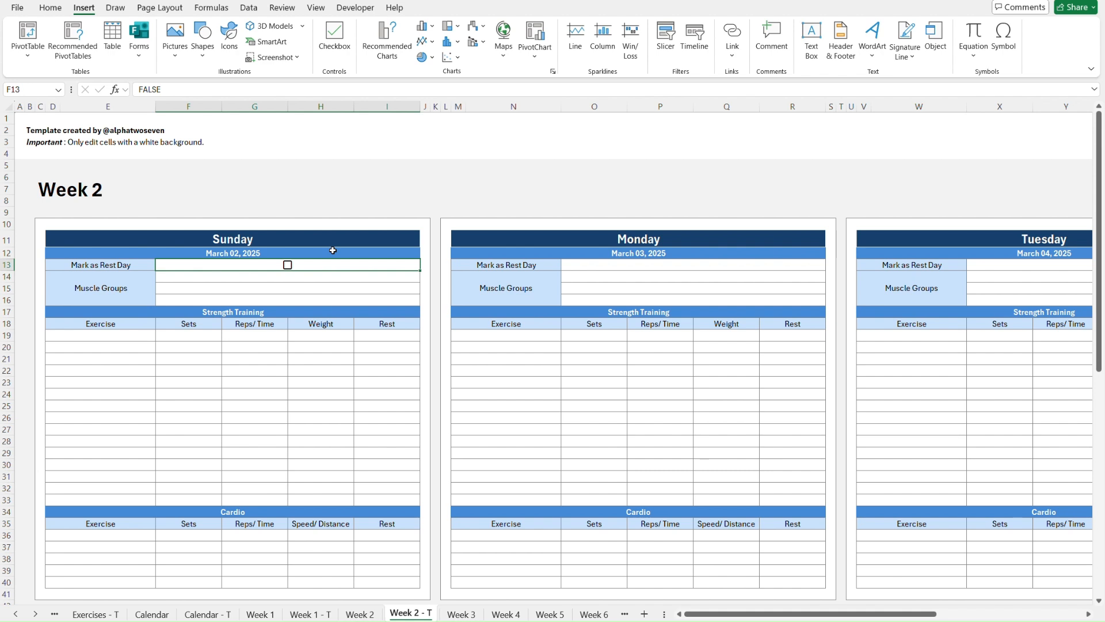
Step: Examine the REST DAY formula in G7 and the Sunday Week 1 checkbox cells on the Calendar sheet
left_click(252, 615)
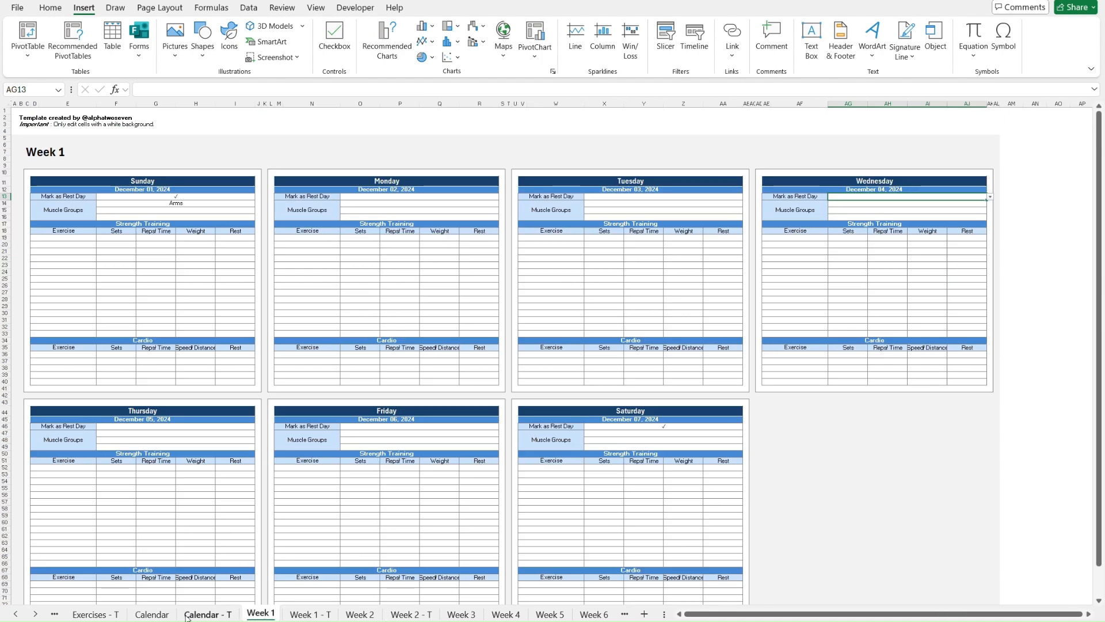
left_click(151, 614)
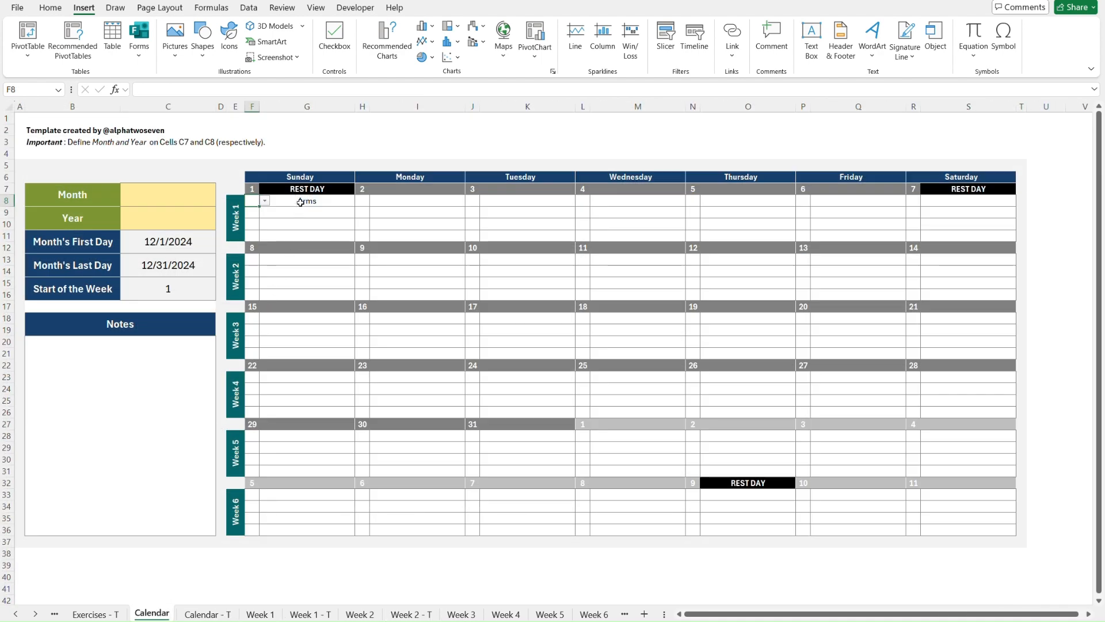
left_click(320, 189)
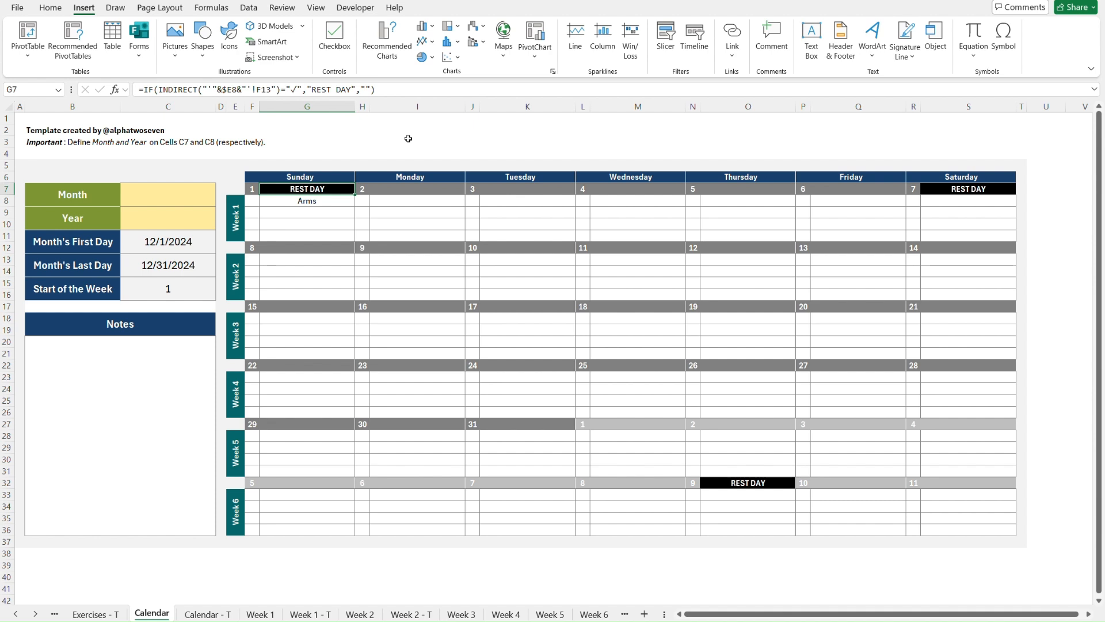
key("Down")
key("Left")
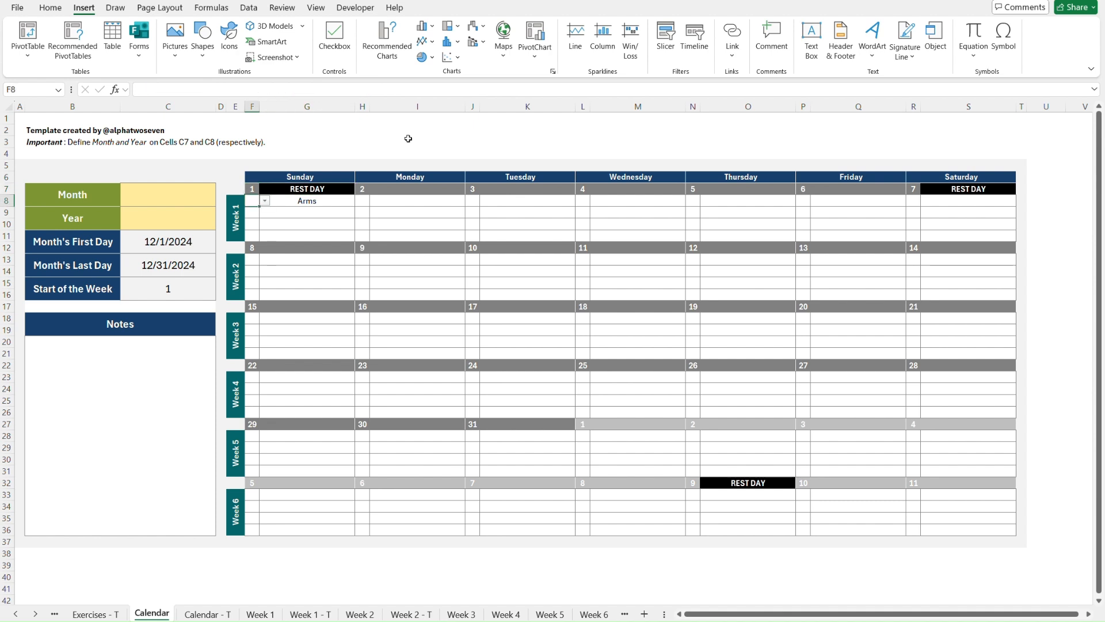
key("shift+Down")
key("shift+Down")
Step: Review the conditional formatting rules that apply to the Sunday Week 1 activity cells G8:G11 on the Calendar sheet
key("Right")
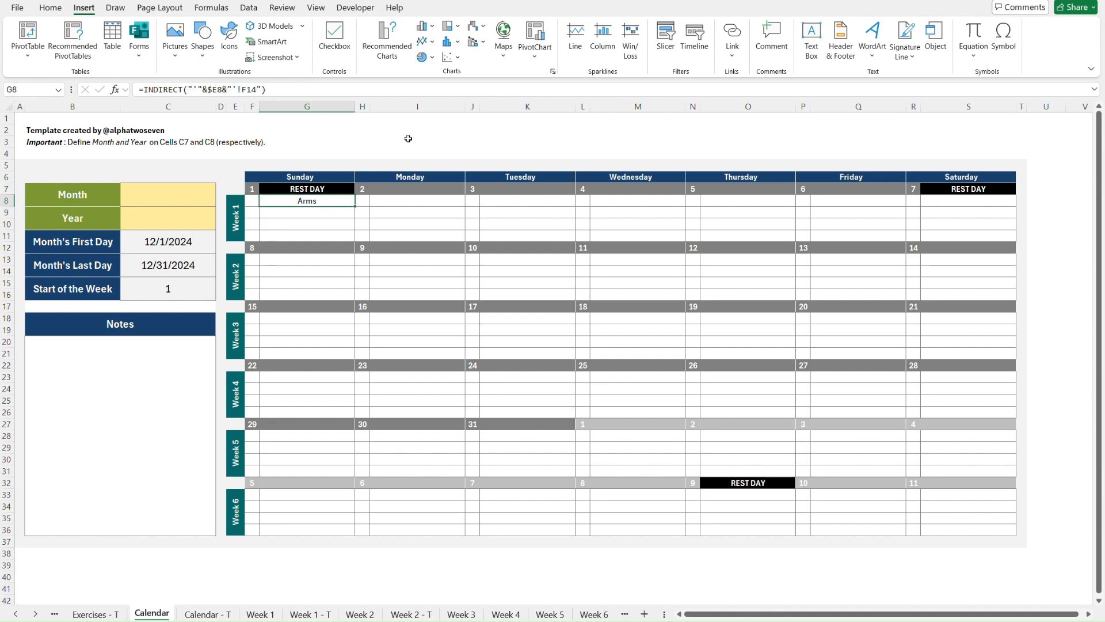
key("shift+Down")
key("shift+Down")
key("shift+Down")
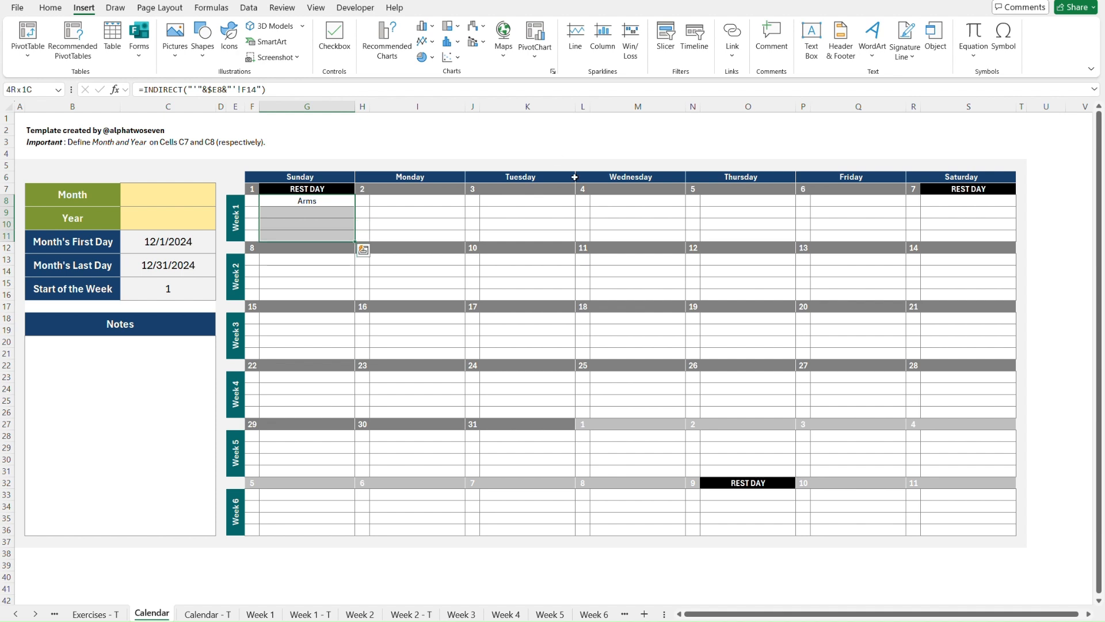
left_click(50, 8)
left_click(554, 57)
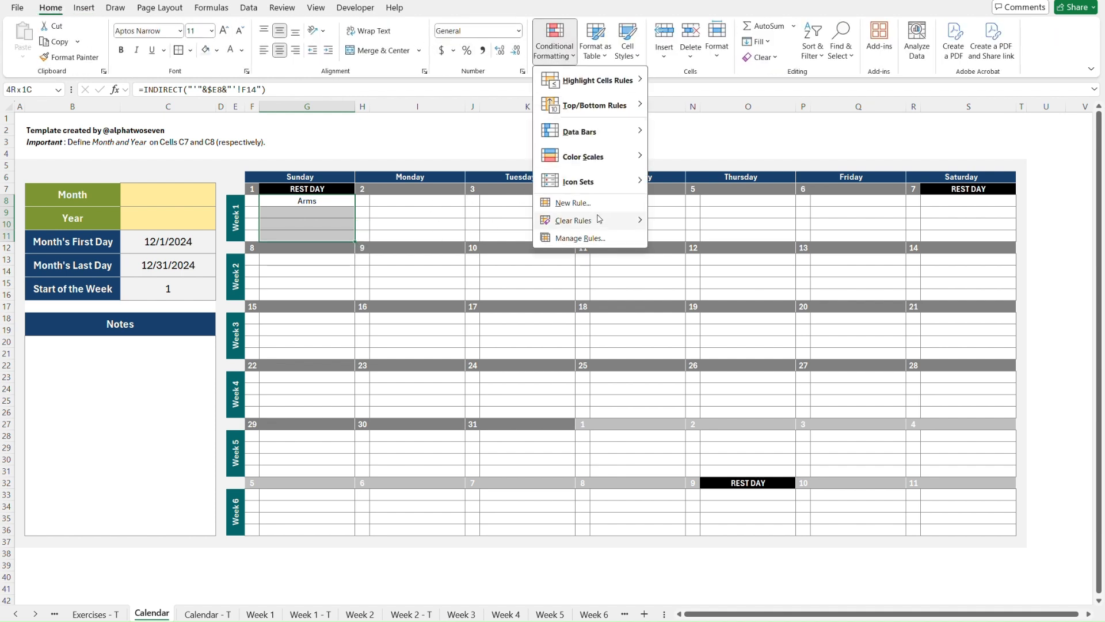
left_click(580, 238)
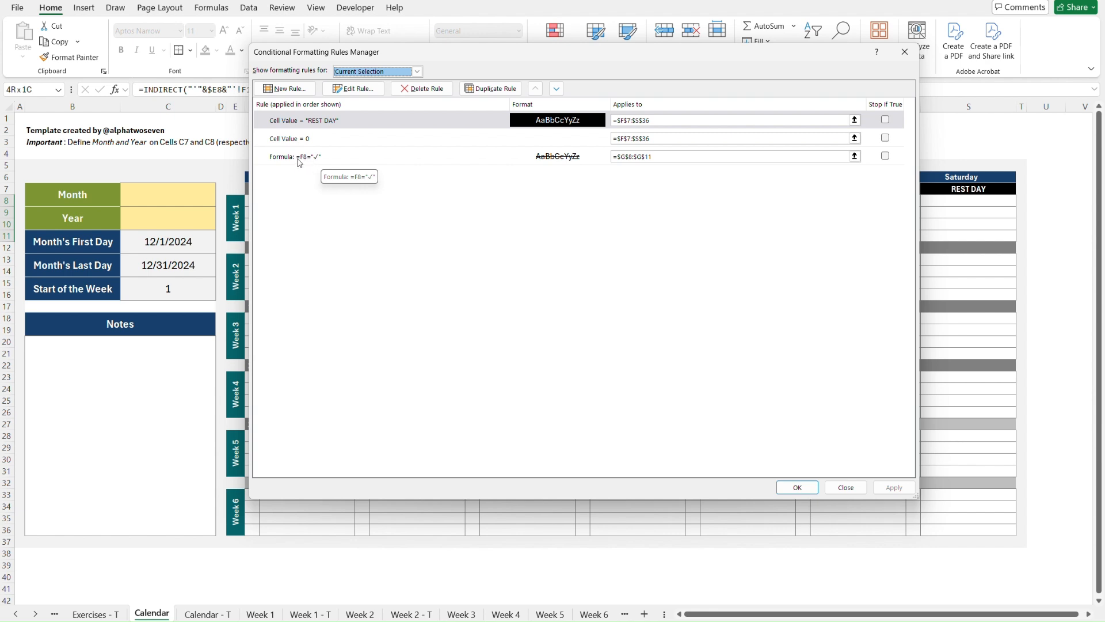
left_click(905, 51)
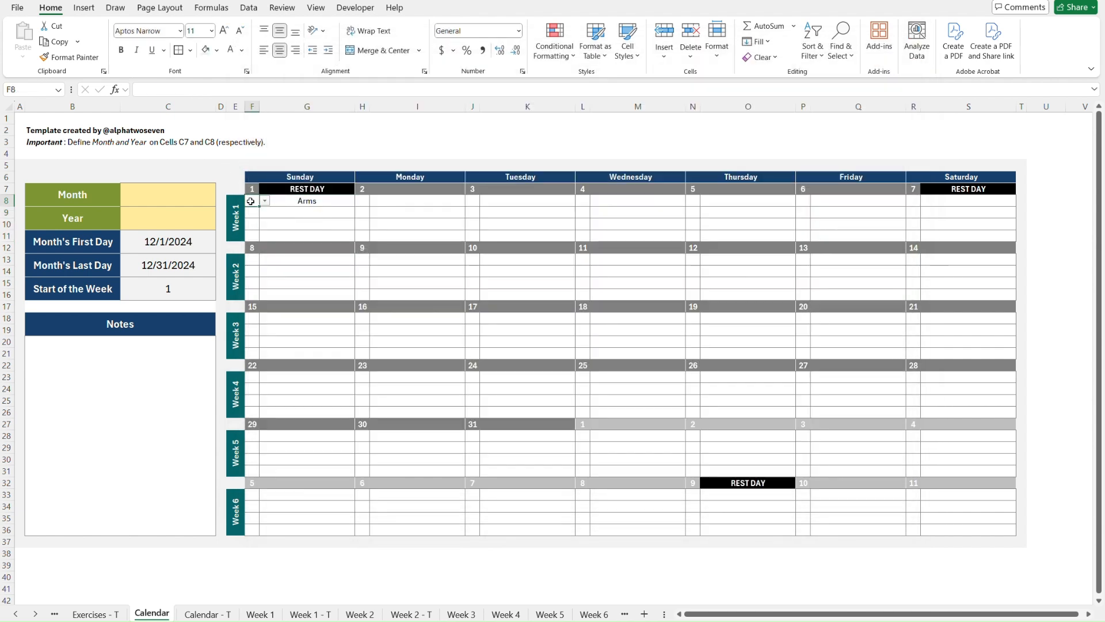
left_click(222, 177)
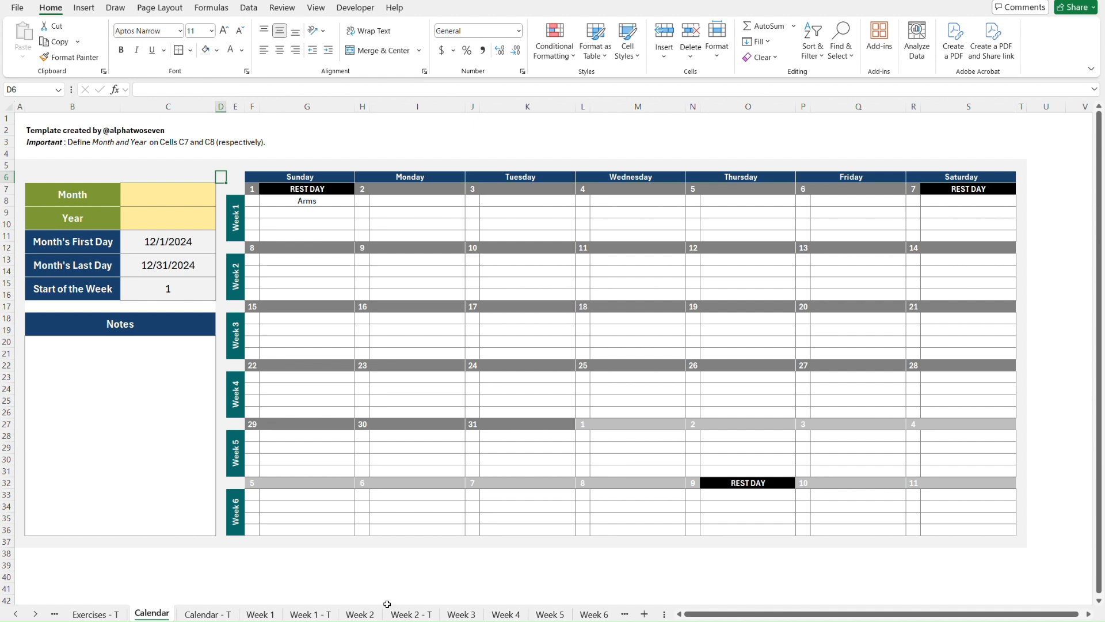
Step: Try Sunday's rest-day checkbox in F13 on the Week 2 - T sheet by checking and unchecking it
left_click(408, 615)
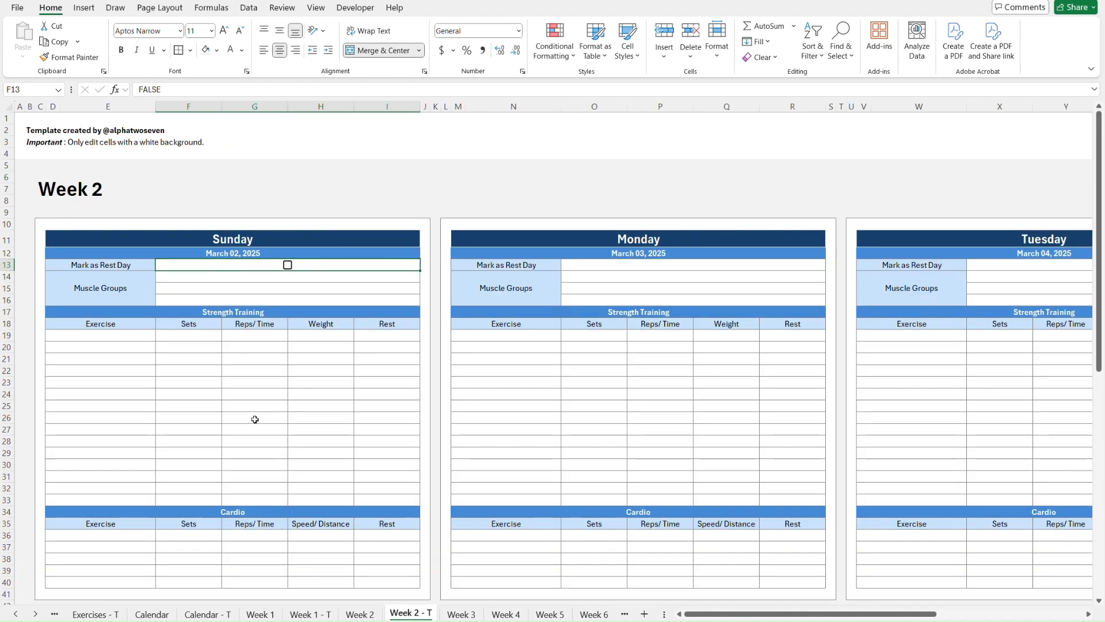
left_click(288, 265)
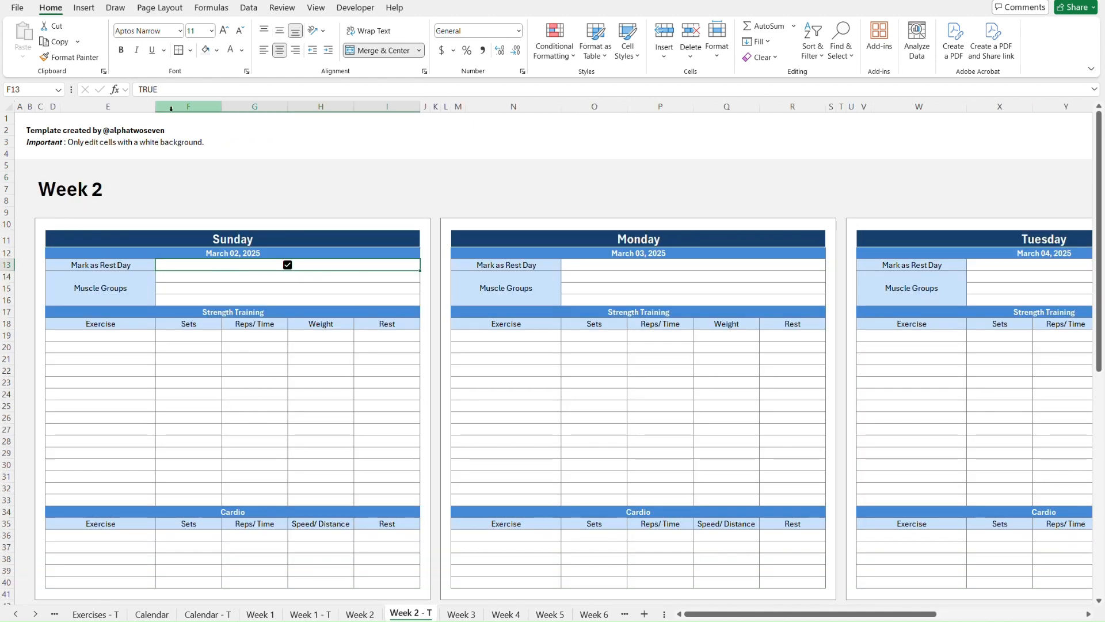
left_click(288, 264)
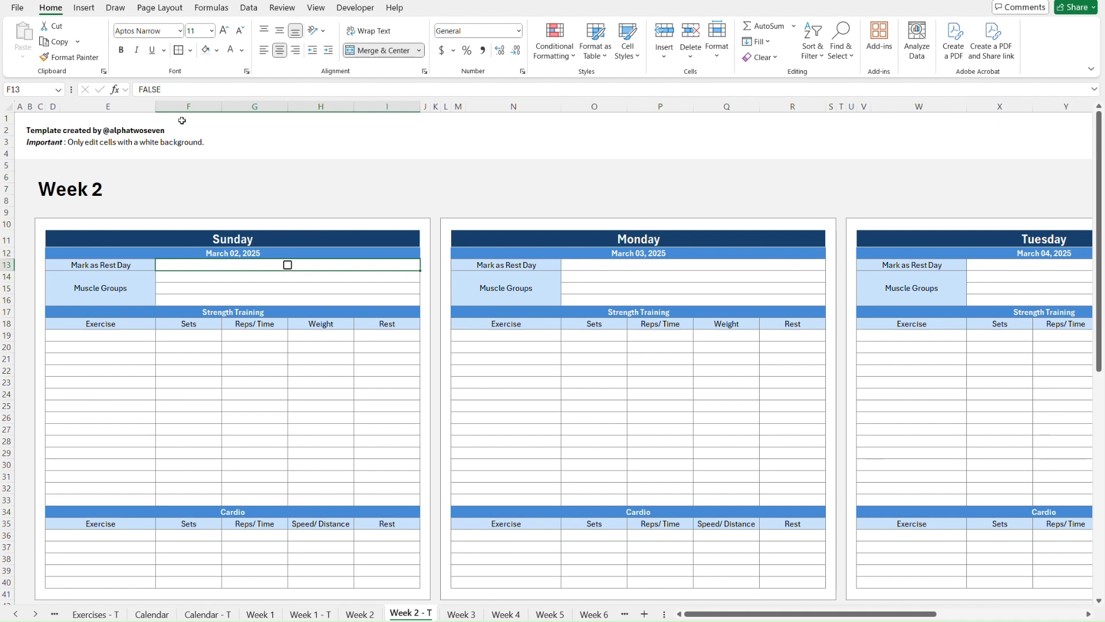
Step: Examine the formulas of the Week 1 activity cells G8 and S11 on the Calendar sheet
left_click(151, 614)
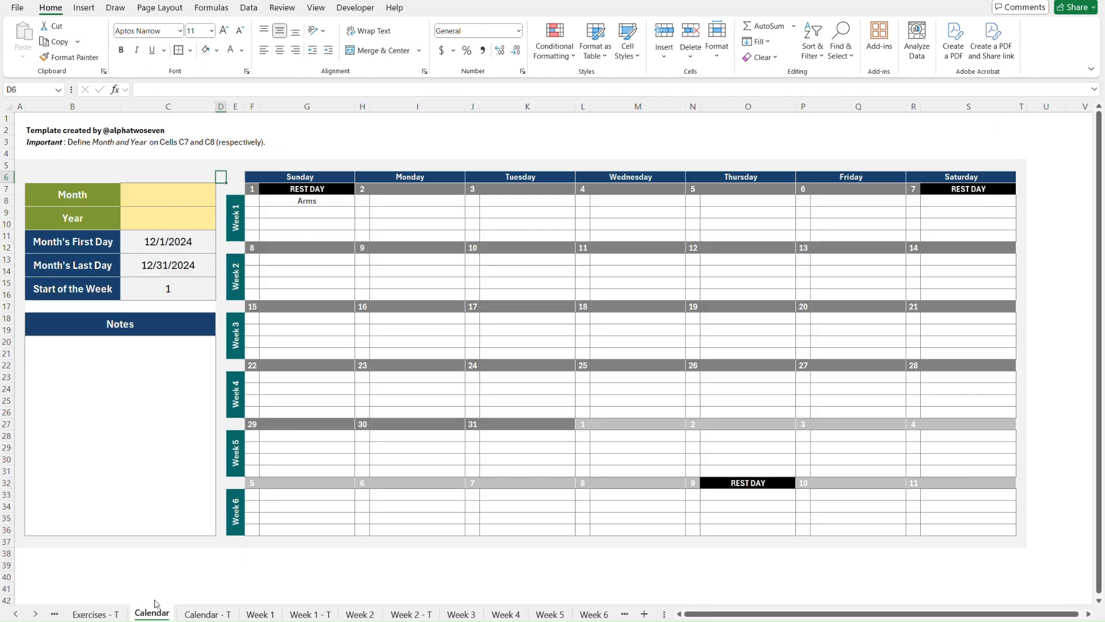
left_click(266, 205)
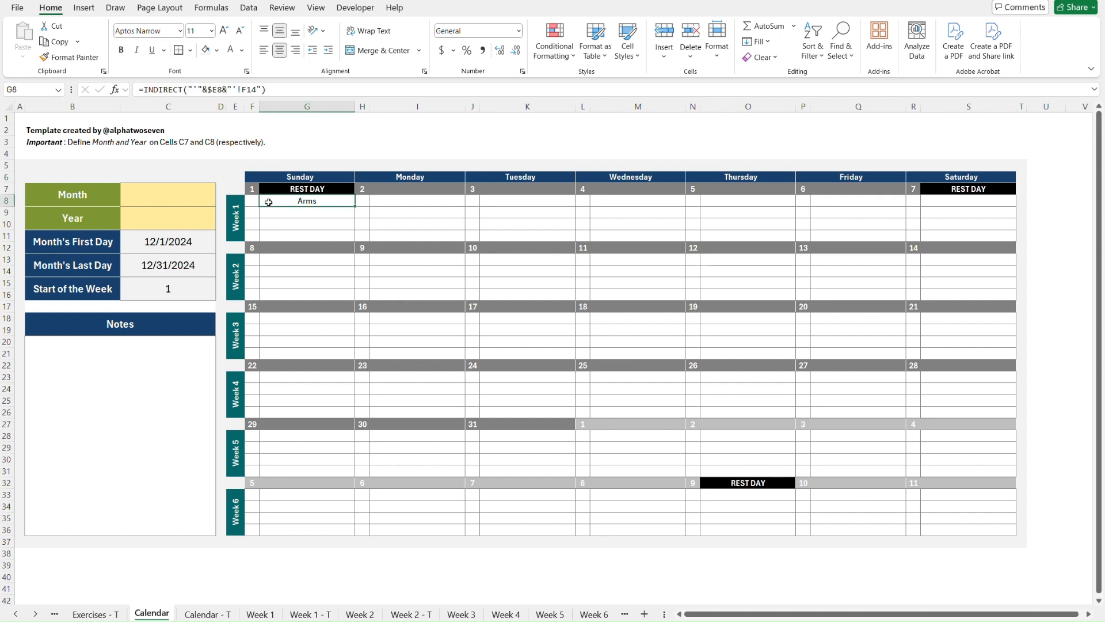
left_click(958, 236)
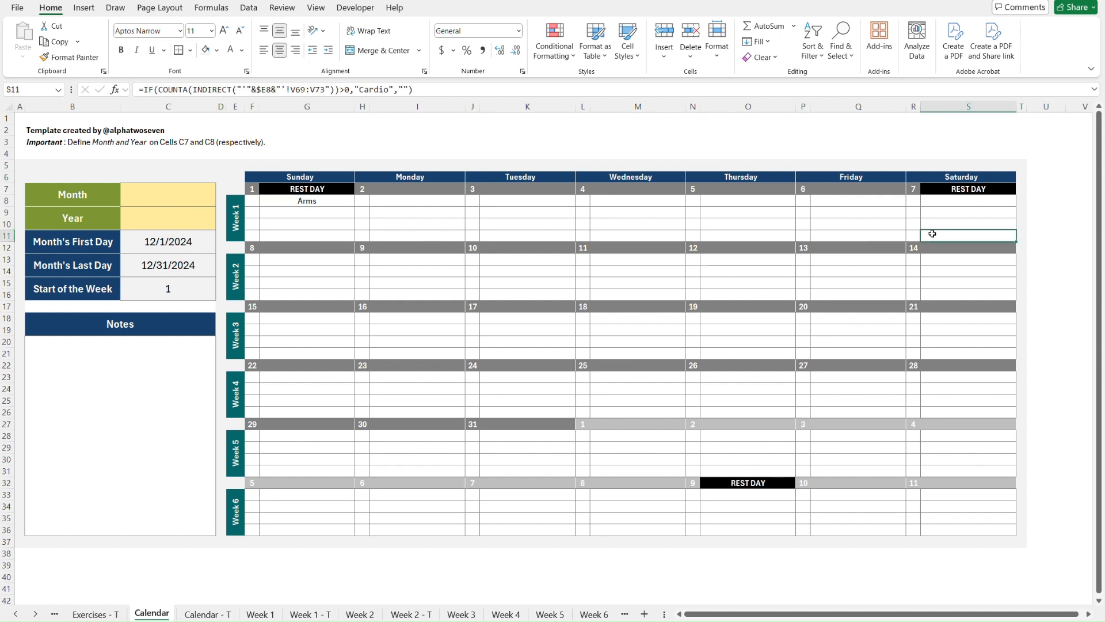
Step: Select the Week 1 block F8:S11 on the Calendar sheet and look over the available conditional formatting options
left_click(248, 201, "shift")
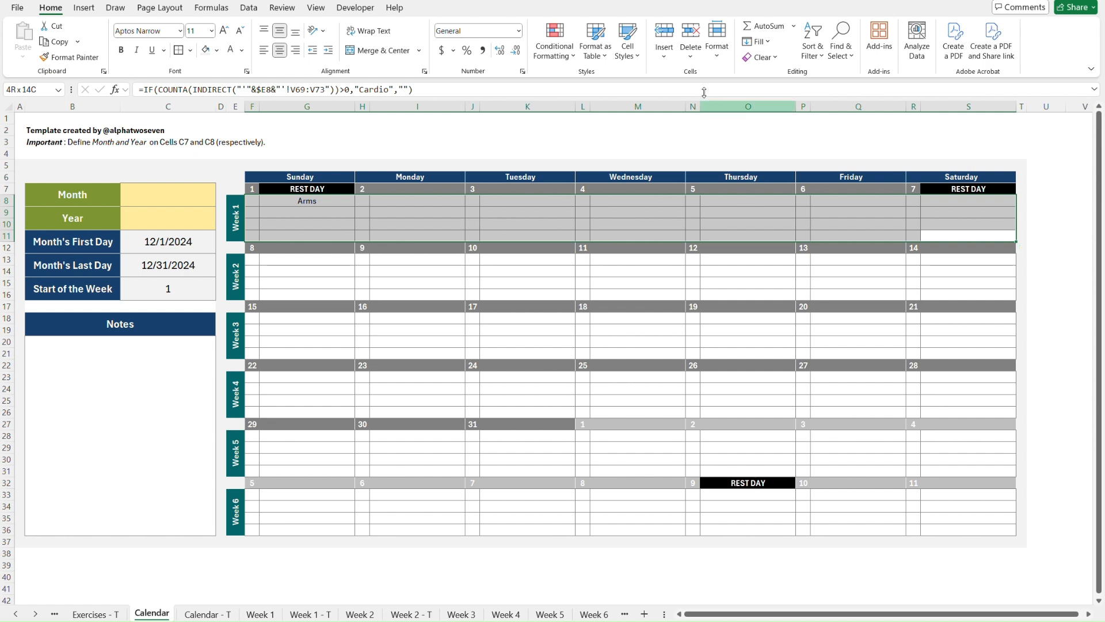
left_click(554, 42)
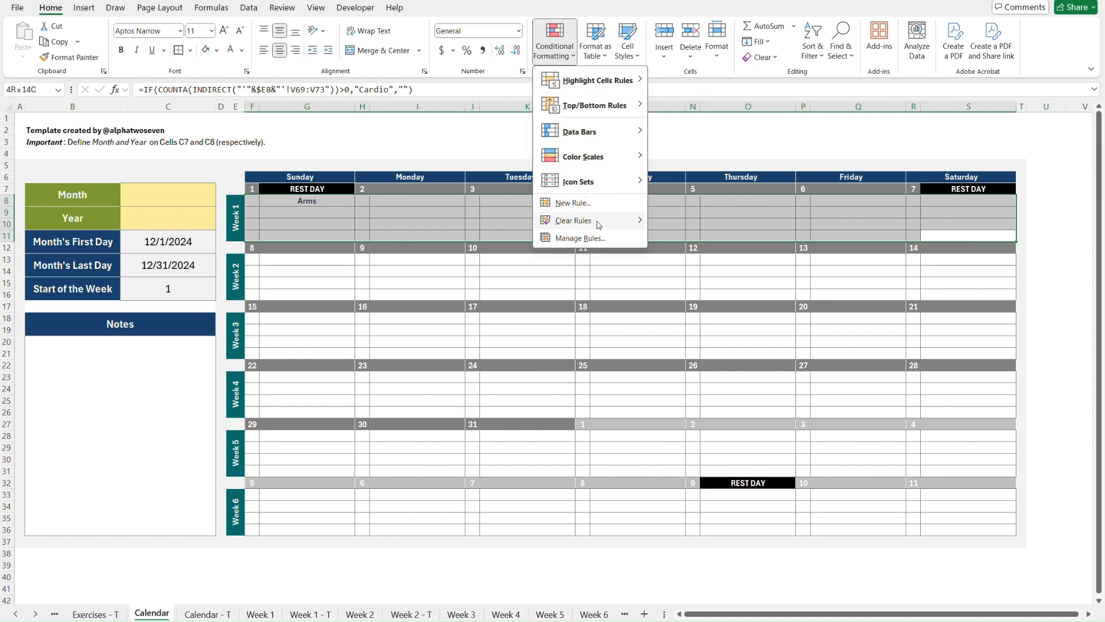
mouse_move(599, 225)
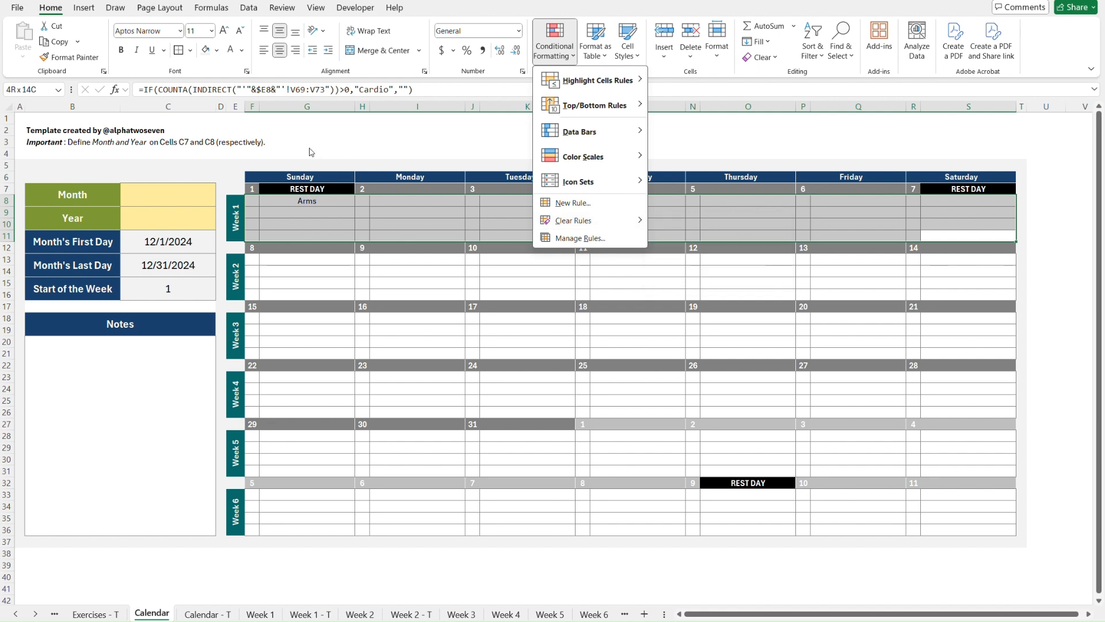
left_click(309, 151)
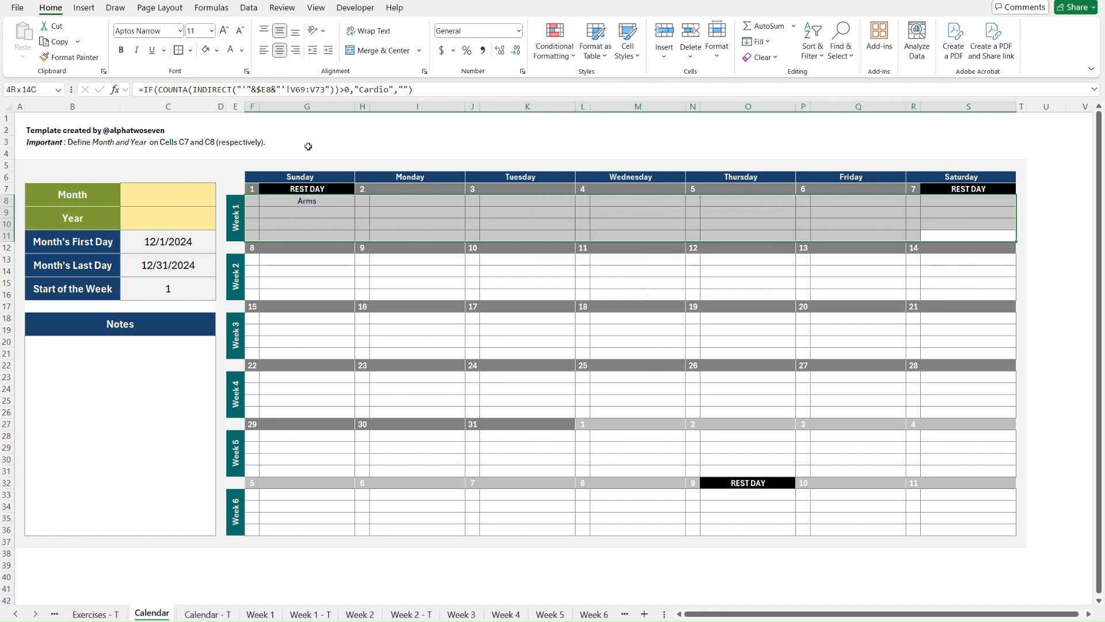
left_click(252, 199)
key("Down")
key("Down")
key("Down")
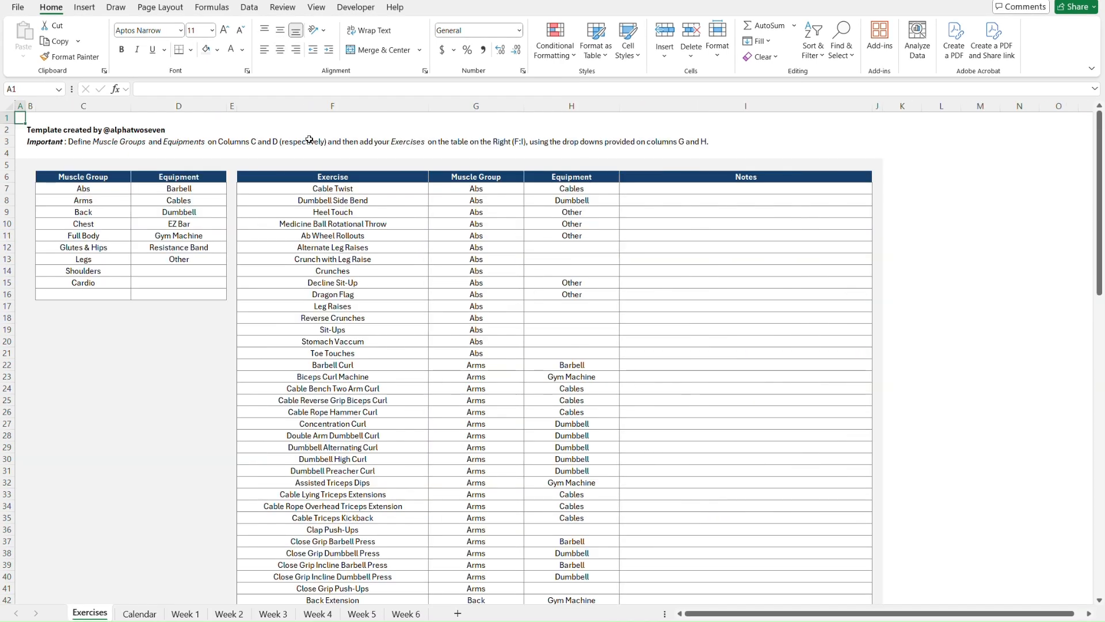
Step: Look through the Exercises list and clear the check mark beside Monday's Chest activity in H8 on the Calendar sheet
scroll(415, 222, "down", 20)
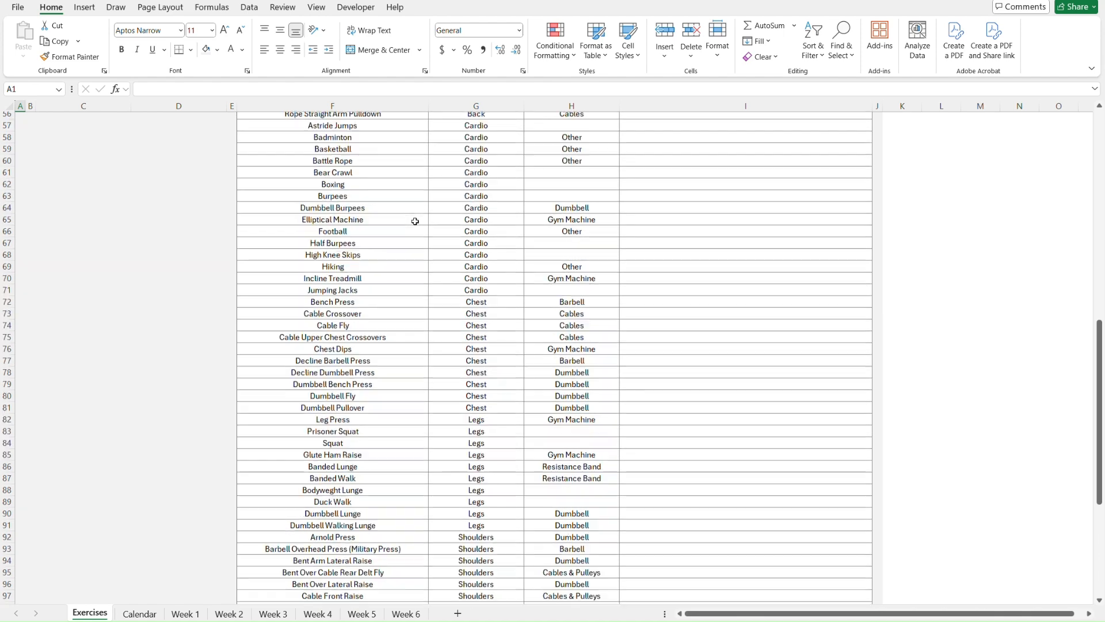
key("ctrl+Page_Down")
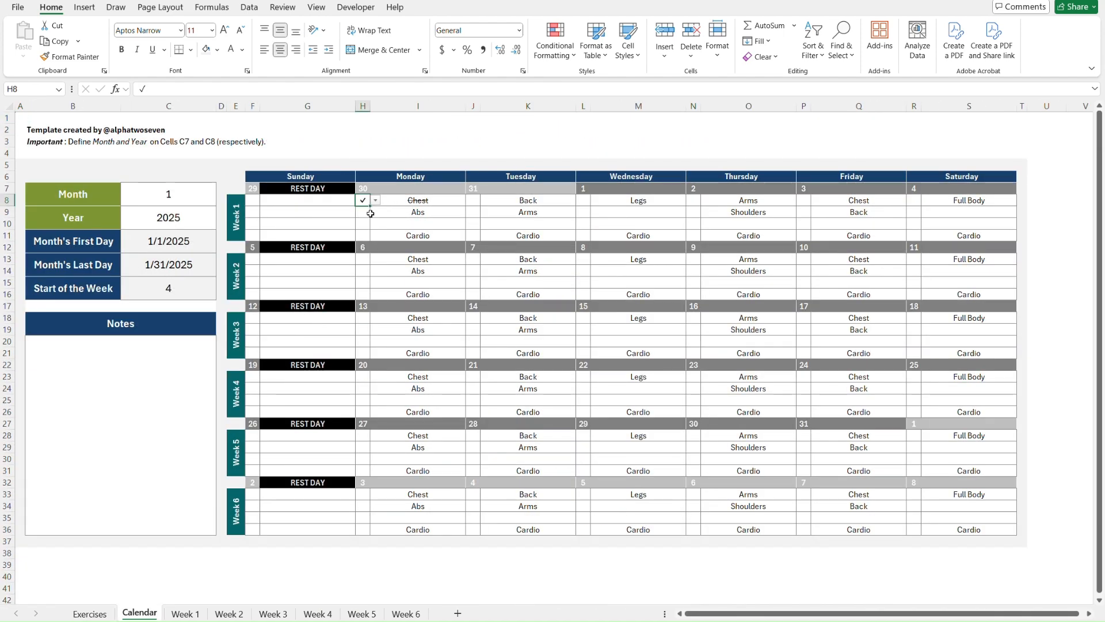
left_click(588, 379)
left_click(364, 203)
key("Delete")
Step: Try other months in the calendar's Month cell, including 11, and set the month back to 1
left_click(180, 202)
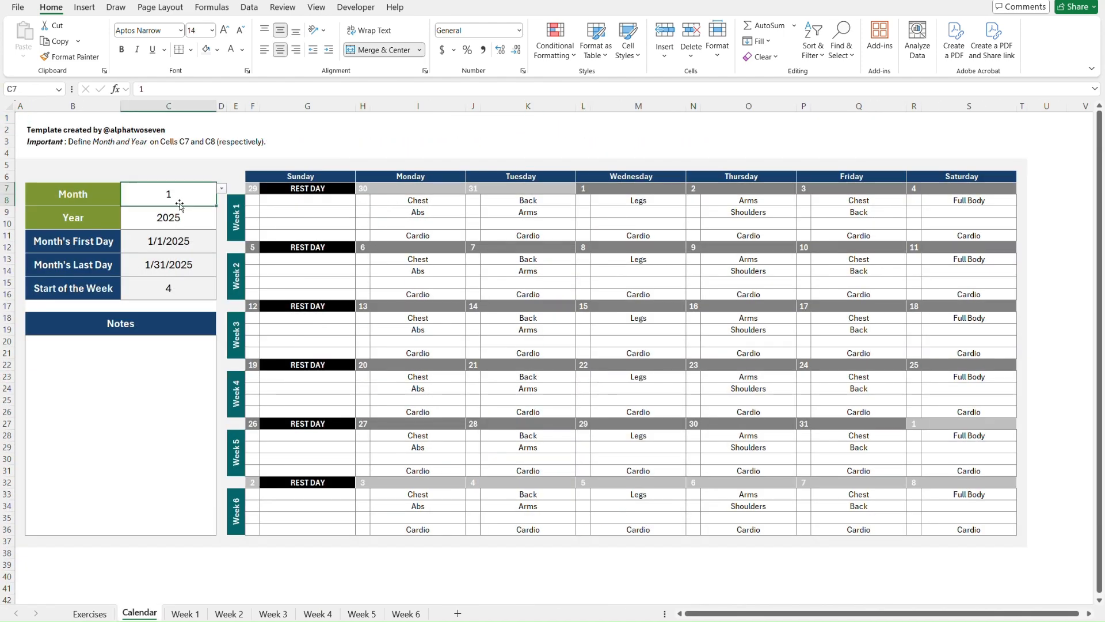
key("alt+Down")
key("Down")
key("Down")
key("Return")
key("alt+Down")
key("Down")
key("Down")
key("Down")
key("Down")
key("Down")
key("Down")
key("Down")
key("Down")
key("Return")
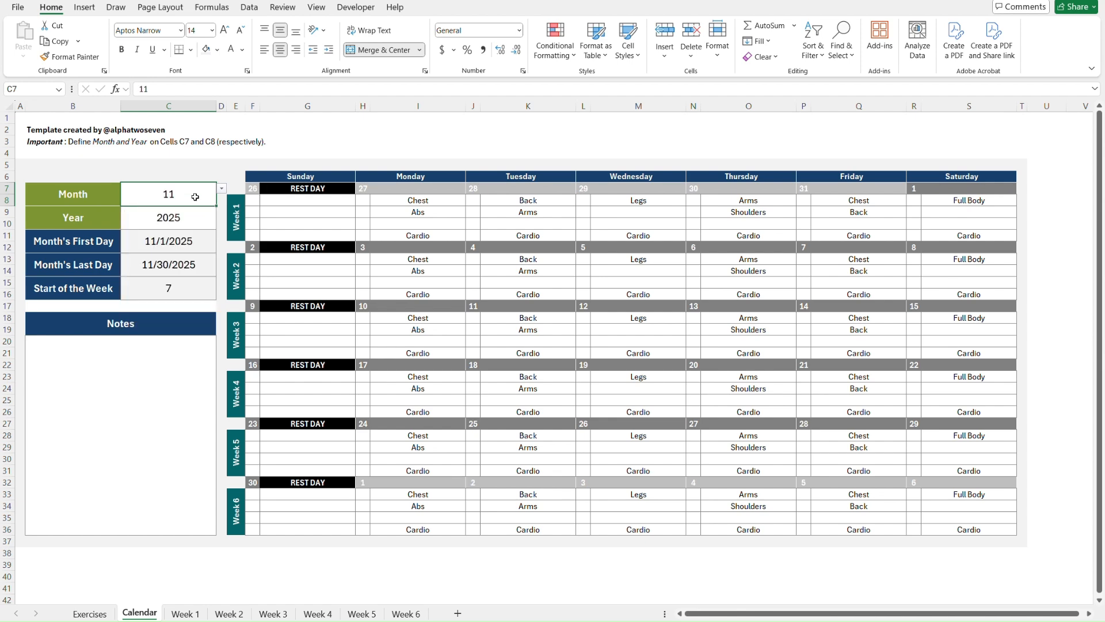
type("1")
key("Return")
Step: Enter "Optional Notes go here" in the calendar's Notes box
left_click(144, 409)
type("Optional Notes go here")
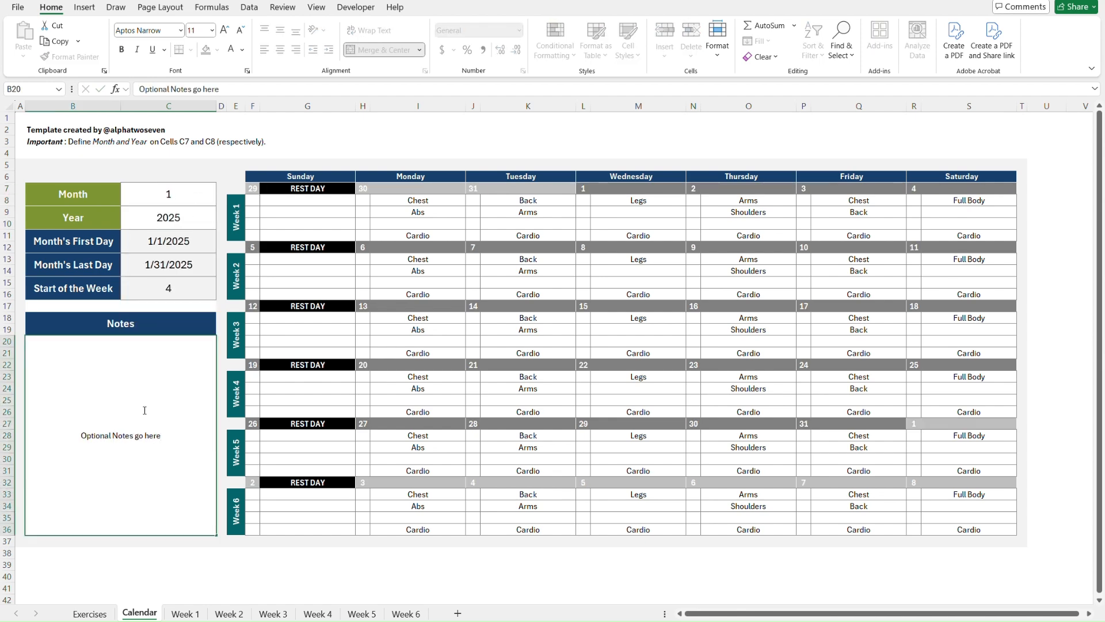
key("Return")
key("ctrl+Home")
Step: Look at the Mark as Rest Day choices for Sunday in F13 and the layout of the Week 1 sheet
left_click(186, 613)
left_click(391, 266)
key("alt+Down")
key("Escape")
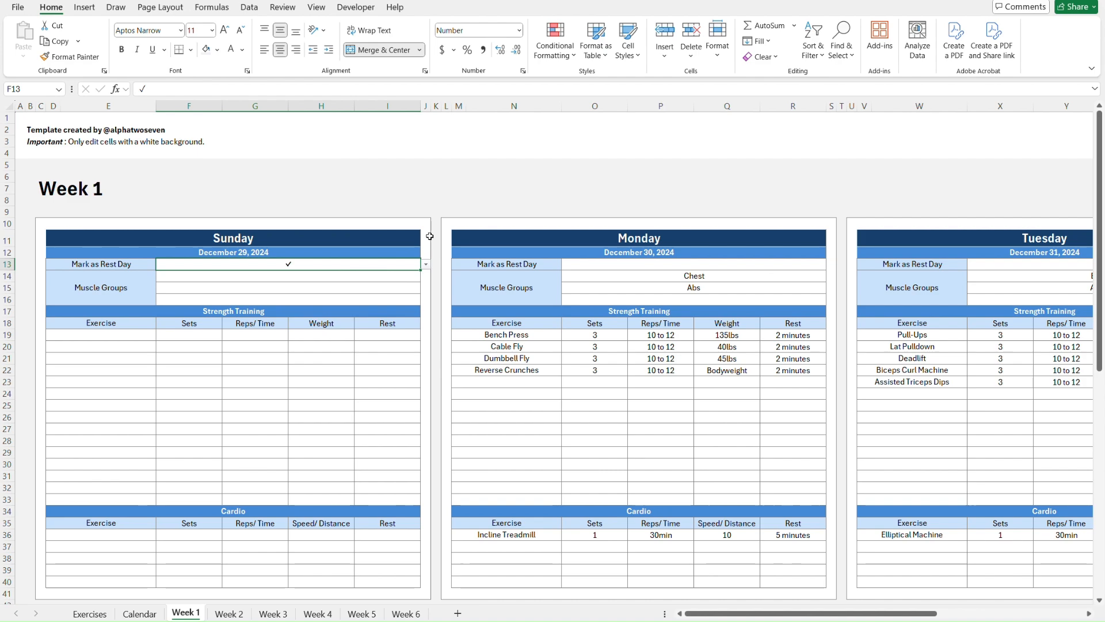
key("ctrl+Home")
scroll(430, 236, "down", 3)
scroll(923, 474, "up", 3)
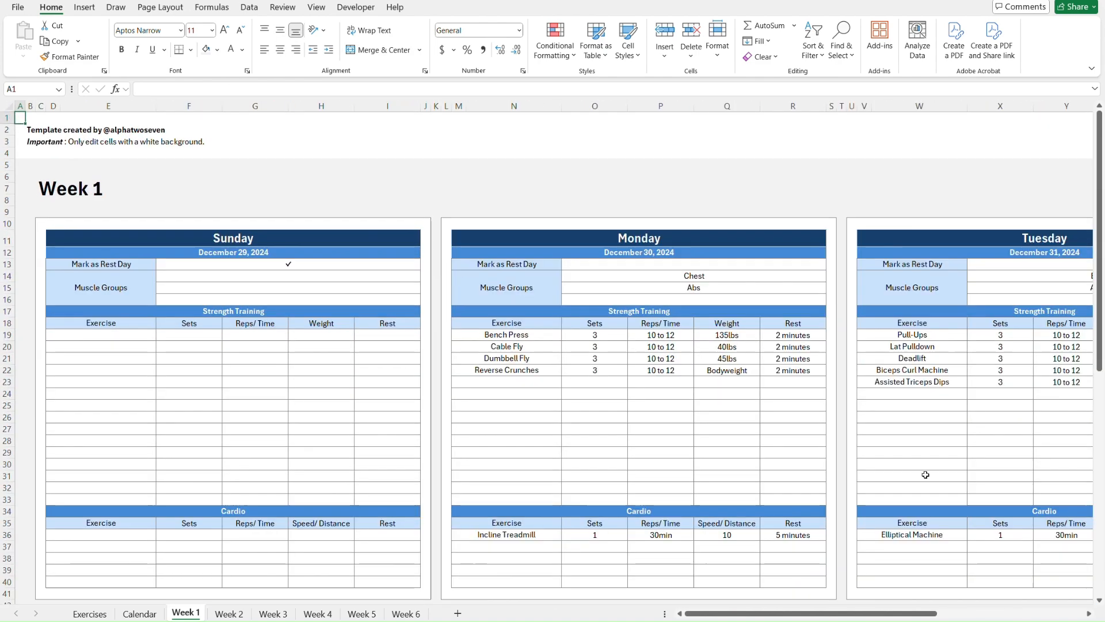
Step: Look through the daily workout plans on the Week 2 to Week 6 sheets and return to Week 1
key("ctrl+Page_Down")
key("ctrl+Page_Down")
key("ctrl+Page_Down")
key("ctrl+Page_Down")
key("ctrl+Page_Down")
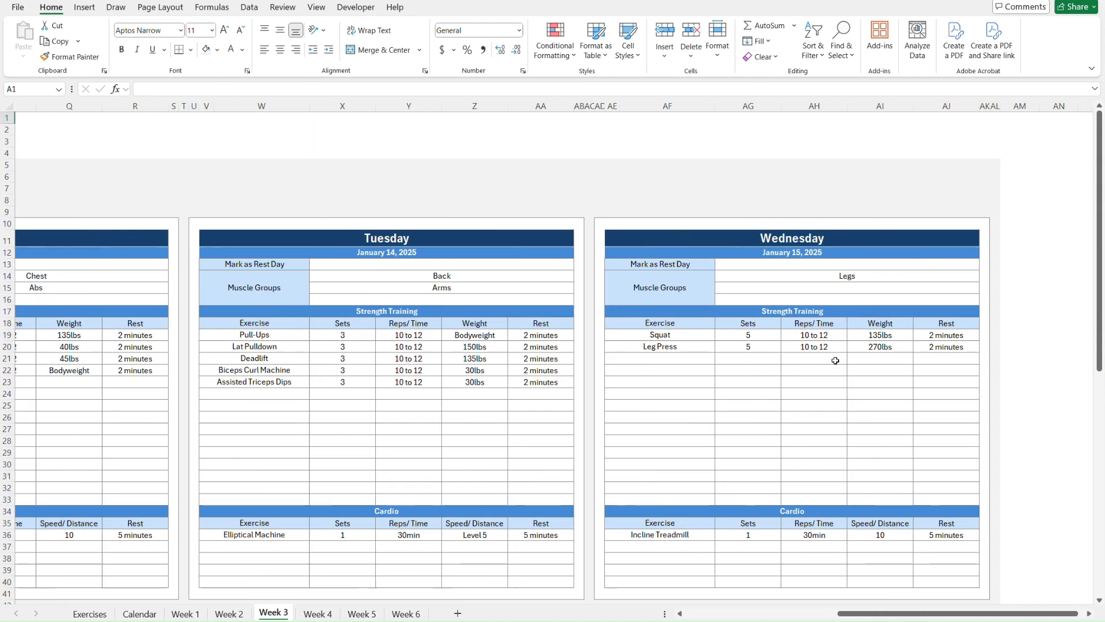
key("ctrl+Page_Up")
key("ctrl+Page_Up")
key("ctrl+Page_Up")
key("ctrl+Page_Up")
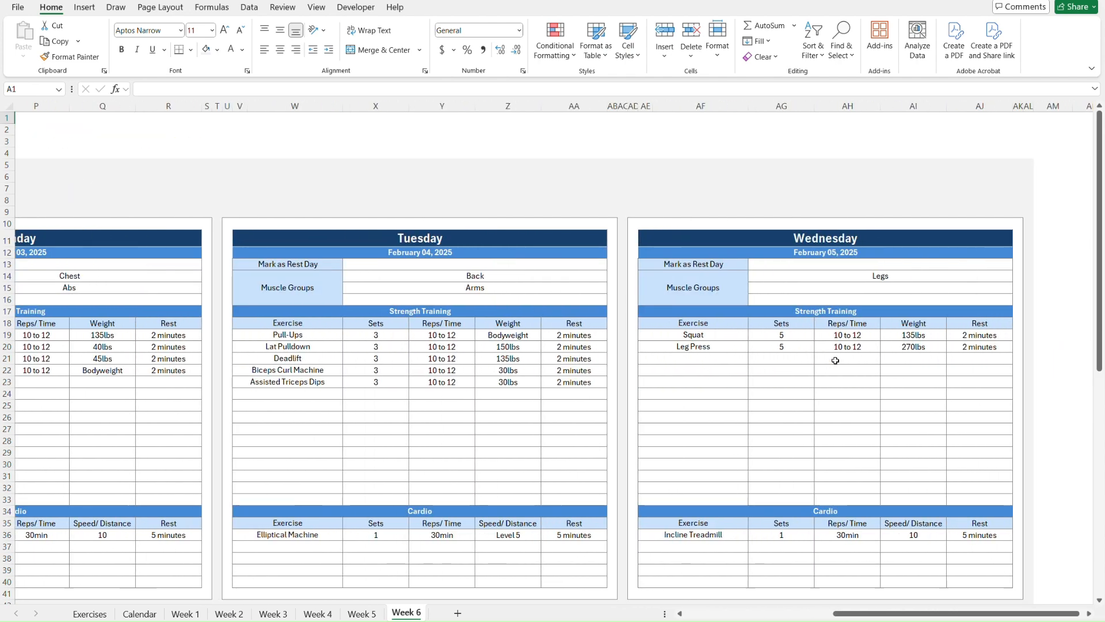
key("ctrl+Page_Up")
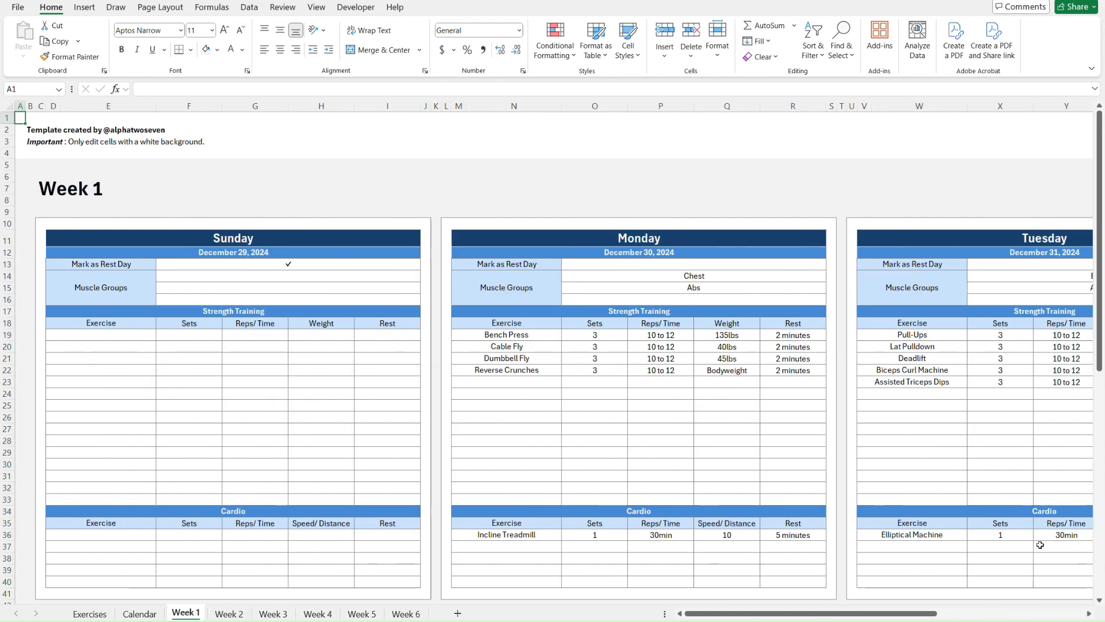
Step: Try filtering the exercise choices in Monday's cell M23 with "trice", "cab", "fl" and "r", leaving the cell empty
left_click(537, 381)
left_click(567, 381)
key("Escape")
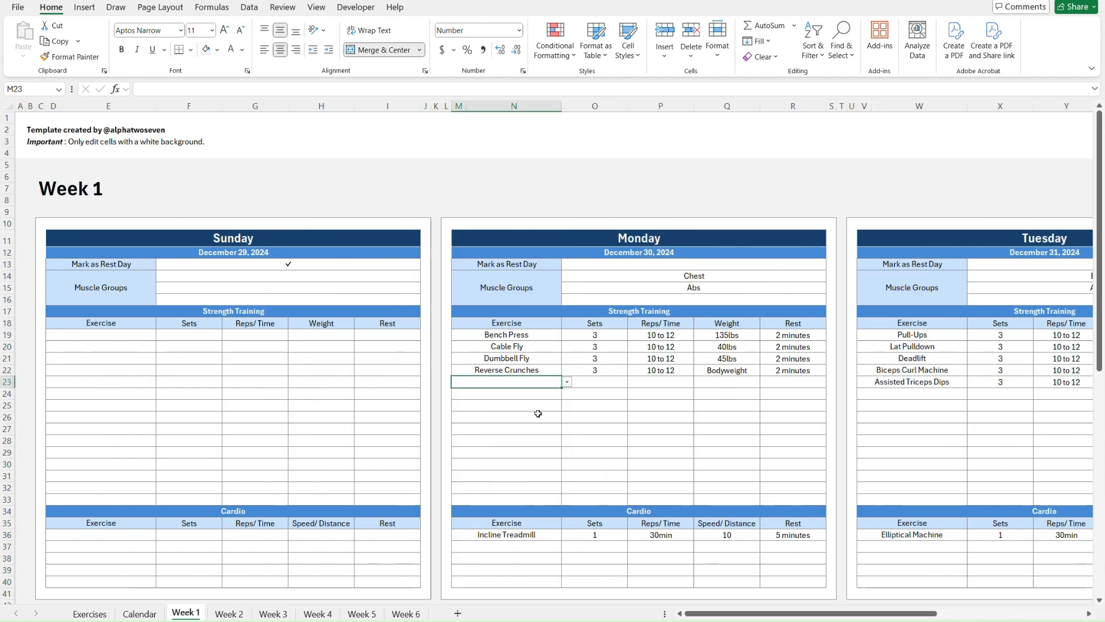
type("trice")
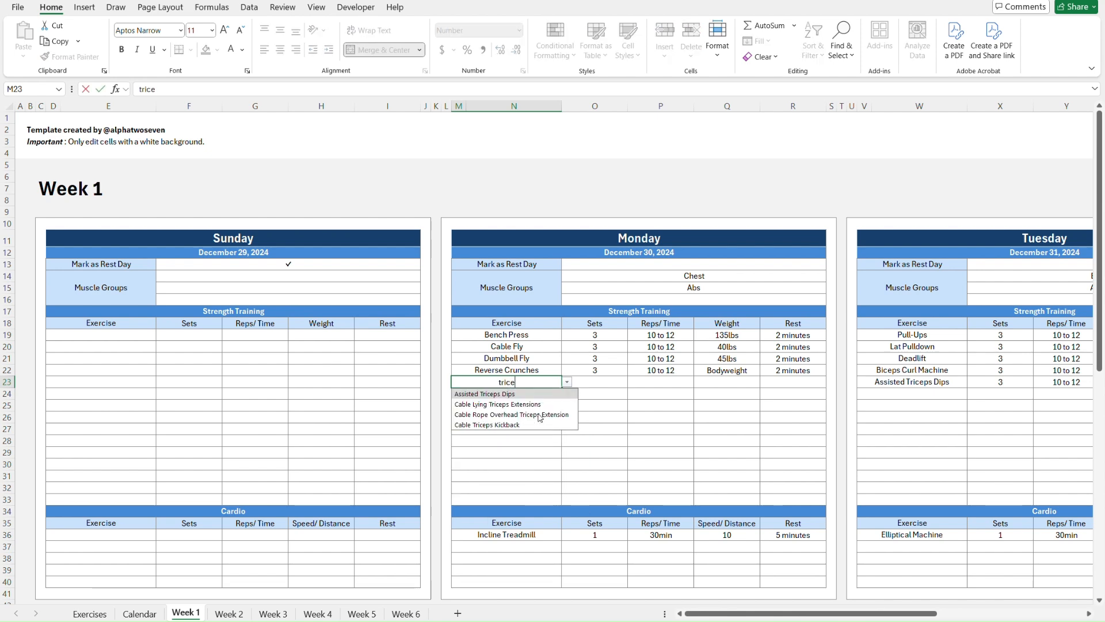
key("BackSpace")
key("BackSpace")
key("BackSpace")
key("BackSpace")
key("BackSpace")
type("cab")
key("BackSpace")
key("BackSpace")
key("BackSpace")
type("fl")
key("BackSpace")
key("BackSpace")
type("r")
left_click(597, 380)
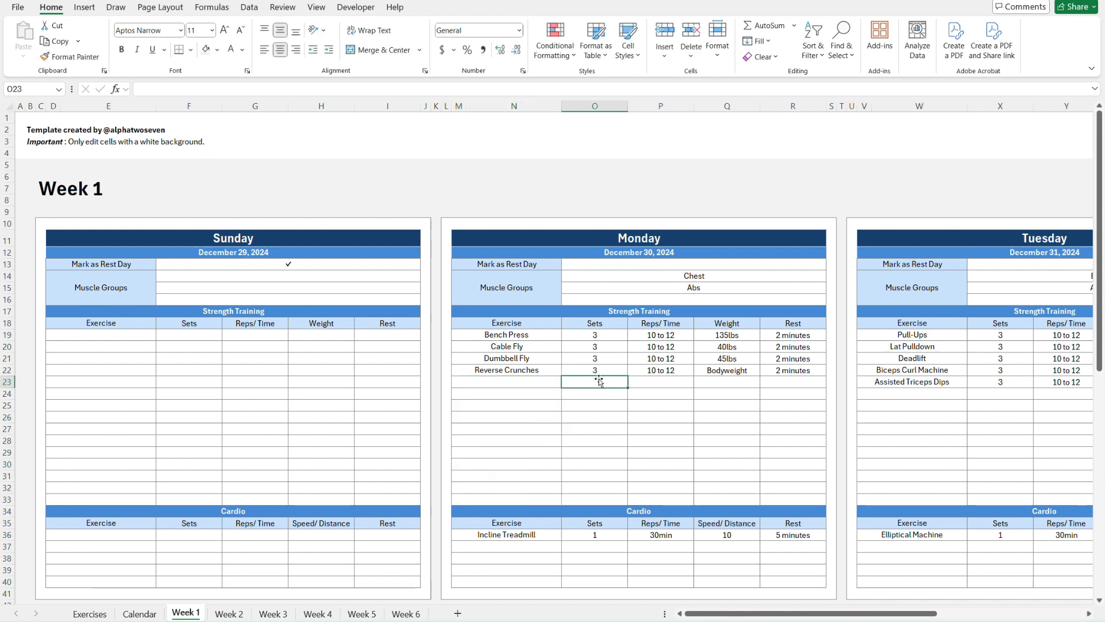
scroll(599, 379, "down", 13)
scroll(599, 380, "right", 3)
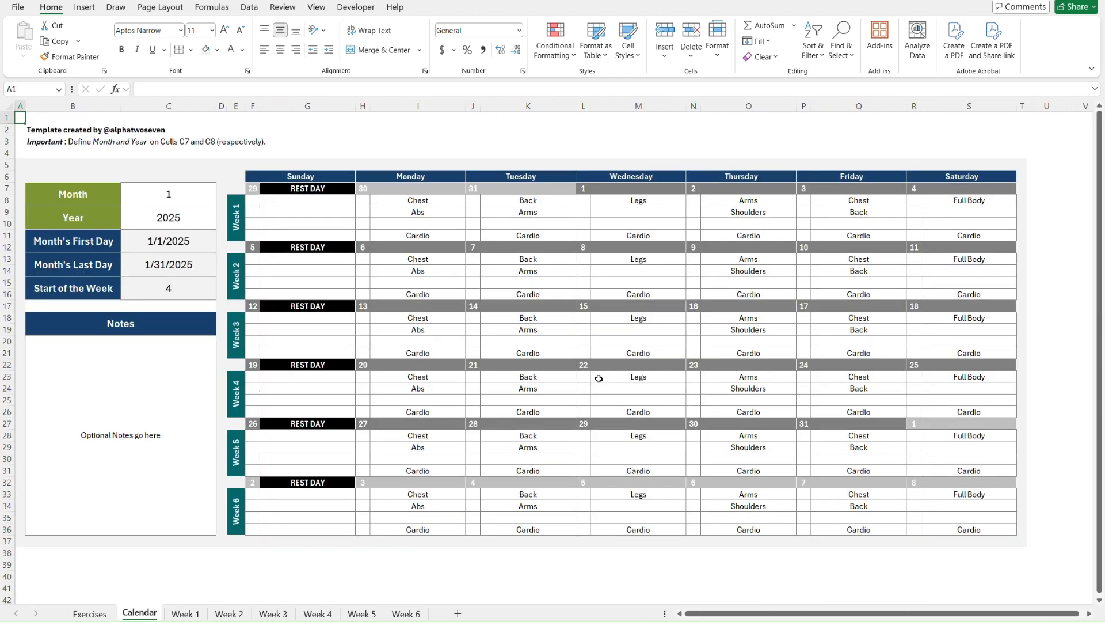